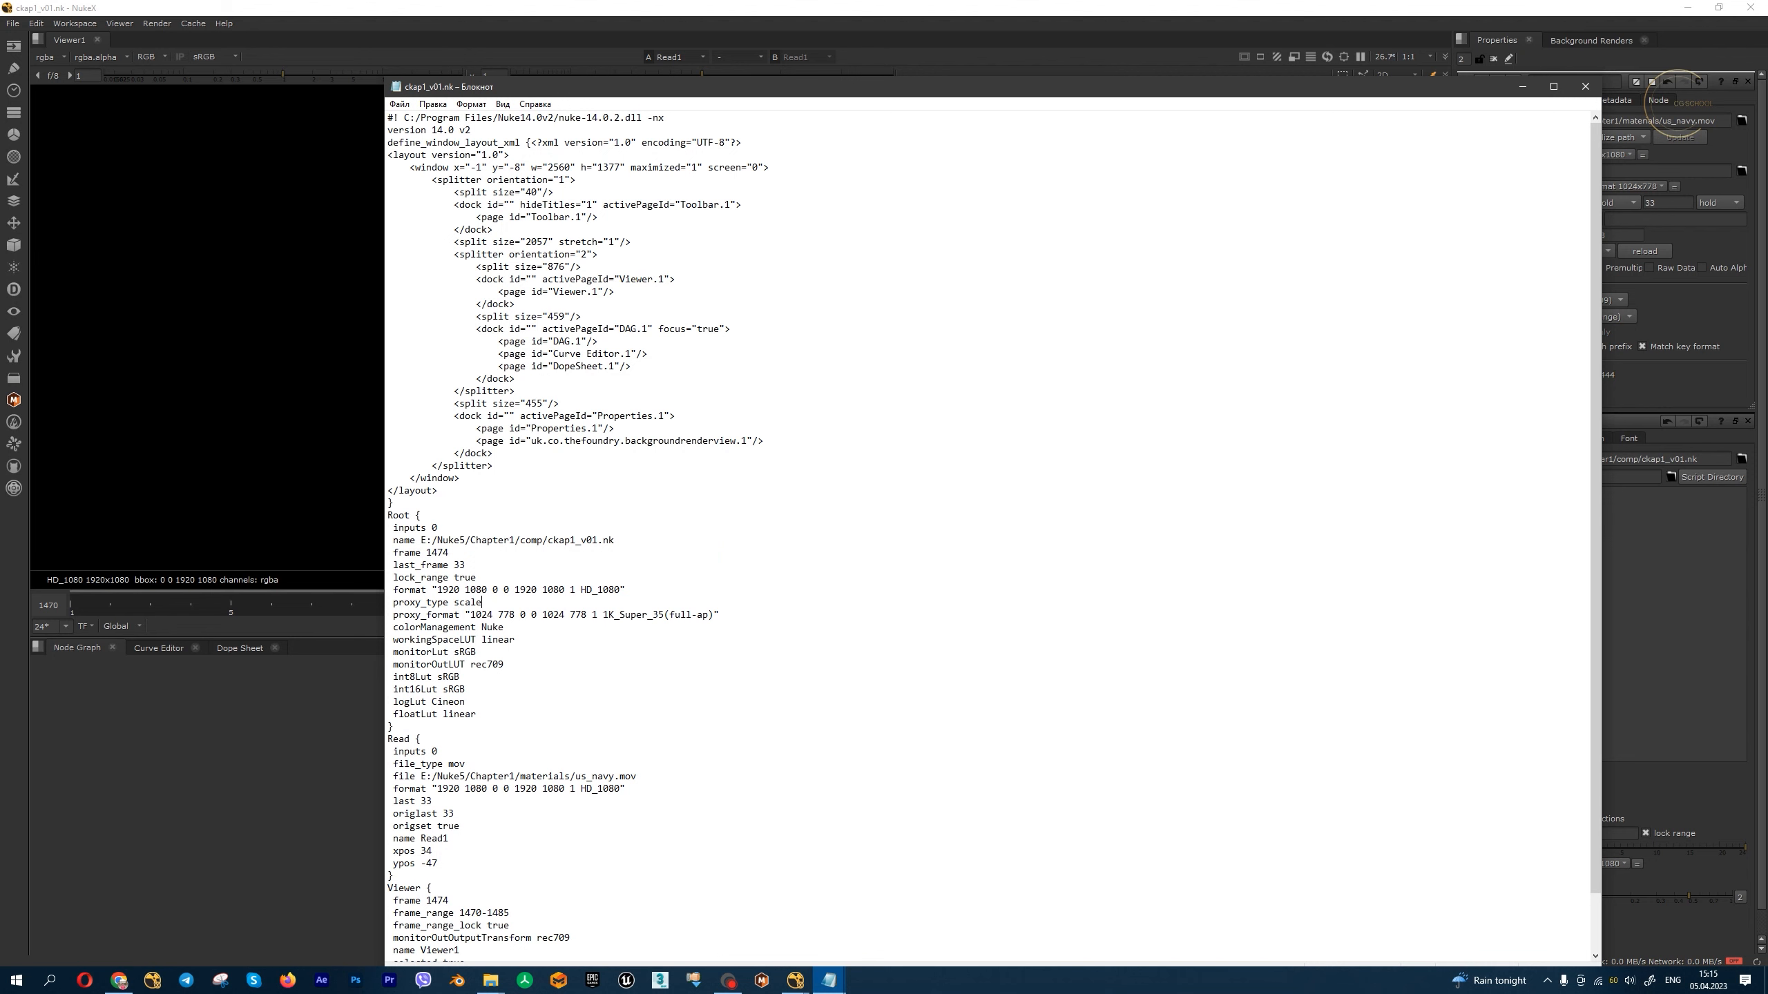
- Close the ckap1_v01.nk text file, hide the comp folder window and switch back to Nuke
left_click(1585, 86)
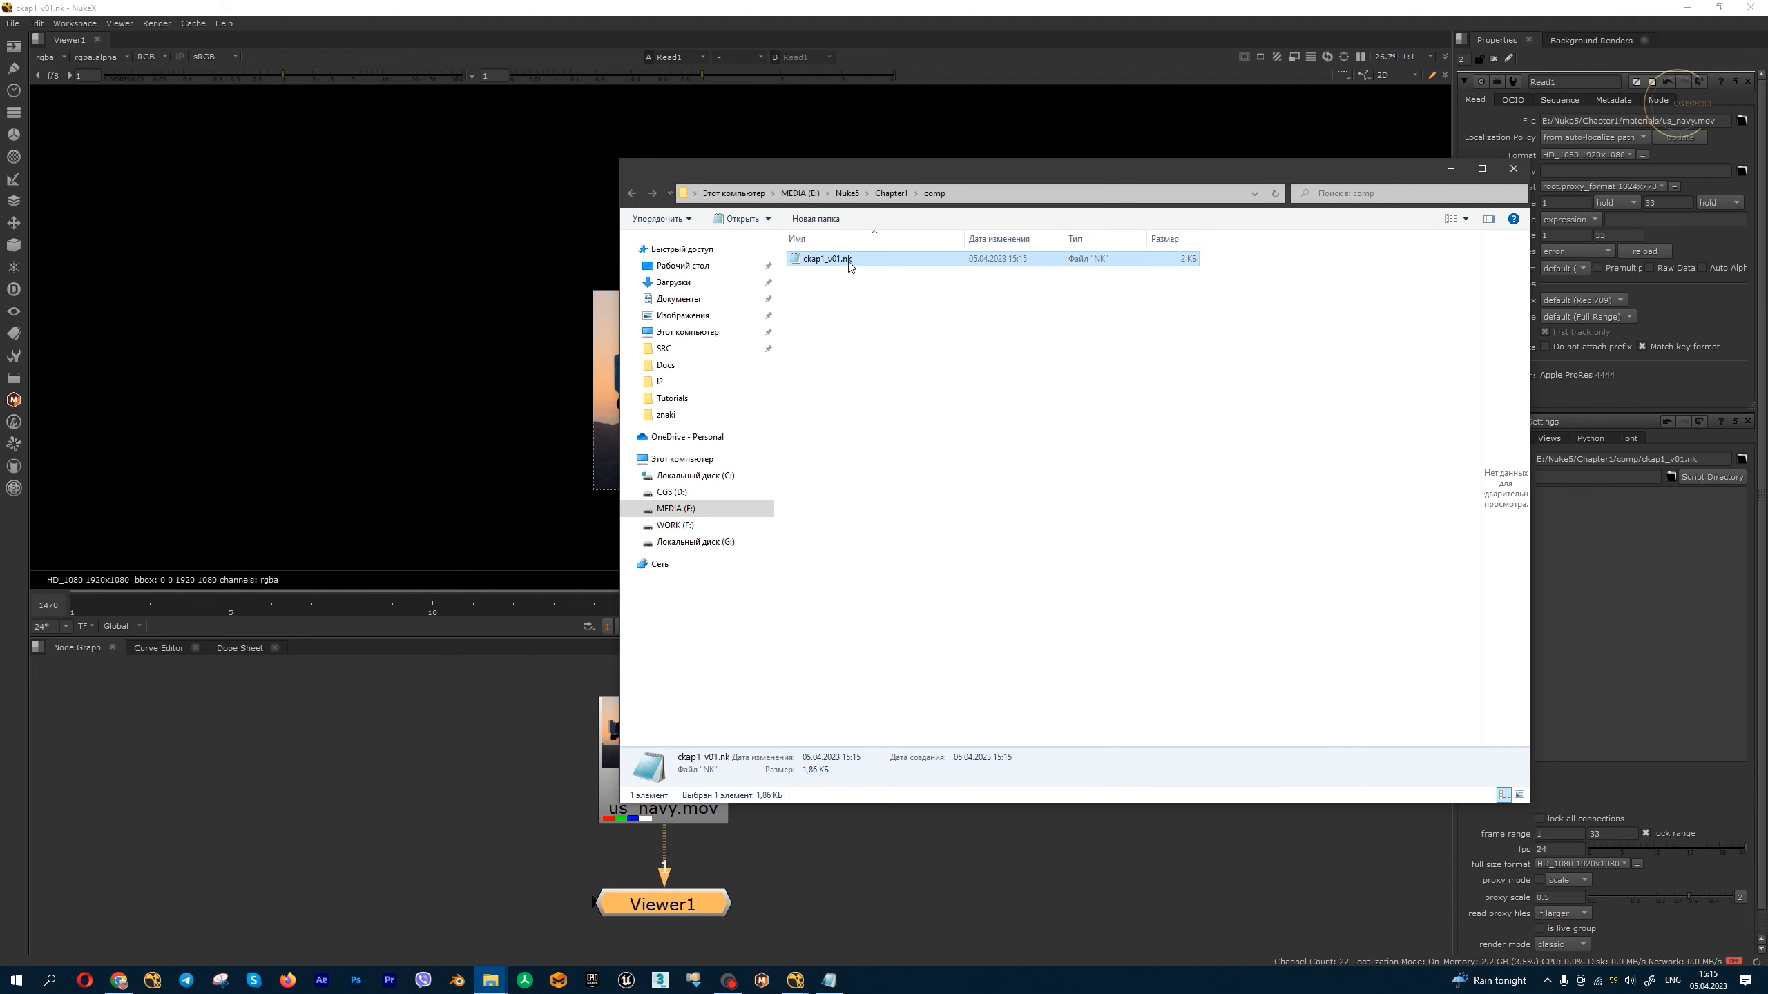
left_click_drag(677, 808, 677, 814)
left_click(490, 980)
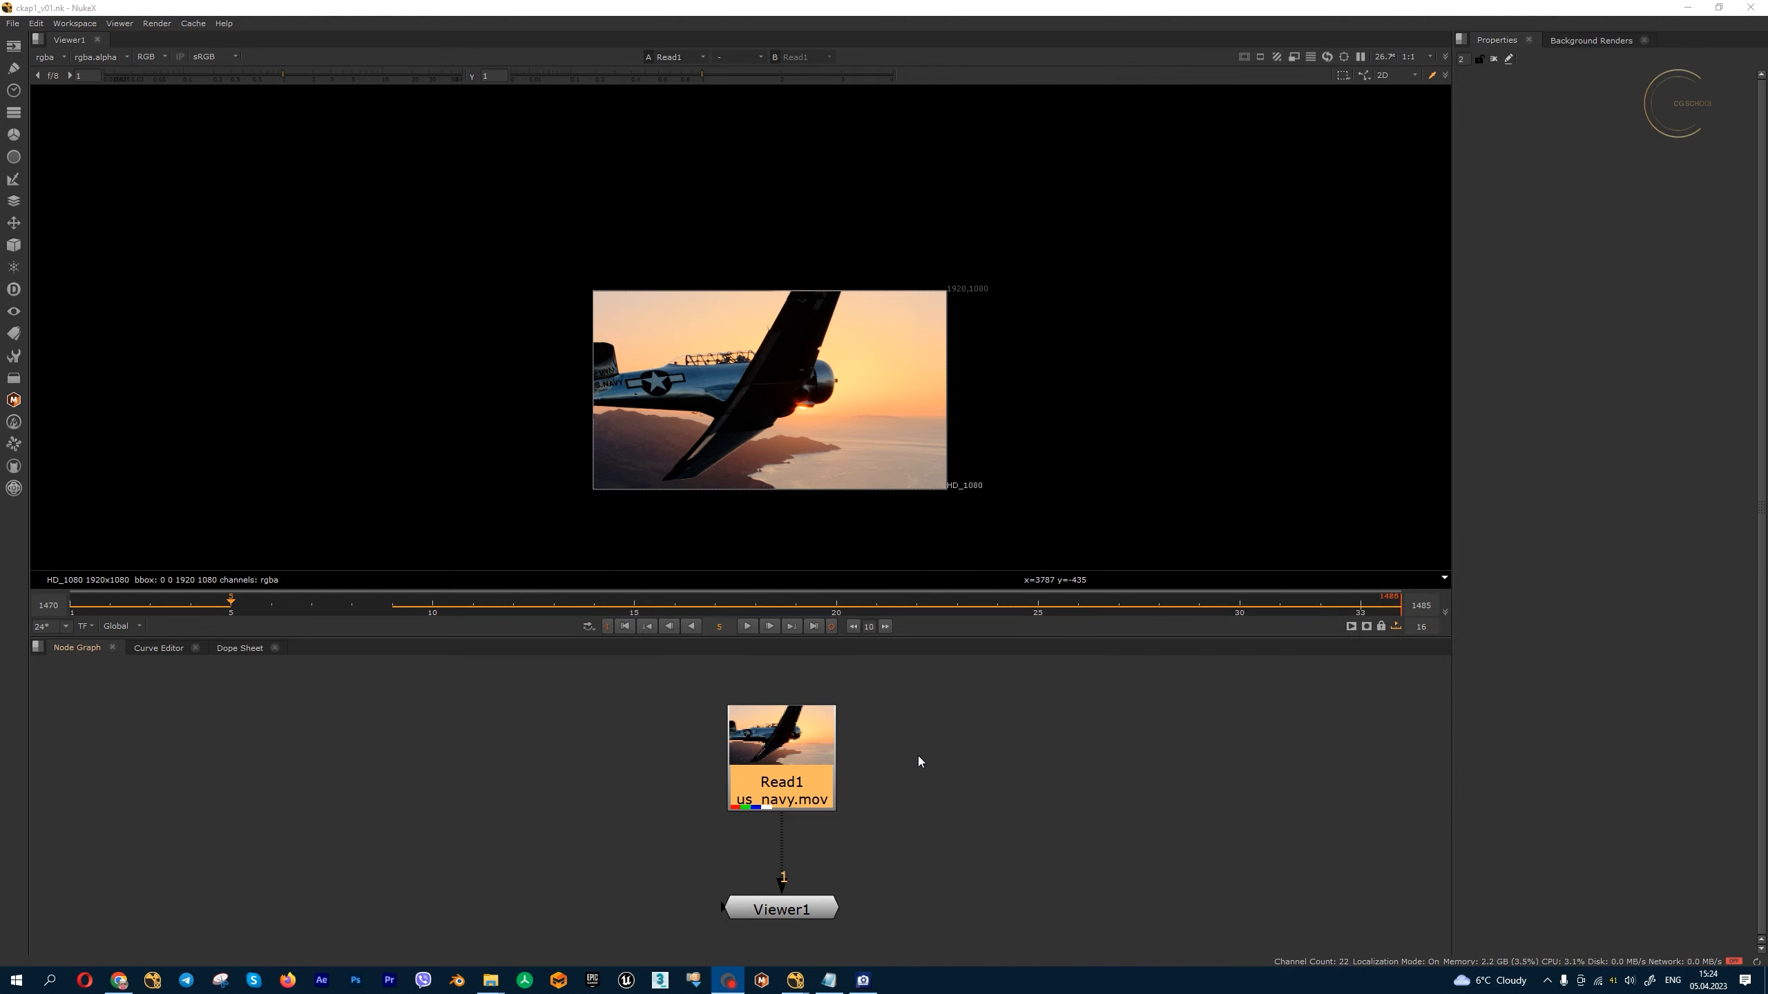
- Move the Read1 node slightly up and add a Grade node between it and the Viewer
middle_click_drag(903, 772, 917, 760)
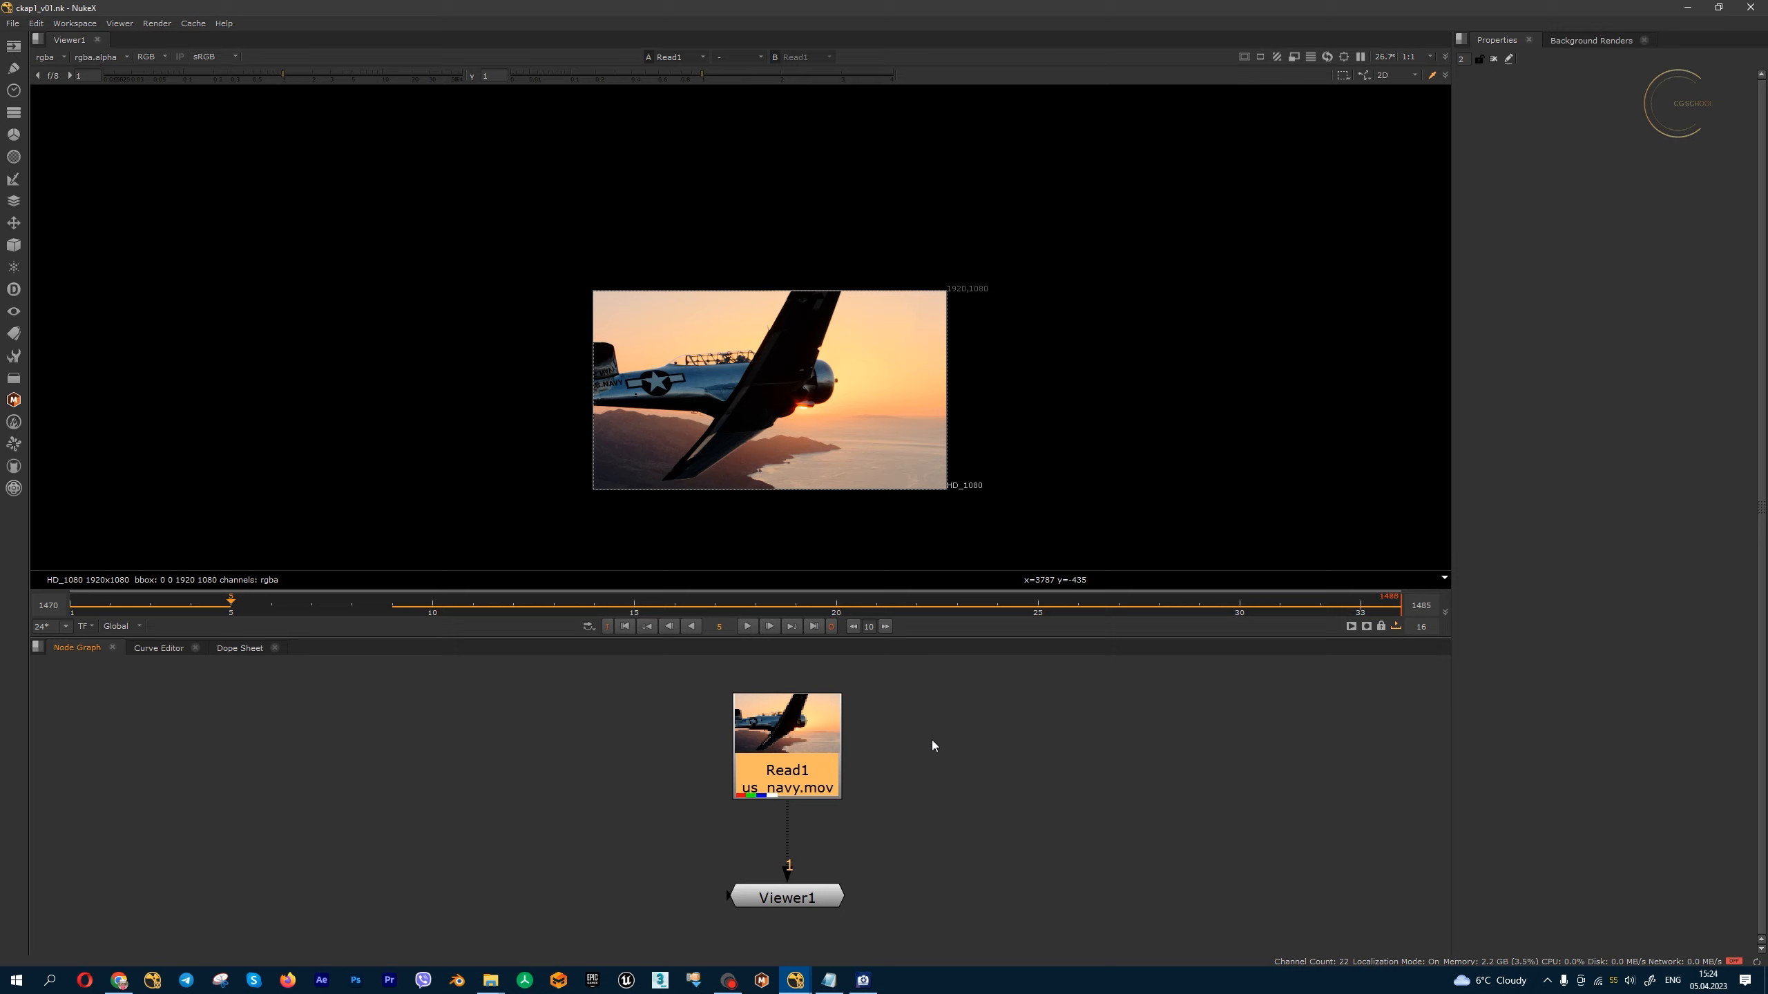
left_click_drag(834, 729, 848, 713)
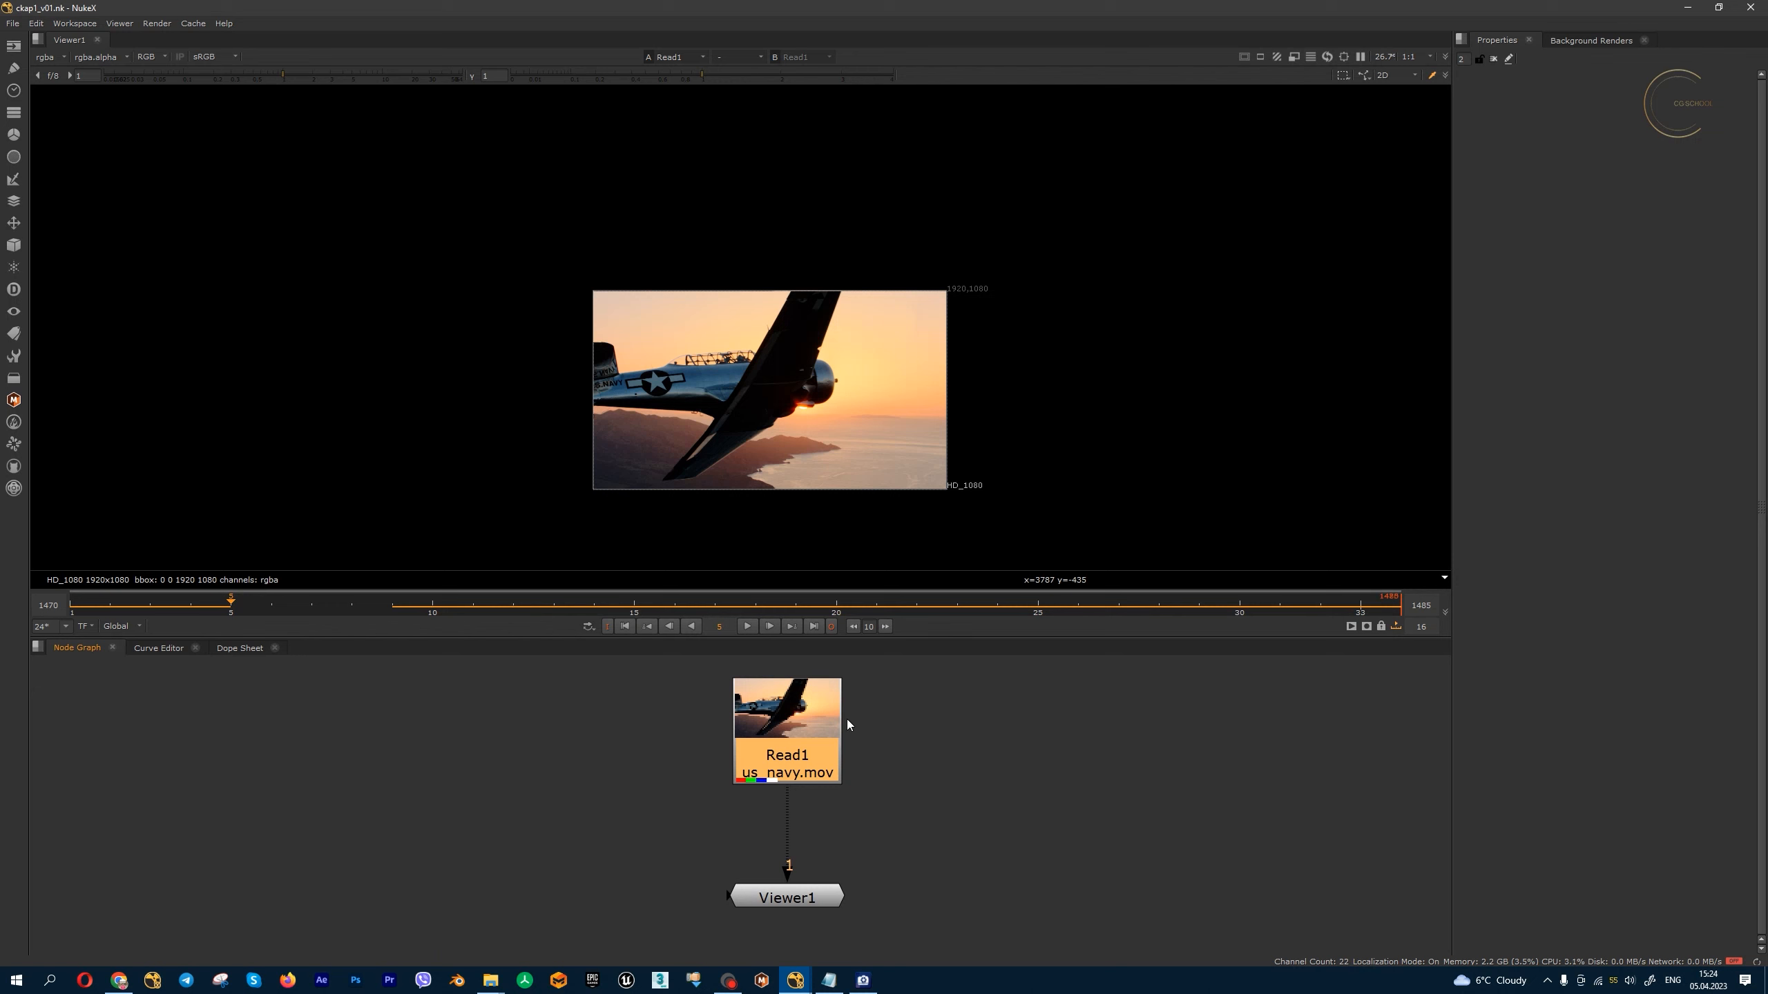
key("g")
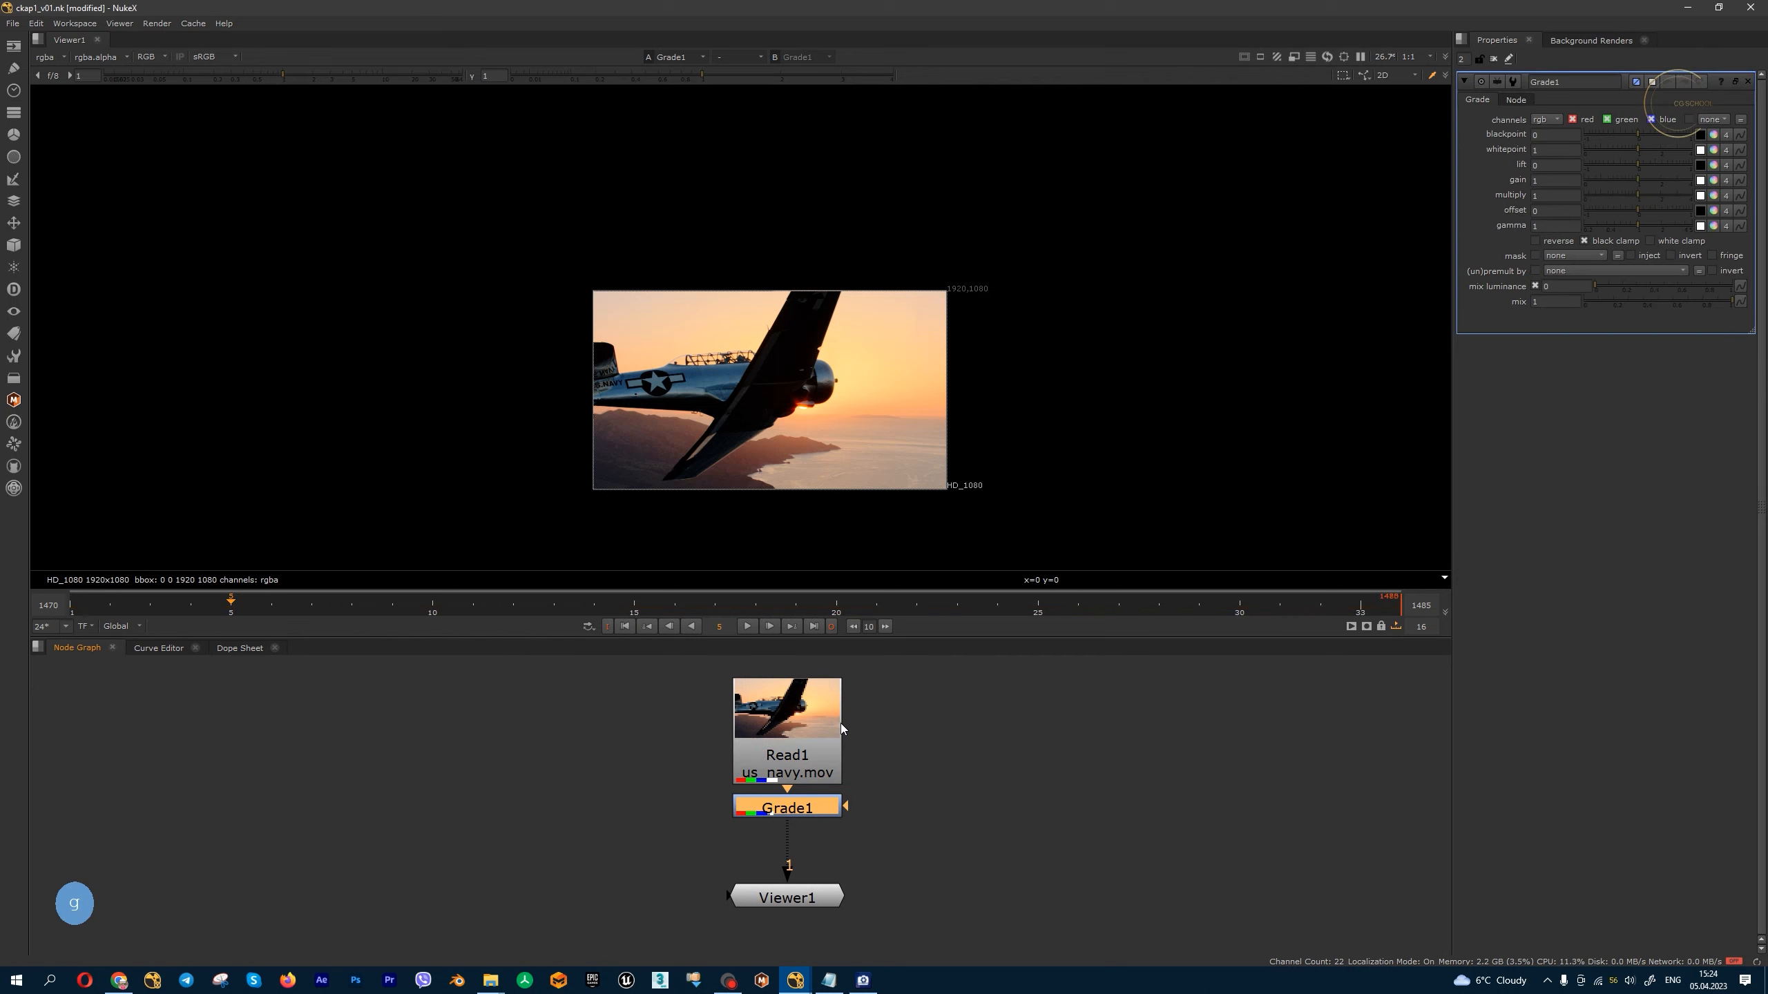
- Add two more Grade nodes below Grade1, one from the color node list and one through the node search
left_click(15, 51)
left_click(17, 47)
left_click(14, 138)
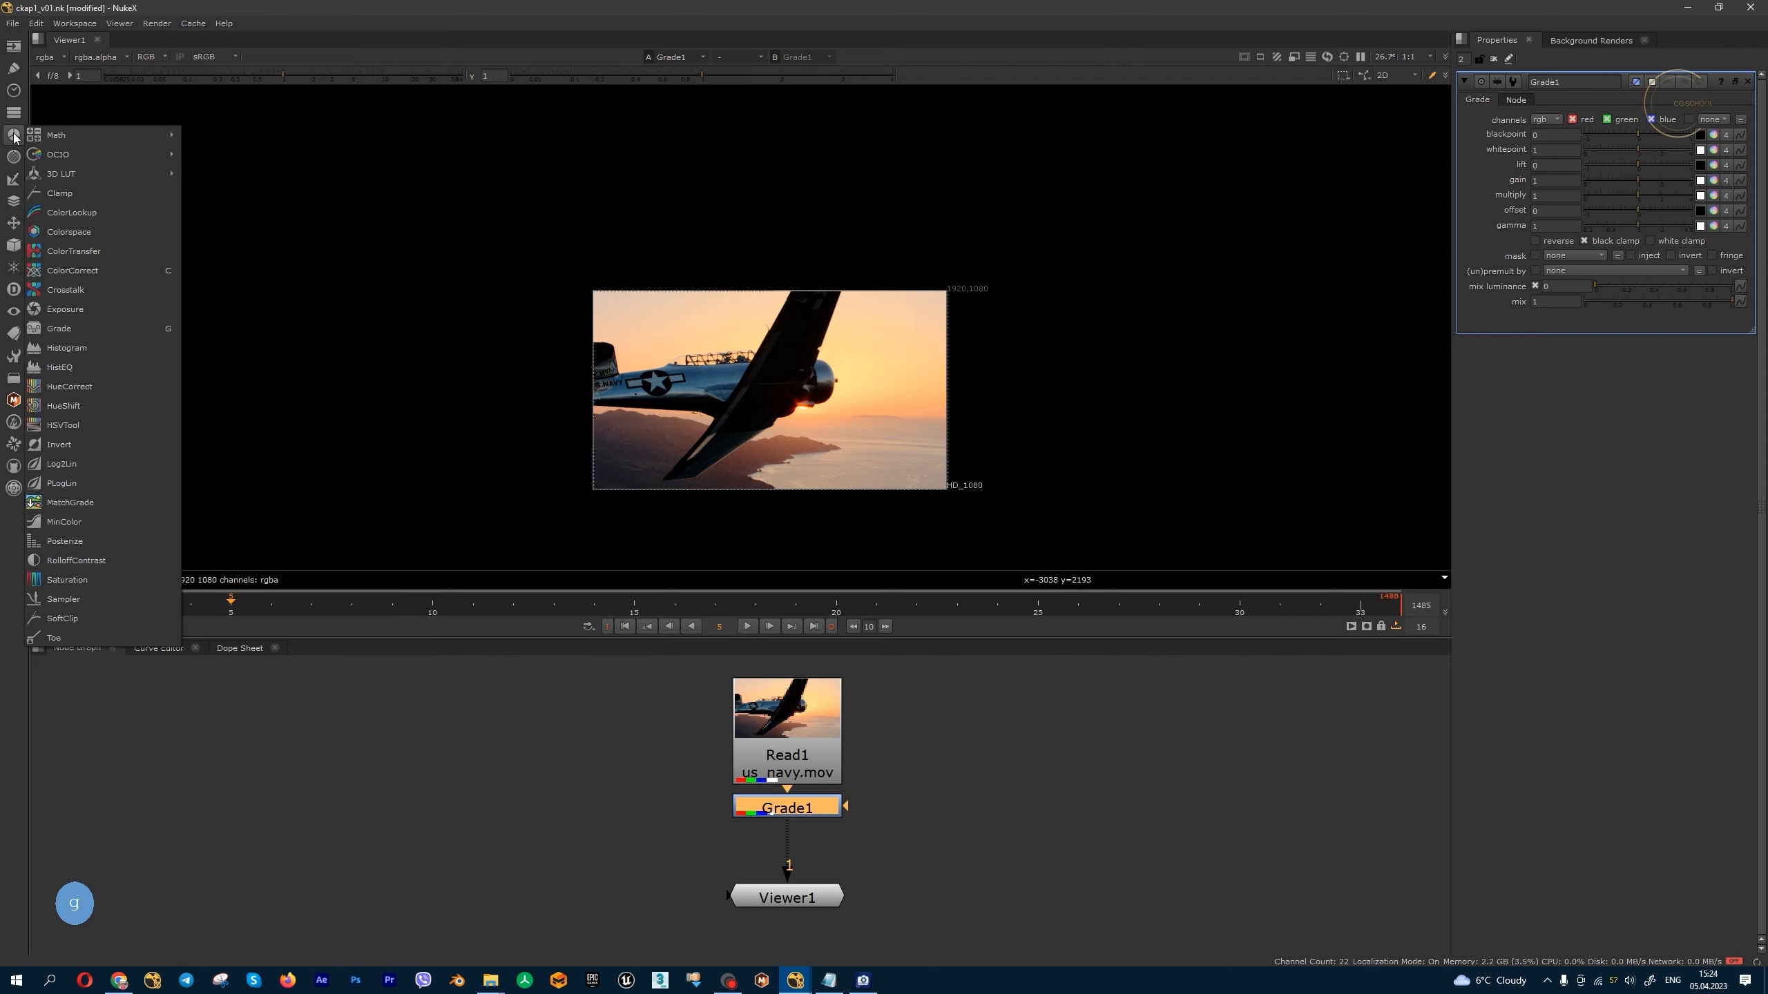
left_click(124, 331)
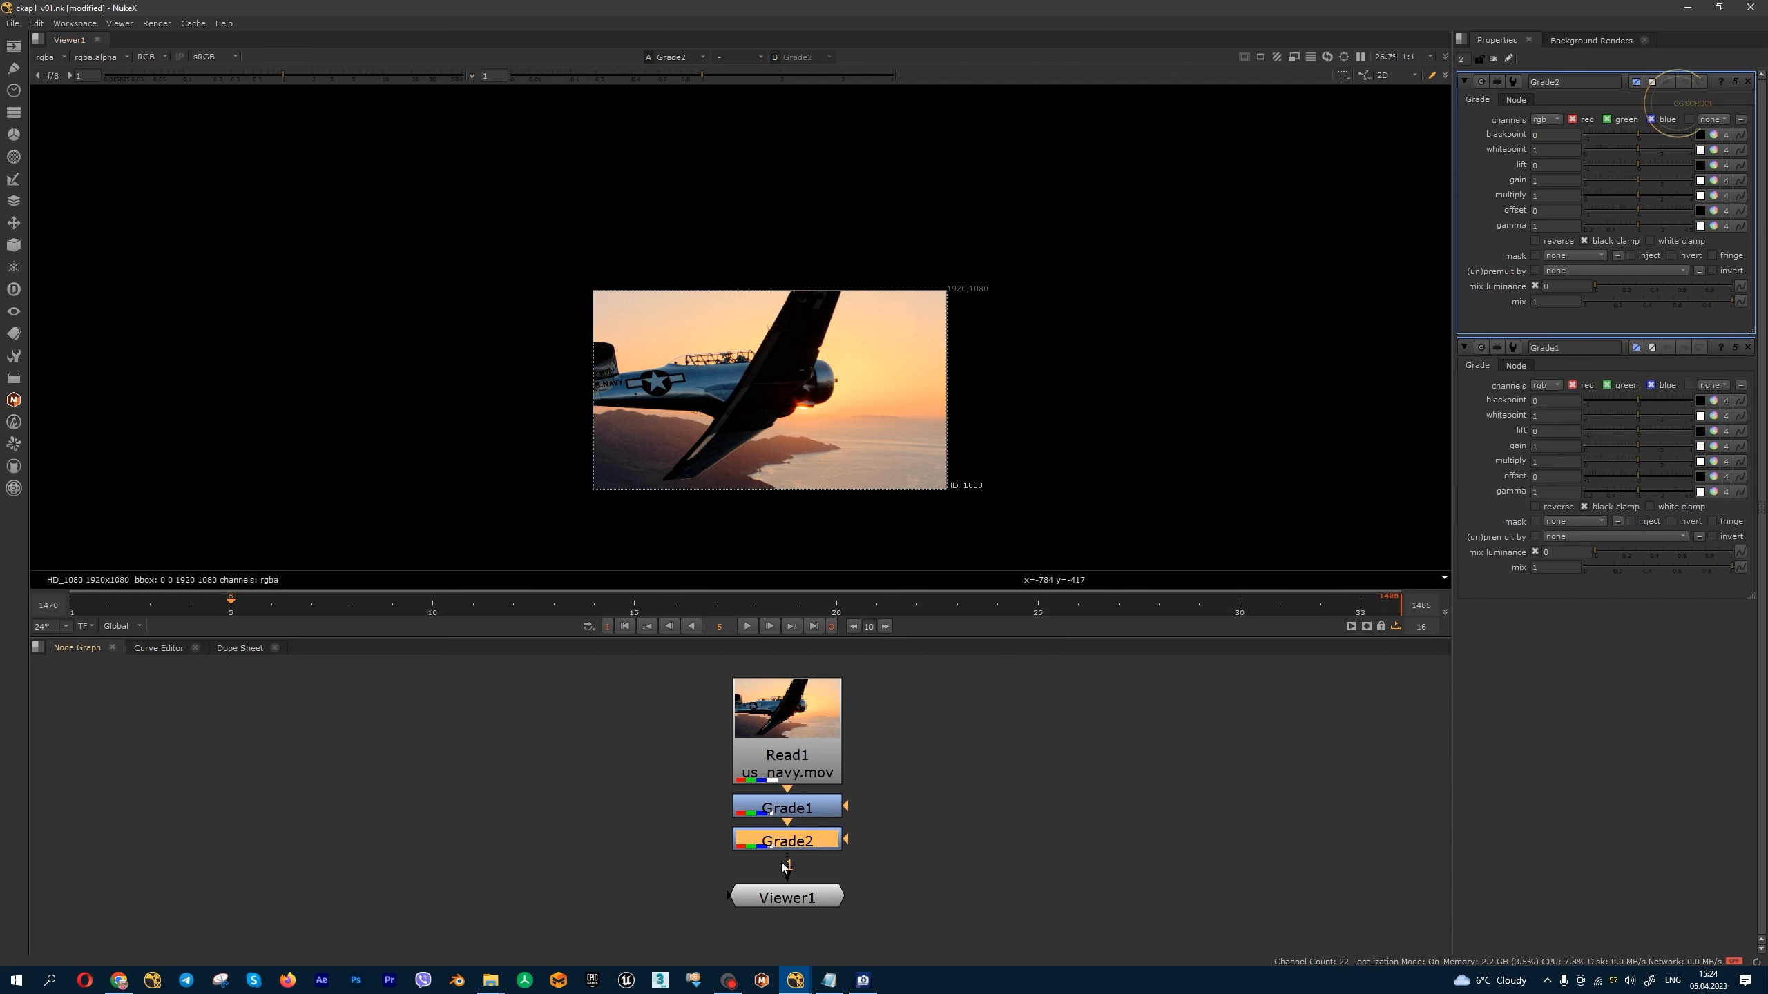
key("Tab")
type("gra")
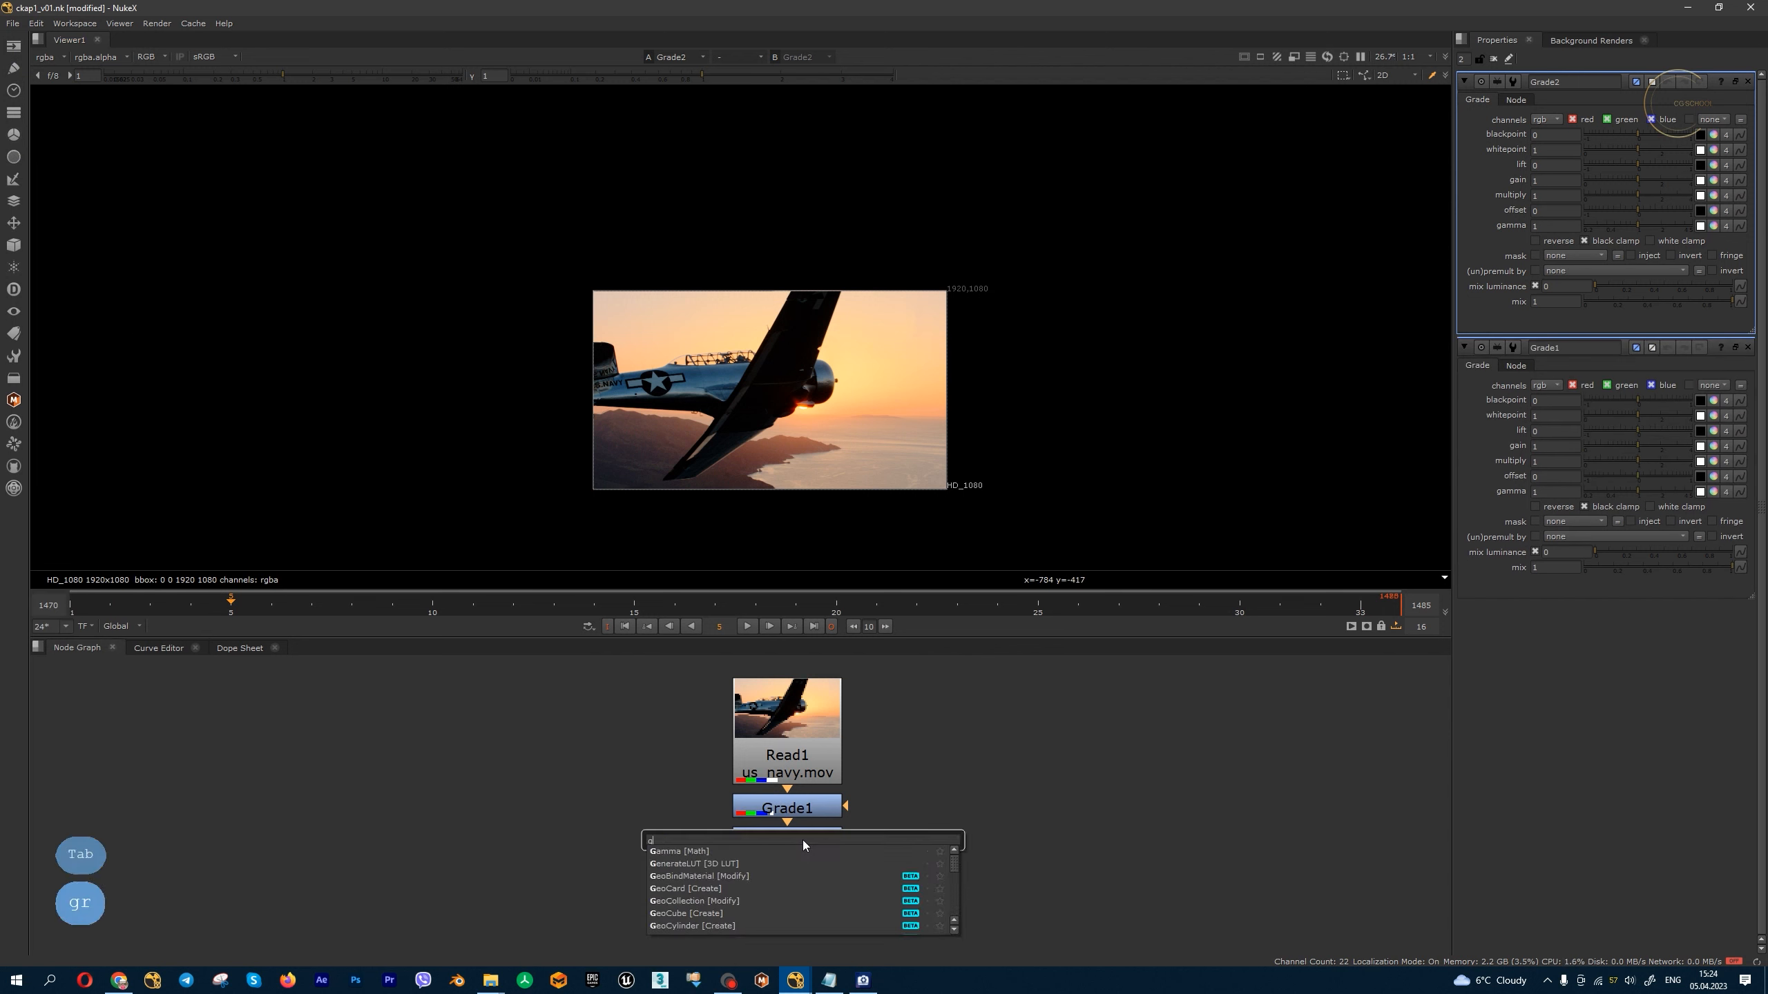
left_click(729, 850)
- Space the Viewer1 and Read1 nodes farther from the Grade stack and delete the Grade2 and Grade3 nodes
left_click_drag(808, 895, 808, 931)
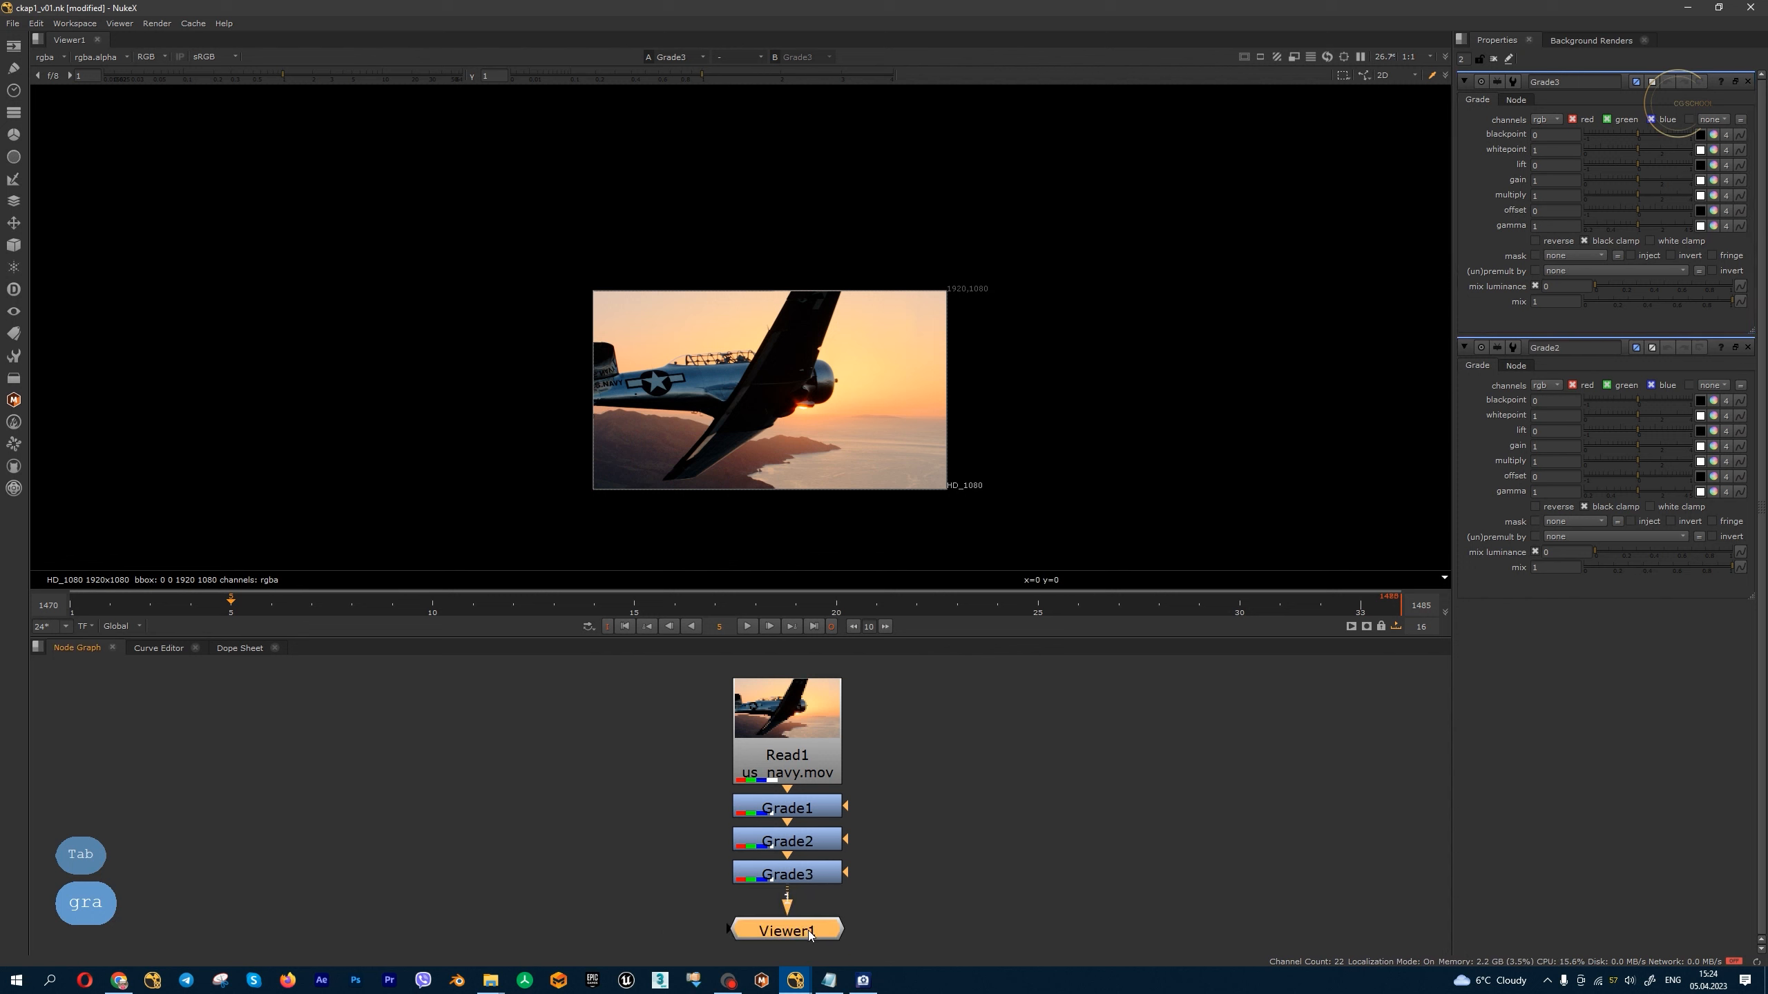
left_click_drag(803, 730, 803, 700)
left_click_drag(863, 909, 702, 829)
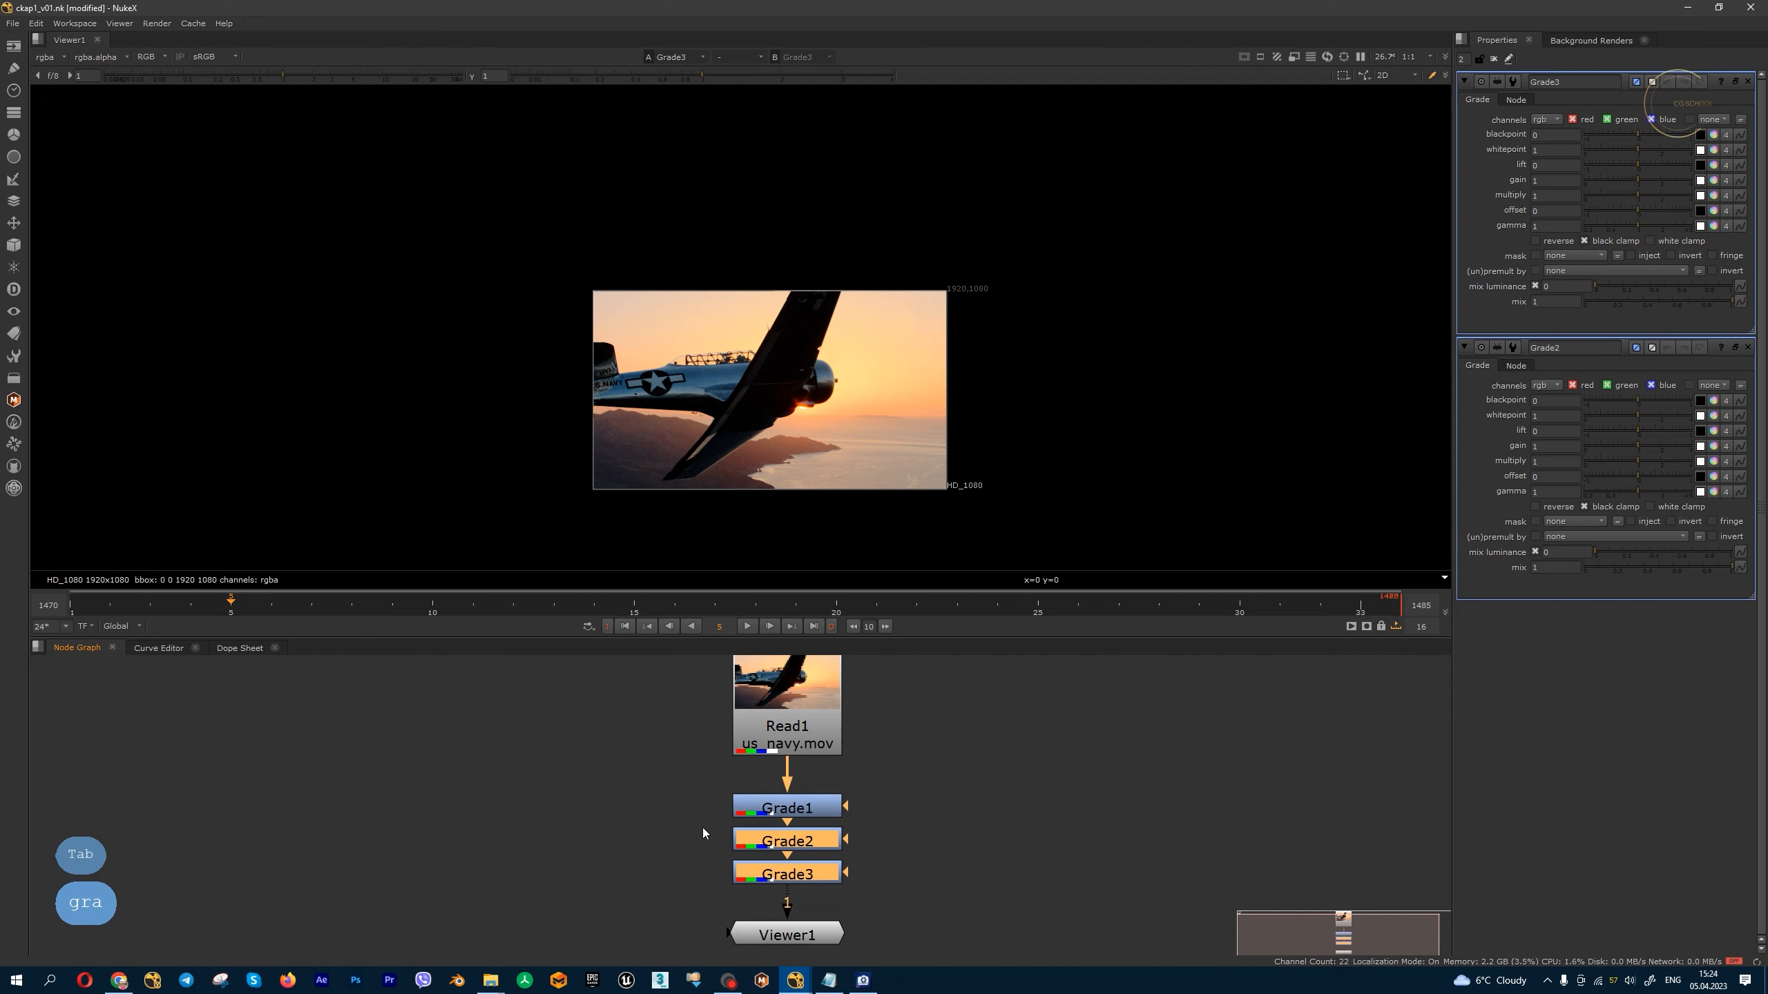
key("Delete")
- Open the properties of Grade1 and widen the properties area for finer slider control
double_click(808, 812)
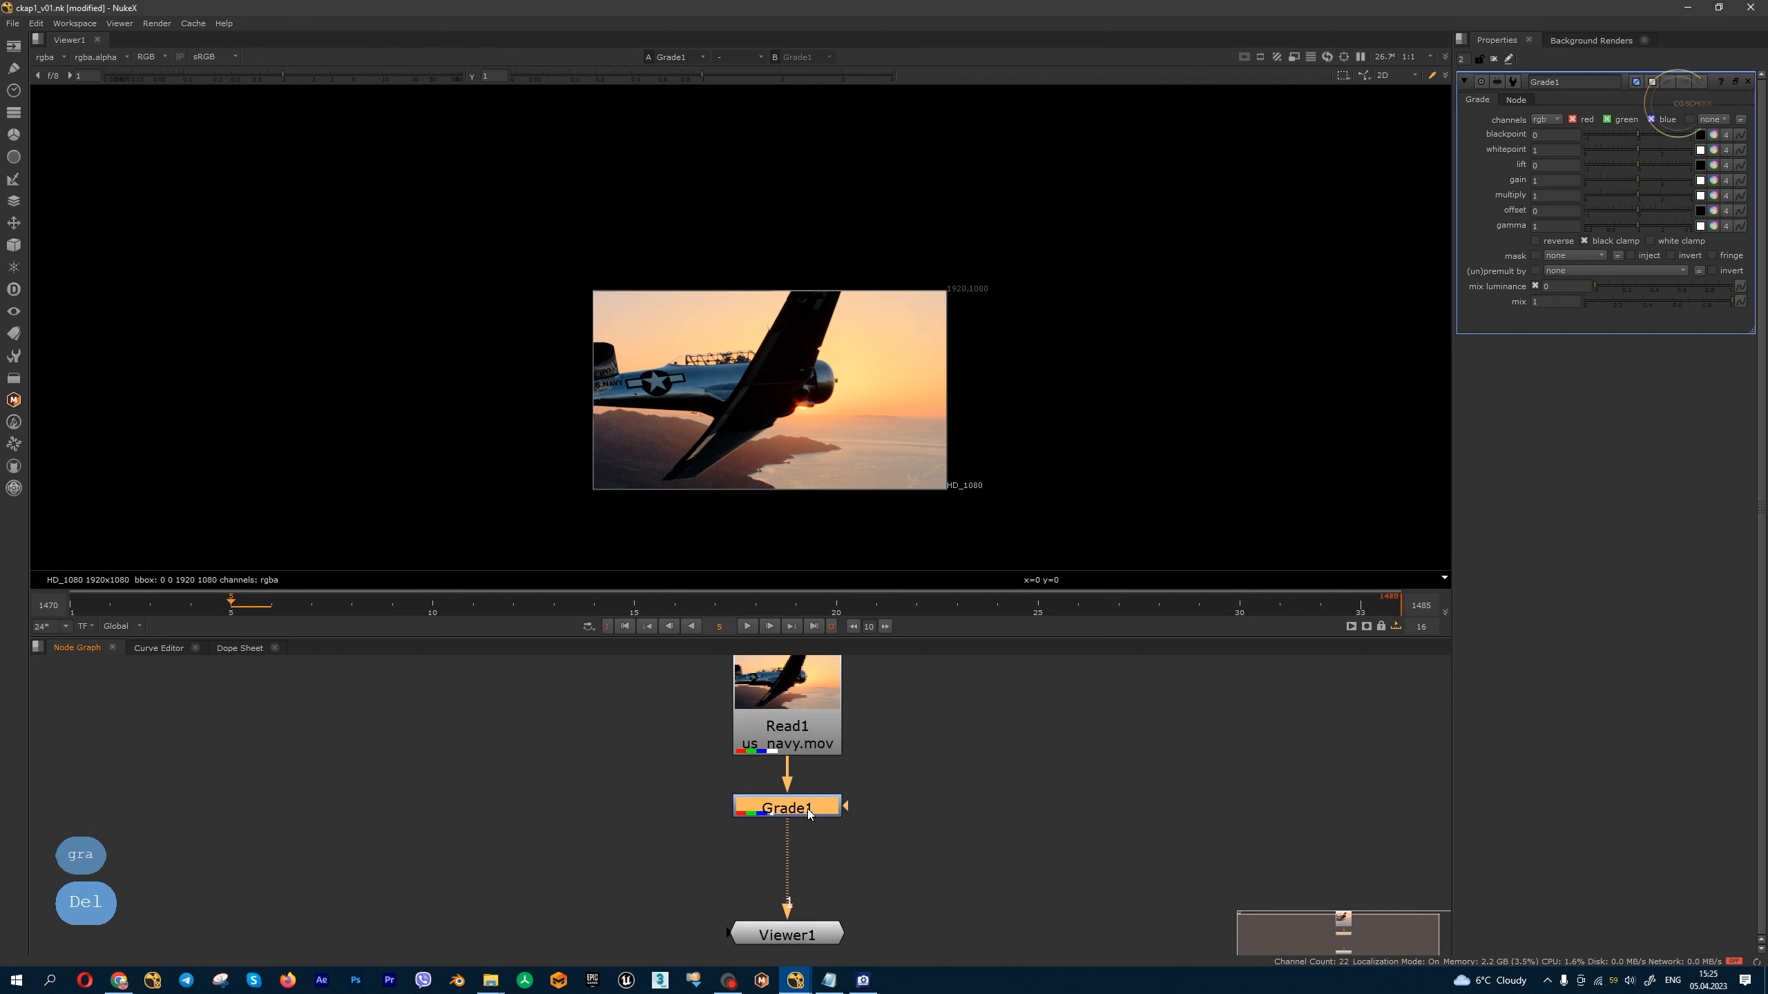
left_click_drag(1453, 394, 1339, 394)
key("f")
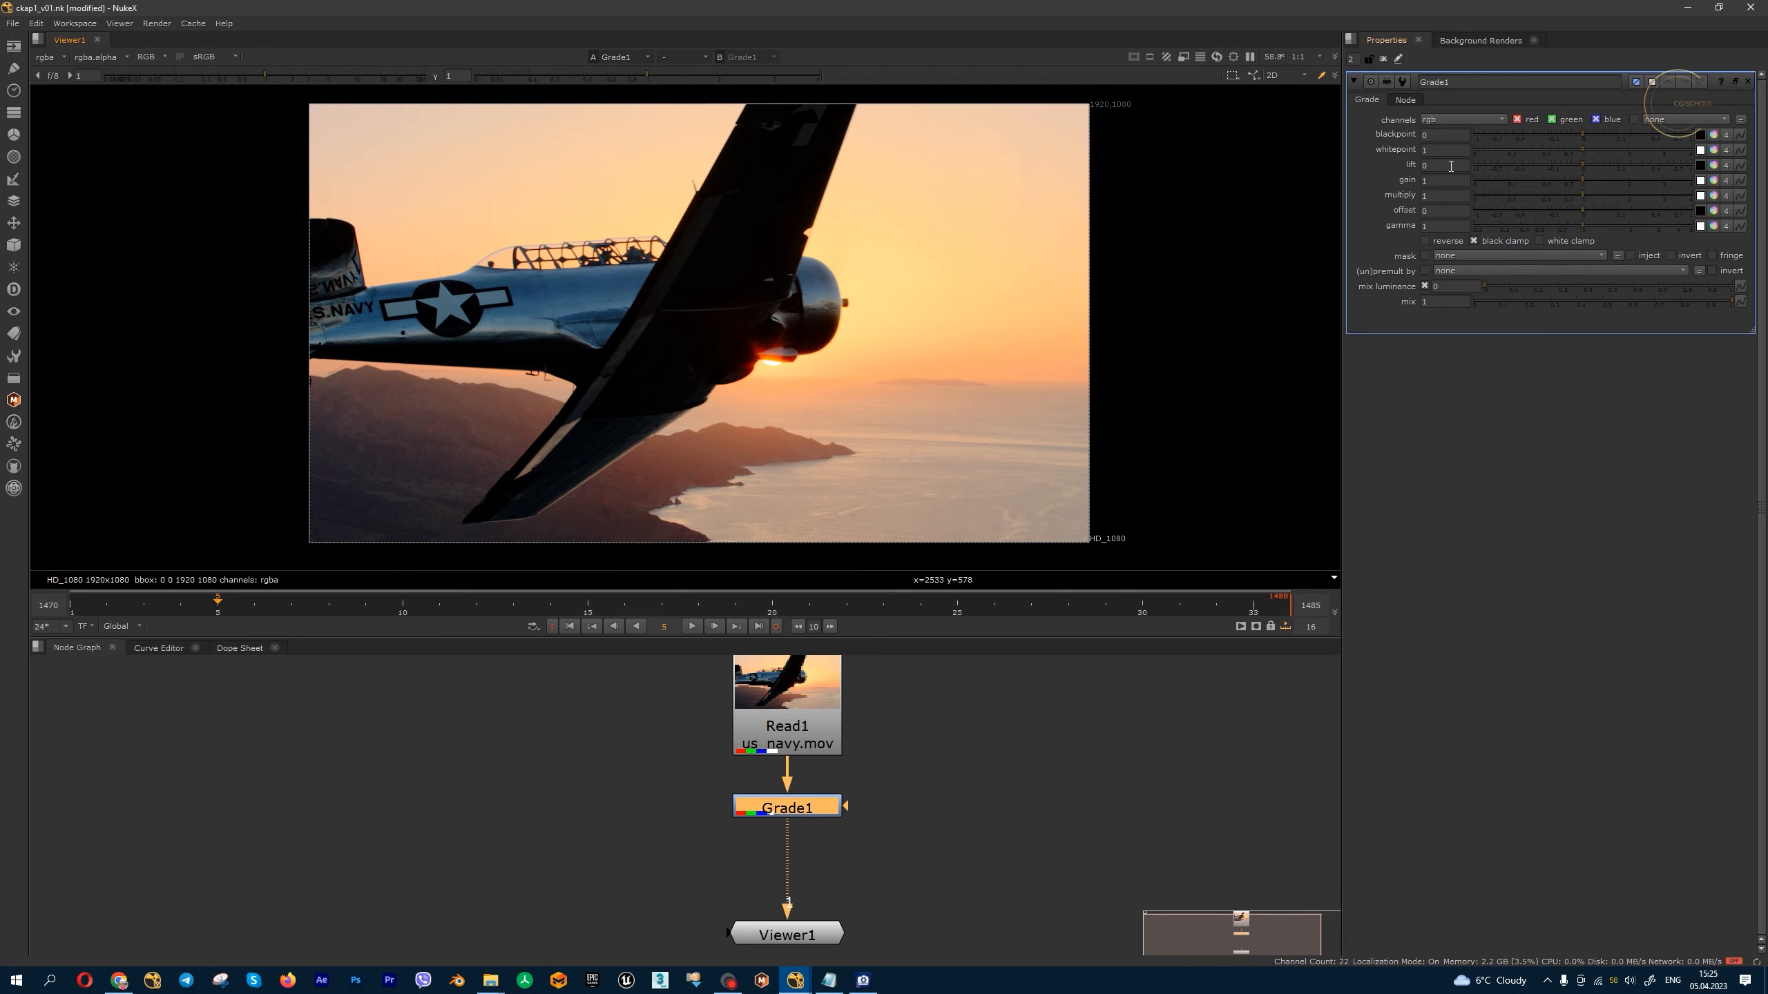
middle_click_drag(1149, 318, 1201, 325)
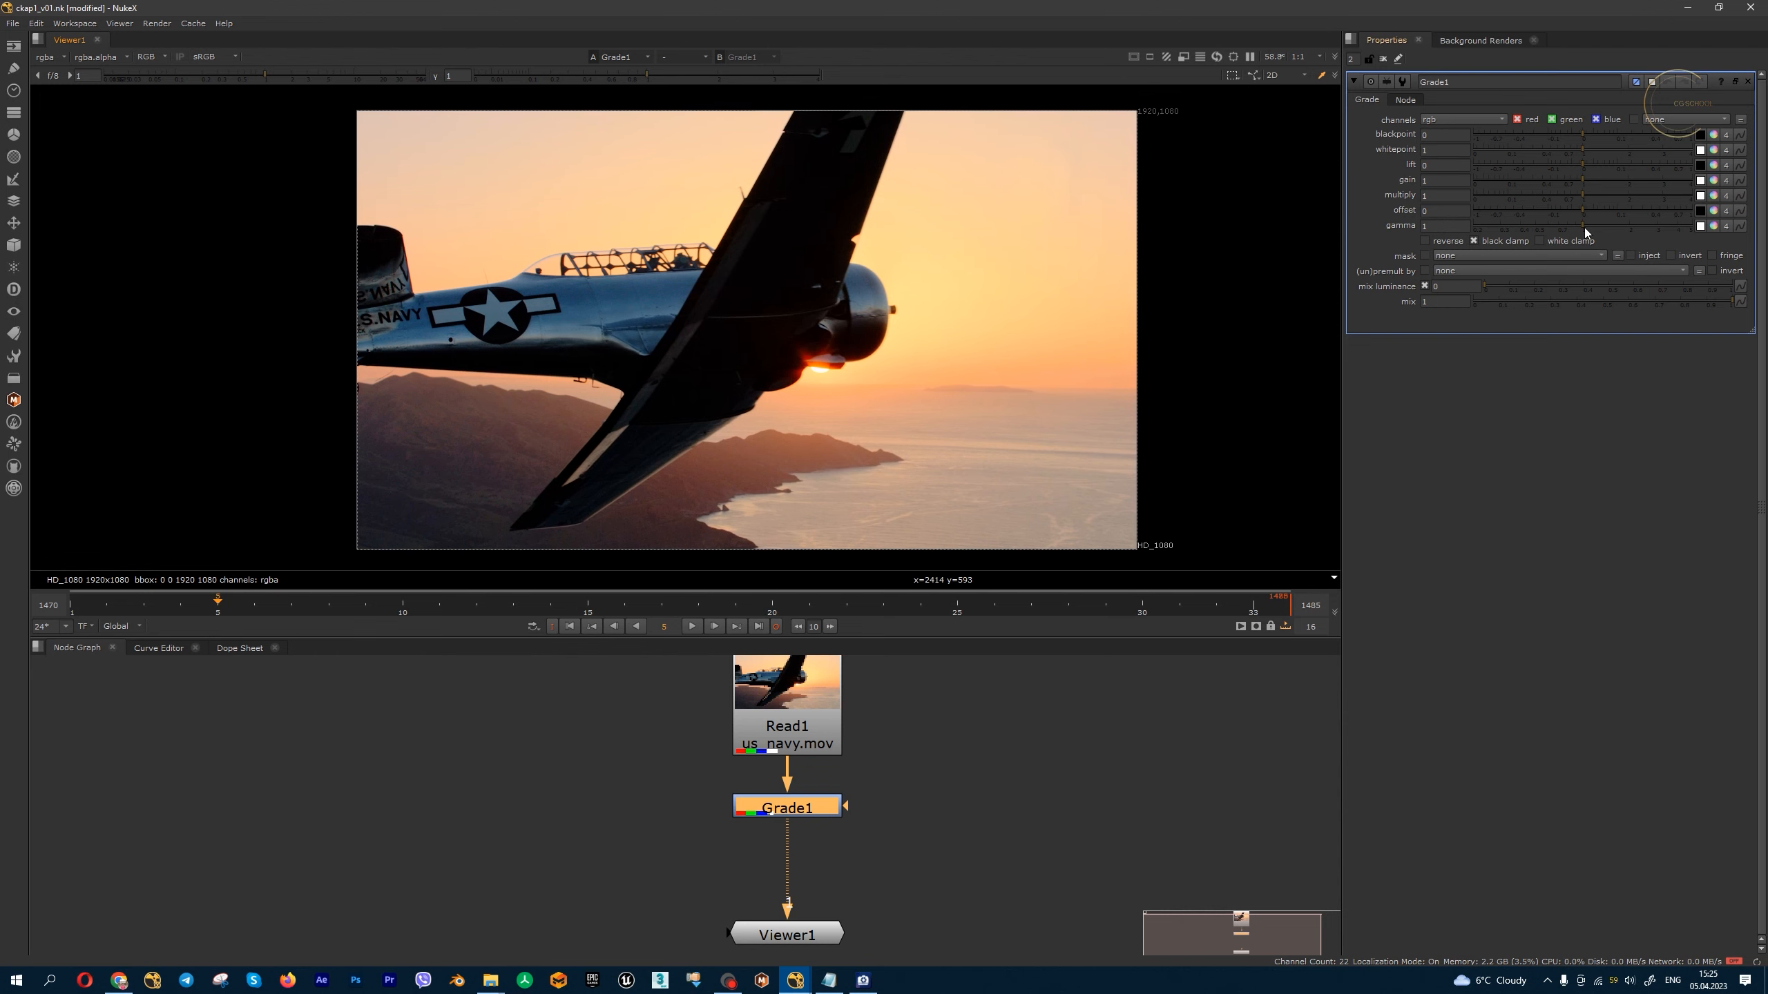
- Set Grade1's gain to 1.52, gamma to 0.76 and offset to -0.0525 red, 0 green and 0.0525 blue
left_click_drag(1584, 229, 1609, 178)
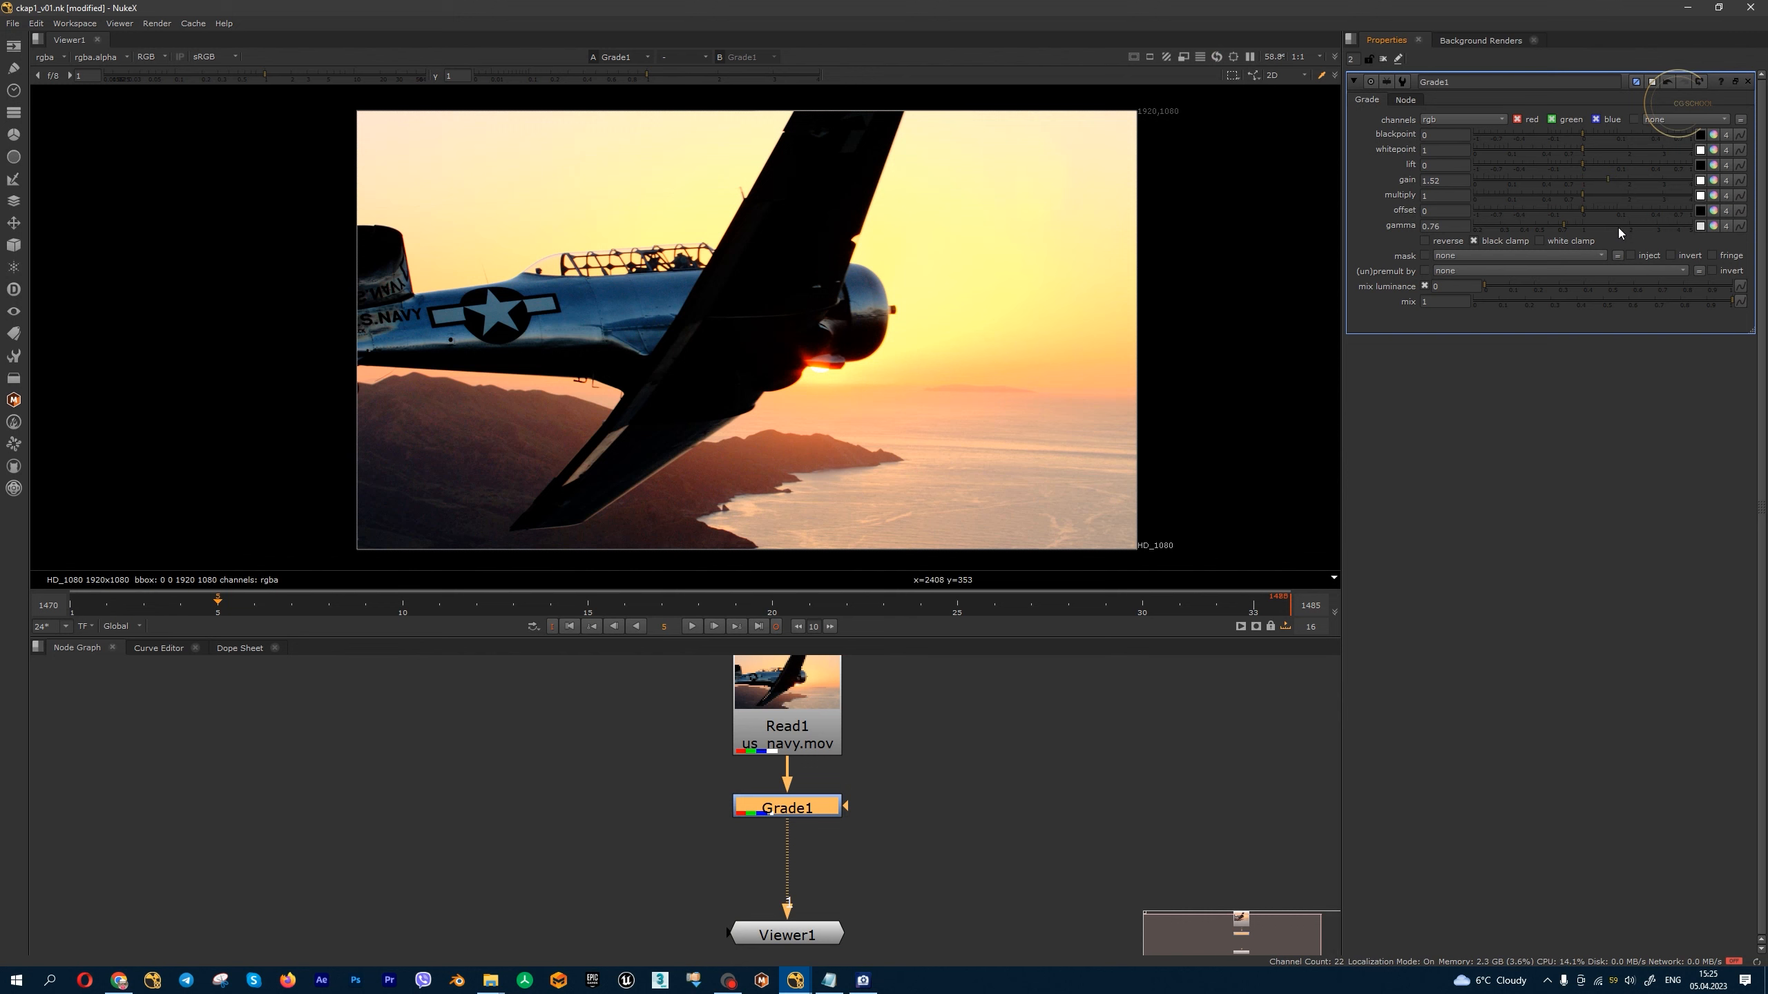
left_click(1713, 211)
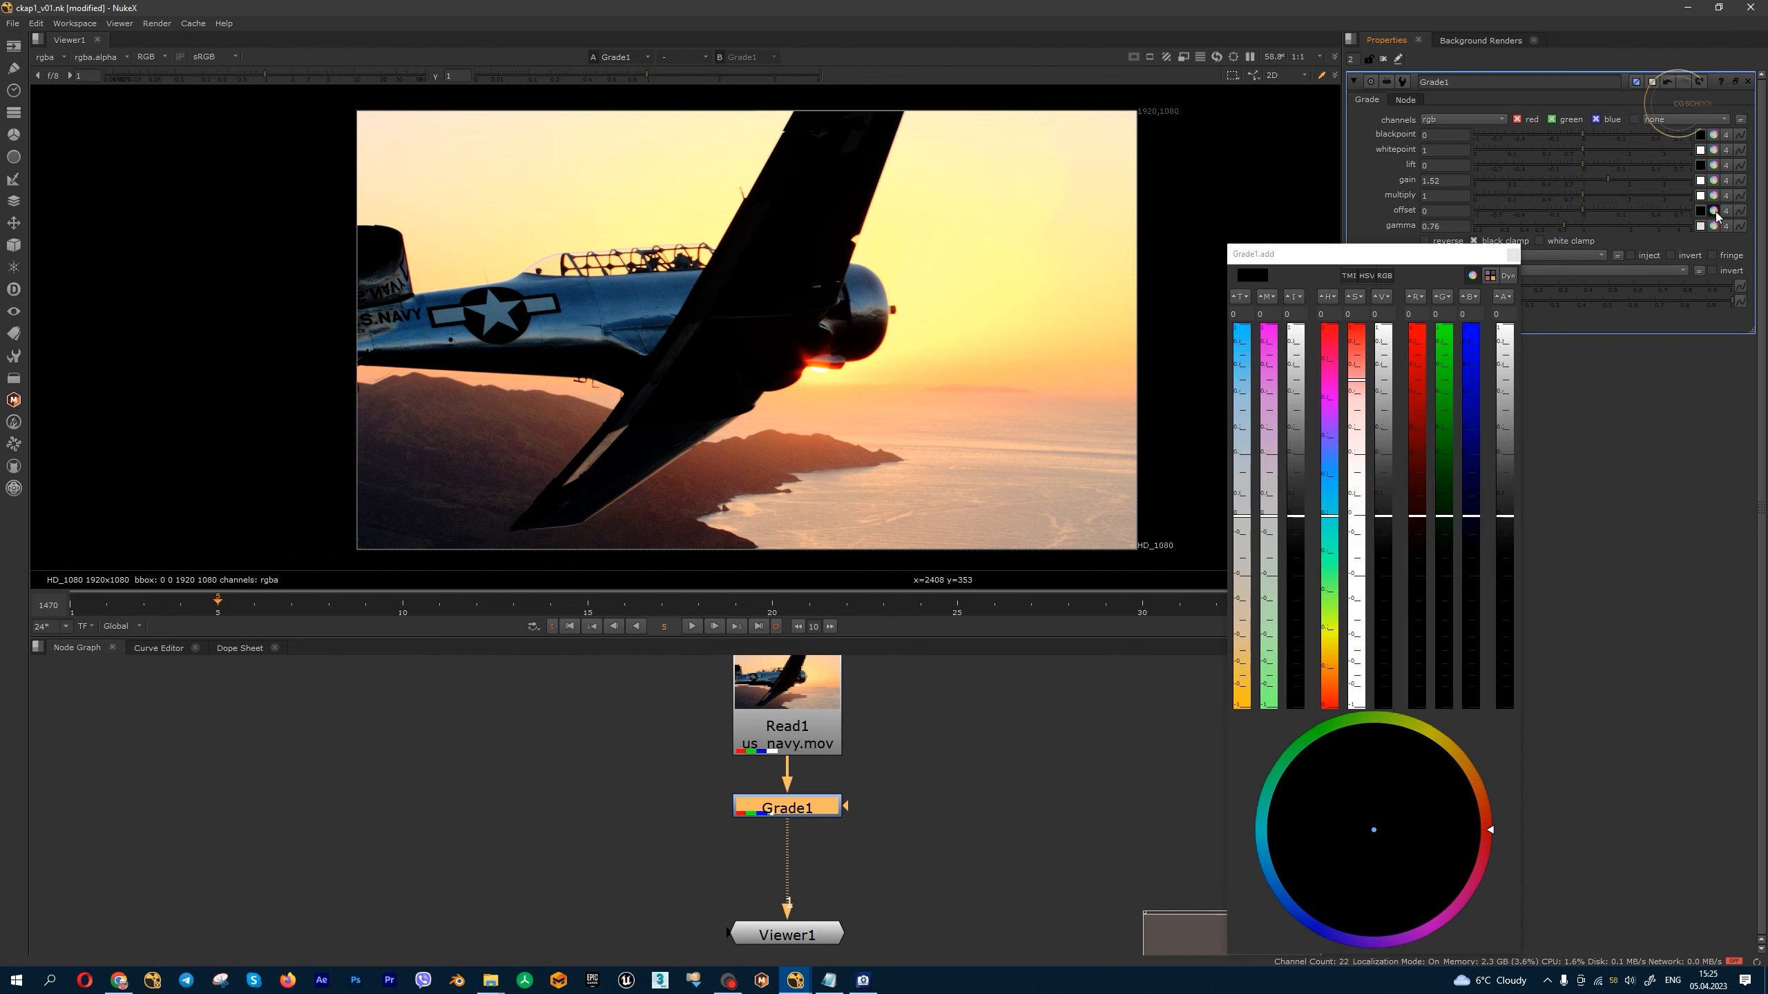
left_click_drag(1243, 521, 1245, 442)
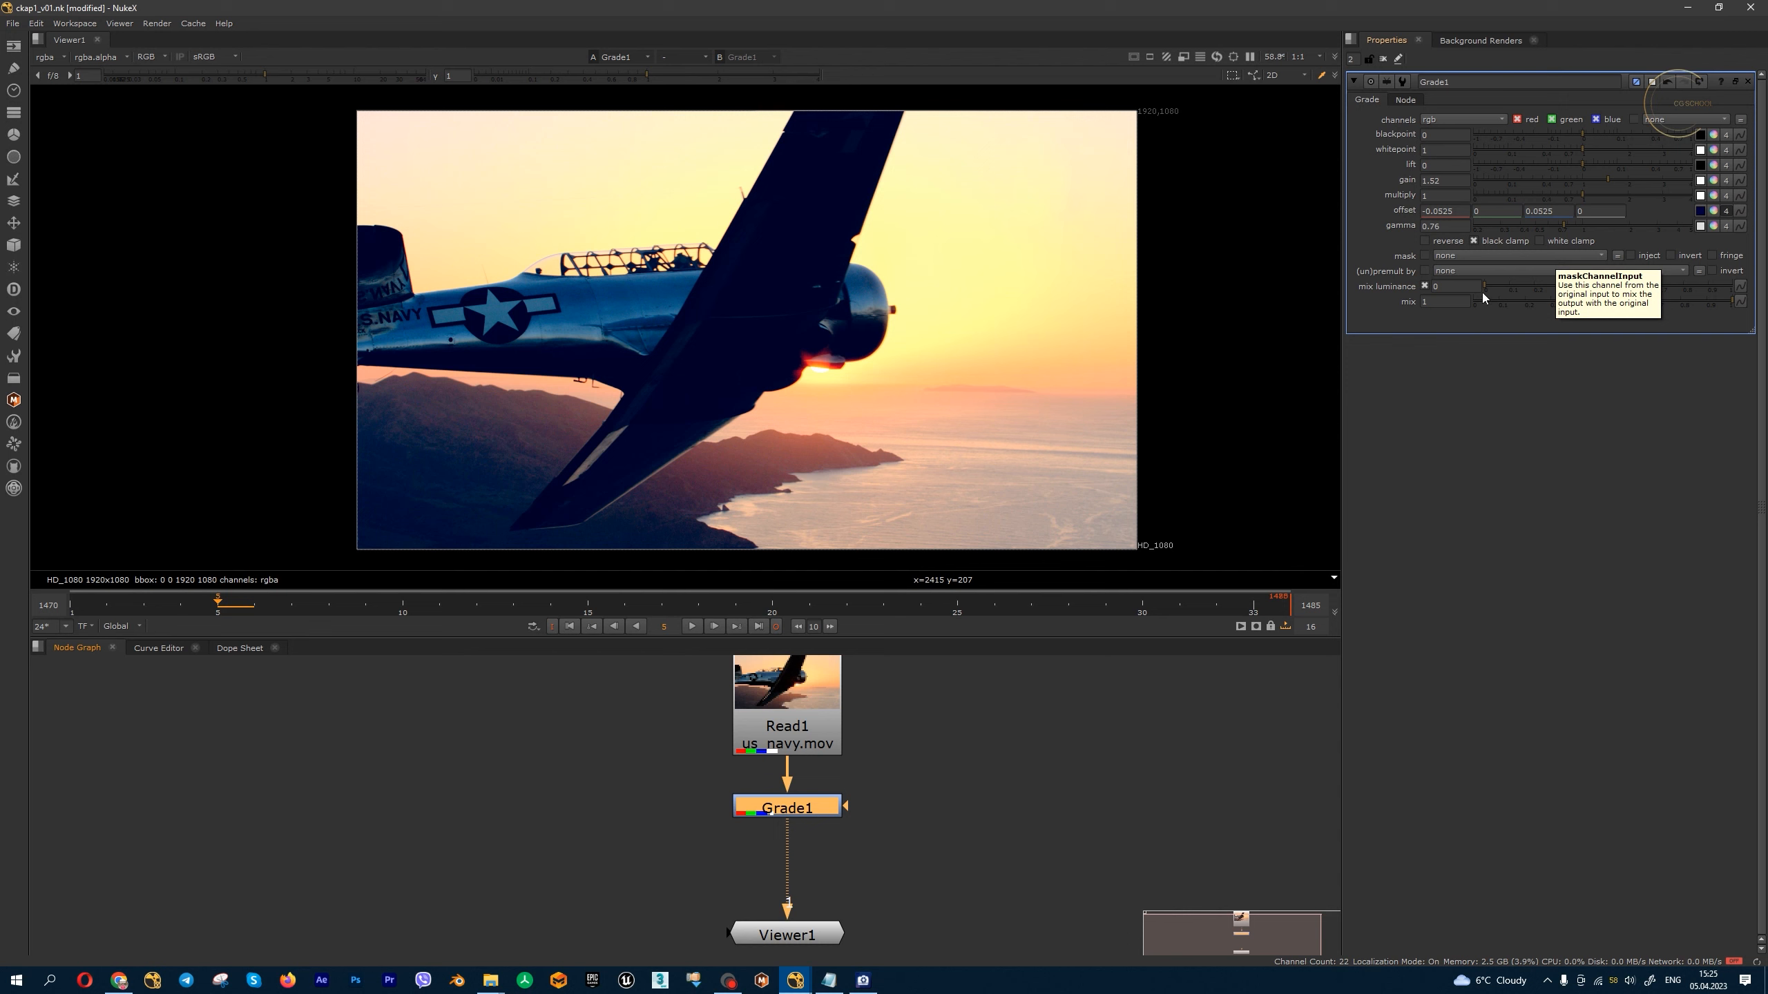
- Compare the image with Grade1's mix lowered to 0 and restored to 1
mouse_move(1718, 304)
left_mouse_down()
mouse_move(1433, 303)
mouse_move(1732, 303)
left_mouse_up()
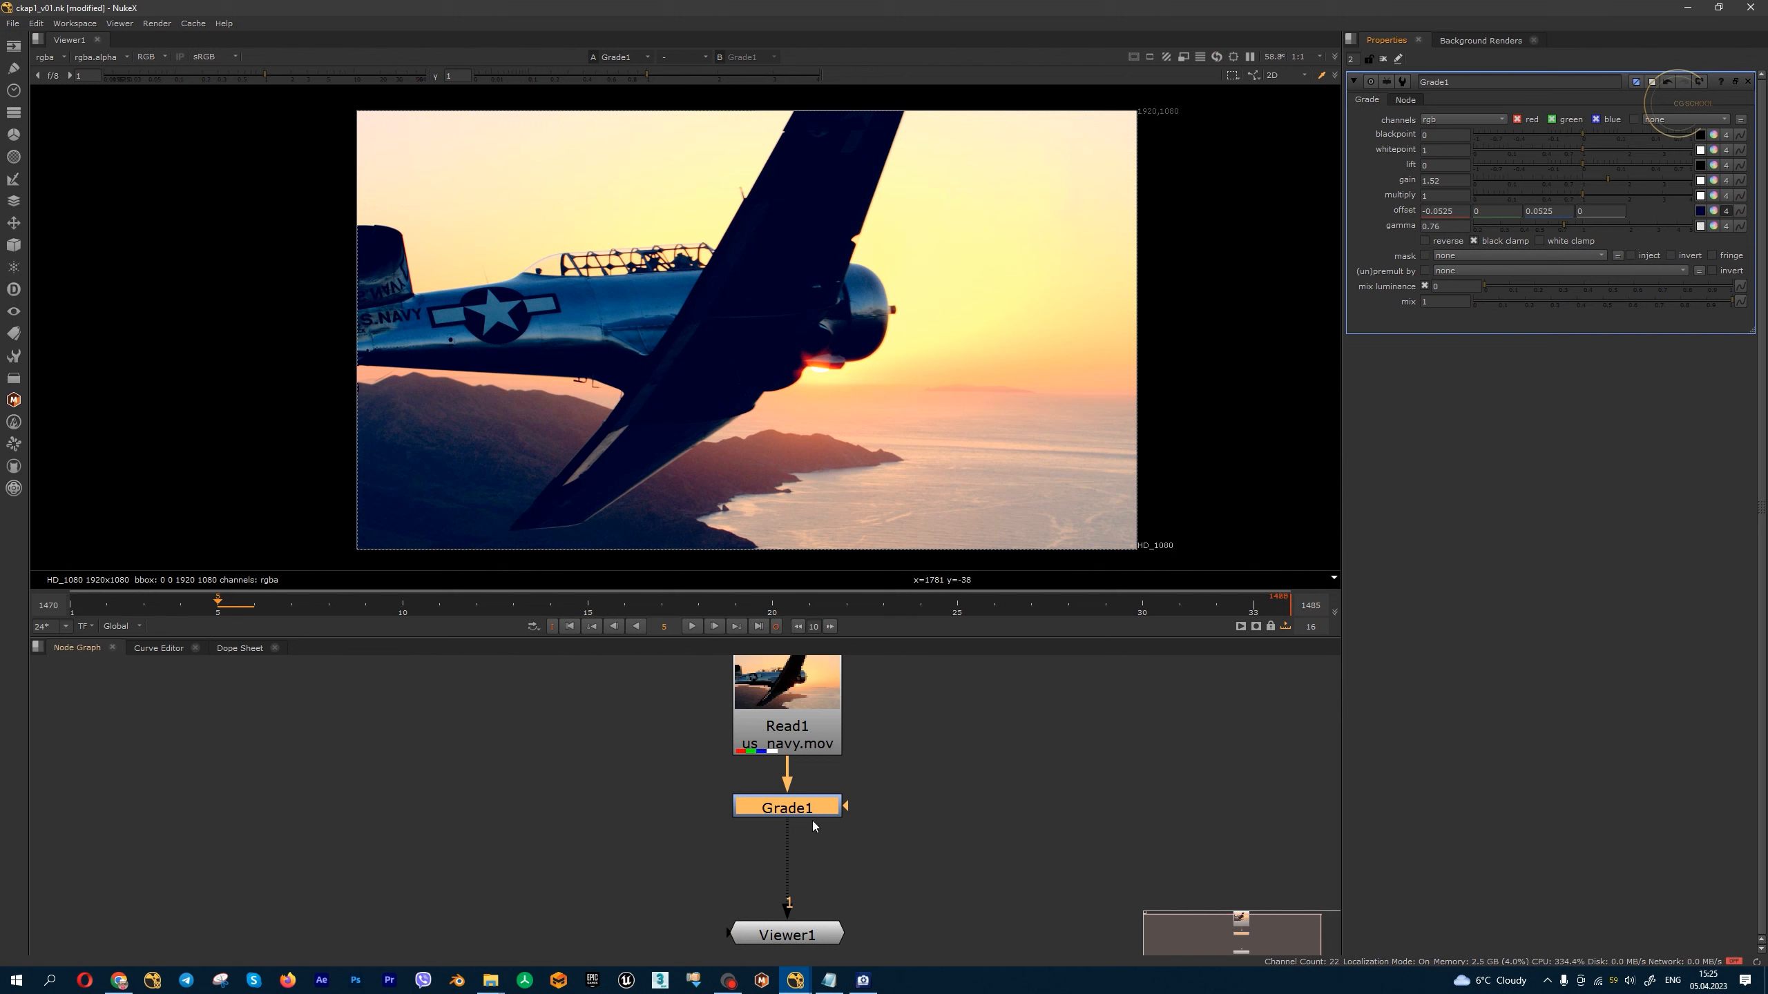
left_click_drag(813, 817, 818, 822)
left_click_drag(1723, 300, 1466, 308)
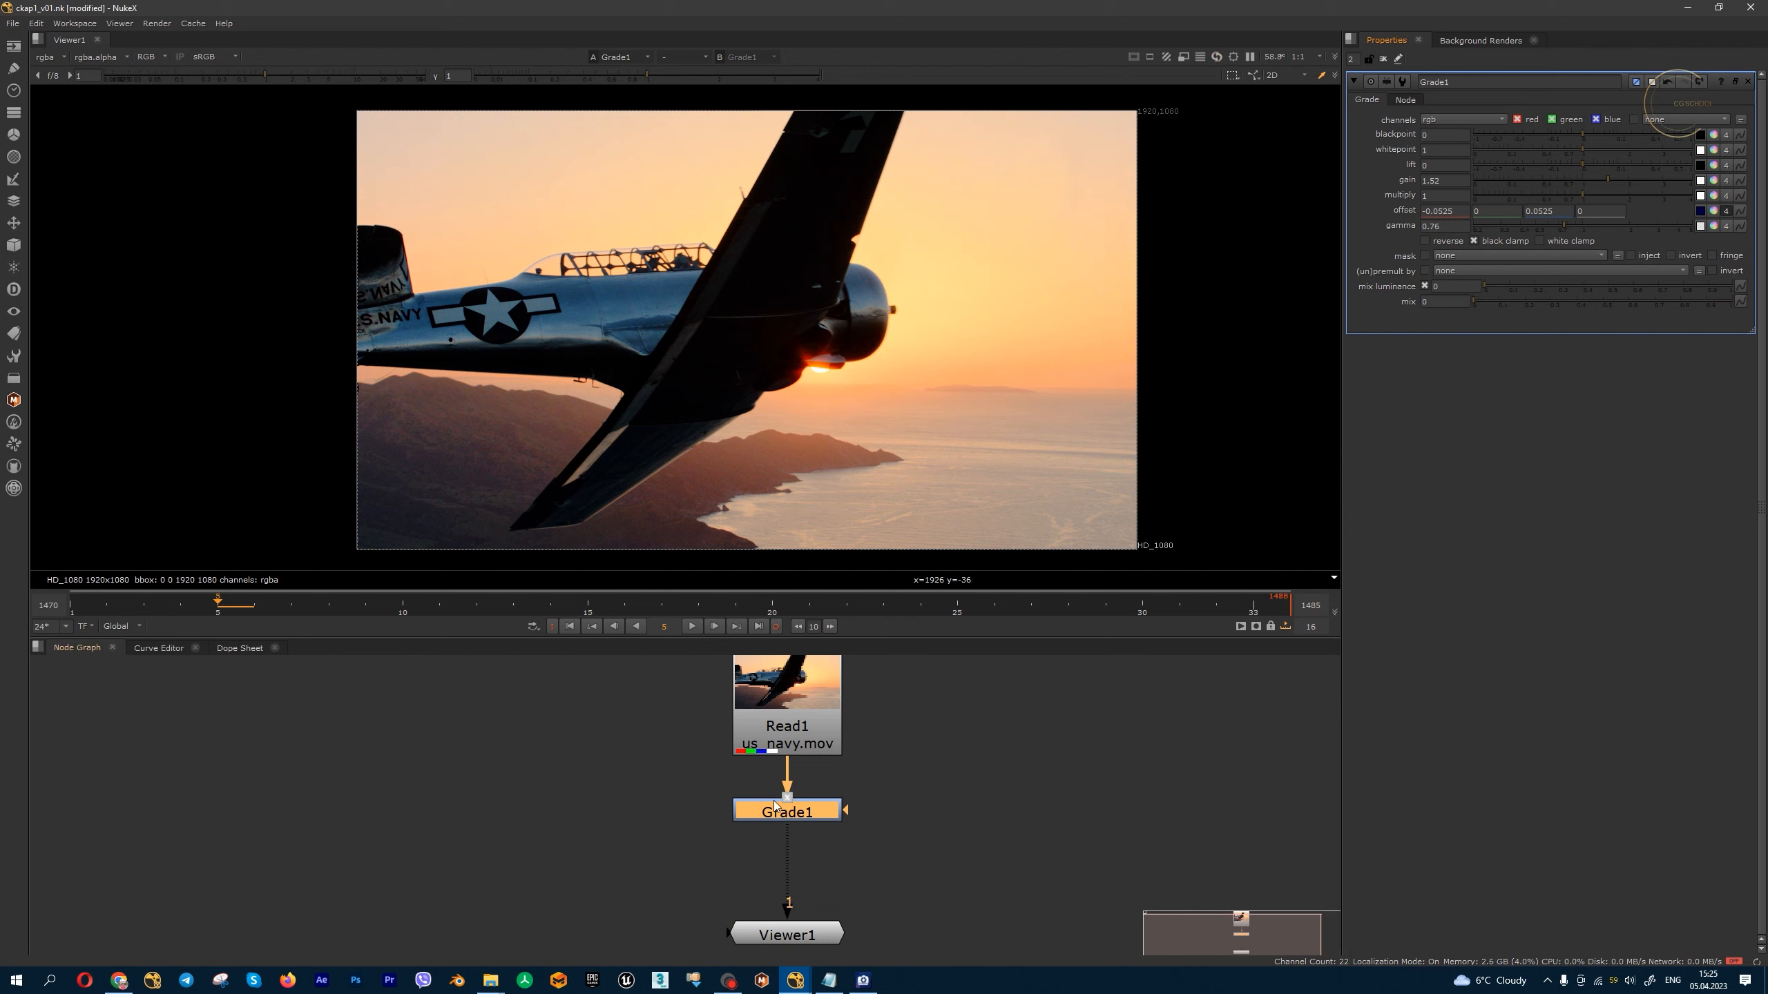
left_click(1732, 303)
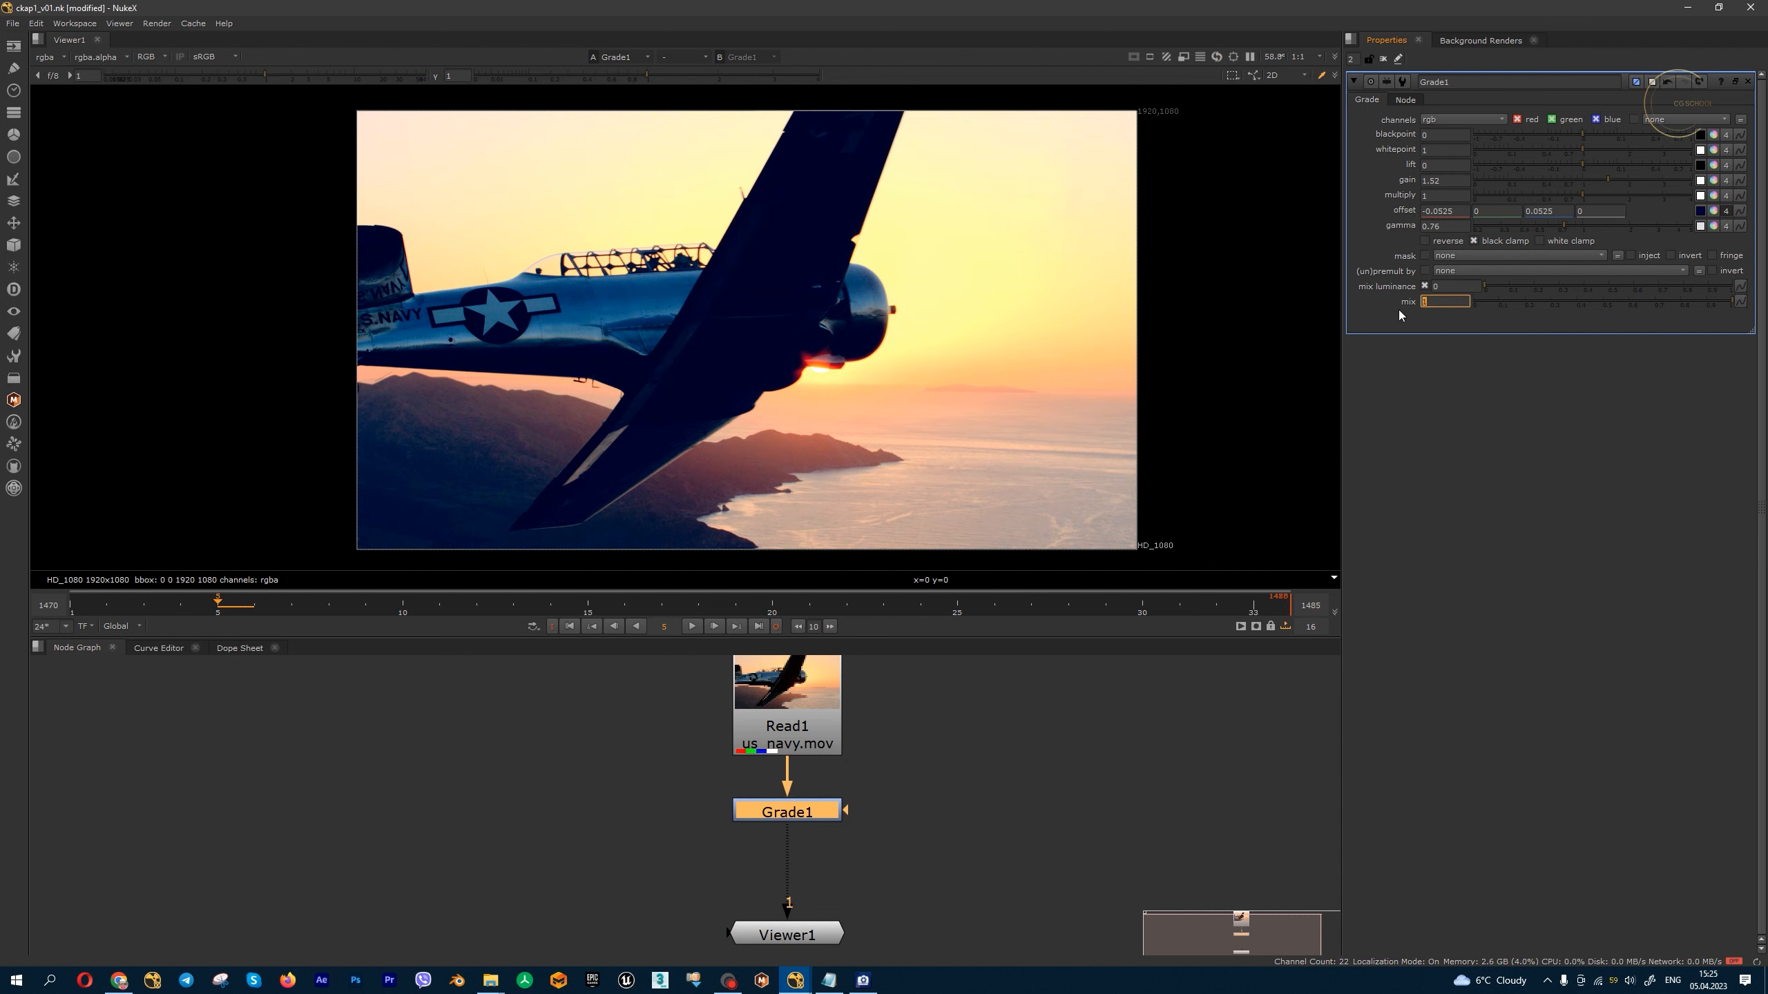
left_click(1113, 760)
- Disable the Grade1 node to compare the ungraded image, and enable it again
left_click_drag(694, 785, 900, 853)
key("d")
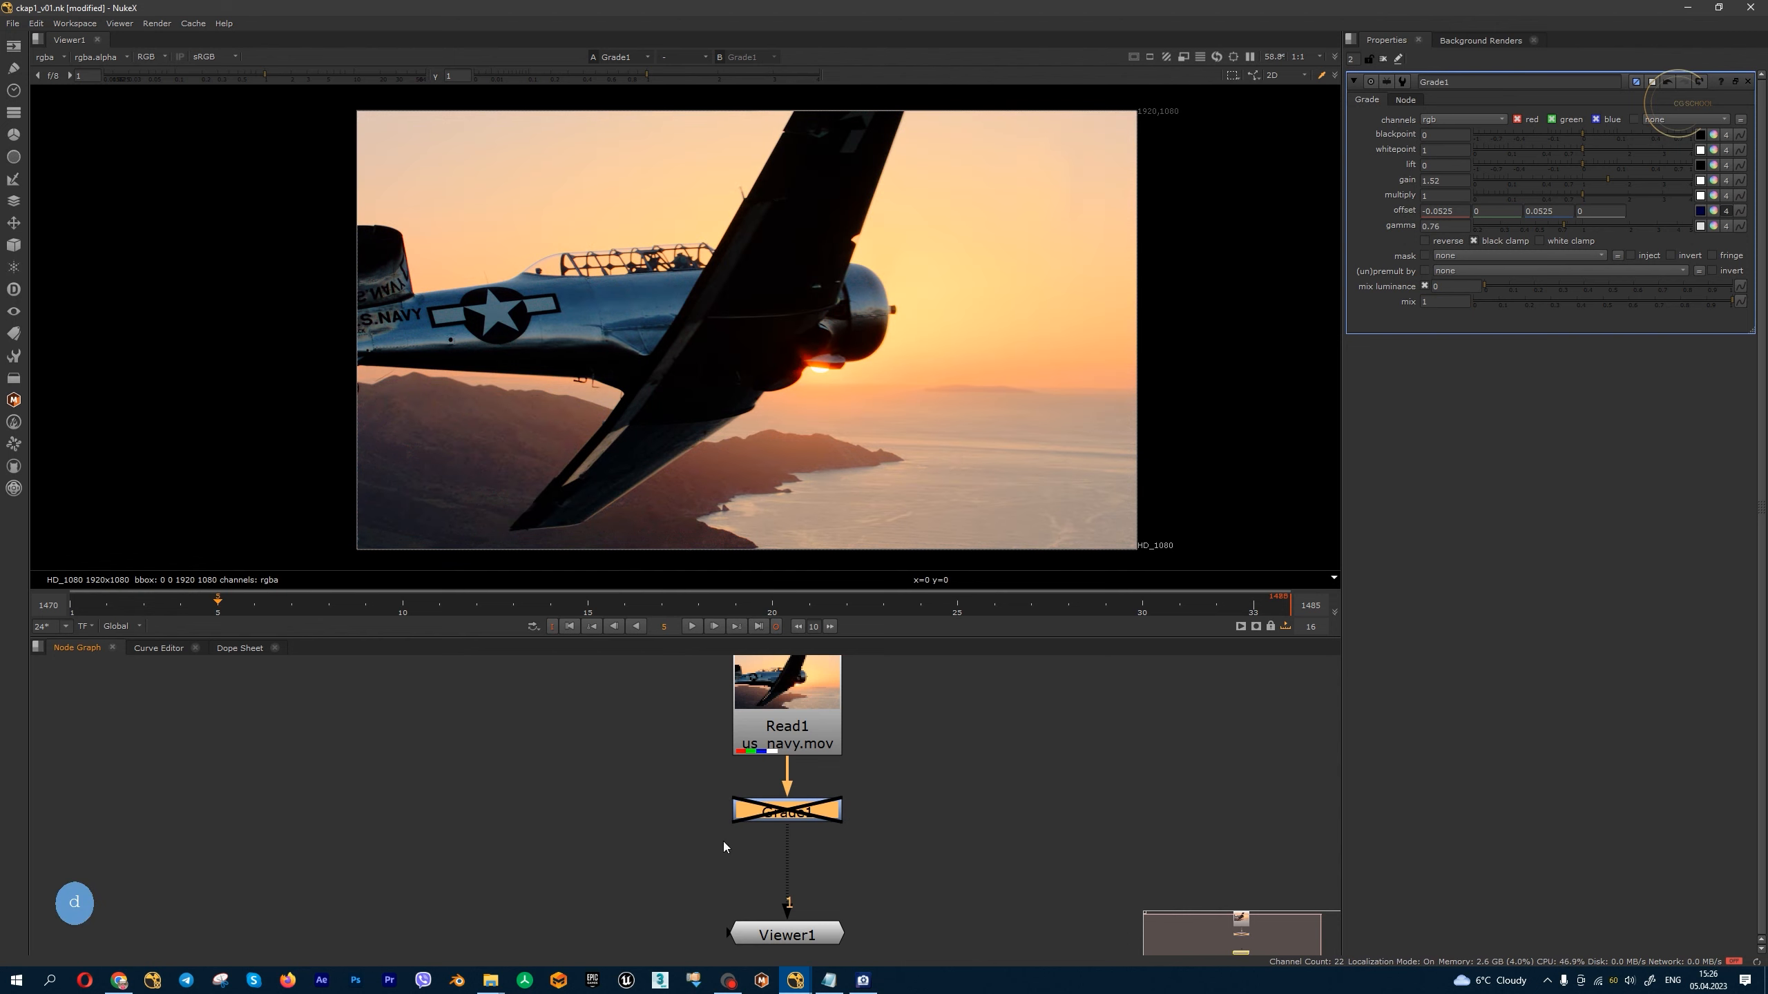
left_click_drag(684, 789, 881, 838)
key("d")
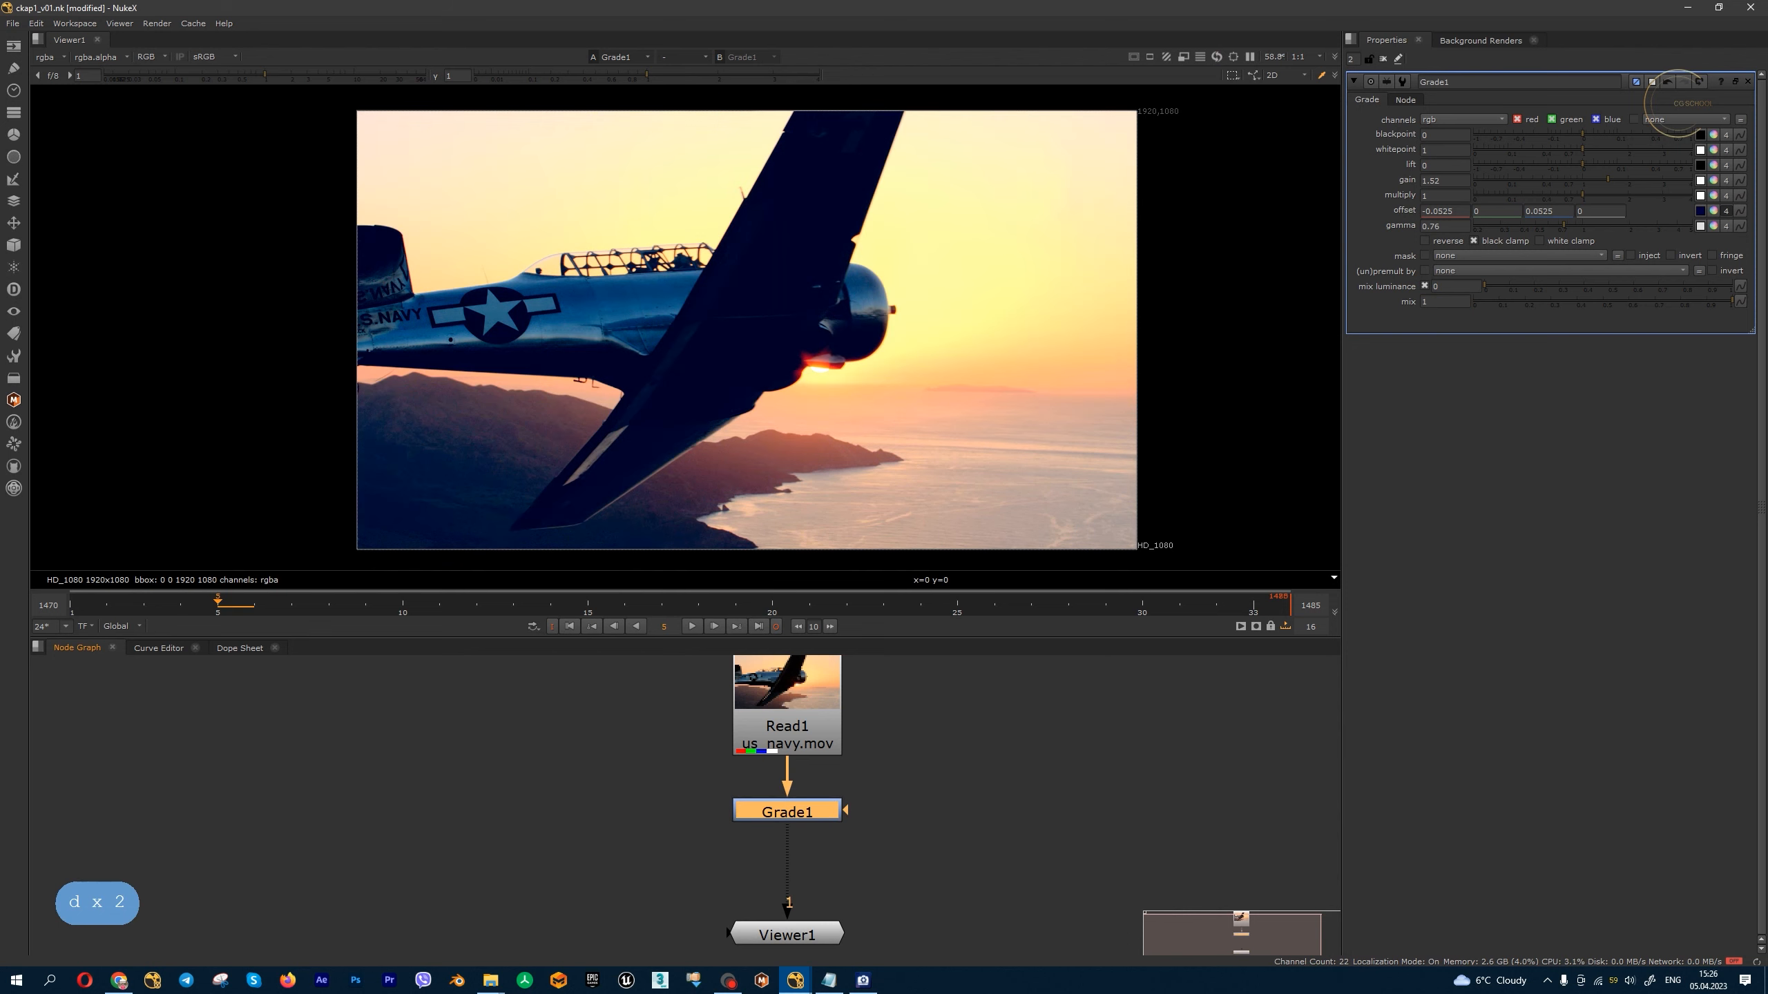
- Switch to ACDSee and examine the node indicators explained in Nuke_node_decorators.jpg
left_click(863, 980)
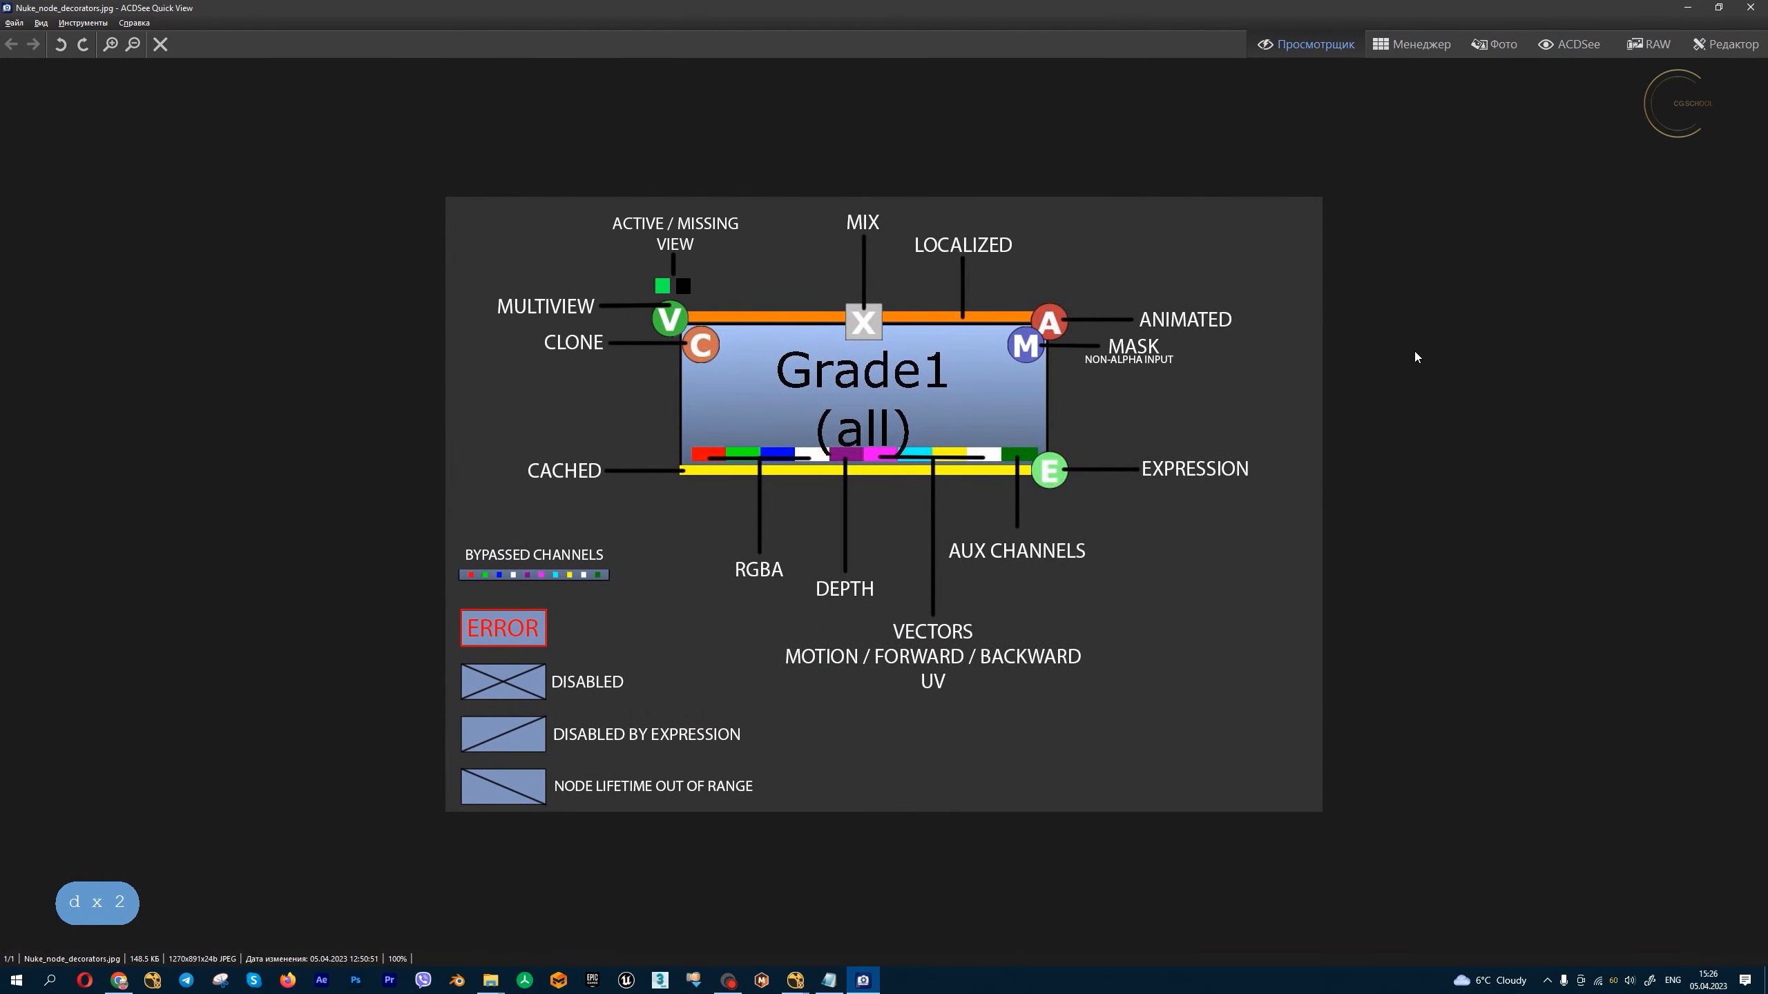
key("f")
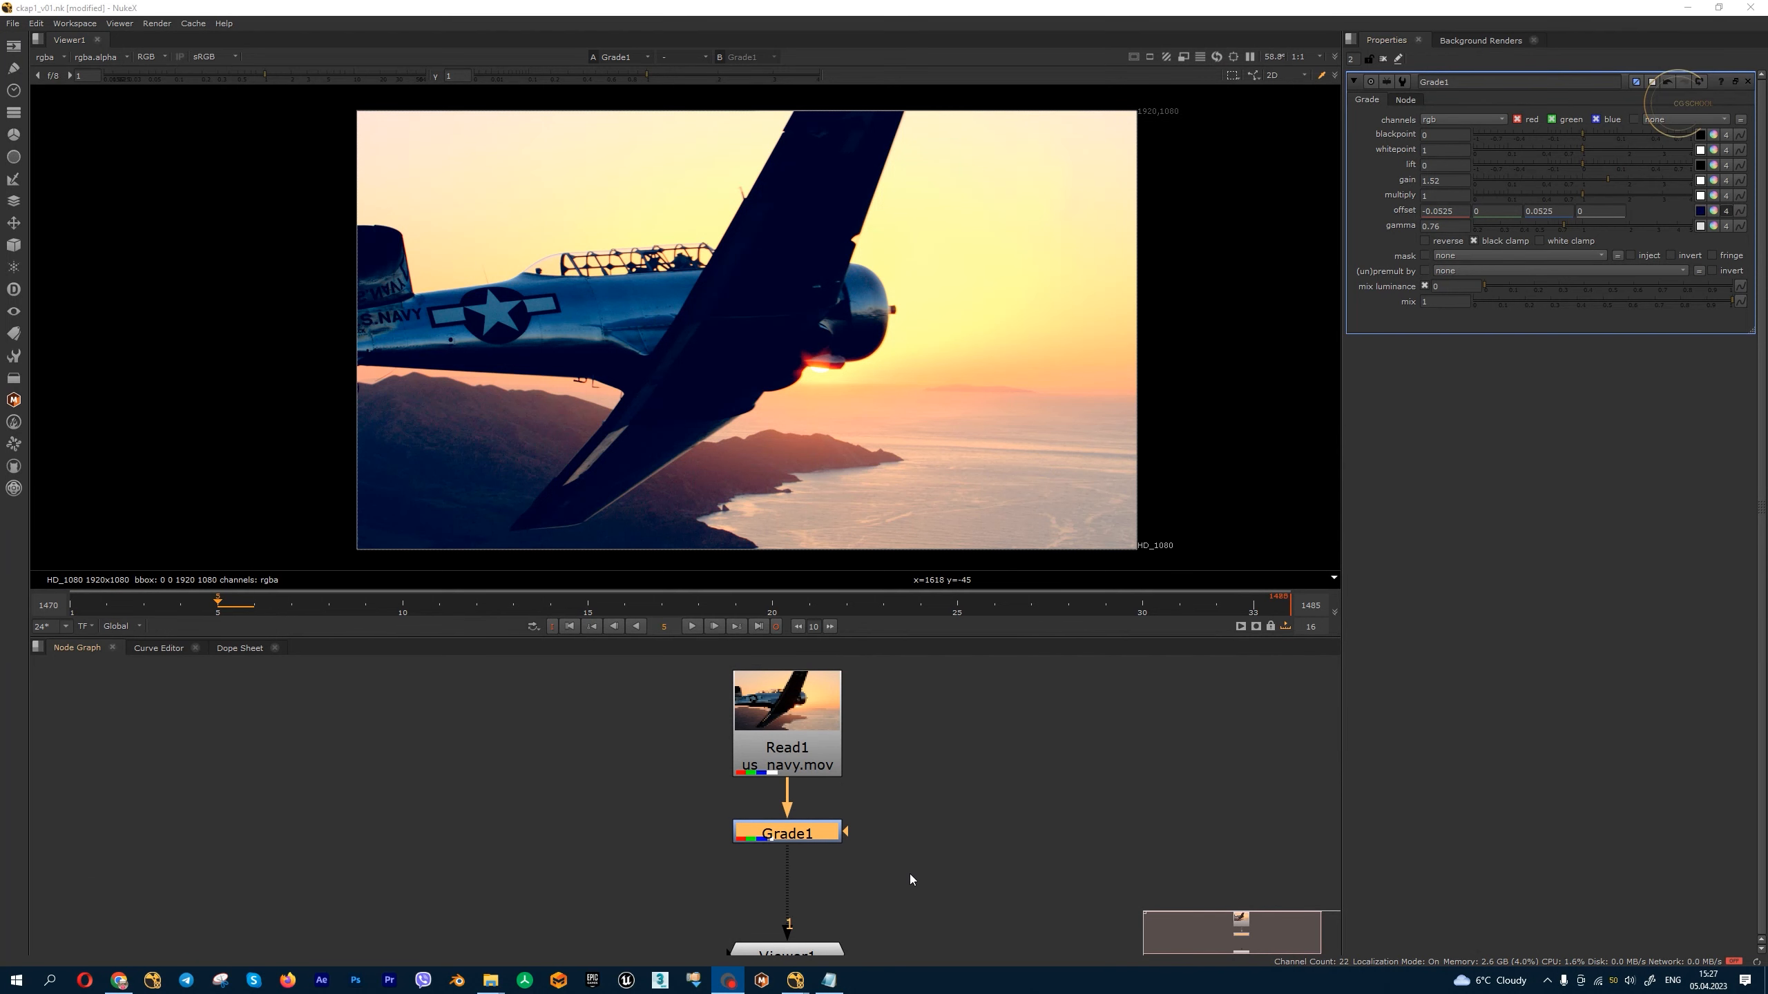
- Add an unconnected Roto node and an unconnected RotoPaint node beside the Read1 and Grade1 chain in Nuke
scroll(867, 851, "down", 1)
left_click(822, 926)
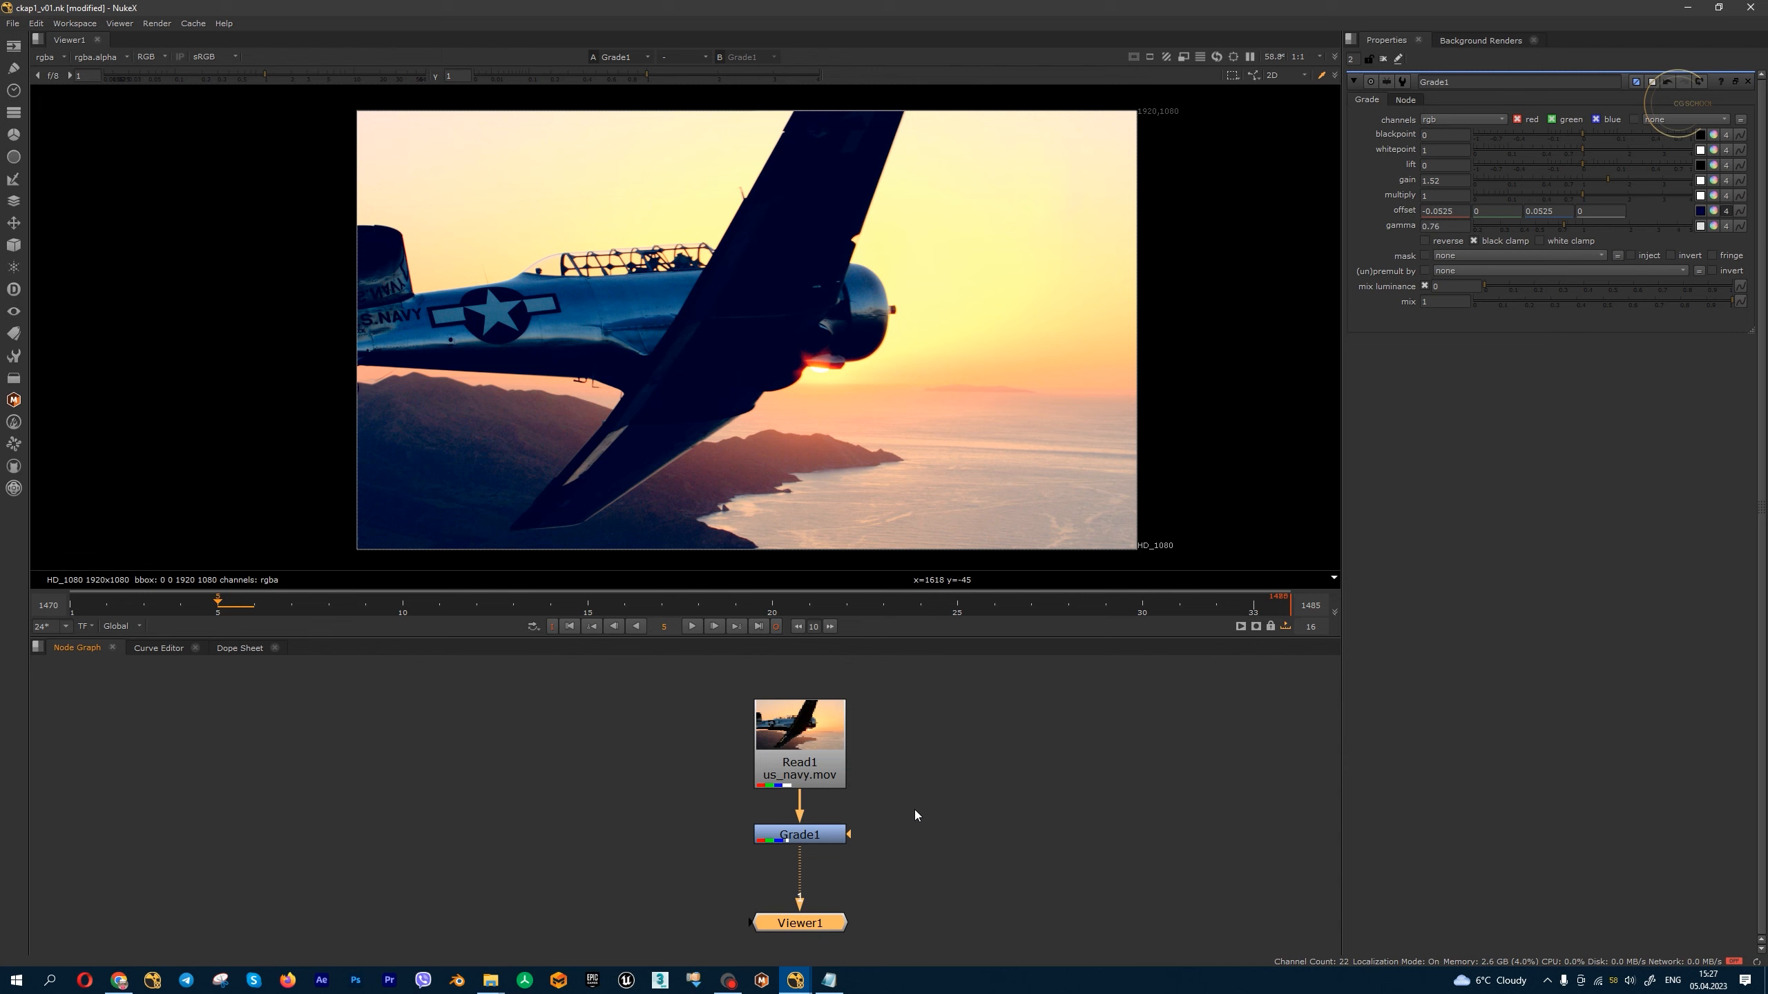
middle_click_drag(1004, 425, 1043, 422)
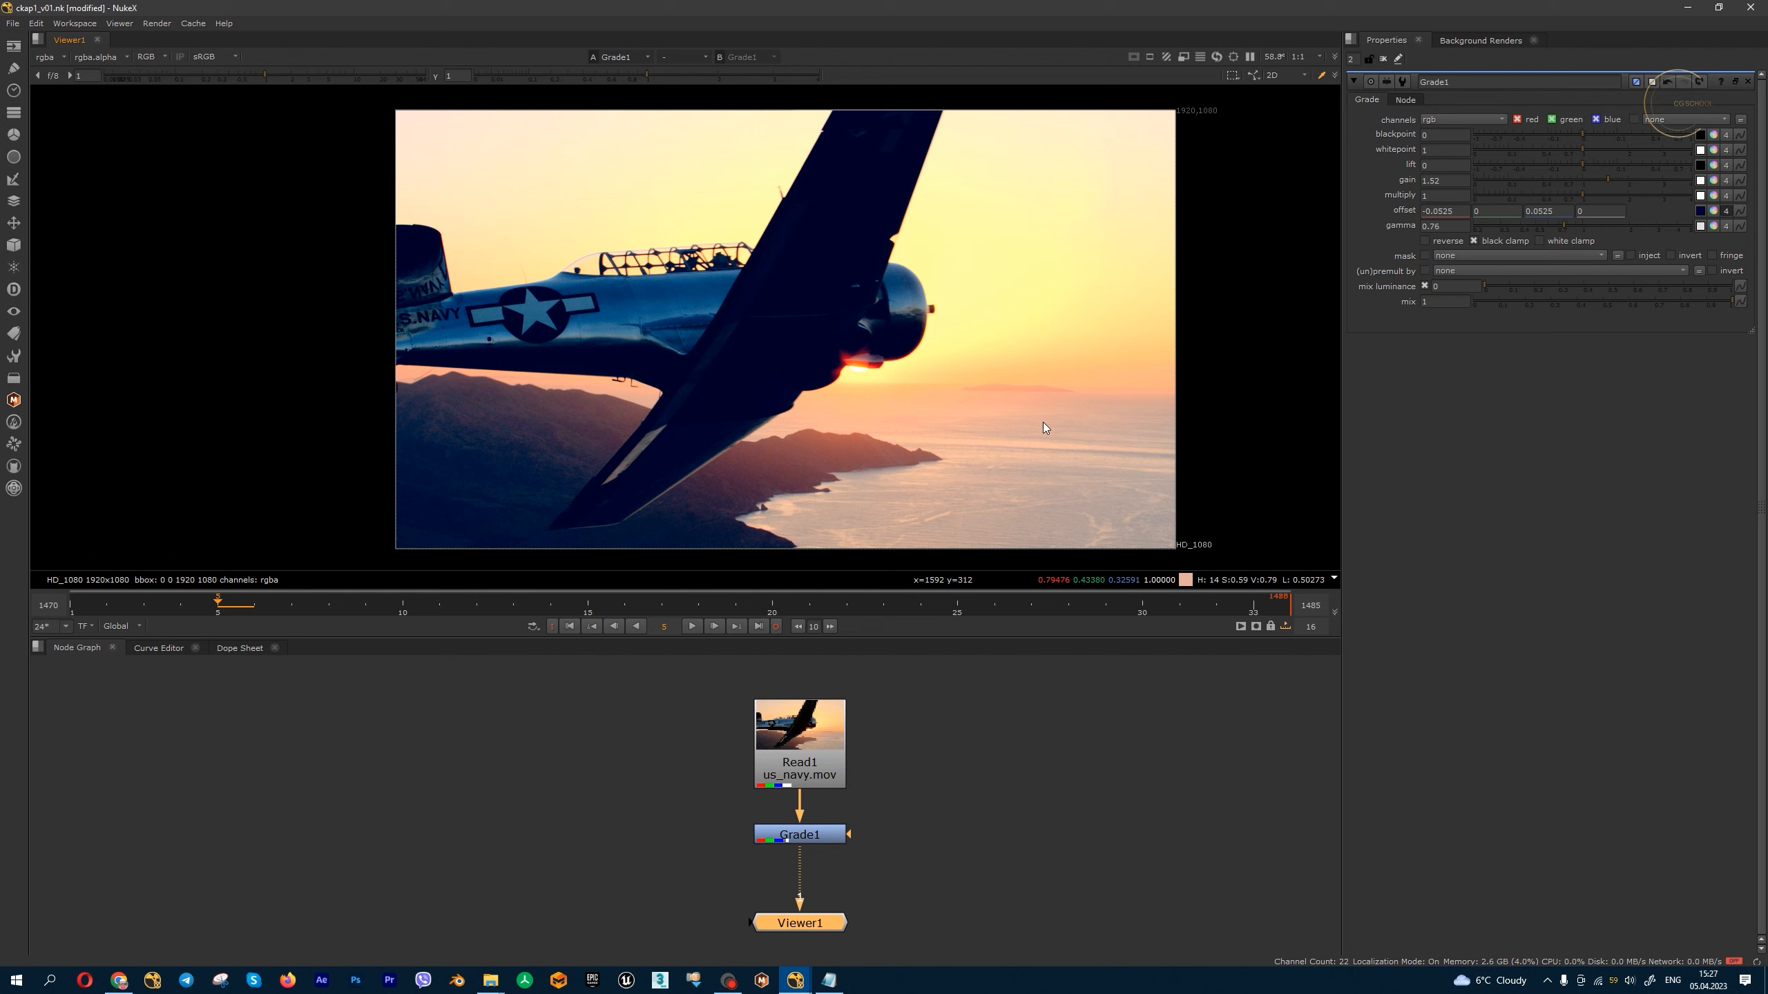
left_click(964, 792)
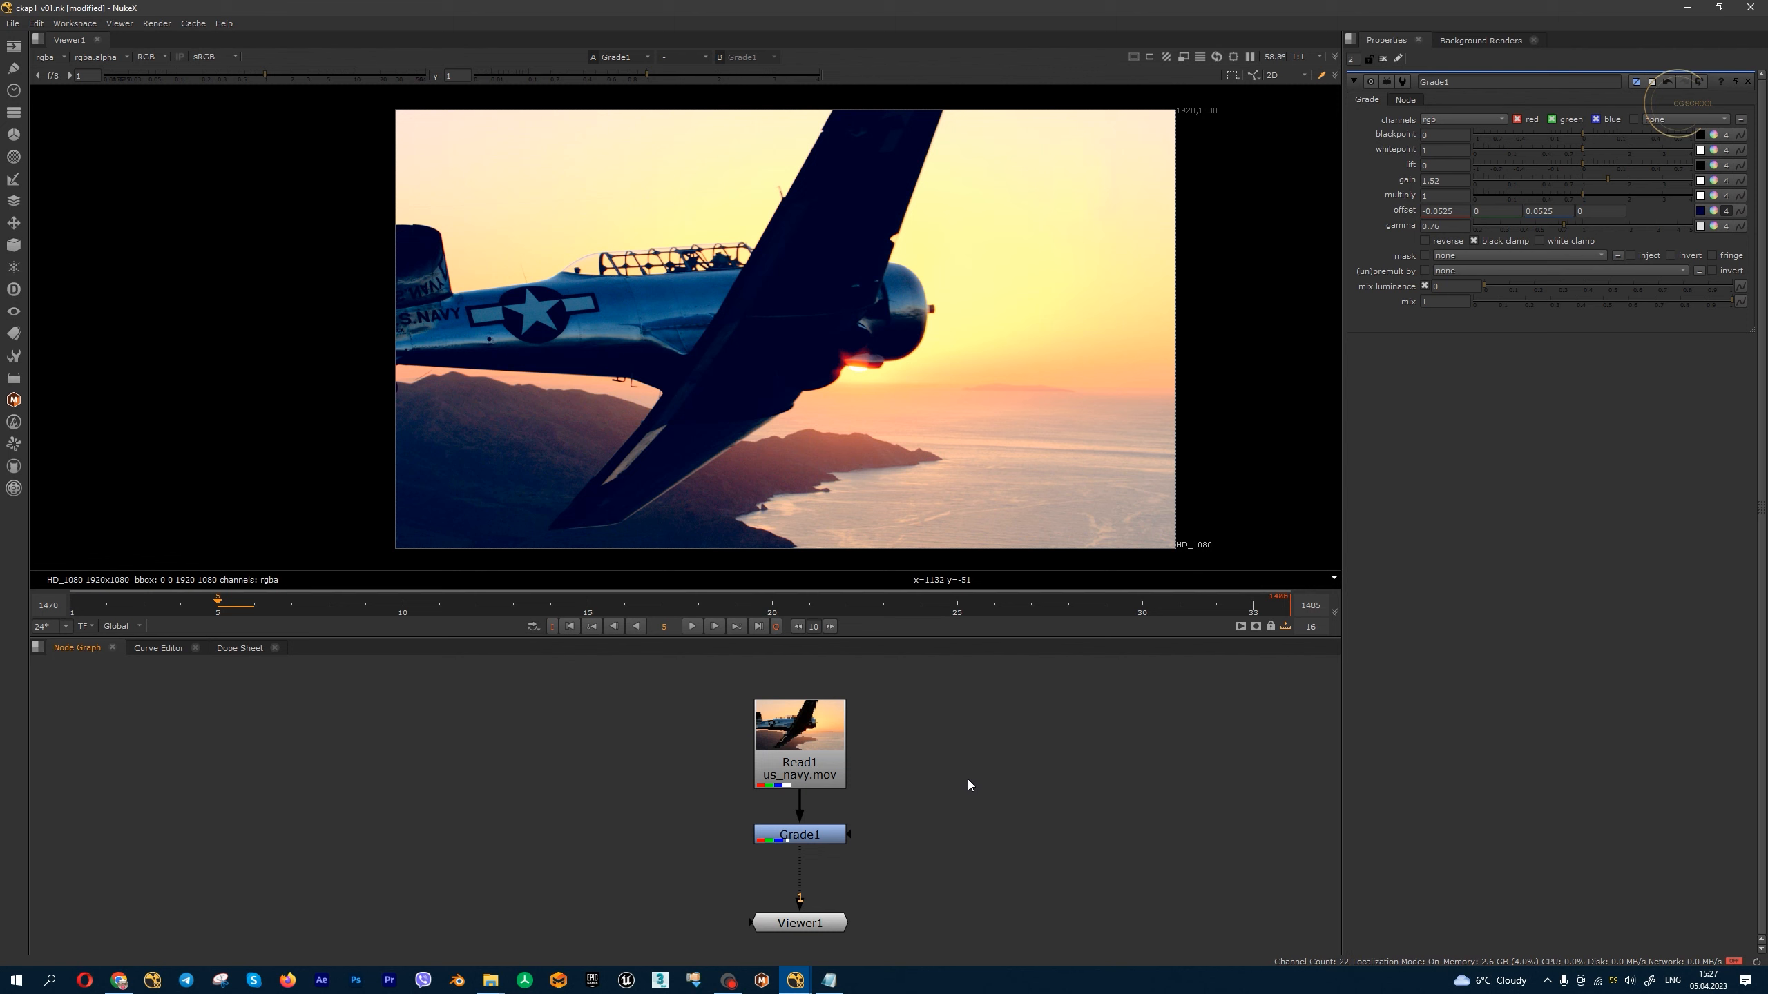
key("o")
key("p")
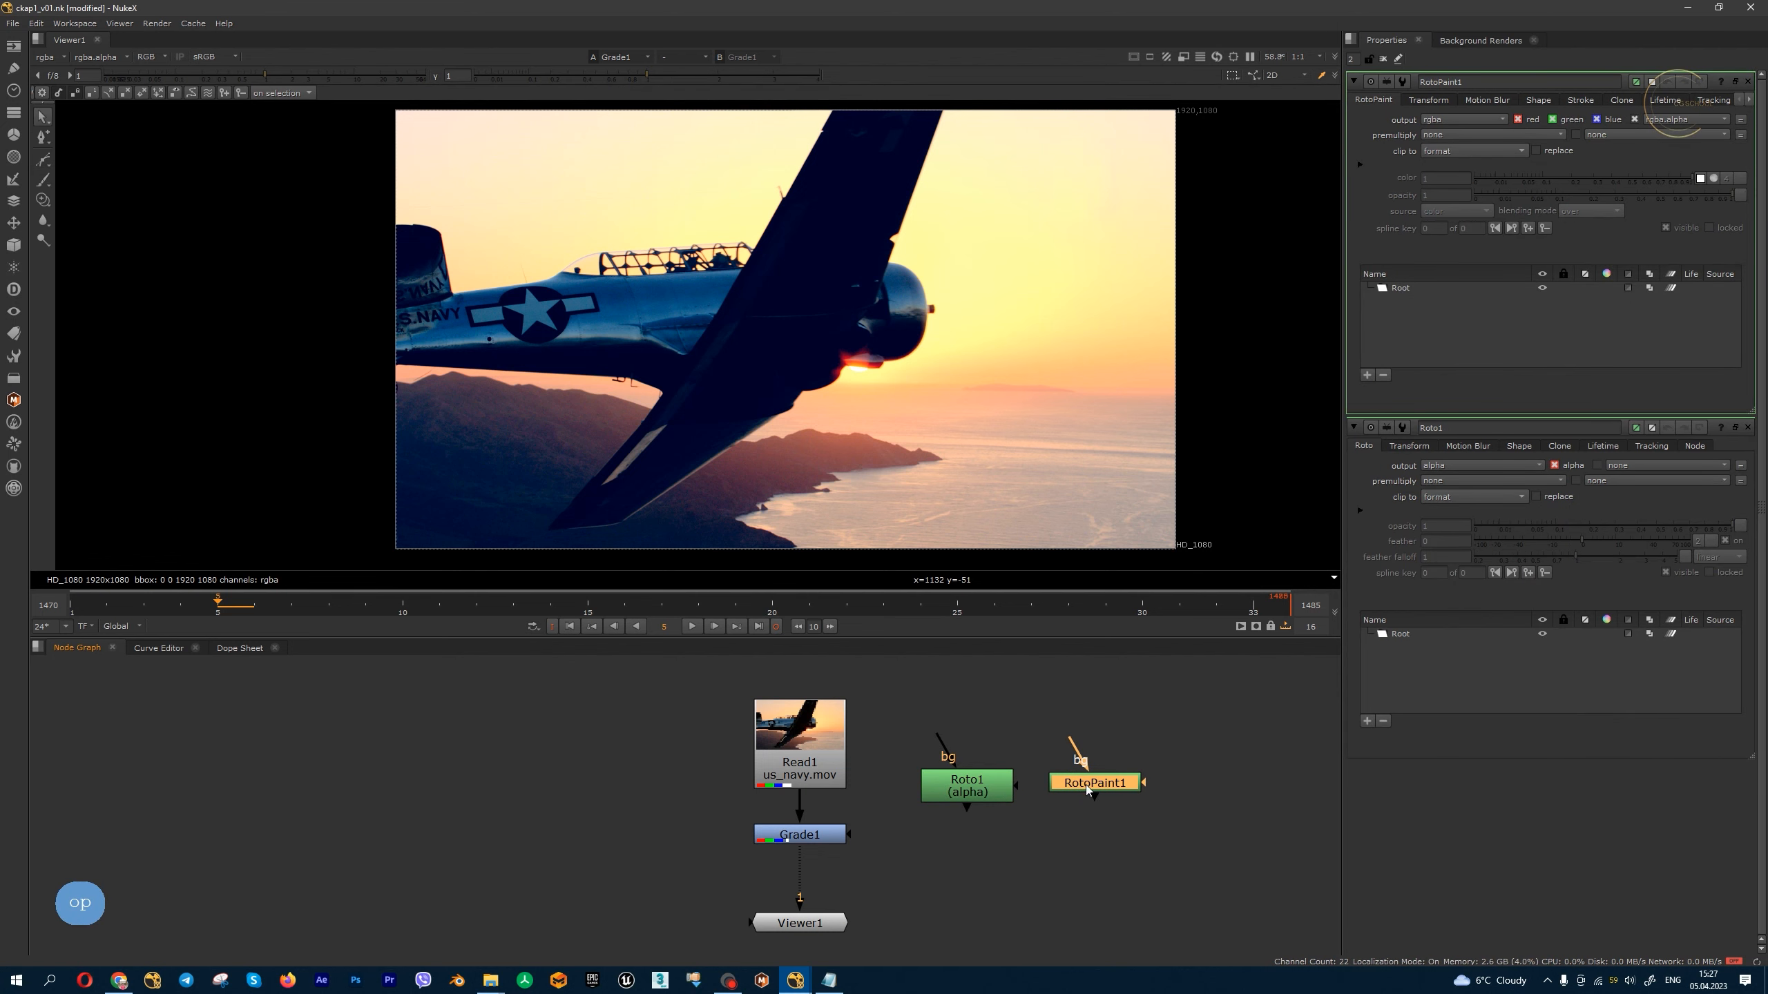
- Turn off the viewer's custom frame range and slightly reposition the RotoPaint1 and Roto1 nodes
left_click(1287, 625)
left_click(800, 834)
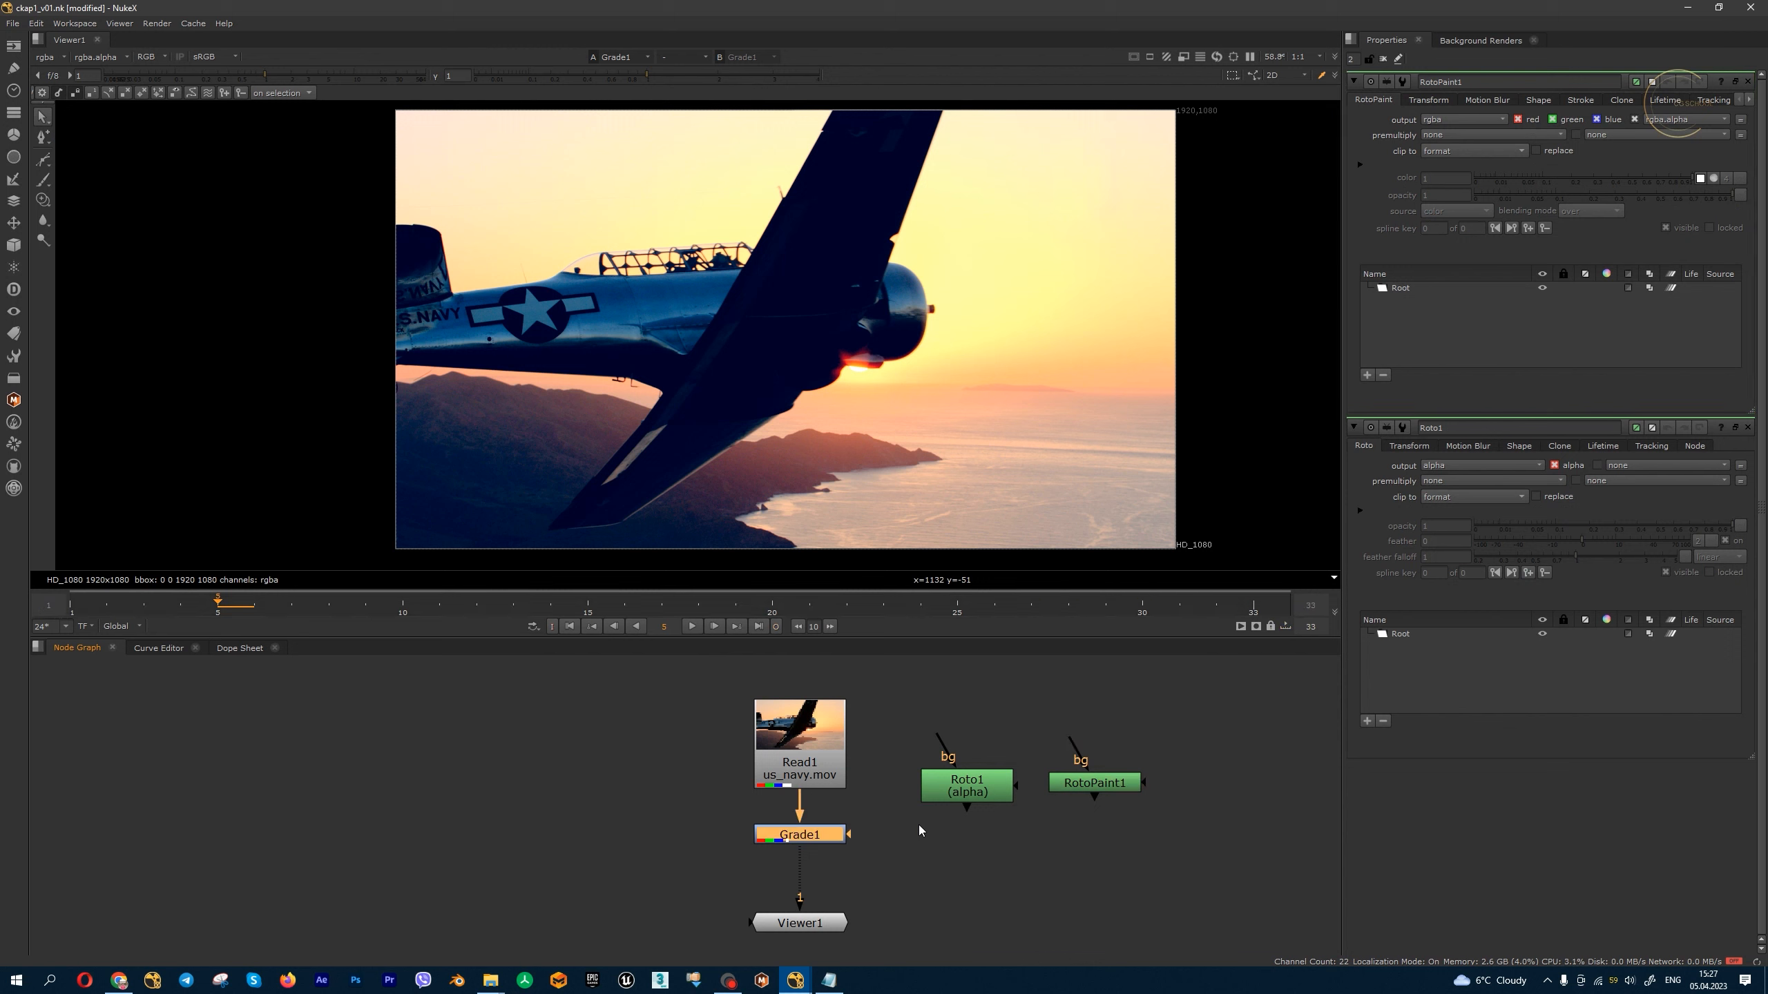
left_click_drag(1100, 784, 1106, 791)
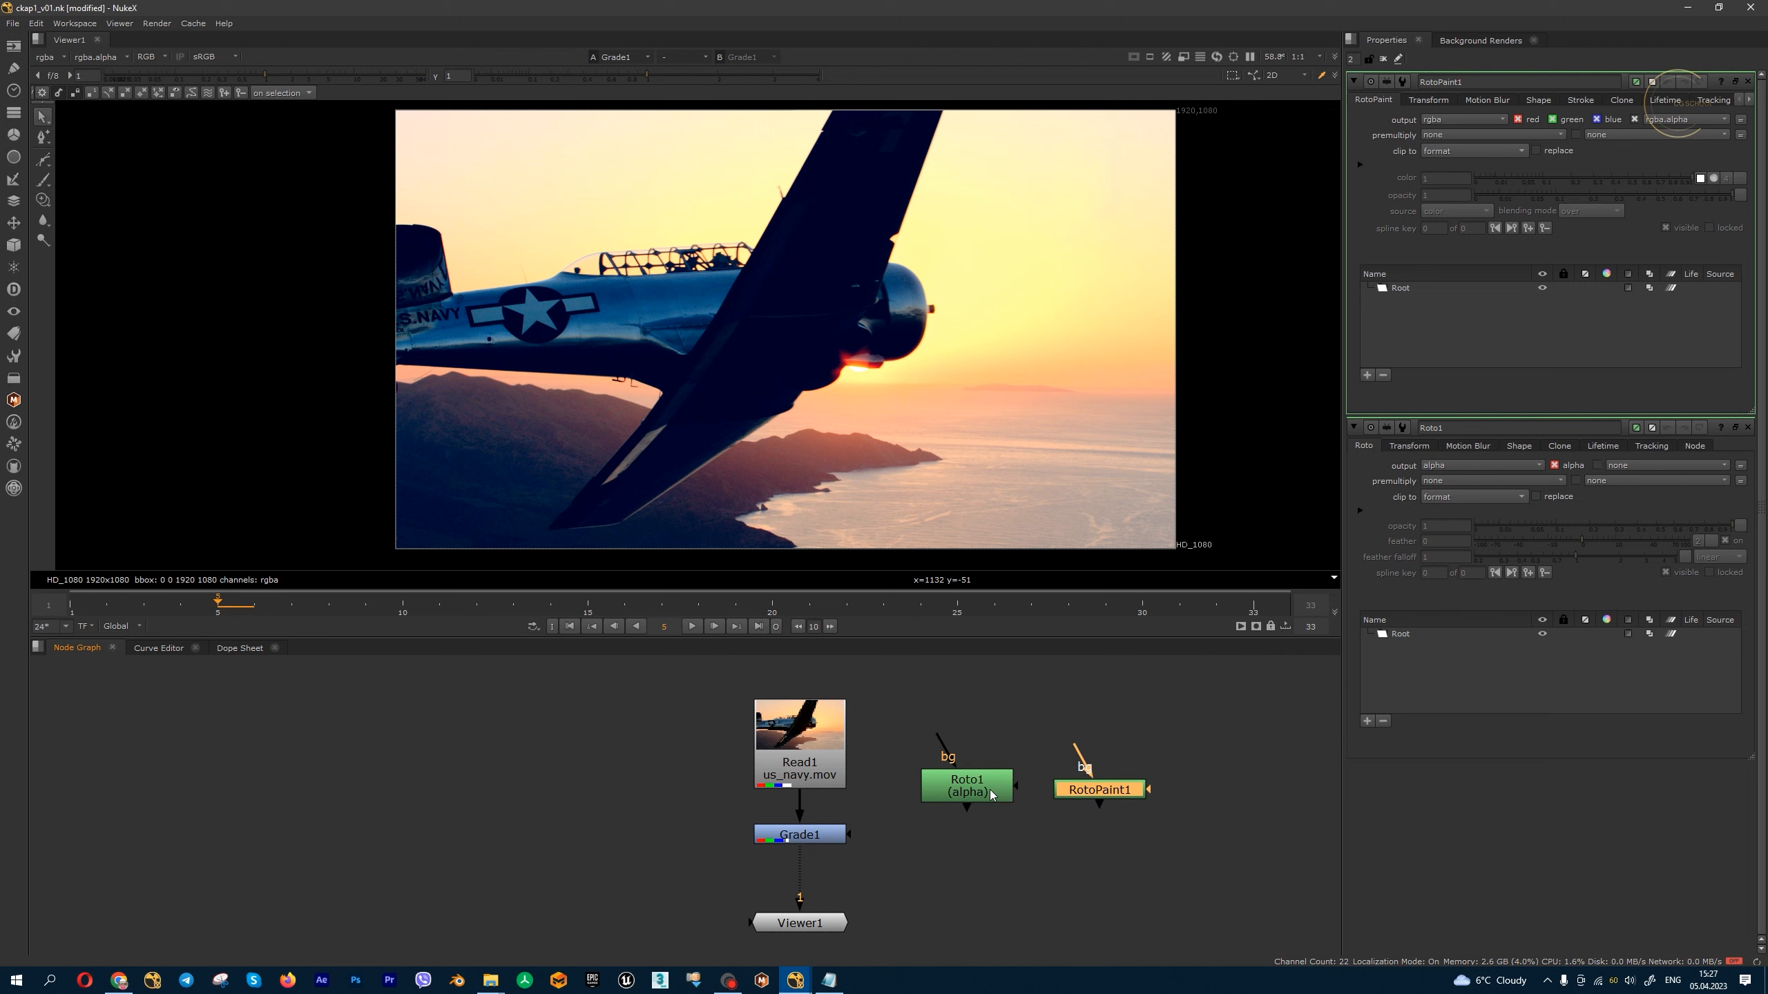
left_click_drag(972, 792, 971, 798)
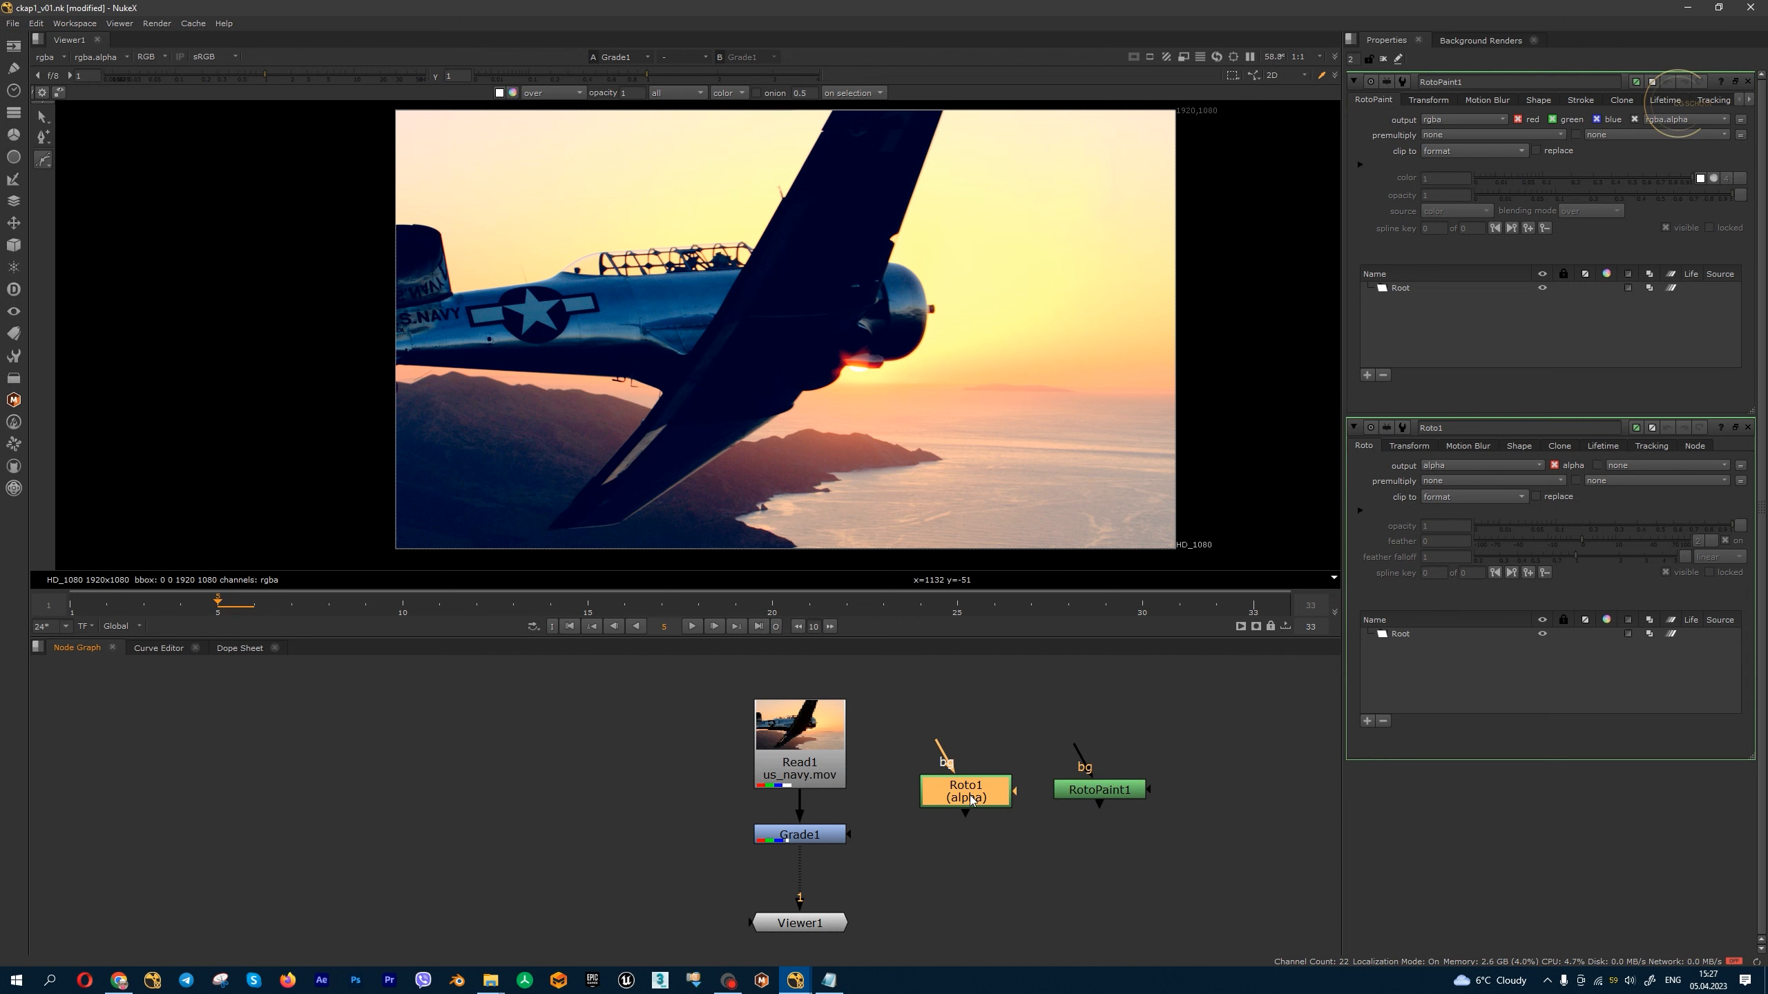
- Open Roto1 and draw a large ellipse over the plane's fuselage, engine and the hills below it
double_click(970, 794)
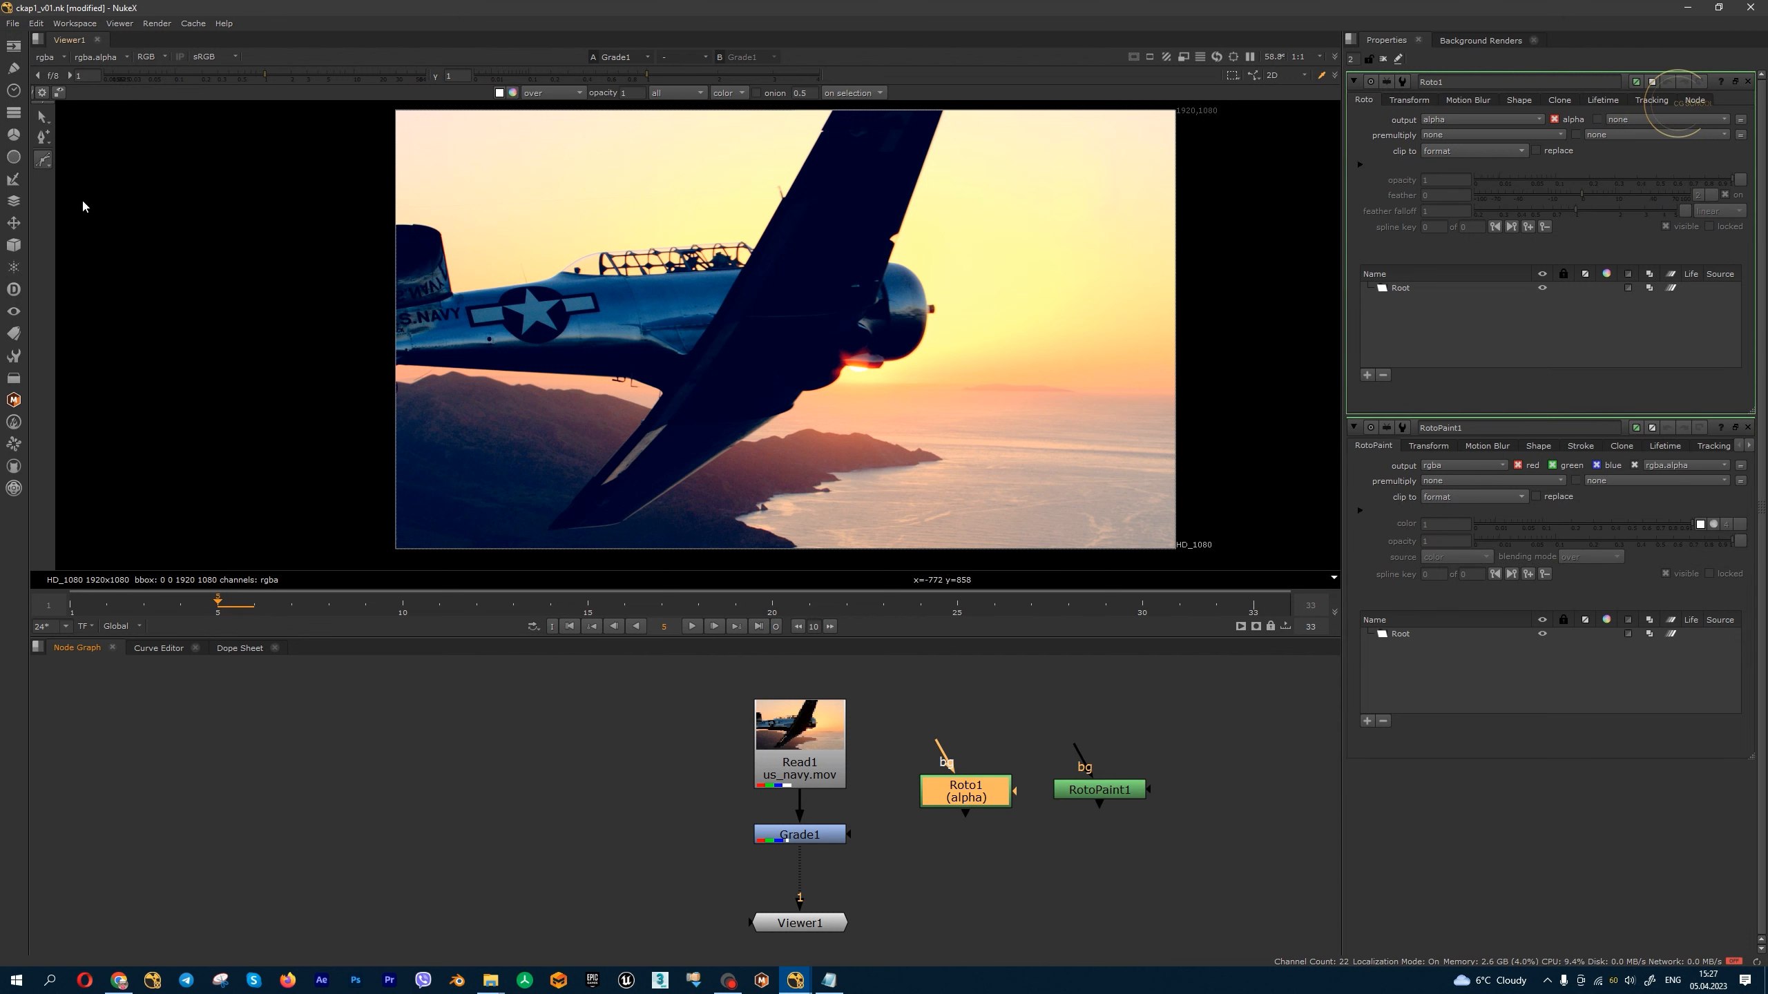
right_click(40, 160)
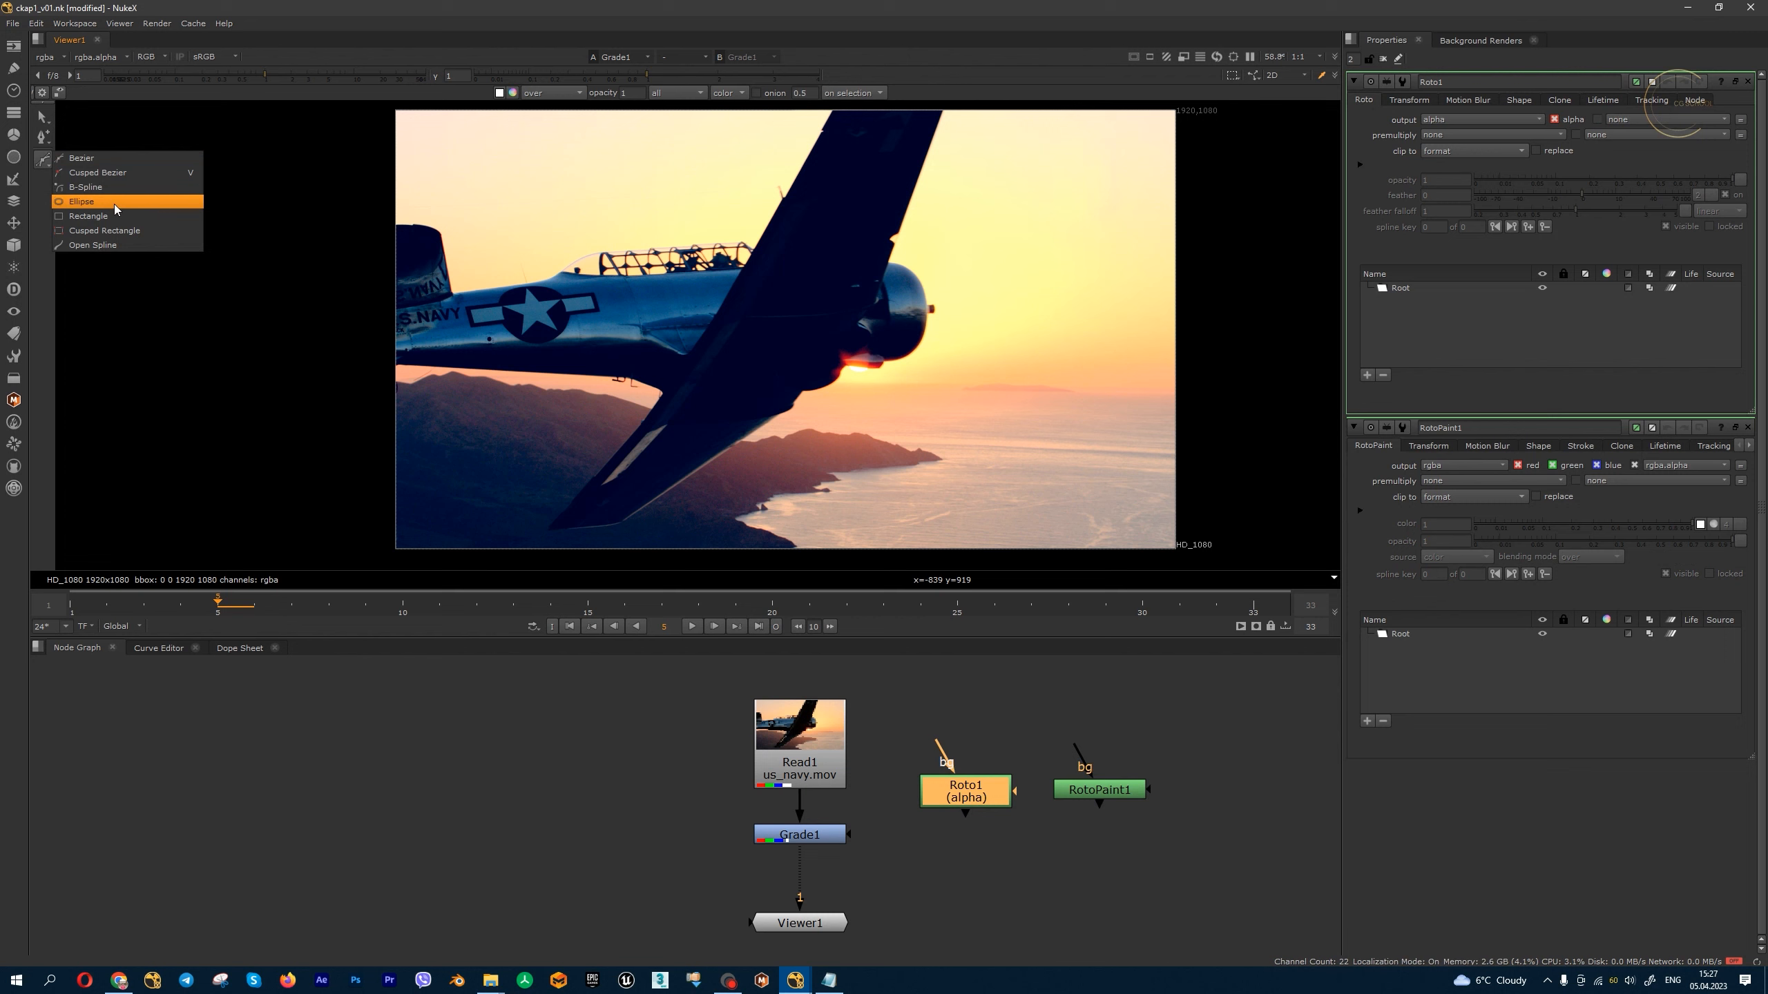
left_click(115, 203)
left_click_drag(945, 222, 403, 539)
- Connect Grade1's mask input to Roto1 and line the two nodes up horizontally
left_click_drag(850, 835, 967, 838)
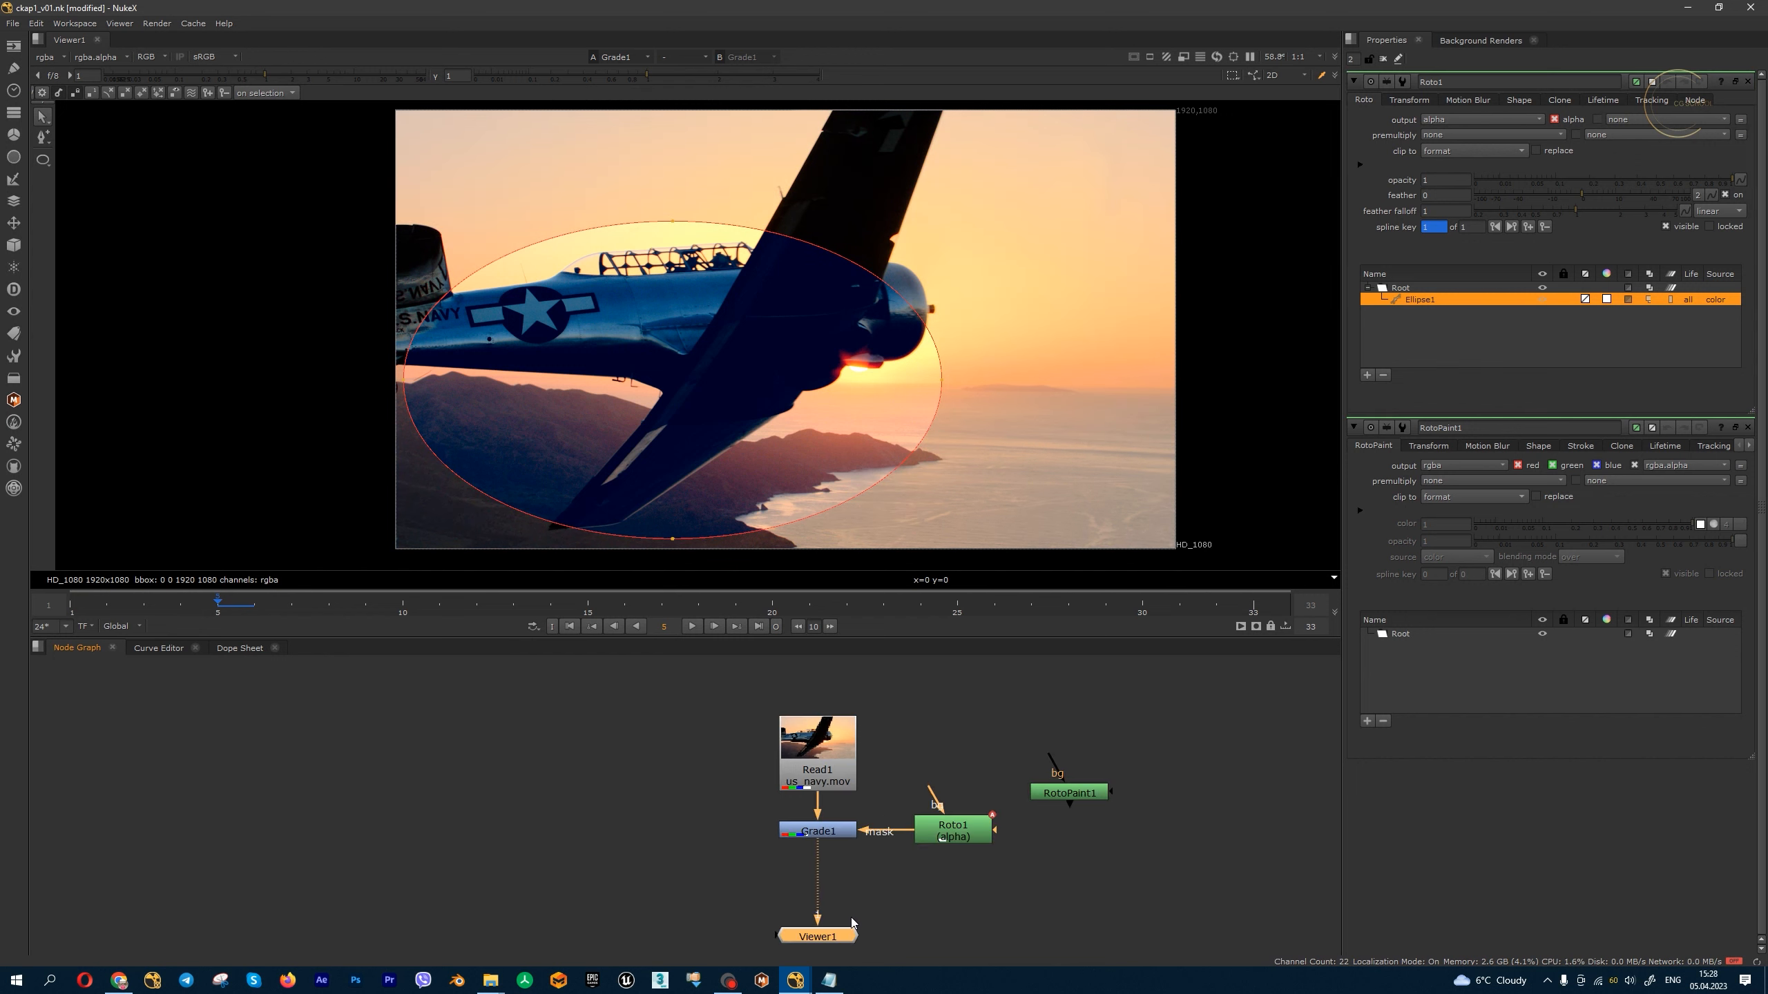
left_click_drag(837, 837, 837, 823)
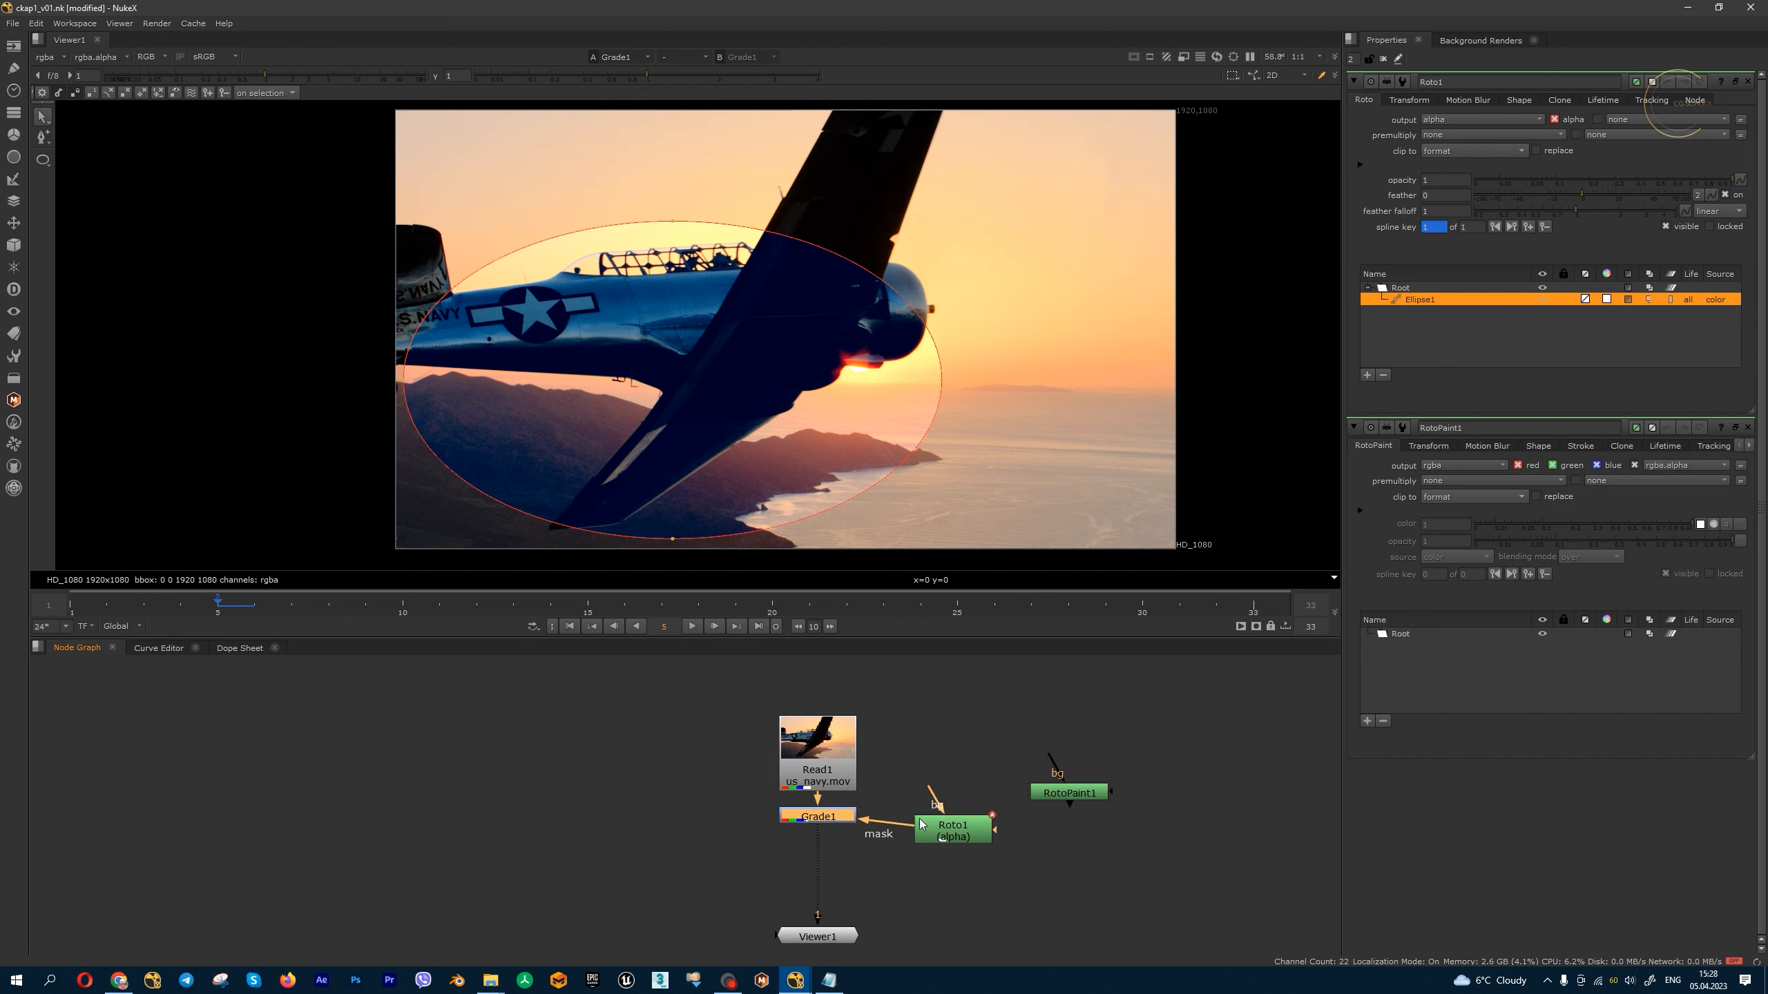
left_click_drag(917, 819, 924, 819)
left_click(886, 859)
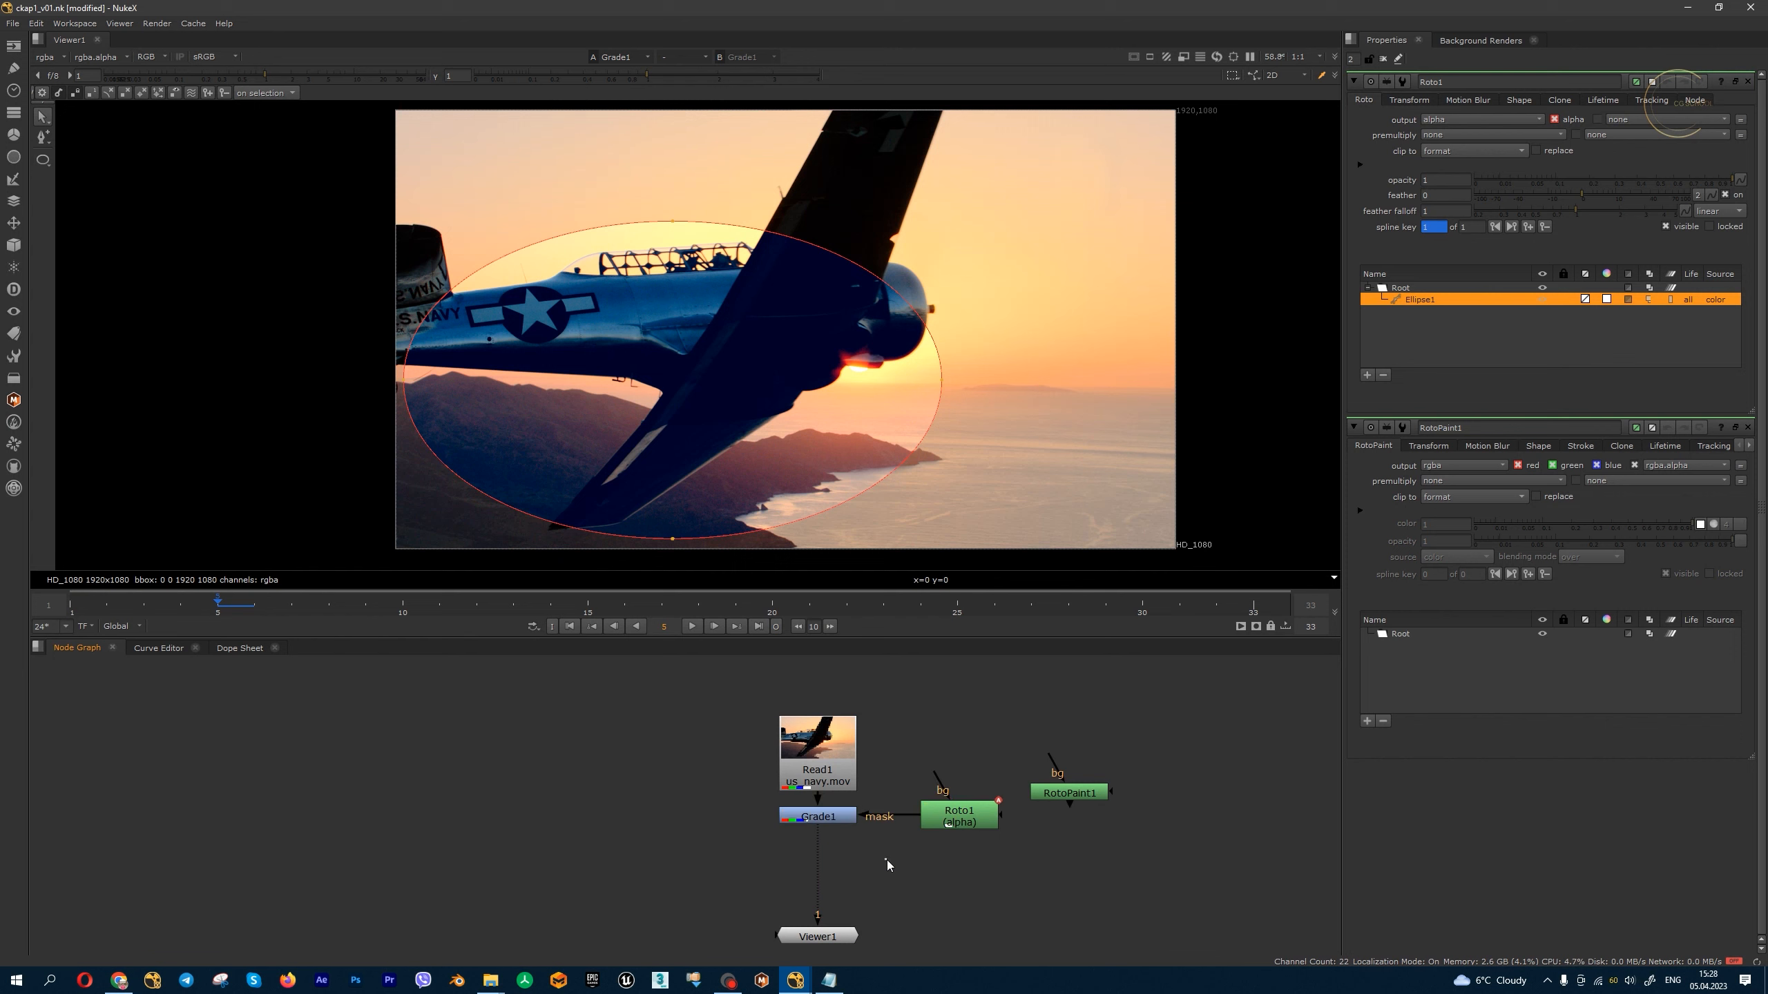
- Insert a ColorCorrect node between Grade1 and Viewer1 and align it with the chain
key("c")
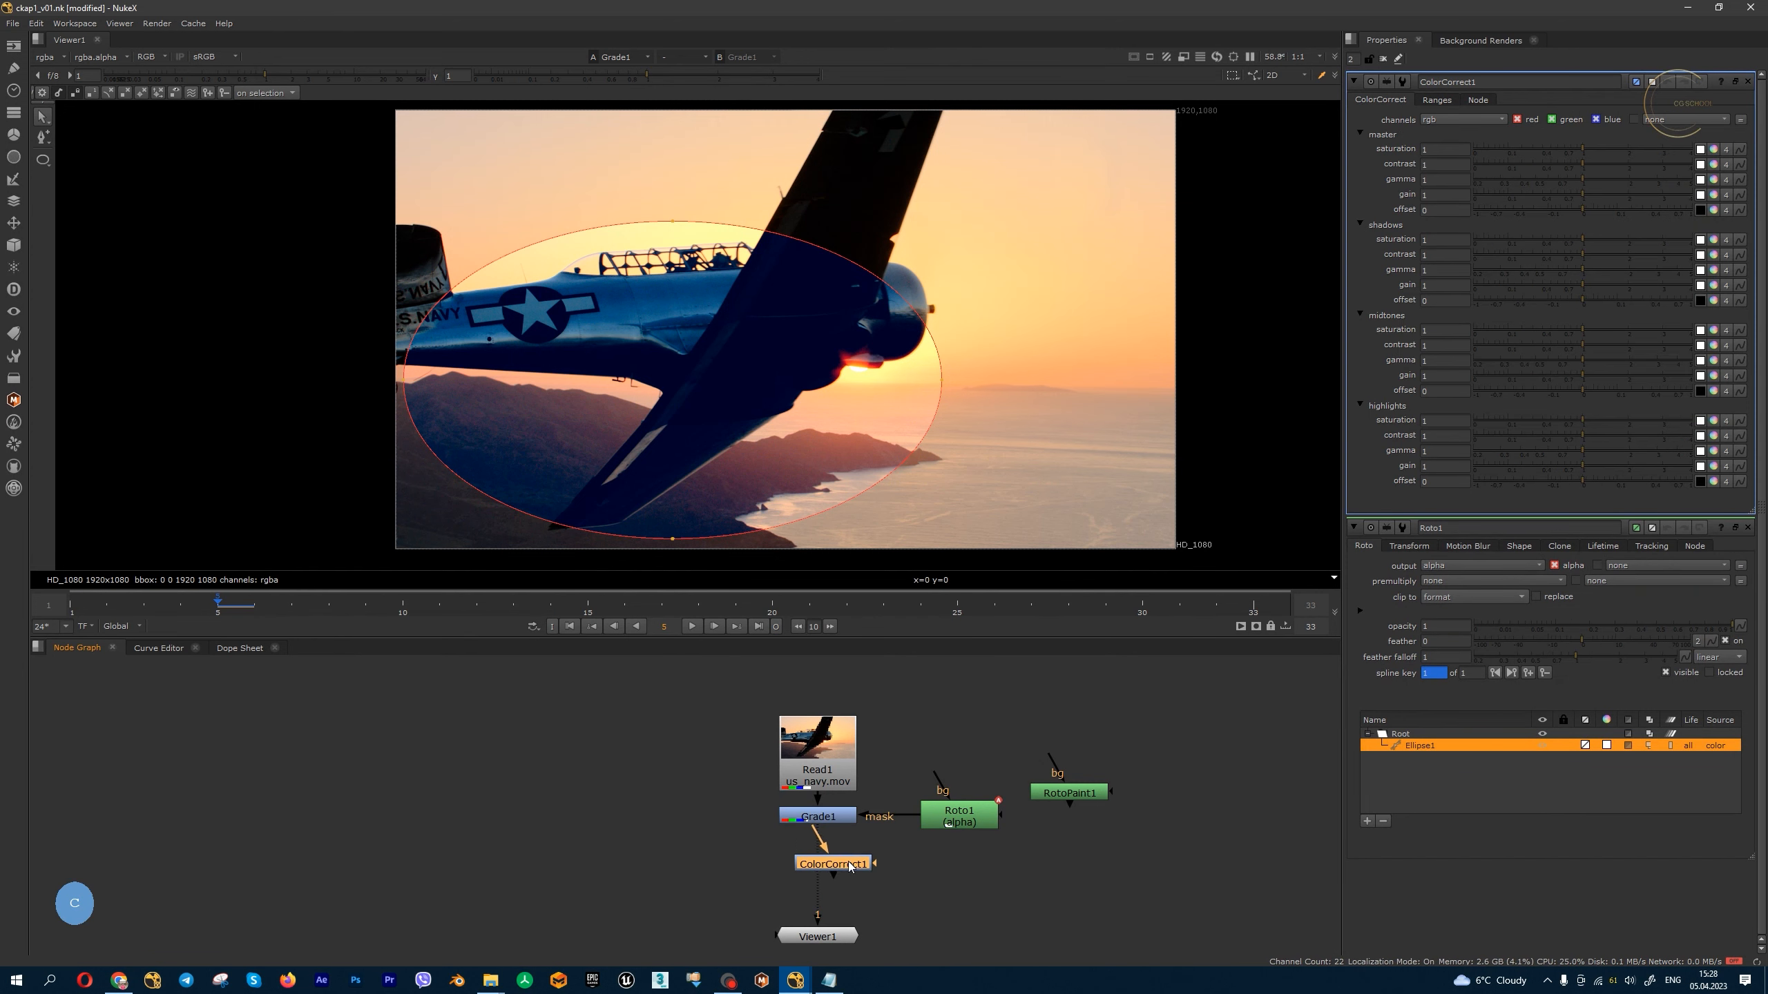
left_click_drag(846, 863, 841, 863)
- Add an unconnected Blur node and an unconnected Expression node below the roto nodes
key("b")
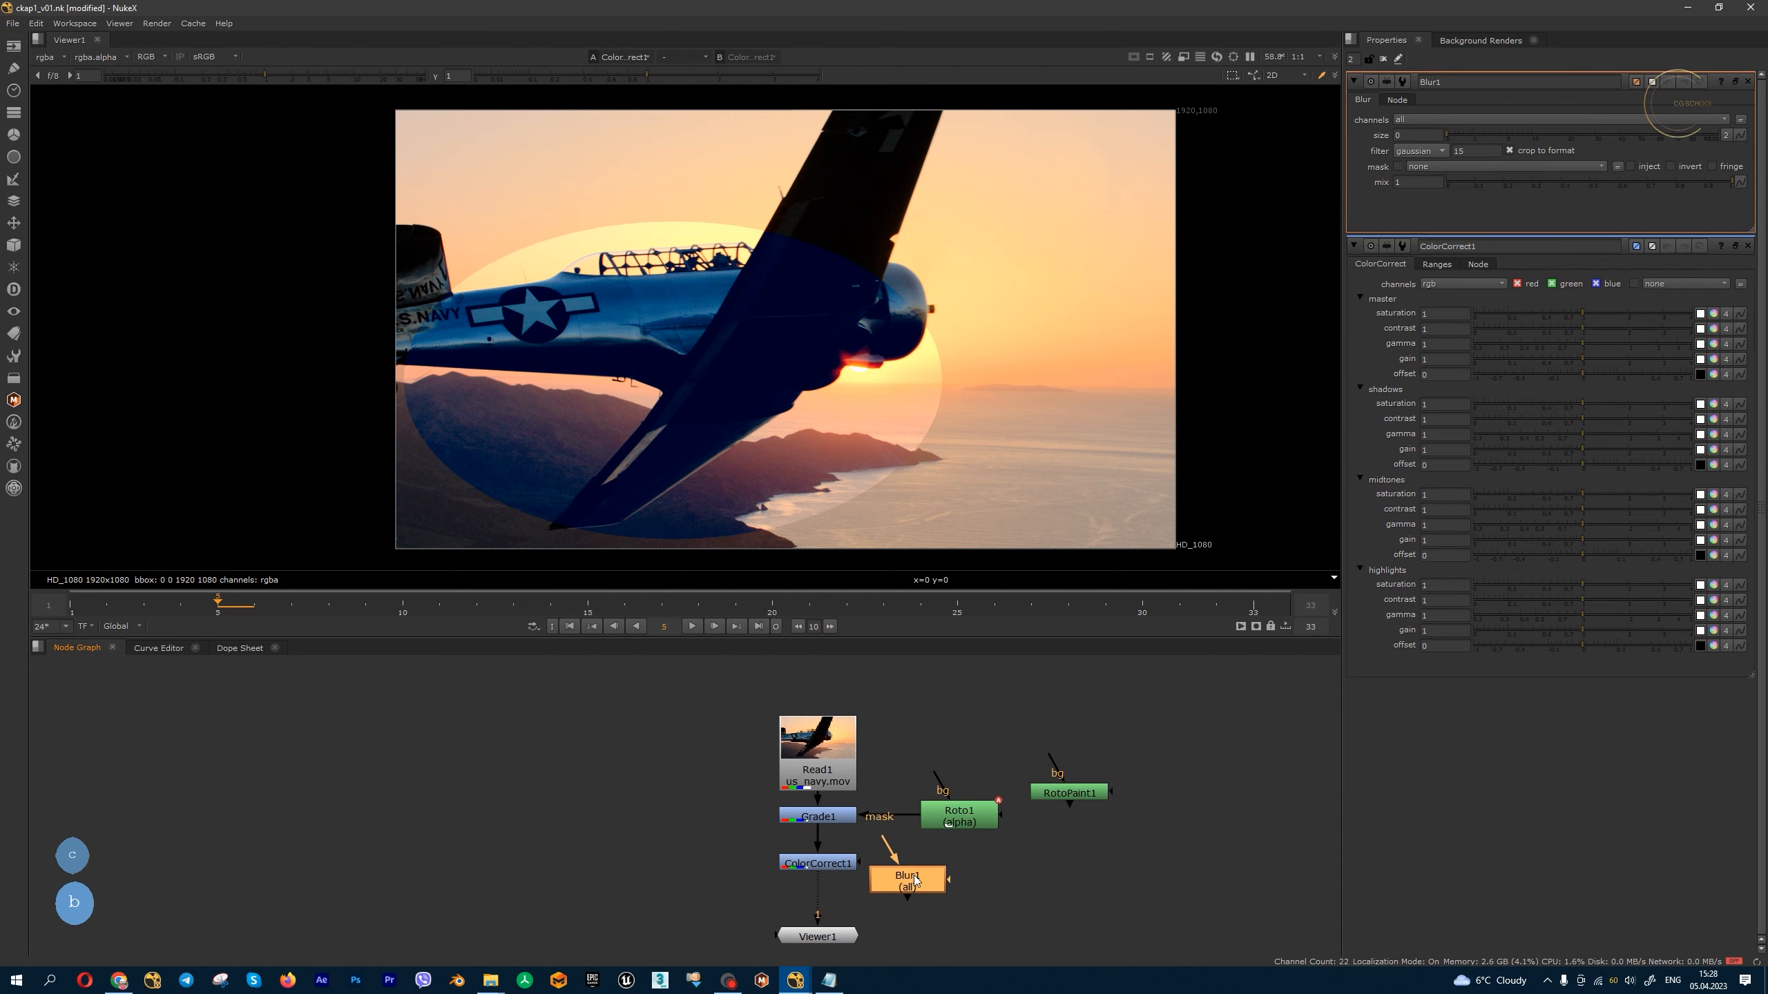
left_click(1016, 876)
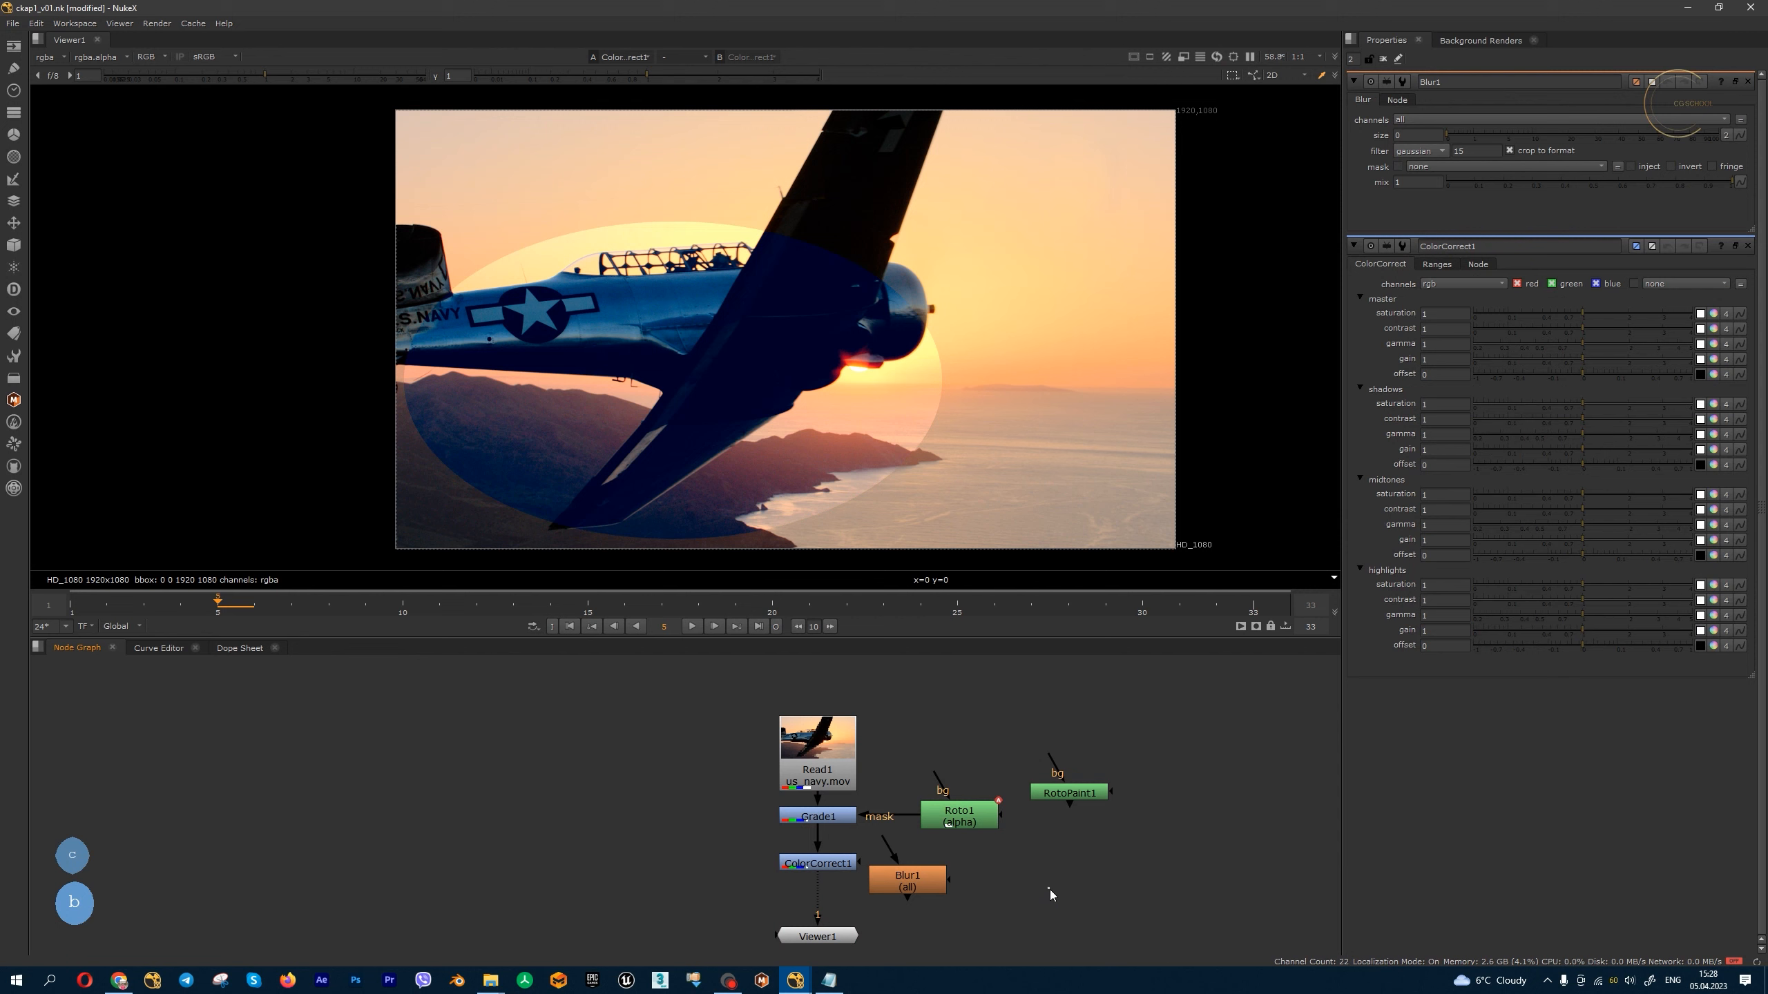
key("Tab")
type("exp")
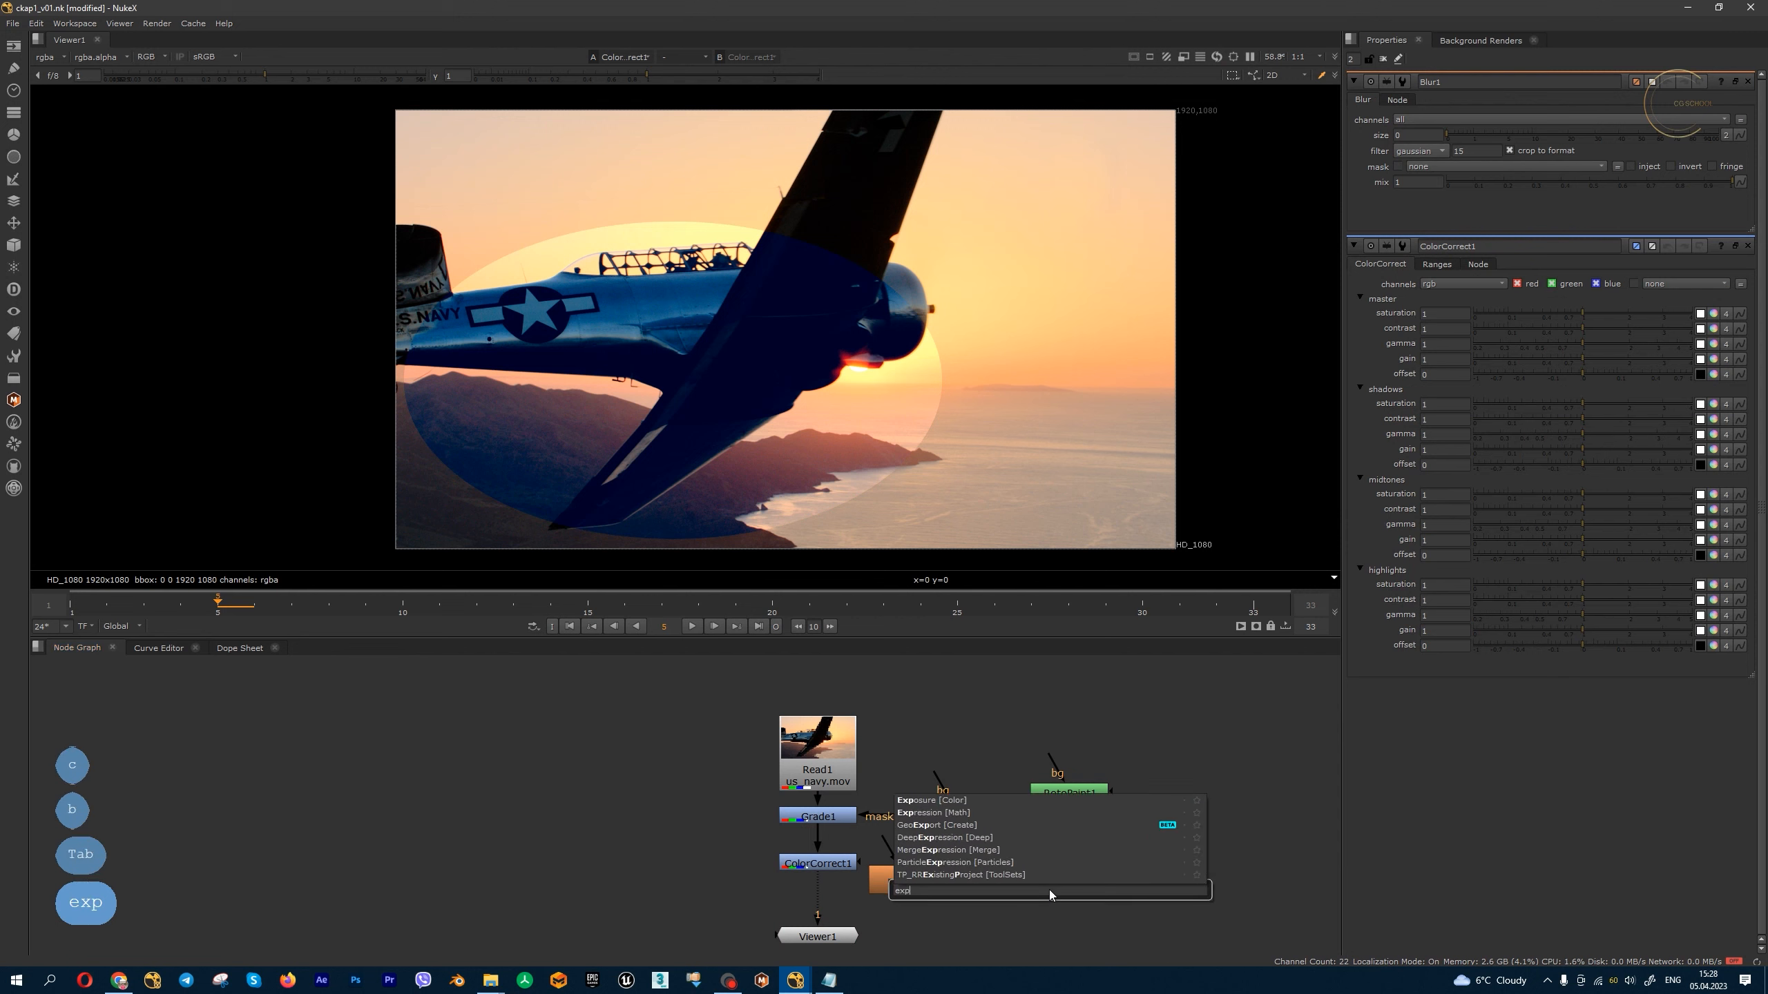
left_click(978, 813)
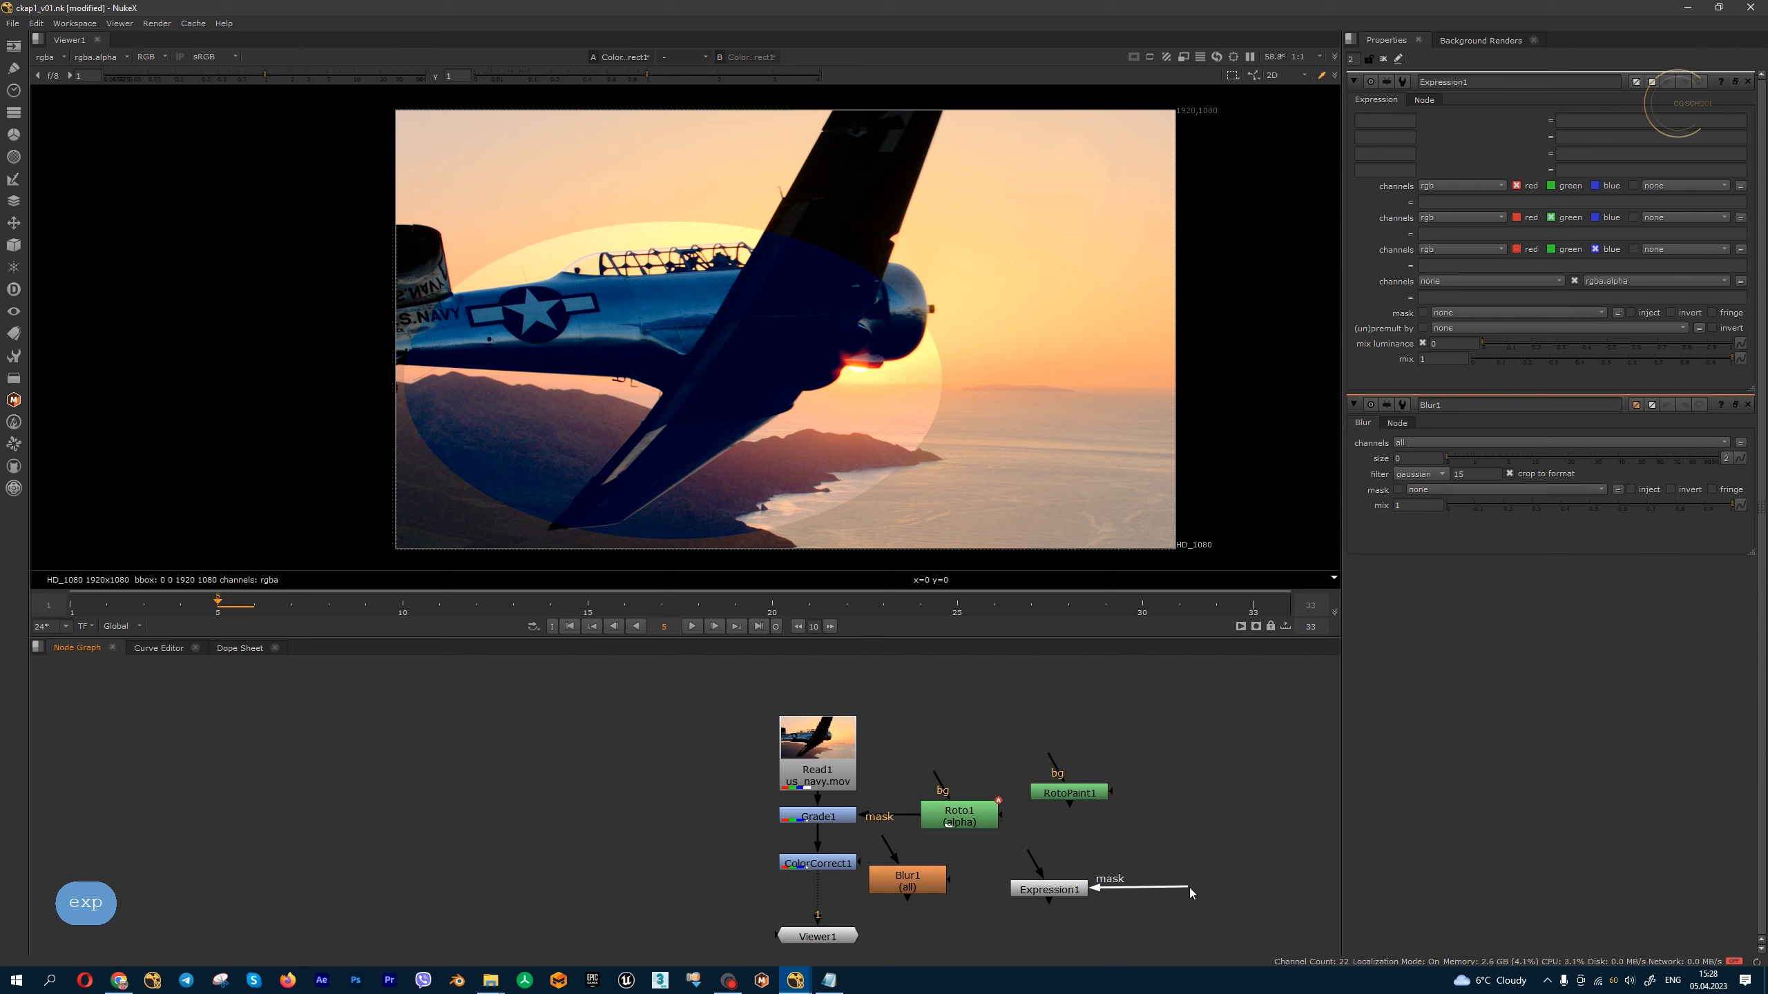
- Connect the mask inputs of Blur1 and Expression1 to Roto1, and delete both nodes
left_click_drag(952, 882, 973, 822)
left_click_drag(1090, 883, 975, 824)
left_click_drag(926, 880, 950, 894)
left_click_drag(1137, 845, 872, 919)
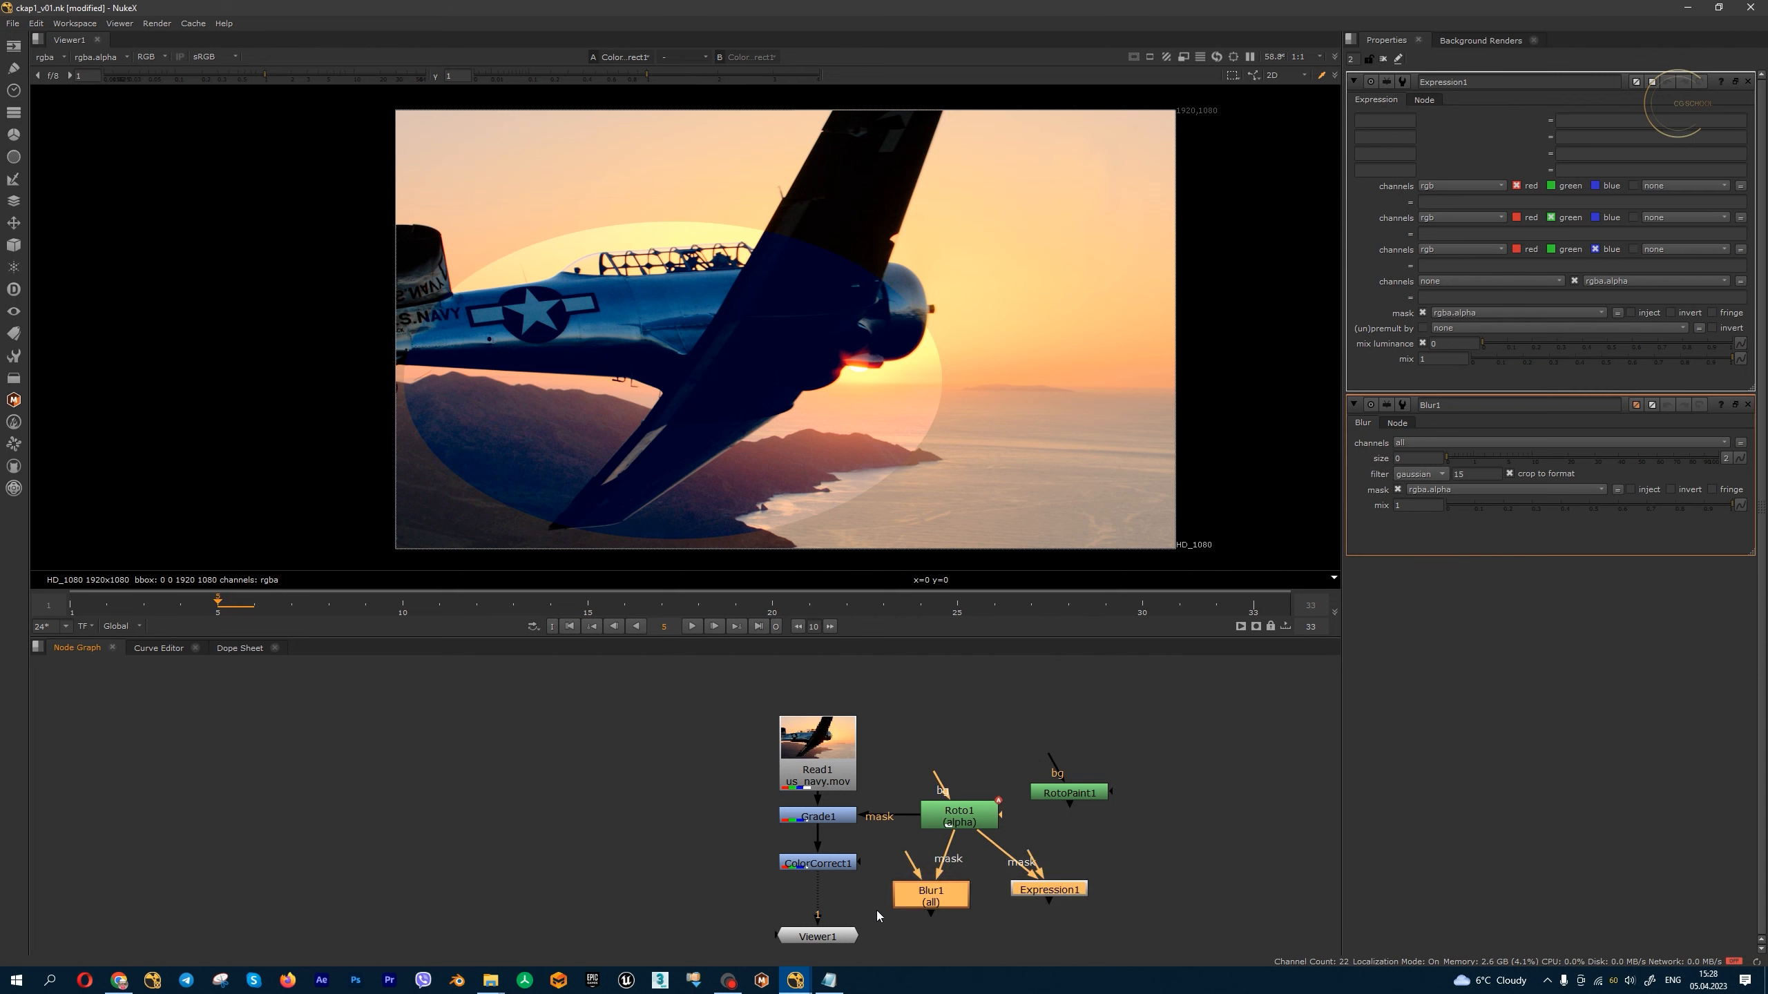
key("Delete")
- View Roto1's output, toggle the alpha channel display several times, and switch the viewer back to Grade1
key("1")
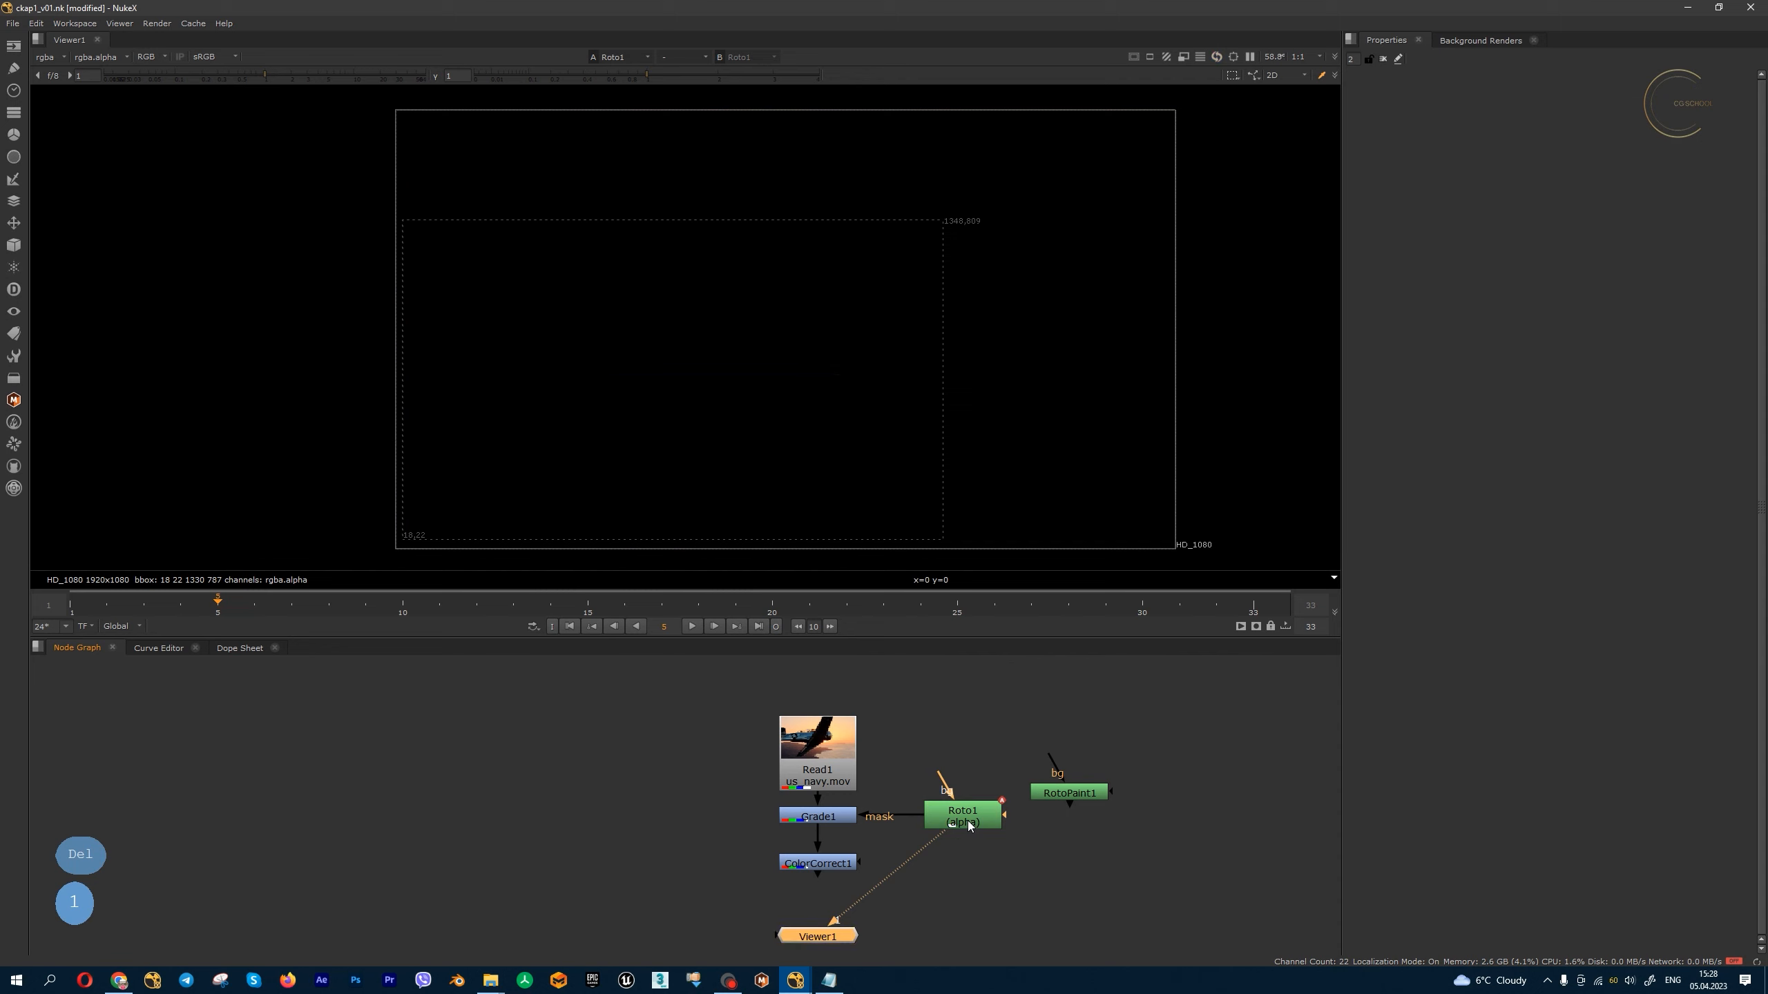
key("a")
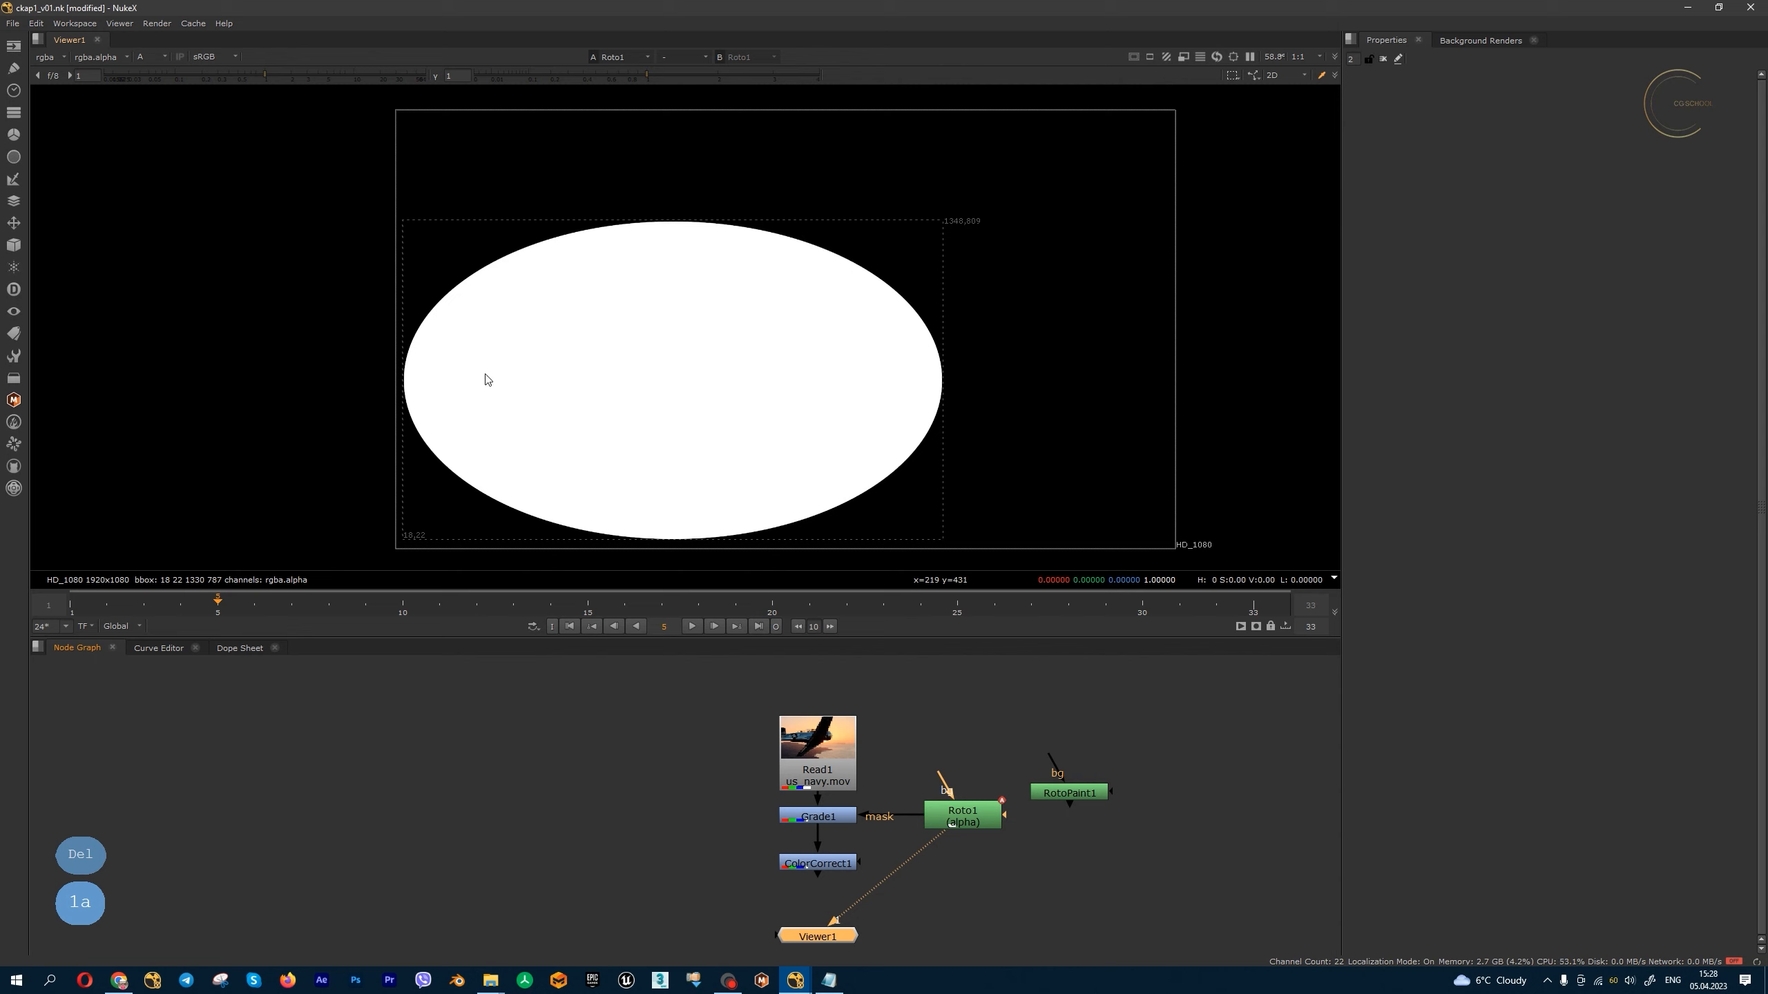
key("a")
key("a")
key("a")
key("a")
key("a")
key("1")
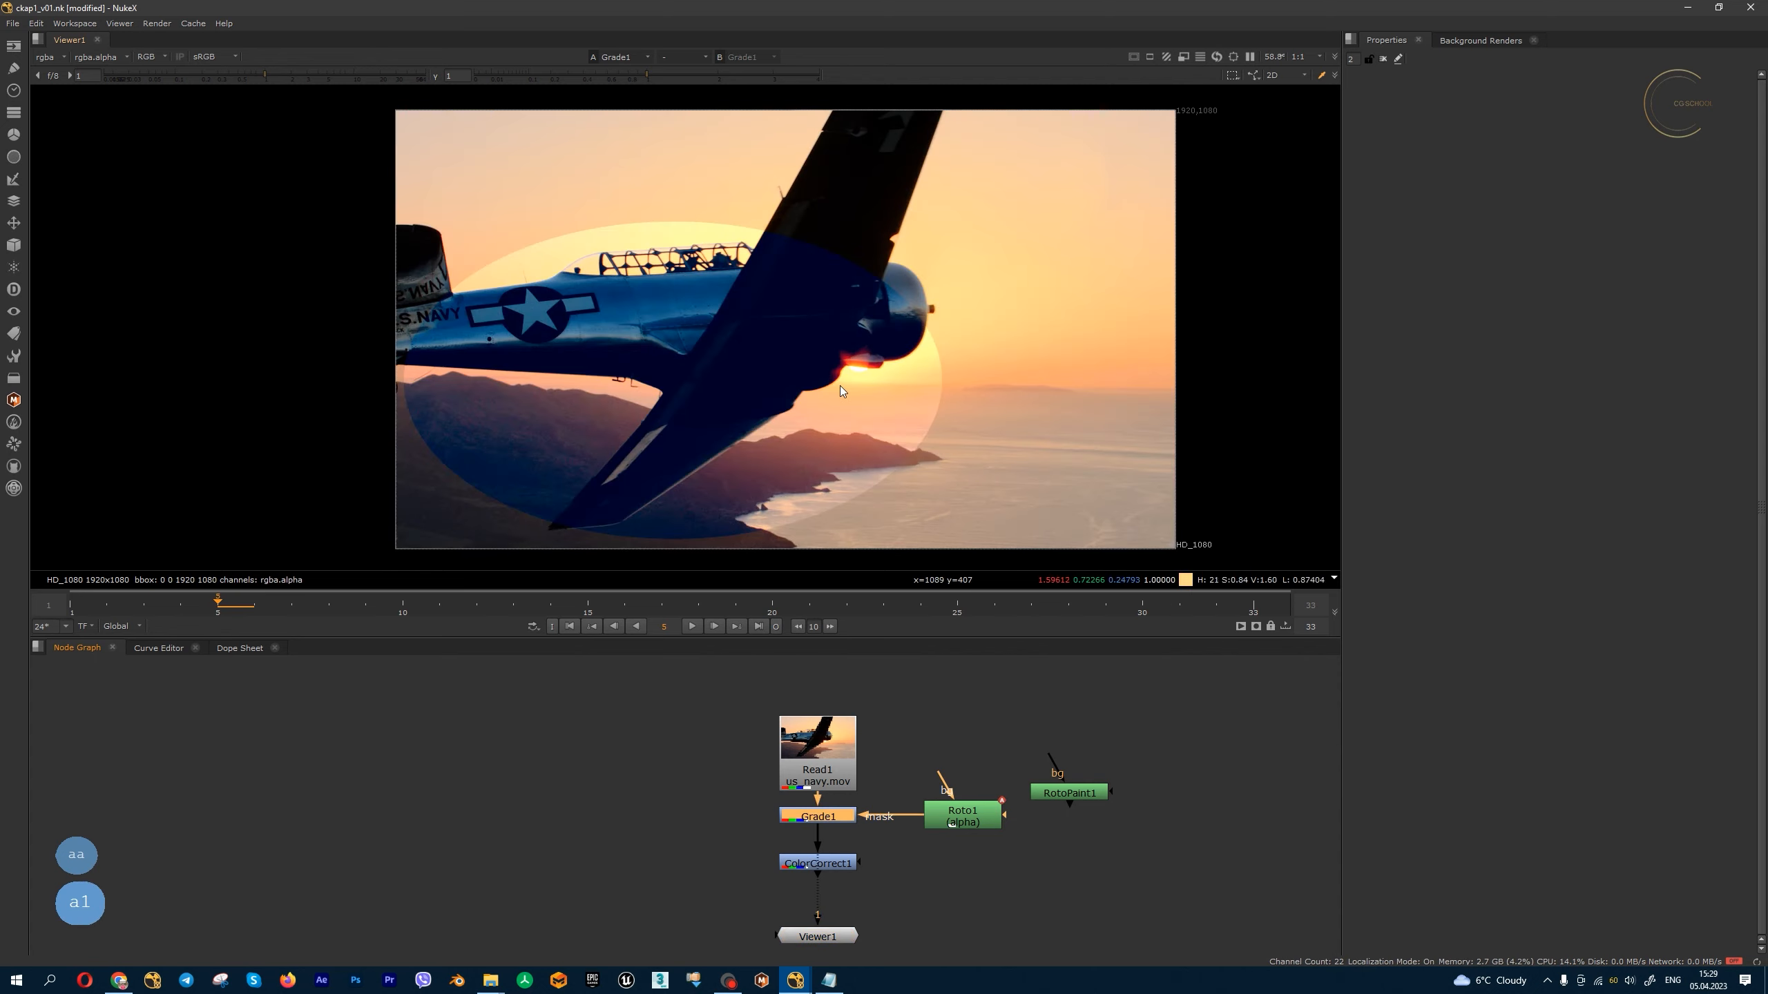
- Open Roto1 and pull the rightmost point of Ellipse1 slightly outward beyond the plane's engine
double_click(971, 814)
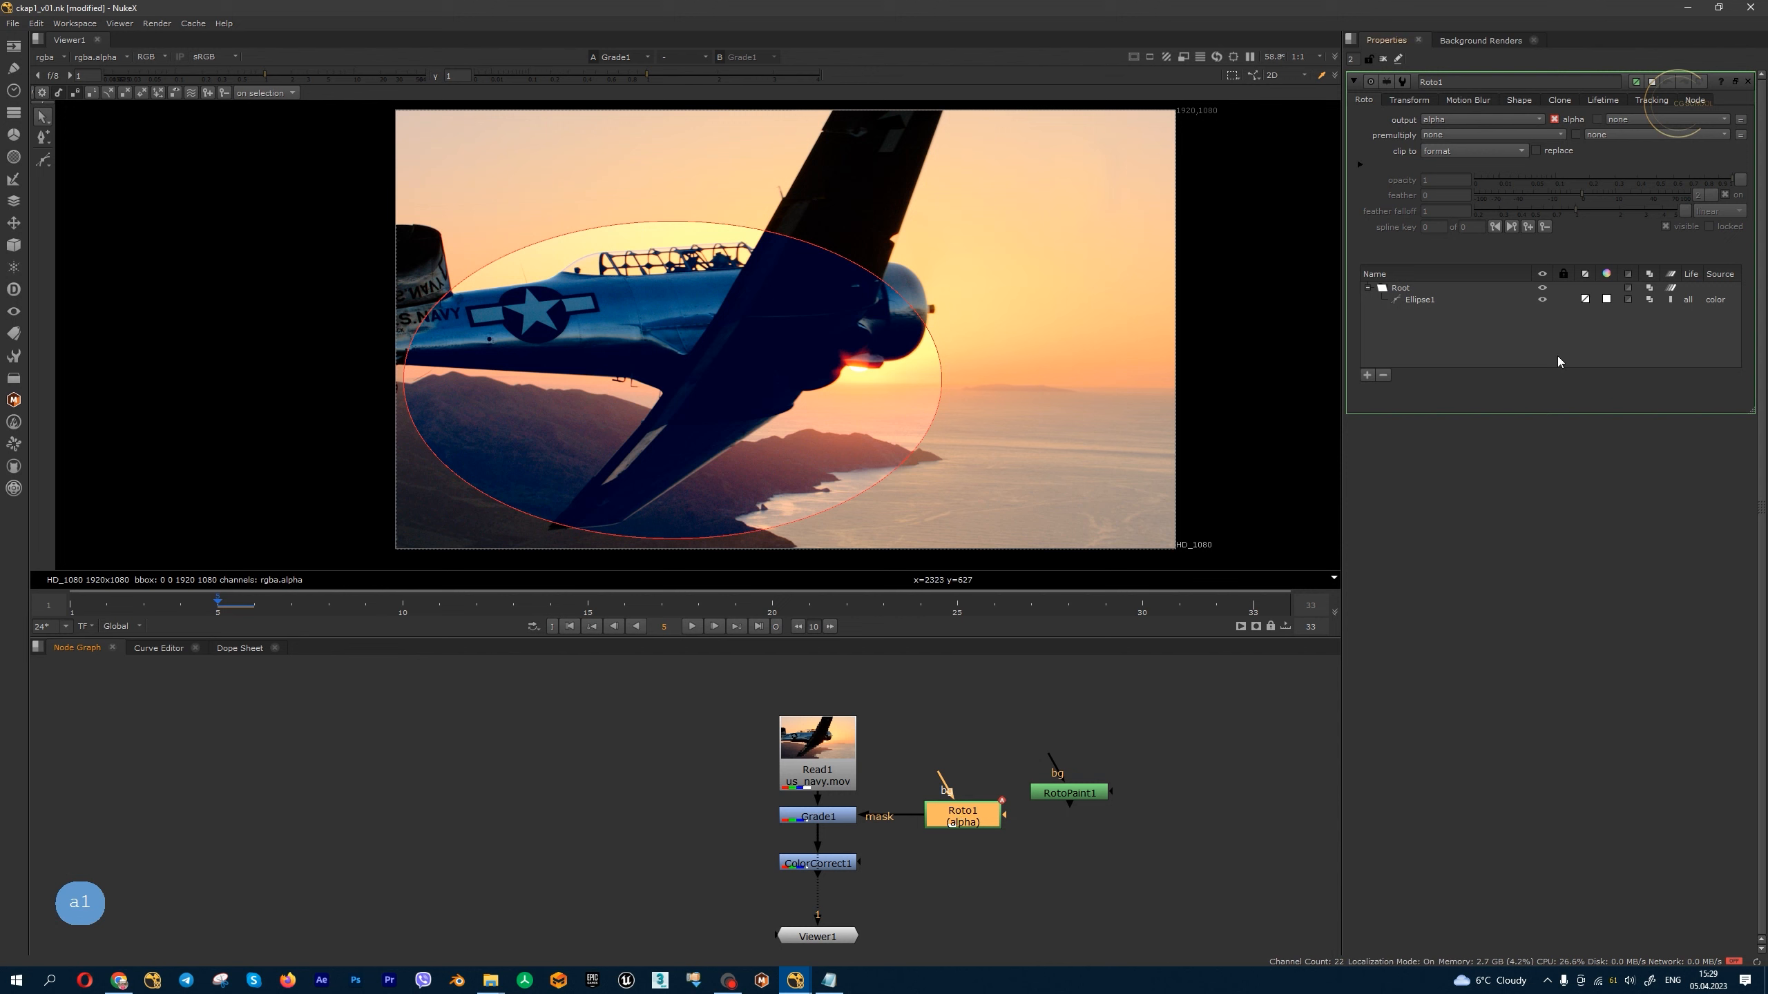
left_click(944, 365)
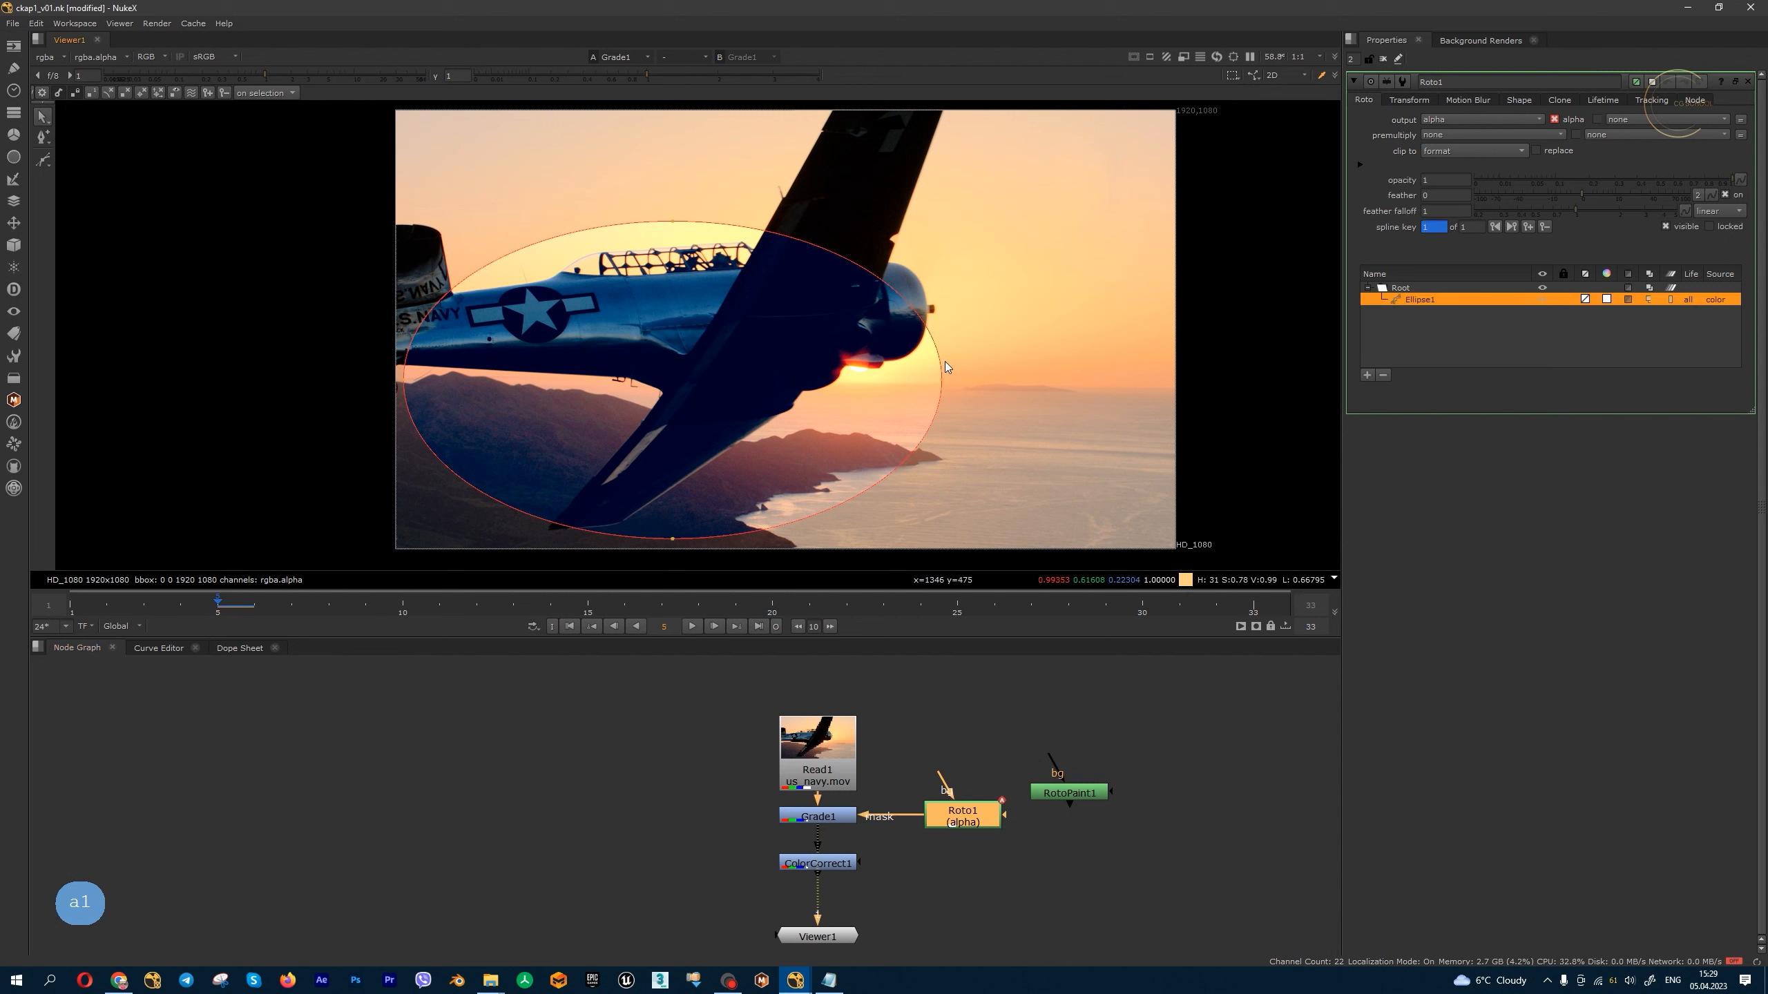
mouse_move(942, 382)
left_mouse_down()
mouse_move(801, 385)
mouse_move(968, 379)
left_mouse_up()
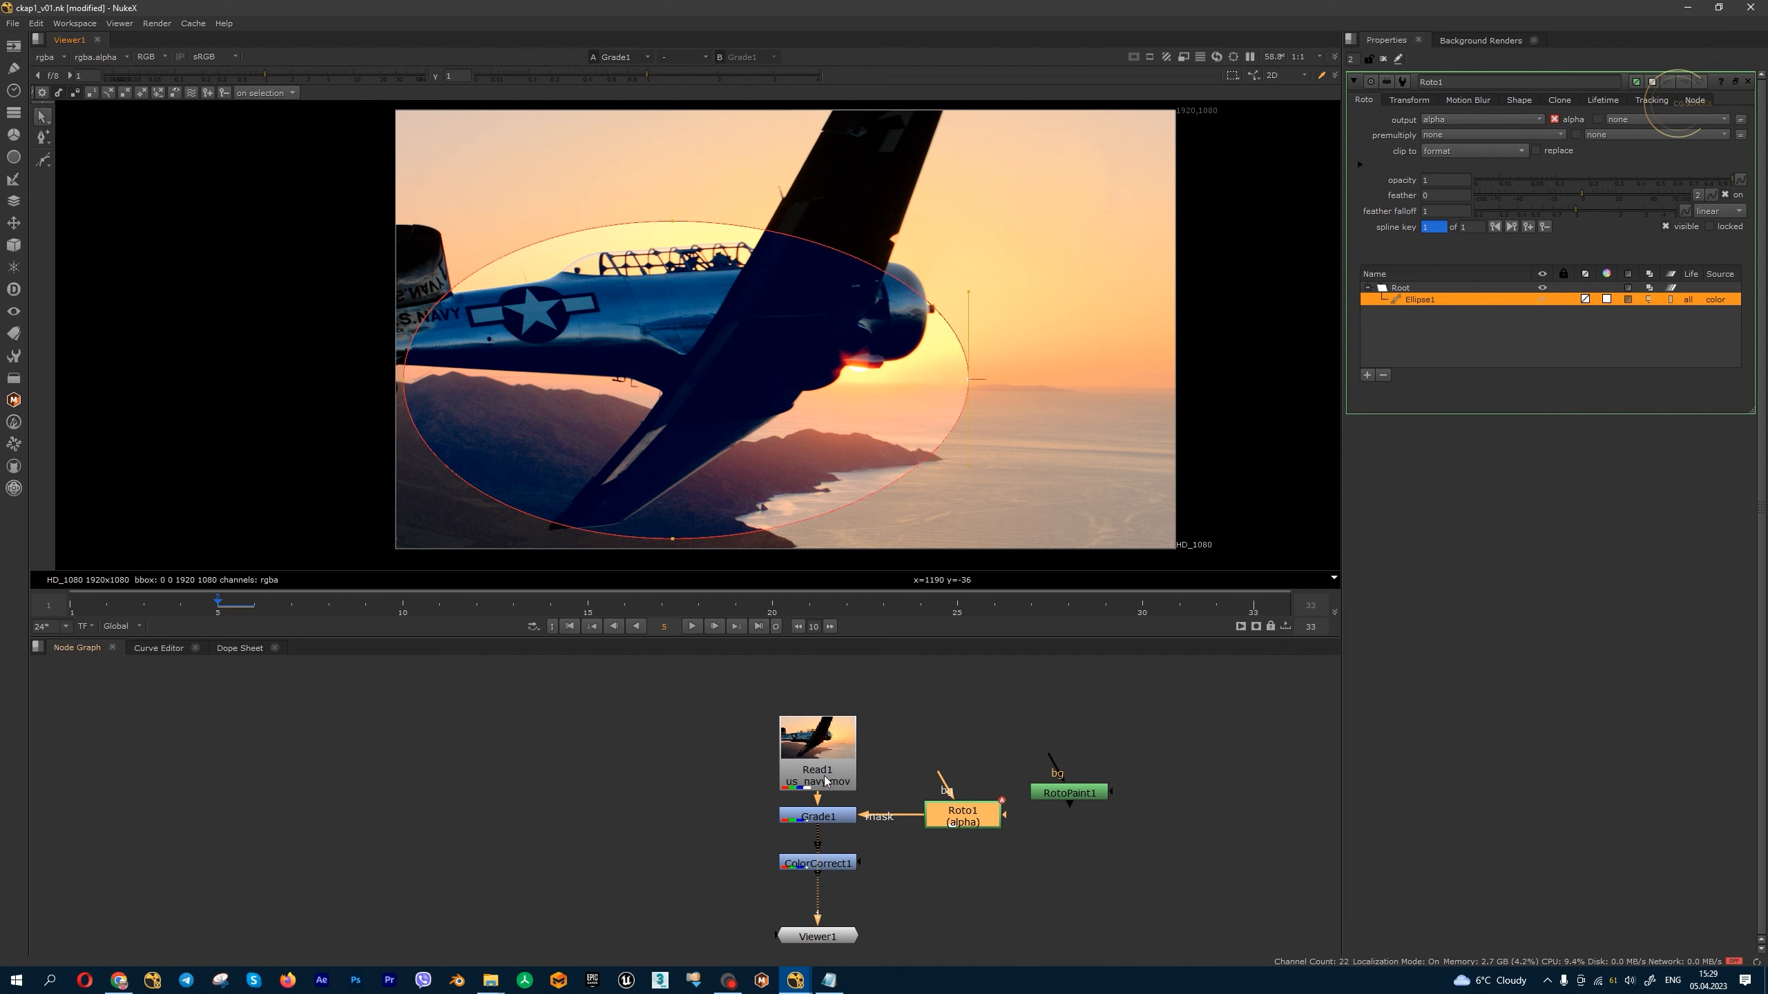
- Show ColorCorrect1's output in the viewer and close Roto1's properties to see the picture without the shape outline
left_click(835, 865)
key("1")
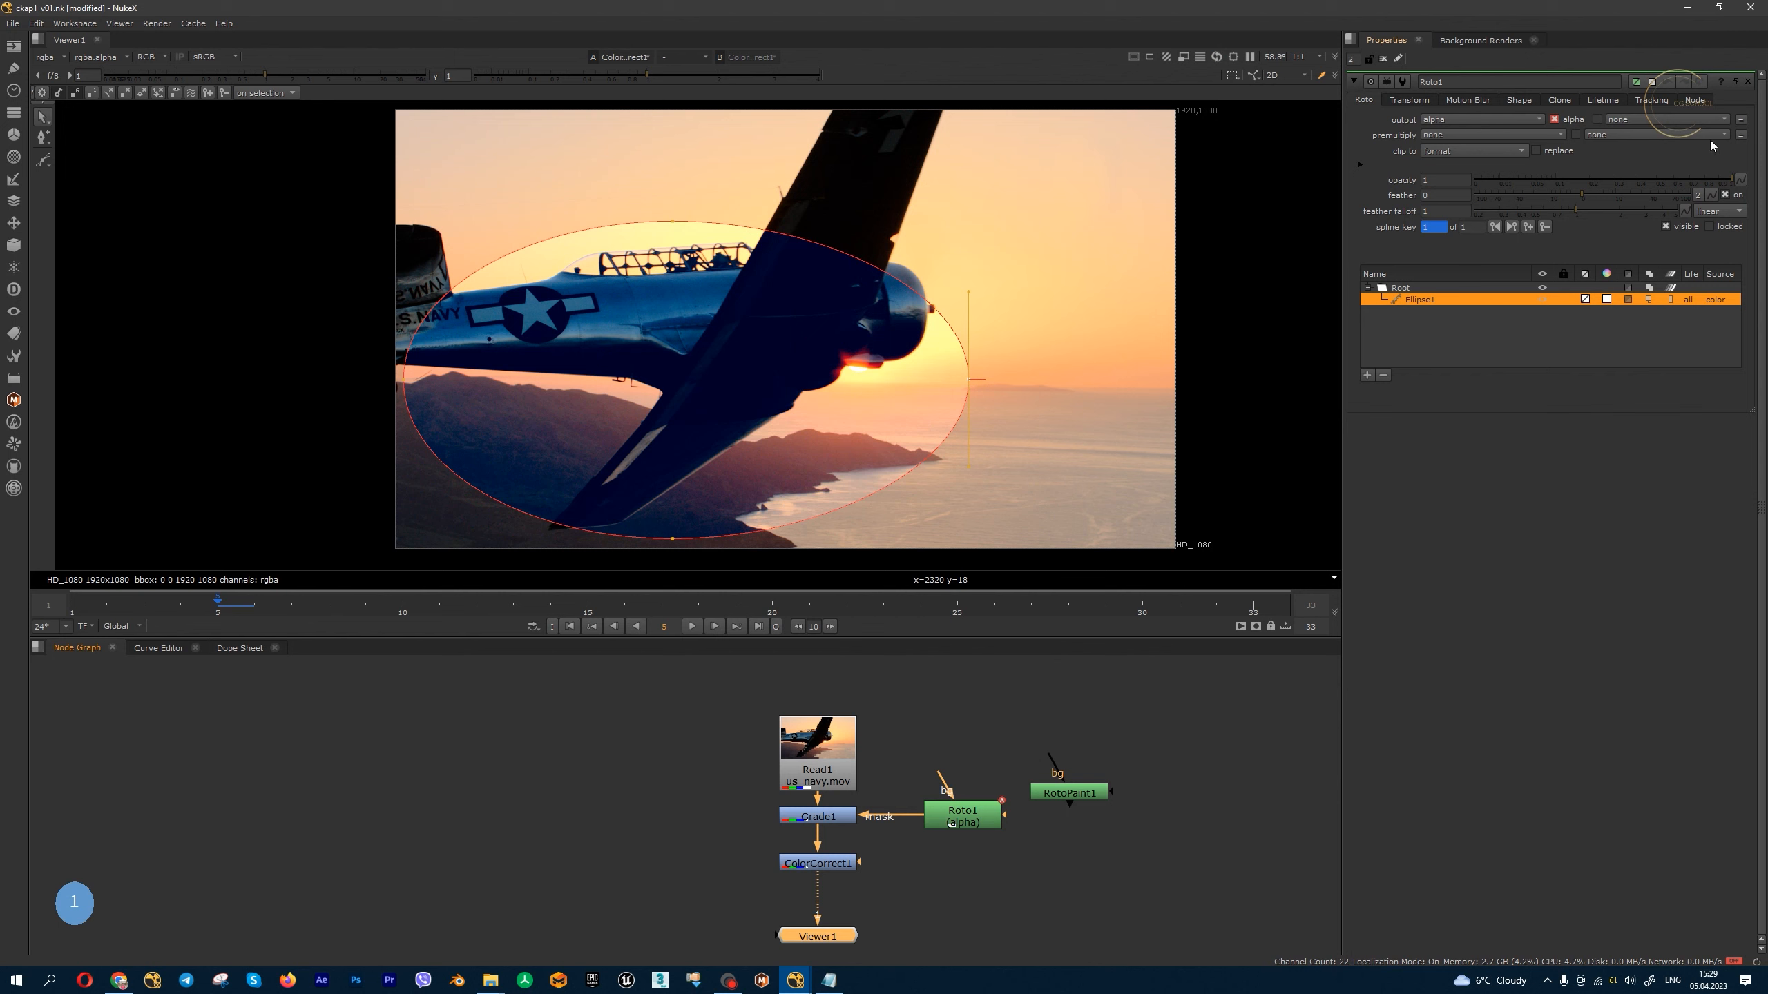
left_click(1748, 82)
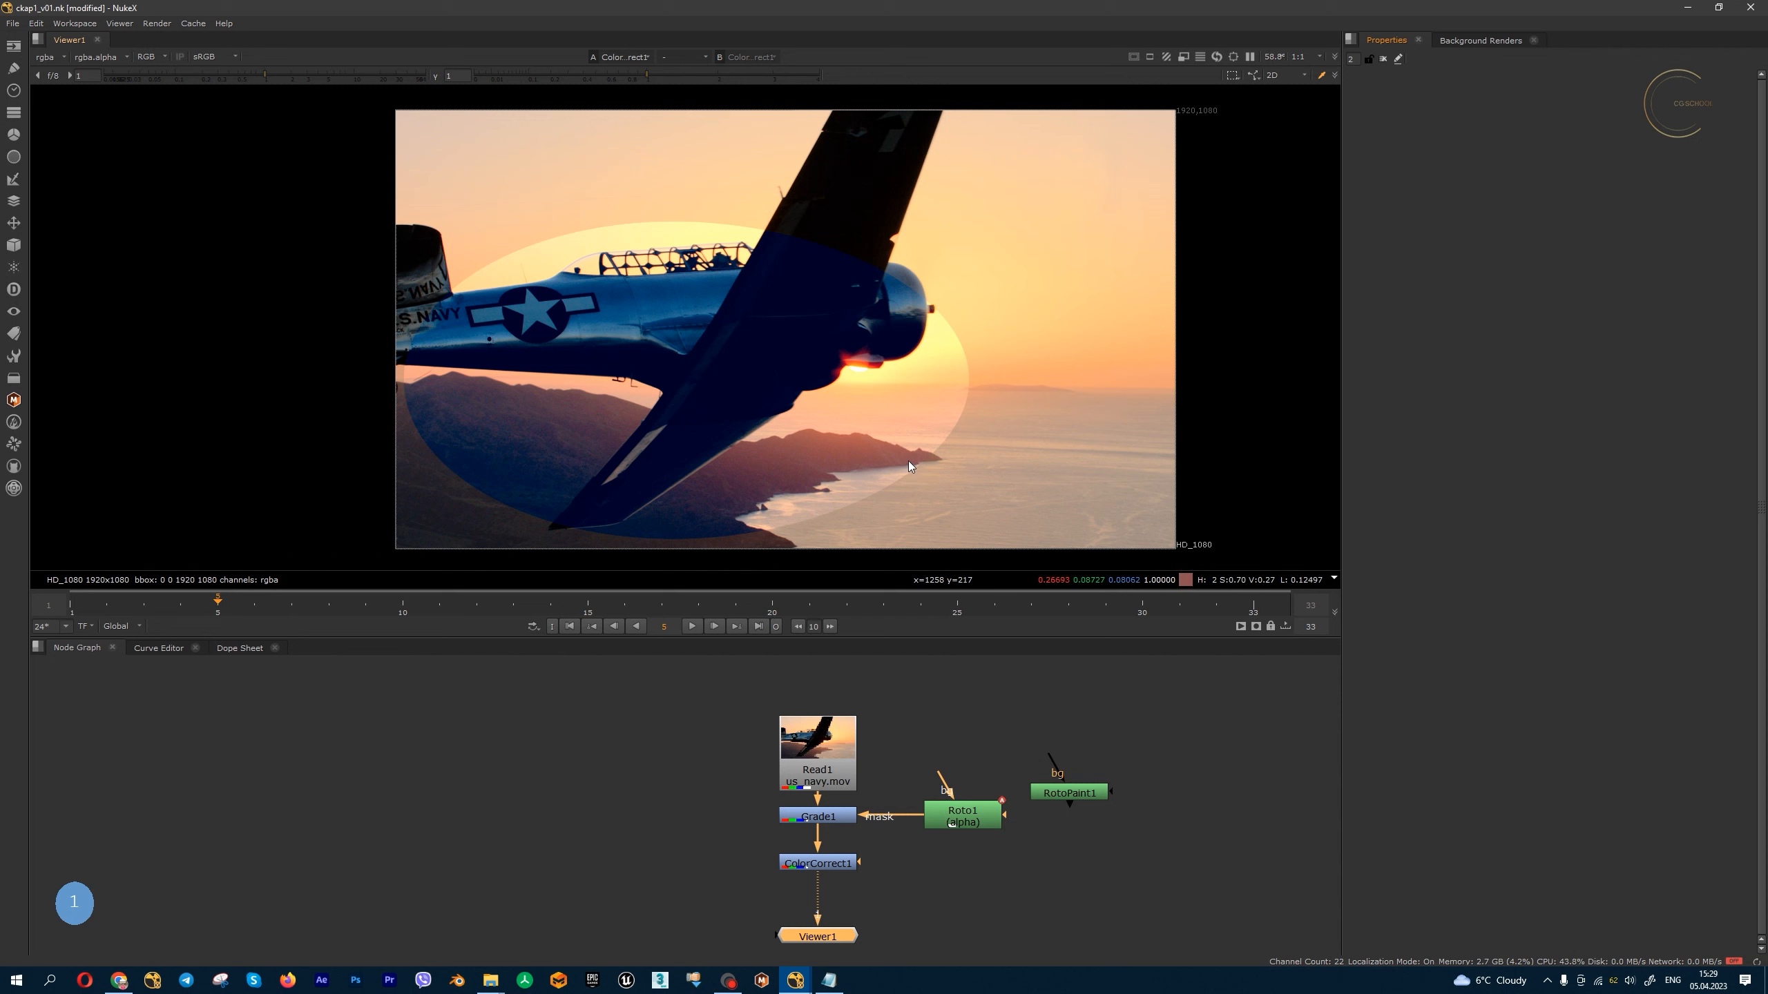
- Try a slightly raised blackpoint on Grade1 with Roto1 open, and reset the blackpoint to its default of 0
double_click(963, 815)
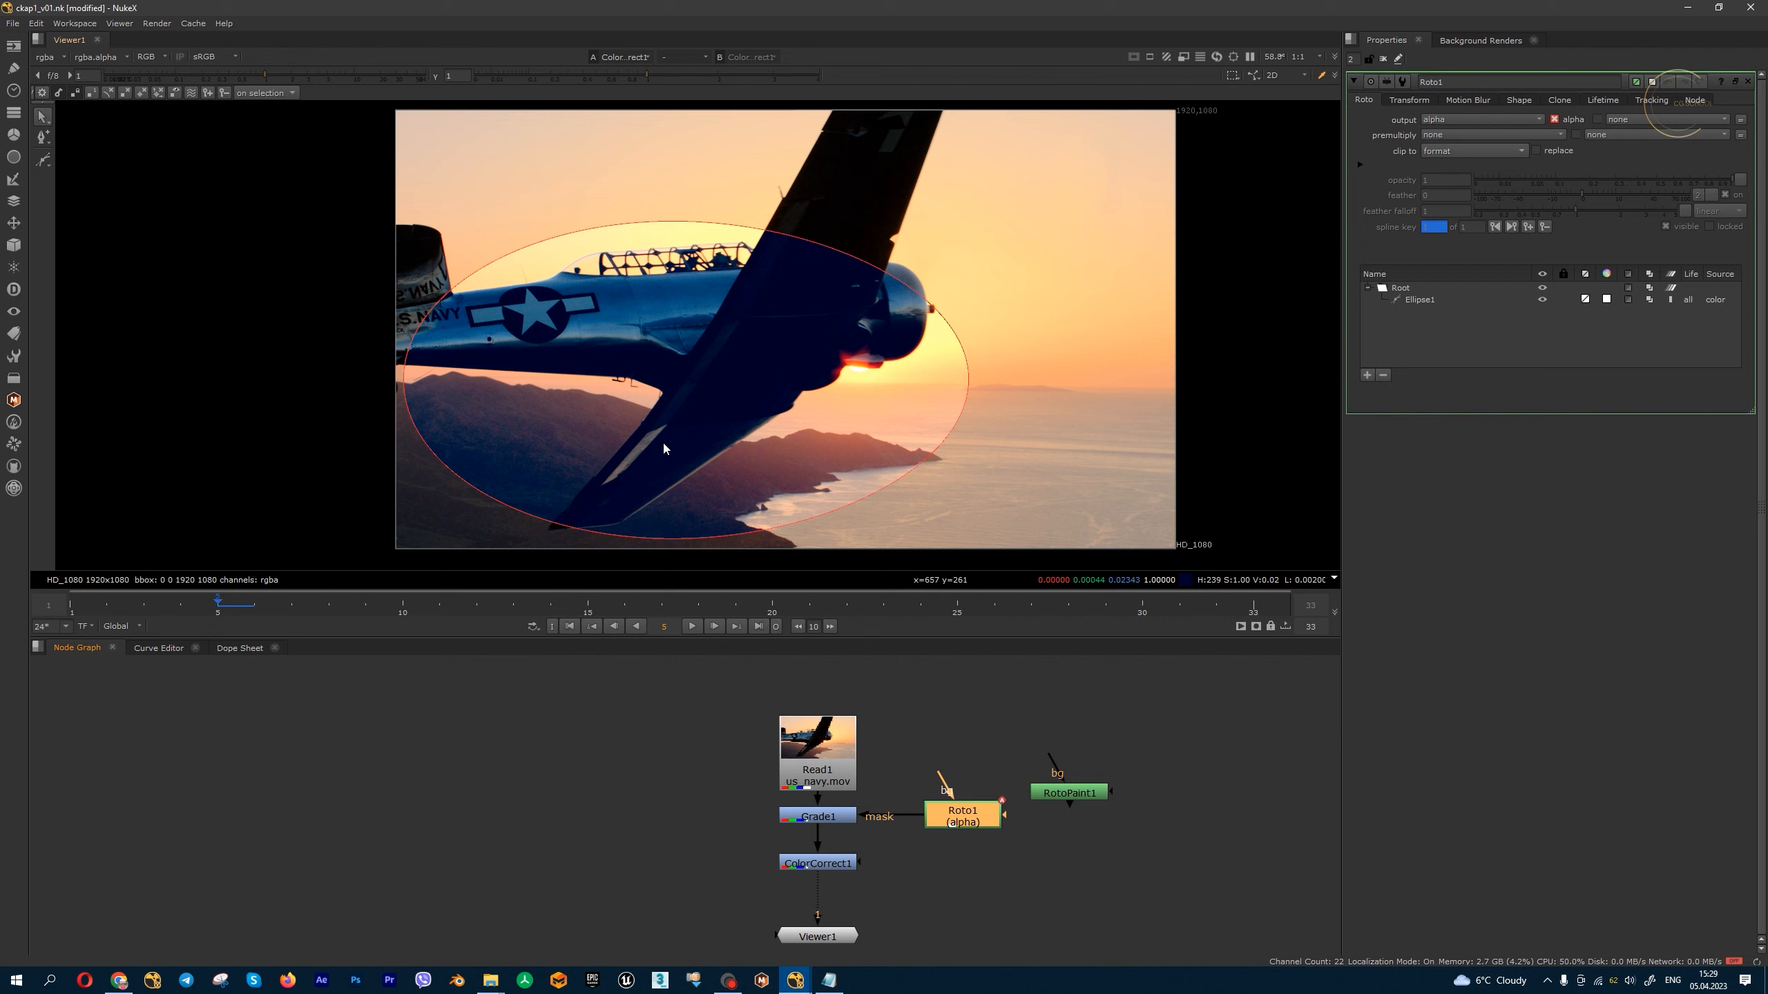
double_click(837, 820)
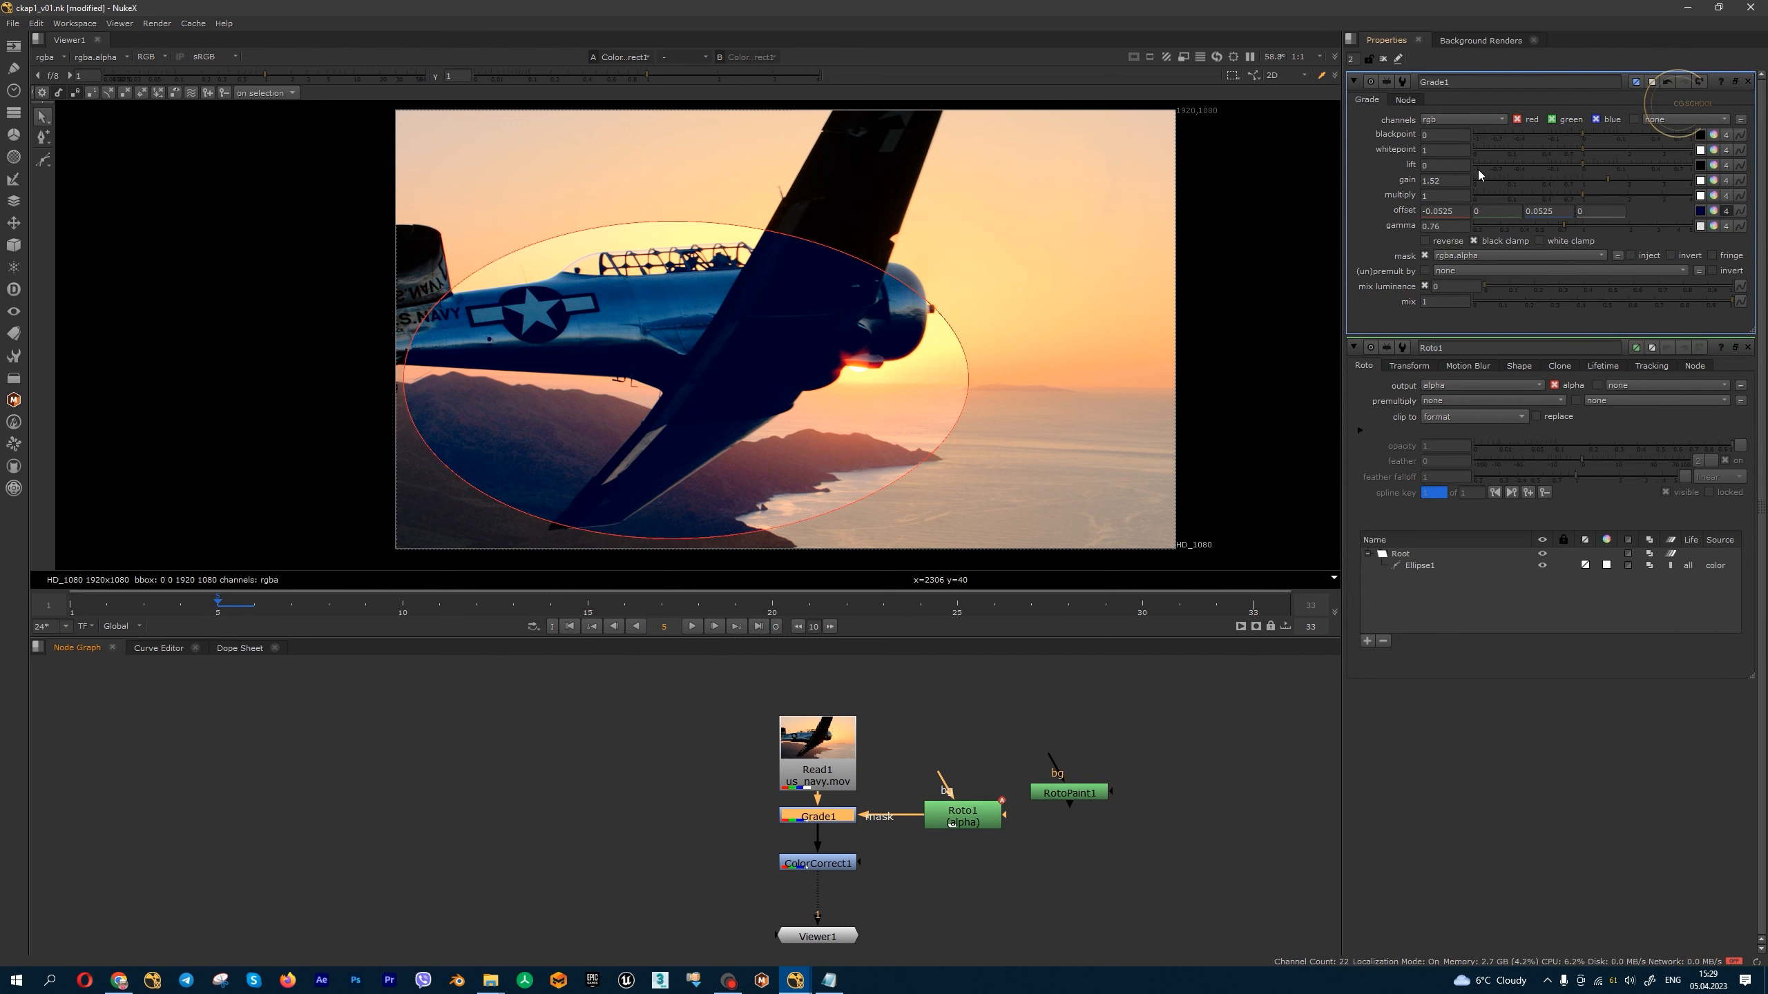
mouse_move(1583, 137)
left_mouse_down()
mouse_move(1557, 135)
mouse_move(1633, 133)
mouse_move(1596, 137)
left_mouse_up()
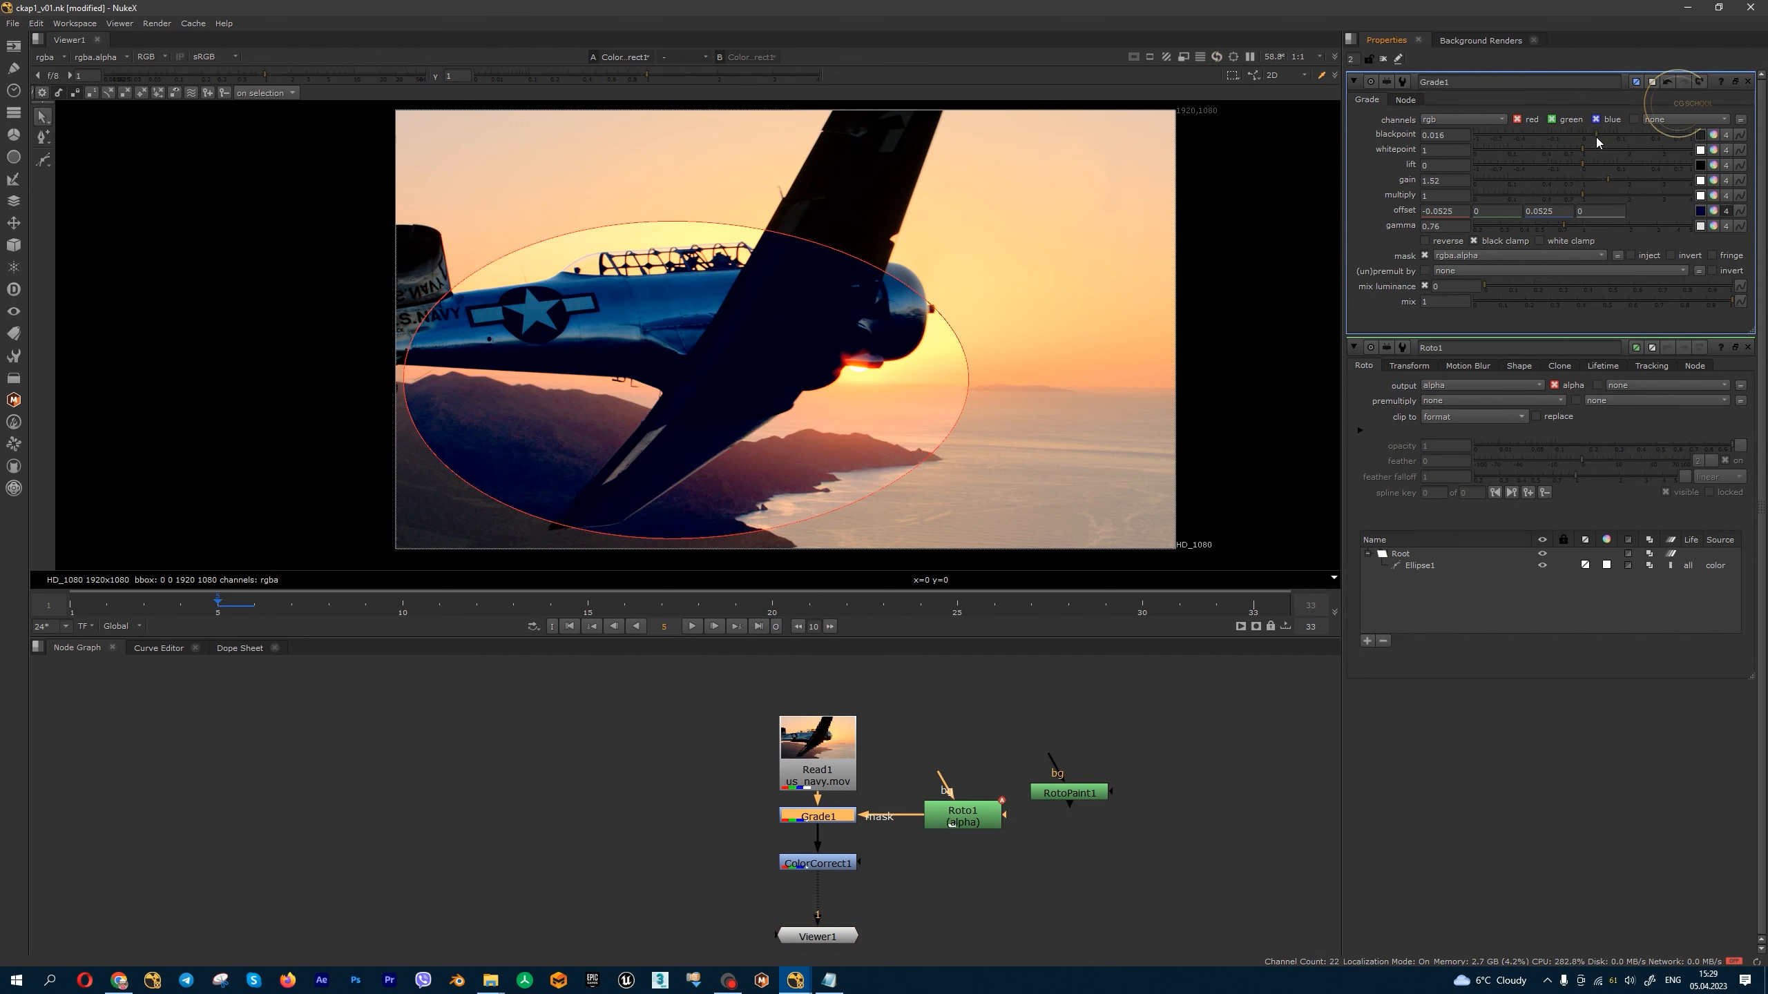
left_click(1616, 135, "ctrl")
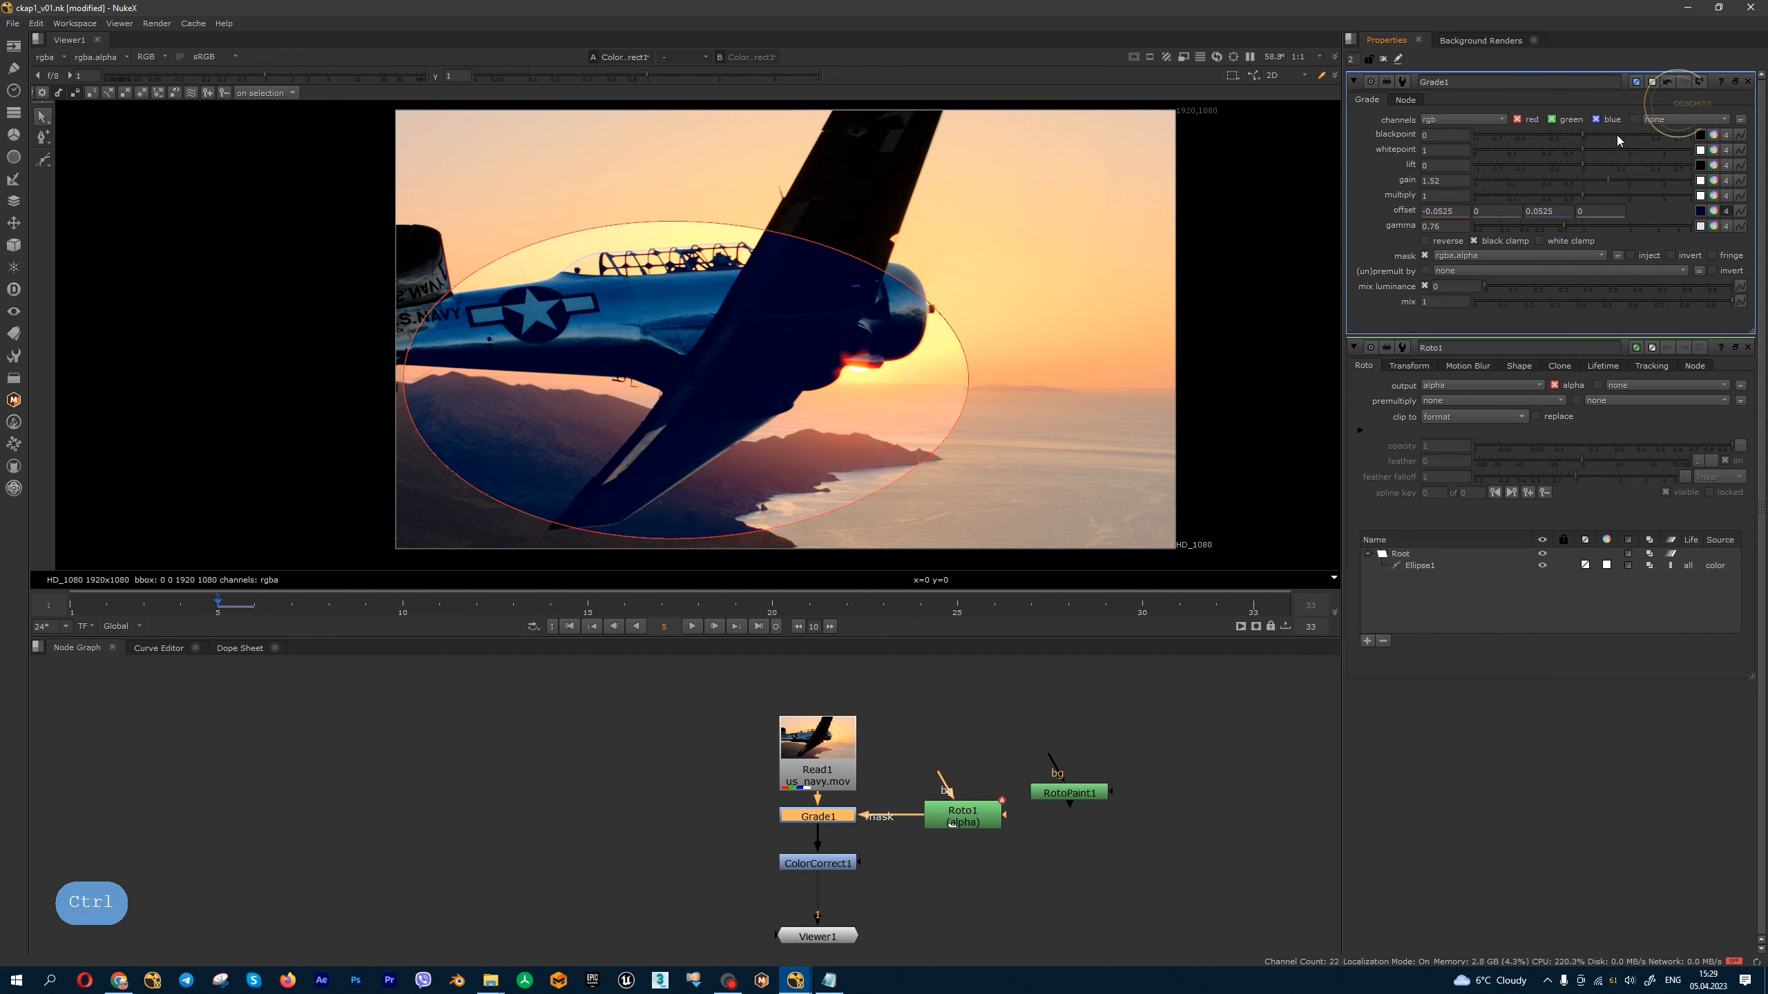
- Clear the open properties, reopen only Roto1, and toggle the viewer overlays off and on to compare the picture
left_click(1385, 63)
double_click(963, 815)
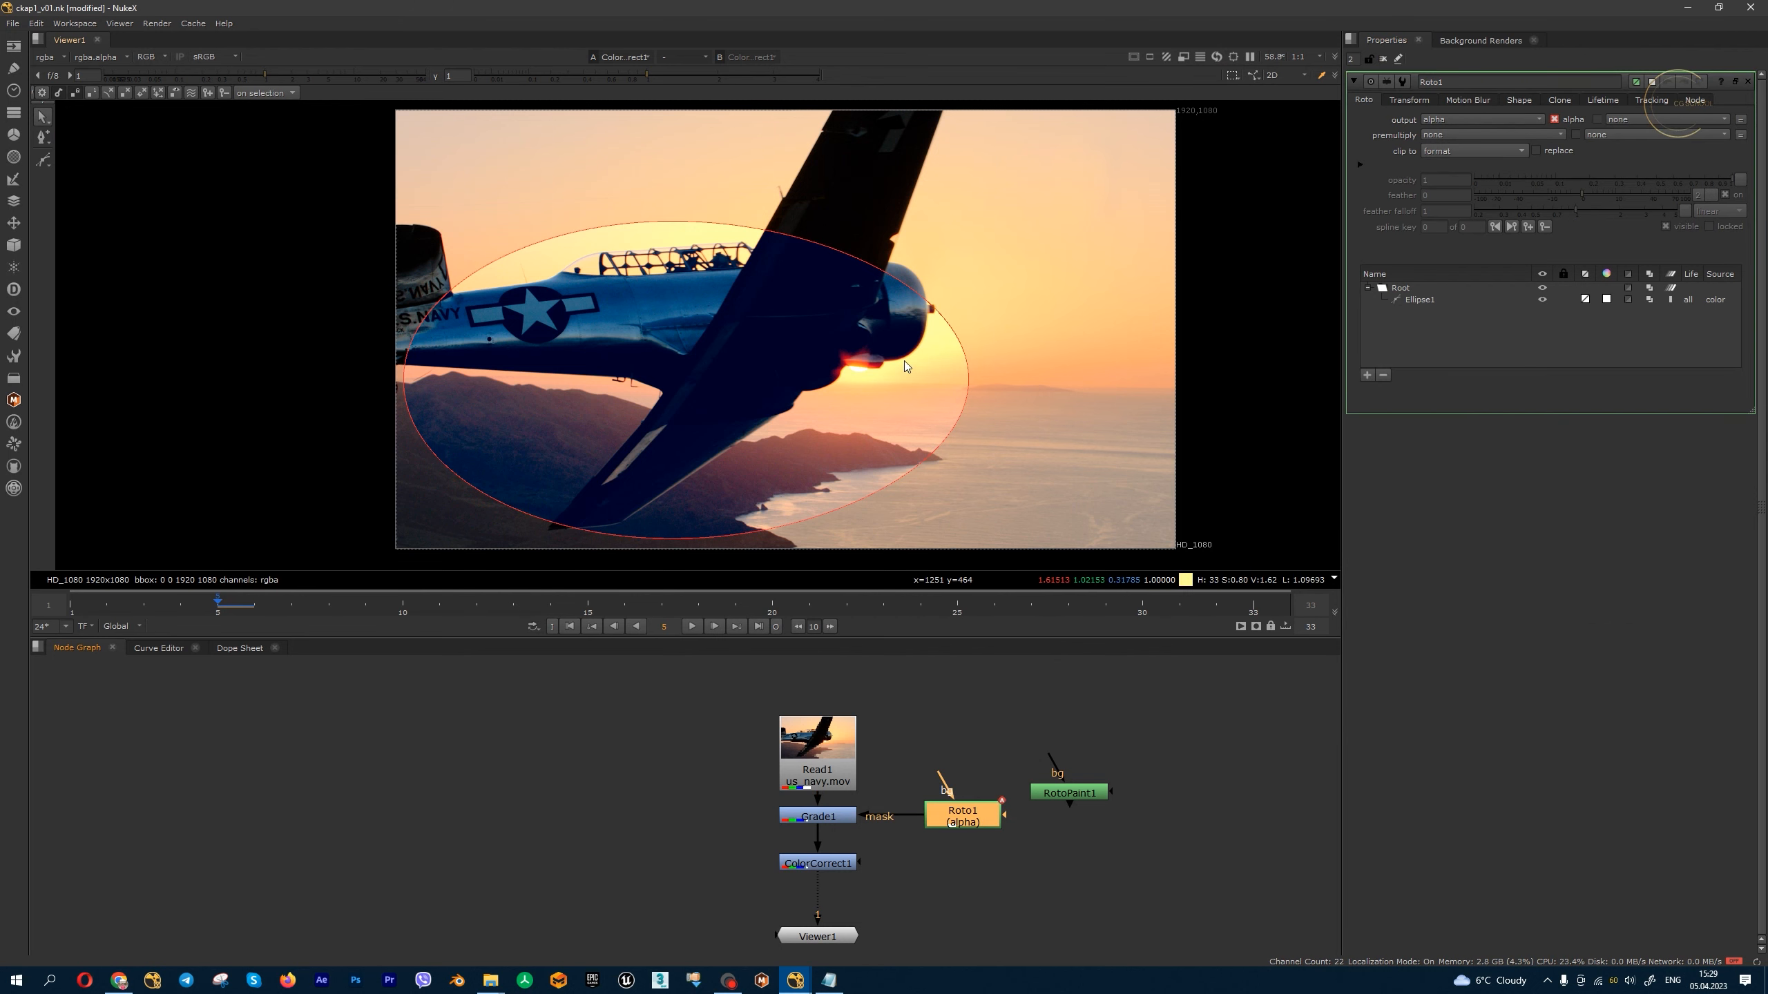
scroll(903, 360, "down", 1)
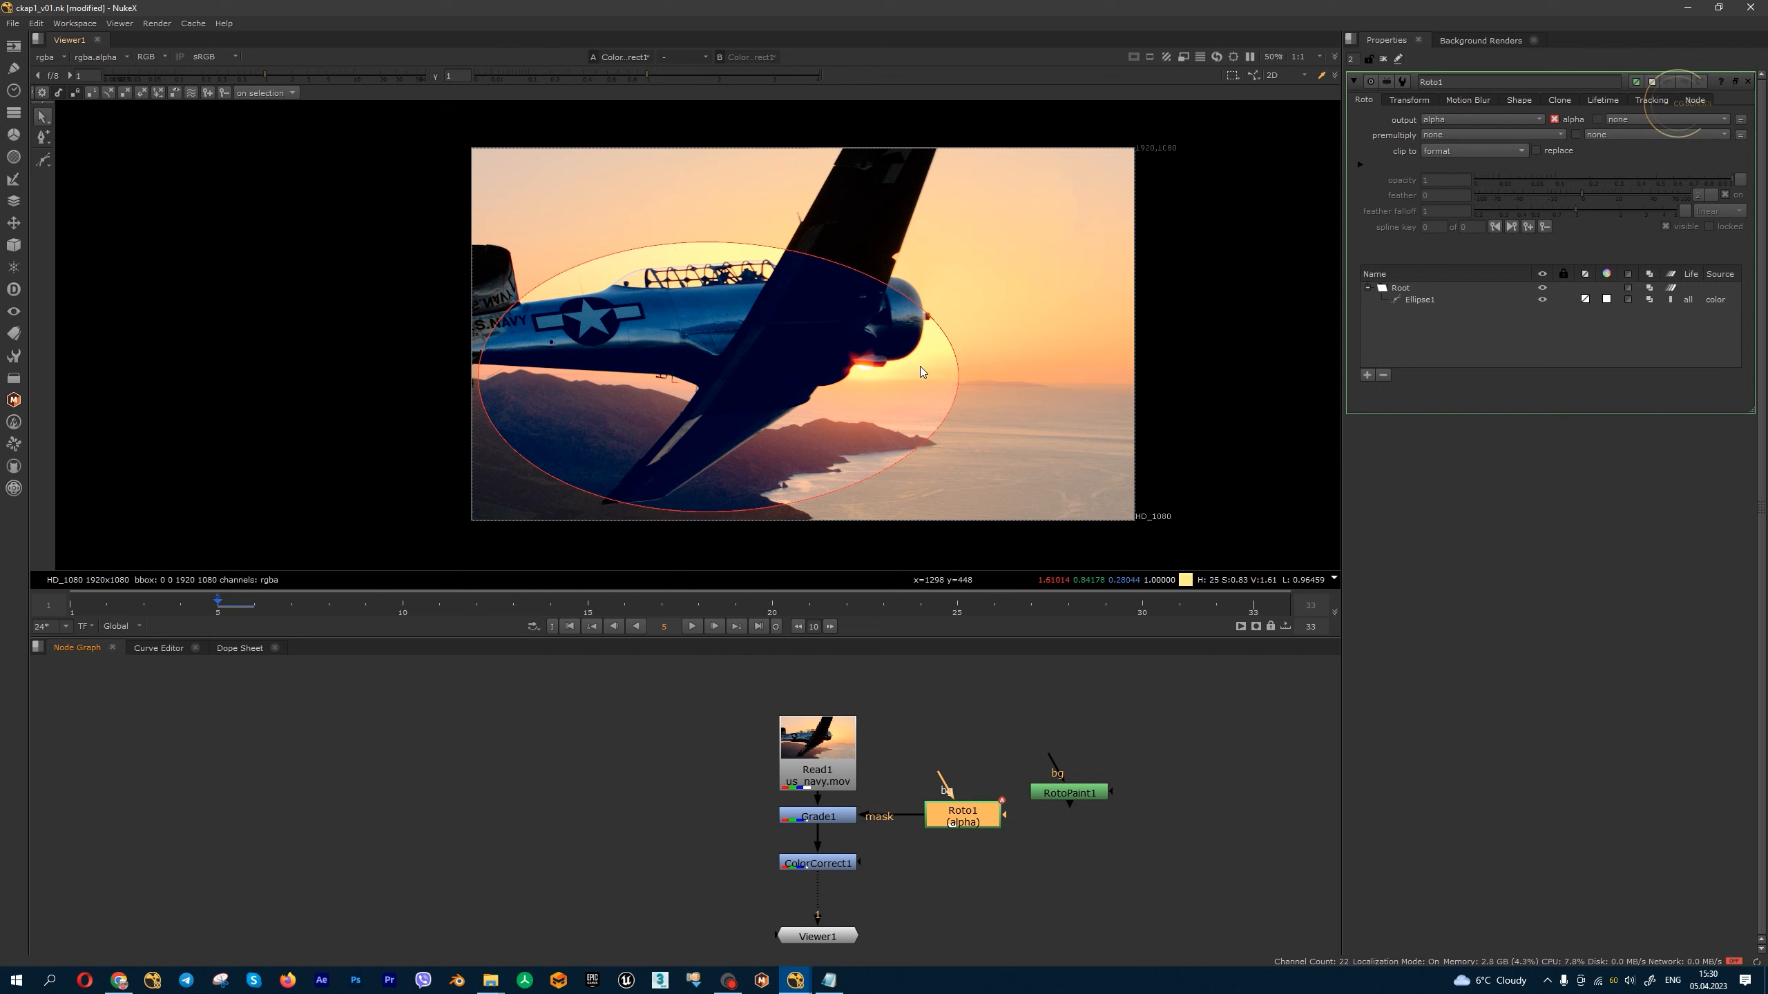
middle_click_drag(920, 366, 917, 380)
key("q")
key("q")
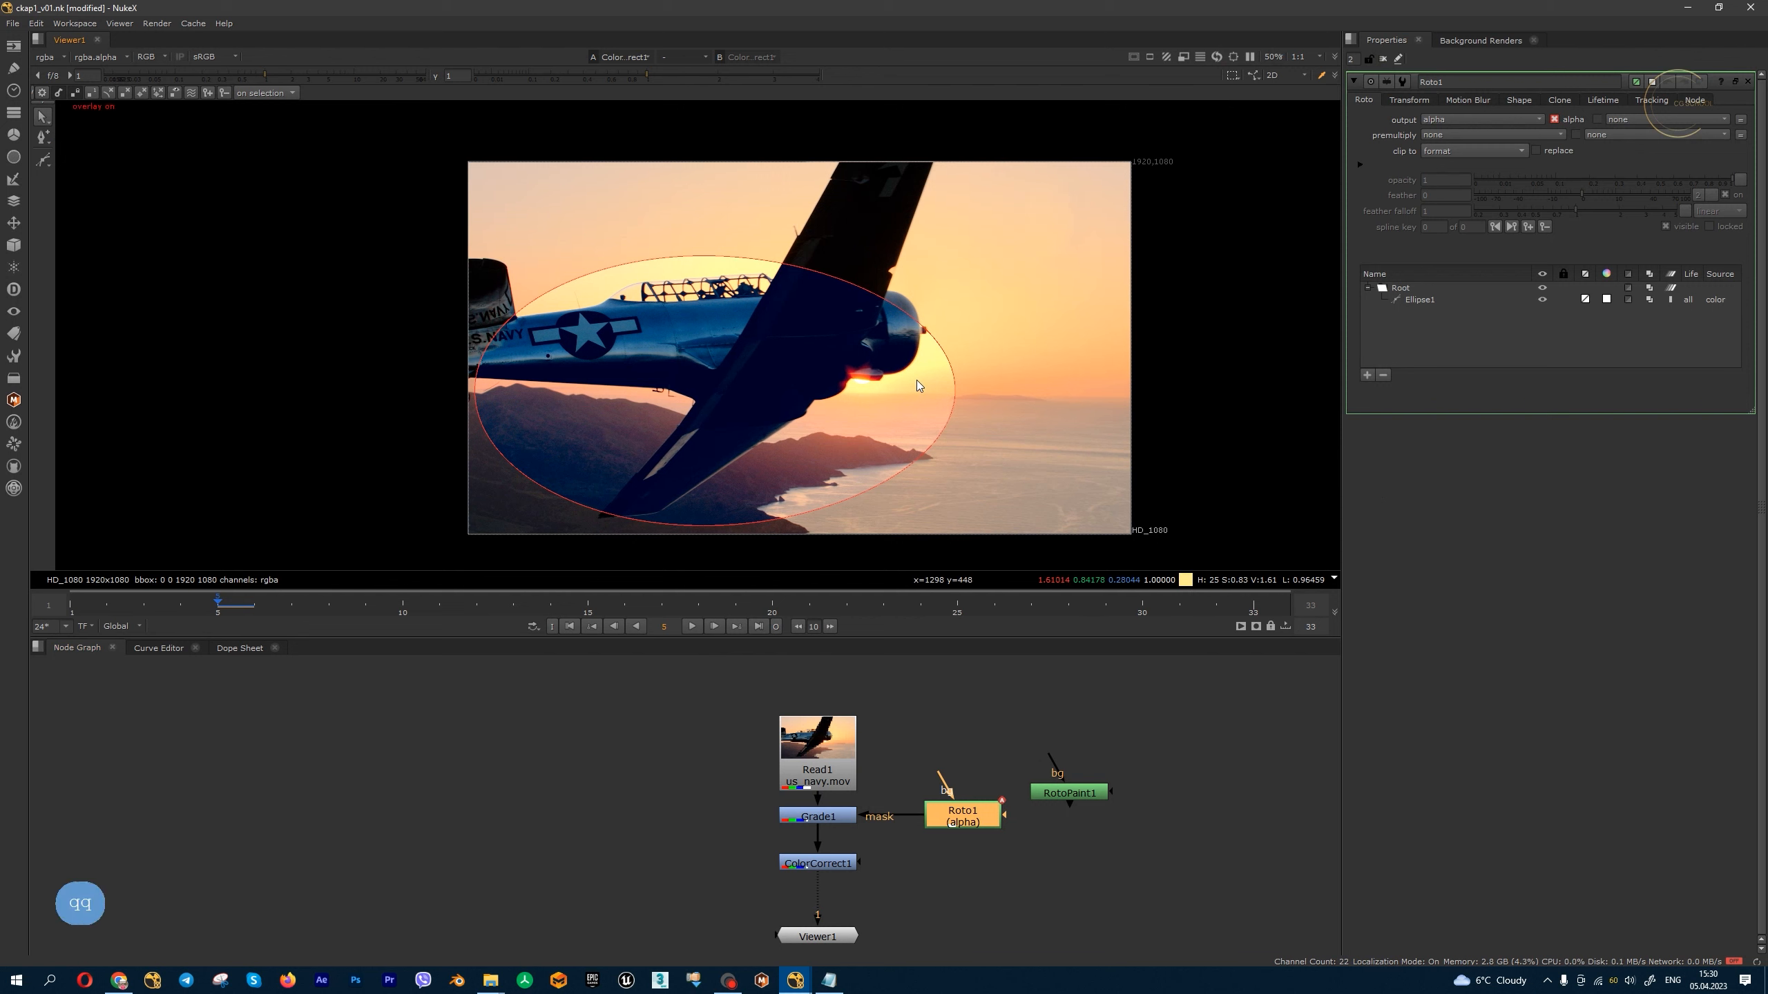
key("q")
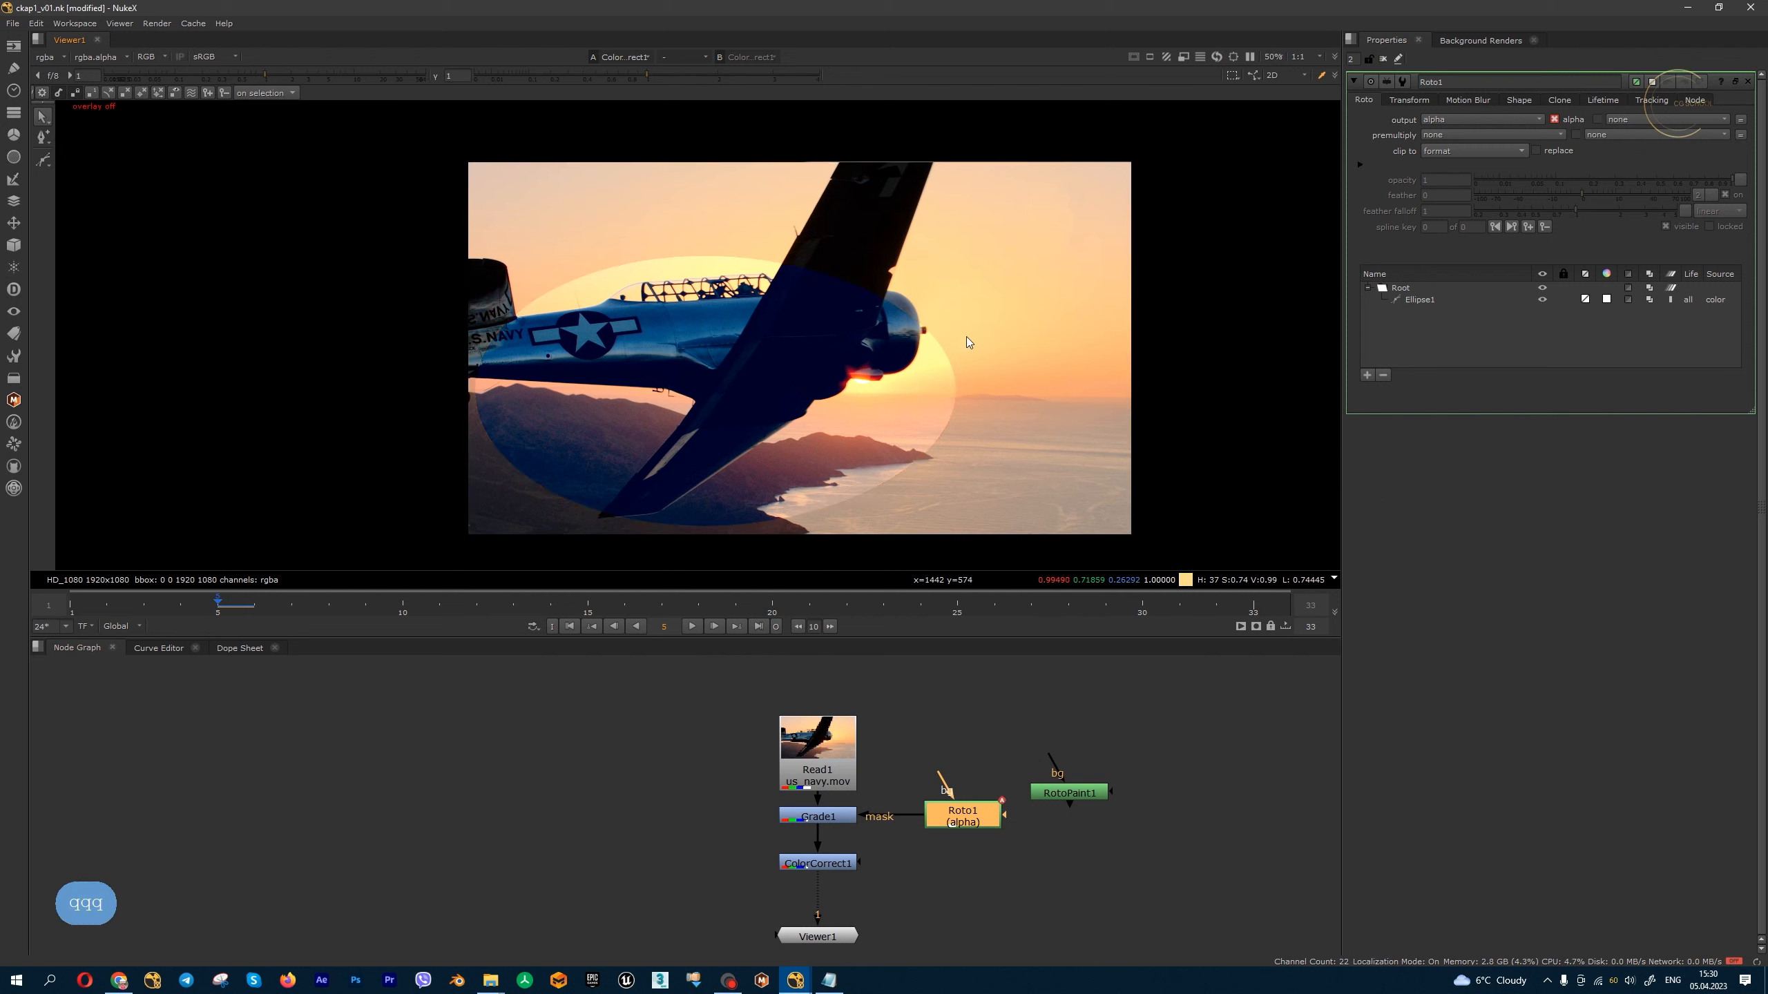
key("q")
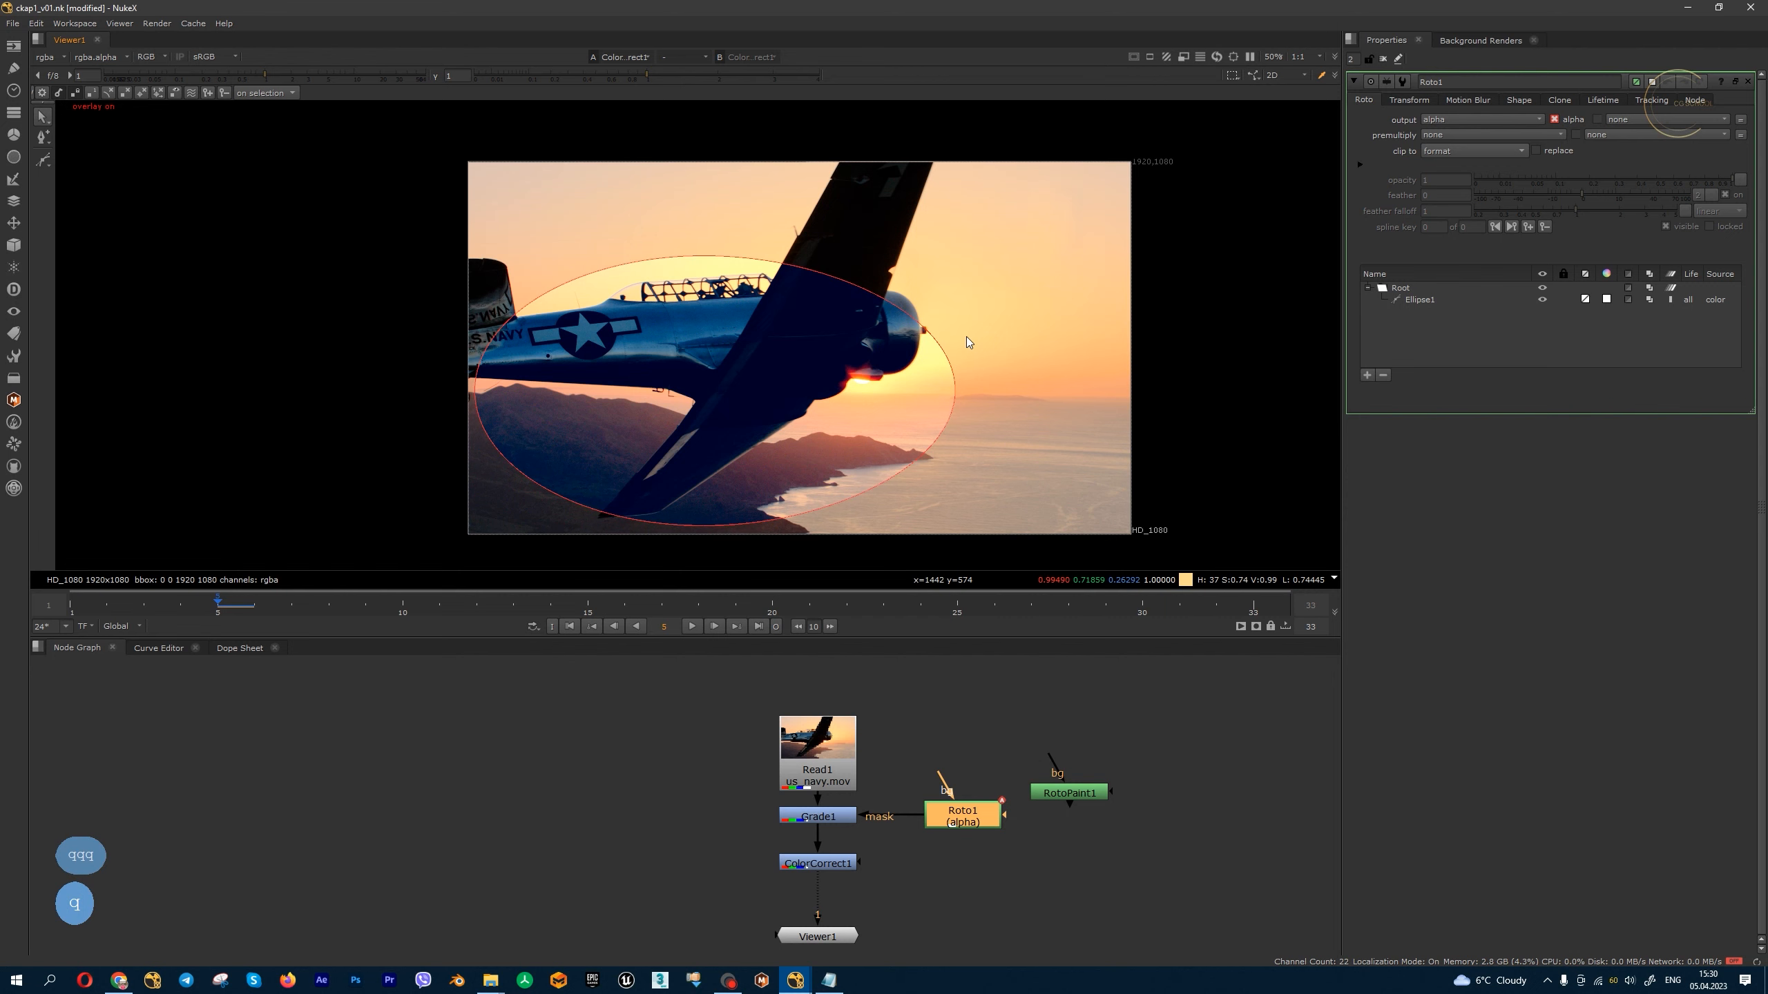
- Examine the masked grade at different zoom levels, hiding and showing the ellipse outline and format border overlays
scroll(966, 337, "up", 1)
scroll(1059, 192, "up", 1)
scroll(1055, 202, "down", 1)
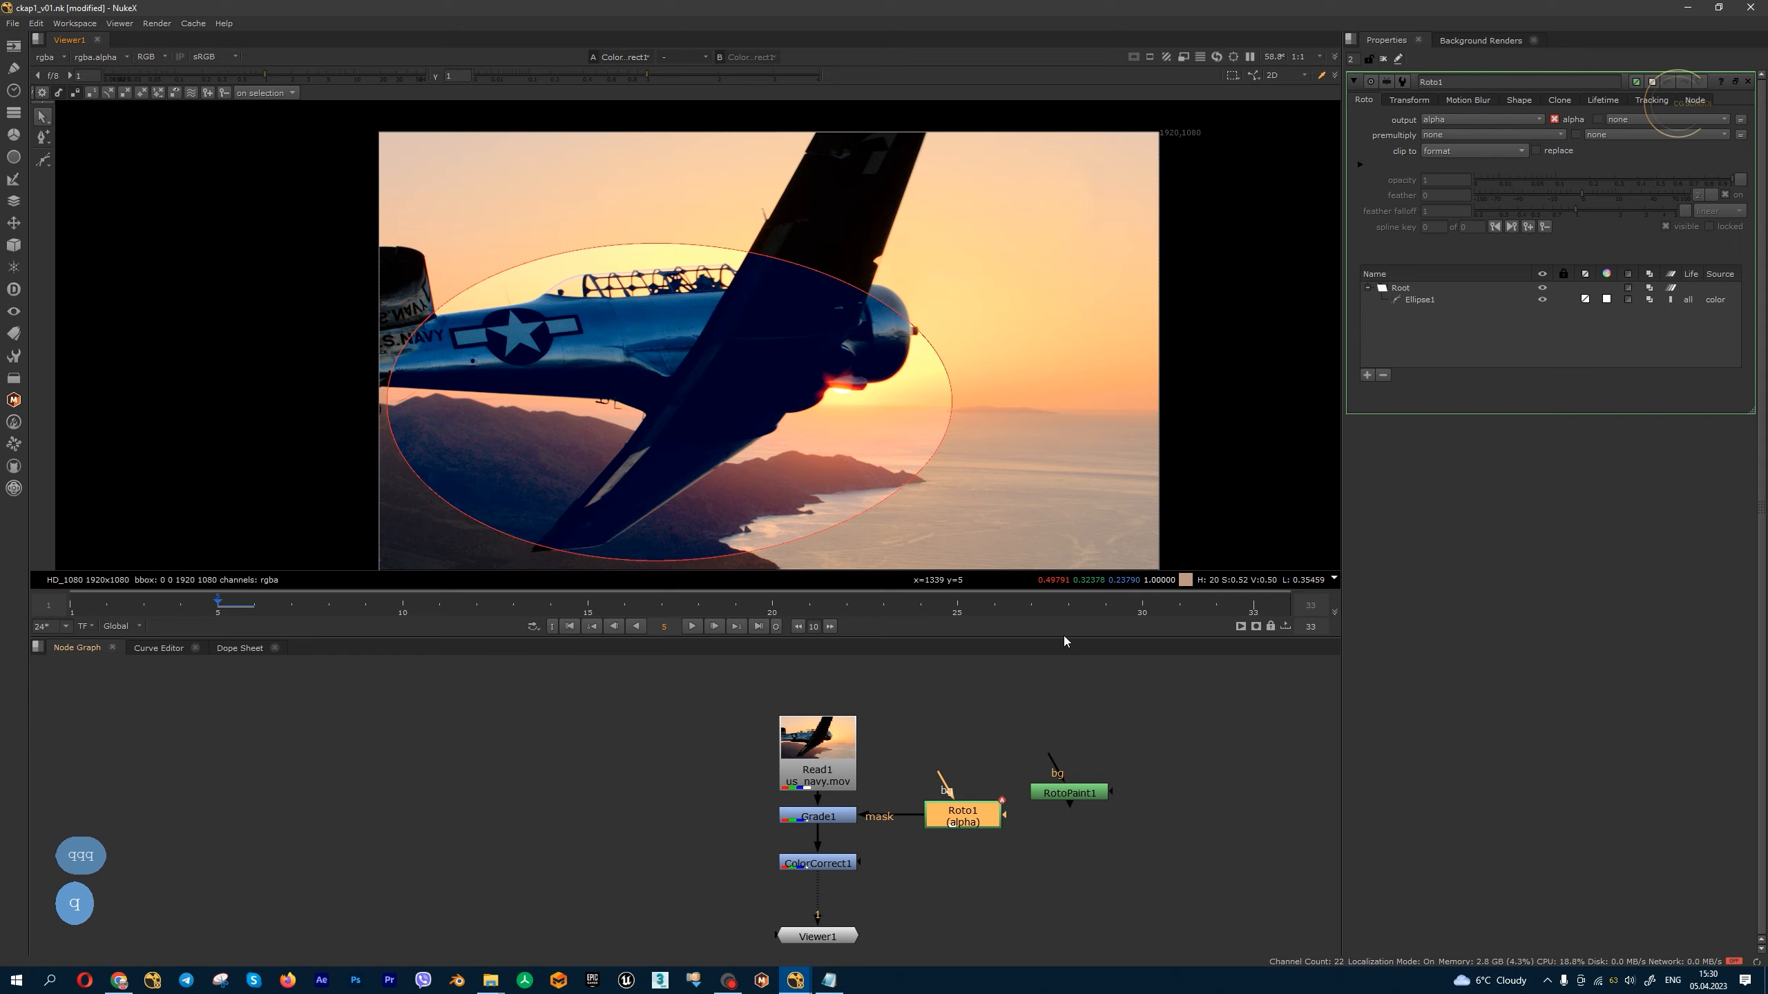
scroll(1178, 149, "up", 4)
scroll(1125, 208, "down", 5)
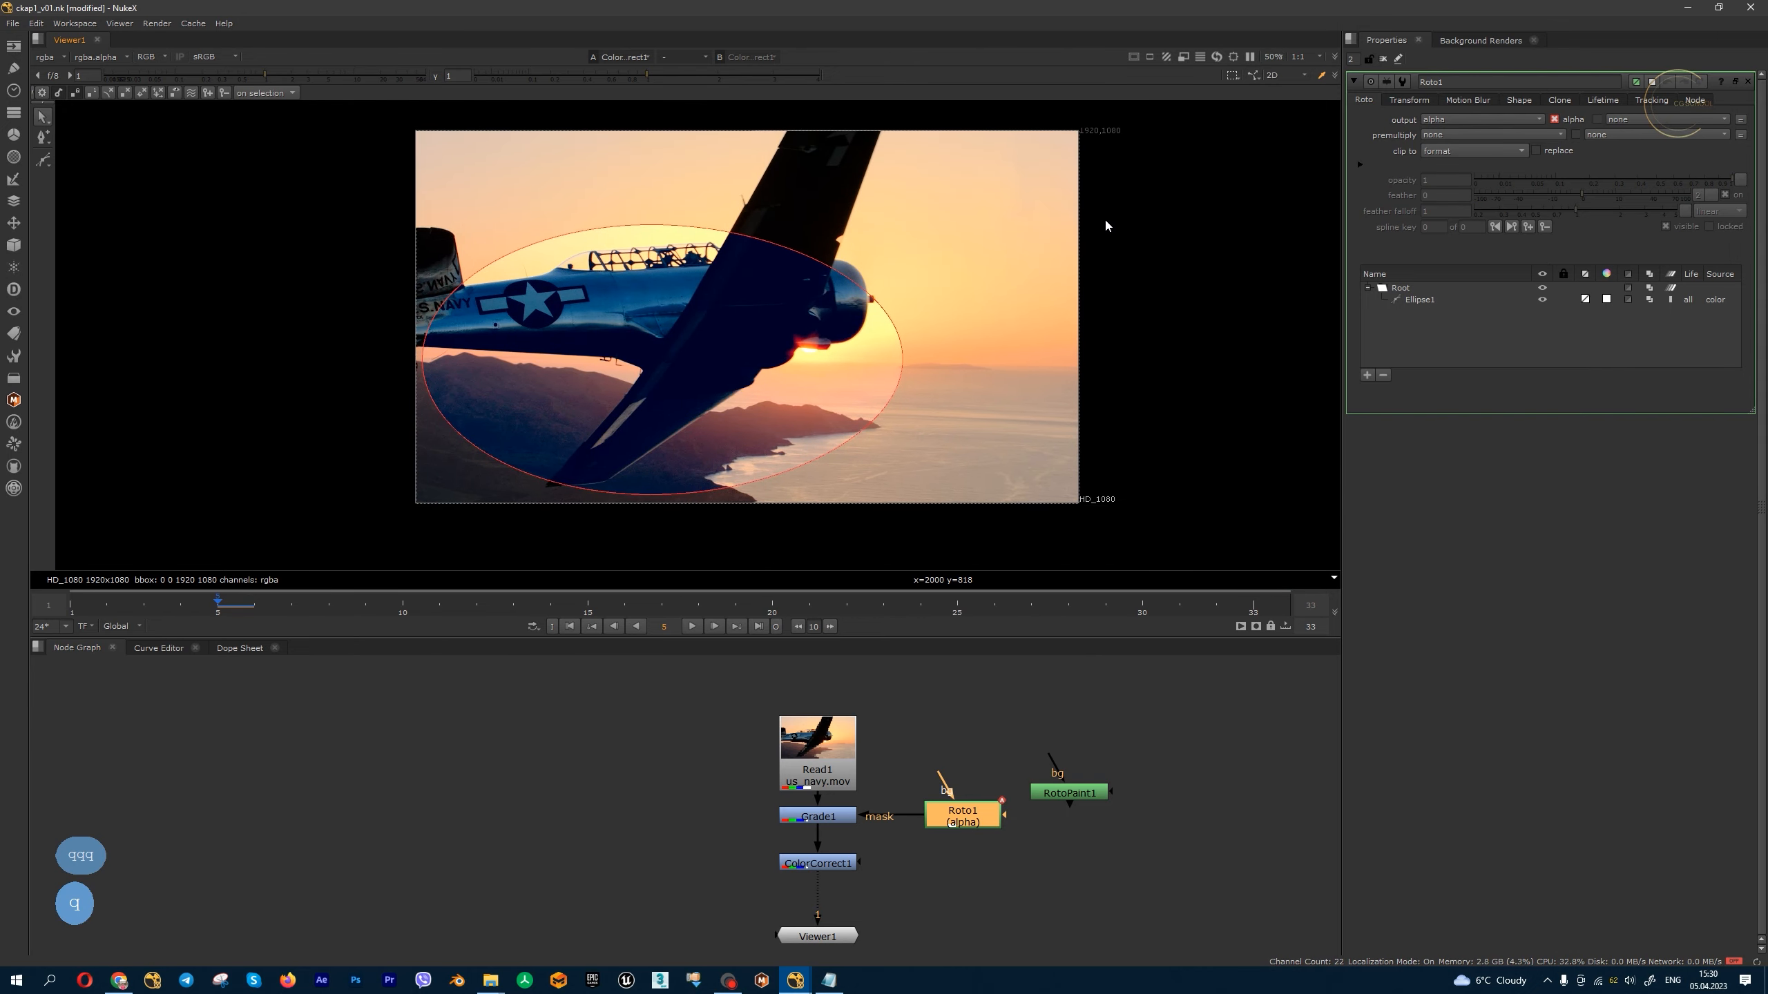
scroll(1107, 509, "up", 5)
scroll(1064, 483, "down", 5)
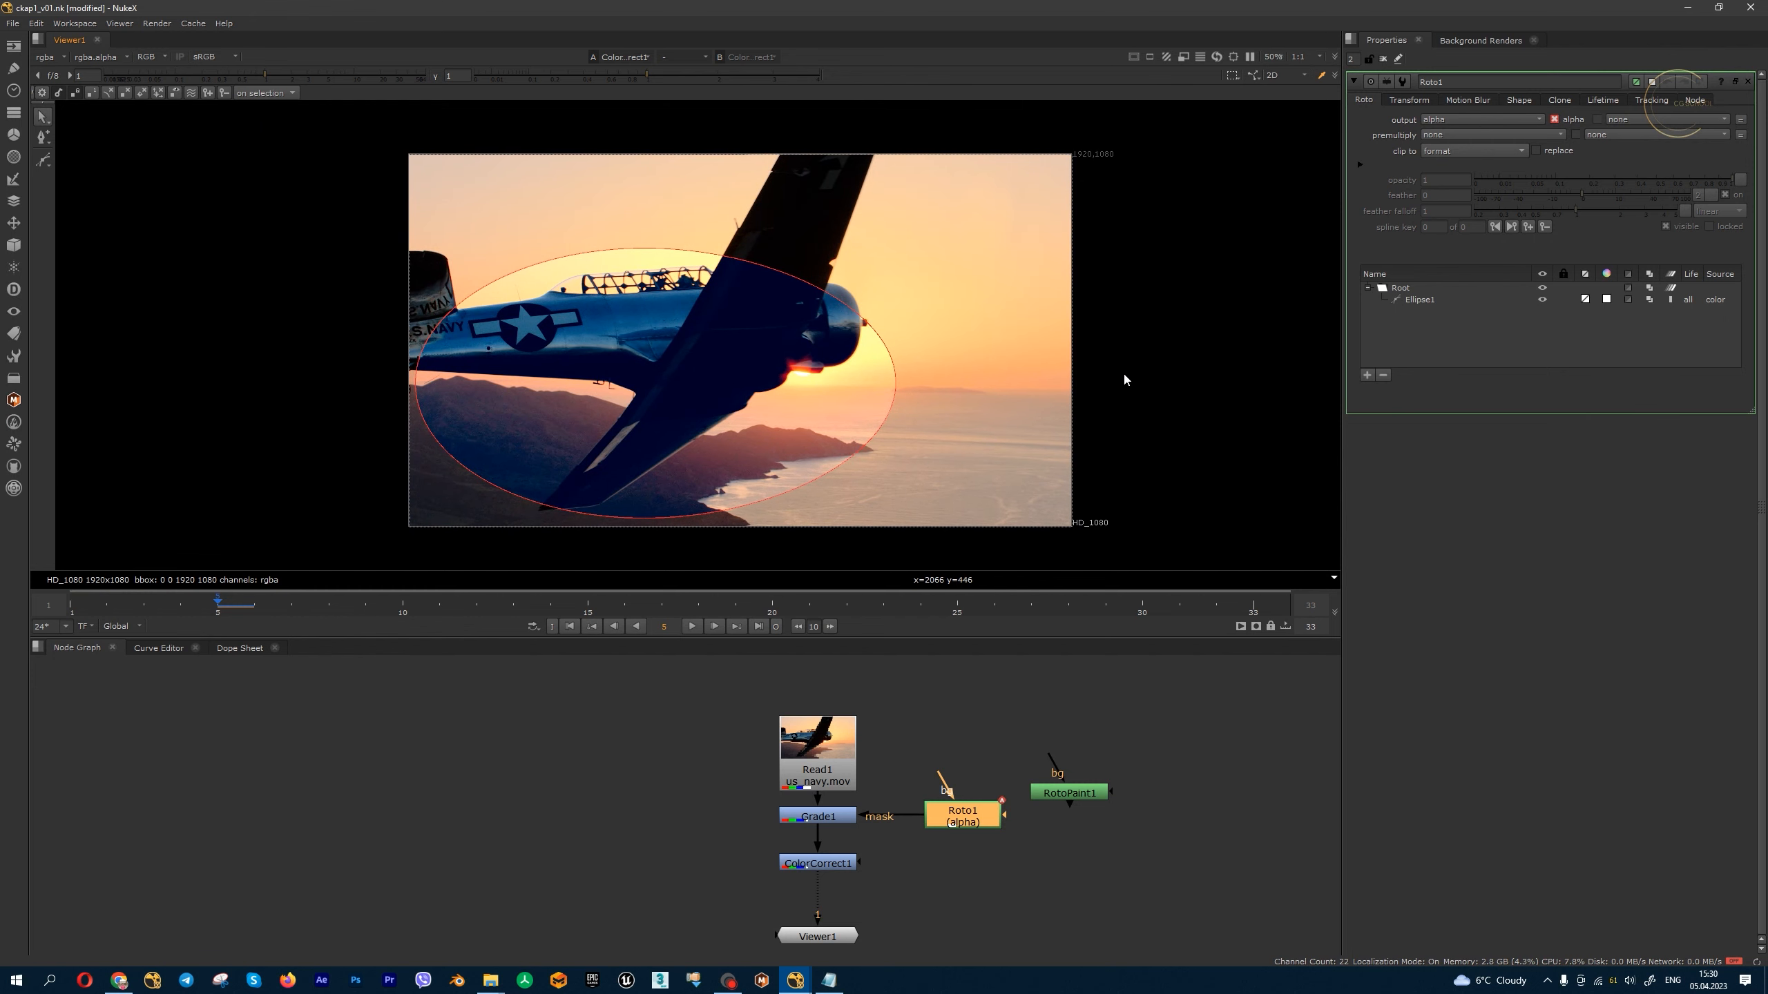
key("q")
key("q")
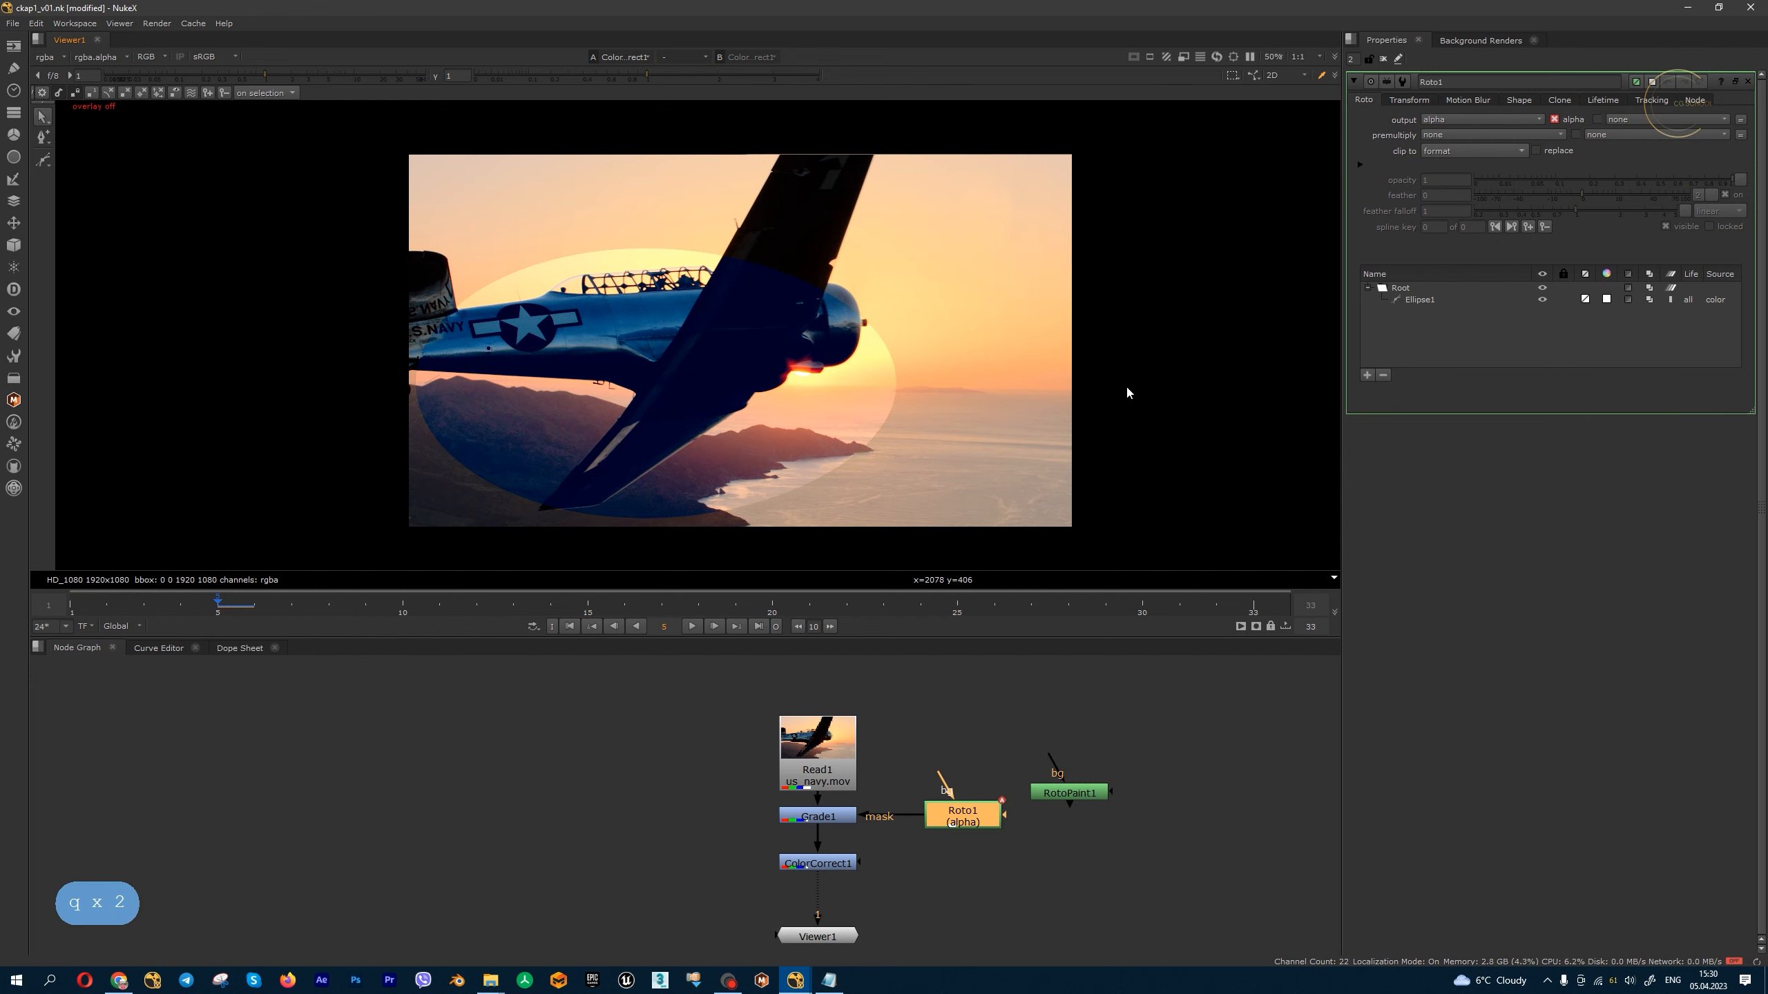
middle_click_drag(1127, 390, 1172, 393)
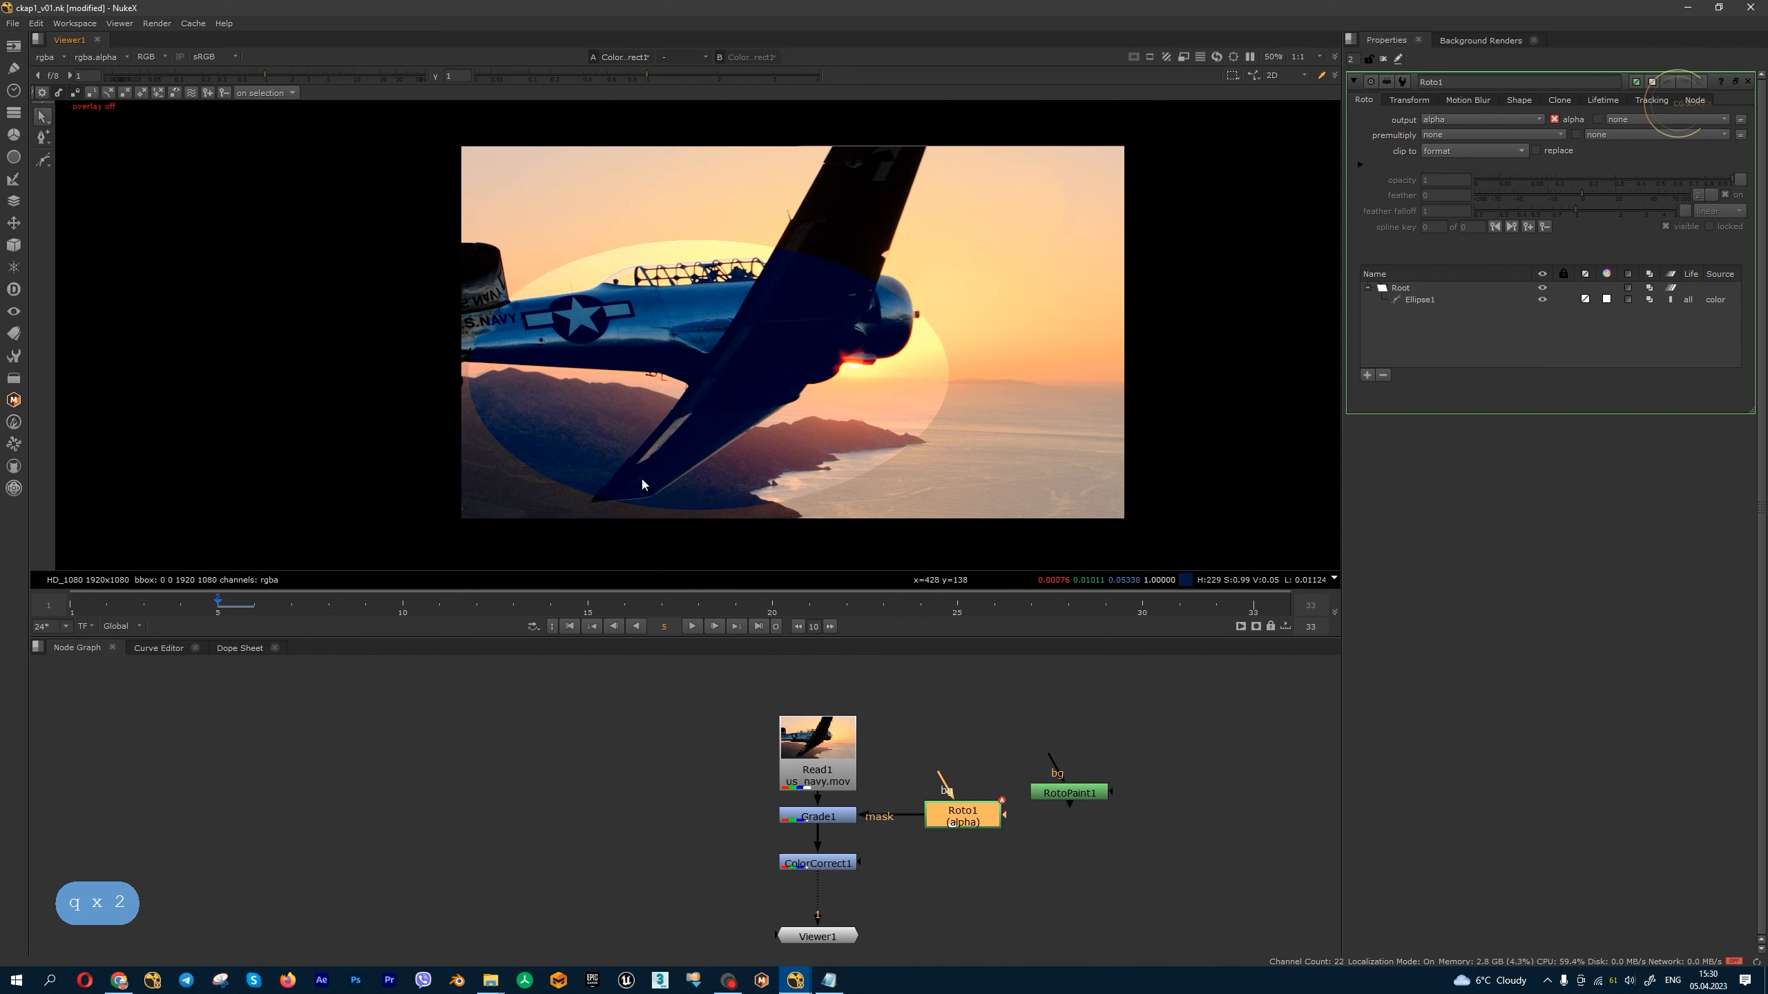
key("q")
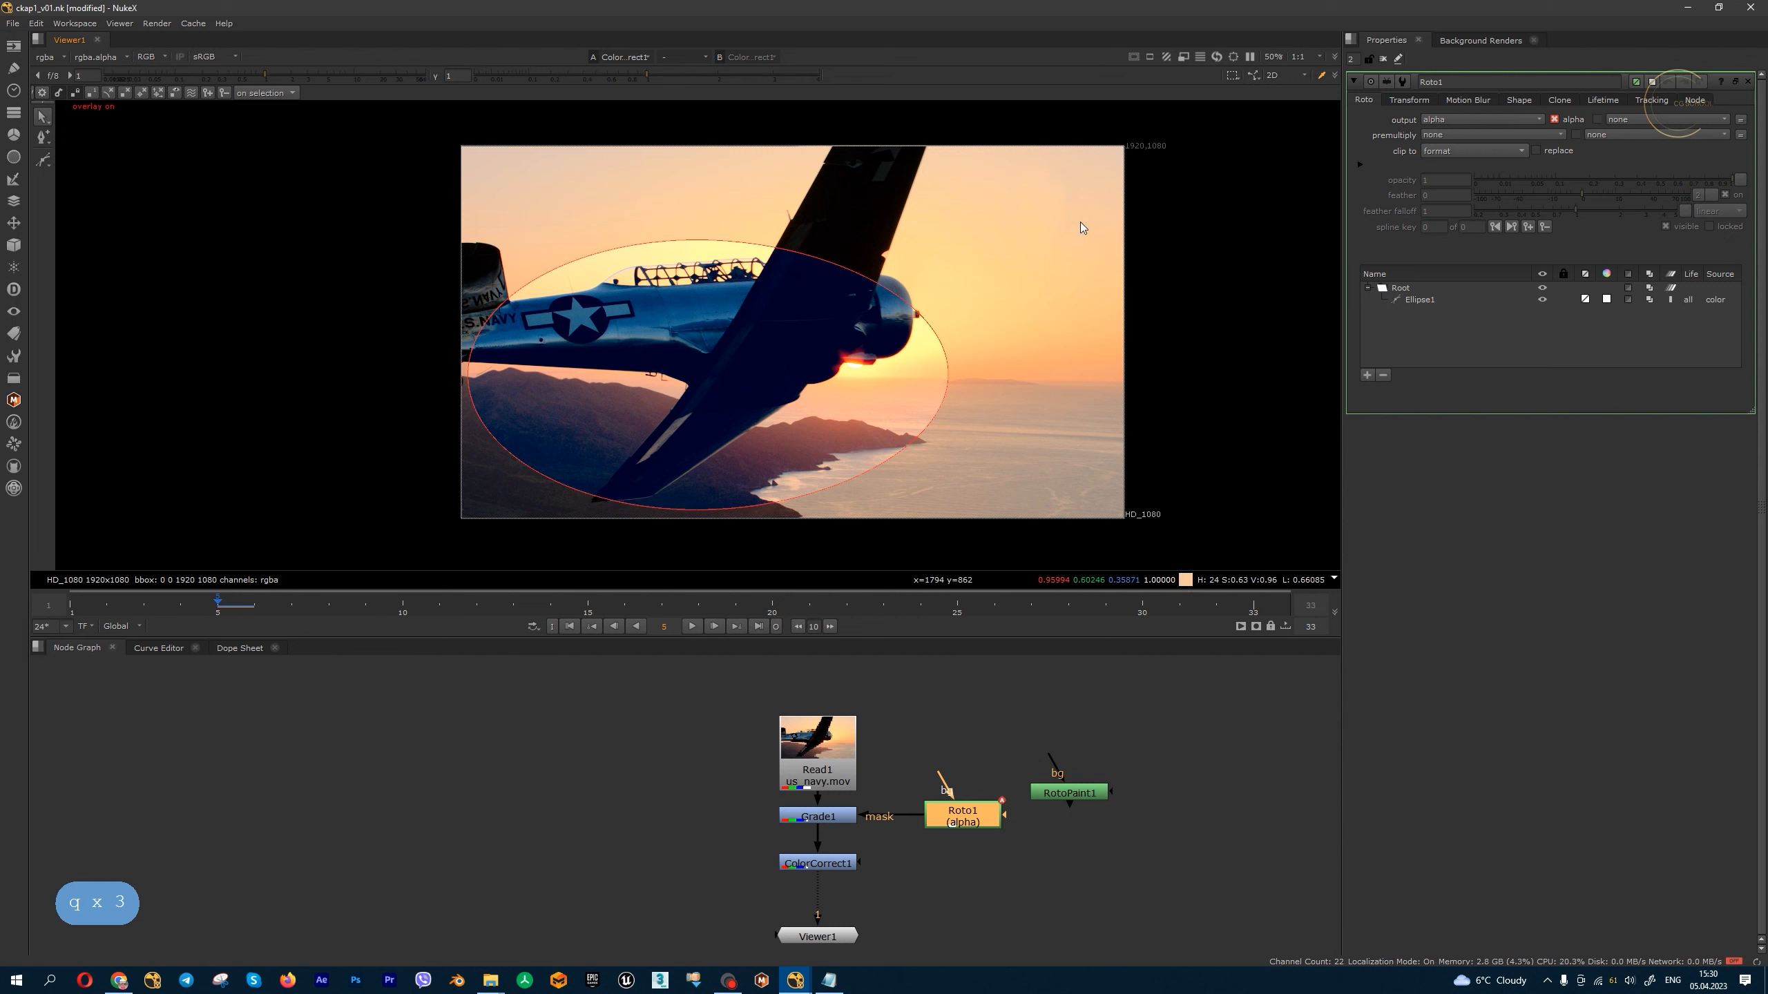
key("q")
key("q")
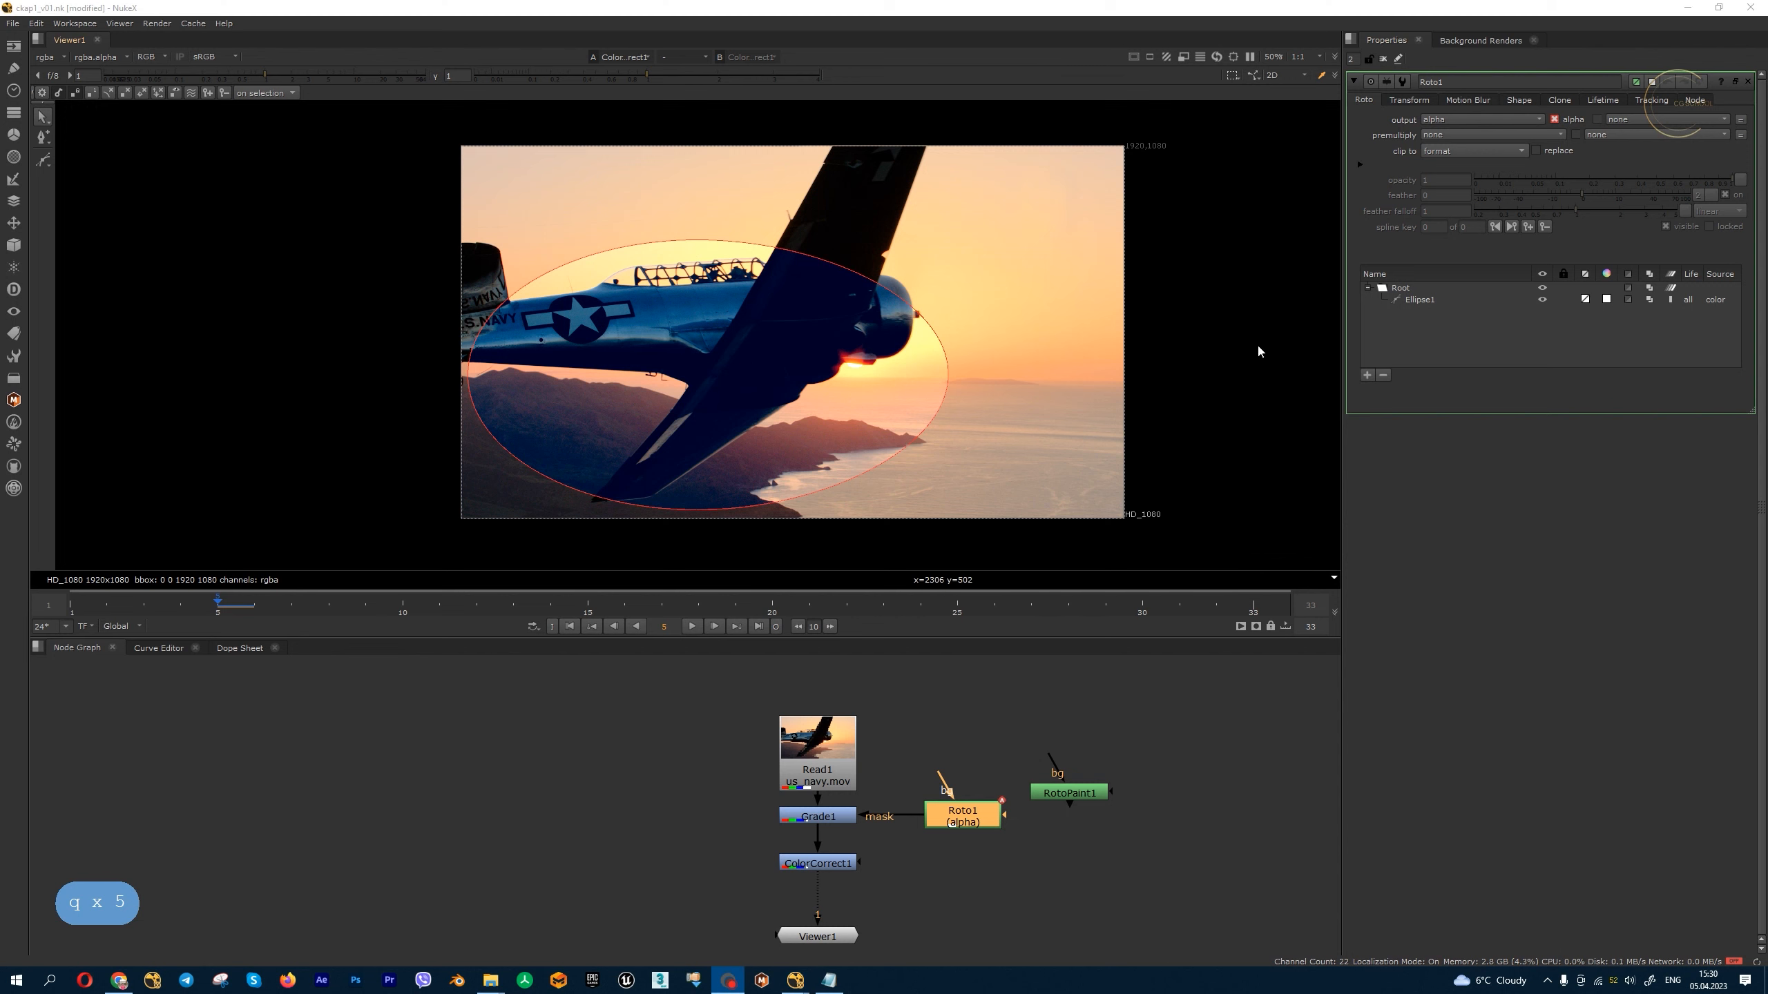
middle_click_drag(1126, 398, 1128, 403)
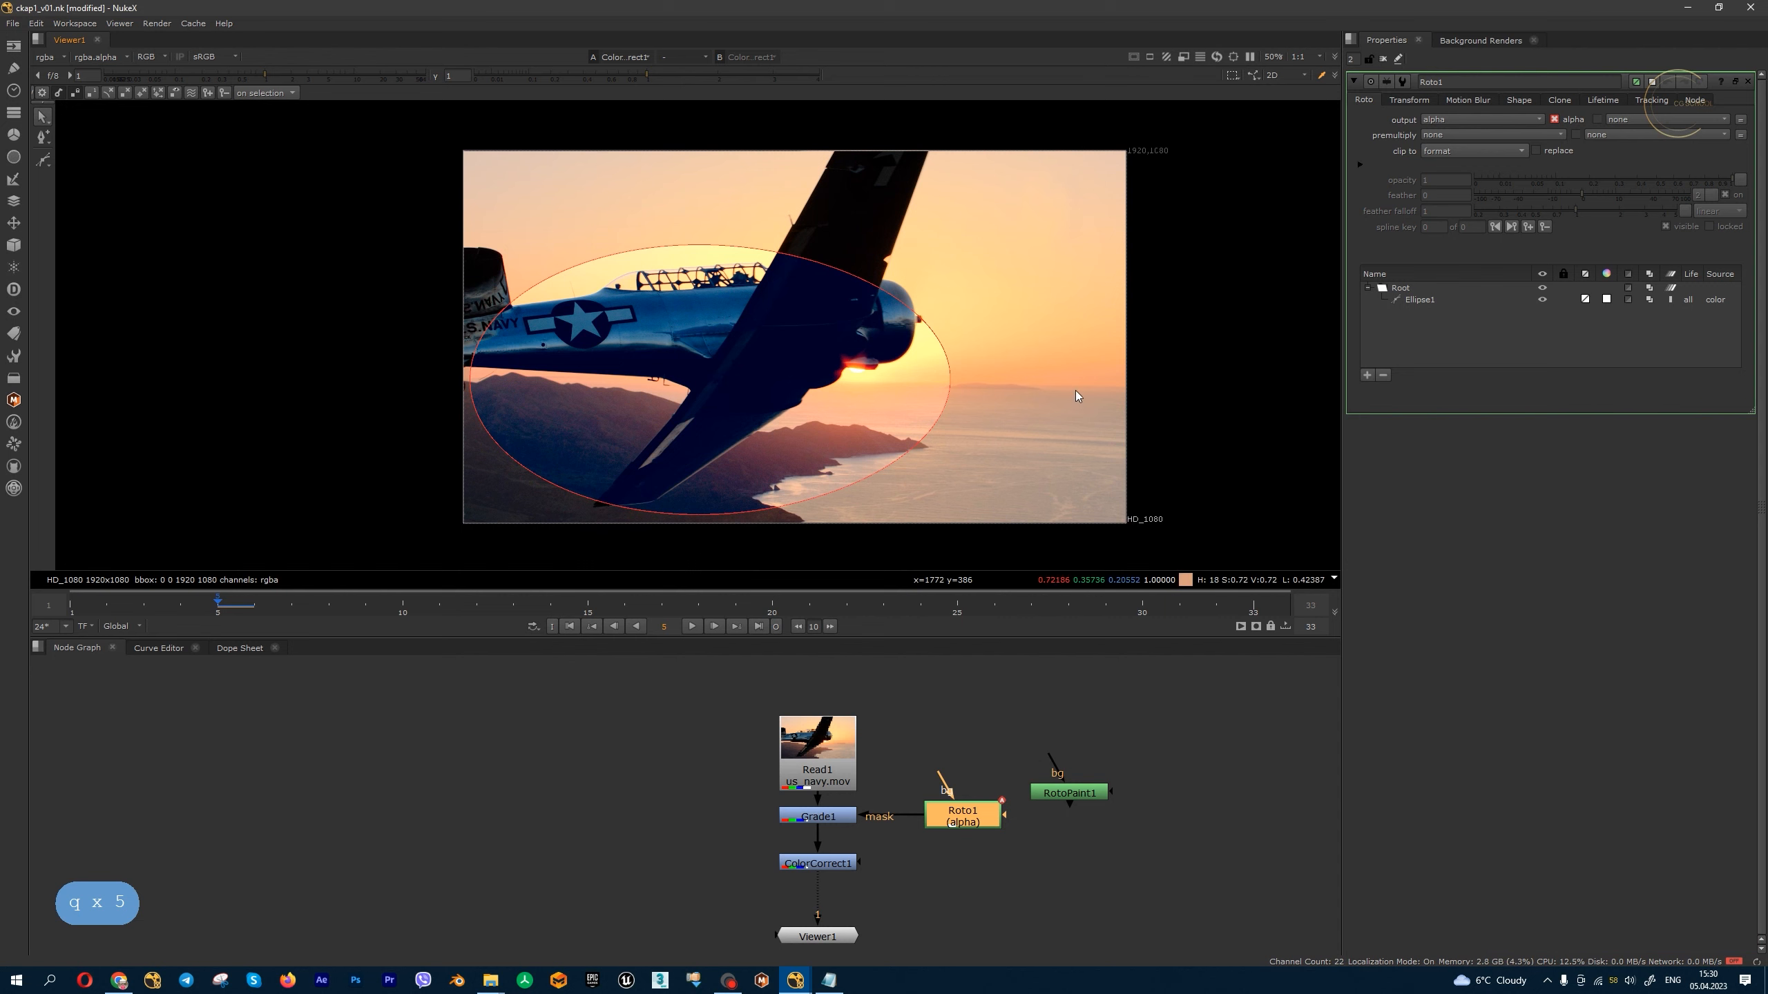
middle_click_drag(1036, 393, 1024, 391)
- Maximize the Viewer pane to examine the masked plane footage and restore the workspace layout
key("space")
middle_click_drag(982, 586, 1080, 376)
scroll(1050, 390, "up", 5)
scroll(1123, 301, "down", 2)
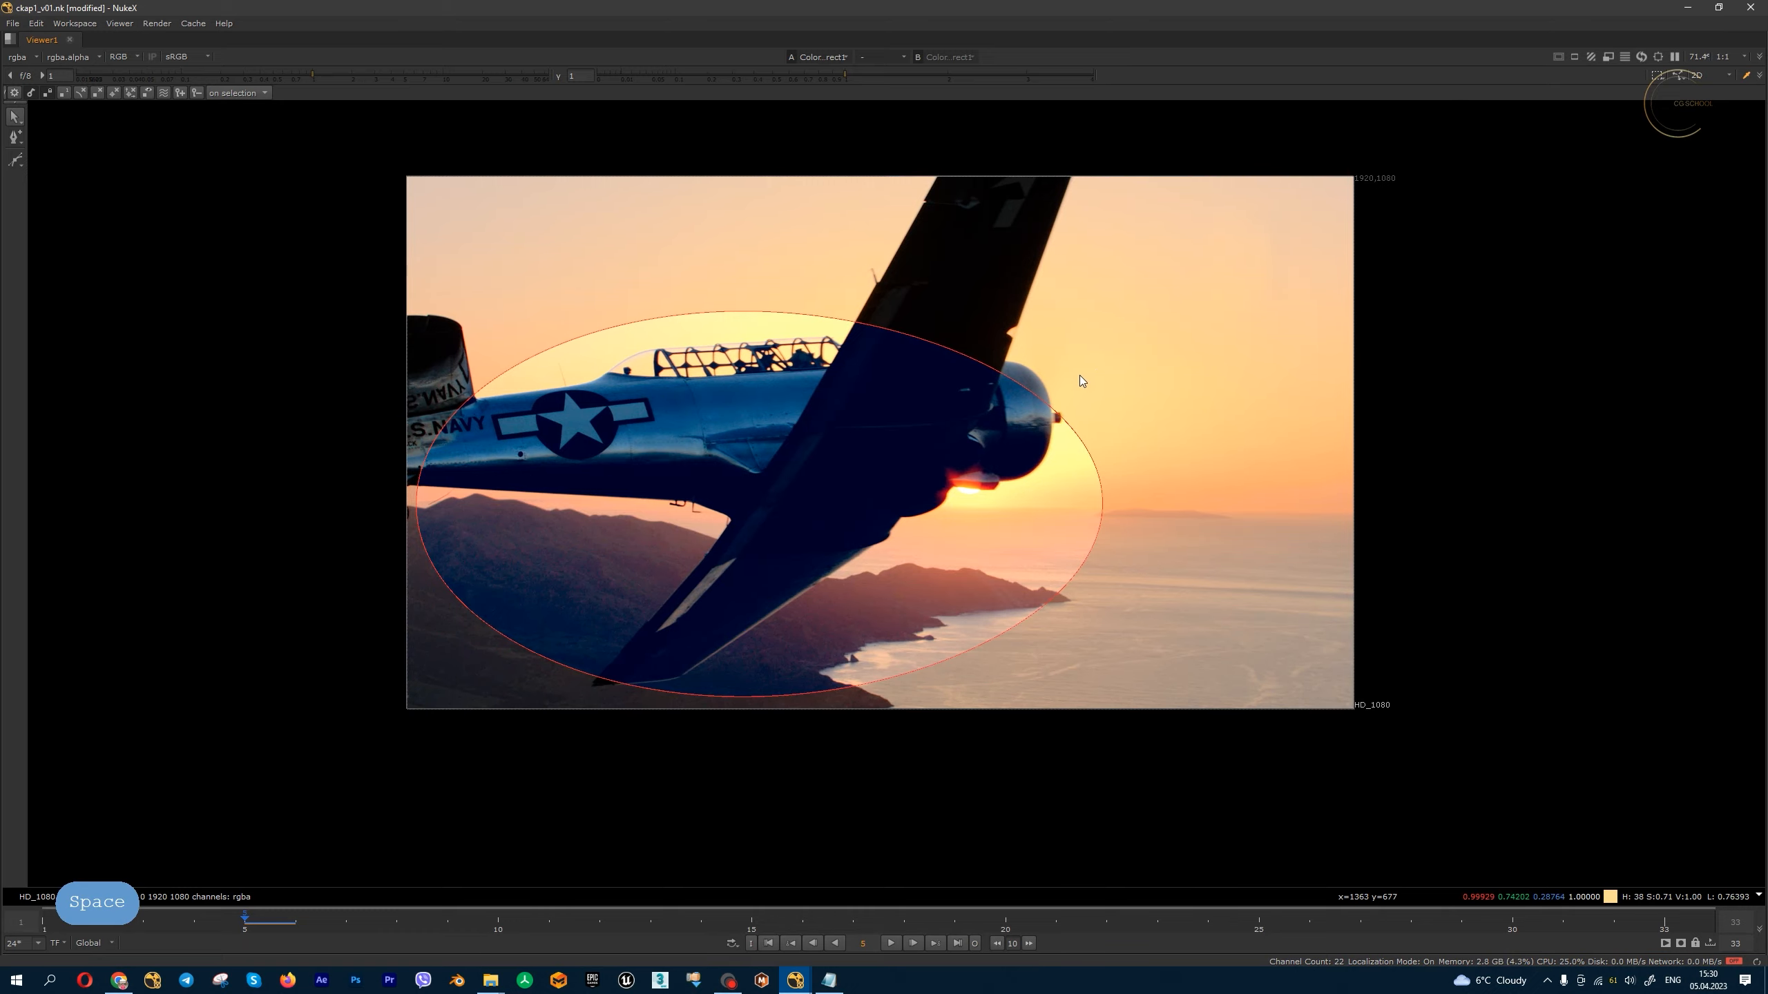
key("space")
- Deselect all nodes and maximize and restore the Node Graph pane twice
left_click(646, 791)
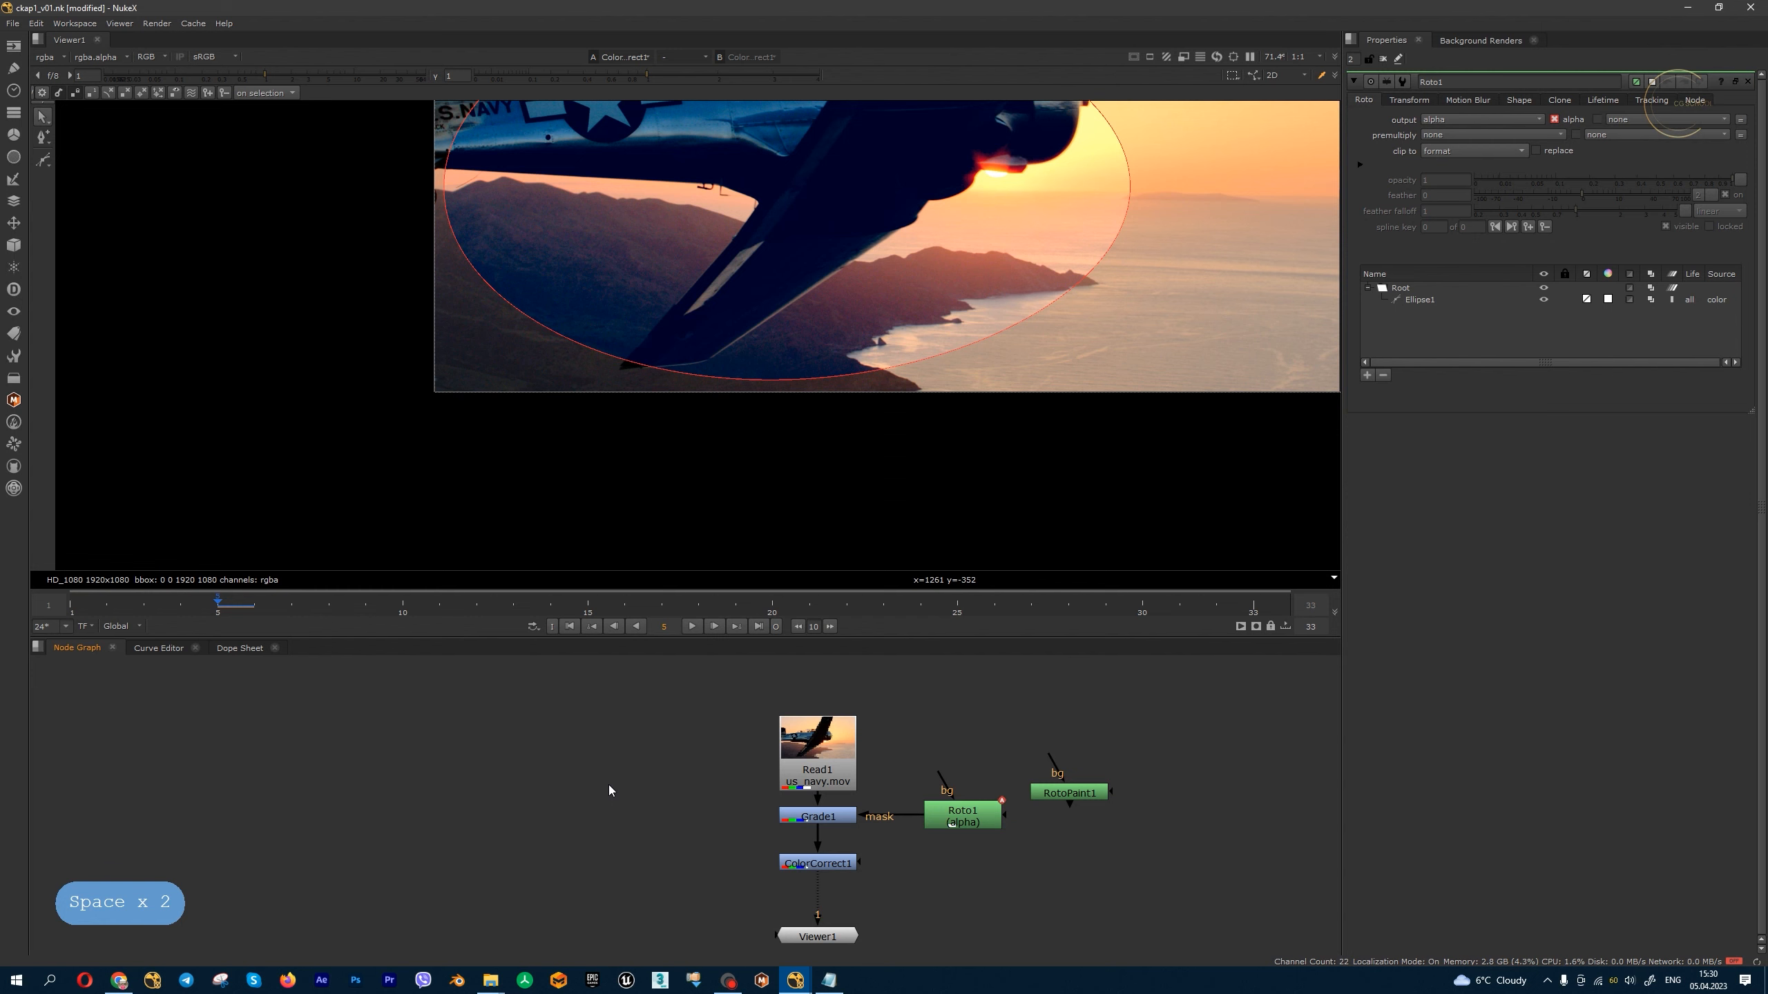
key("space")
key("space")
key("space")
key("space")
- Look at the Curve Editor and the Dope Sheet and return to the Node Graph
left_click(160, 649)
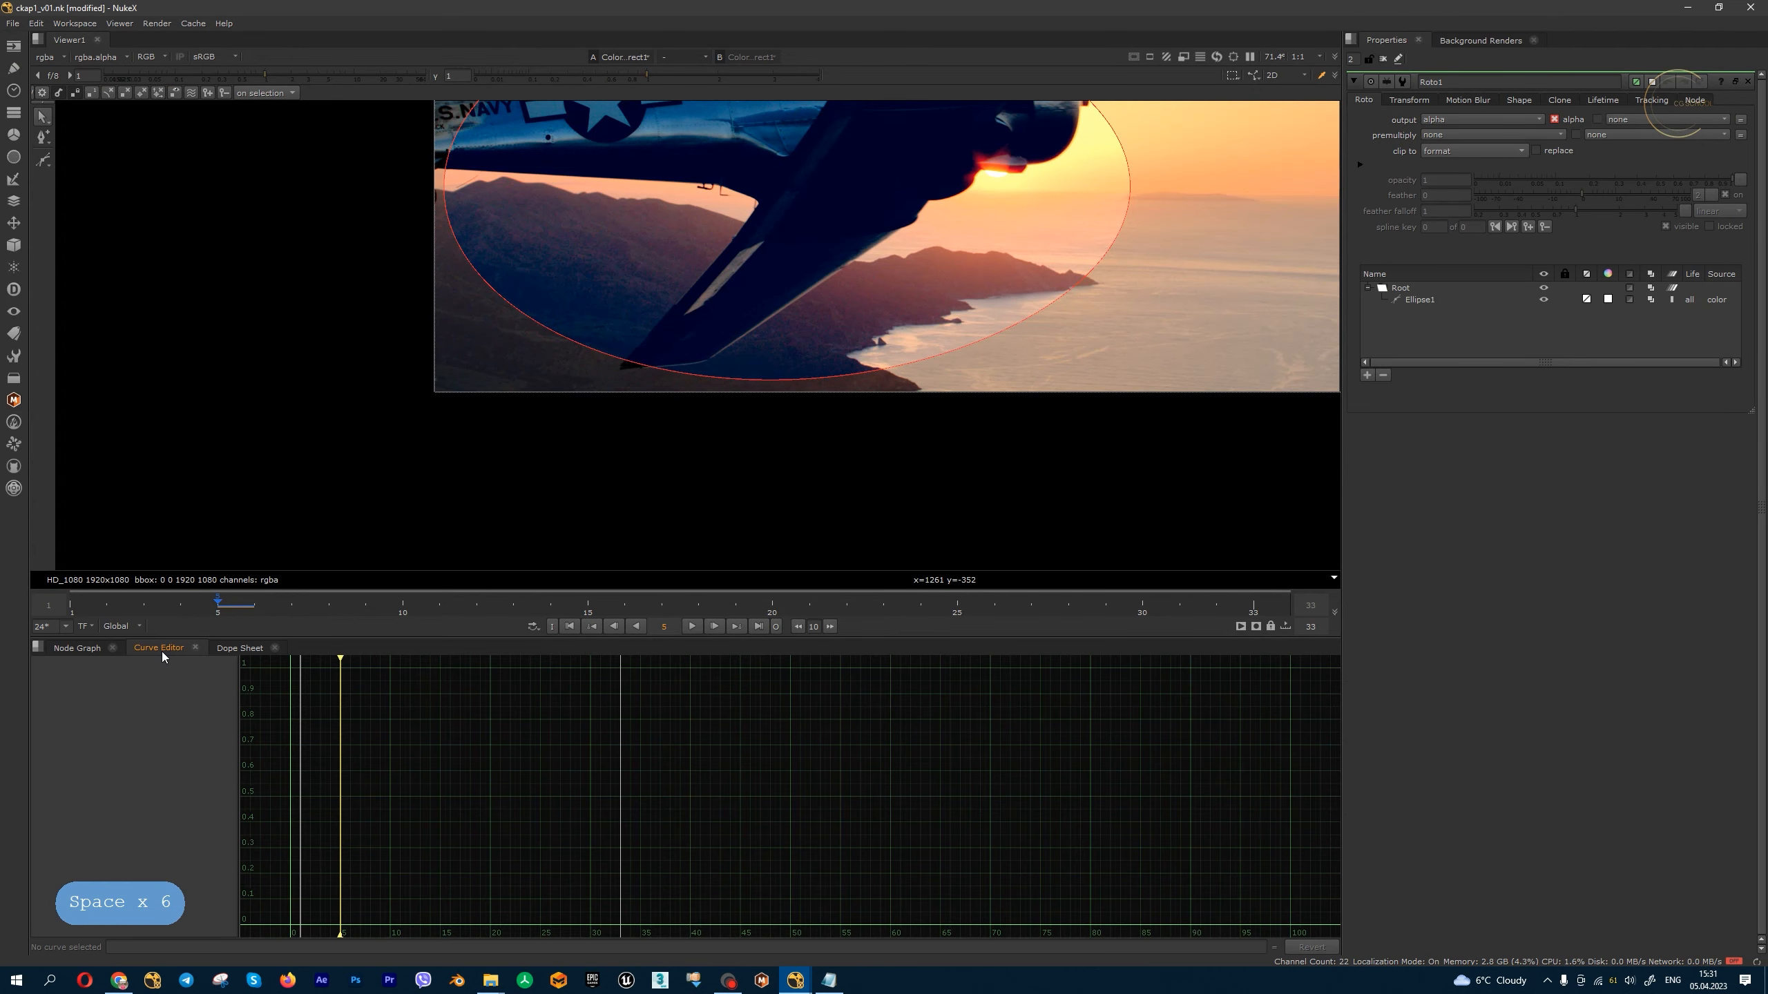
left_click(235, 650)
left_click(69, 650)
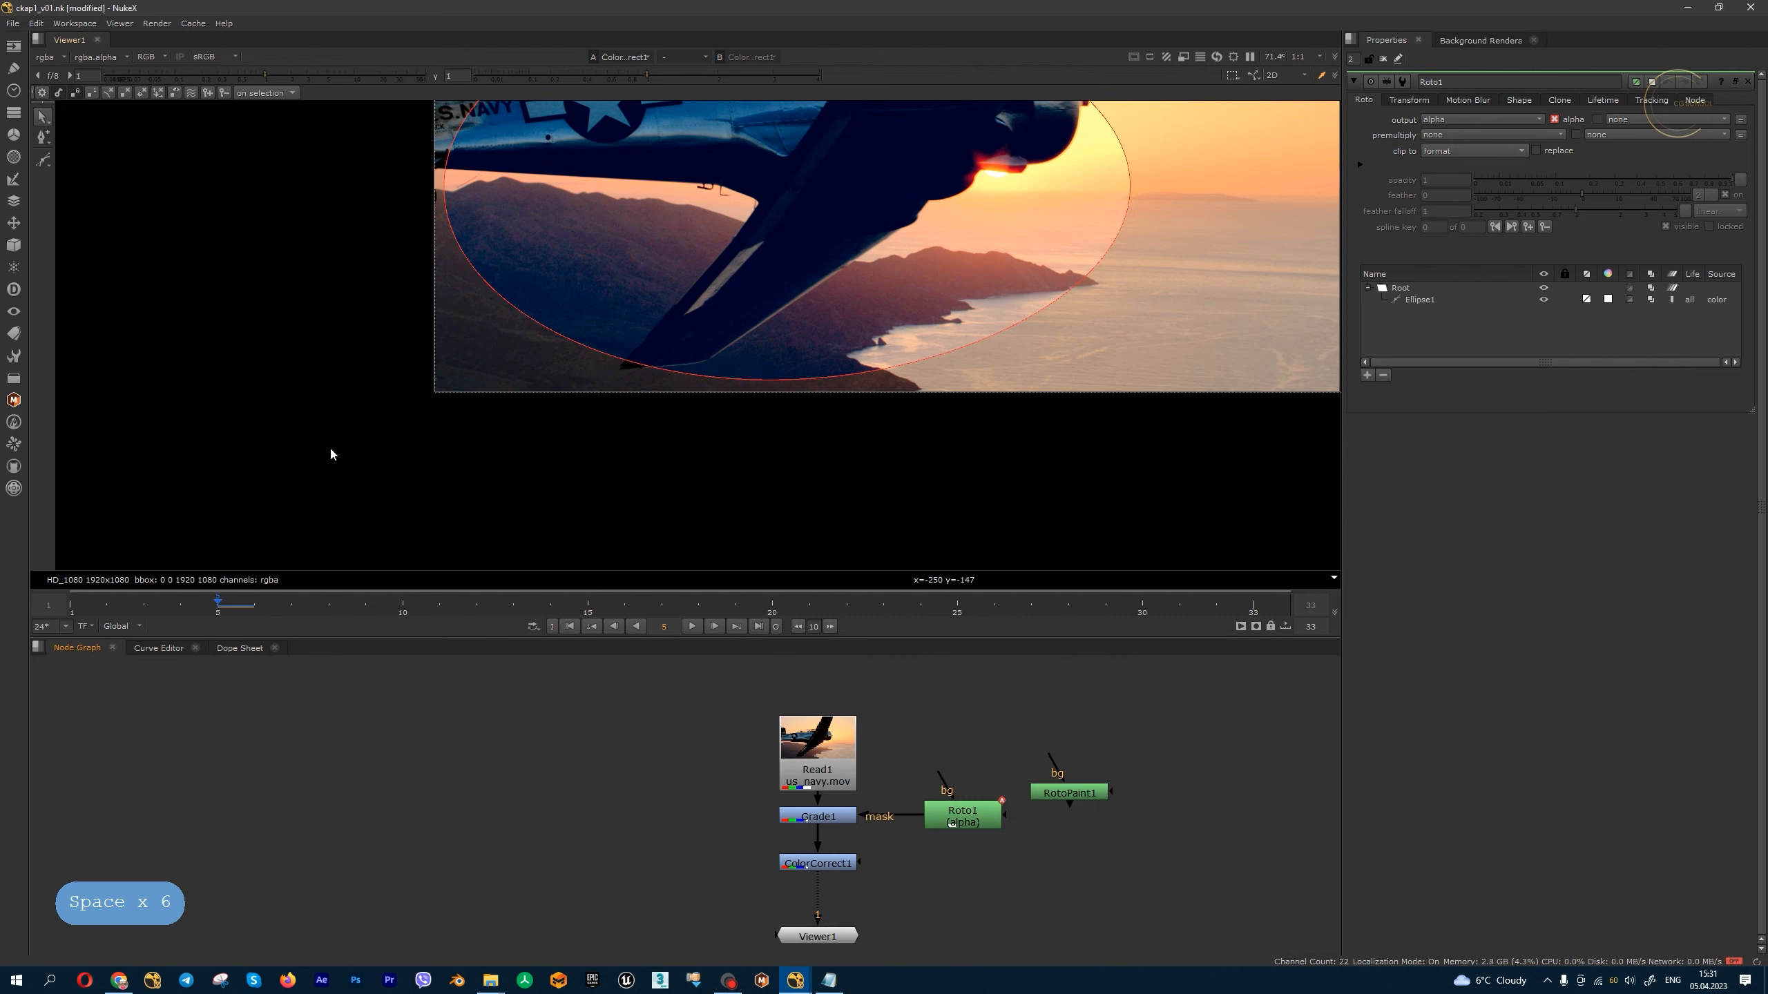
- Split the Viewer pane horizontally into two side-by-side panes and reframe the footage in the narrower viewer
scroll(712, 378, "down", 3)
middle_click_drag(712, 379, 622, 473)
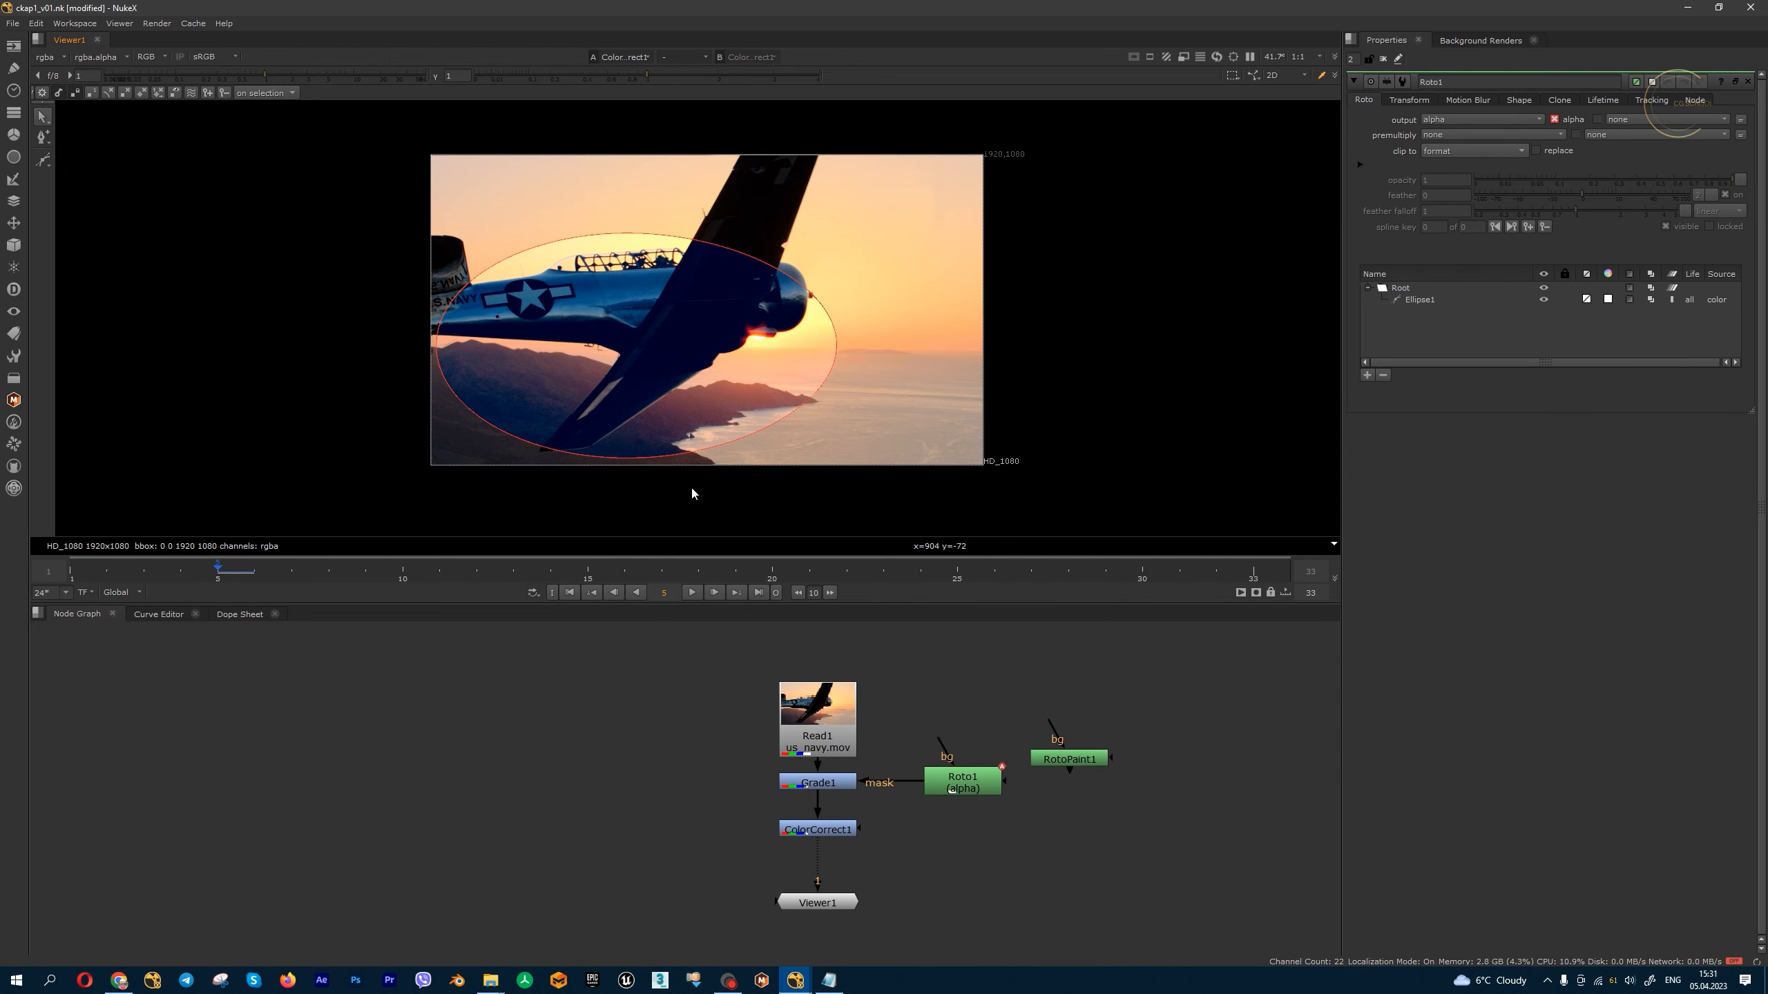
left_click(38, 40)
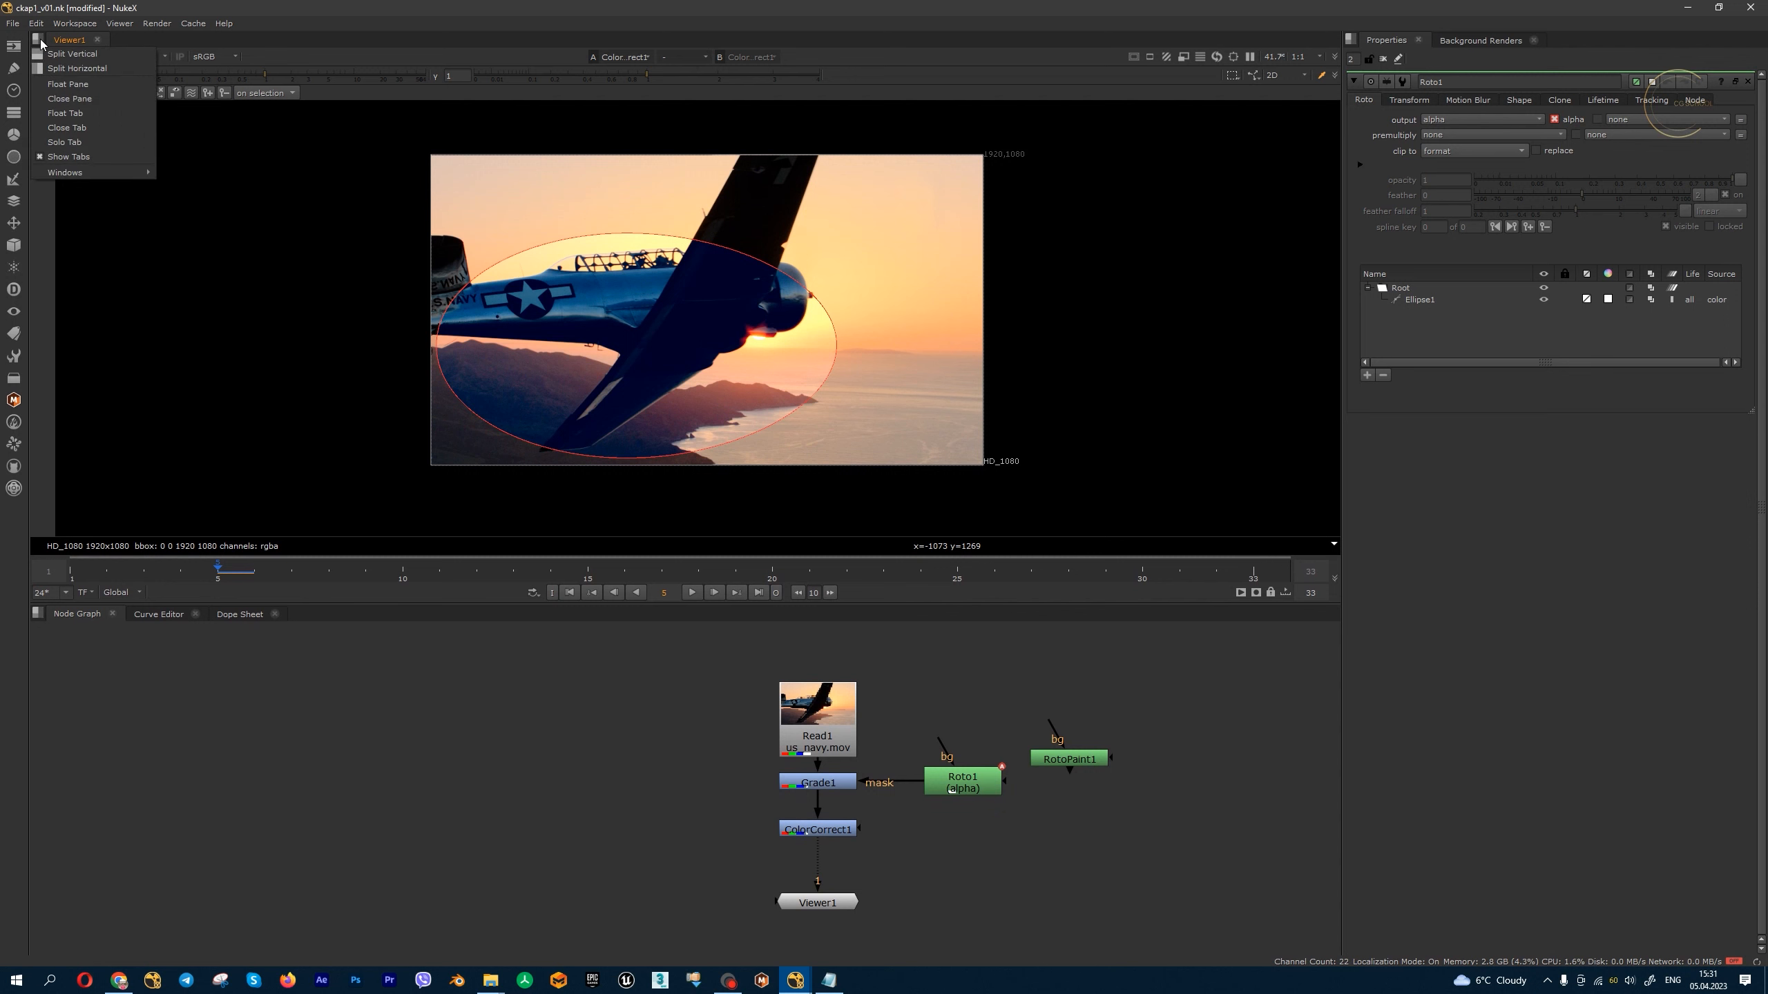
left_click(101, 69)
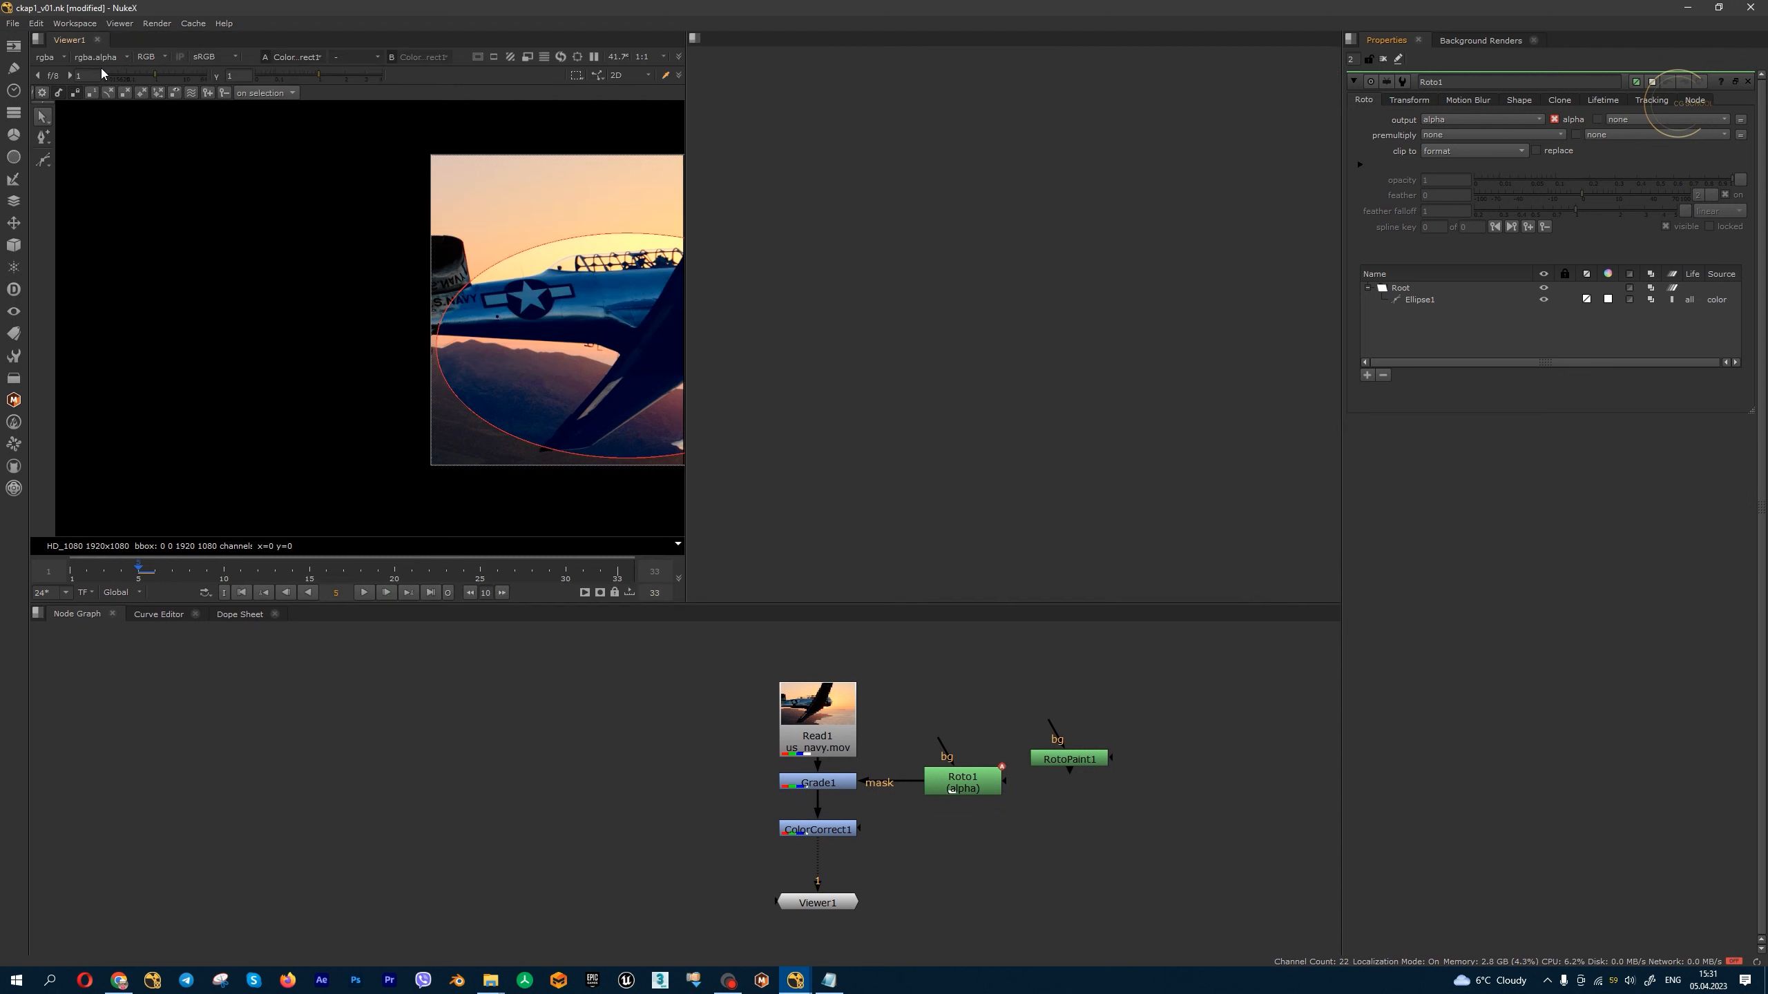
middle_click_drag(496, 305, 188, 305)
scroll(188, 304, "down", 1)
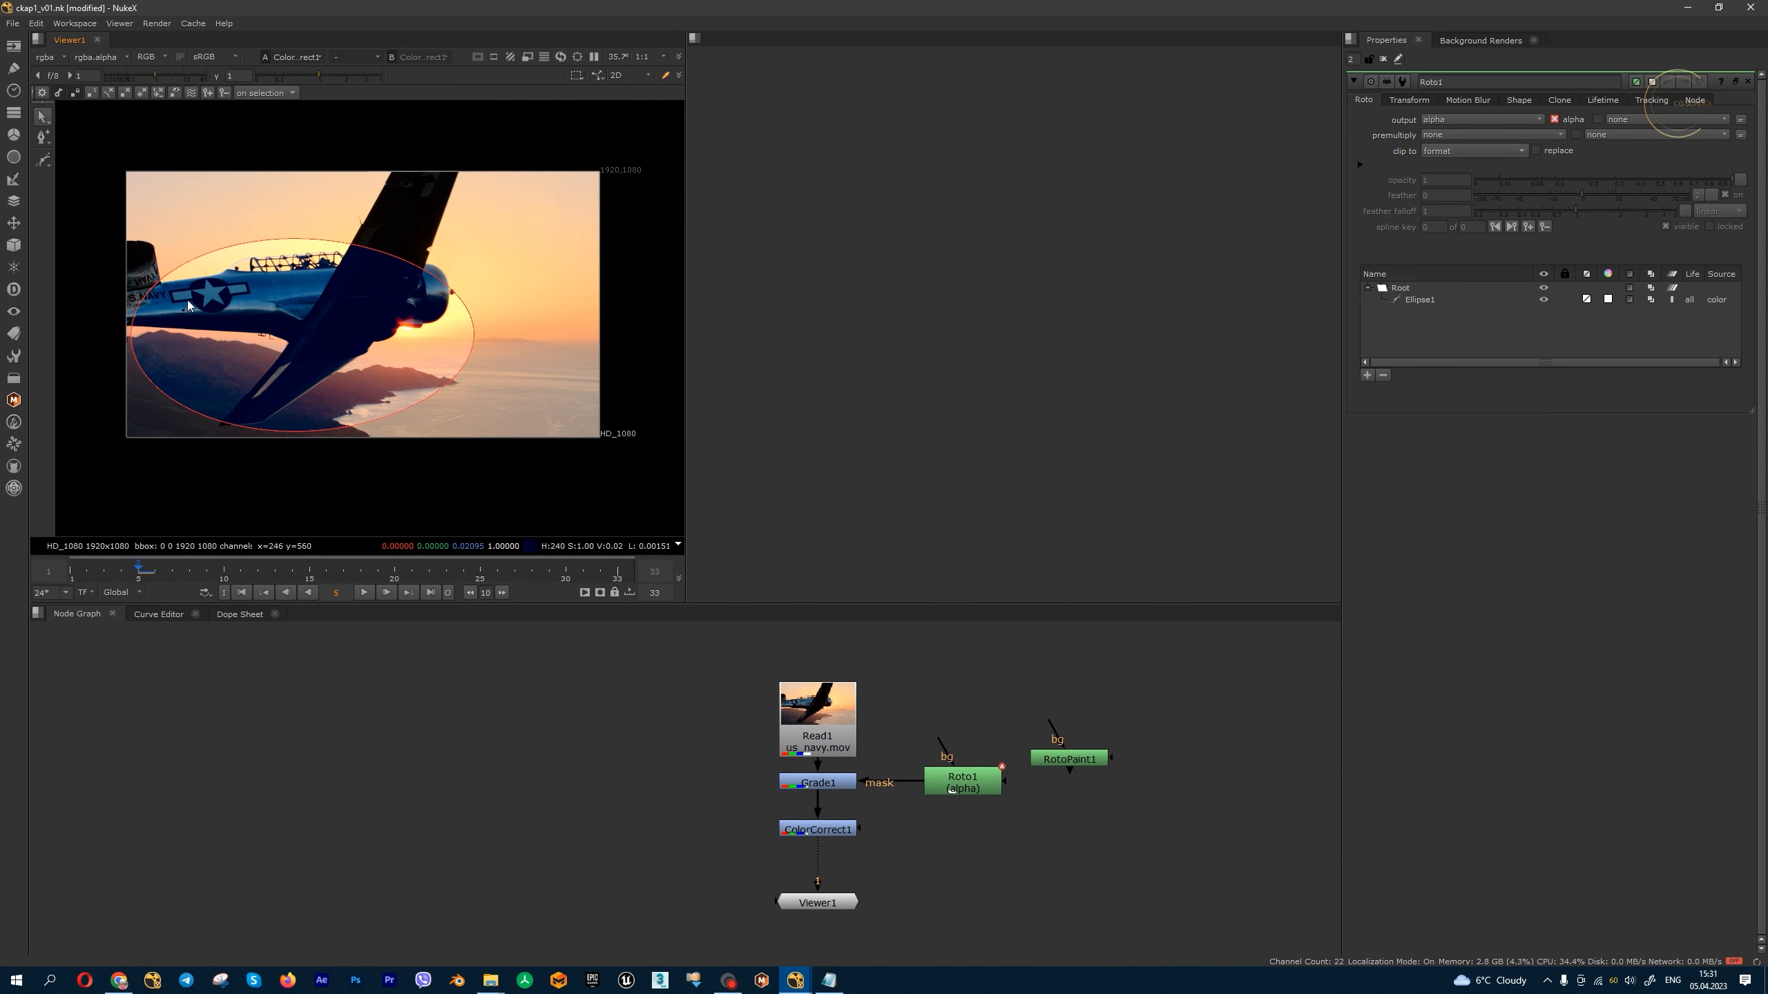
- Create a new comp viewer, dock it in the empty pane beside Viewer1, and adjust the divider between them
left_click(693, 39)
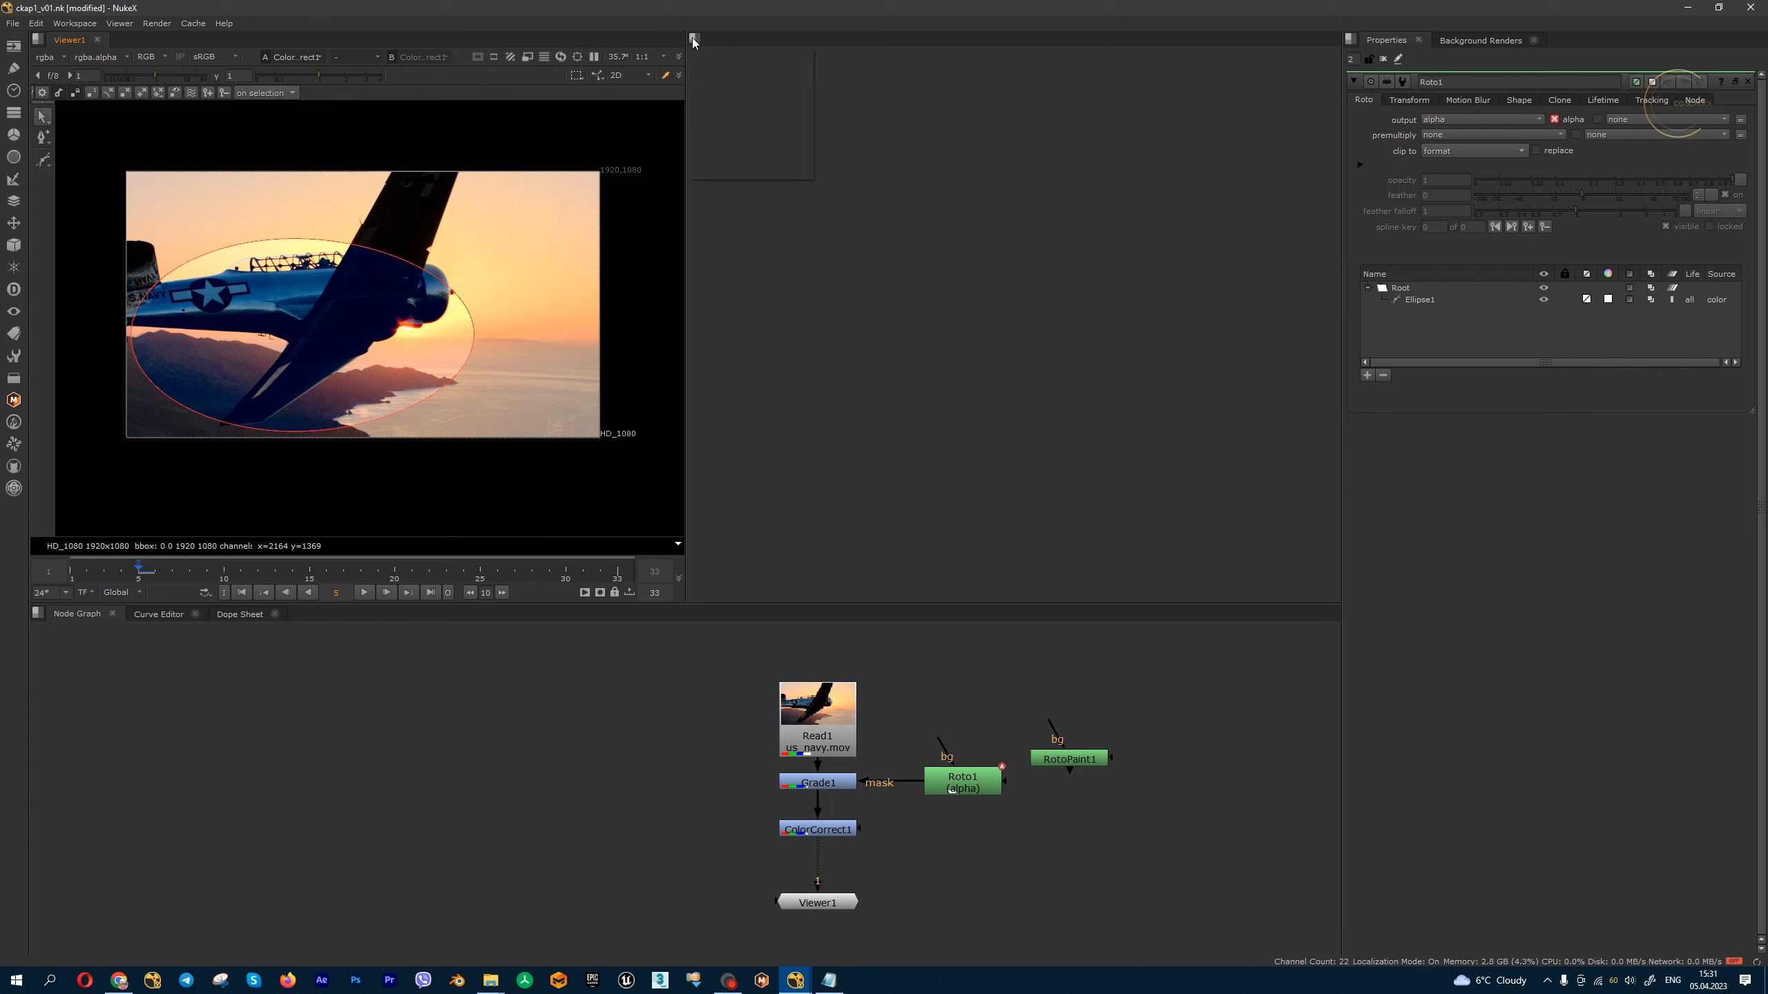
mouse_move(748, 174)
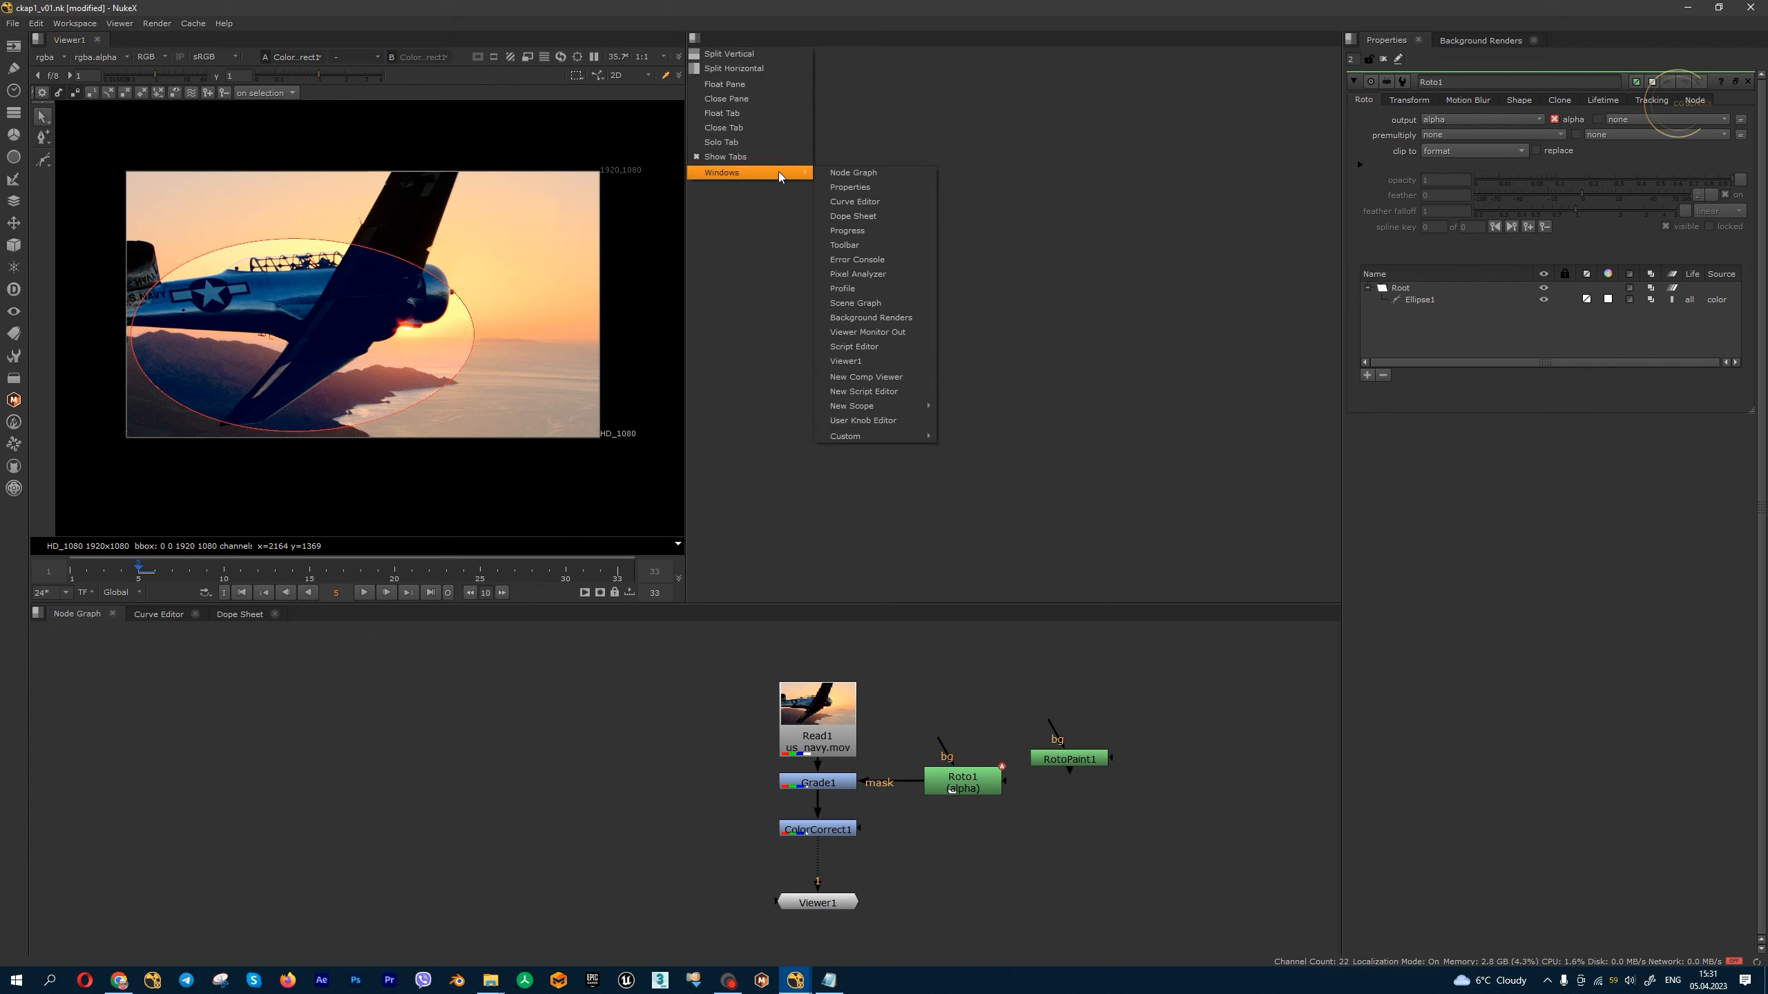
left_click(905, 377)
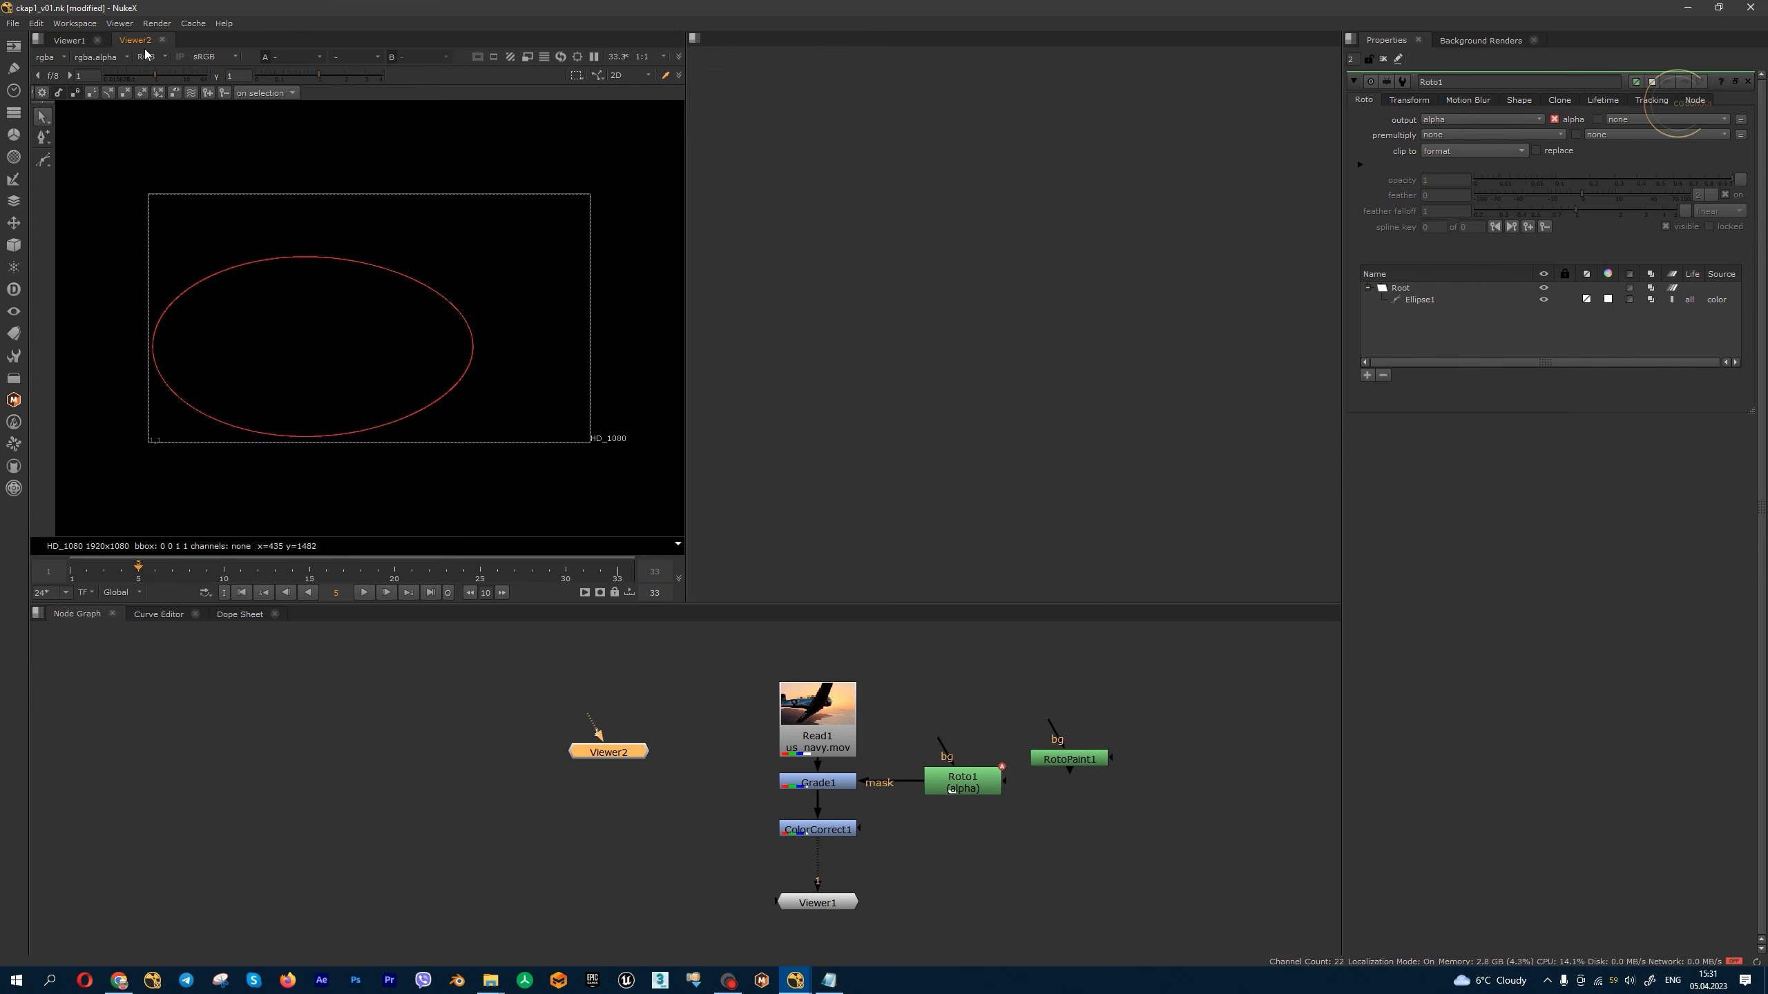
left_click_drag(145, 54, 780, 49)
left_click_drag(684, 201, 690, 200)
- Reposition the Viewer2 node and connect its input to Read1 to show the original footage
left_click_drag(613, 752, 970, 787)
left_click_drag(1008, 879, 820, 725)
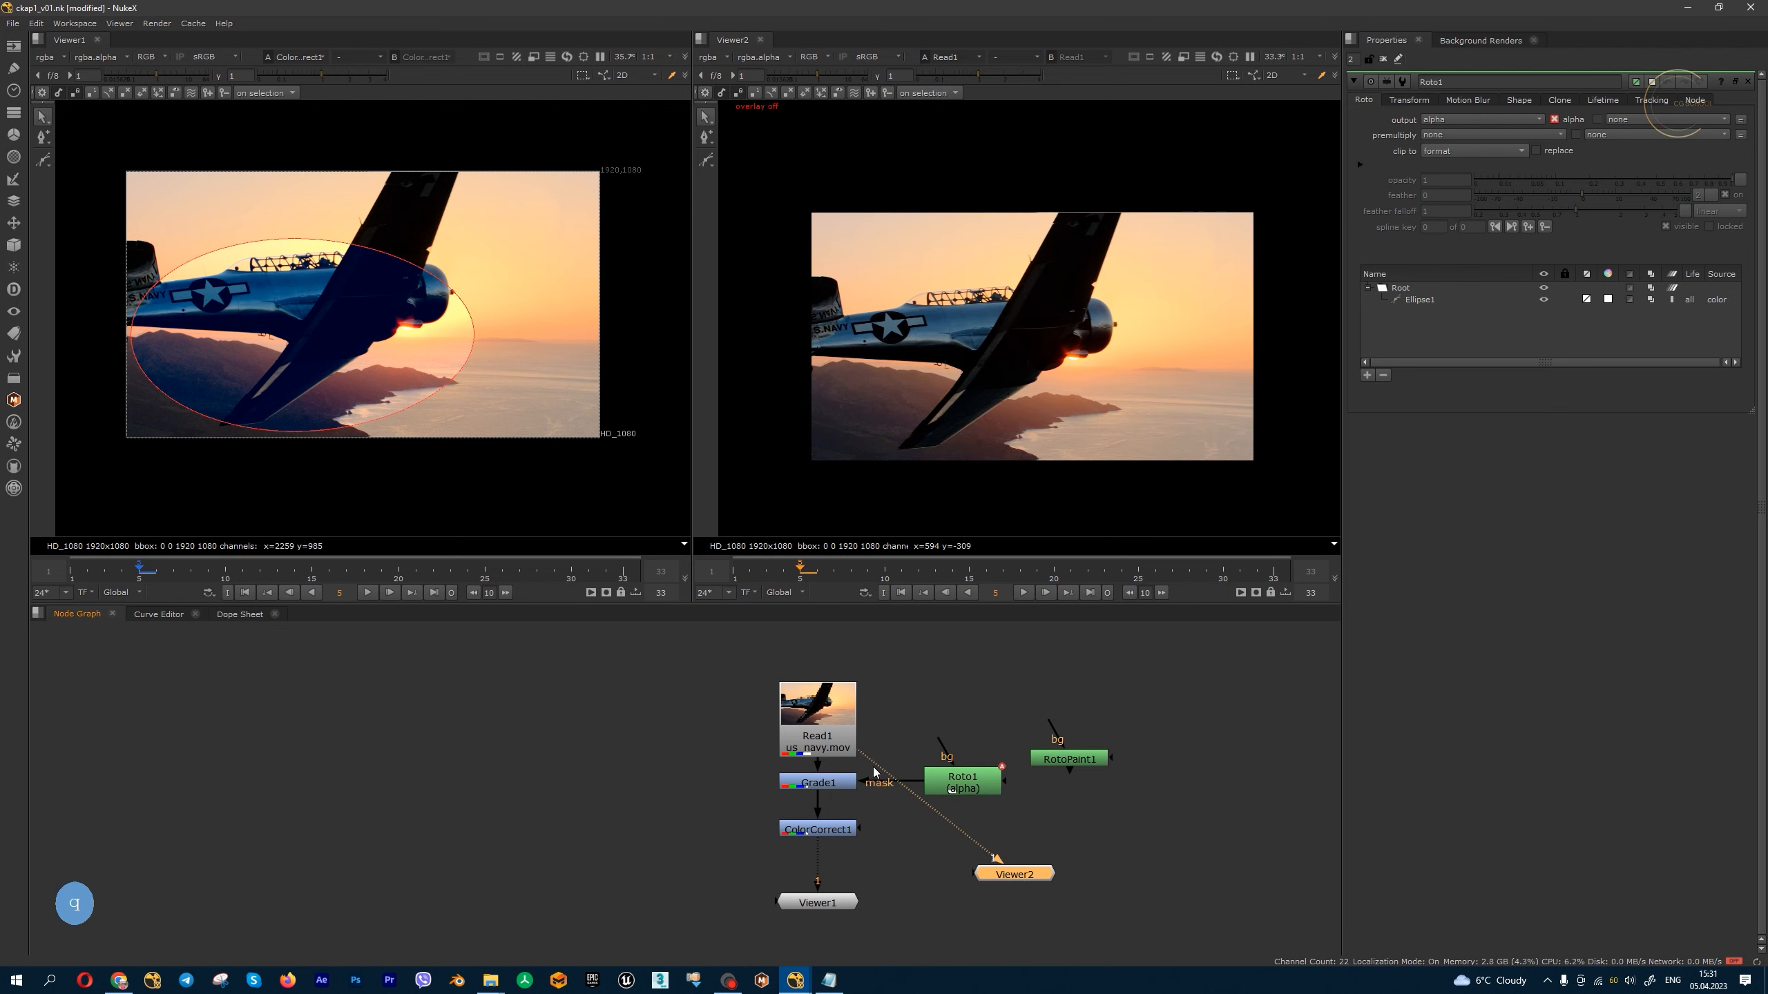
left_click_drag(830, 716, 831, 695)
scroll(855, 720, "up", 3)
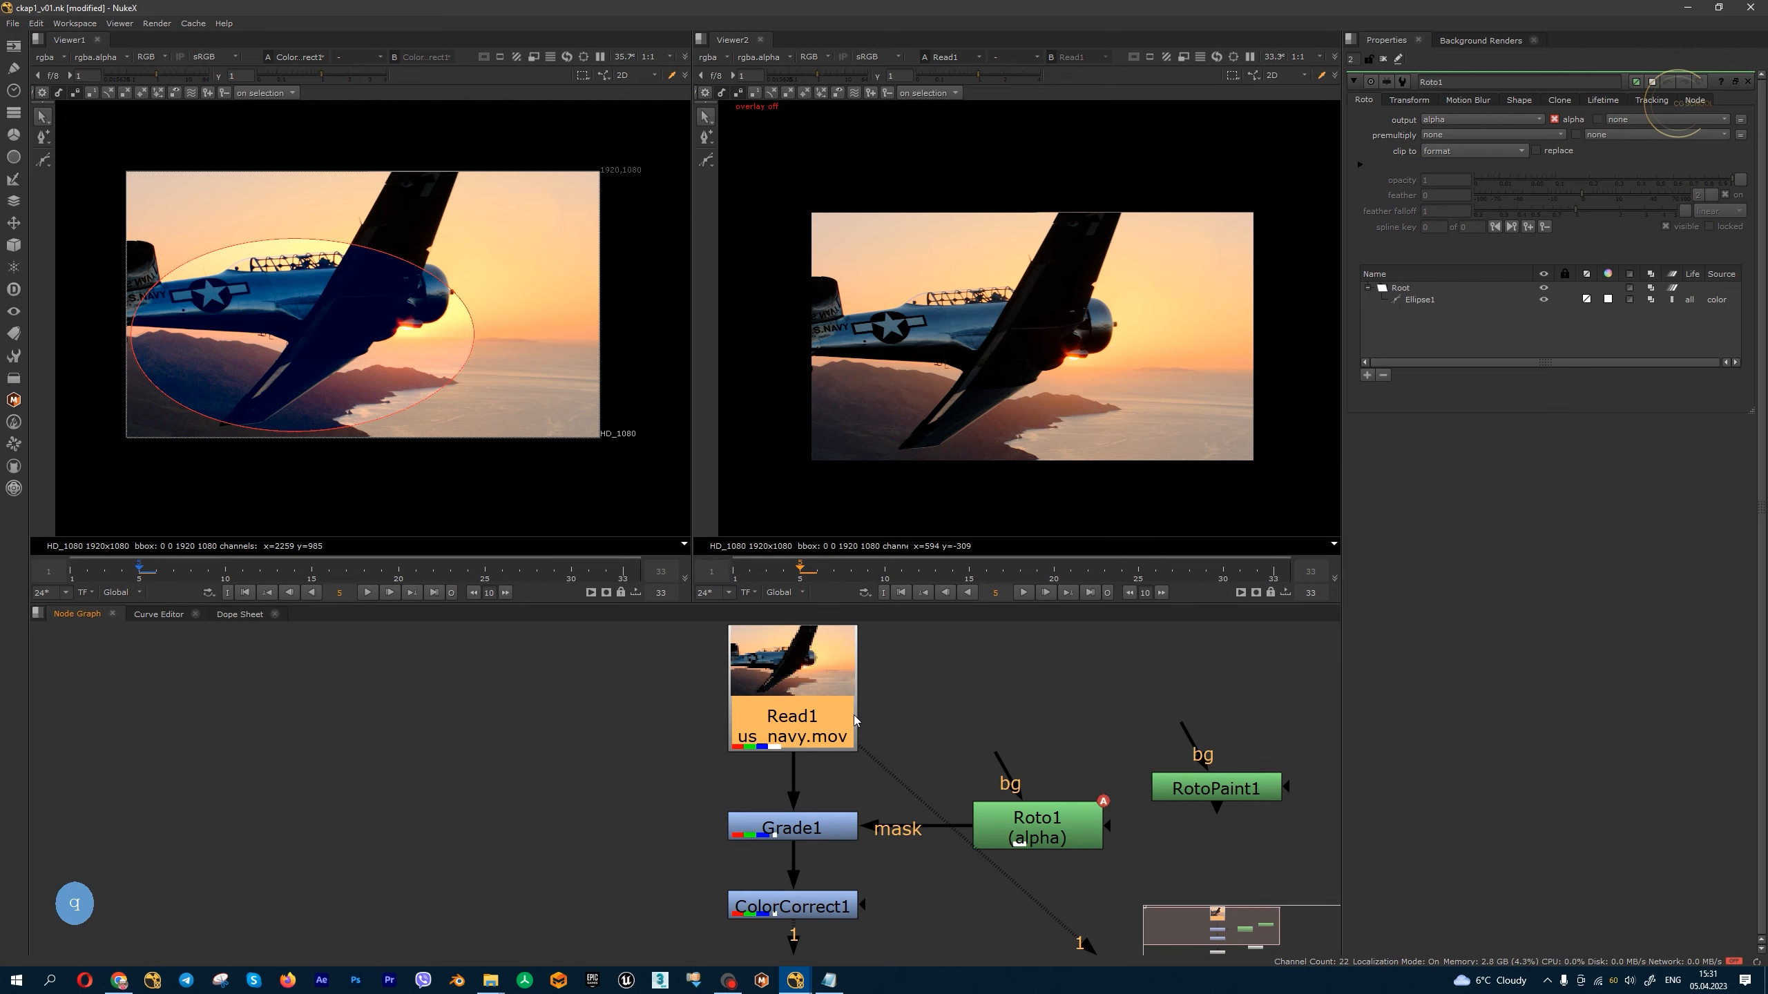
- Reposition the Viewer1 node and delete the ColorCorrect1 node beneath Grade1
scroll(855, 719, "down", 1)
middle_click_drag(820, 882, 835, 804)
left_click_drag(823, 894, 804, 905)
left_click(835, 801)
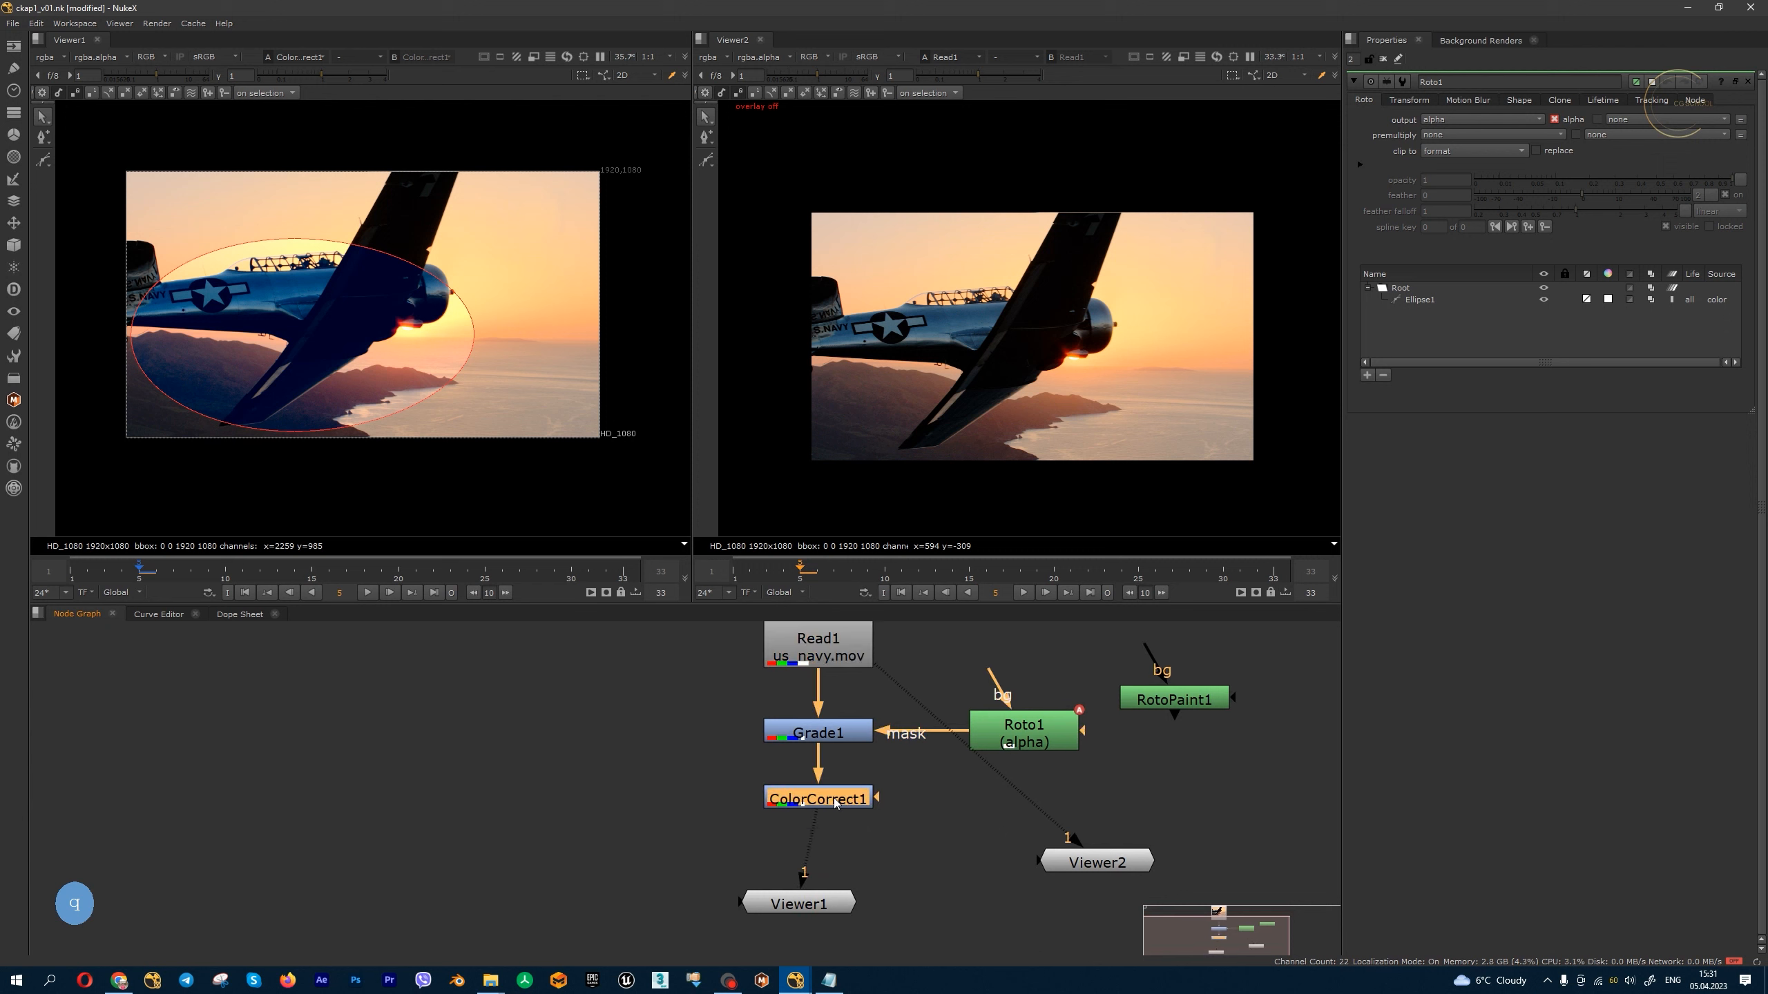
key("Delete")
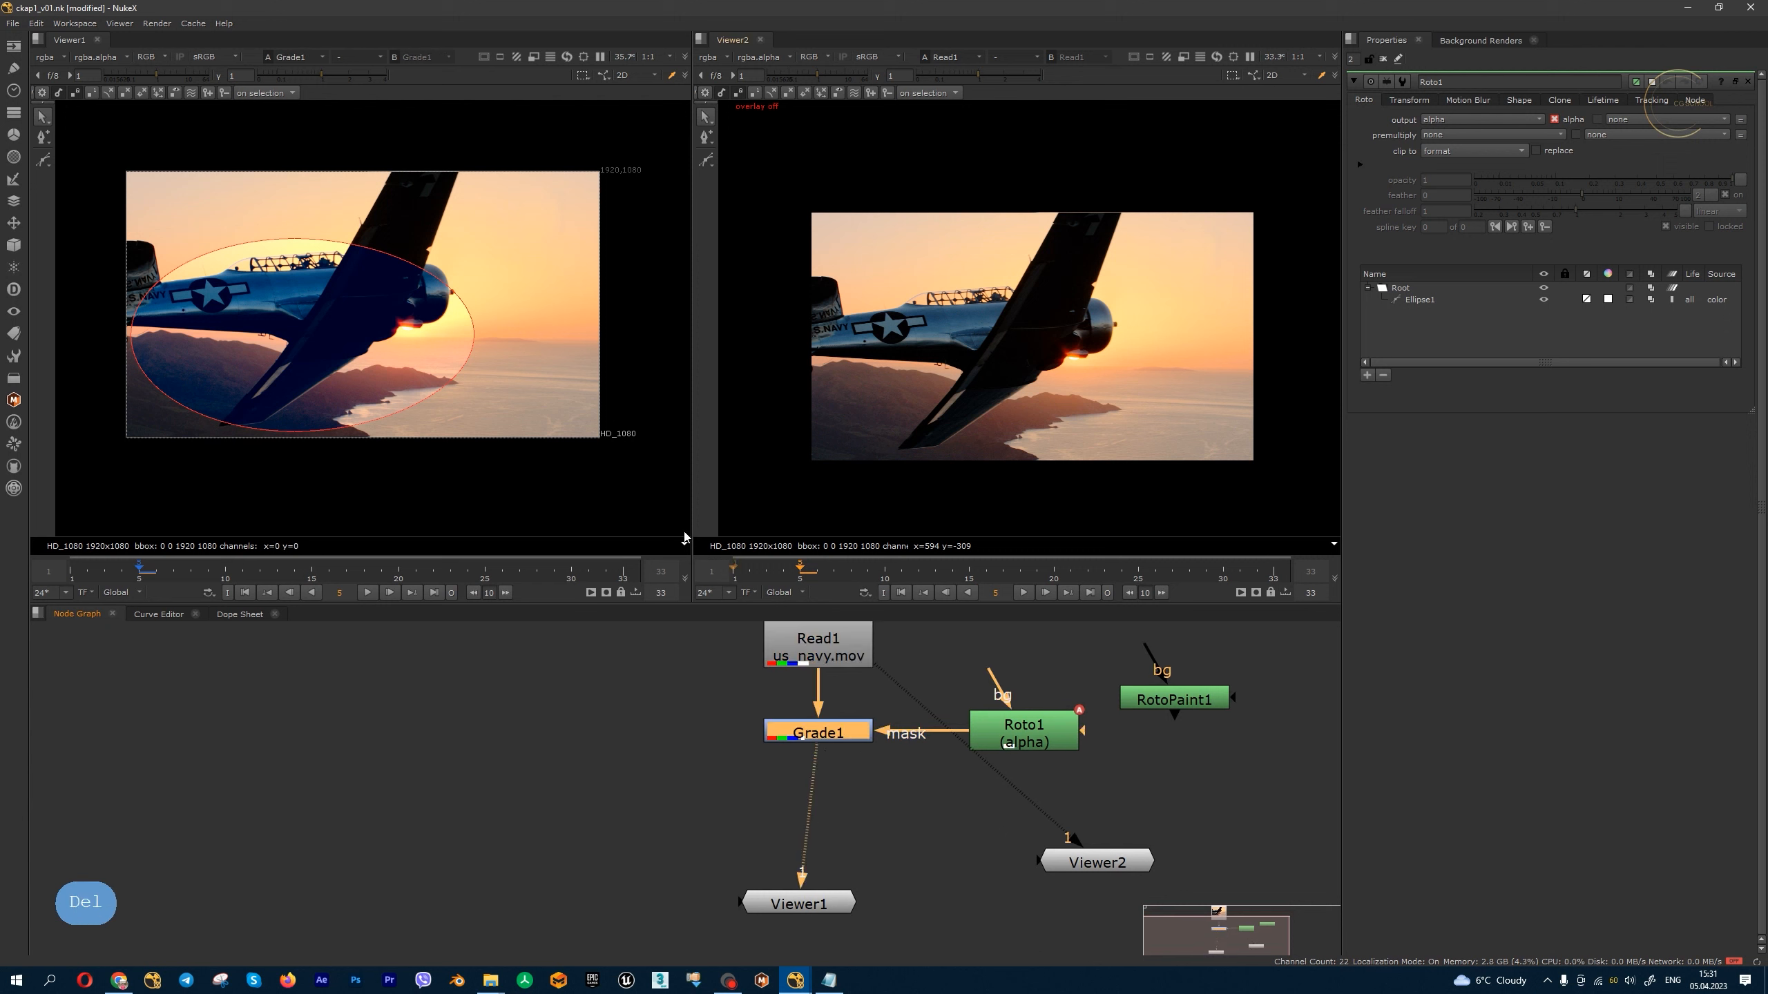
- Hide the overlays in Viewer1 and compare the graded and original footage side by side
key("q")
middle_click_drag(943, 366, 936, 363)
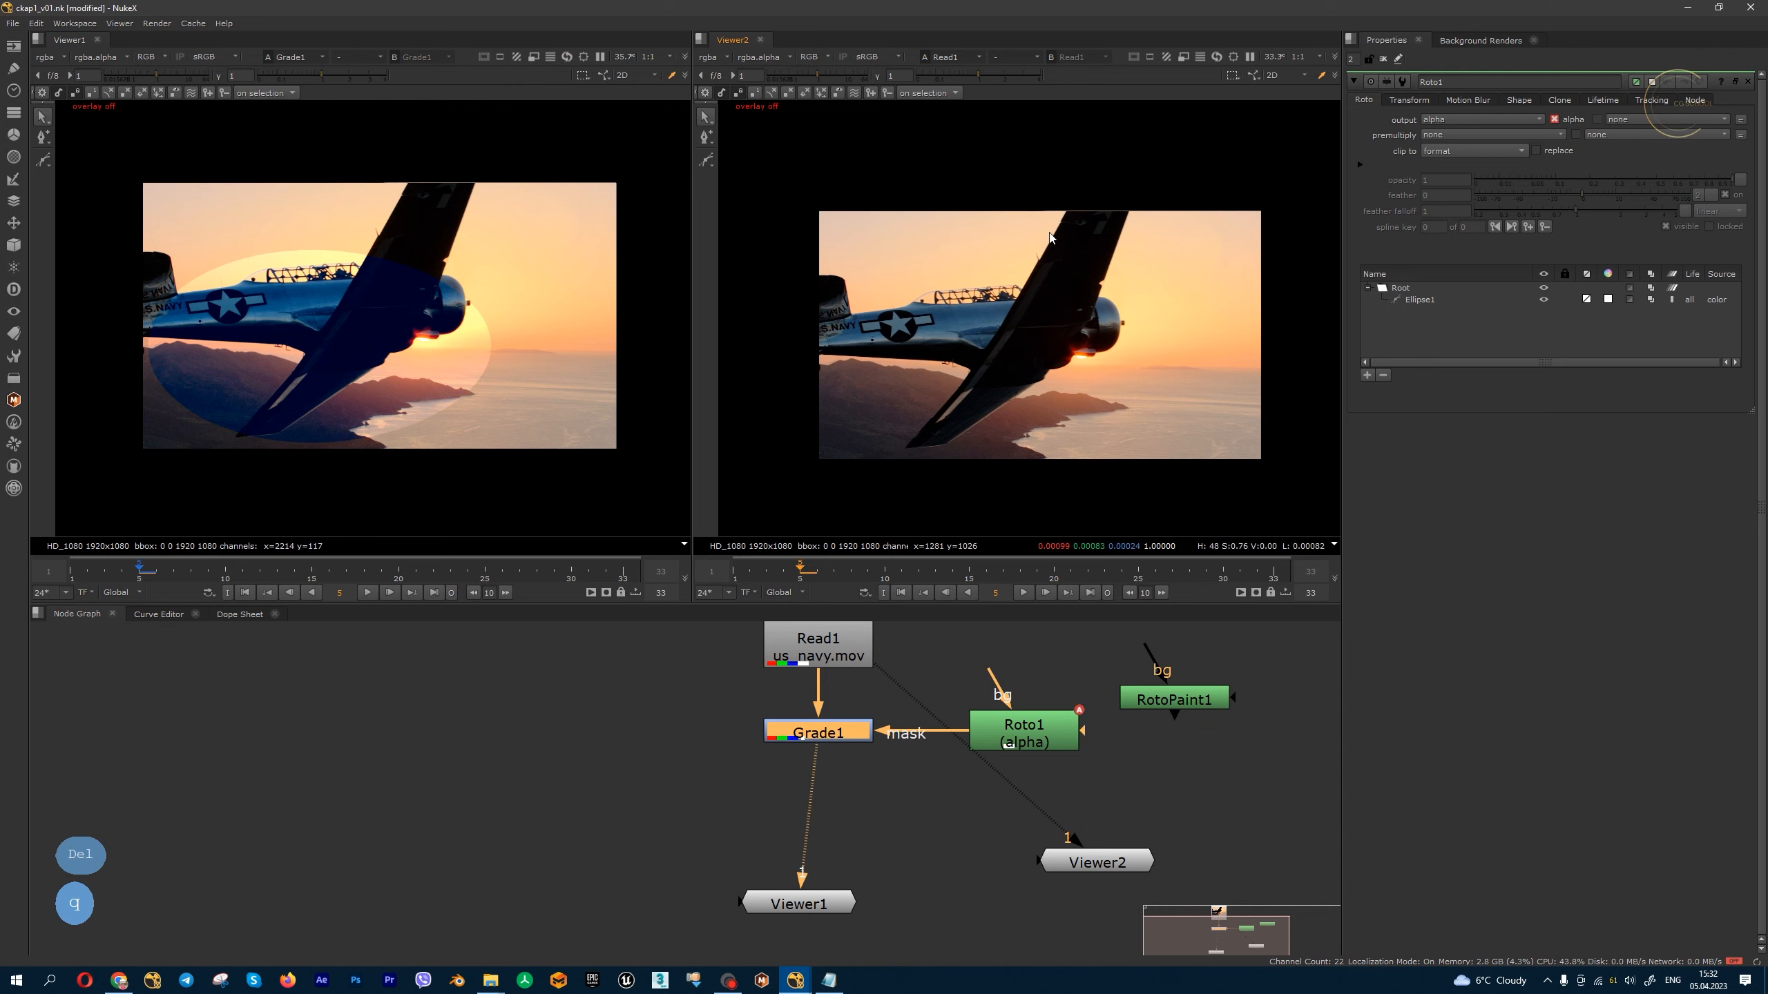
middle_click_drag(411, 315, 449, 337)
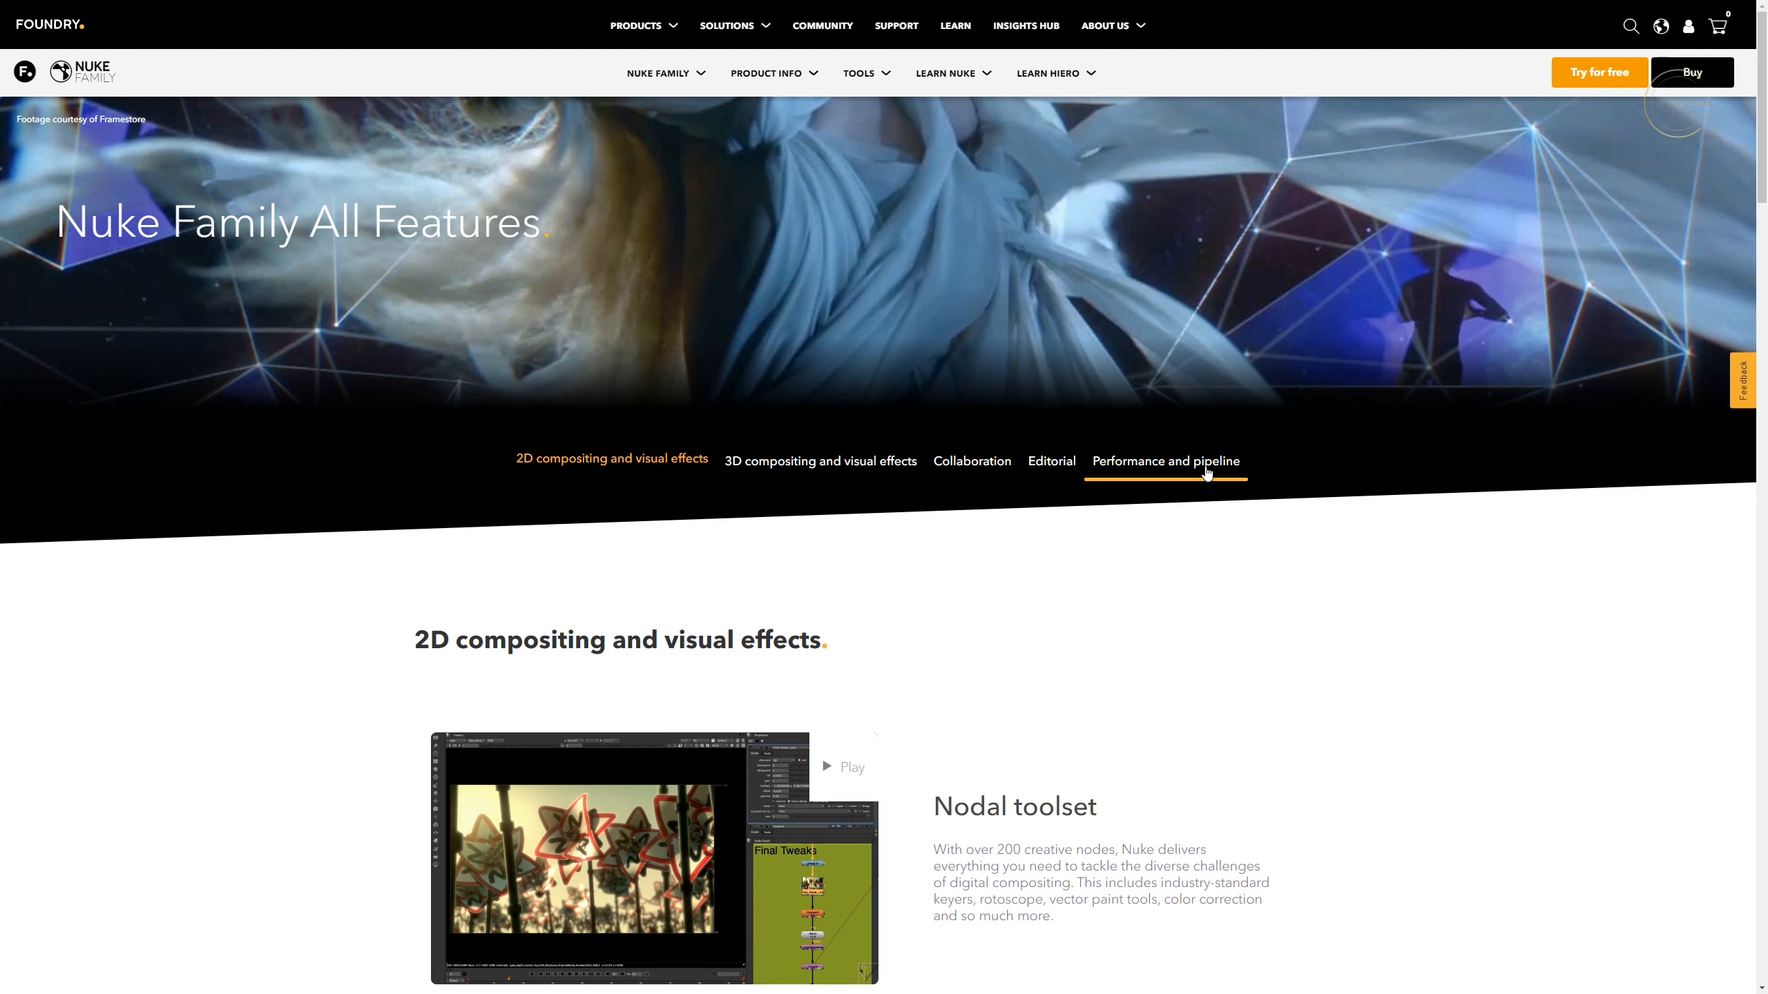
- Examine the 2D compositing and visual effects features and their product comparison table on Foundry's Nuke Family page
scroll(974, 487, "down", 10)
scroll(711, 519, "down", 9)
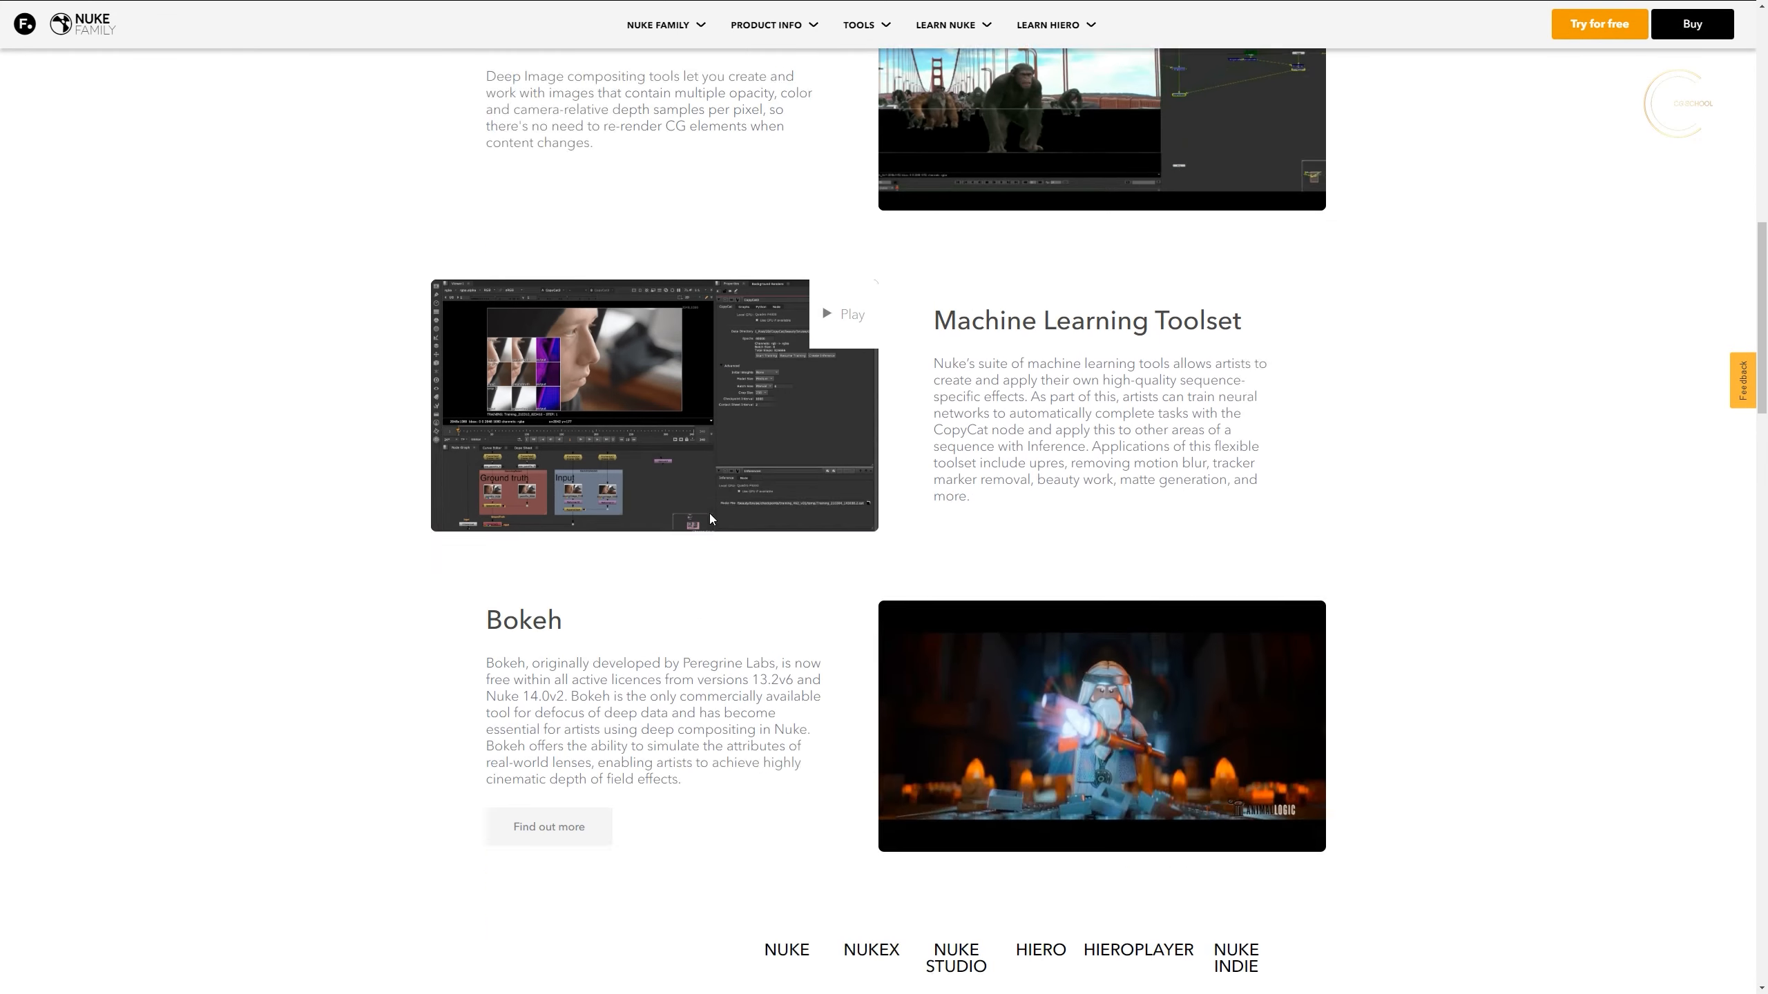
scroll(711, 518, "down", 3)
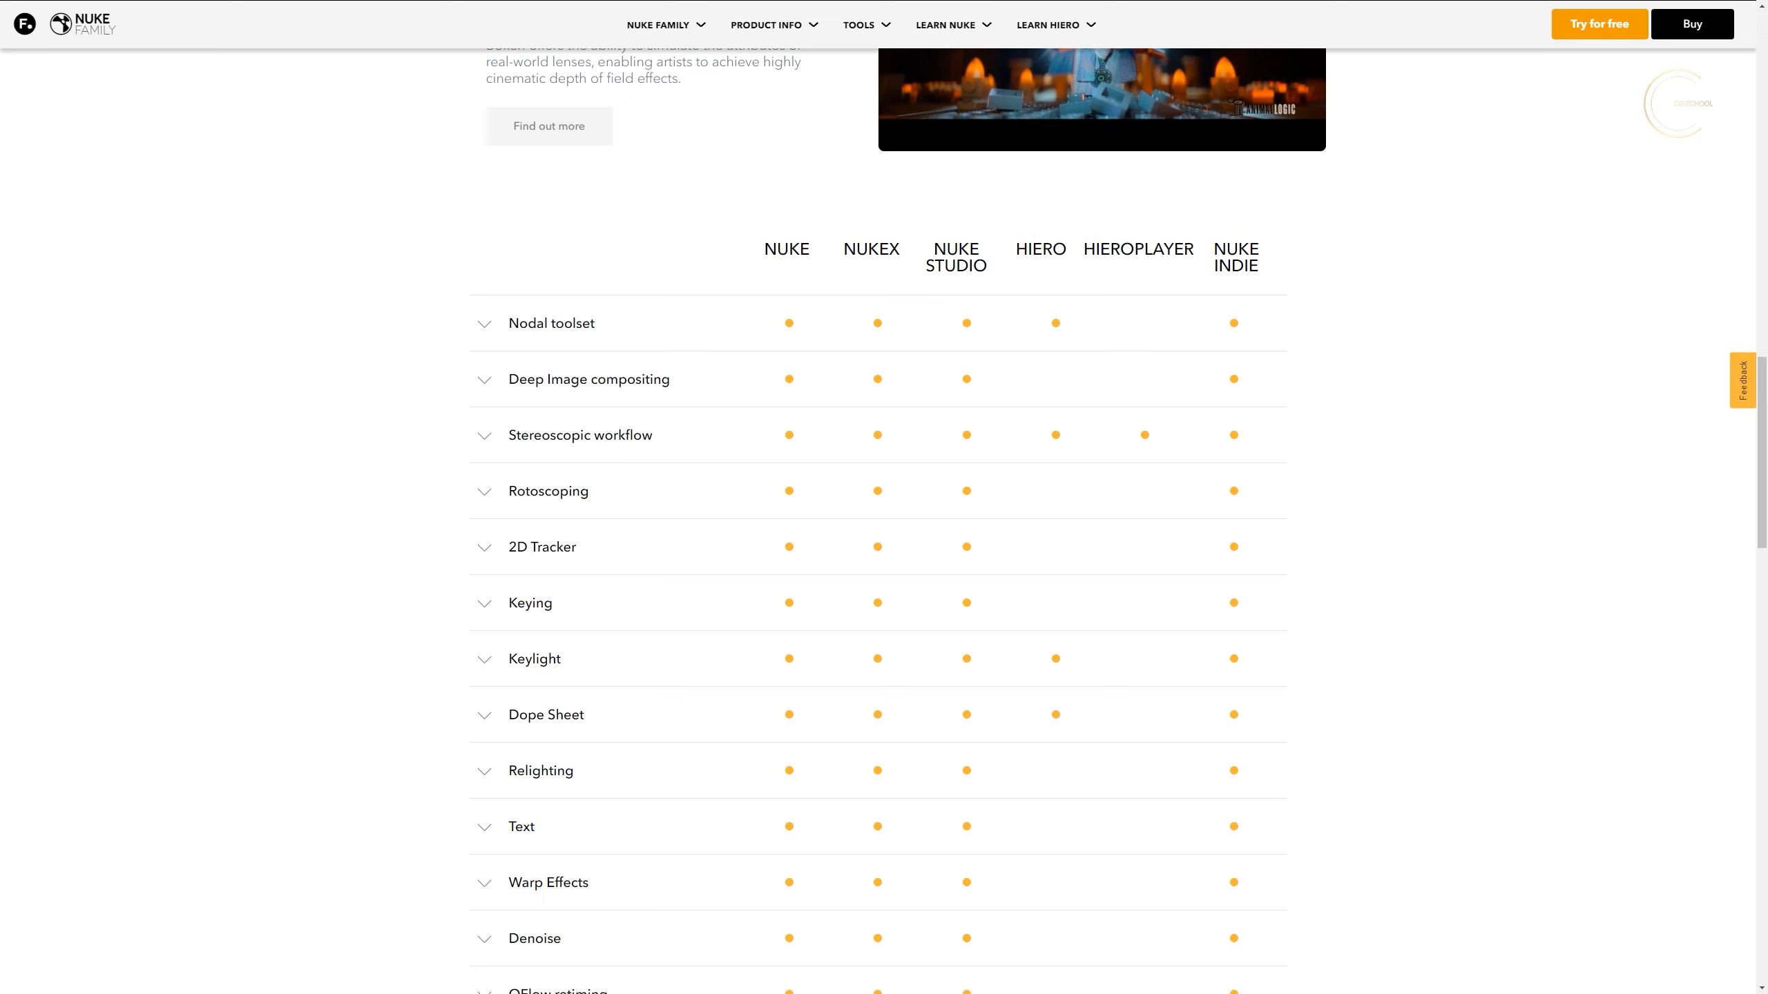
scroll(1231, 254, "down", 5)
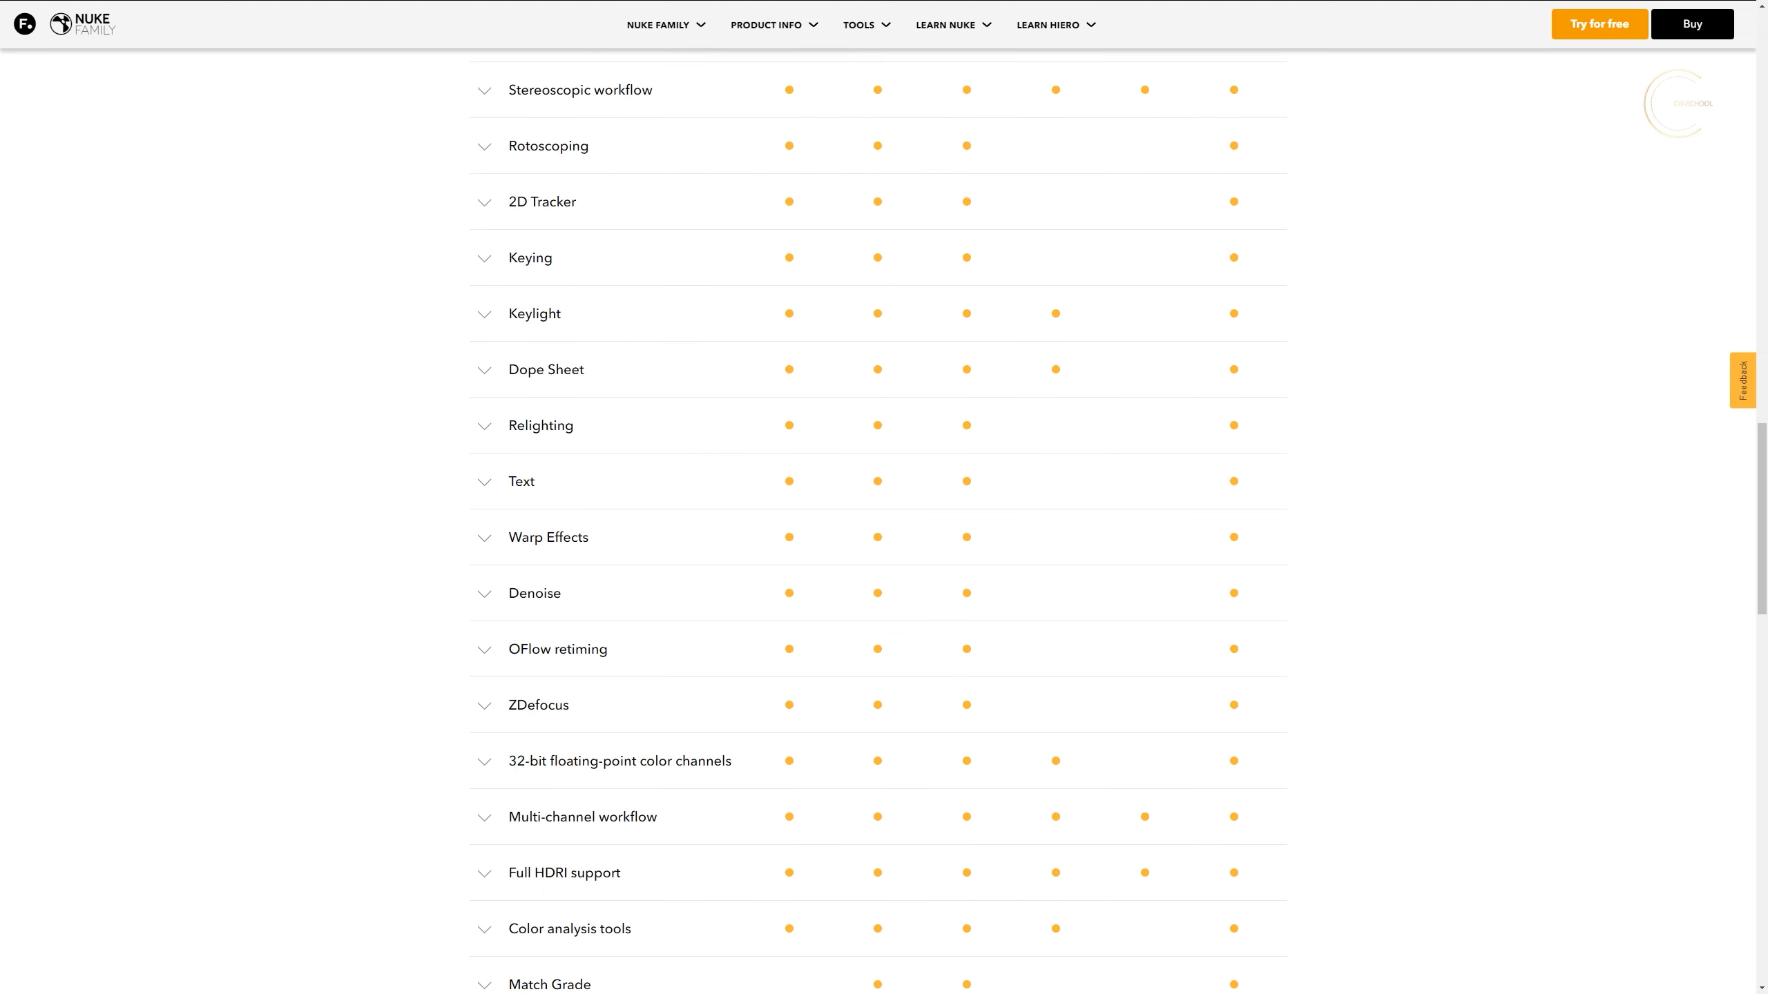
scroll(1230, 254, "down", 1)
scroll(1230, 255, "up", 4)
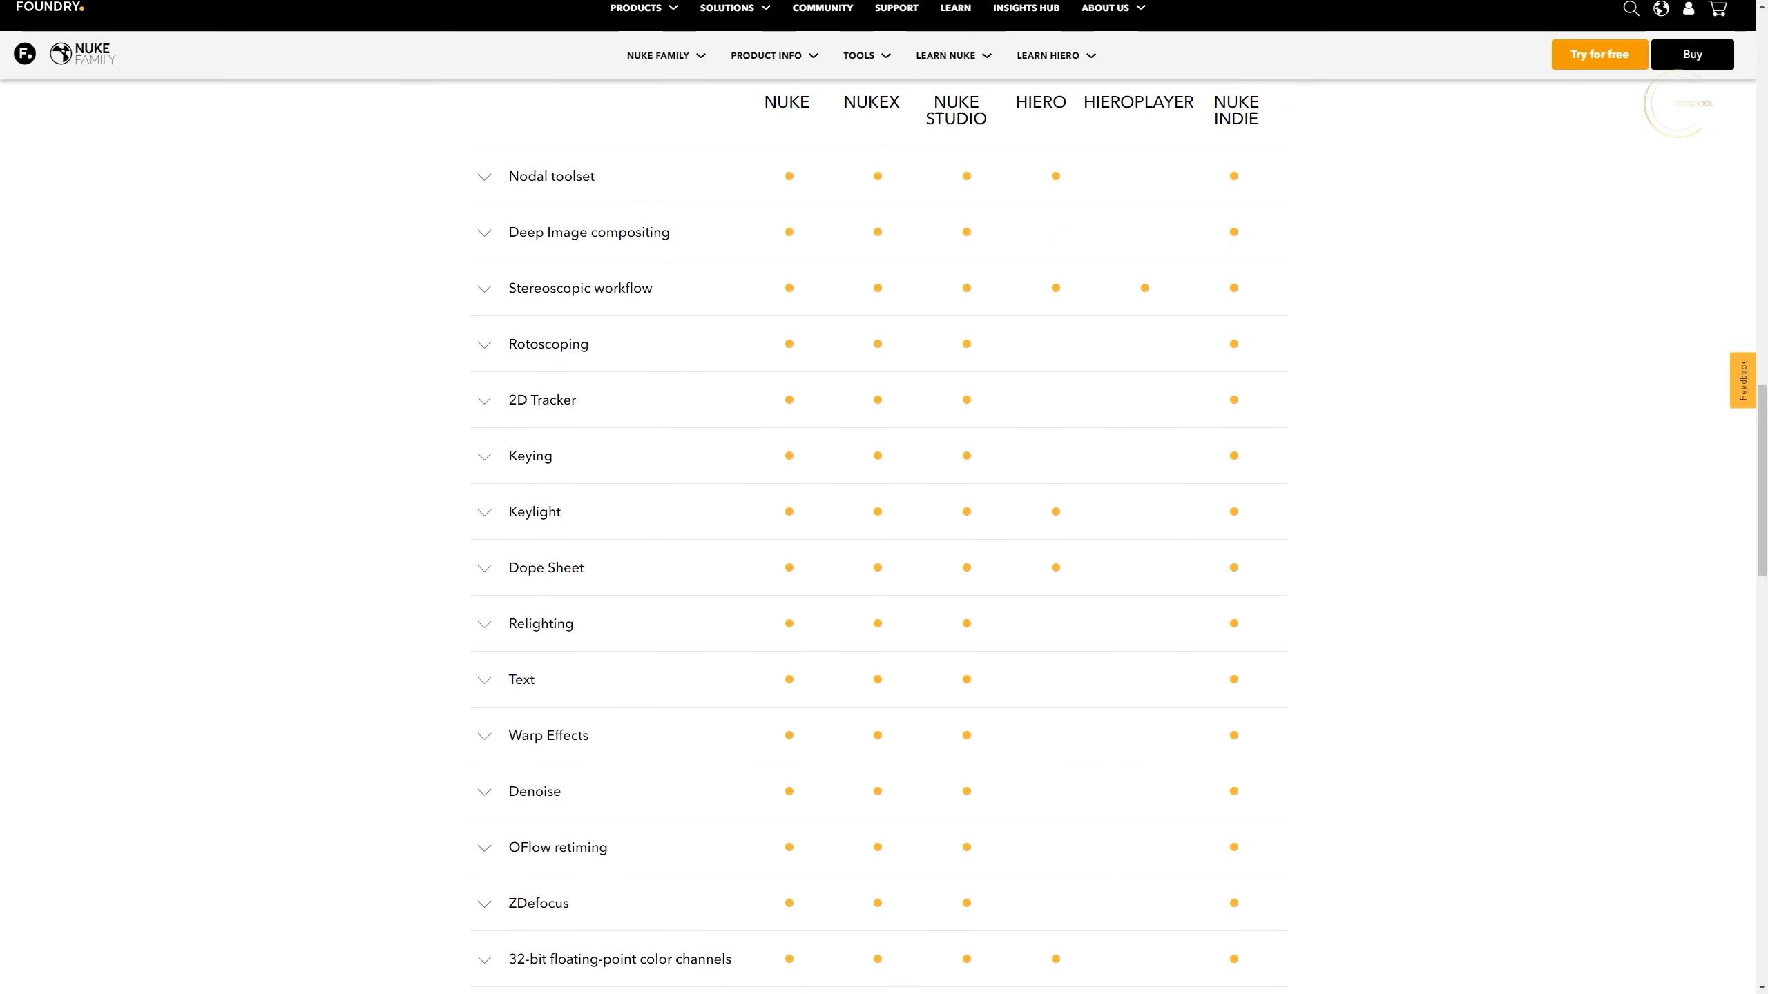
- Expand and collapse the Nodal toolset and Rotoscoping entries and look through the rest of the 2D comparison table
left_click(490, 188)
left_click(485, 186)
double_click(496, 365)
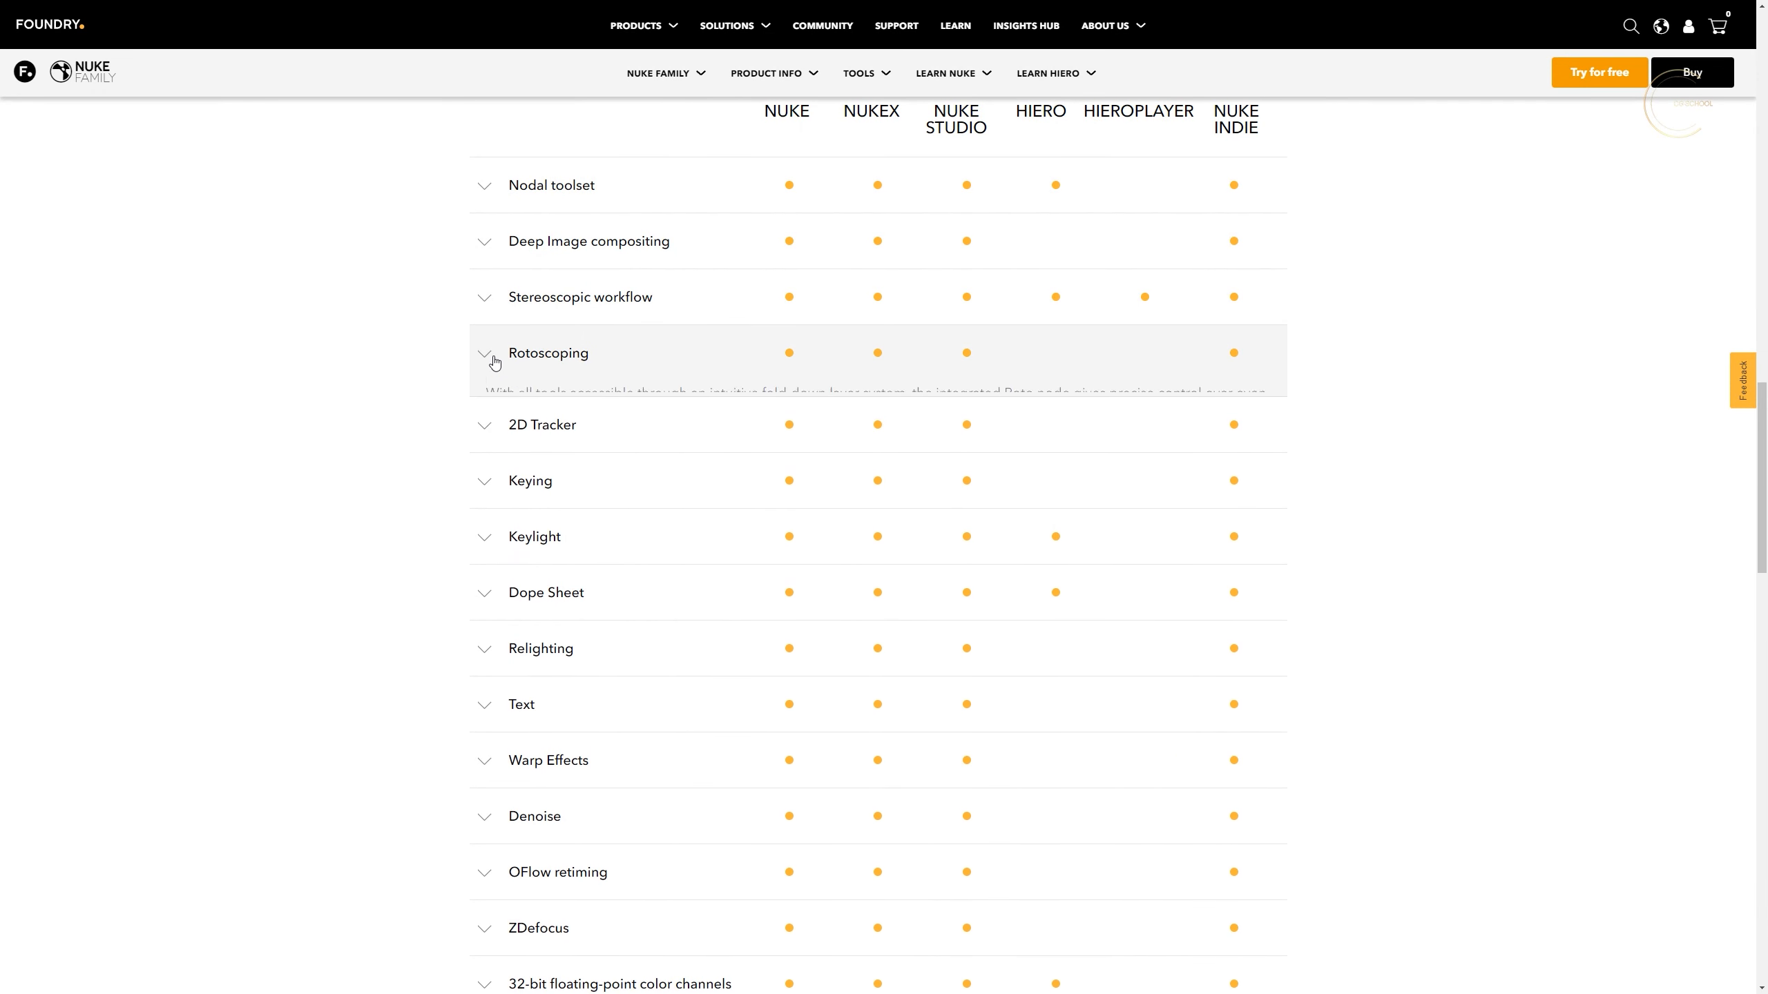
scroll(593, 416, "down", 8)
scroll(593, 415, "up", 10)
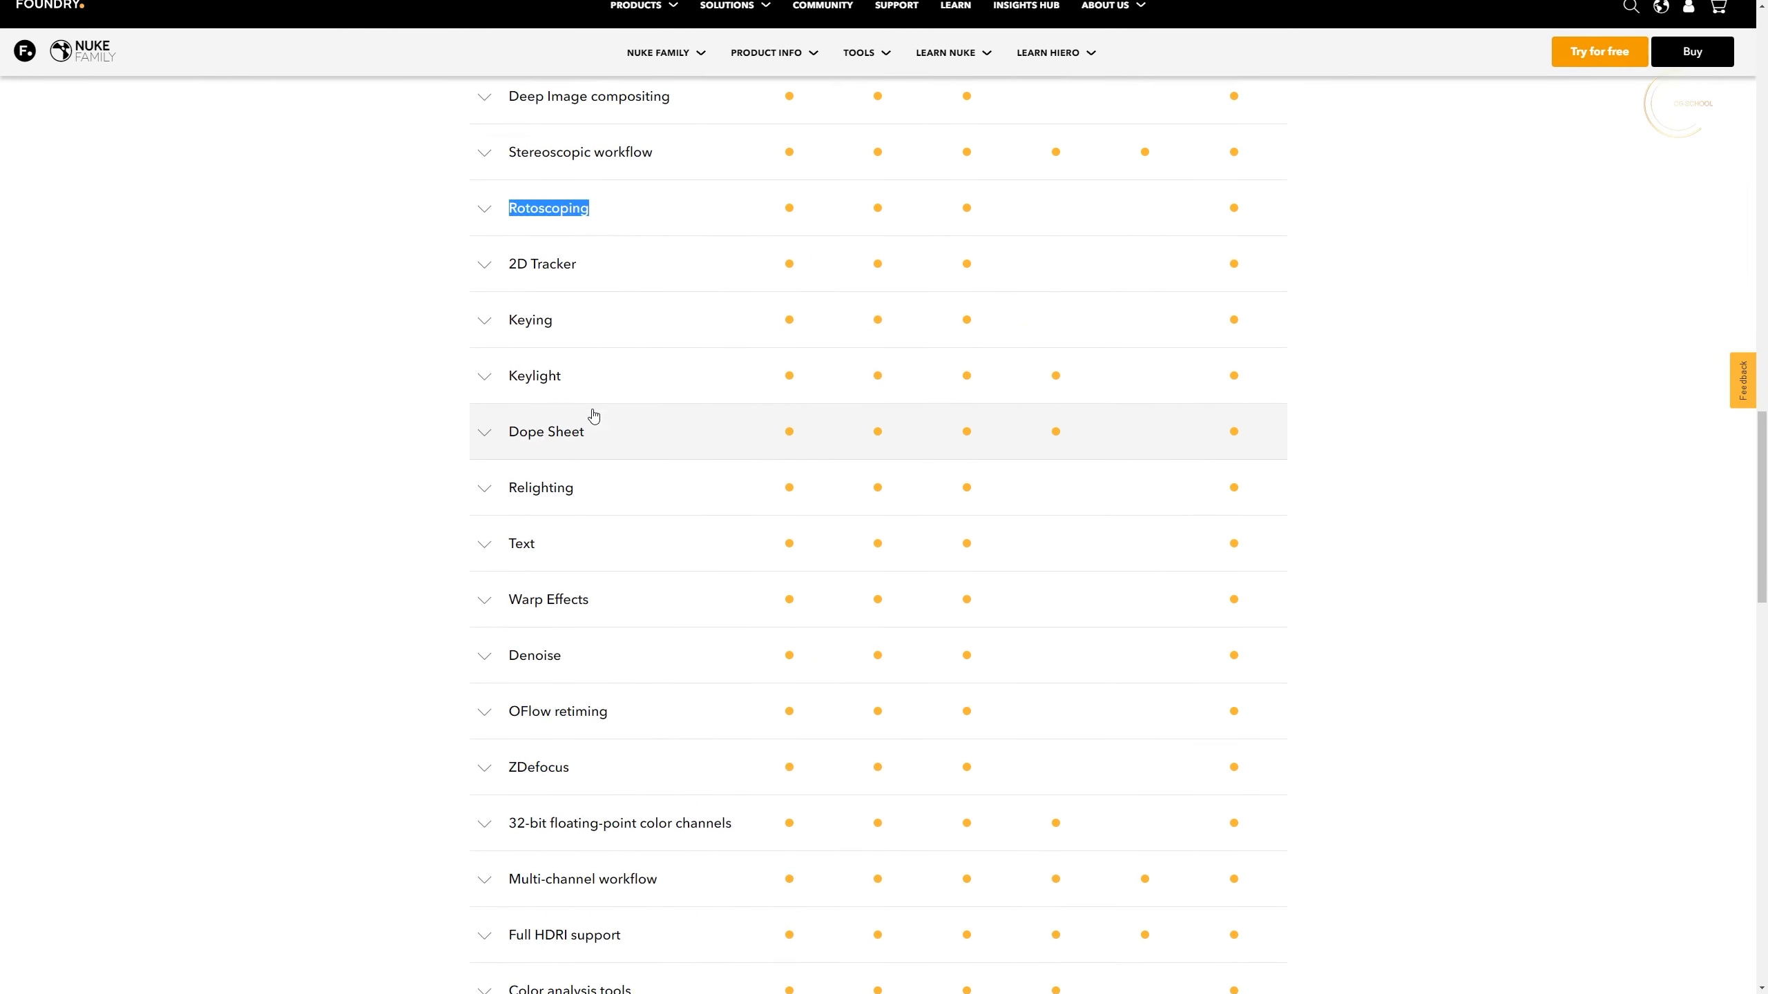
scroll(1208, 279, "down", 20)
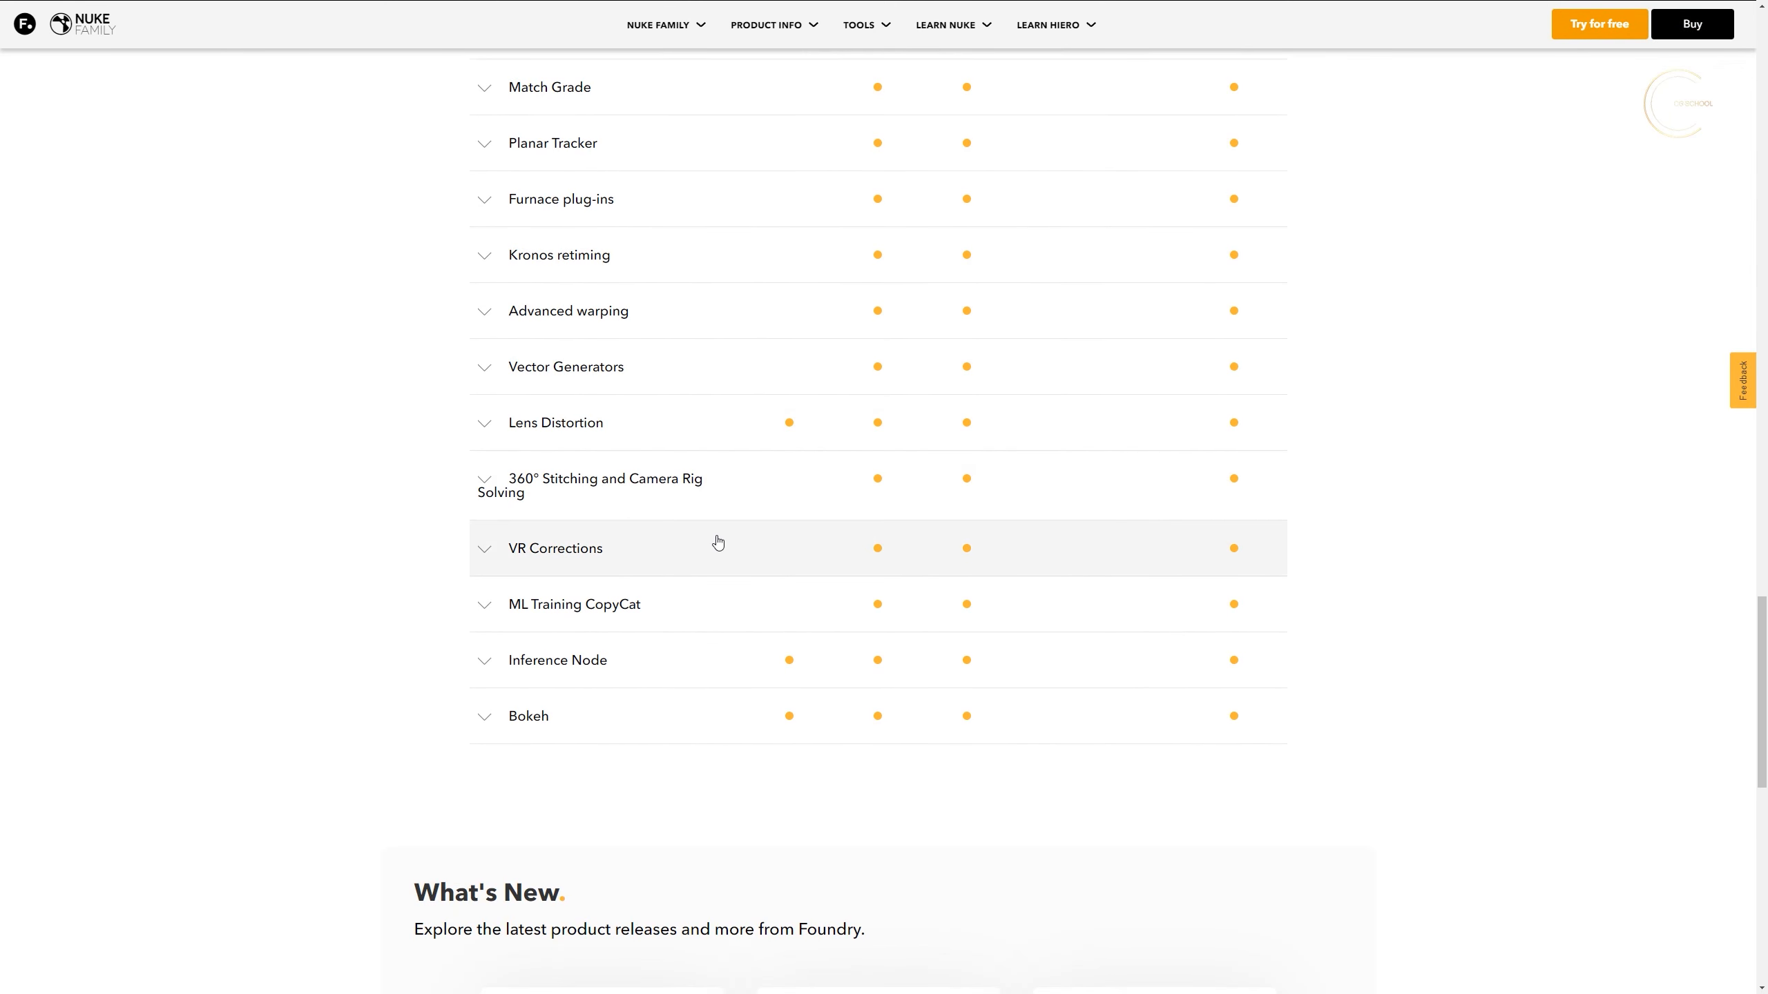
scroll(703, 540, "up", 4)
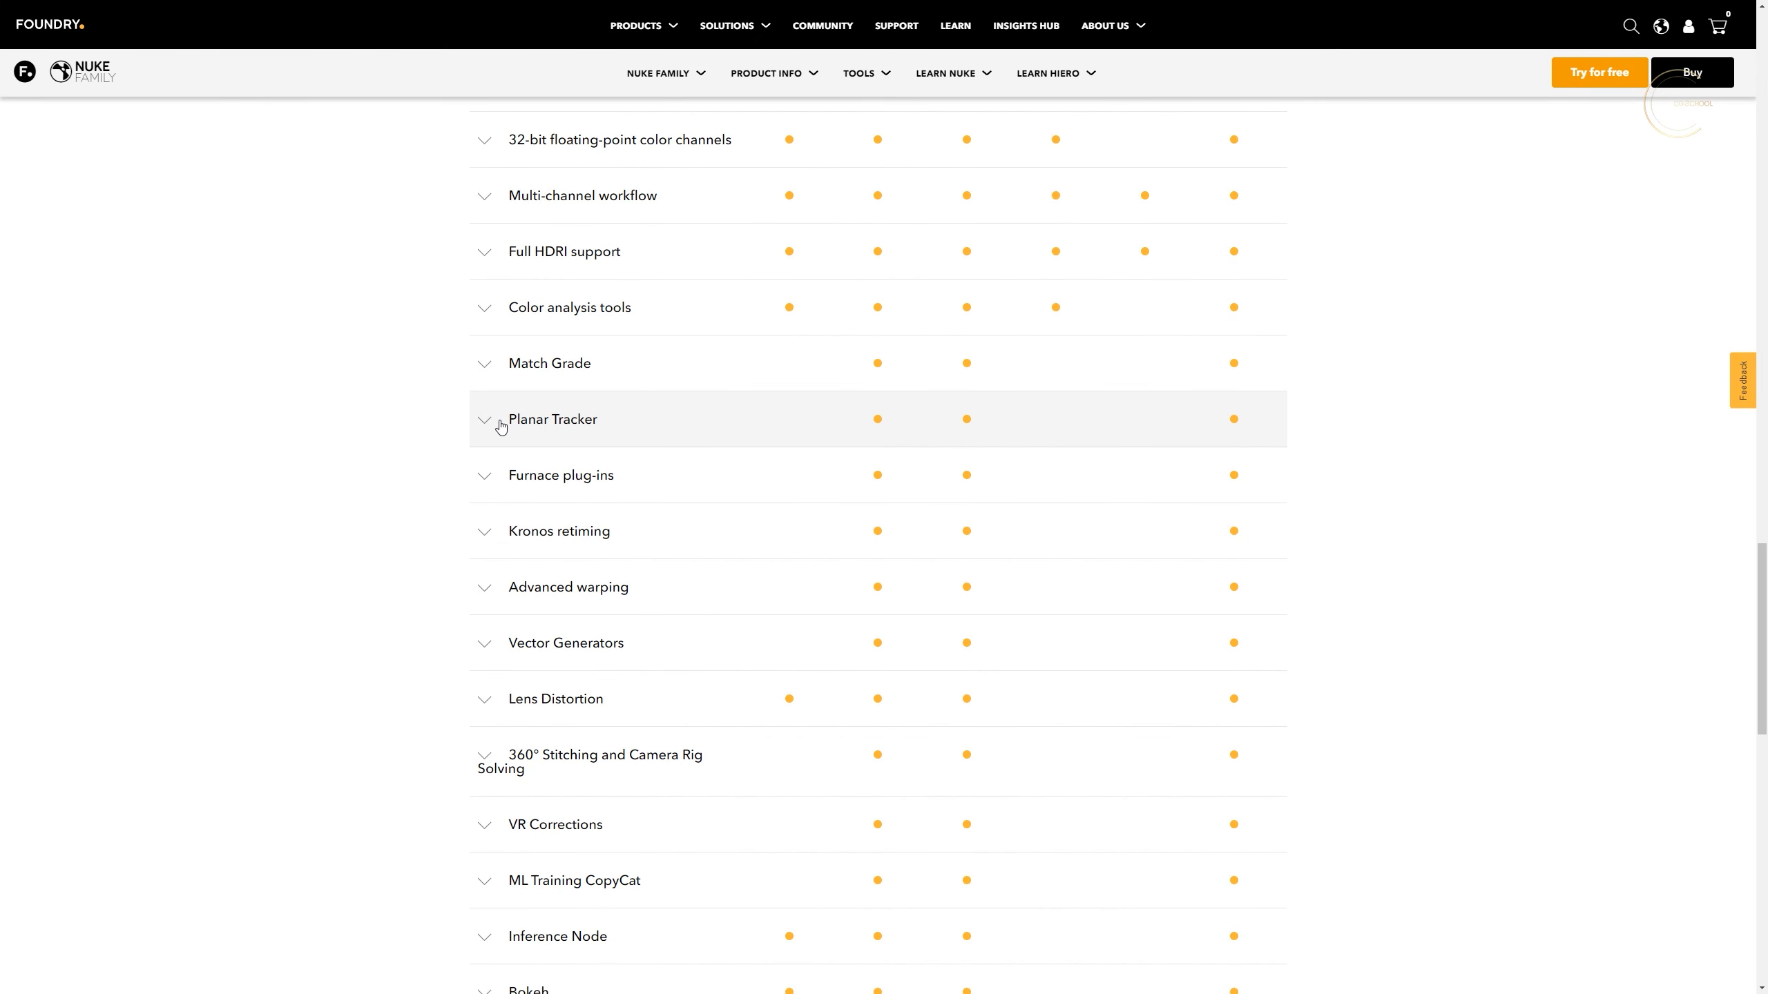
- Expand and collapse the Planar Tracker and Kronos retiming entries, check the remaining 2D features, and return to the page start
left_click(498, 426)
left_click(498, 425)
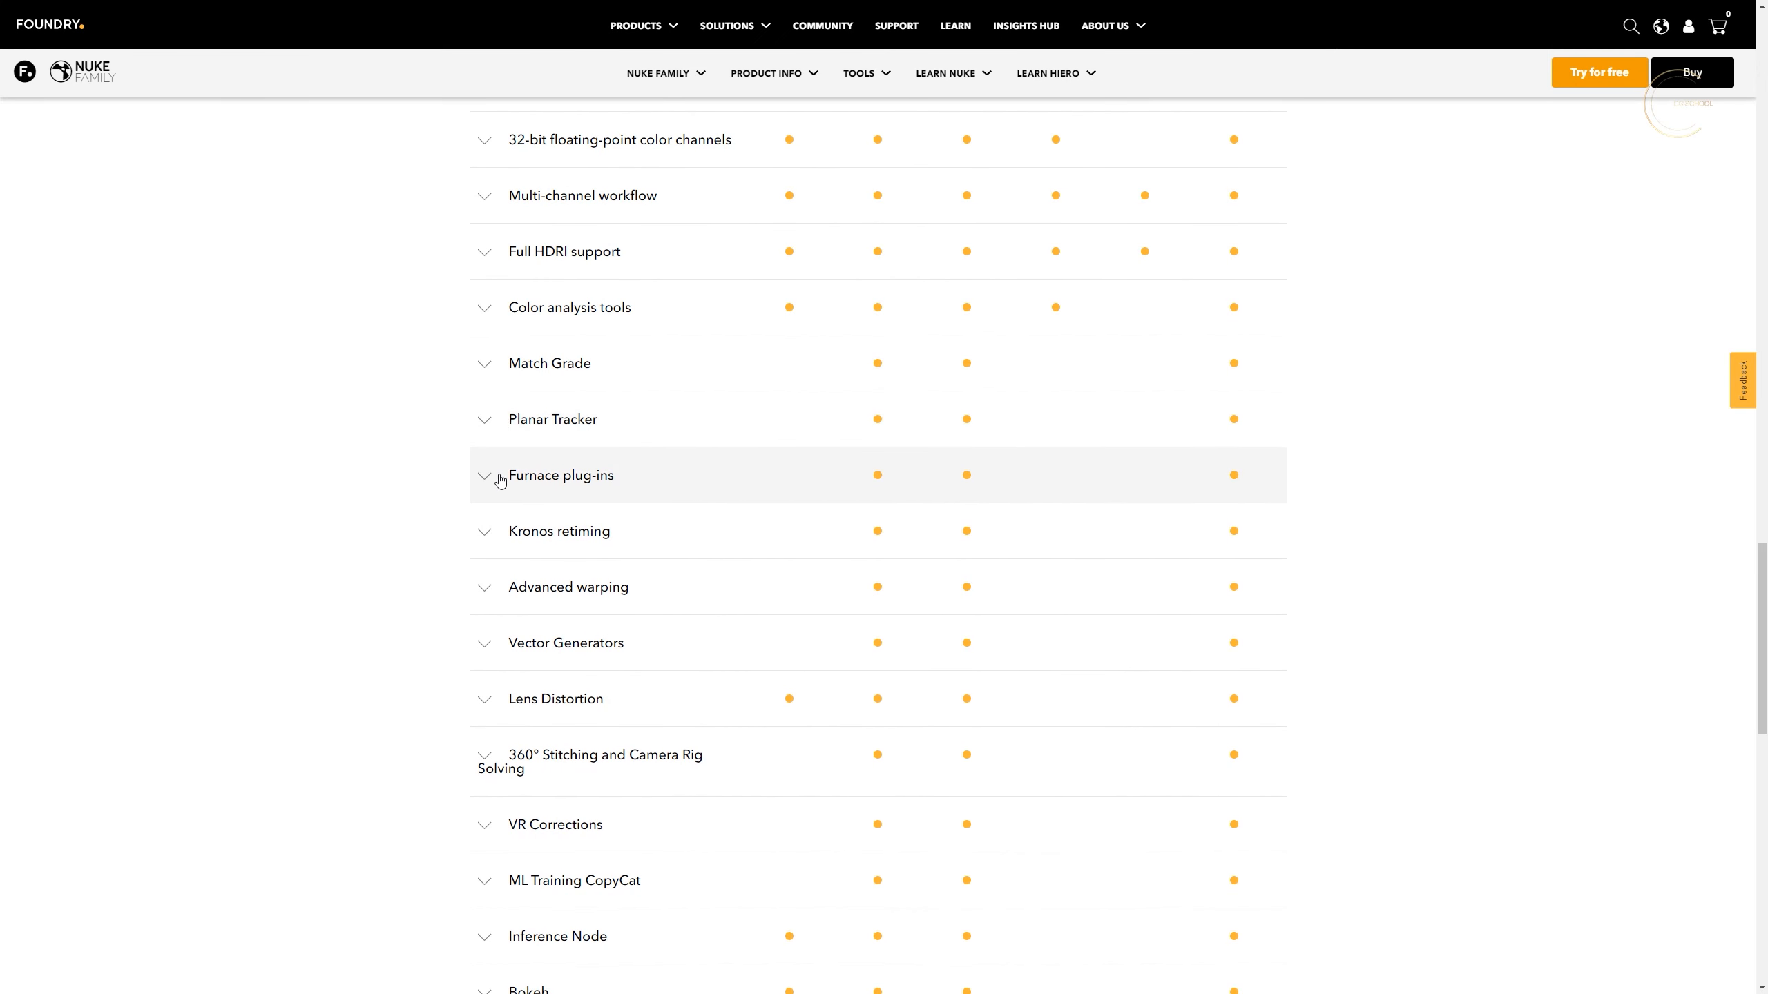
left_click(491, 533)
left_click(492, 533)
scroll(501, 592, "down", 3)
scroll(501, 594, "down", 3)
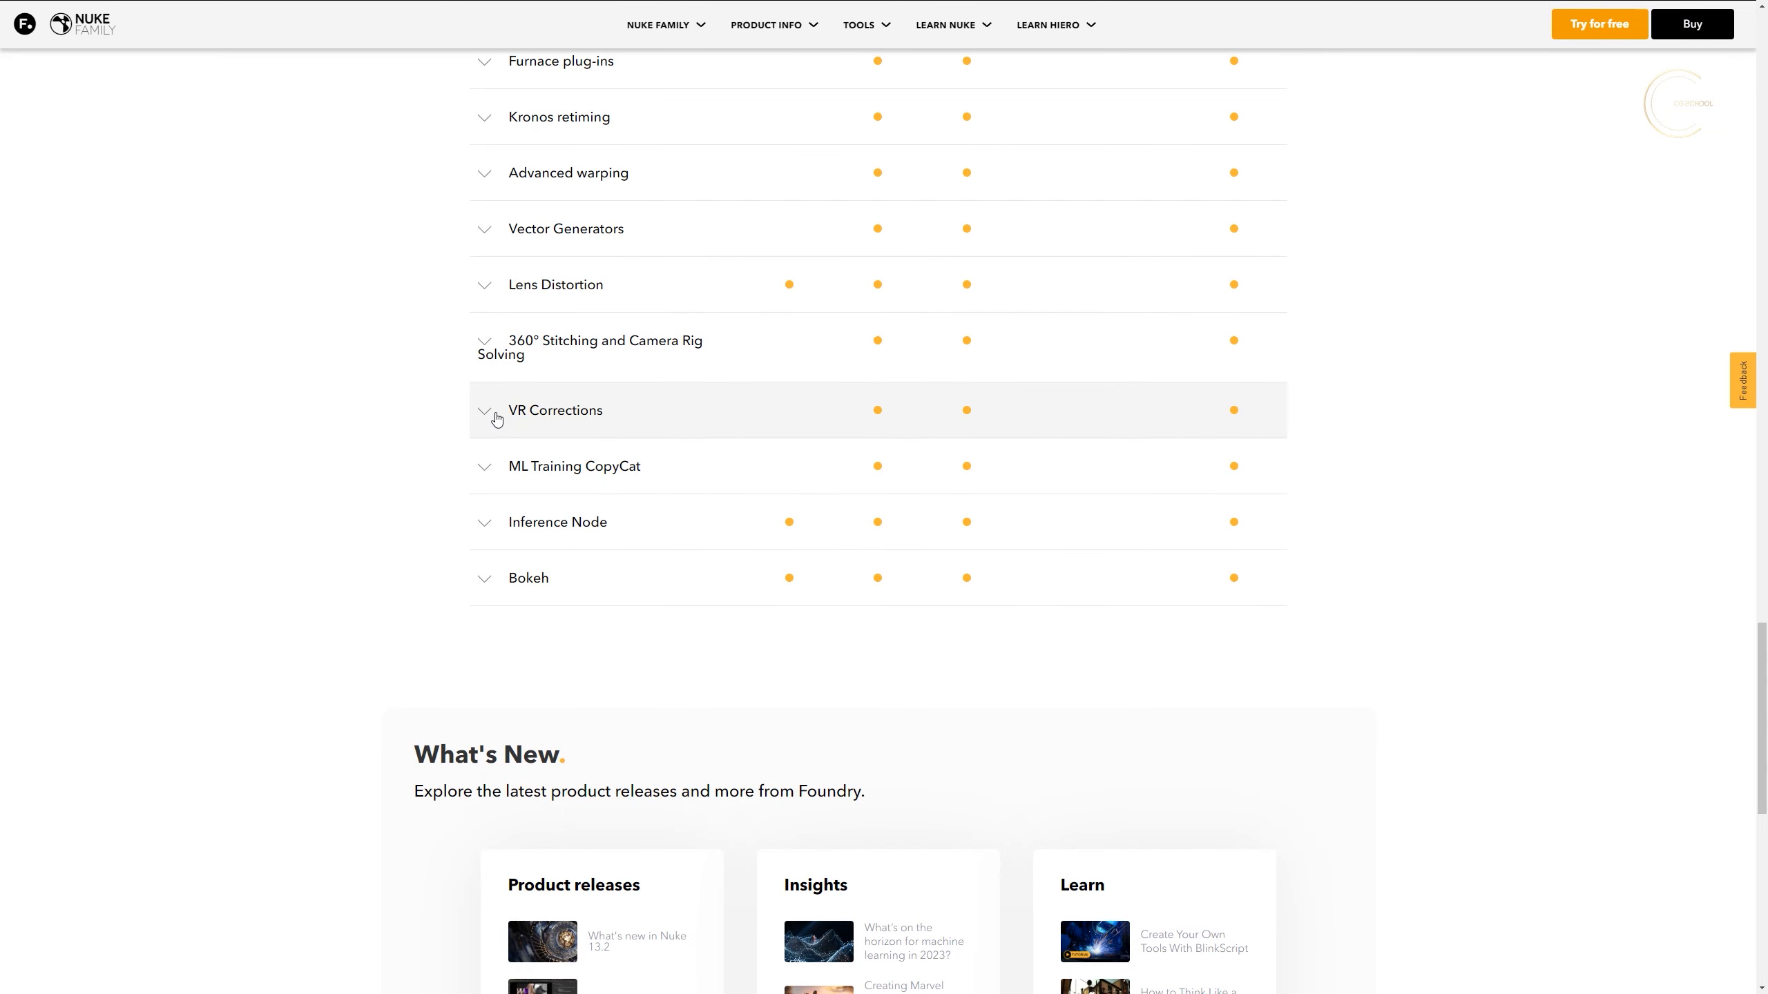
scroll(494, 477, "up", 5)
scroll(494, 478, "up", 20)
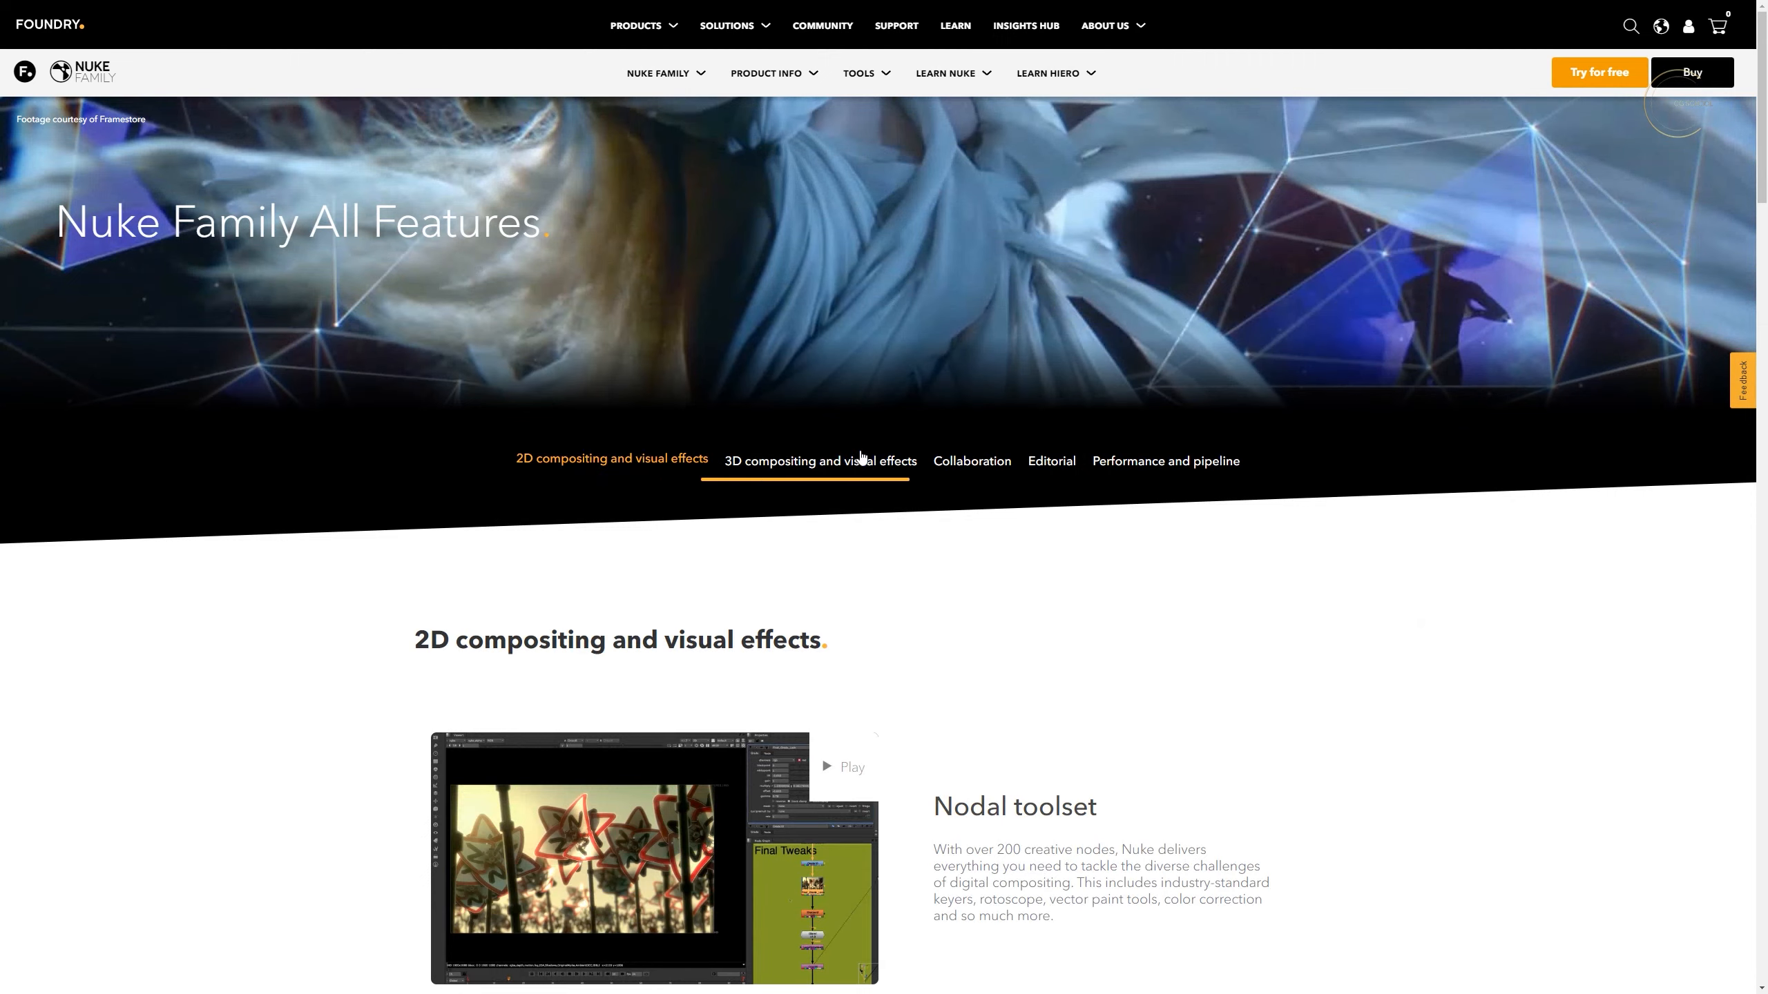
- Show the 3D compositing and visual effects section and examine which products include each 3D feature
left_click(860, 460)
scroll(455, 541, "down", 16)
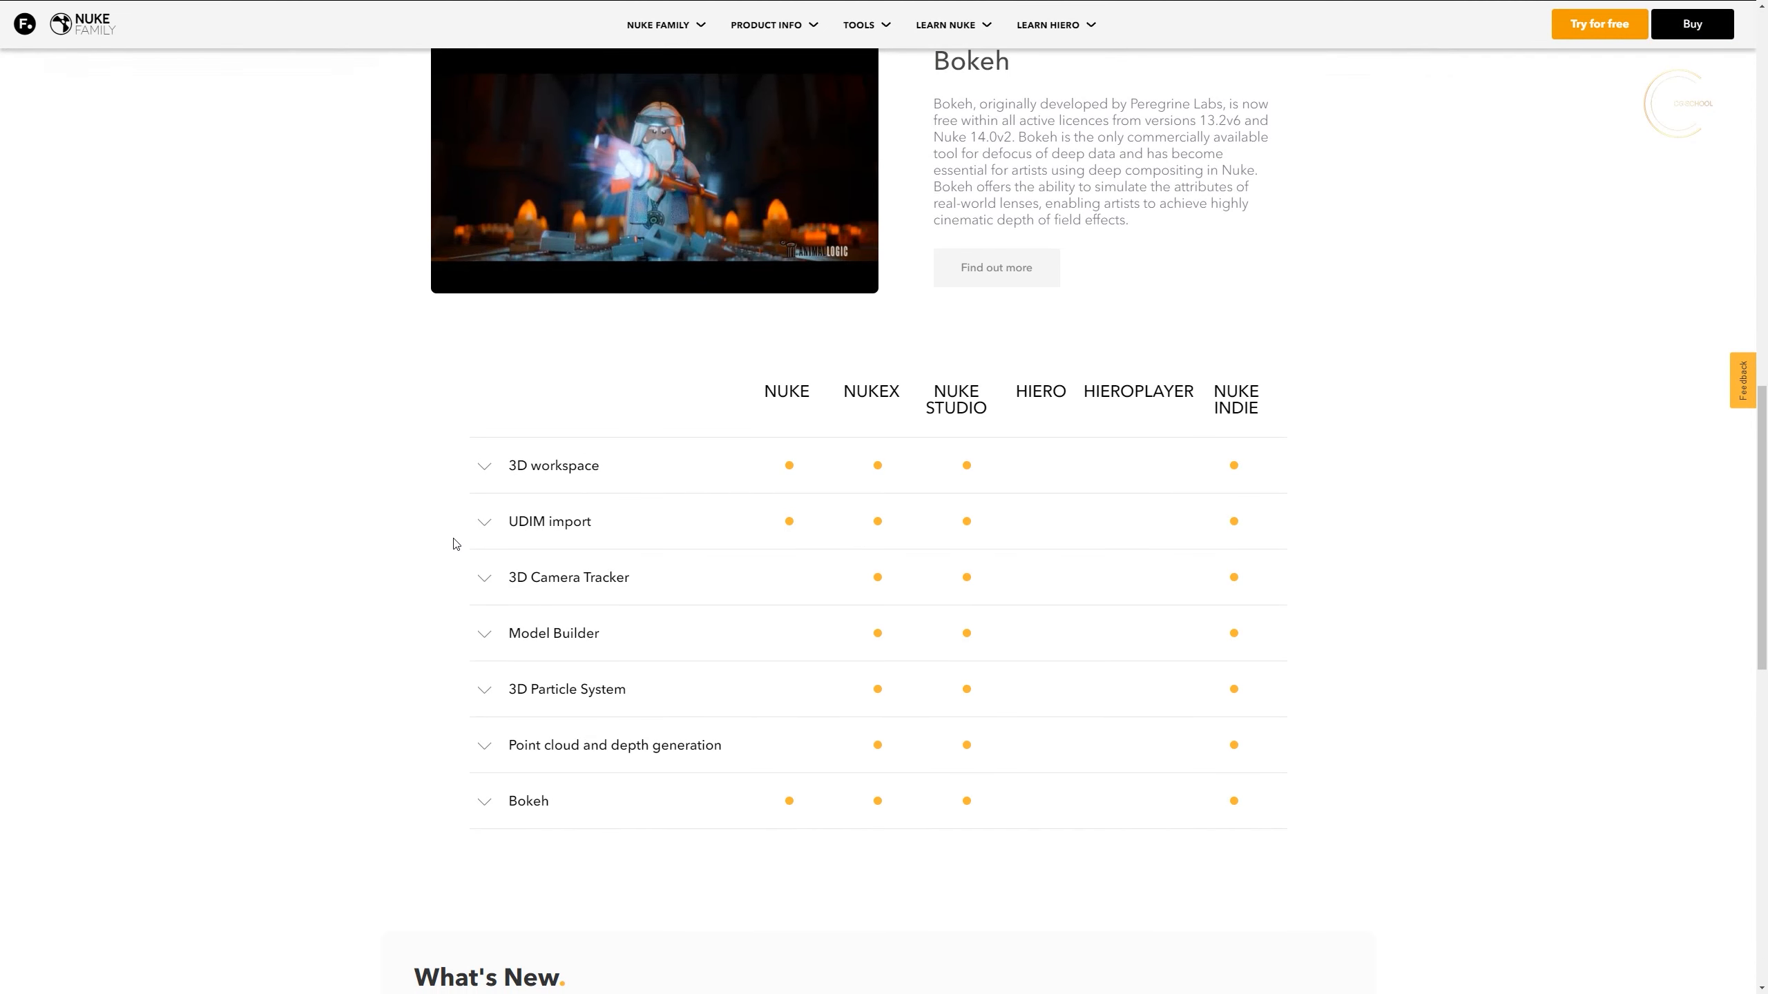
scroll(455, 545, "down", 3)
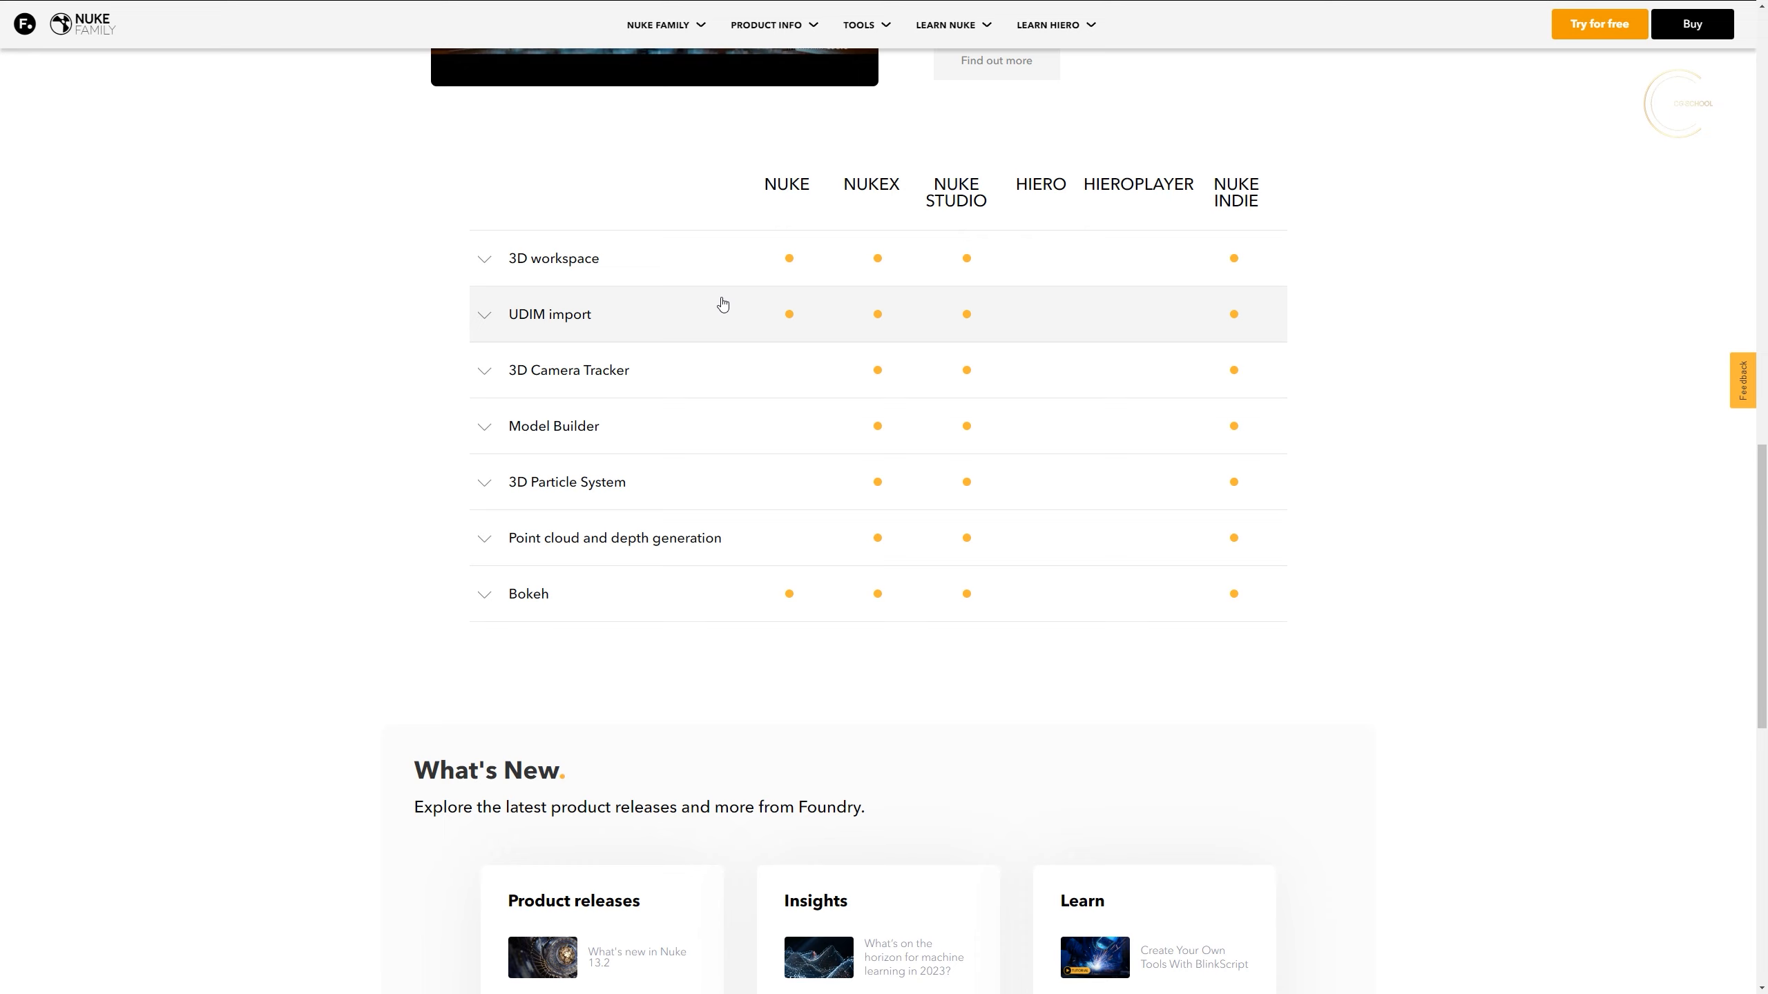
left_click(516, 378)
- Show the Collaboration section and examine its product comparison table
left_click(972, 461)
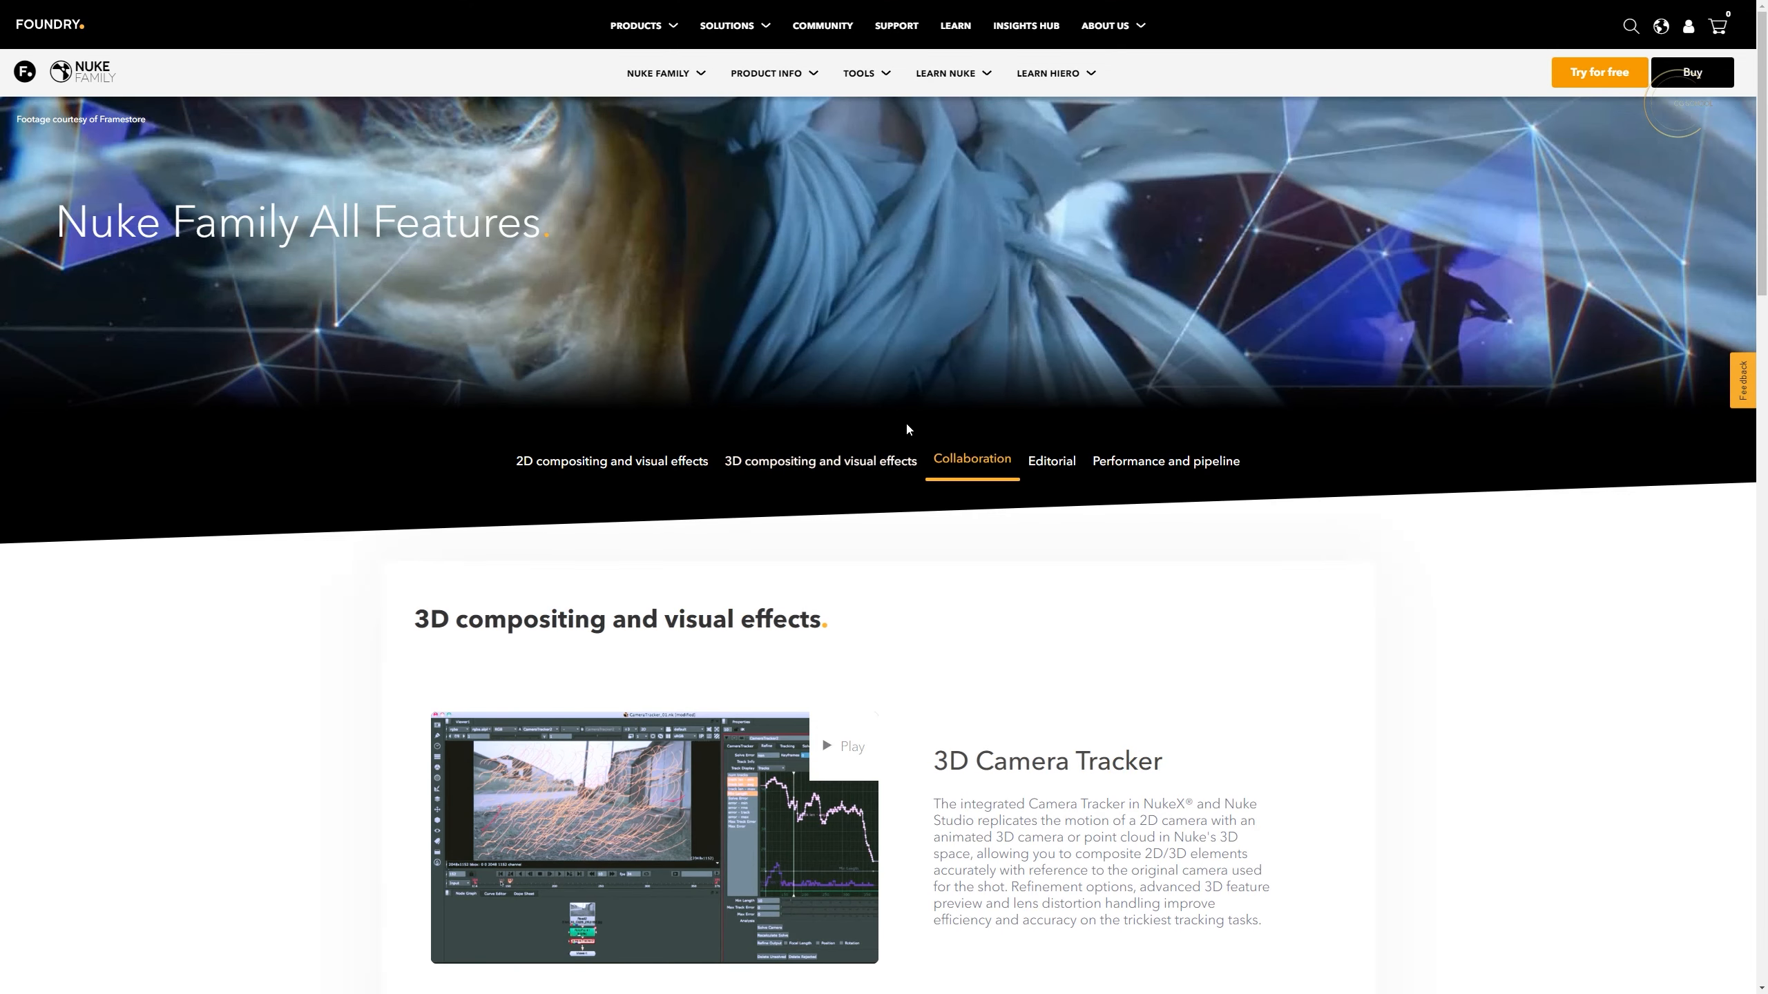
scroll(870, 404, "down", 10)
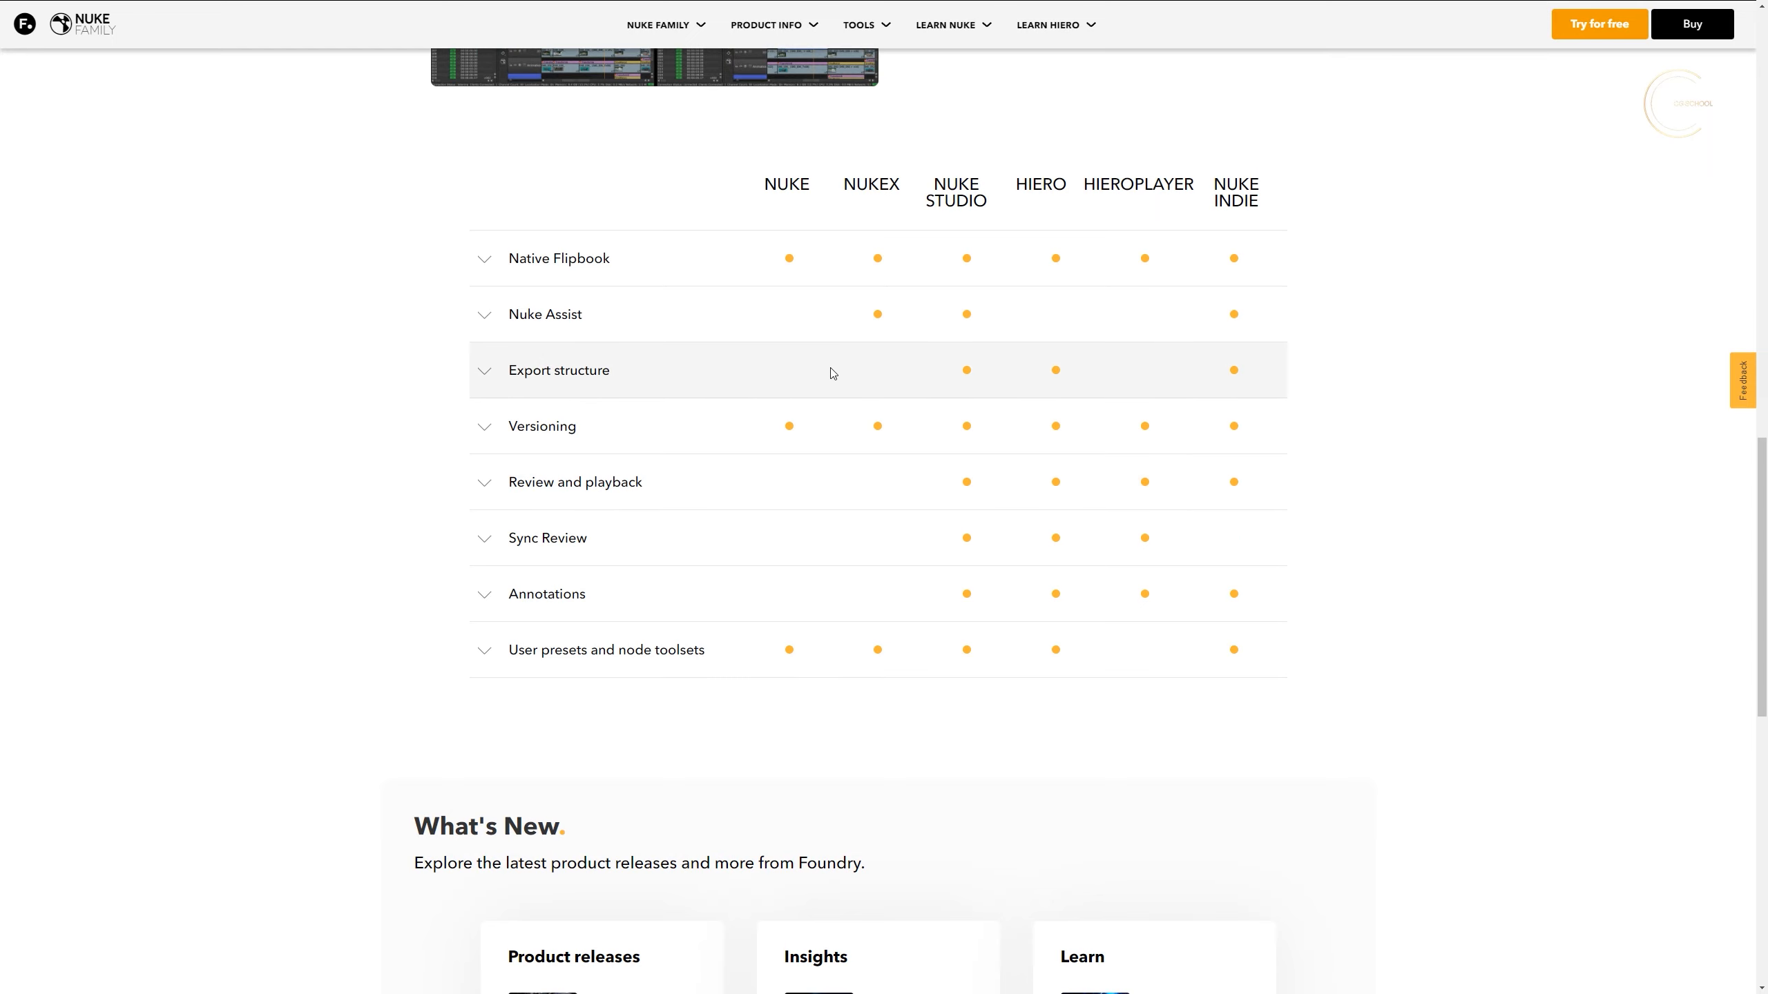
scroll(832, 372, "down", 5)
scroll(830, 372, "up", 20)
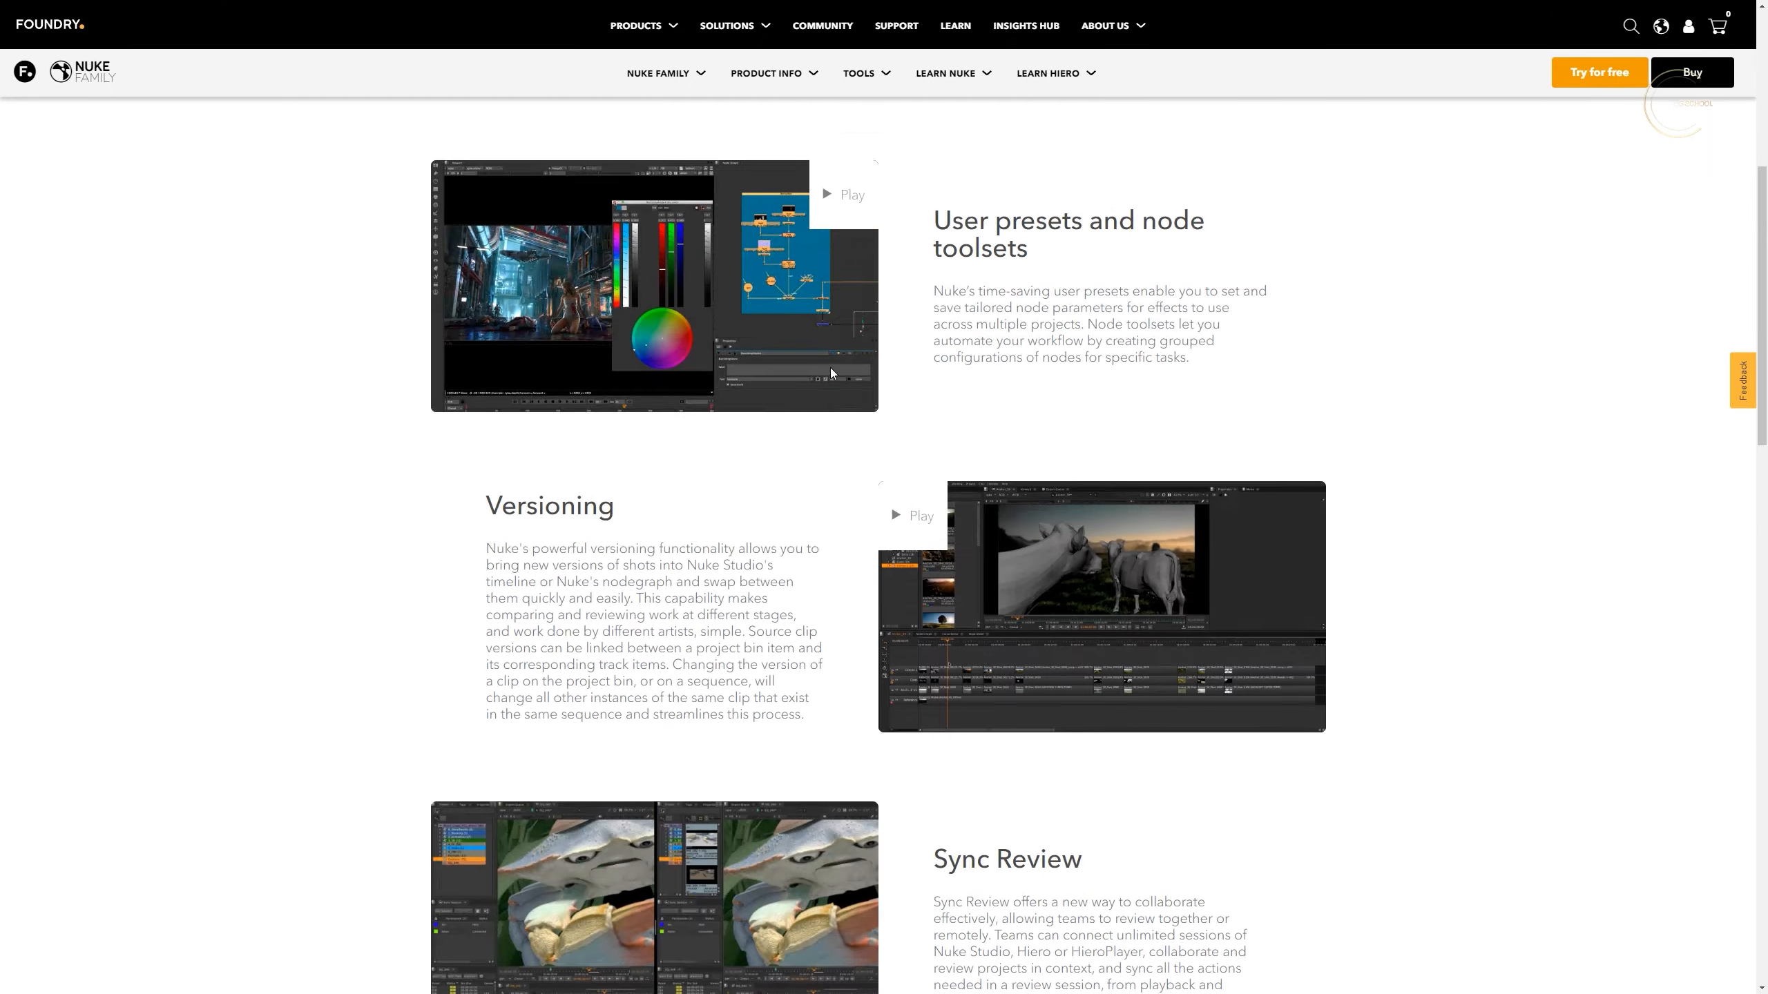
- Look at the Editorial section and examine the Performance and pipeline features and comparison table
left_click(1051, 462)
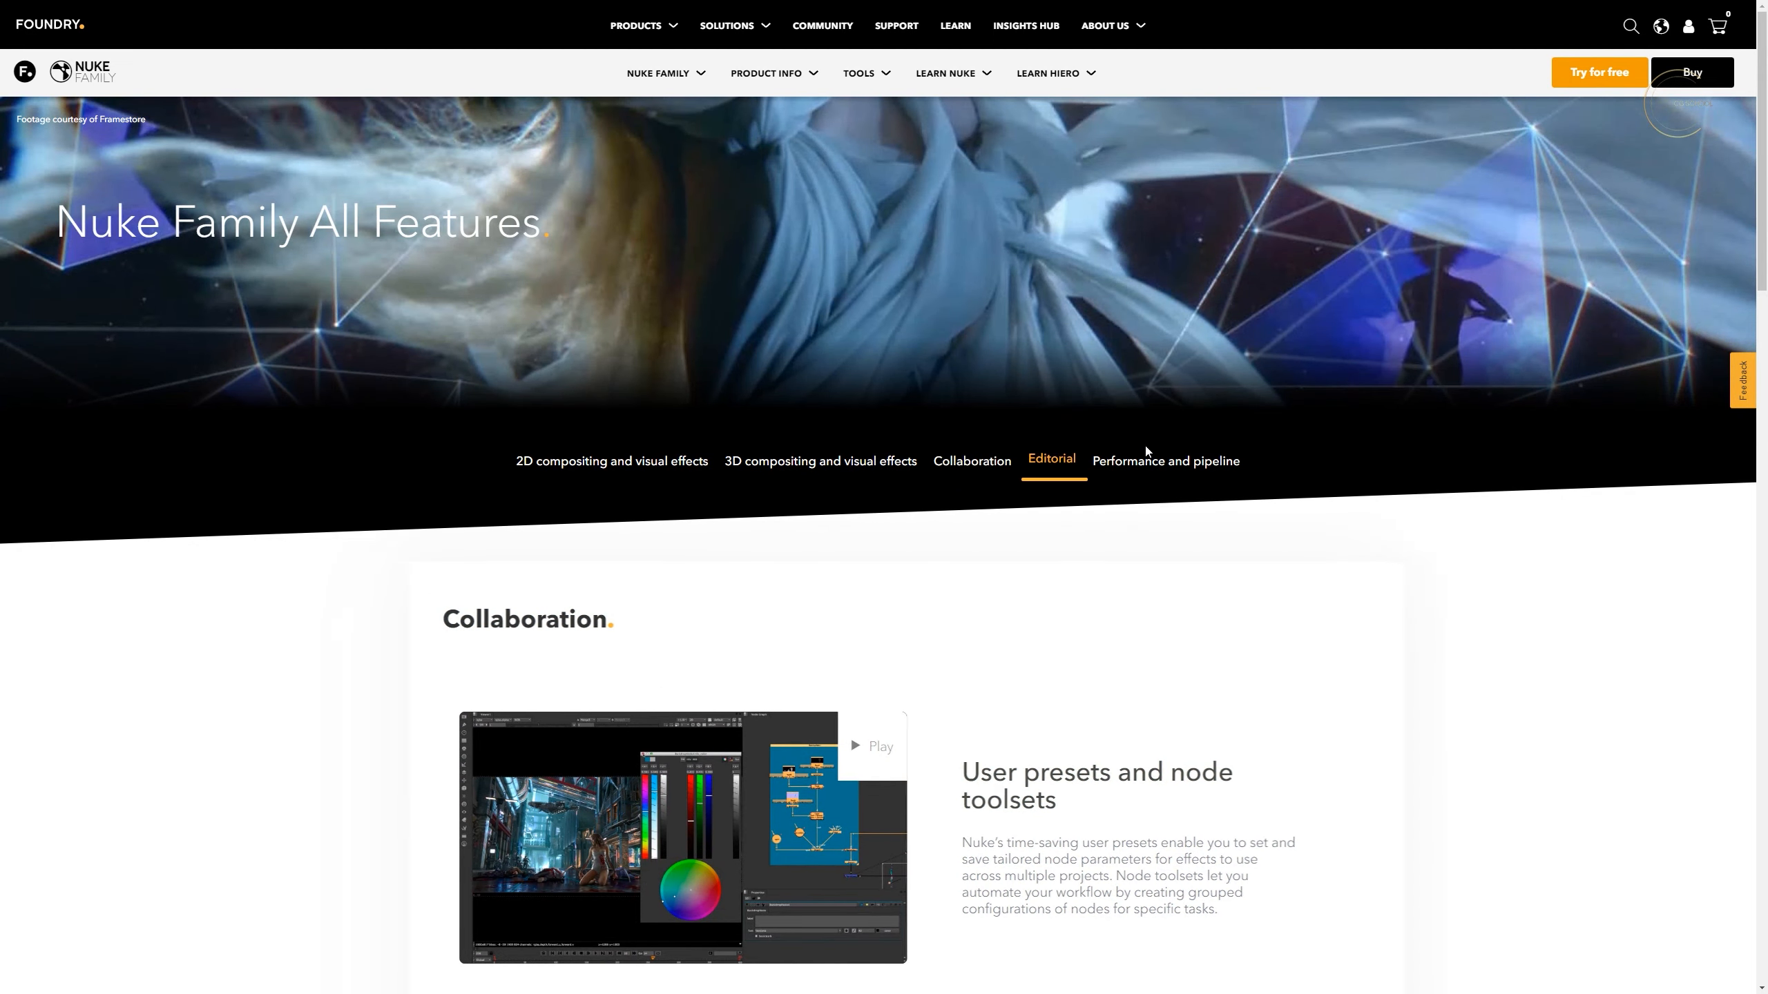
left_click(1210, 468)
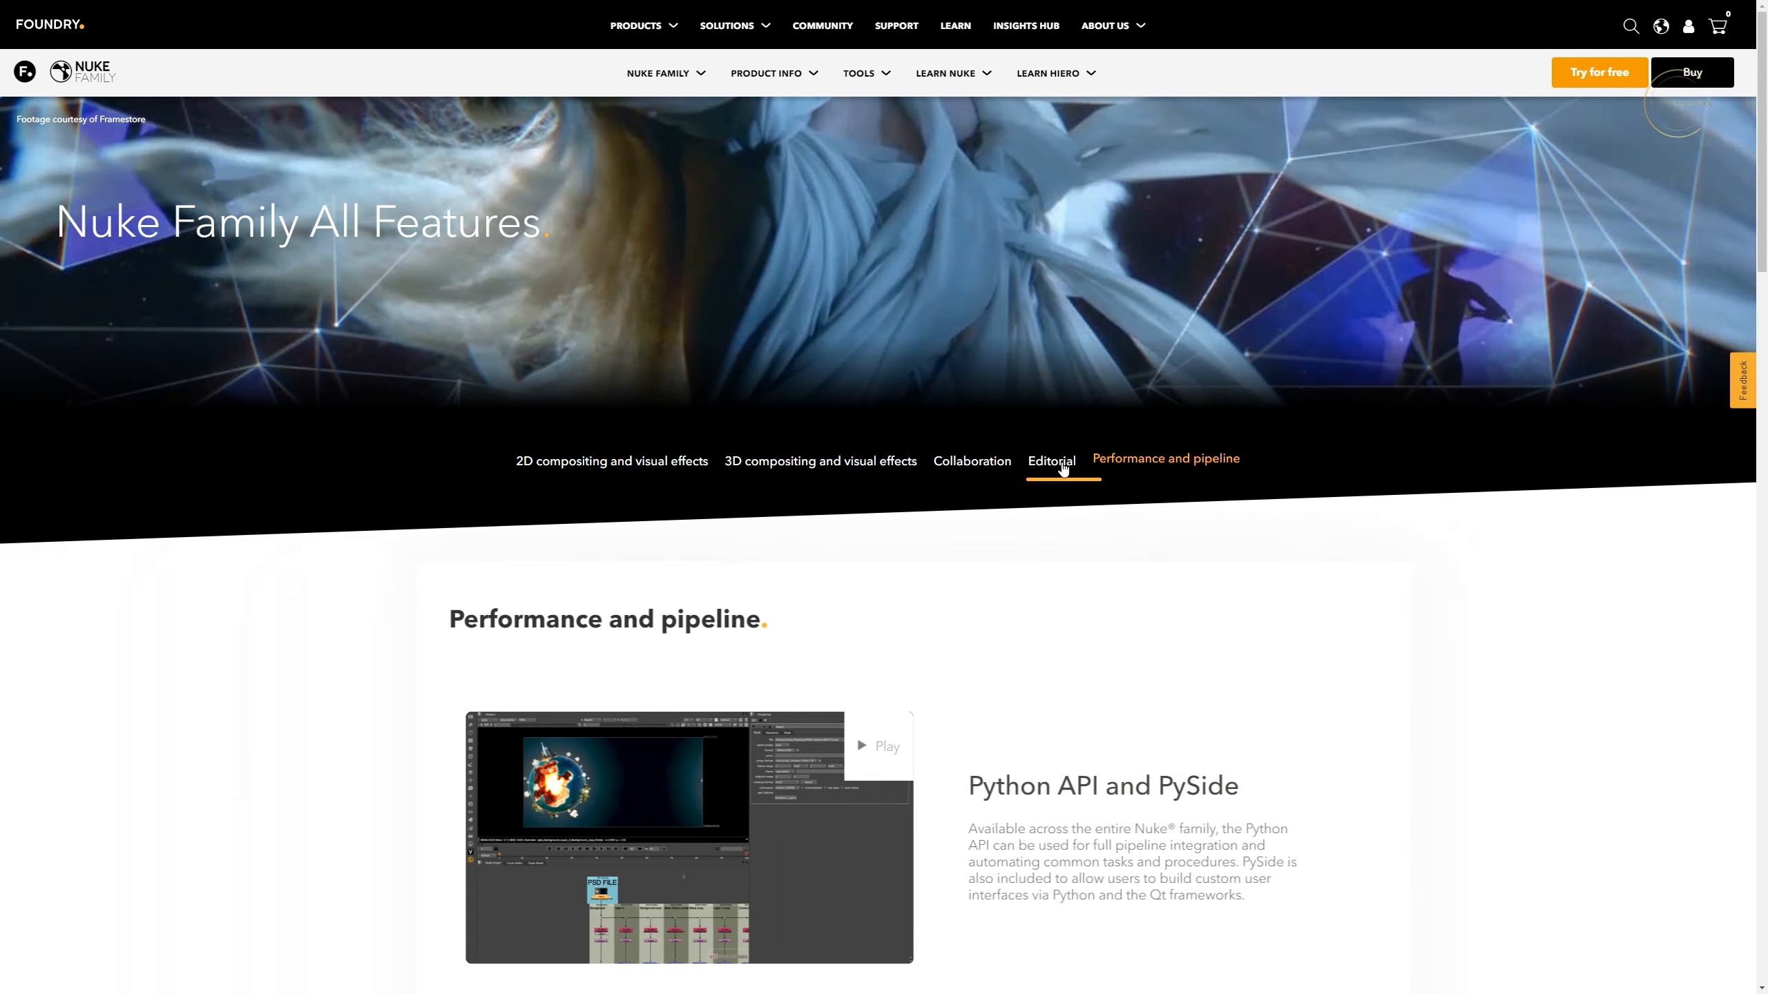
scroll(1046, 521, "down", 10)
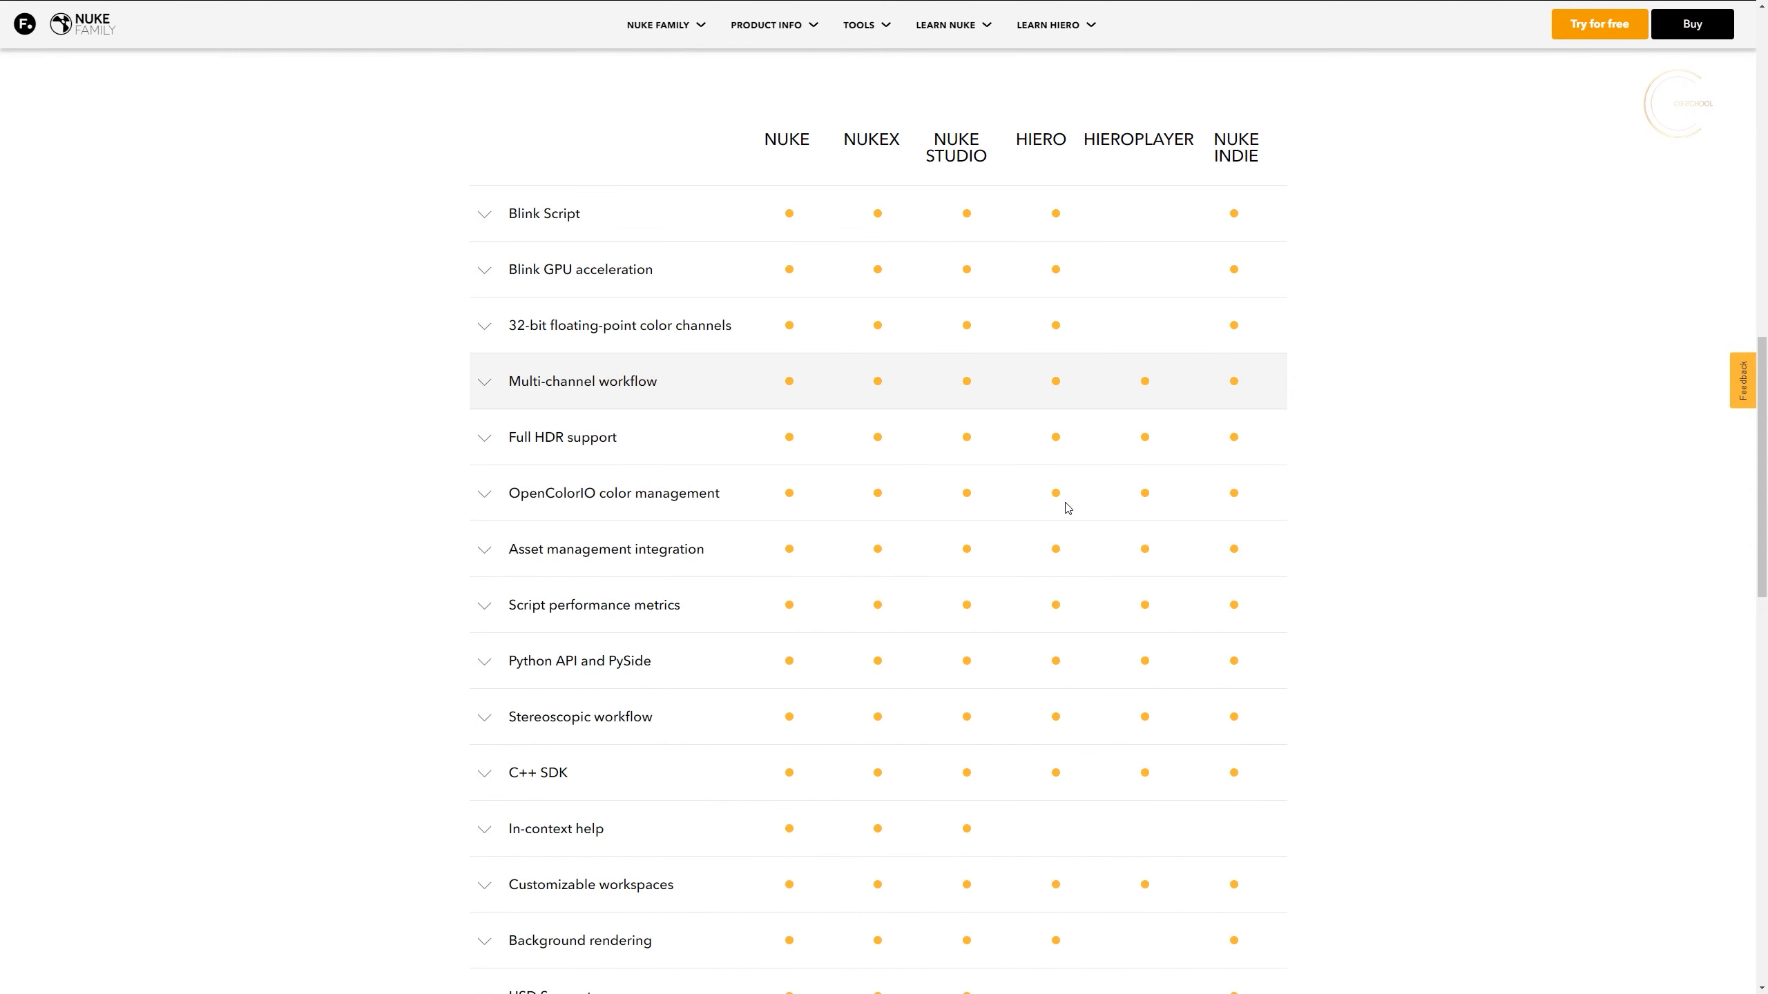
scroll(1064, 509, "up", 5)
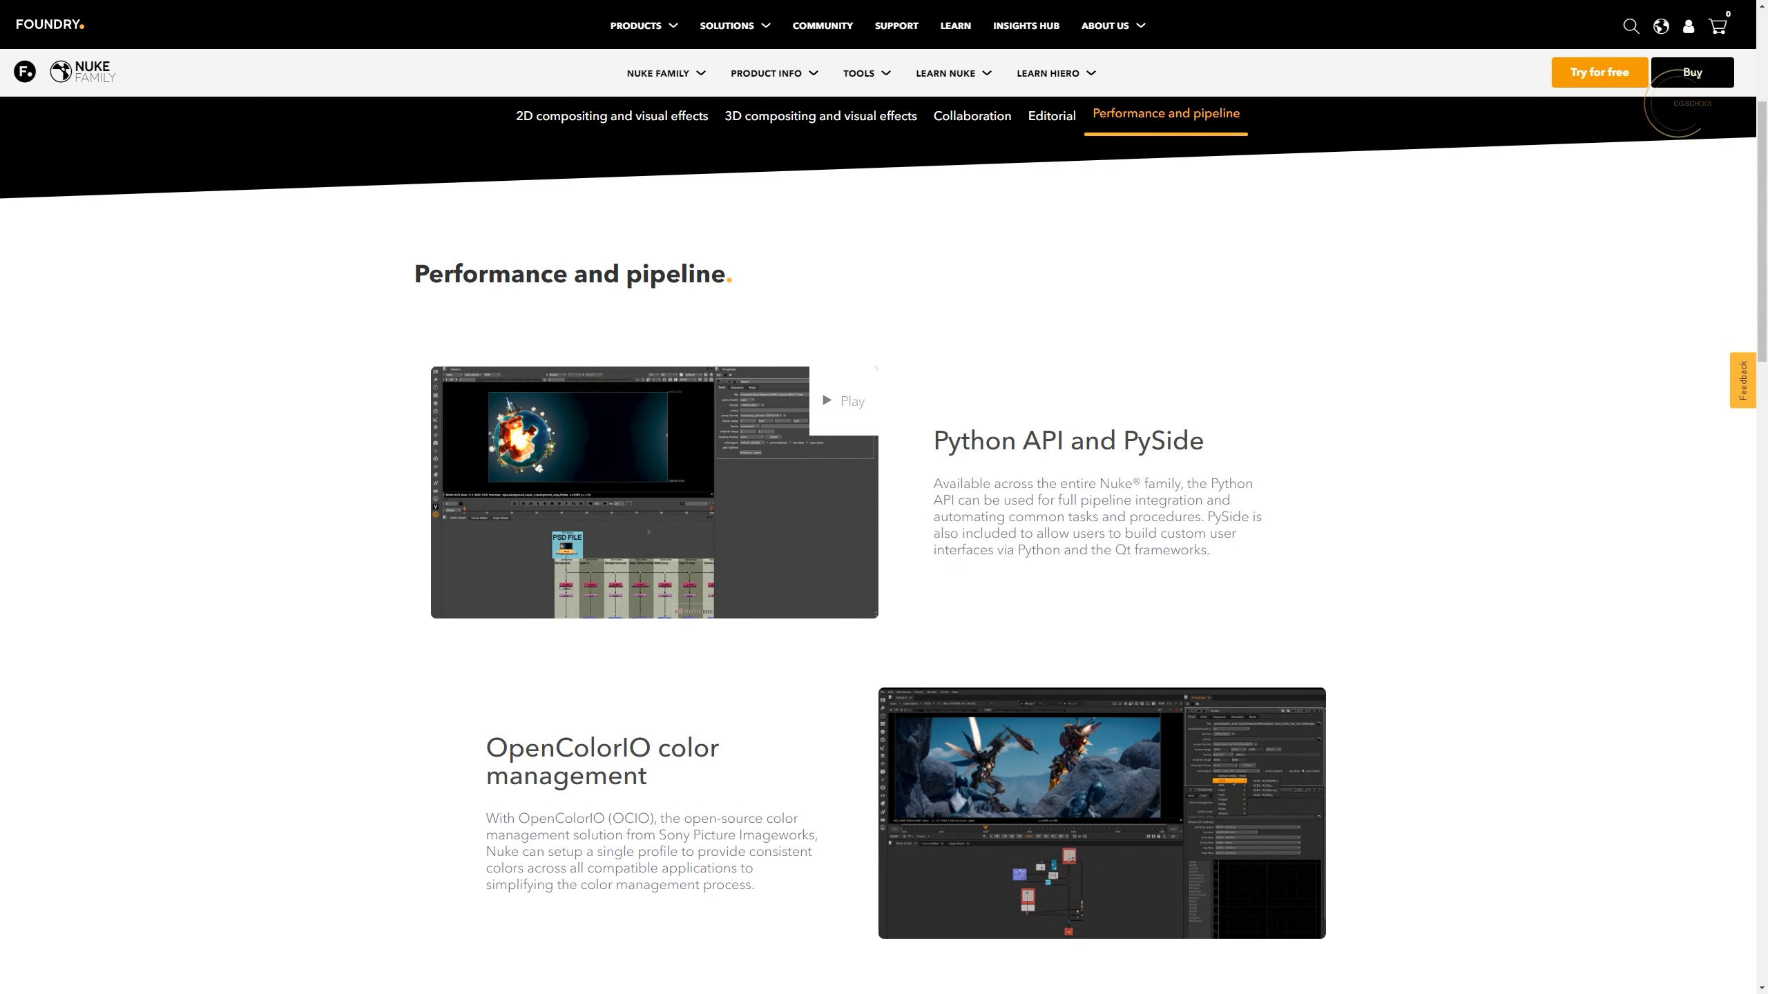
- Switch to NukeX, reopen the recent comp ckap1_v01.nk from its autosave and align Viewer1 below Grade1
key("alt+Tab")
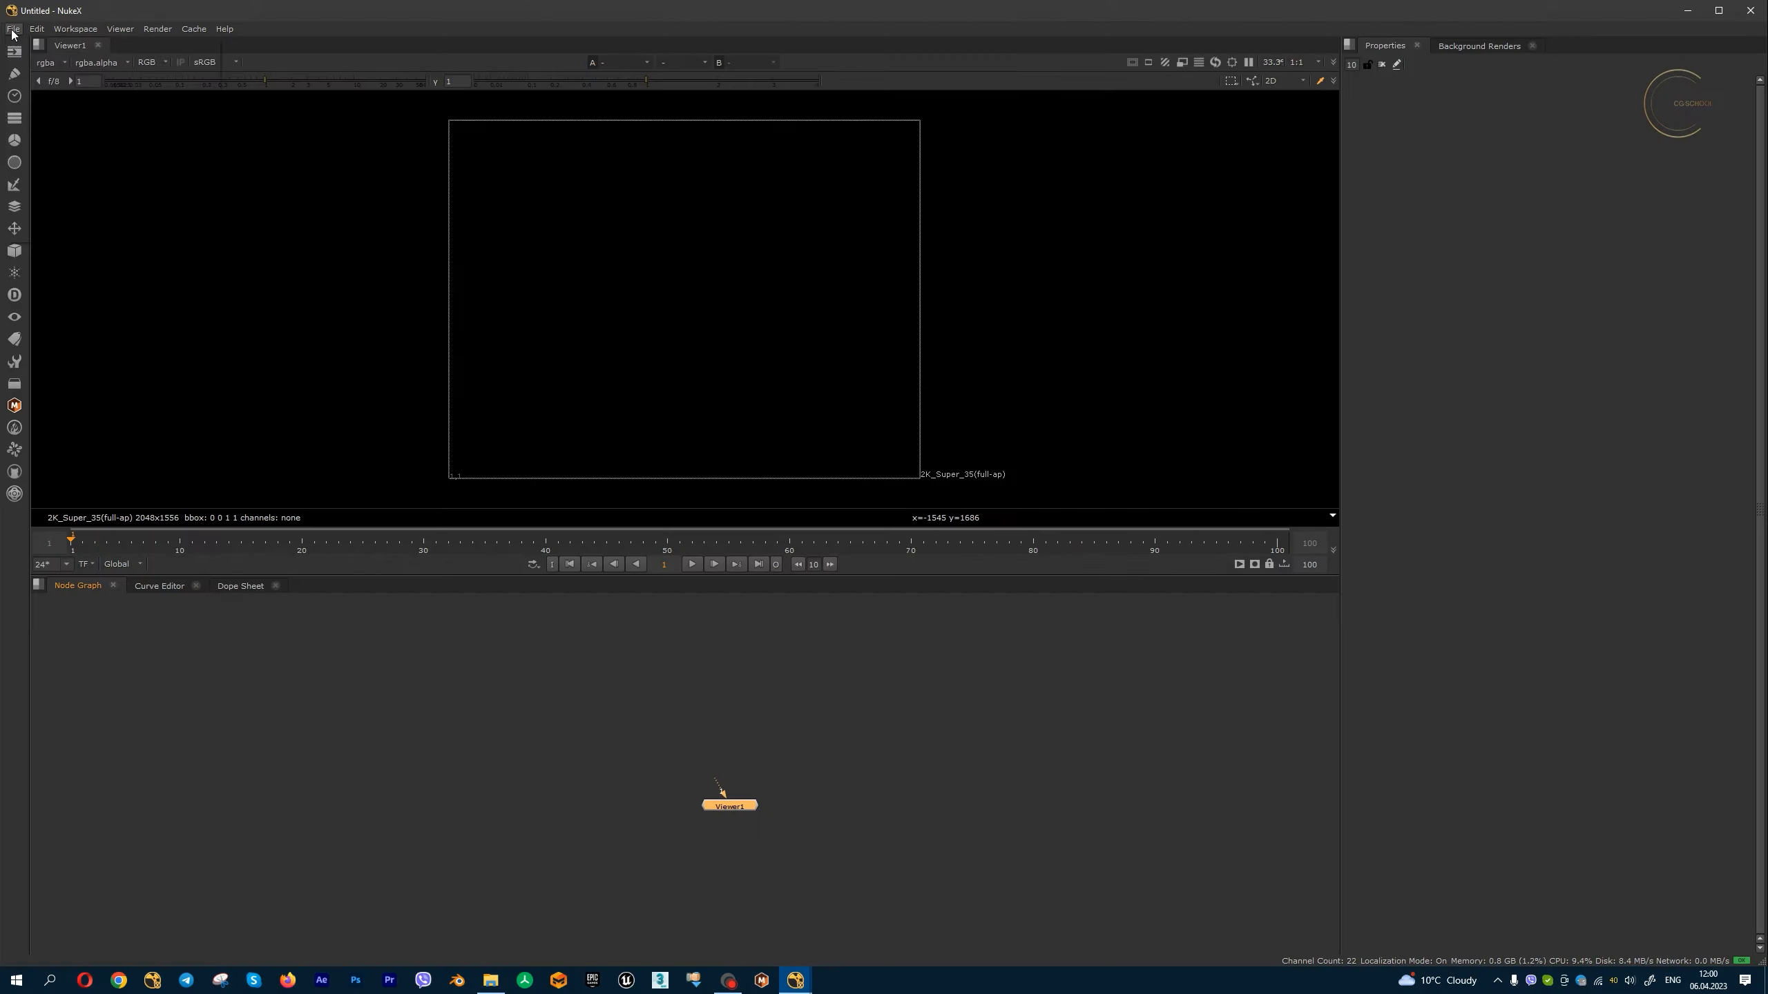
left_click(12, 31)
mouse_move(52, 71)
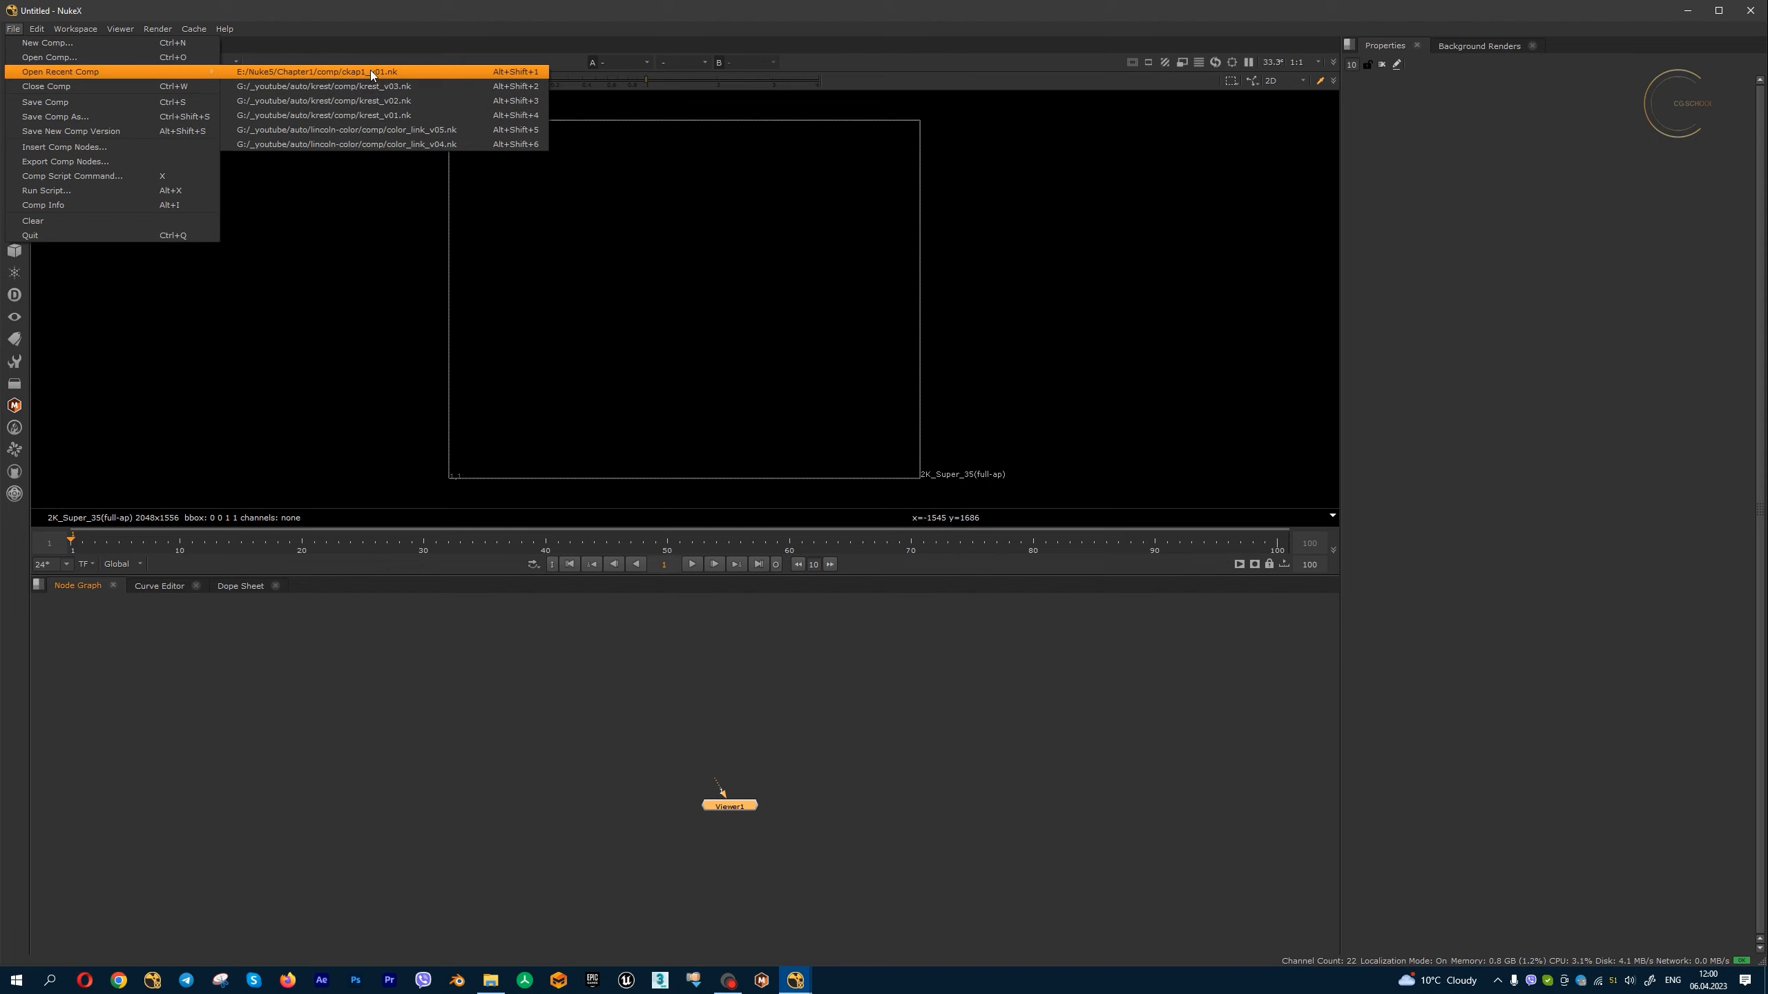
left_click(395, 72)
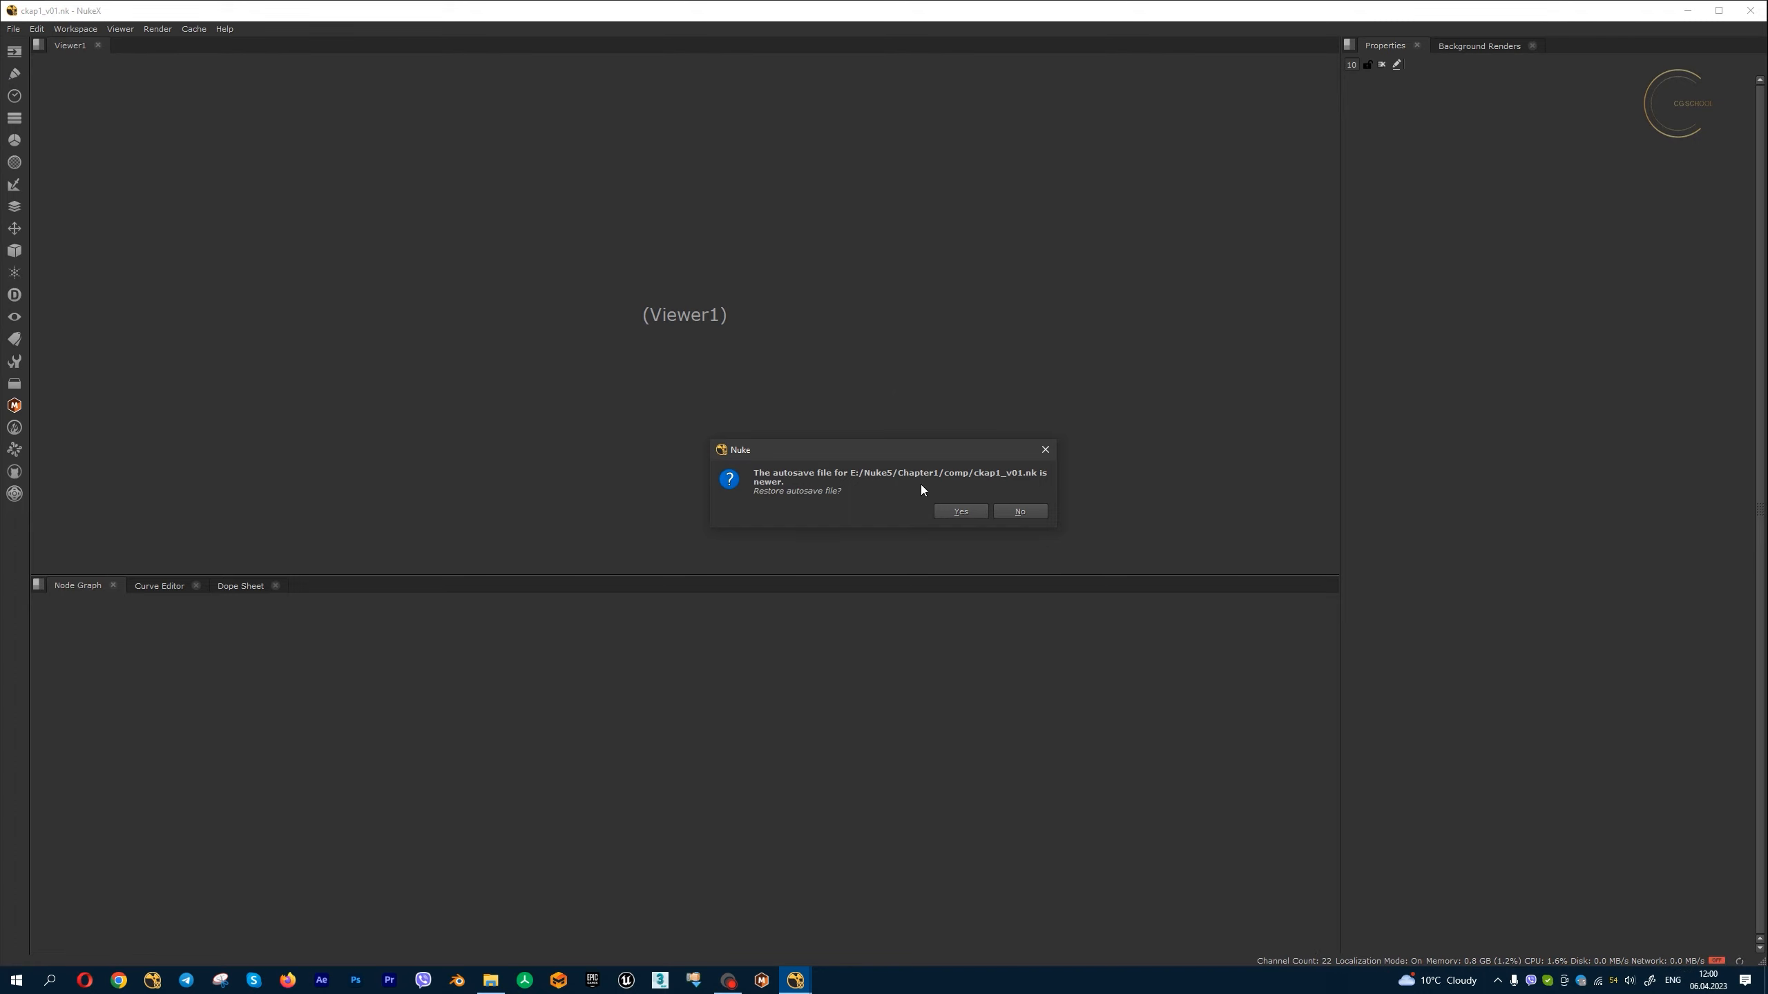
left_click(953, 512)
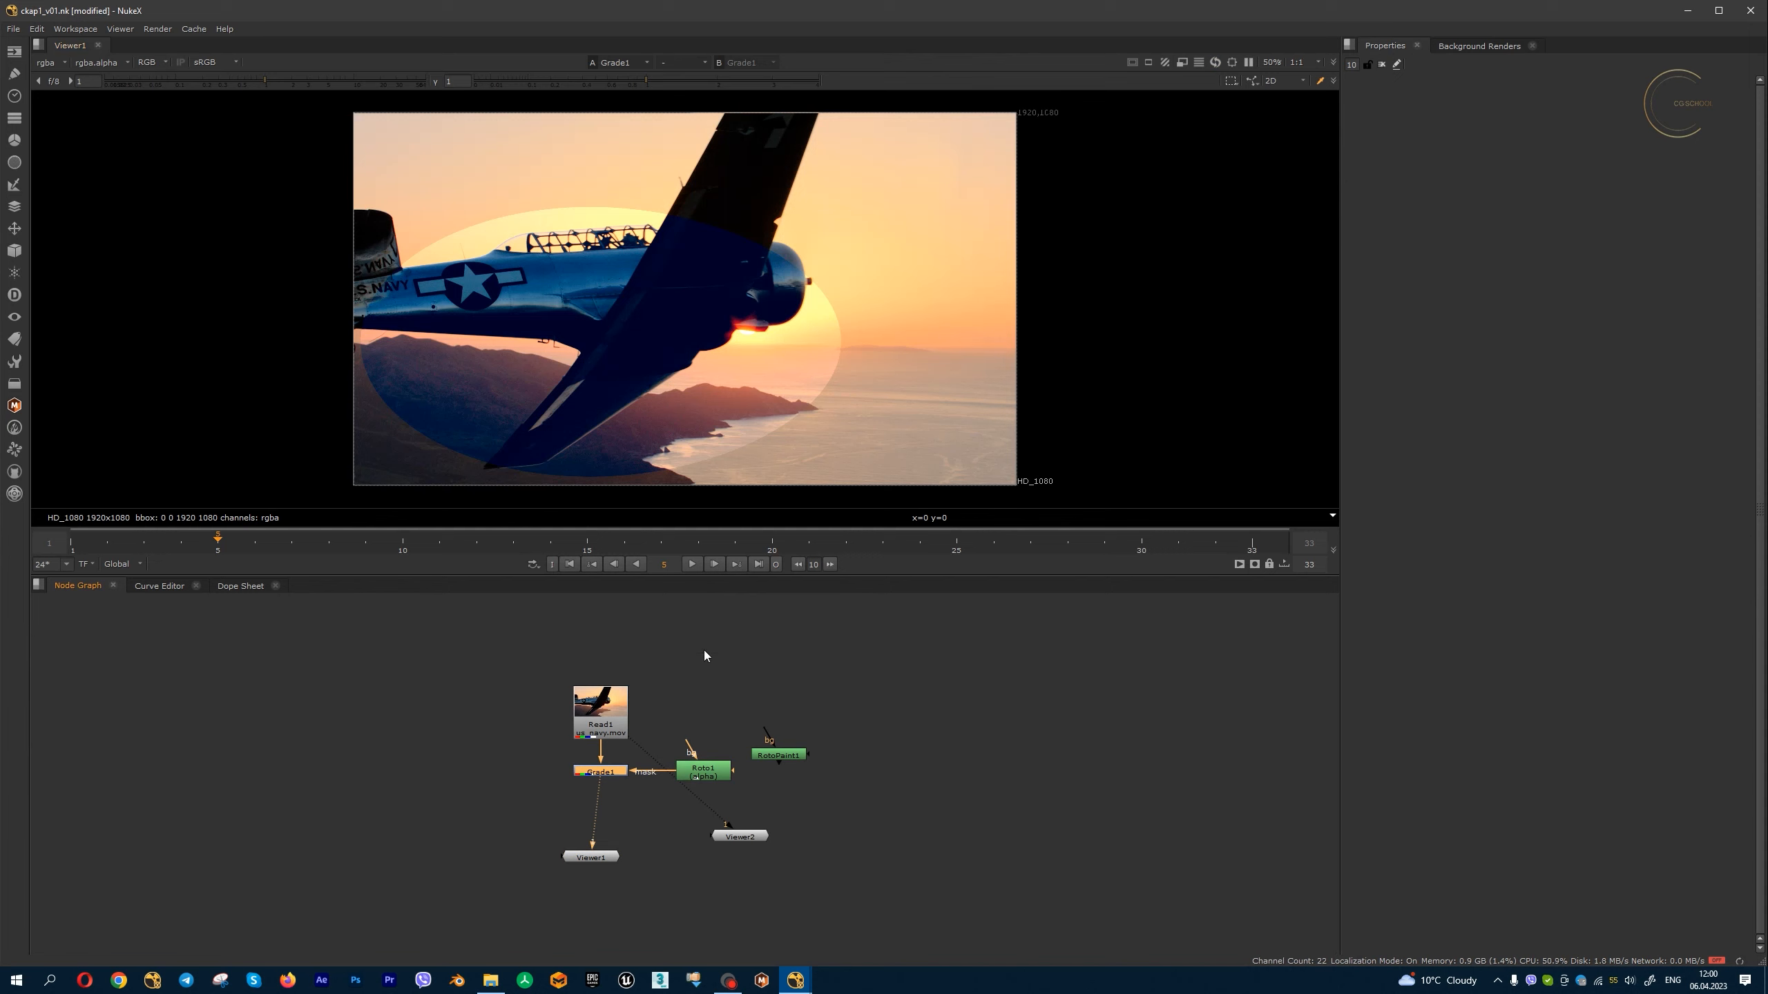
left_click_drag(603, 857, 612, 866)
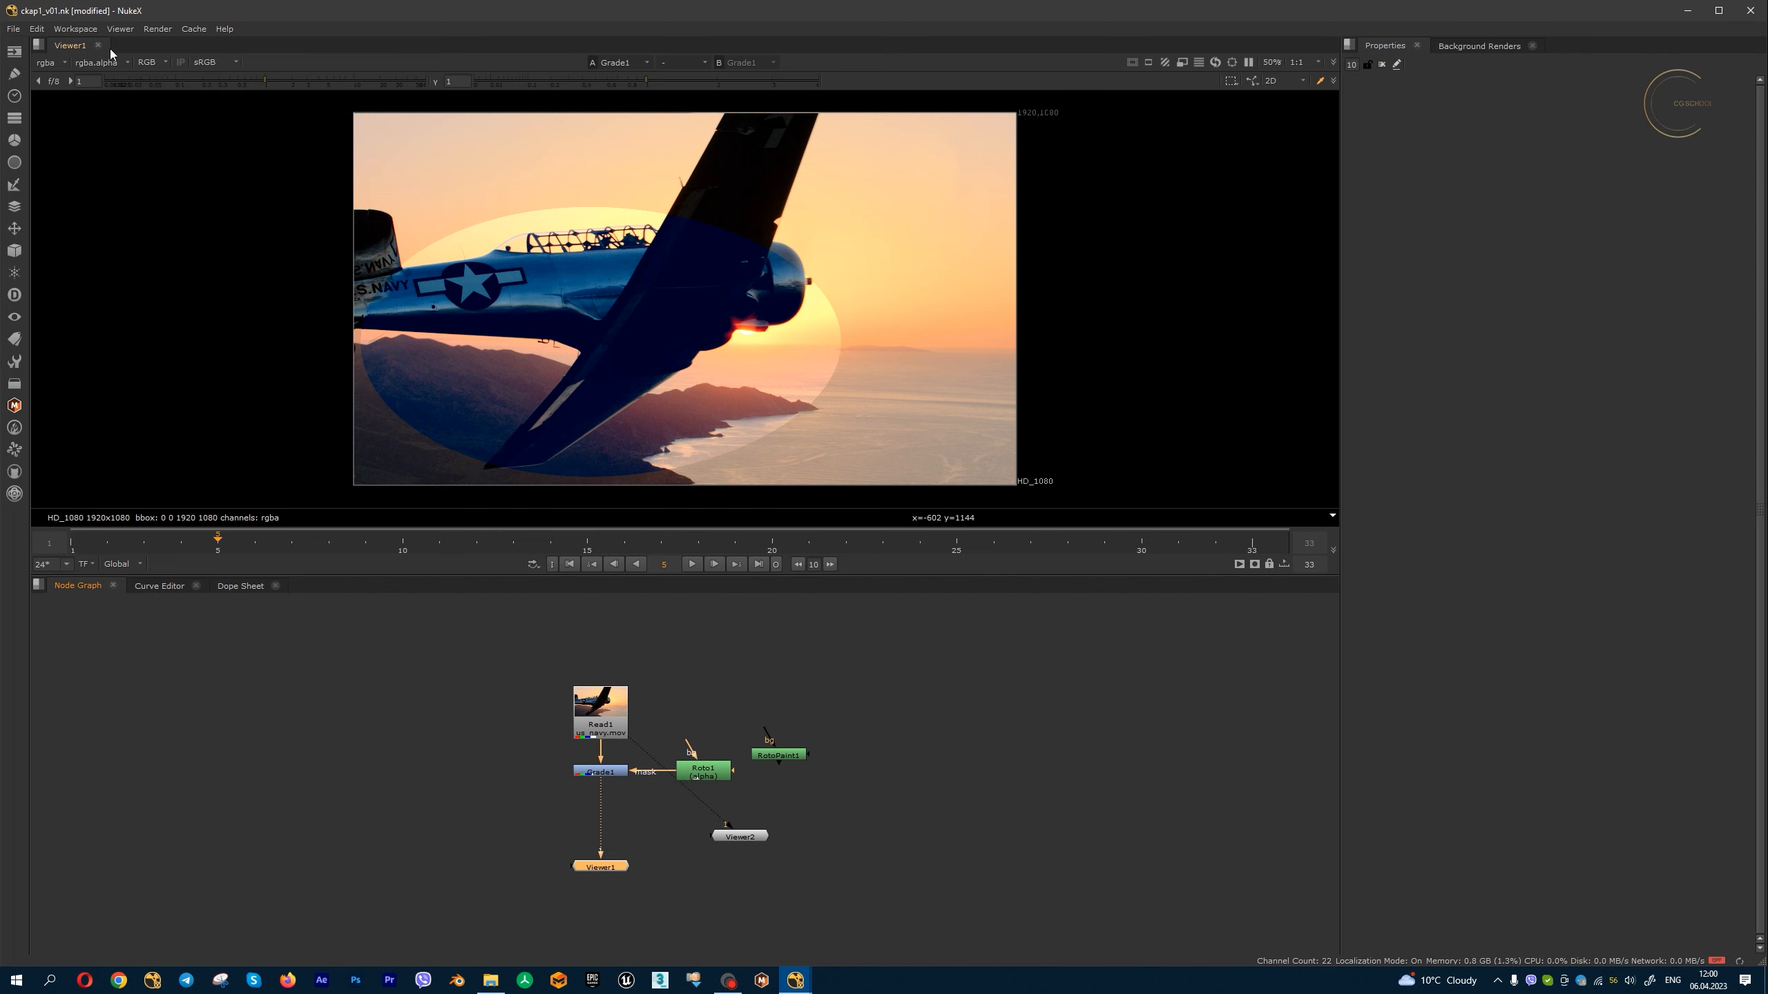
- Open the Preferences and examine the idle and forced comp autosave settings
left_click(36, 29)
left_click(89, 382)
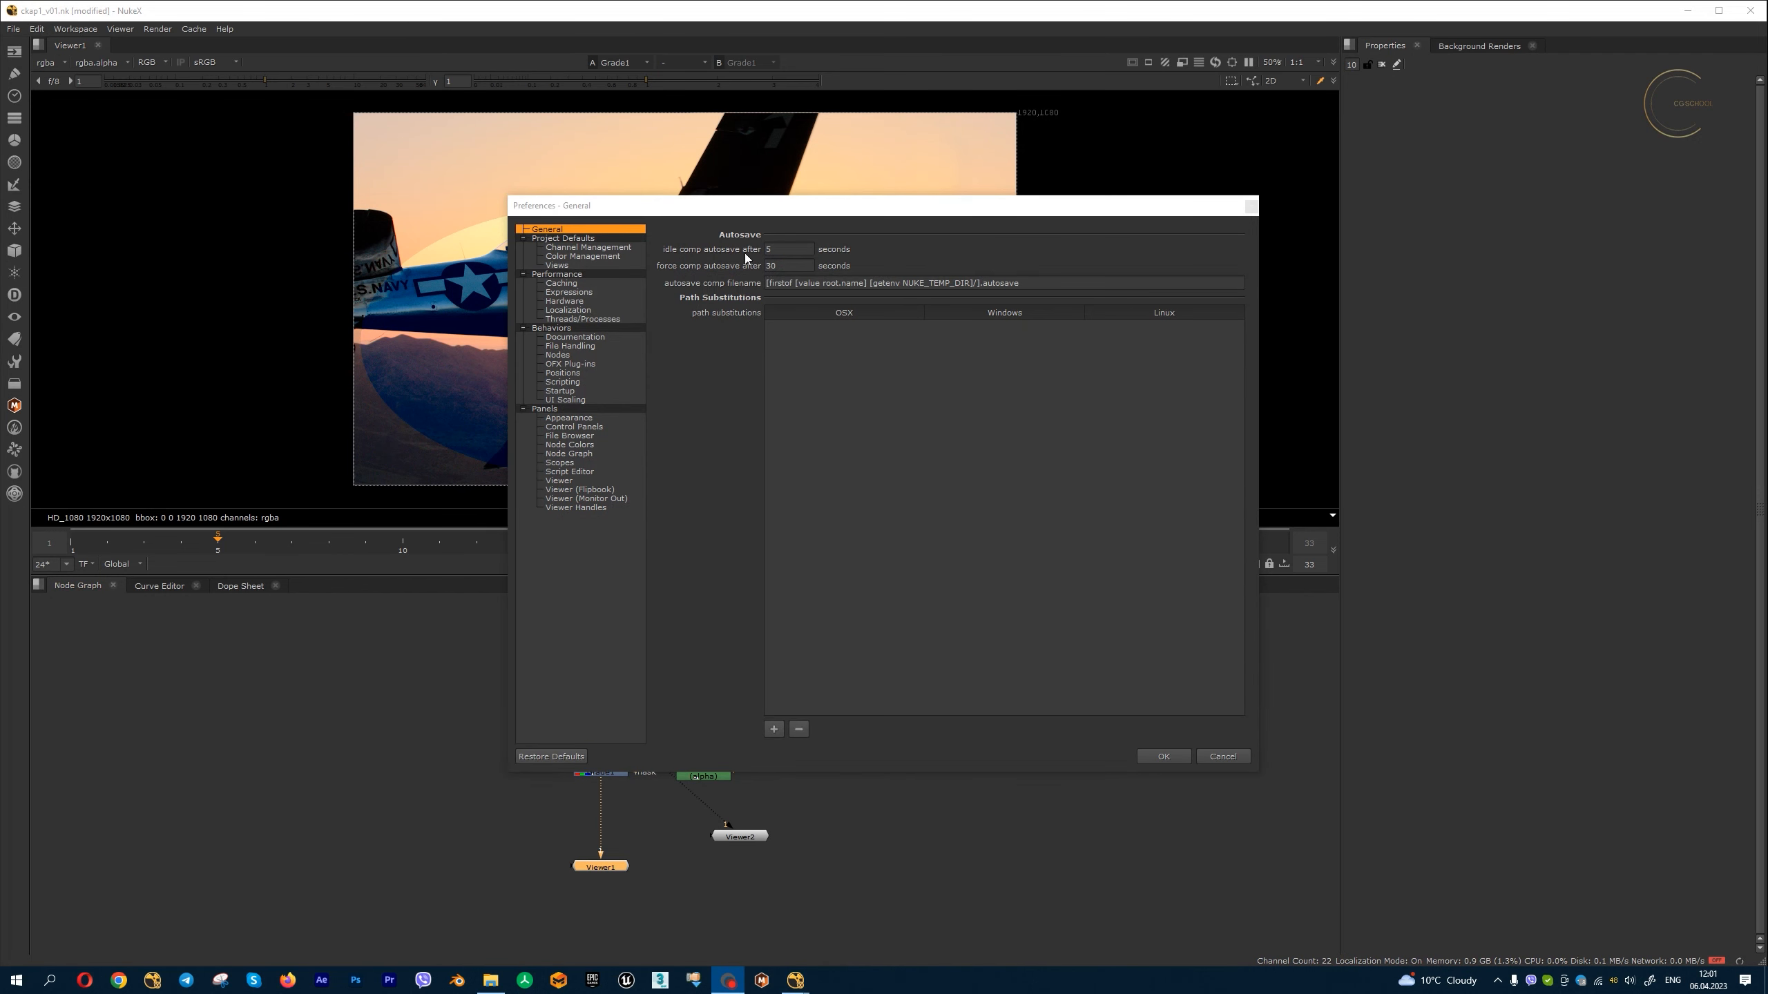
left_click(685, 250)
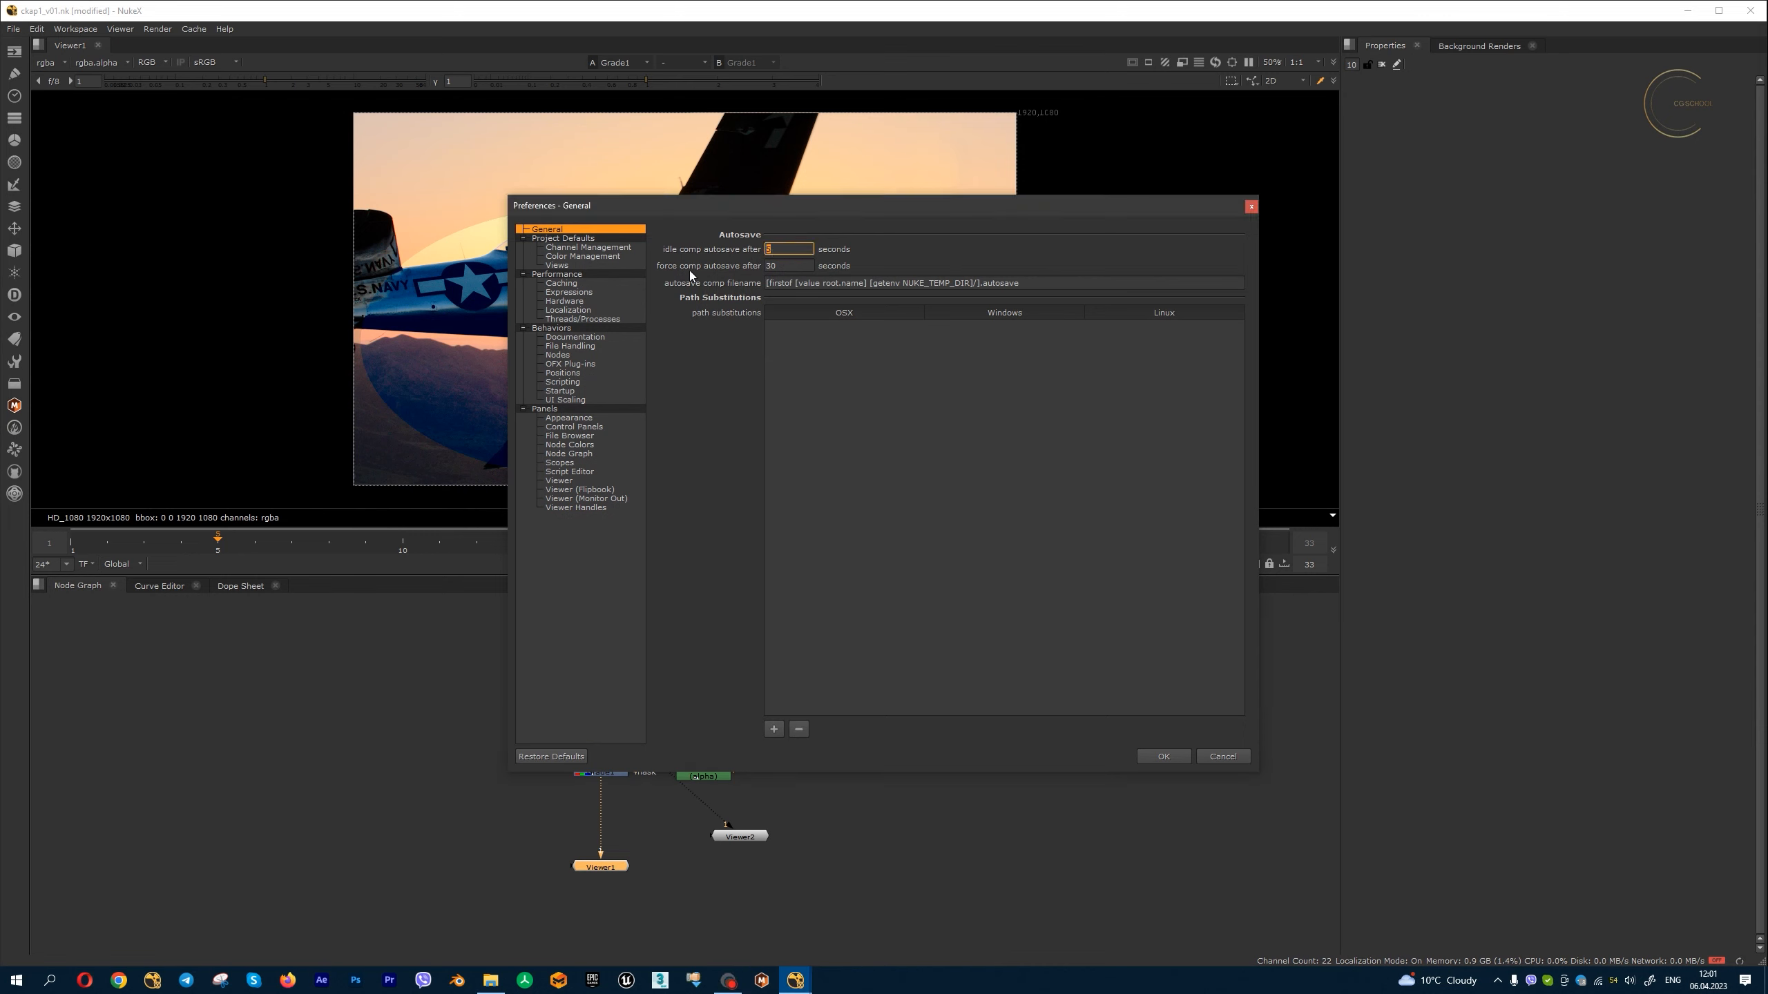
key("Tab")
key("shift+Tab")
left_click_drag(851, 202, 854, 205)
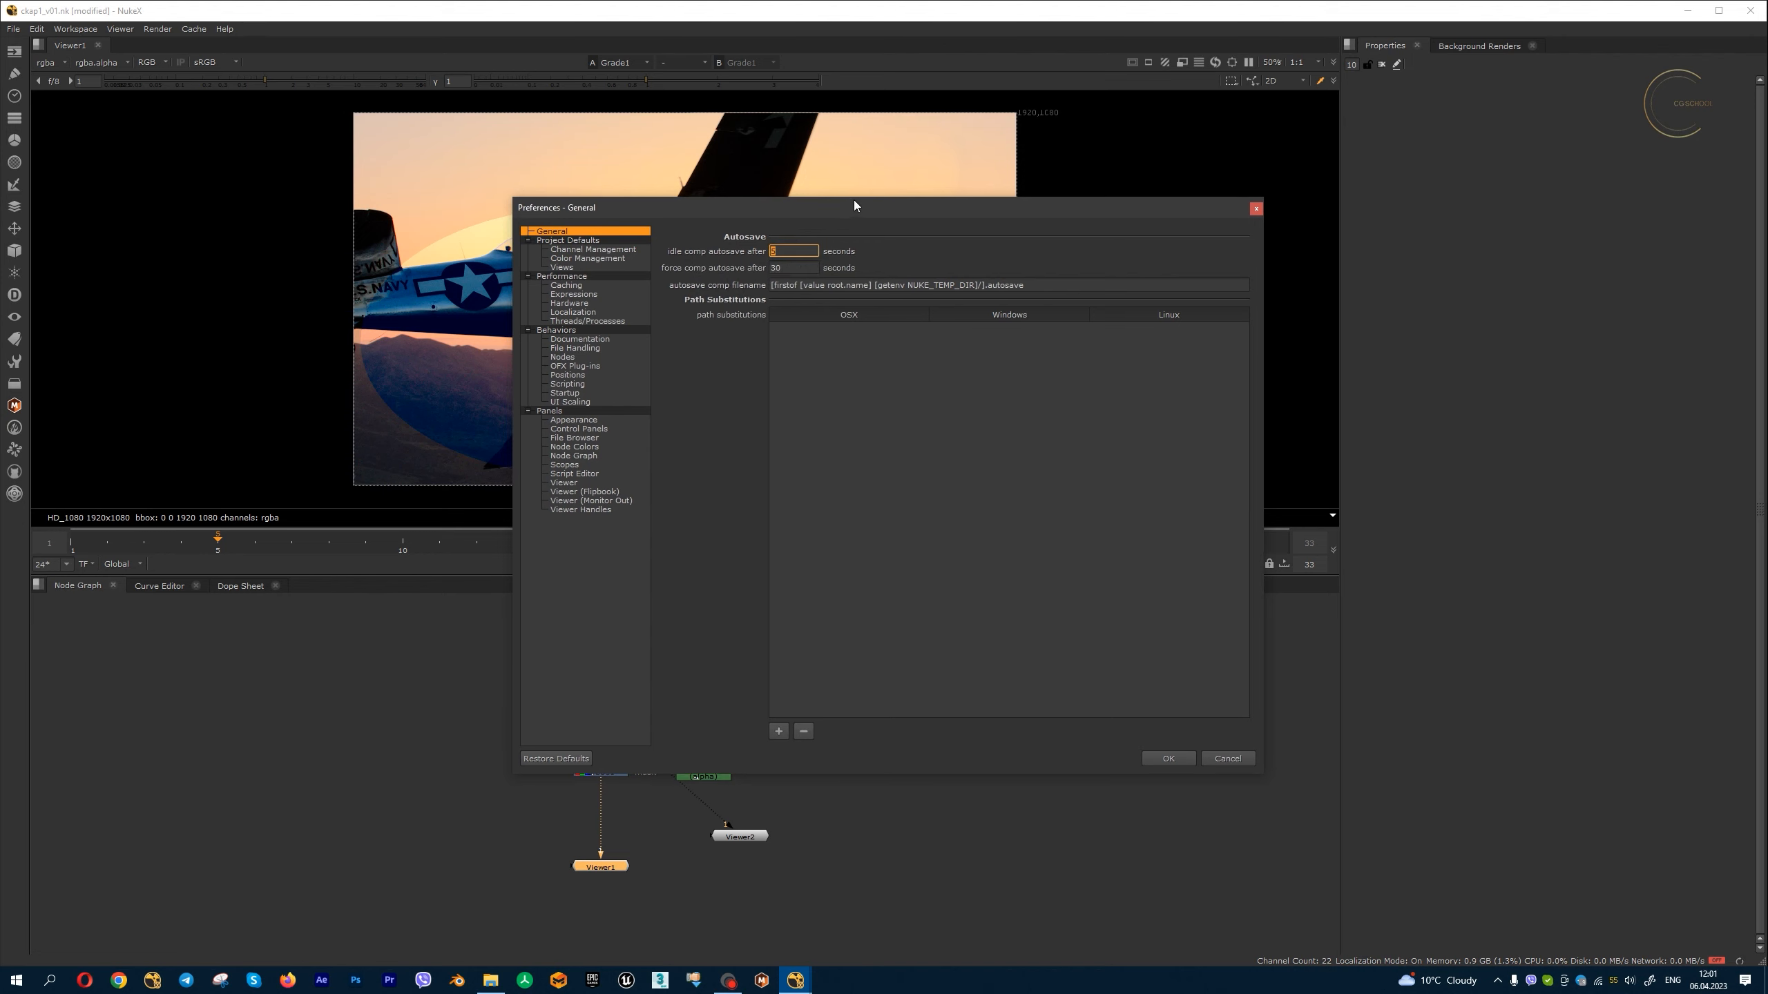
left_click(794, 269)
left_click(807, 253)
- Show the Caching preferences and examine the temp directory, comp disk cache size and rotopaint cache size
left_click(599, 283)
left_click_drag(971, 252, 764, 256)
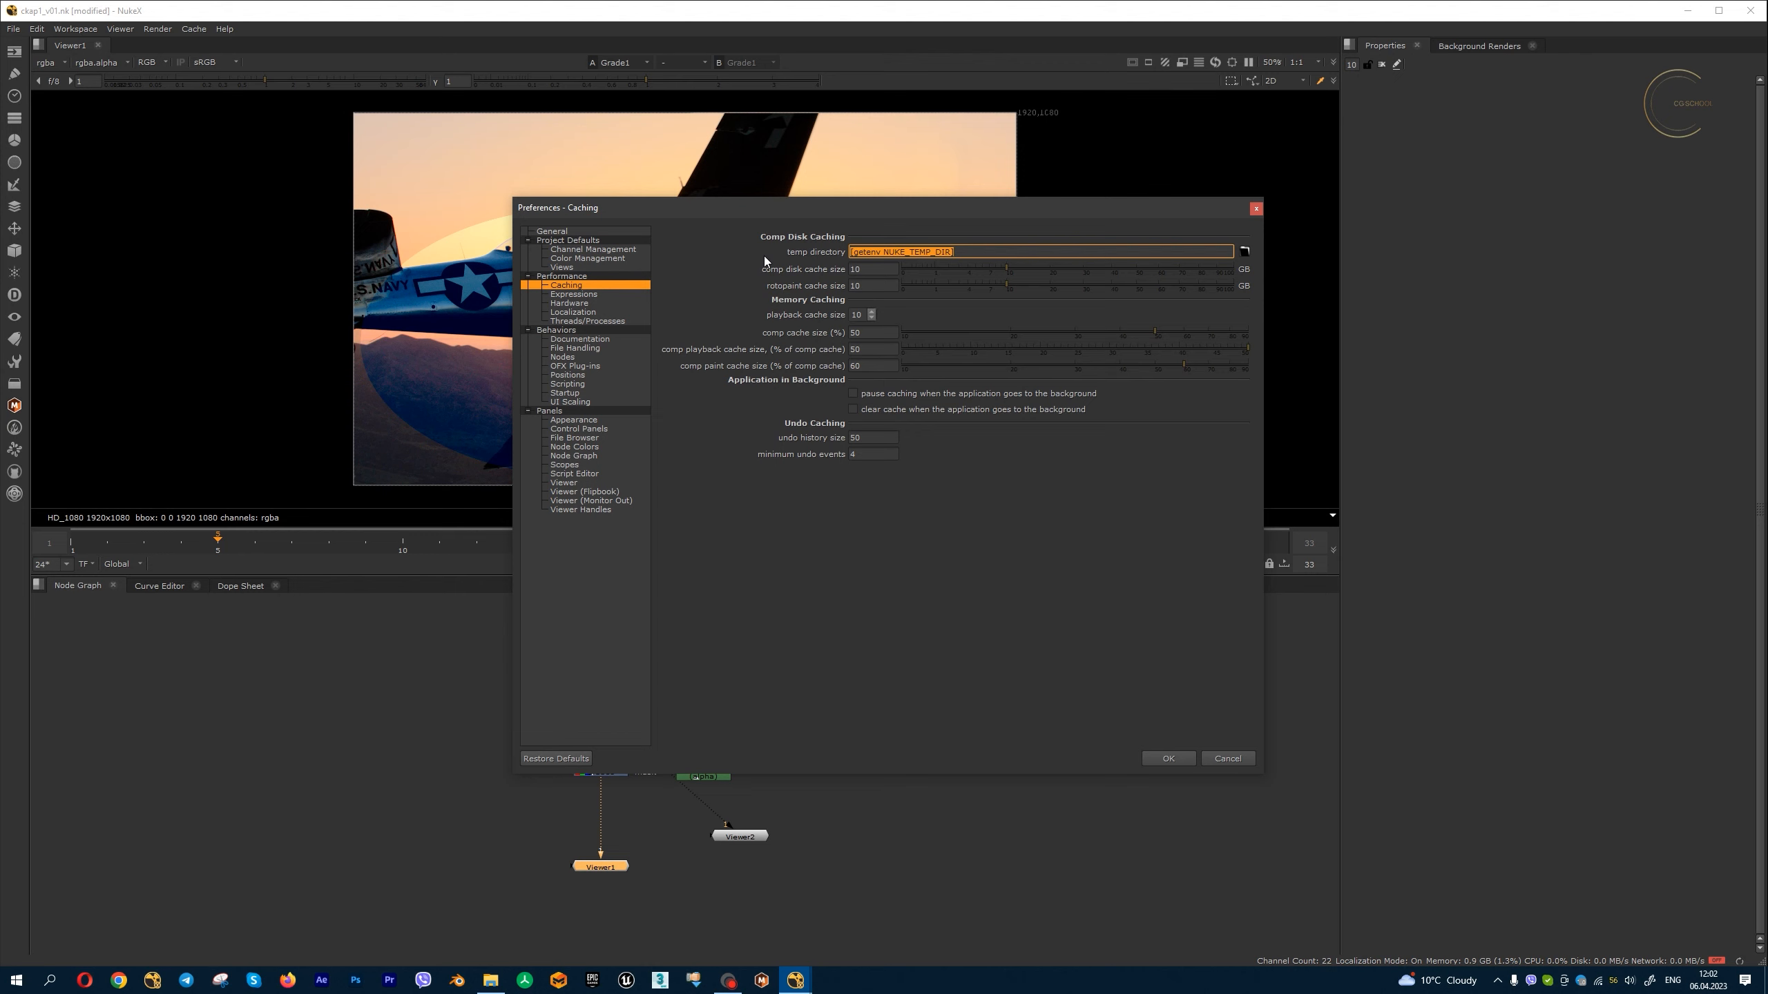
key("Tab")
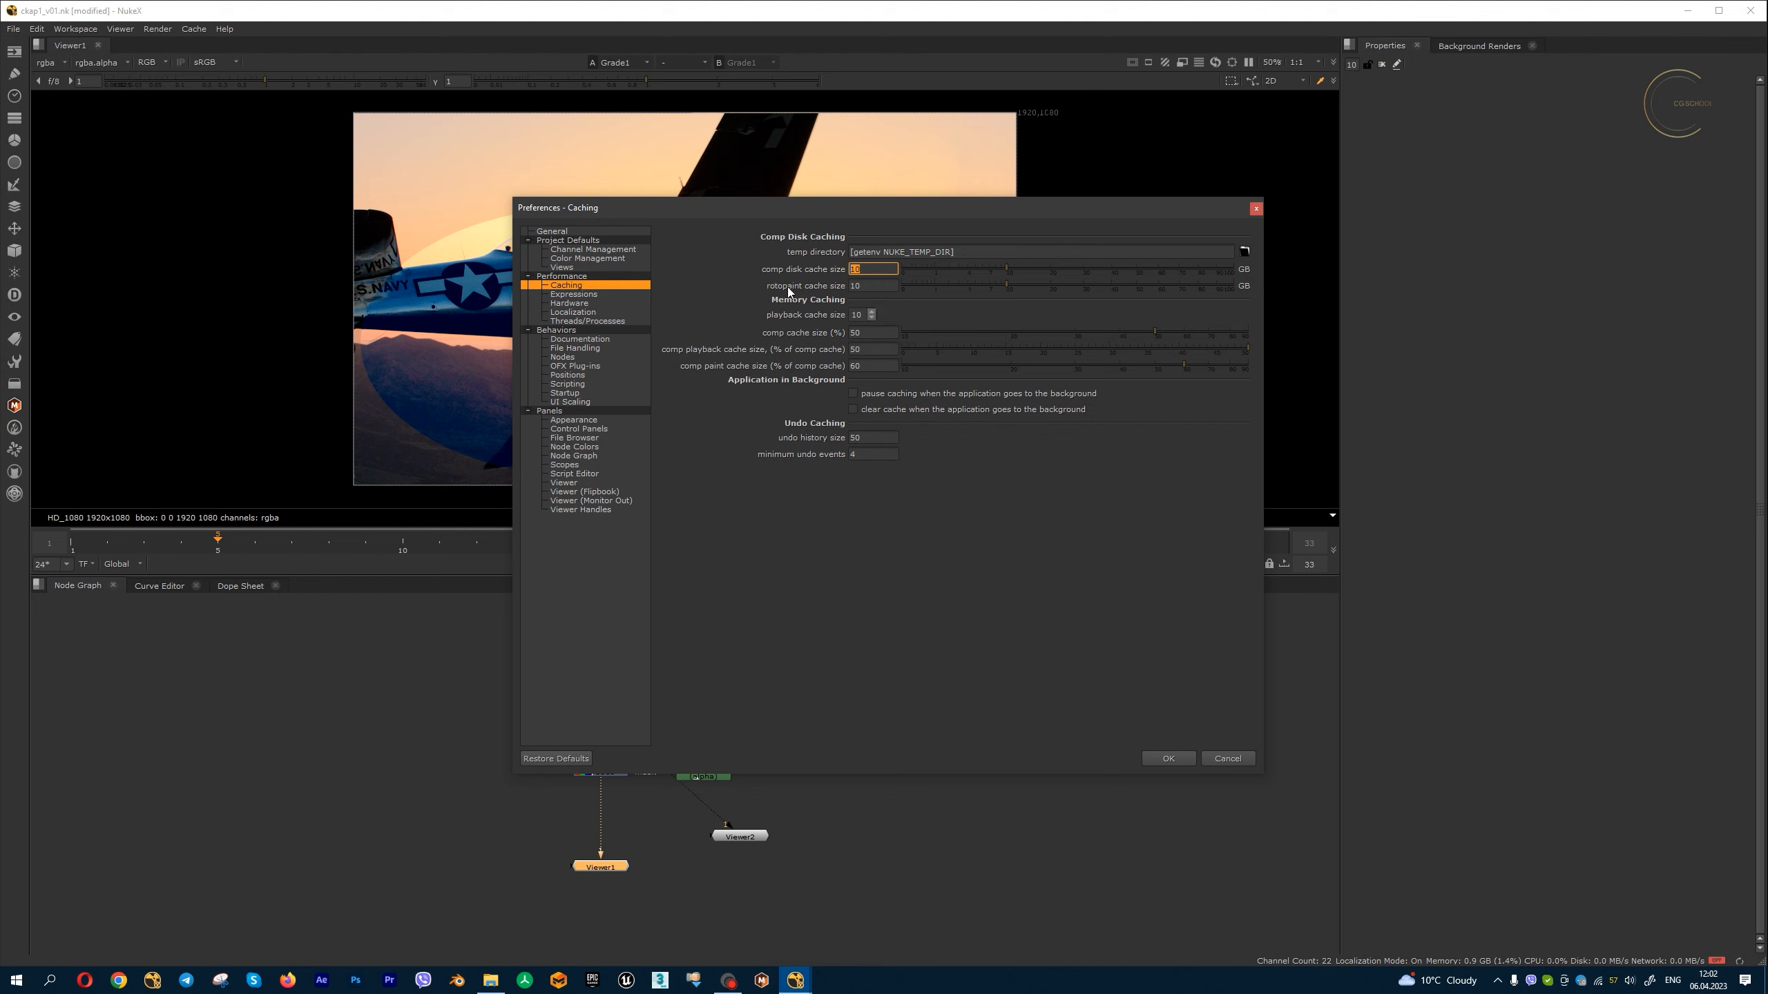
key("Tab")
left_click(989, 249)
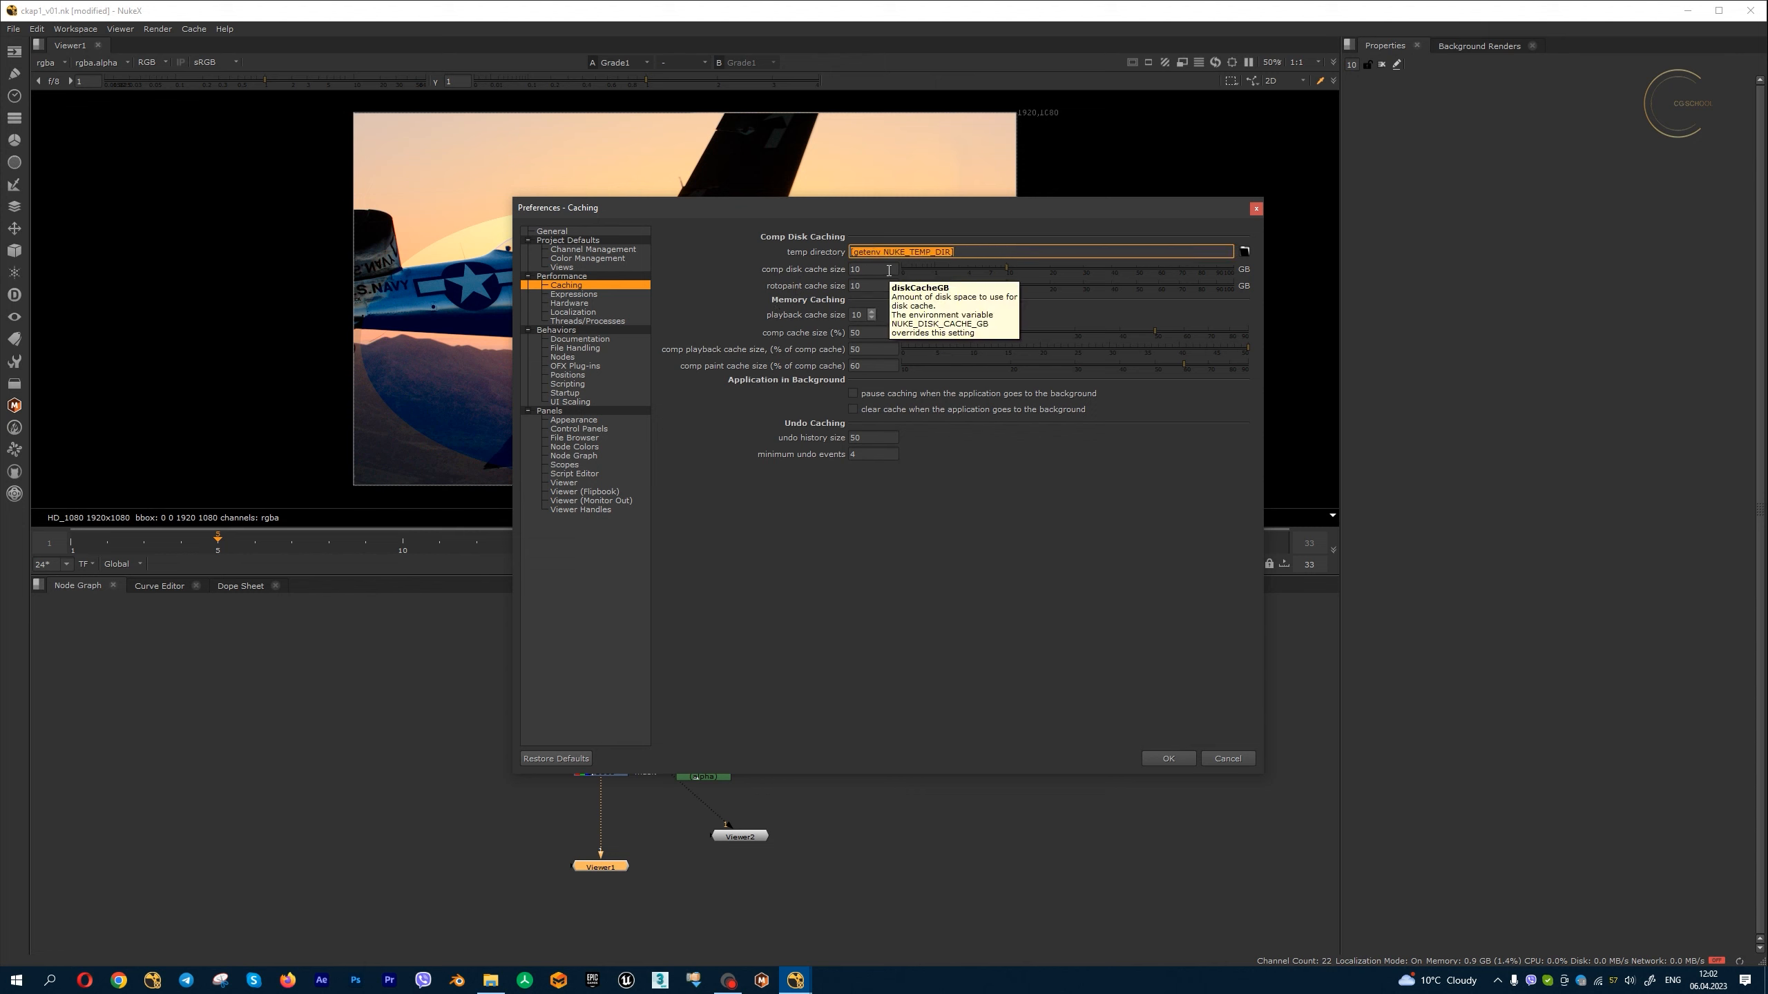
- Look through the Expressions, Hardware, Localization and Threads/Processes preferences, plus Documentation and File Handling
left_click(600, 304)
left_click(606, 295)
left_click(604, 304)
left_click(604, 312)
left_click(602, 339)
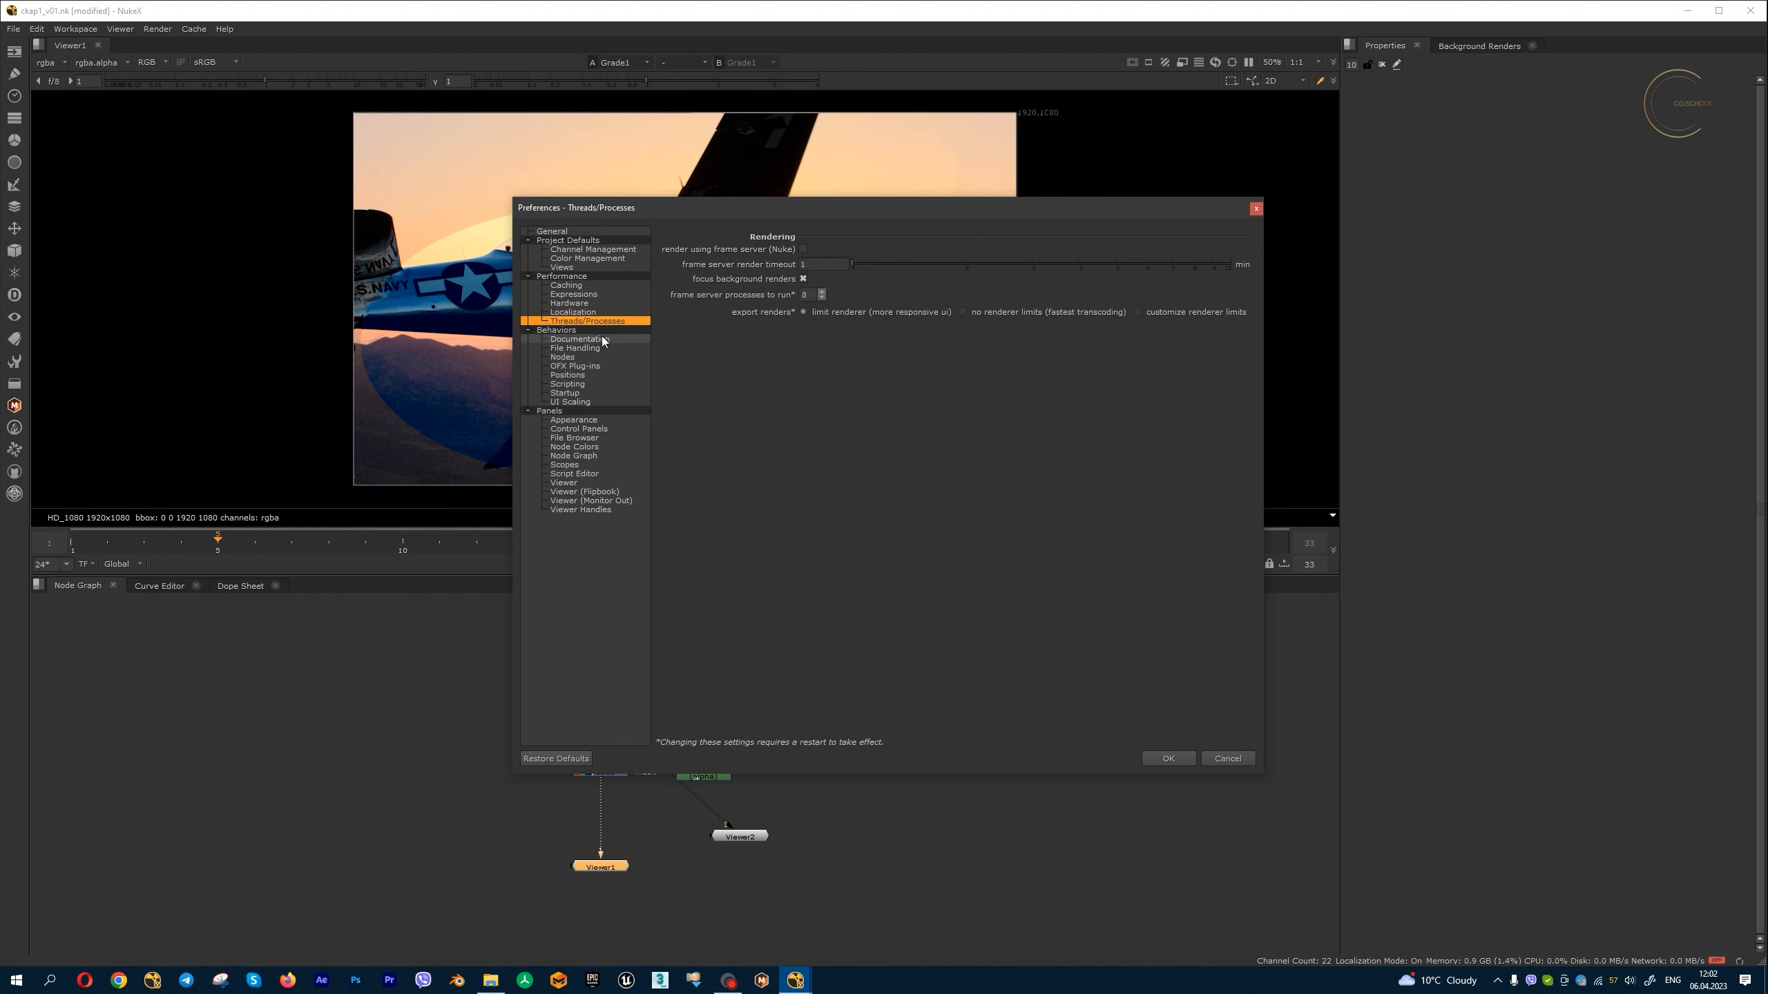
left_click(602, 348)
- Look through the Panels preferences from Appearance to Viewer Handles and close the Preferences
left_click(598, 420)
left_click(598, 429)
left_click(600, 420)
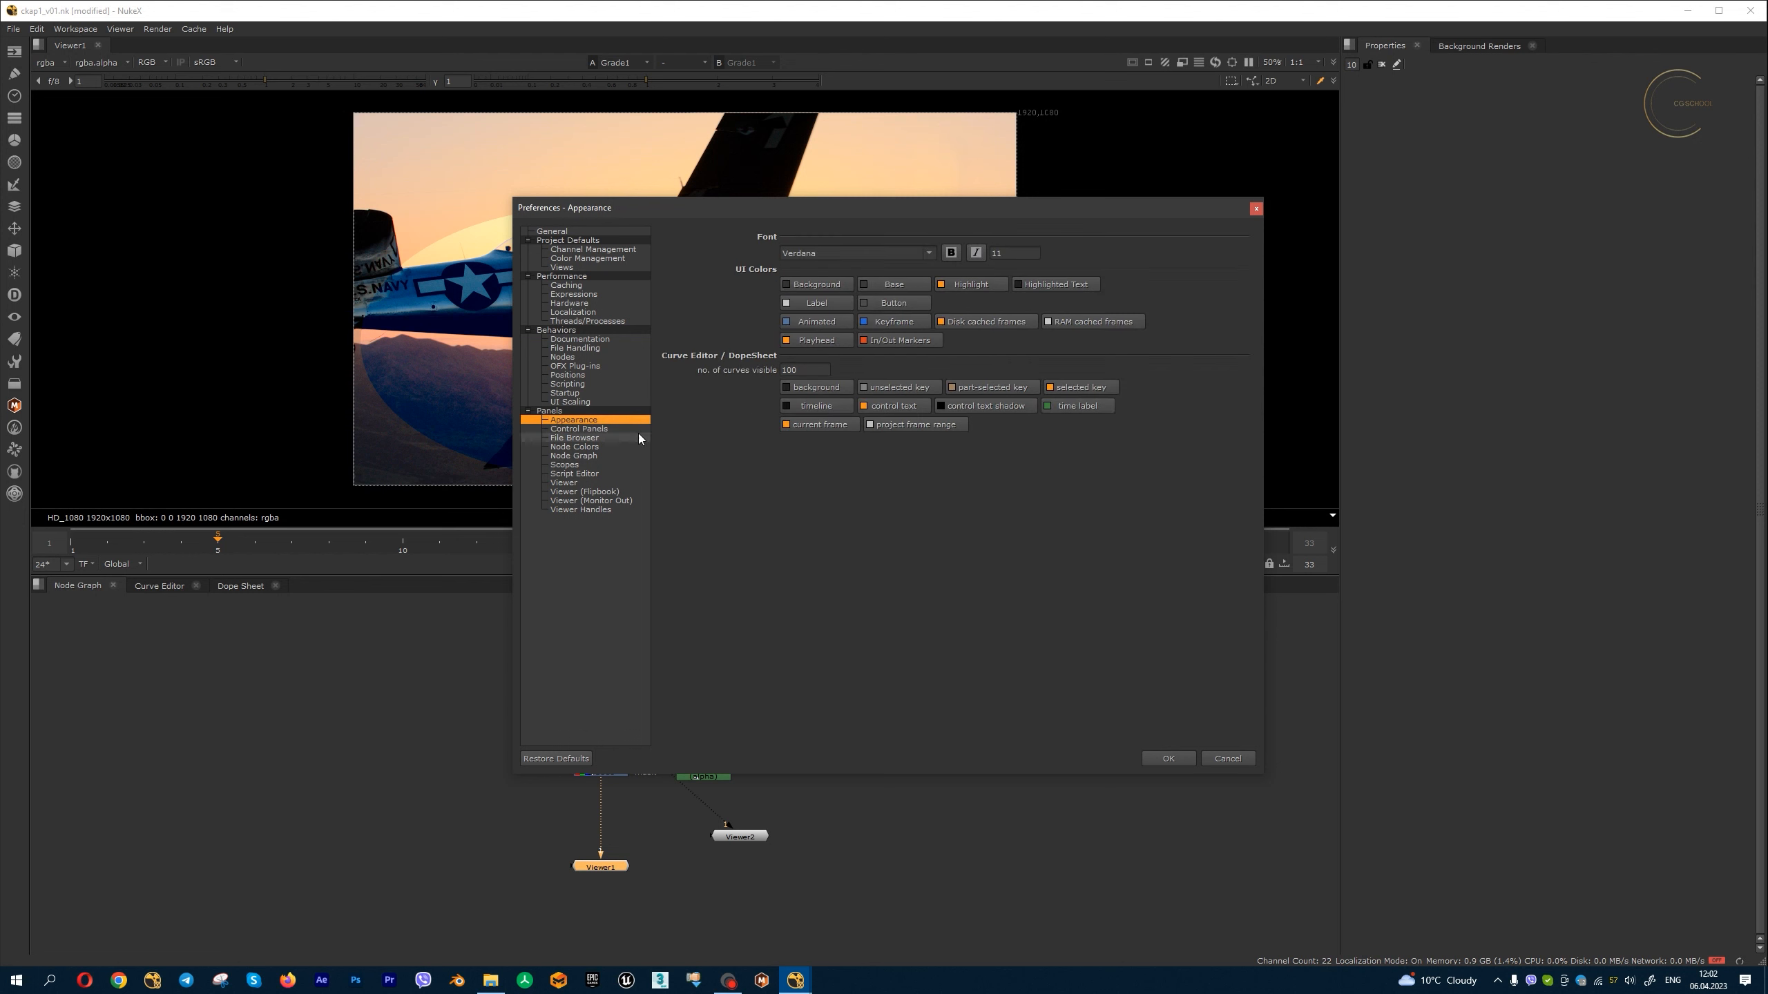
left_click(602, 428)
left_click(602, 438)
left_click(599, 457)
left_click(599, 465)
left_click(601, 473)
left_click(597, 483)
left_click(602, 492)
left_click(603, 501)
left_click(602, 511)
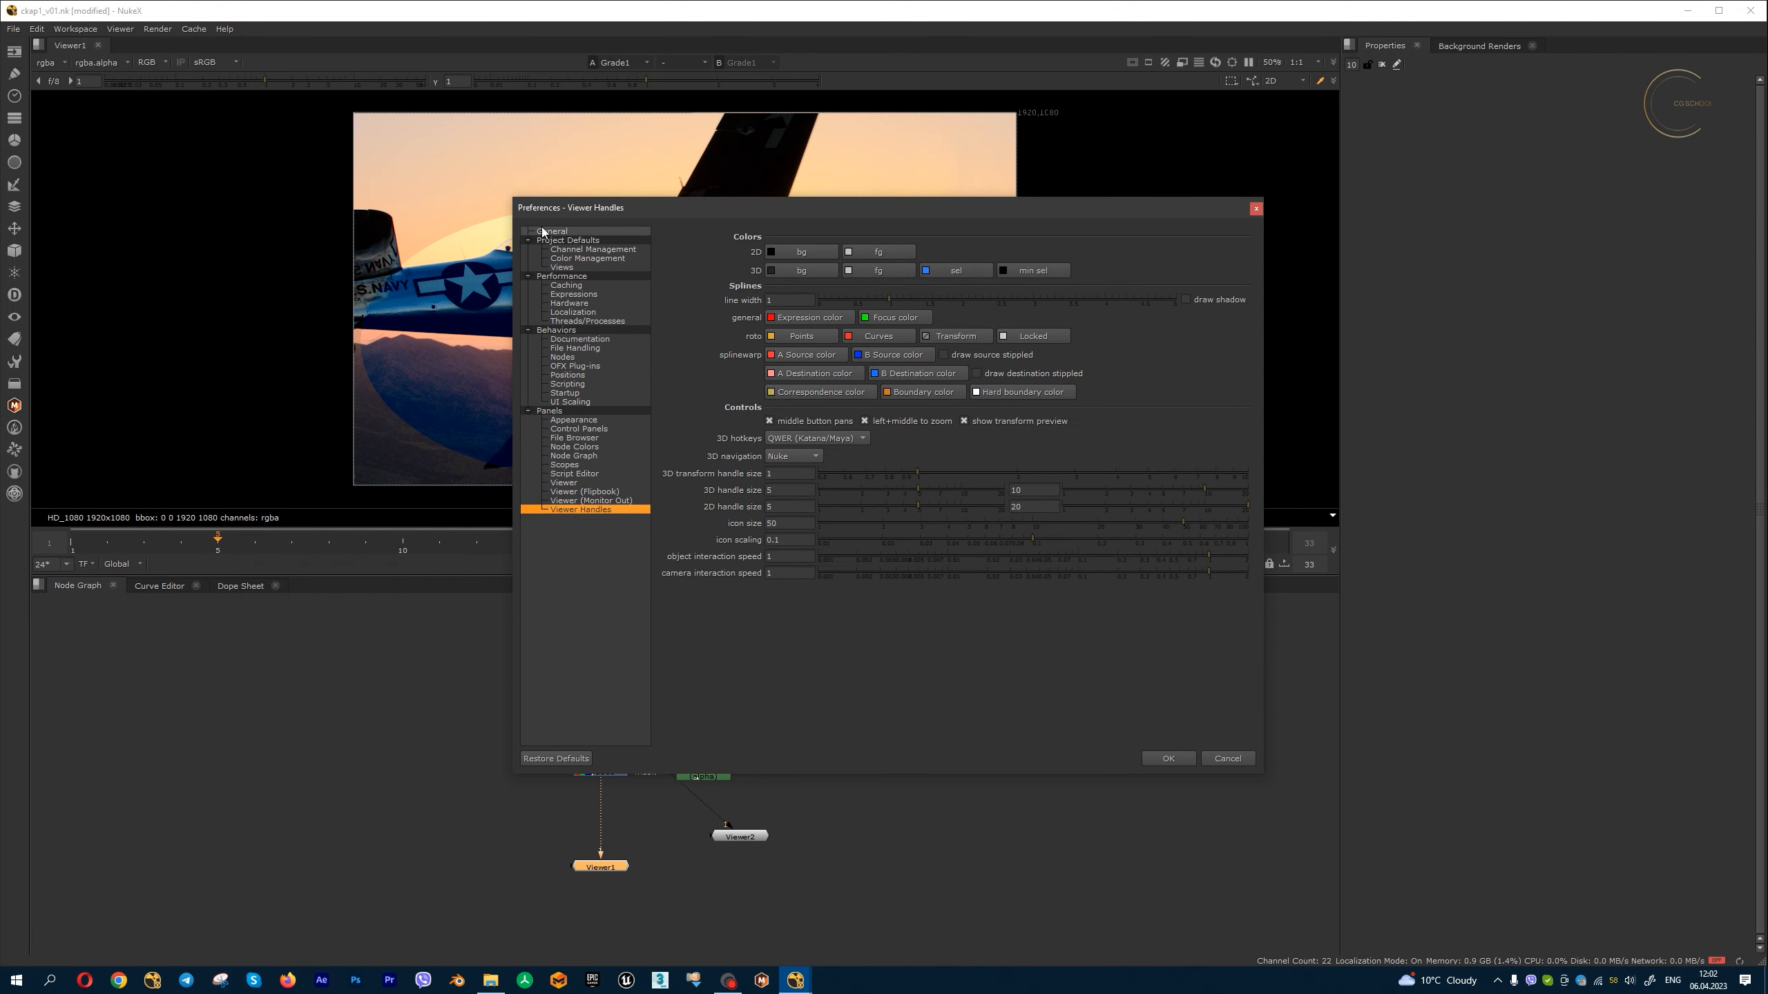
left_click(1172, 758)
- Apply the Compositing workspace and the Large Node Graph workspace, and look at the node tree up close
left_click(88, 30)
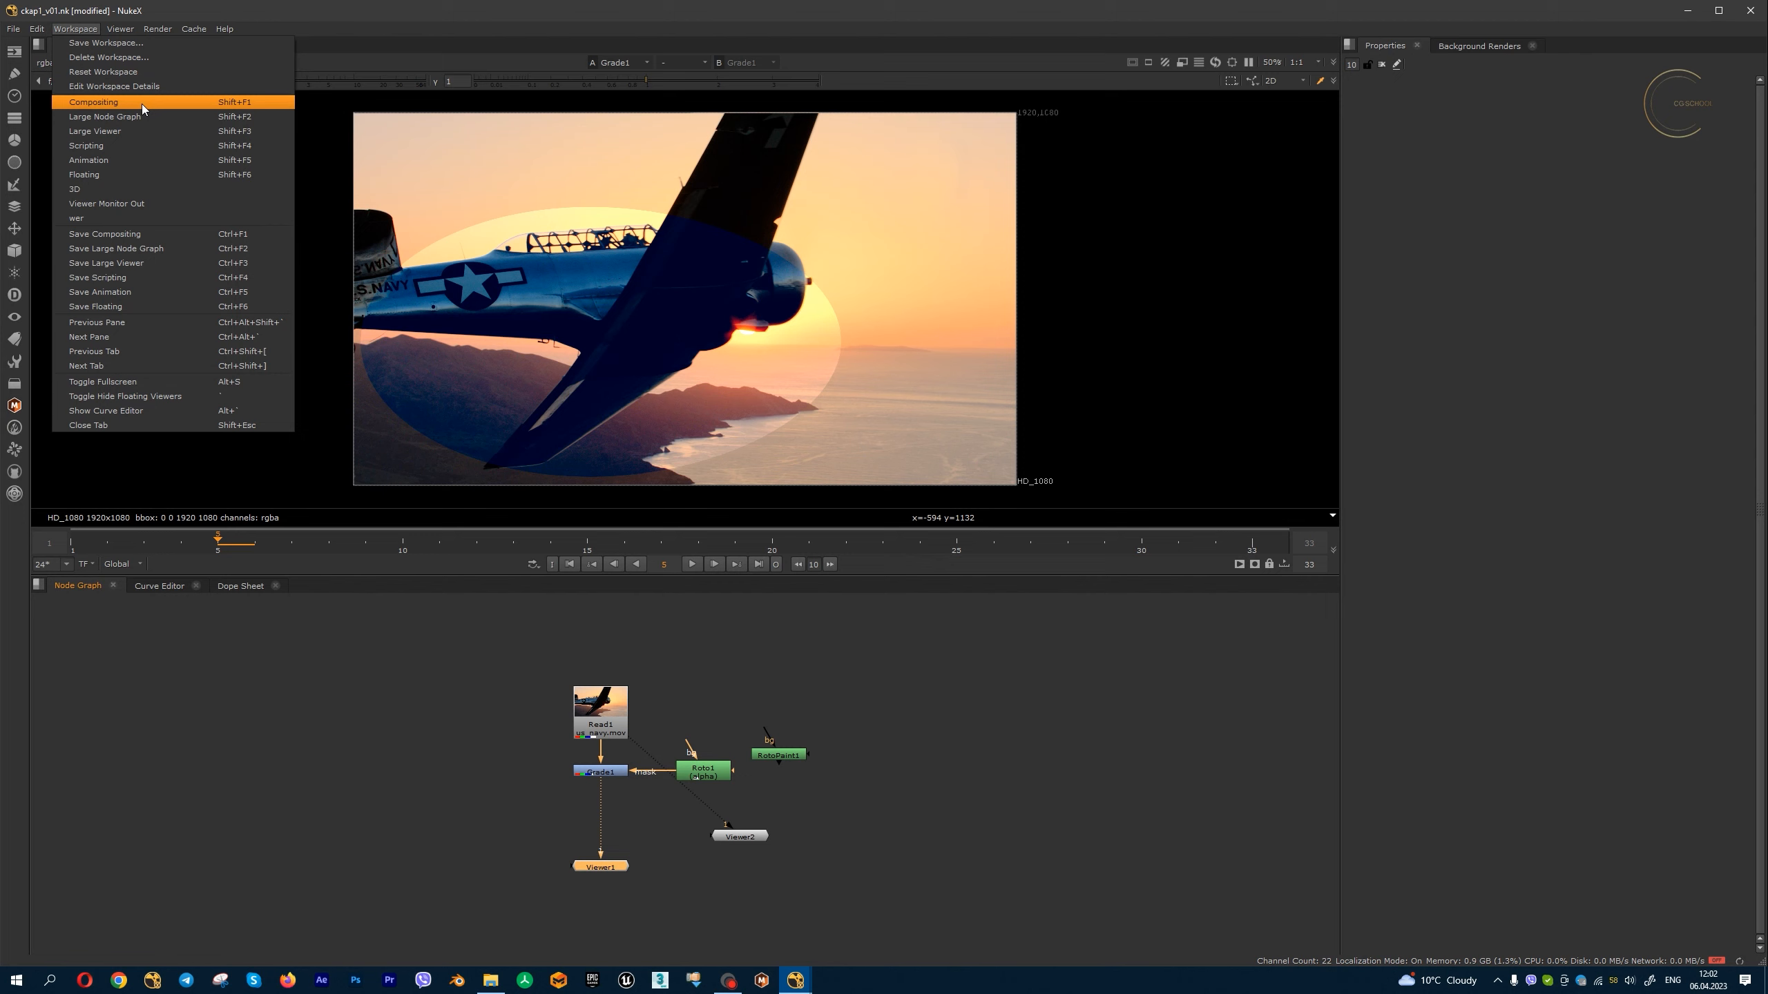
left_click(141, 103)
left_click(88, 31)
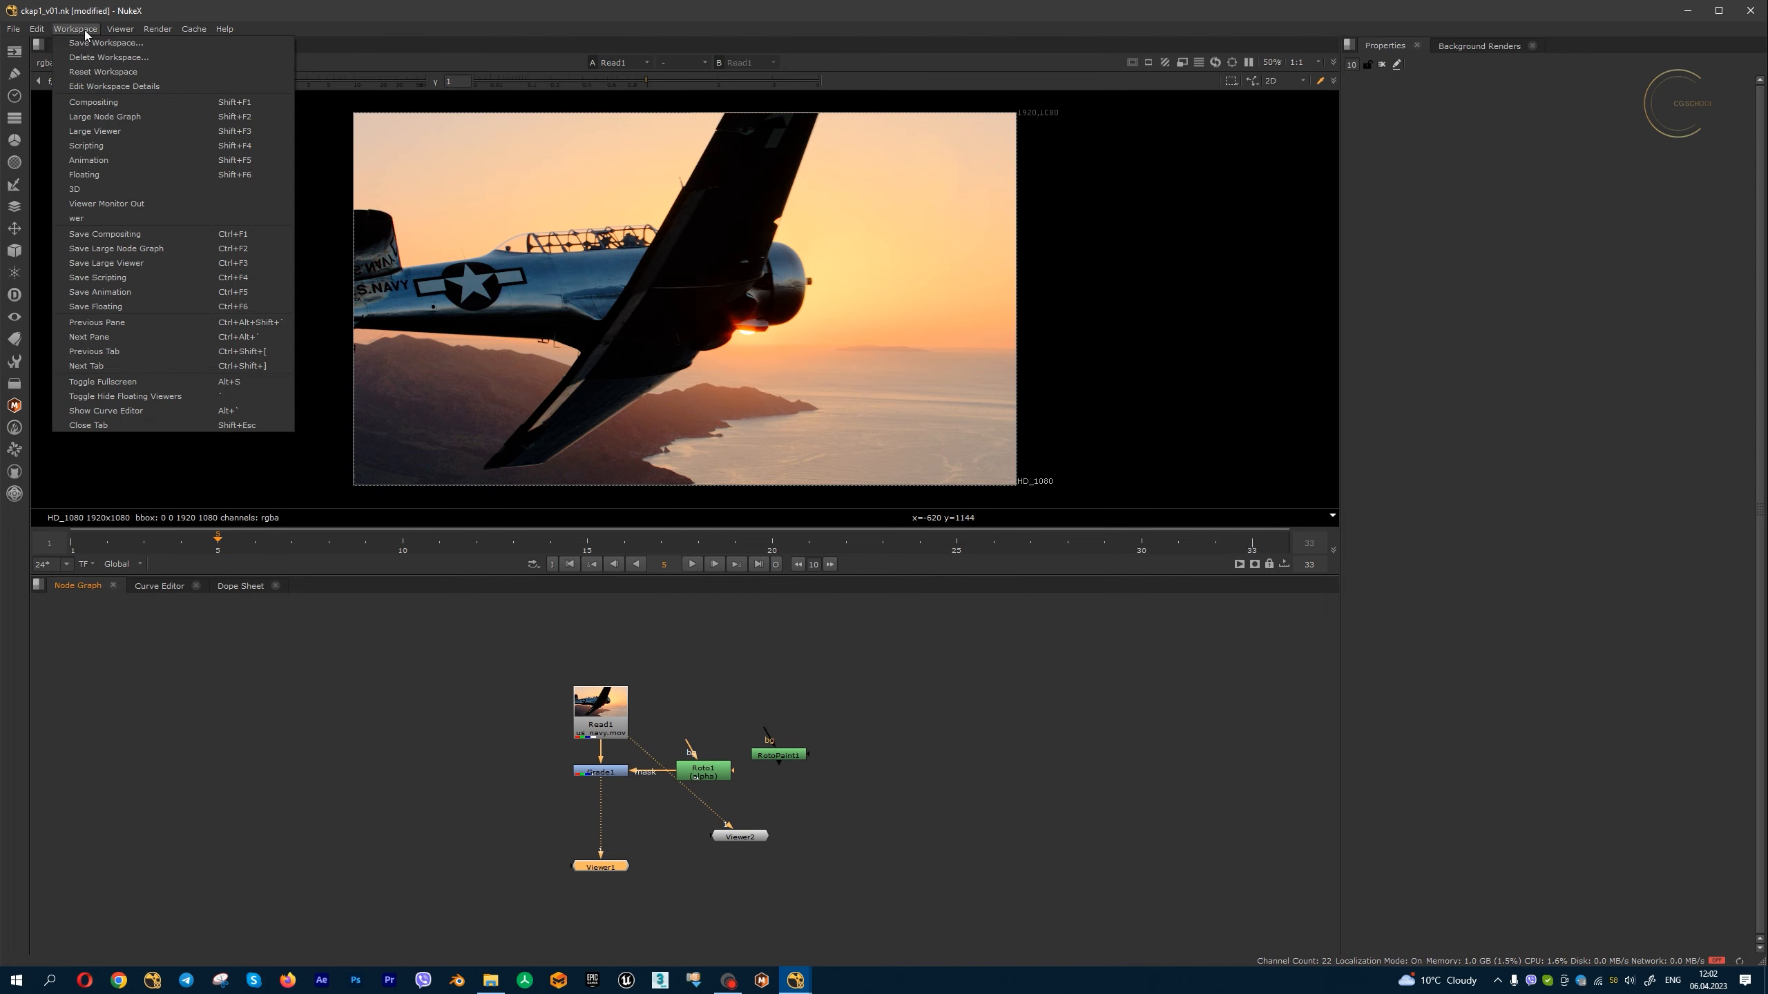
left_click(142, 120)
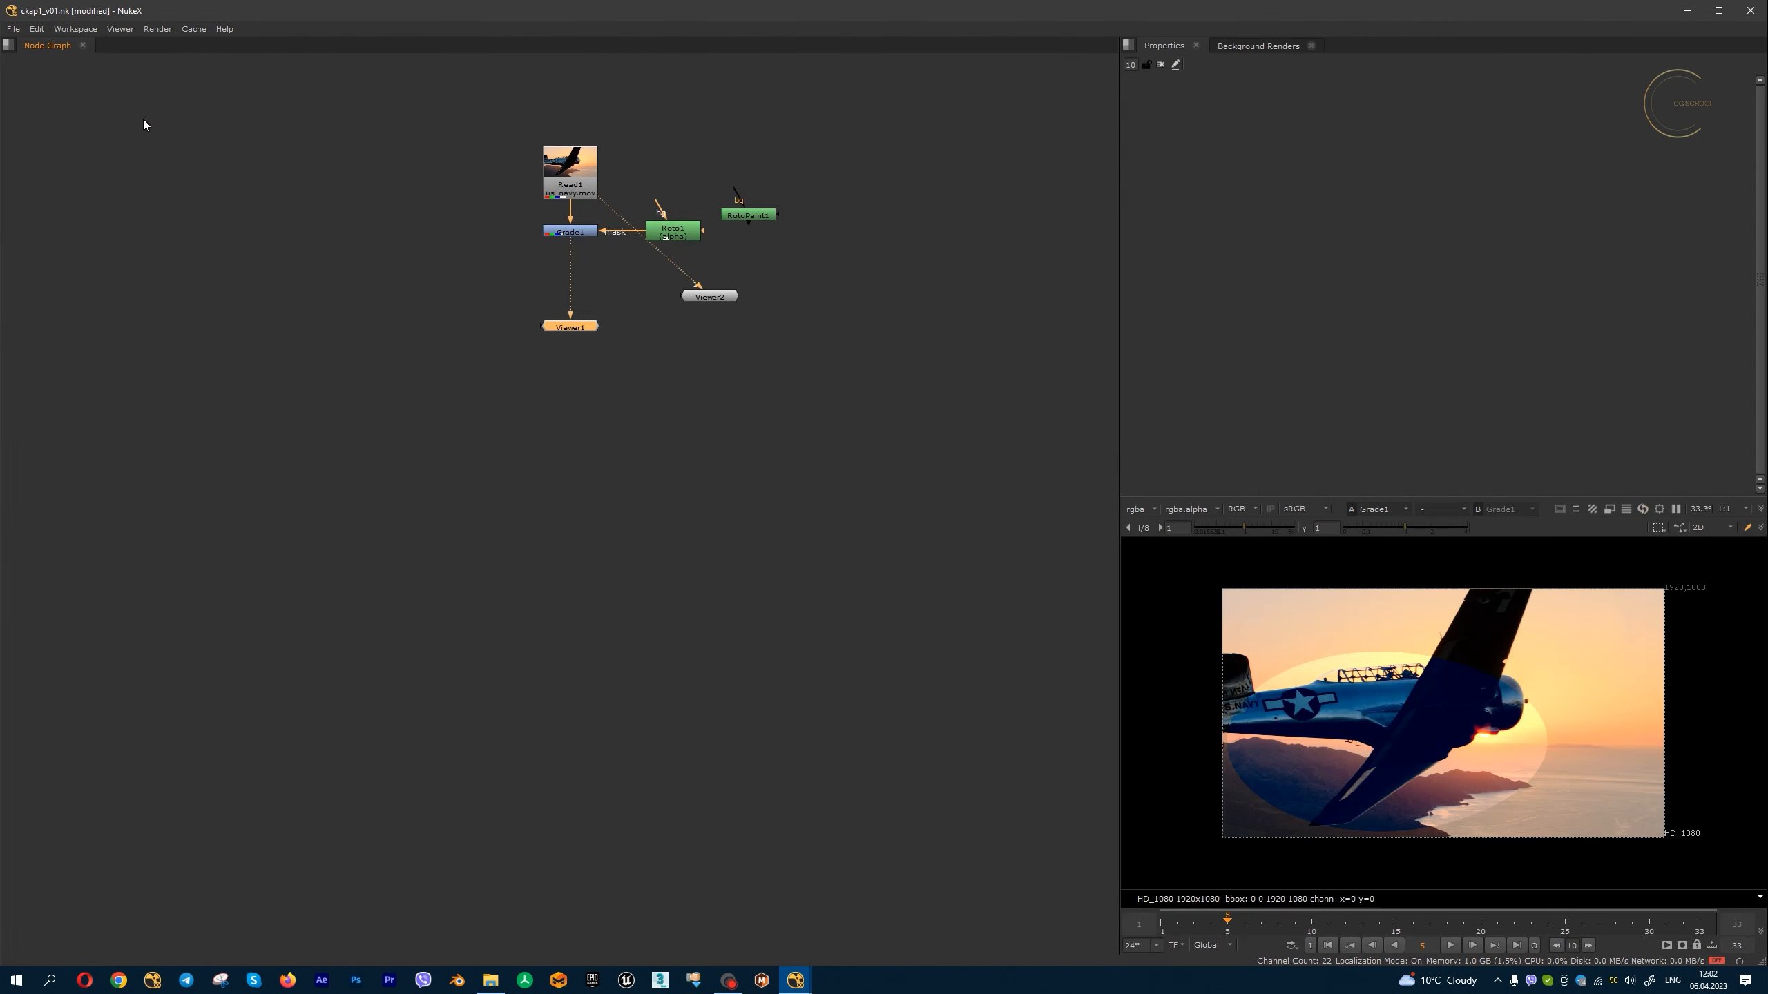
scroll(523, 408, "up", 5)
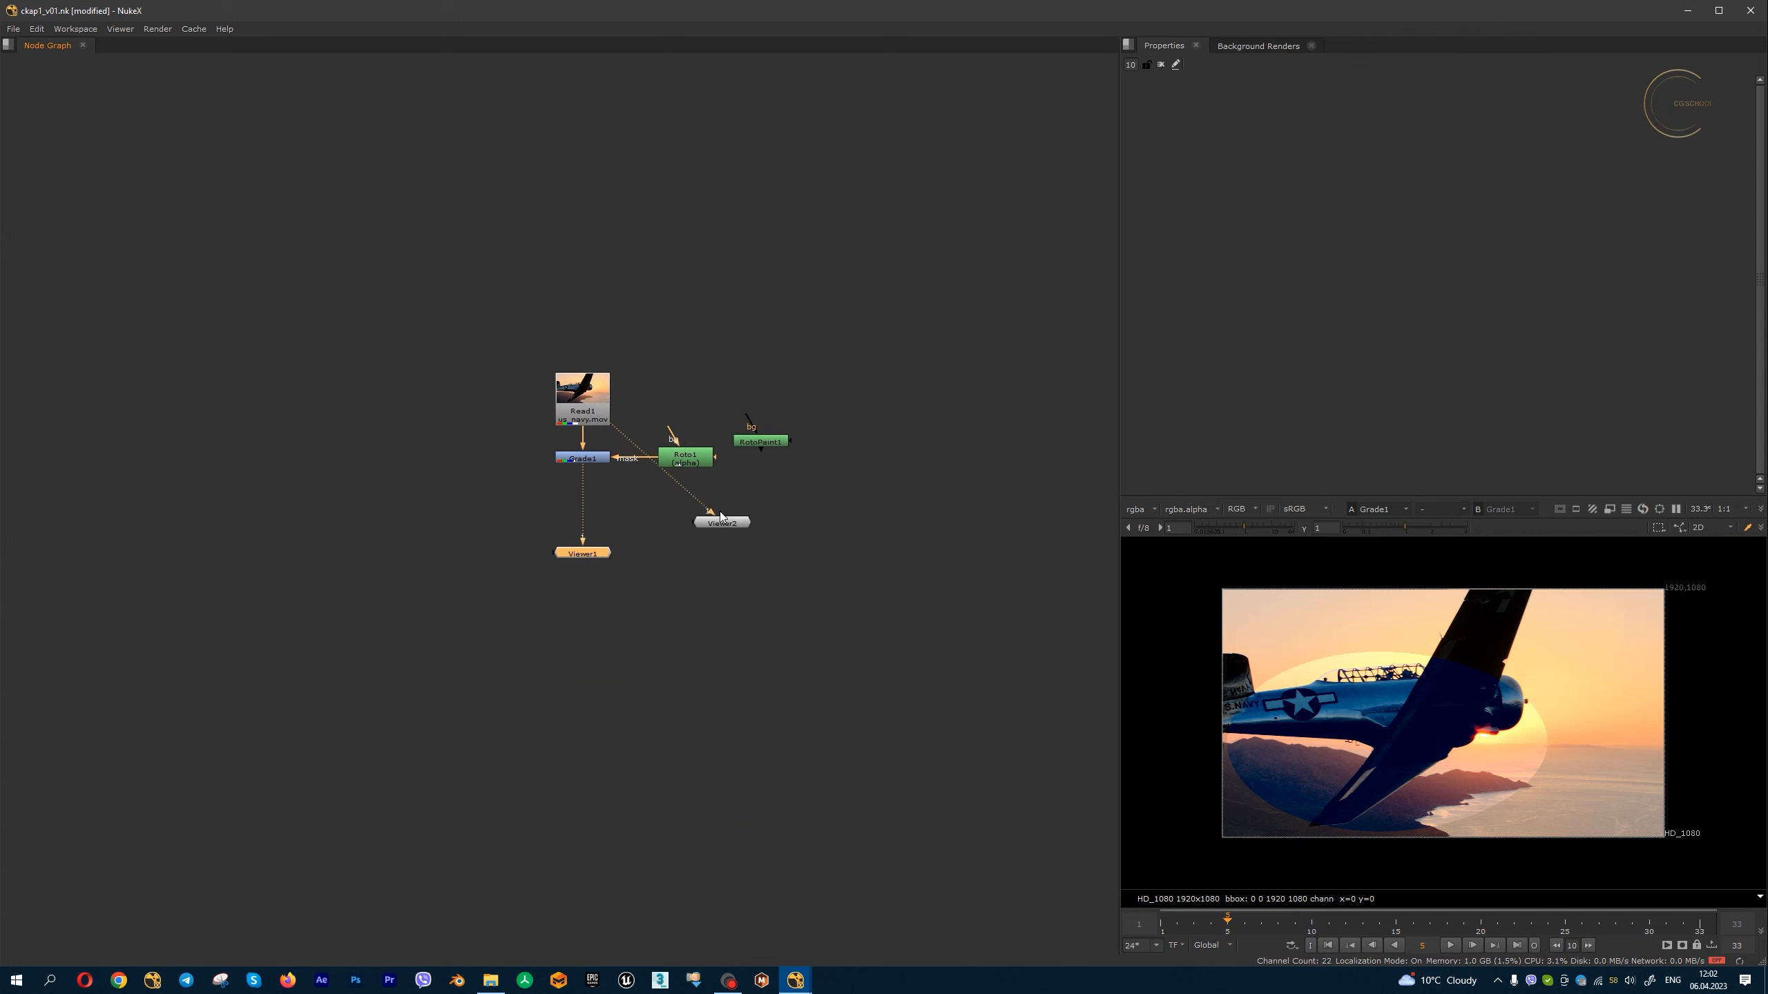
scroll(686, 525, "down", 1)
middle_click_drag(647, 486, 535, 465)
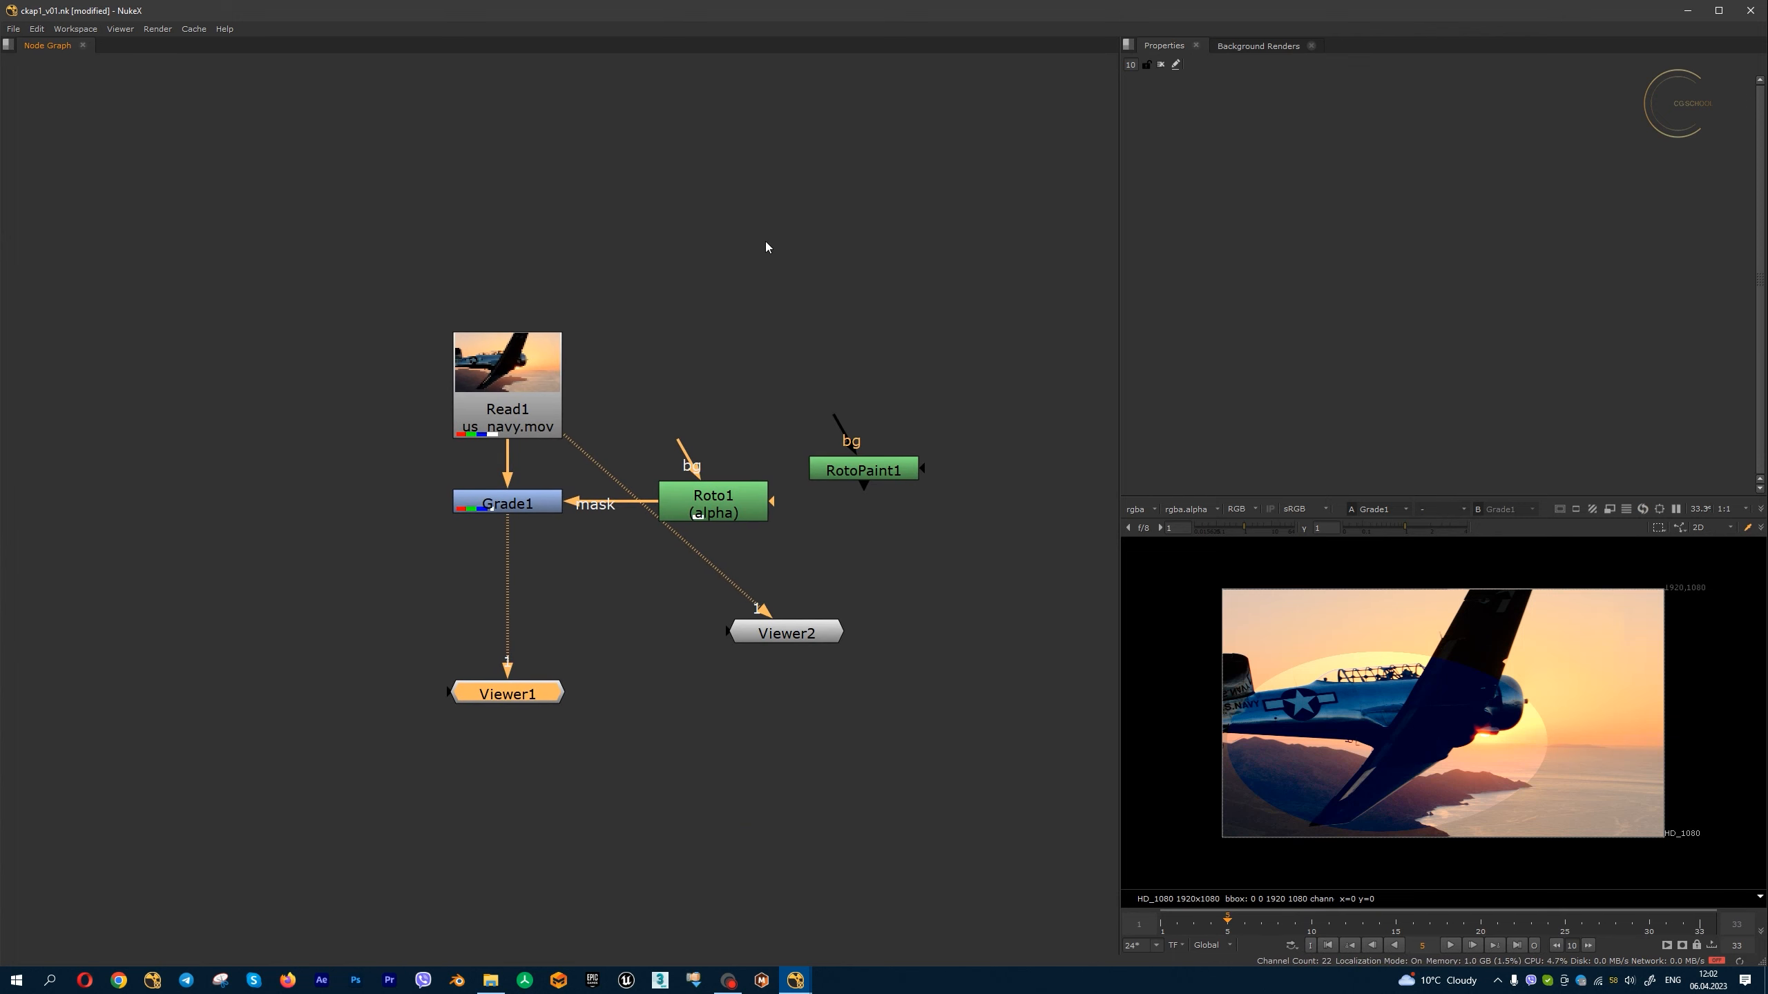
- Look at the Large Viewer, Scripting and Animation workspaces one after another
left_click(75, 29)
left_click(149, 131)
left_click(75, 28)
left_click(142, 147)
left_click(75, 28)
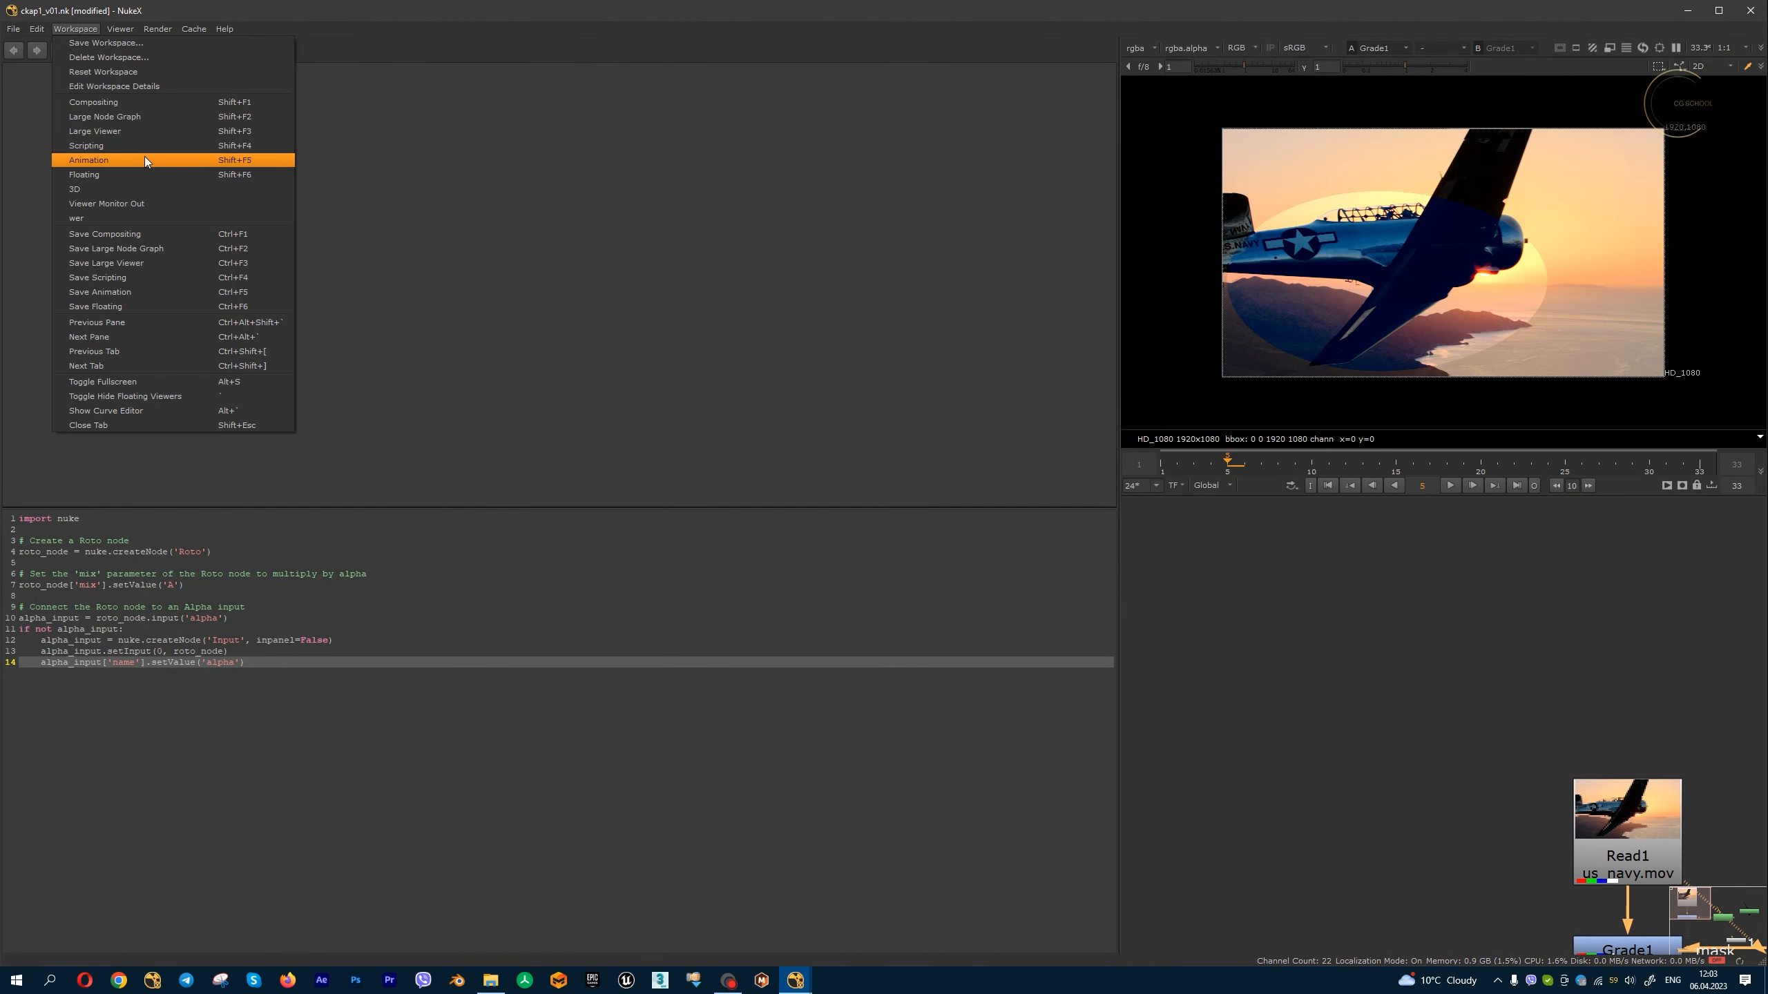
left_click(144, 159)
- Switch to the Floating workspace, then enlarge the floating viewer and place it beside the node tree
left_click(75, 28)
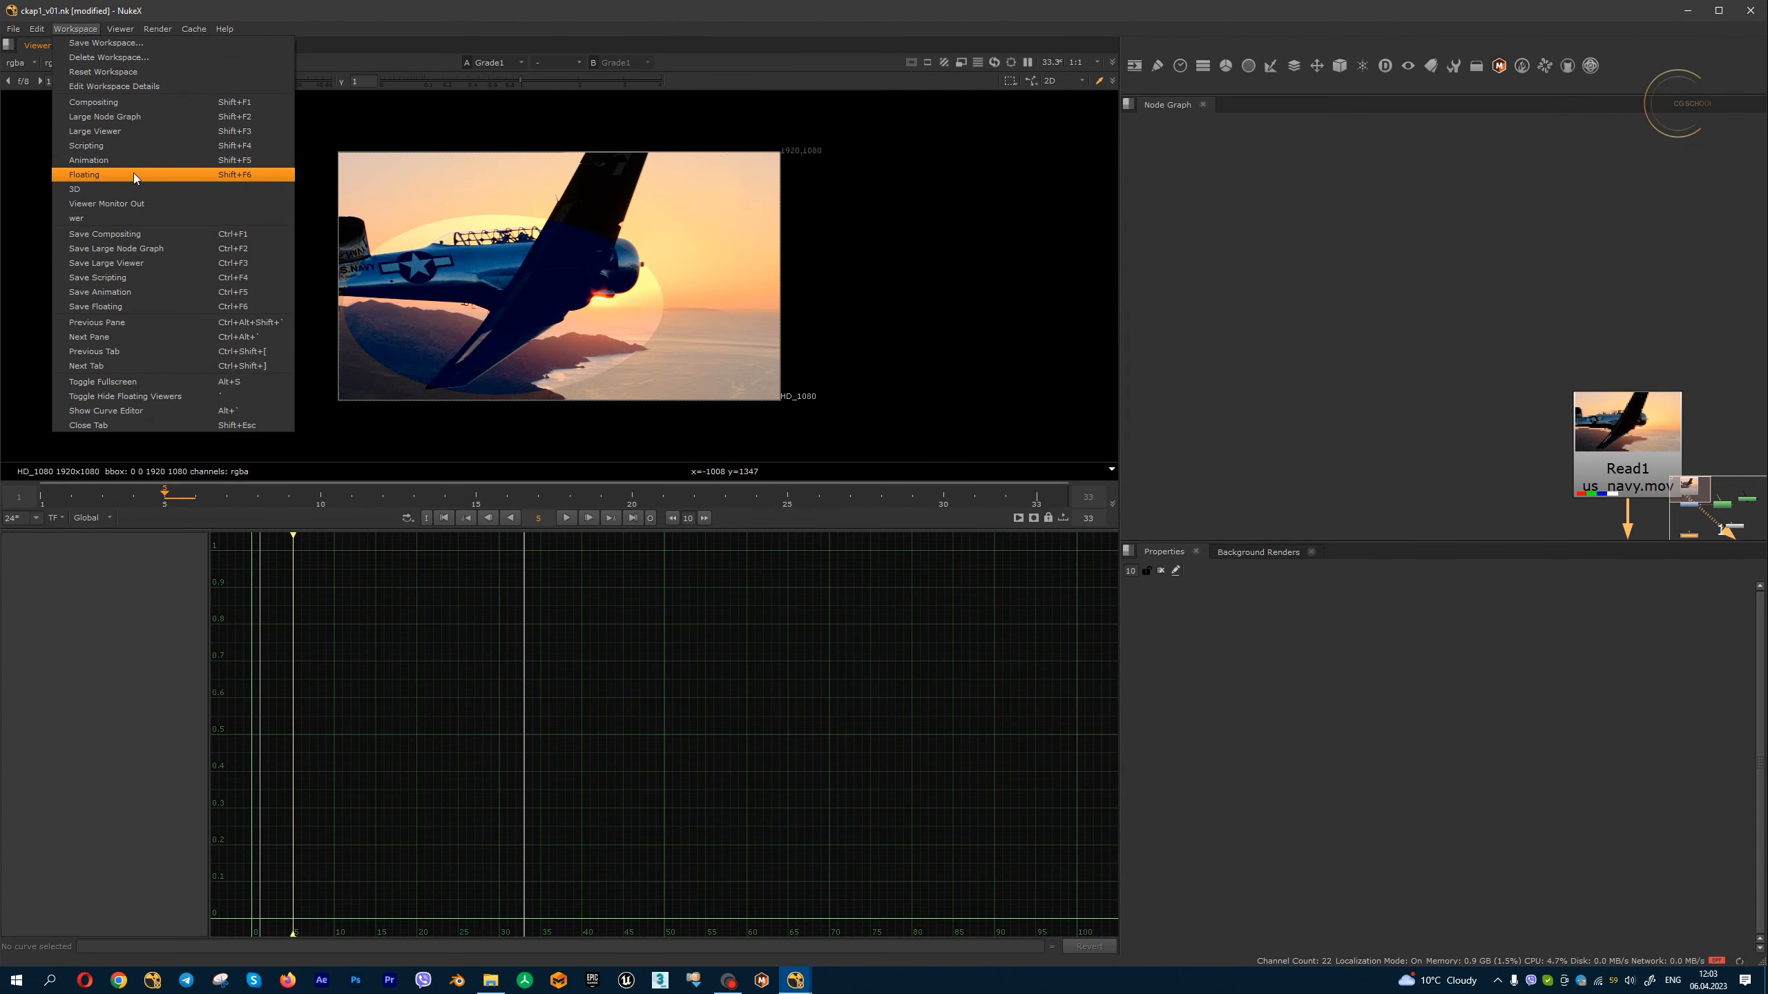
left_click(132, 173)
left_click_drag(702, 285, 1044, 183)
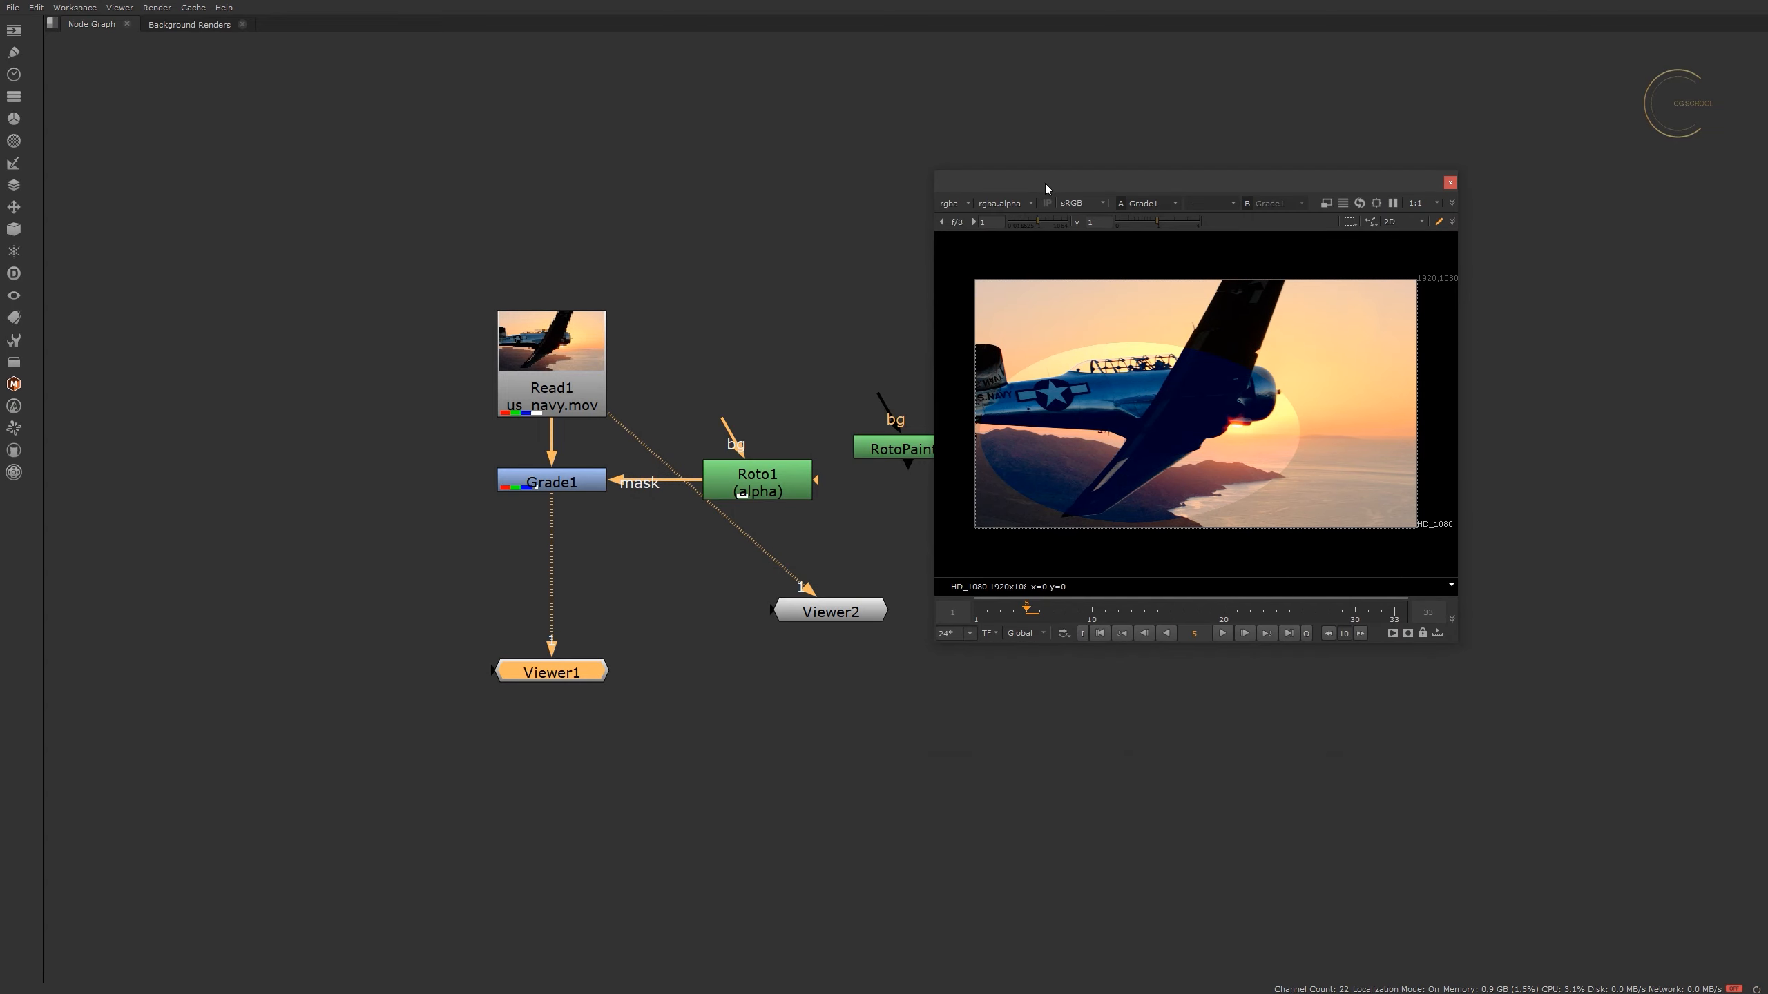
left_click_drag(1573, 727, 1697, 844)
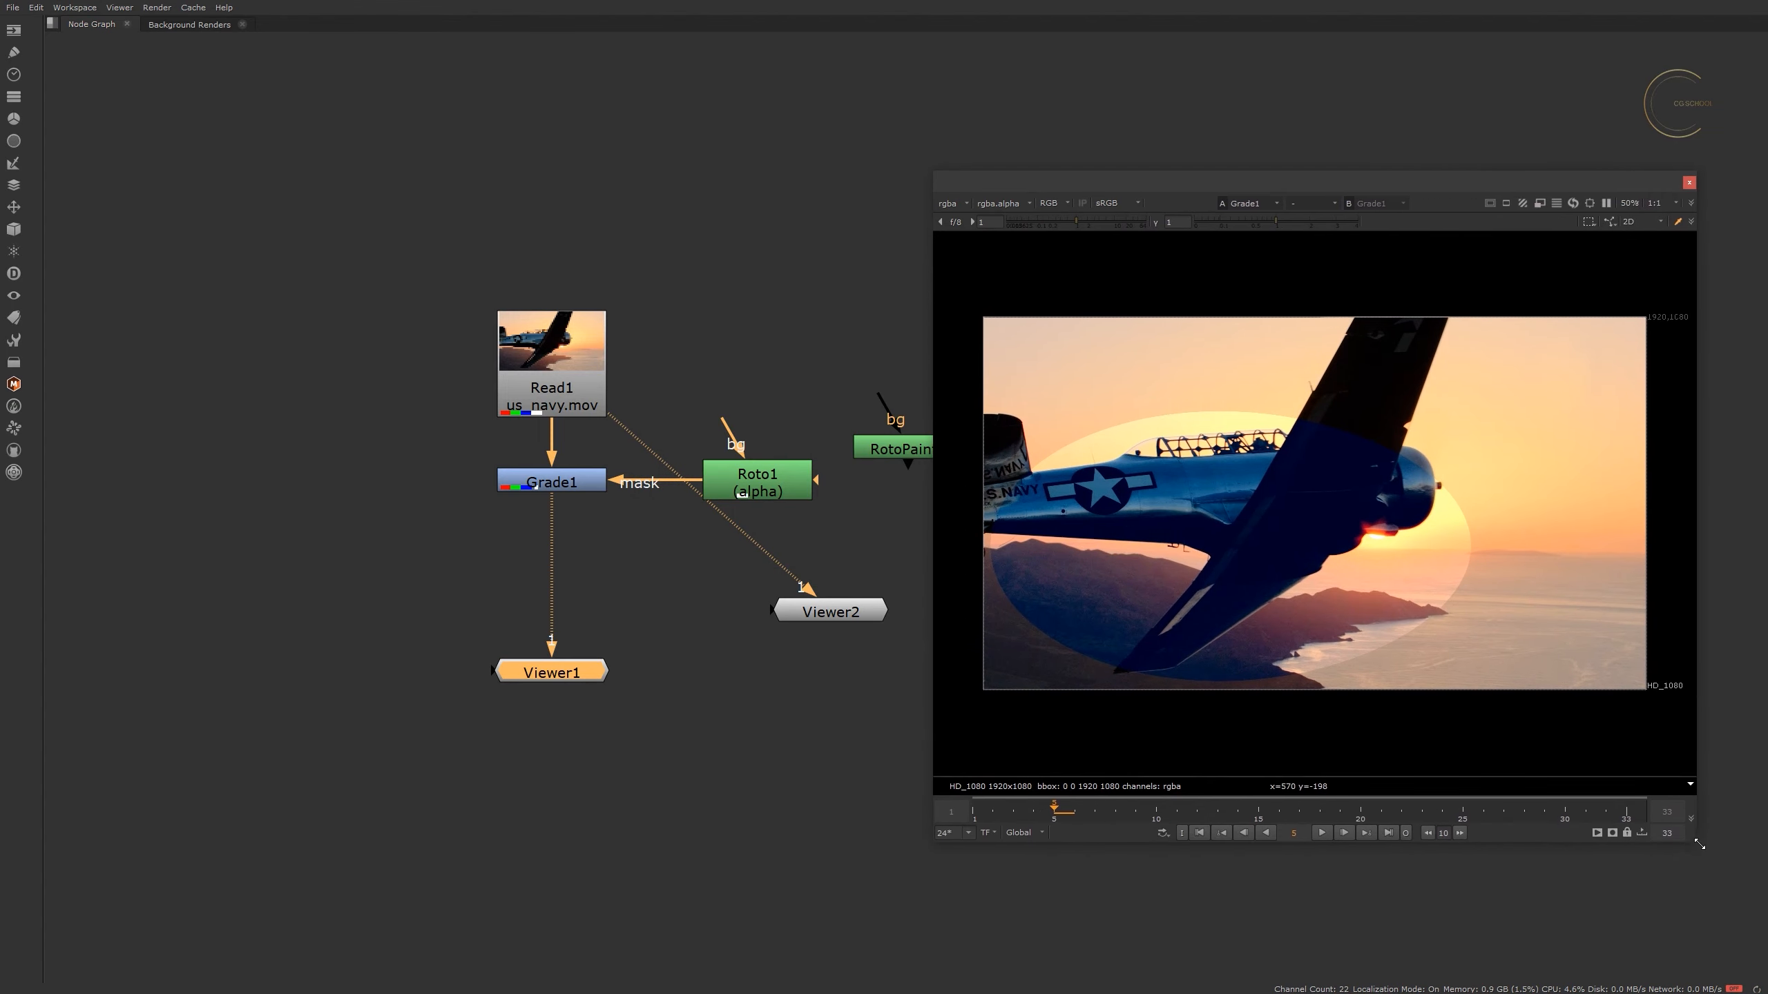
middle_click_drag(817, 674, 625, 701)
left_click_drag(1117, 185, 989, 140)
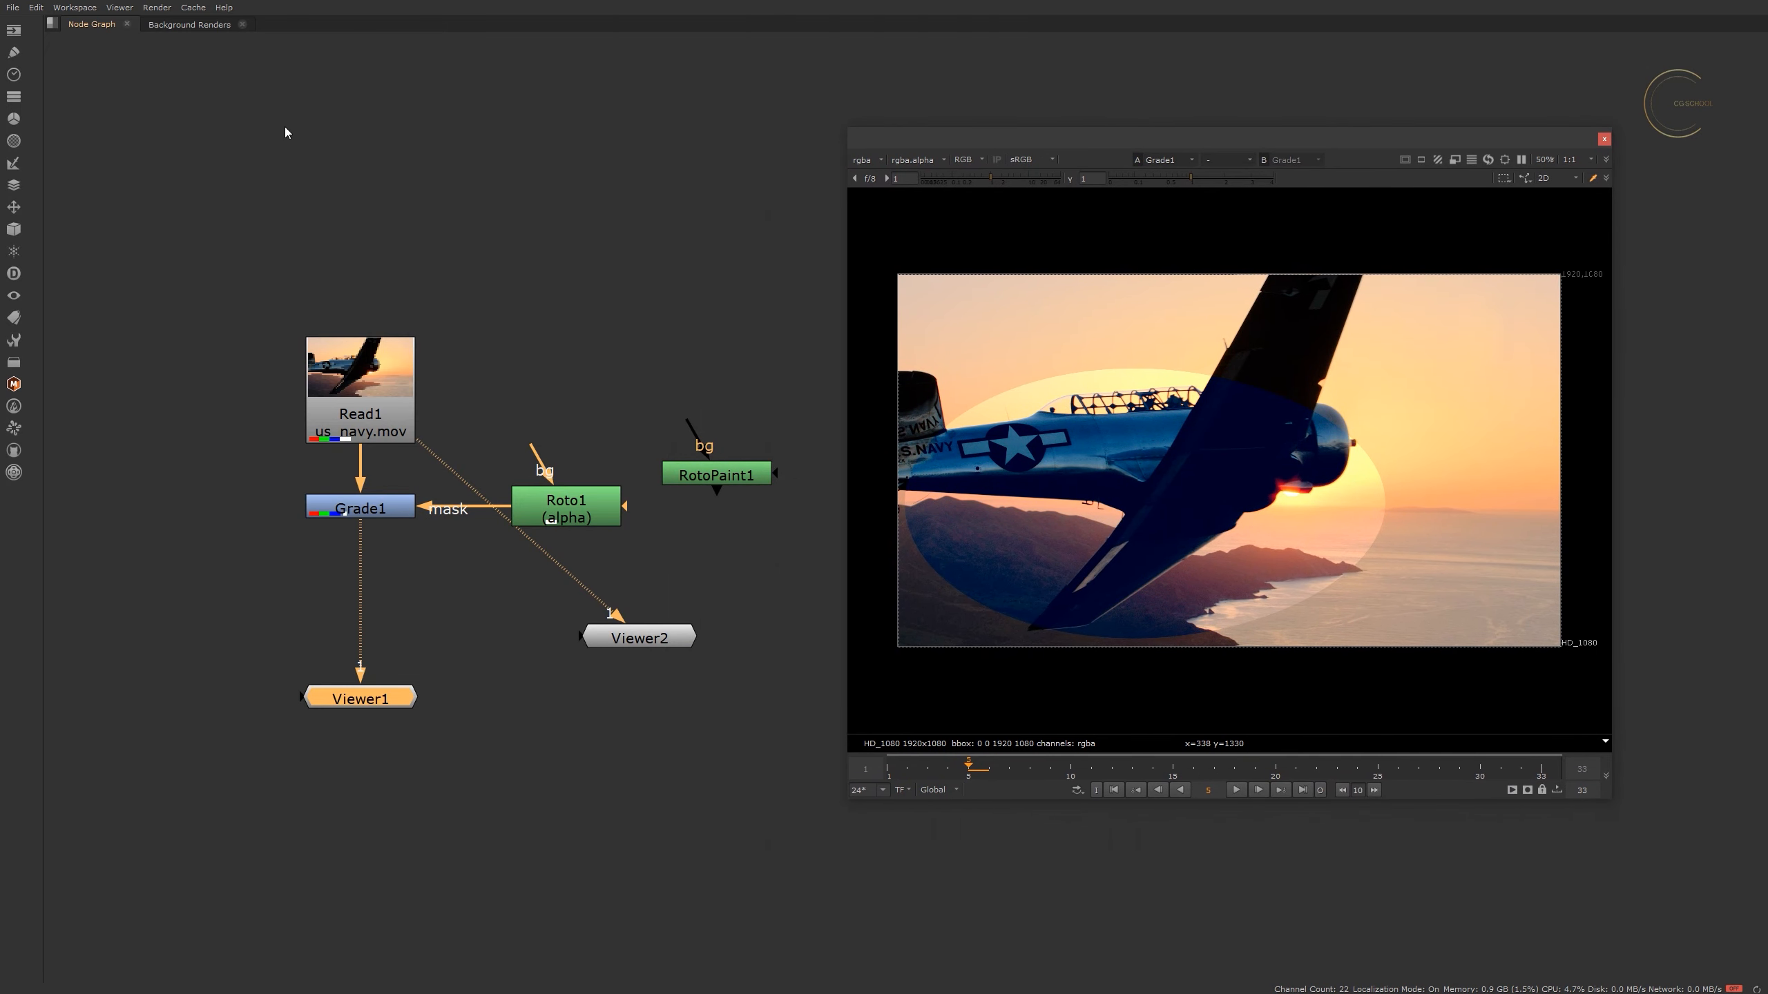
- Open the Roto1 properties as a floating window, move it below the nodes and close it
middle_click_drag(578, 513, 506, 474)
double_click(507, 473)
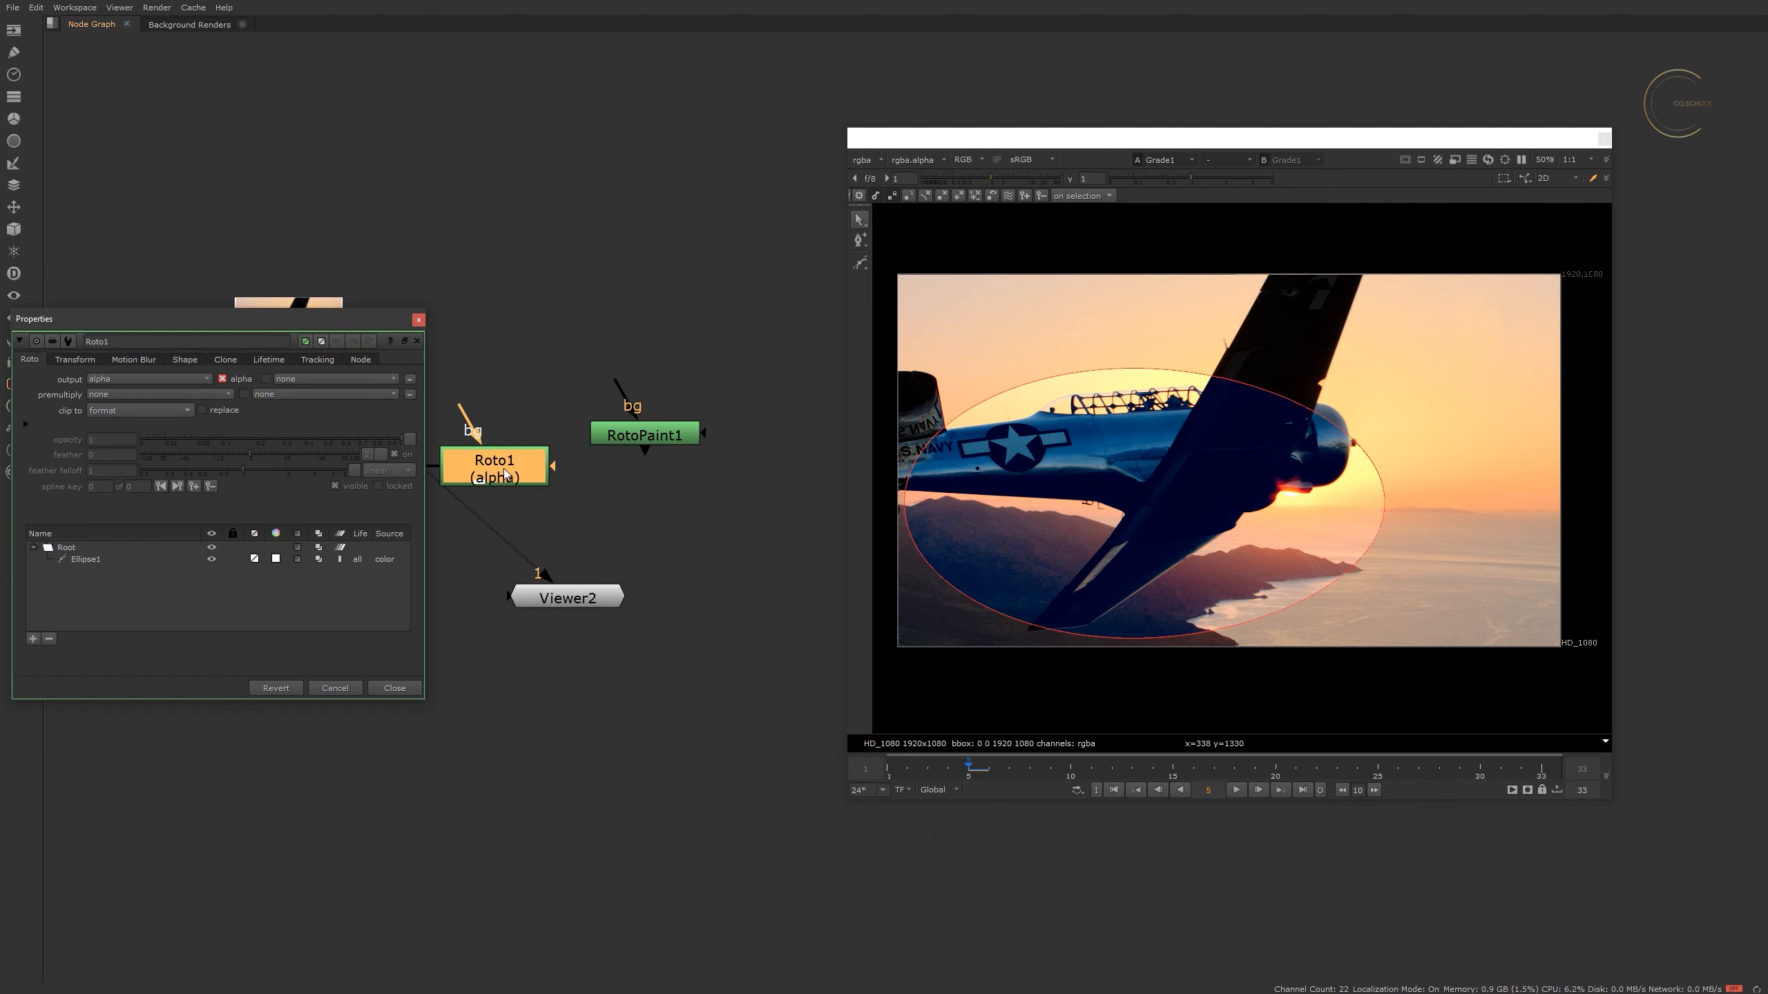
left_click_drag(311, 314, 627, 527)
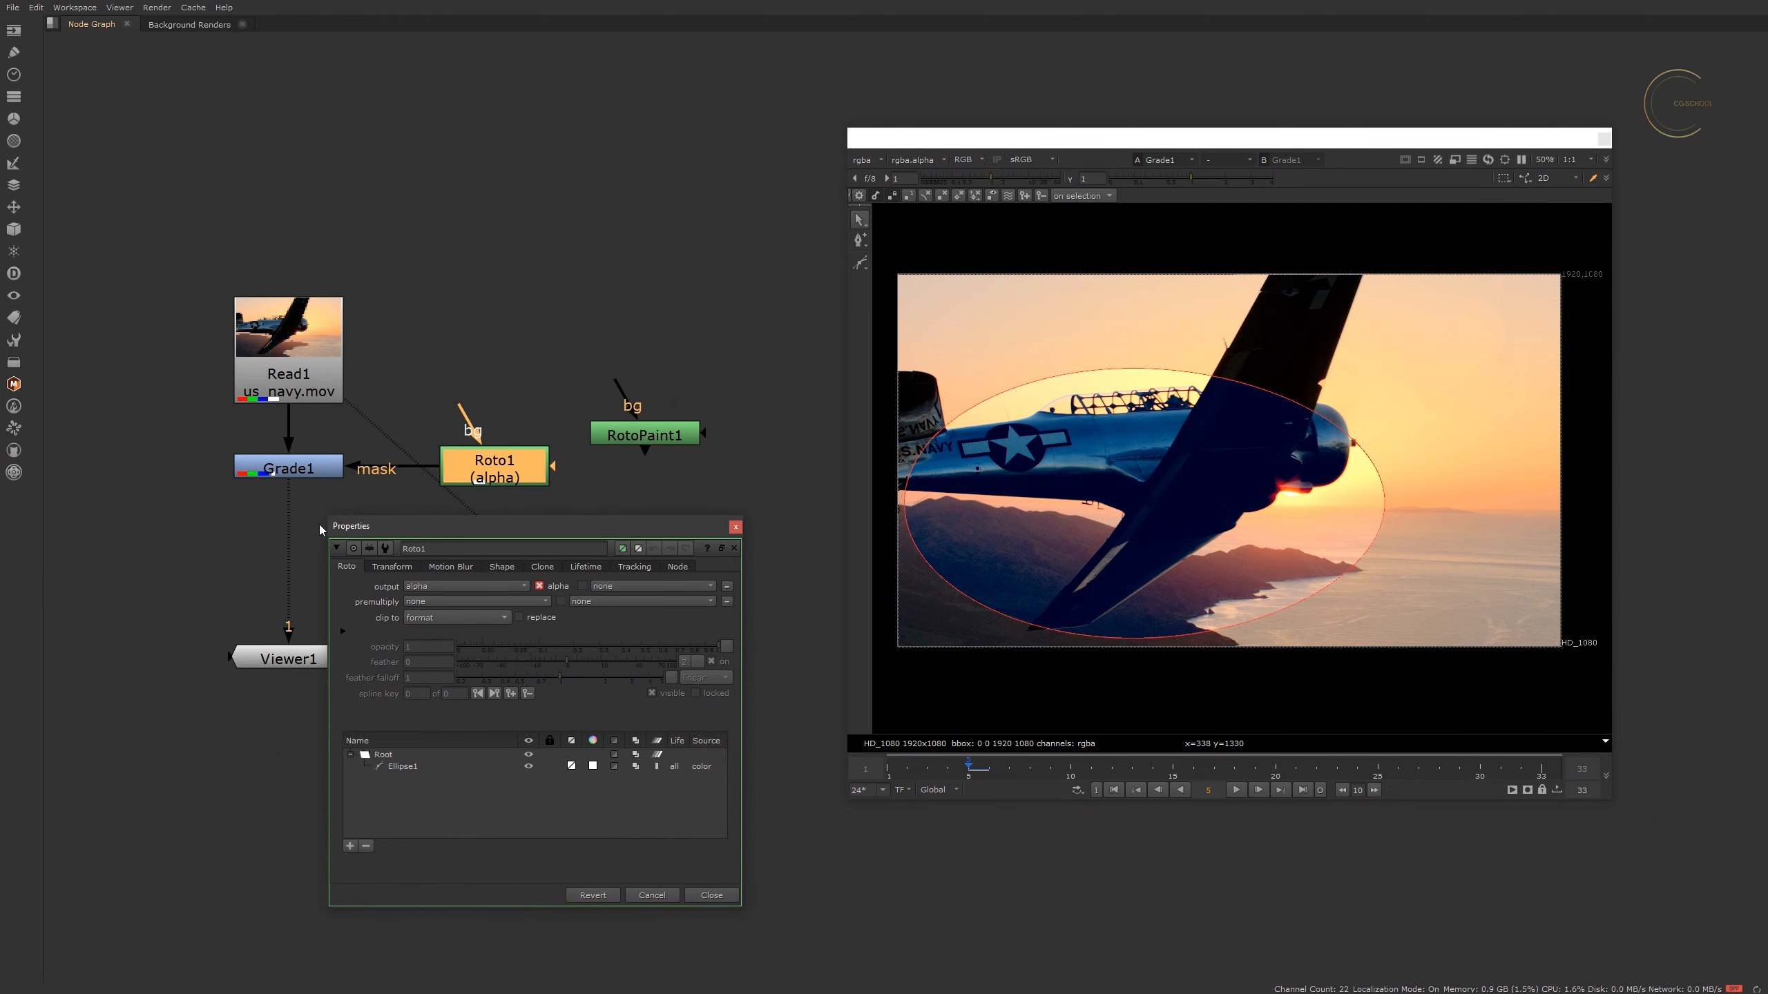
left_click(736, 529)
- Show the Grade1, Roto1 and RotoPaint1 properties in separate floating windows, and close all three
double_click(321, 471)
left_click_drag(666, 367, 550, 563)
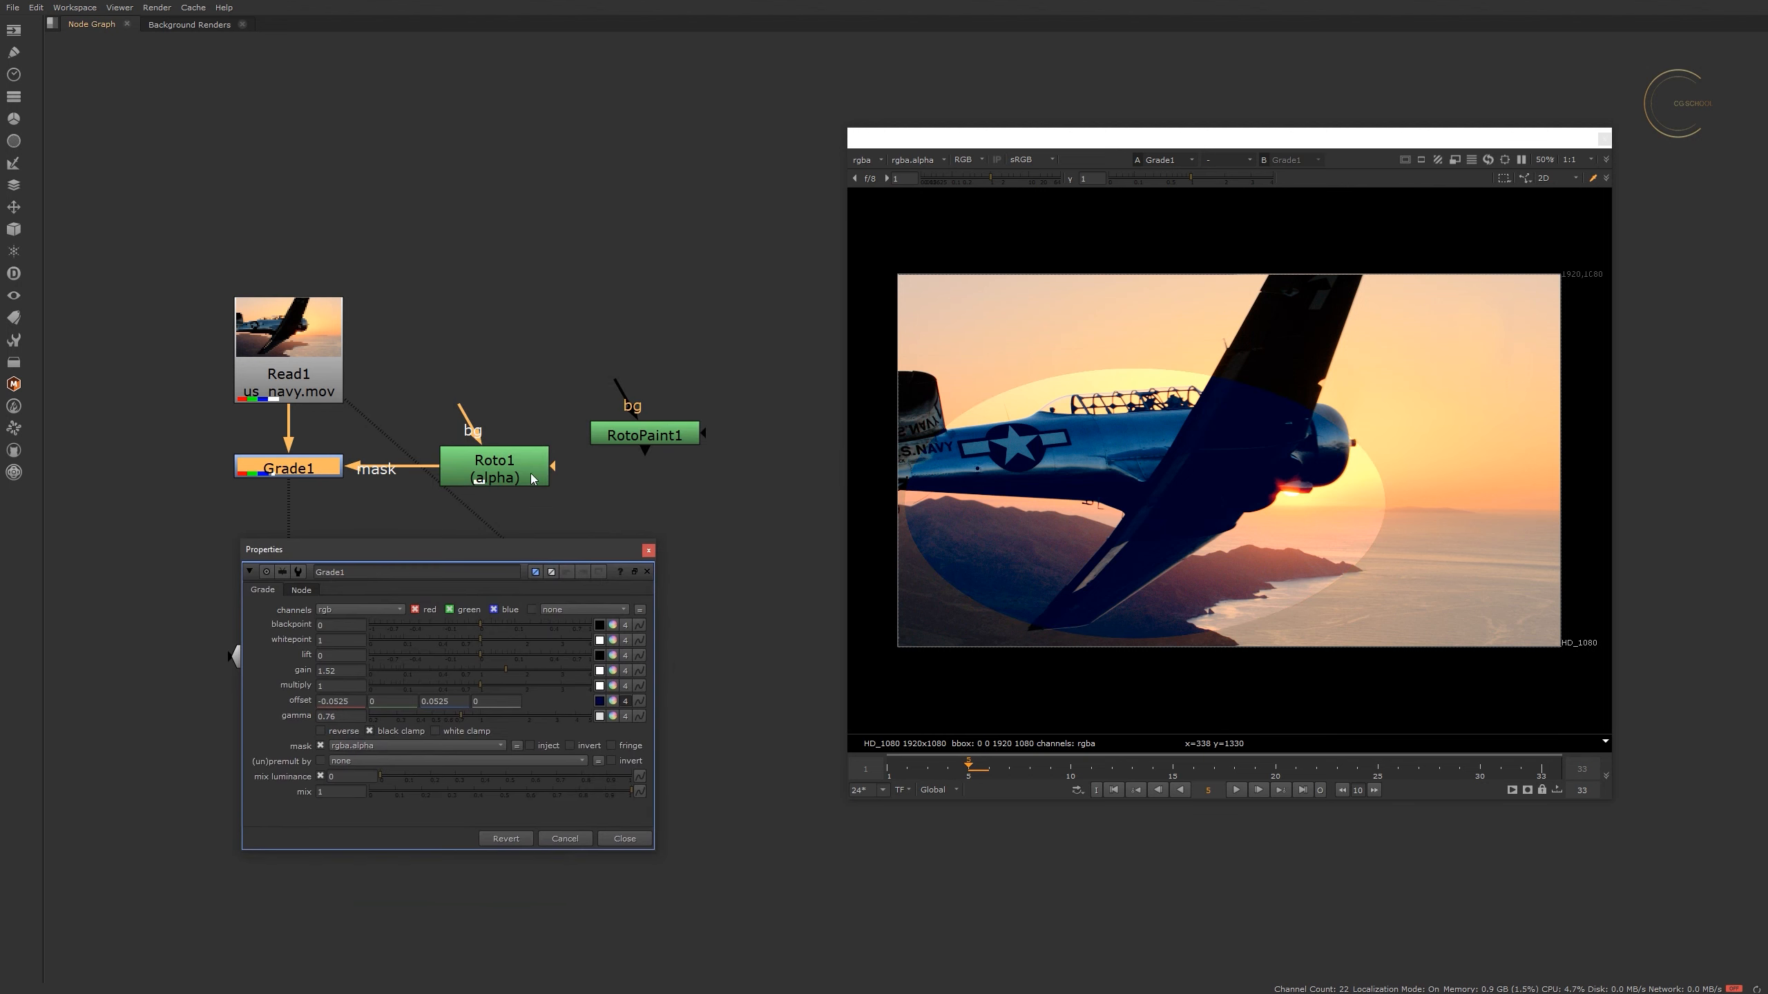
double_click(521, 461)
double_click(656, 433)
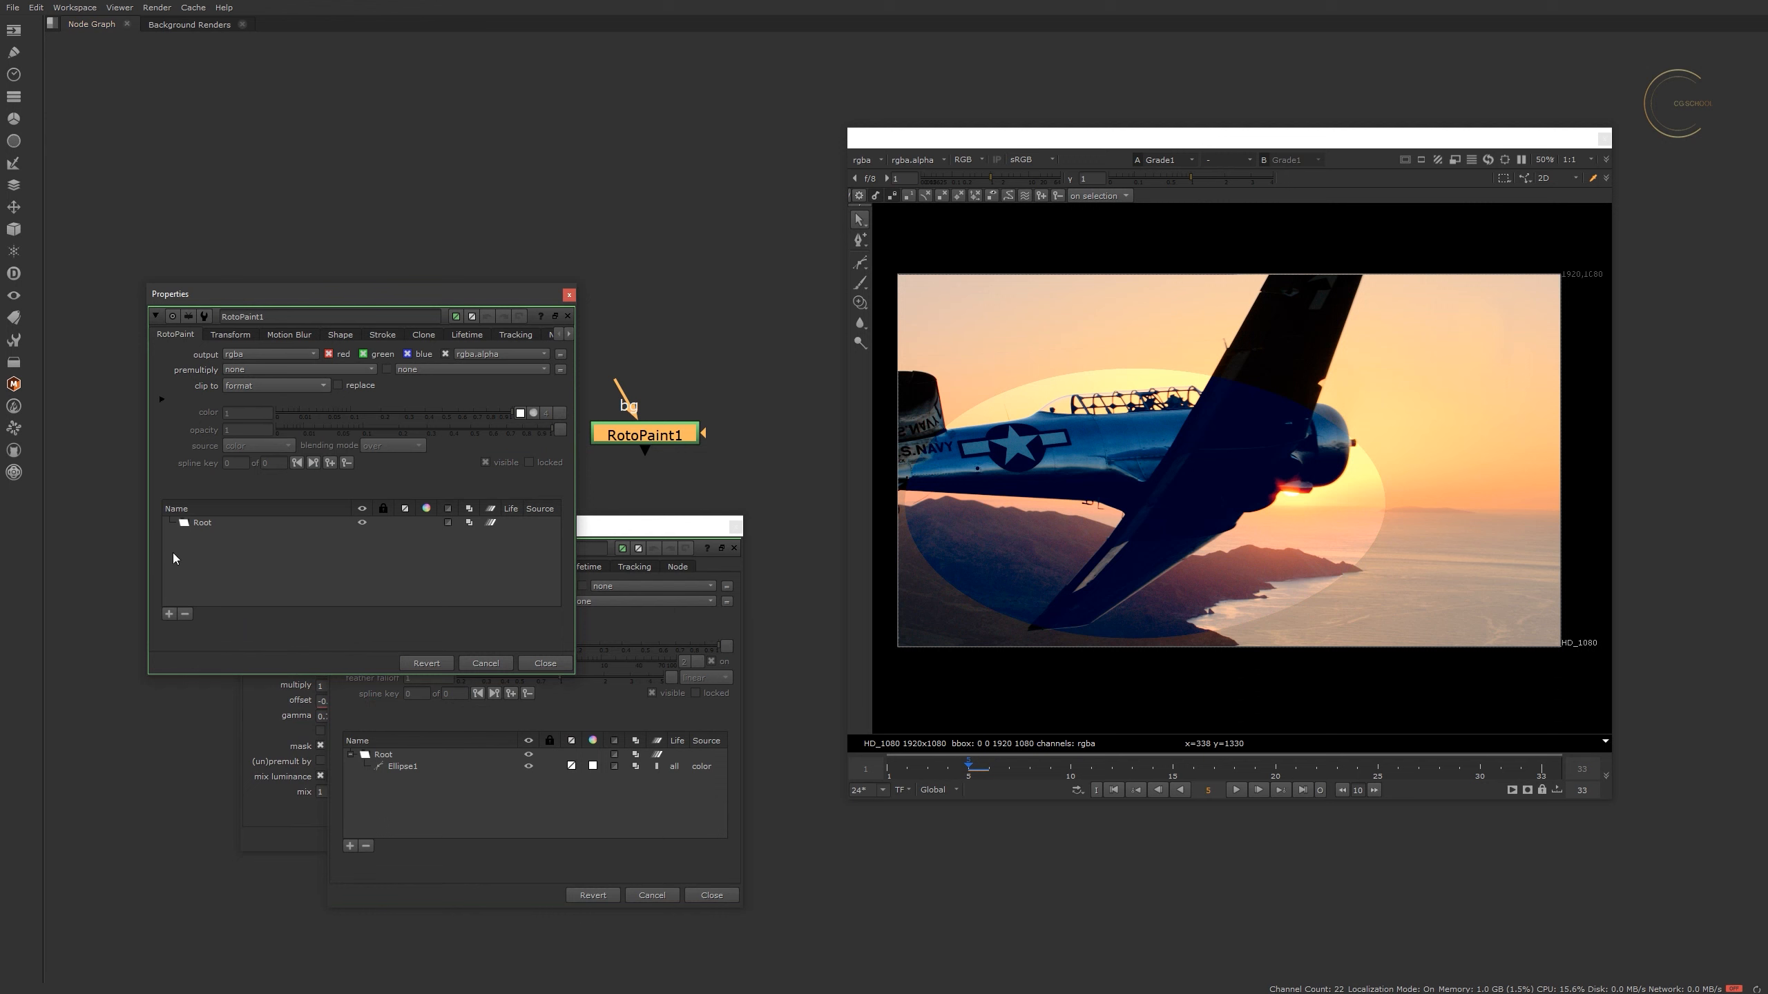
left_click(568, 295)
left_click(734, 527)
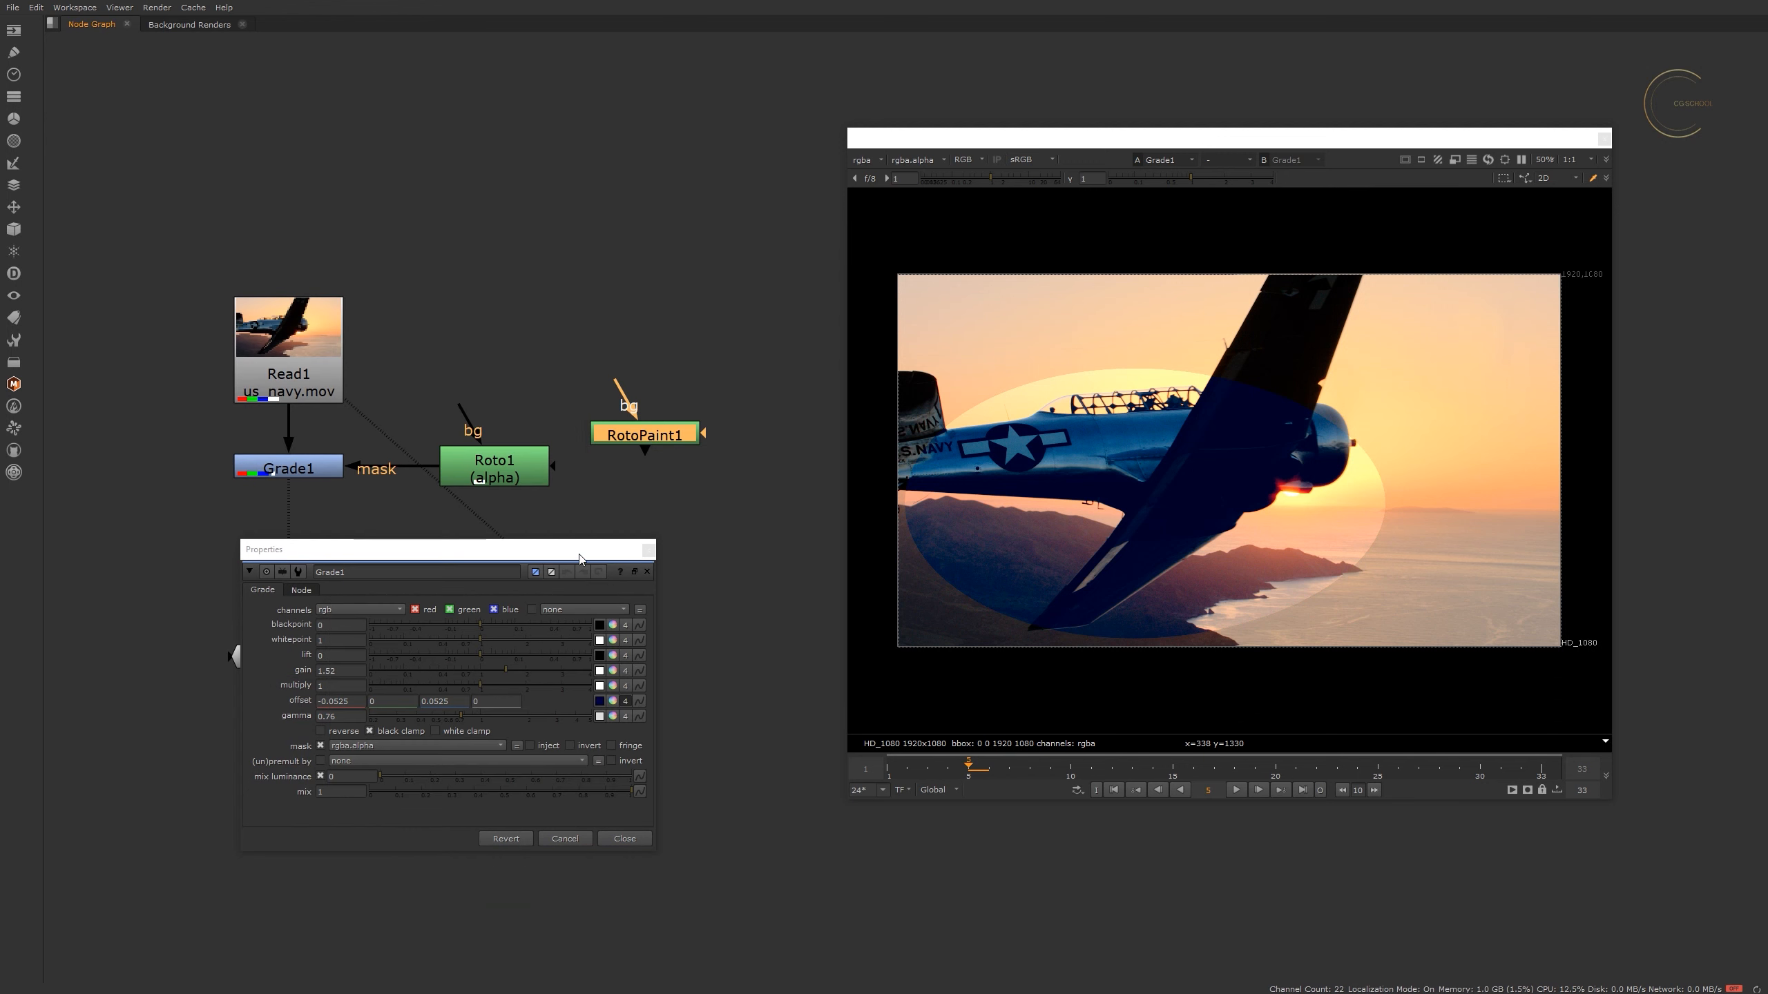
left_click(648, 550)
- Split the Node Graph pane horizontally and add the Pixel Analyzer to the new pane
left_click_drag(995, 137, 952, 148)
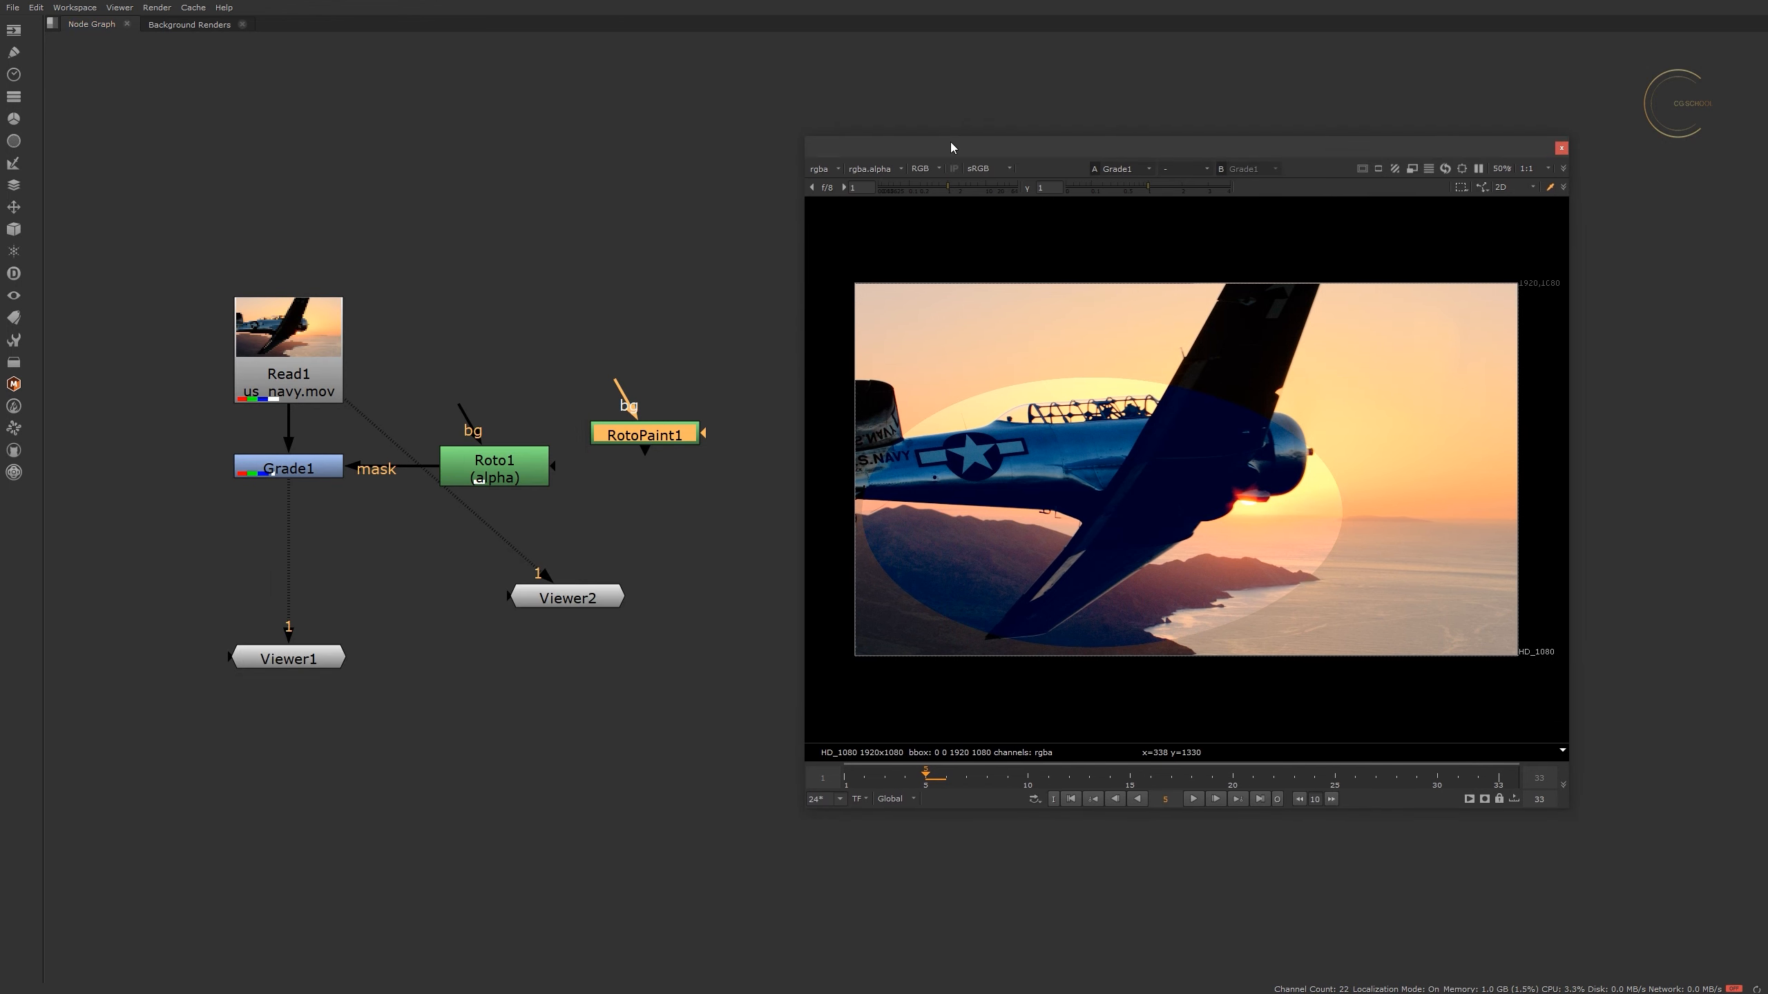
left_click(75, 7)
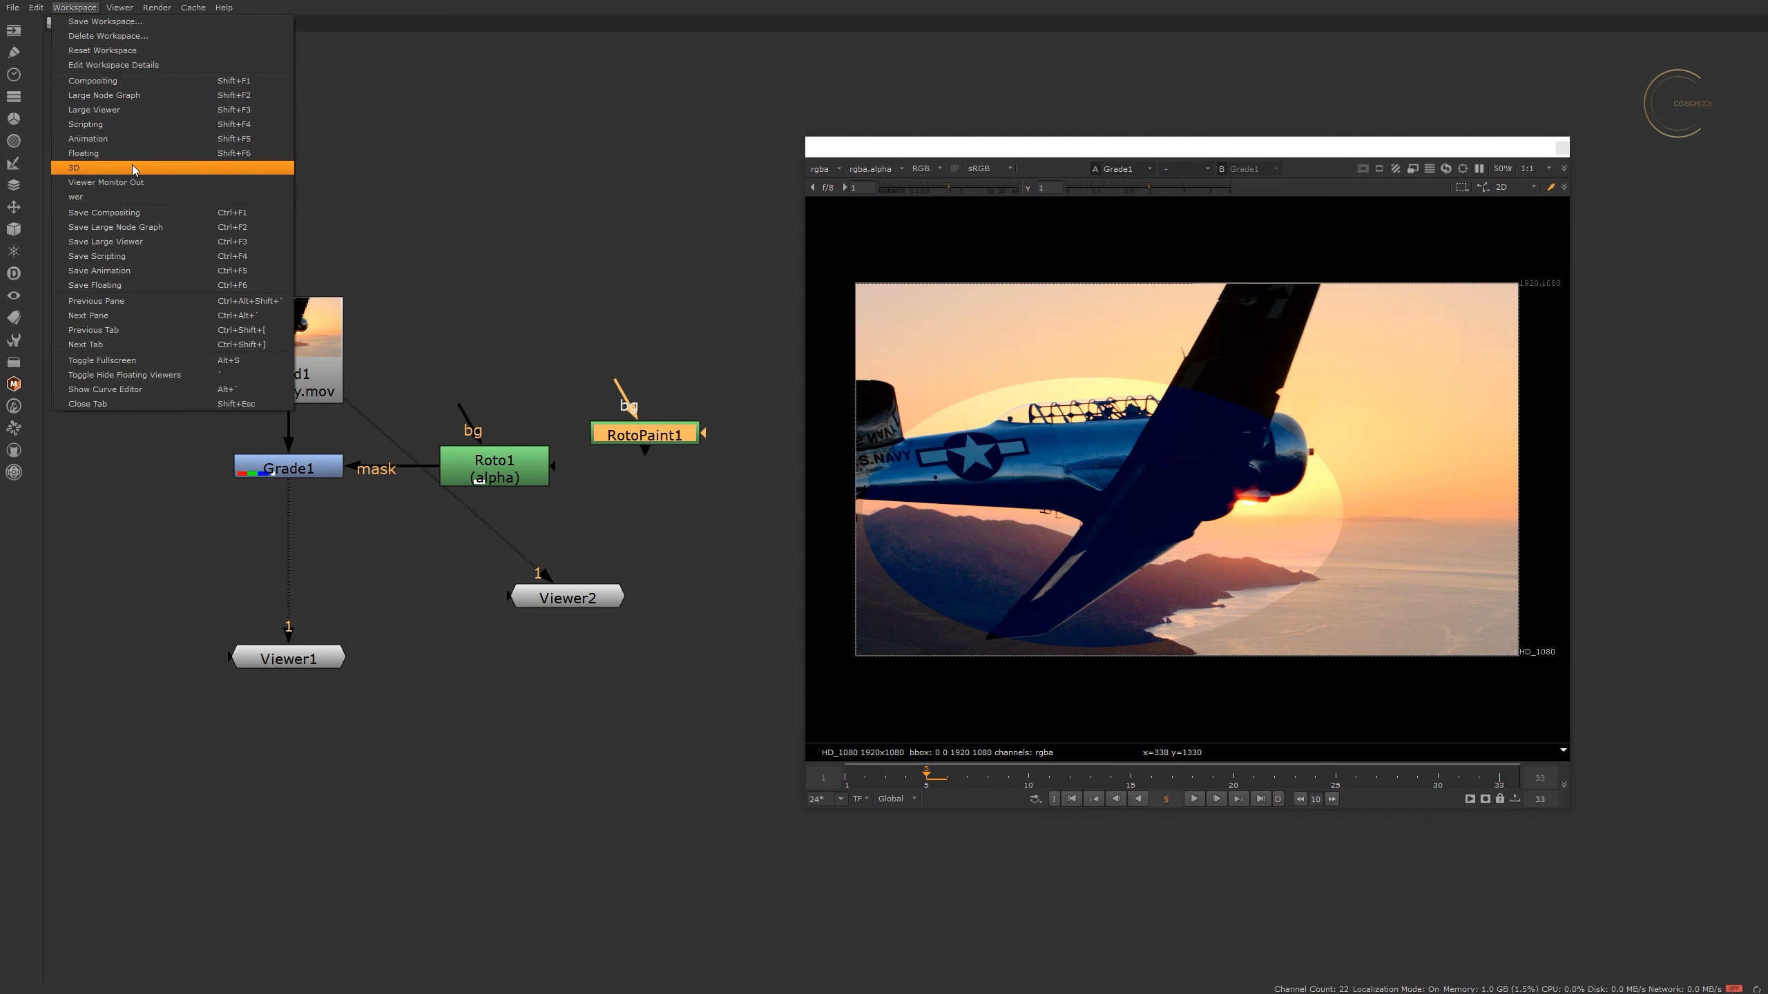
left_click(442, 83)
left_click(52, 23)
left_click(96, 52)
left_click_drag(930, 149, 1180, 168)
left_click(914, 21)
mouse_move(968, 156)
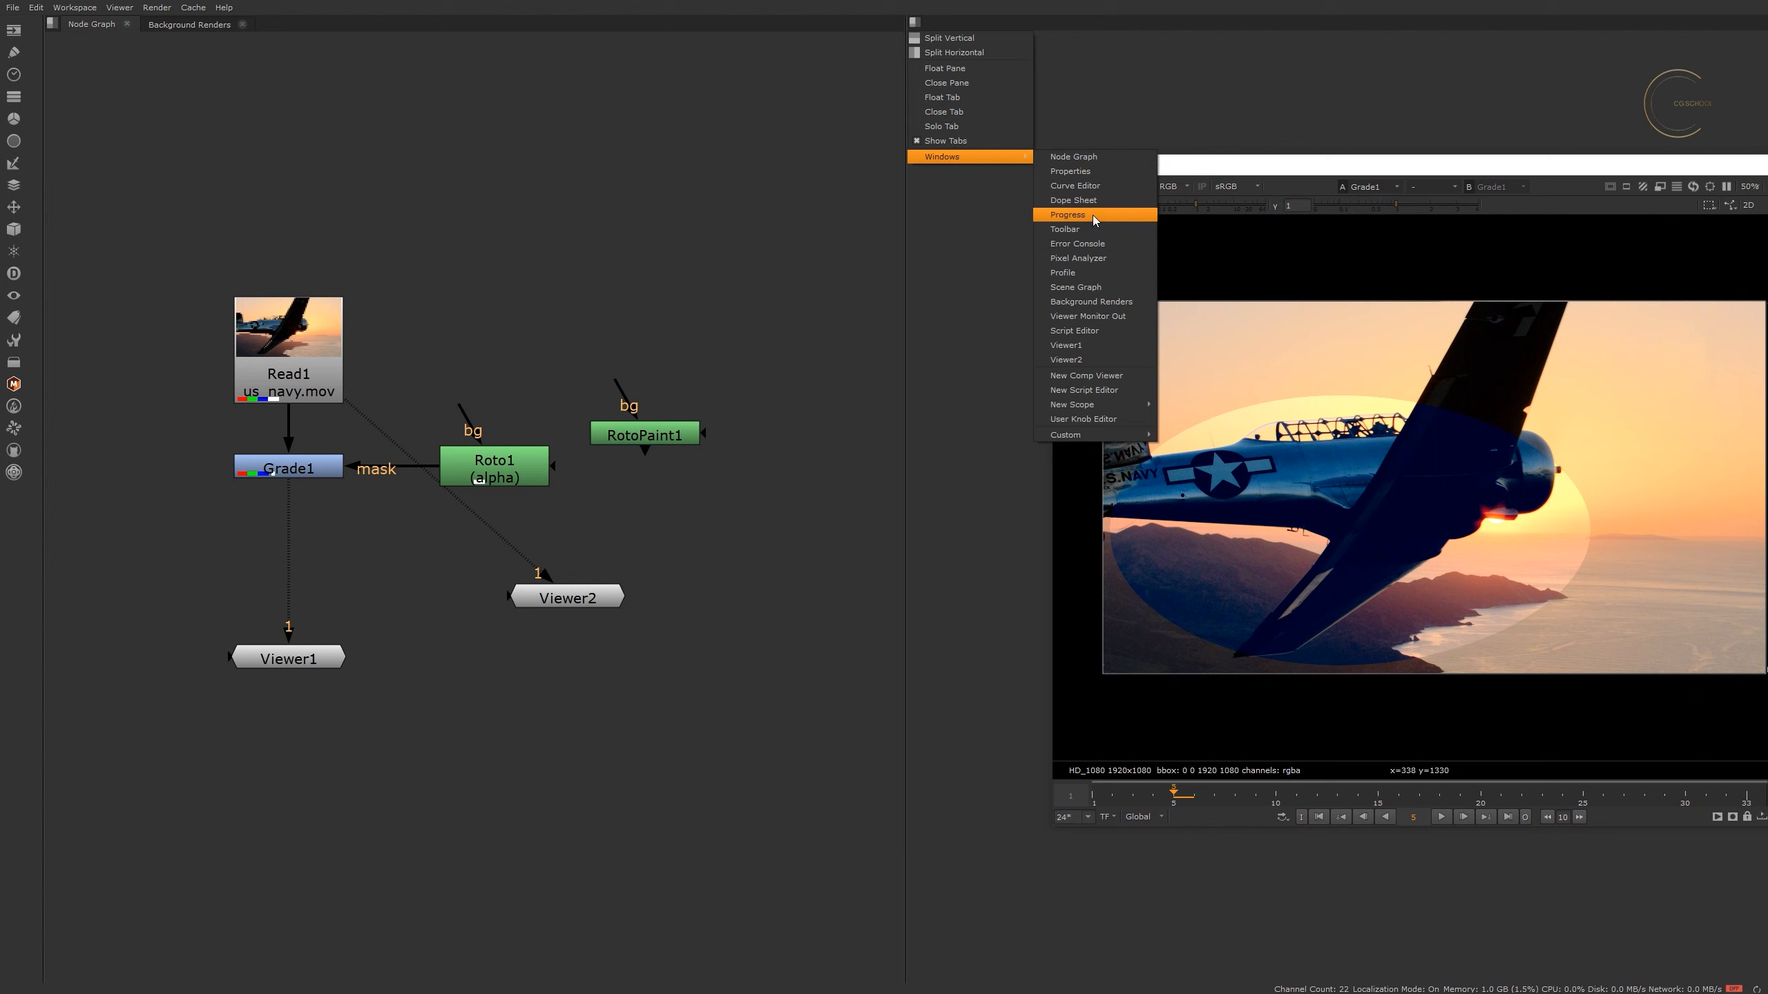
left_click(1097, 257)
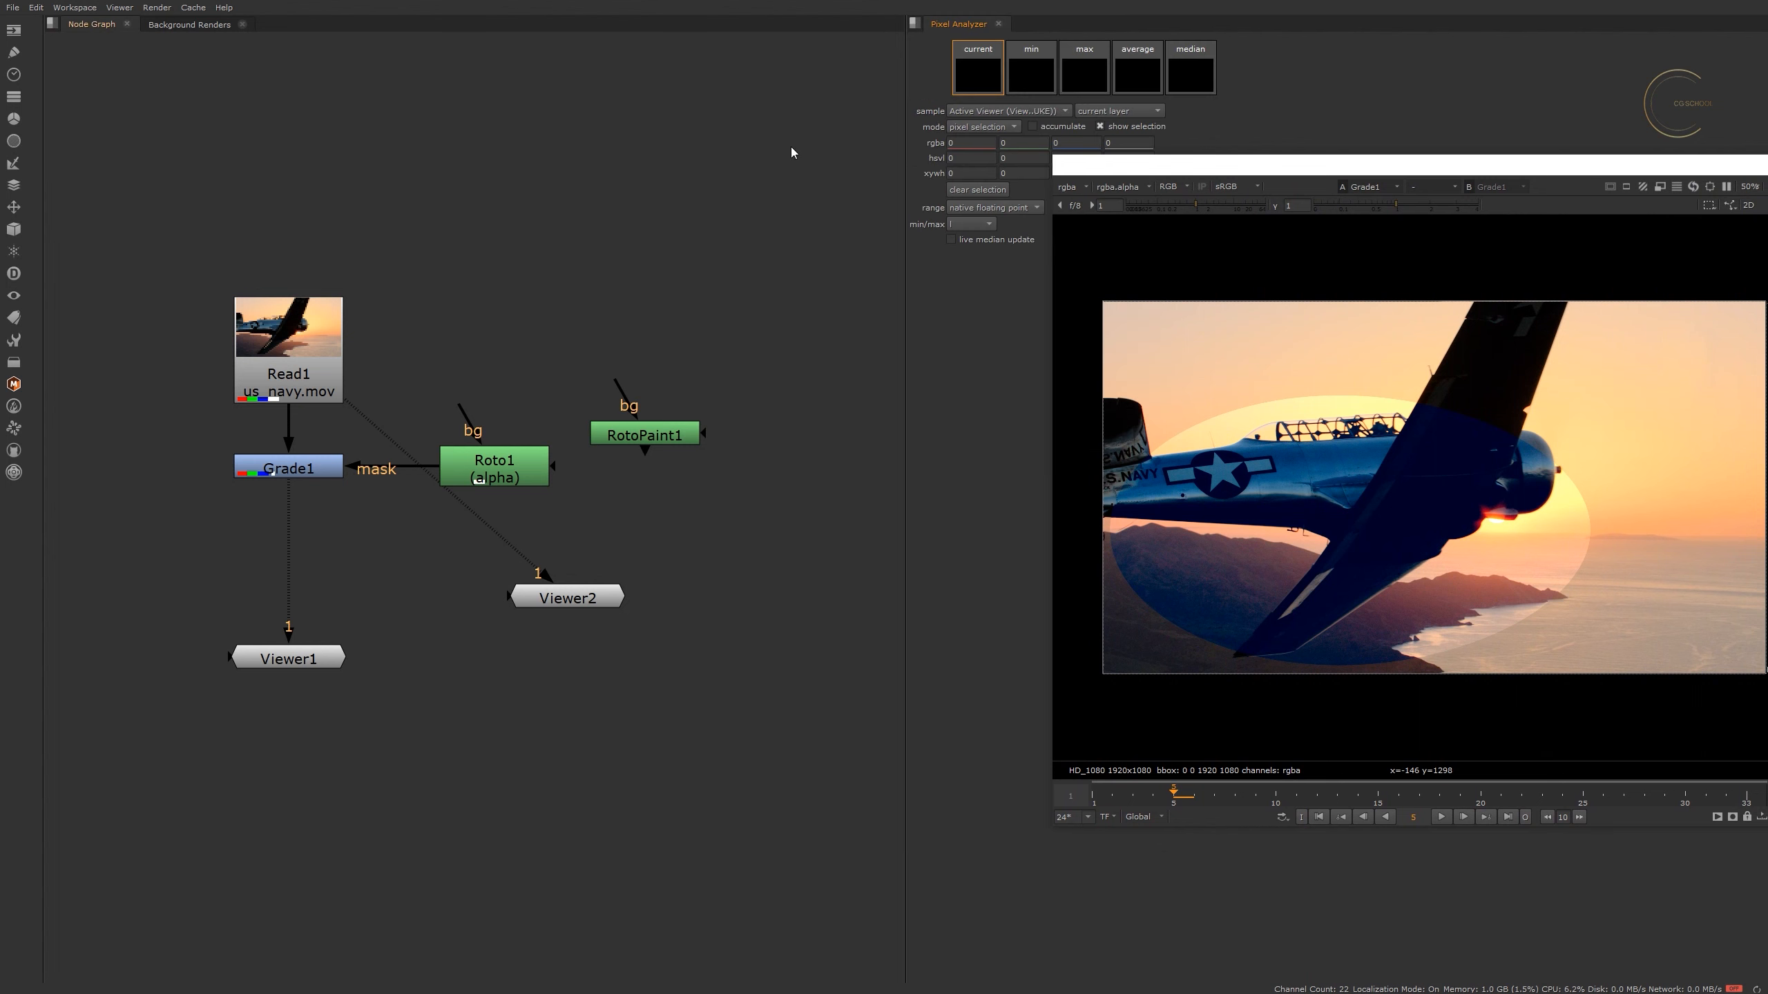
- Review the shortcut slots offered when saving a new workspace, and cancel the save
left_click(76, 9)
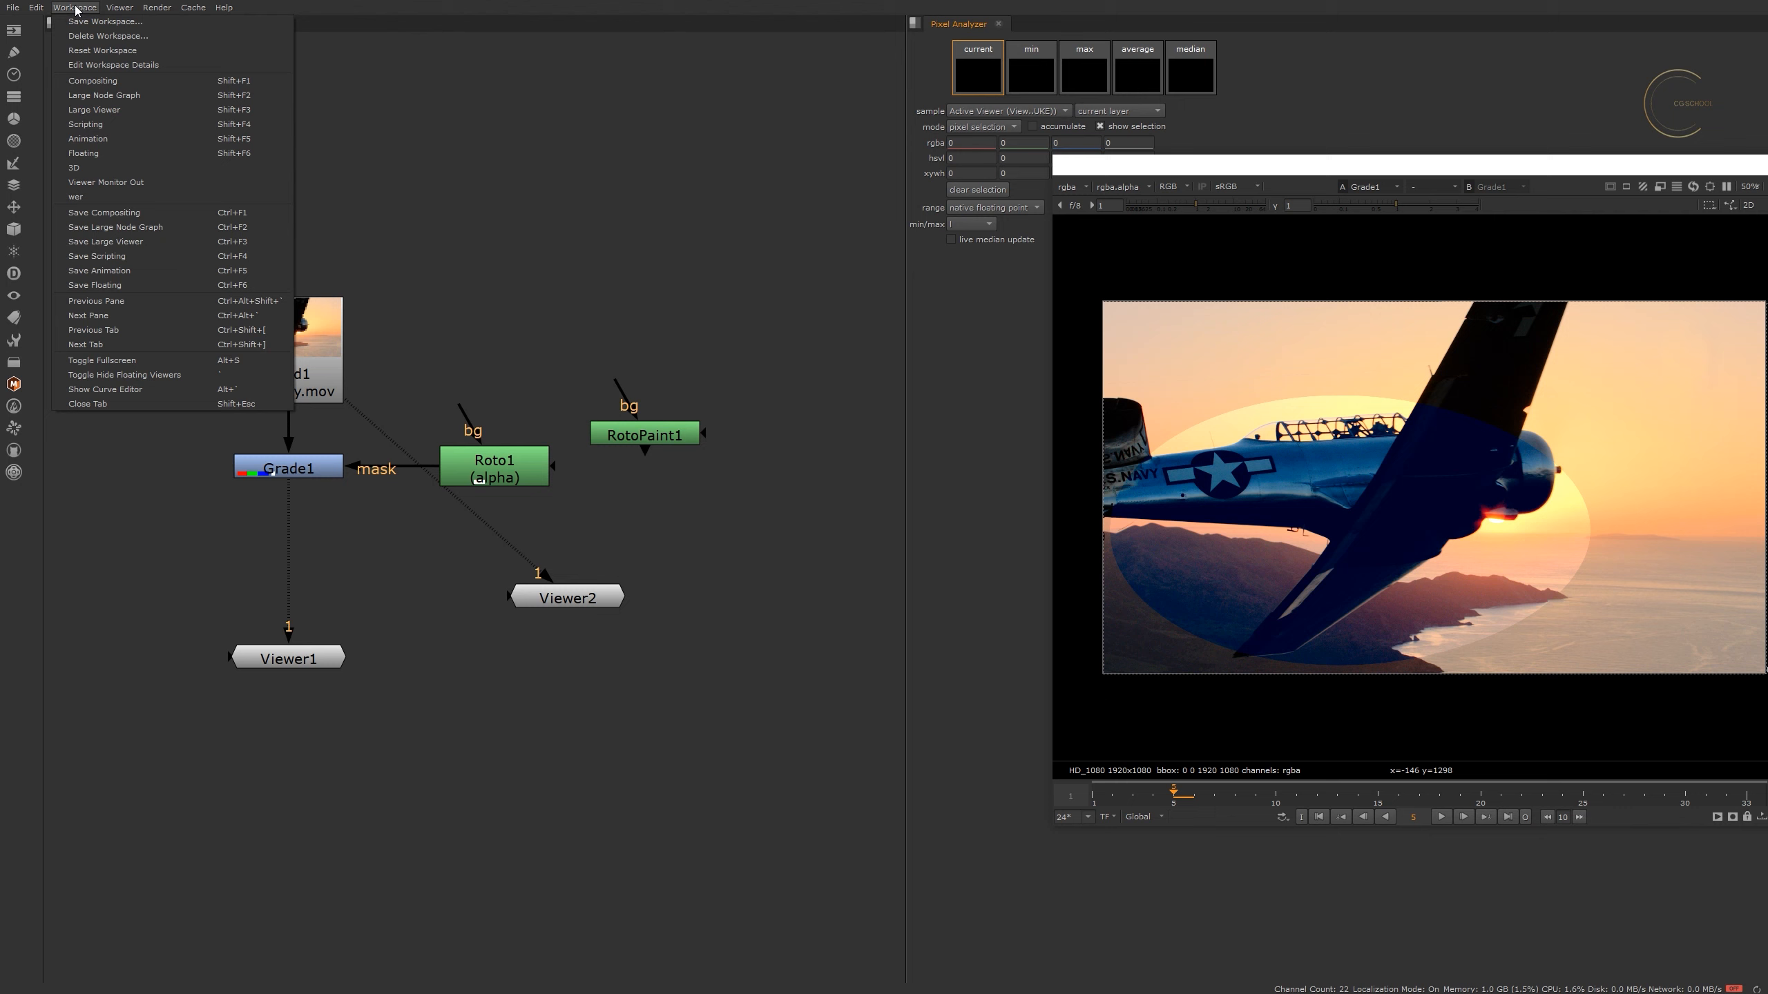
left_click(132, 21)
left_click(1003, 496)
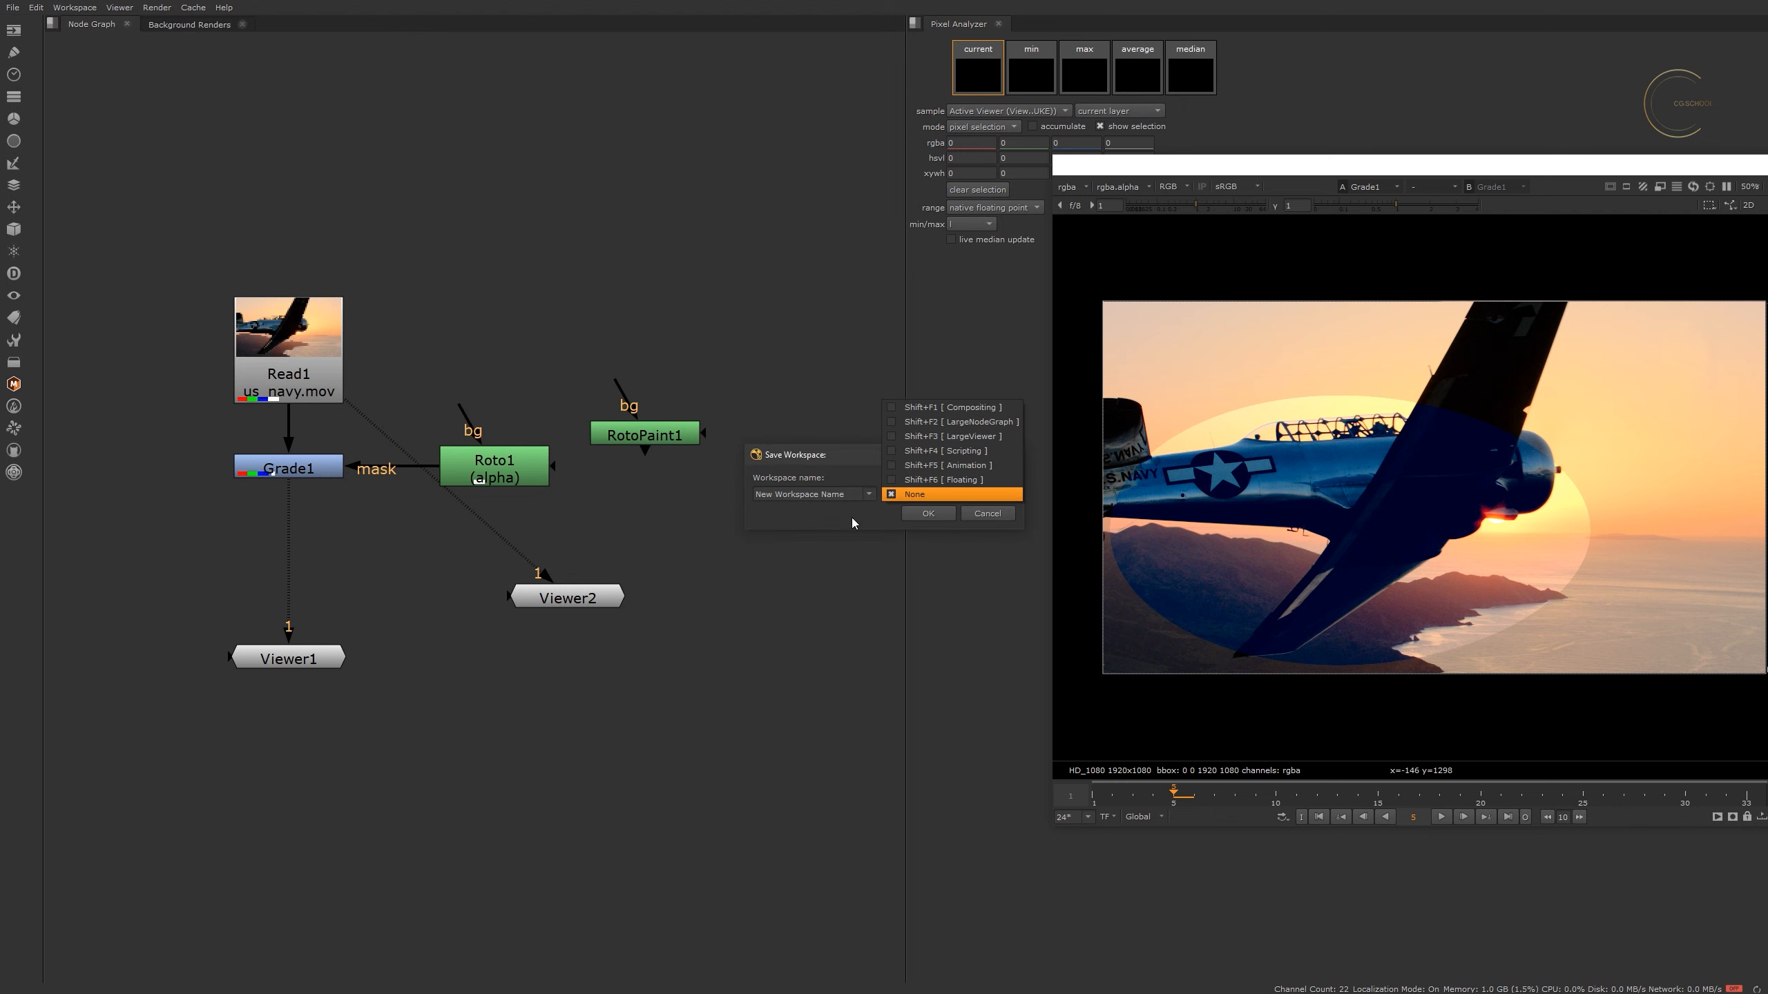
left_click(847, 518)
left_click(991, 513)
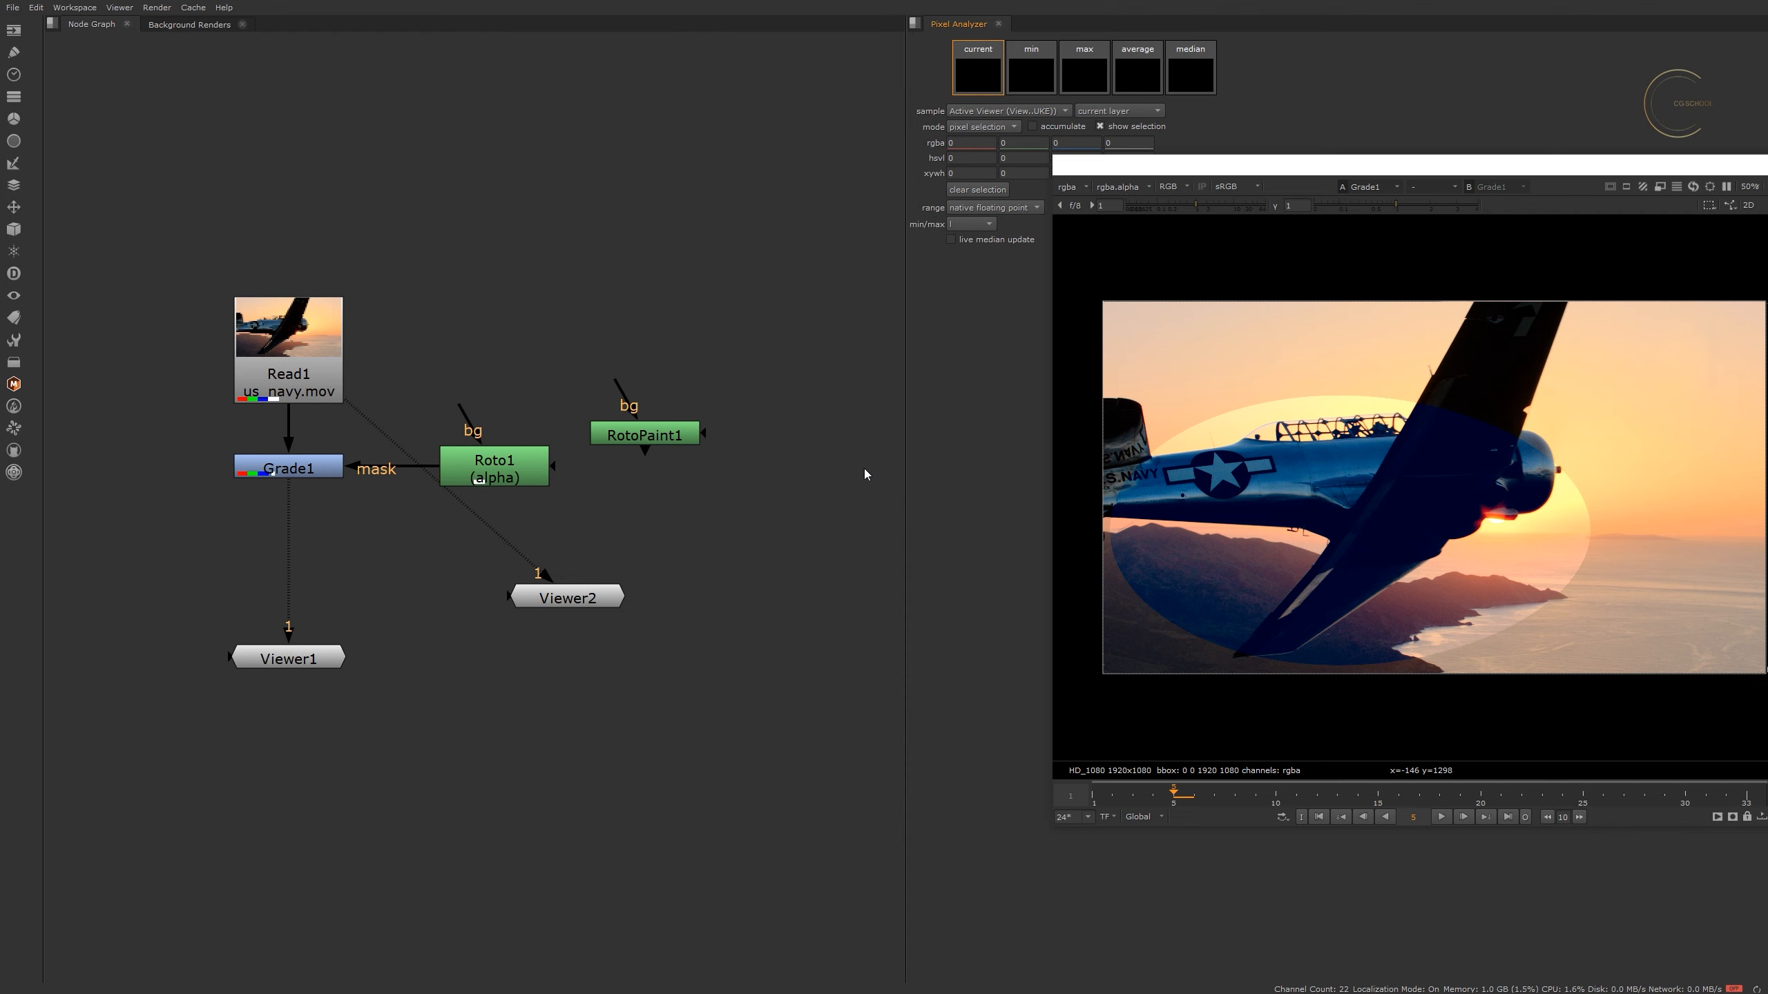
- Switch to the custom wer workspace, widen Viewer1 beside Viewer2, and frame the node tree in the Node Graph
left_click(74, 7)
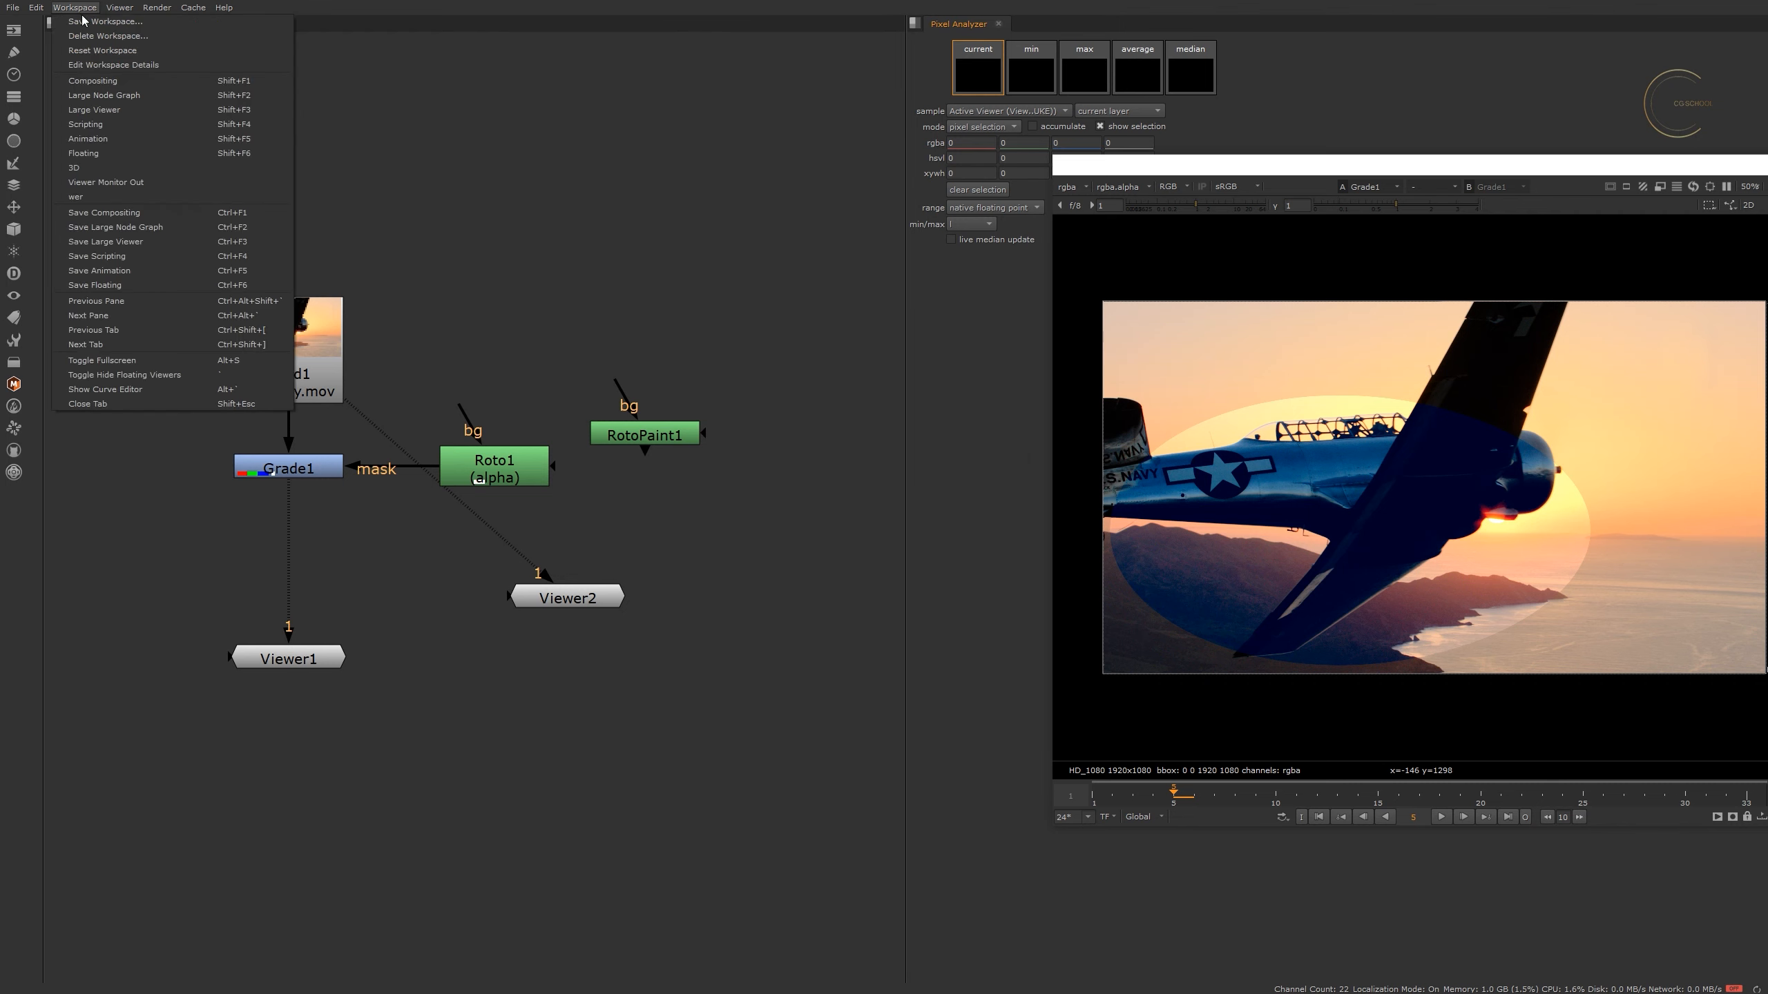
left_click(140, 195)
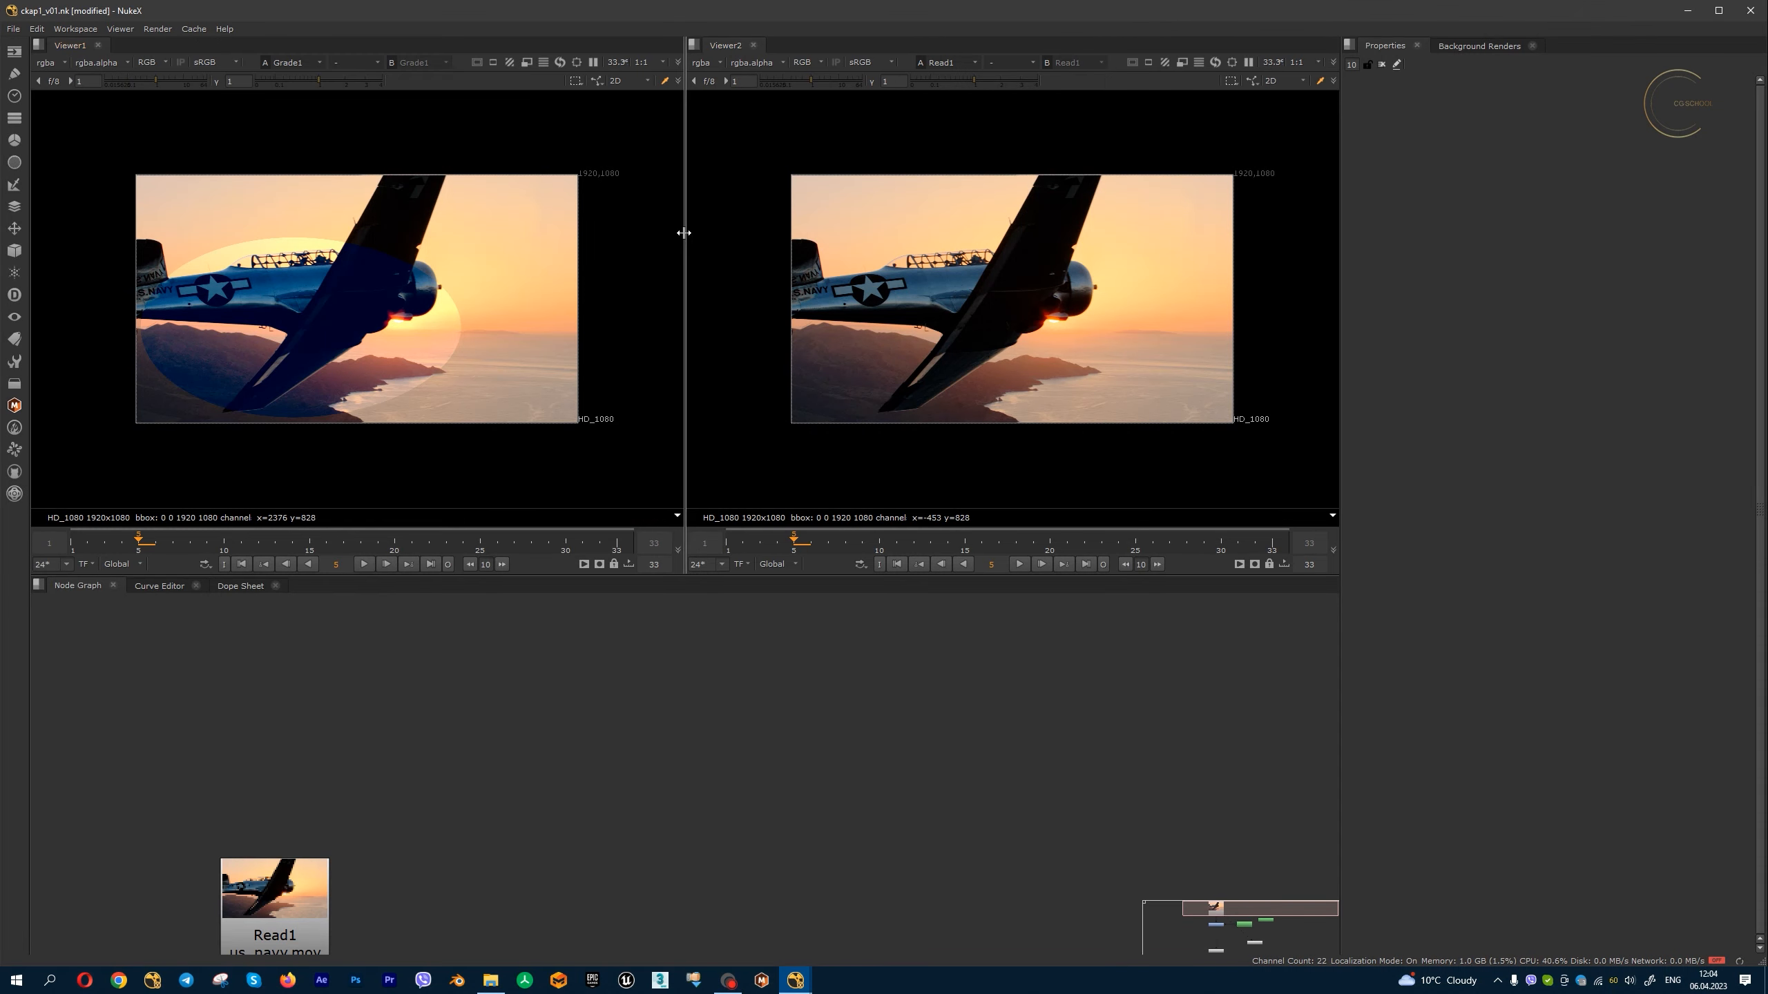
left_click_drag(685, 230, 752, 238)
scroll(580, 776, "down", 5)
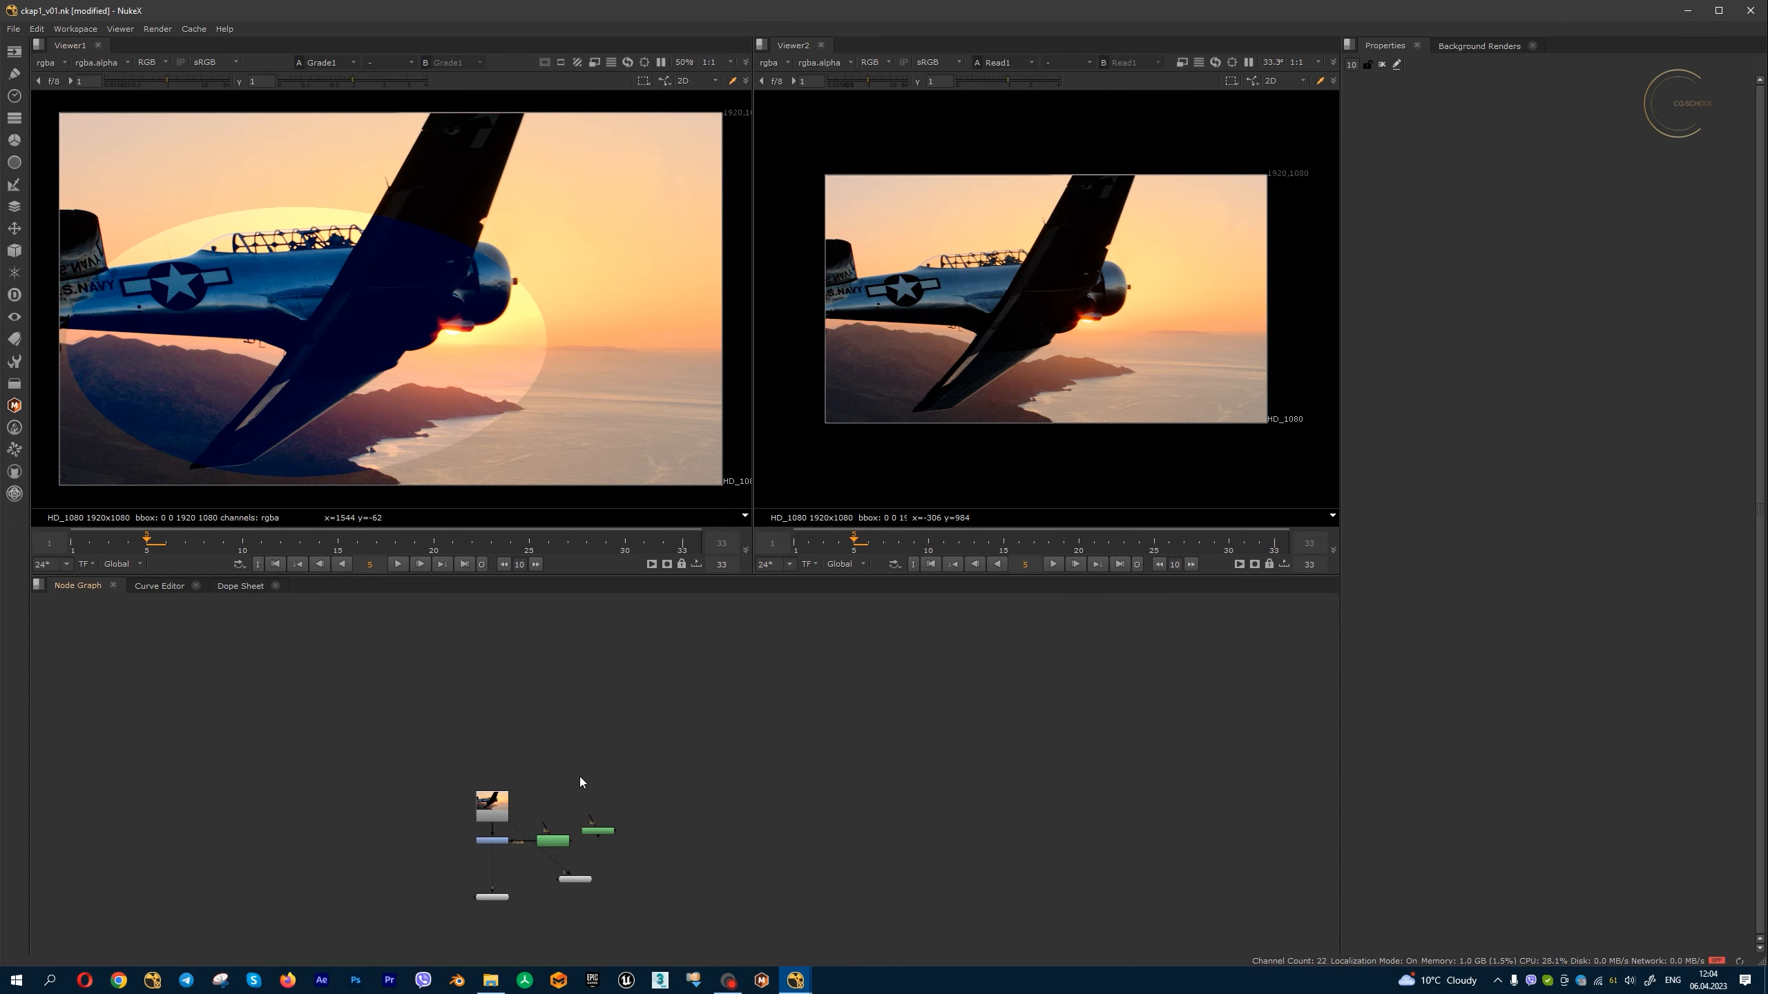
key("f")
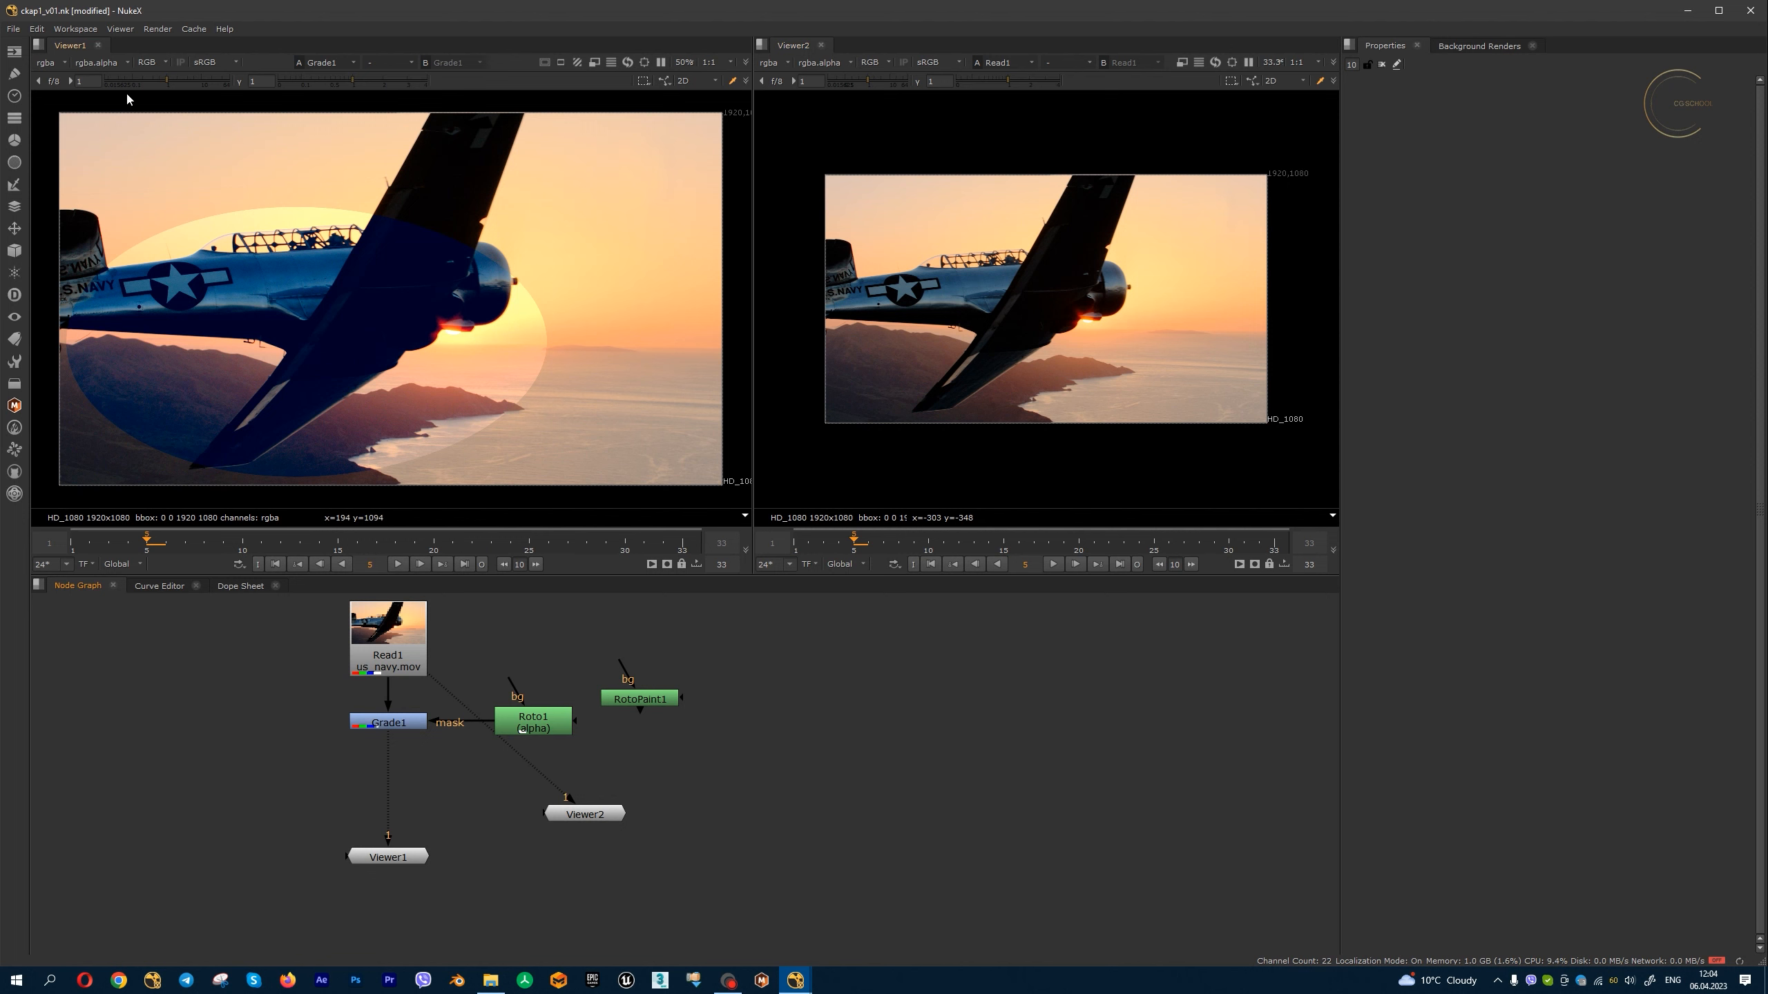
left_click(86, 31)
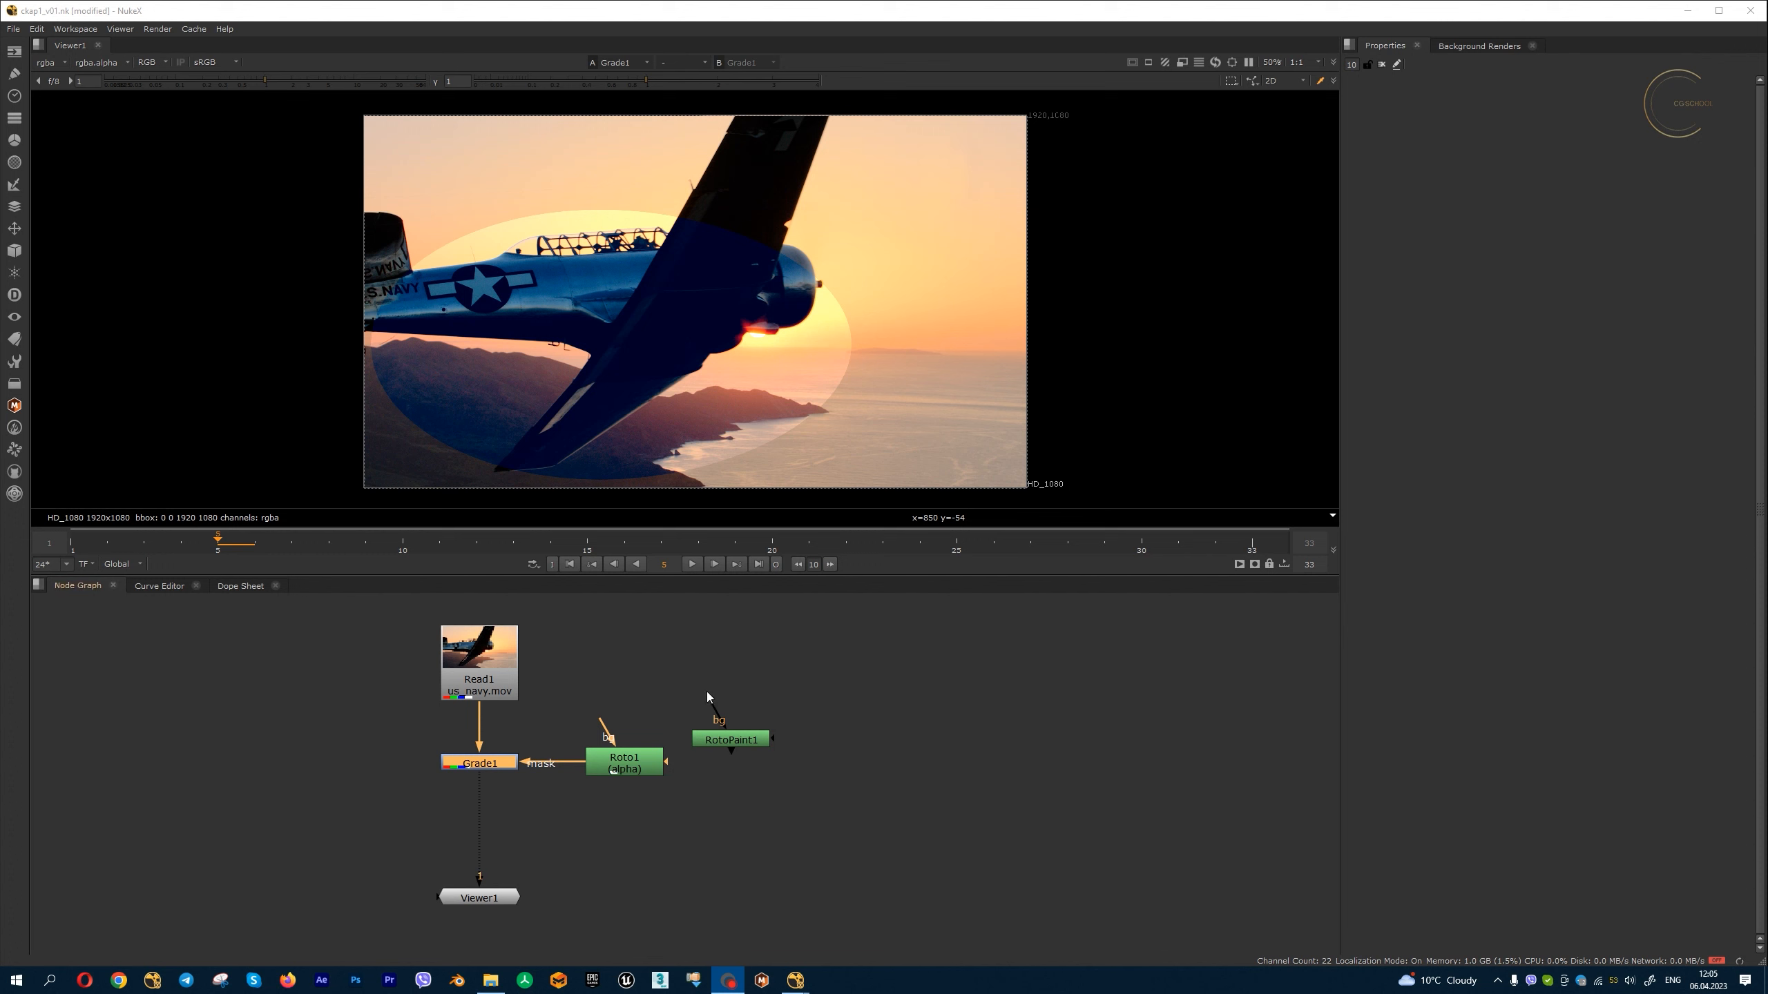
- Show the Grade1, Roto1 and RotoPaint1 properties stacked together in the docked Properties pane
double_click(501, 765)
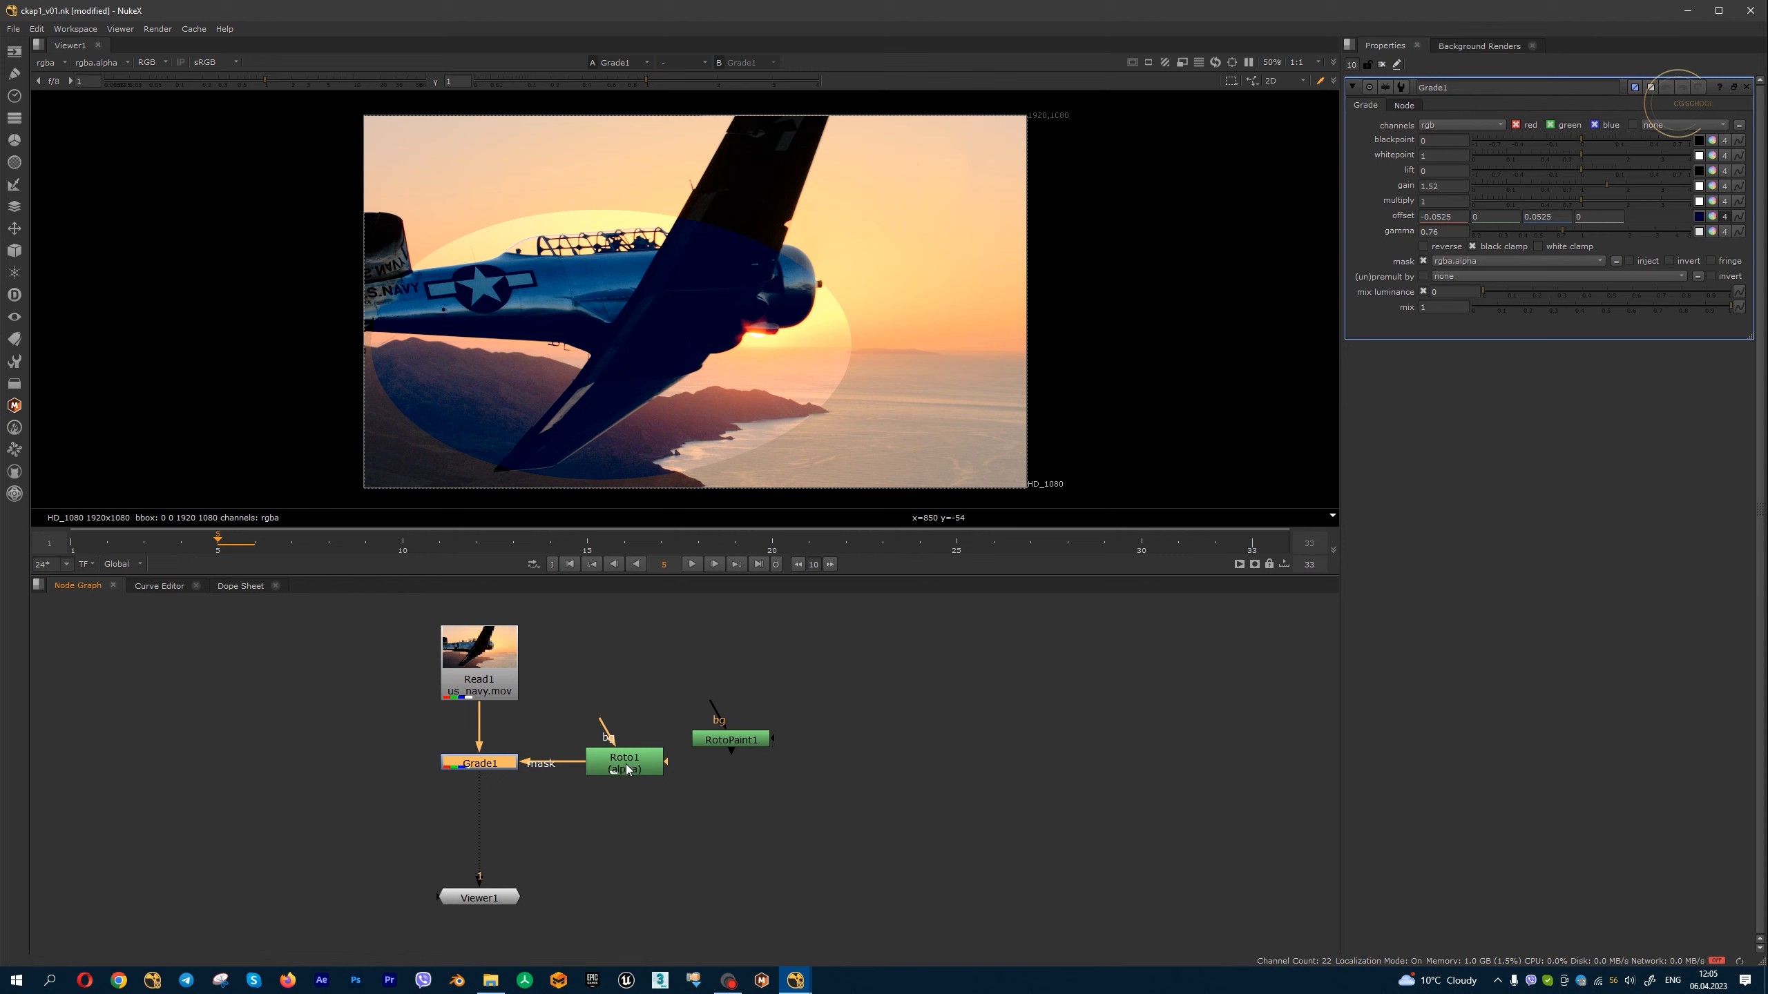
double_click(626, 766)
double_click(727, 738)
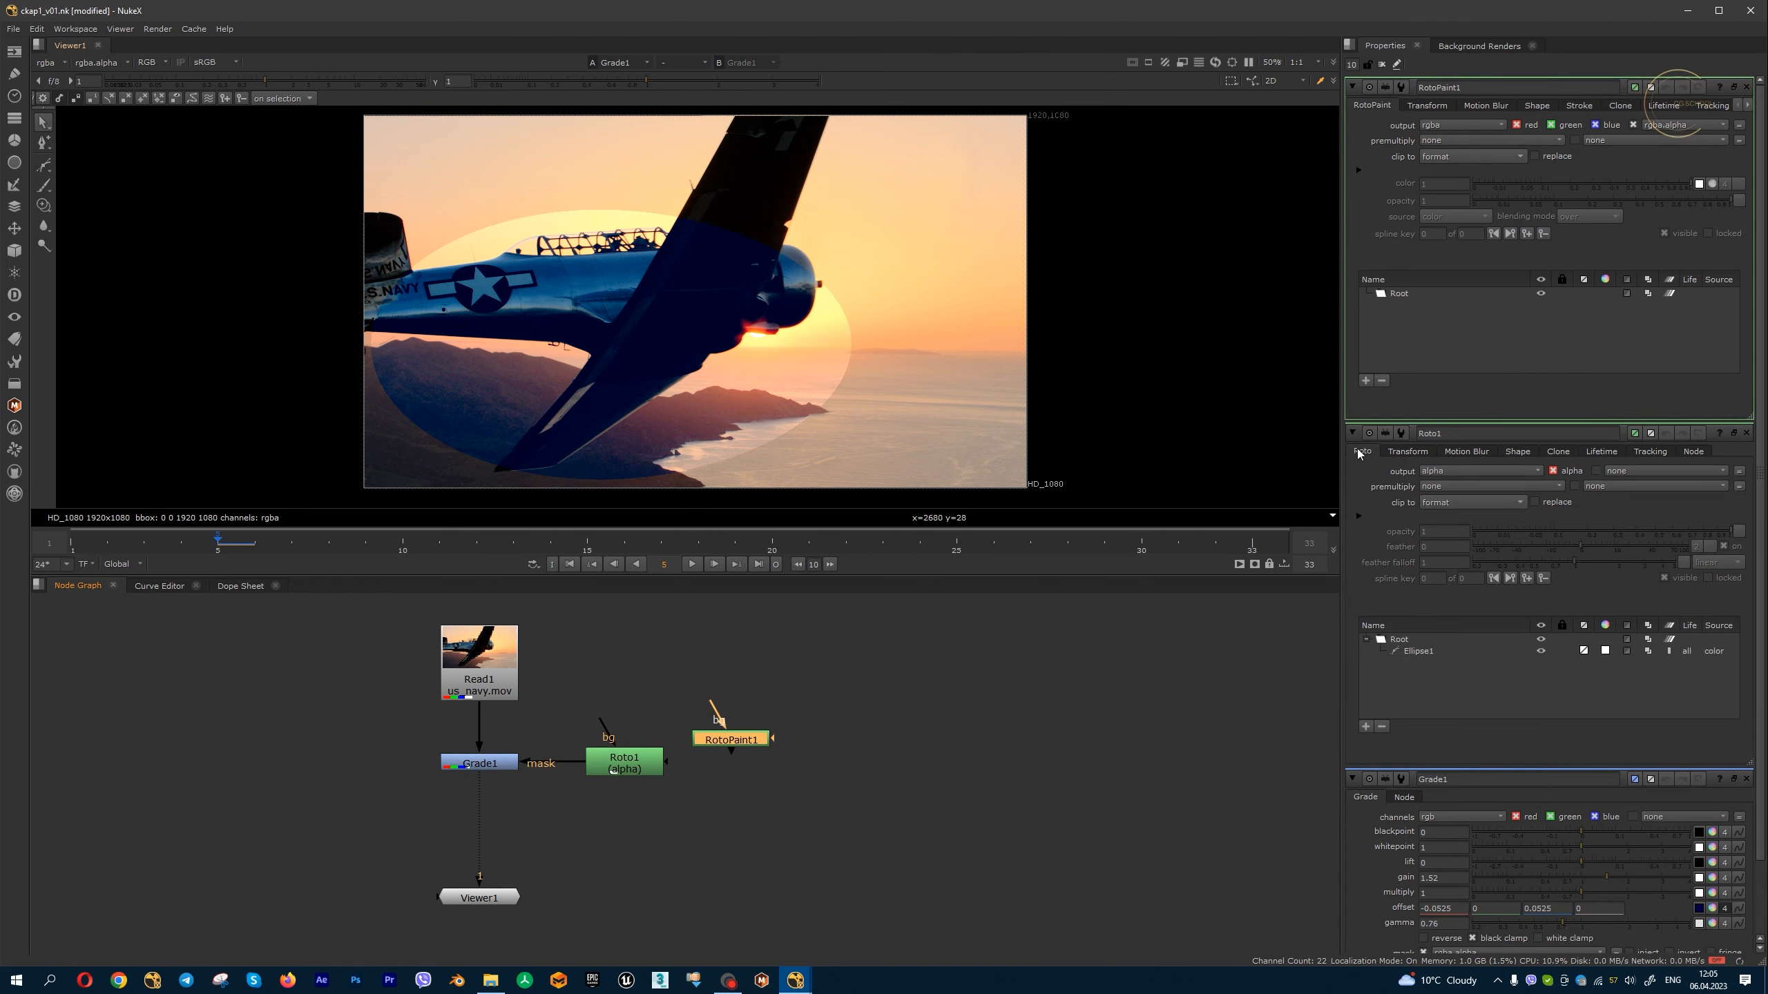
scroll(1470, 651, "down", 2)
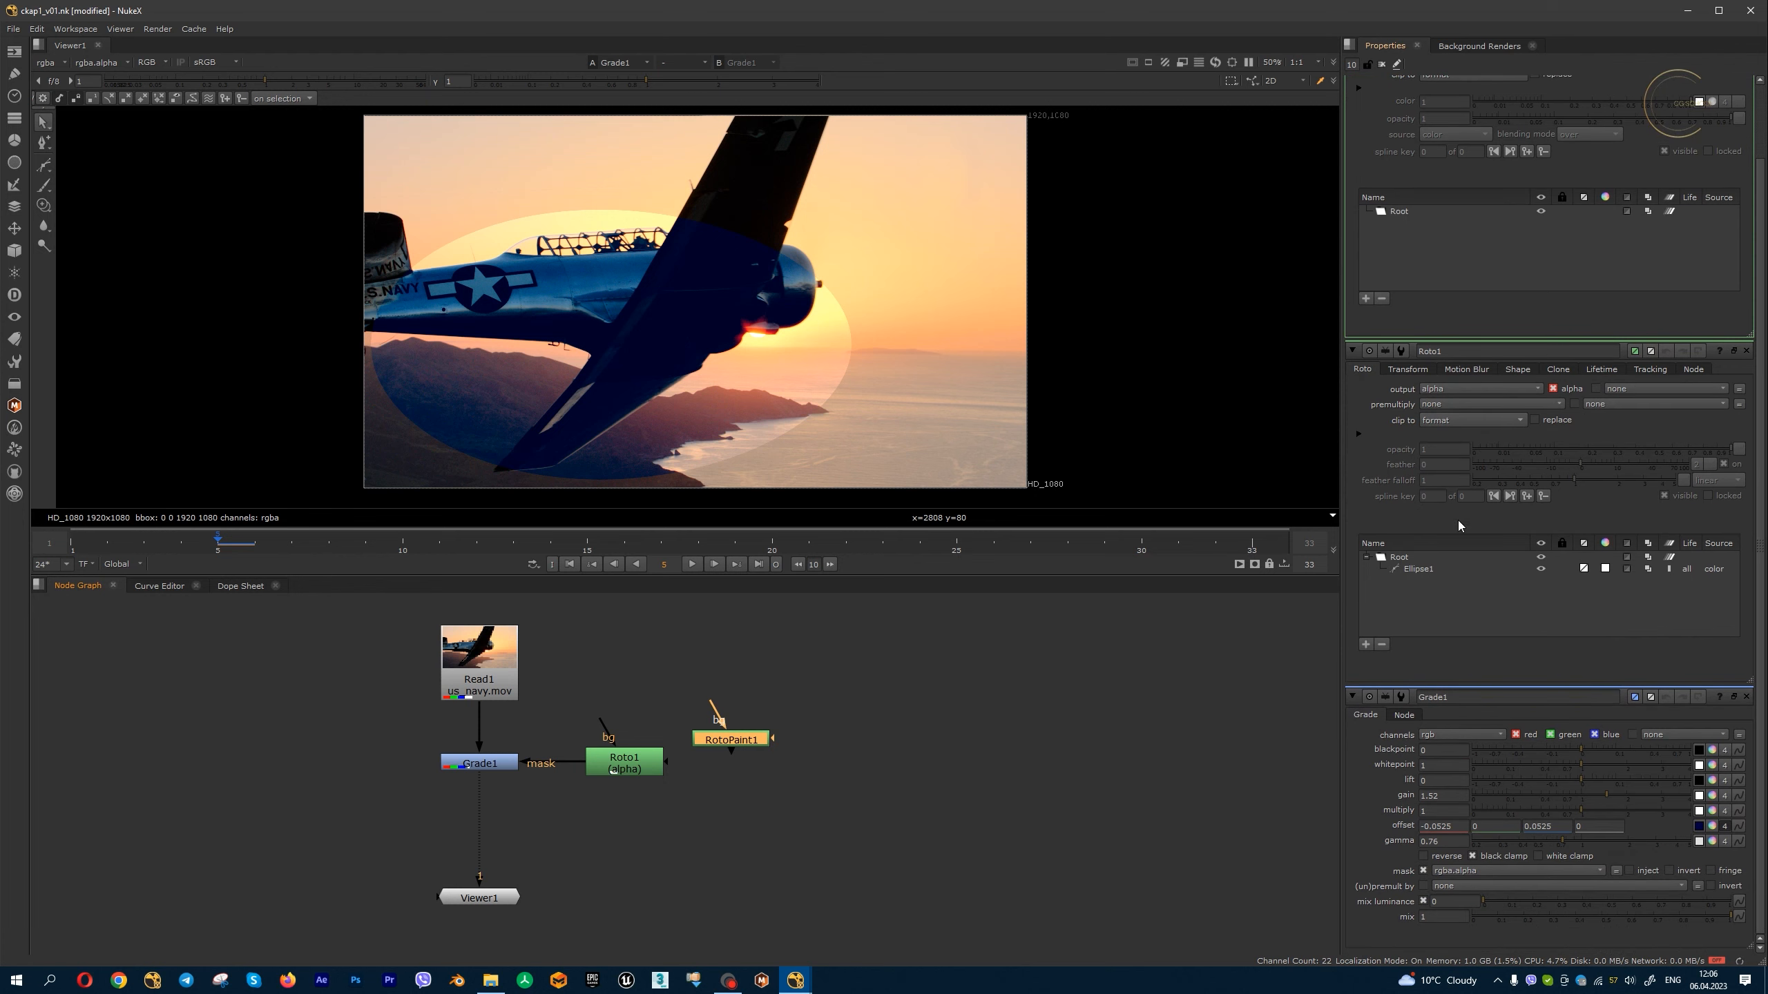
- Bring the Grade1 properties to the front, read through the node's online reference page, and close the browser
double_click(494, 764)
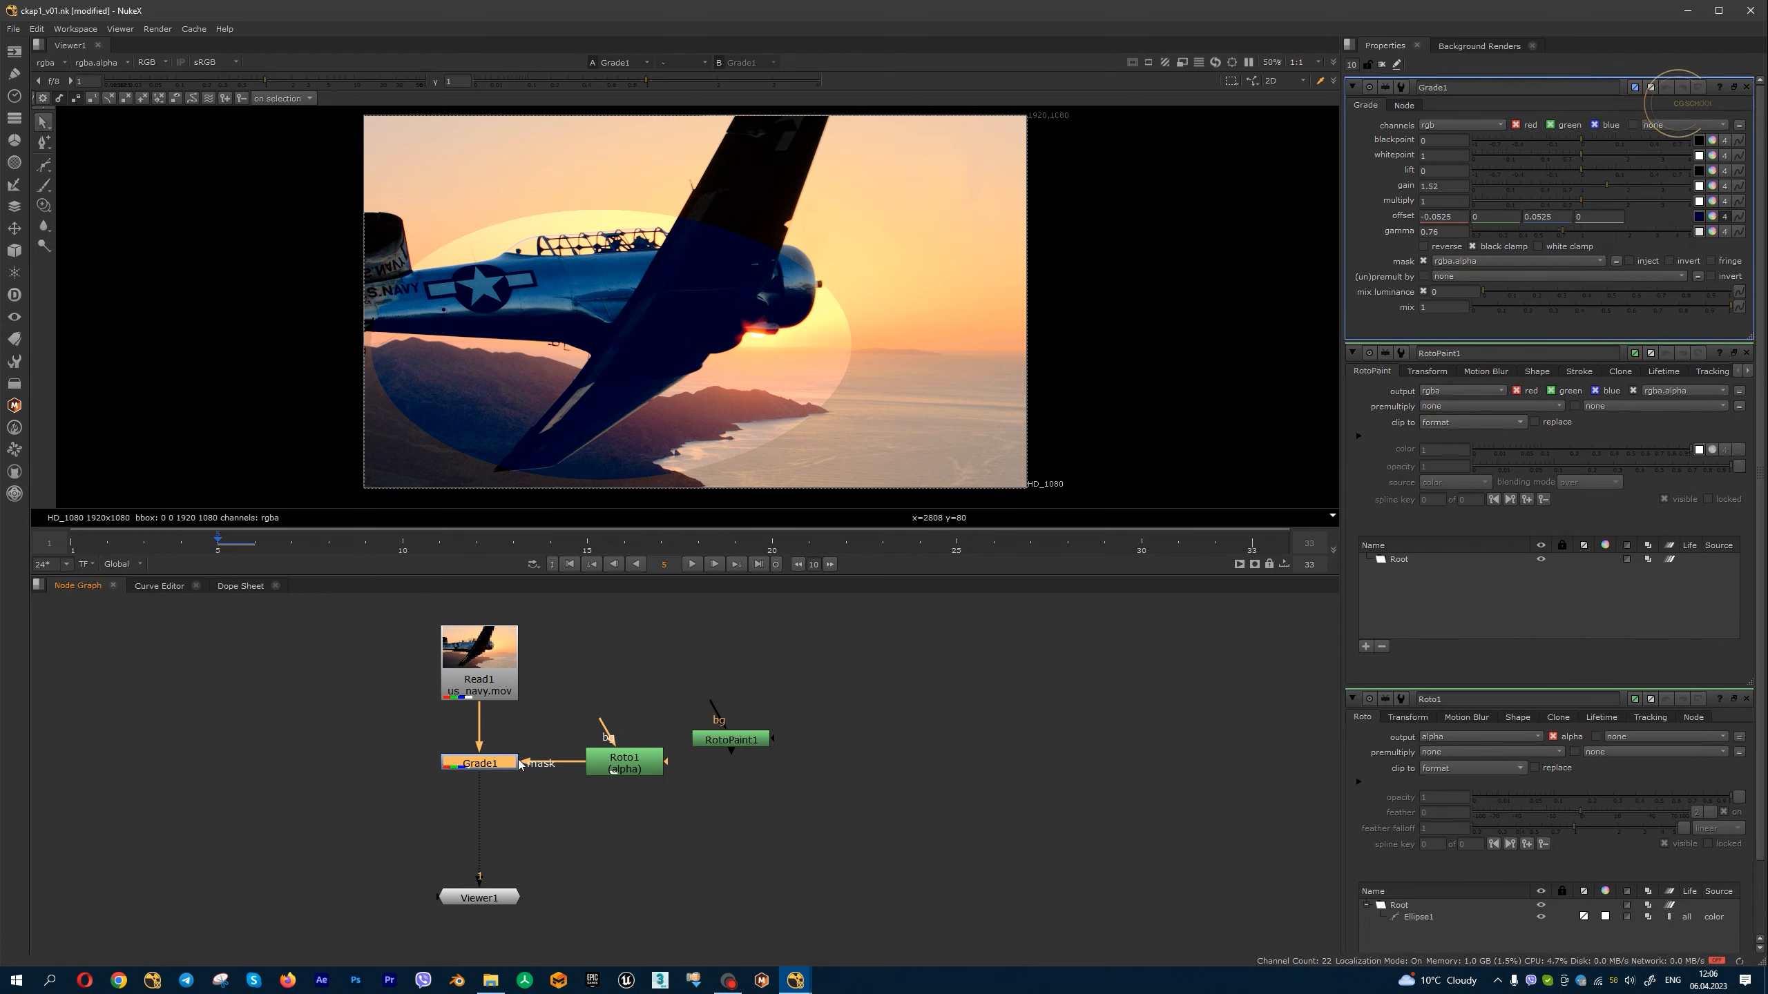
mouse_move(1720, 89)
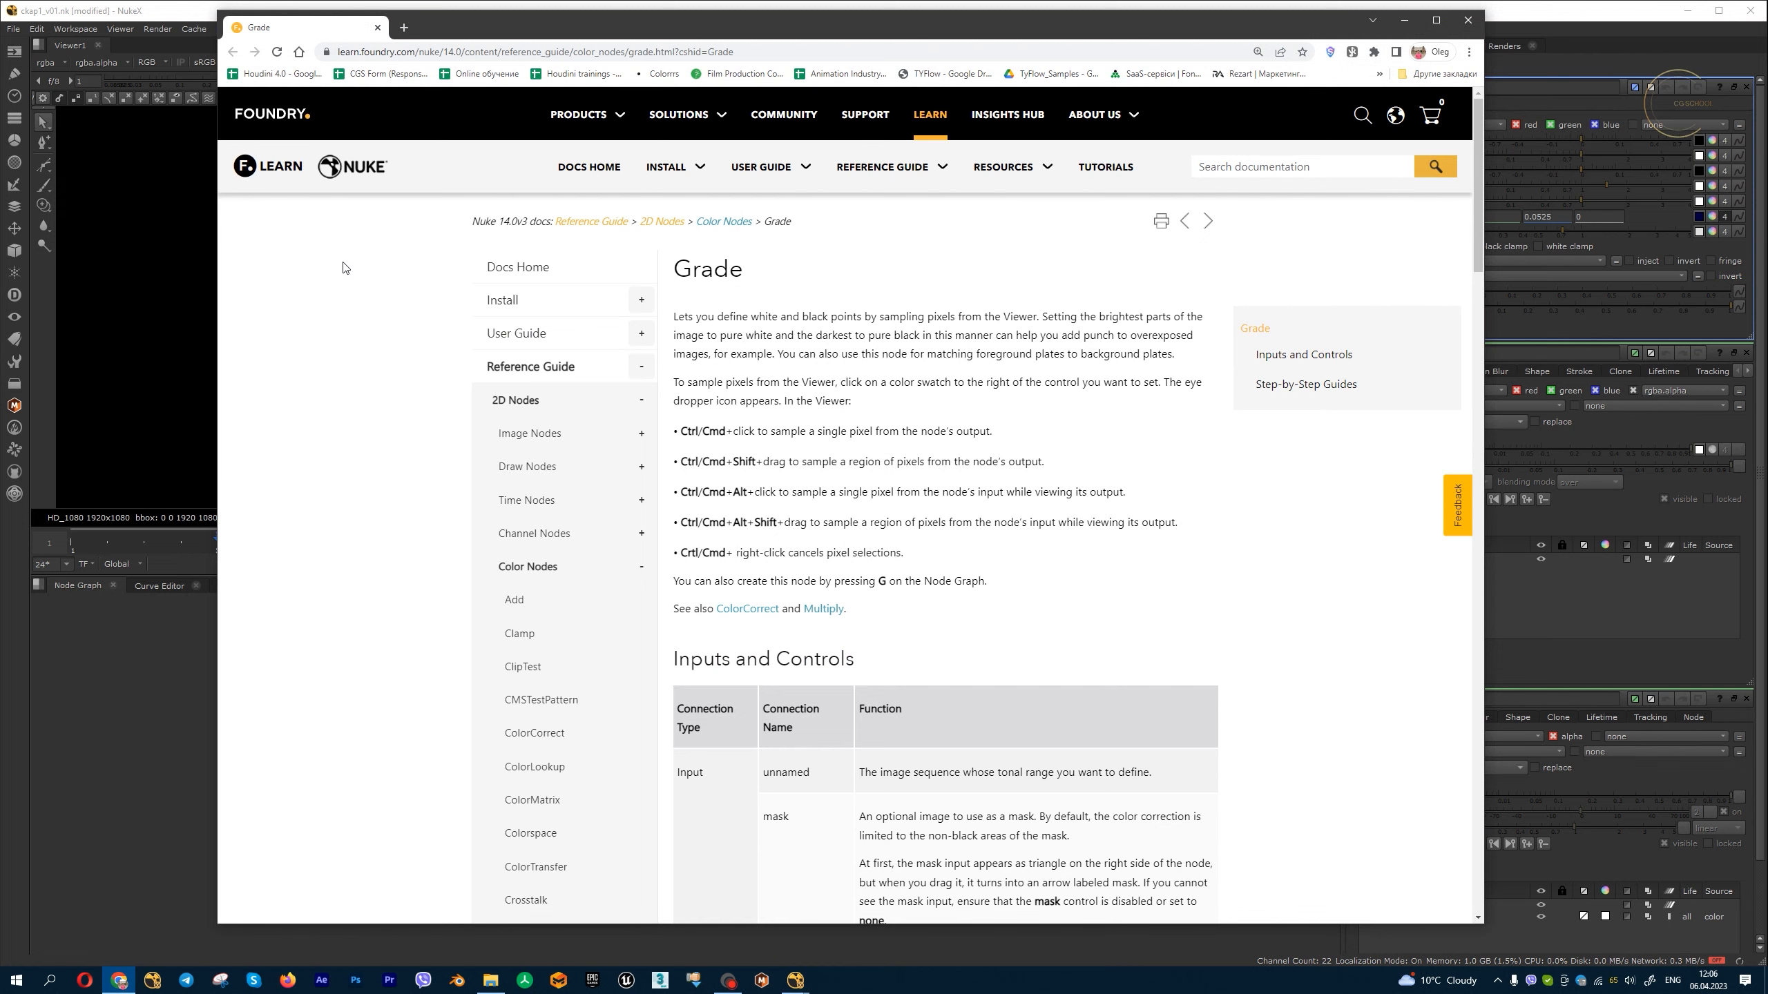
double_click(767, 272)
left_click(901, 329)
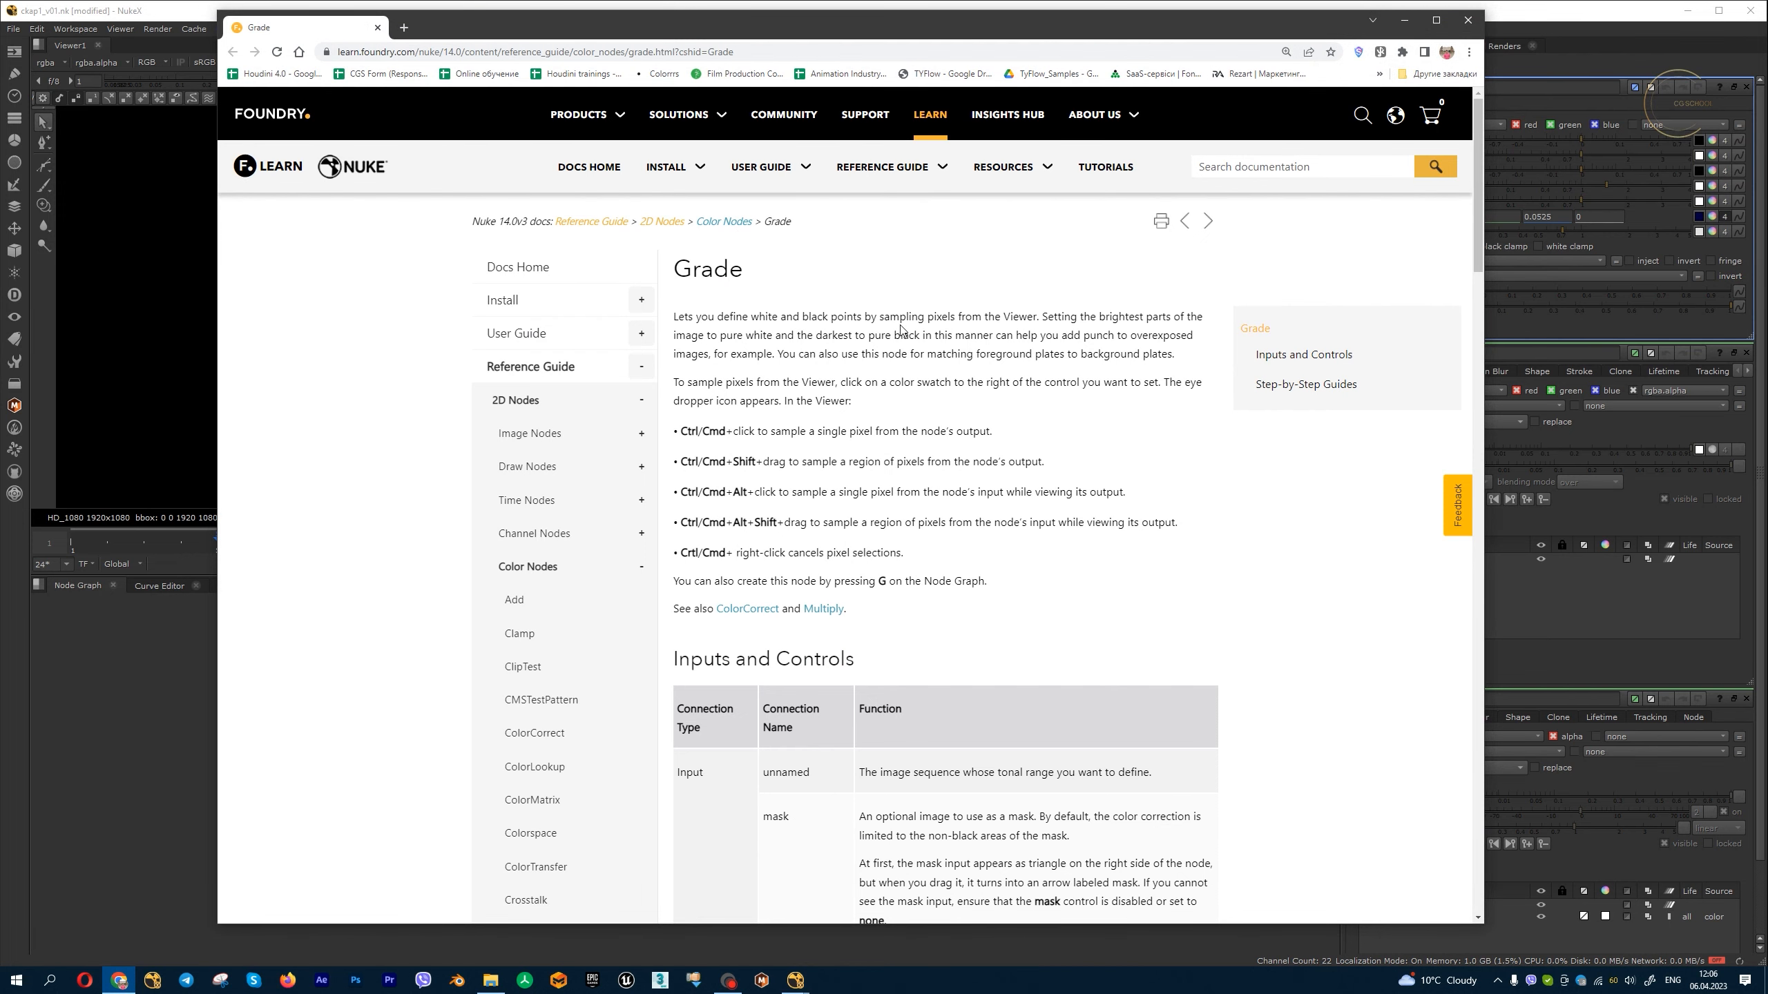
scroll(901, 329, "down", 20)
scroll(901, 332, "up", 5)
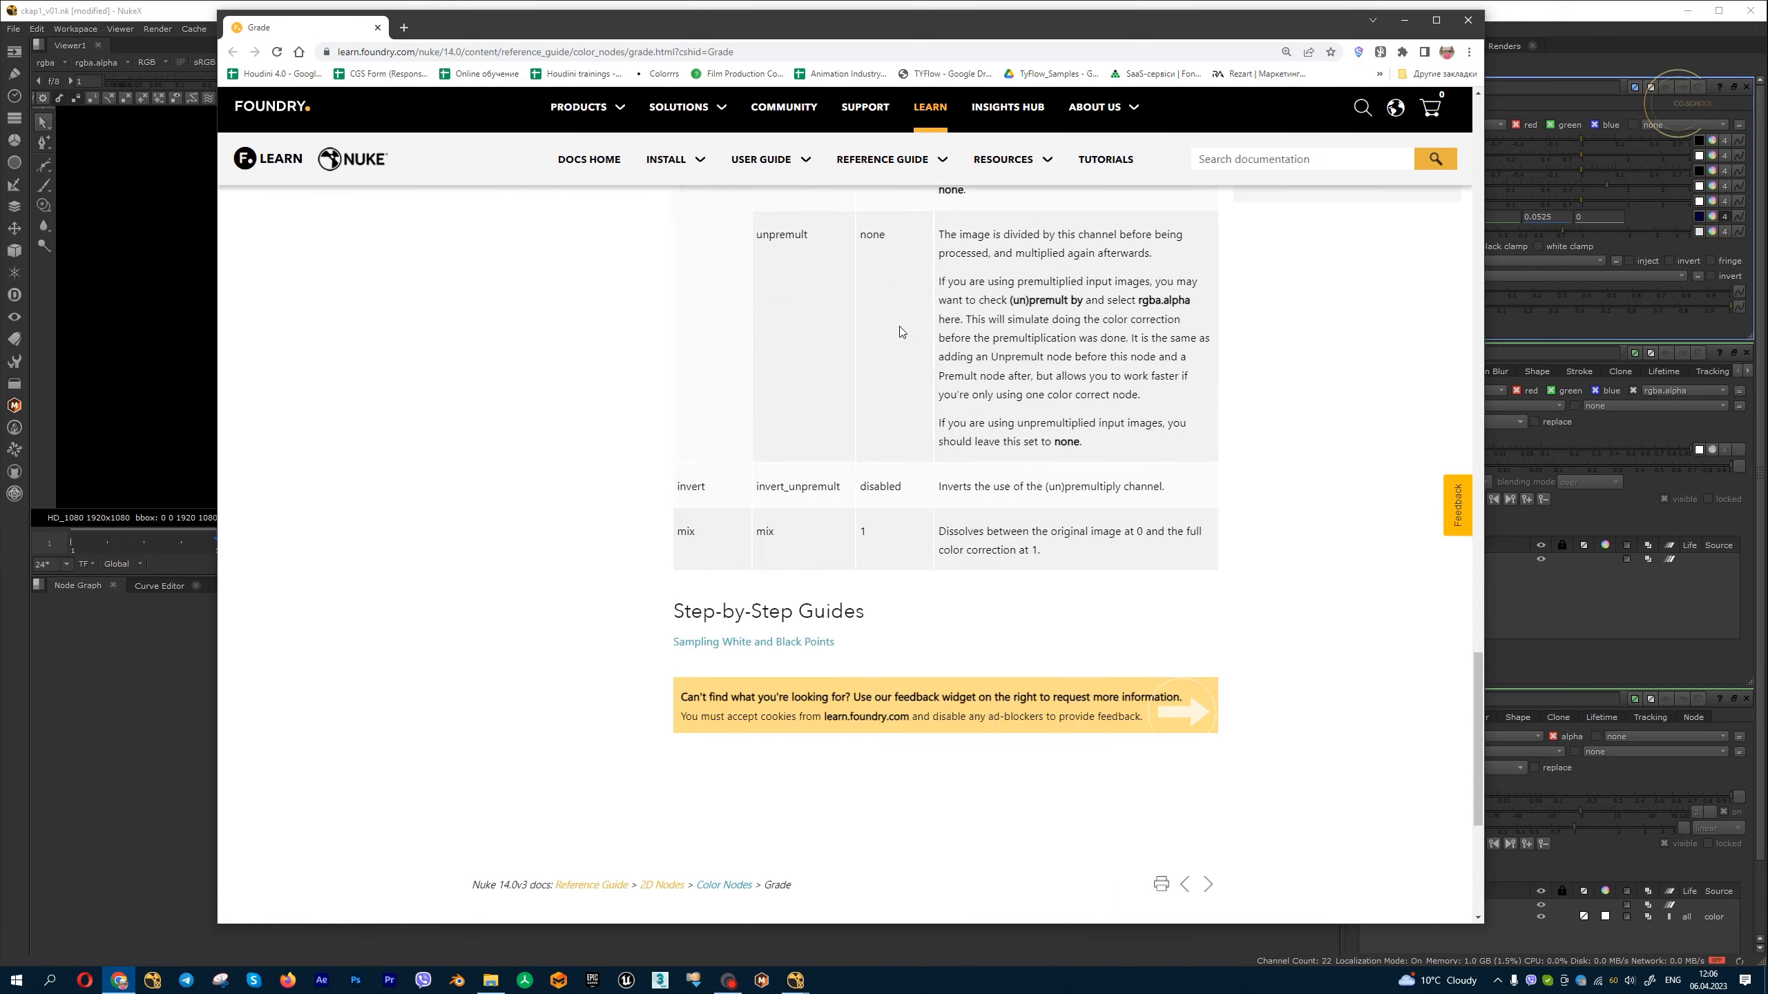
scroll(901, 332, "up", 20)
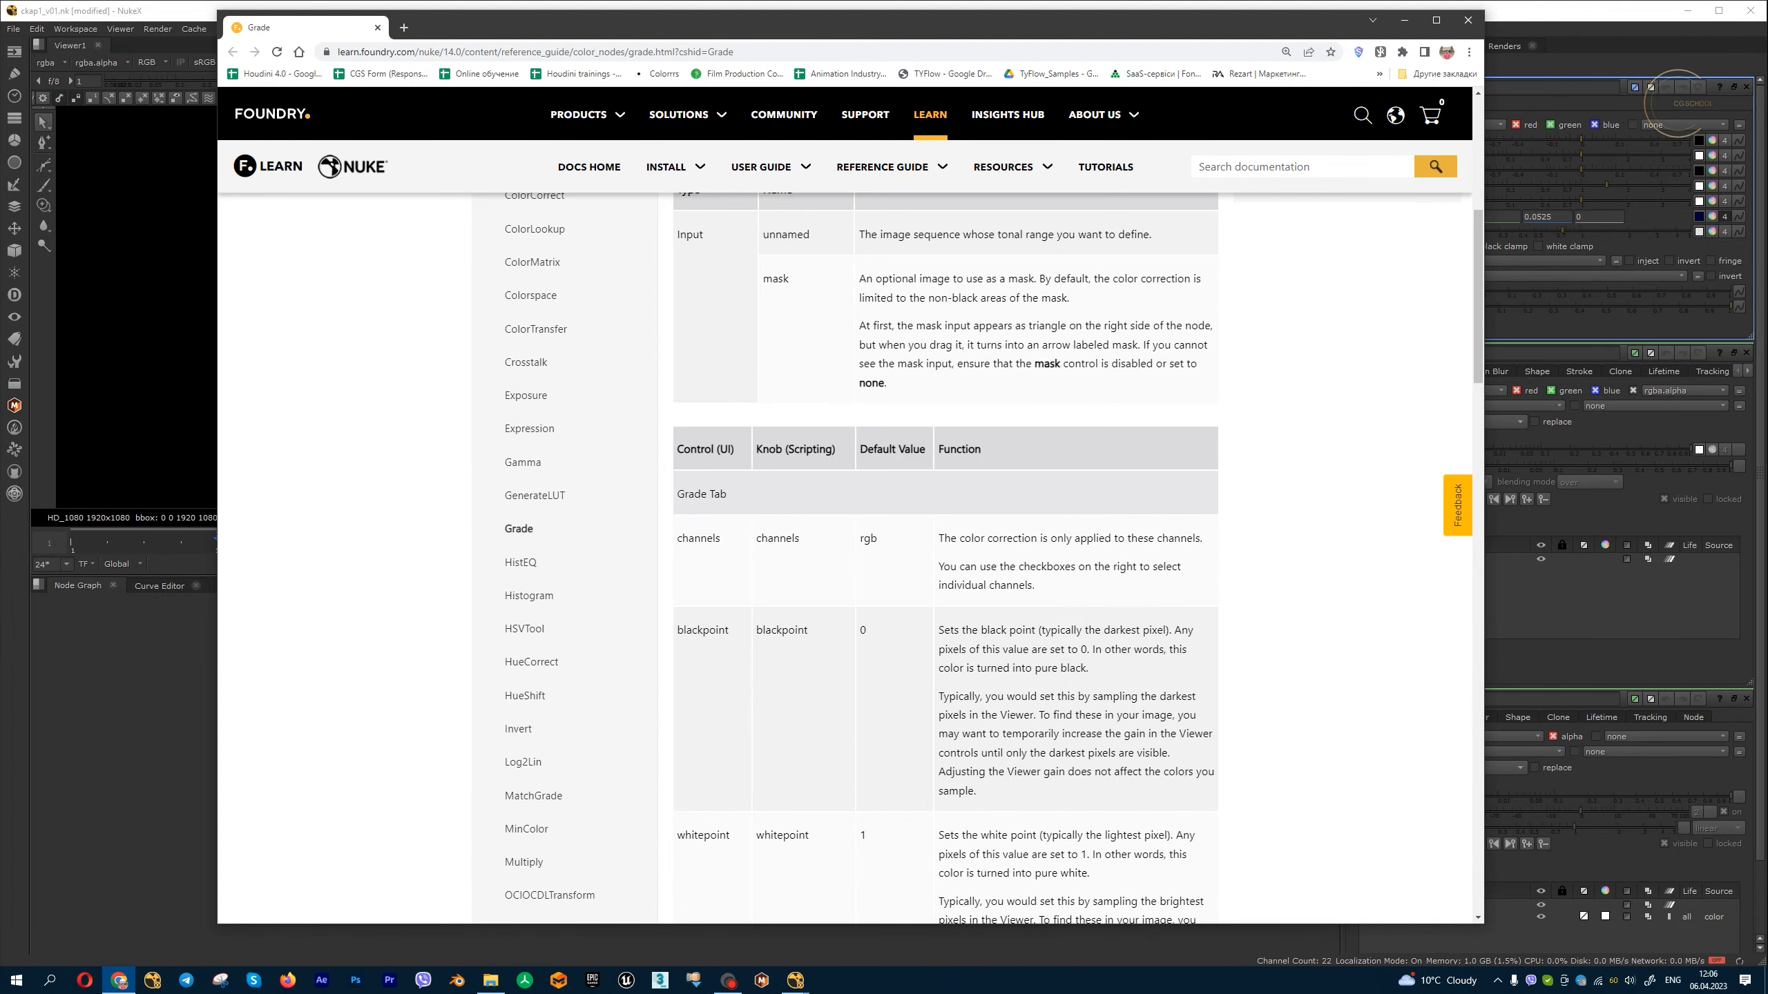
scroll(906, 300, "up", 8)
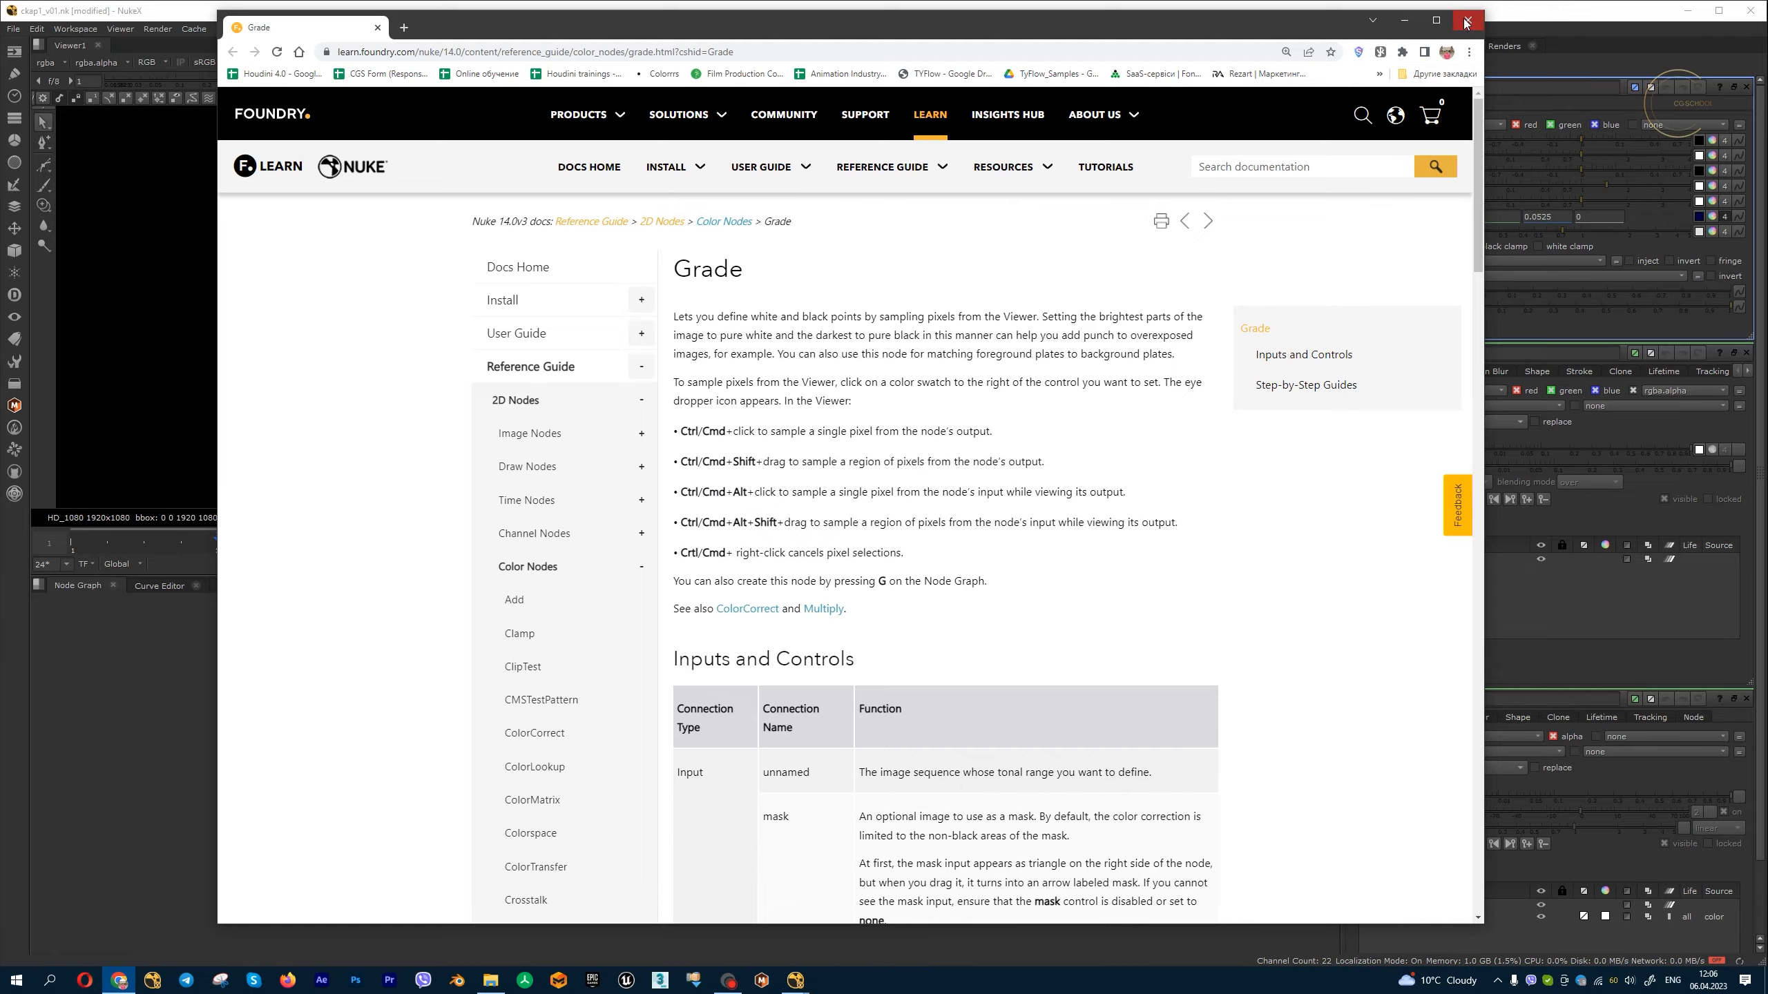
left_click(1467, 23)
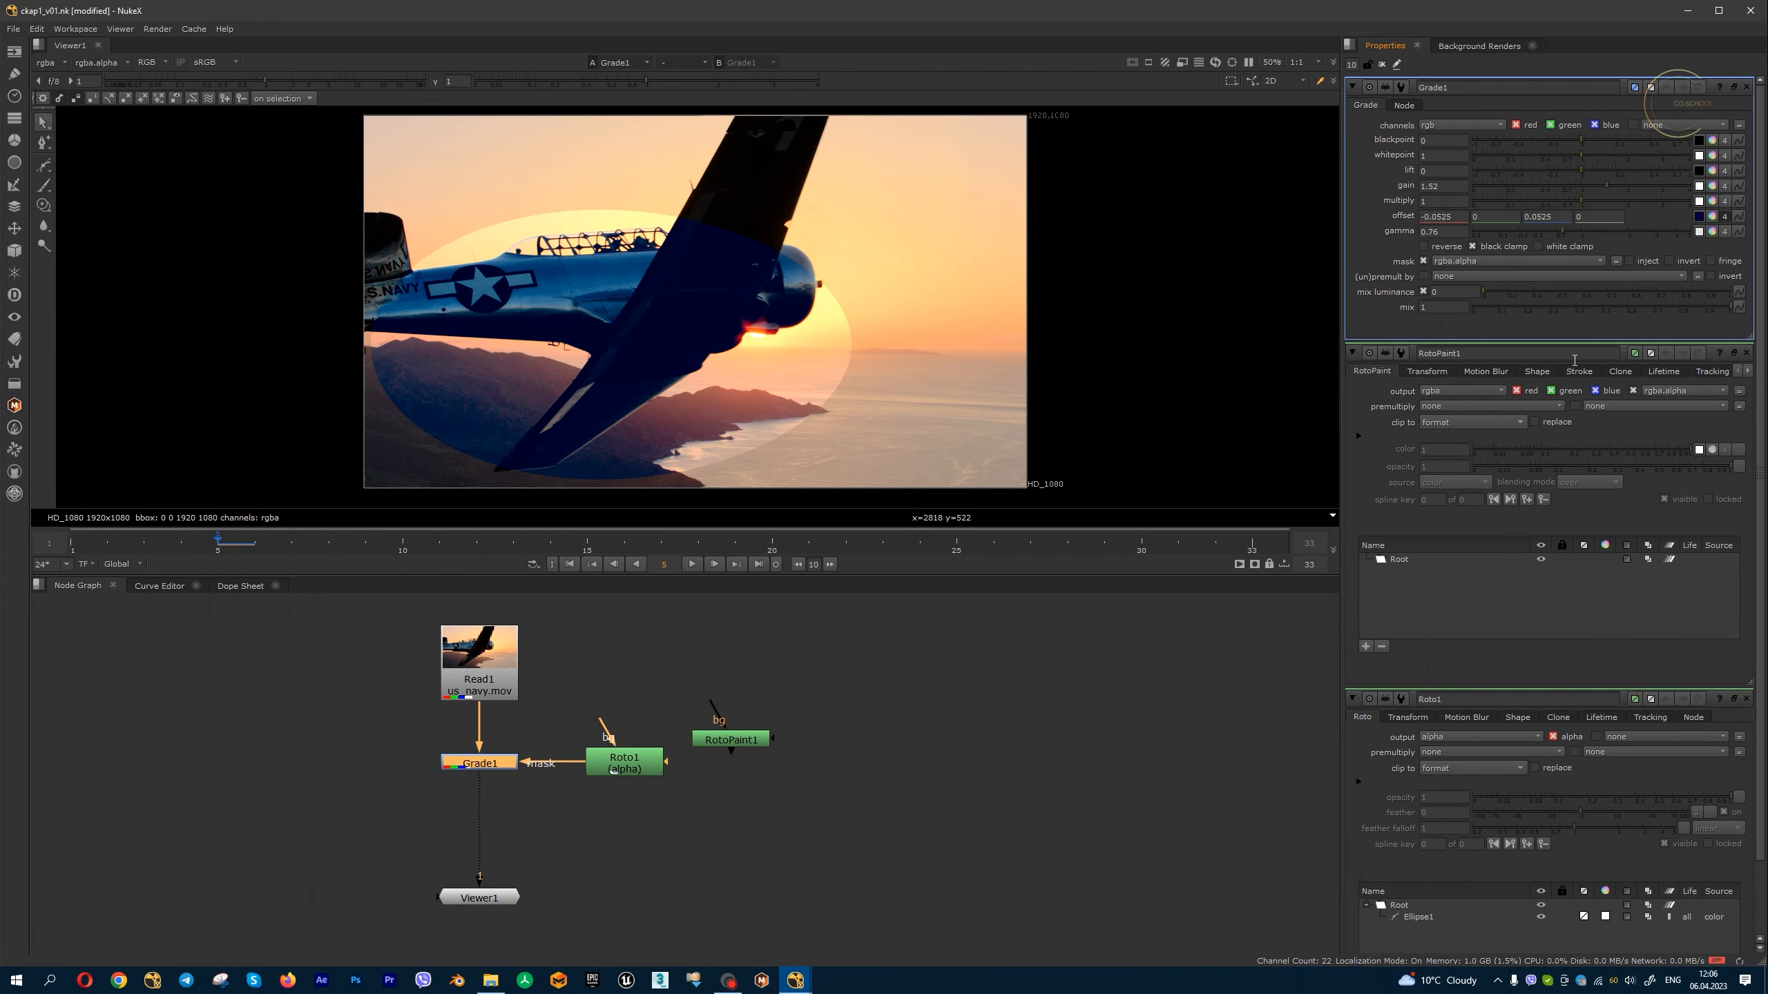
- Read the RotoPaint online reference page, close it, and call up the help for Roto1
left_click(1718, 353)
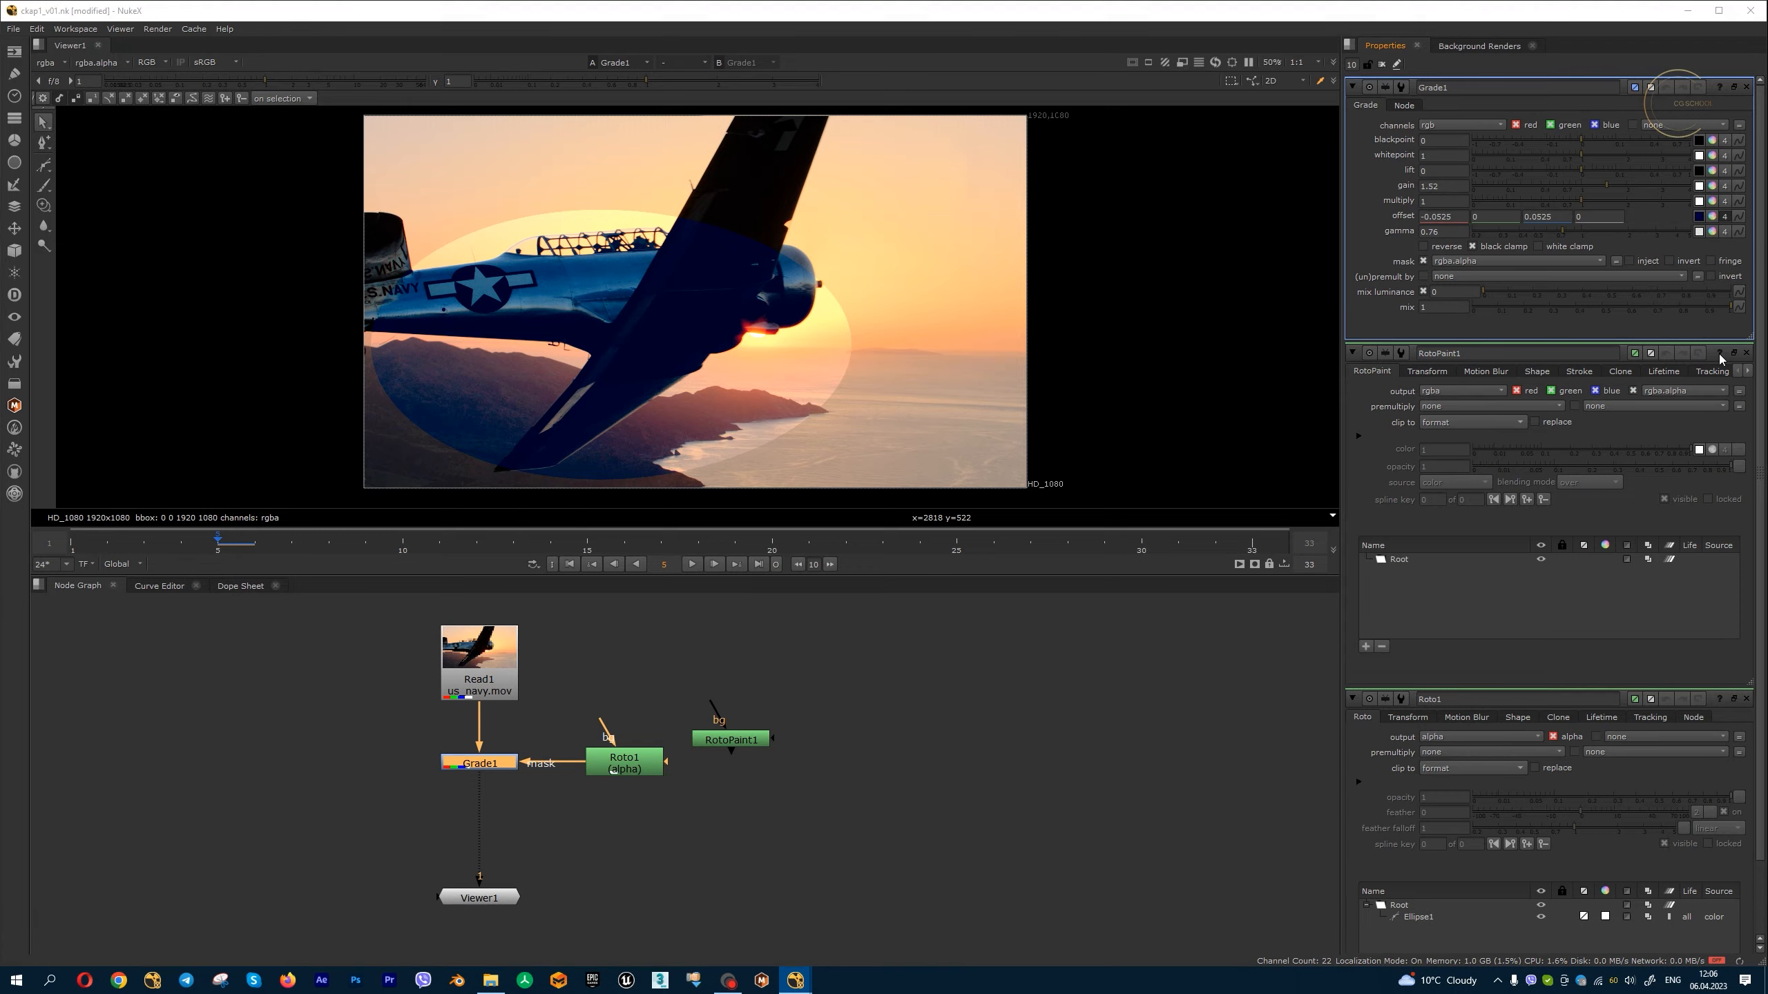
scroll(1041, 388, "down", 5)
scroll(1041, 387, "down", 15)
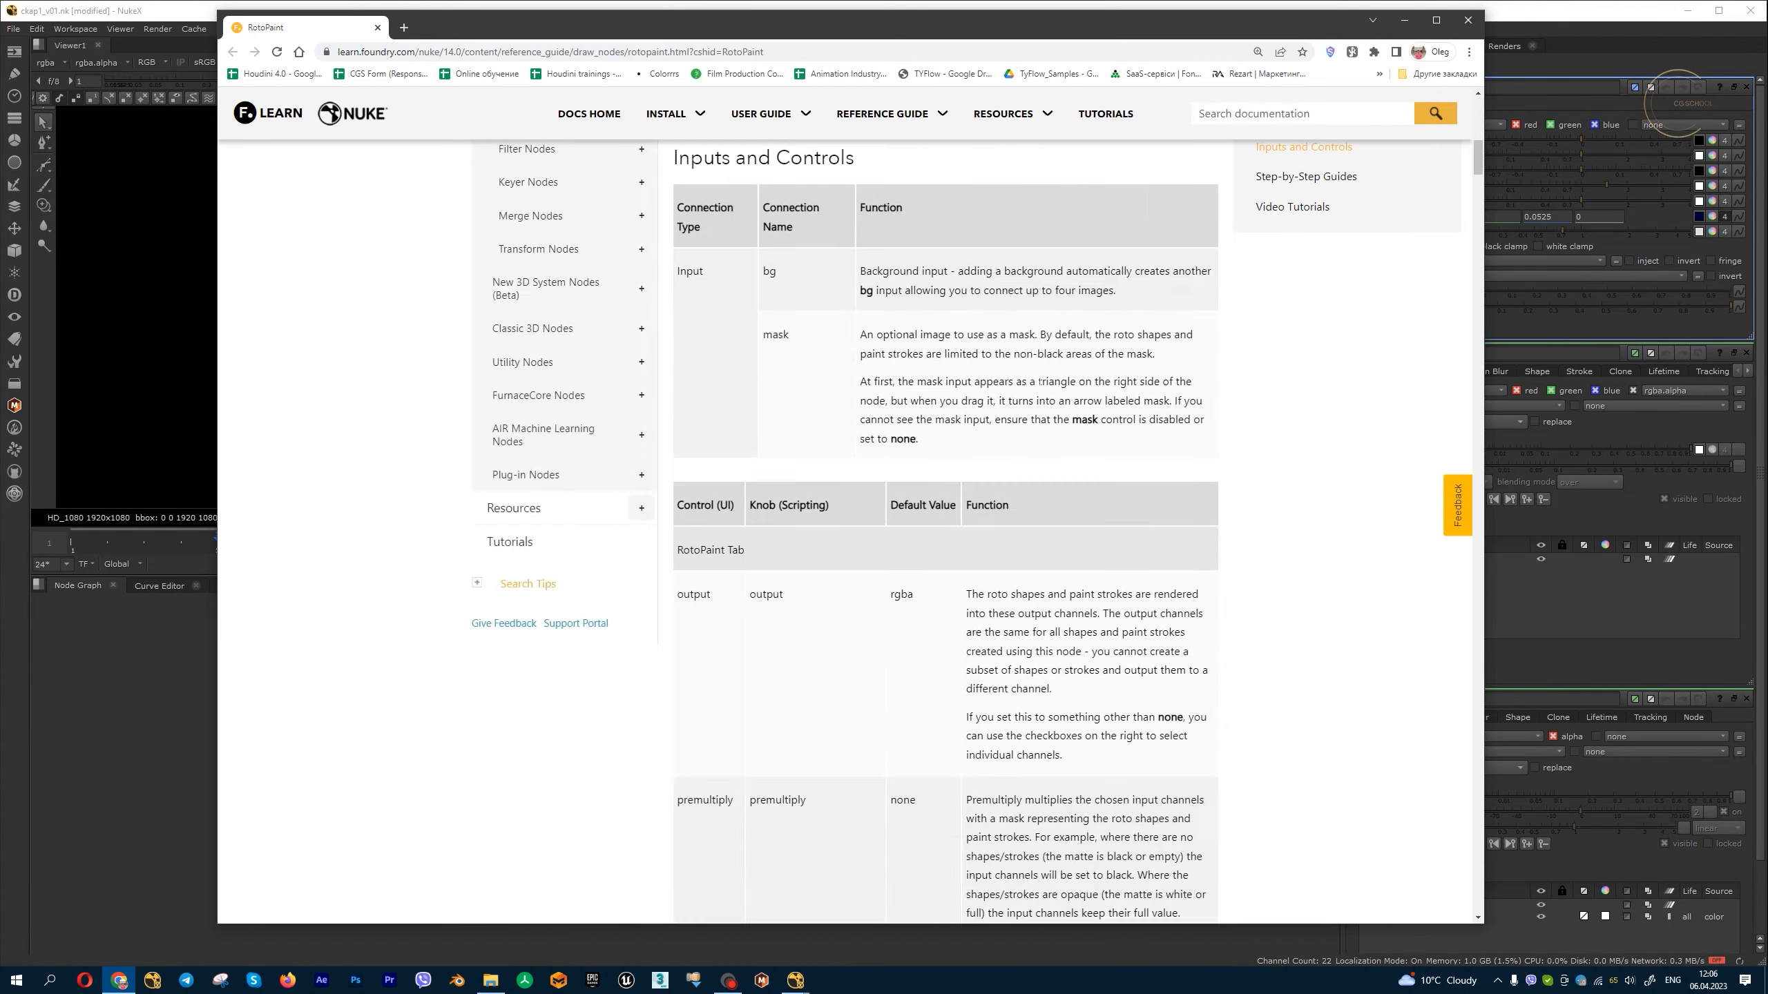
scroll(1048, 388, "down", 10)
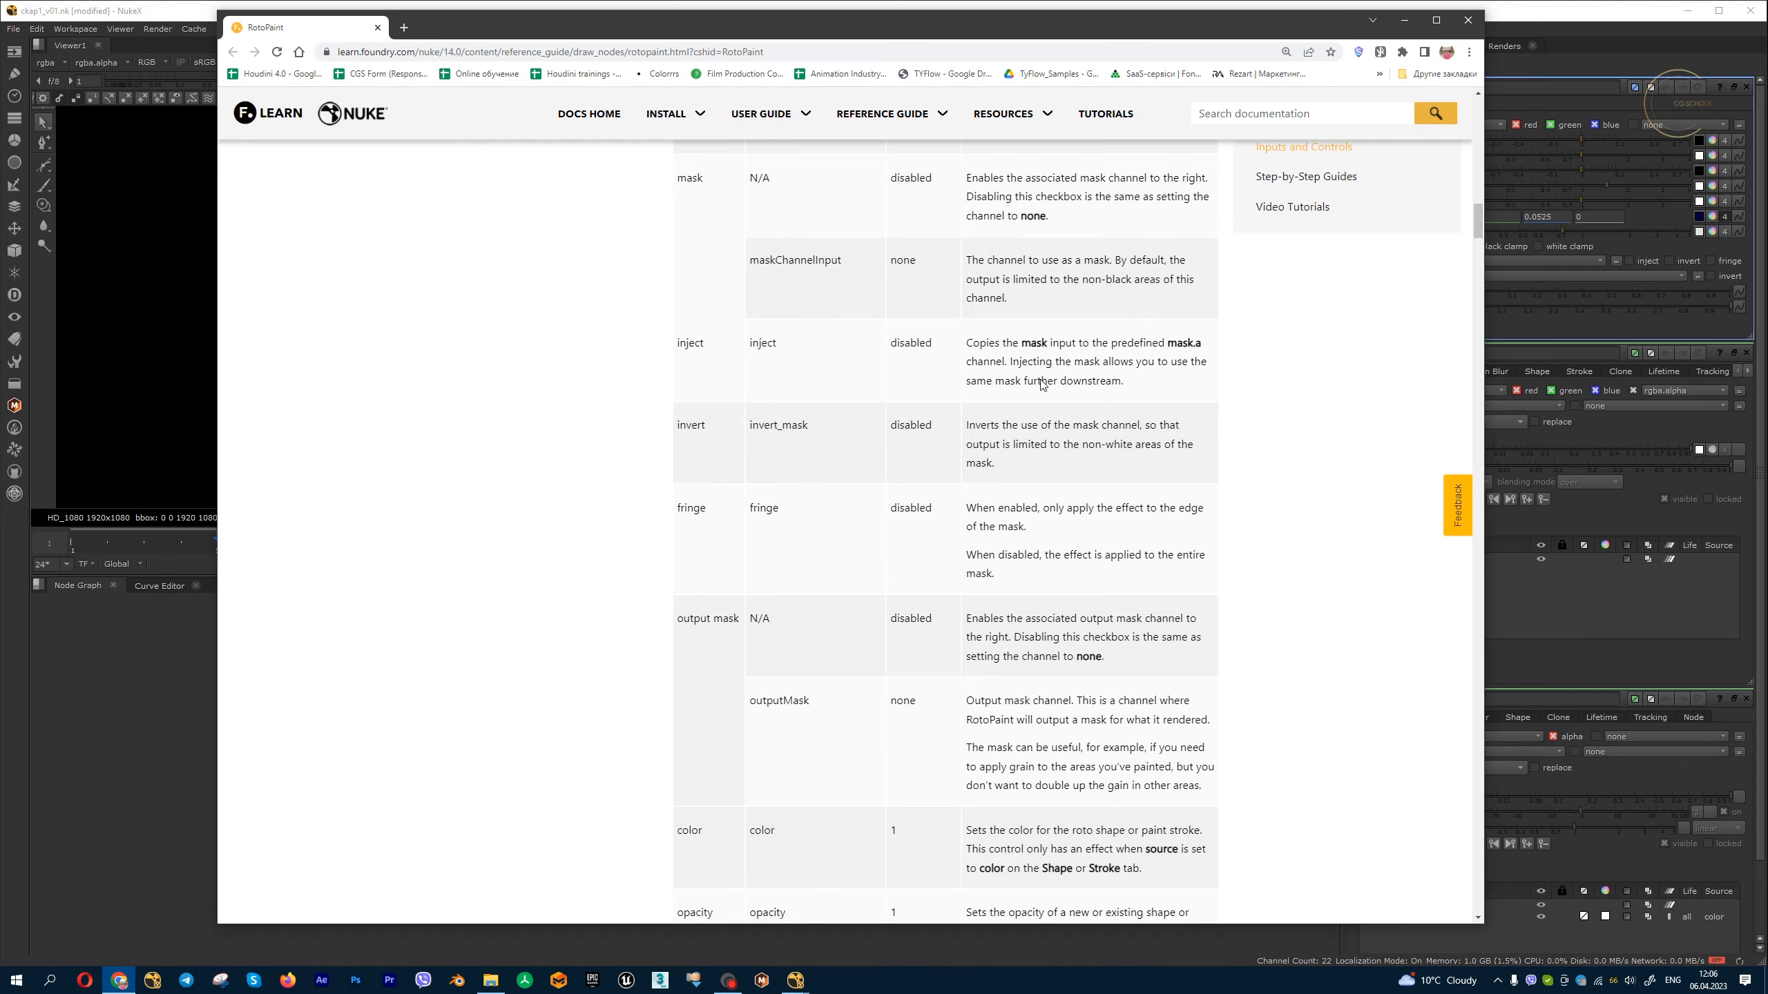
left_click(1469, 19)
scroll(1576, 719, "down", 2)
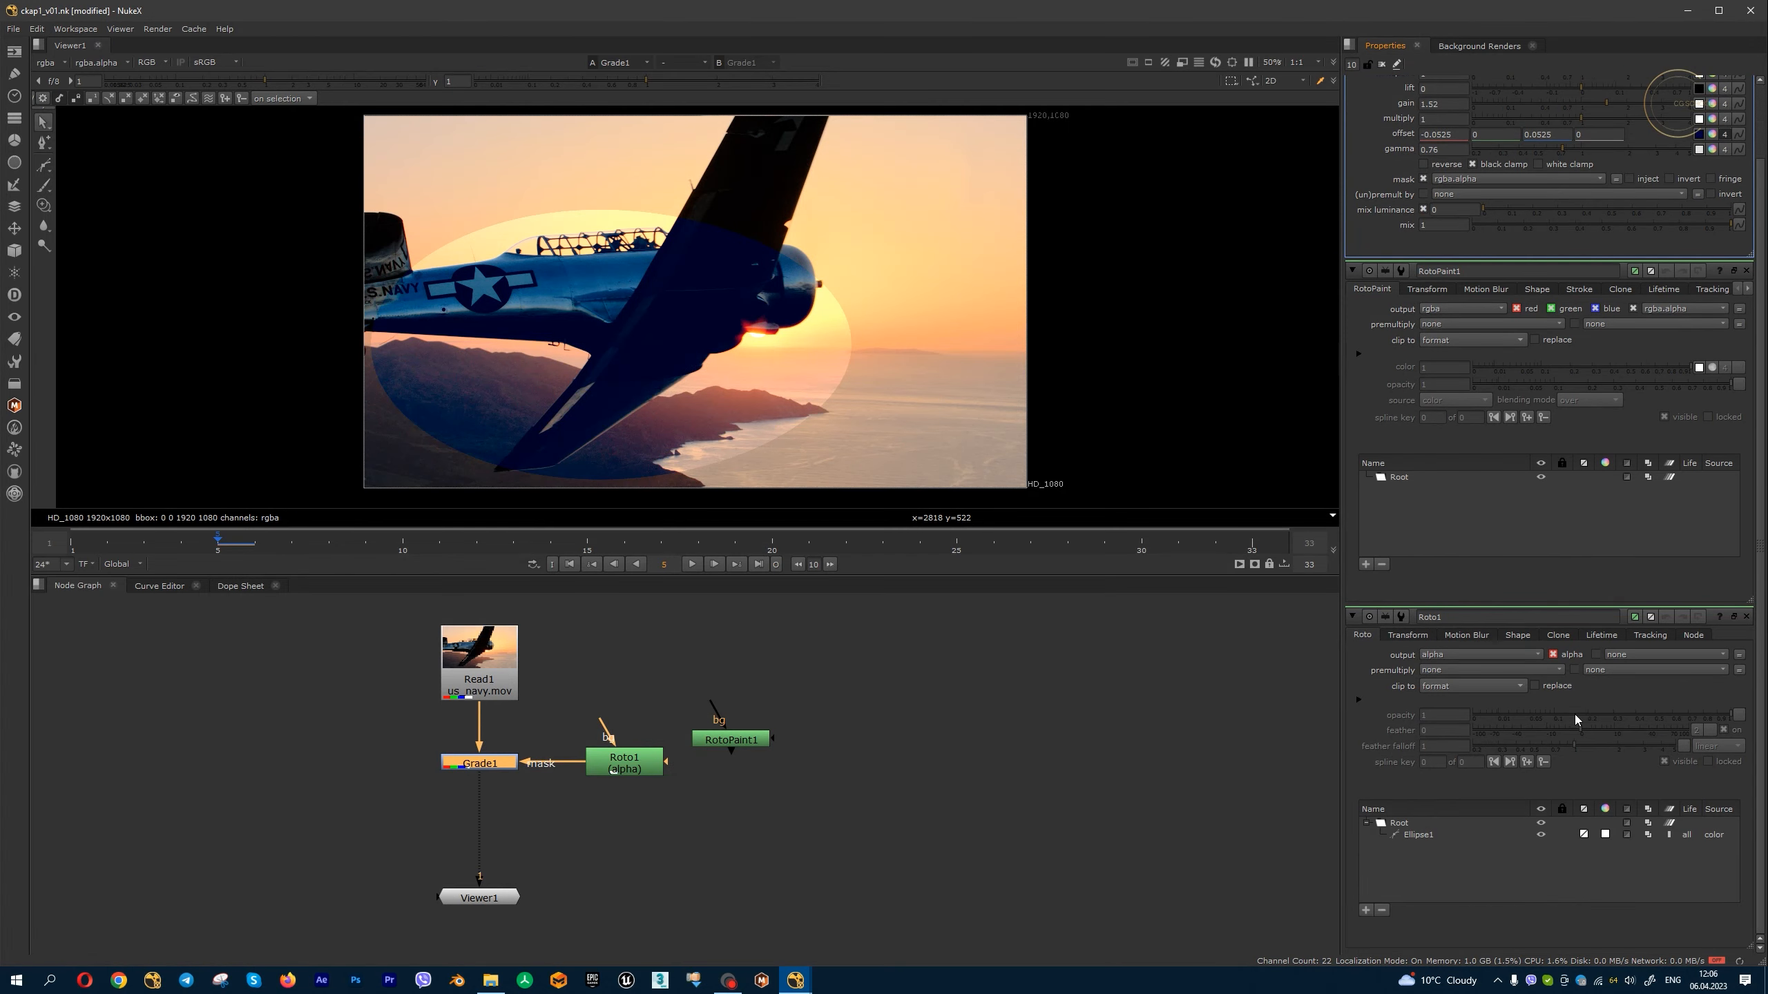
left_click(1717, 617)
- View the list of Nuke key assignments in an enlarged window, close it, and bring up the help resources again
left_click(227, 29)
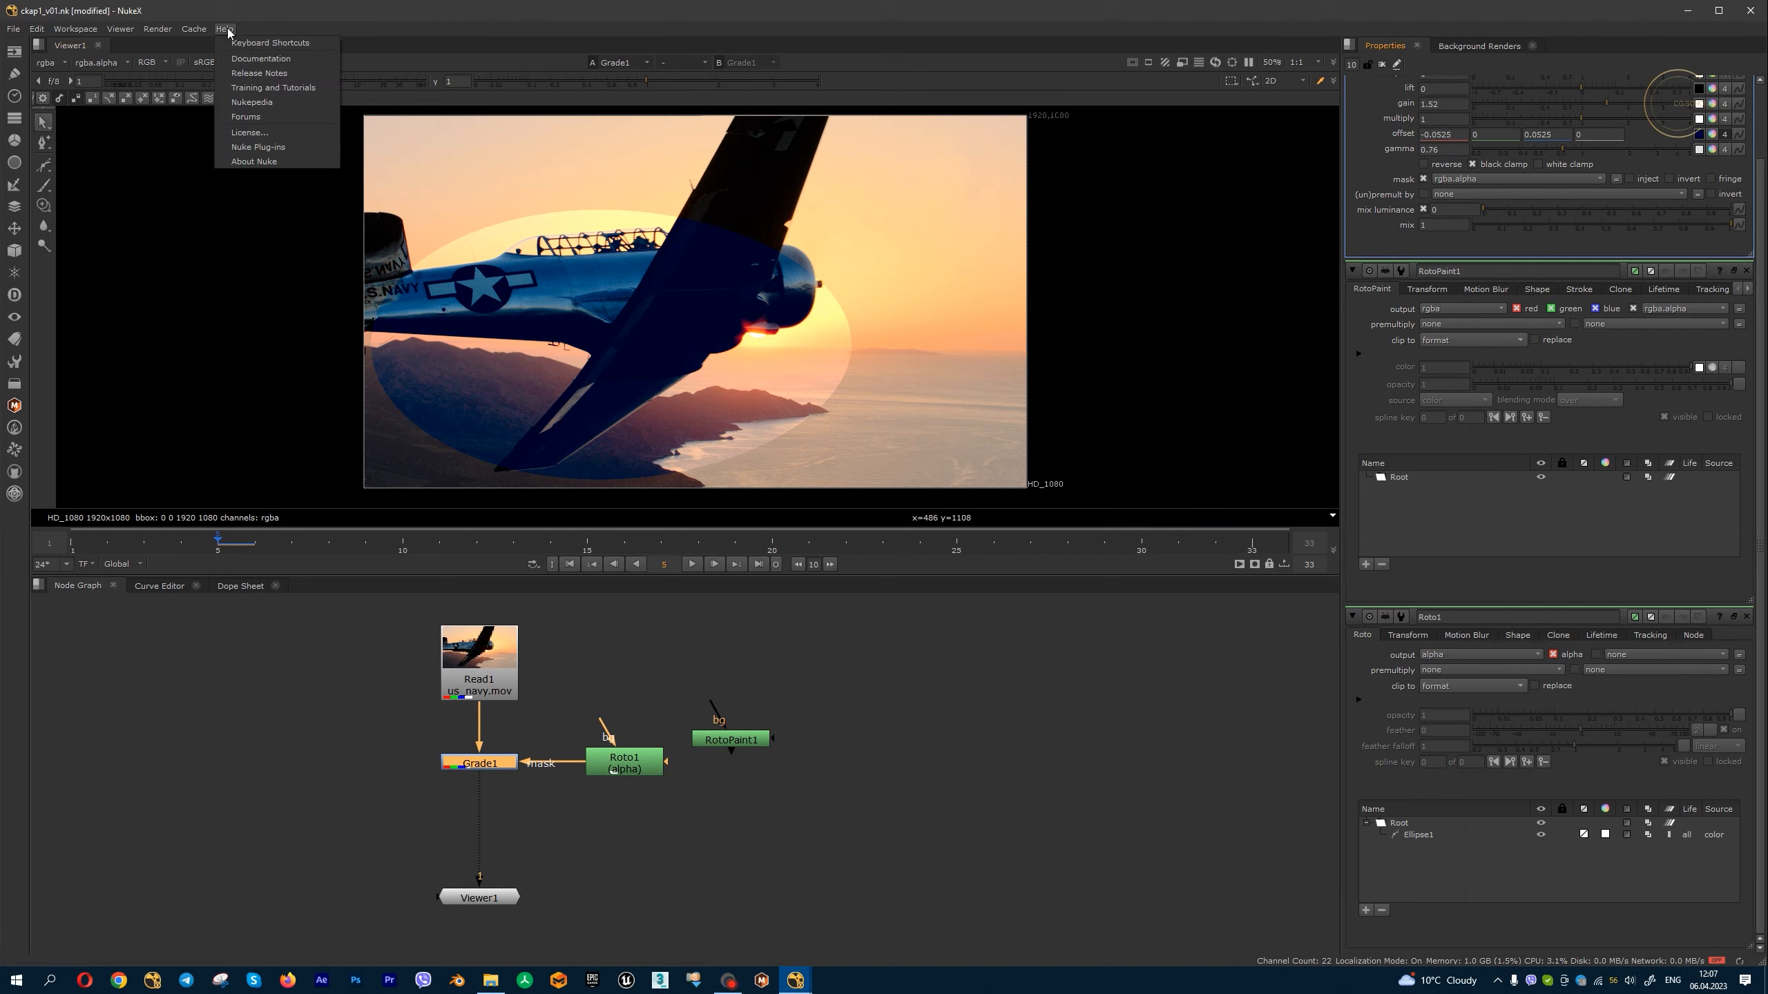
left_click(329, 45)
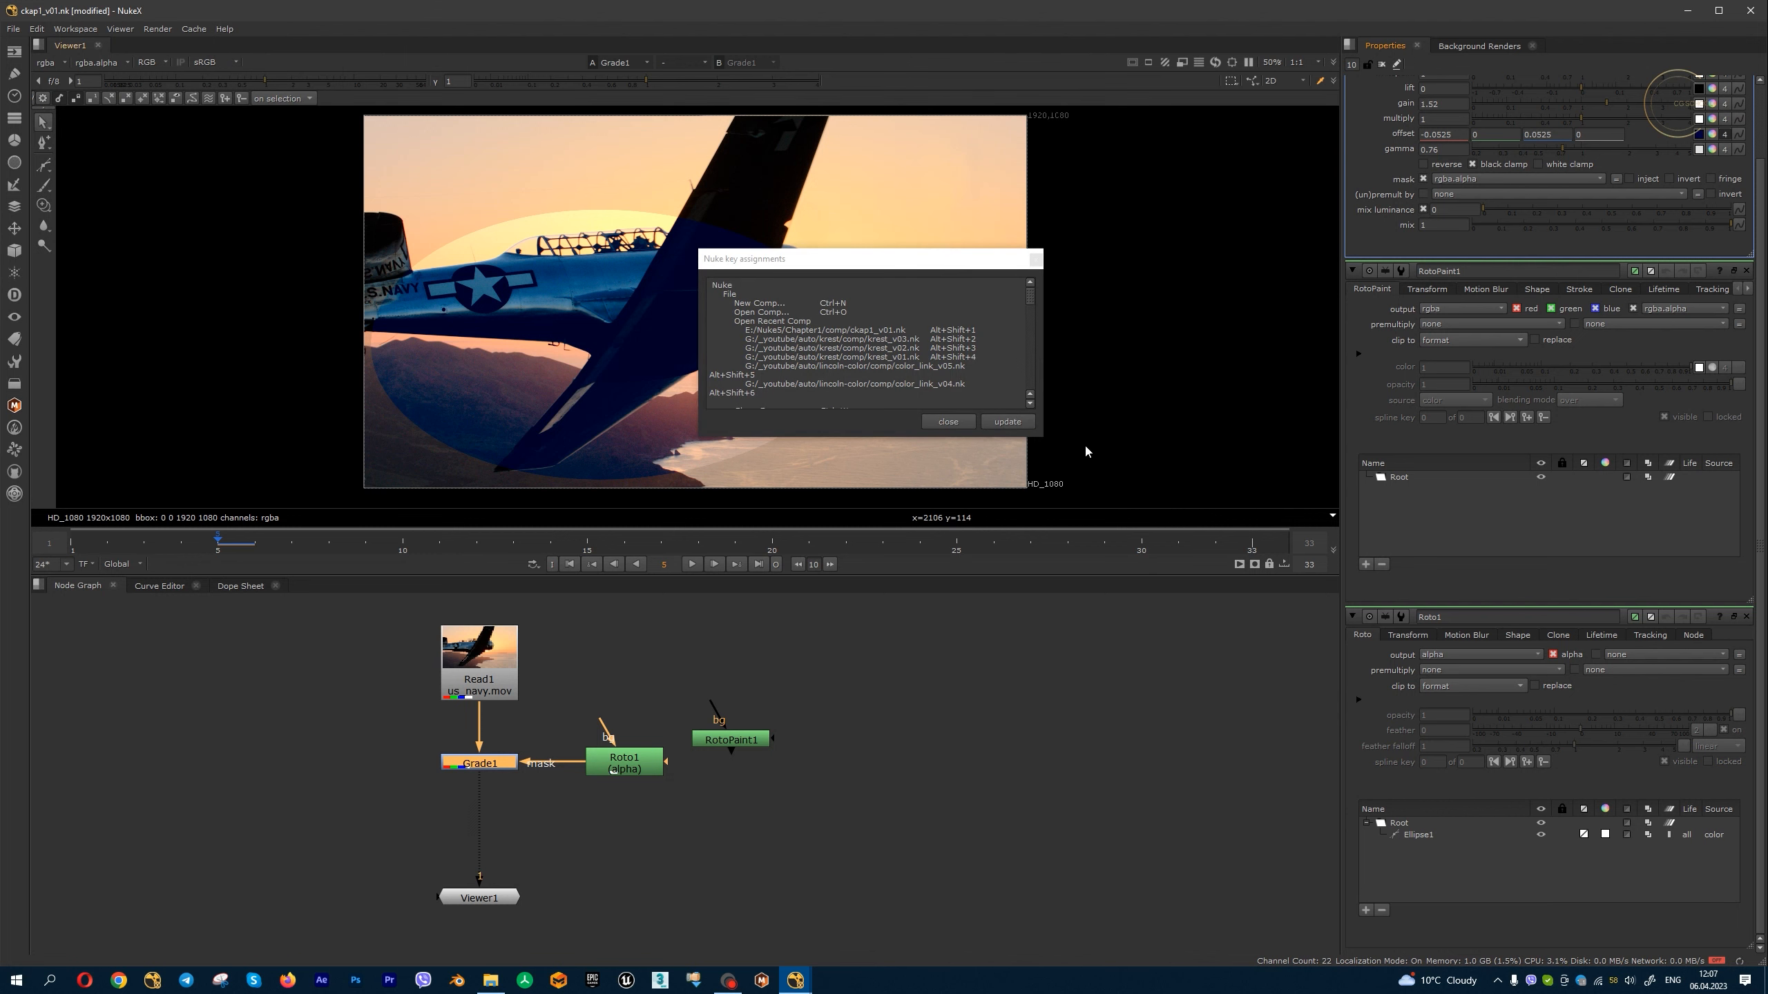
left_click(1043, 437)
left_click_drag(1044, 438, 1116, 986)
left_click_drag(1013, 255, 992, 171)
mouse_move(1083, 225)
left_mouse_down()
mouse_move(1087, 814)
mouse_move(1084, 209)
left_mouse_up()
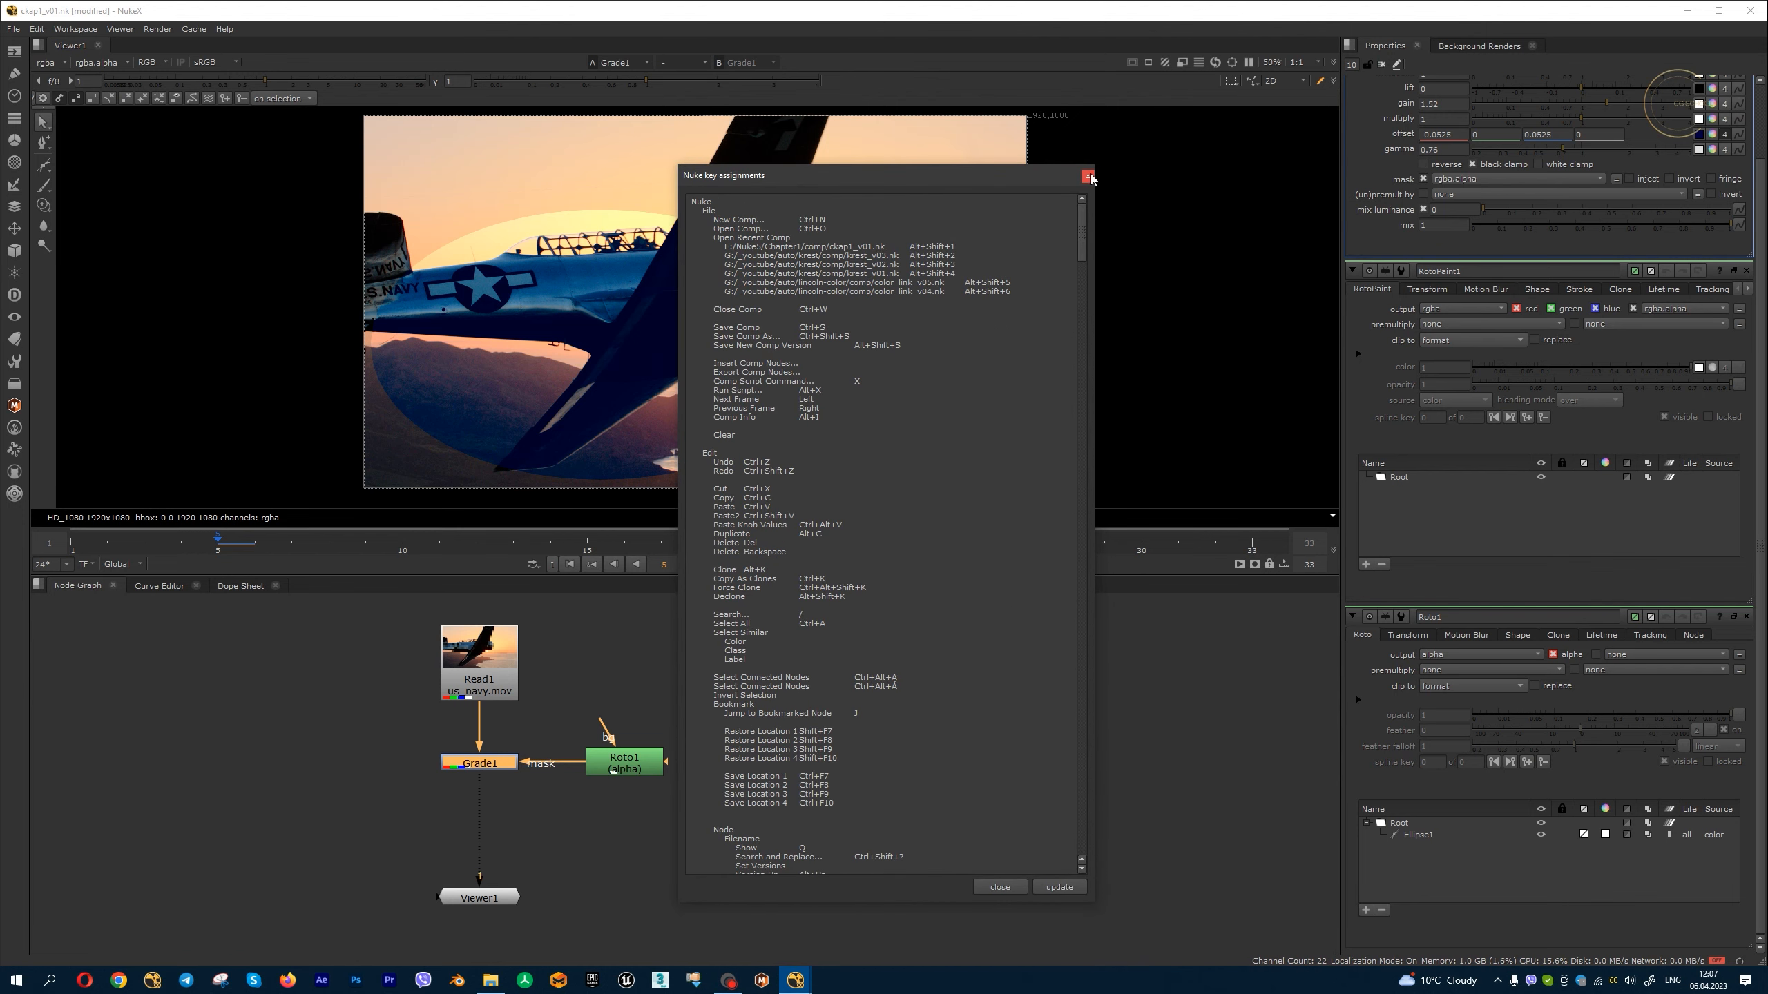
left_click(1088, 176)
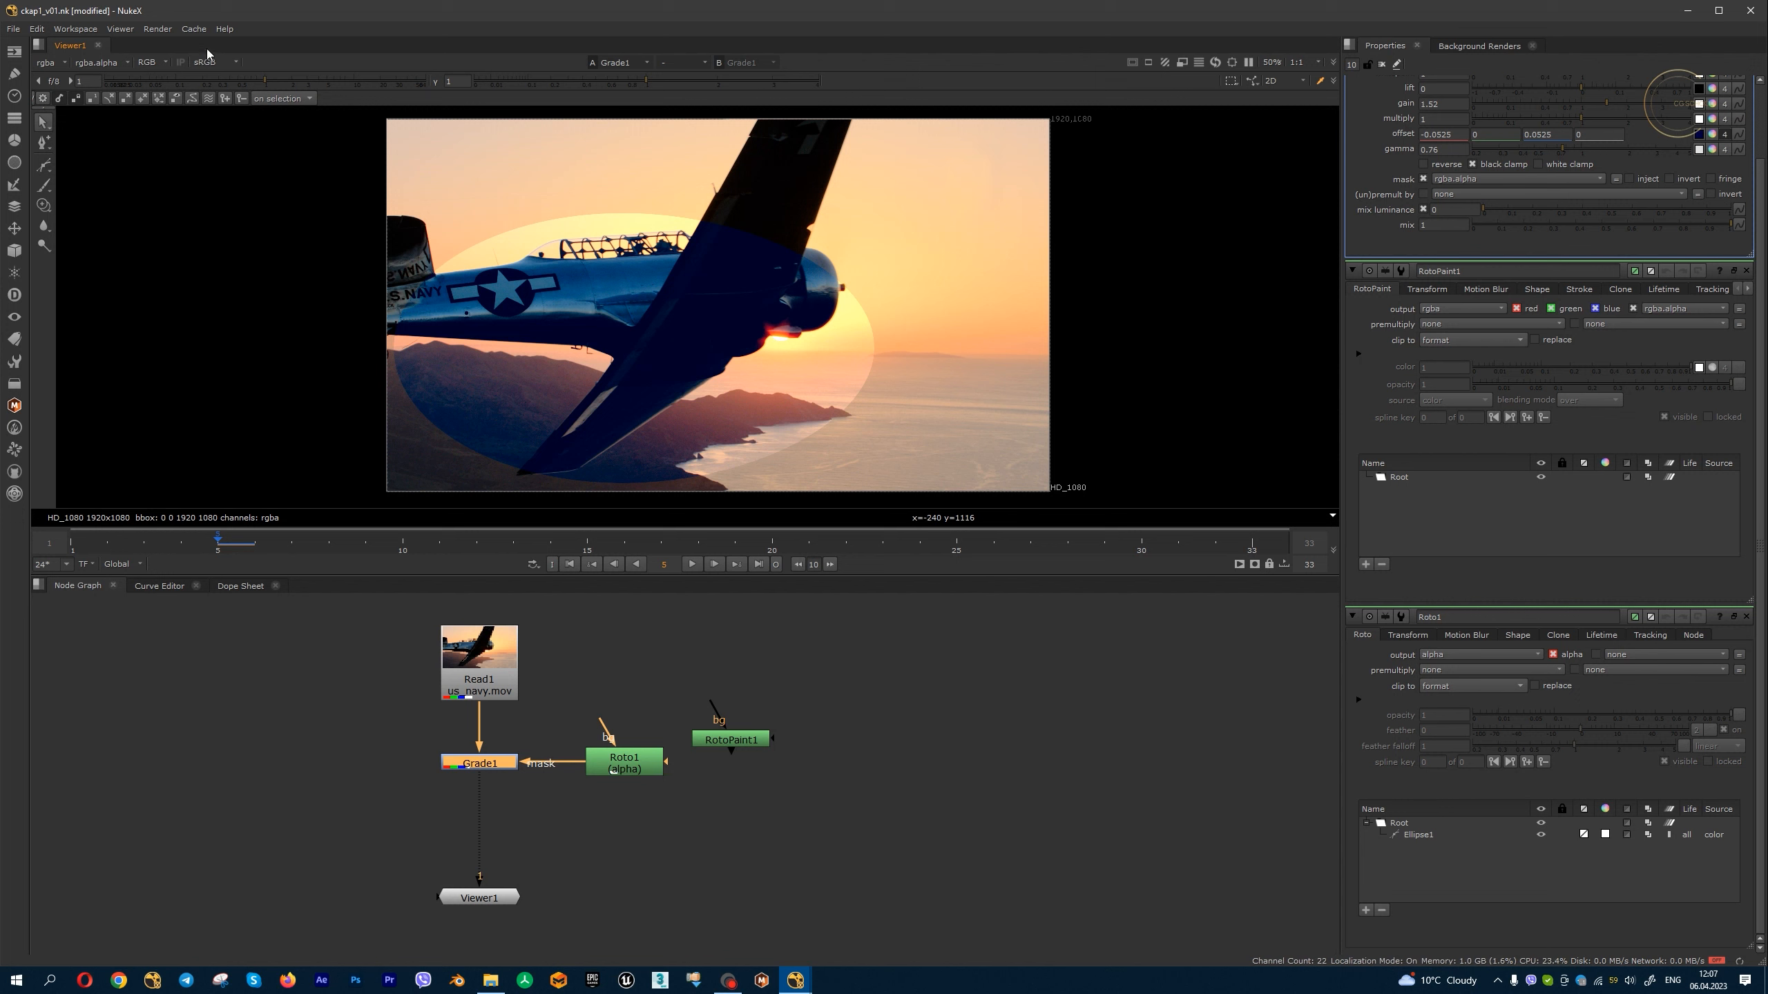
left_click(225, 28)
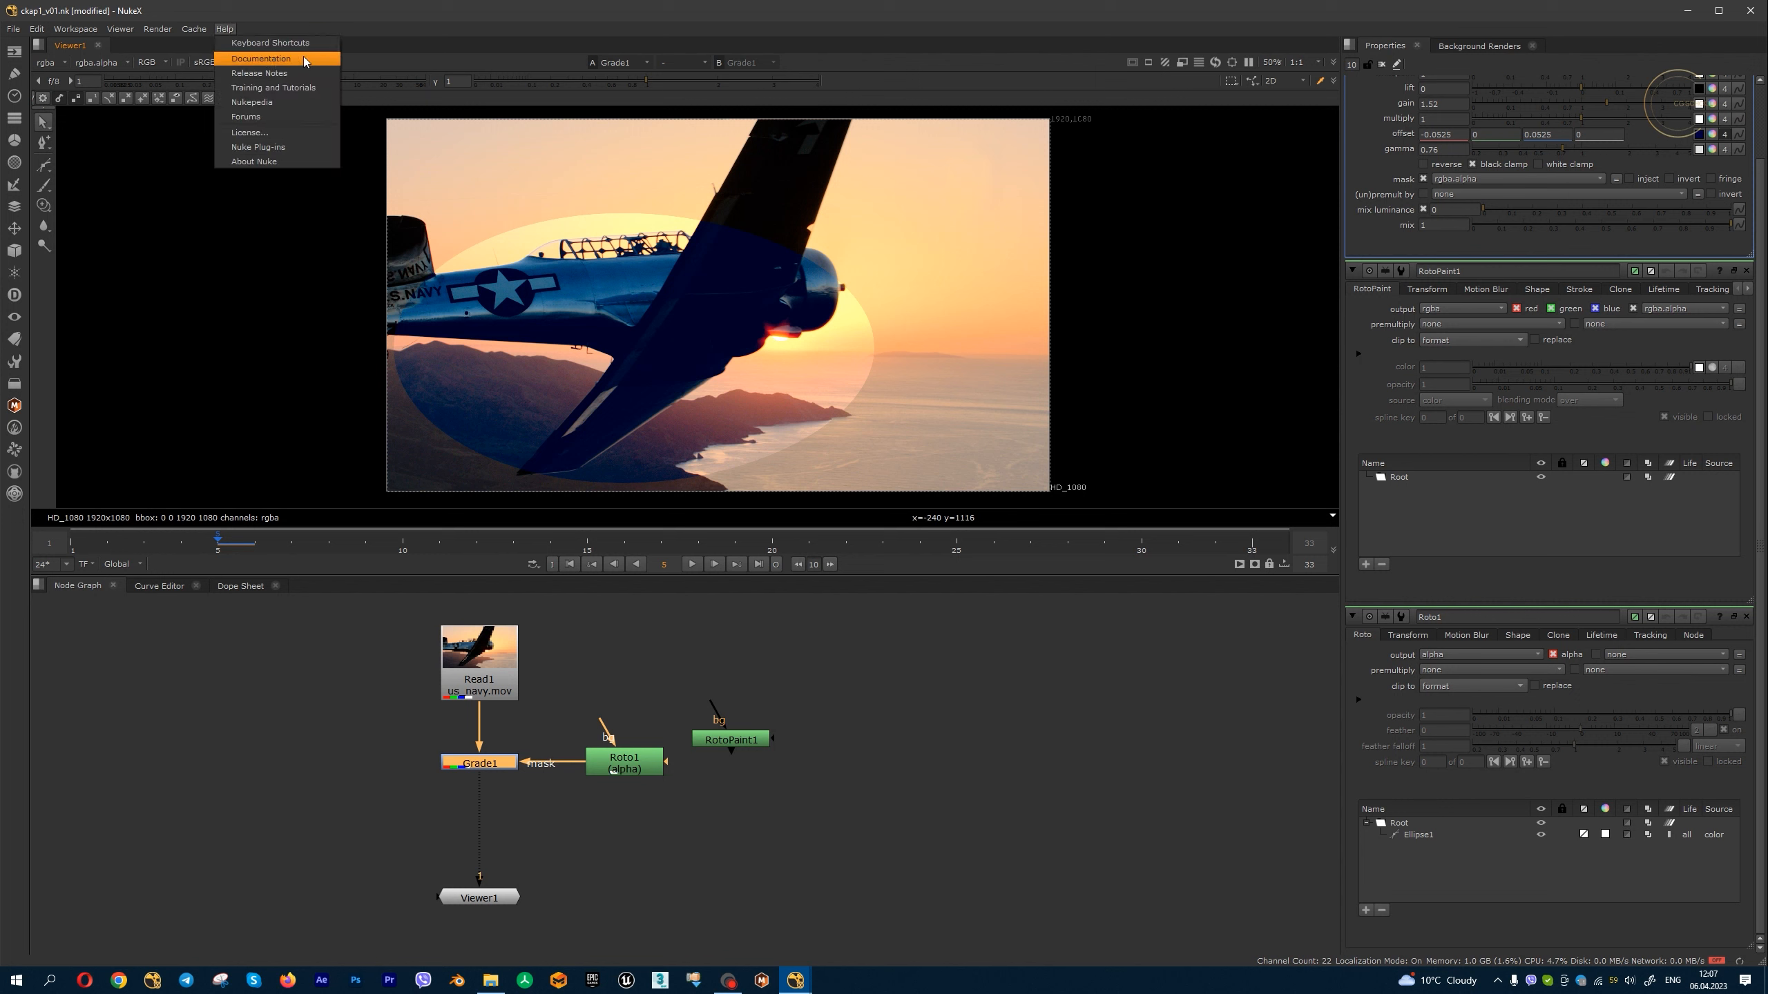
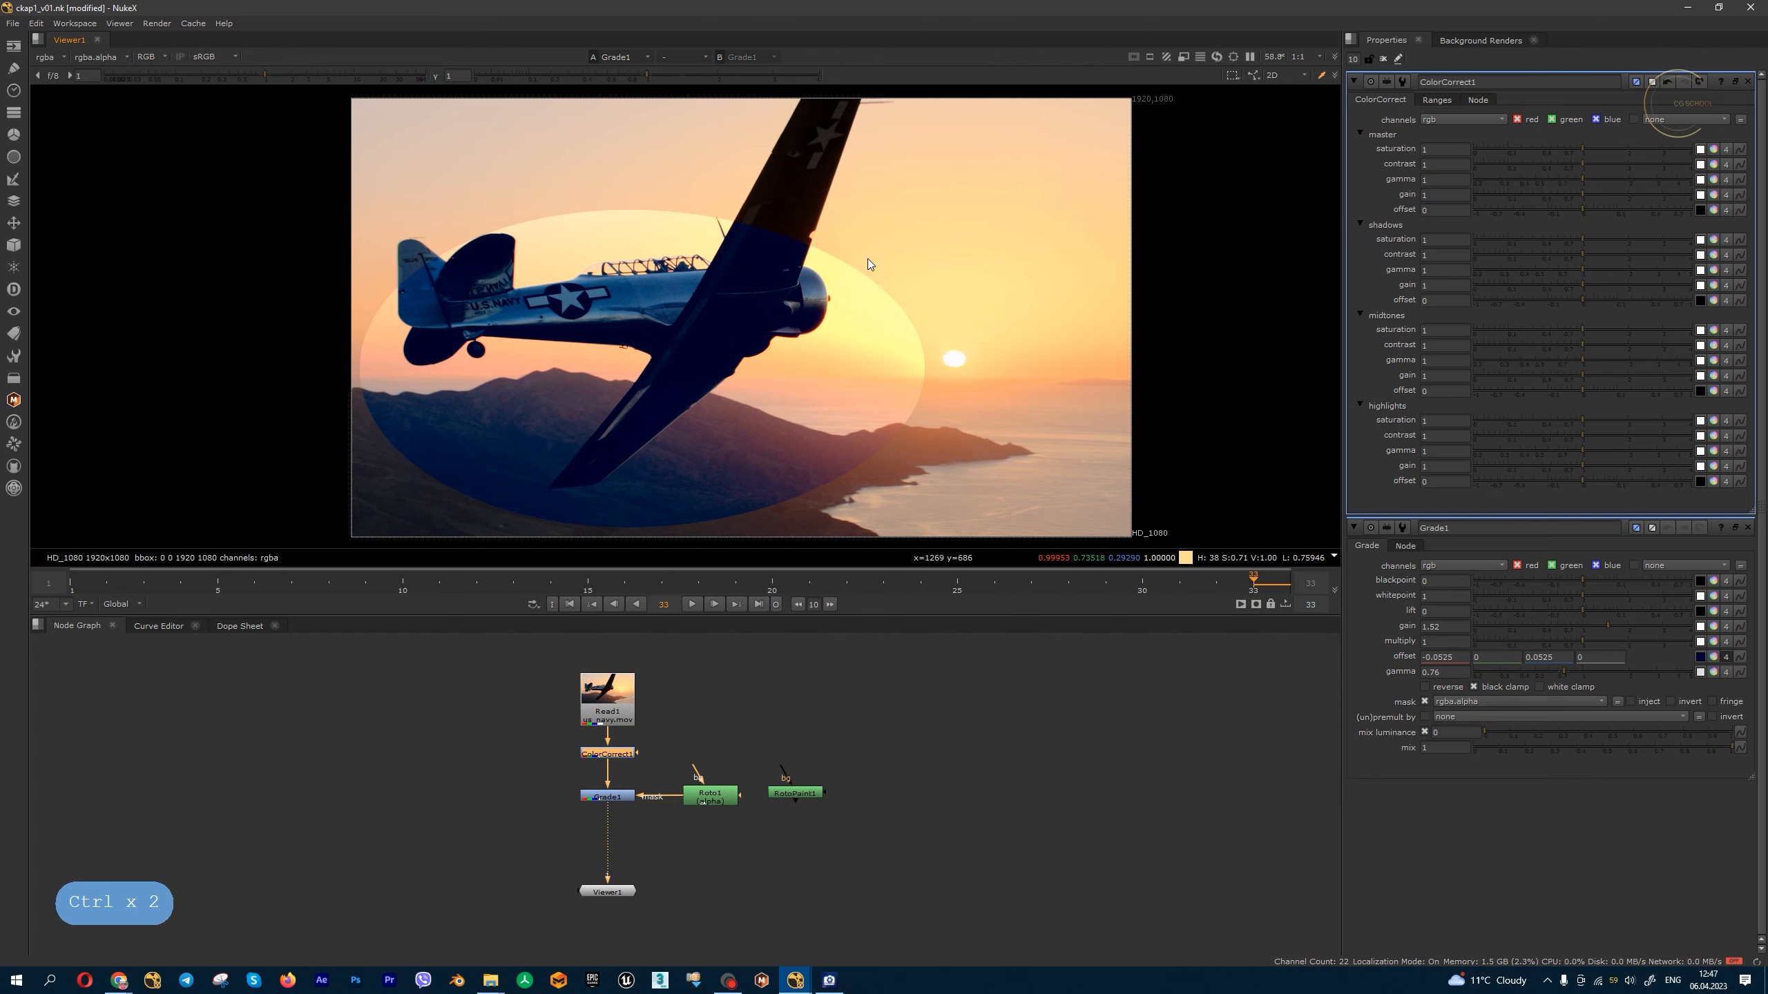
- Raise the viewer gamma to 3.2, inspect the wing and sun areas up close, and reset the gamma
left_click(728, 74)
scroll(806, 155, "up", 6)
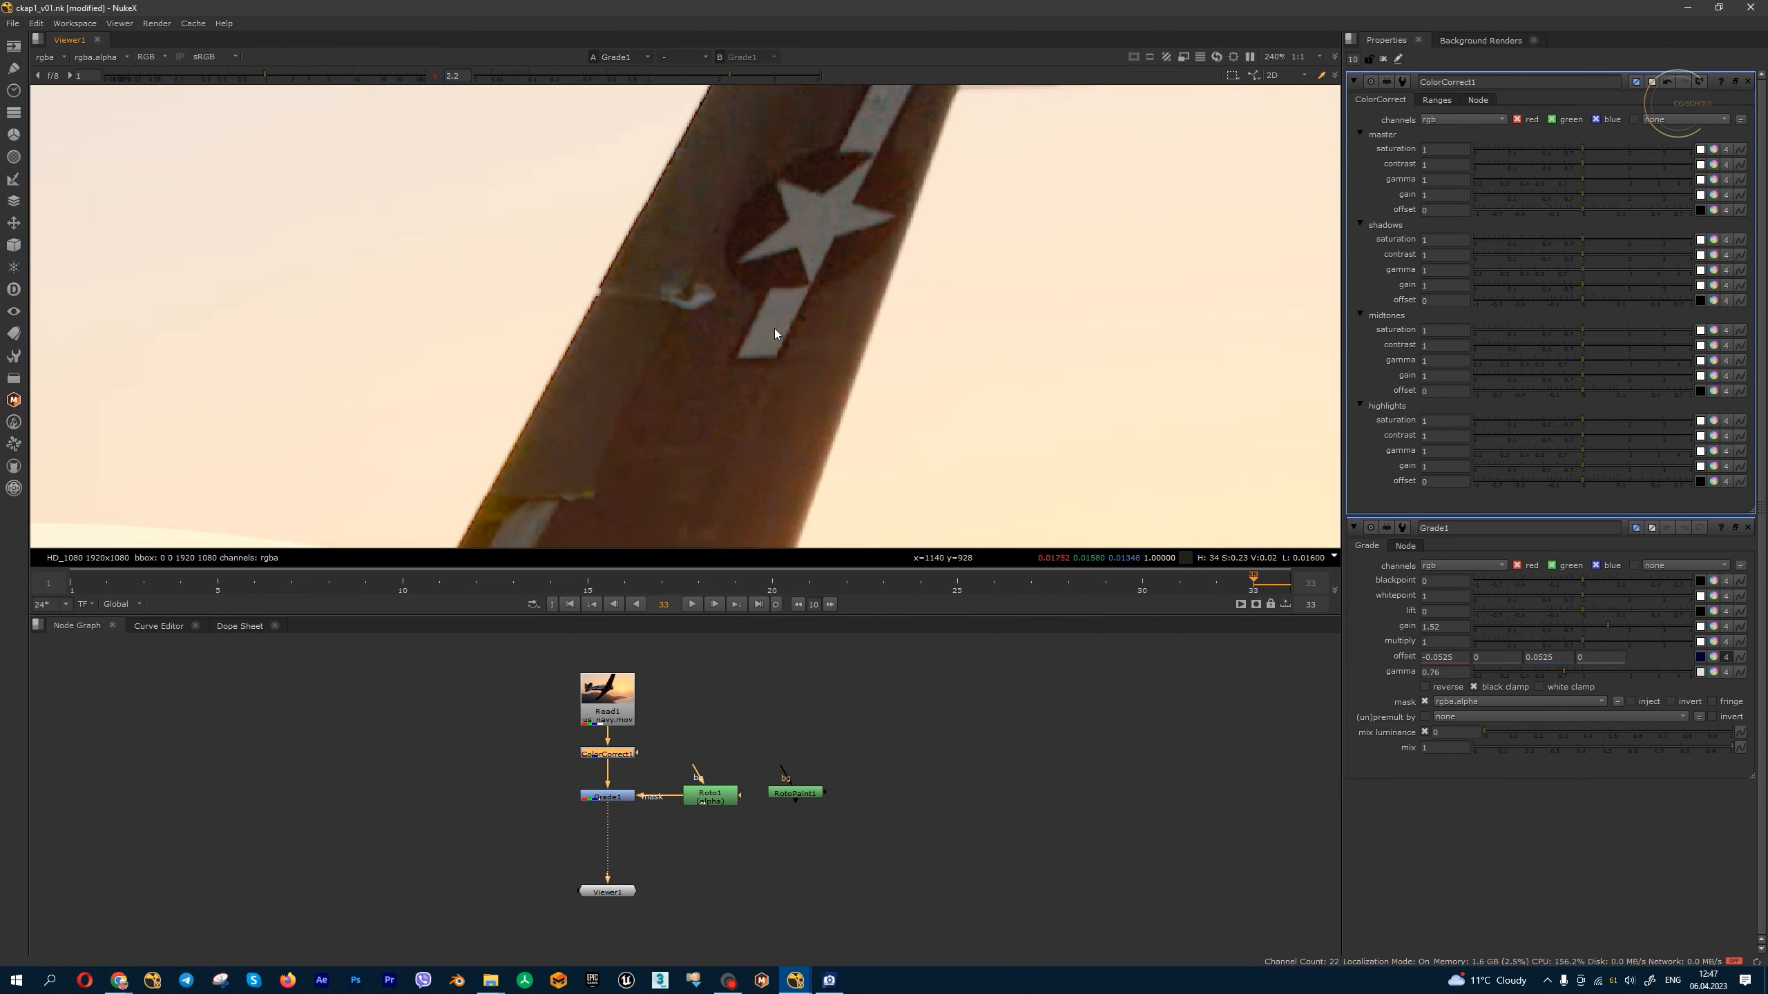
scroll(775, 333, "down", 6)
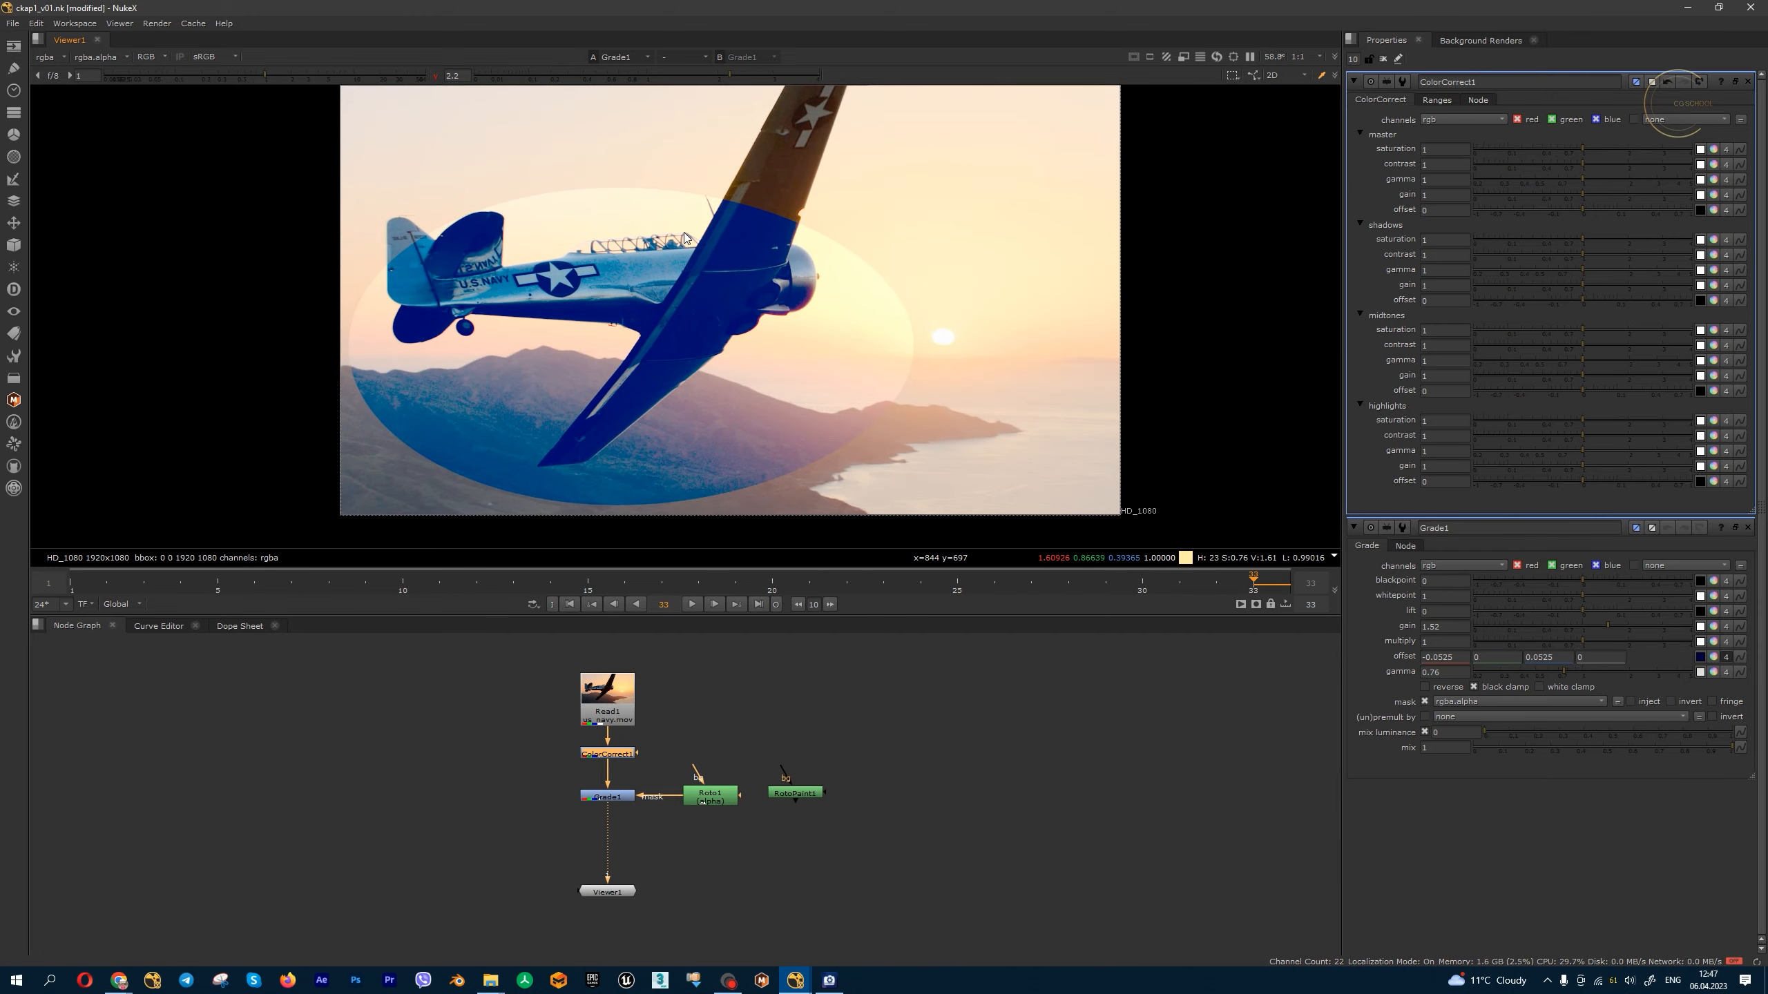
scroll(941, 254, "up", 3)
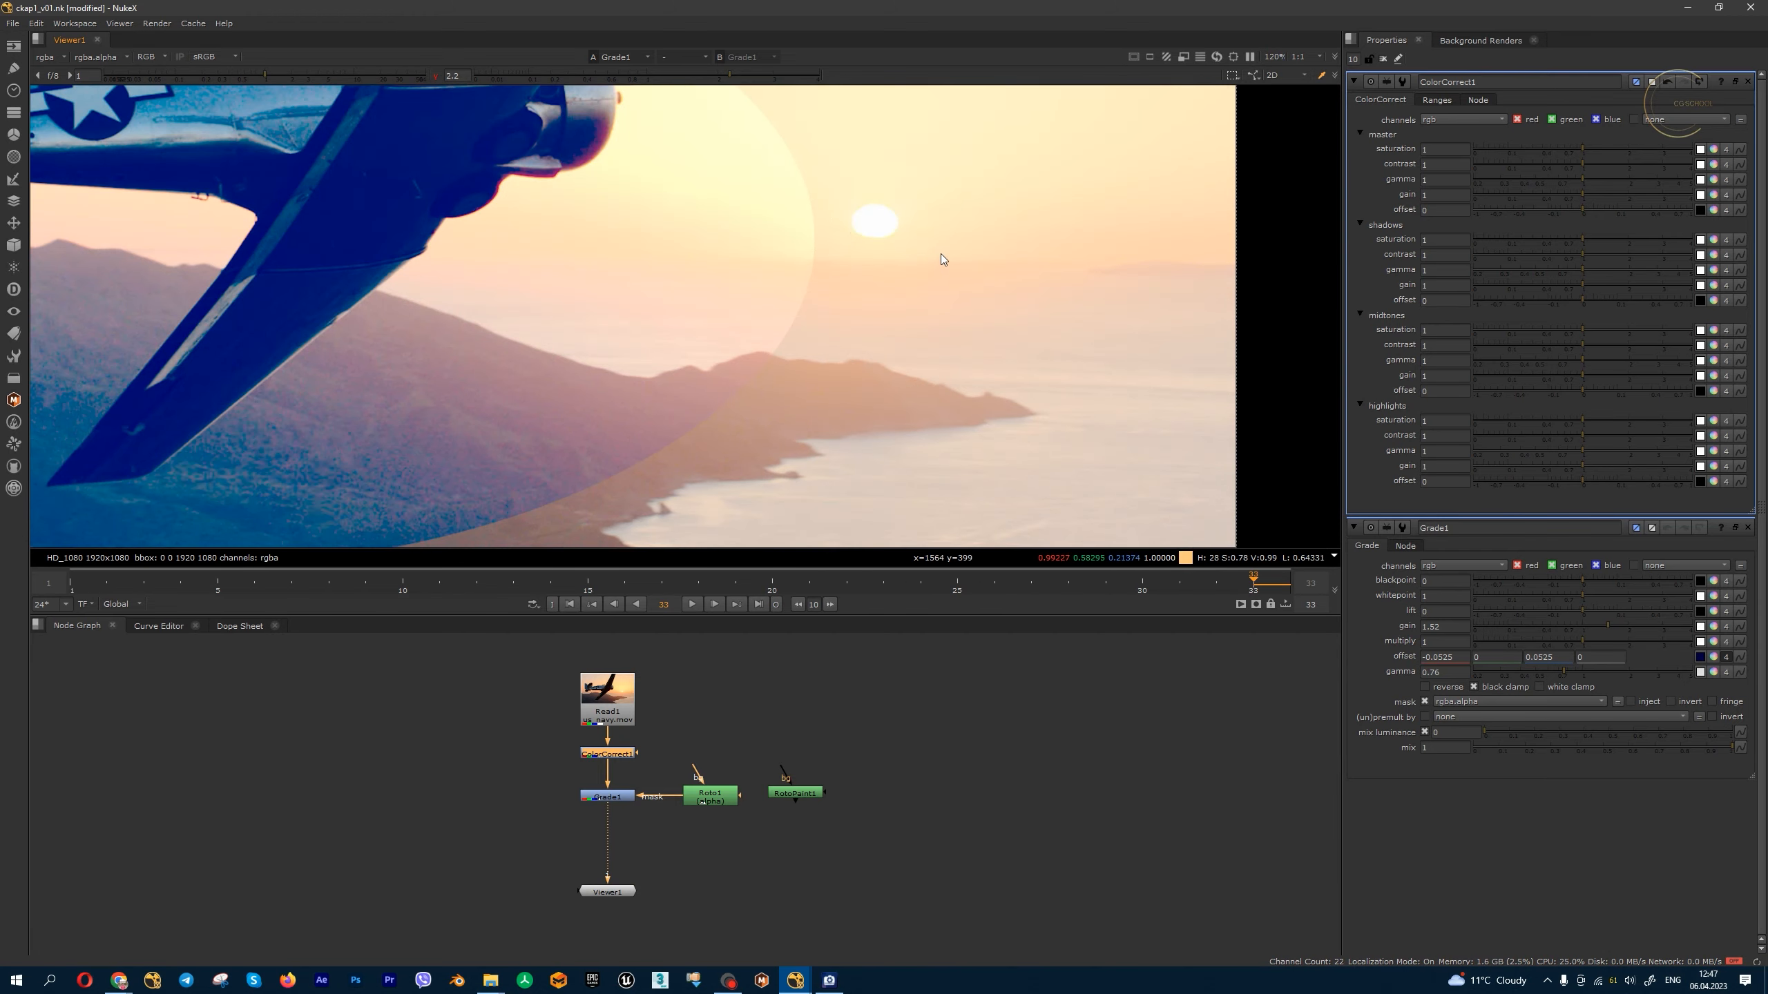
left_click(435, 75)
- Check the image with the viewer gain at 0.26, reset it, and repeat the check with gamma at 2.48, resetting that too
left_click_drag(268, 76, 210, 77)
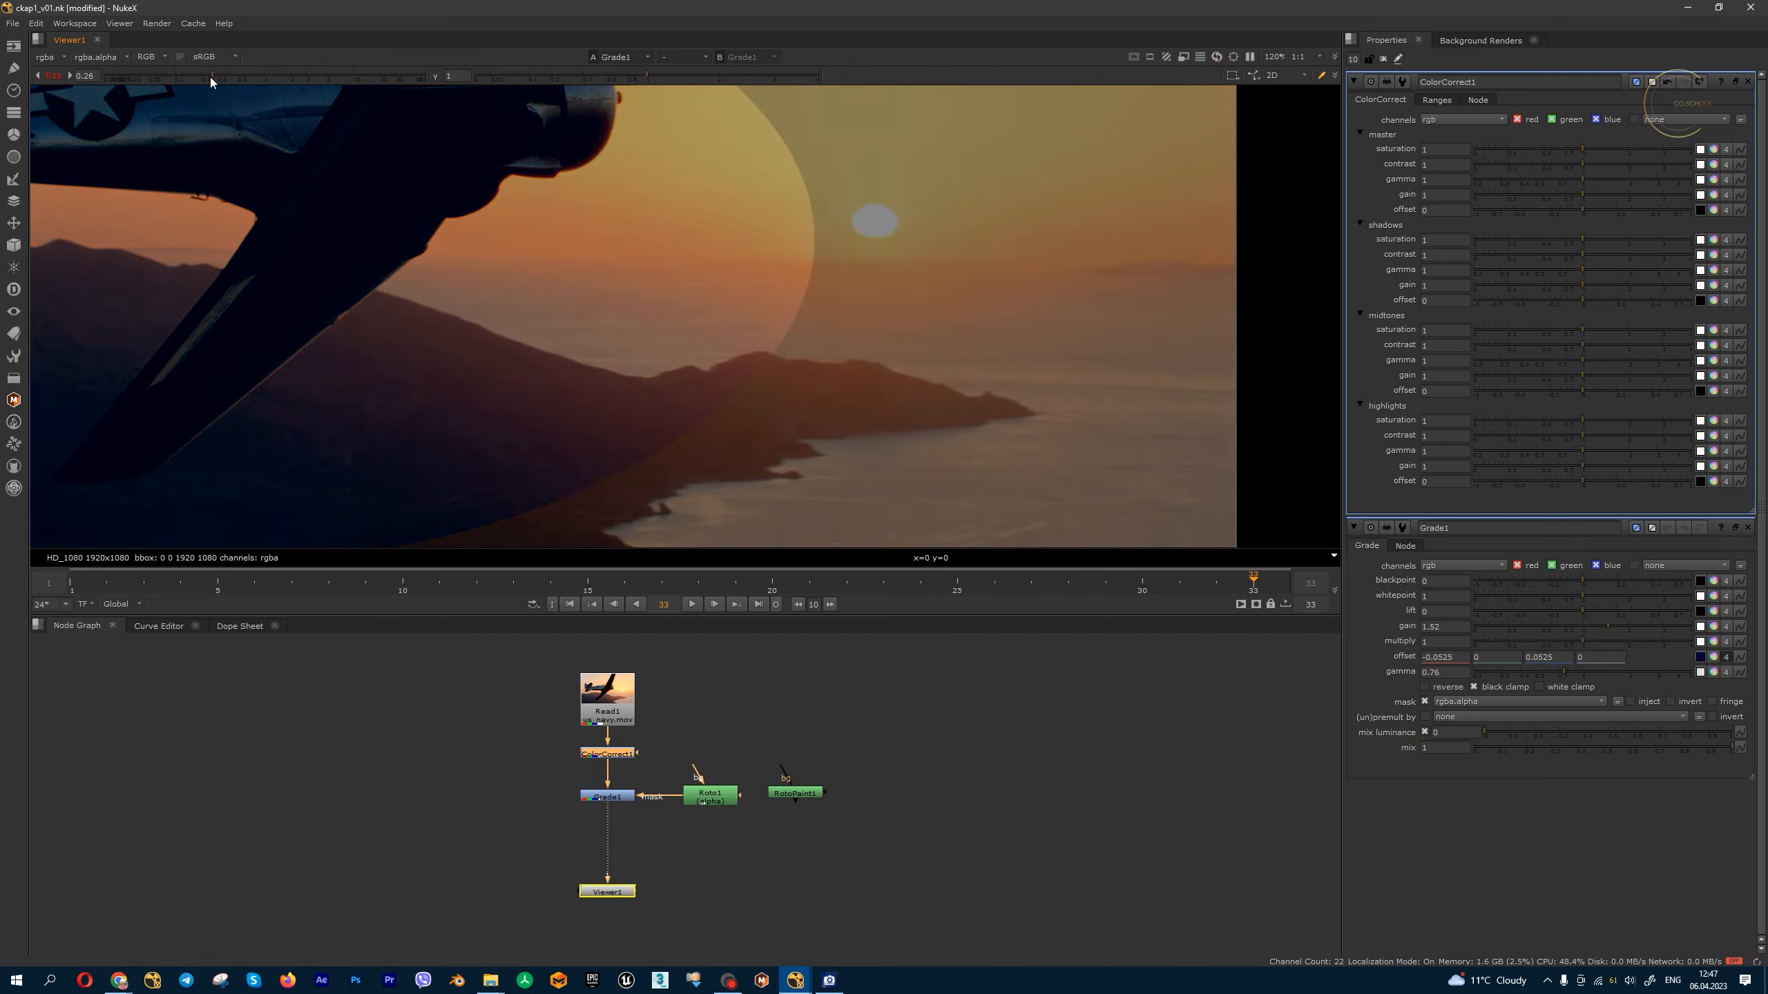
left_click(69, 77)
scroll(650, 298, "down", 4)
middle_click(651, 298)
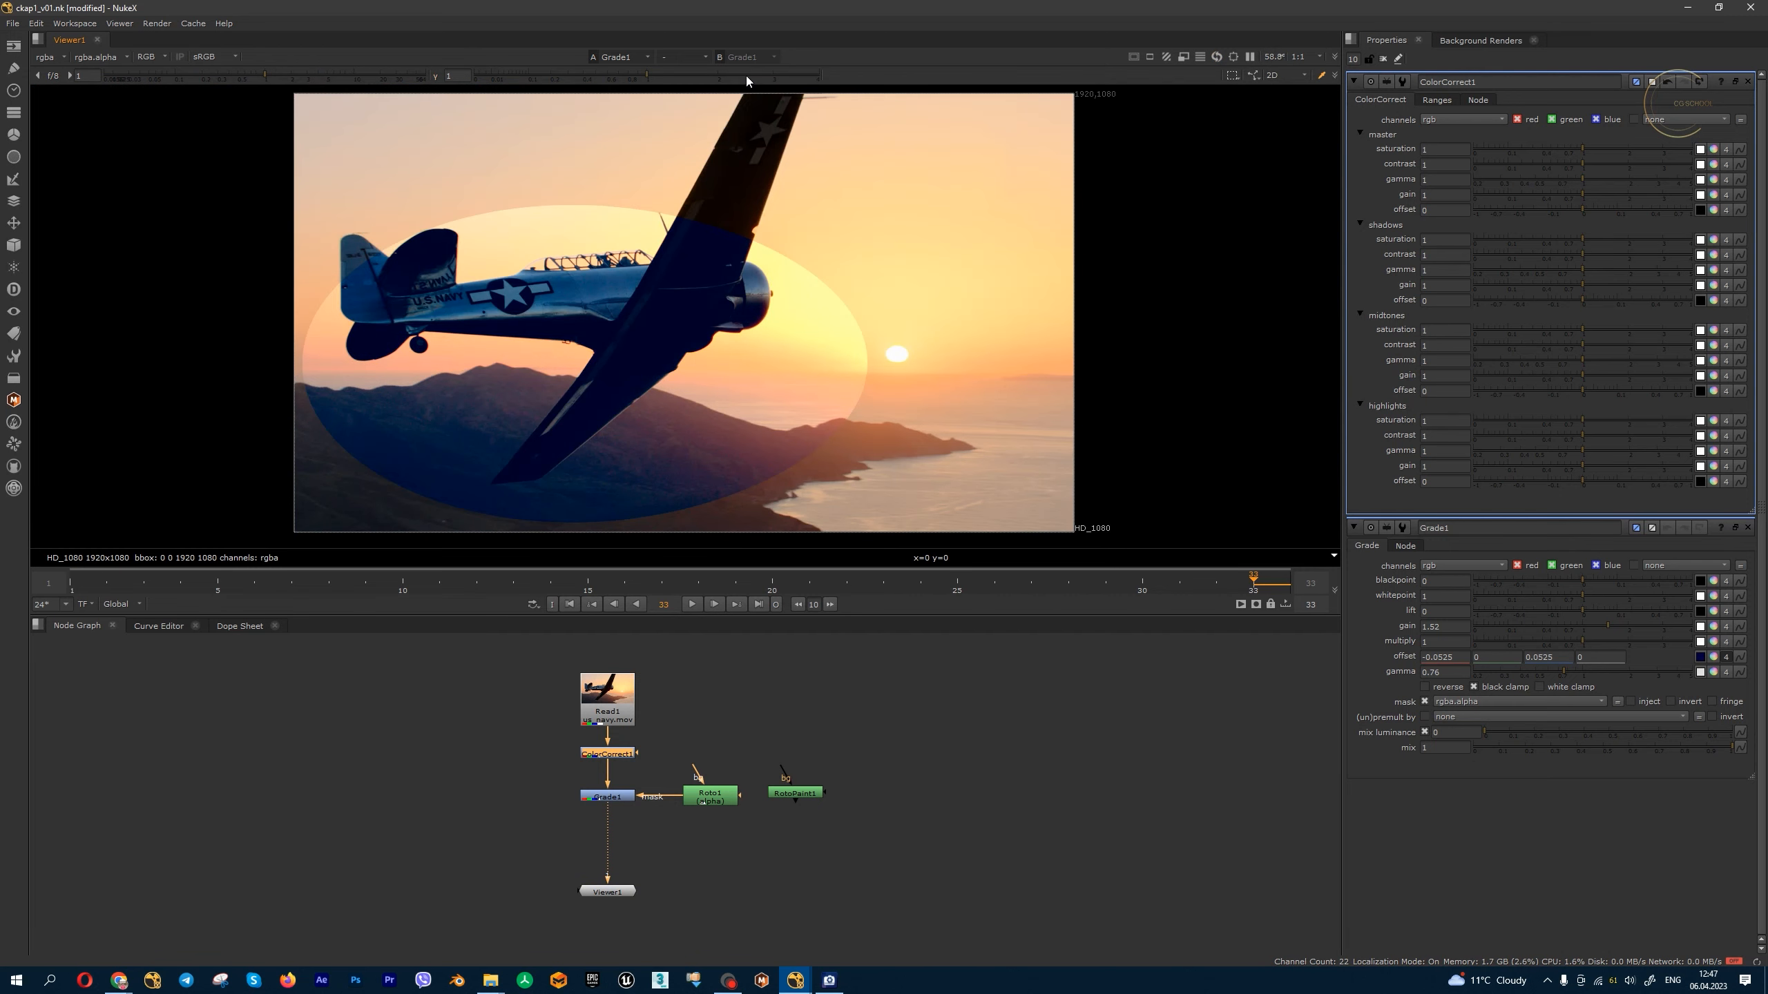
left_click_drag(647, 74, 750, 70)
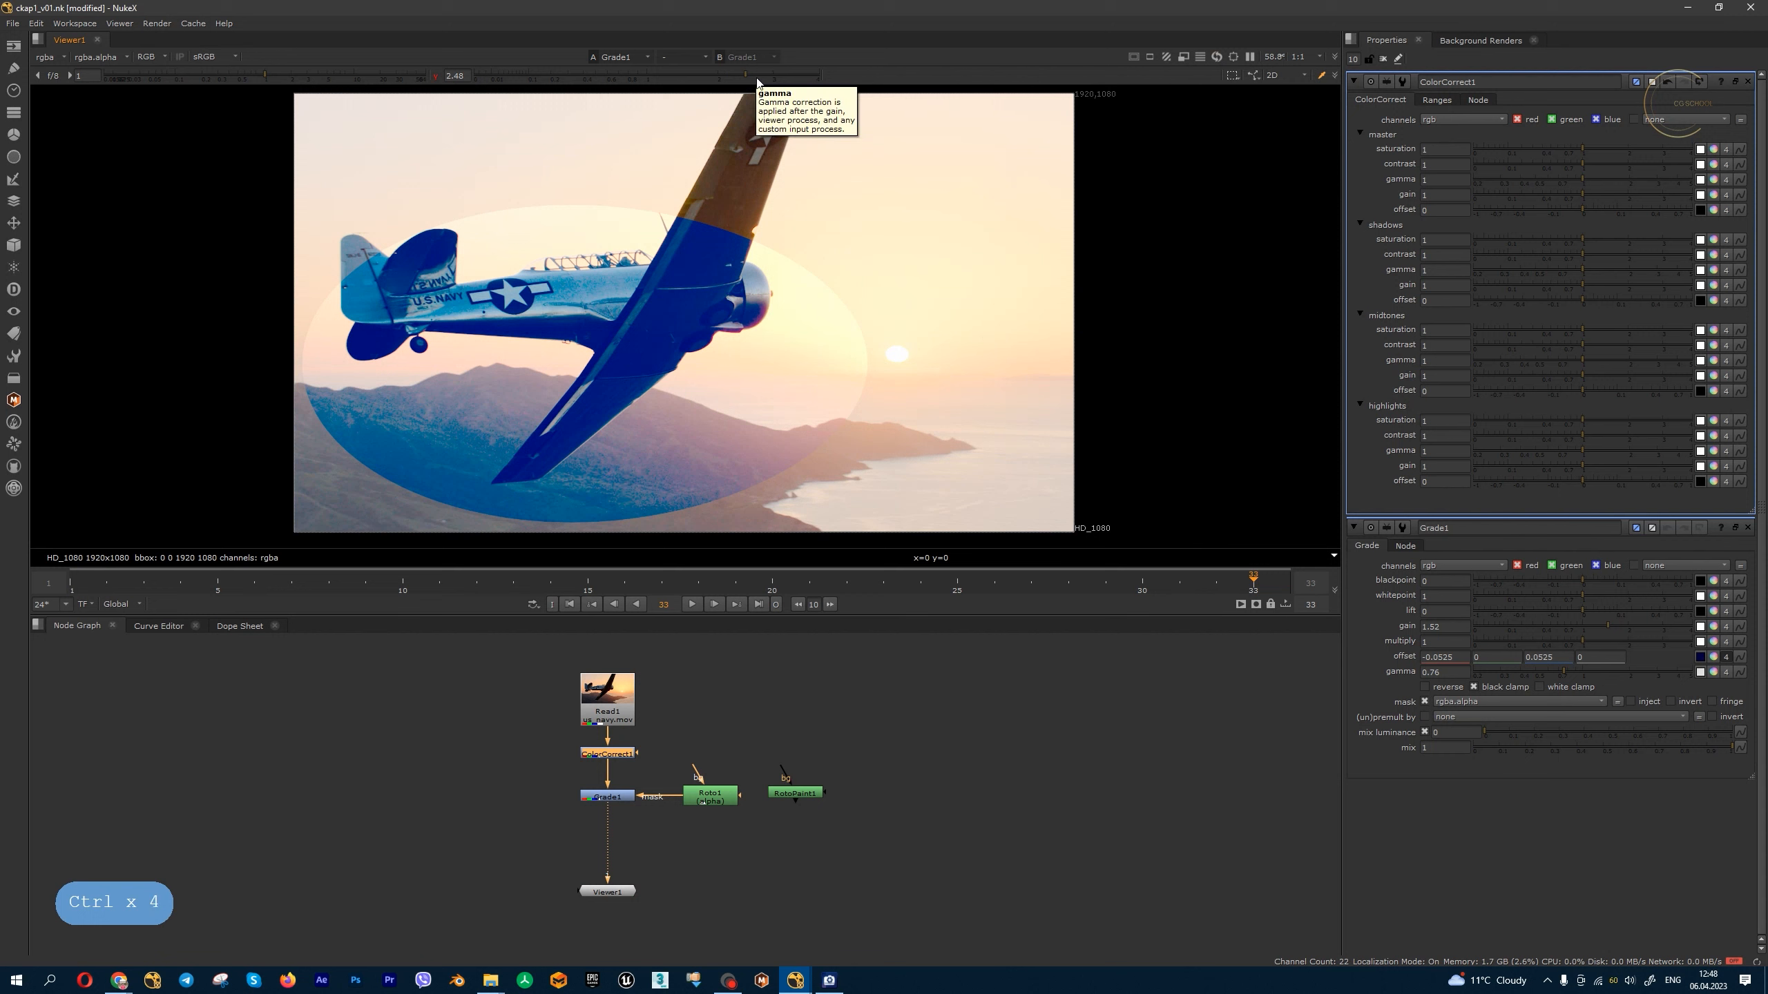
left_click(753, 77, "ctrl")
- Regrade Grade1 with gain and gamma reset to 1, lift 0.025, multiply 1.54 and a single-value offset of -0.012
double_click(607, 797)
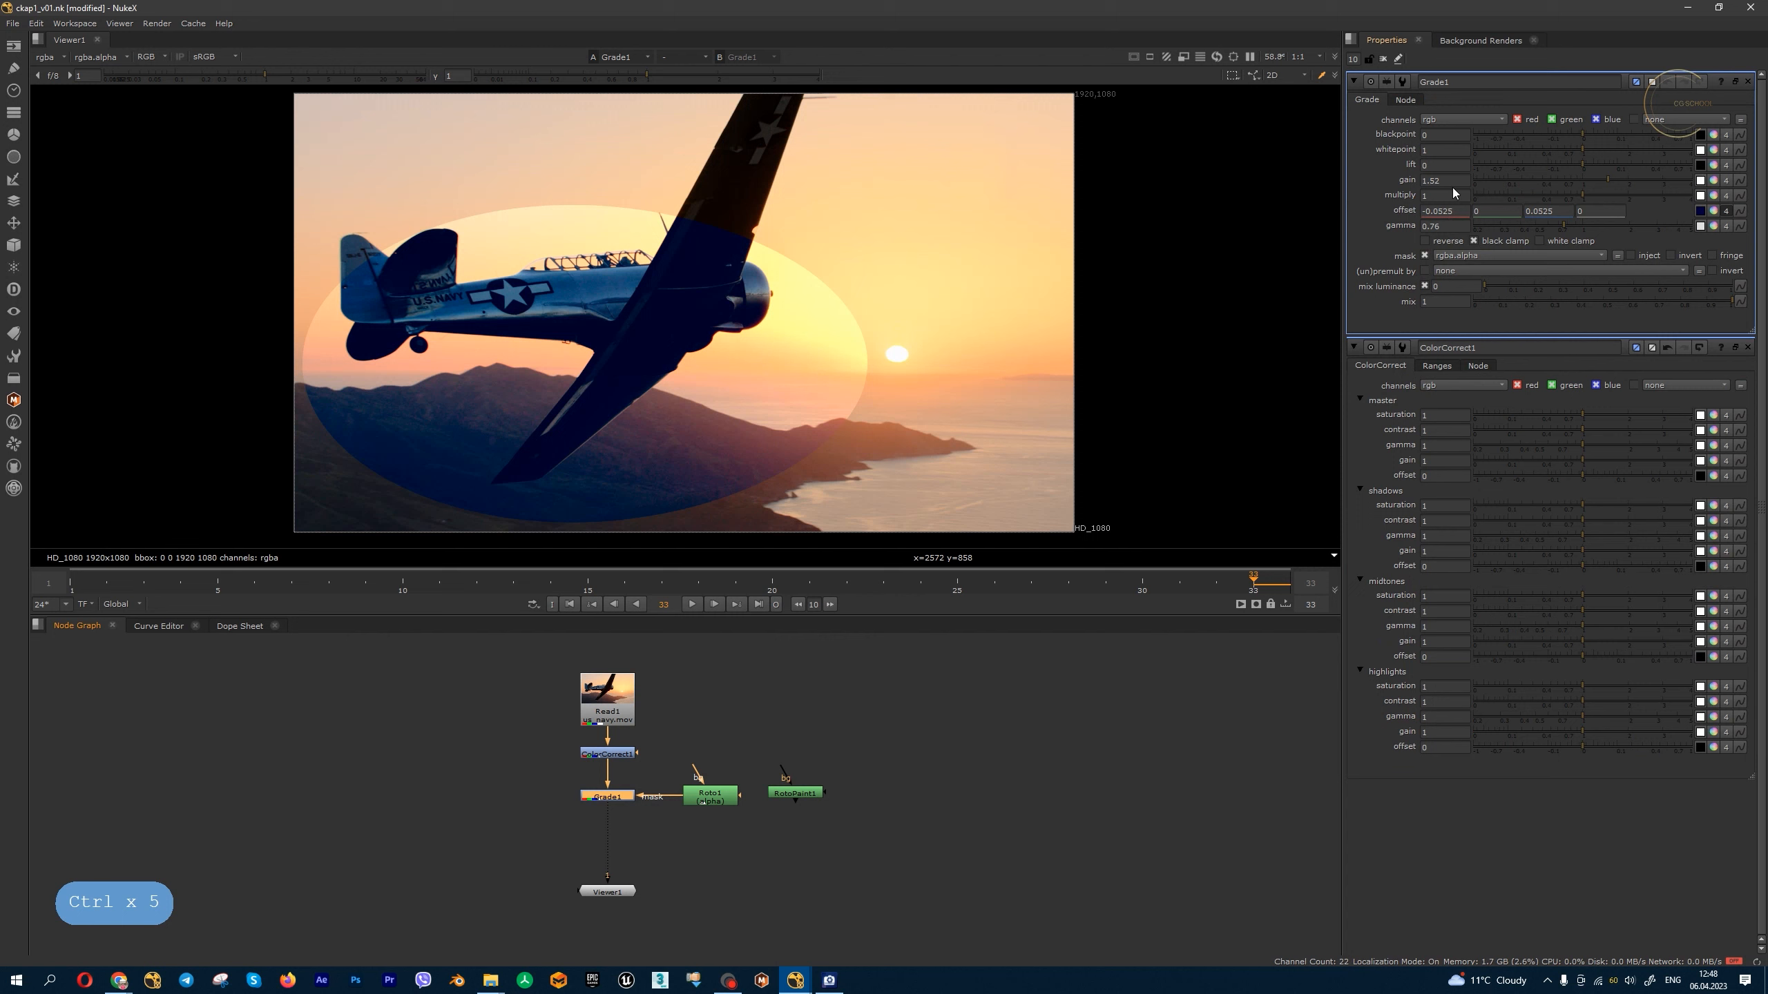
left_click(1613, 181, "ctrl")
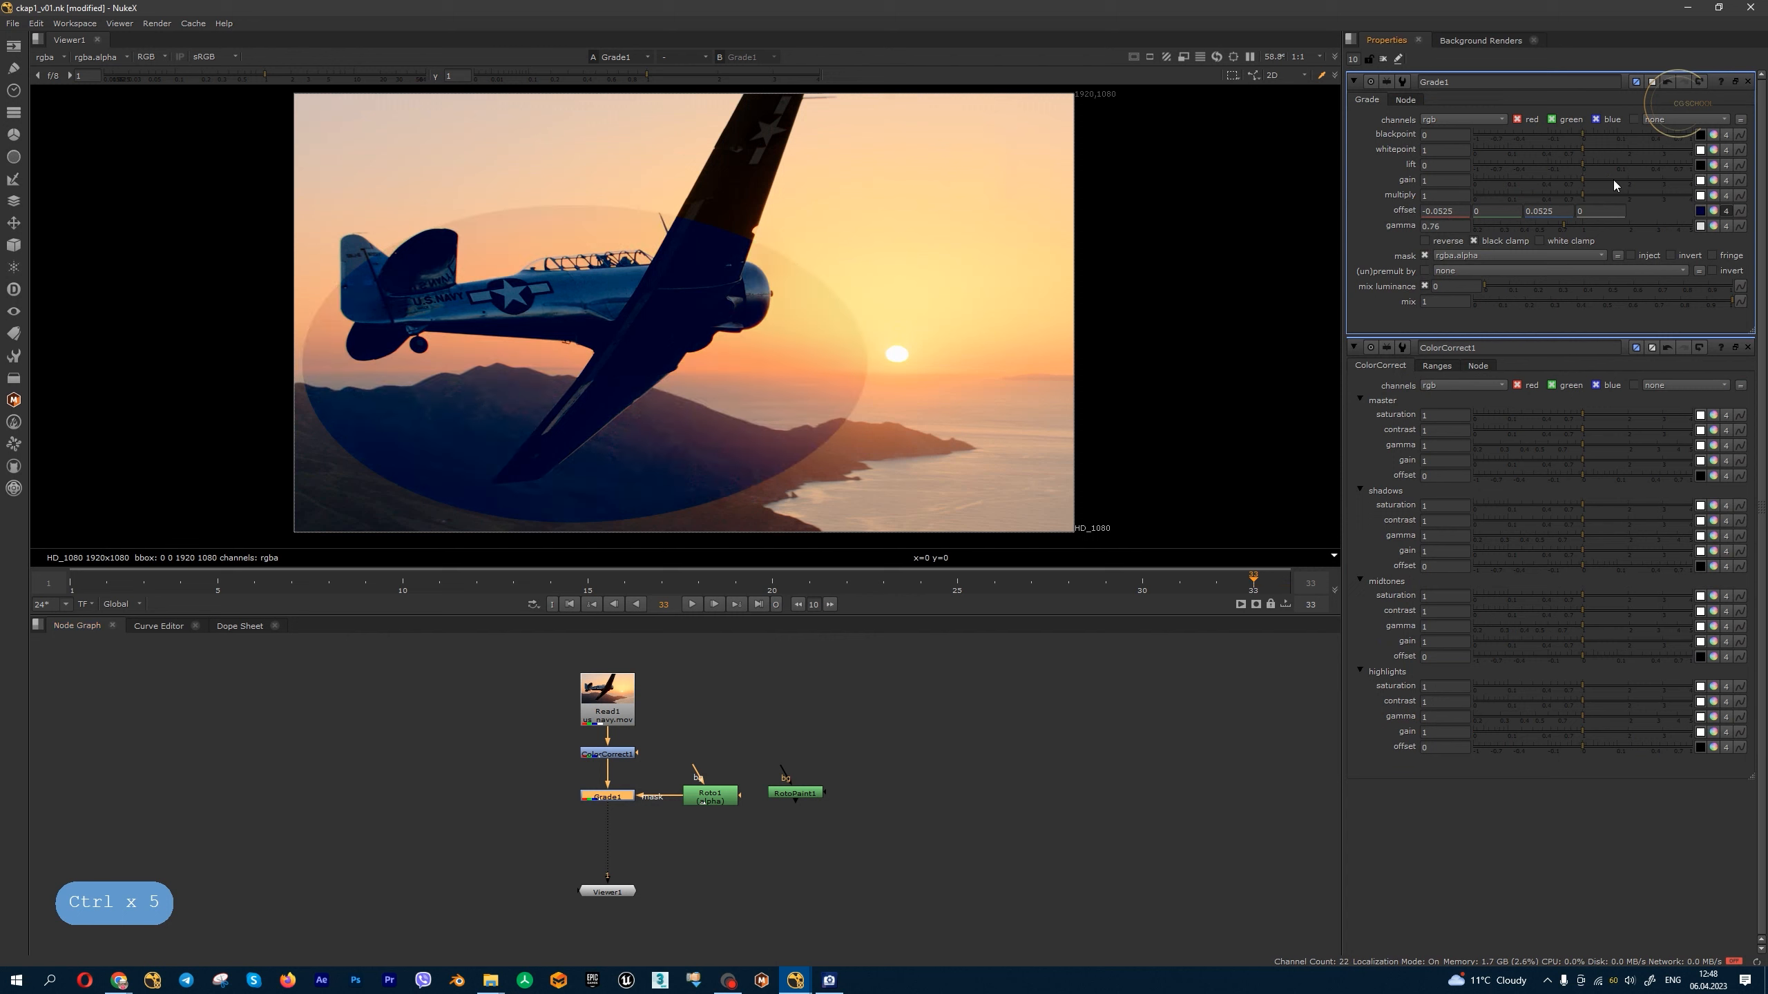
left_click(1591, 227, "ctrl")
left_click(1724, 211)
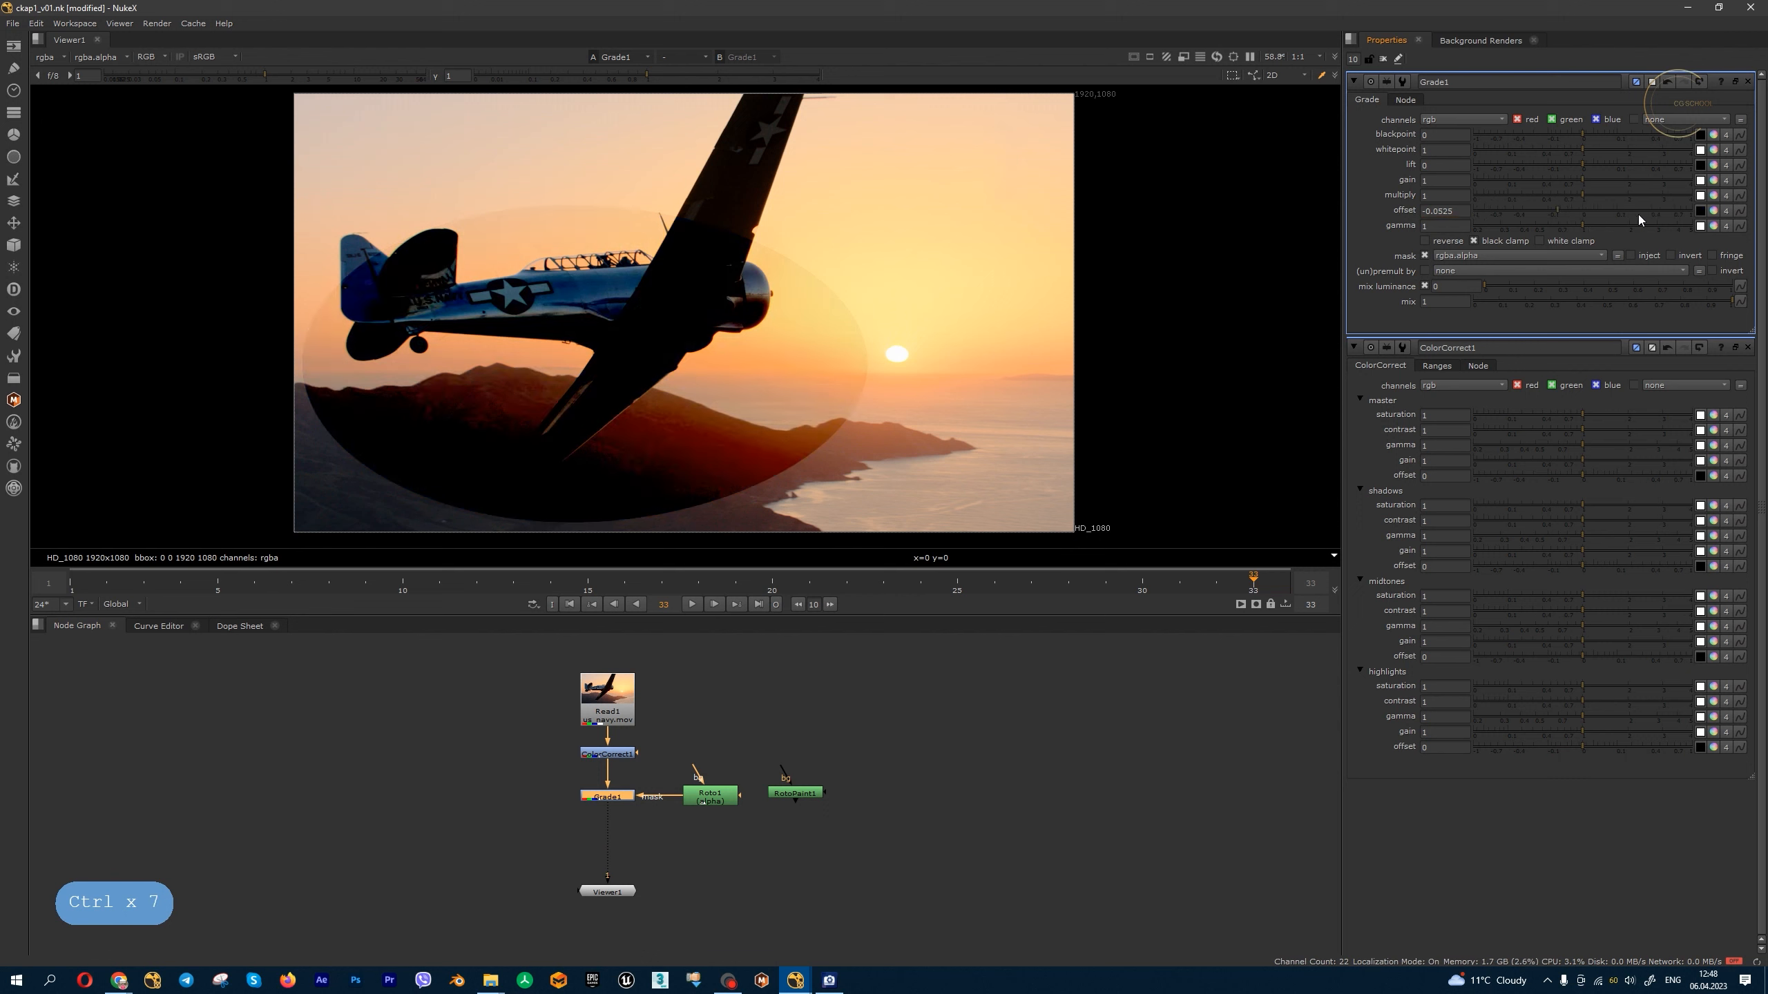
left_click(1616, 214, "ctrl")
left_click_drag(1625, 210, 1569, 210)
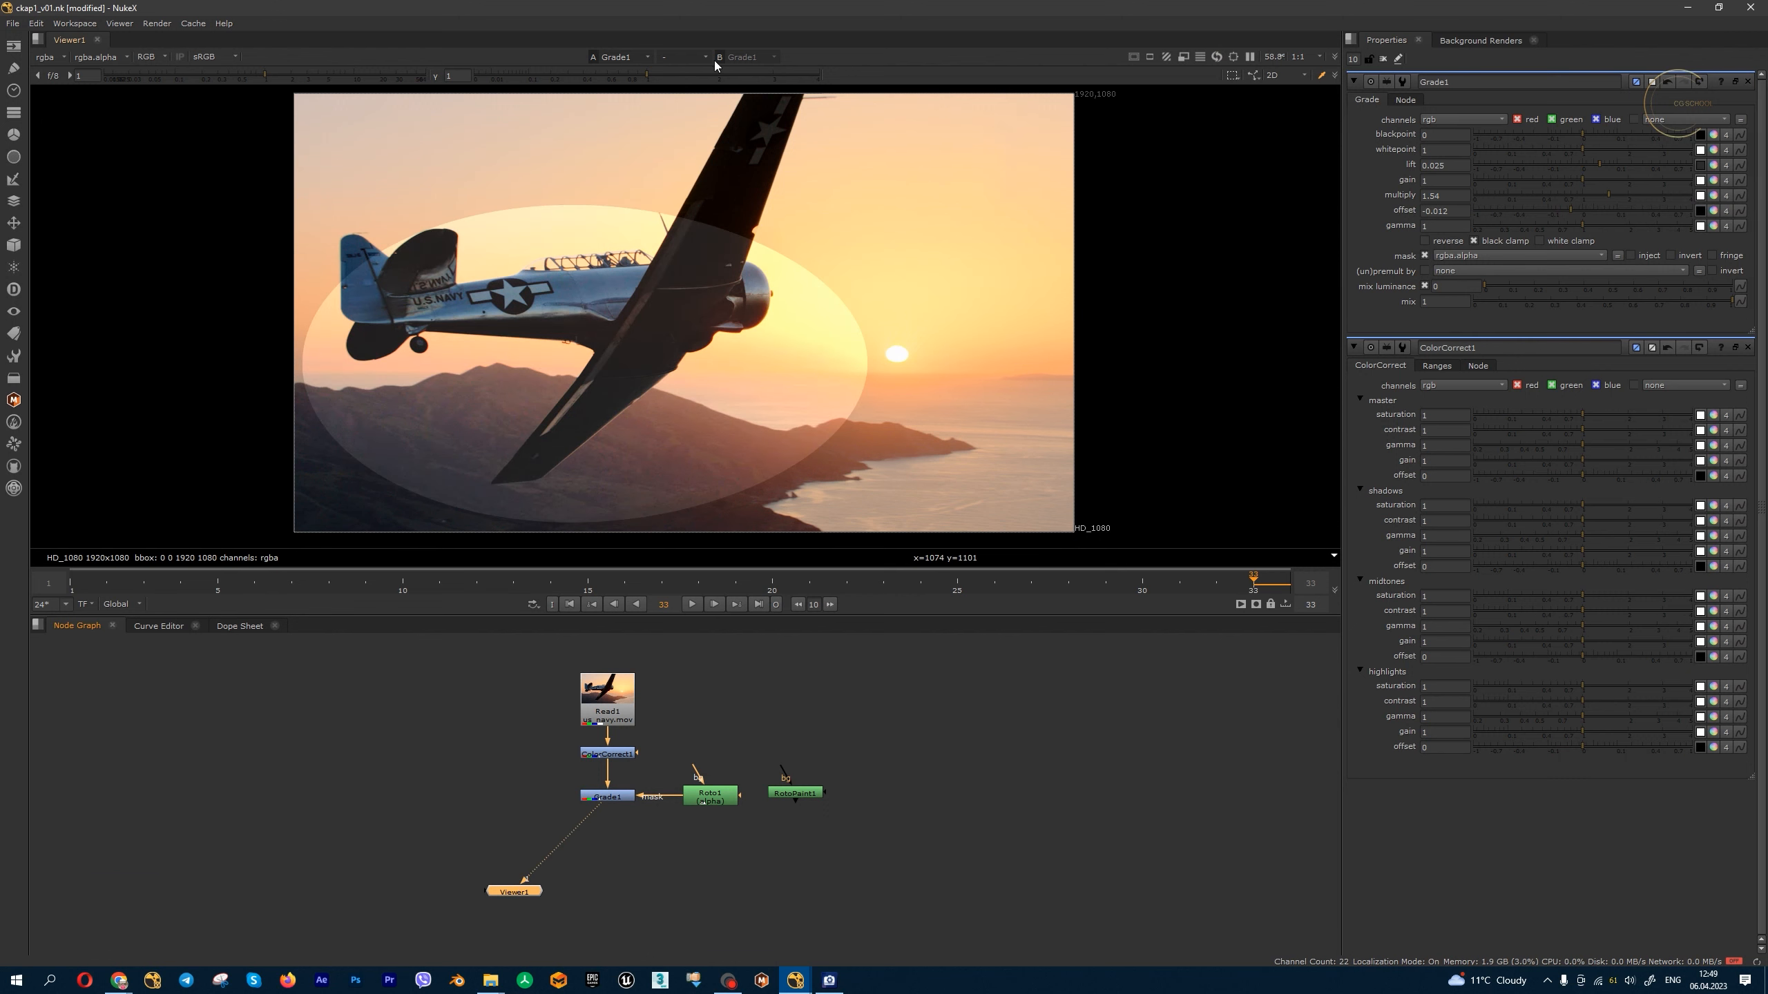
- Connect Read1 as viewer input 1 and Grade1 as input 2, moving the Viewer1 node farther away from the node column
left_click(607, 701)
key("1")
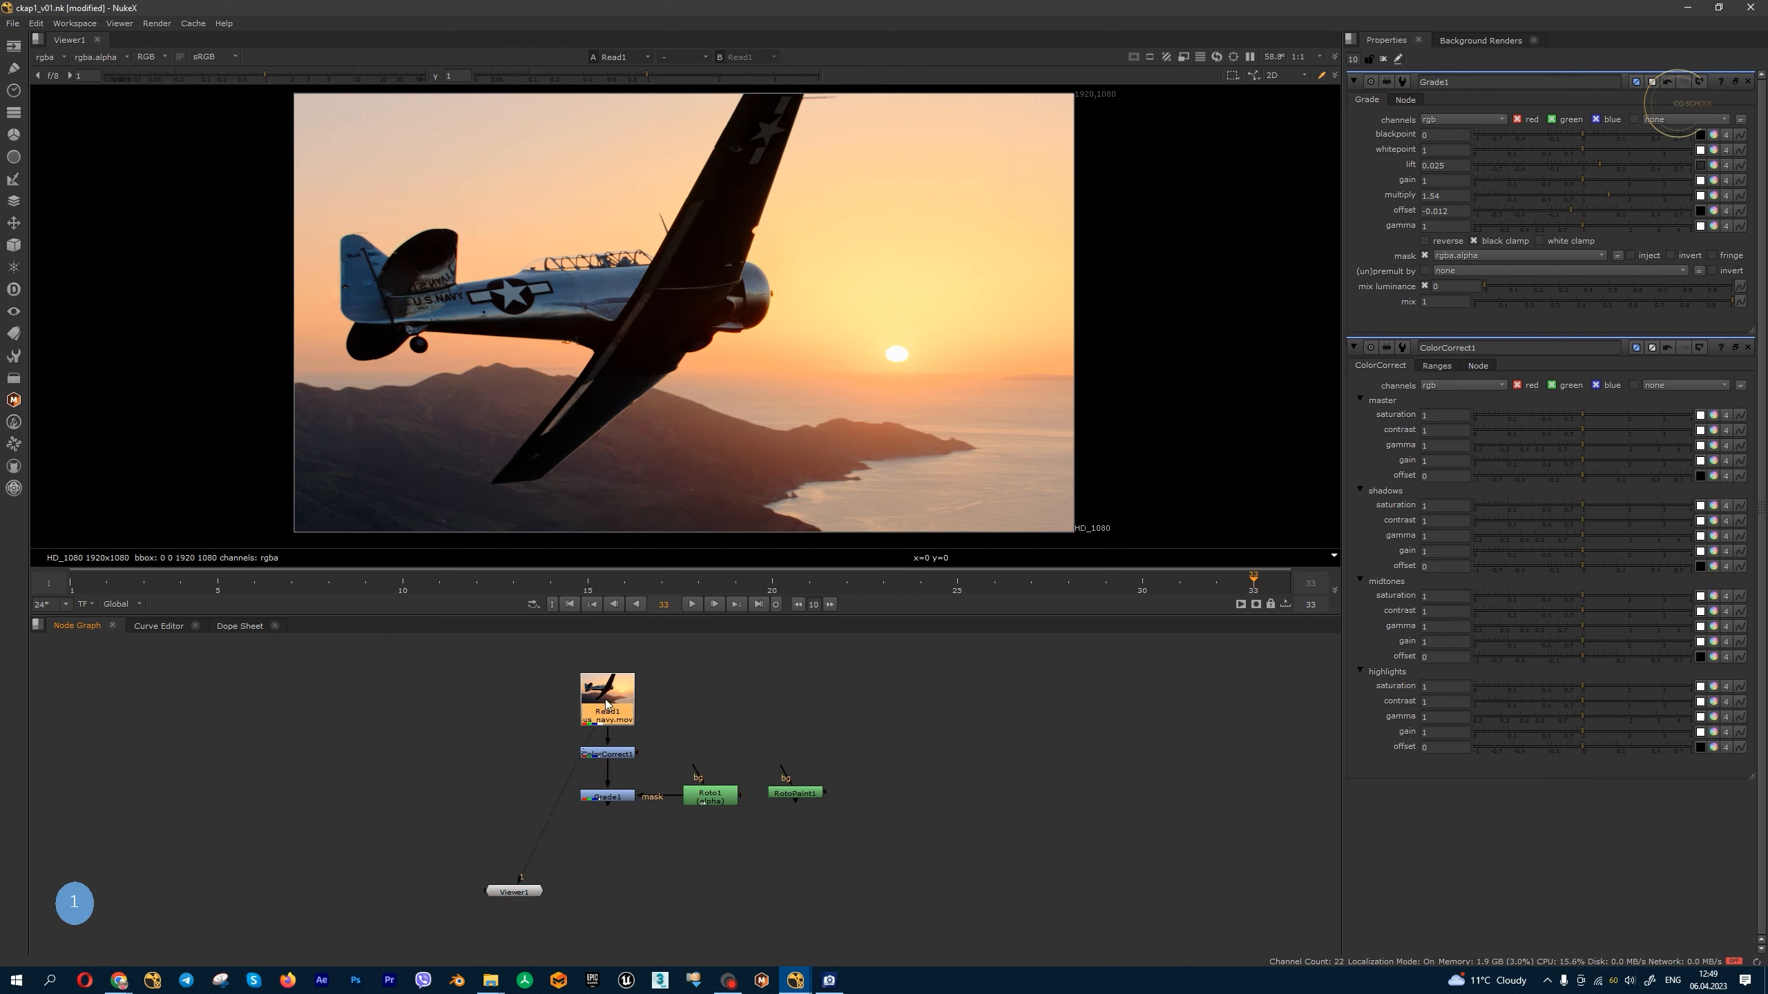
left_click_drag(514, 892, 457, 886)
left_click(622, 797)
key("2")
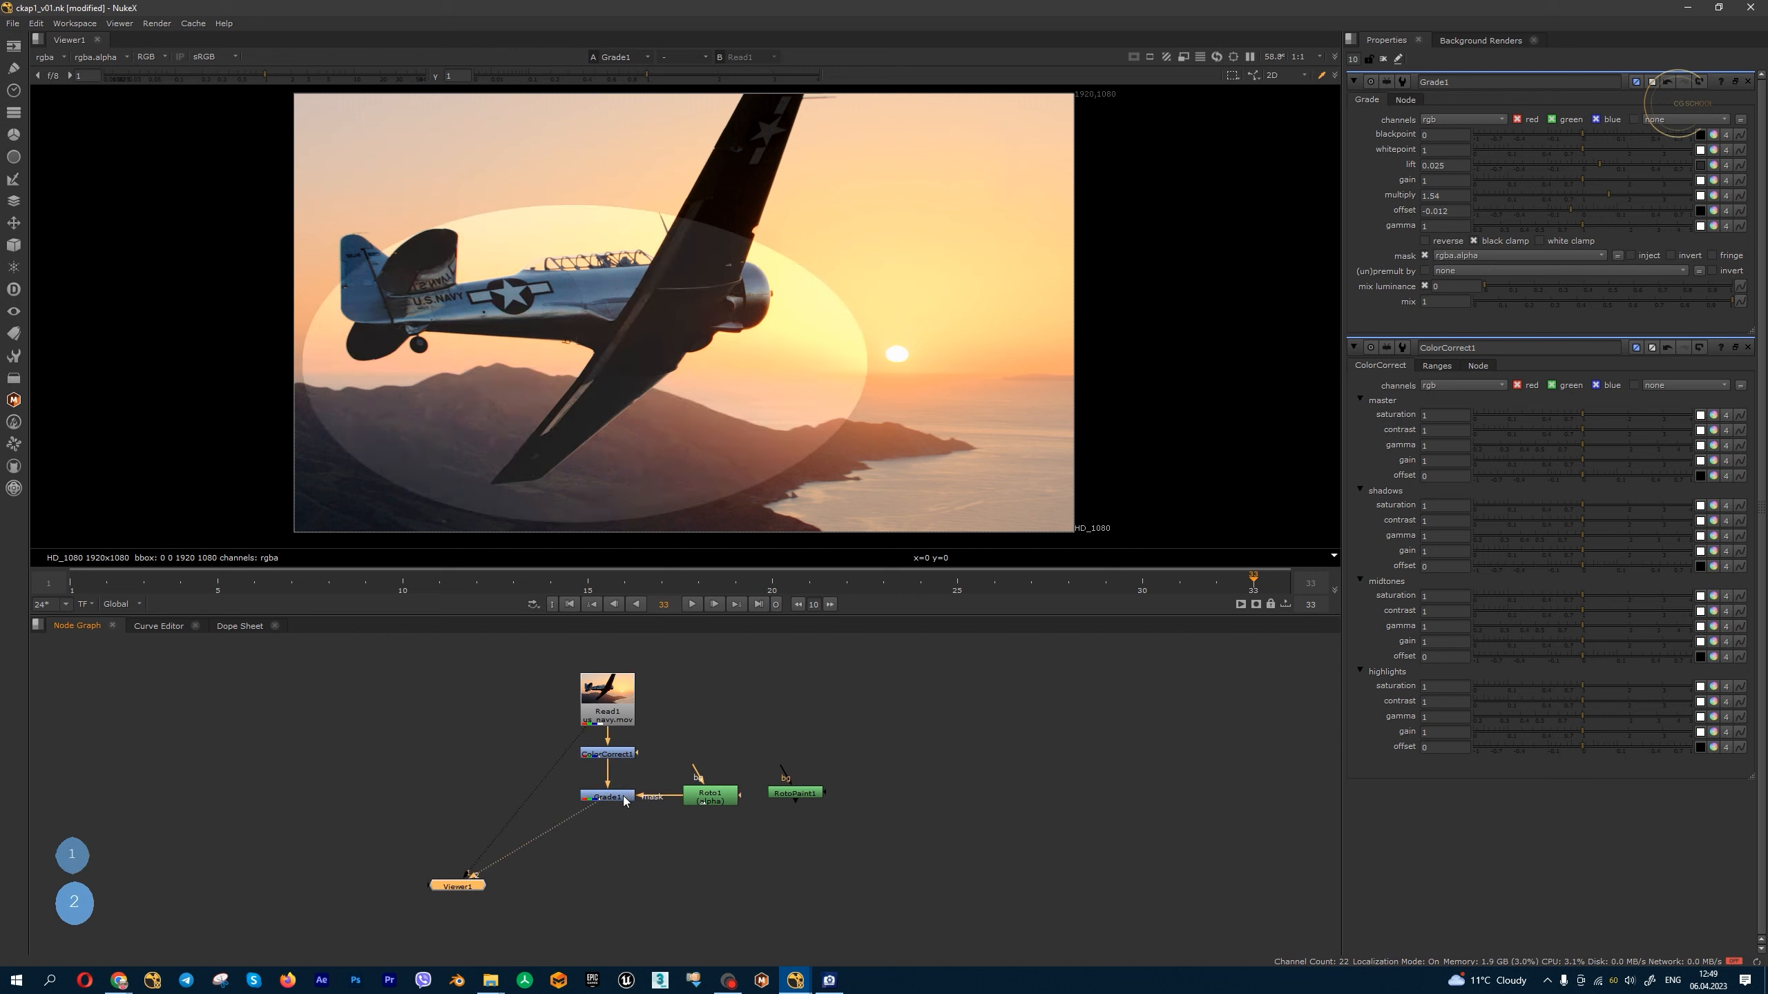
- Compare Grade1 with Read1 in the viewer's under mode, sweeping the wipe line across the plane toward the sea
left_click(700, 58)
left_click(683, 86)
left_click_drag(684, 313, 951, 365)
- Connect Roto1 as viewer input 3 and wipe it against Read1 as input A, ending with only Grade1 in the viewer
left_click(710, 796)
key("3")
left_click_drag(1012, 365, 774, 364)
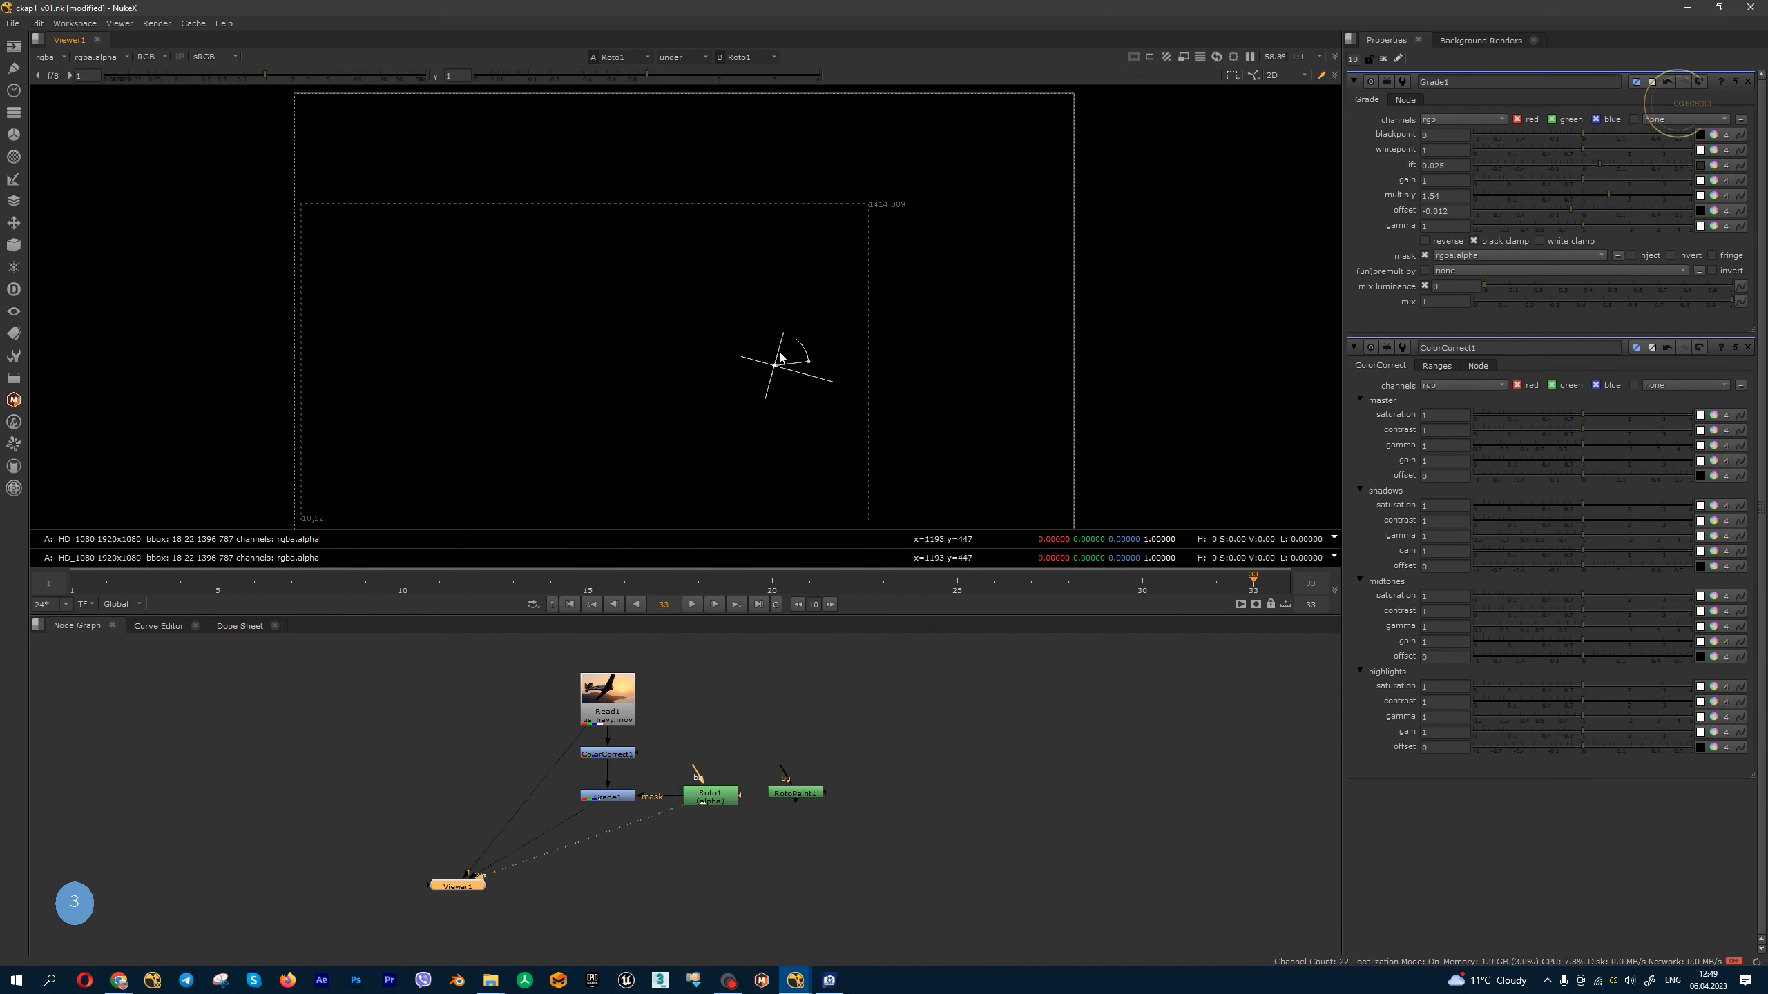
left_click(635, 56)
left_click(649, 69)
left_click_drag(832, 381, 909, 402)
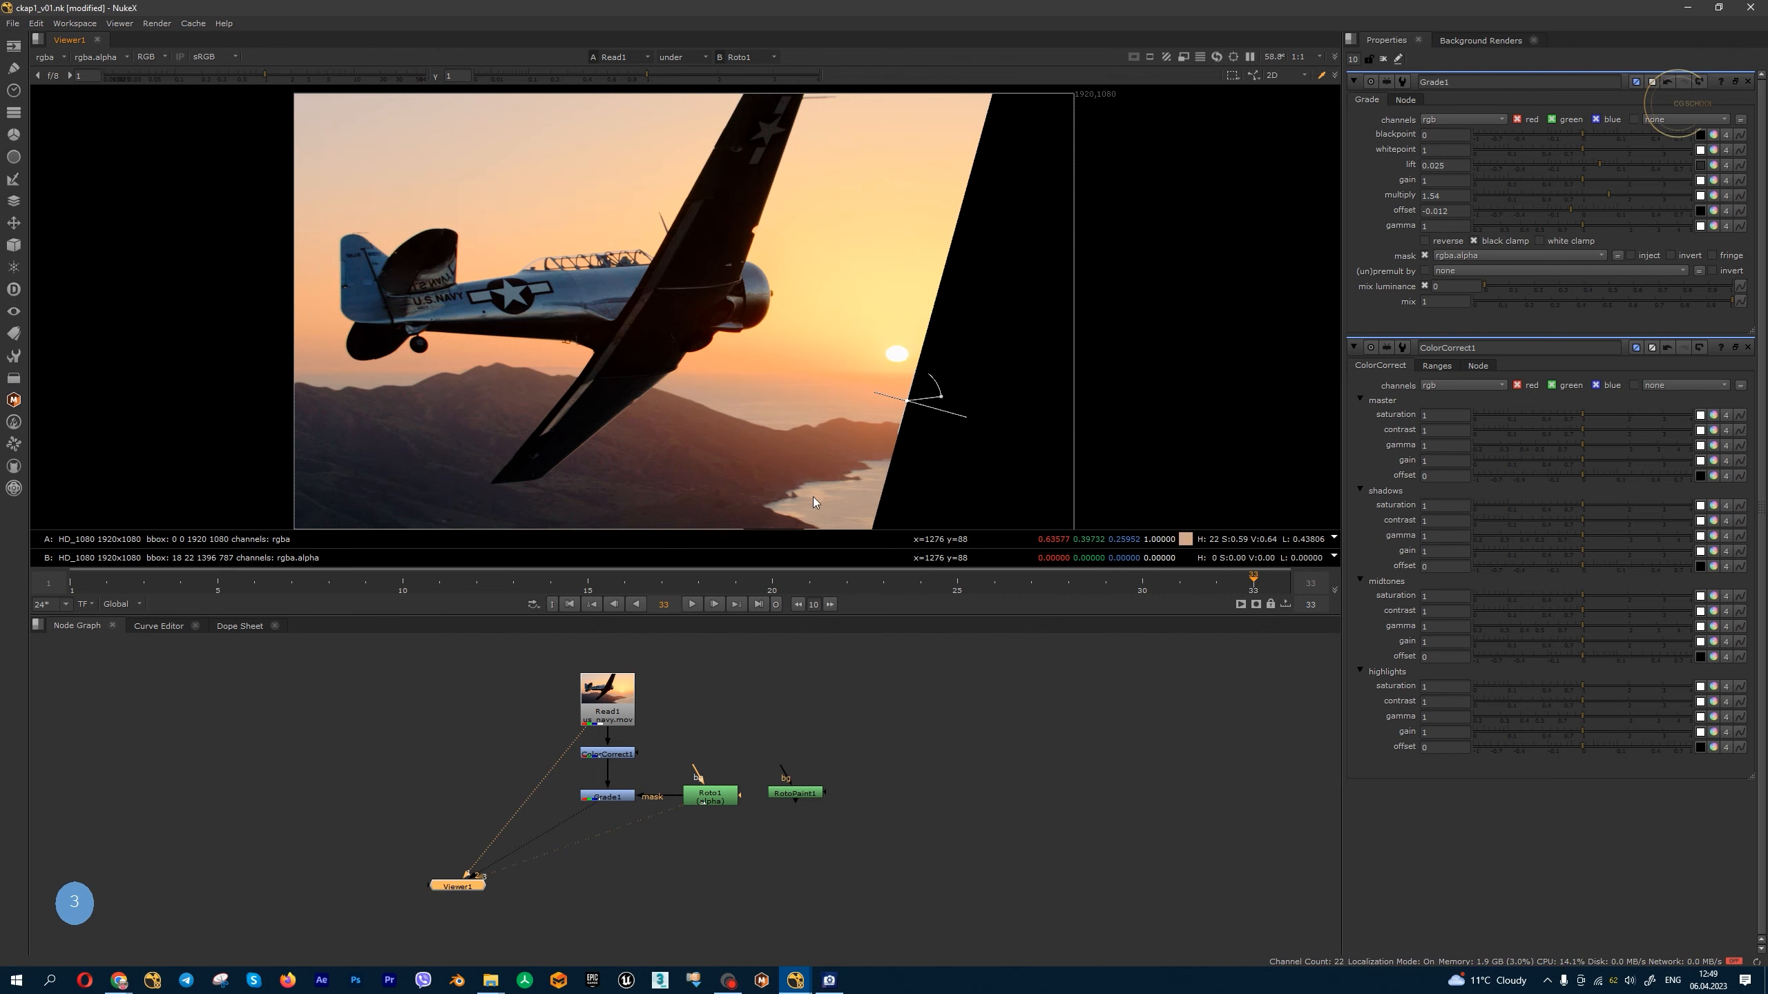
left_click(765, 56)
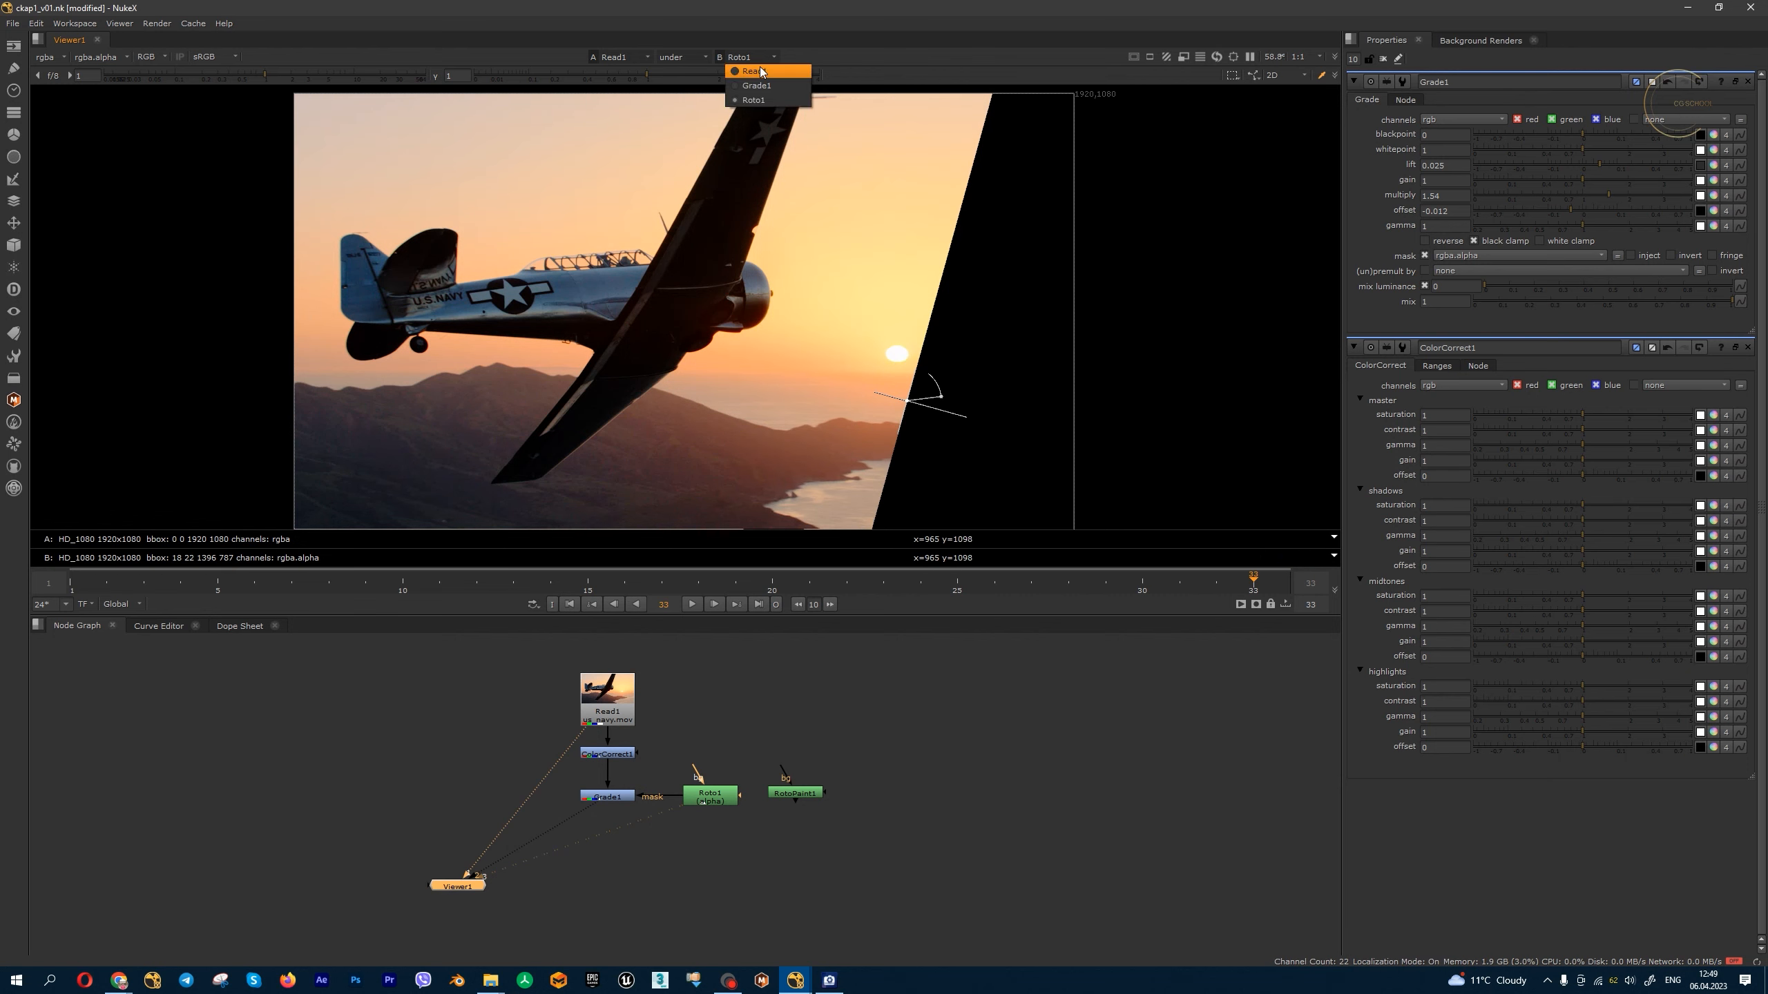
key("1")
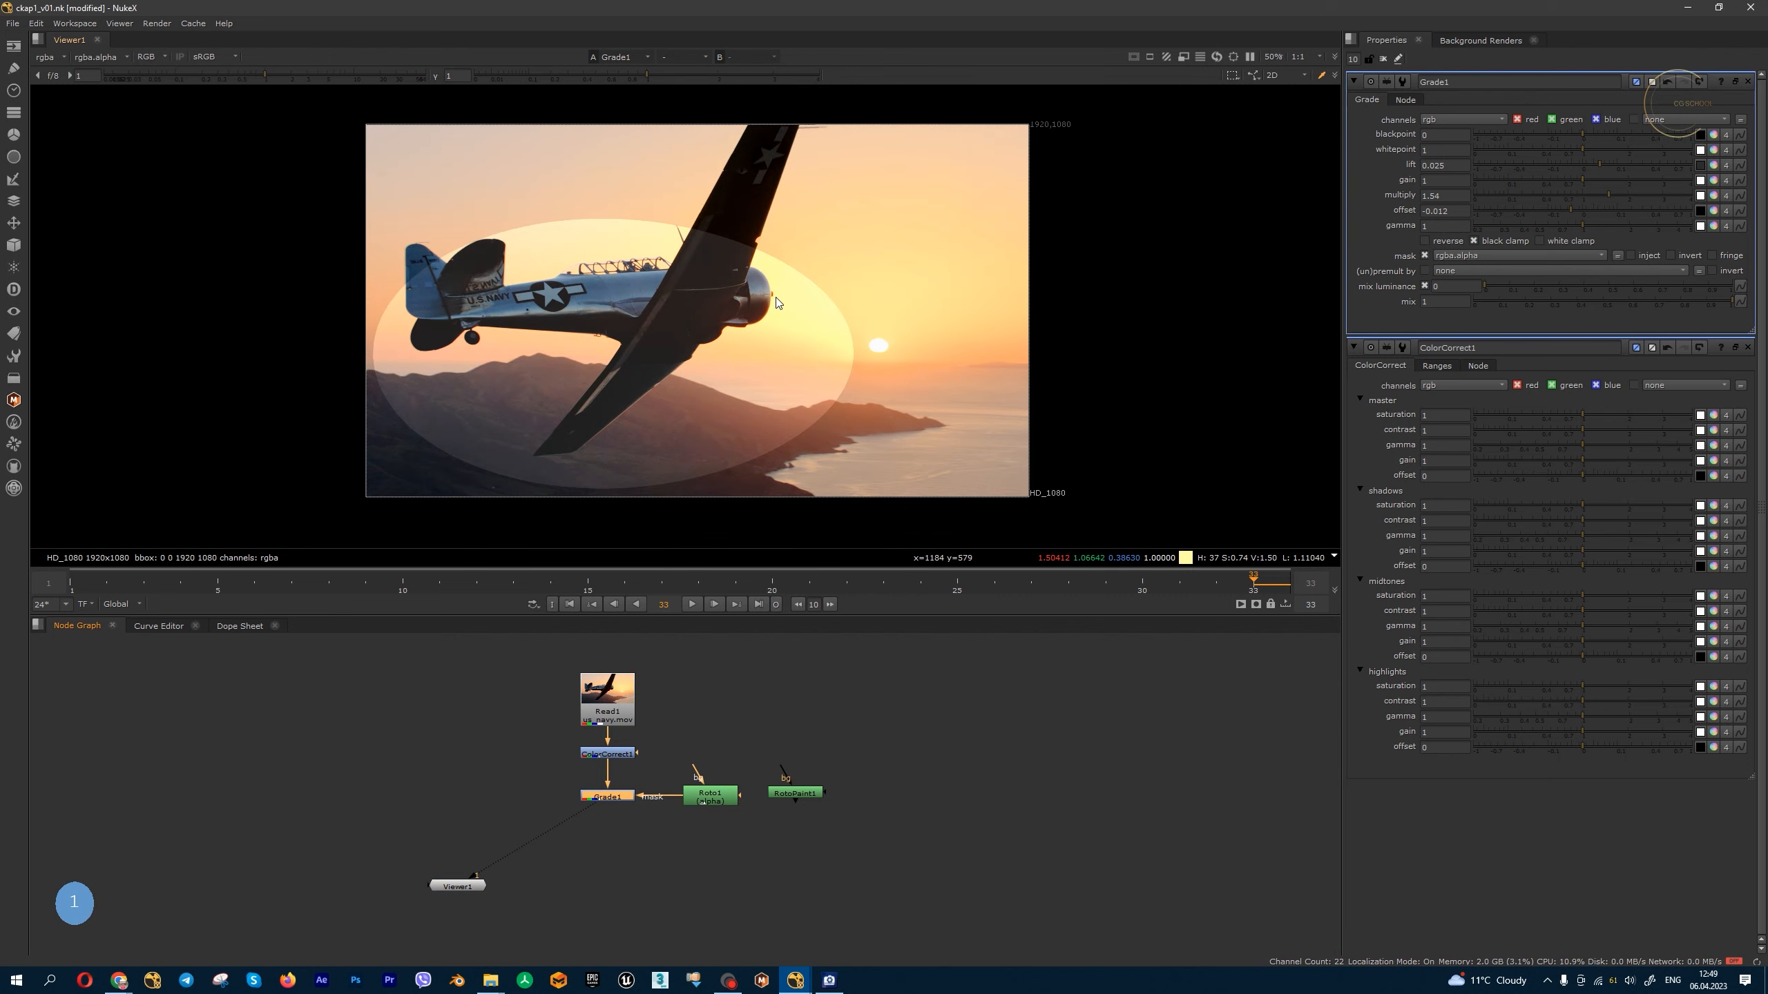
- Inspect the graded plane image and the node graph at several magnifications and positions
scroll(777, 303, "down", 5)
scroll(777, 303, "up", 4)
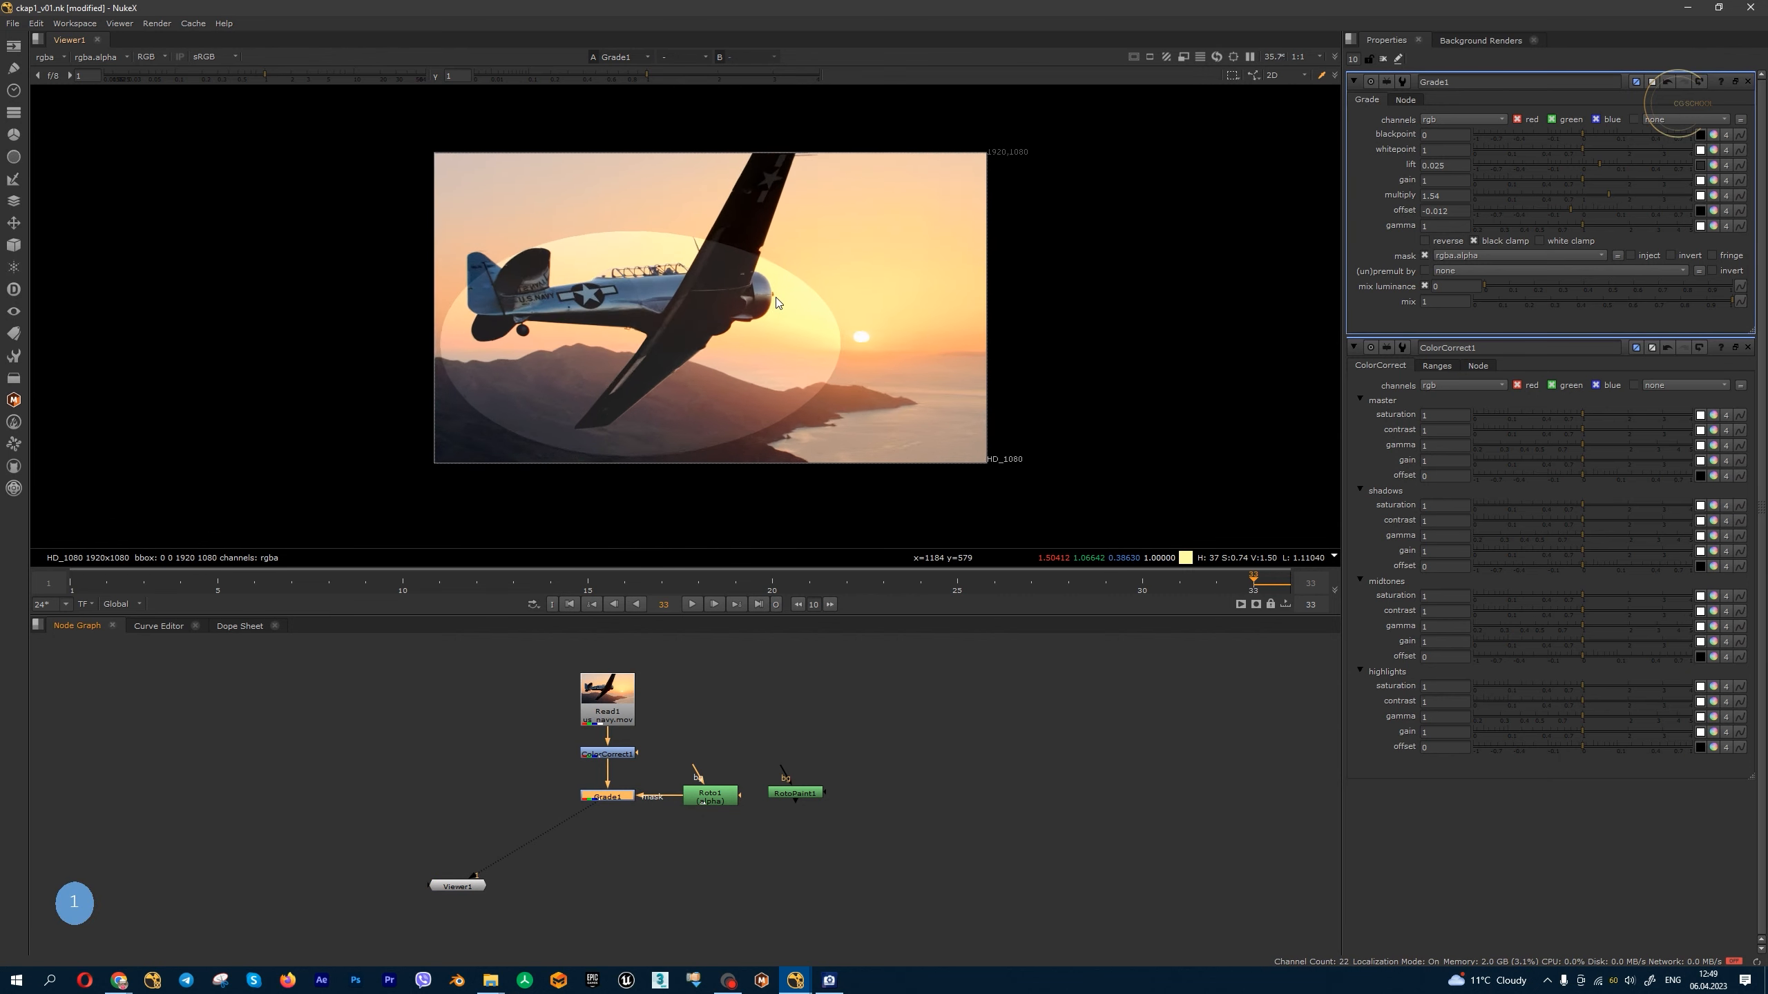
scroll(777, 303, "down", 5)
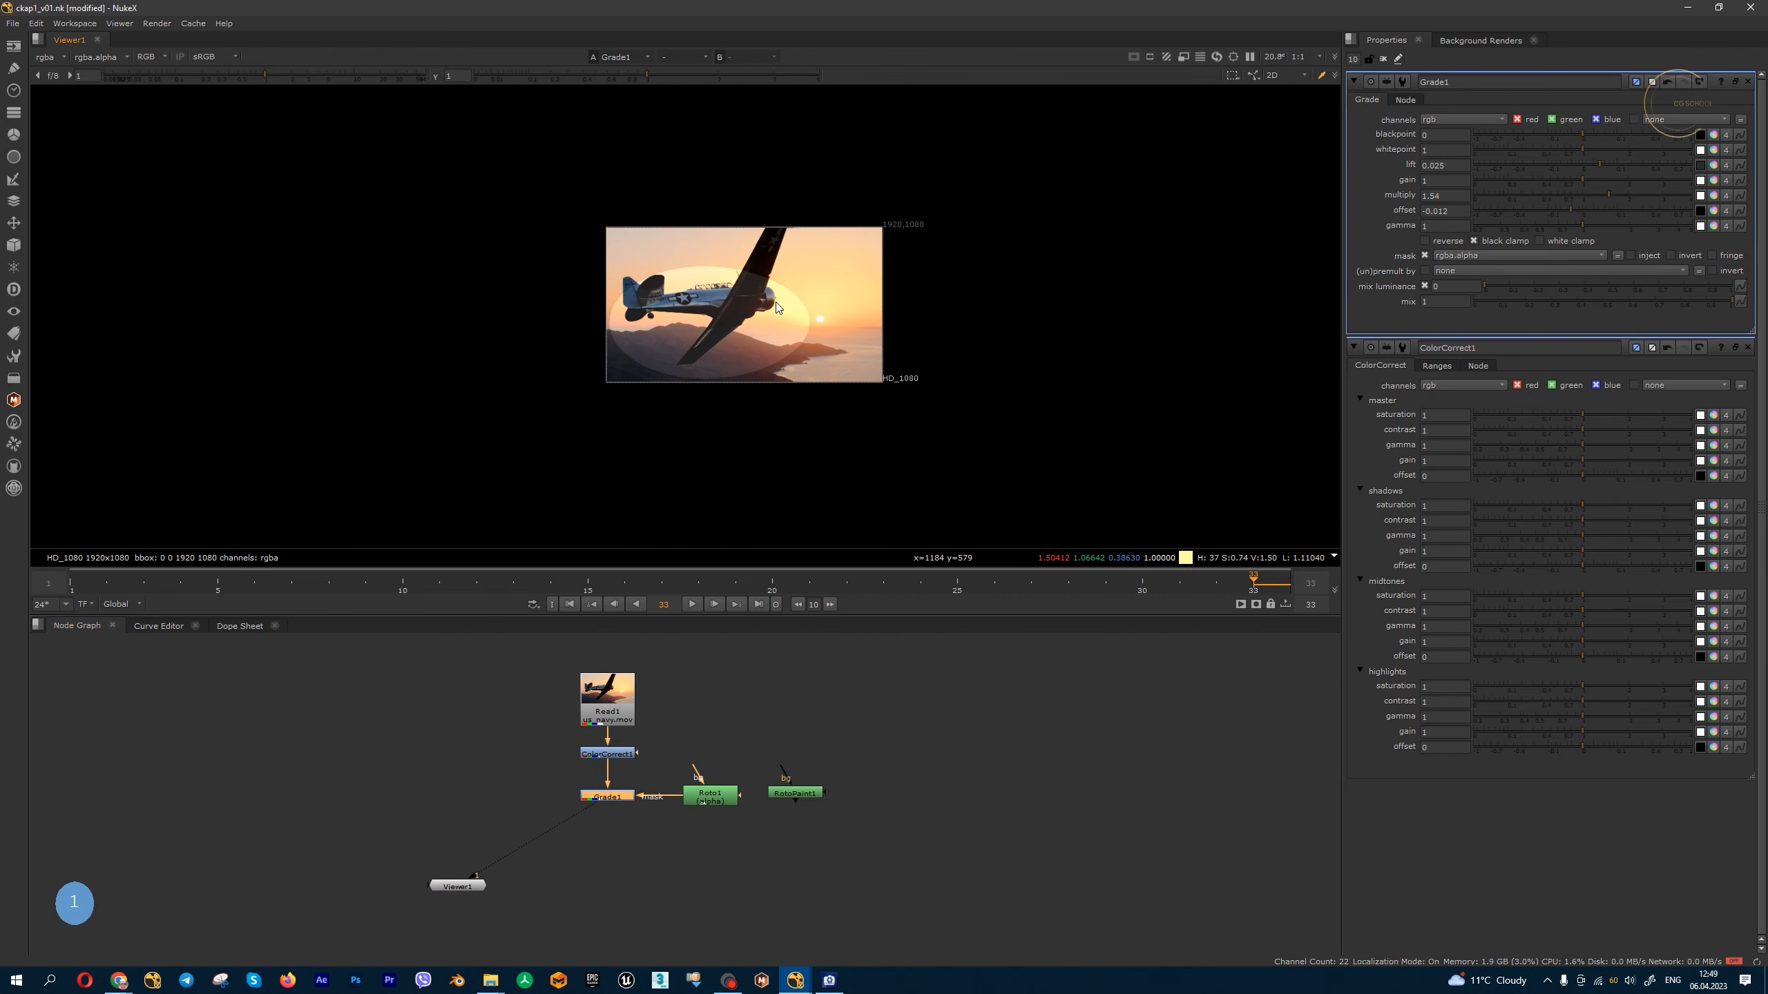
scroll(786, 344, "up", 4)
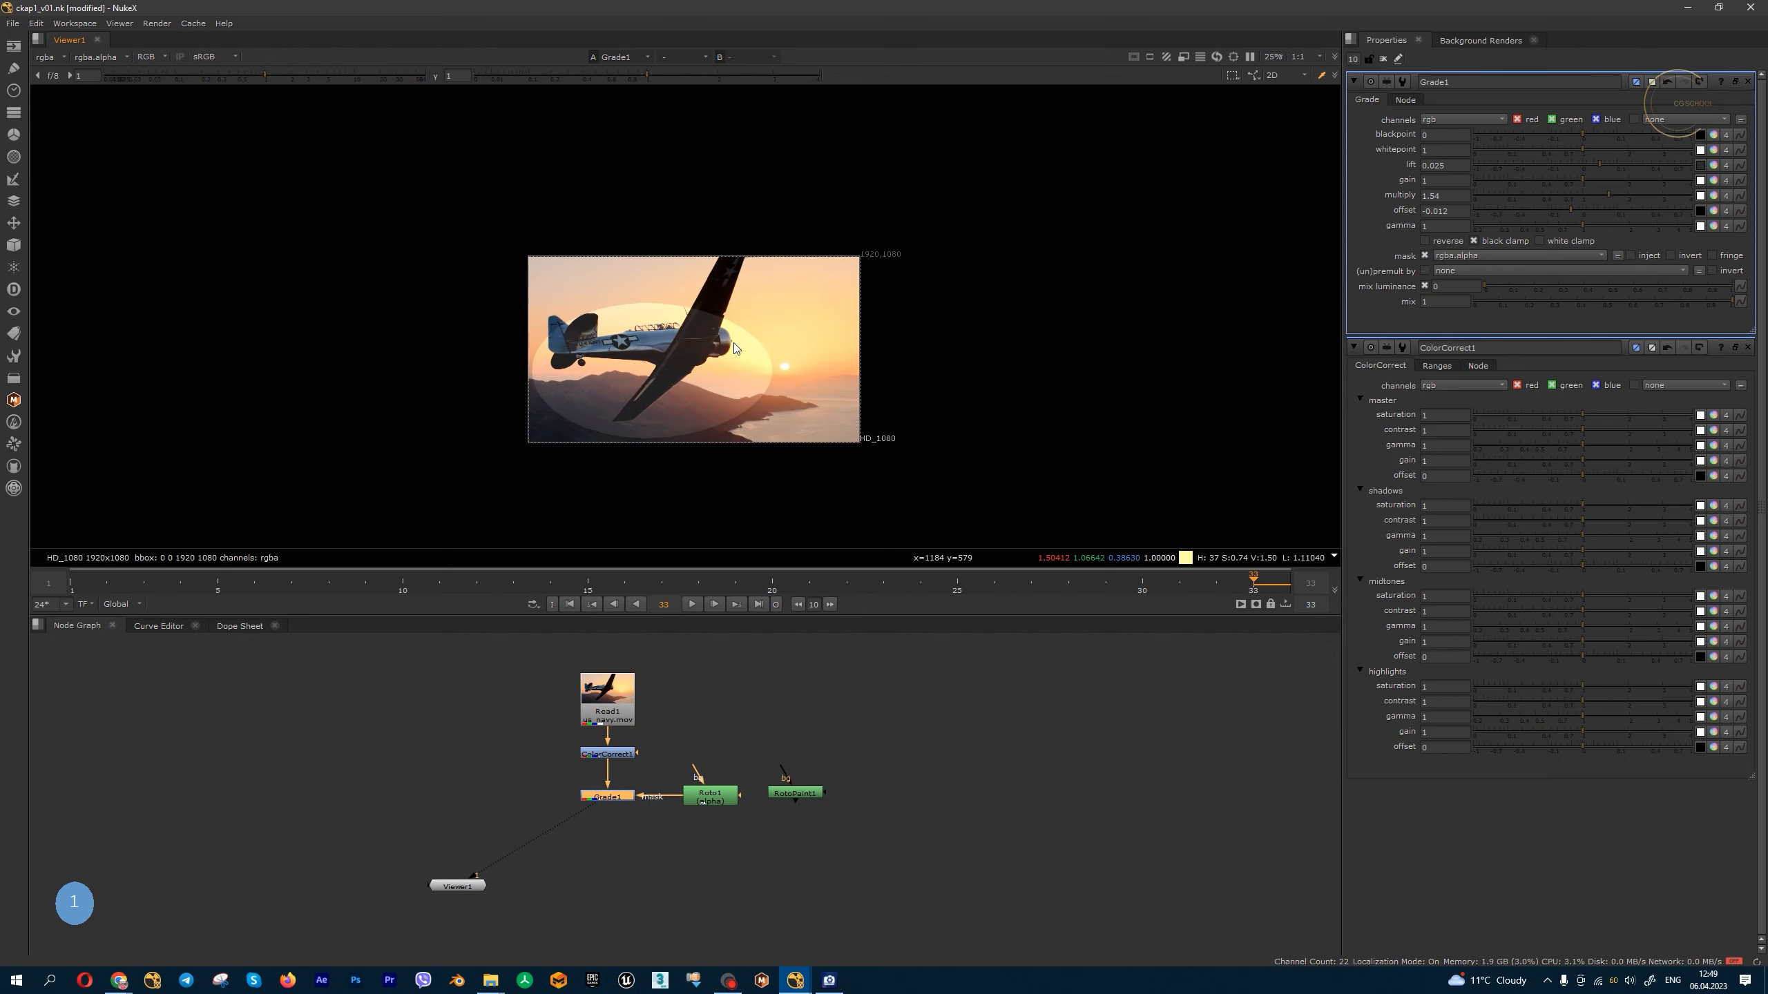
middle_click_drag(777, 324, 815, 299)
scroll(806, 761, "down", 2)
scroll(839, 755, "up", 2)
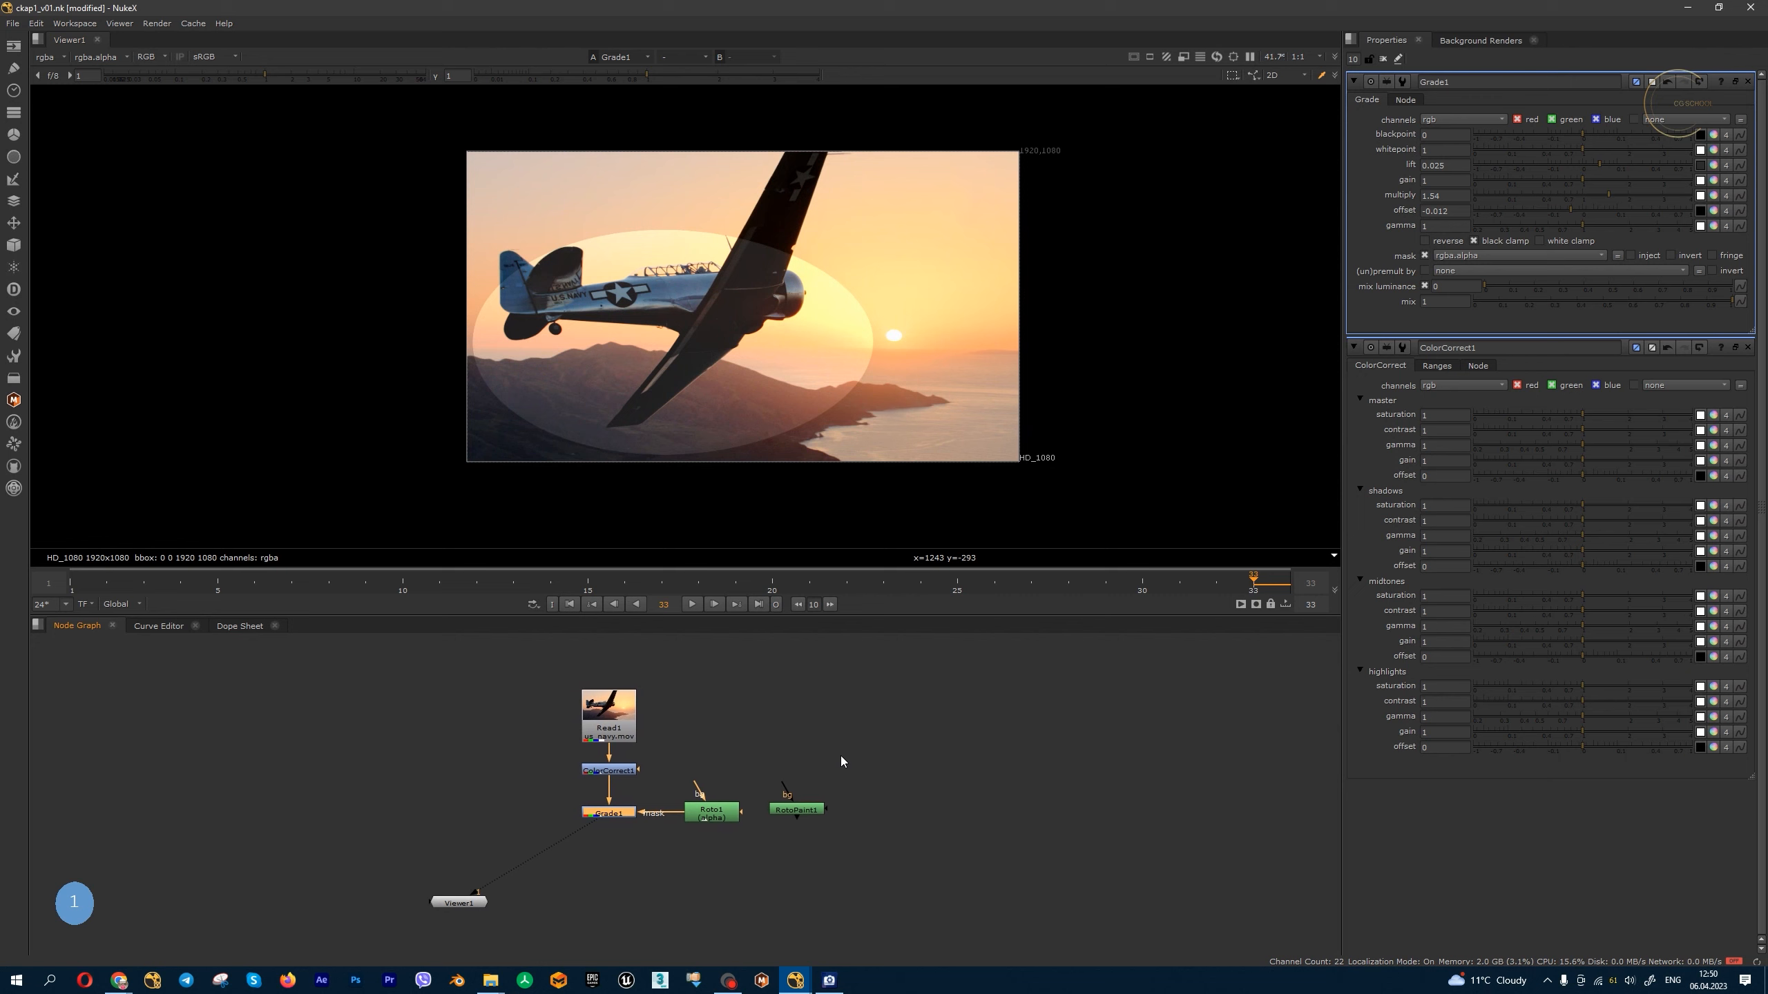
scroll(947, 320, "up", 1)
scroll(947, 319, "down", 3)
scroll(947, 319, "up", 4)
scroll(947, 319, "down", 4)
scroll(947, 319, "up", 4)
scroll(947, 319, "down", 5)
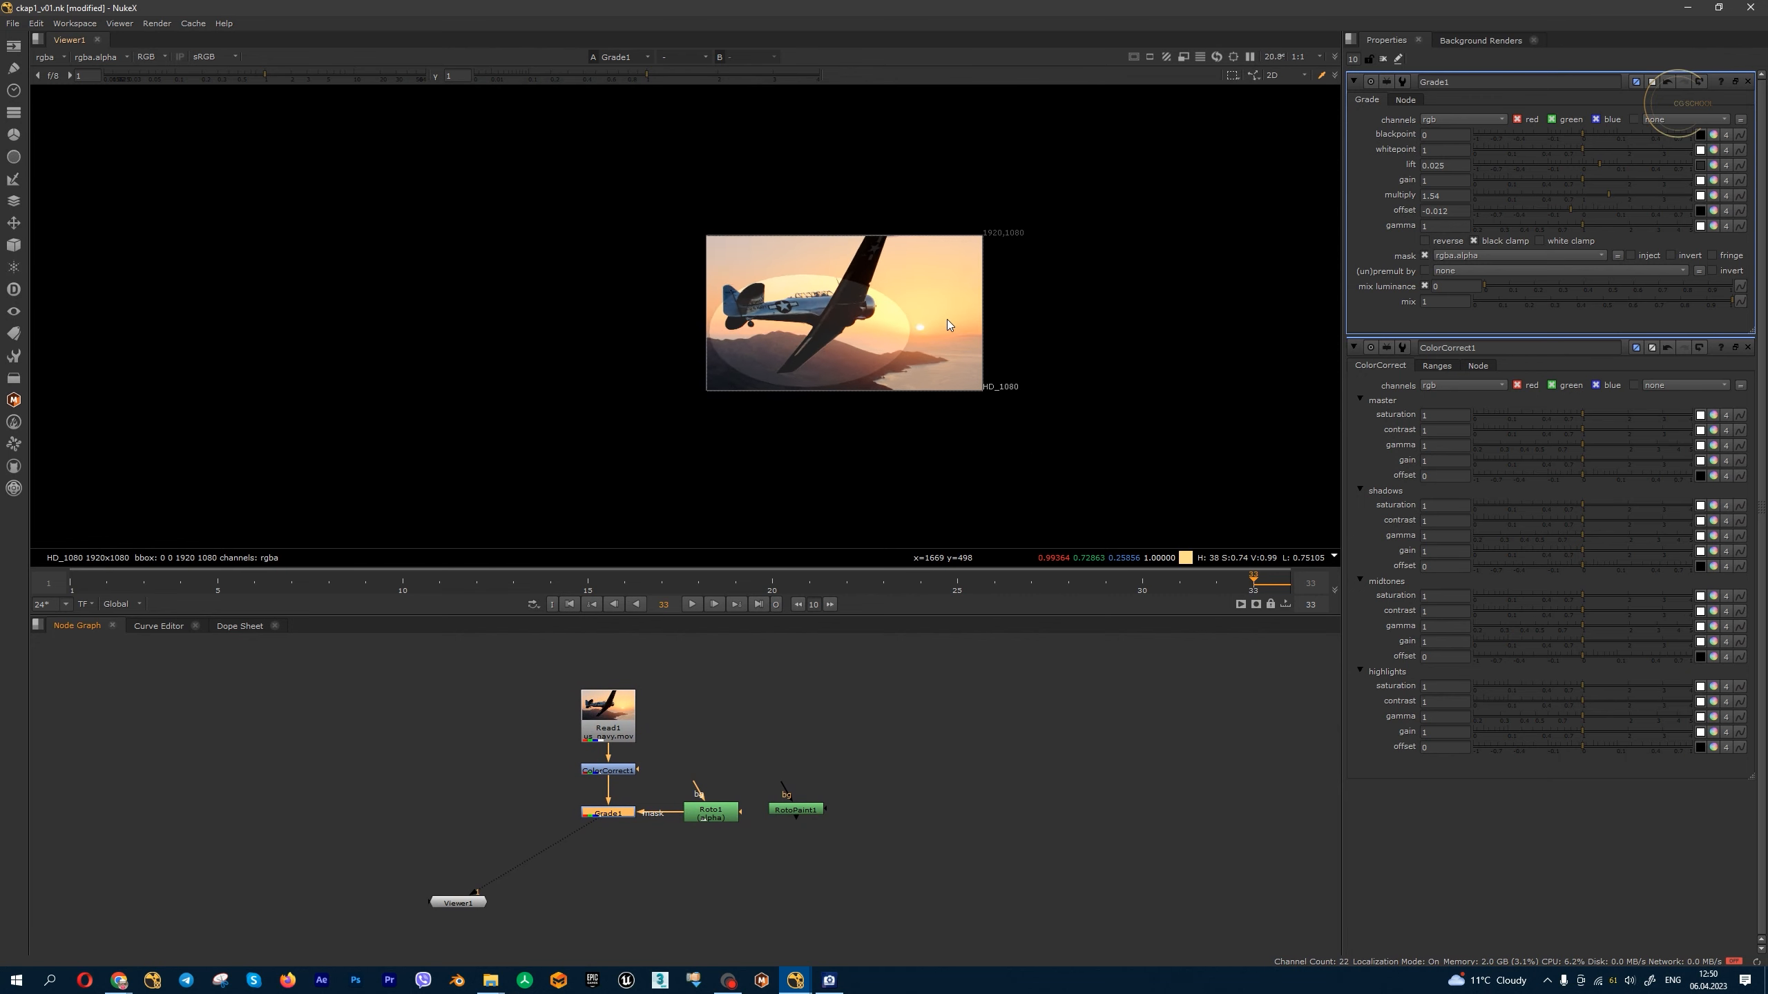
scroll(947, 319, "up", 3)
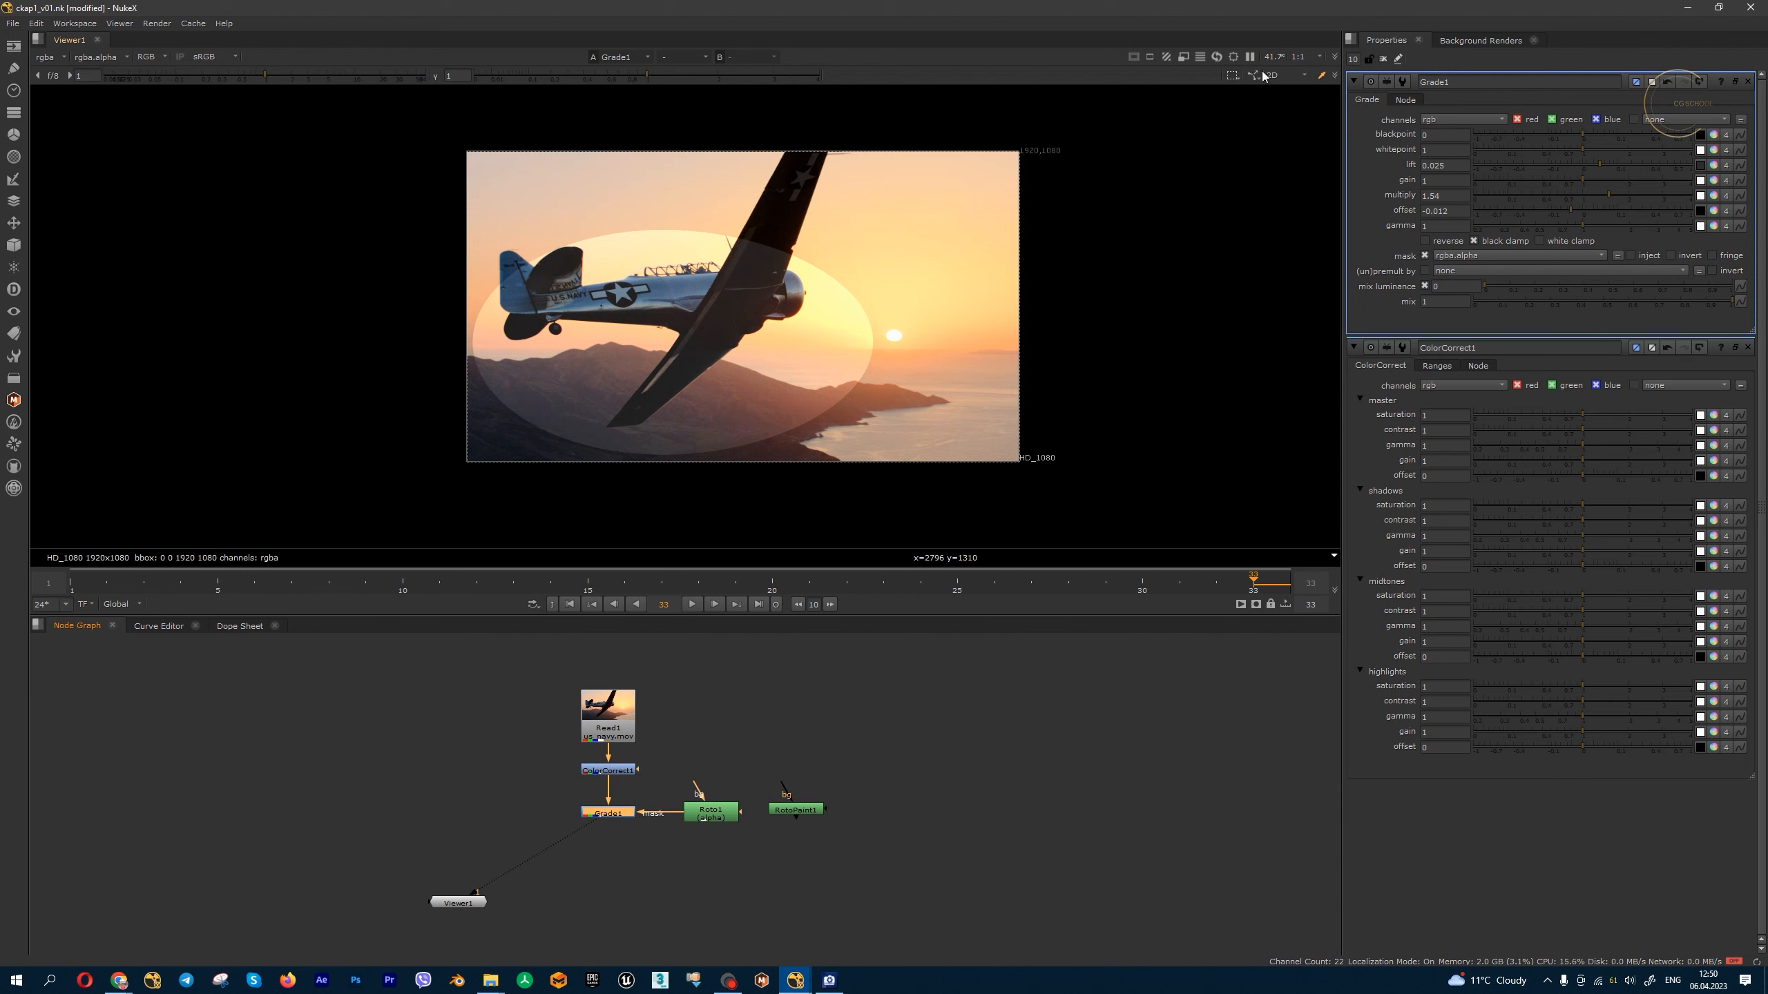
scroll(1199, 222, "up", 1)
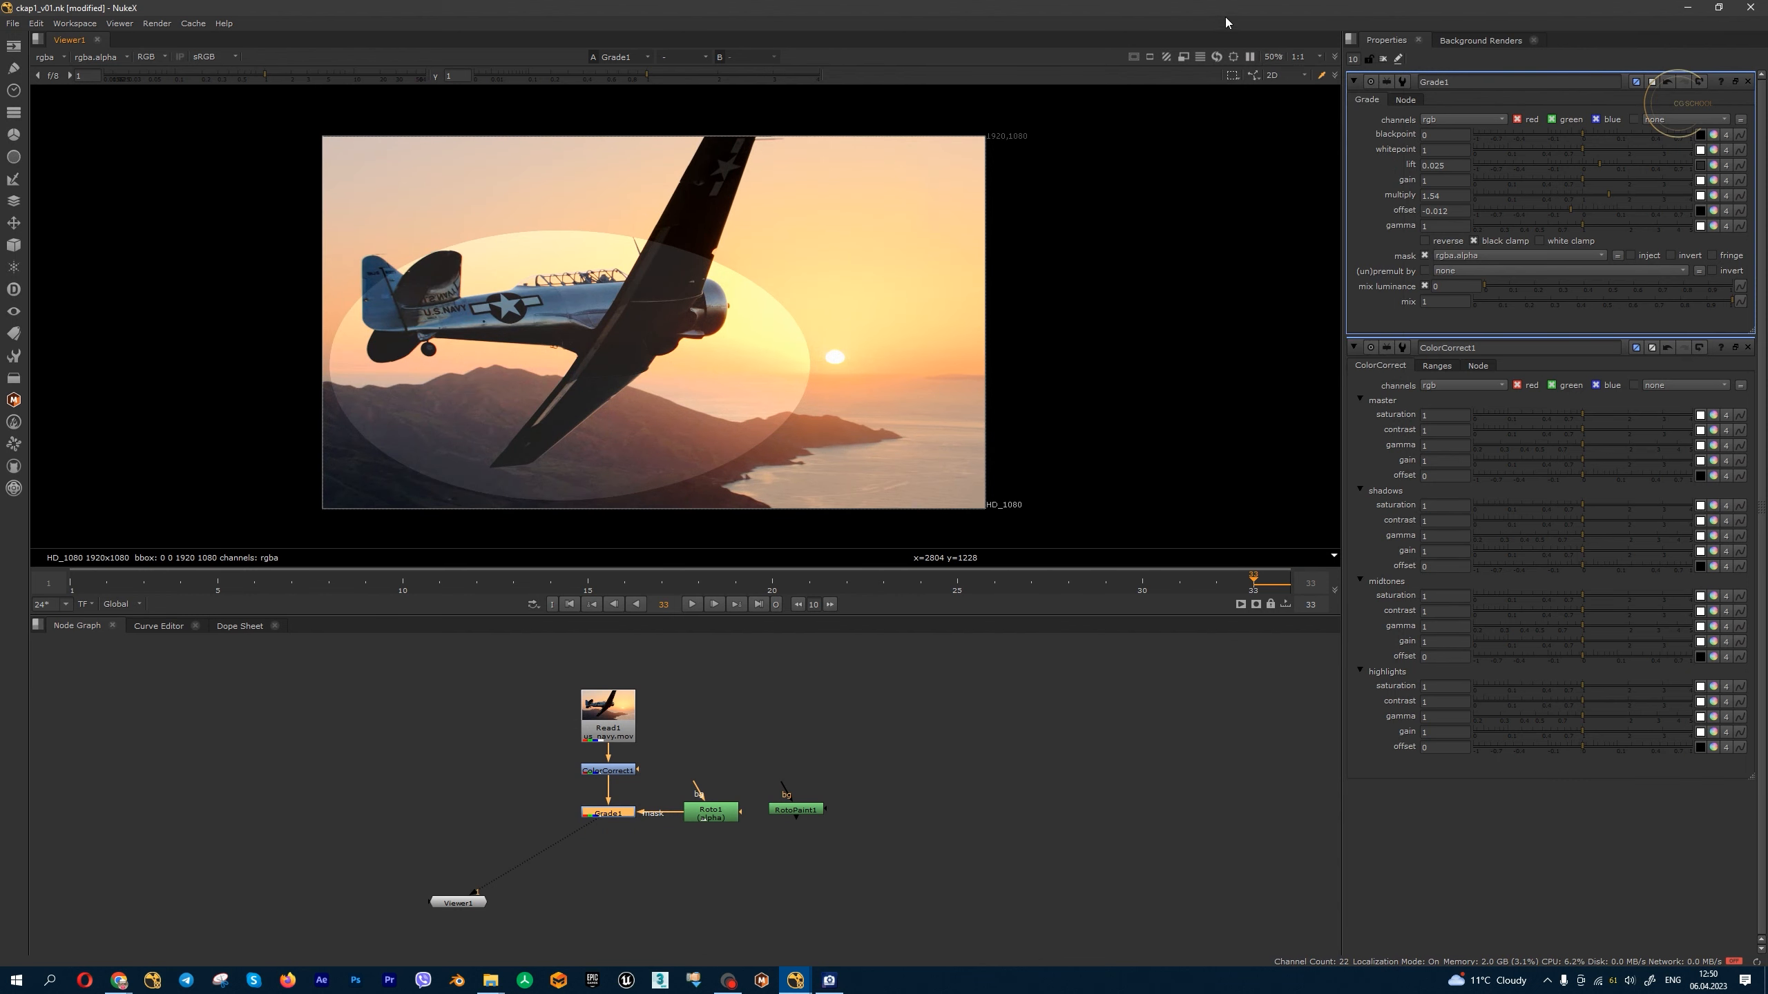
scroll(867, 751, "down", 5)
scroll(868, 752, "up", 4)
scroll(863, 799, "down", 3)
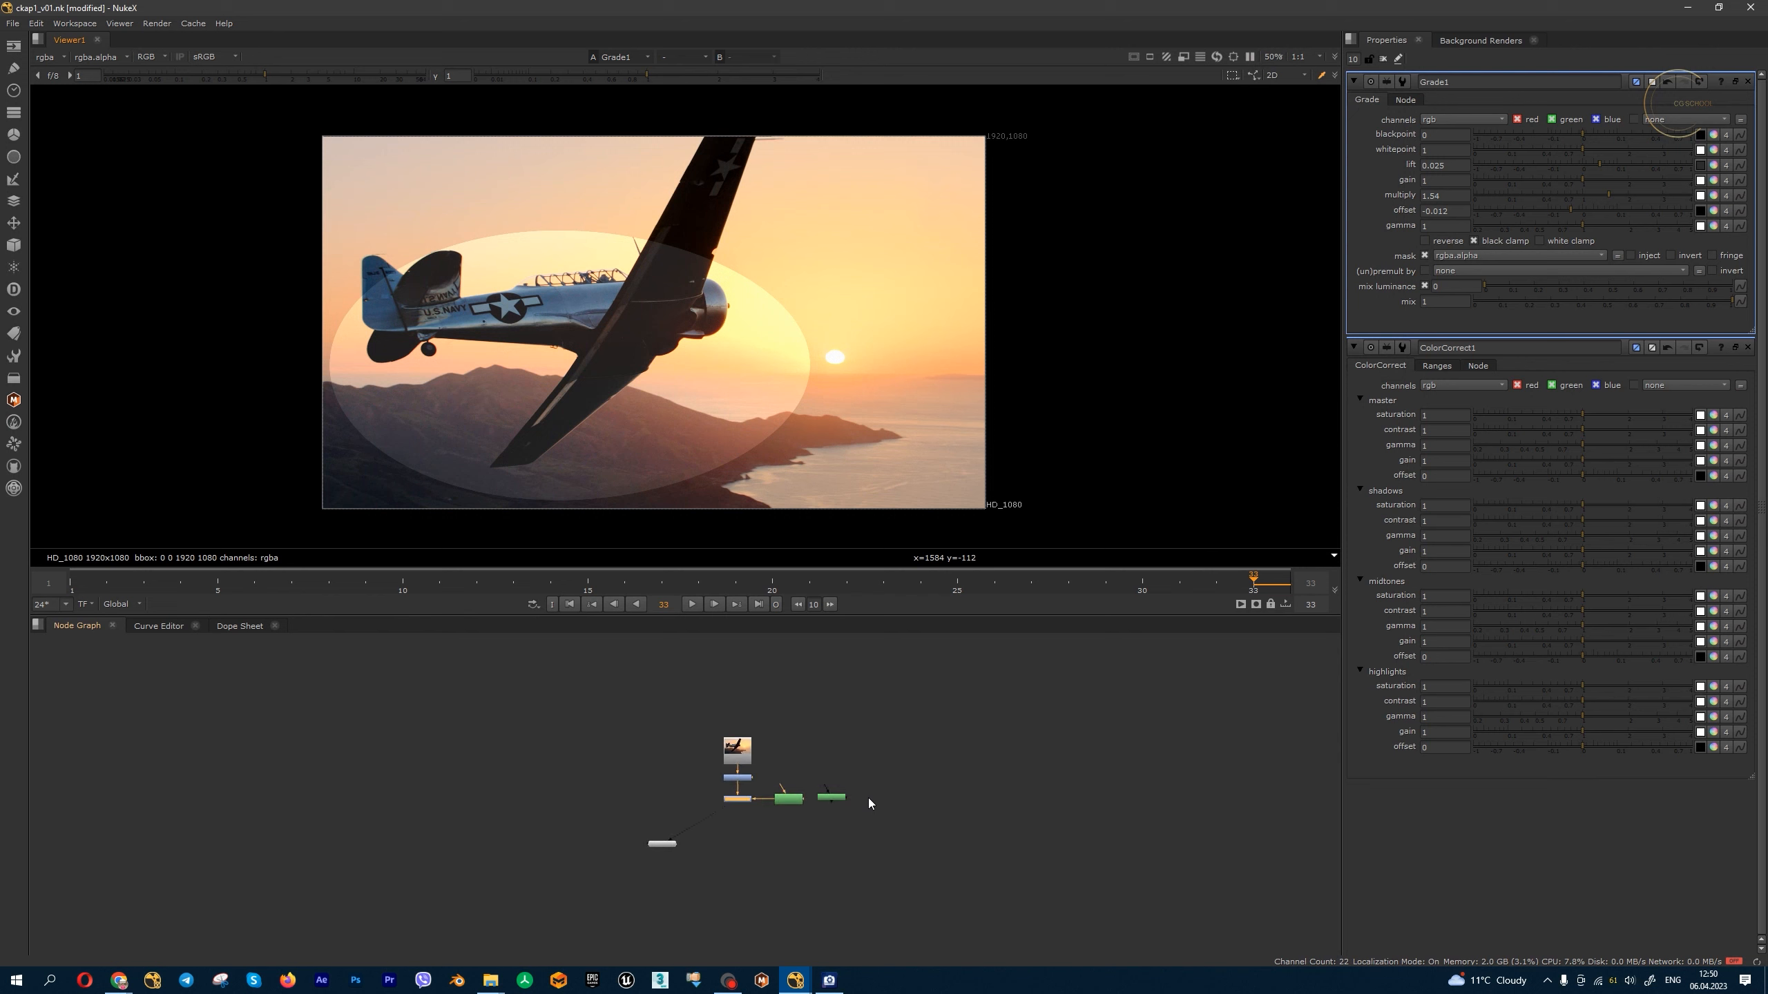
scroll(867, 799, "up", 2)
middle_click_drag(892, 368, 1002, 369)
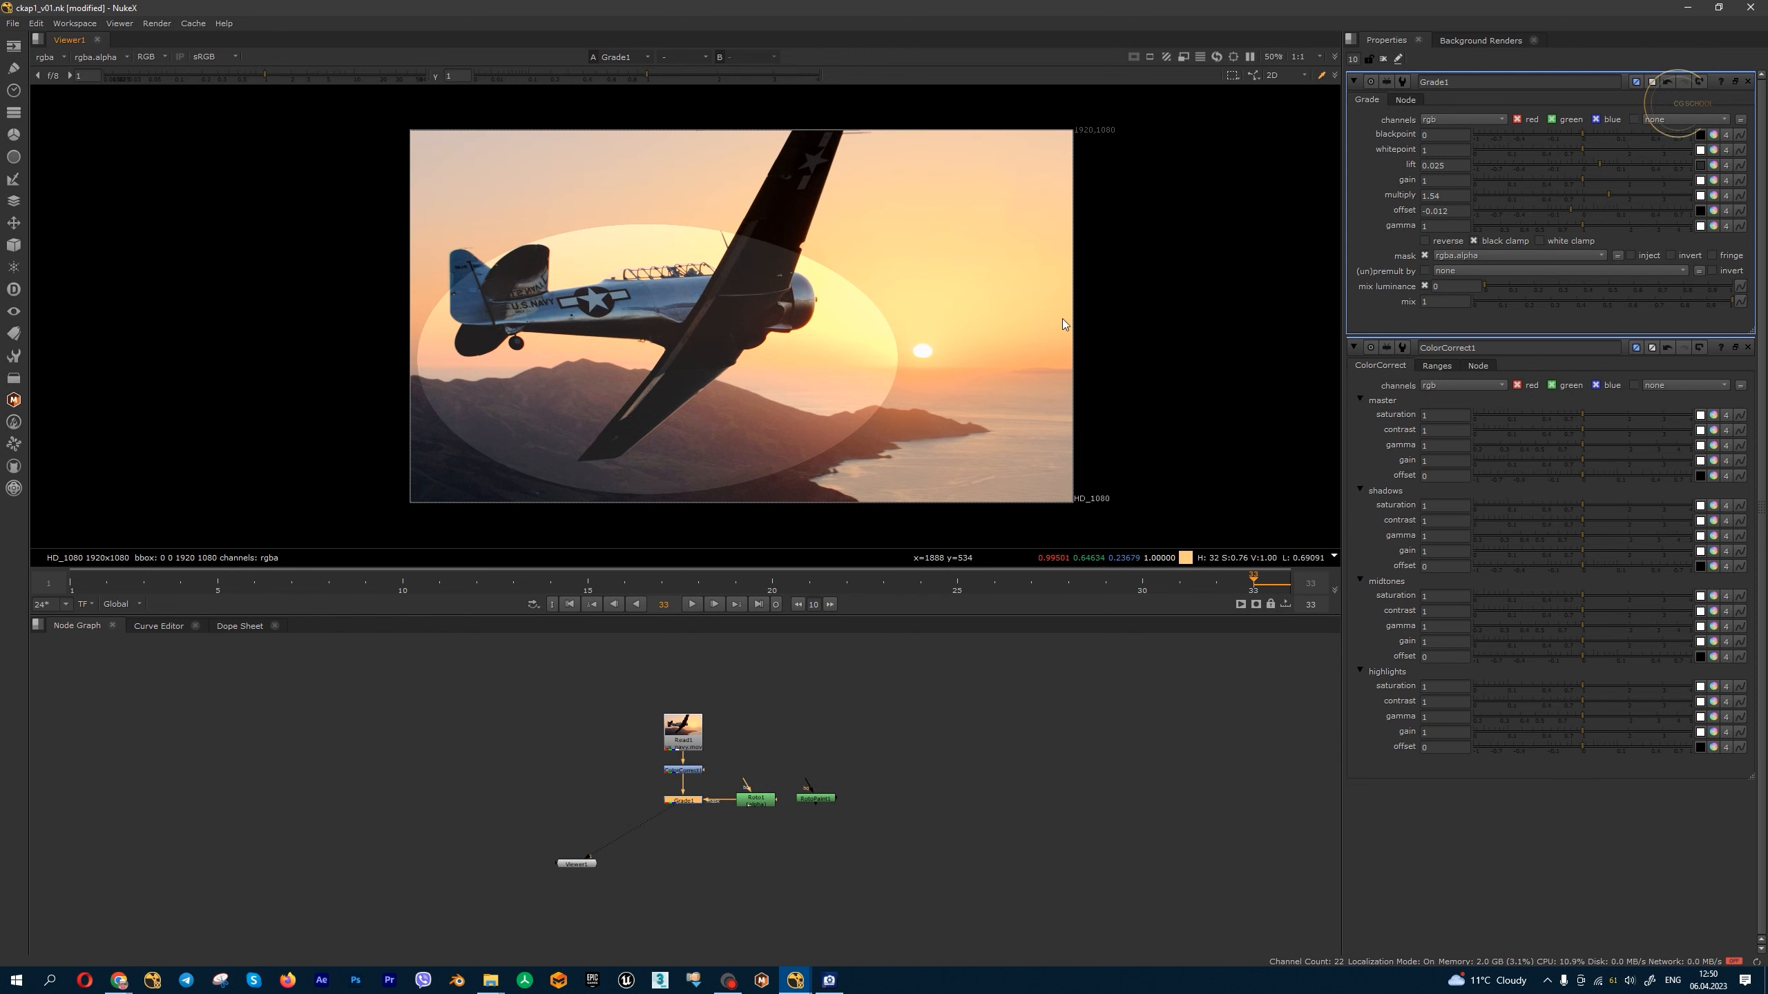
- Set the viewer's downrez to 1:8, play the clip, and stop it on frame 14
left_click(1309, 58)
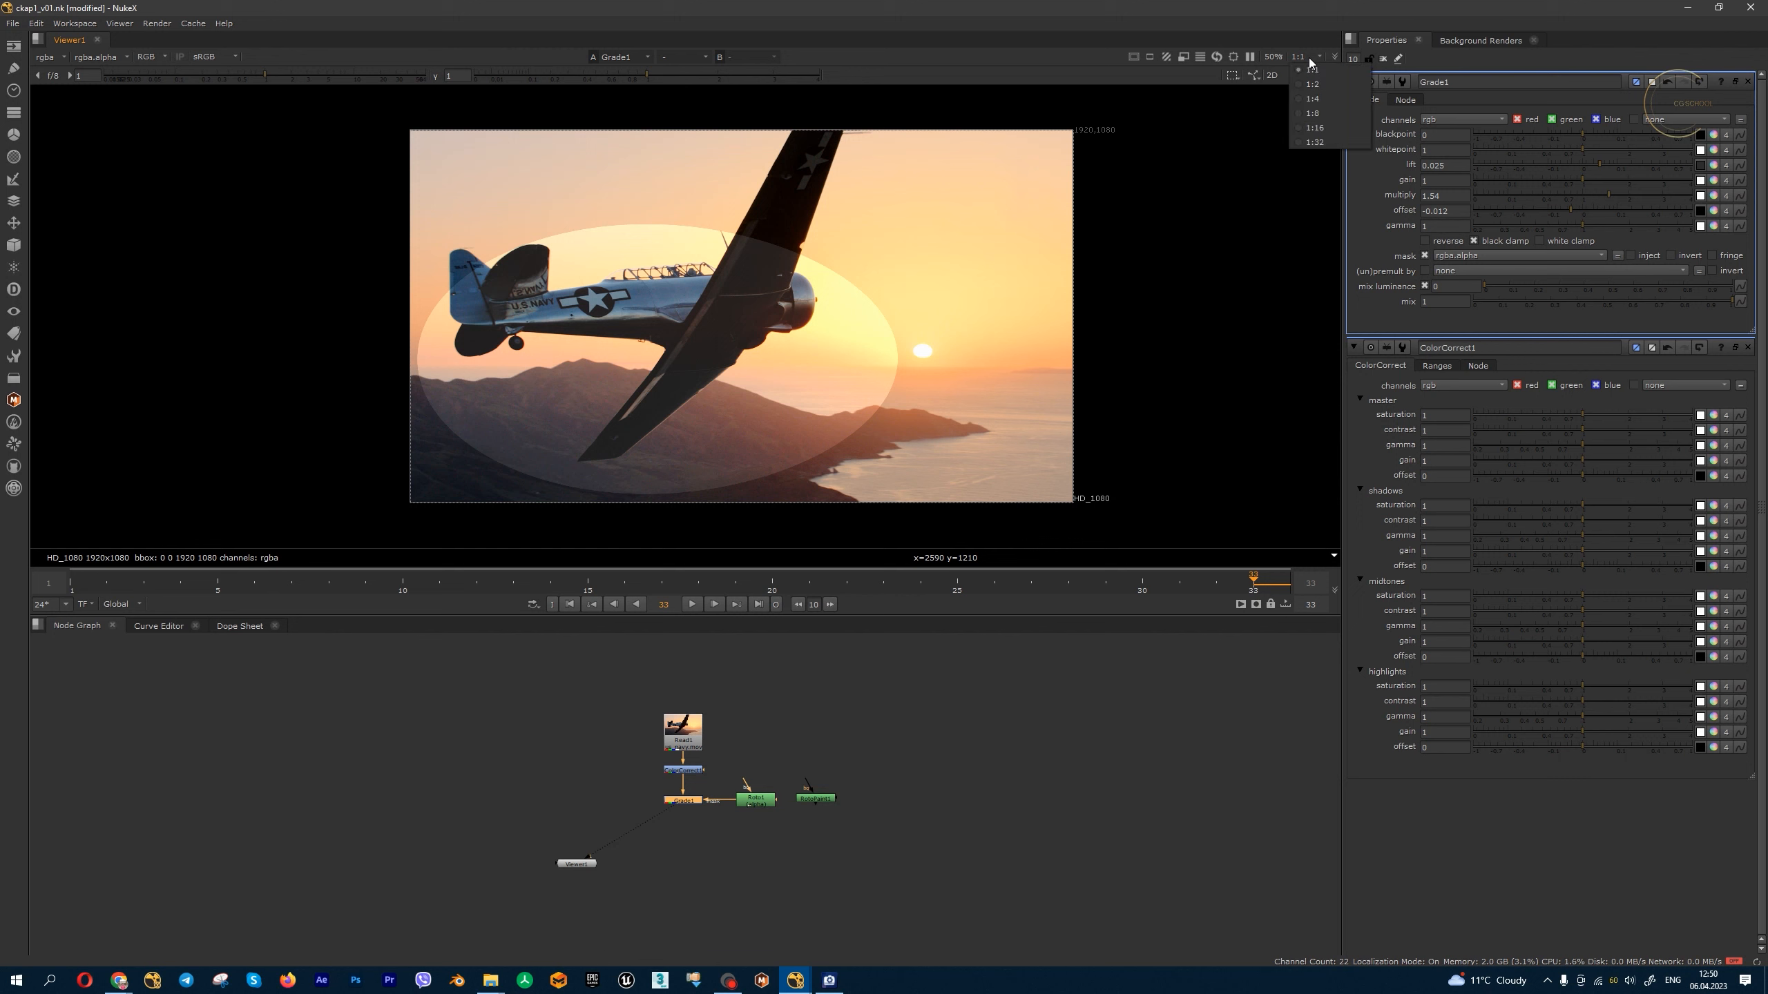
left_click(1313, 113)
left_click(691, 604)
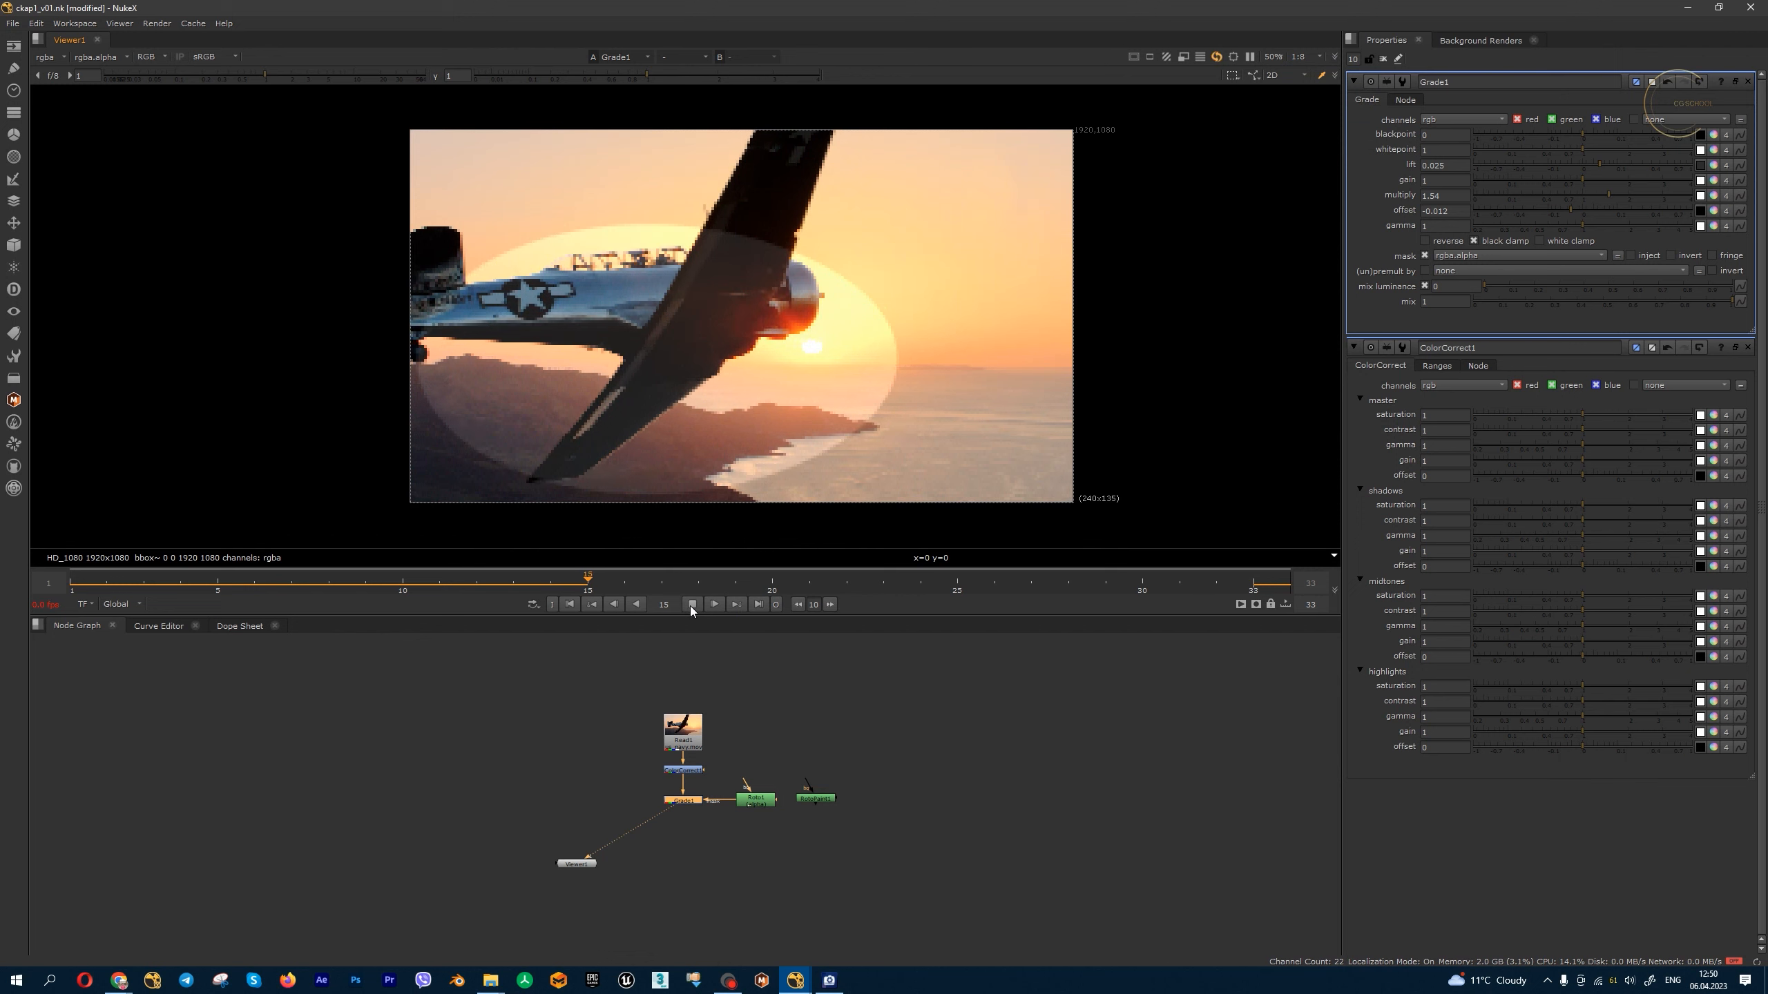
left_click(692, 604)
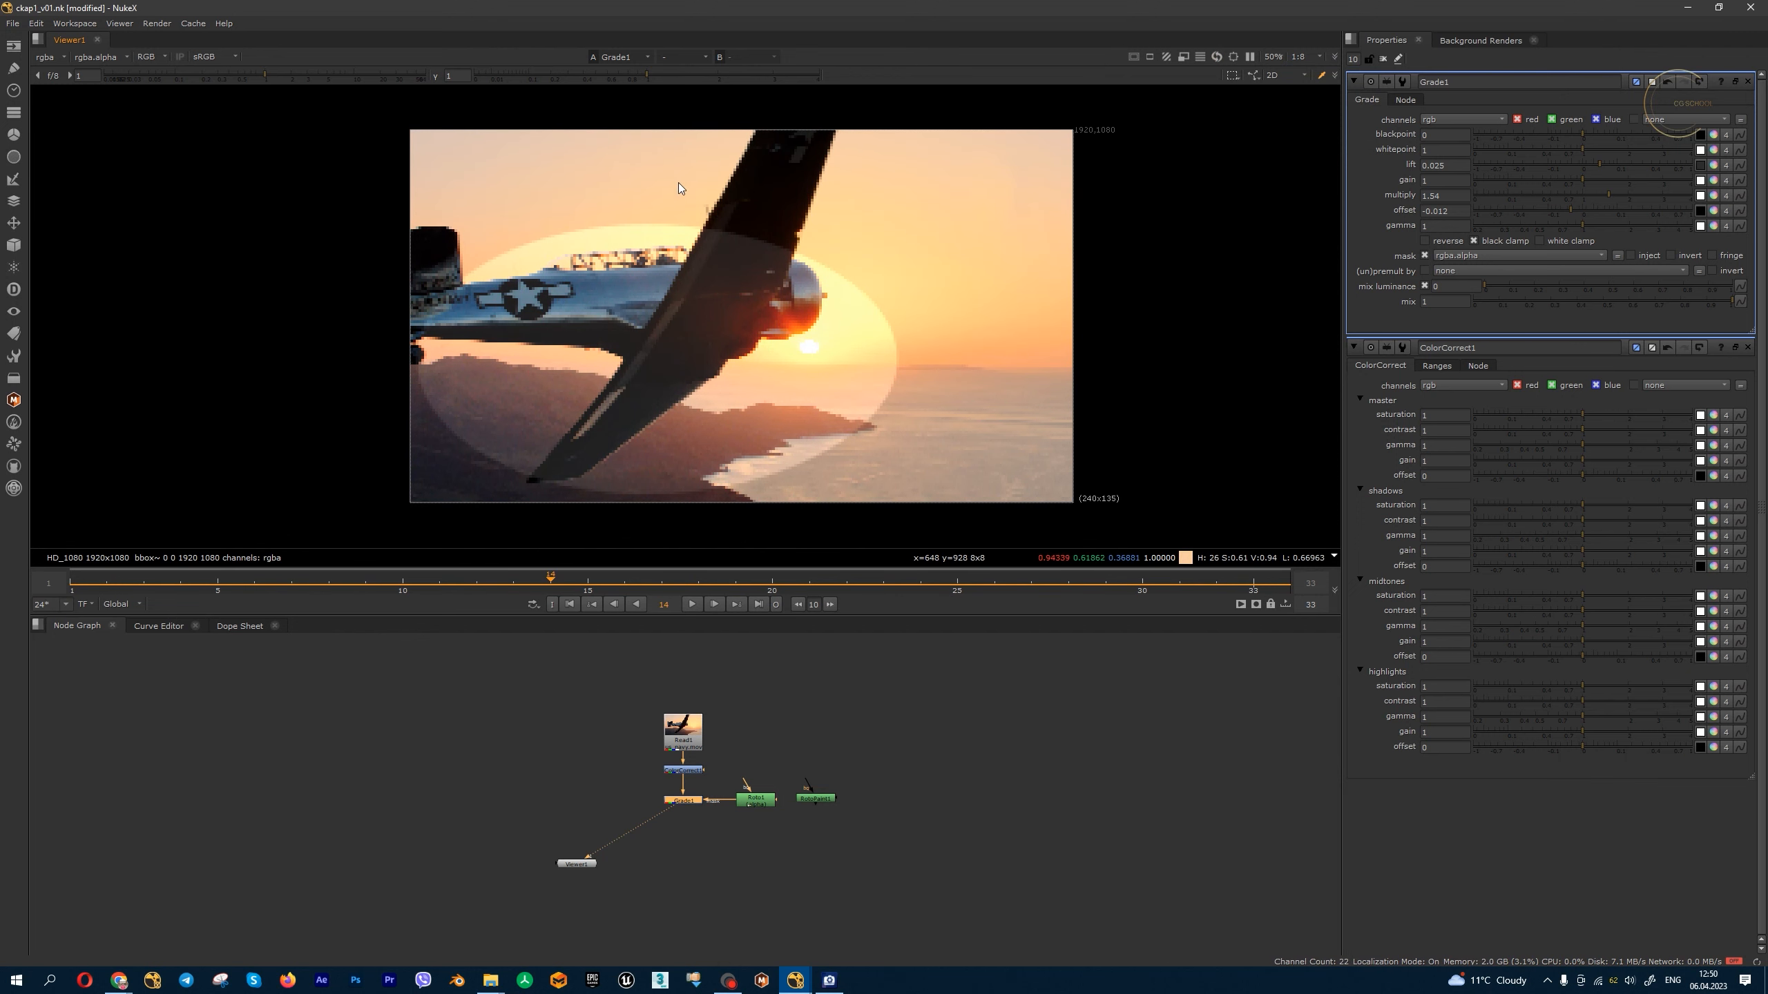
- Set the viewer's downrez to 1:2, play the clip, and stop it on frame 18
left_click(1317, 58)
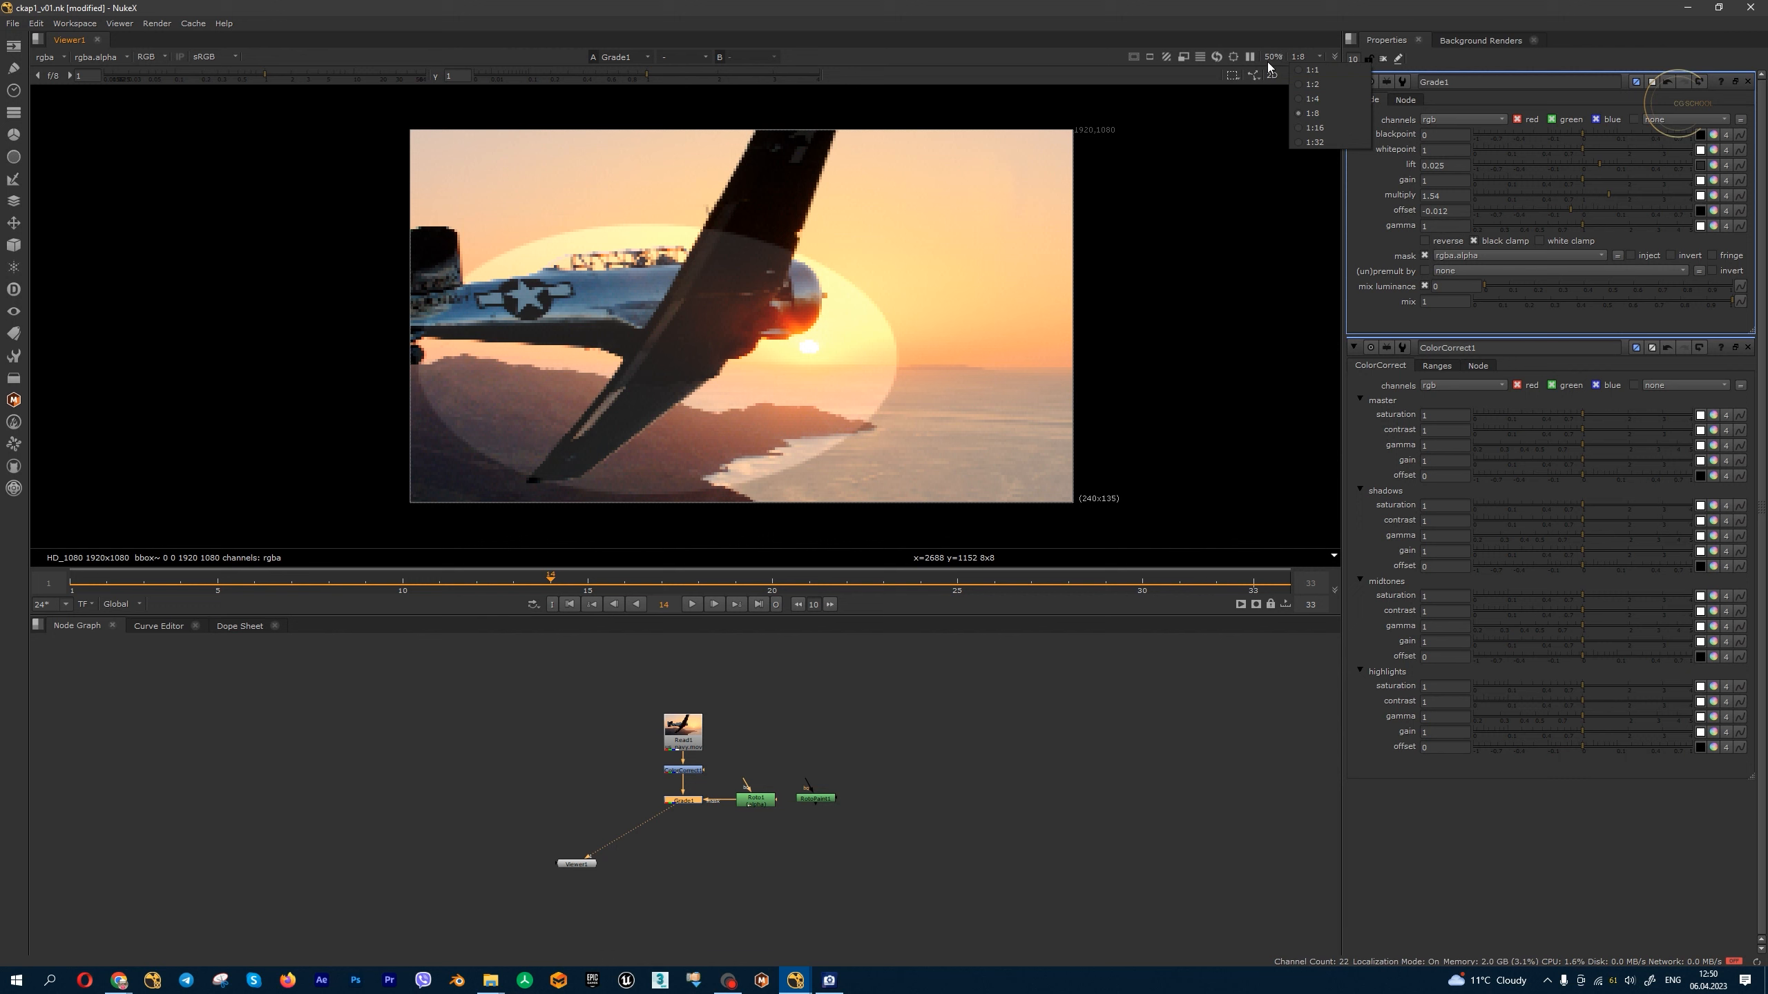
left_click(1322, 84)
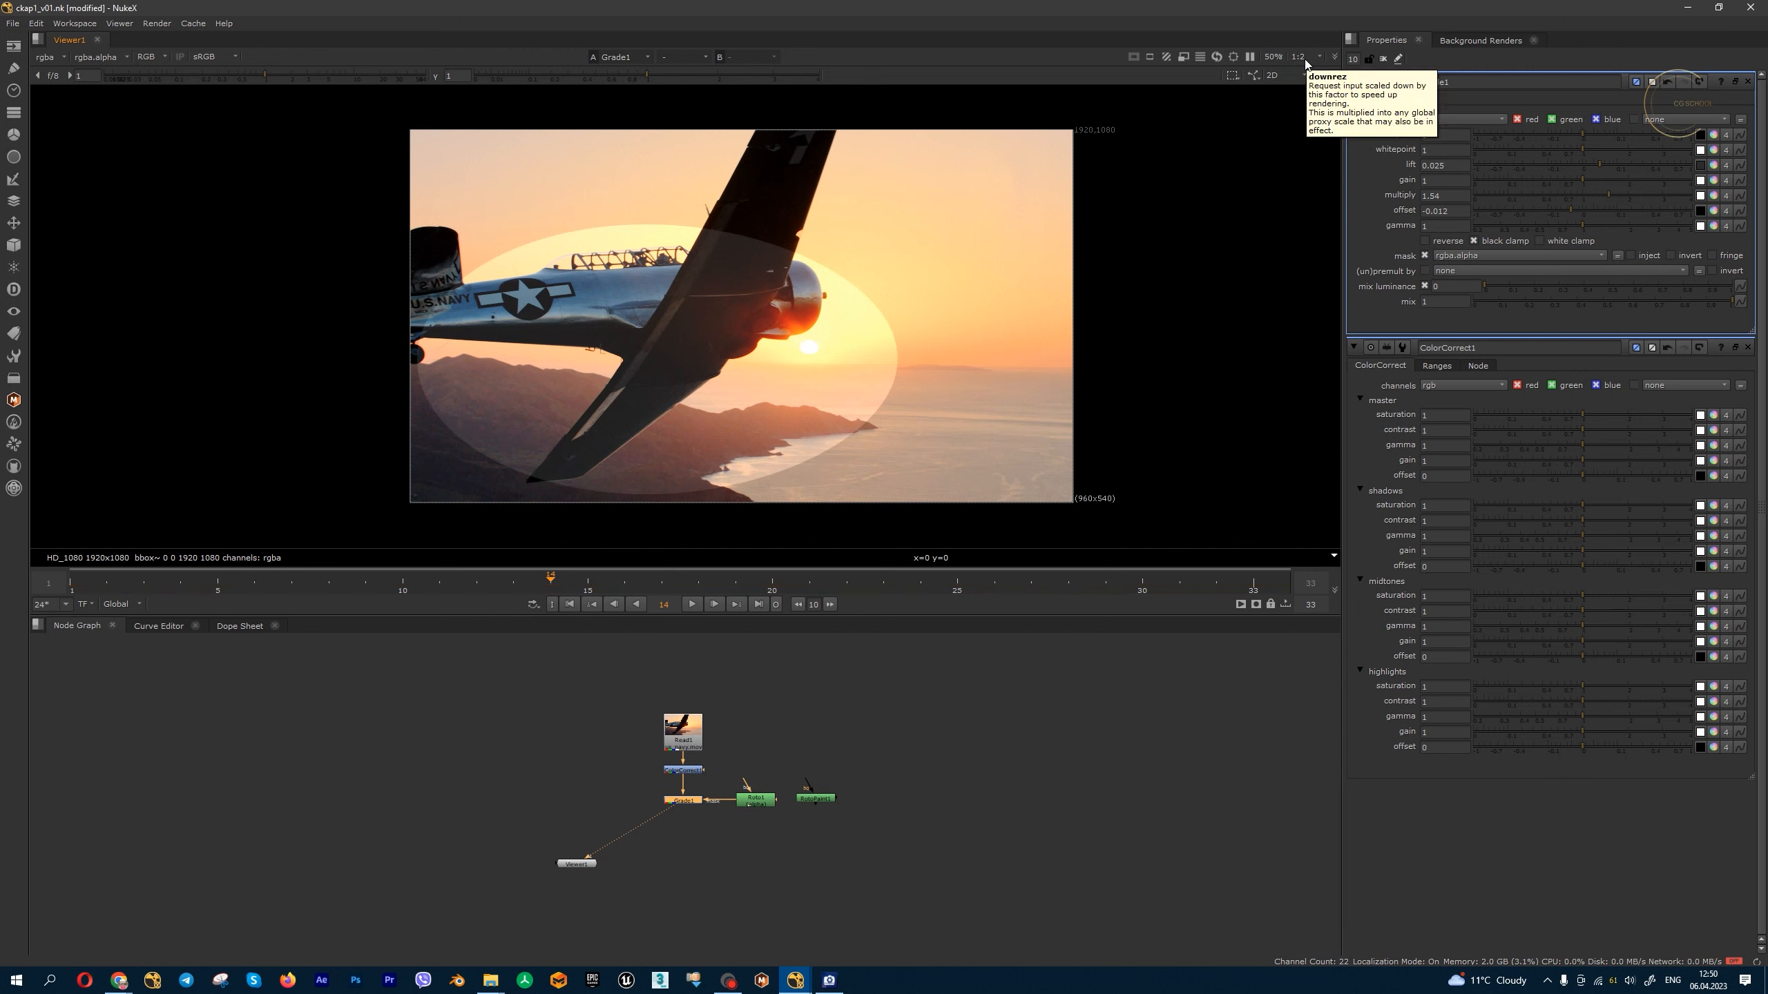
left_click(692, 609)
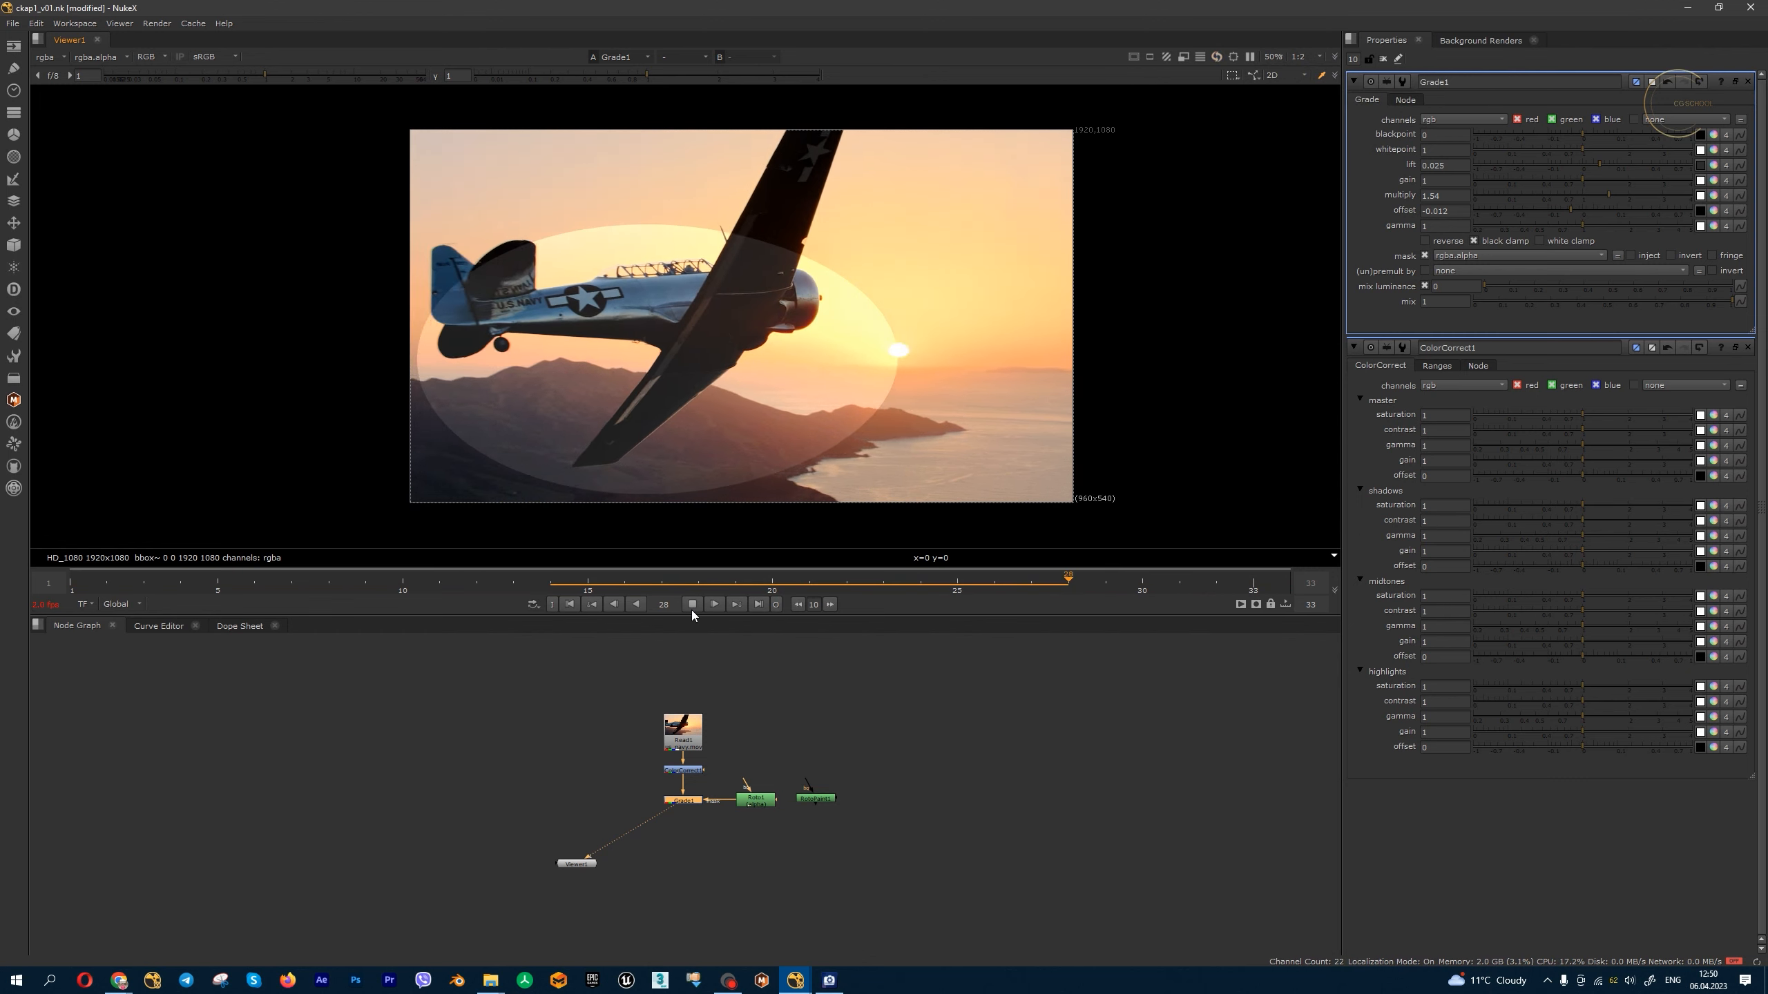
left_click(691, 605)
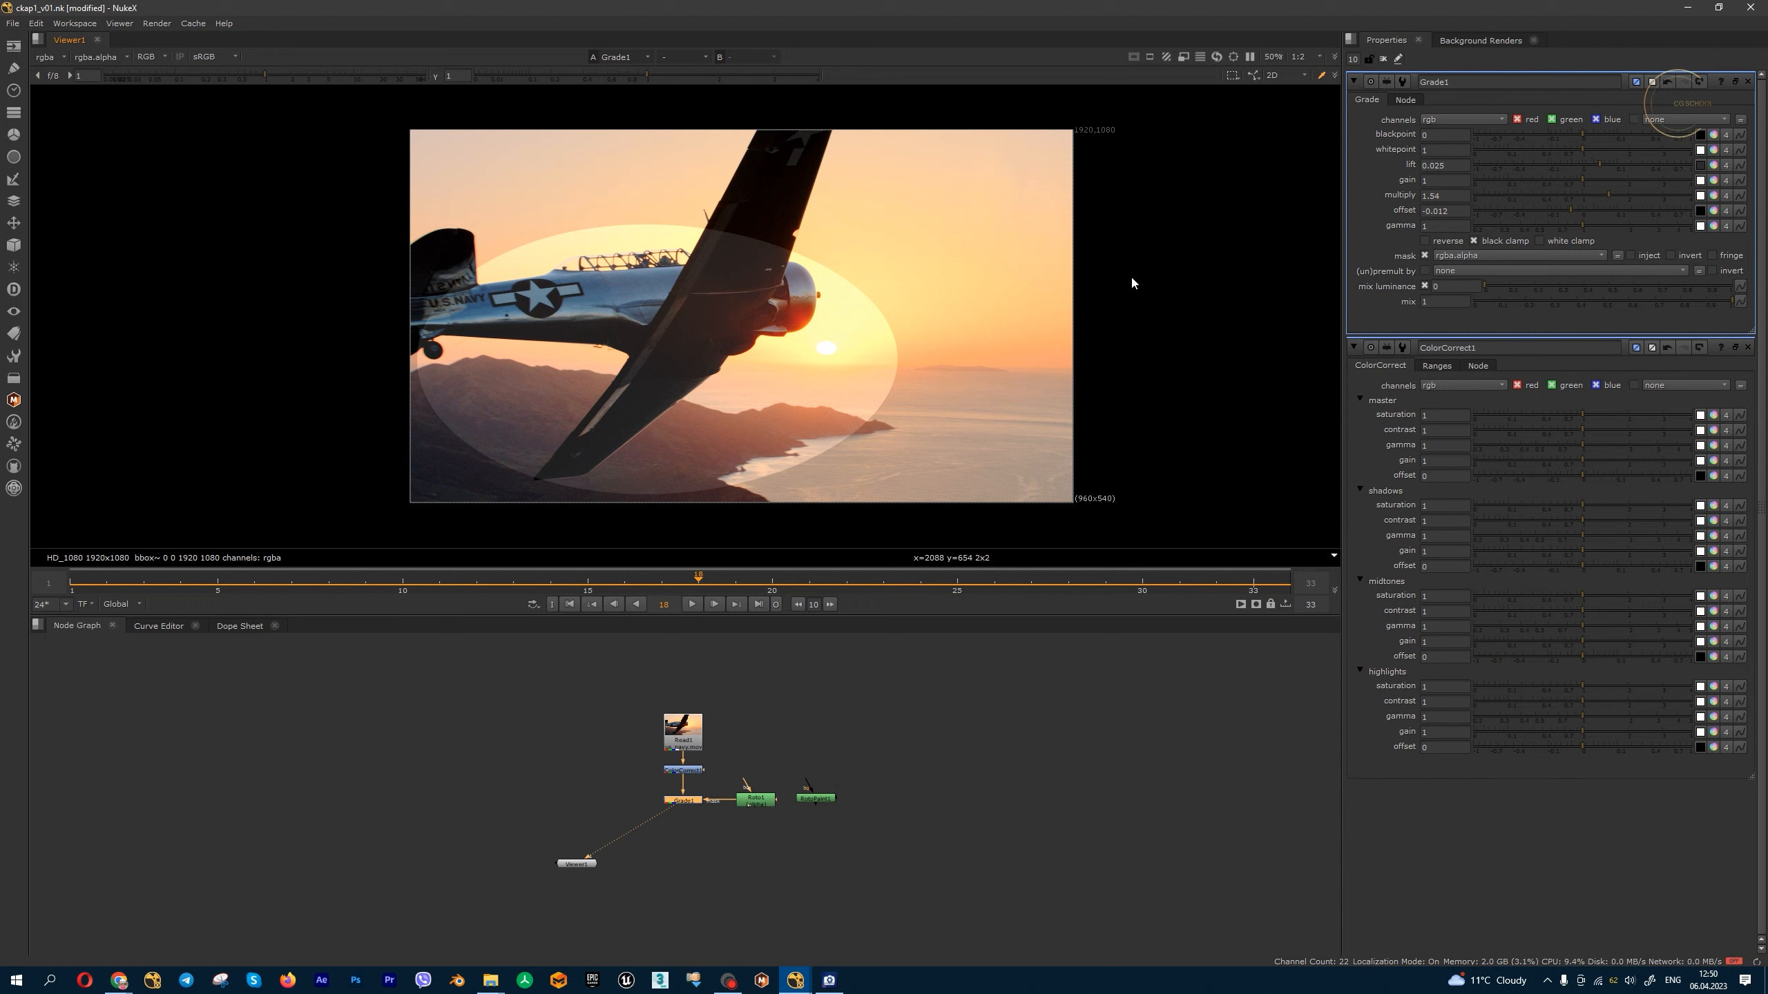
- Turn on the viewer's title safe, action safe, format center and format guides
left_click(1134, 58)
left_click(1159, 69)
left_click(1163, 84)
left_click(1169, 99)
left_click(1142, 113)
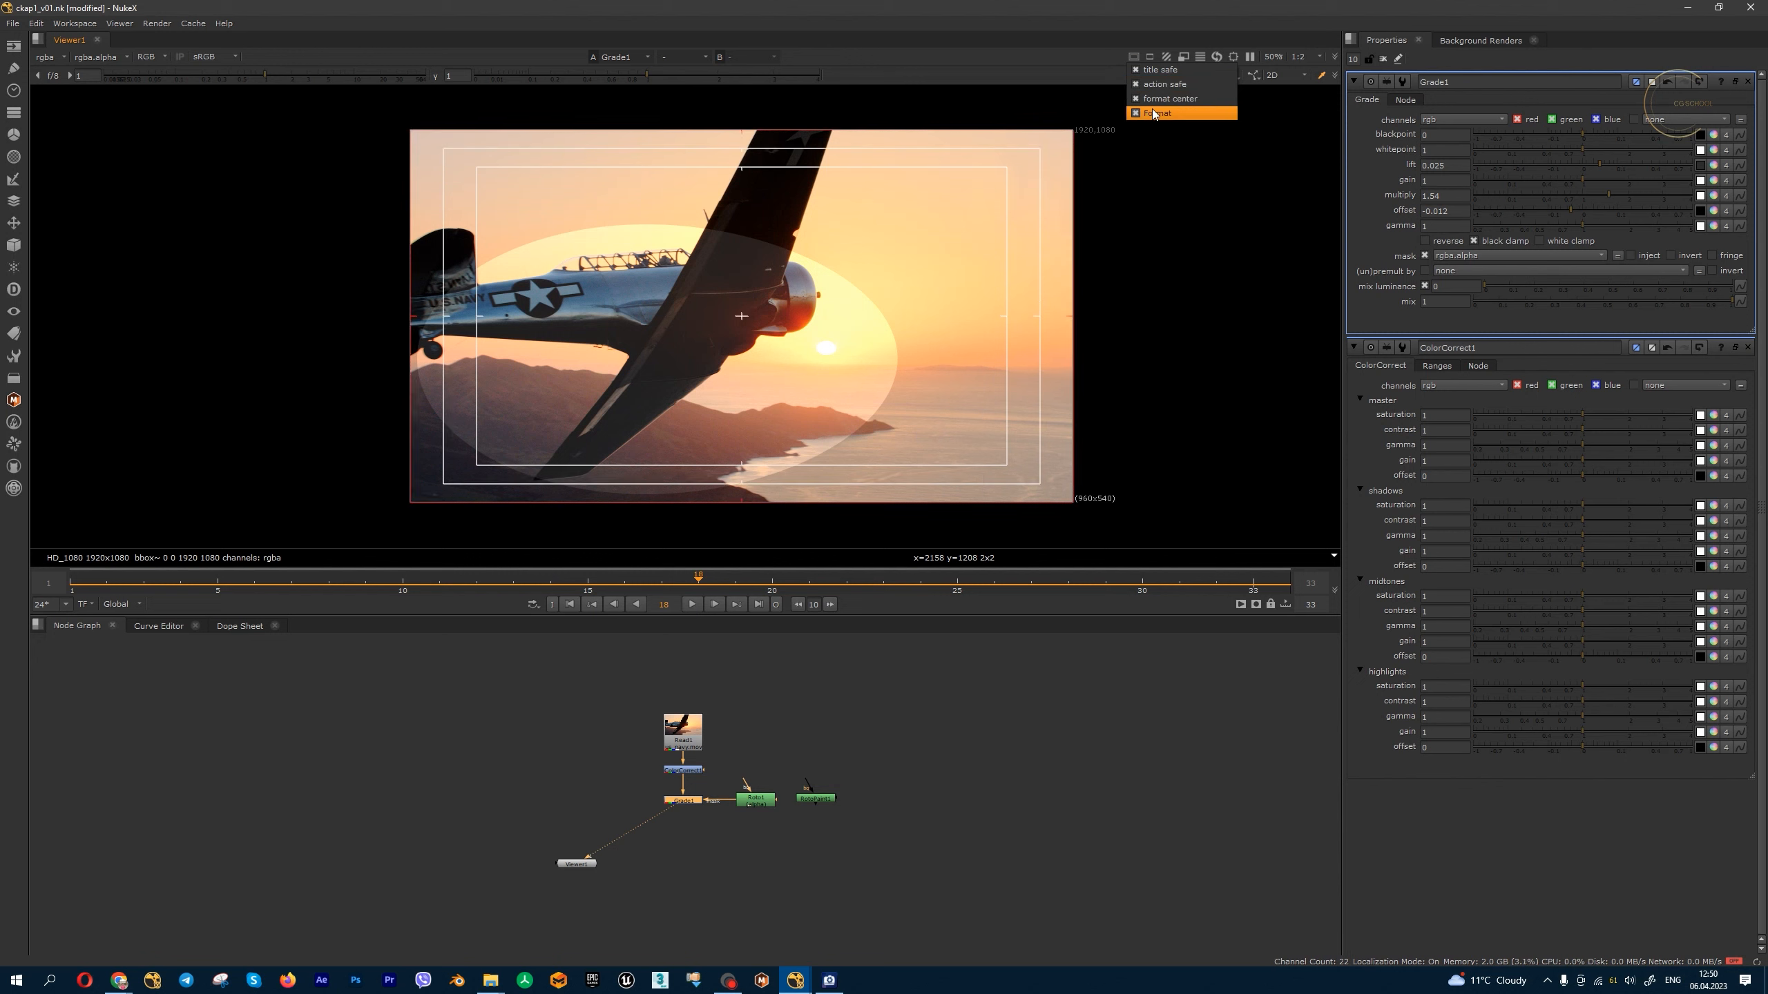
- Apply a half-opacity viewer mask, trying the 4:3, 16:9, 1.66:1 and 1.85:1 ratios before settling on 2.35:1
left_click(1150, 57)
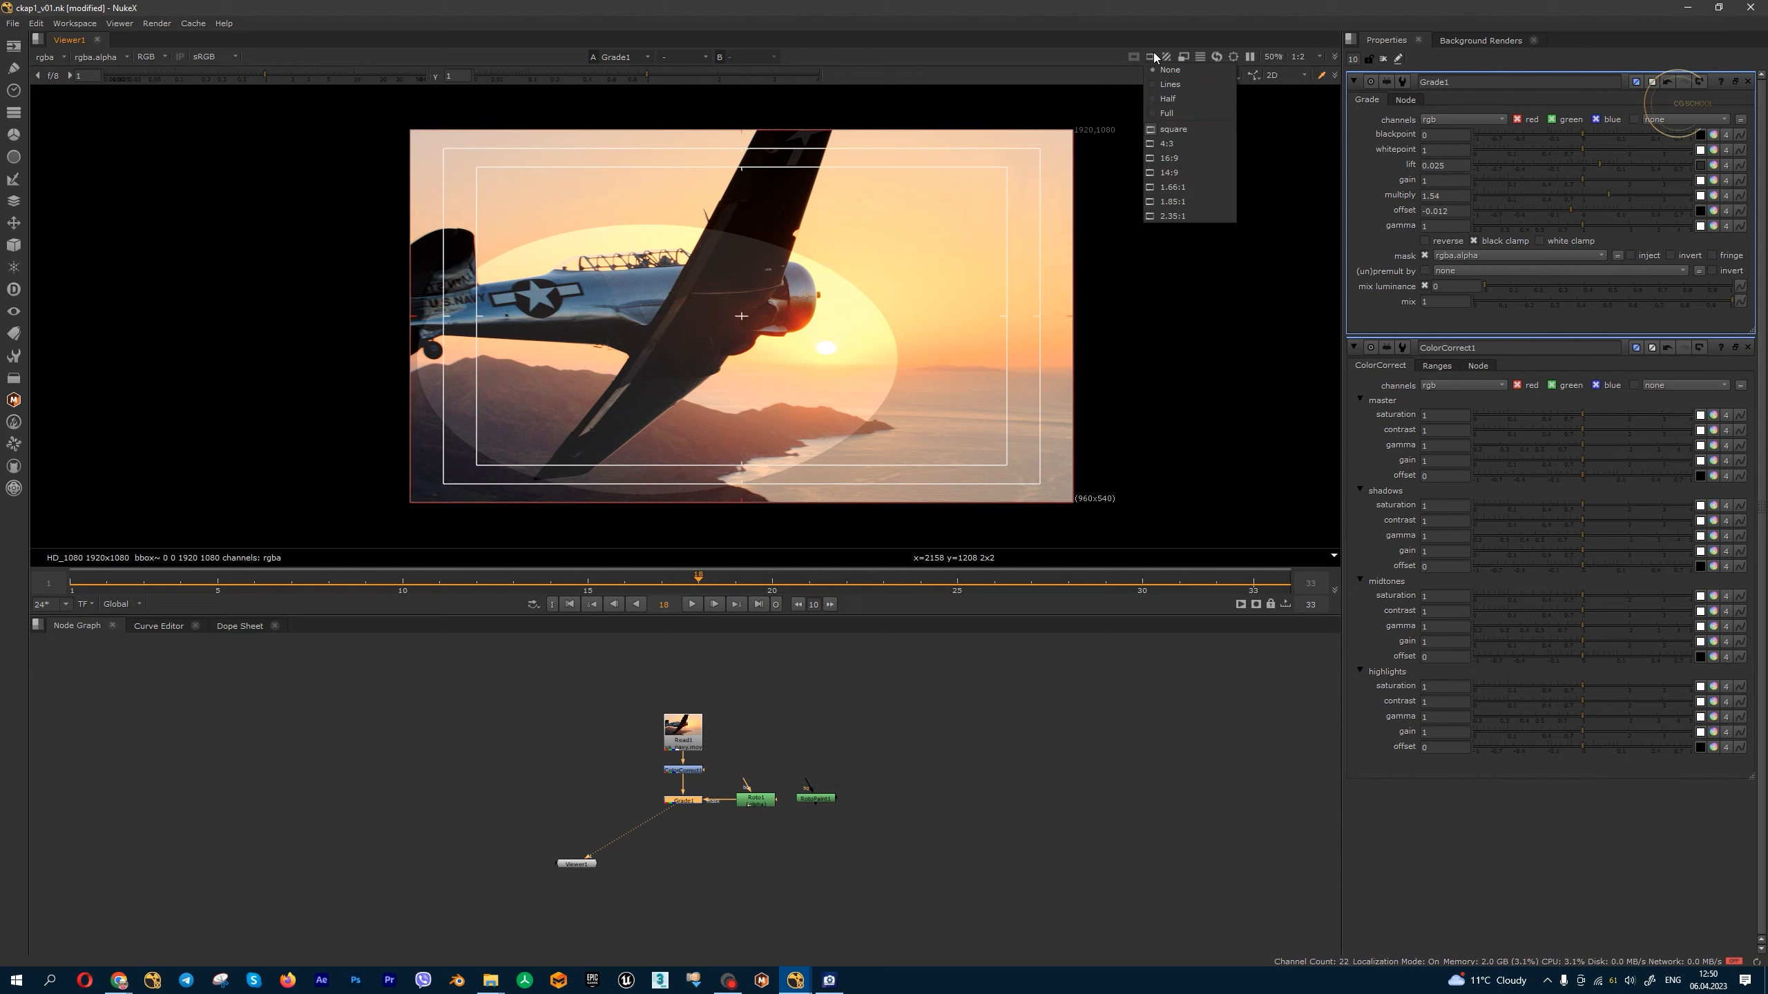
left_click(1181, 100)
left_click(1191, 143)
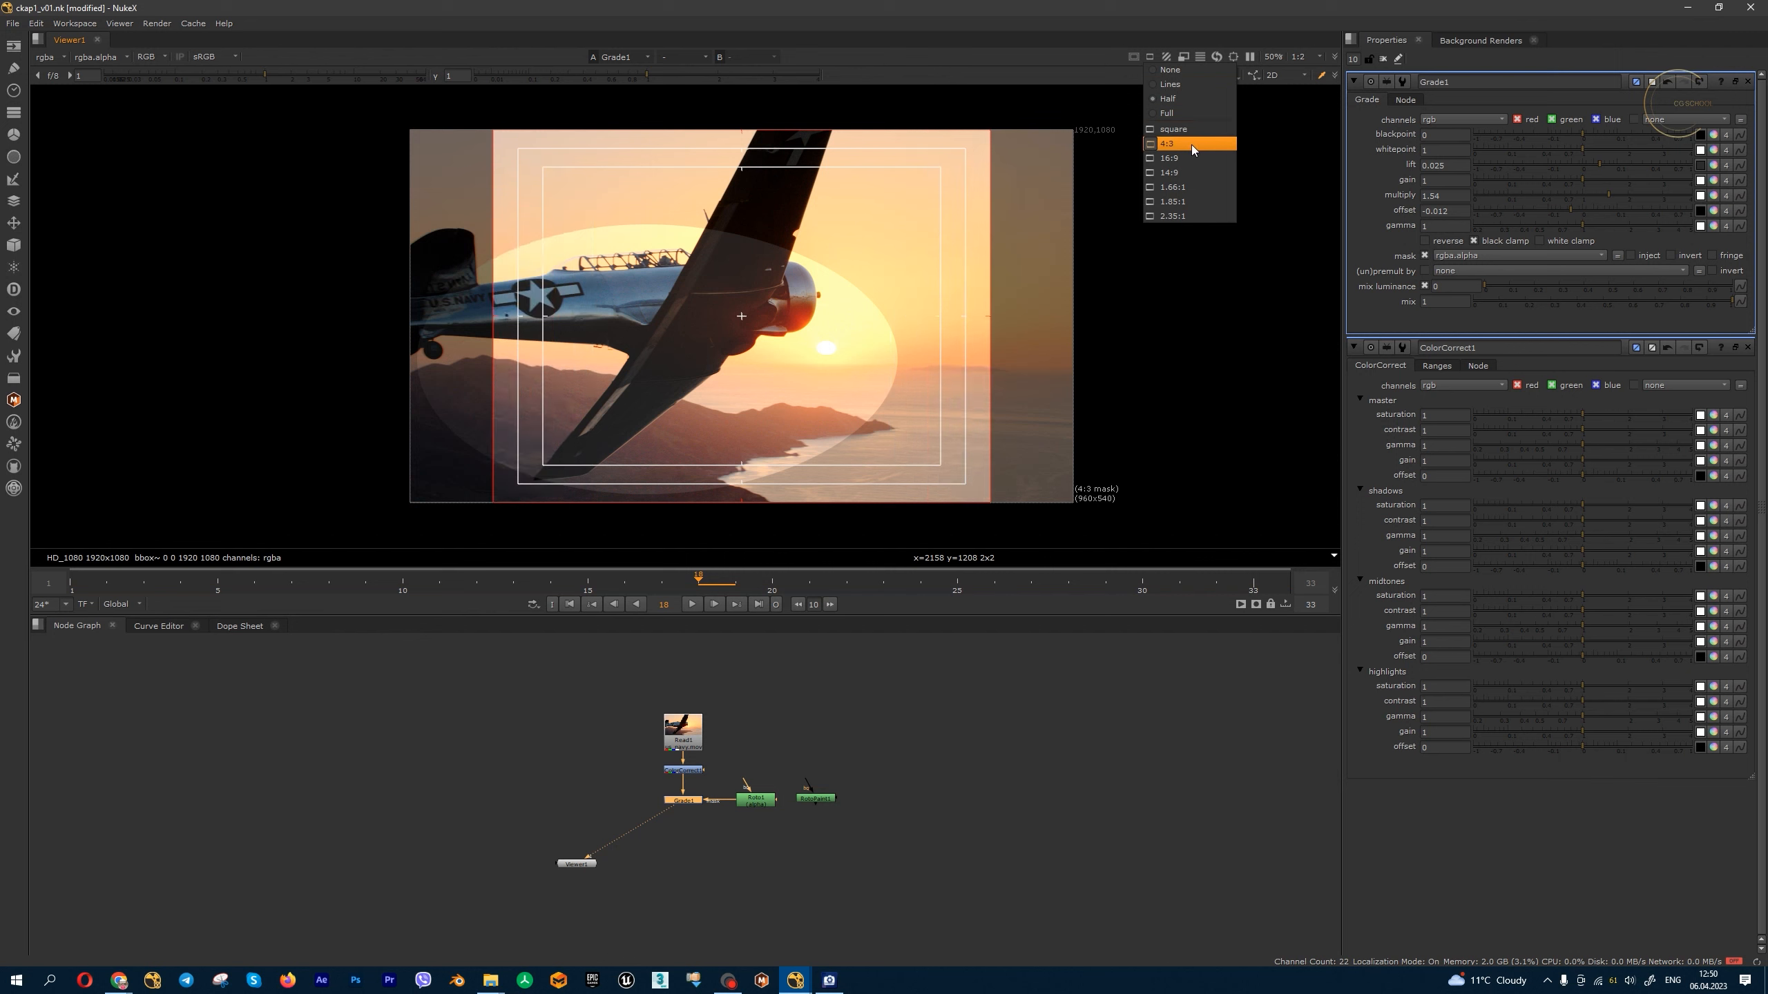
left_click(1185, 158)
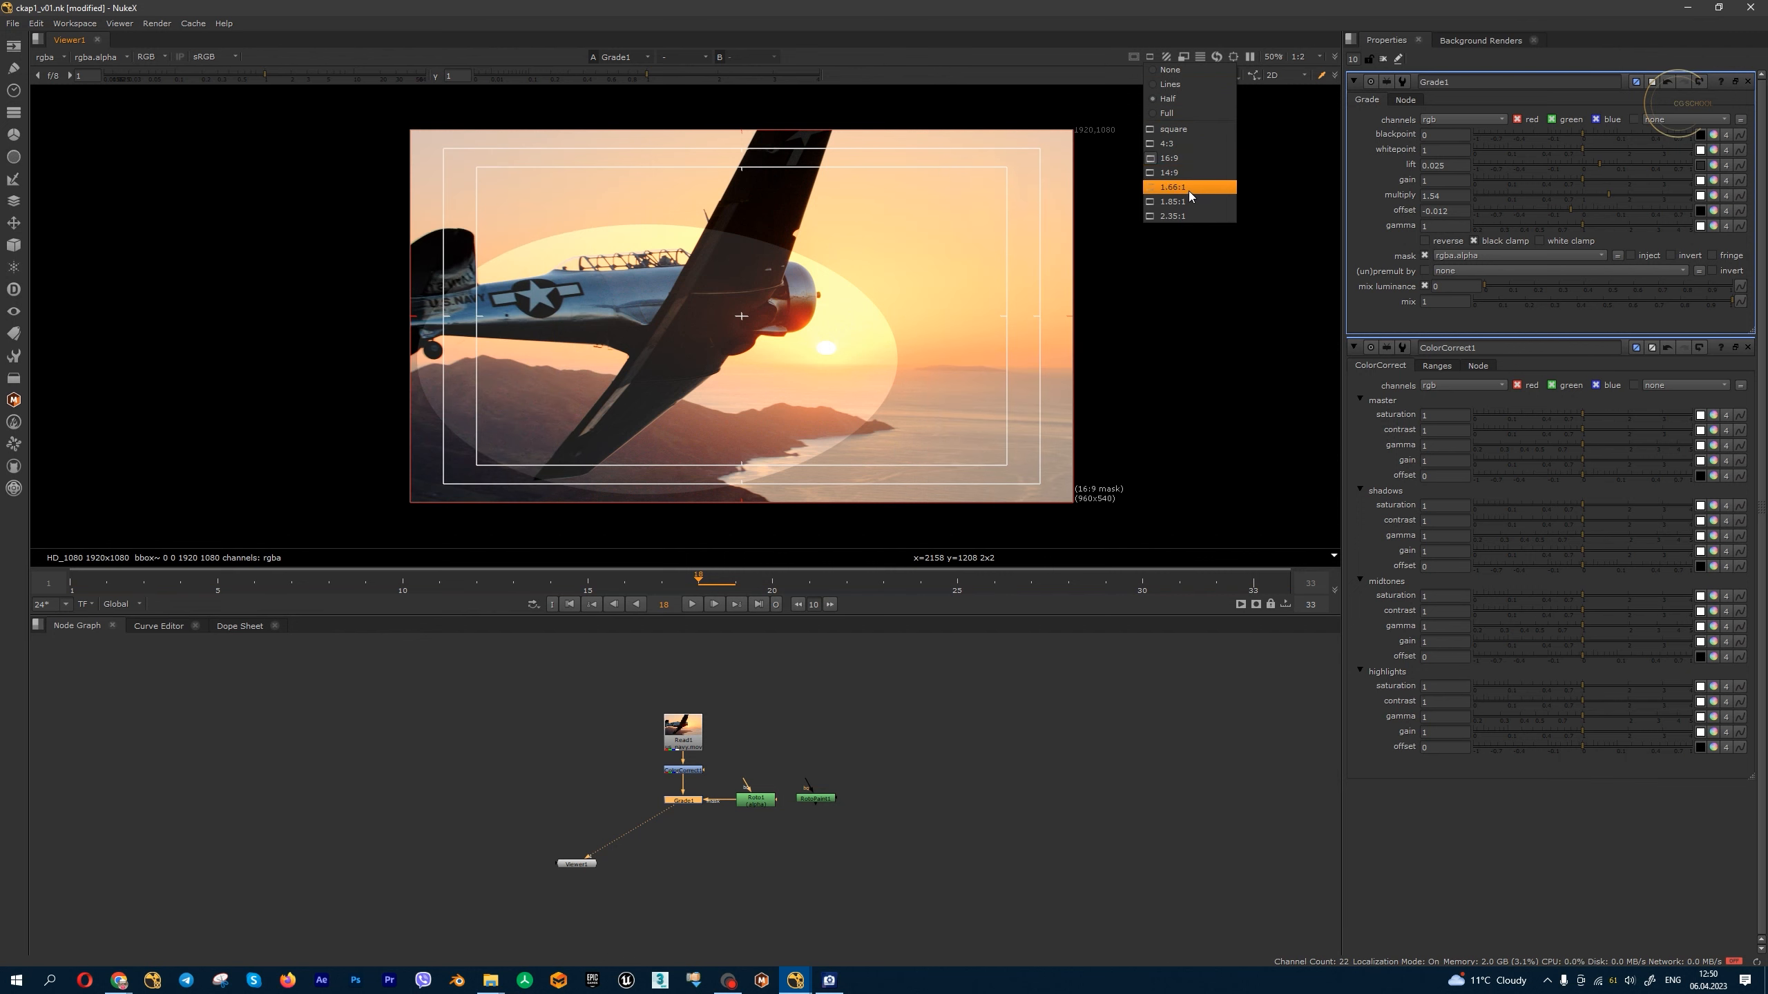
left_click(1188, 188)
left_click(1186, 202)
left_click(1185, 214)
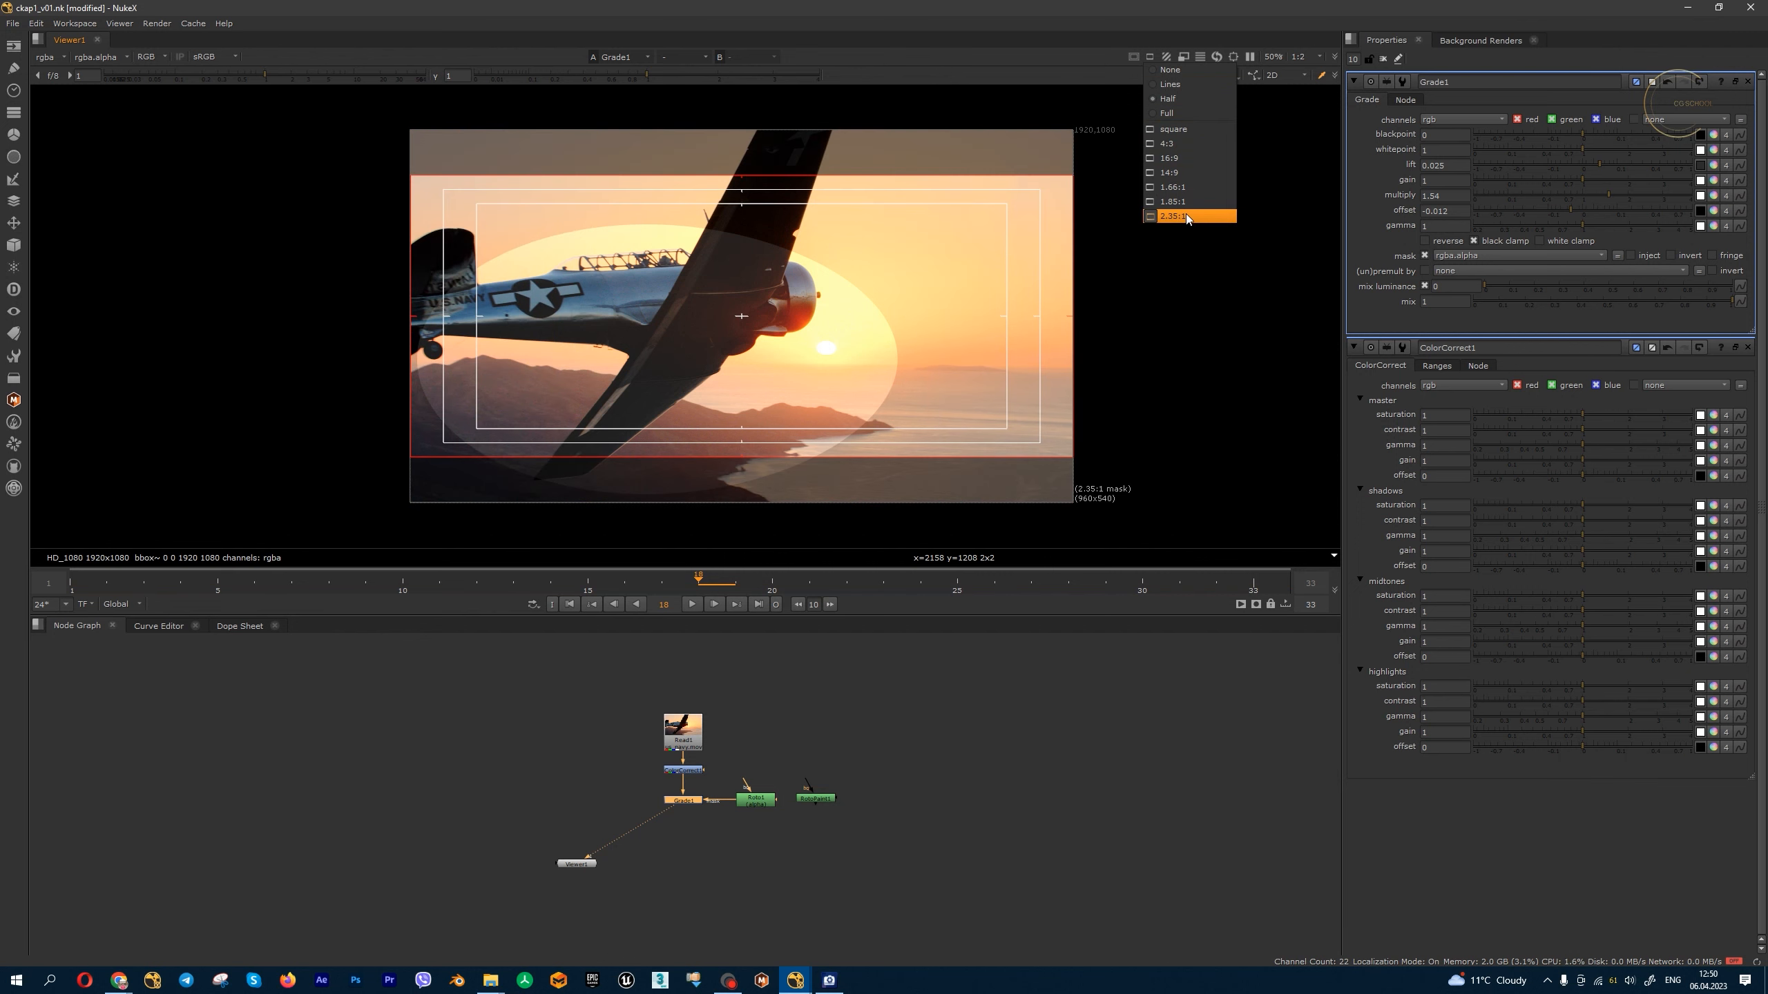
left_click(1146, 60)
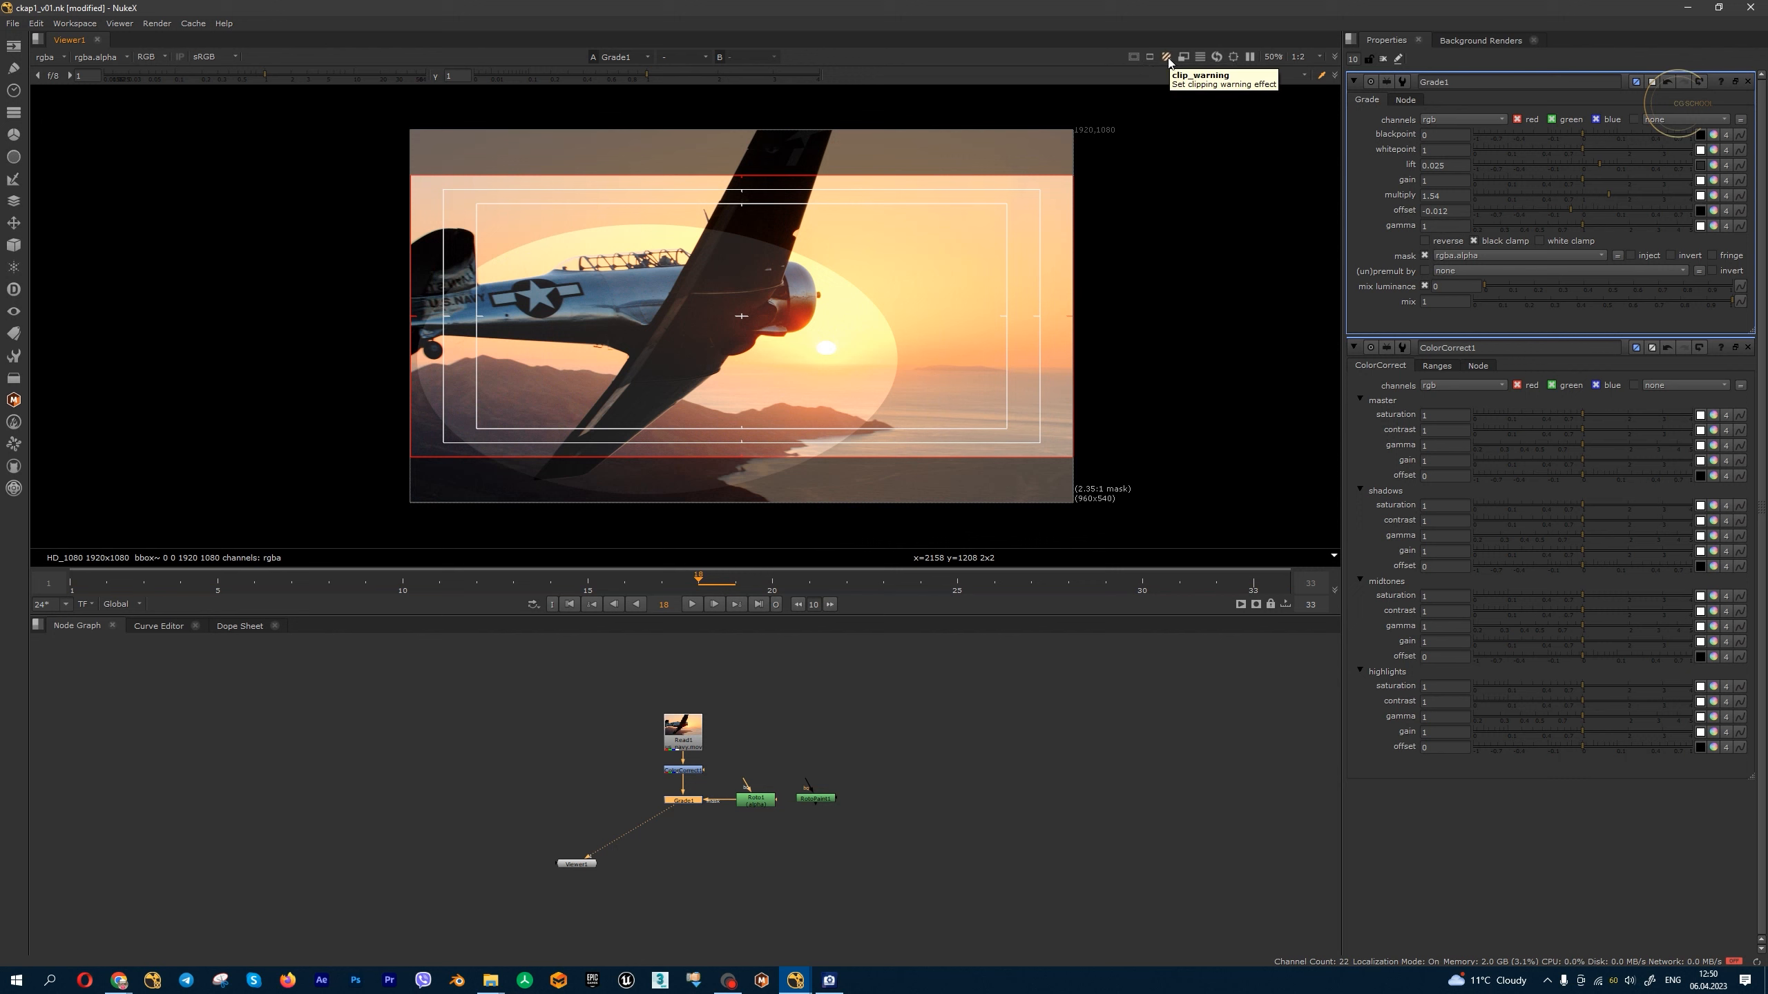
- Turn on the viewer's clipping warning and sample a 32x24 pixel area of the hatched sky to examine its RGB values up close
left_click(1168, 59)
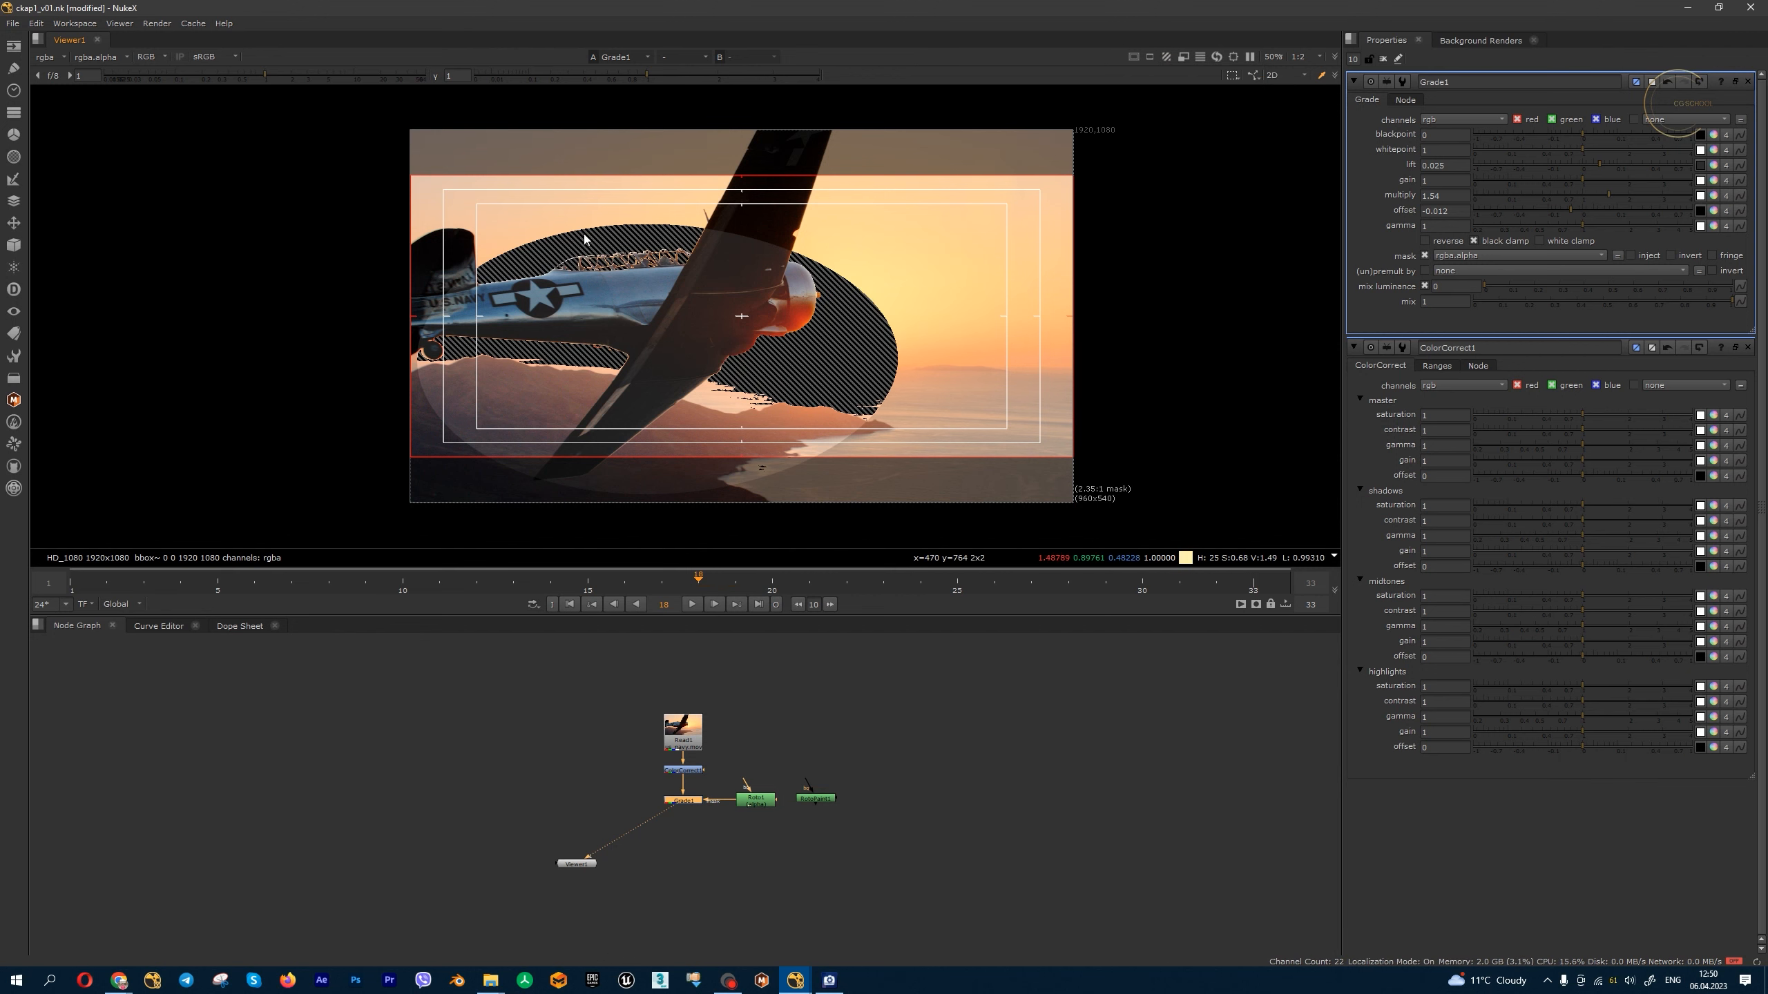
left_click_drag(863, 366, 852, 357, "ctrl+shift")
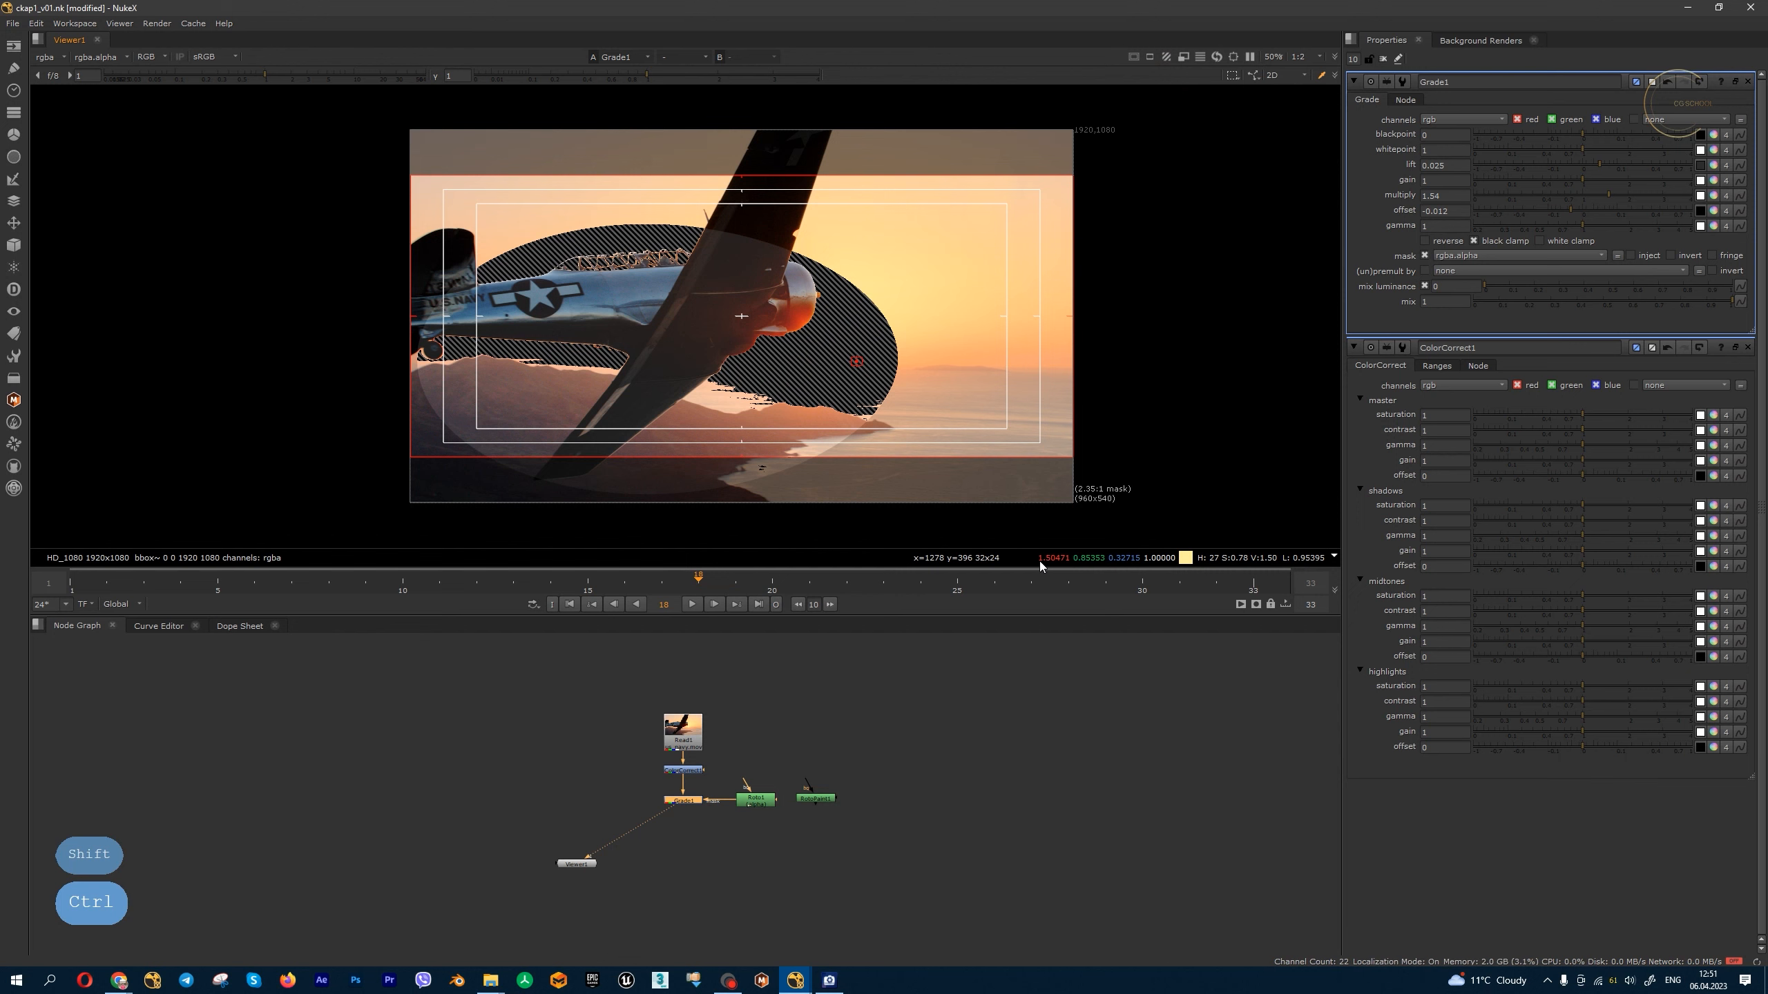
mouse_move(1042, 566)
scroll(756, 313, "up", 6)
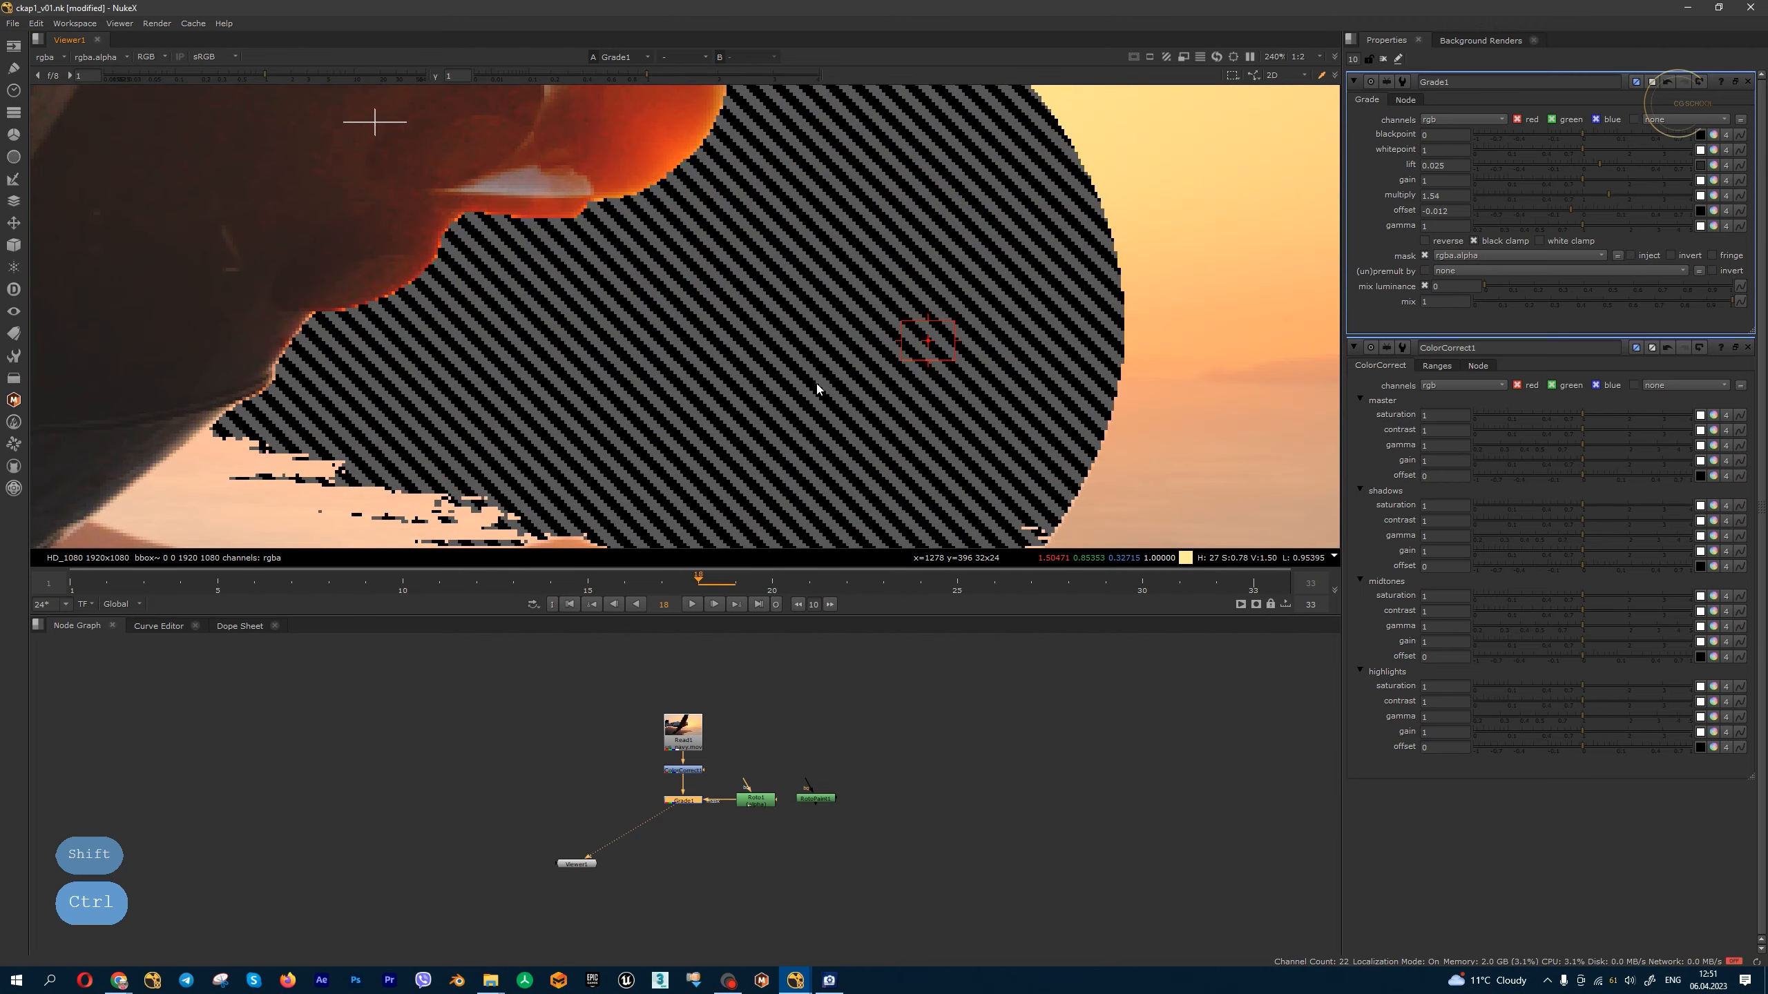
- Turn off the clipping warning, turn on full-frame processing, and play the clip zoomed in, stopping on frame 12
scroll(816, 385, "down", 6)
scroll(810, 383, "up", 1)
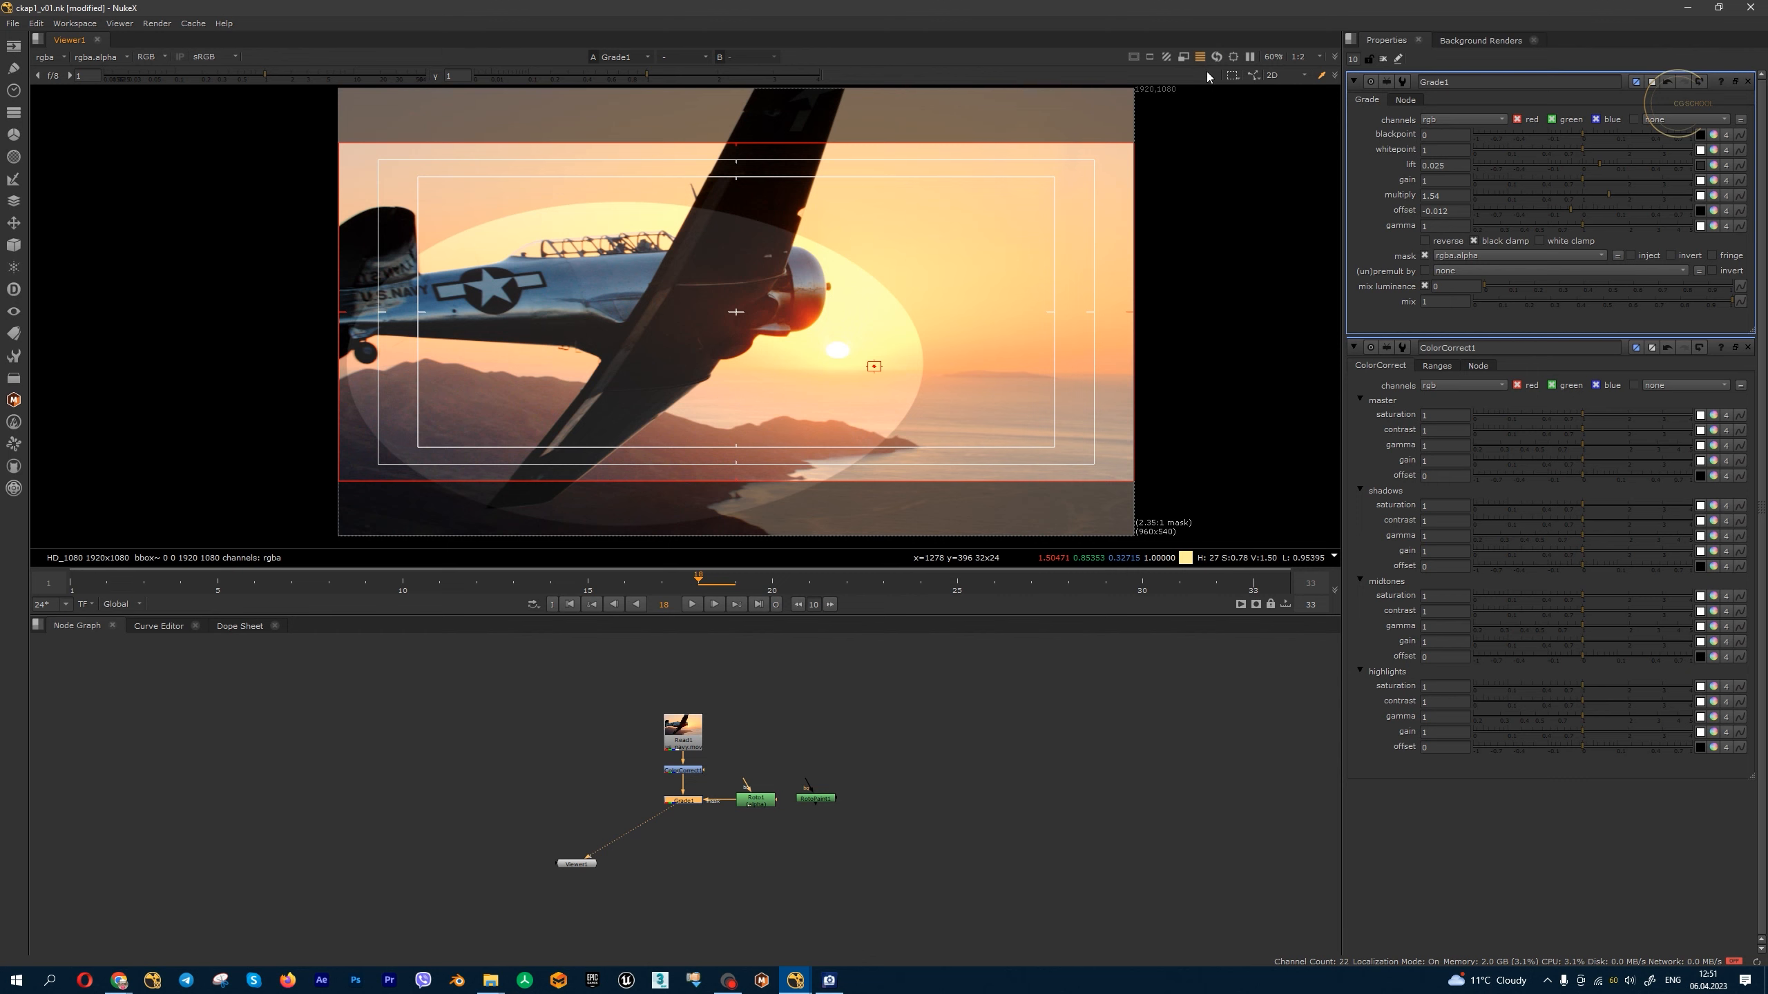
scroll(1059, 221, "up", 5)
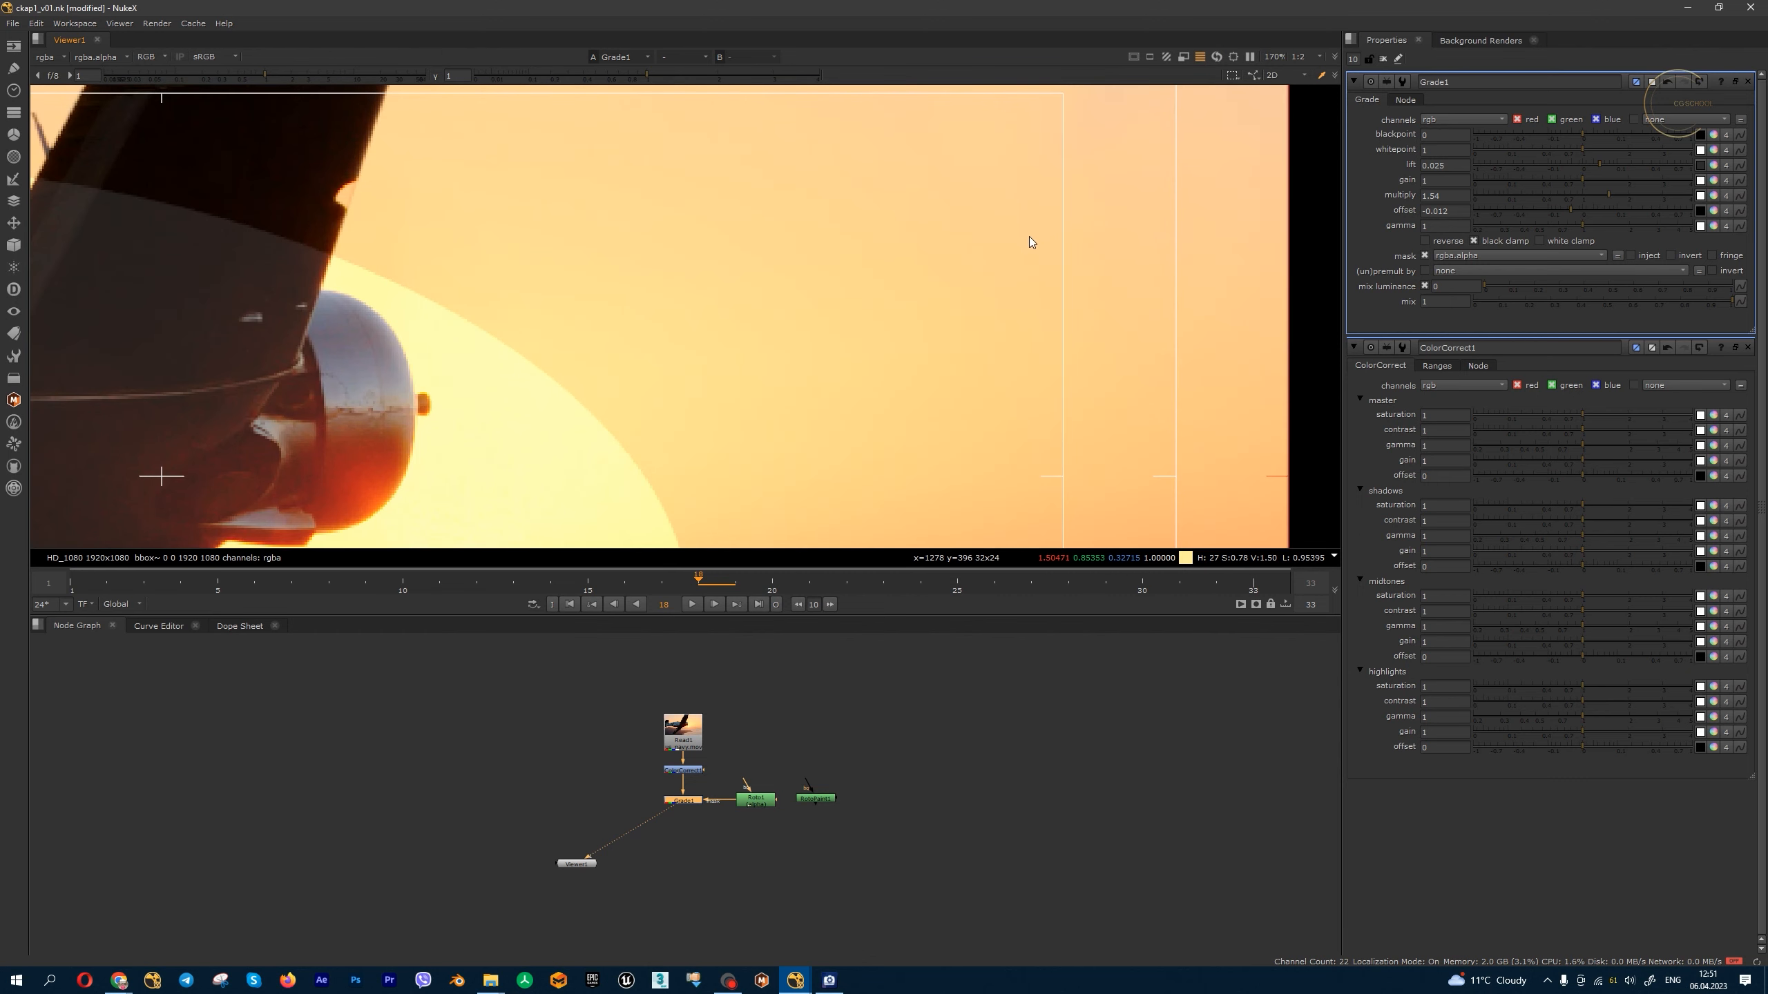
mouse_move(955, 266)
middle_mouse_down()
mouse_move(1023, 235)
mouse_move(968, 270)
middle_mouse_up()
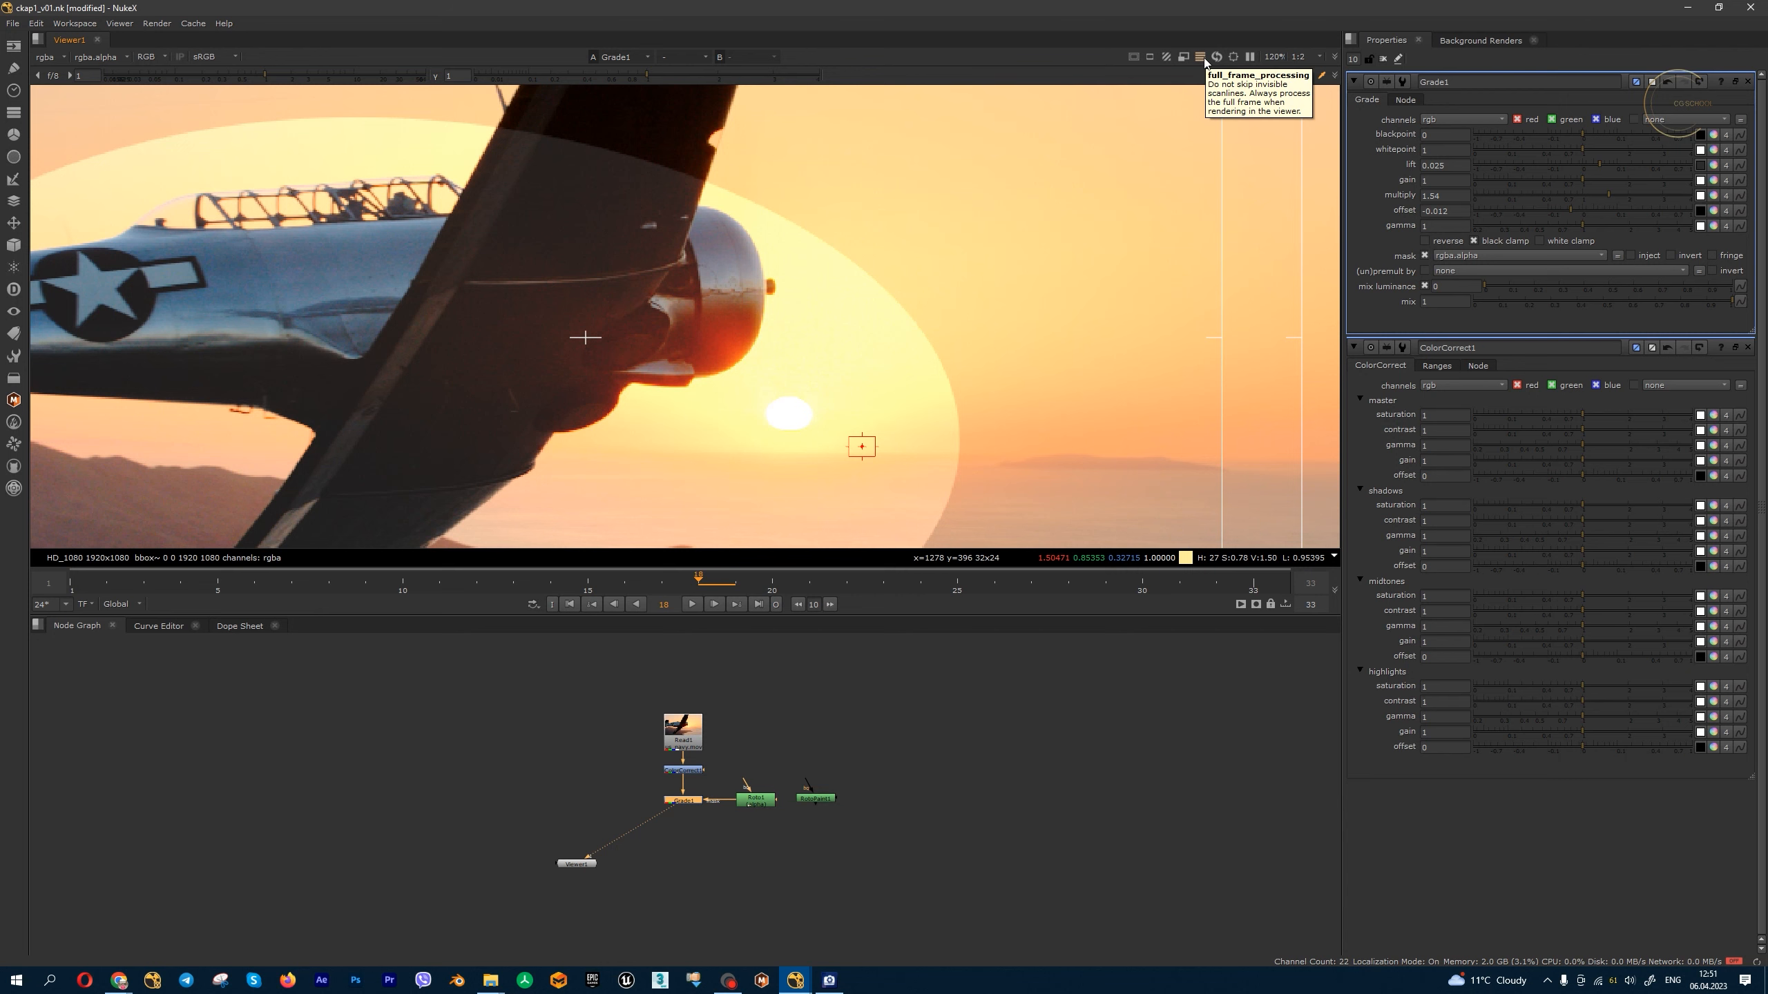
scroll(971, 296, "down", 3)
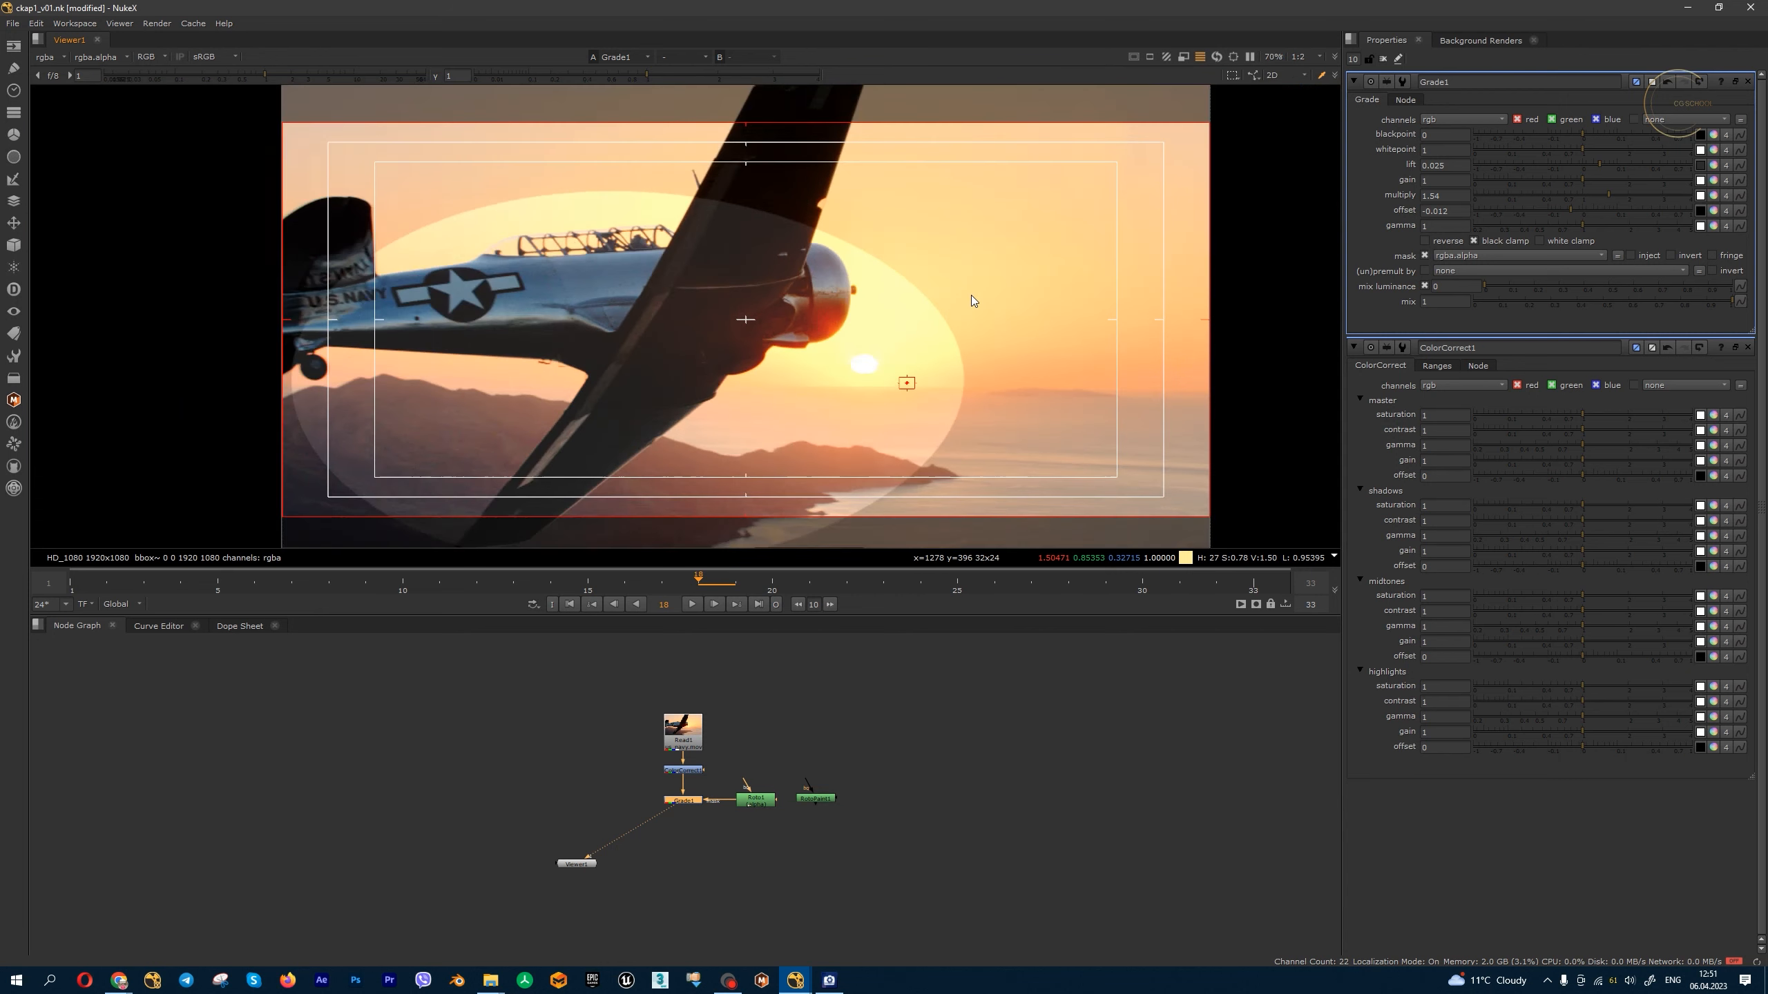
left_click(691, 604)
scroll(838, 348, "up", 3)
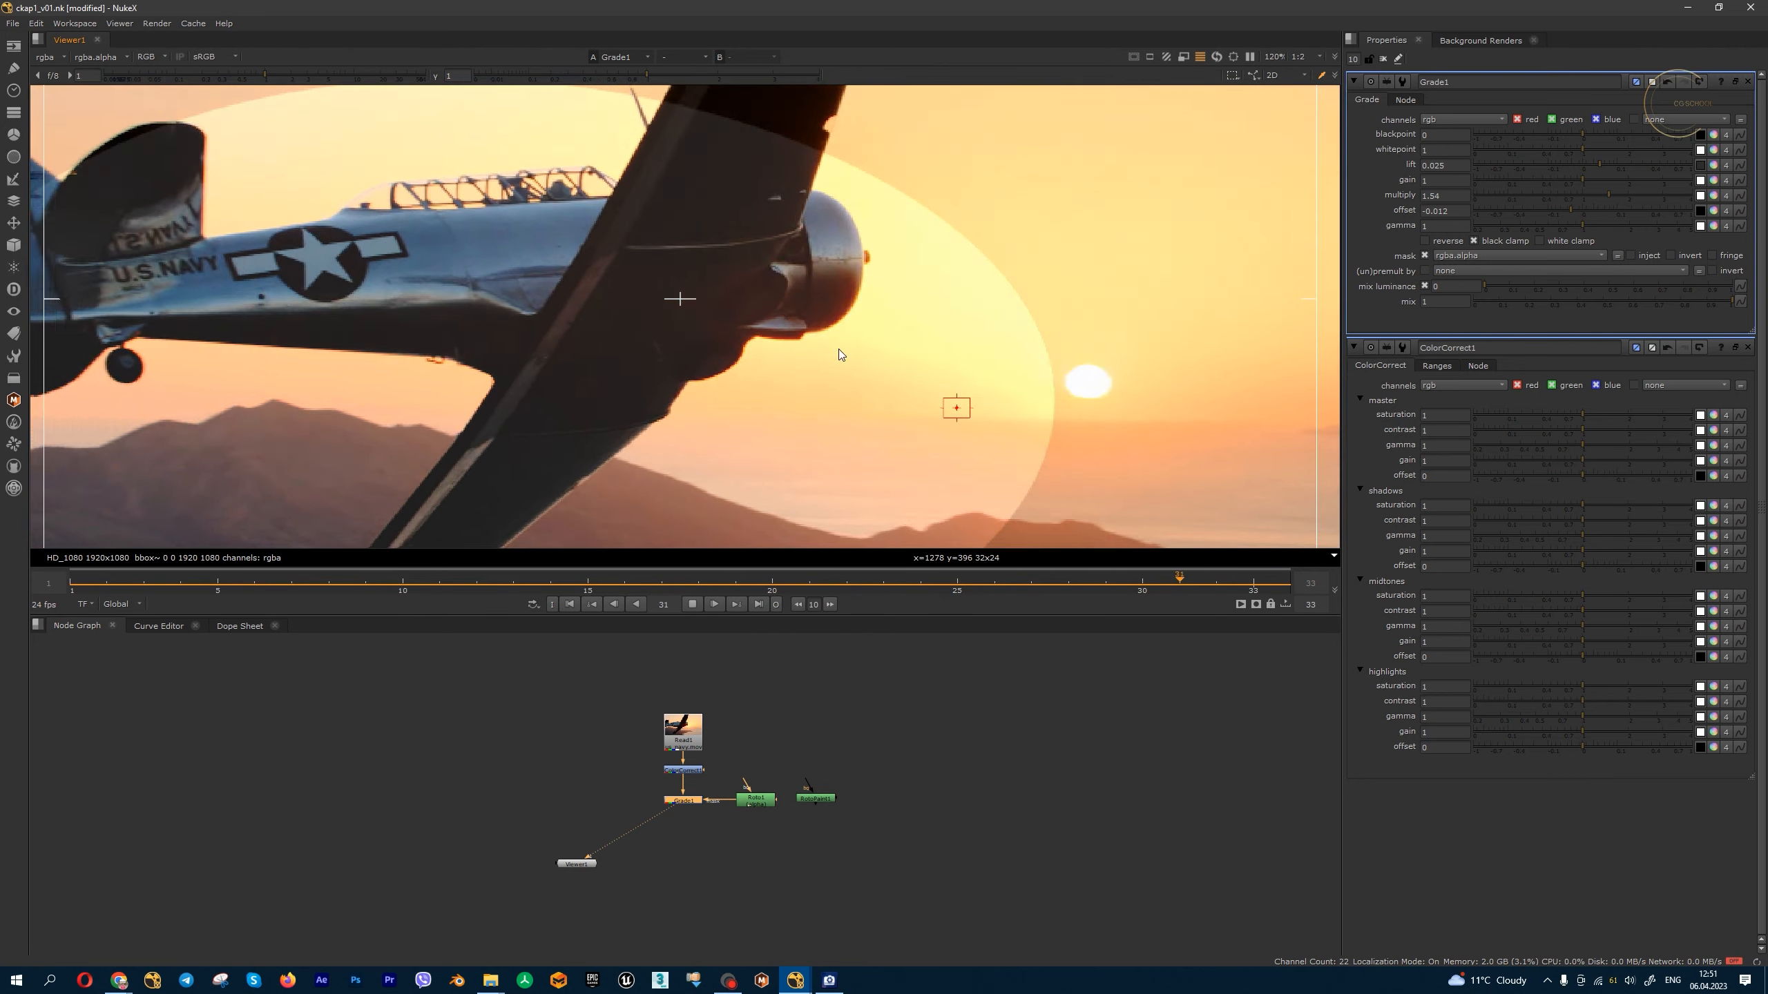
left_click(691, 604)
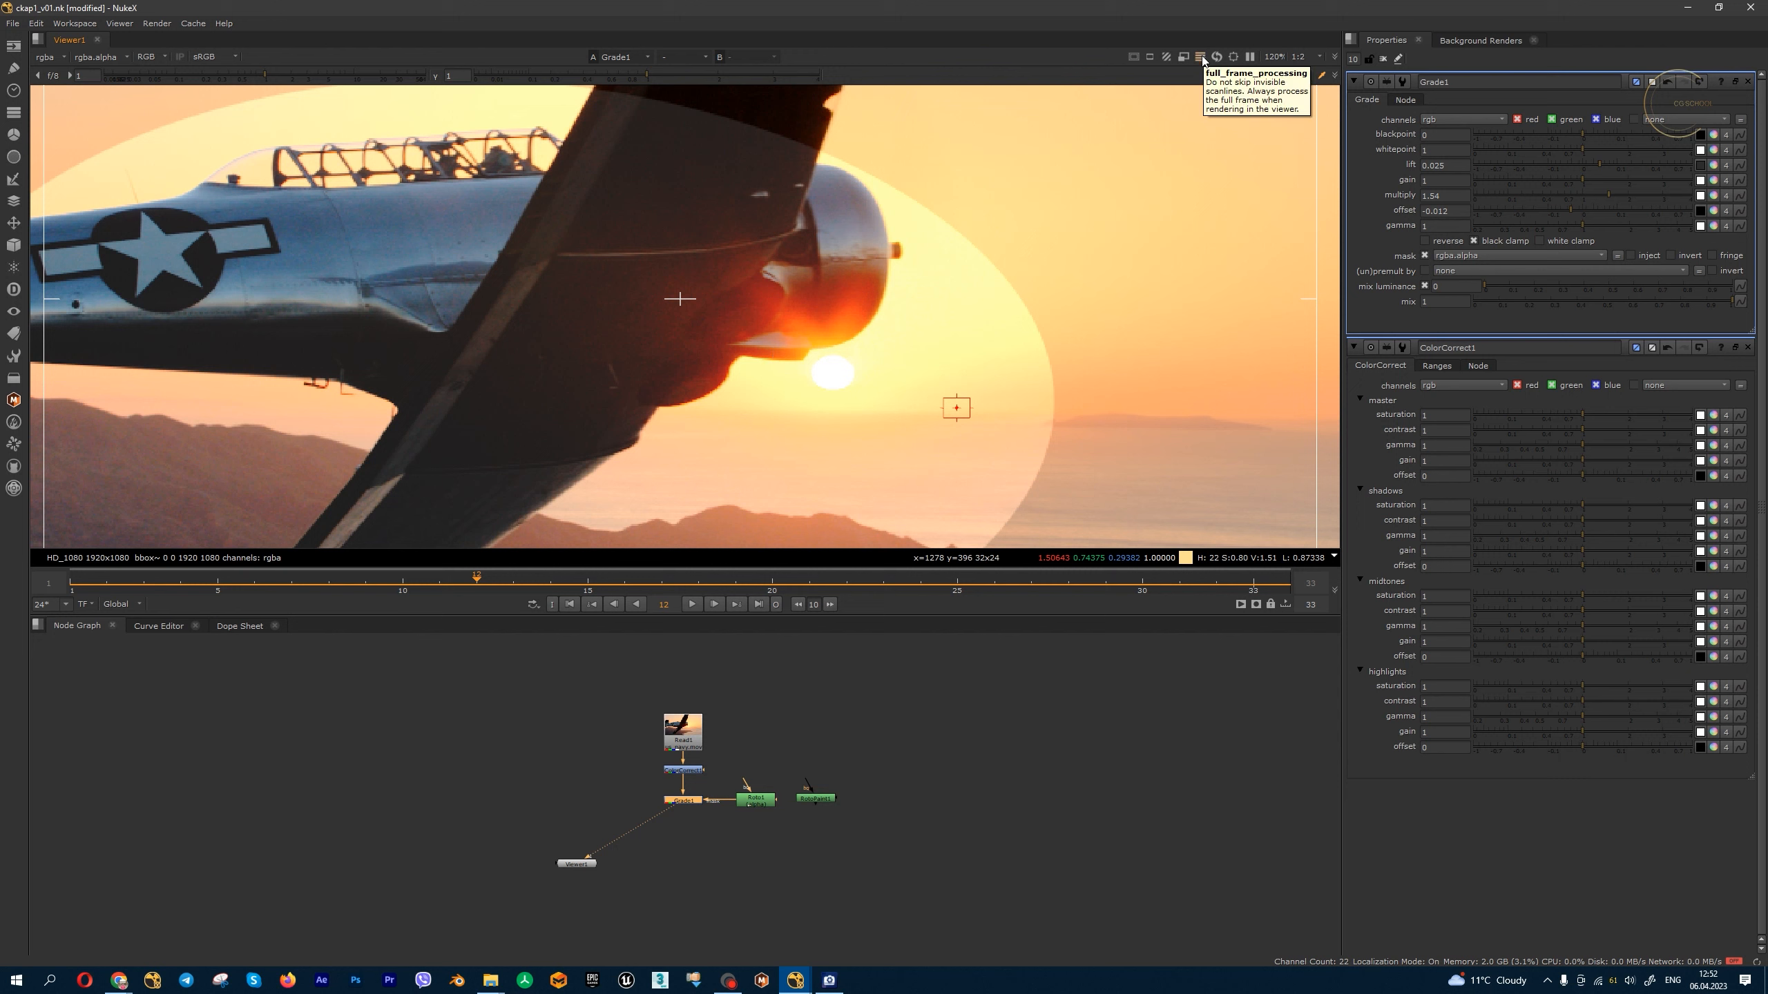
- Maximize the viewer with the whole frame in view, play the clip, and stop it on frame 29
key("space")
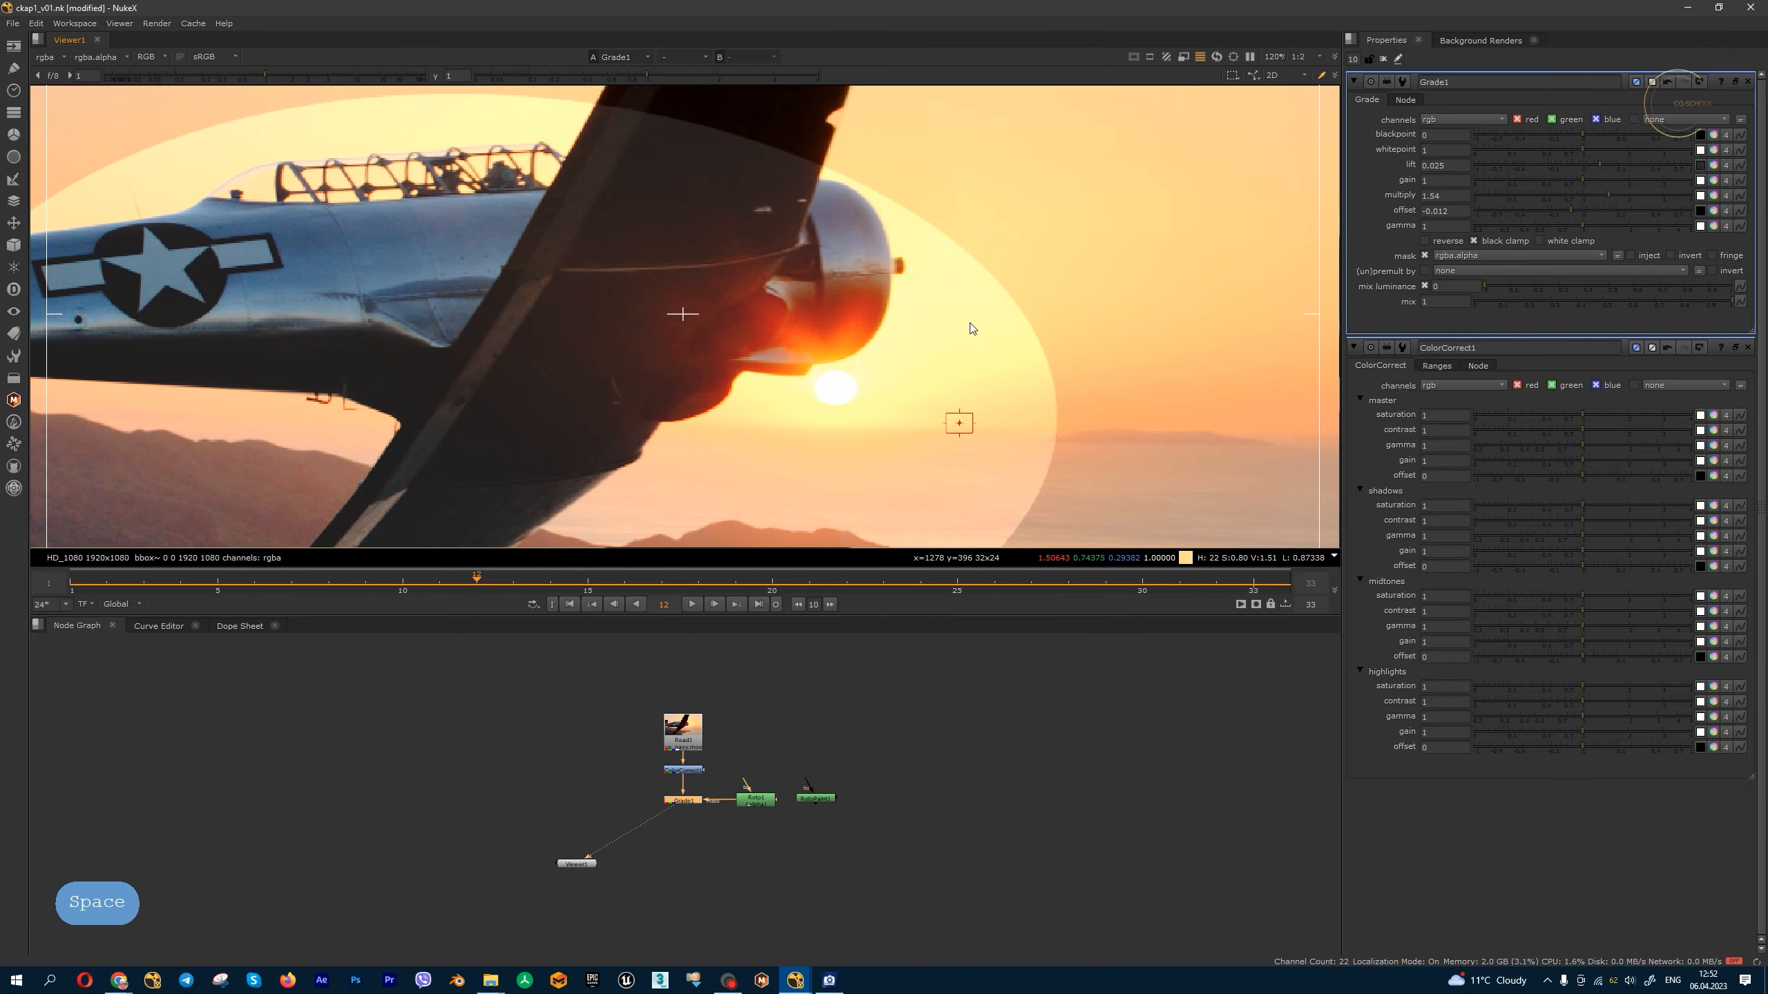
scroll(980, 372, "down", 3)
middle_click_drag(1086, 263, 1088, 287)
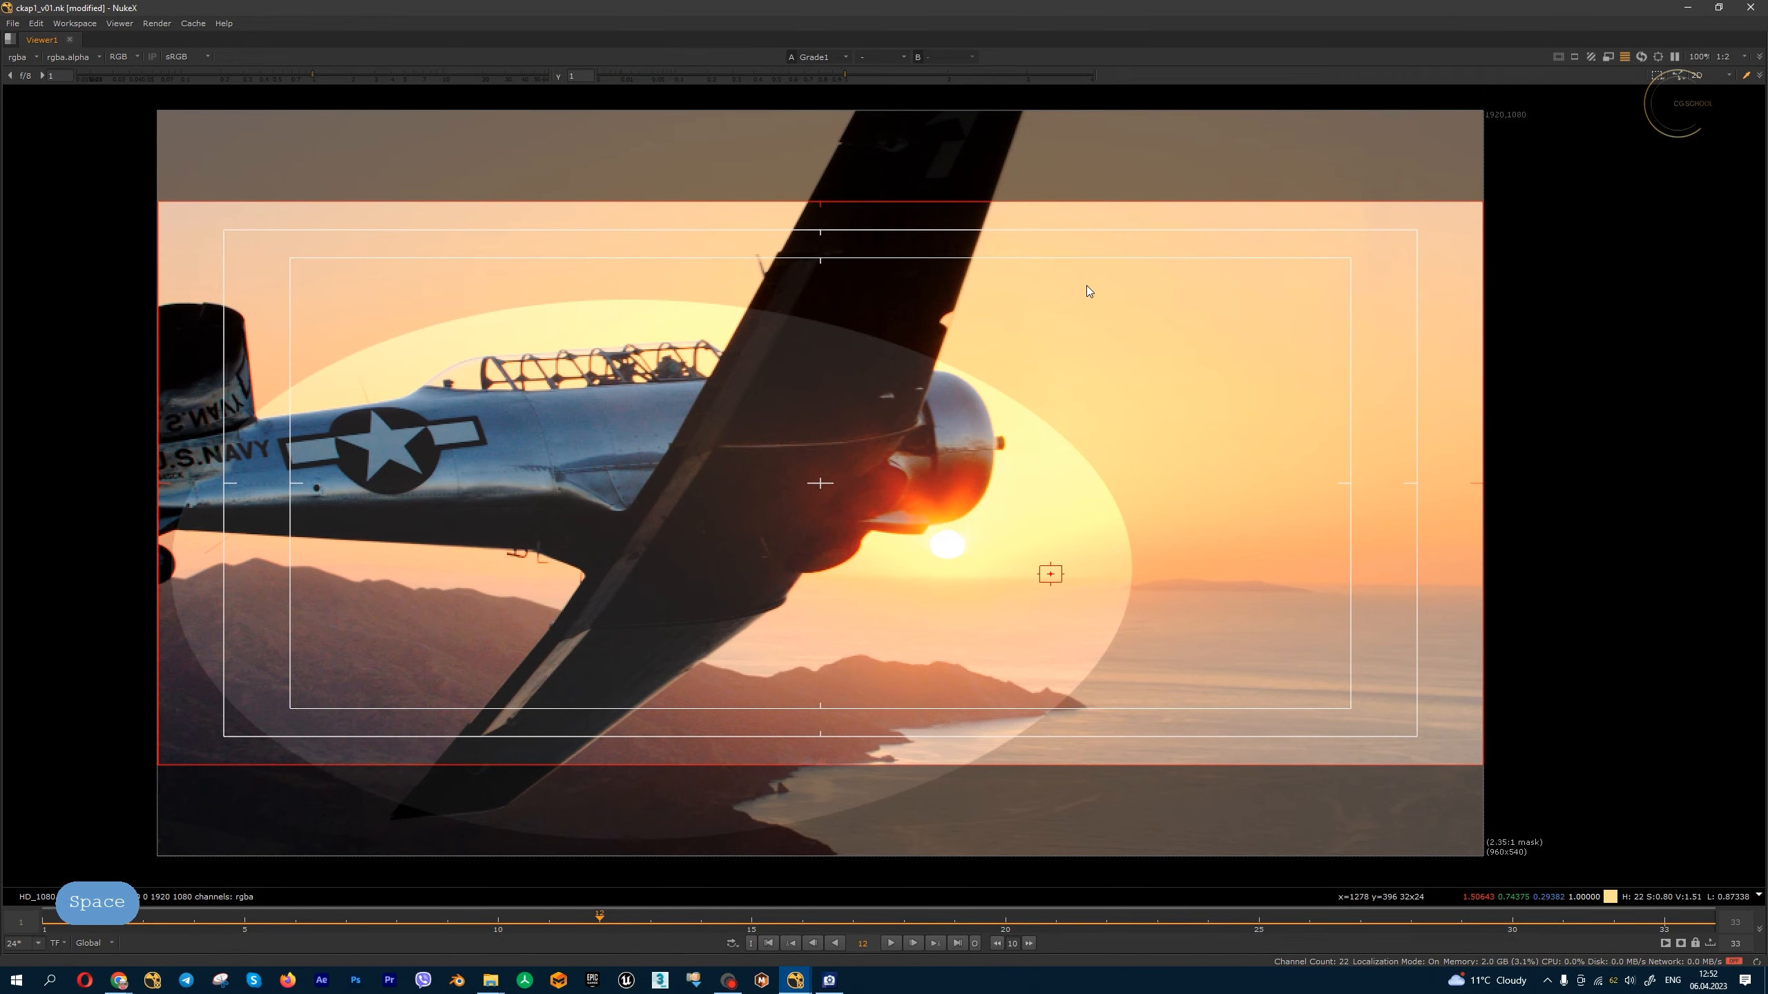
left_click(890, 942)
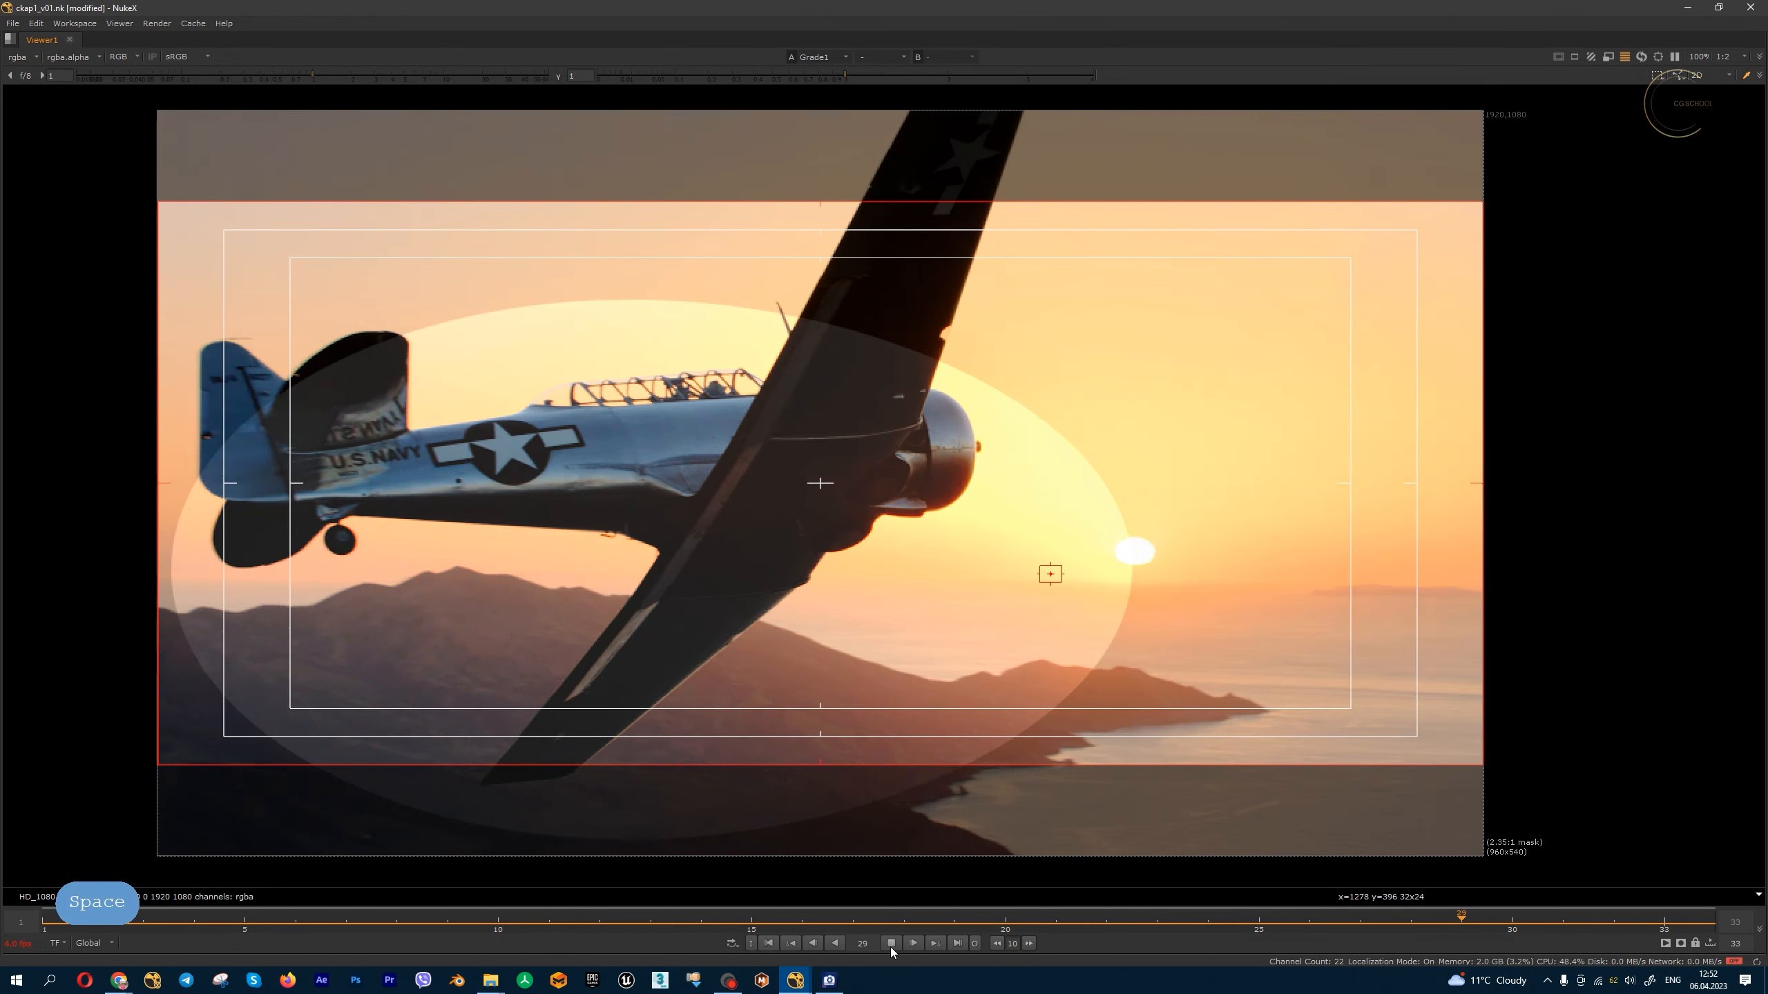
left_click(890, 948)
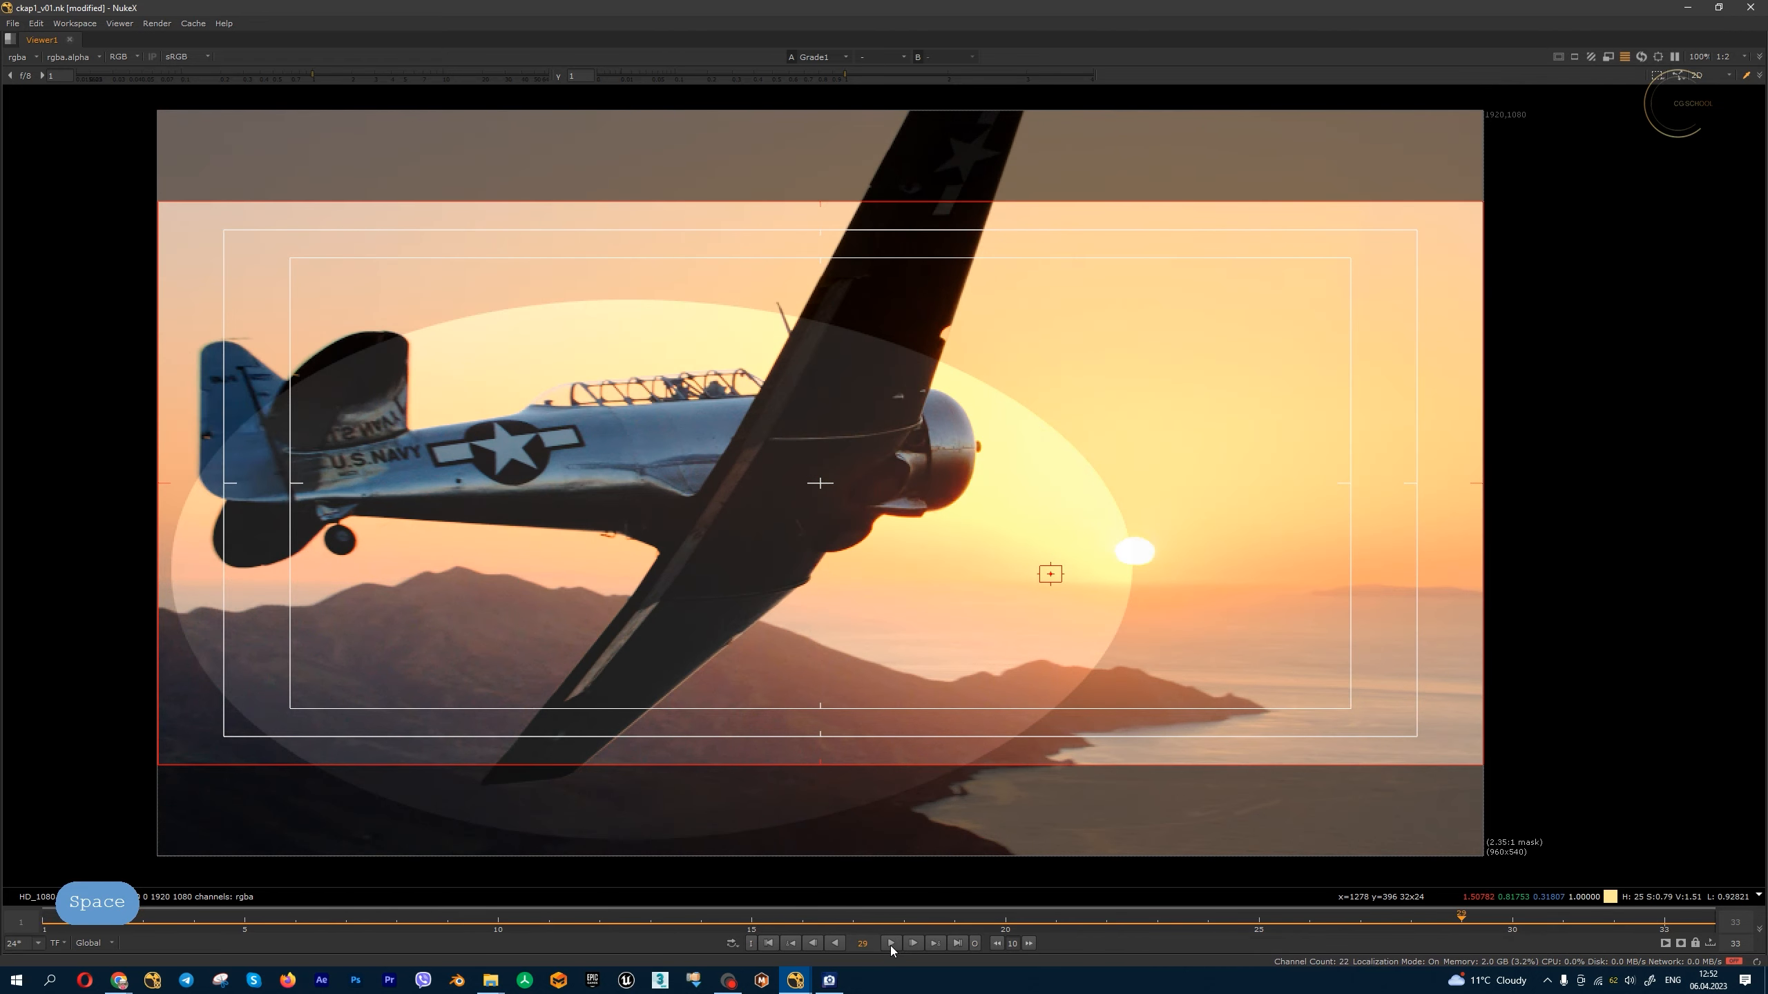
- Turn off full-frame processing and play the clip close up on the plane's engine, stopping on frame 16
scroll(1002, 449, "up", 5)
middle_click_drag(1549, 265, 1102, 468)
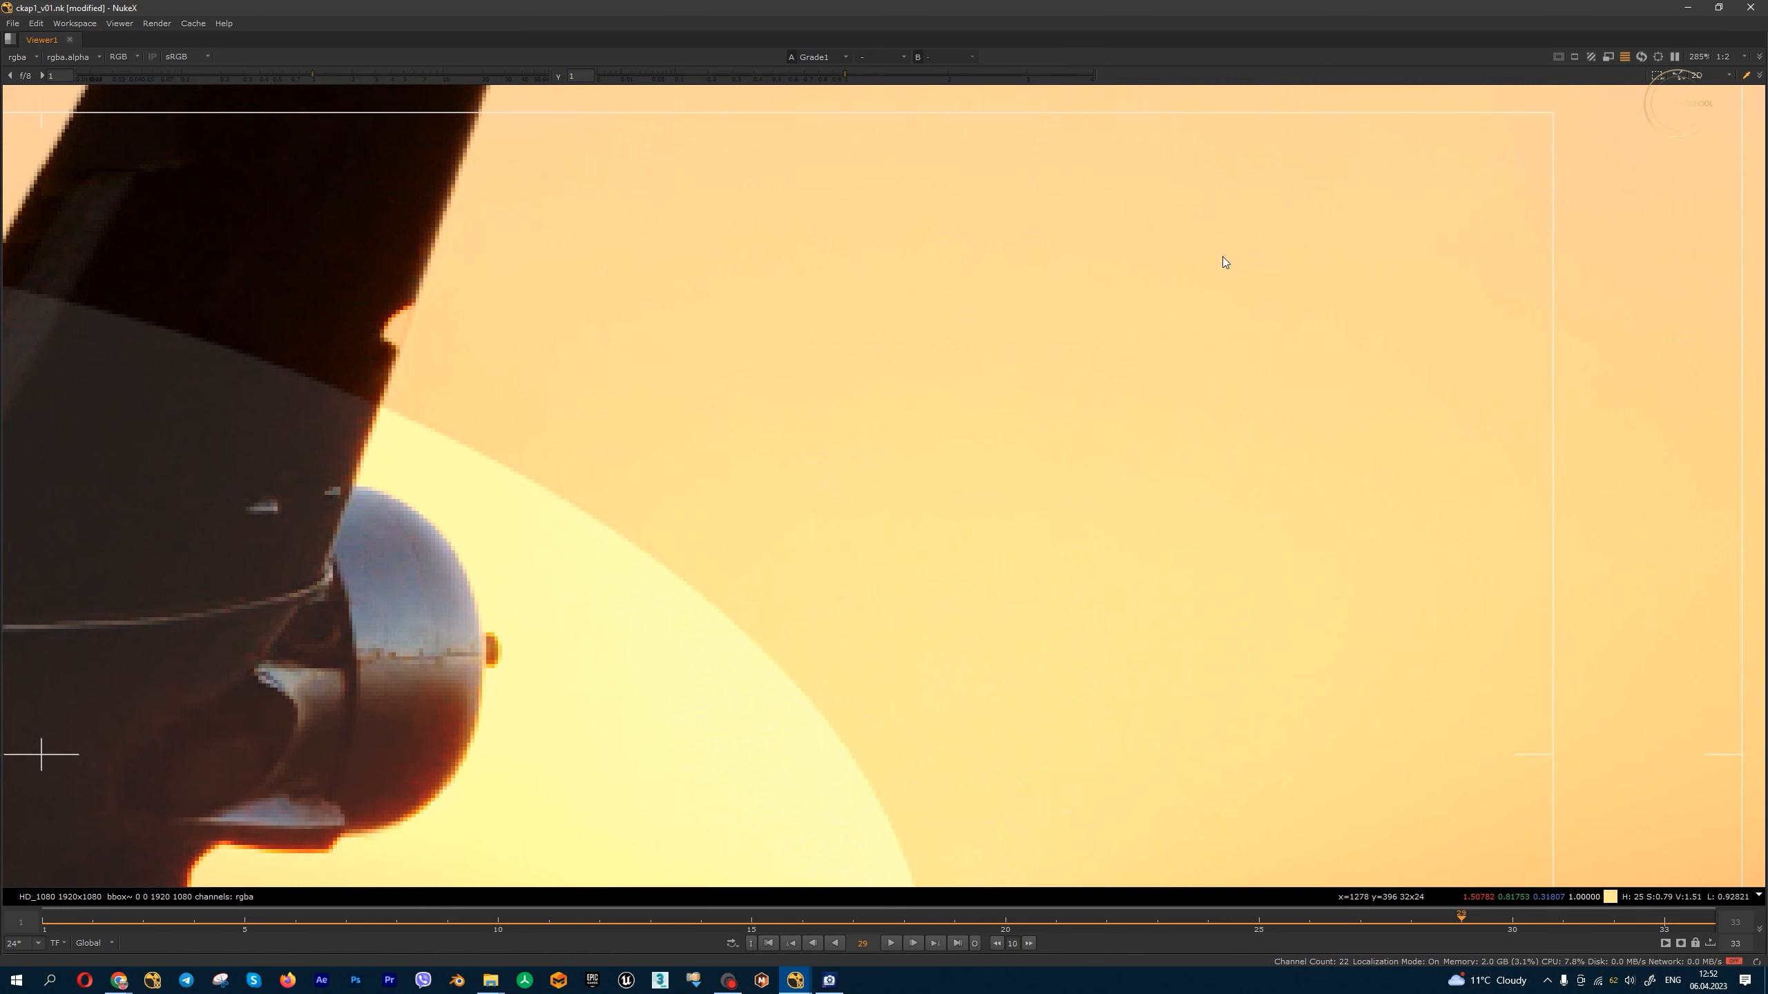
middle_click_drag(524, 395, 1028, 347)
scroll(907, 387, "down", 1)
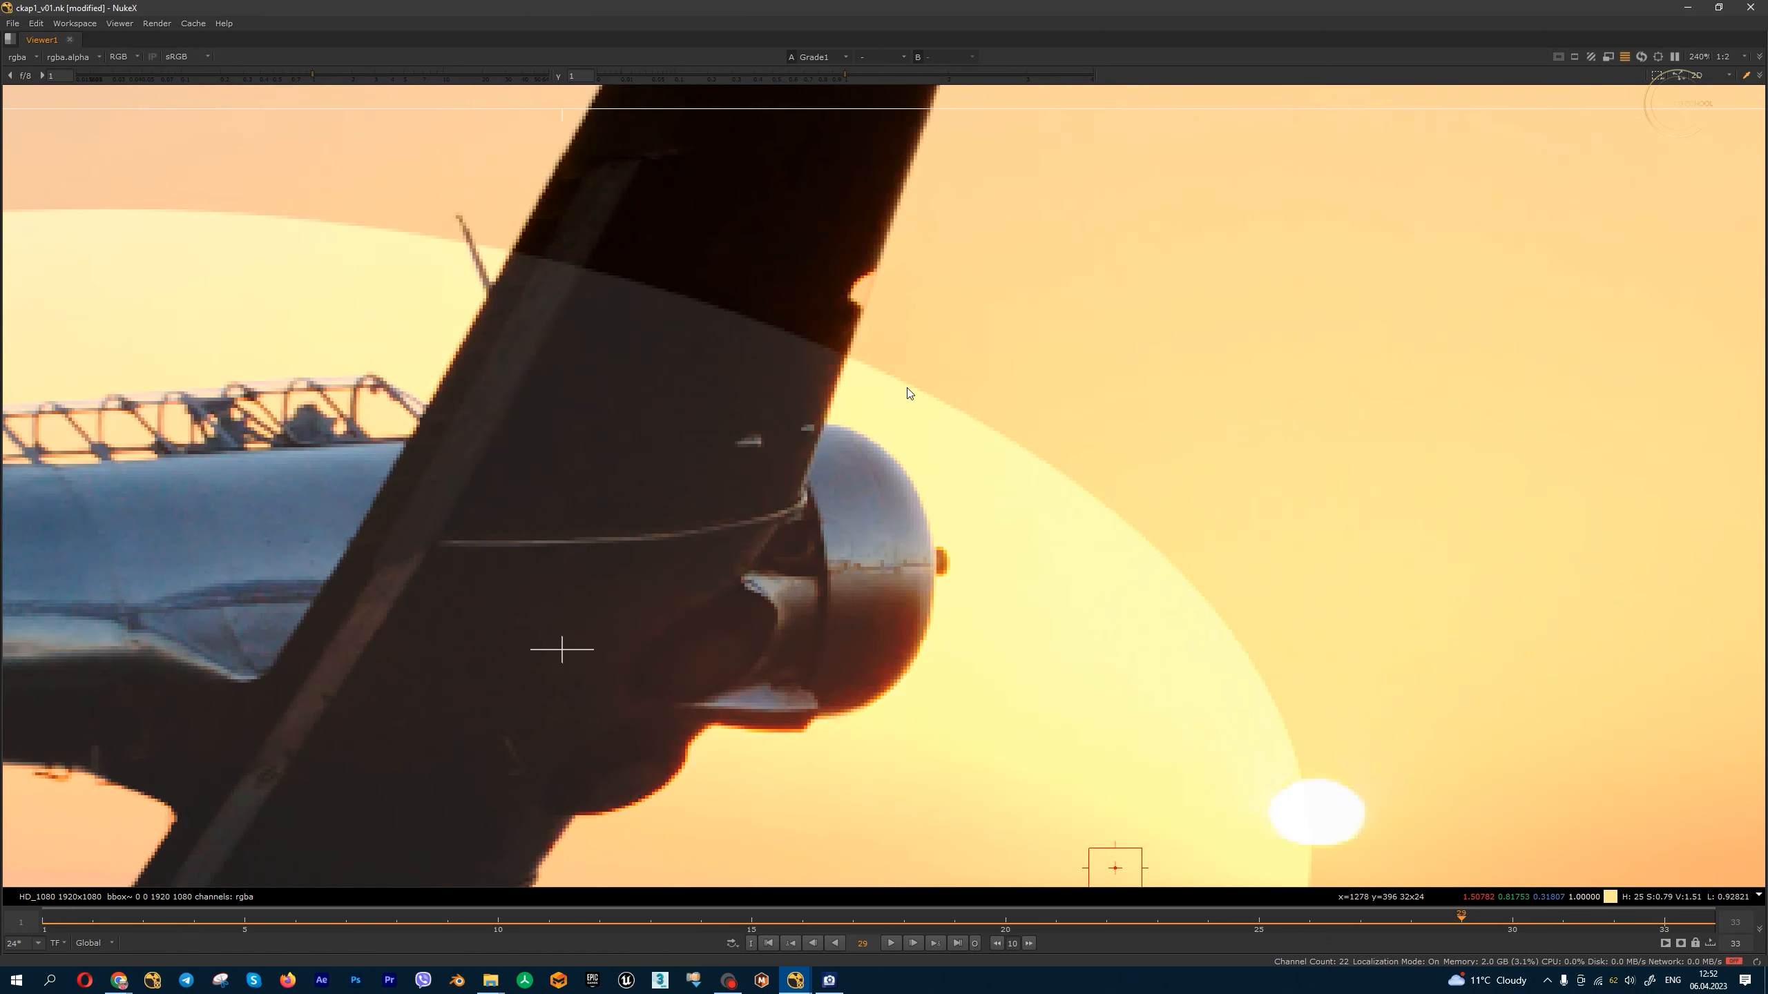
left_click(1624, 57)
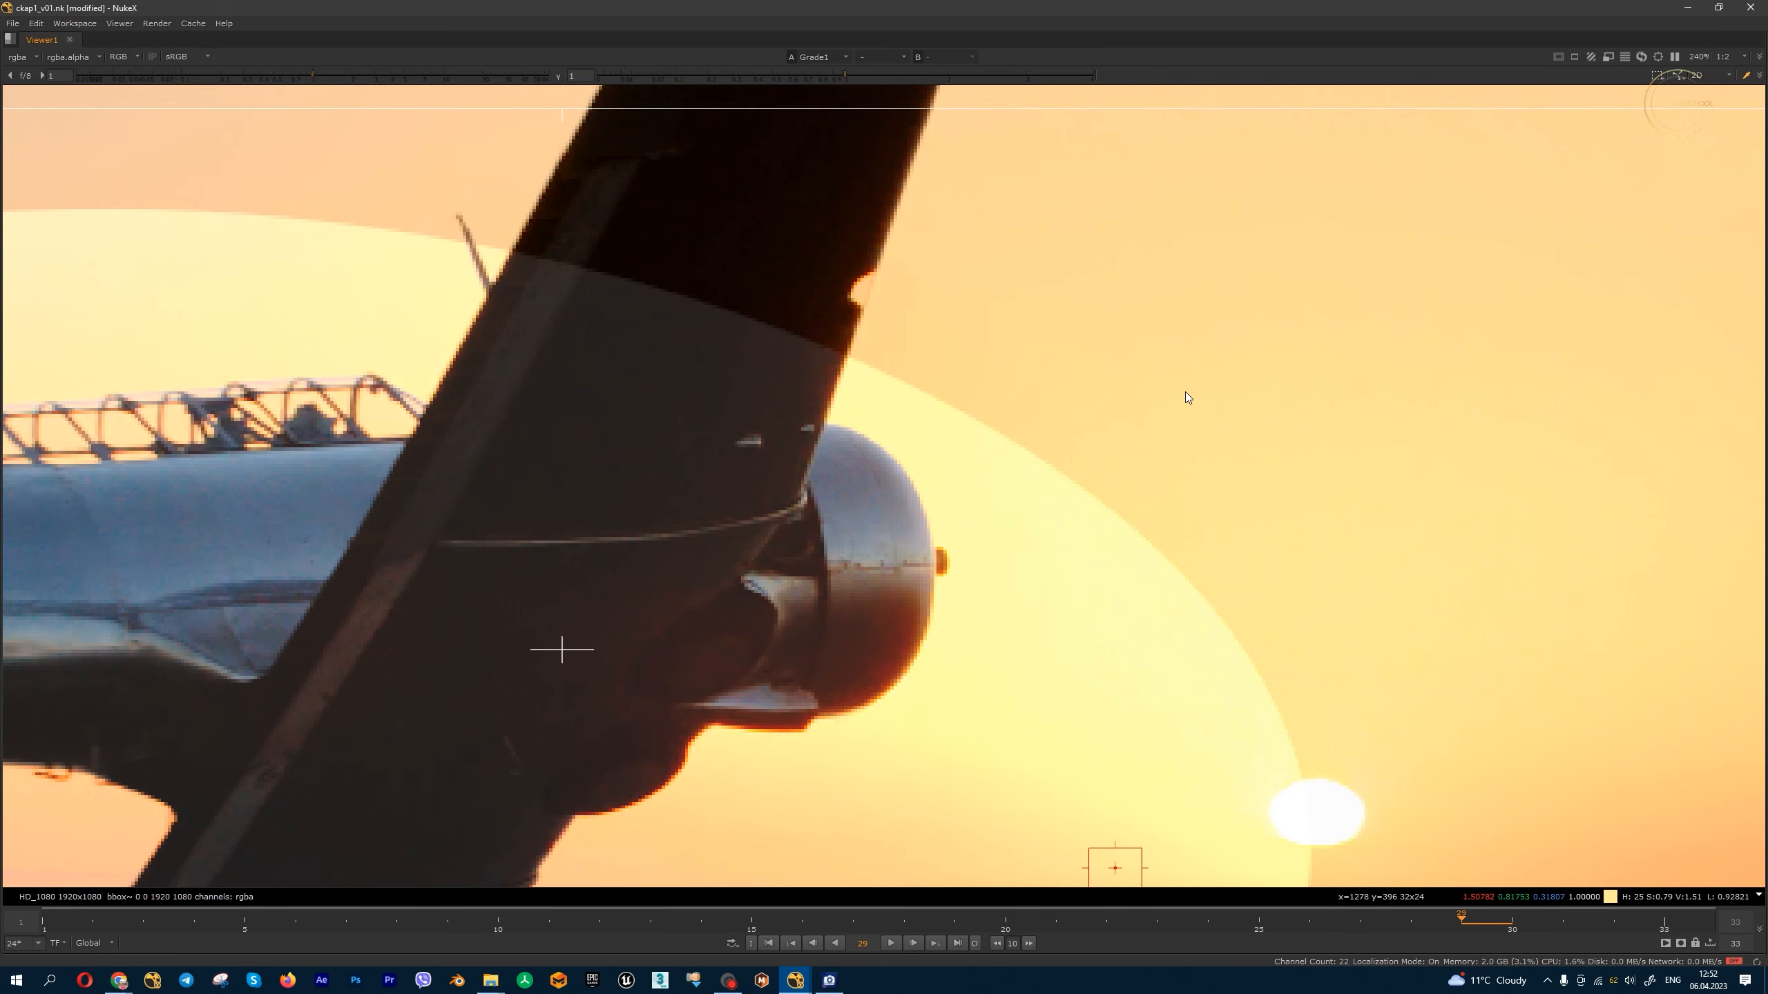
left_click(892, 943)
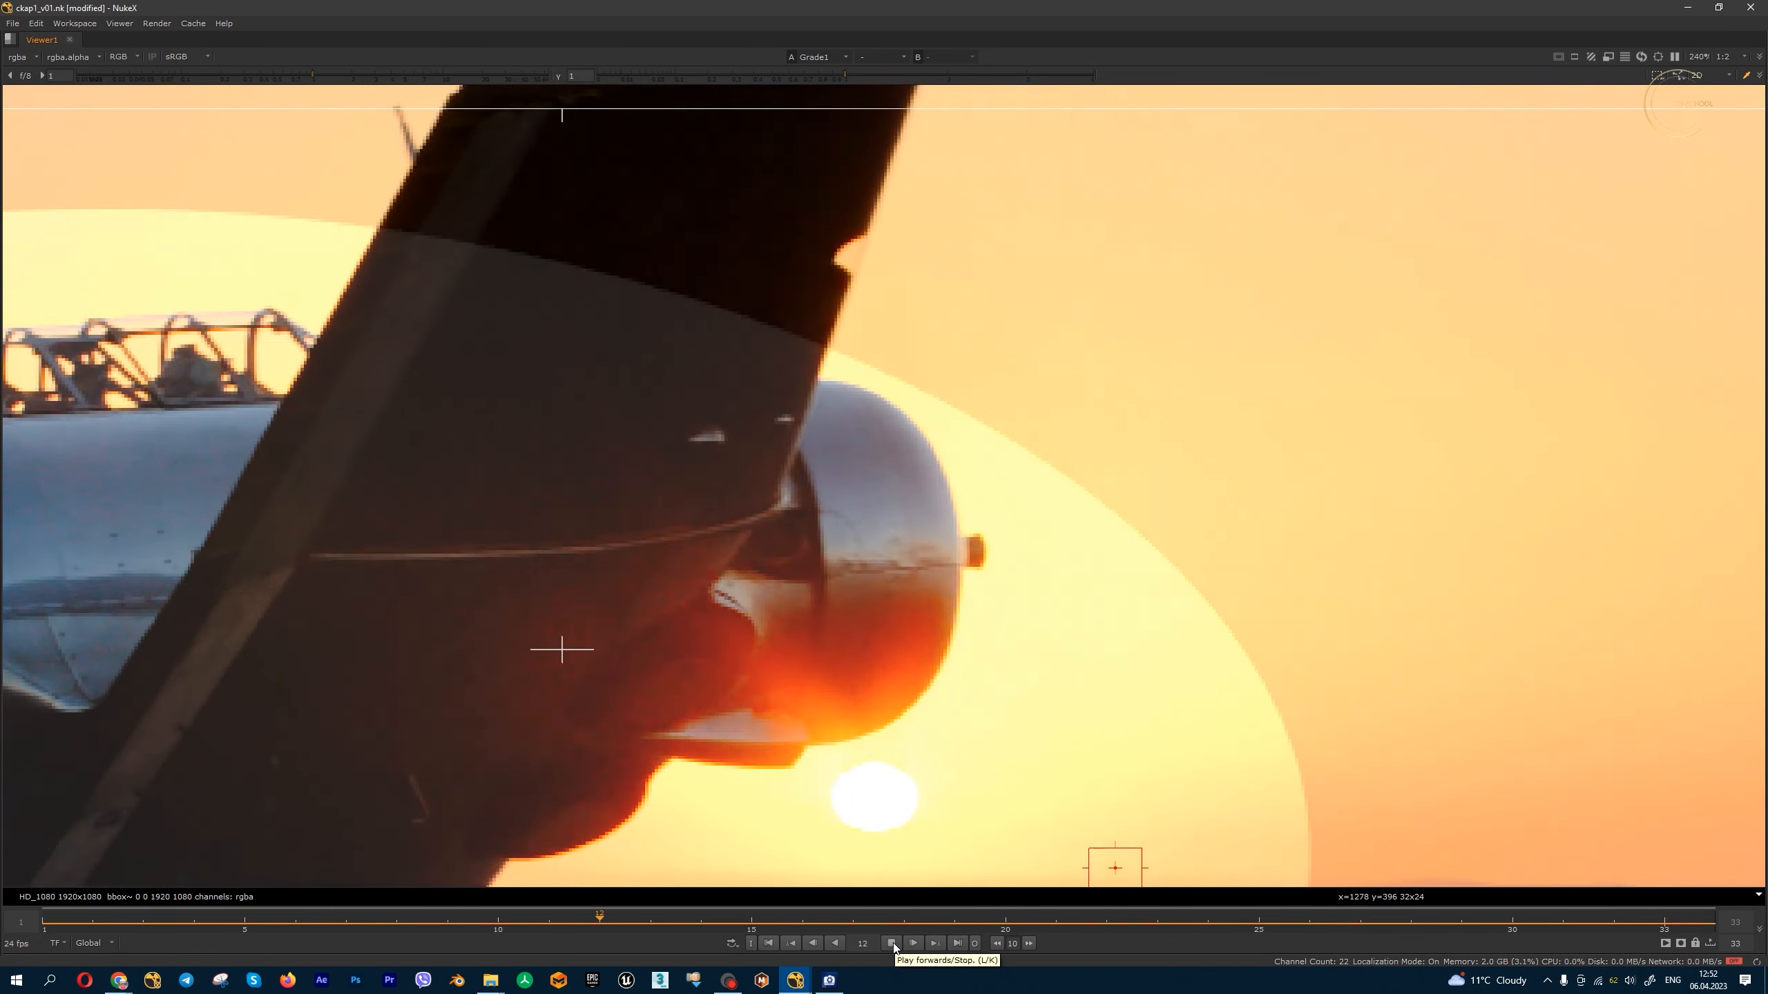
left_click(891, 944)
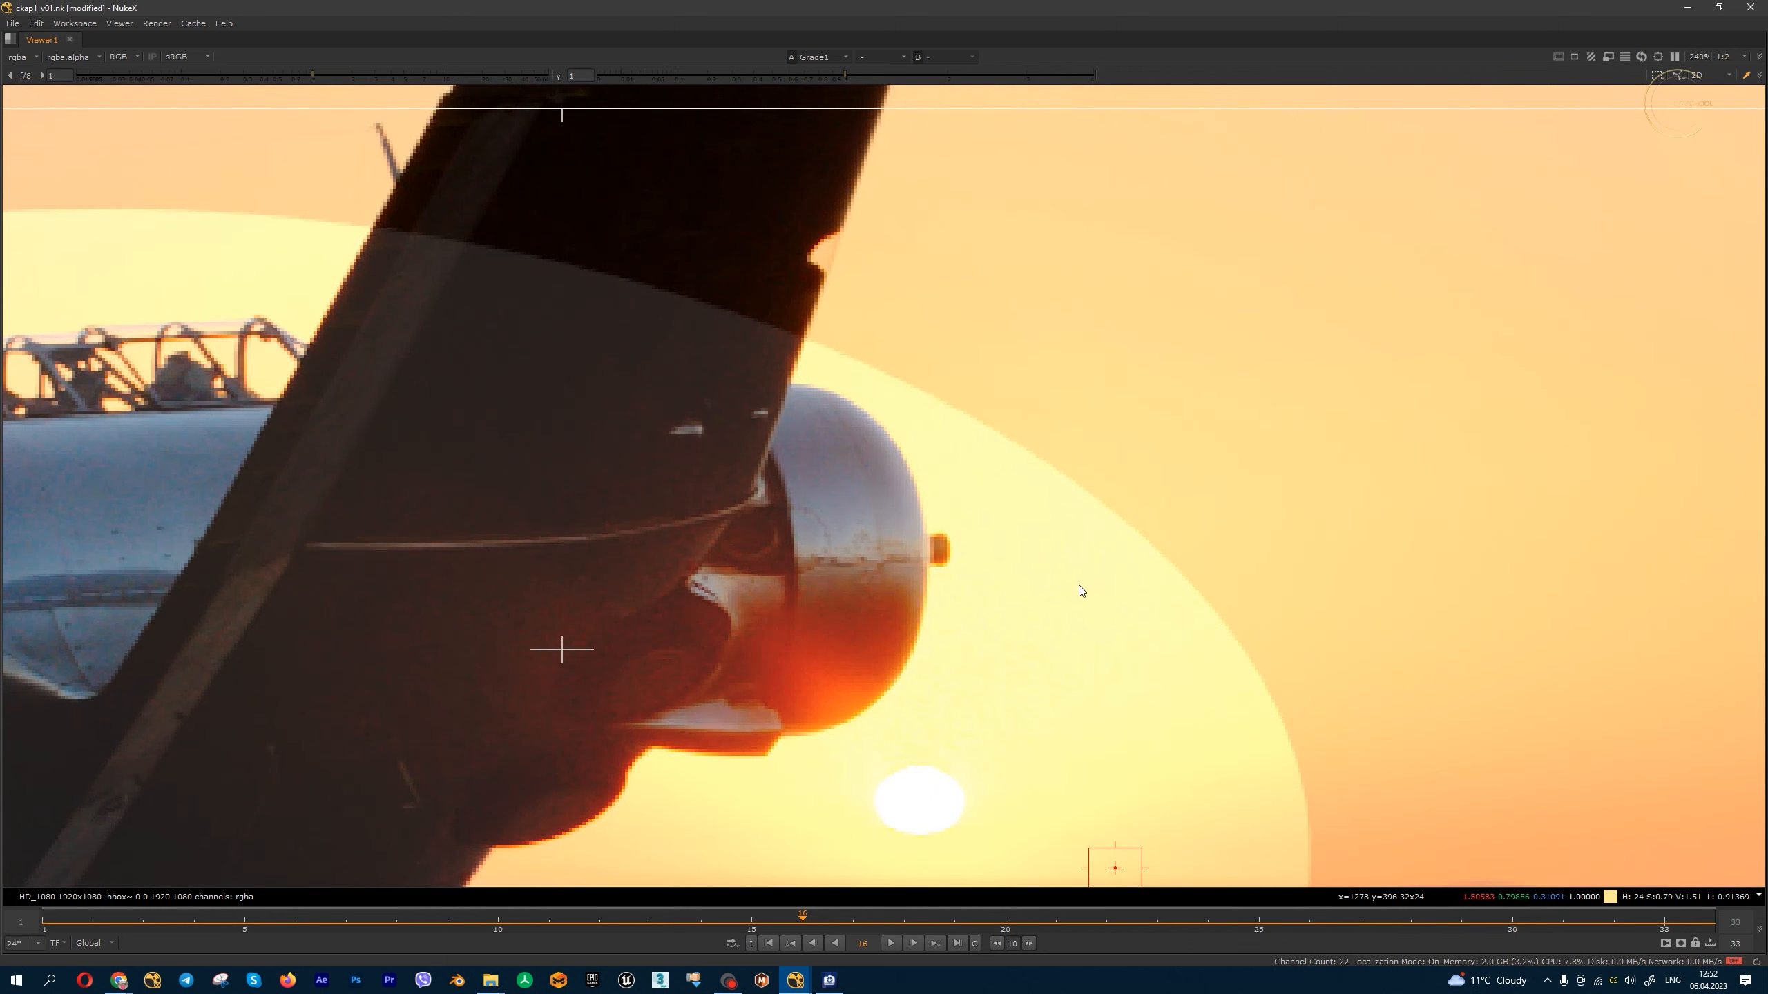
- Return to frame 1, play the clip with the whole frame in view, and stop it on frame 3
scroll(1061, 573, "down", 8)
middle_click_drag(1065, 573, 1062, 499)
scroll(1061, 519, "up", 3)
key("Home")
middle_click_drag(1195, 603, 1210, 585)
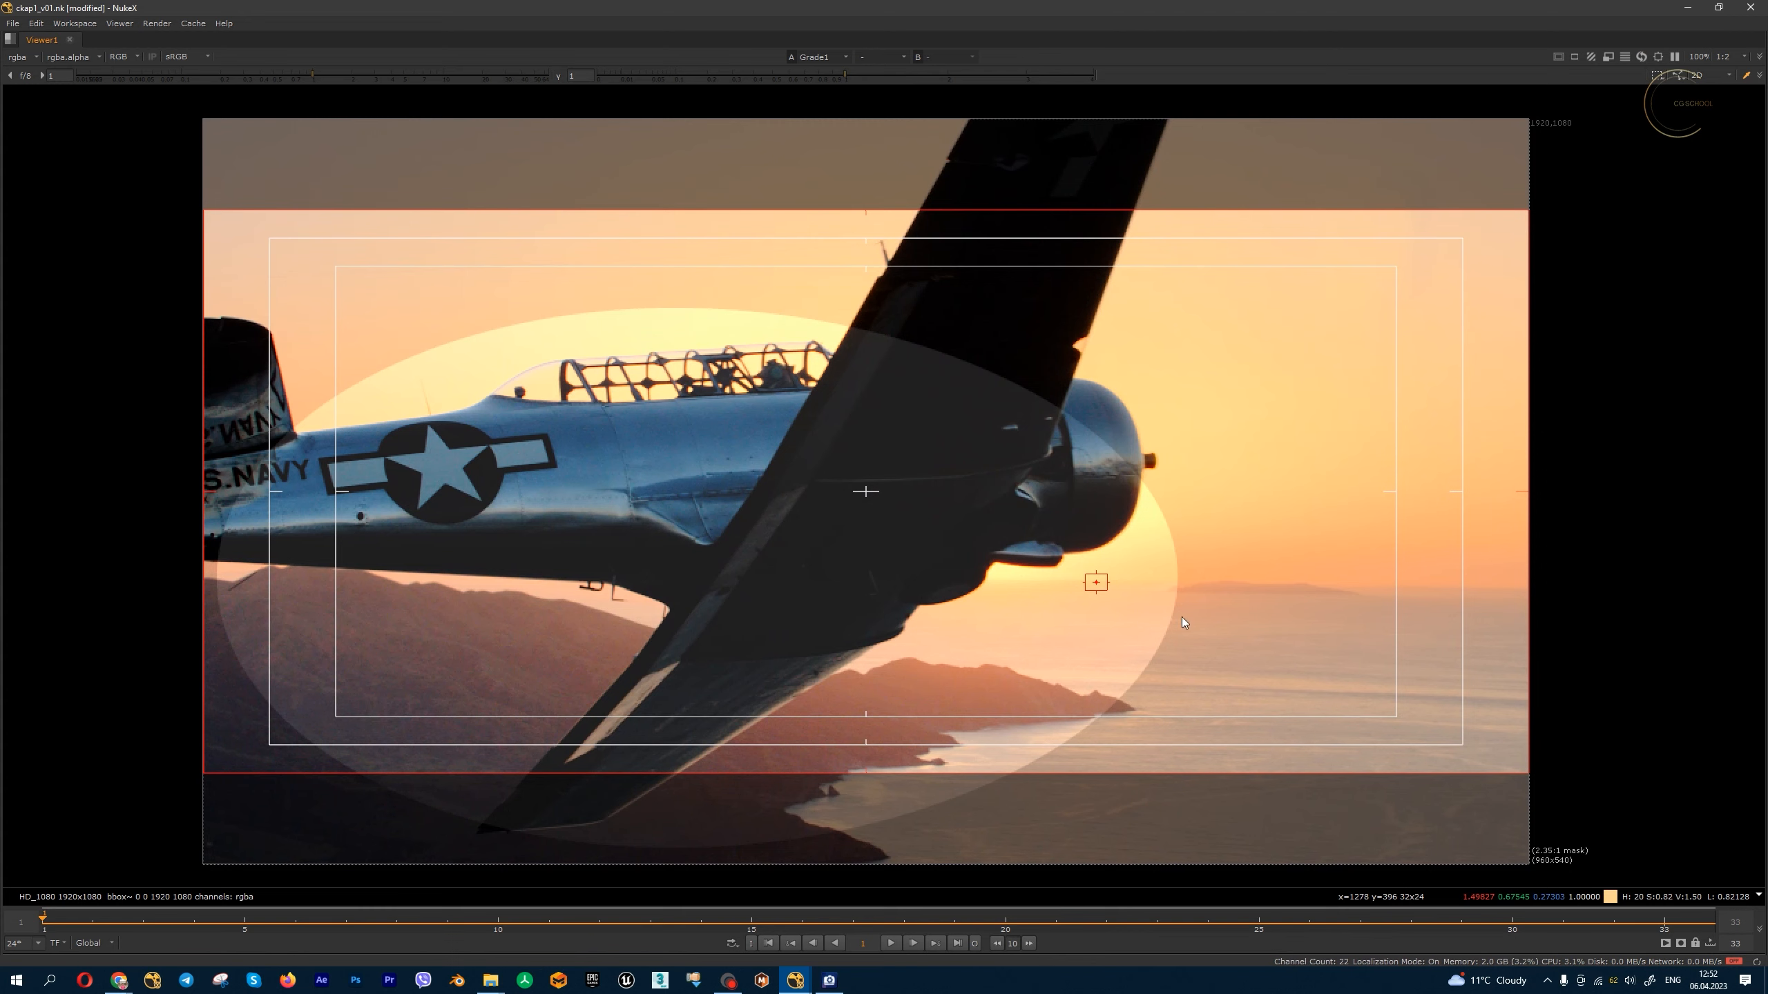
left_click(891, 943)
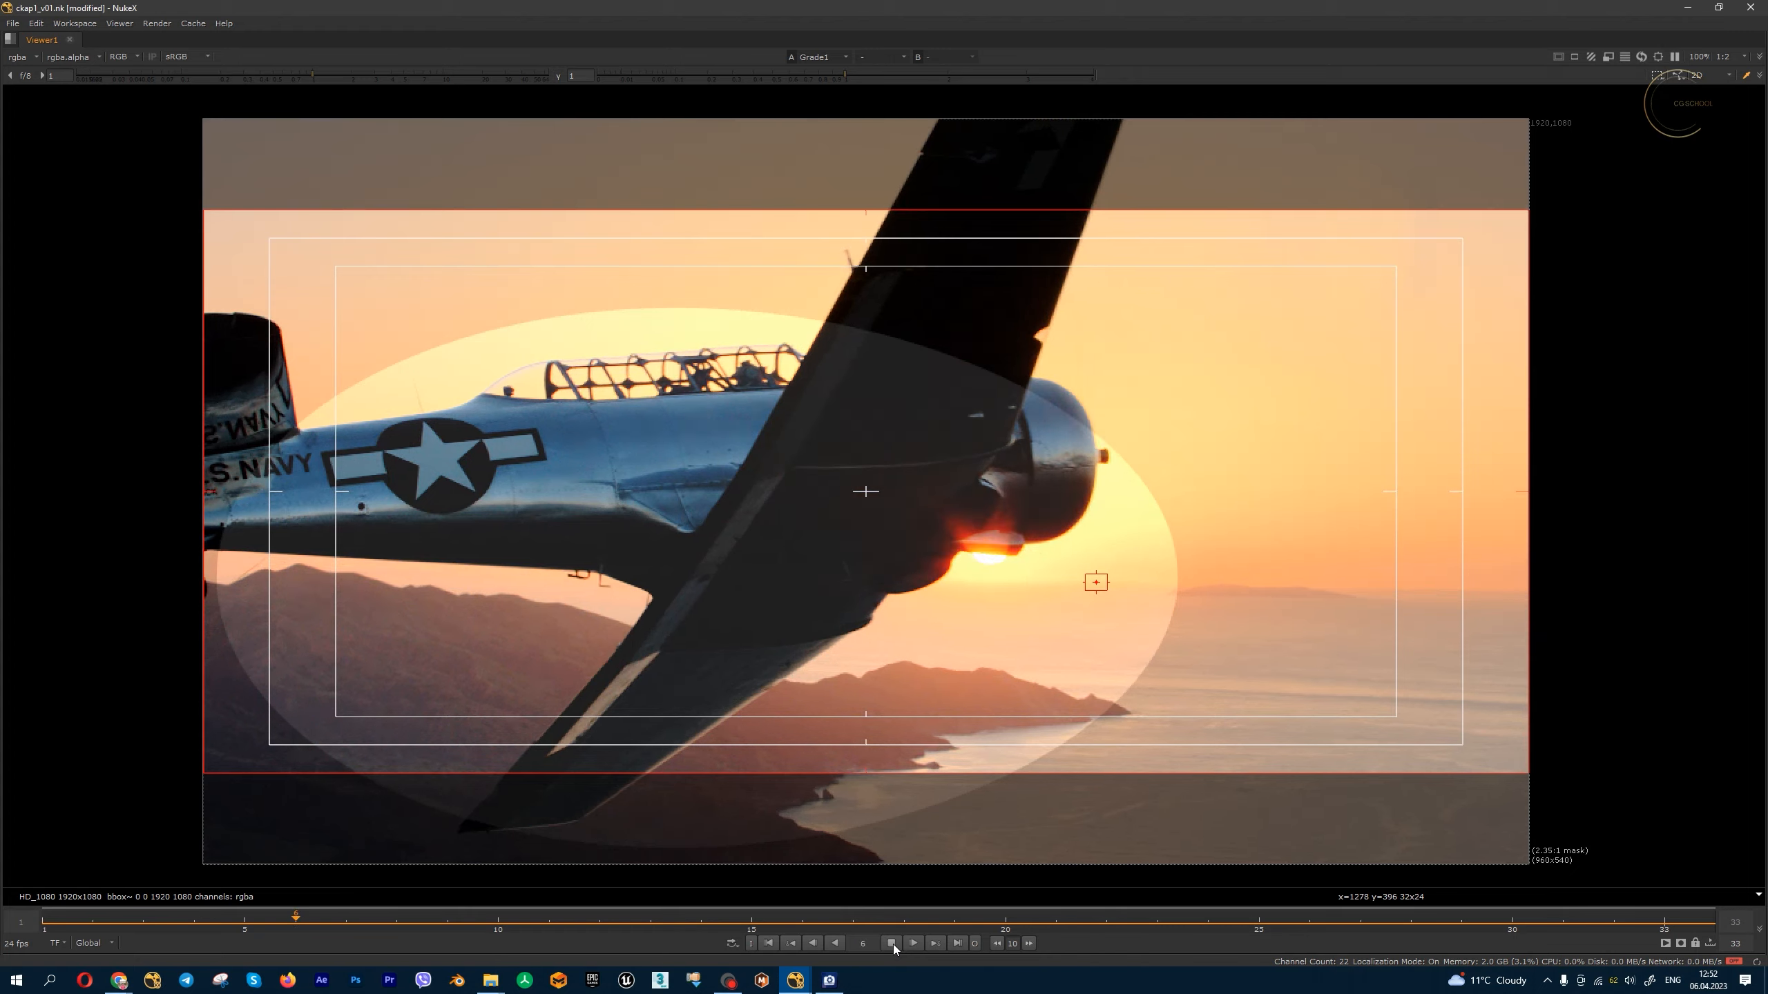
left_click(891, 944)
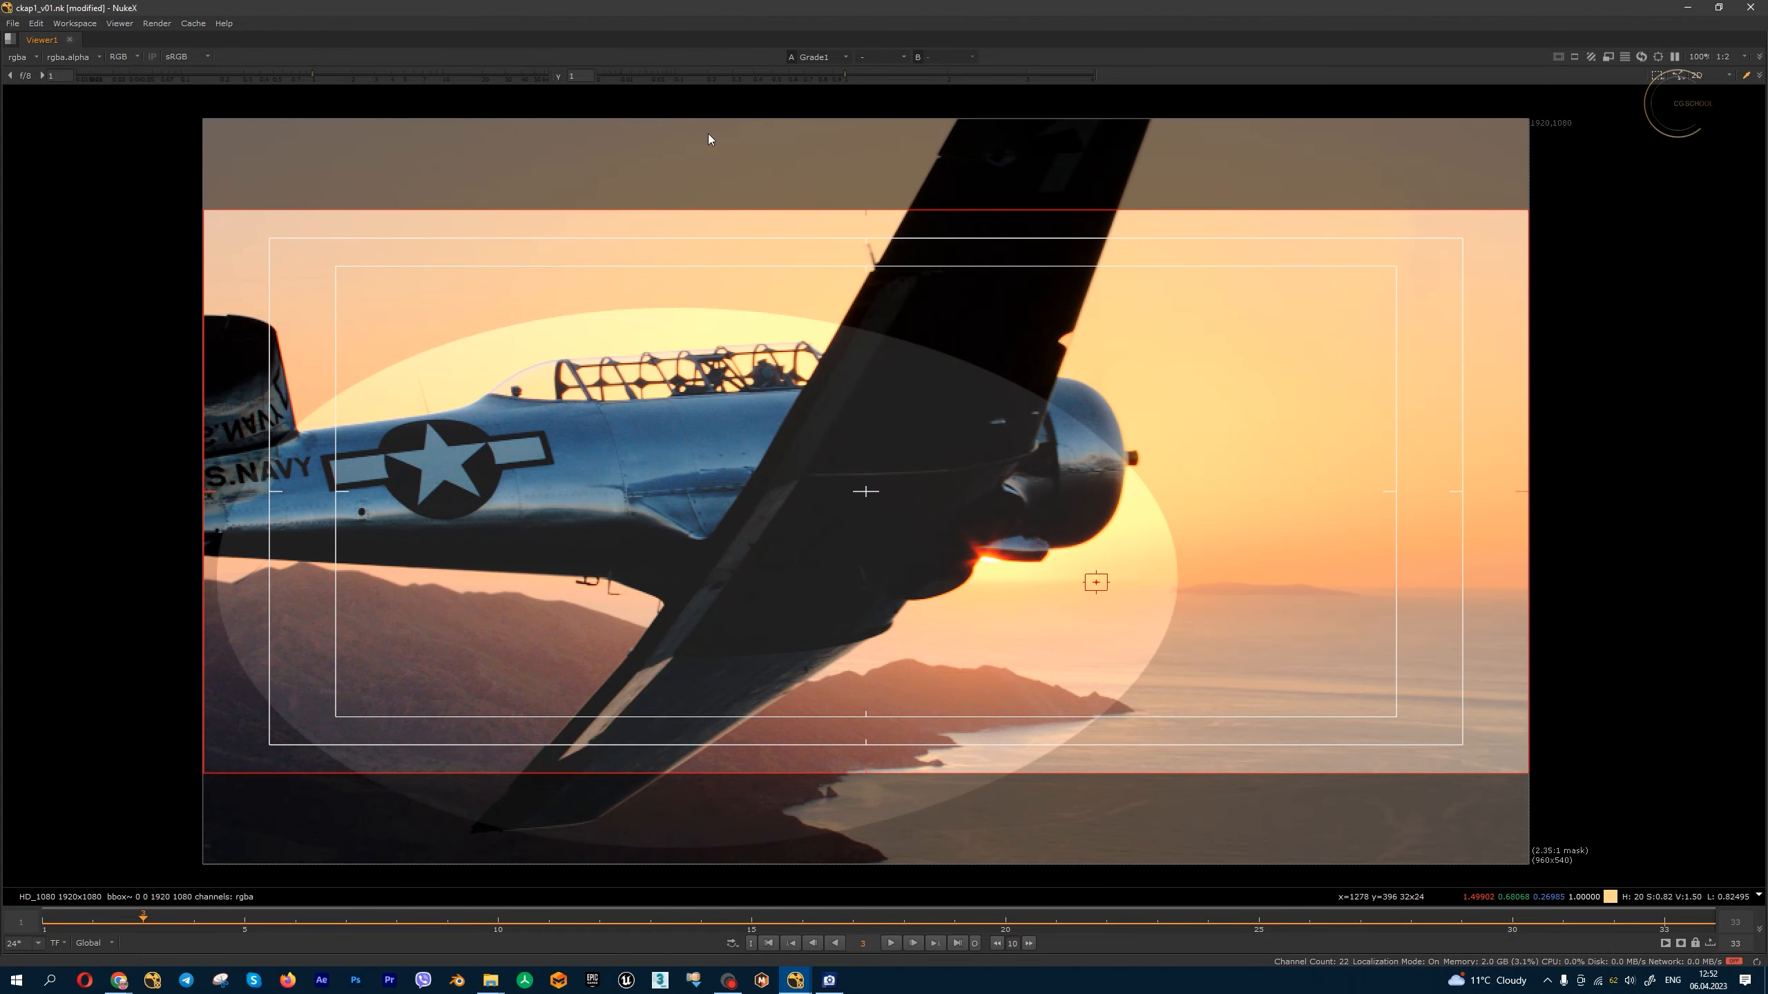
- Turn on the viewer's region of interest and reshape it into a tall rectangle over the plane's nose and the sky ahead
left_click(1641, 58)
left_click(1659, 58)
left_click_drag(865, 491, 1030, 485)
left_click_drag(700, 487, 980, 485)
left_click_drag(1170, 286, 1183, 142)
left_click_drag(1170, 683, 1171, 702)
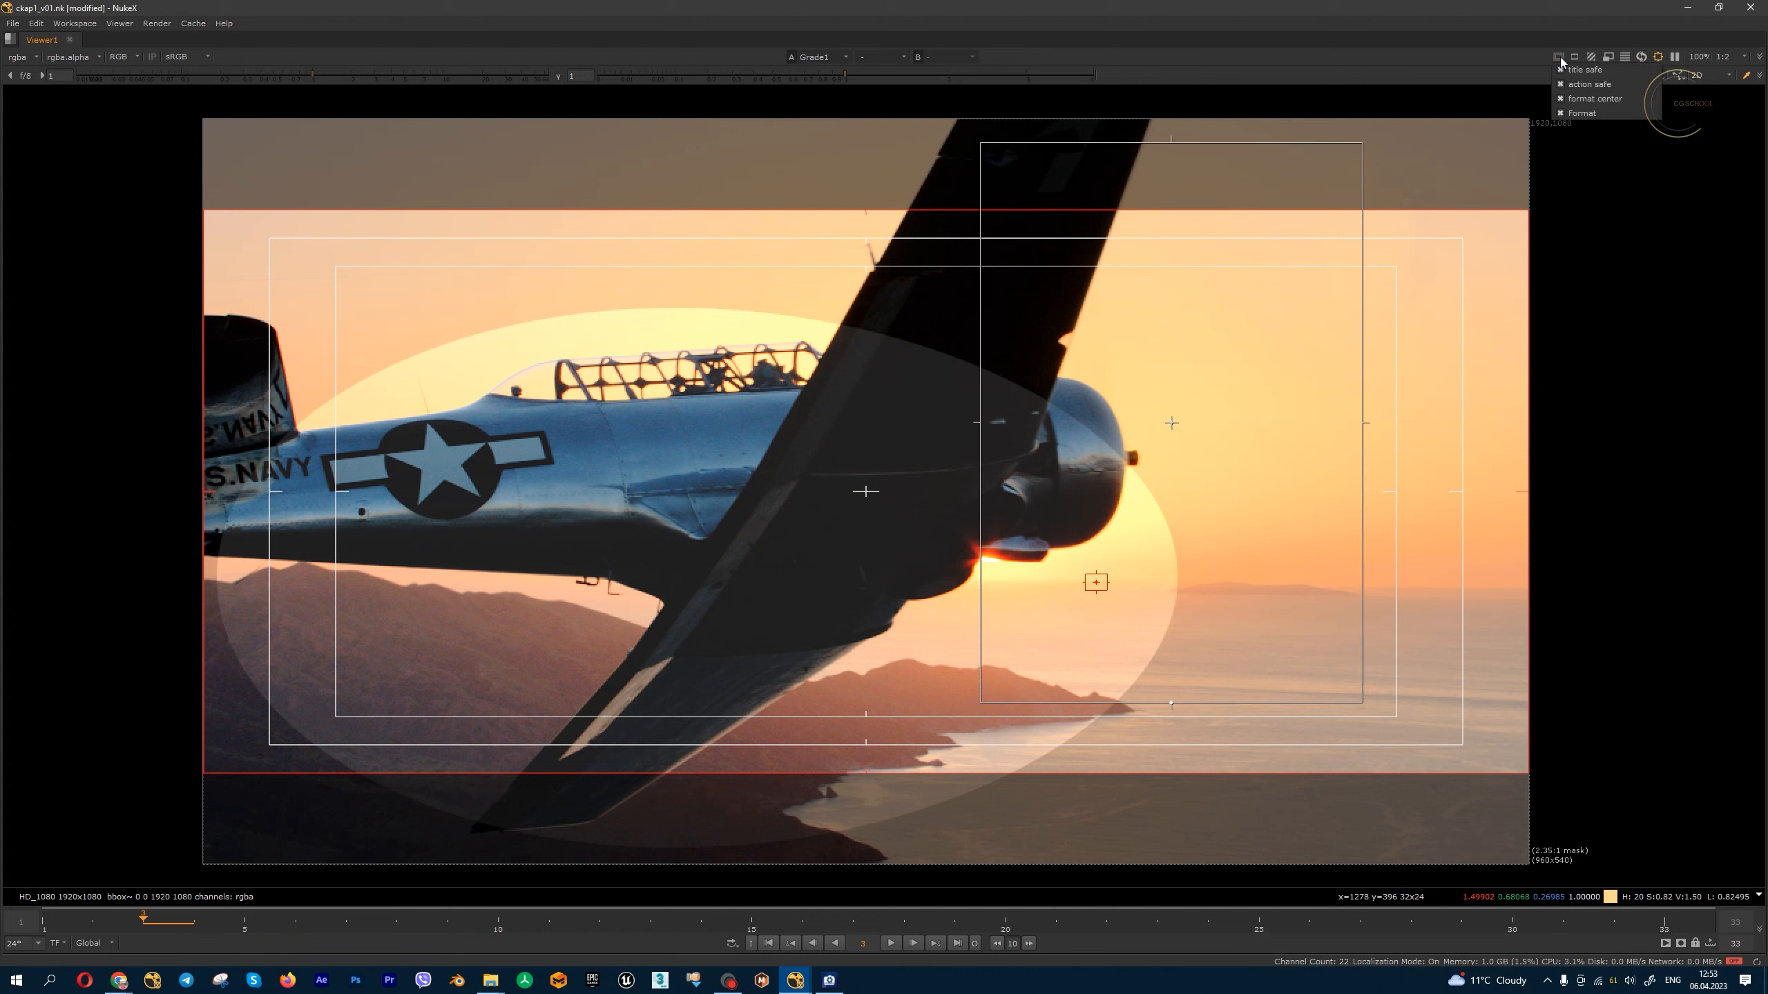
- Turn off the viewer's guides and 2.35:1 mask, and play the clip while resizing the region of interest, stopping on frame 23
left_click(1560, 56)
left_click(893, 943)
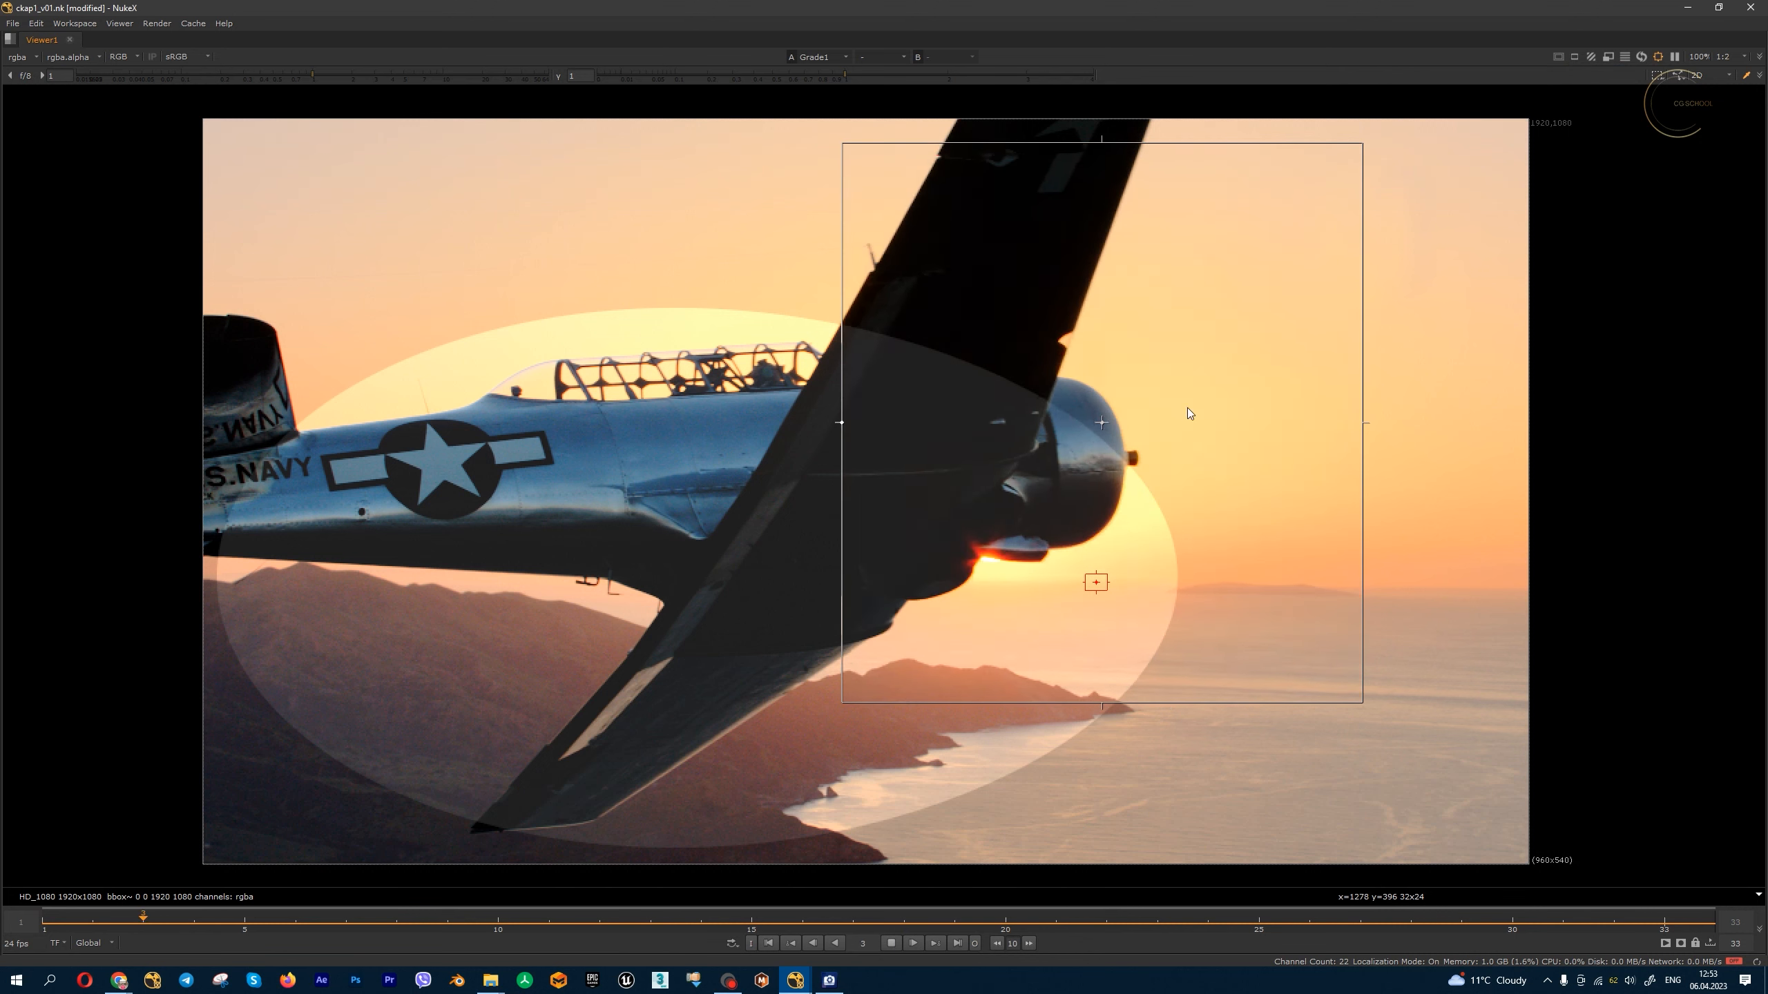
left_click(892, 942)
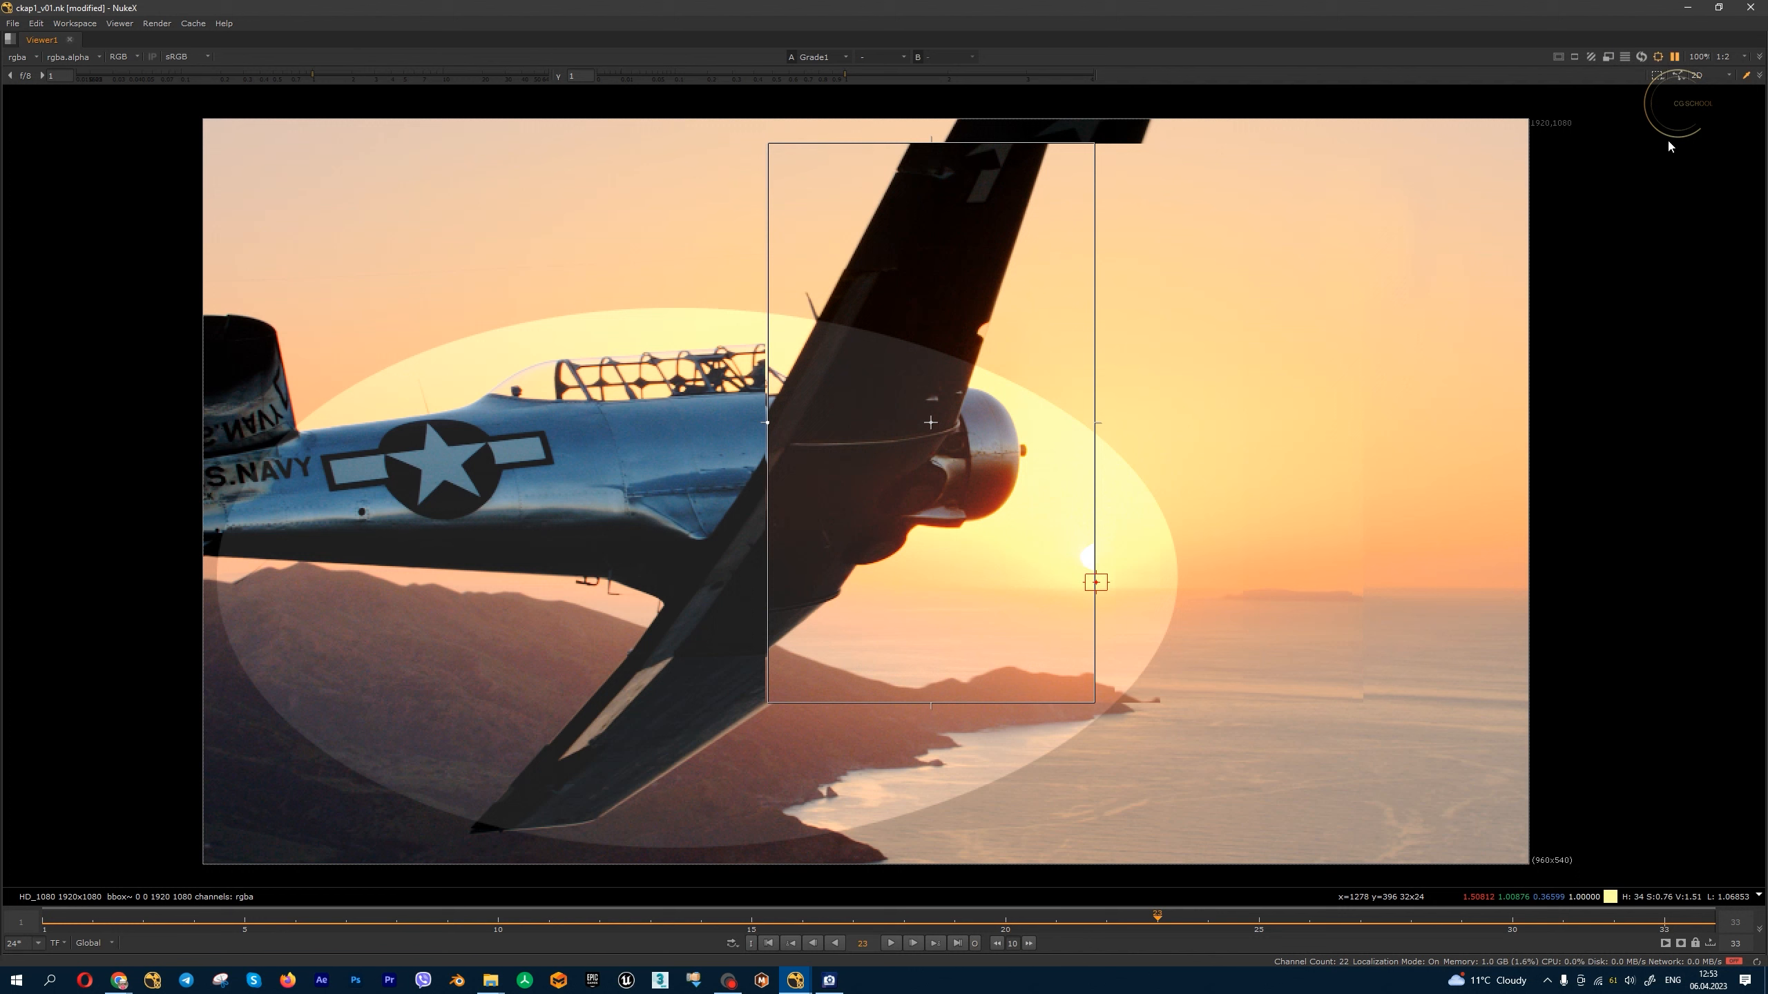
- Pause the viewer's updates, try playing the clip to frame 24, and restore the full workspace layout
left_click(893, 942)
left_click(892, 941)
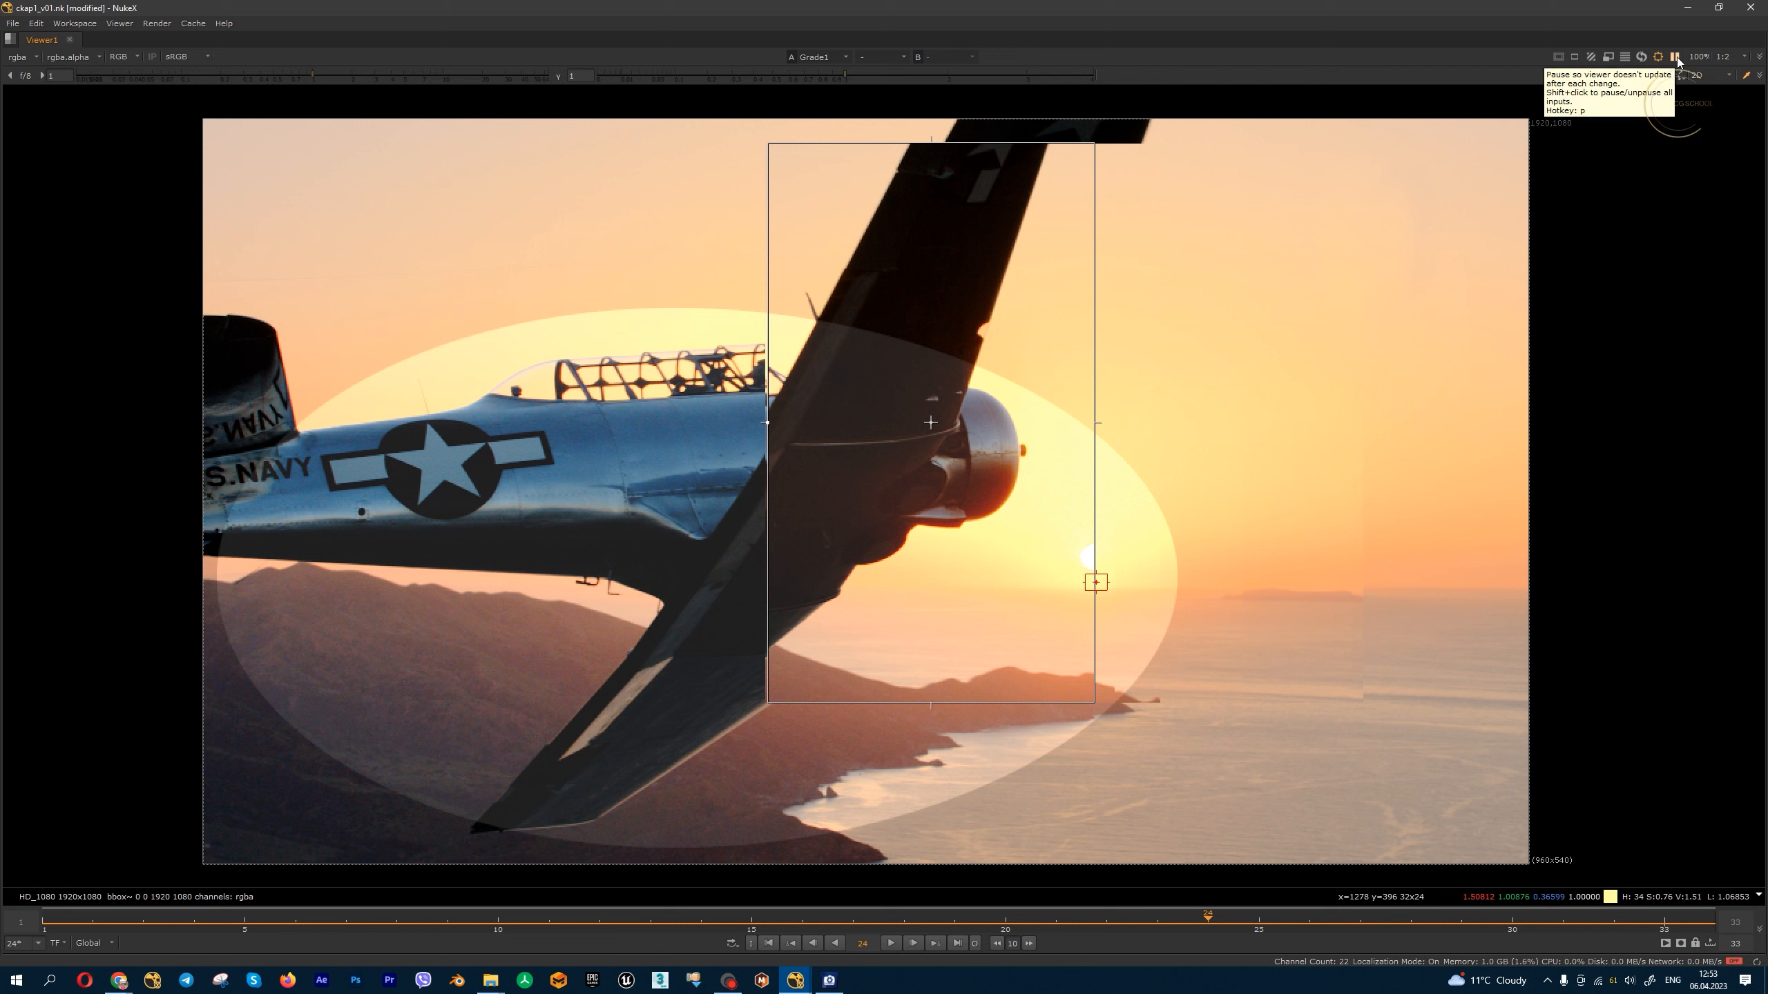
key("space")
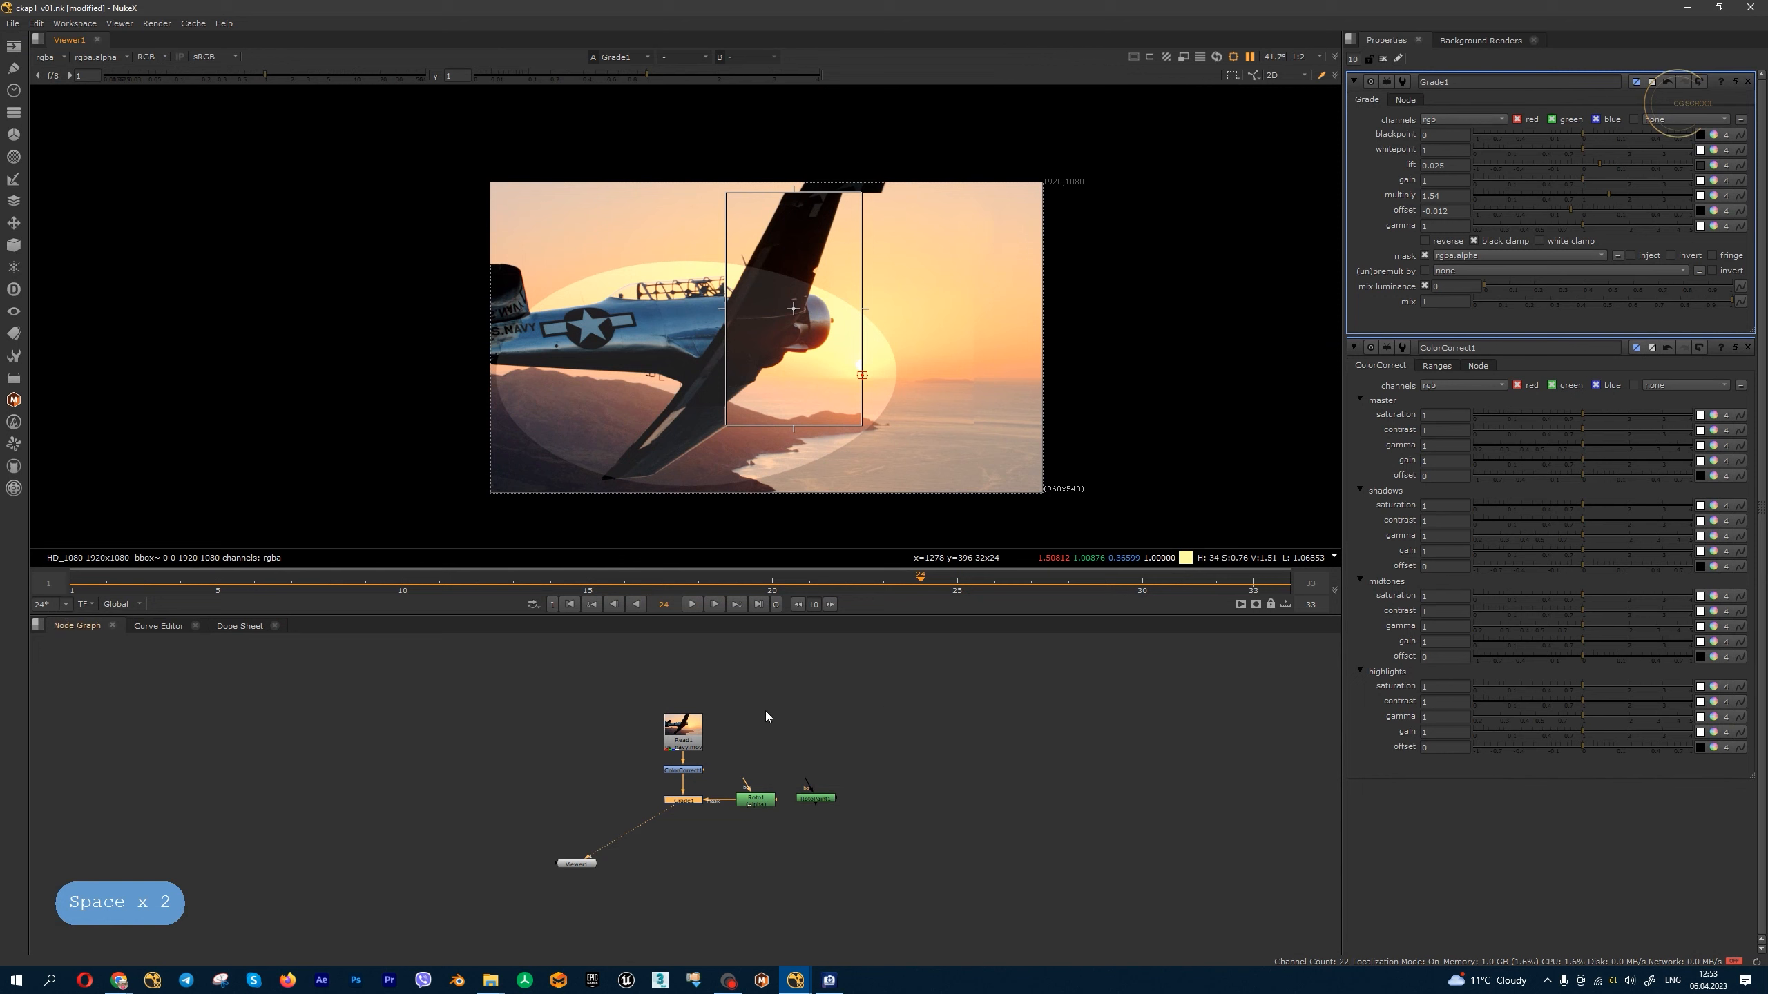
- Replace the open node properties with the project settings and set the project frame rate to 25 fps, changing it to 60 fps
key("s")
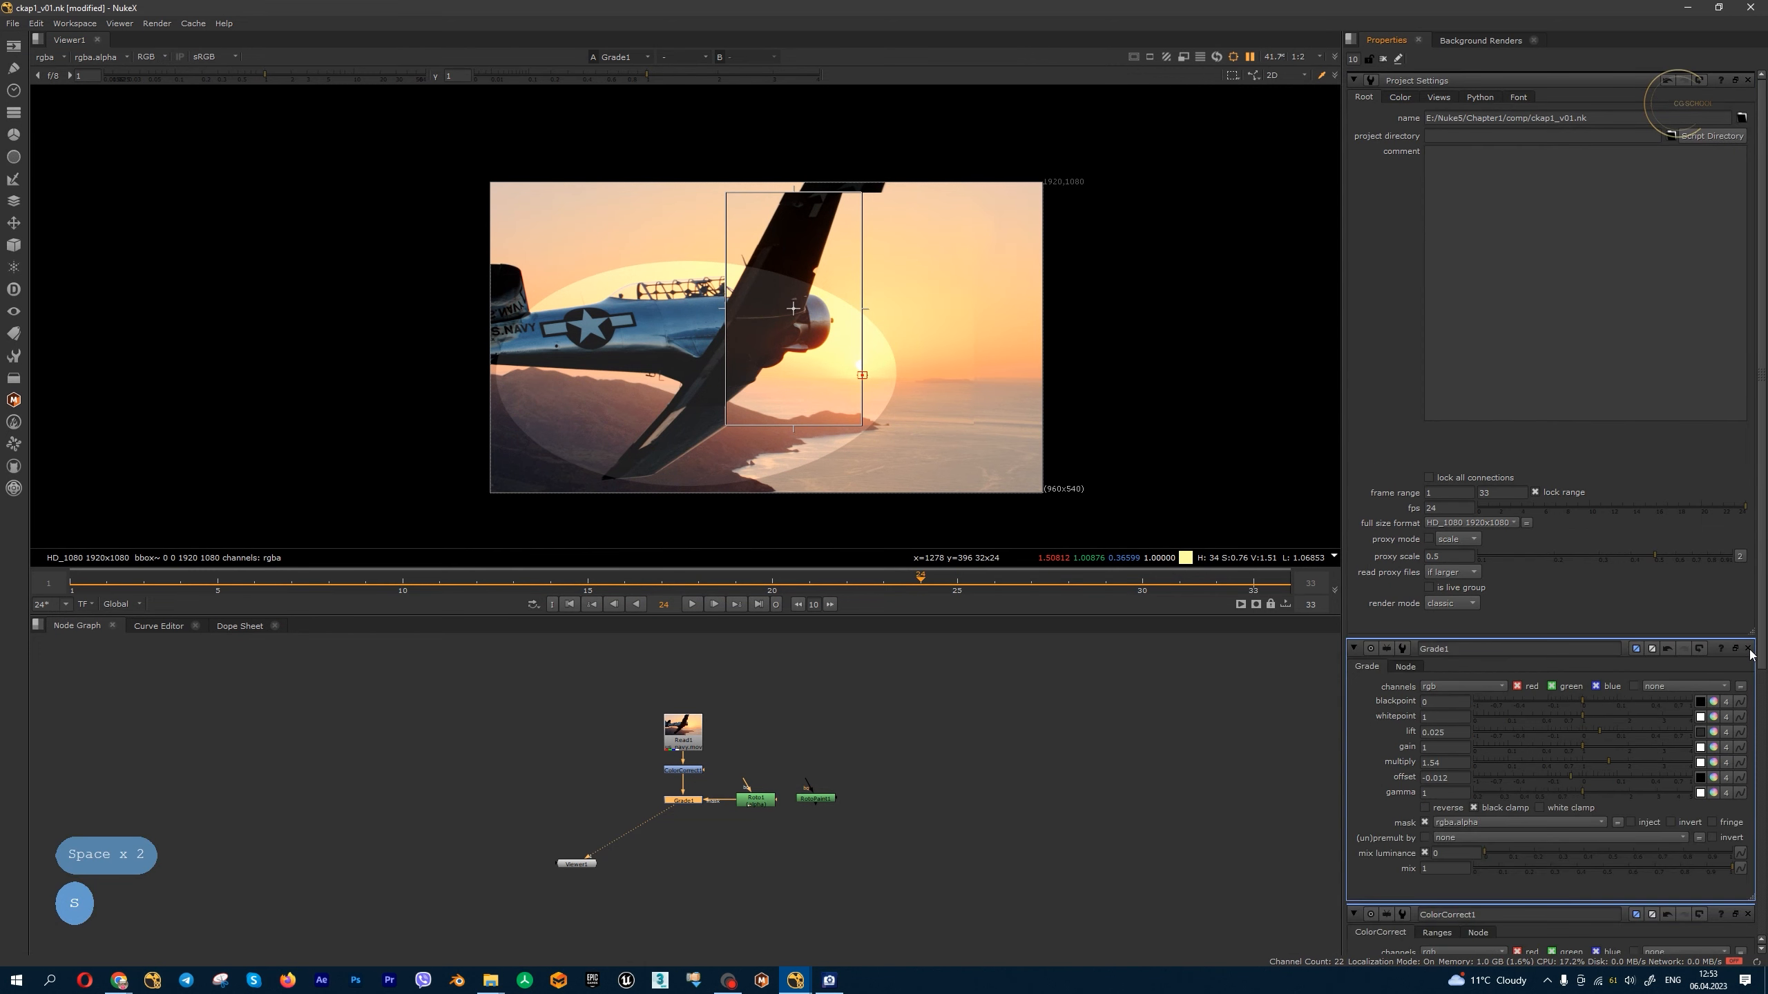
left_click_drag(1445, 508, 1396, 532)
type("25")
key("Return")
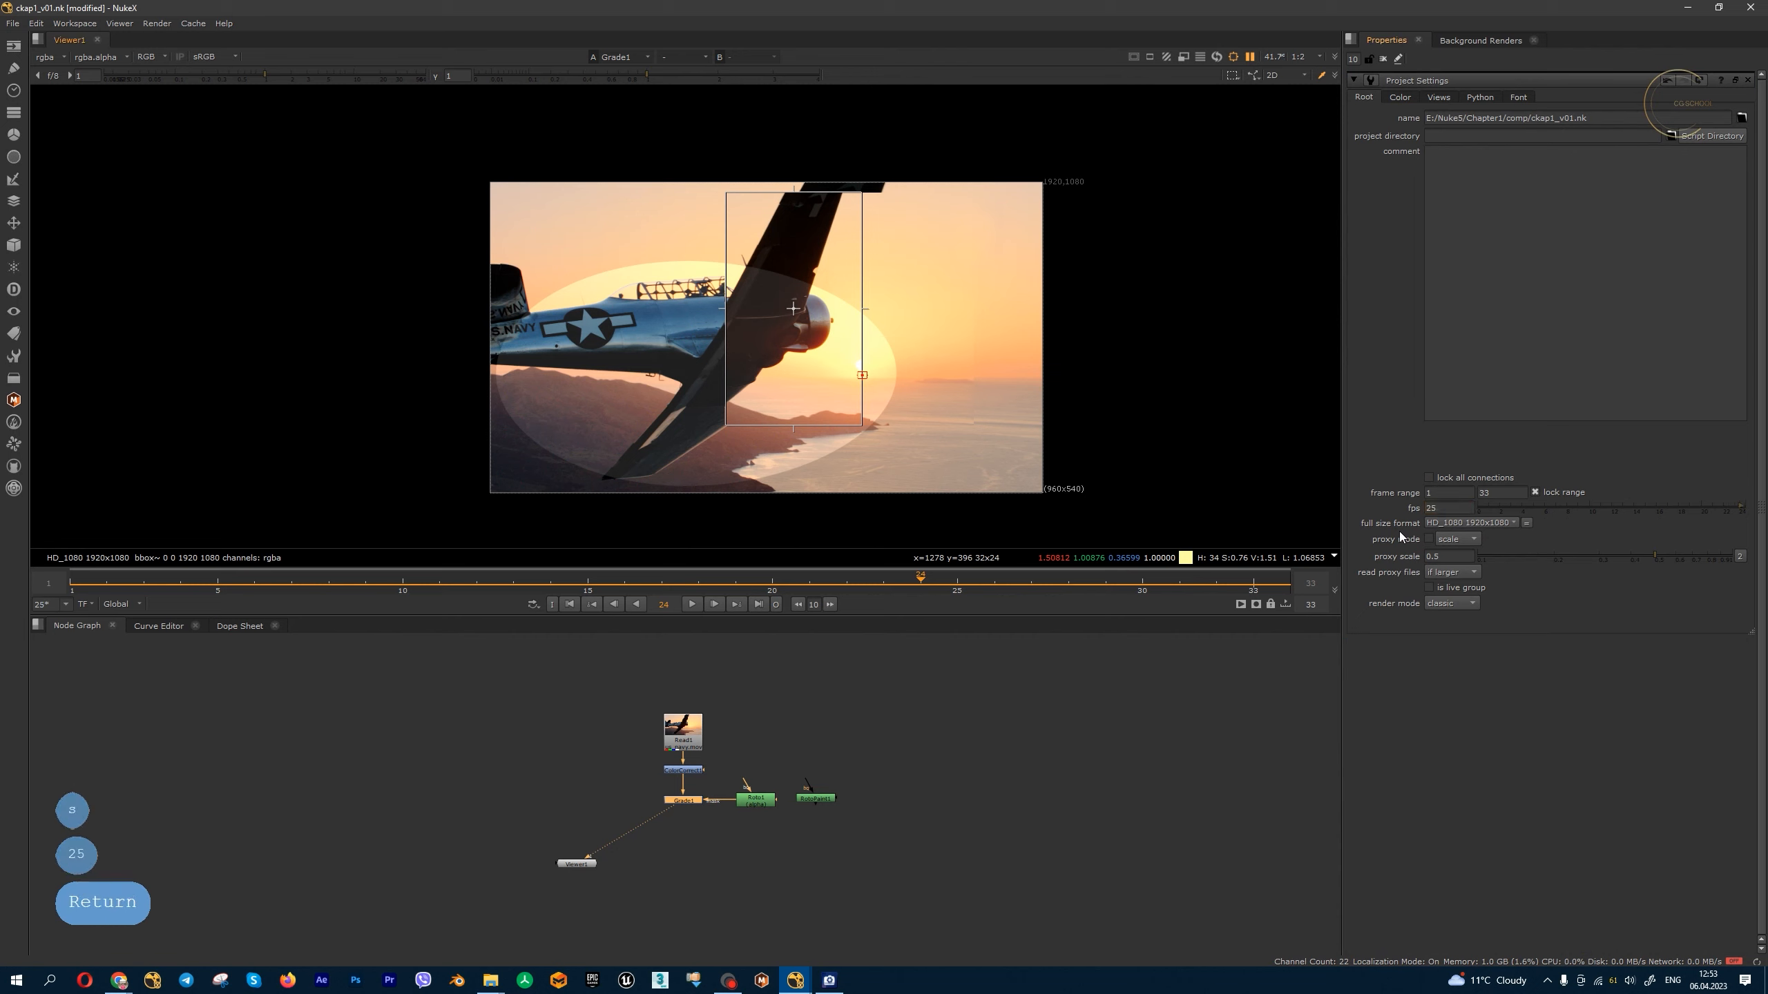
left_click_drag(1446, 509, 1378, 523)
type("60")
key("Return")
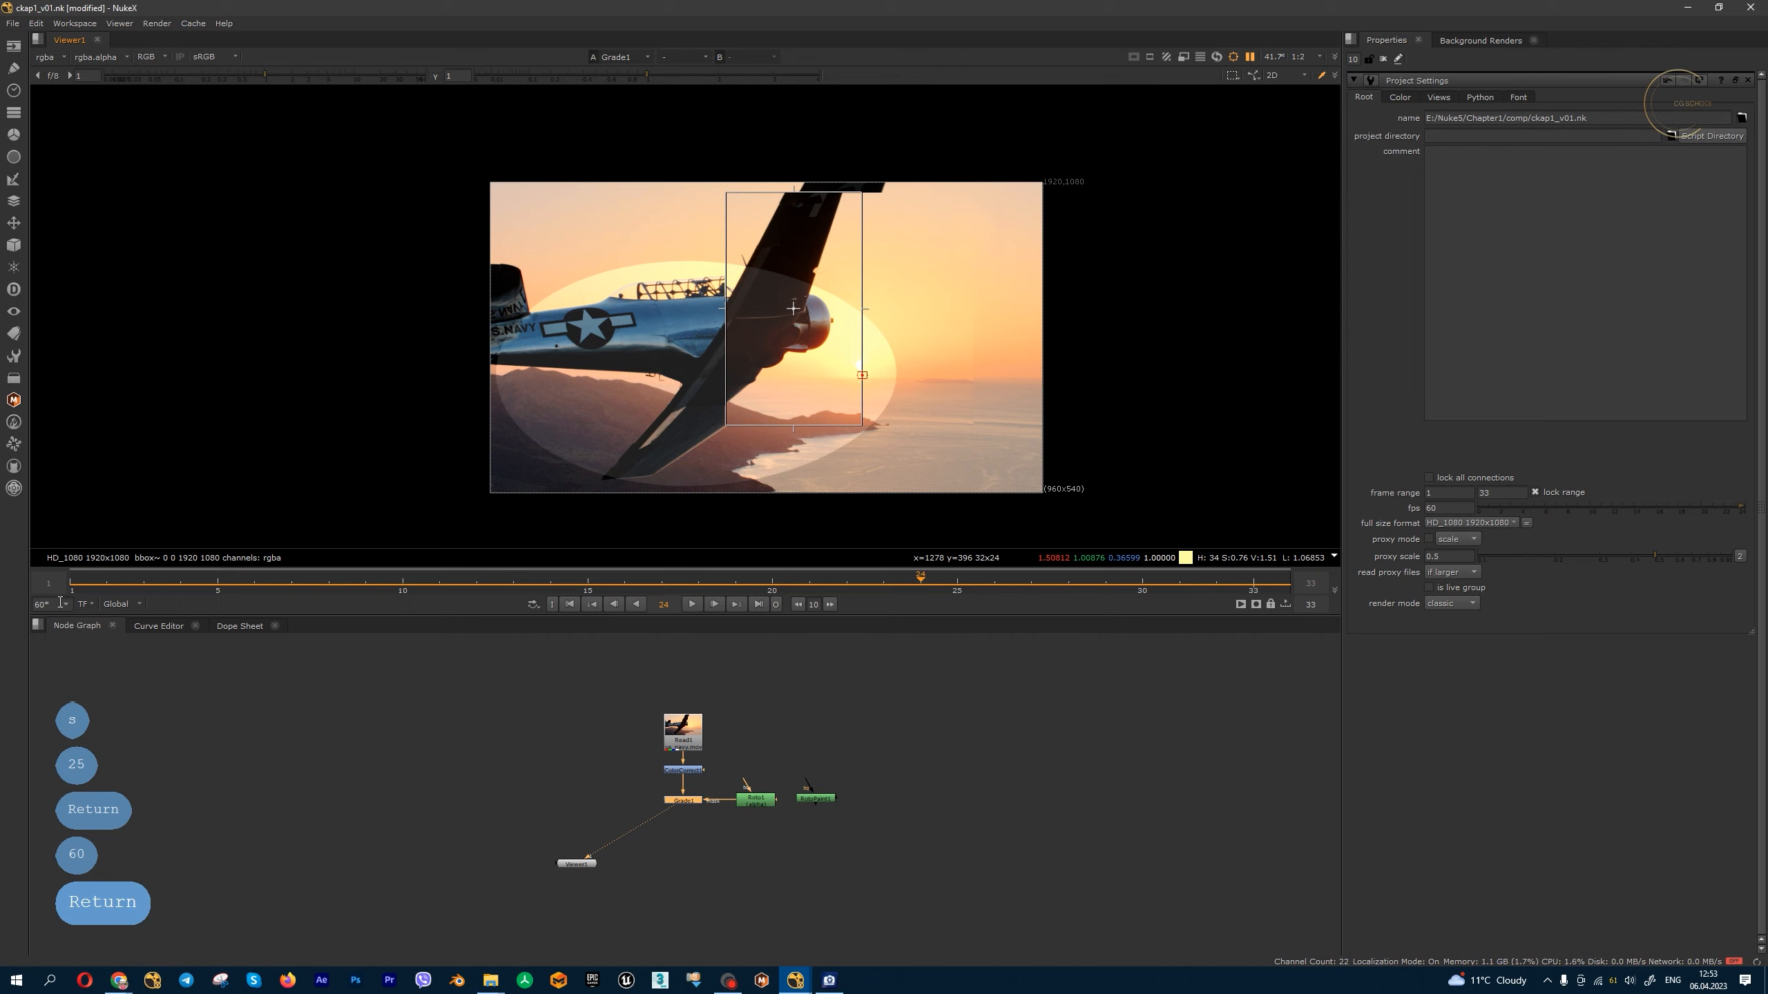
- Play the clip at a viewer rate of 8 fps, unpaused and without the region of interest, stopping on frame 33
left_click(64, 607)
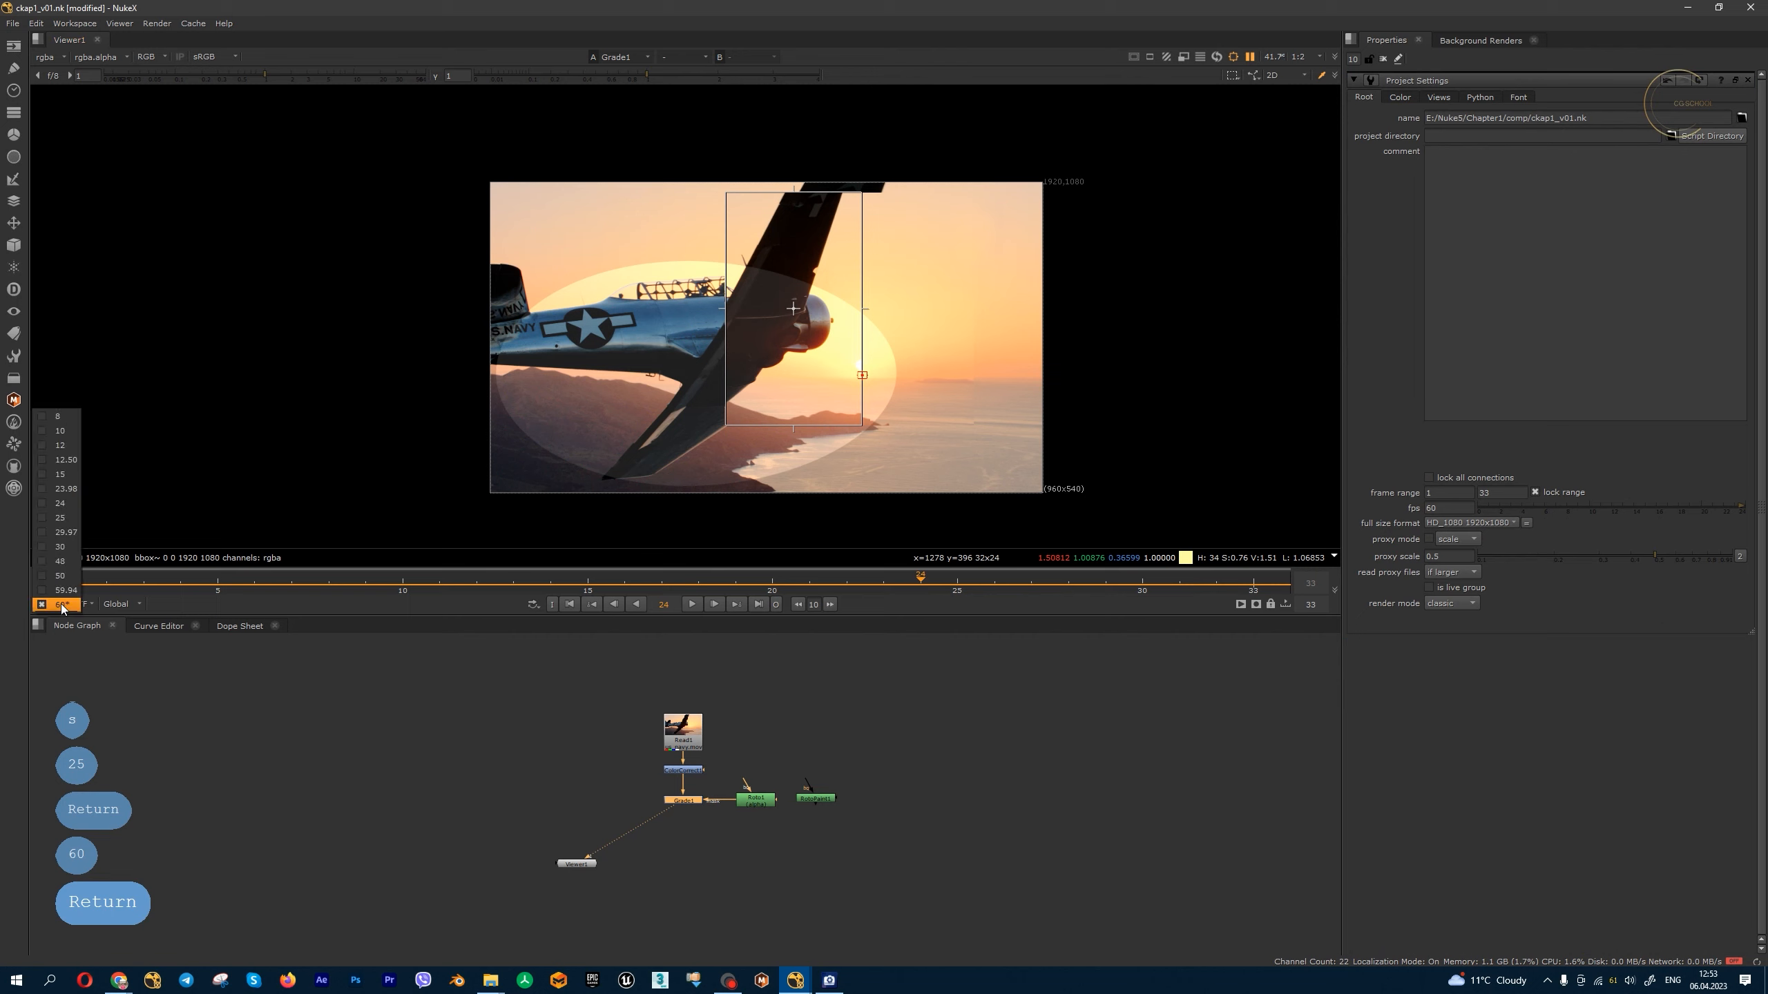
left_click(66, 419)
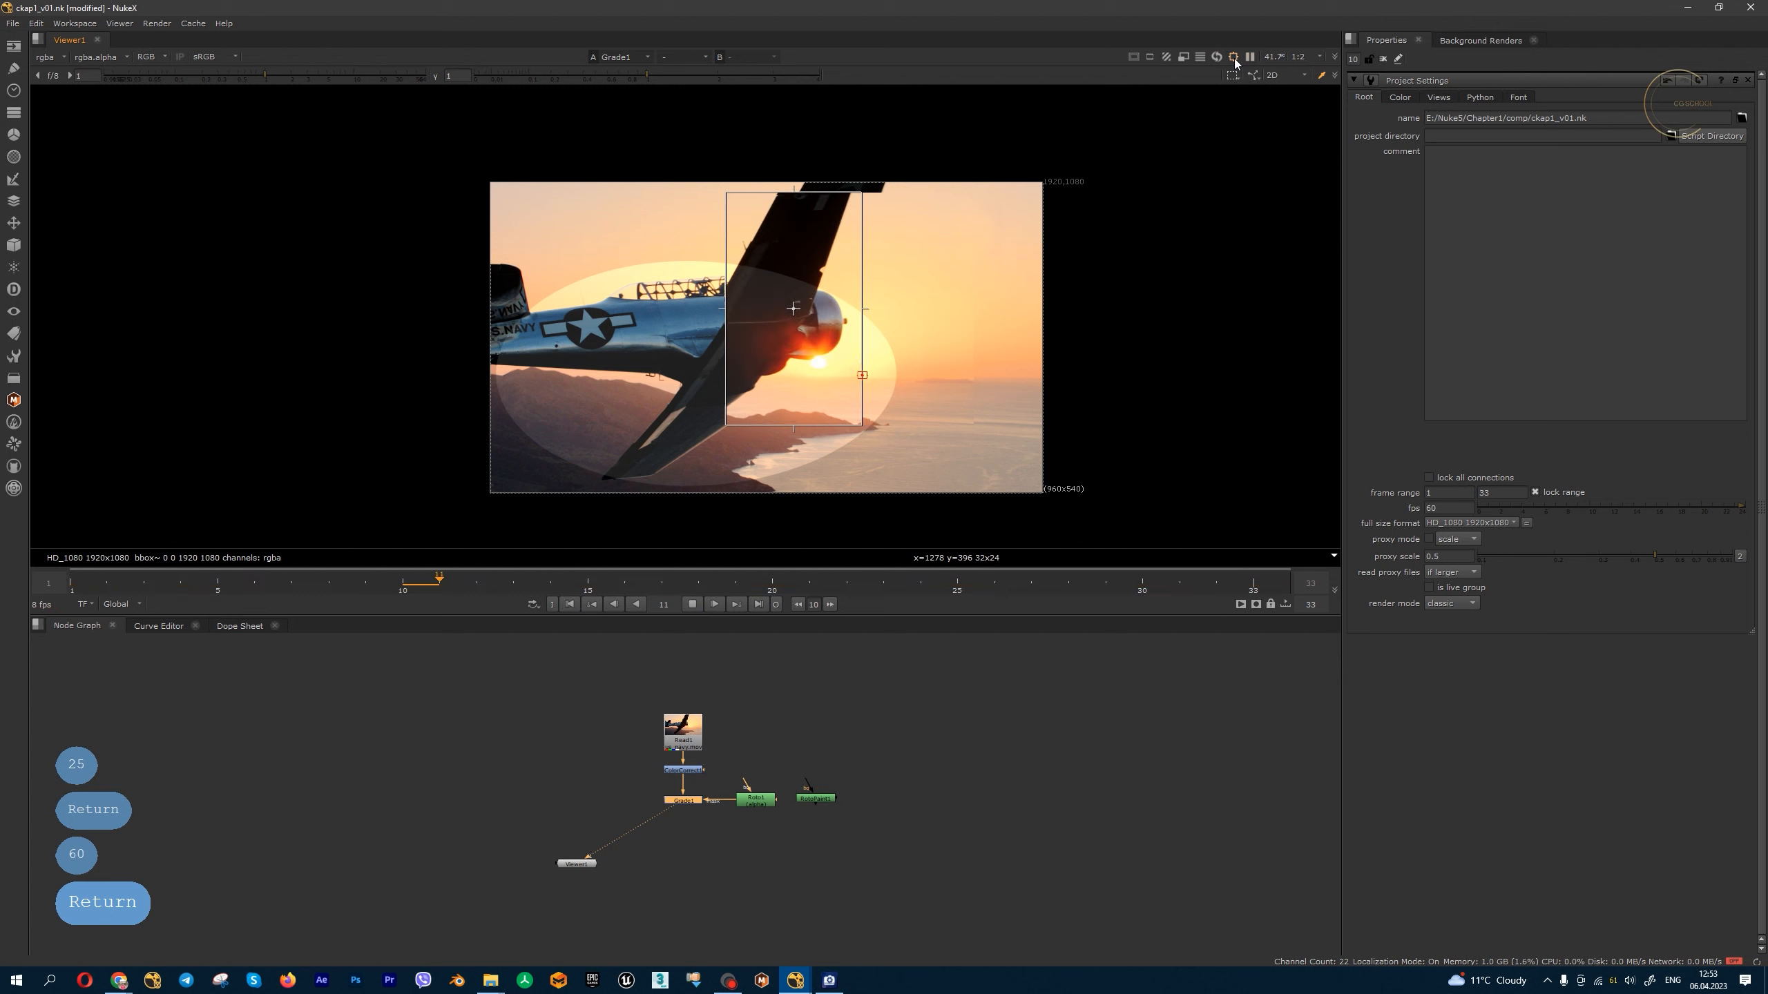
left_click(691, 604)
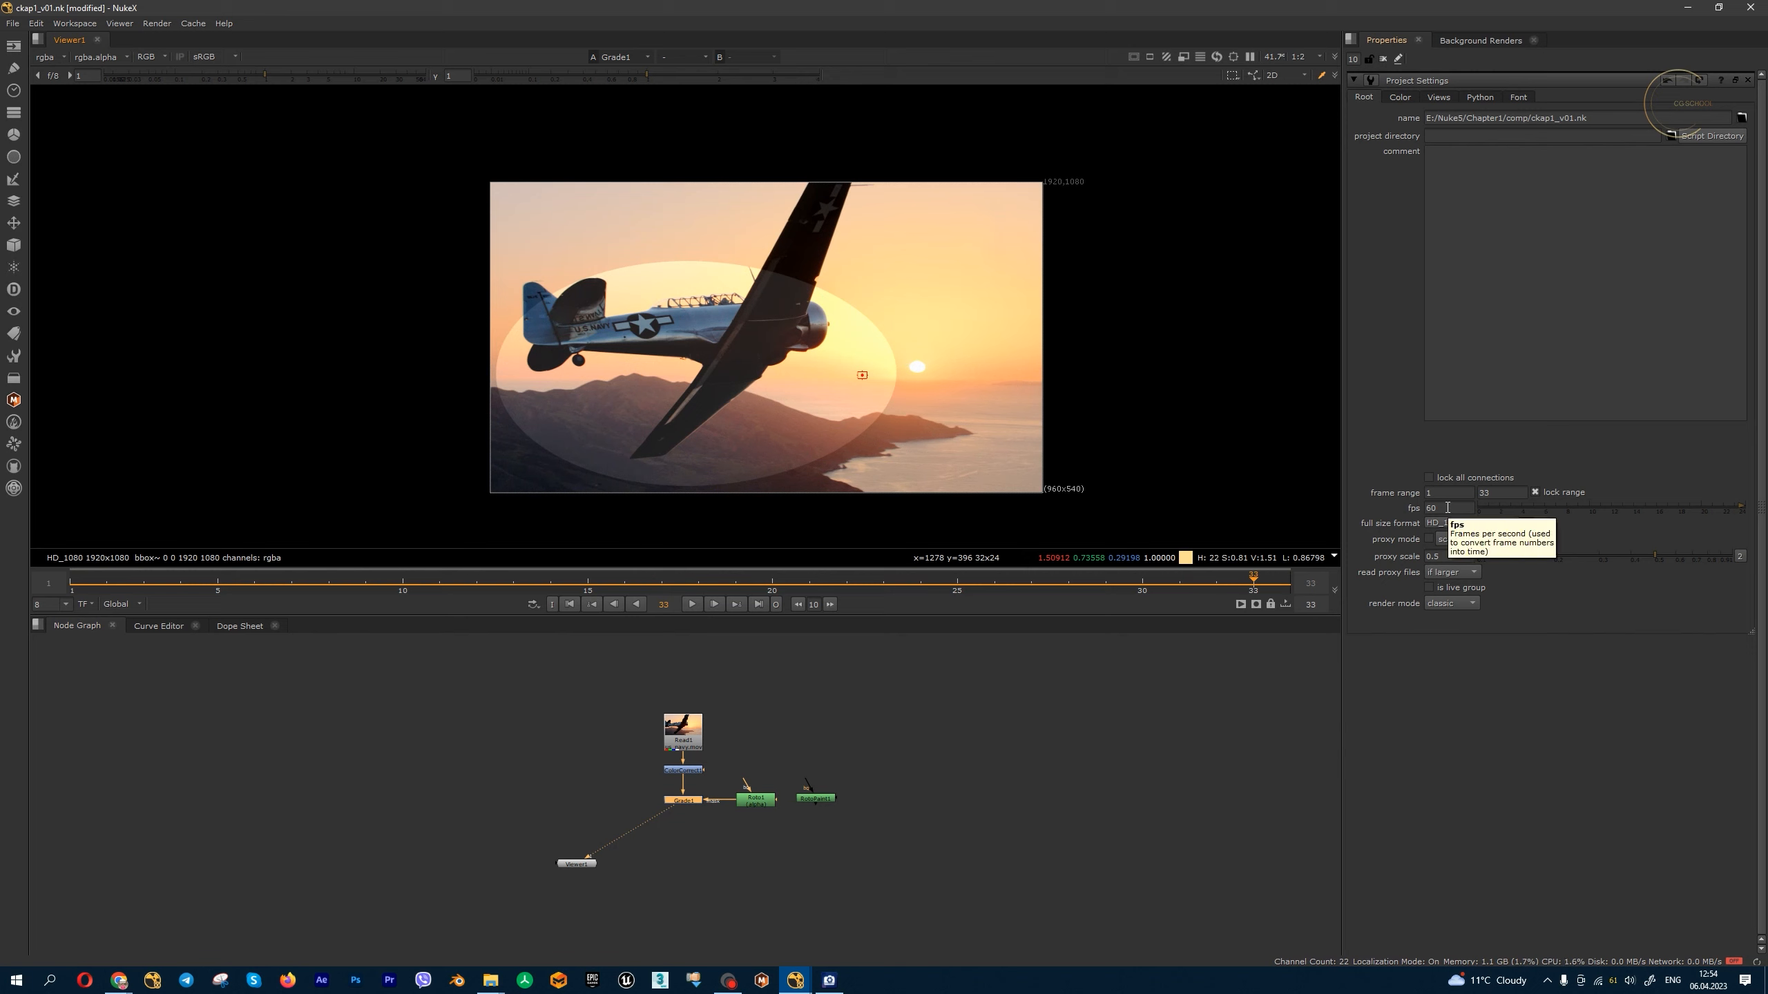
- Examine the playback frame rates offered by the viewer against the project's fps setting, without picking a new rate
left_click(66, 605)
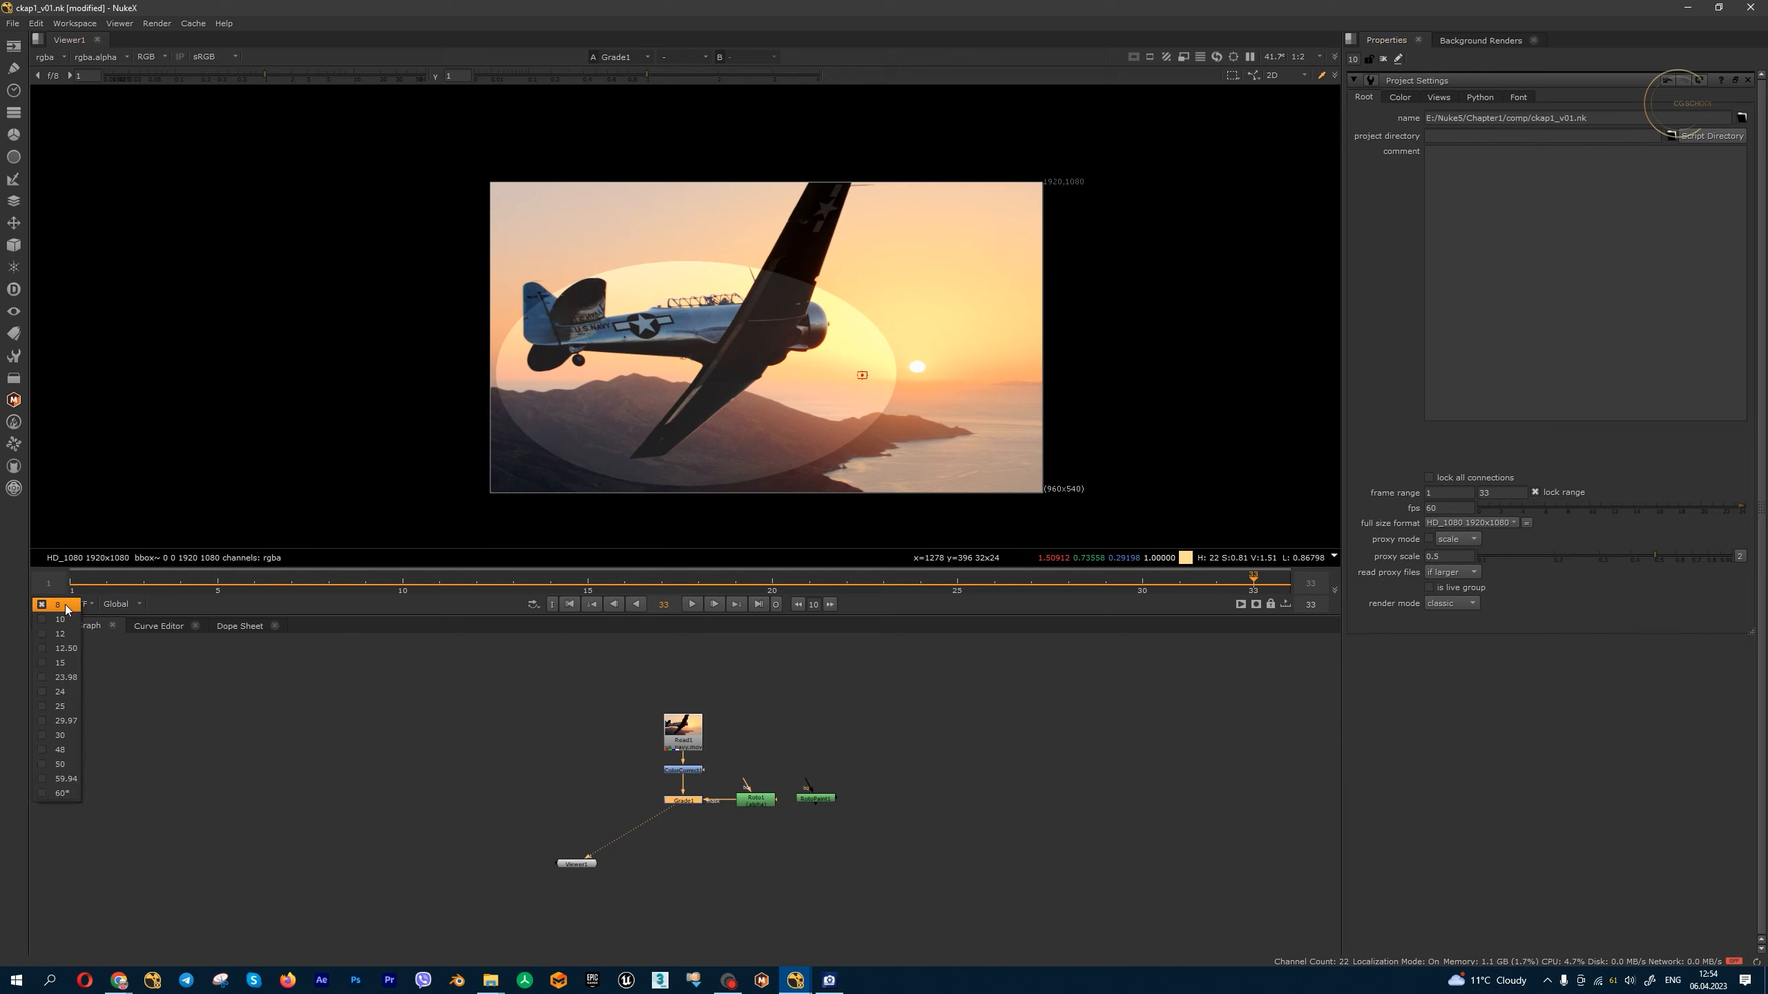
left_click(572, 377)
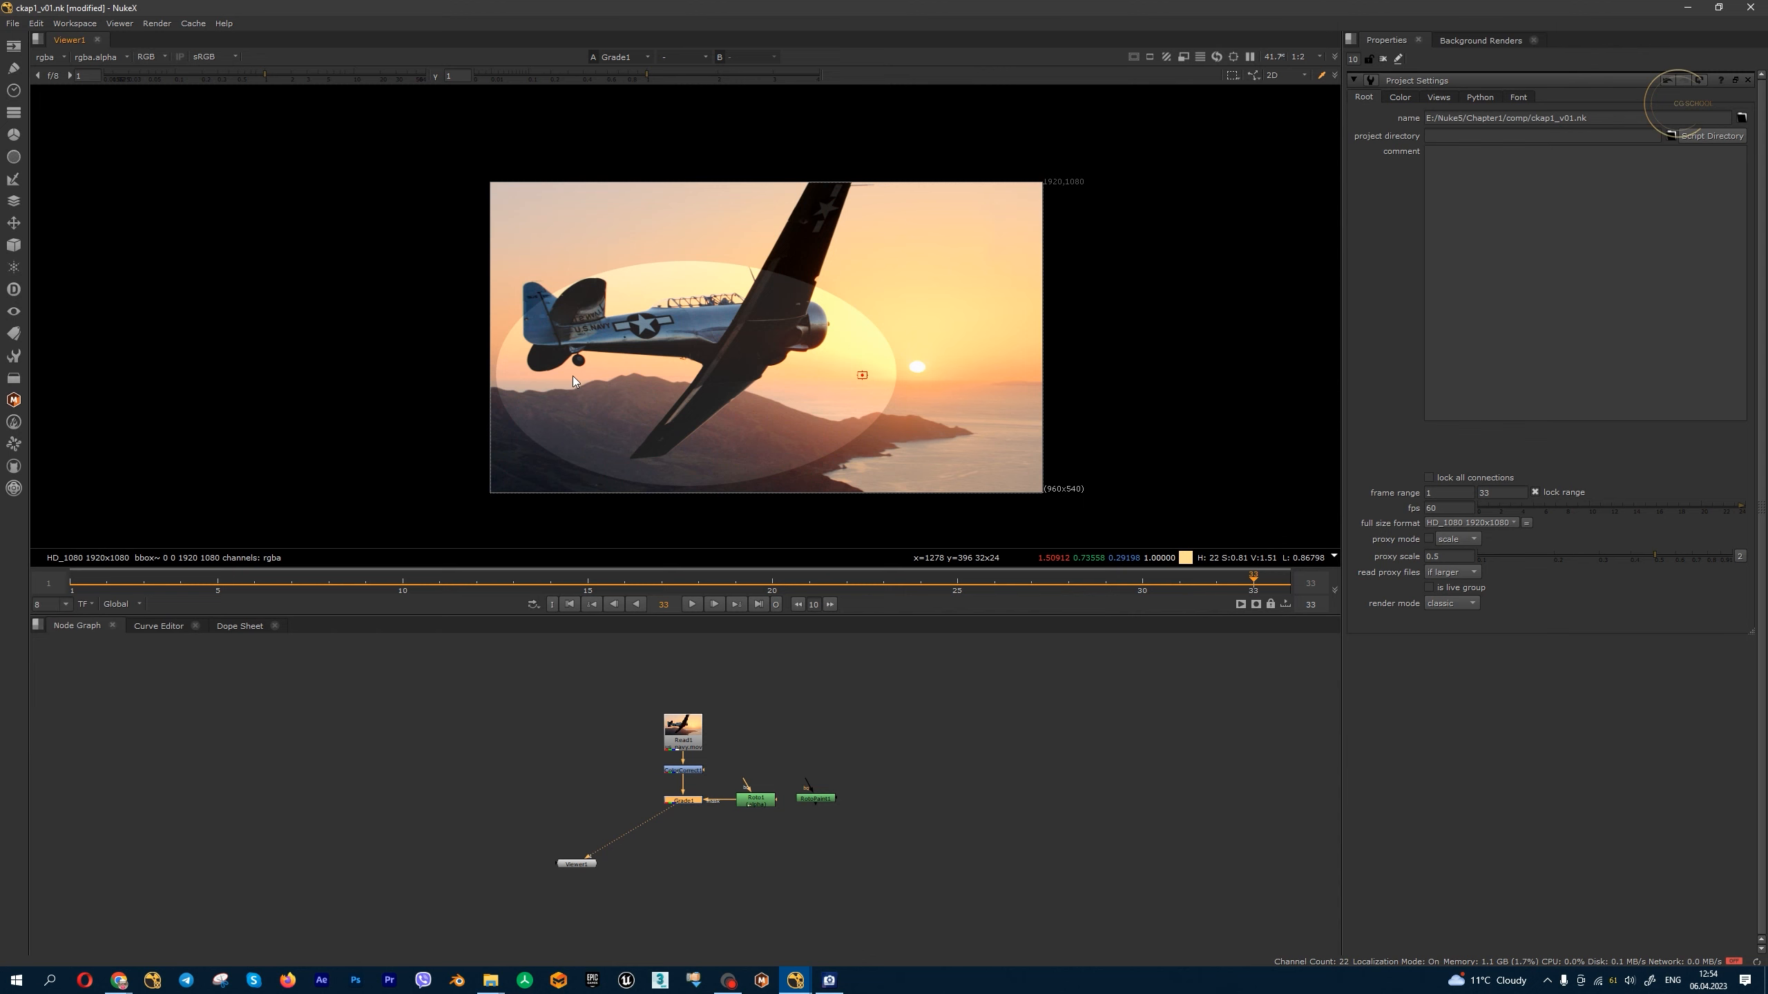
scroll(621, 368, "up", 2)
scroll(621, 368, "down", 2)
scroll(632, 344, "up", 1)
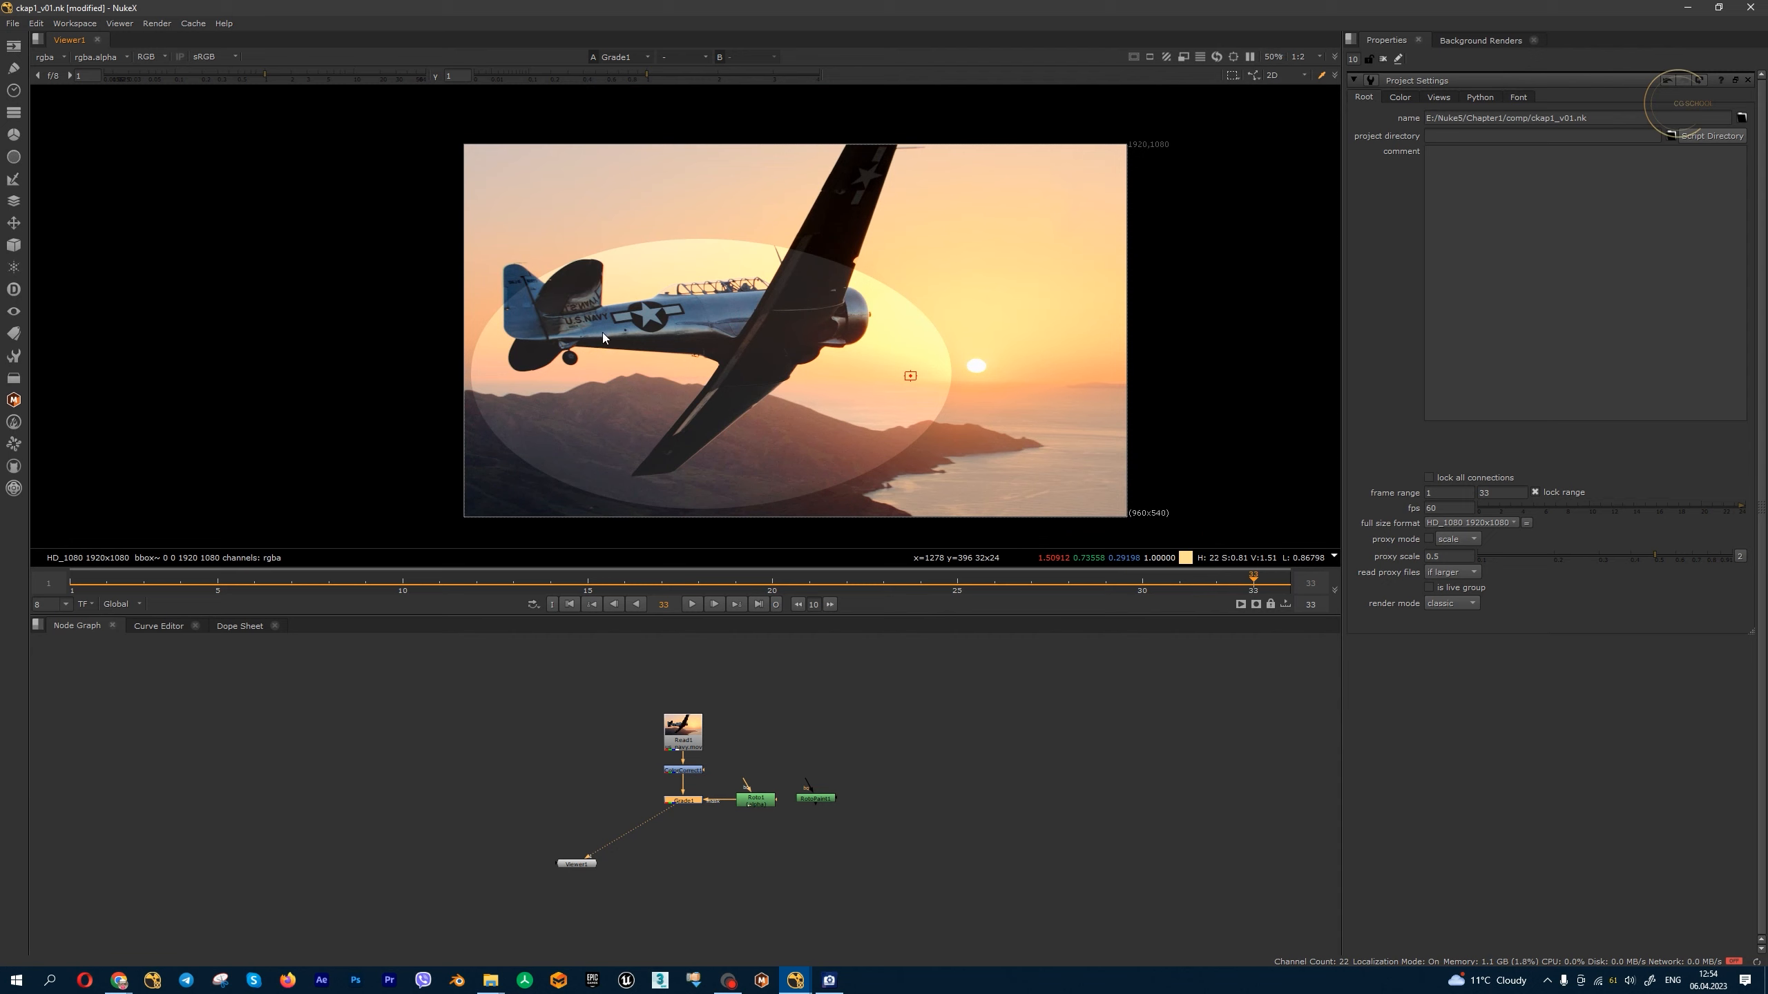
key("ctrl")
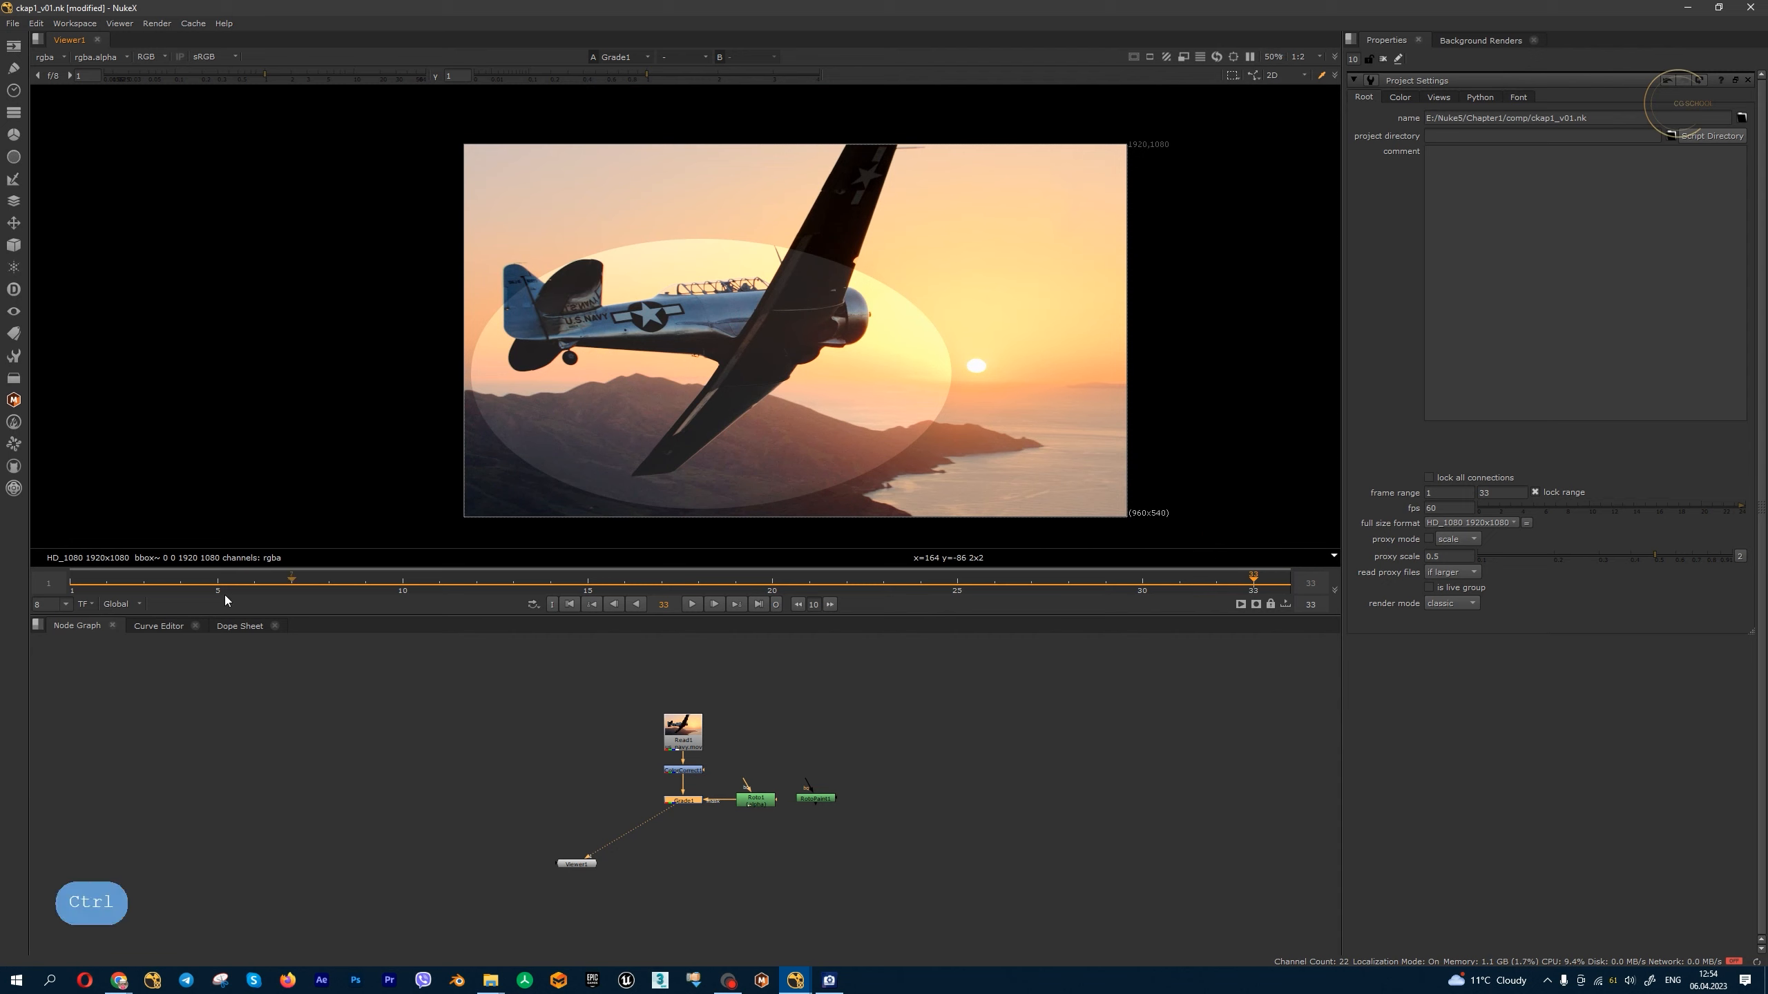
left_click(66, 605)
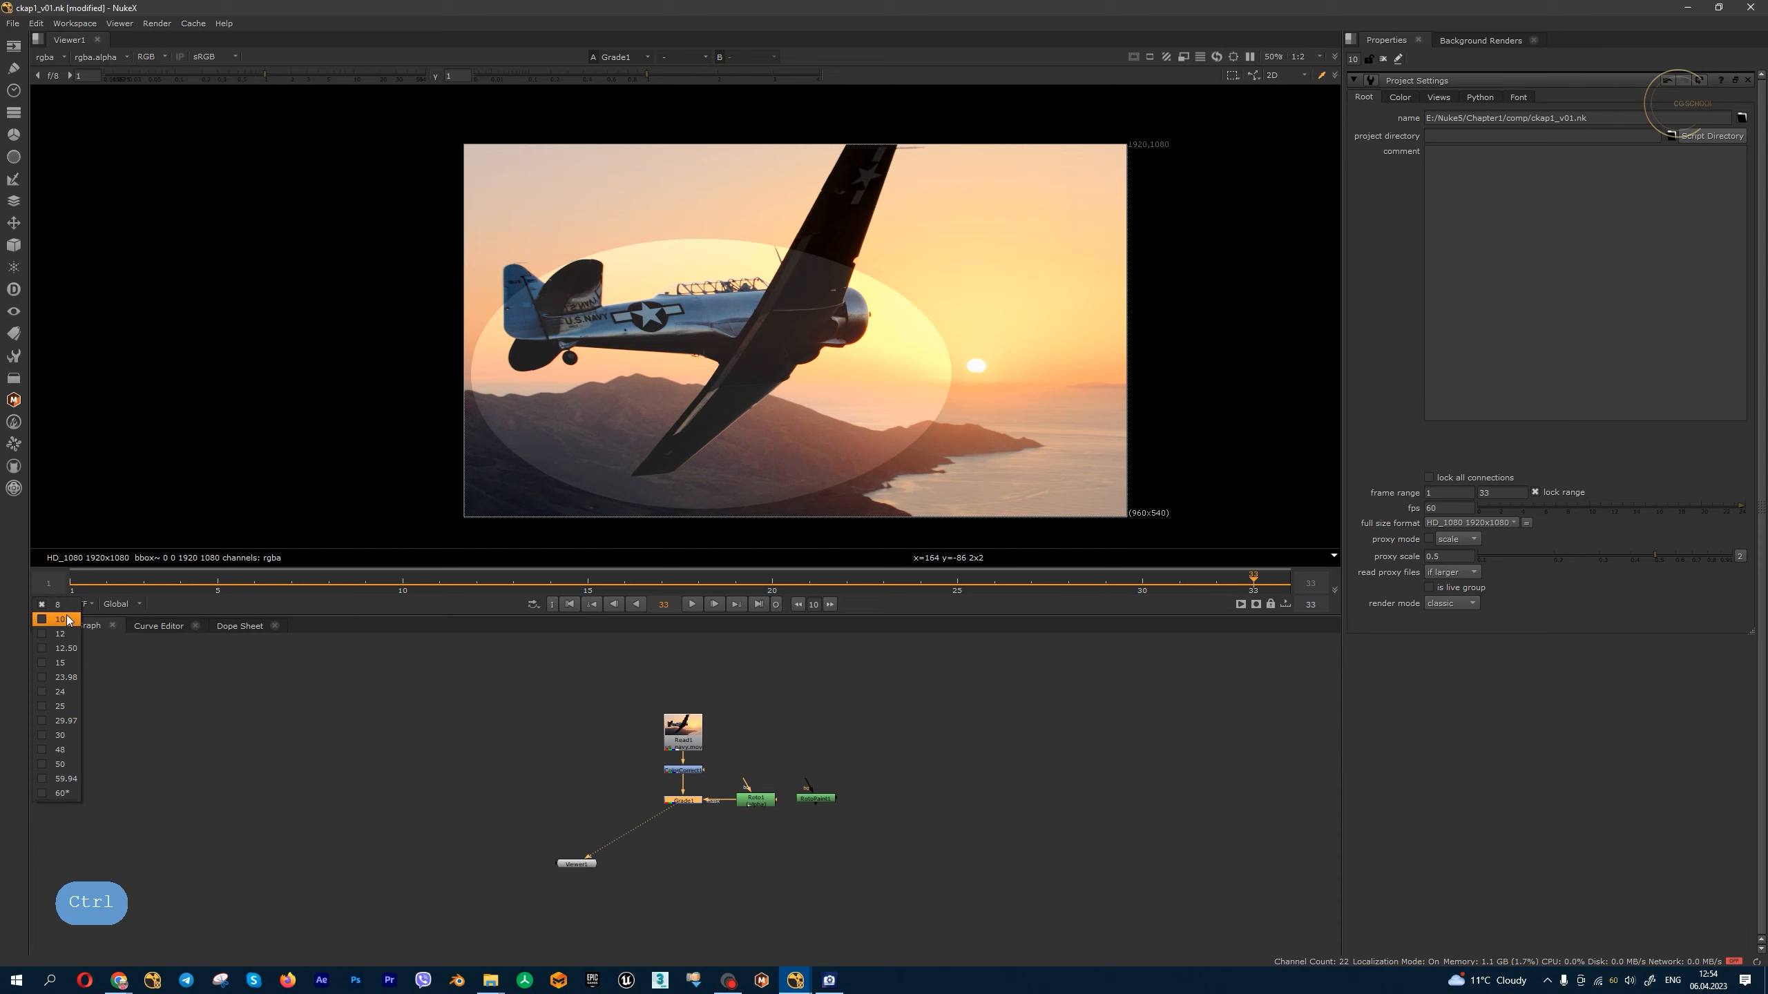
left_click(125, 784)
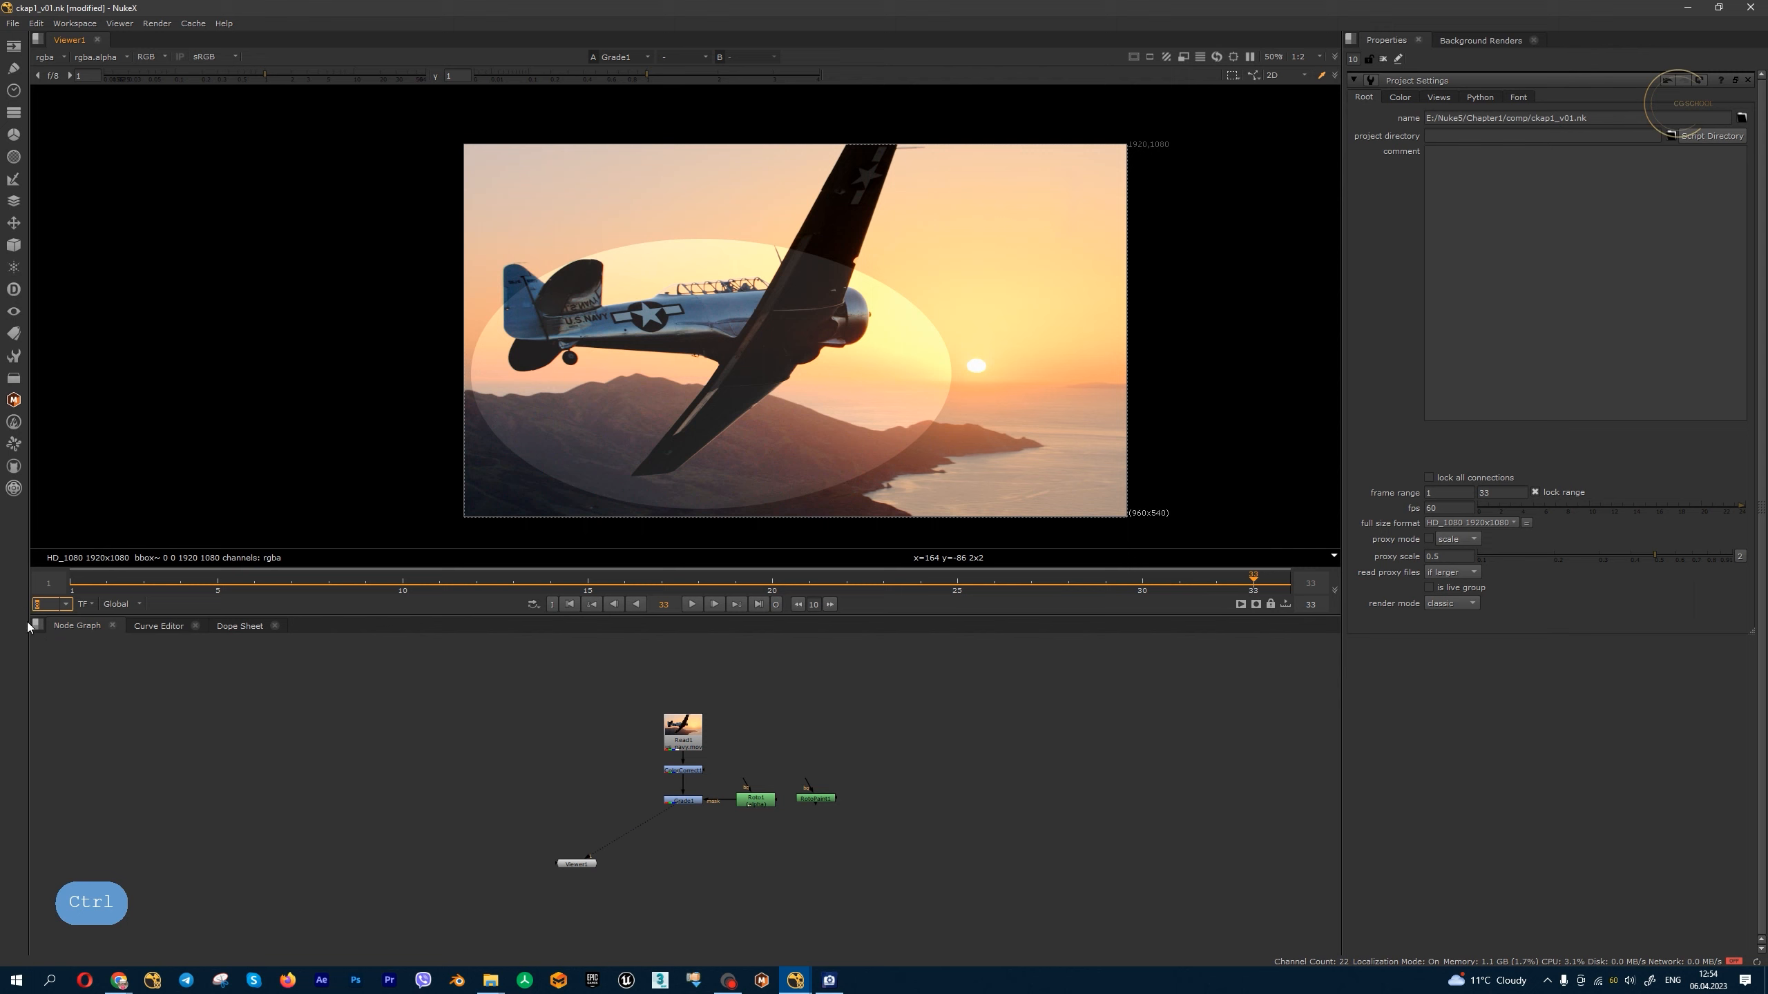
- Play the clip at a viewer rate of 120 fps, stop it, and scrub back to frame 16
type("120")
key("Return")
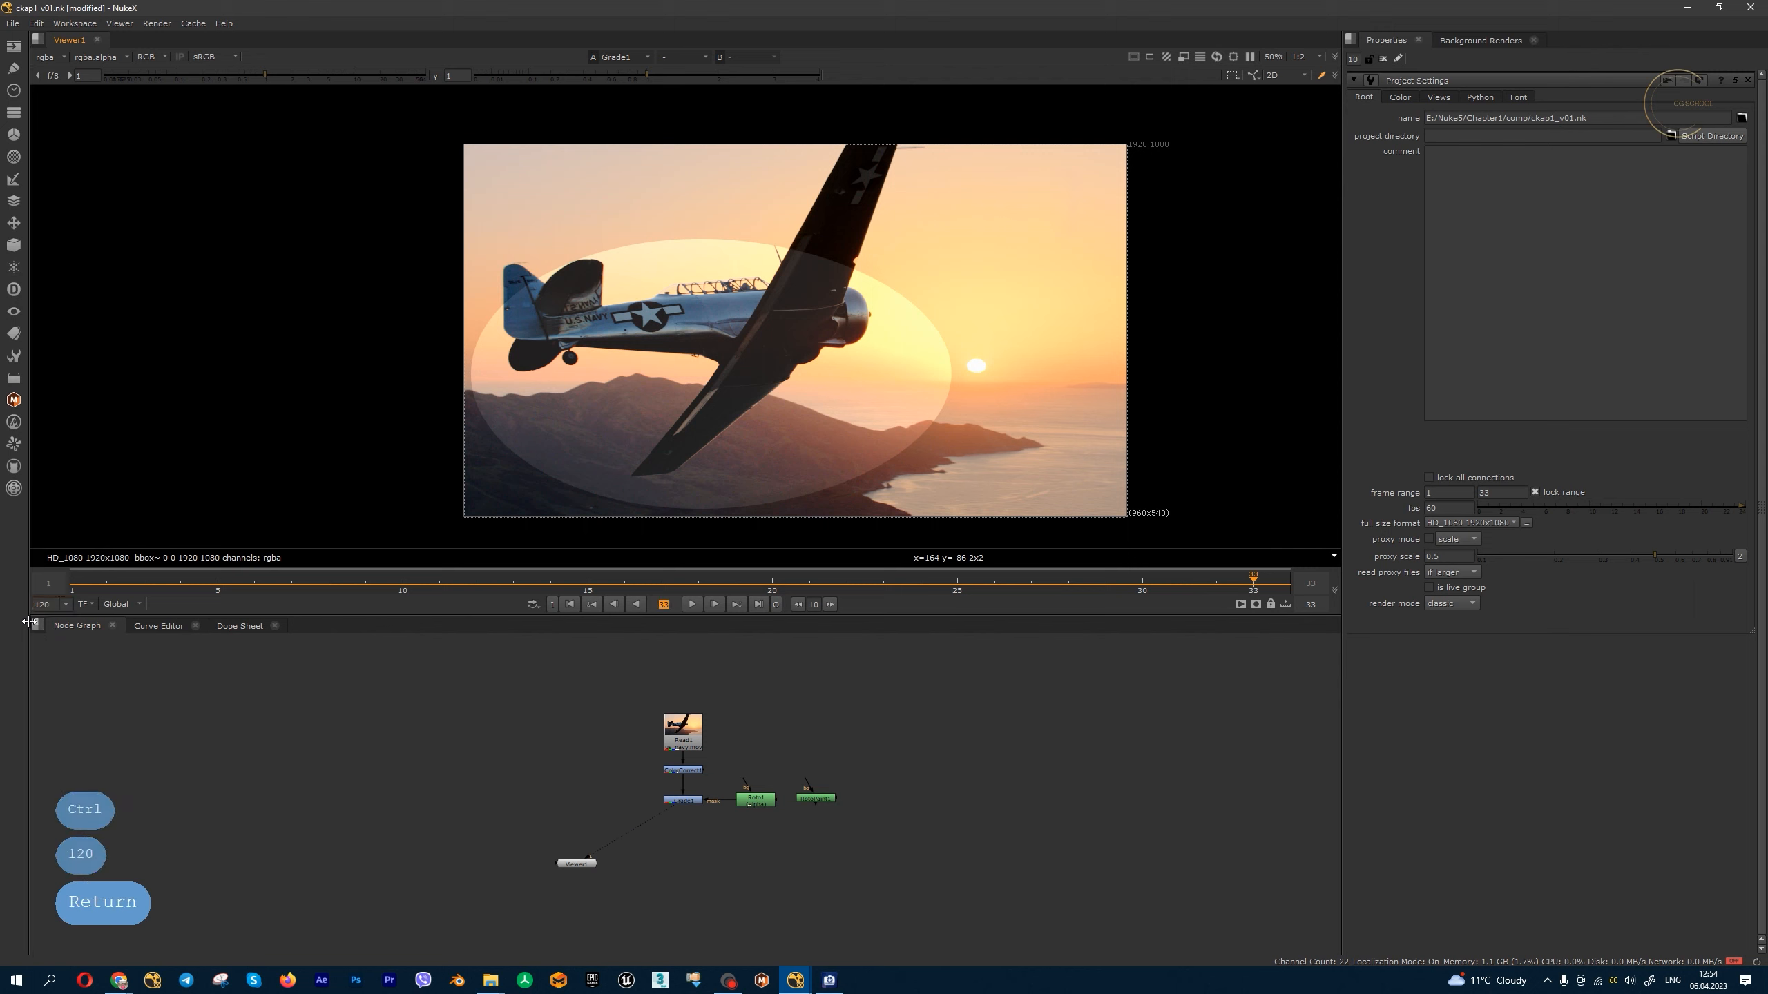
left_click(692, 604)
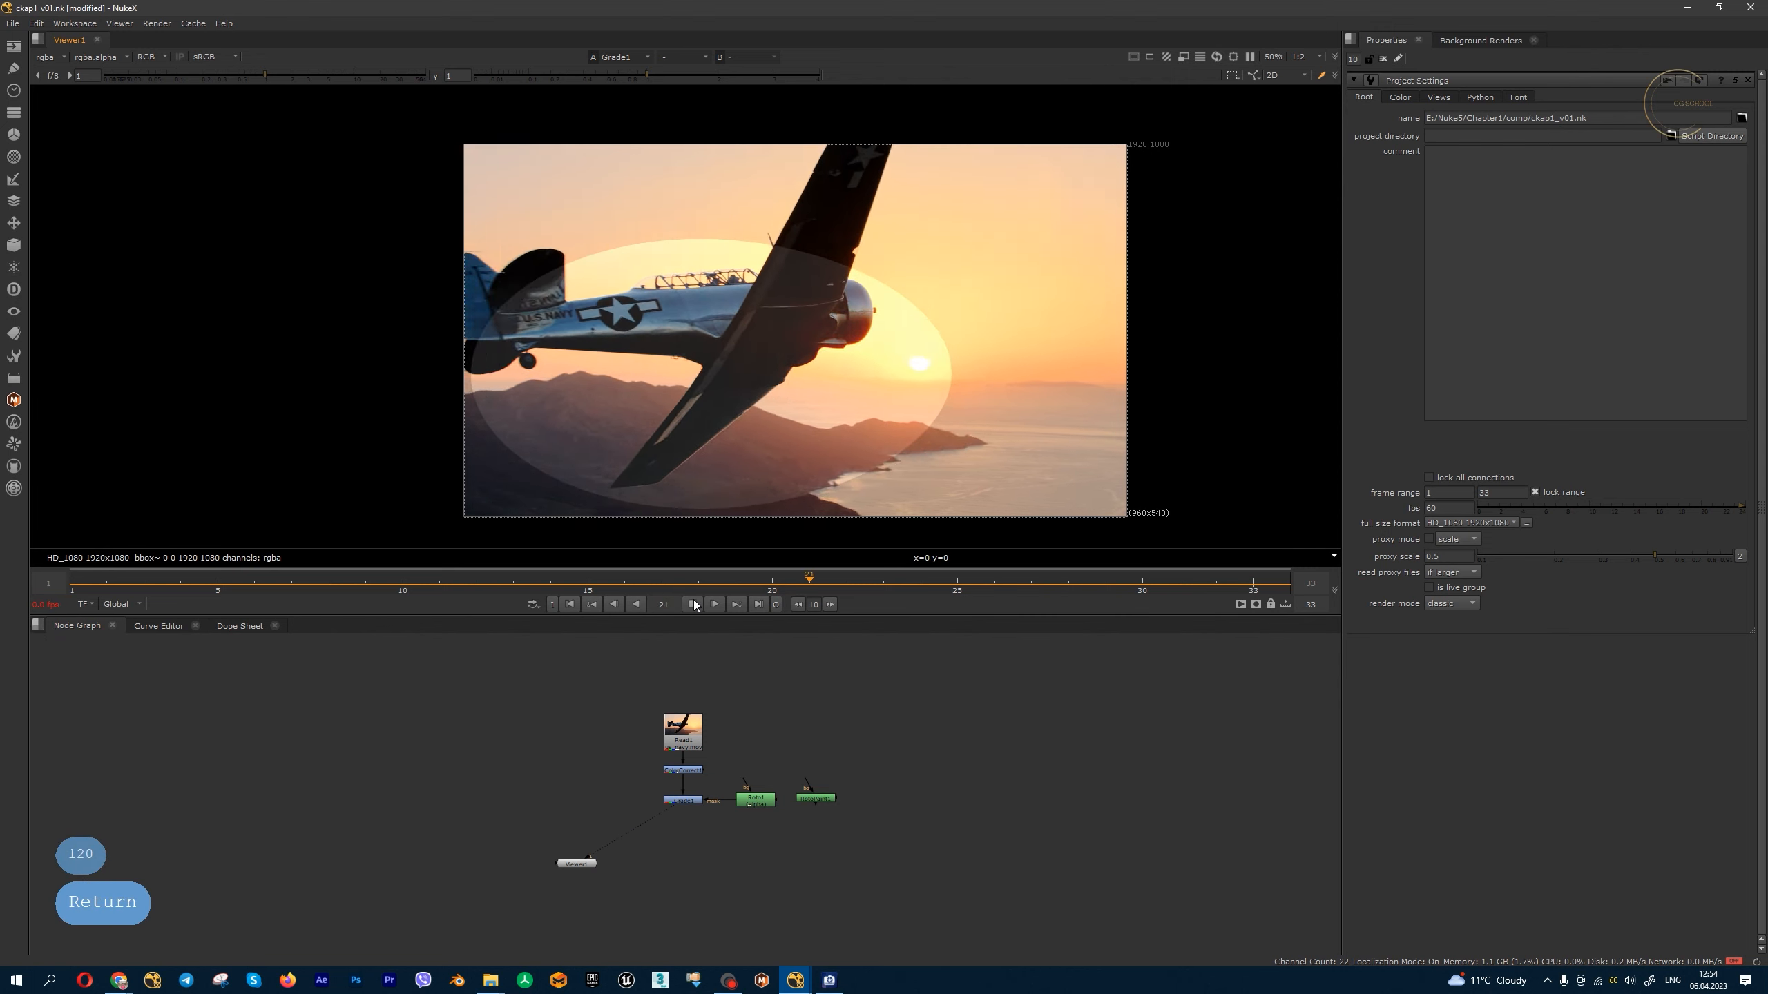
left_click(694, 604)
left_click(666, 588)
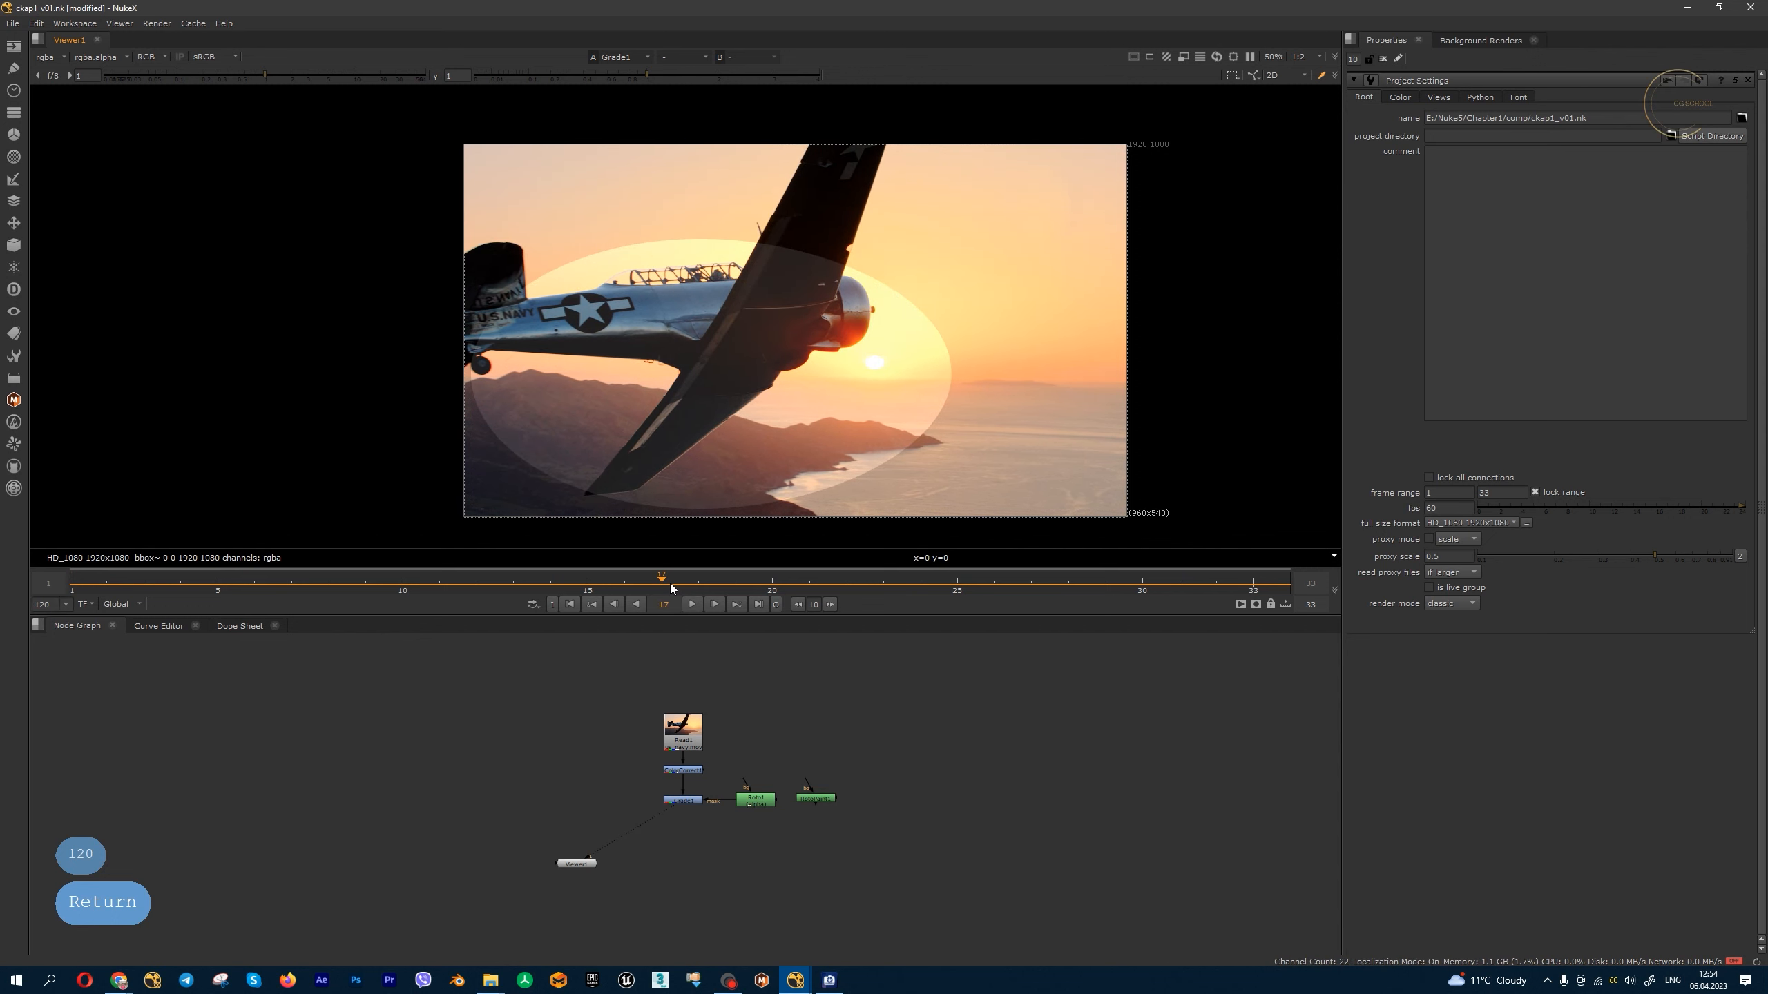
left_click_drag(670, 588, 640, 587)
- Set the viewer's playback rate to 5 fps and play the clip, stopping on frame 31
left_click(47, 604)
type("5")
key("Return")
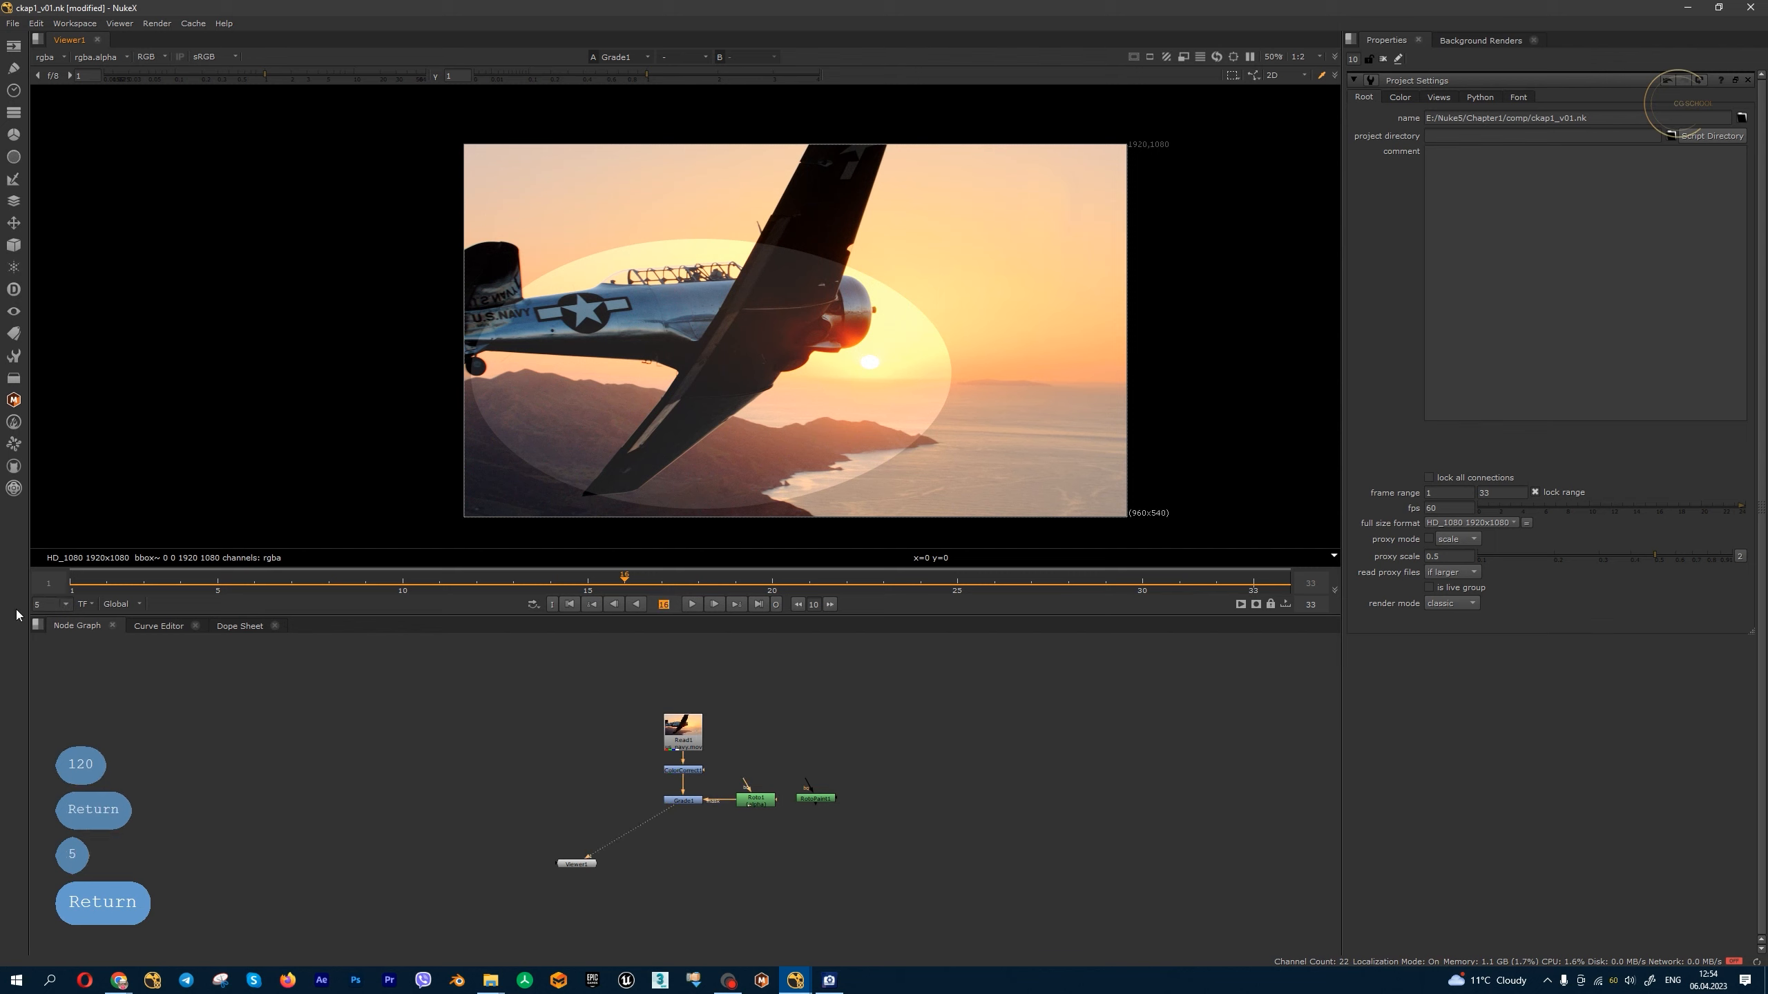
left_click(691, 603)
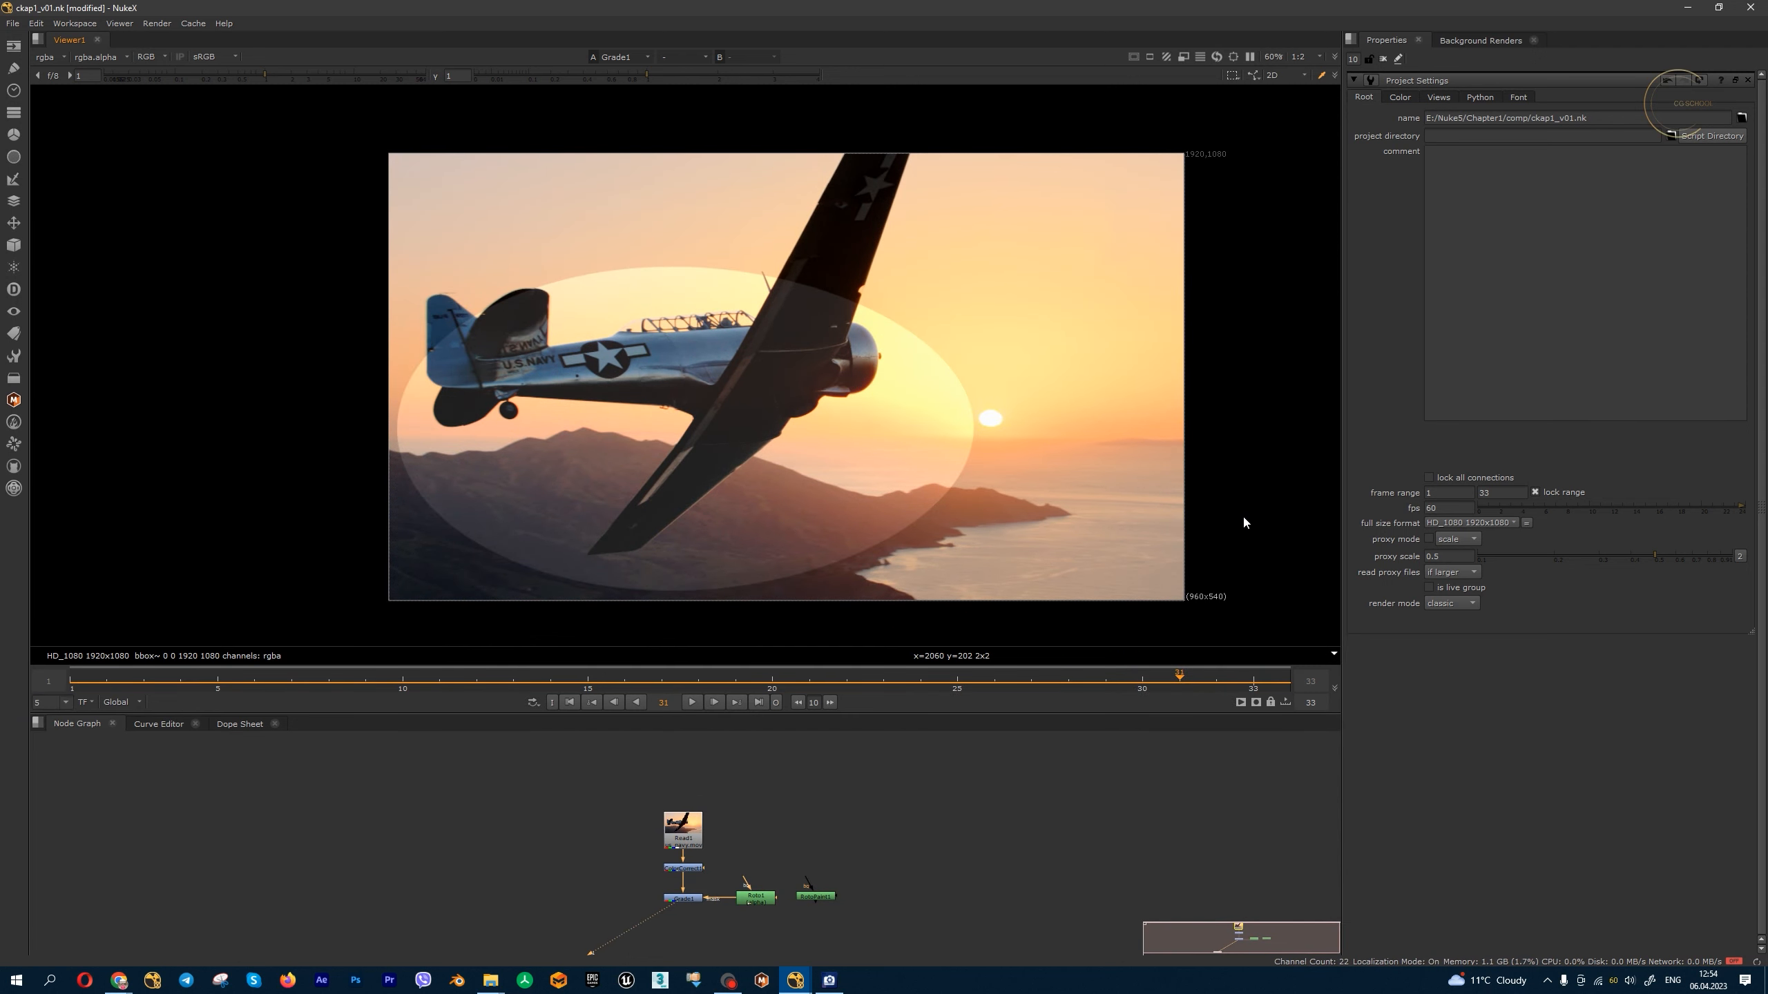
- Try the viewer's TC (Timecode) and TF (Timeline Frames) time displays and scrub along the timeline to frame 7
left_click(91, 705)
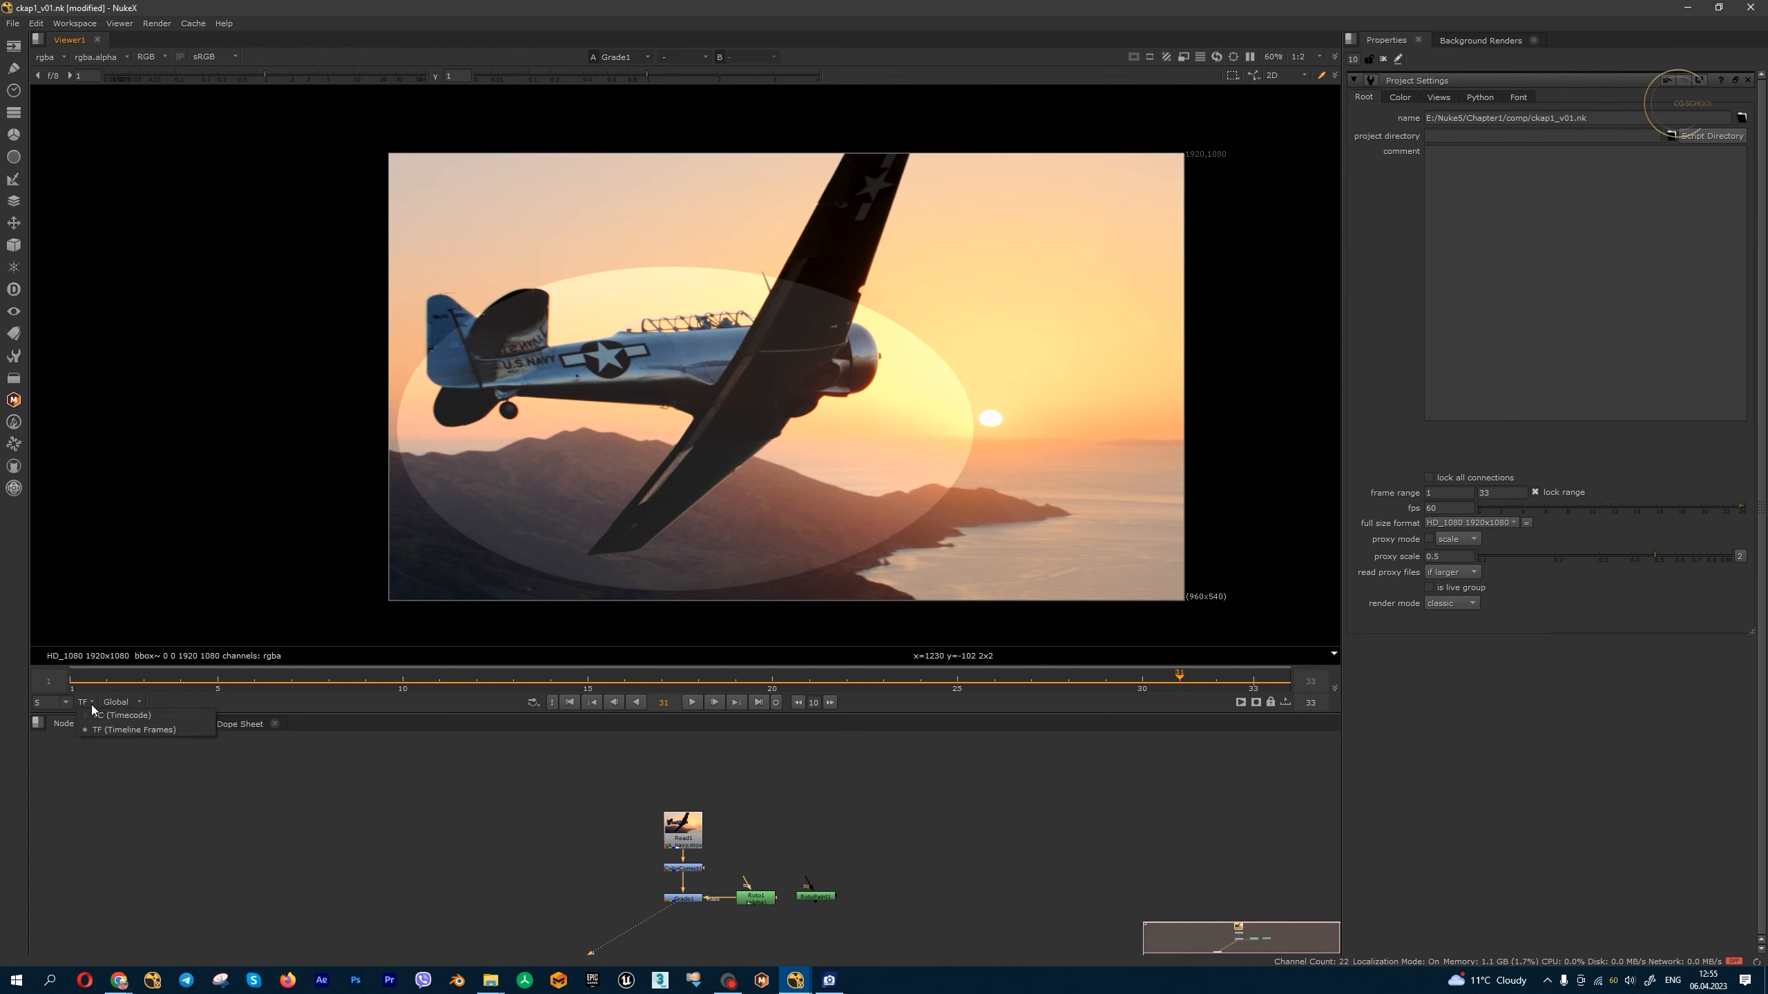
left_click(99, 714)
left_click(86, 705)
left_click(99, 727)
left_click(86, 705)
left_click(99, 715)
left_click_drag(232, 683, 422, 683)
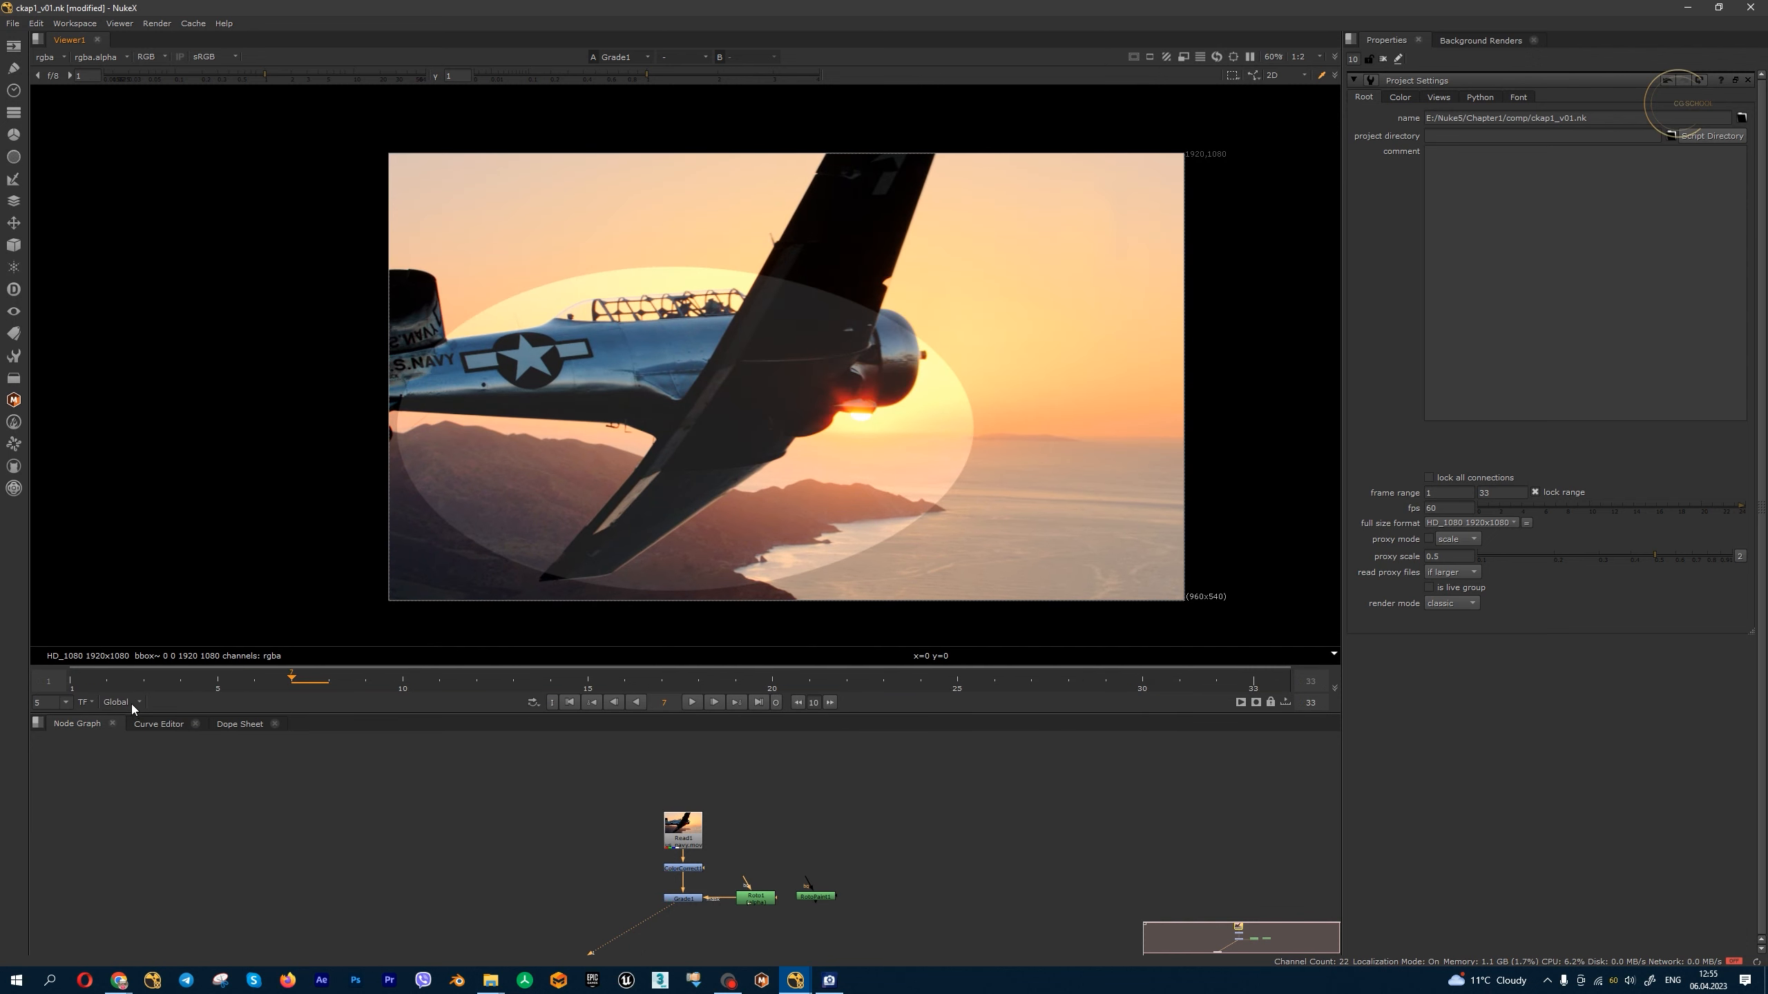
- Try the timeline ranges Input, In/Out and Visible in turn, then restore the range to Global
left_click(130, 705)
left_click(143, 730)
left_click(122, 701)
left_click(131, 745)
left_click(128, 703)
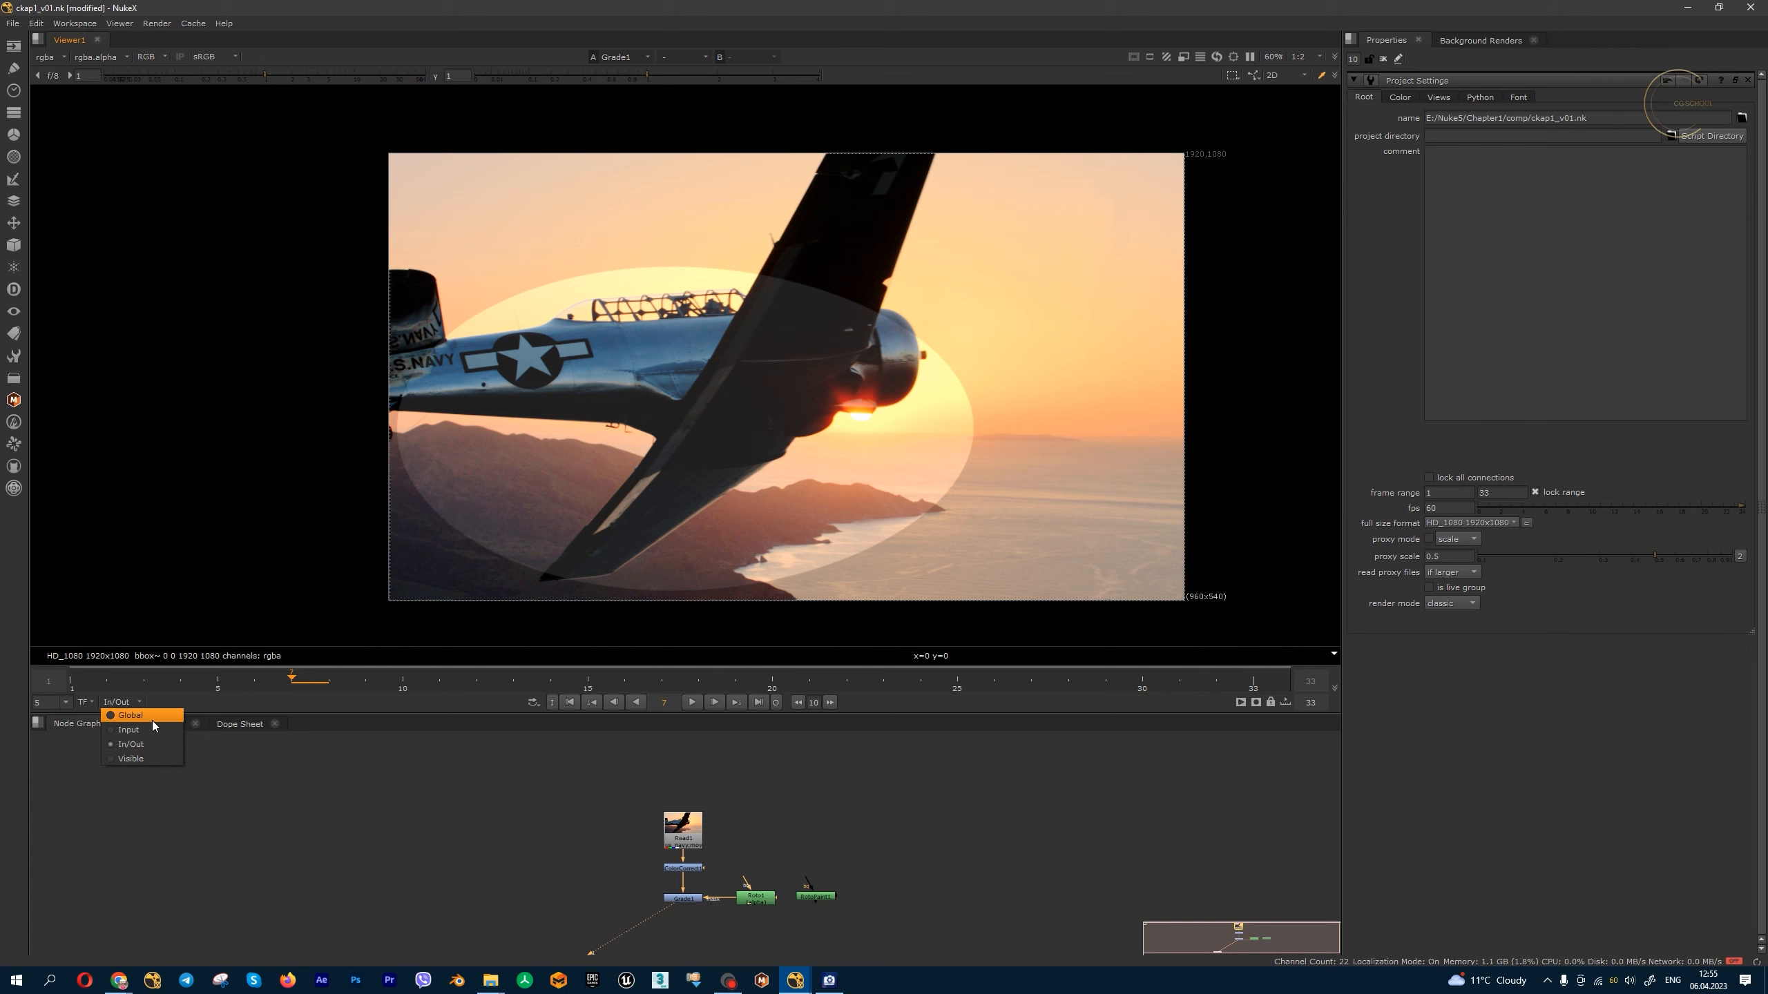
left_click(132, 759)
scroll(317, 679, "down", 1)
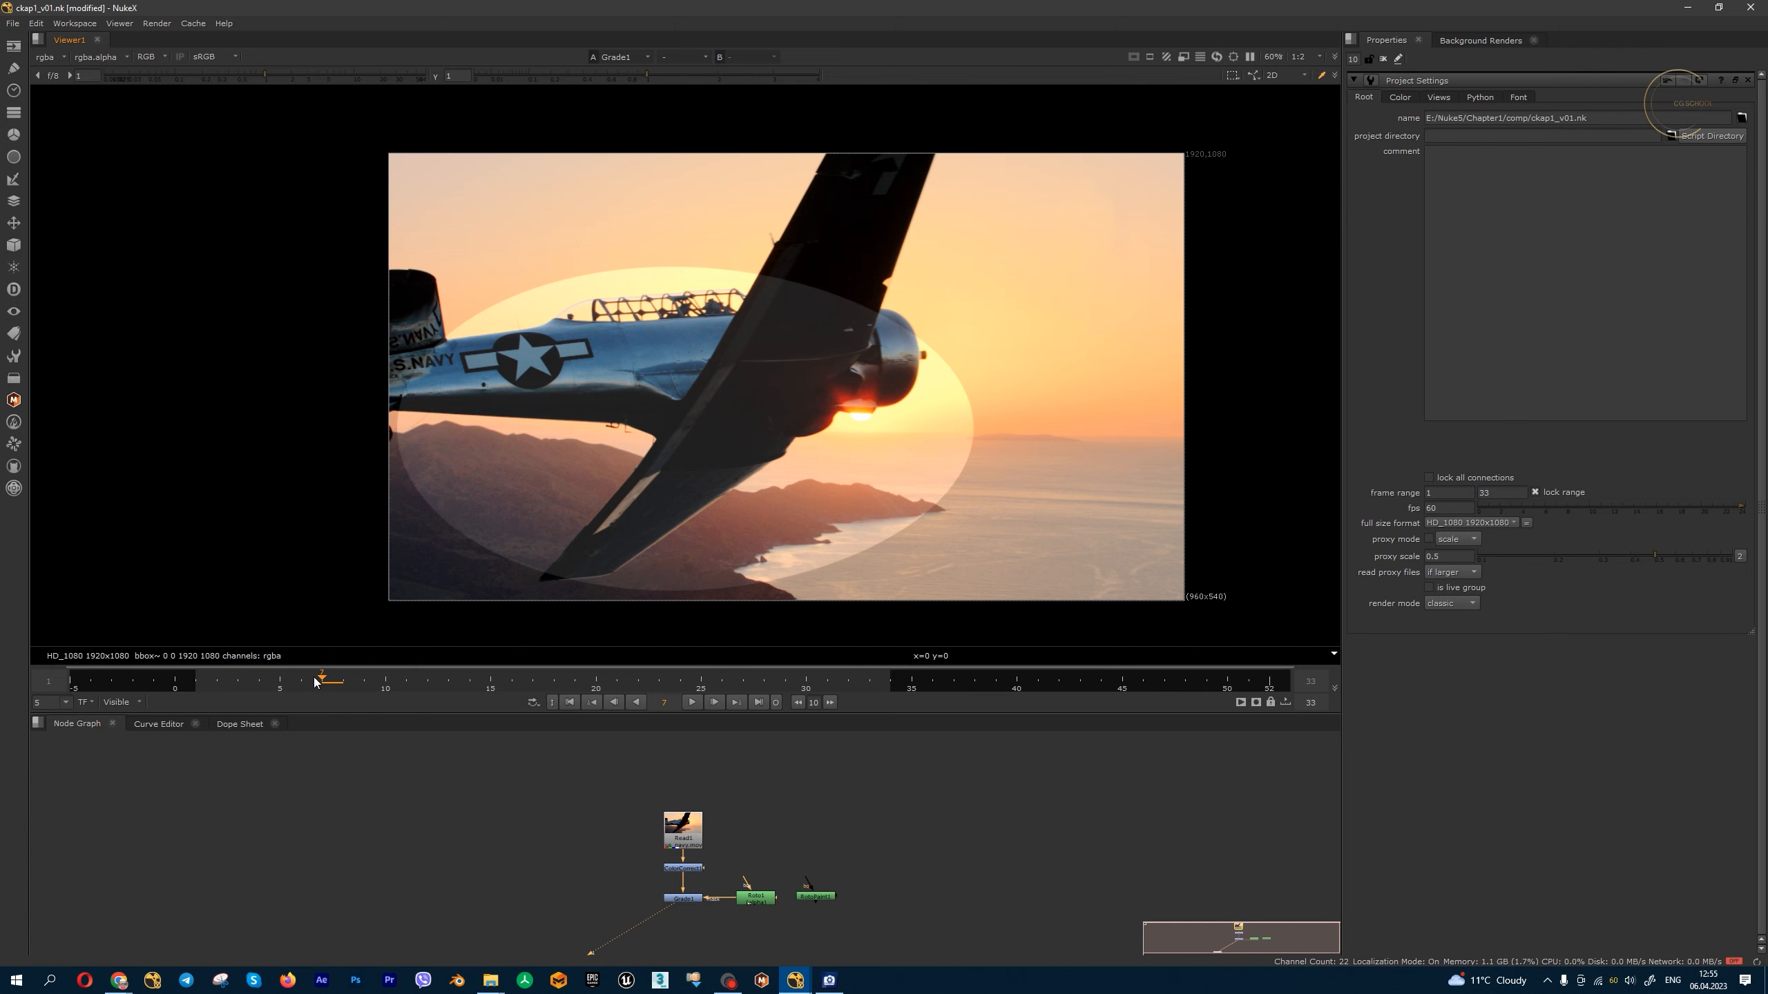
left_click(129, 702)
left_click(132, 715)
- Advance the clip a few single frames, jump to its last frame, and select the clip duration value
left_click(714, 701)
left_click(714, 702)
left_click(714, 701)
left_click(714, 701)
left_click(757, 702)
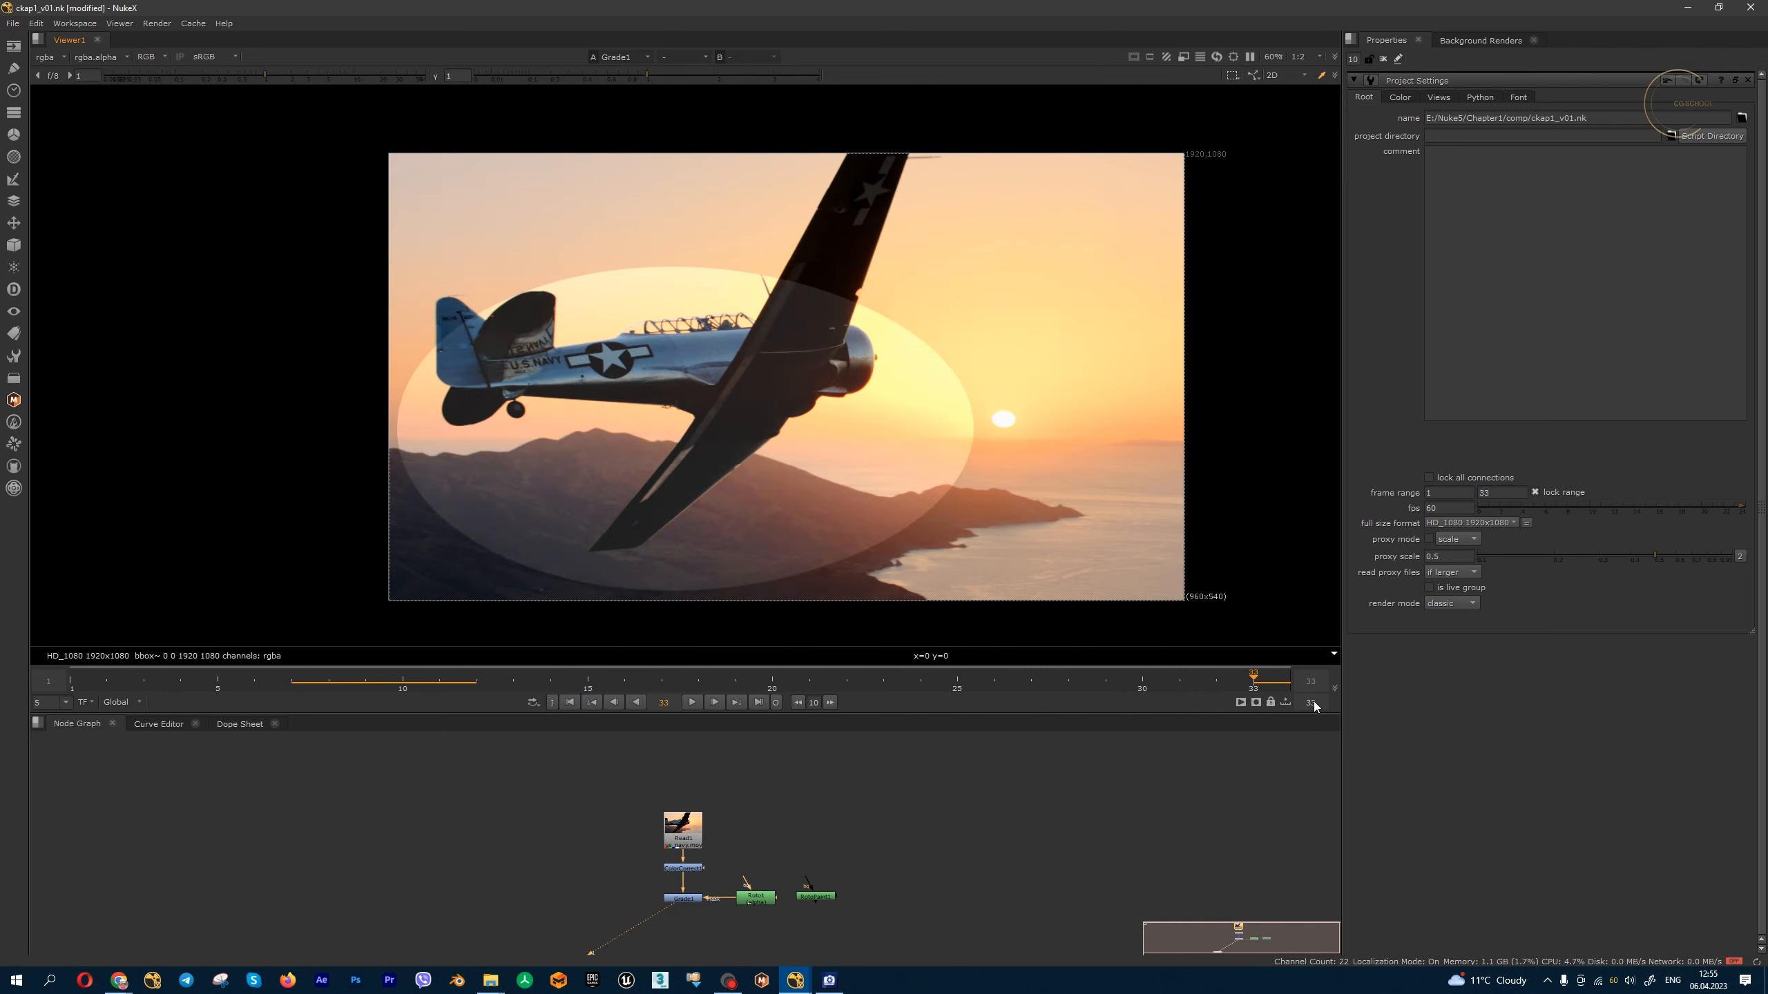
left_click_drag(1316, 703, 1303, 705)
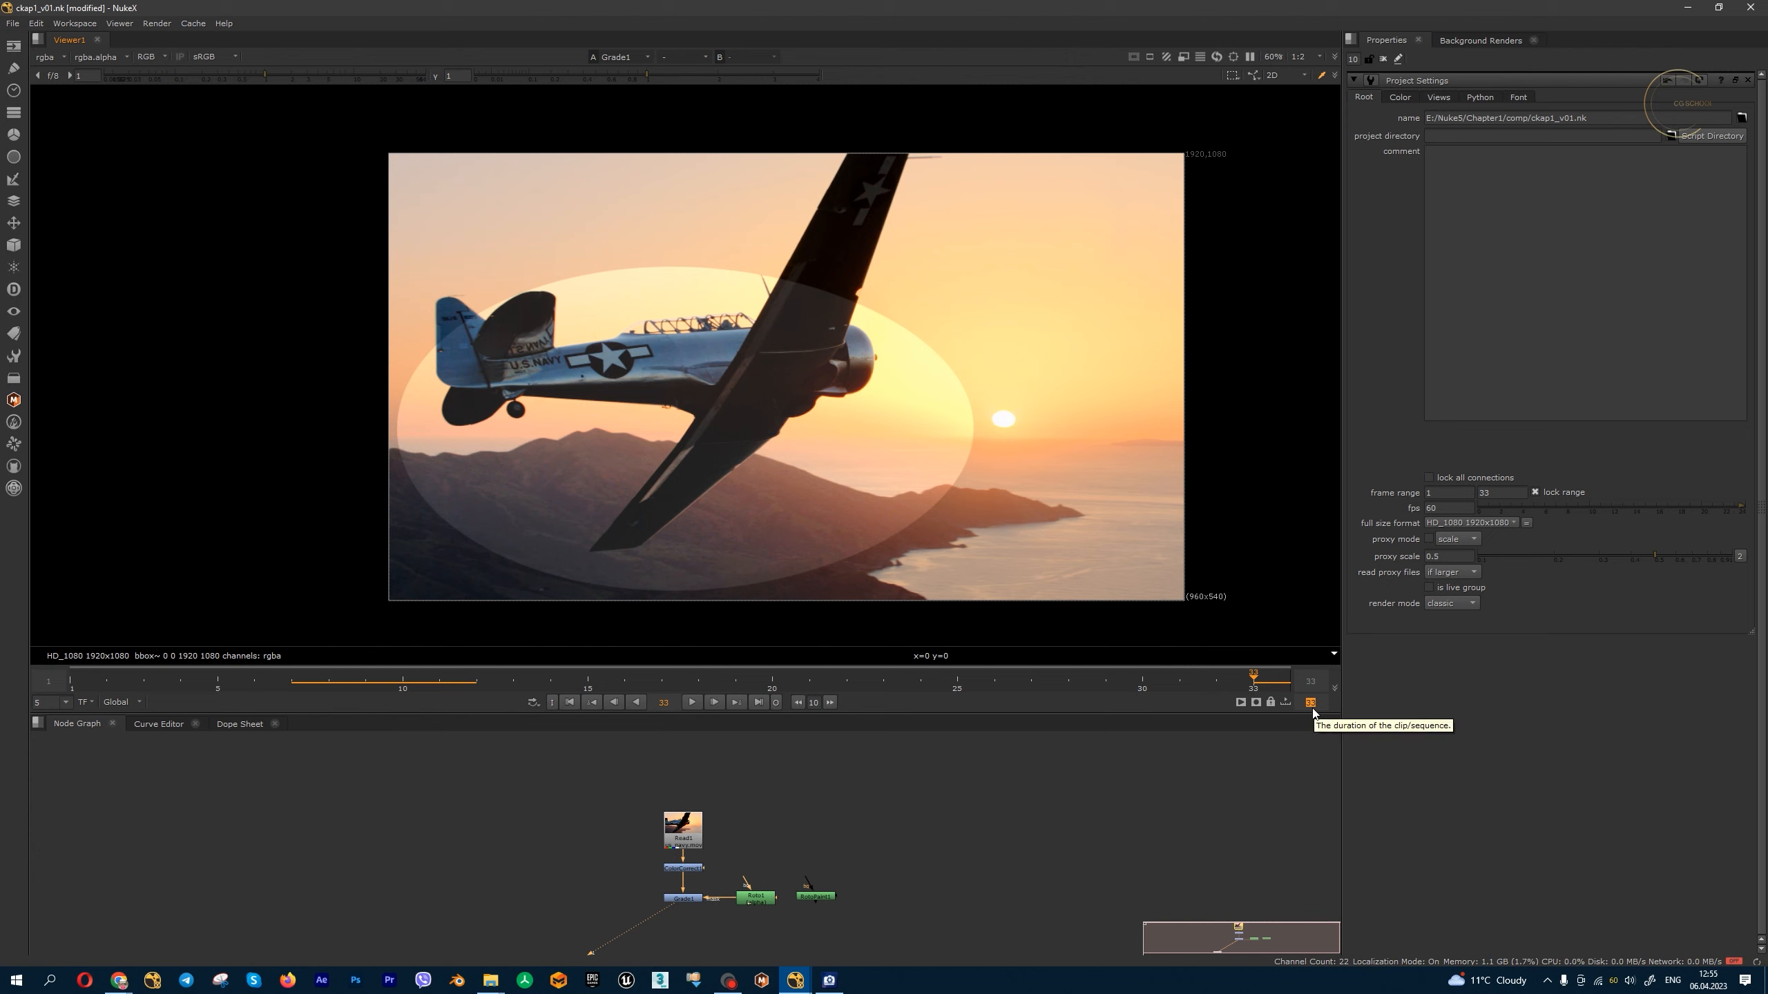
- Render a flipbook of frames 1-33 from Viewer1 in the Flipbook Viewer, watch it play, and close it
left_click(1242, 705)
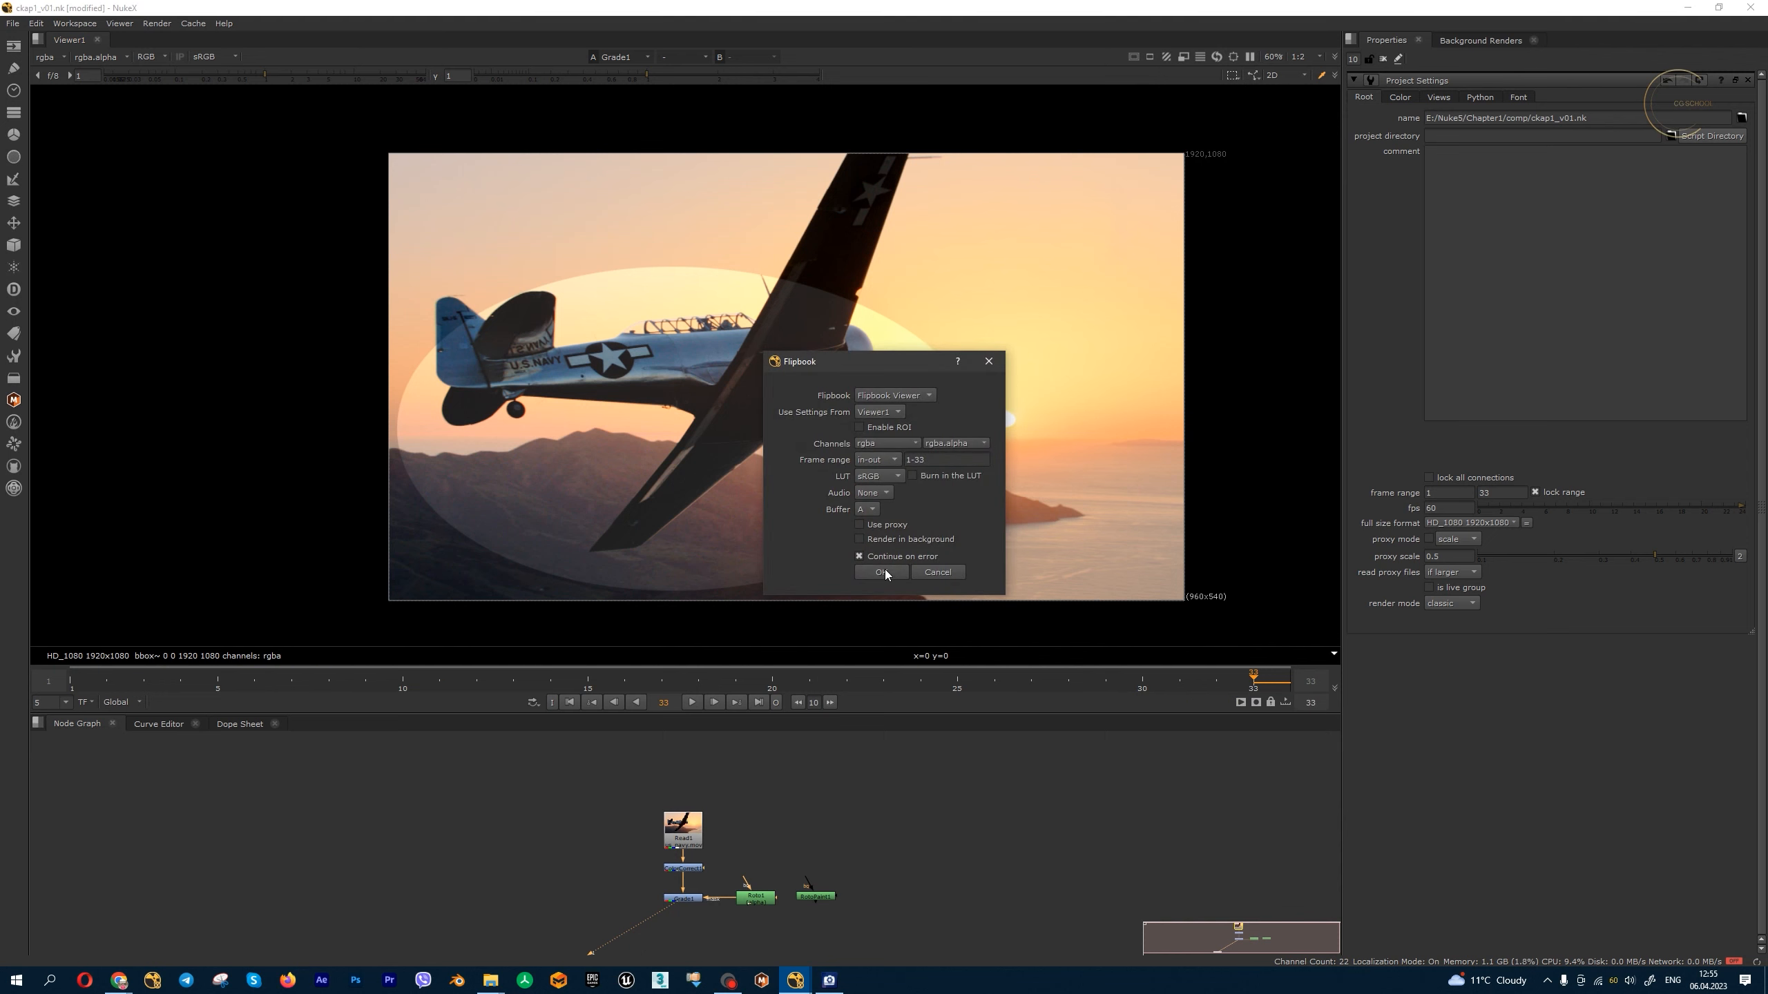
left_click(884, 570)
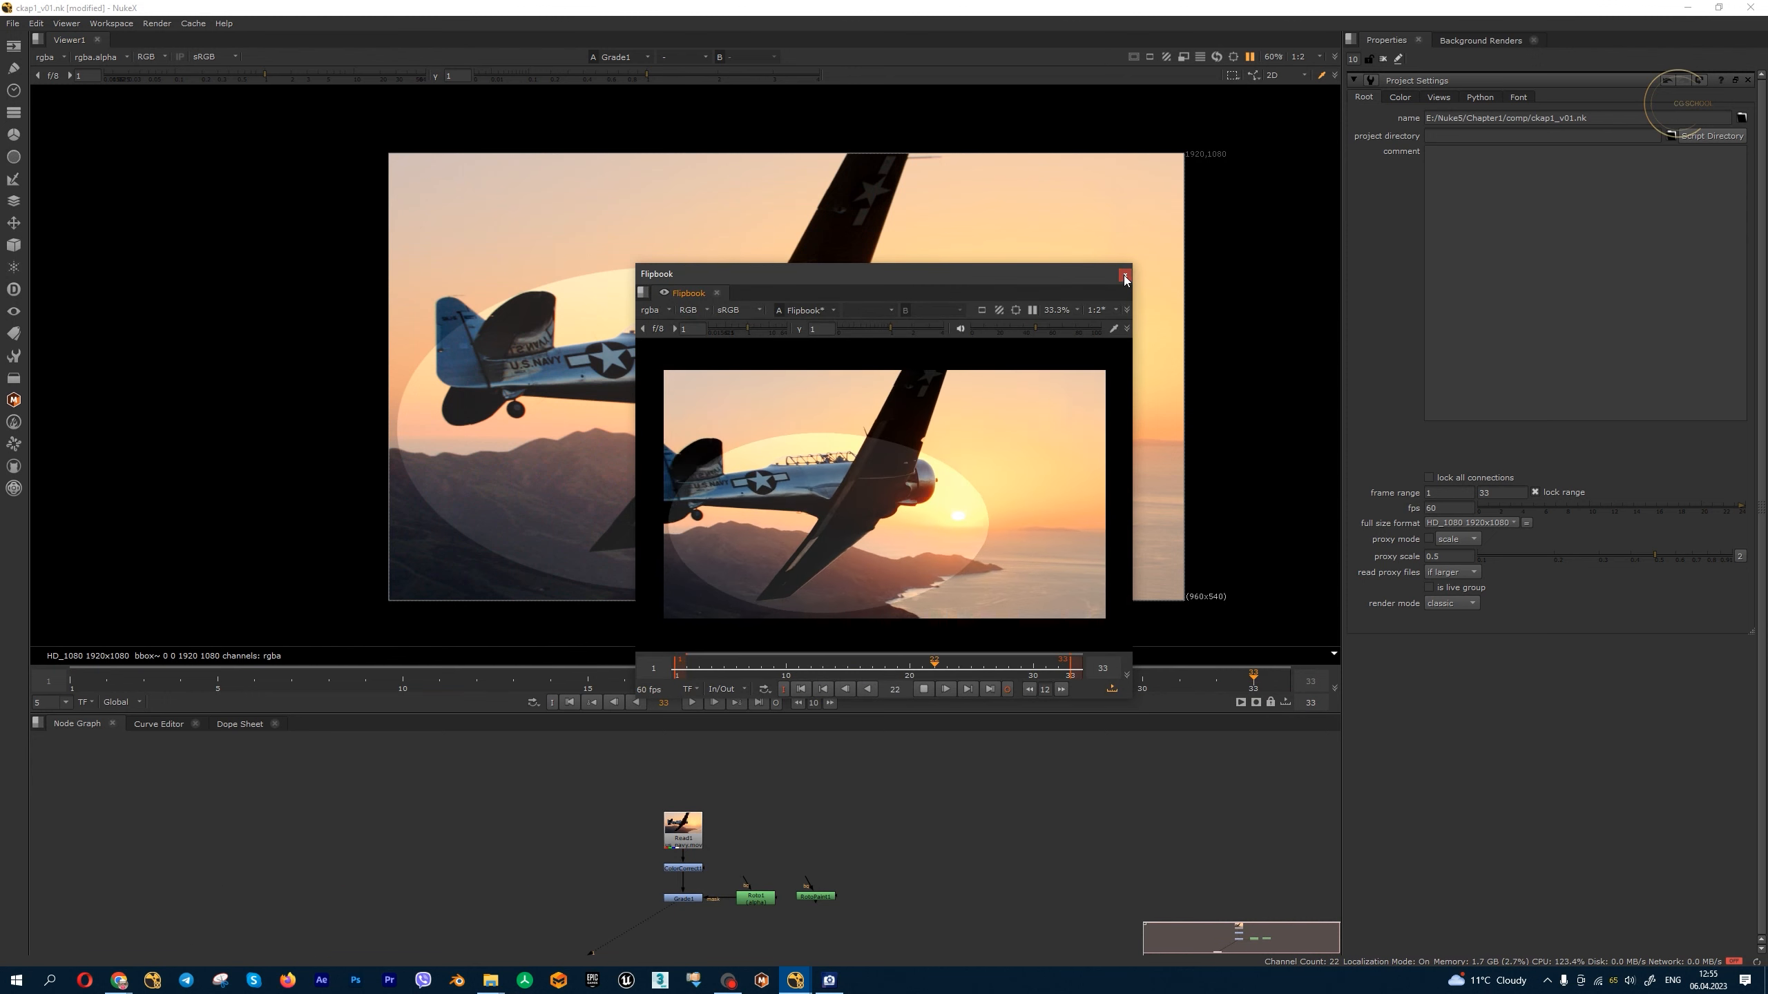
left_click(1124, 275)
- Look over the viewer's Capture options without capturing, and toggle the timeline's in/out range on and off
left_click(1255, 701)
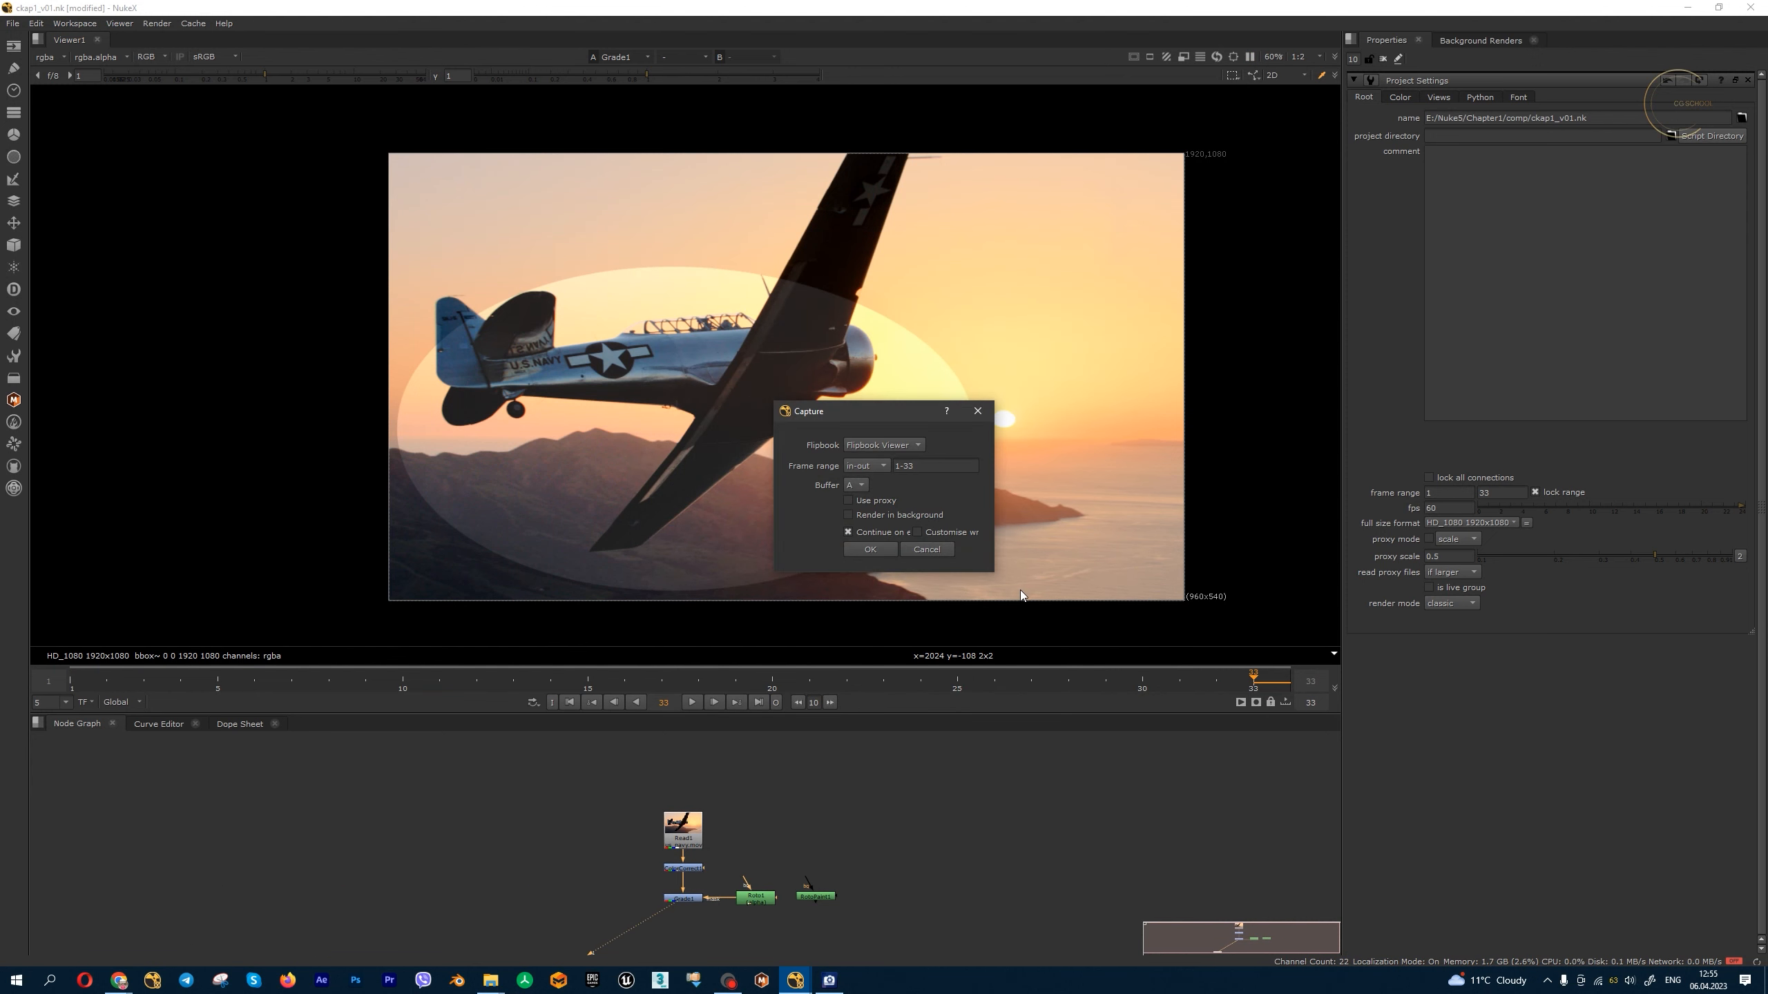
left_click(977, 411)
left_click(1252, 702)
left_click(926, 549)
left_click(1285, 702)
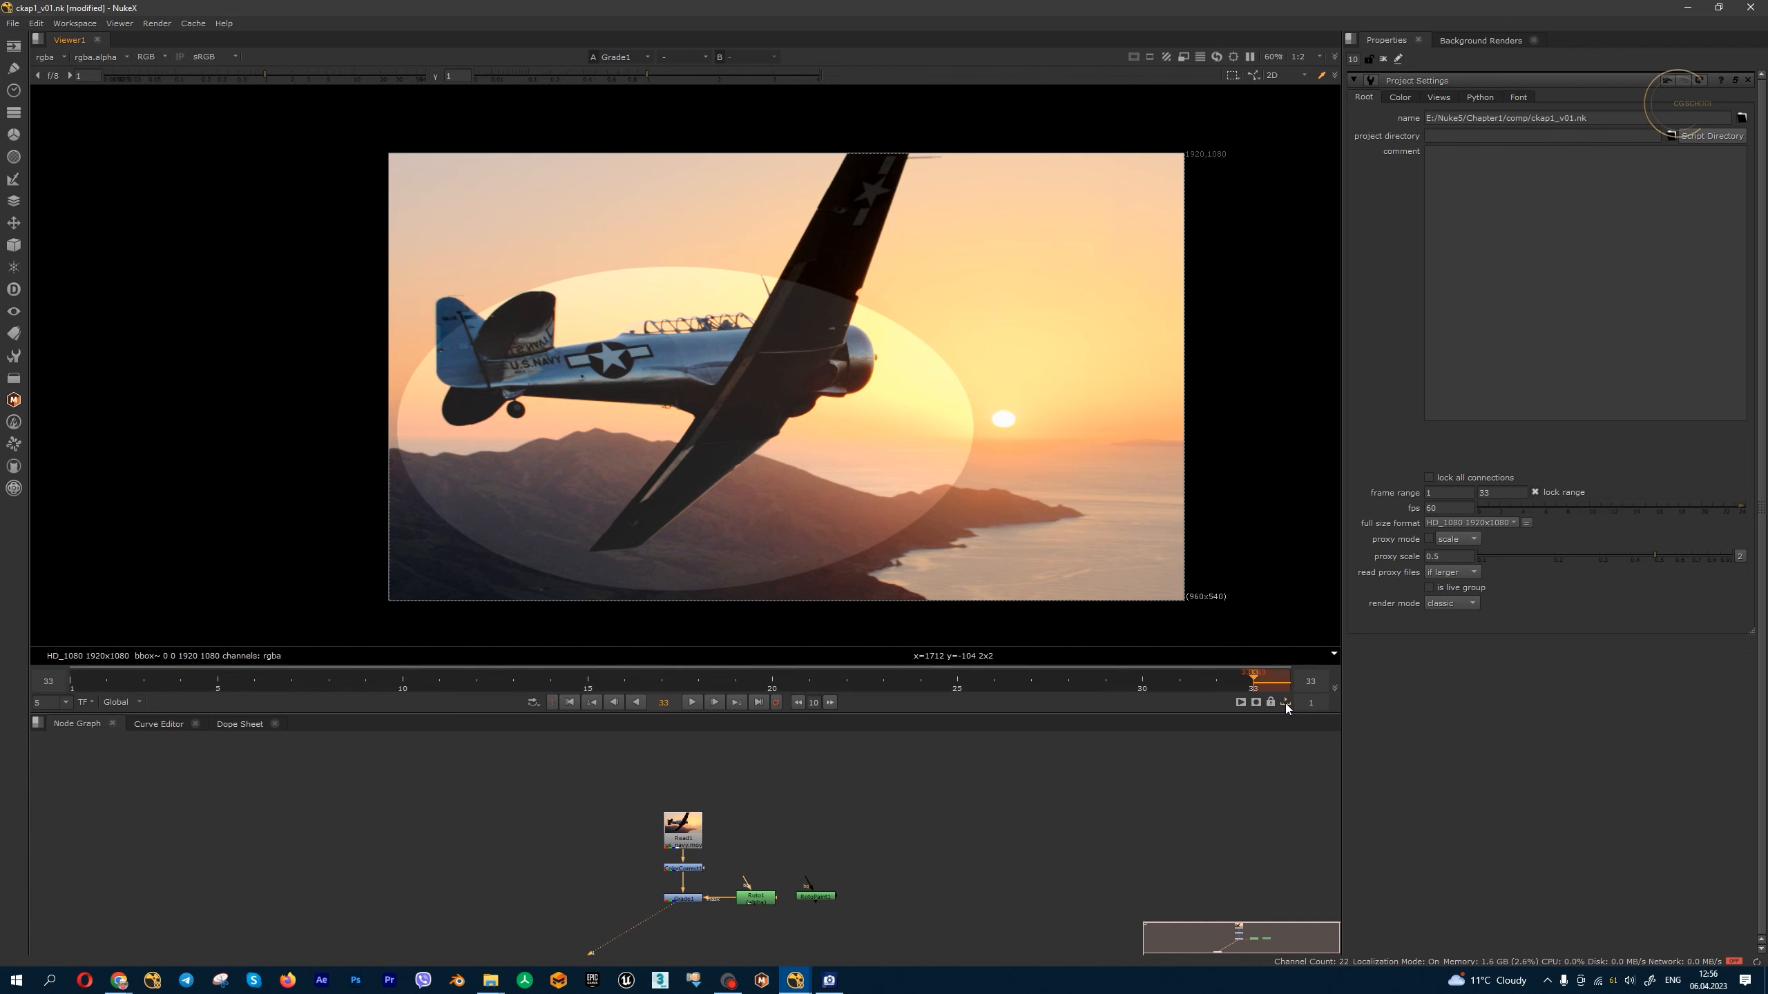
left_click(1285, 703)
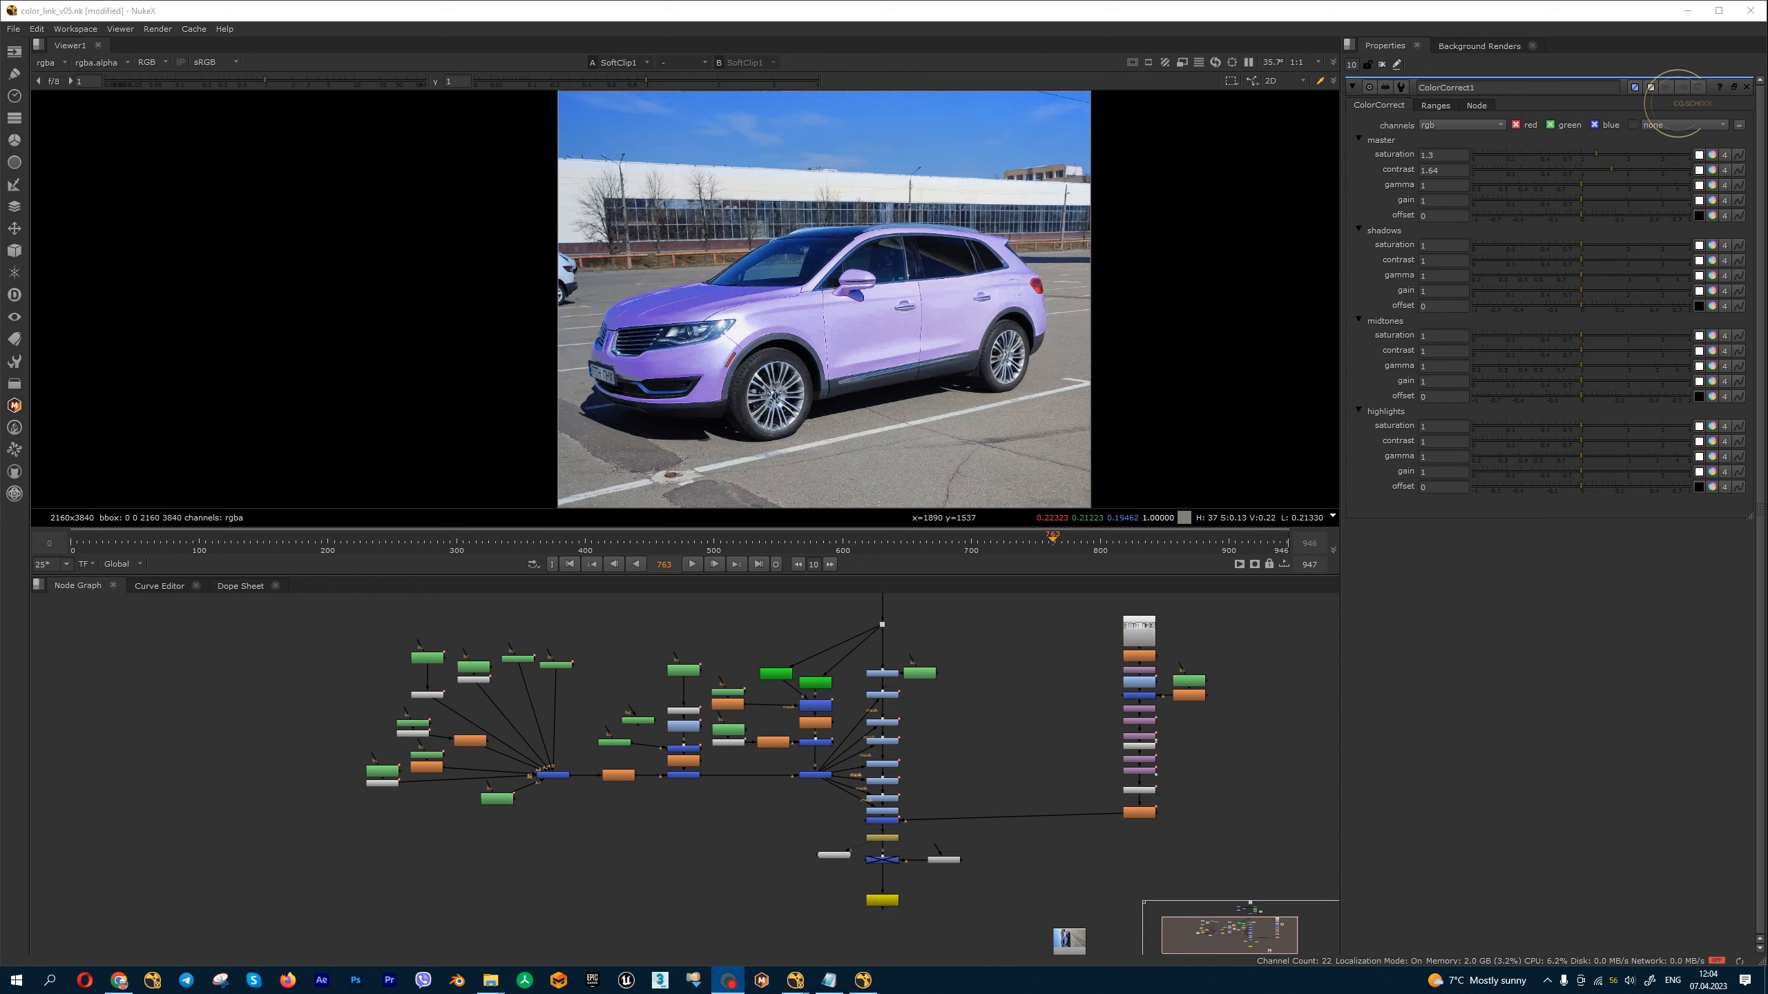
- Duplicate the leftmost node cluster of the car comp and place the copy as a separate tree beside the original
left_click(1066, 798)
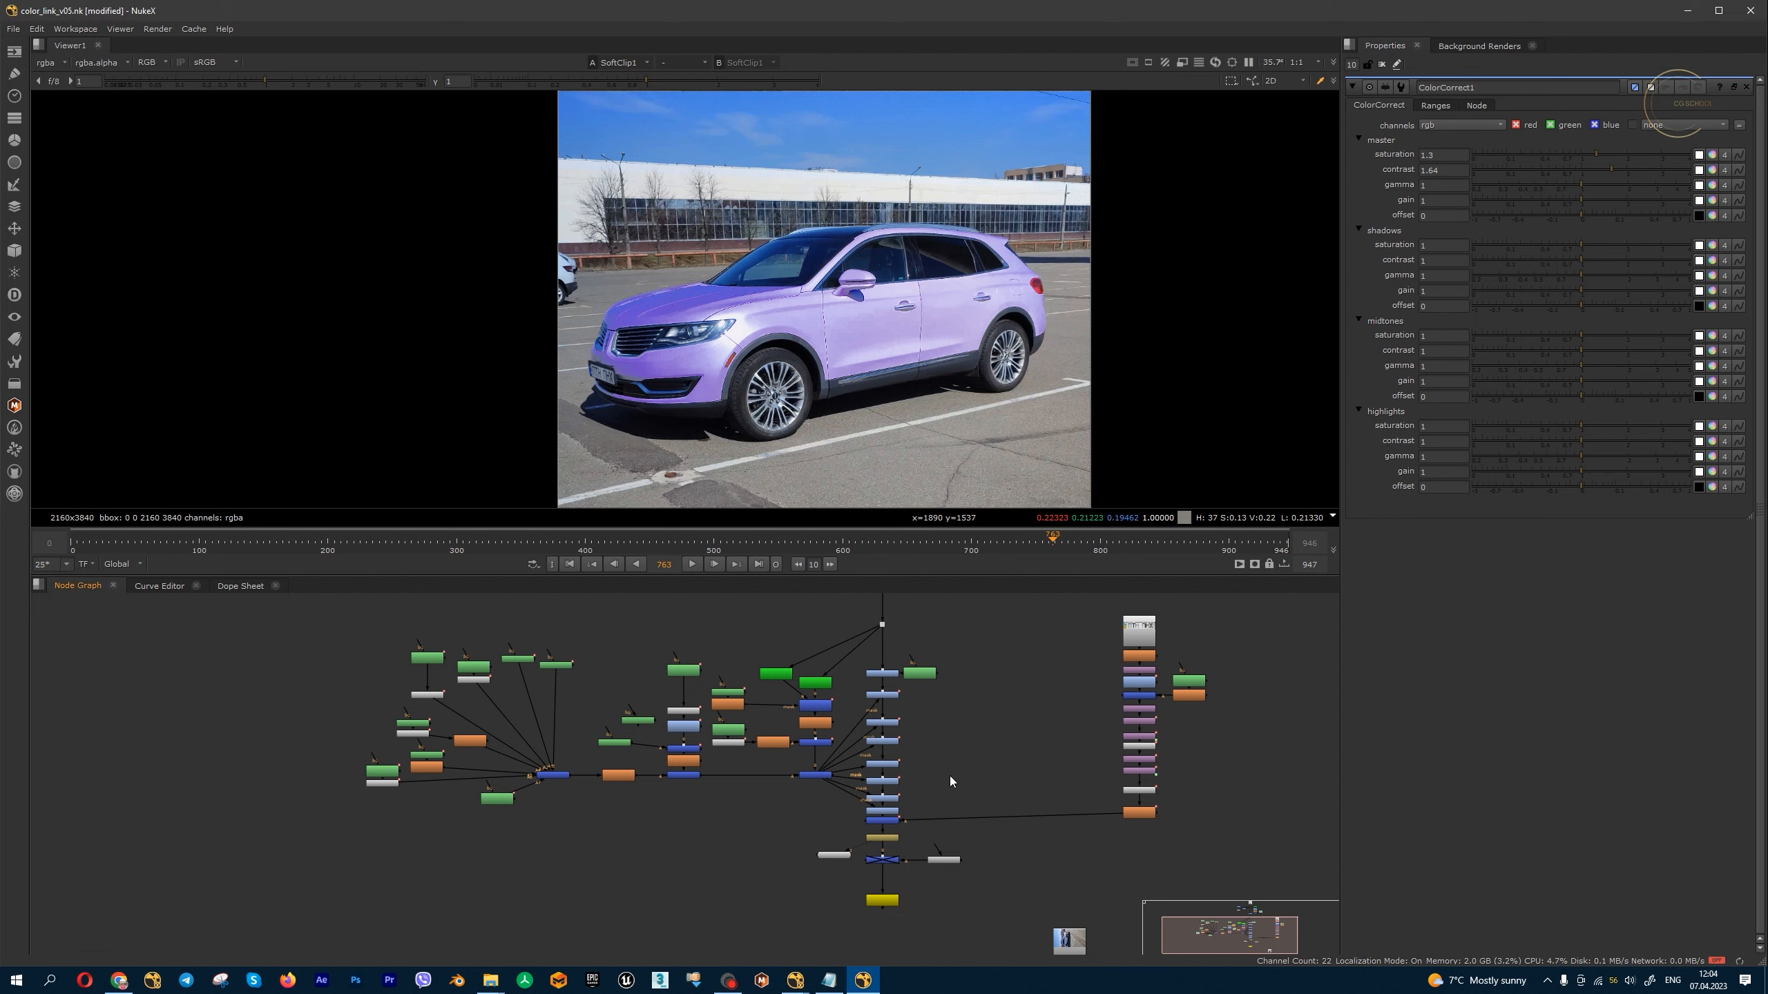
middle_click_drag(933, 691, 949, 734)
left_click_drag(392, 698, 605, 898)
key("ctrl+c")
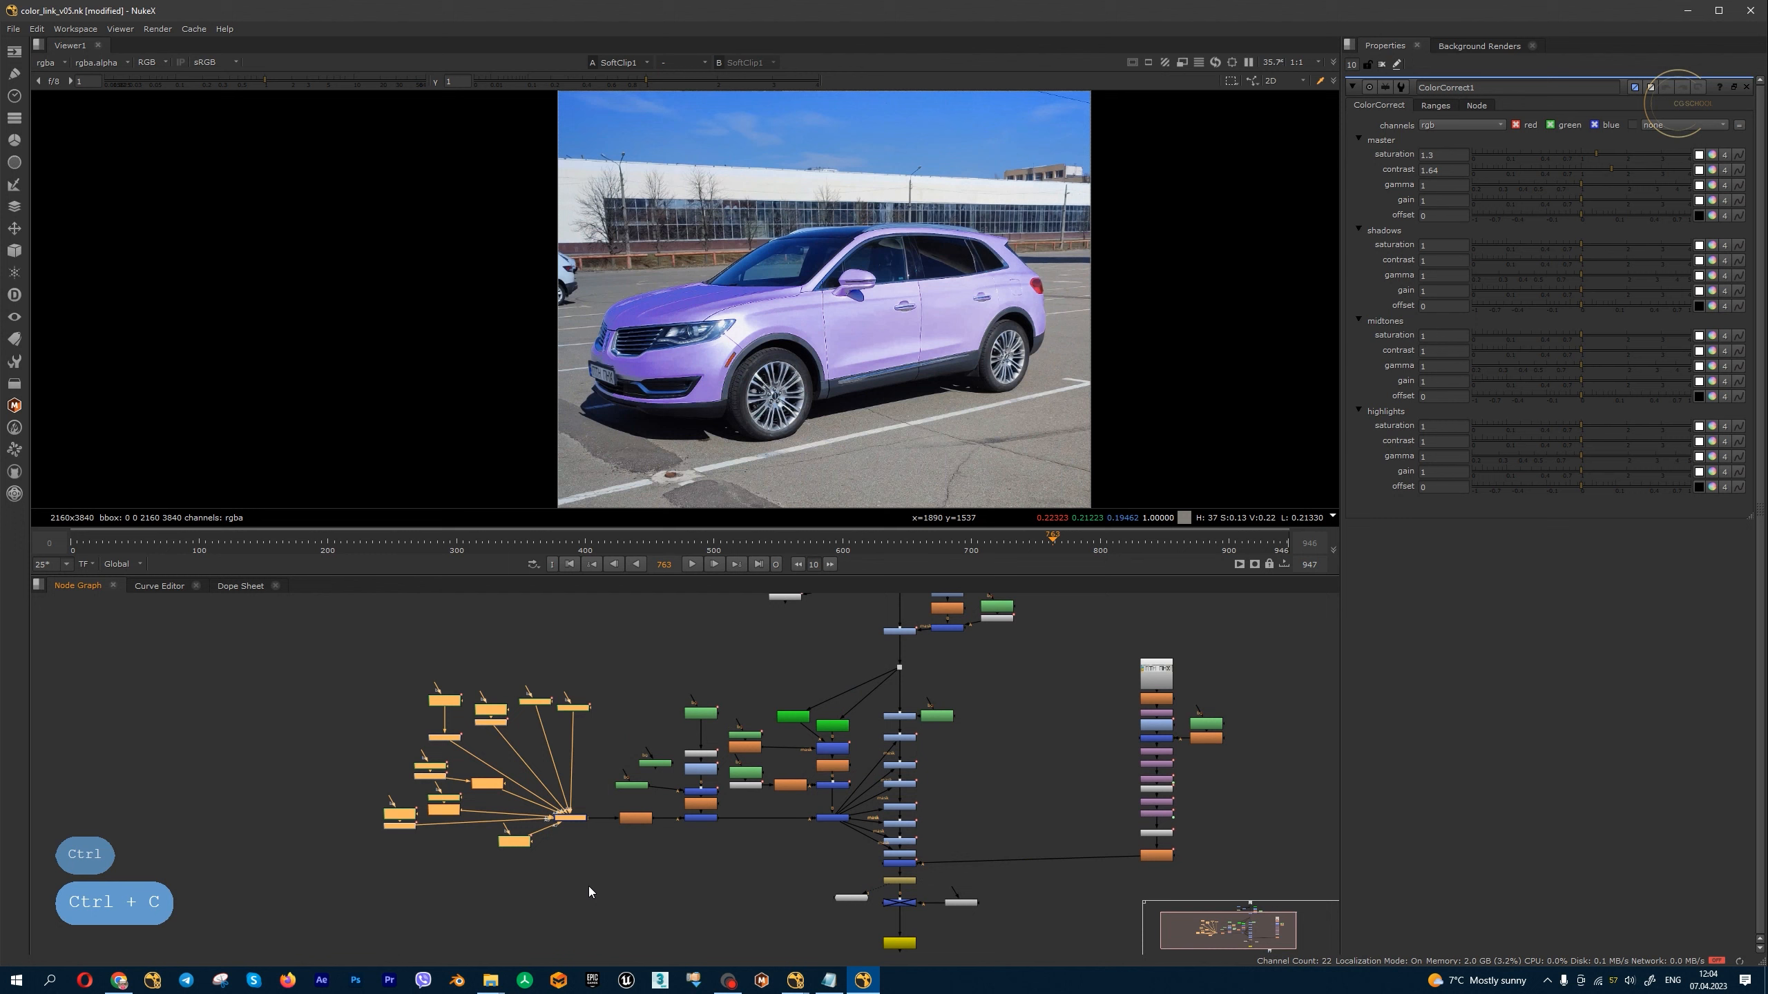
left_click(559, 880)
key("ctrl+v")
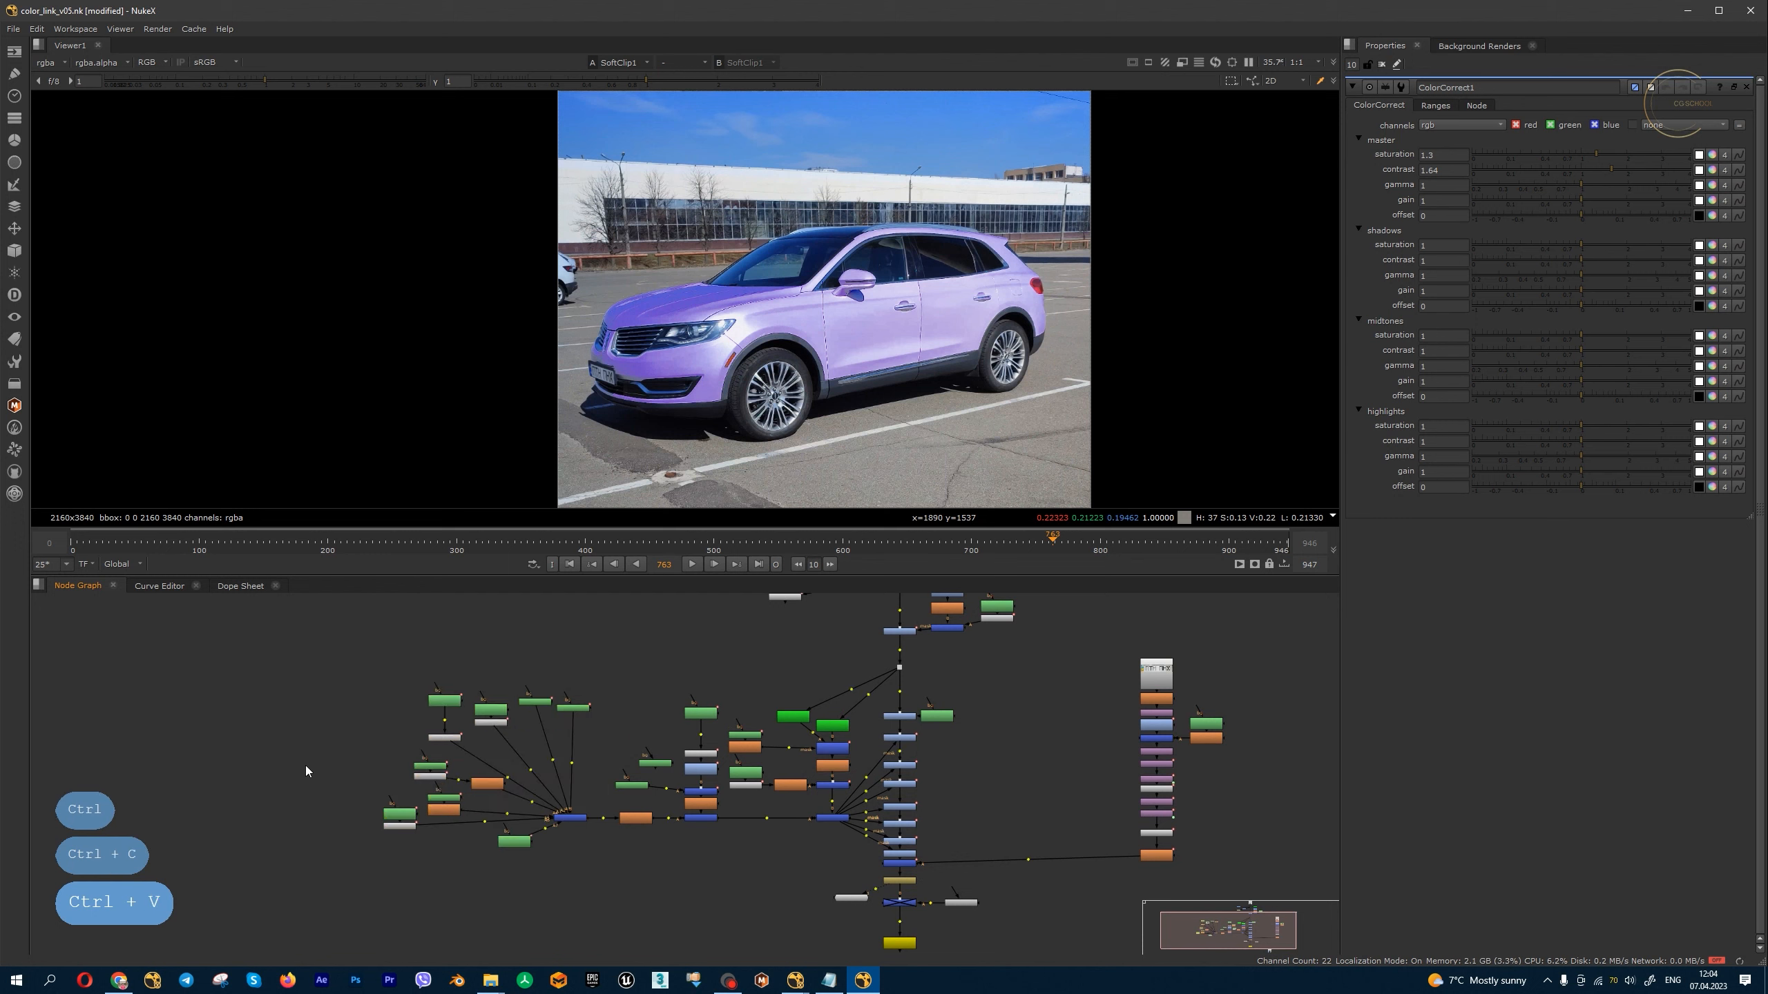
left_click_drag(196, 630, 500, 857)
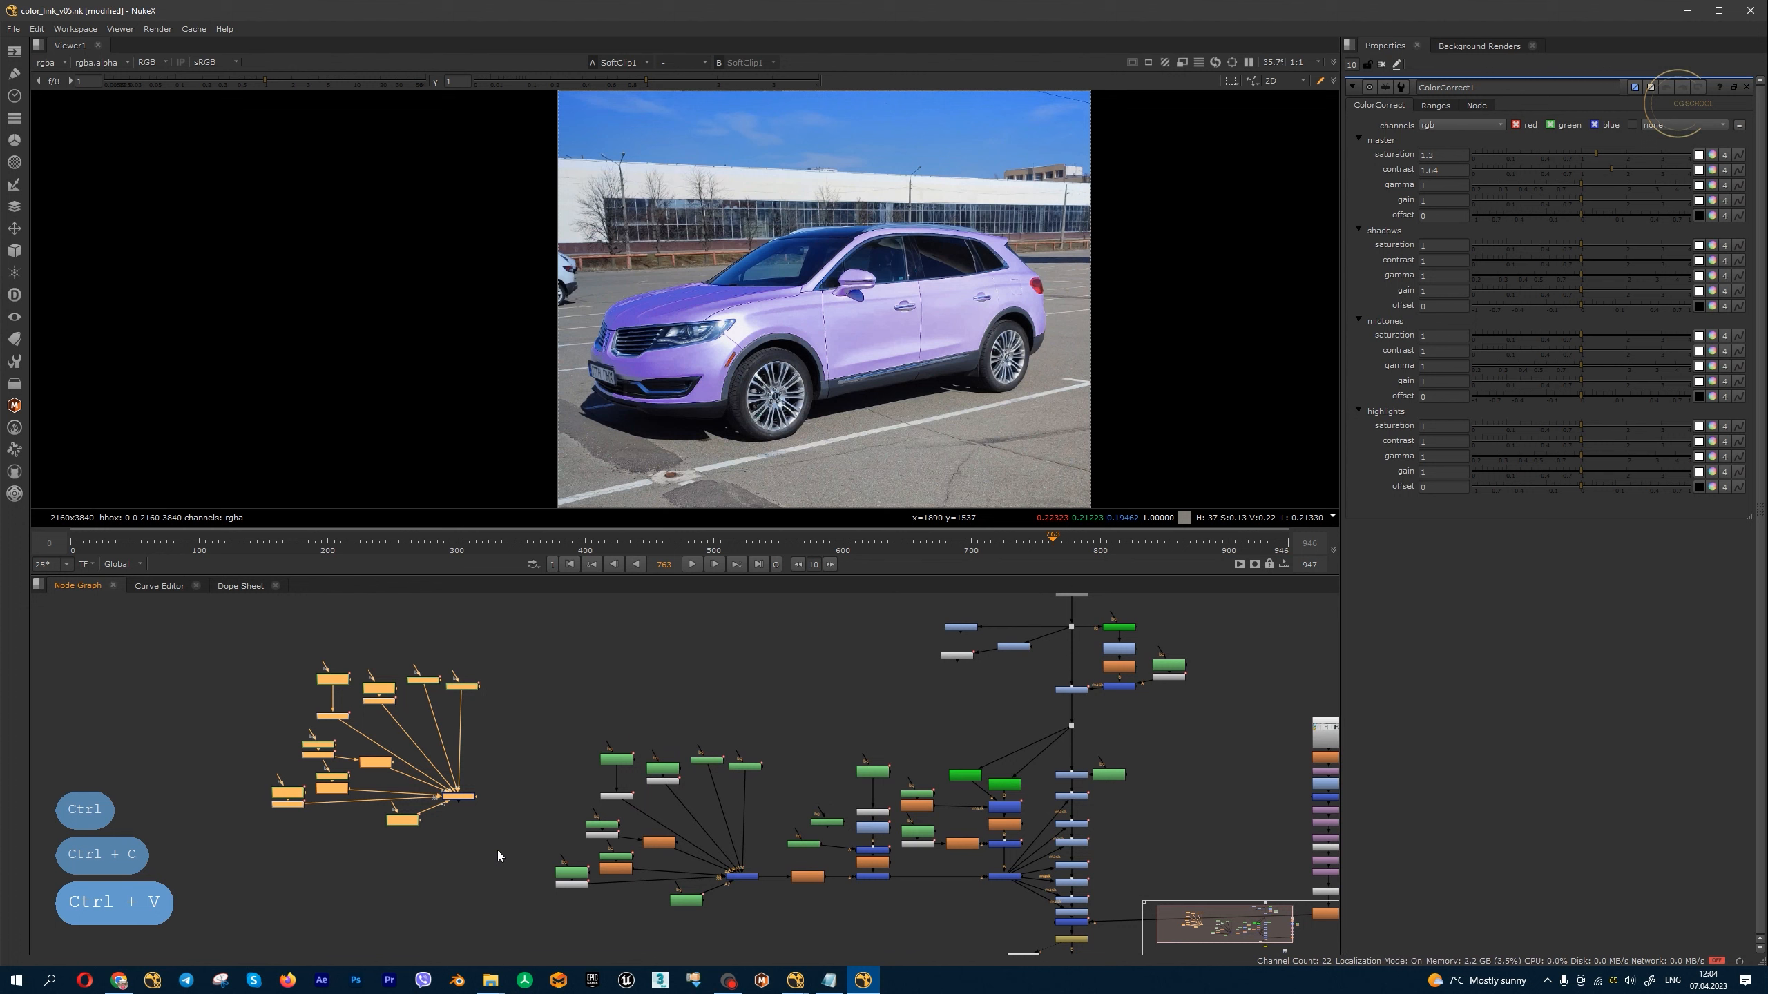
left_click(492, 857)
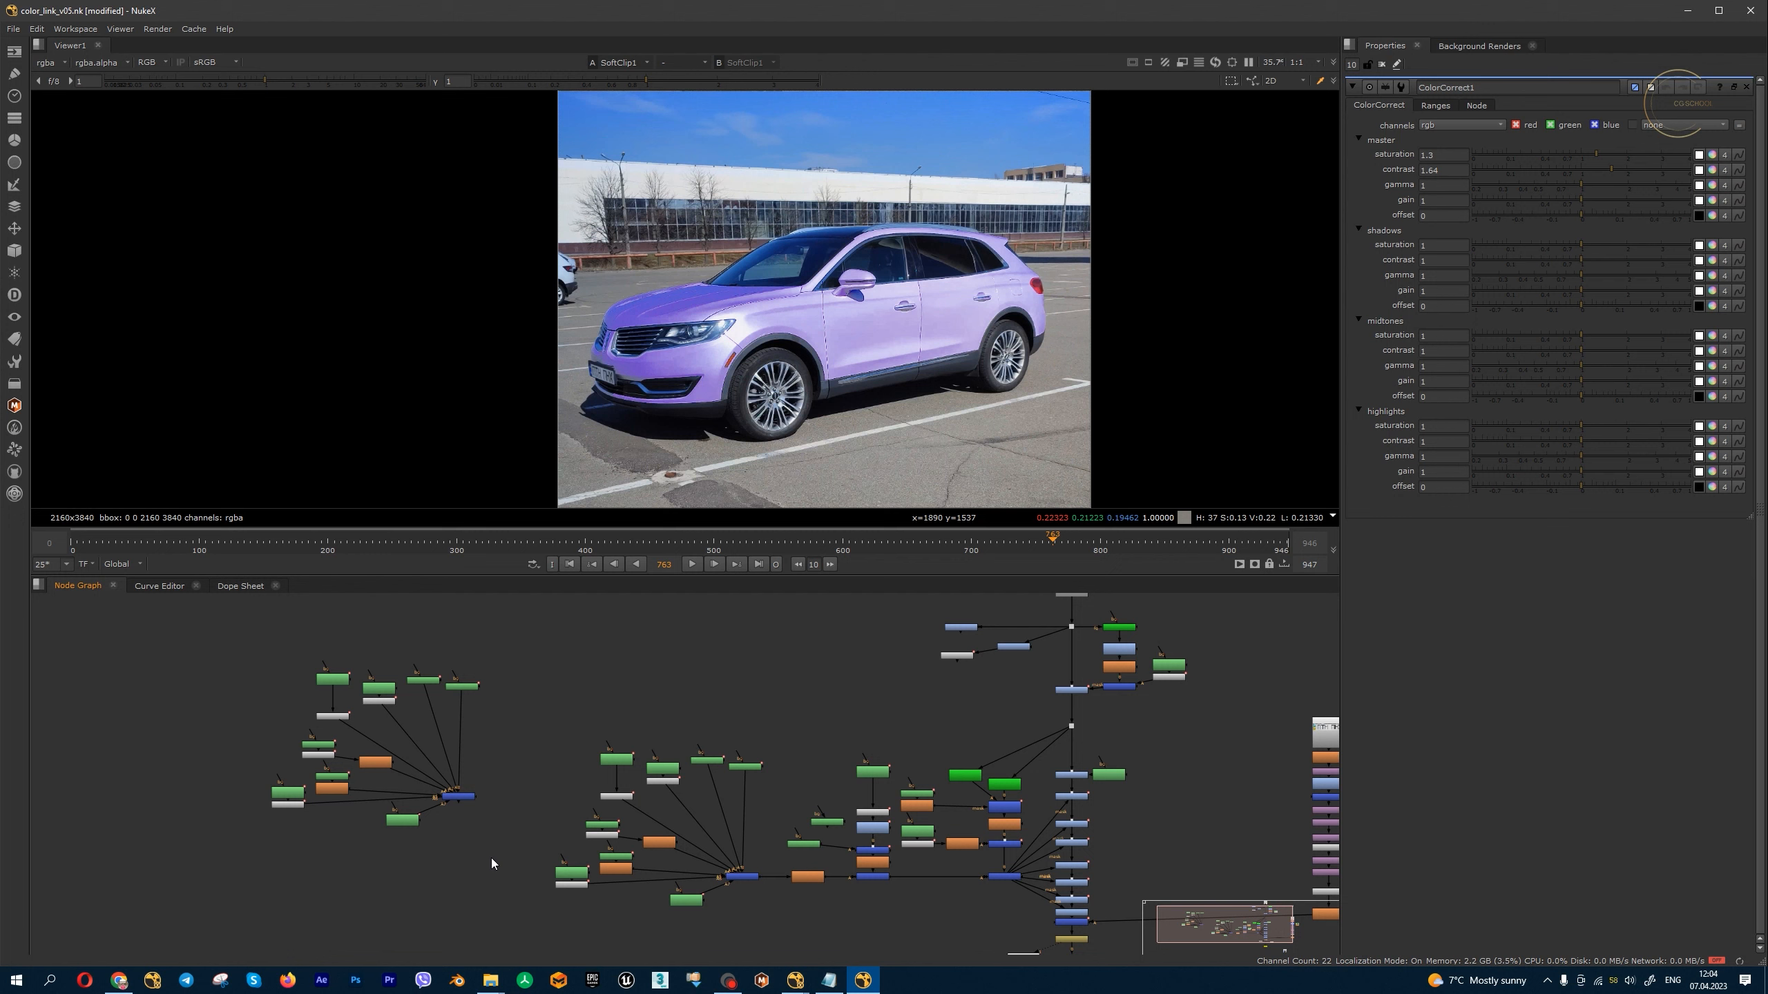
- Select the duplicated cluster, then move only its lowest green node to the upper right of the cluster's blue merge node
left_click_drag(191, 642, 544, 894)
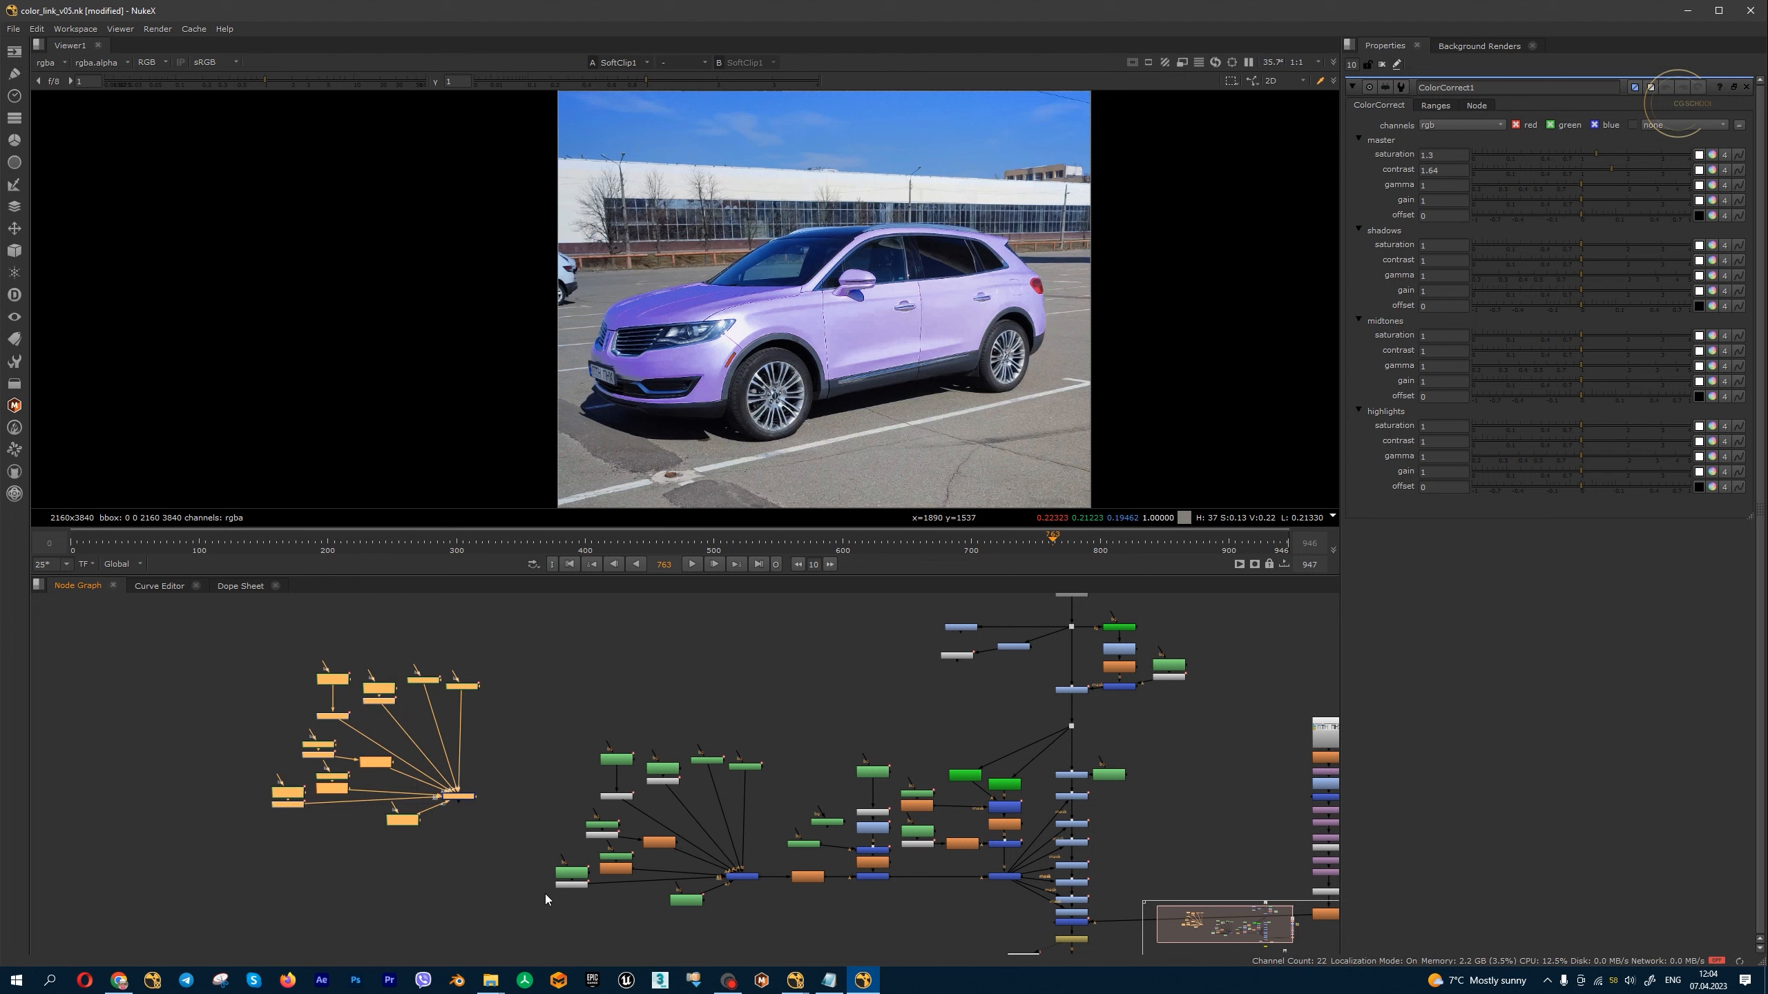
left_click(536, 827)
left_click_drag(416, 818, 513, 759)
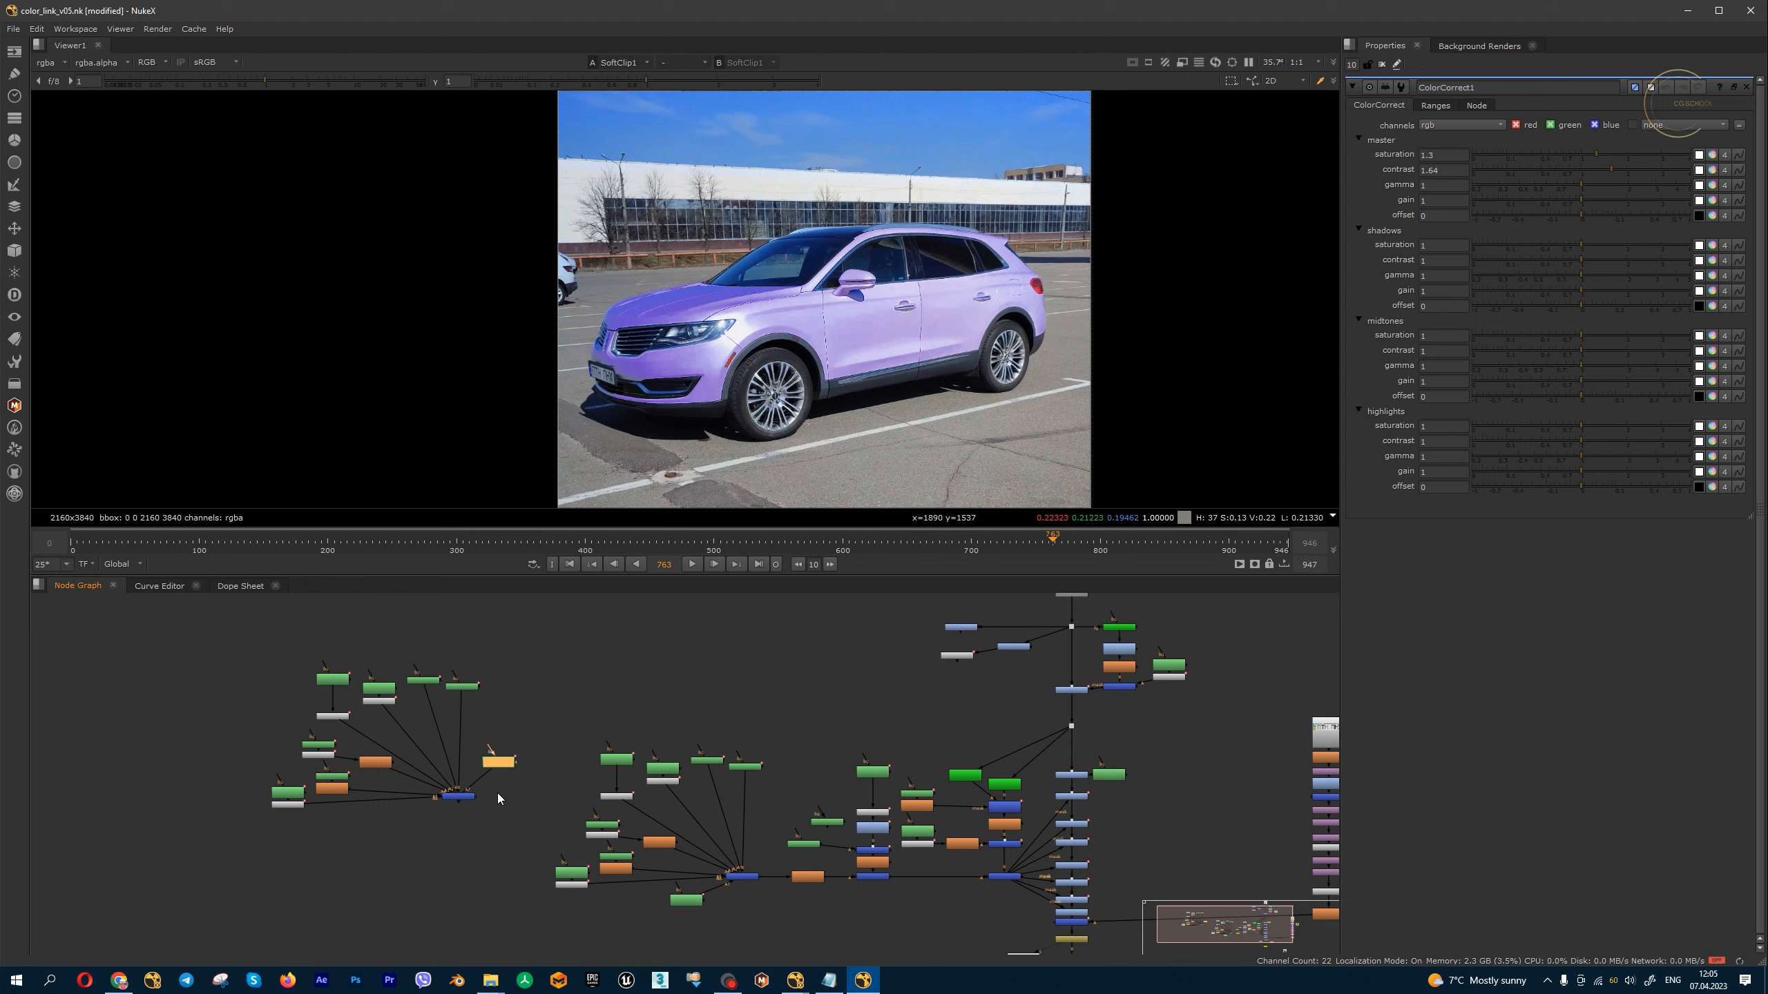
left_click(14, 29)
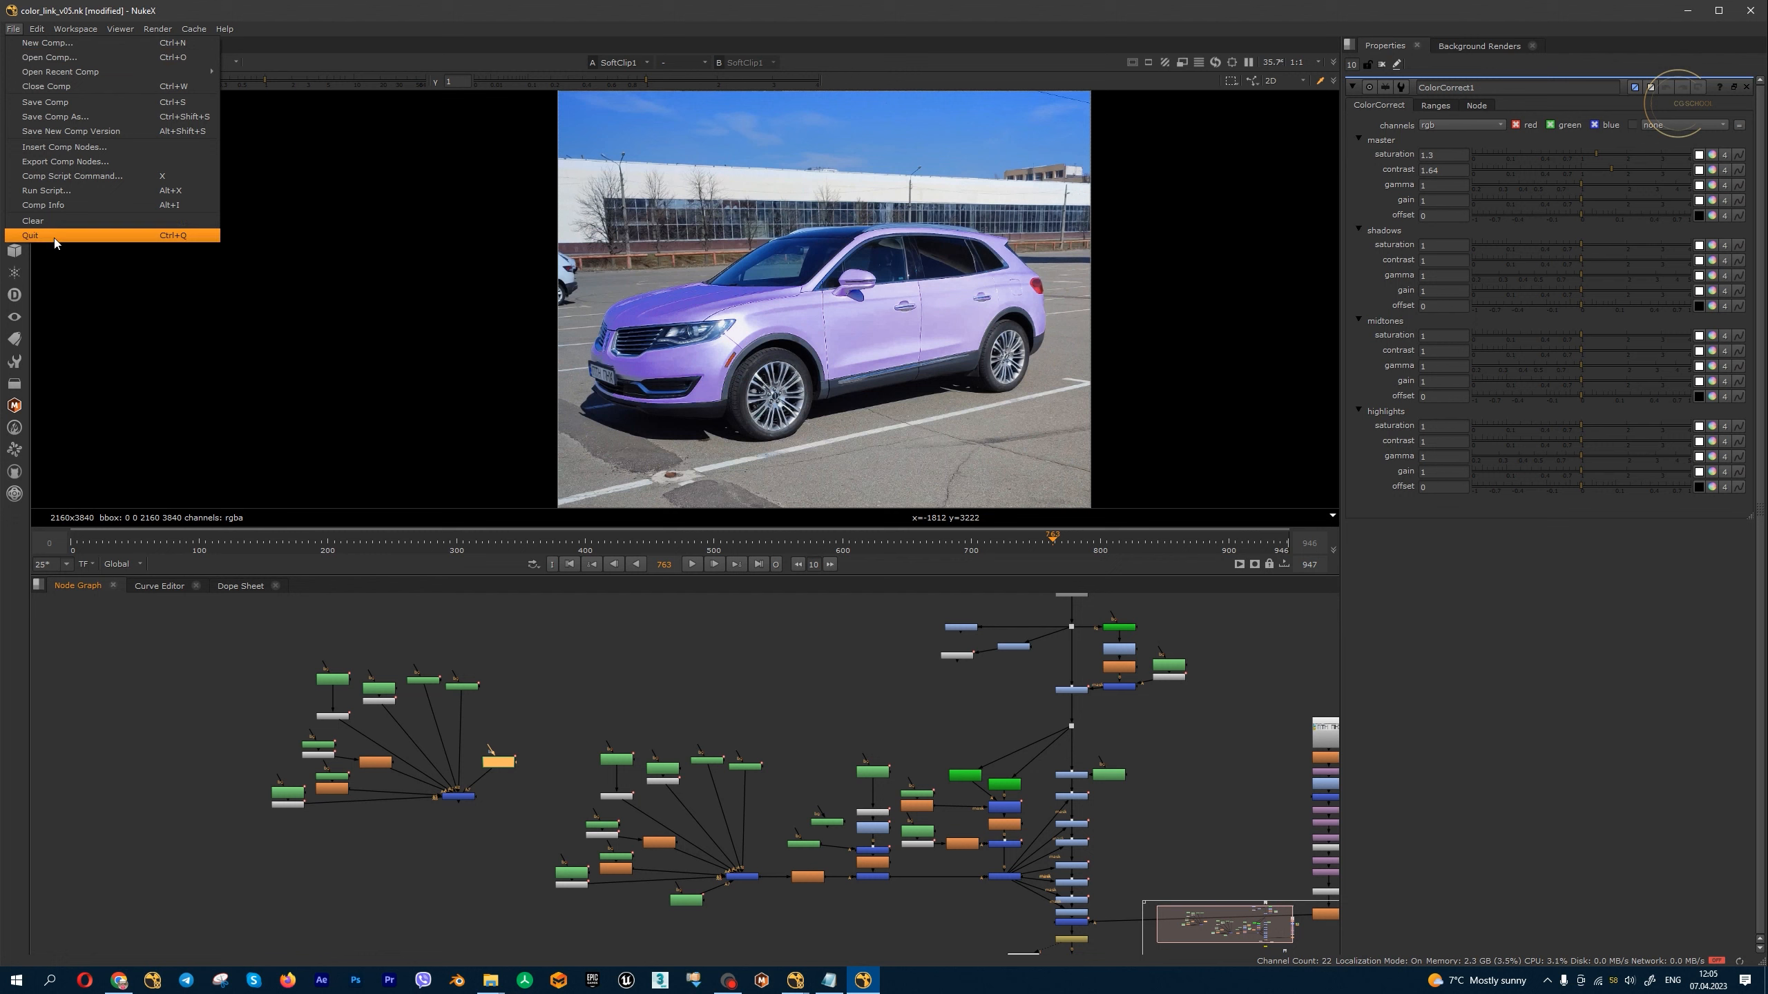
left_click(662, 699)
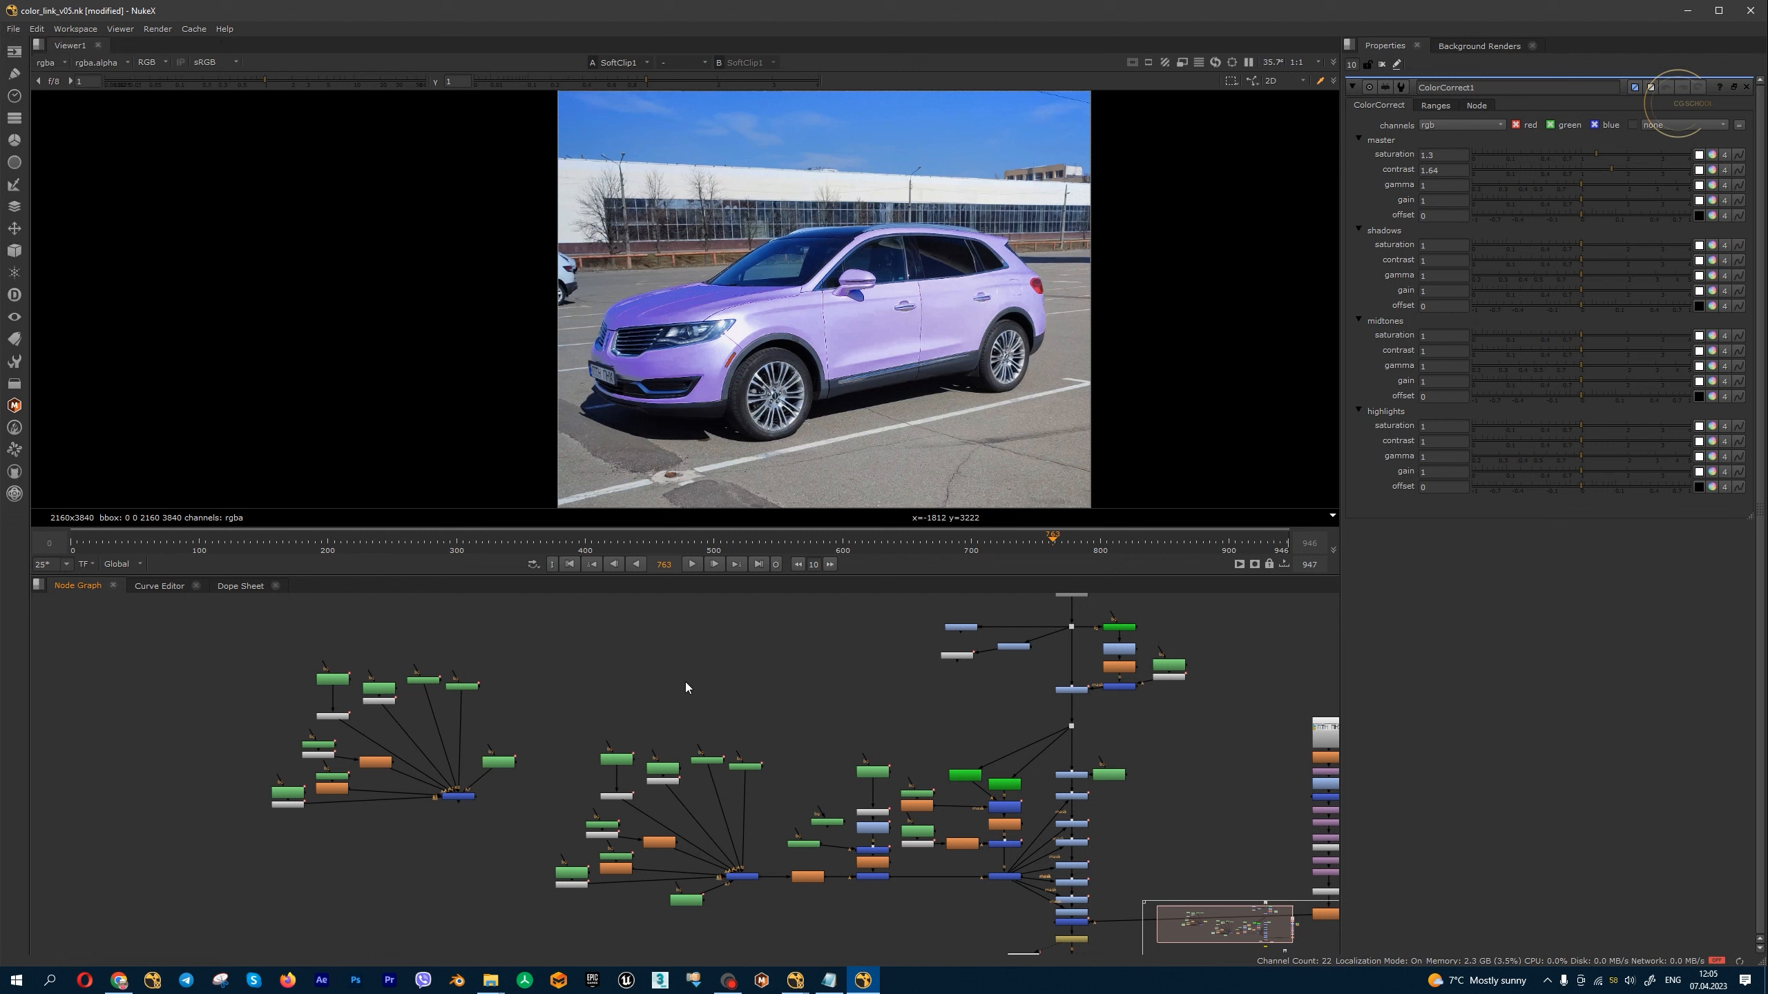
middle_click_drag(780, 690, 696, 699)
scroll(694, 699, "down", 3)
scroll(699, 699, "up", 3)
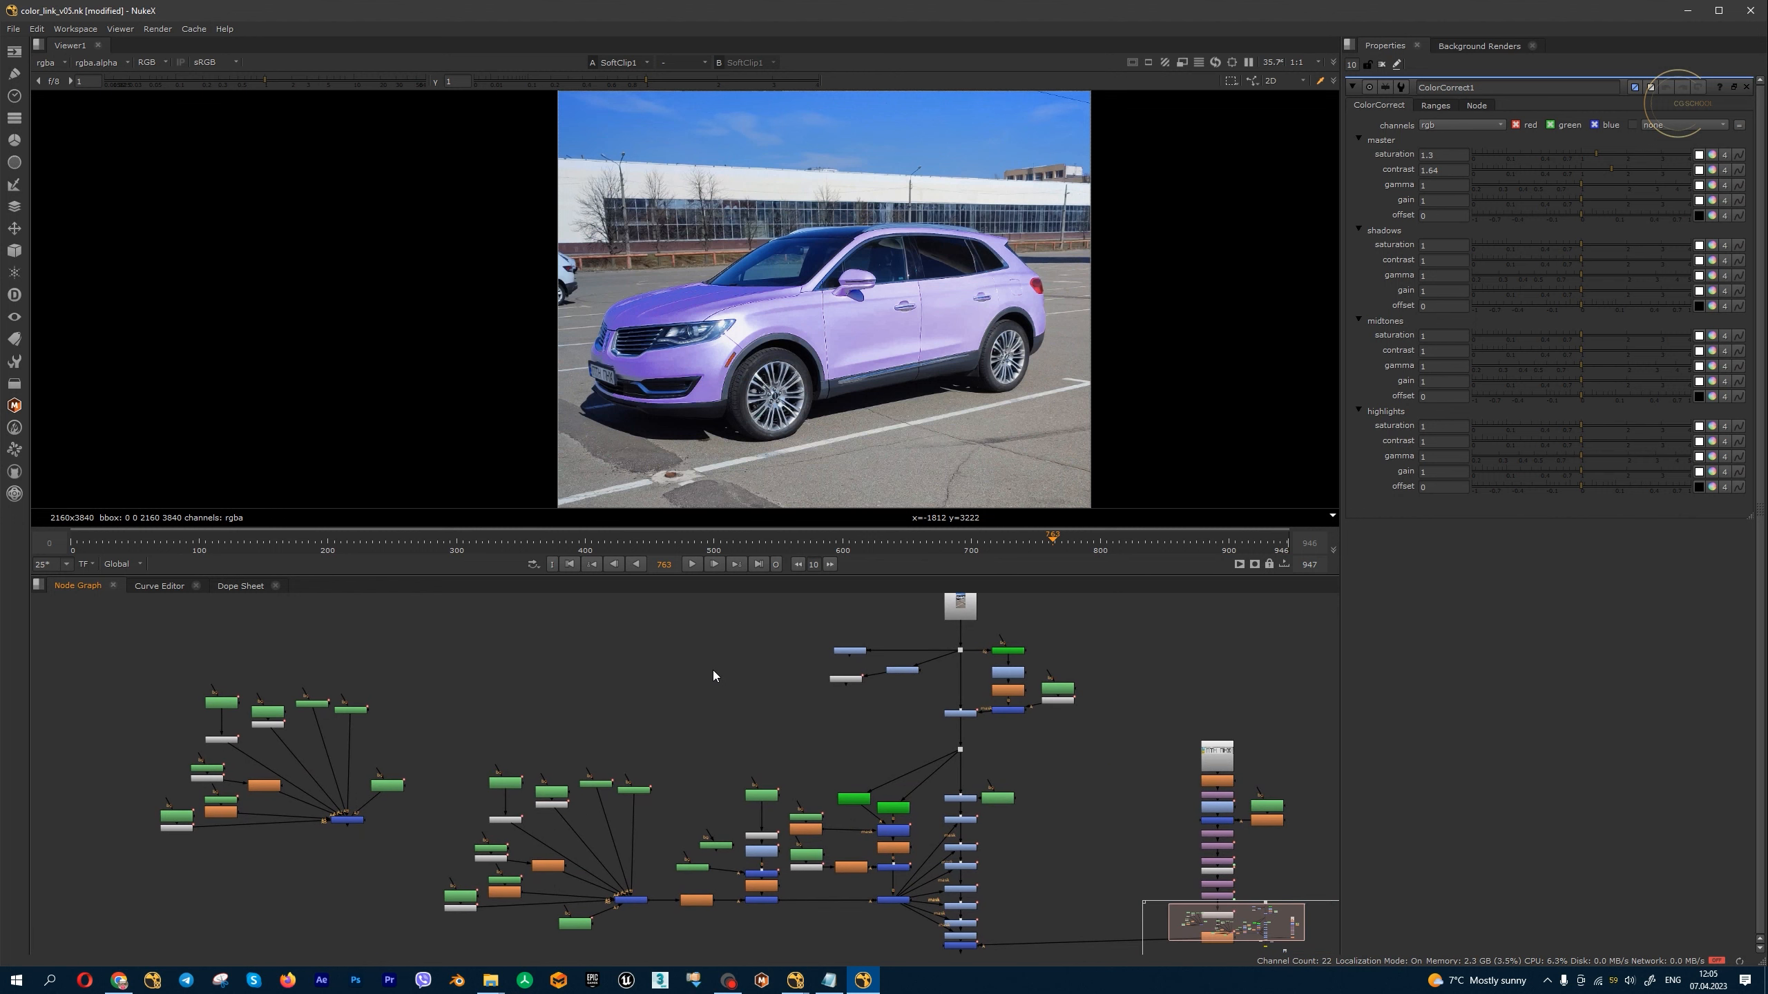
- Search the node creation list for "so" in an empty area of the node graph
key("Tab")
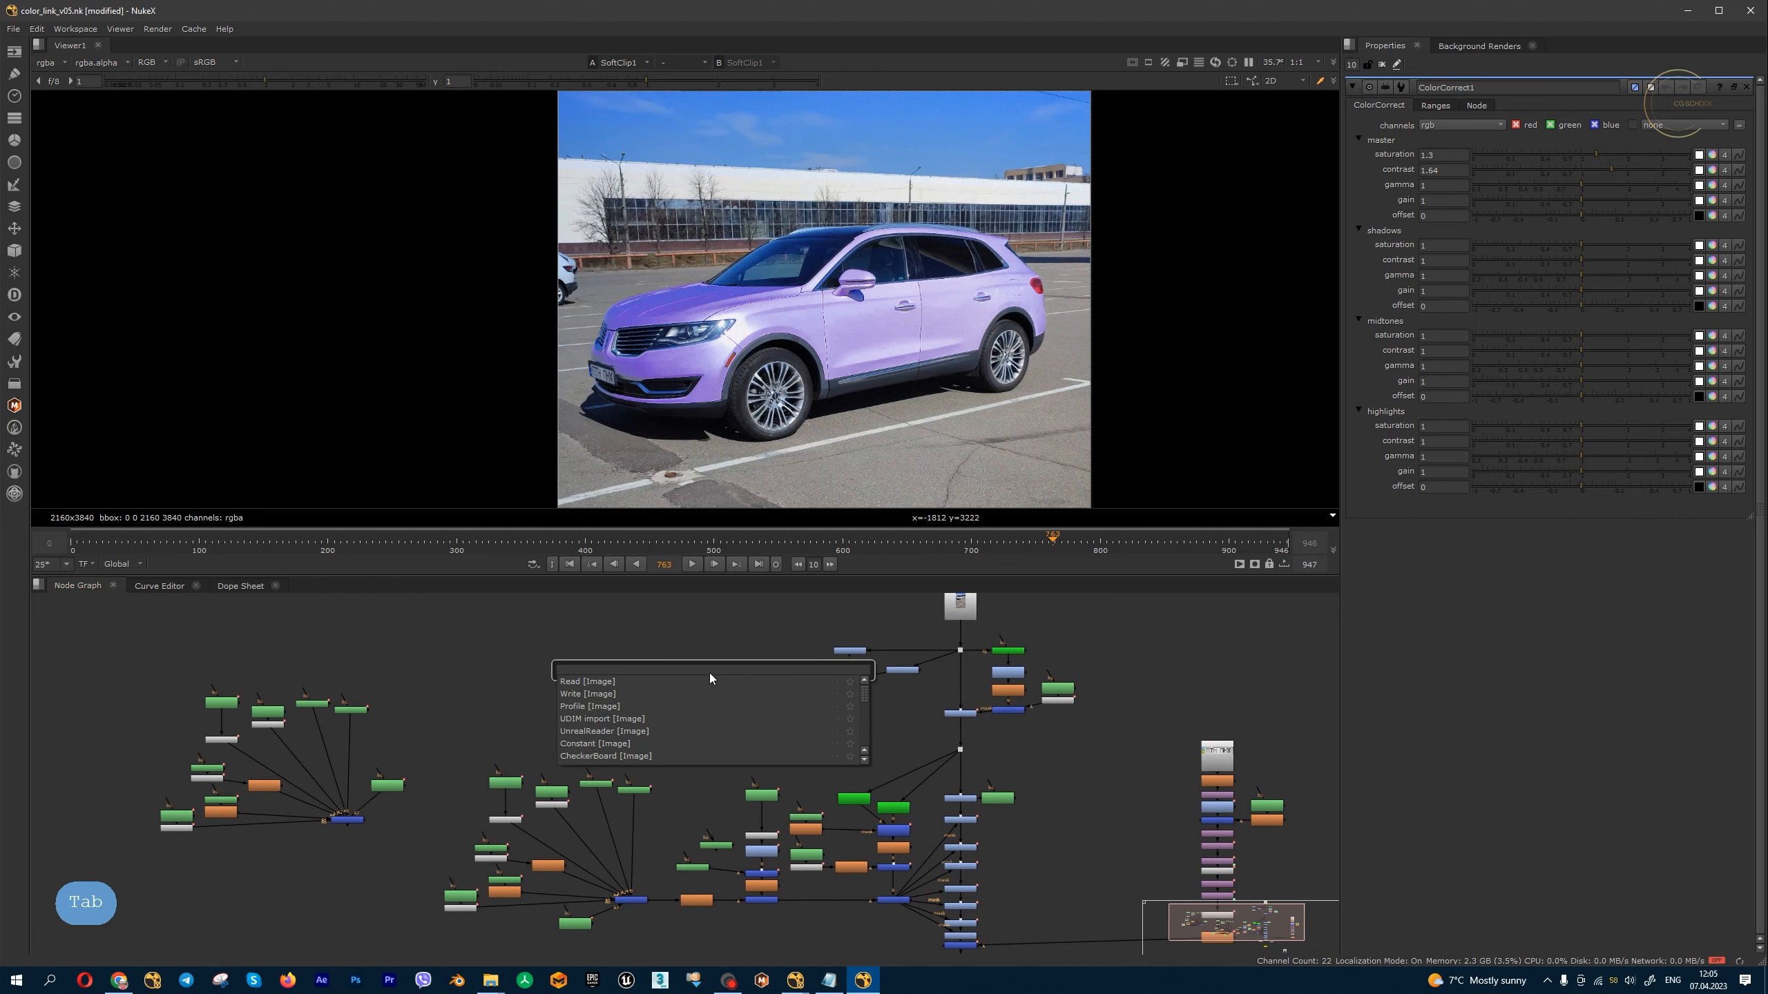
type("so")
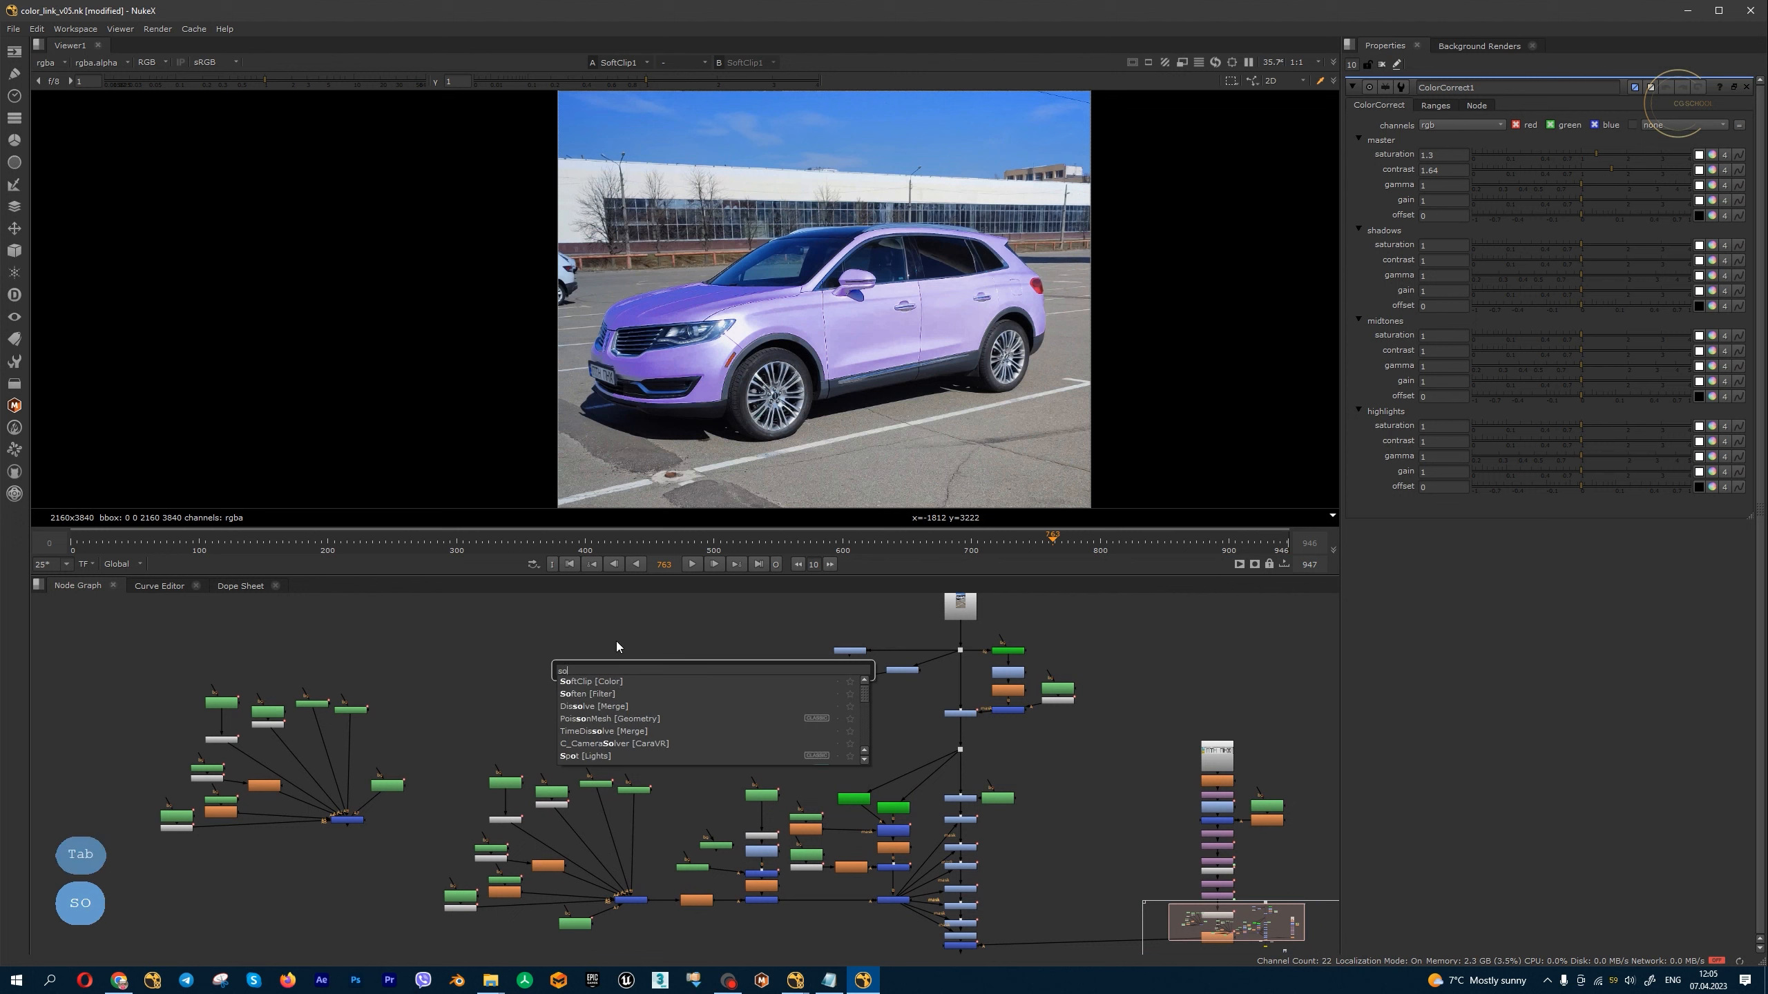
key("Return")
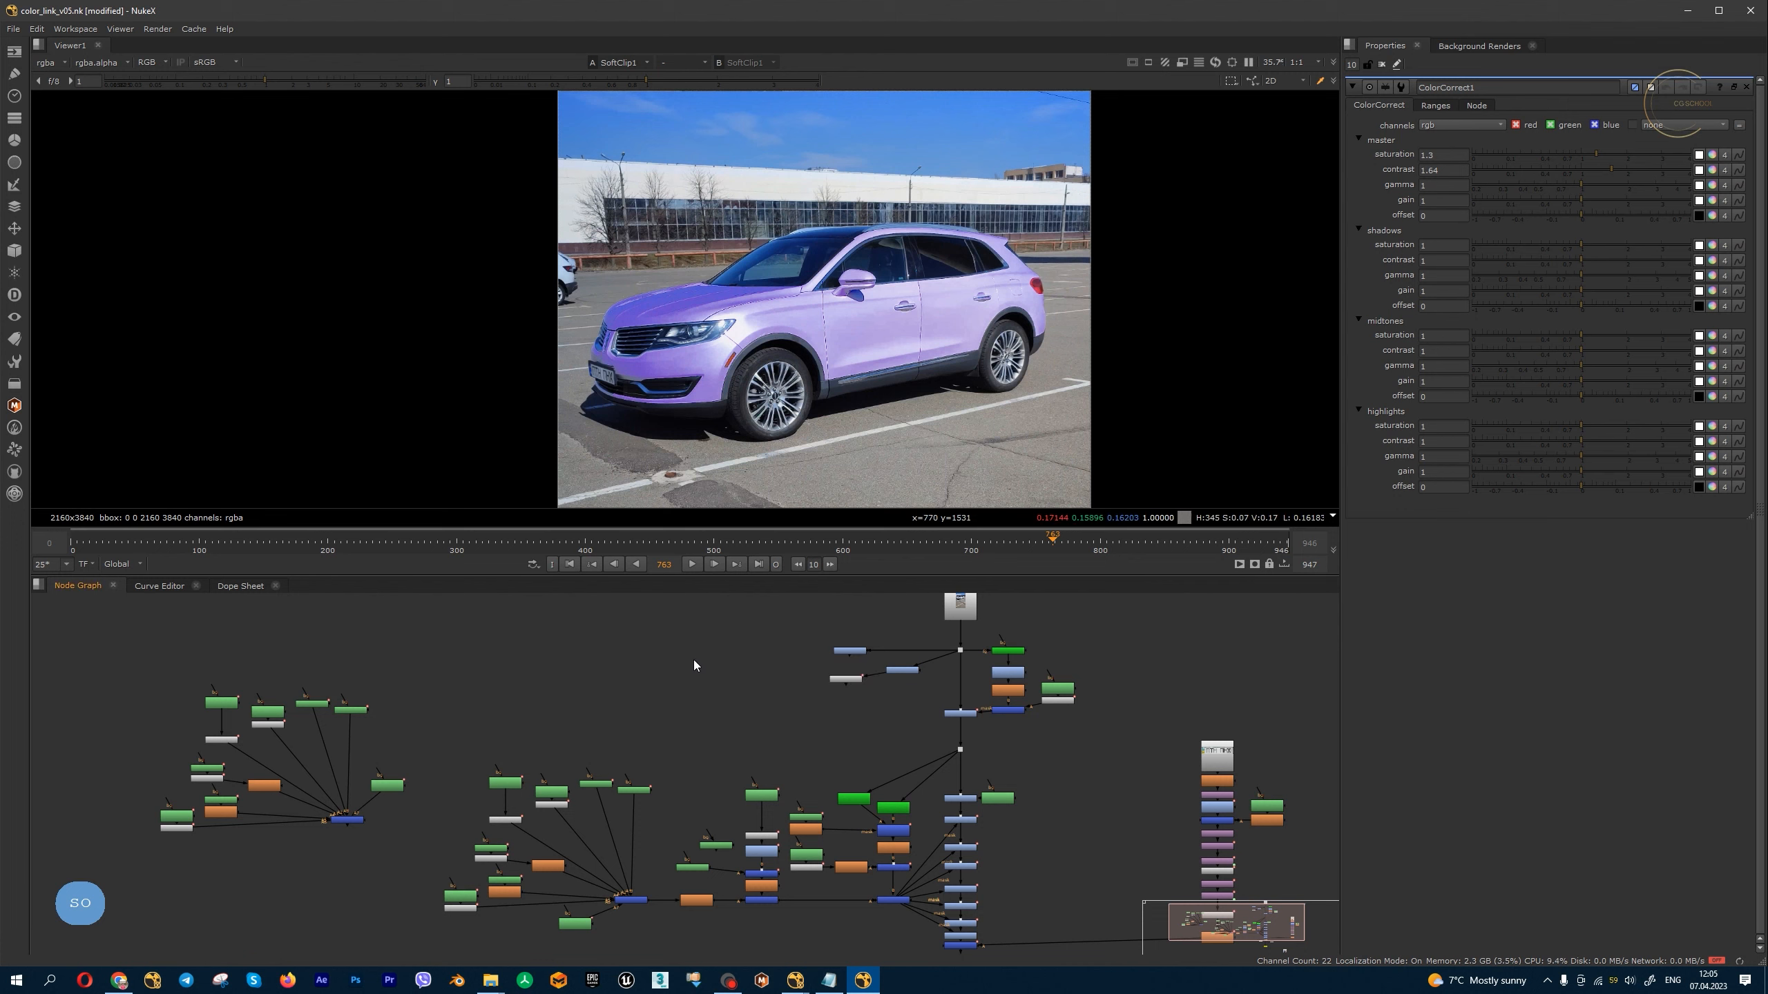
middle_click_drag(693, 697, 689, 679)
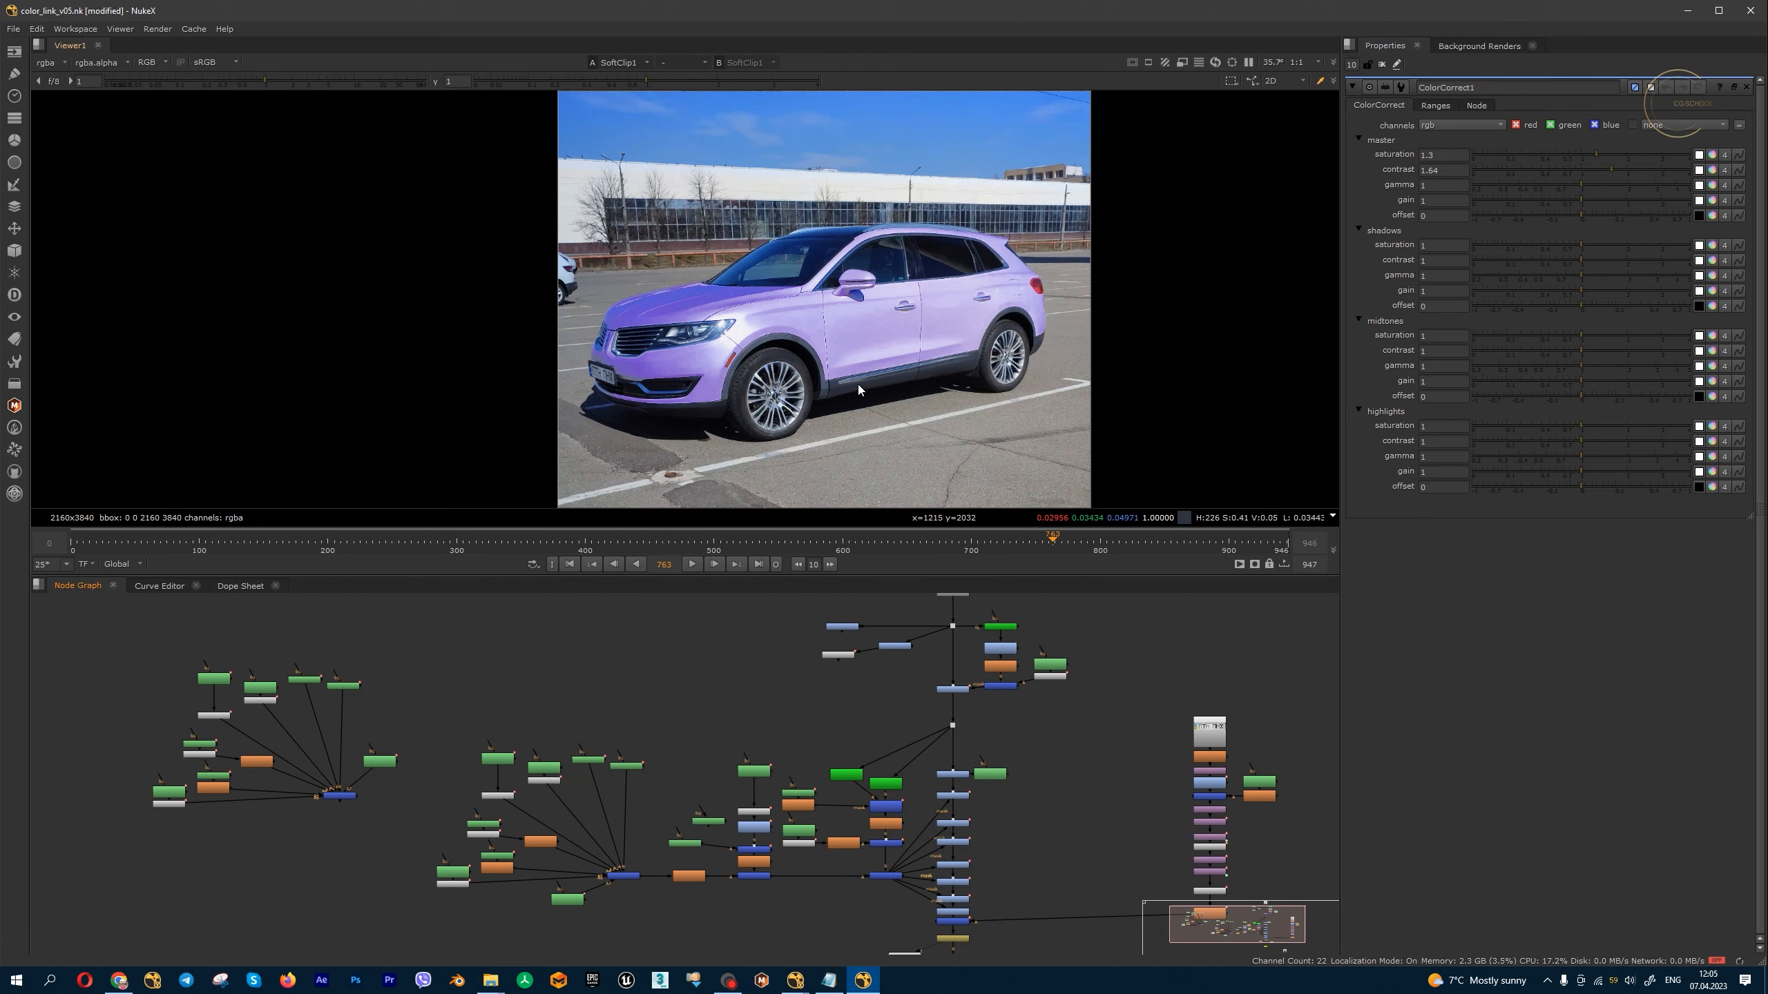
- Maximise the viewer and restore the workspace twice, then maximise the node graph
key("space")
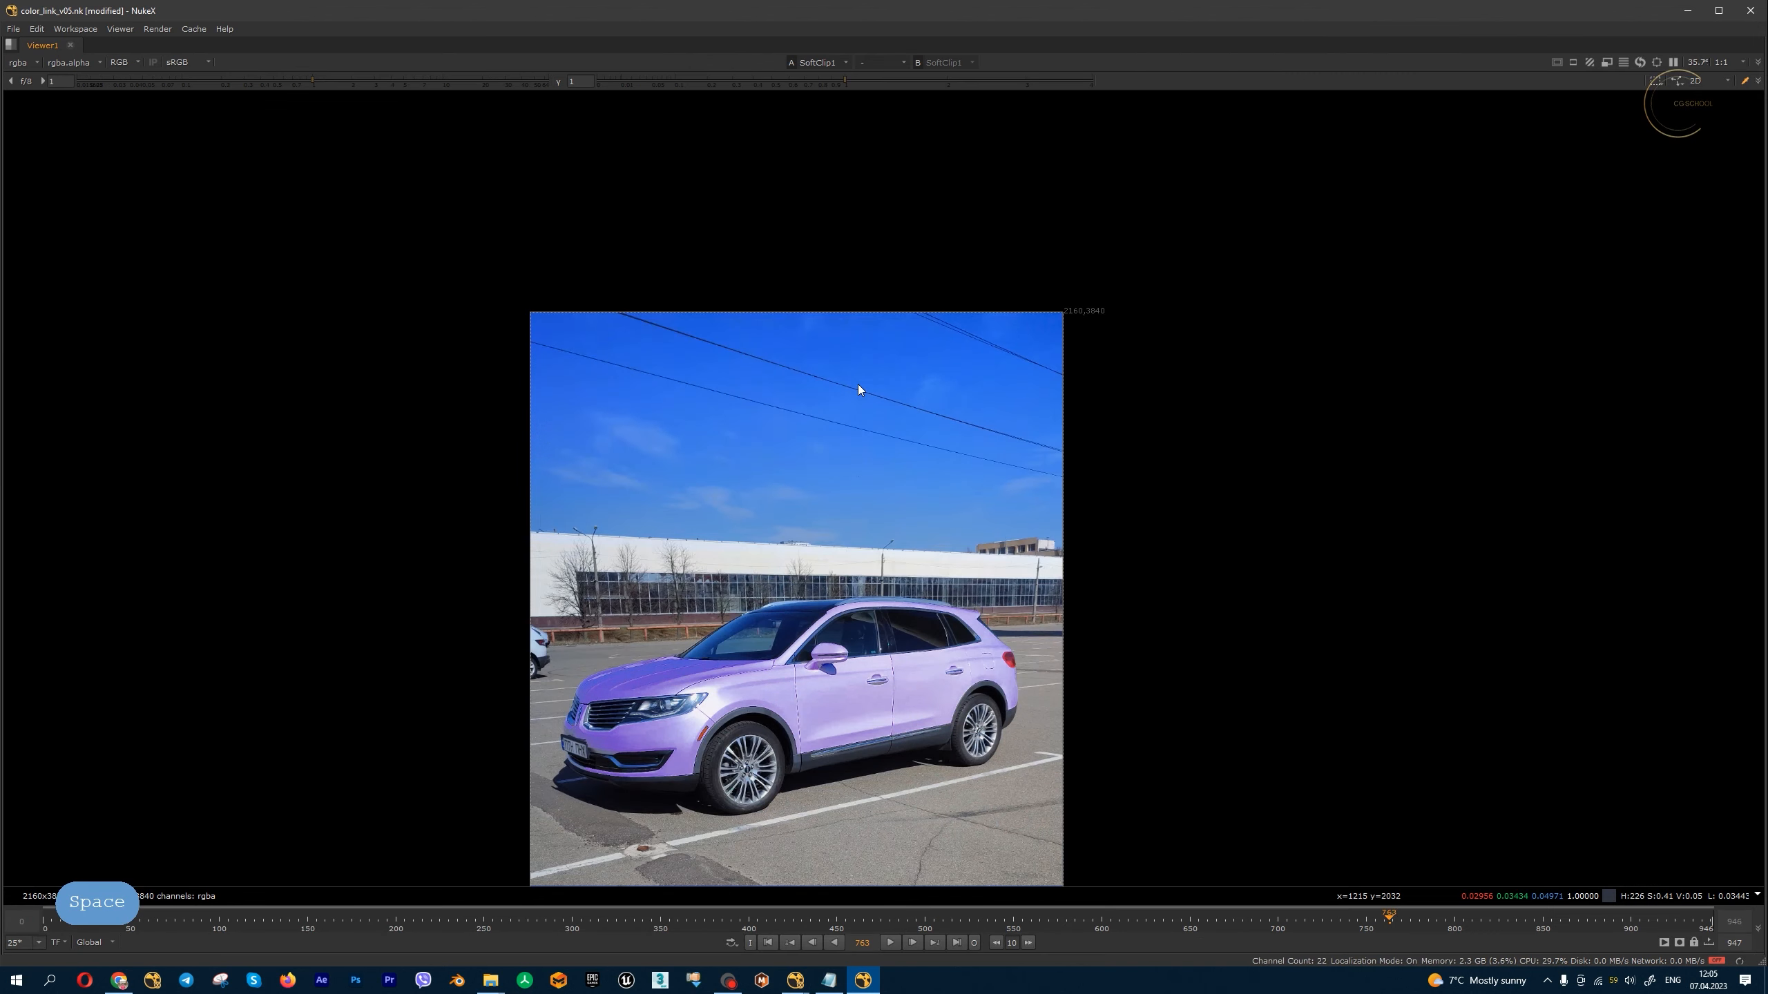
key("space")
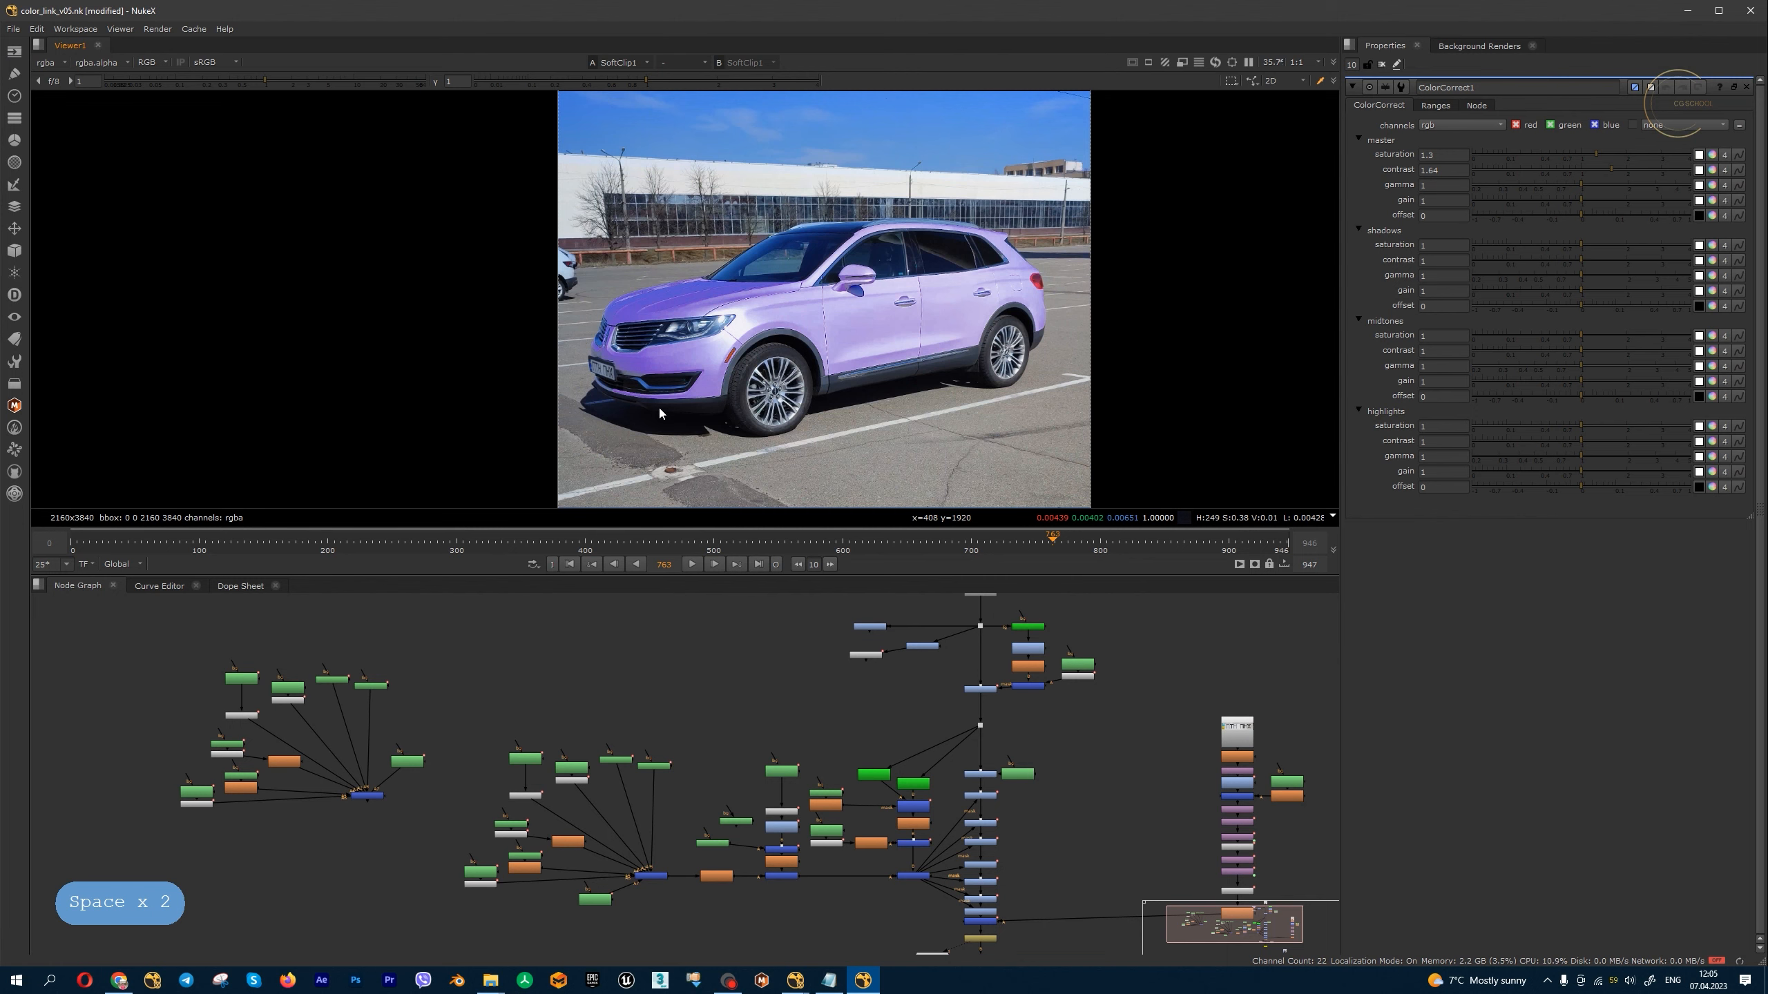
key("space")
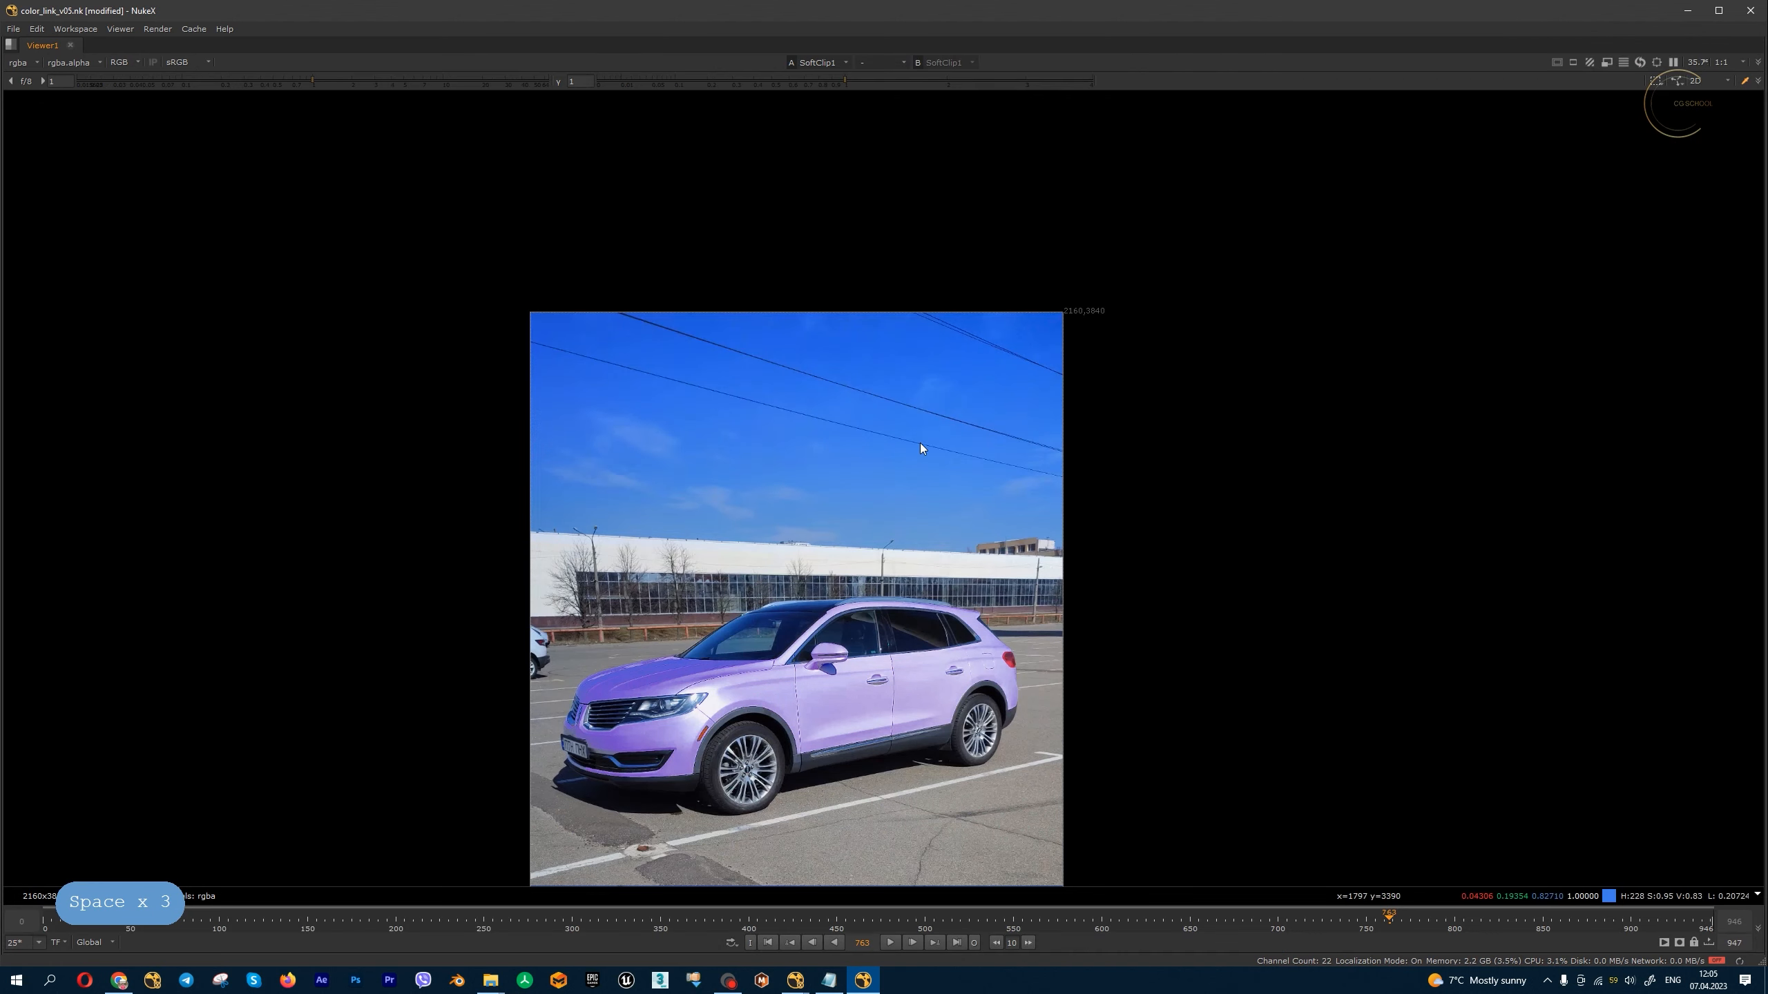
key("space")
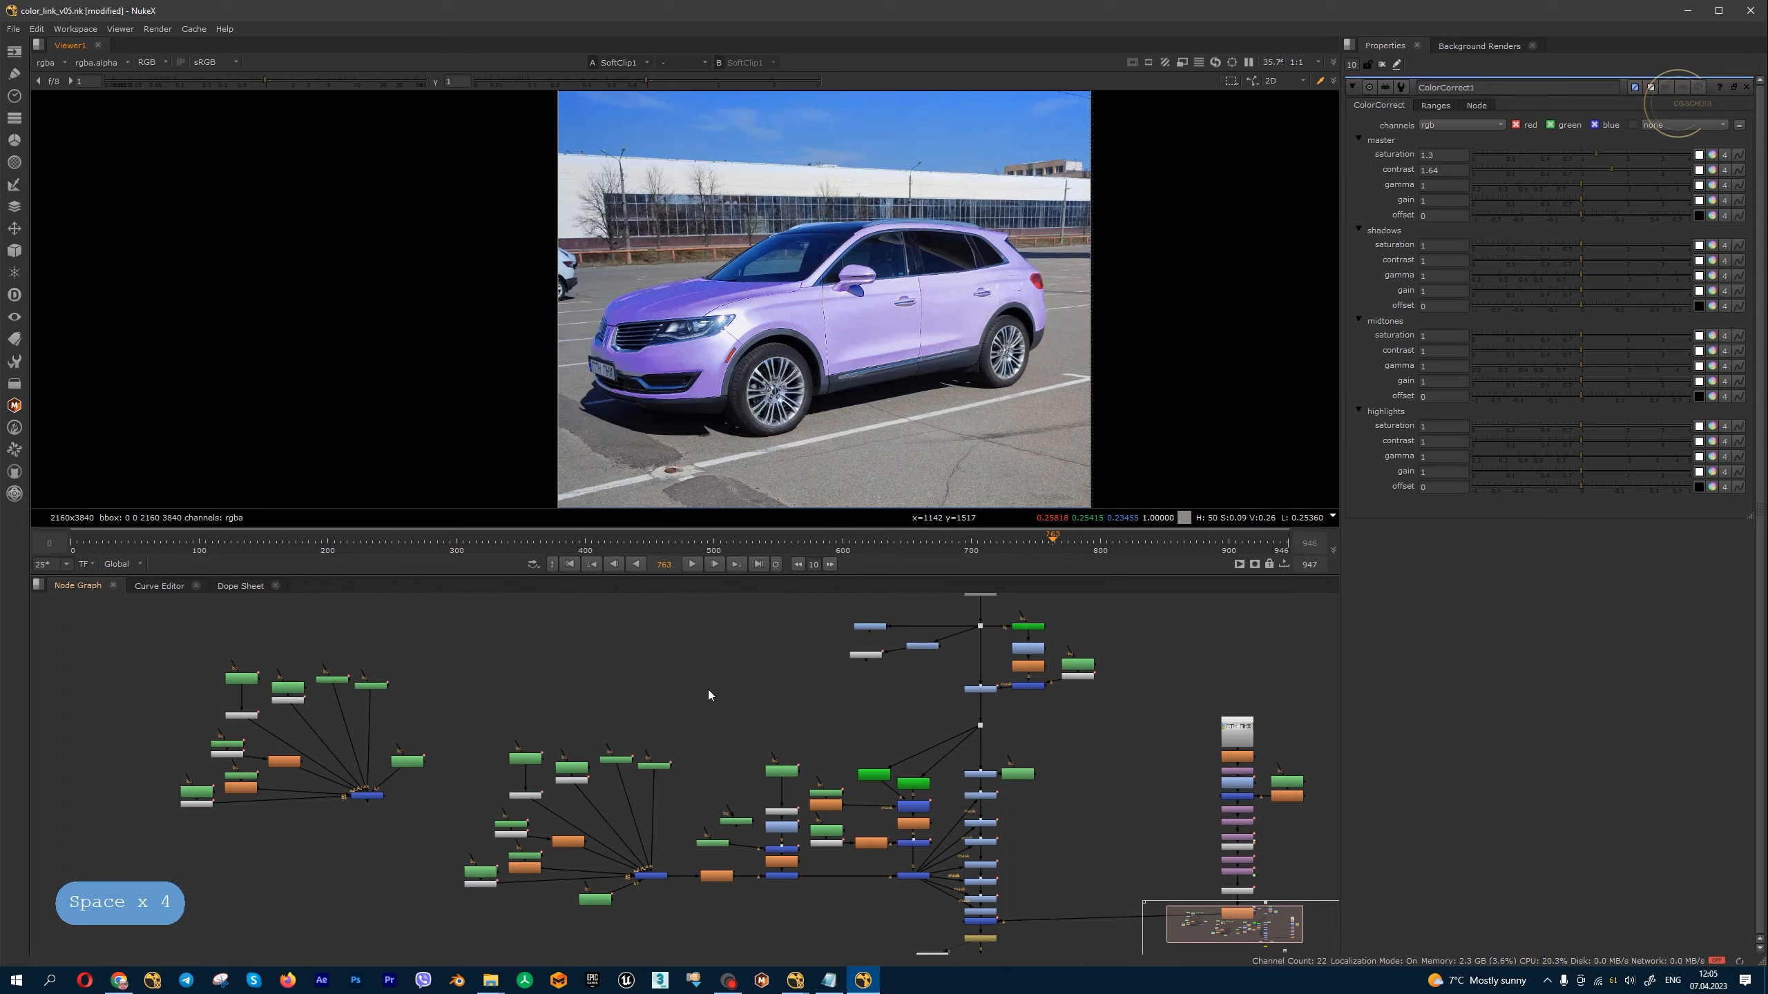
key("space")
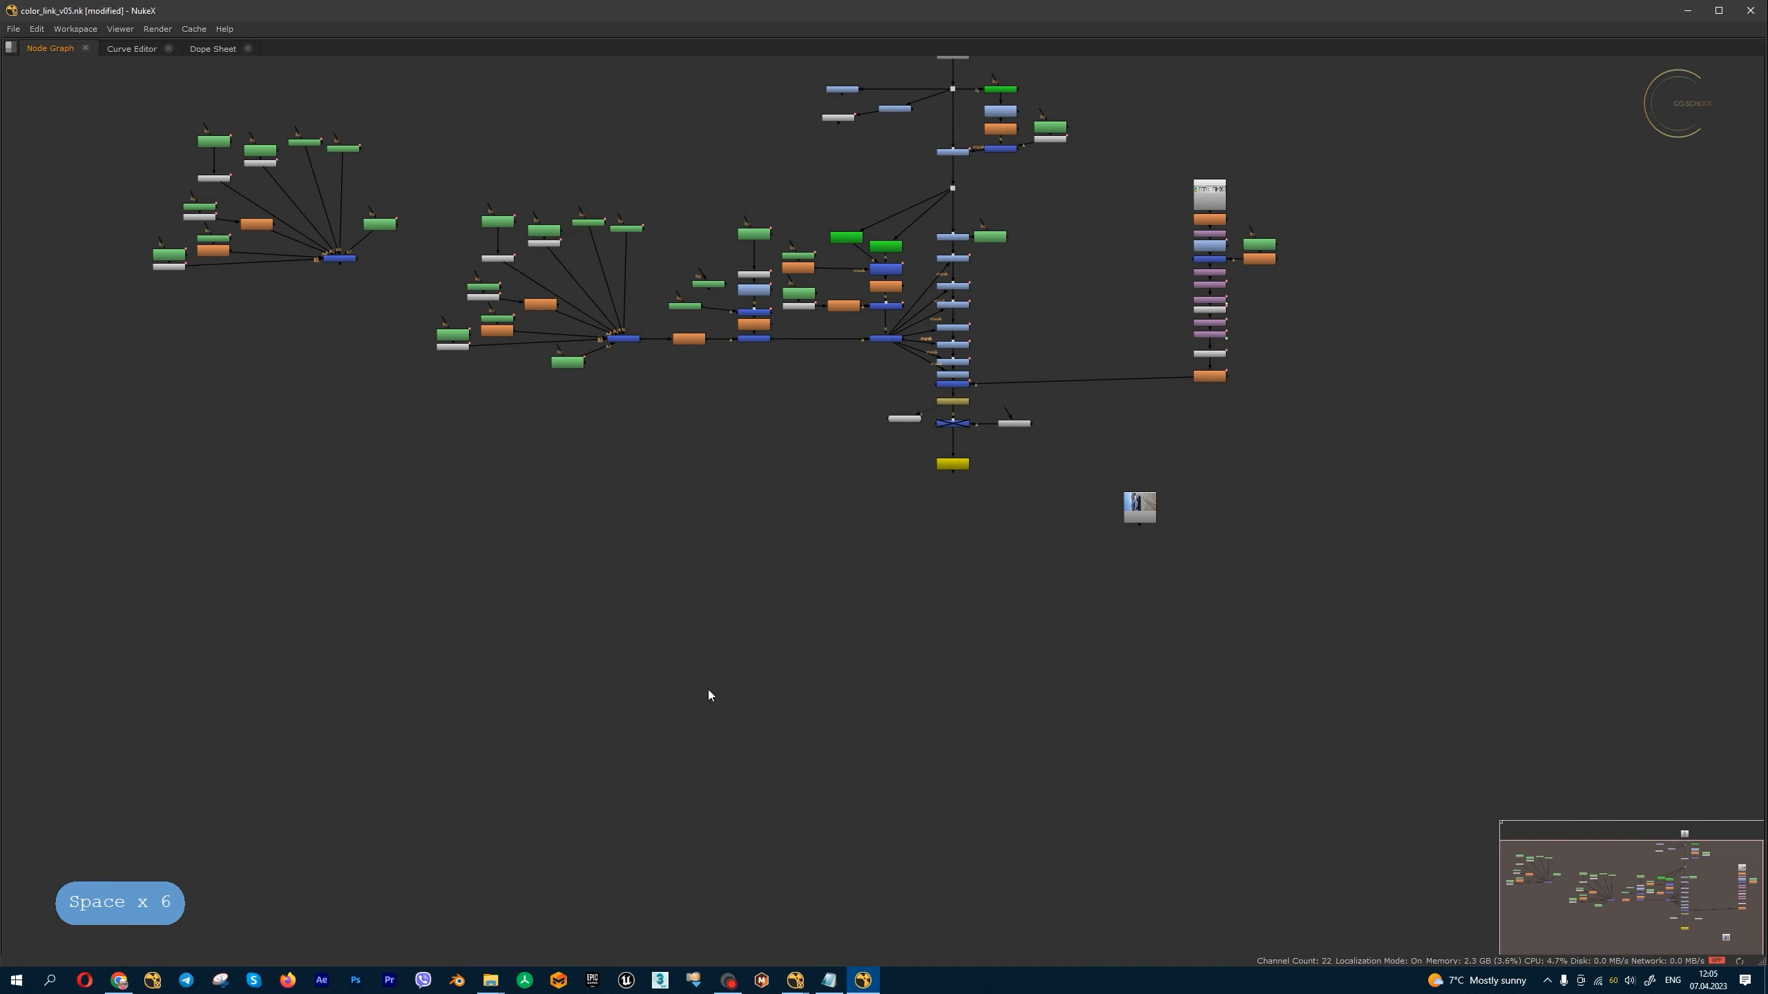
- Restore the full workspace from the maximised node graph, then maximise and restore a pane once more
key("space")
key("f")
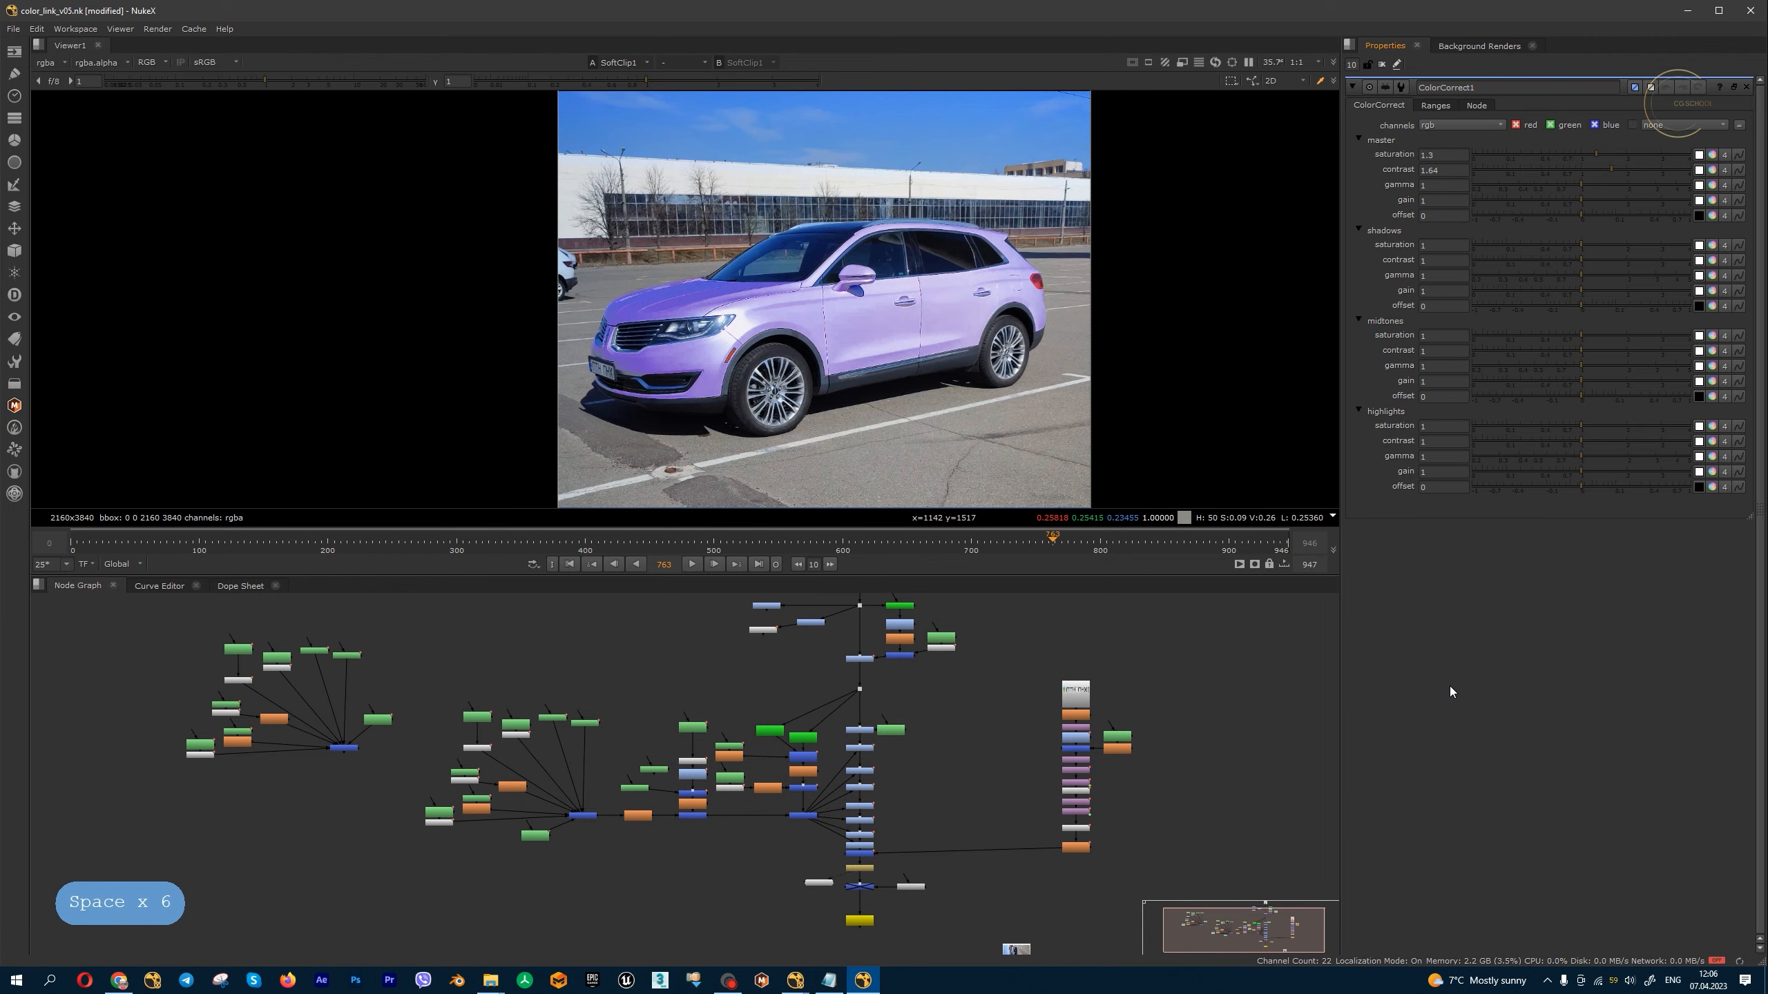
key("space")
key("space")
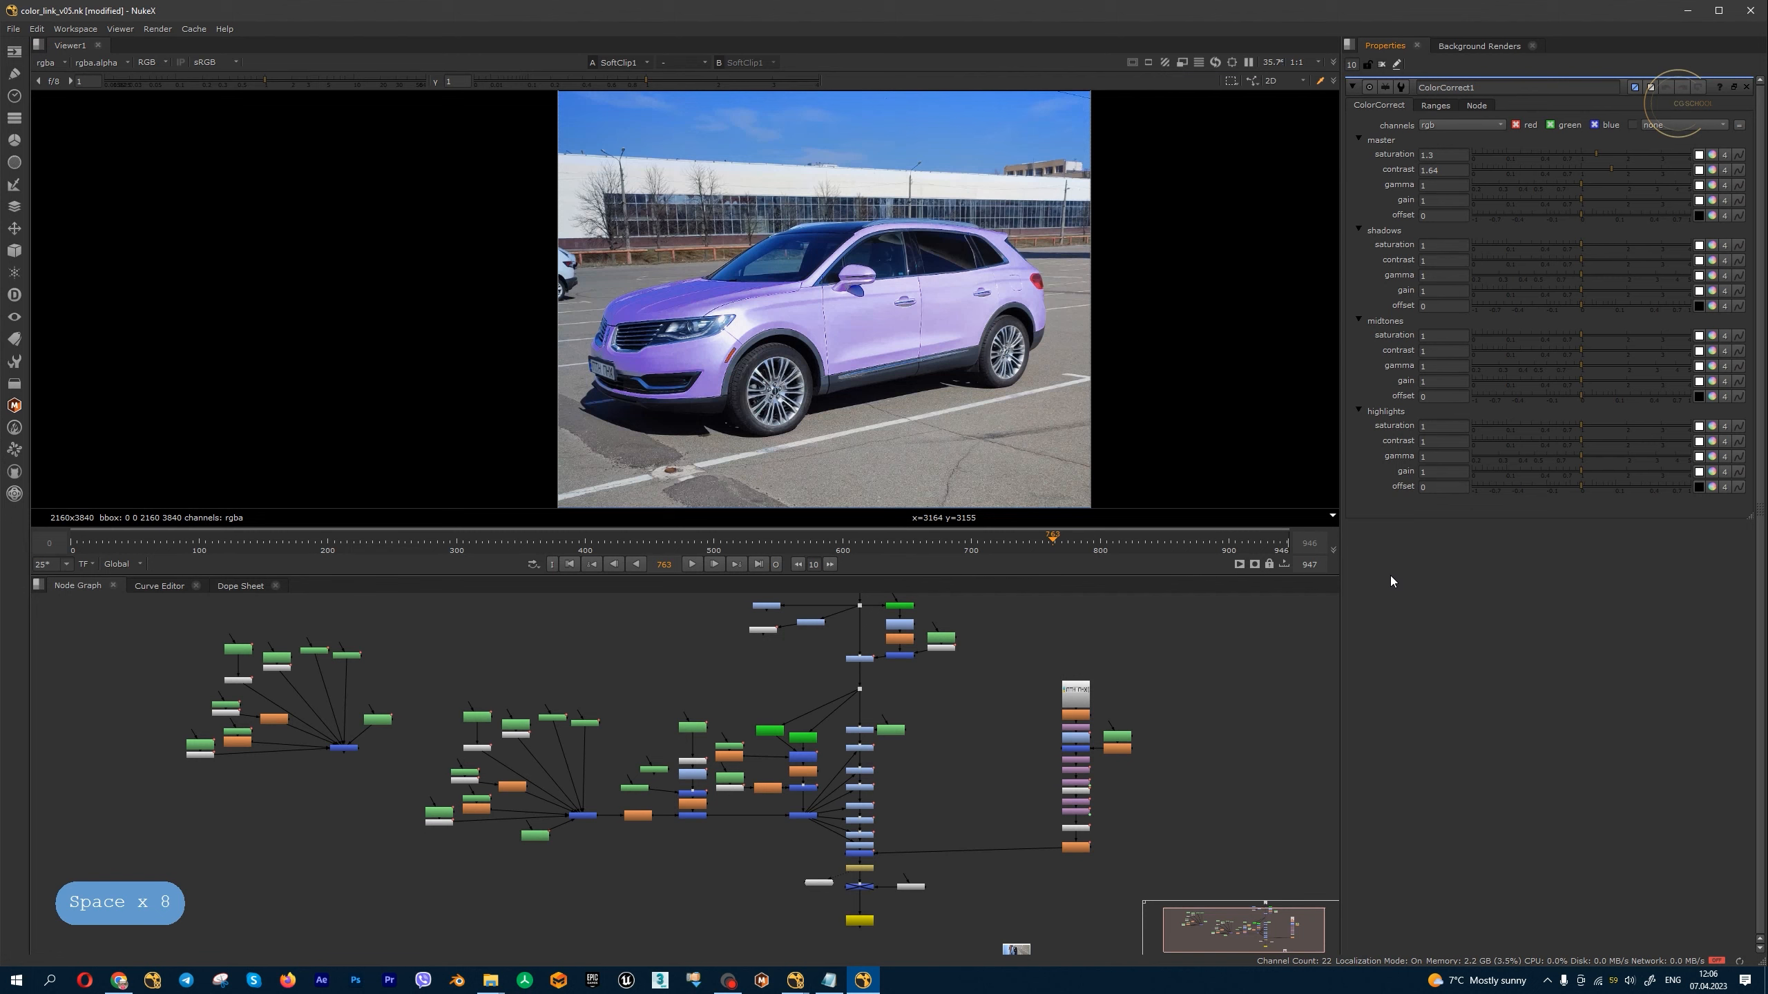
- View the car image's red, green, blue and alpha channels in the viewer one after another, ending on full RGB
middle_click_drag(829, 315, 790, 296)
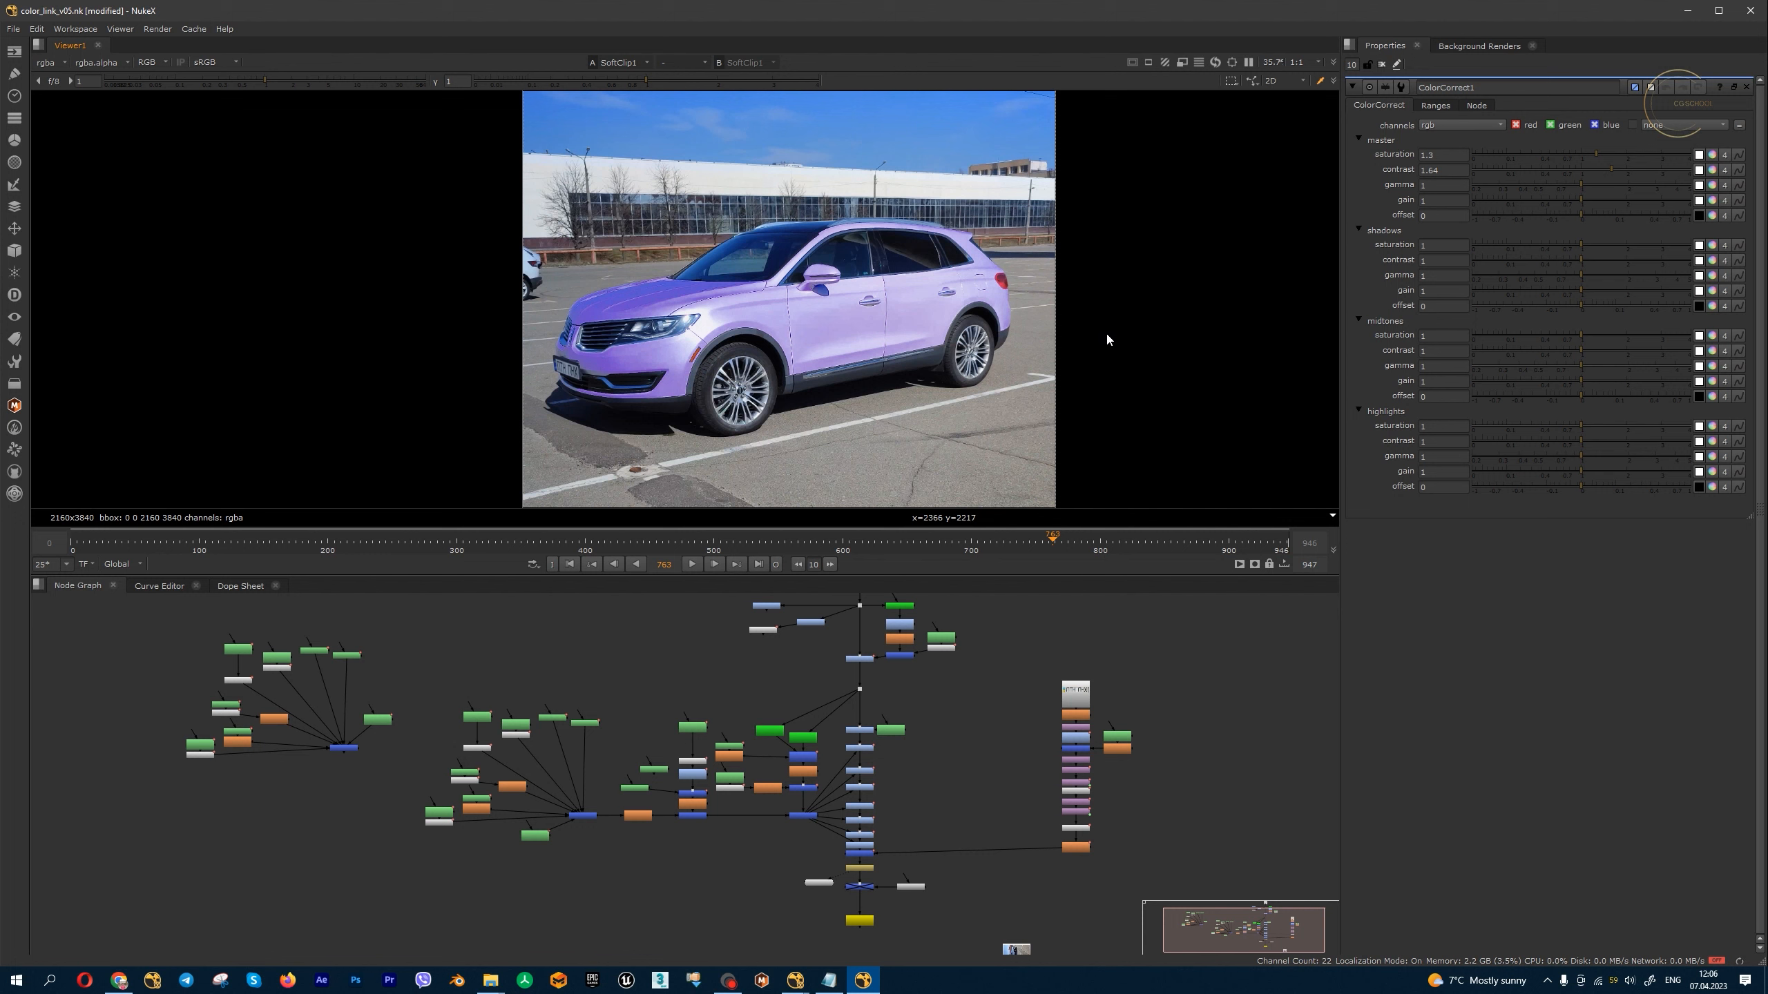
key("r")
key("g")
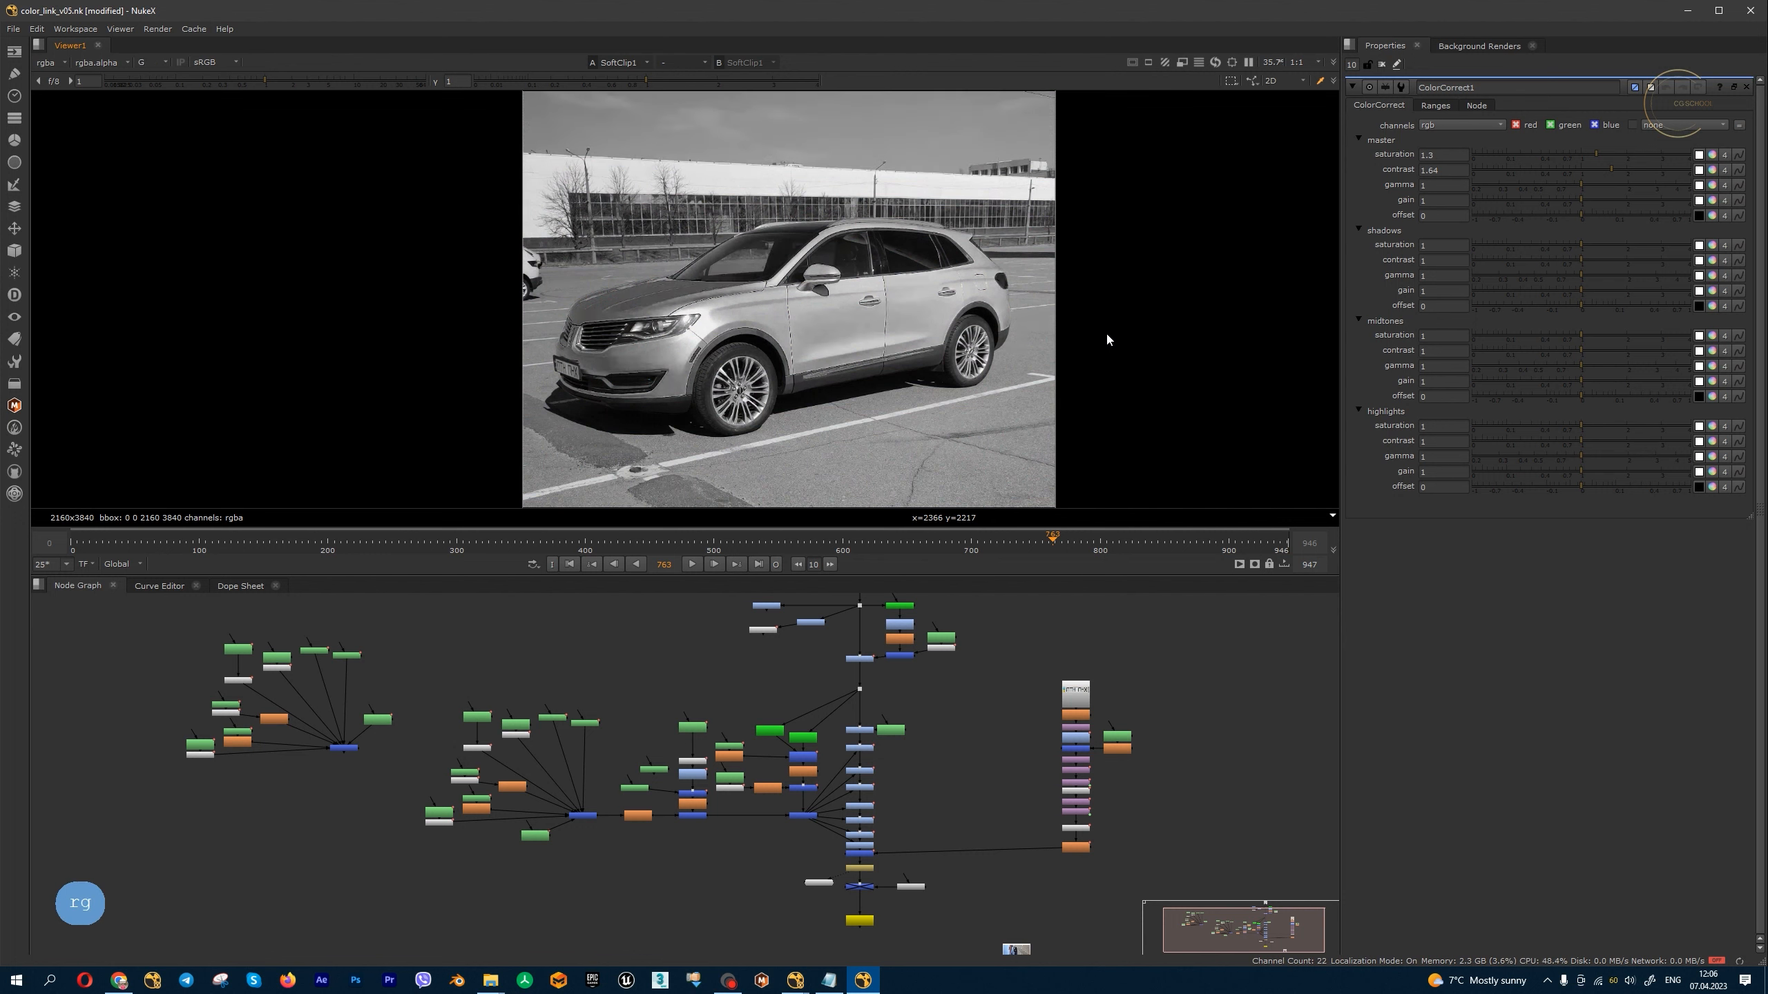
key("b")
key("b")
key("b")
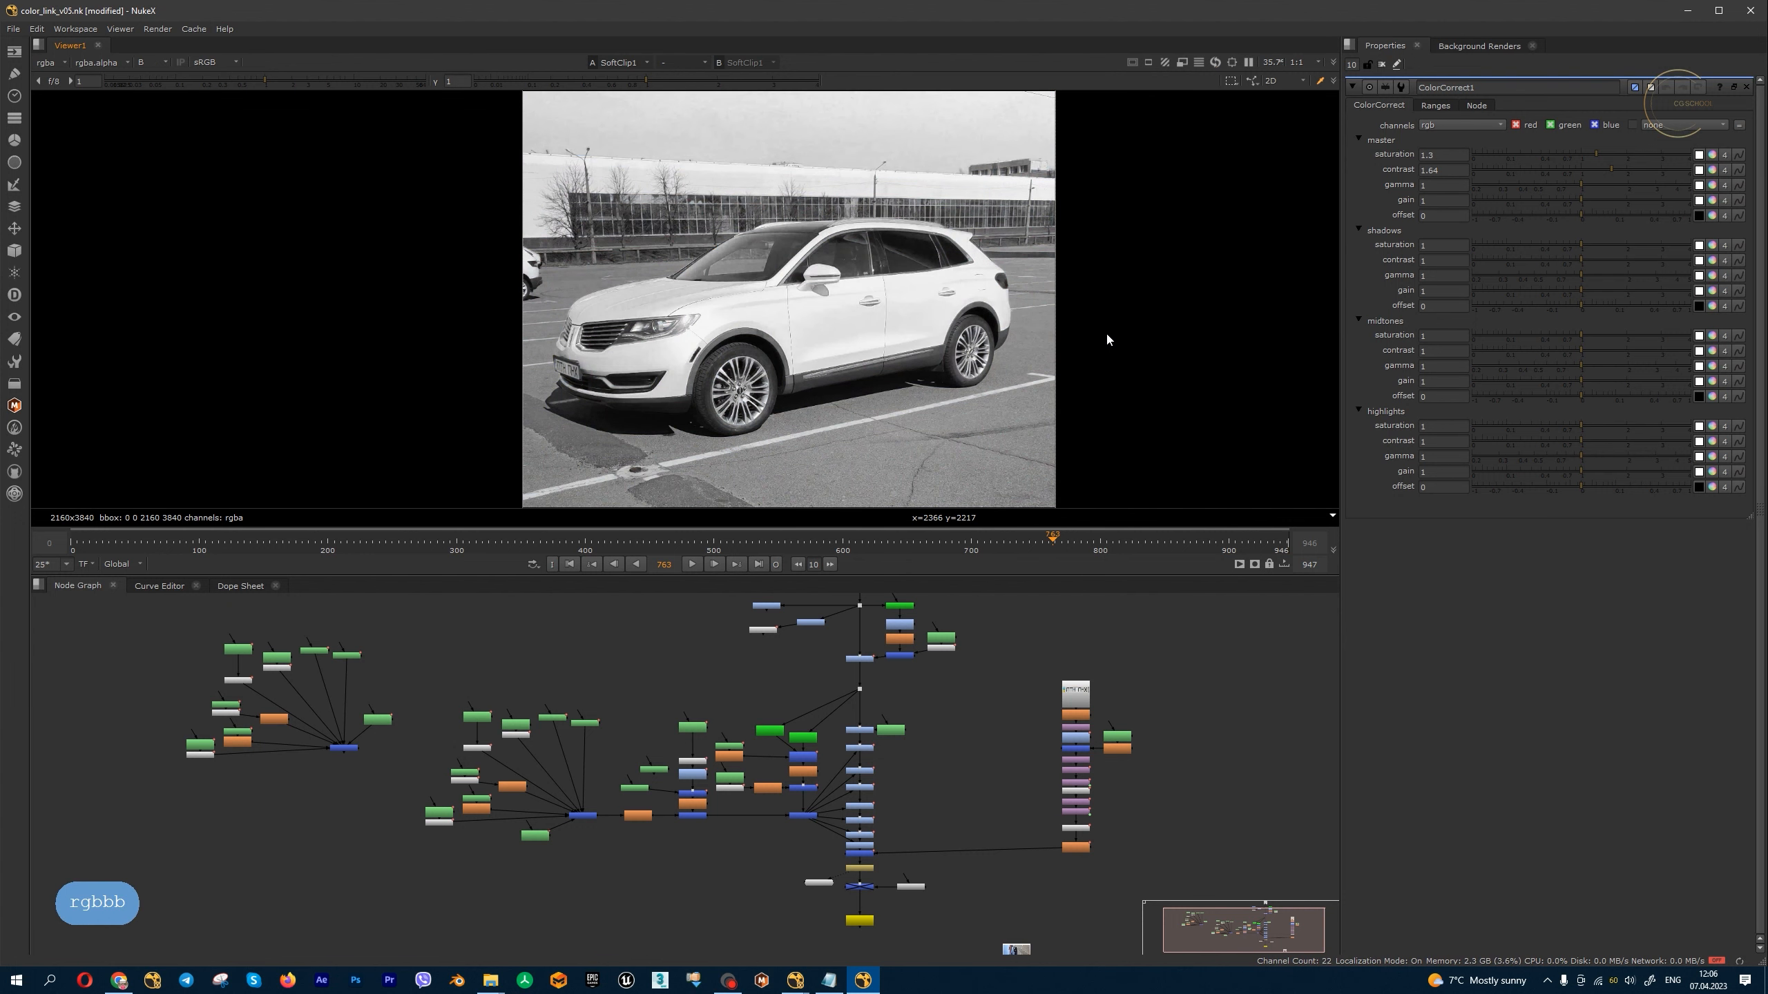
key("a")
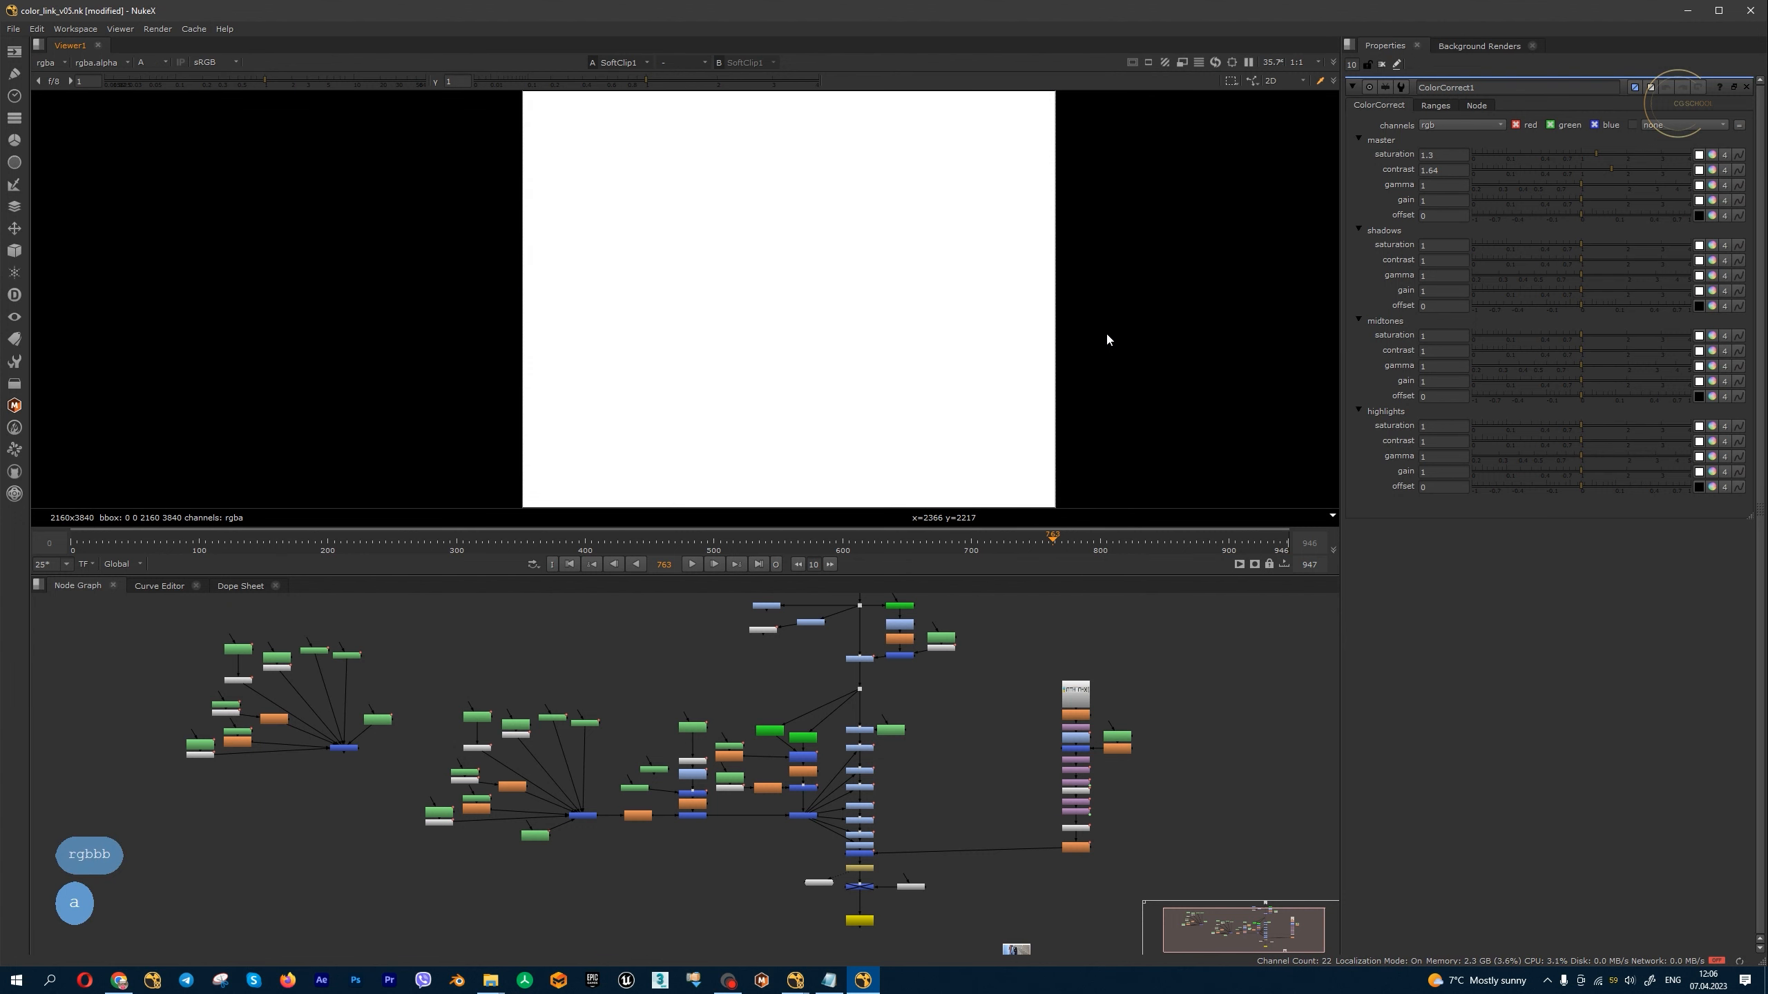
key("a")
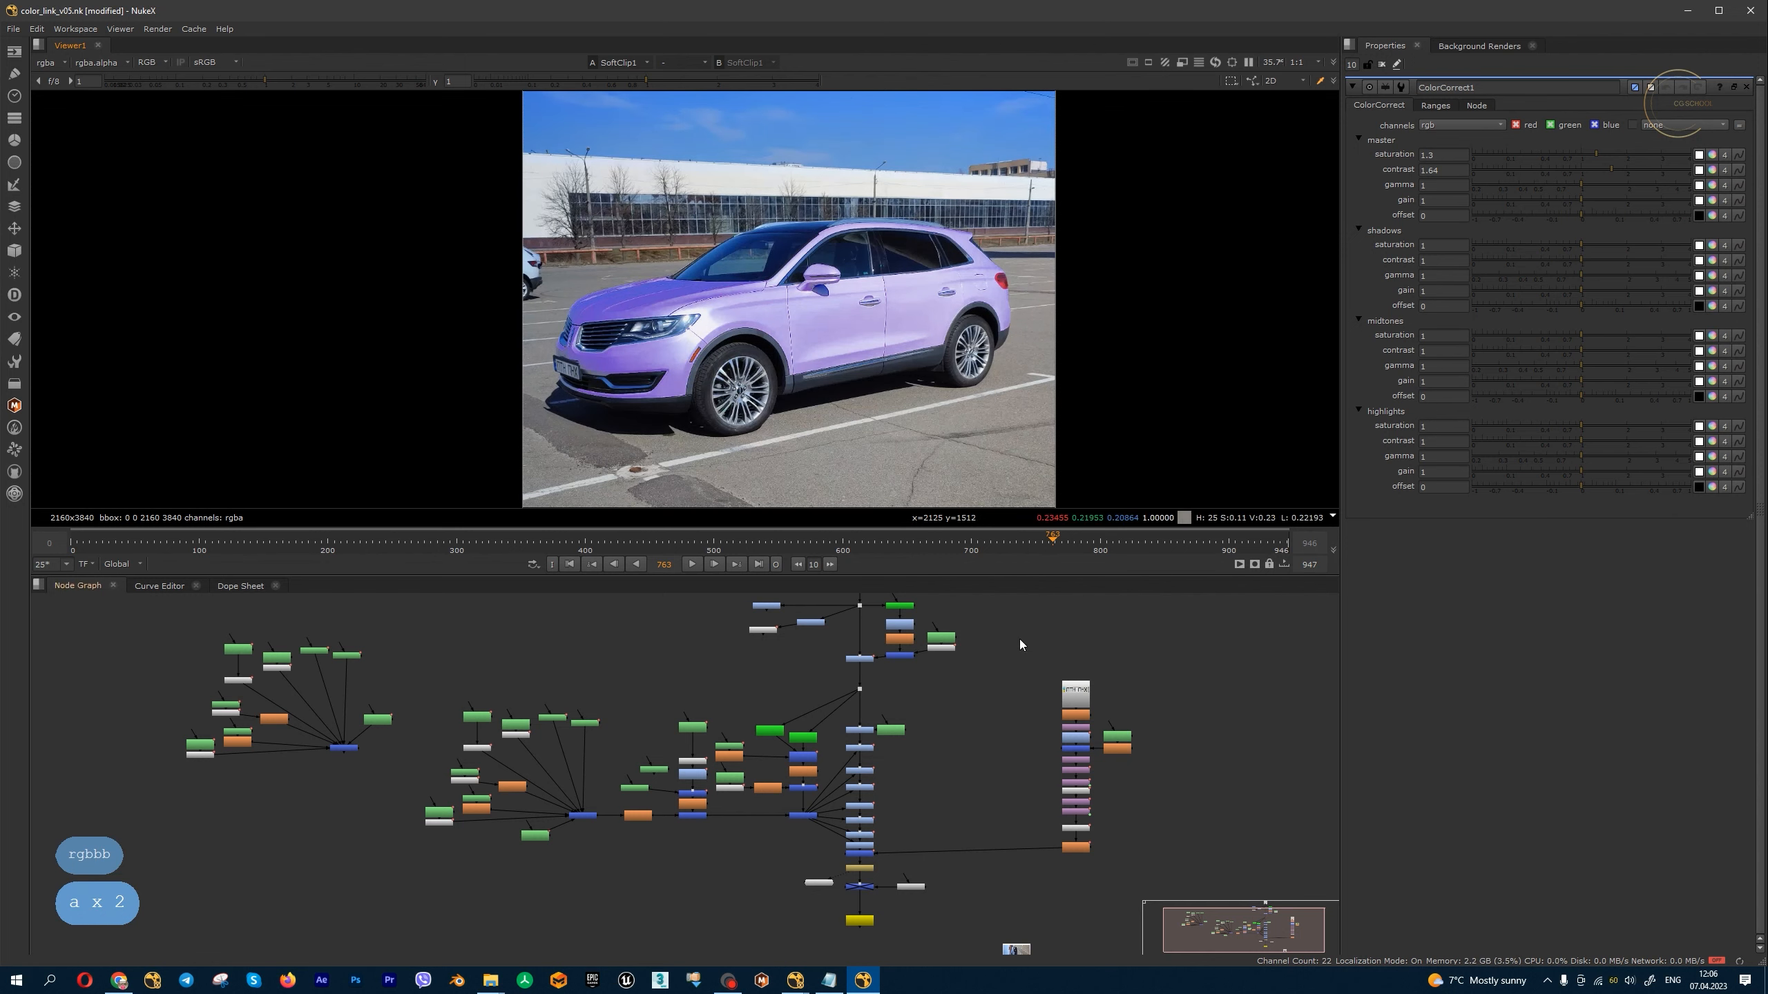
- Add a Blur node with a Grade node below it in an empty area of the node graph, then delete both
key("b")
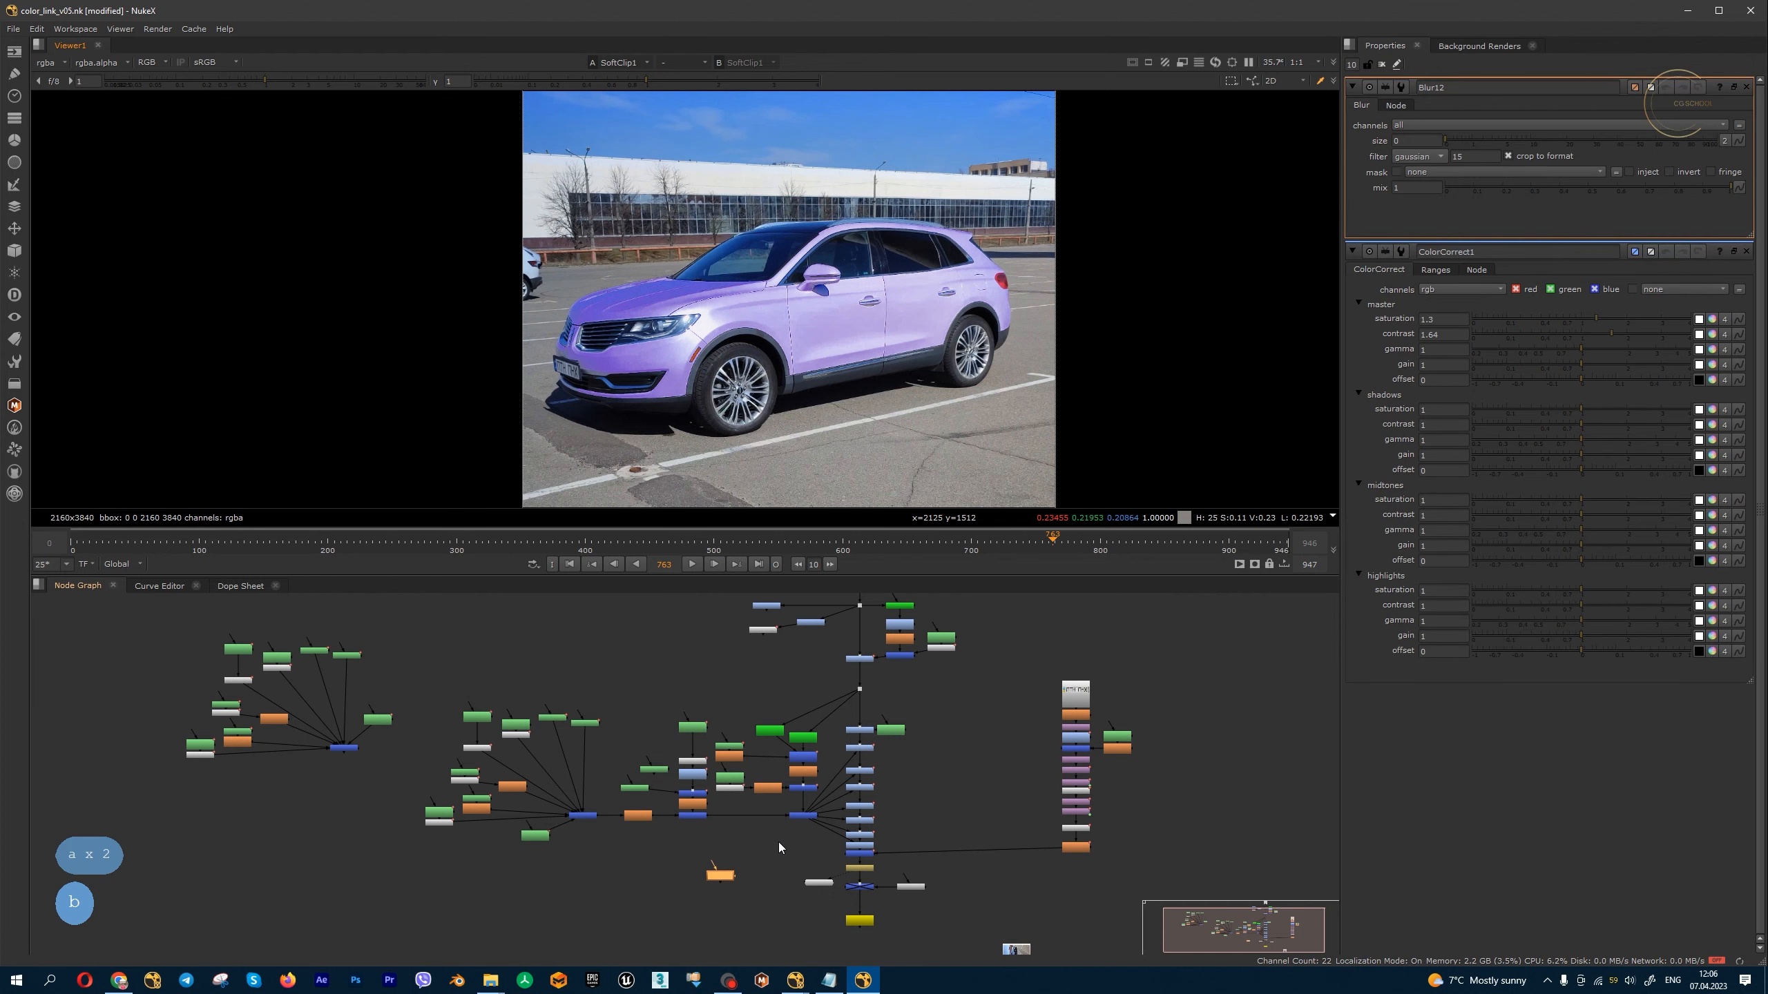
scroll(743, 874, "up", 4)
left_click_drag(751, 846, 641, 901)
scroll(688, 894, "up", 3)
scroll(698, 879, "down", 3)
left_click(700, 904)
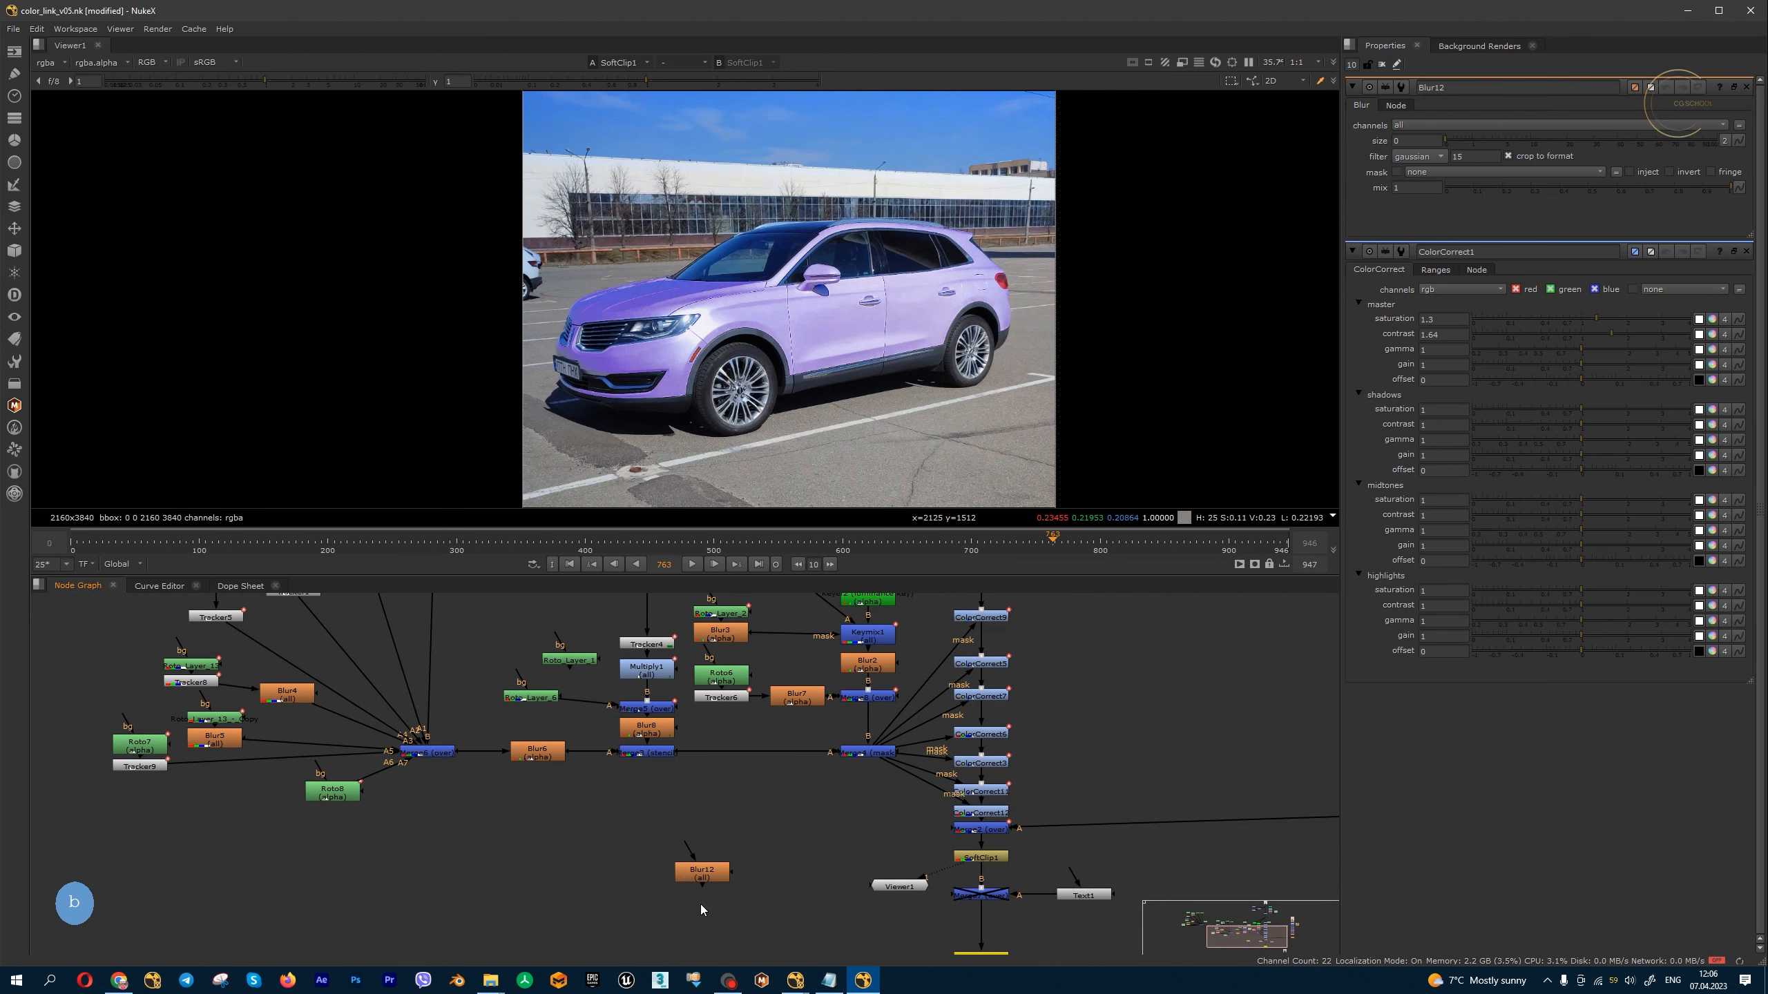
key("g")
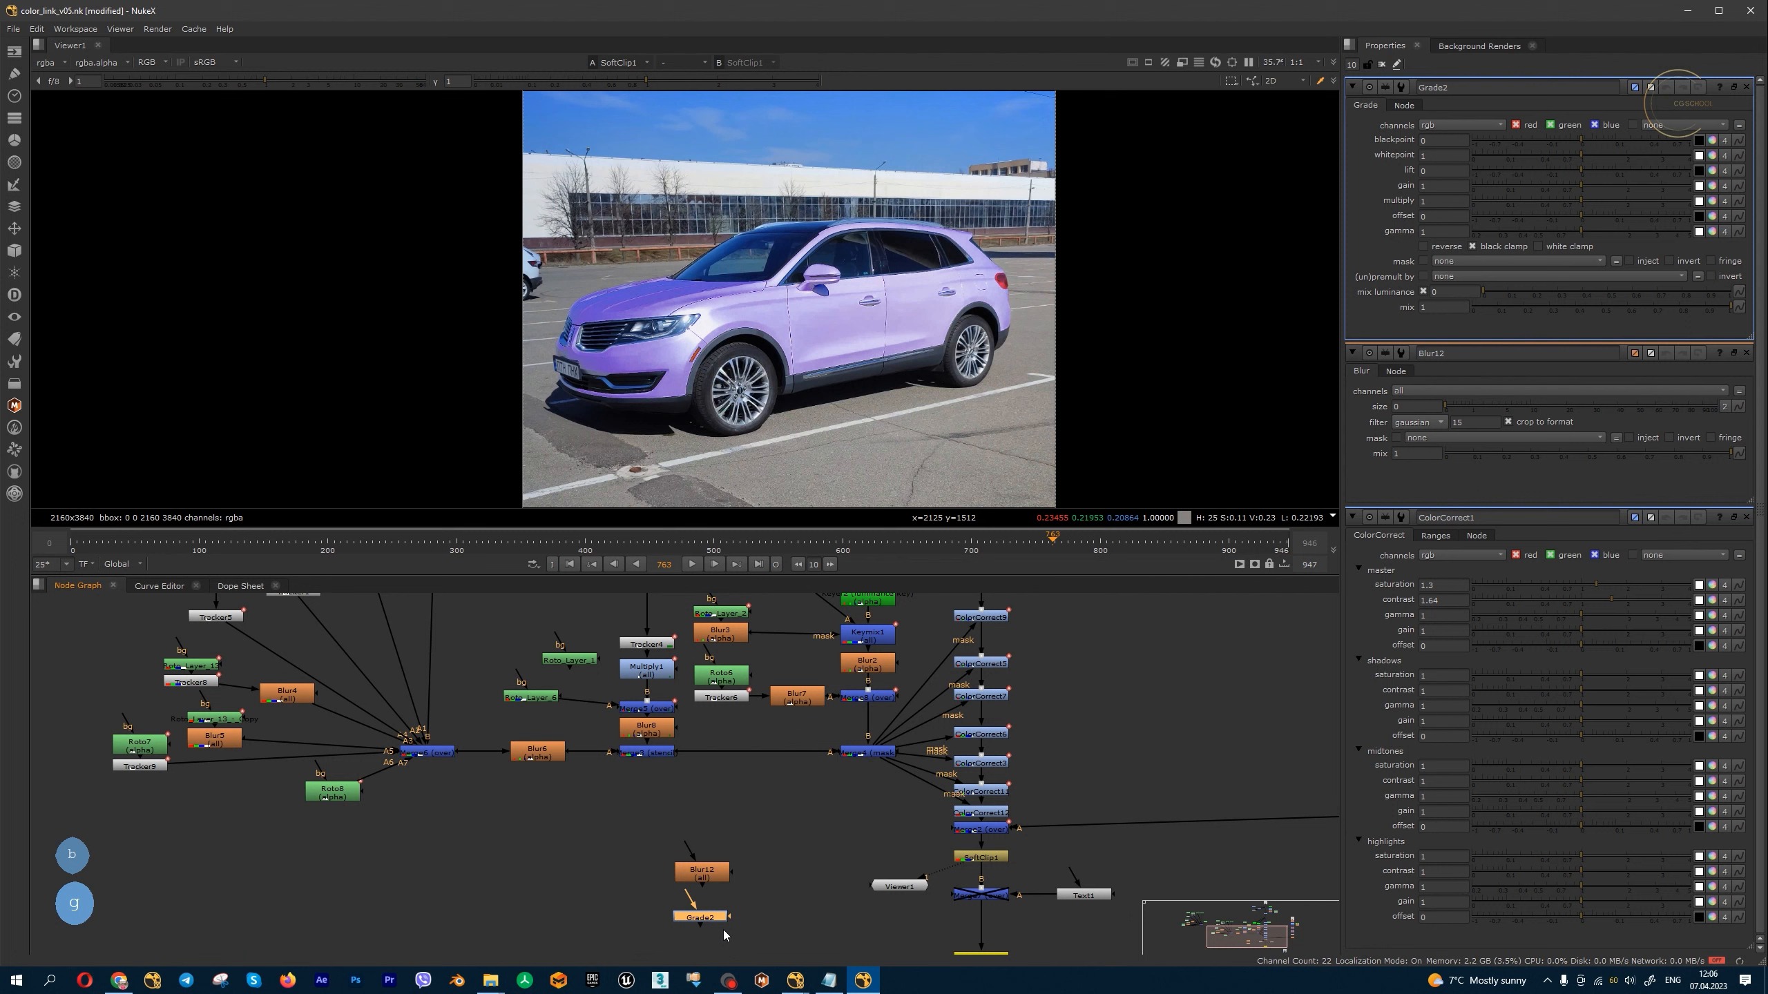
left_click_drag(761, 938, 601, 831)
key("Delete")
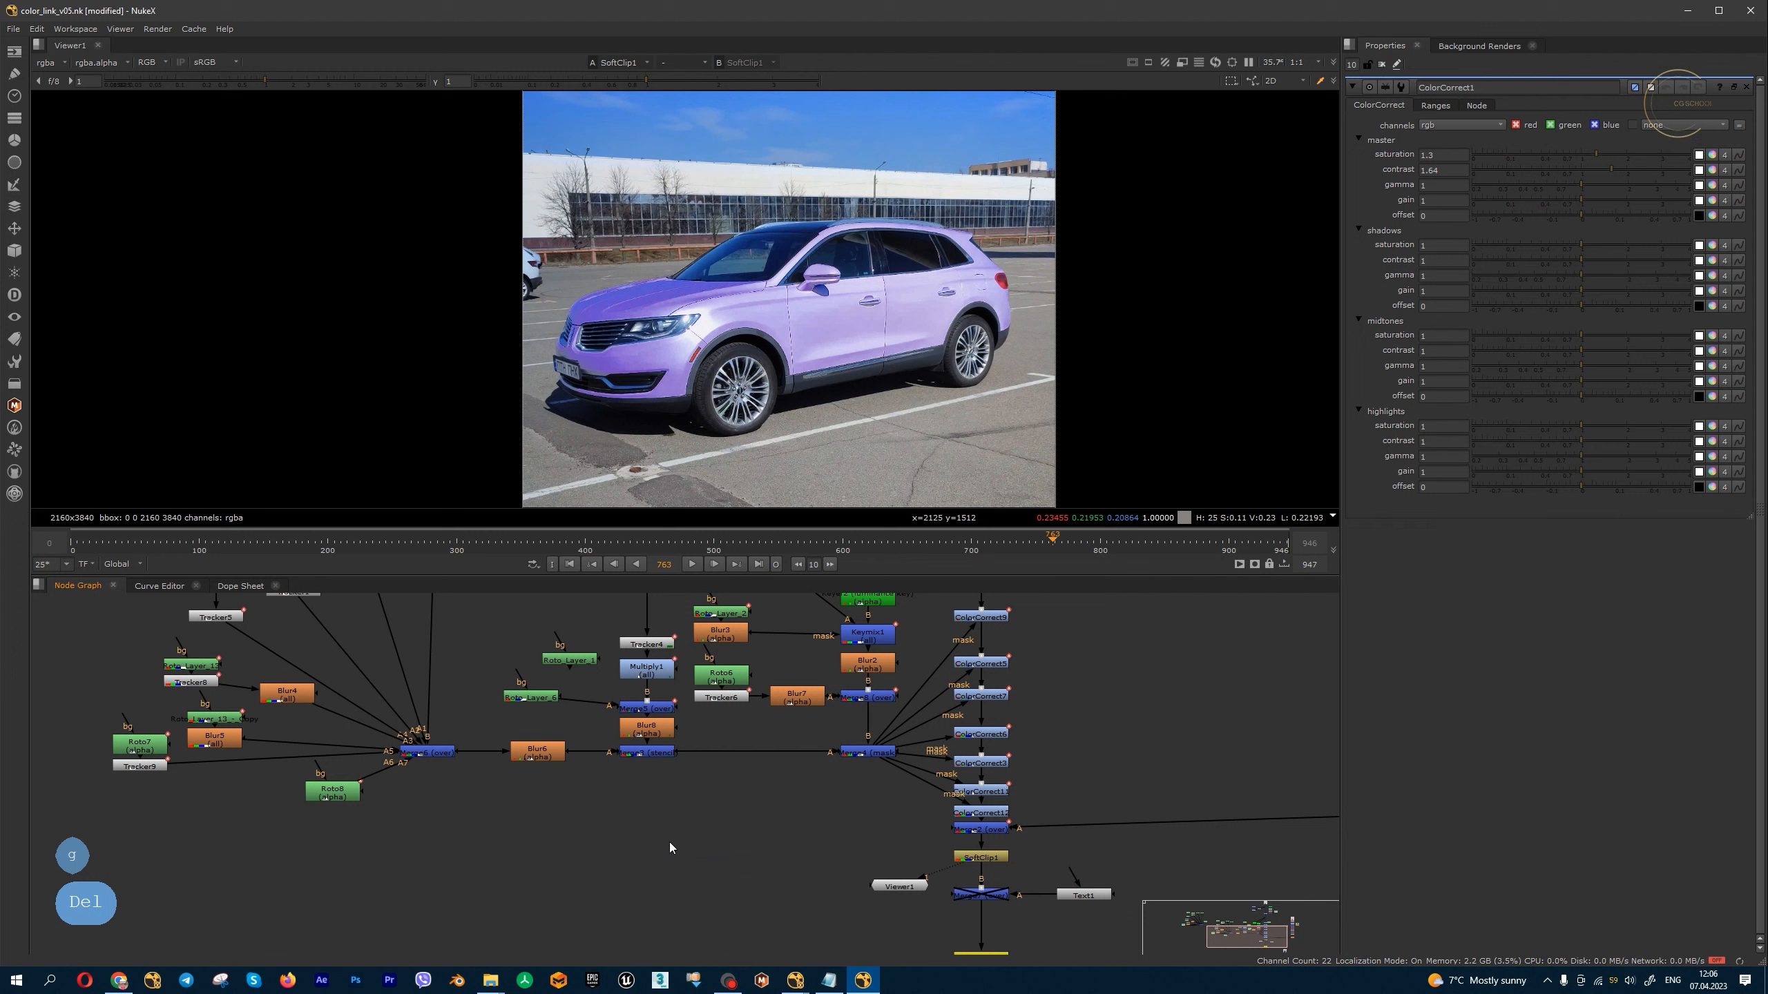
- Add an unconnected Merge node in empty space below the comp and chain a ColorCorrect and a Grade node under it
scroll(1063, 758, "down", 3)
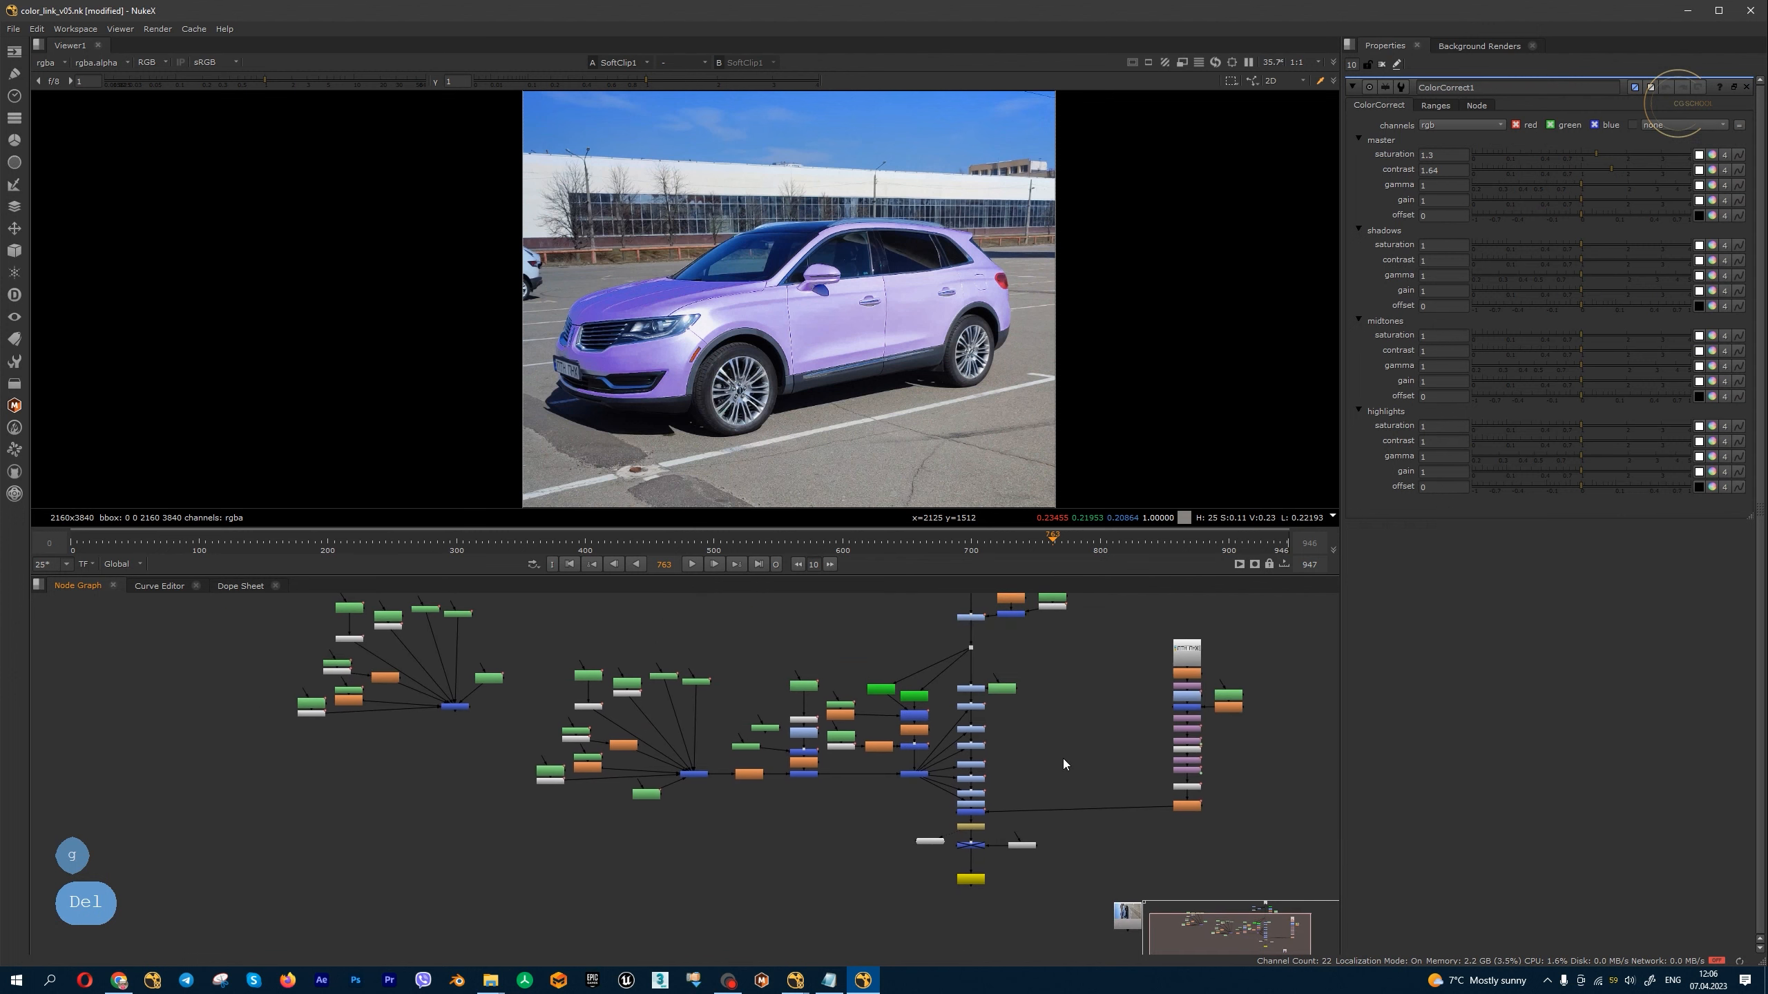
middle_click_drag(855, 825, 890, 806)
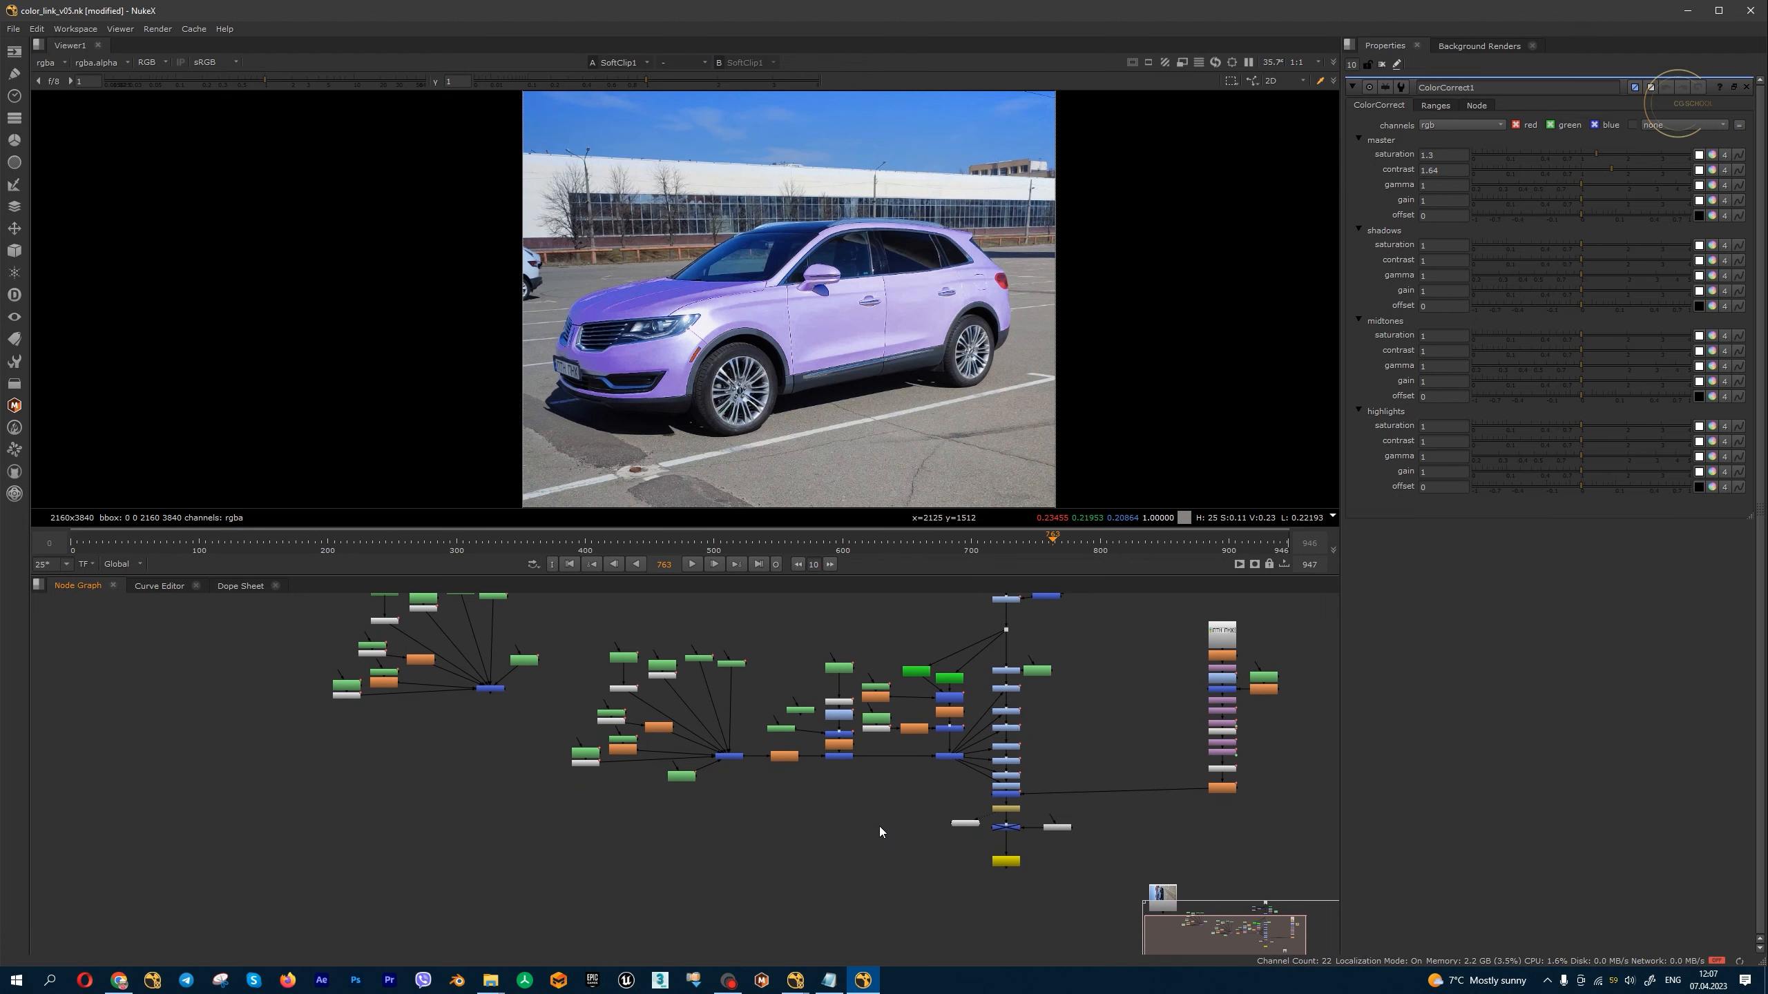
key("m")
scroll(880, 828, "up", 3)
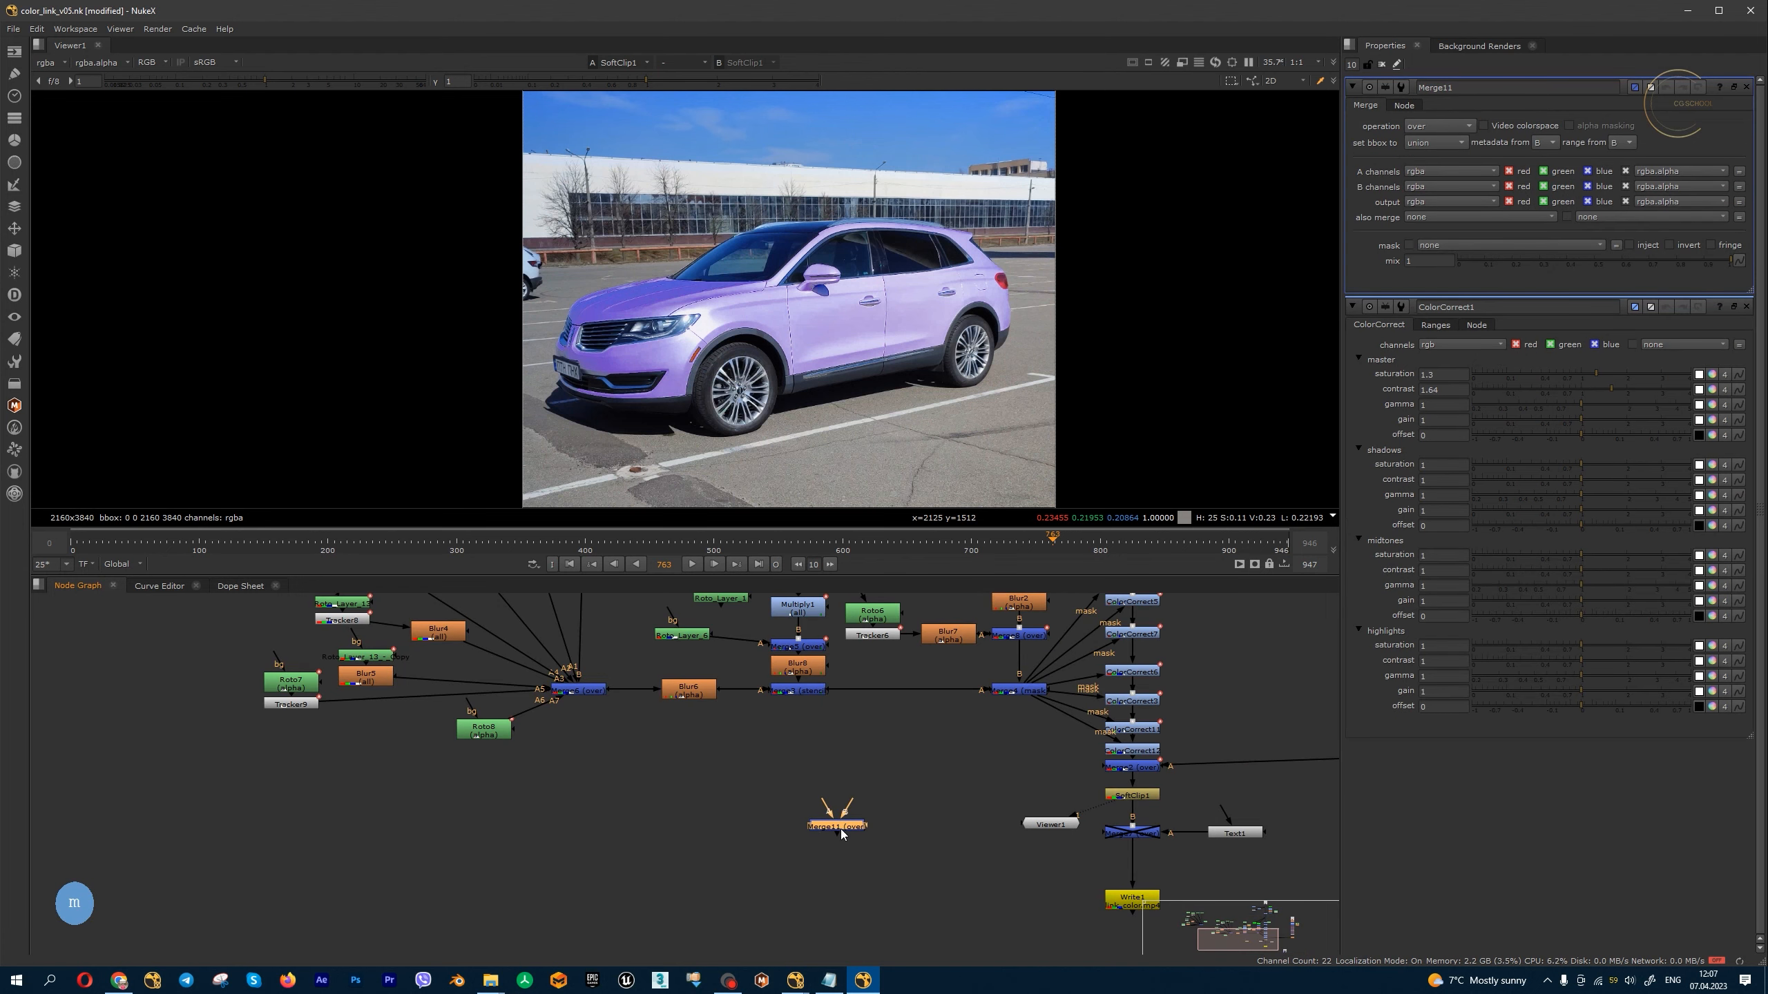
key("c")
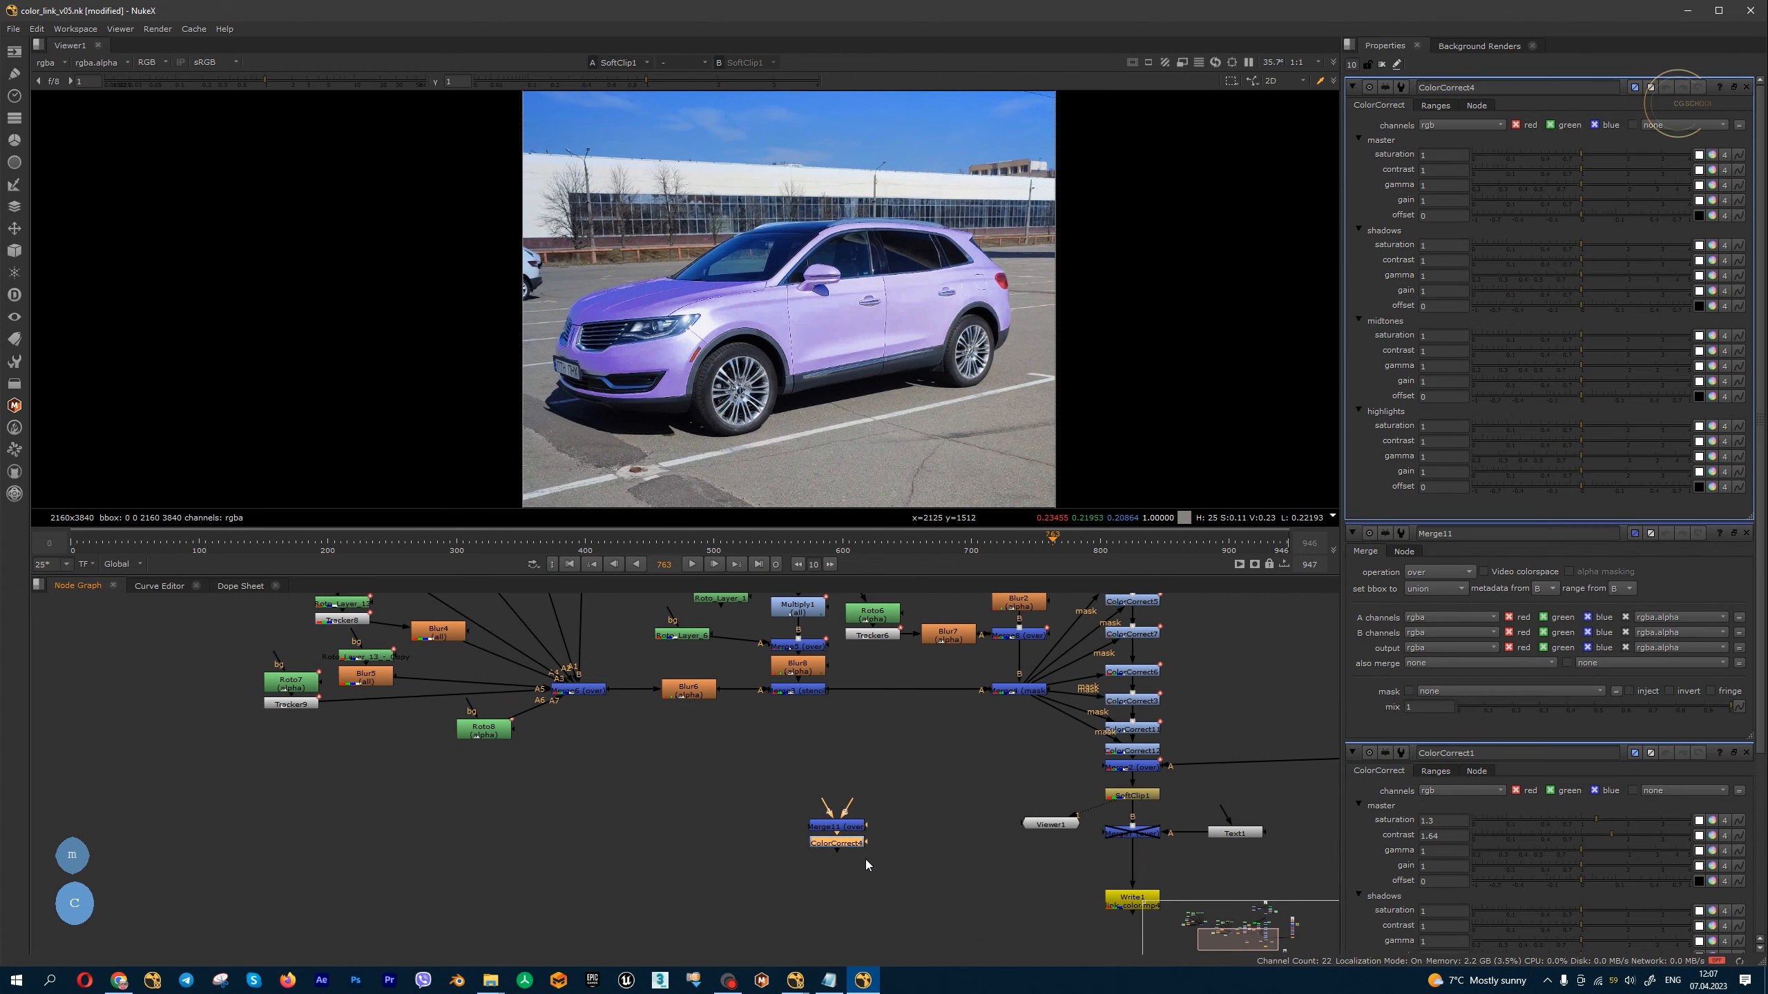
scroll(864, 859, "up", 2)
scroll(848, 842, "up", 2)
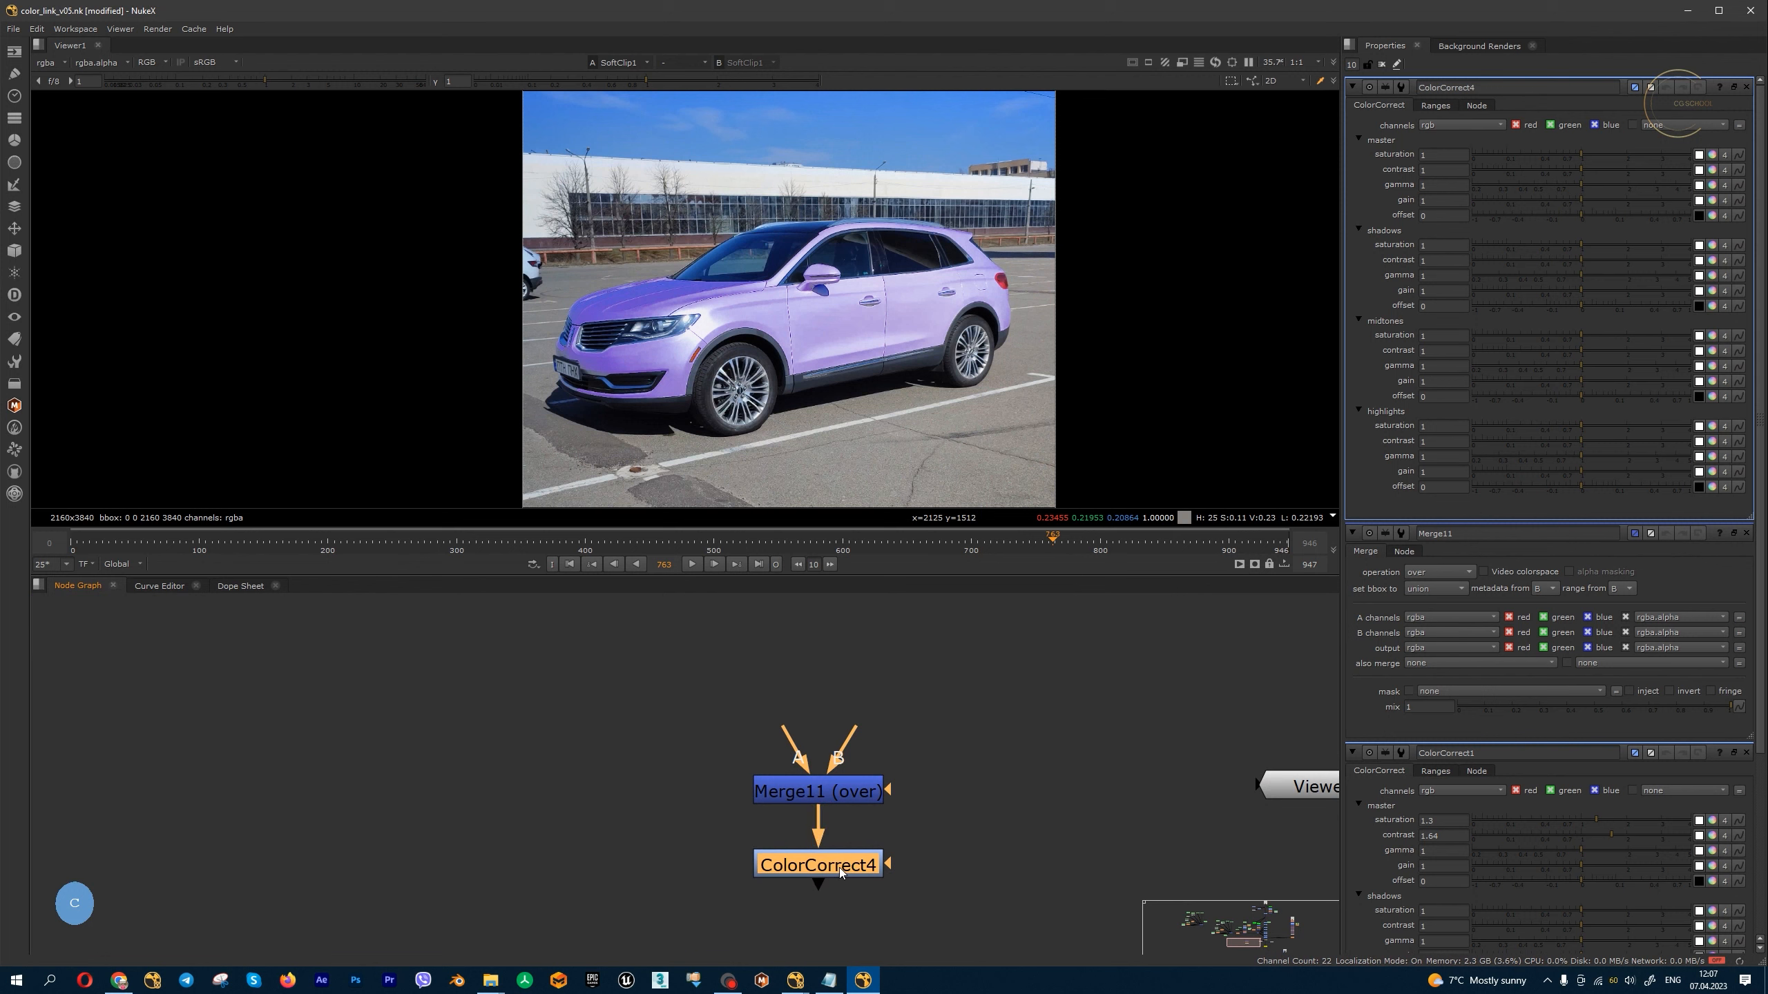
key("g")
mouse_move(841, 868)
left_mouse_down()
mouse_move(843, 848)
mouse_move(767, 913)
left_mouse_up()
scroll(845, 846, "down", 2)
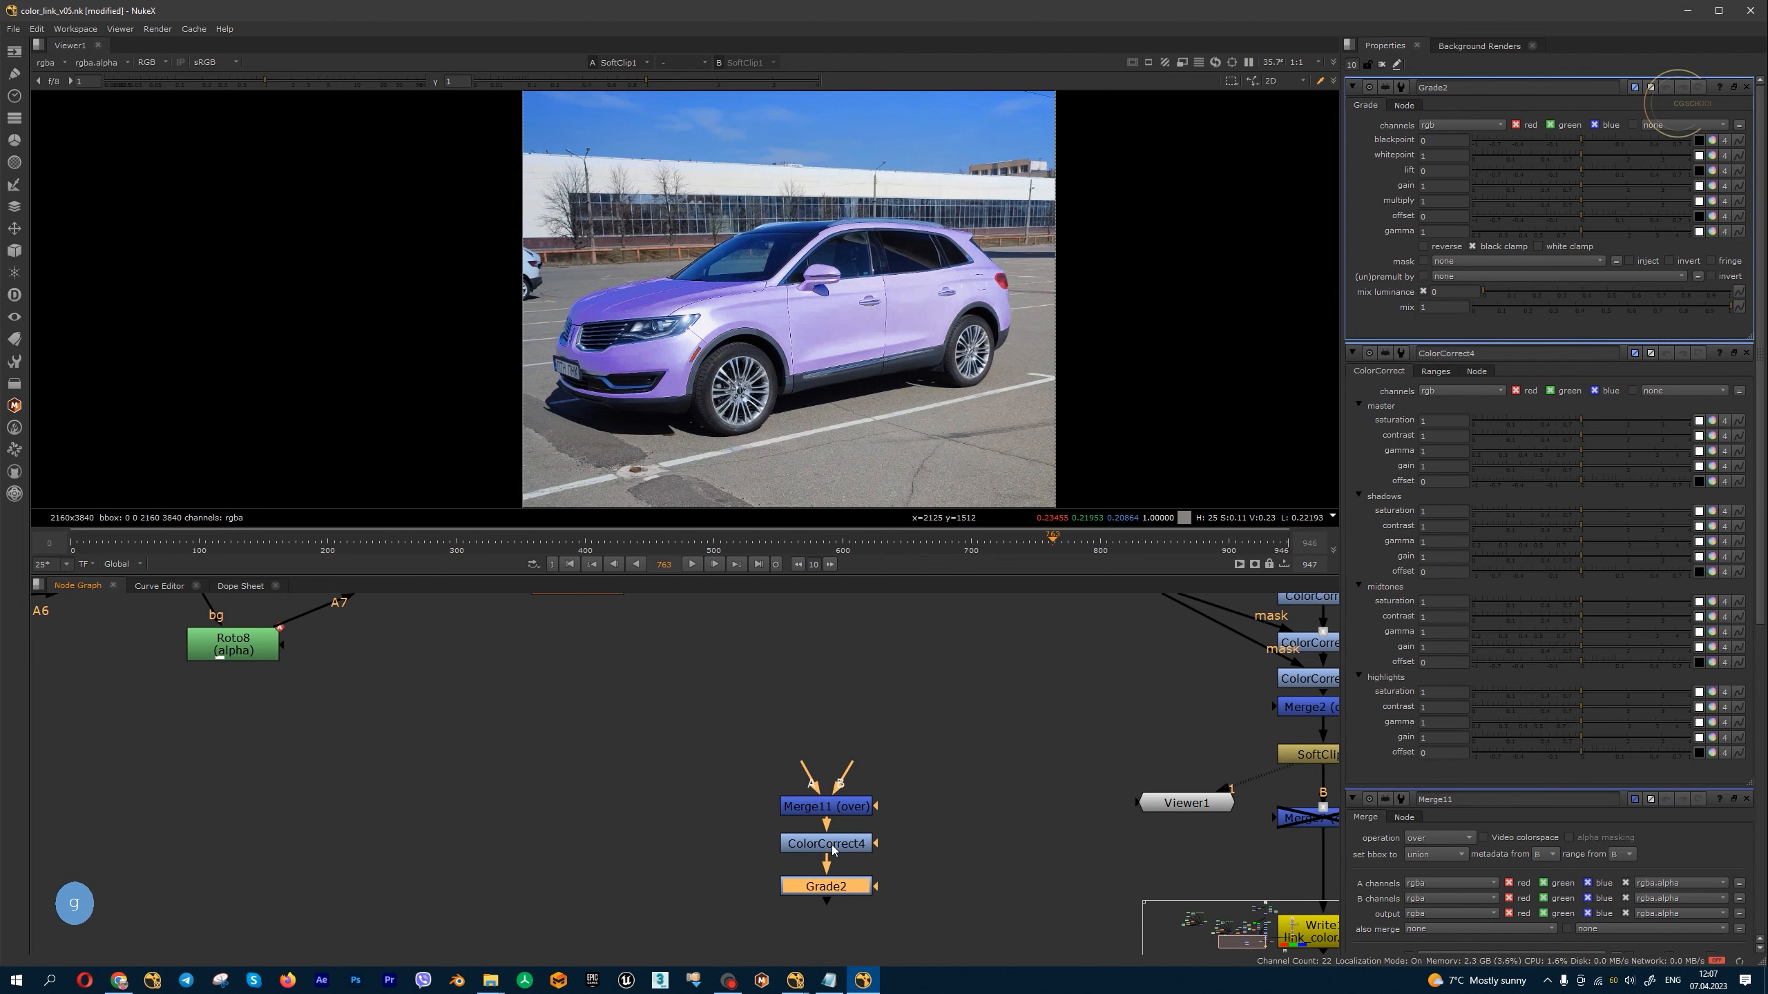
scroll(835, 848, "down", 2)
- Add a separate Blur node to the right of the Merge, ColorCorrect and Grade stack
left_click(909, 855)
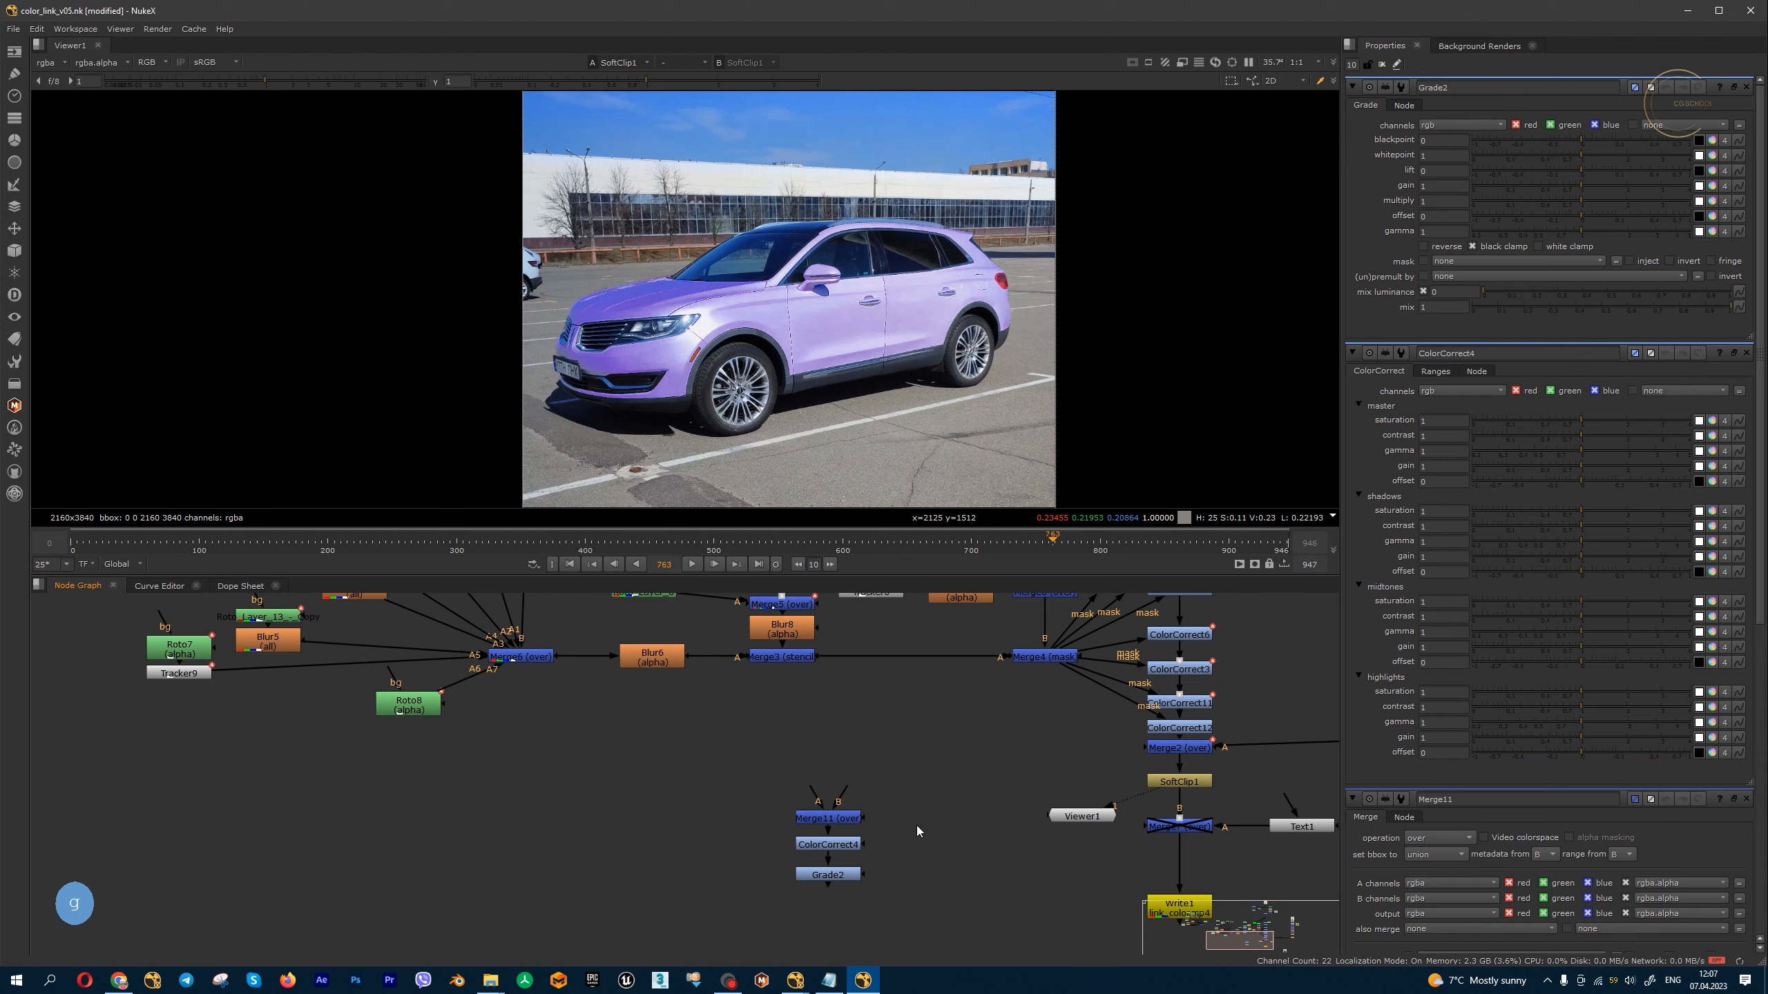
key("b")
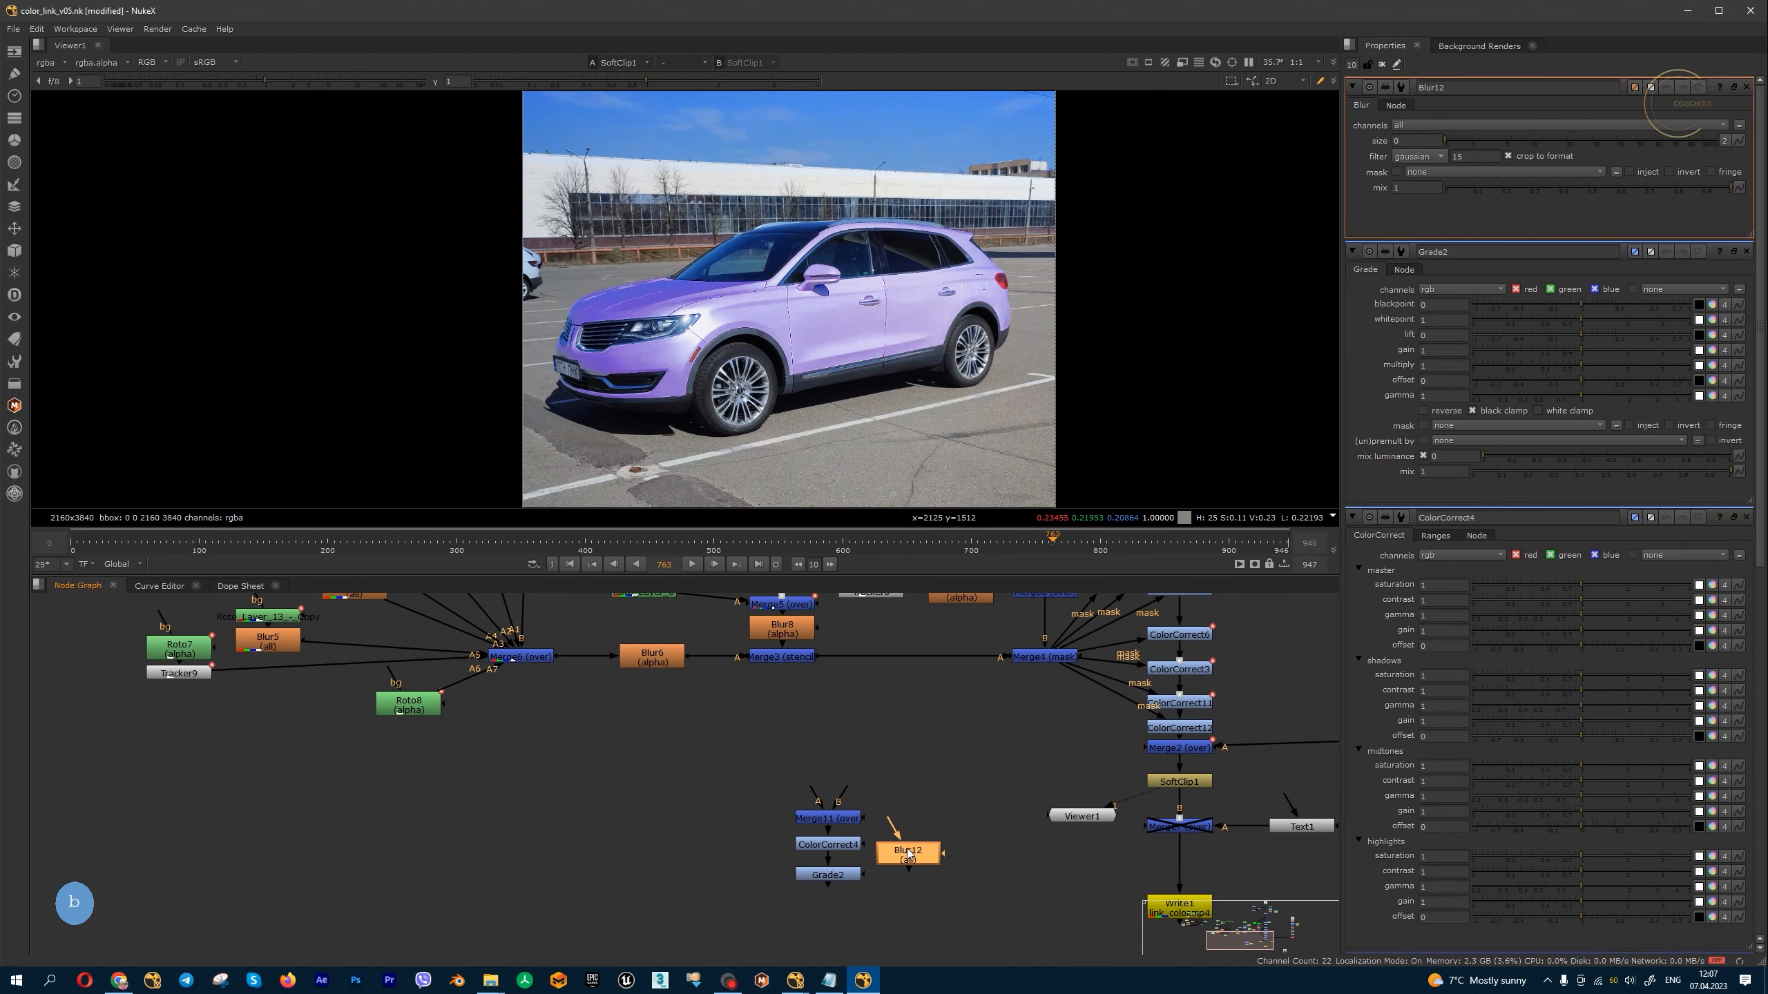
left_click_drag(908, 855, 944, 858)
left_click_drag(747, 799, 993, 933)
scroll(994, 839, "down", 3)
left_click_drag(967, 857, 952, 855)
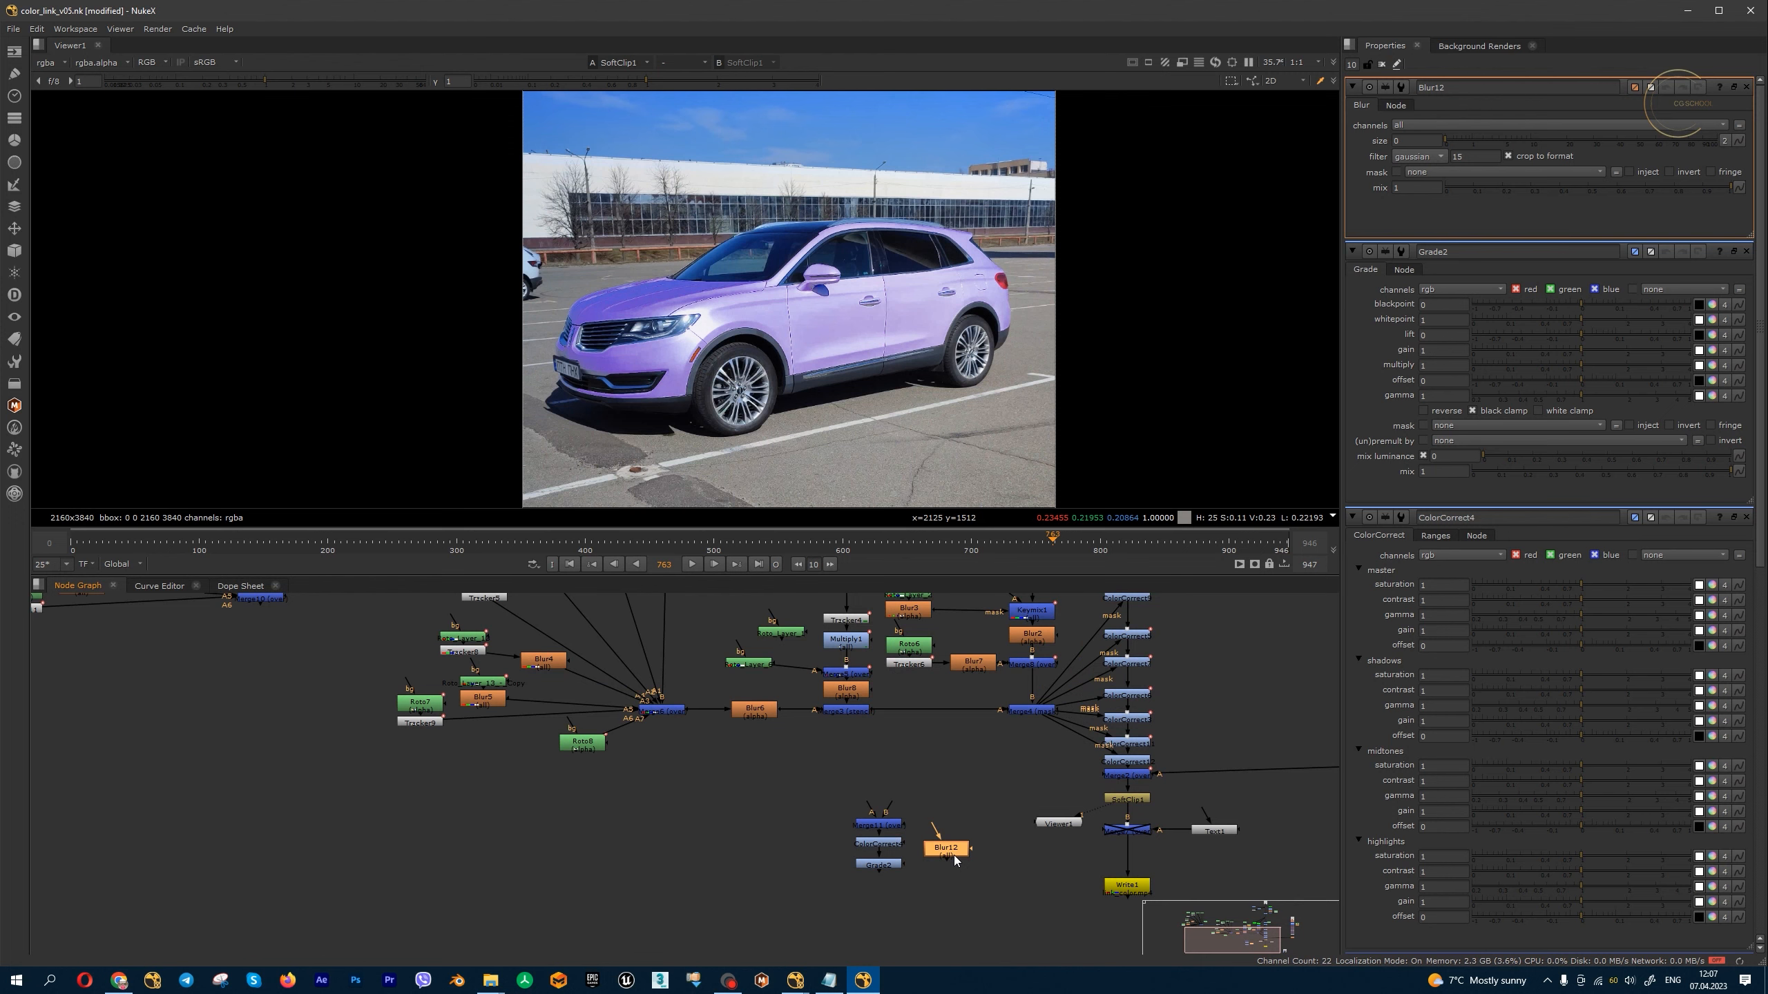
- Chain Roto, RotoPaint and Transform nodes below the new Blur node and move the whole stack slightly up
key("o")
scroll(956, 873, "up", 3)
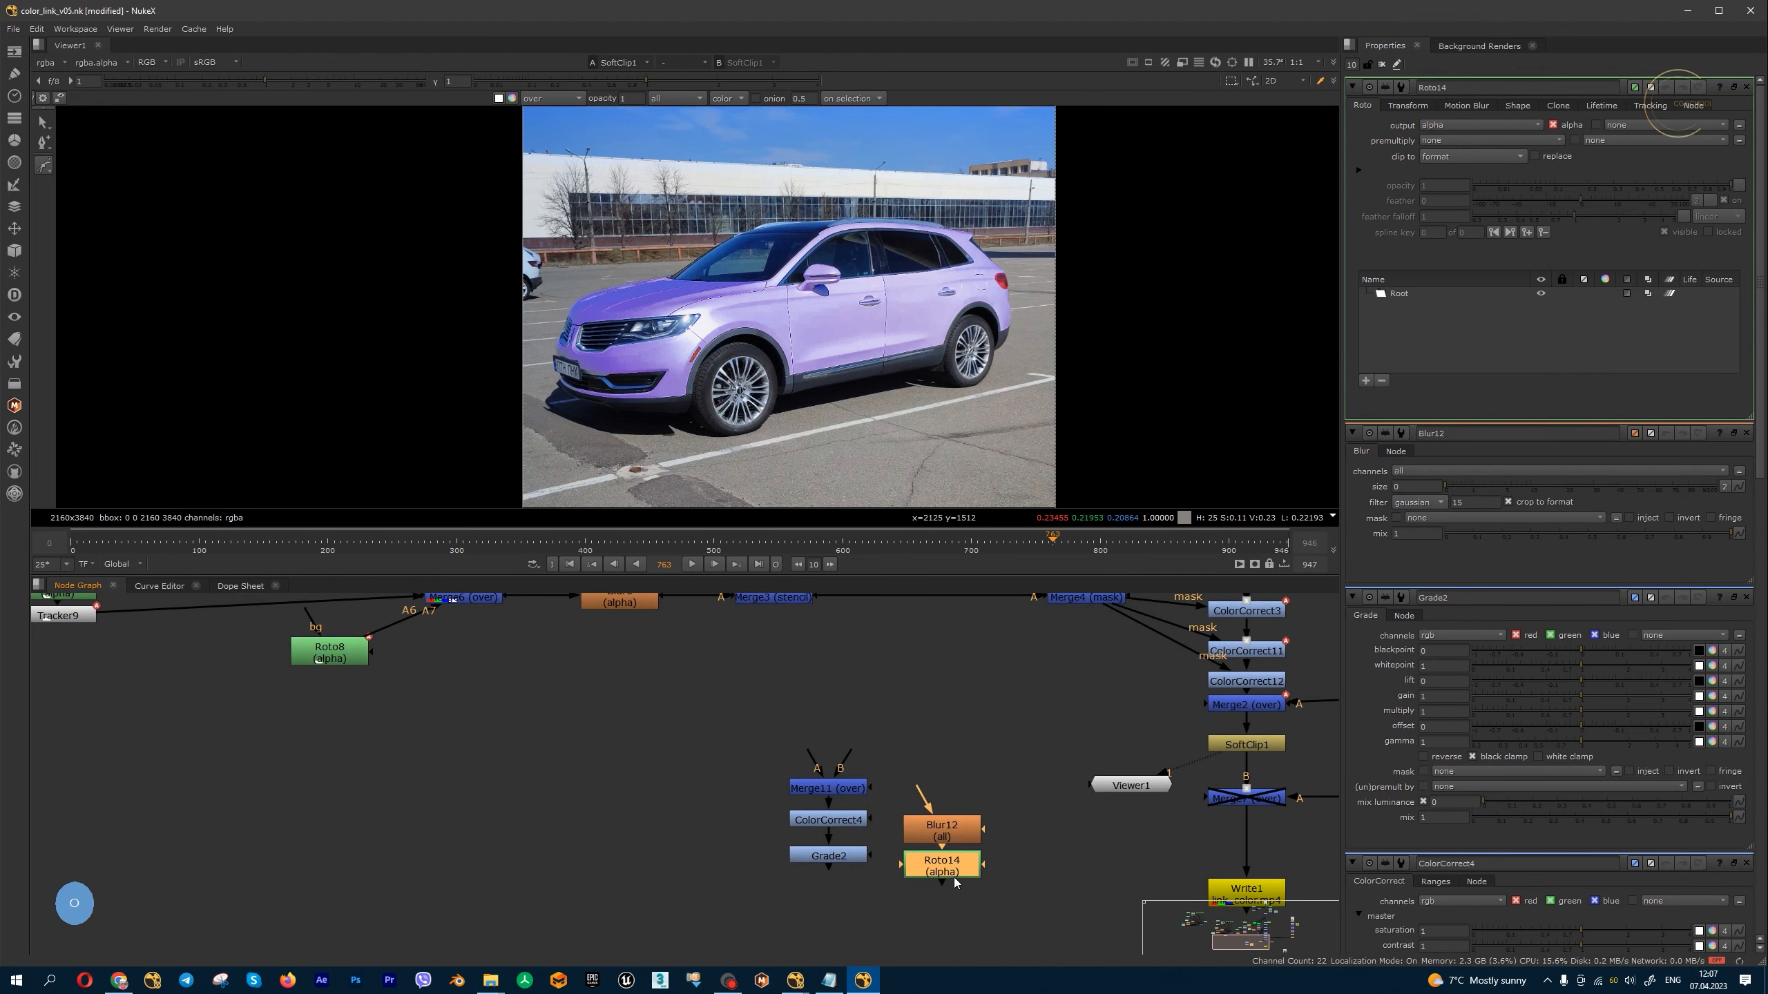
key("p")
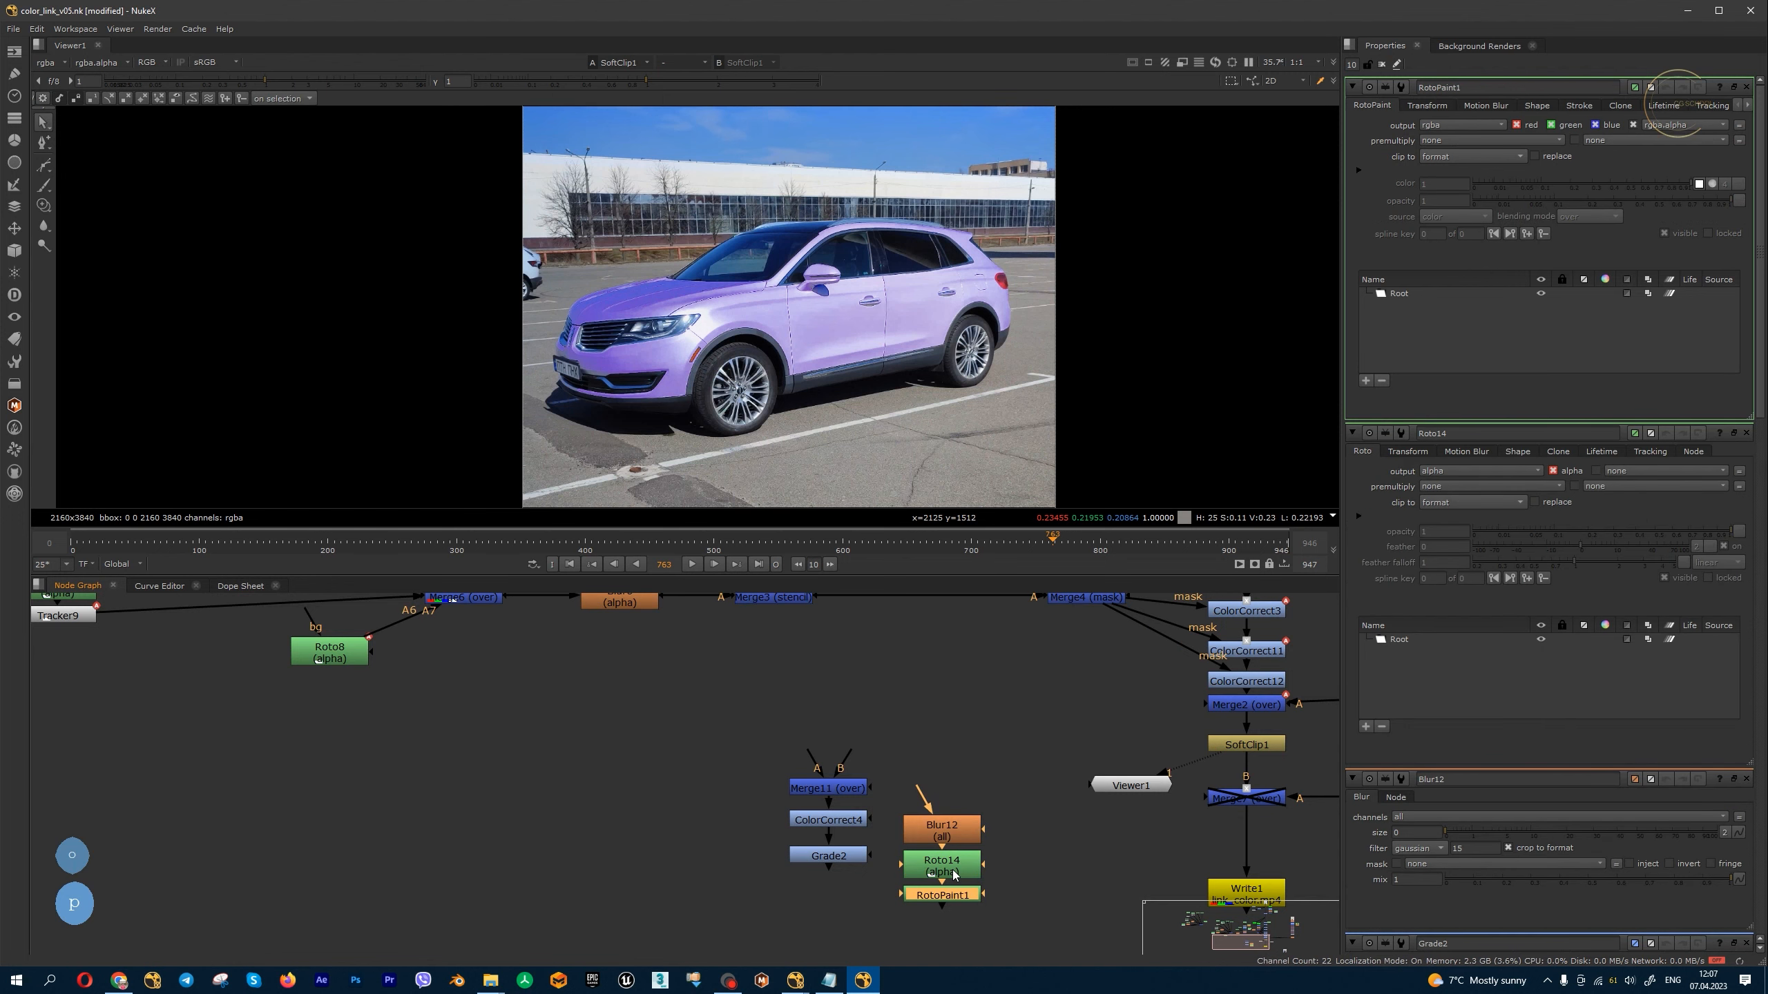
key("t")
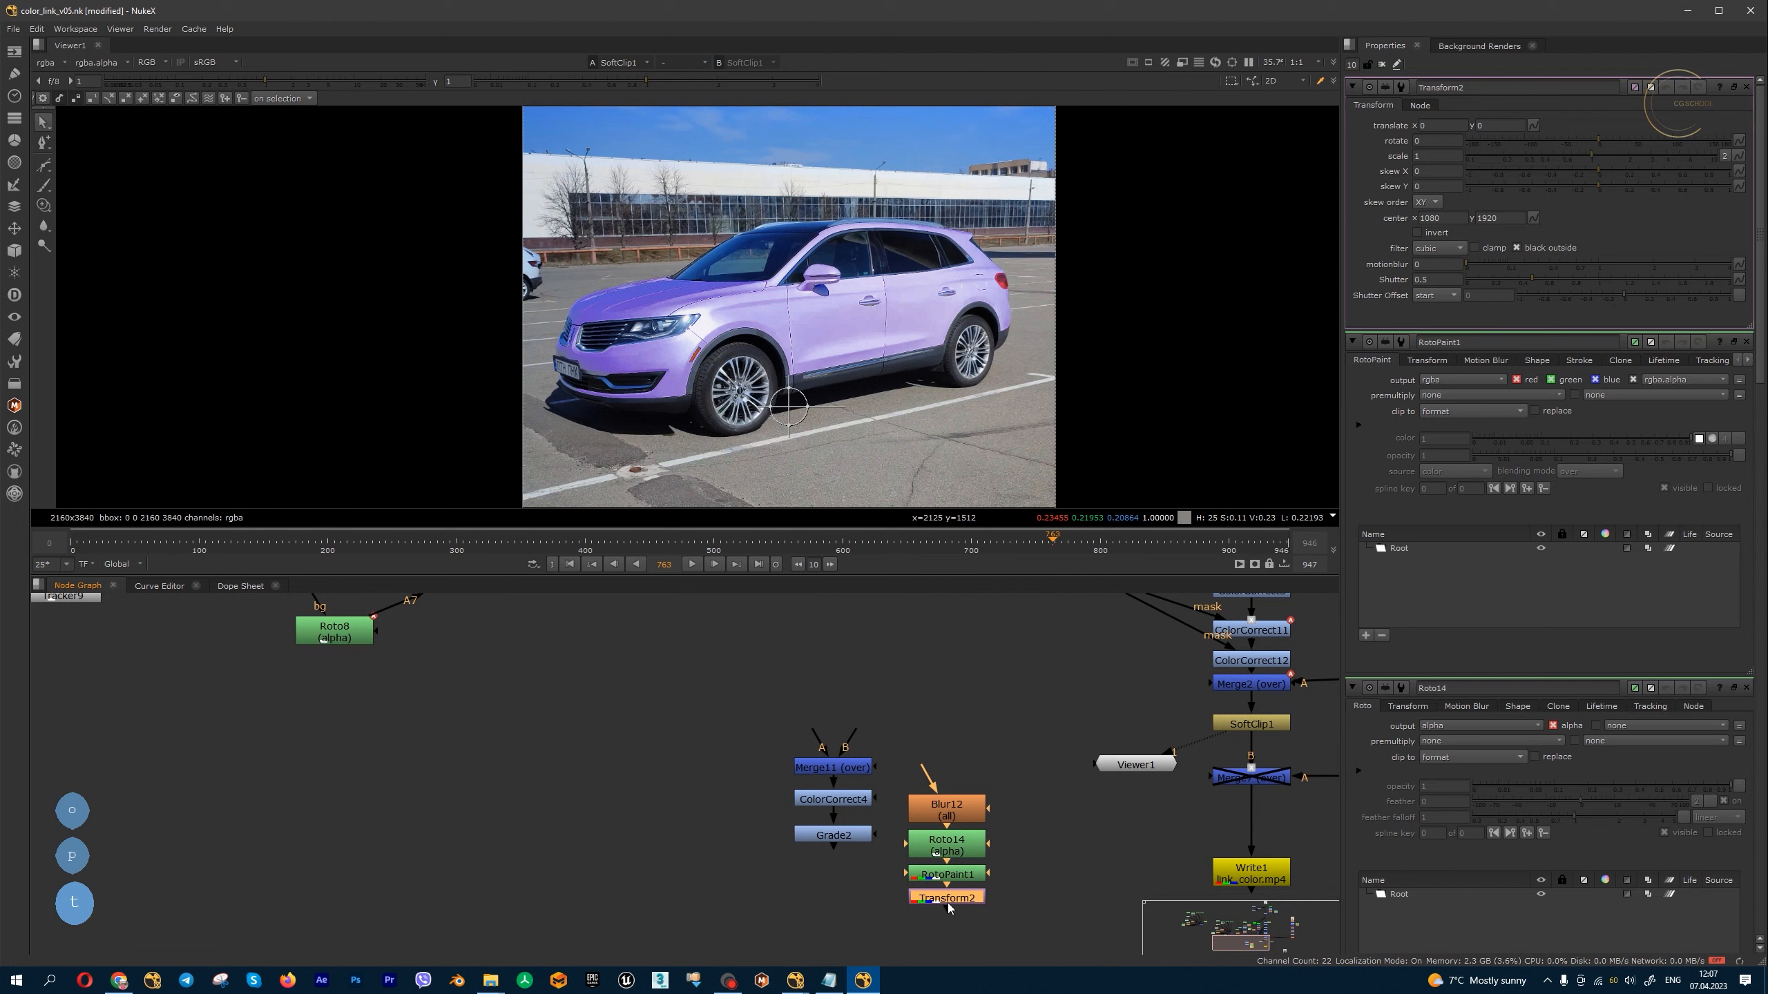
left_click_drag(1019, 796, 887, 941)
left_click_drag(964, 810, 980, 771)
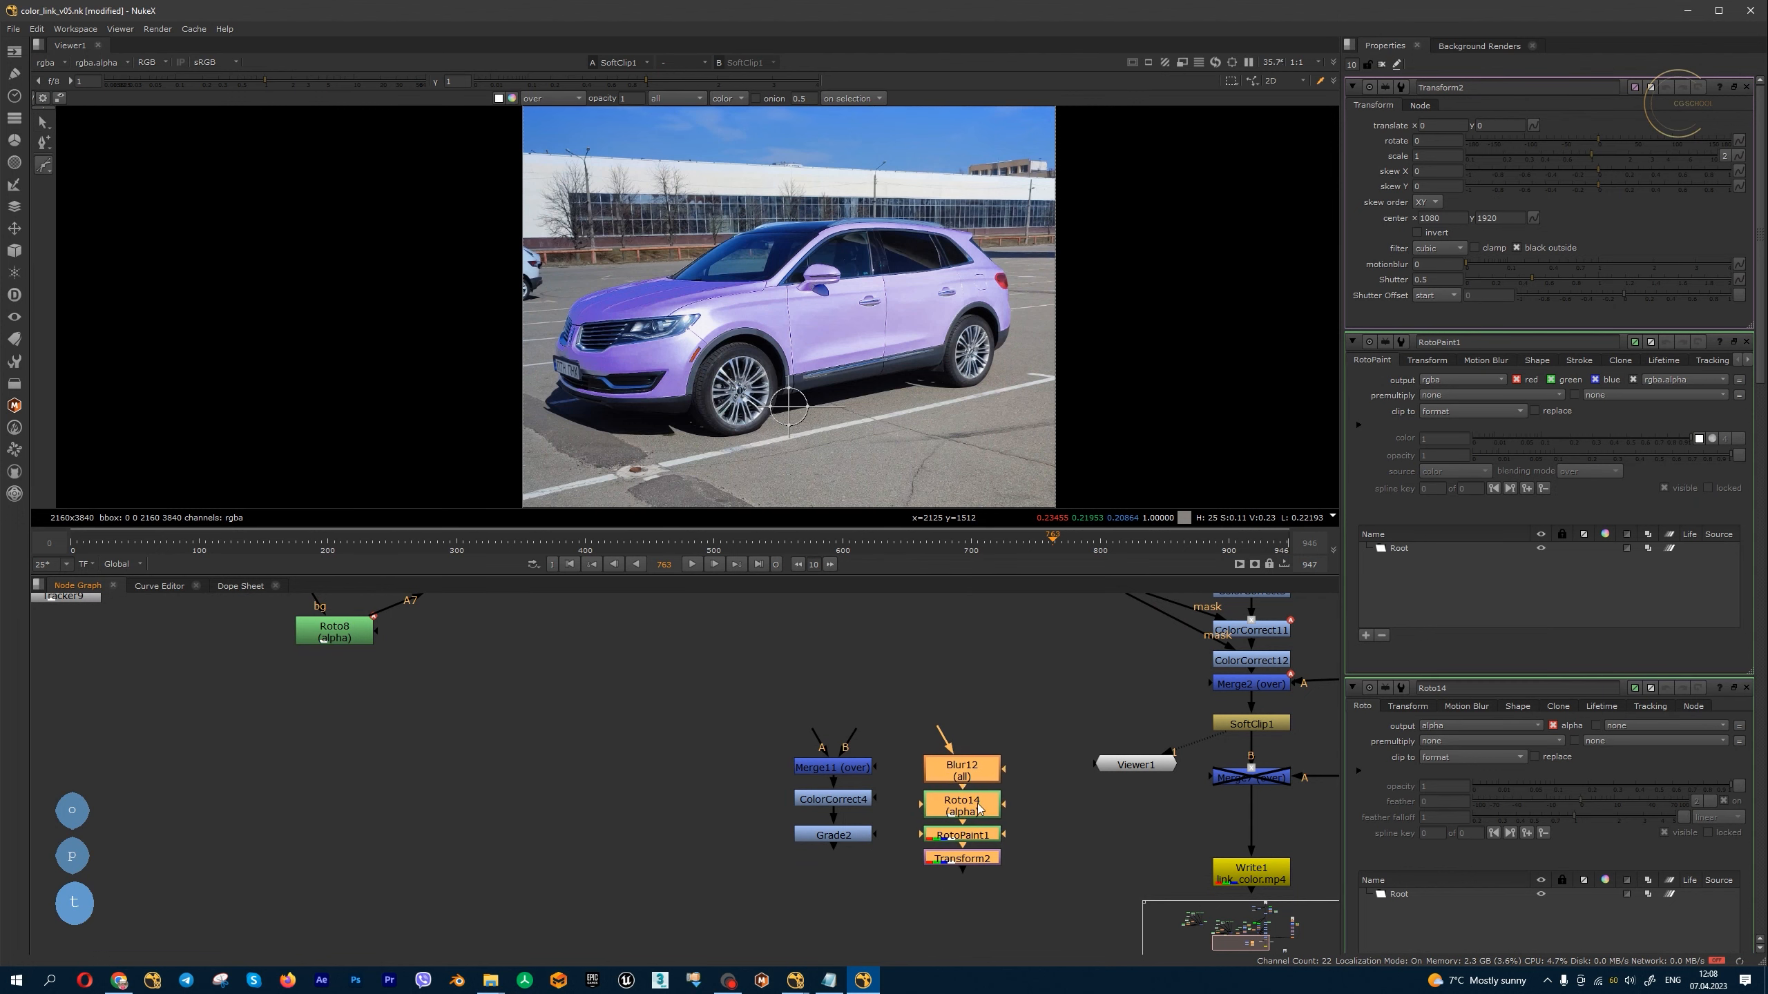
- Open the file browser for a new Read node and cancel it without choosing a file
left_click(994, 880)
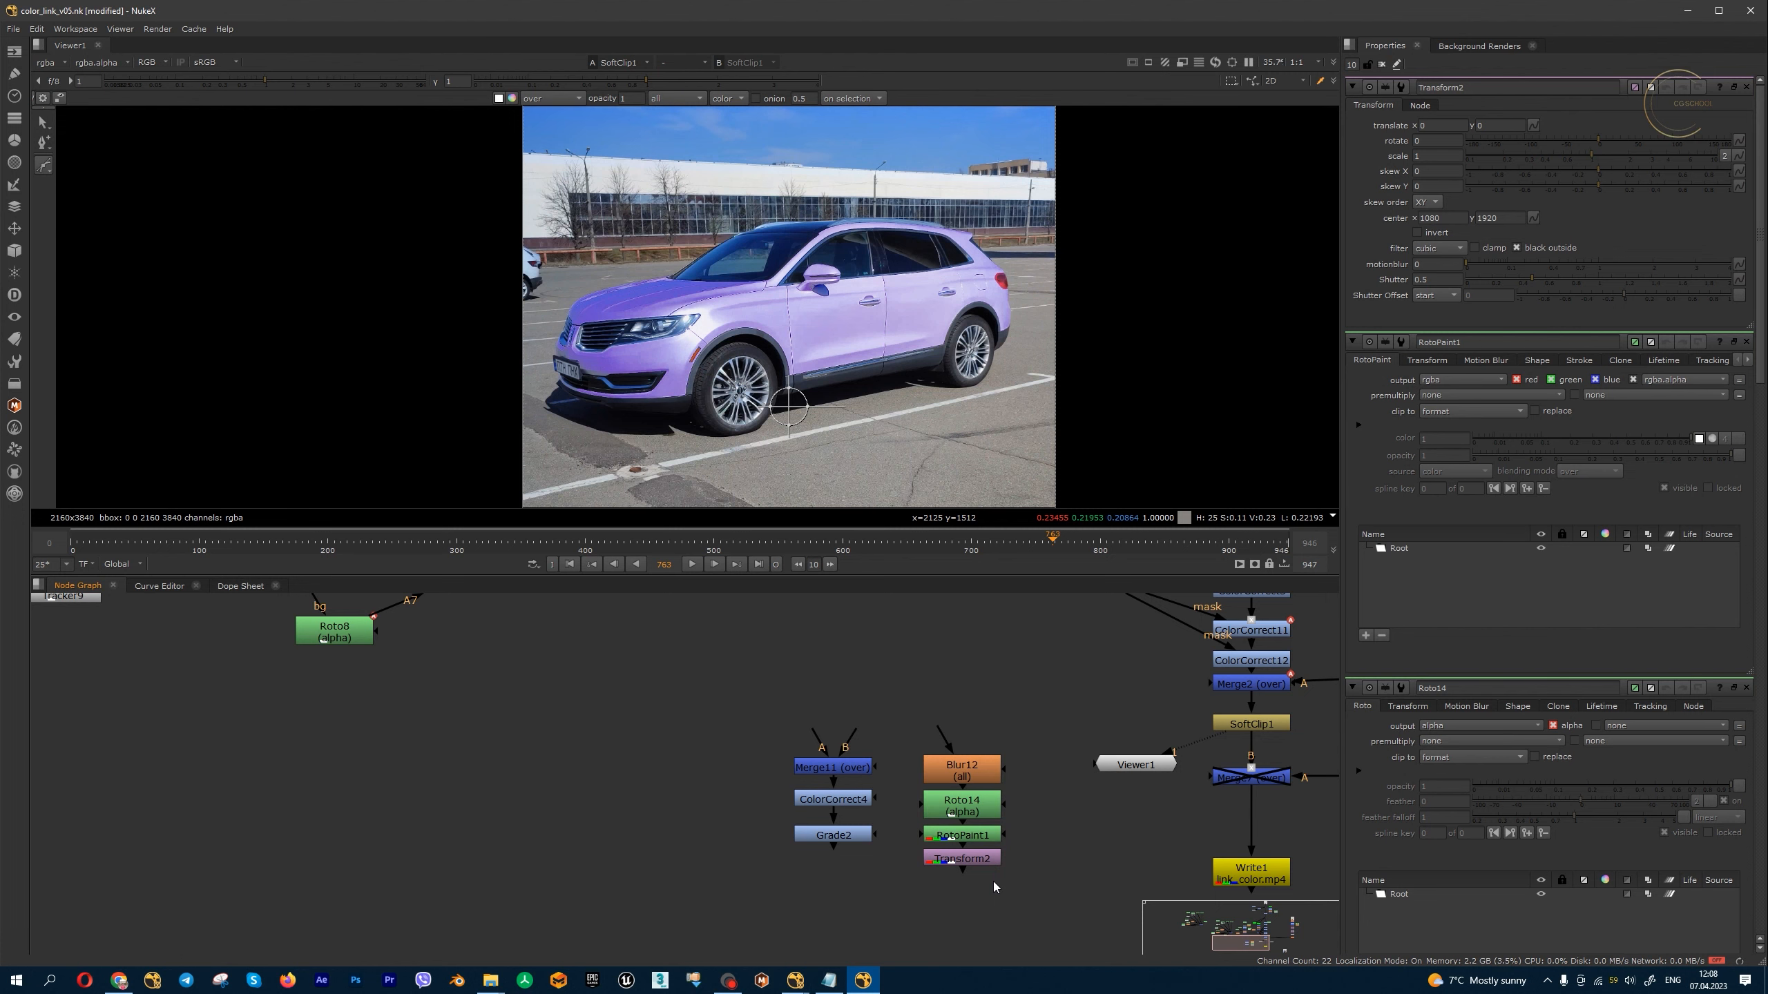
key("r")
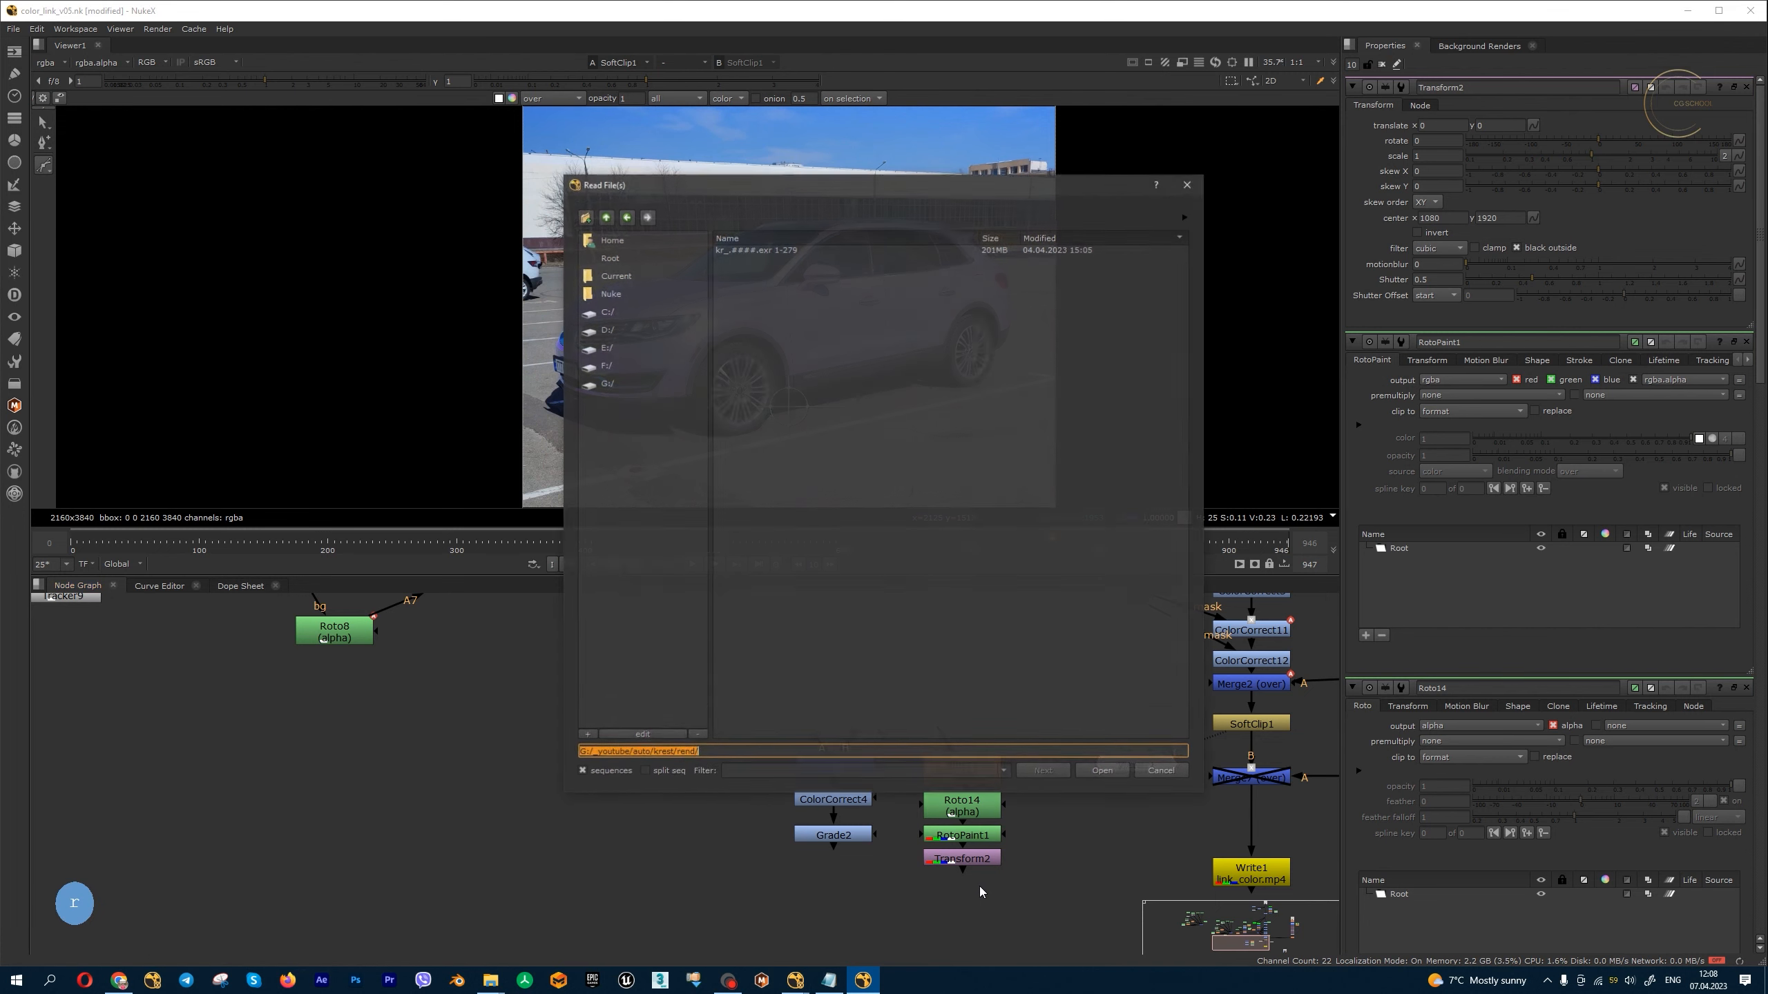
left_click(1162, 773)
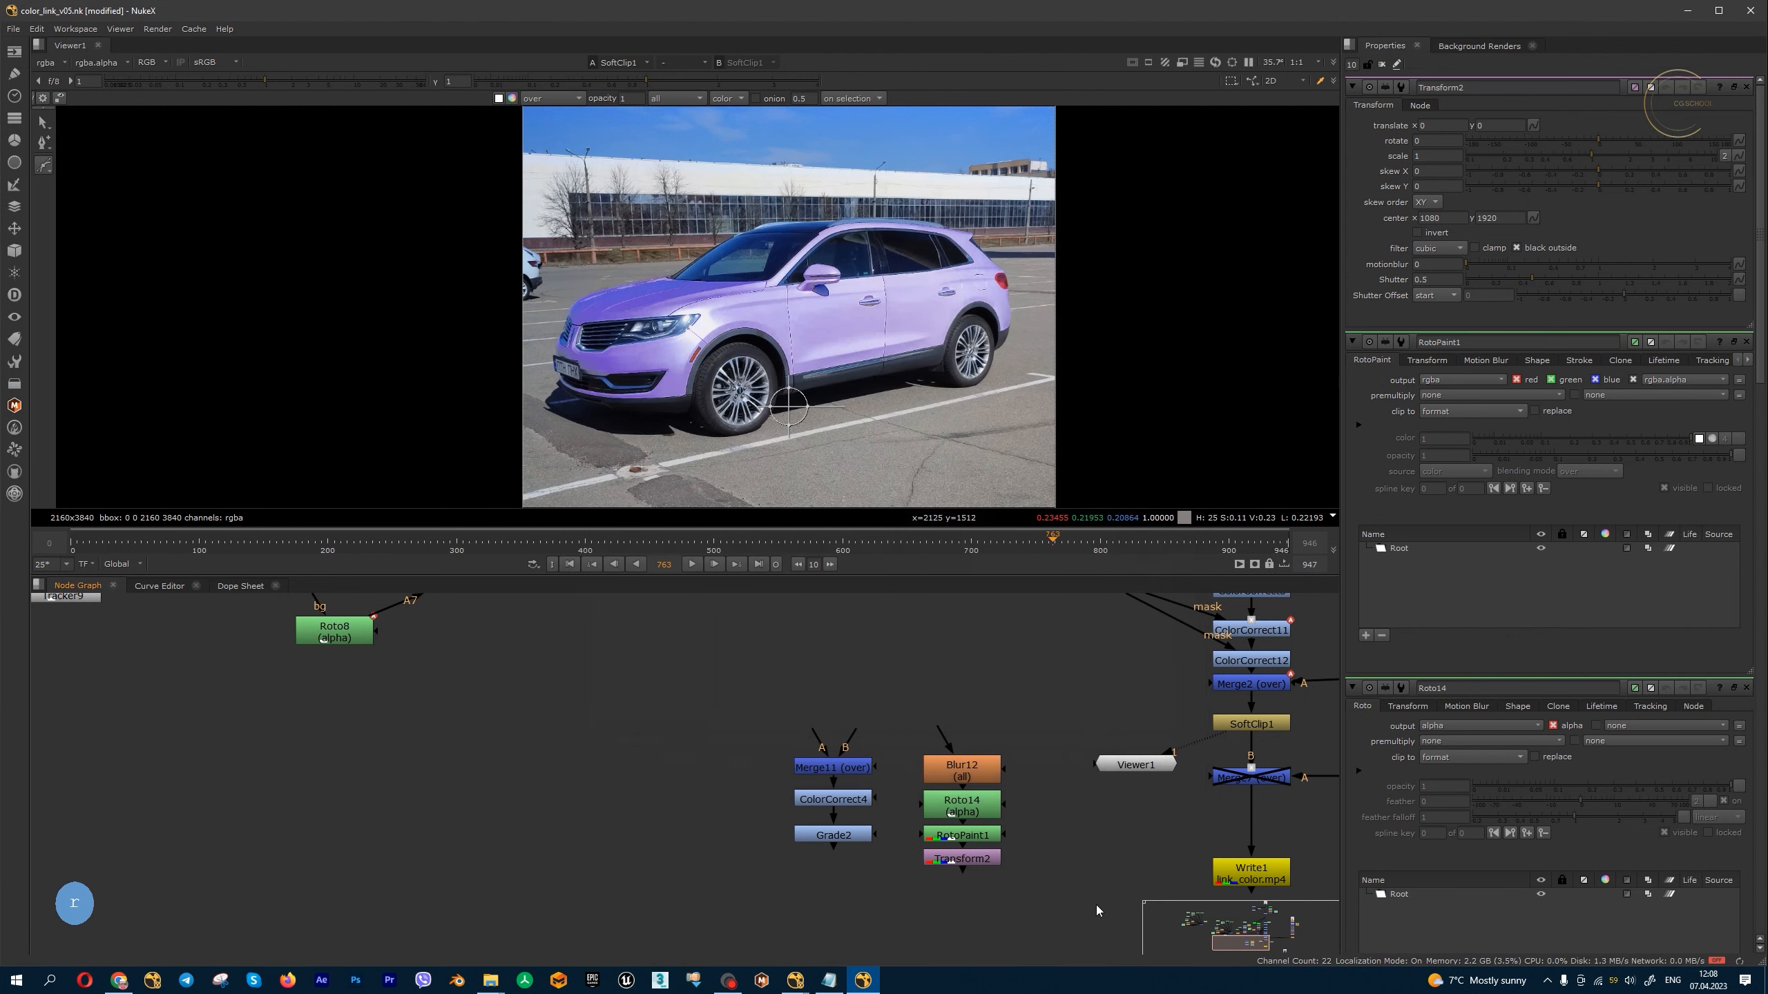
- Add a Write node beneath the new Transform node and open the settings of the existing link_color.mp4 Write node
key("w")
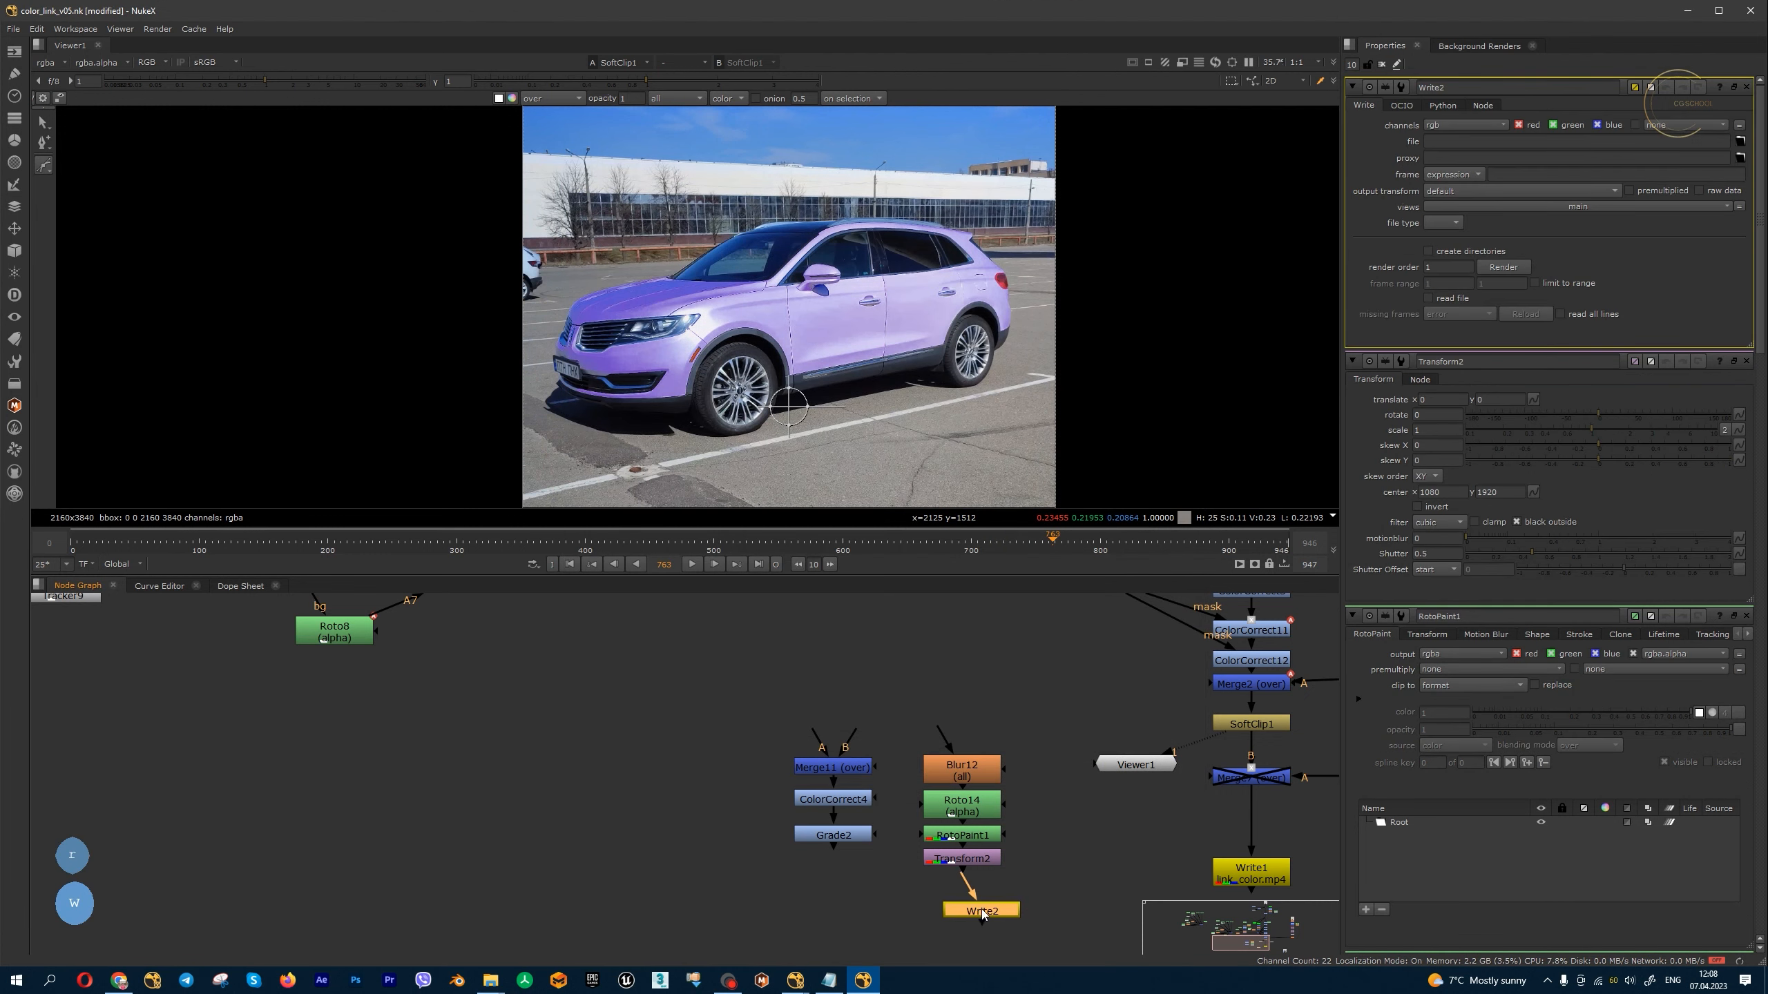
middle_click_drag(1262, 878, 1116, 871)
double_click(1116, 871)
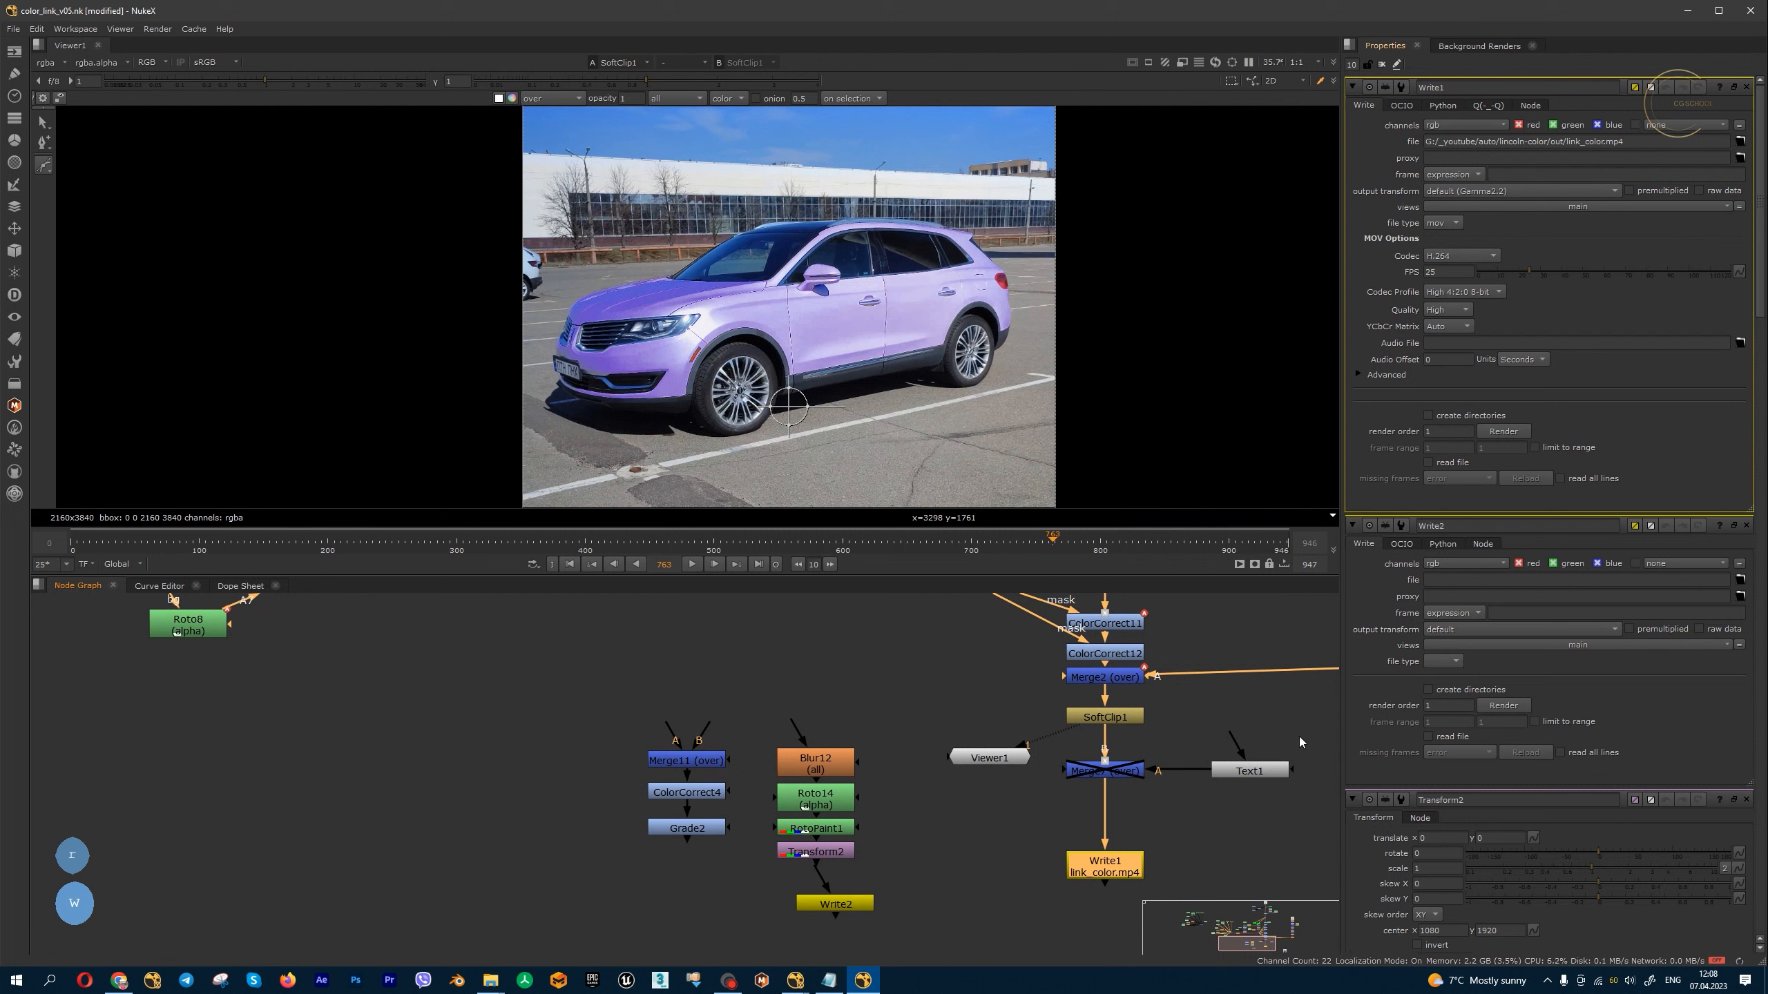
left_click(863, 906)
left_click_drag(863, 905, 848, 909)
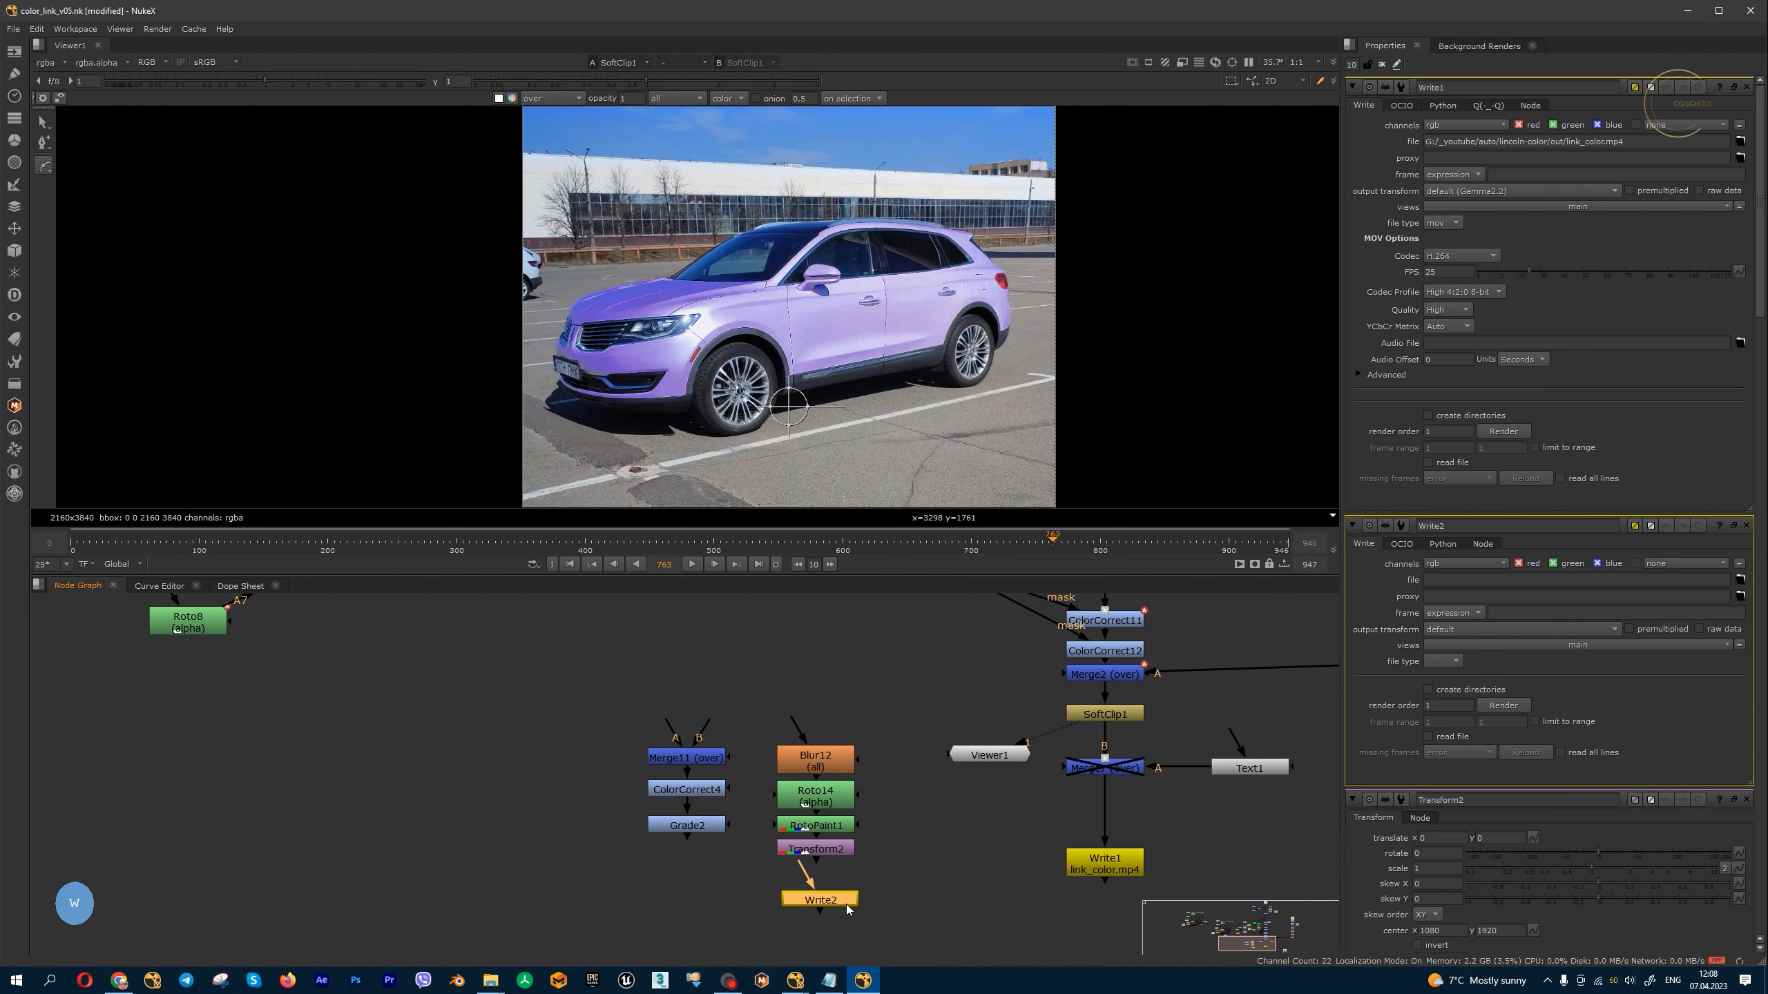
- Select the main branch's column of ColorCorrect nodes and toggle them off and on twice, leaving them enabled
left_click(923, 839)
left_click(714, 791)
scroll(1044, 832, "down", 8)
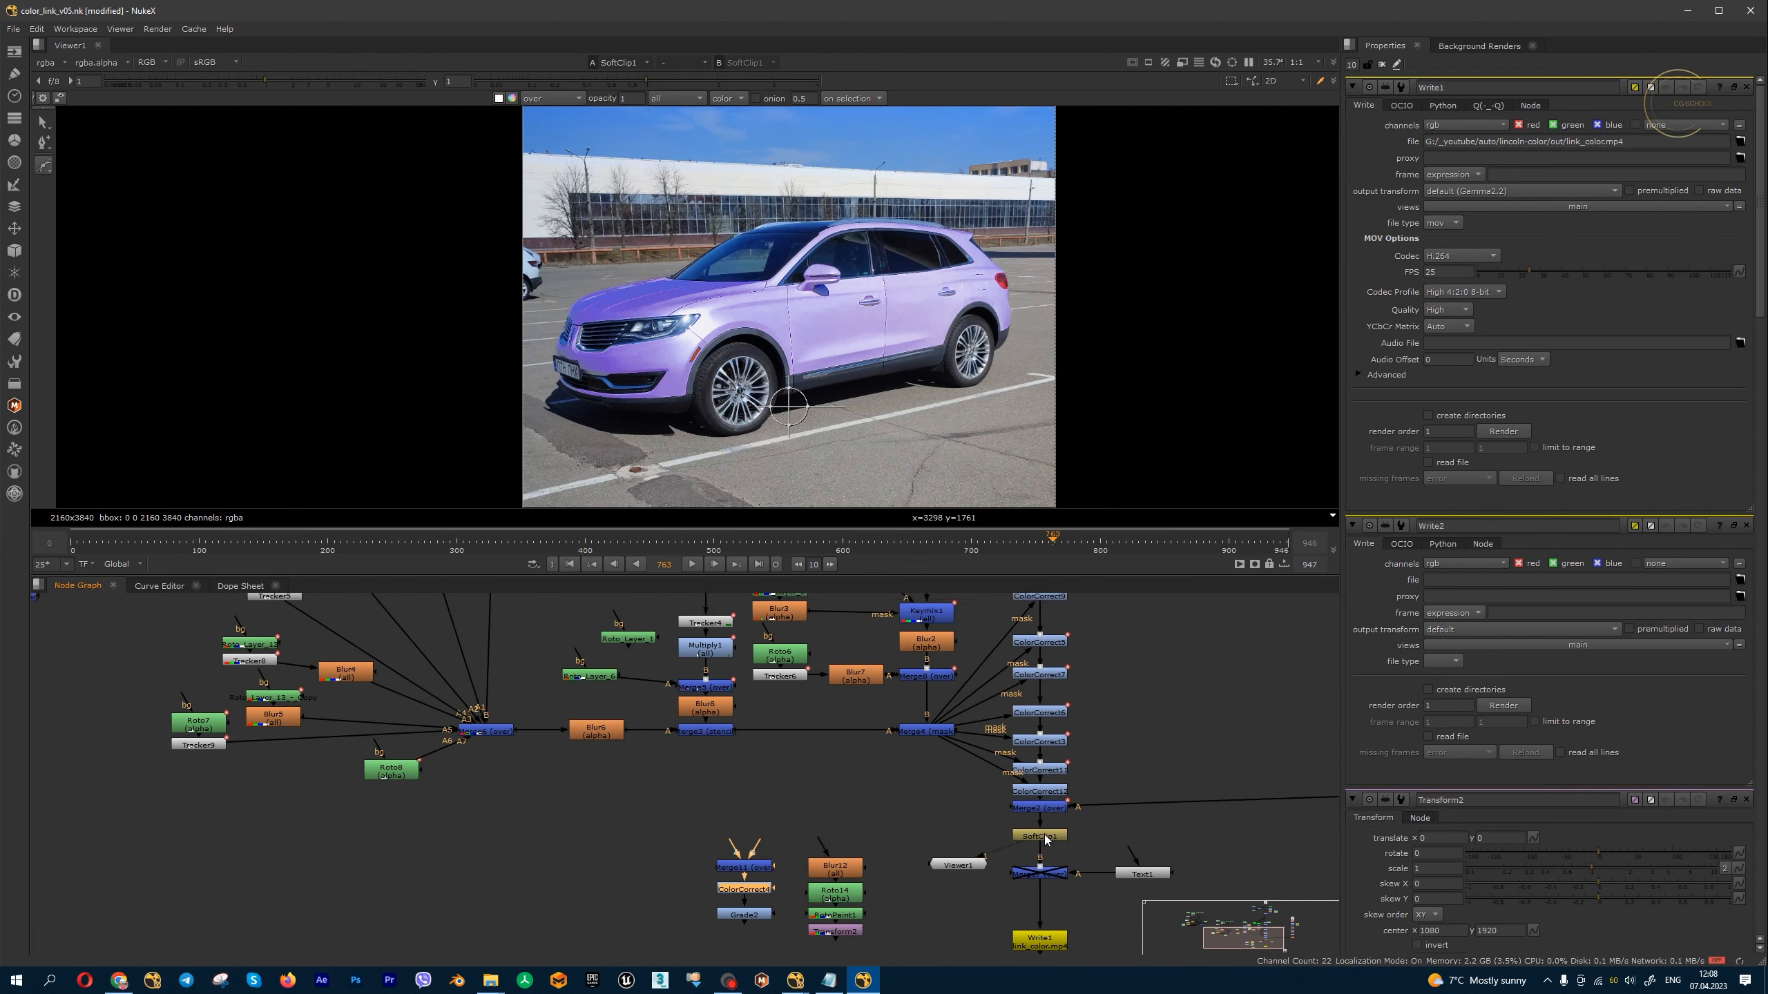
middle_click_drag(1046, 771, 1039, 726)
left_click_drag(971, 616, 1029, 804)
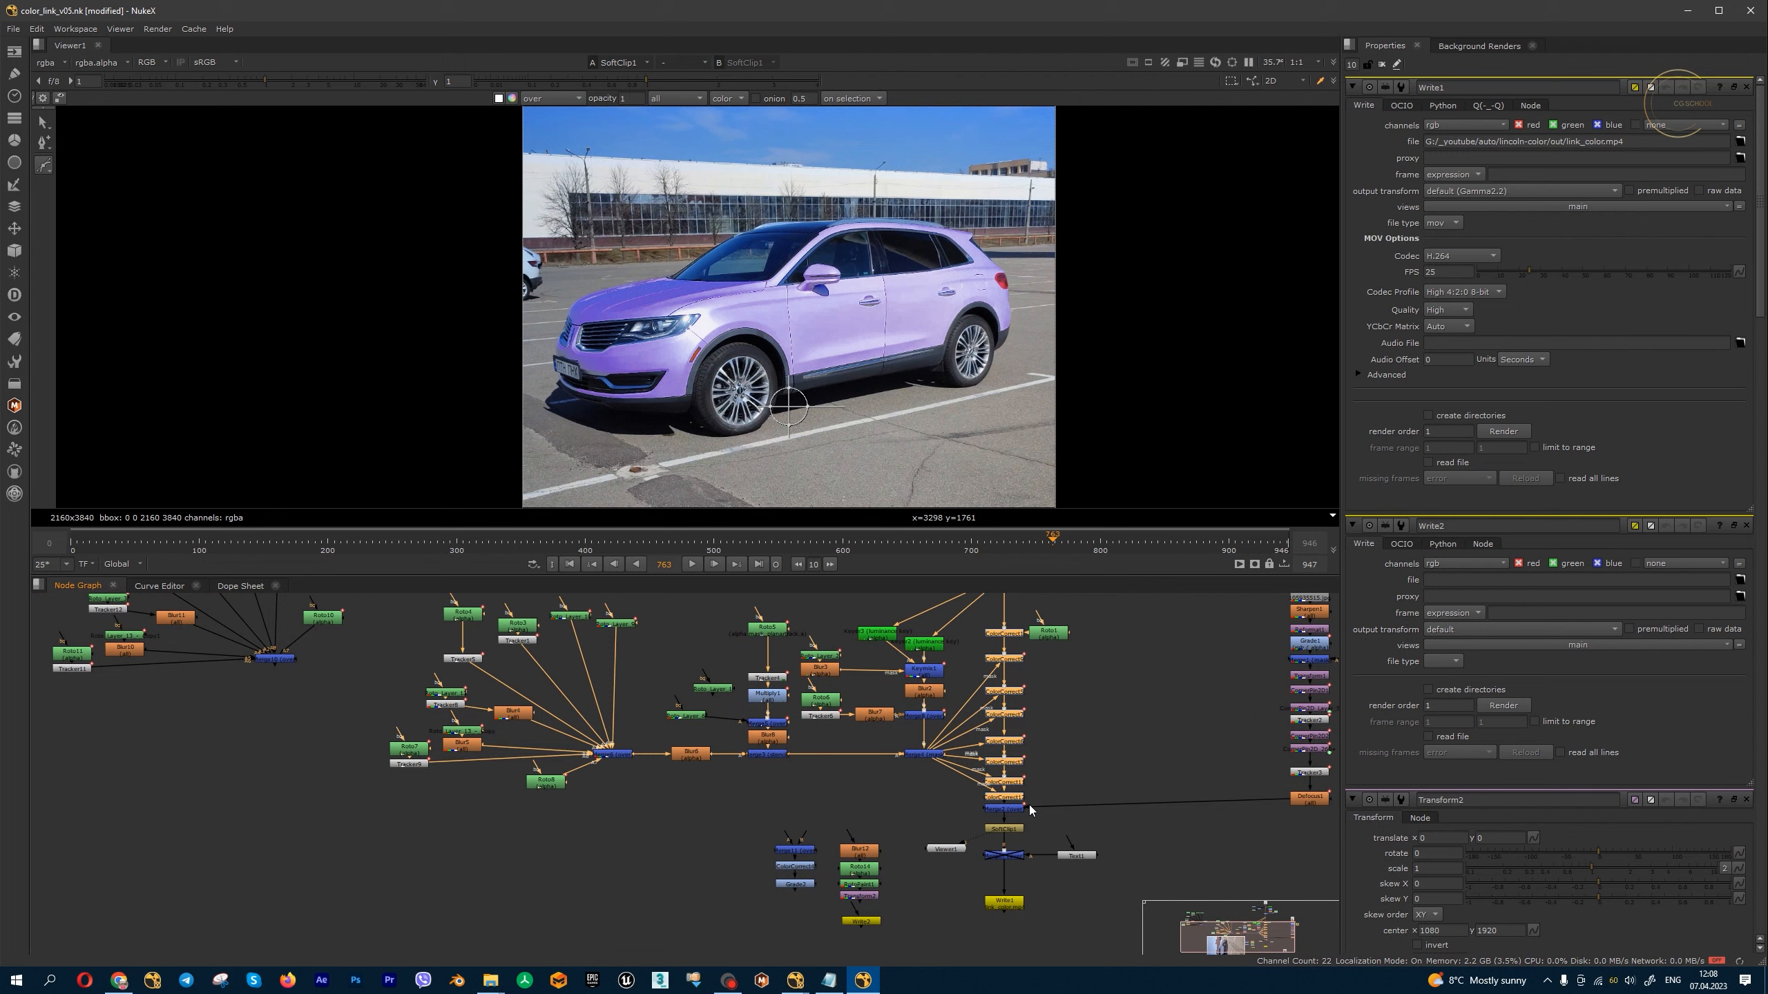
key("d")
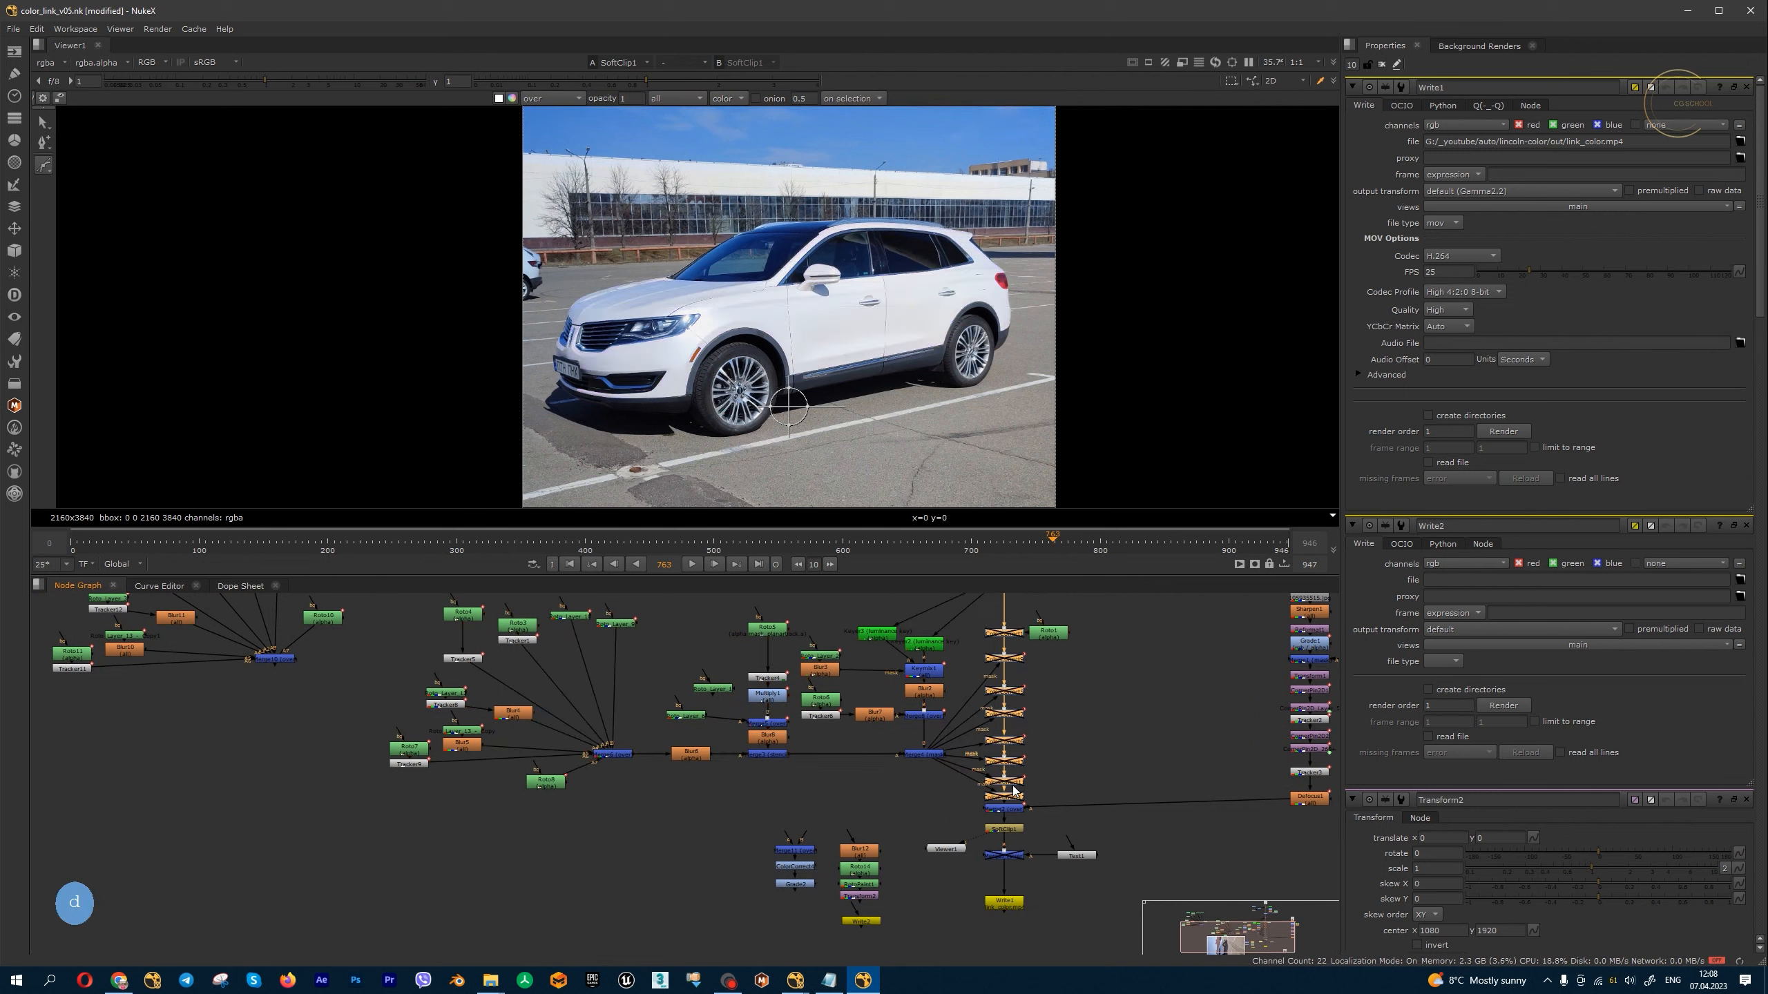
key("d")
key("d")
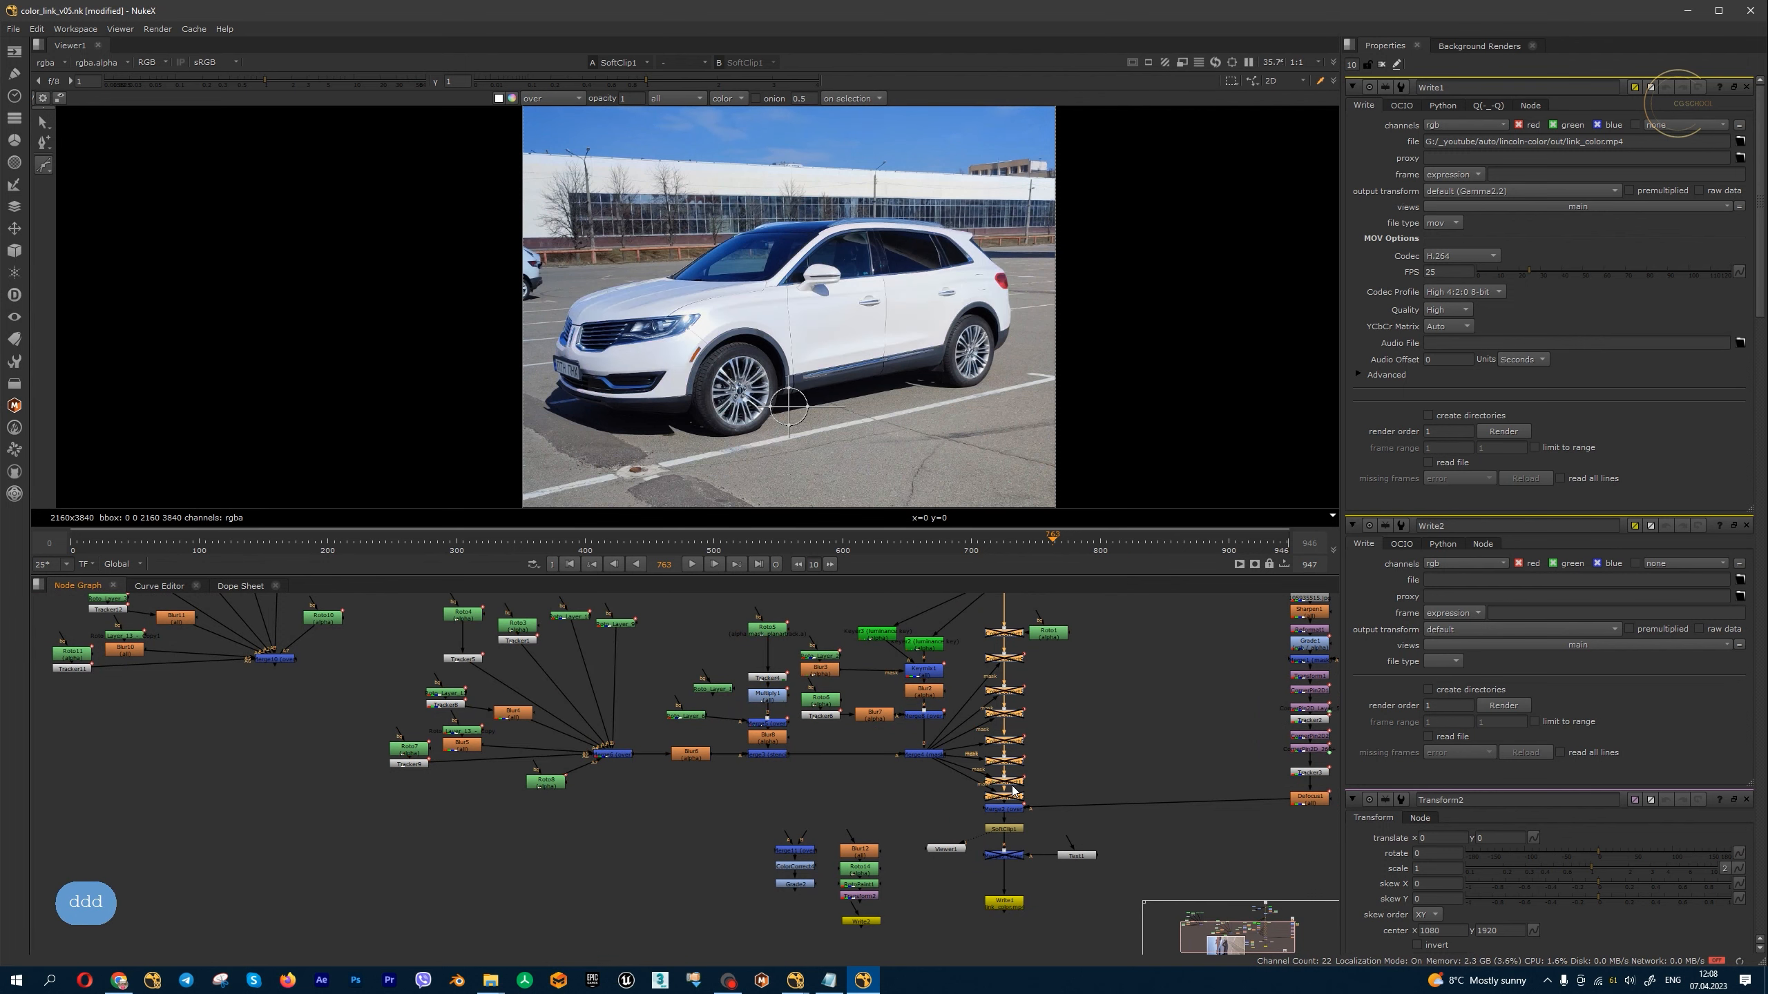
scroll(1018, 726, "up", 4)
scroll(1016, 763, "down", 4)
key("d")
key("d")
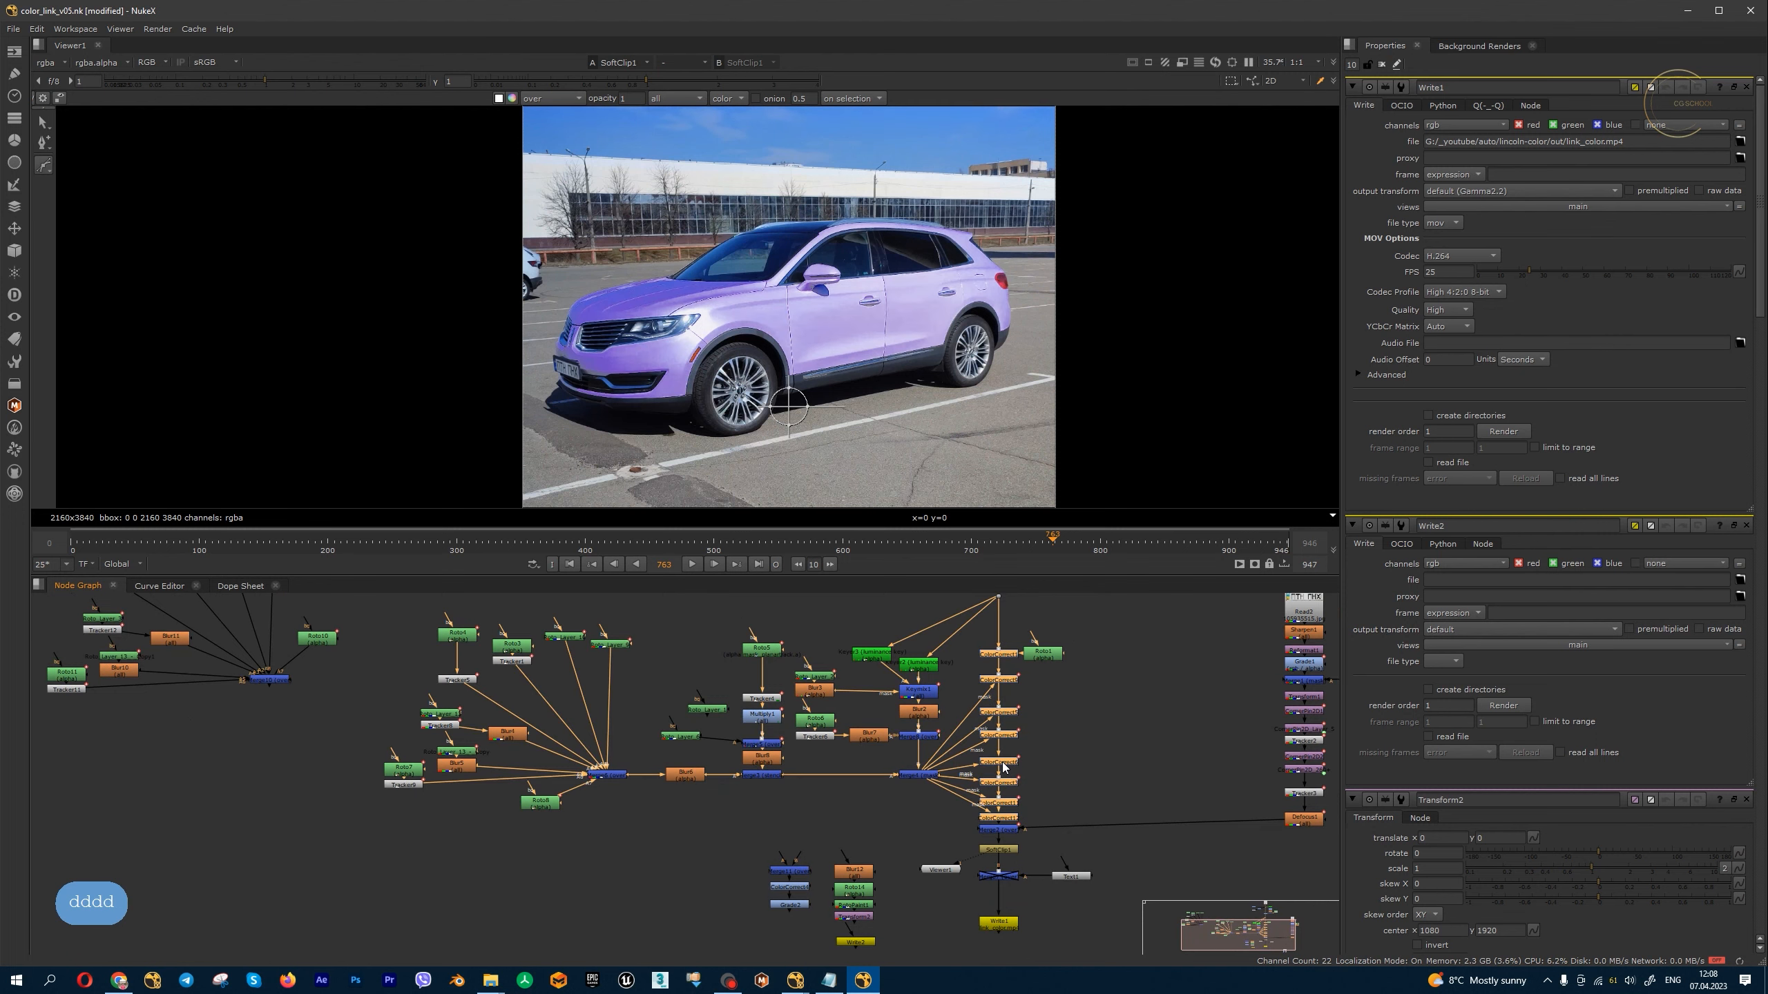
- Swap the A and B inputs of the Merge3 stencil node and swap them back
scroll(839, 846, "up", 5)
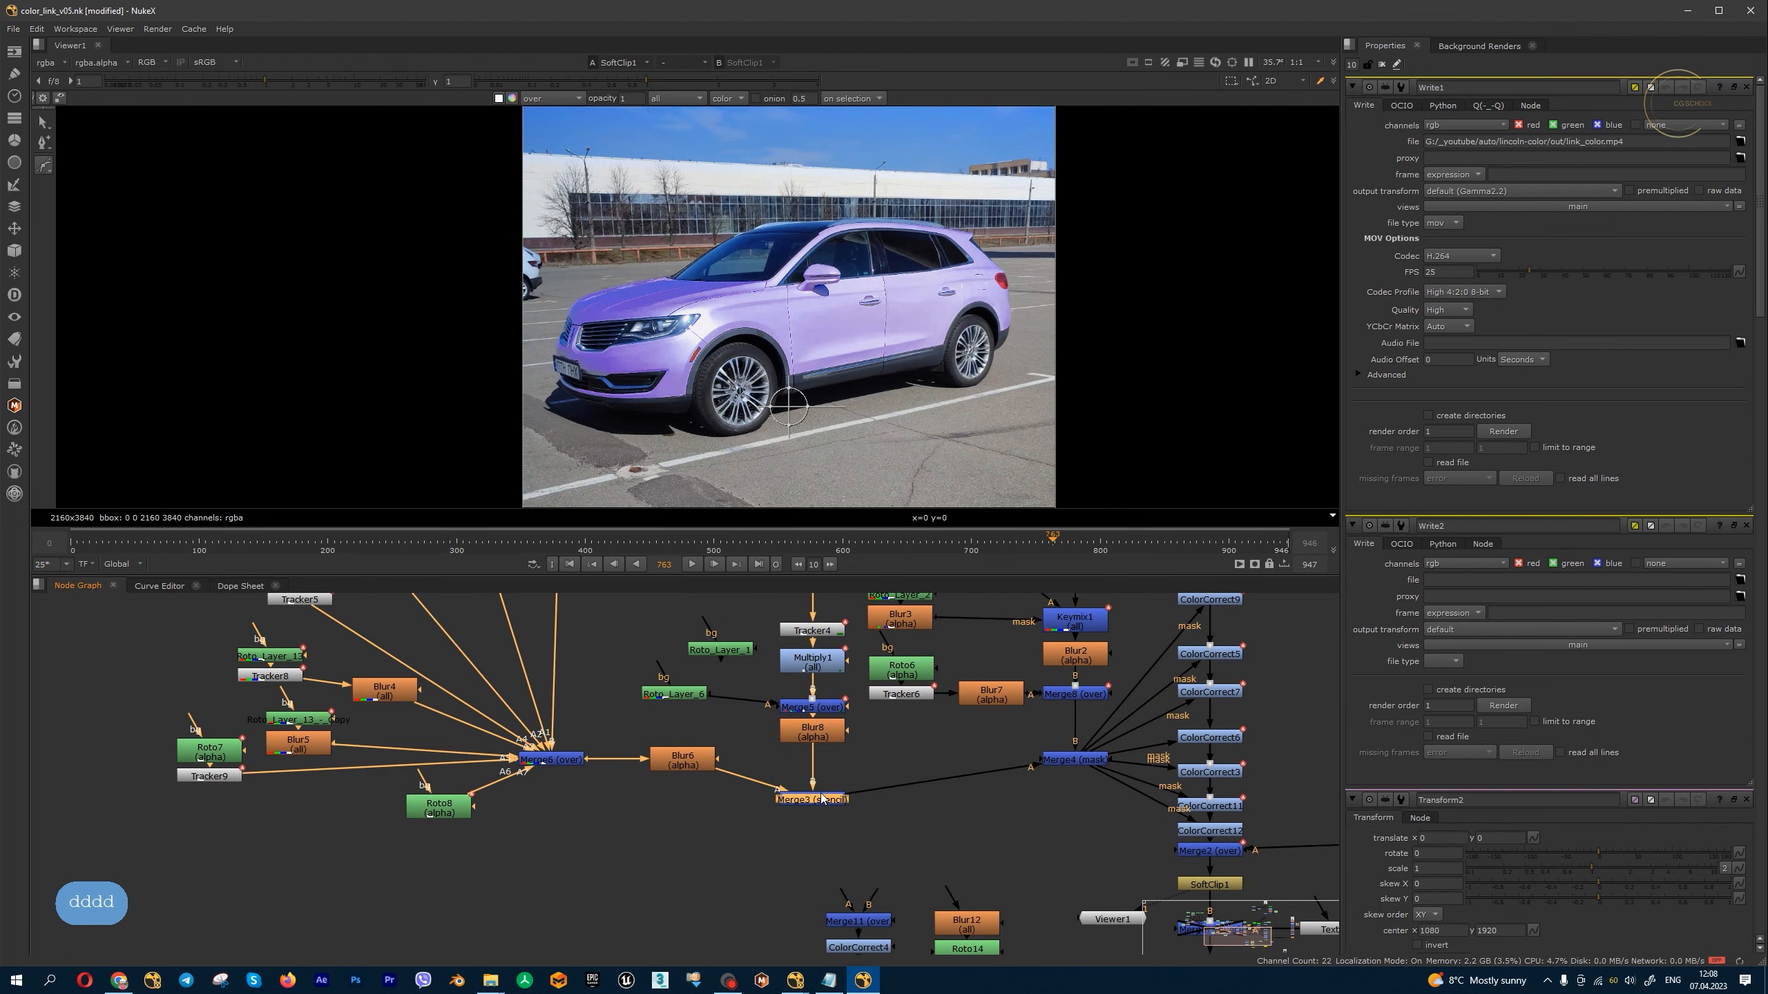
scroll(821, 799, "up", 3)
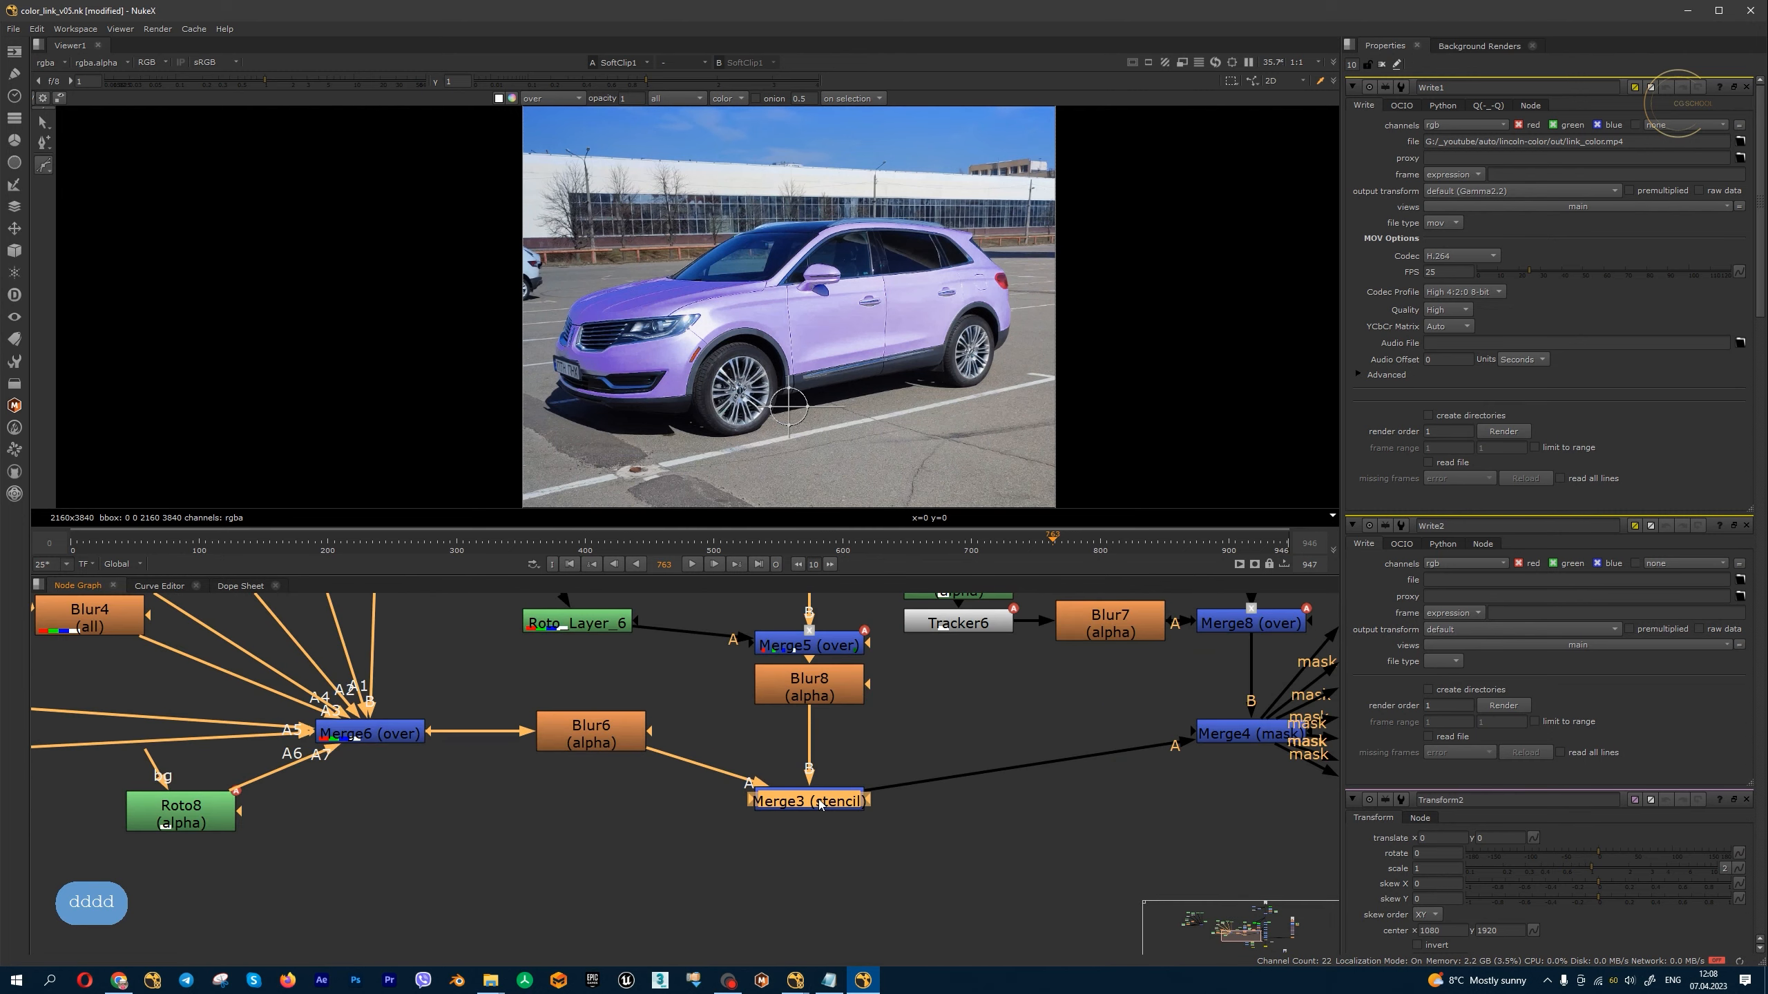
left_click(842, 766)
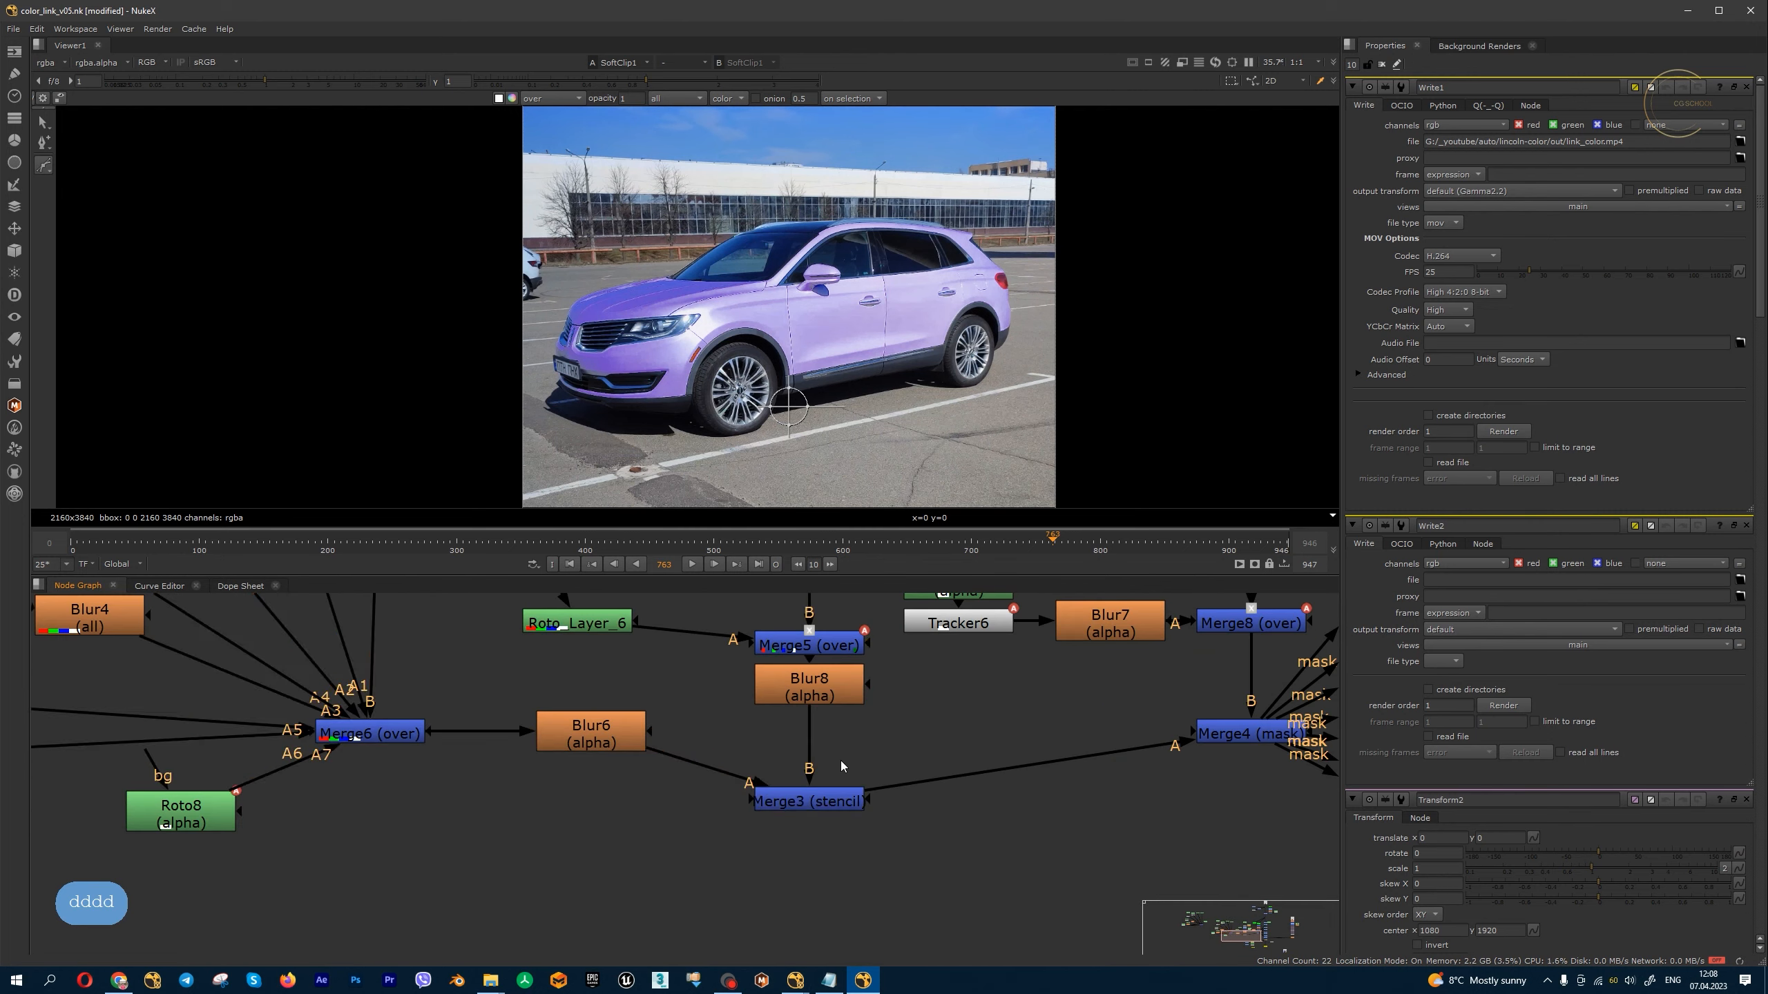
left_click(791, 801)
left_click_drag(711, 842, 910, 742)
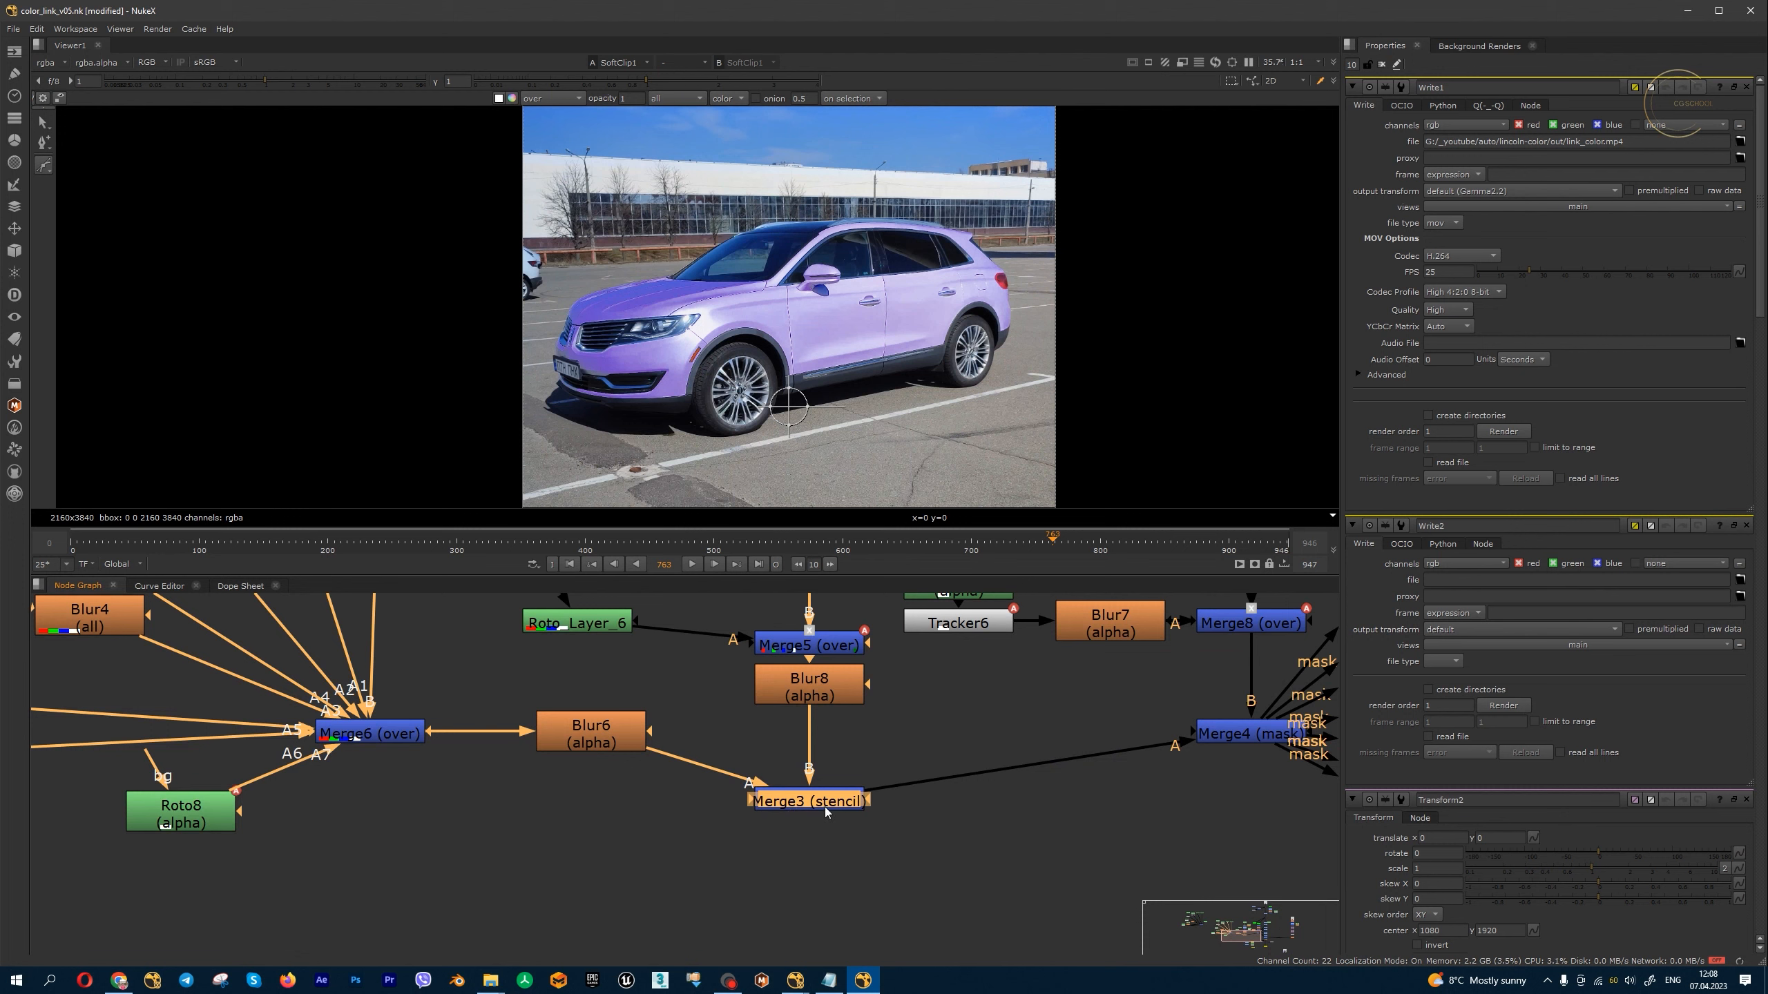
key("shift+x")
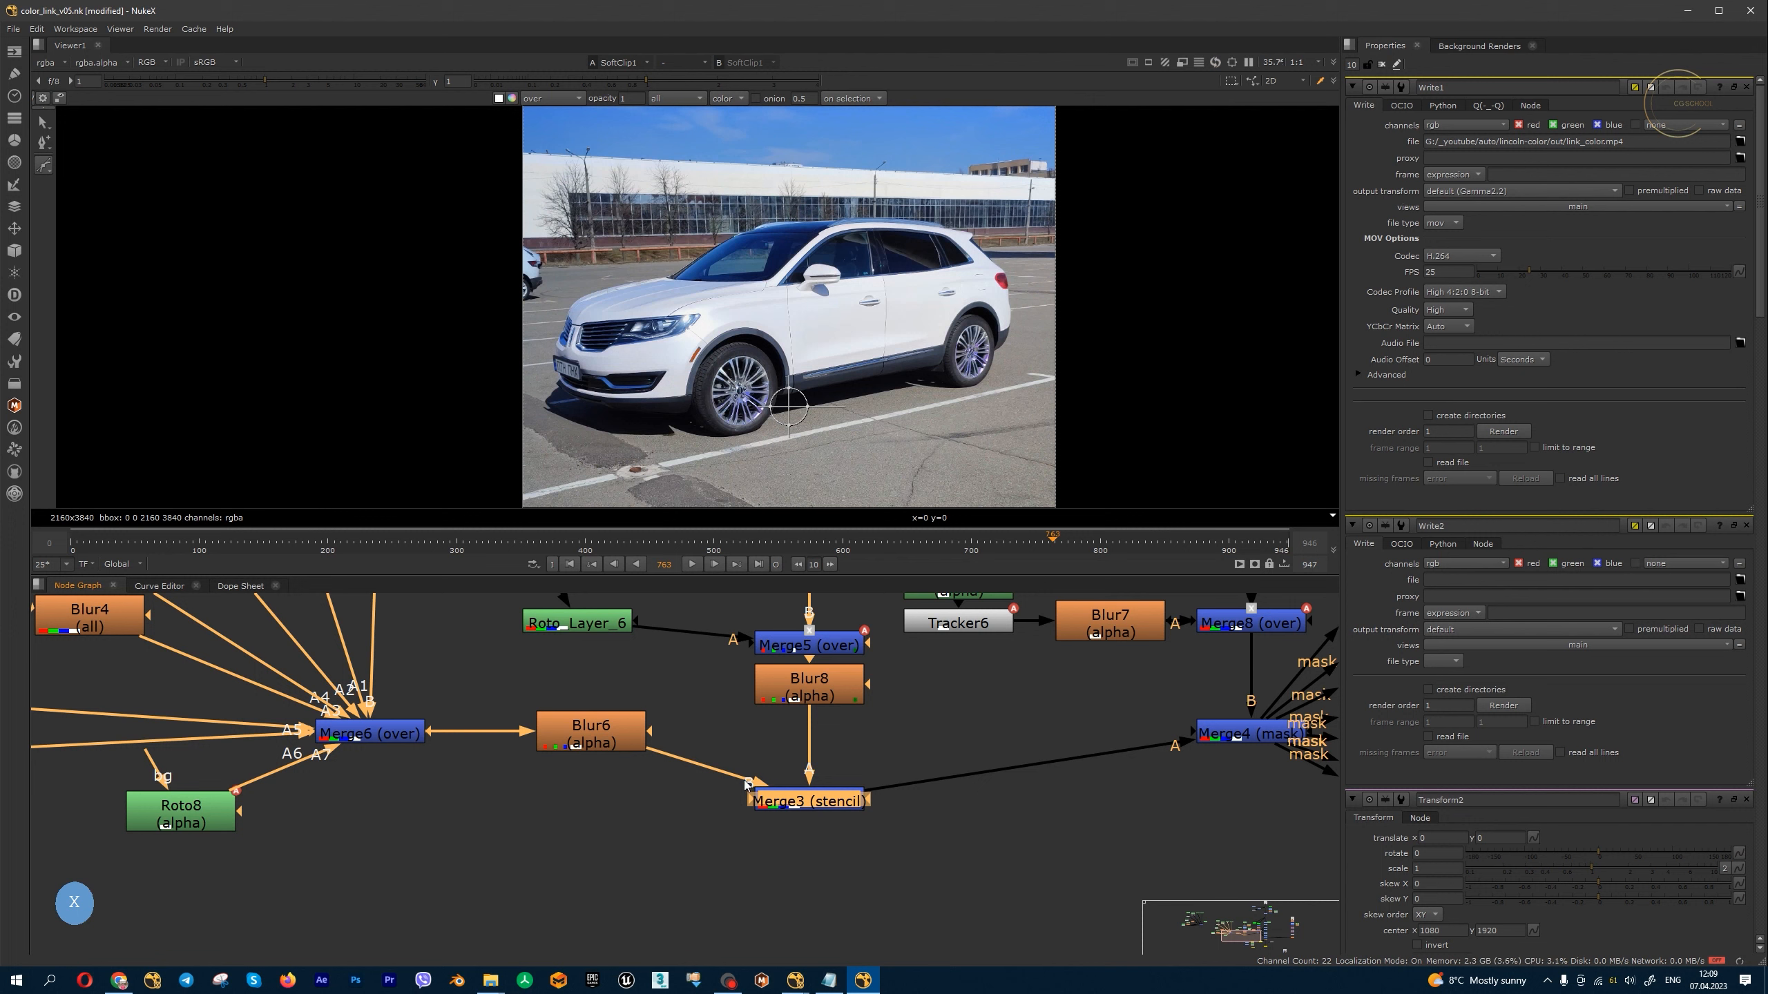
key("shift+x")
mouse_move(808, 809)
left_mouse_down()
mouse_move(808, 745)
mouse_move(806, 801)
left_mouse_up()
scroll(828, 792, "down", 5)
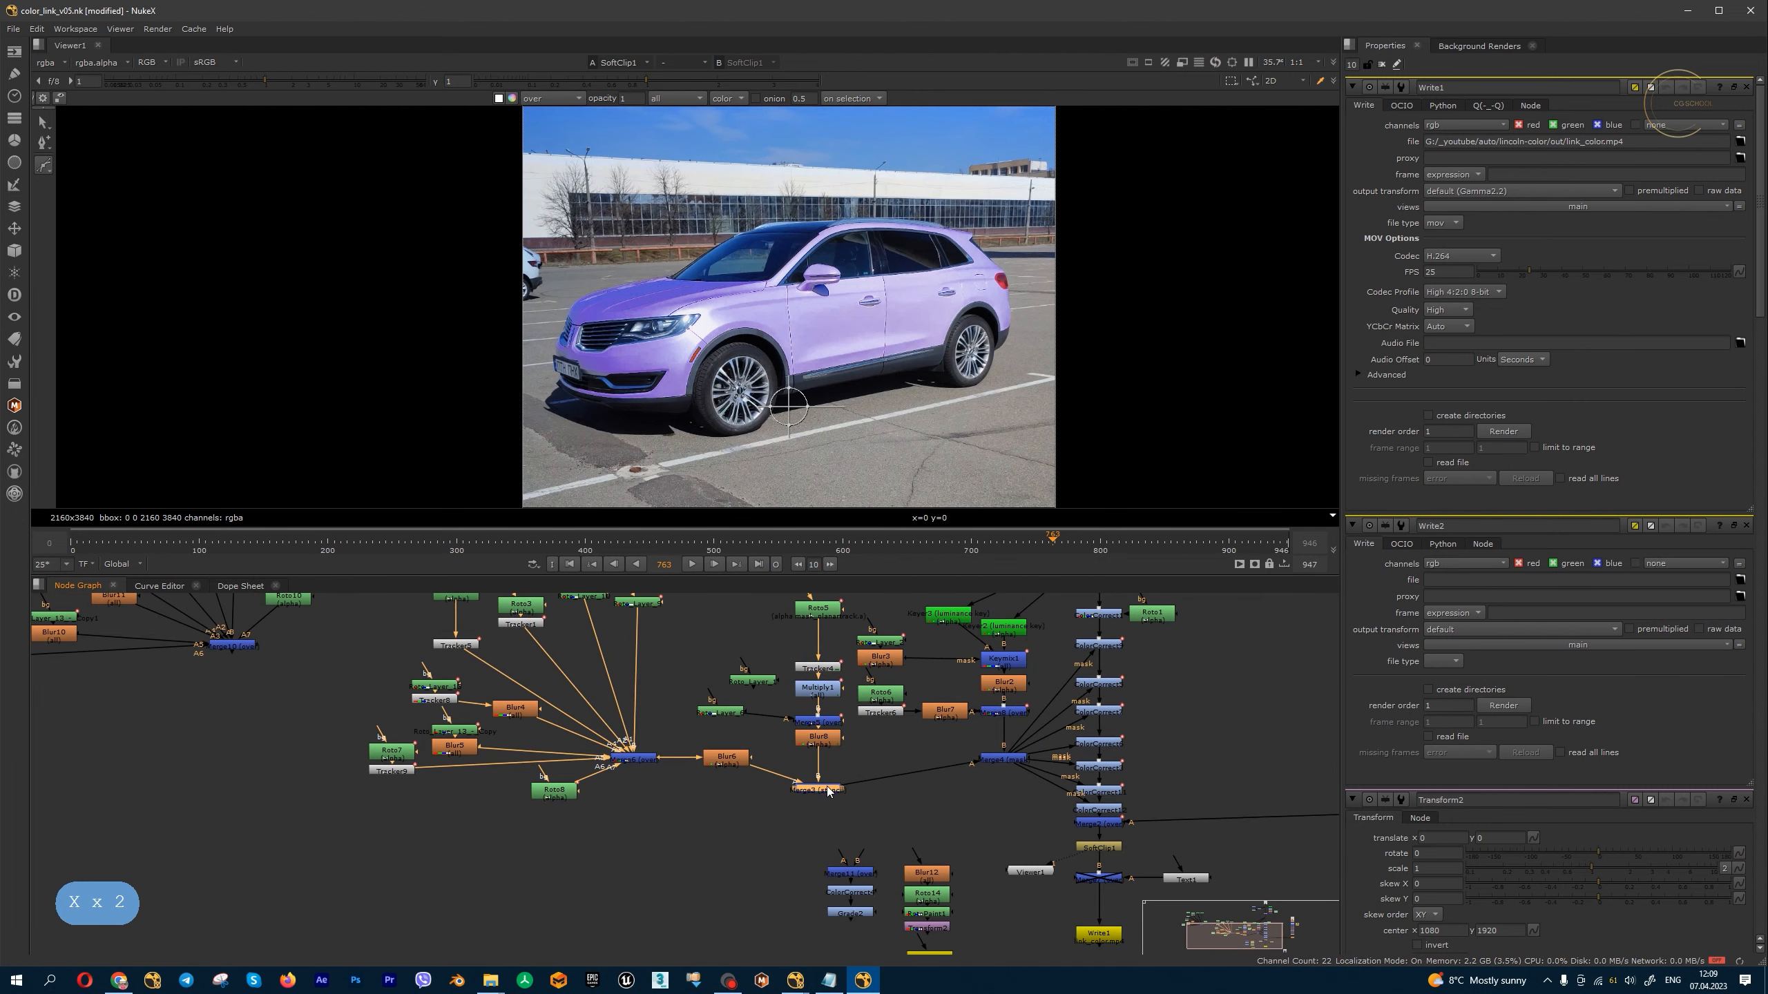
- Move the Grade2 node out of its column beneath ColorCorrect4 and clone it
scroll(828, 792, "up", 5)
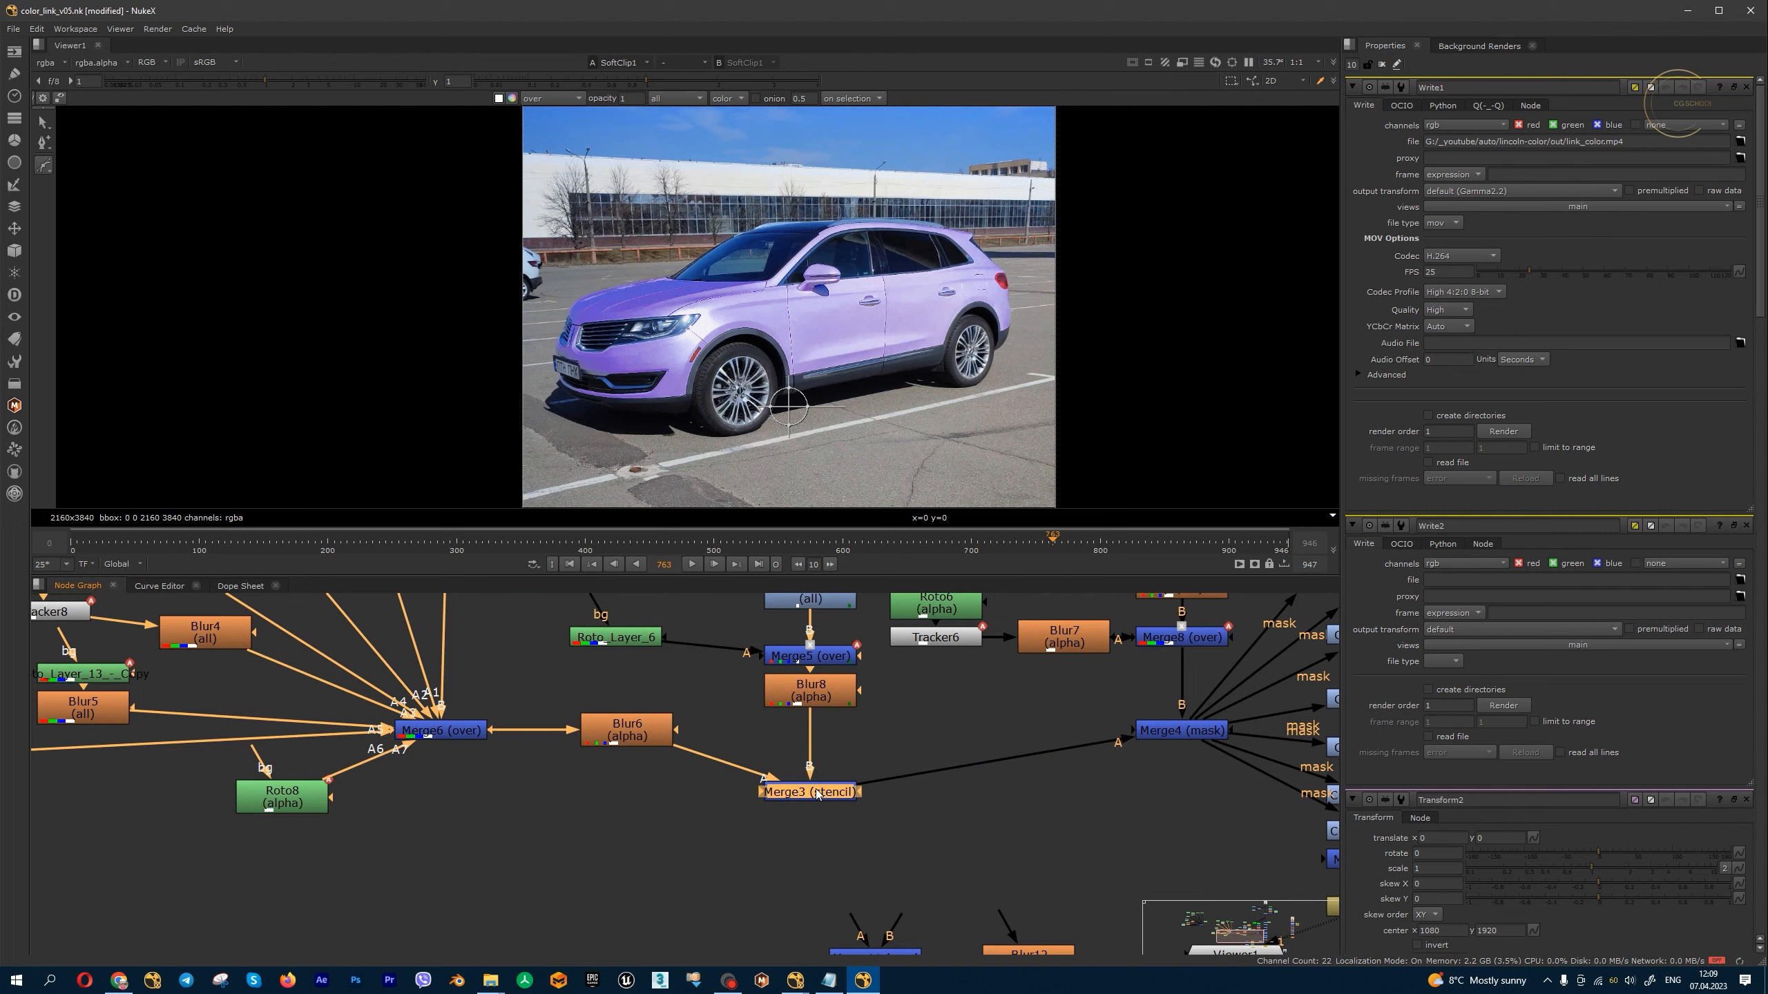
scroll(818, 794, "down", 4)
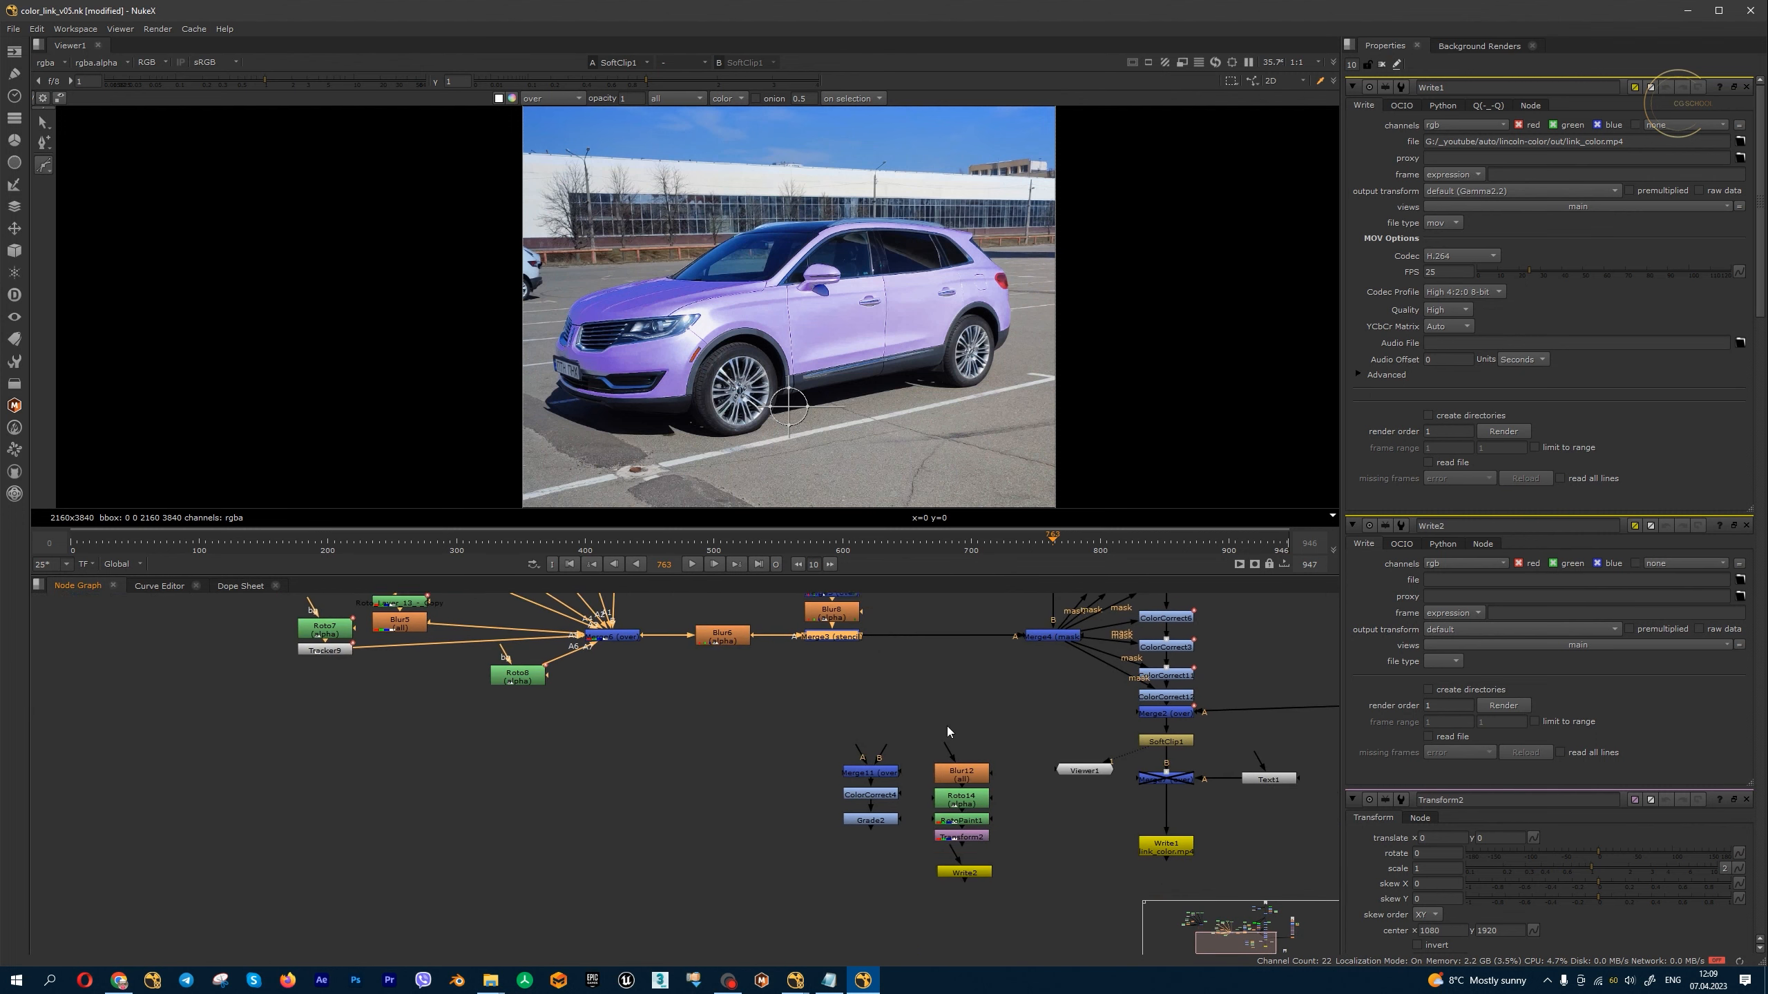
scroll(906, 777, "up", 2)
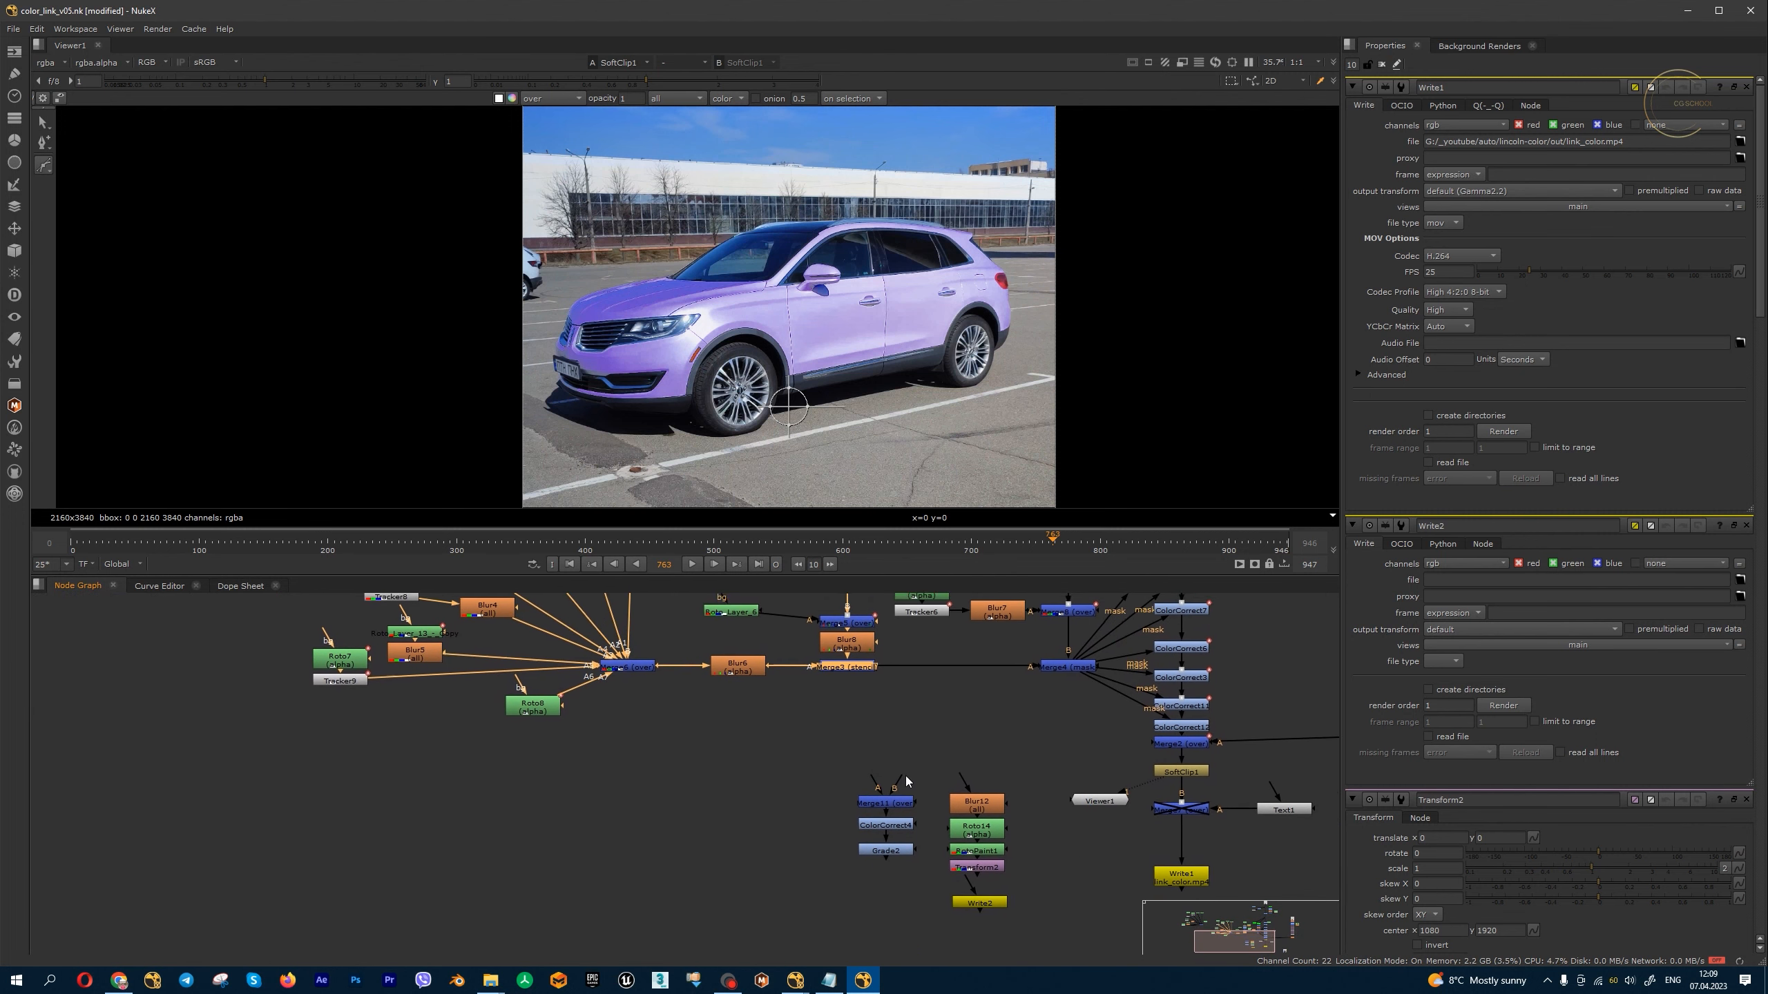
middle_click_drag(906, 850, 958, 755)
left_click_drag(939, 779, 787, 809)
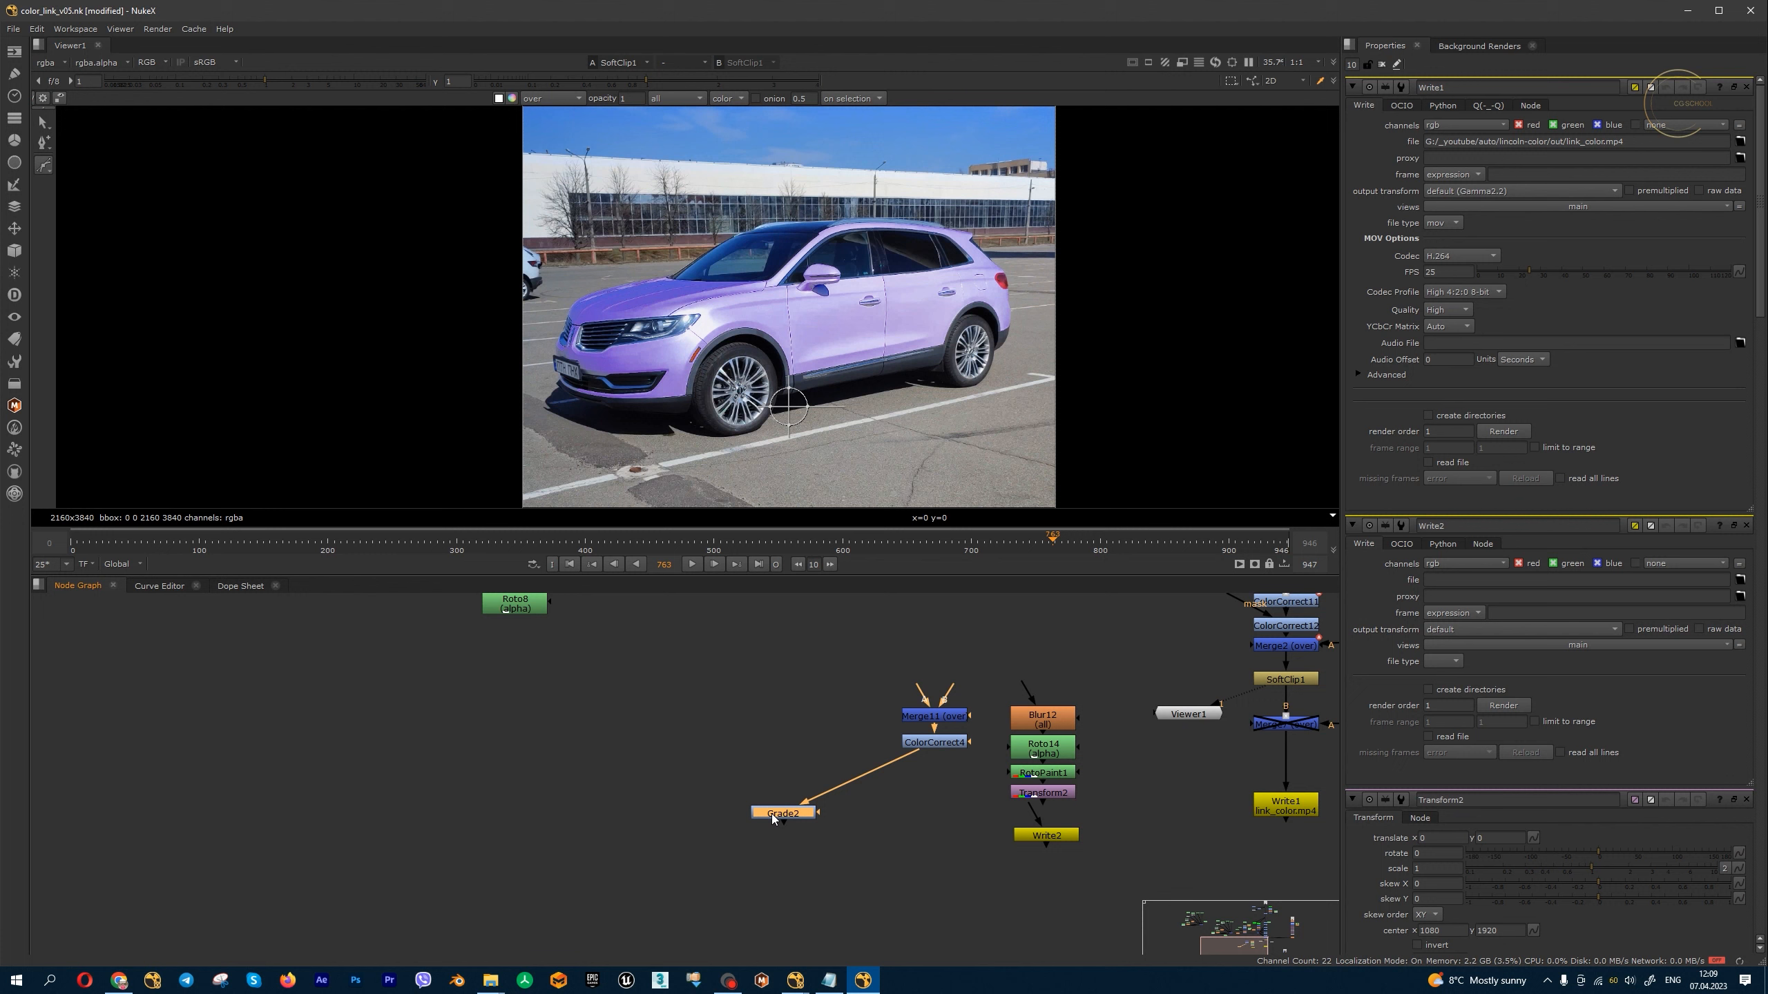
left_click_drag(718, 793, 829, 848)
key("alt+k")
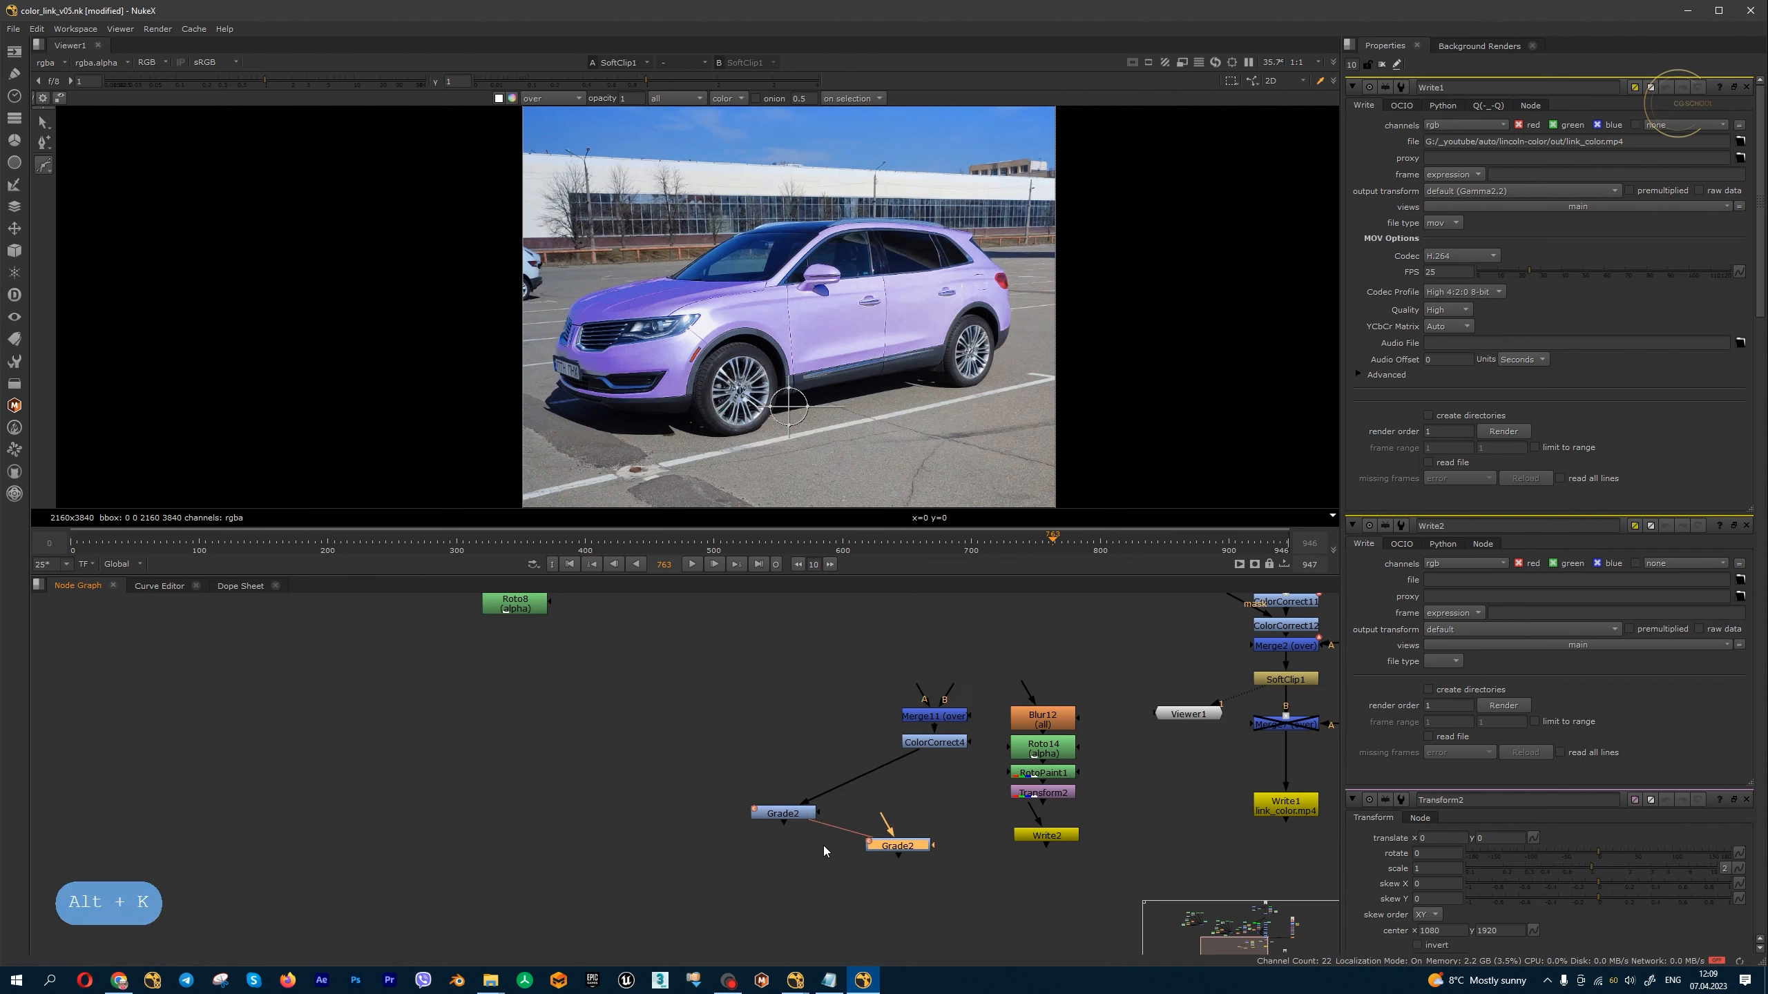
- Set the original Grade2 node's gamma to 3.5 and open the settings of its clone
double_click(793, 816)
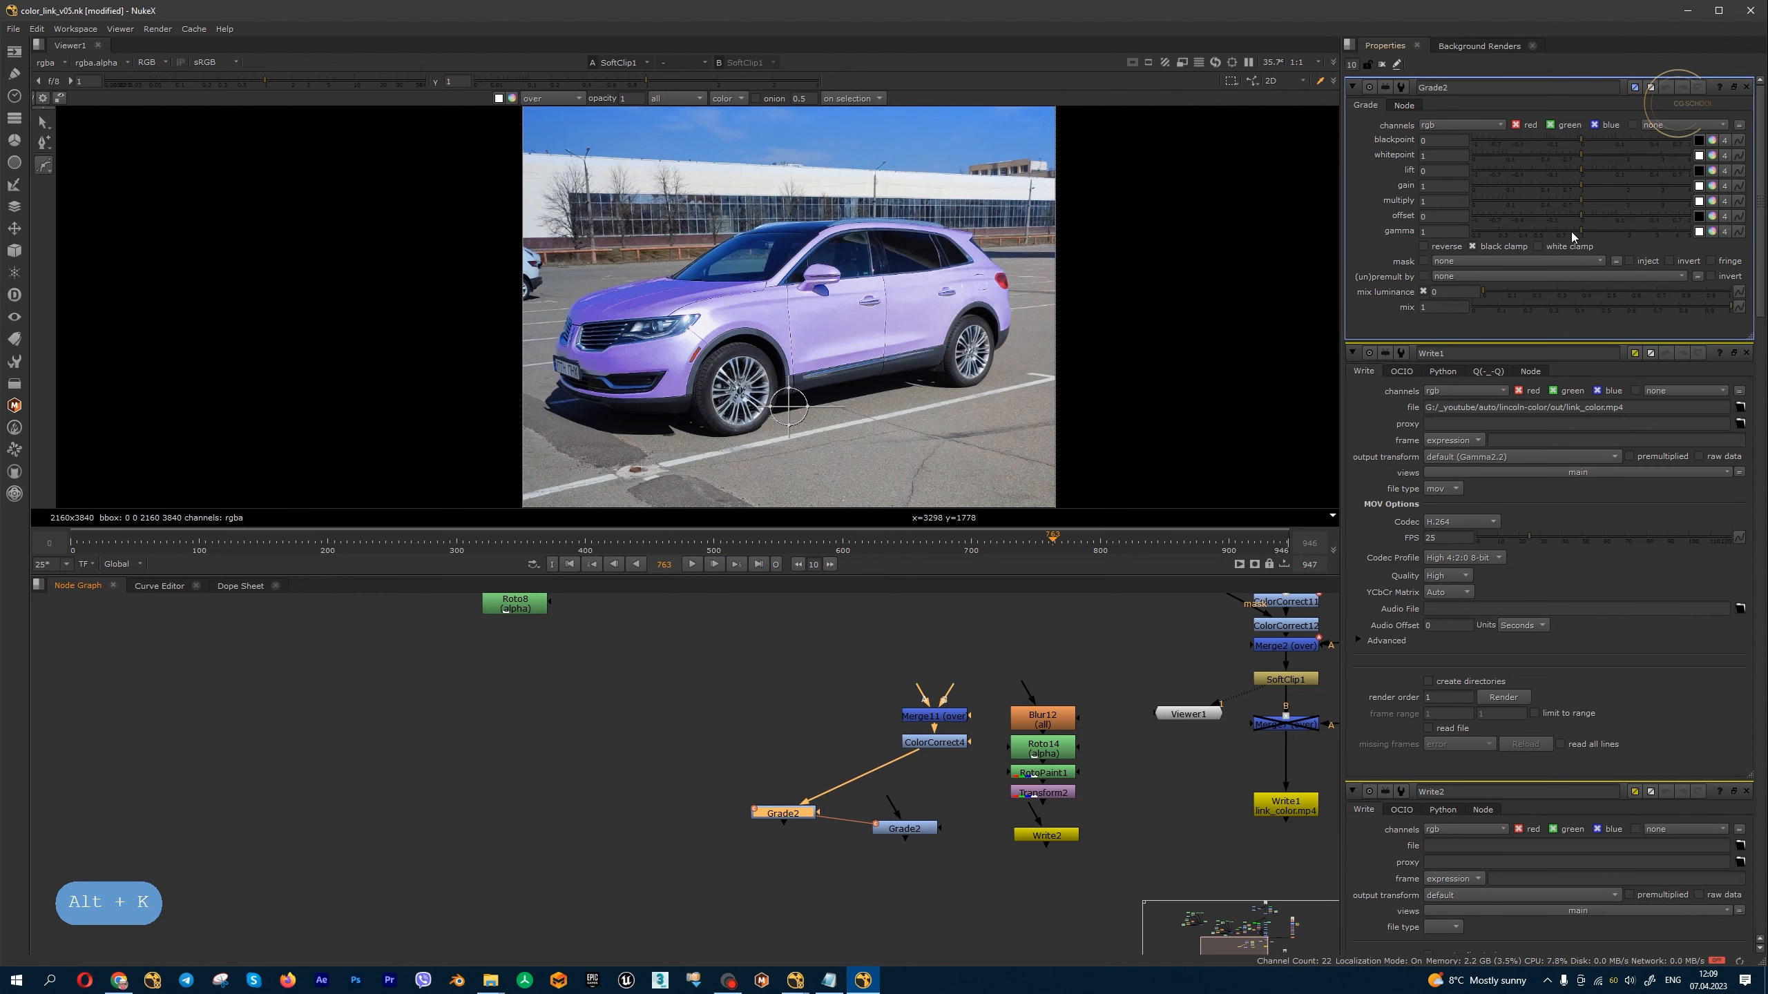
left_click_drag(1584, 231, 1666, 232)
left_click_drag(916, 832, 931, 848)
double_click(932, 848)
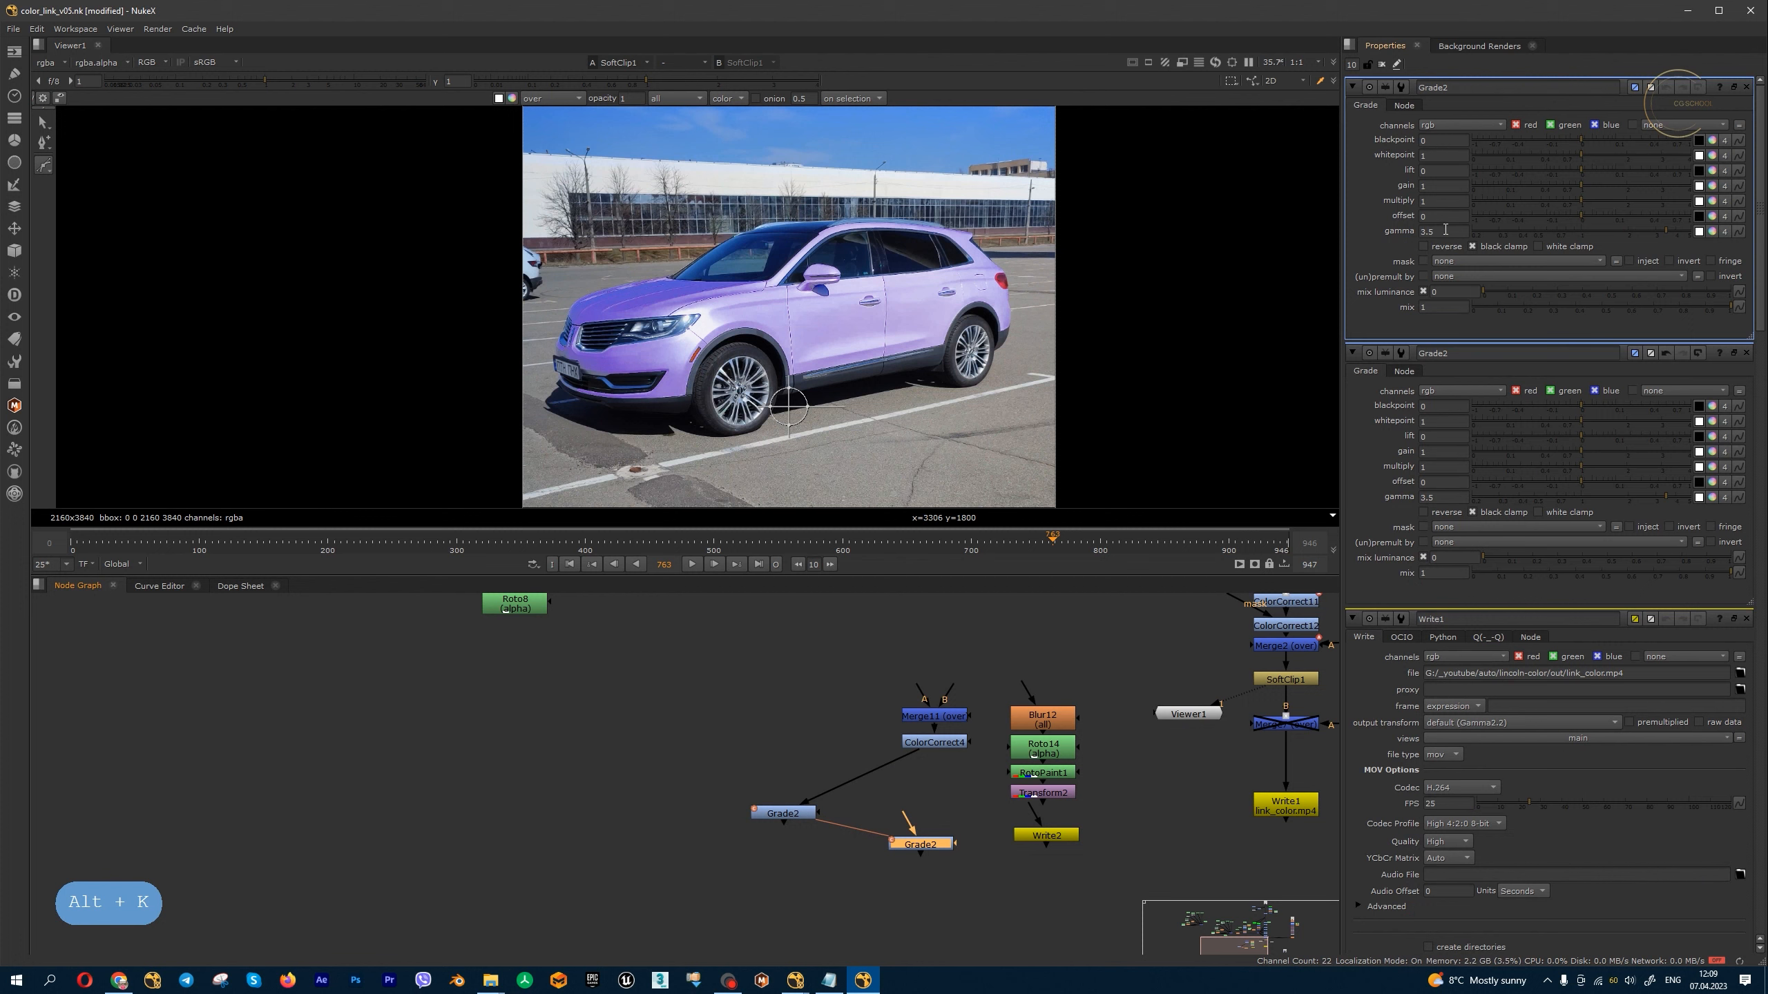
- Clone the original Grade2 node four more times and spread the clones out around it
left_click(806, 816)
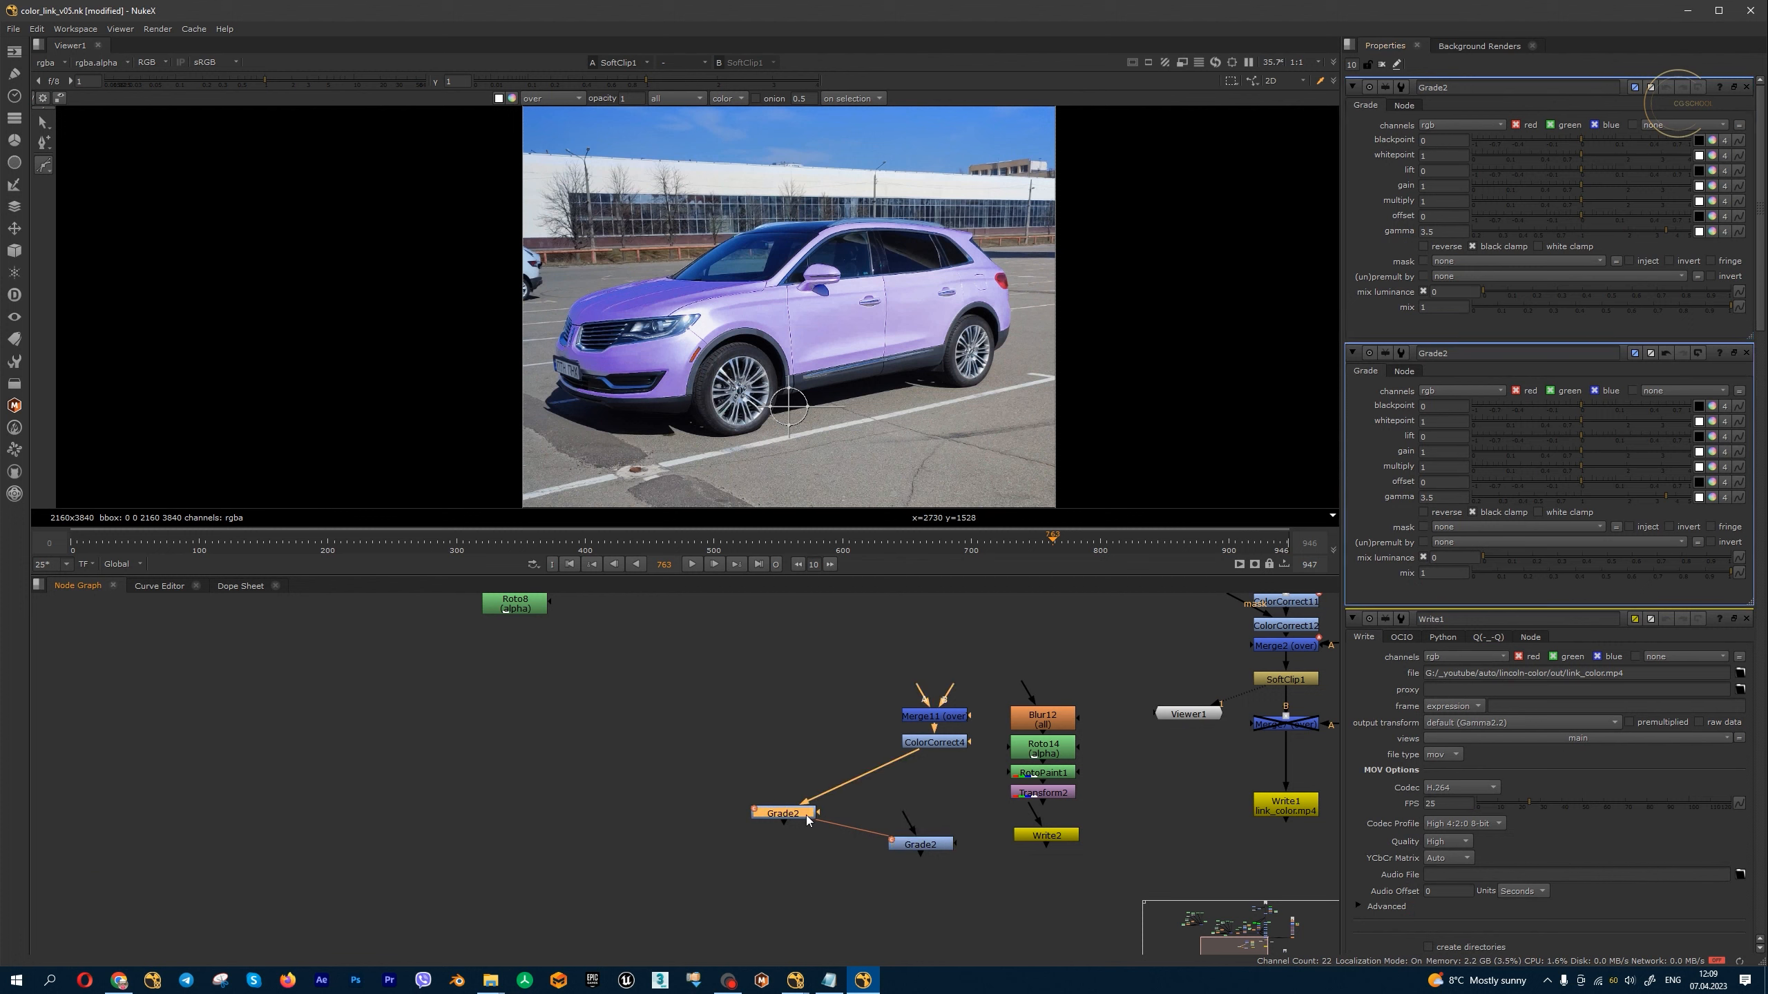
key("alt+k")
key("alt+k")
key("alt+k")
key("alt+k")
key("alt+k")
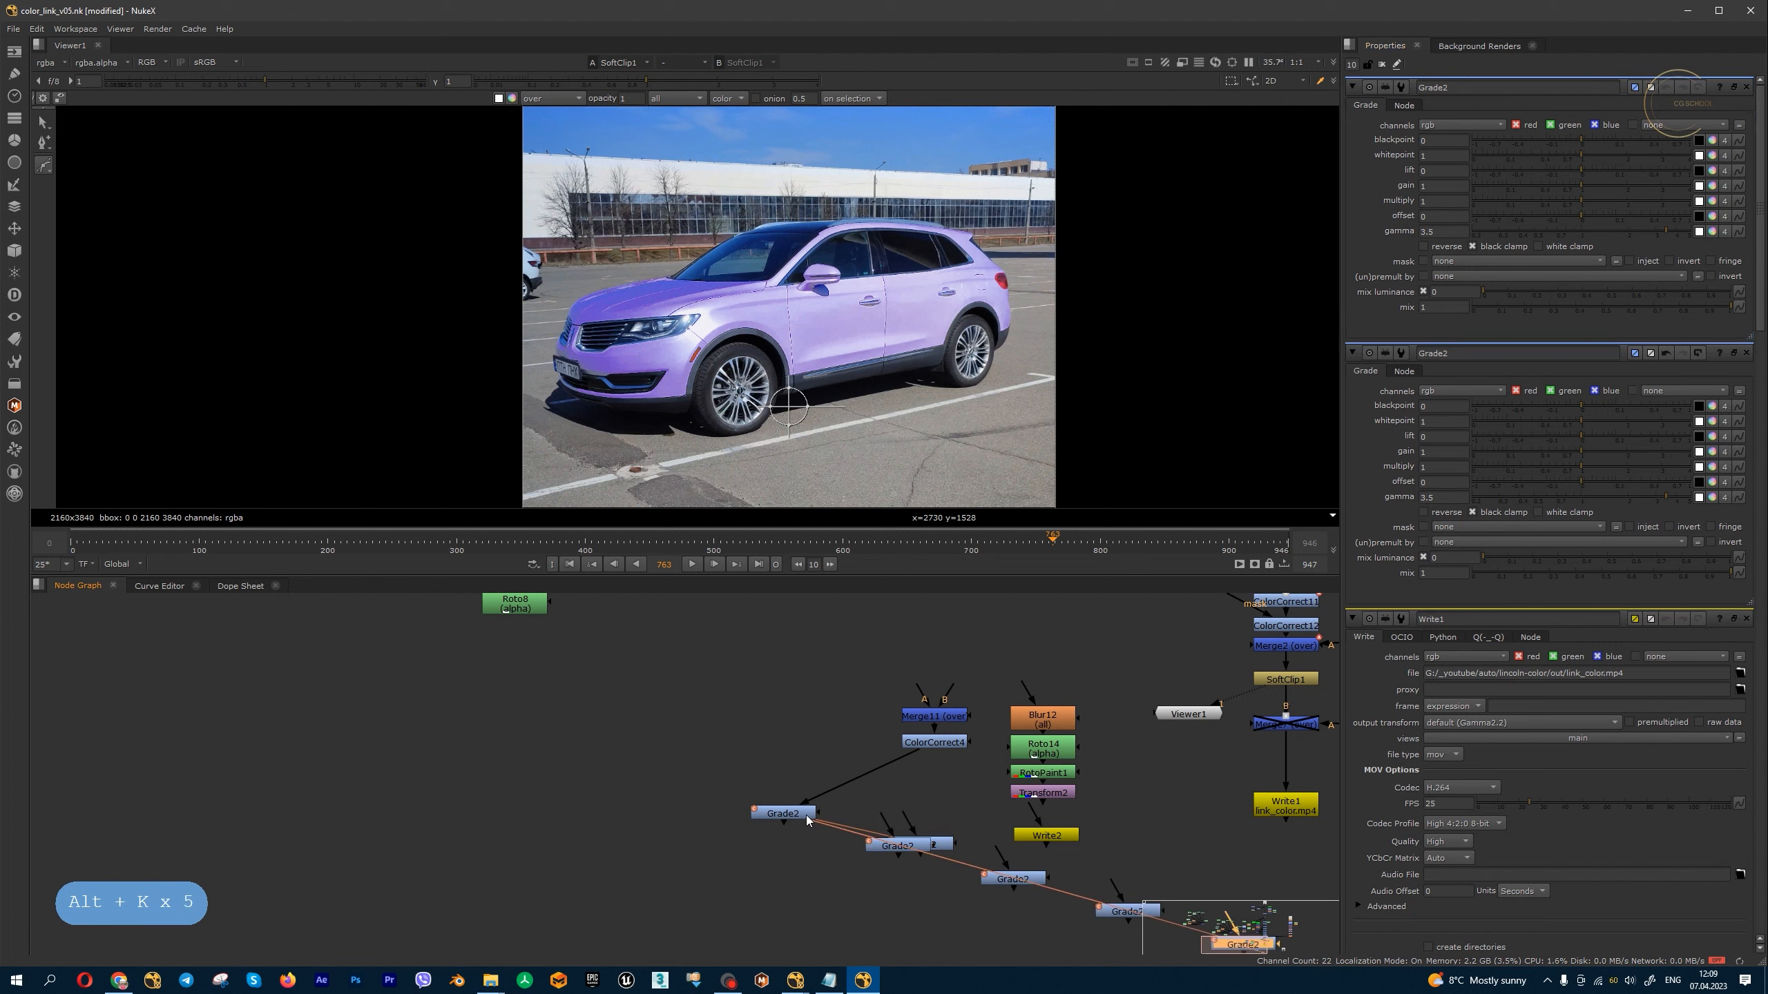
scroll(861, 788, "down", 2)
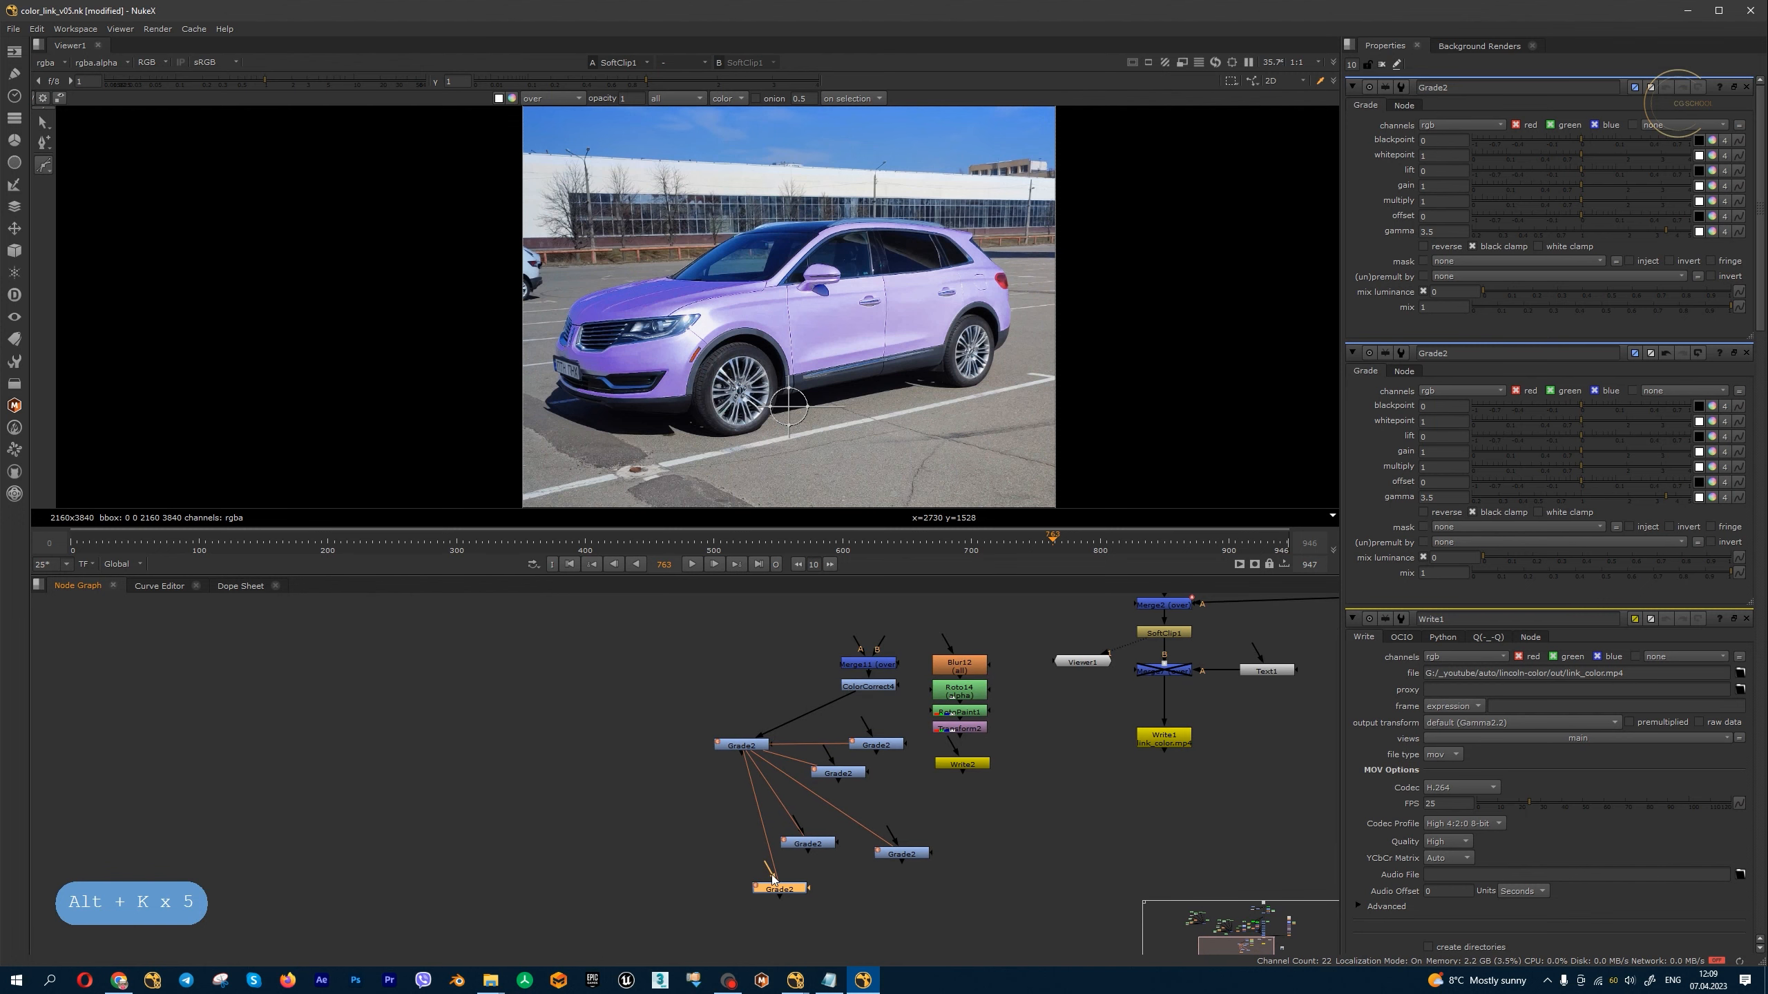
- Open the settings of the lower-right Grade2 clone and raise its gain to 1.48
left_click(894, 855)
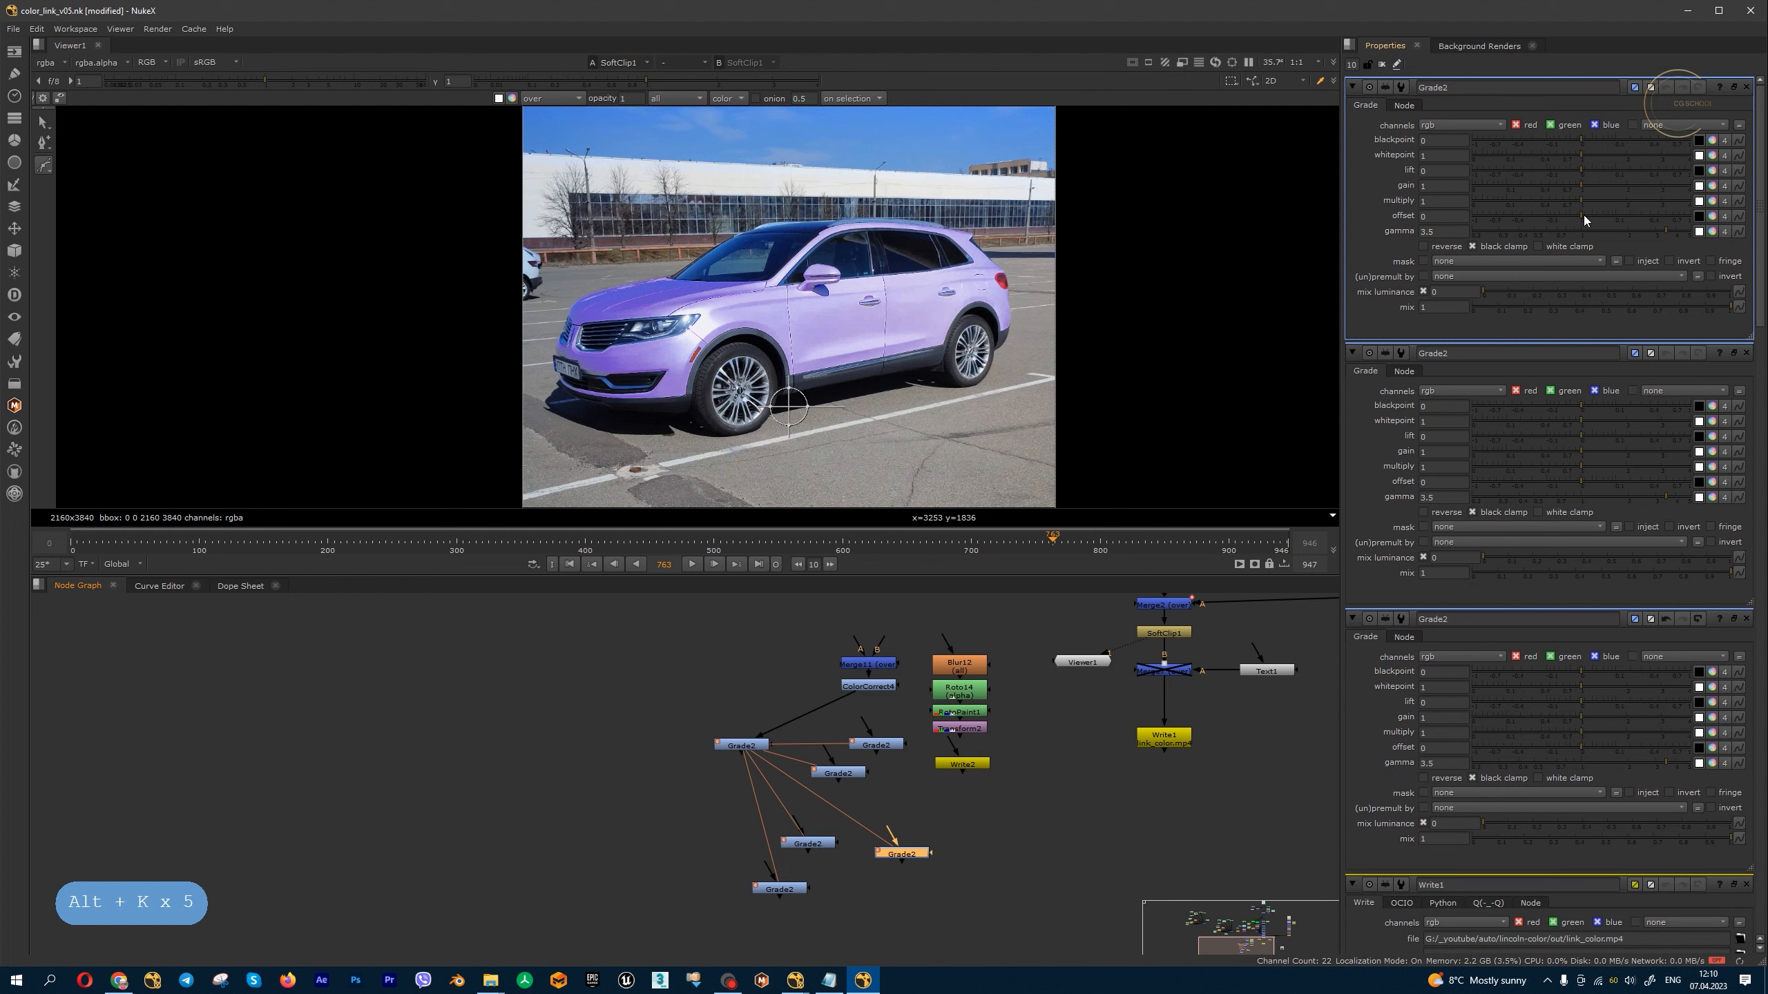
left_click(1591, 187)
left_click(1605, 188)
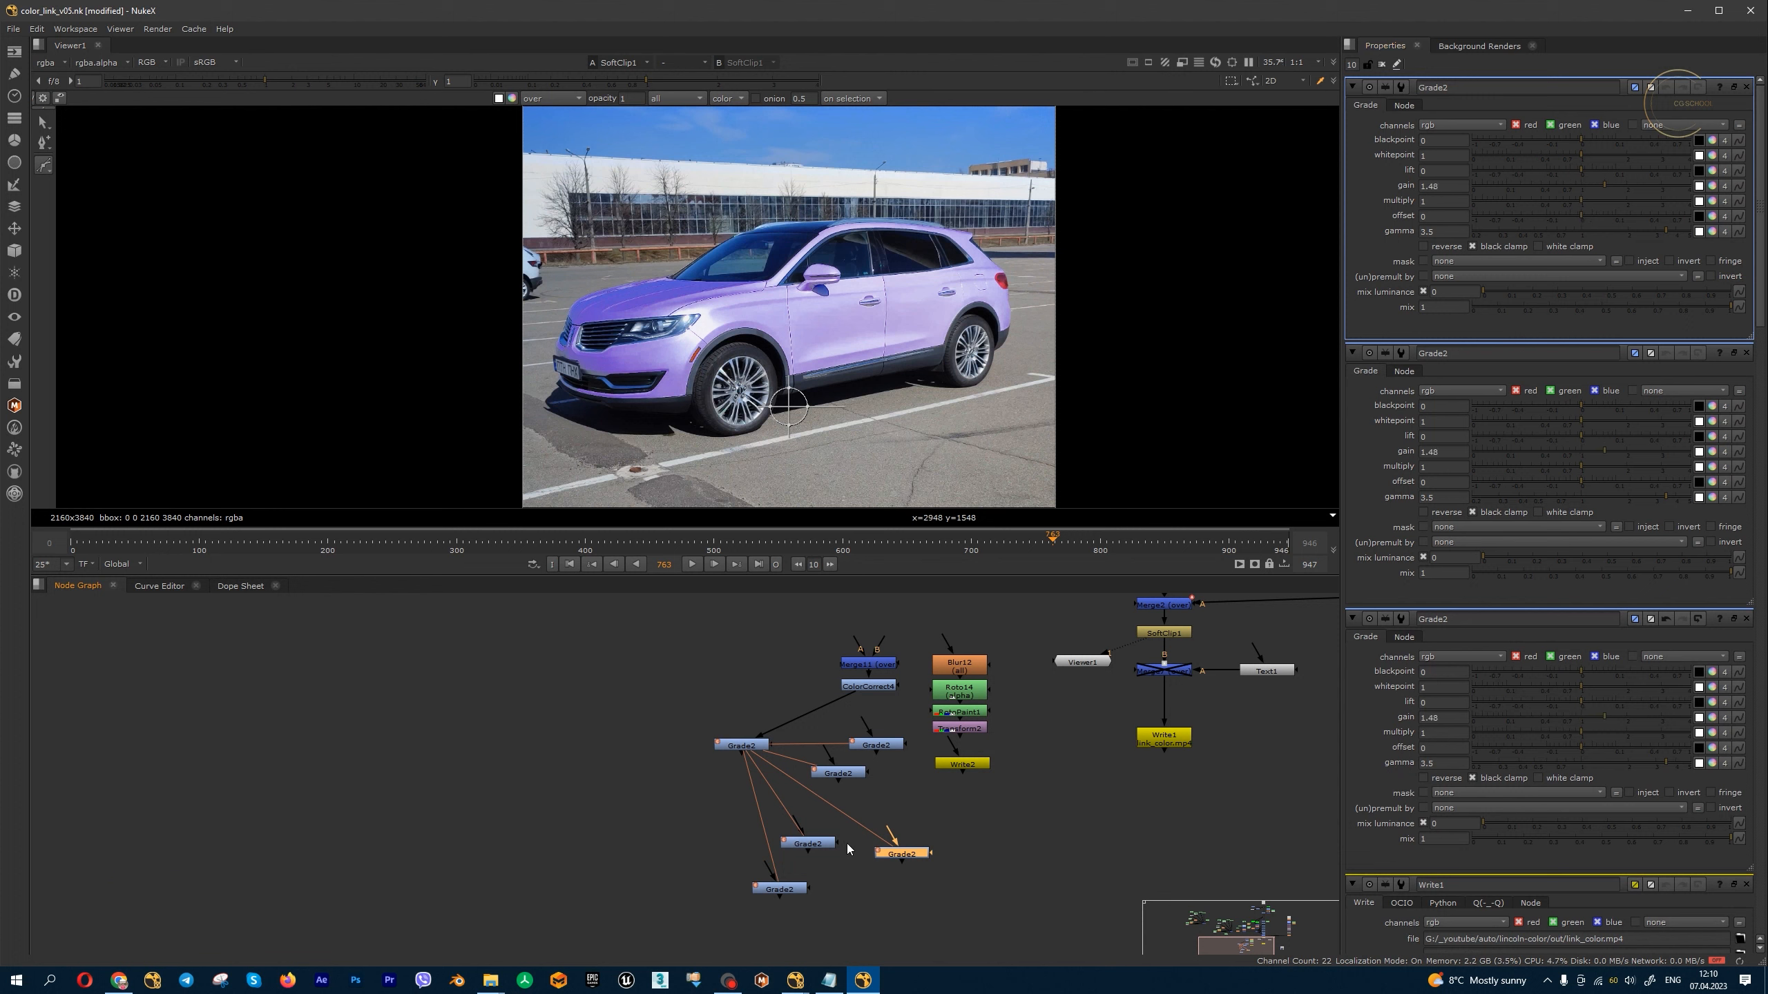
- Set the gain to 1.5 through the lowest Grade2 clone
double_click(779, 888)
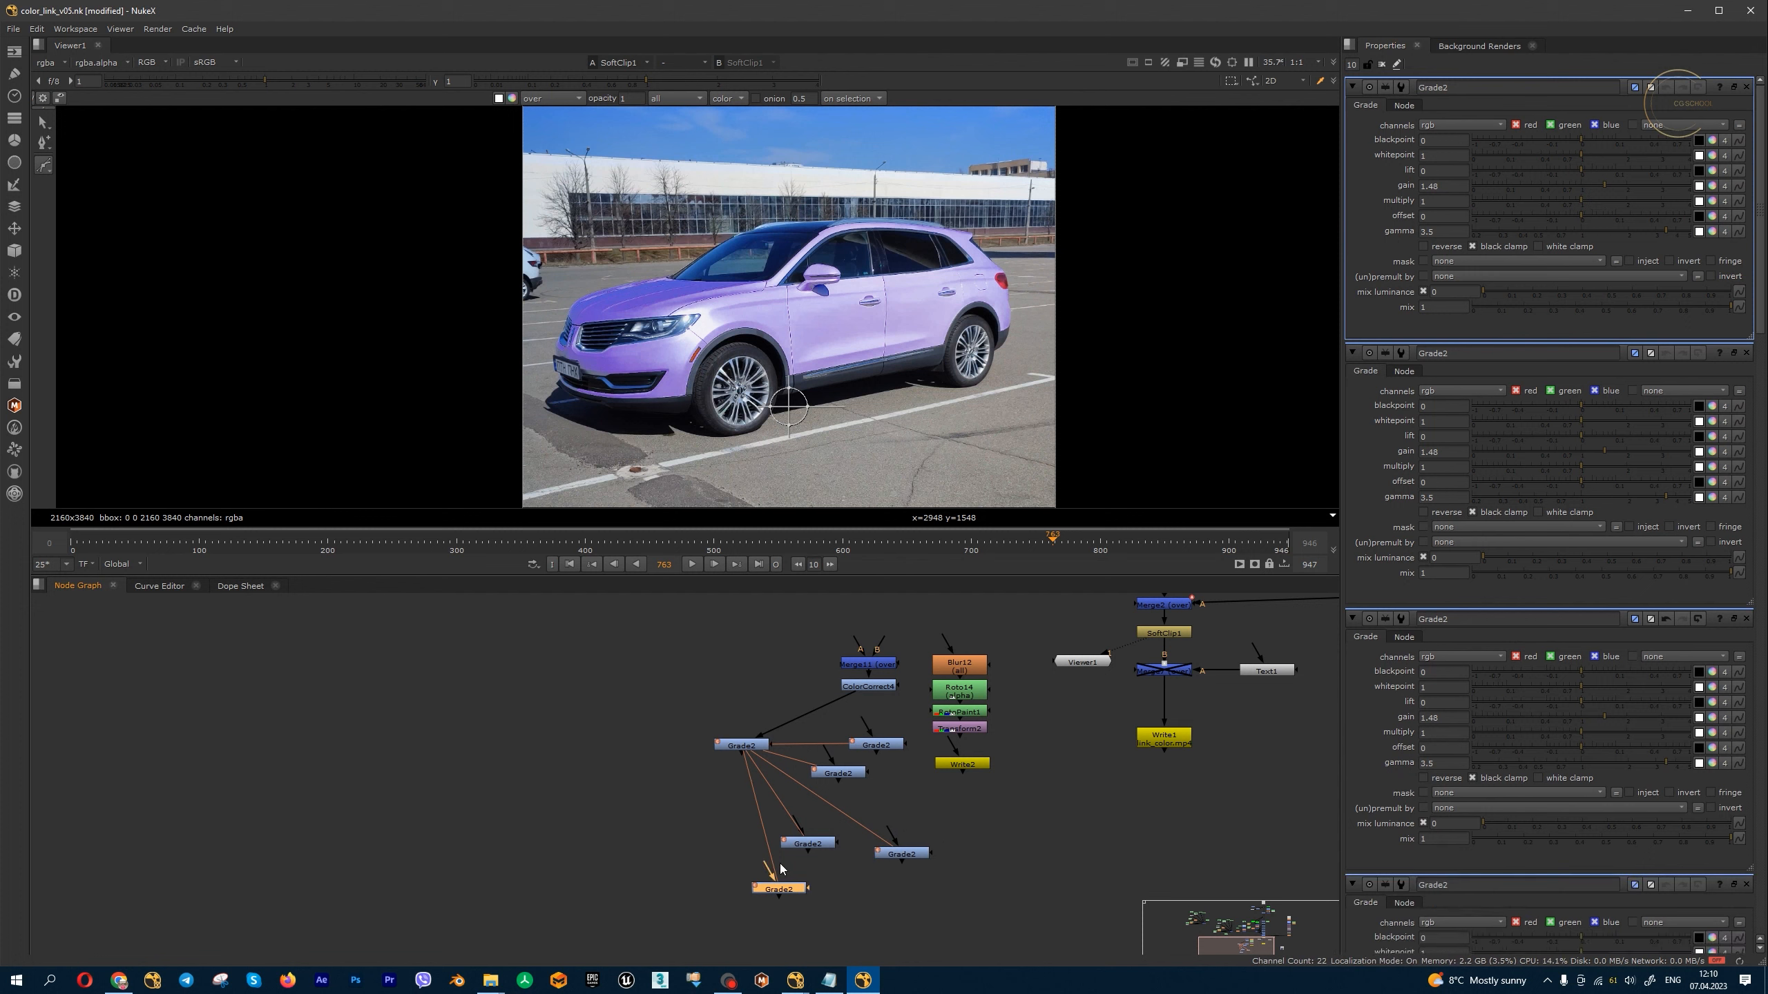
left_click(1447, 186)
type("1.5")
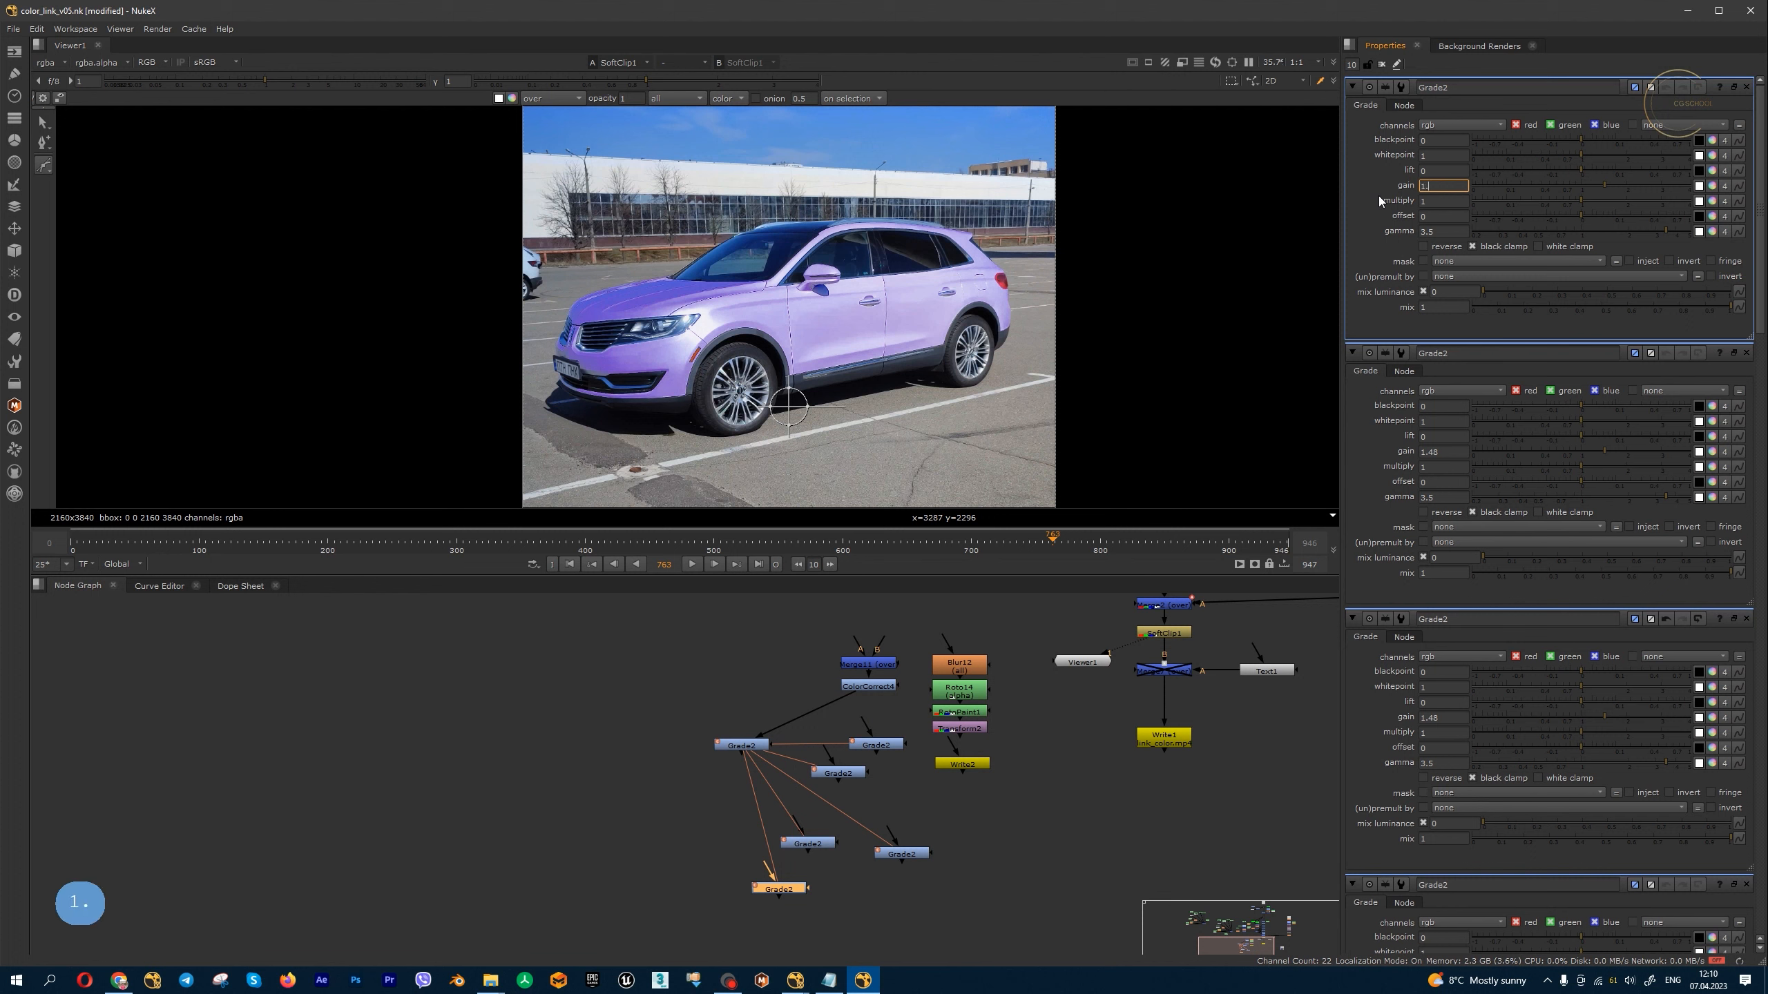
key("Return")
left_click_drag(864, 746, 868, 746)
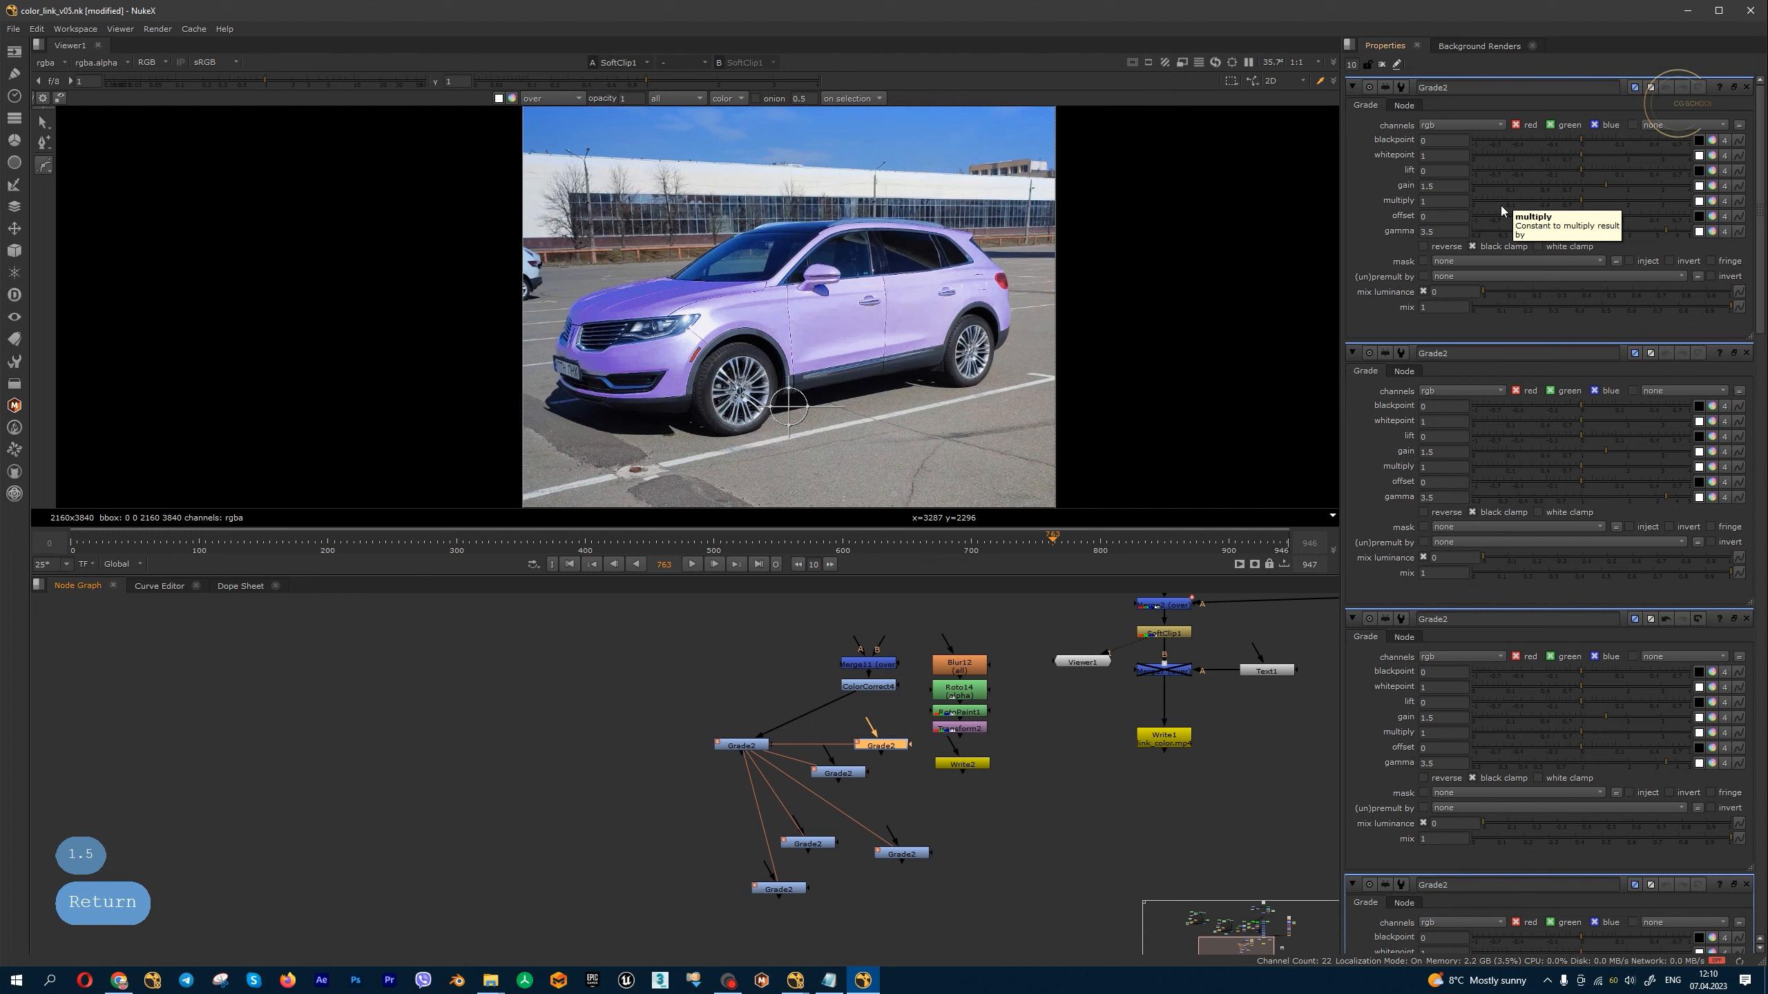
- Select the lower-right Grade2 clone and unlink it from the other clones
left_click_drag(957, 827, 854, 881)
left_click(831, 813)
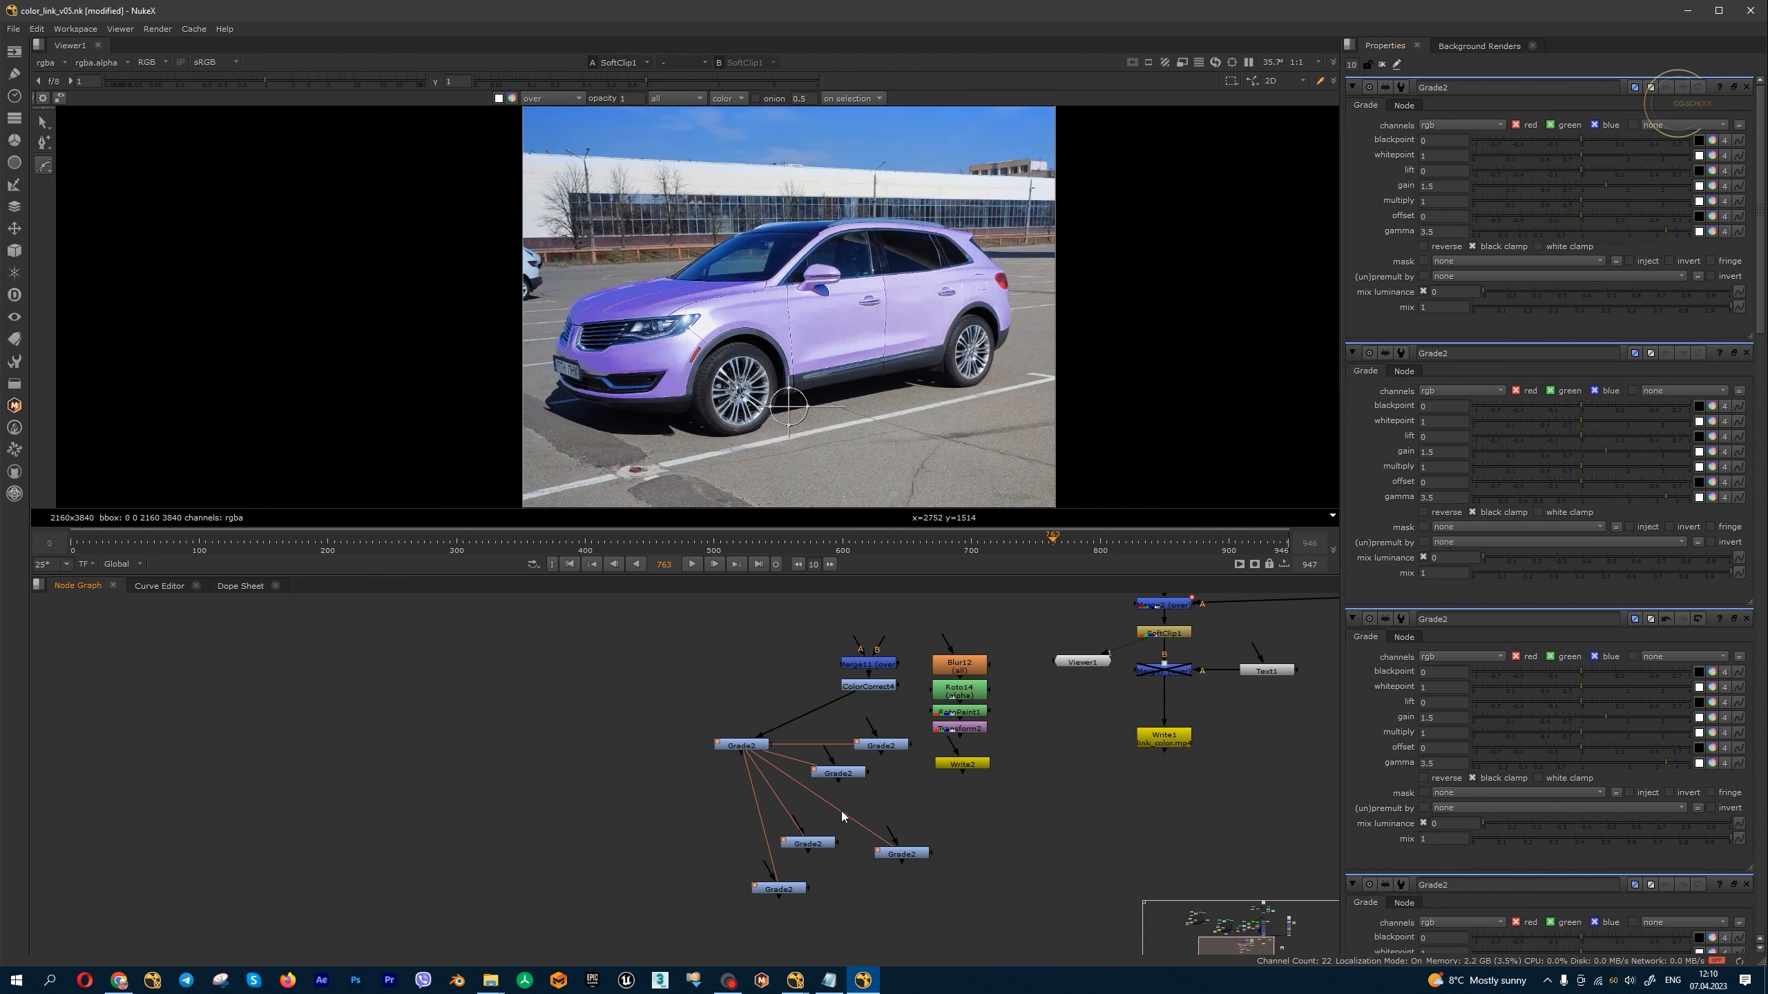
scroll(833, 812, "up", 5)
scroll(892, 829, "down", 3)
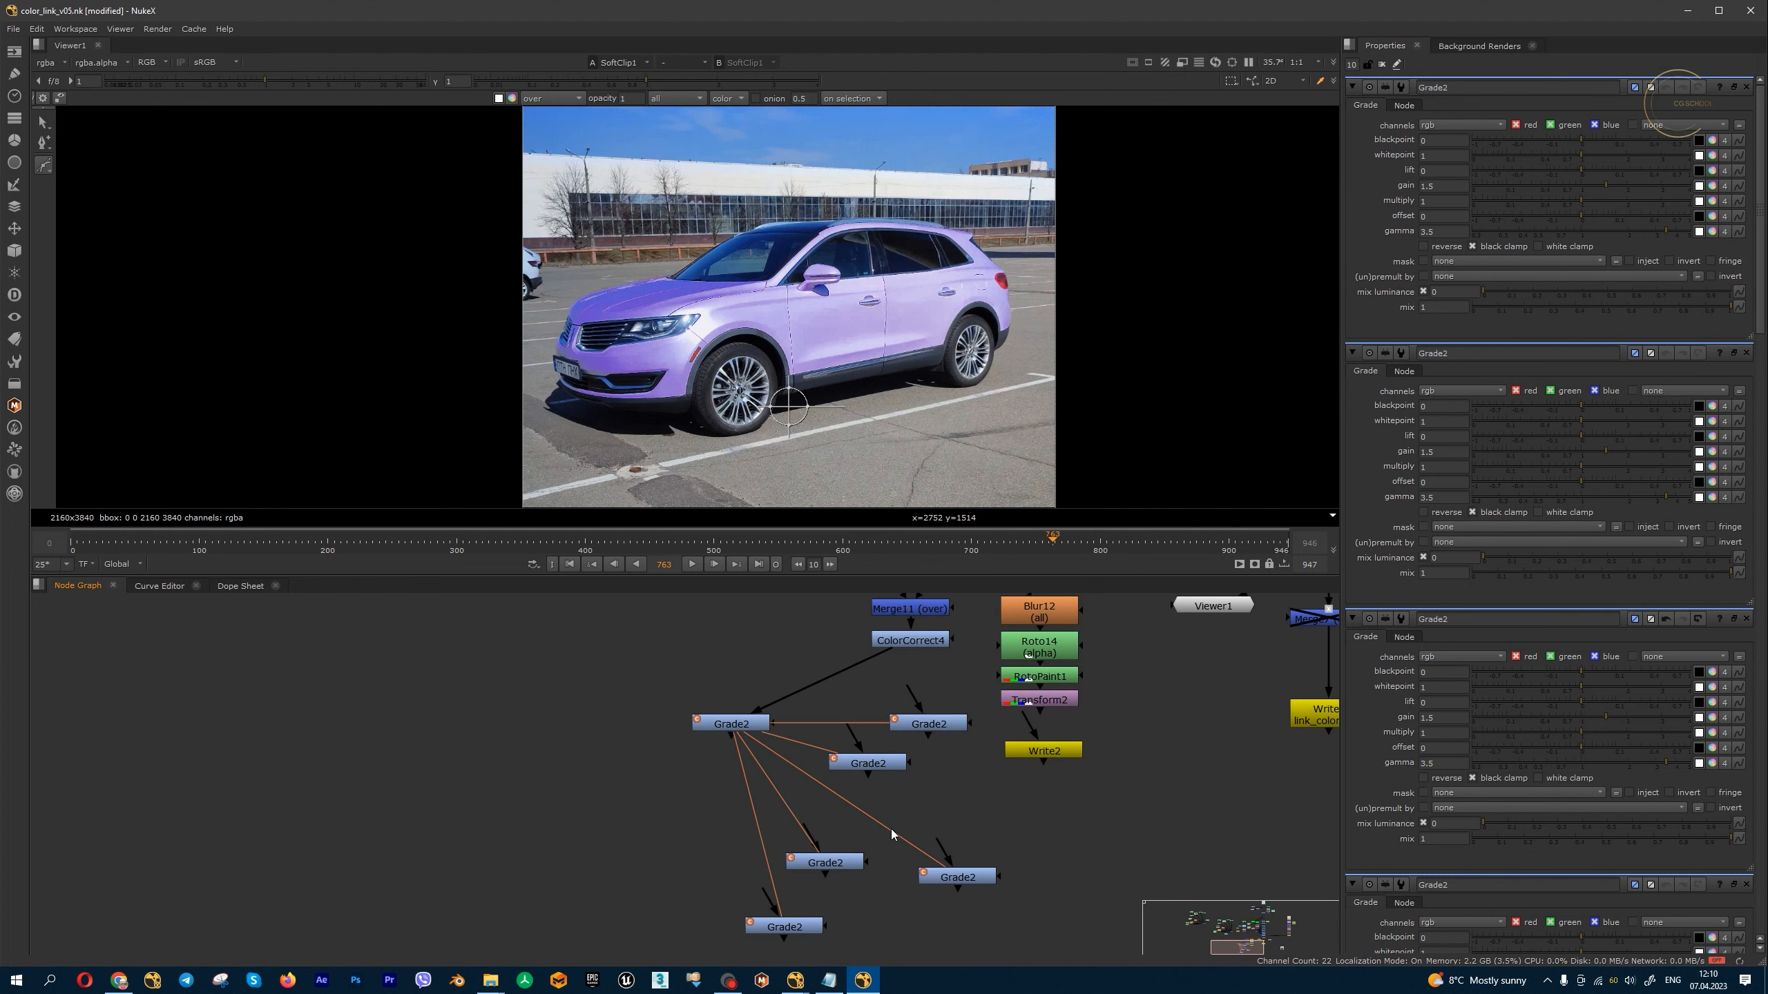
left_click_drag(1007, 853, 872, 924)
key("shift+alt+k")
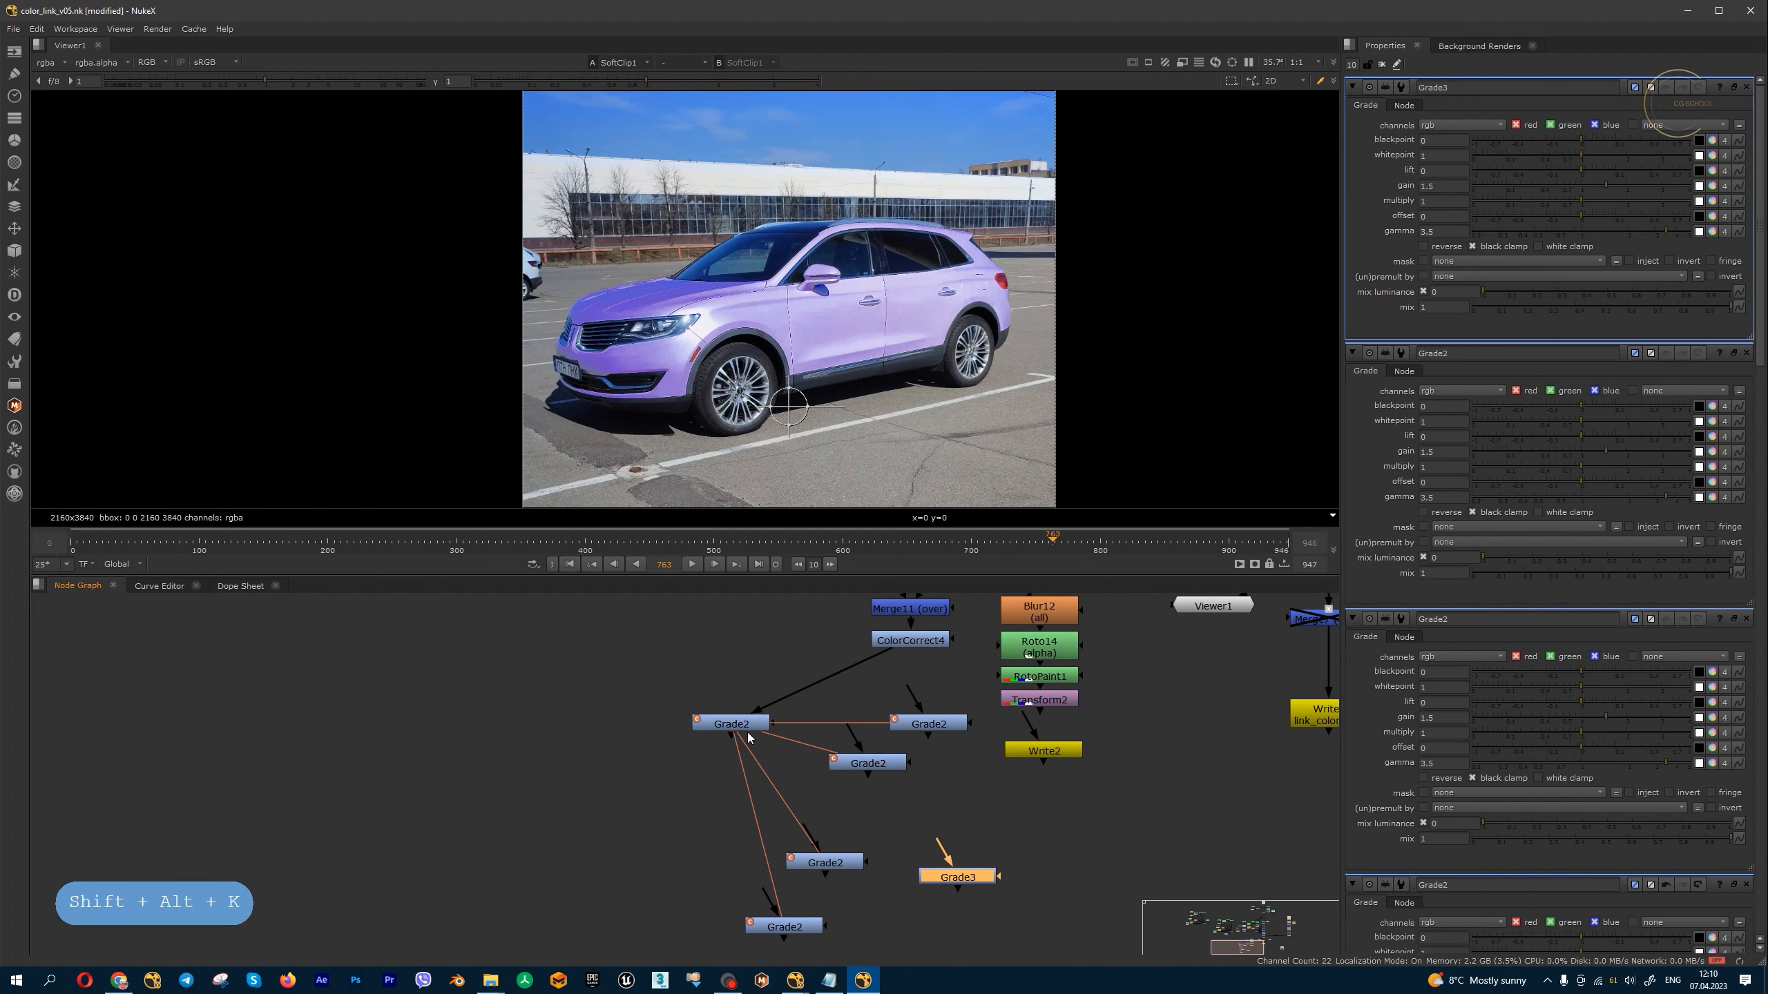
- Rearrange the Grade nodes and move Write2 farther below the Blur12, Roto14, RotoPaint1 and Transform2 stack
scroll(946, 881, "down", 2)
left_click_drag(848, 861, 865, 824)
left_click_drag(815, 914, 844, 856)
middle_click_drag(1046, 746, 1010, 800)
left_click(995, 822)
left_click_drag(994, 826, 971, 884)
- Group the Blur12, Roto14, RotoPaint1 and Transform2 nodes and open the group's internal node graph, returning once to the main graph
left_click_drag(1066, 644, 948, 809)
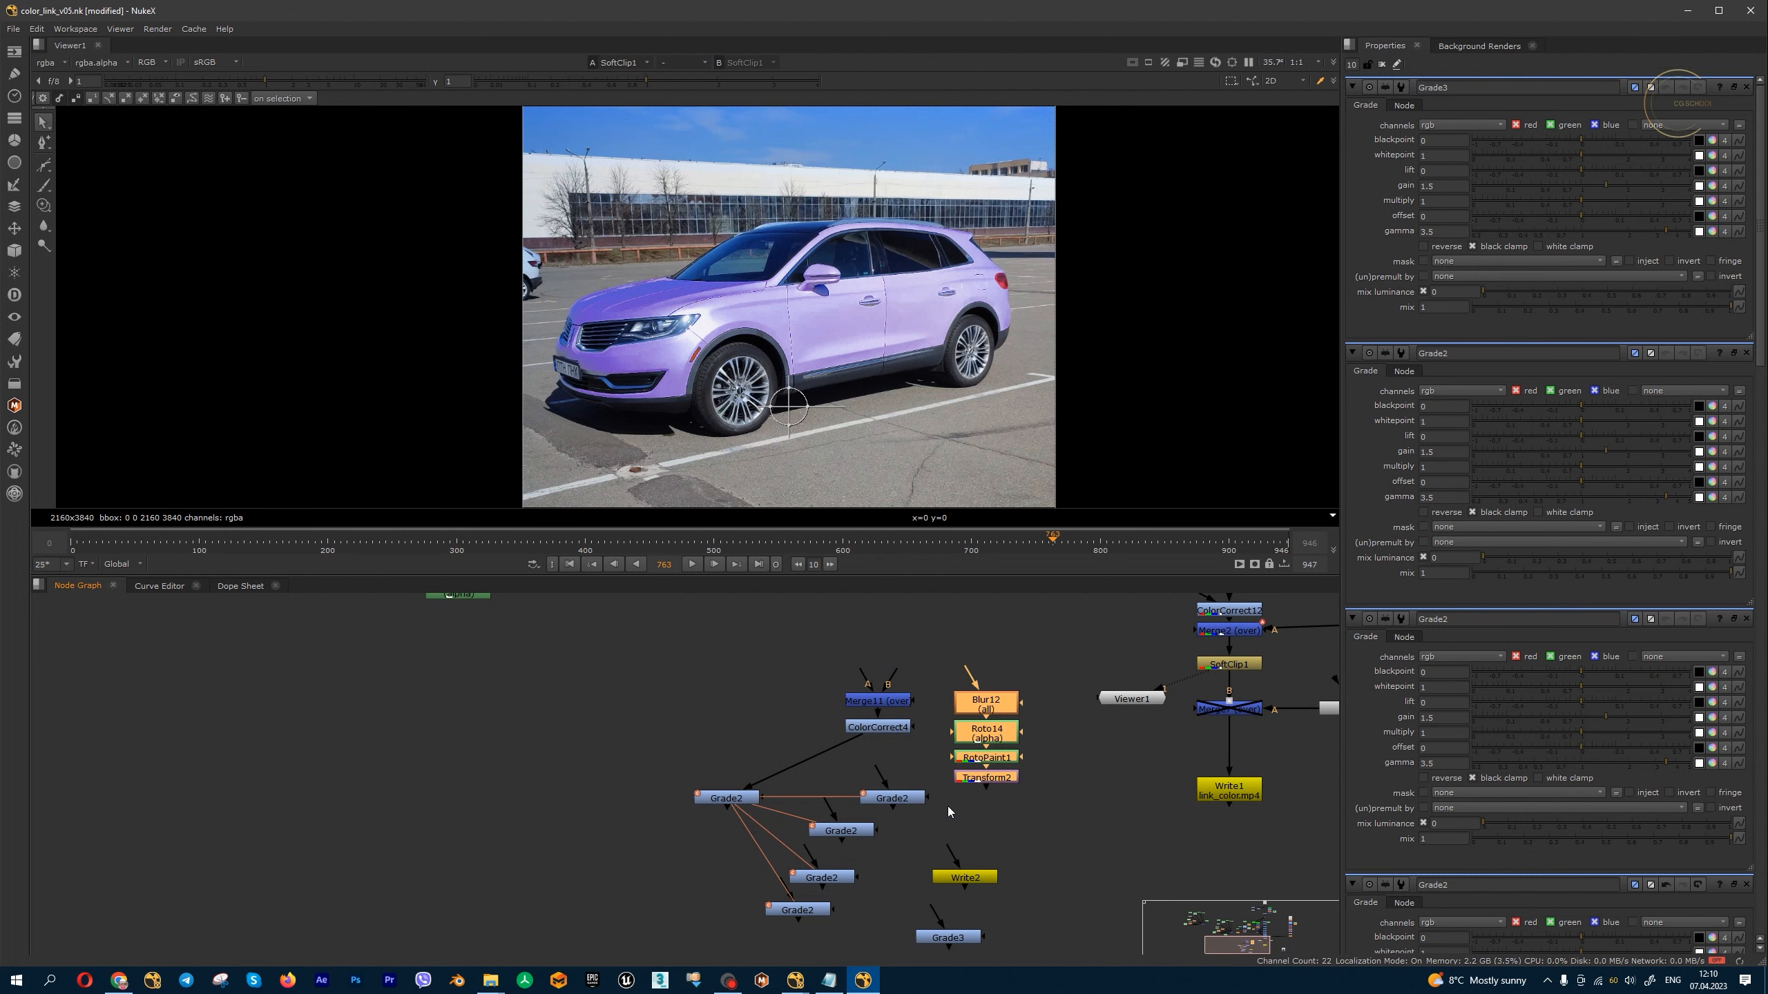
key("ctrl+g")
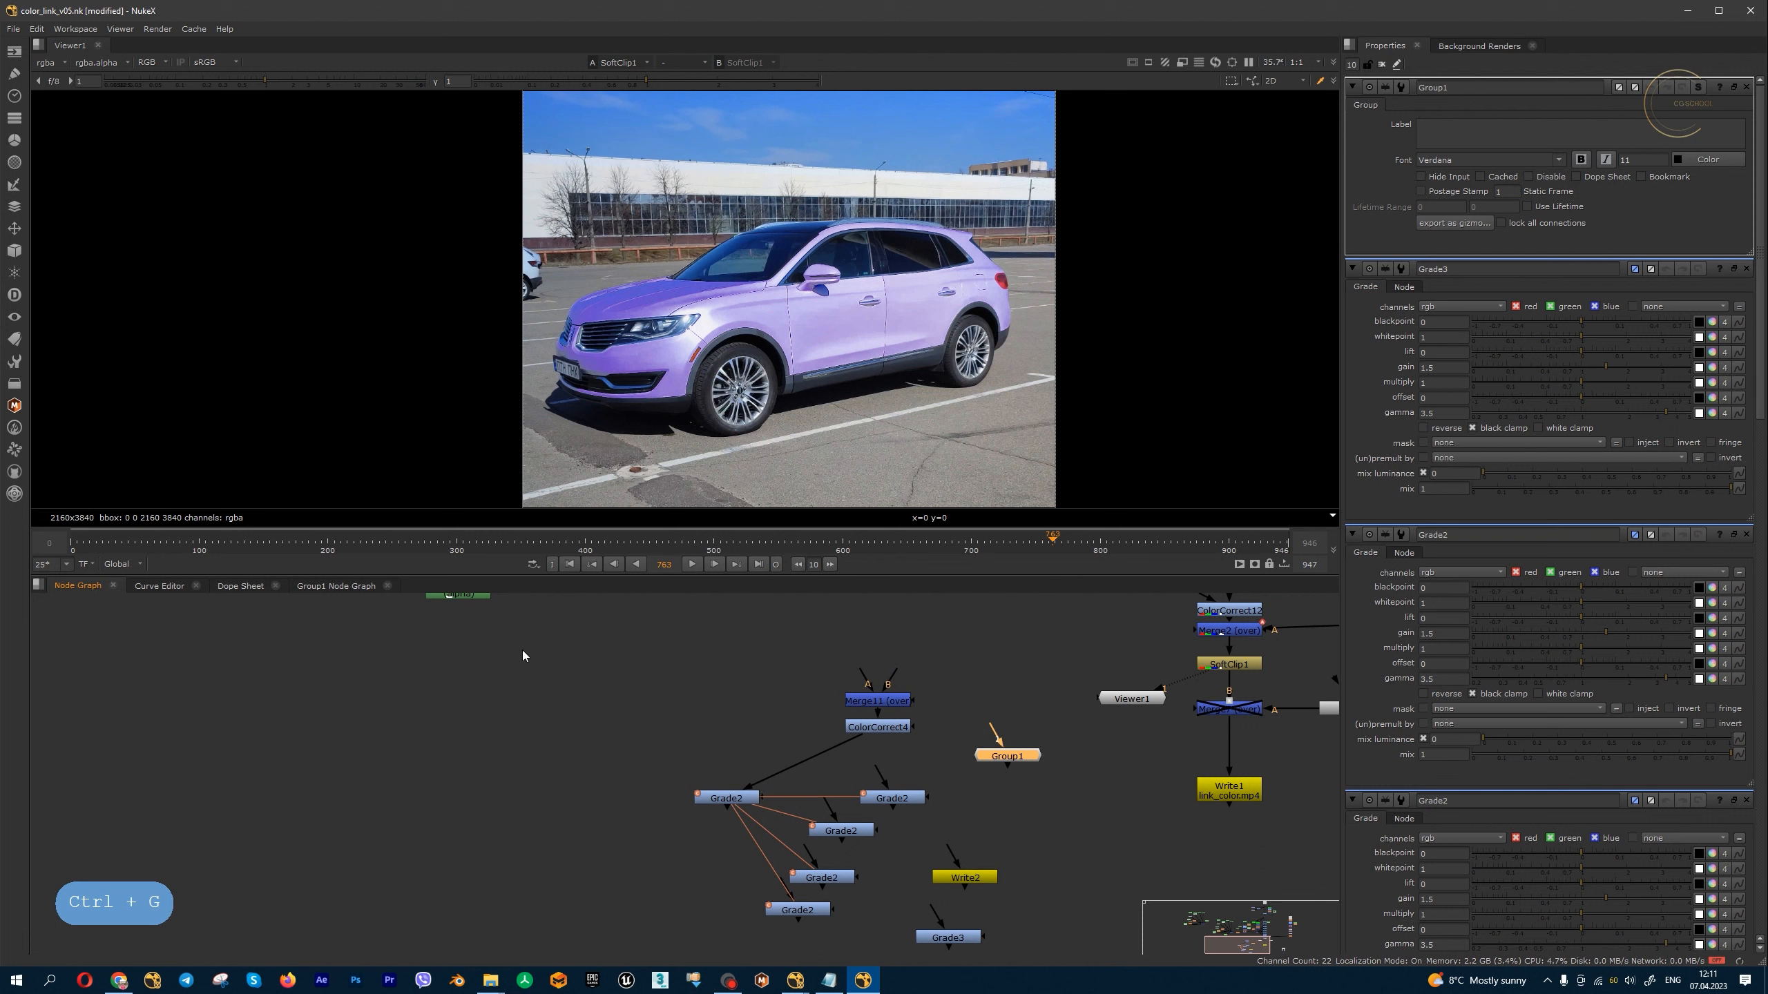
left_click(352, 587)
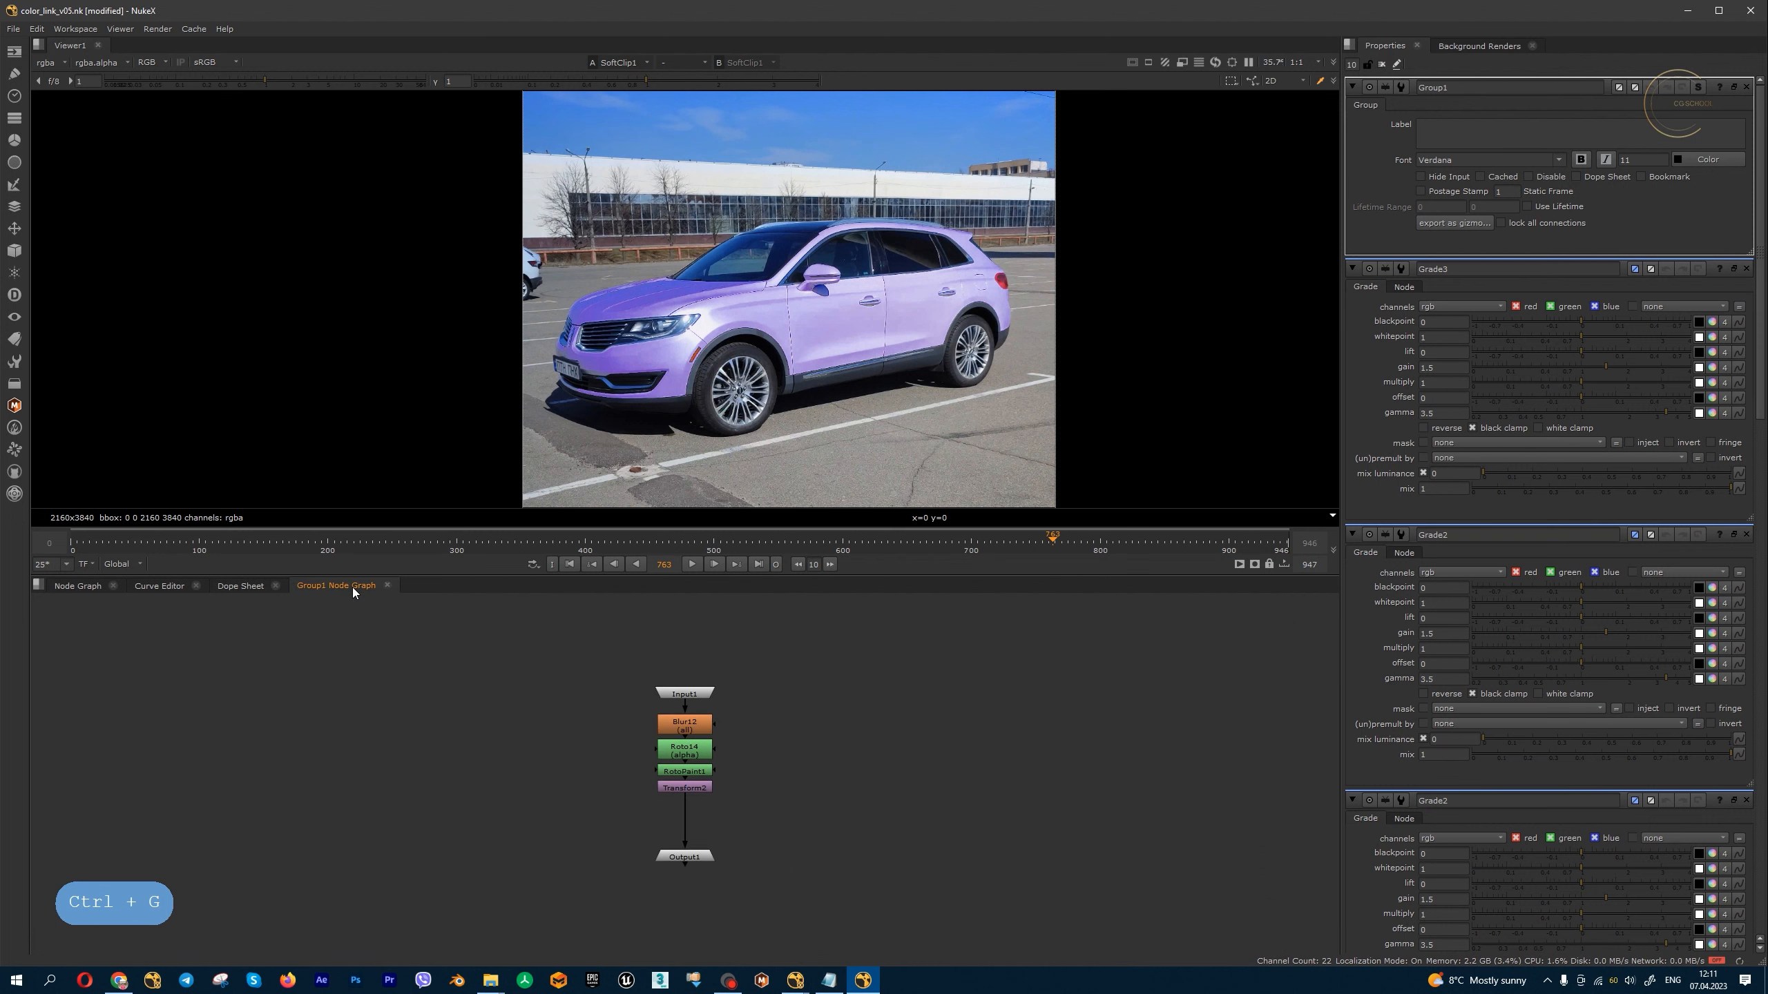
left_click(82, 585)
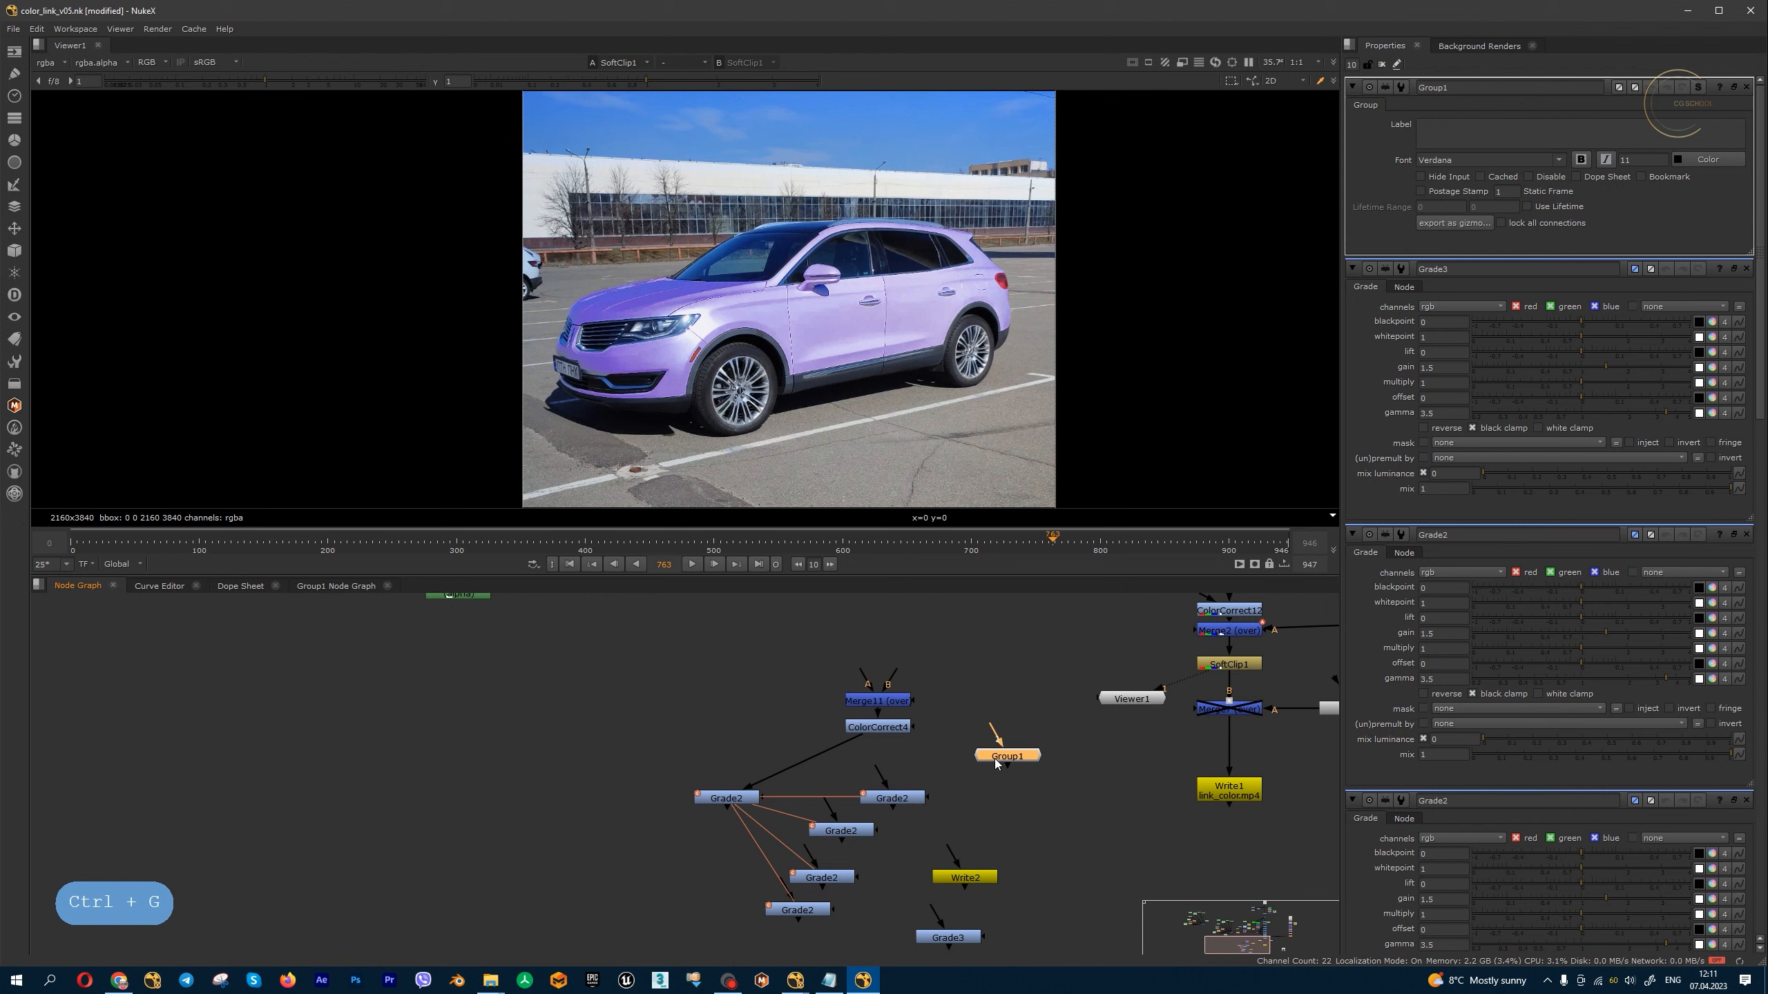
key("ctrl+Return")
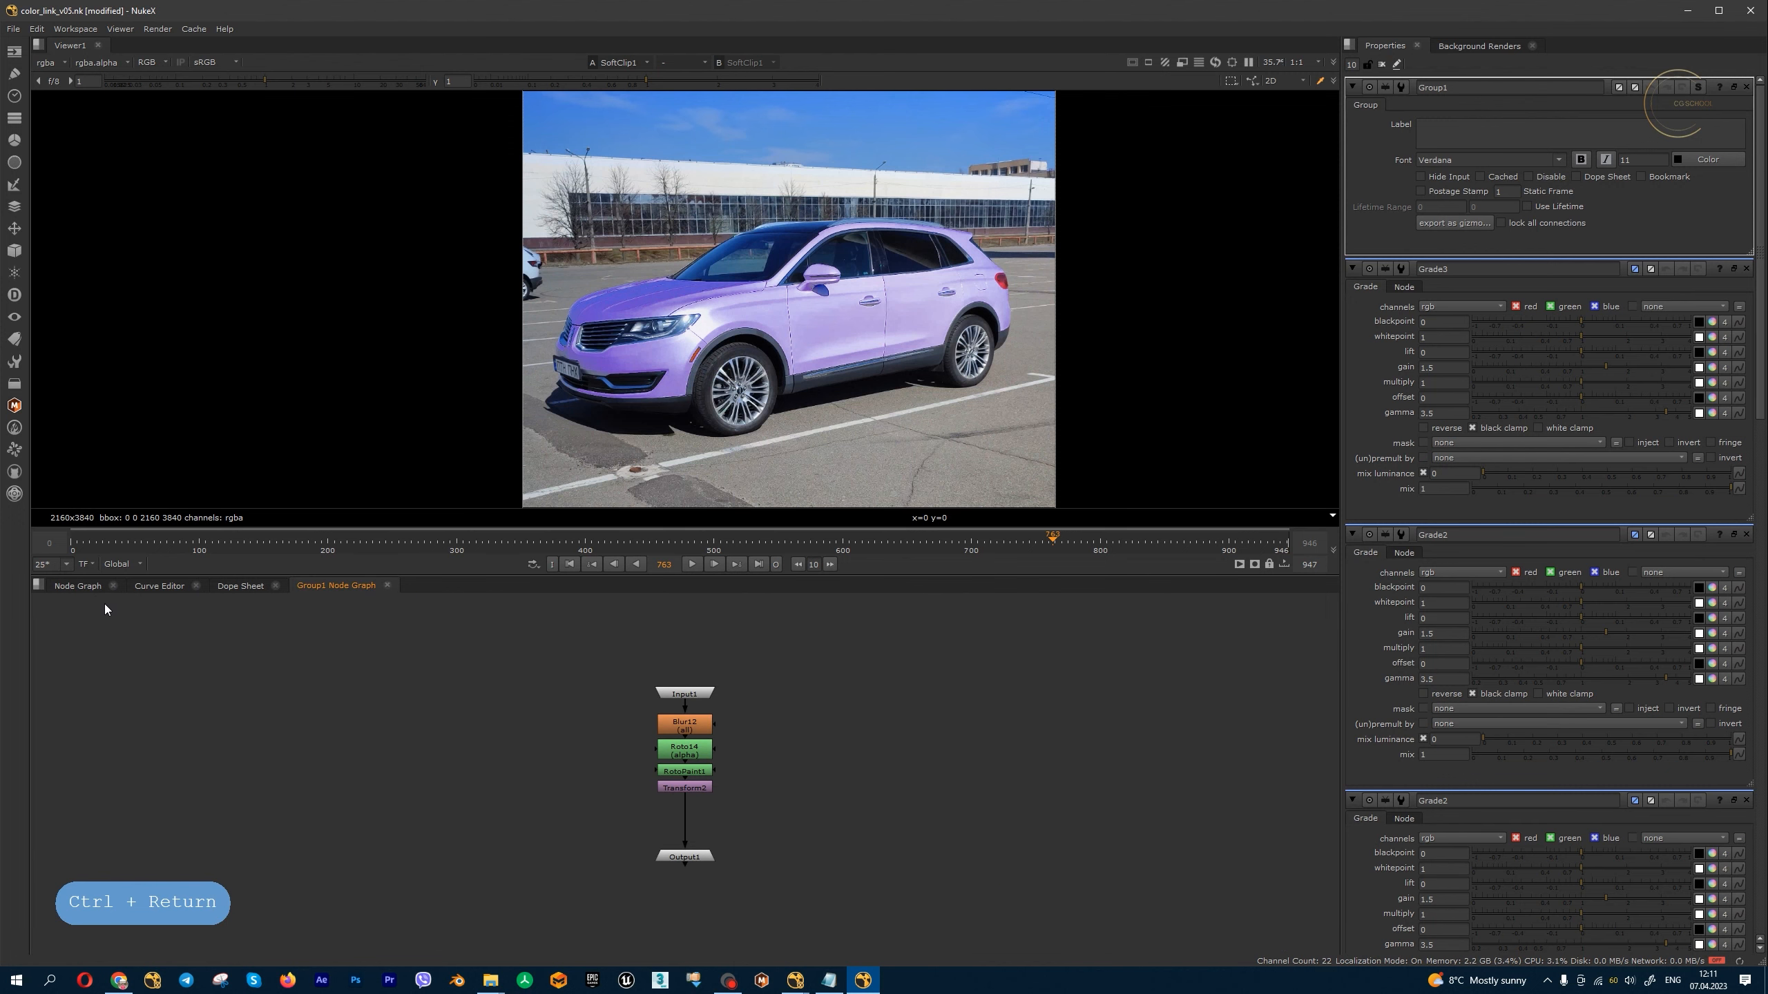
- Delete the group and align the remaining Merge, ColorCorrect, Grade and Write test nodes, with the original Grade2 moved below the row
key("Delete")
left_click_drag(709, 705, 1003, 939)
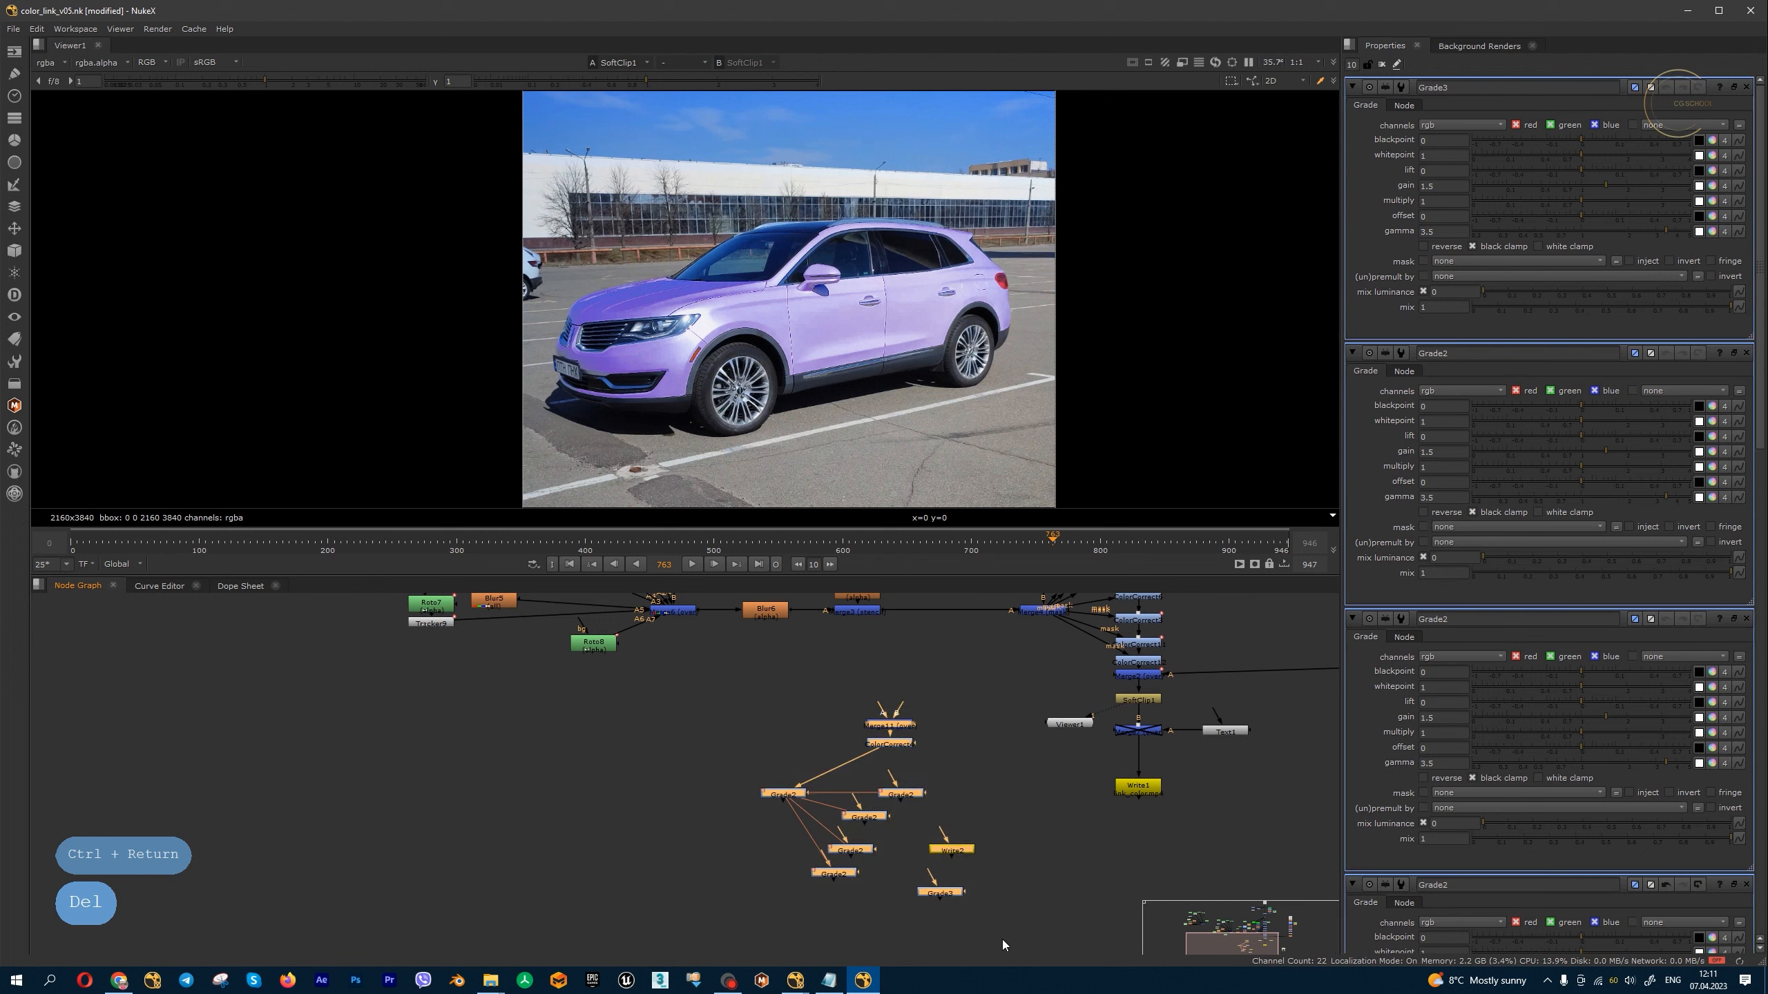
key("l")
left_click_drag(539, 848, 539, 885)
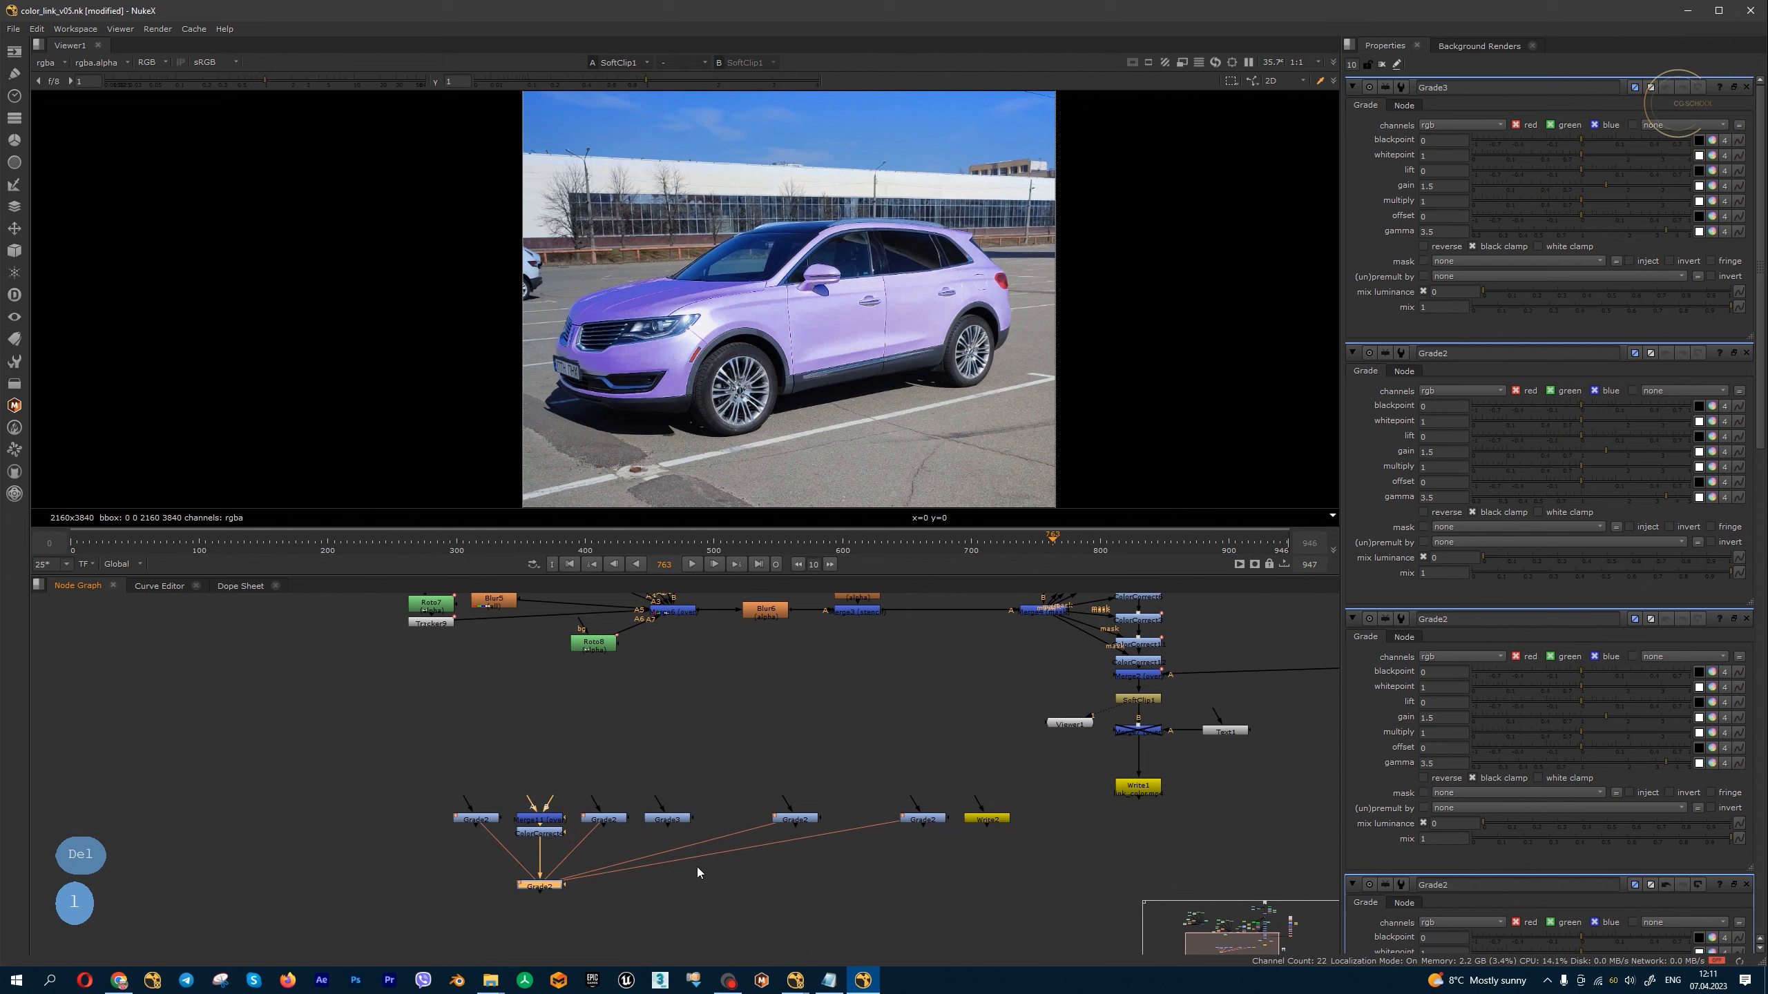
- Select all the aligned test nodes below the main comp and delete them
scroll(465, 799, "down", 3)
left_click_drag(466, 800, 879, 898)
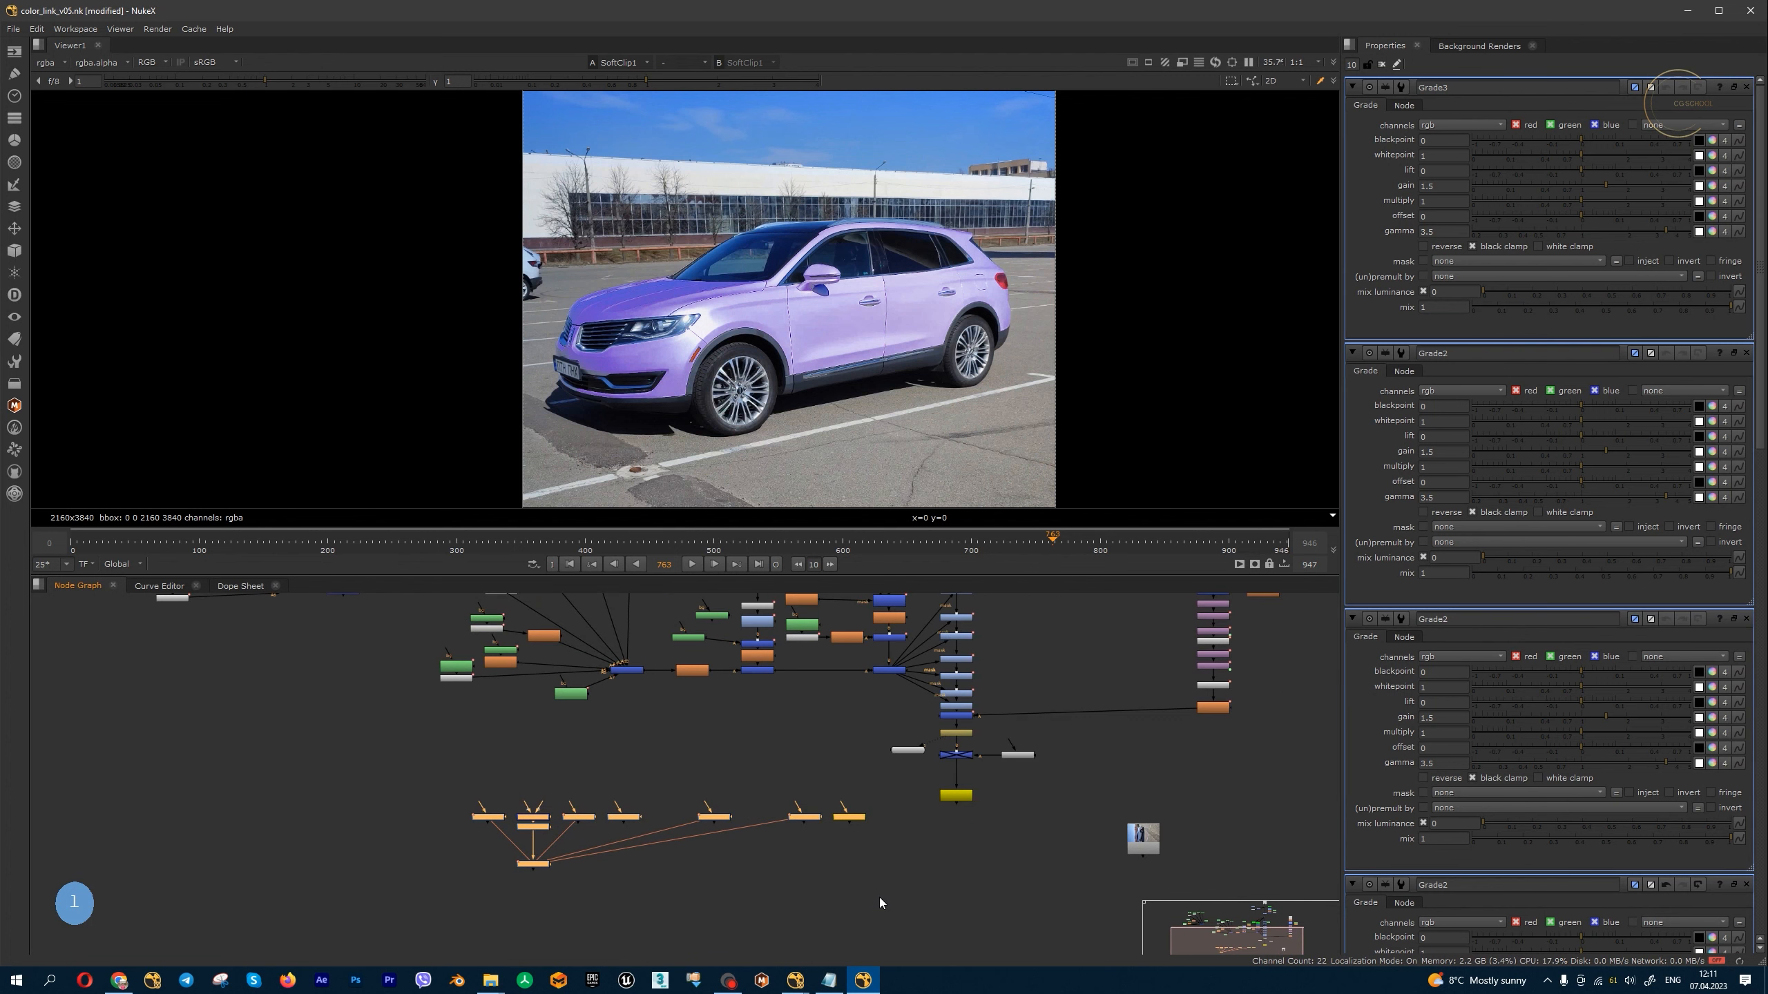
key("Delete")
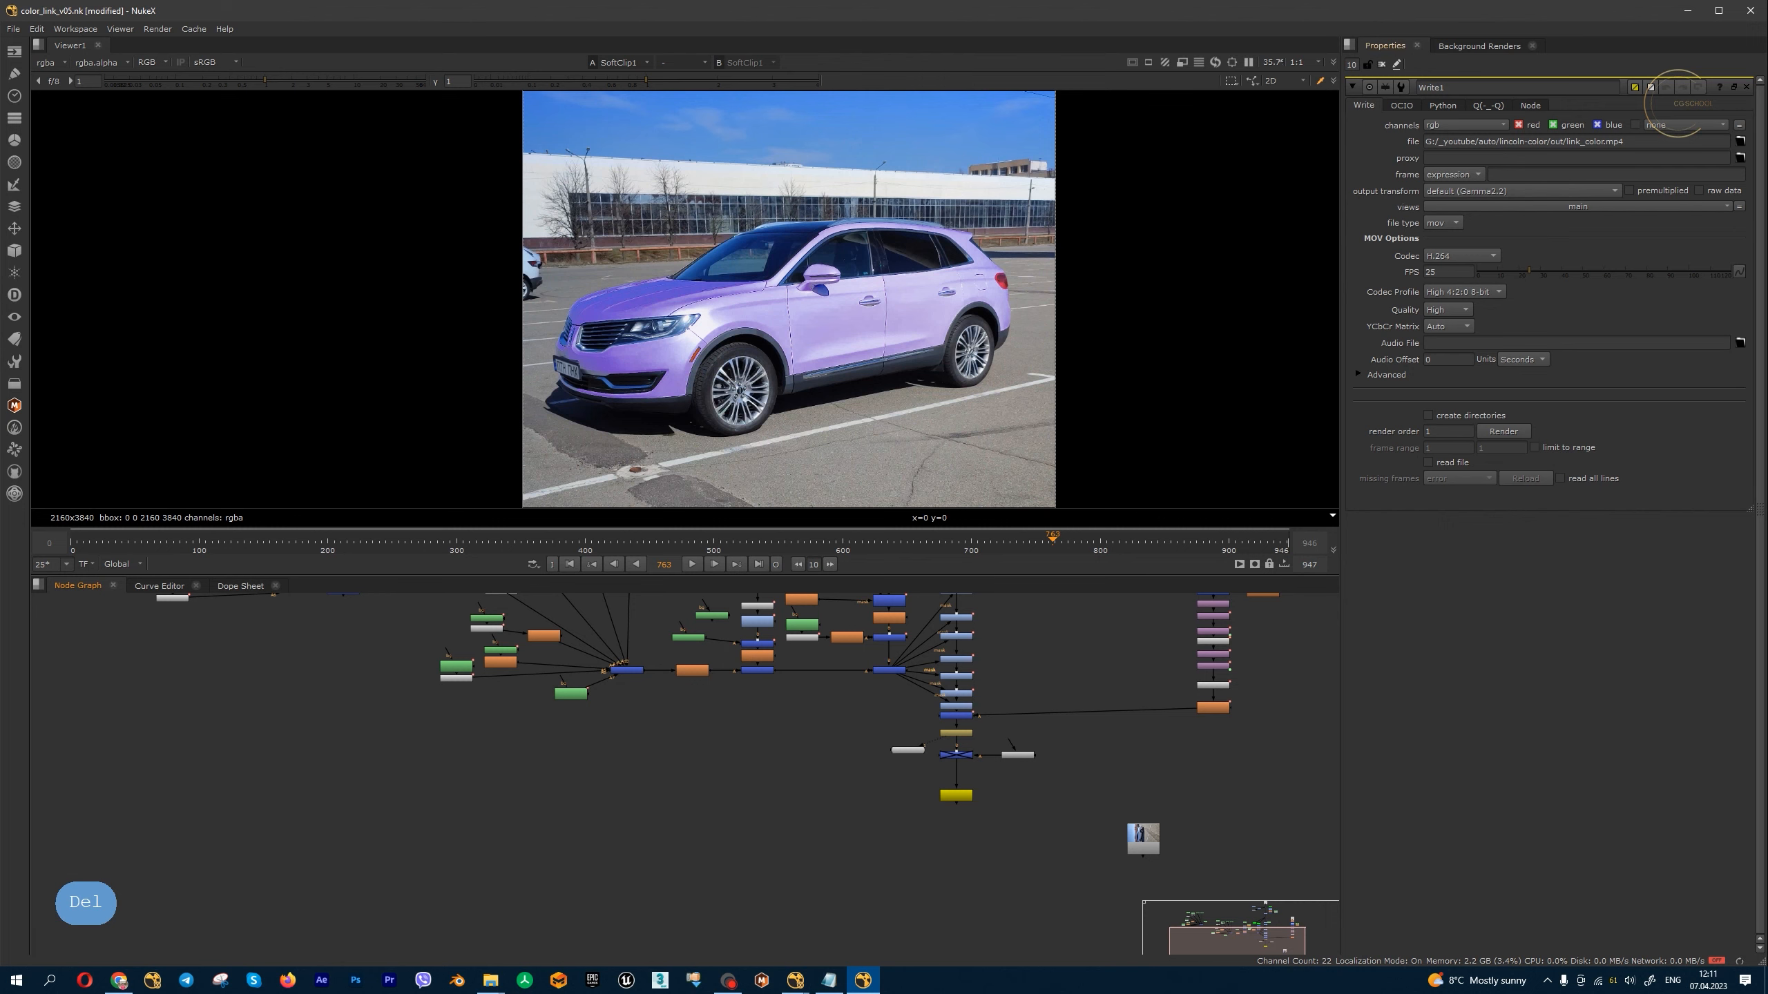
- Switch to the Hotkeys.txt note in Notepad and highlight the "Help - Key assignment." reference at its end
left_click_drag(1767, 84, 961, 80)
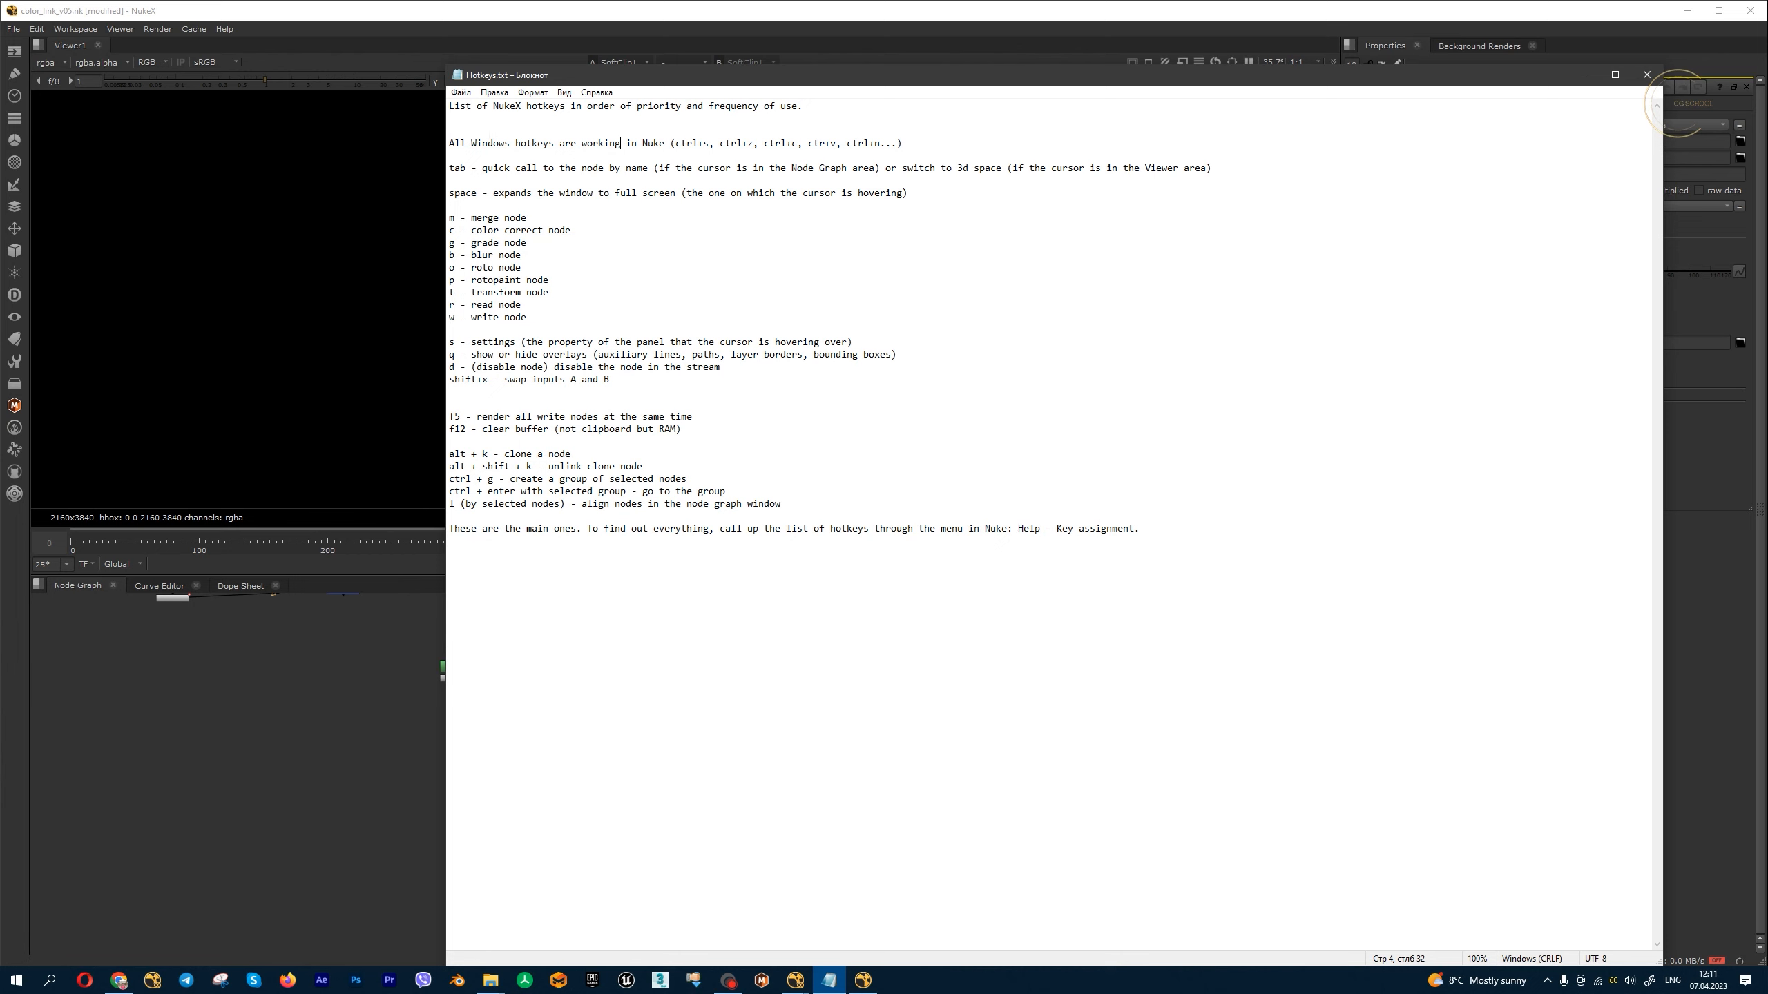
left_click_drag(1018, 529, 1140, 528)
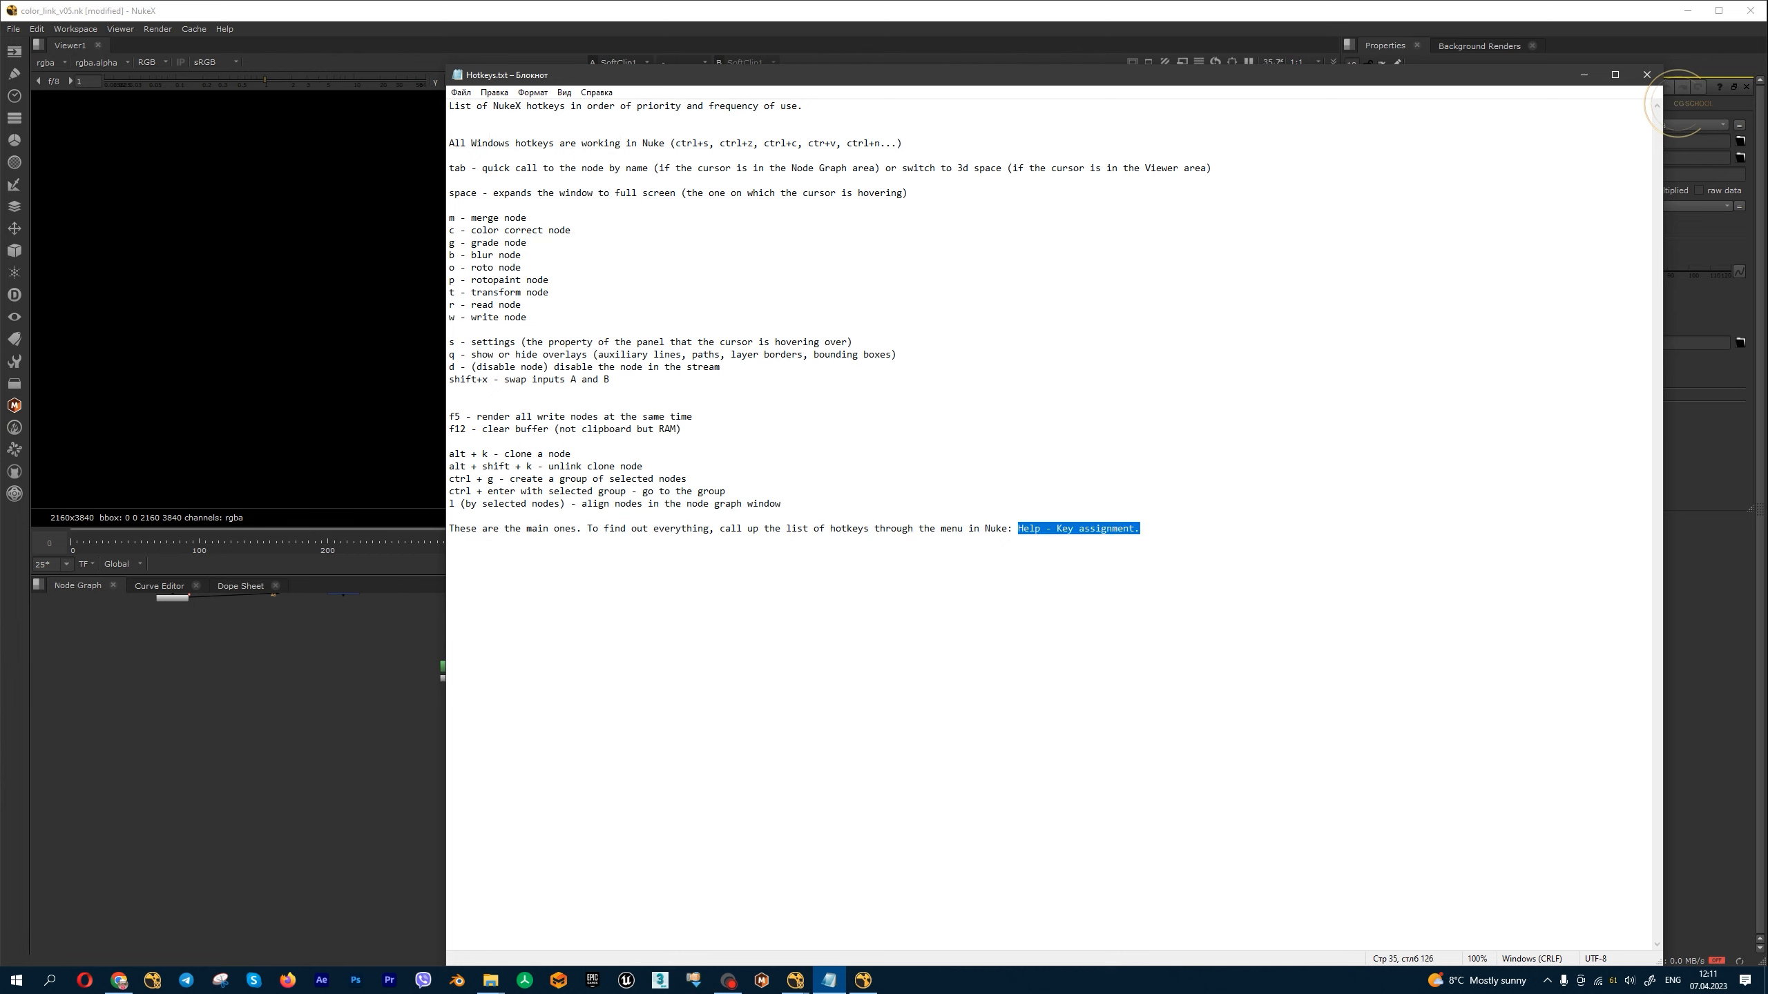
- Switch back to NukeX, show the full list of keyboard shortcuts in an enlarged window, look through it and close it
left_click(476, 12)
left_click(225, 29)
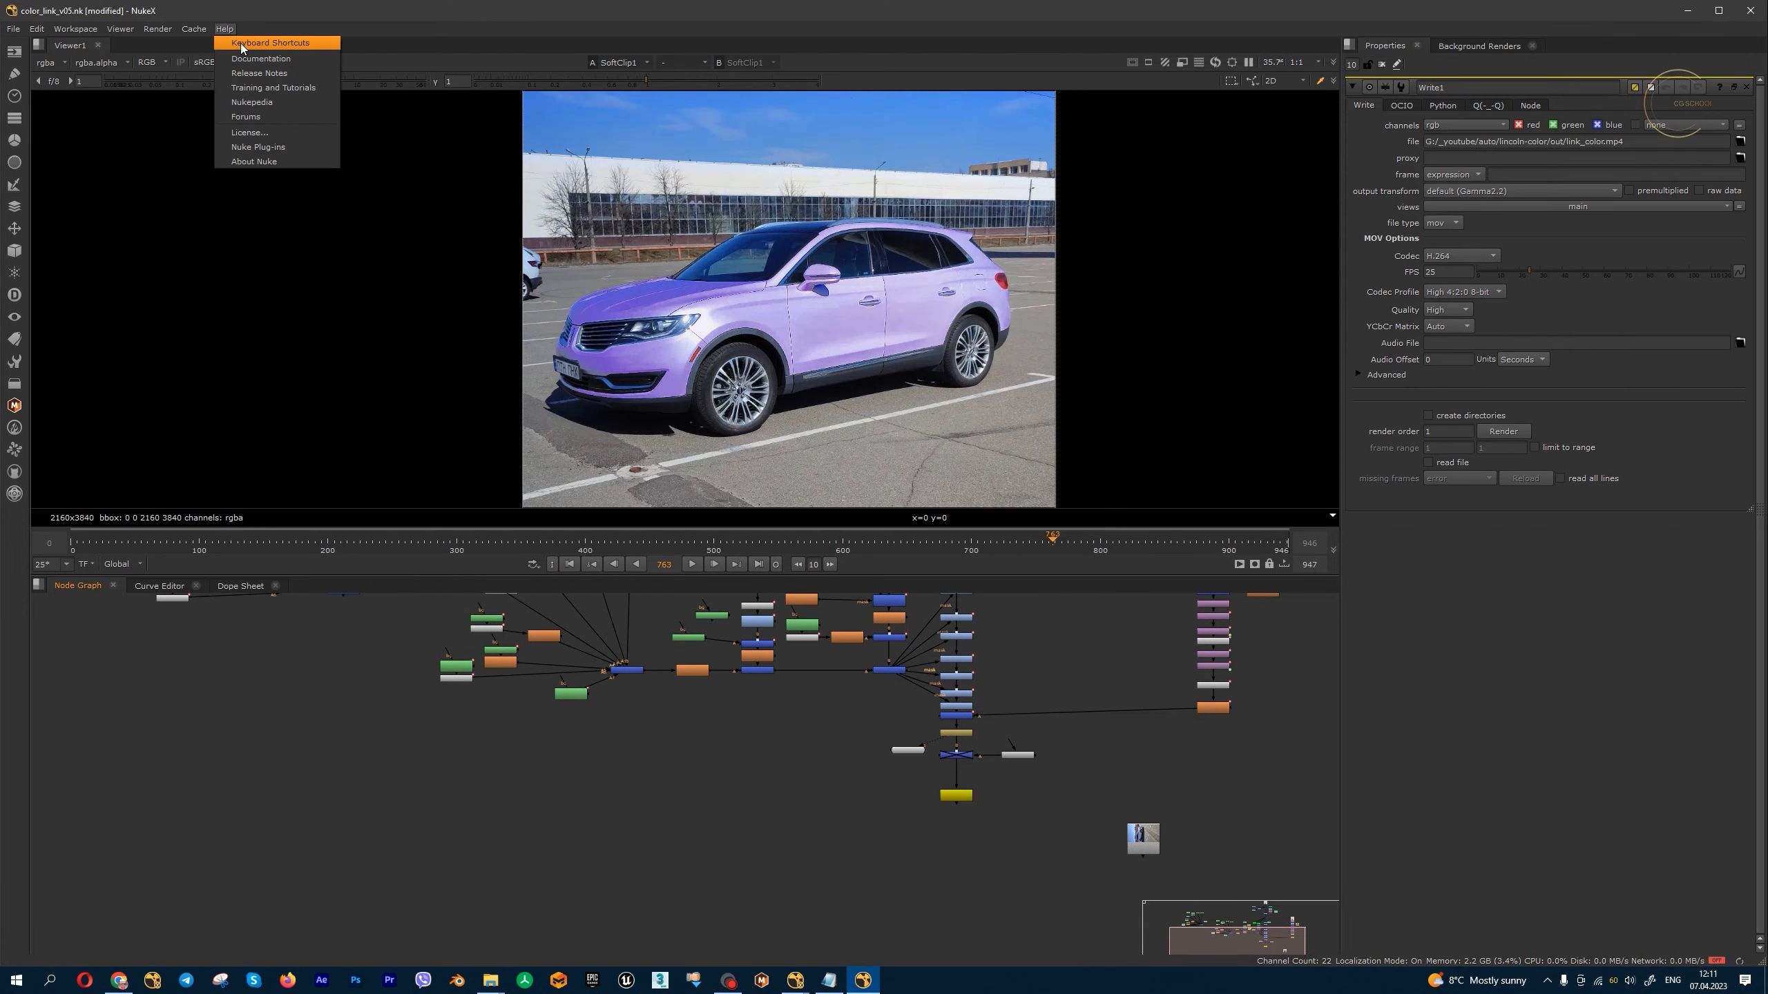
left_click(242, 45)
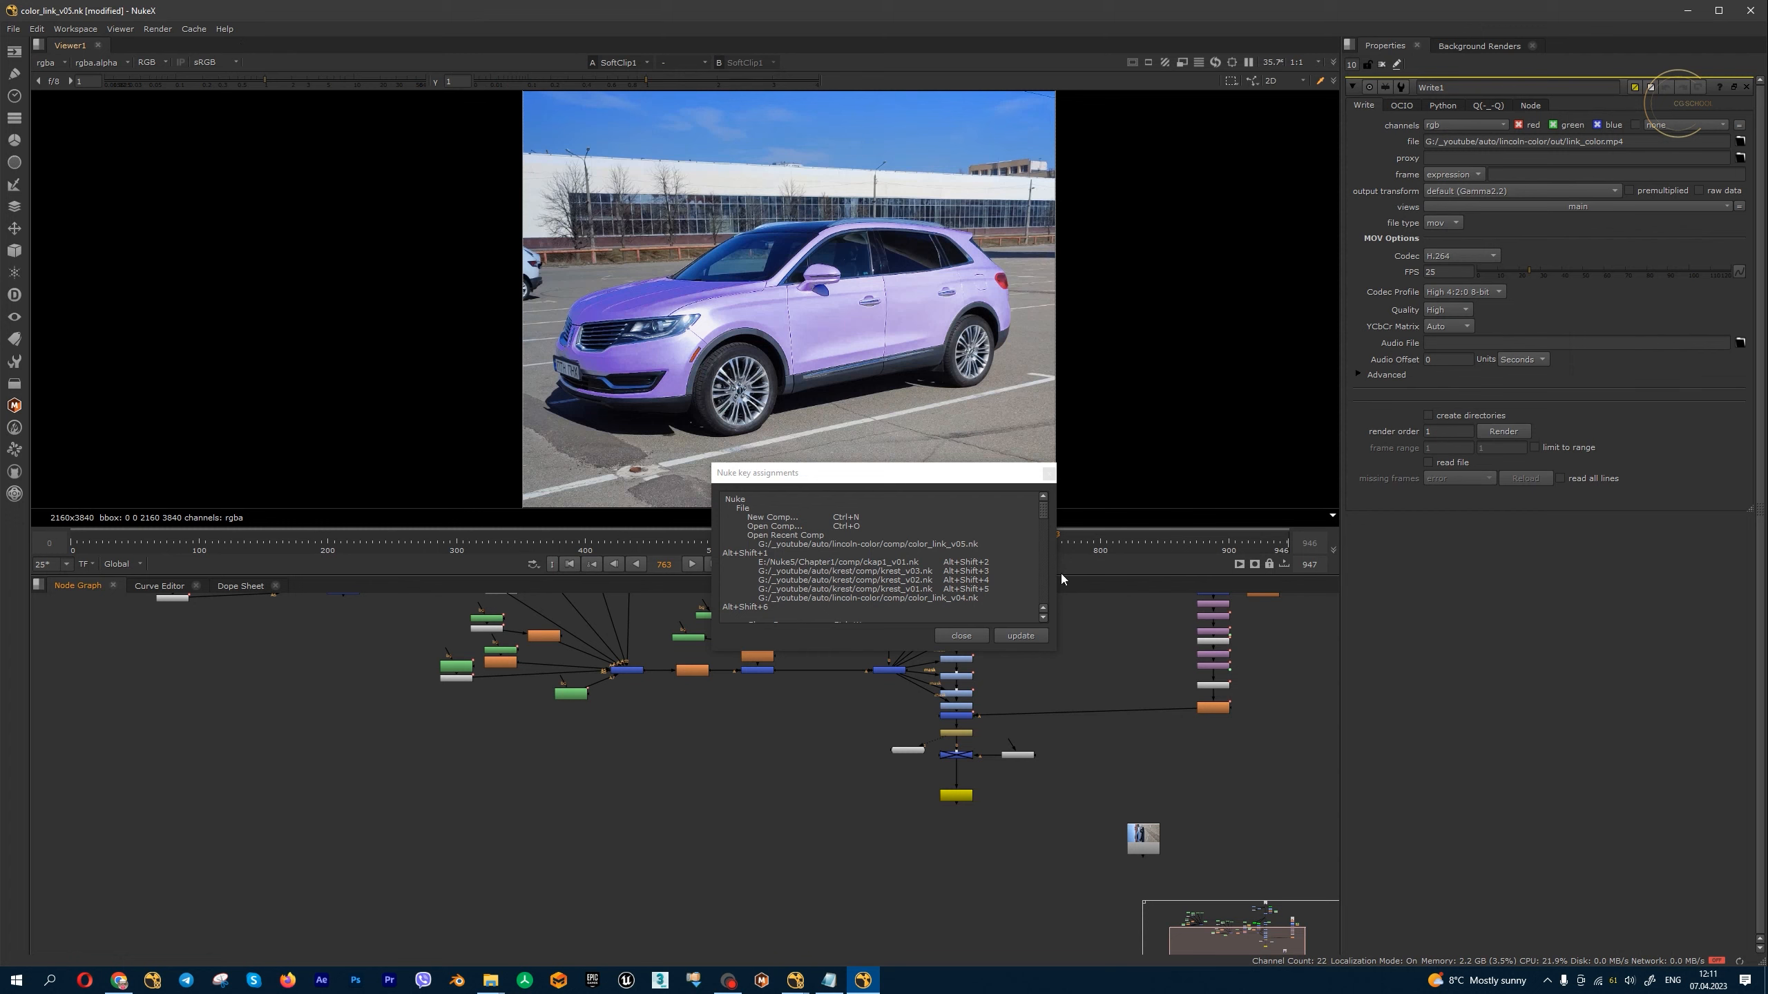
left_click_drag(947, 481, 735, 157)
mouse_move(1041, 198)
left_mouse_down()
mouse_move(1052, 636)
mouse_move(1050, 174)
left_mouse_up()
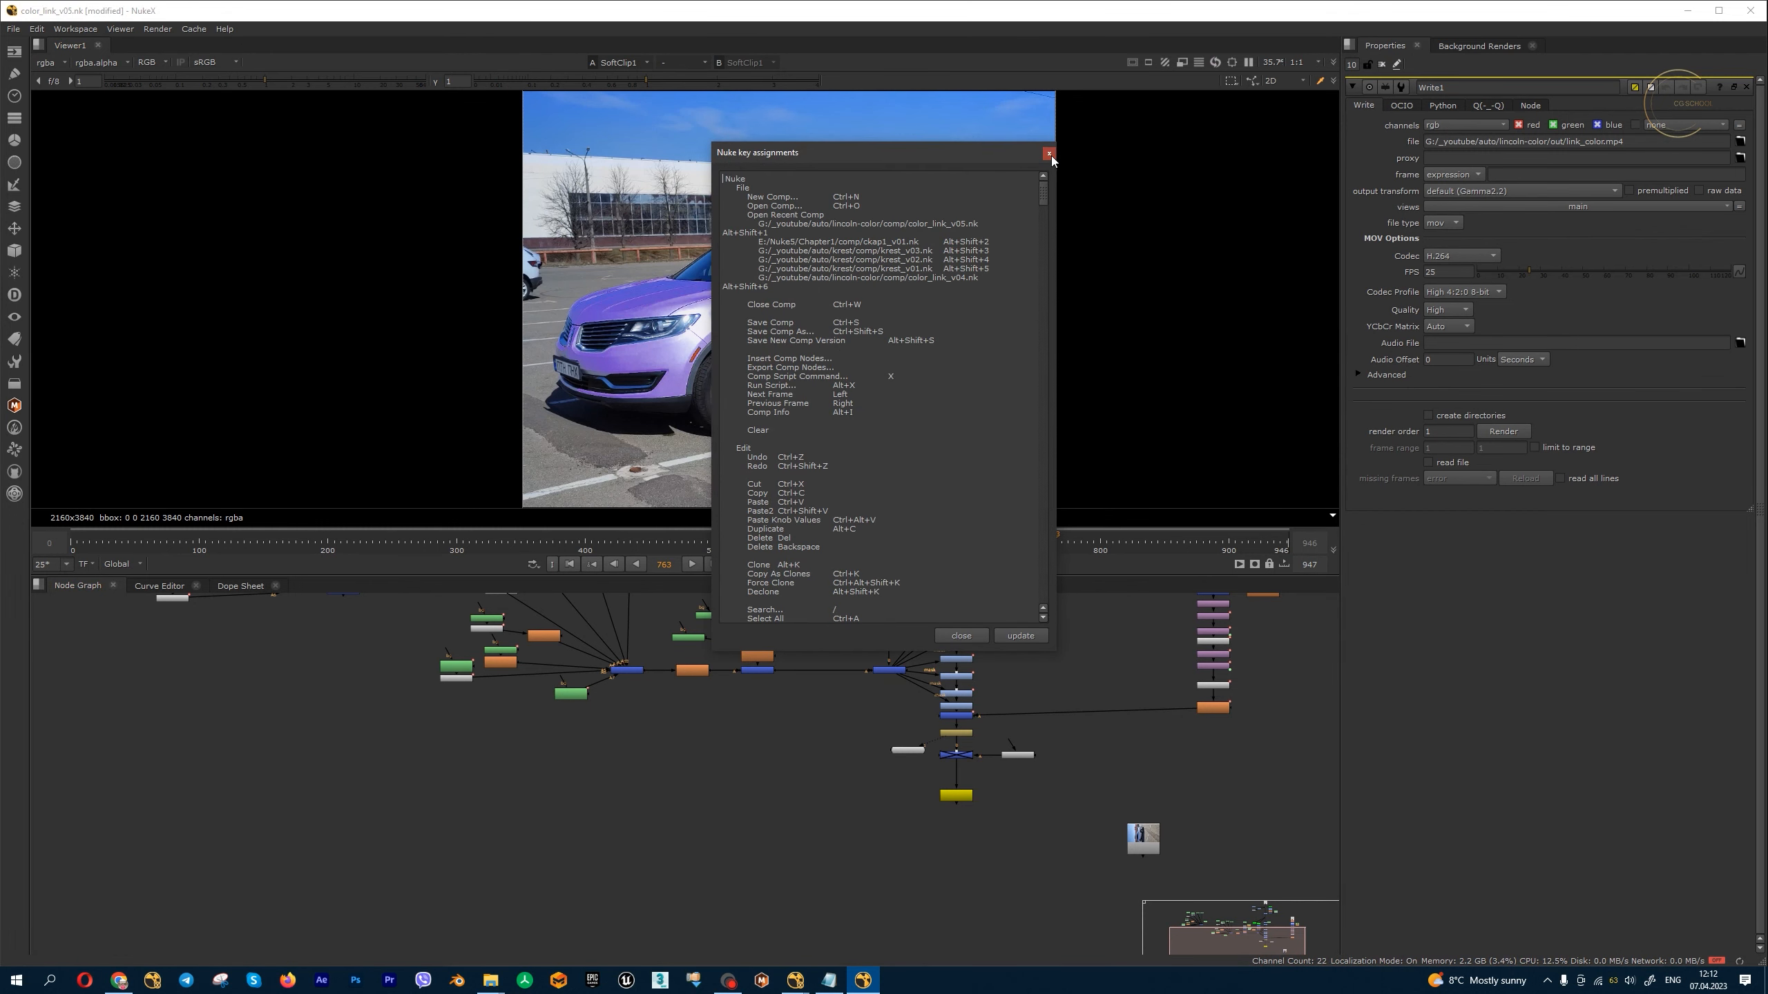
left_click(1049, 153)
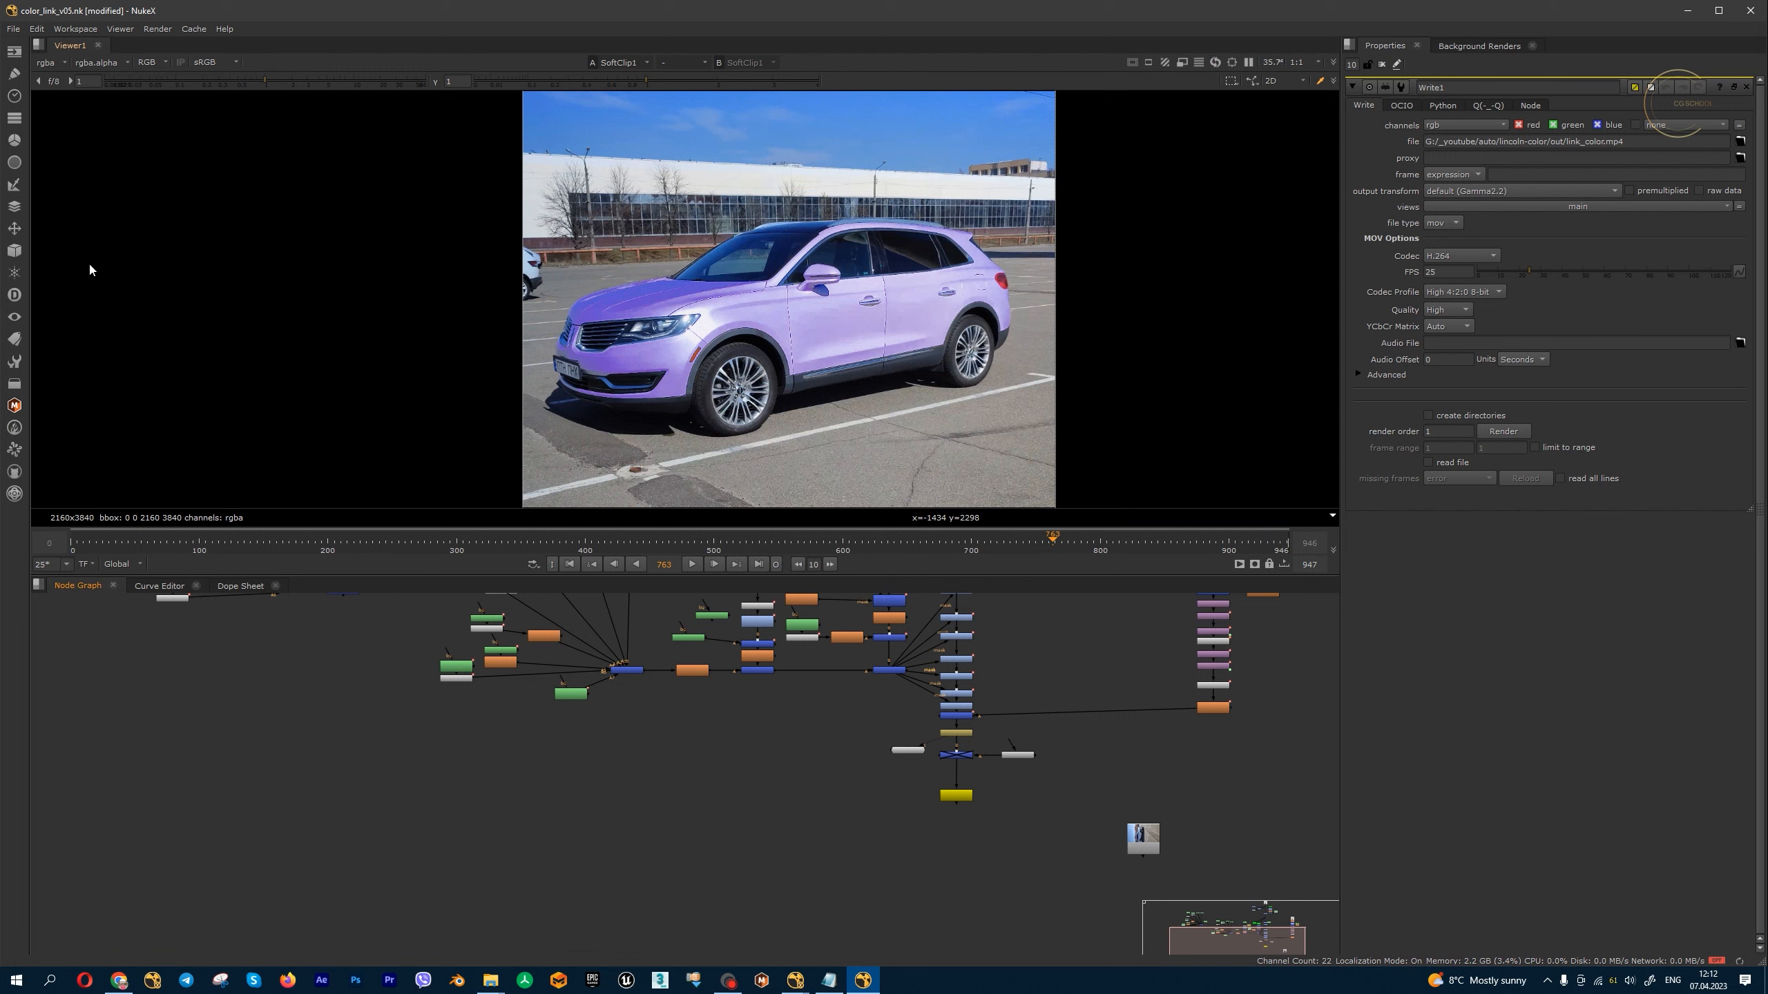
- Review the supported operating systems on the Nuke system requirements page and switch to the bird2_all_v09.nk comp to look over its node graph
double_click(353, 13)
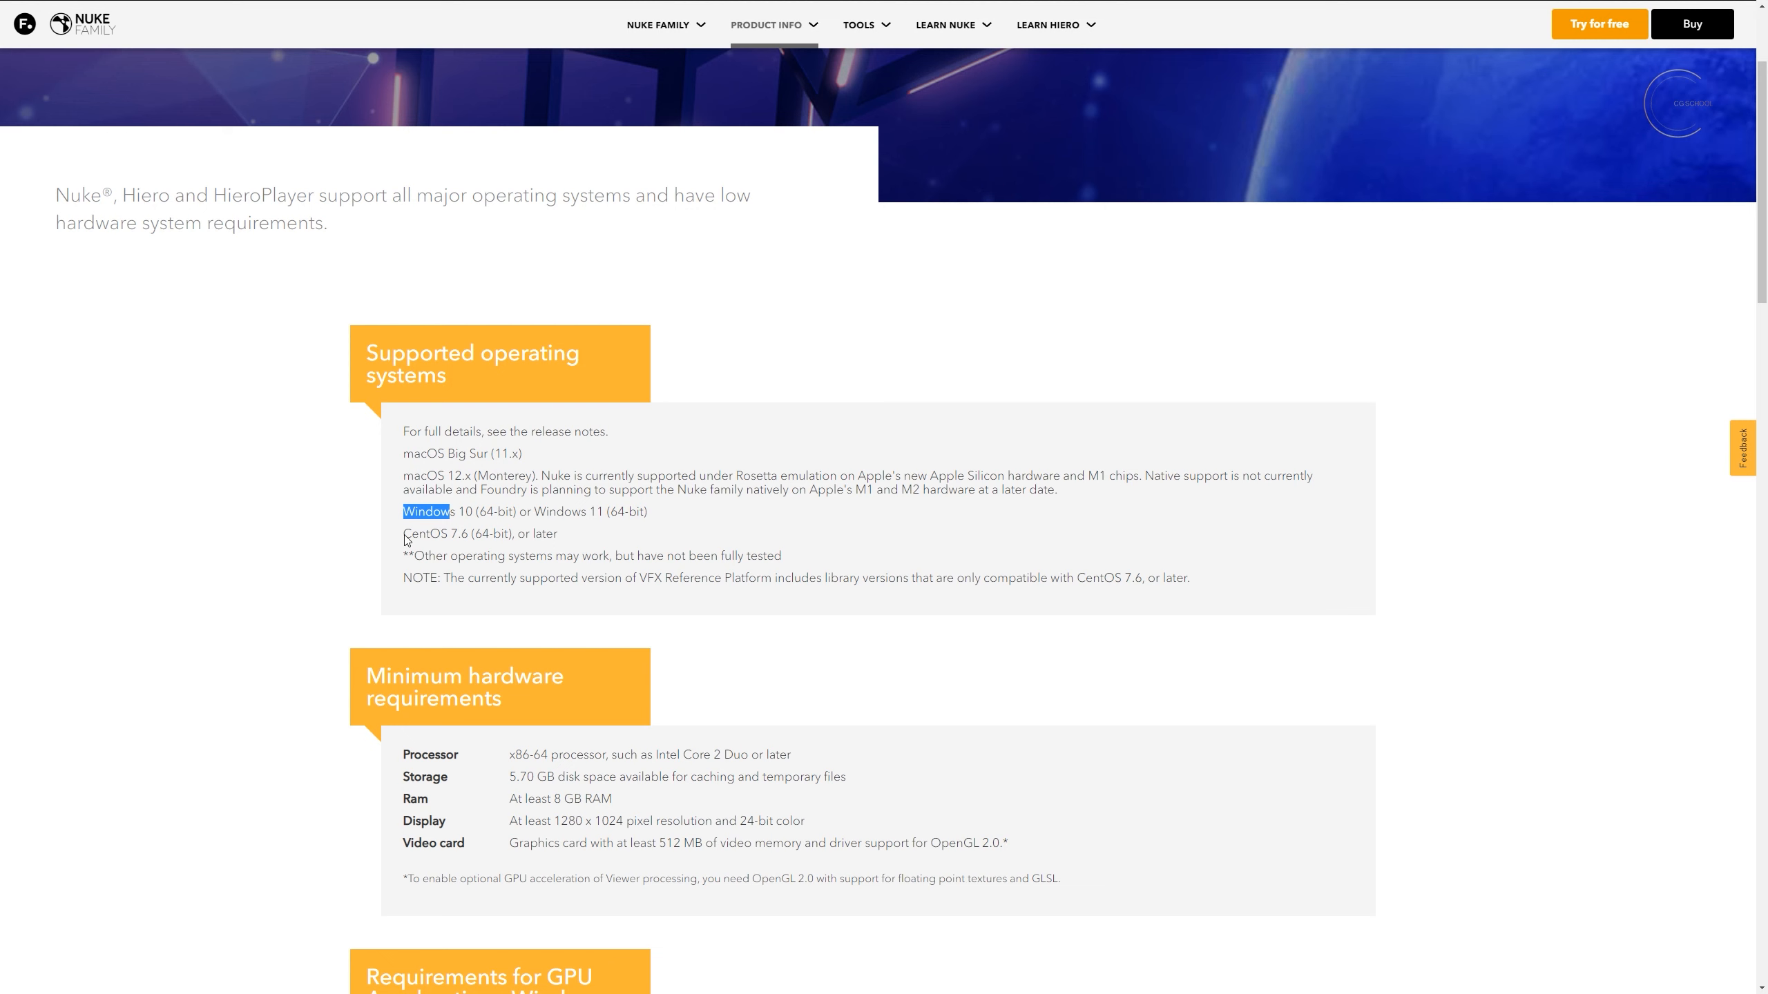
scroll(299, 578, "down", 1)
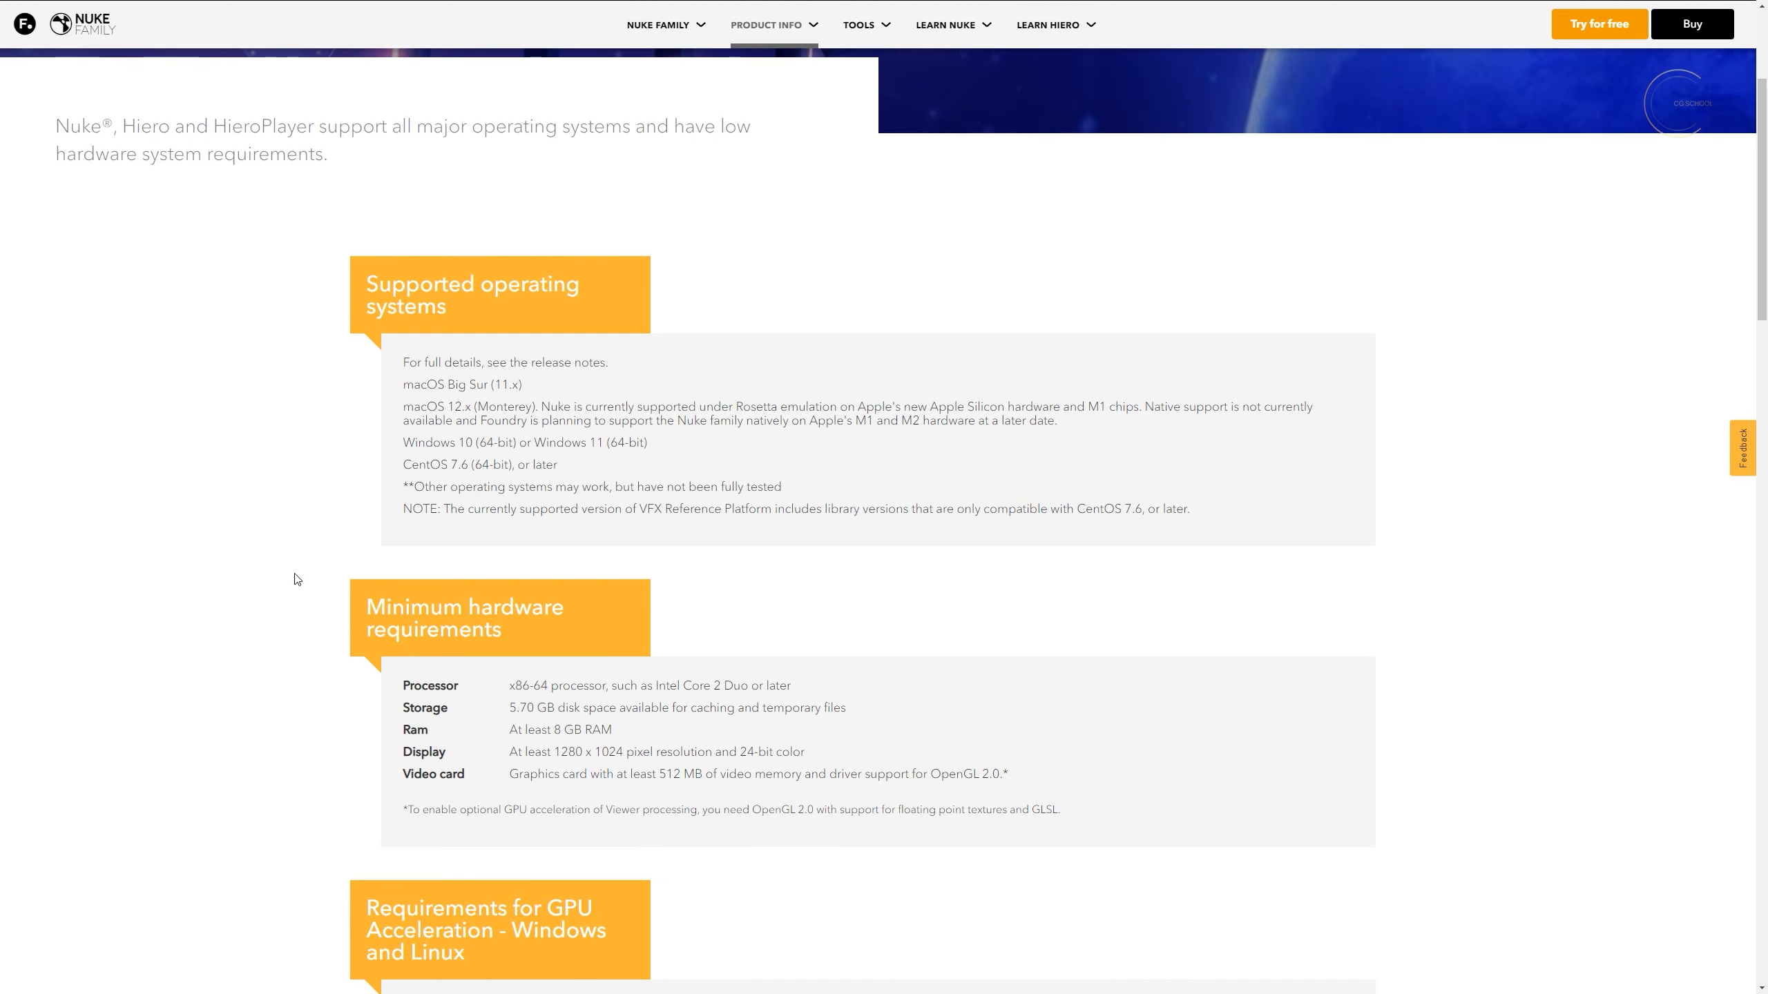
key("super")
key("super")
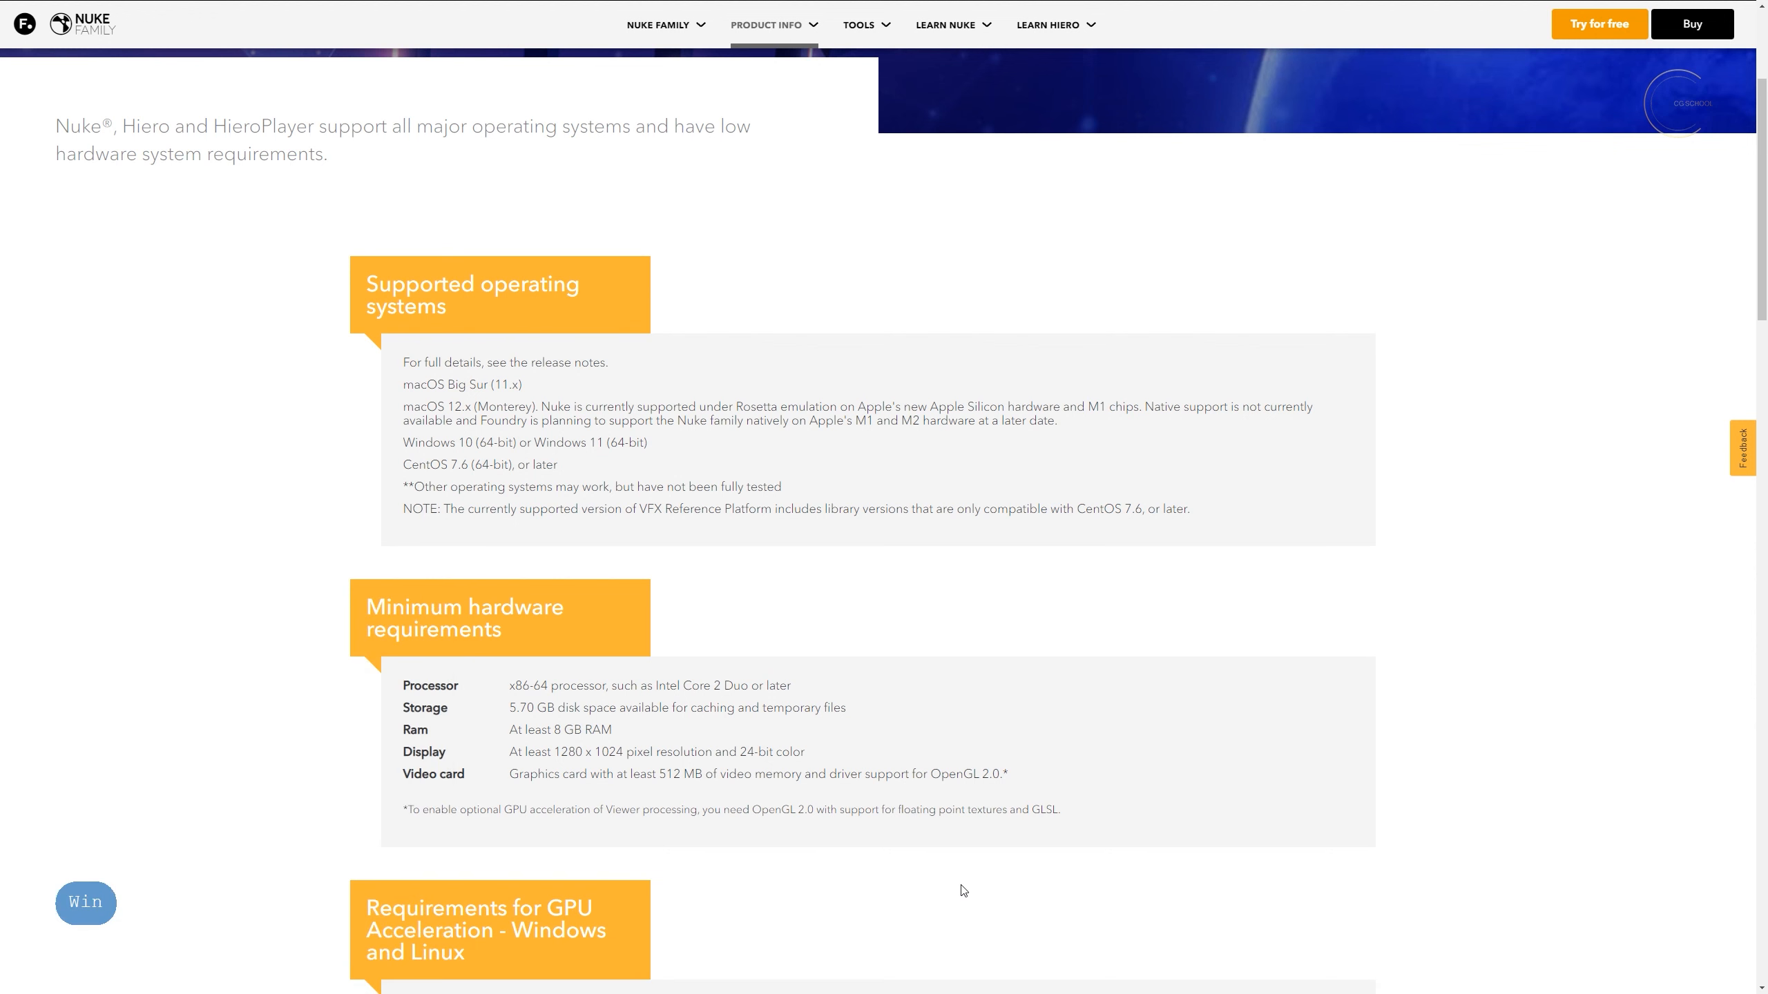
key("super")
mouse_move(863, 981)
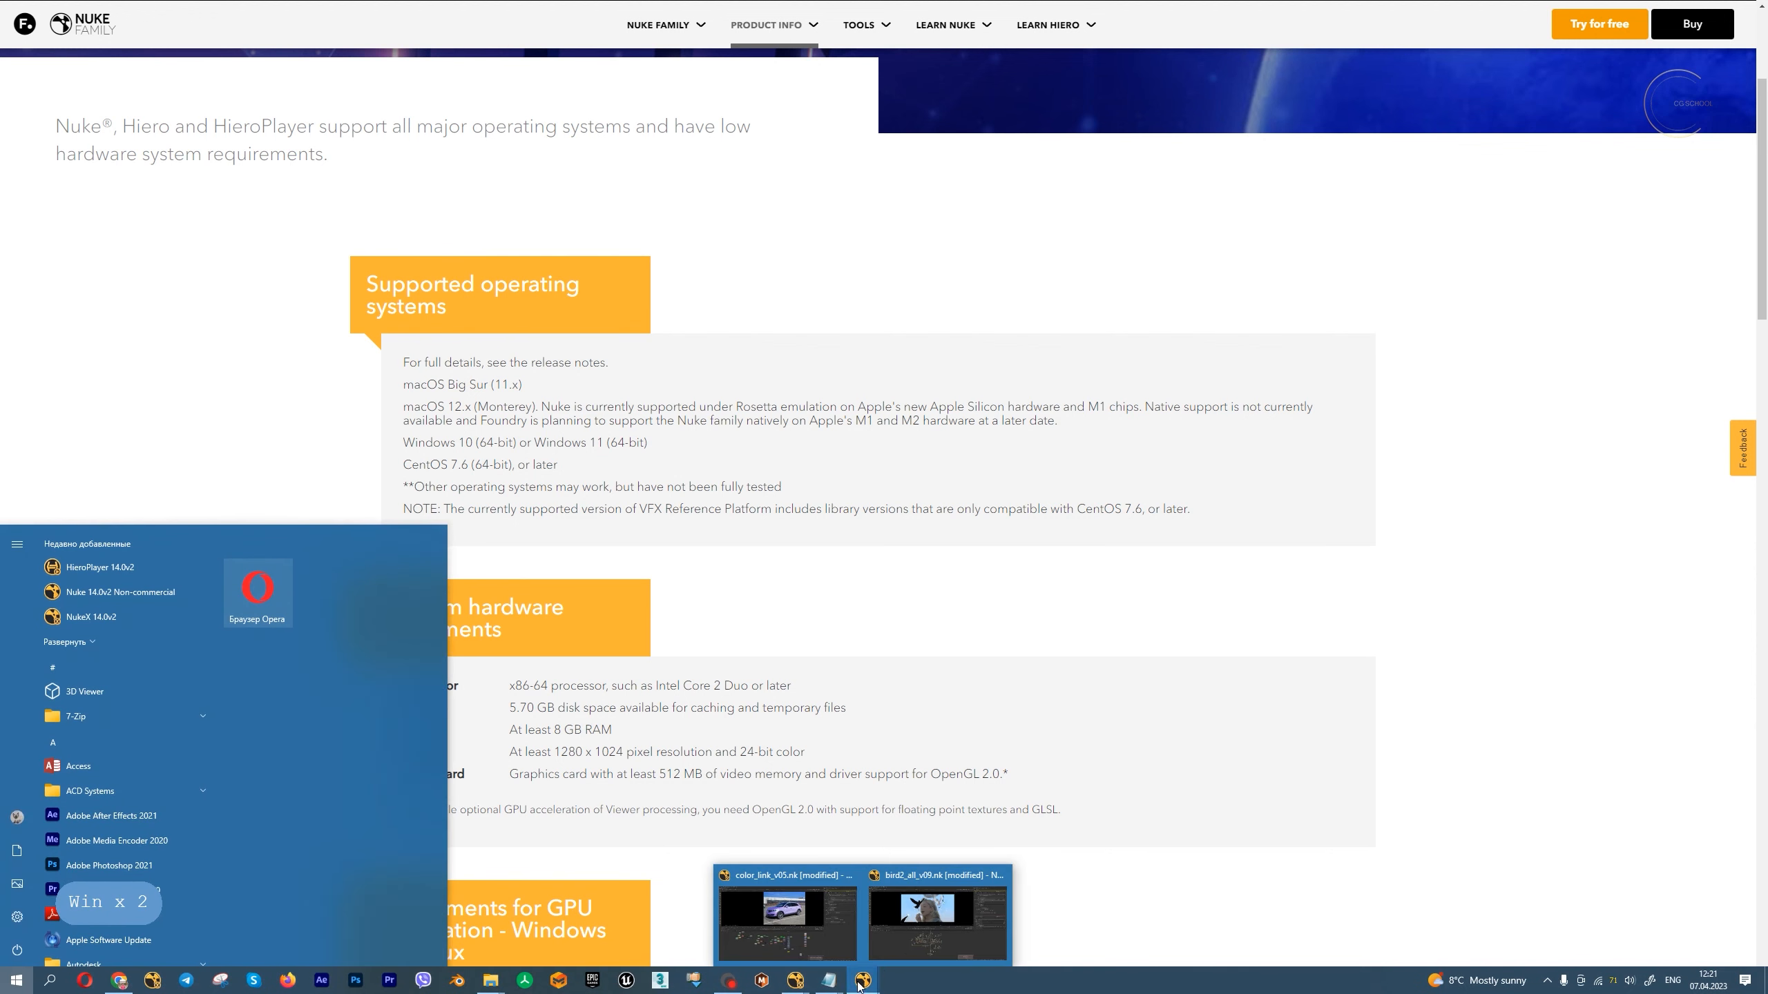
left_click(950, 926)
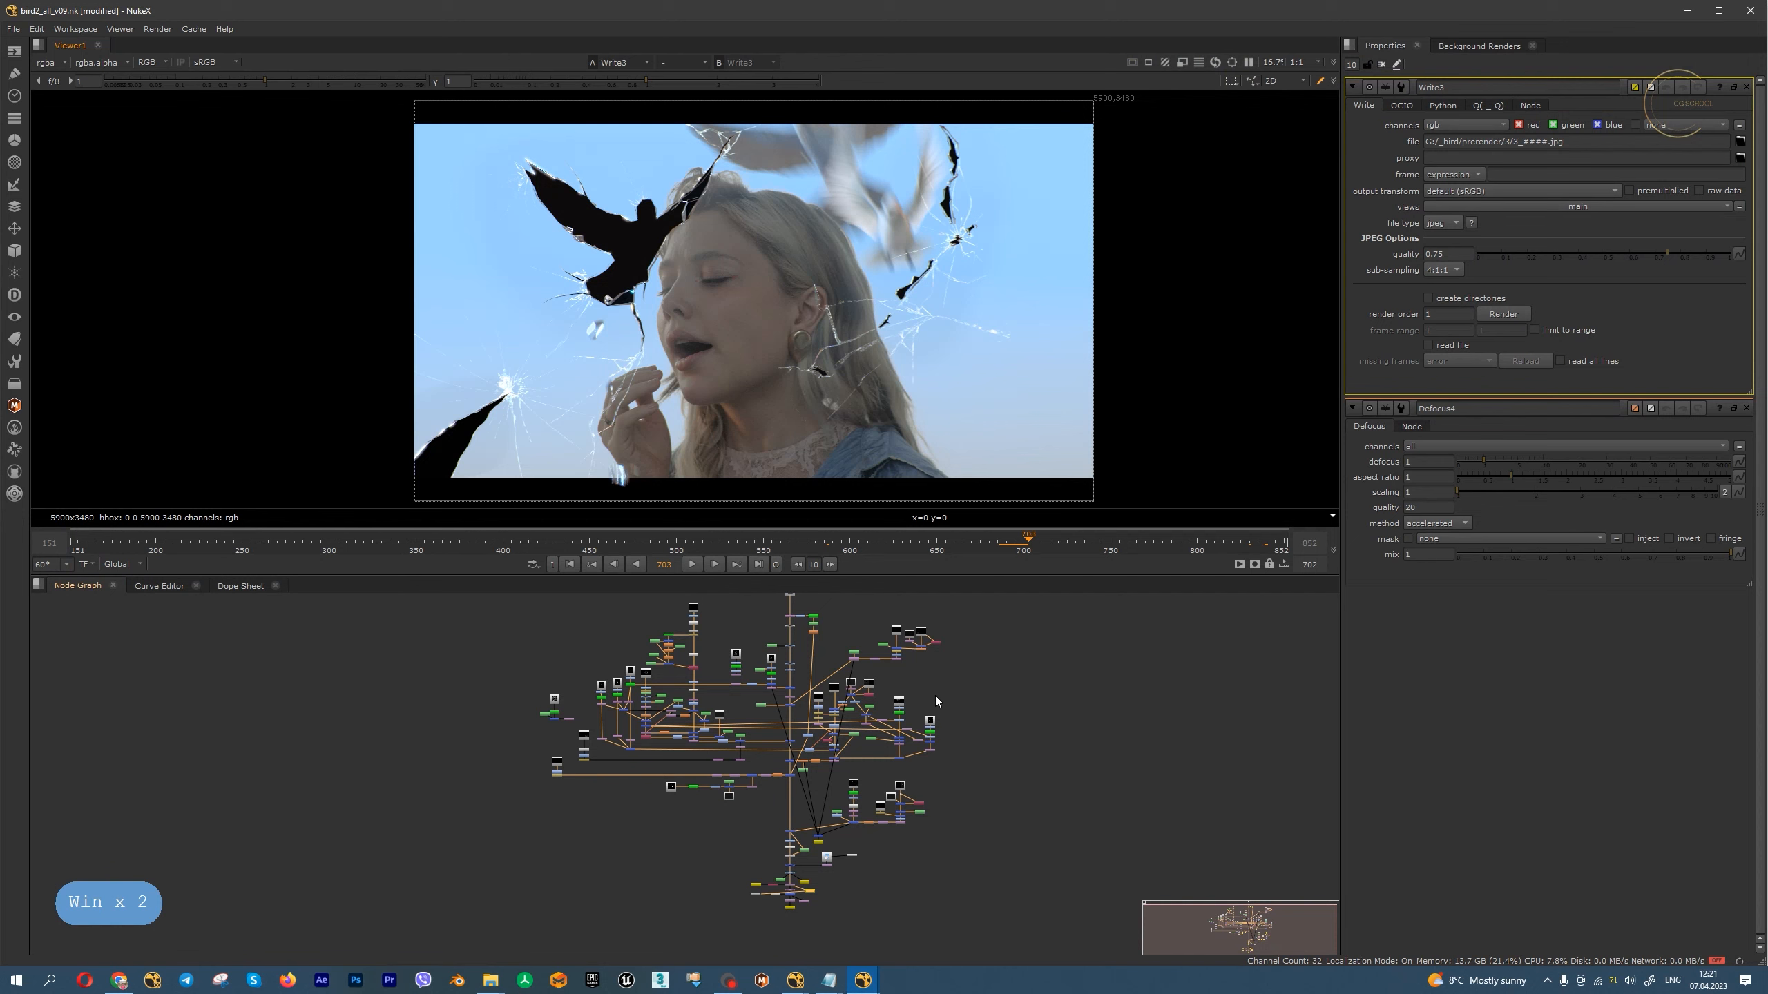
scroll(936, 698, "up", 5)
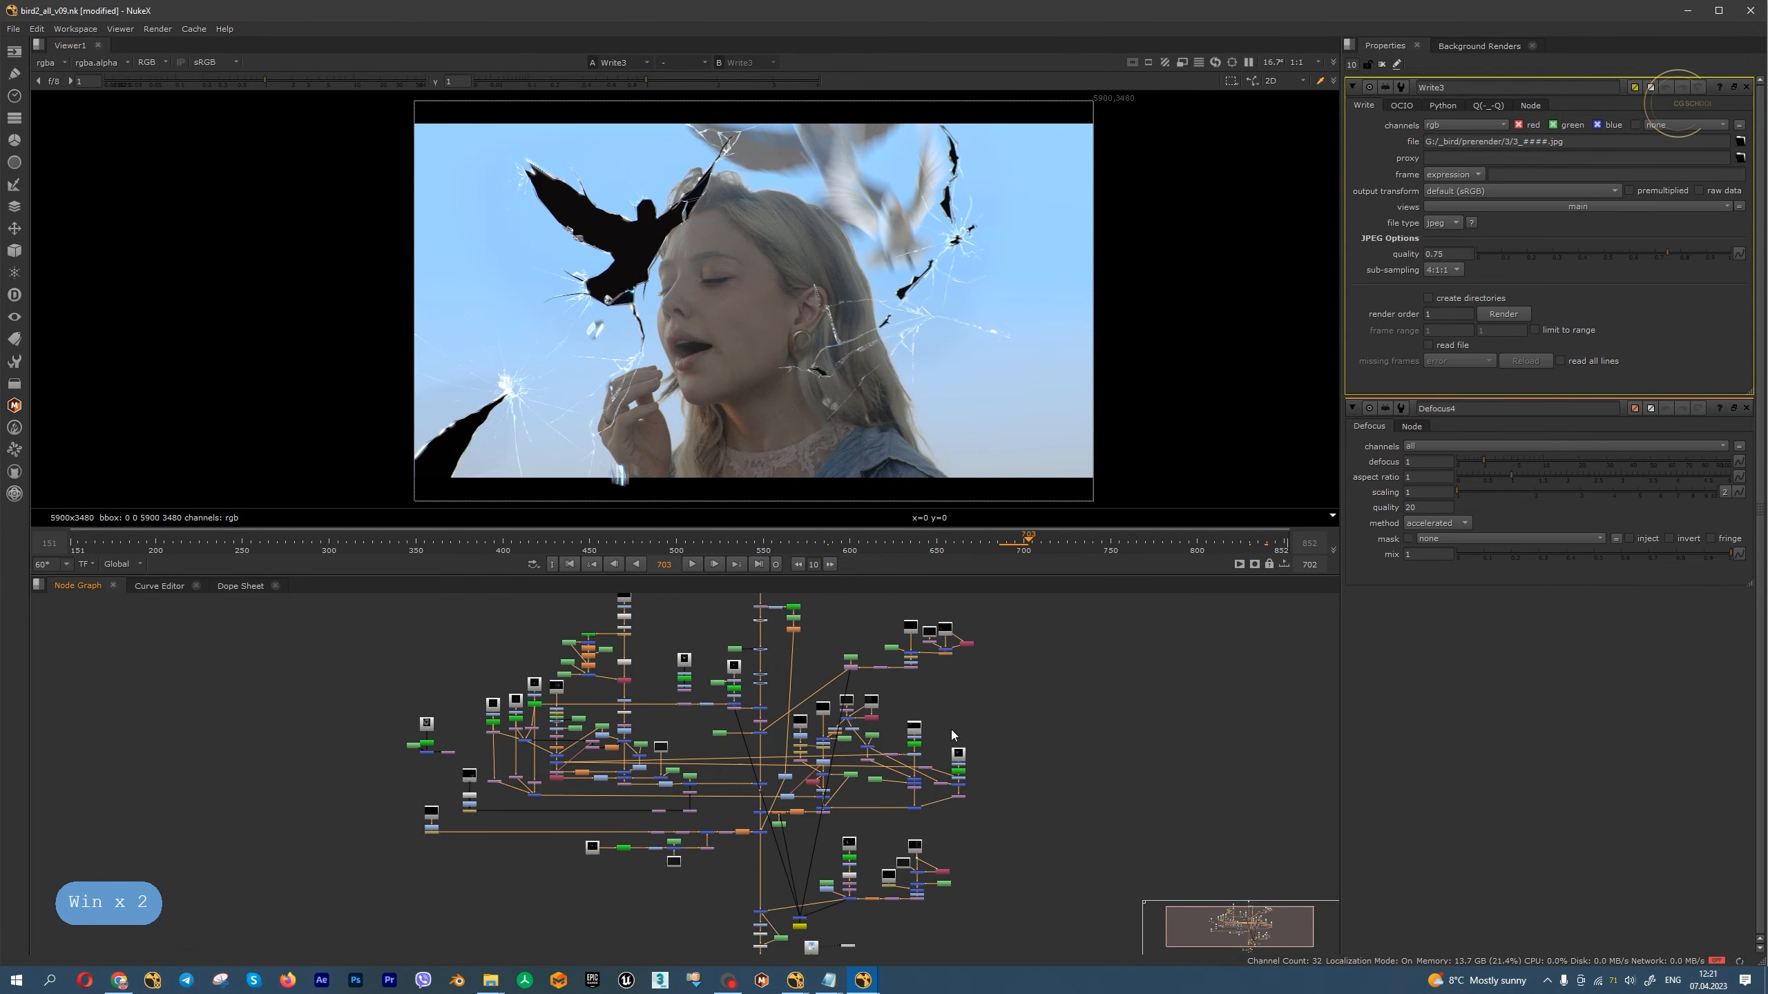
middle_click_drag(1002, 716, 1006, 620)
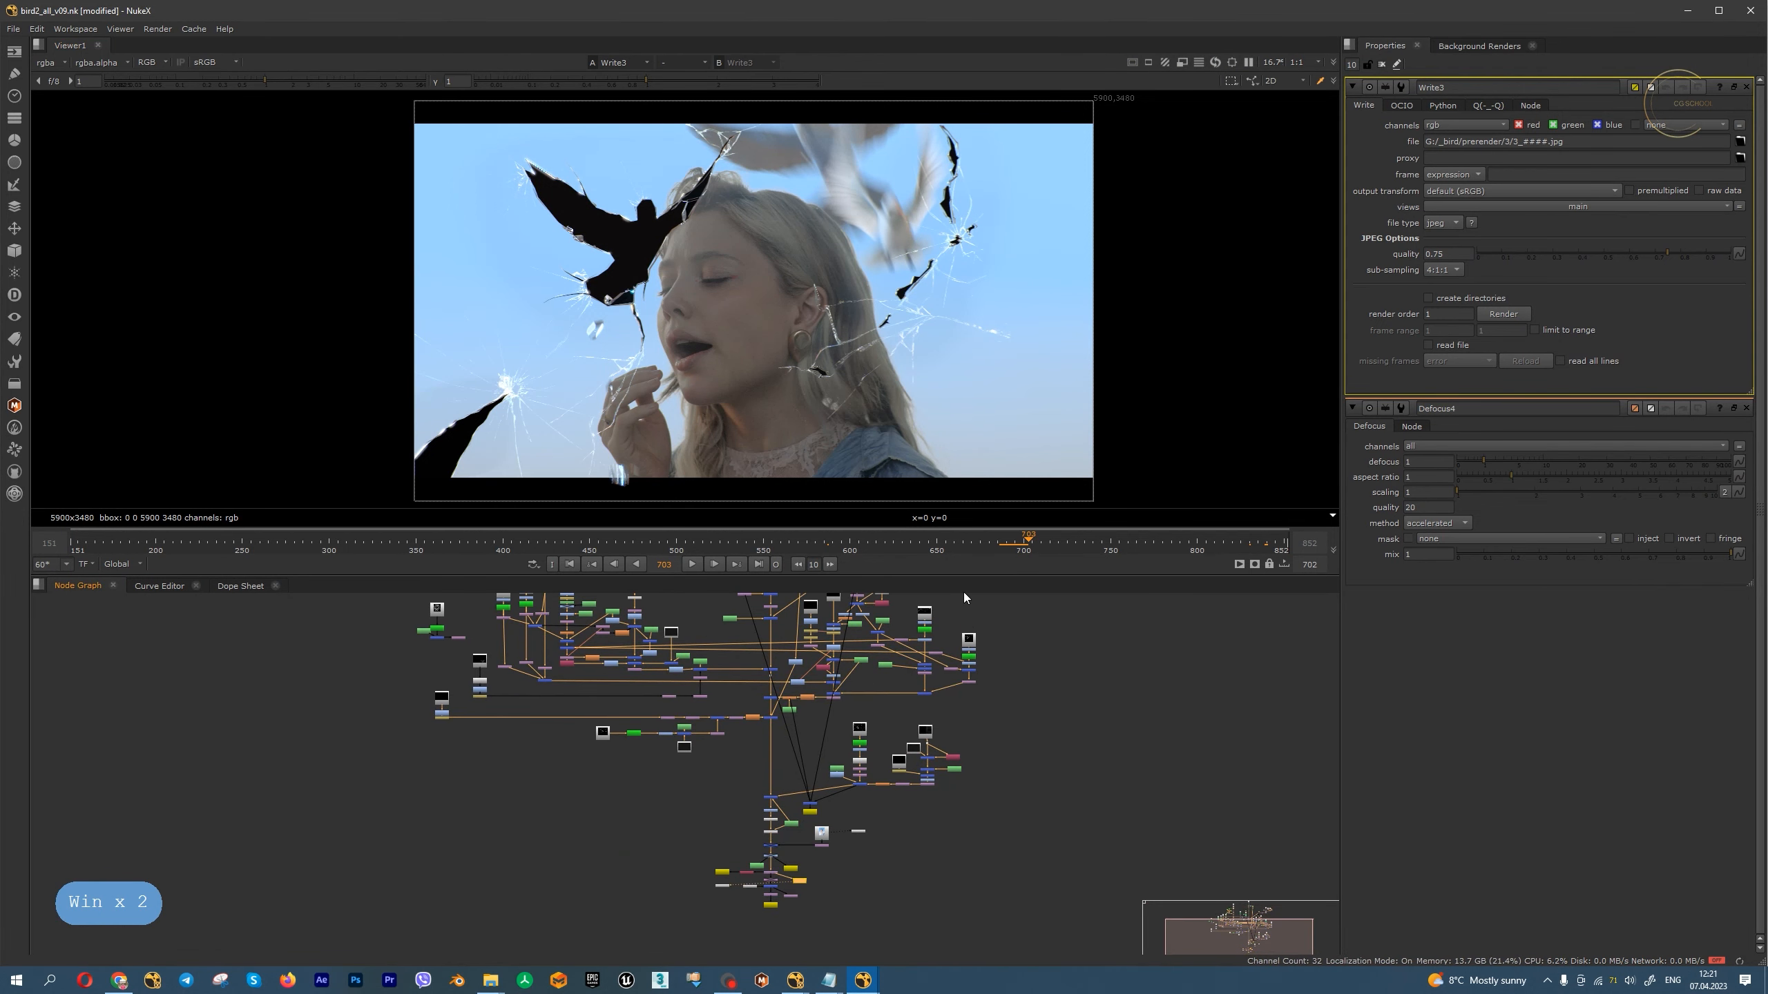
- Play the bird comp while checking CPU, memory and GPU load in Task Manager, closing it and stopping playback at the end
left_click(693, 564)
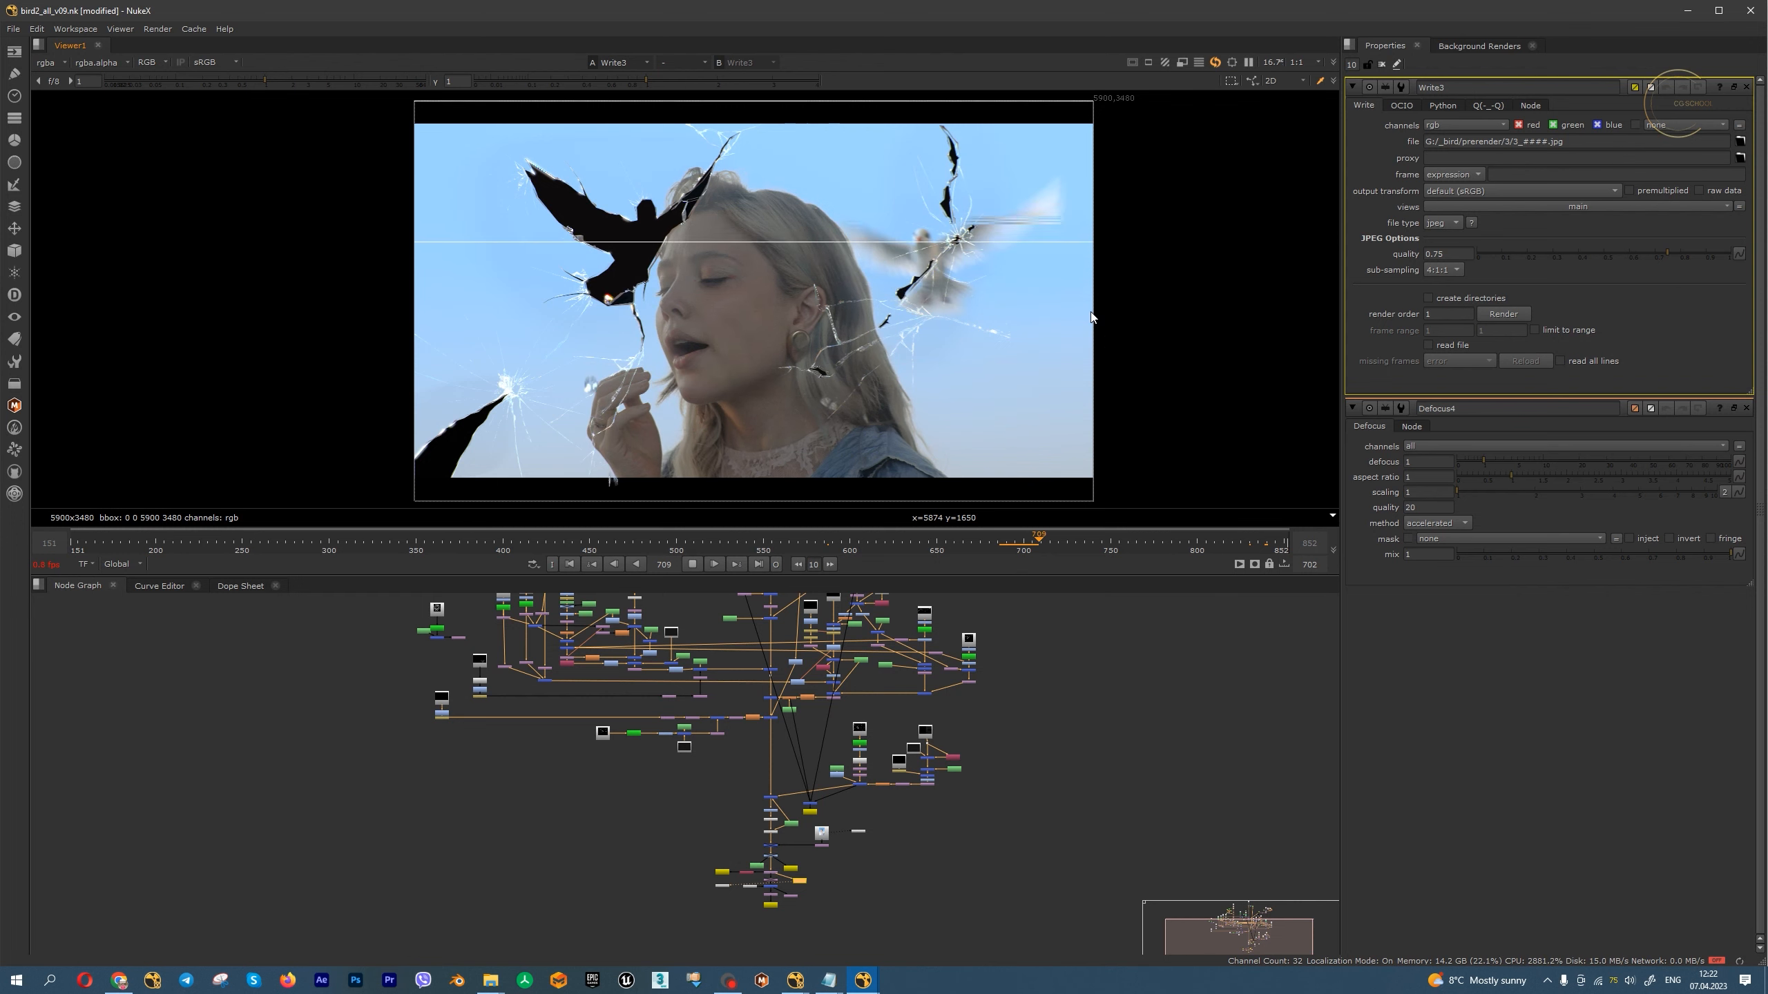
right_click(1207, 981)
left_click(1219, 905)
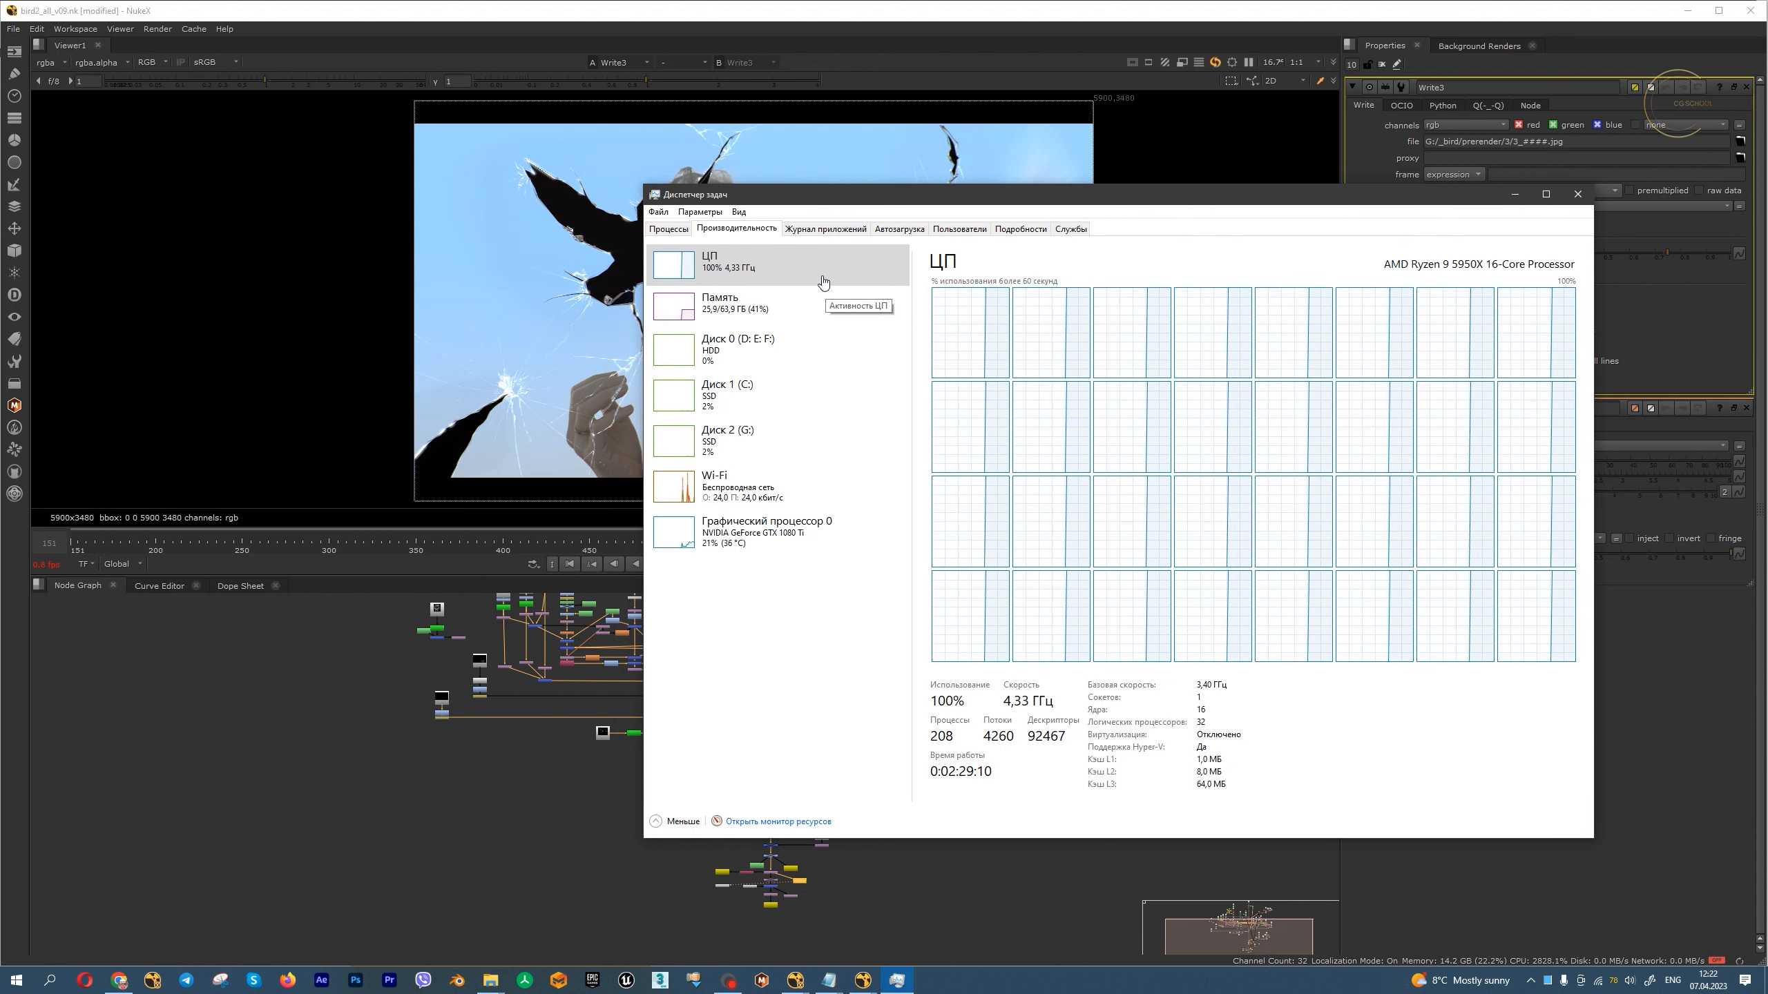
left_click(798, 310)
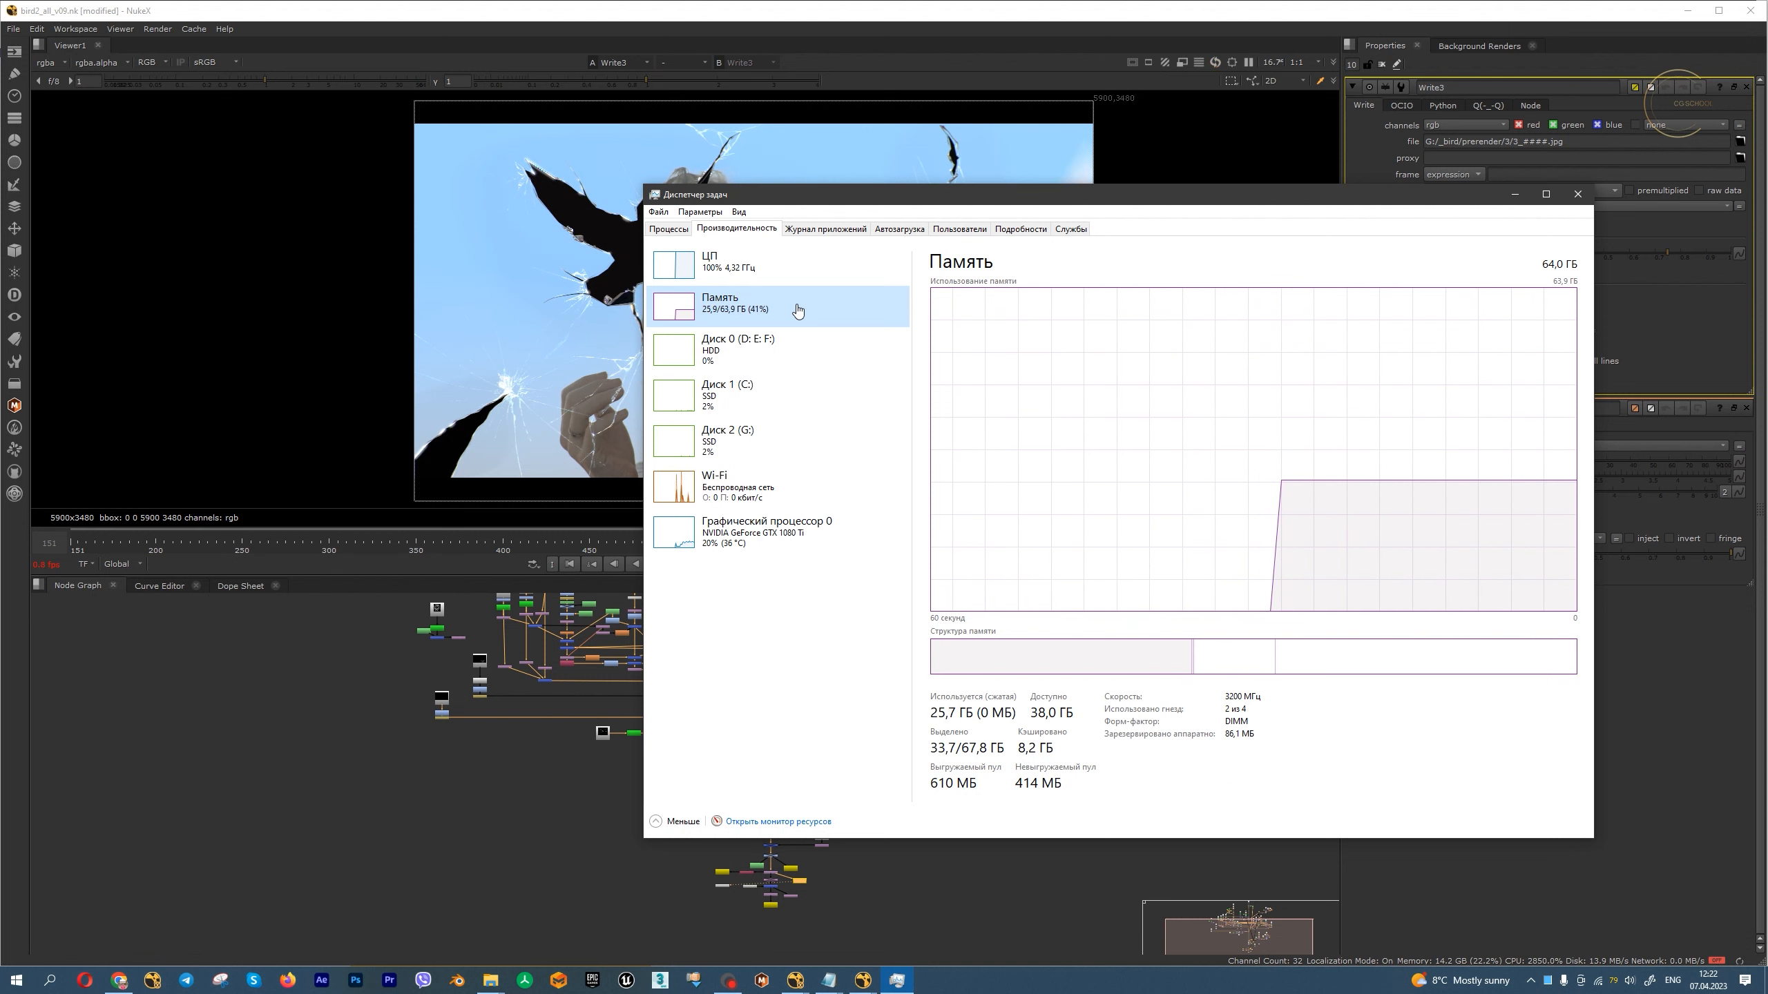
left_click(831, 538)
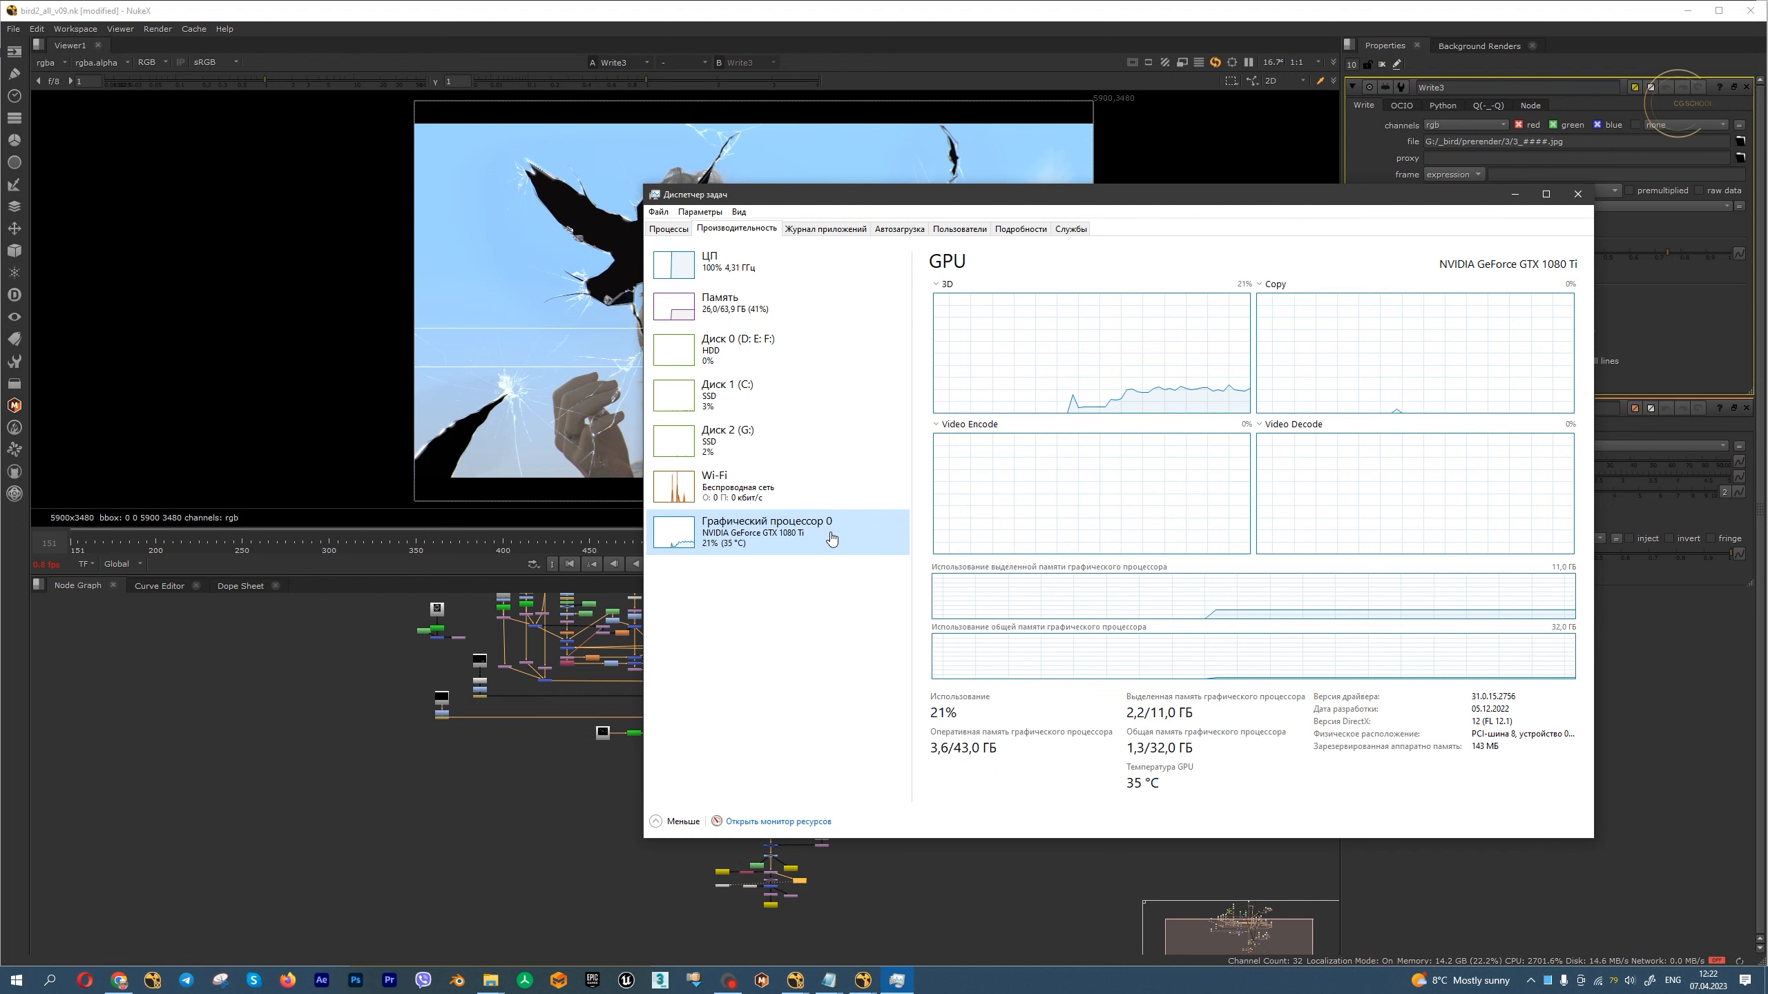
left_click(1577, 196)
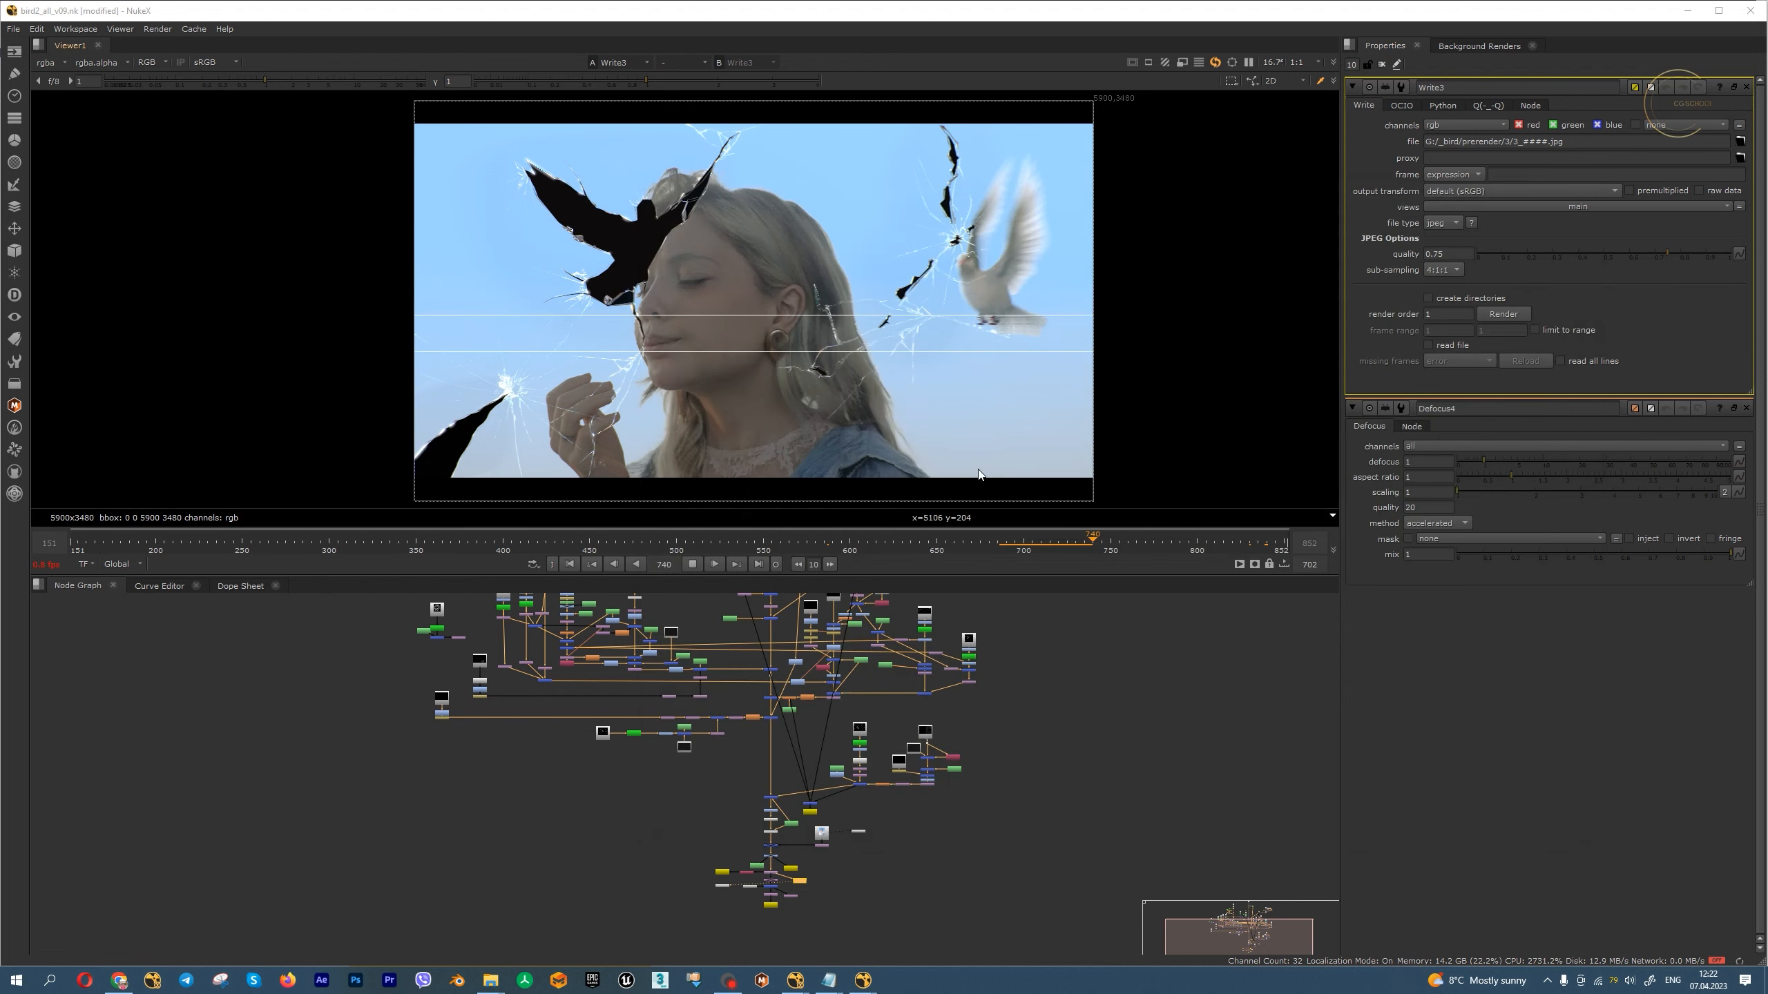
left_click(691, 564)
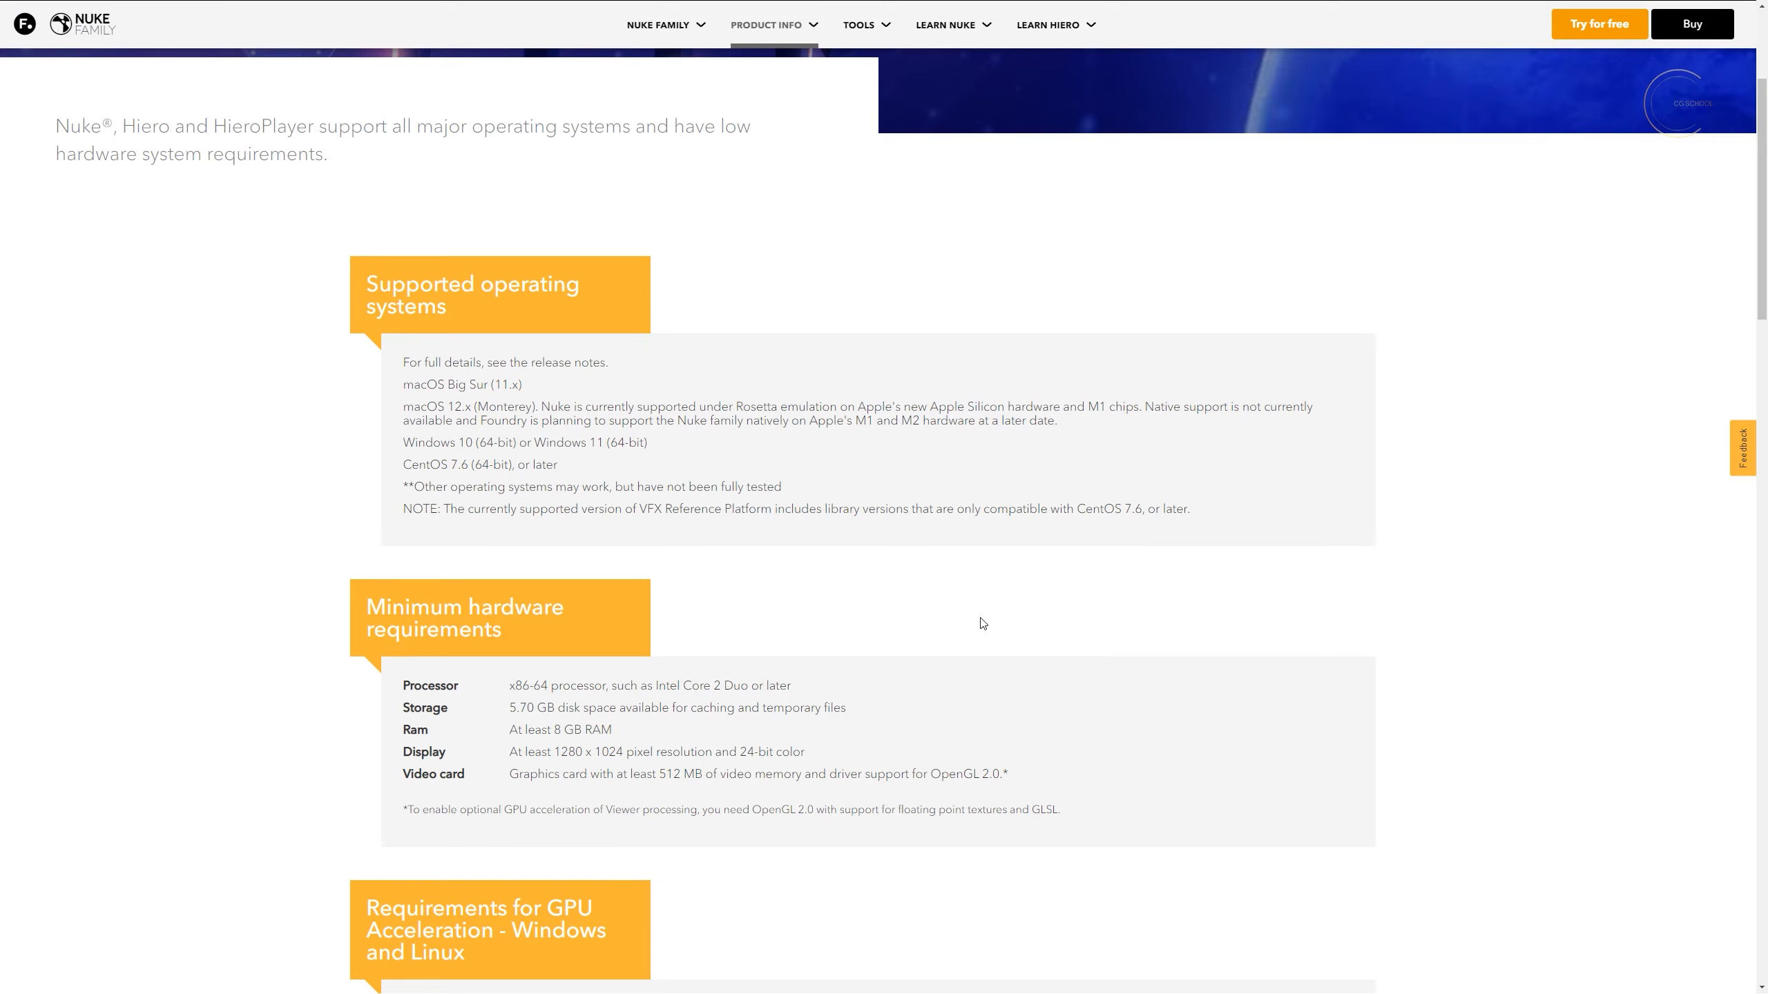
- Look at the minimum hardware requirements on the Nuke web page and switch back to the bird2_all_v09.nk comp
scroll(980, 620, "down", 1)
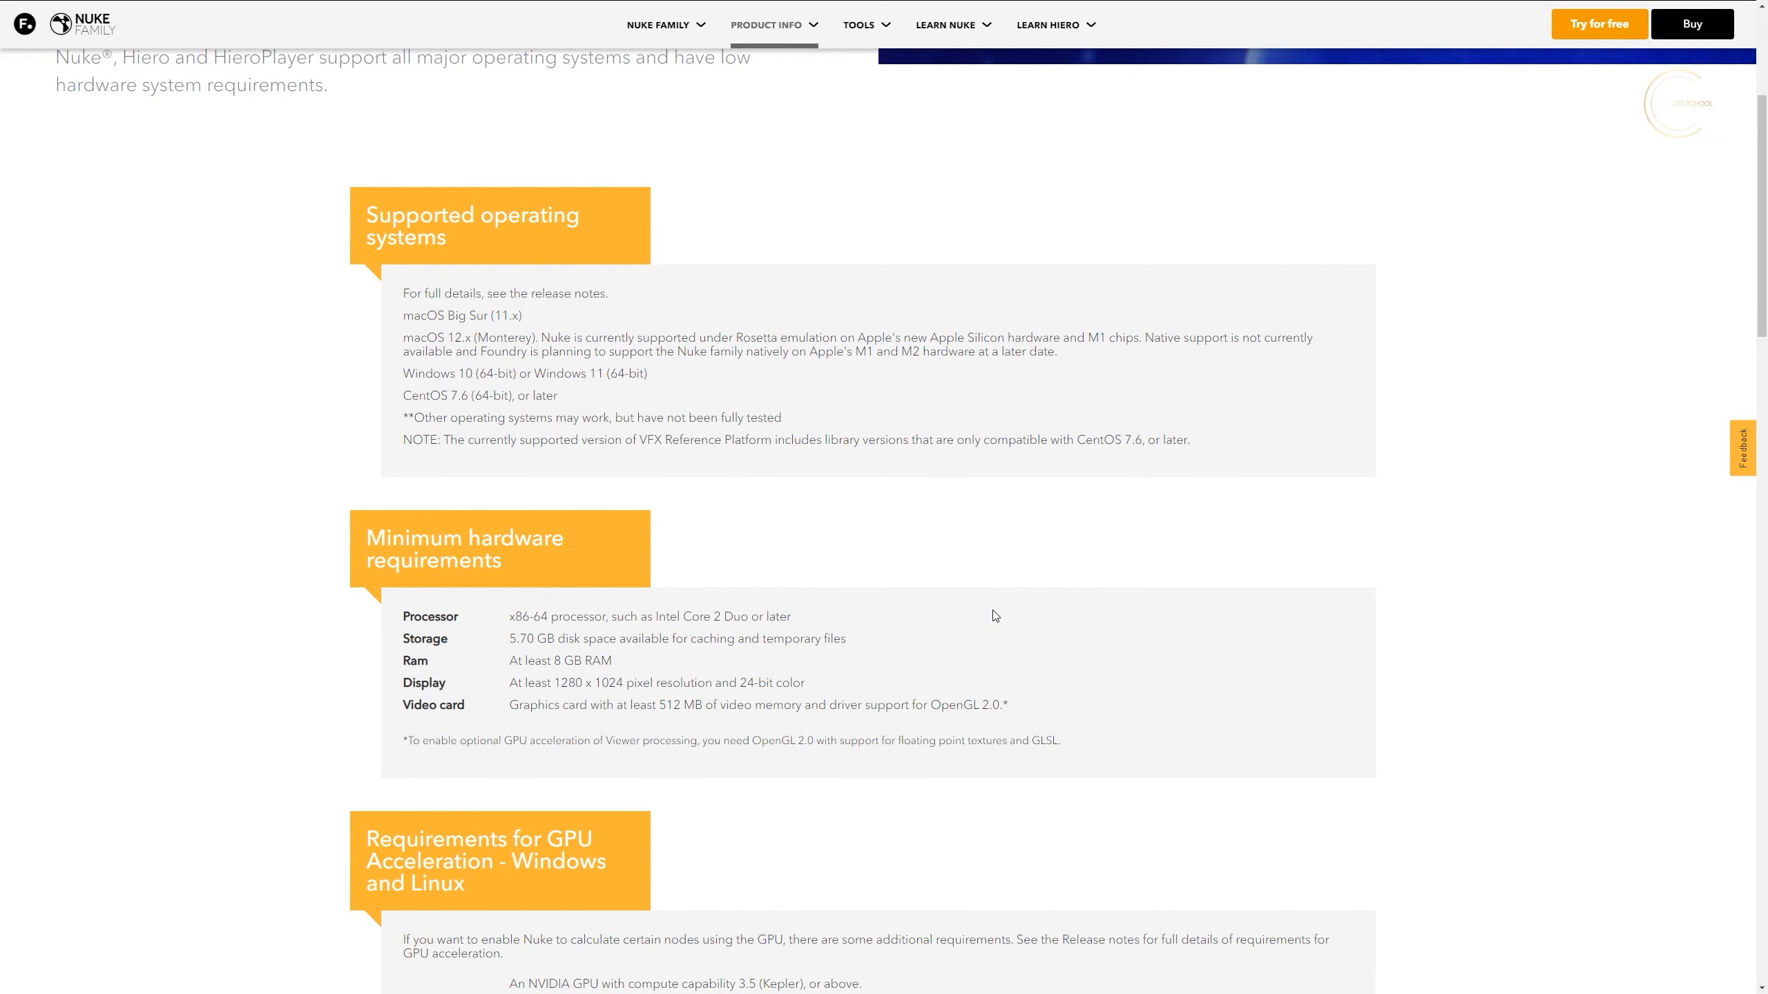
key("super")
key("super")
key("super")
mouse_move(879, 979)
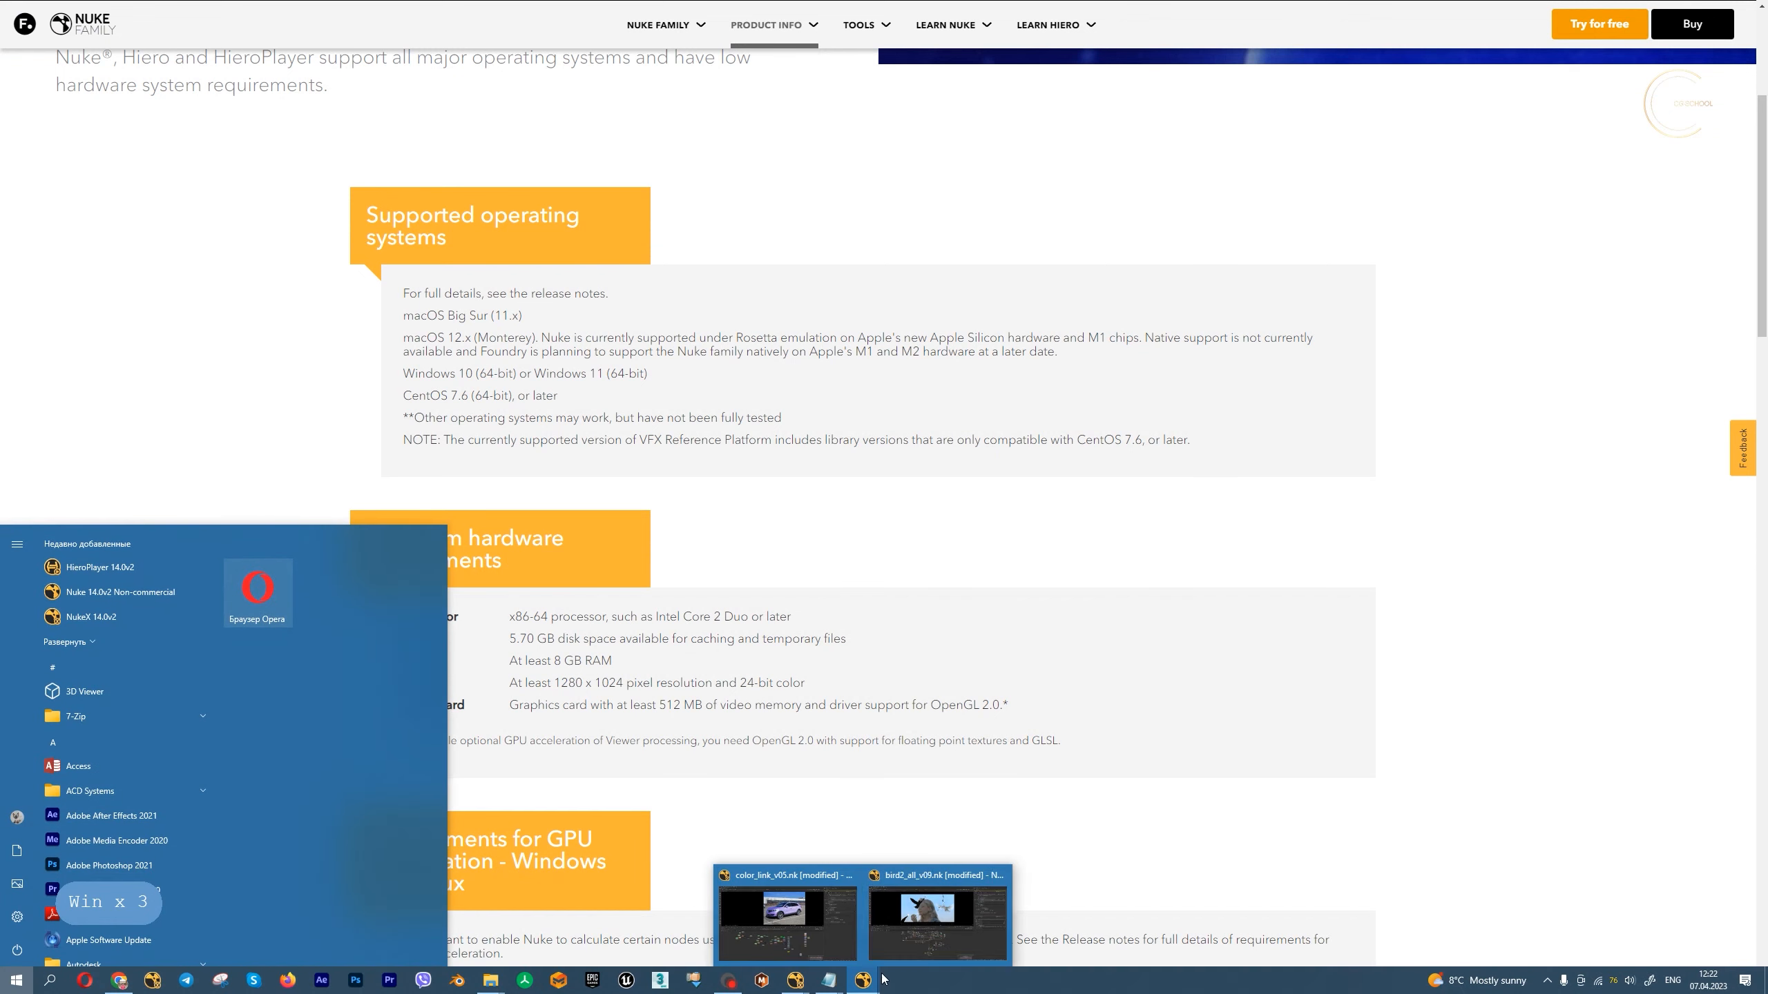
left_click(970, 926)
- Add an unconnected ZDefocus node in the empty area beside the main comp tree and look at its Use GPU if available option
key("Tab")
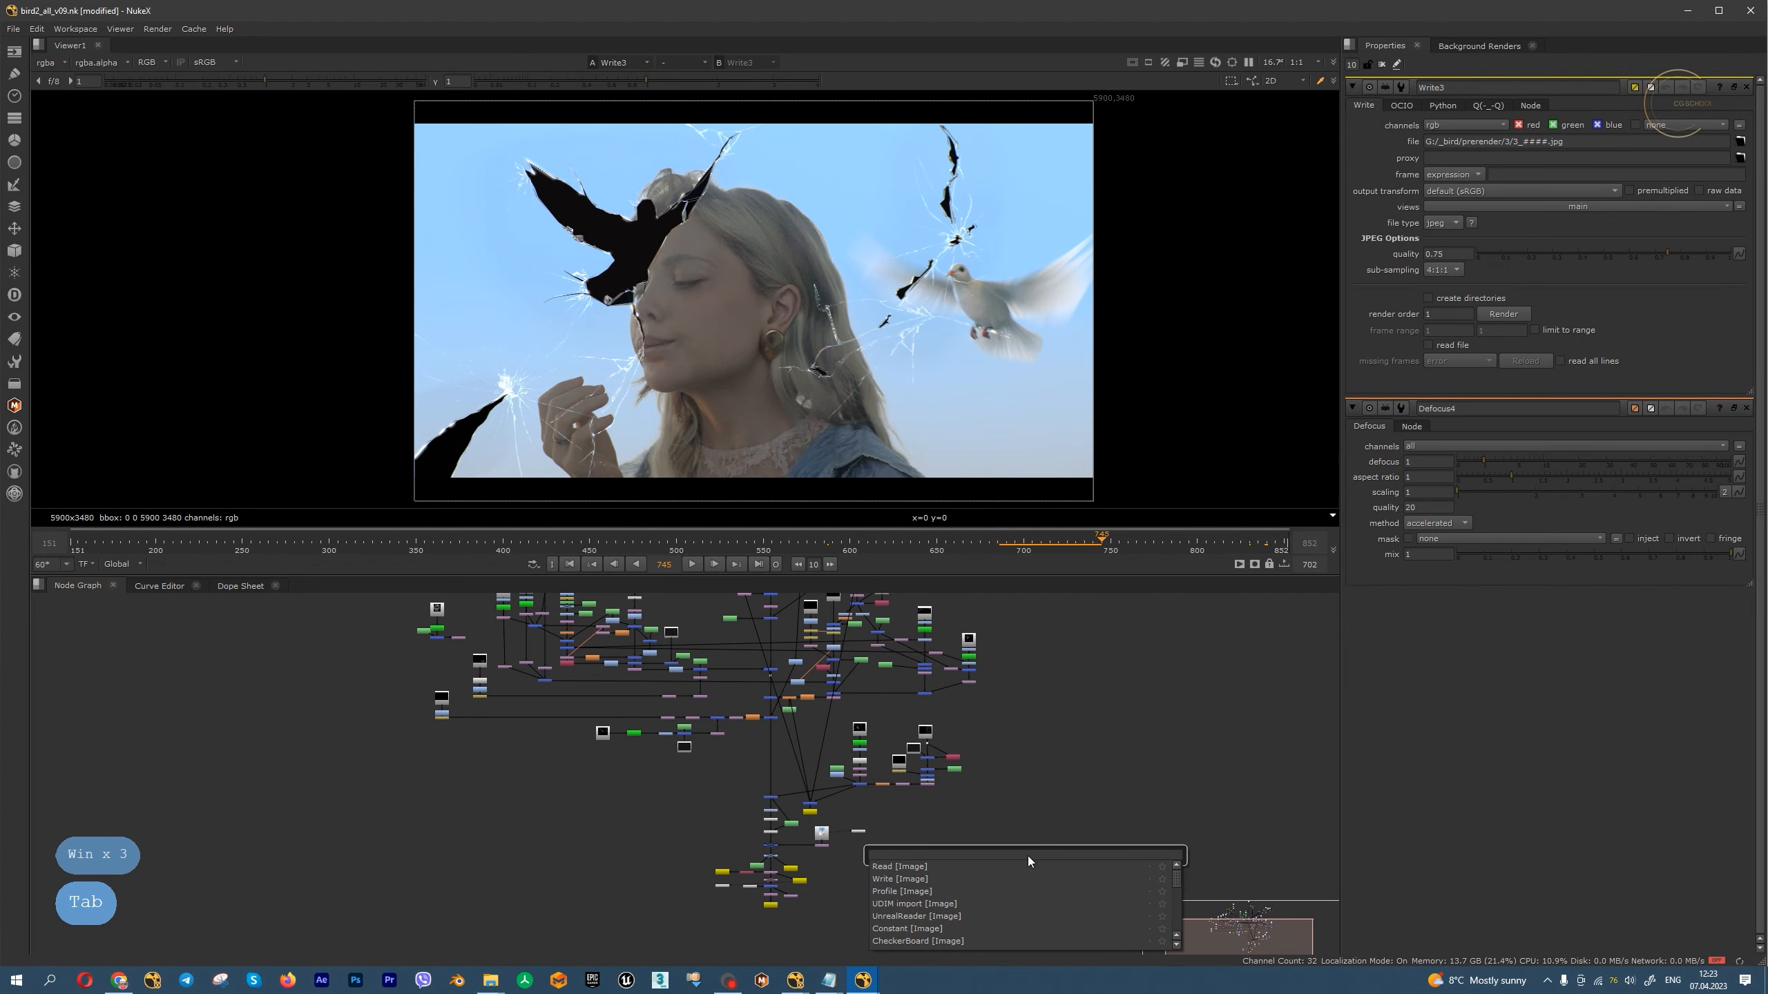
type("z")
key("Return")
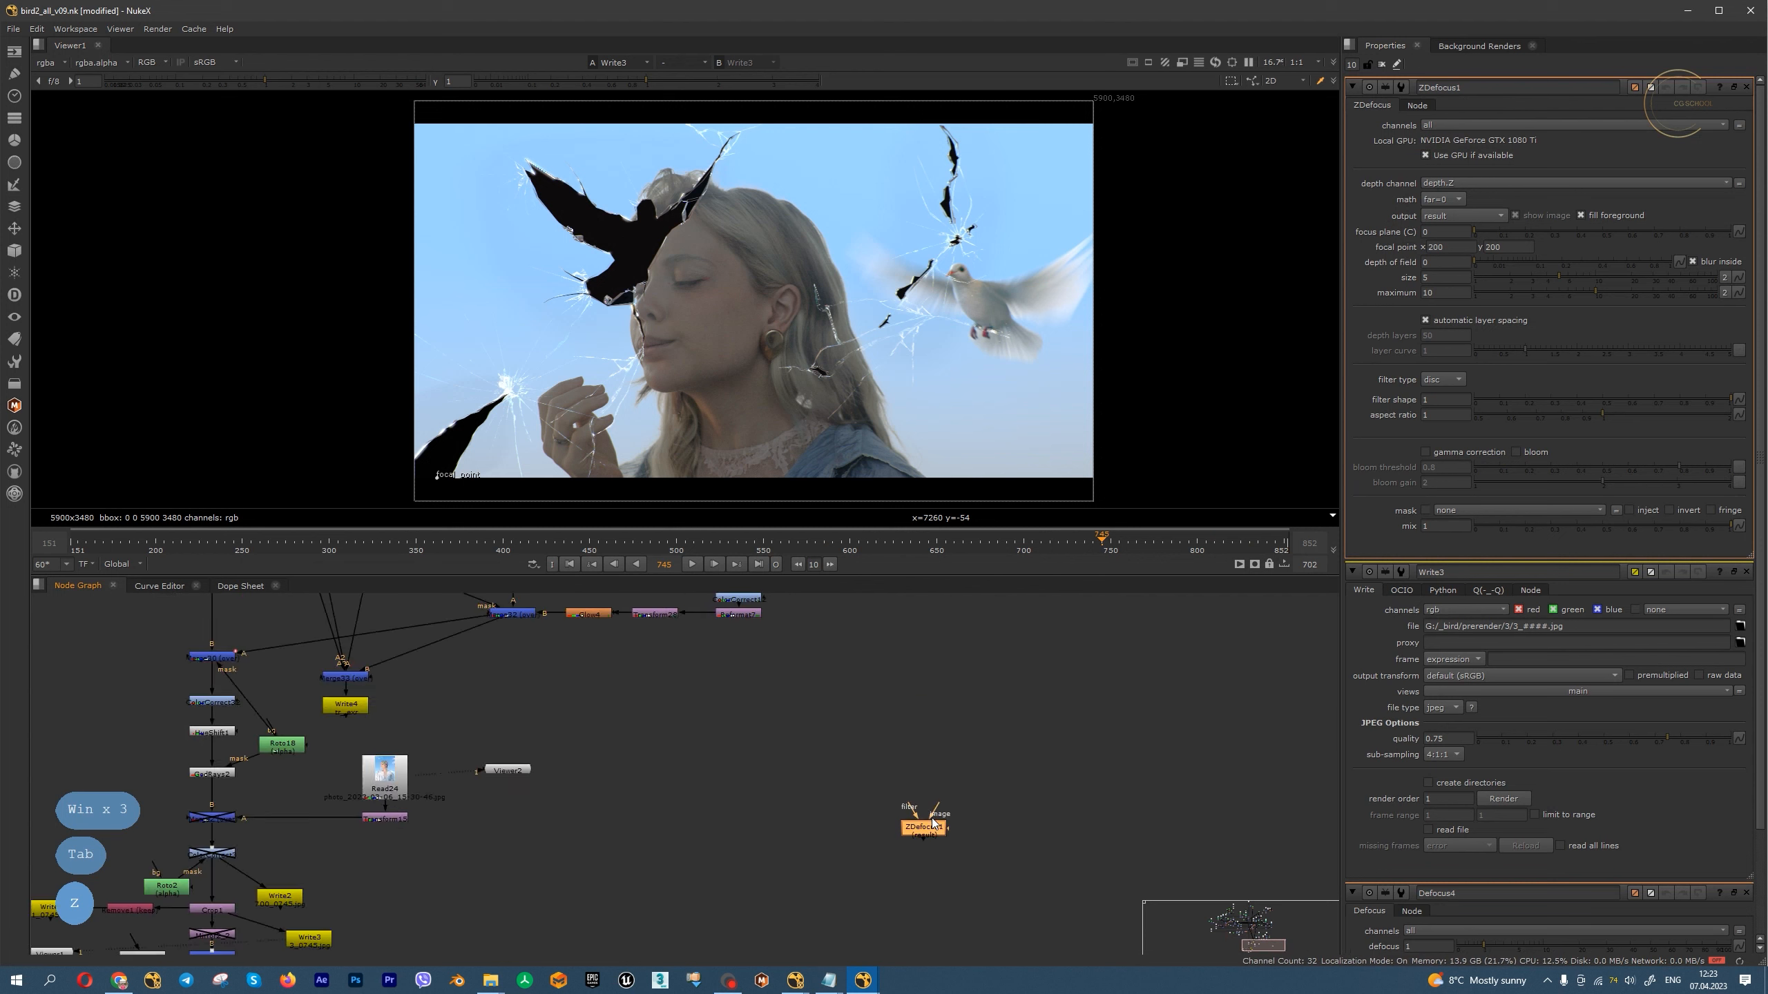
scroll(931, 818, "up", 5)
scroll(988, 853, "down", 1)
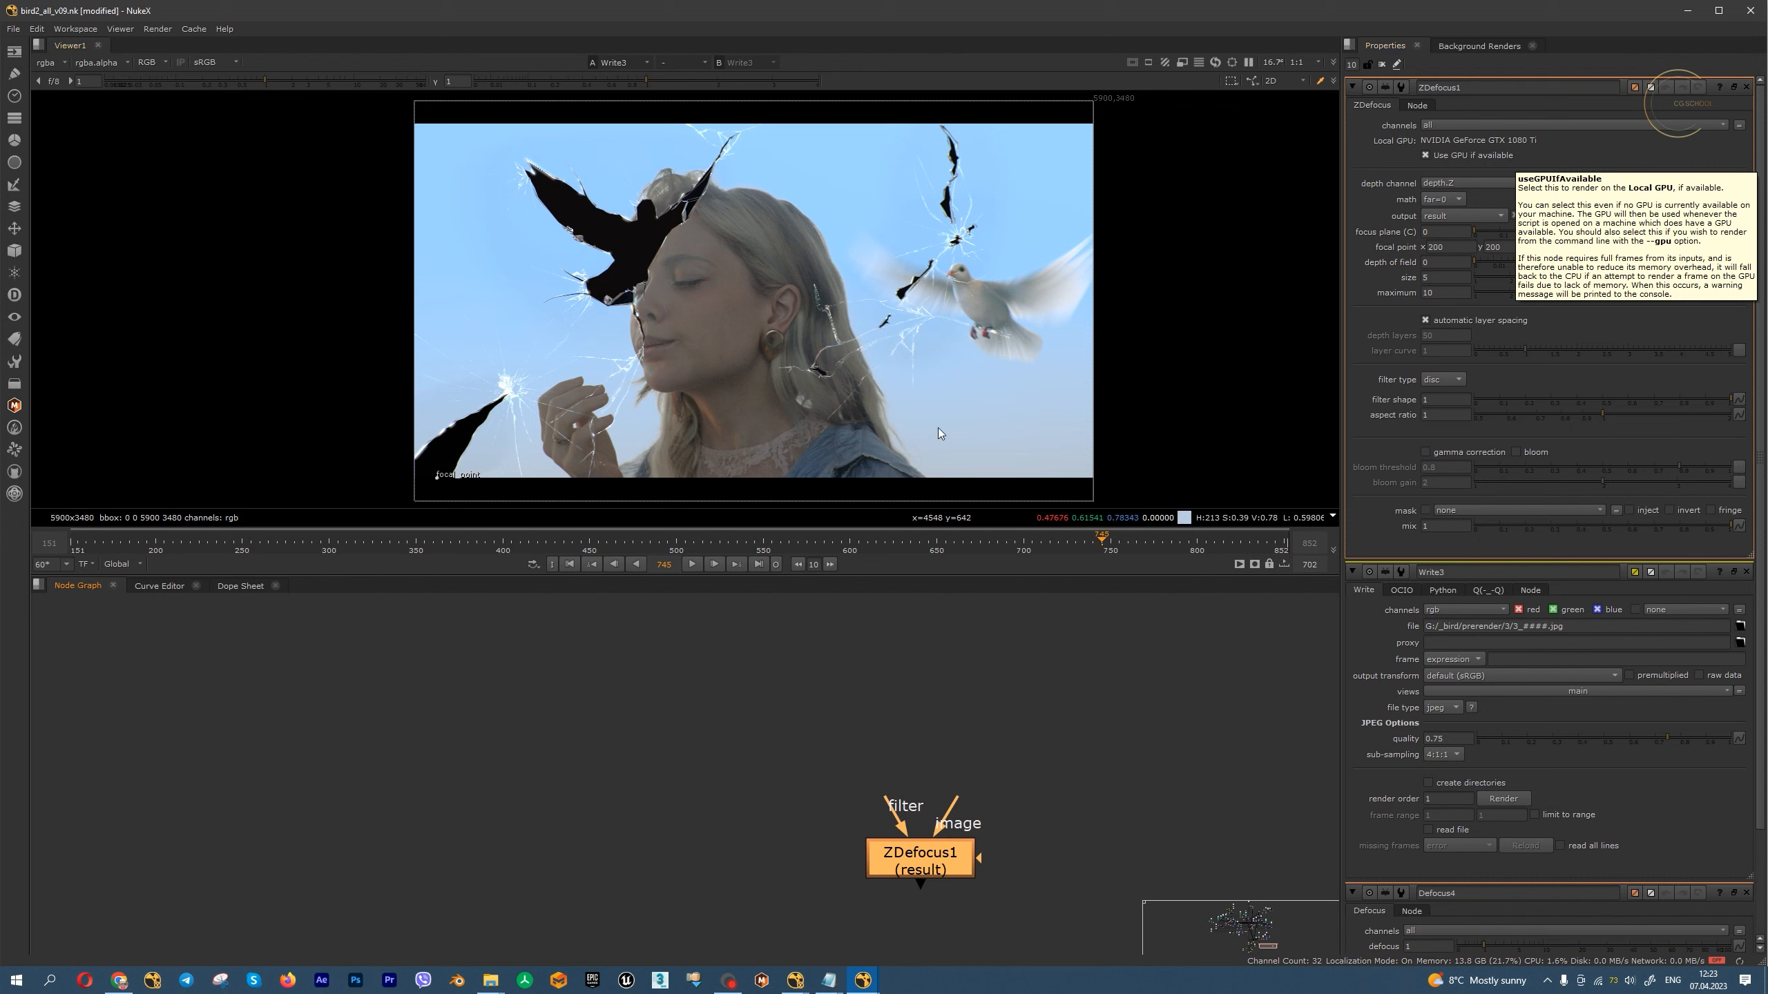
scroll(833, 764, "down", 4)
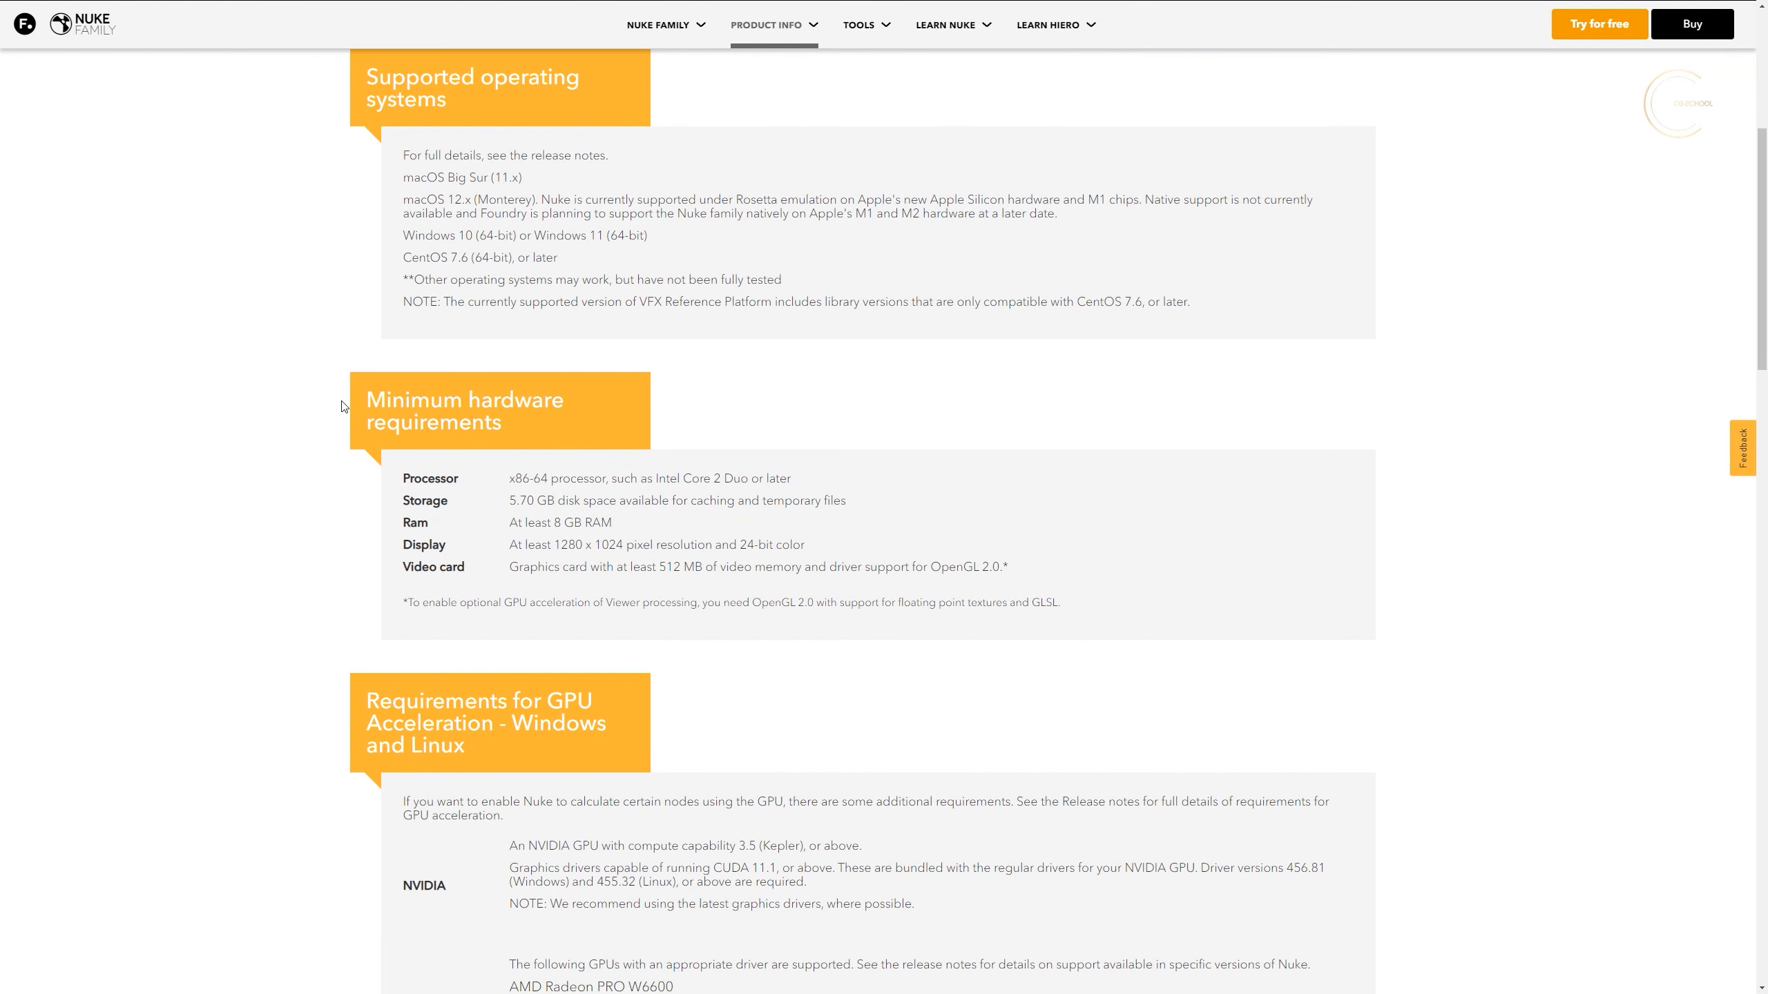
- On the Nuke requirements page, highlight the Minimum hardware requirements heading and the RAM and storage entries in turn
triple_click(444, 408)
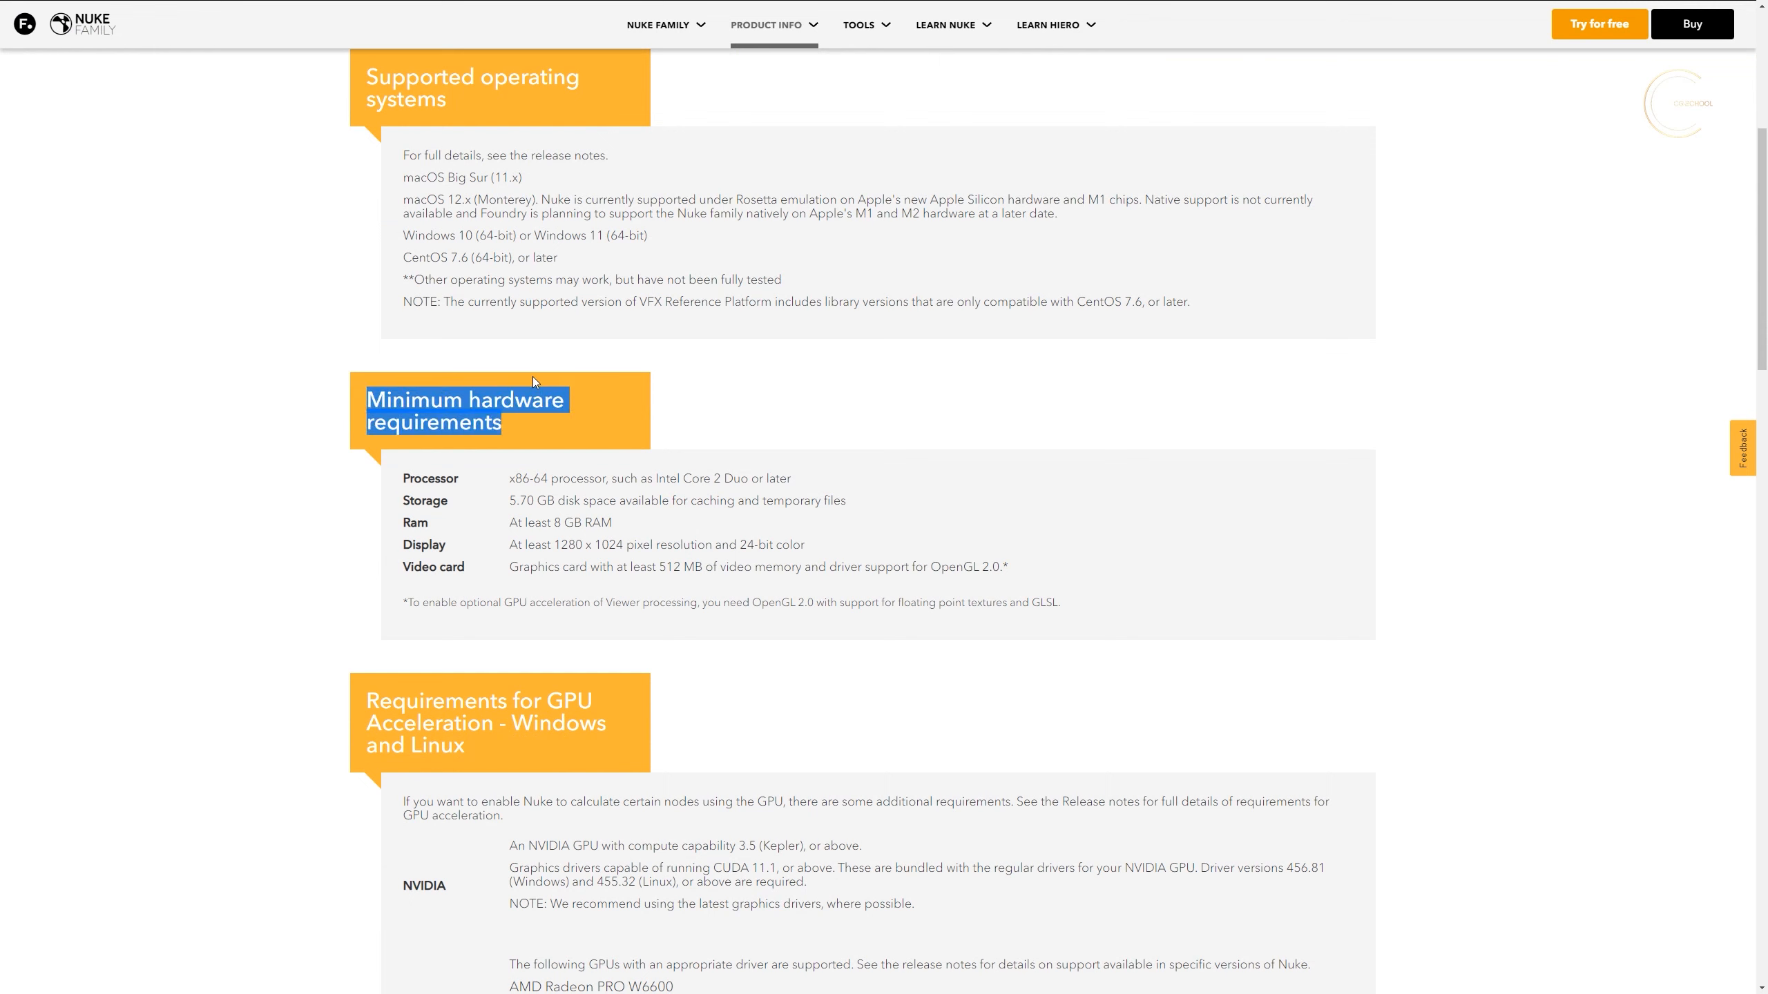
left_click_drag(548, 522, 583, 522)
left_click(582, 522)
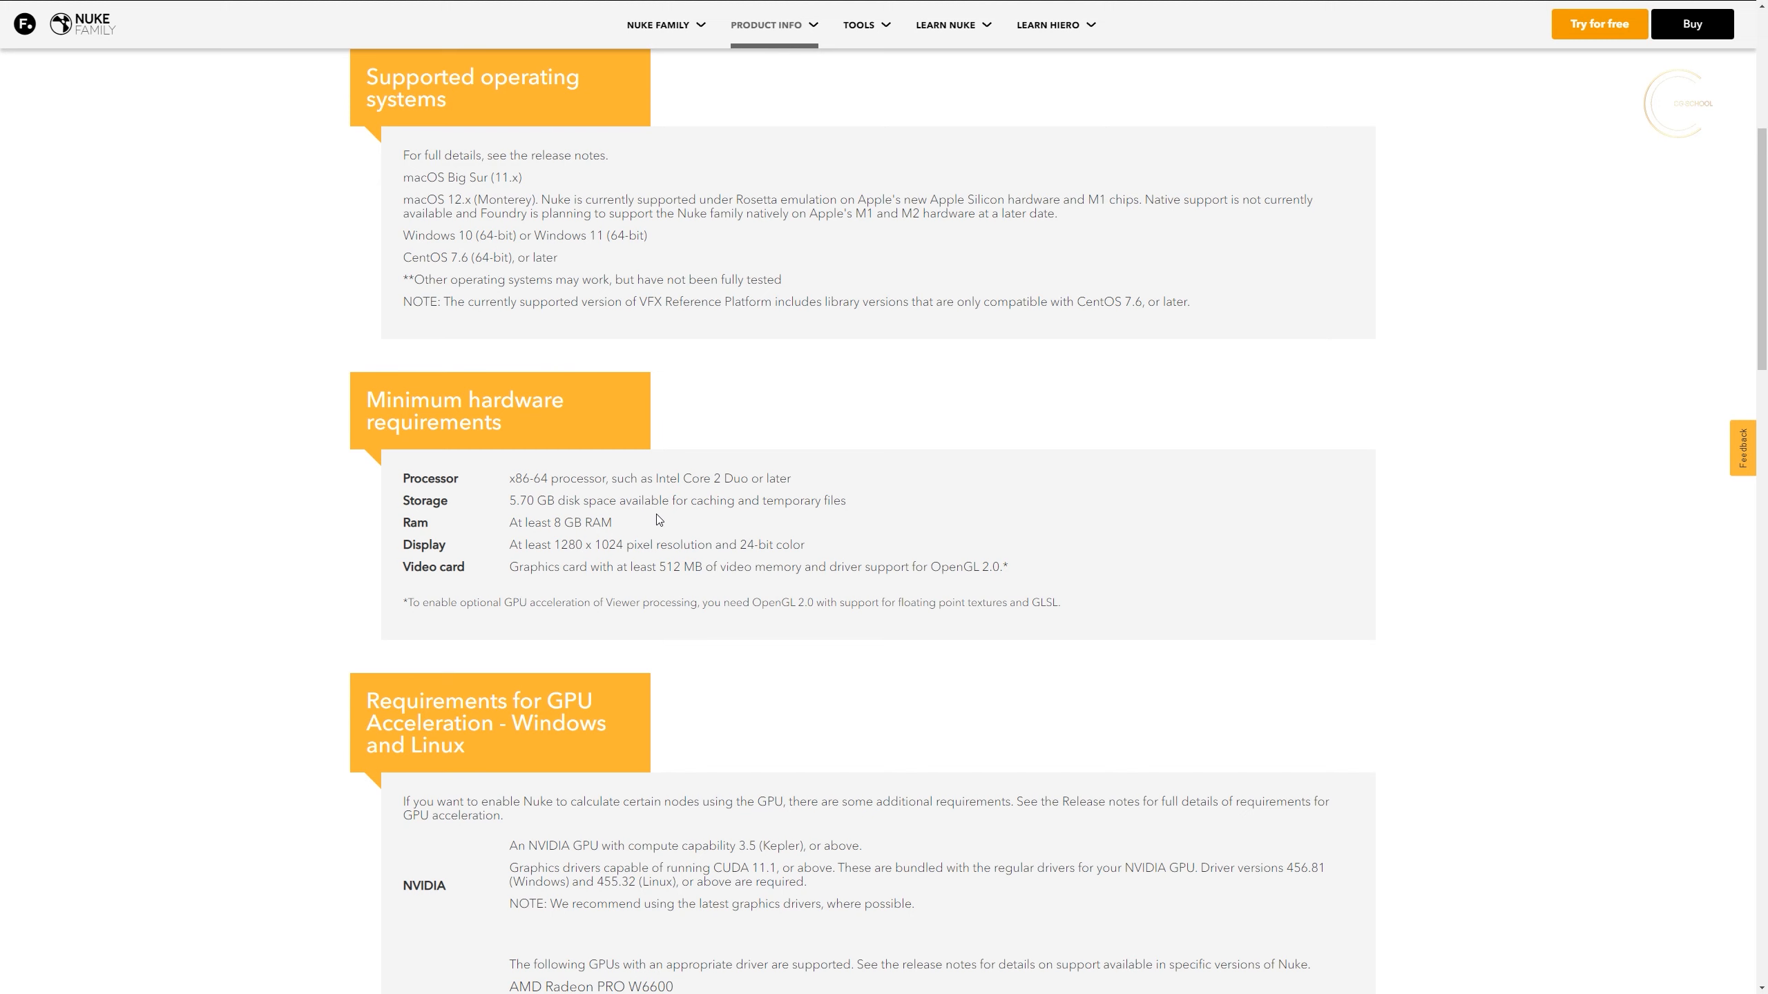
double_click(515, 500)
left_click_drag(557, 500, 616, 500)
left_click(679, 524)
- Read through the GPU acceleration, Machine Learning Toolset and tested hardware sections of the requirements page
scroll(681, 529, "down", 7)
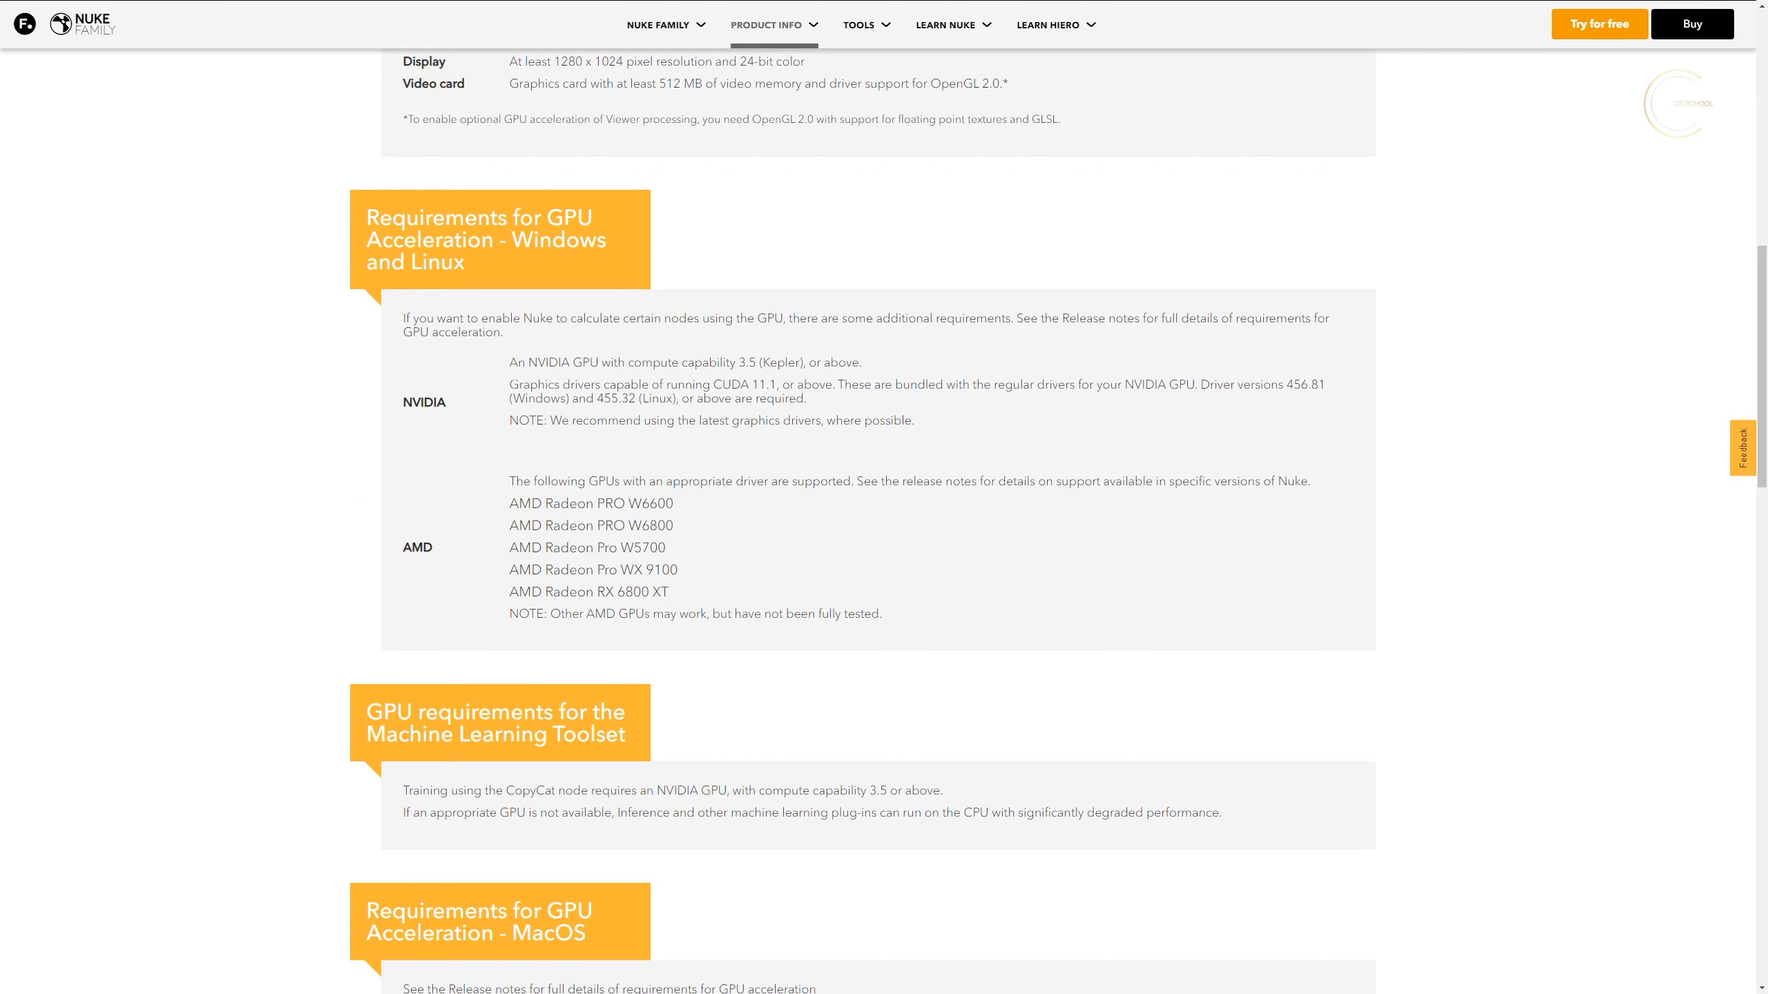
scroll(511, 407, "down", 4)
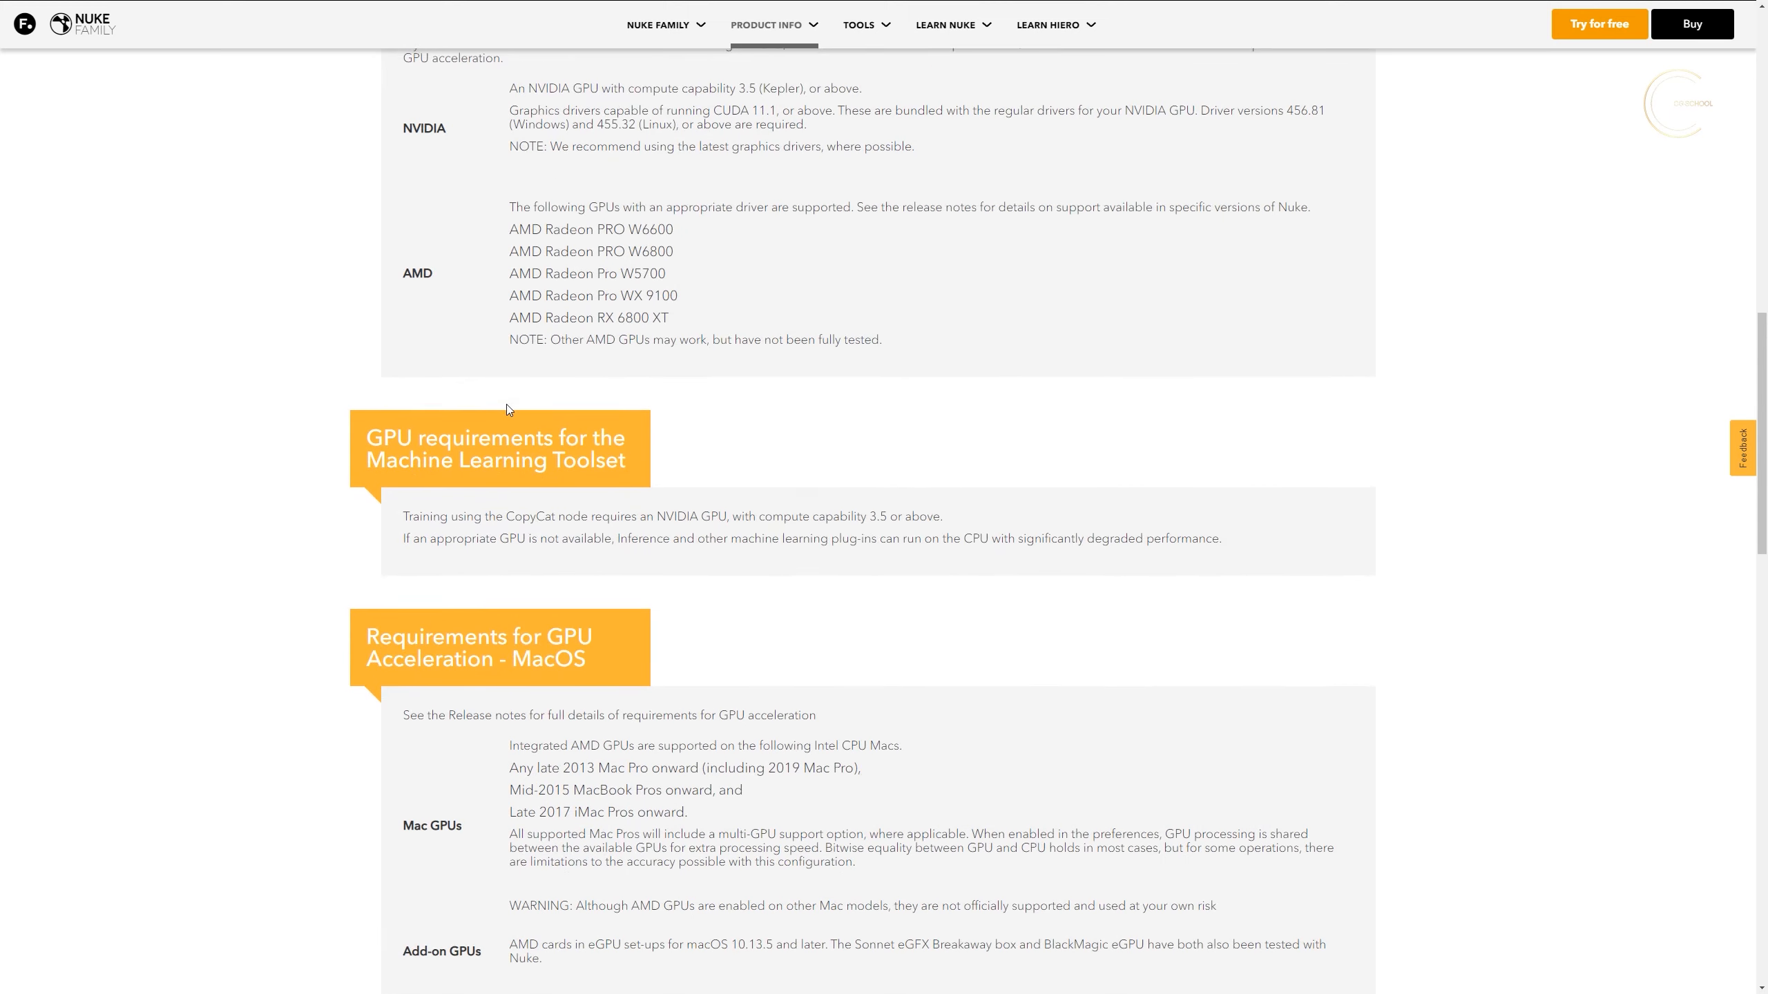
scroll(247, 425, "down", 15)
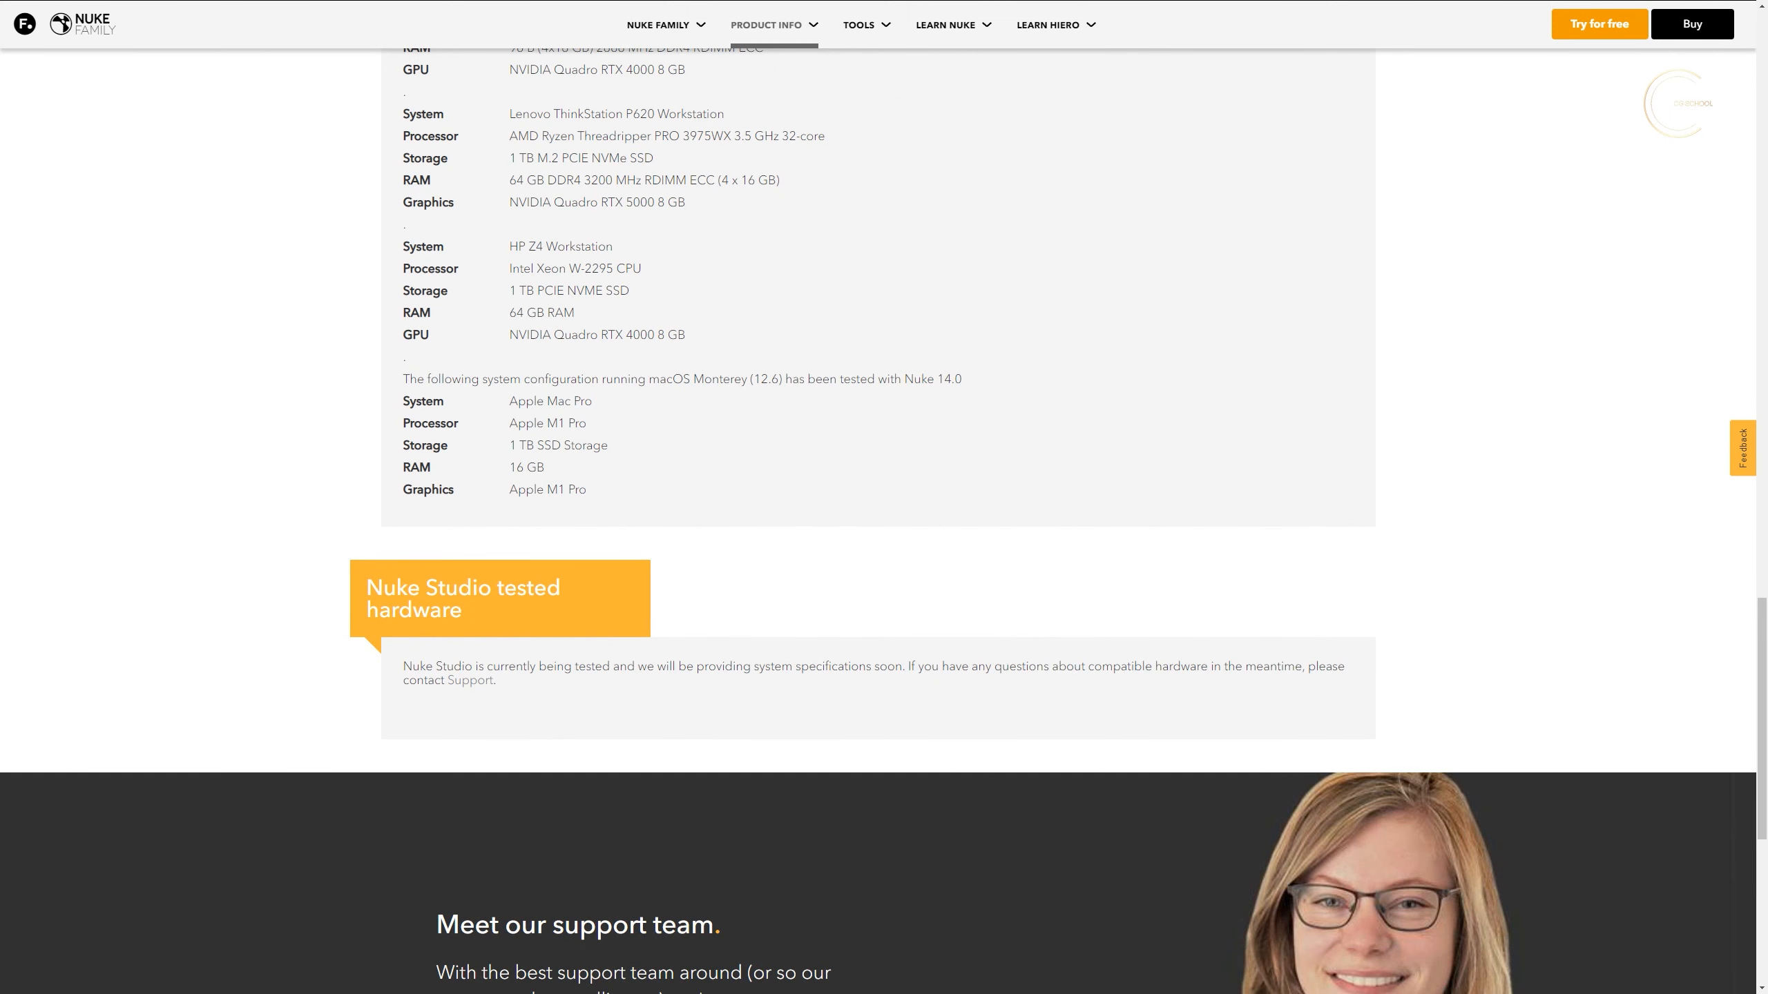
- Switch from the requirements page to the bird2_all_v09.nk comp in NukeX
key("super")
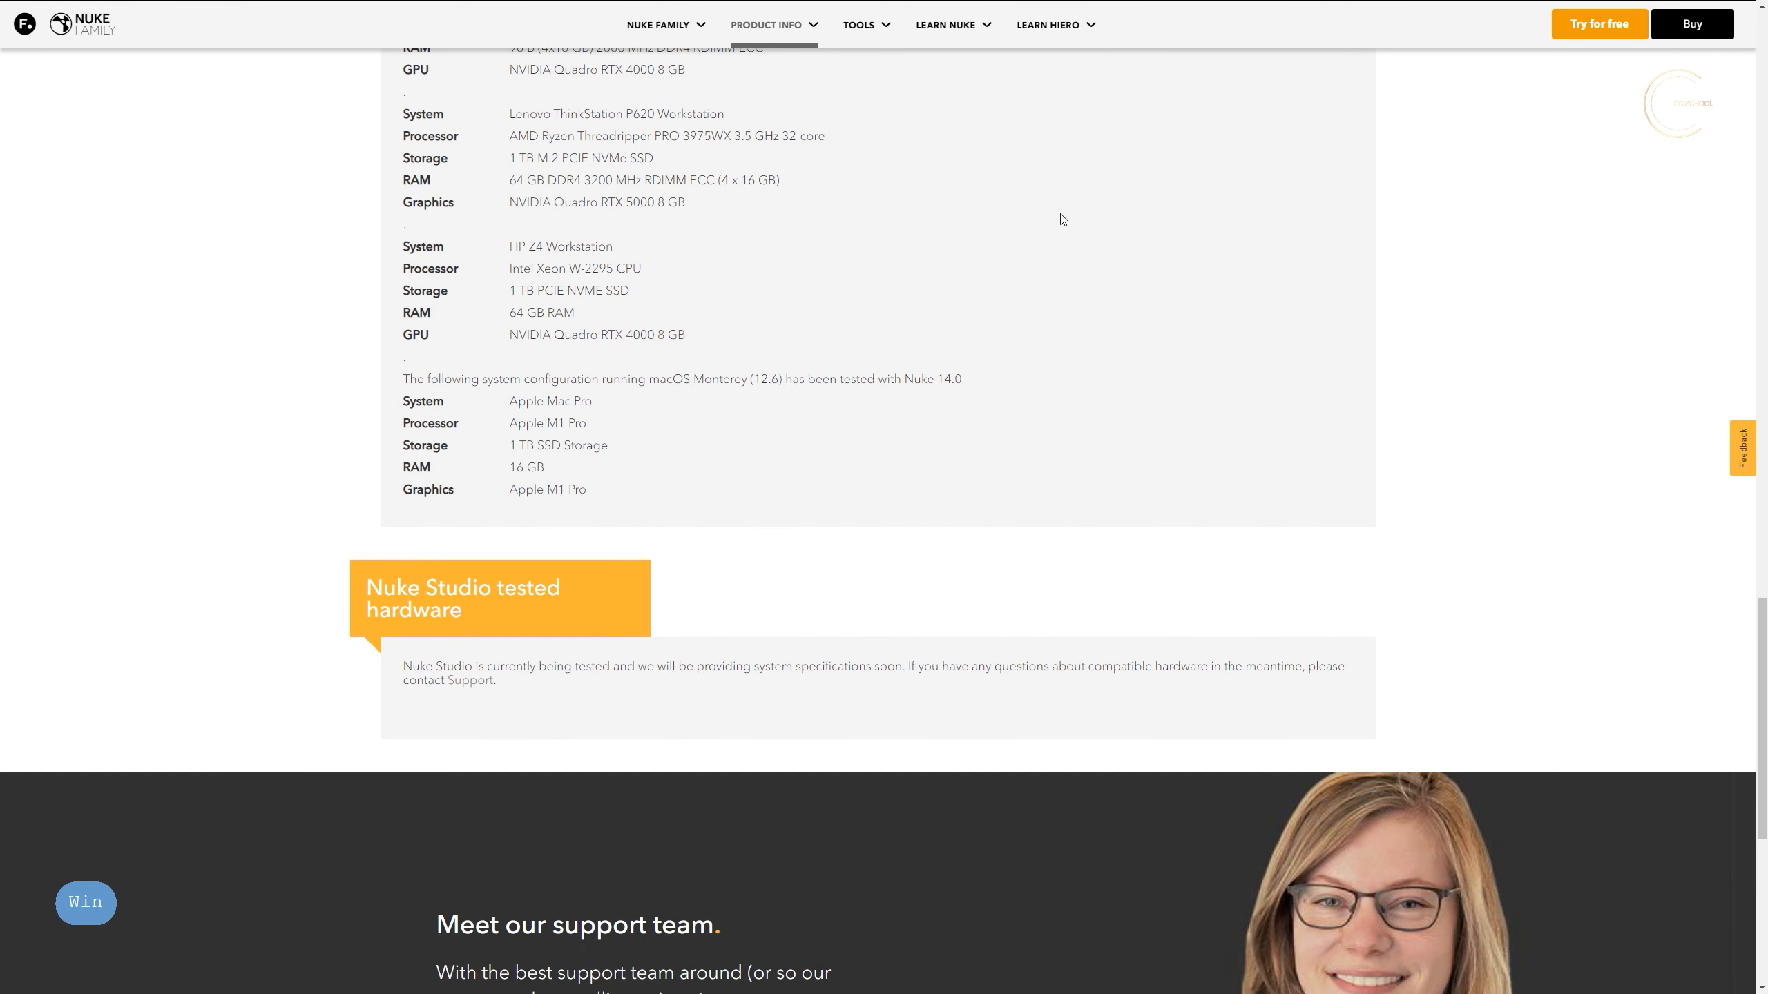
mouse_move(878, 983)
left_click(961, 940)
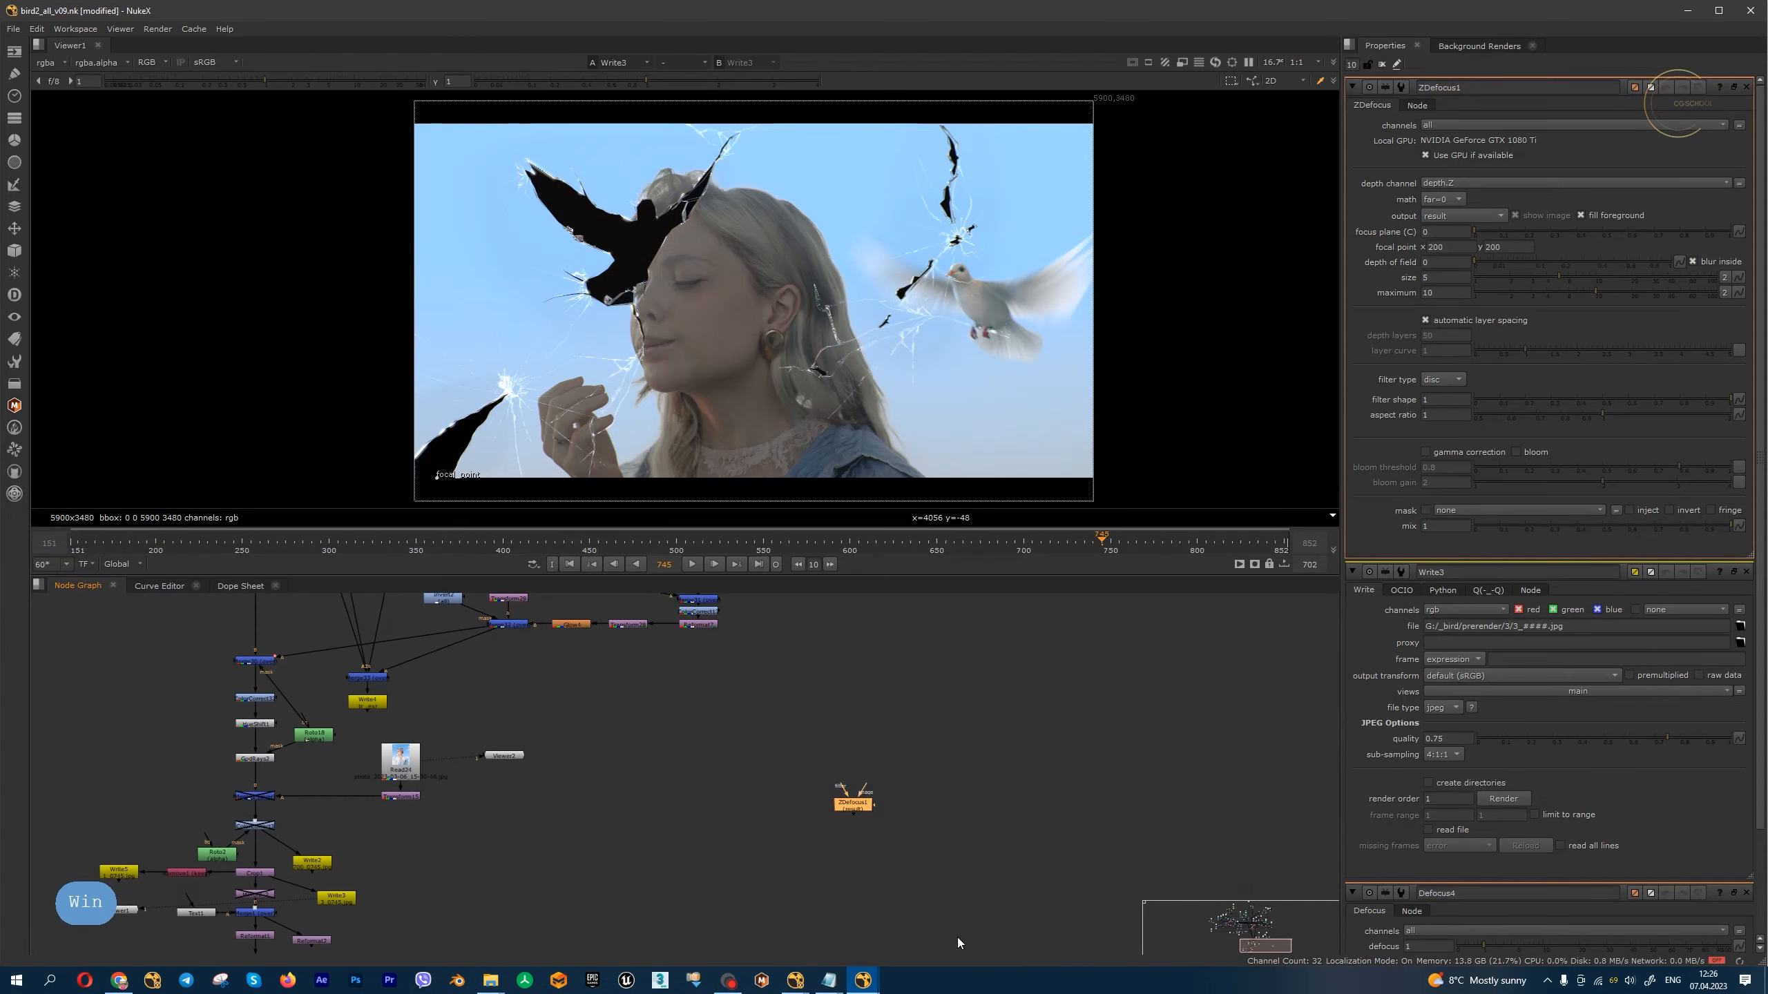
- Switch the interface to the Floating workspace layout
scroll(955, 856, "down", 4)
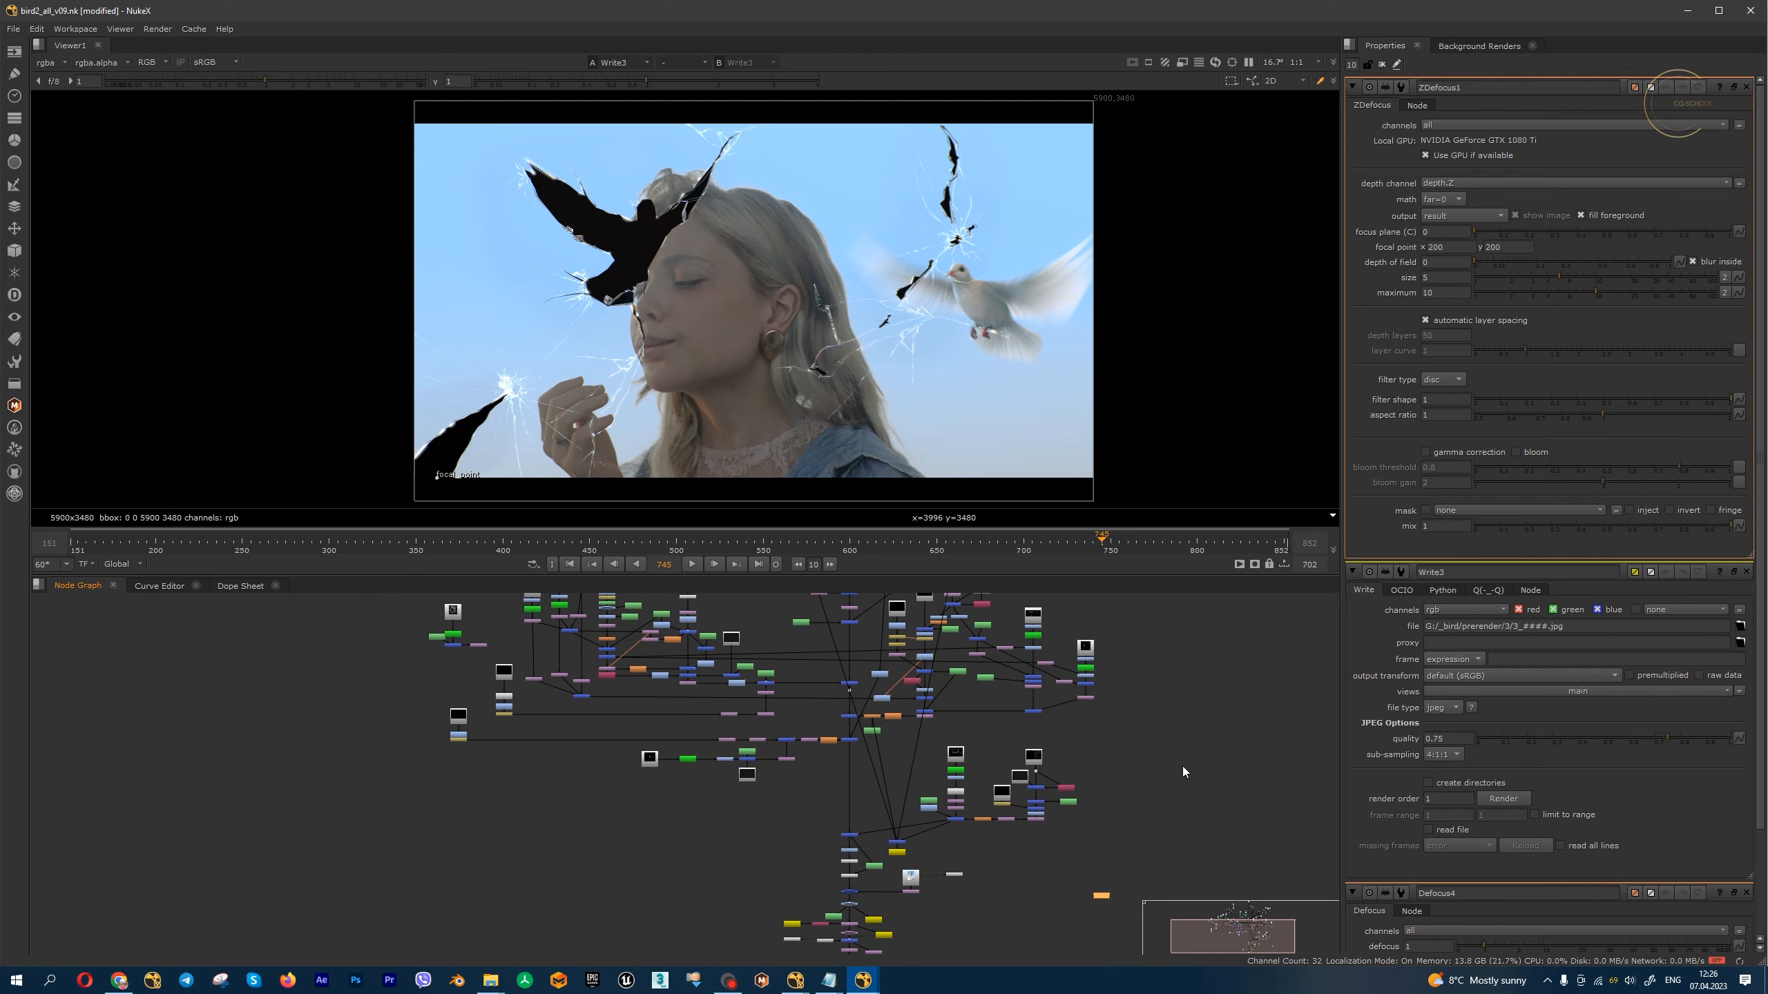
left_click(82, 28)
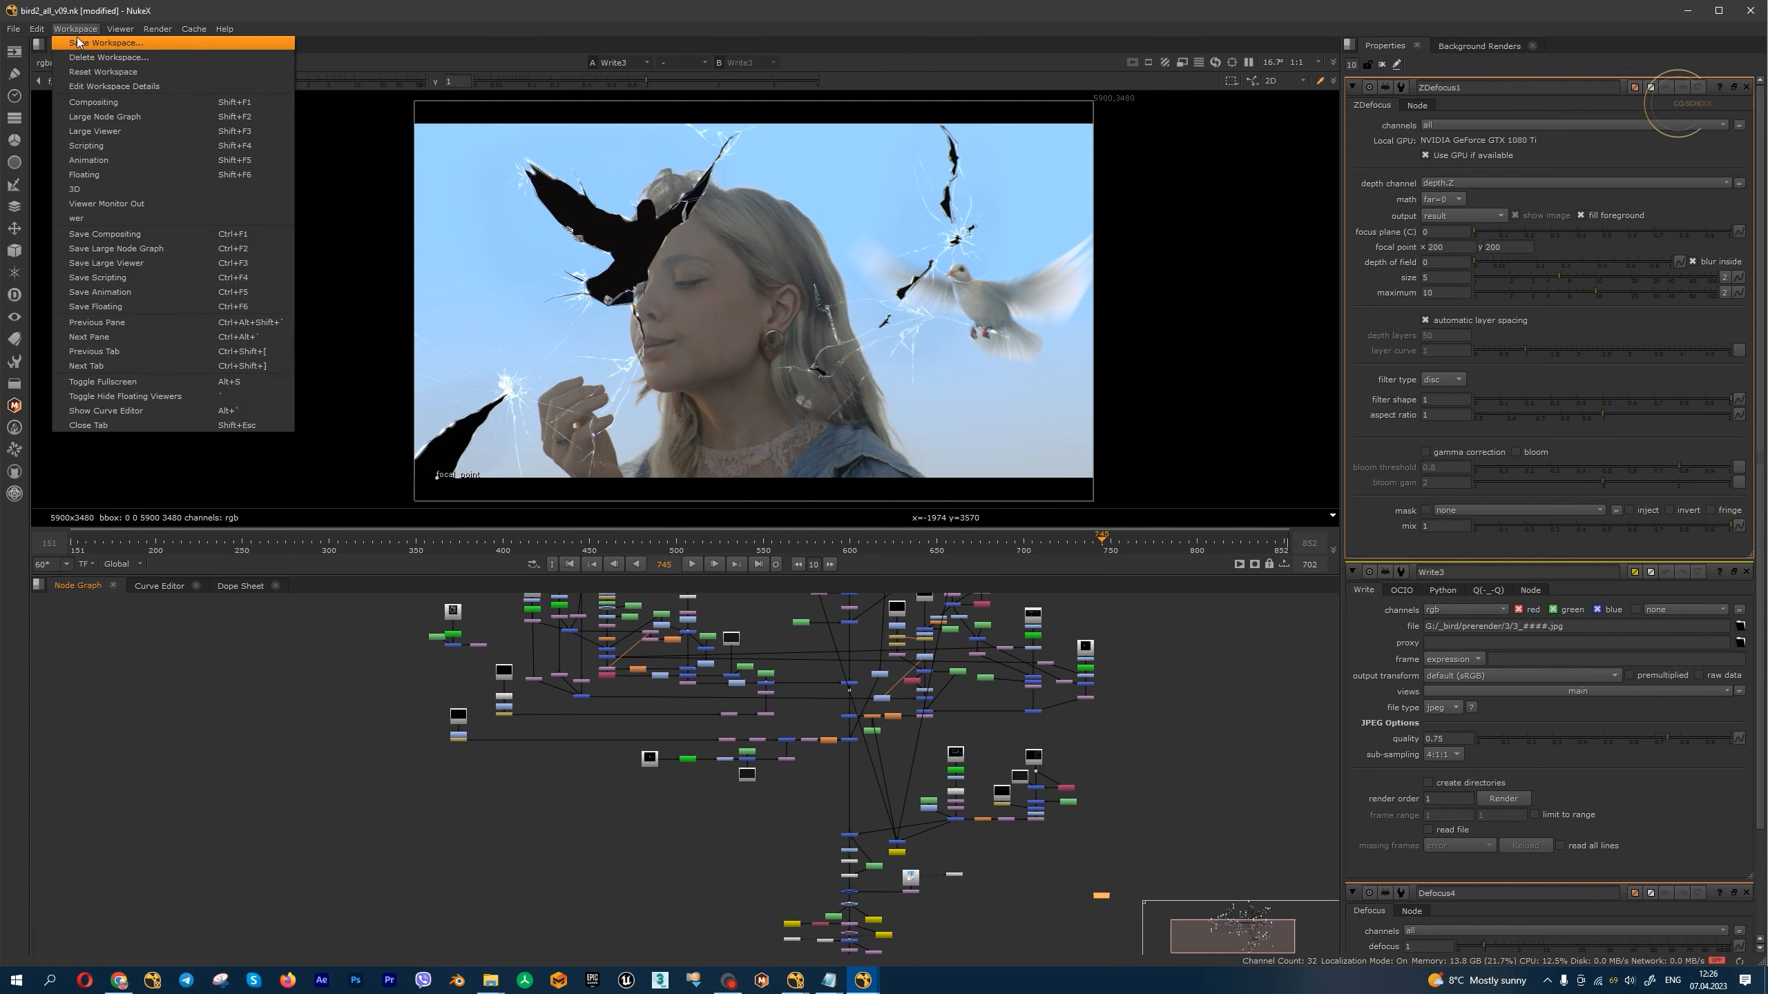
left_click(137, 174)
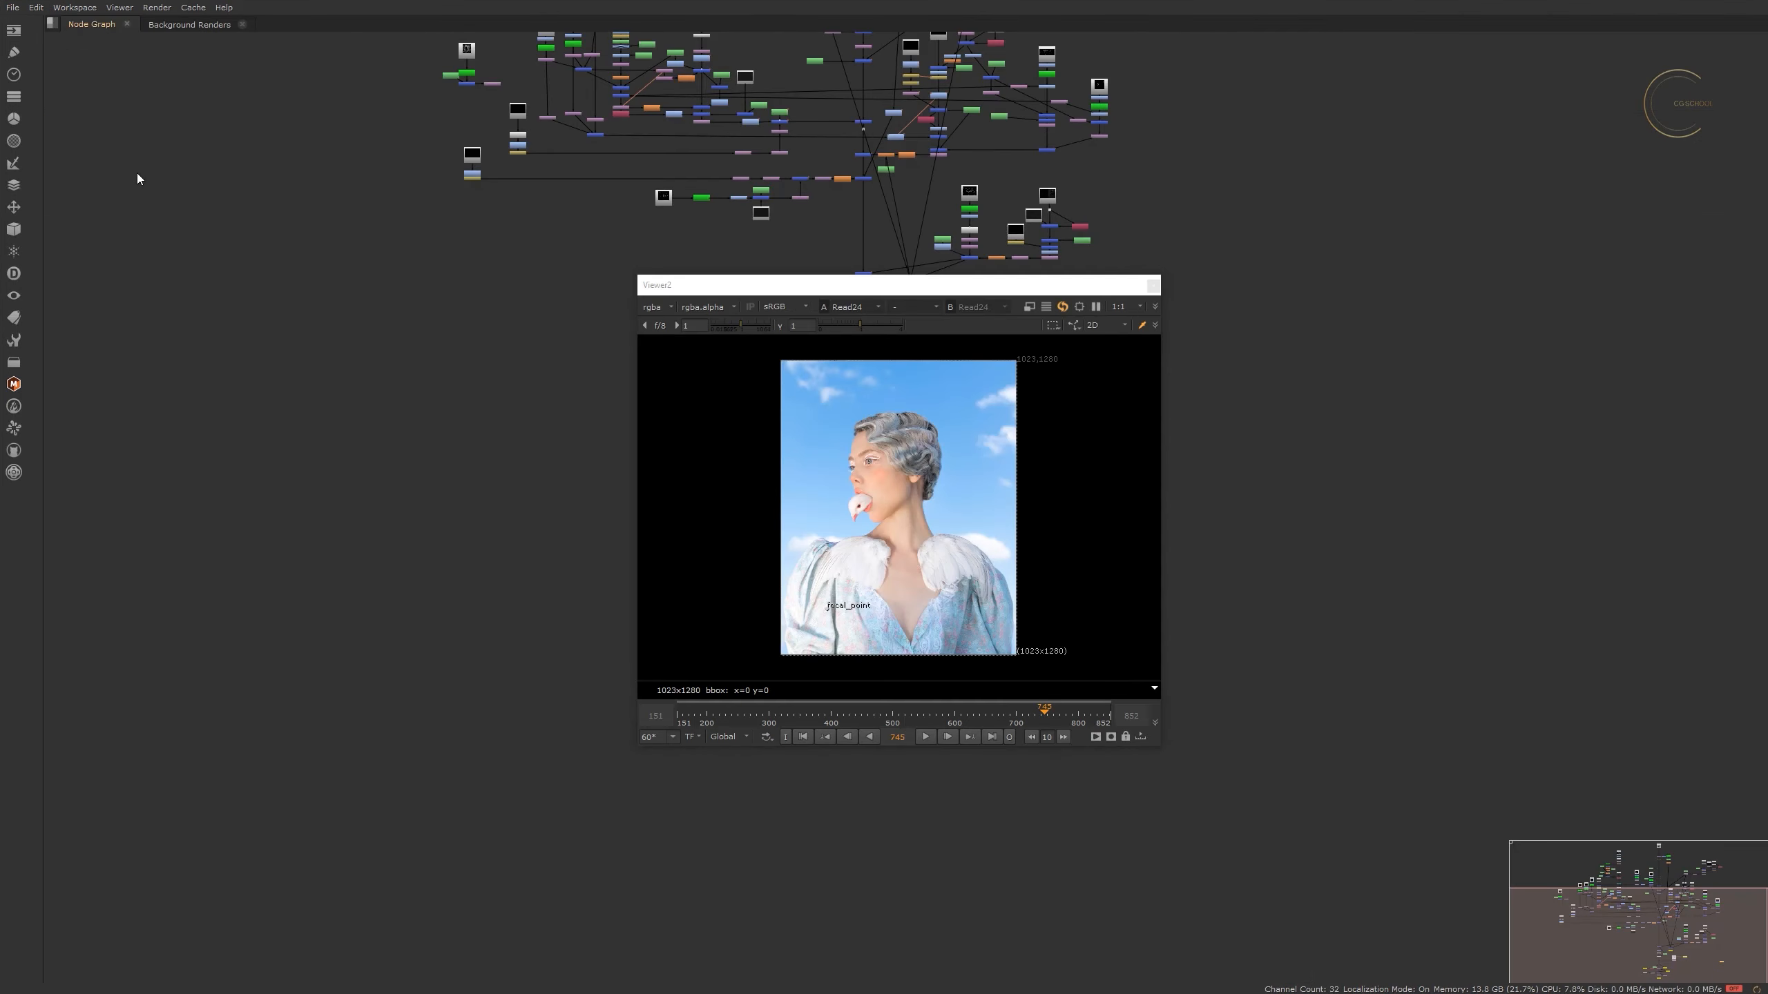
key("f")
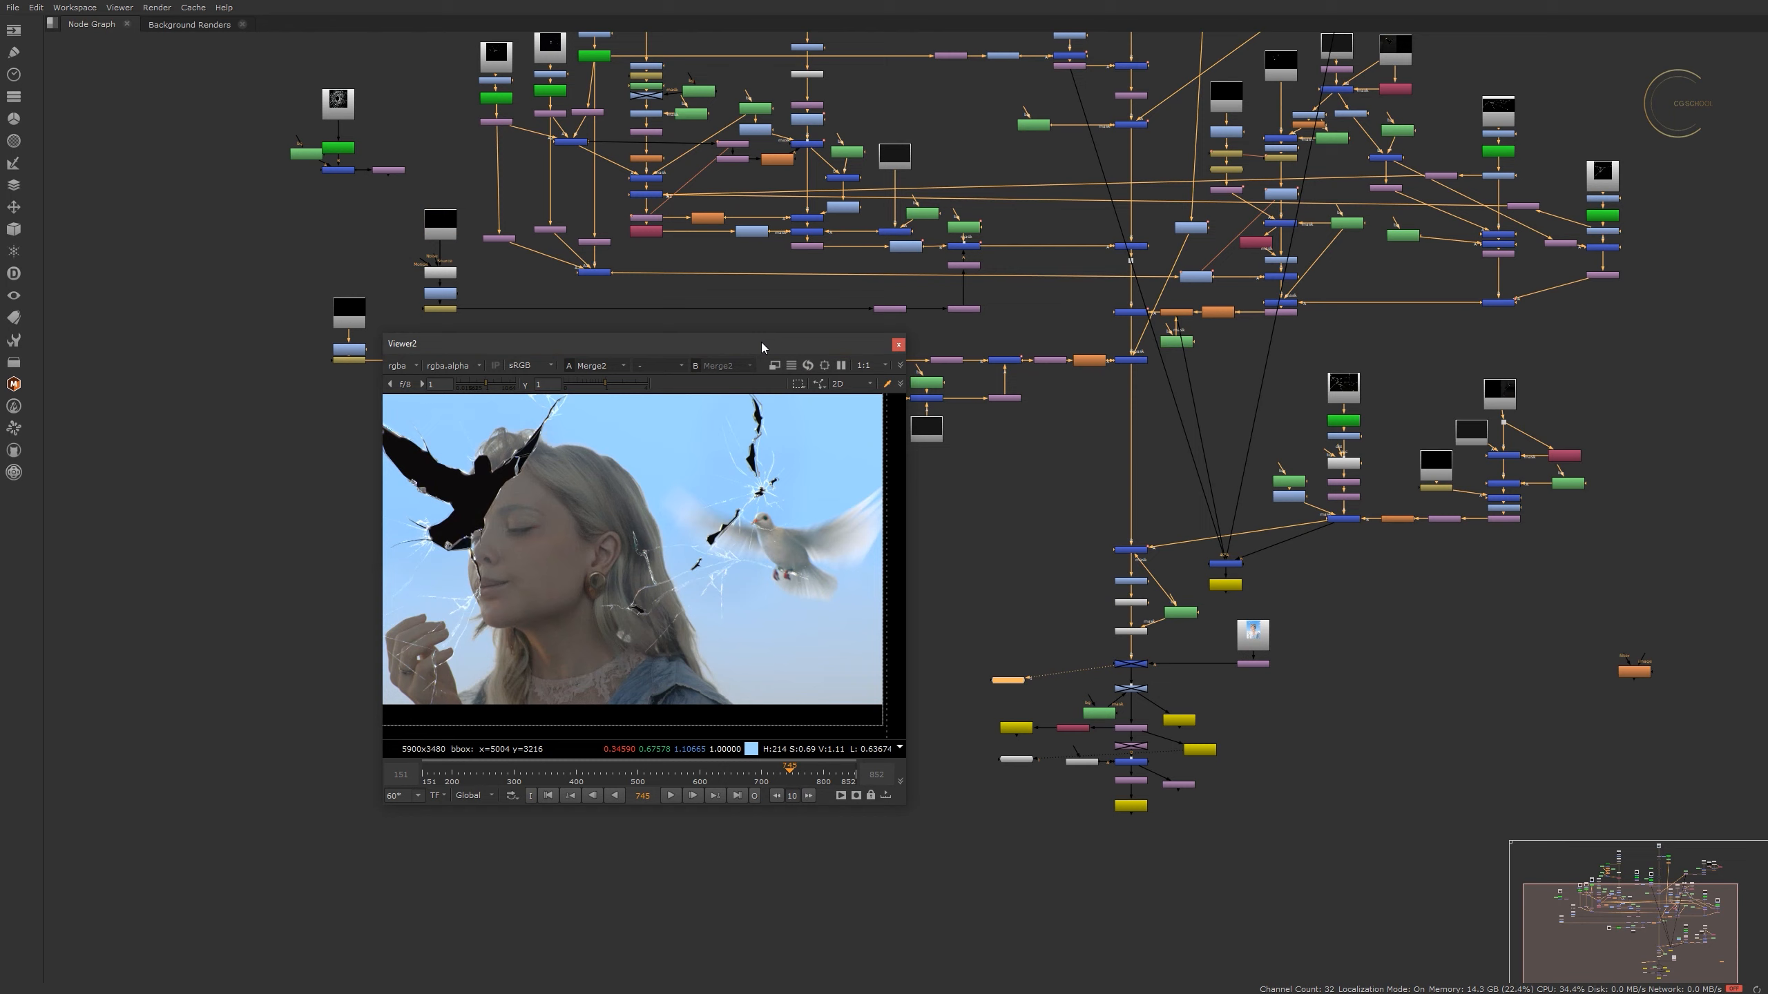
- Enlarge the floating viewer window, fit the bird composite inside it, and reposition the window over the node graph
left_click_drag(761, 343, 802, 351)
left_click_drag(950, 815, 1208, 964)
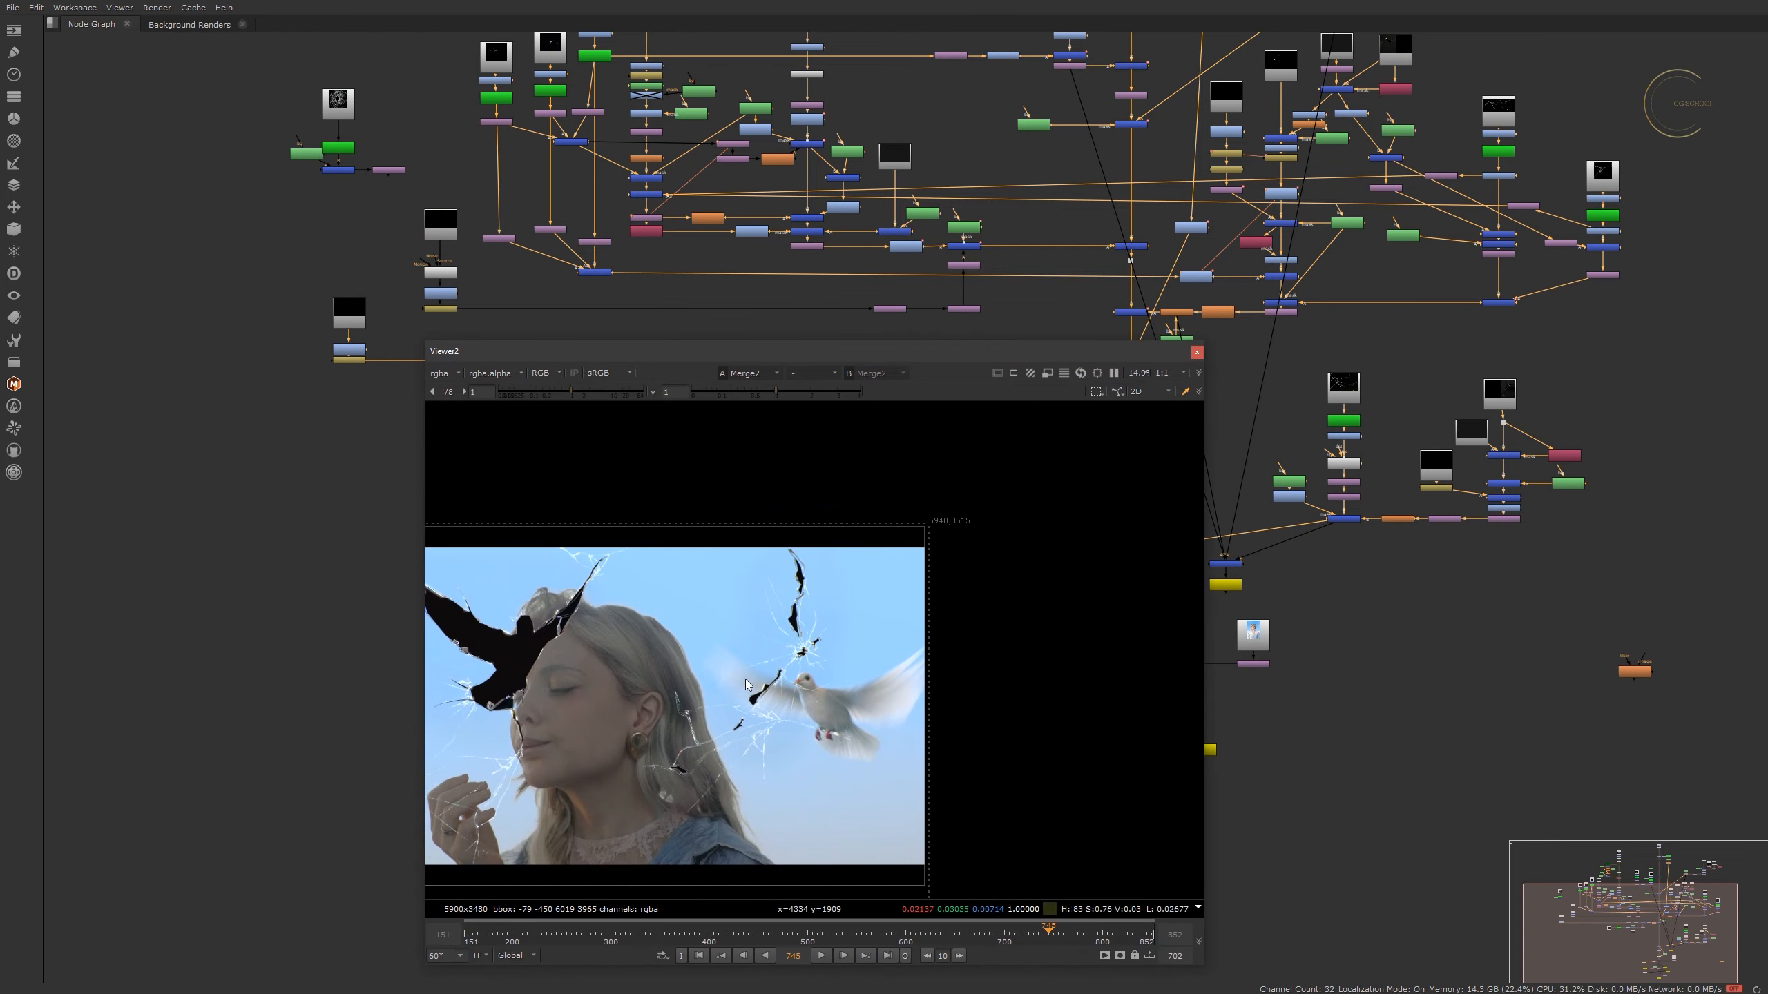
key("f")
left_click_drag(919, 352, 796, 276)
- Look over the node tree around the floating viewer, including the branches feeding the final composite
middle_click_drag(1330, 603, 1276, 622)
scroll(1276, 622, "down", 4)
scroll(1268, 645, "up", 4)
scroll(1195, 616, "up", 3)
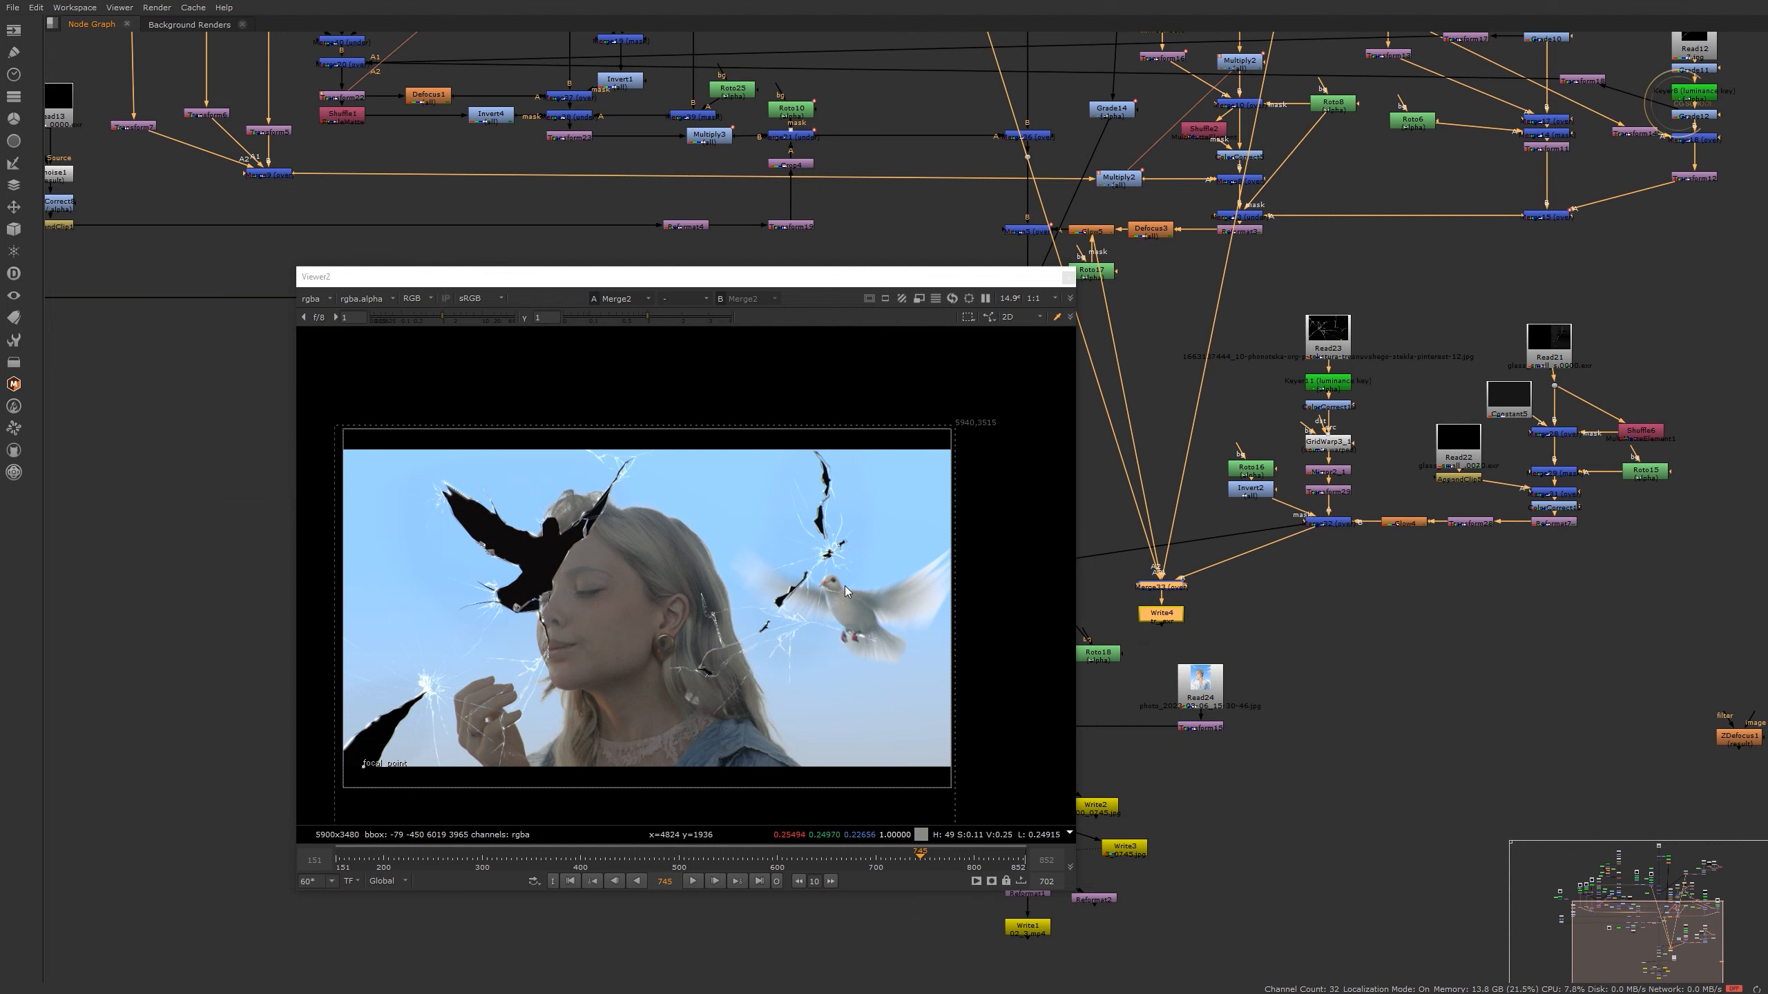
middle_click_drag(845, 586, 917, 547)
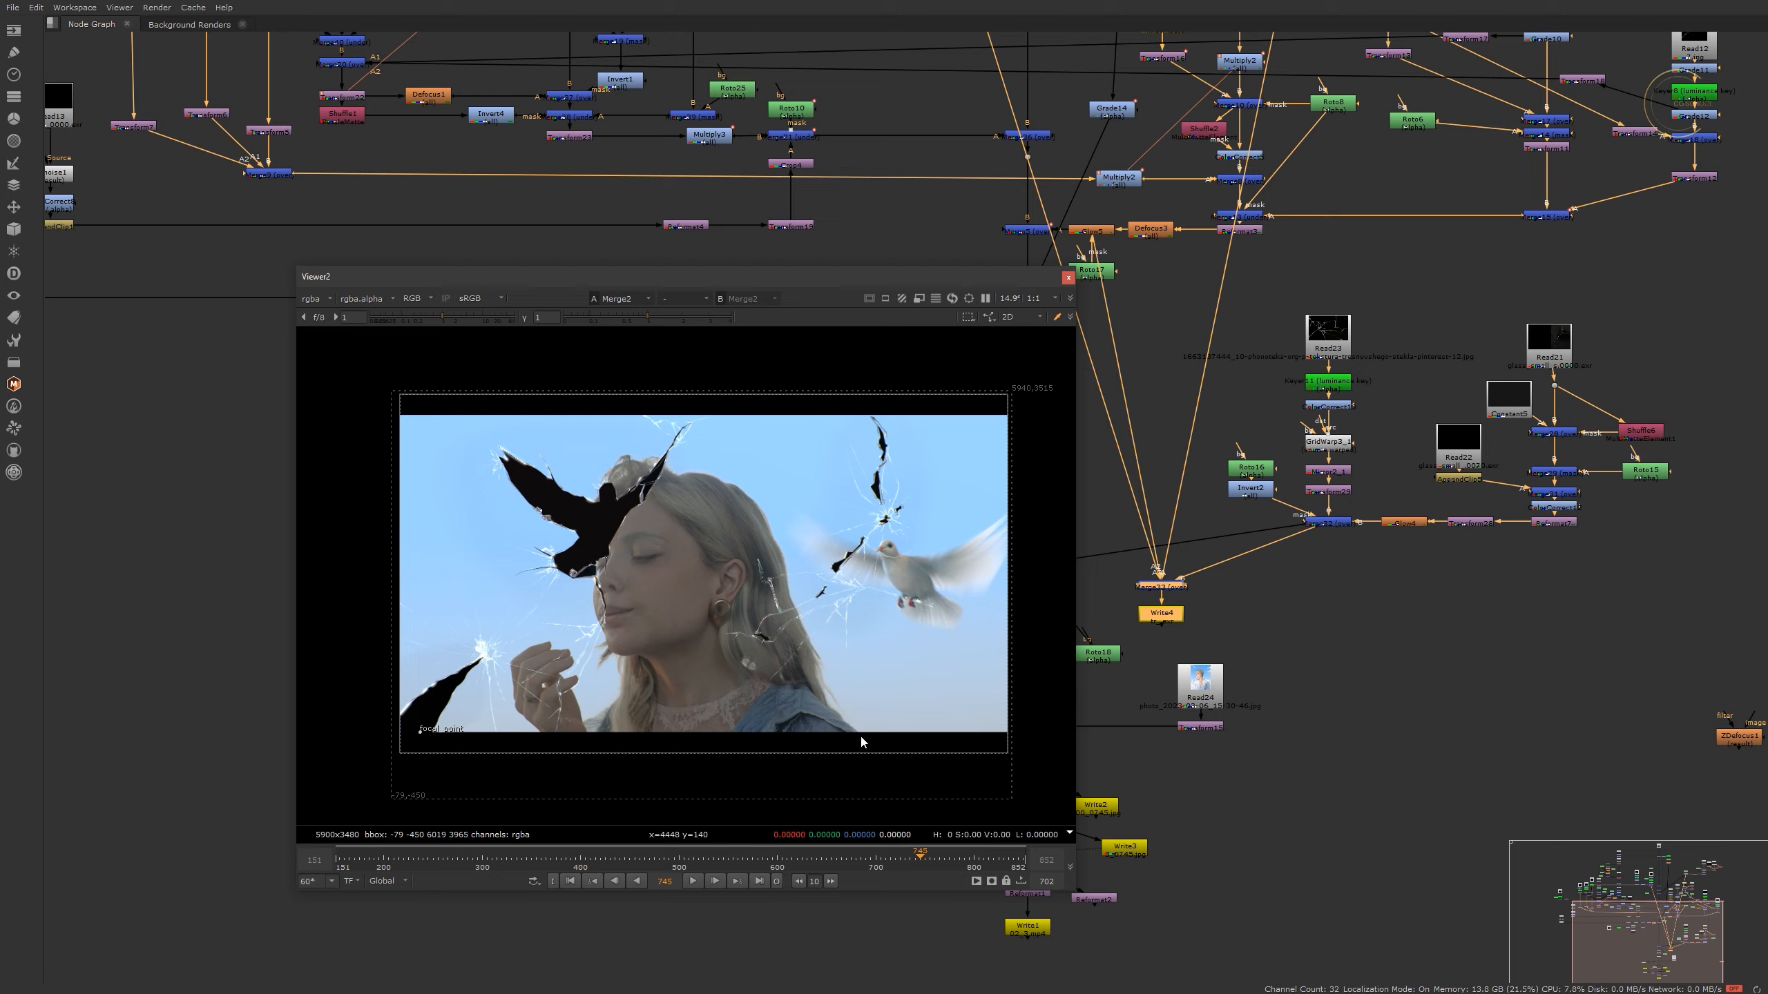
middle_click_drag(1279, 740, 1246, 766)
scroll(1301, 758, "down", 5)
scroll(1312, 731, "up", 4)
middle_click_drag(1323, 787, 1237, 824)
left_click(1316, 636)
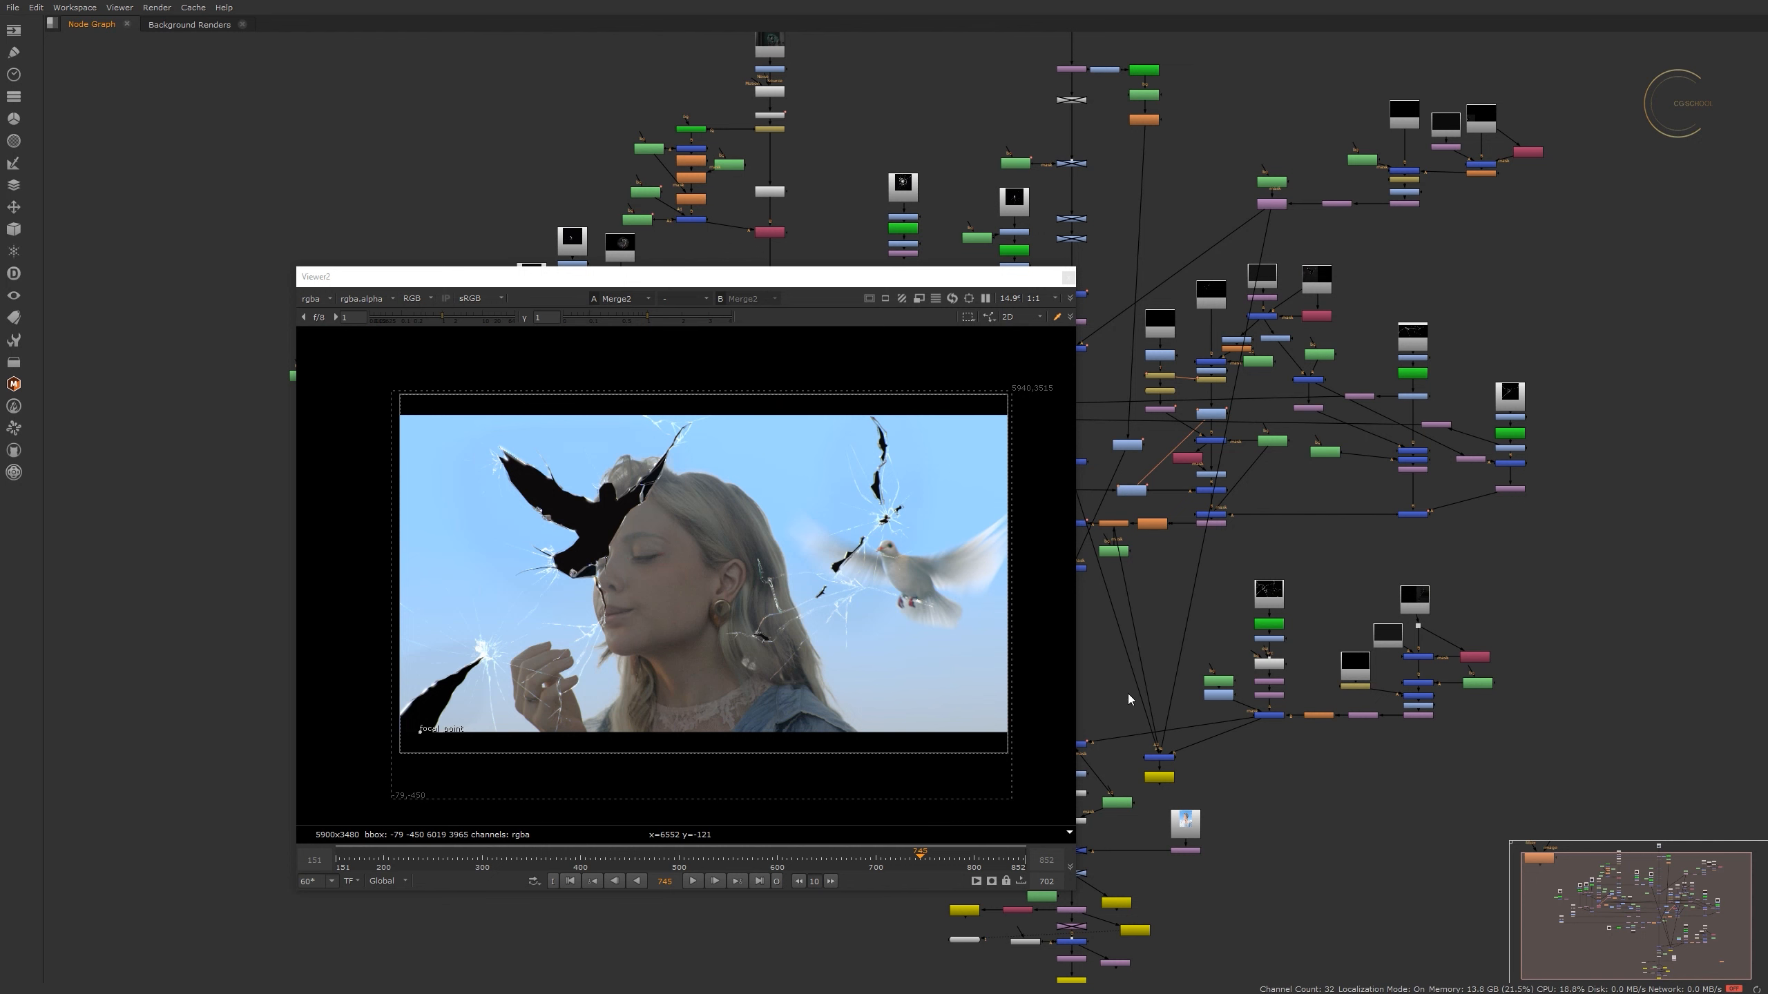
middle_click_drag(1127, 694, 1288, 700)
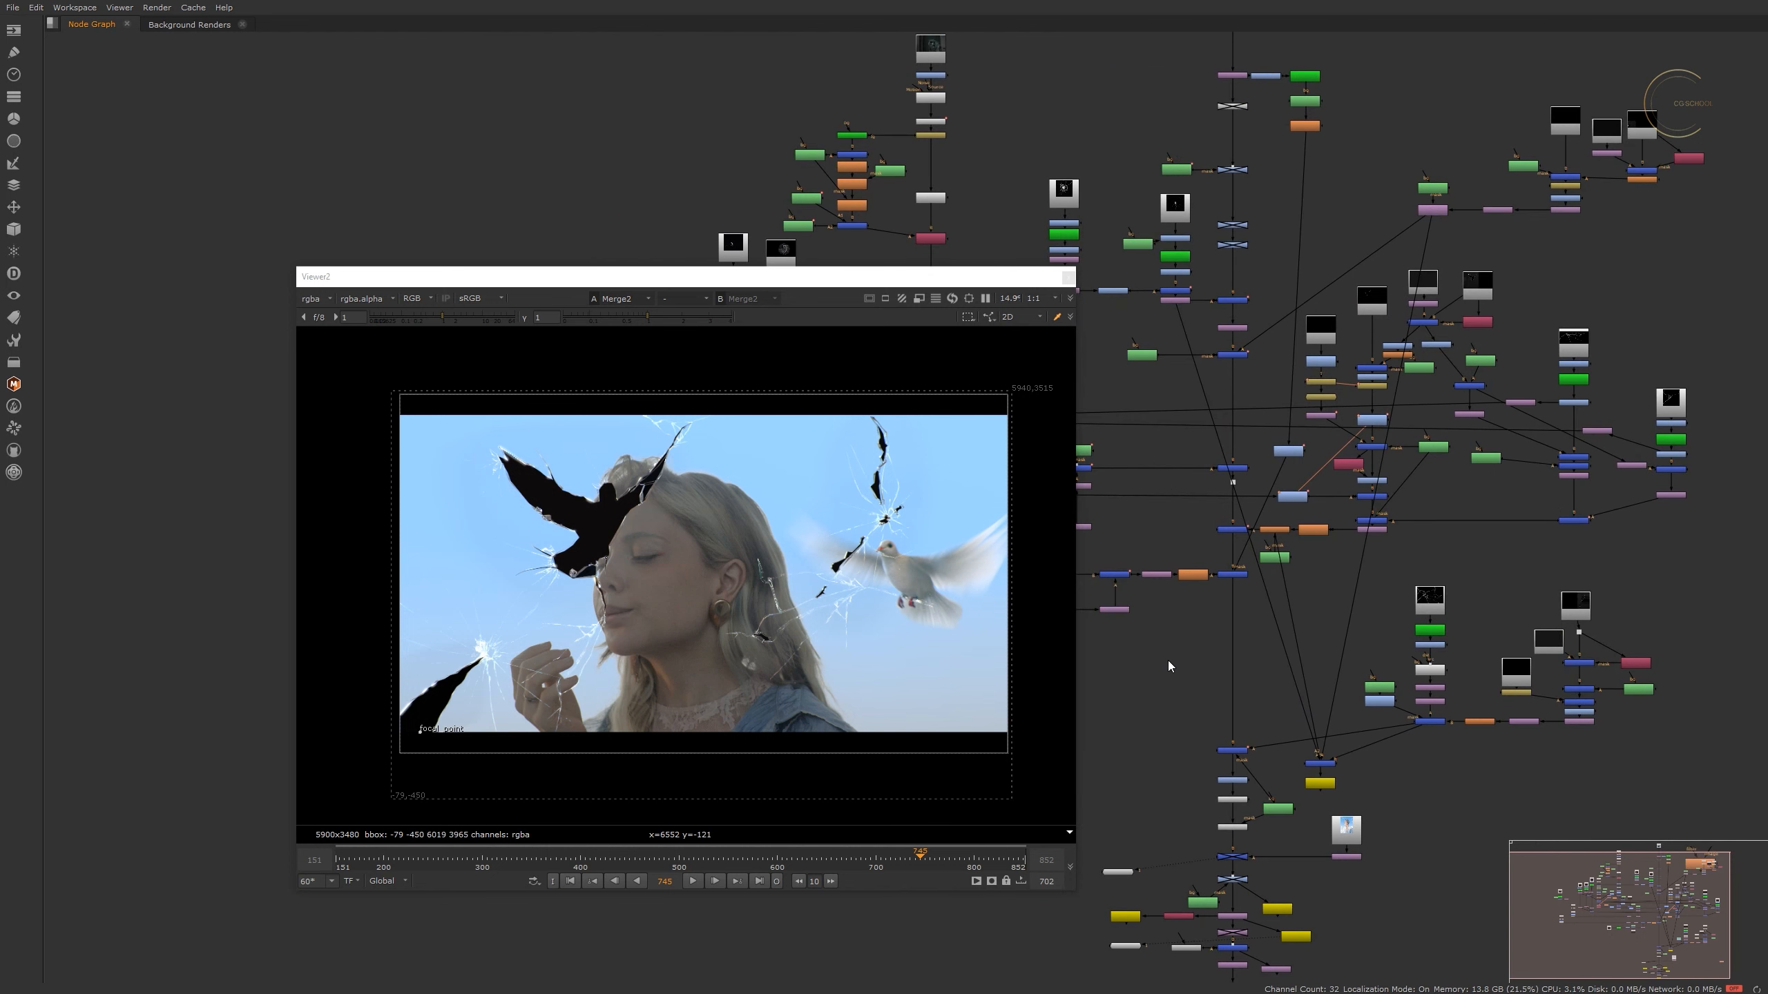
- Create a Roto node and draw a closed shape around the black bird-shaped hole and the top of the woman's head
key("o")
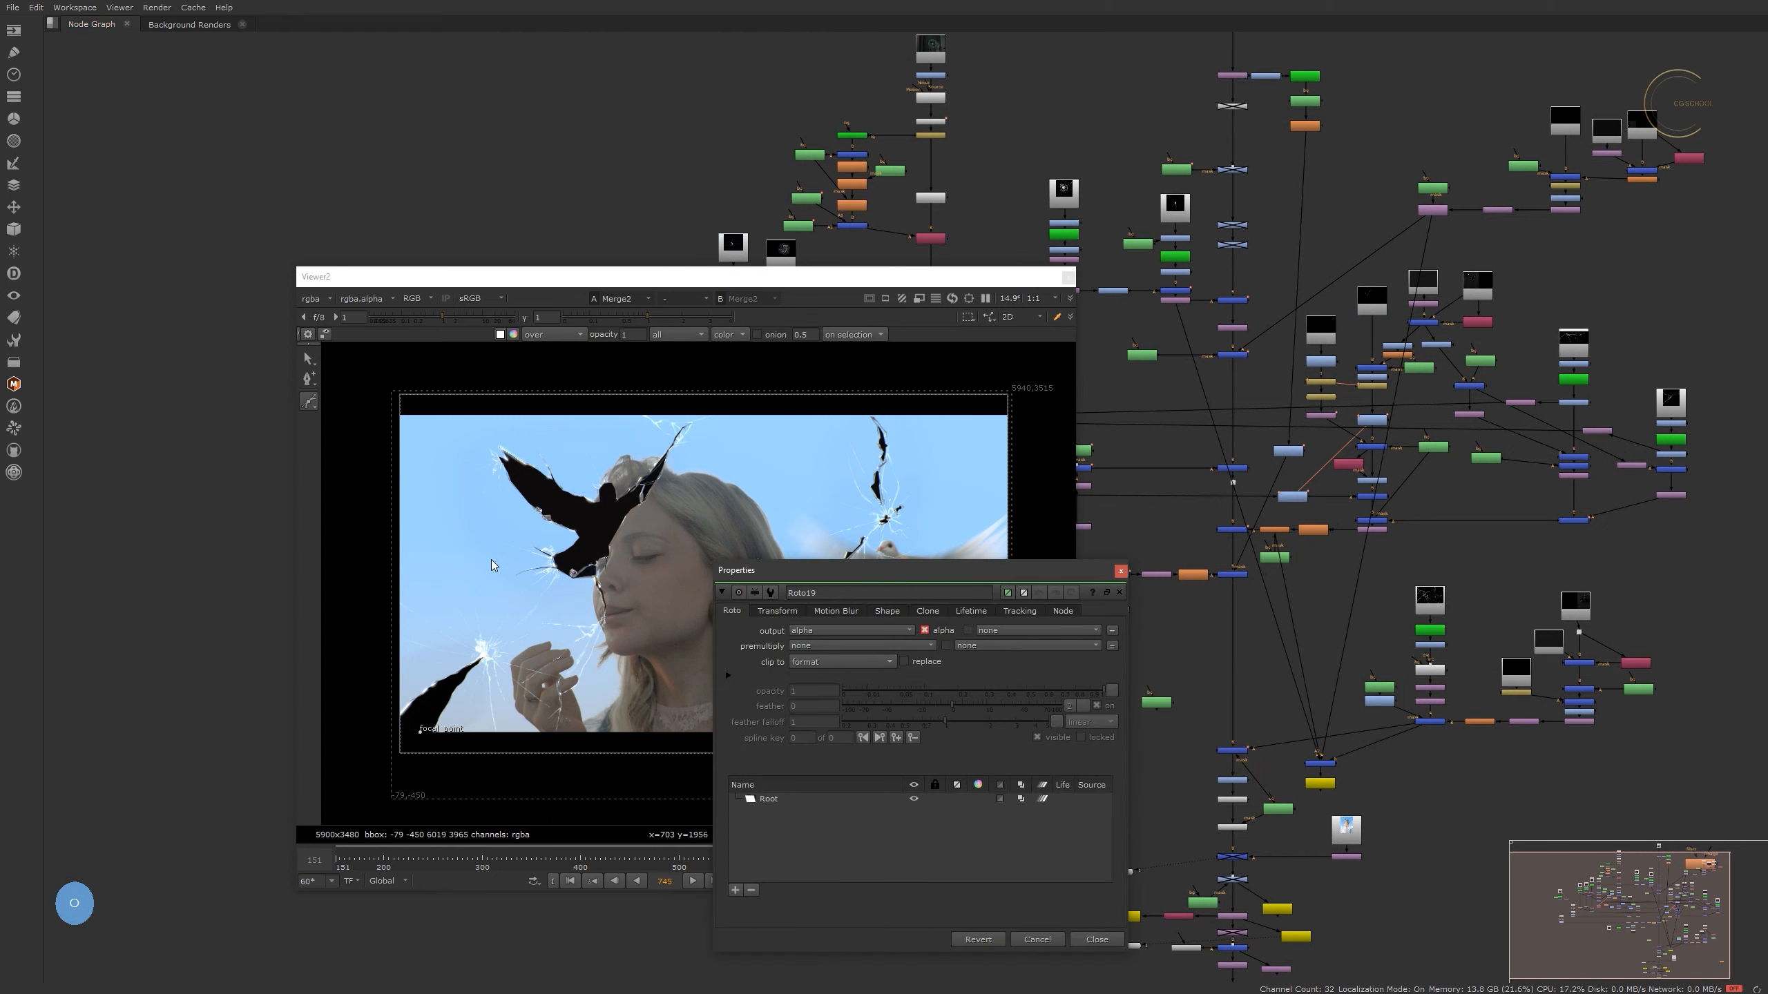
left_click_drag(563, 536, 624, 612)
left_click_drag(692, 557, 724, 524)
mouse_move(702, 471)
left_mouse_down()
mouse_move(674, 439)
mouse_move(585, 413)
left_mouse_up()
left_click_drag(535, 430, 512, 457)
left_click_drag(522, 488, 538, 534)
left_click(566, 552)
left_click(562, 536)
- Refine the roto outline by adding and pulling points outward around the wing tip, hair and face
middle_click_drag(621, 523, 750, 569, "alt")
middle_click_drag(770, 435, 766, 559)
left_click_drag(724, 516, 752, 495, "ctrl+alt")
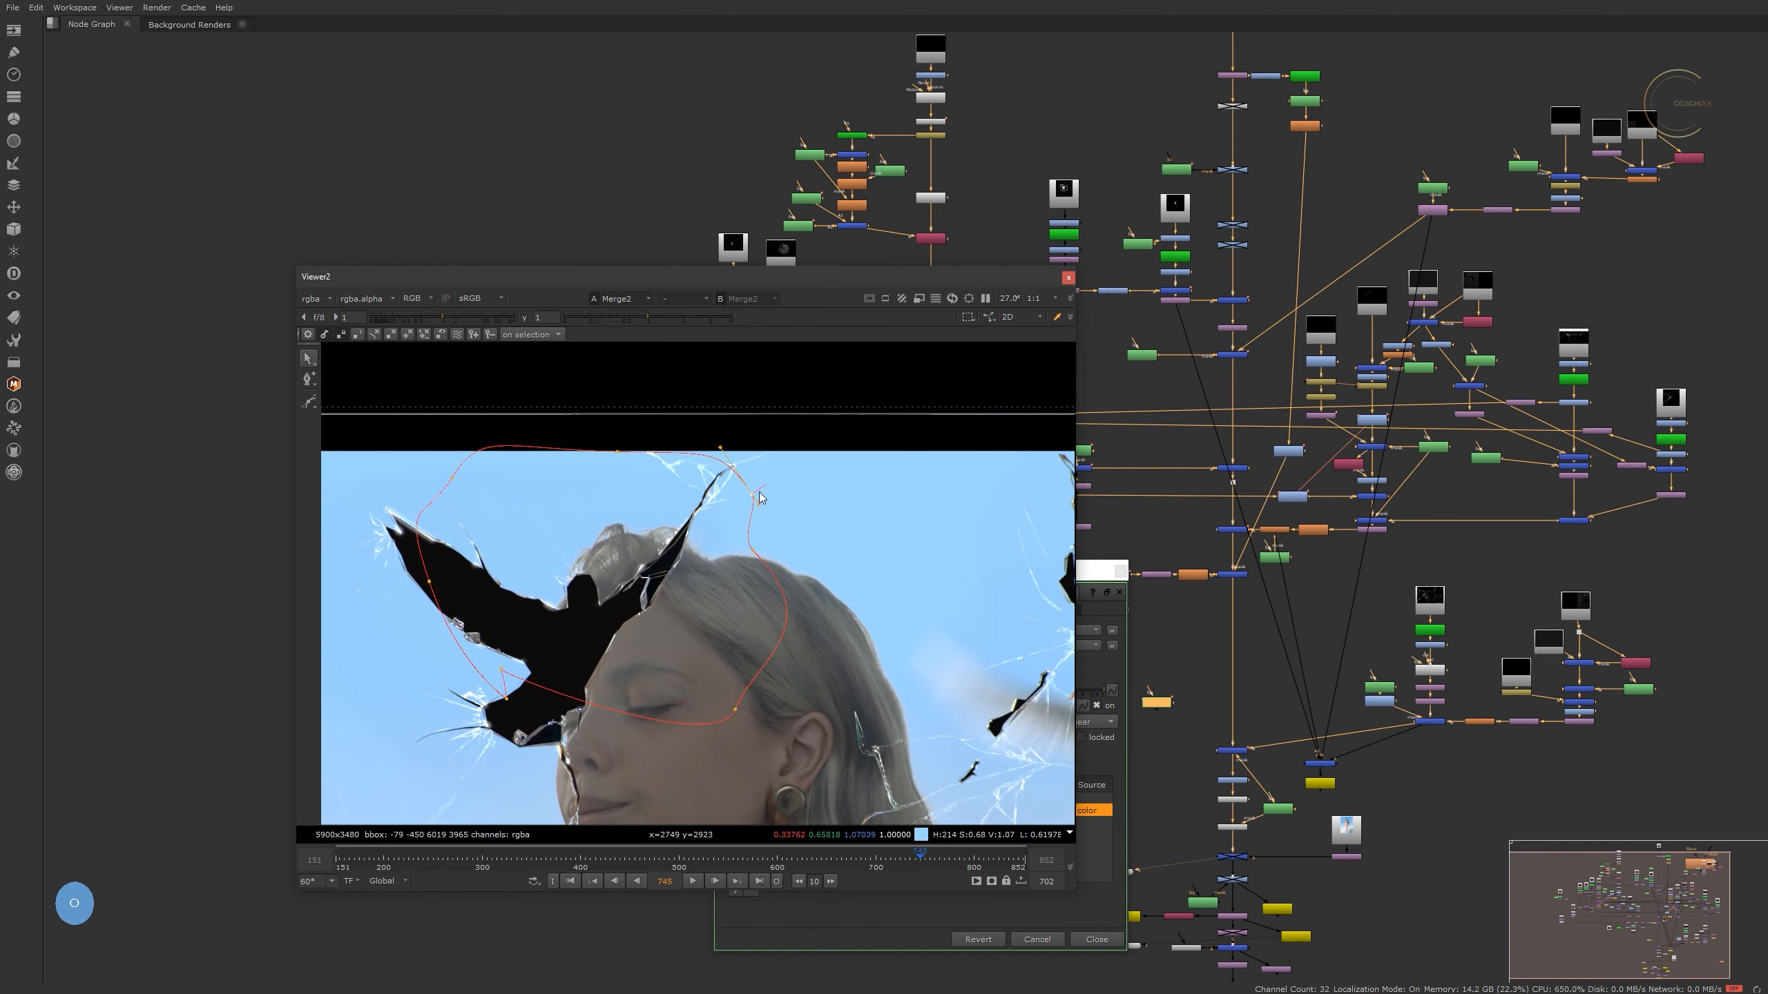
left_click_drag(780, 646, 815, 655, "ctrl+alt")
left_click_drag(660, 719, 651, 772, "ctrl+alt")
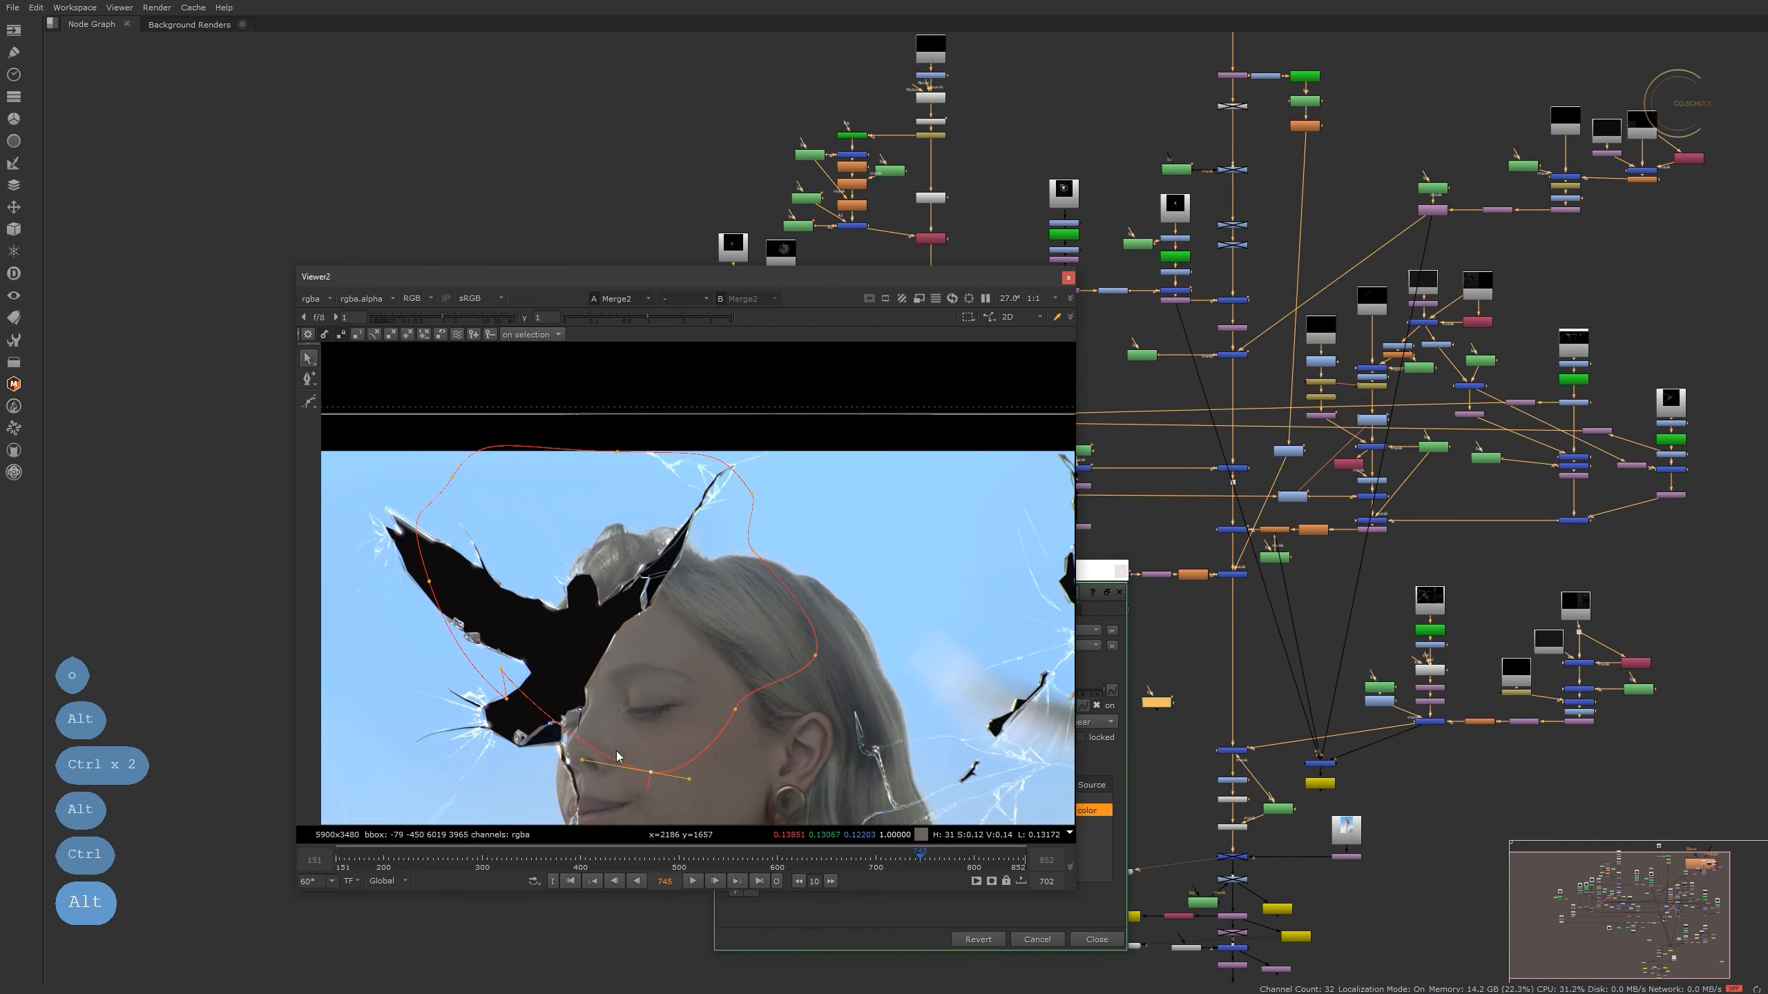
middle_click_drag(616, 752, 819, 688)
left_click_drag(633, 435, 619, 418, "ctrl+alt")
left_click_drag(661, 578, 633, 586, "ctrl+alt")
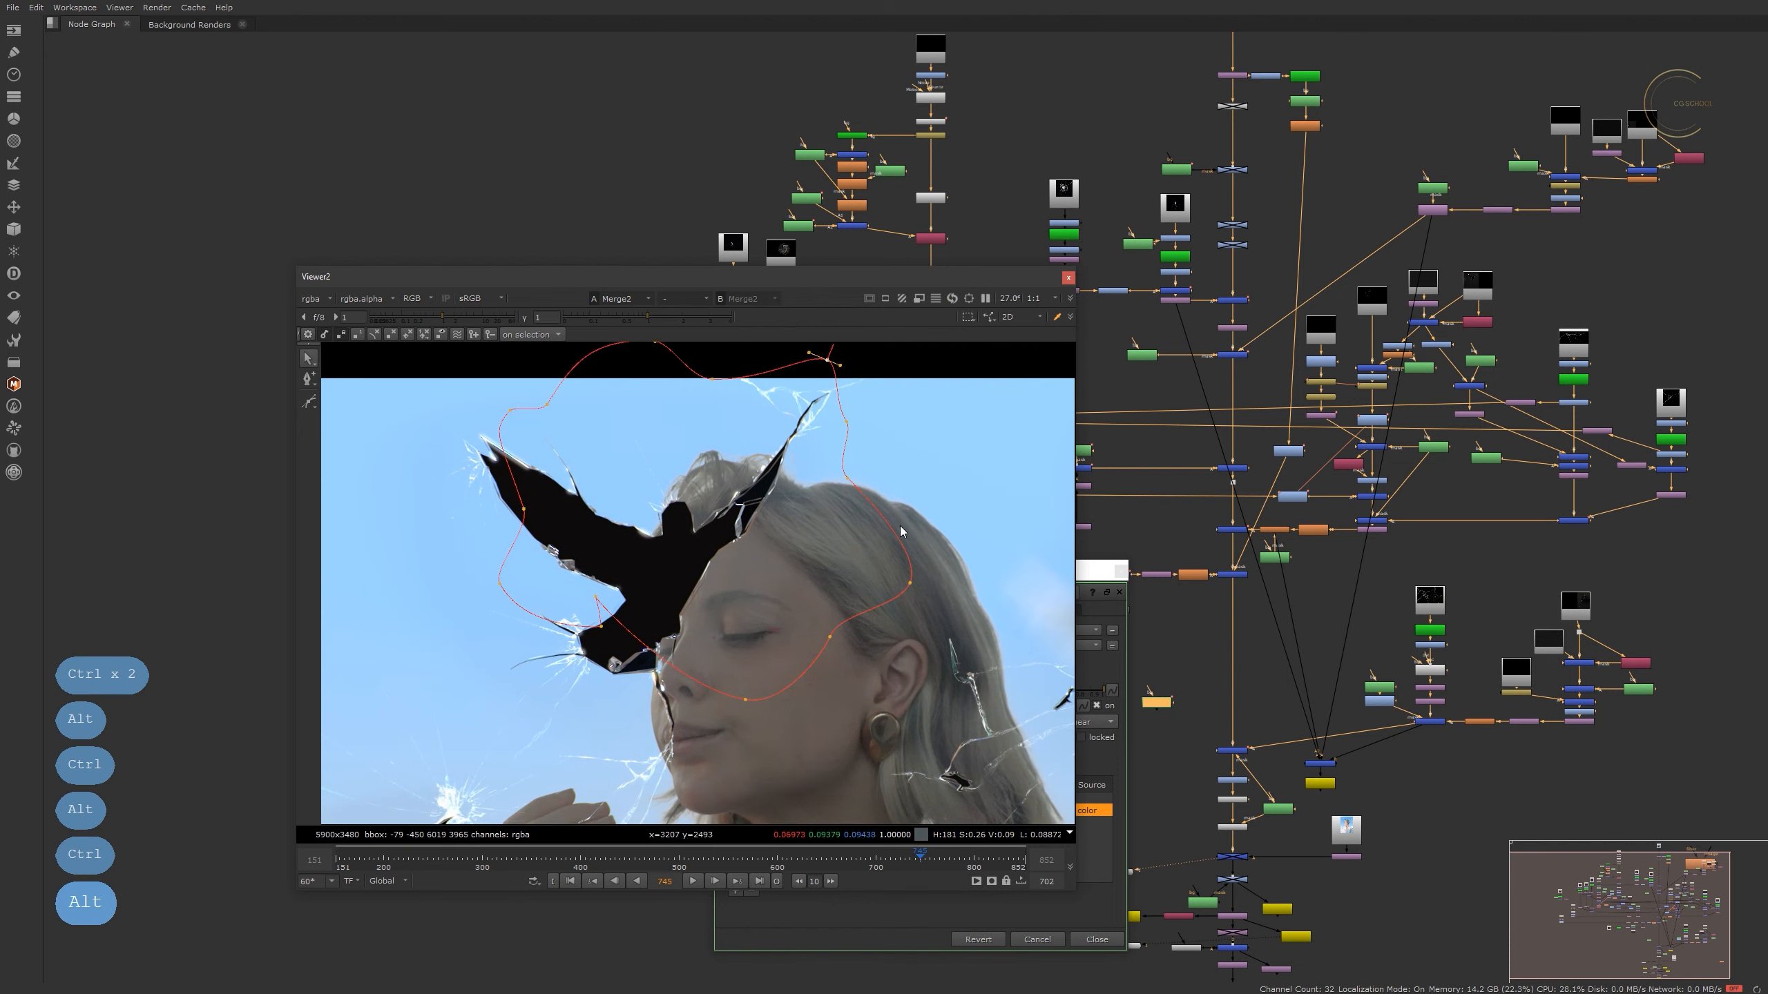
left_click_drag(895, 528, 925, 501, "ctrl+alt")
left_click_drag(909, 583, 974, 609)
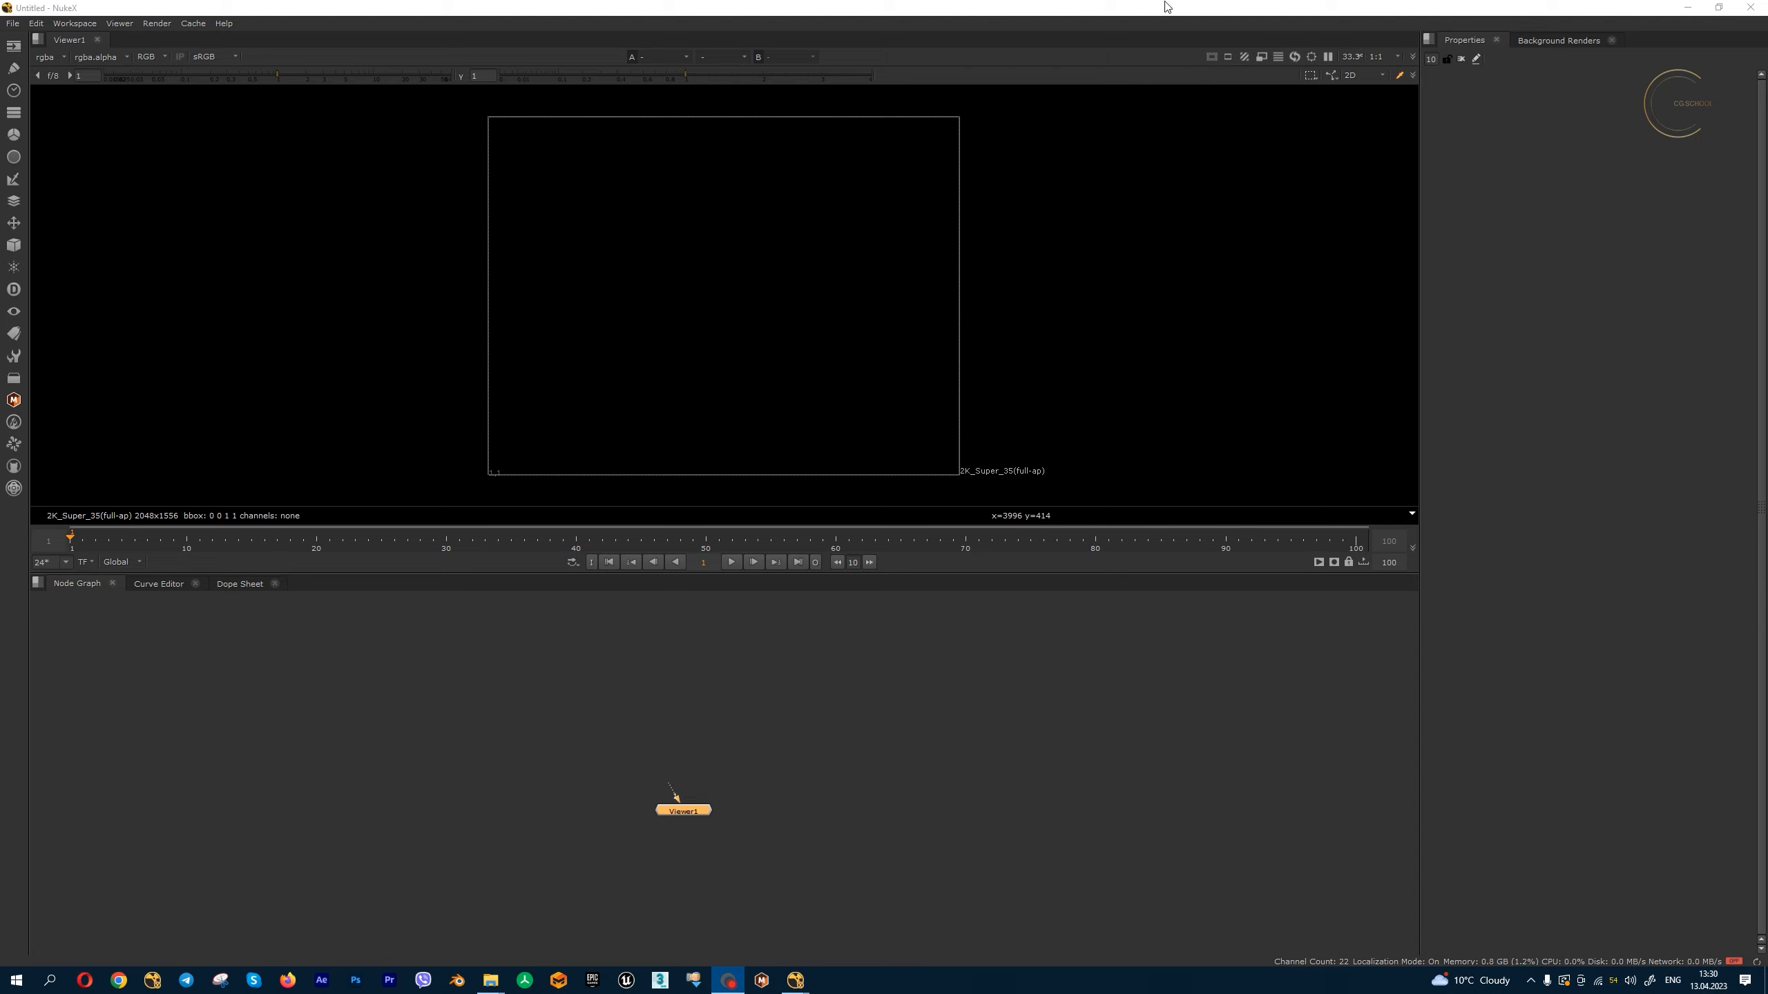
- Import the us_navy.mov clip, show it in the viewer, and go to its last frame, 33
left_click_drag(1462, 871, 746, 734)
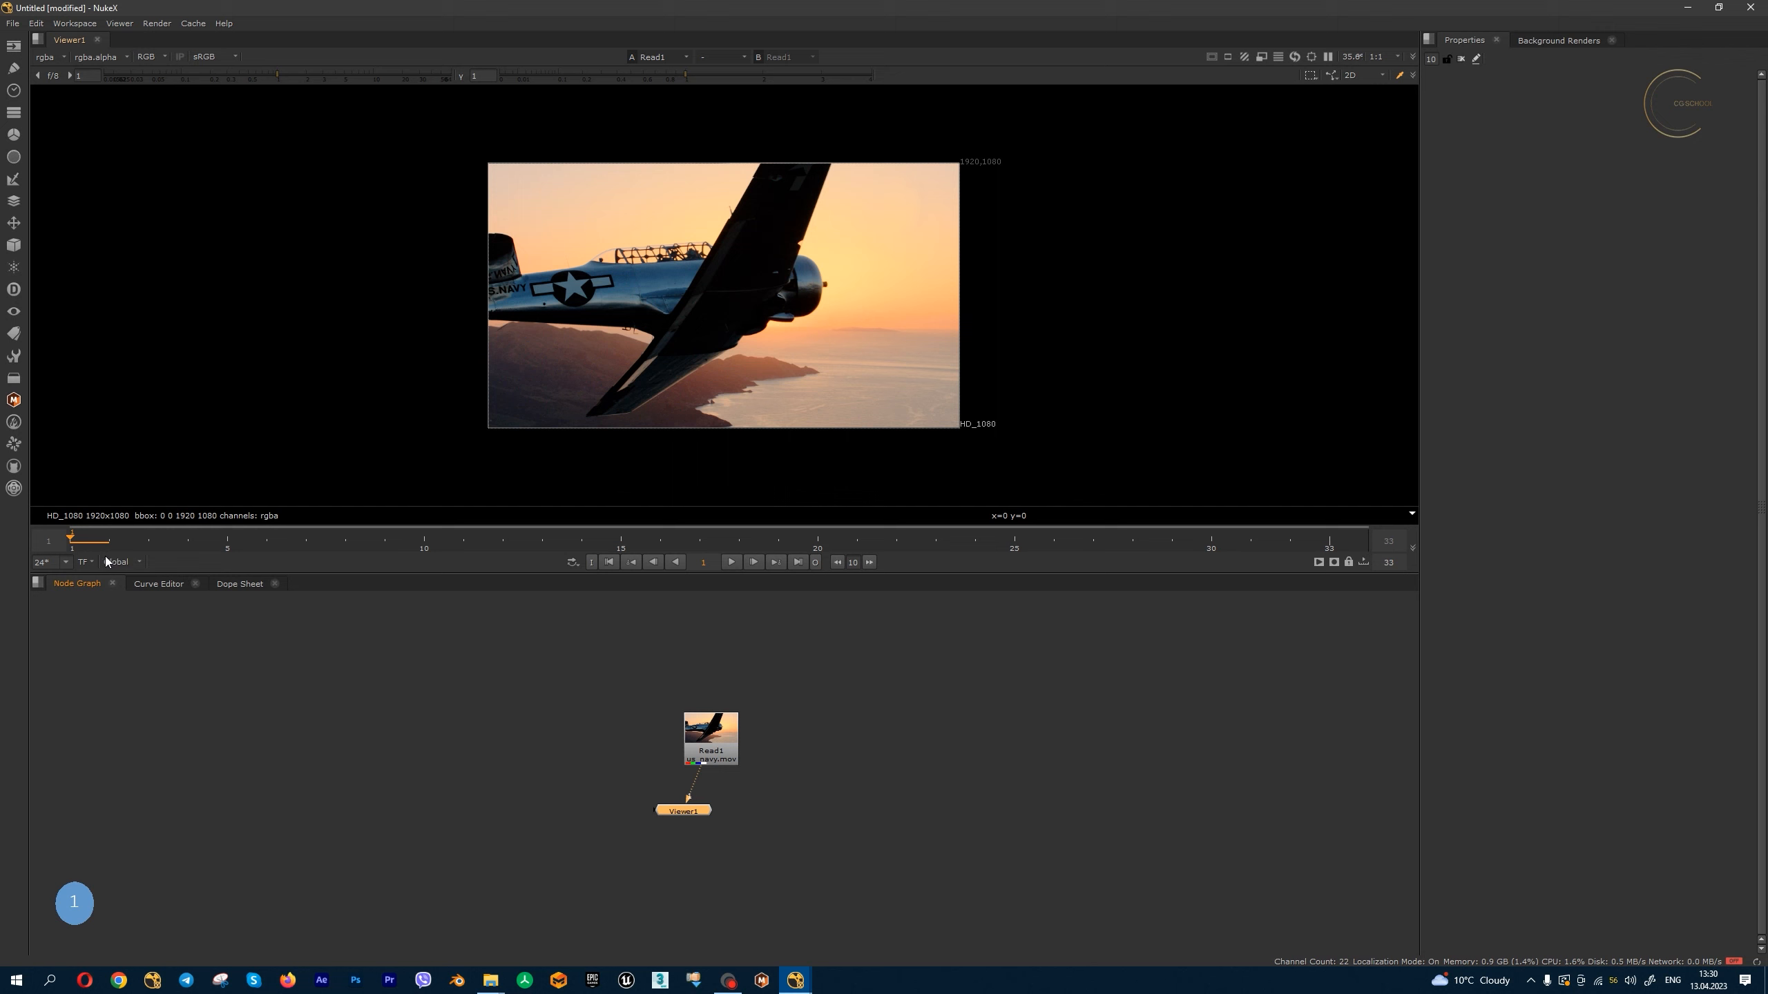
left_click(1330, 541)
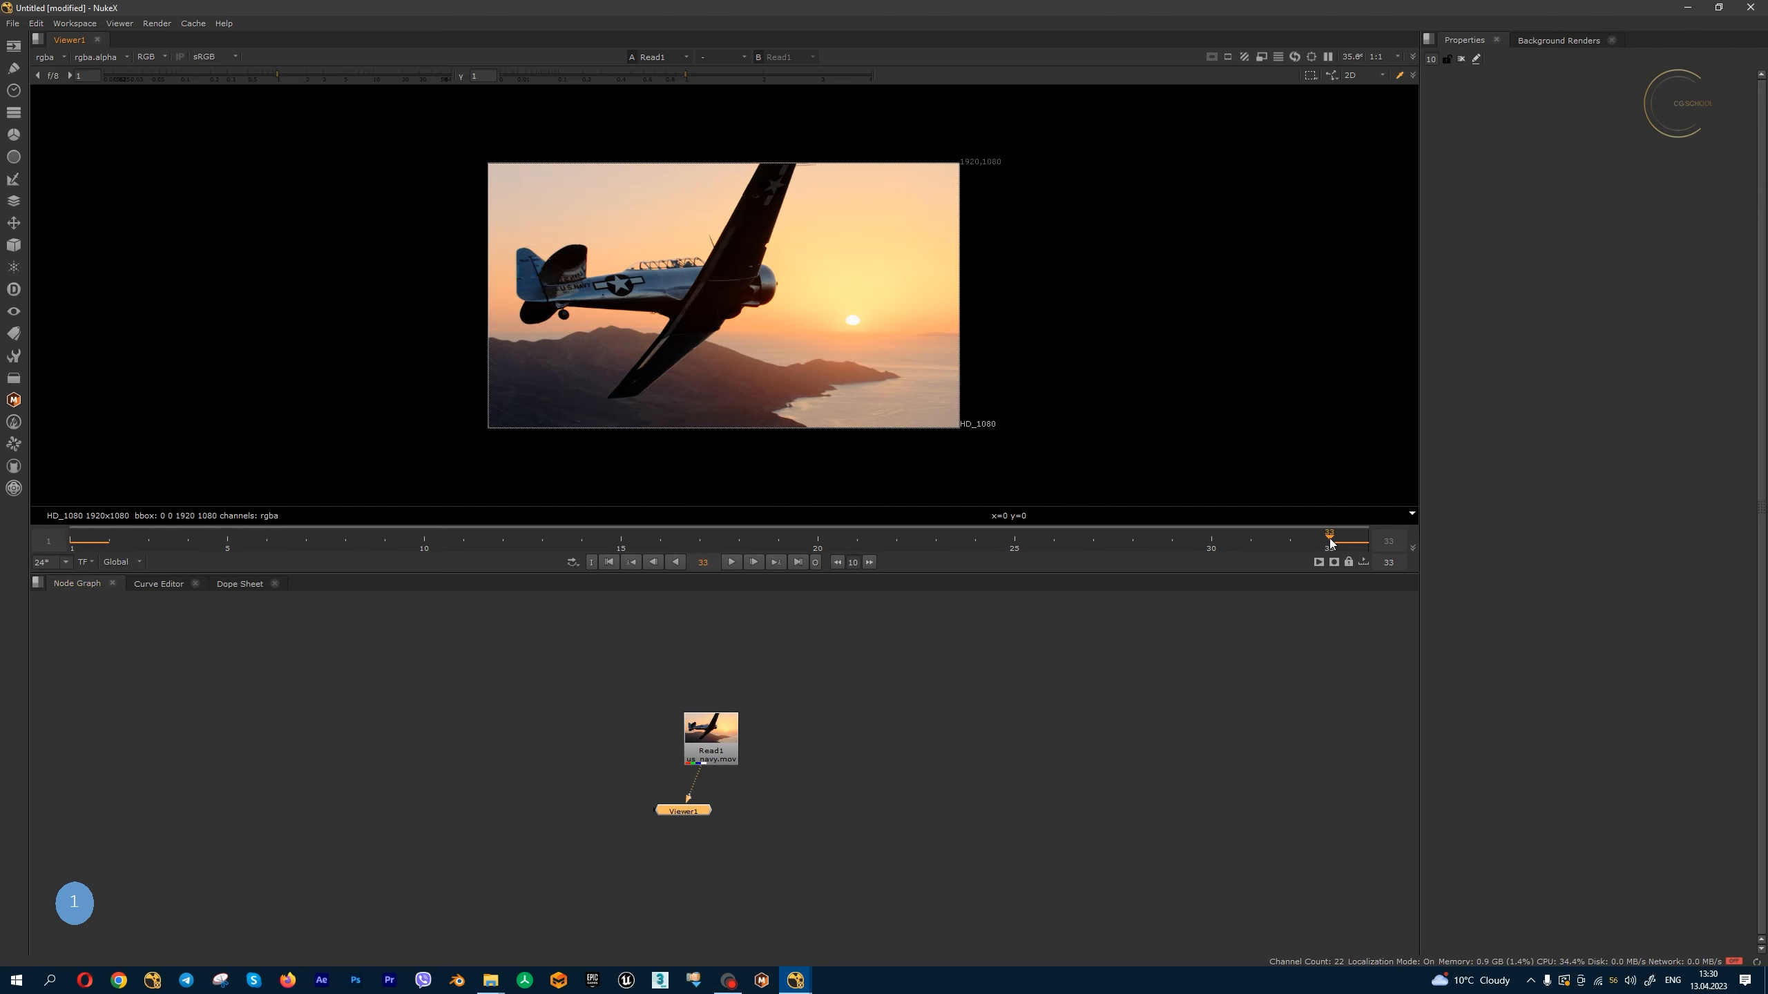
- Check the clip's frame range in its Read properties and set the project's full size format to HD_1080 1920x1080
double_click(726, 739)
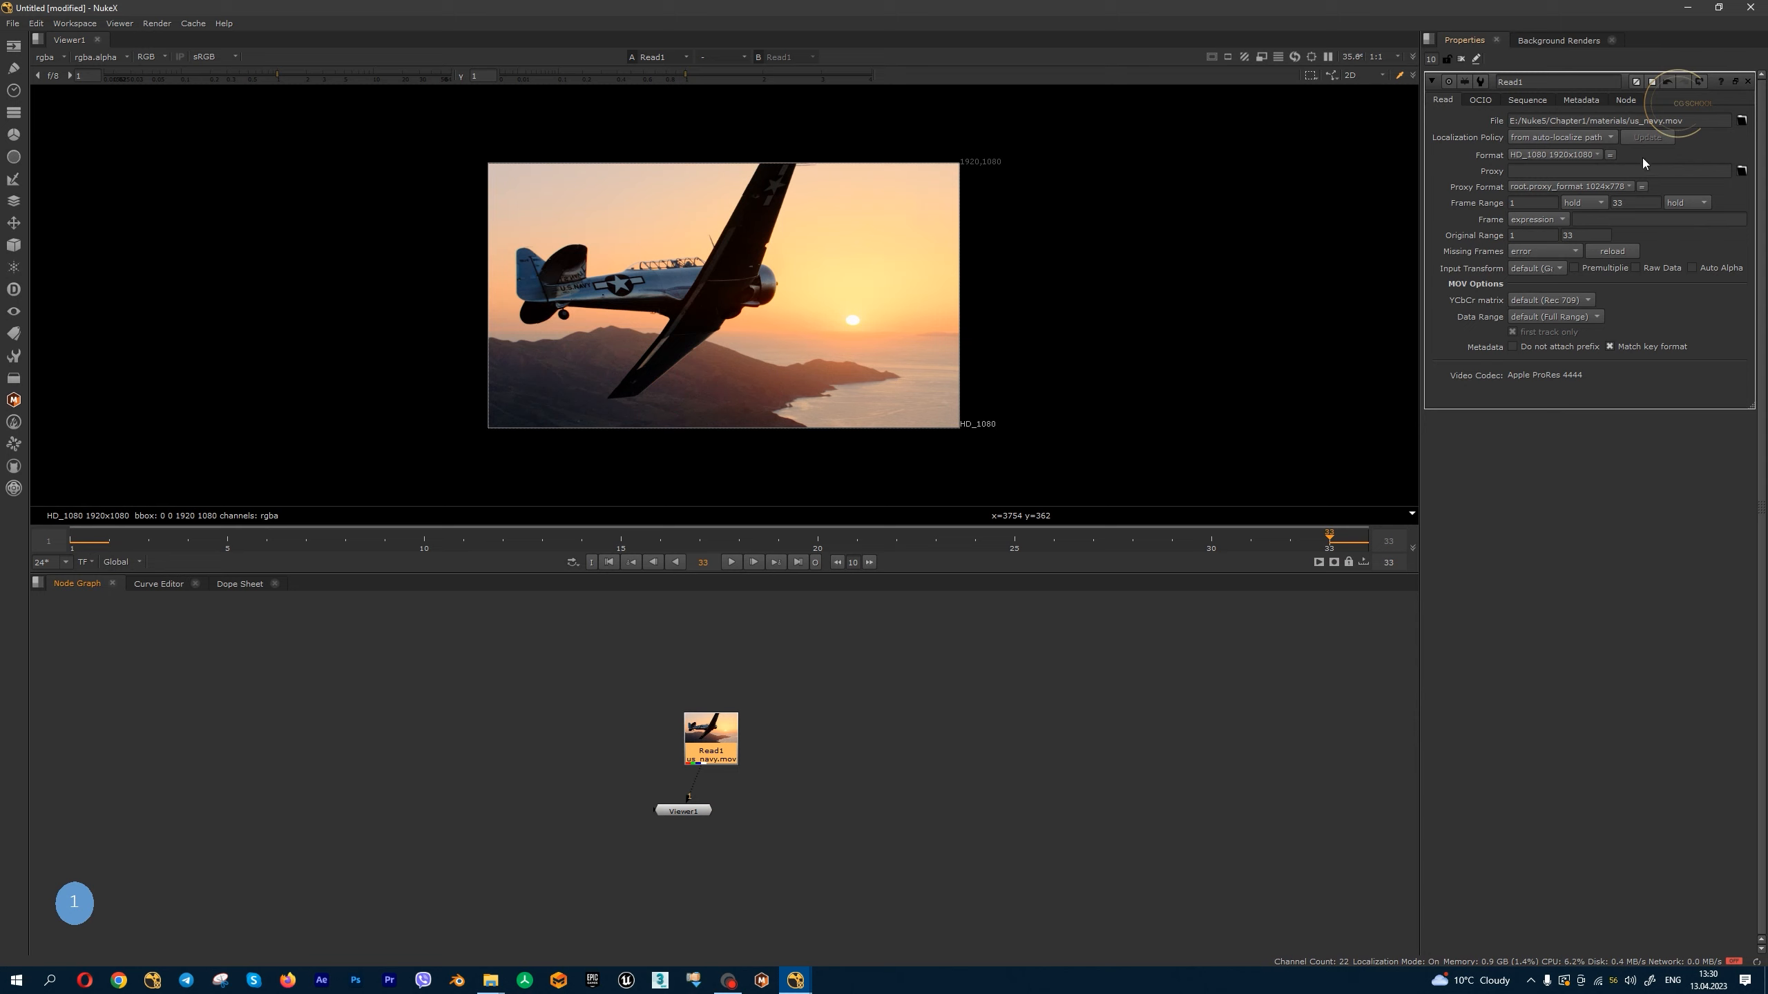
double_click(1522, 203)
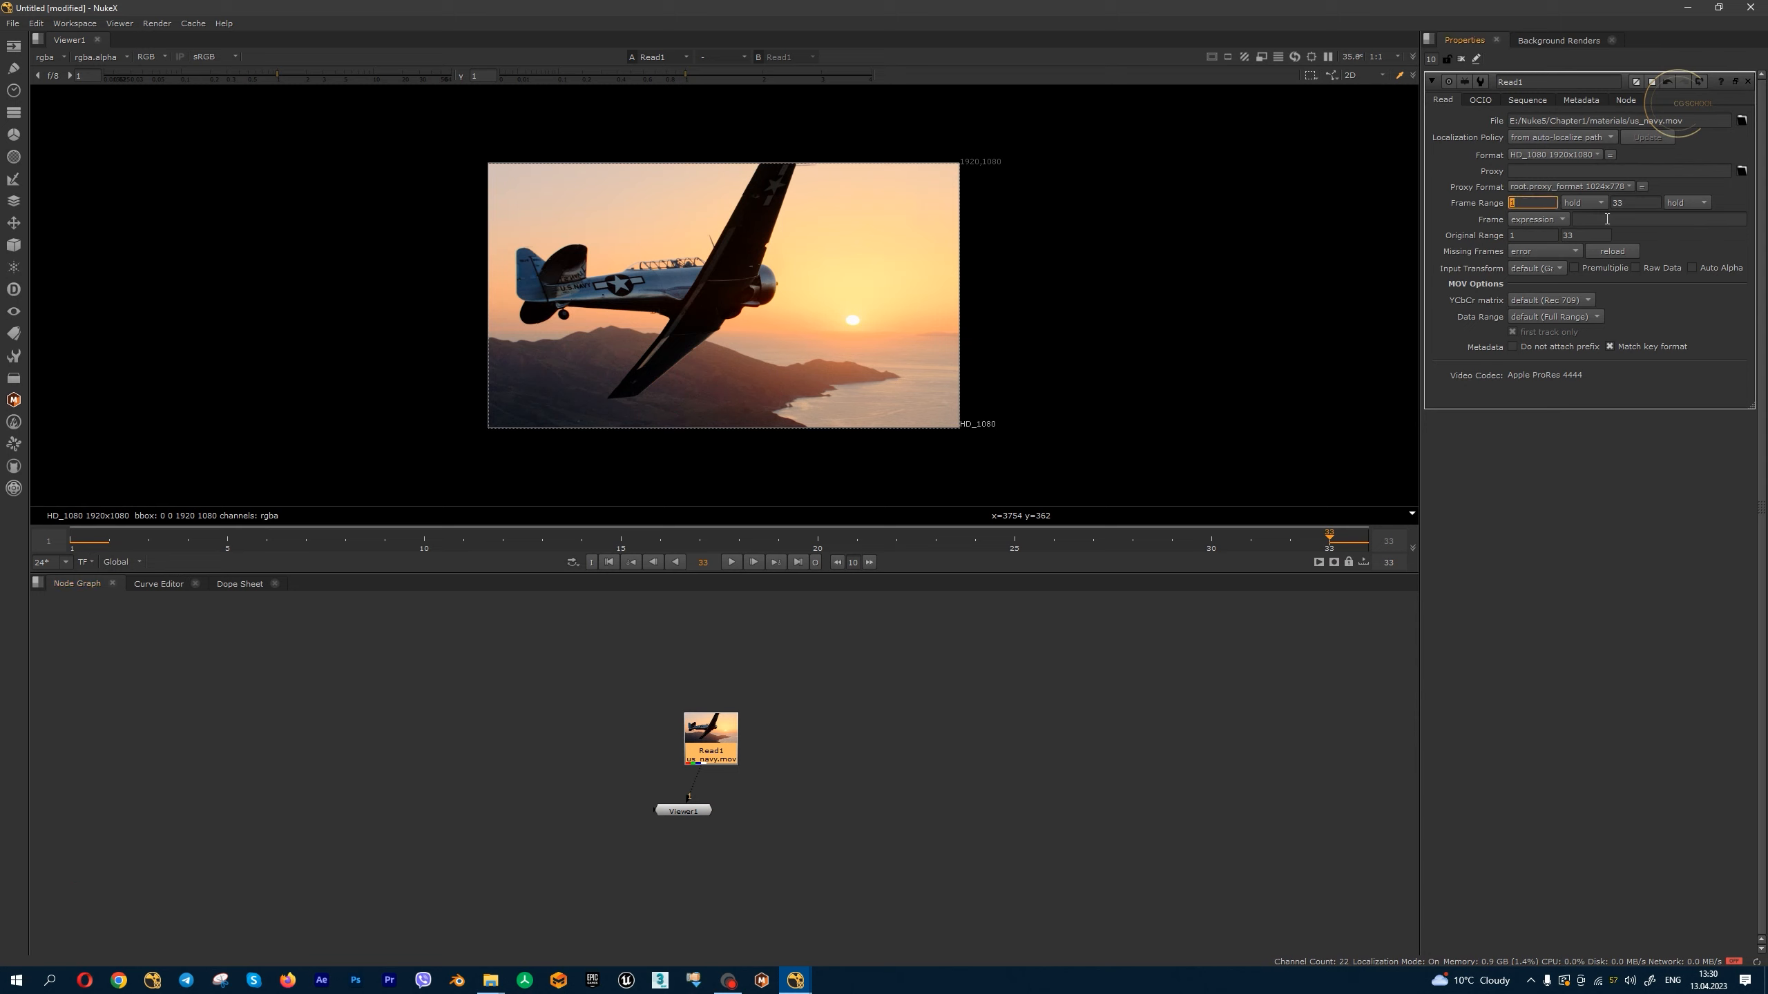
double_click(1639, 203)
key("s")
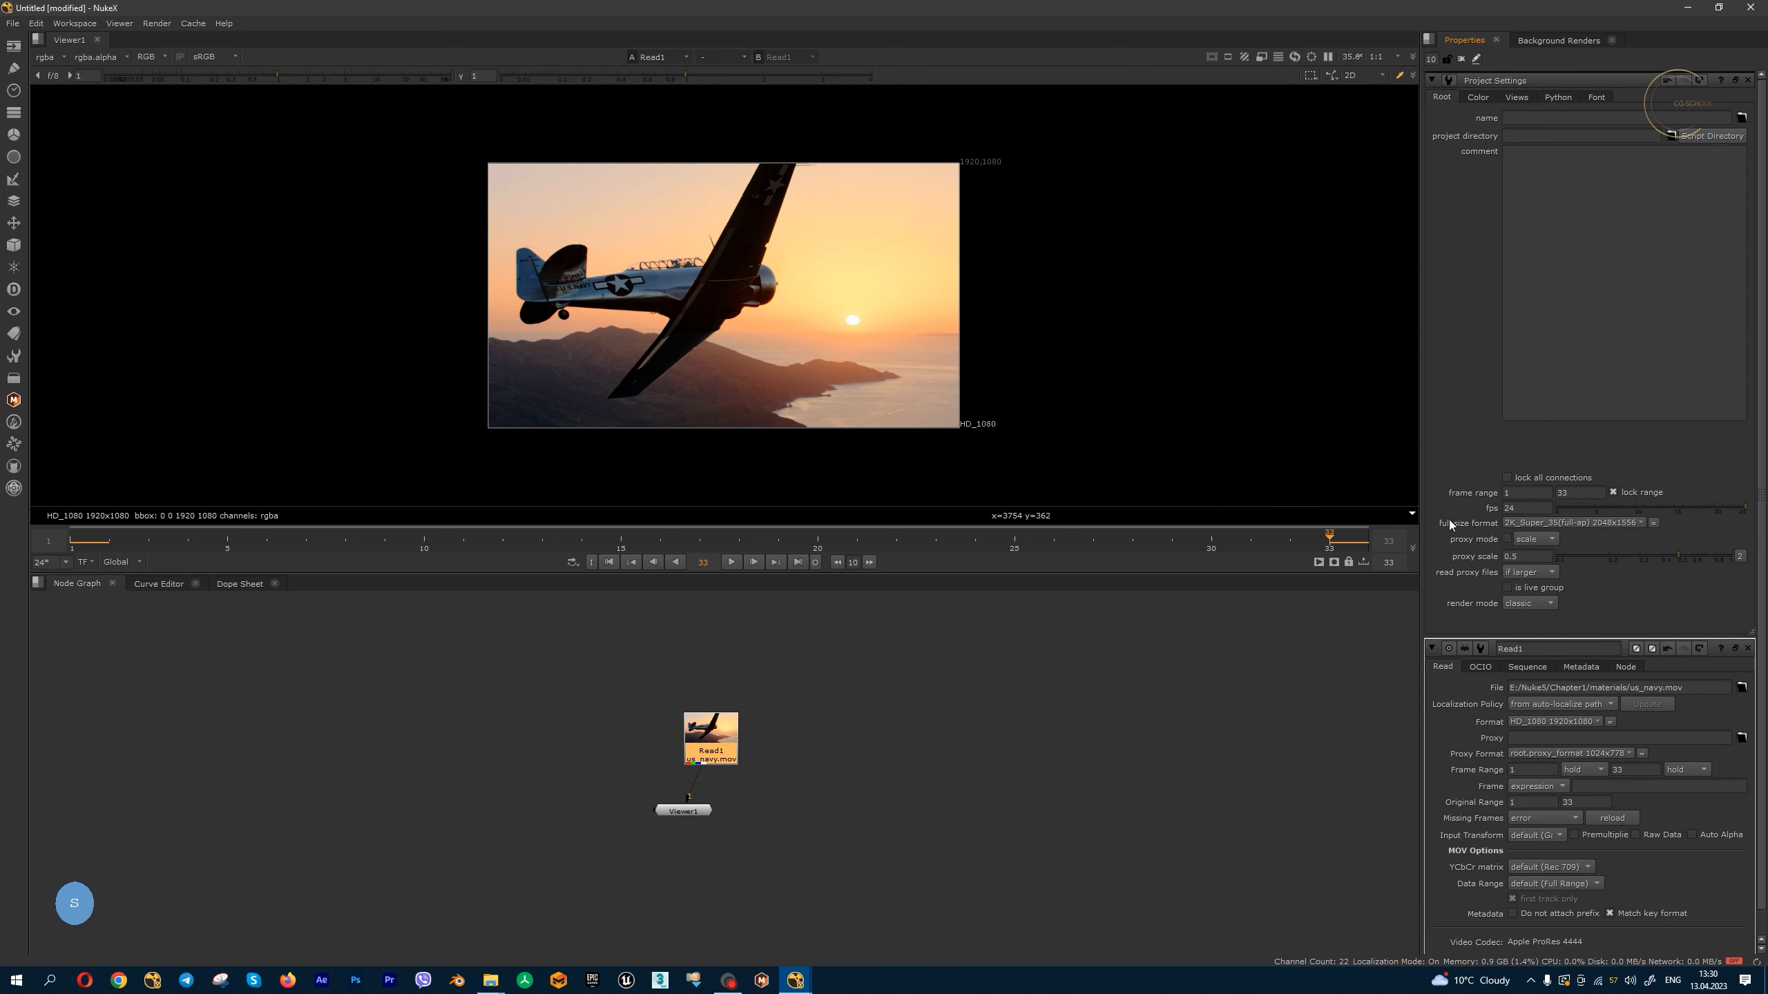
left_click(1613, 519)
left_click(1549, 163)
- Line up the Read node above the Viewer node and play the airplane clip
left_click_drag(710, 737, 683, 662)
left_click(734, 562)
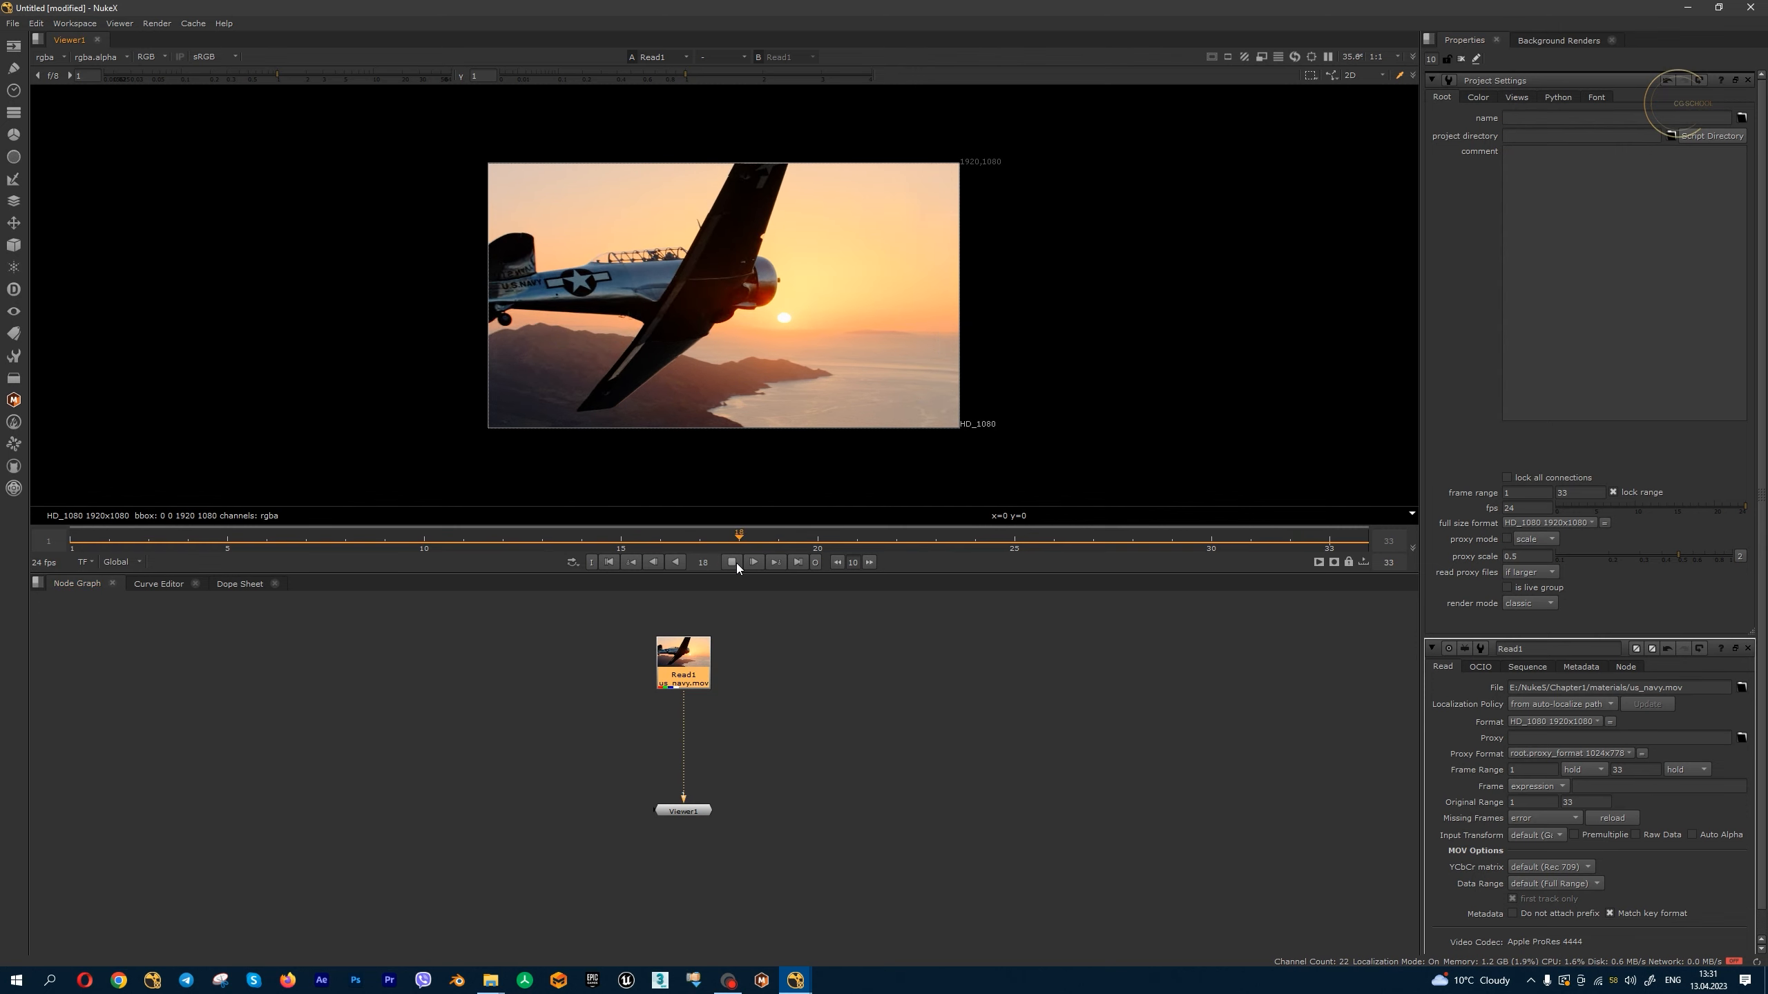
left_click(736, 564)
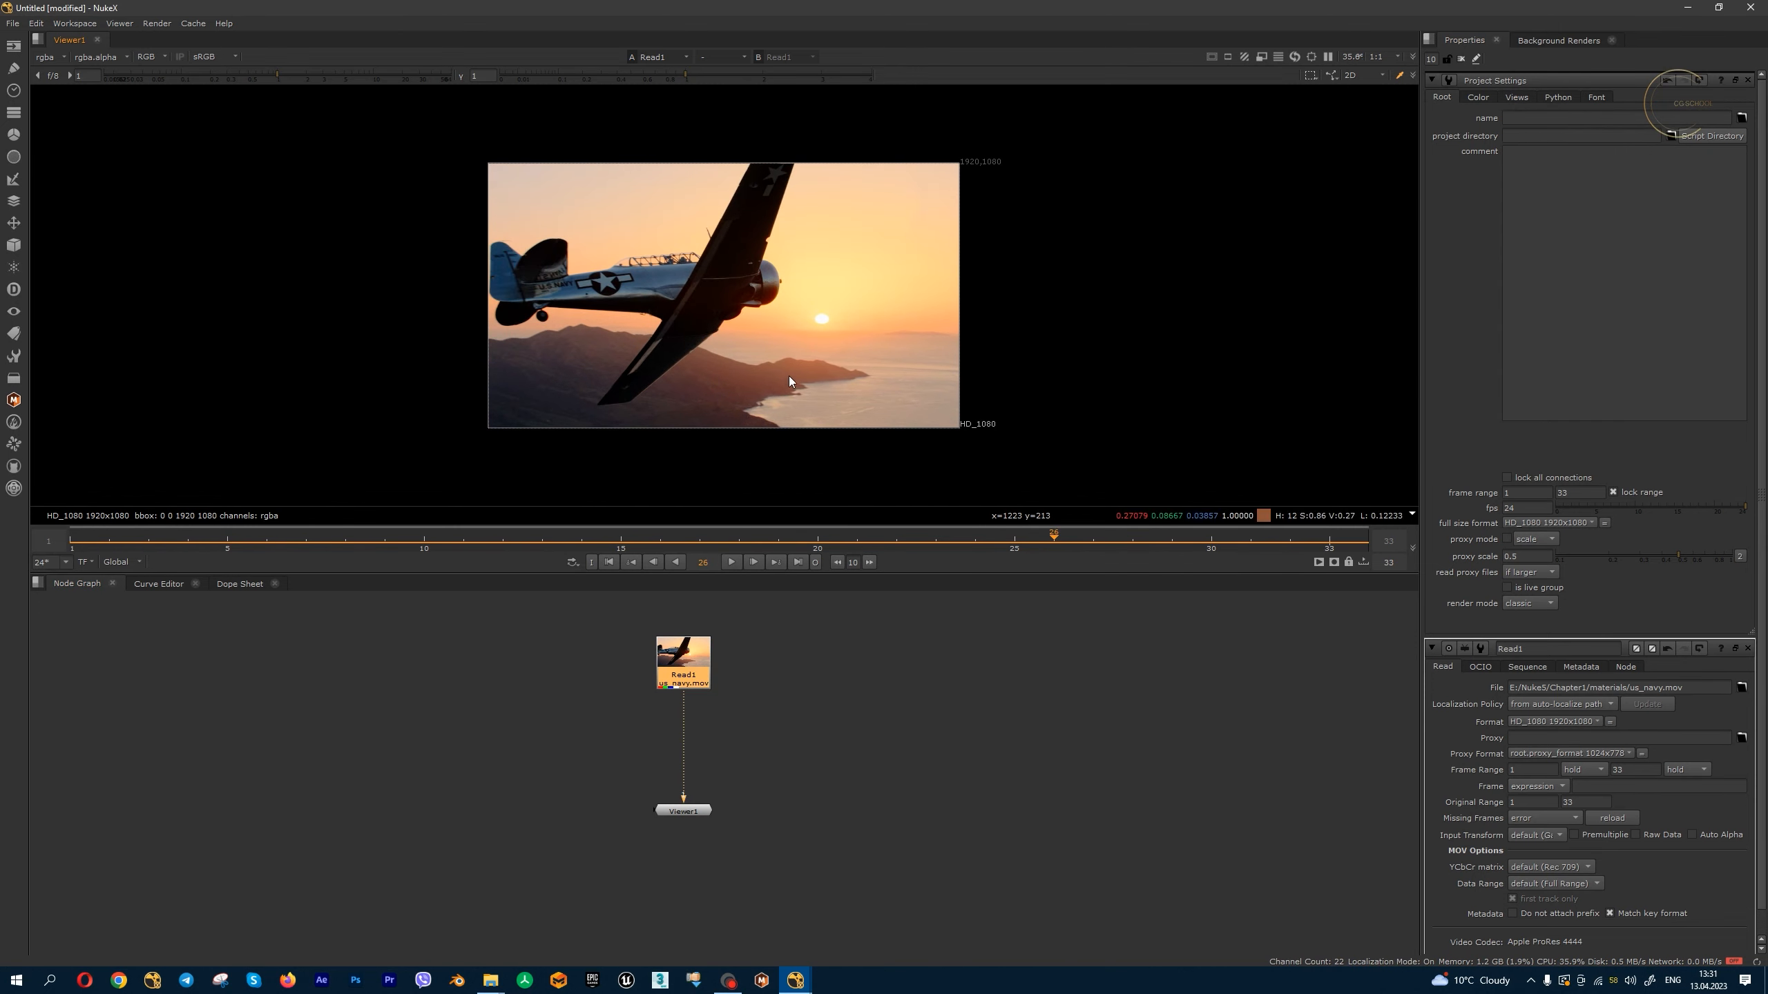
- Enlarge the viewer area for a closer look at the airplane and scrub to the last frame, 33
left_click_drag(809, 573, 816, 684)
scroll(790, 274, "up", 3)
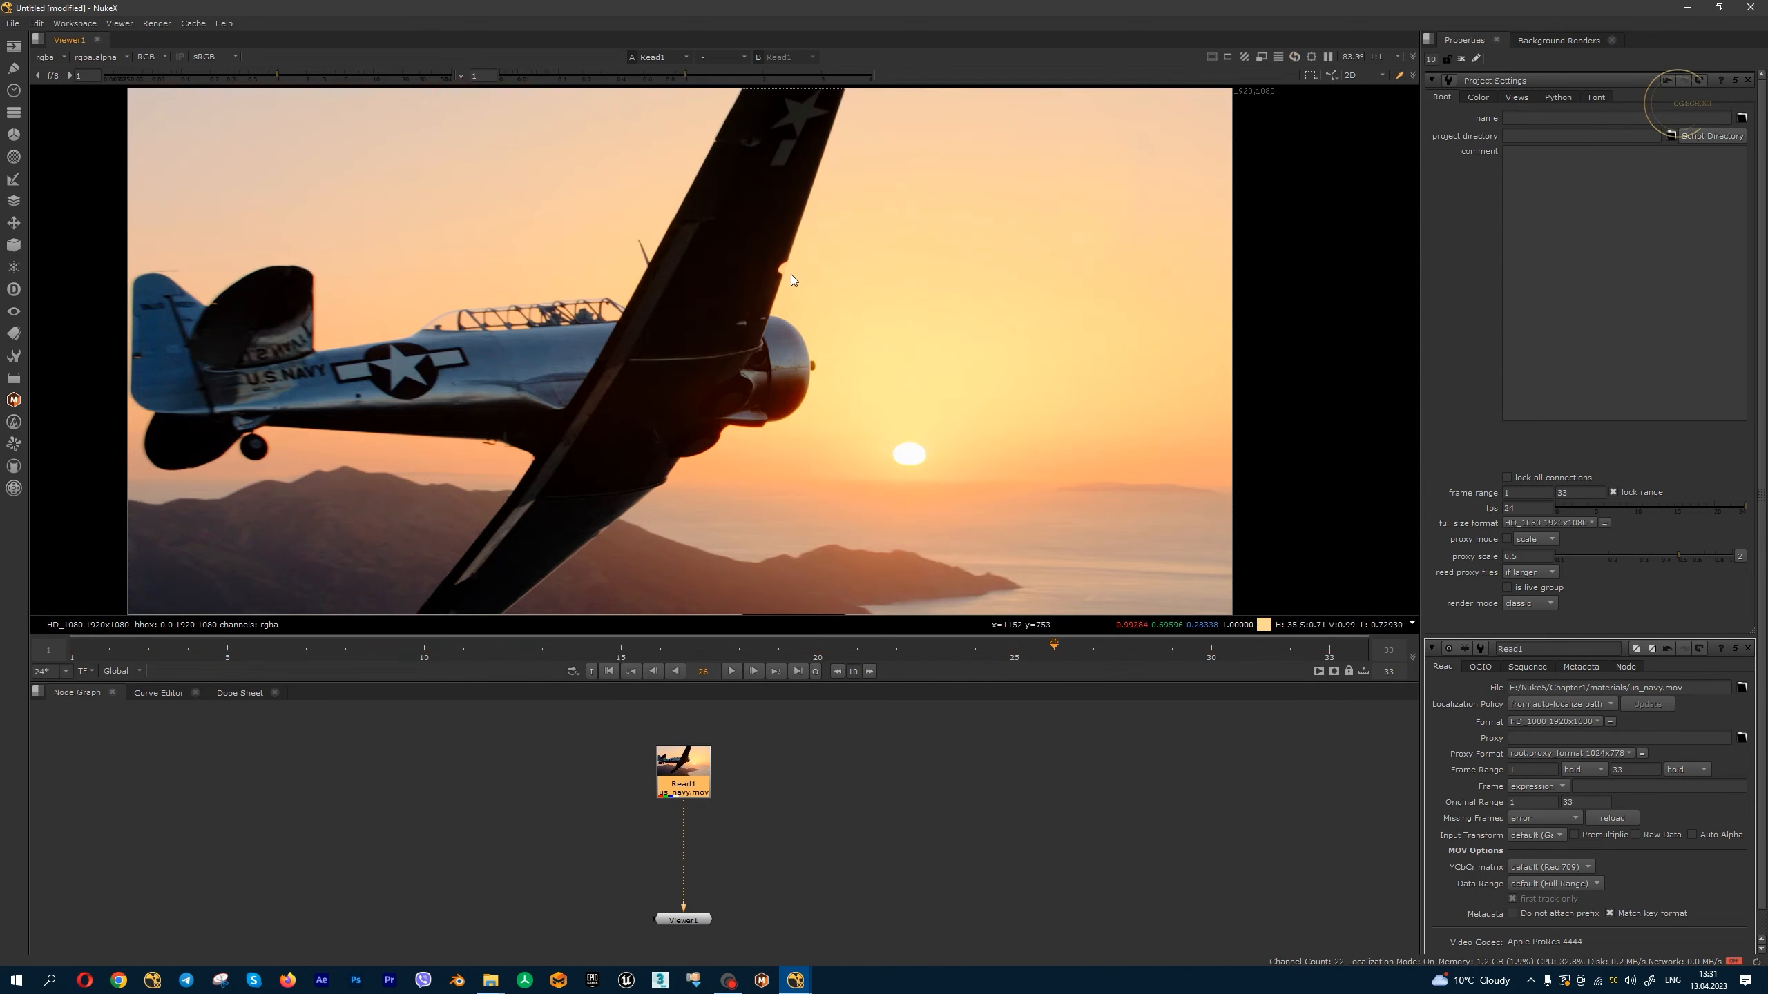
middle_click_drag(790, 274, 917, 342)
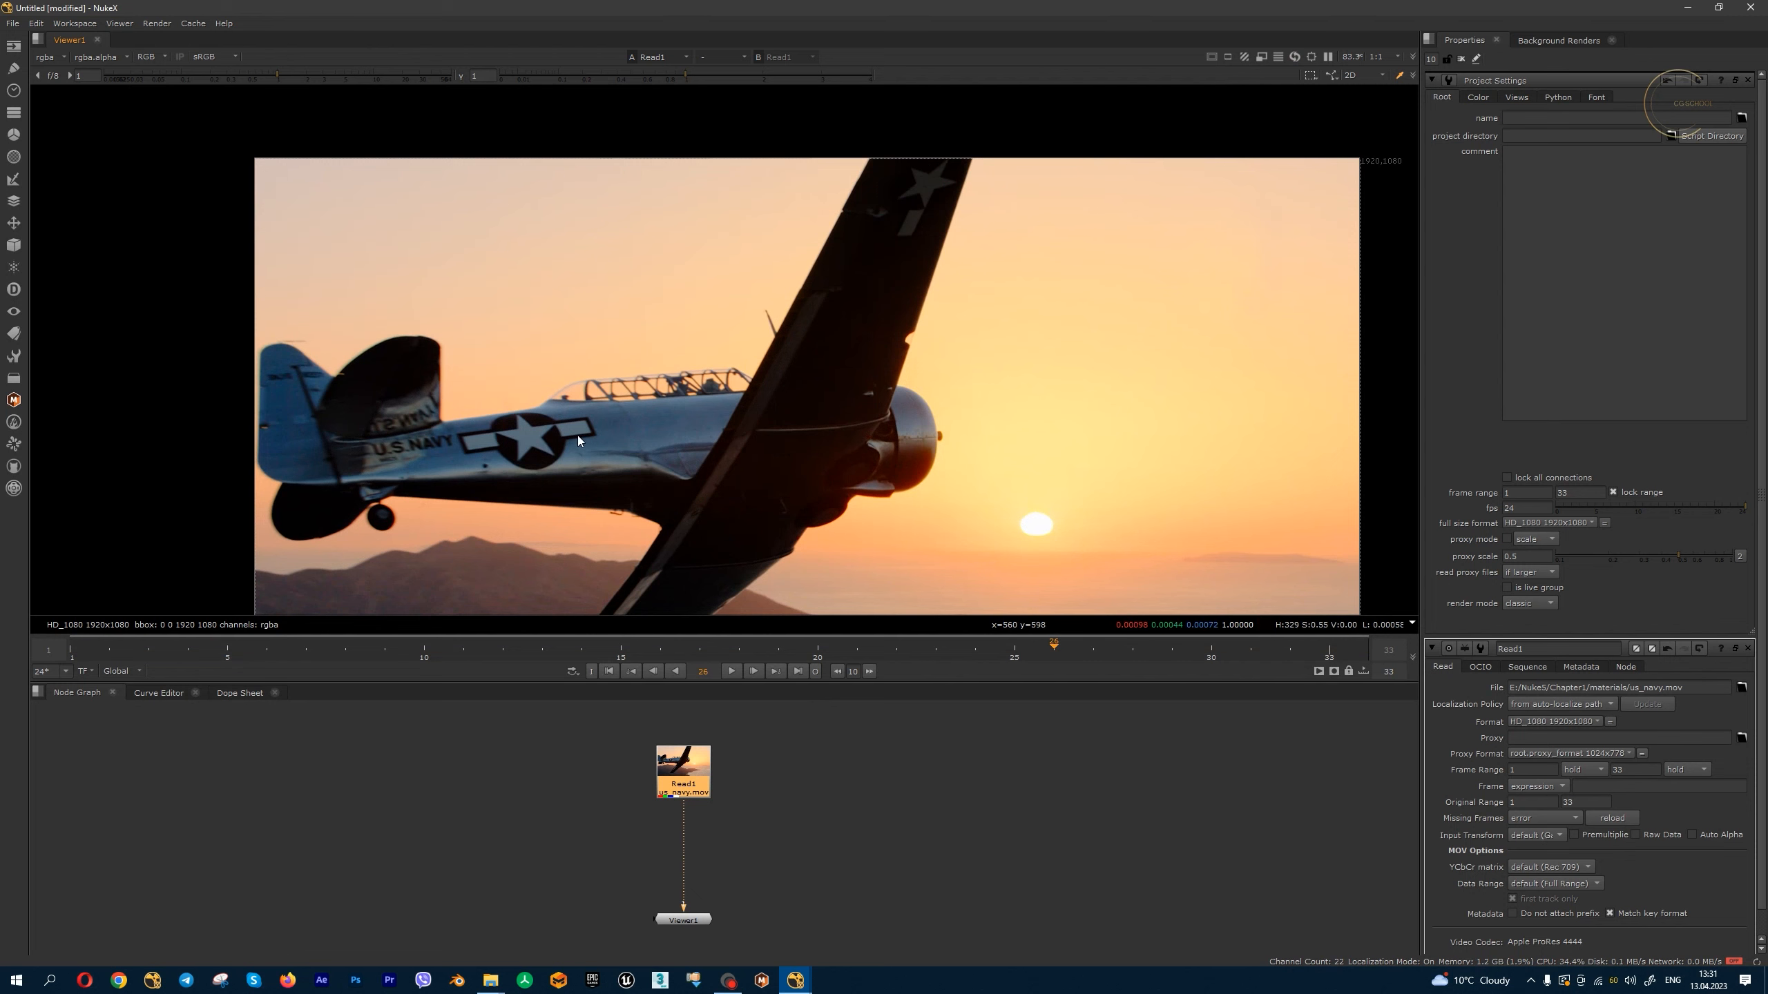
left_click_drag(1092, 653, 1334, 658)
scroll(947, 332, "down", 1)
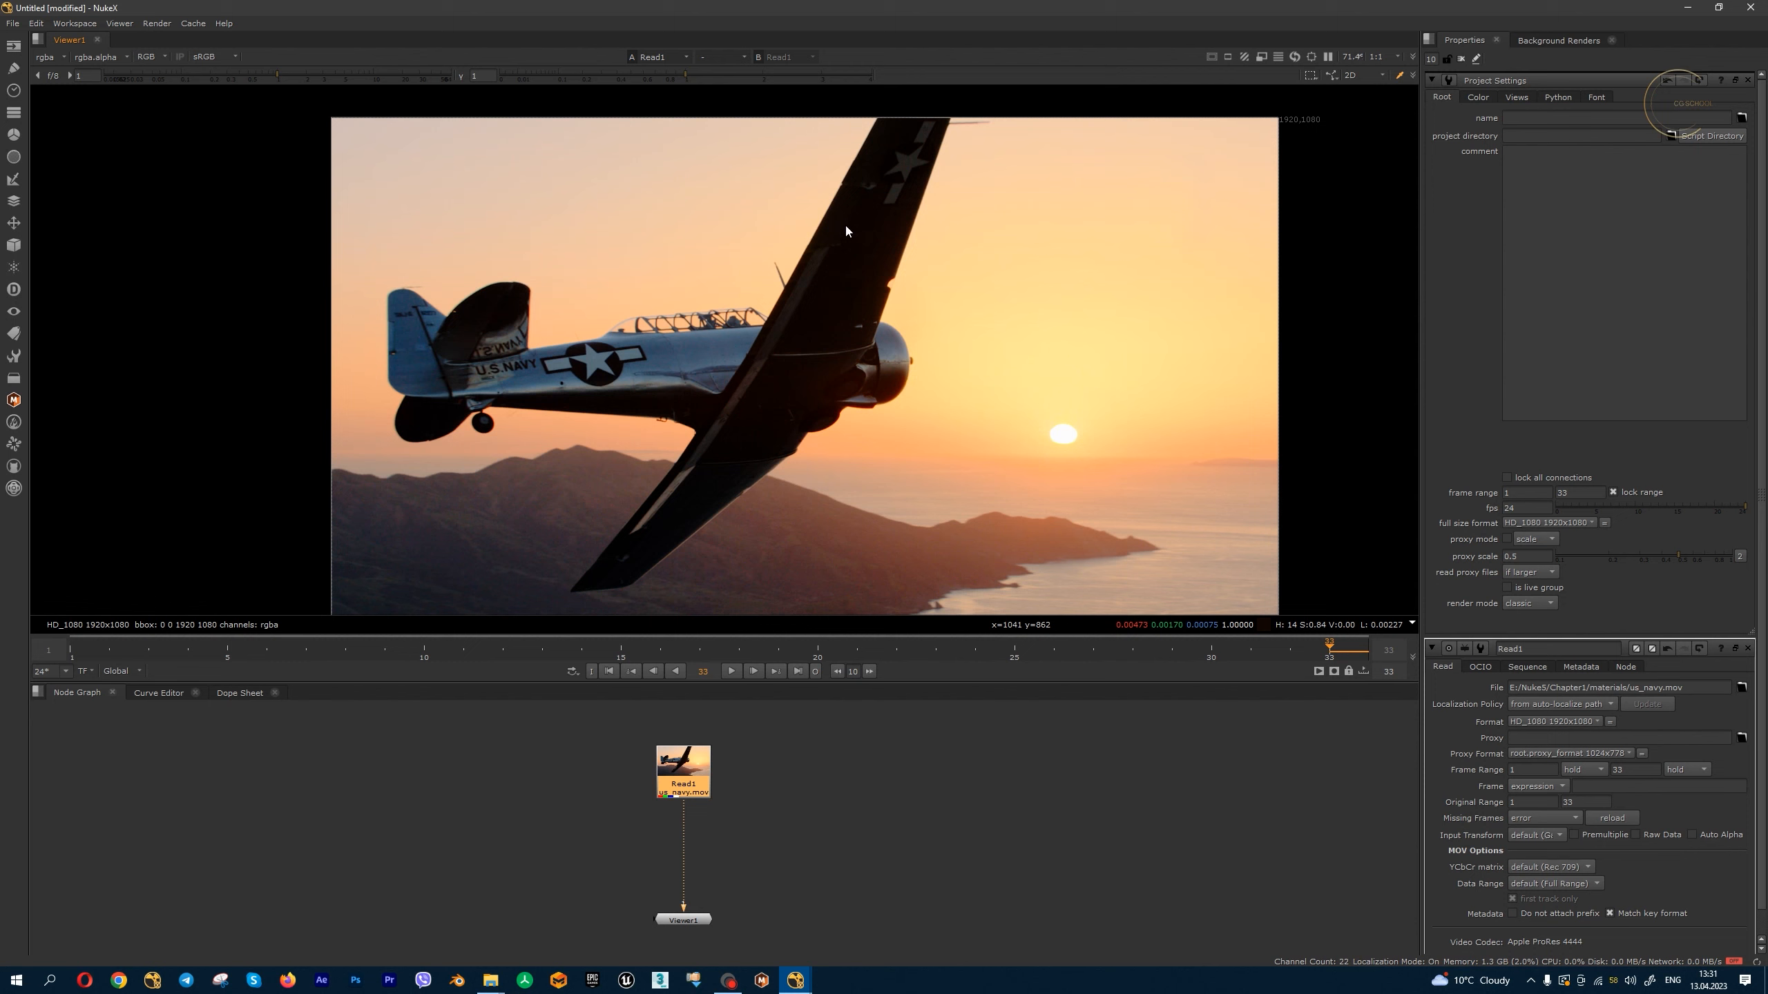
- Raise the viewer gamma to about 2.5 to inspect the dark wing on the last frames of the clip
mouse_move(1338, 658)
left_mouse_down()
mouse_move(610, 656)
mouse_move(1339, 687)
left_mouse_up()
scroll(956, 131, "up", 1)
left_click(785, 72)
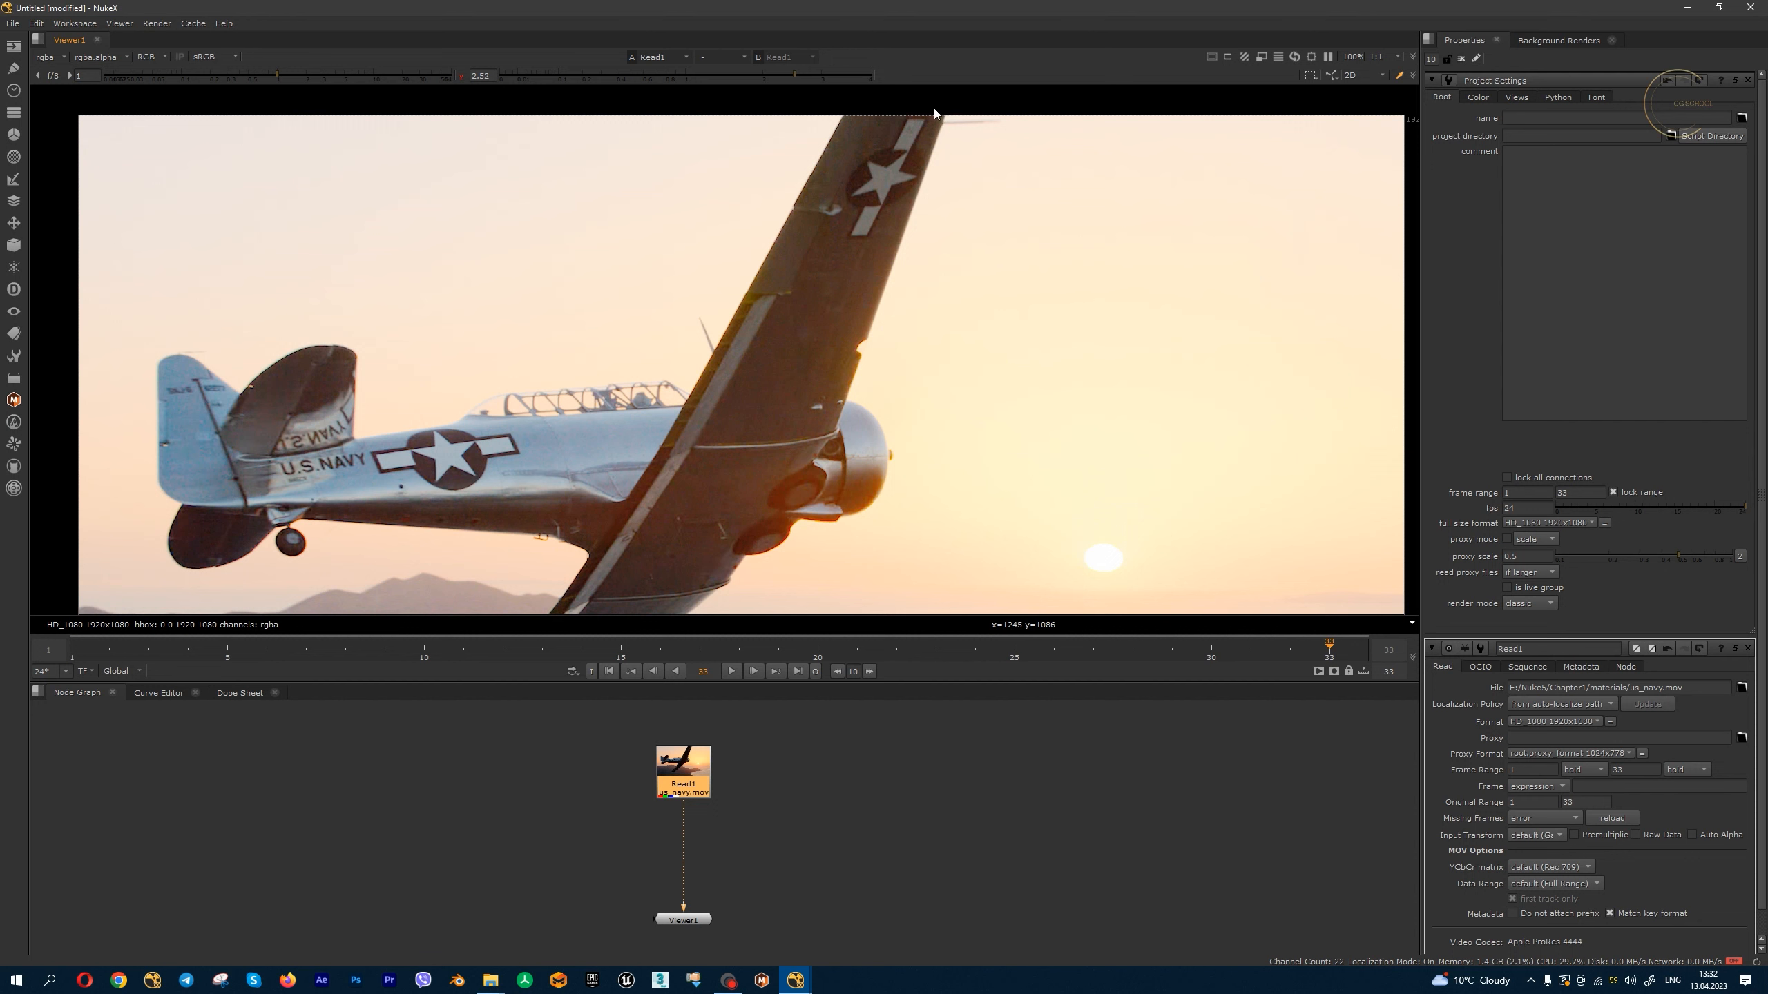
mouse_move(1337, 645)
left_mouse_down()
mouse_move(729, 646)
mouse_move(1327, 662)
left_mouse_up()
scroll(1003, 394, "down", 1)
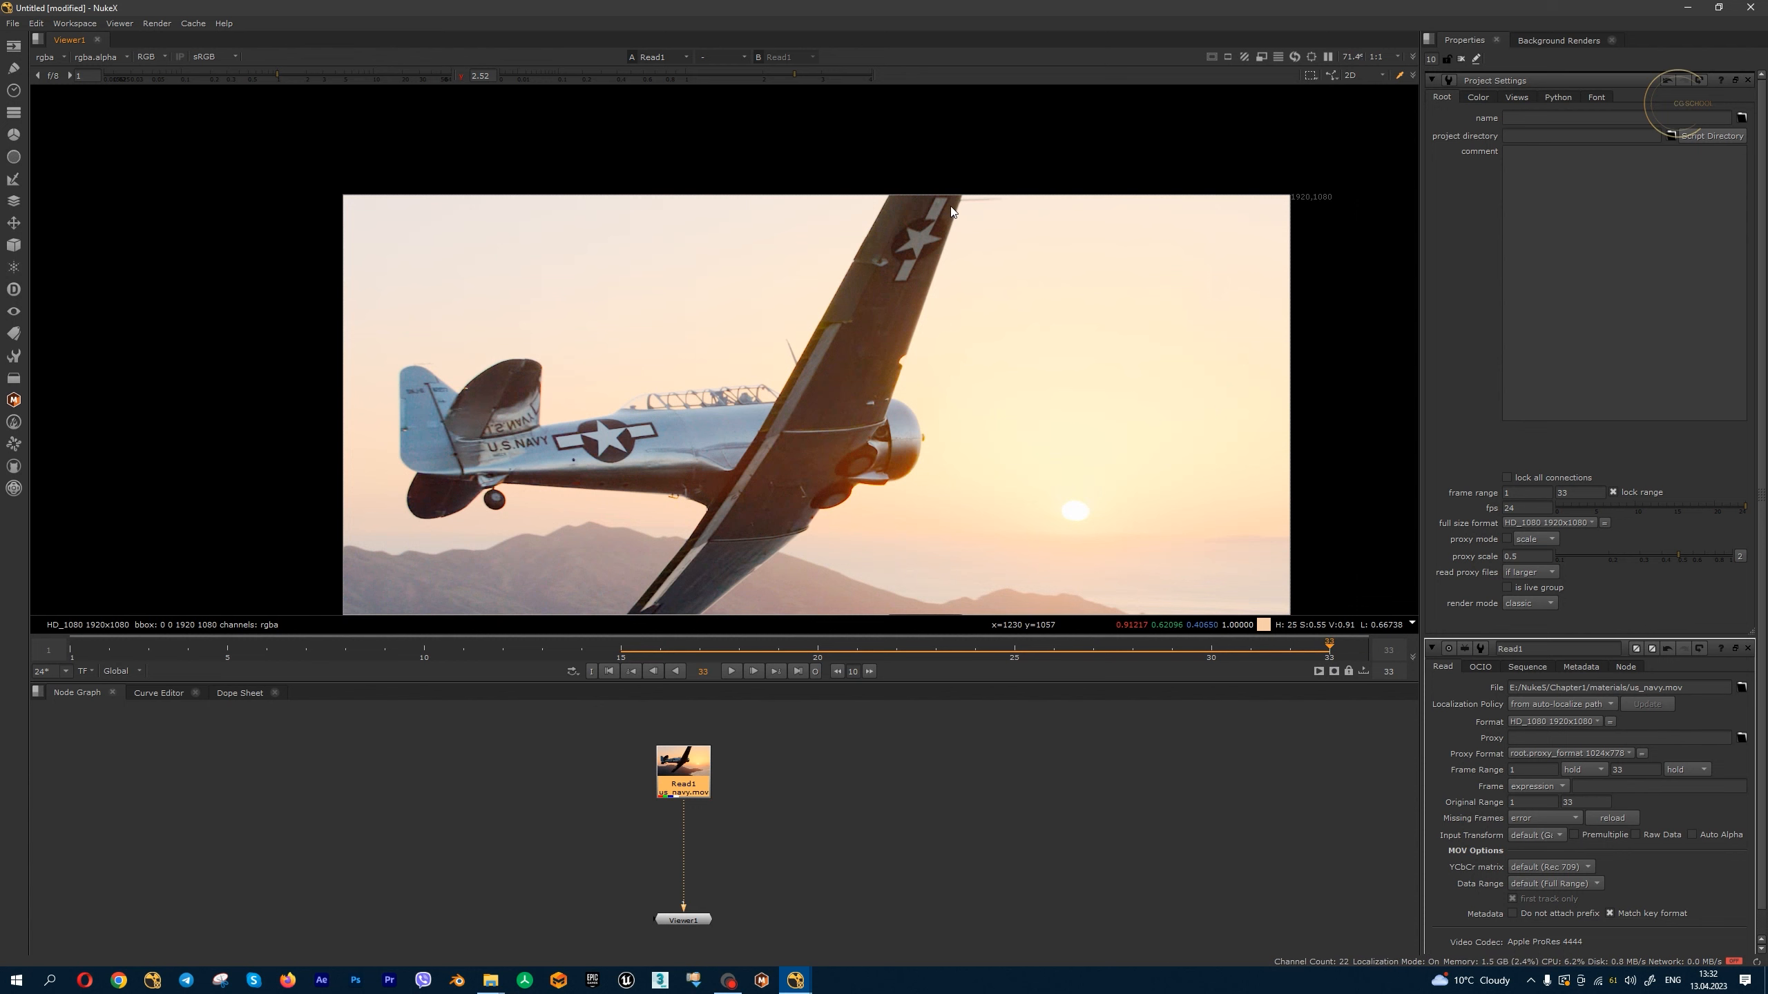
scroll(917, 239, "up", 3)
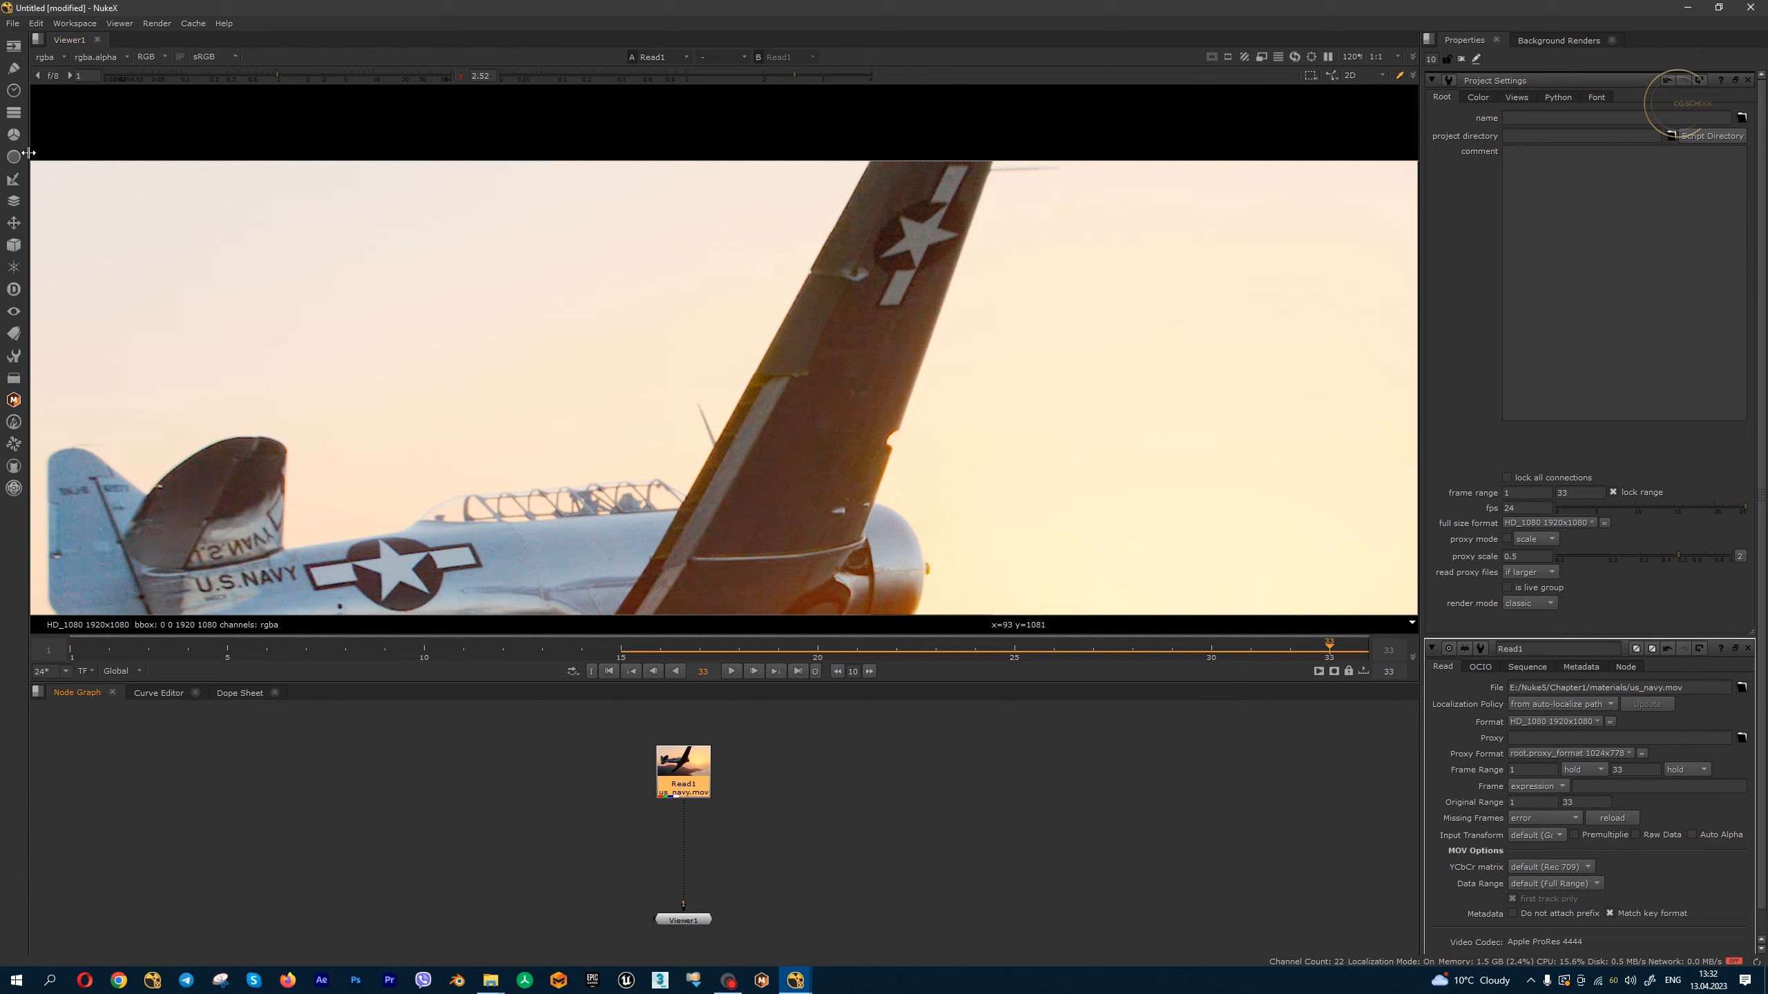
- Add a FrameHold node to the airplane clip, held at frame 33, and view its output
left_click(14, 91)
left_click(67, 168)
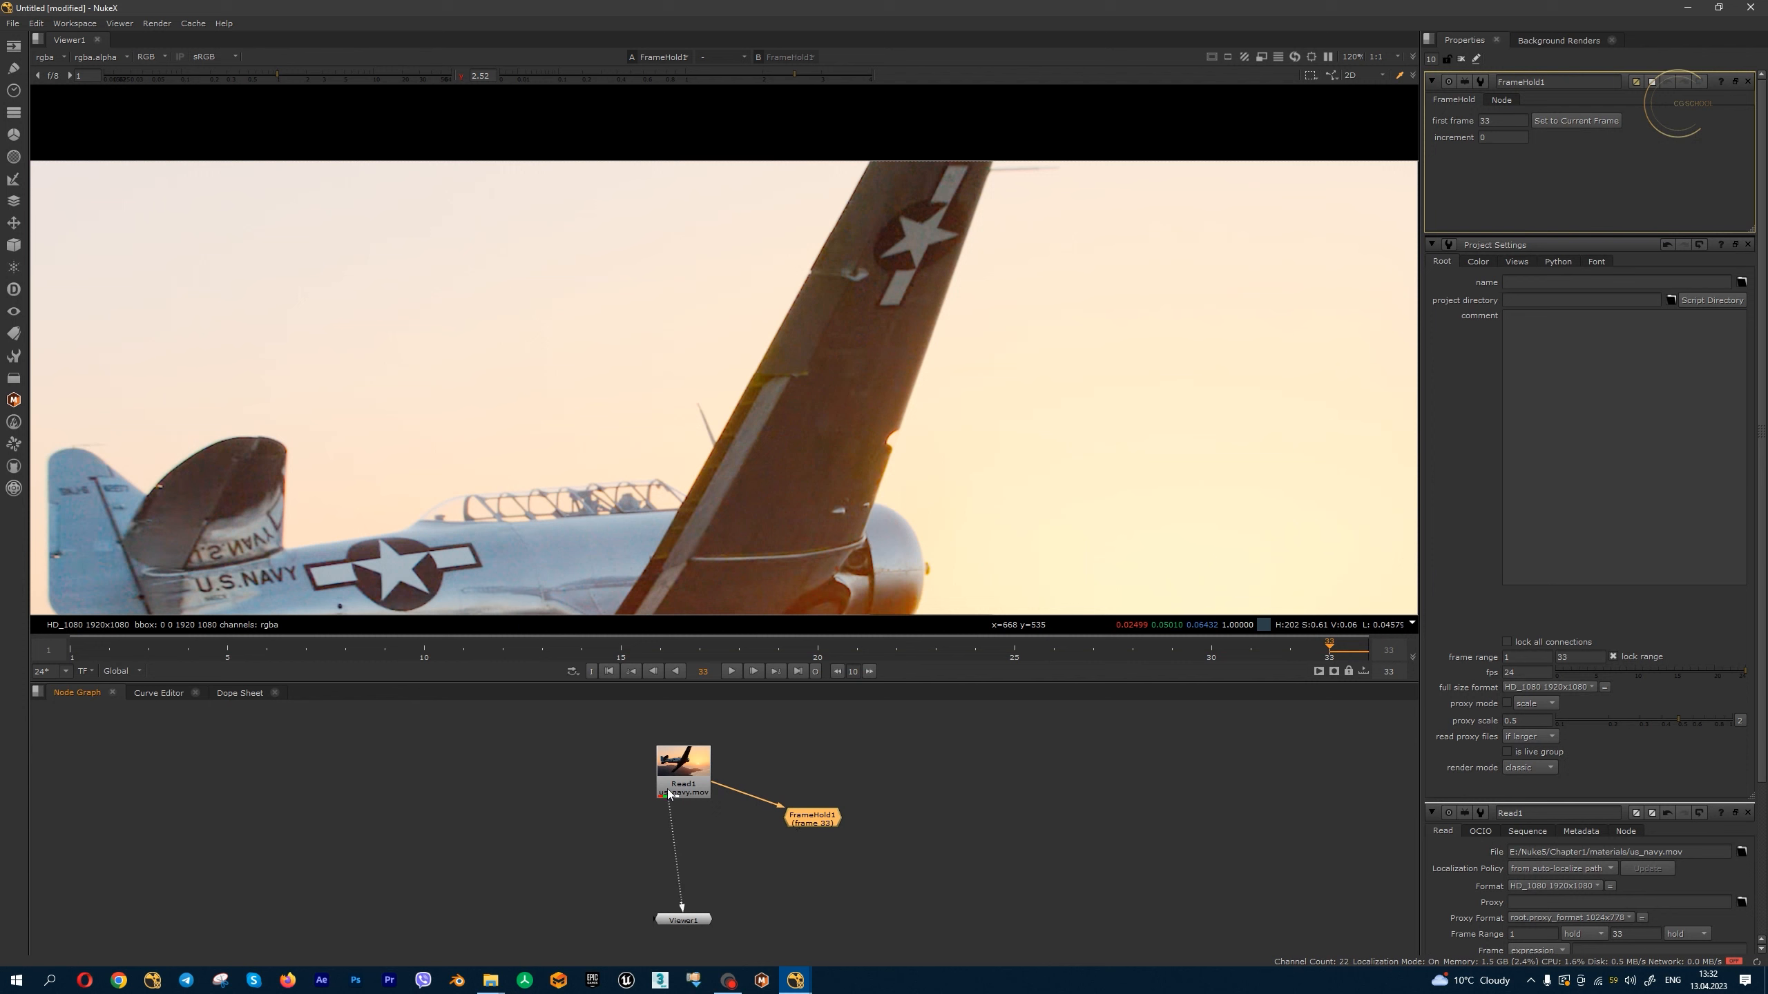
left_click(14, 91)
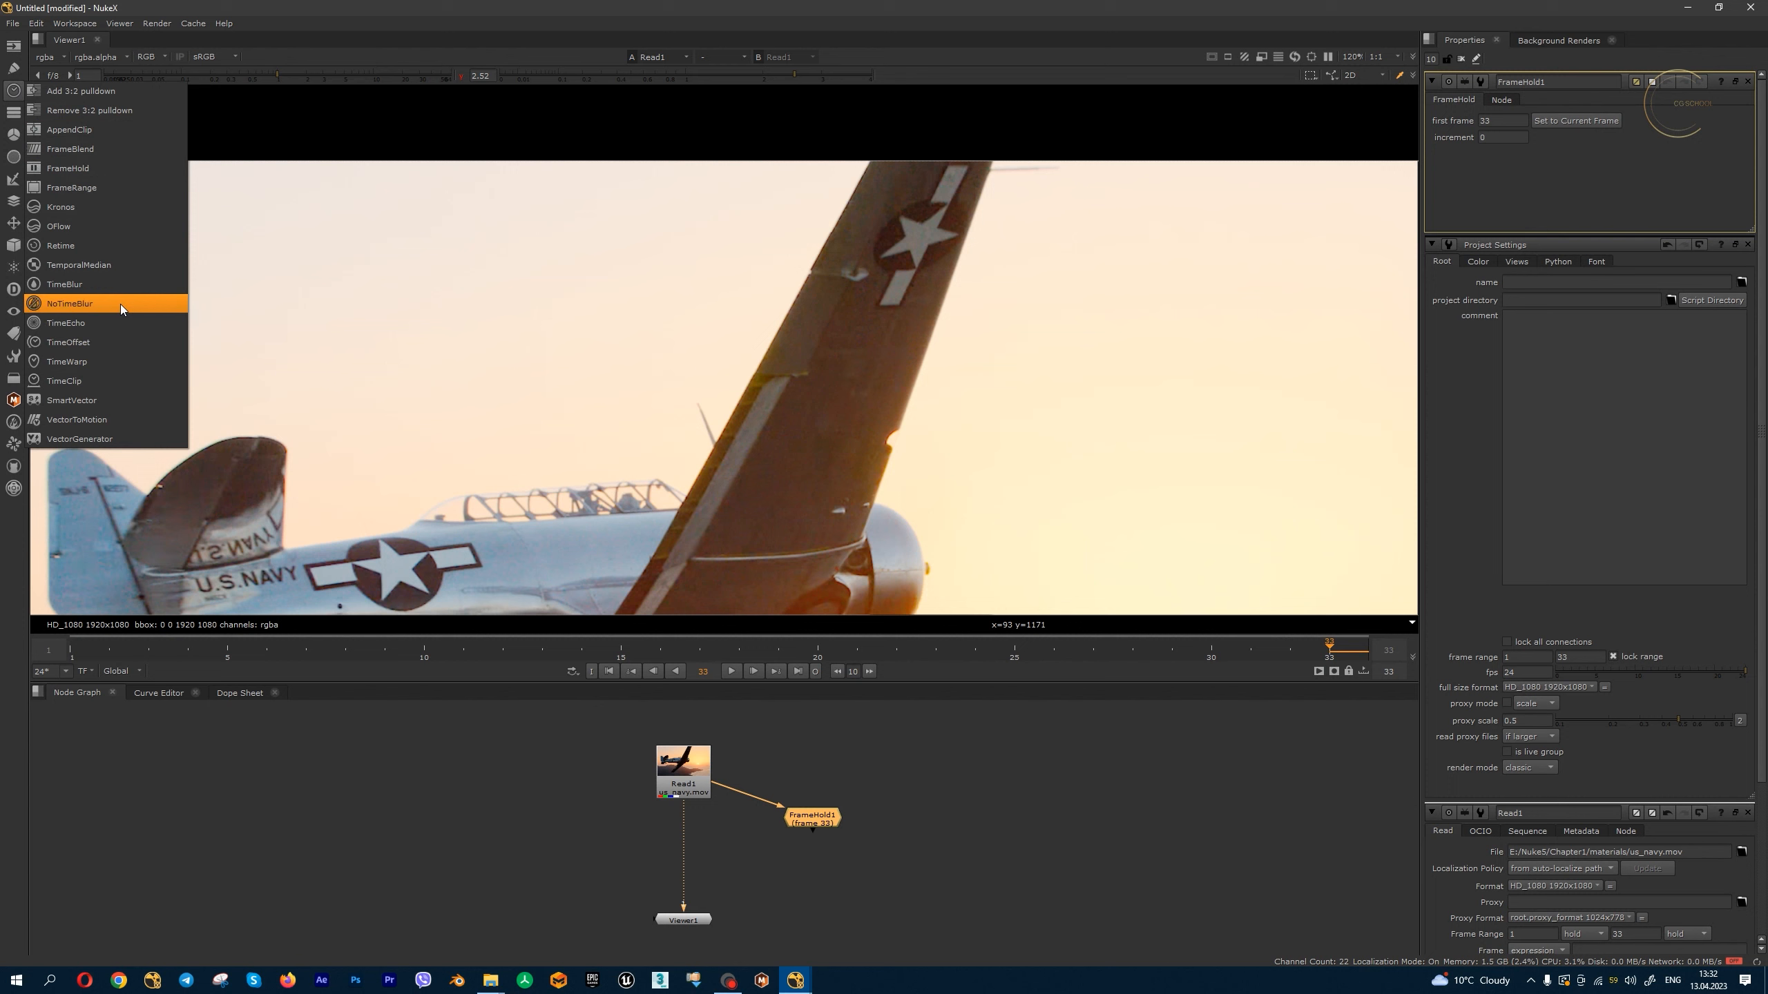
left_click(318, 6)
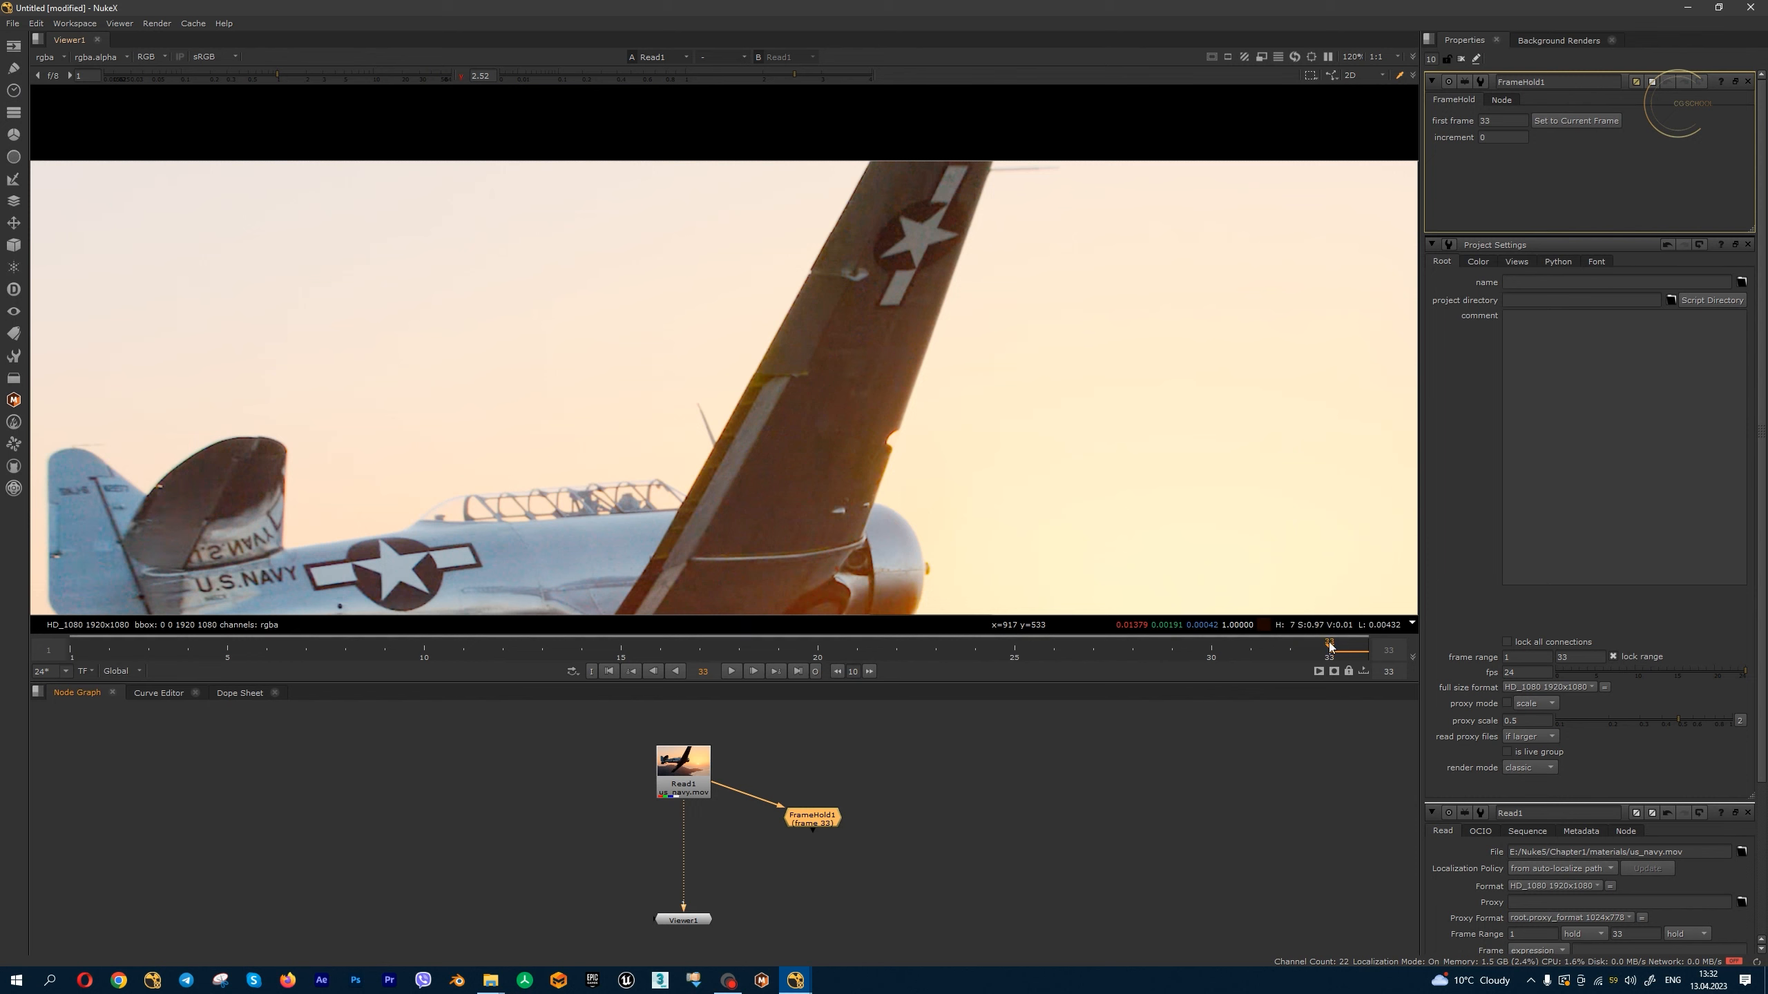
key("1")
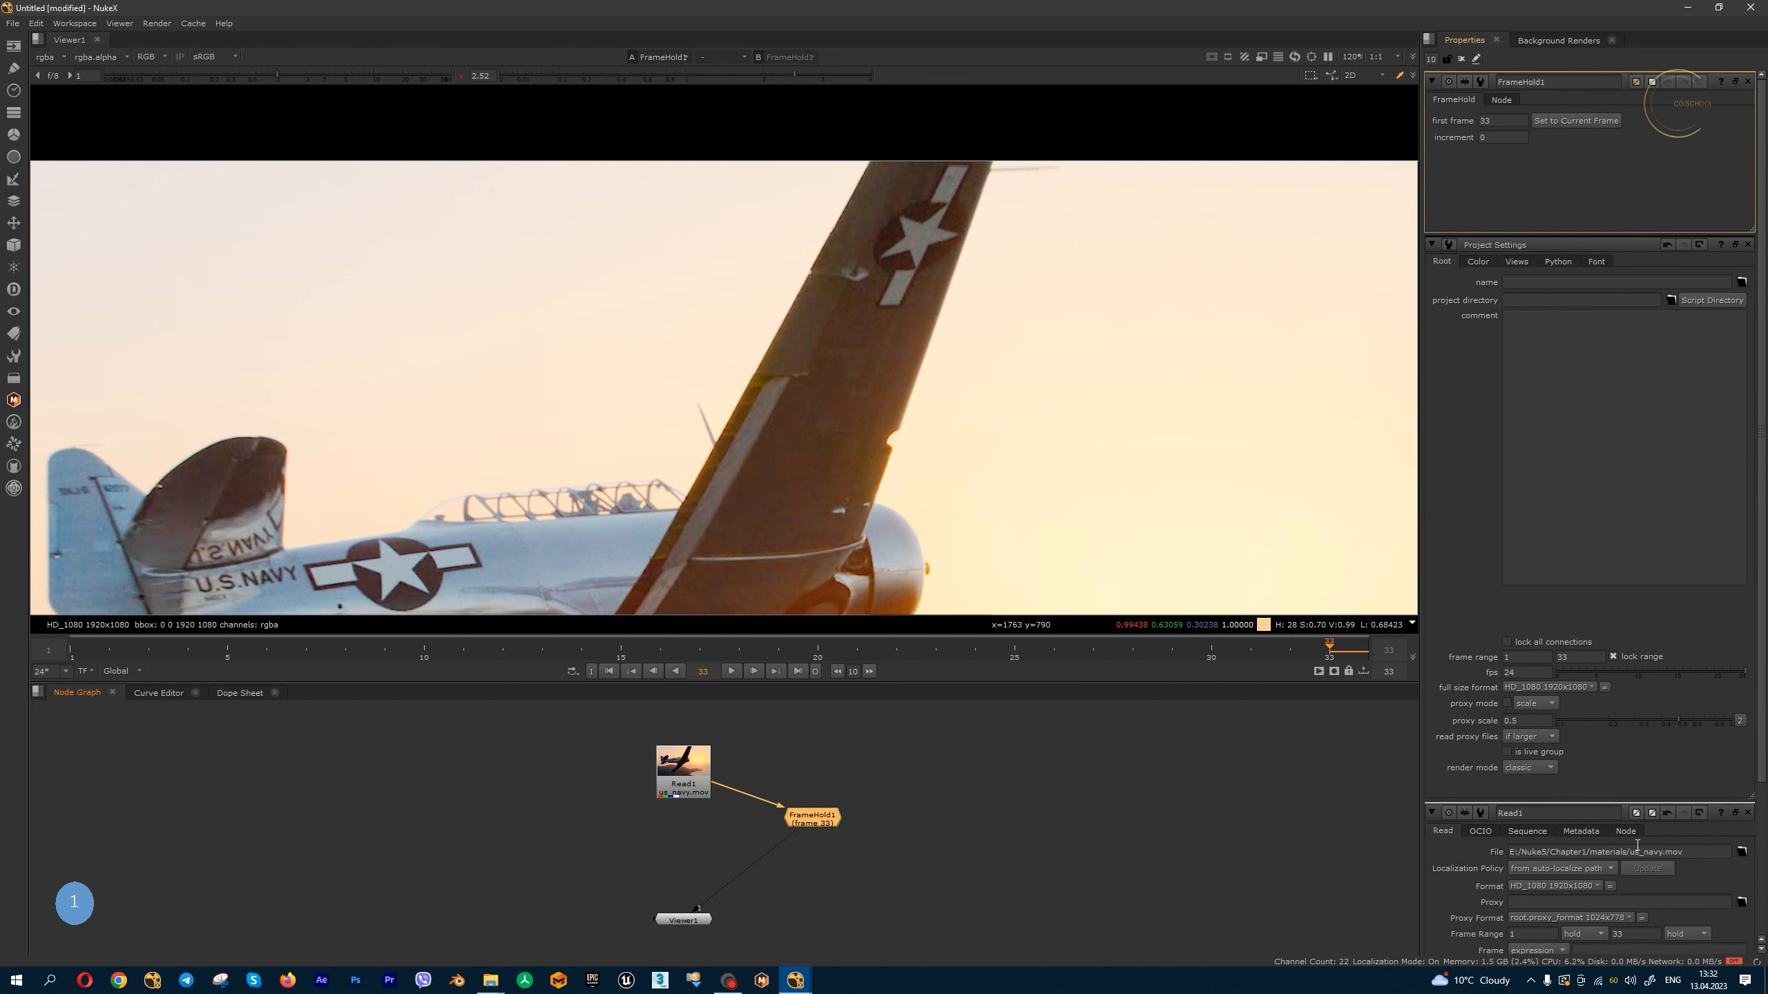
- Limit the number of open node property panels to 2
double_click(1435, 59)
type("2")
key("Return")
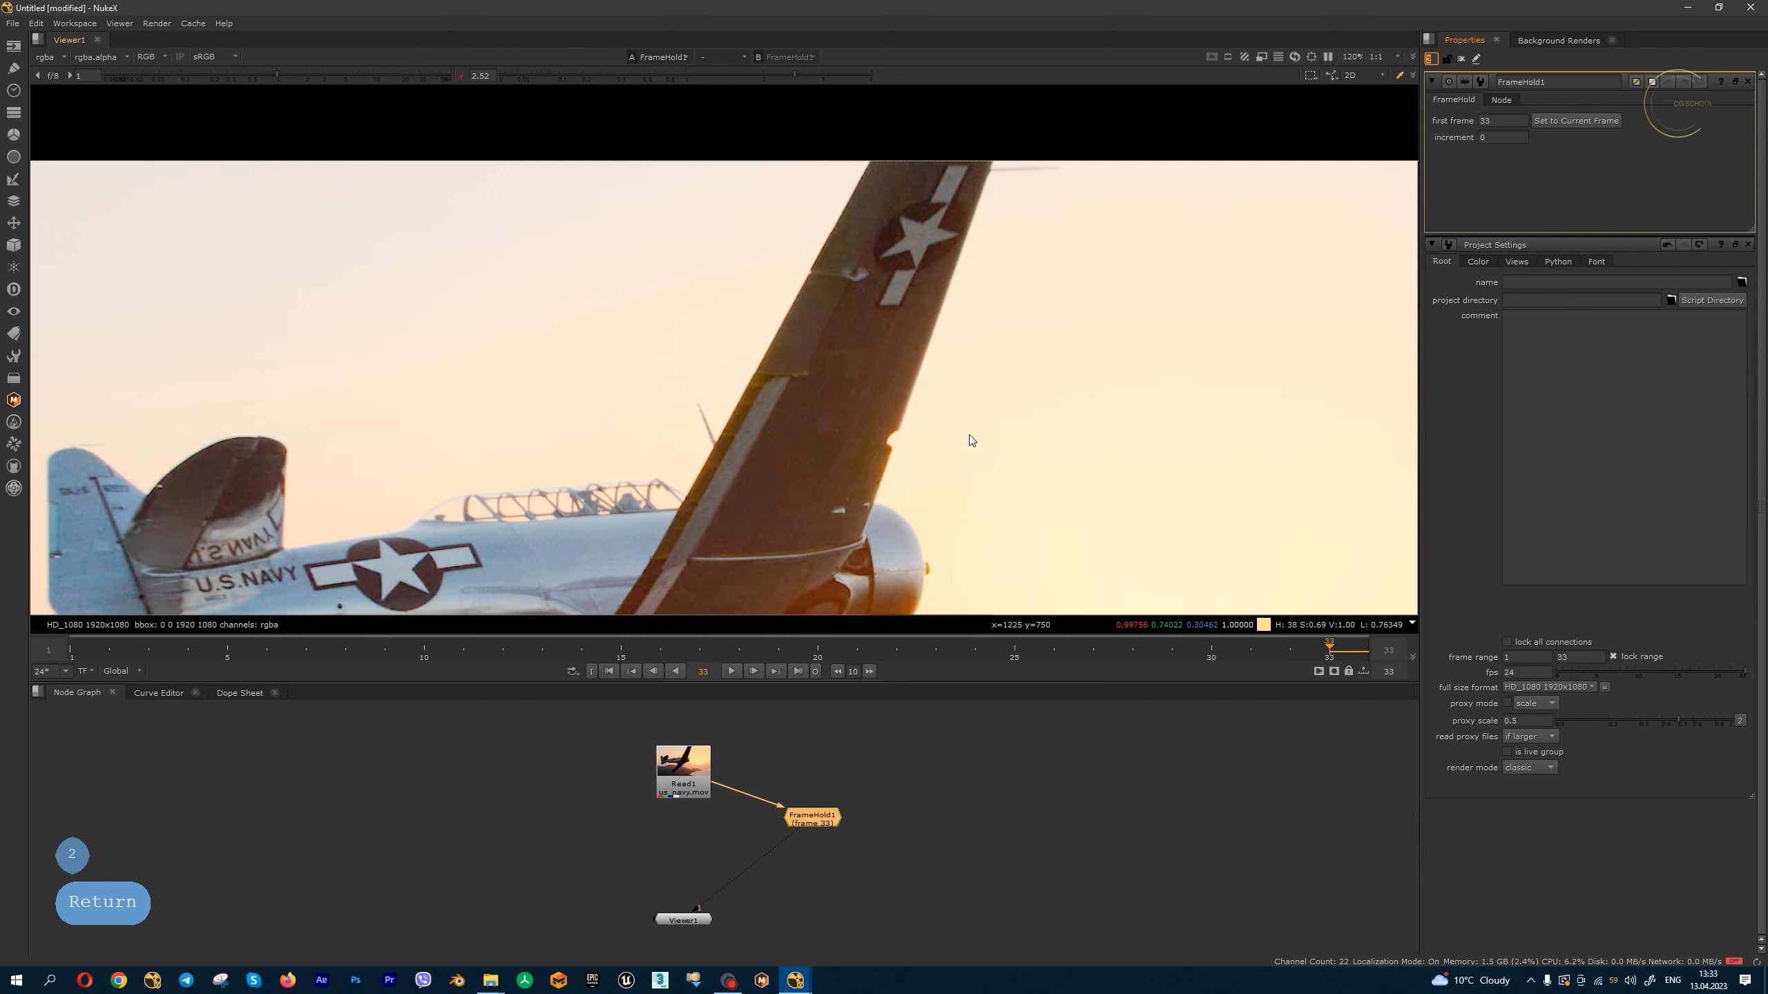
scroll(848, 834, "down", 3)
scroll(847, 835, "up", 3)
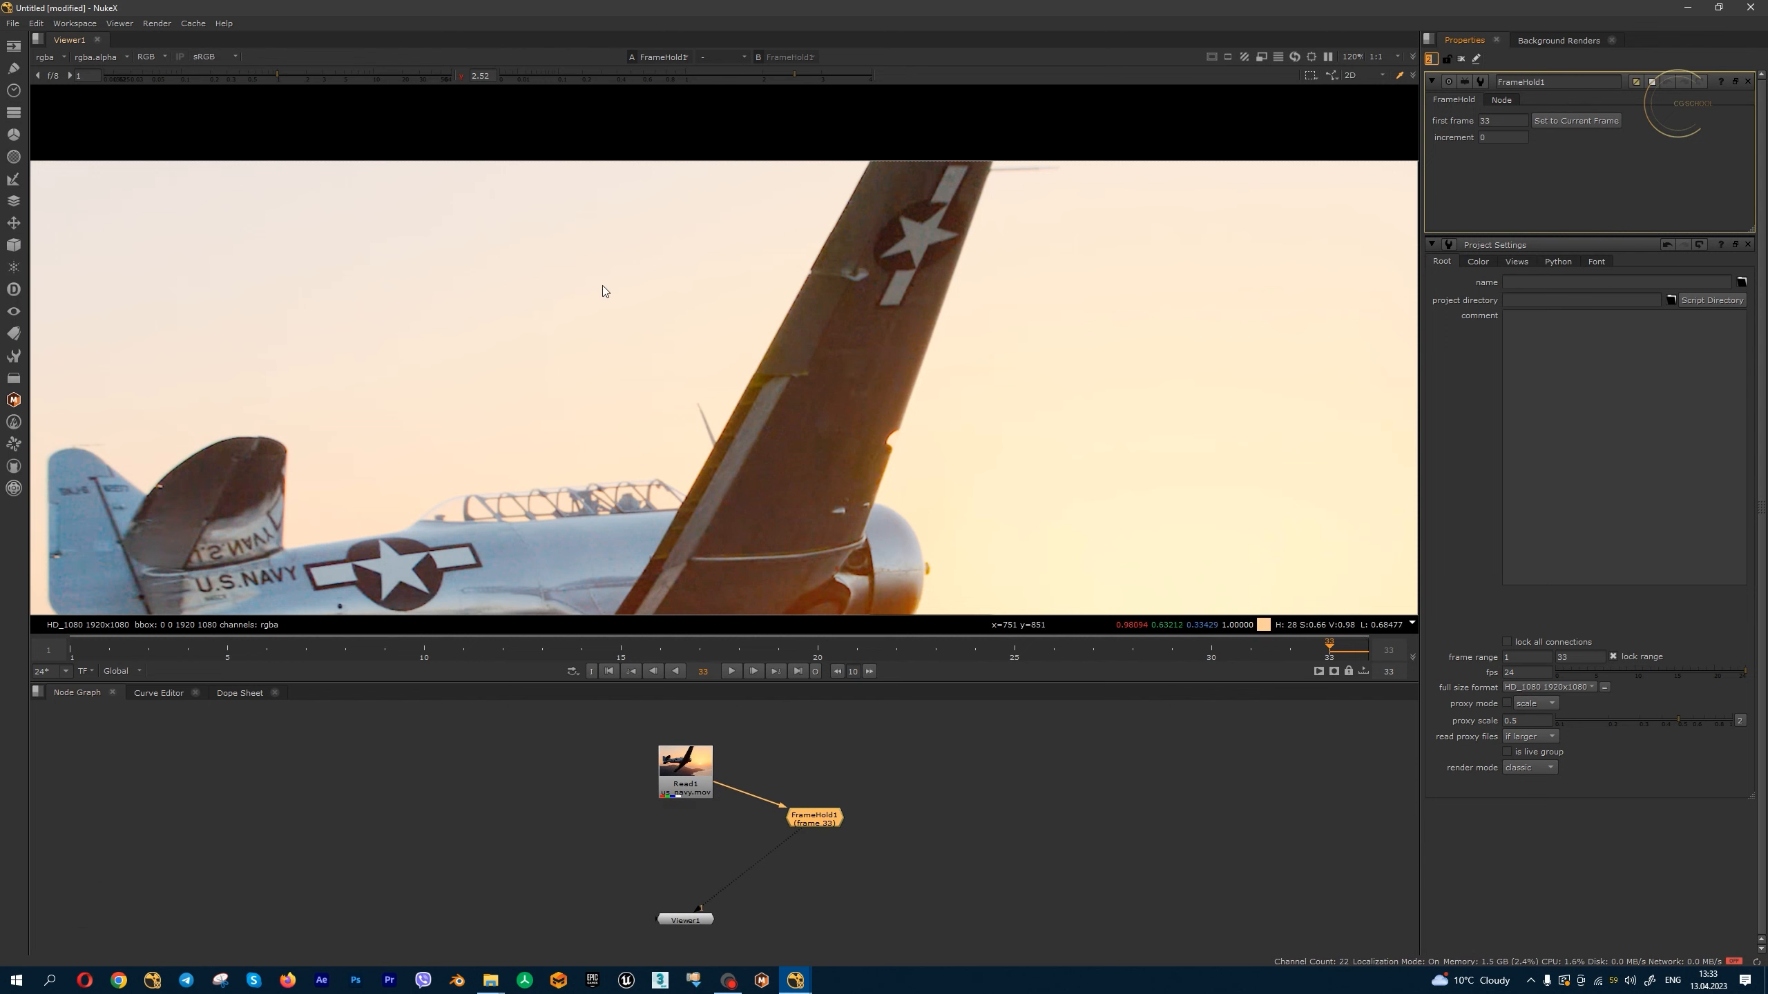
scroll(1066, 283, "down", 3)
scroll(1063, 284, "up", 3)
scroll(1063, 287, "down", 1)
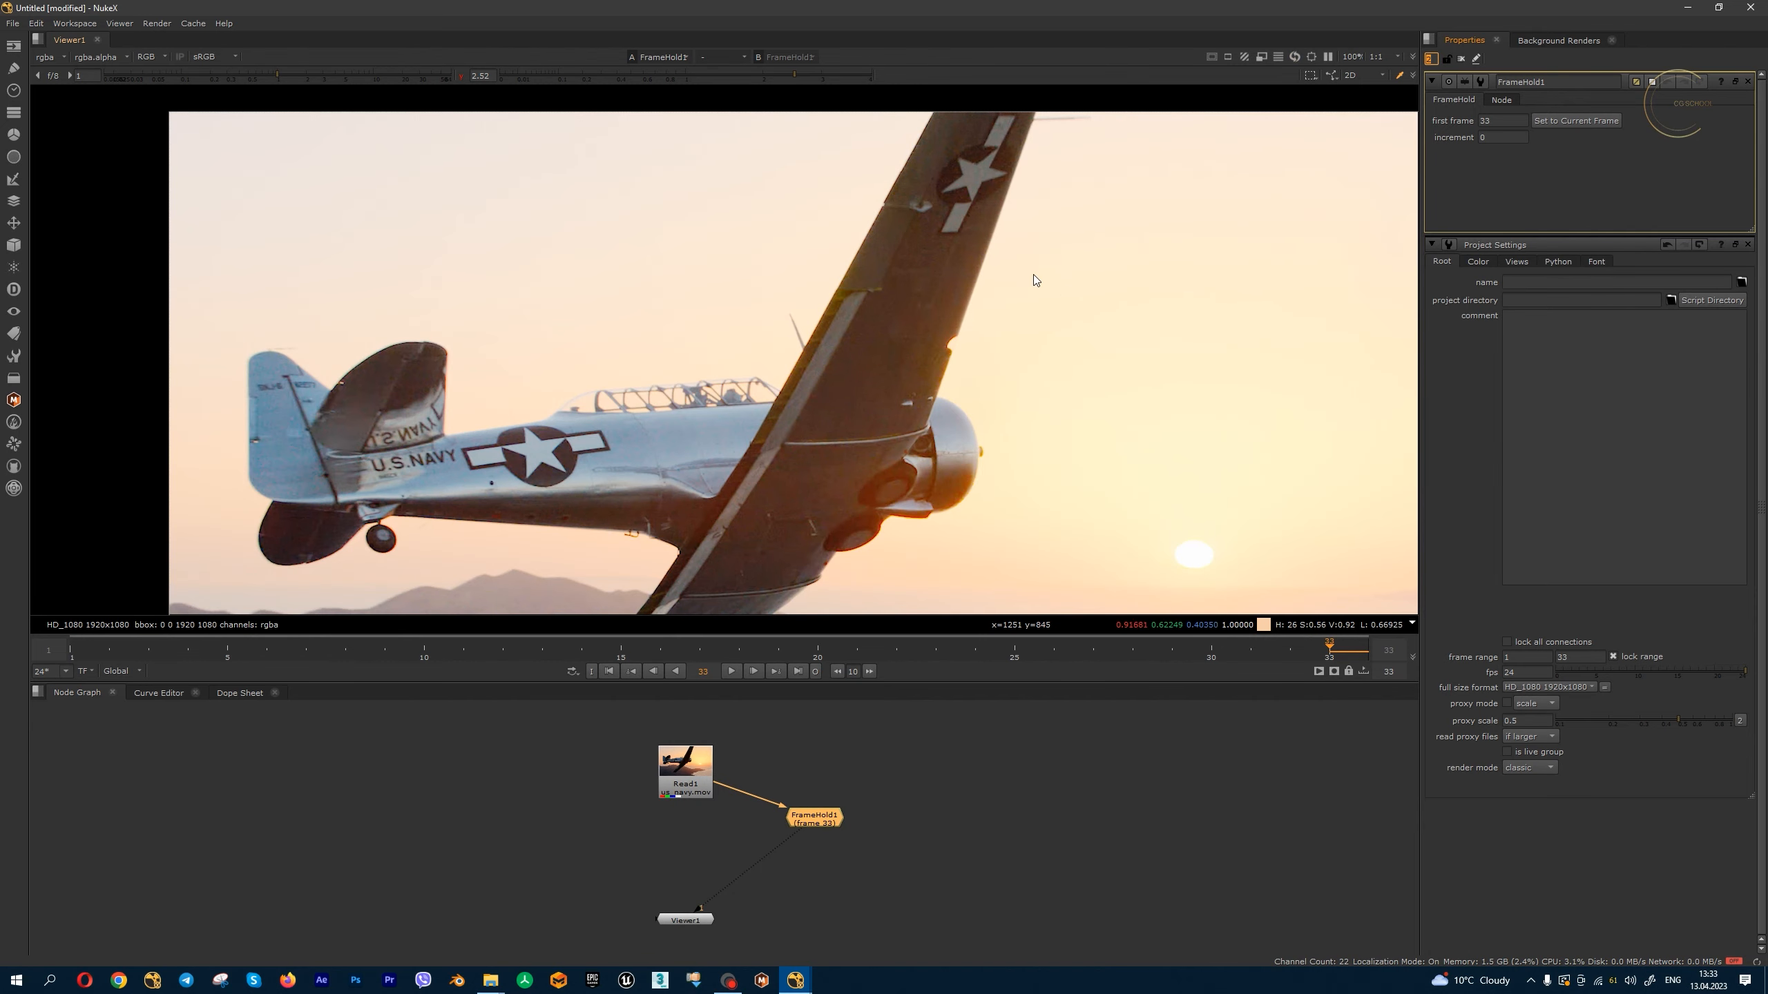
scroll(993, 169, "up", 2)
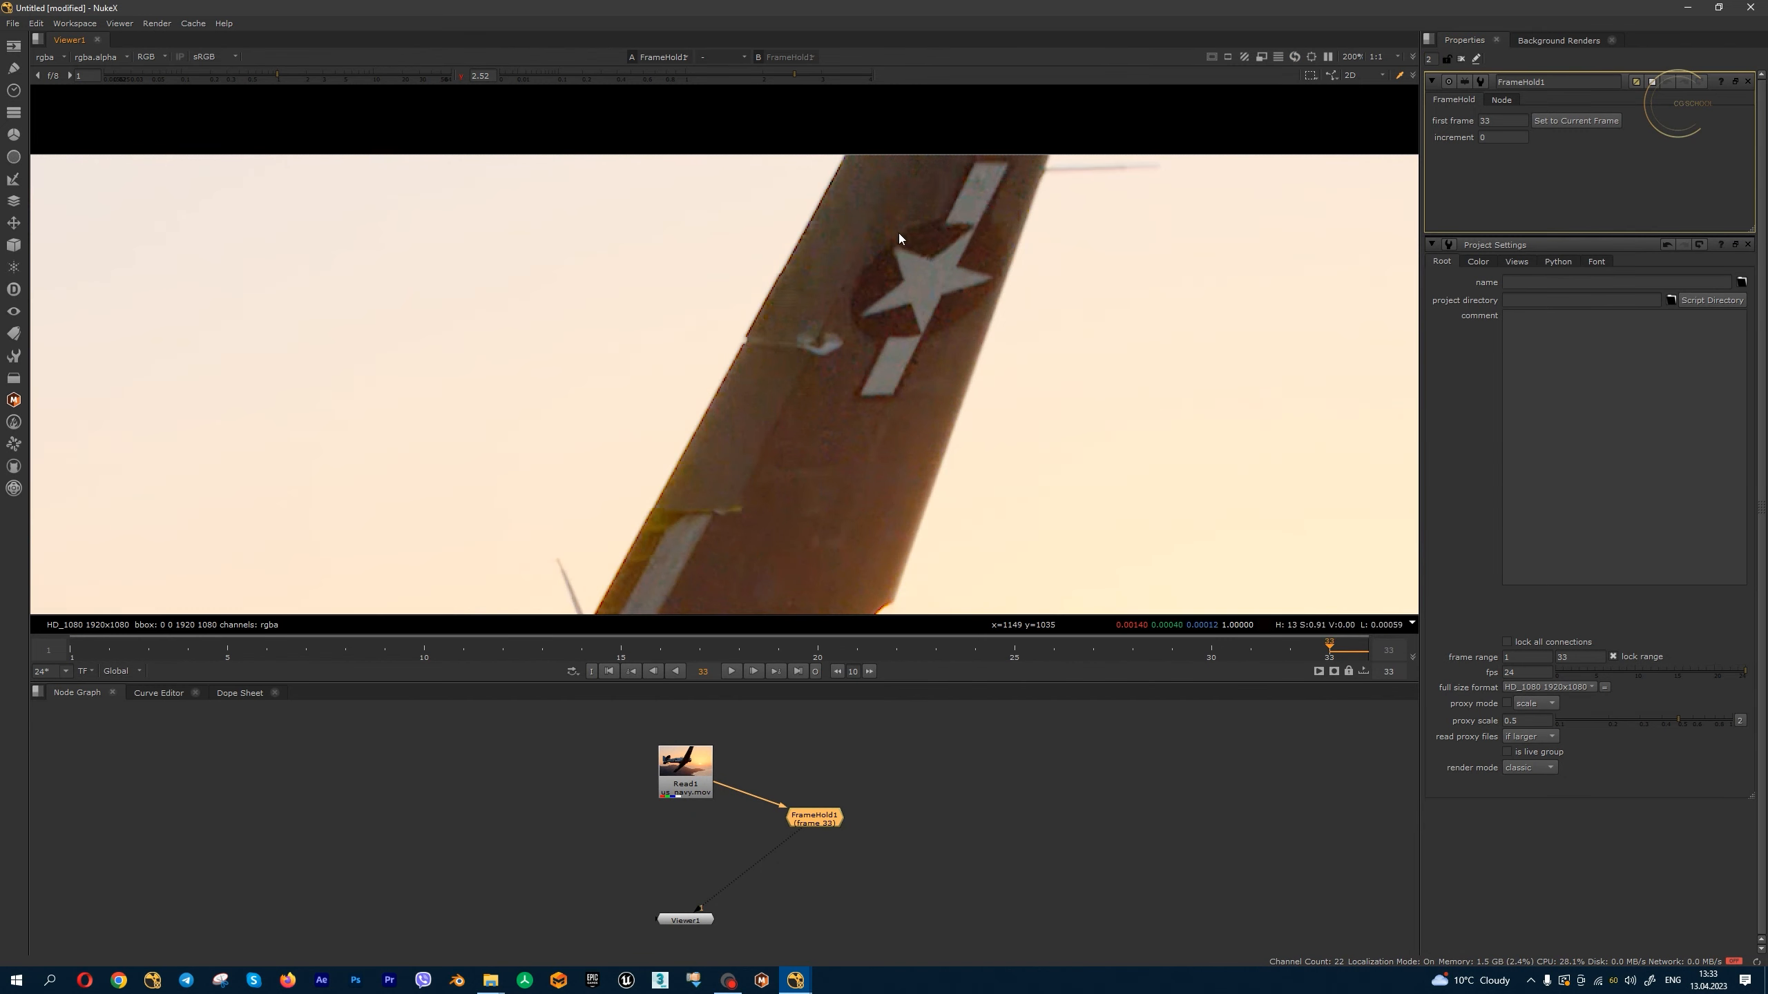
- Add a RotoPaint node after FrameHold1, feeding the viewer
scroll(875, 348, "down", 2)
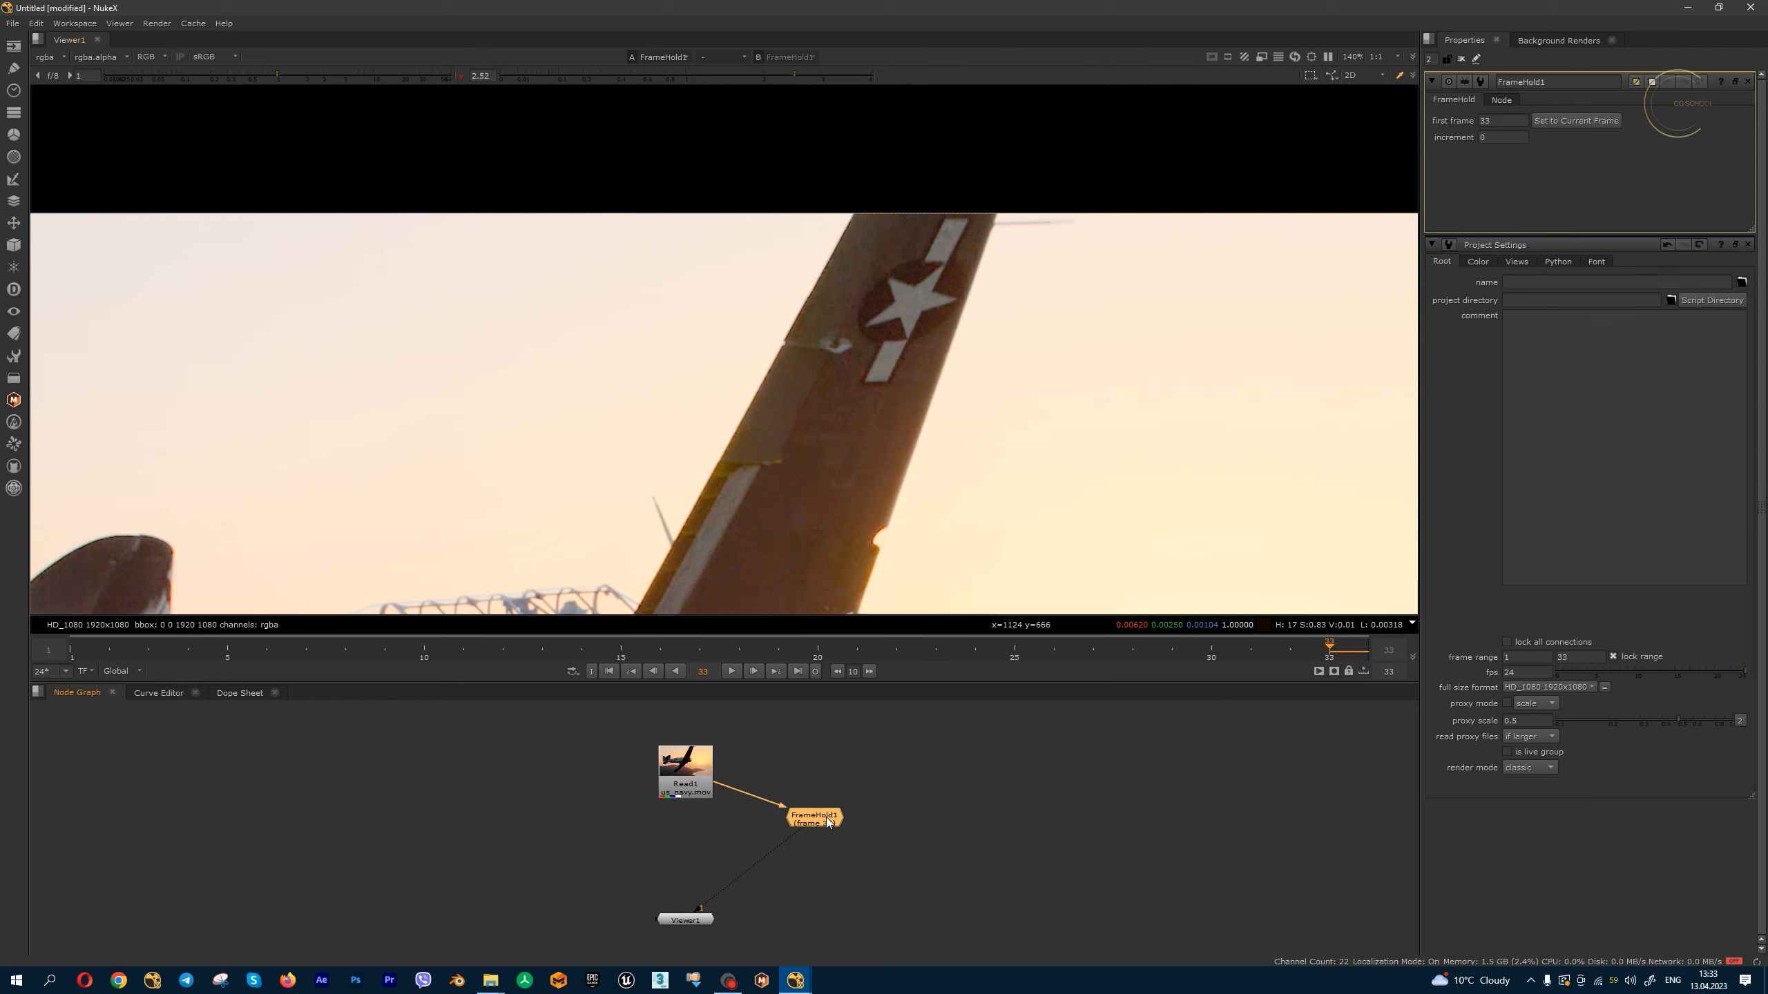
key("p")
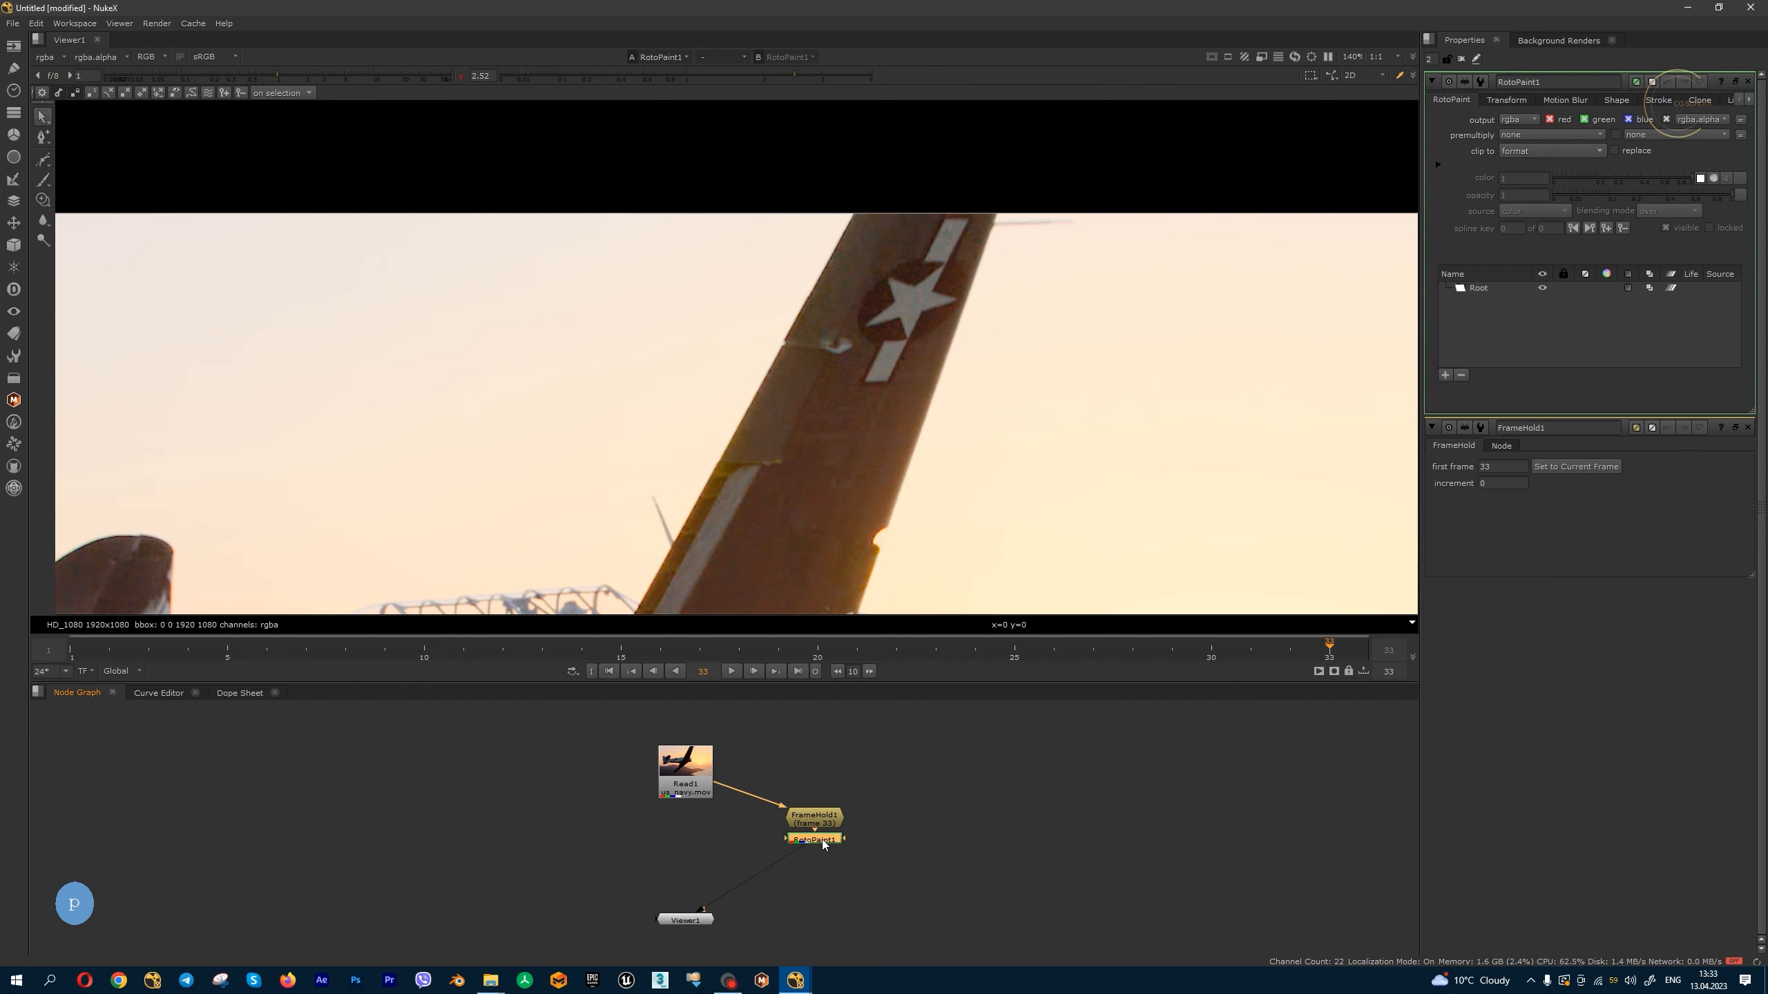
scroll(825, 862, "up", 4)
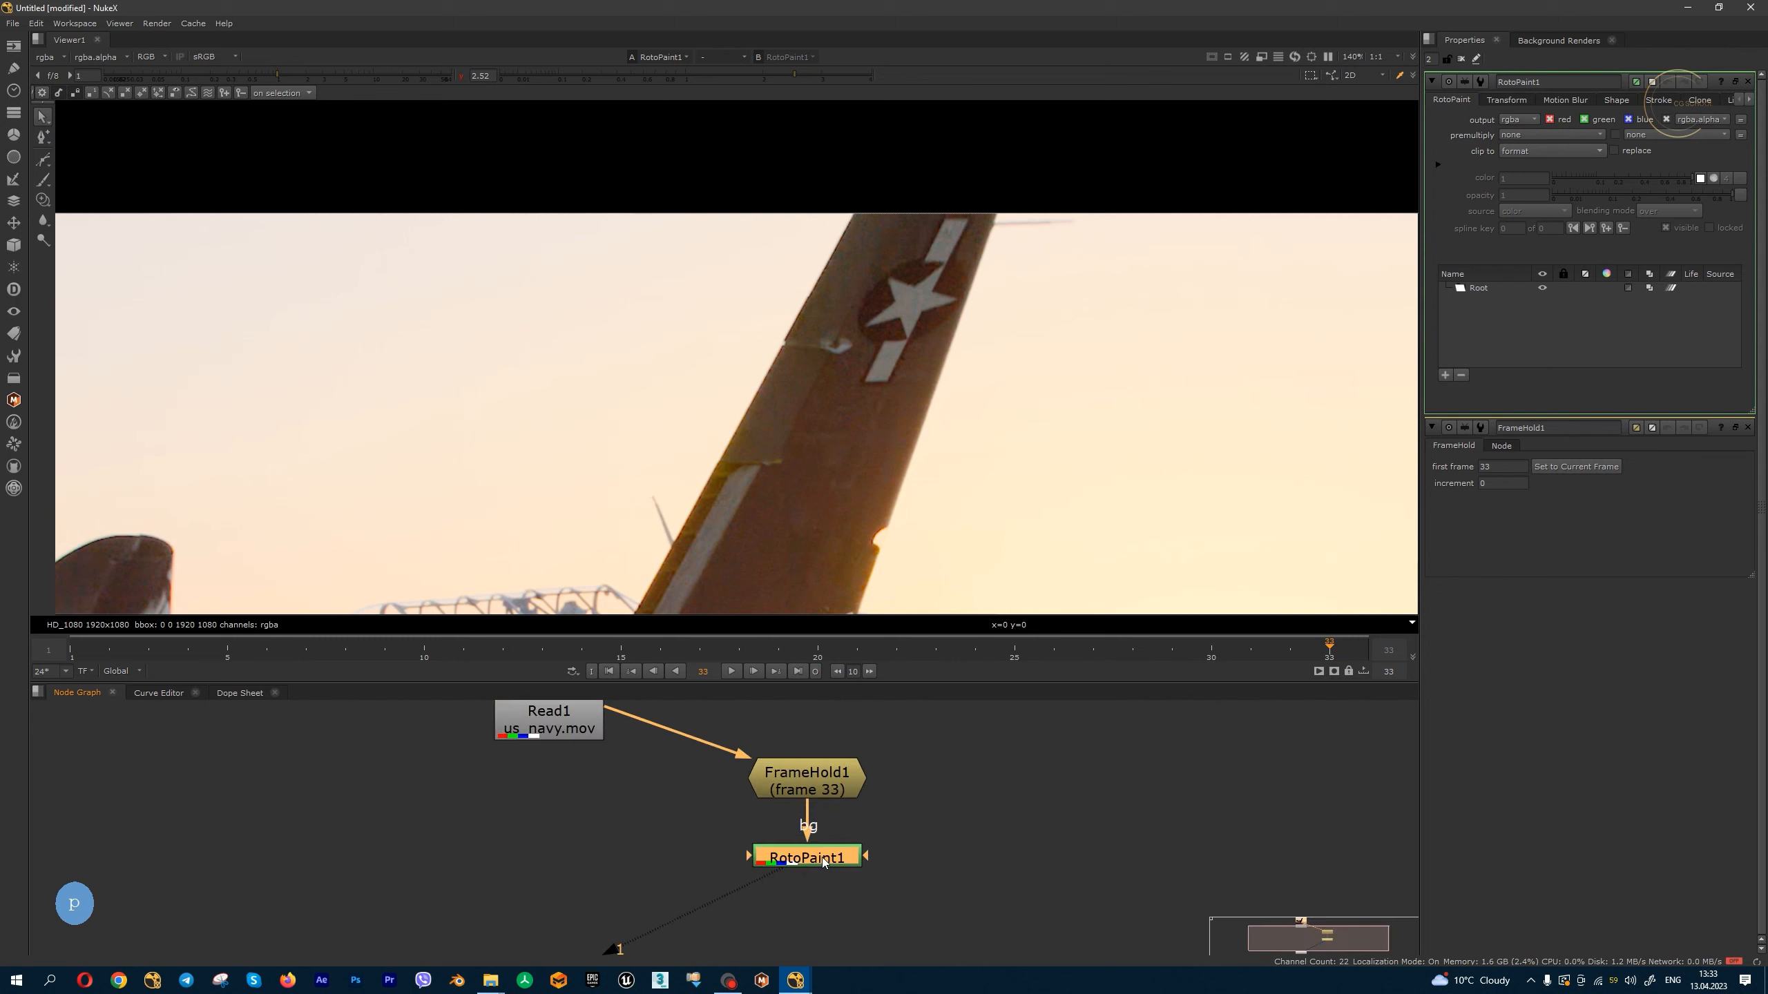
- Try a freehand Brush stroke down the dark wing in RotoPaint and undo it
left_click(47, 163)
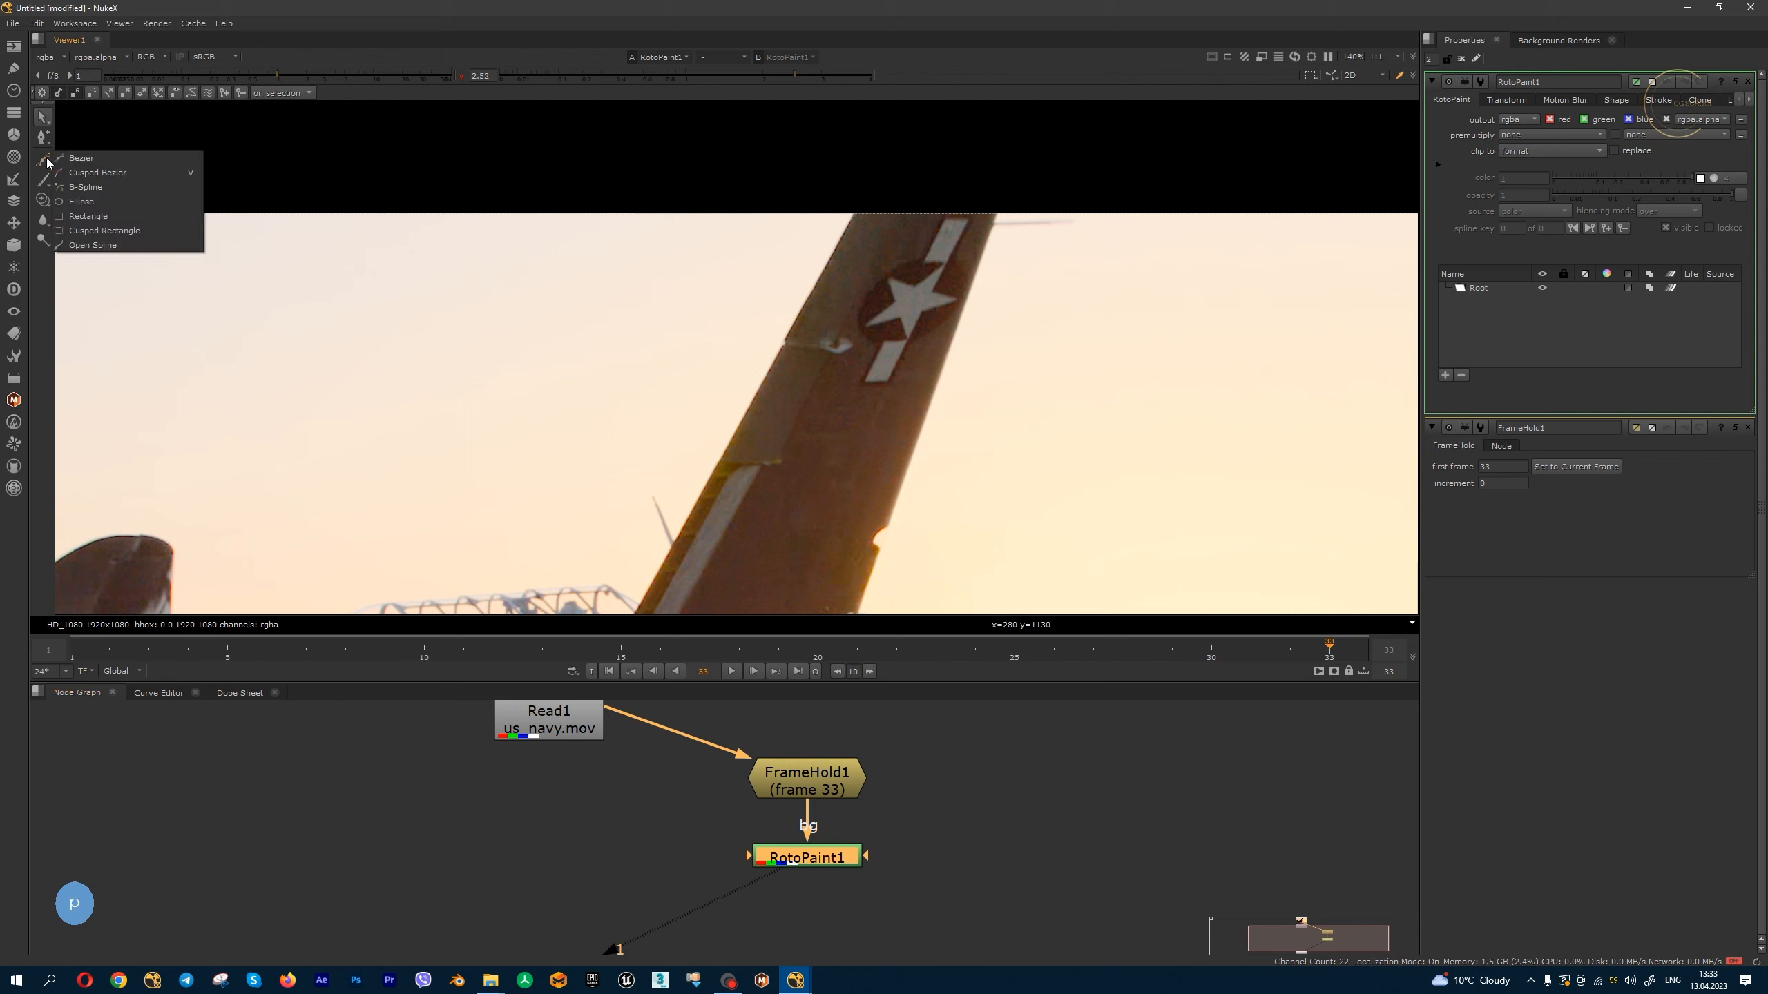
left_click(88, 163)
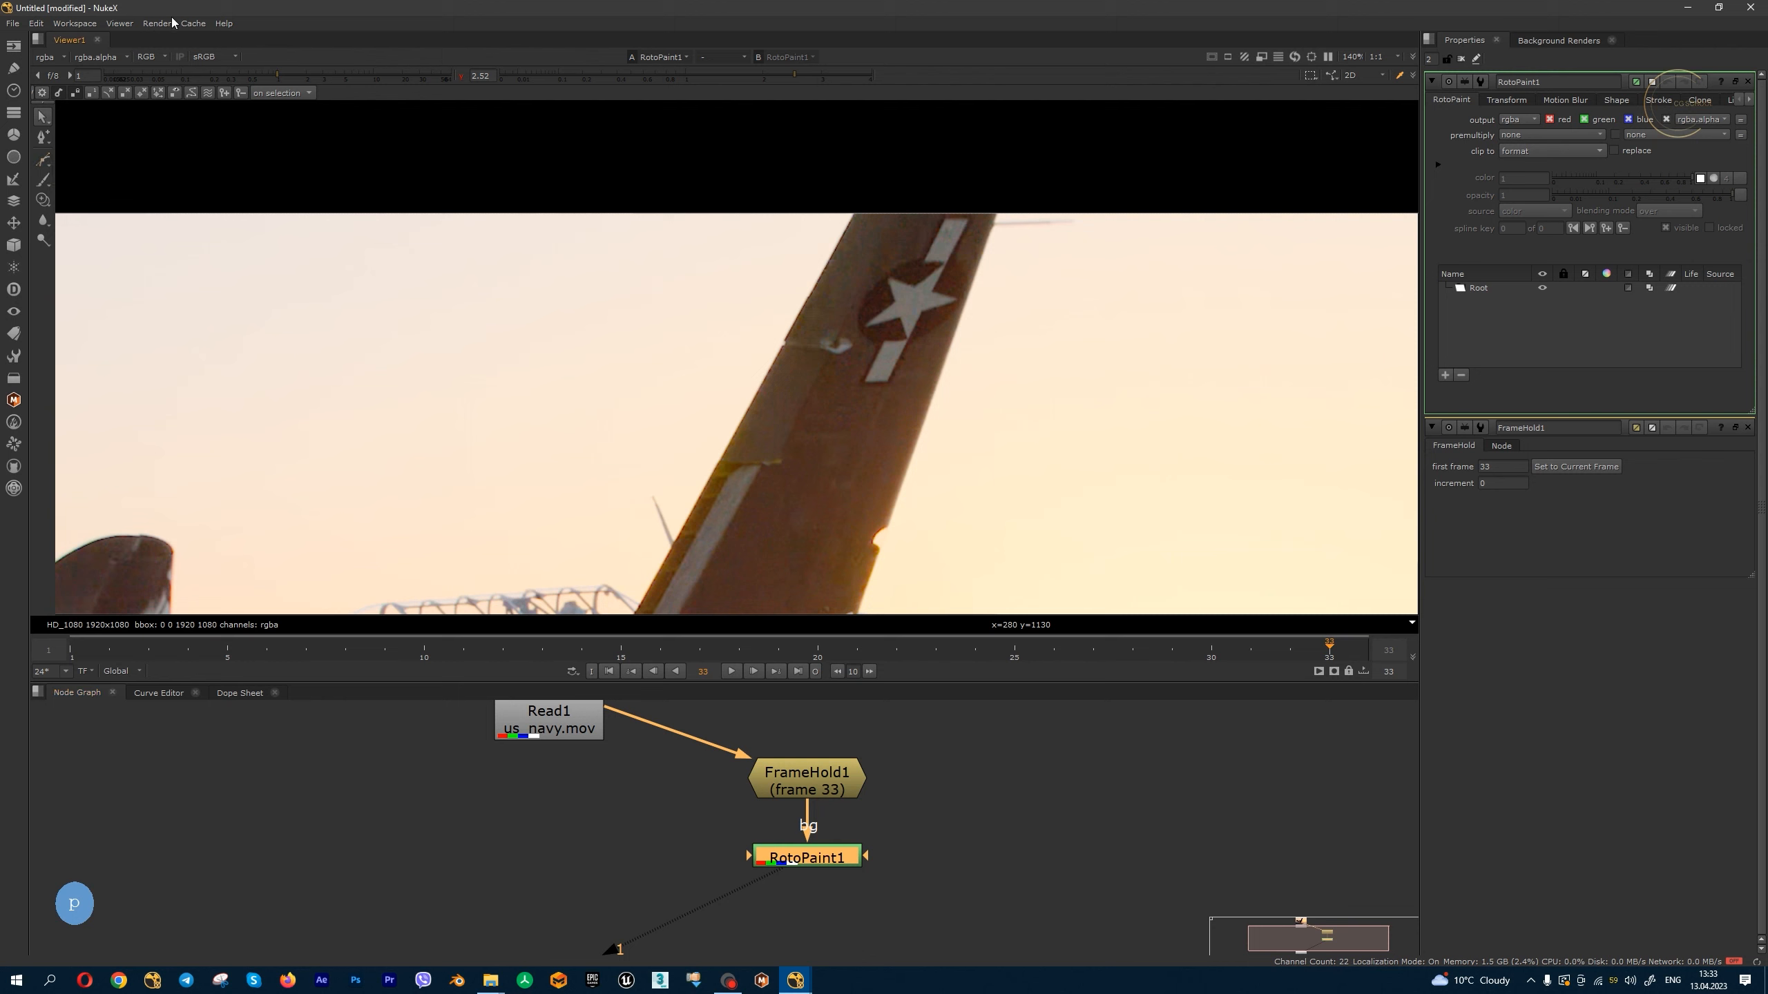
left_click(43, 182)
left_click(75, 179)
left_click_drag(893, 386, 907, 512)
key("ctrl+z")
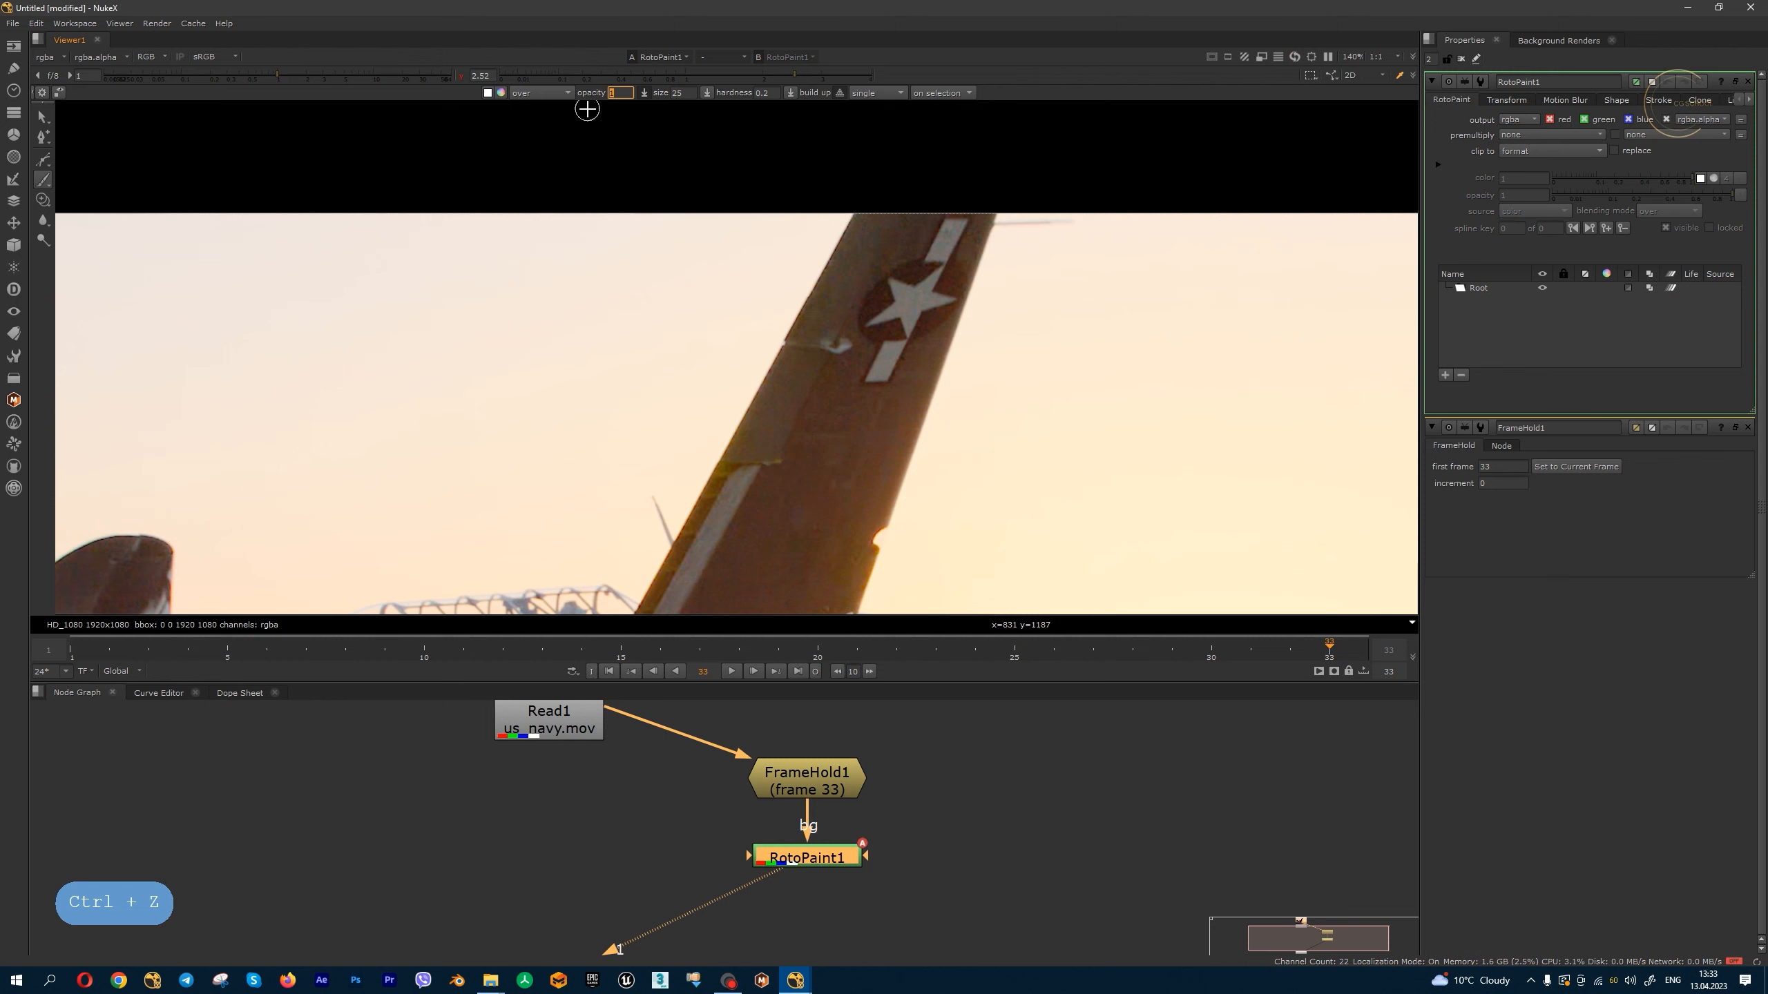
- Set the brush opacity to 0.2 and paint a wavy test stroke down the wing from the star
type(".2")
key("Return")
mouse_move(908, 328)
left_mouse_down()
mouse_move(842, 397)
mouse_move(860, 358)
mouse_move(773, 526)
left_mouse_up()
key("ctrl+z")
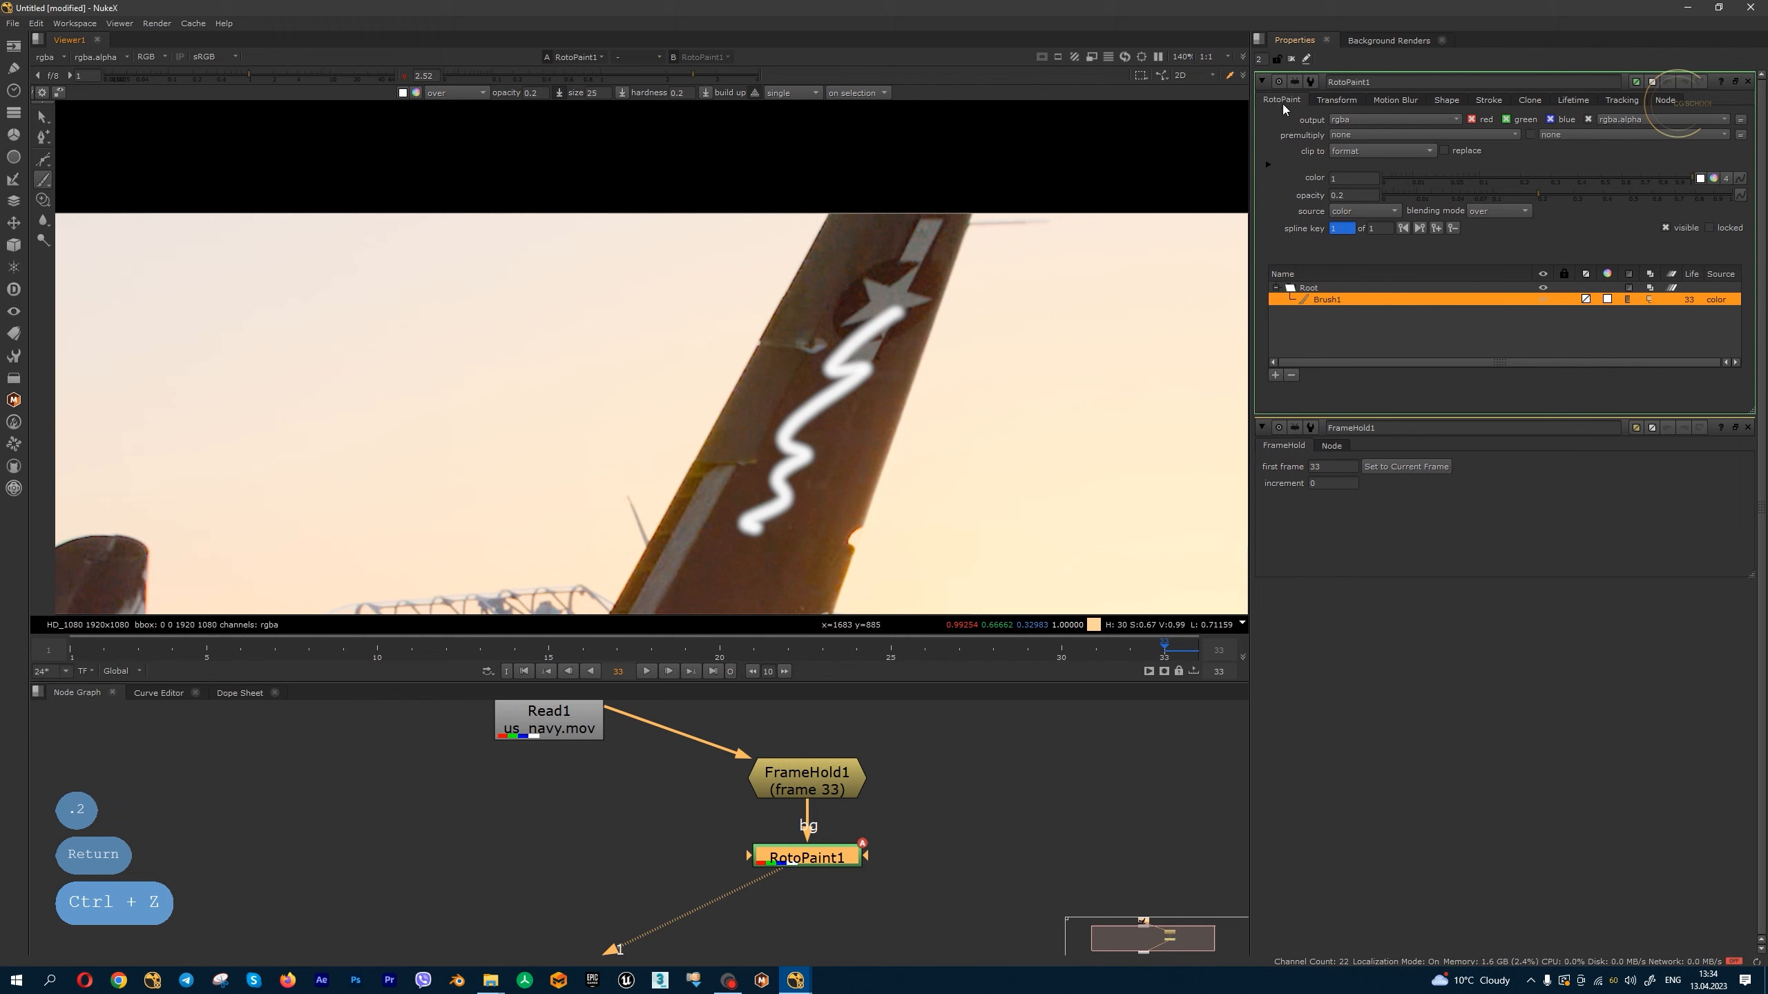
- Look through the brush stroke's transform, motion blur, shape, stroke, clone and lifetime settings
left_click(1337, 100)
left_click(1396, 100)
left_click(1446, 100)
left_click(1488, 99)
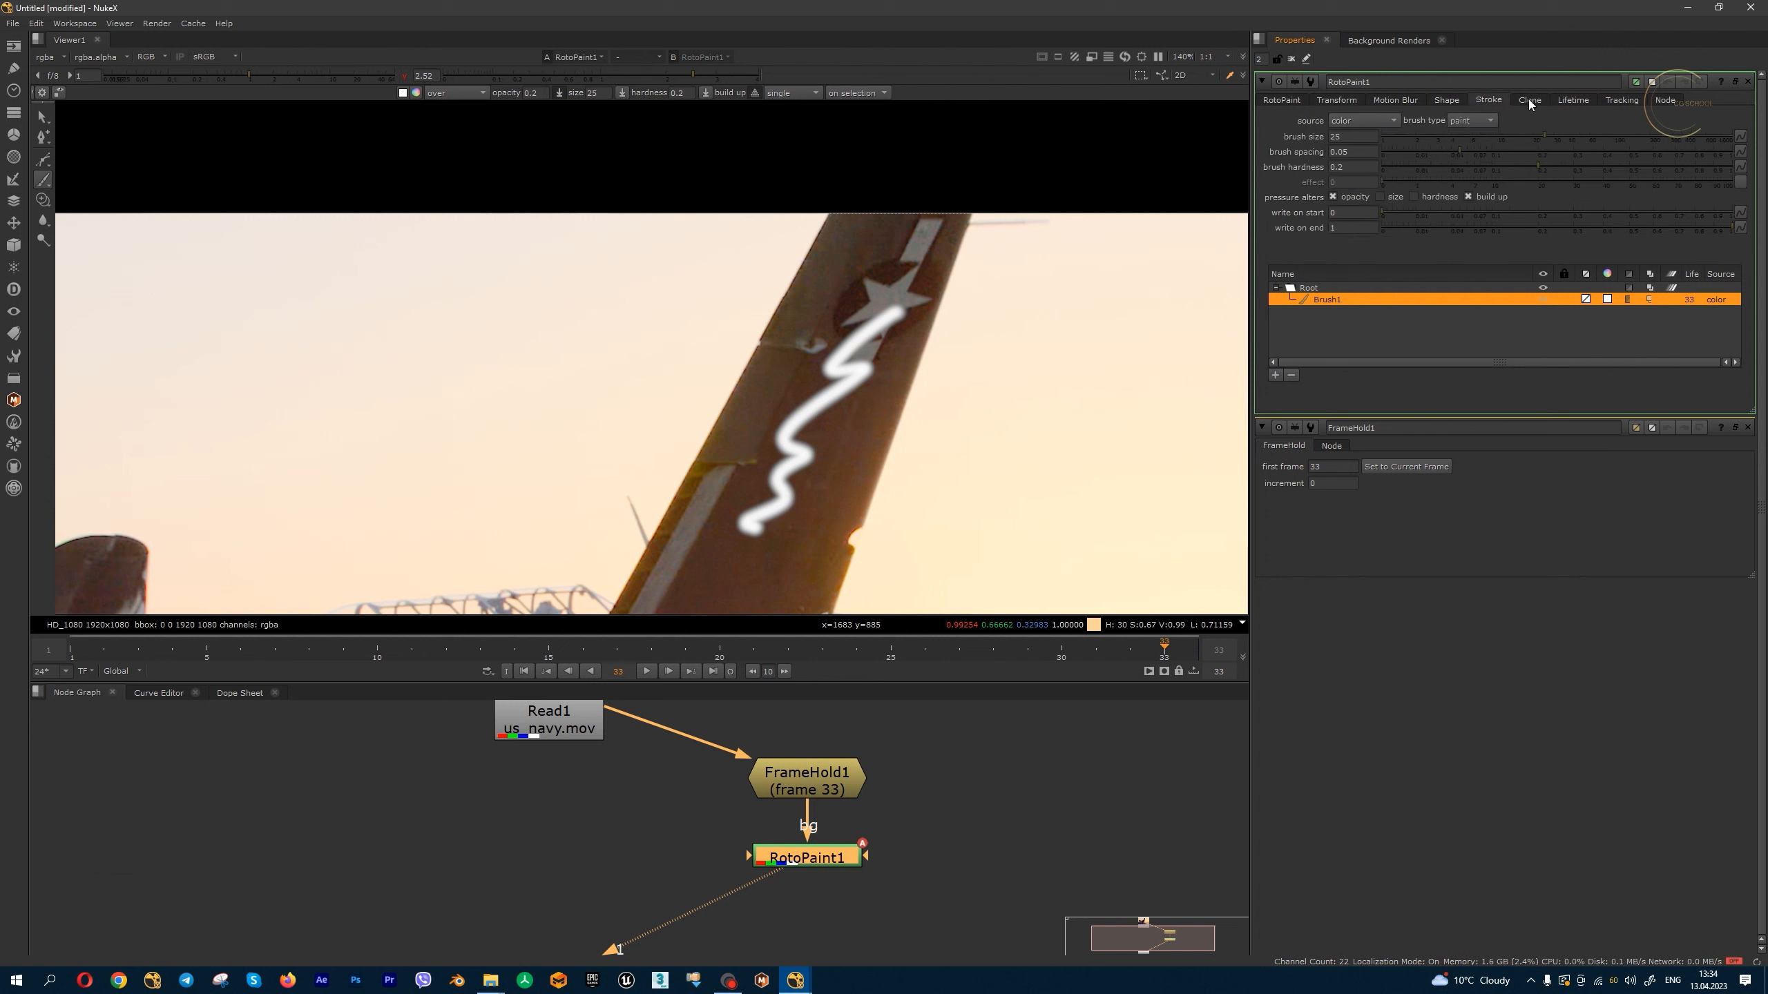
left_click(1528, 100)
left_click(1572, 99)
- Set the test stroke's brush size to 9.4, spacing to 1 and hardness to 1, and delete the stroke
left_click(1488, 100)
mouse_move(1538, 137)
left_mouse_down()
mouse_move(1586, 137)
mouse_move(1394, 156)
mouse_move(1759, 163)
left_mouse_up()
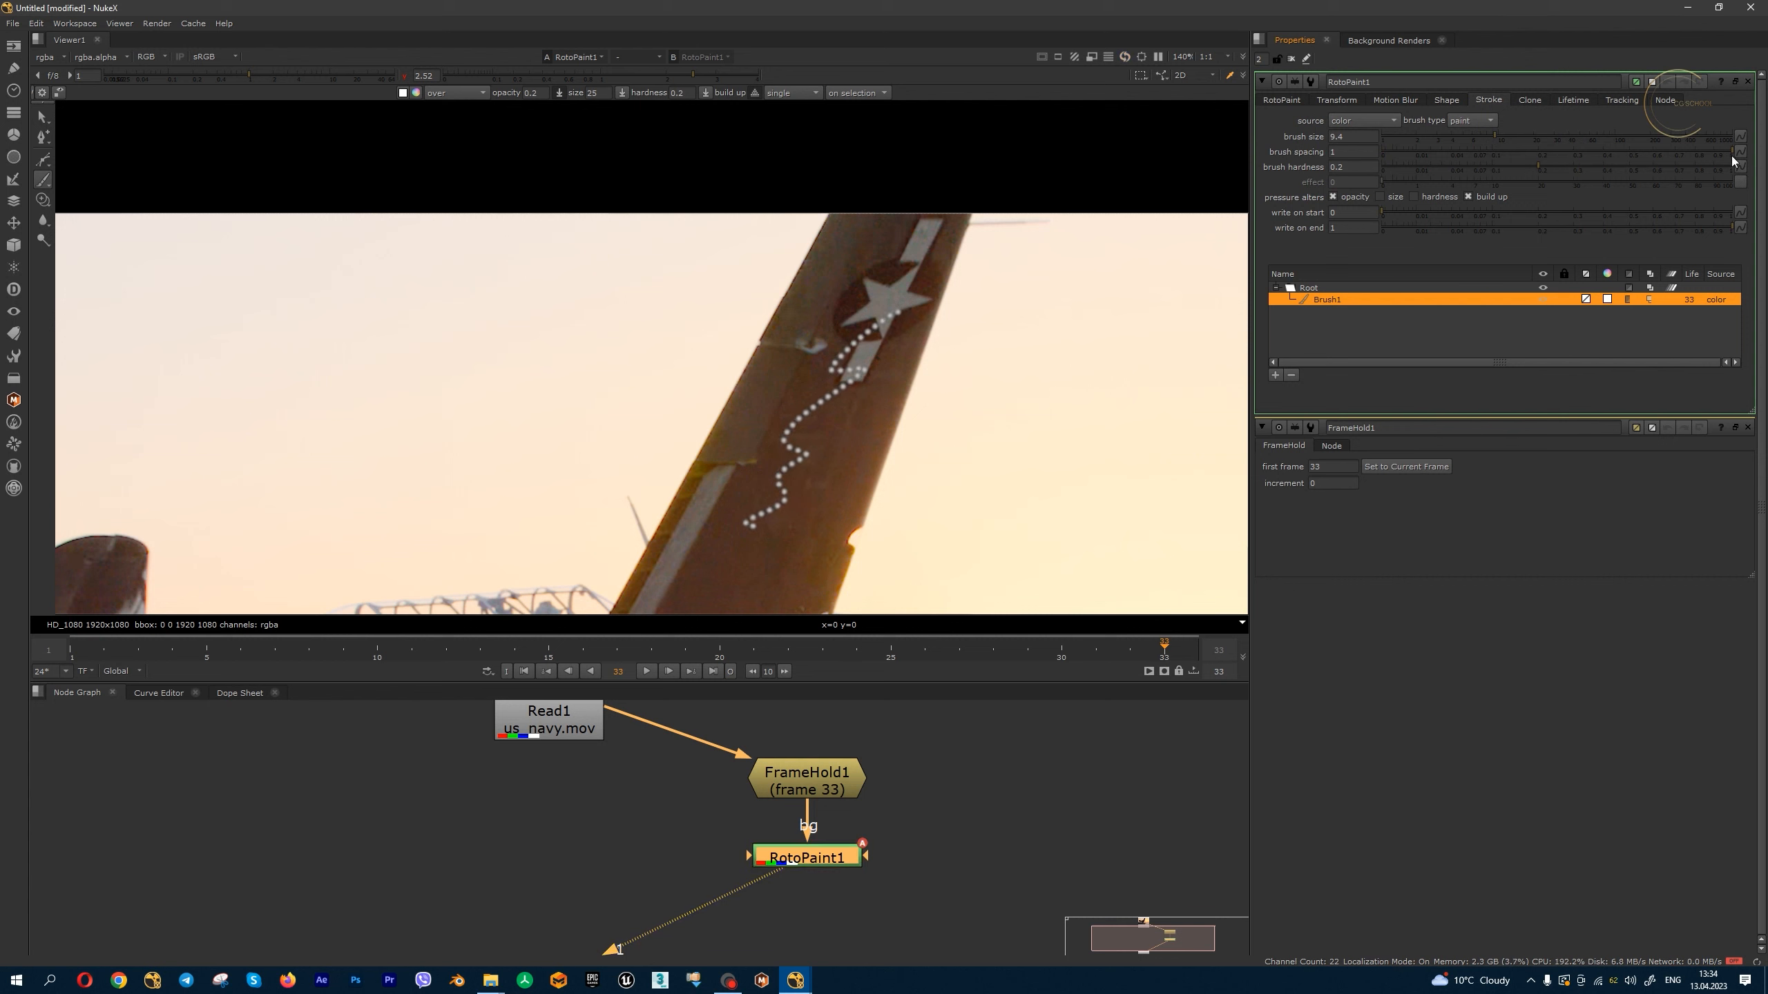
mouse_move(1544, 169)
left_mouse_down()
mouse_move(1610, 166)
mouse_move(1450, 174)
mouse_move(1734, 165)
left_mouse_up()
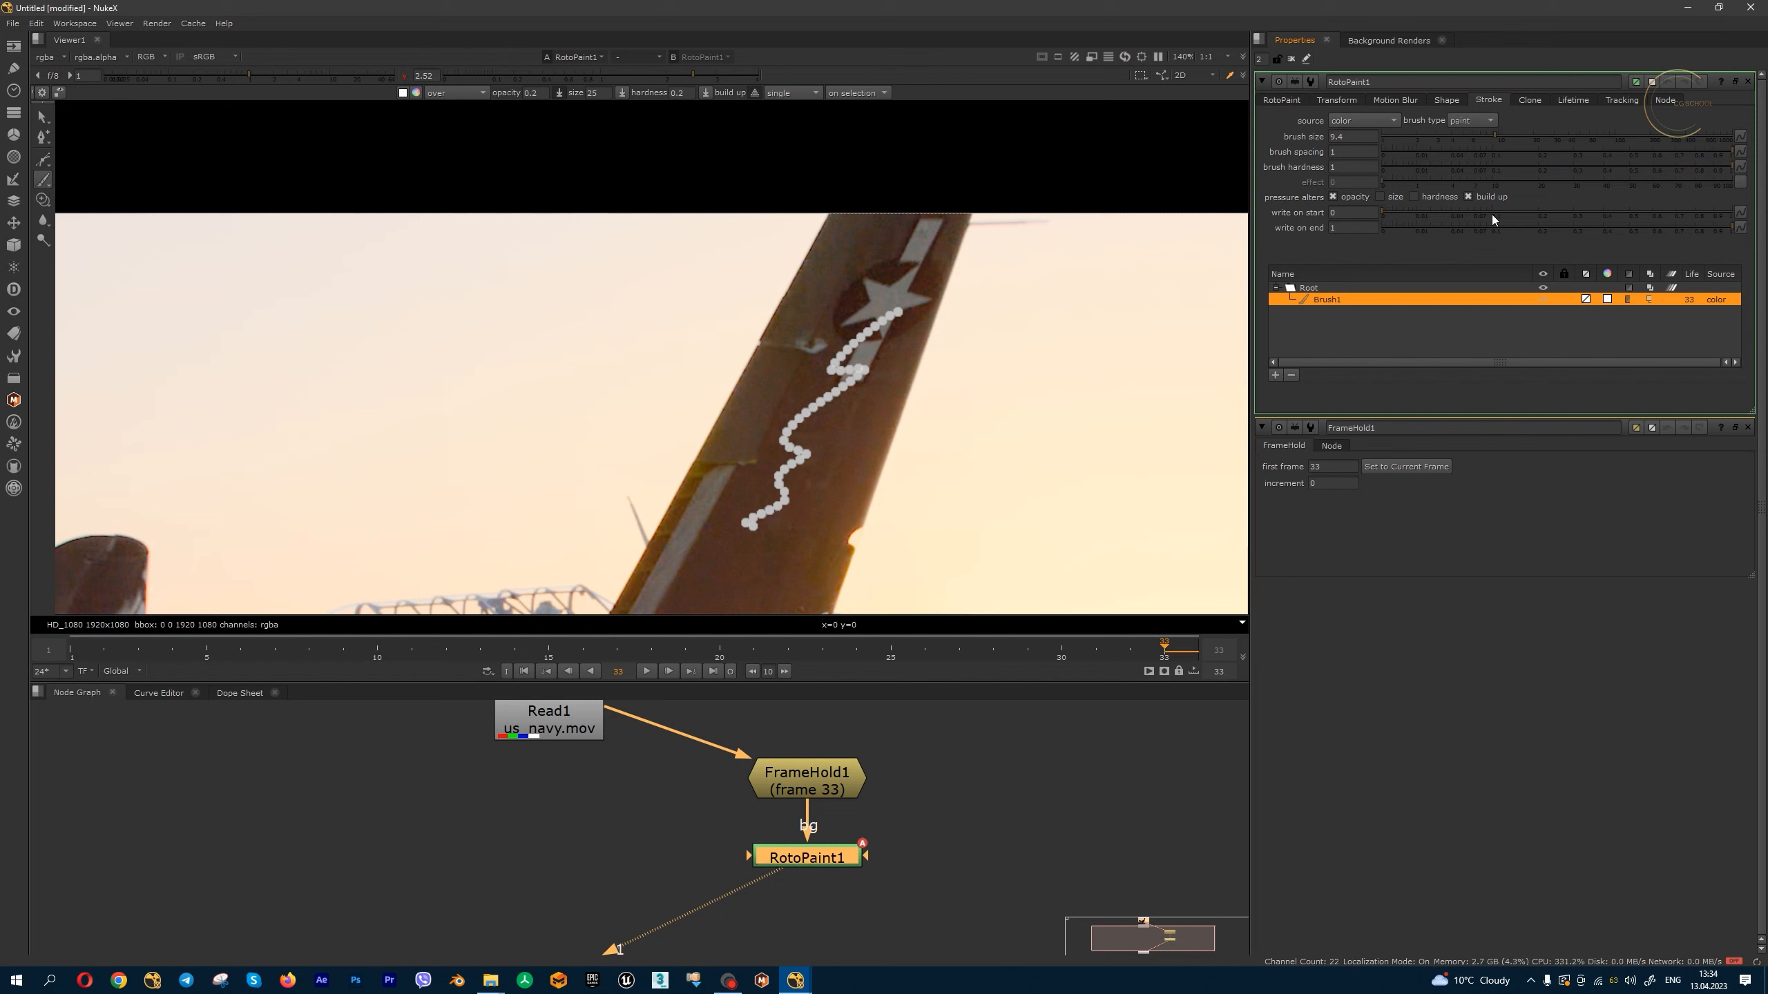
left_click(1291, 375)
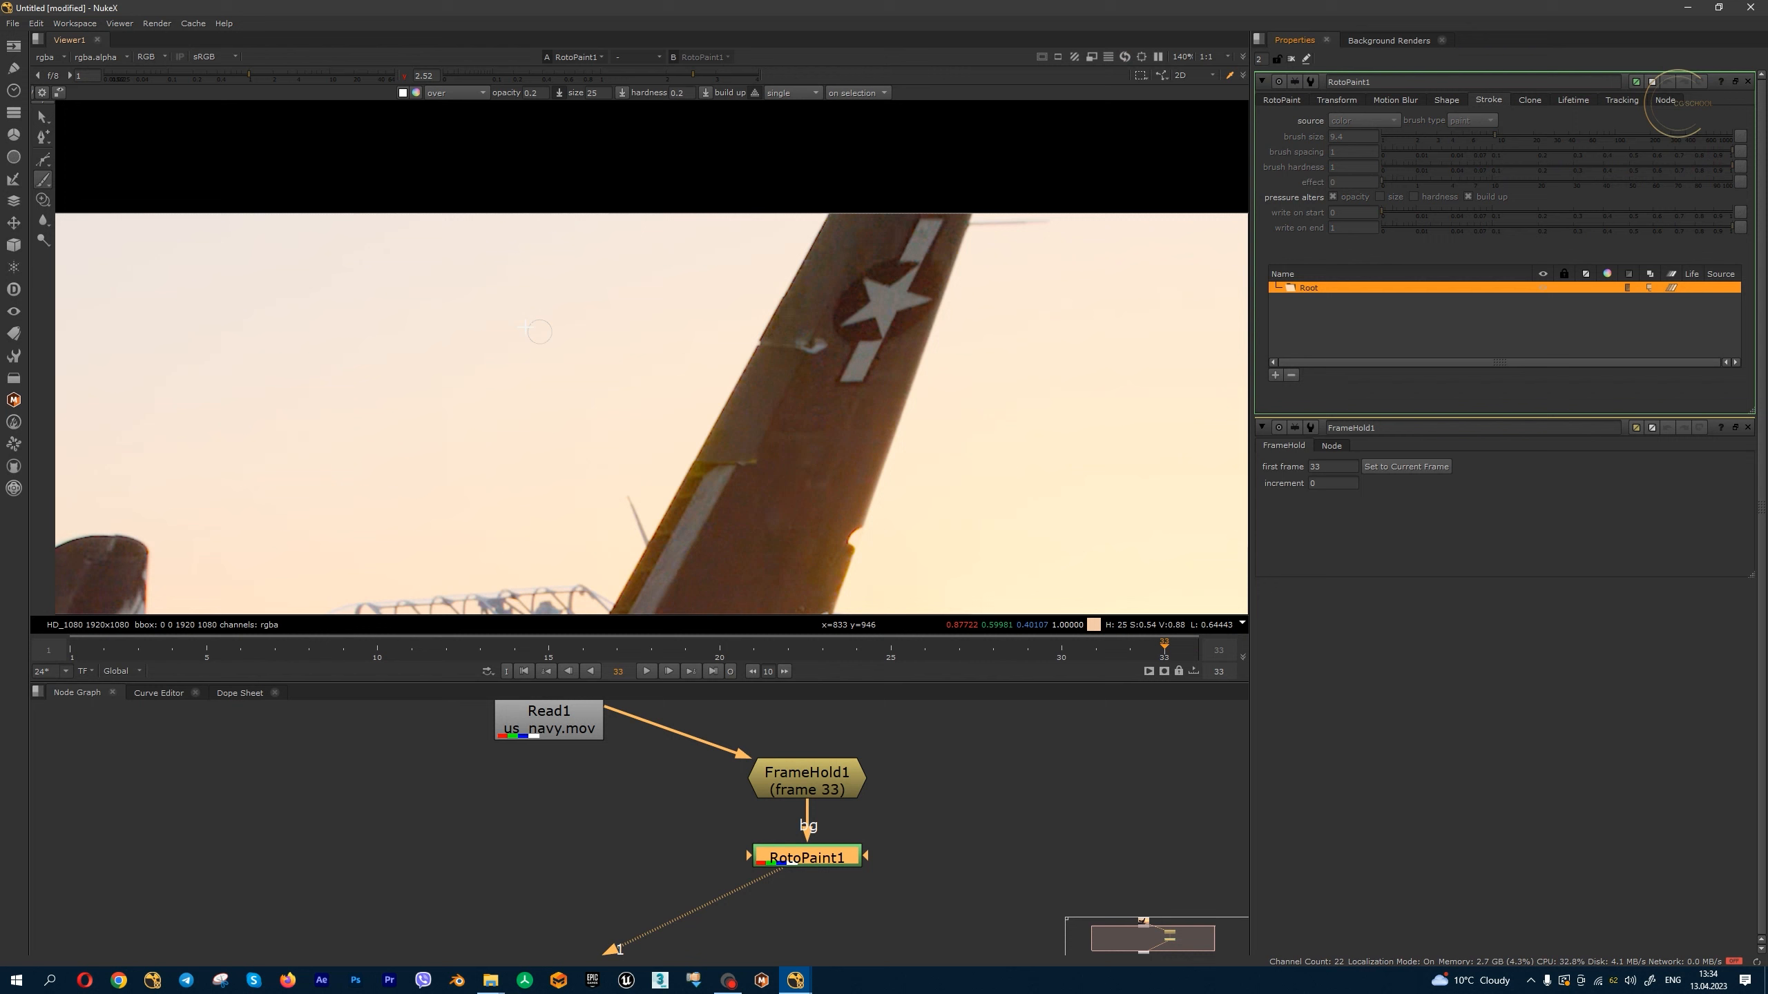
- Switch to the Clone tool and raise the viewer gamma to about 3.36 to reveal the wing detail
left_click(43, 201)
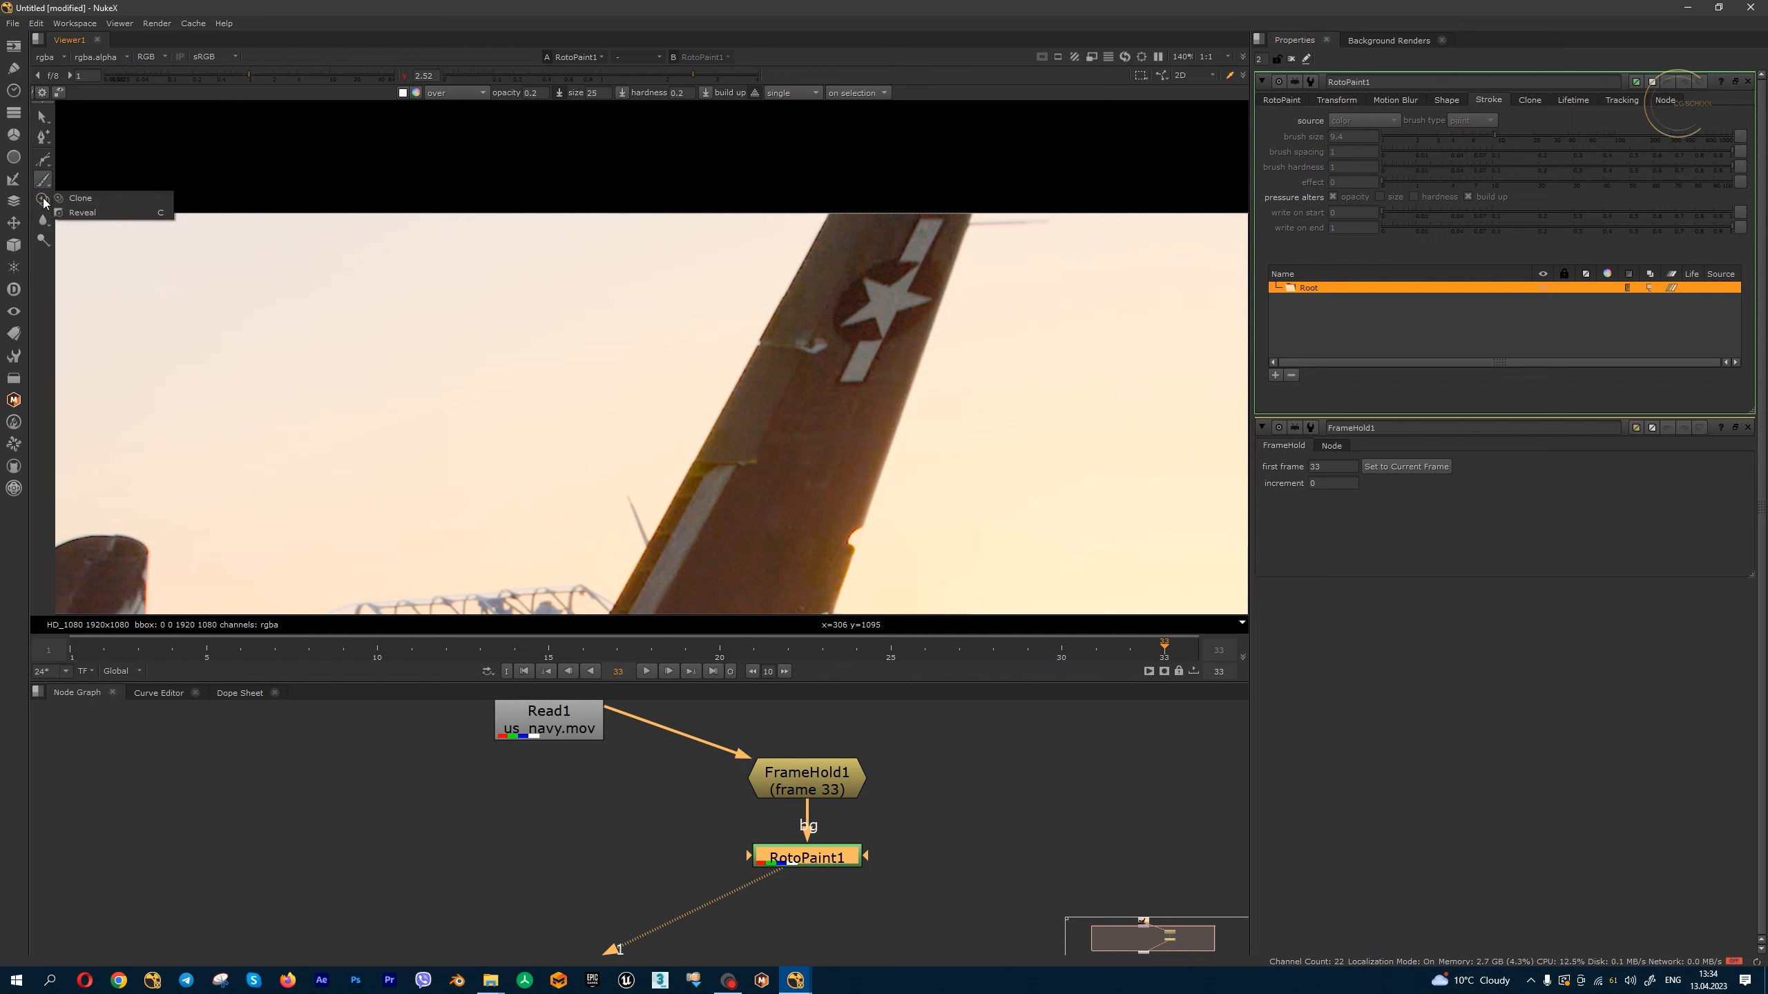
left_click(83, 198)
left_click(404, 75)
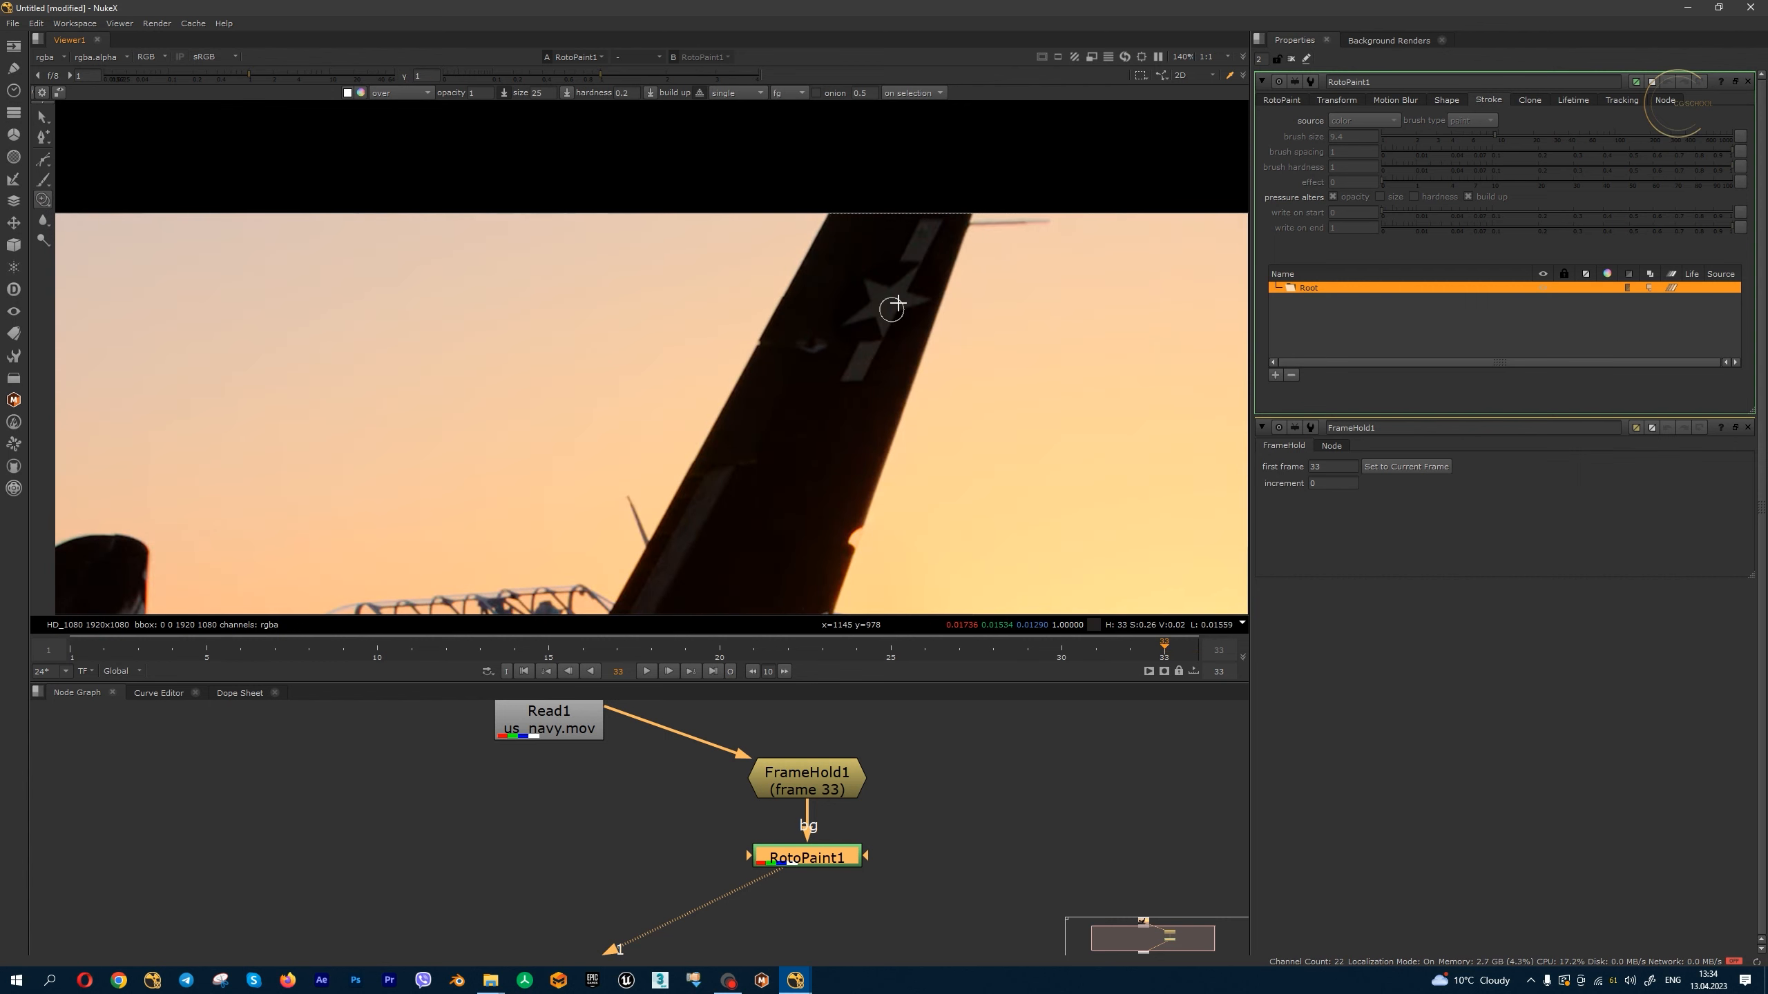
scroll(877, 341, "down", 4)
scroll(770, 363, "up", 2)
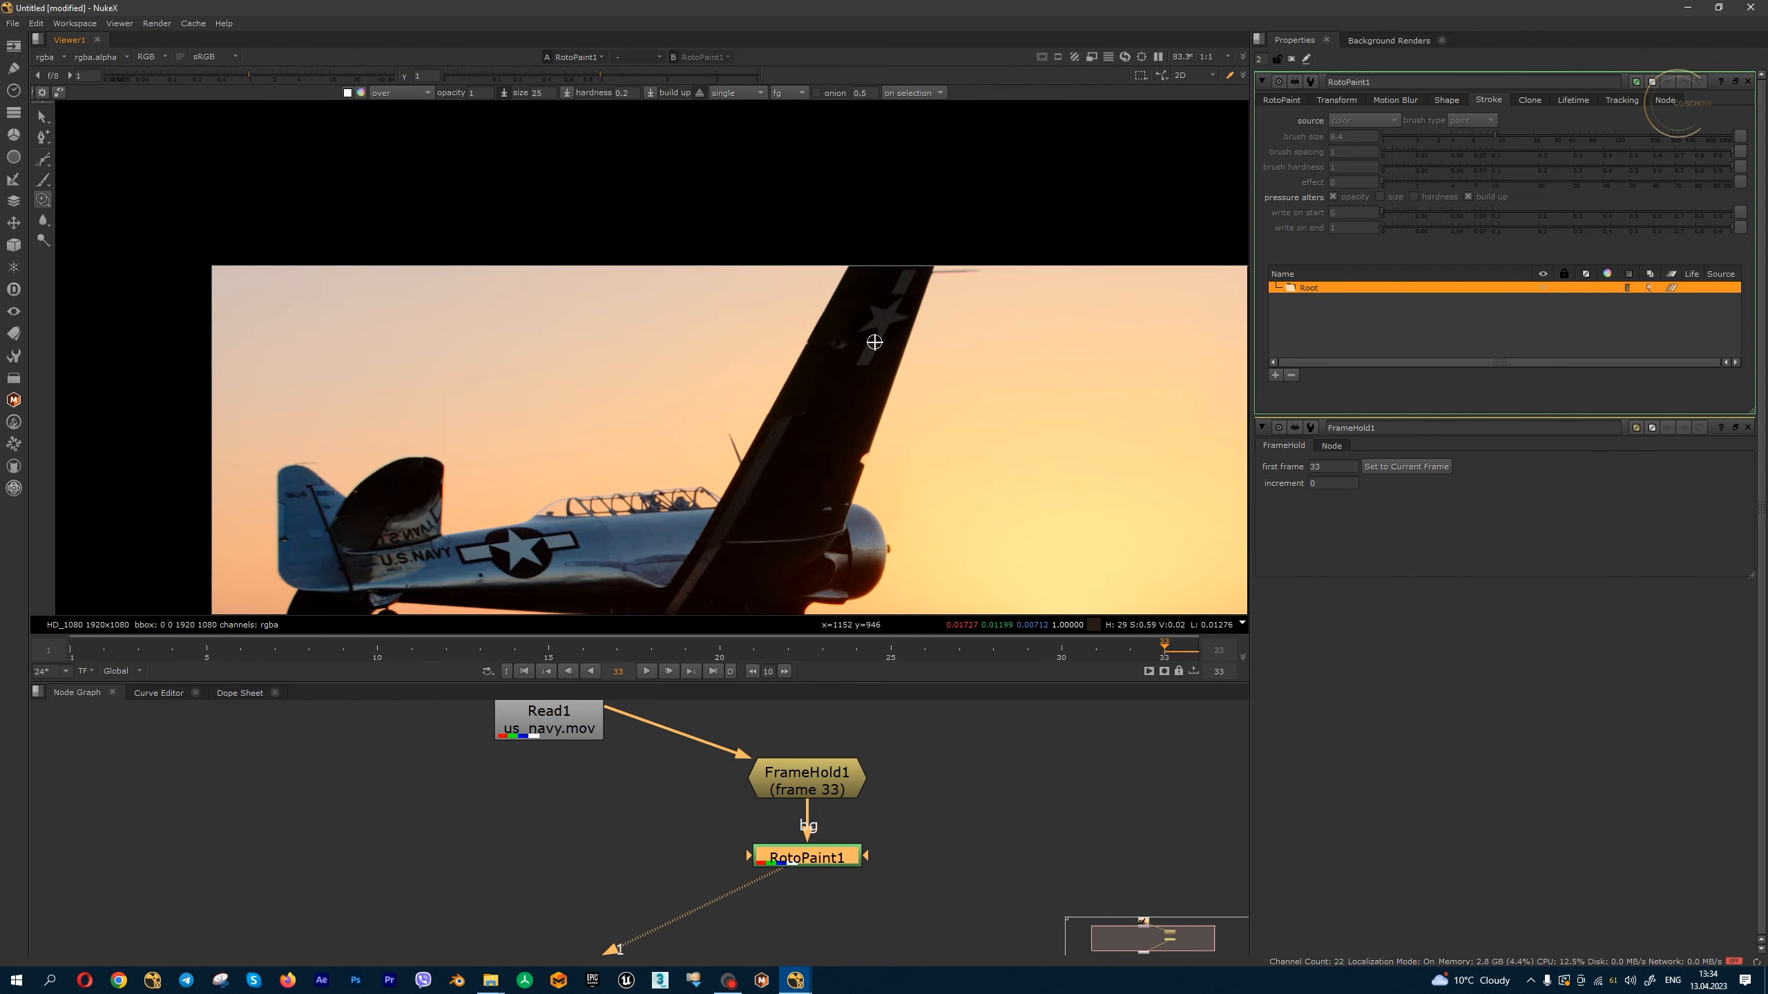
scroll(770, 395, "up", 2)
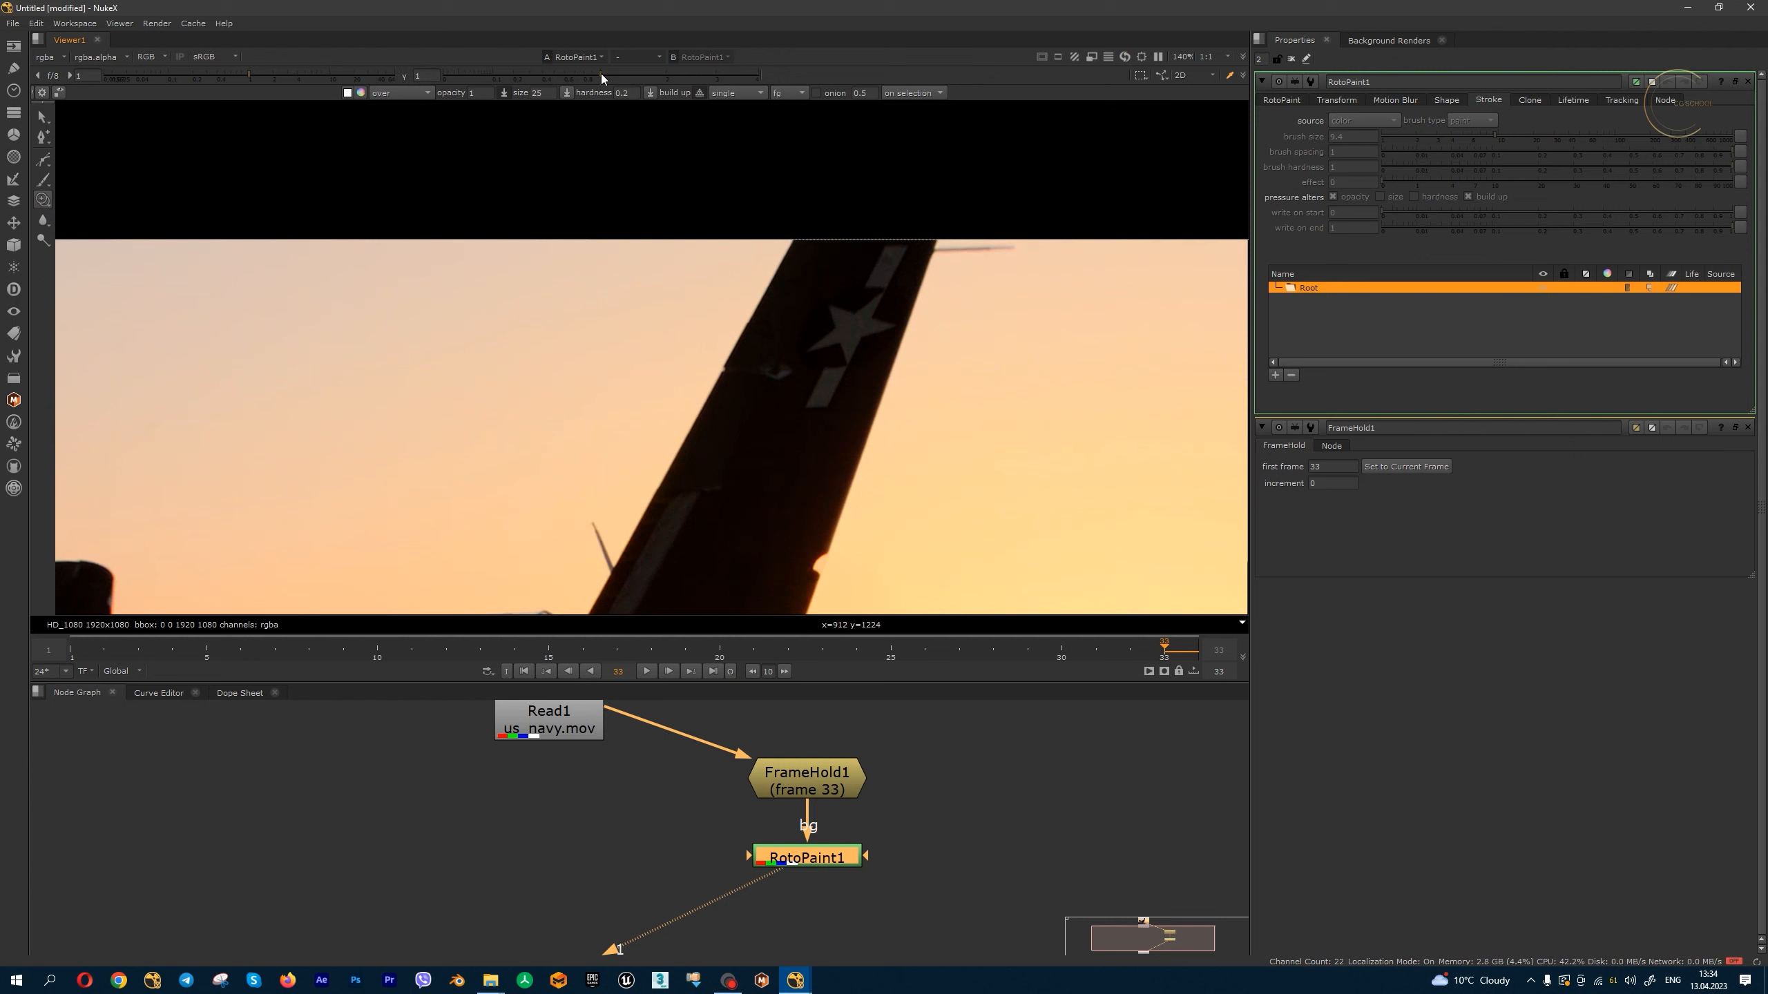
left_click_drag(631, 73, 732, 77)
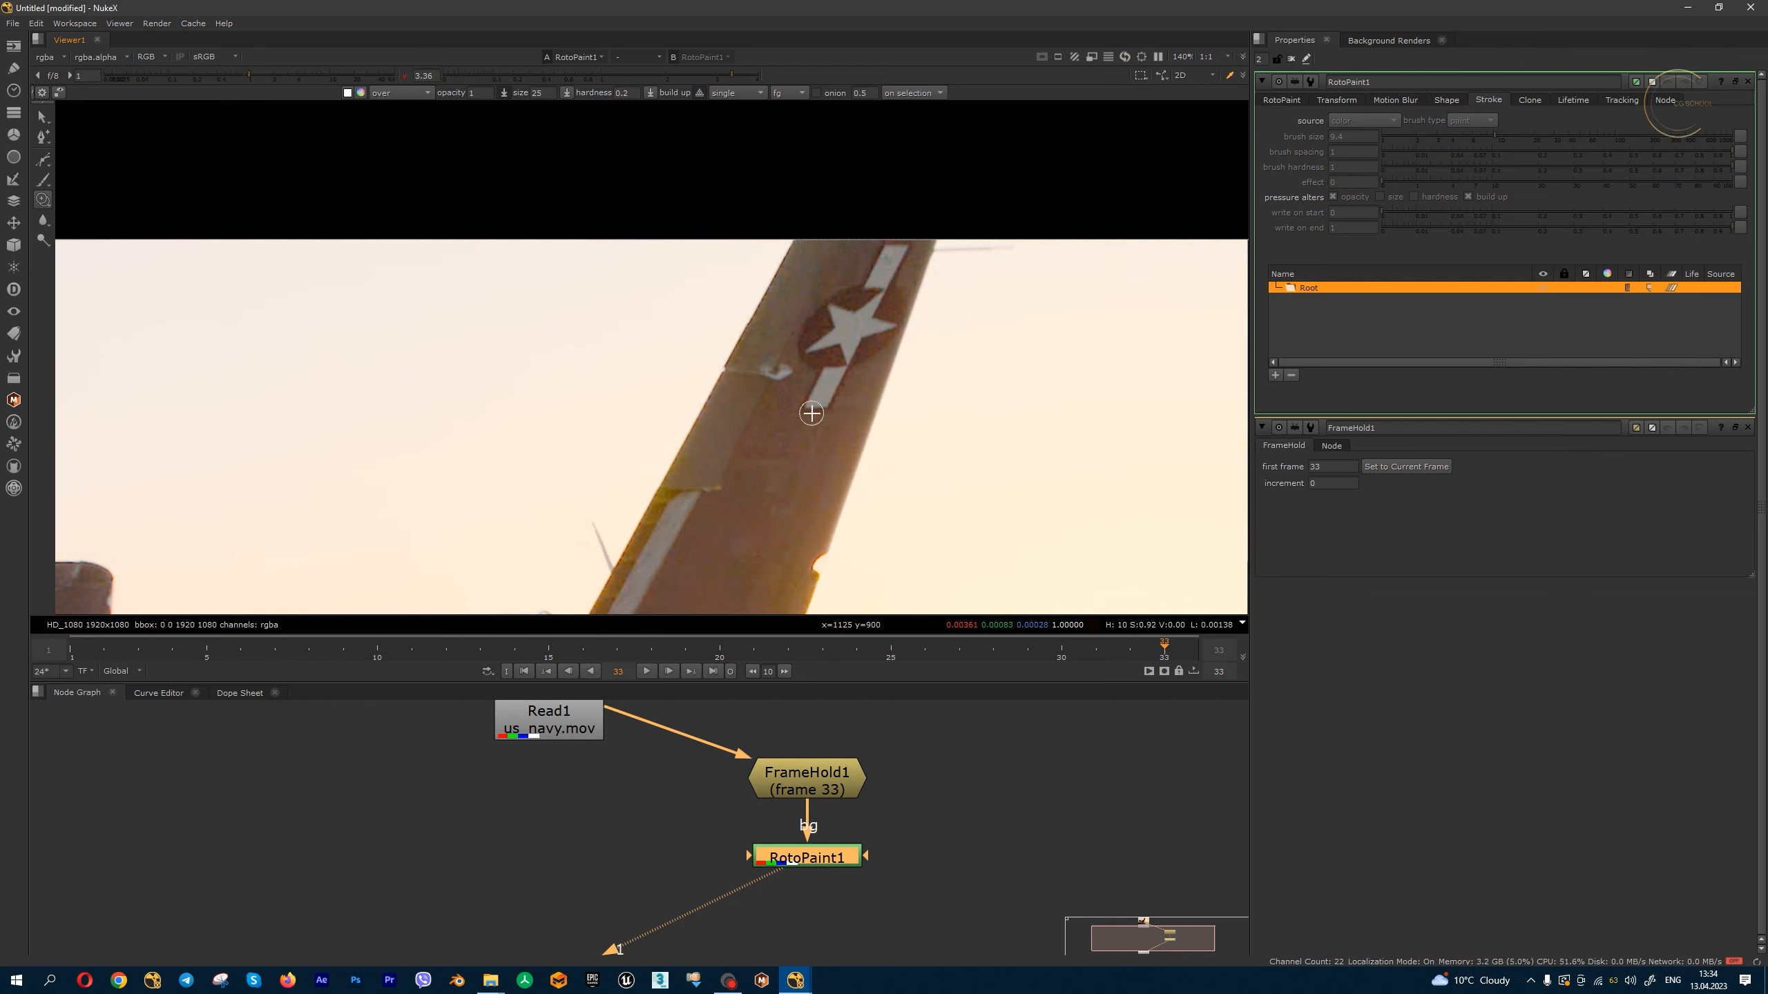
- Set a clone source on the wing below the insignia, with brush size about 57 and opacity 0.3
left_click_drag(768, 466, 818, 425, "ctrl")
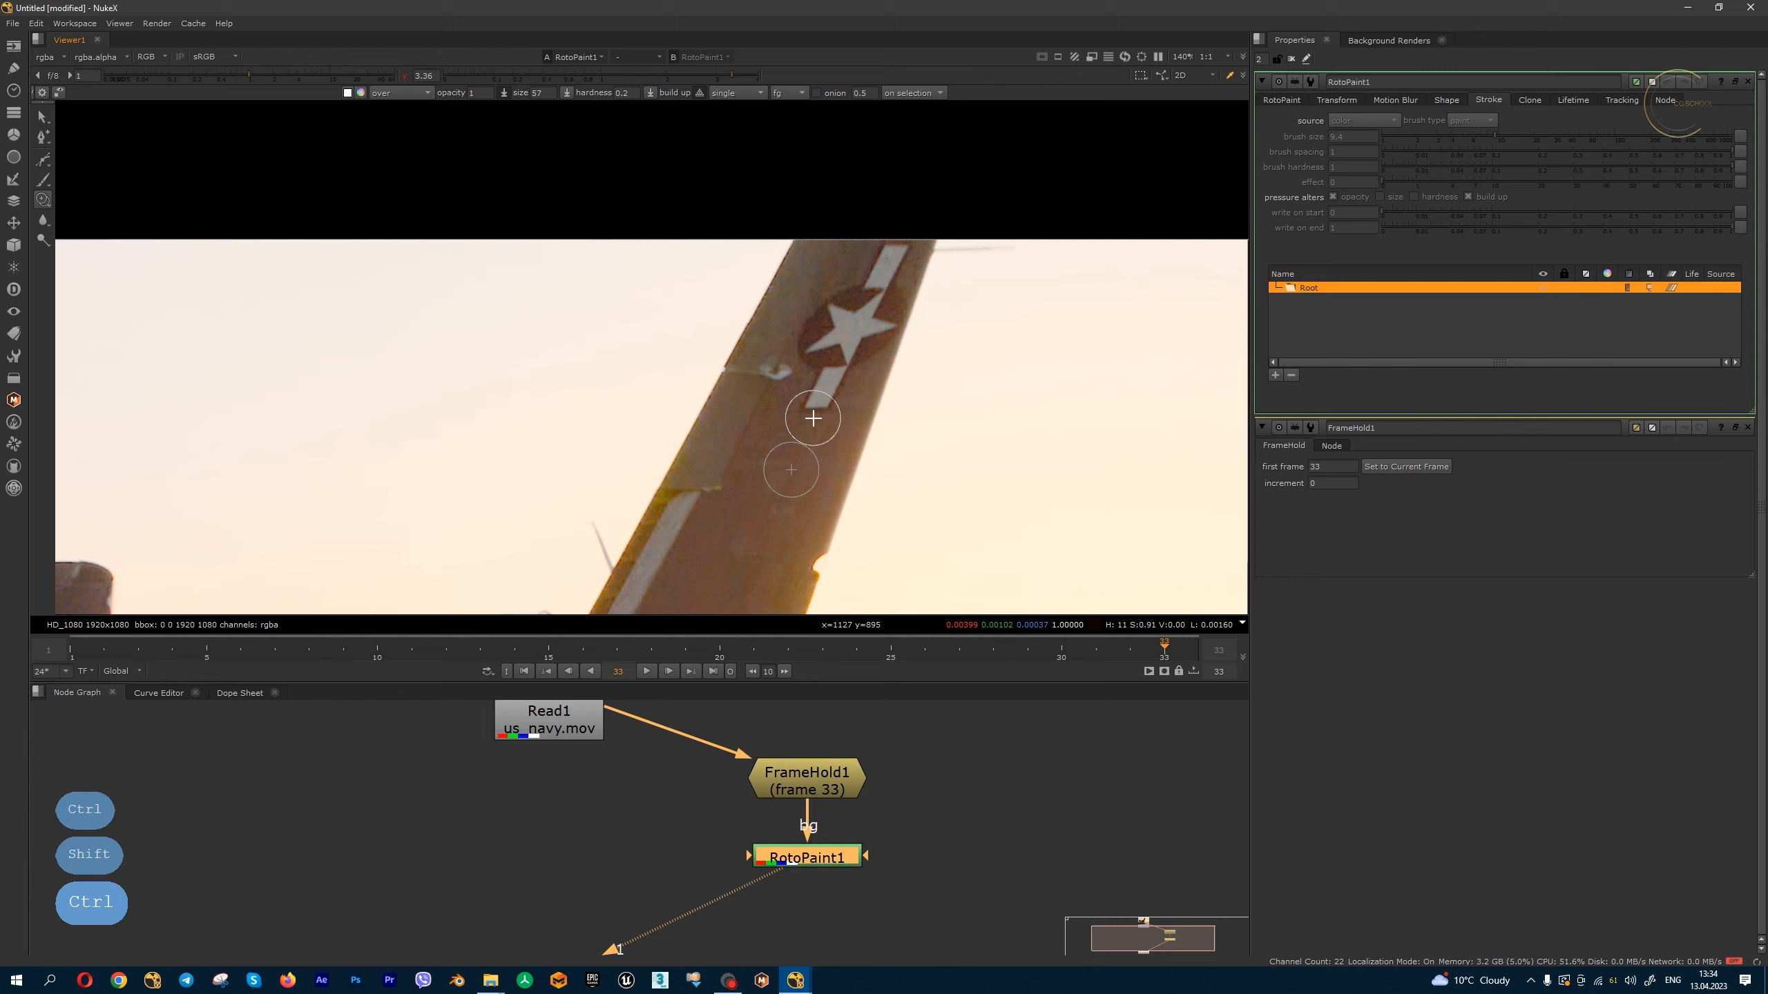
left_click_drag(485, 93, 462, 95)
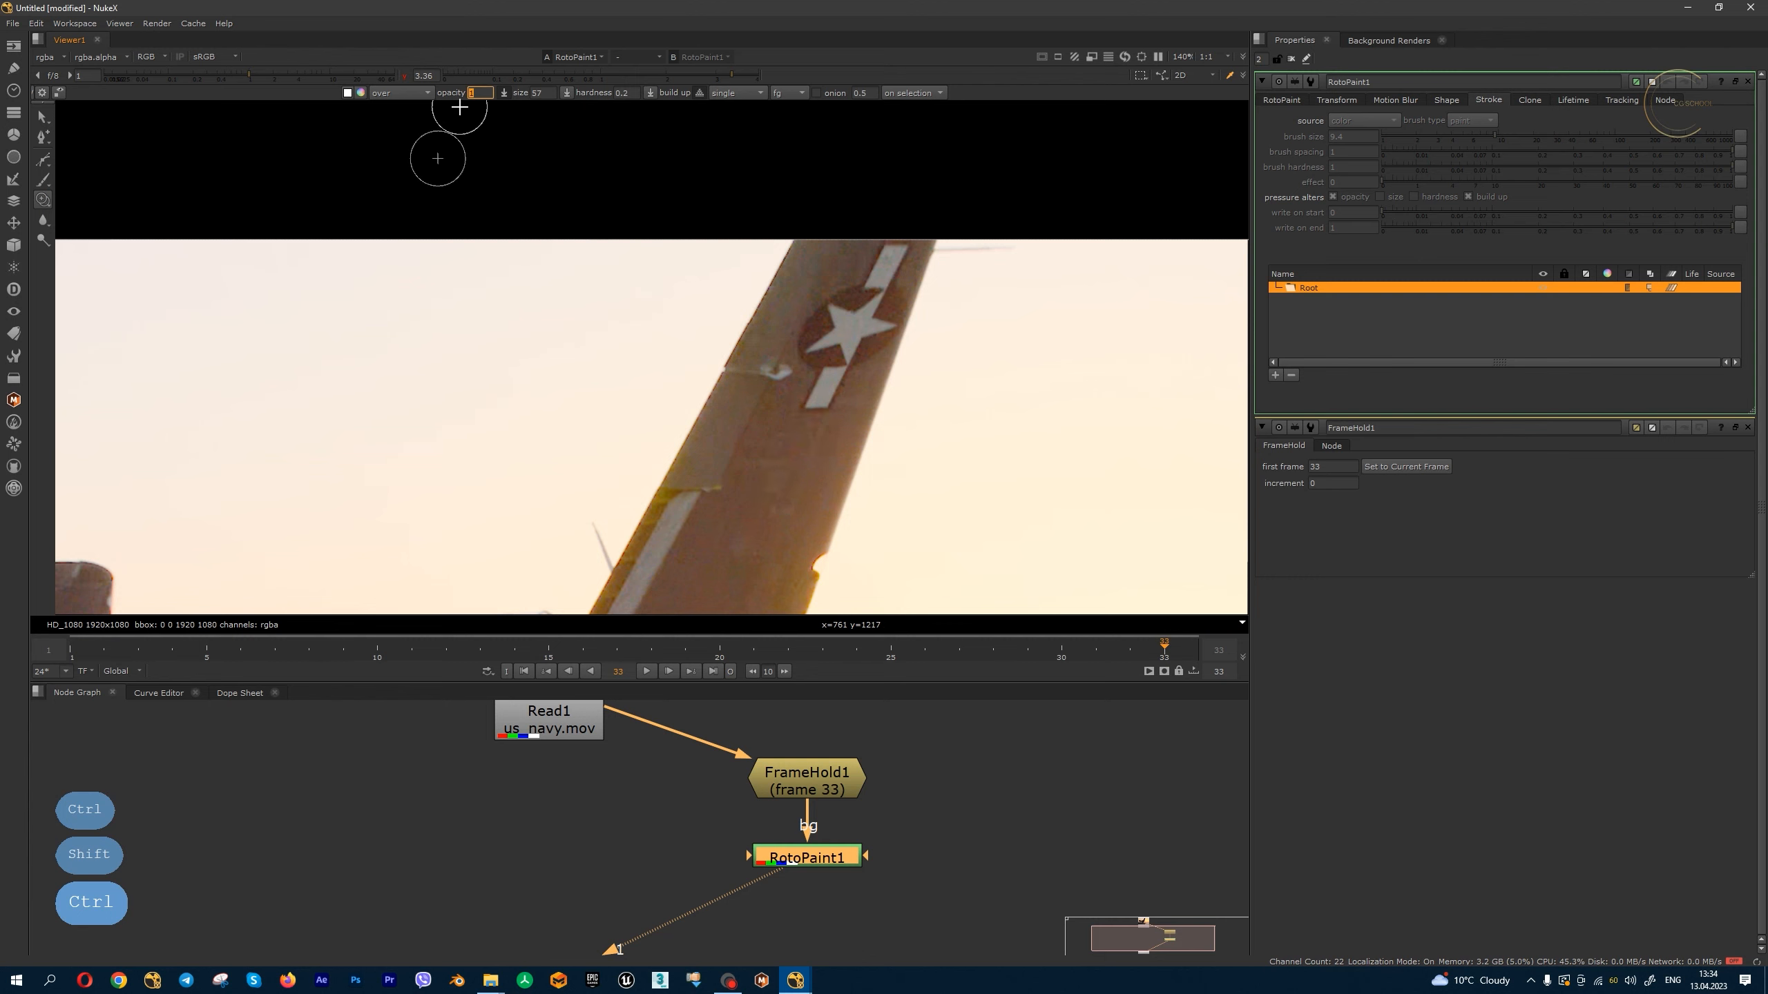
type(".3")
key("Return")
scroll(815, 410, "up", 2)
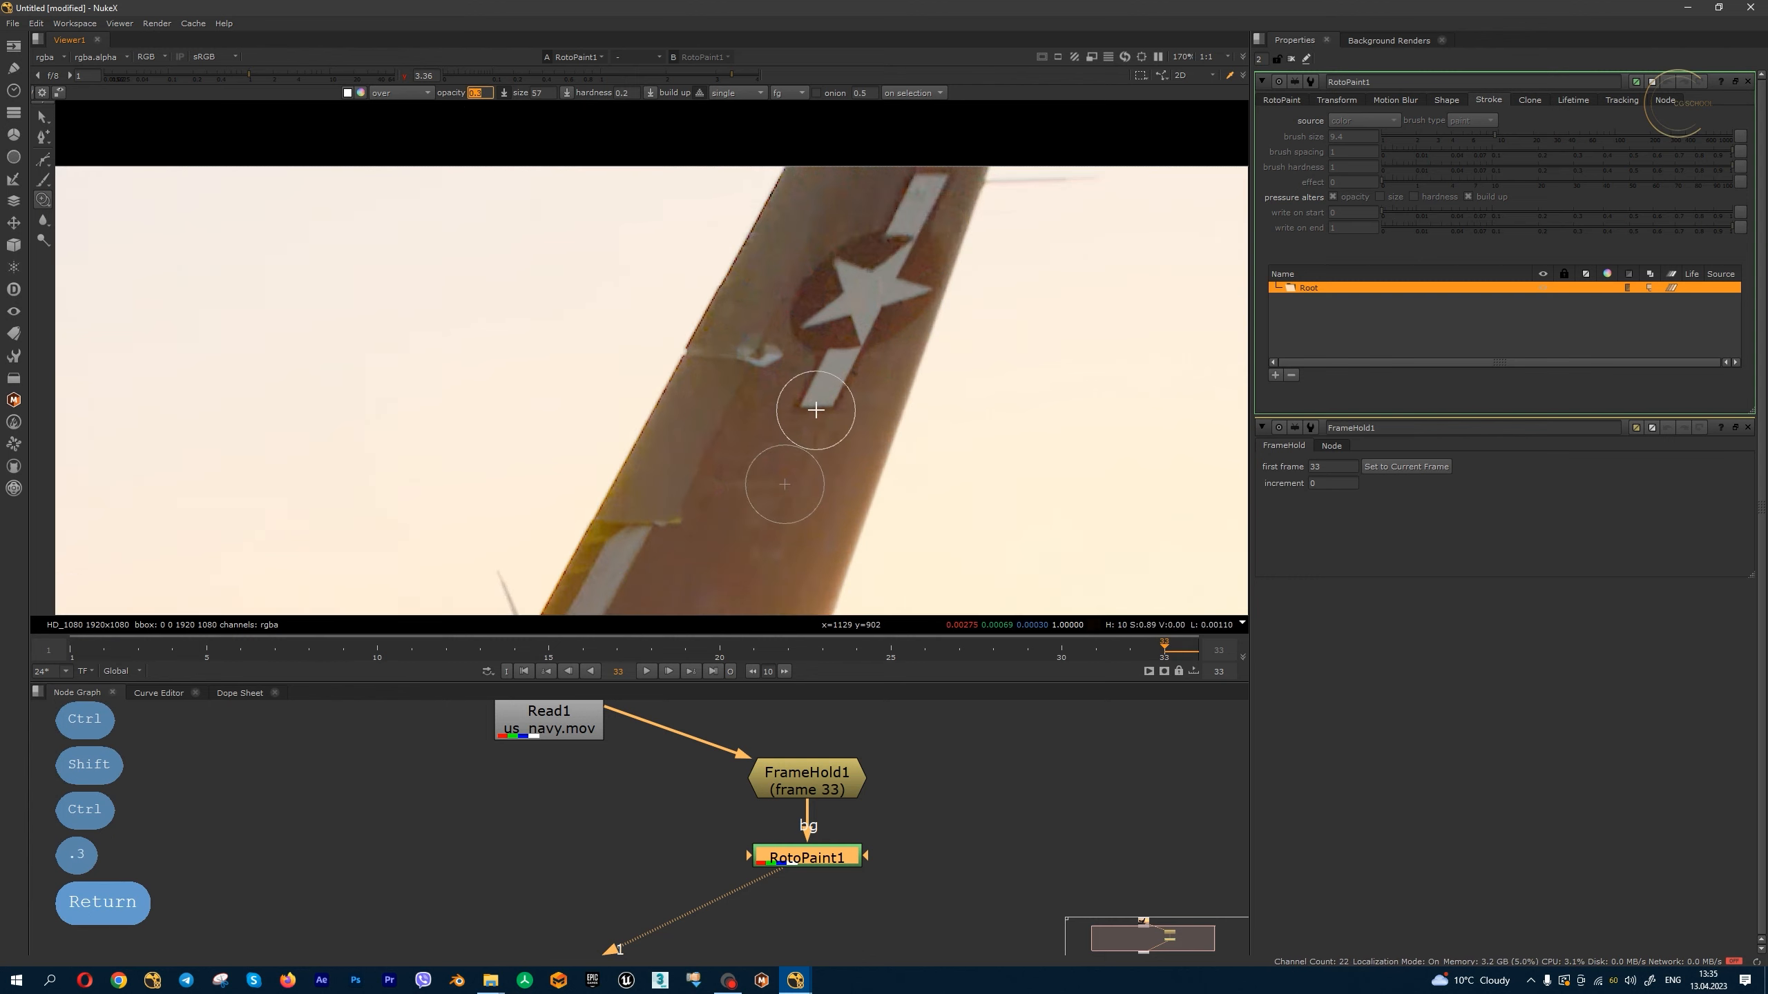
- Clone plain wing surface over the star insignia and both its bars, resampling the source between strokes
scroll(816, 410, "up", 1)
mouse_move(826, 396)
left_mouse_down("ctrl")
mouse_move(806, 426)
mouse_move(875, 345)
left_mouse_up("ctrl")
left_click_drag(846, 377, 899, 347)
left_click_drag(927, 281, 933, 305, "ctrl")
mouse_move(867, 321)
left_mouse_down()
mouse_move(826, 346)
mouse_move(959, 225)
mouse_move(815, 215)
left_mouse_up()
middle_click_drag(842, 170, 828, 296)
left_click_drag(829, 296, 857, 266)
mouse_move(853, 271)
left_mouse_down()
mouse_move(822, 305)
mouse_move(895, 301)
left_mouse_up()
left_click_drag(895, 301, 913, 260)
left_click_drag(970, 317, 945, 322, "ctrl")
left_click_drag(945, 322, 948, 282)
left_click_drag(833, 489, 854, 432, "ctrl")
left_click_drag(855, 433, 891, 385)
left_click_drag(836, 491, 817, 431, "ctrl")
mouse_move(817, 432)
left_mouse_down()
mouse_move(783, 429)
mouse_move(801, 424)
left_mouse_up()
left_click_drag(802, 424, 898, 355)
left_click_drag(891, 426, 937, 313, "ctrl")
mouse_move(795, 340)
left_mouse_down("ctrl")
mouse_move(845, 343)
mouse_move(828, 338)
left_mouse_up("ctrl")
mouse_move(799, 351)
left_mouse_down("ctrl")
mouse_move(834, 362)
mouse_move(825, 332)
left_mouse_up("ctrl")
left_click_drag(825, 331, 895, 340)
middle_click_drag(948, 296, 911, 405)
left_click_drag(912, 442, 878, 411, "ctrl")
left_click_drag(813, 395, 899, 377, "ctrl")
mouse_move(847, 420)
left_mouse_down("ctrl")
mouse_move(910, 424)
mouse_move(930, 389)
left_mouse_up("ctrl")
left_click_drag(820, 412, 875, 429, "ctrl")
left_click_drag(898, 445, 863, 488)
left_click_drag(888, 432, 870, 429)
- Set the clone opacity to 0.1 and the brush size to about 46, and blend a stroke over the cleaned wing area
left_click(480, 92)
key("BackSpace")
type("1")
key("Return")
scroll(786, 486, "up", 1)
middle_click_drag(786, 486, 861, 423)
mouse_move(882, 467)
left_mouse_down("shift")
mouse_move(919, 447)
mouse_move(905, 480)
mouse_move(896, 435)
left_mouse_up("shift")
mouse_move(895, 432)
left_mouse_down()
mouse_move(885, 420)
mouse_move(951, 454)
mouse_move(939, 318)
left_mouse_up()
- Try cloning over the wing with brush size about 76 and opacity 0.5, and undo the strokes
scroll(919, 405, "down", 5)
left_click(847, 471, "ctrl")
left_click_drag(897, 500, 911, 500, "shift")
left_click_drag(492, 94, 478, 94)
type("5")
key("Return")
scroll(915, 400, "up", 3)
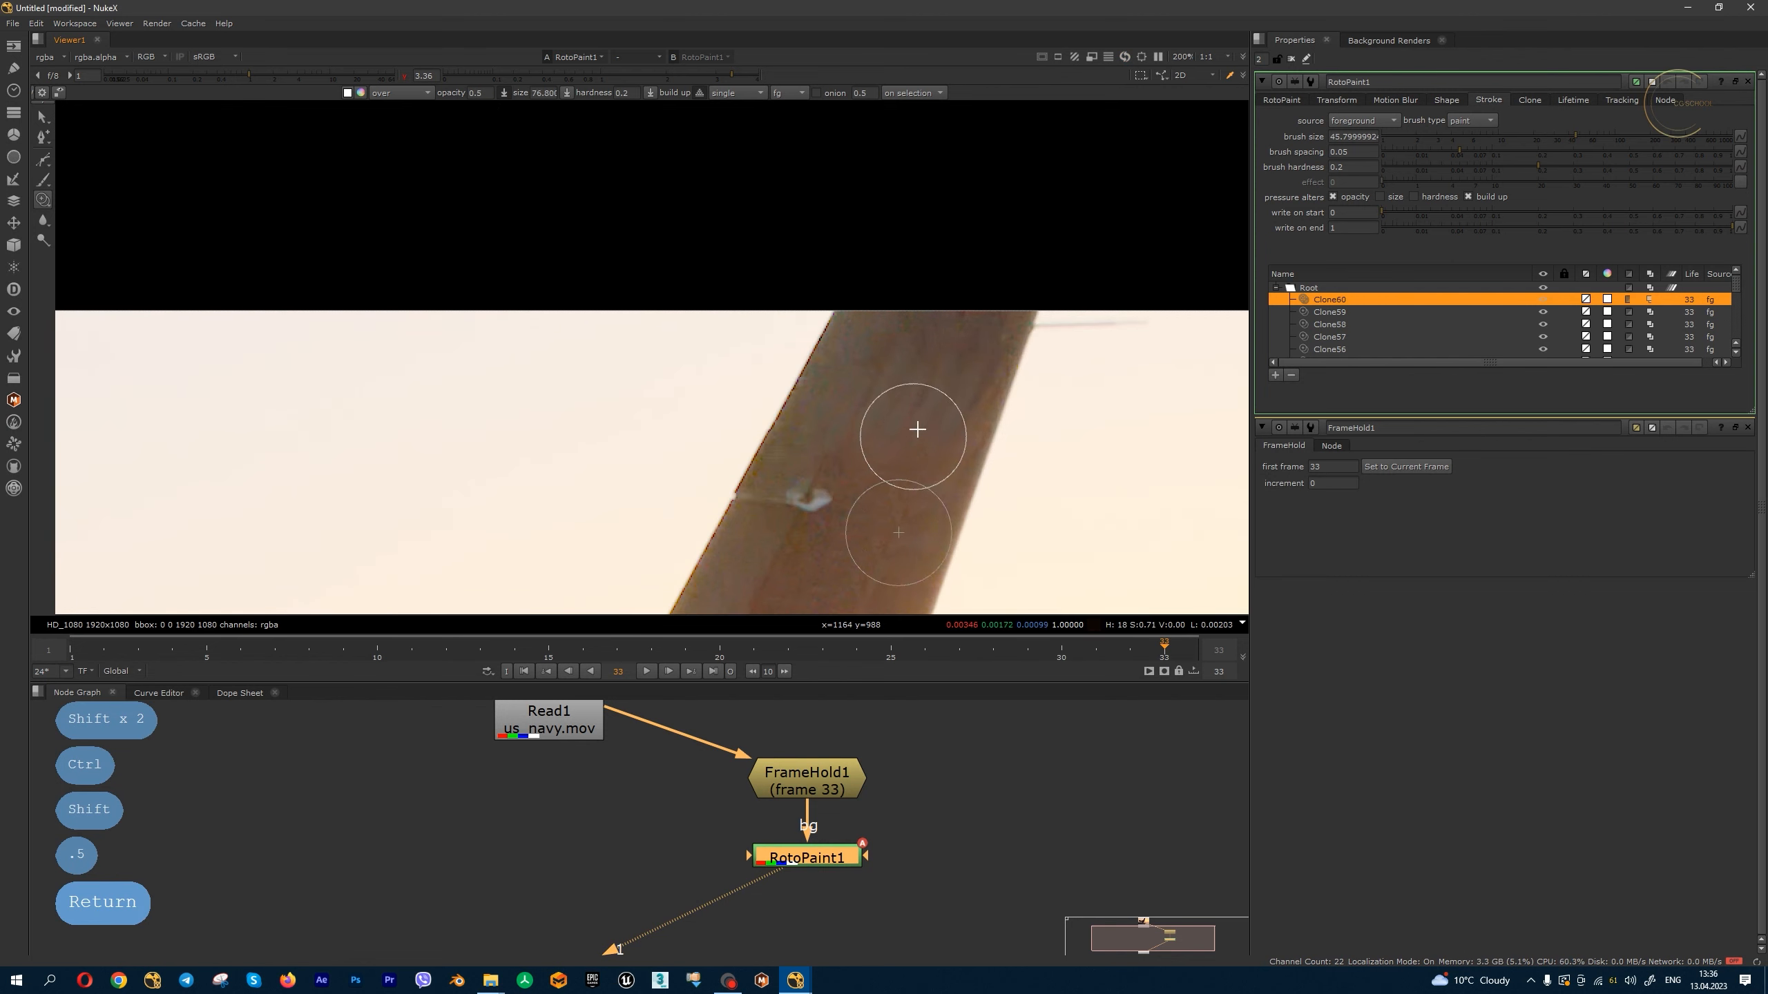
left_click_drag(915, 426, 911, 426, "shift")
left_click_drag(911, 427, 899, 473)
key("ctrl+z")
left_click_drag(957, 409, 953, 418)
key("ctrl+z")
- Set the clone opacity to 0.2, reduce the brush size to about 33, and clone out the bright fitting near the wing's edge
left_click(487, 92)
key("BackSpace")
type("2")
key("Return")
middle_click_drag(936, 430, 921, 345)
left_click(807, 501, "ctrl")
left_click_drag(816, 424, 795, 425, "shift")
left_click(774, 407)
left_click(790, 410)
- Touch up the remaining insignia traces on the upper wing with short clone dabs from nearby surface
left_click(874, 336)
mouse_move(925, 382)
left_mouse_down("ctrl")
mouse_move(949, 324)
mouse_move(943, 265)
left_mouse_up("ctrl")
left_click(942, 295)
left_click(885, 271)
scroll(926, 264, "down", 2)
scroll(905, 257, "up", 3)
left_click(943, 265)
left_click(950, 277)
left_click(957, 292)
left_click(964, 304)
scroll(990, 290, "down", 4)
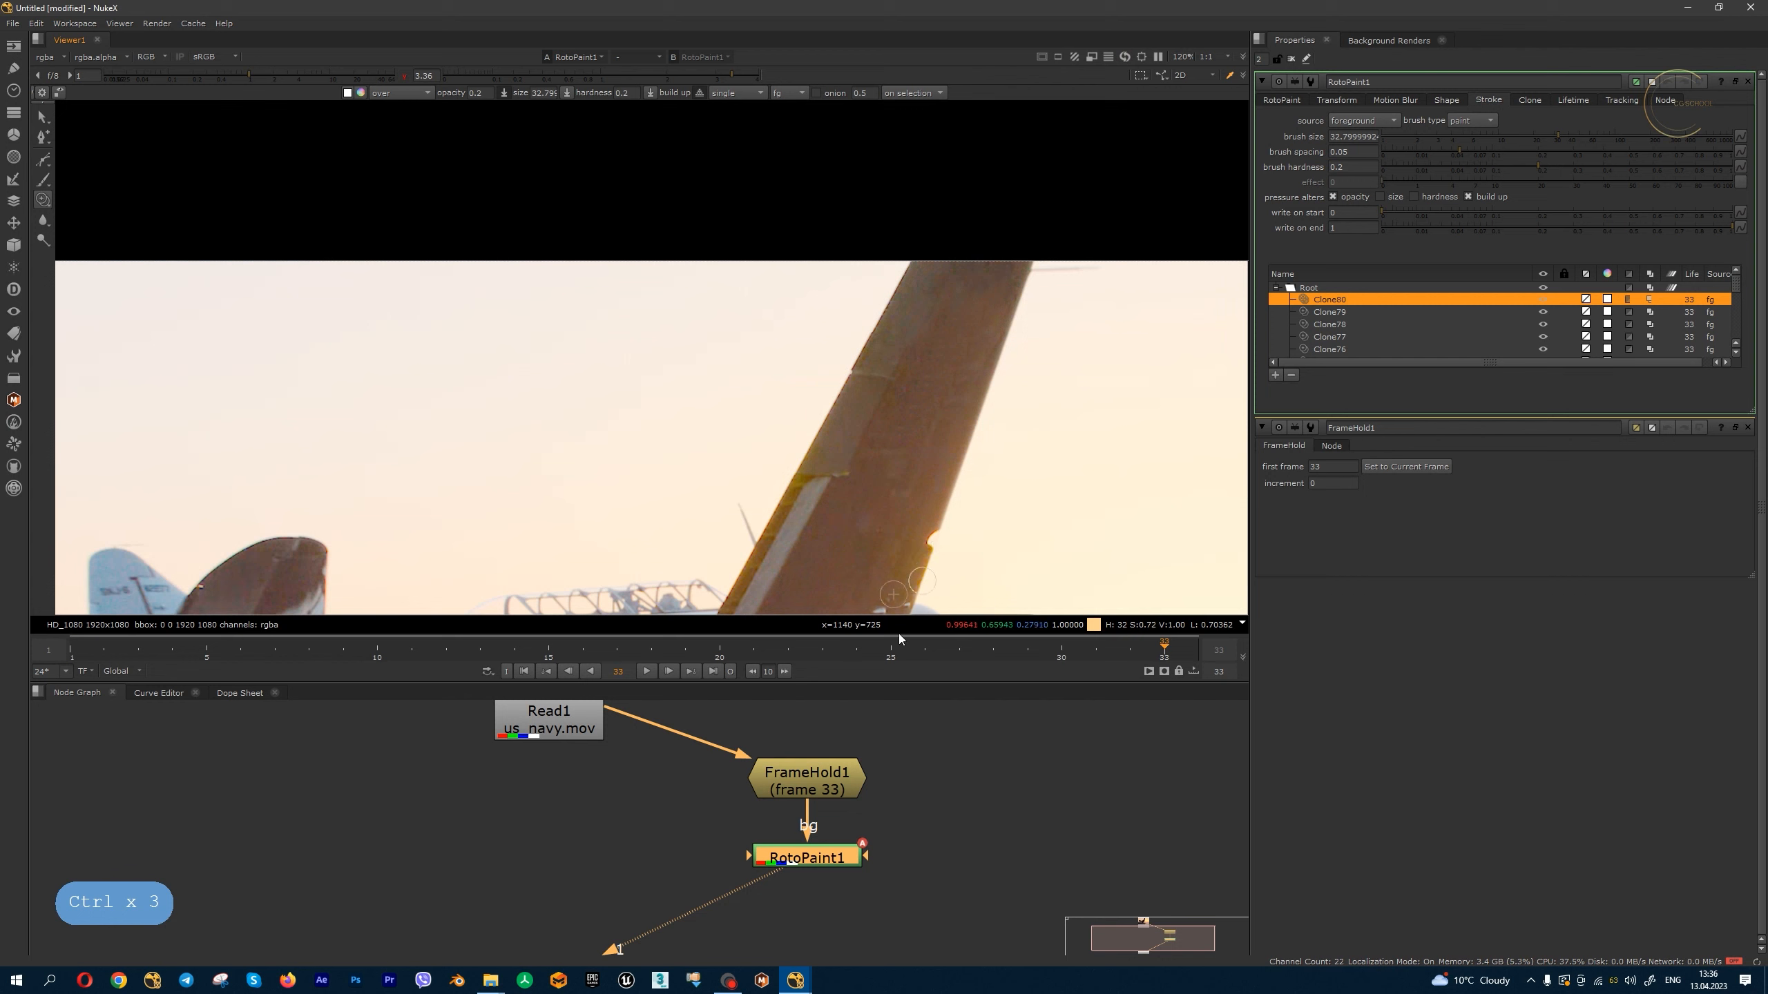
- Compare the wing with RotoPaint1 disabled and enabled, and scrub back from frame 33 to check the paint
key("d")
key("d")
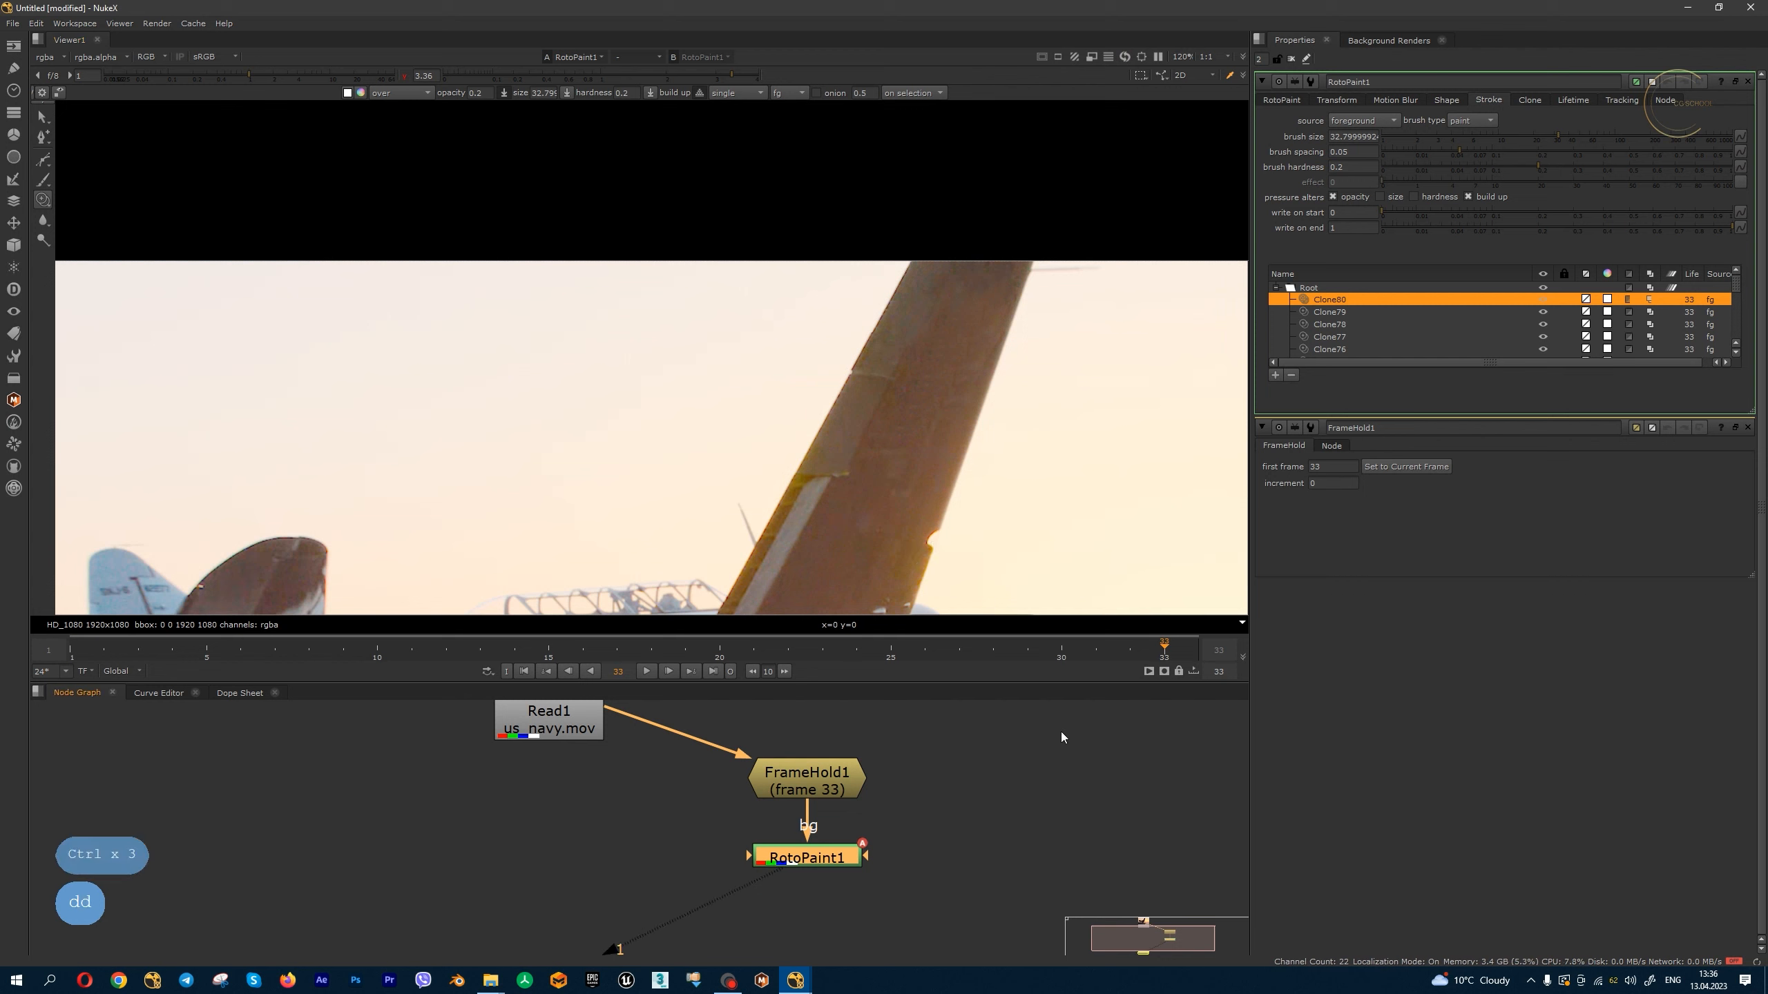
left_click_drag(1156, 652, 1061, 663)
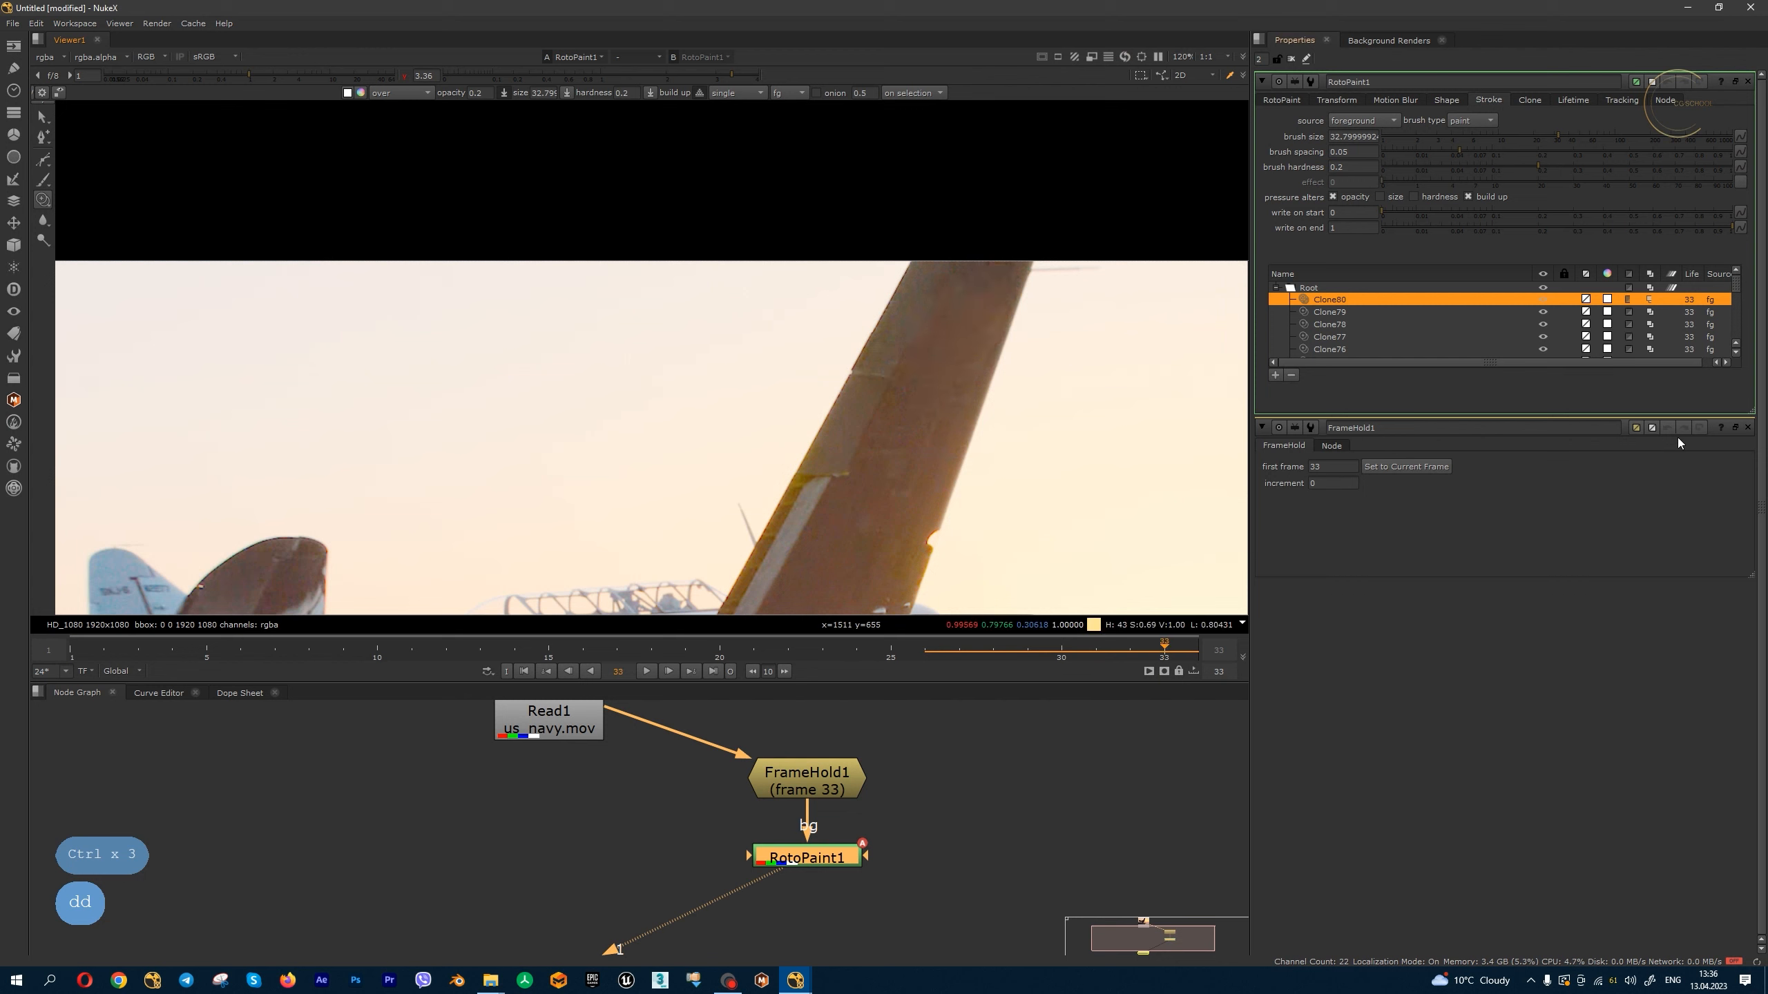
- Enlarge the RotoPaint1 stroke list, select Clone1 through Clone80, and set their lifetime to all frames
left_click(1752, 419)
left_click_drag(1751, 411, 1751, 757)
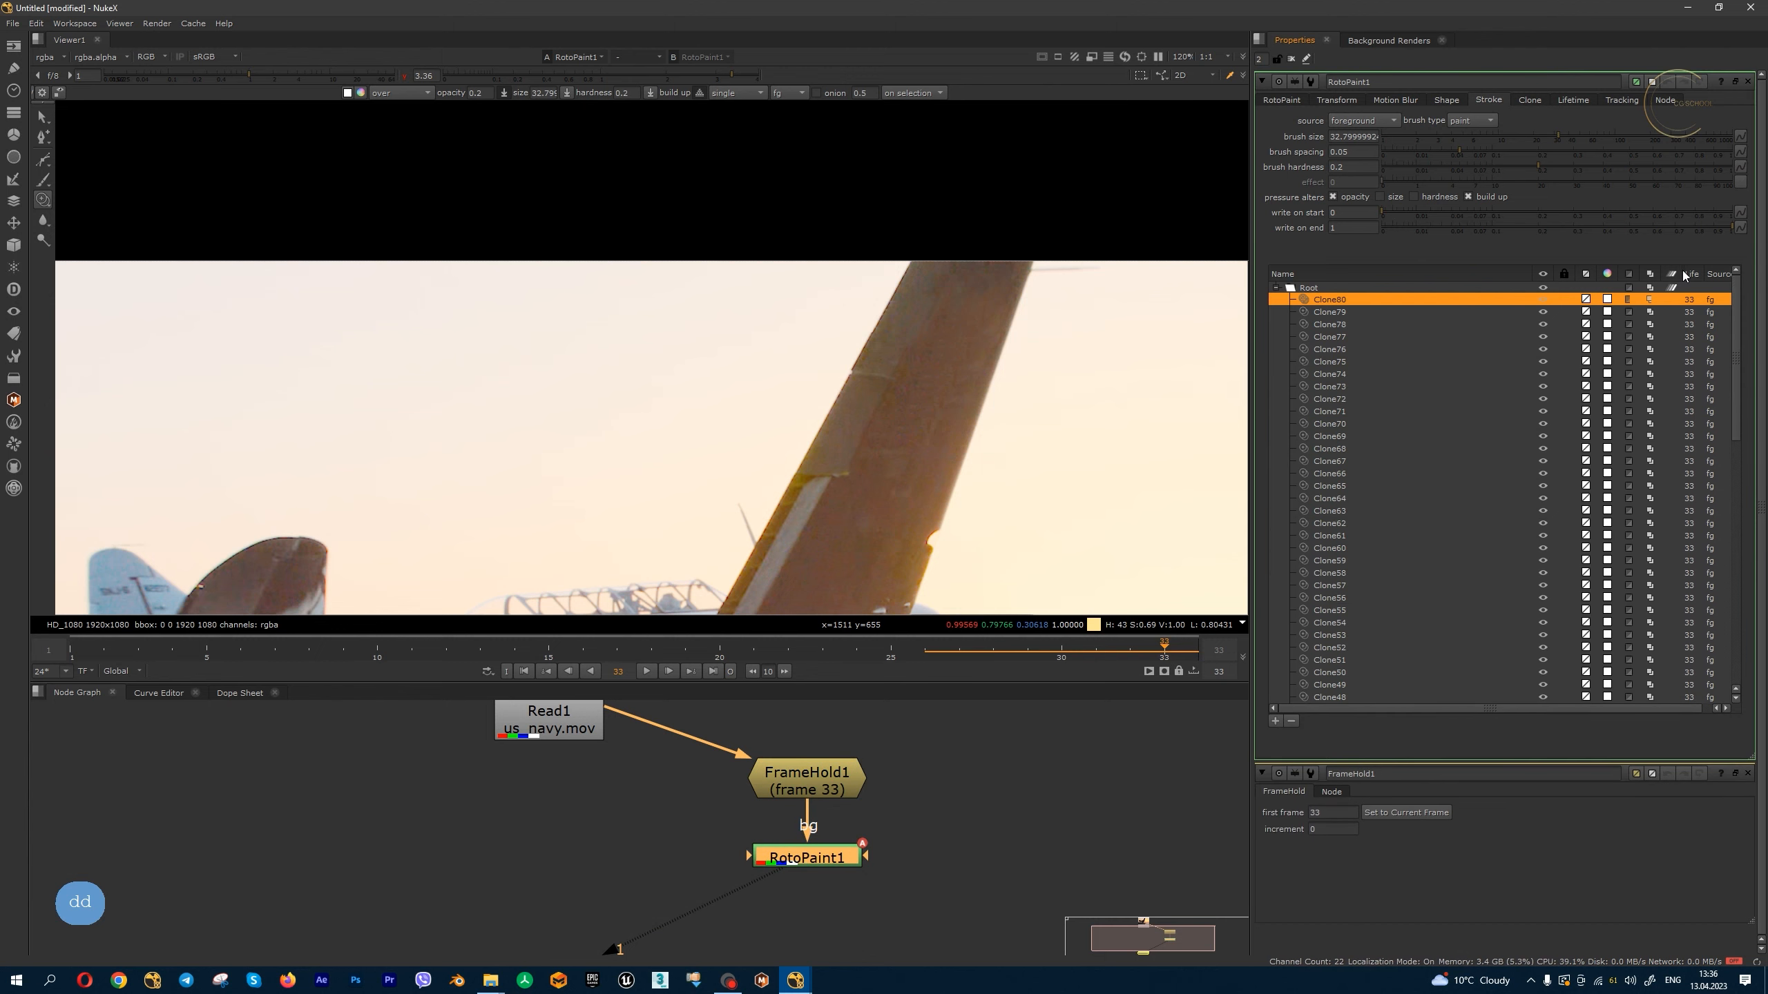
scroll(1725, 513, "down", 15)
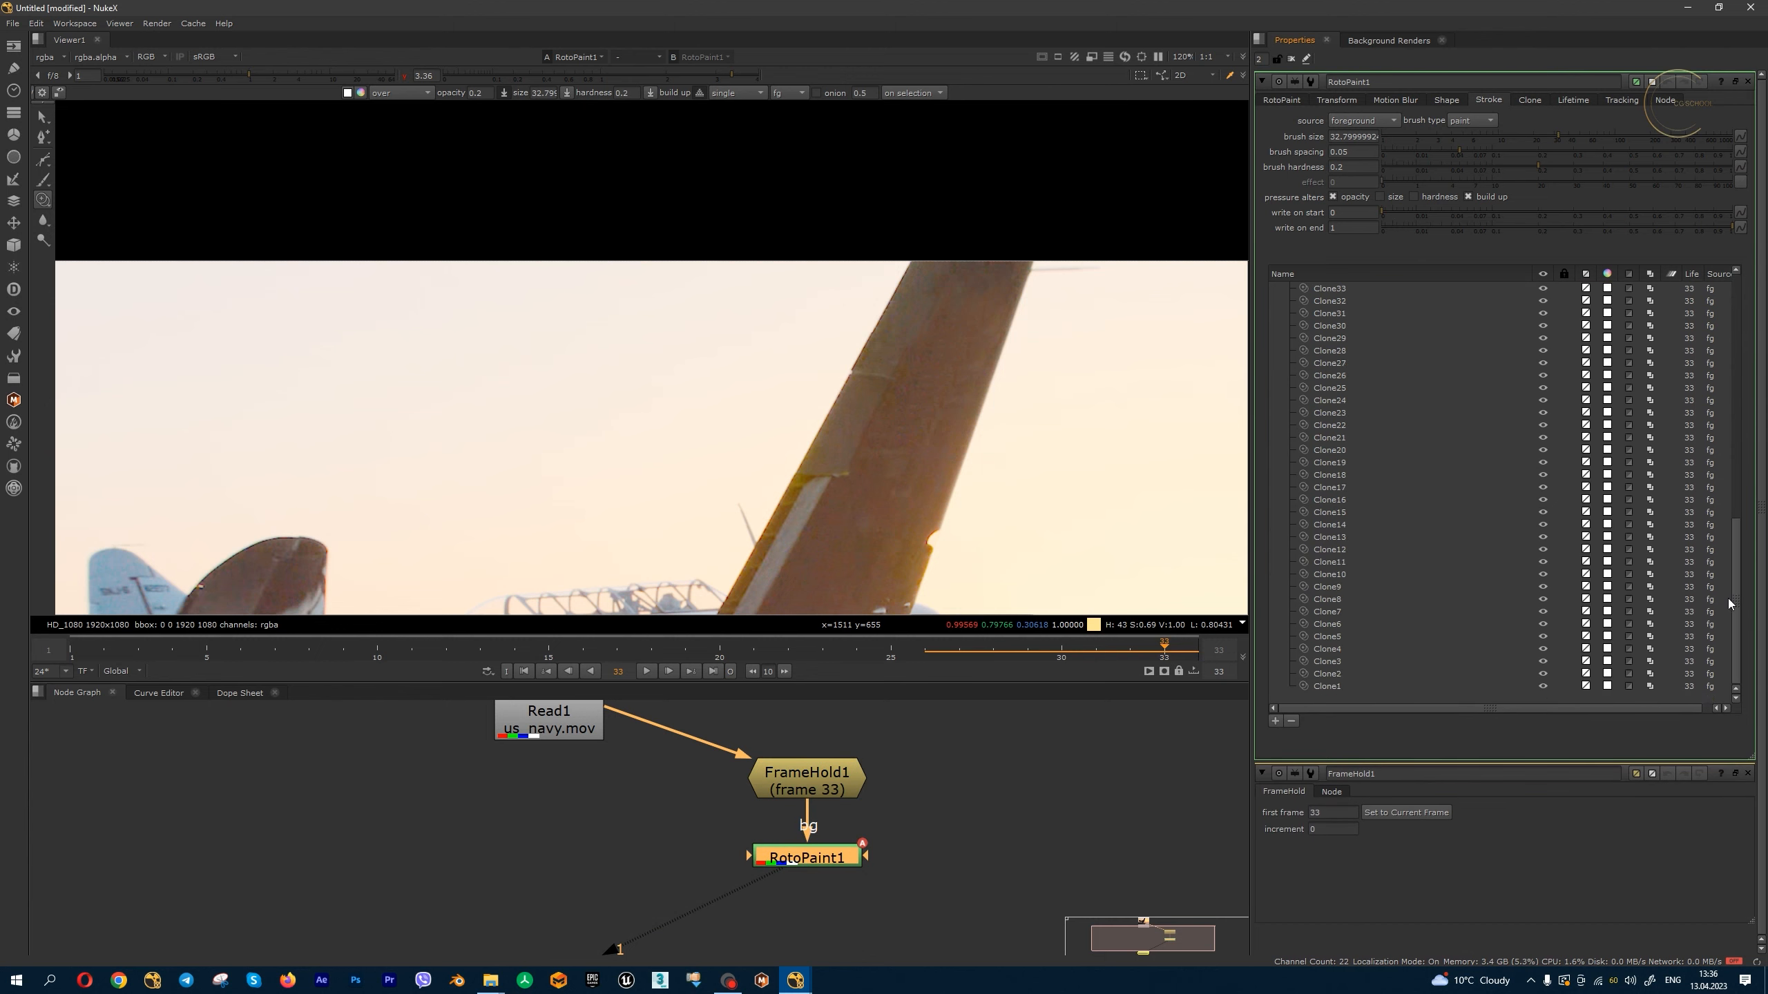
left_click(1384, 685)
scroll(1738, 608, "up", 15)
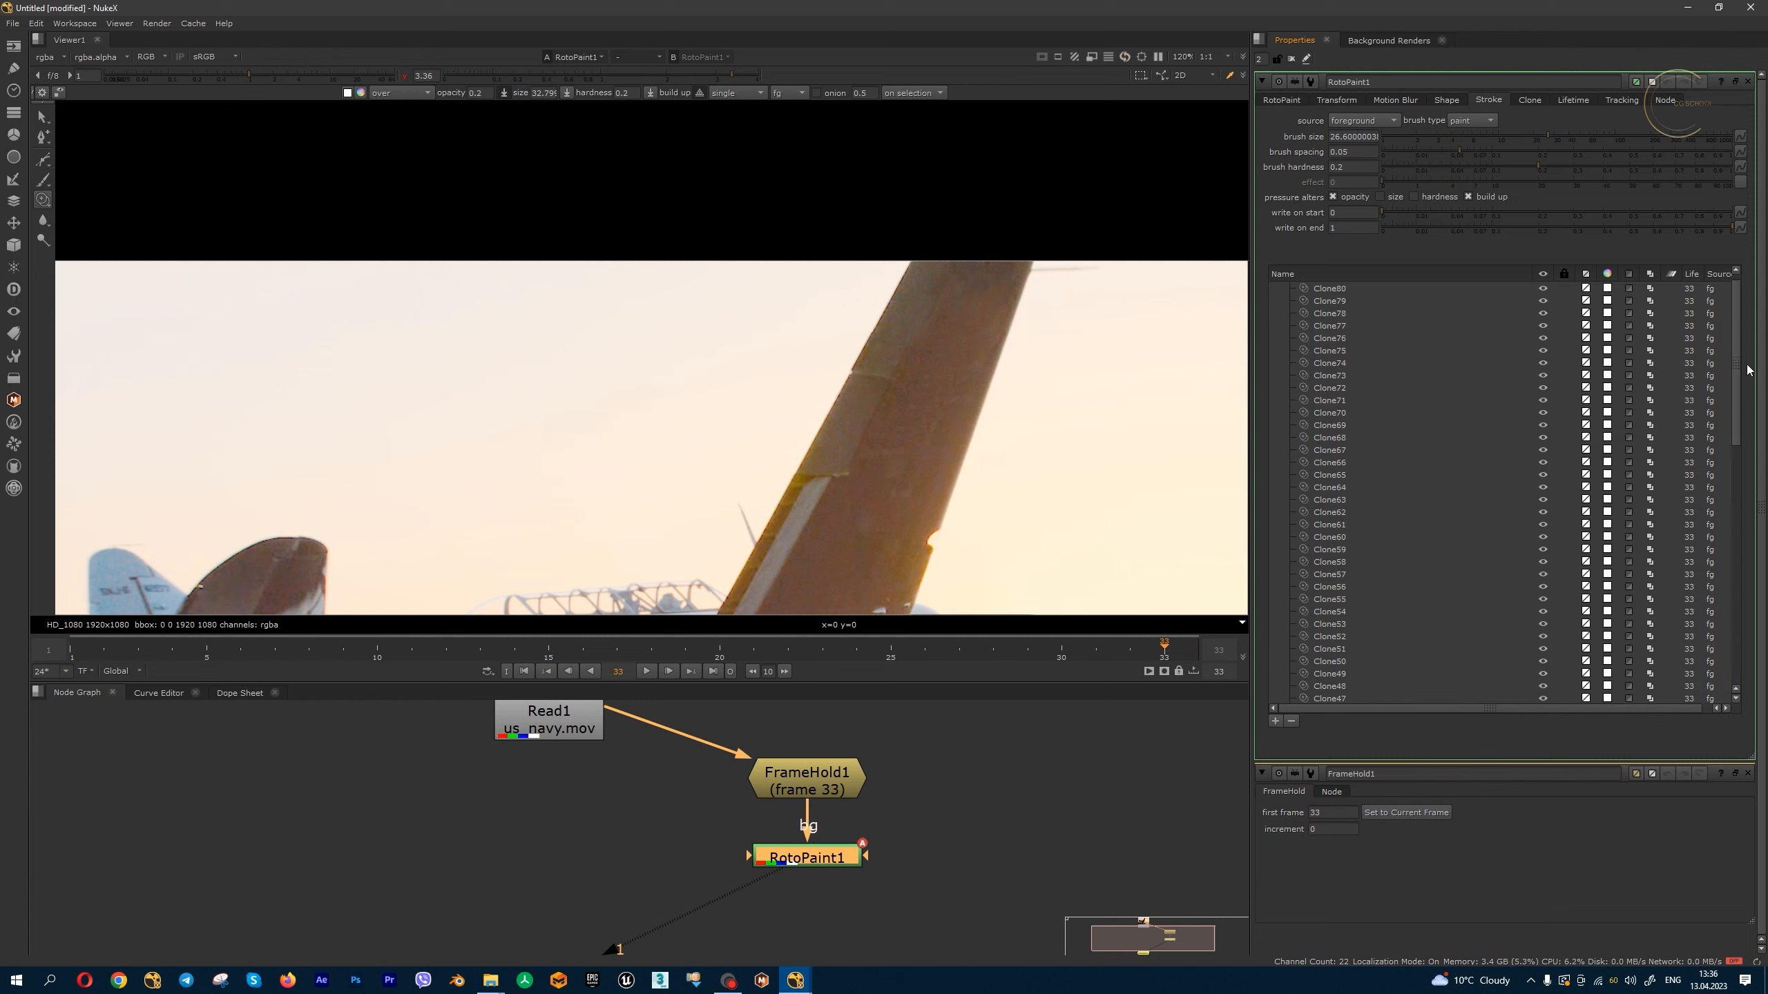
left_click(1346, 299, "shift")
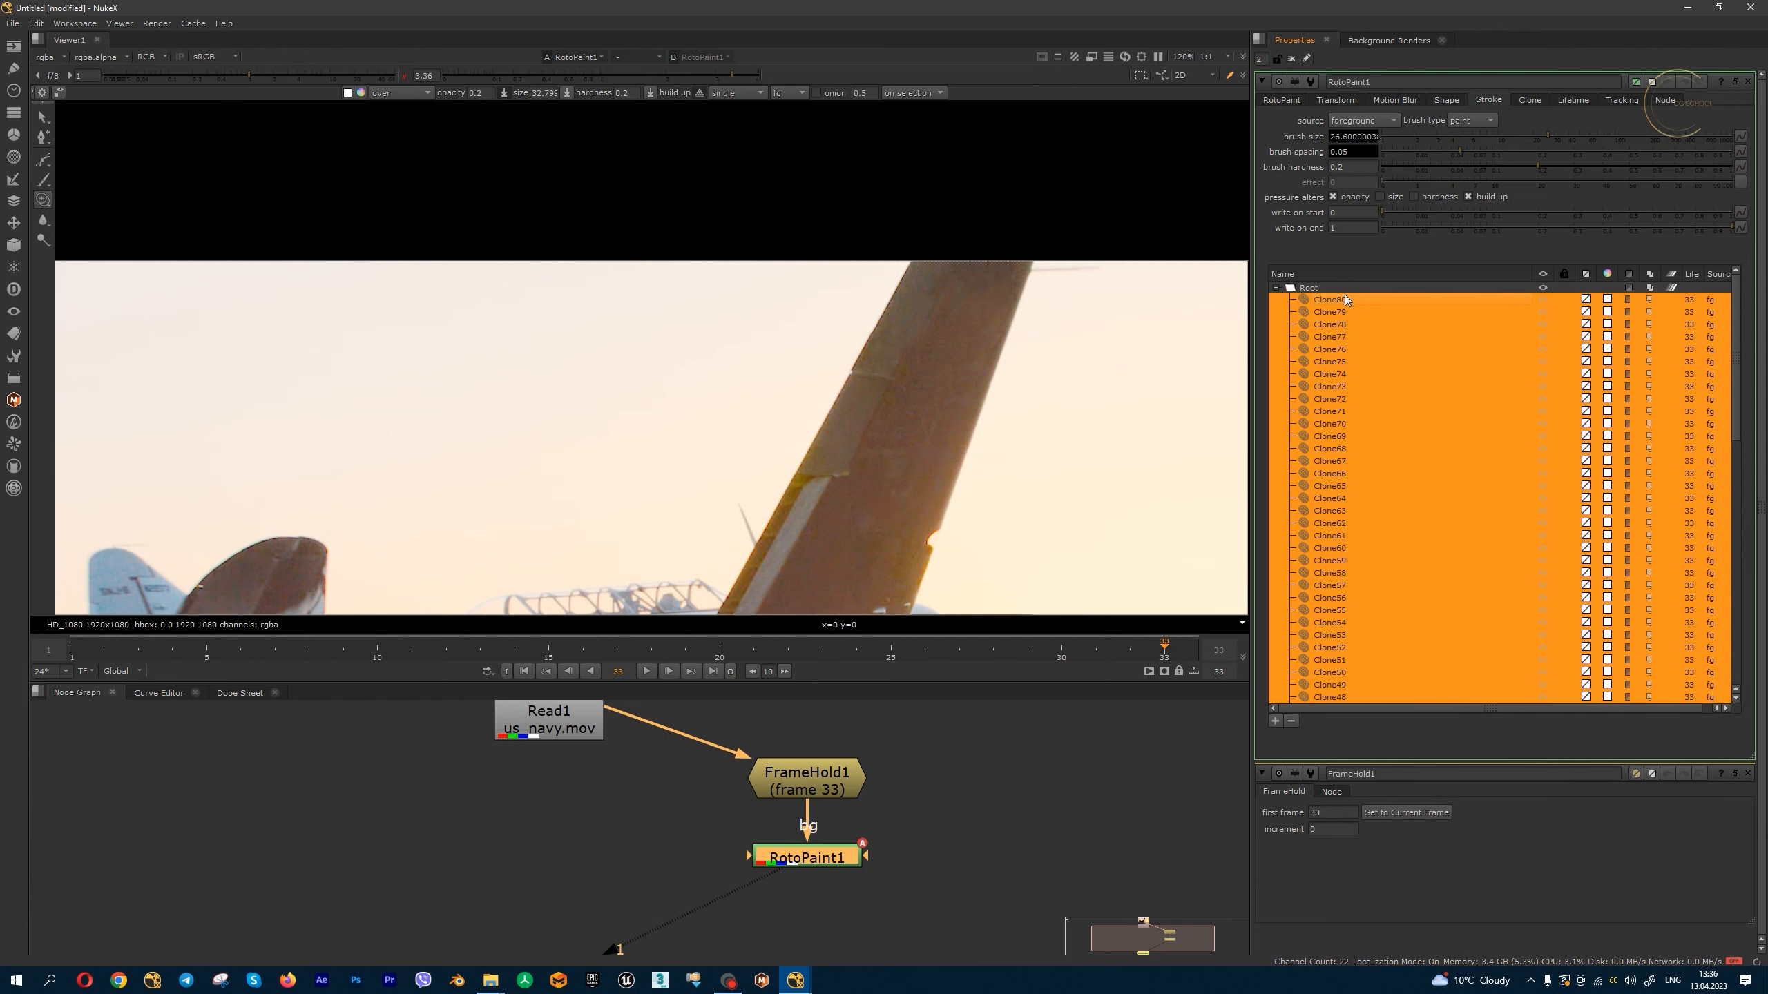
left_click(1573, 99)
left_click(1375, 119)
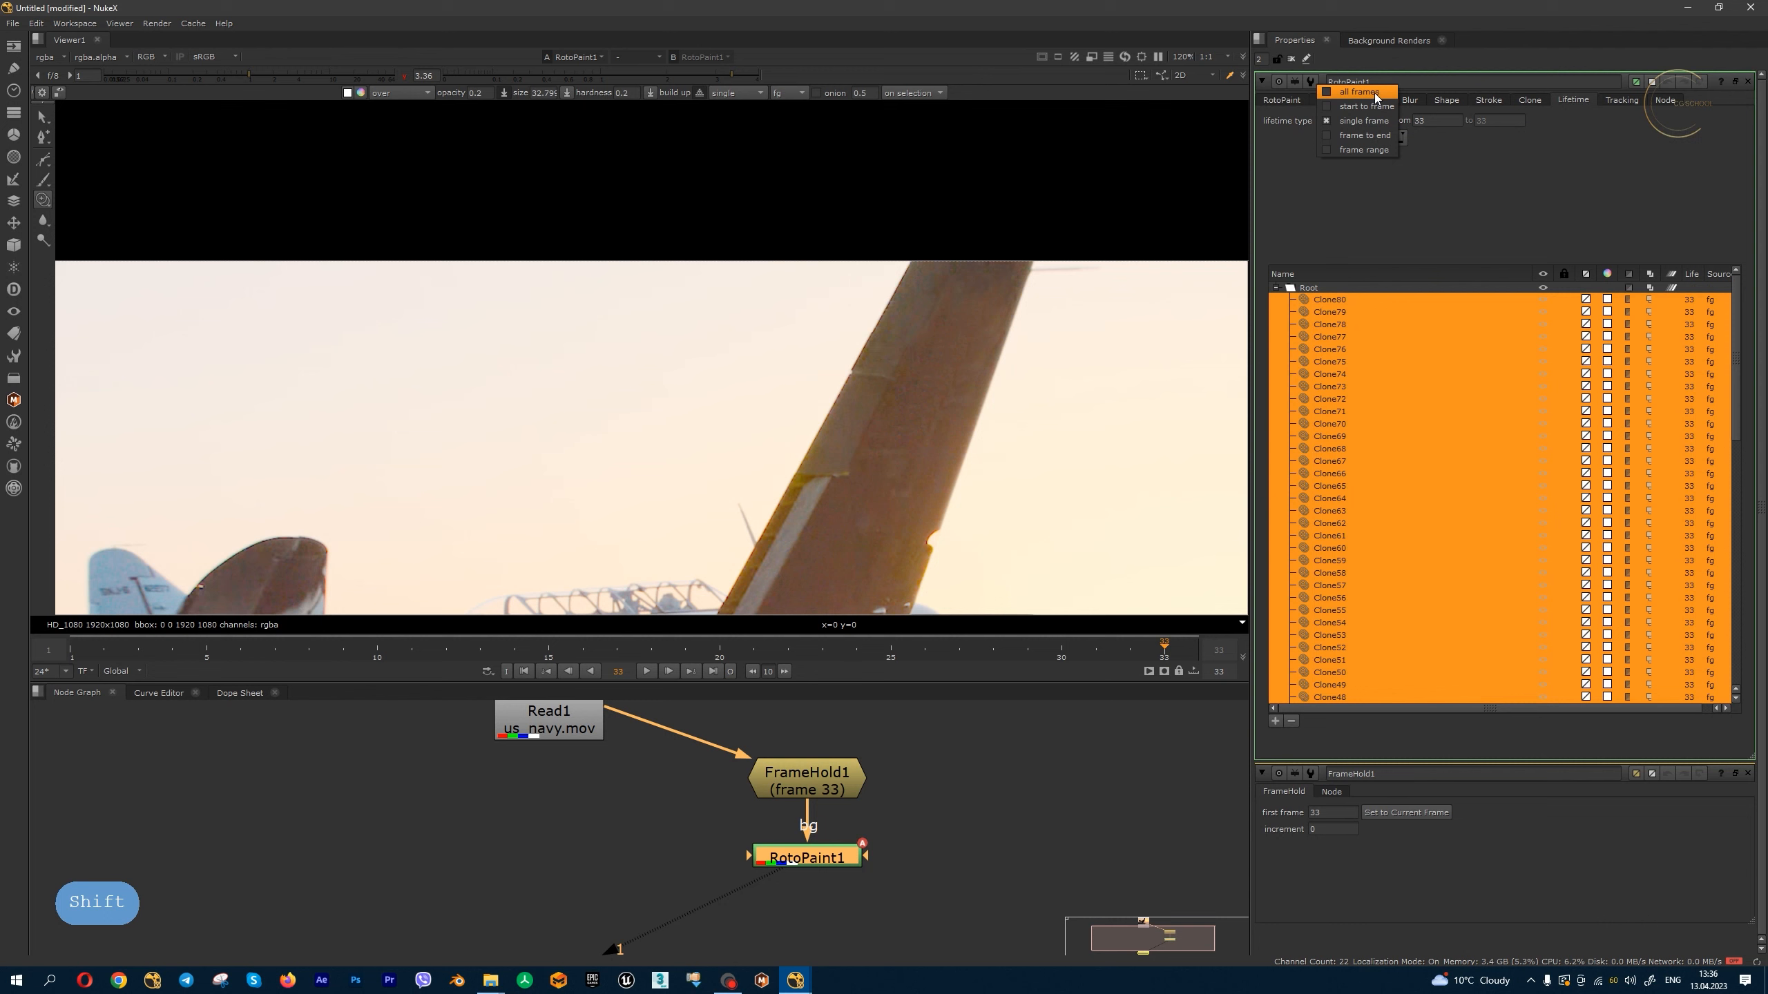
left_click(1372, 91)
- Scrub through the earlier frames to check the clone strokes, and close the RotoPaint1 properties
left_click_drag(1134, 661, 206, 658)
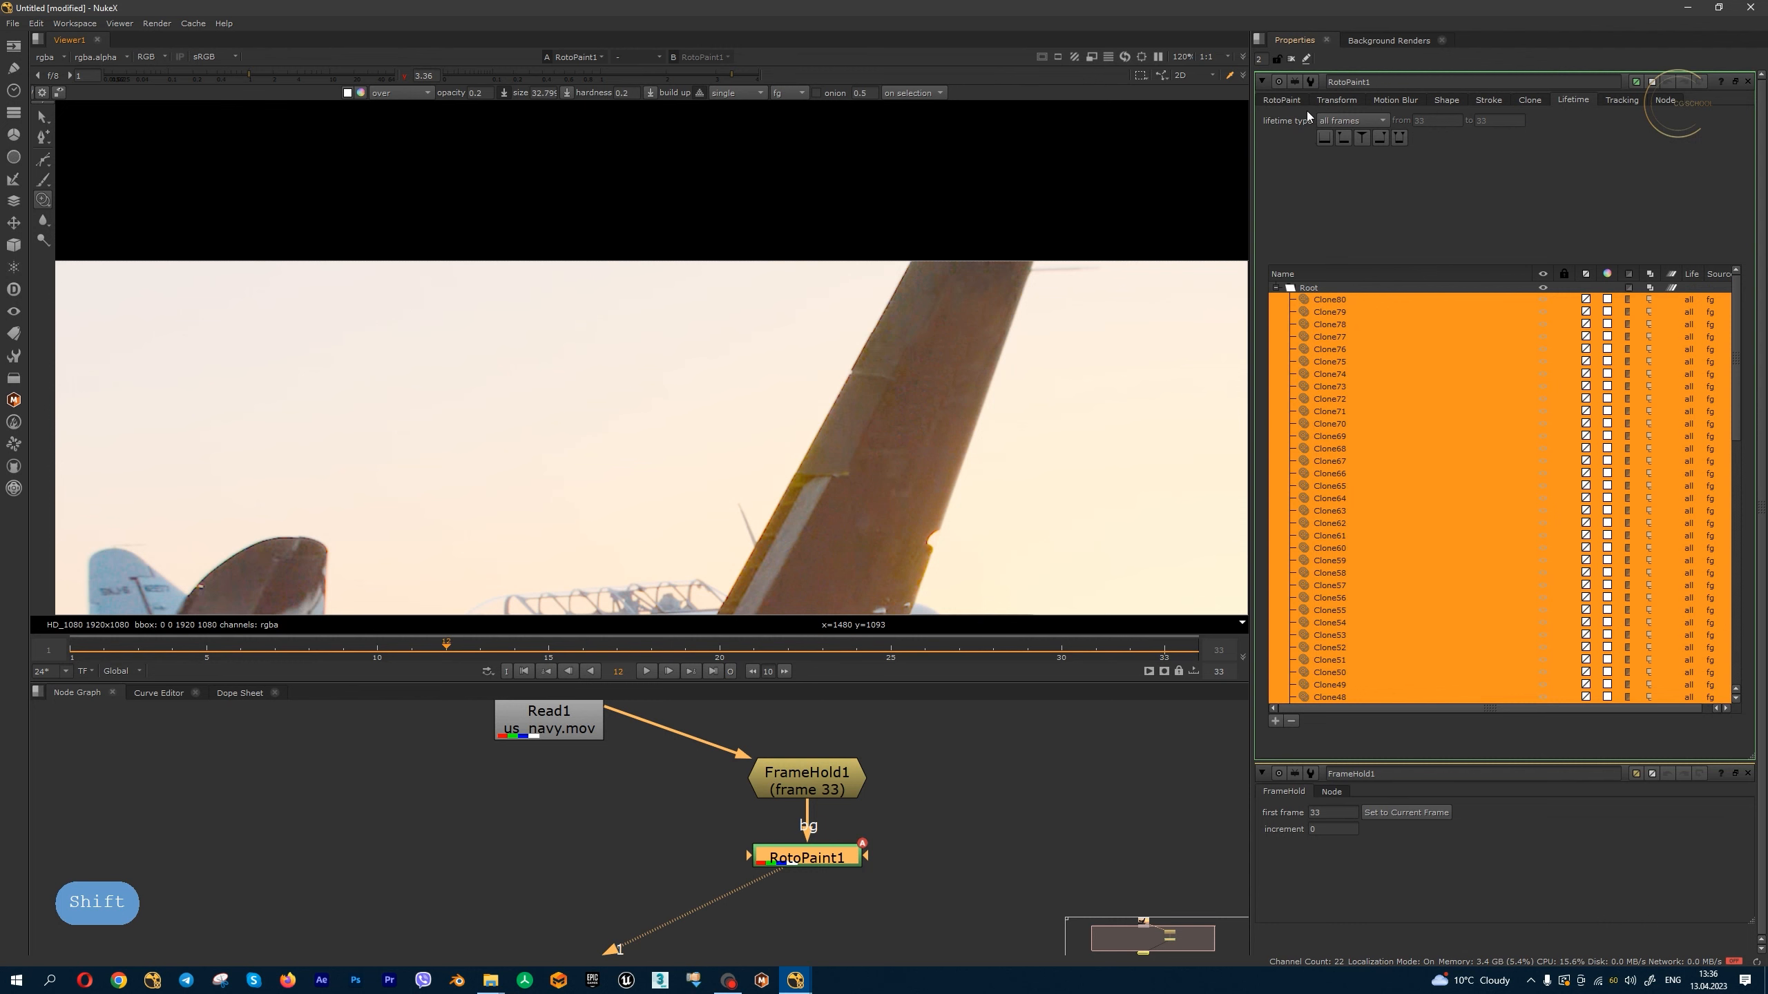
left_click(1281, 99)
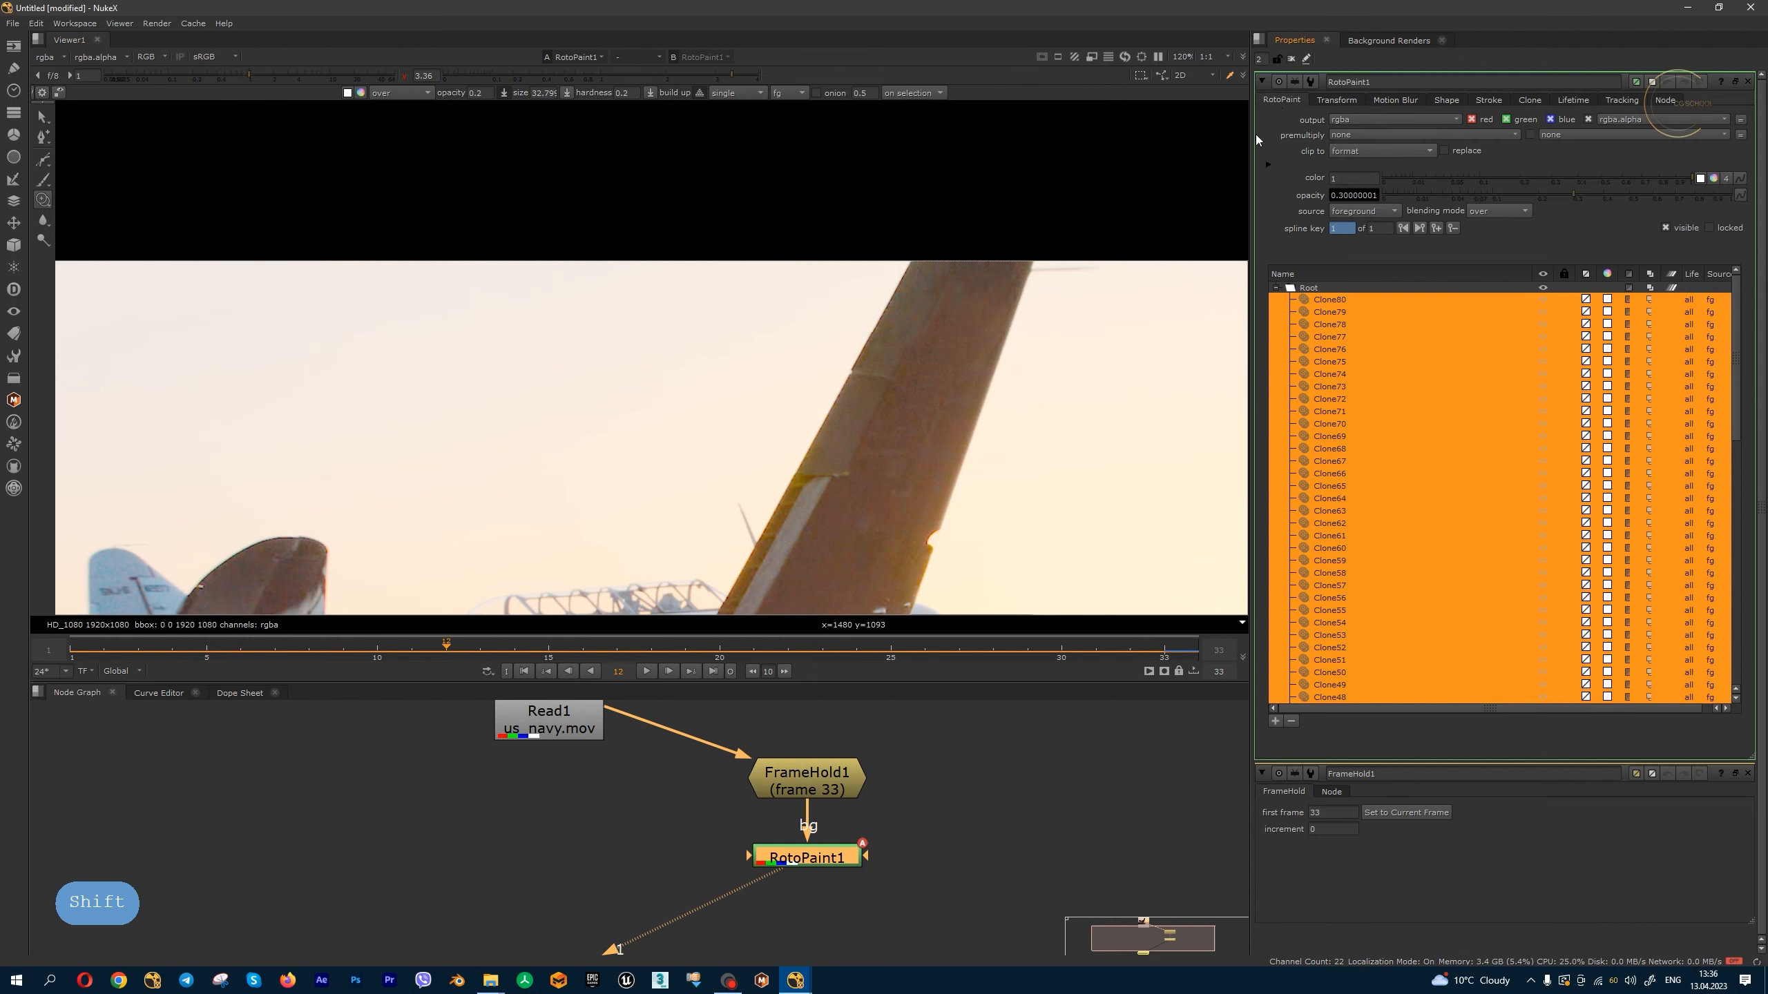
left_click(1748, 82)
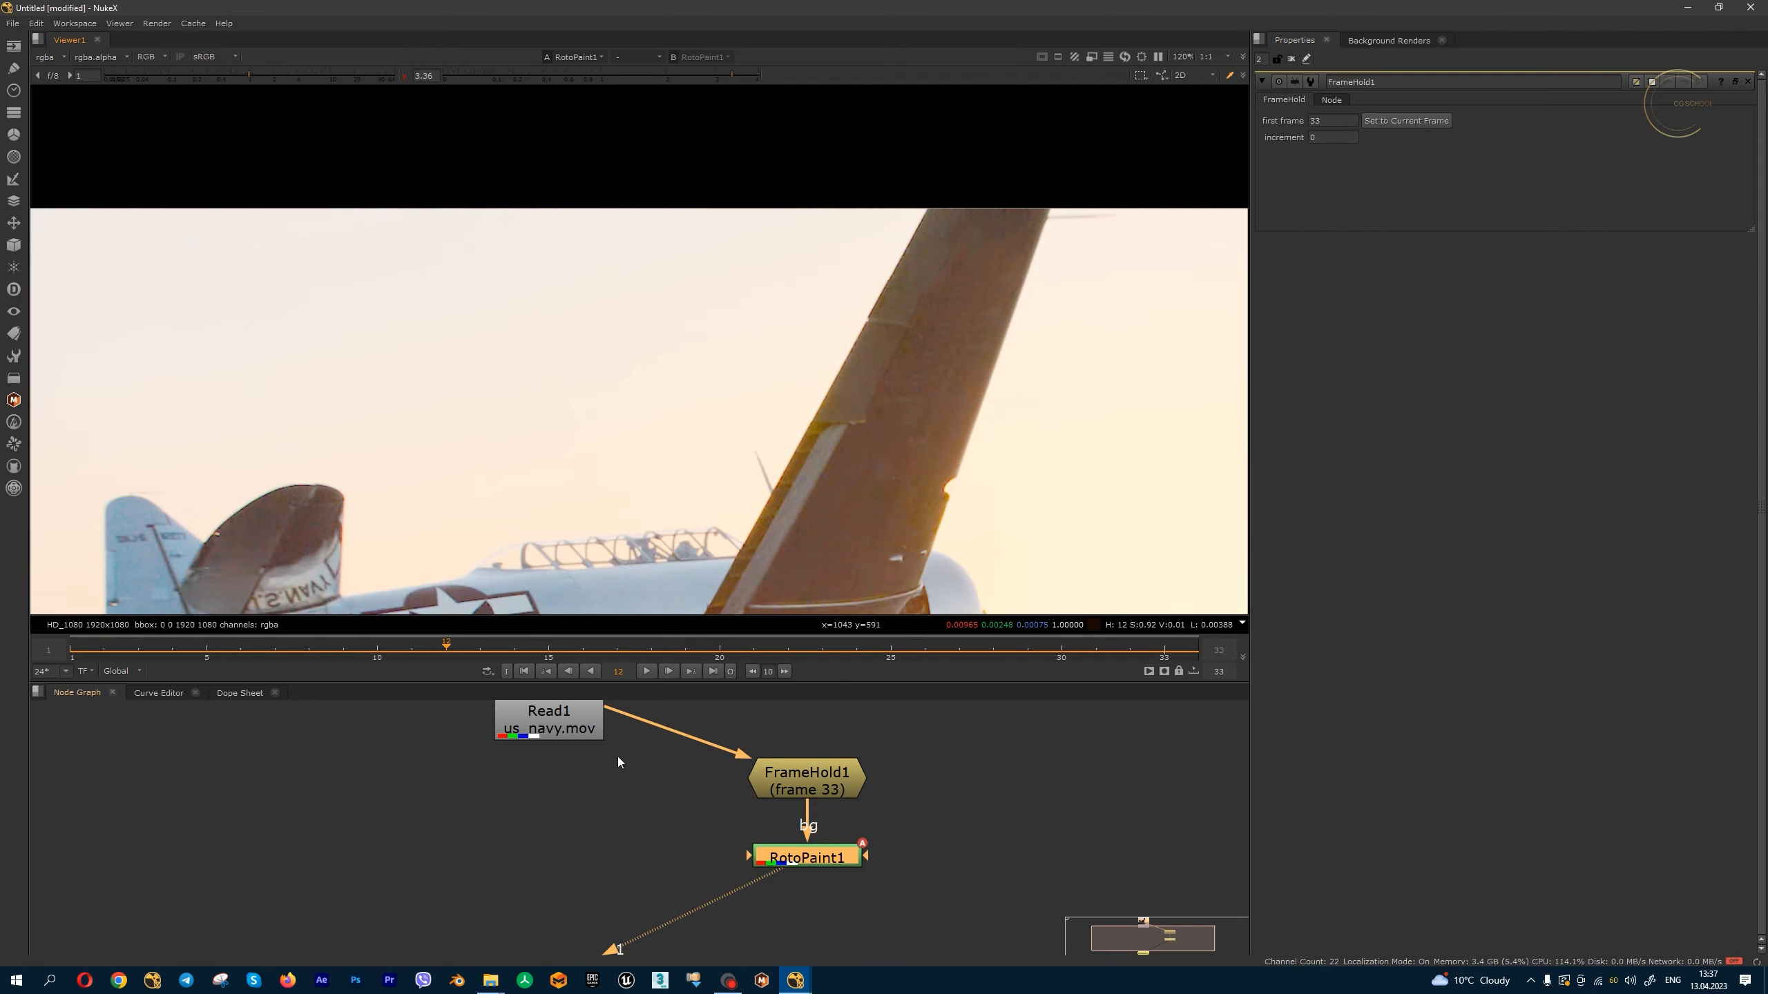
- Add a Merge node set to over below RotoPaint1 and connect its B input to RotoPaint1
left_click_drag(800, 780, 801, 767)
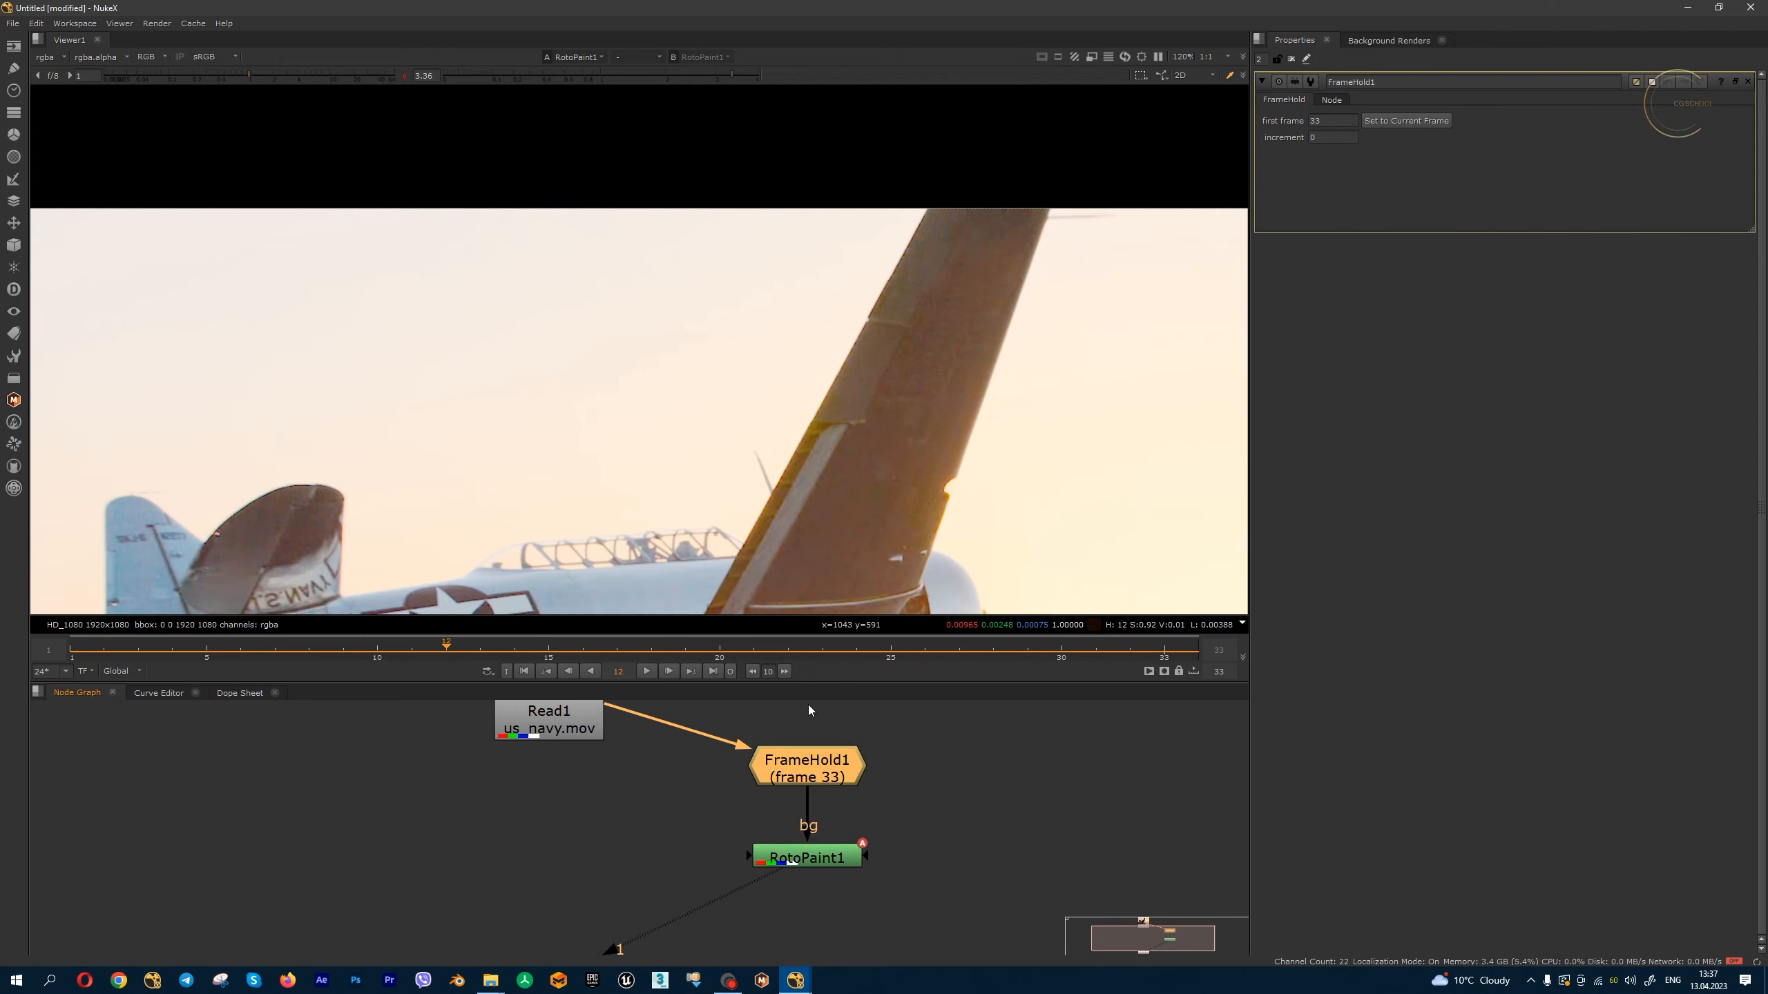
middle_click_drag(828, 912, 827, 875)
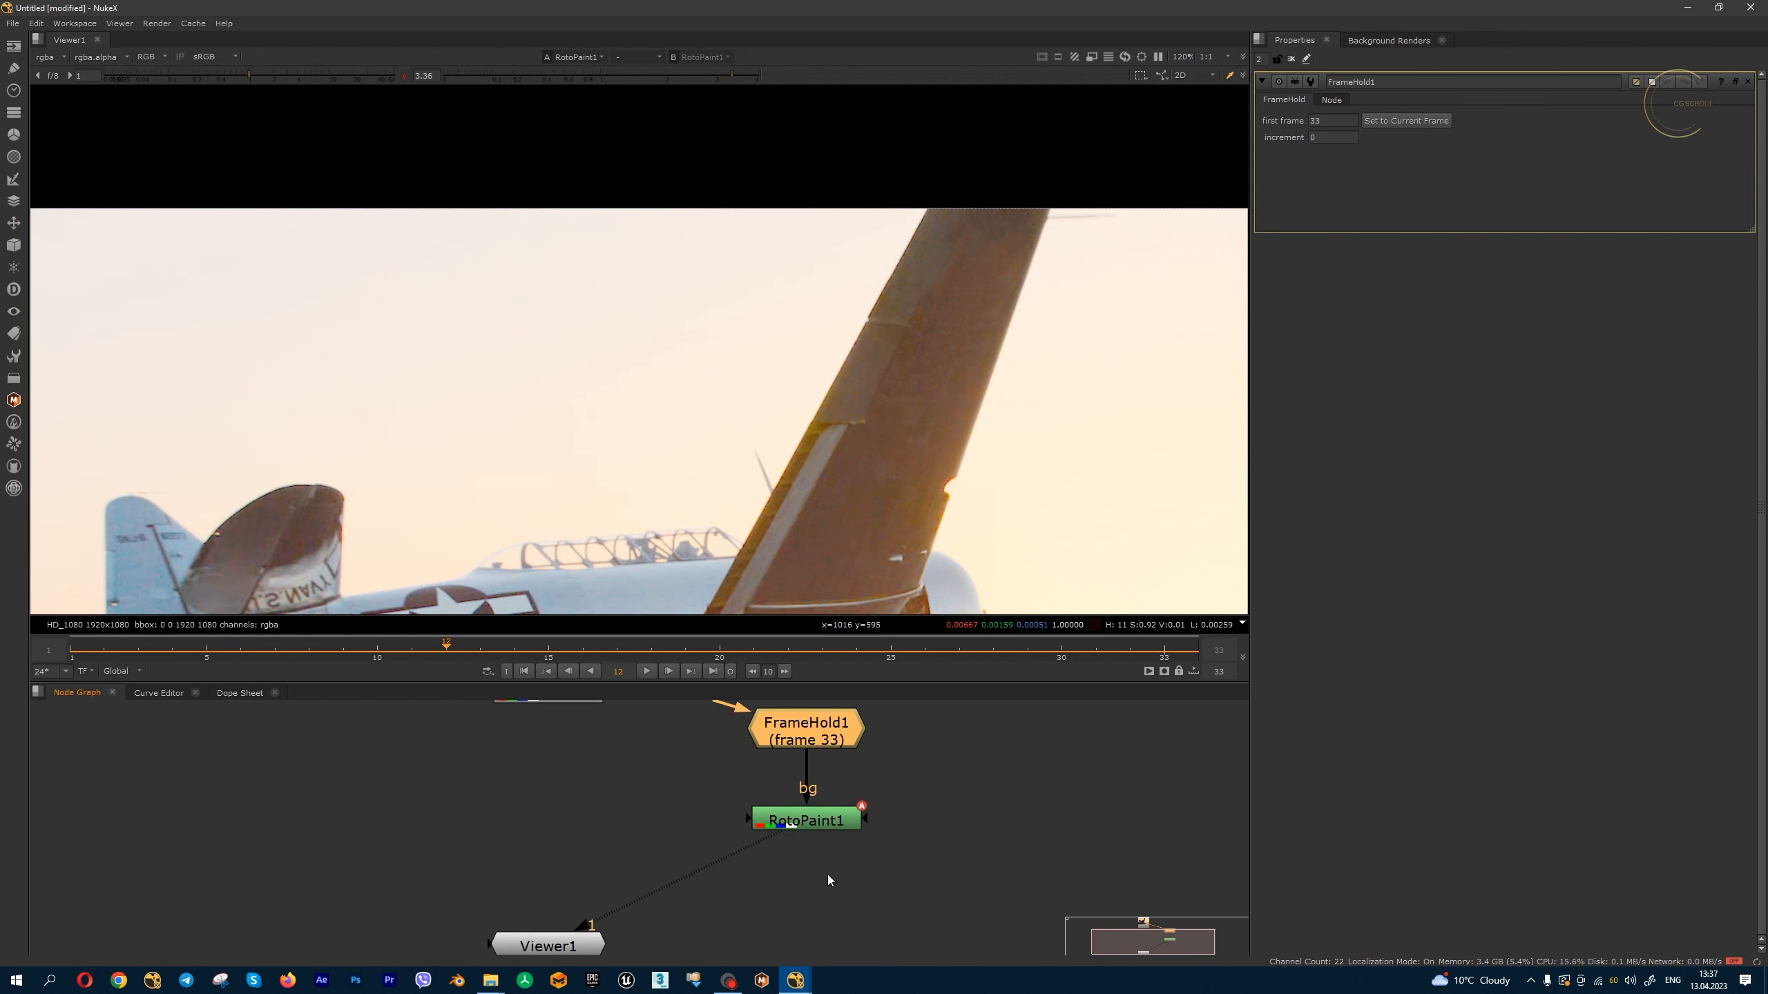
key("m")
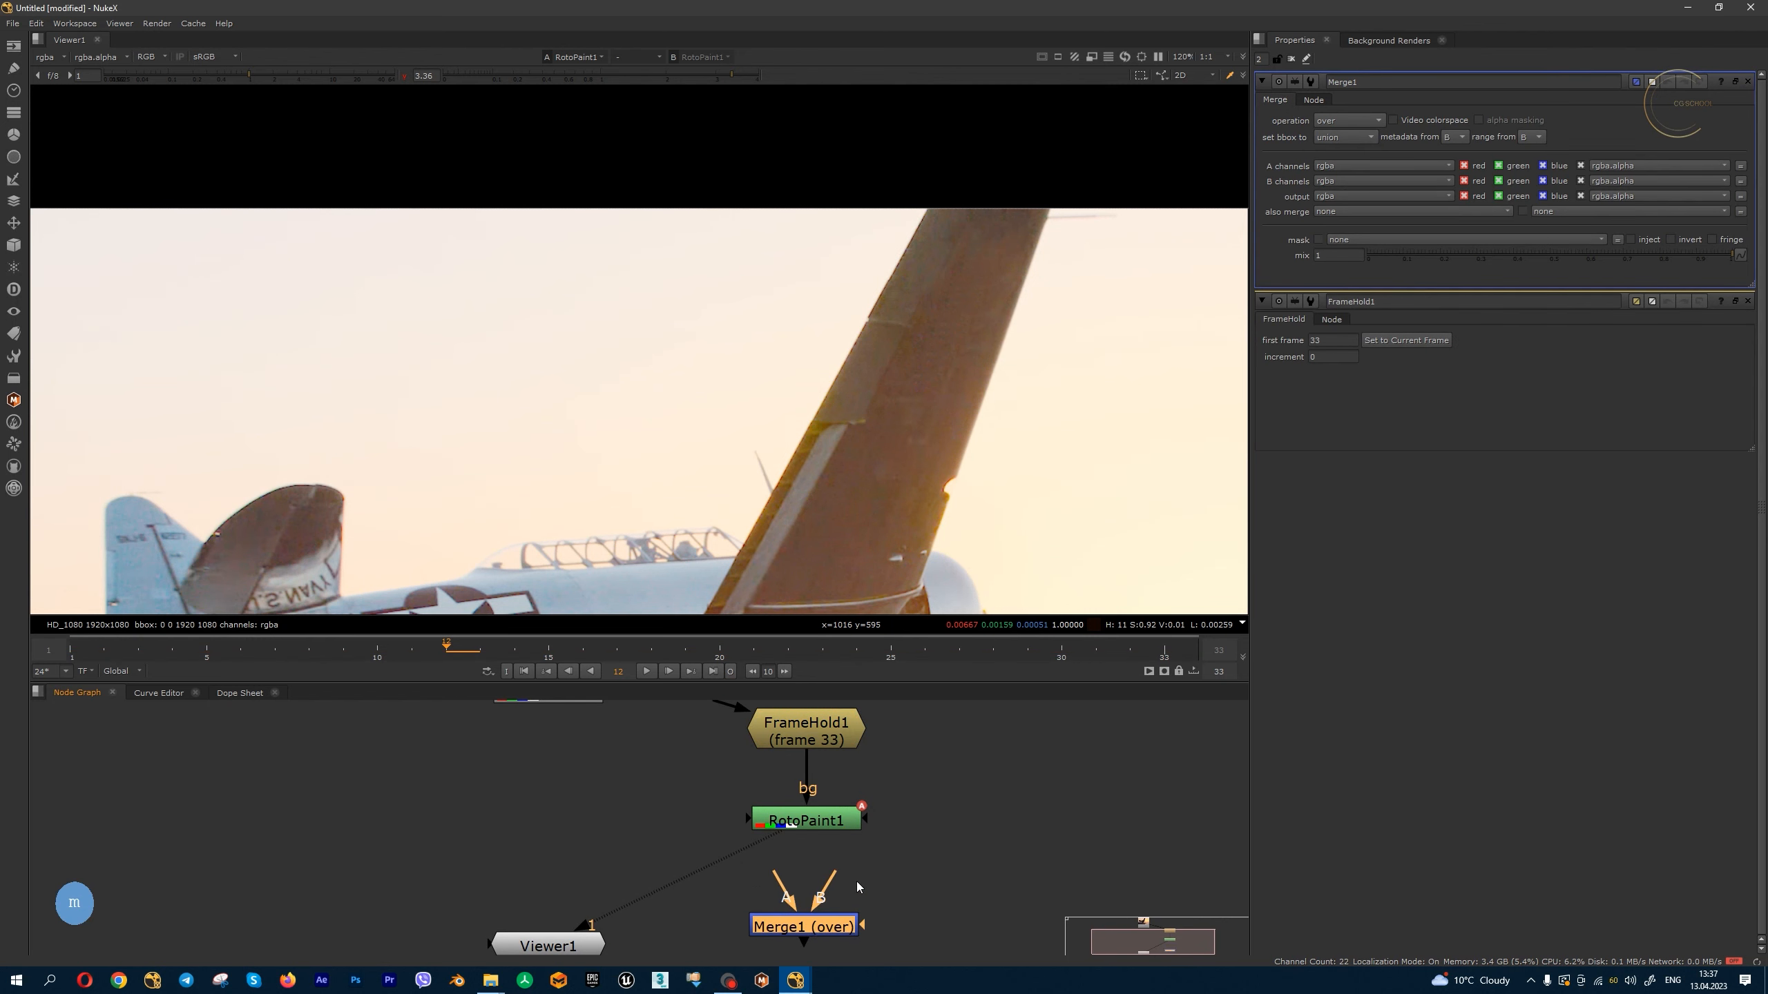
scroll(855, 882, "down", 3)
left_click_drag(845, 896, 841, 843)
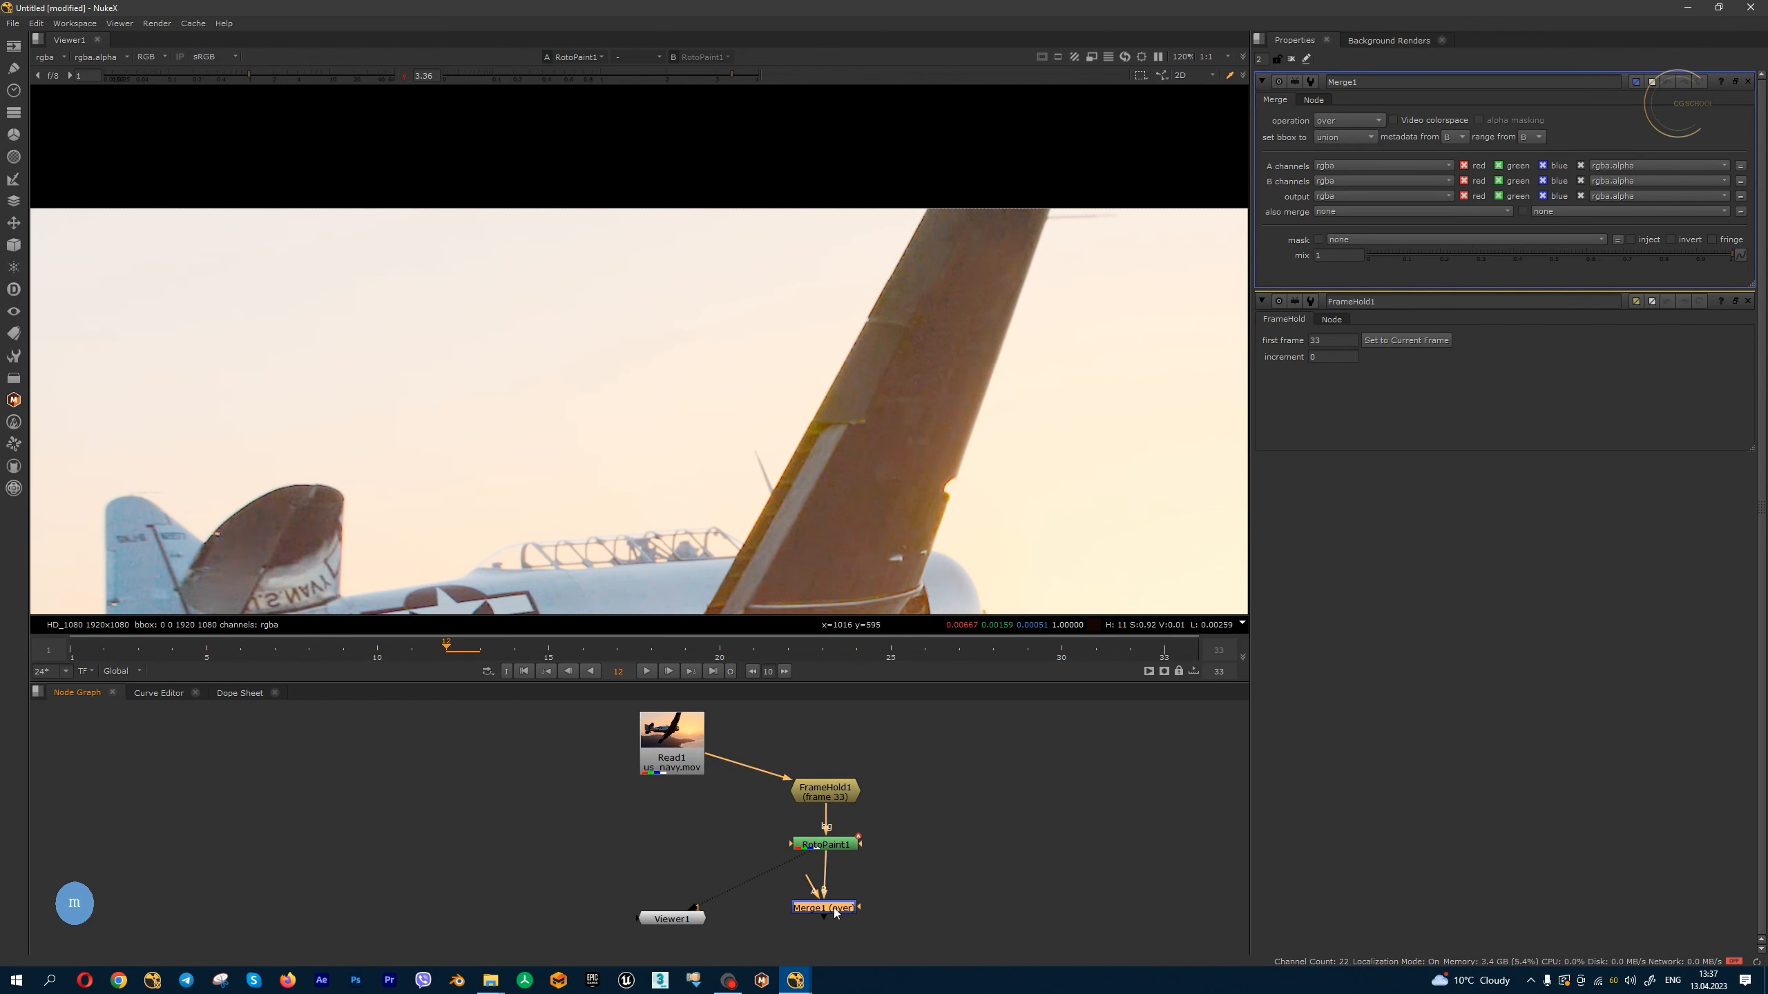
- View Merge1 and rearrange Read1 and Viewer1 to free space beneath the footage
left_click_drag(667, 774, 599, 762)
left_click_drag(693, 921, 678, 935)
key("1")
middle_click_drag(649, 826, 729, 817)
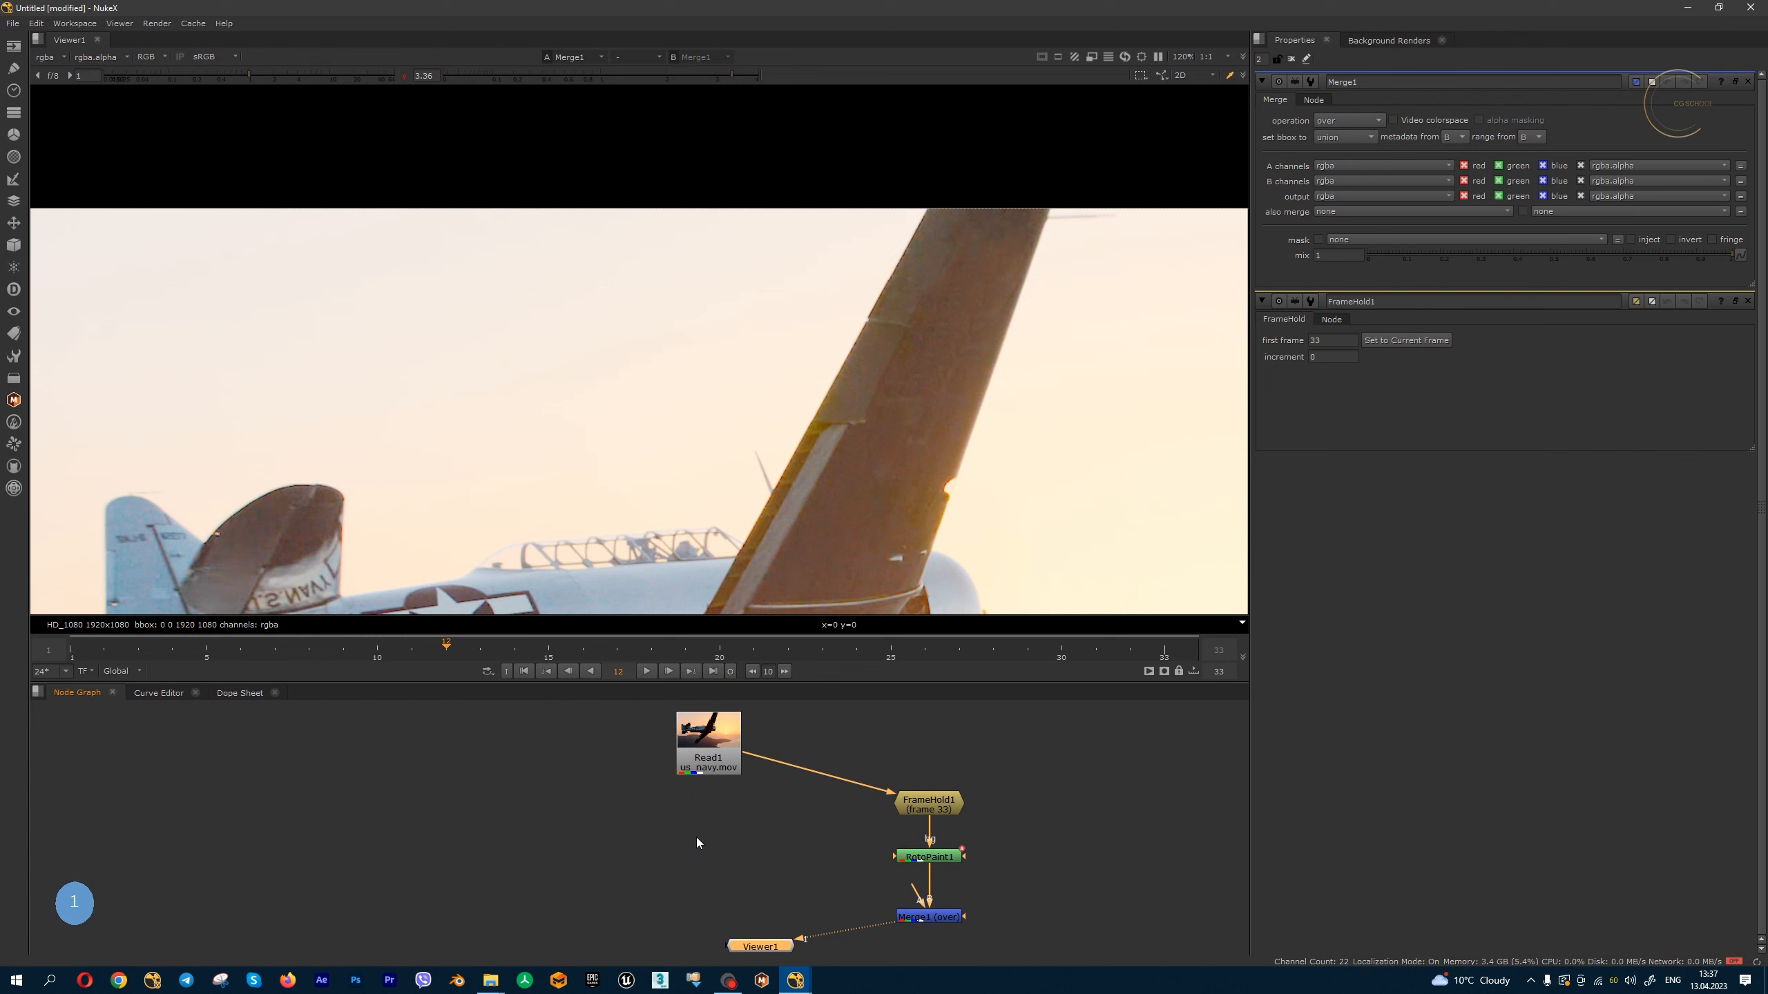
- Add a second Merge node set to over below Read1 and connect its B input to Read1
key("m")
scroll(695, 838, "up", 4)
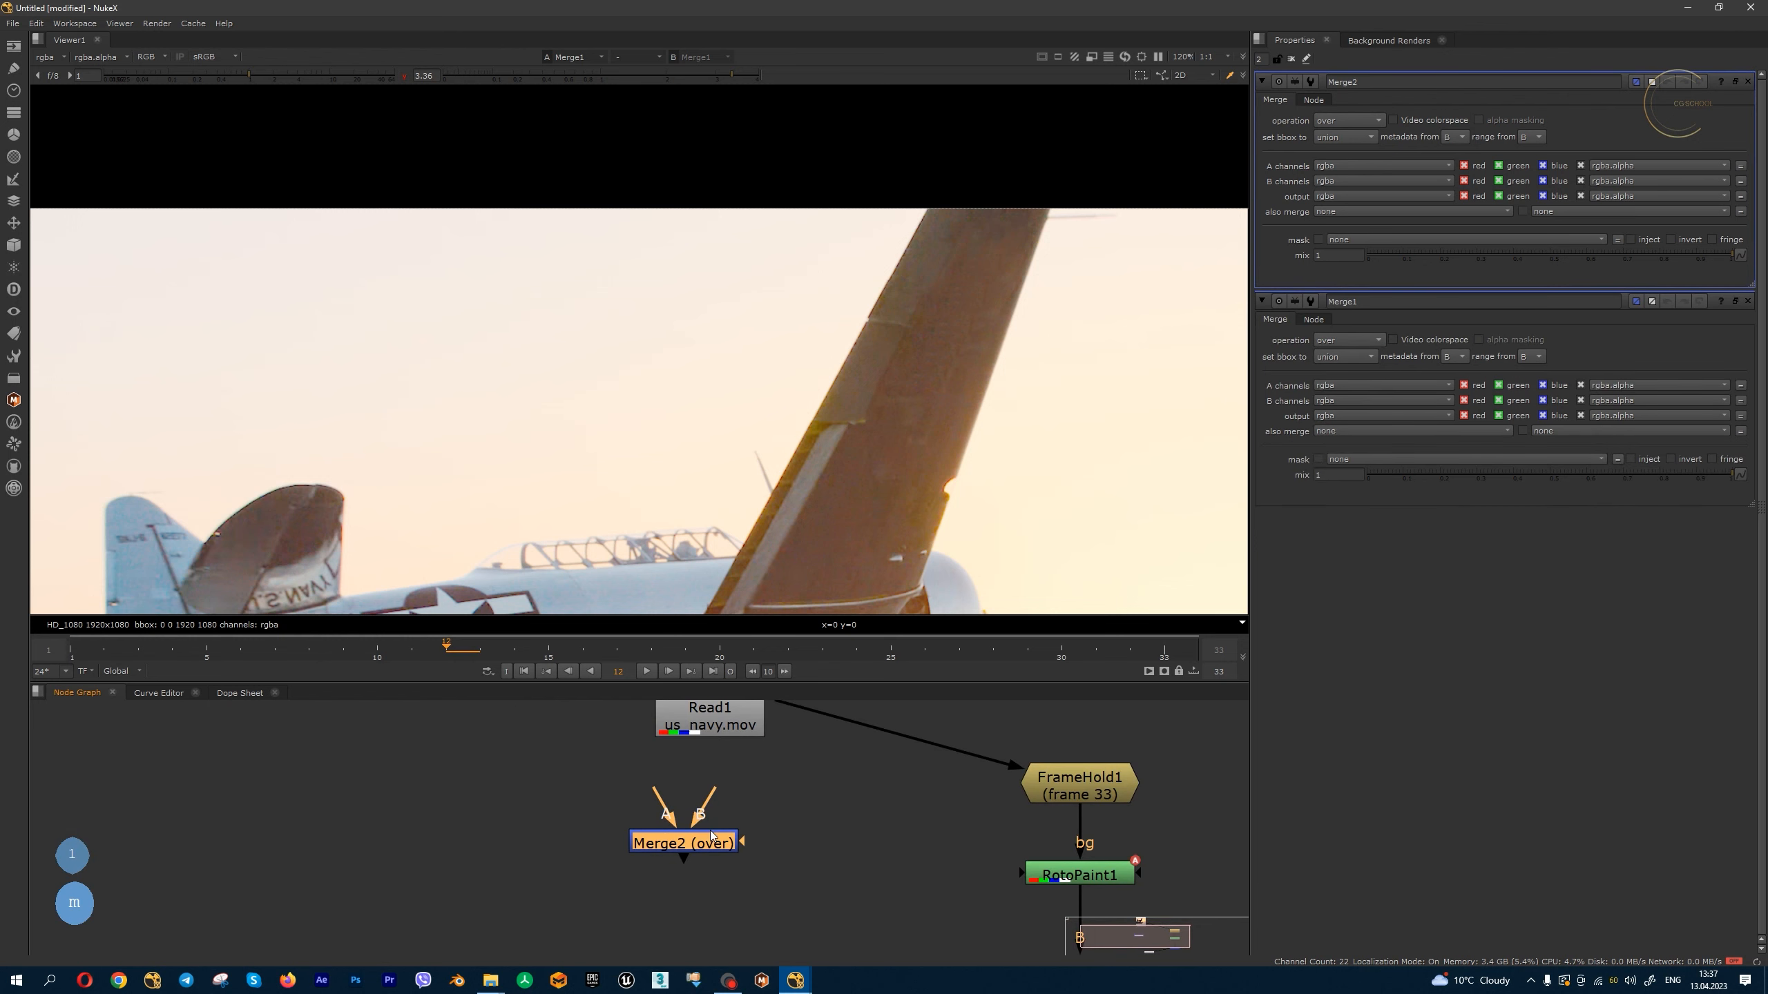
scroll(699, 820, "down", 1)
left_click_drag(708, 797, 702, 735)
left_click_drag(702, 830, 724, 866)
- Add a ColorWheel node beside Read1 and view its output
left_click(586, 773)
key("Tab")
type("color")
key("Down")
key("Down")
key("Down")
key("Down")
key("Down")
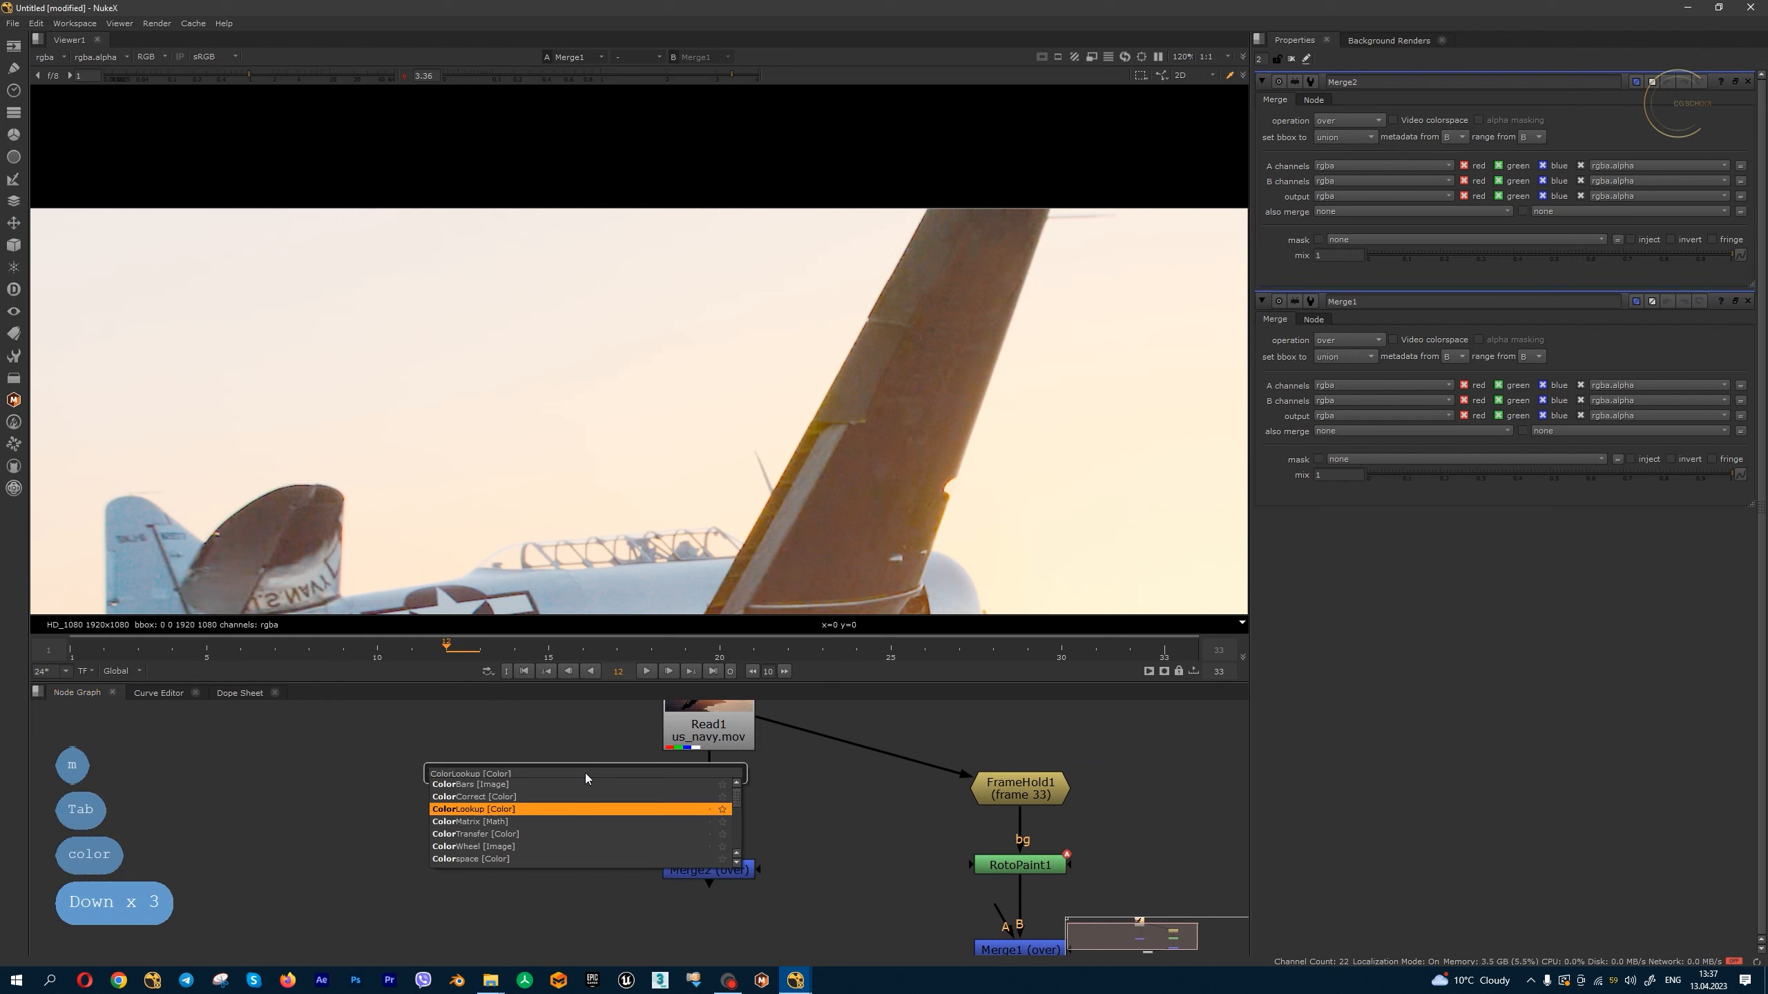
key("Down")
key("Return")
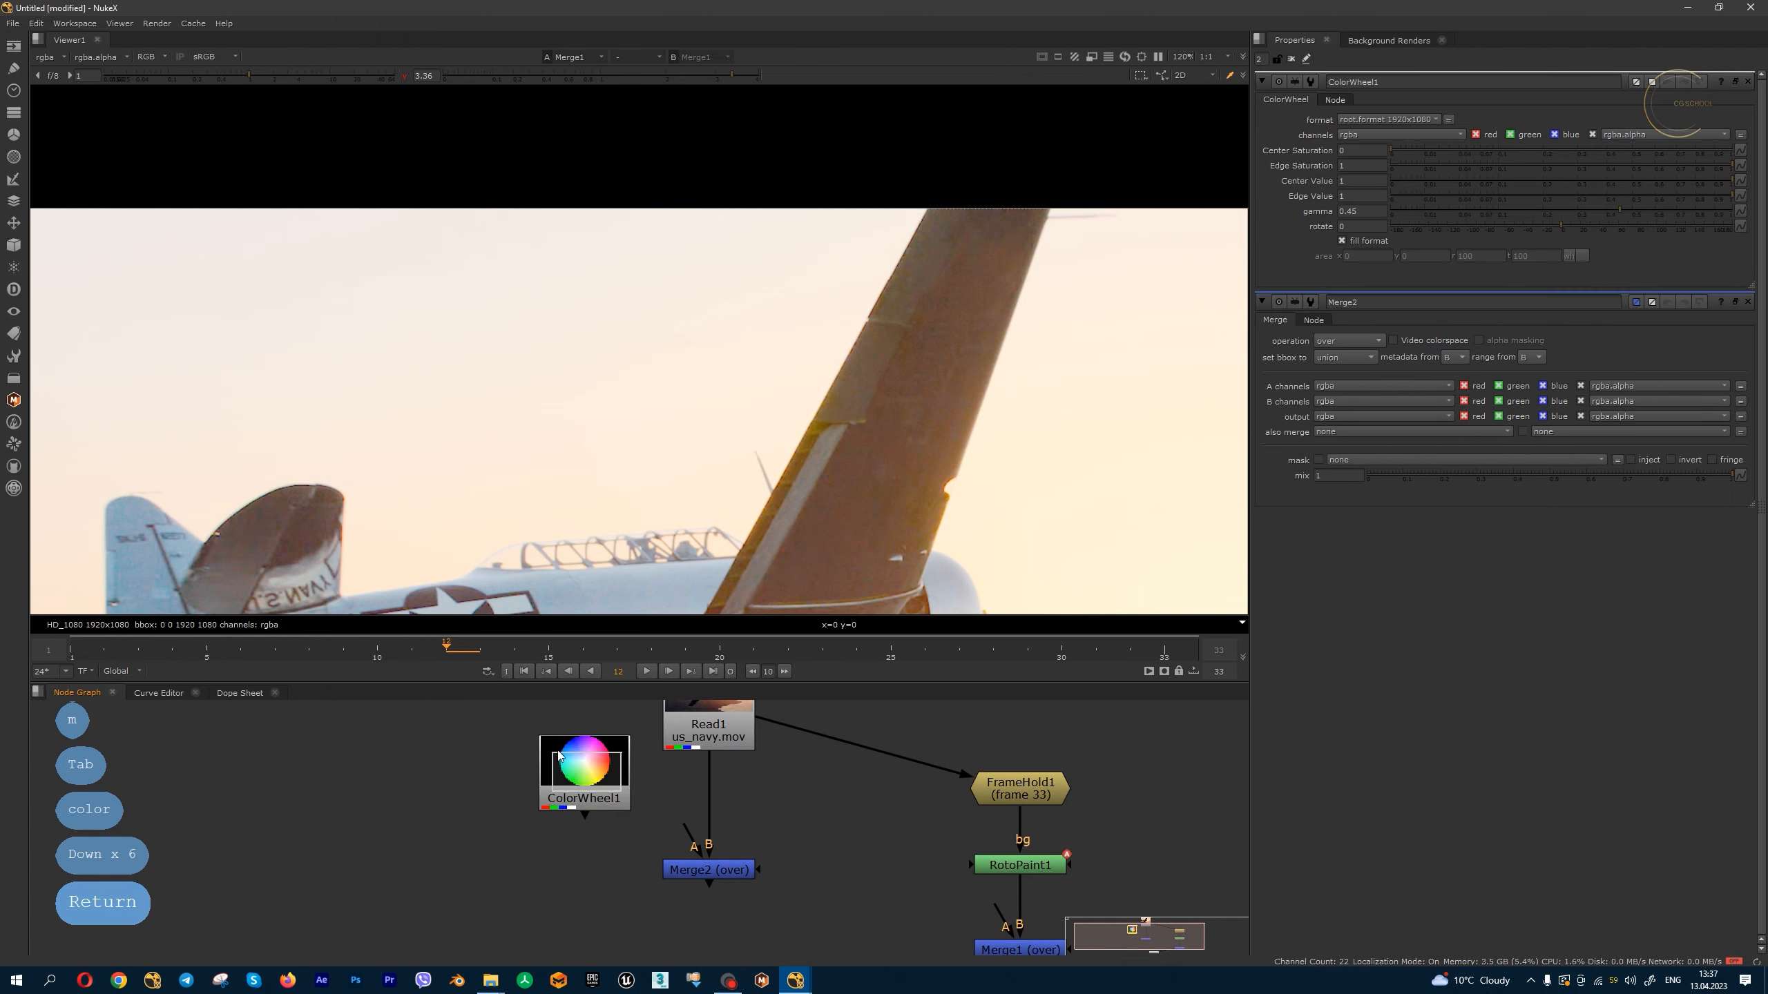
key("1")
scroll(706, 356, "up", 1)
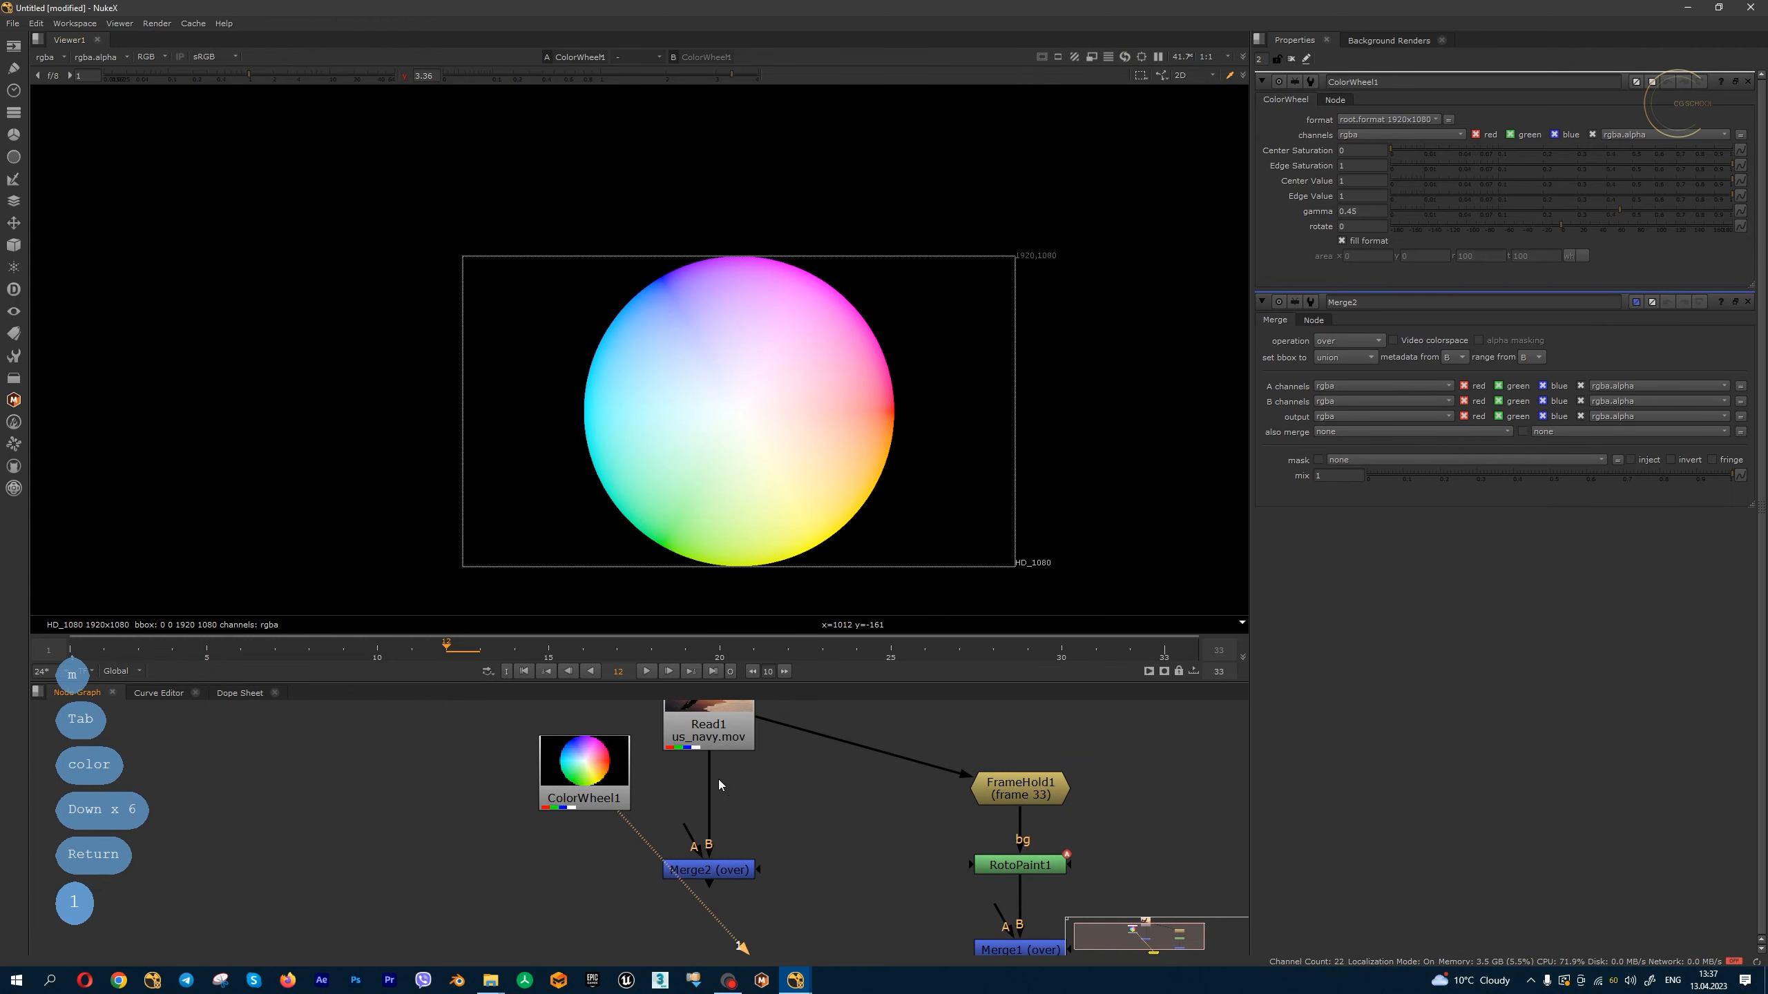
- View Read1 and reset the viewer gamma to 1
left_click(718, 716)
key("1")
left_click(405, 75)
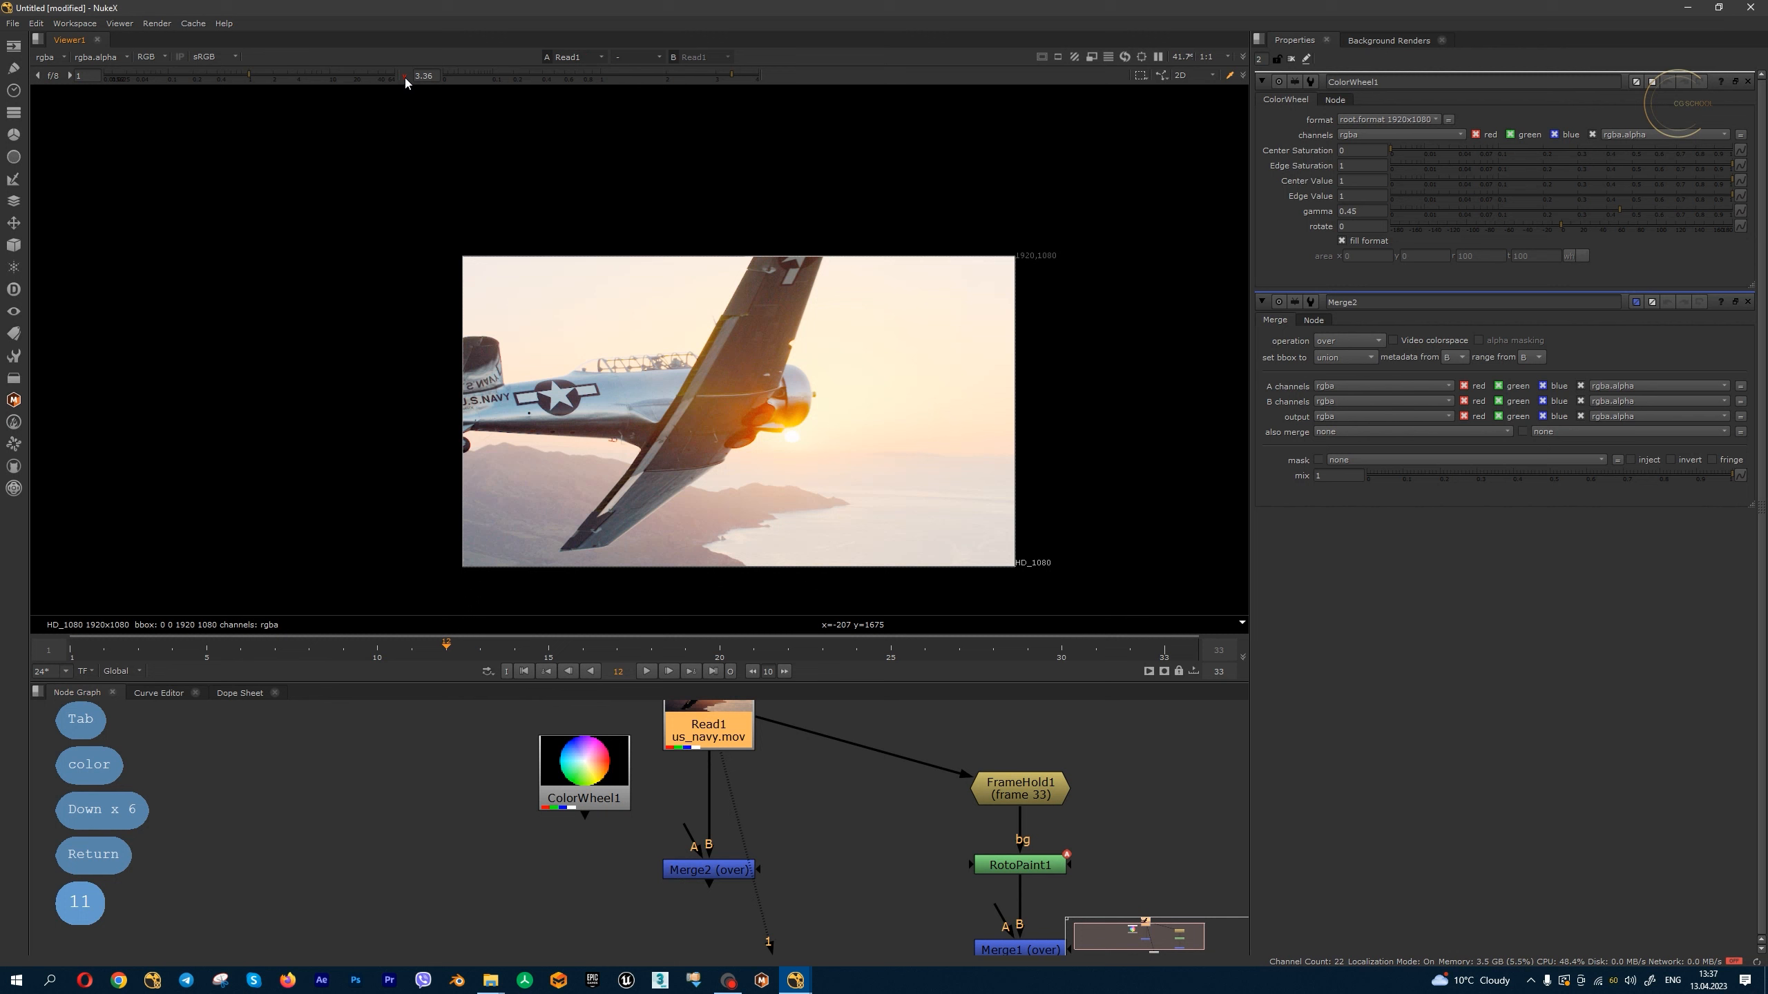
middle_click_drag(649, 802, 647, 835)
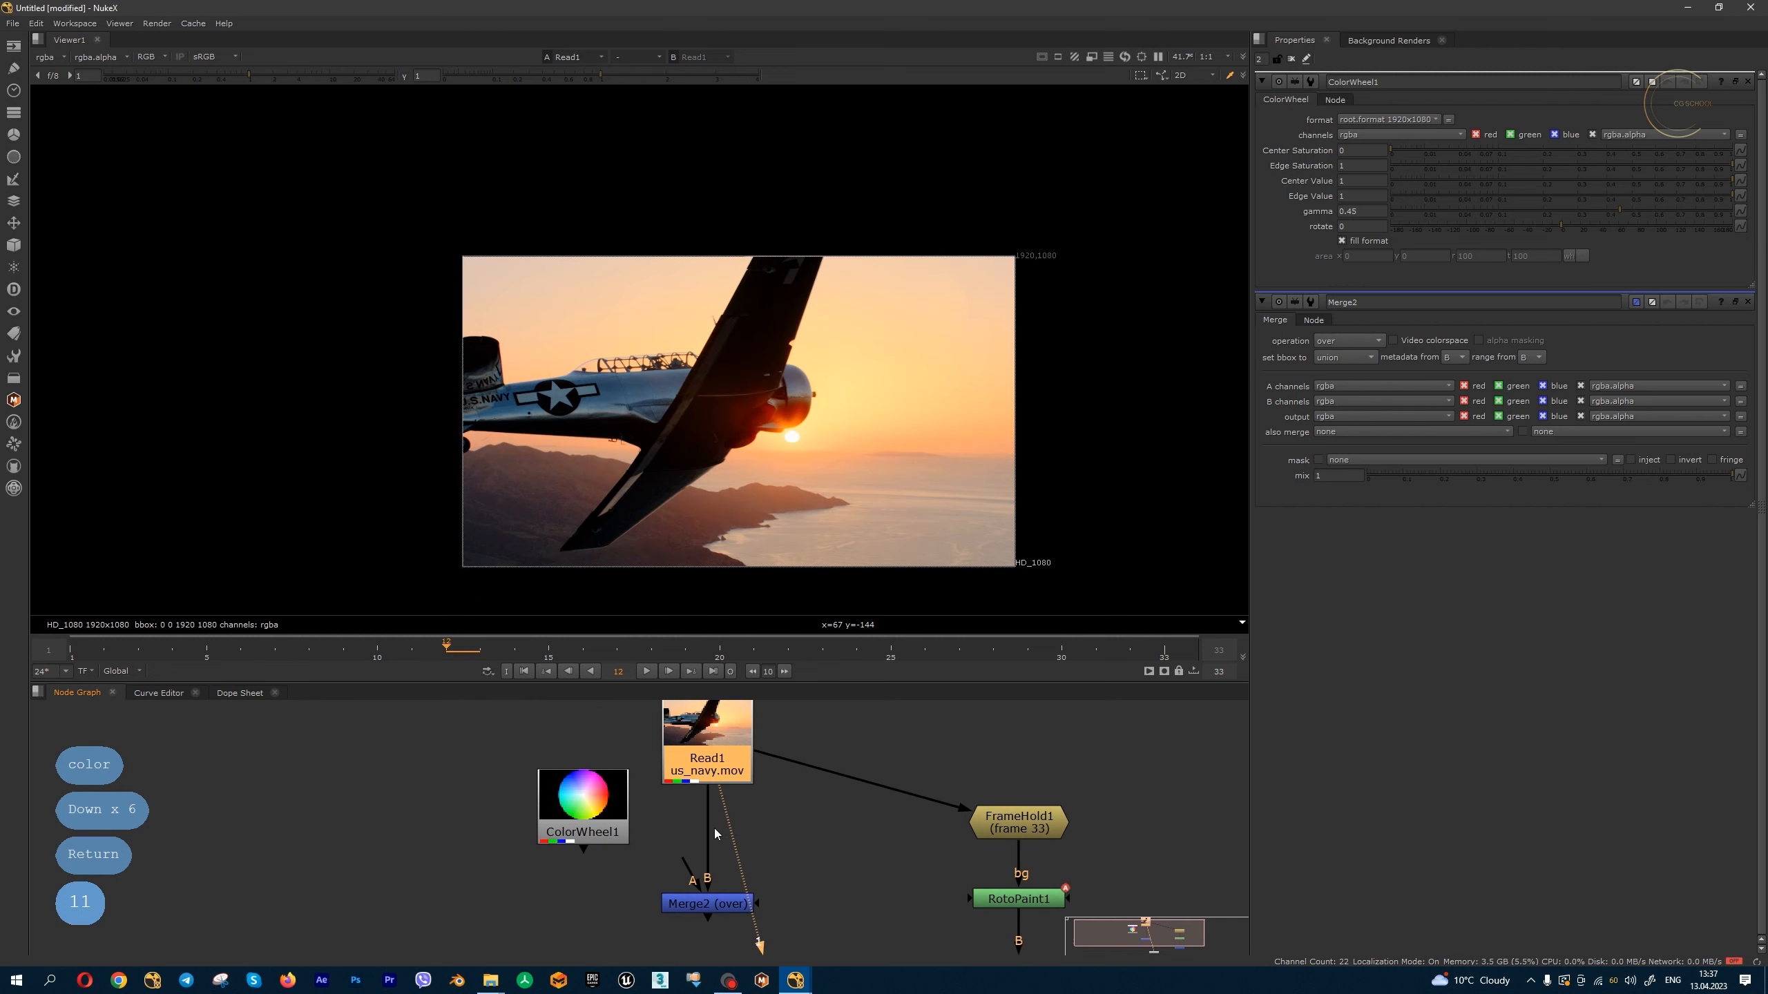
- Connect Merge2's A input to ColorWheel1 and view the merged result
middle_click_drag(721, 911, 732, 856)
left_click_drag(732, 856, 548, 752)
left_click(711, 866)
key("1")
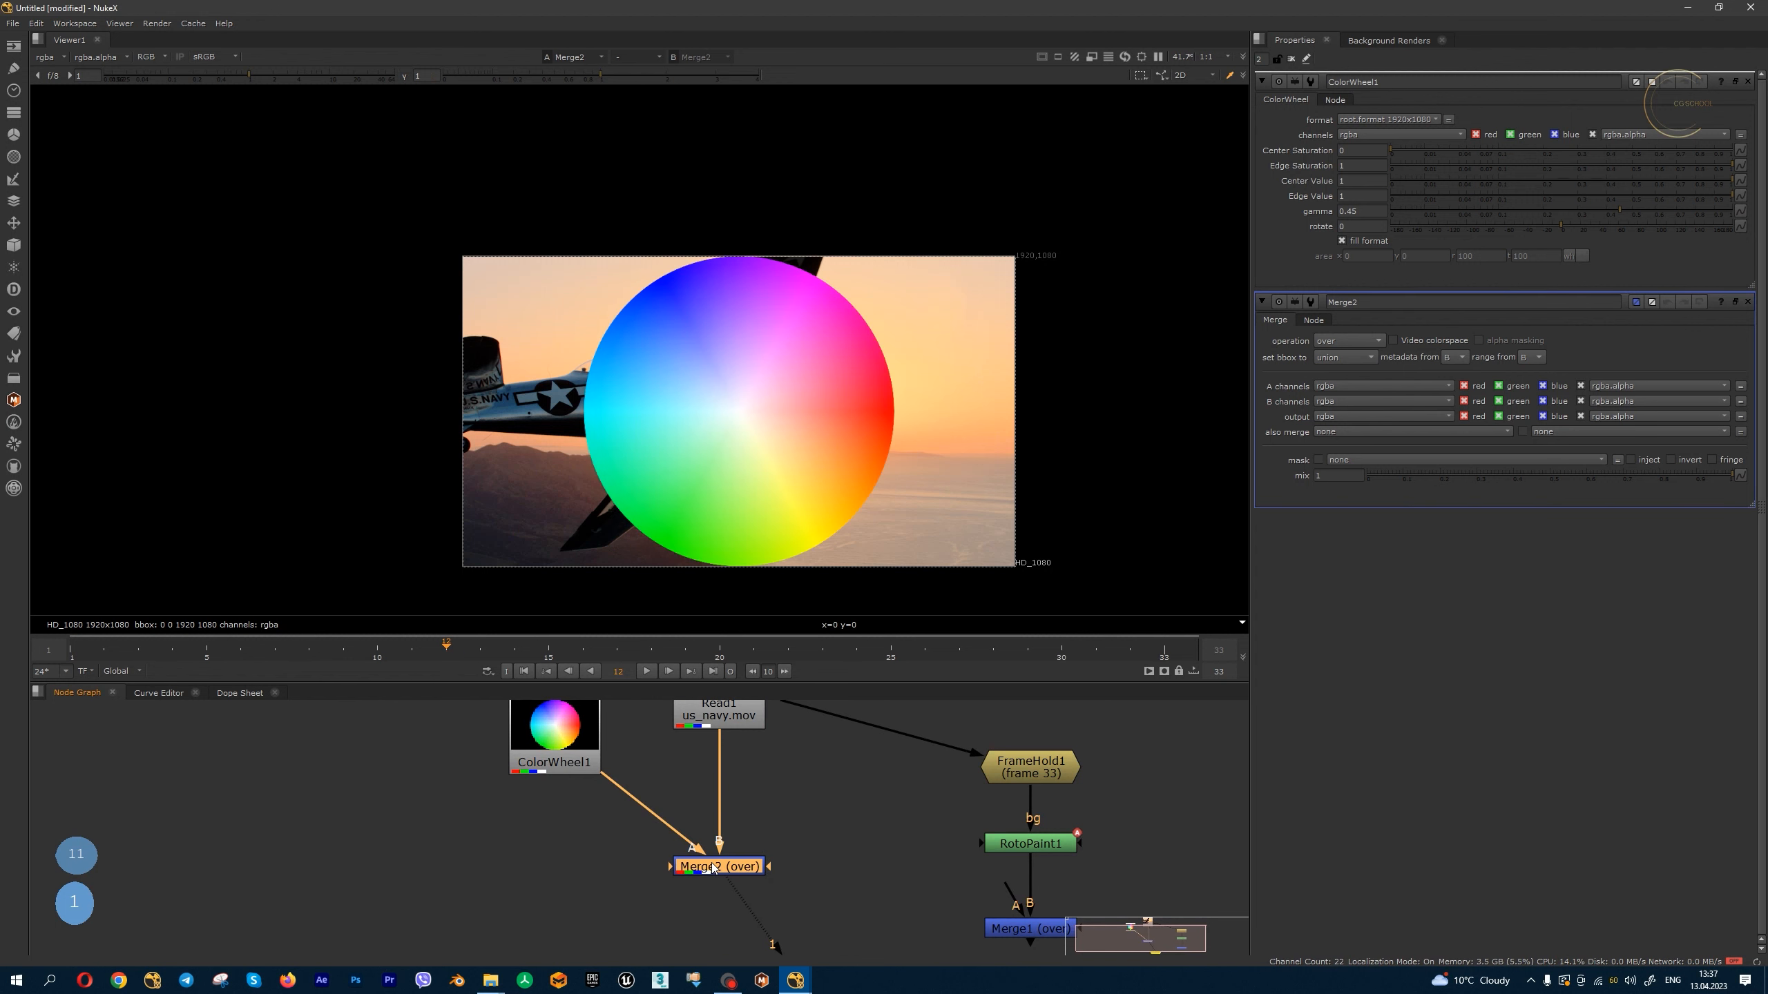
middle_click_drag(713, 749, 720, 785)
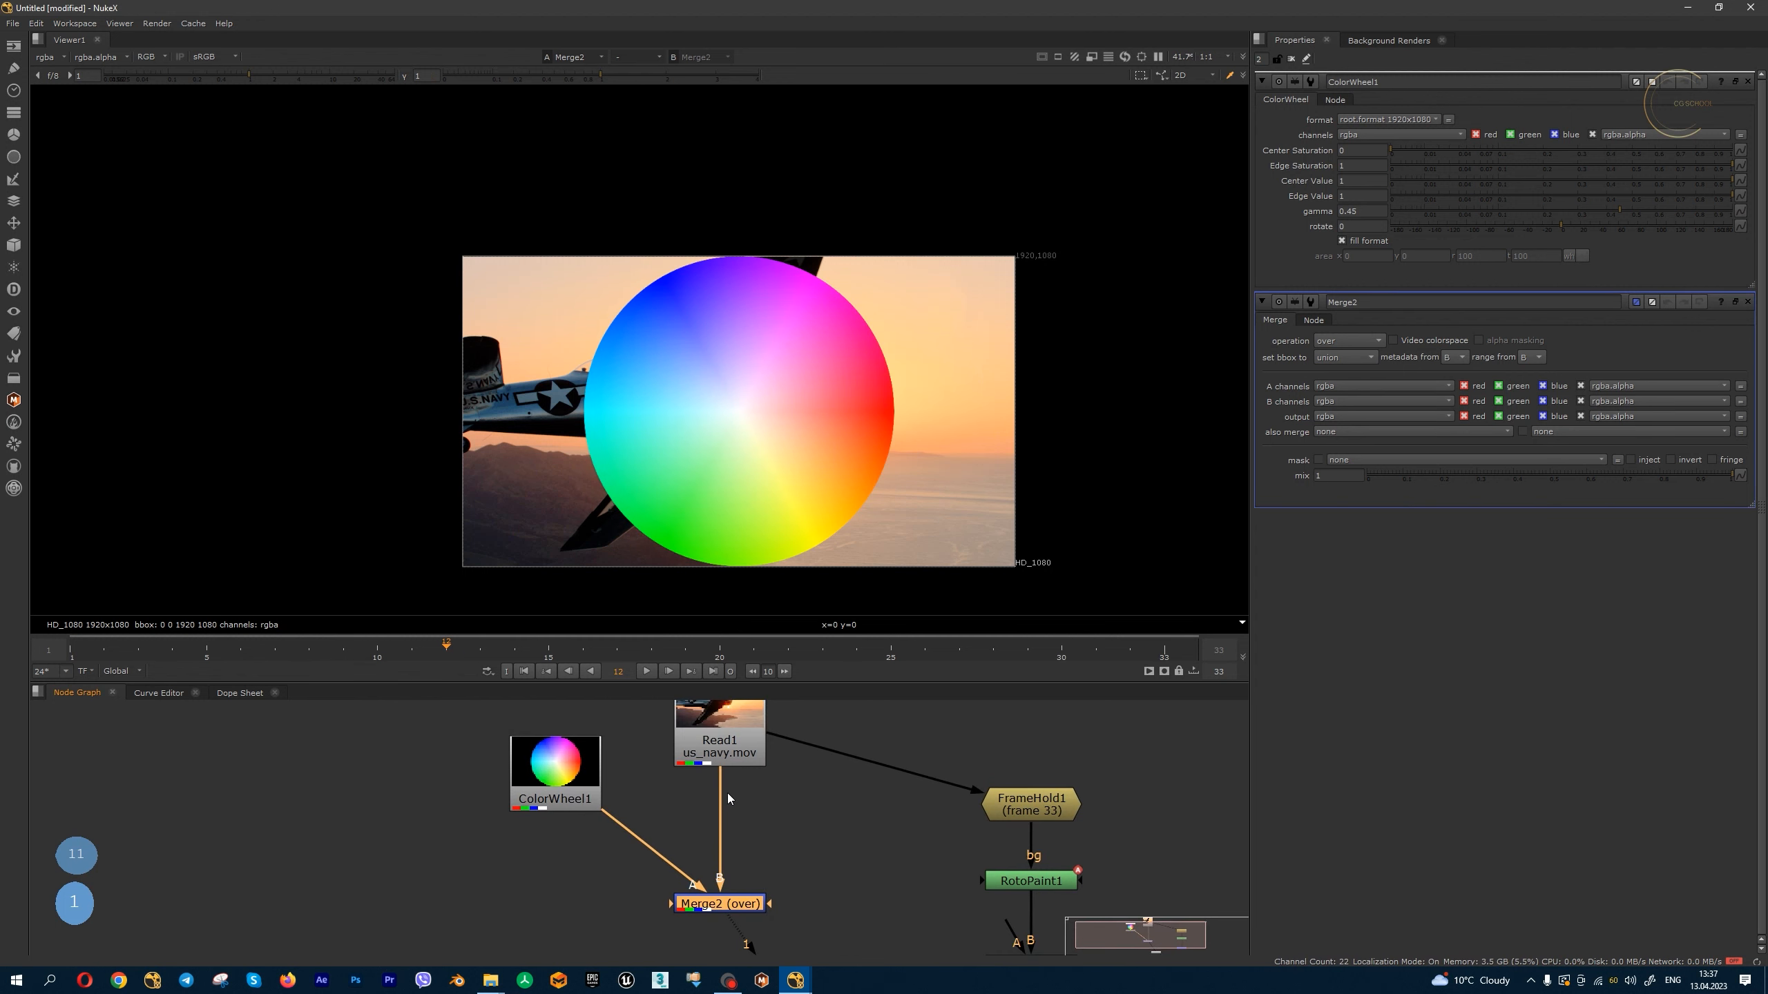
- Compare the Read1 footage with the Merge2 output in the viewer
scroll(735, 820, "down", 2)
left_click(732, 816)
left_click_drag(729, 774, 729, 760)
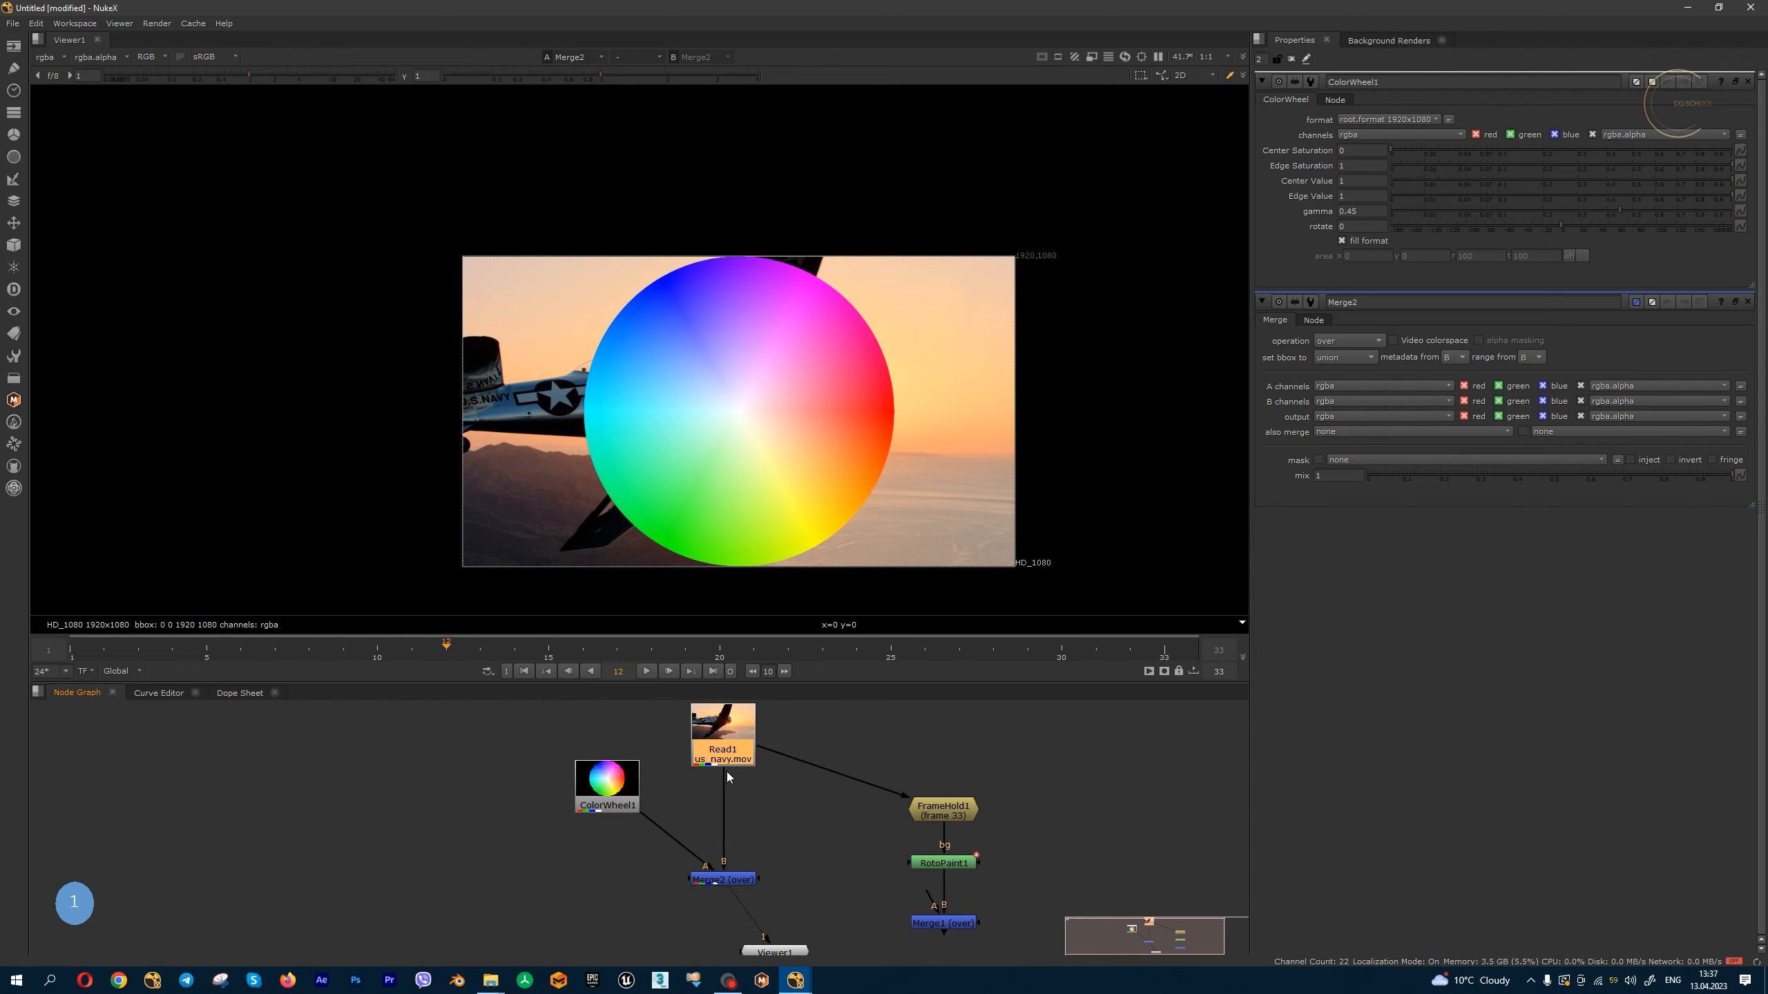
key("1")
left_click(736, 881)
key("1")
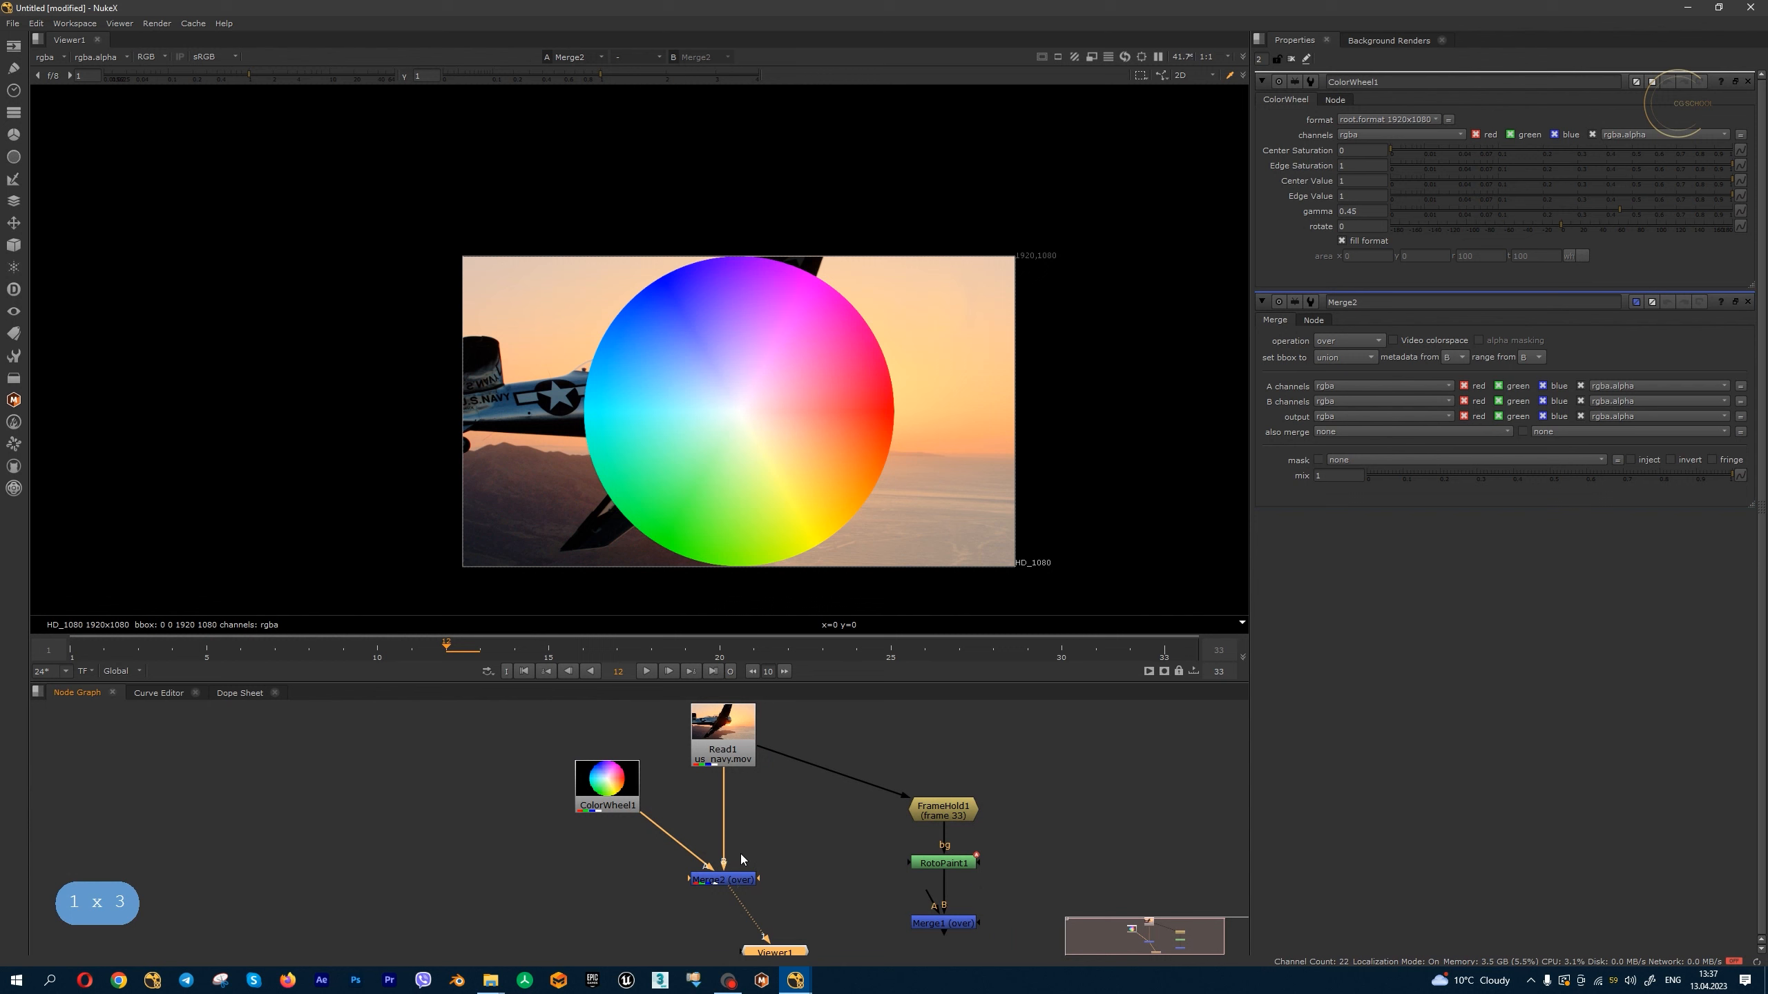
scroll(646, 829, "up", 3)
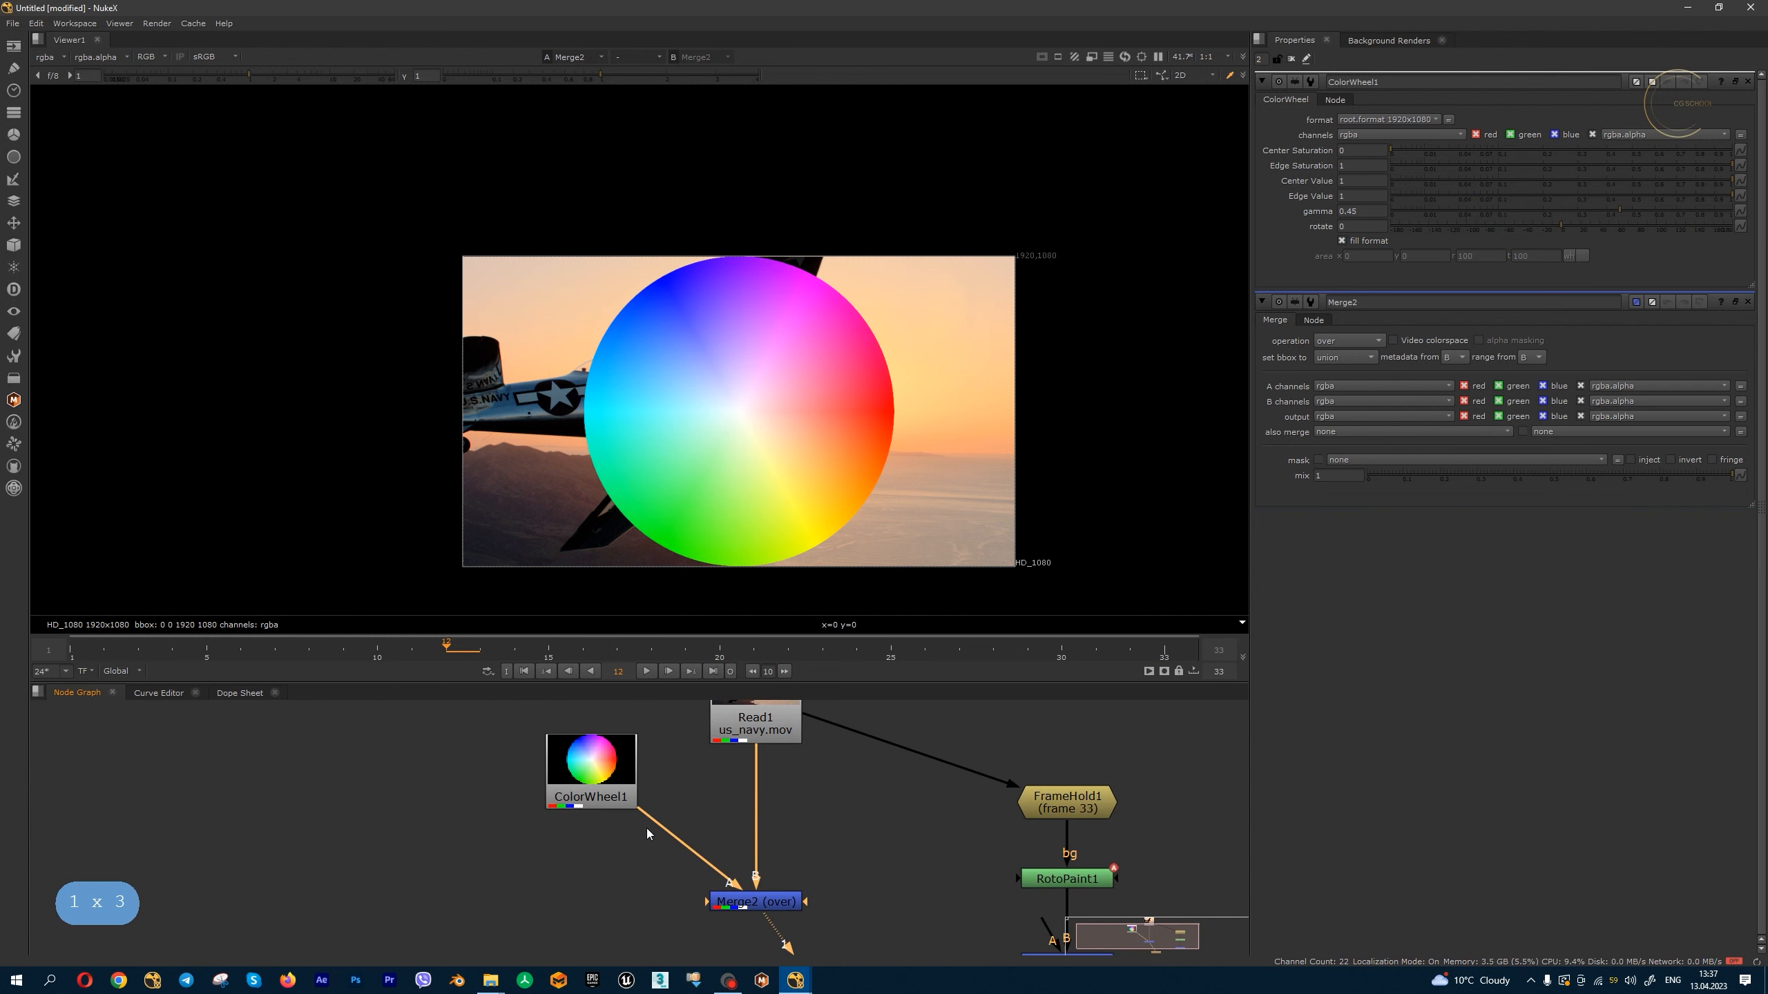
- Insert a Transform node between ColorWheel1 and Merge2, and close the ColorWheel1 properties
left_click(628, 852)
key("t")
mouse_move(616, 857)
left_mouse_down()
mouse_move(666, 835)
mouse_move(604, 865)
left_mouse_up()
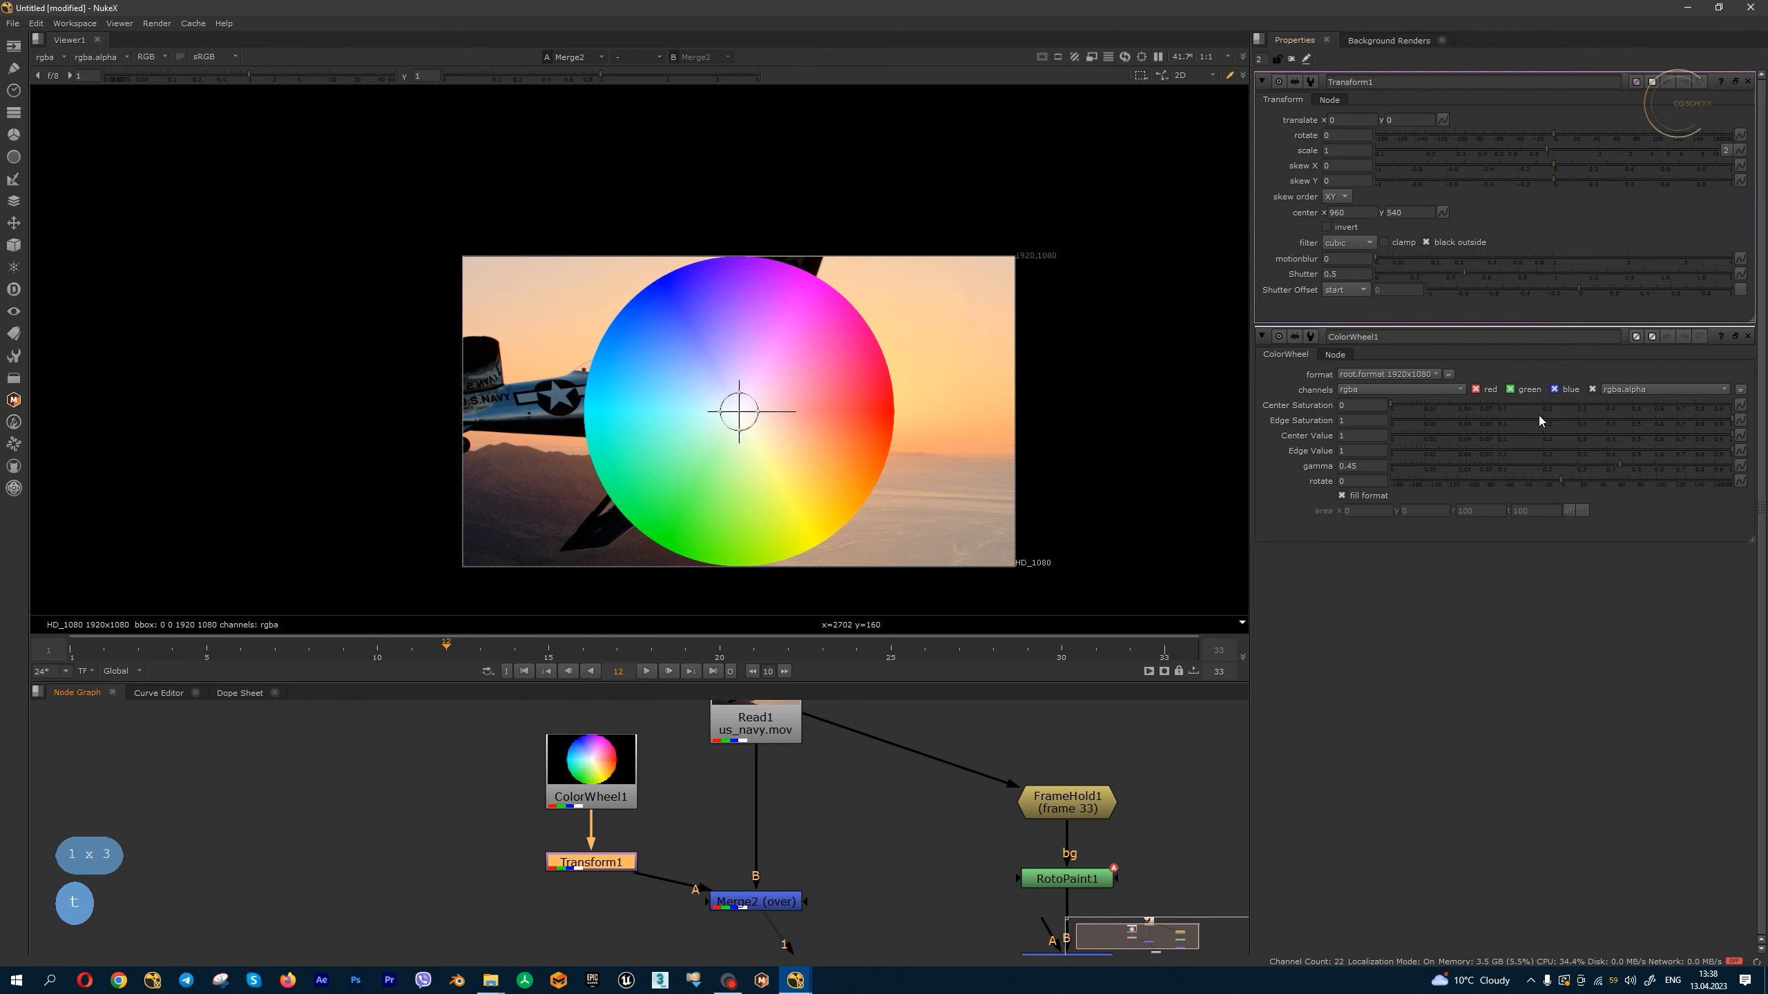
left_click(1747, 336)
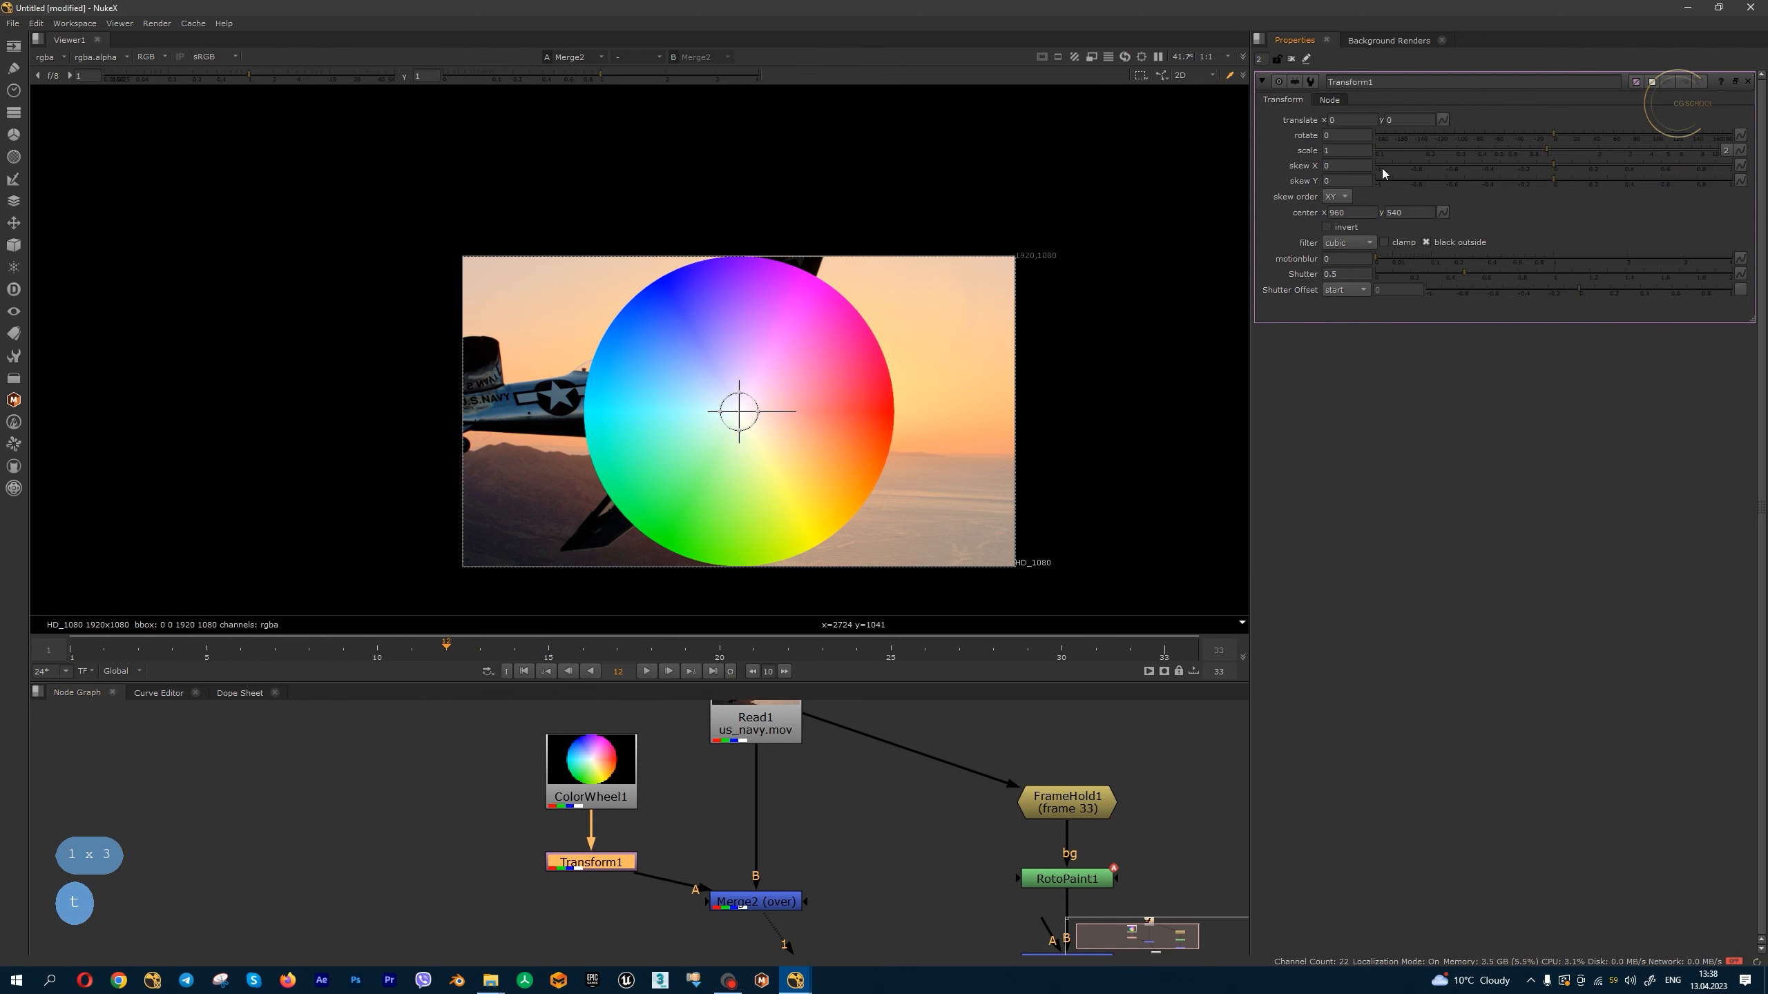
- Try out Transform1's scale, rotate and skew controls and reset them to their defaults
left_click_drag(1546, 152, 1459, 183)
left_click(1590, 168, "ctrl")
left_click(1572, 150, "ctrl")
left_click(1572, 136, "ctrl")
left_click(1585, 179, "ctrl")
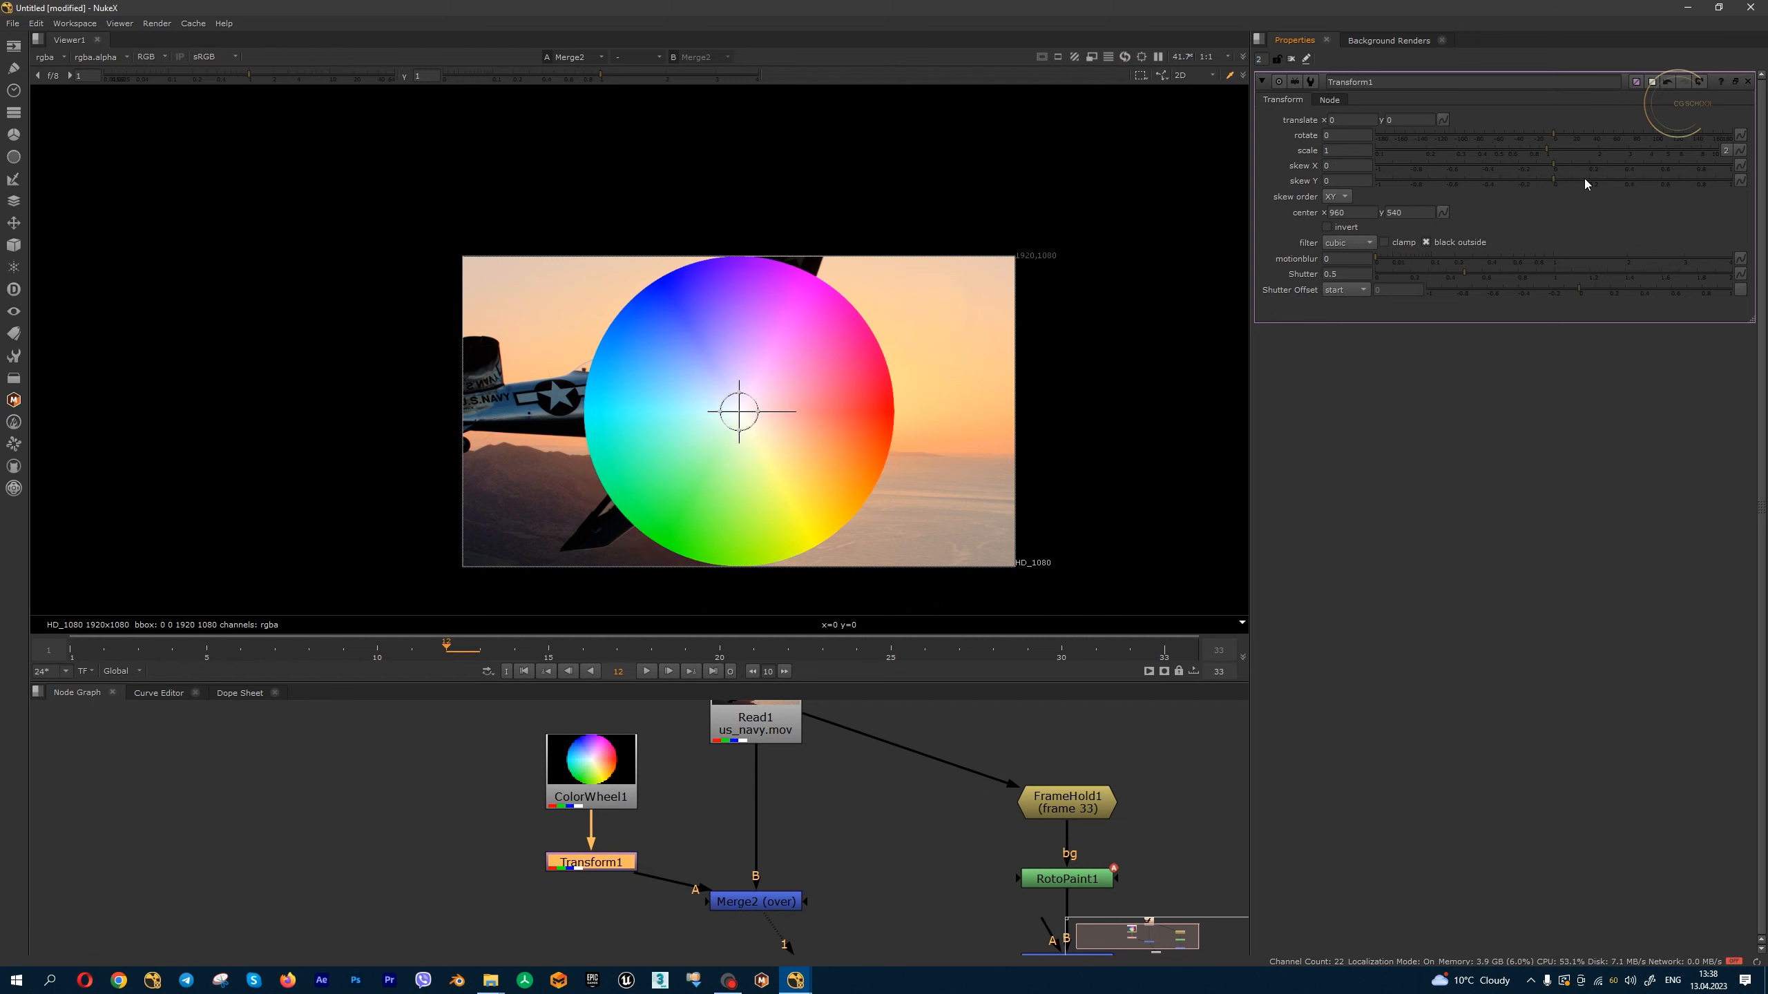
- Try stepping Transform1's translate x value back and forth, ending at -211
left_click(1329, 120, "ctrl")
scroll(1347, 120, "down", 20, "ctrl")
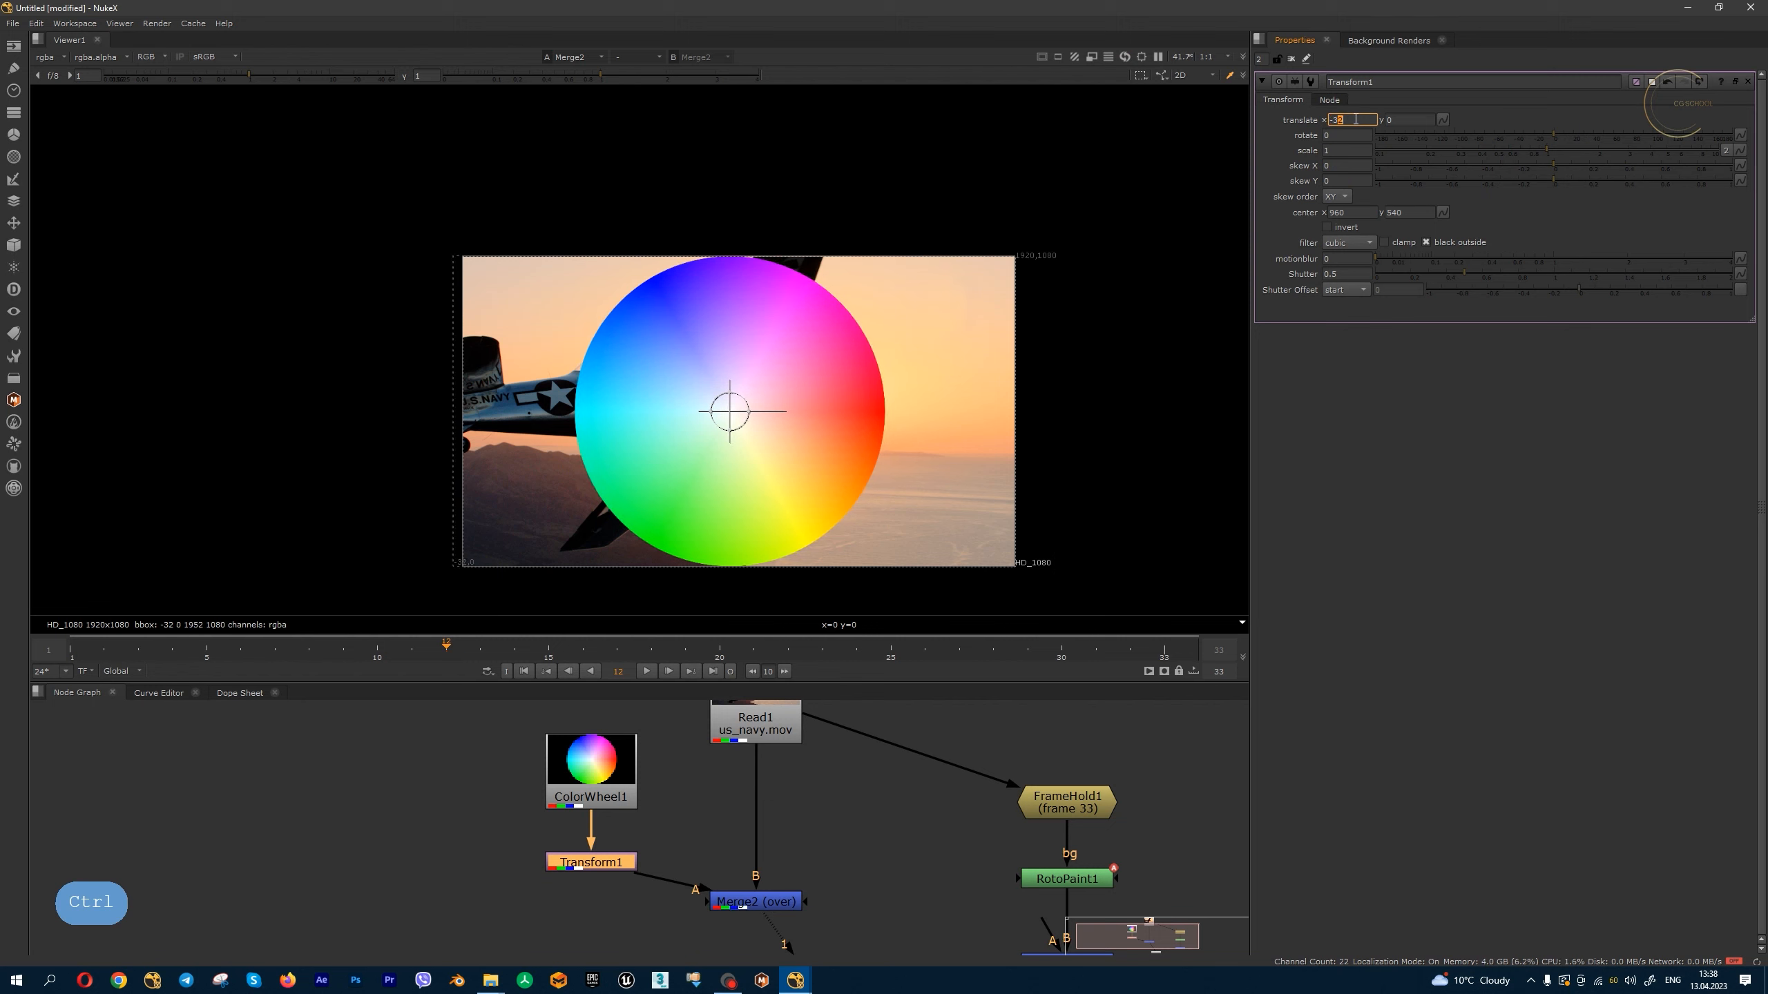
scroll(1358, 120, "down", 20, "ctrl")
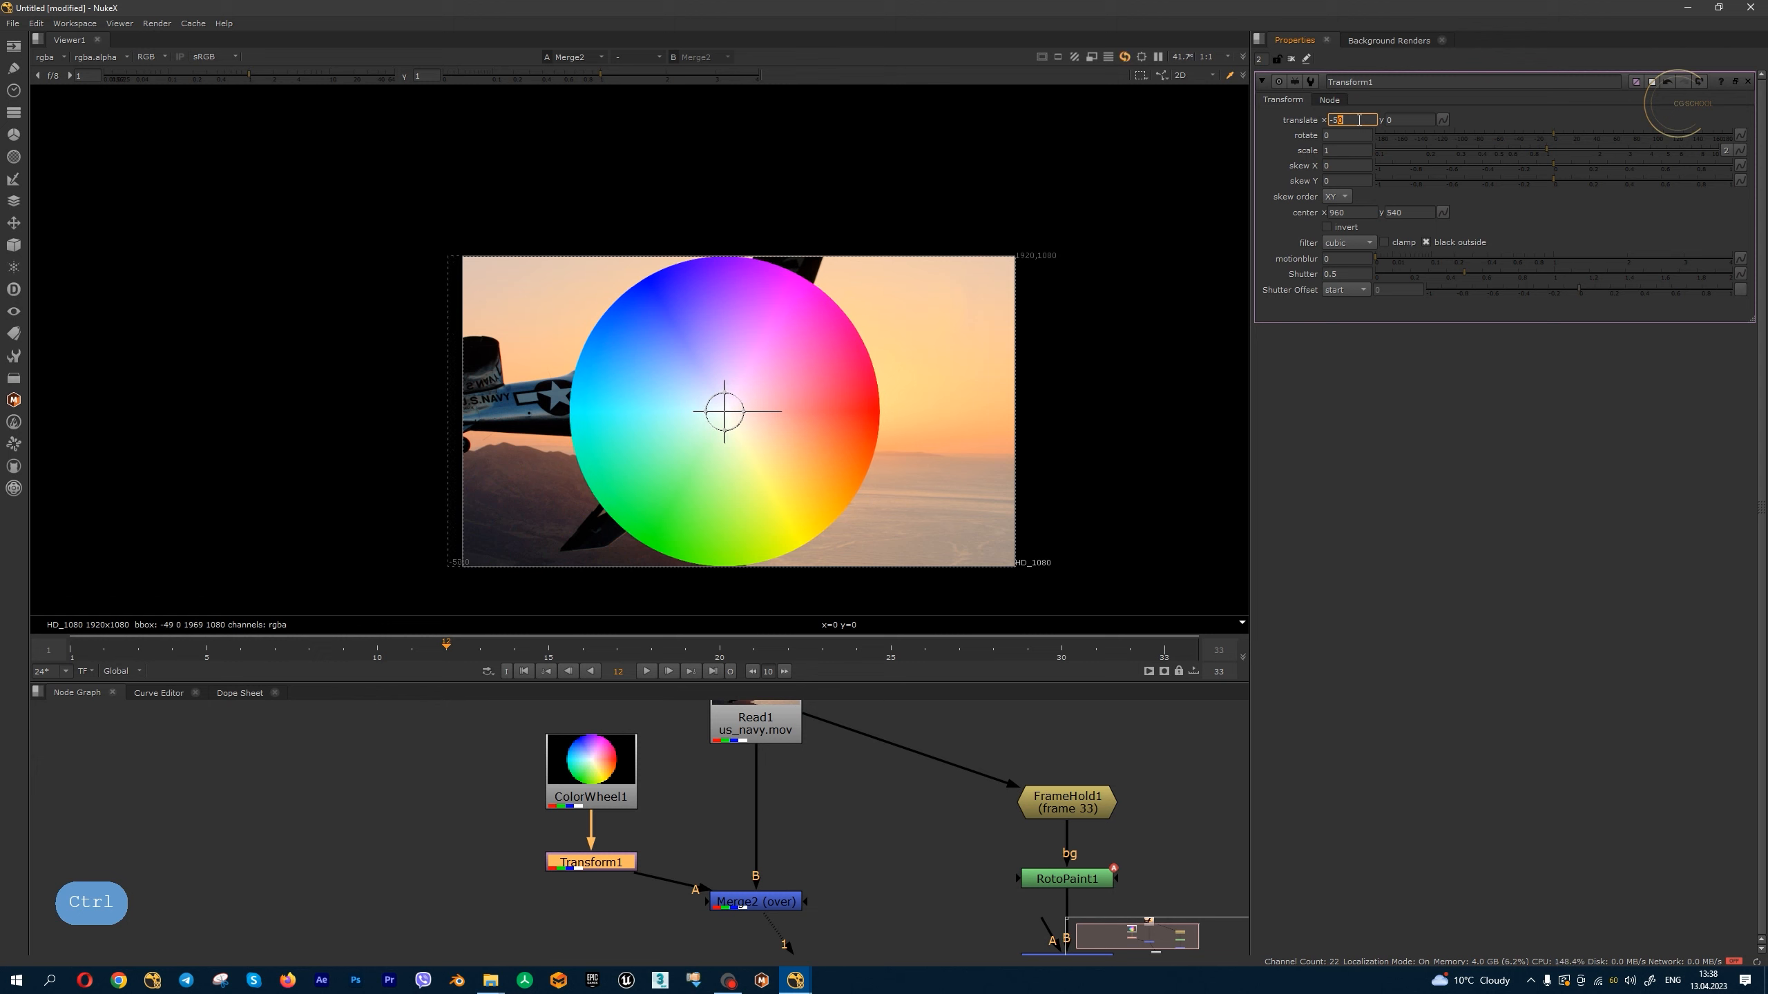
scroll(1358, 119, "down", 20, "ctrl")
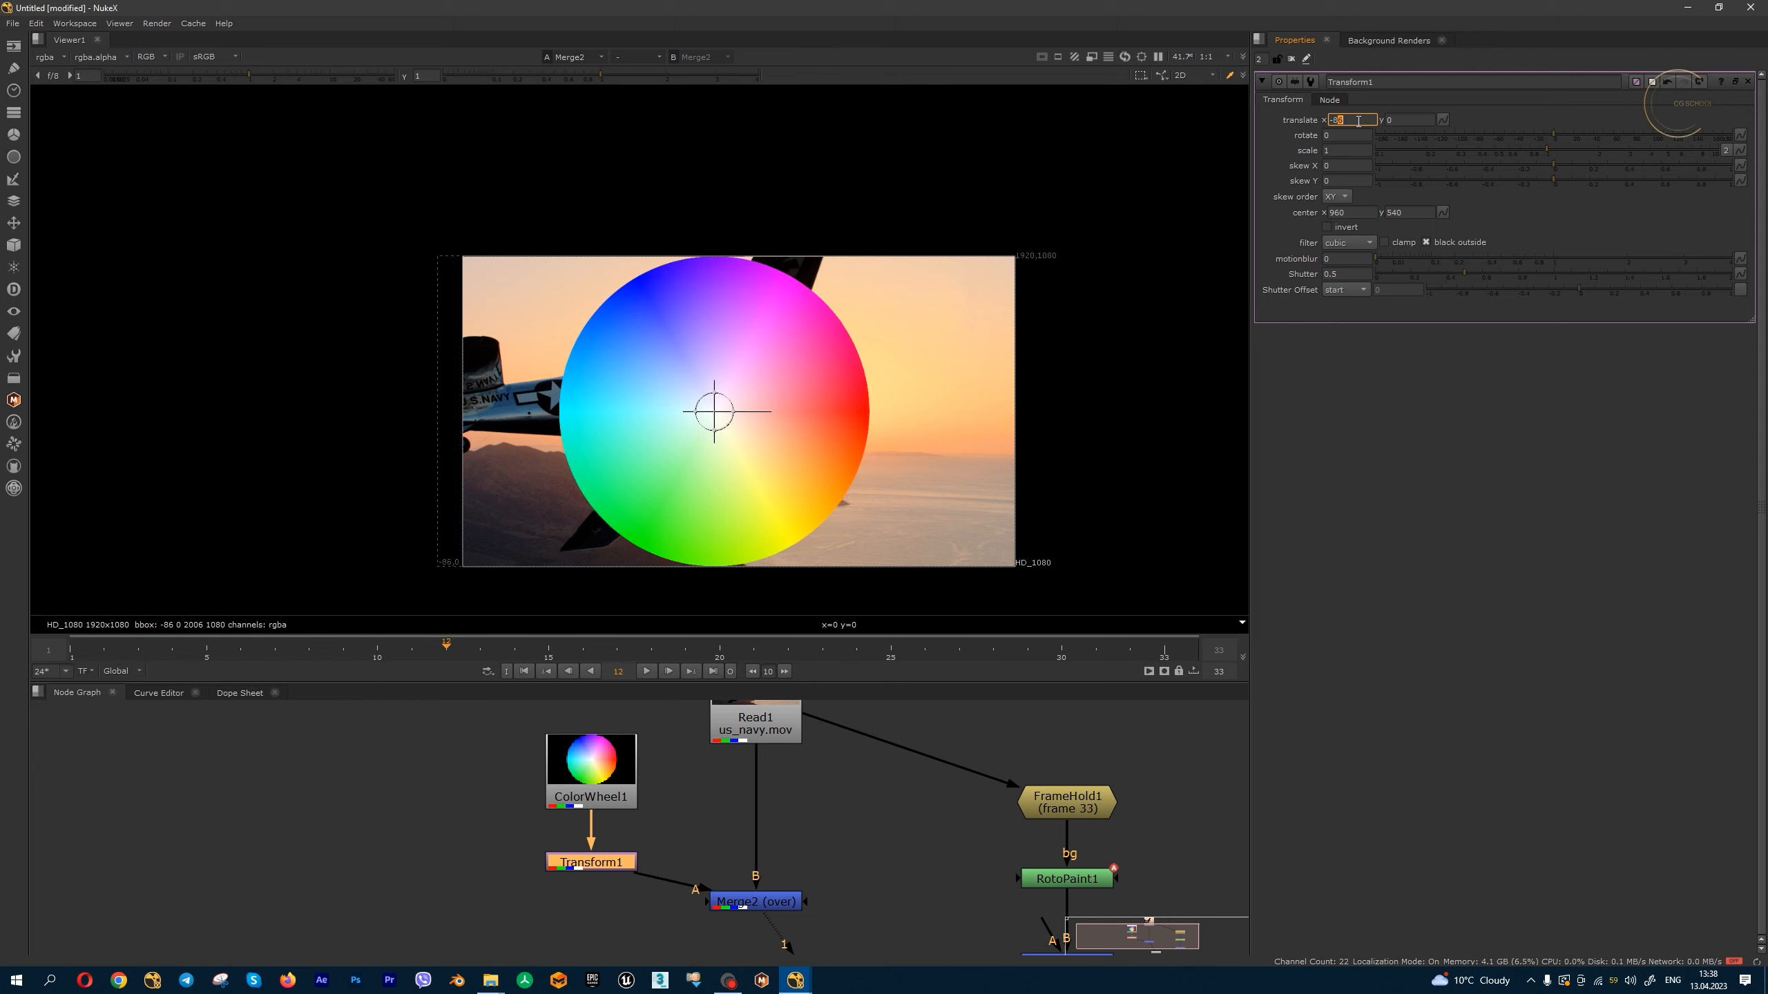
scroll(1358, 120, "down", 20, "ctrl")
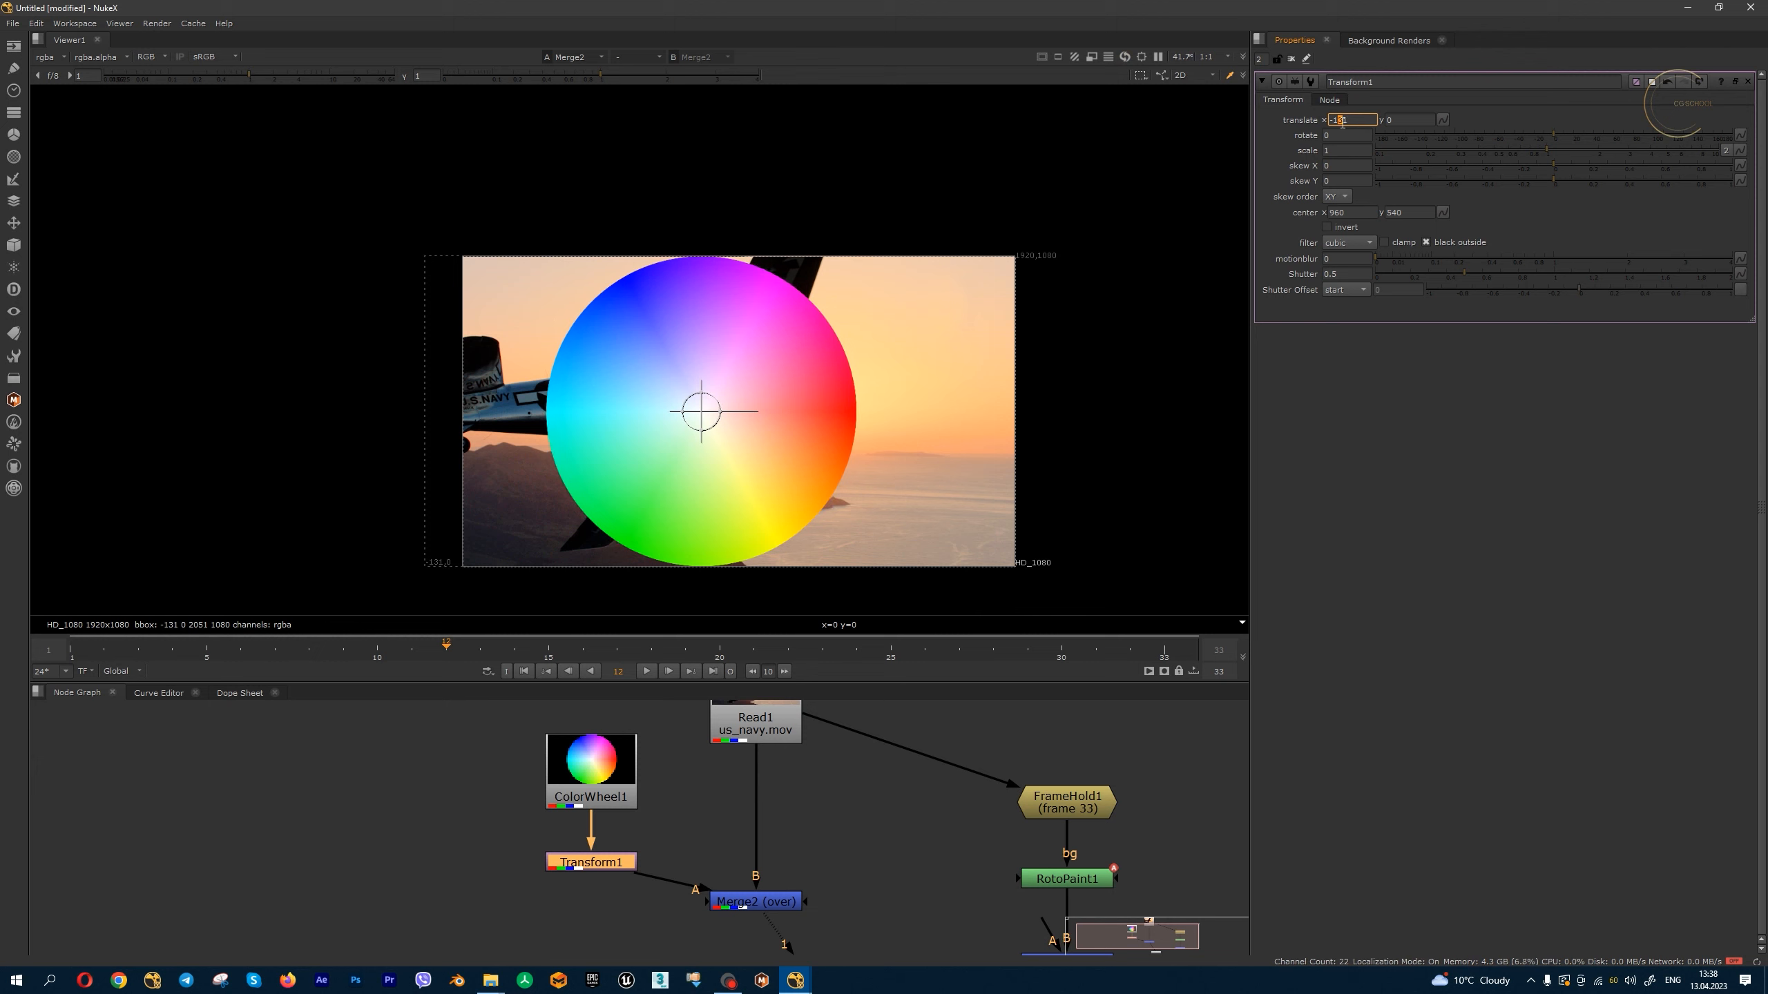
scroll(1341, 120, "up", 20, "ctrl")
scroll(1342, 121, "down", 20, "ctrl")
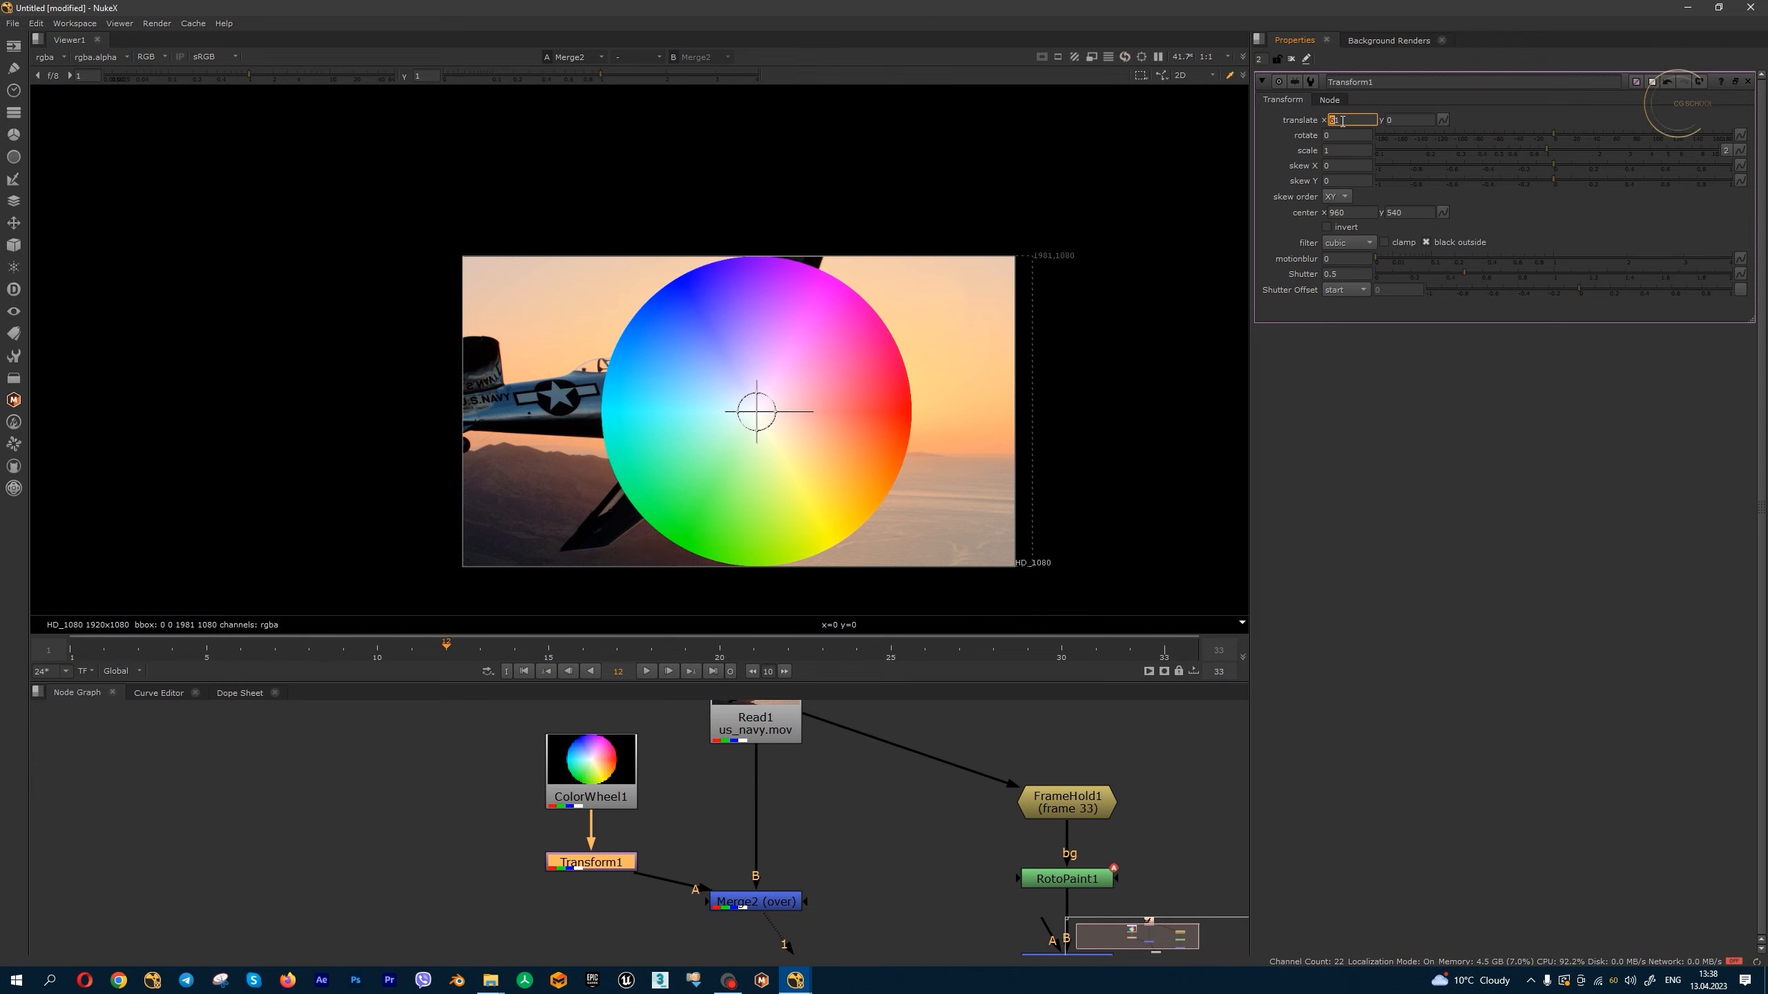
scroll(1341, 120, "down", 20, "ctrl")
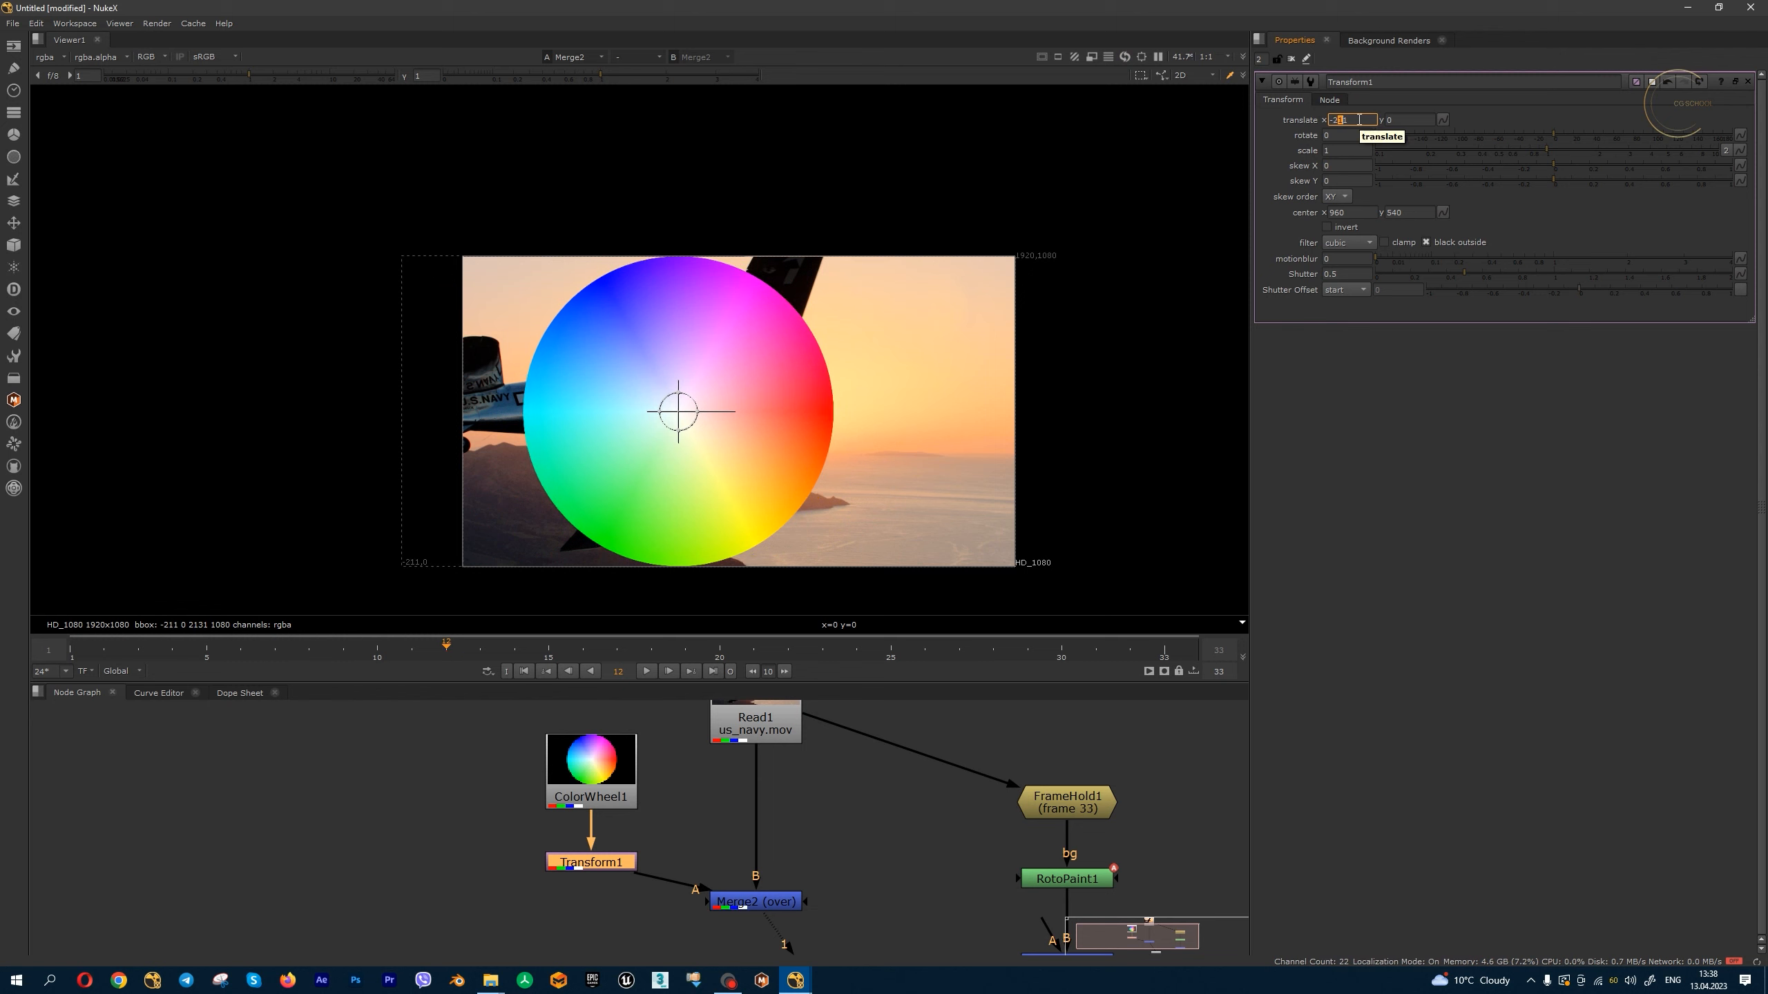
- Scale the color wheel to 0.505, move it into the sky at translate 658, 248, and align Viewer1 below Merge2
left_click_drag(1545, 151, 1497, 150)
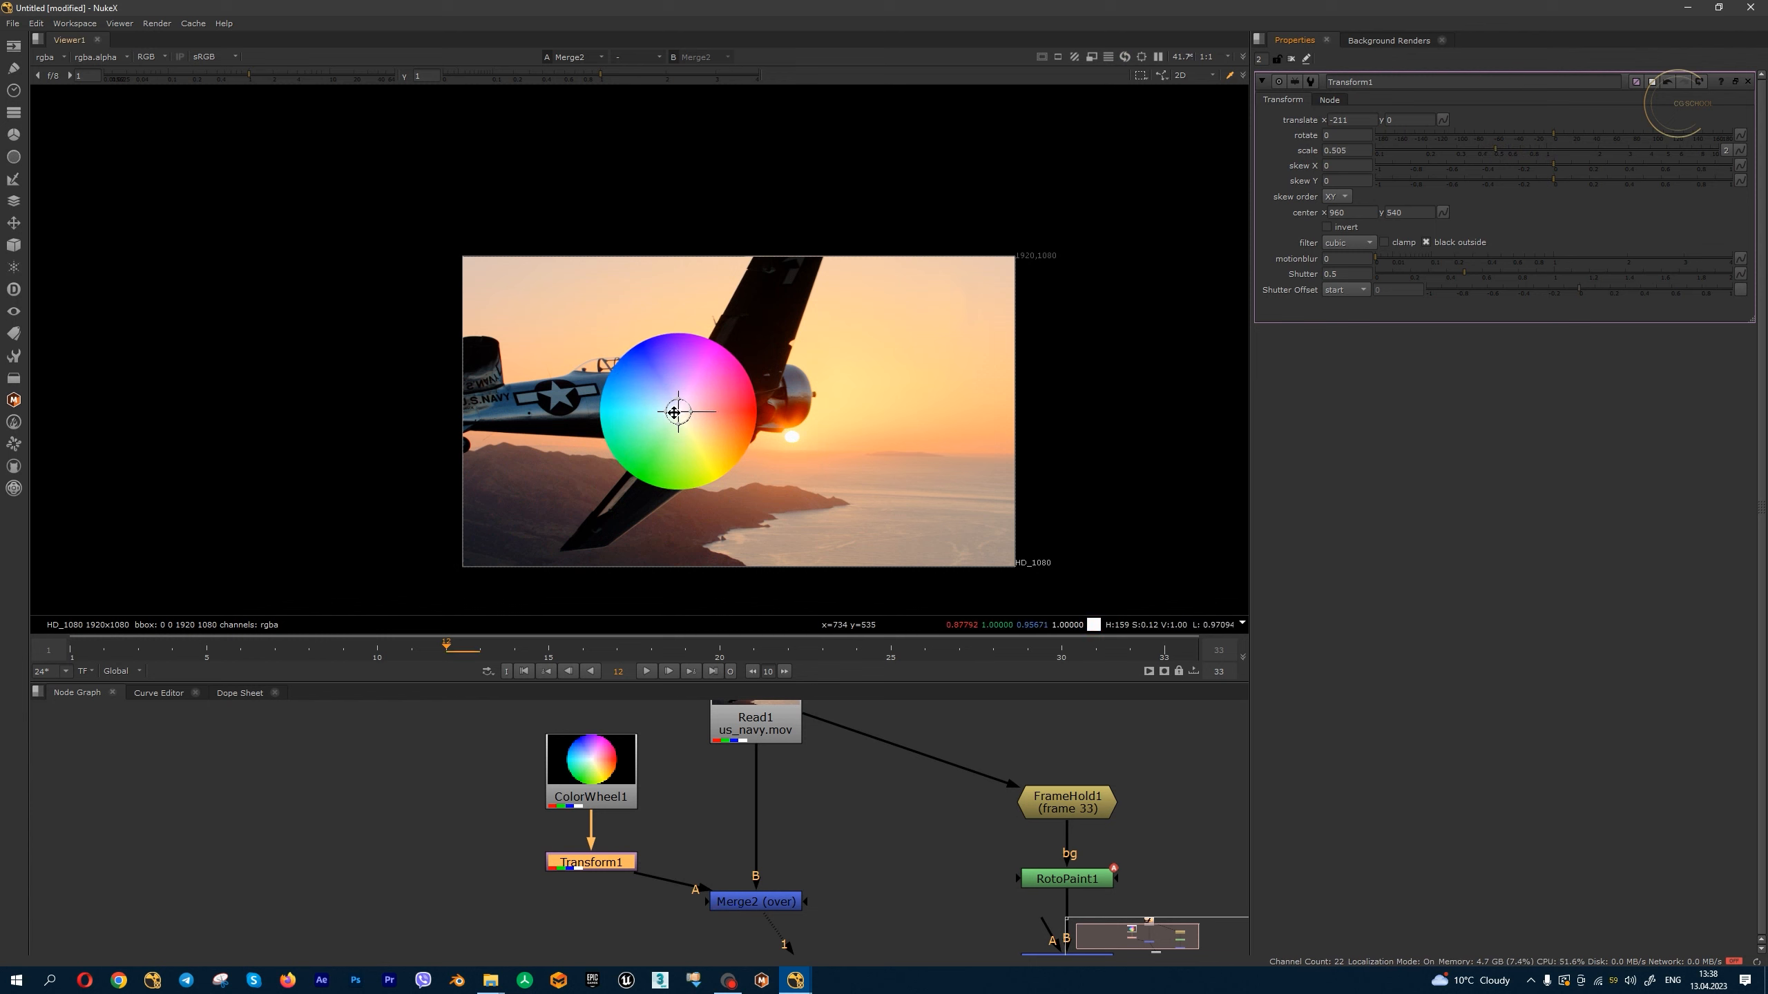
left_click_drag(678, 411, 928, 340)
middle_click_drag(694, 840, 732, 762)
left_click(785, 838)
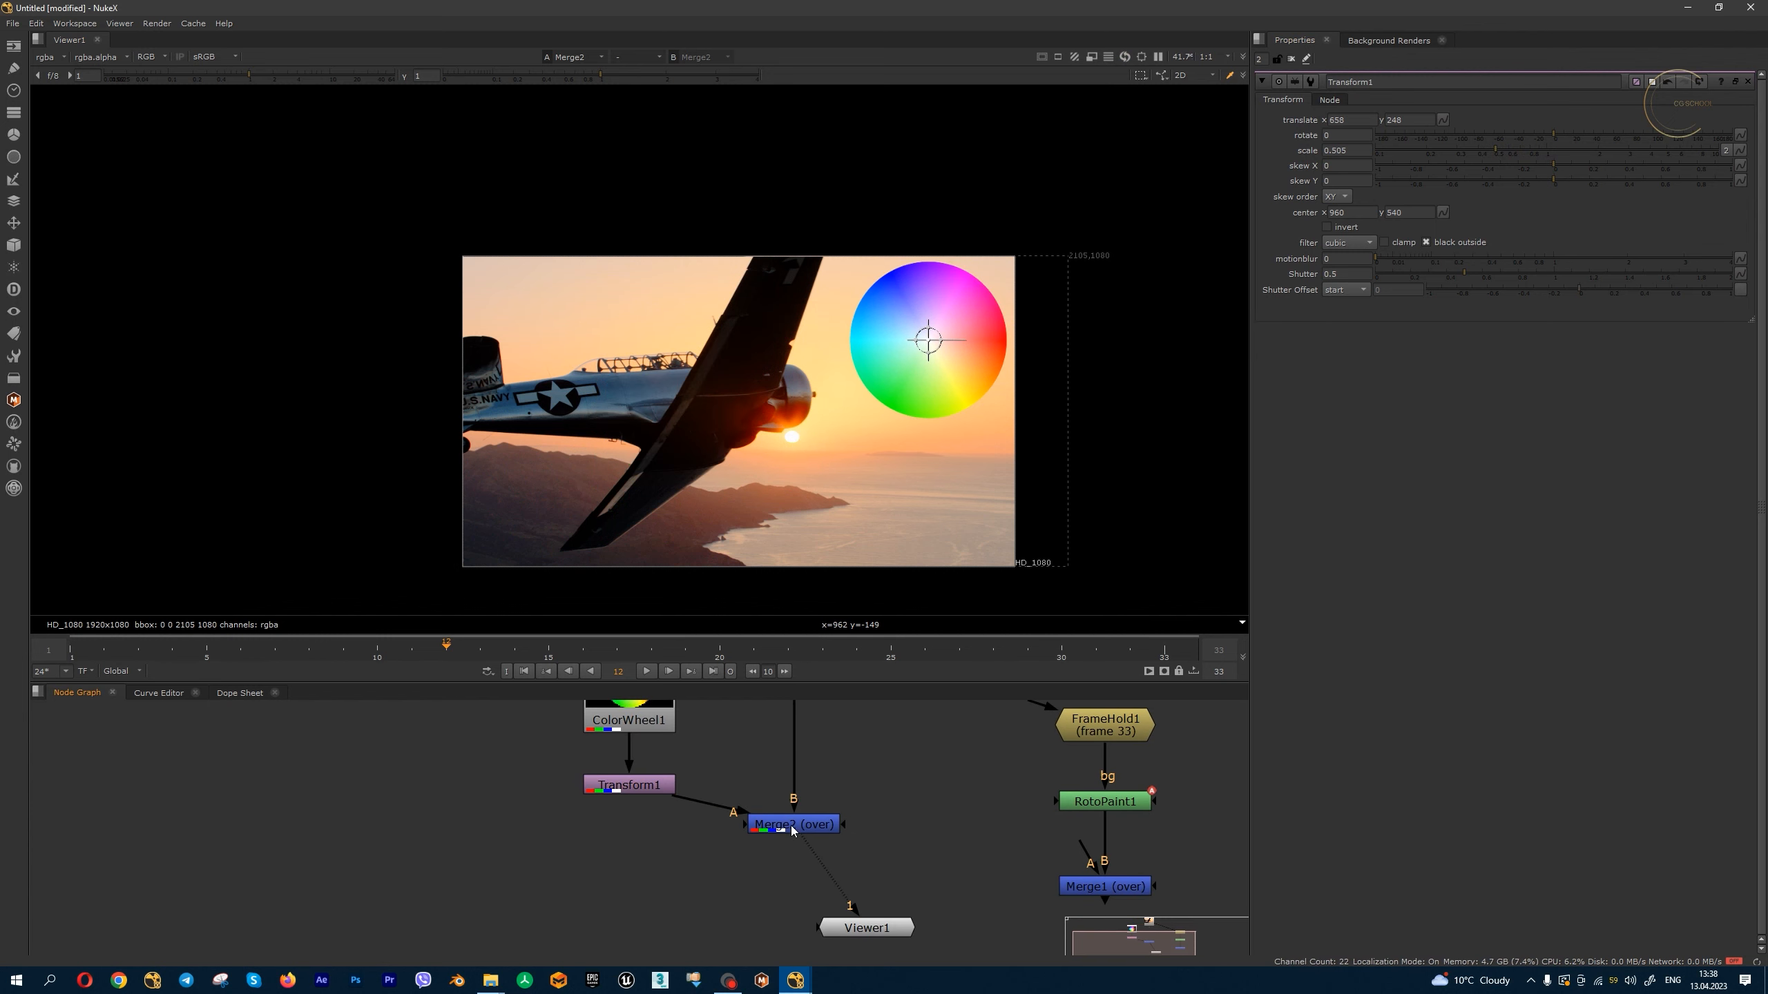
left_click_drag(791, 825, 791, 843)
left_click_drag(866, 926, 793, 946)
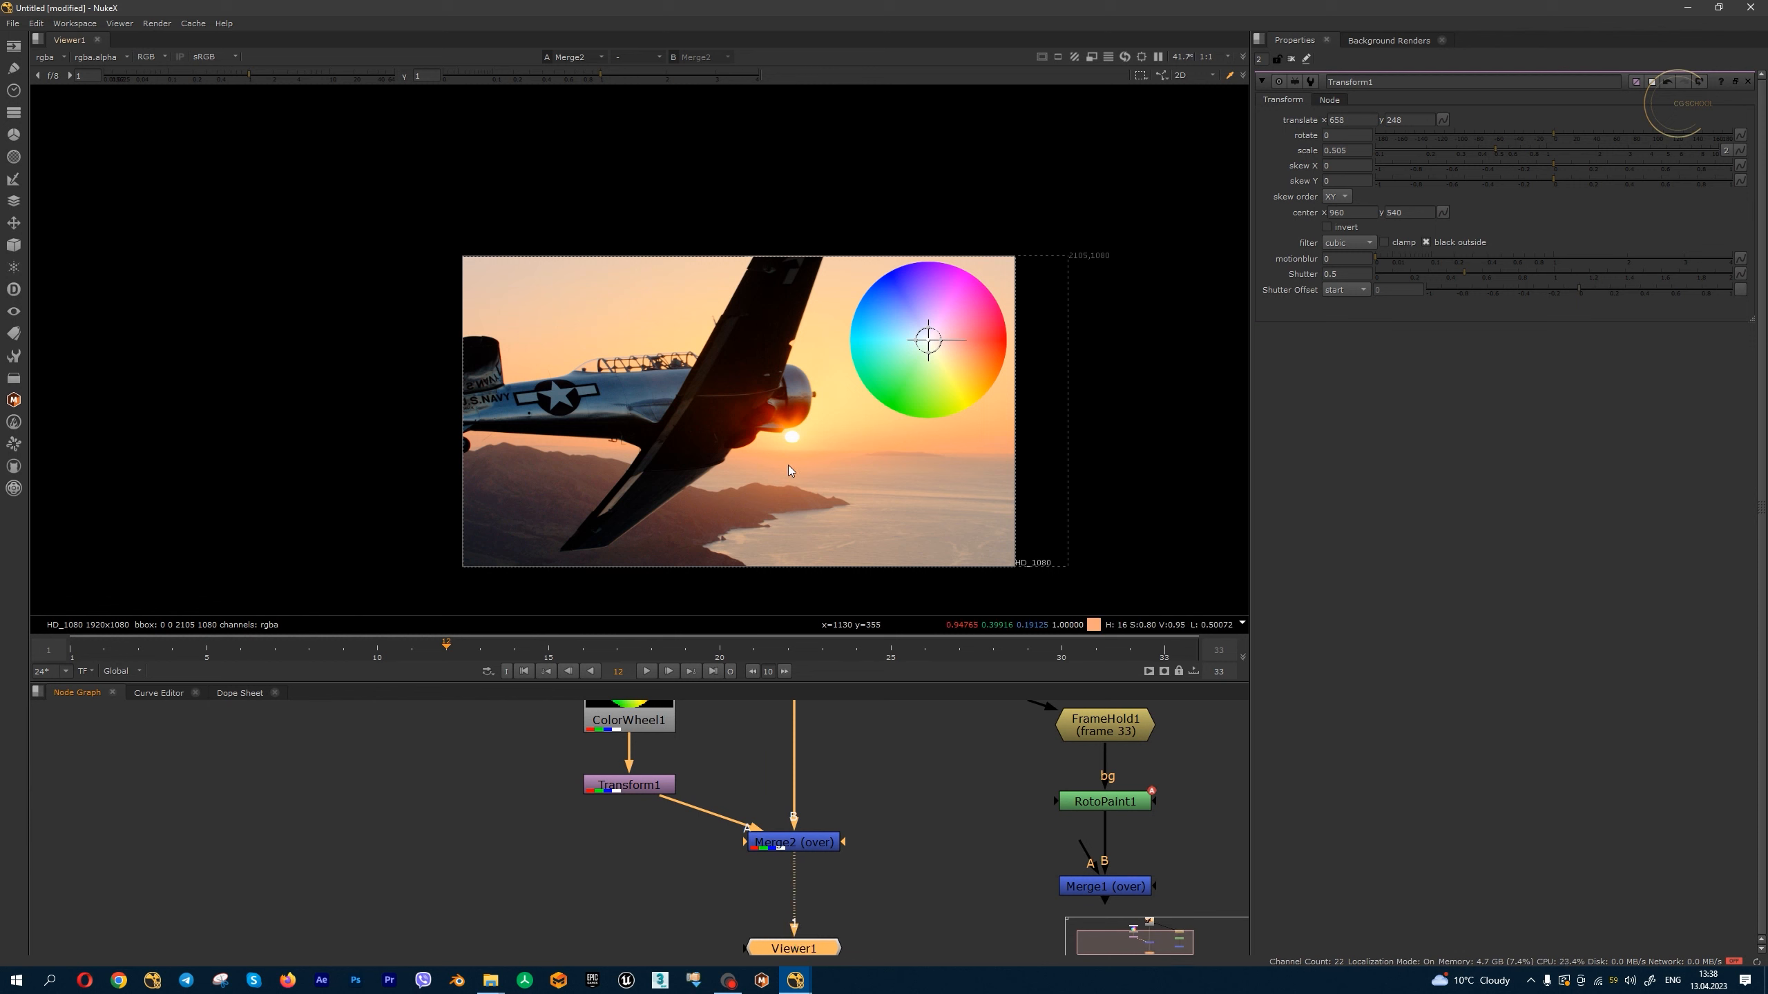
- Add a ColorBars node and place it on the far side of Transform1 from Merge2
scroll(822, 795, "down", 3)
scroll(821, 796, "up", 2)
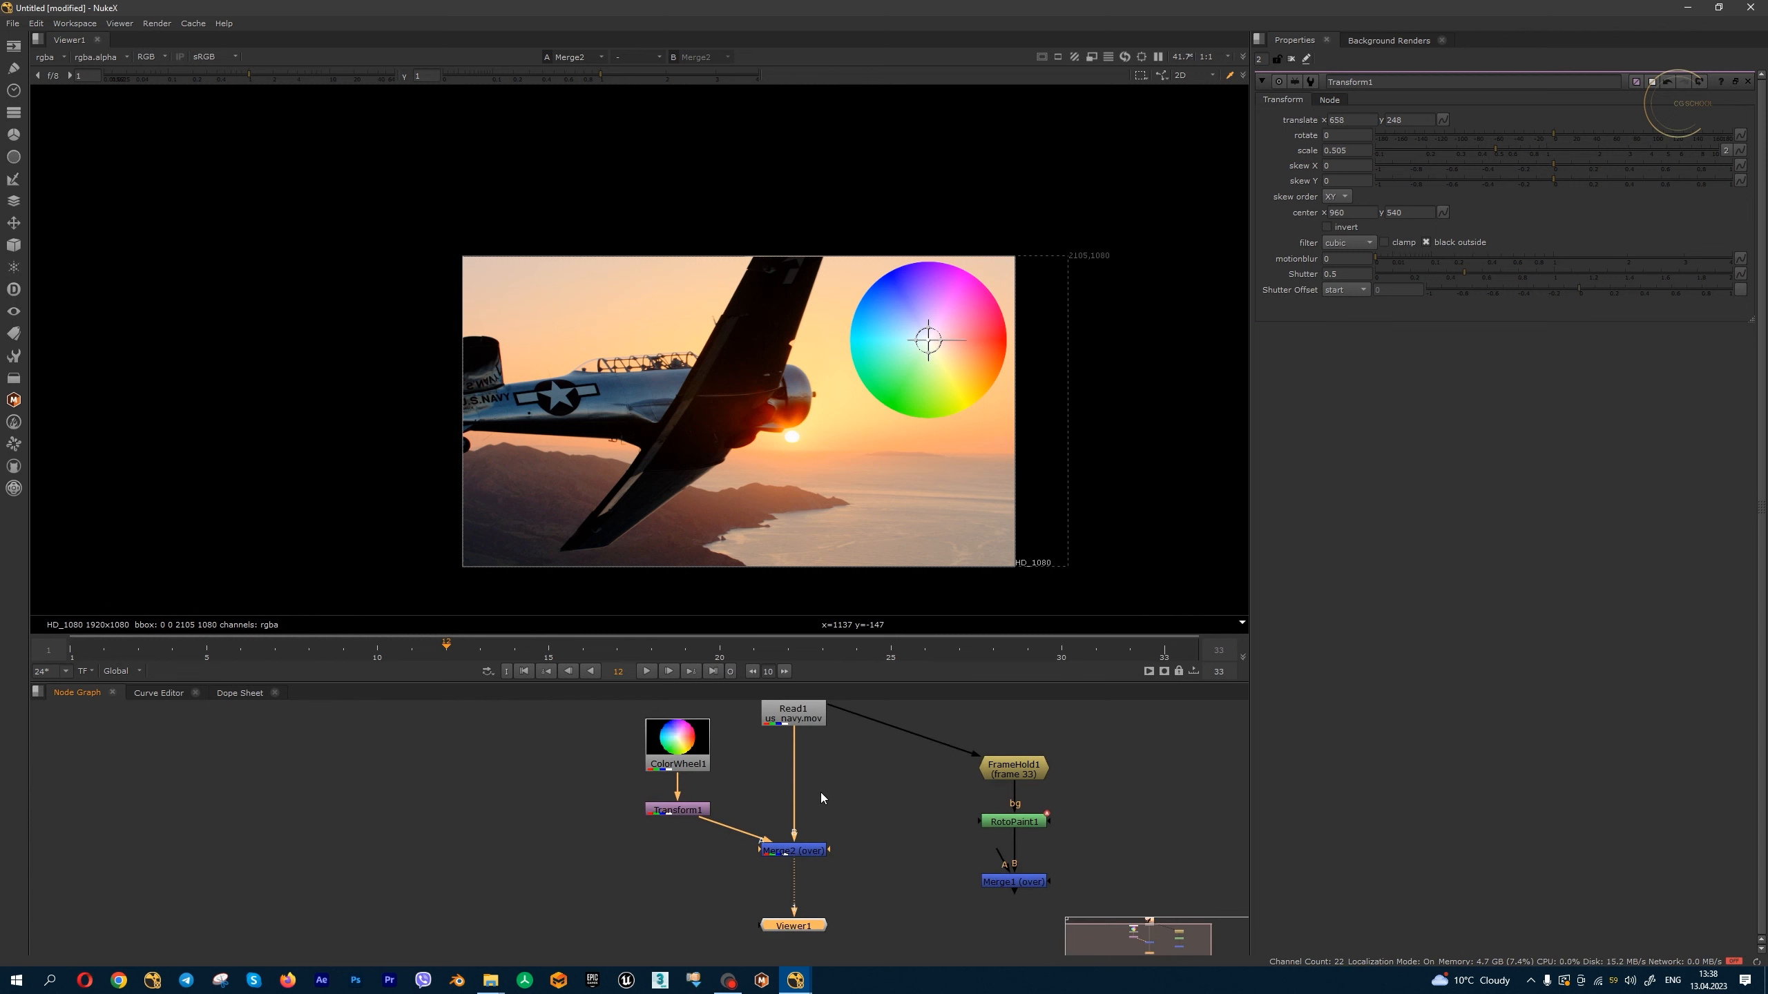
left_click_drag(757, 853, 688, 865)
left_click(644, 863)
key("Tab")
type("color")
key("Down")
key("Down")
key("Return")
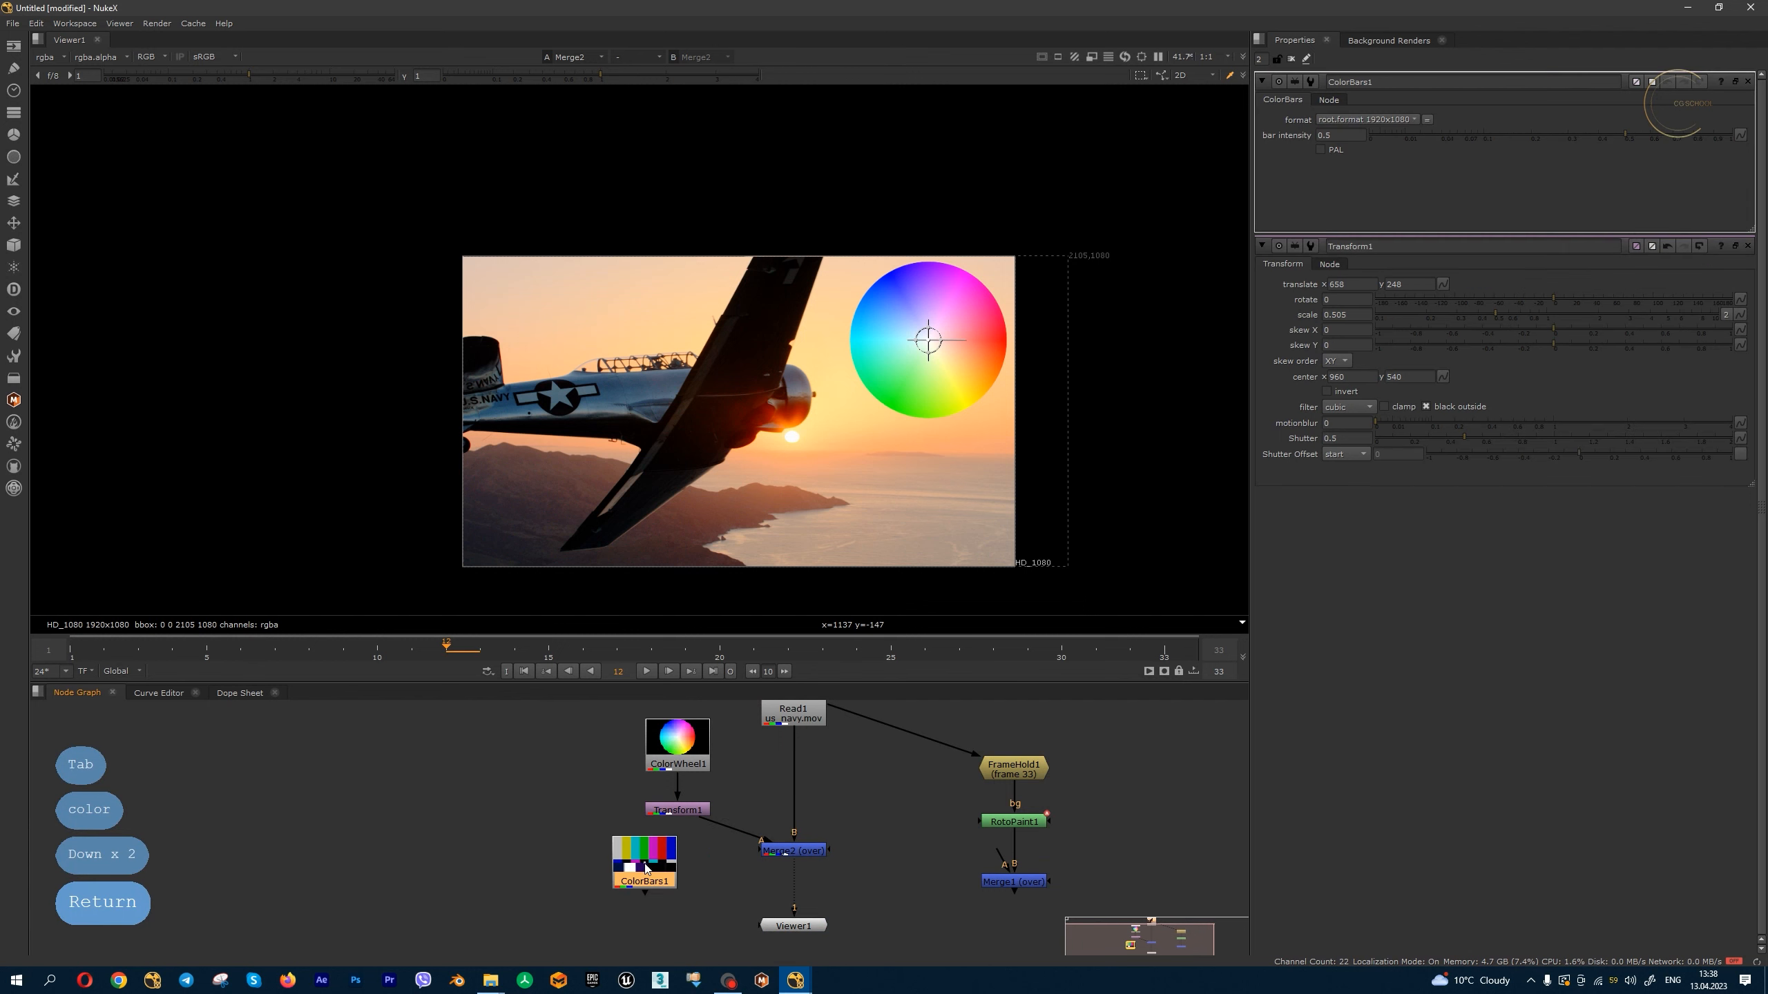
left_click_drag(654, 871, 530, 858)
- View ColorBars1, toggle between its alpha and color channels, and connect it to Merge2's A2 input
key("1")
key("a")
key("a")
key("a")
key("a")
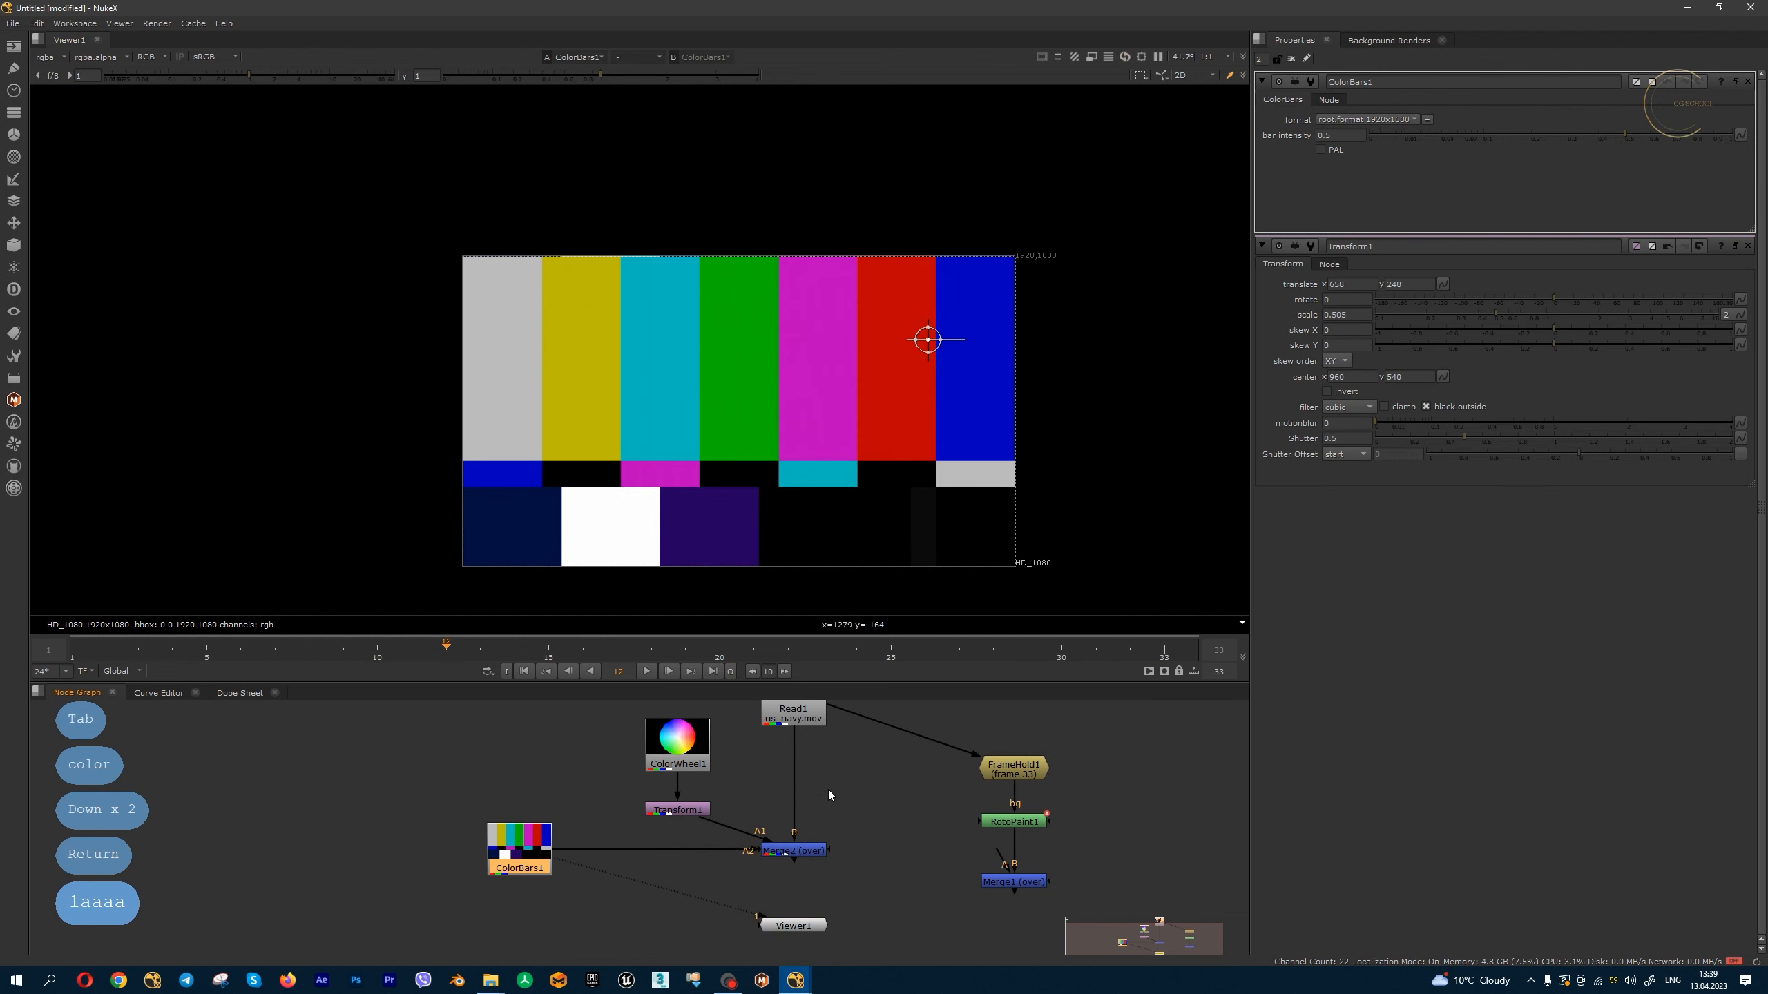
- View Merge2 and examine how the color bars combine with the footage and color wheel
key("1")
key("1")
left_click(793, 850)
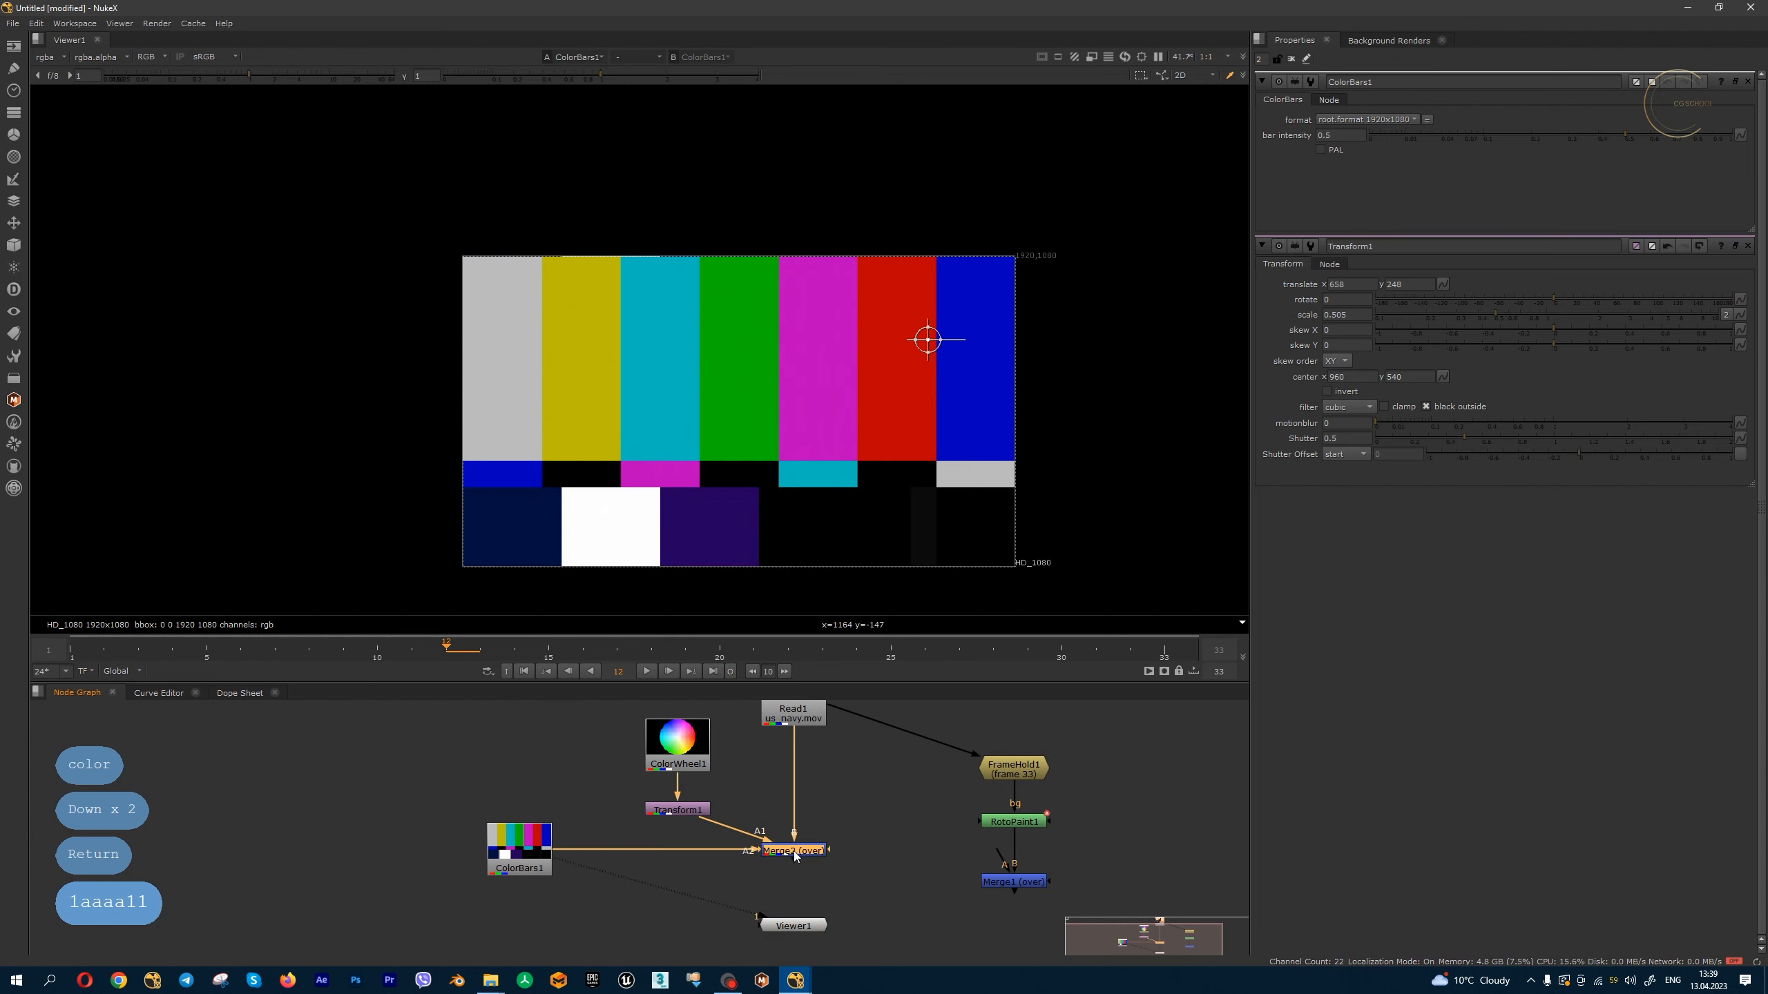
key("1")
scroll(763, 420, "up", 2)
scroll(740, 398, "down", 3)
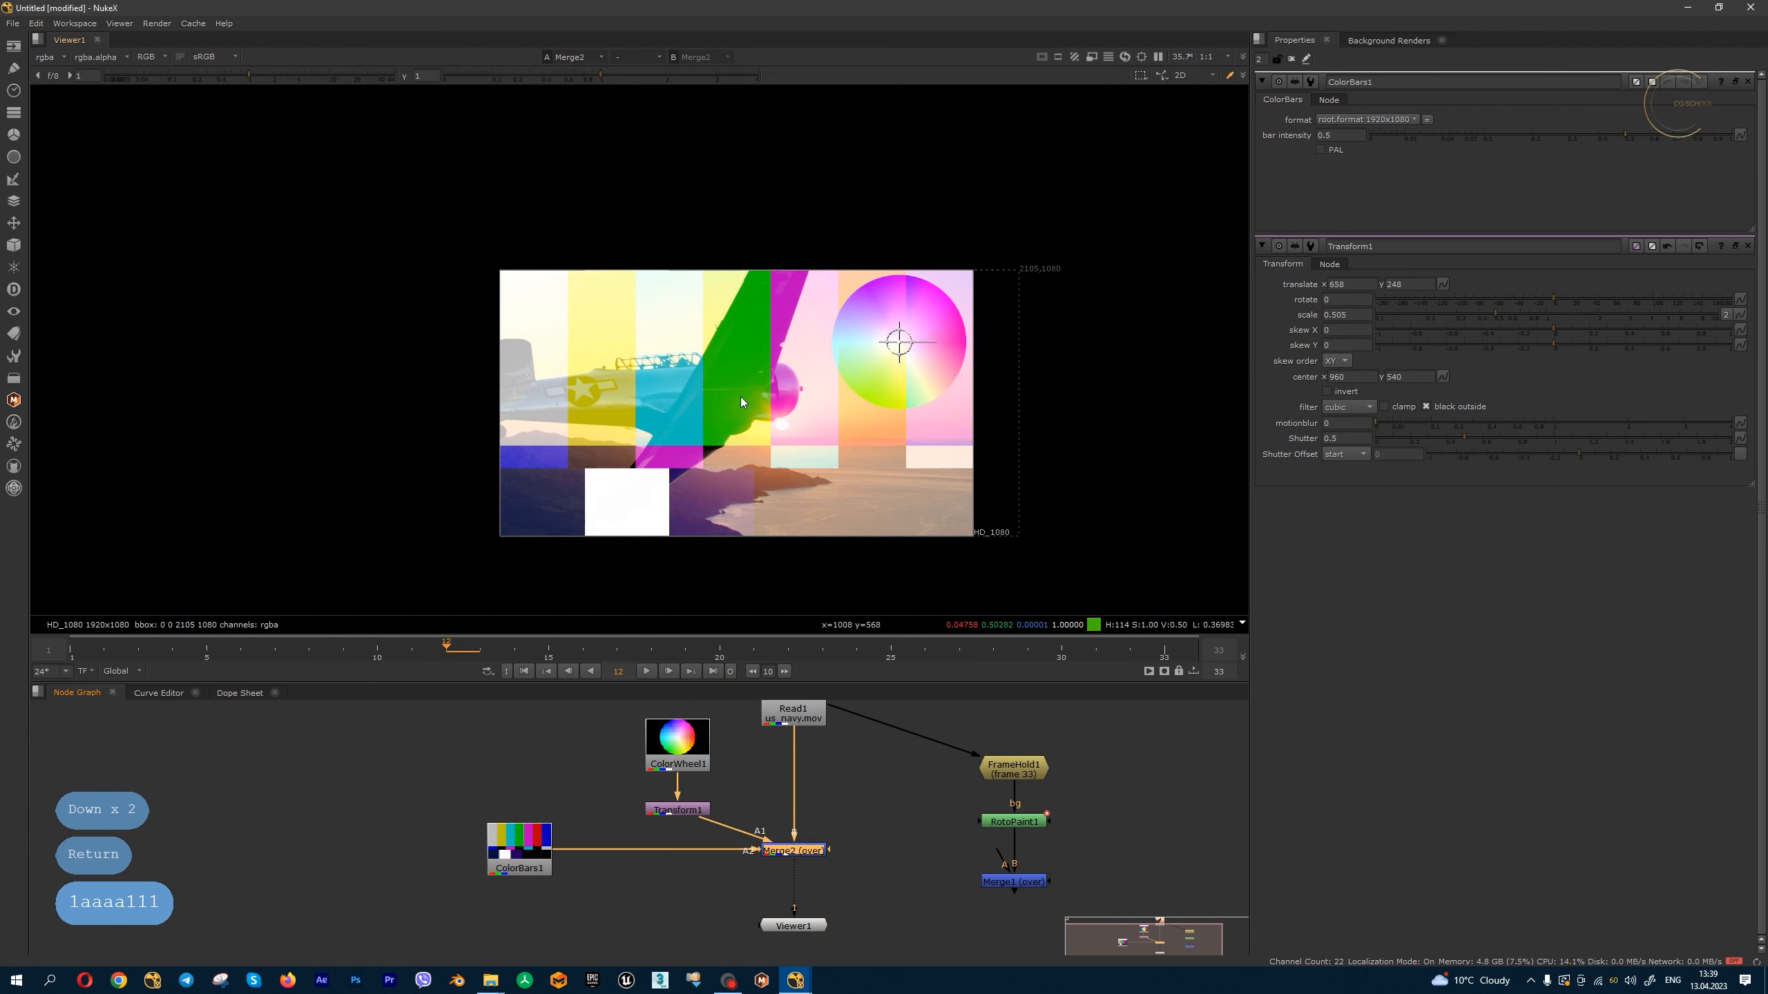
scroll(798, 443, "up", 2)
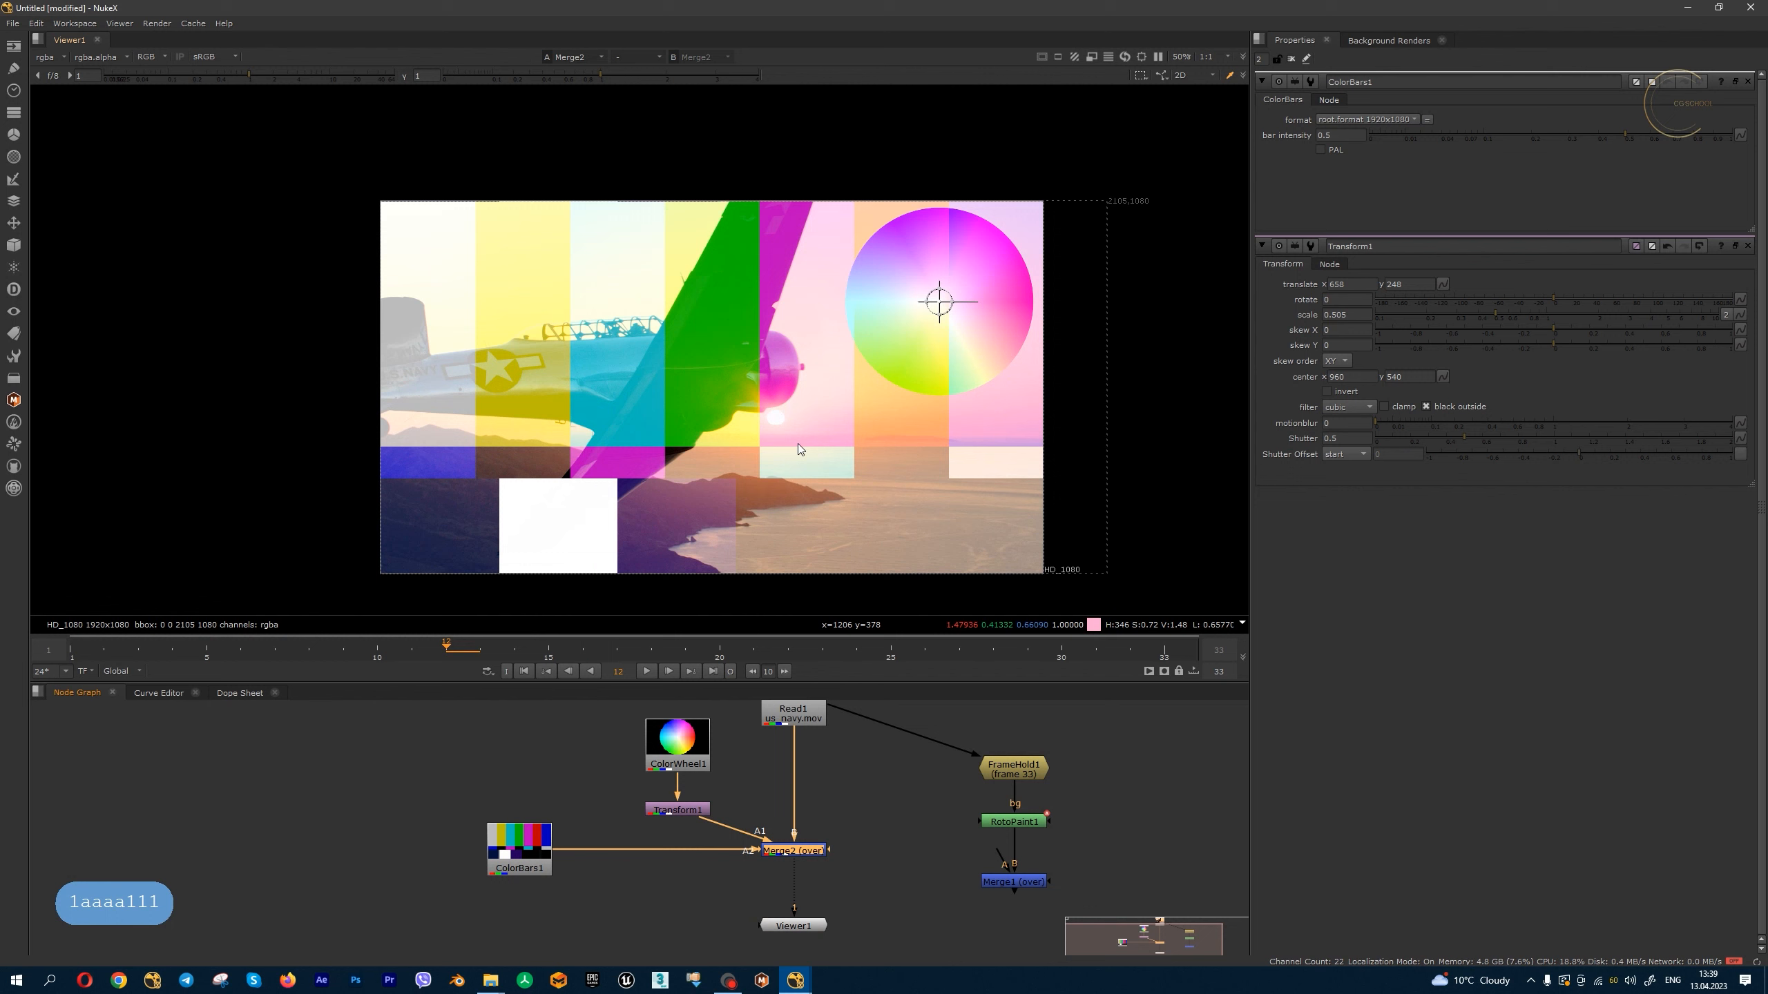
- View ColorWheel1 and Read1 in turn, and move Viewer1 away from Merge2 toward Merge1
key("1")
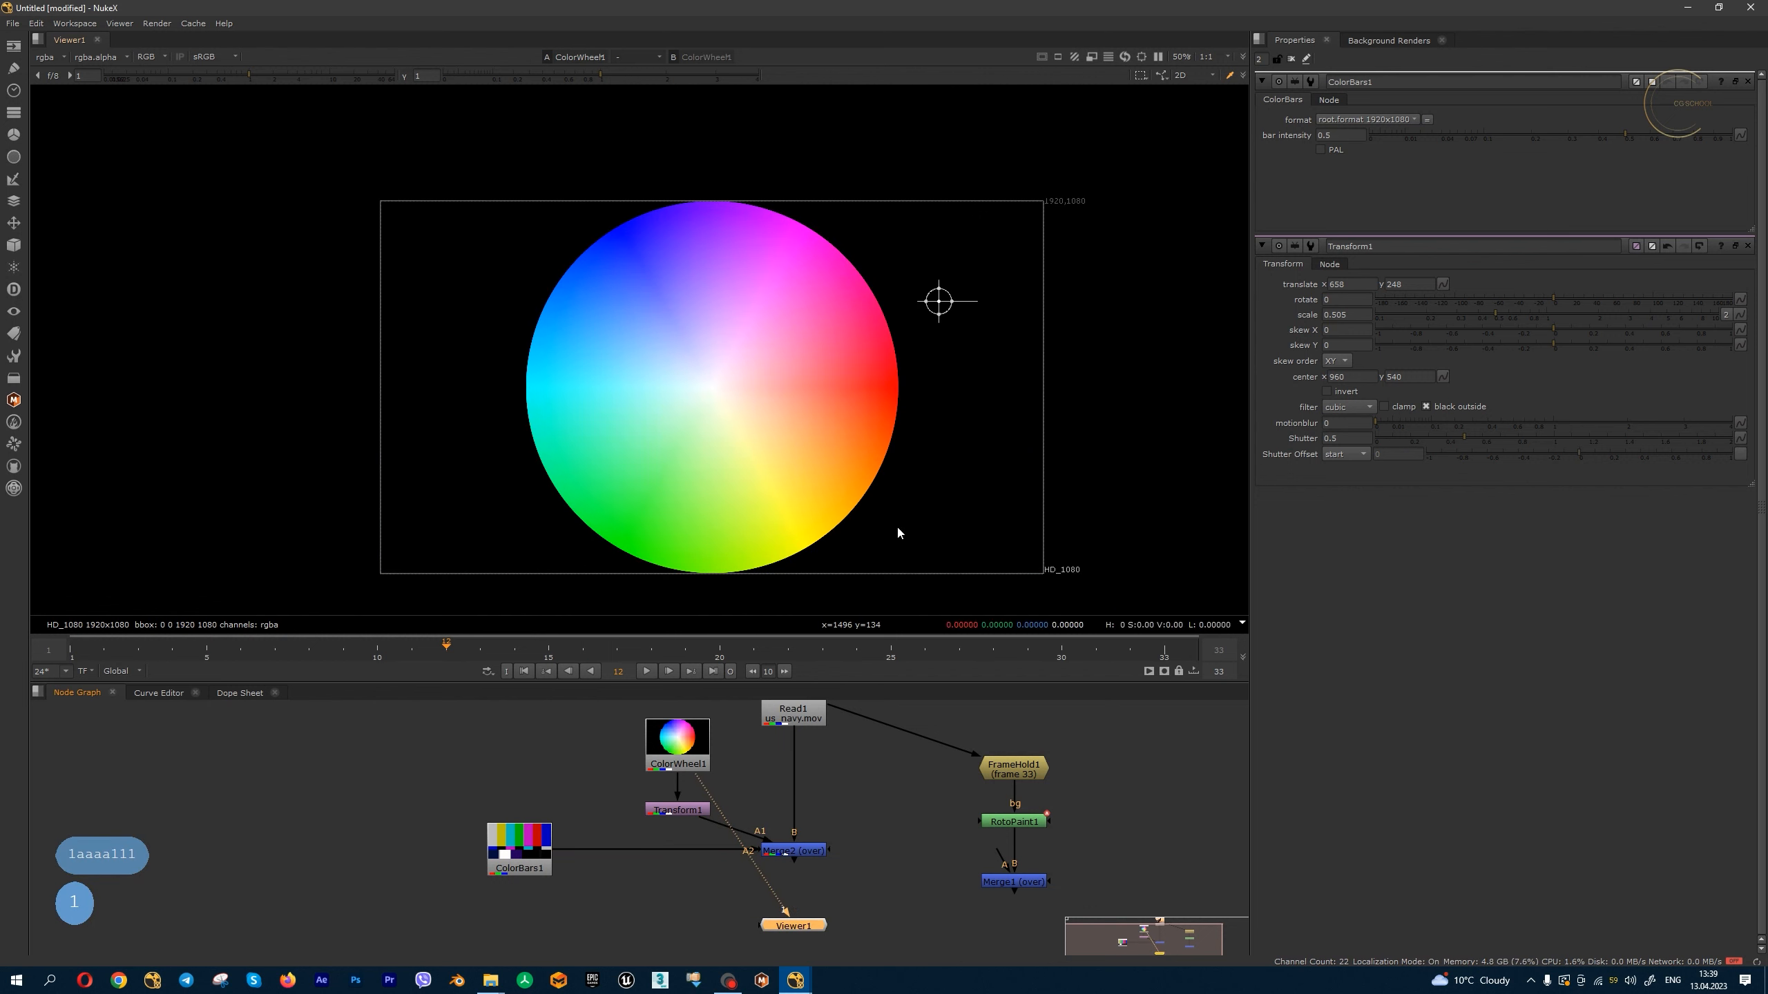
left_click(793, 714)
key("1")
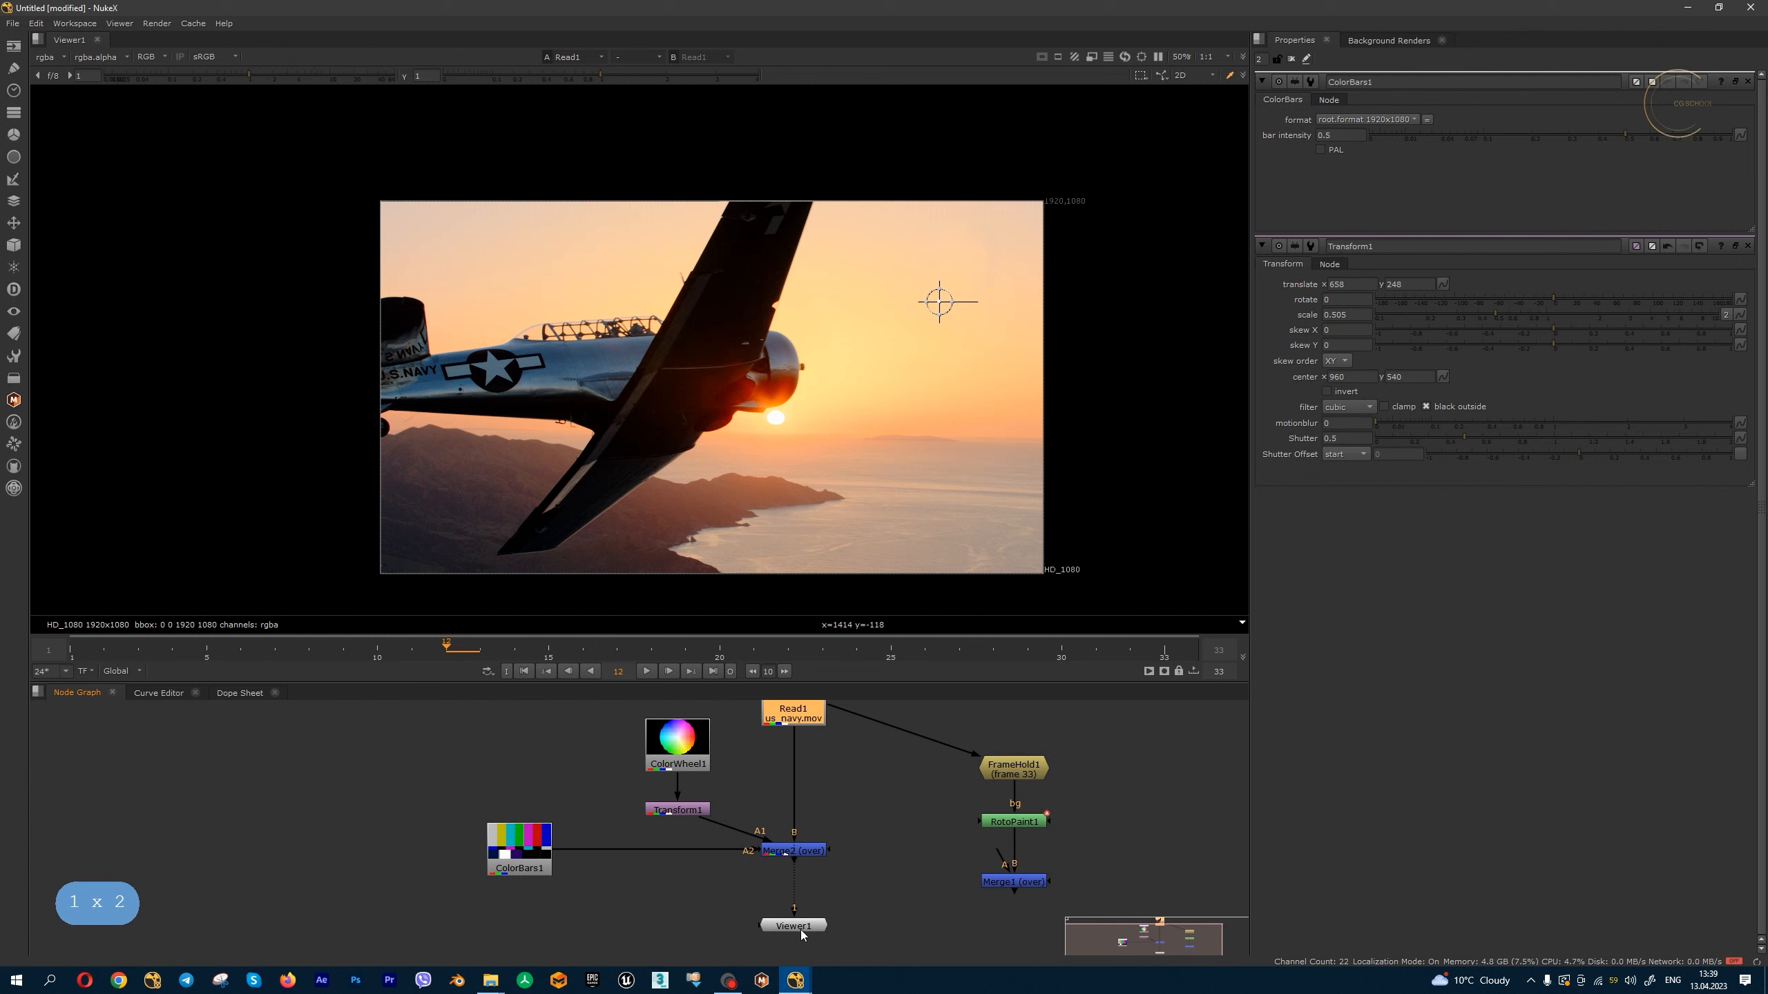
left_click_drag(801, 929, 941, 899)
key("ctrl")
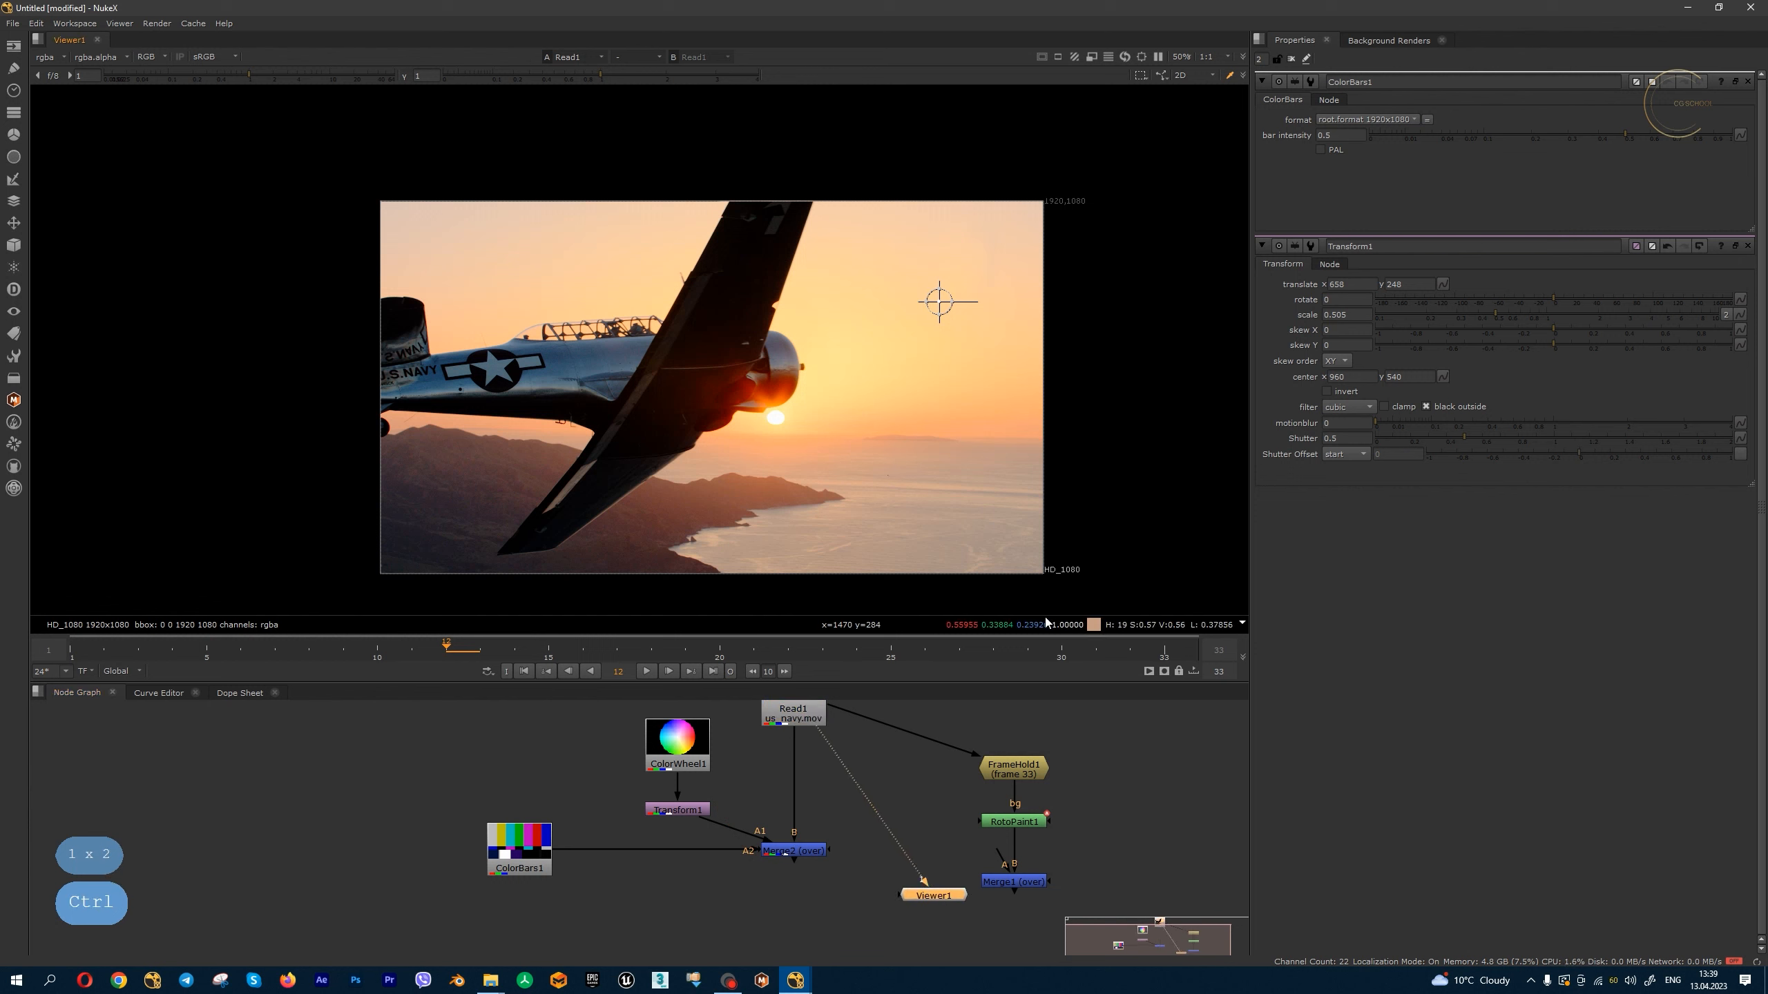
- Sample pixel areas inside and outside the disc in ColorWheel1's alpha channel, and view Transform1's alpha for comparison
left_click(699, 761)
key("1")
key("a")
scroll(878, 305, "up", 3)
scroll(880, 303, "down", 4)
scroll(856, 306, "up", 8)
mouse_move(765, 368)
left_mouse_down("ctrl+shift")
mouse_move(814, 392)
mouse_move(789, 416)
mouse_move(967, 377)
mouse_move(931, 387)
left_mouse_up("ctrl+shift")
left_click_drag(1140, 301, 1090, 349, "ctrl+shift")
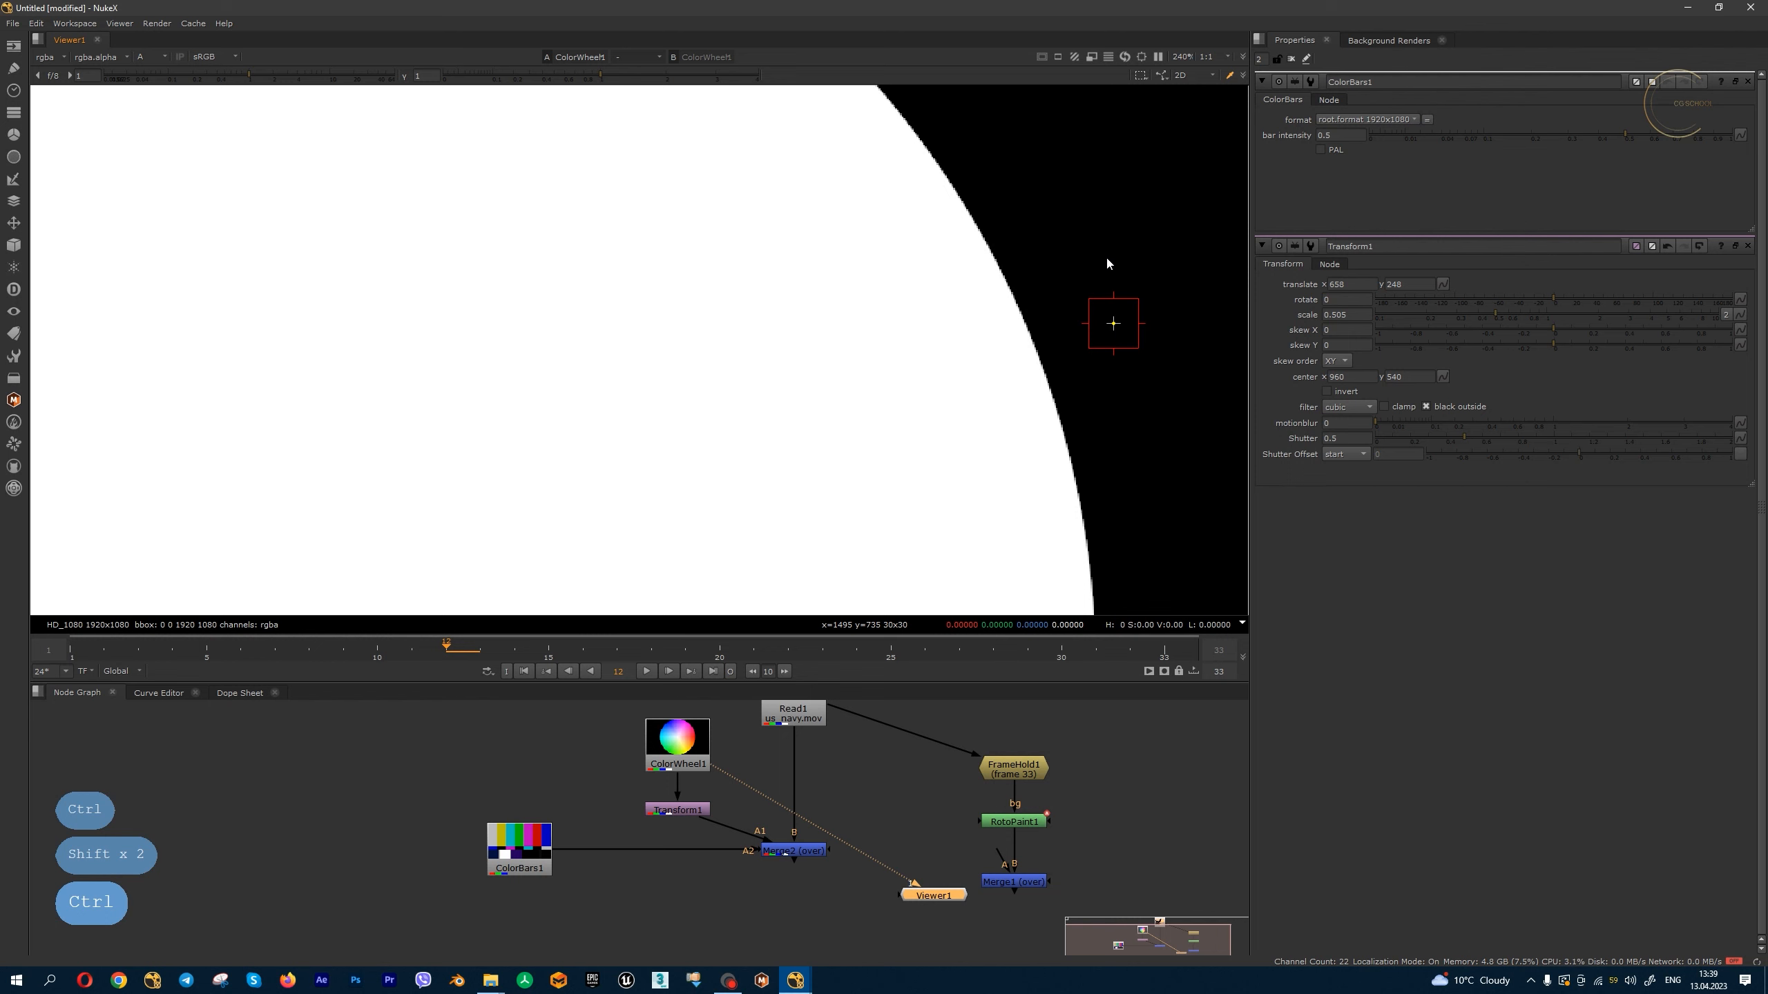
left_click(685, 810)
key("1")
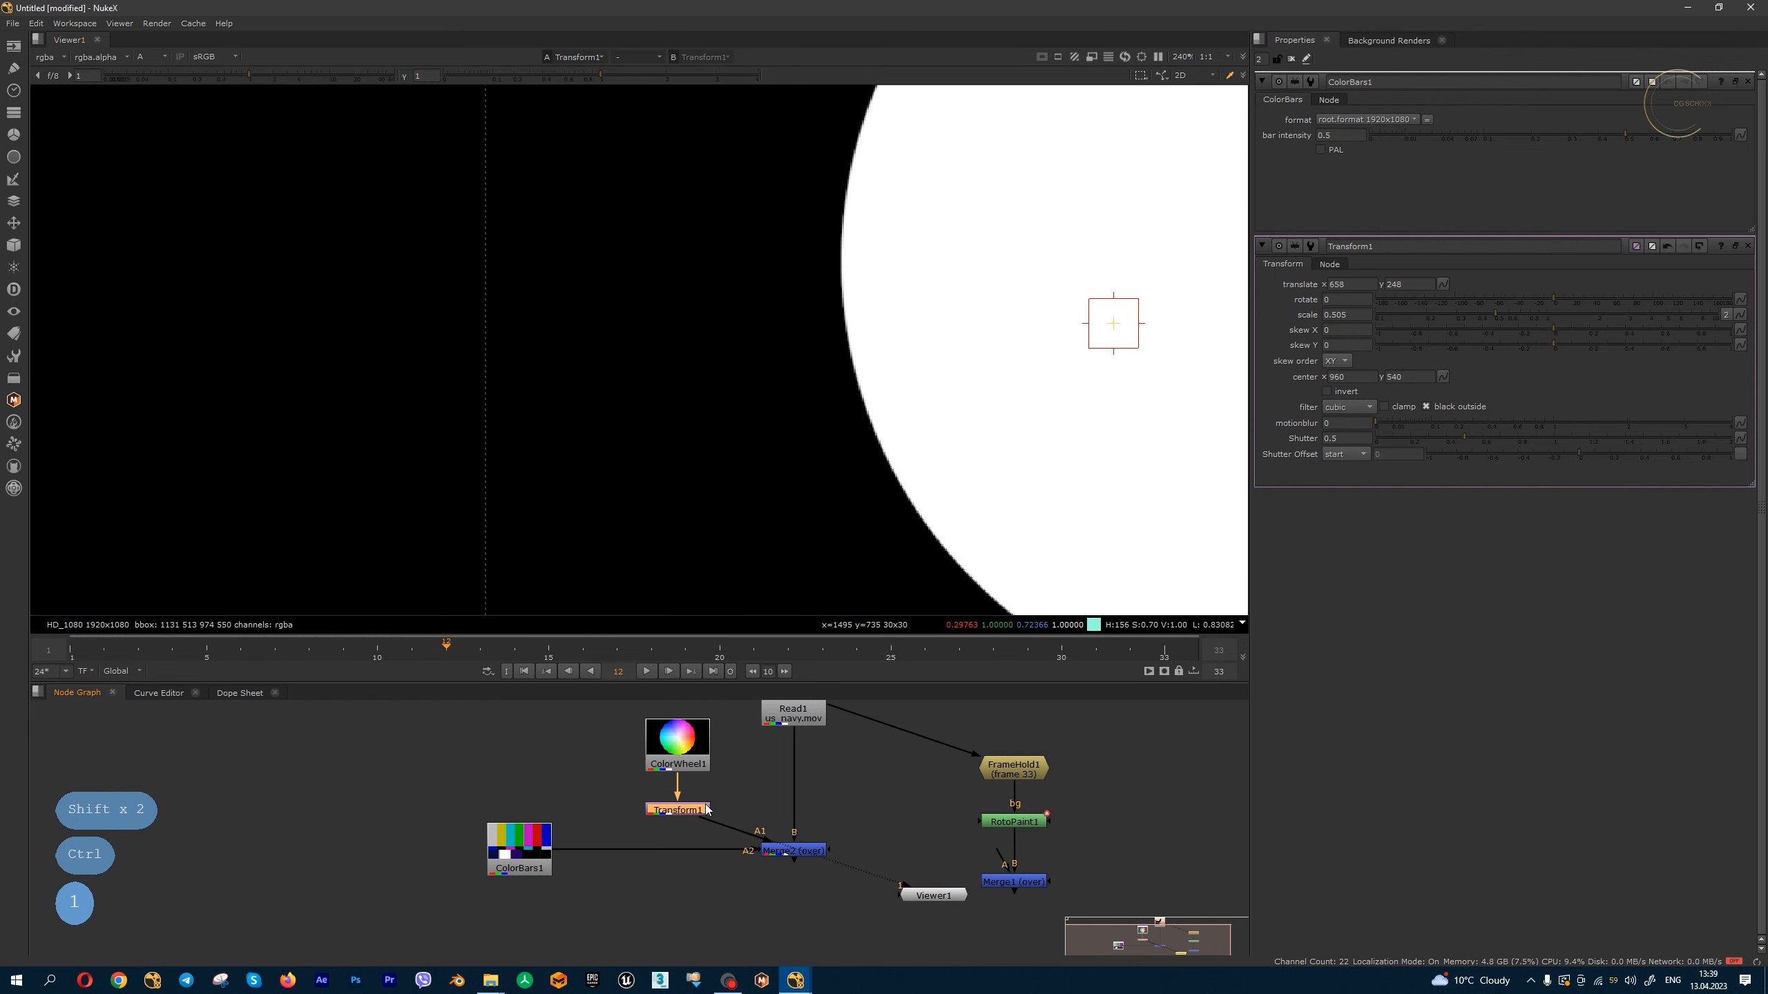
- Return the Transform1 view to its color channels, and view Merge2 with the color bars combined
scroll(880, 338, "down", 4)
scroll(950, 355, "up", 2)
key("a")
scroll(772, 363, "down", 3)
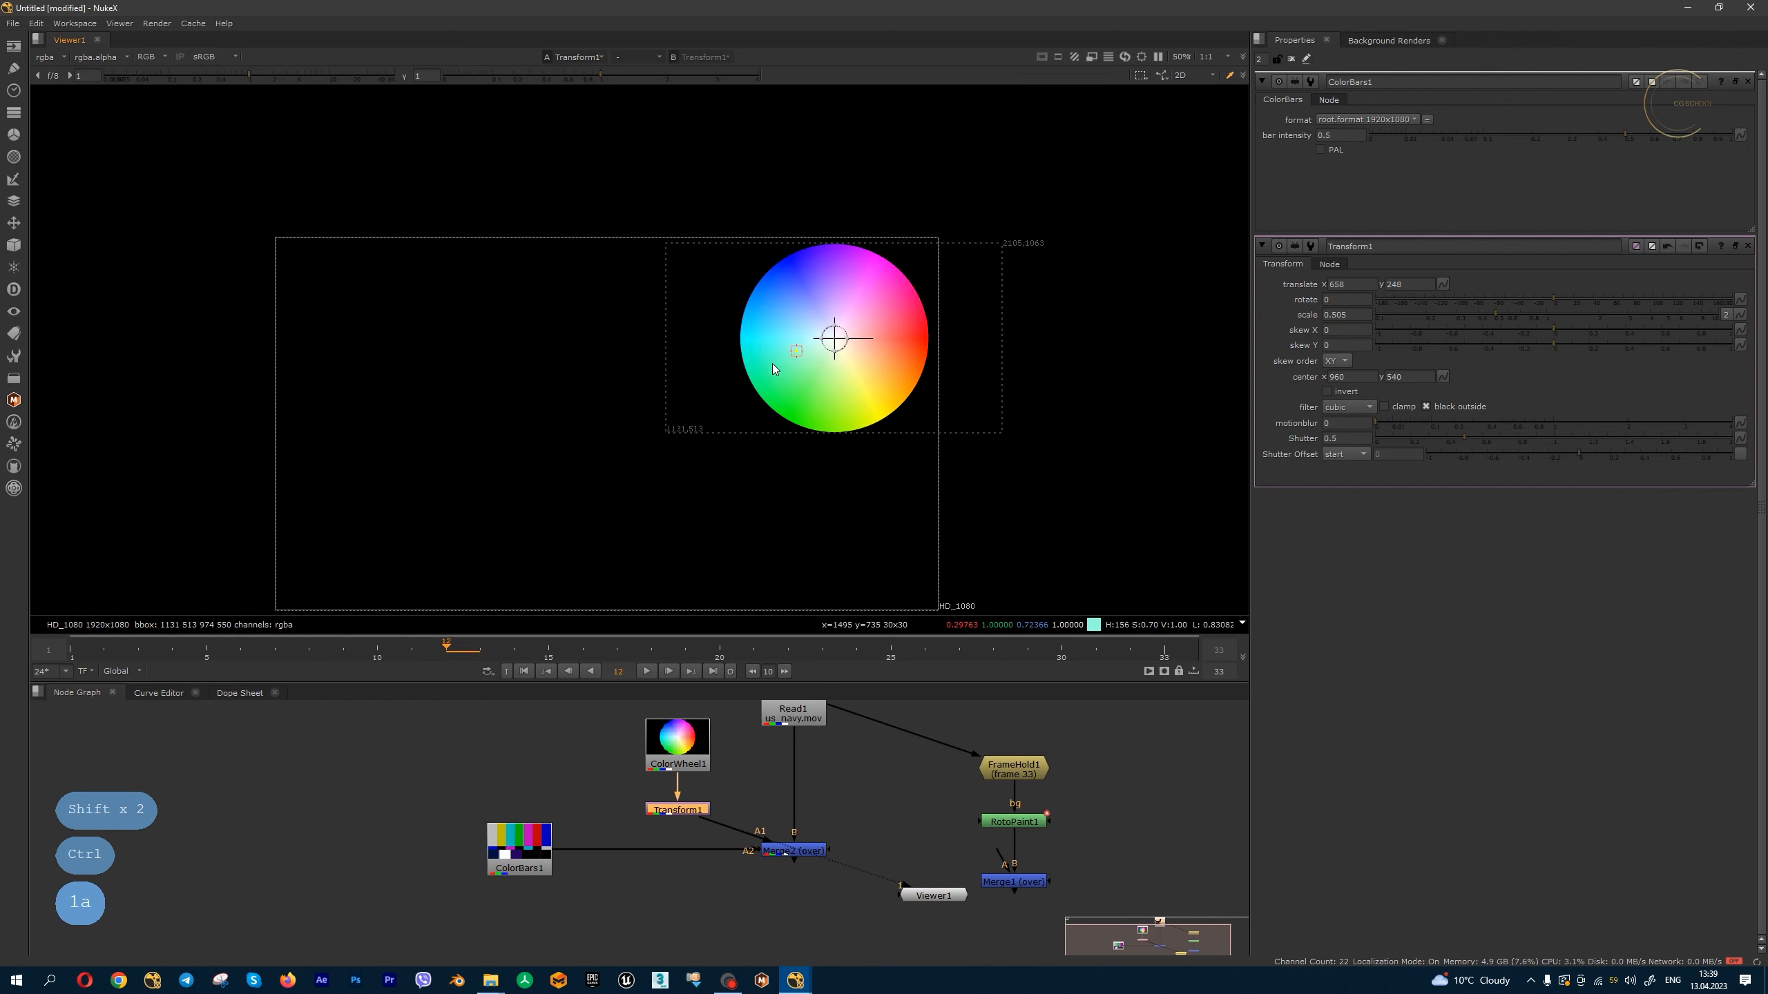
left_click(799, 851)
key("1")
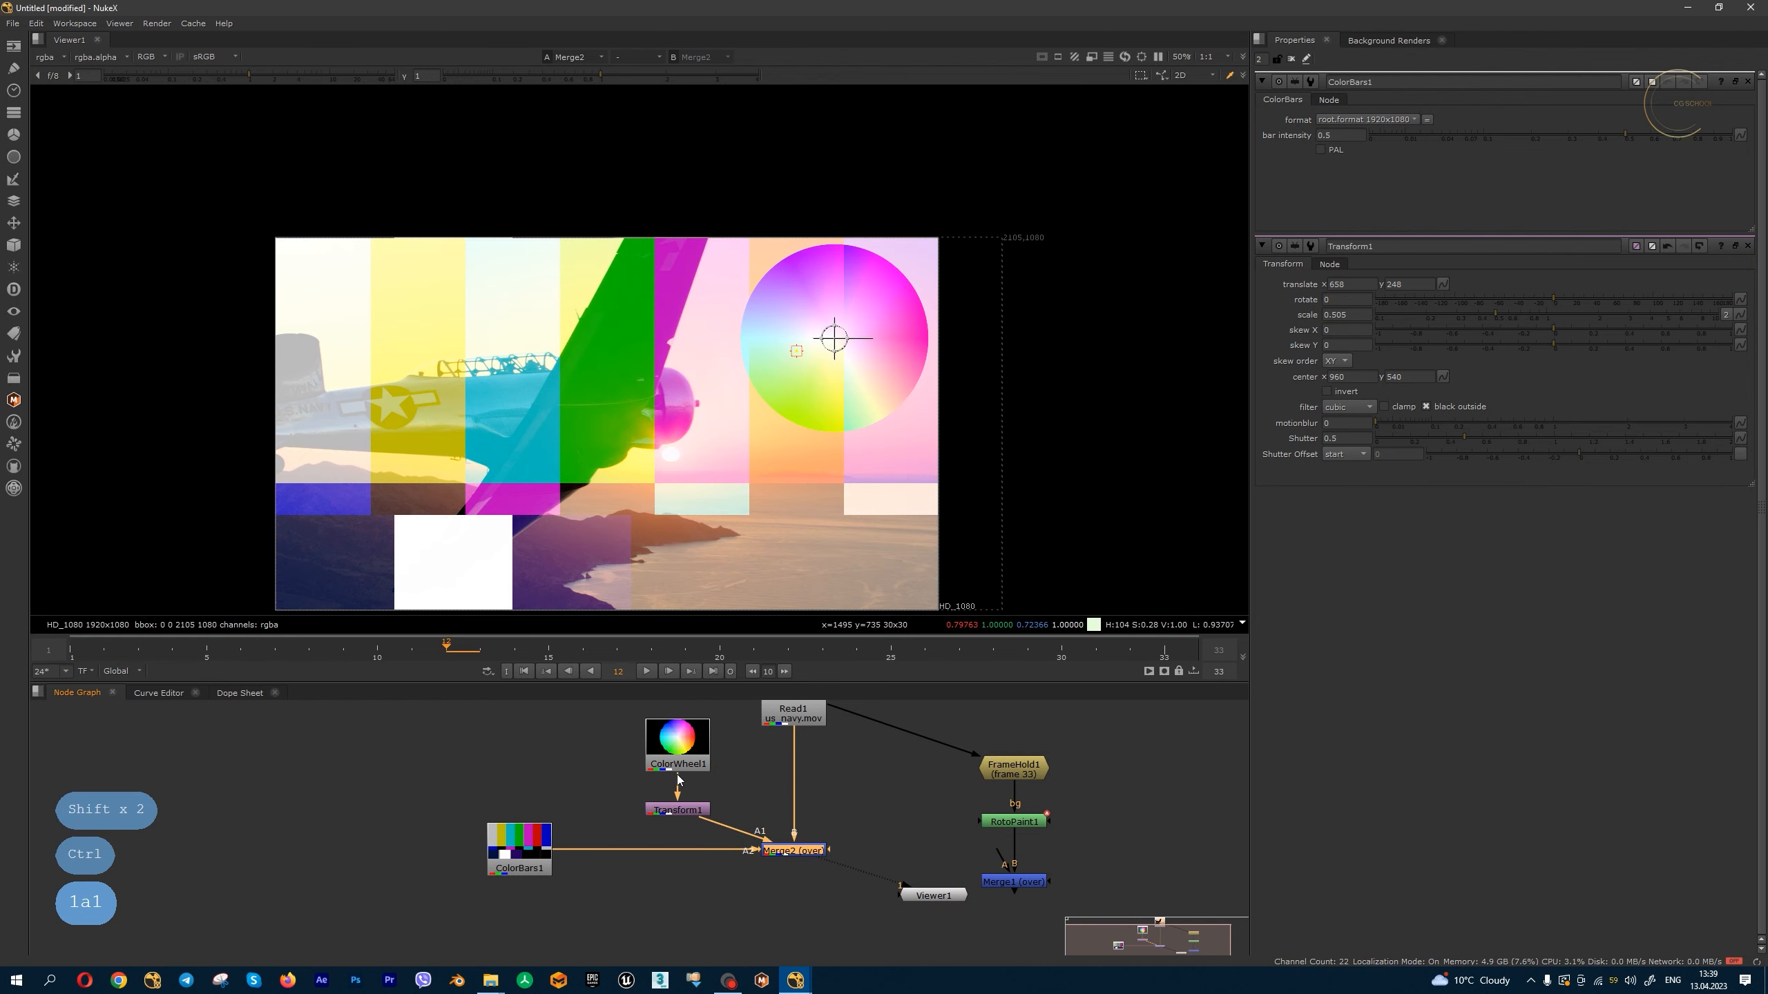
- Disconnect ColorBars1 from Merge2's A2 input to compare the composite without it, and reconnect it to A2
left_click_drag(757, 849, 717, 853)
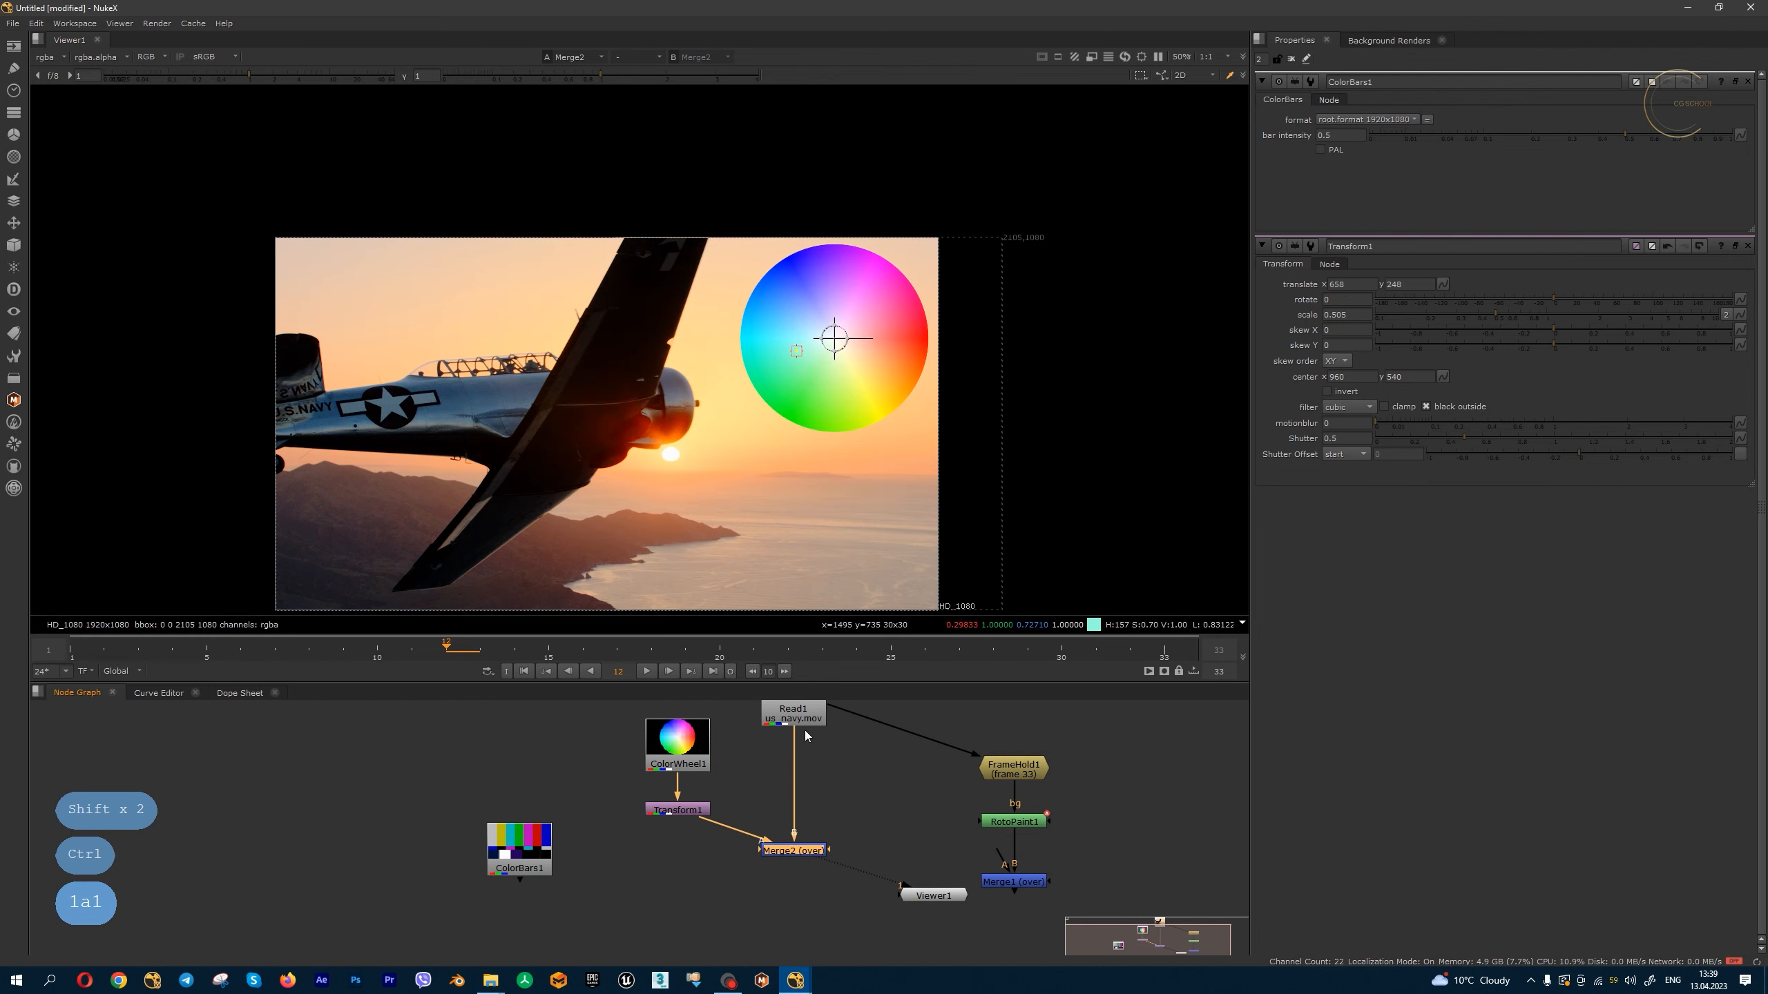
scroll(842, 300, "up", 3)
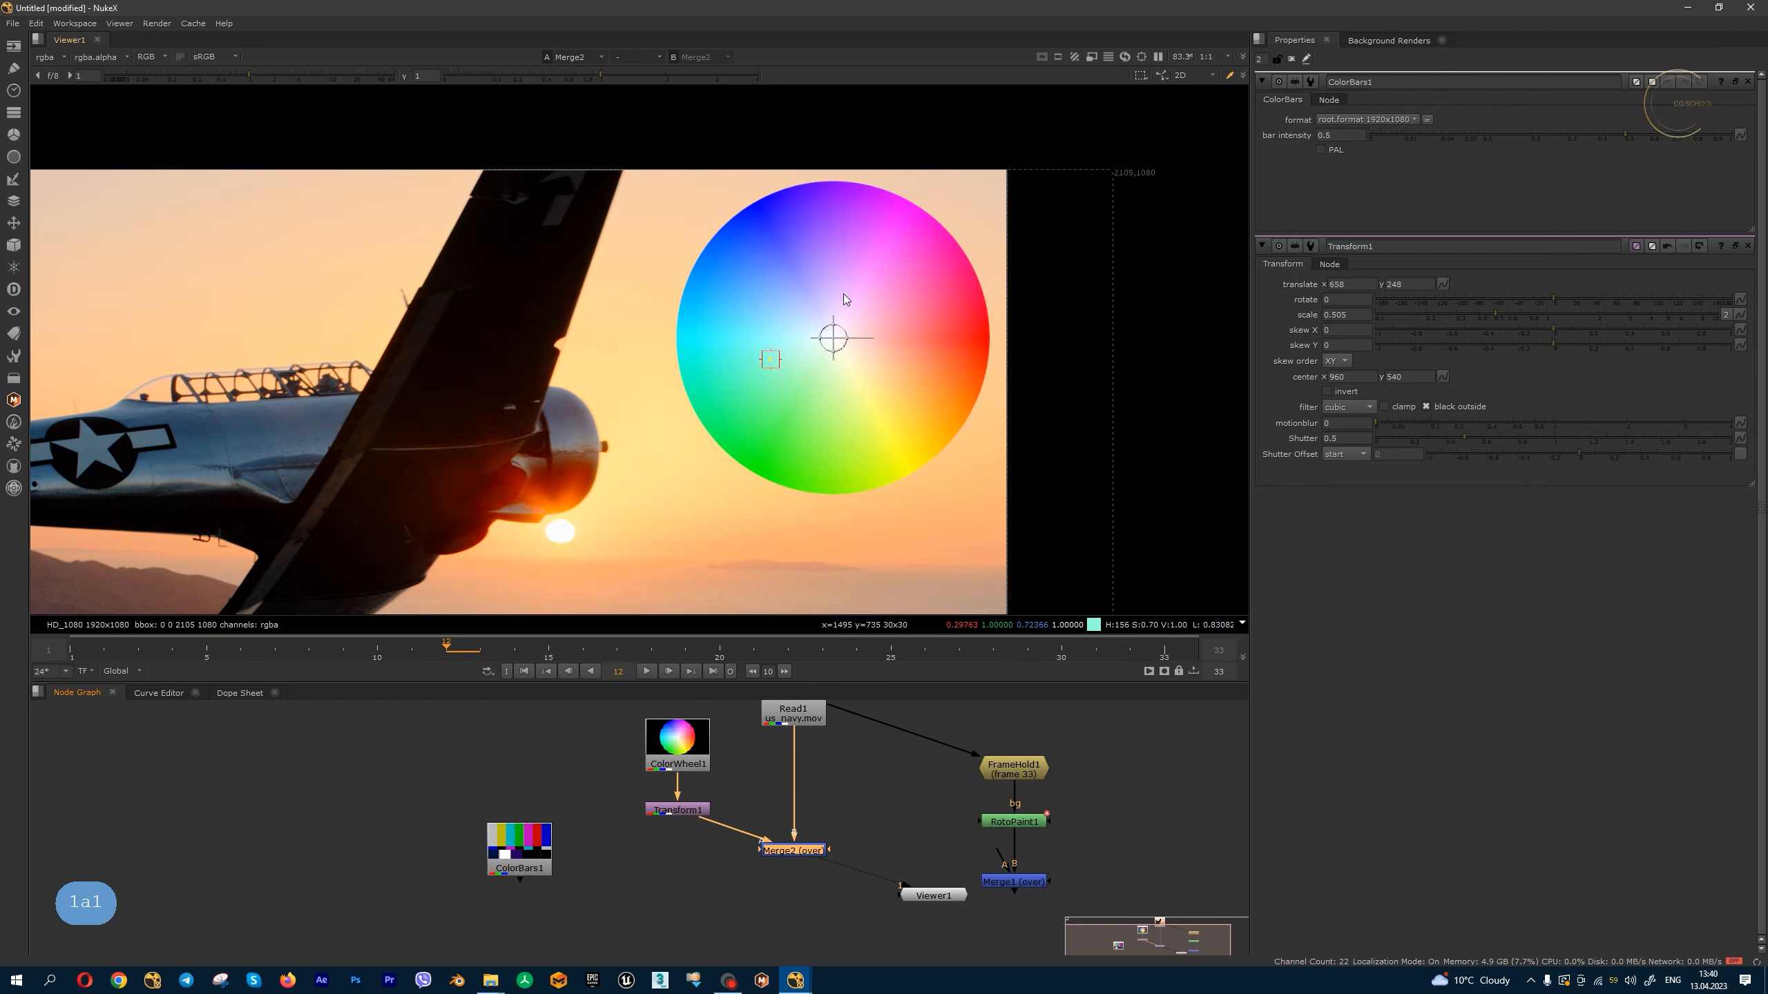
left_click_drag(760, 850, 534, 863)
left_click(535, 863)
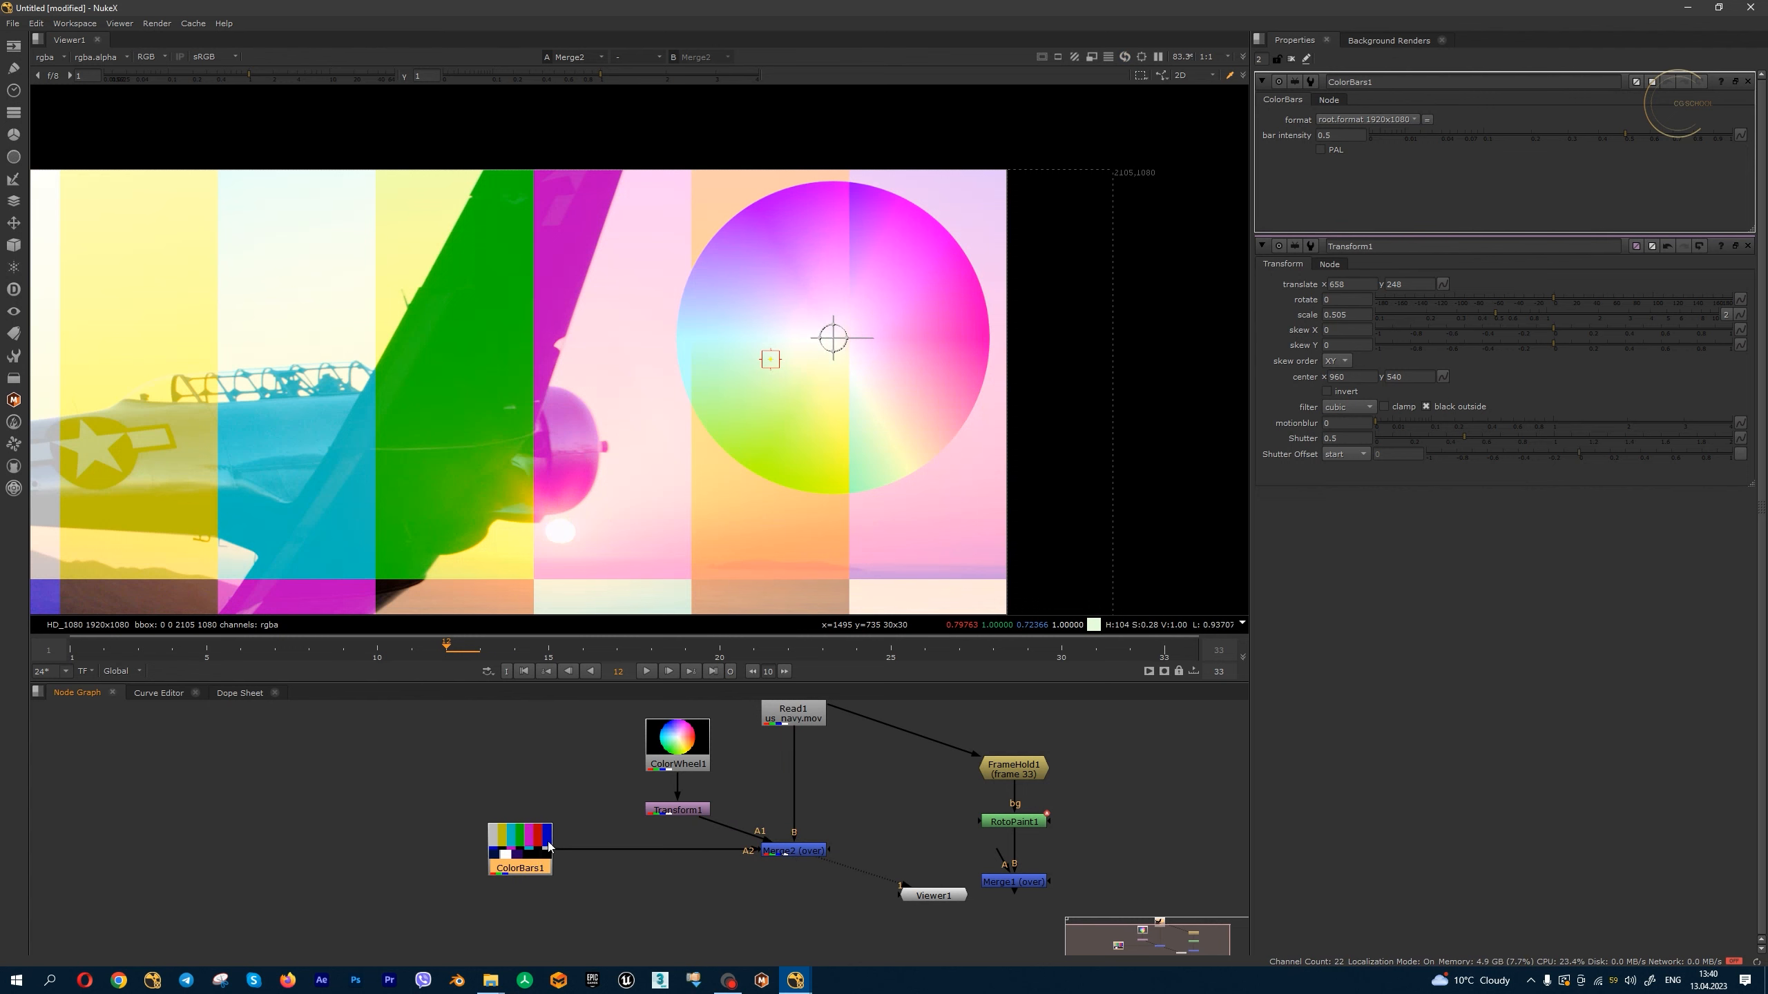
scroll(470, 334, "down", 5)
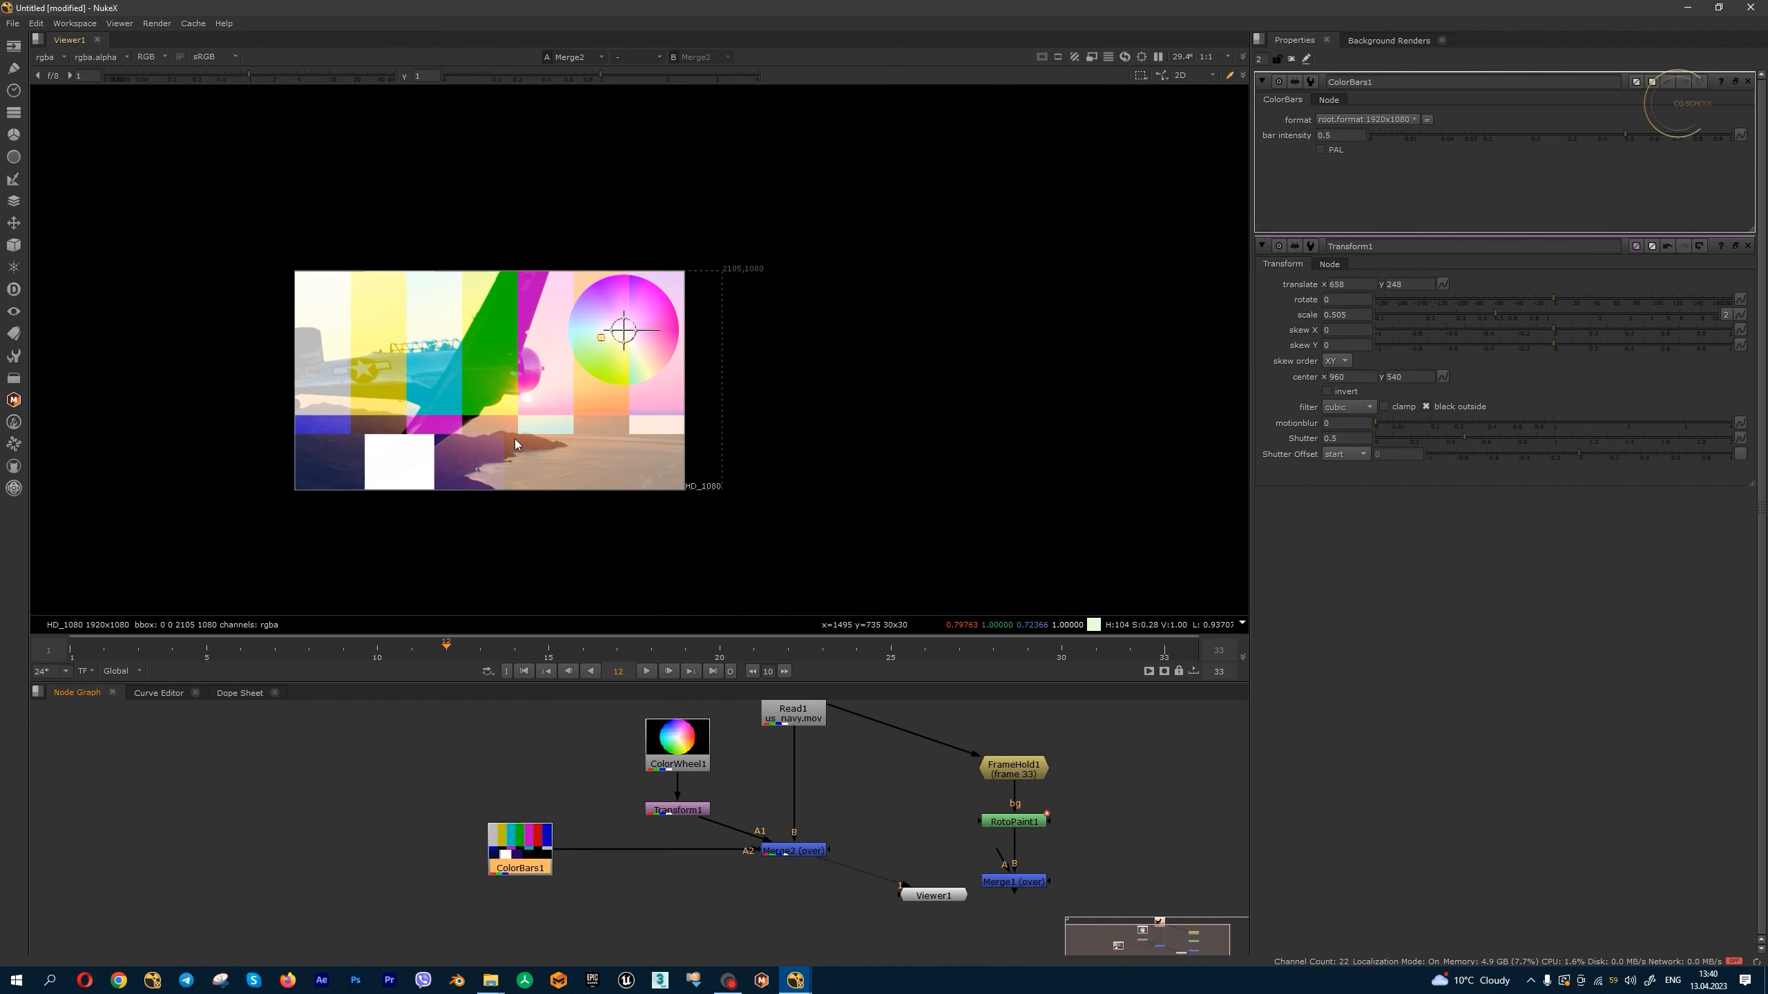
- View ColorBars1, toggle between its alpha and color channels, and return to viewing Merge2
scroll(692, 379, "up", 2)
key("1")
key("a")
key("a")
key("a")
key("a")
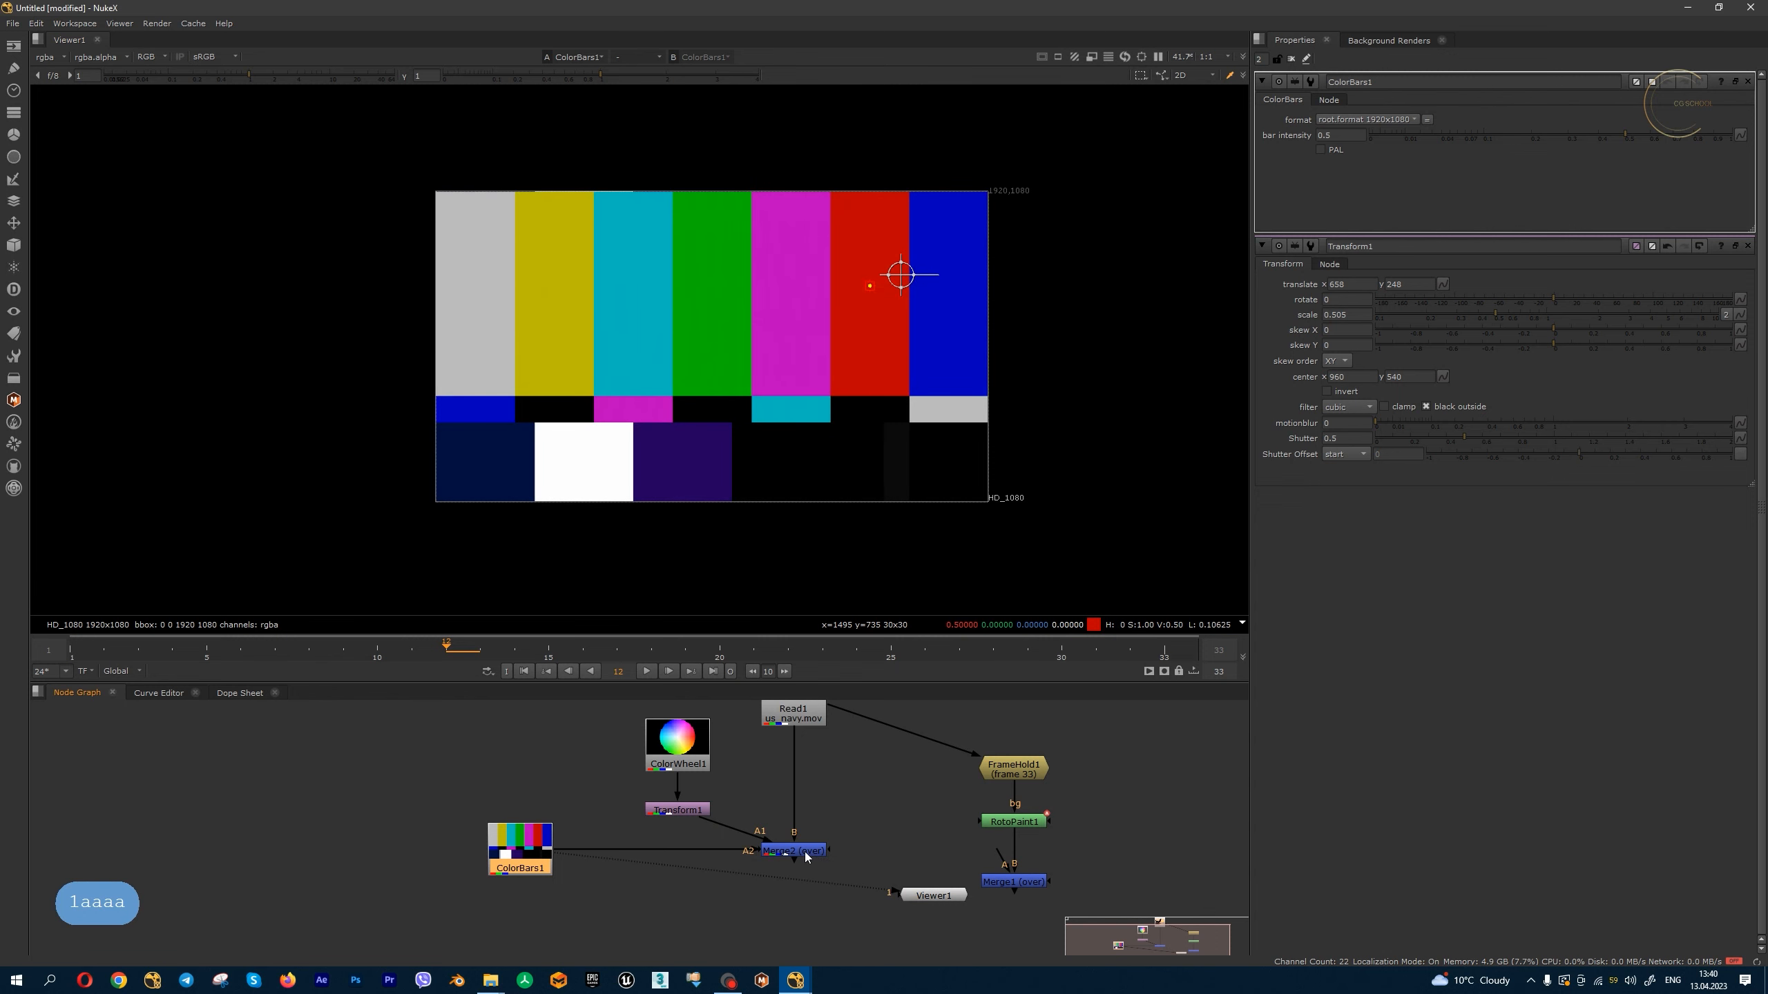
key("1")
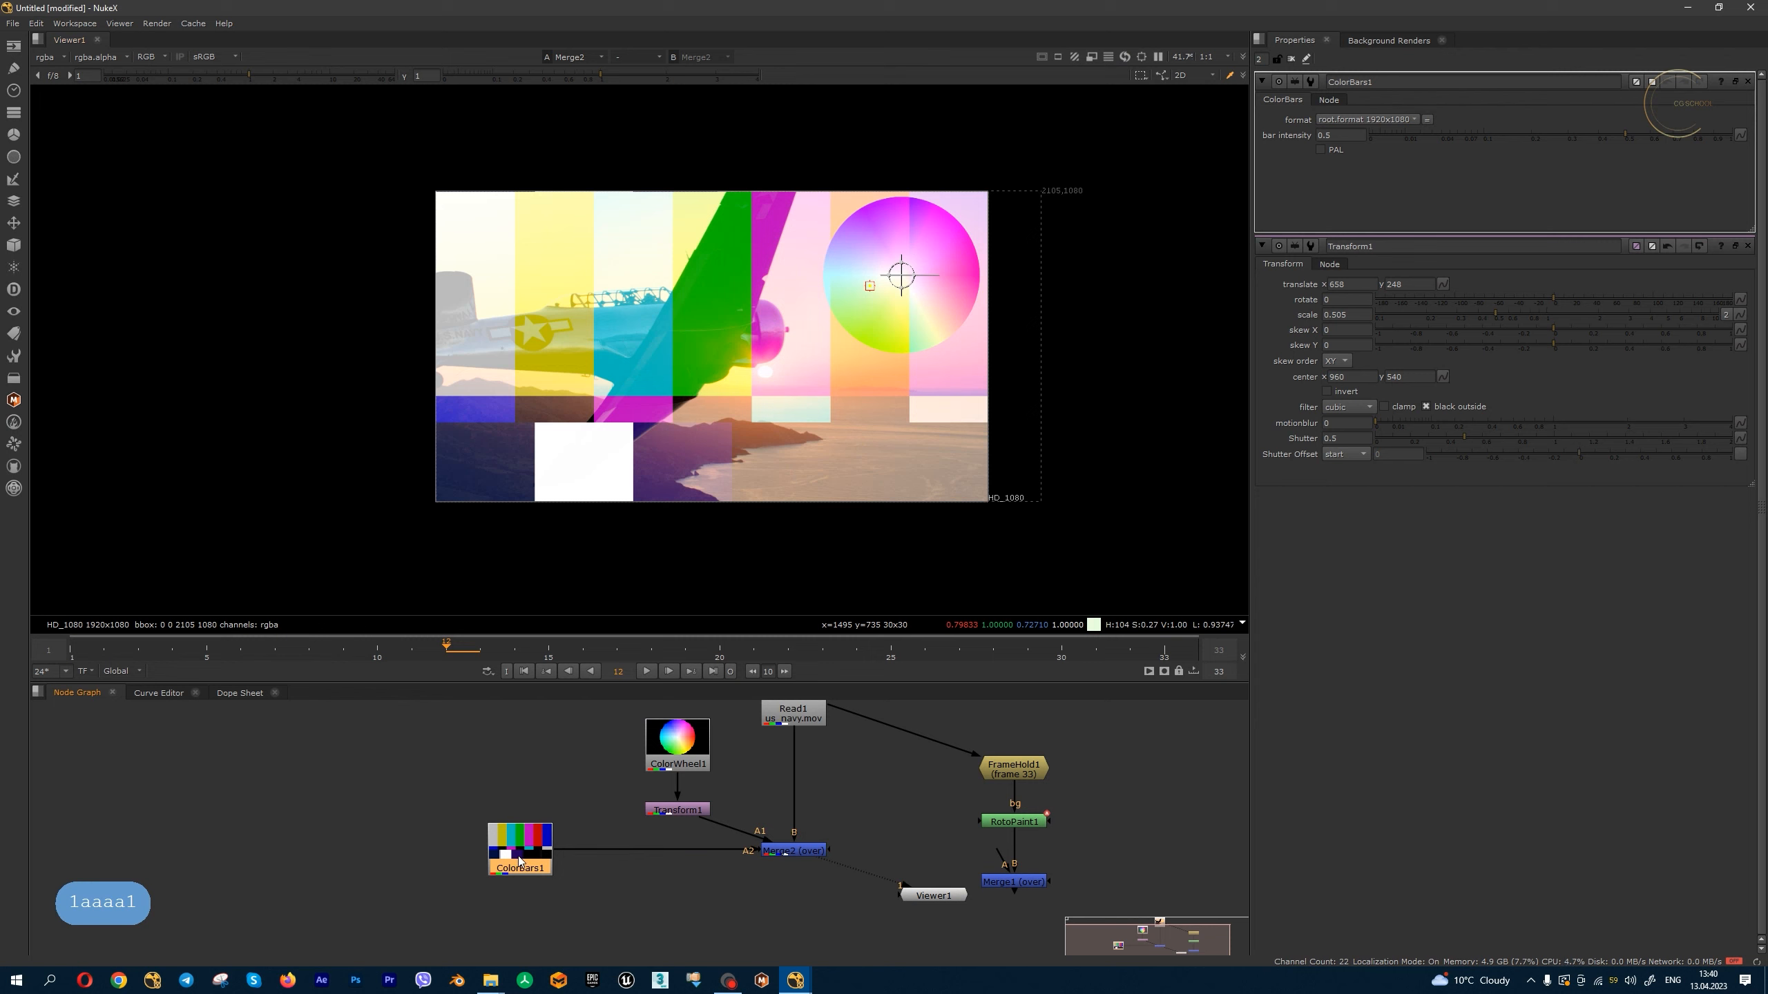
- Insert an Expression node between ColorBars1 and Merge2's A2 input
left_click_drag(518, 856, 529, 858)
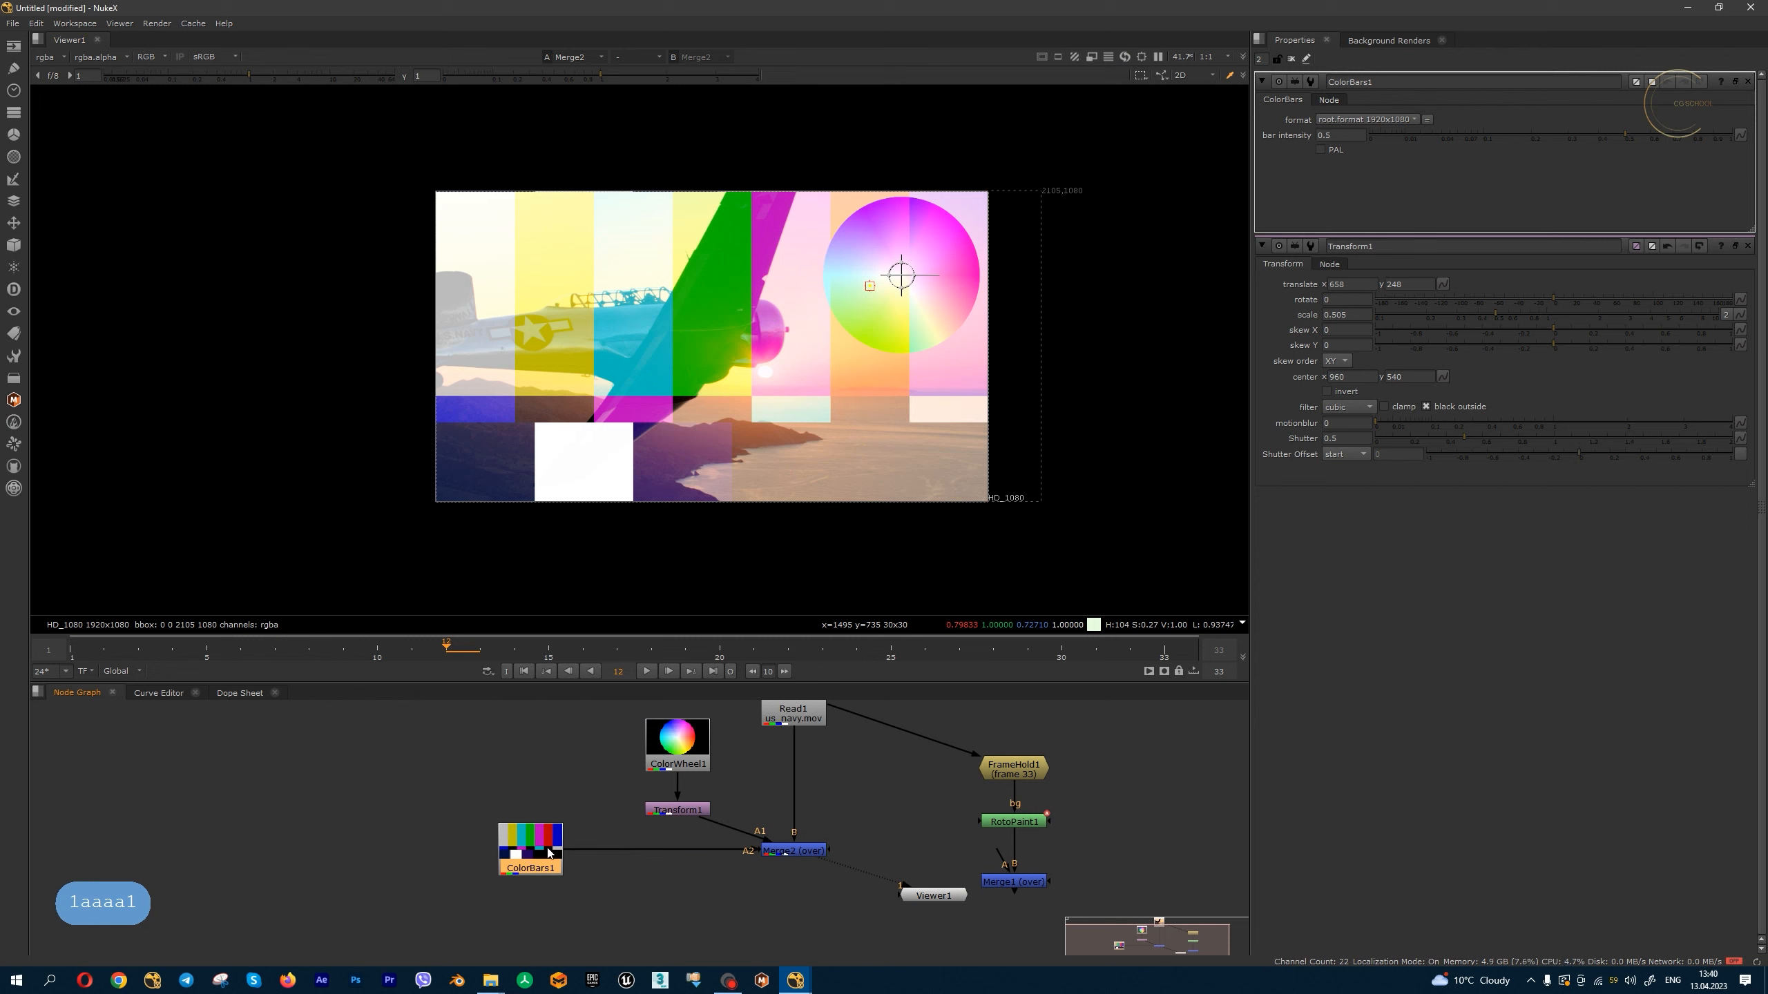
key("Tab")
type("expre")
key("Down")
key("Return")
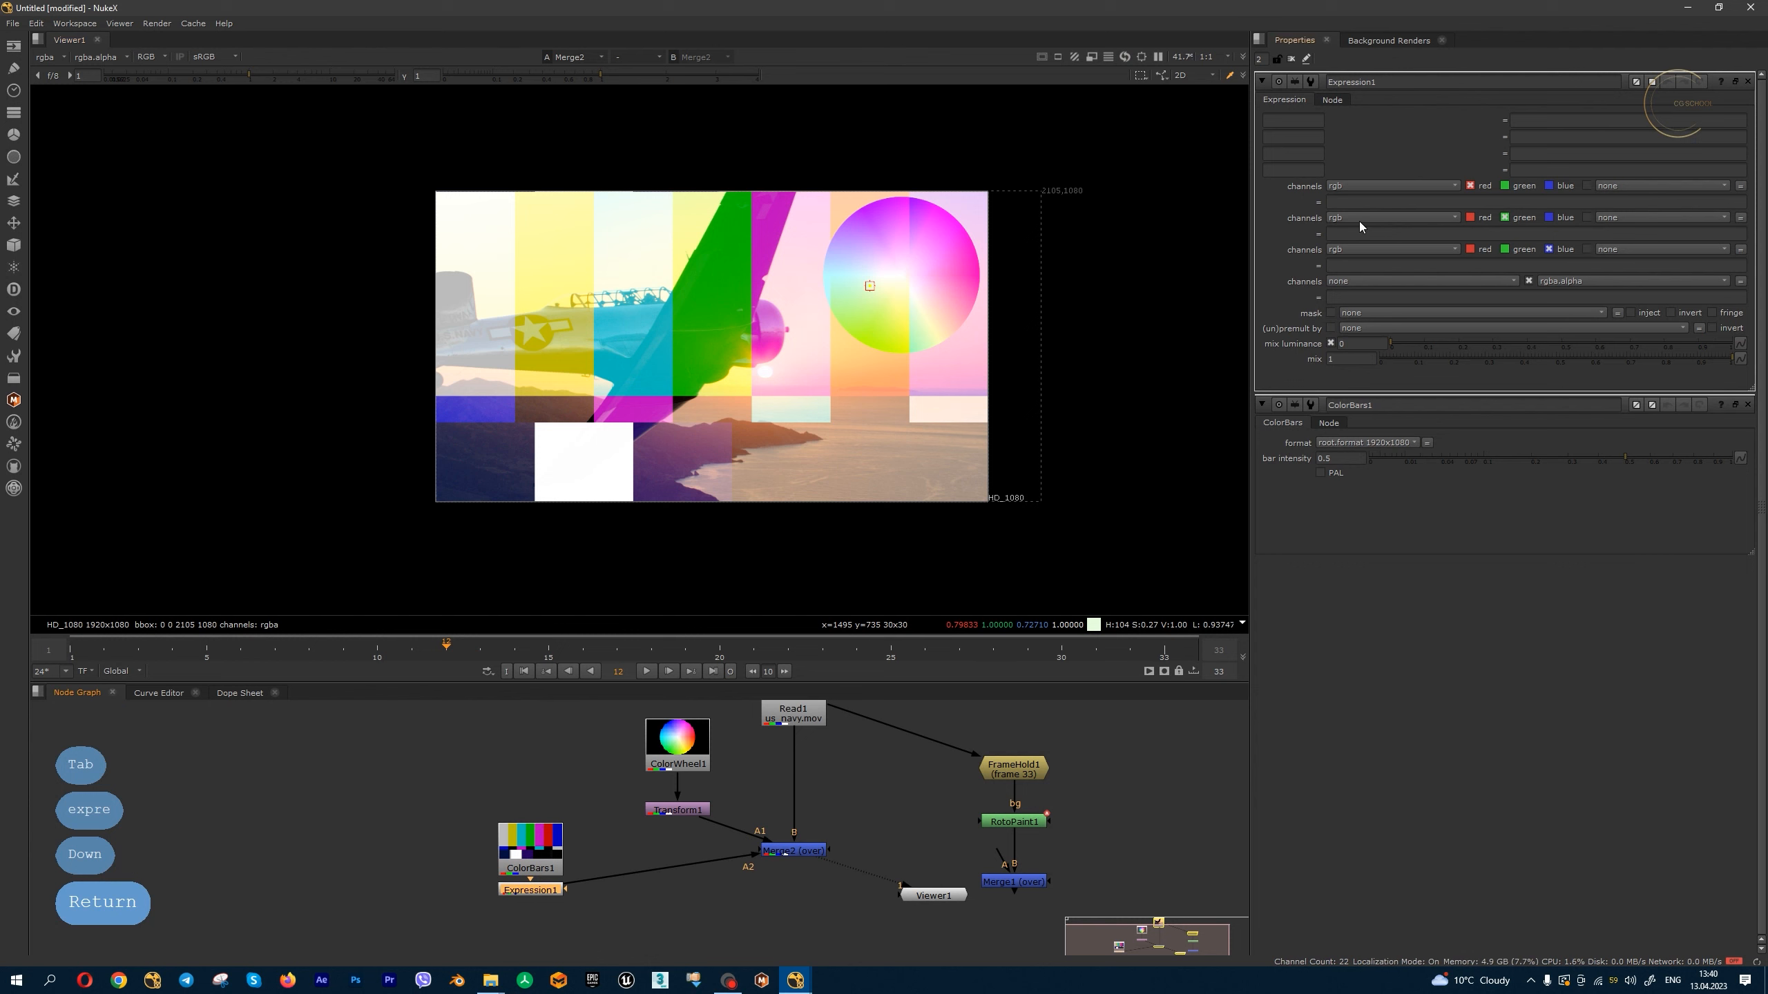
- Set the rgba.alpha expression to 1 in Expression1 and view the node's alpha channel
left_click(1345, 200)
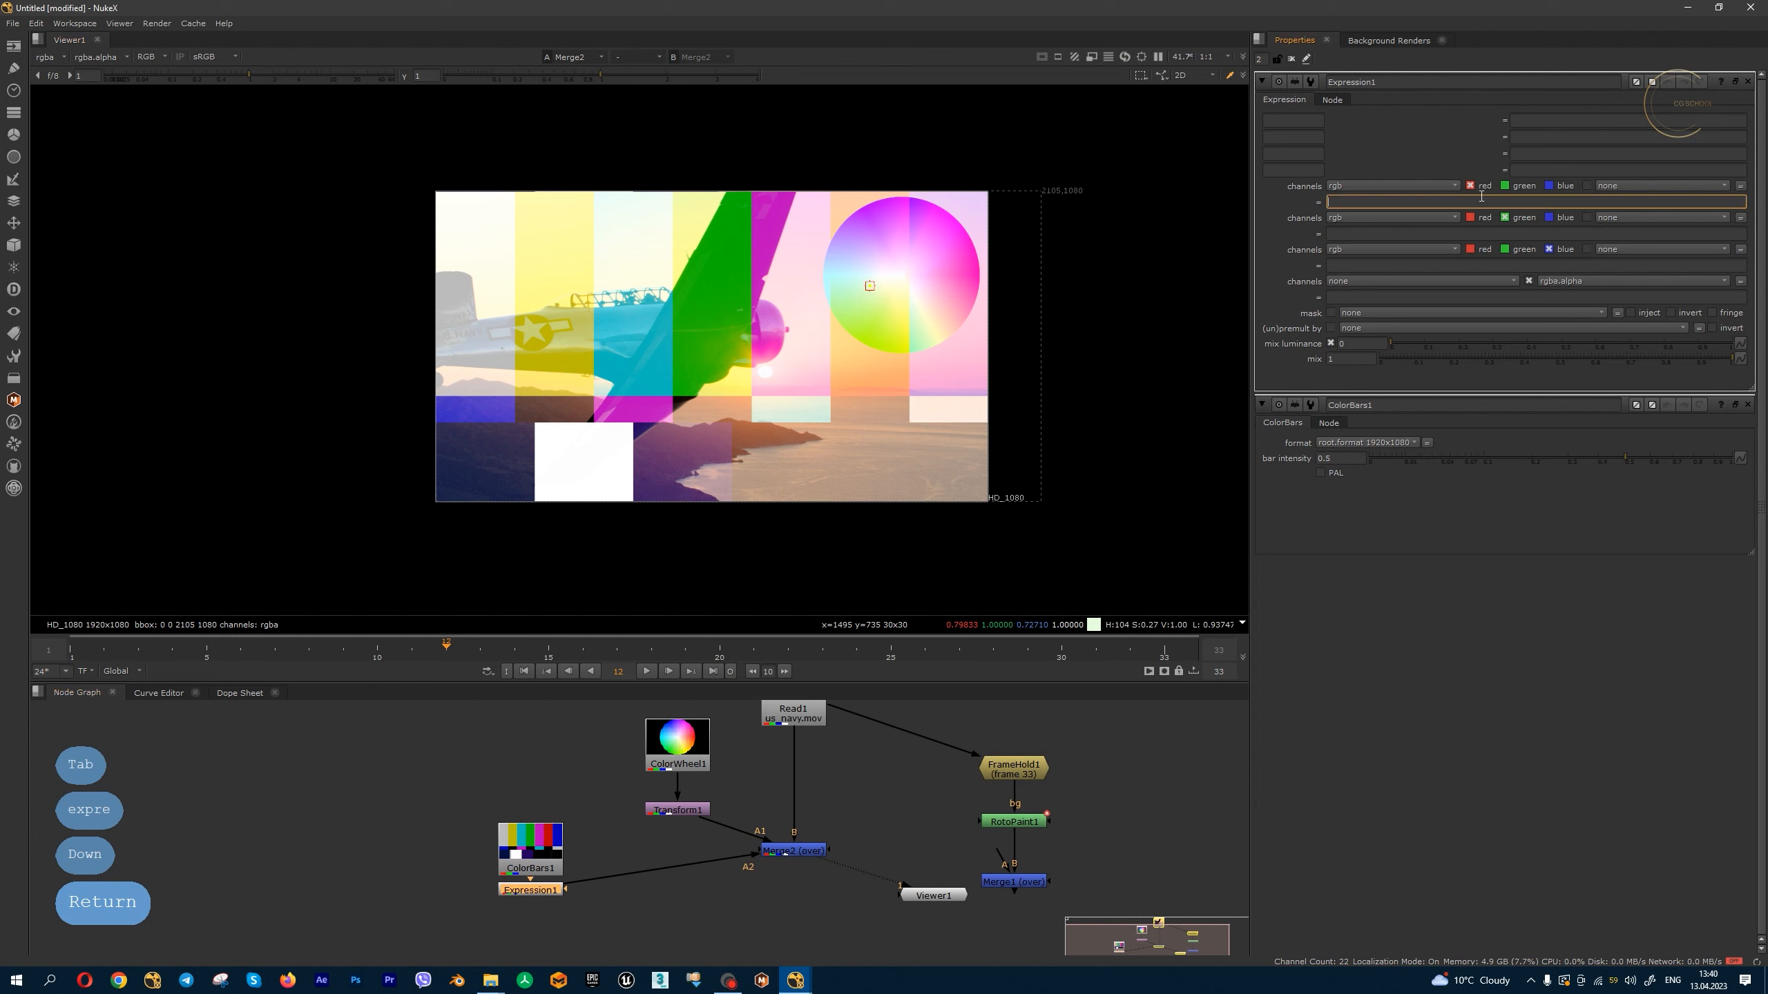
left_click(1415, 233)
left_click(1357, 267)
left_click(1395, 297)
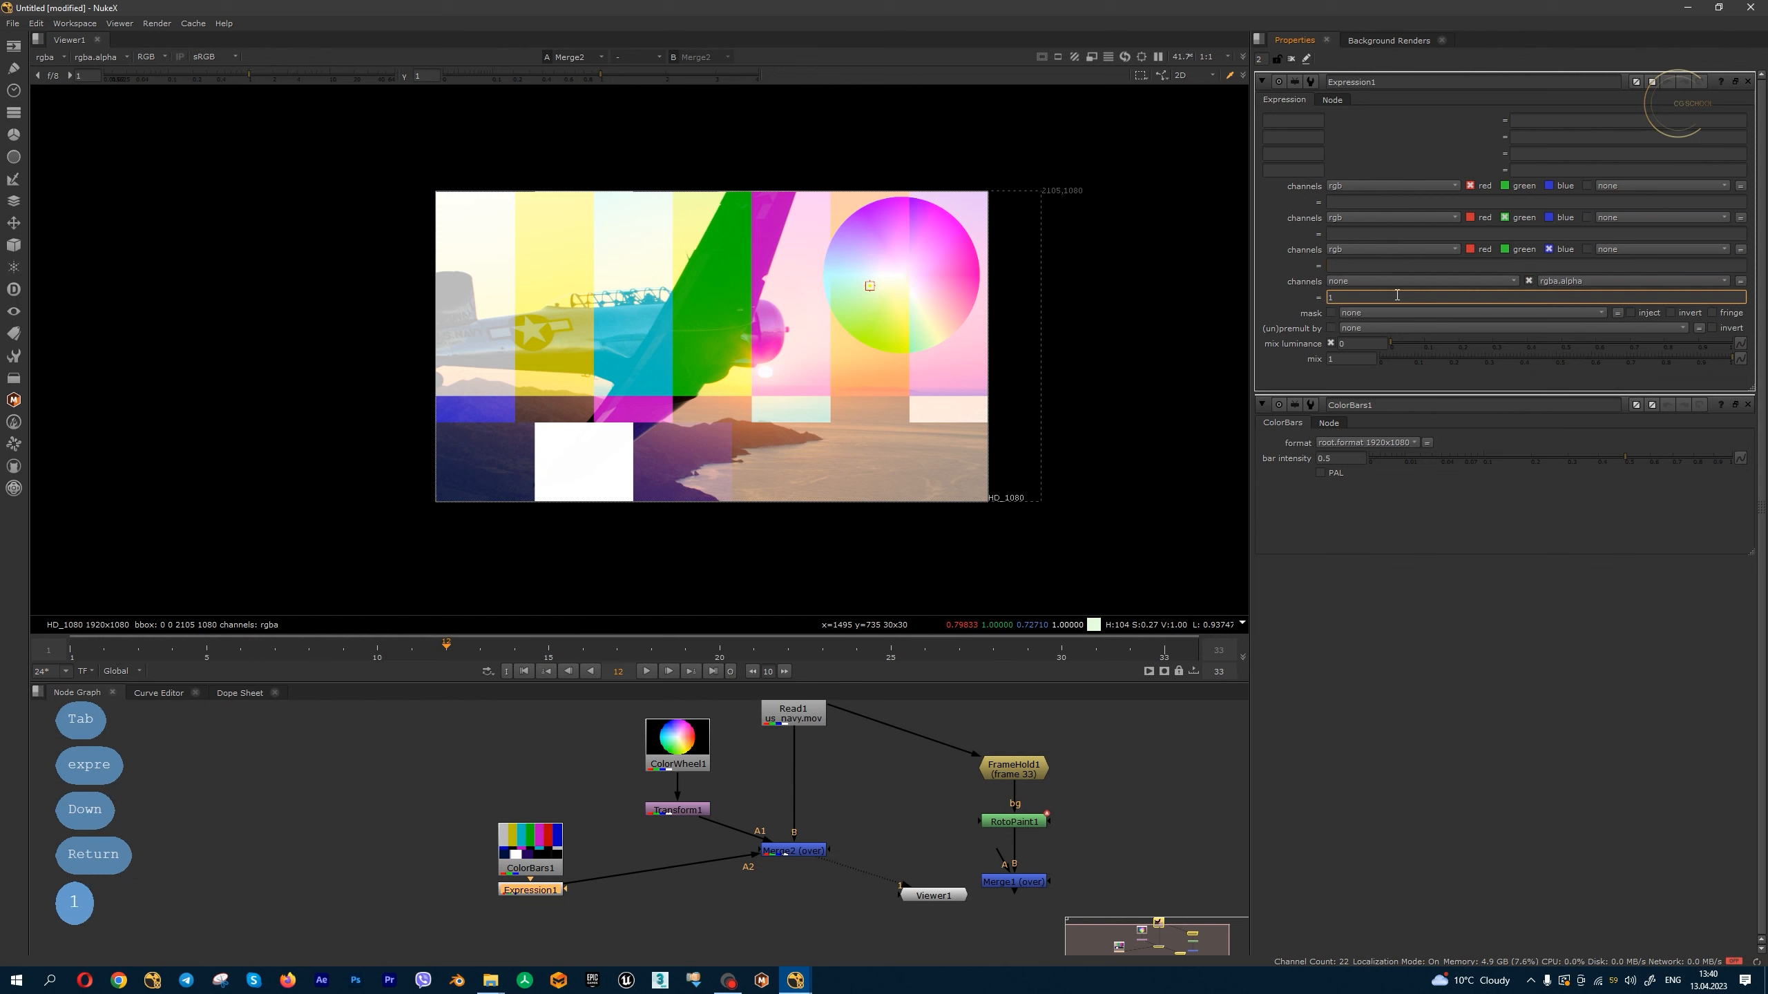
middle_click_drag(1142, 380, 1150, 380)
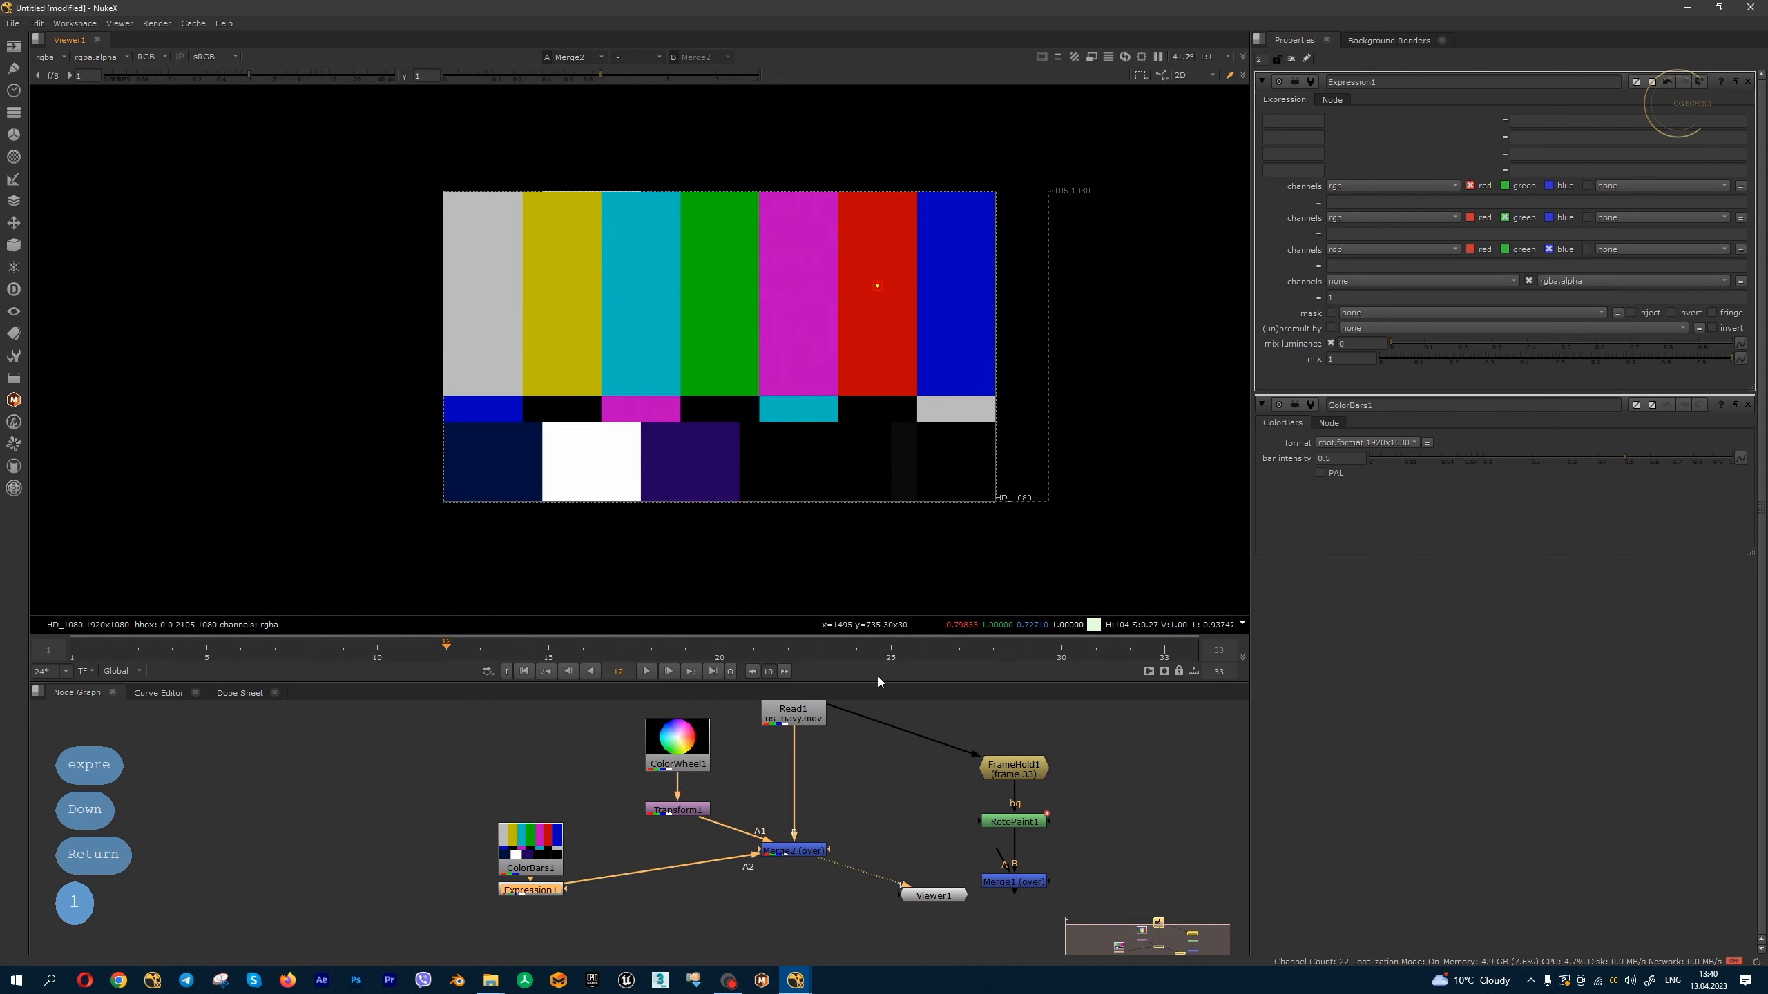
key("1")
key("a")
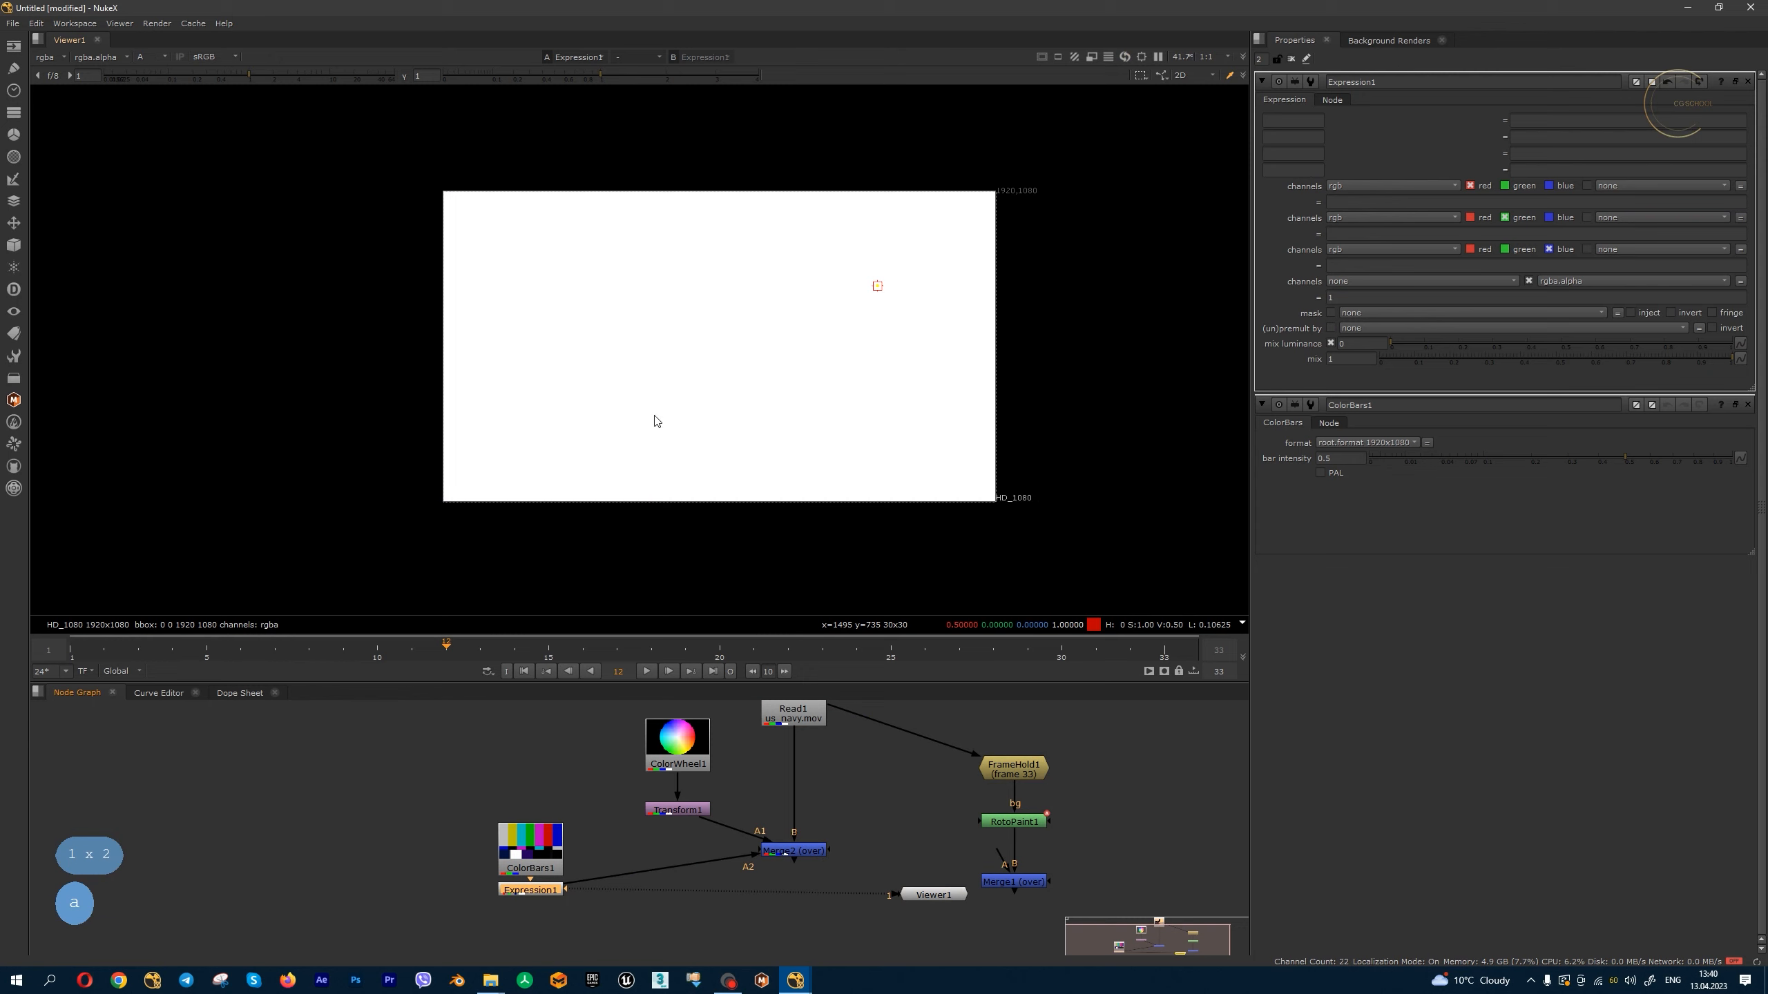
- Move Merge2 down level with Expression1, view its color output, and show only its properties
left_click_drag(802, 854, 802, 893)
key("1")
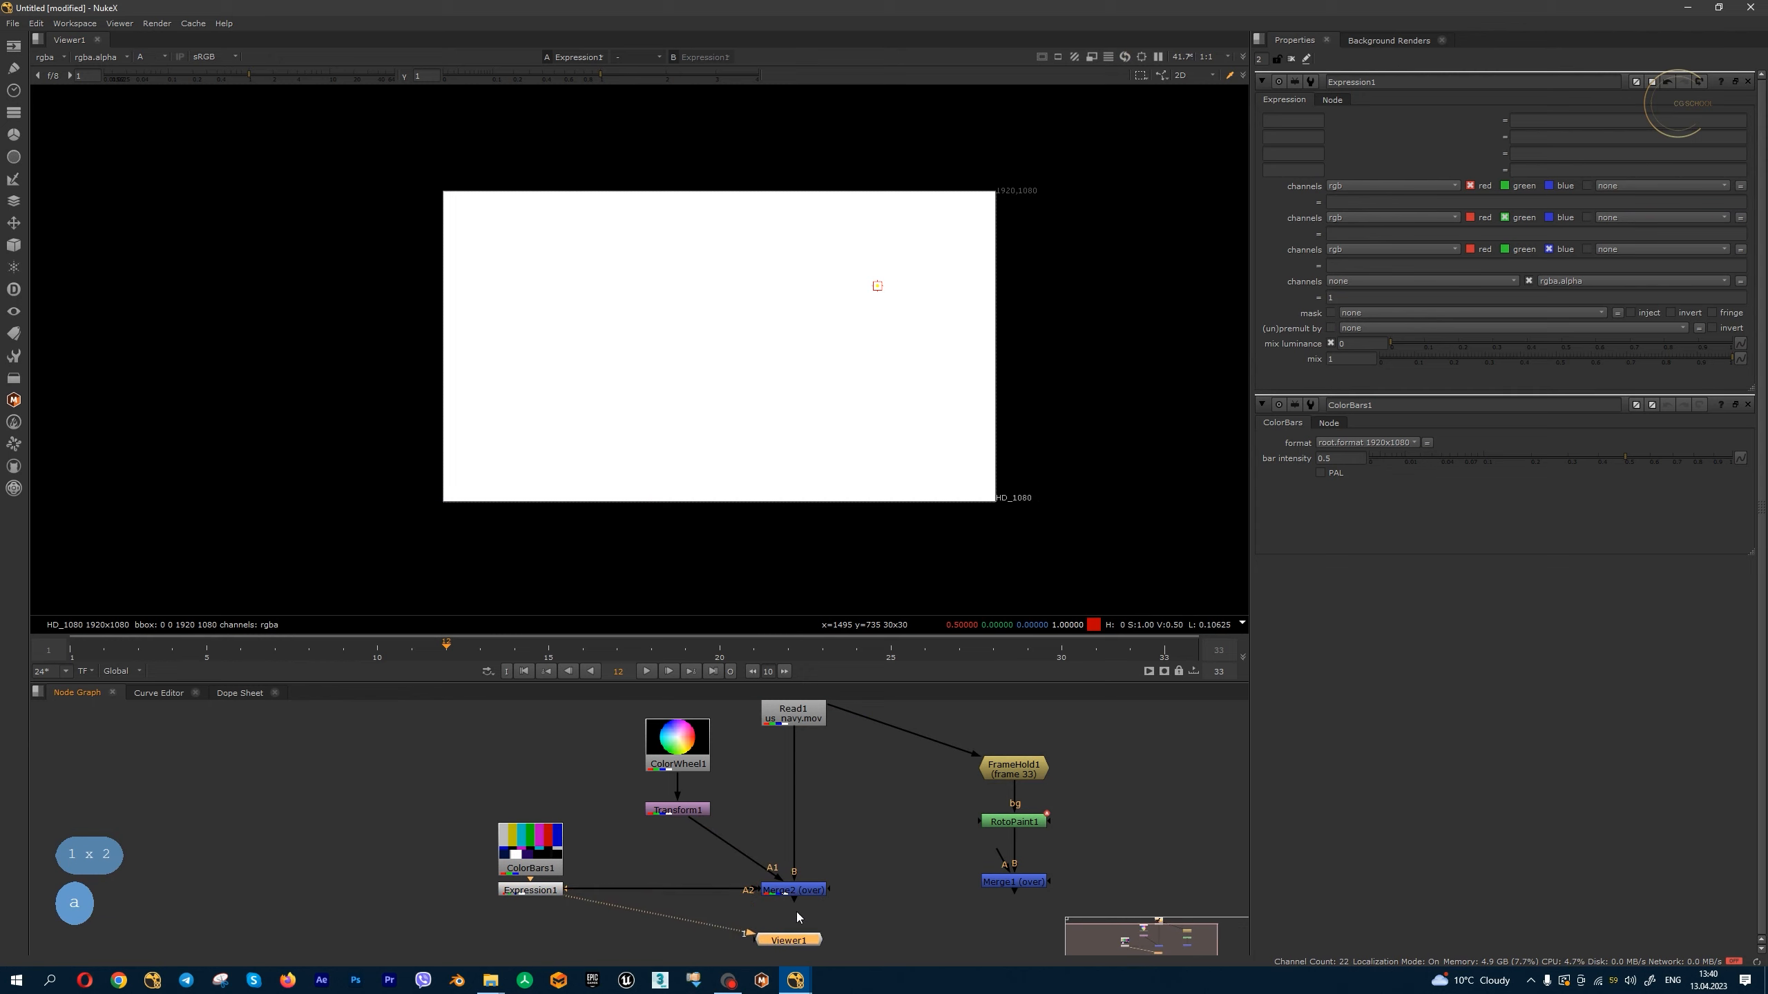
key("a")
double_click(799, 892)
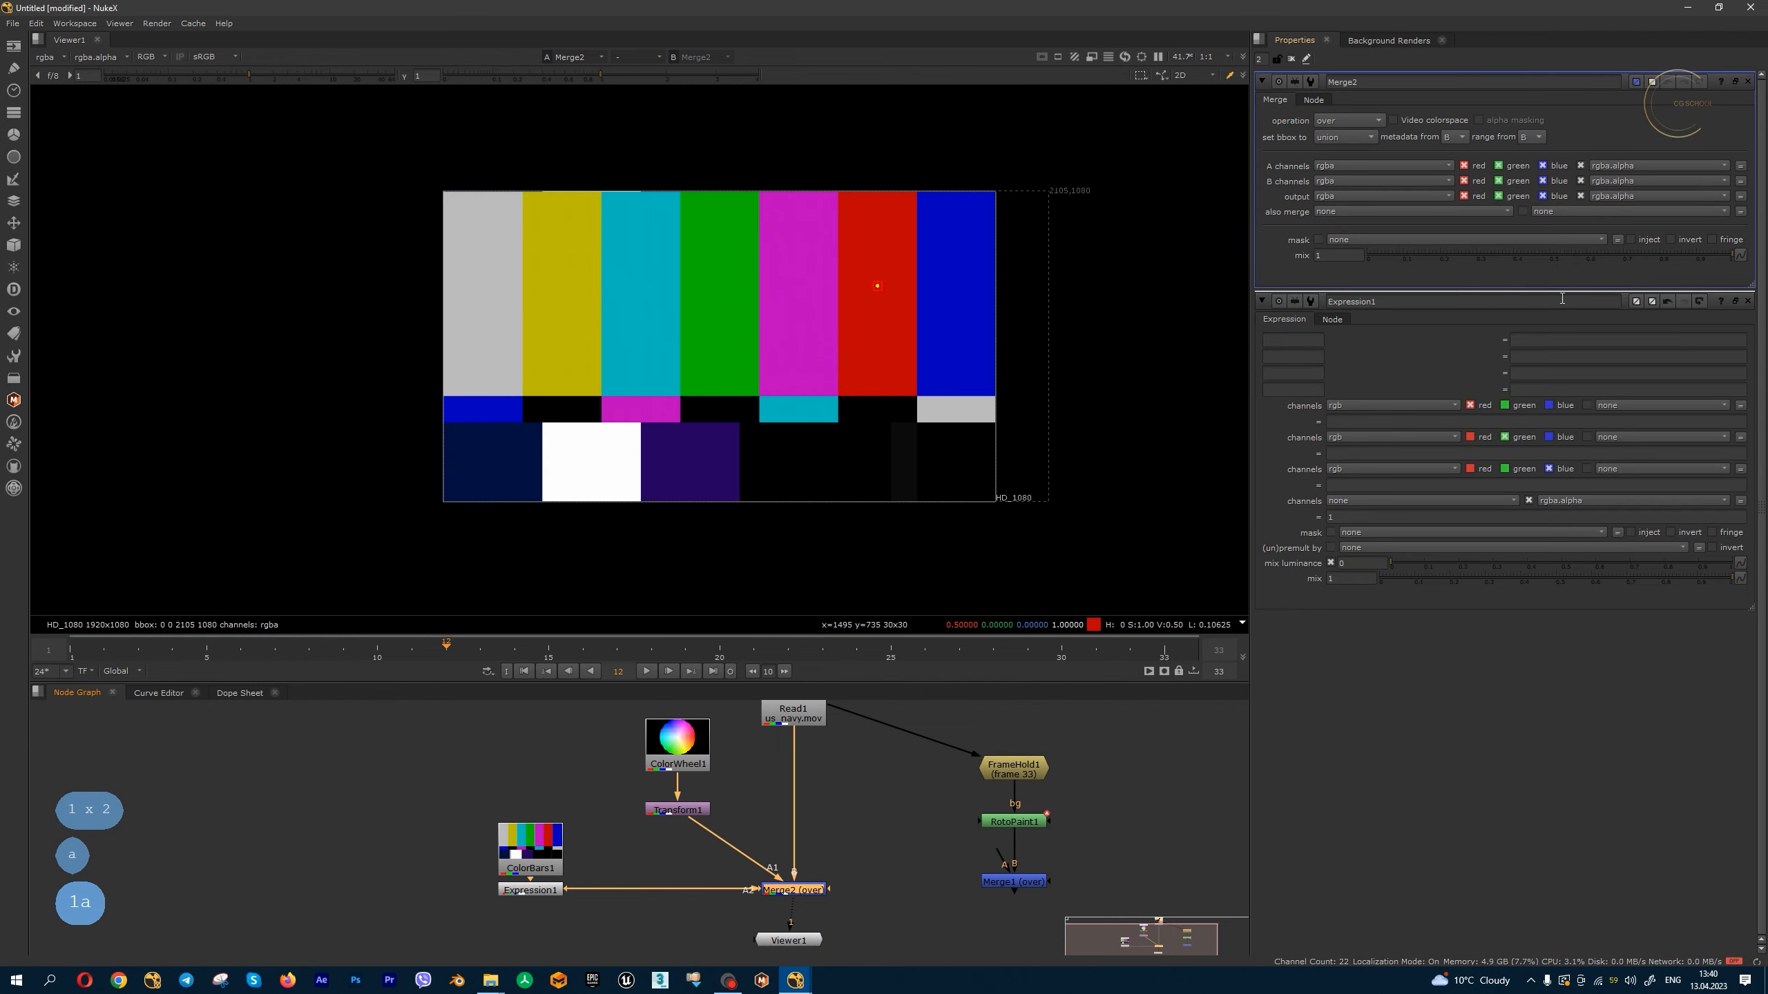
left_click_drag(1709, 258, 1530, 262)
left_click(1530, 262, "ctrl")
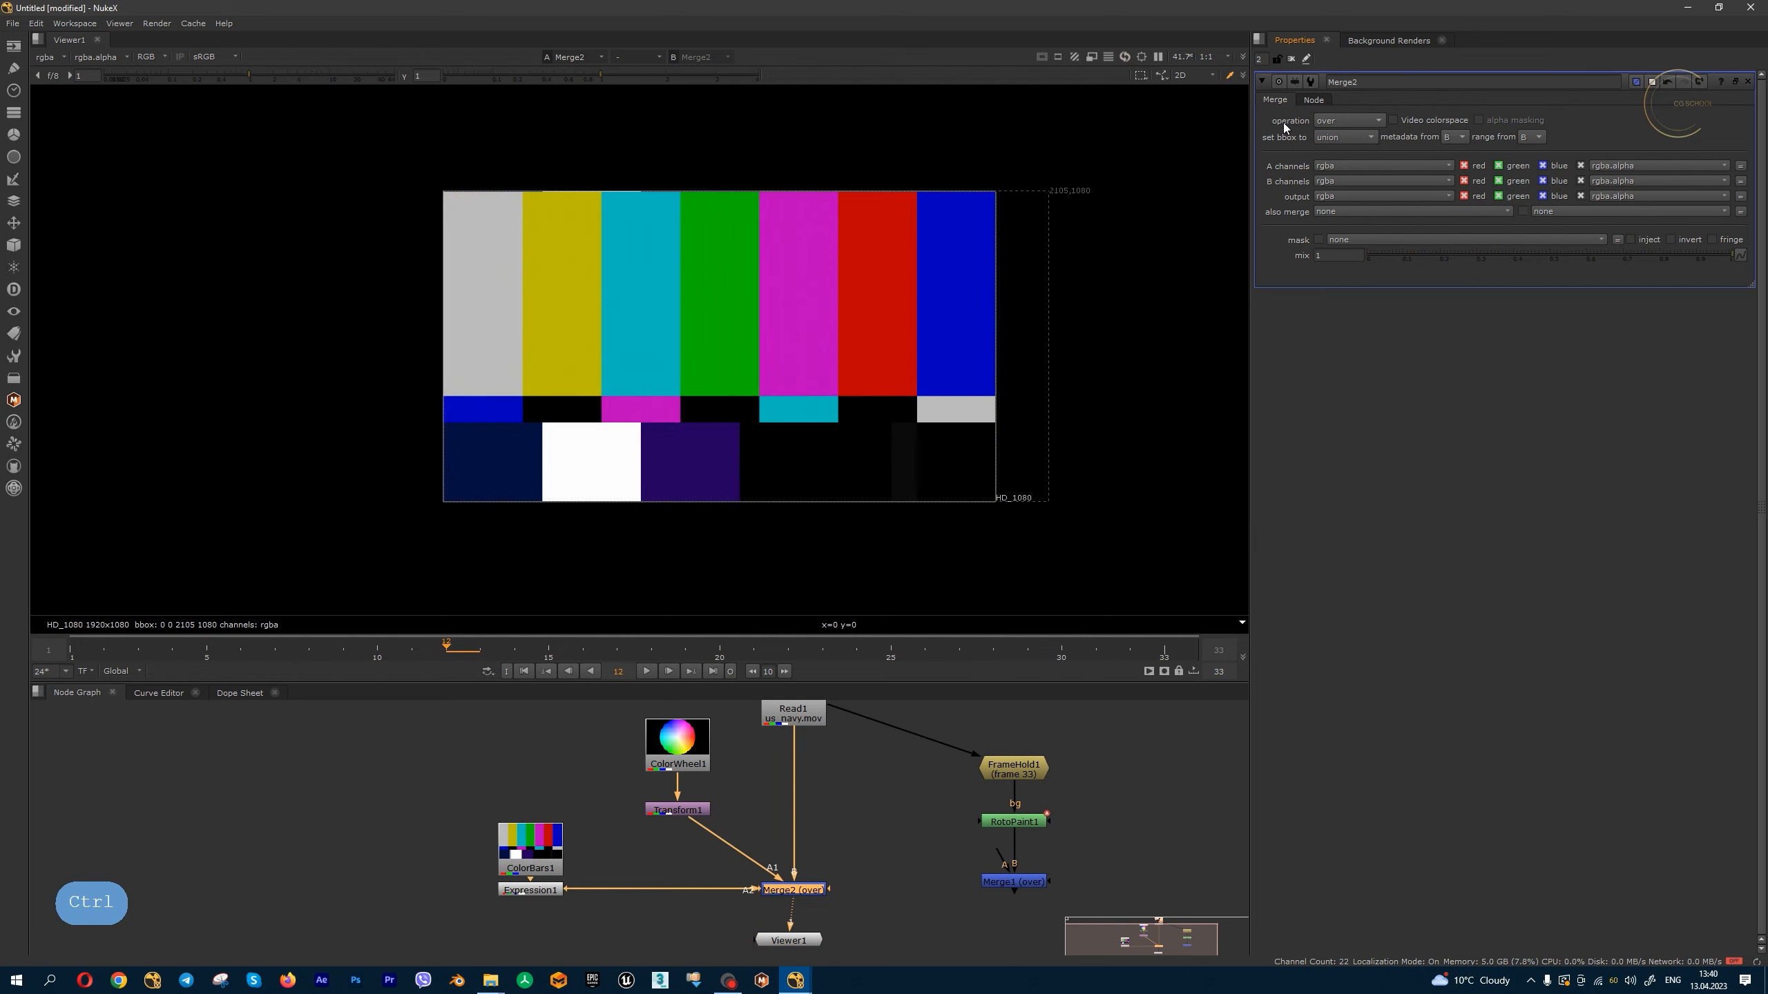
- Disconnect Expression1 from Merge2's A2 input and set Merge2's operation to plus
left_click_drag(723, 889, 731, 822)
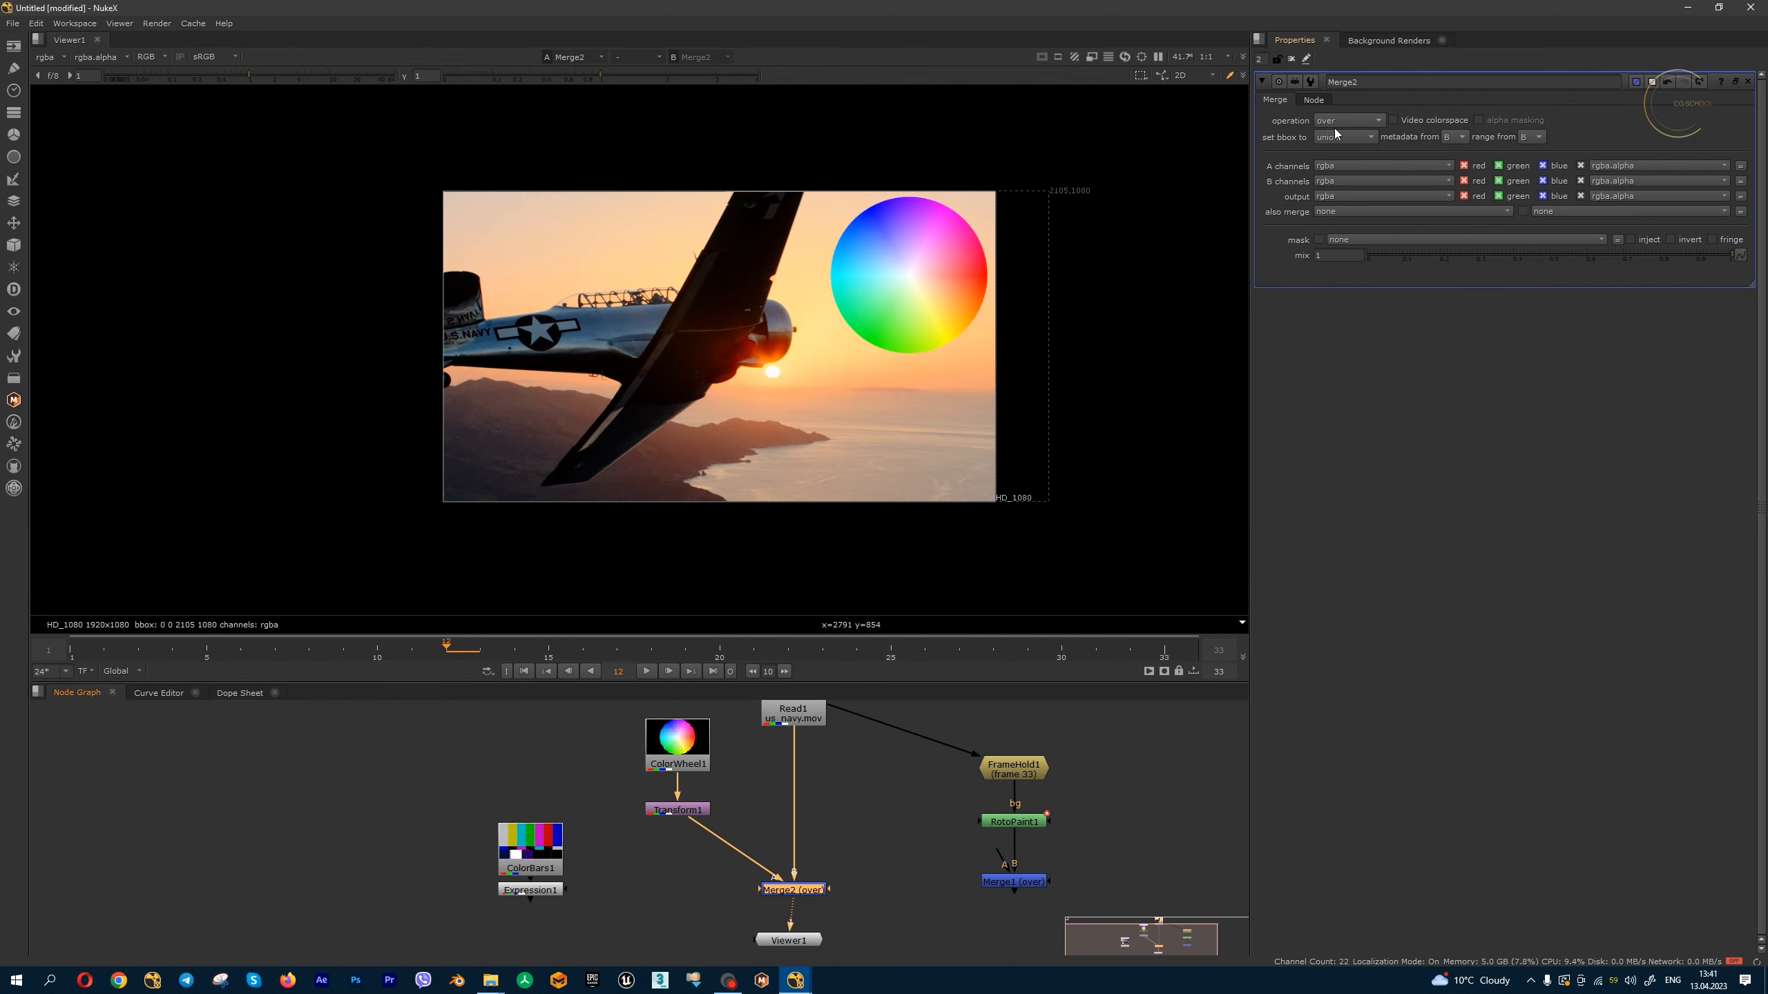
scroll(1018, 257, "up", 3)
left_click(1369, 120)
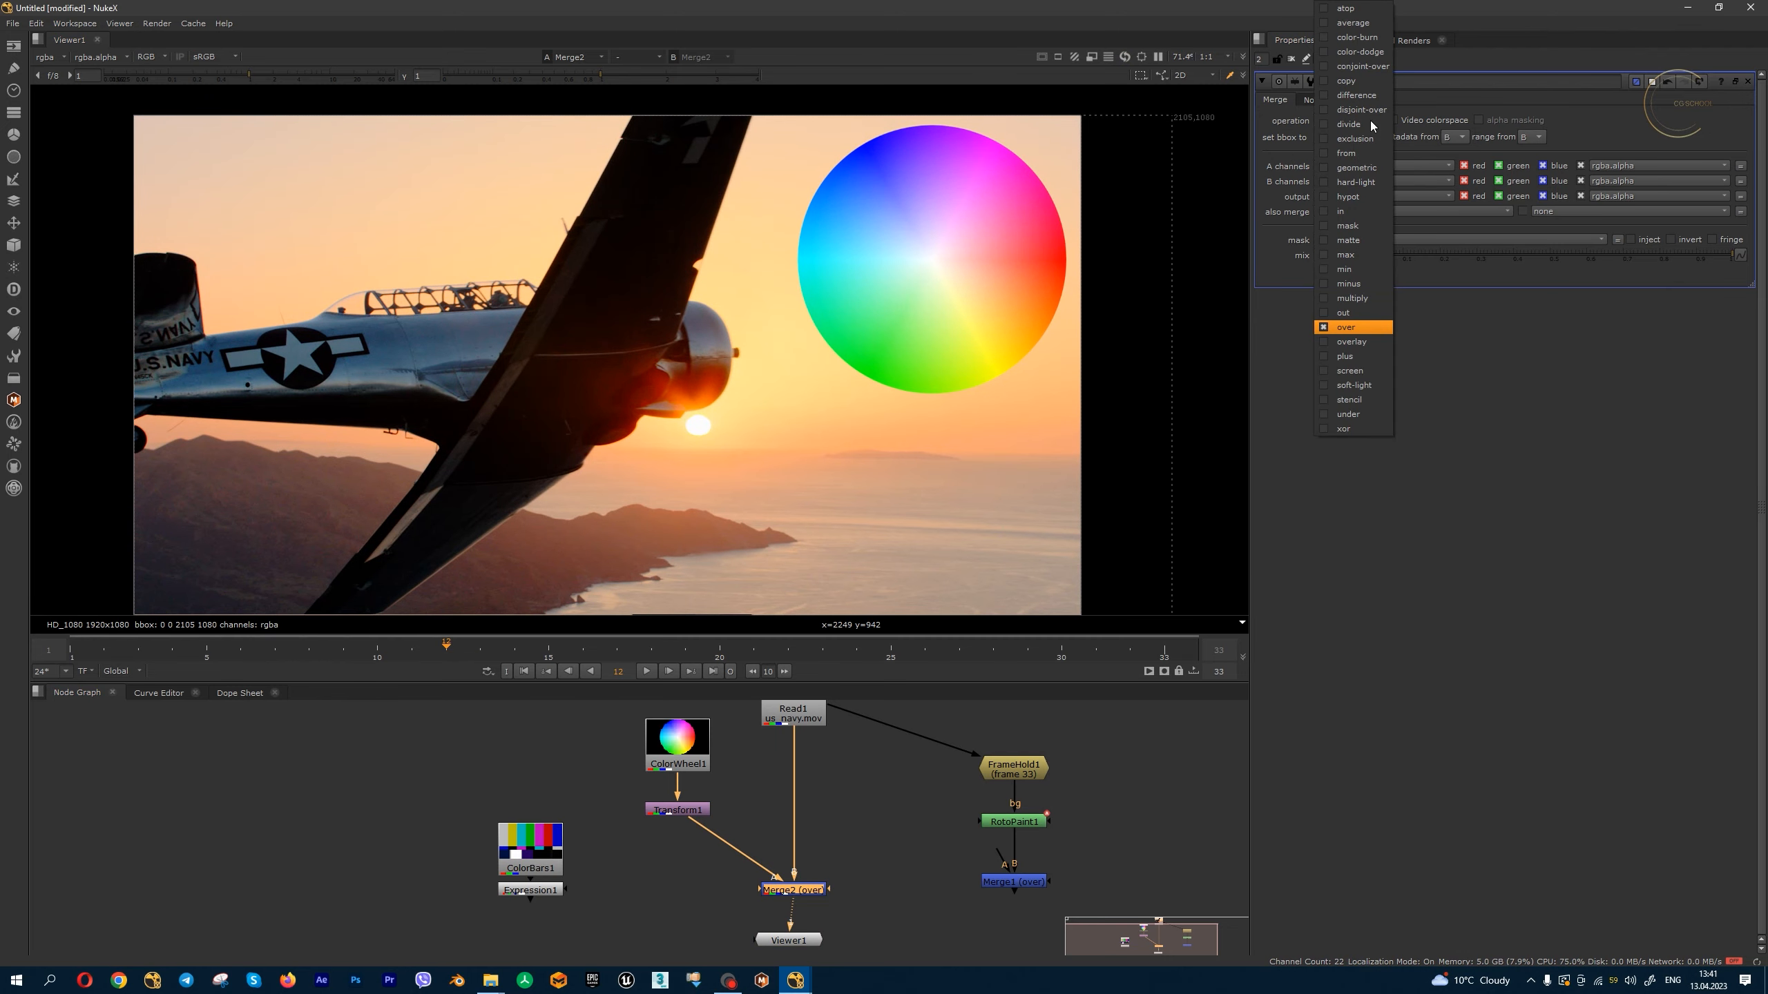
left_click(1374, 357)
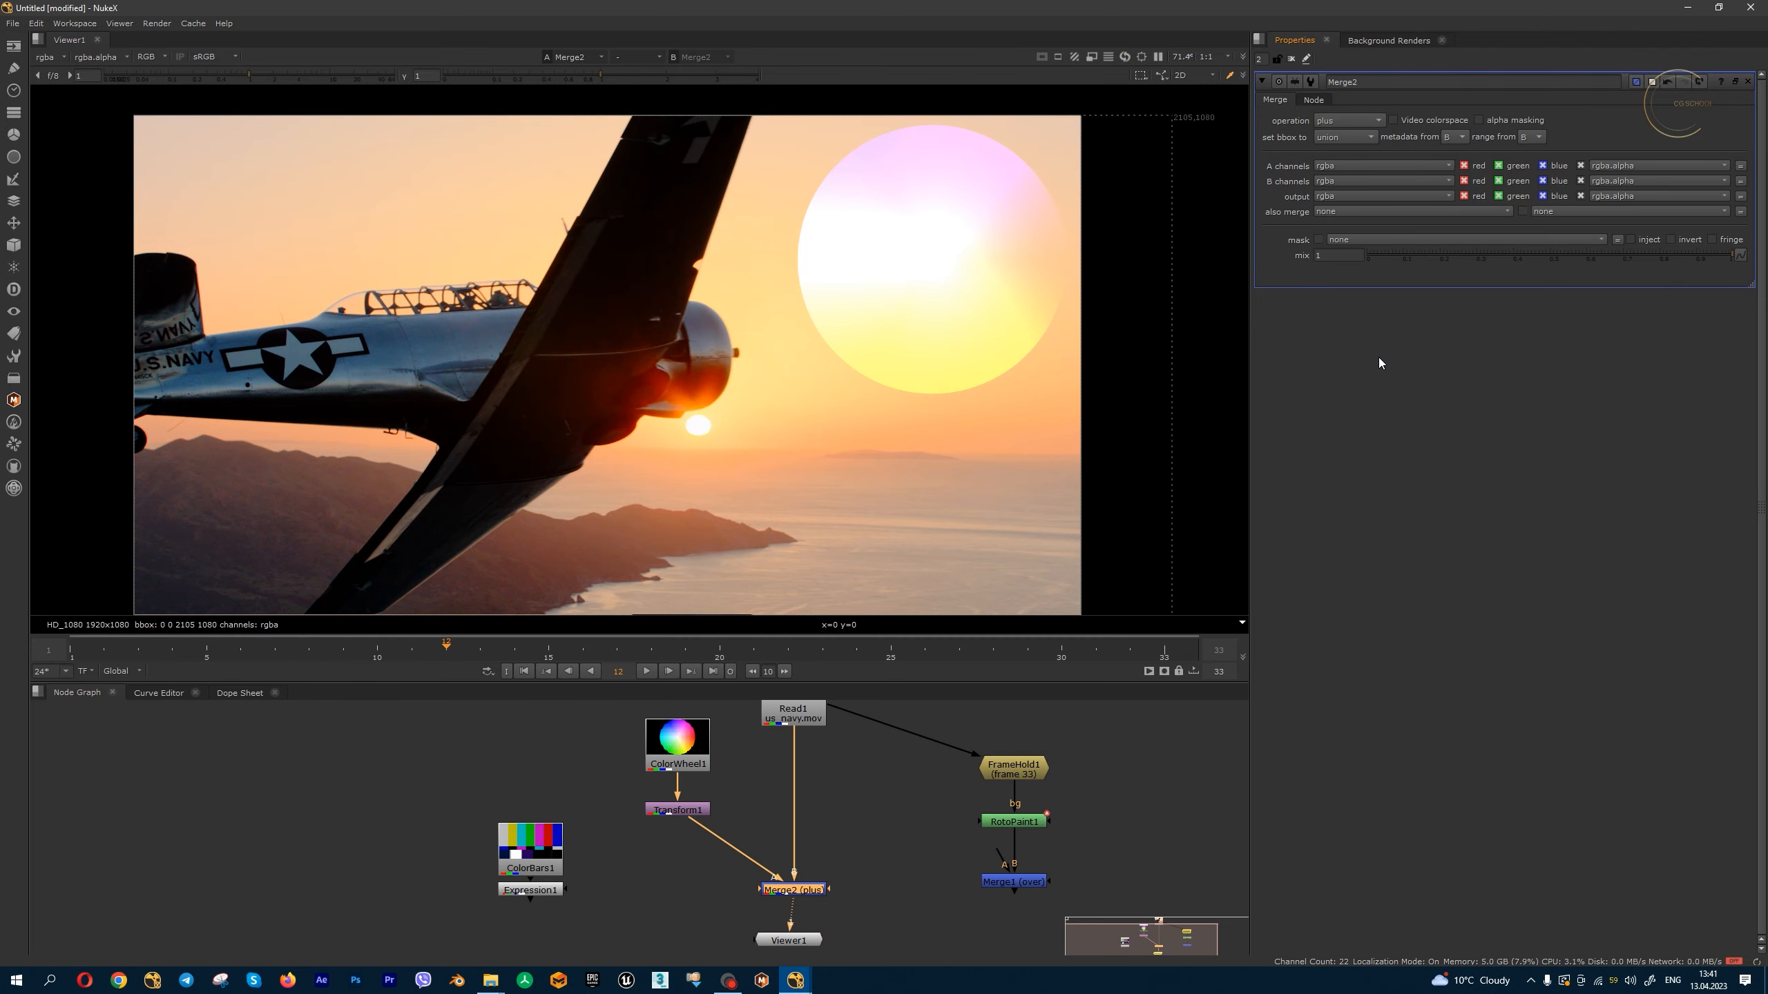
- Sample pixel areas outside and inside the color disc in Merge2's plus result, and examine the brightened overlap
scroll(994, 204, "up", 2)
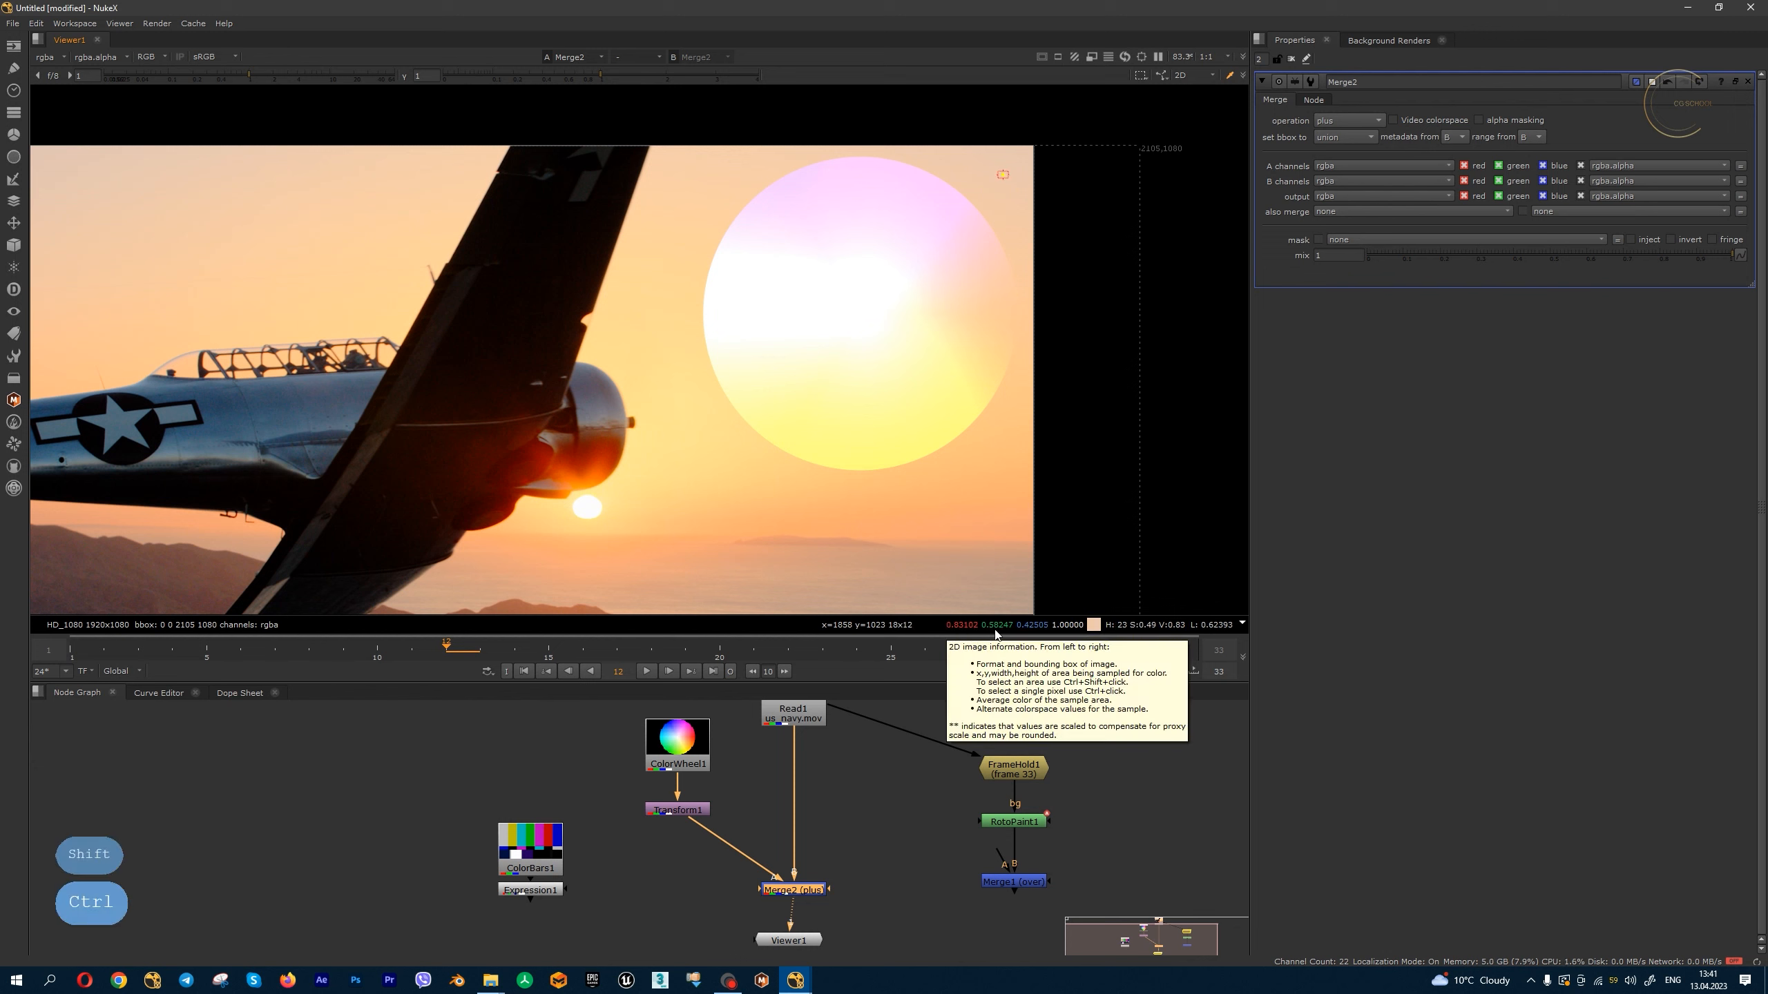
left_click(970, 376, "ctrl")
left_click_drag(974, 373, 962, 397, "ctrl+shift")
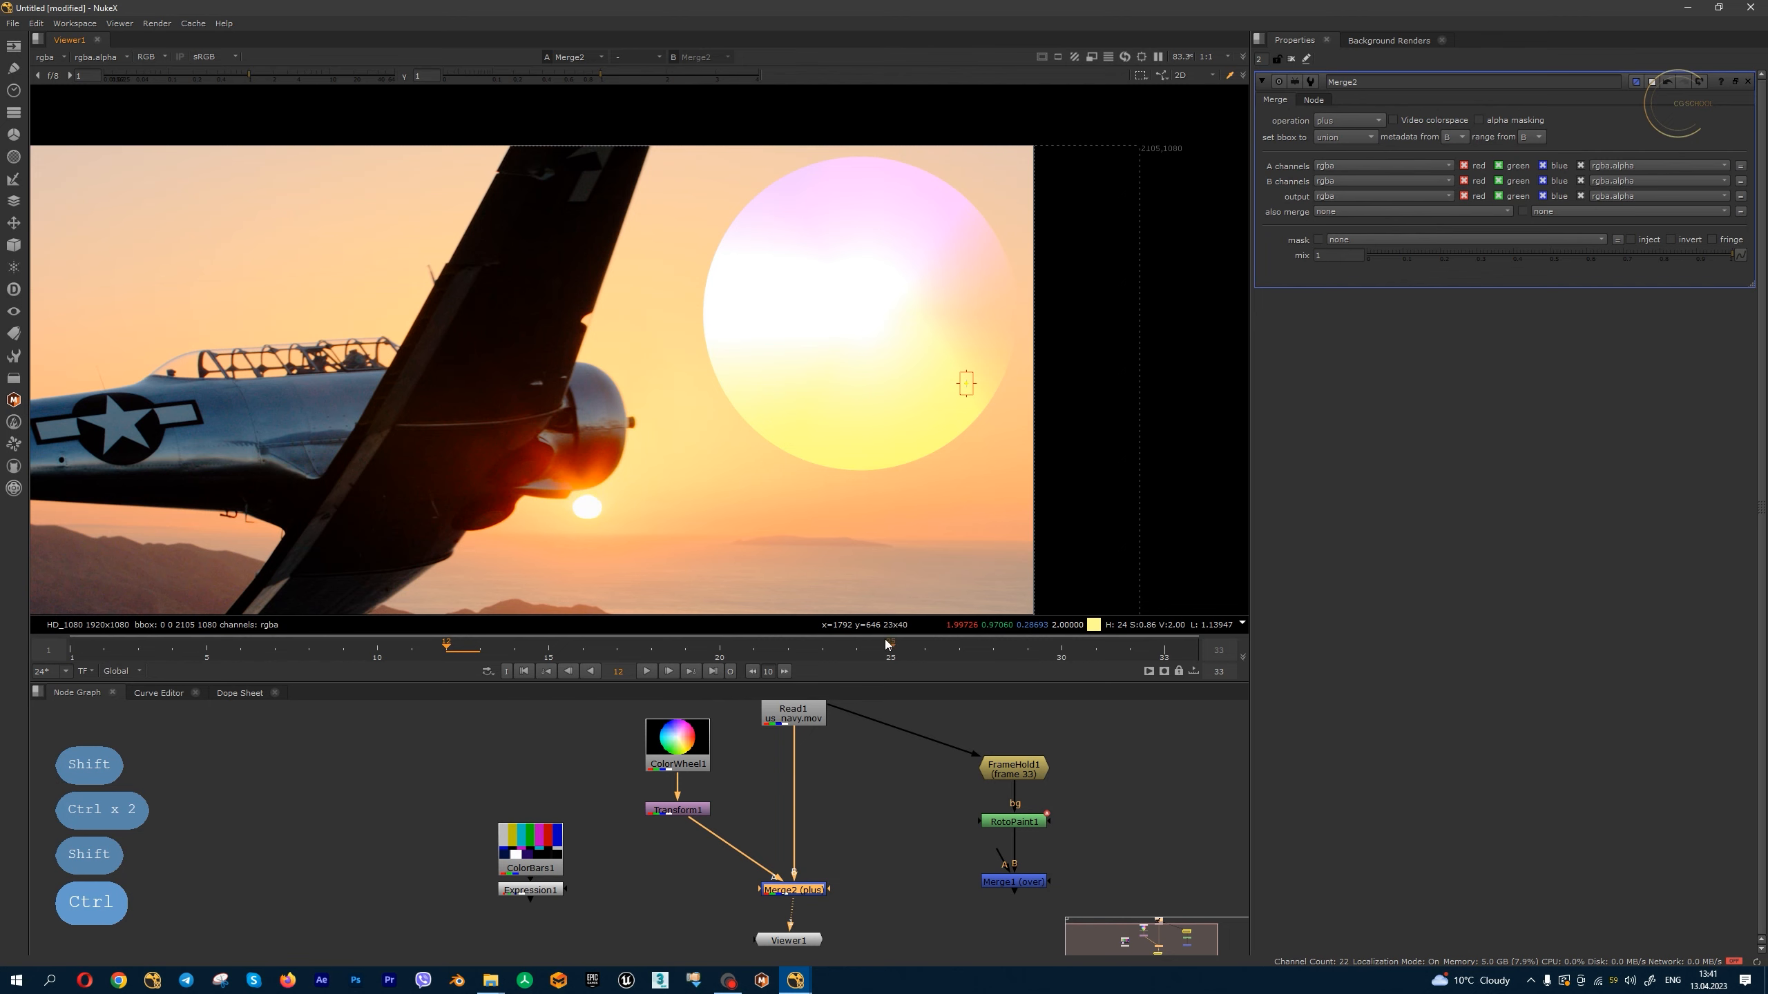
key("1")
key("1")
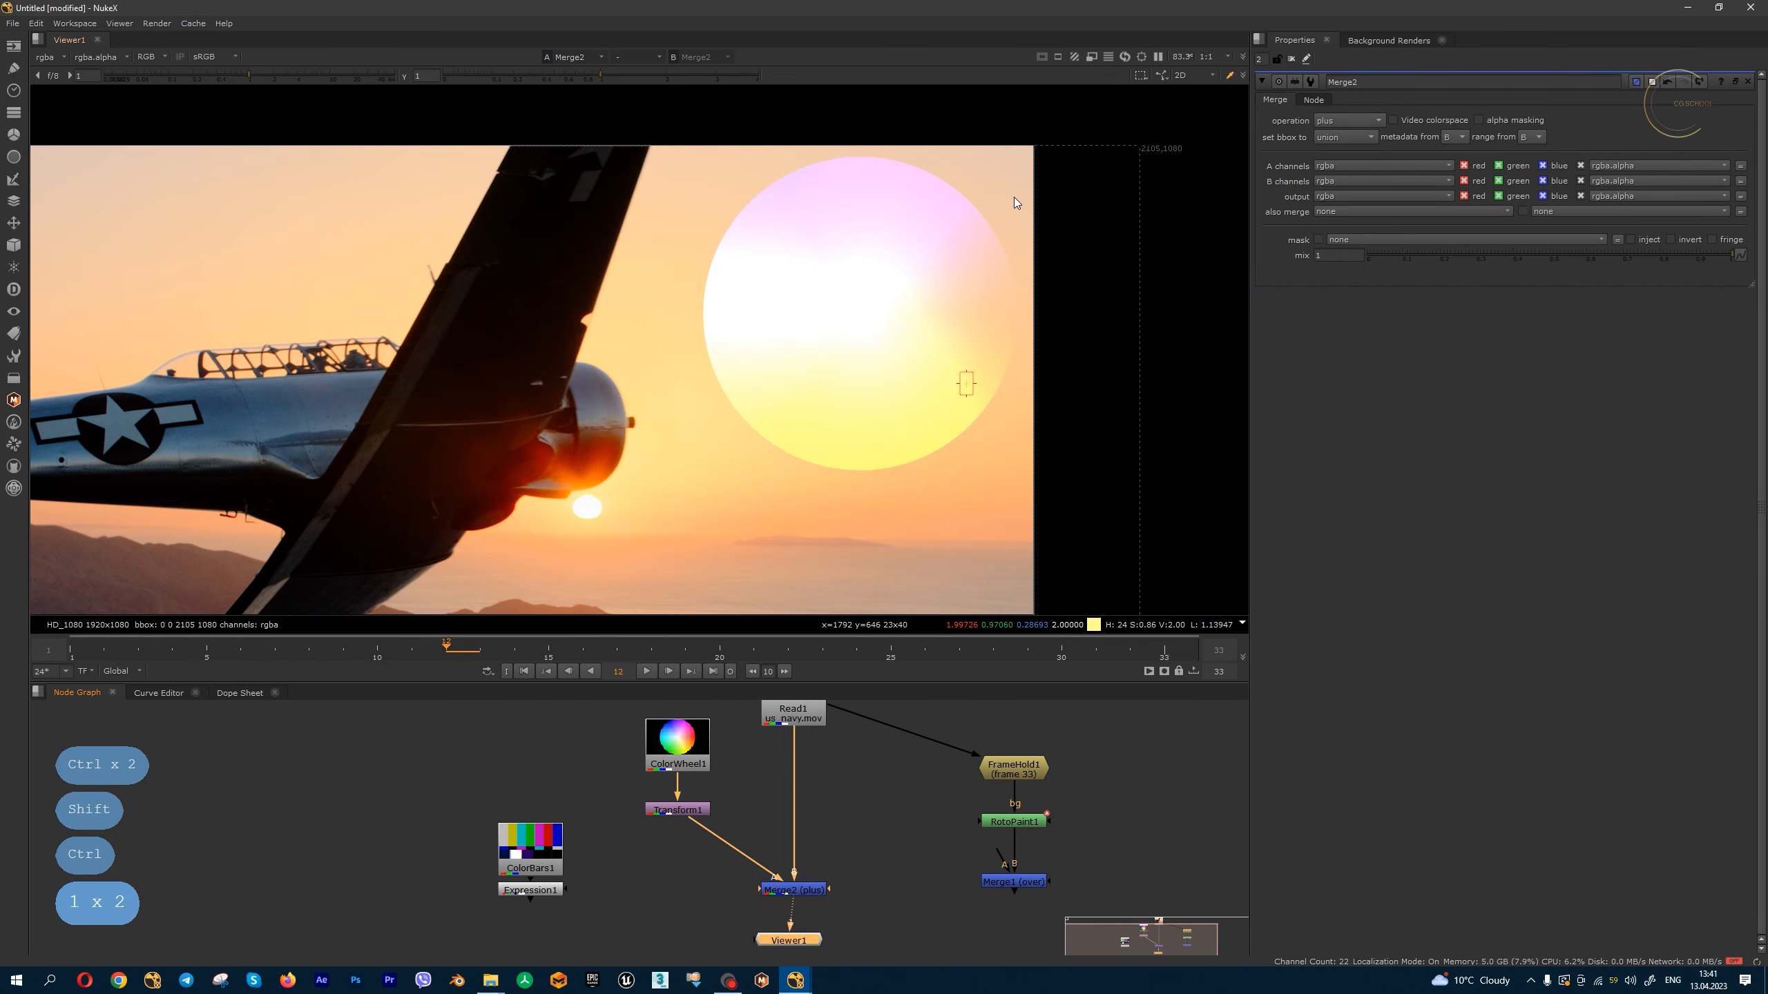
scroll(1014, 202, "up", 2)
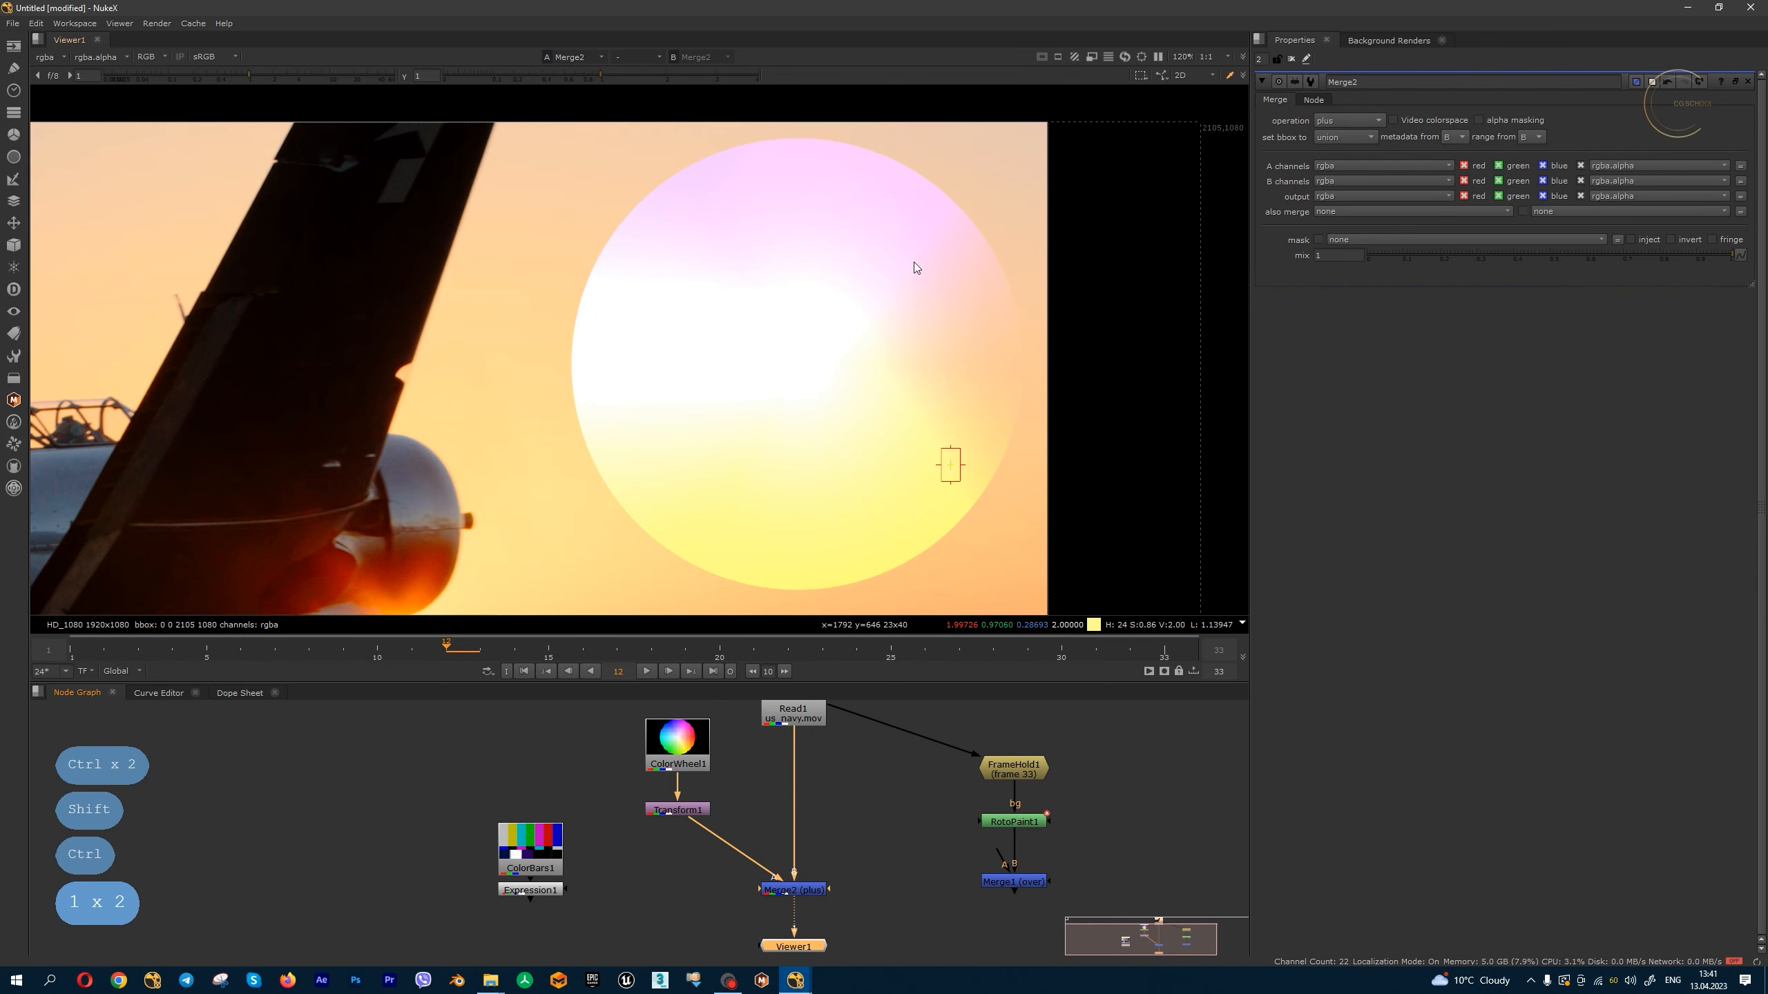
scroll(931, 466, "down", 3)
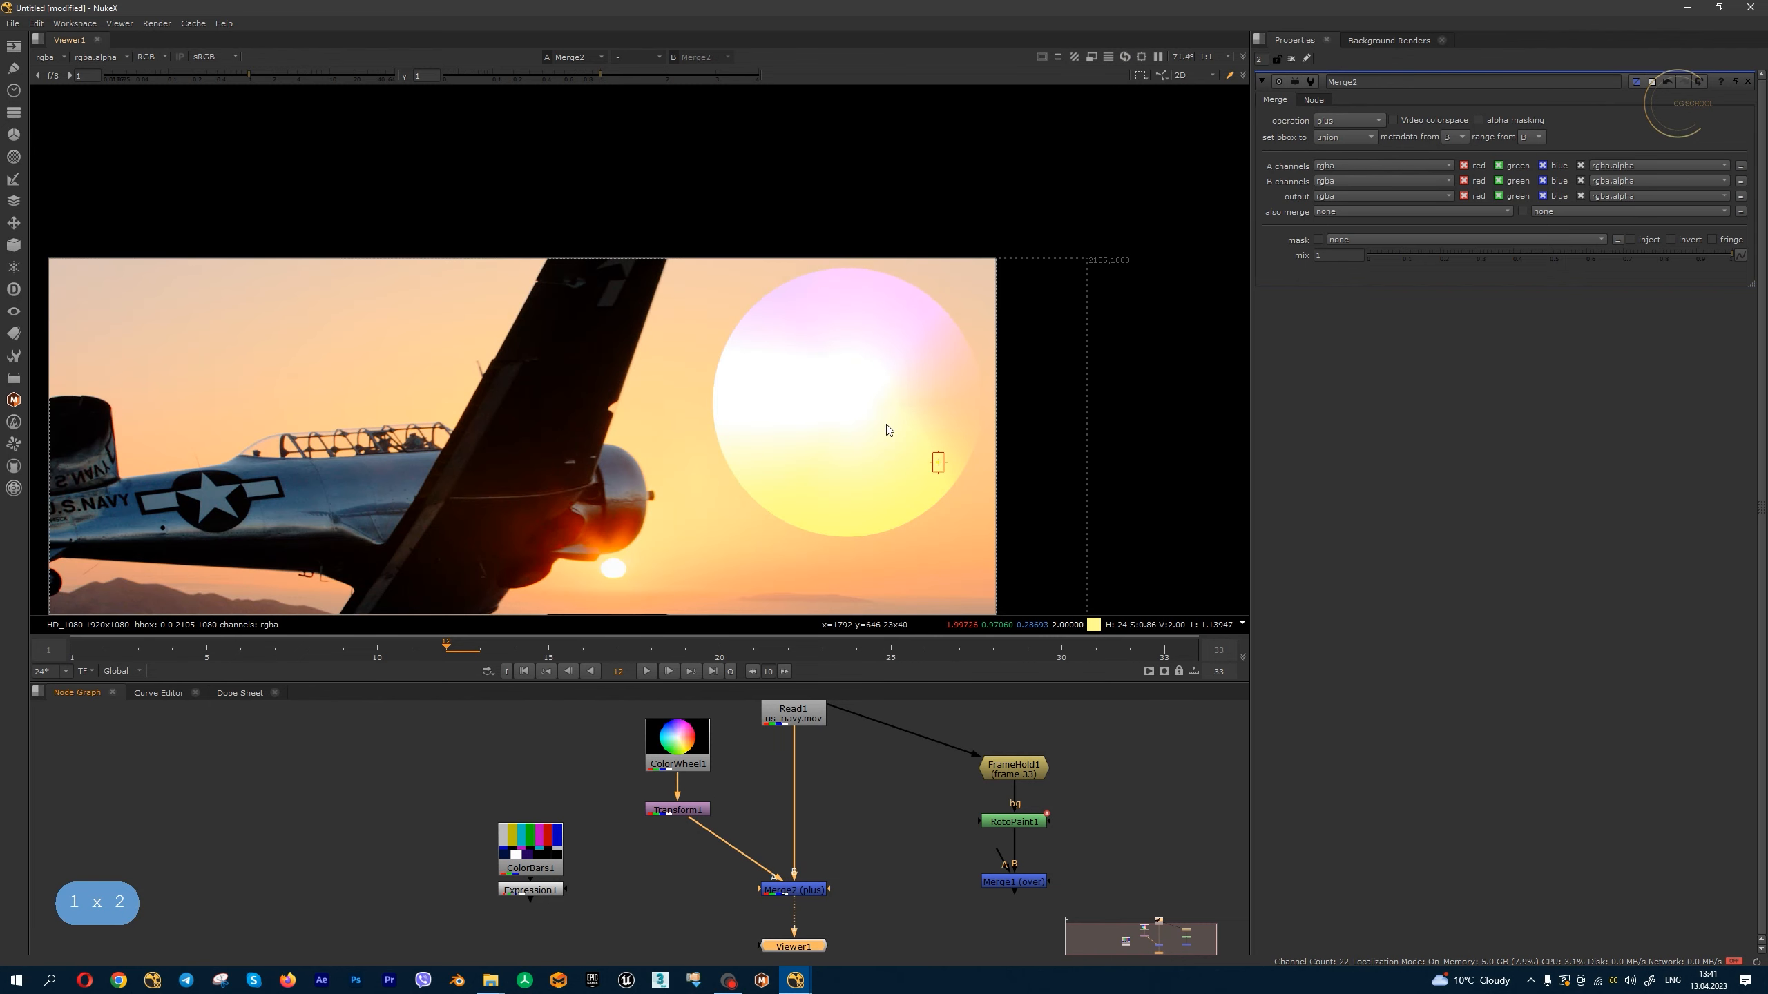
scroll(908, 415, "down", 1)
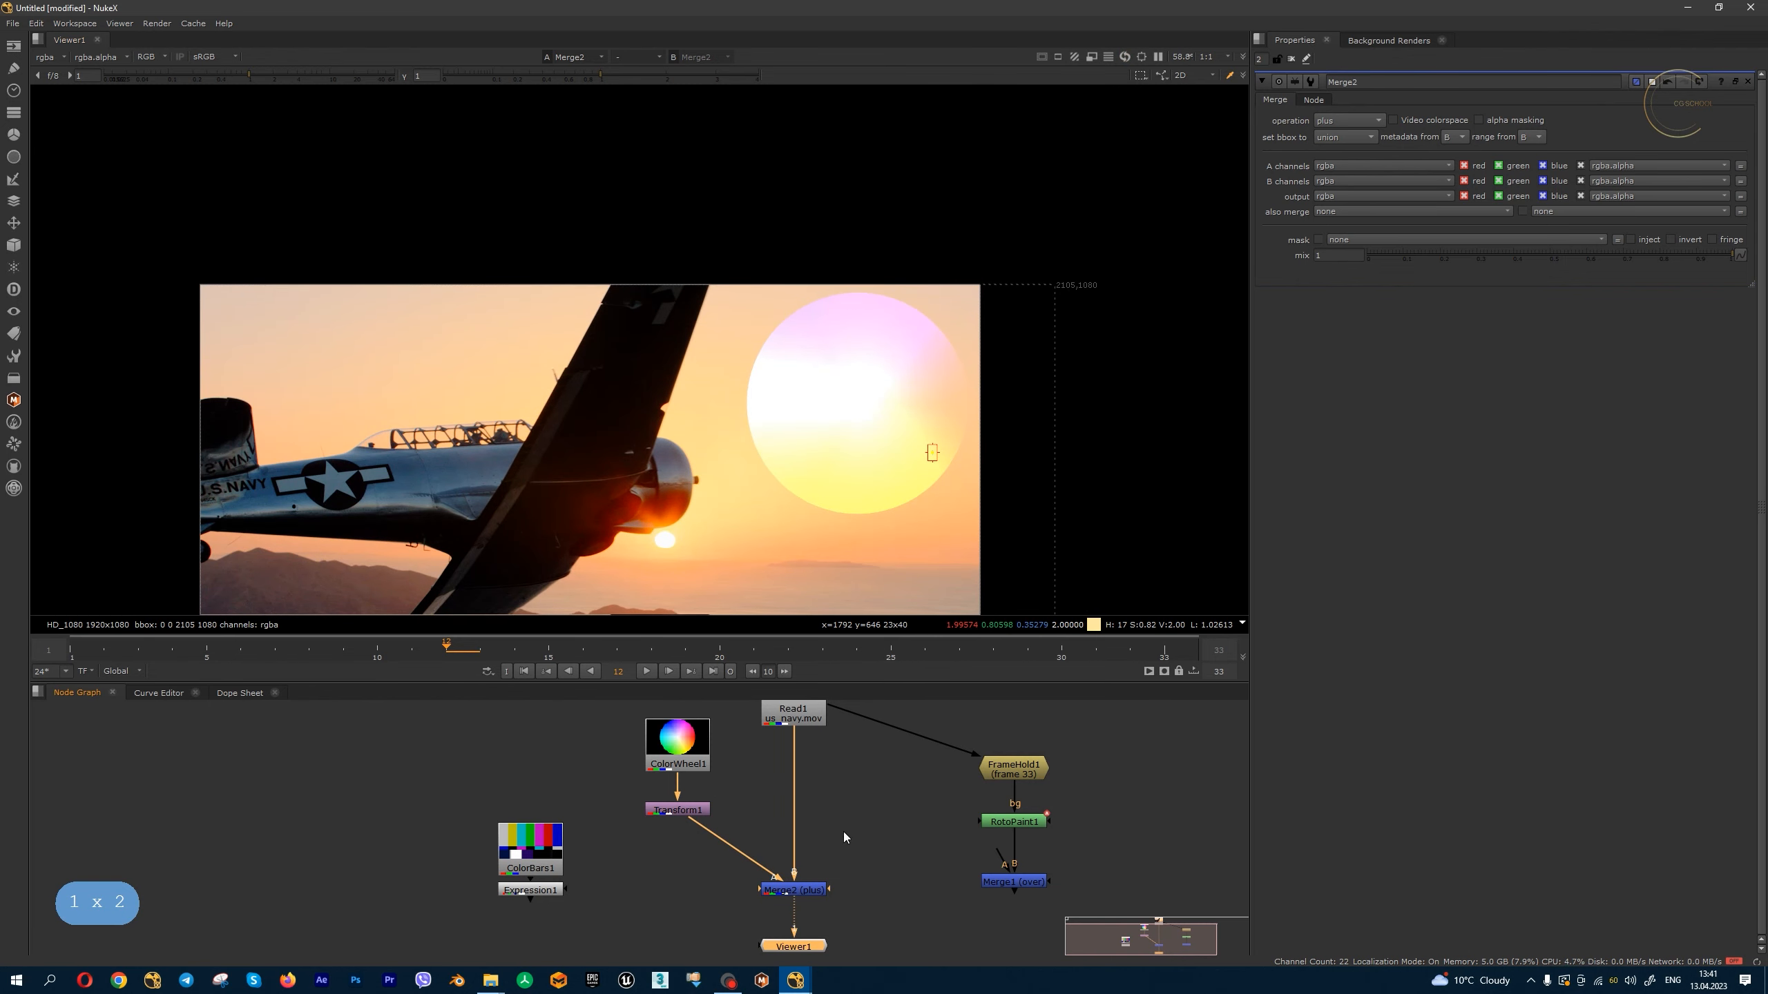
- Try the screen operation on Merge2, and change it to stencil
left_click(1348, 121)
left_click(1357, 378)
left_click(1370, 116)
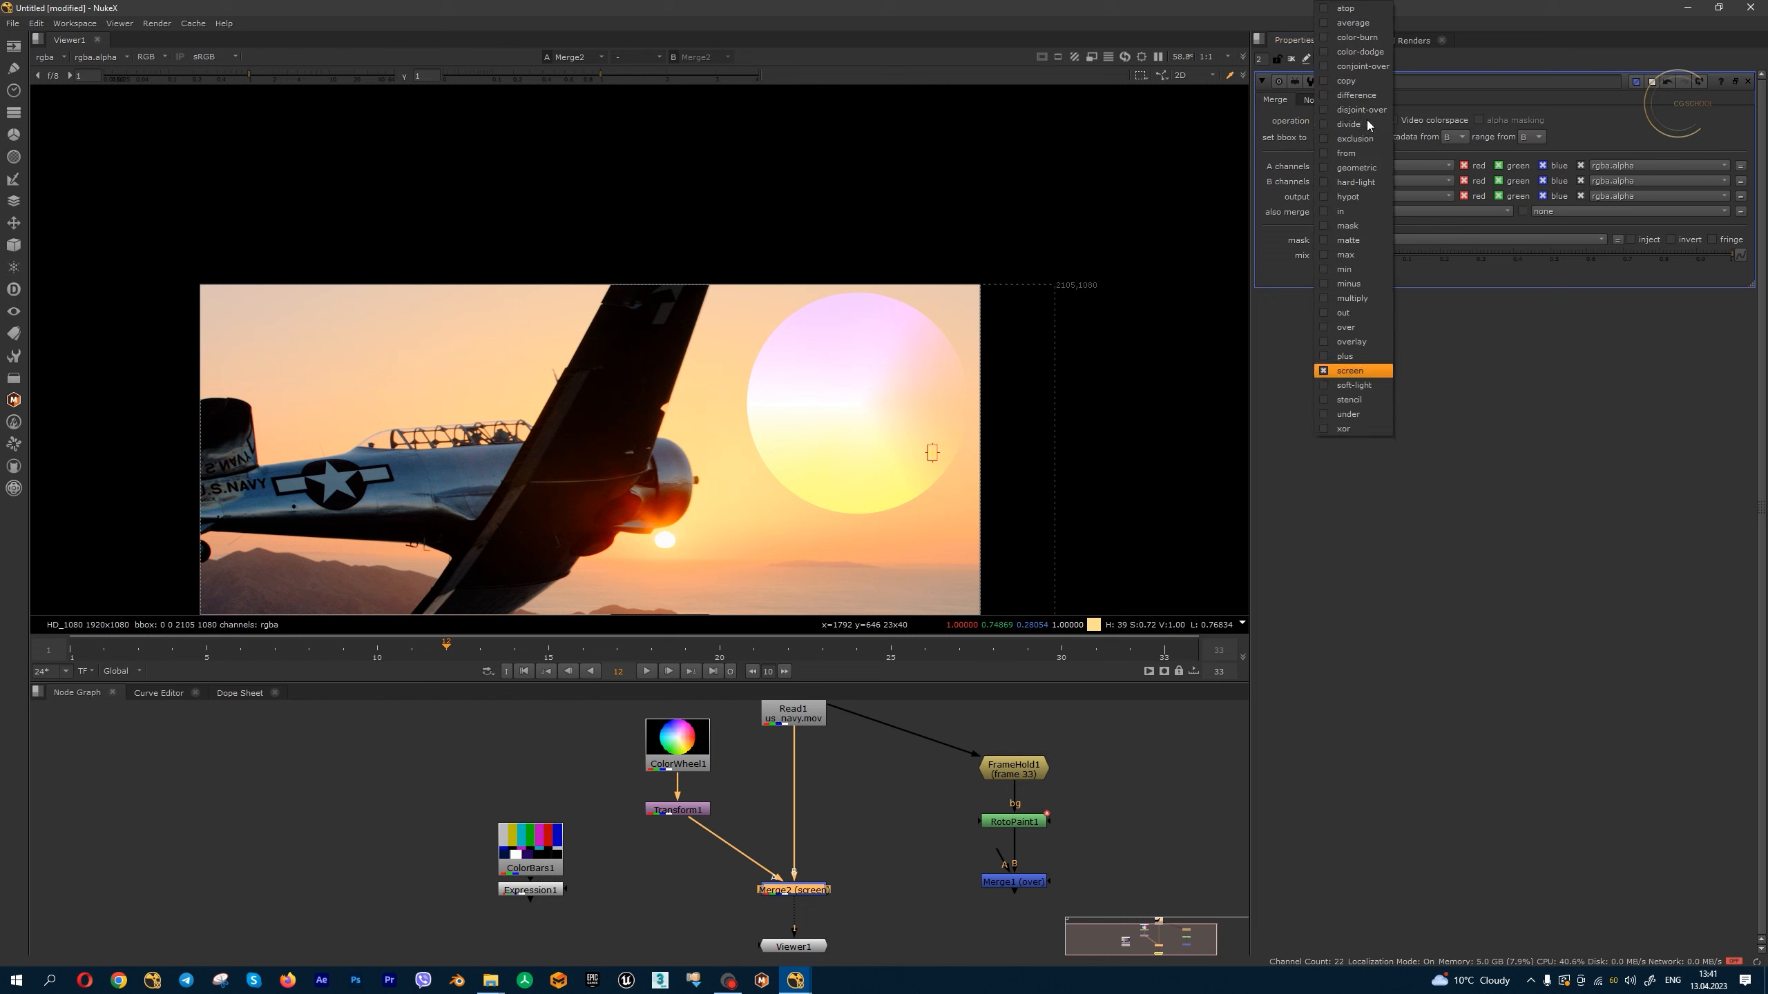
left_click(1350, 400)
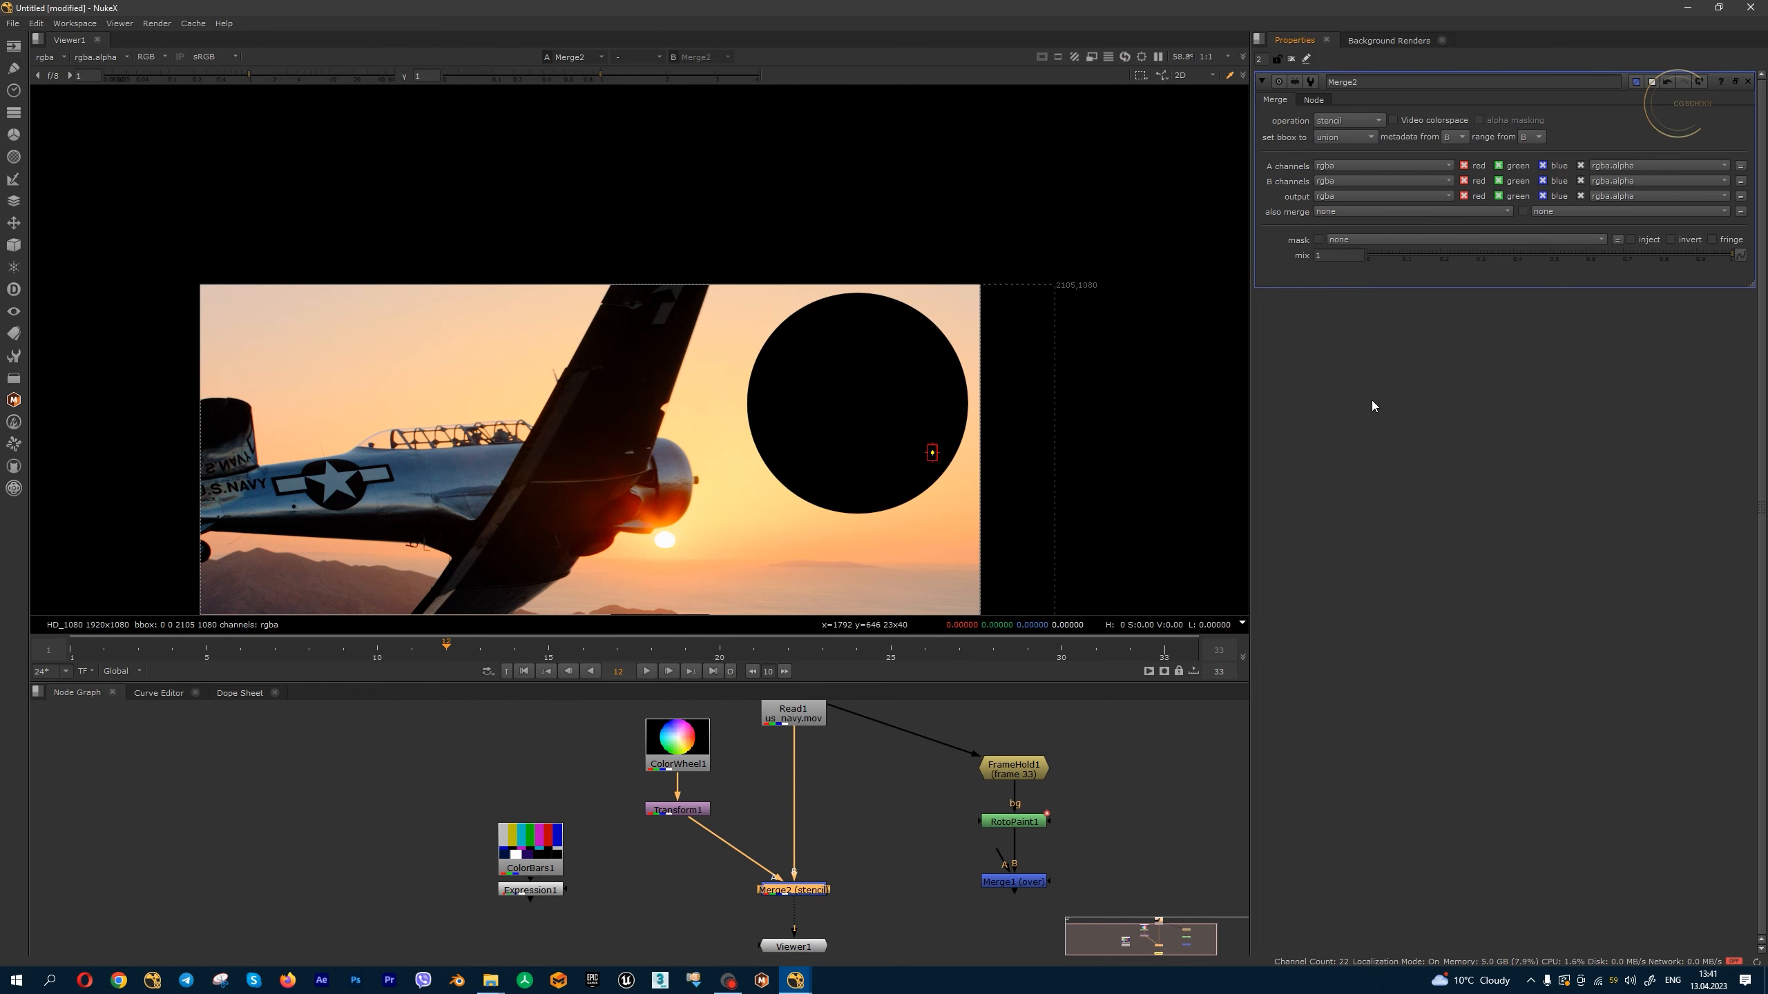
- View Read1 and Merge2 in turn to compare the stencil cutout, including its alpha, and look through the merge operations
left_click_drag(620, 865, 754, 703)
left_click(807, 720)
key("1")
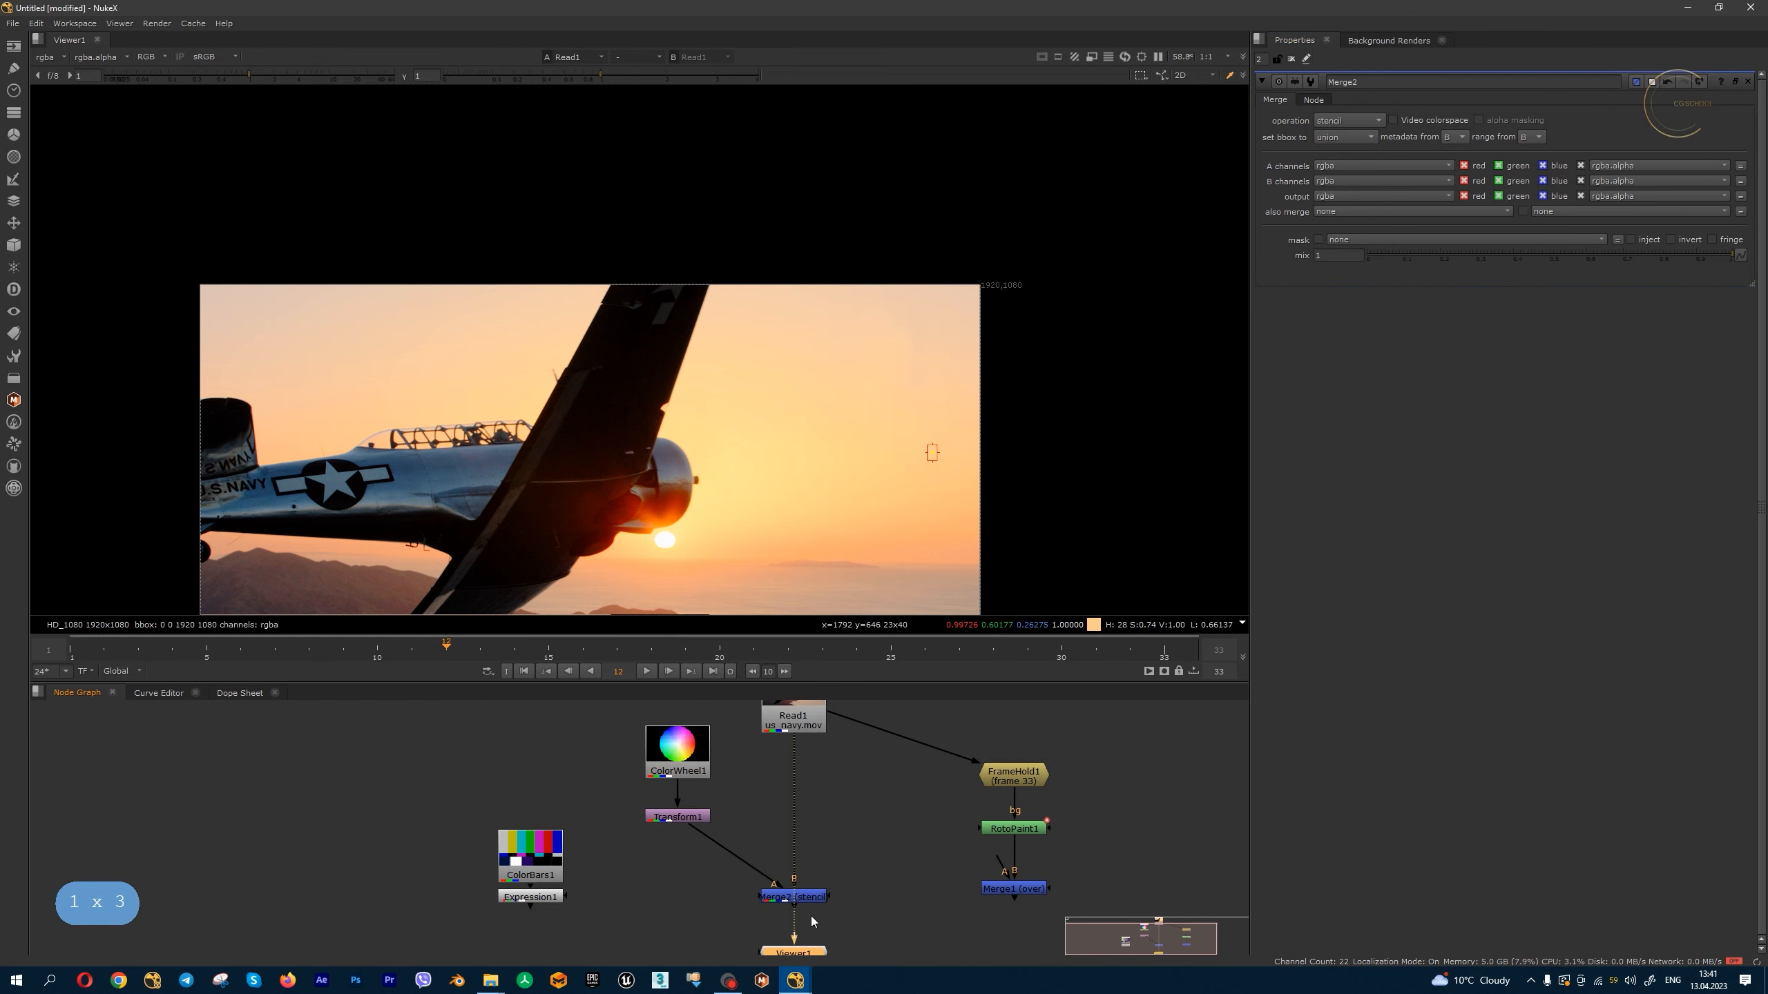
left_click(812, 897)
key("1")
key("a")
key("a")
left_click(1347, 120)
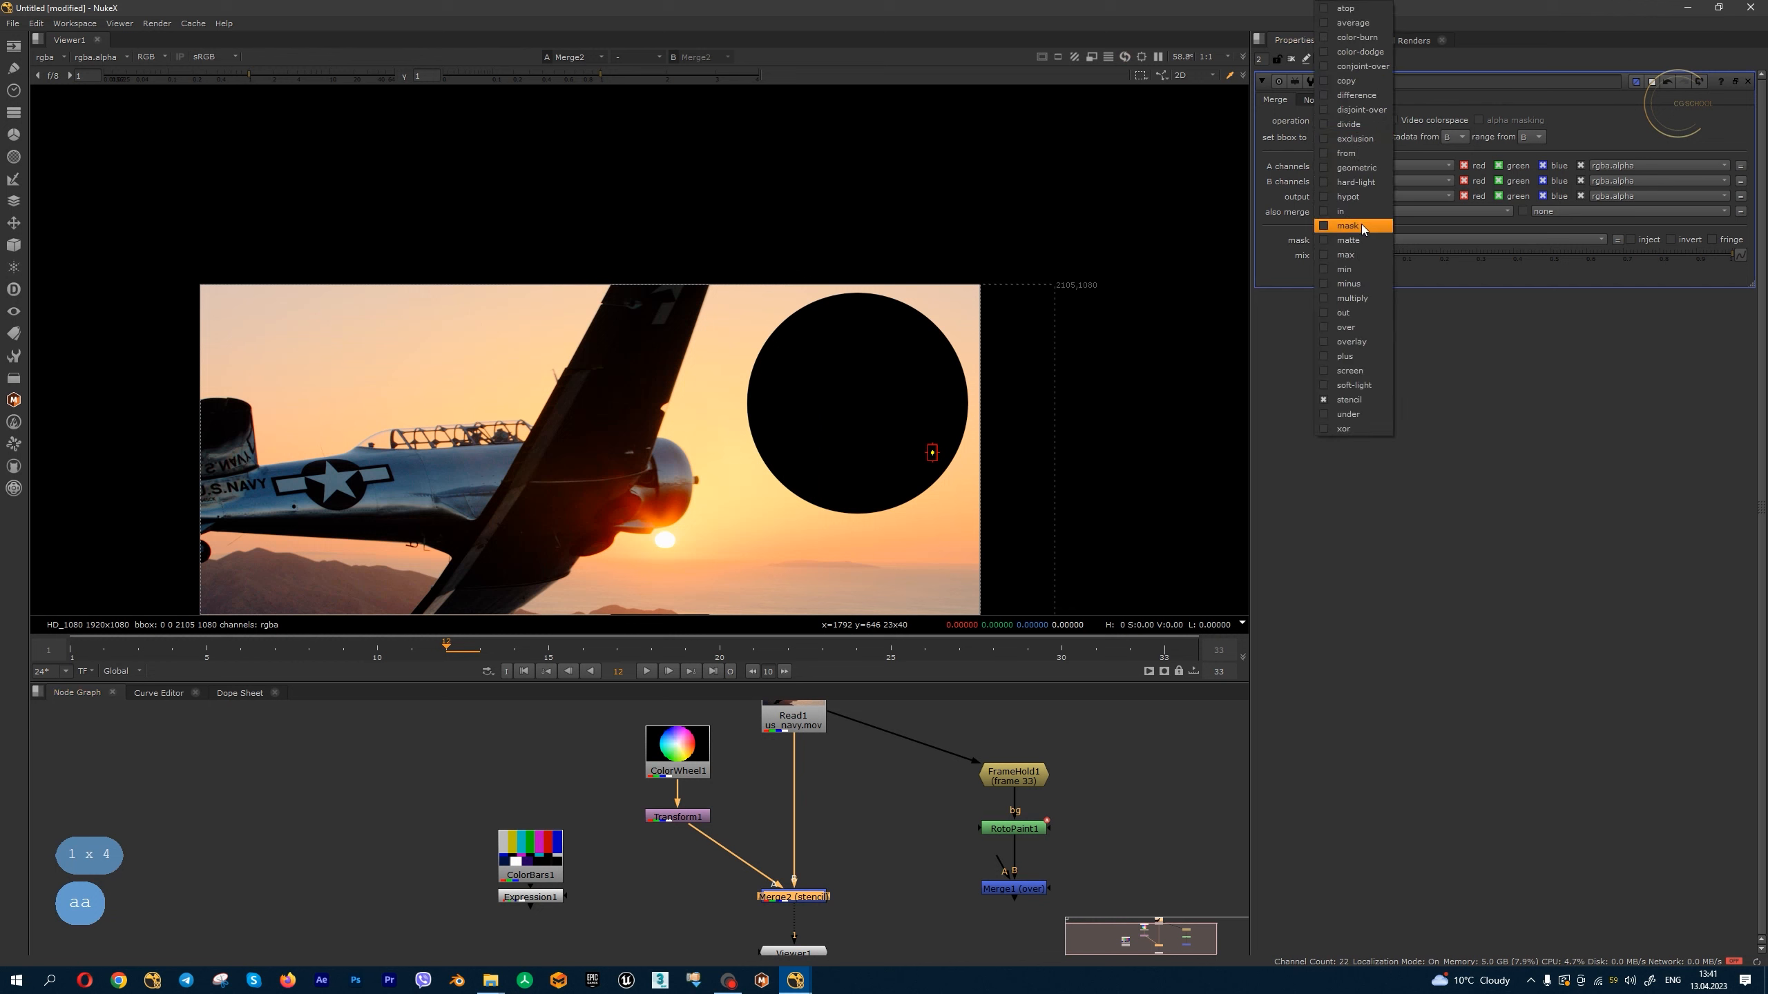
left_click(1096, 866)
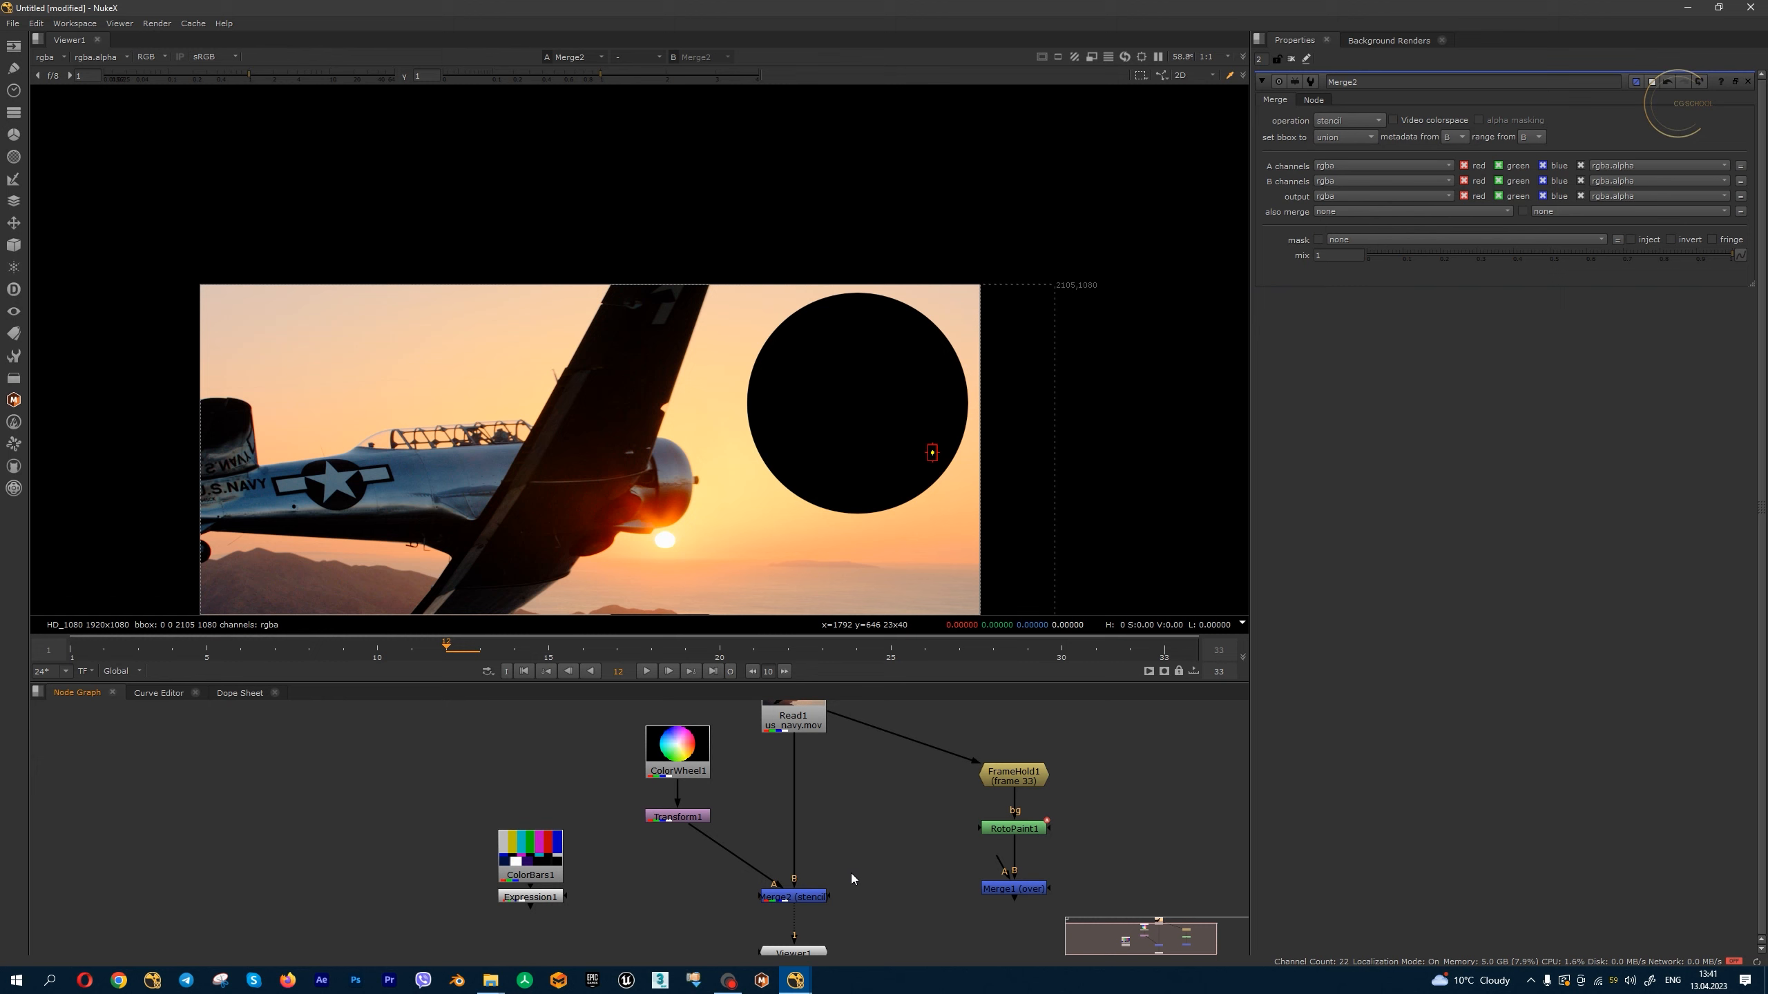
- Switch to File Explorer, open merge_all.jpg from the docs folder, and examine the merge operations reference enlarged
key("alt+Tab")
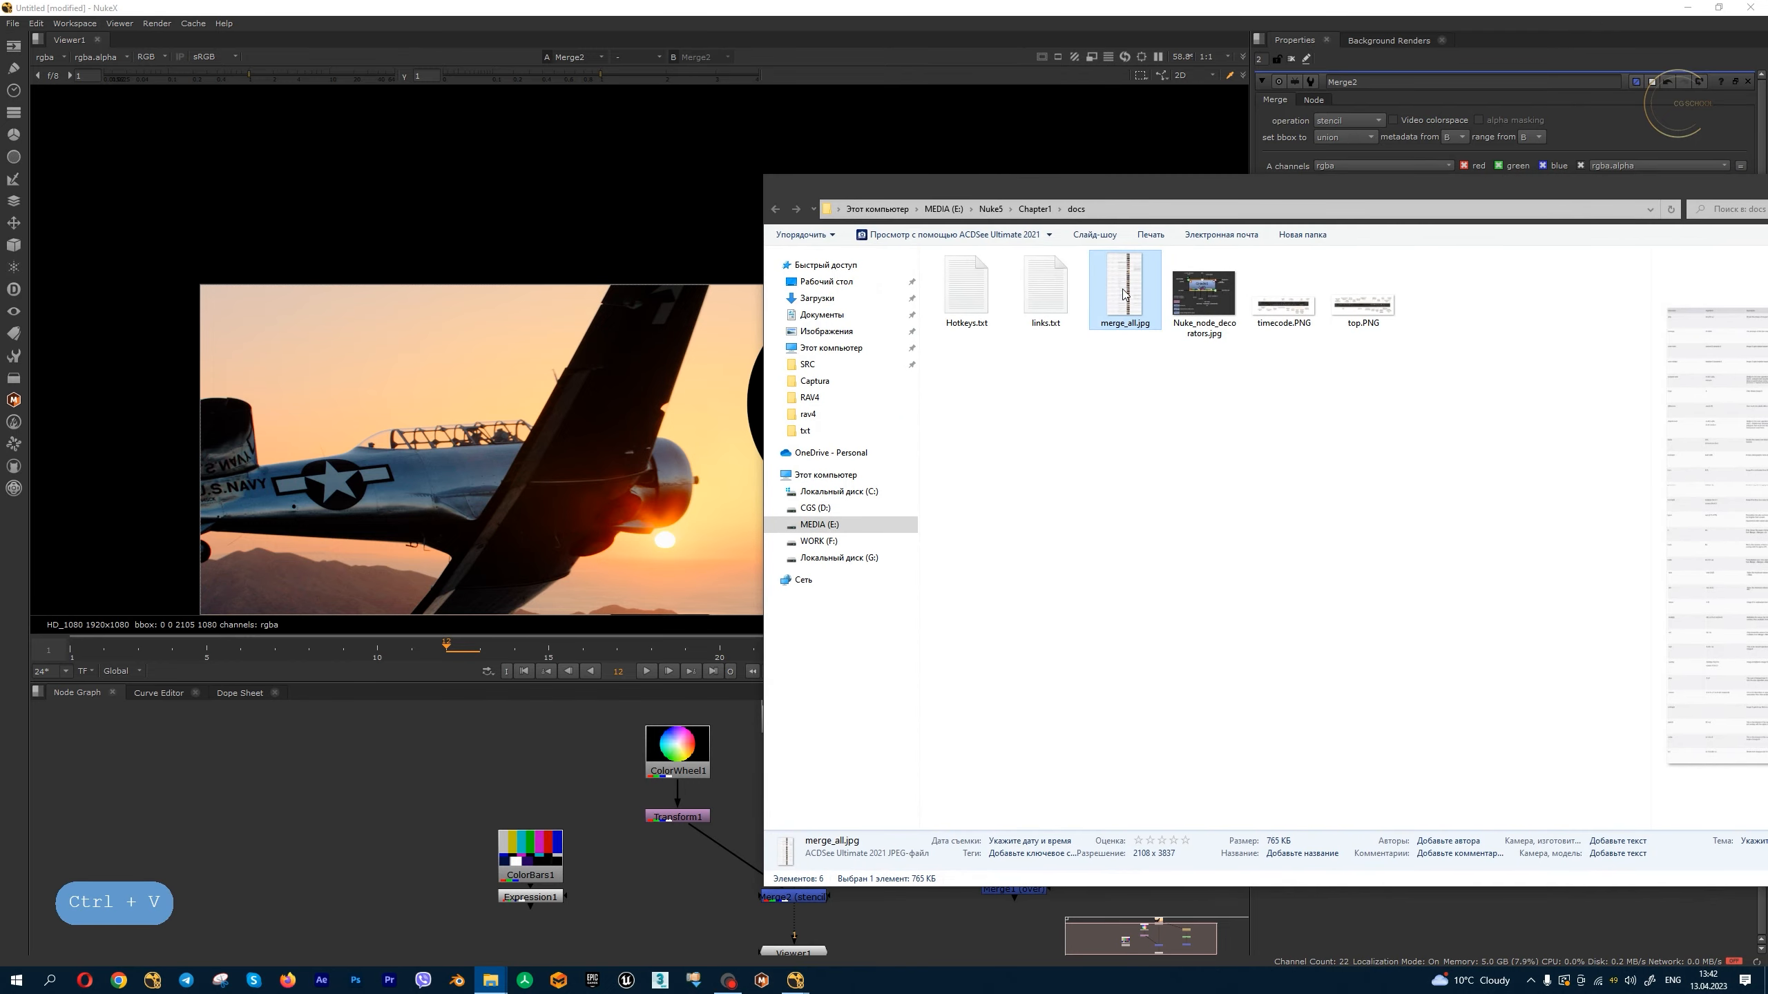
double_click(1124, 285)
double_click(914, 507)
key("plus")
key("plus")
key("plus")
key("plus")
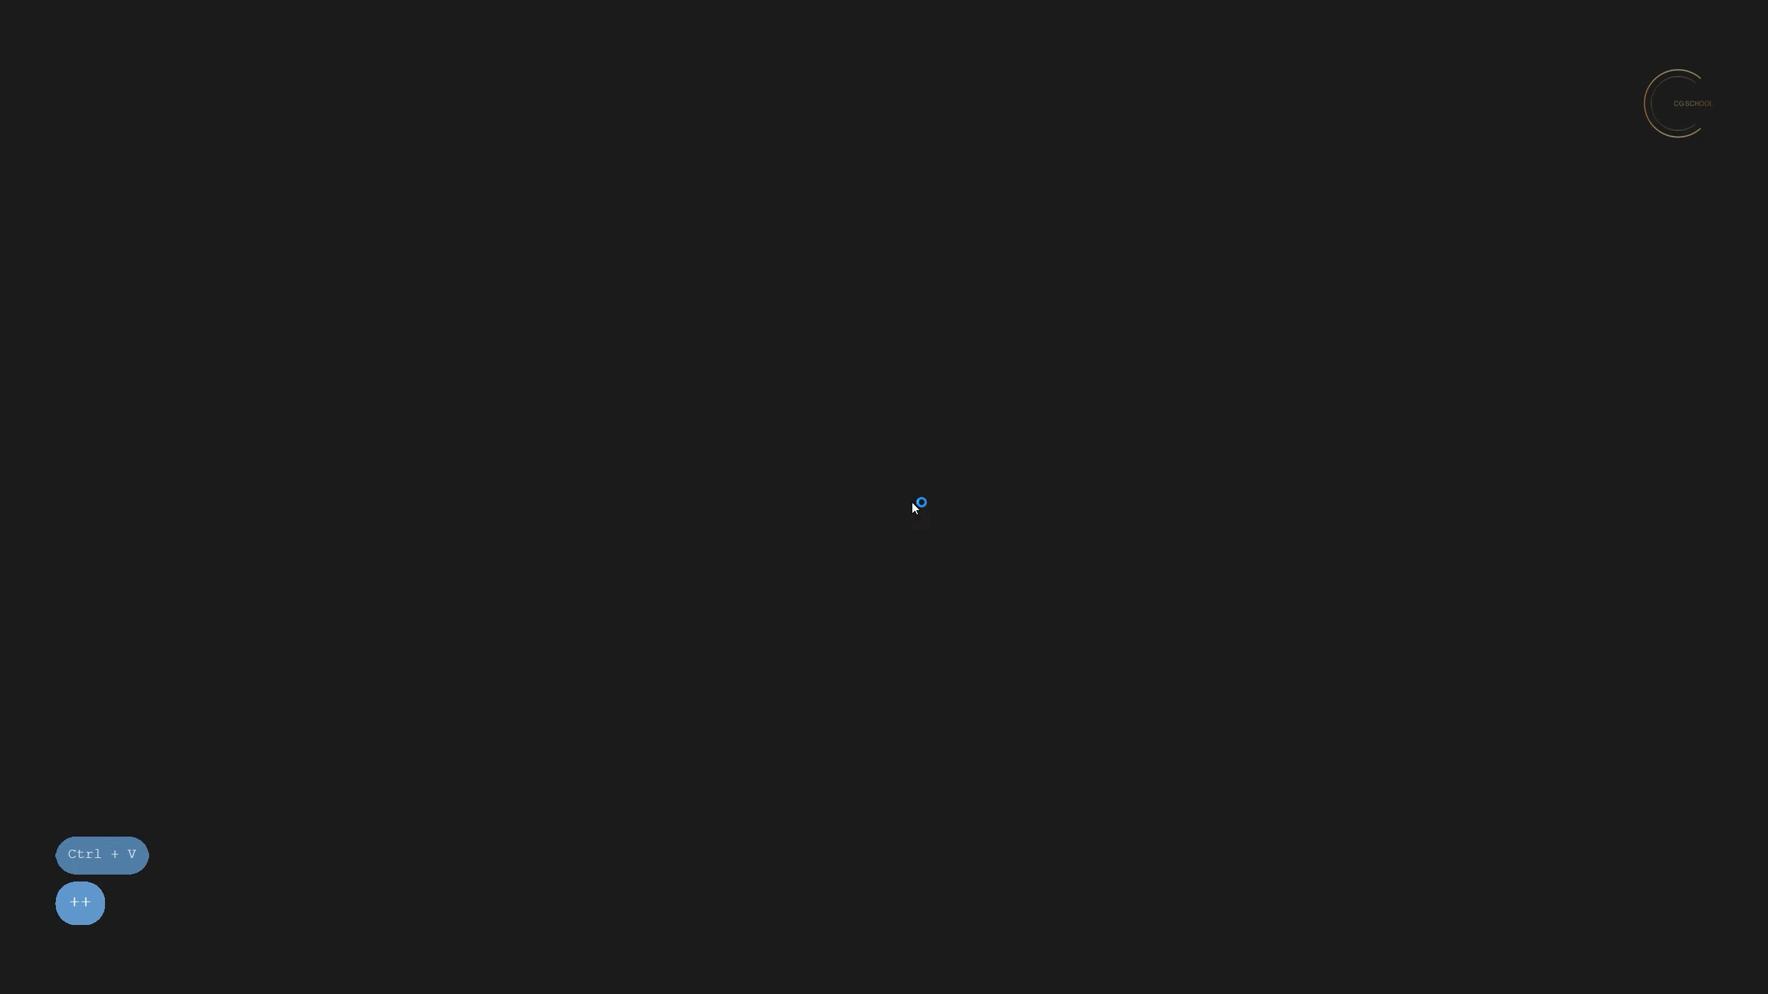
scroll(782, 624, "up", 10)
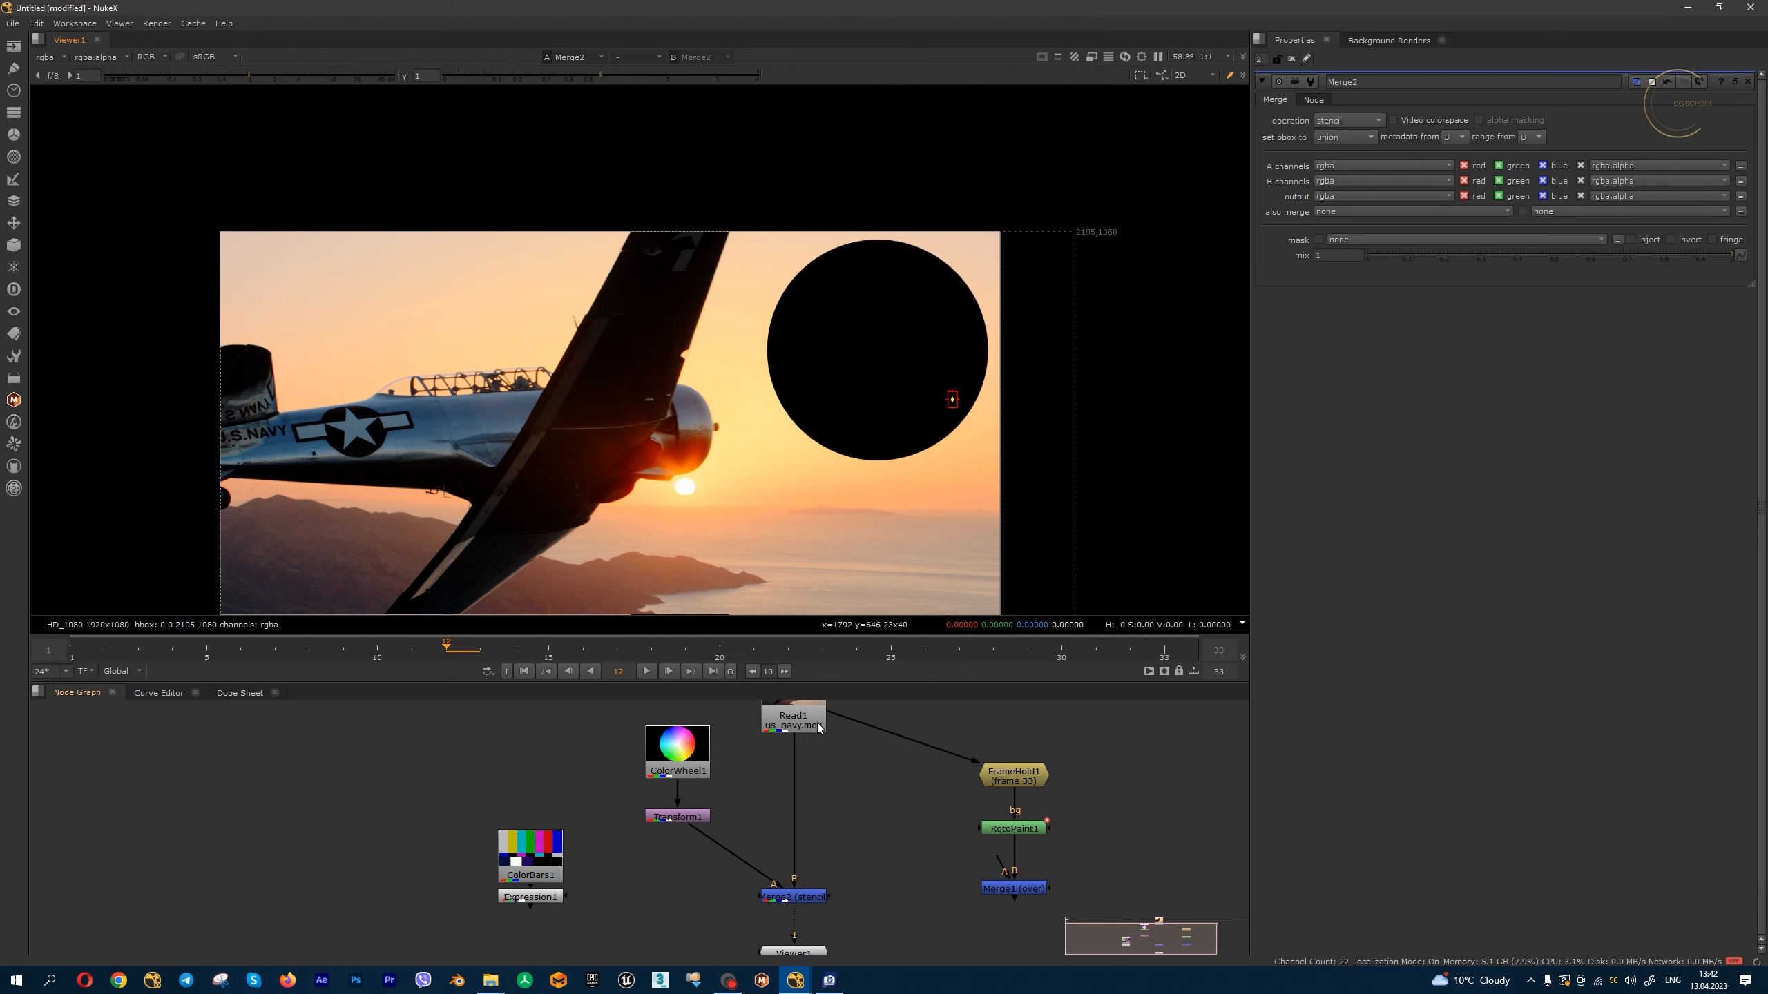
- View Read1 and ColorWheel1 in turn with the Viewer1 node moved aside, and glance at the merge operations reference
key("1")
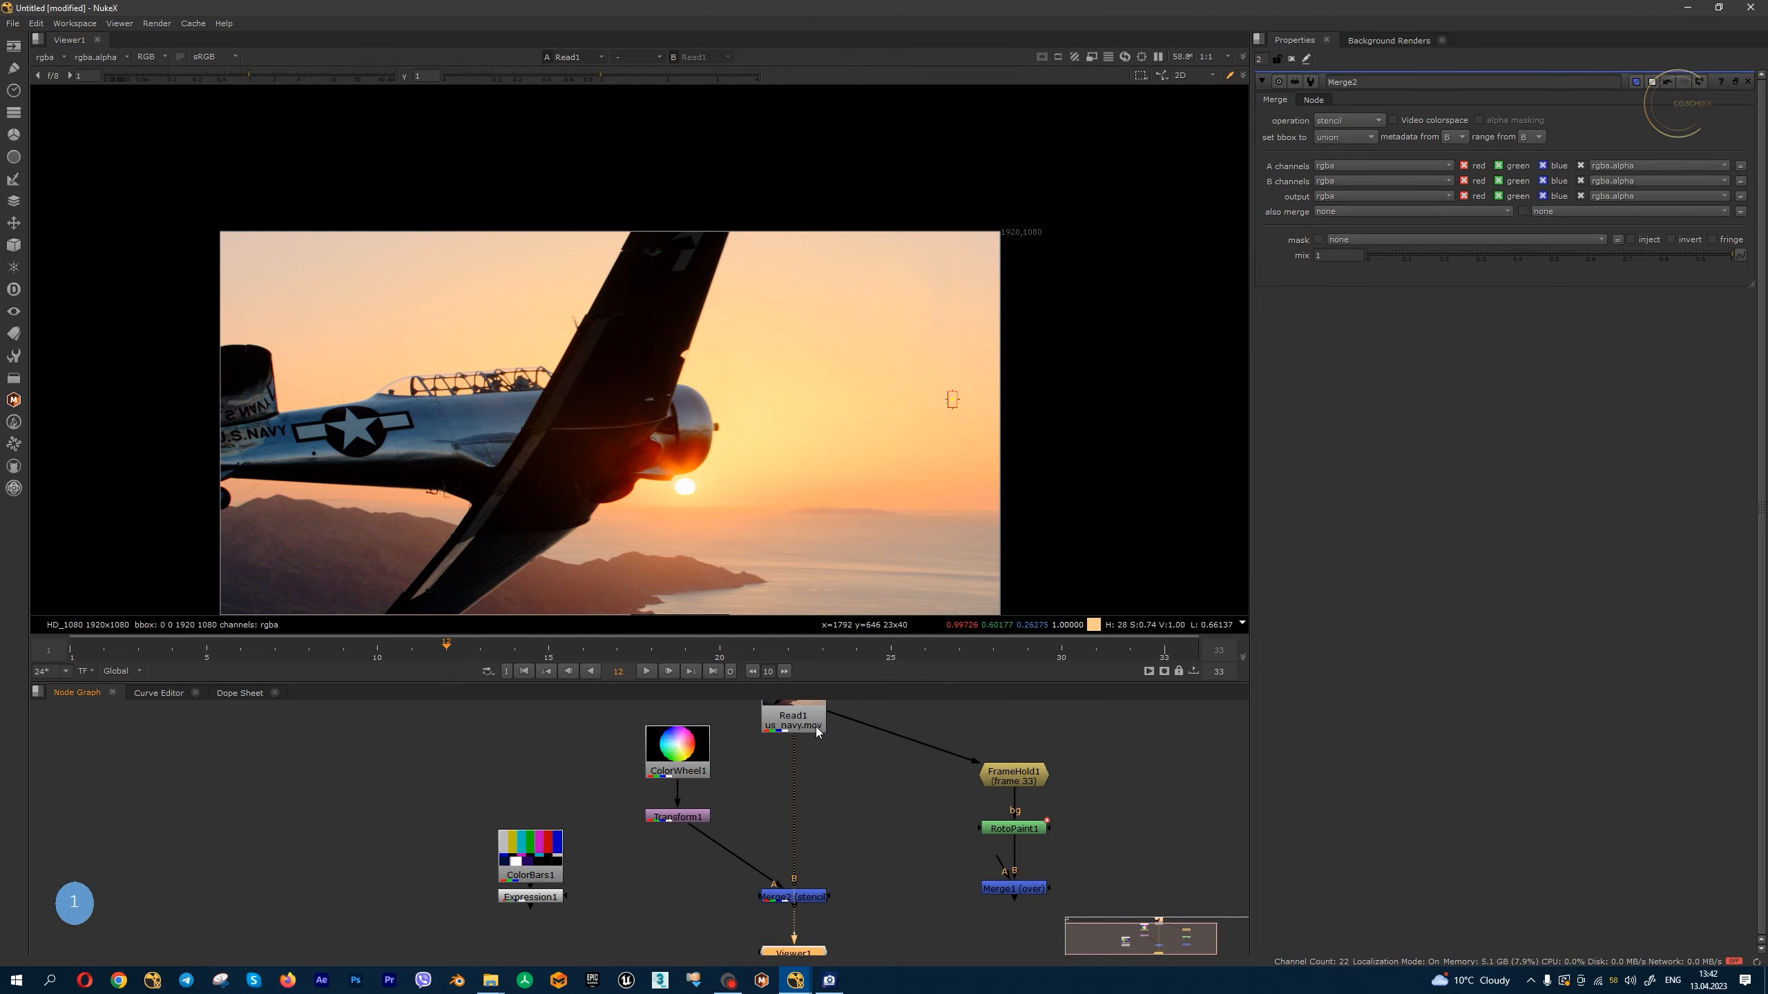
left_click_drag(820, 903, 892, 884)
middle_click_drag(893, 826, 900, 889)
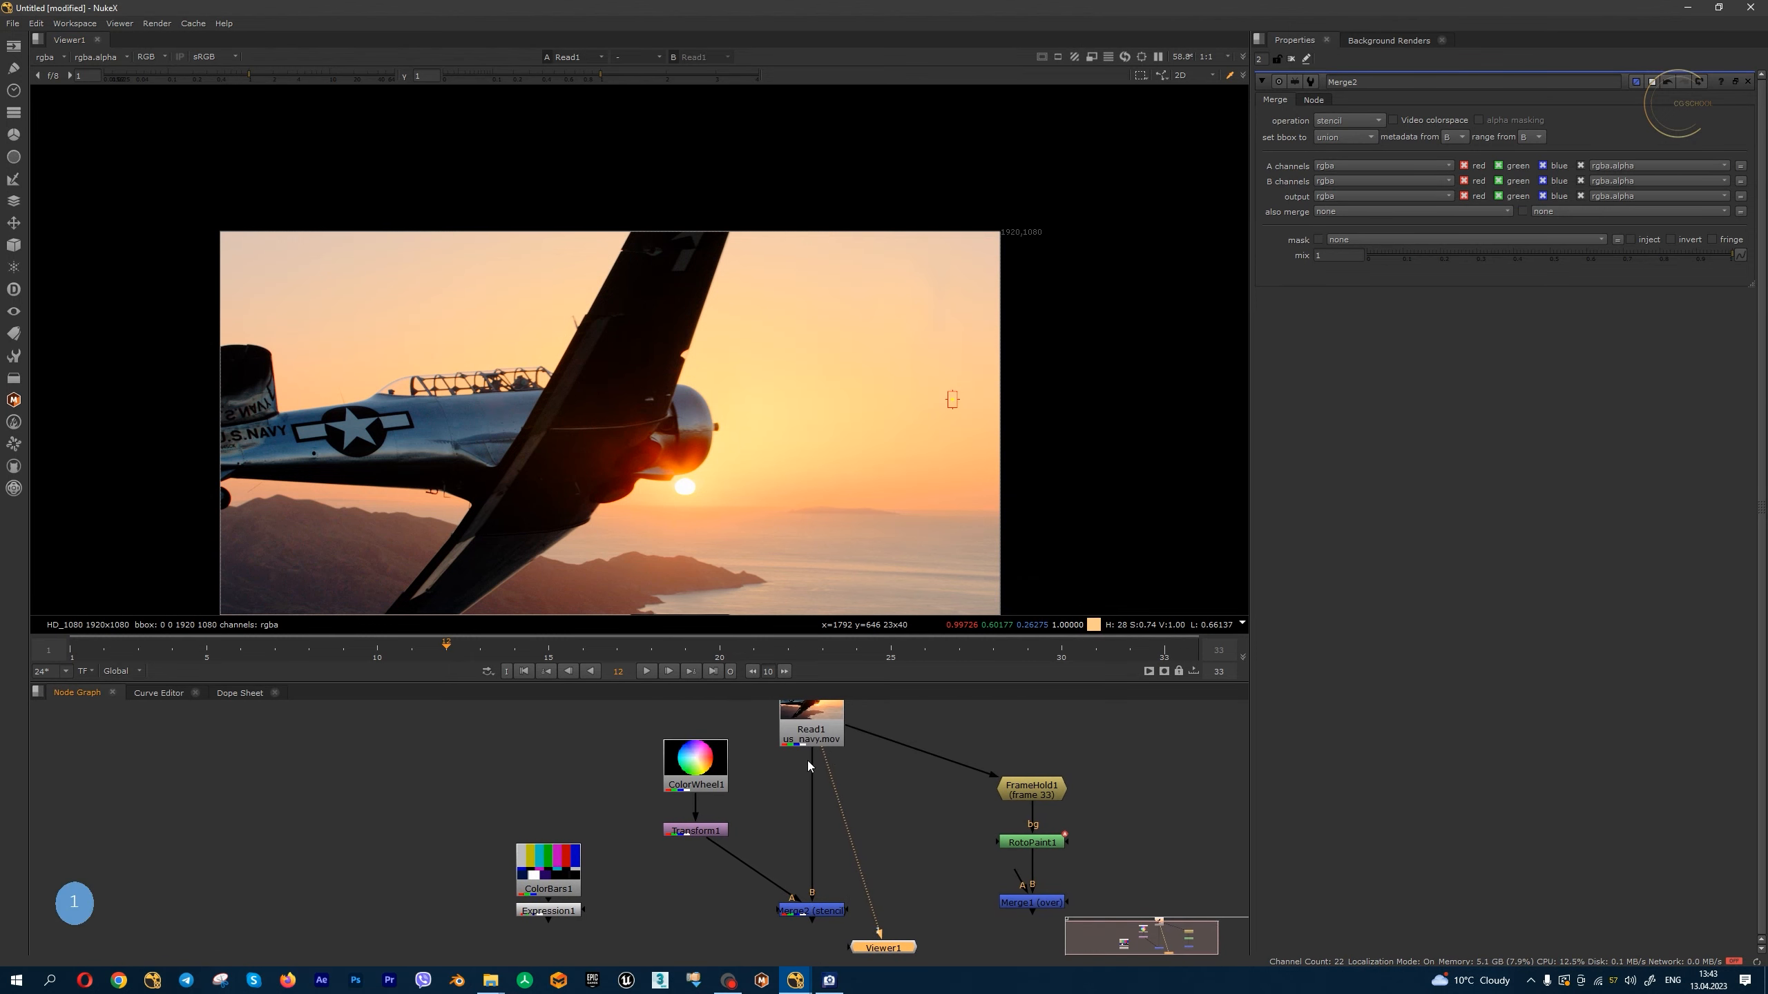
left_click(719, 786)
key("1")
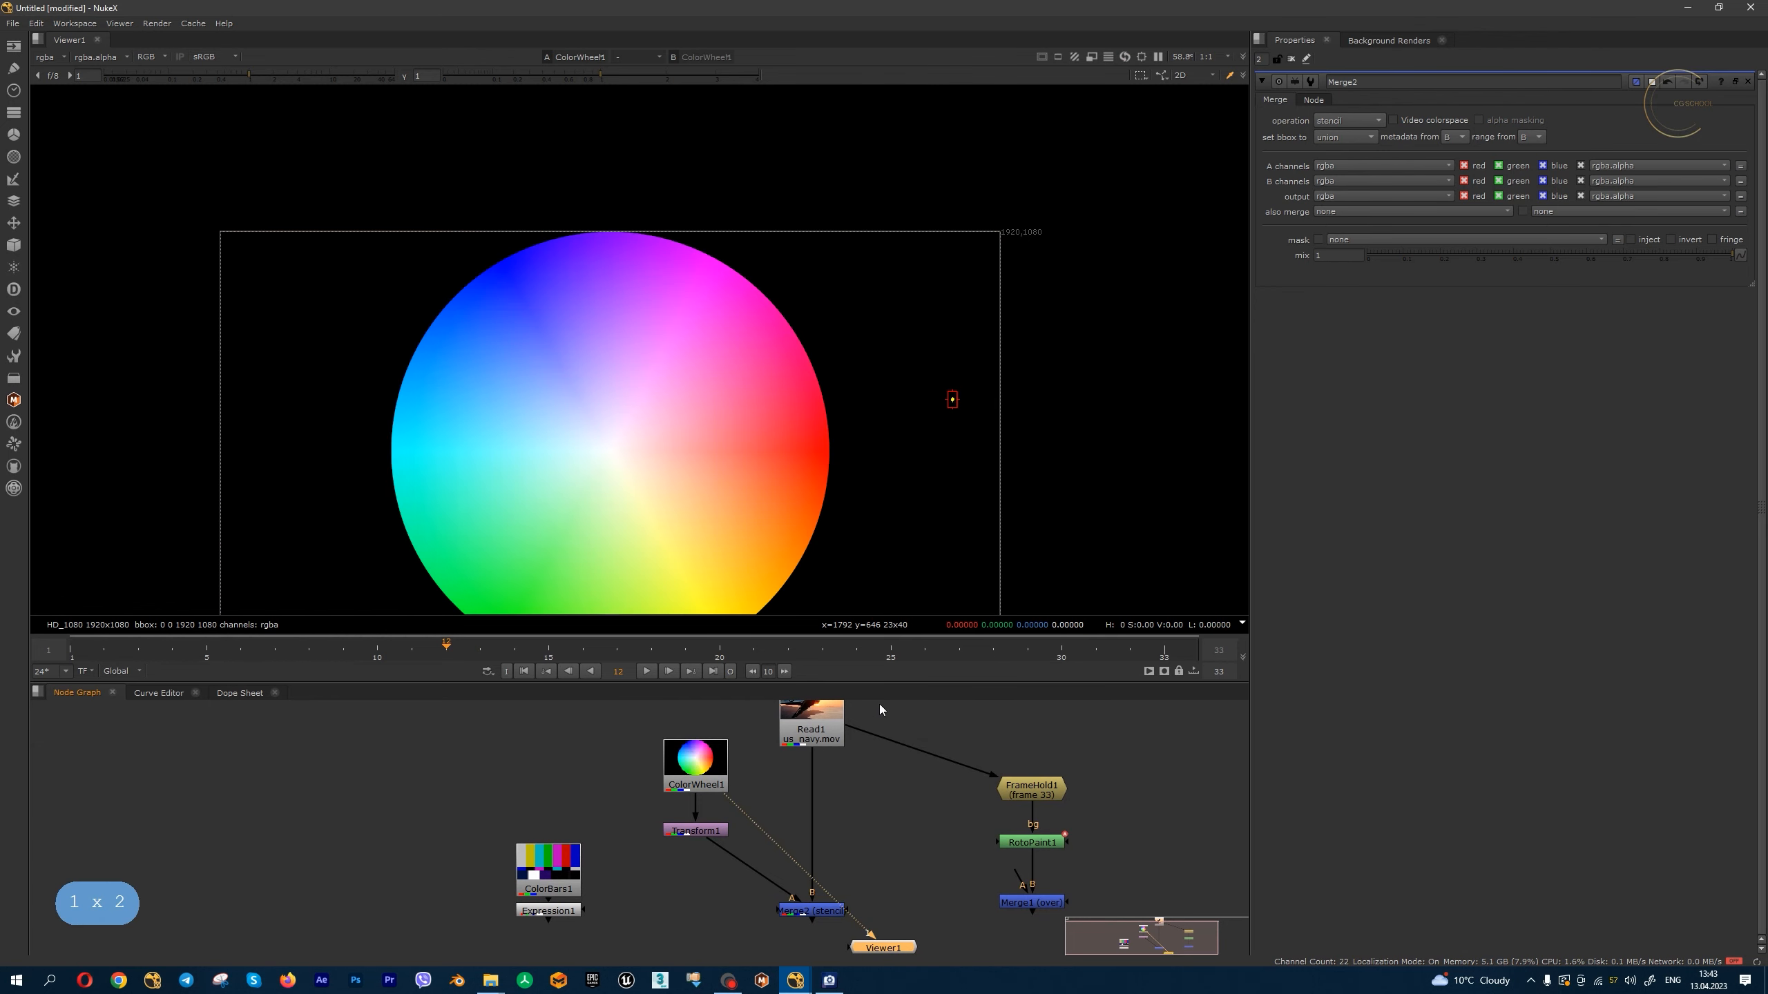
key("alt+Tab")
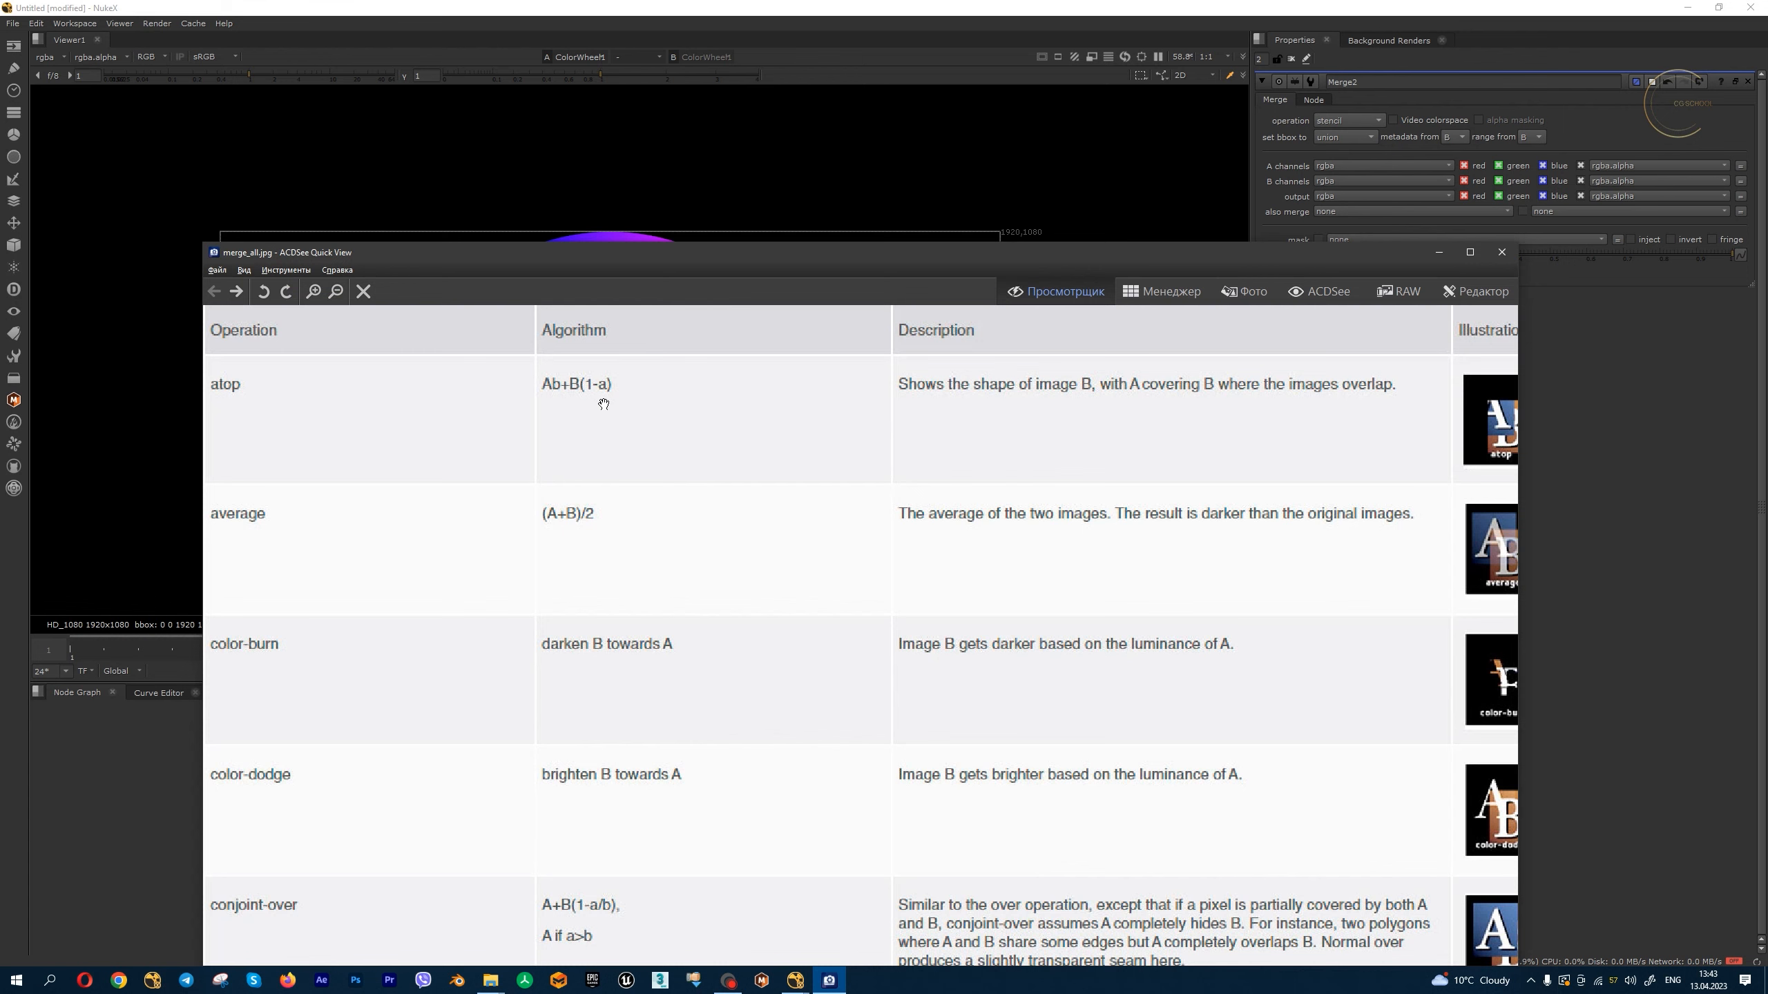
key("alt+Tab")
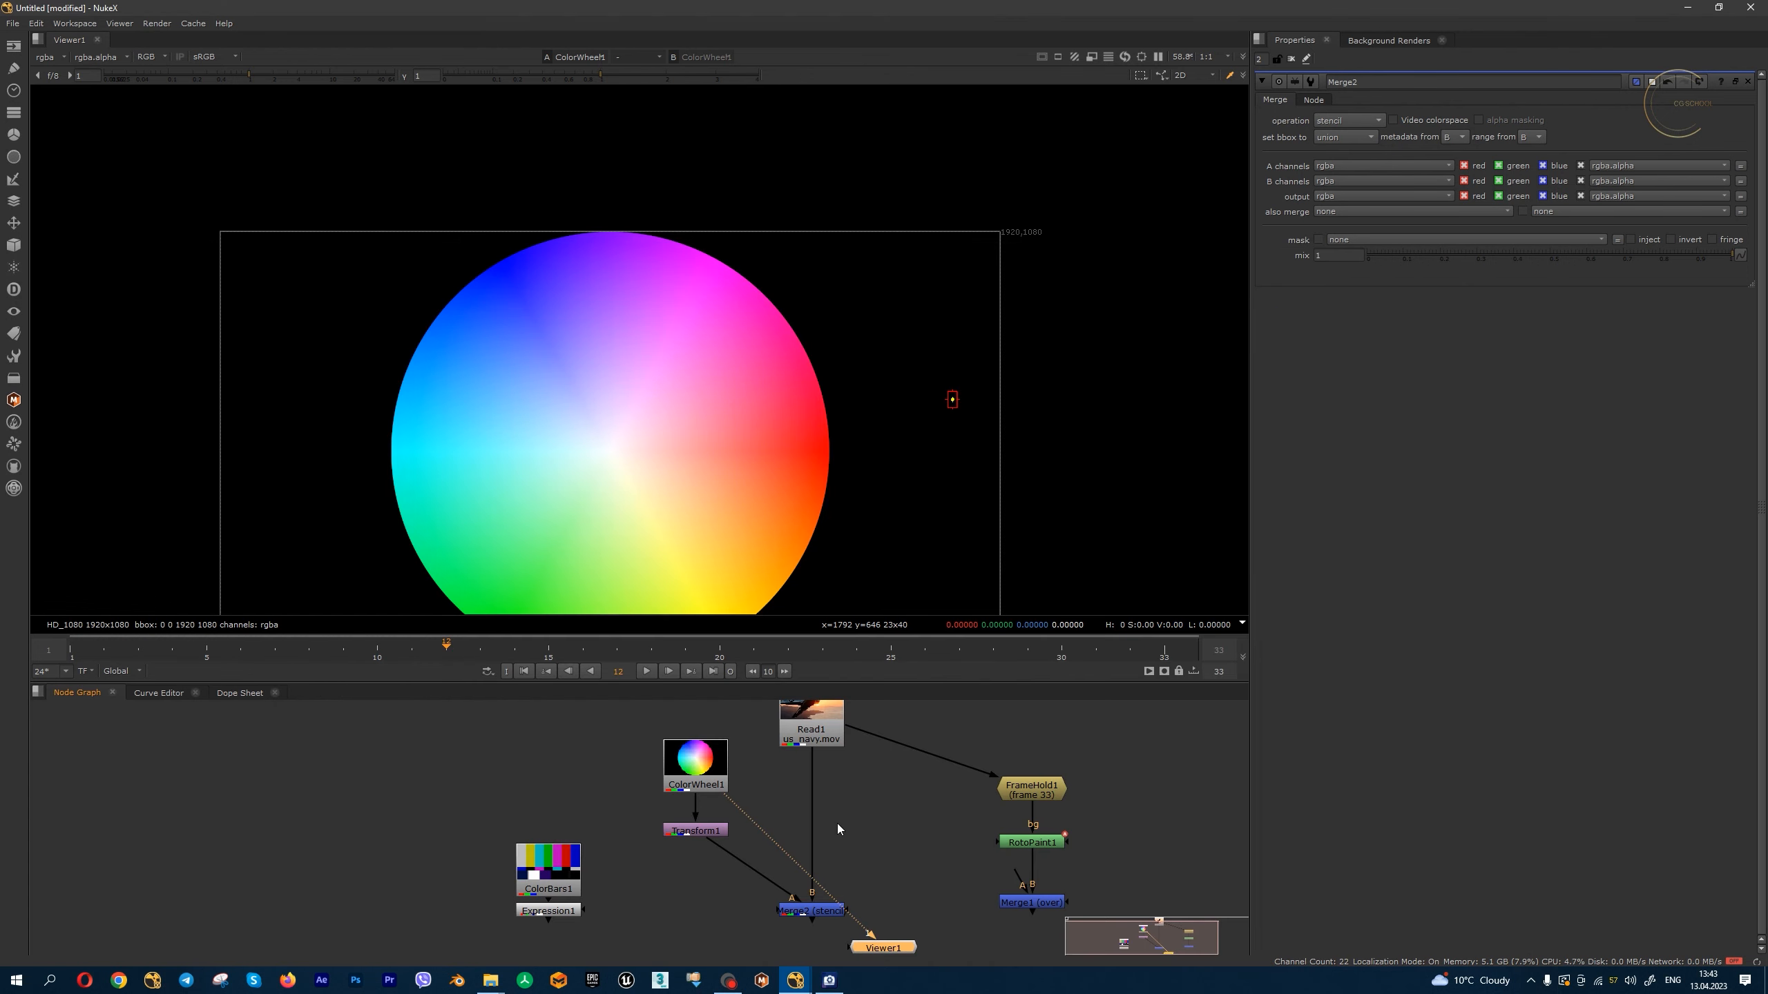
- View Read1 and Transform1 in turn, comparing their alpha channels
key("1")
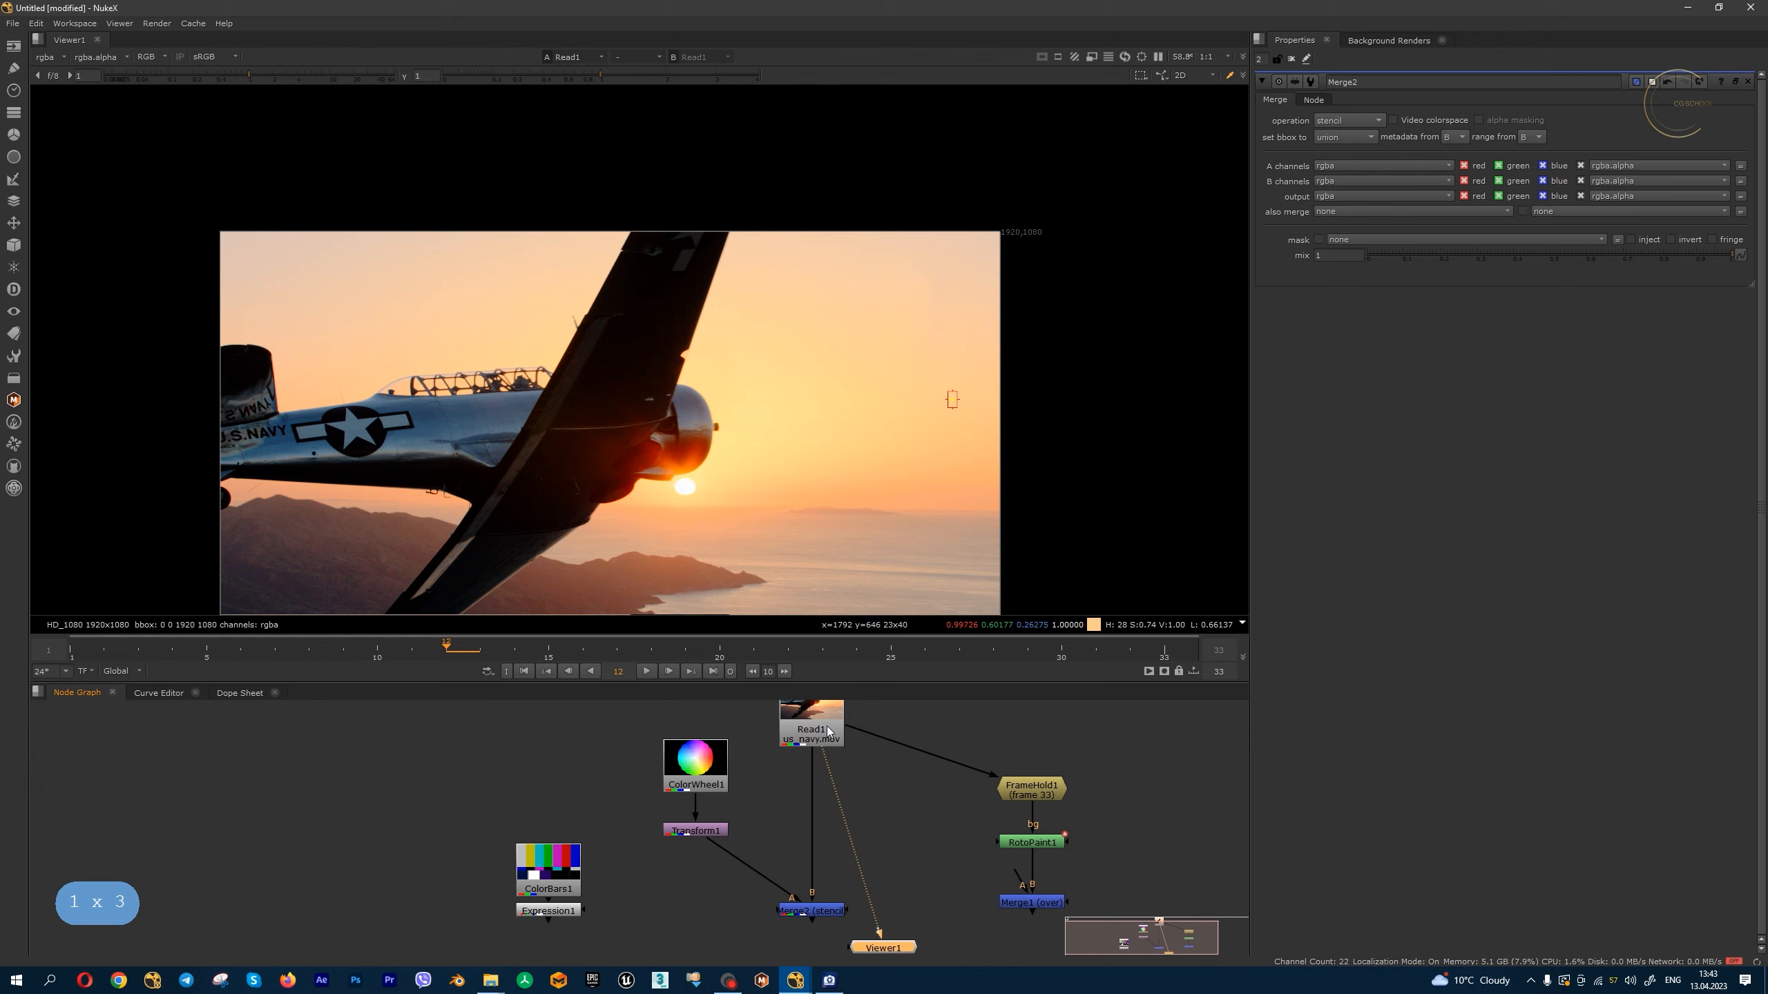
key("a")
key("1")
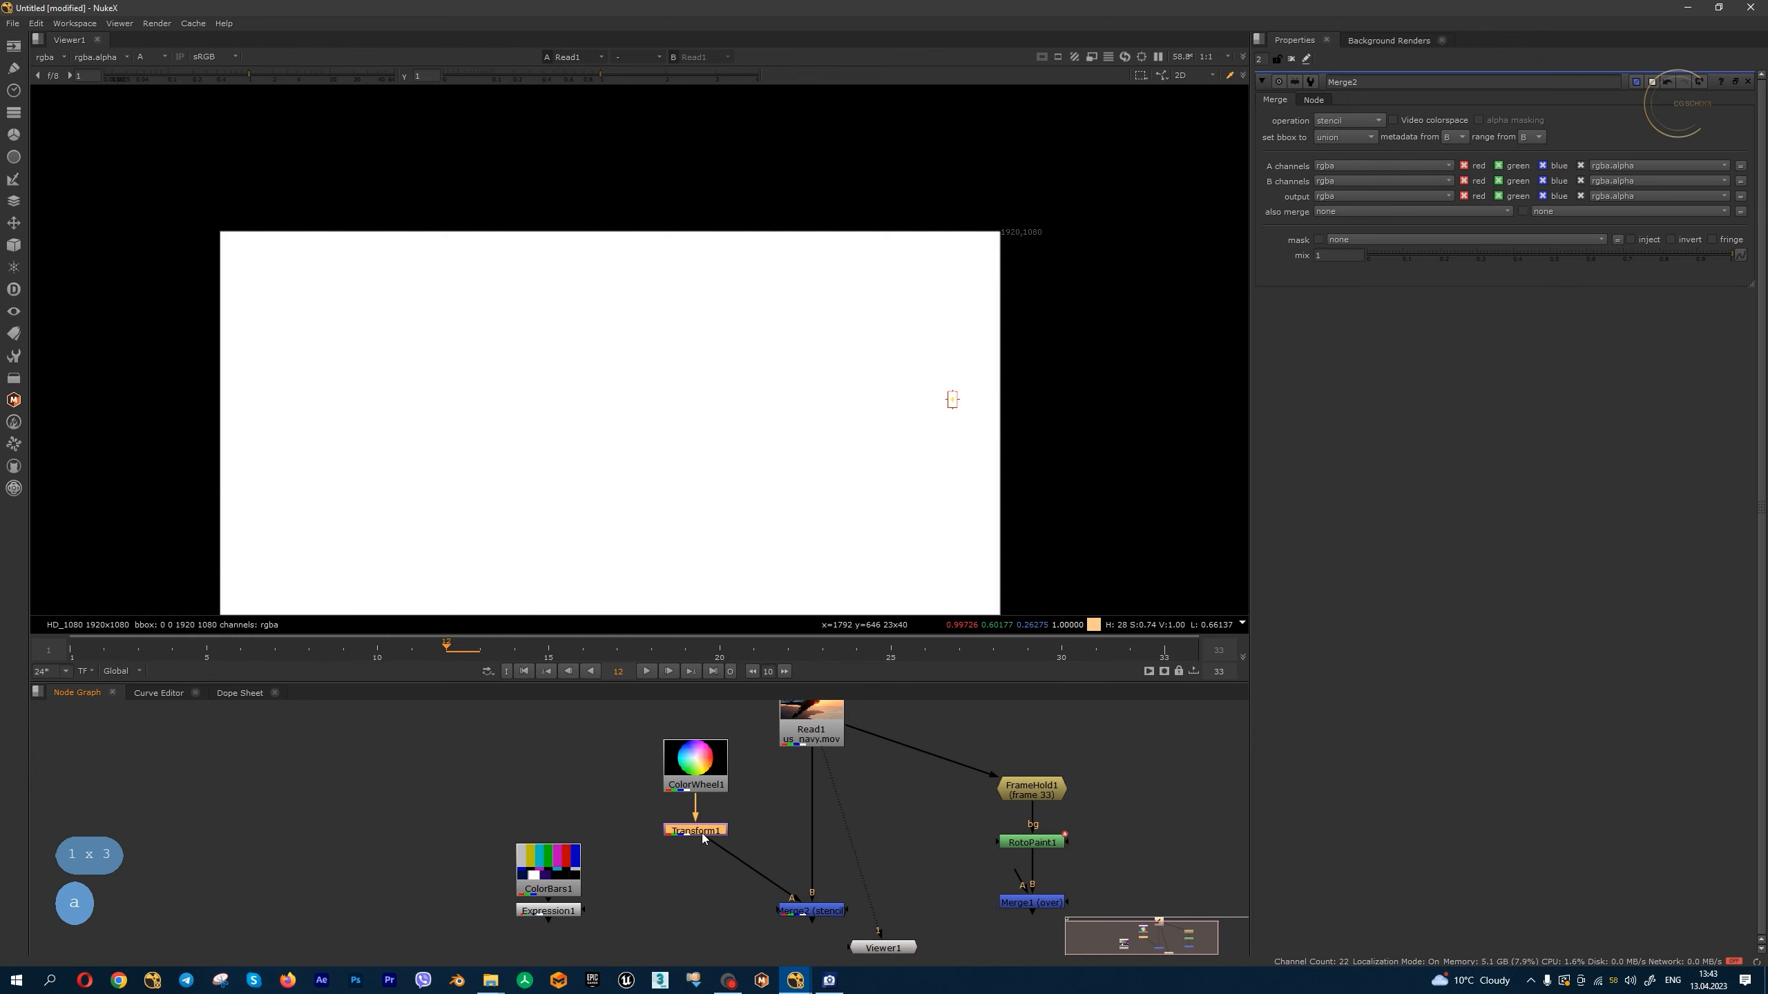
key("a")
key("a")
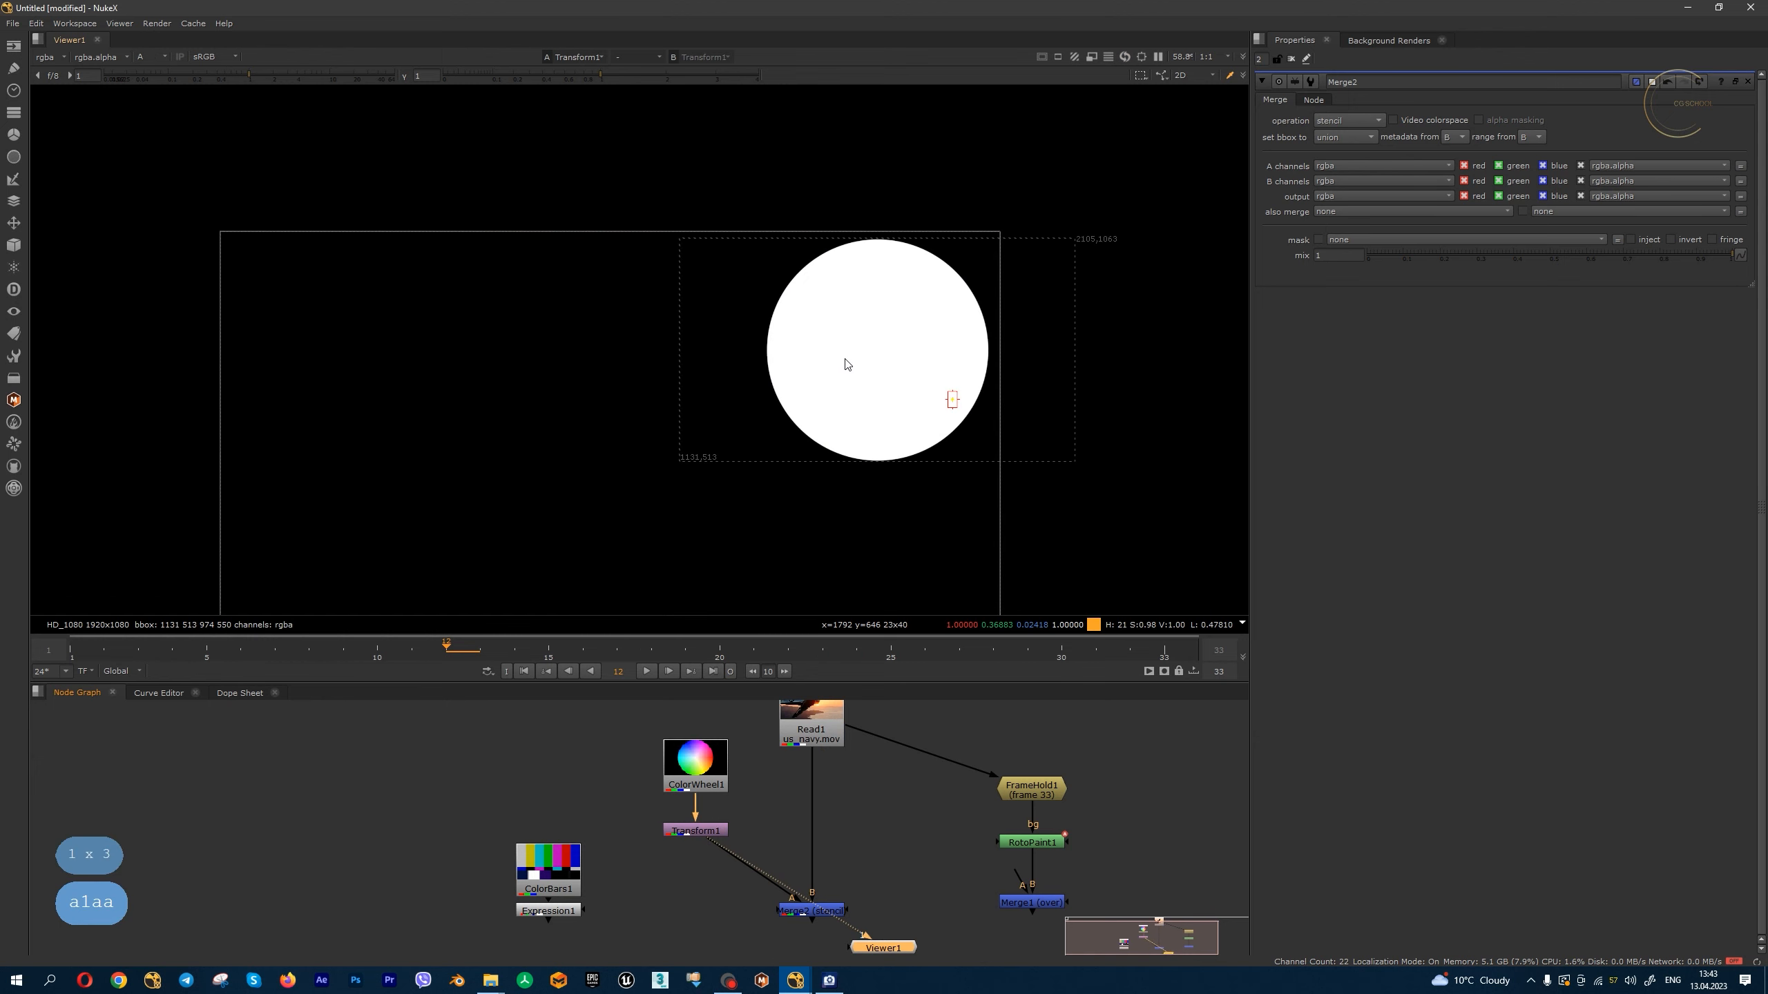
- Switch to the merge_all.jpg reference, enlarge it full screen, and read the merge algorithms through to xor
key("alt+Tab")
double_click(866, 247)
key("plus")
key("plus")
key("plus")
key("plus")
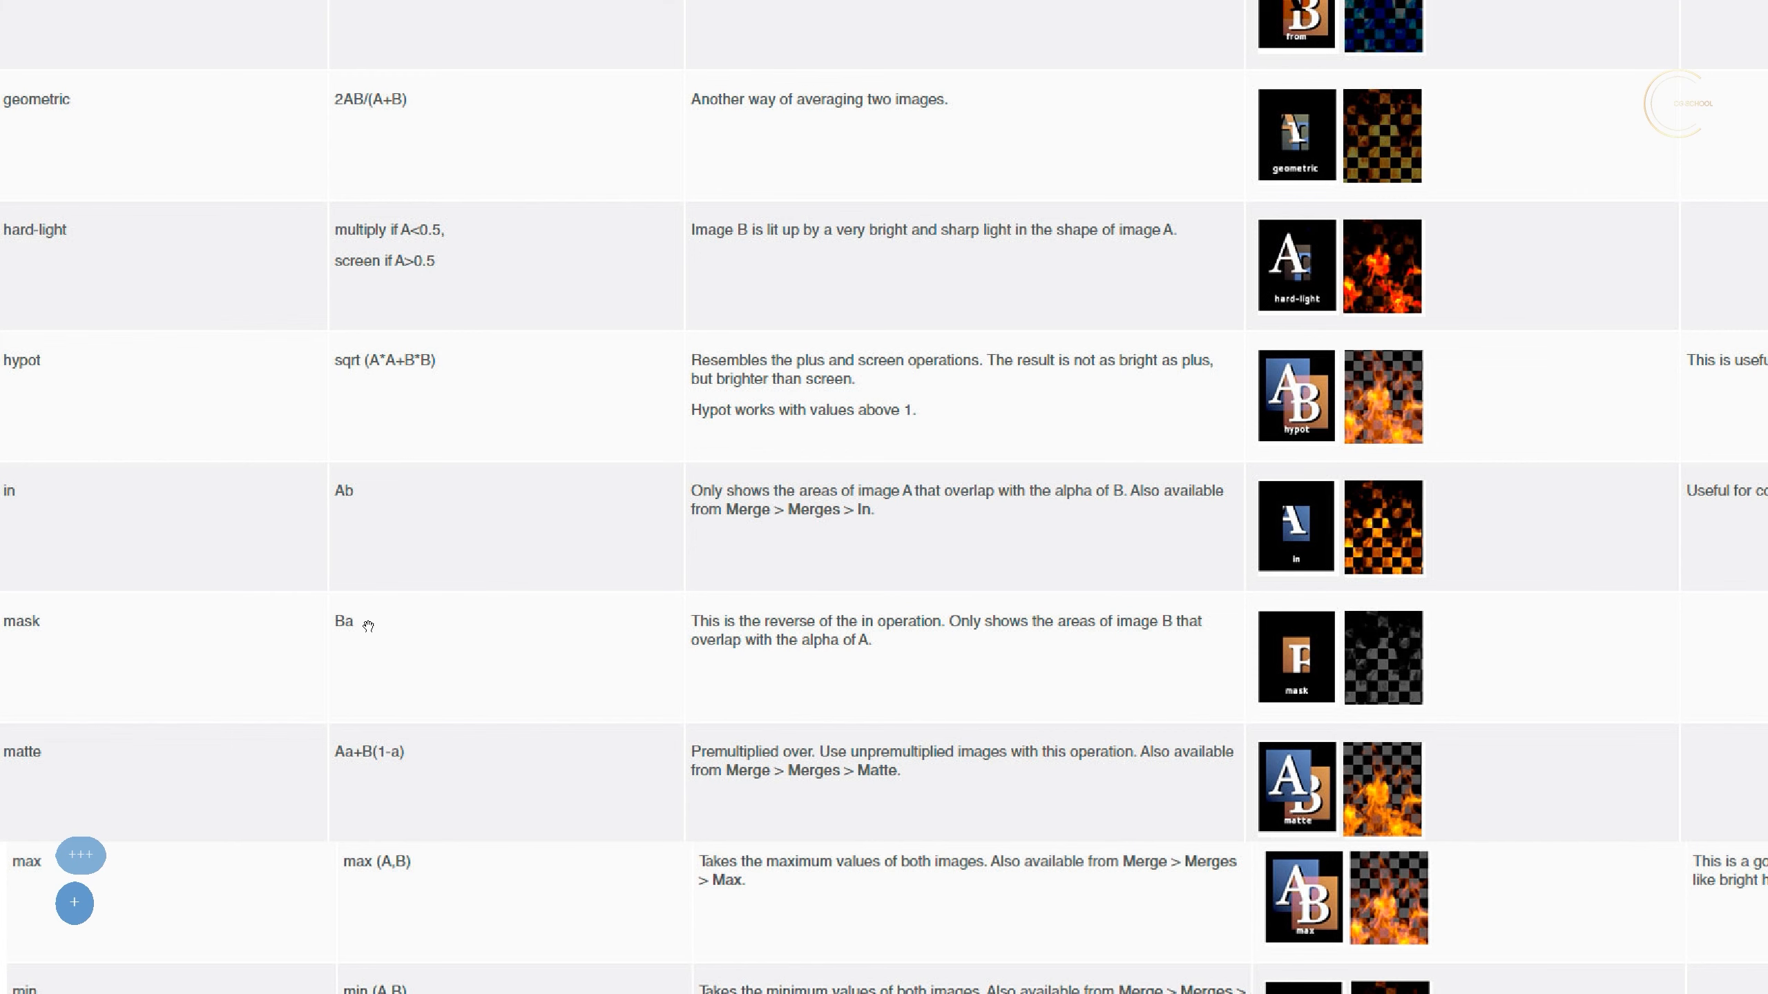
scroll(358, 631, "down", 5)
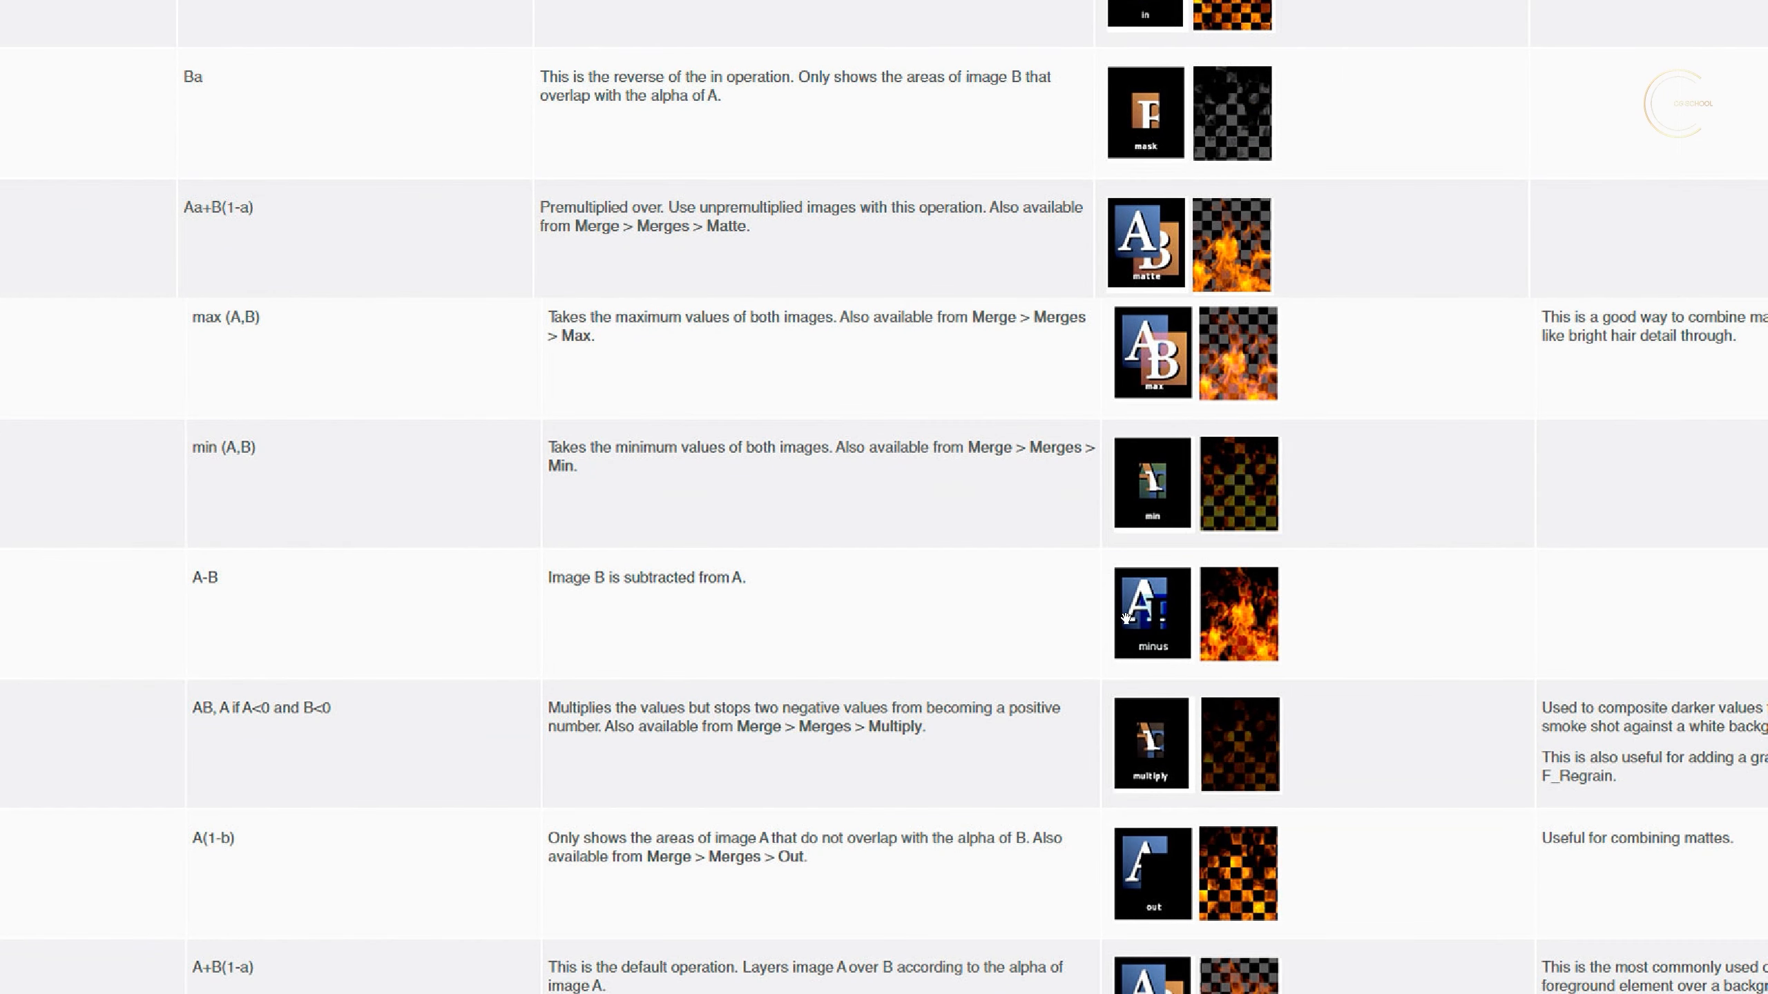
scroll(804, 466, "down", 8)
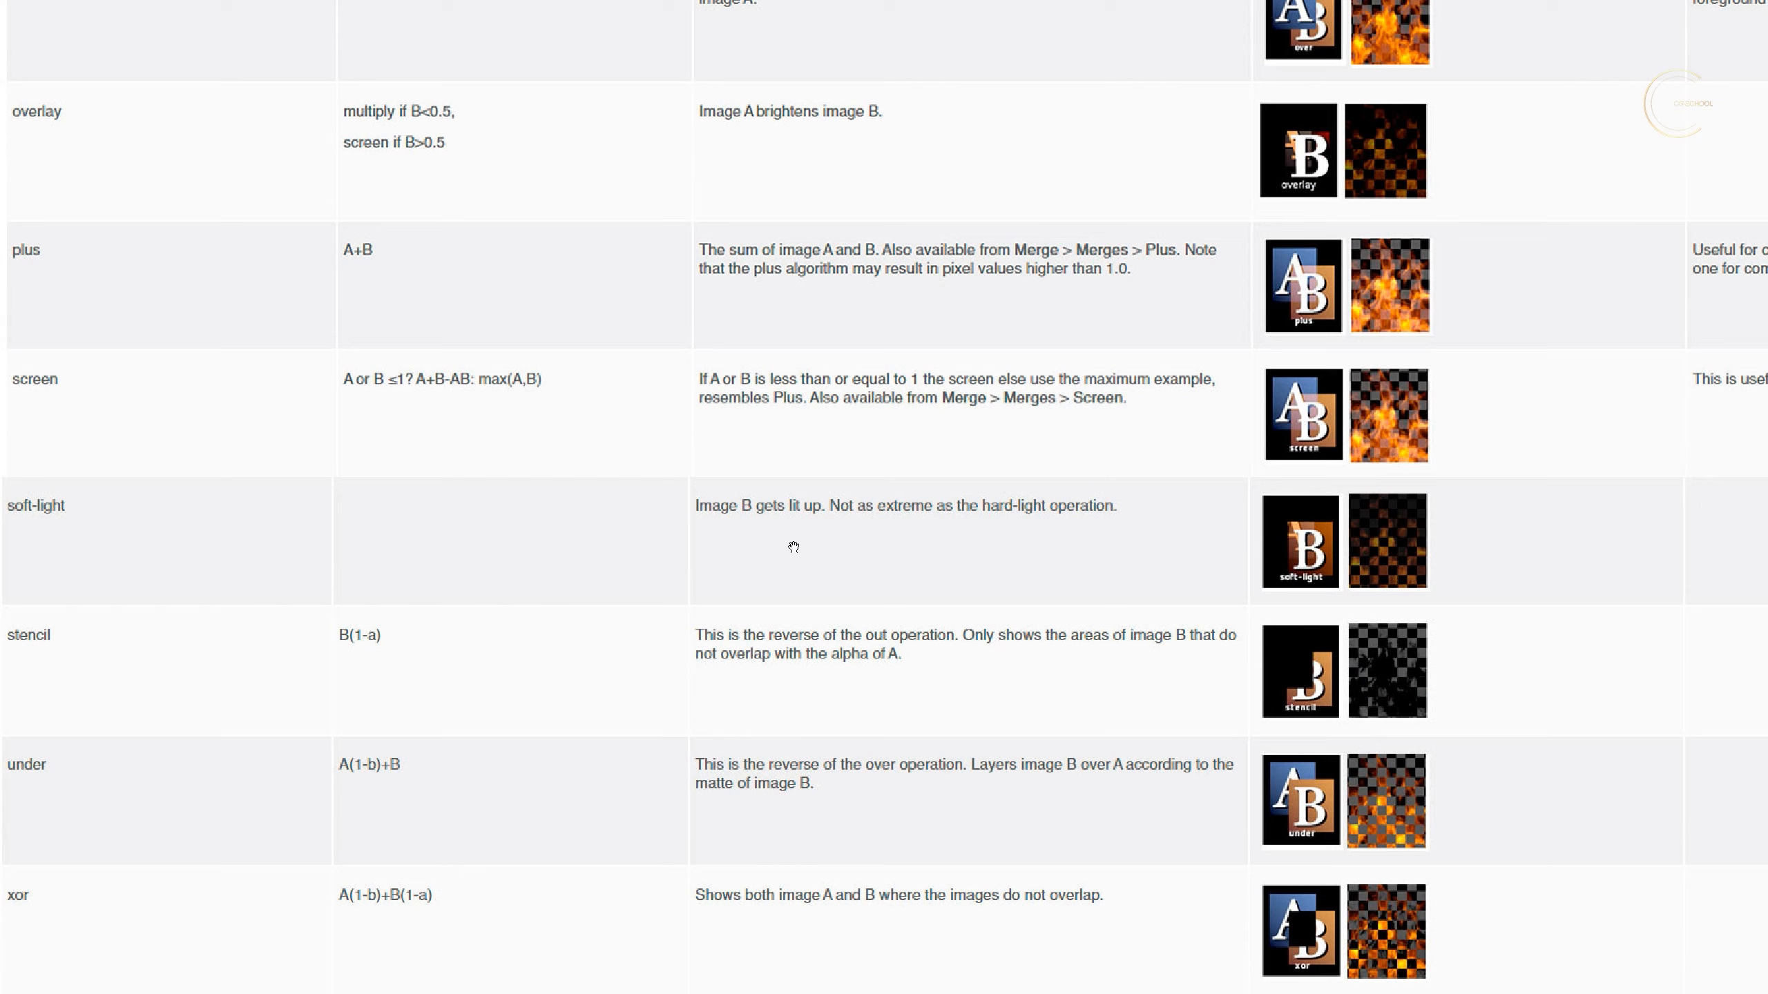
key("Escape")
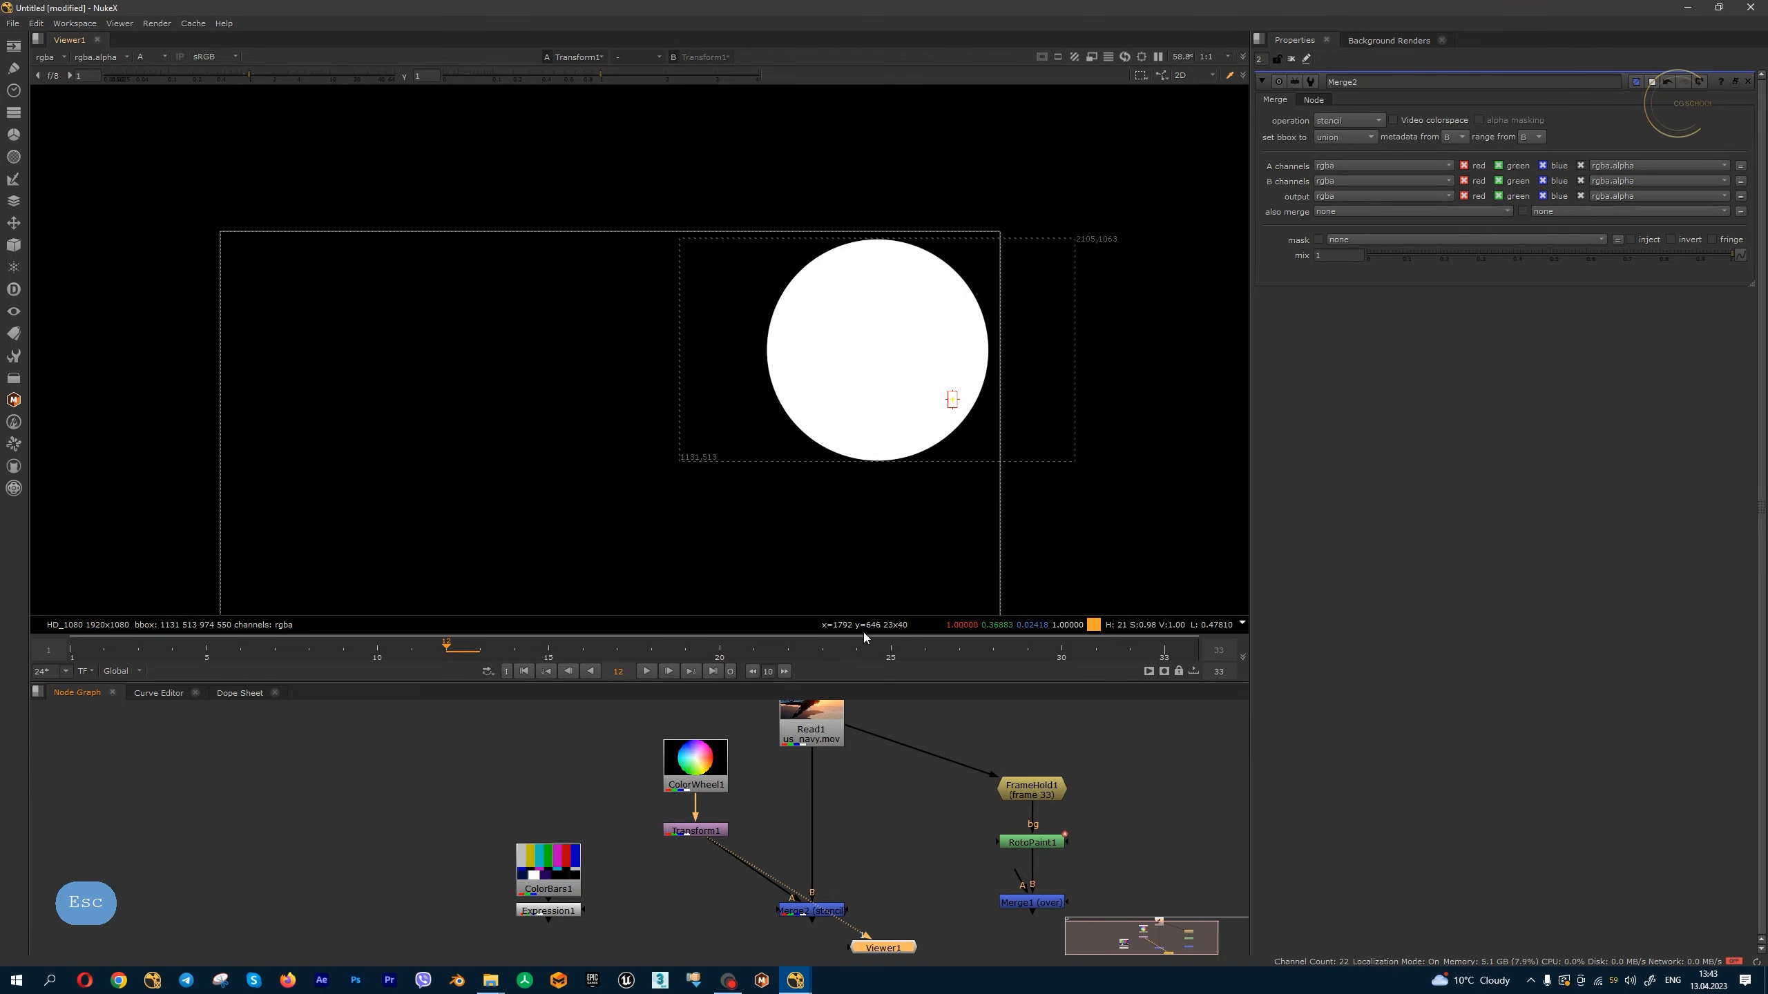
- View Merge1 in full colour with the viewer gain raised to 27
key("1")
scroll(715, 298, "up", 2)
middle_click_drag(1080, 885, 998, 859)
left_click(364, 75)
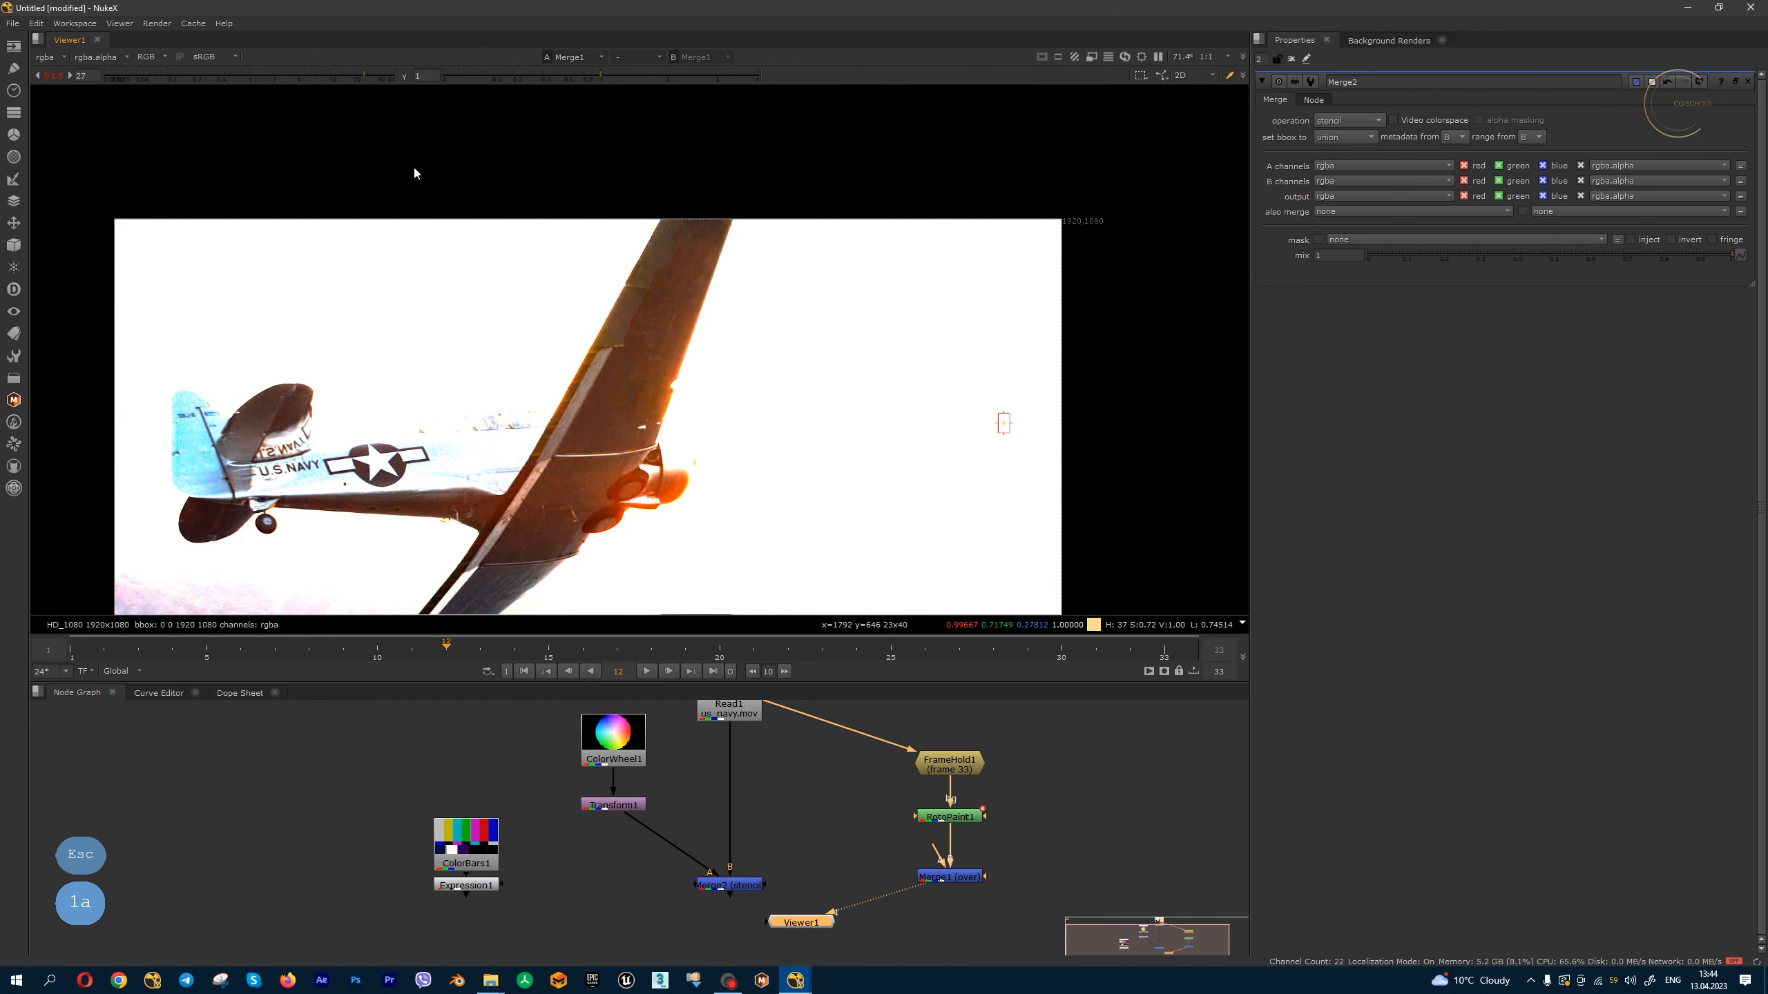
- Add a Roto node beside Merge1 and connect Merge1's A input to it
scroll(988, 839, "up", 2)
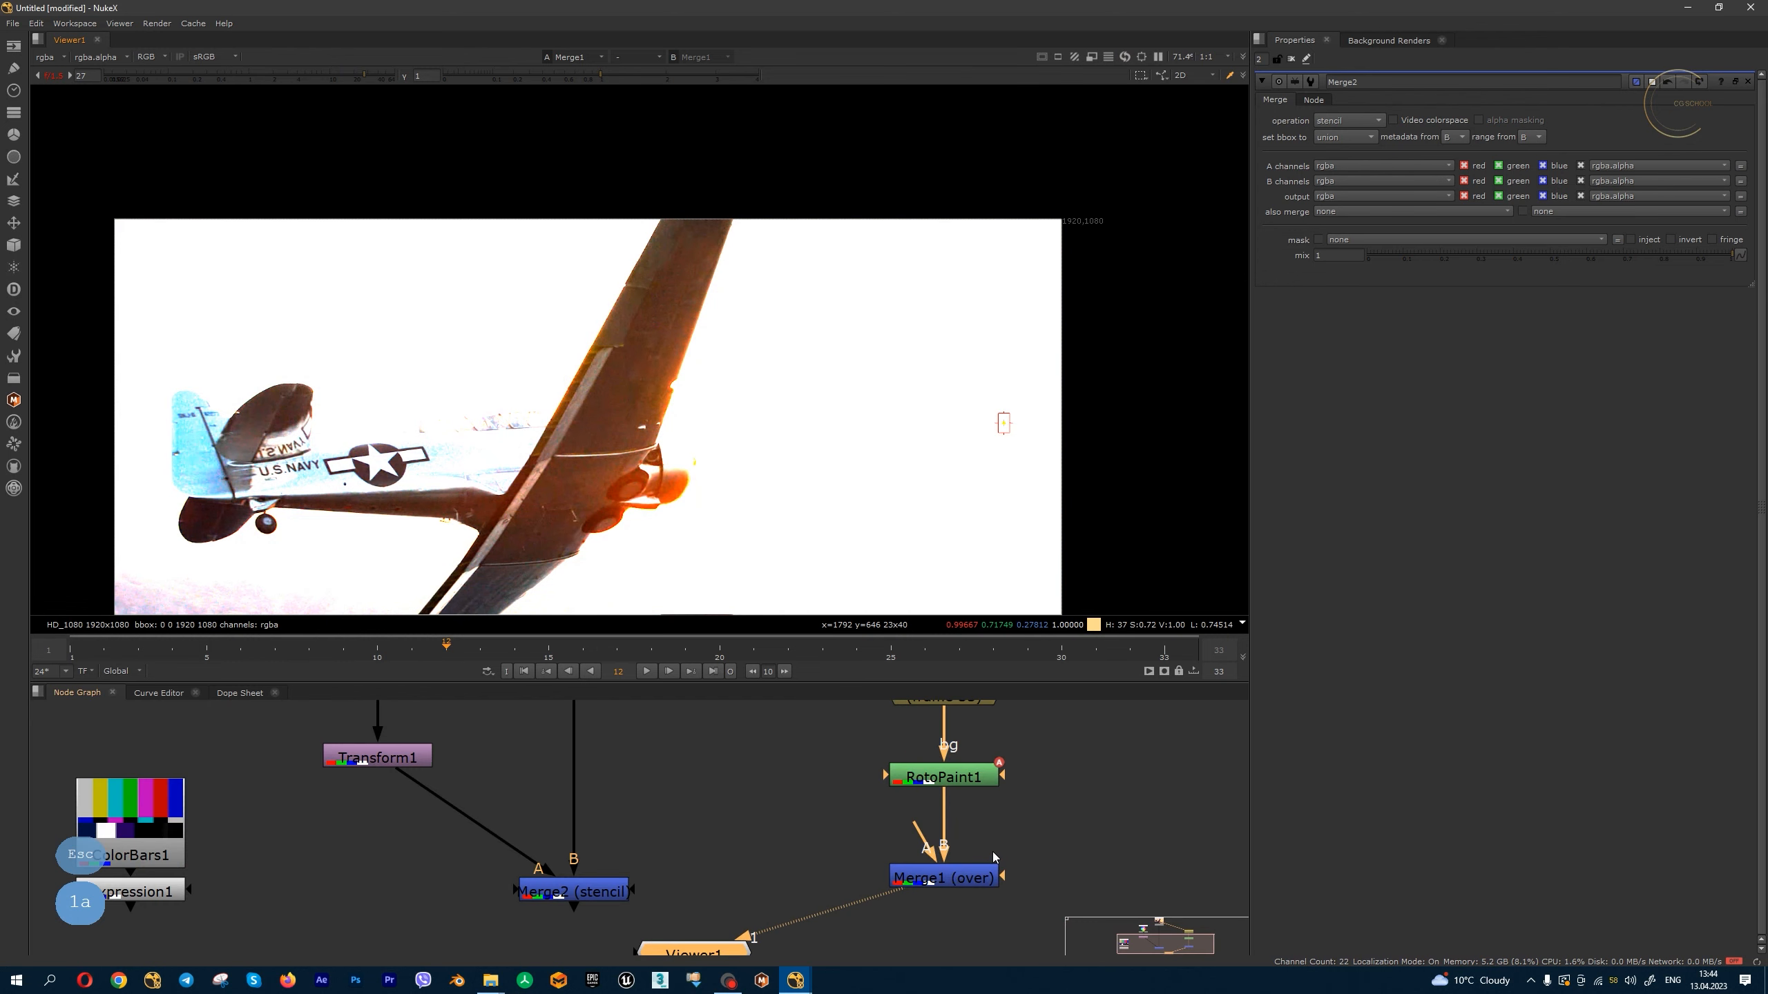
scroll(1004, 847, "down", 1)
left_click(1020, 837)
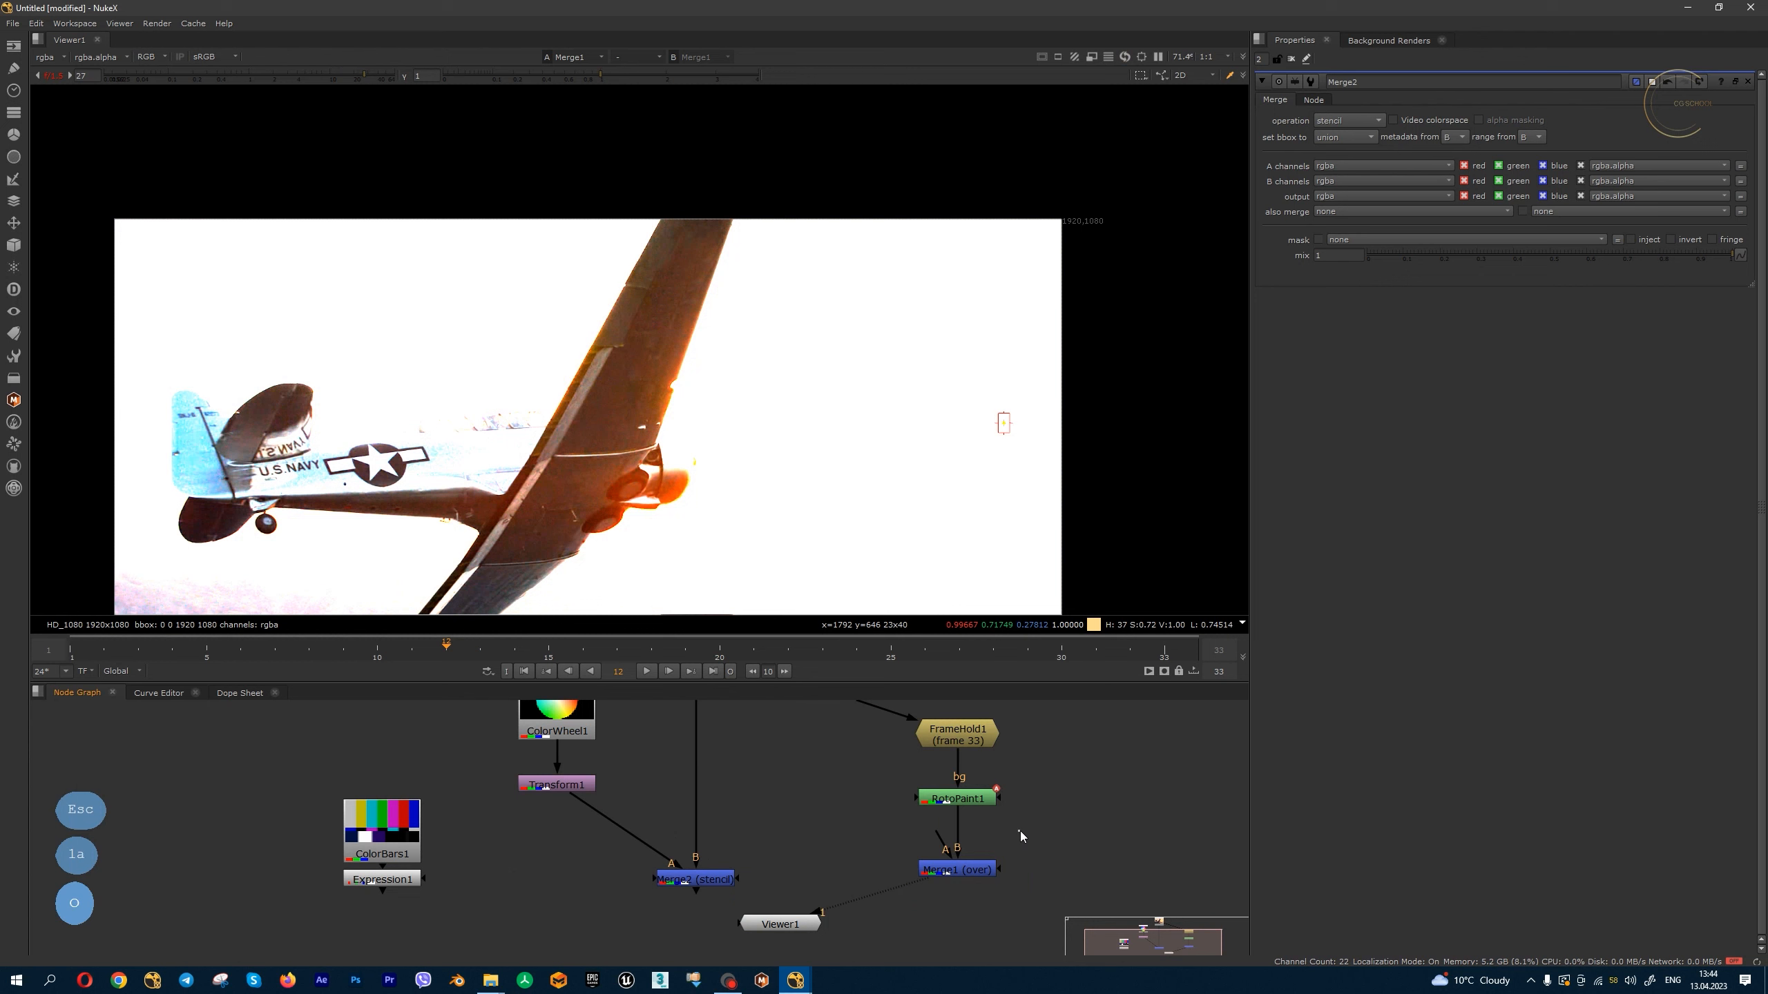
key("o")
left_click_drag(1021, 838, 1052, 826)
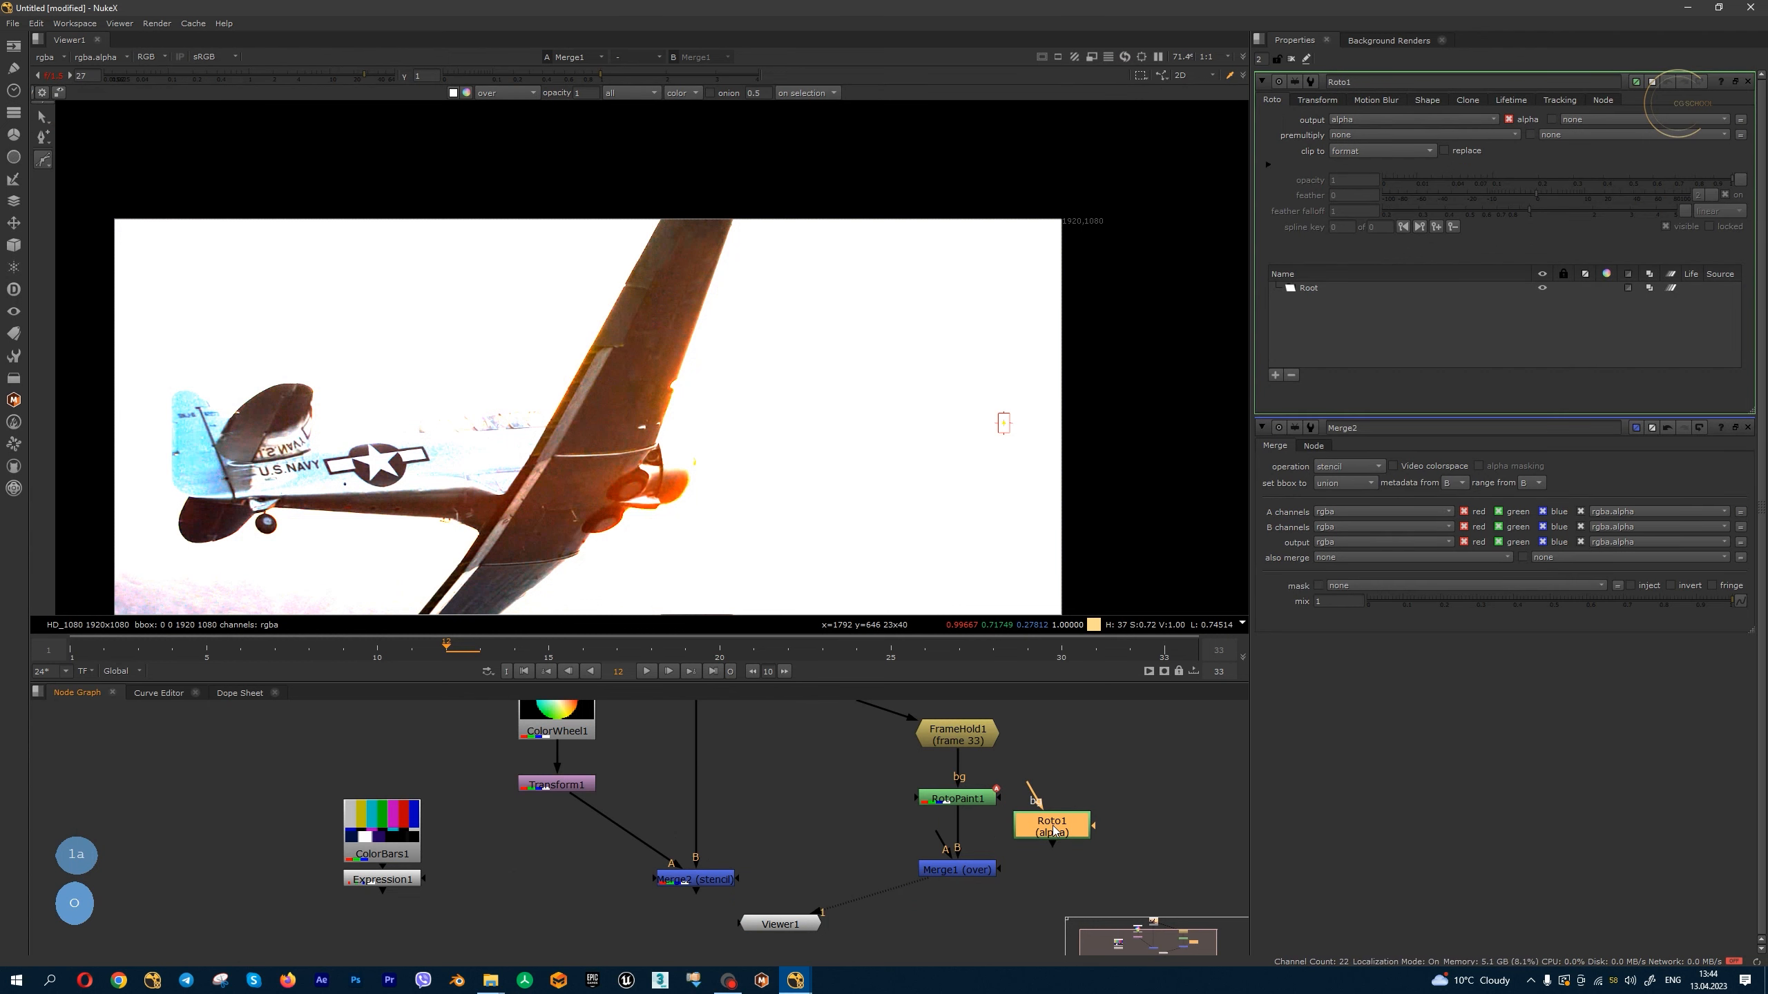
left_click_drag(939, 834, 1029, 833)
- Set Merge1's operation to mask, and view RotoPaint1 and Merge1 in turn to compare them
double_click(981, 866)
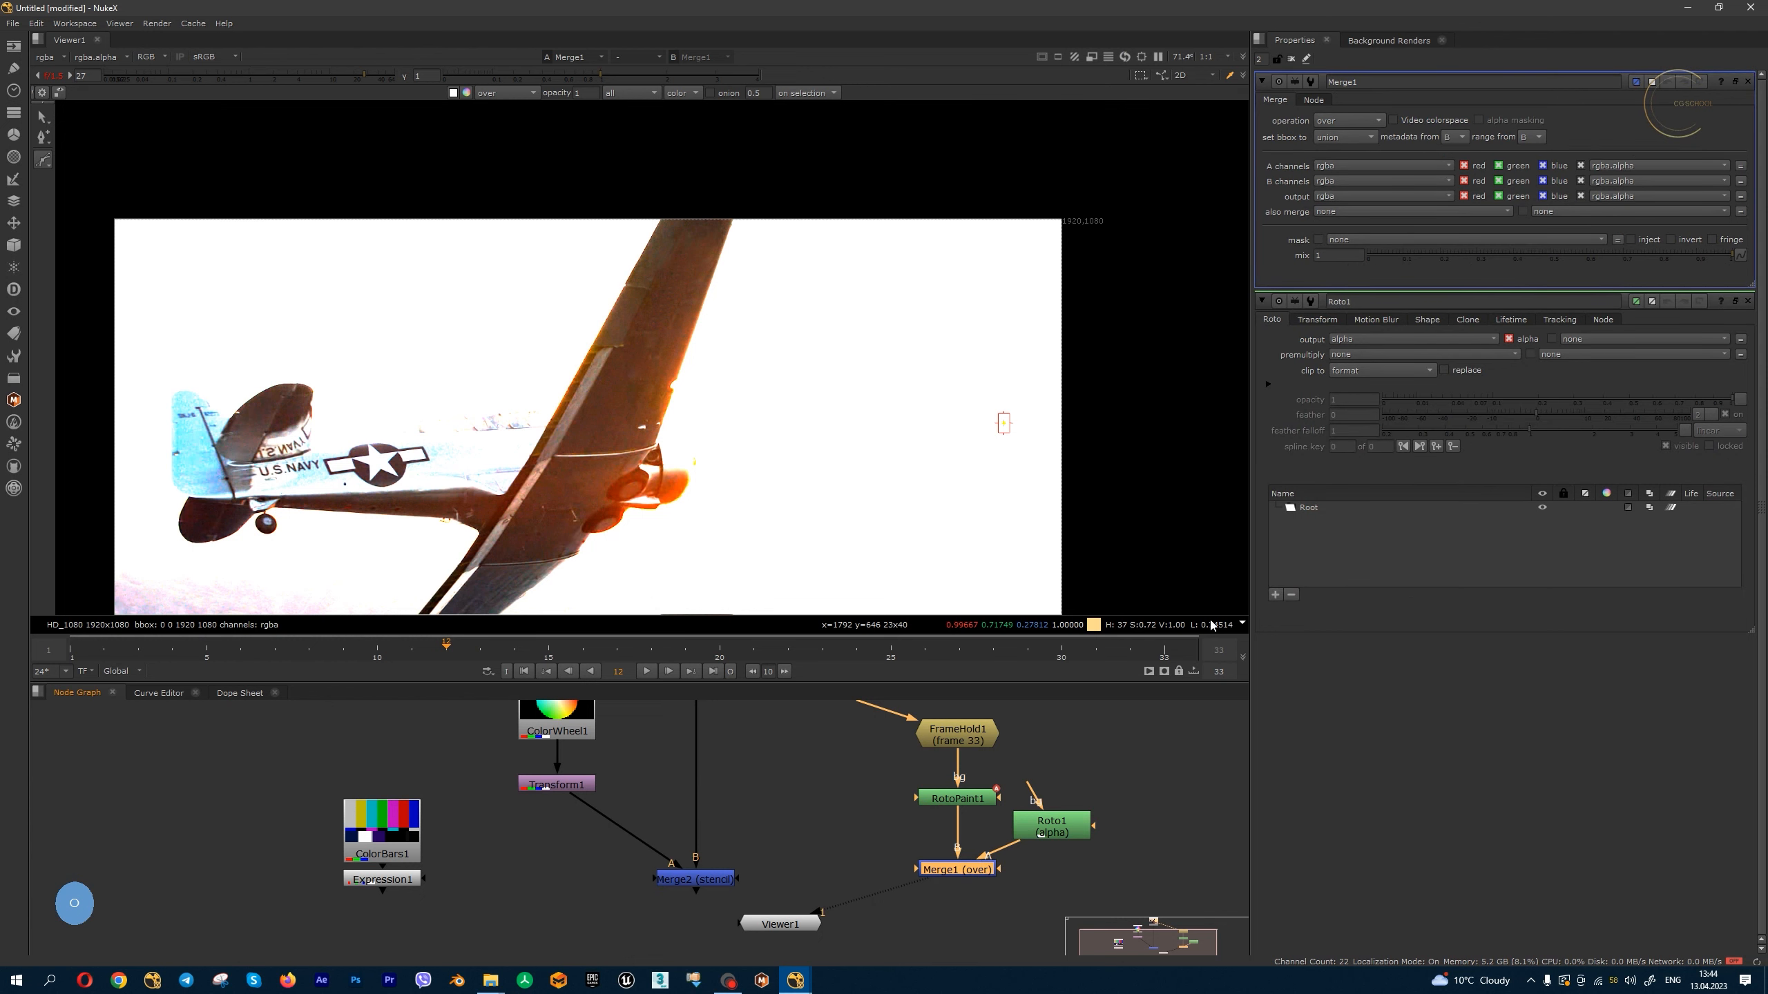
left_click(1348, 120)
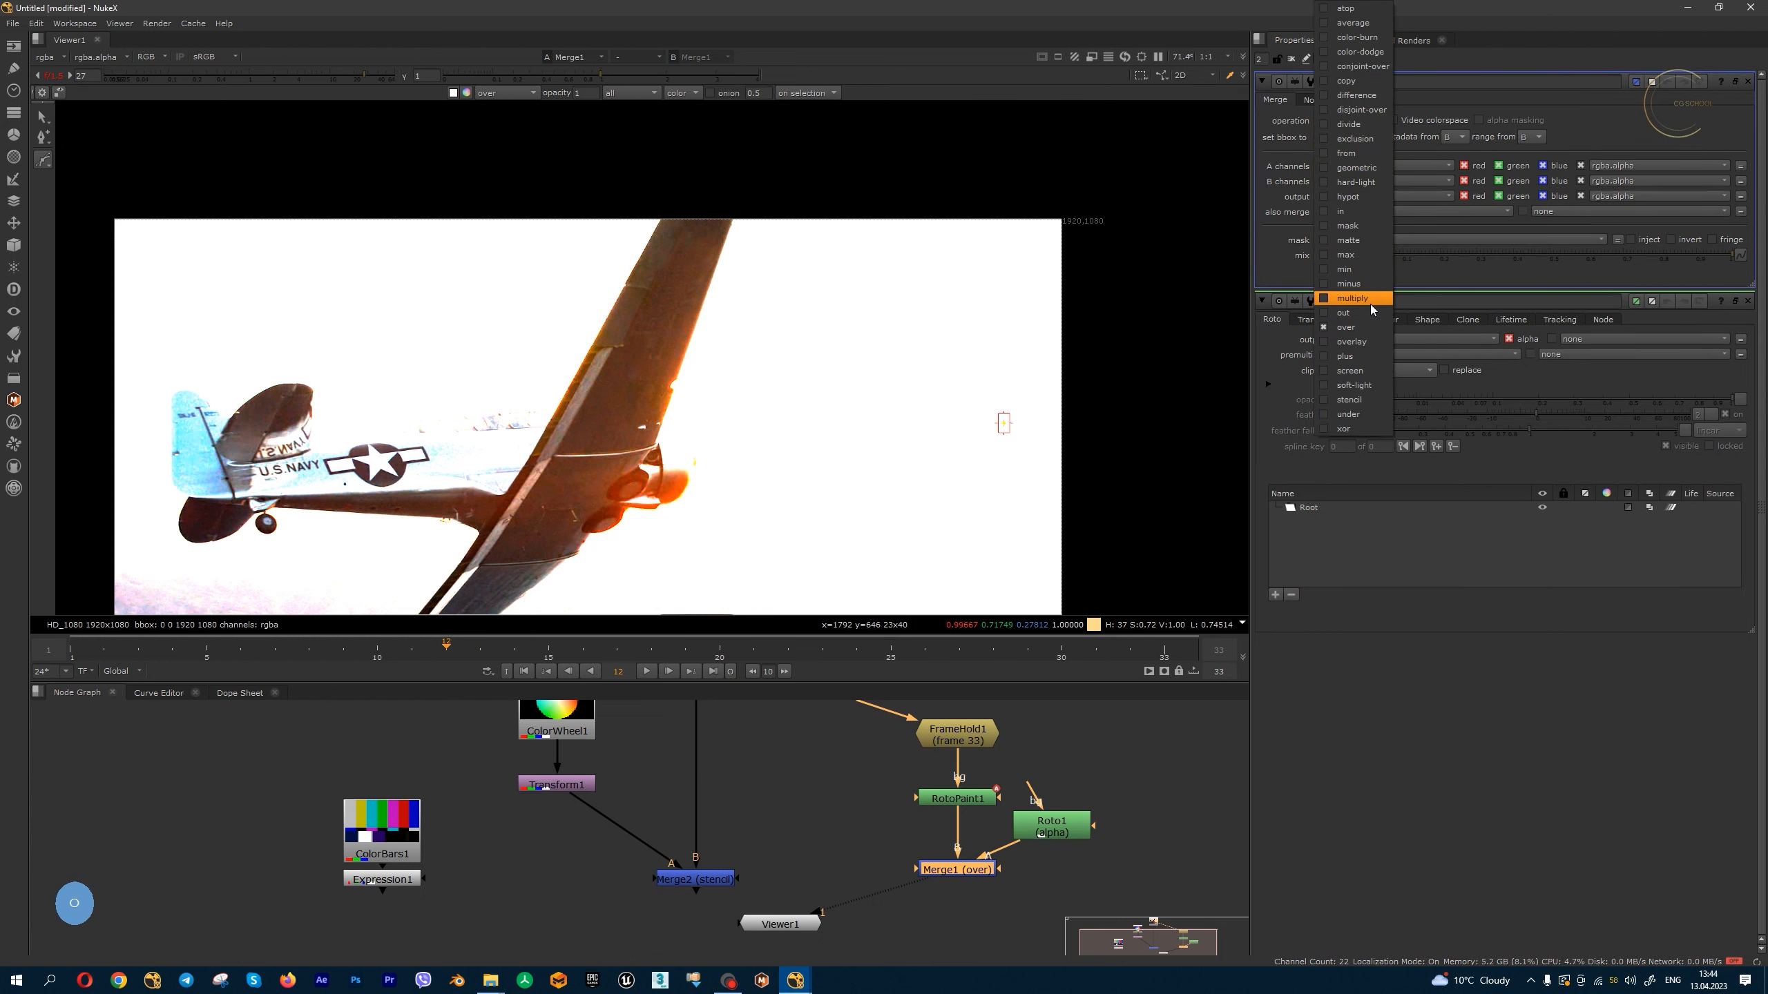
left_click(1362, 228)
left_click(985, 801)
key("1")
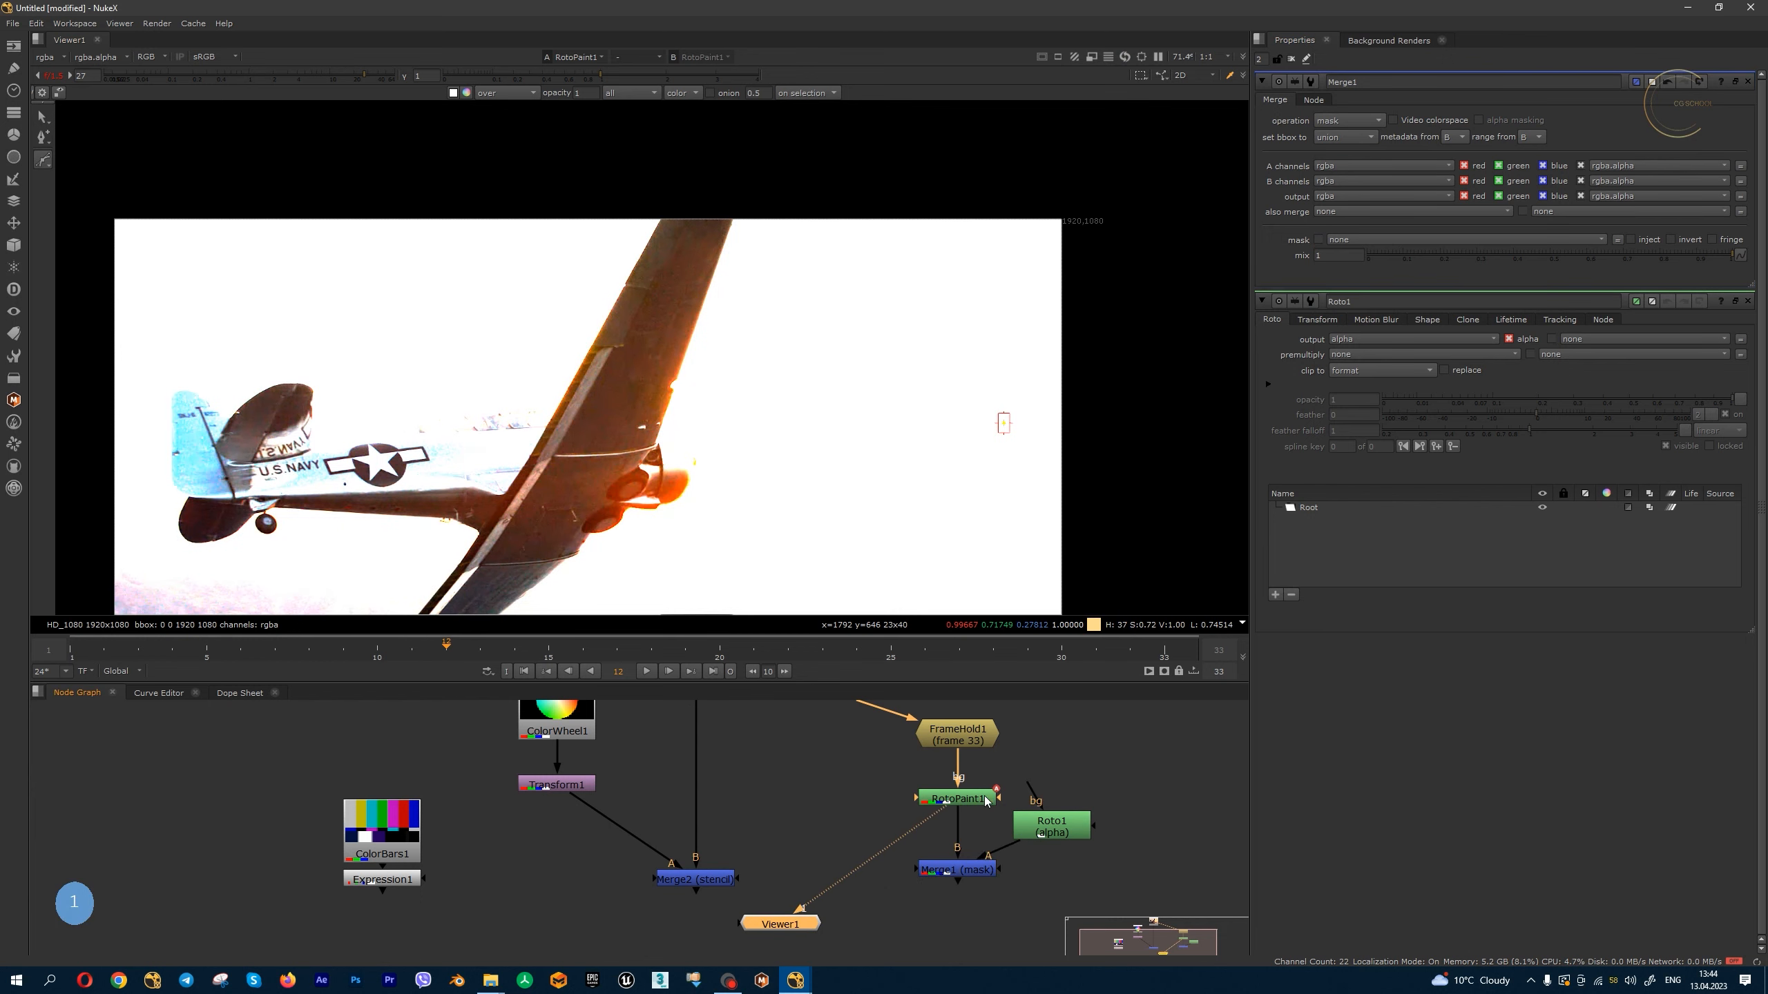
left_click(973, 873)
key("1")
key("1")
- View FrameHold1 close up at the wing's star insignia, go to frame 33, and select Roto1 for editing
left_click(1050, 828)
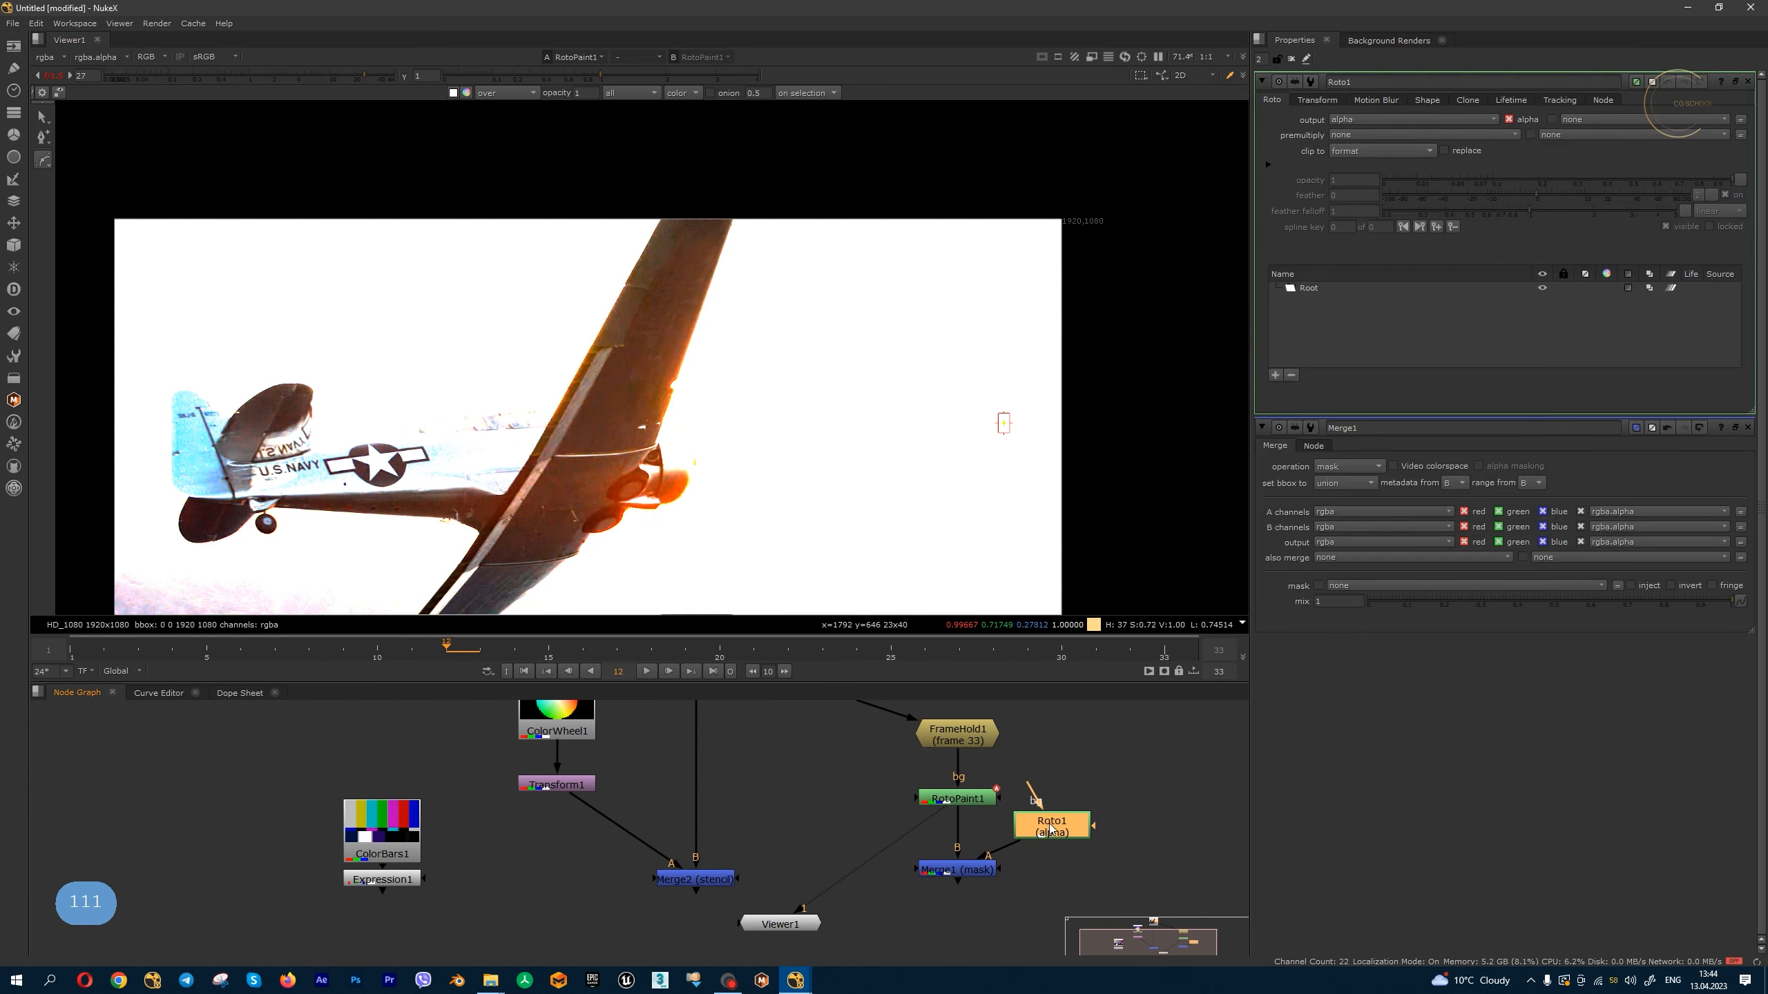
left_click(945, 745)
key("1")
scroll(673, 240, "up", 5)
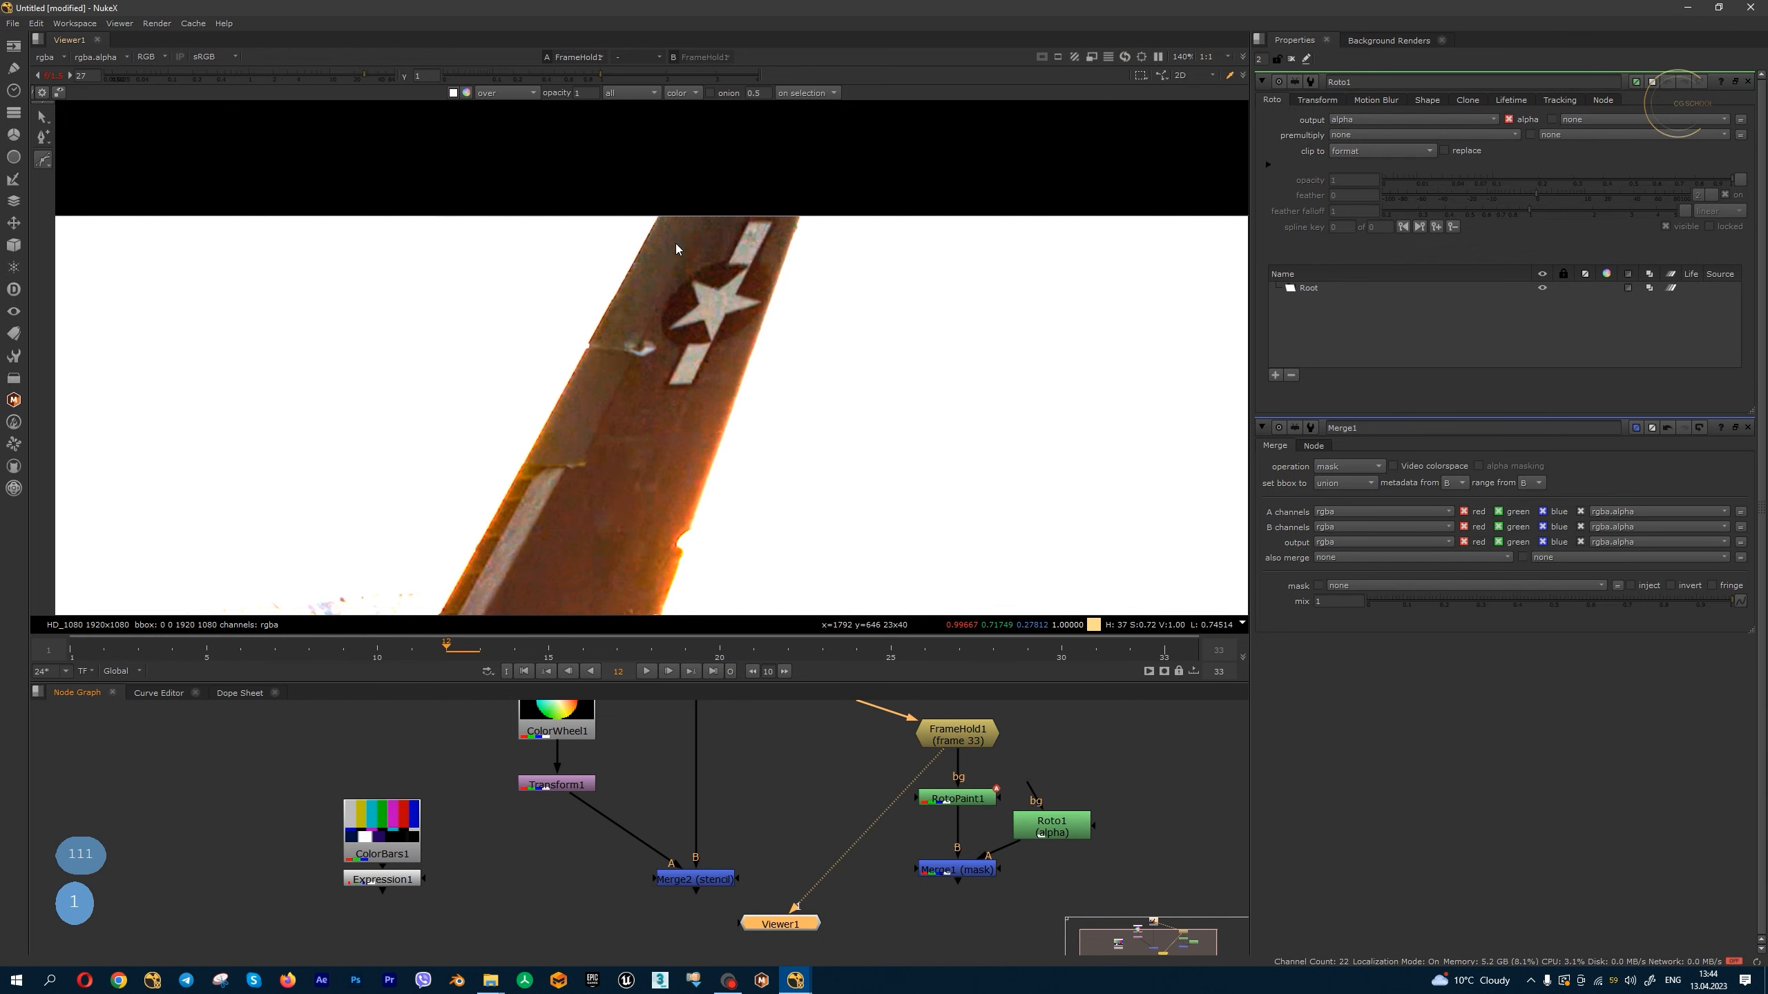
left_click(714, 671)
left_click(1051, 826)
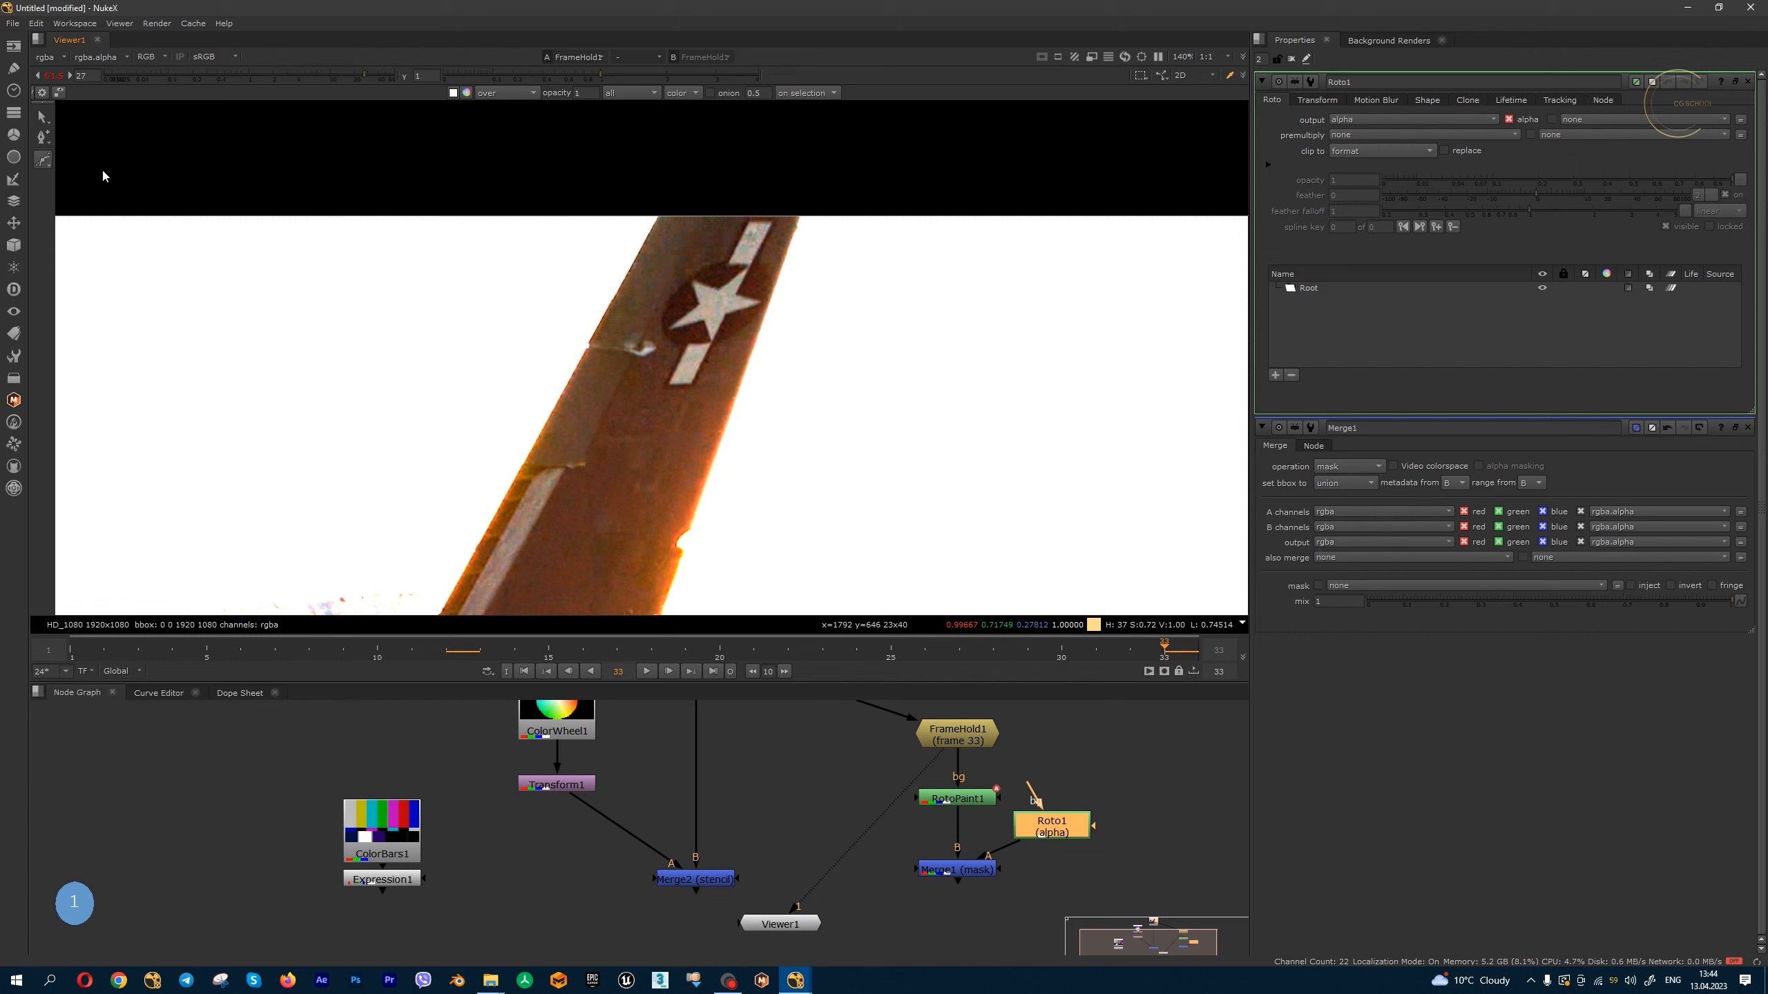
- Draw a closed four-point Bezier shape in Roto1 around the star insignia, with its upper corner at the wing's edge
left_click(41, 159)
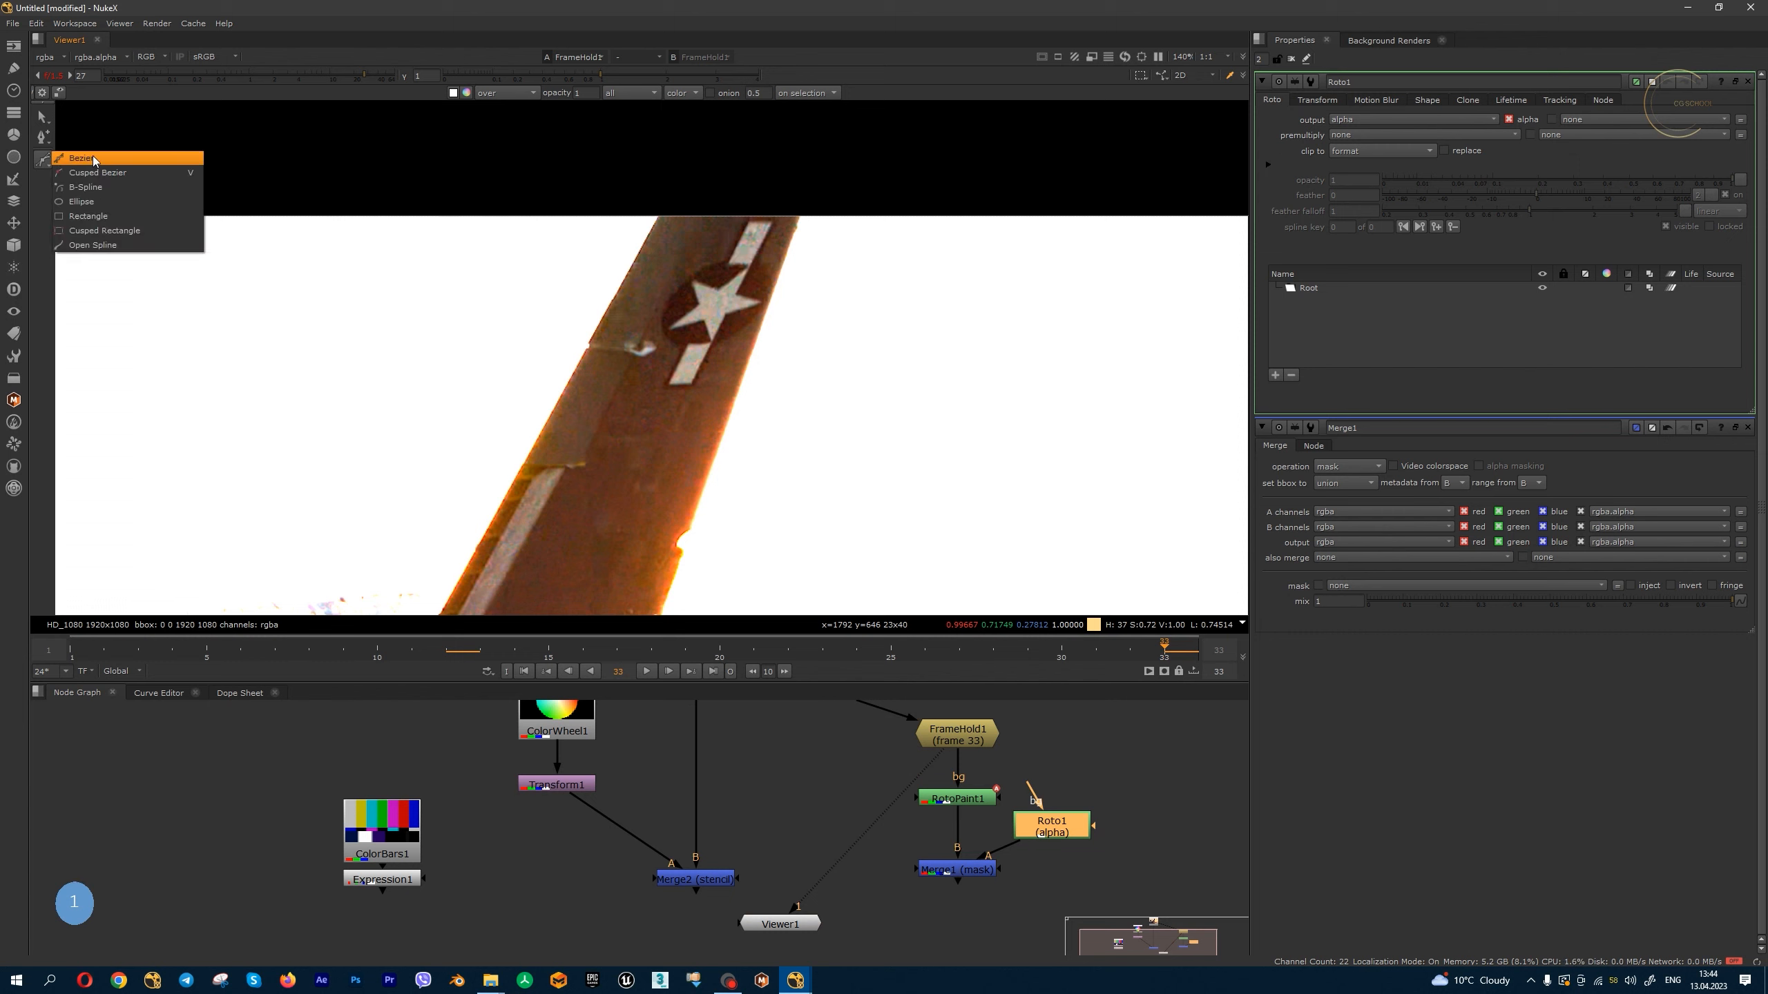
left_click(119, 158)
left_click(785, 225)
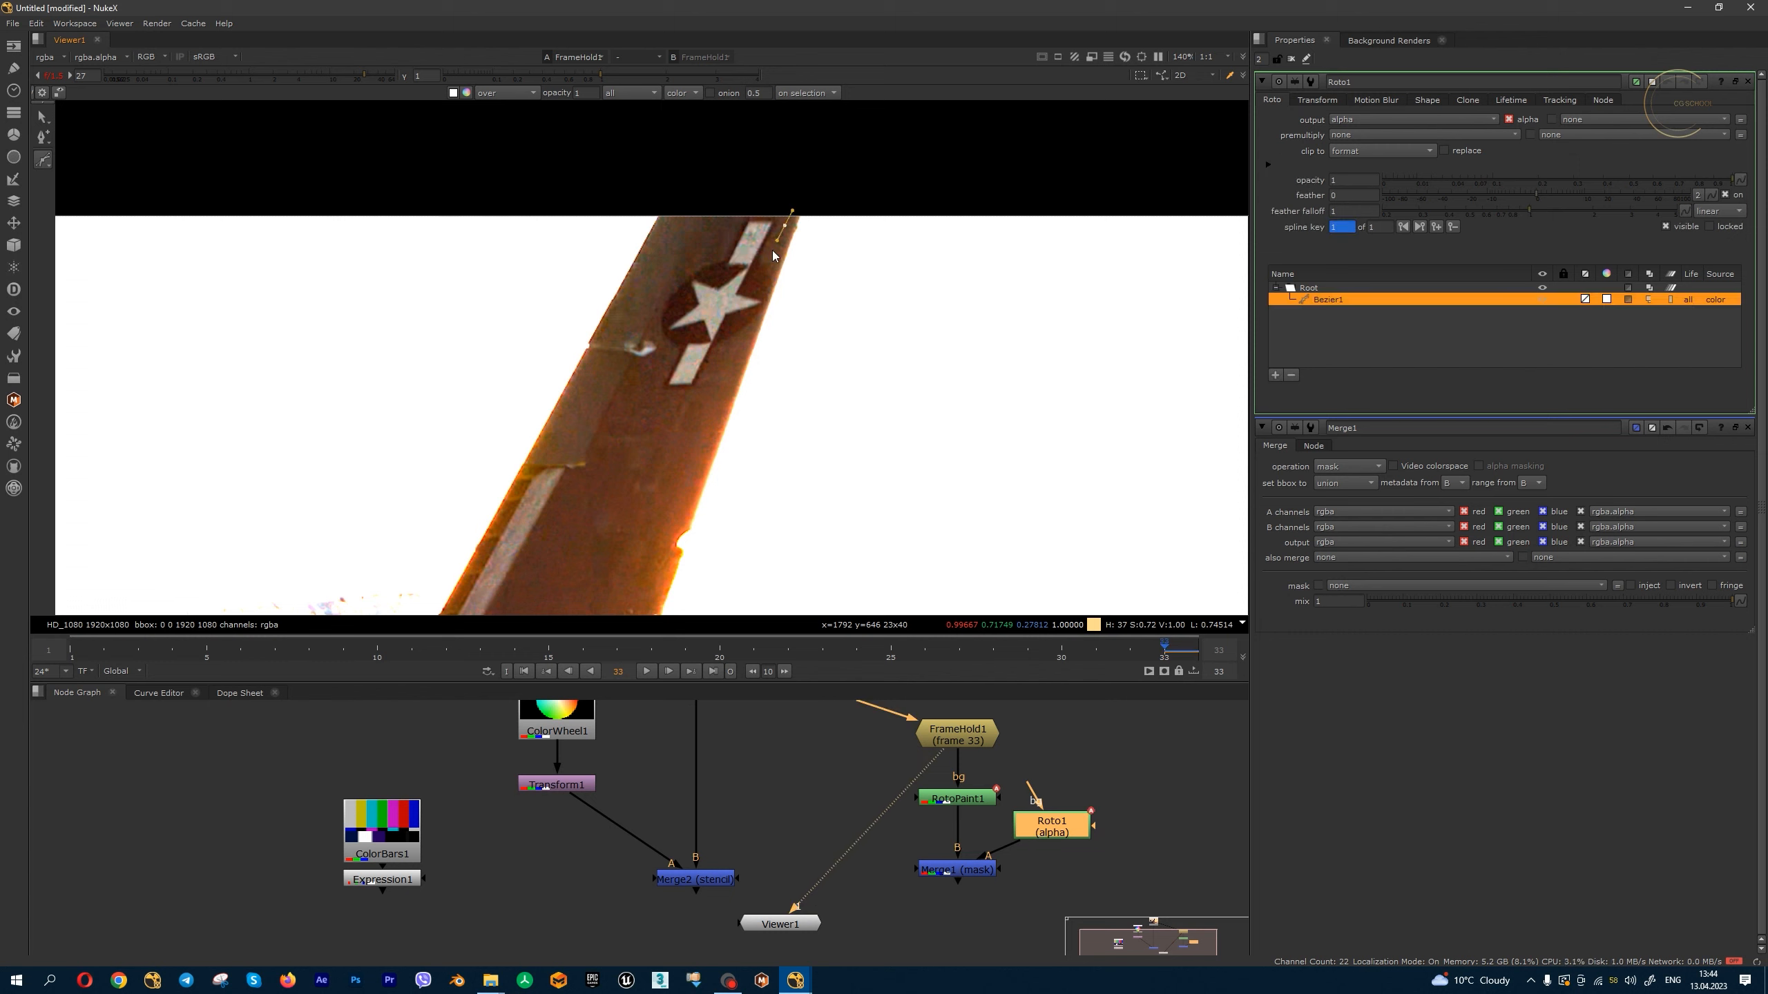
left_click(729, 413)
left_click(680, 216)
left_click(785, 225)
left_click_drag(786, 224, 792, 218)
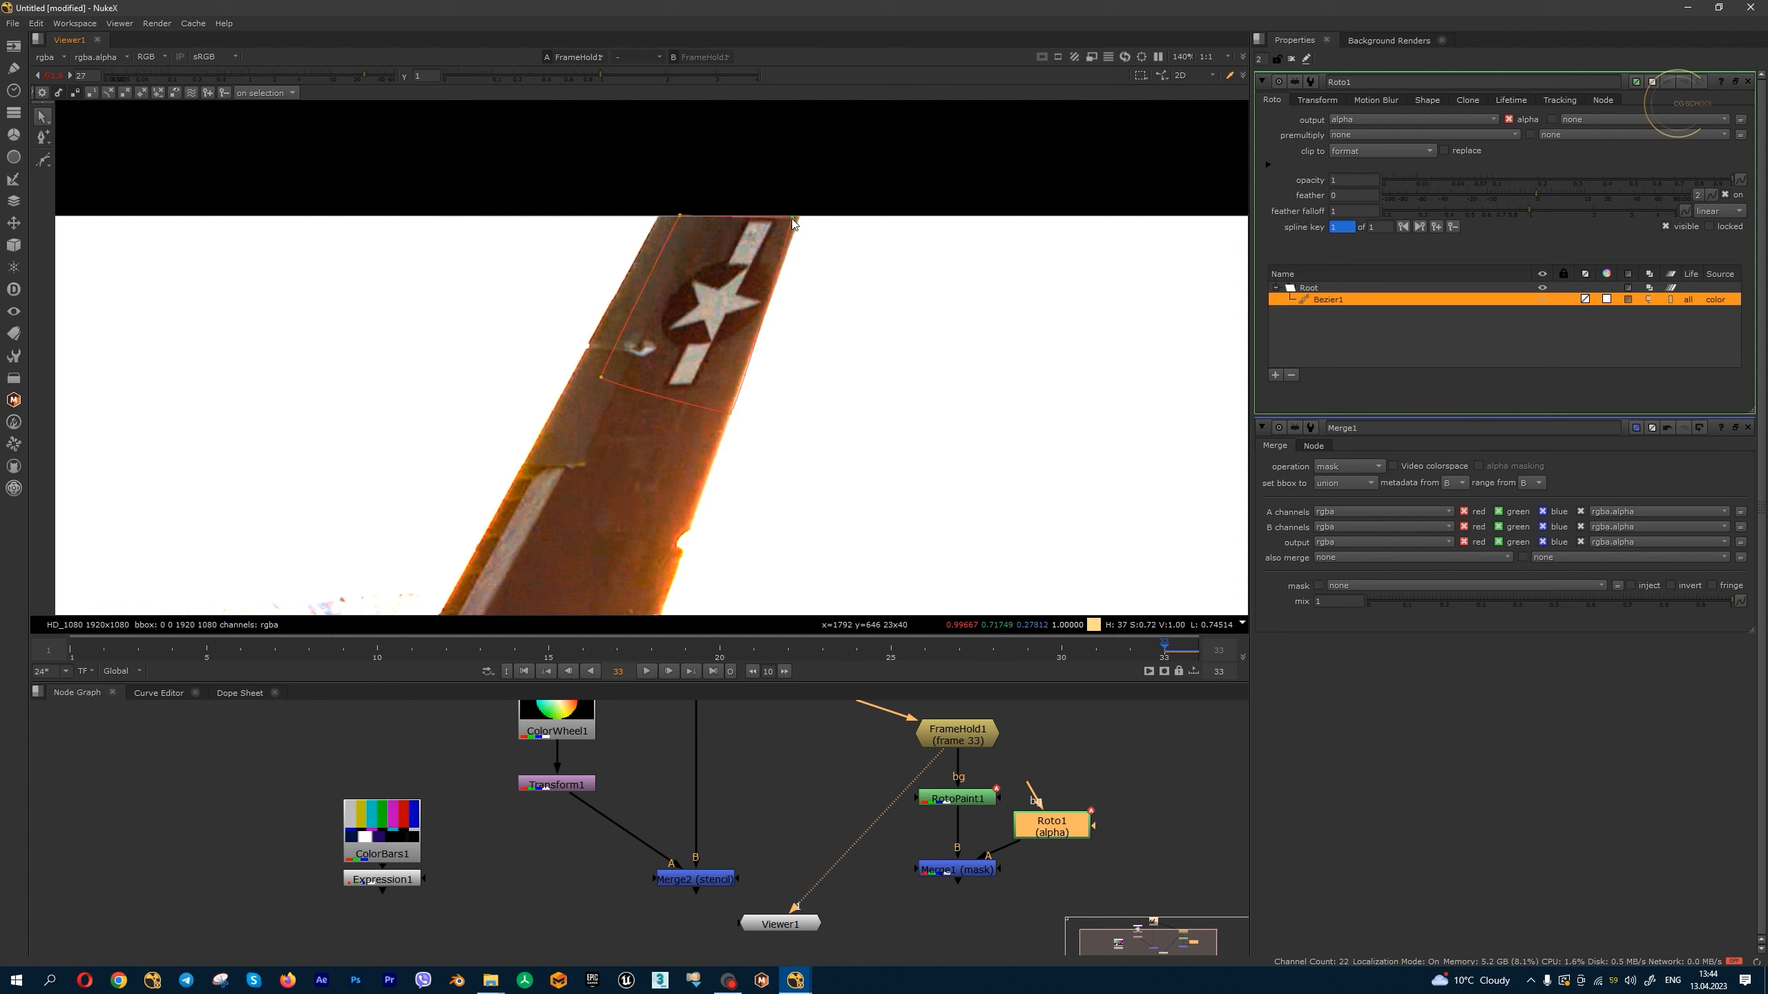
- Add points on the Bezier's inner and lower edges and reshape them into a rounded outline around the insignia
left_click_drag(730, 413, 724, 414)
scroll(740, 380, "up", 4)
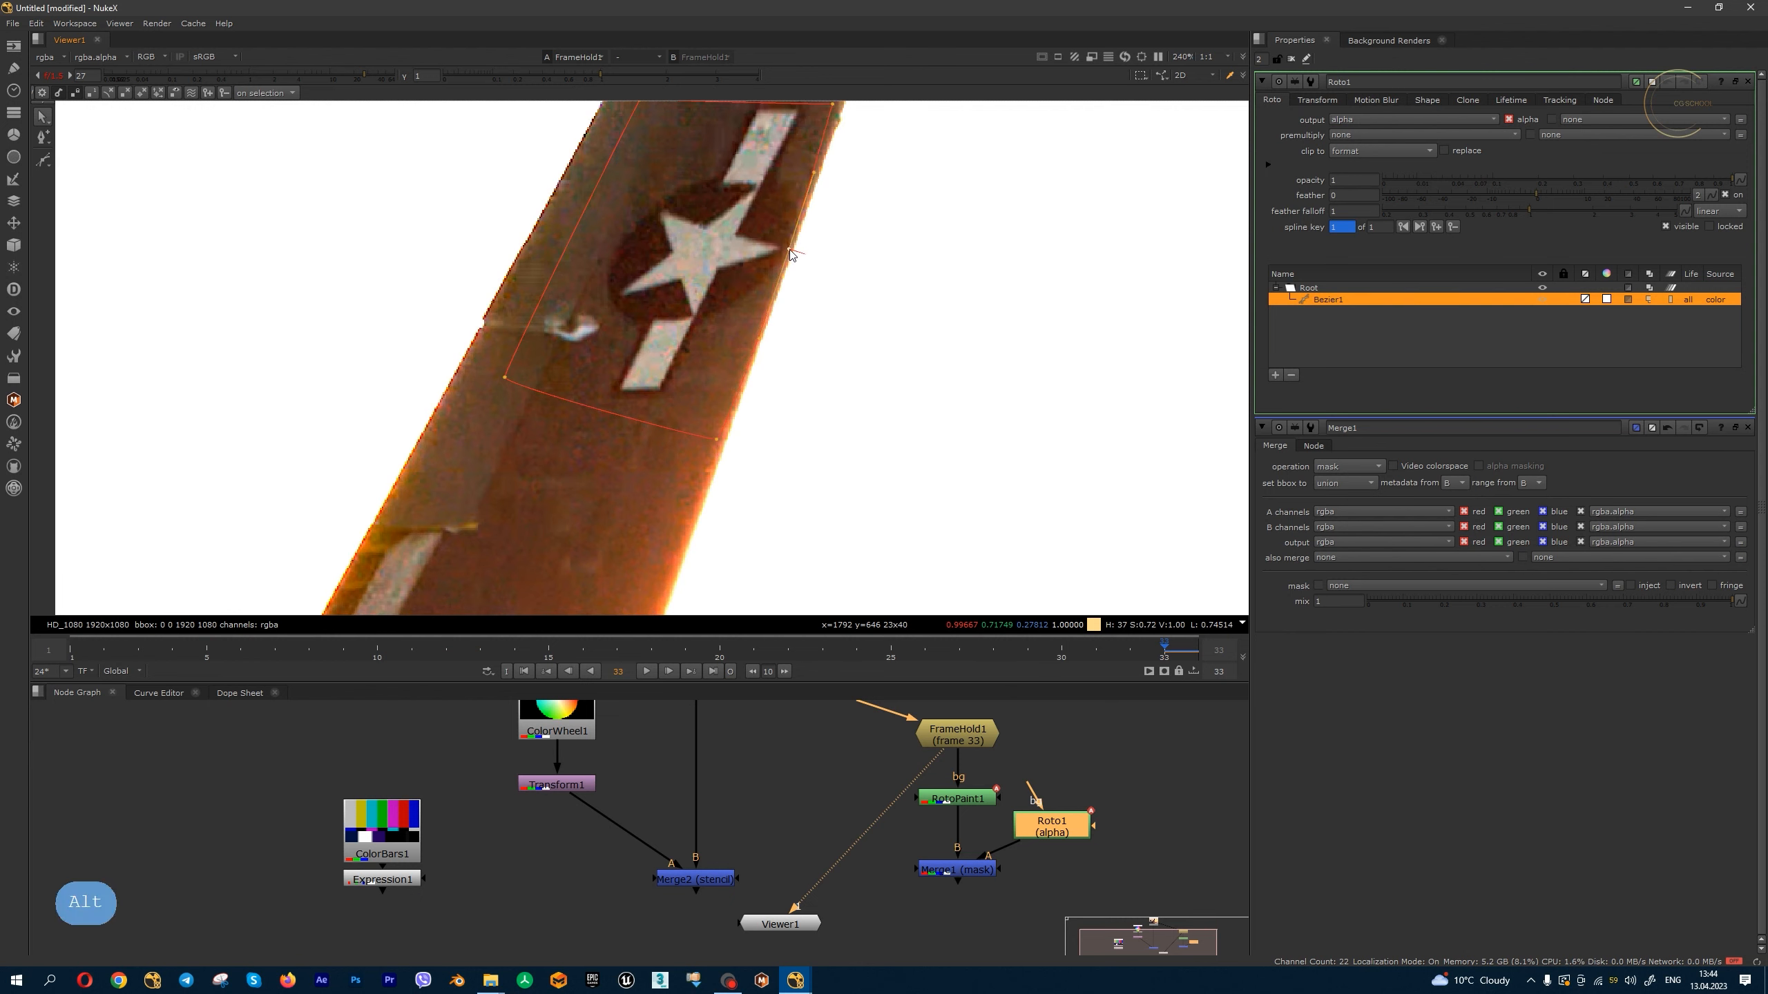
left_click_drag(677, 237, 686, 299, "alt")
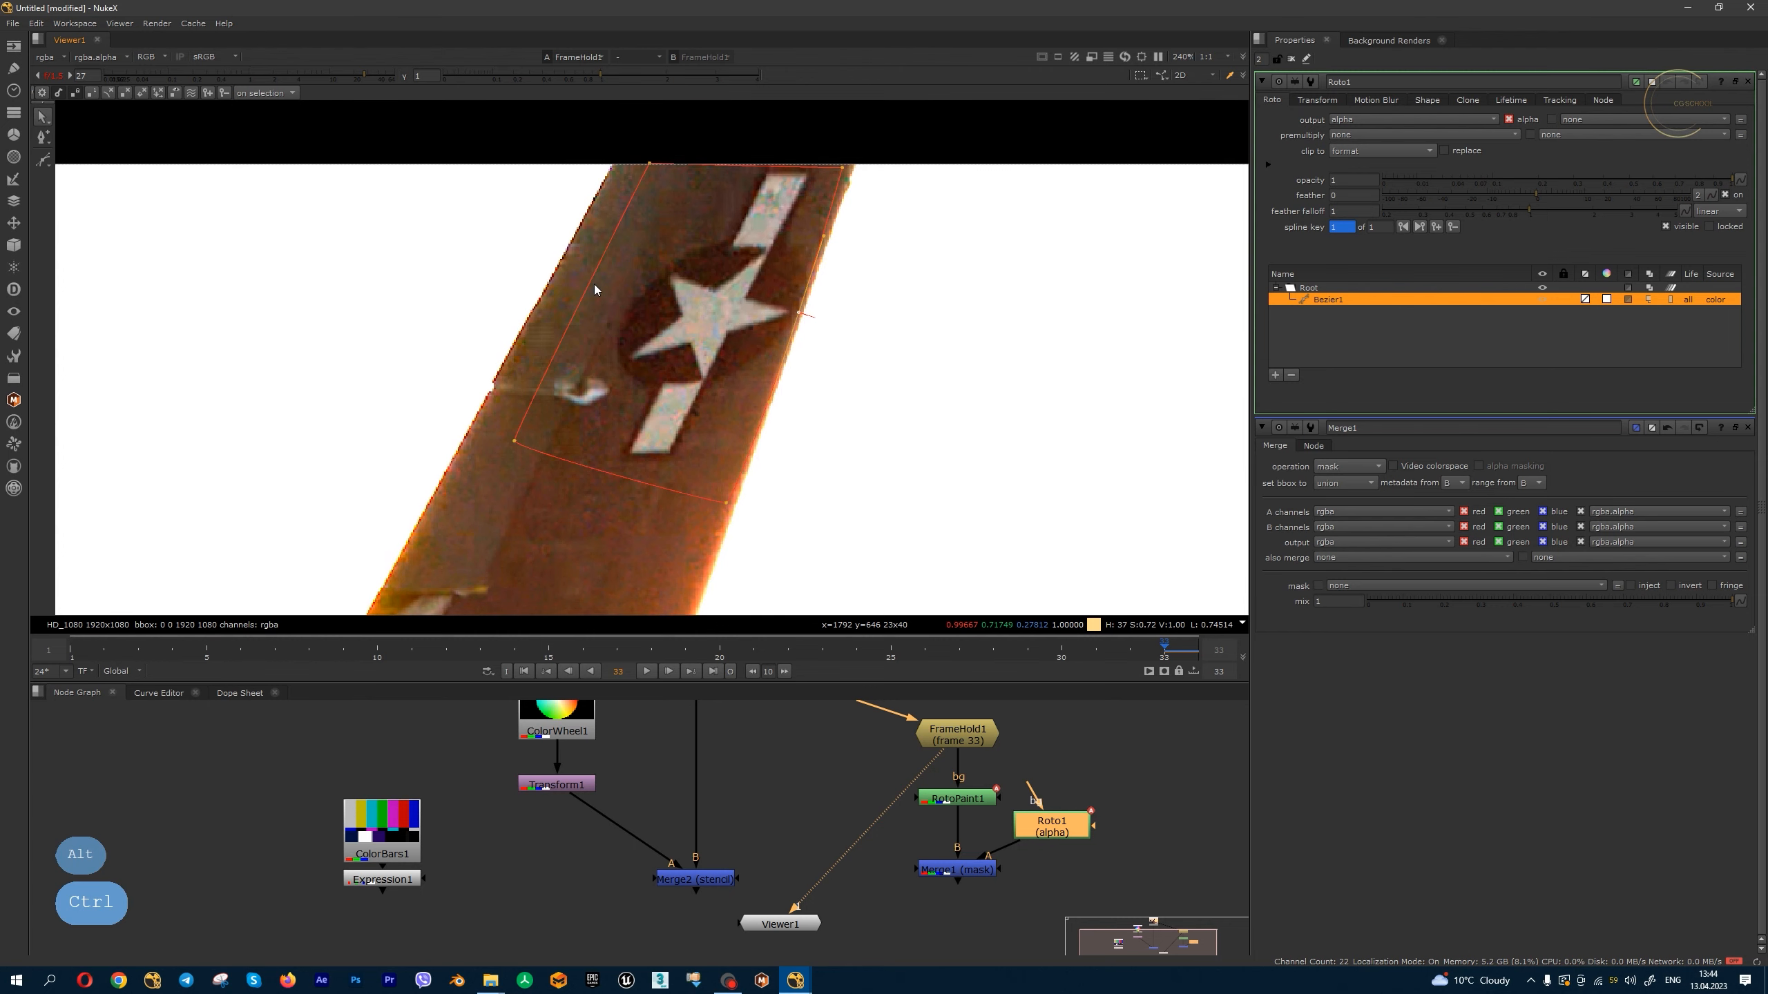
left_click_drag(591, 283, 576, 276, "ctrl+alt")
left_click(621, 479, "ctrl+alt")
left_click_drag(621, 479, 615, 499, "ctrl+alt")
left_click_drag(515, 440, 534, 423, "ctrl+alt")
left_click_drag(615, 499, 617, 490)
left_click_drag(725, 503, 724, 490)
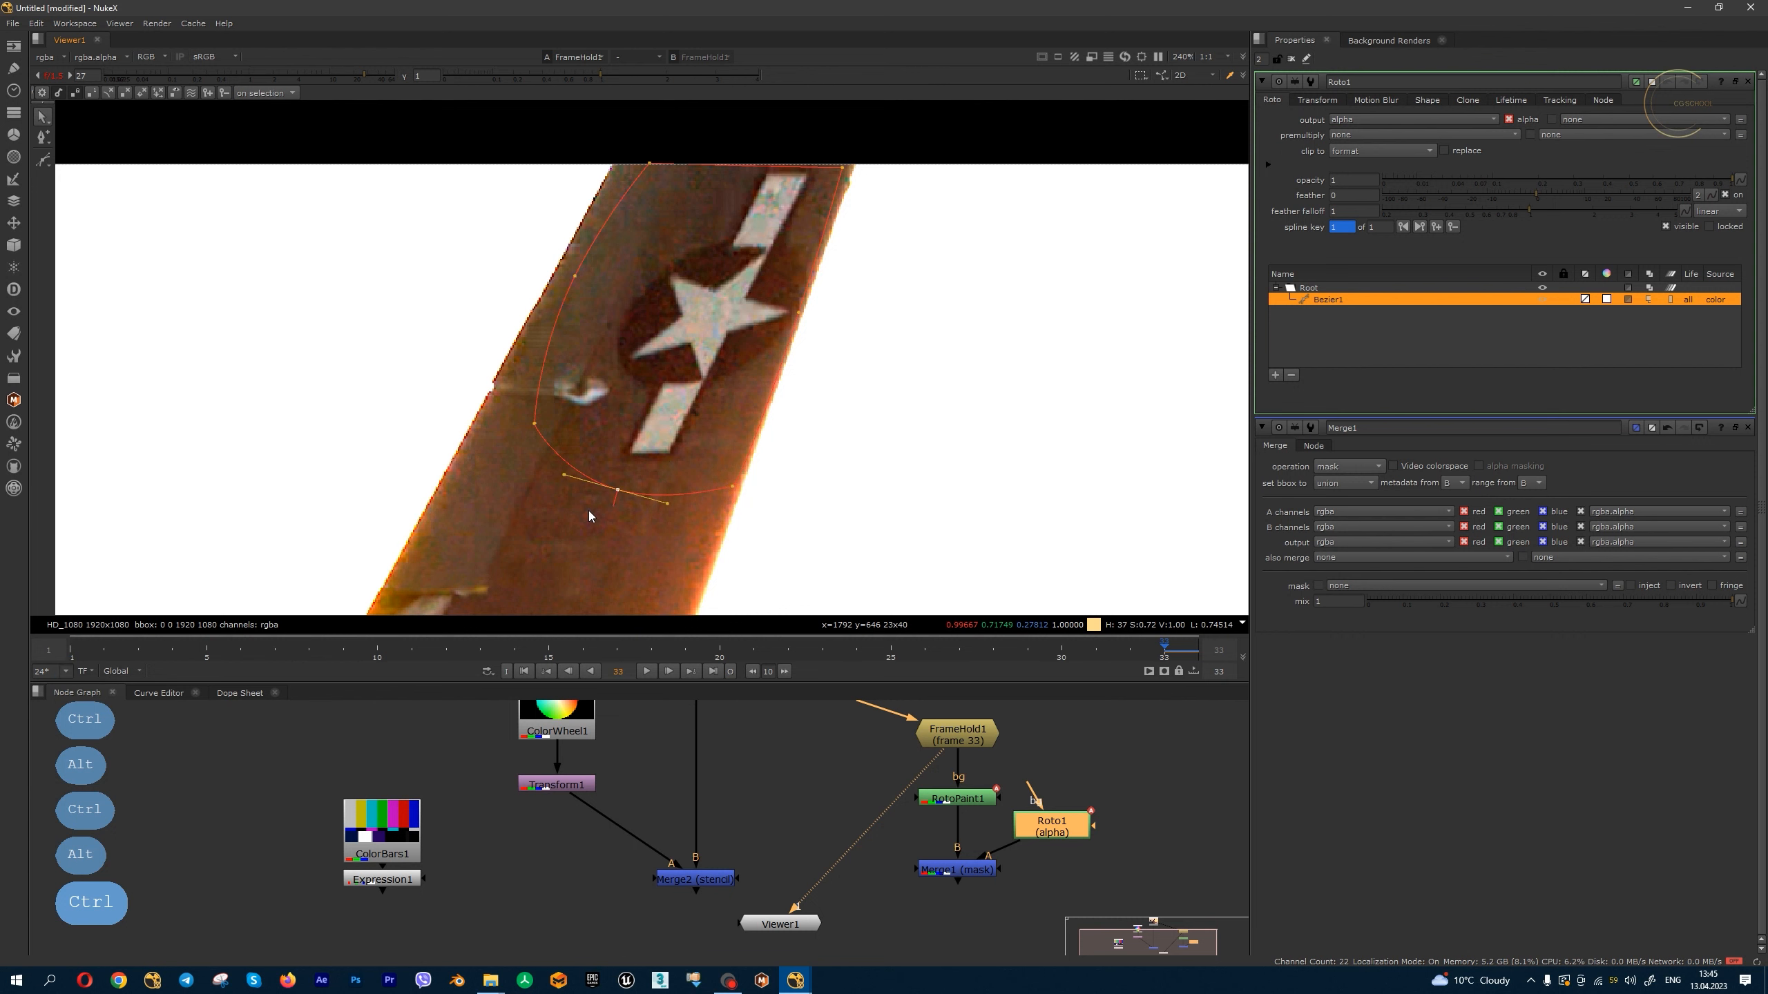
key("Delete")
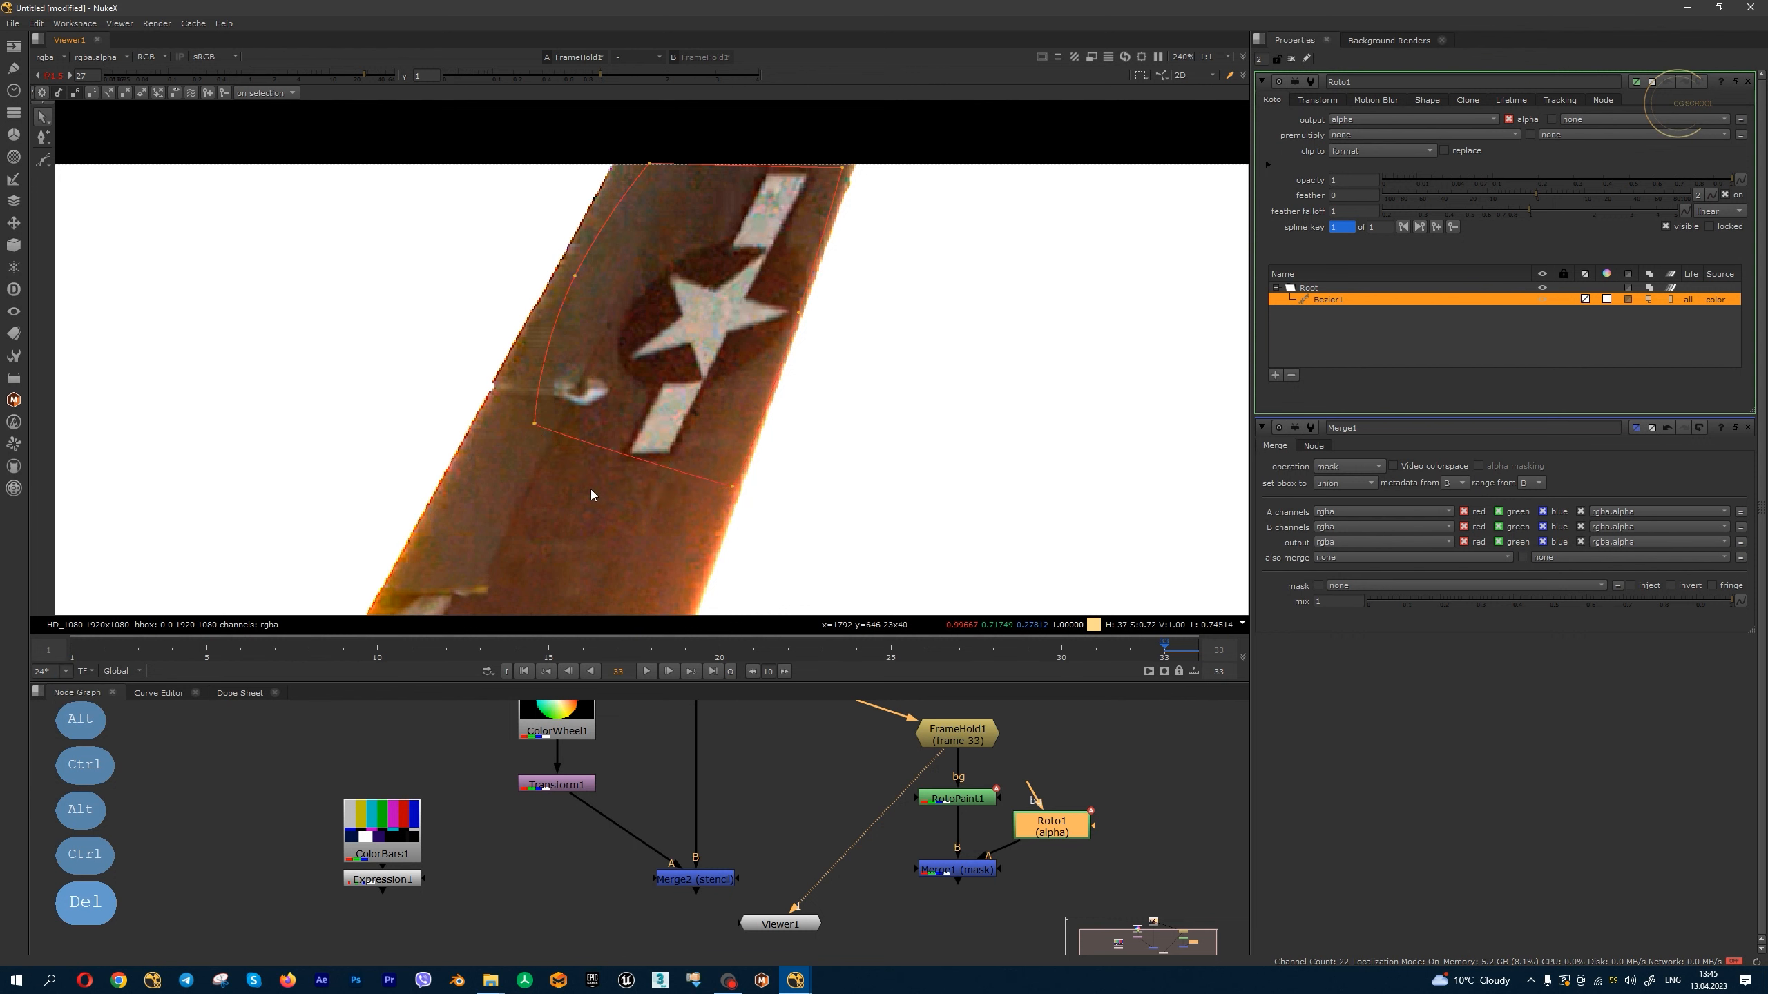
- Adjust the Bezier's upper corner at the wing's edge, and view the masked patch from Merge1
middle_click_drag(831, 163, 1040, 224, "alt")
mouse_move(1040, 223)
left_mouse_down("ctrl")
mouse_move(1054, 211)
mouse_move(1069, 234)
mouse_move(1049, 257)
mouse_move(1043, 202)
left_mouse_up("ctrl")
middle_click_drag(906, 209, 825, 210, "alt")
middle_click_drag(456, 220, 668, 227, "alt")
middle_click_drag(539, 284, 414, 288, "alt")
middle_click_drag(414, 288, 513, 253, "alt")
left_click(971, 872)
key("1")
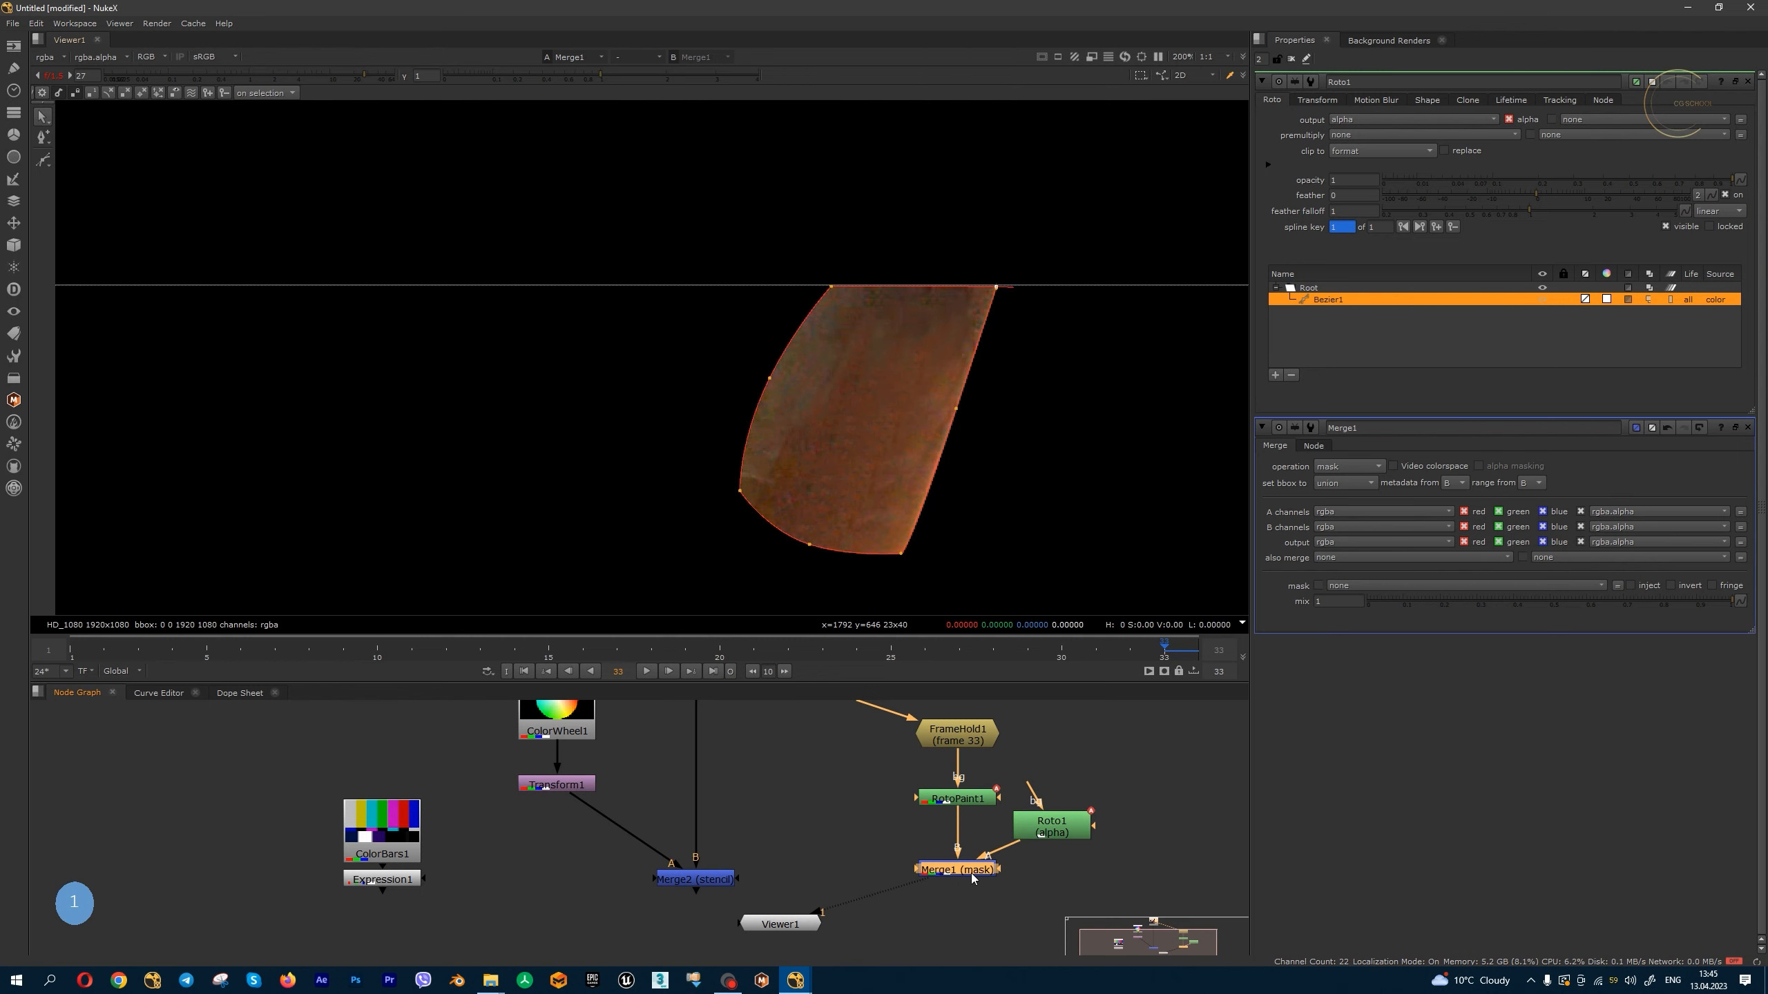
- Delete the test nodes Merge2, ColorWheel1, Transform1, ColorBars1 and Expression1 from the node graph
scroll(784, 897, "down", 5)
left_click(758, 886)
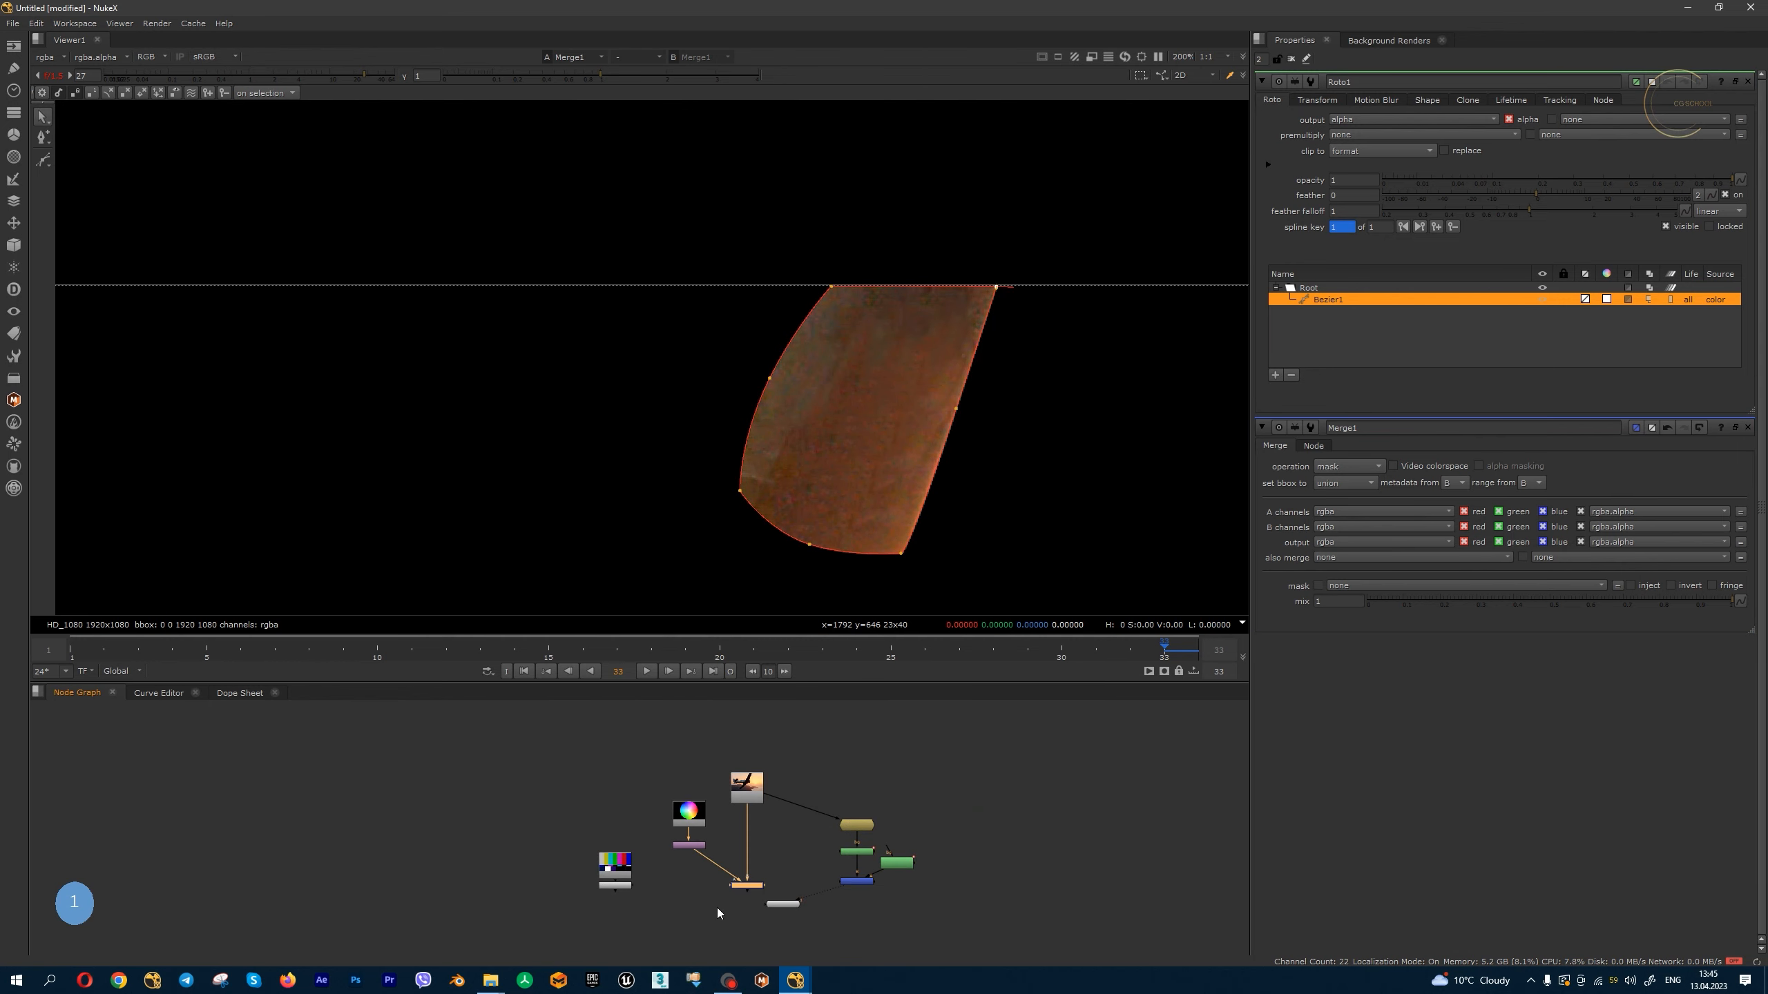
key("Delete")
left_click(689, 846, "ctrl")
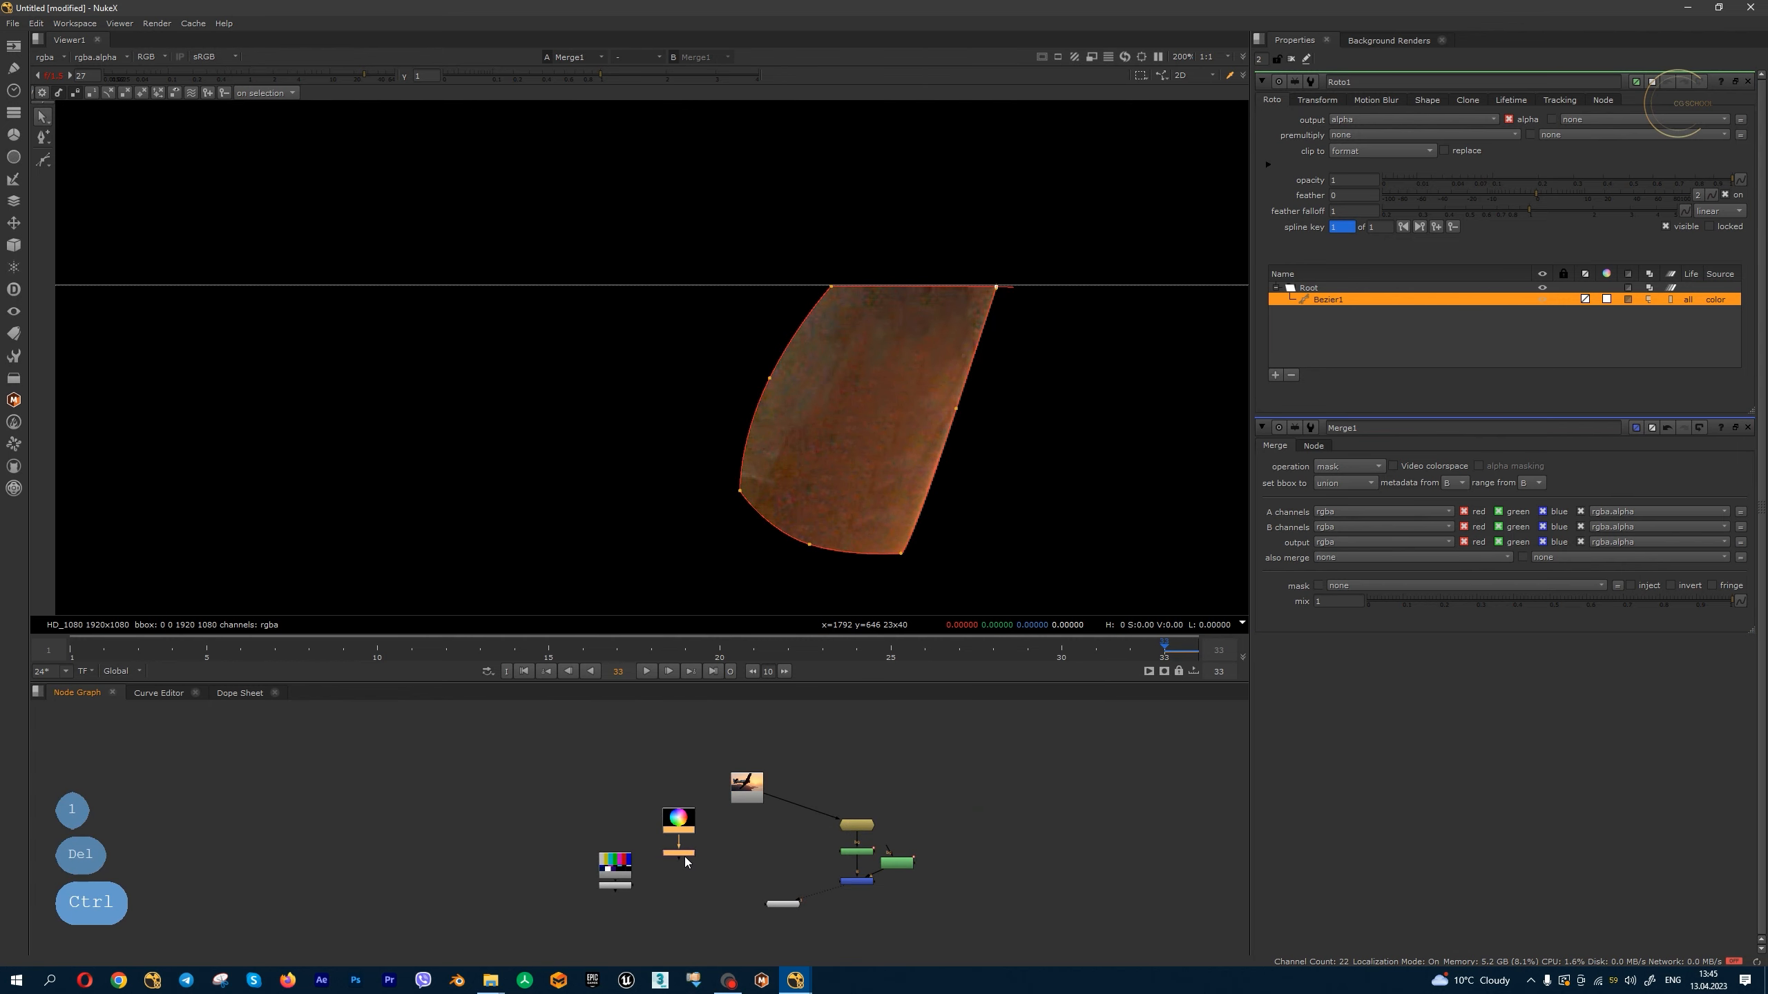
key("Delete")
left_click_drag(661, 832, 570, 937)
key("Delete")
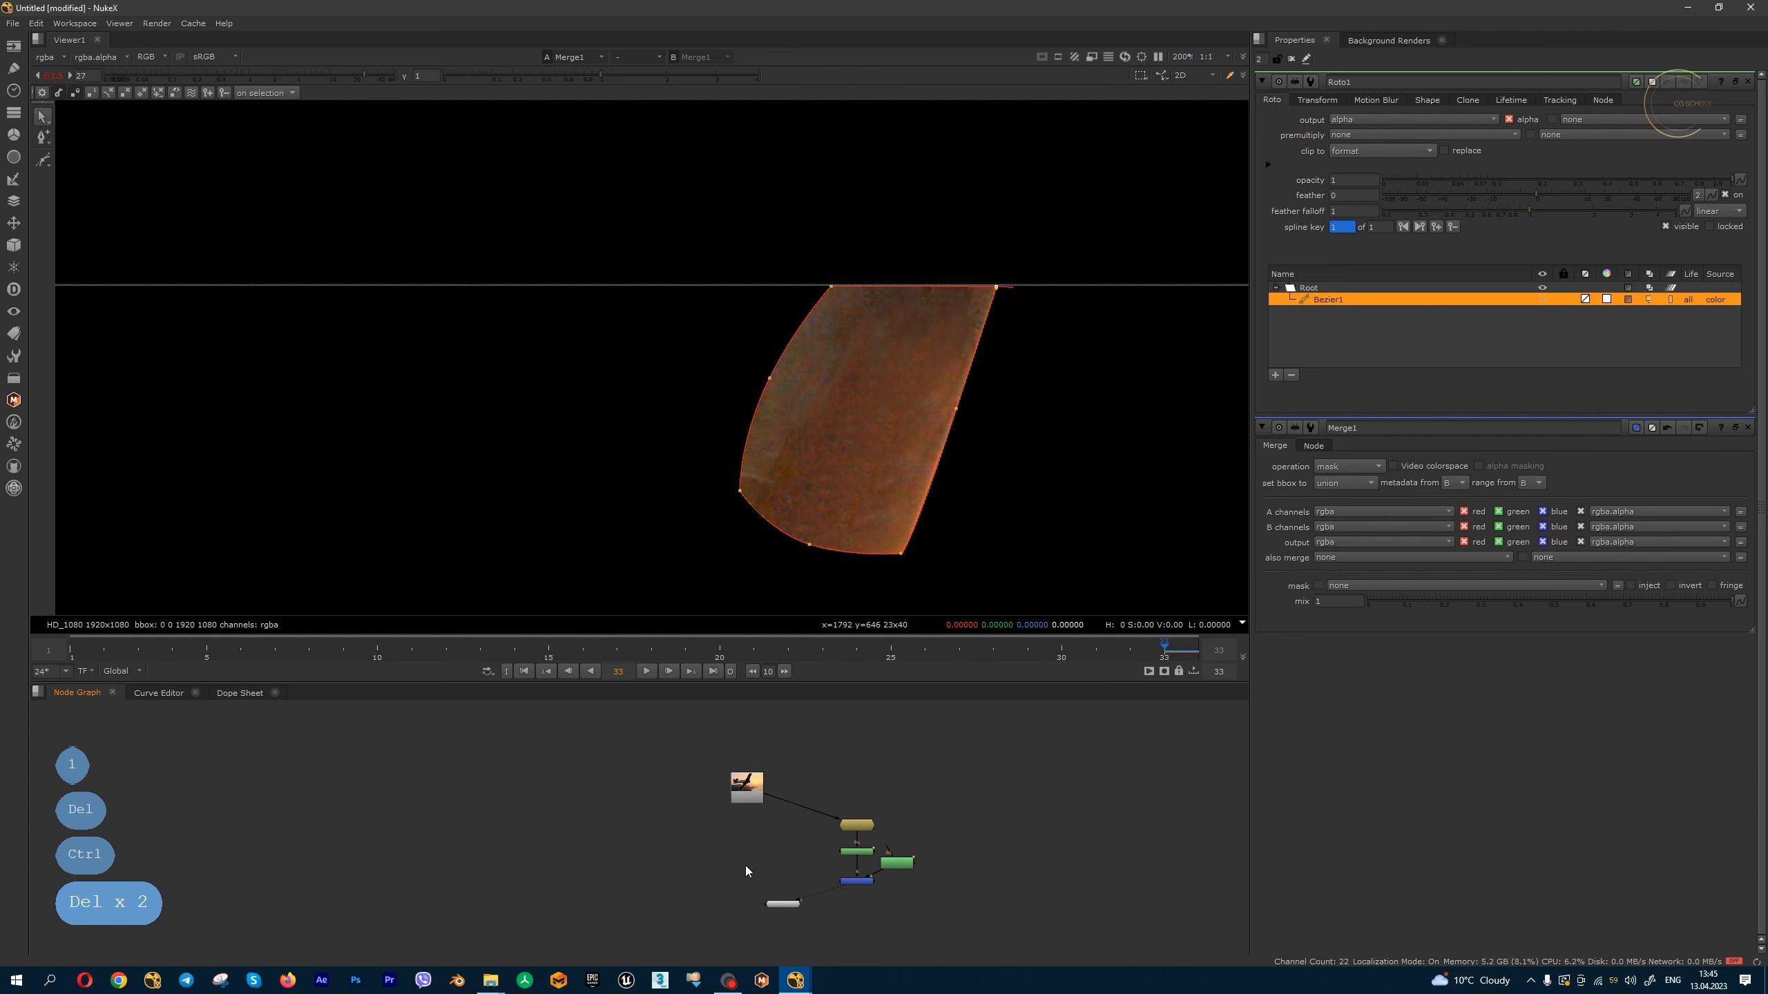
- Add a Merge node with operation over, with Merge1's patch as A and Read1 as B, and view its result
key("m")
left_click_drag(750, 849, 750, 951)
key("1")
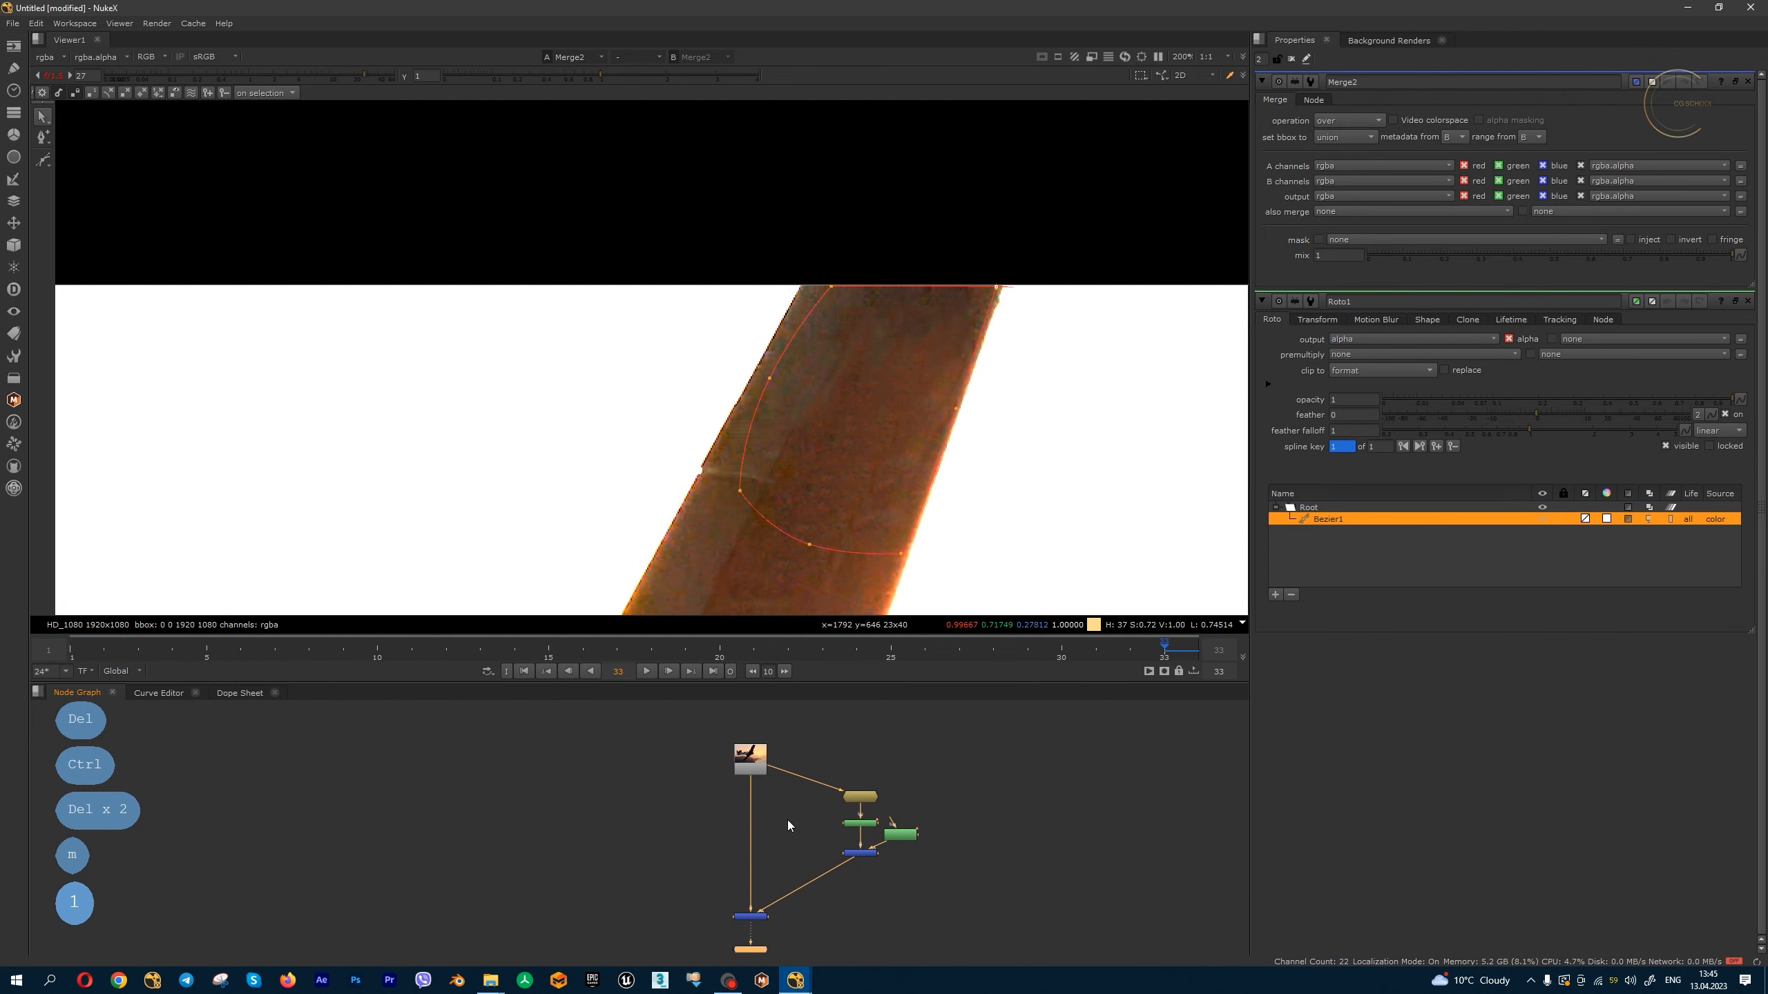
middle_click_drag(771, 847, 782, 810)
scroll(787, 794, "up", 3)
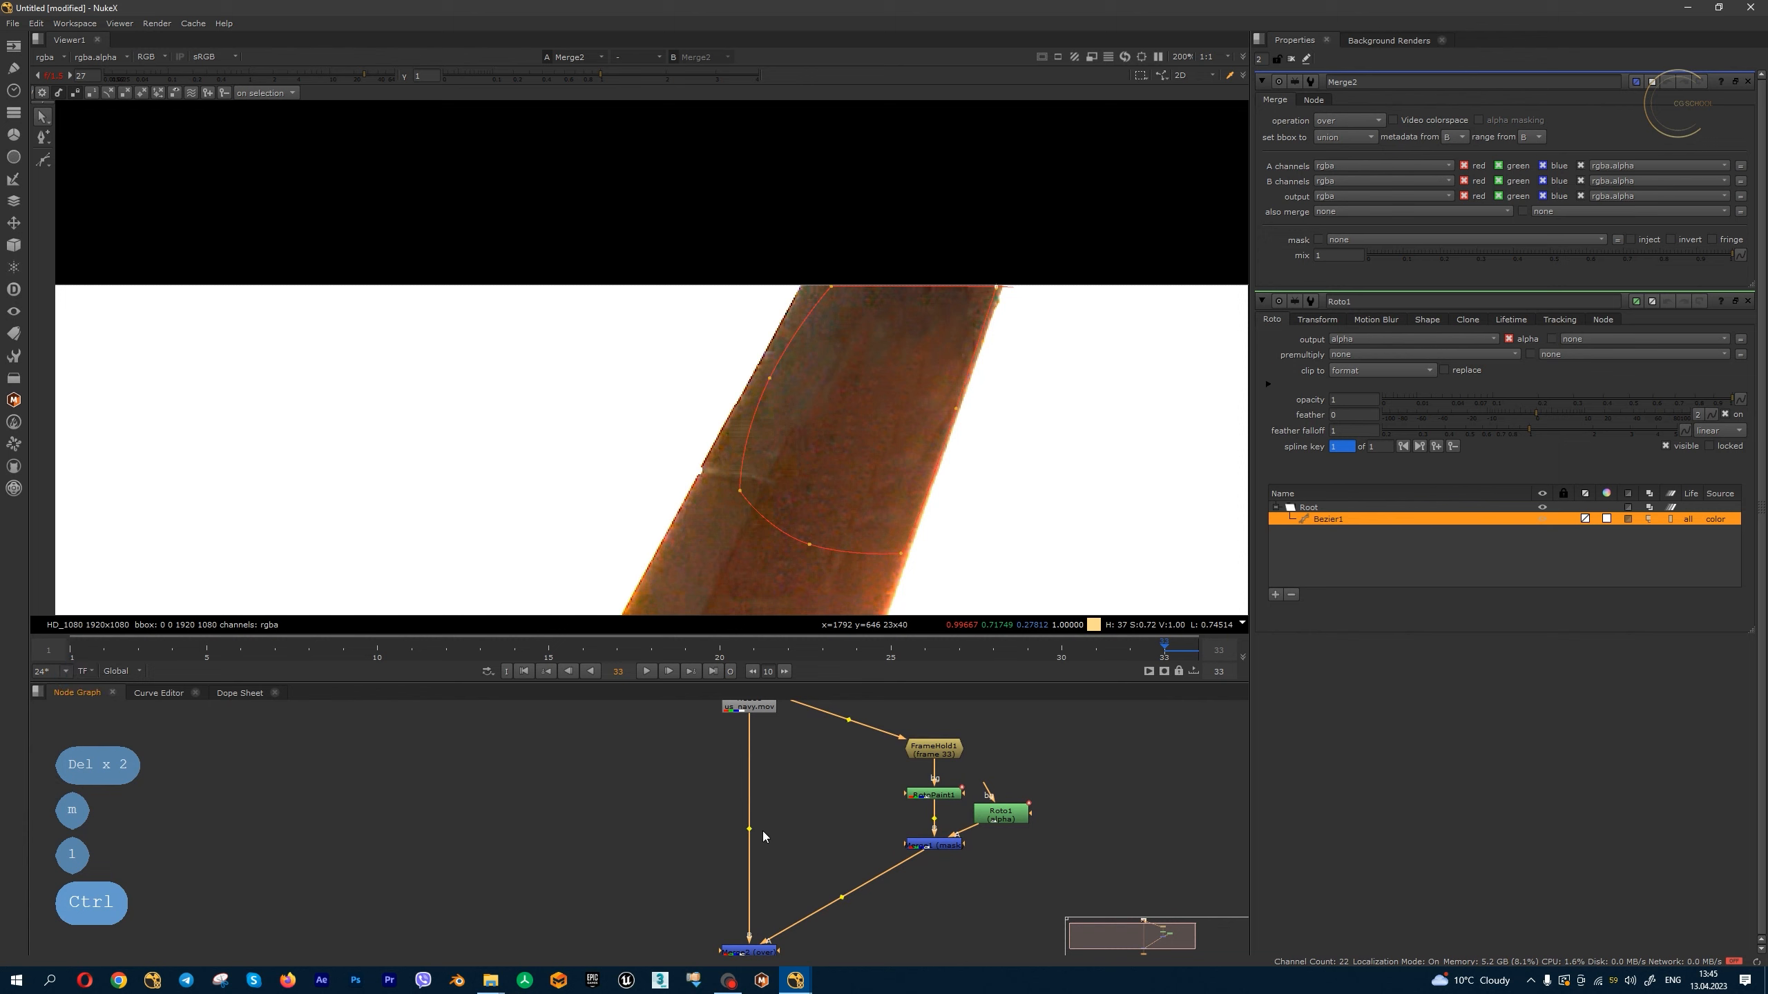
- Insert a Dot in the connection from Read1 to Merge2 and reconnect FrameHold1's input to that Dot
left_click_drag(808, 706, 754, 796)
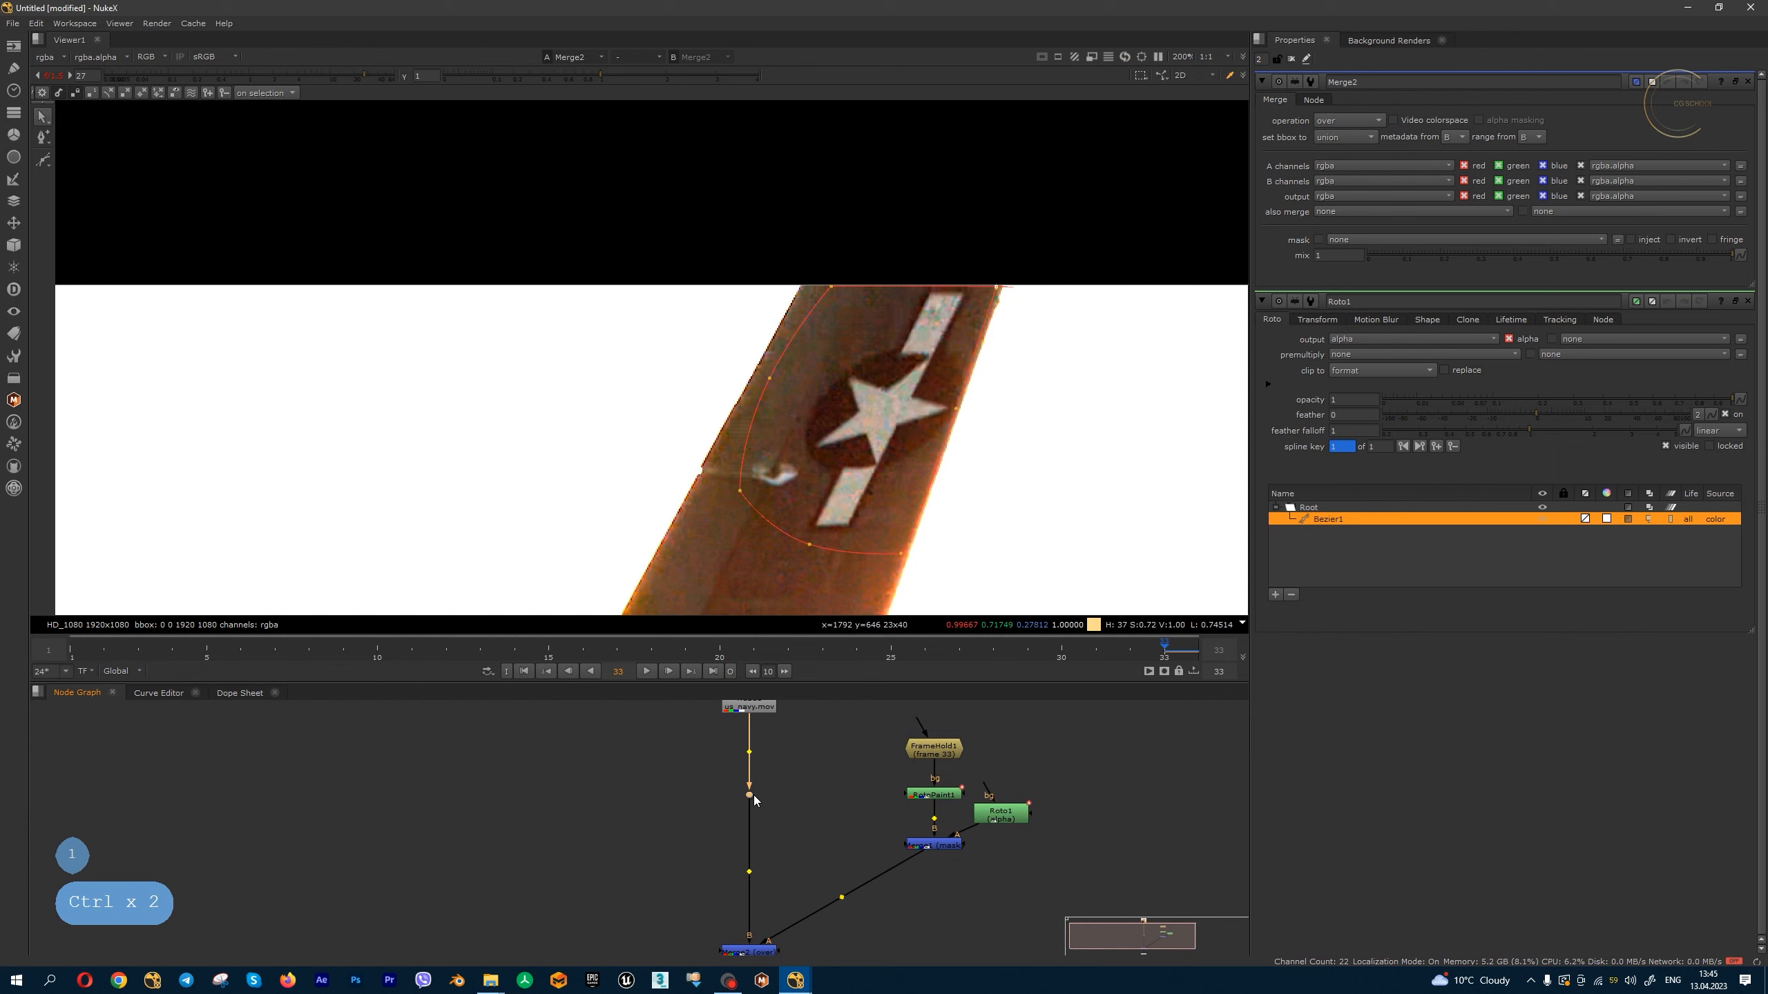
scroll(754, 794, "up", 3)
scroll(754, 793, "down", 4)
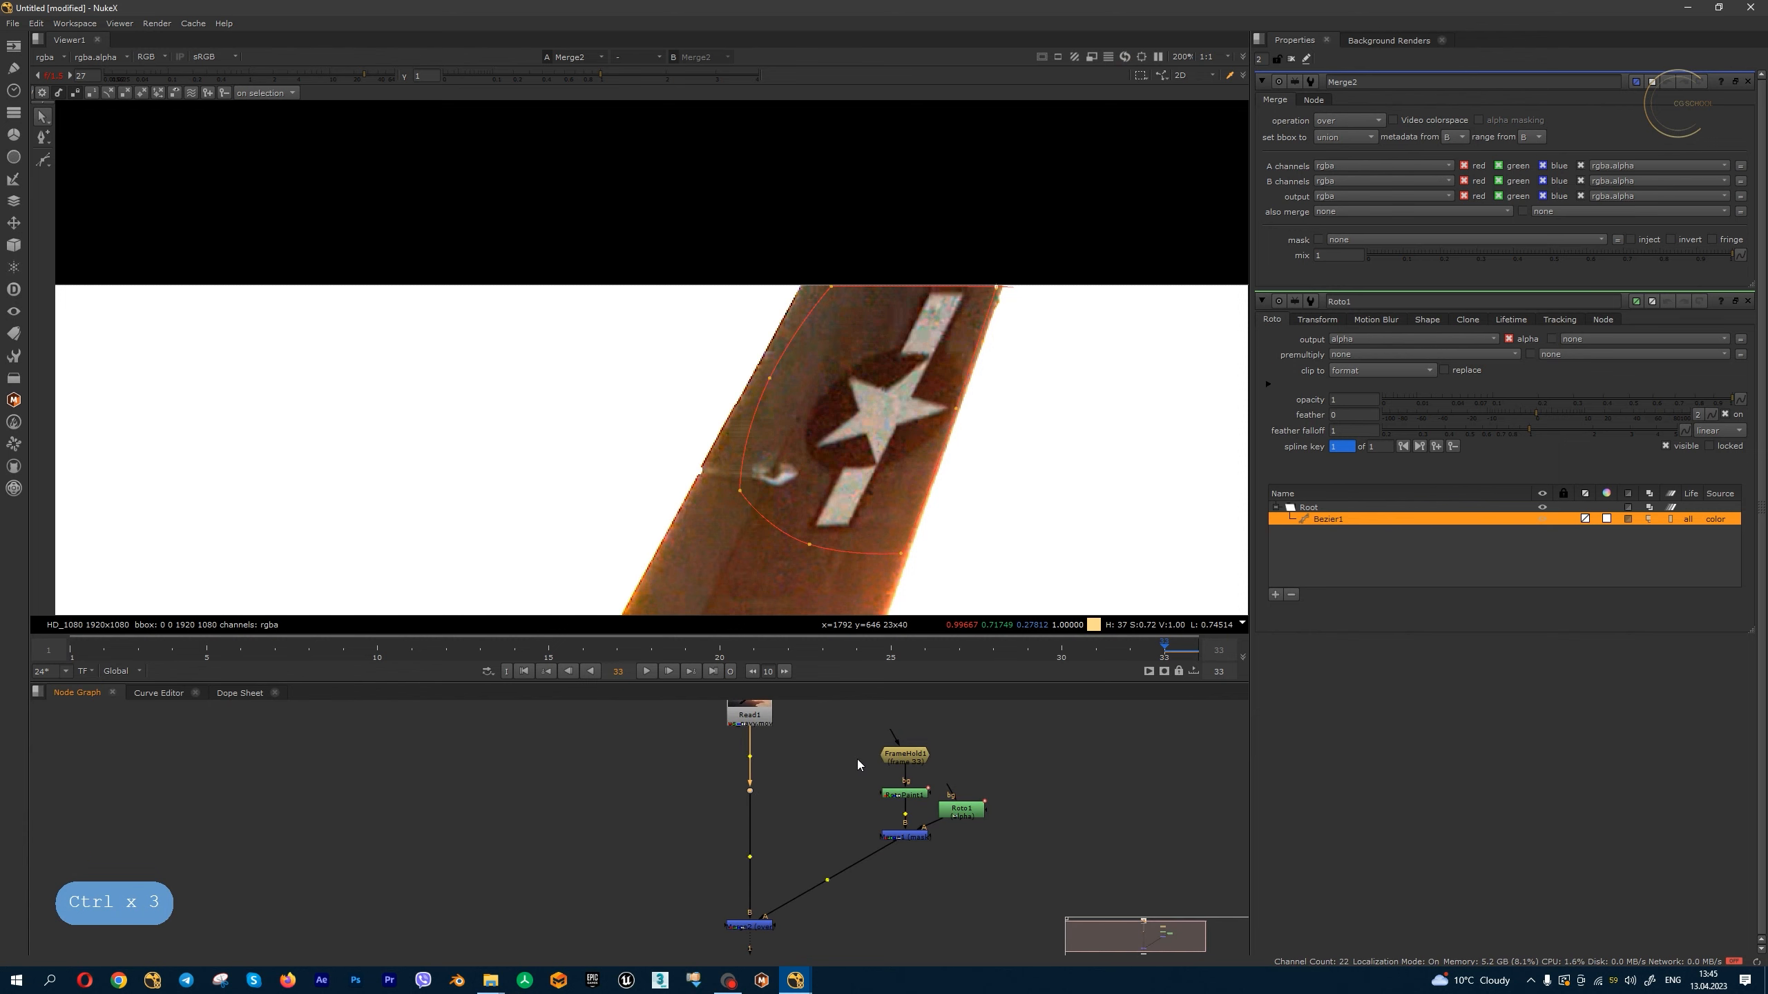
scroll(774, 794, "up", 3)
left_click(757, 831)
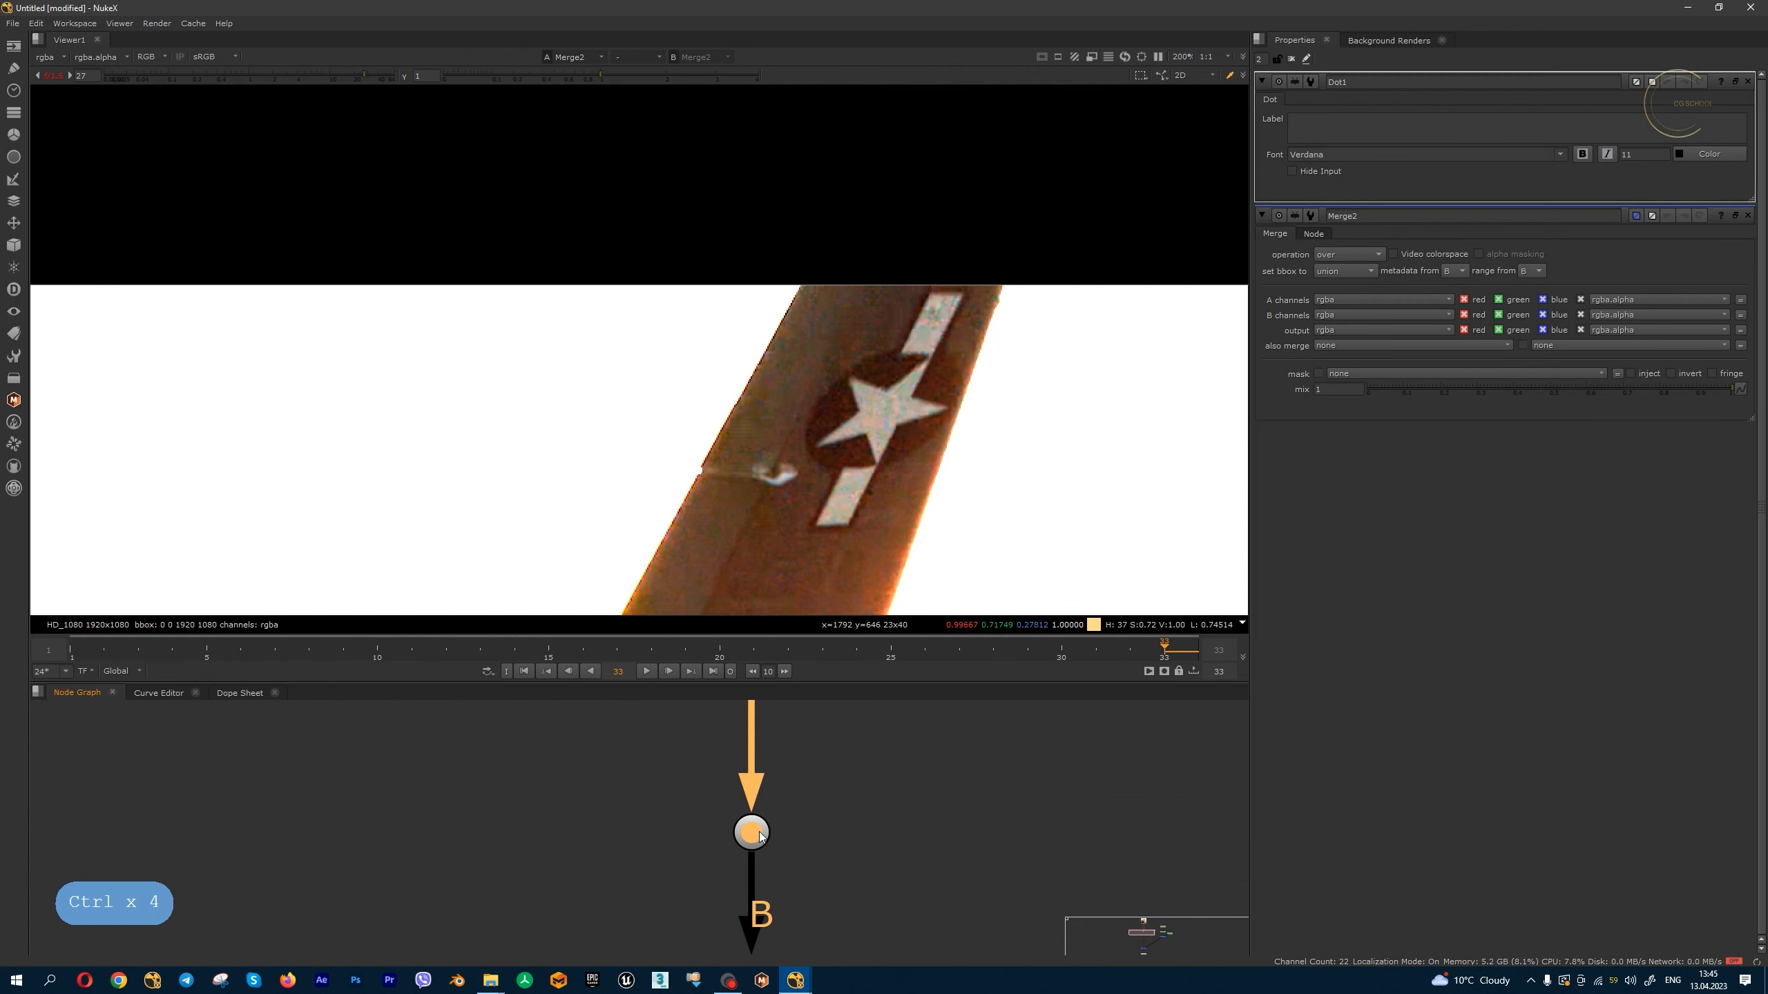
scroll(758, 833, "down", 2)
left_click_drag(994, 740, 757, 831)
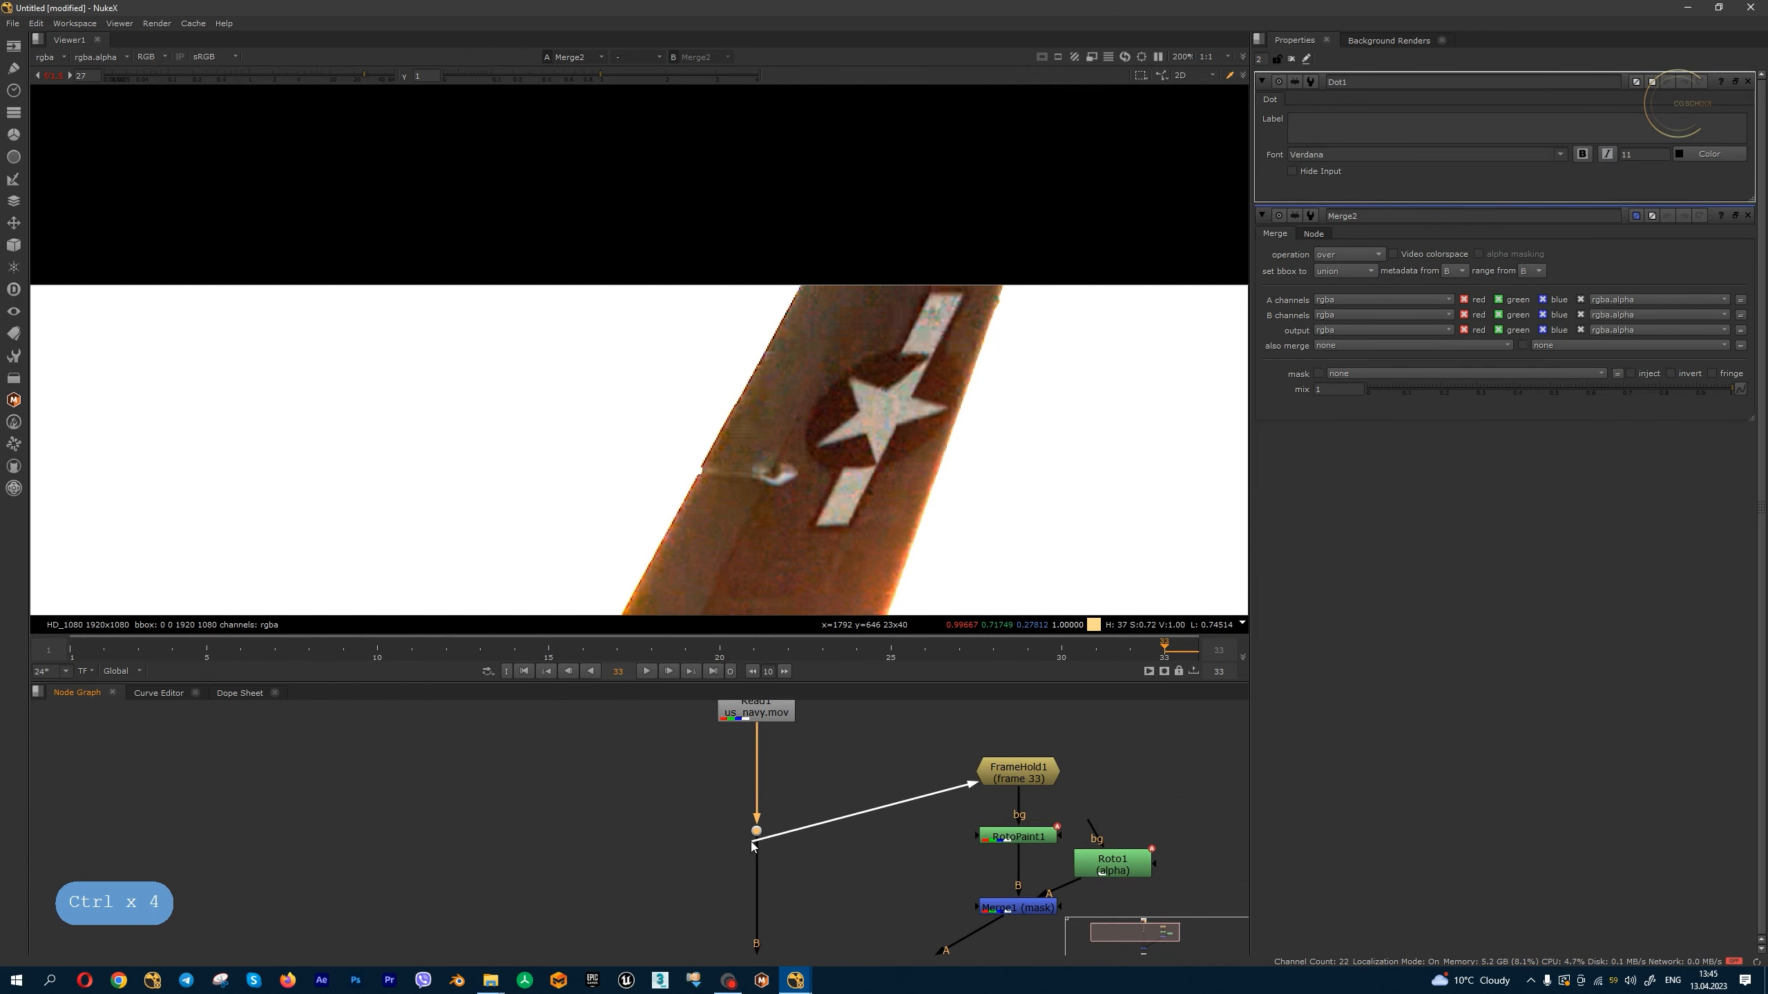
- Tidy the patch branch by aligning FrameHold1, RotoPaint1, Merge1 and Roto1 beside the Dot
left_click_drag(1007, 784, 1008, 810)
left_click_drag(1019, 835, 1020, 868)
left_click_drag(1032, 794, 1031, 830)
middle_click_drag(1025, 832, 986, 765)
scroll(968, 758, "down", 3)
mouse_move(975, 801)
left_mouse_down()
mouse_move(976, 816)
mouse_move(975, 783)
left_mouse_up()
left_click_drag(978, 809, 1027, 791)
- View Merge2's composite with the viewer gain reset to 1, and toggle its alpha channel on and off
left_click(835, 897)
key("1")
scroll(839, 400, "down", 3)
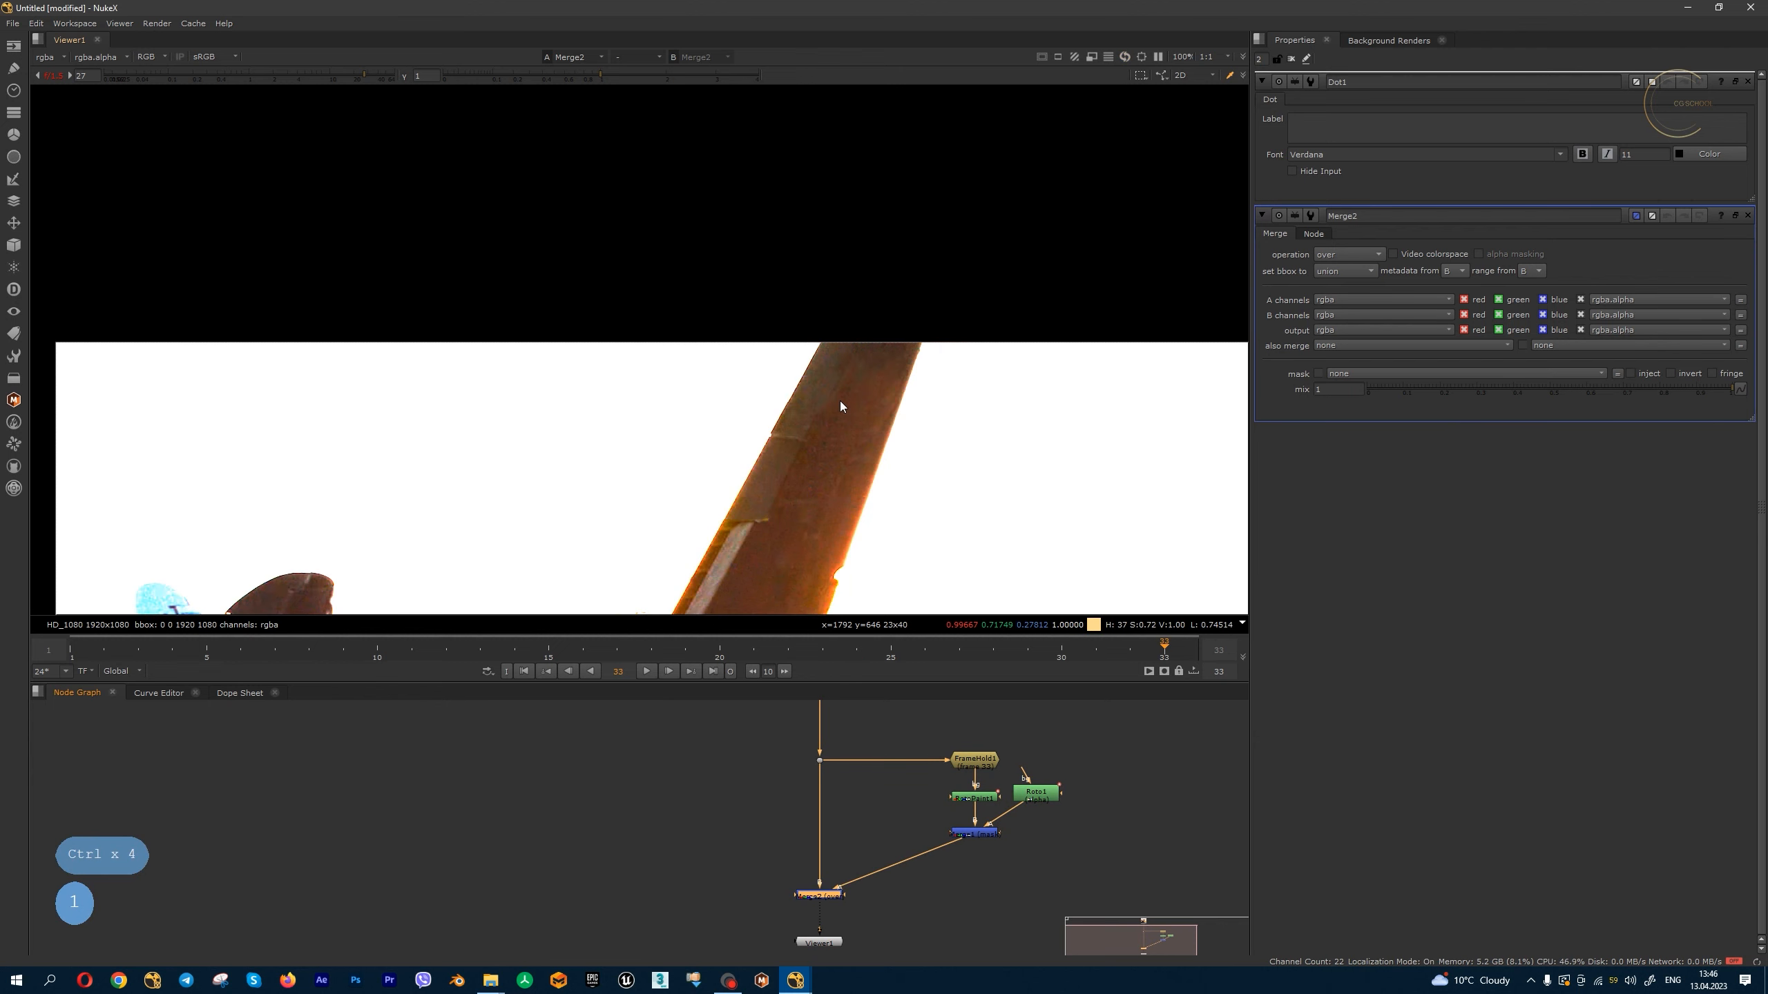
middle_click_drag(870, 417, 884, 315)
key("a")
key("a")
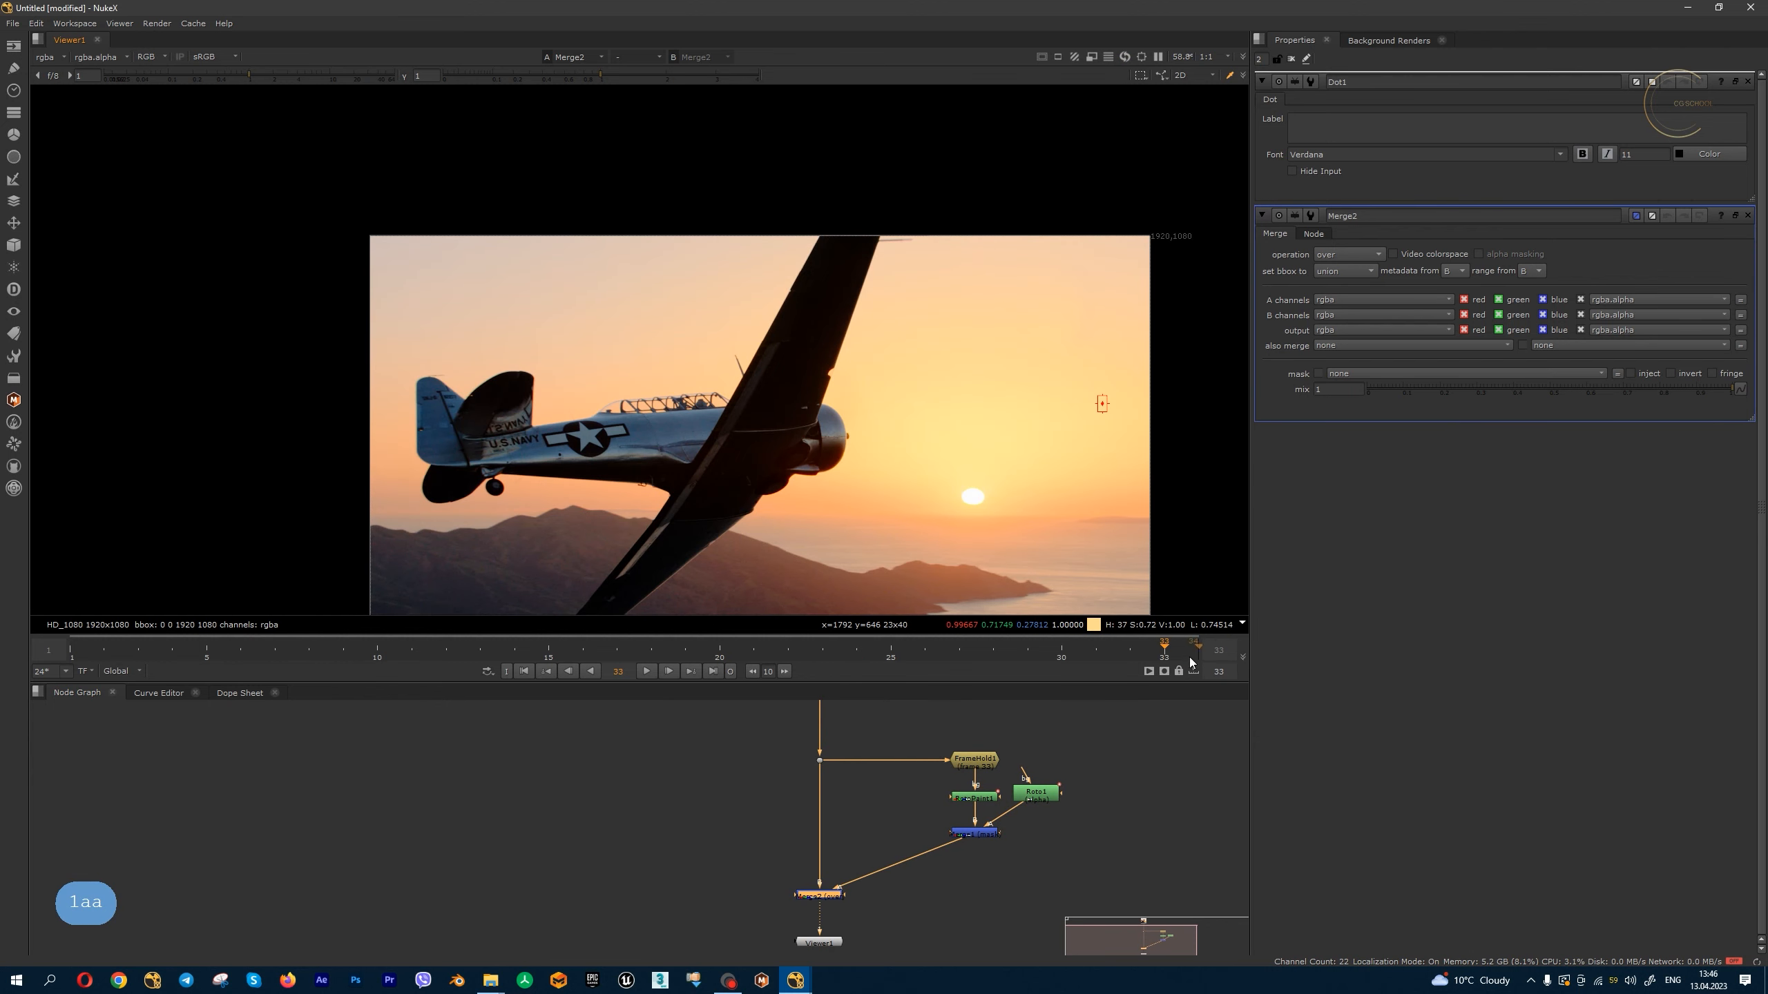
- Scrub Merge2's result between frames 1 and 33 with the viewer gamma at 3.12 to examine the patch against the moving wing
left_click_drag(1146, 647, 89, 662)
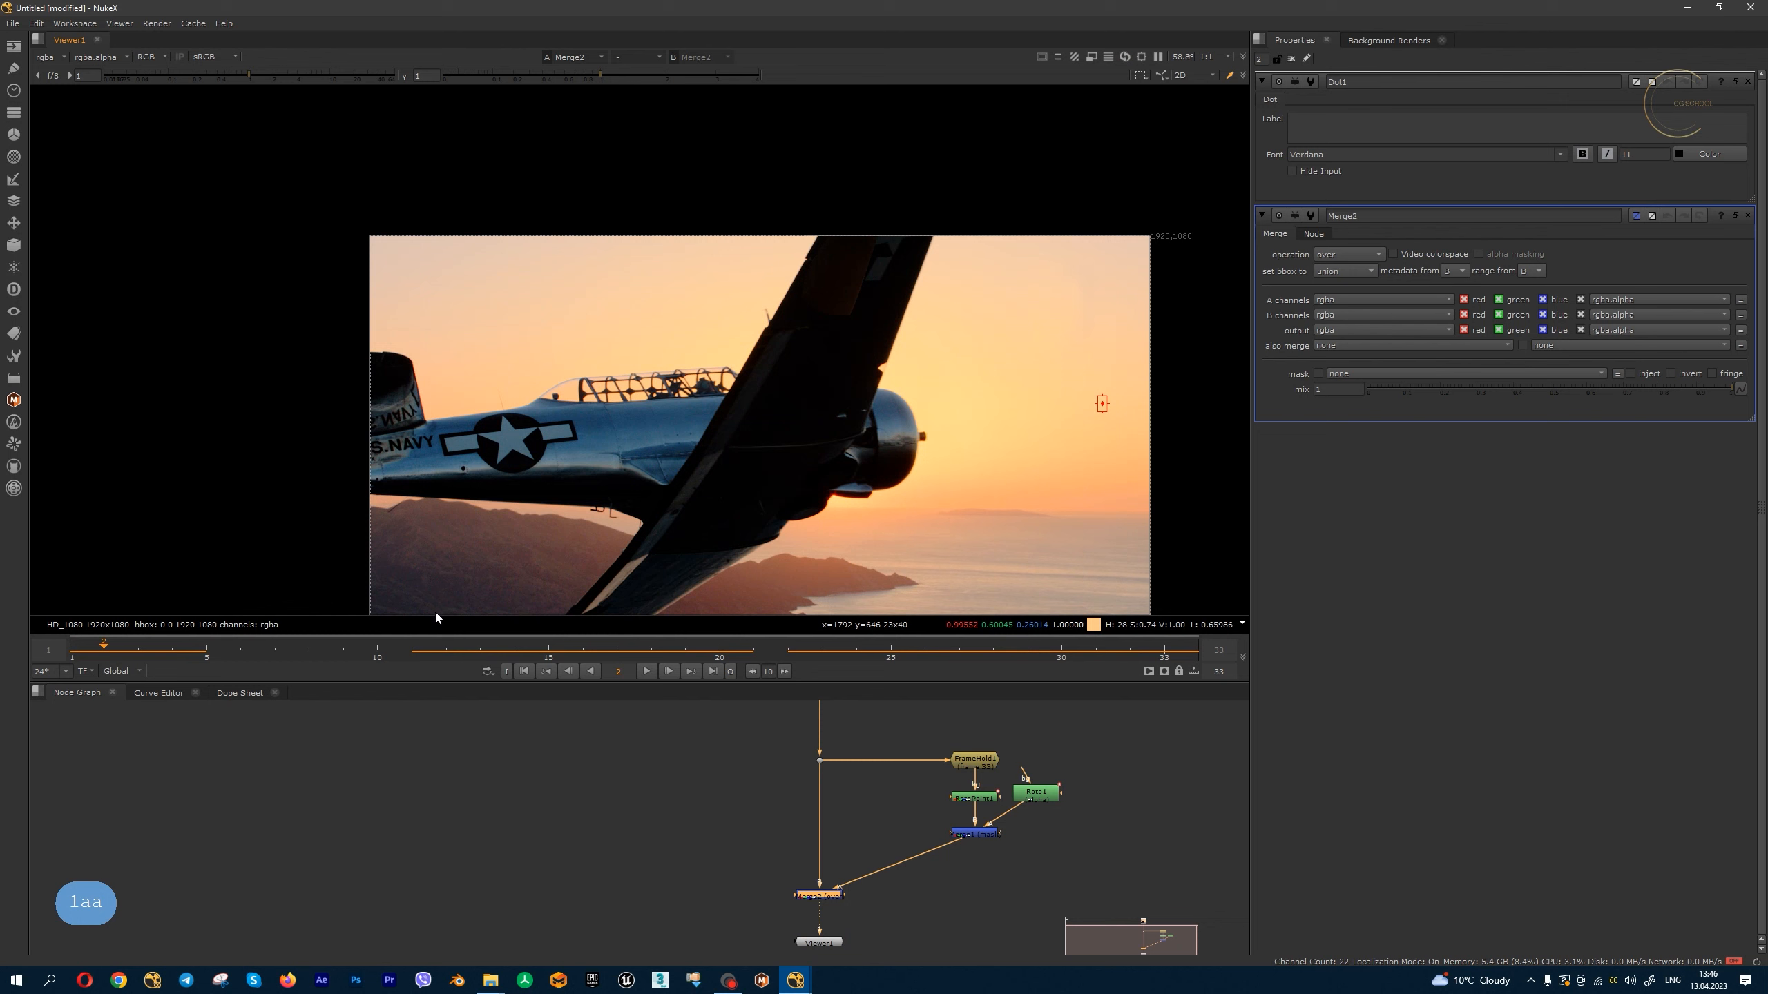
left_click(527, 670)
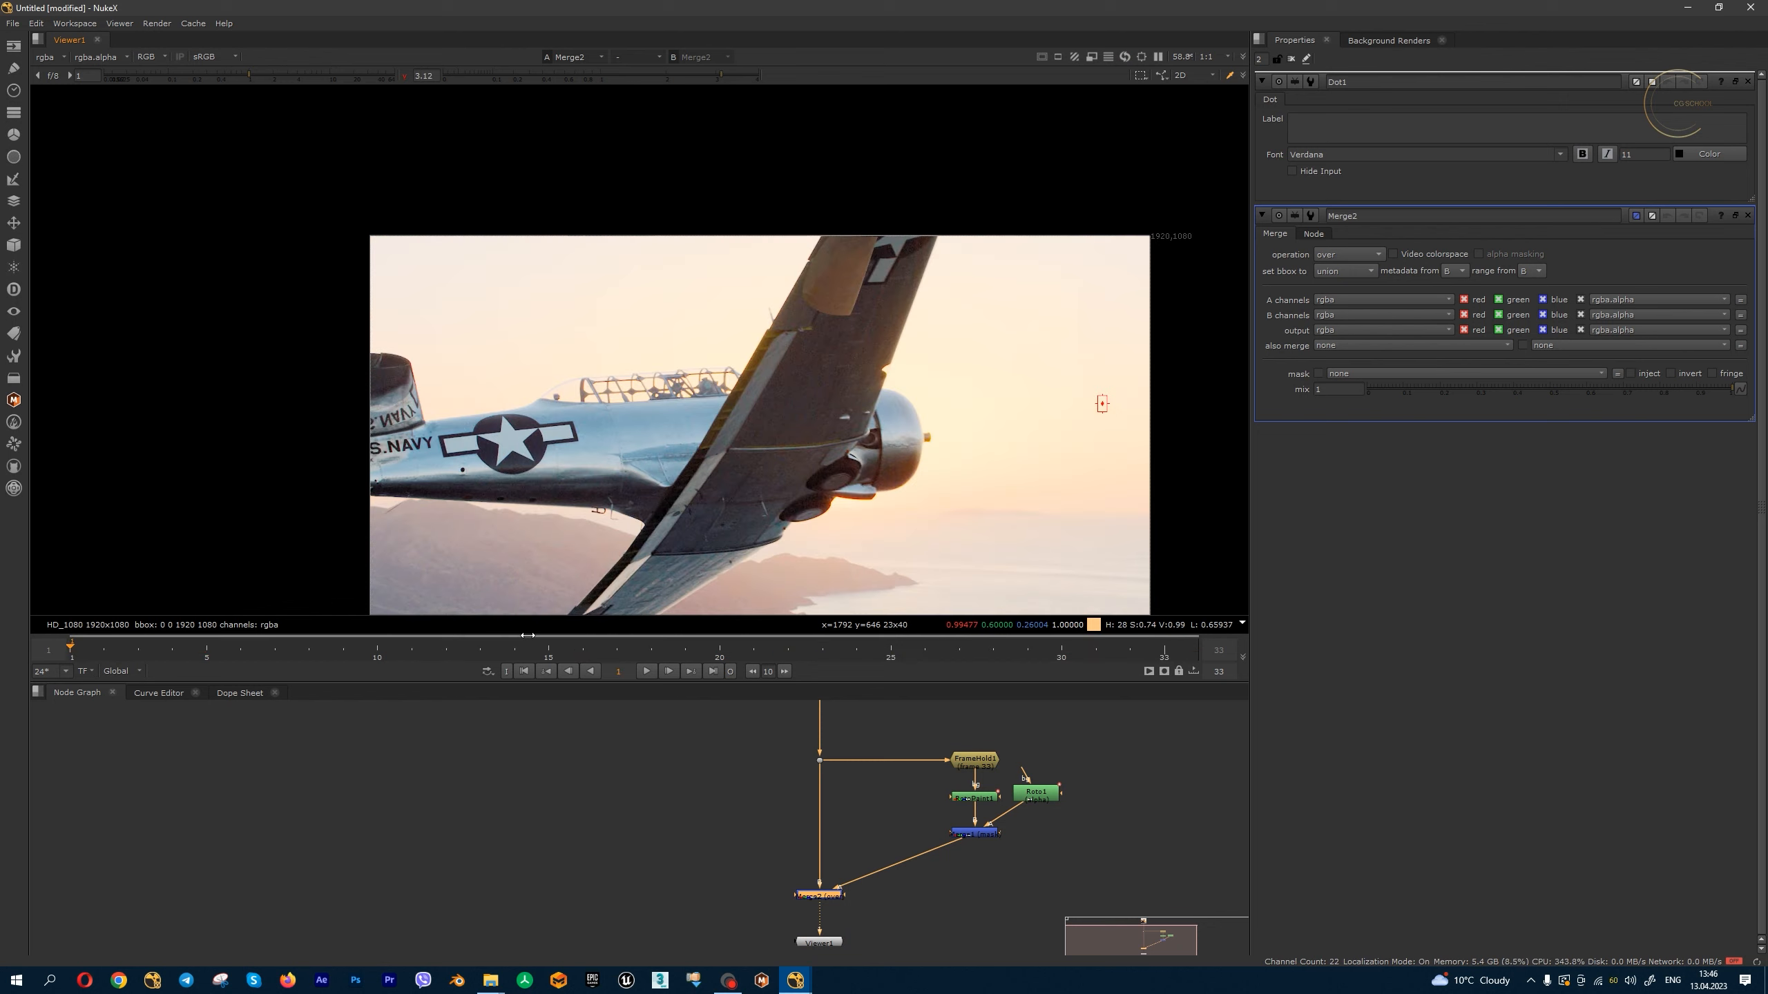
left_click_drag(90, 643, 439, 654)
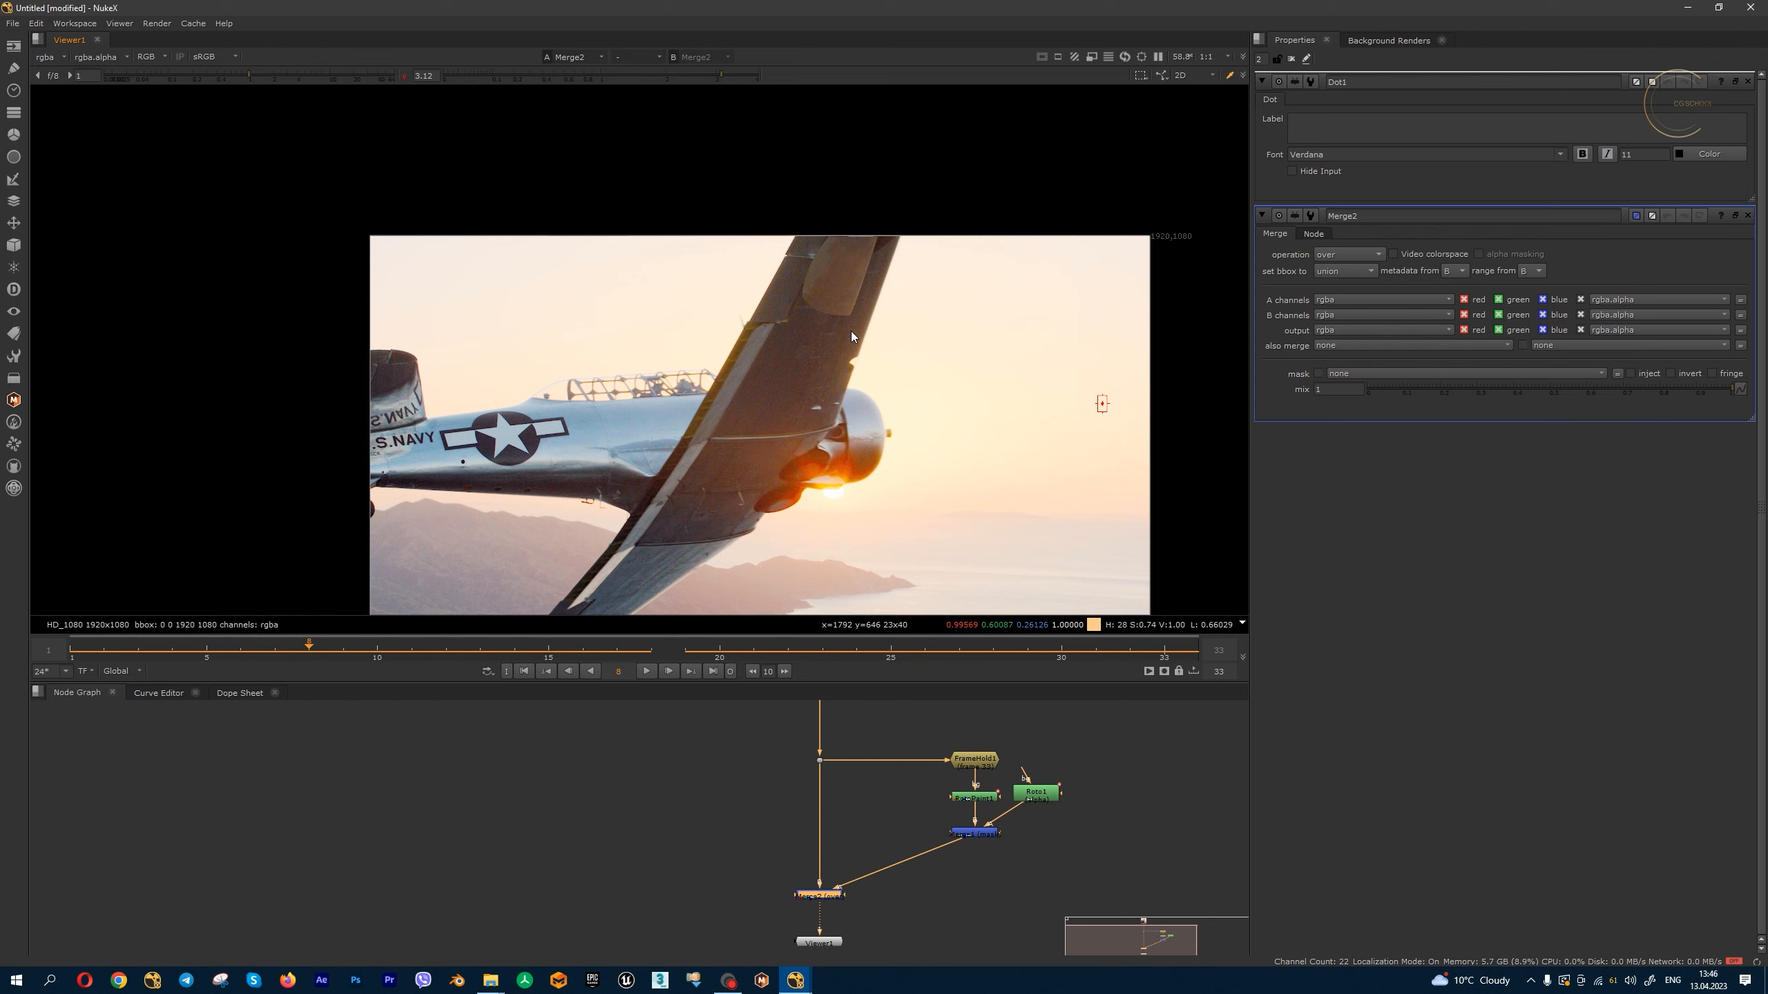
left_click_drag(312, 658, 831, 644)
left_click(714, 670)
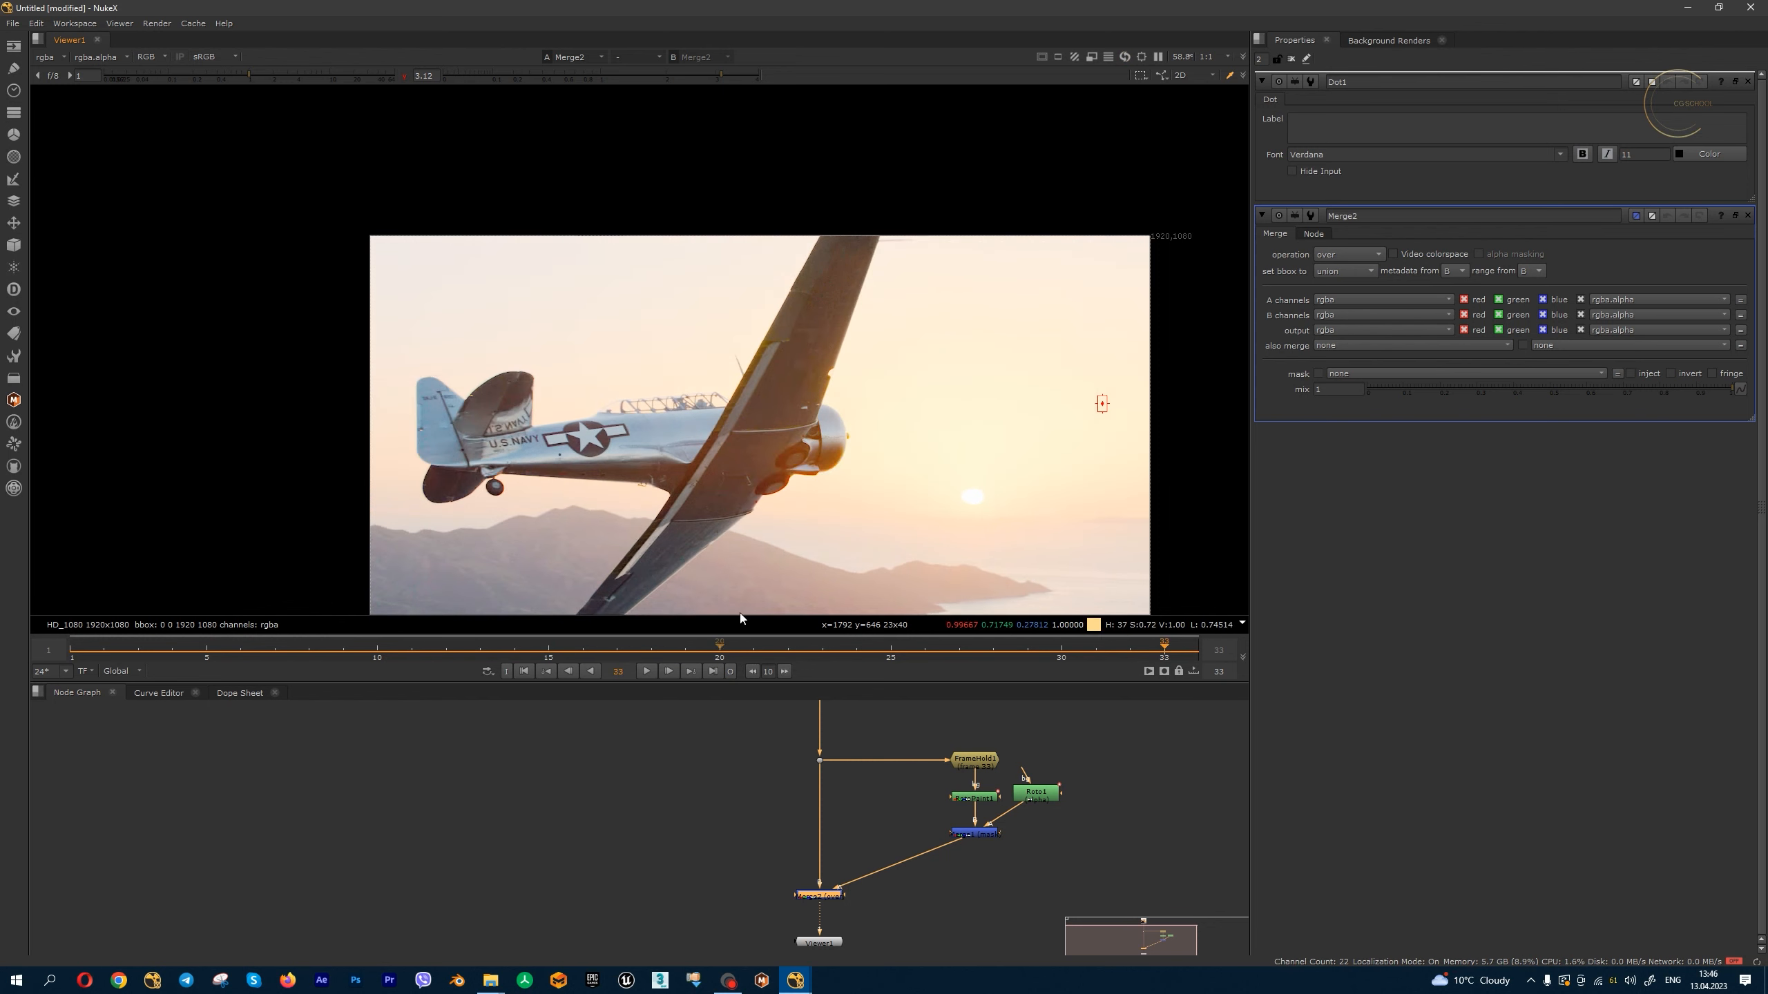
scroll(845, 248, "up", 2)
scroll(787, 299, "down", 1)
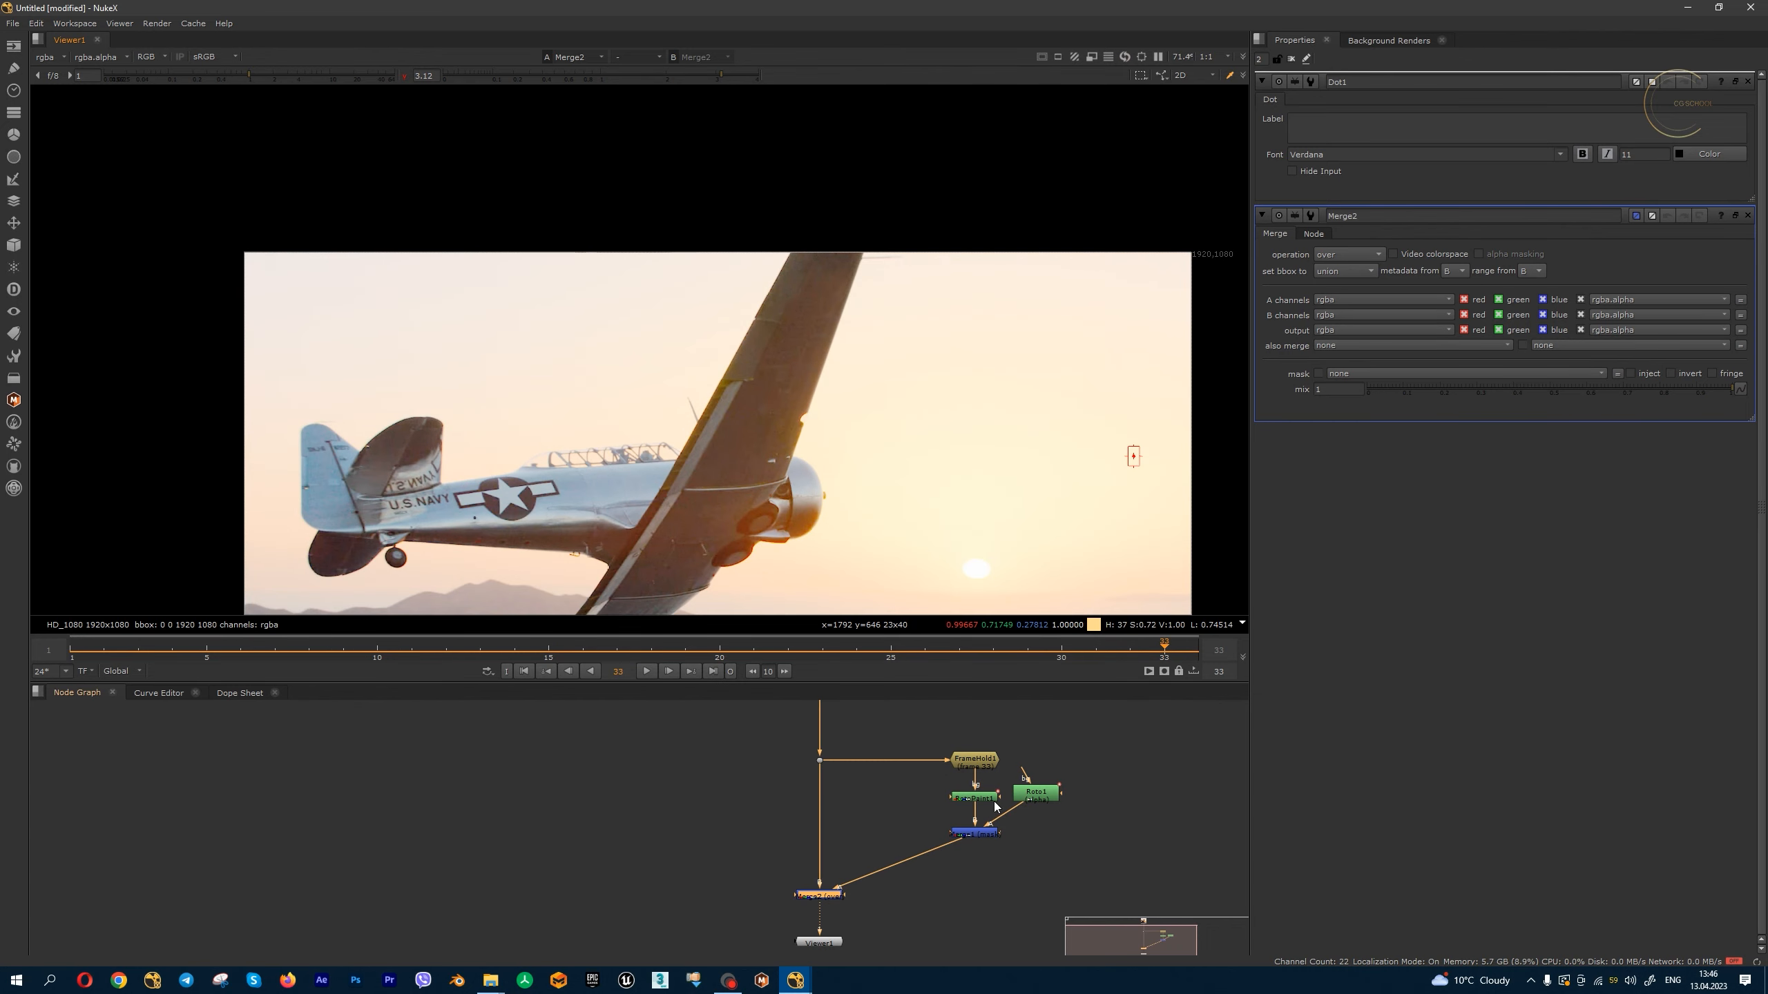
- Compare Merge1's masked patch, Merge2's composite and Dot1's original footage in the viewer
key("1")
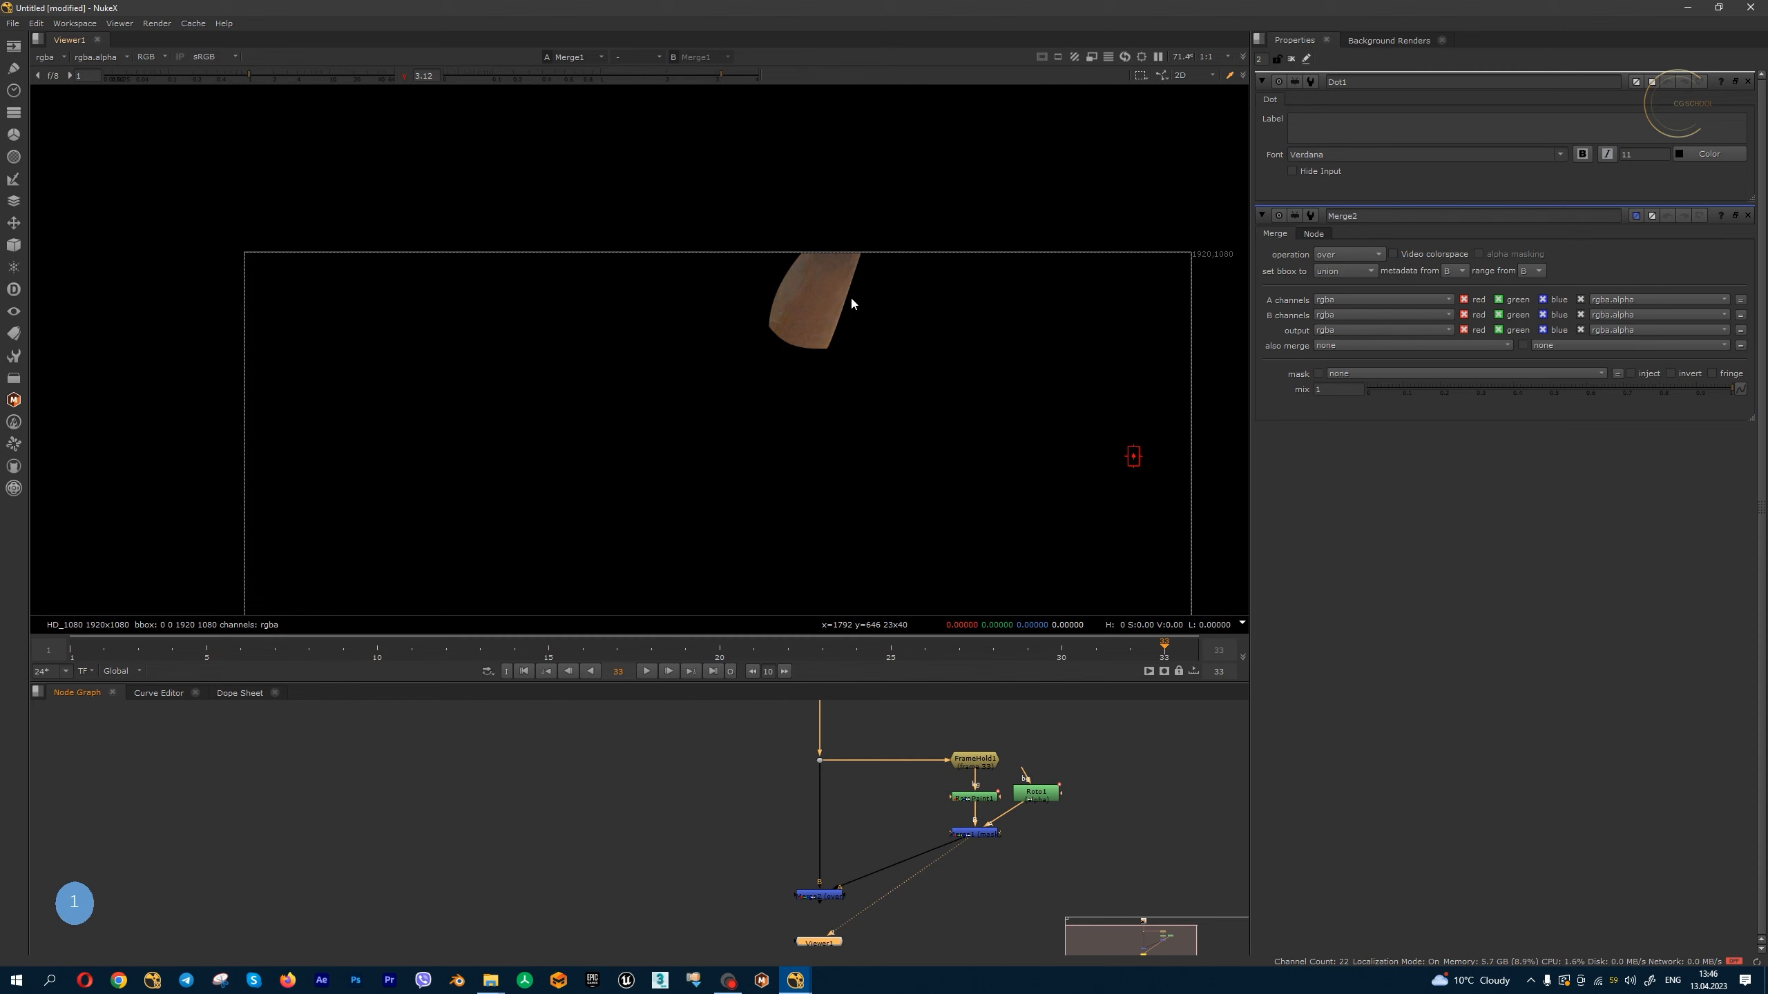
scroll(851, 305, "up", 4)
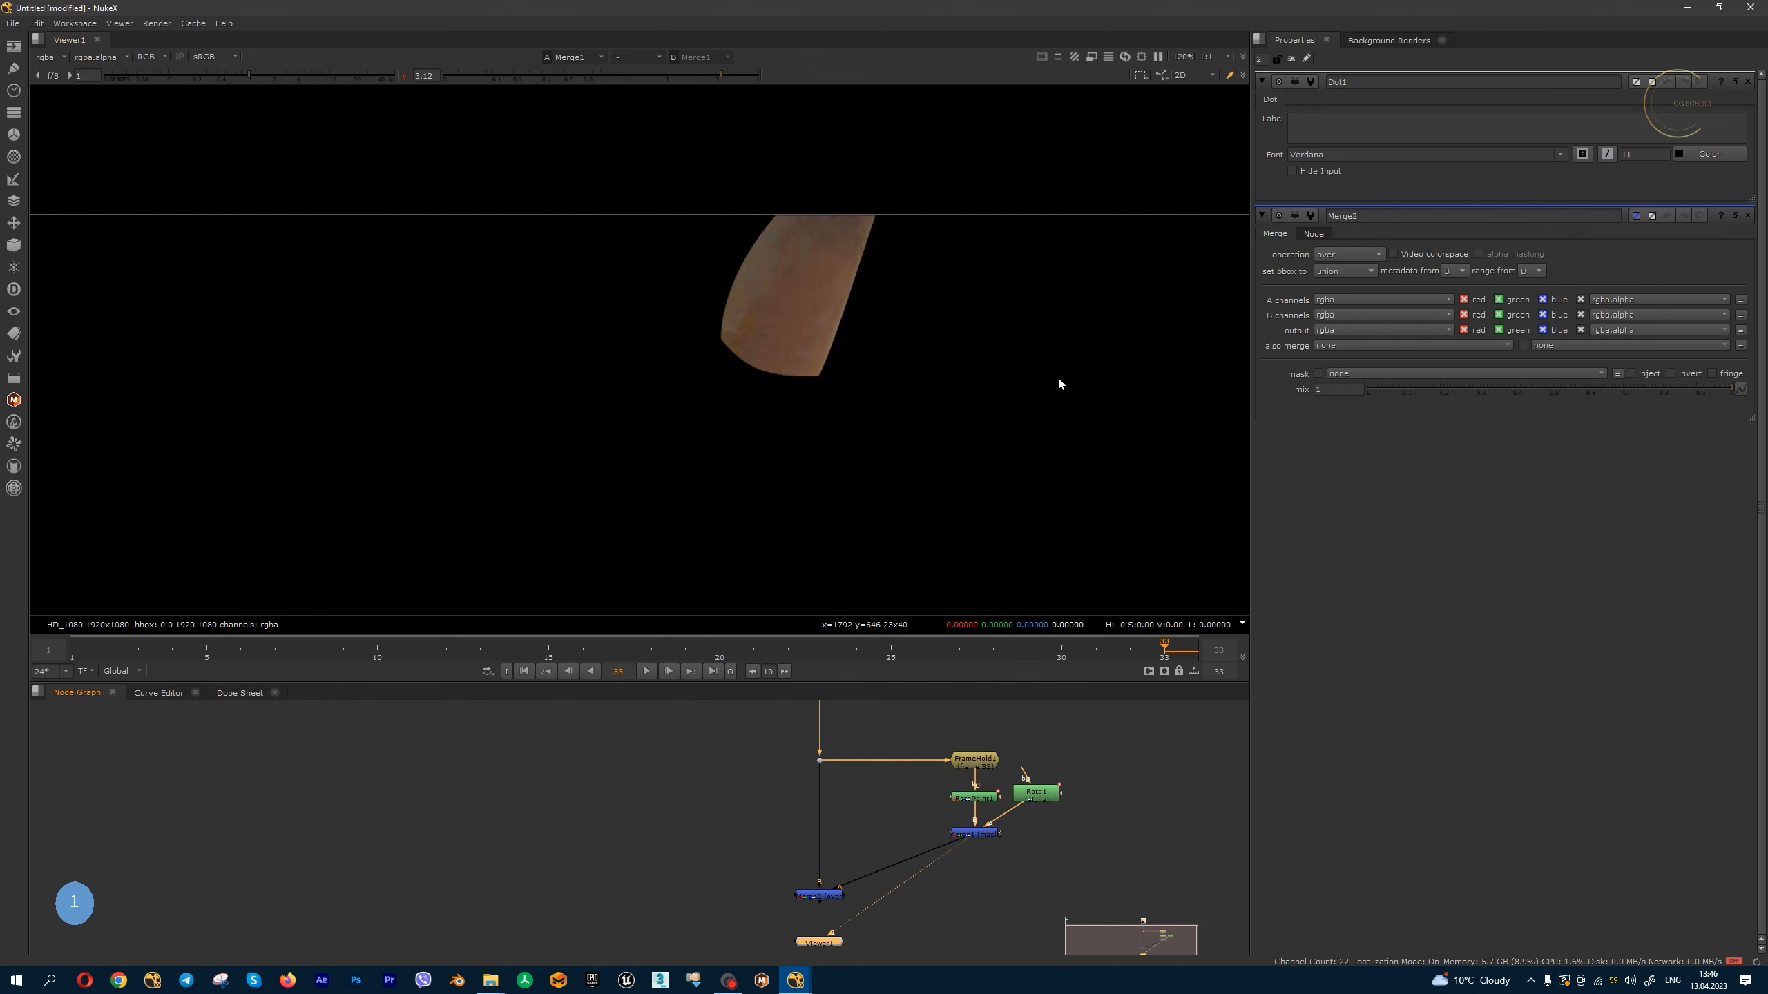
left_click(819, 896)
key("2")
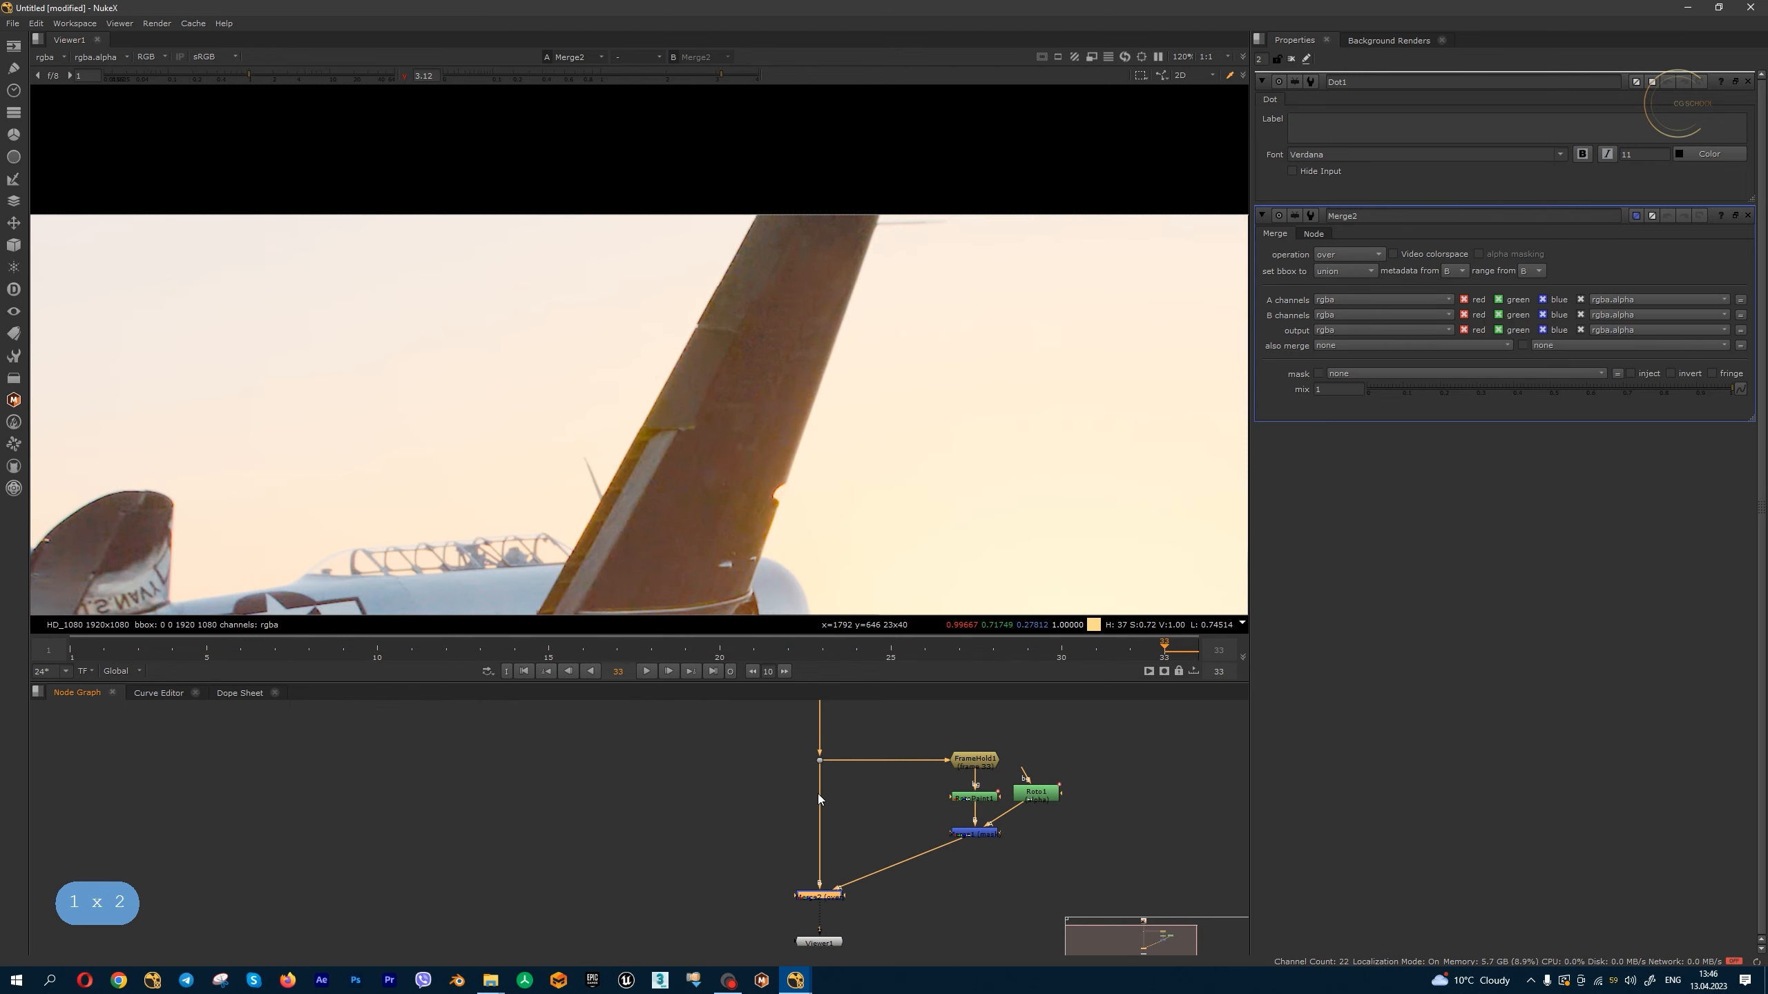
left_click(815, 757)
key("1")
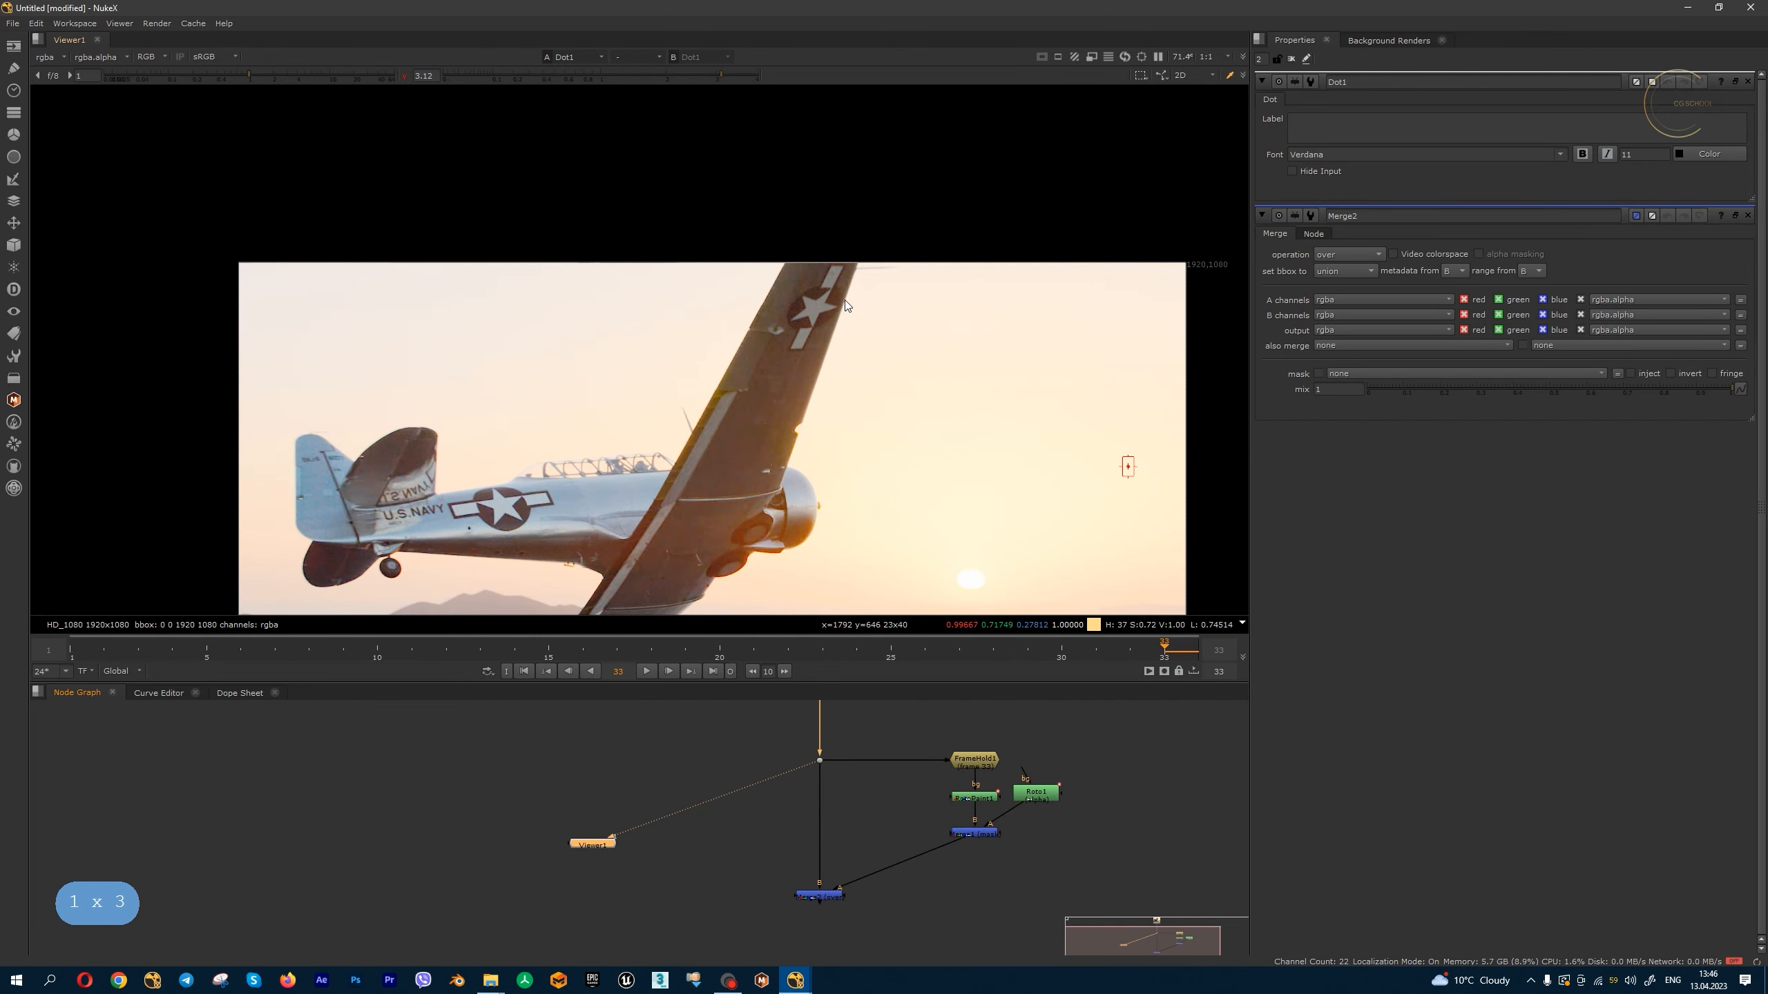
- Add a Tracker node and place it beside the Dot in the node graph
key("Tab")
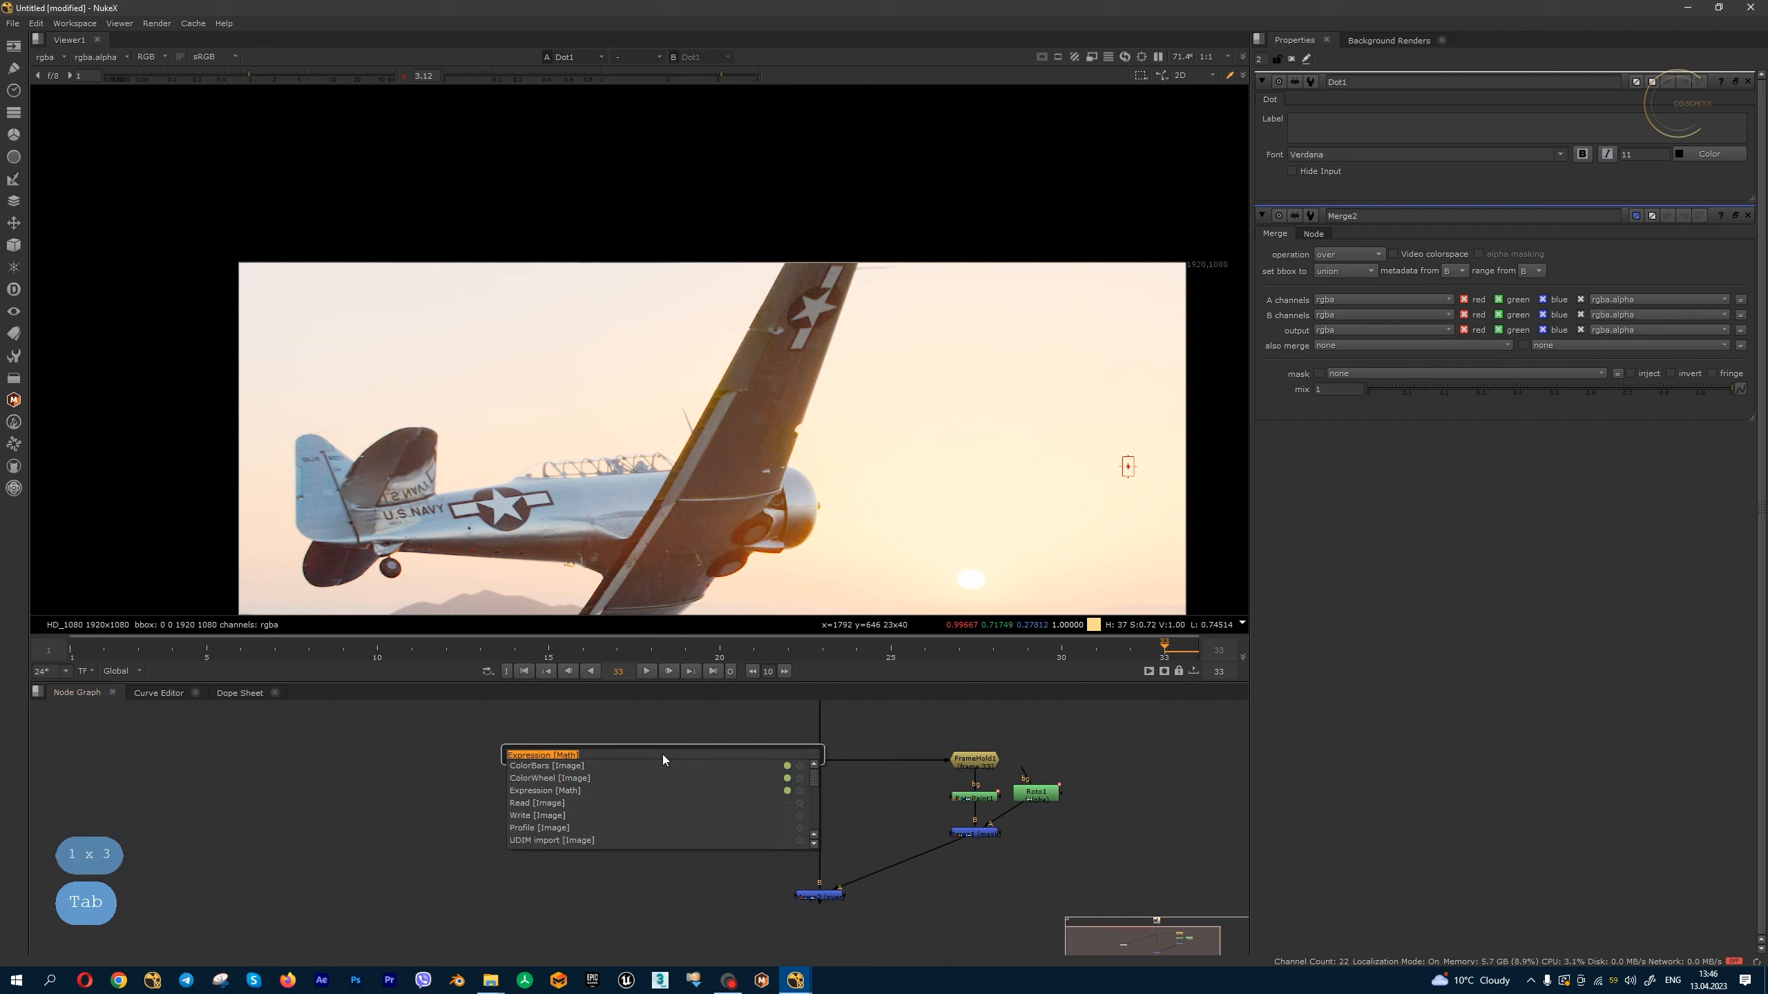
type("tra")
key("Down")
key("Return")
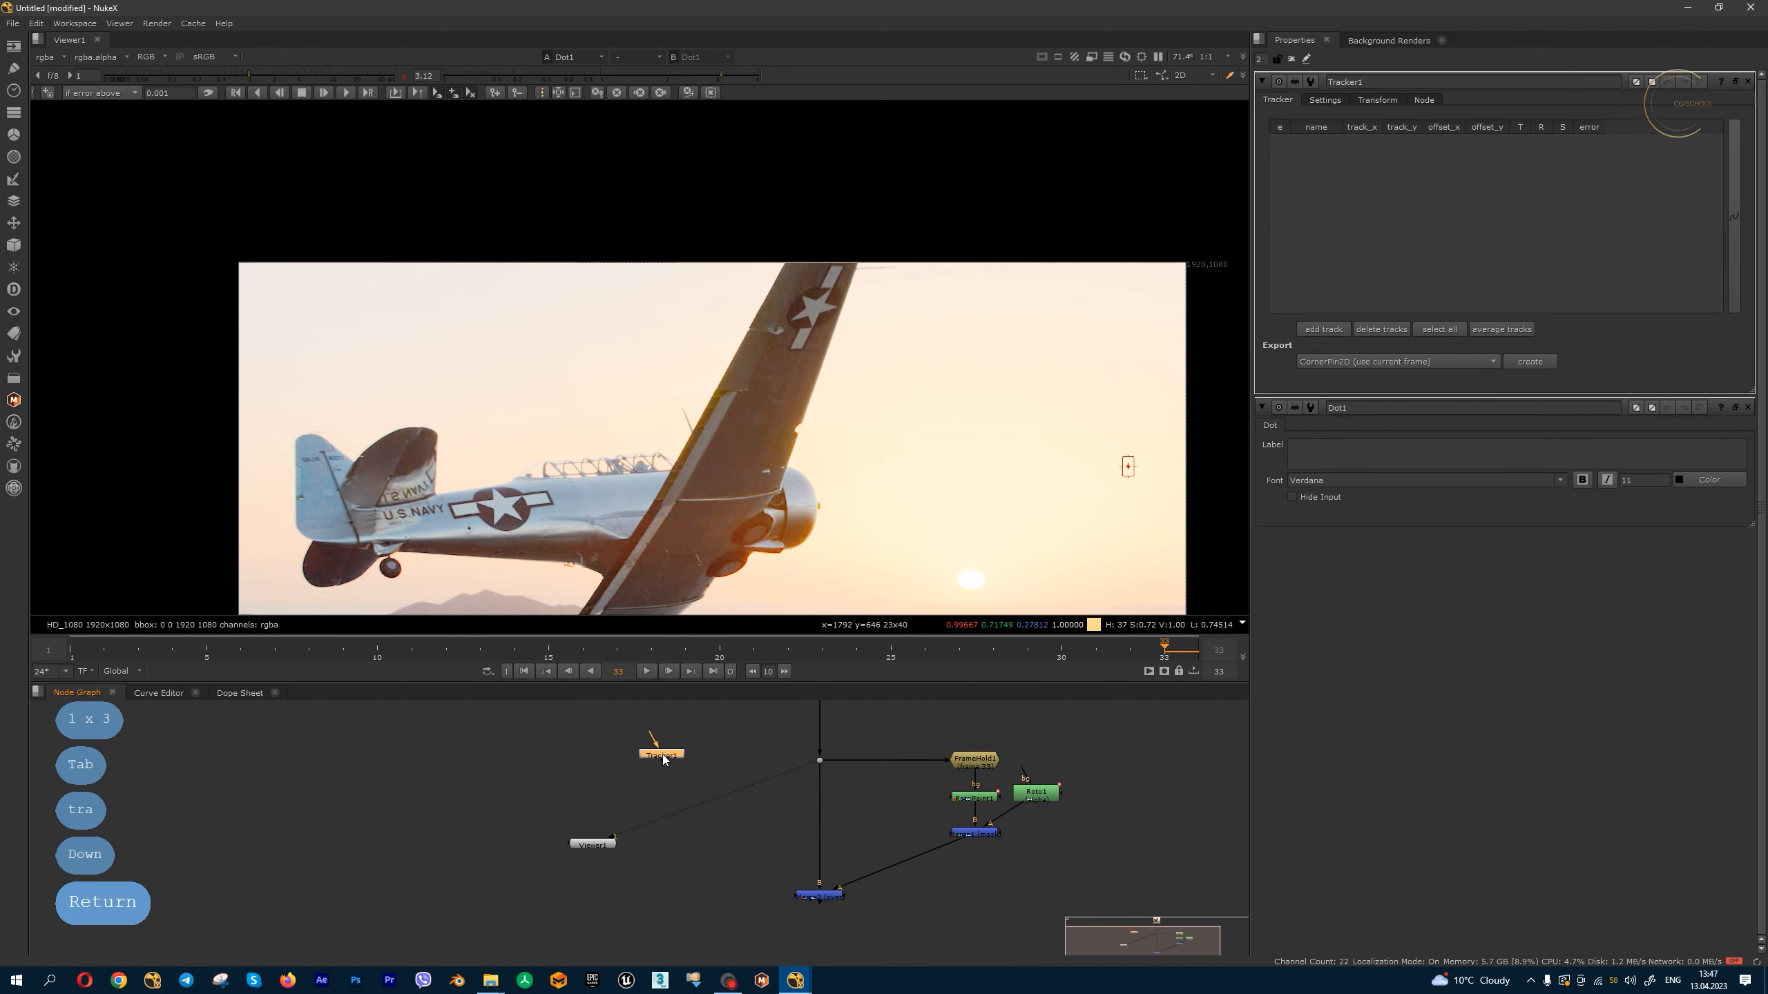
left_click(674, 760)
scroll(686, 759, "up", 1)
left_click_drag(678, 756, 729, 765)
scroll(833, 346, "up", 4)
scroll(813, 312, "down", 1)
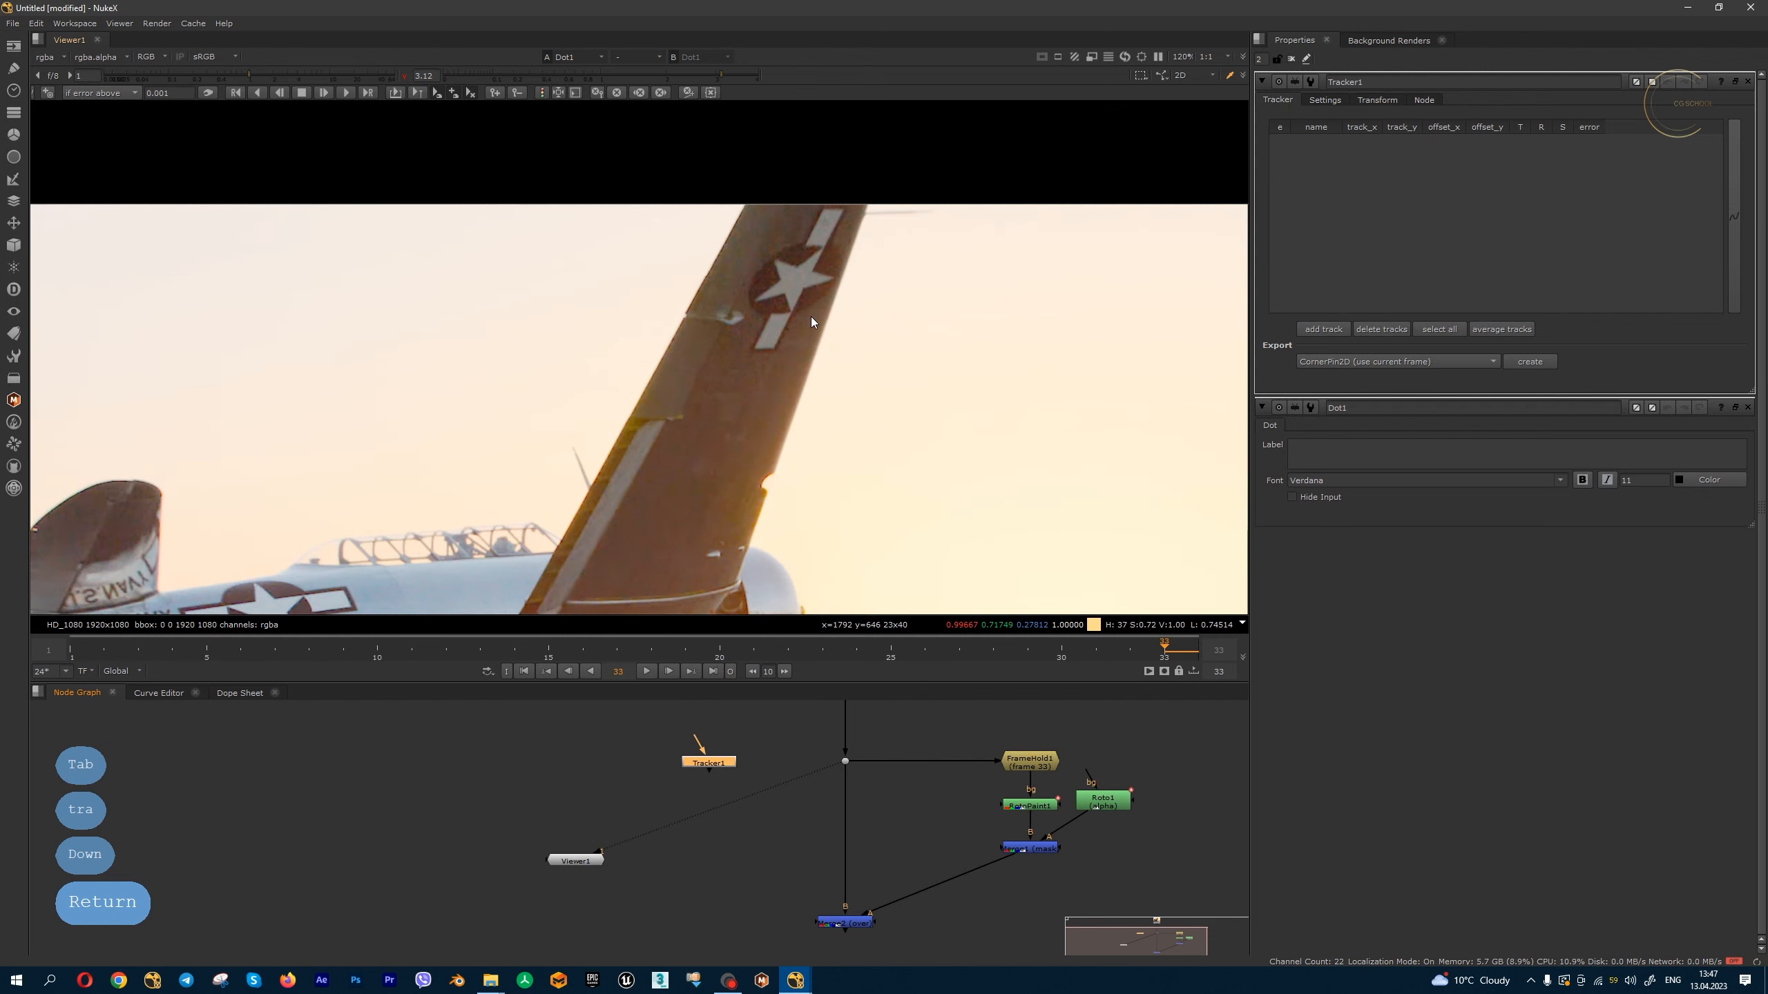
- Close Dot1's properties and, at frame 33, add a track on the lower corner of the white stripe below the wing's star
left_click(993, 653)
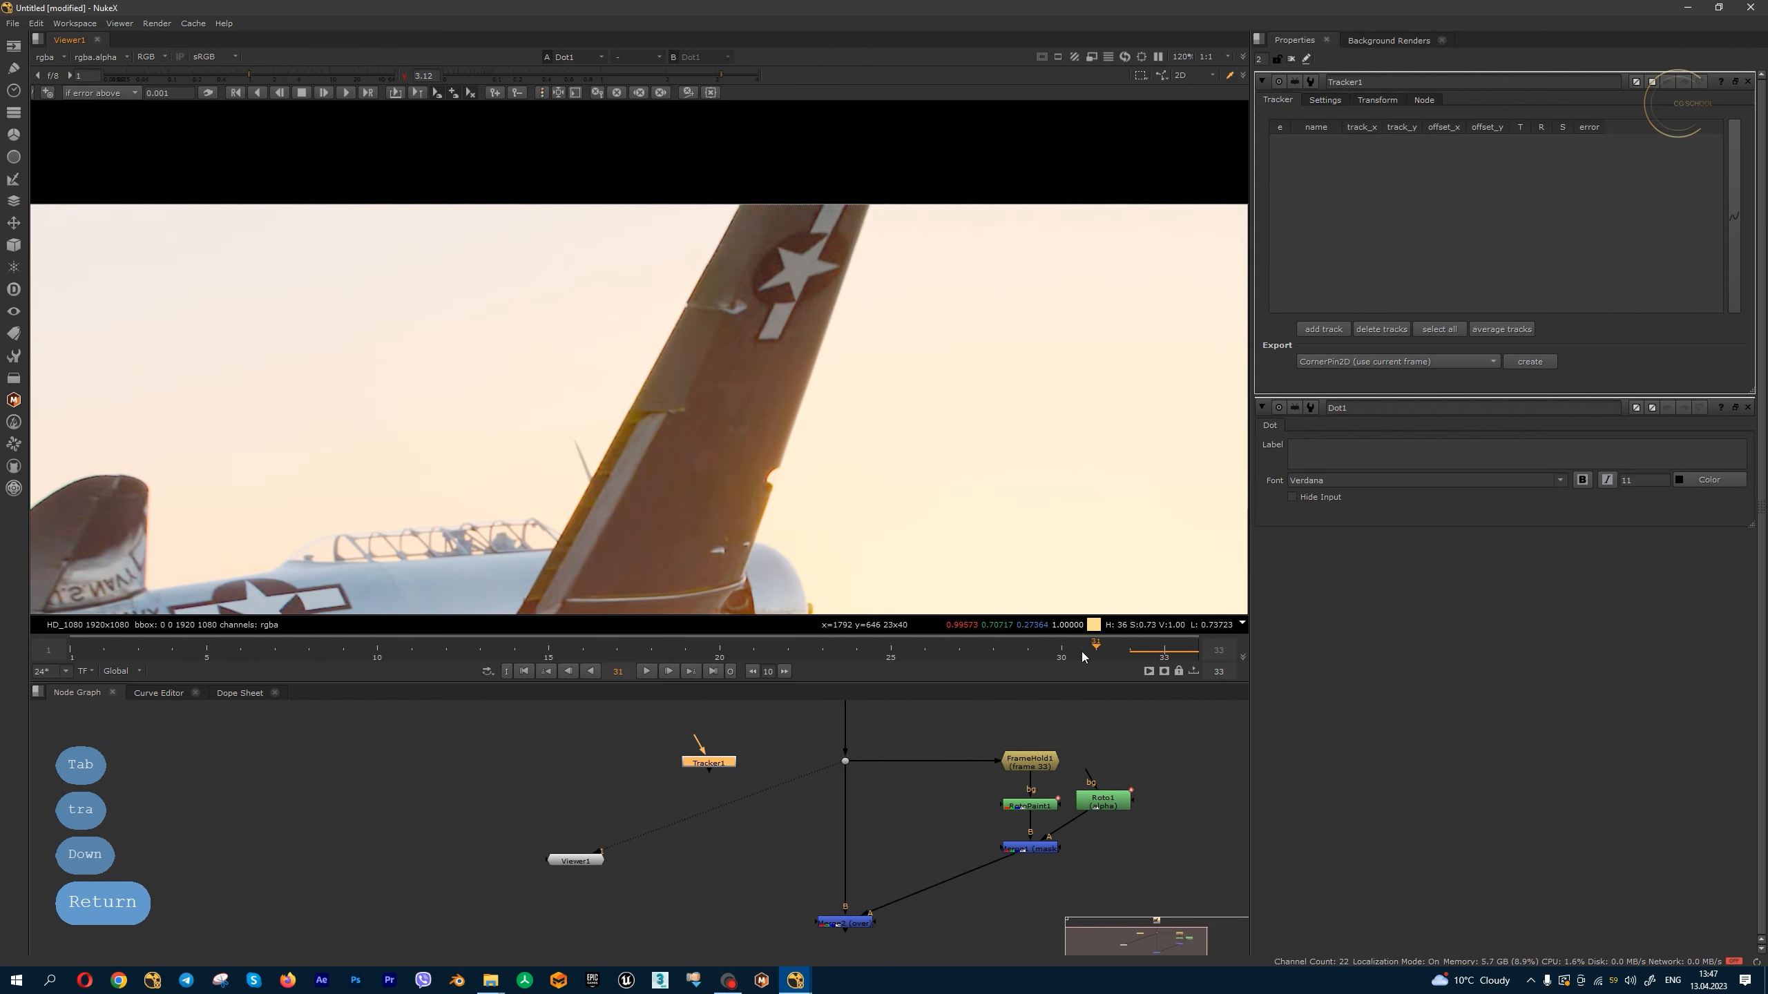
left_click_drag(993, 653, 1163, 652)
left_click(1747, 407)
scroll(785, 339, "up", 2)
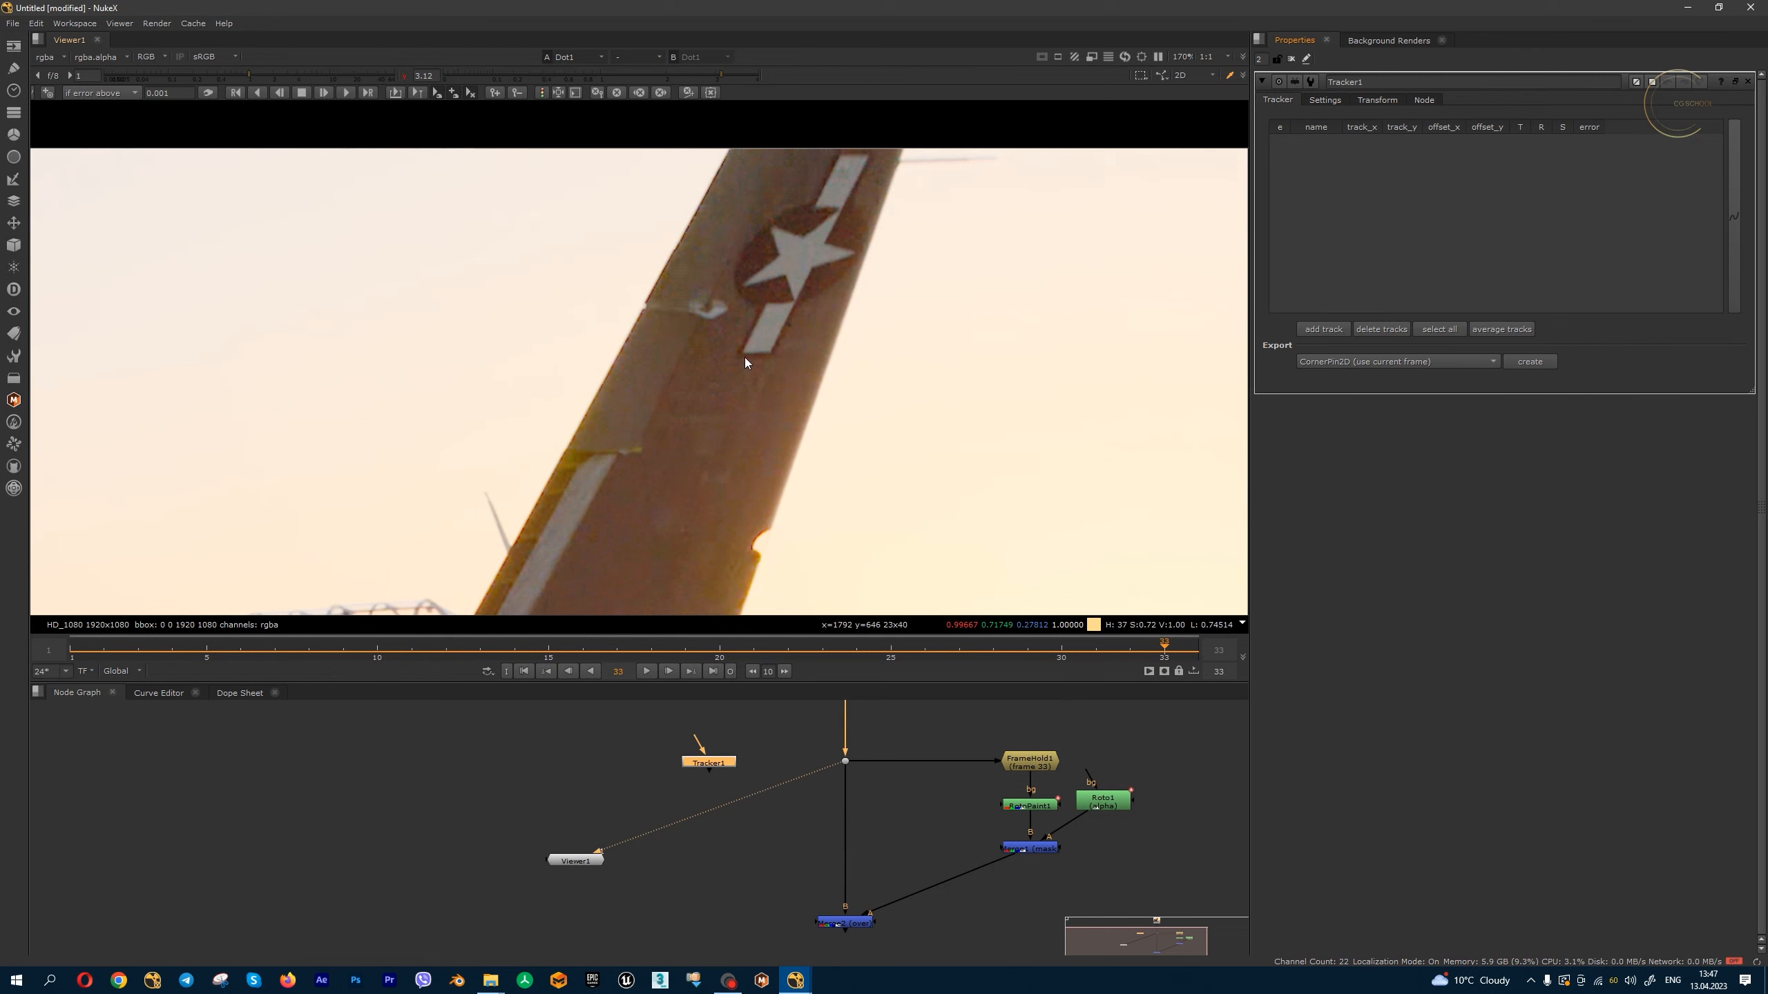
left_click(741, 356, "ctrl+alt")
scroll(750, 346, "up", 2)
left_click_drag(732, 371, 798, 367)
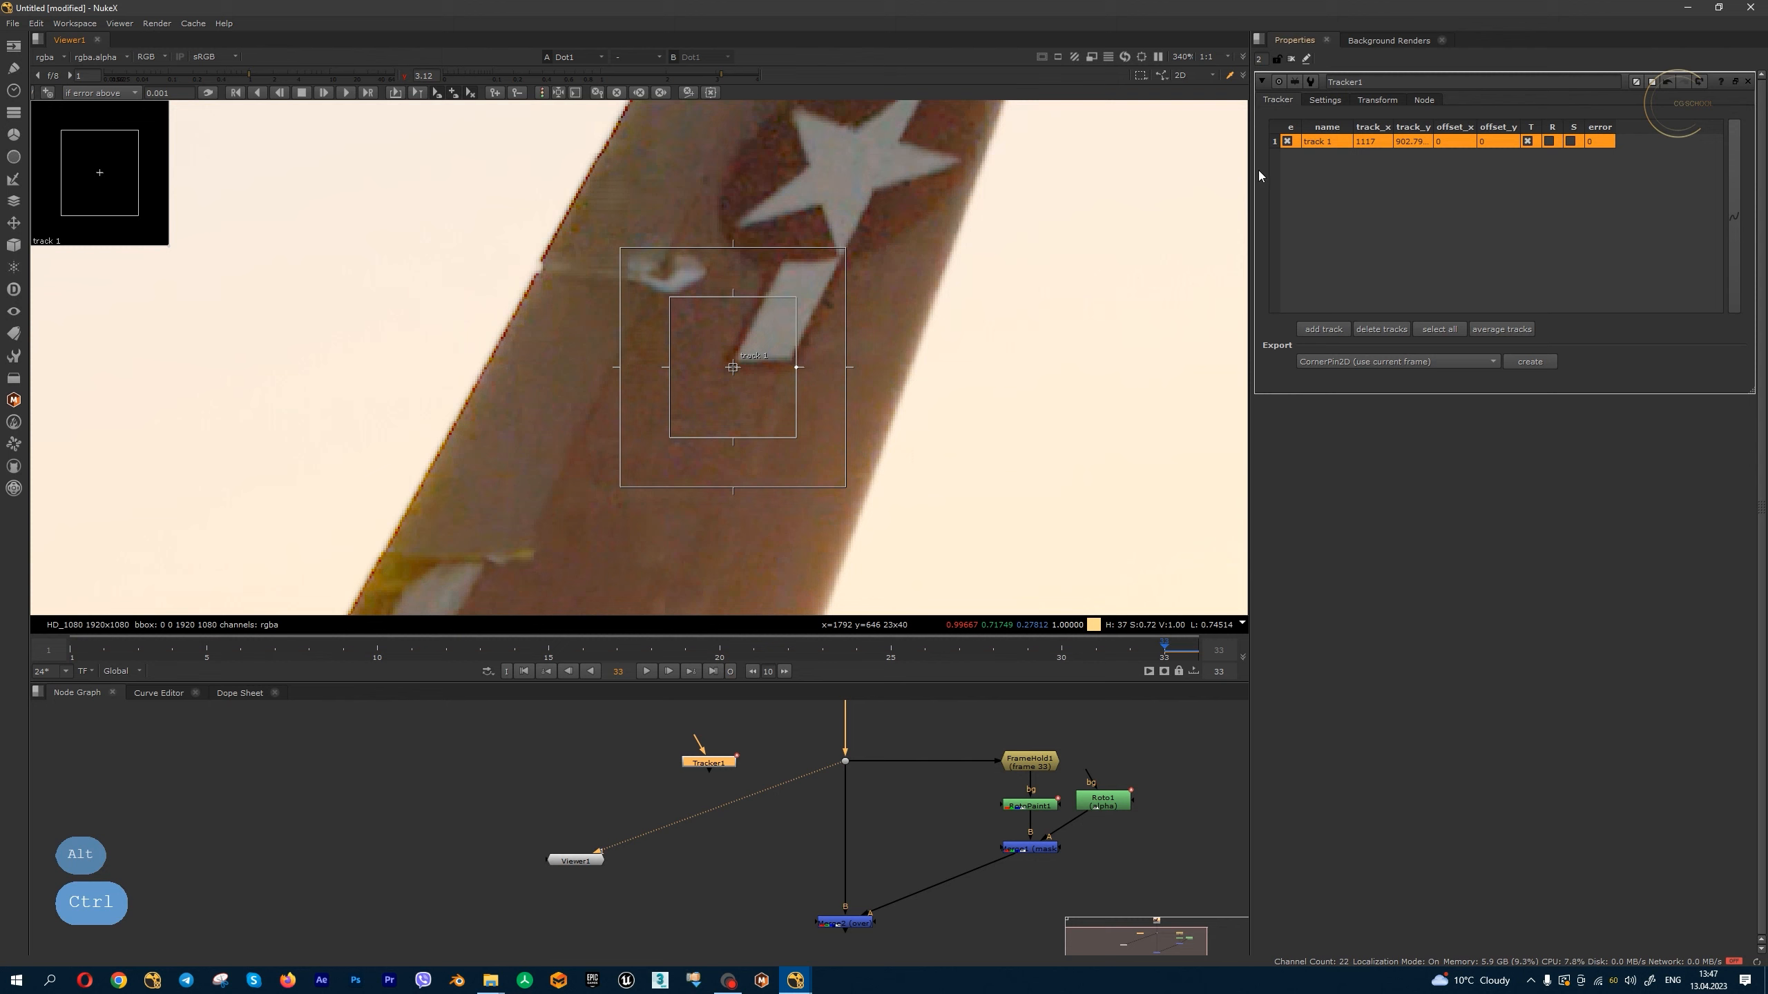
- Shrink track 1's pattern box around the stripe's corner and enlarge its search area
left_click_drag(733, 248, 733, 232)
left_click_drag(846, 366, 869, 366)
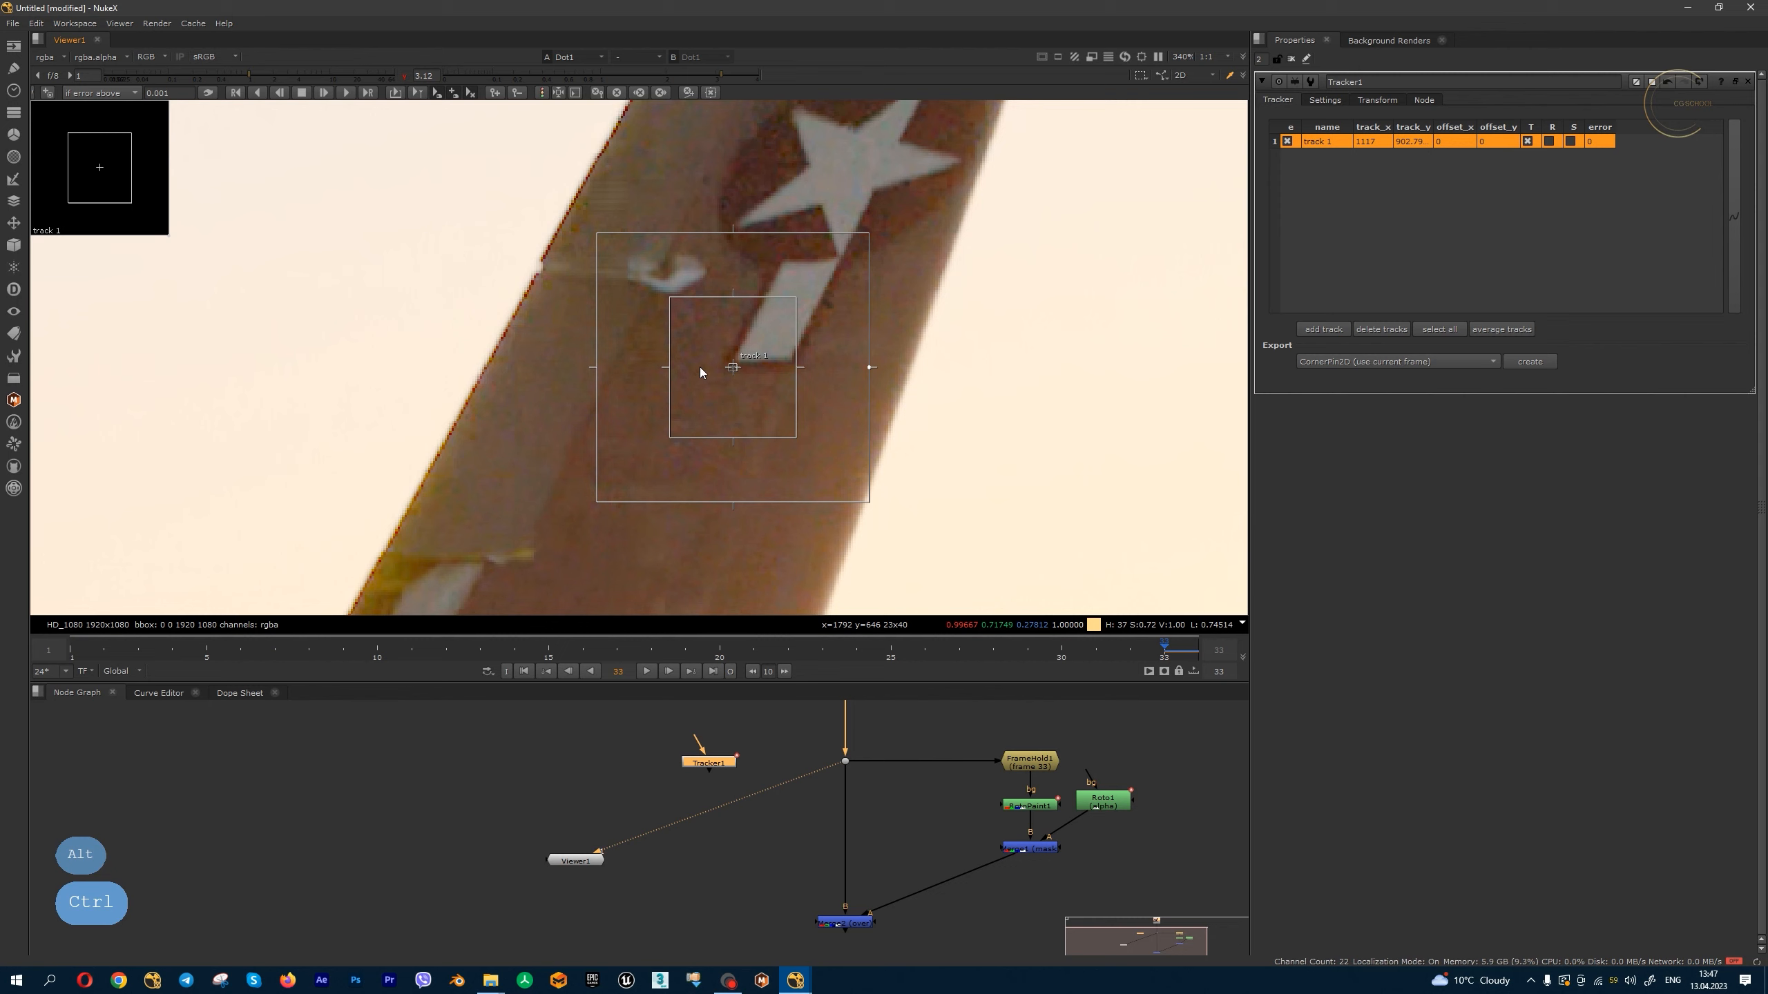
left_click_drag(731, 298, 732, 316)
left_click_drag(797, 366, 784, 367)
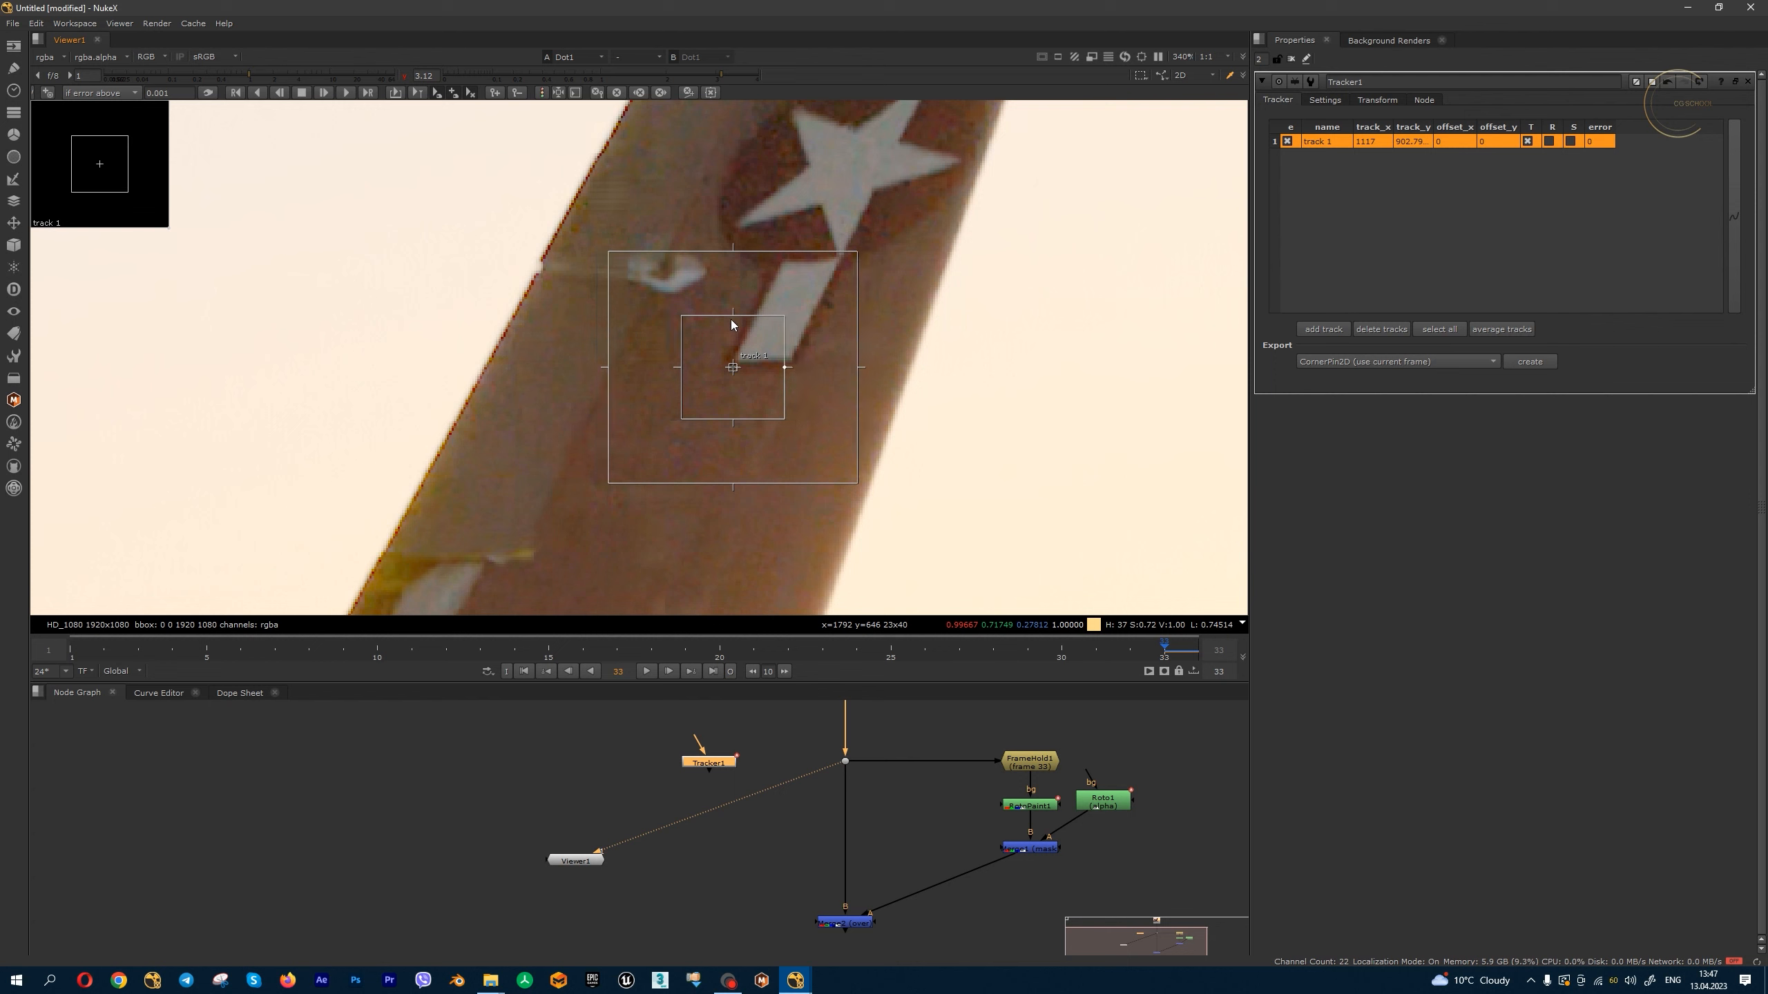
mouse_move(1154, 652)
left_mouse_down()
mouse_move(1027, 652)
mouse_move(1163, 653)
left_mouse_up()
left_click_drag(734, 253, 734, 212)
left_click_drag(859, 367, 893, 367)
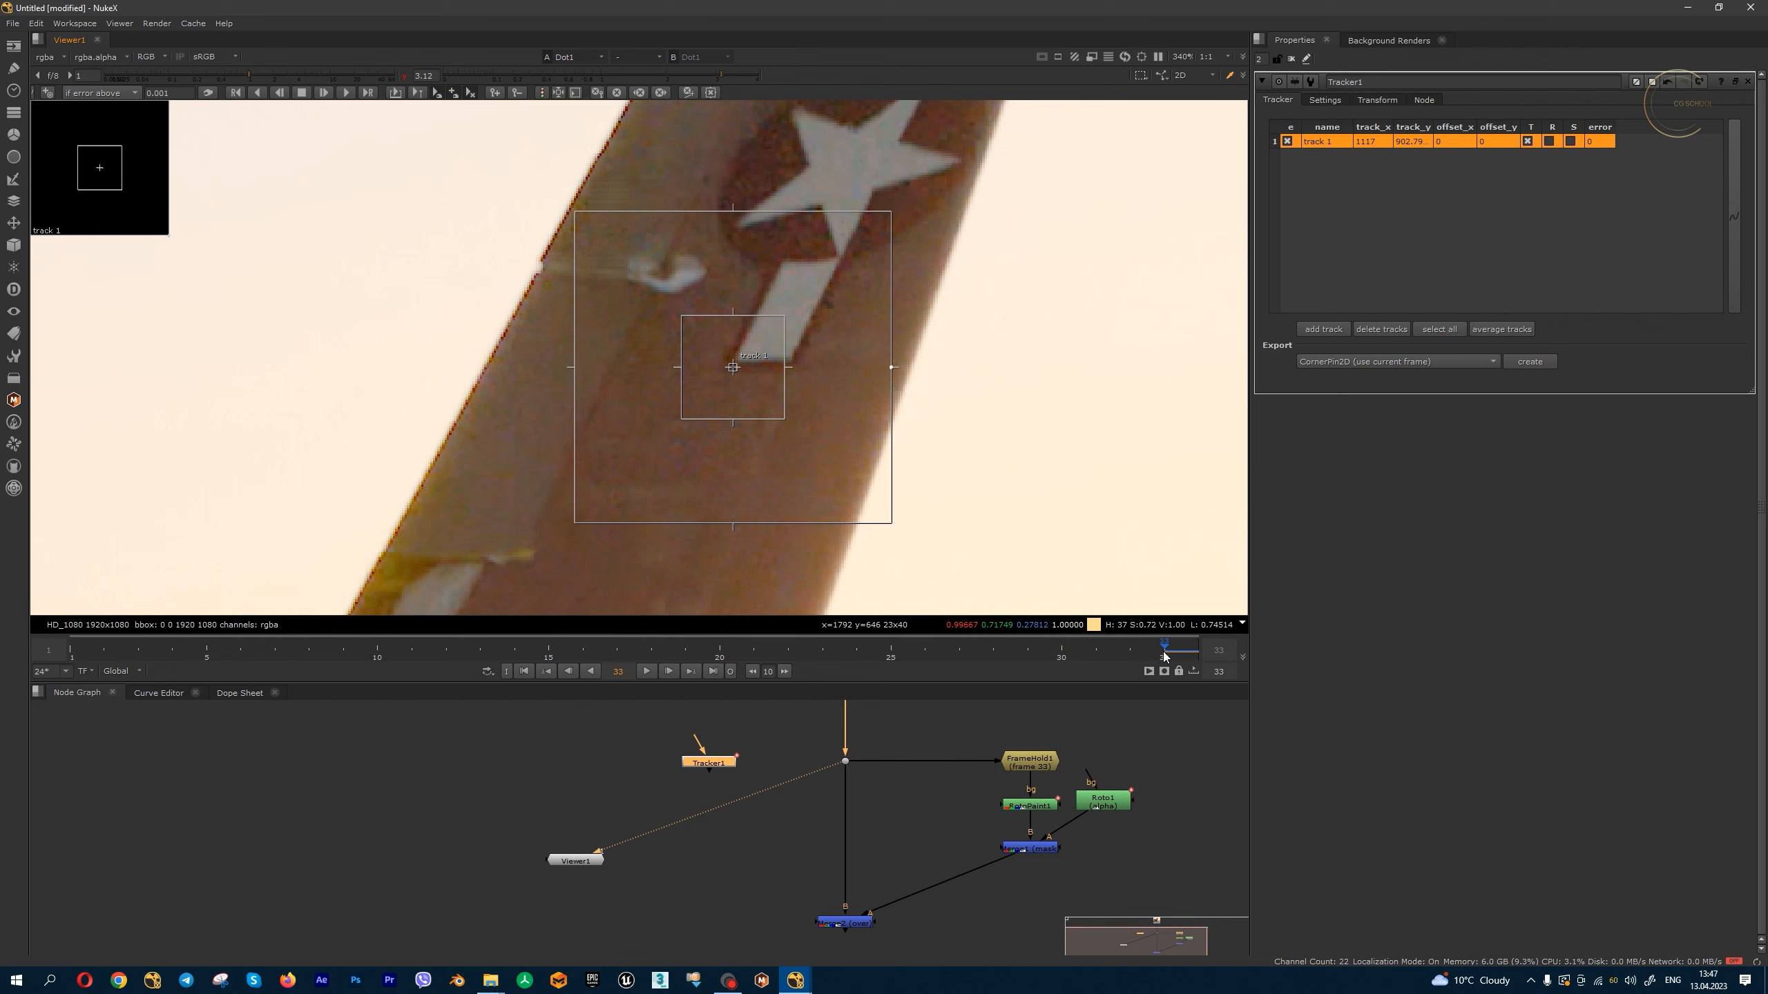
- Check the stripe corner's shift between frames 32 and 33, and extend track 1's search area further in height and width
left_click_drag(1164, 654, 1141, 653)
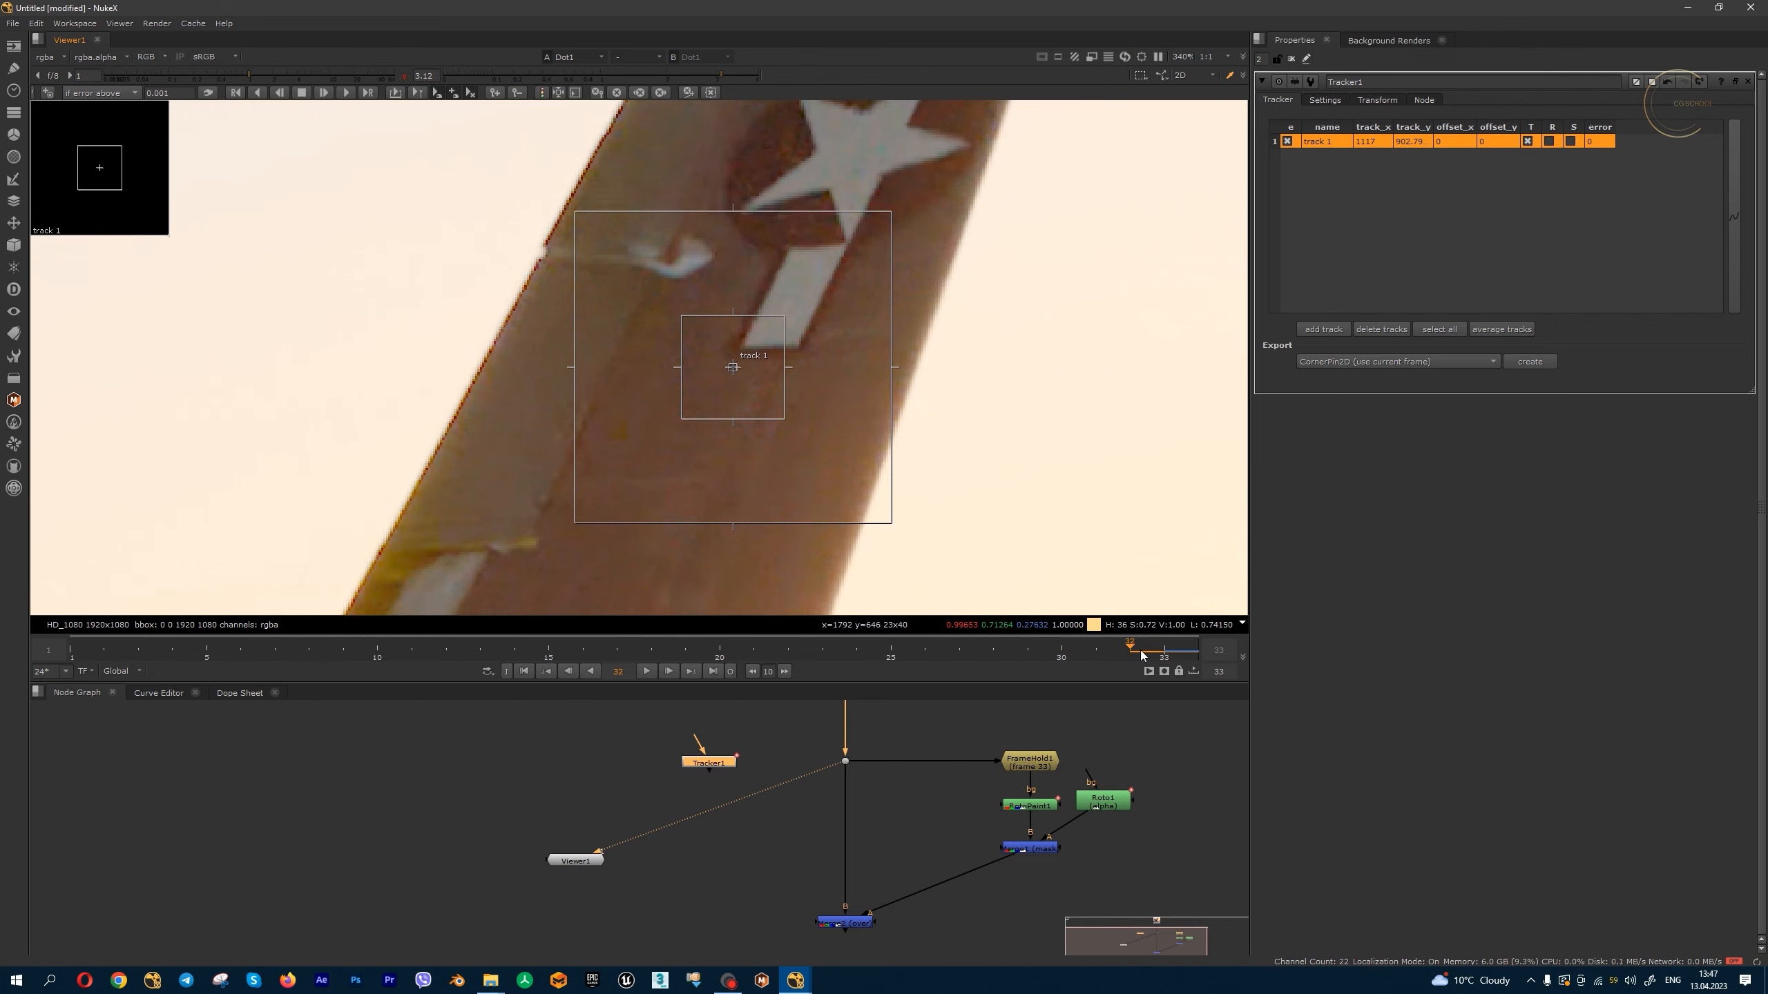
scroll(917, 390, "down", 3)
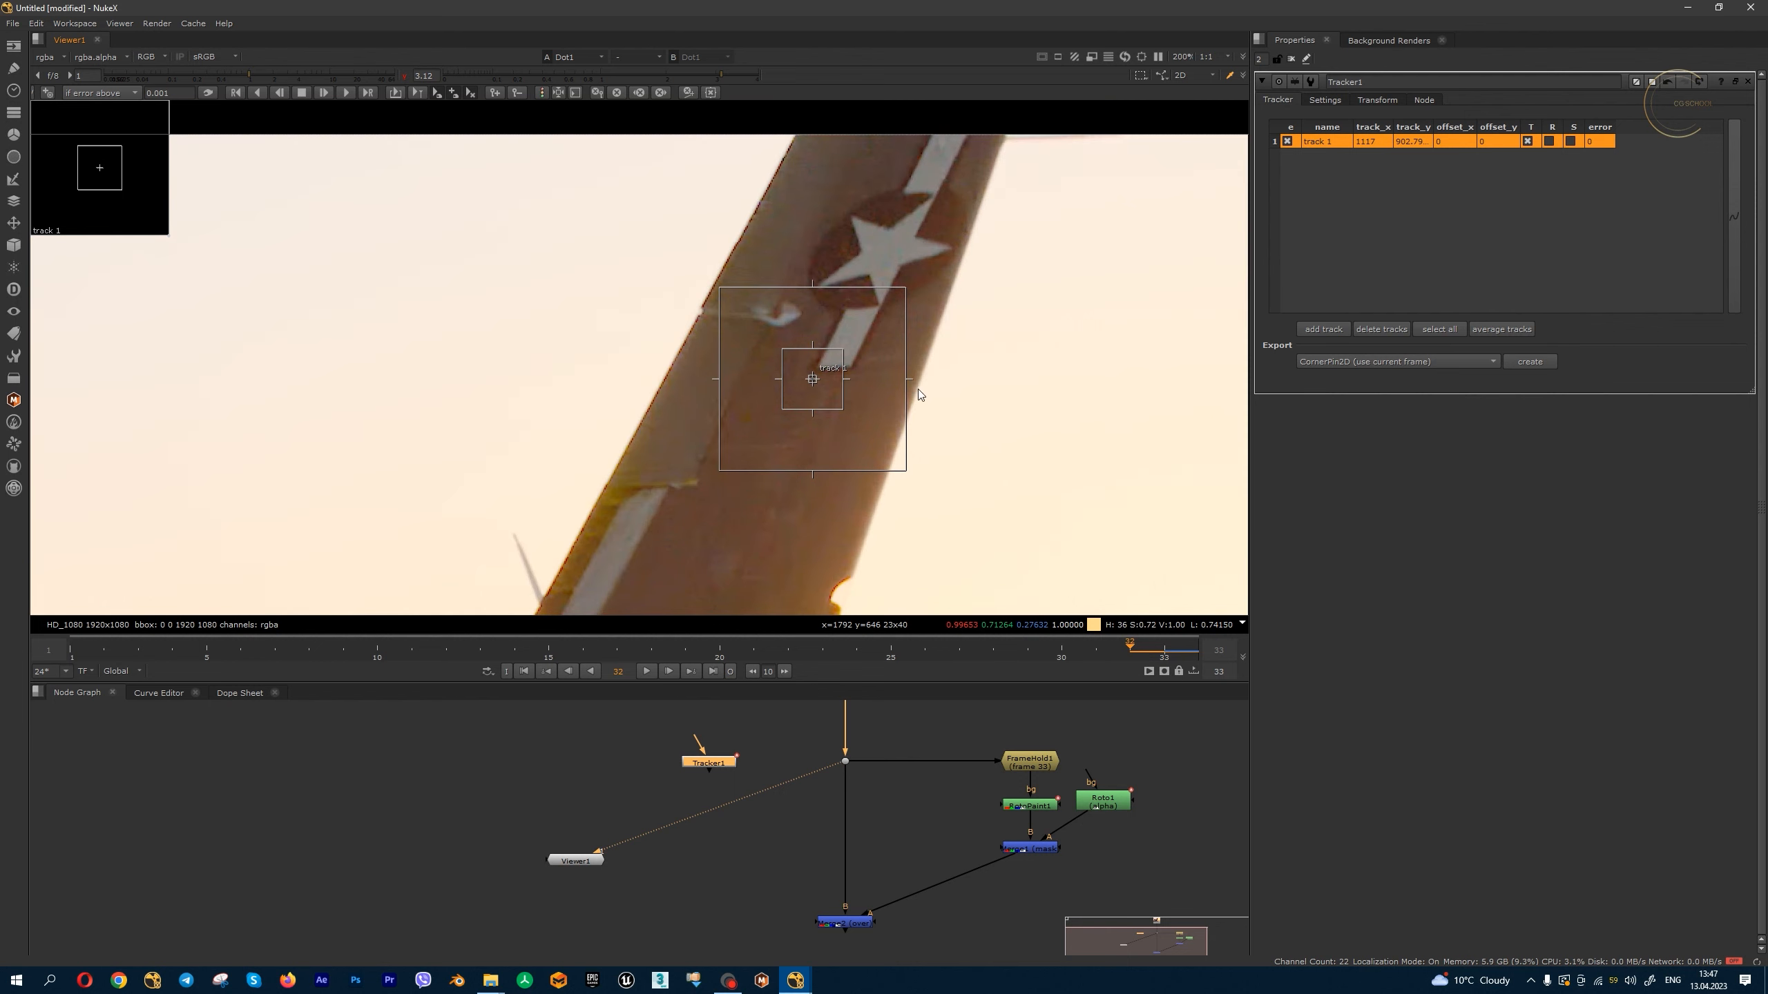
scroll(815, 376, "up", 3)
key("Right")
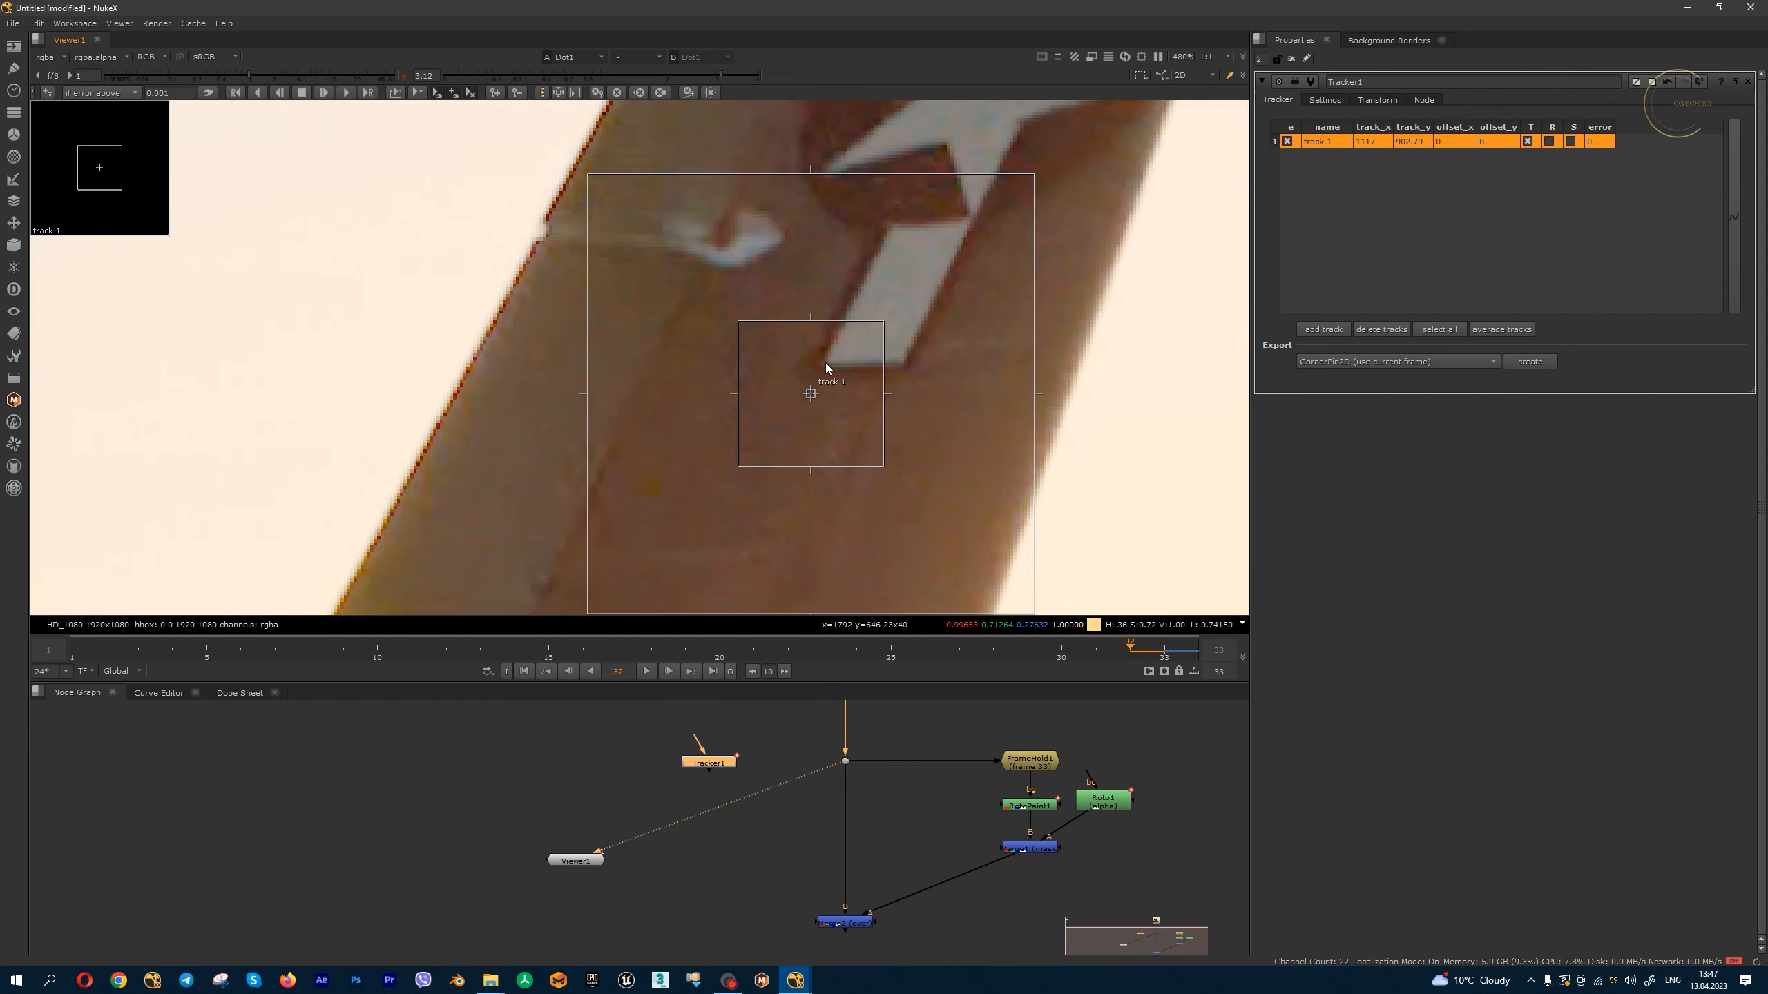
scroll(826, 362, "up", 5)
scroll(810, 411, "down", 5)
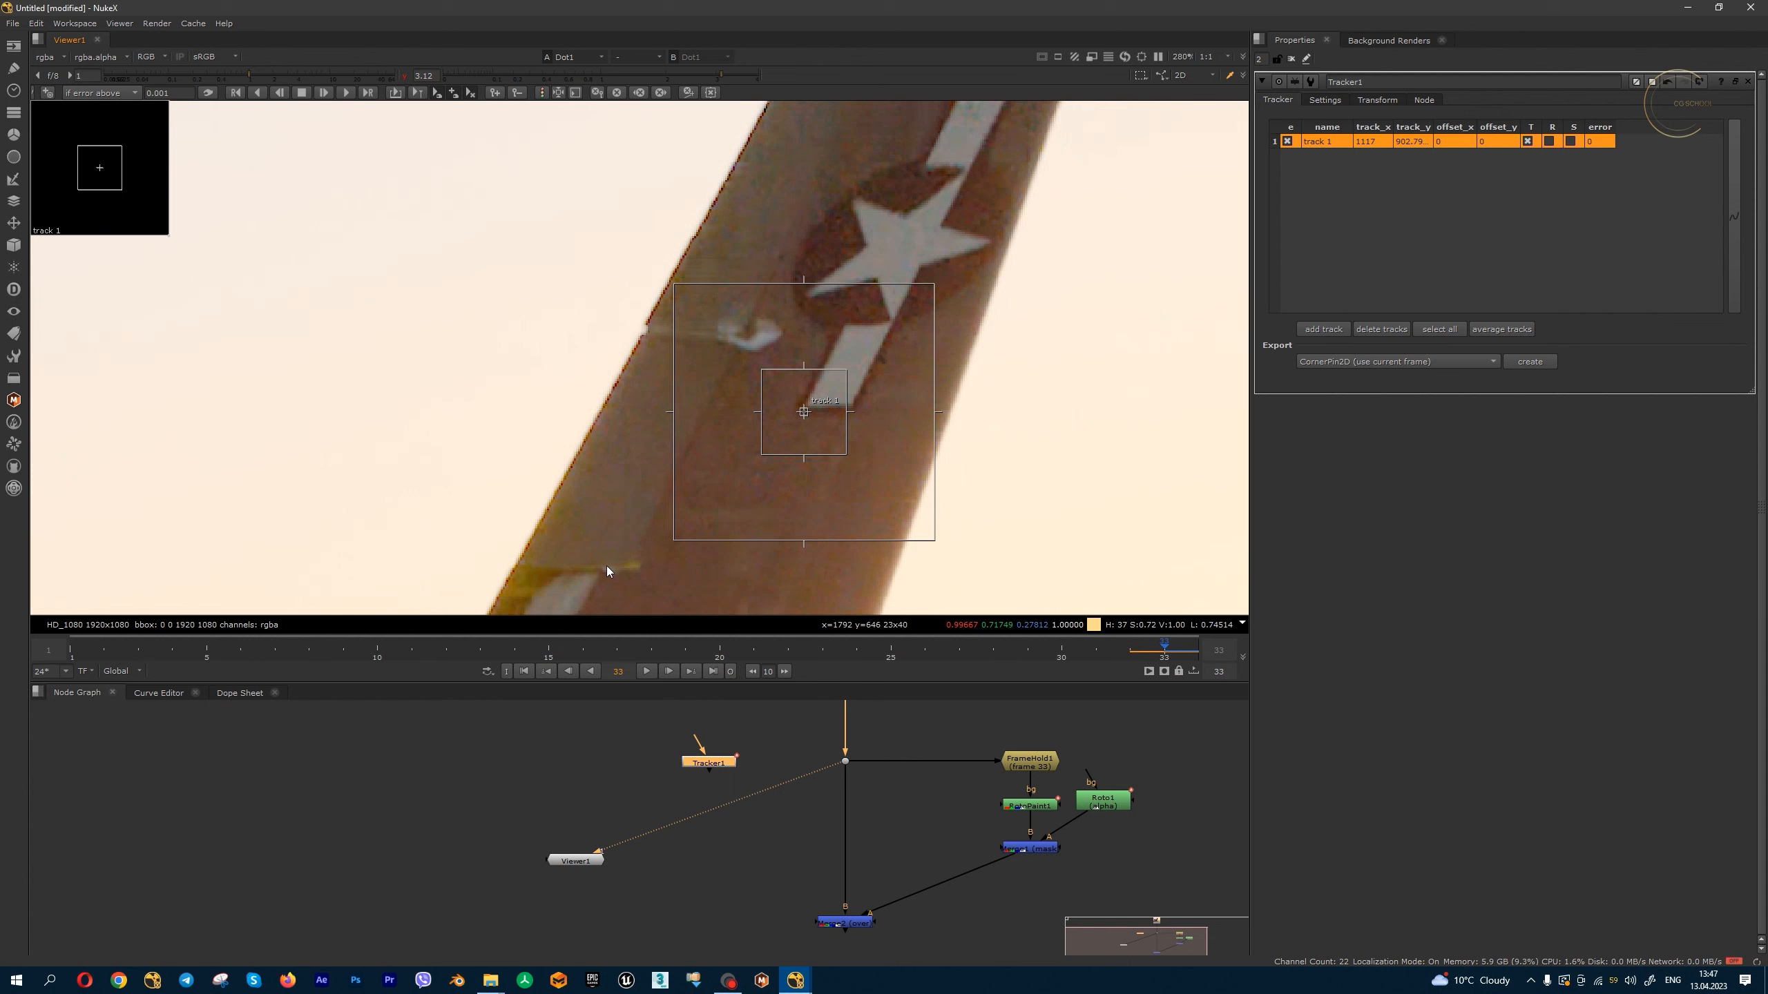
middle_click_drag(637, 560, 670, 429)
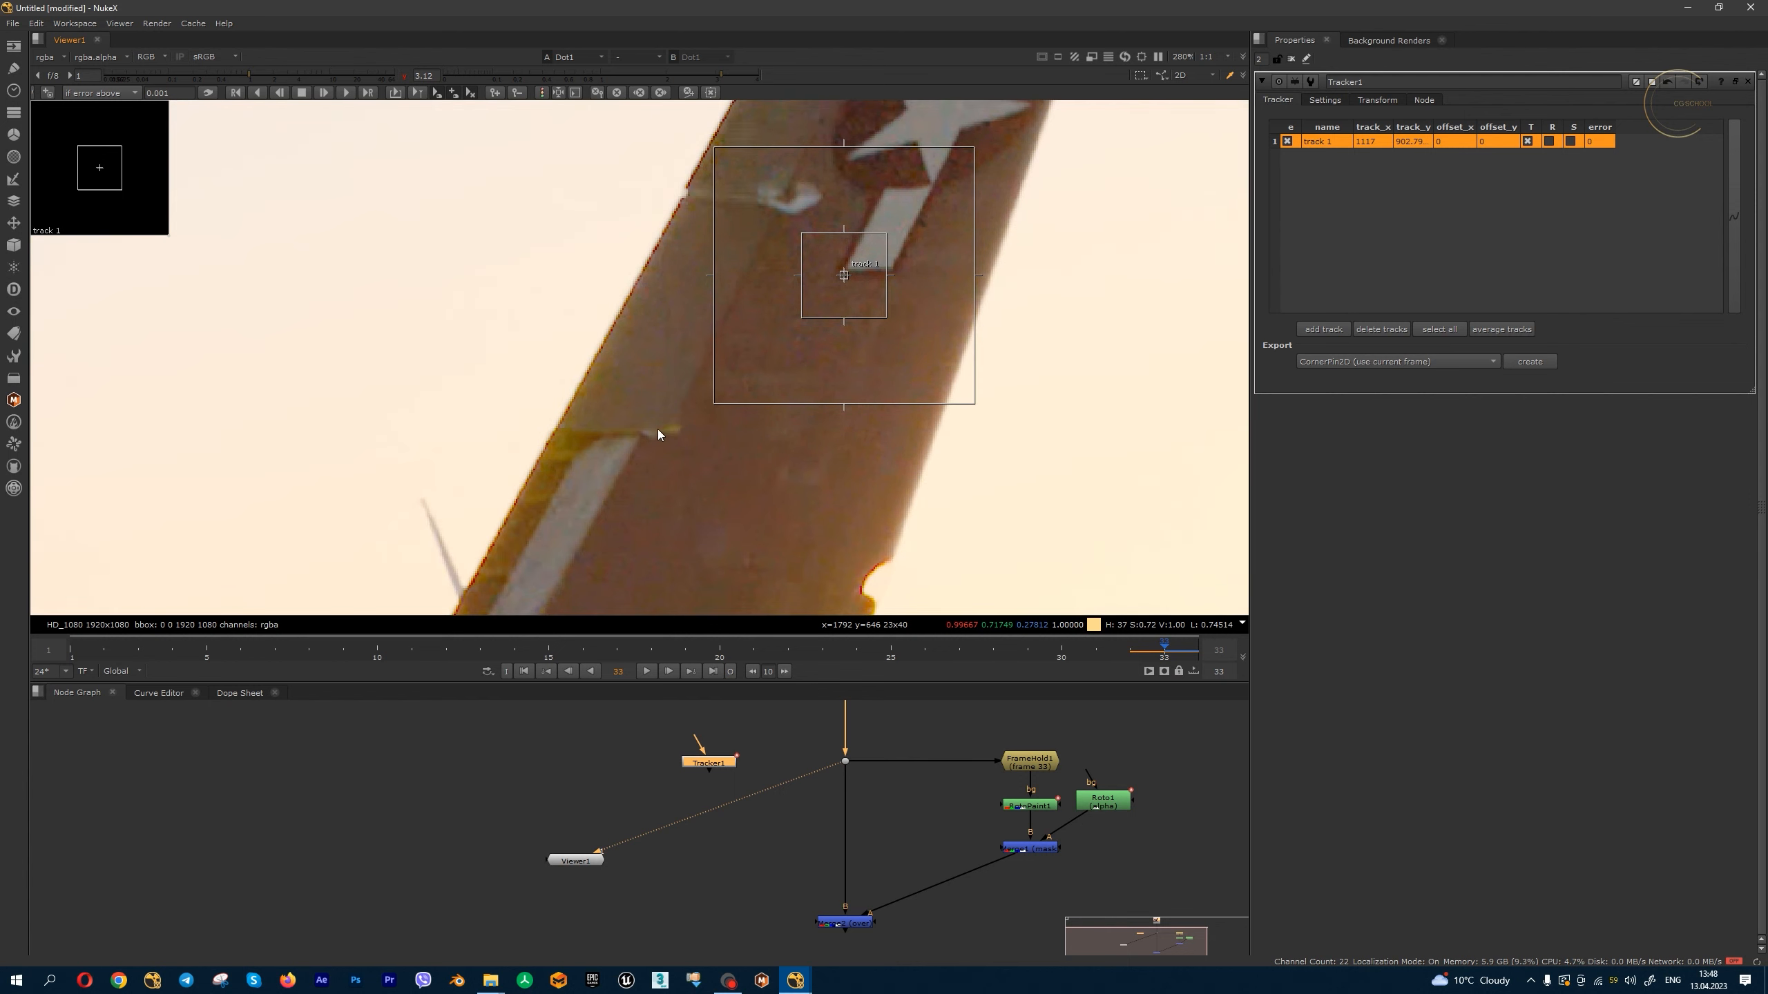
left_click_drag(843, 416, 846, 503)
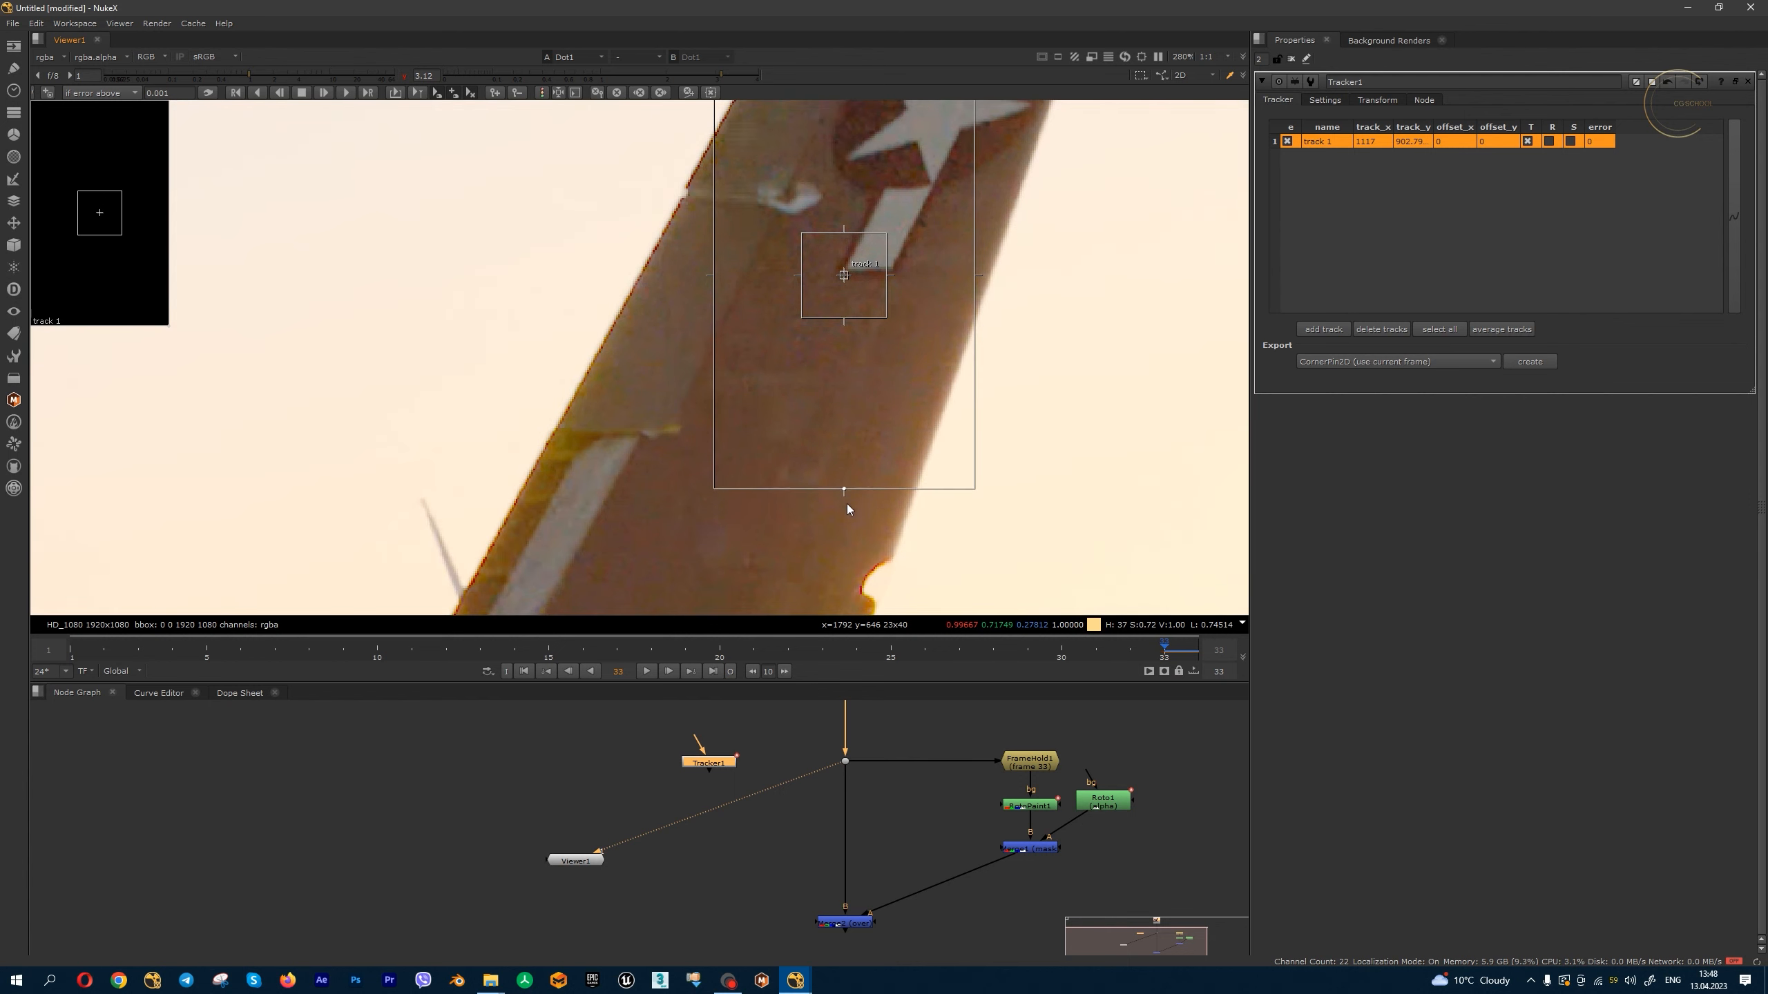
left_click_drag(710, 280, 623, 285)
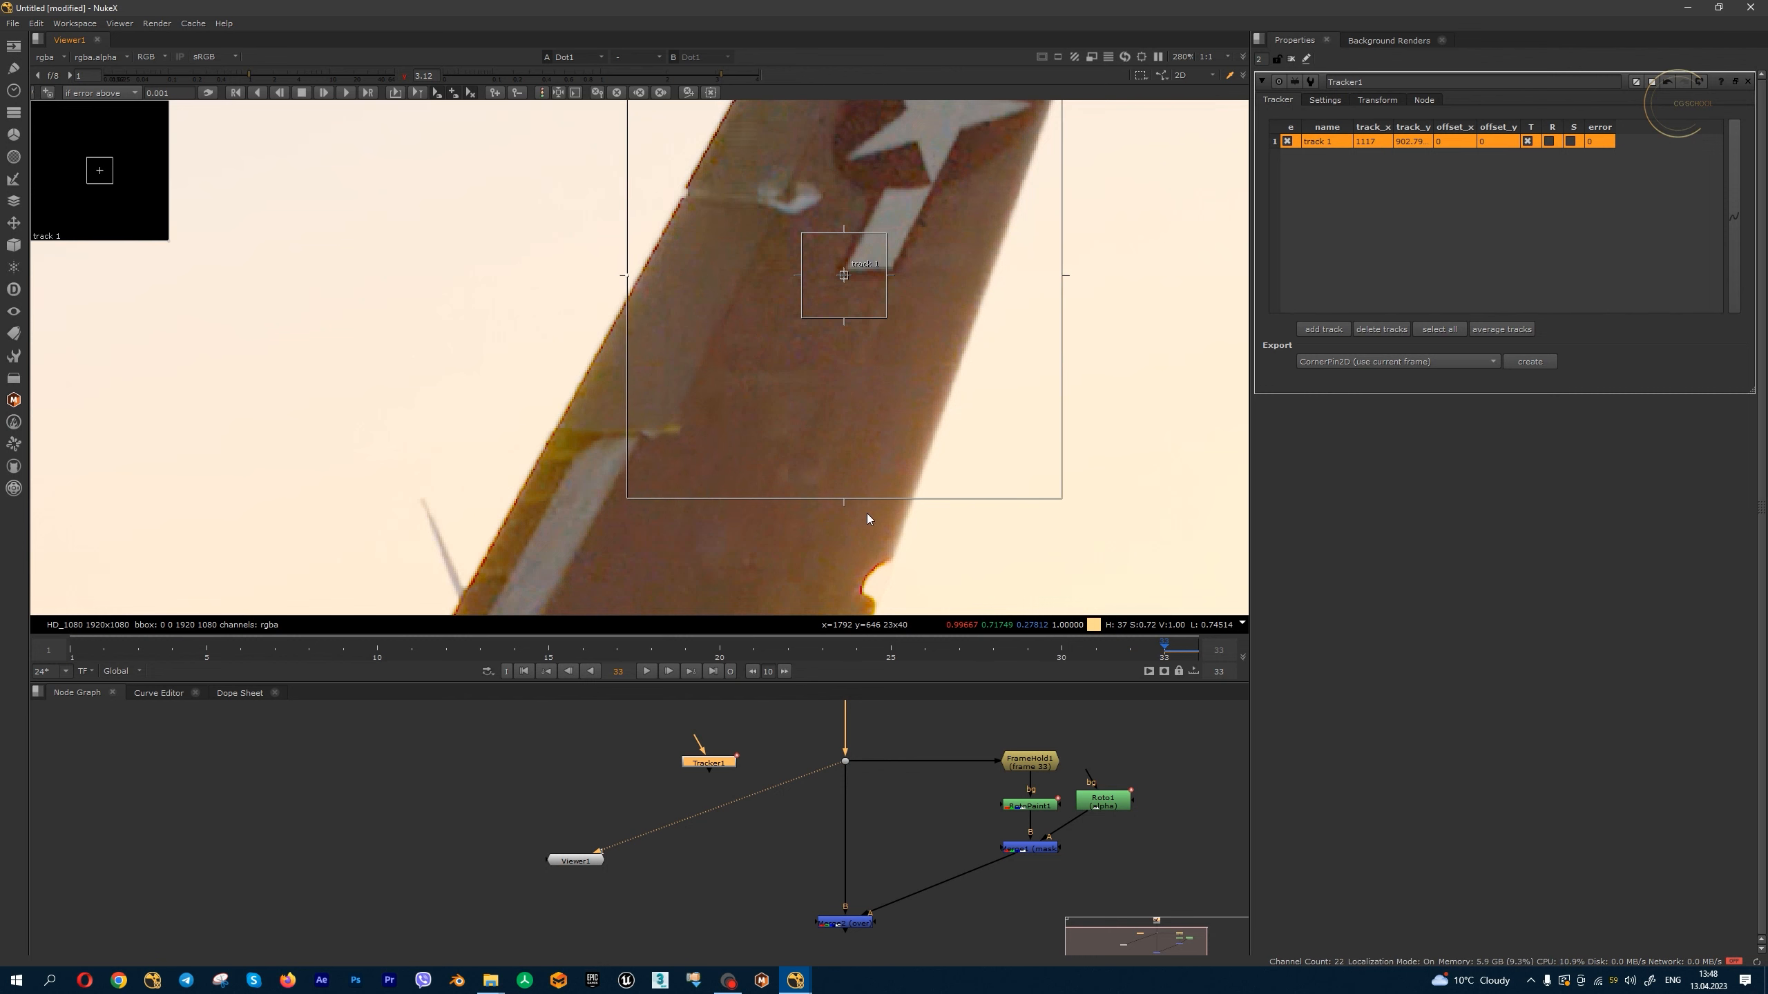
scroll(823, 457, "down", 2)
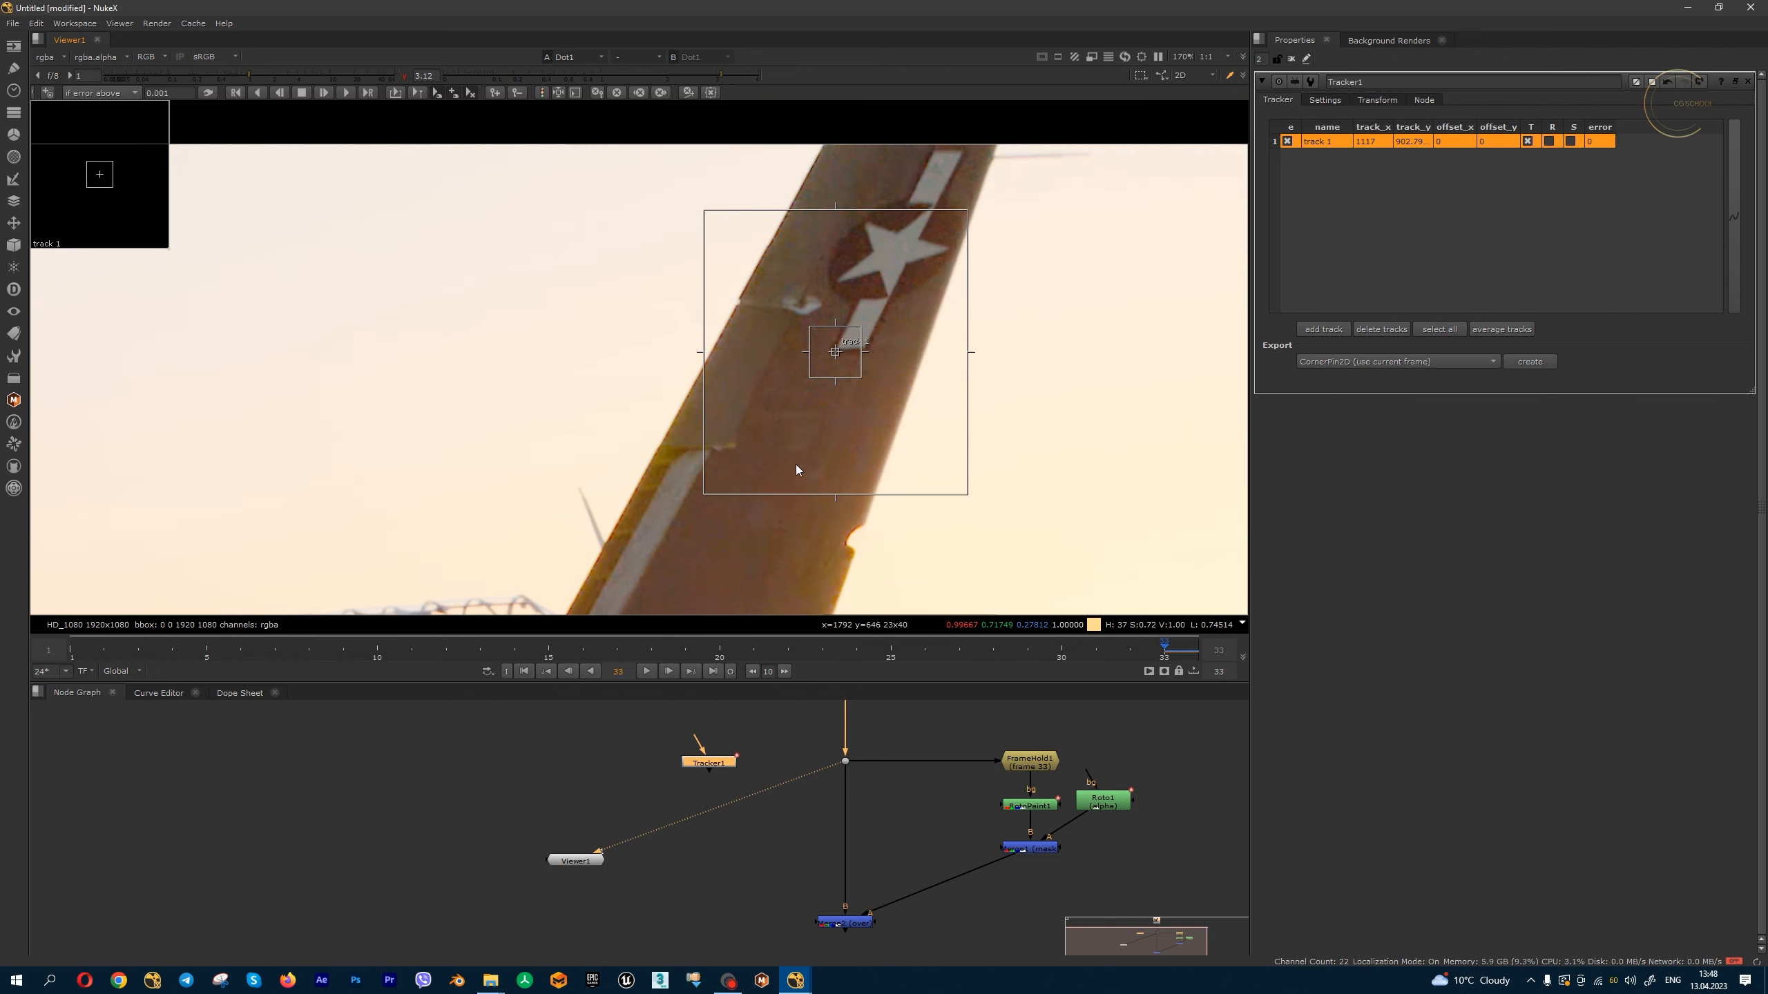
scroll(834, 355, "up", 2)
scroll(828, 337, "down", 1)
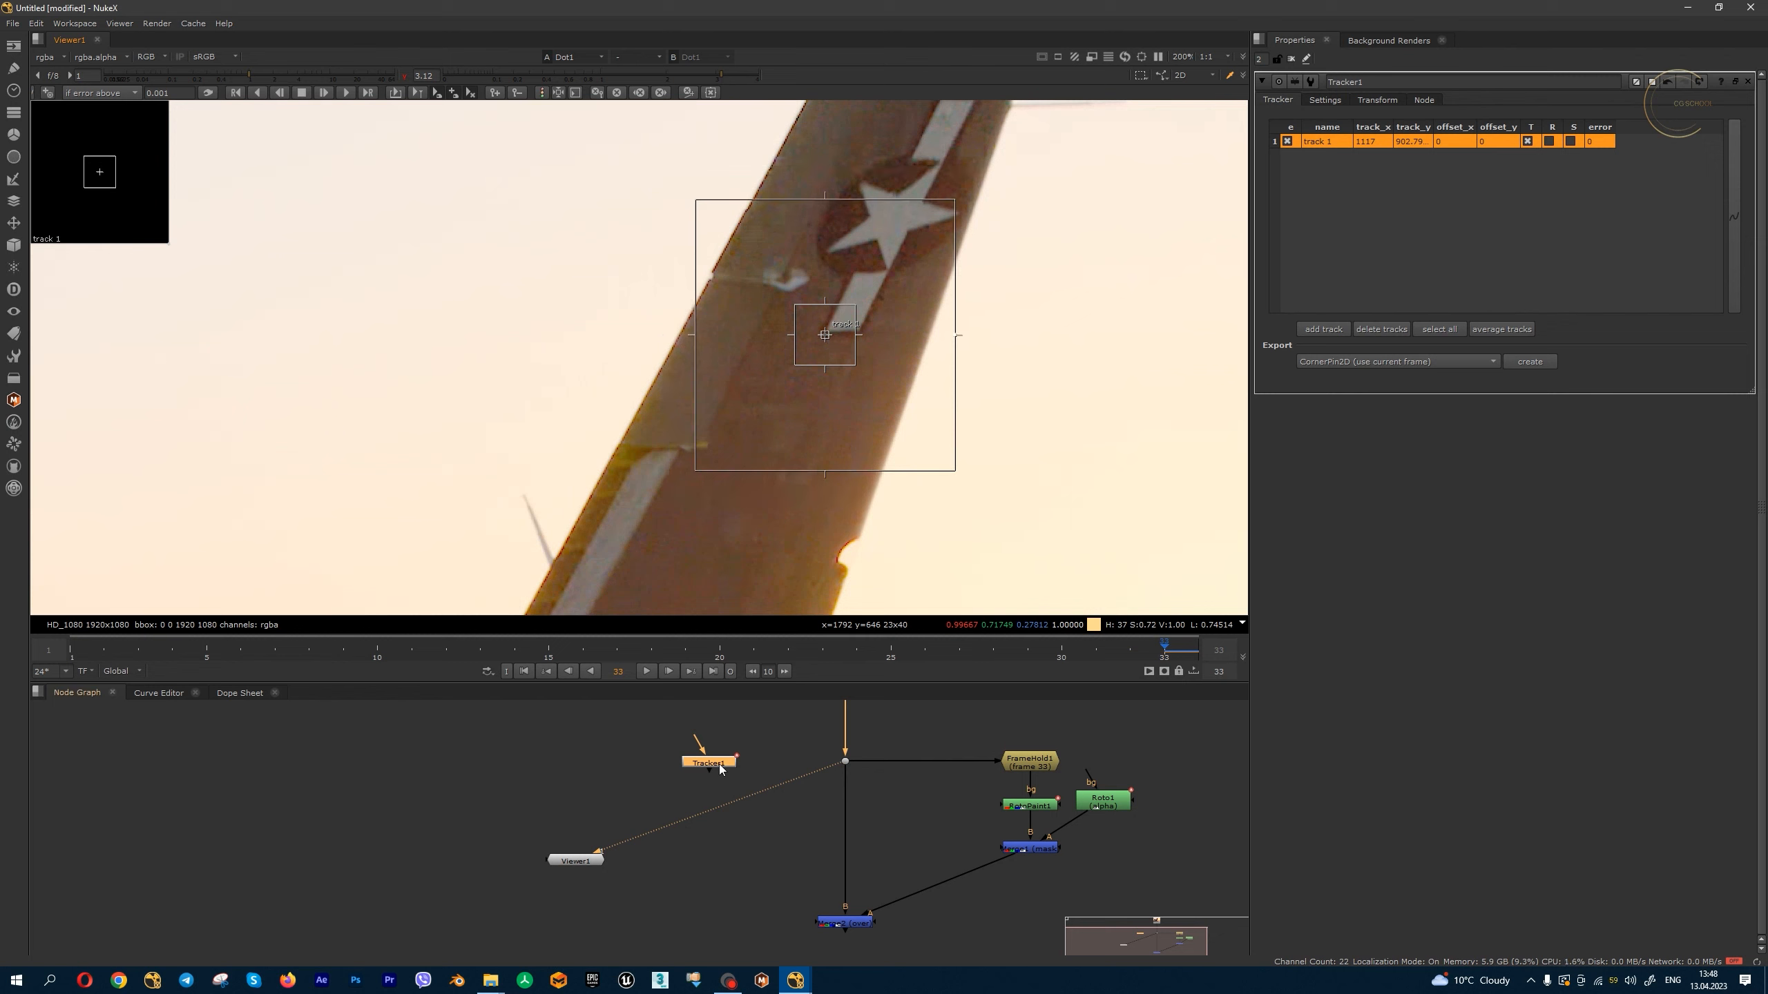
- Connect Tracker1's input directly to Read1 and view Read1's footage
left_click_drag(720, 768, 756, 801)
scroll(799, 774, "down", 3)
scroll(813, 772, "up", 2)
middle_click_drag(817, 771, 820, 822)
left_click_drag(818, 820, 828, 743)
left_click(828, 743)
key("1")
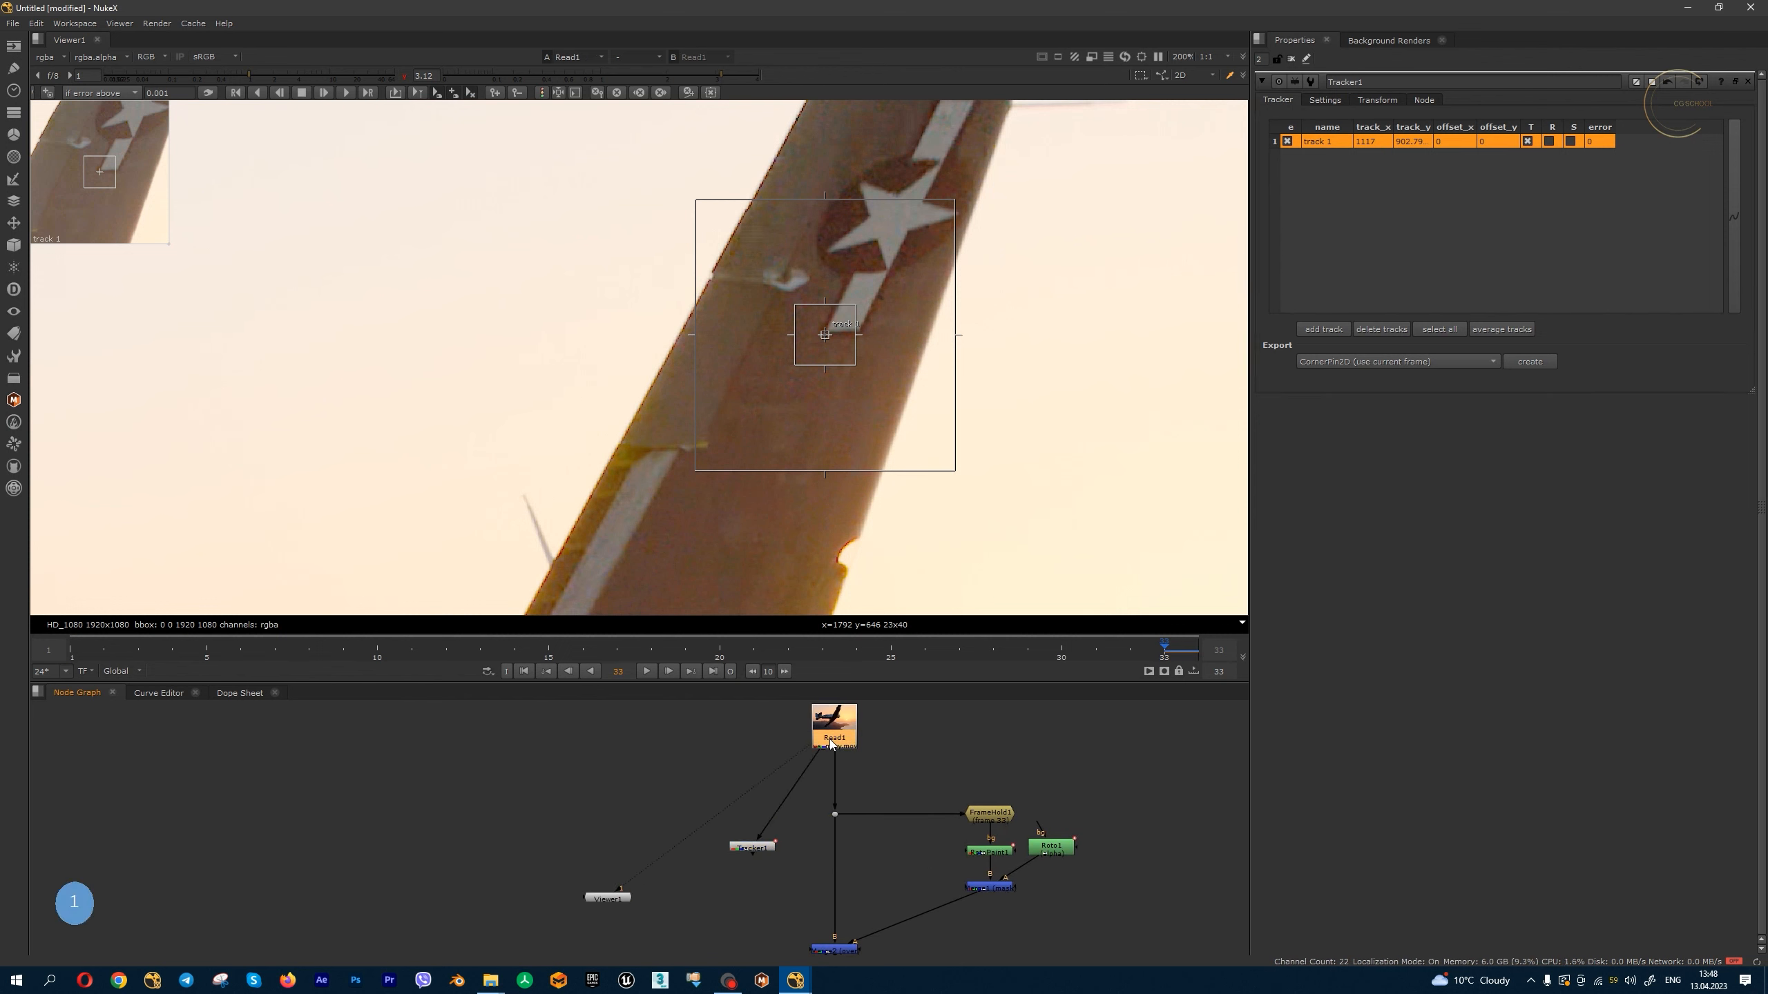
- Connect Tracker1's input to the Dot below Read1 and view Tracker1's output
left_click(836, 815)
key("1")
left_click_drag(814, 832, 788, 858)
key("1")
left_click(789, 857)
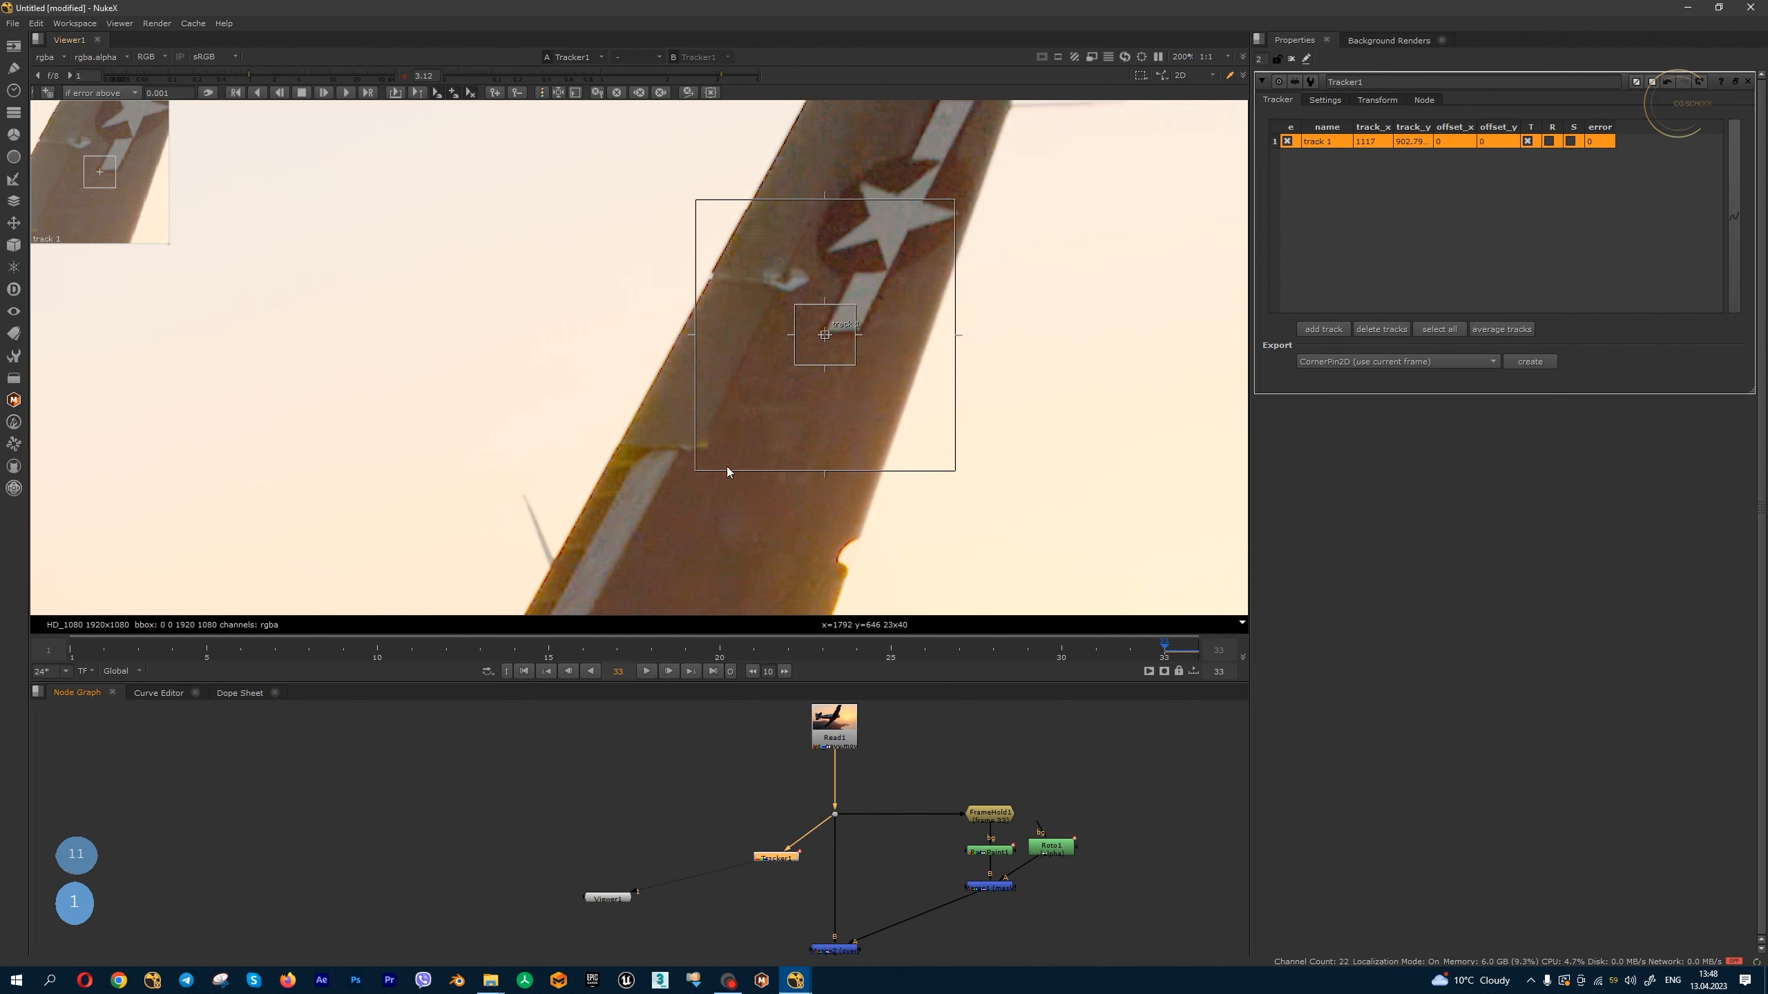
- Reset the viewer gain and insert a ColorCorrect node between the Dot and Tracker1
left_click(405, 76)
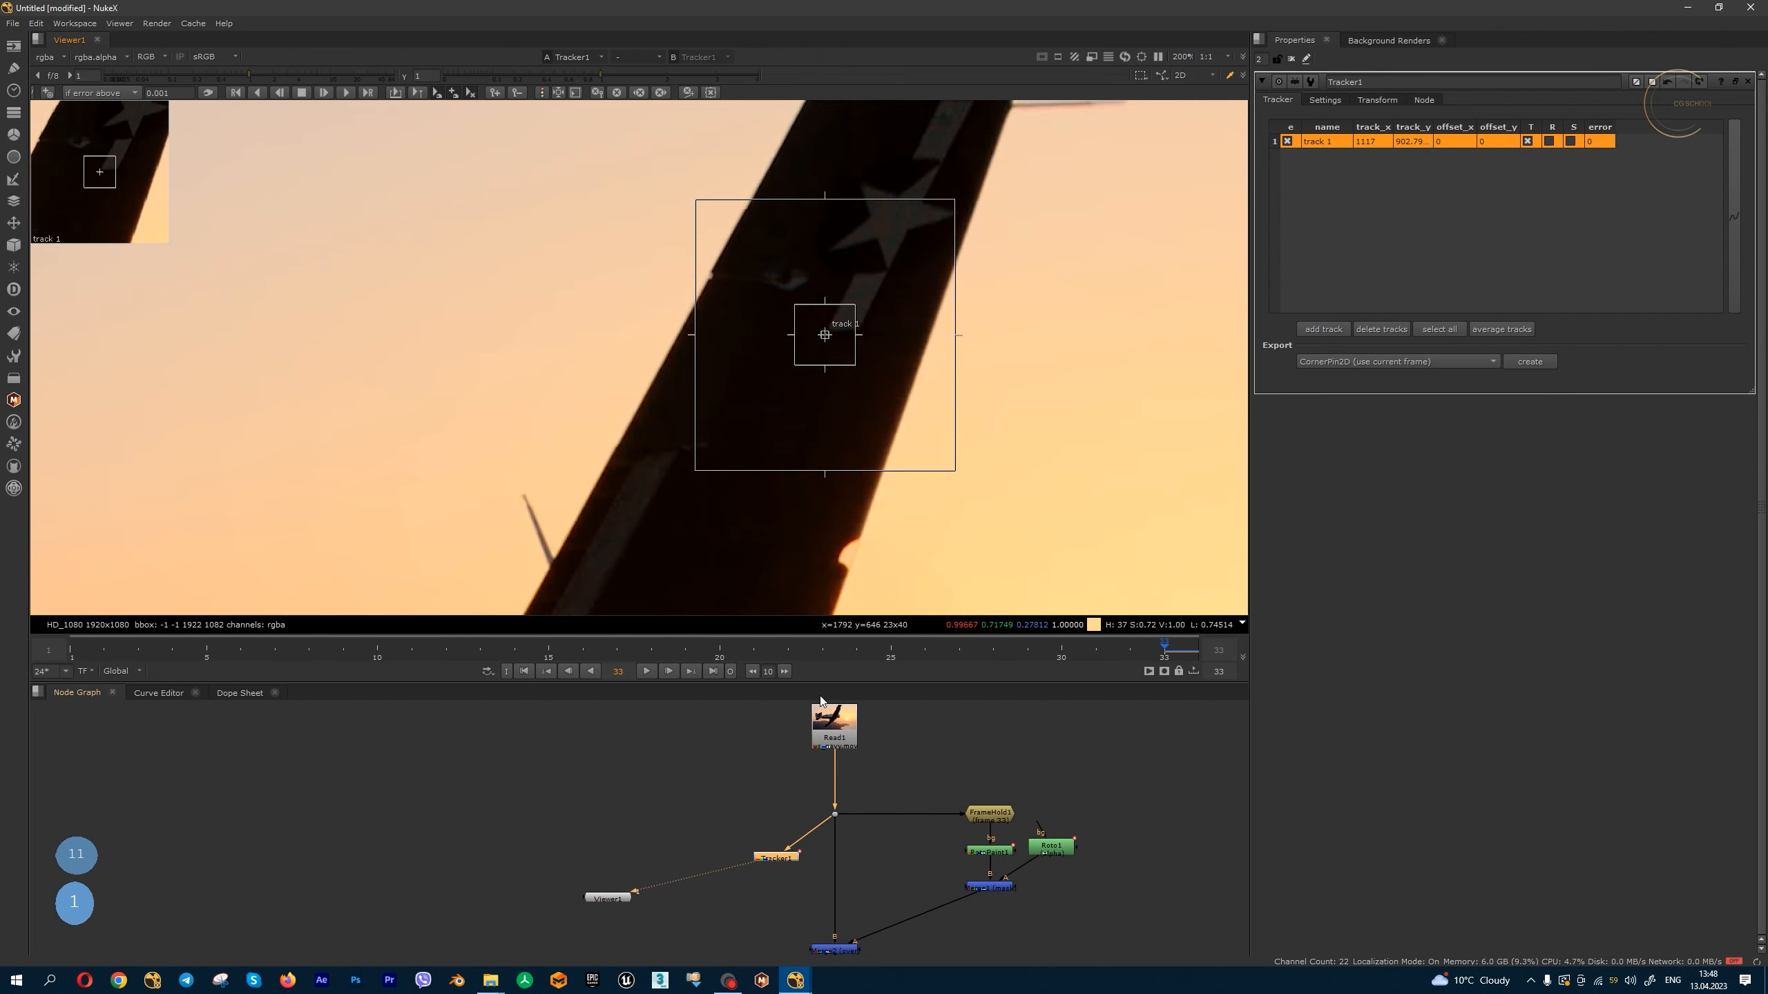
left_click_drag(787, 859, 772, 866)
left_click(774, 828)
key("c")
mouse_move(773, 821)
left_mouse_down()
mouse_move(797, 832)
mouse_move(771, 838)
left_mouse_up()
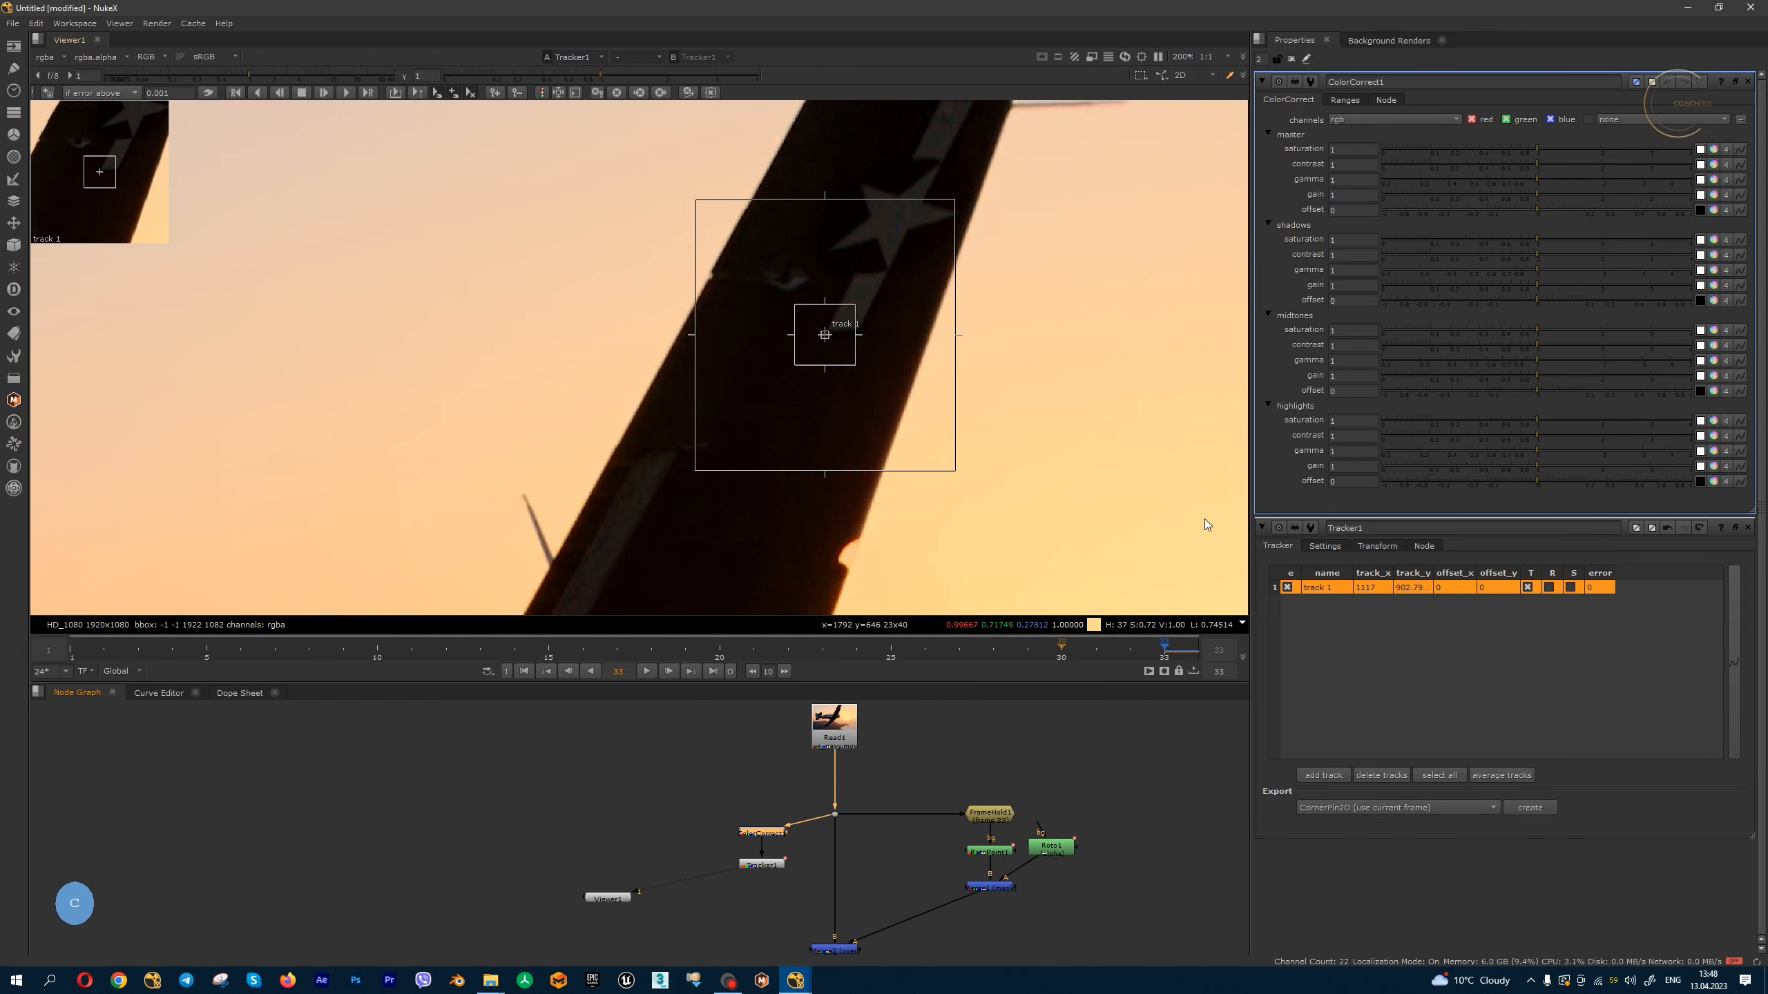
- Brighten the tracking footage in ColorCorrect1 with master contrast 1.82, gamma 1.94 and gain 15
left_click_drag(1545, 200, 1704, 196)
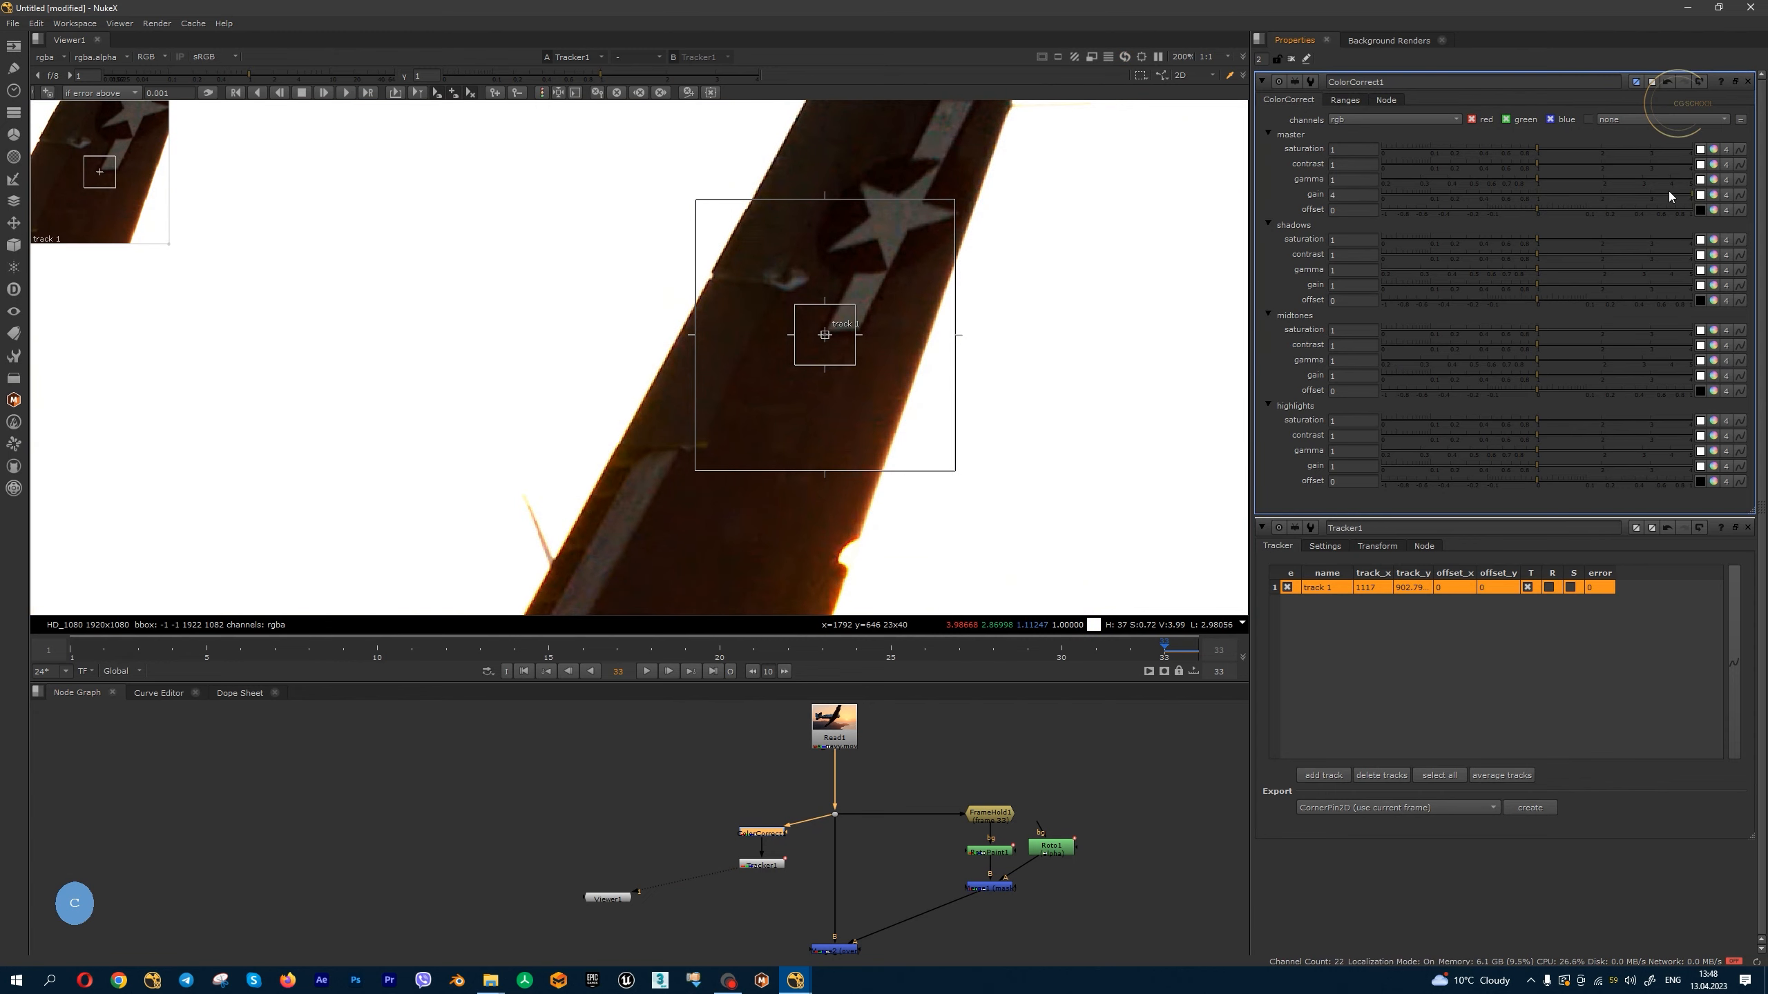
left_click_drag(1554, 180, 1591, 164)
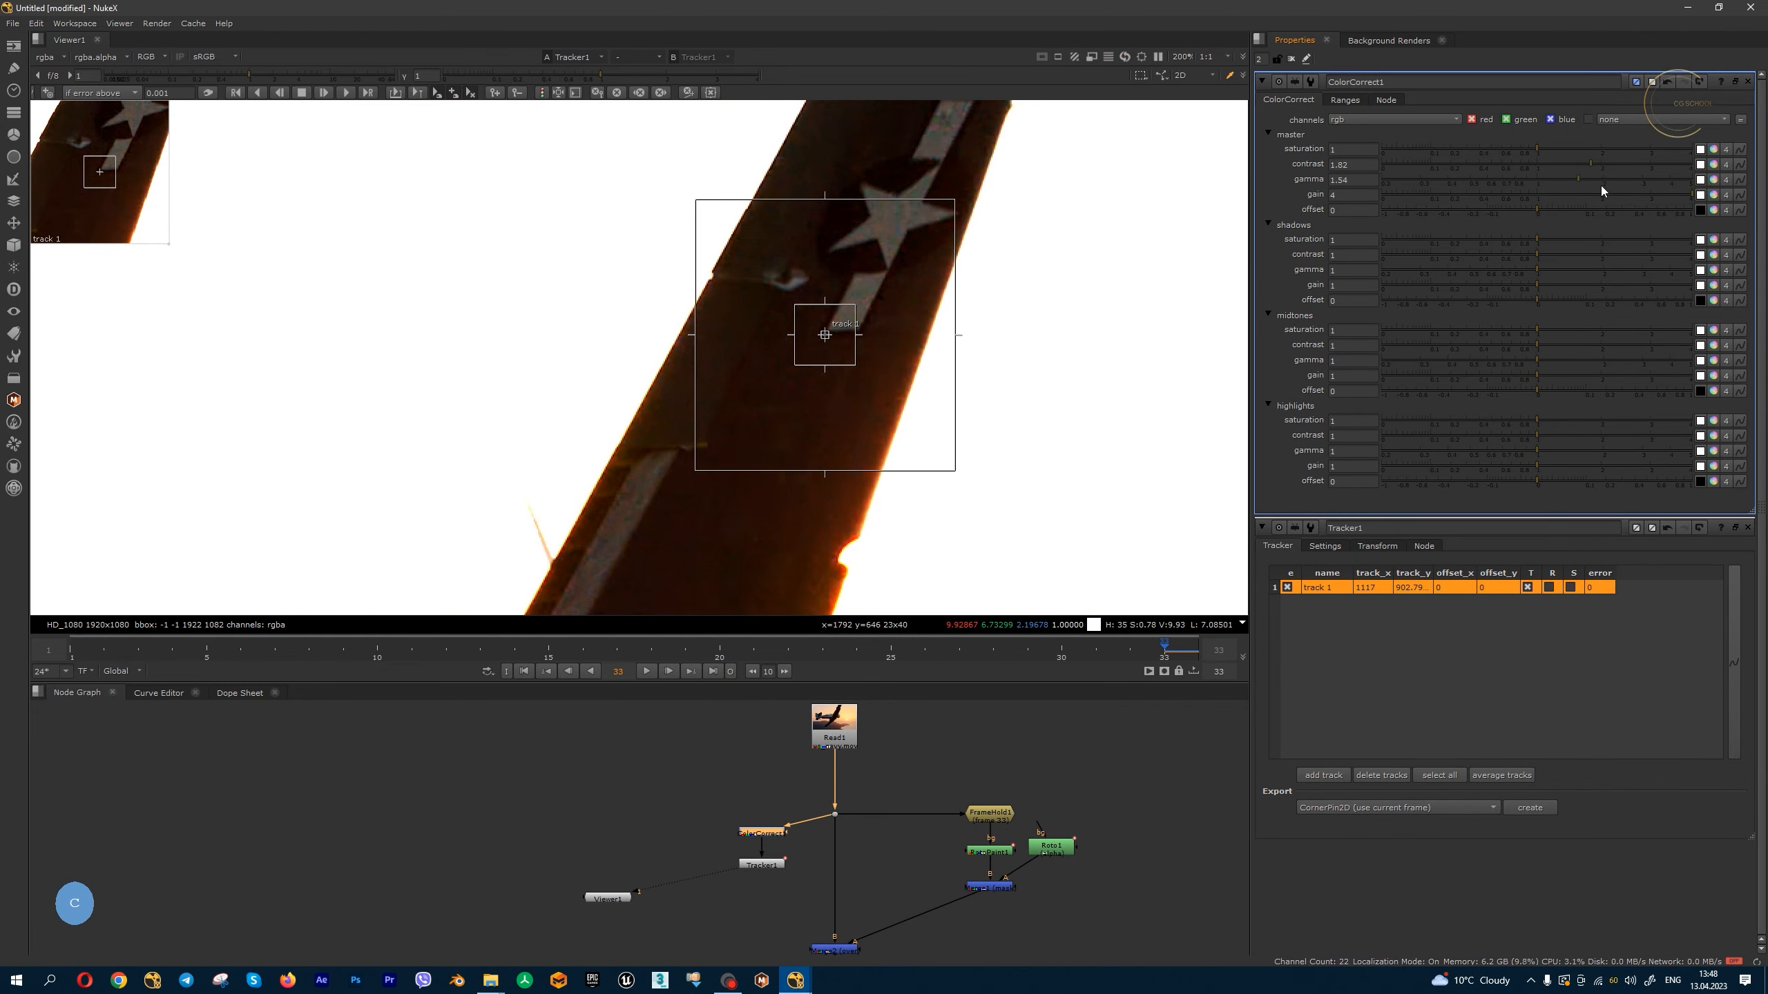
left_click(1352, 195)
type("10")
key("Return")
type("15")
key("Return")
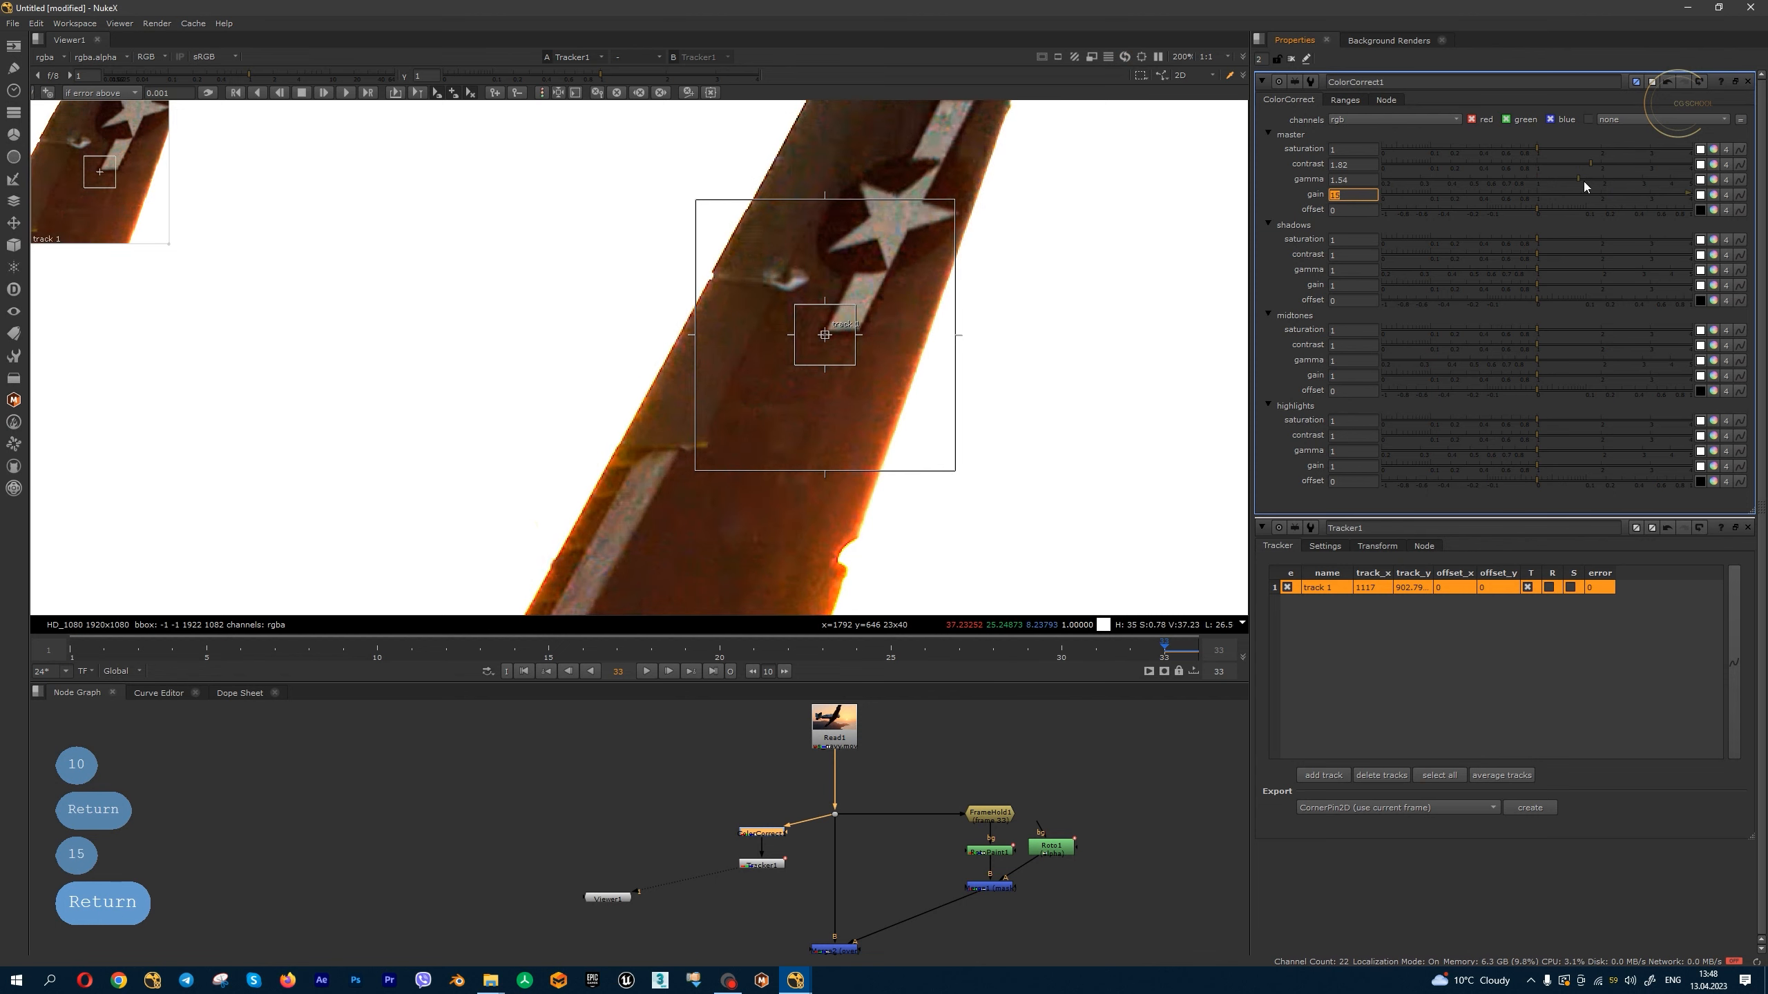
left_click_drag(1582, 181, 1602, 179)
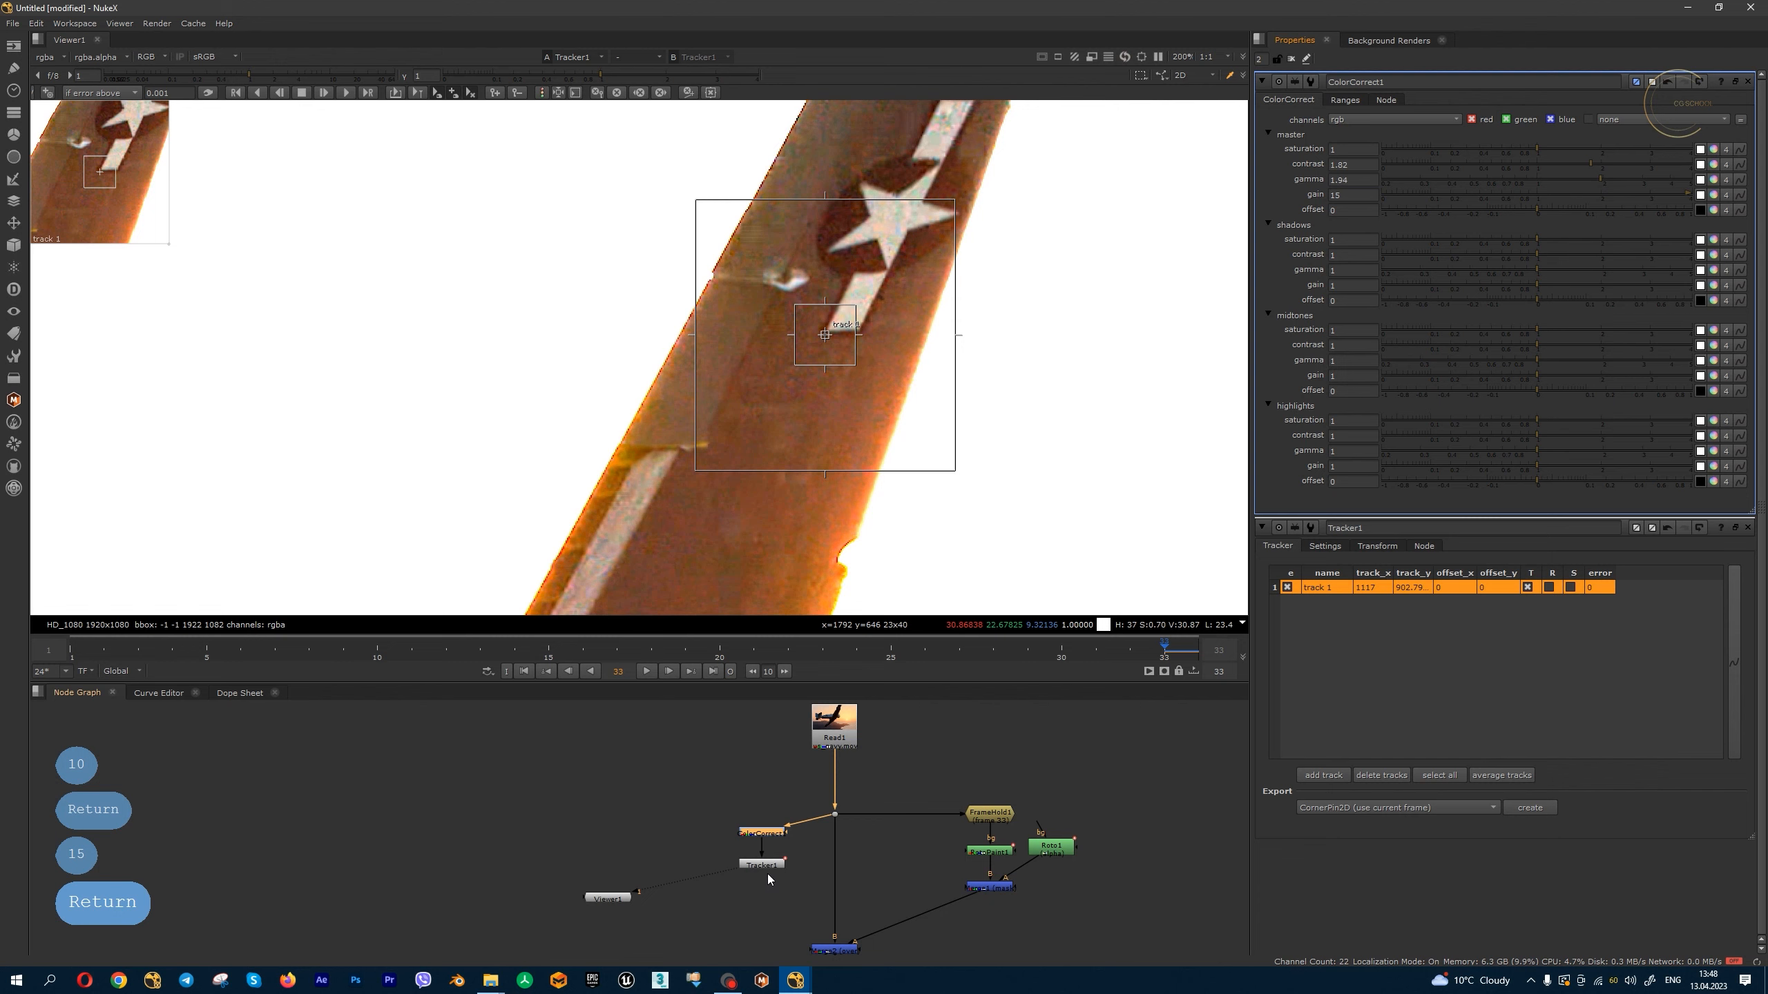
- Track track 1 backward from frame 33, three single frames first and the rest to the start, and return to the last frame
left_click(768, 865)
scroll(842, 332, "down", 2)
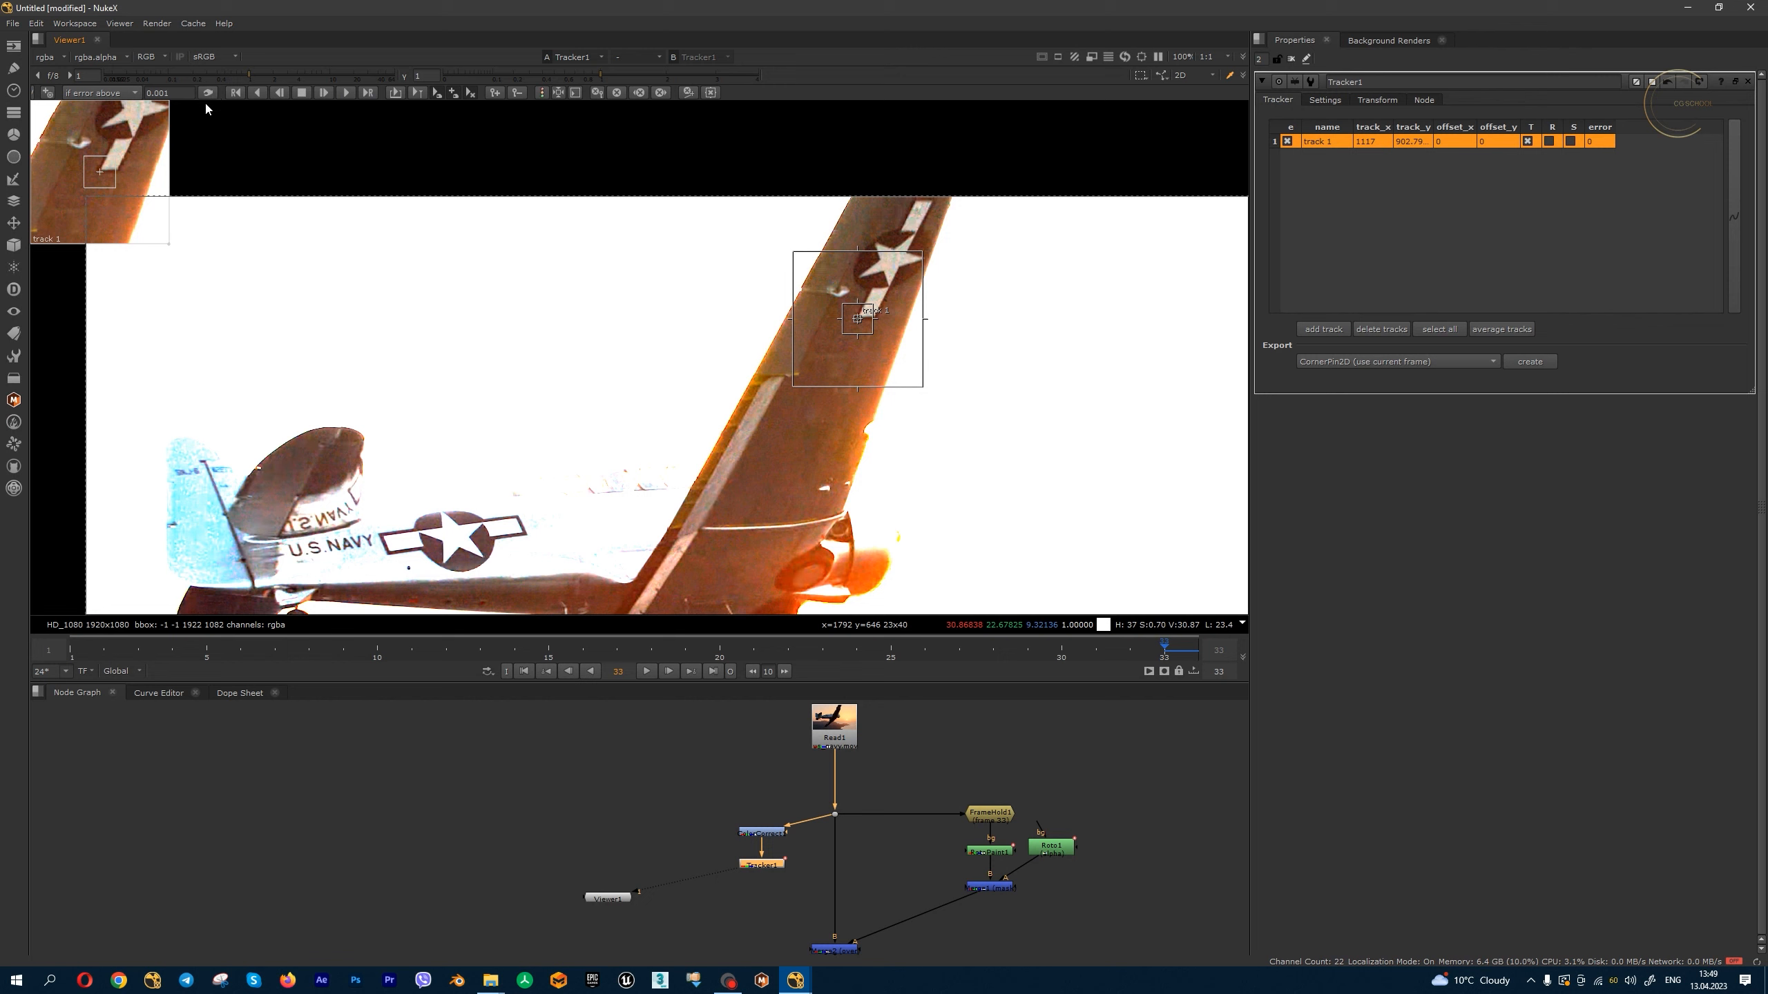
left_click(277, 94)
left_click(277, 94)
left_click(277, 95)
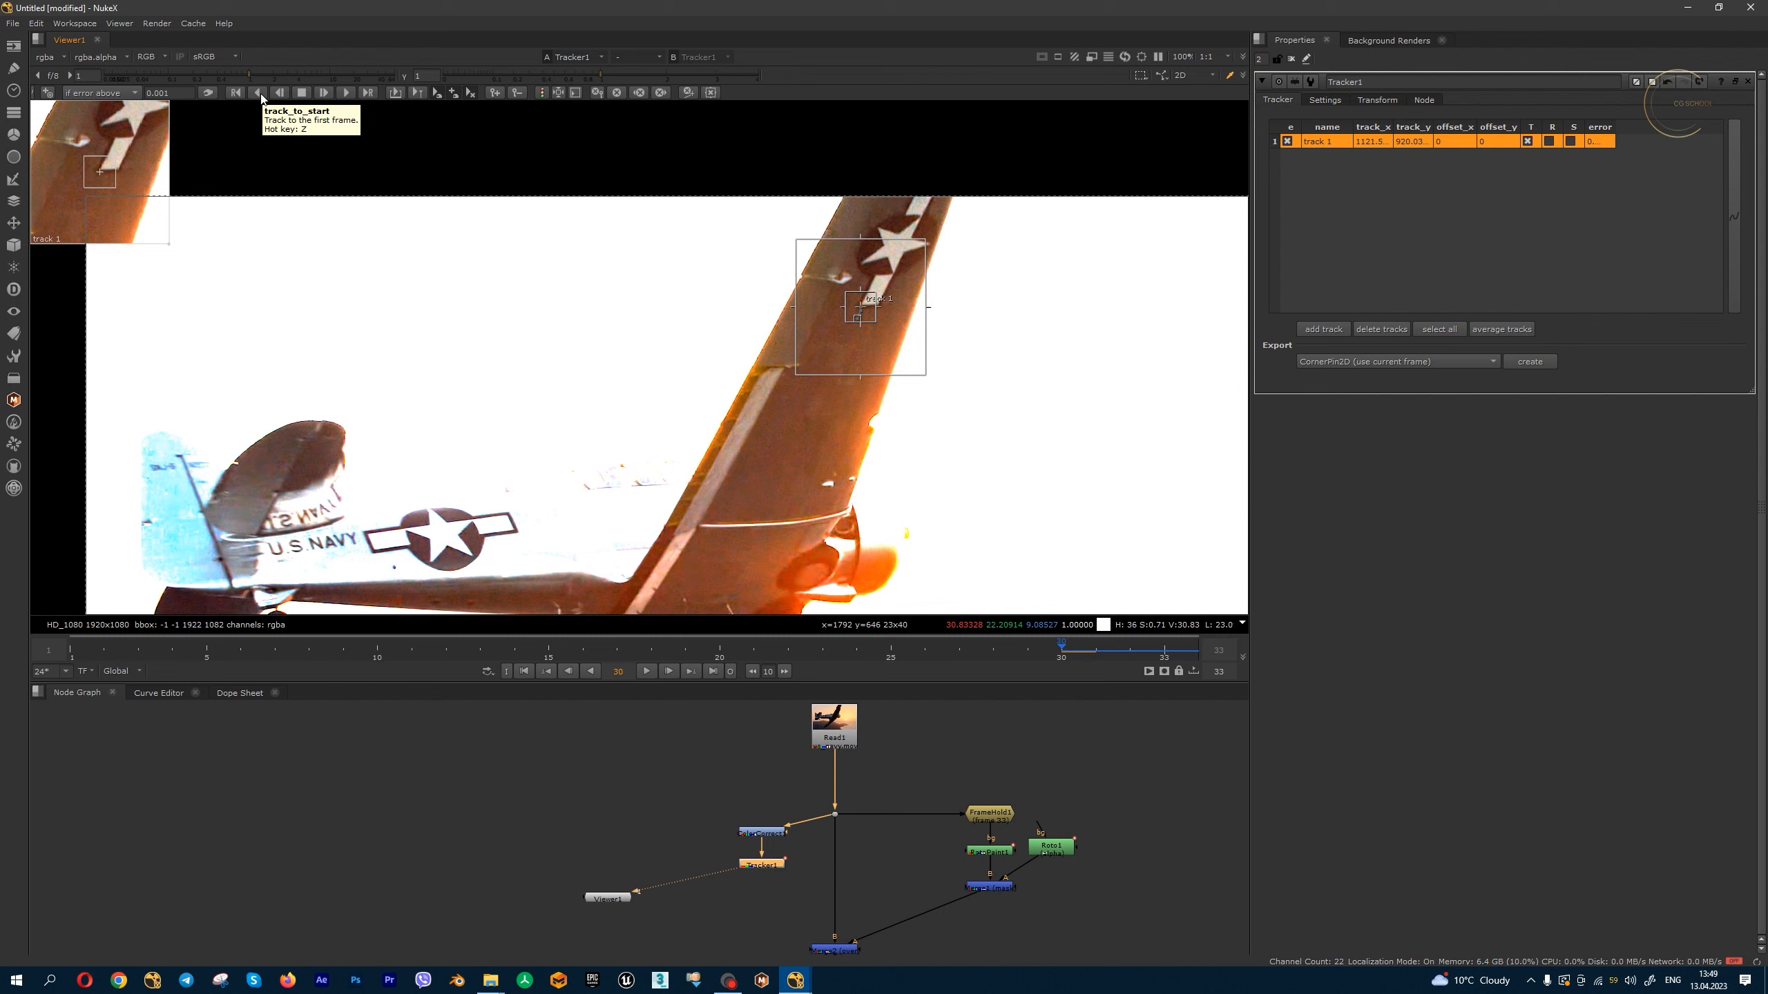
left_click(260, 94)
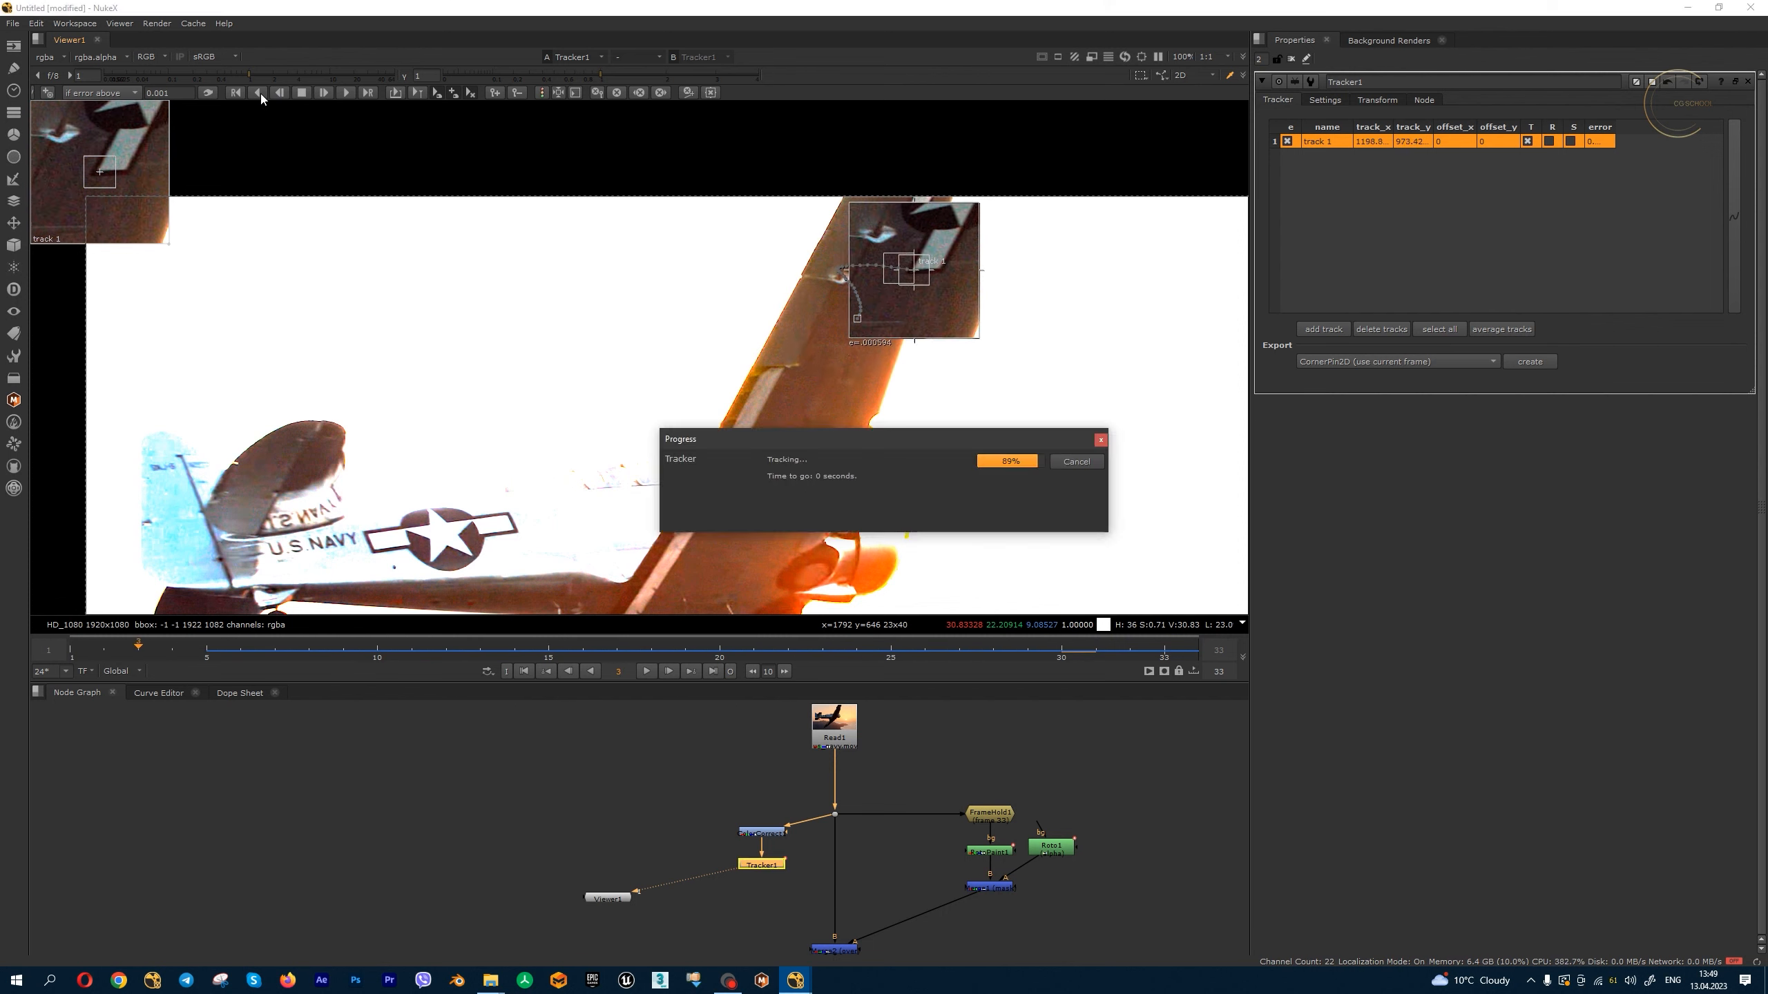
left_click(713, 672)
scroll(857, 314, "up", 5)
scroll(858, 314, "down", 4)
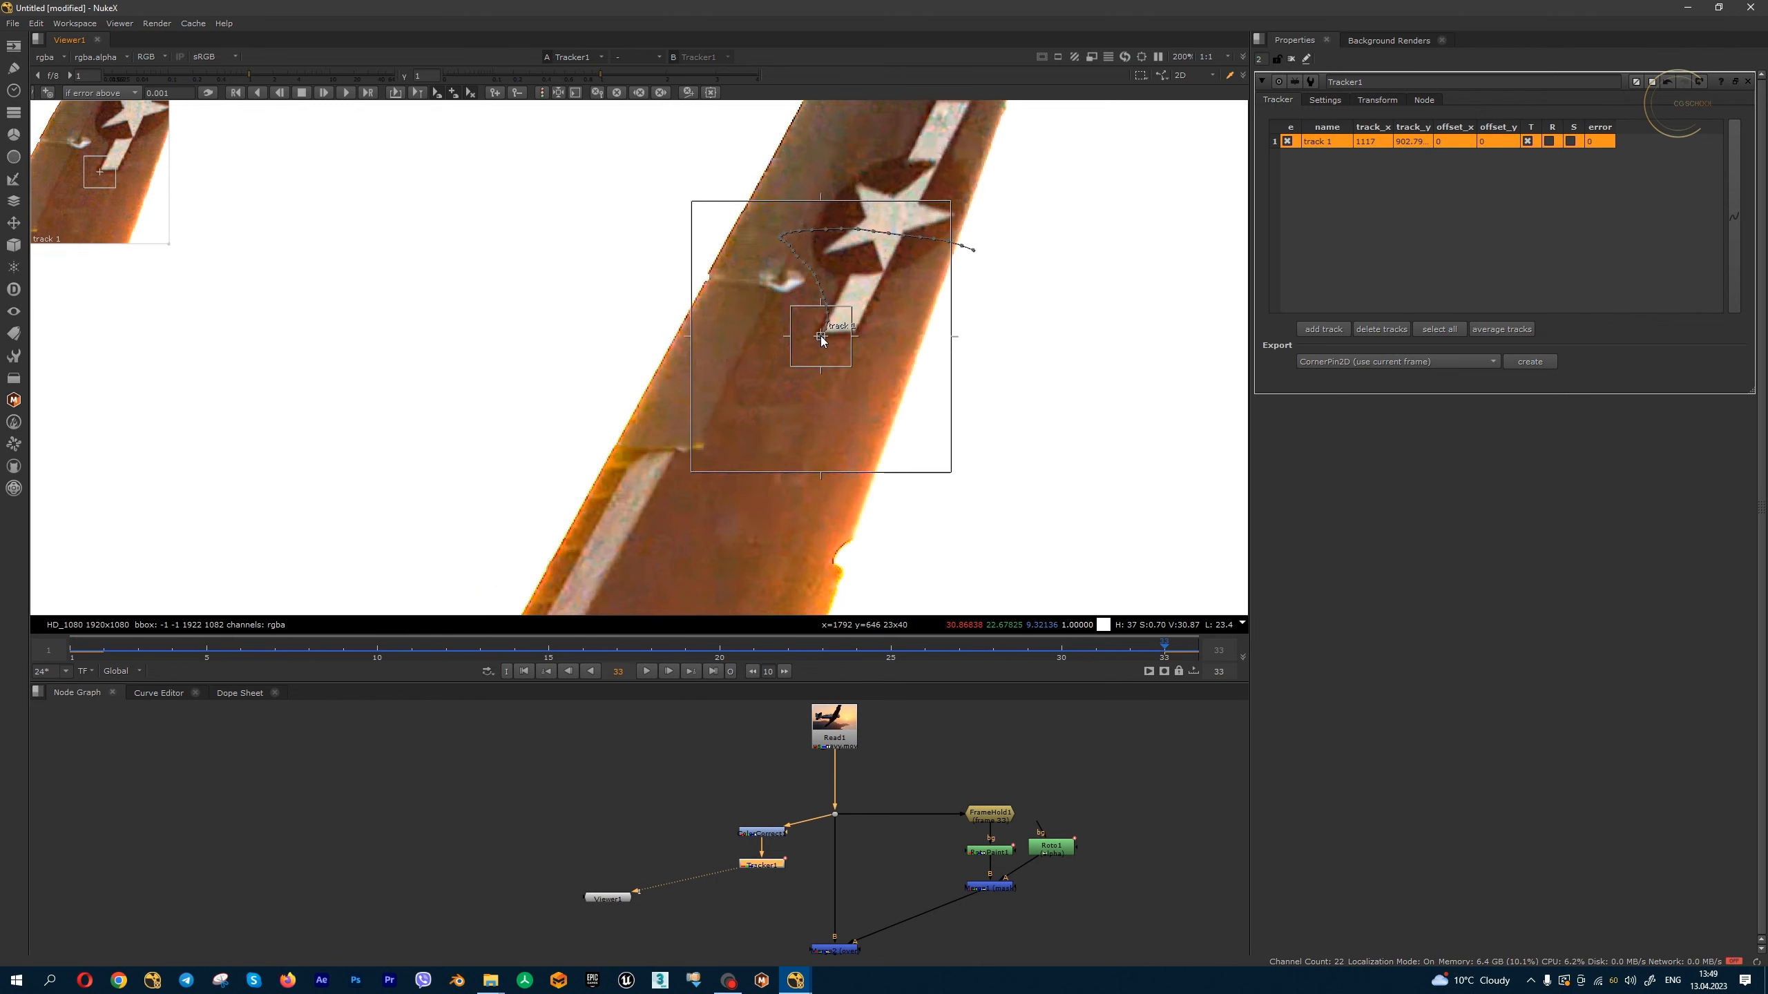
- Copy Tracker1 and paste the duplicate between Merge1 (mask) and Merge2
middle_click_drag(837, 860, 845, 783)
mouse_move(771, 773)
left_mouse_down()
mouse_move(768, 791)
mouse_move(895, 817)
mouse_move(801, 812)
mouse_move(777, 788)
left_mouse_up()
key("ctrl+c")
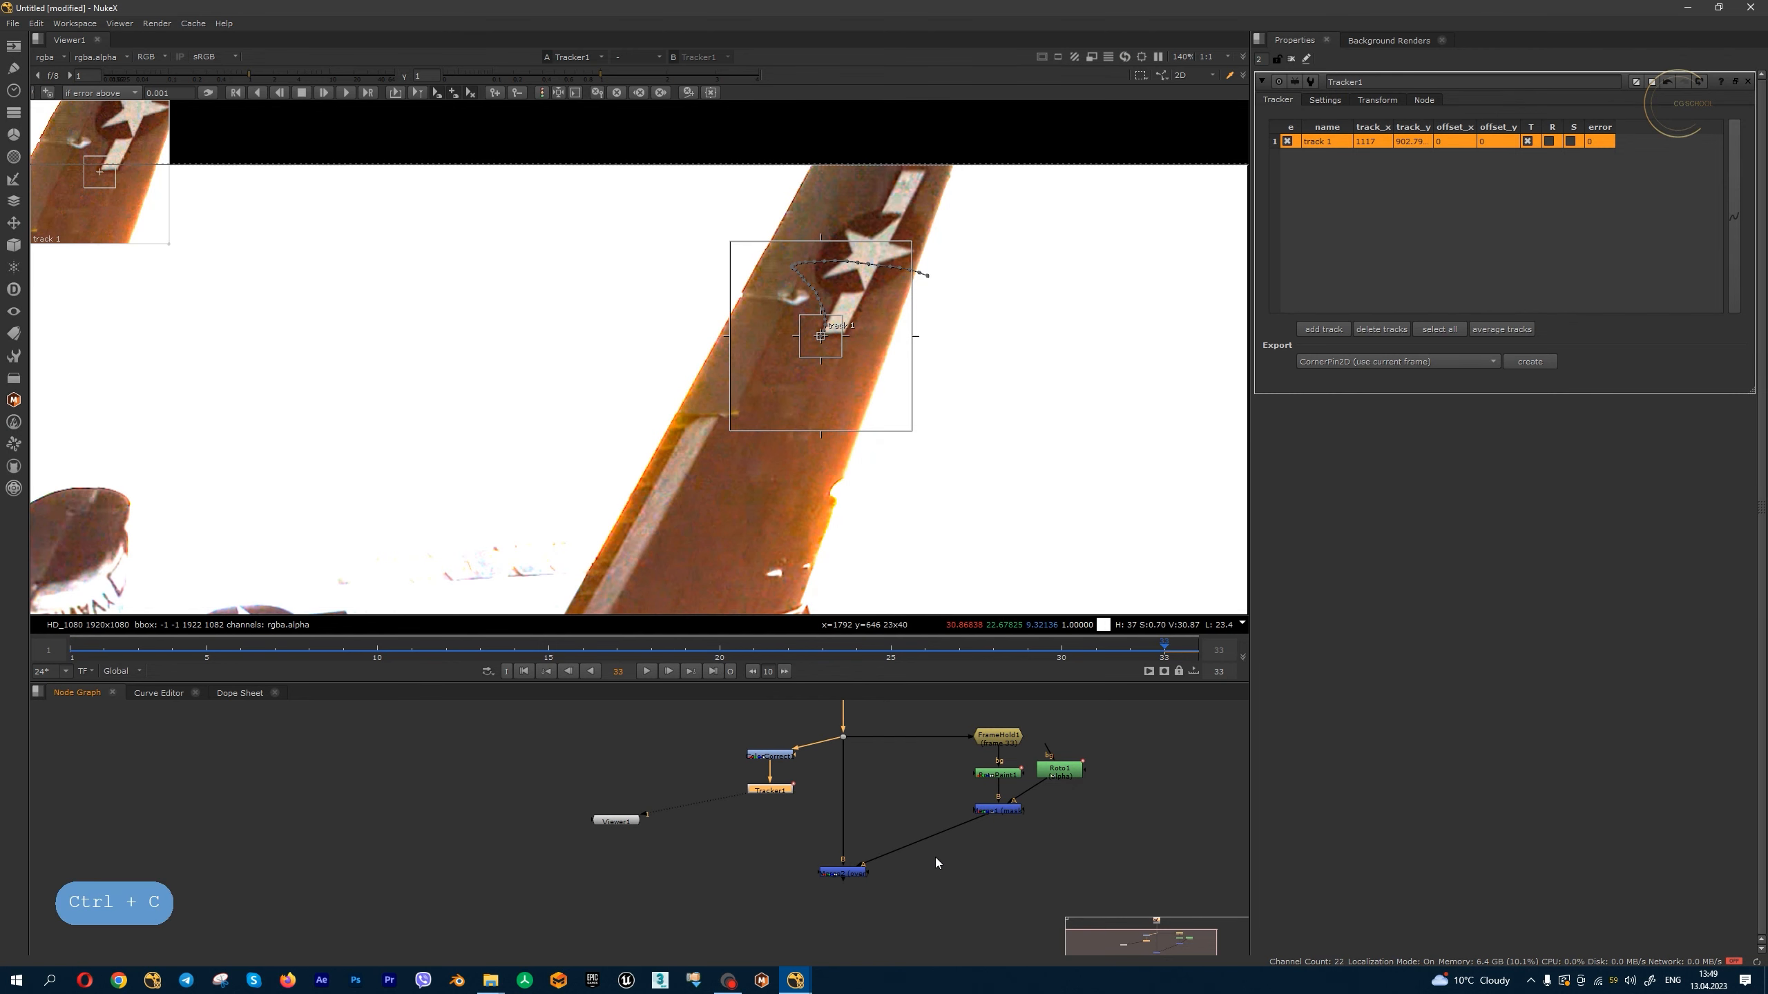
left_click(997, 810)
key("ctrl+v")
left_click_drag(951, 862, 1009, 850)
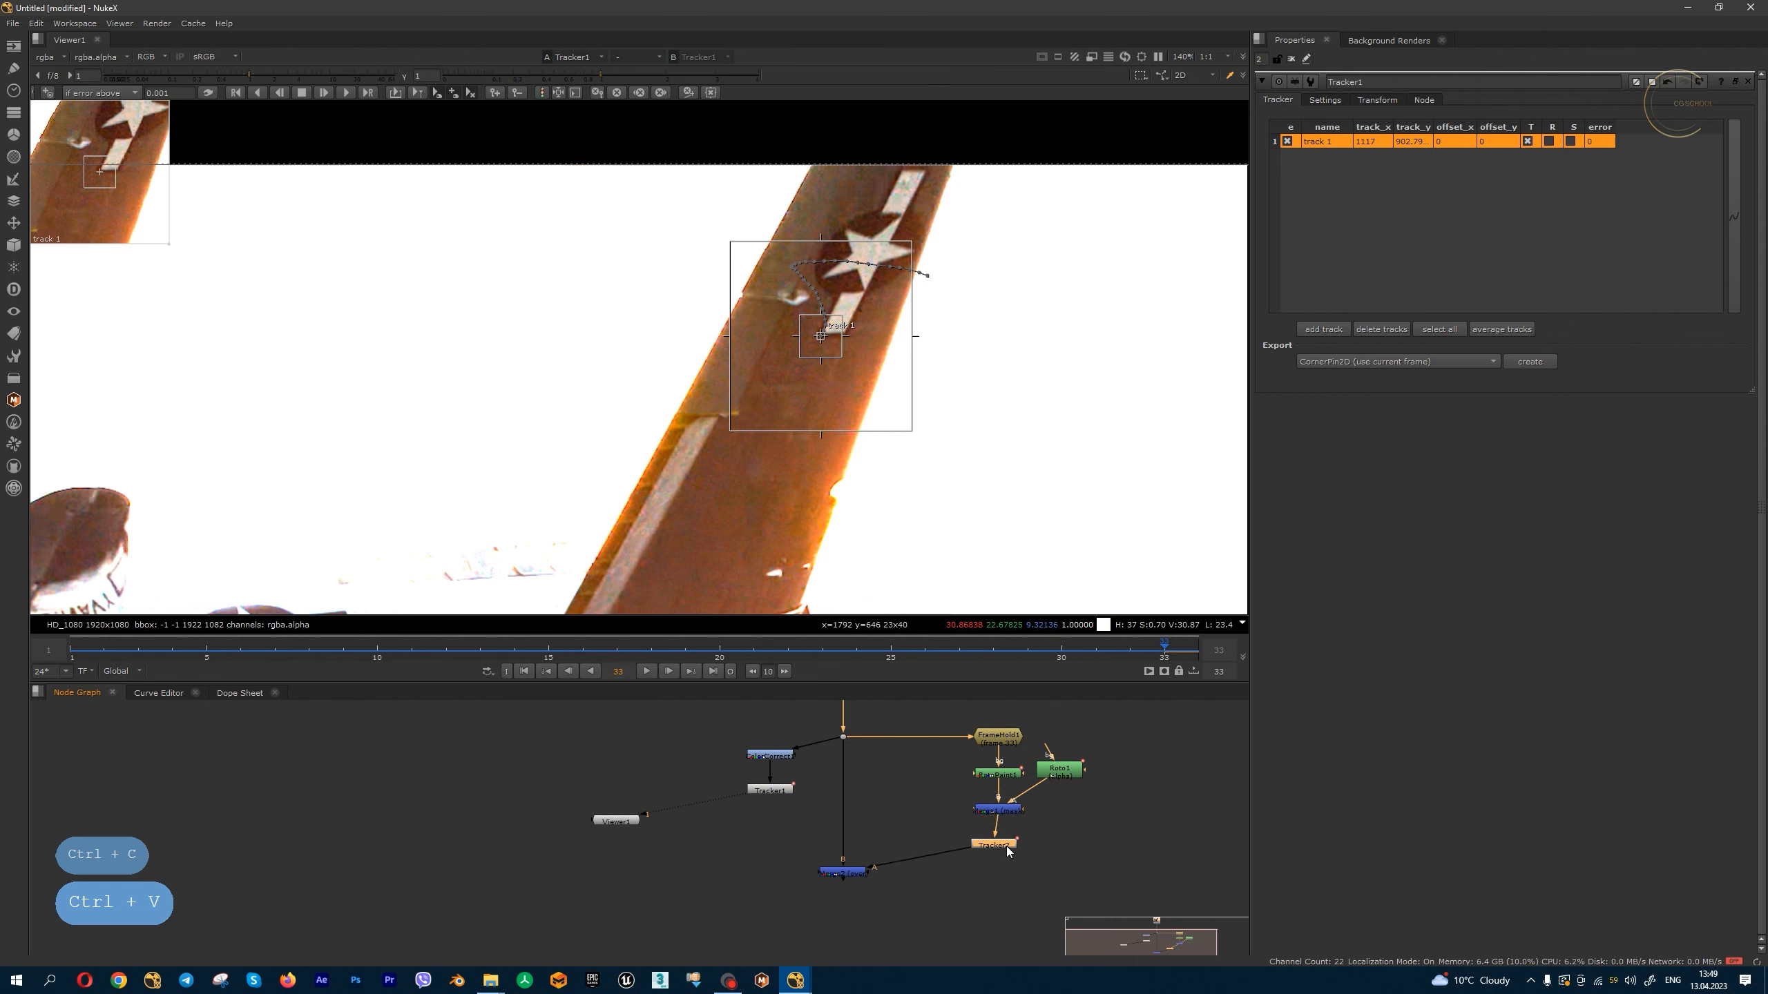
- Add a Backdrop around the FrameHold1, RotoPaint1, Roto1 and Merge1 nodes
scroll(1003, 794, "down", 2)
middle_click_drag(1005, 795, 959, 810)
left_click_drag(902, 740, 1035, 835)
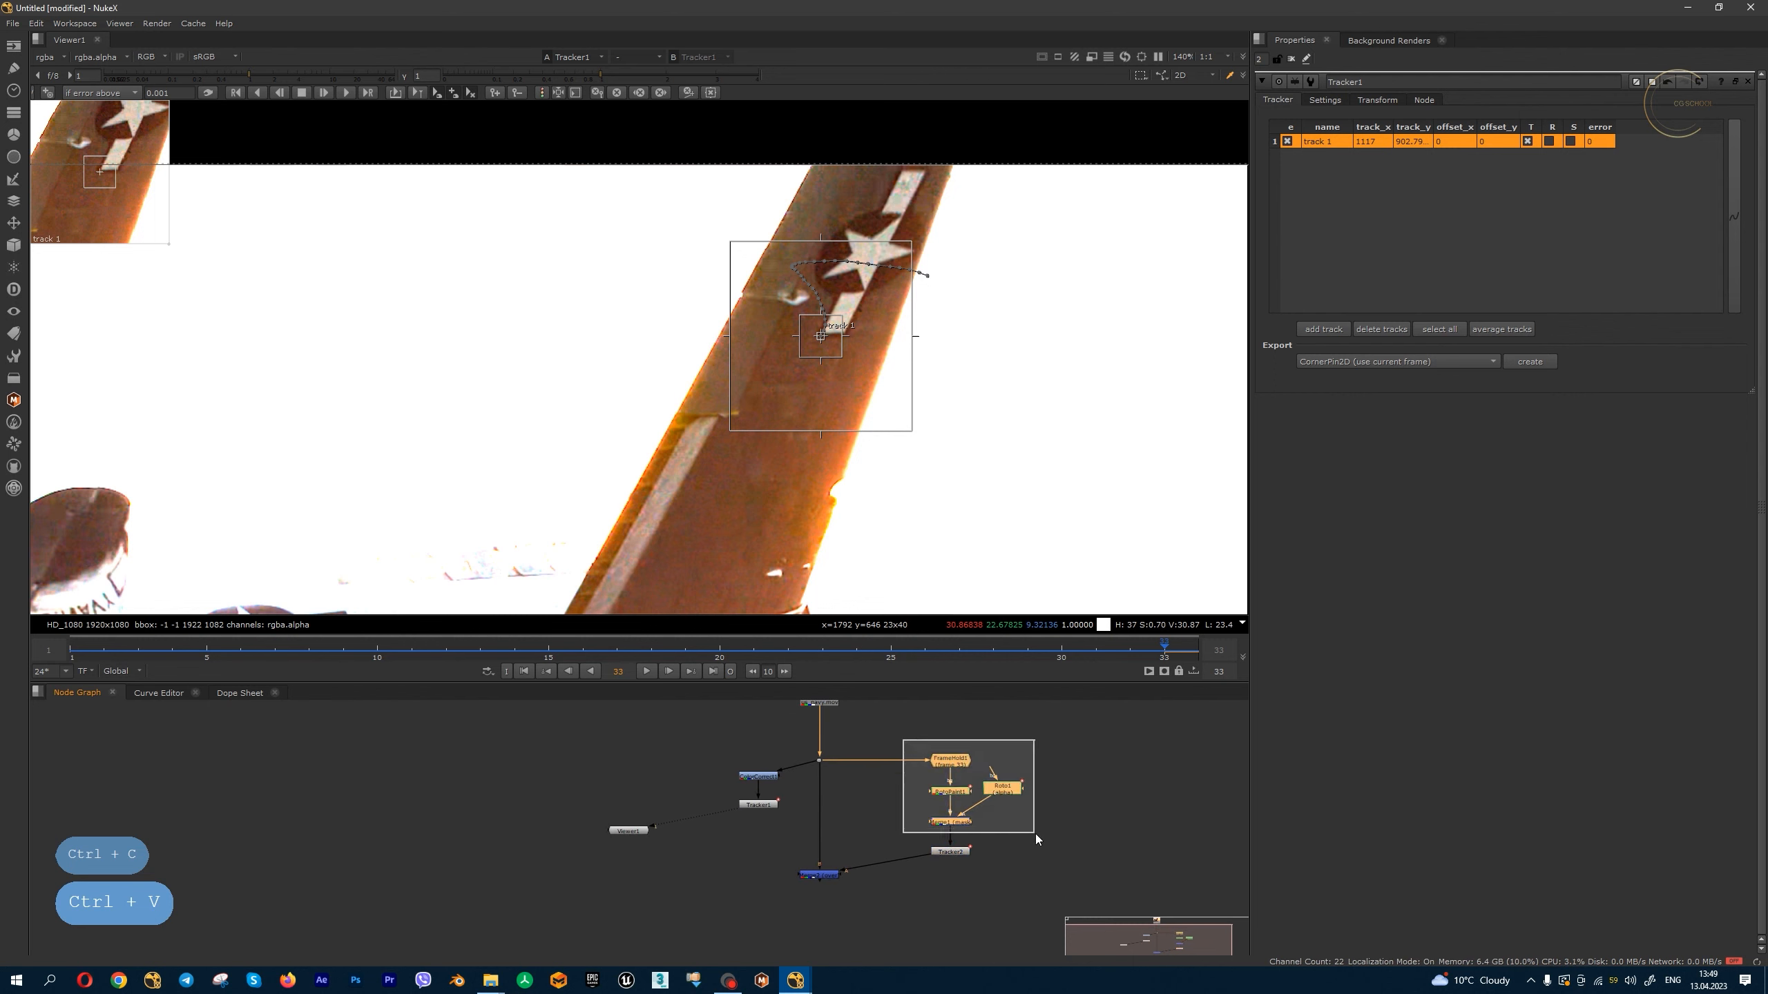
key("Tab")
type("v")
key("BackSpace")
type("back")
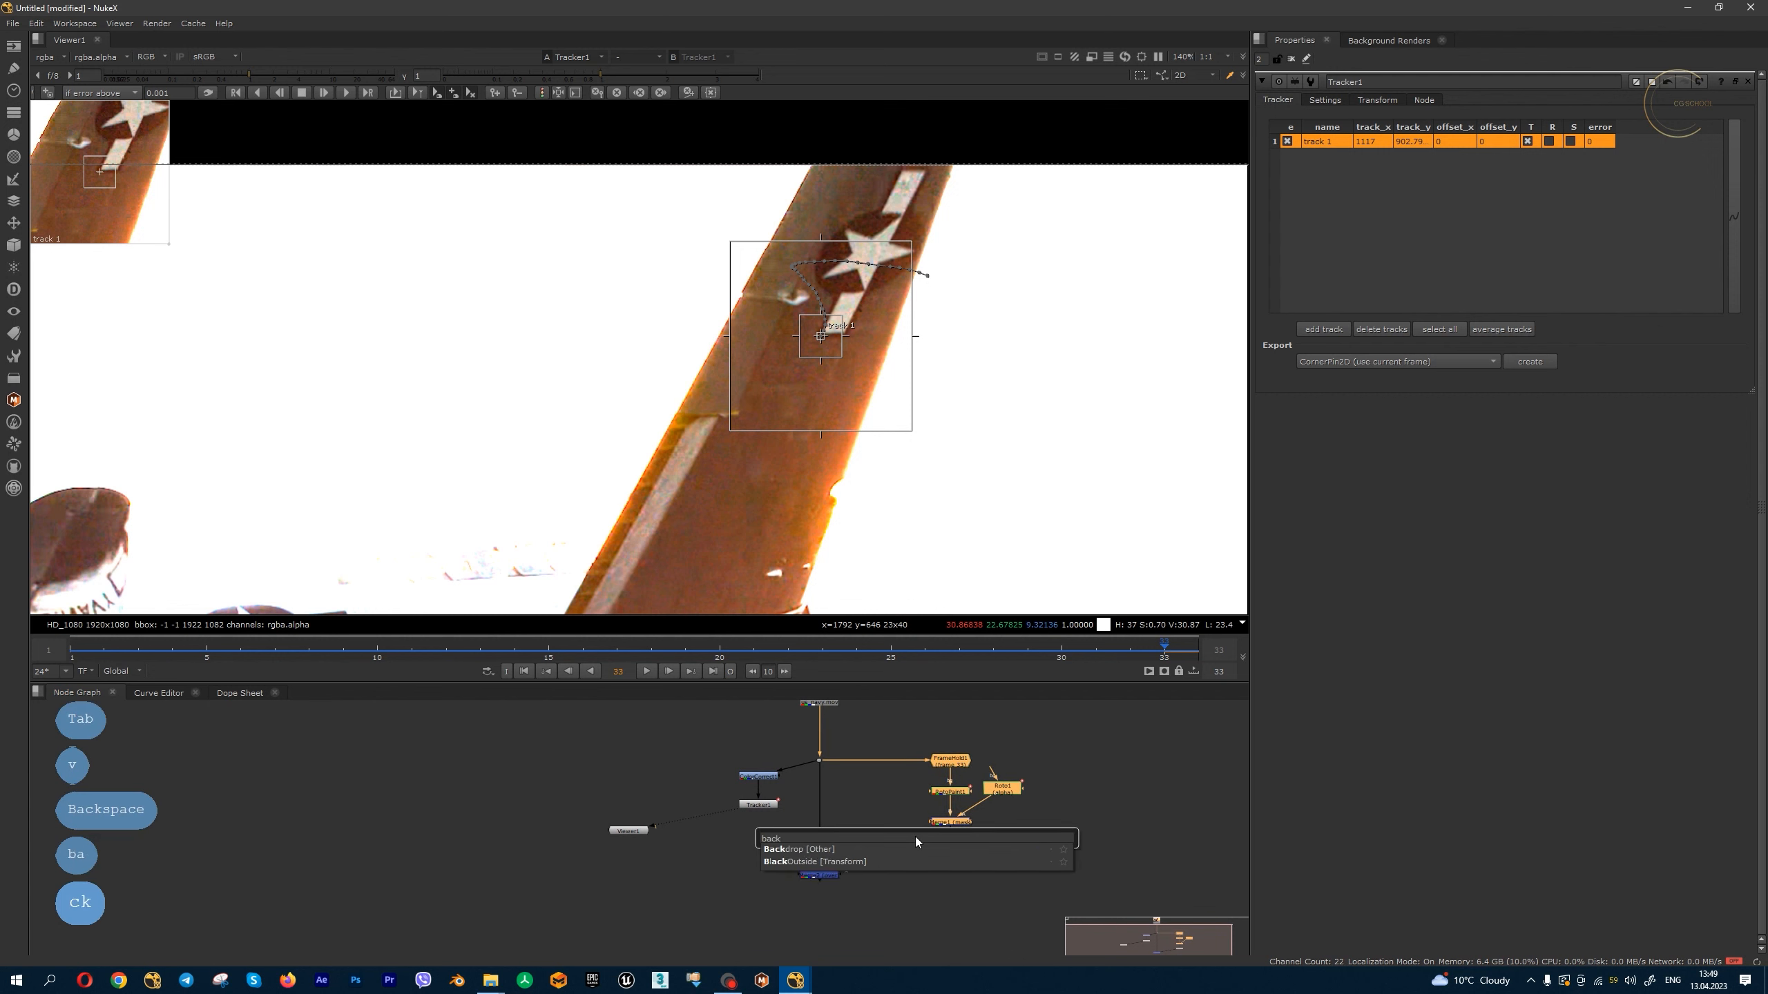
key("Down")
key("Return")
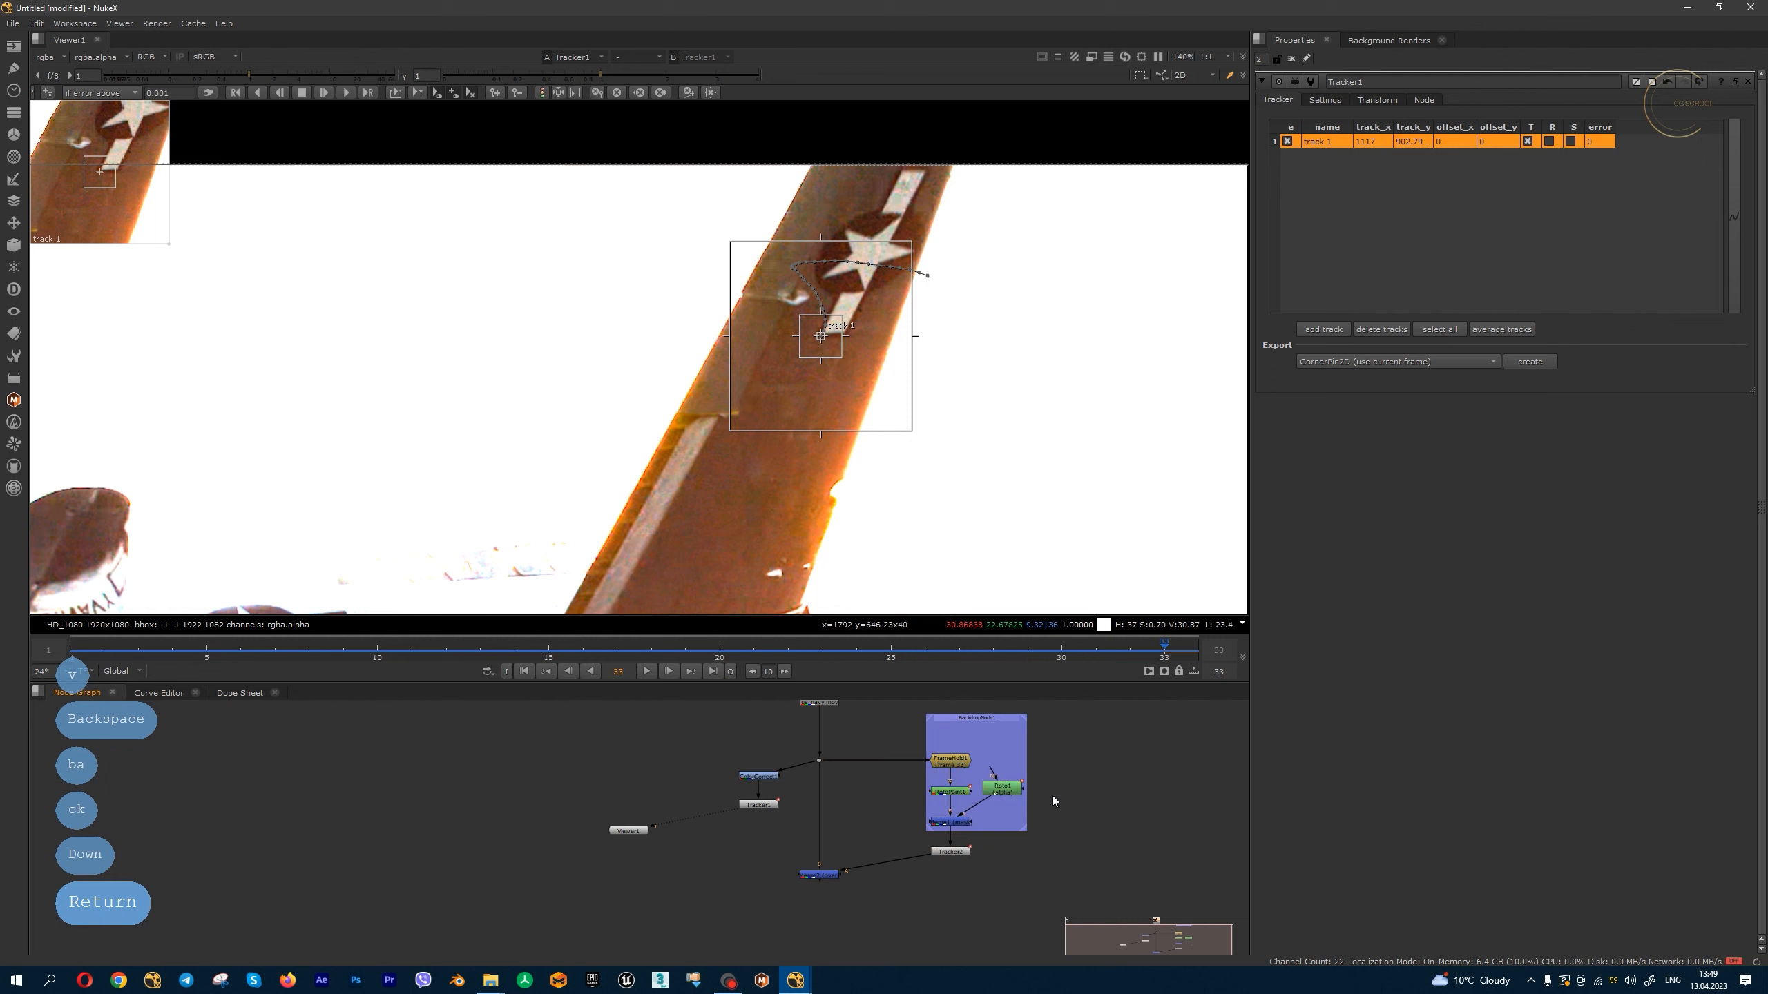
- Label the backdrop "cleanplate"
scroll(989, 724, "up", 3)
double_click(993, 719)
left_click(1368, 125)
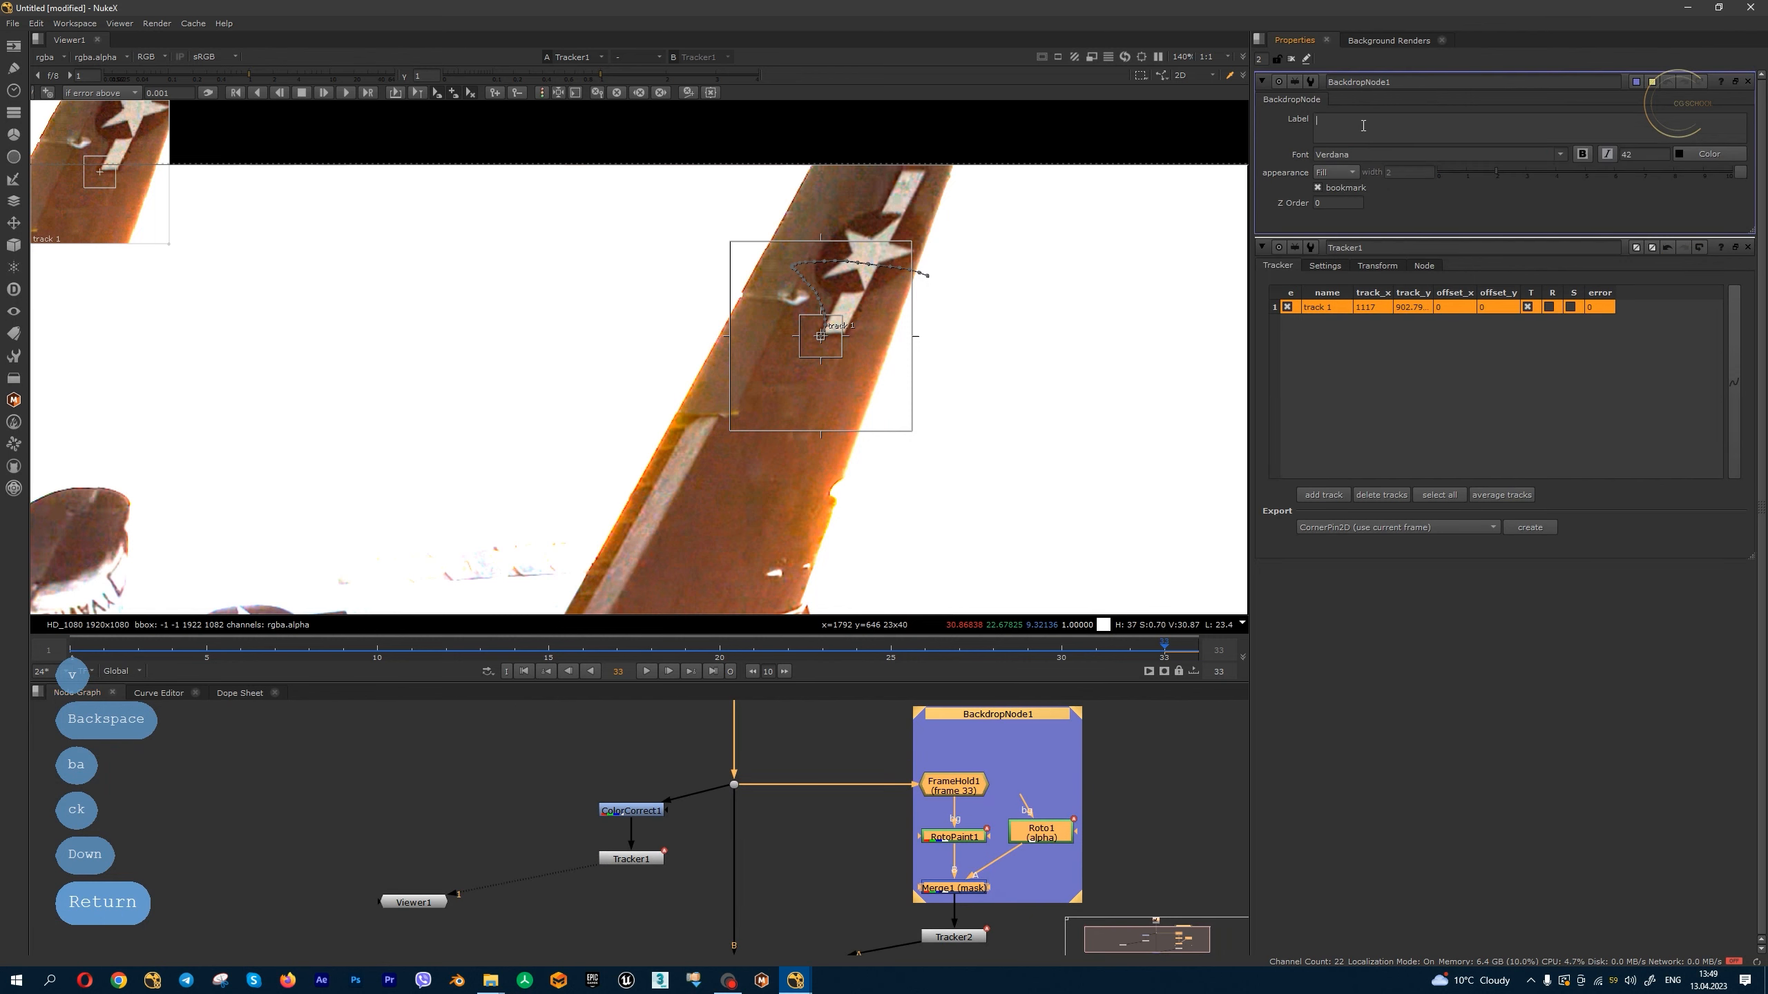
type("cleanplate")
scroll(1012, 799, "down", 3)
scroll(947, 873, "up", 2)
- Compare the outputs of Tracker2, Merge2, the Dot and ColorCorrect1 in the viewer at frame 33
left_click(958, 883)
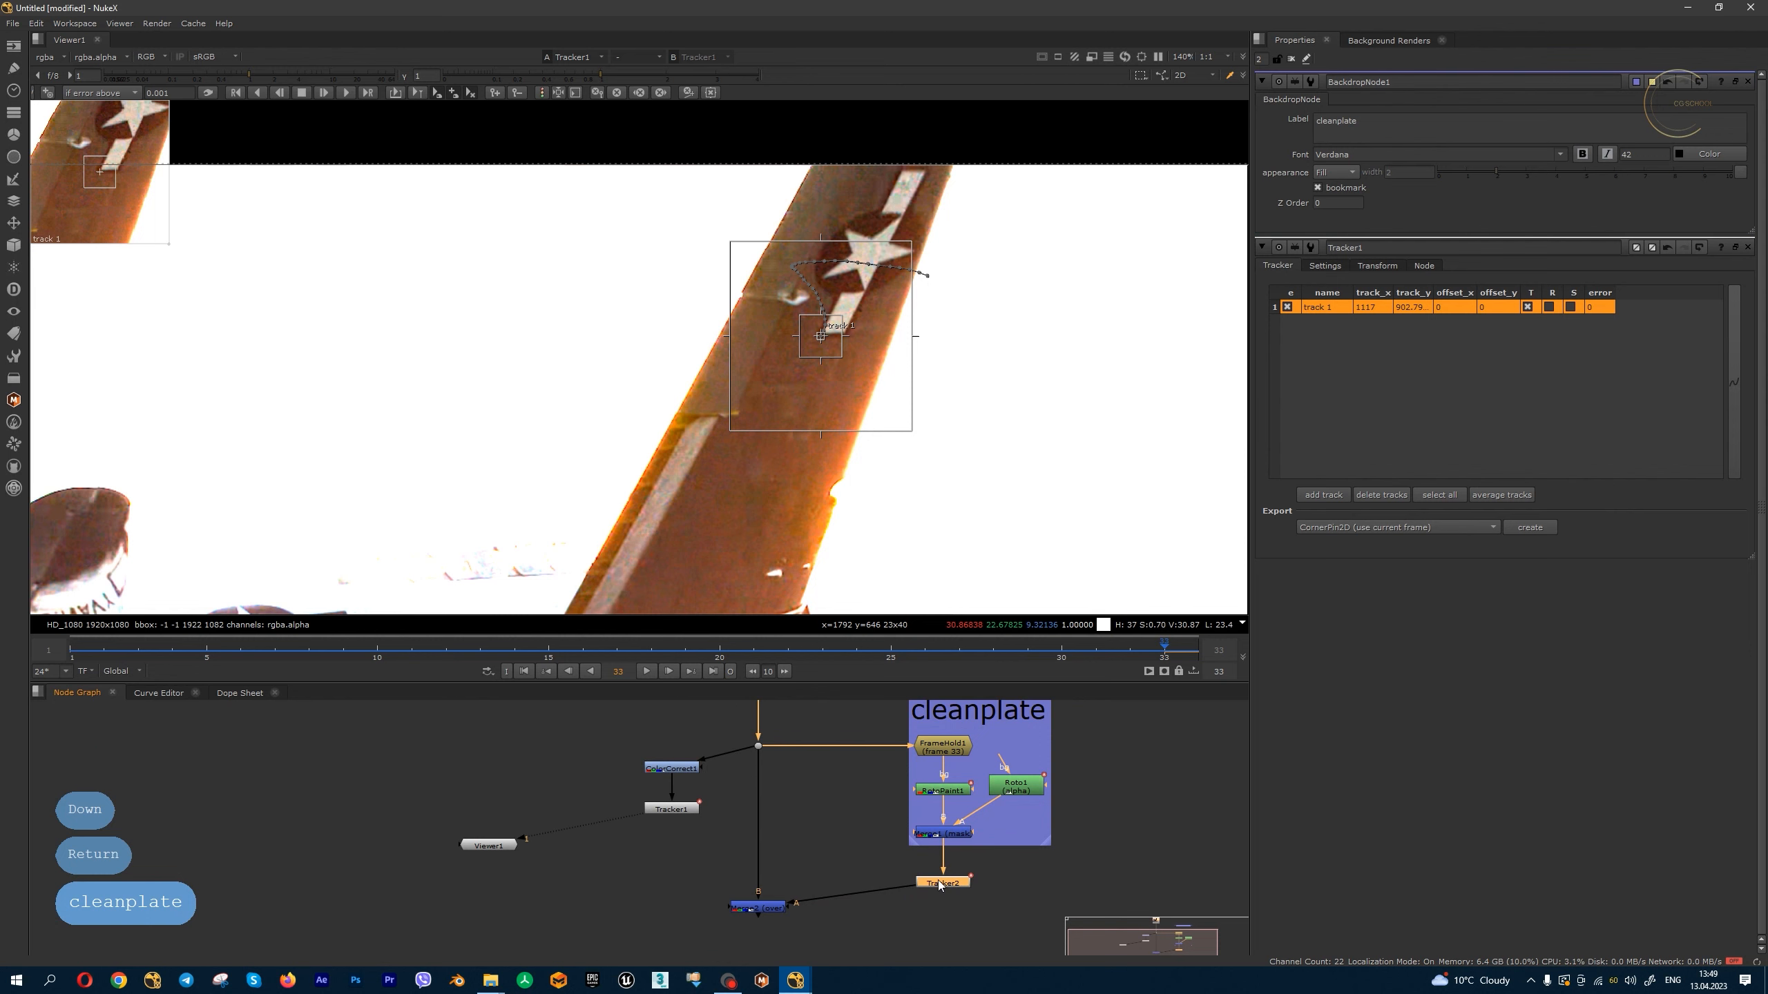
key("1")
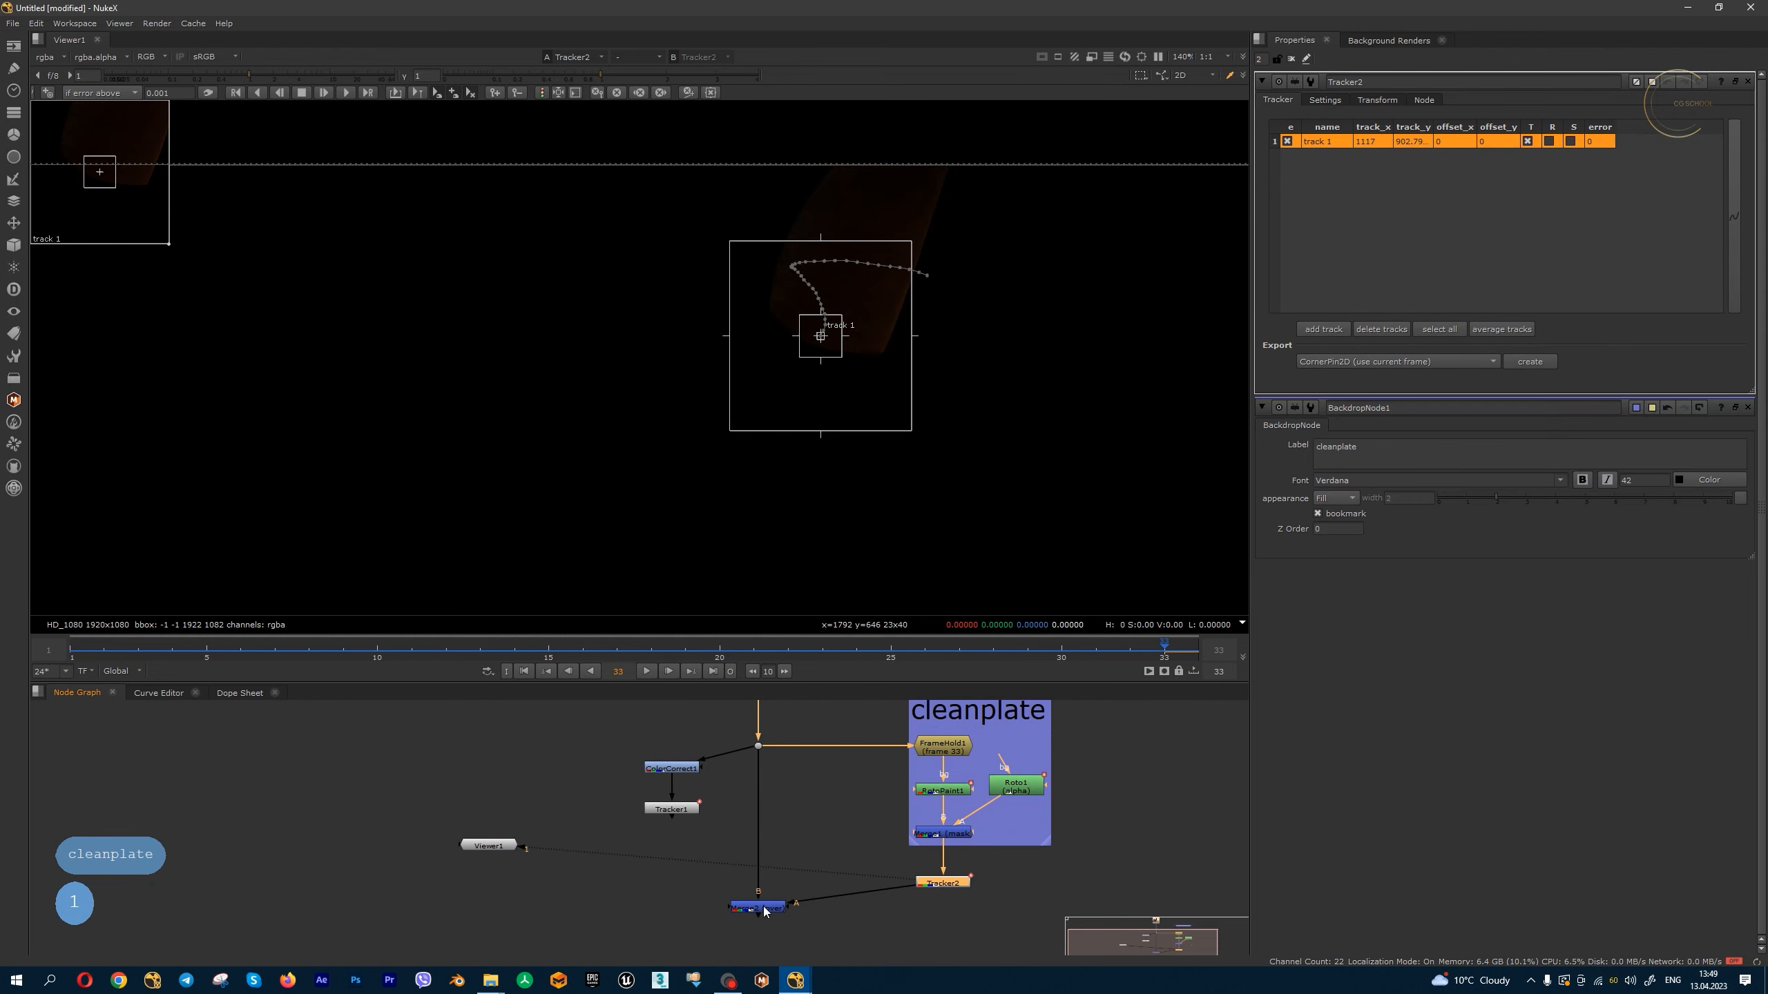
left_click(764, 909)
key("1")
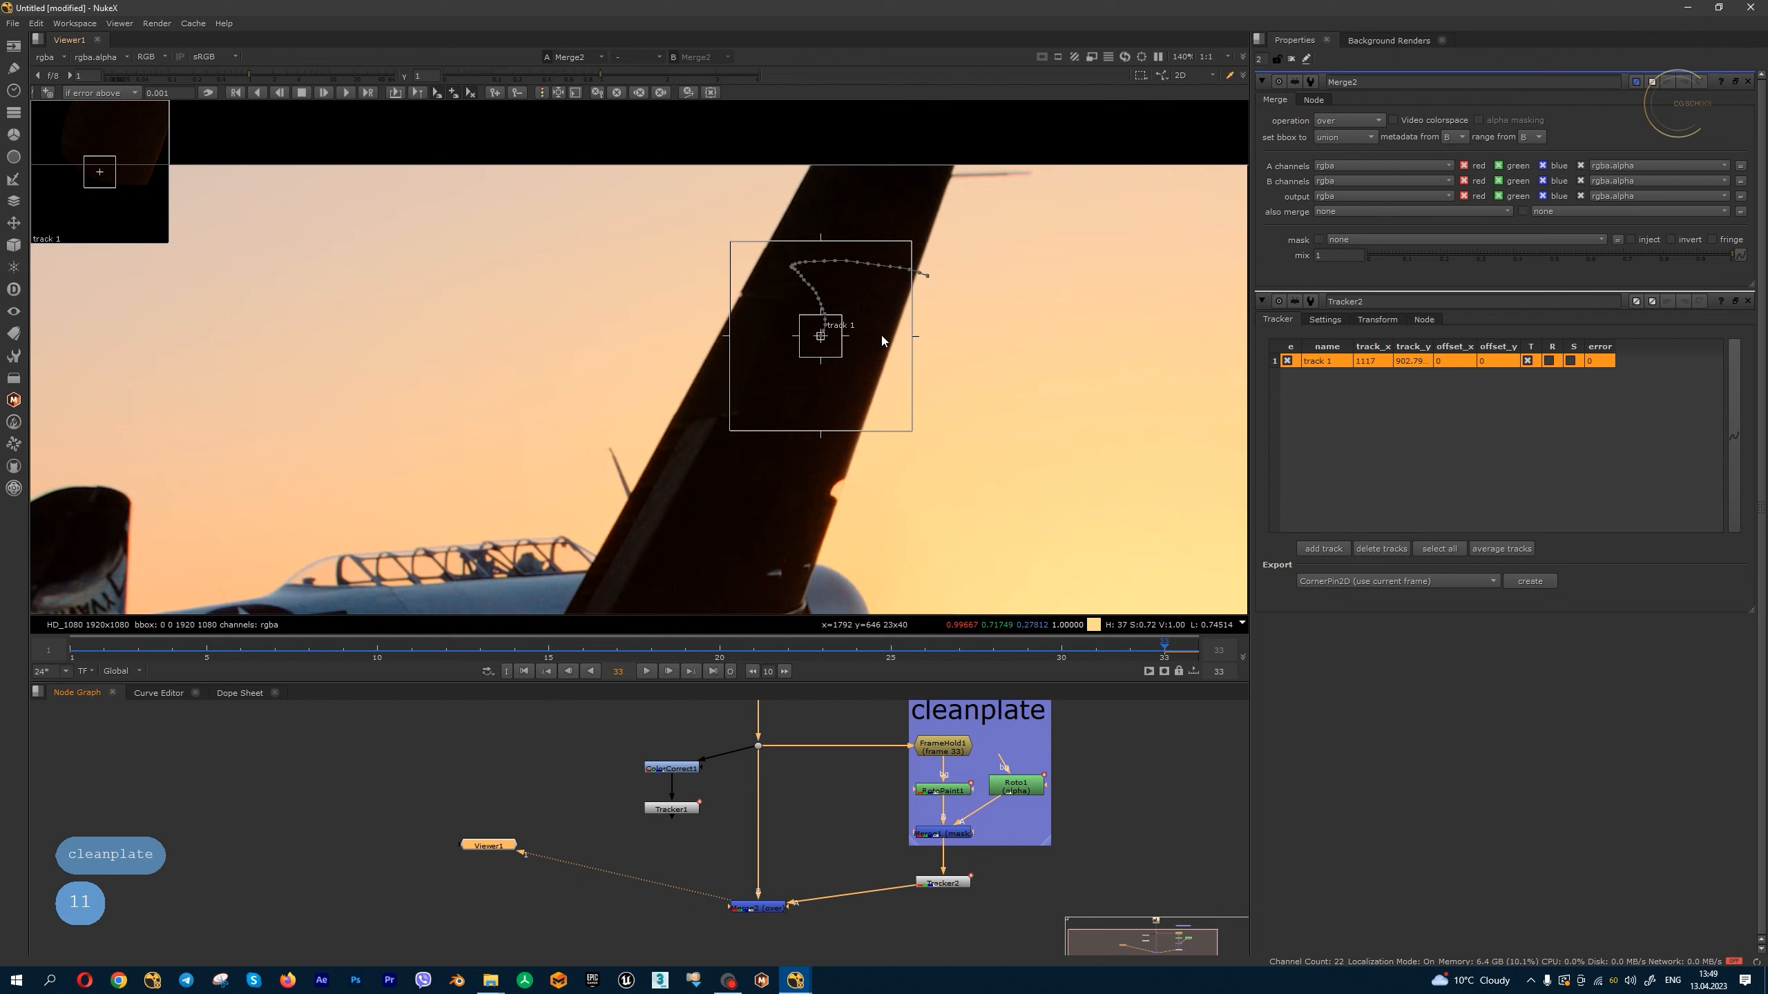
scroll(971, 808, "down", 1)
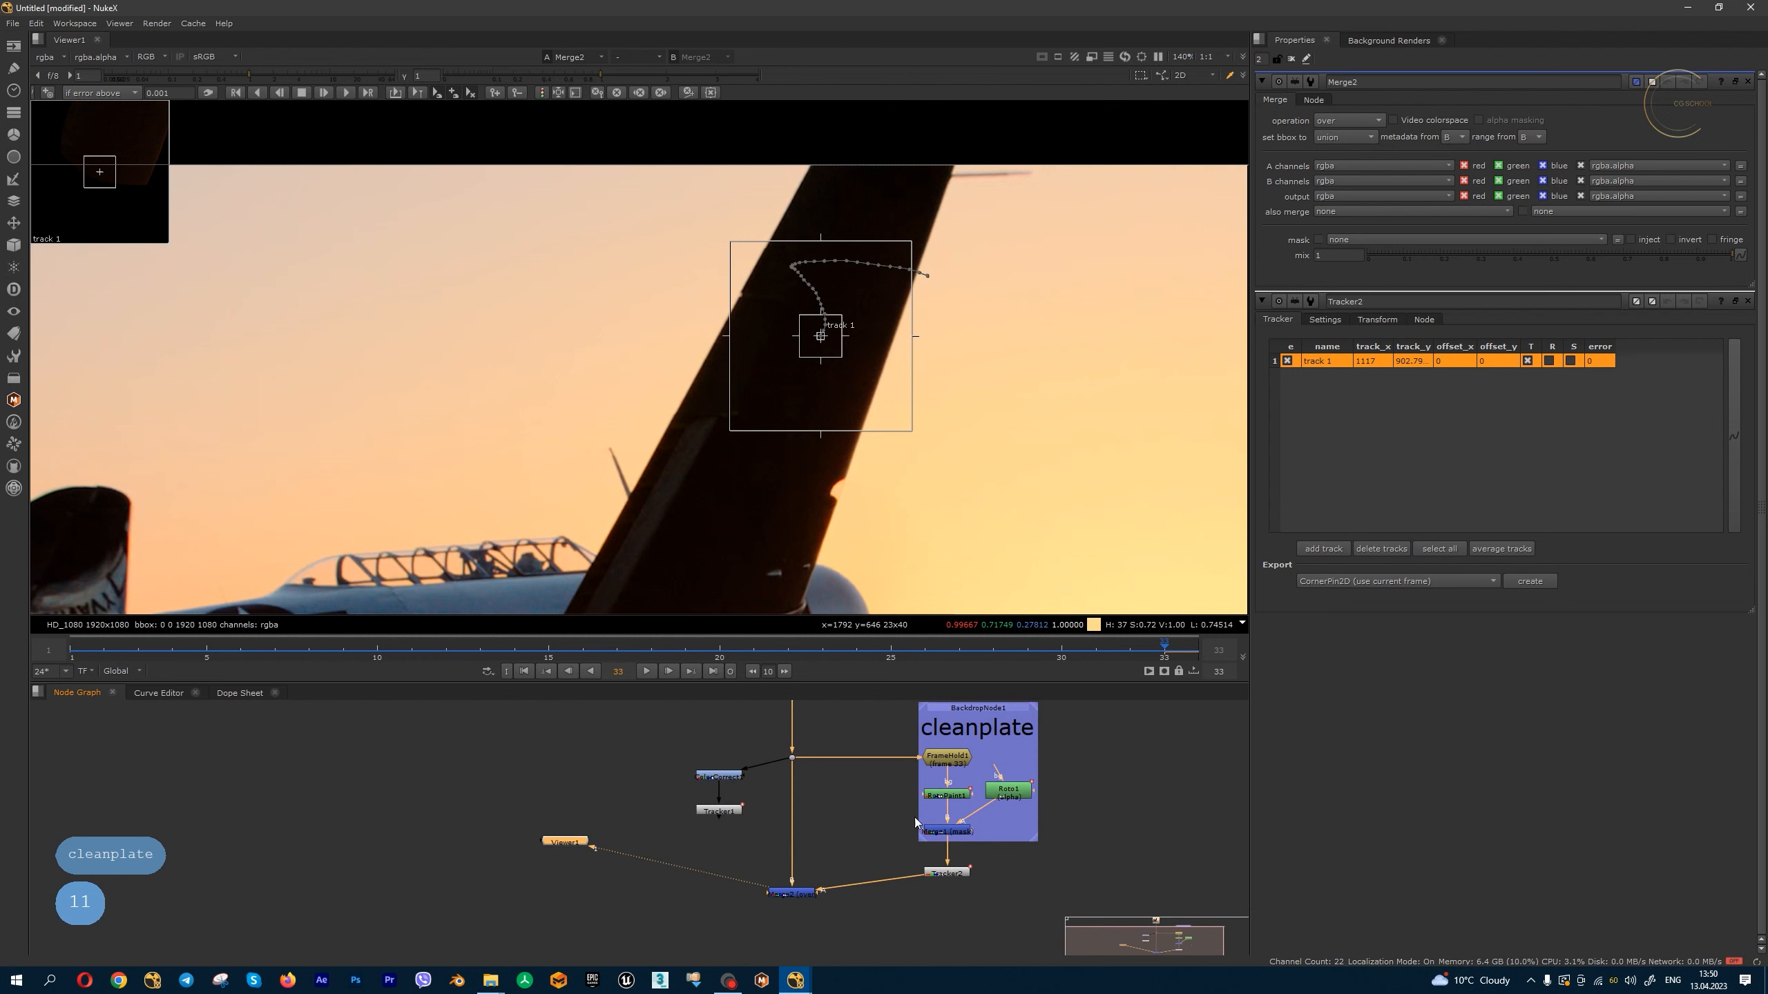
left_click(790, 757)
key("1")
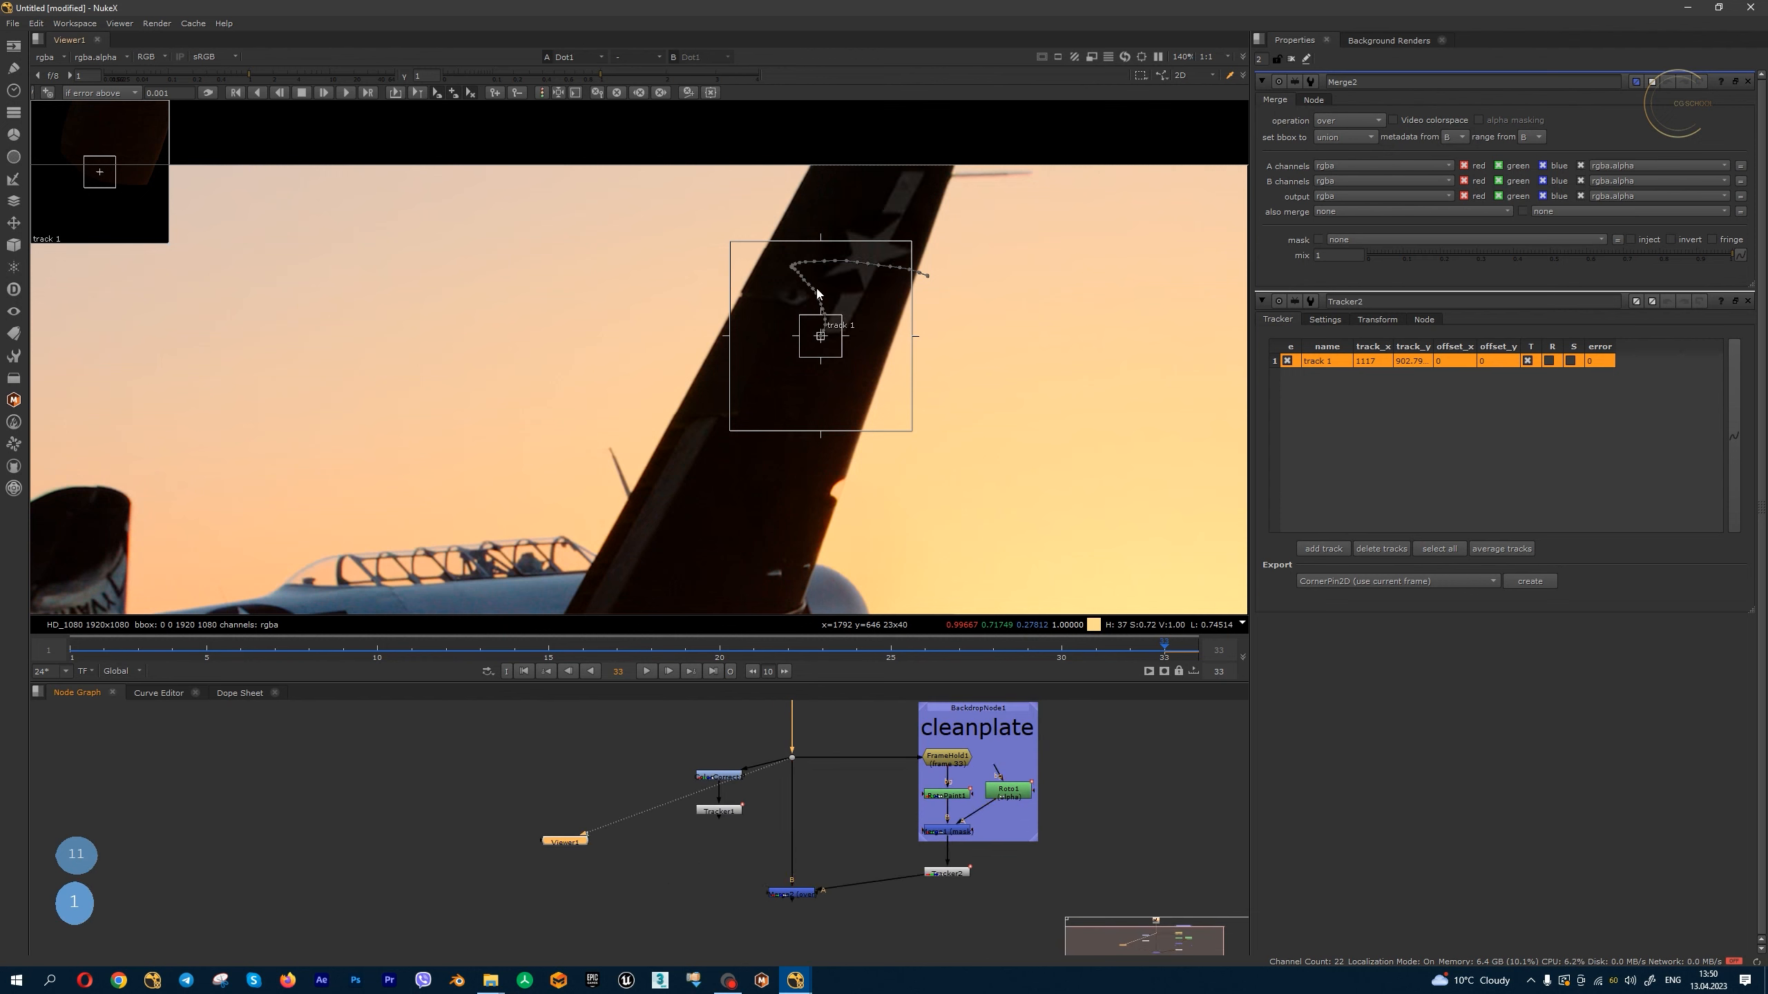
left_click(740, 778)
key("1")
left_click(950, 874)
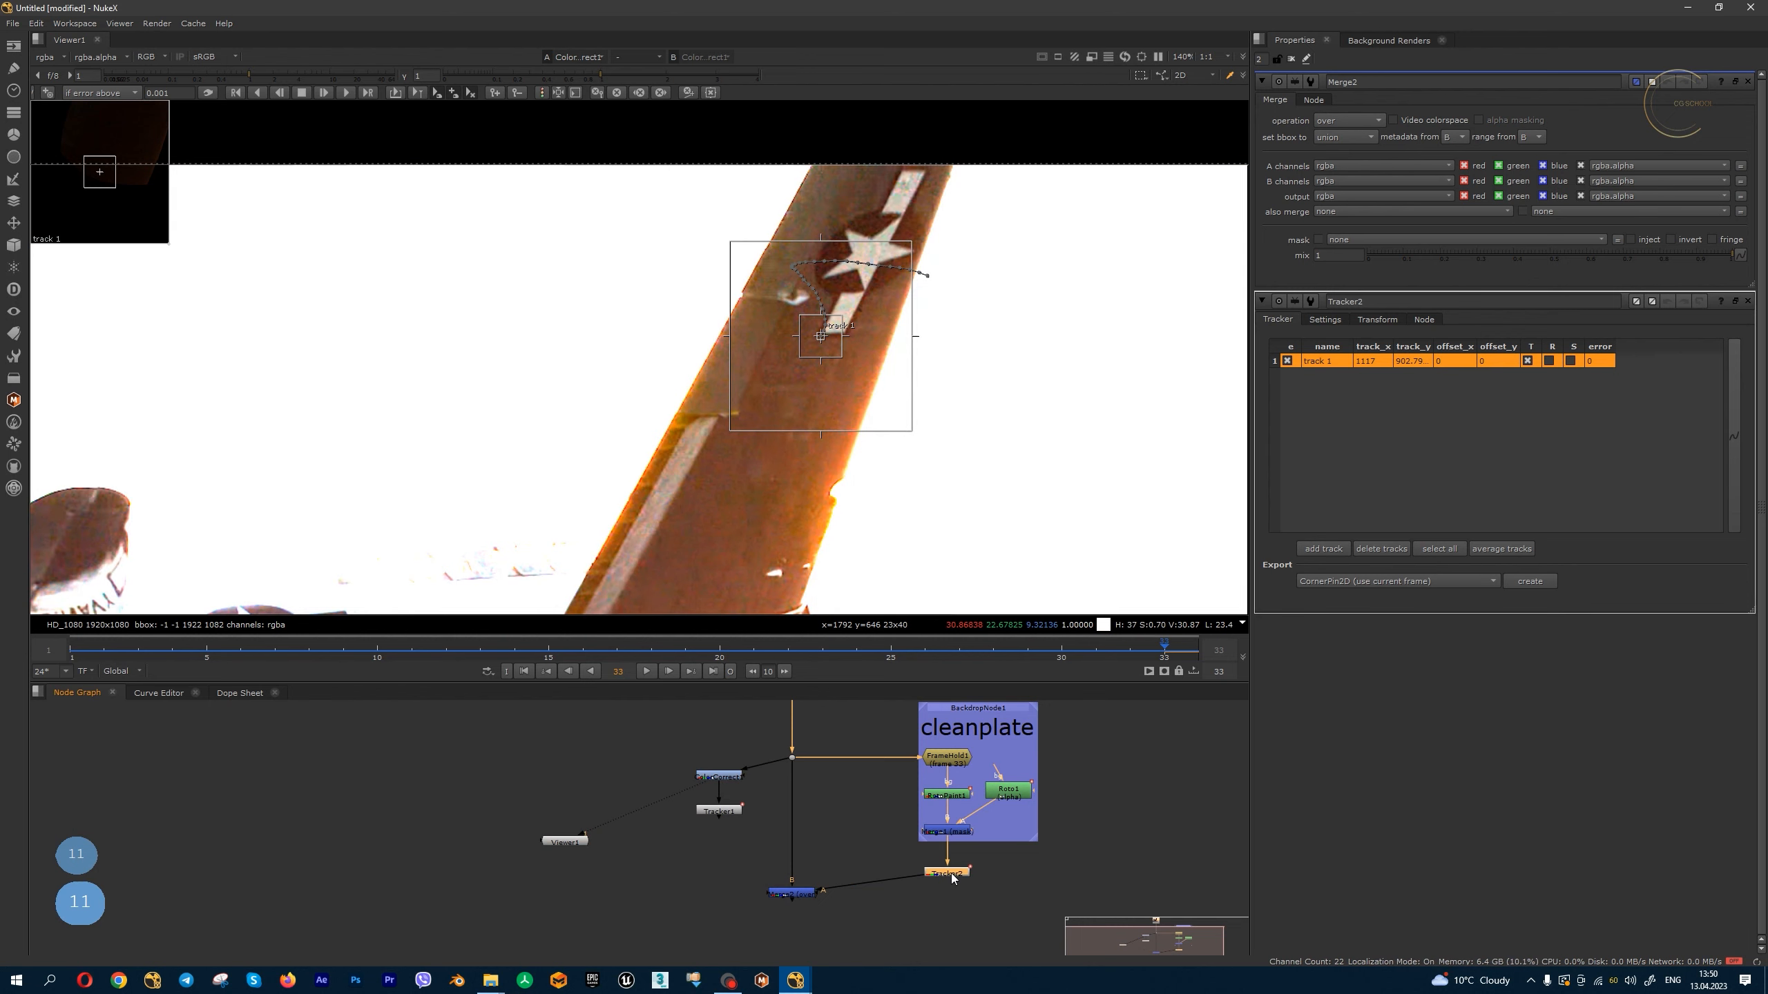
key("1")
- Set Tracker2's transform to match-move 1-pt with the current frame, 33, as the reference frame
double_click(950, 875)
scroll(950, 875, "up", 2)
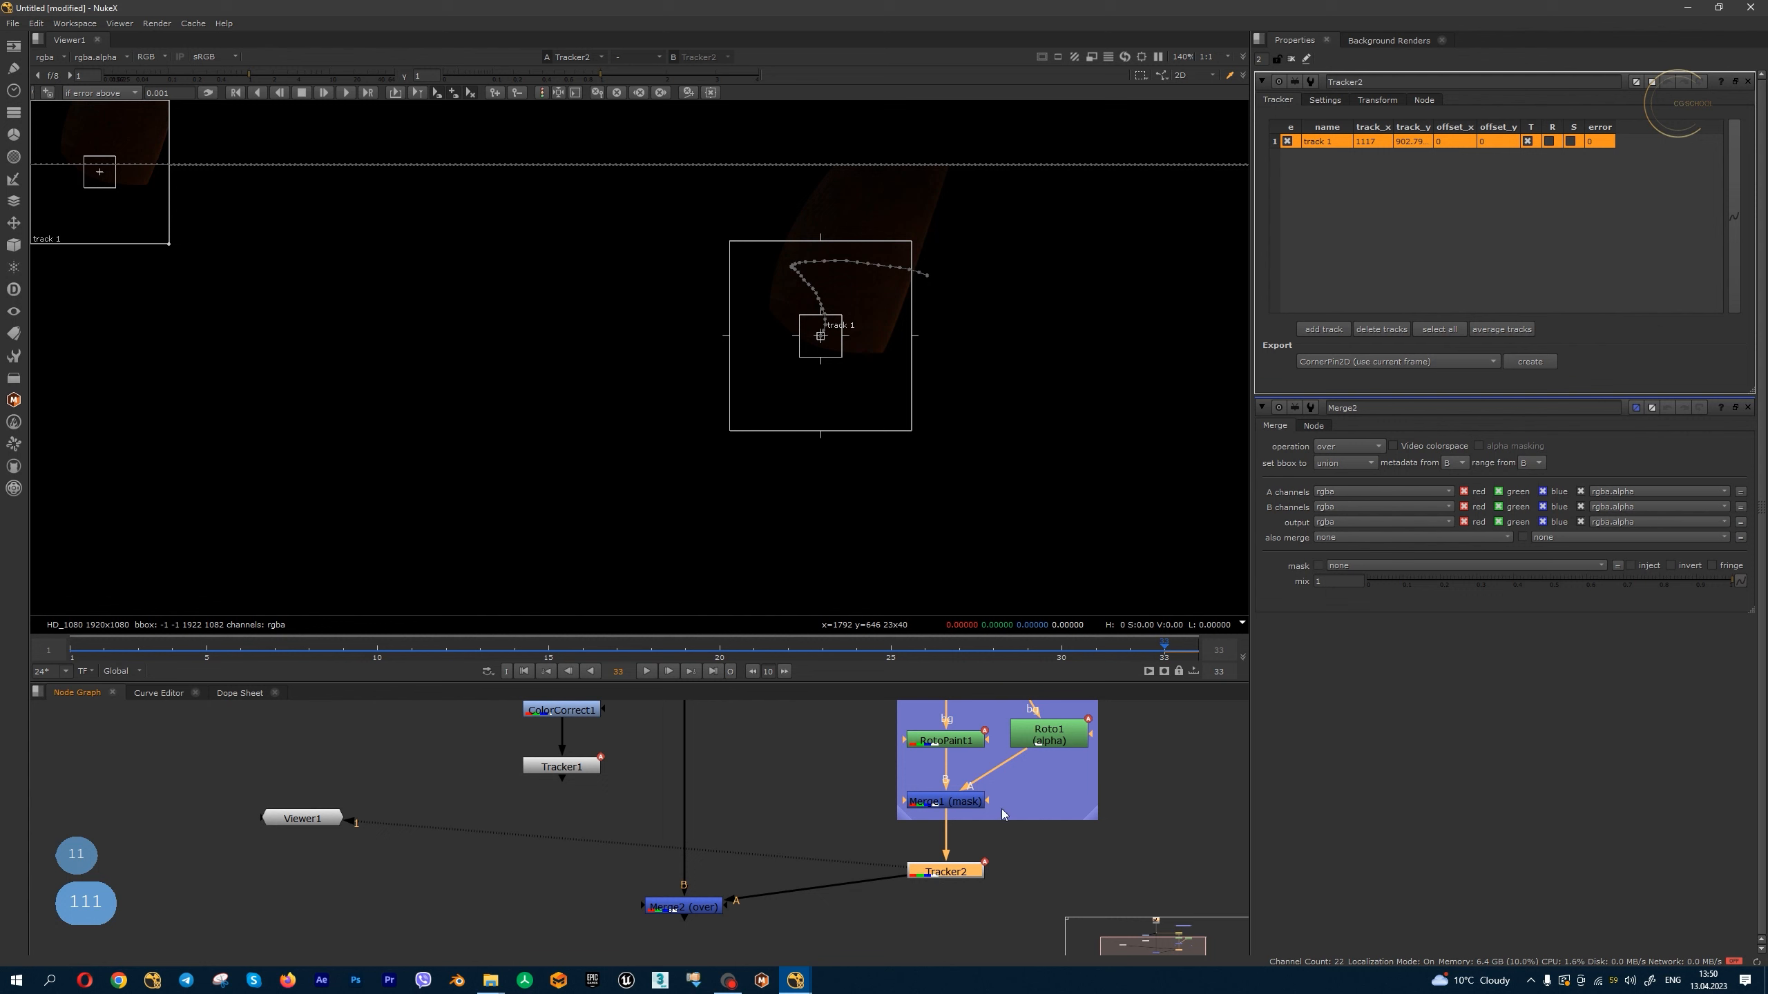
left_click(1381, 100)
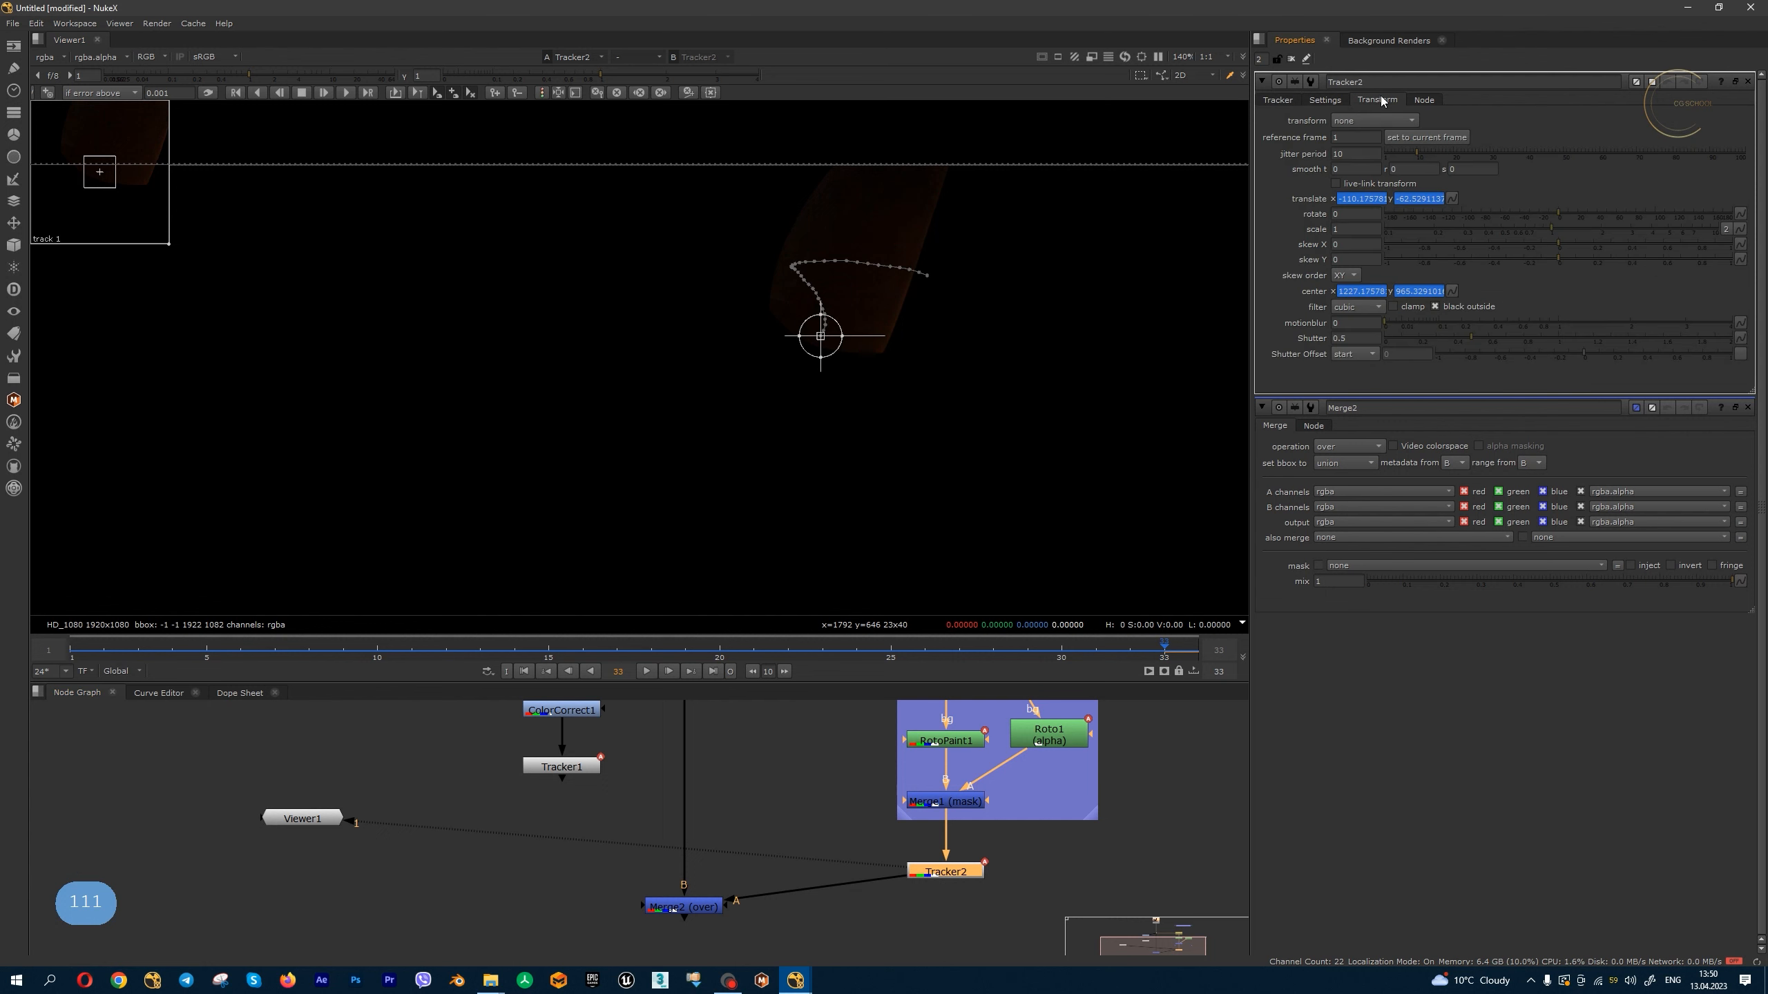
left_click(1383, 118)
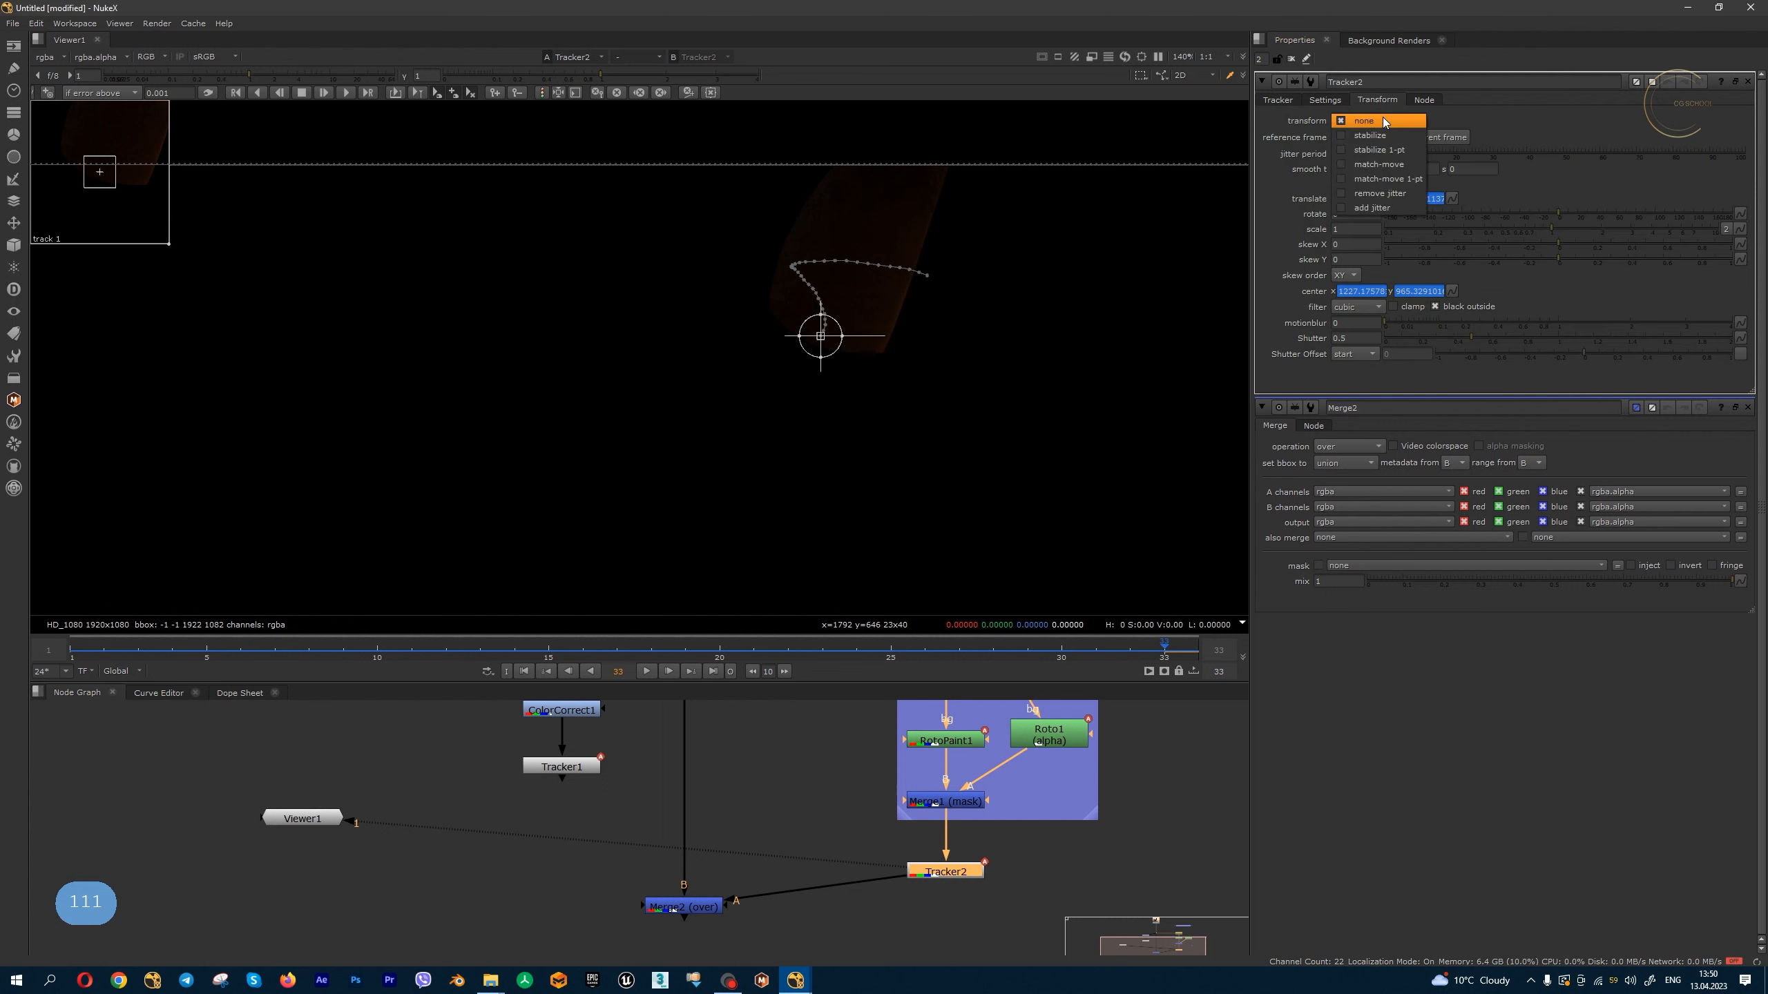
left_click(1414, 183)
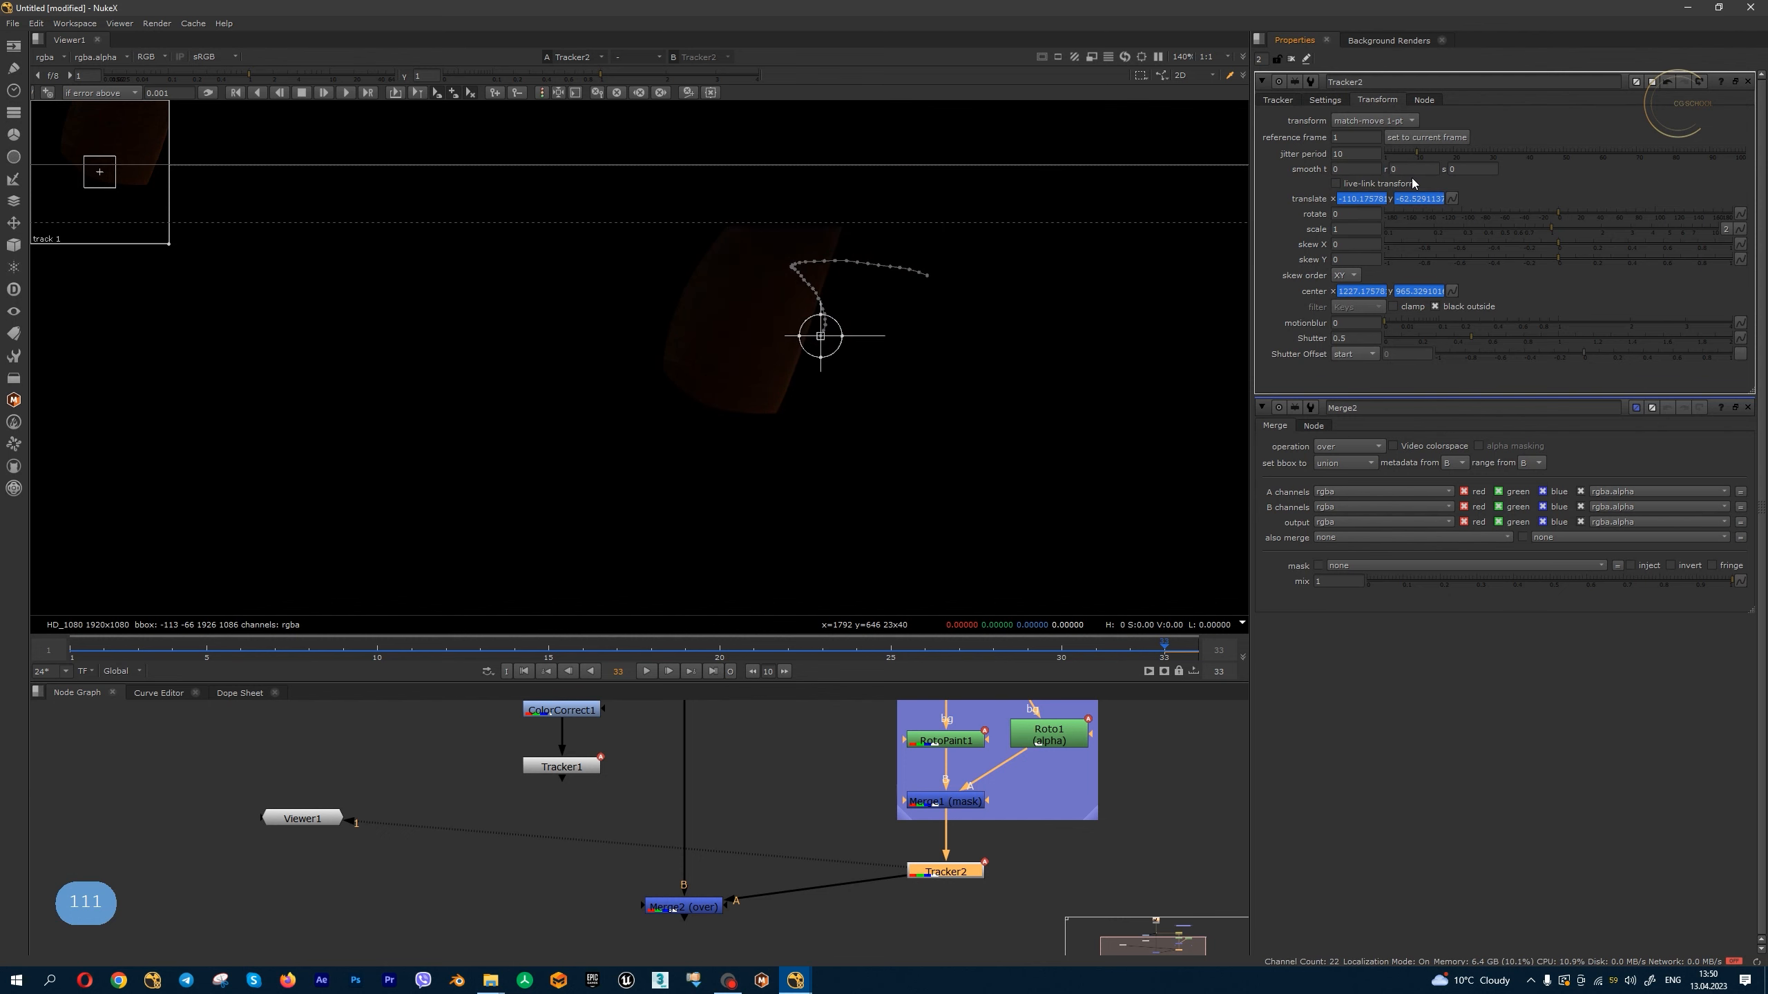
left_click(1439, 138)
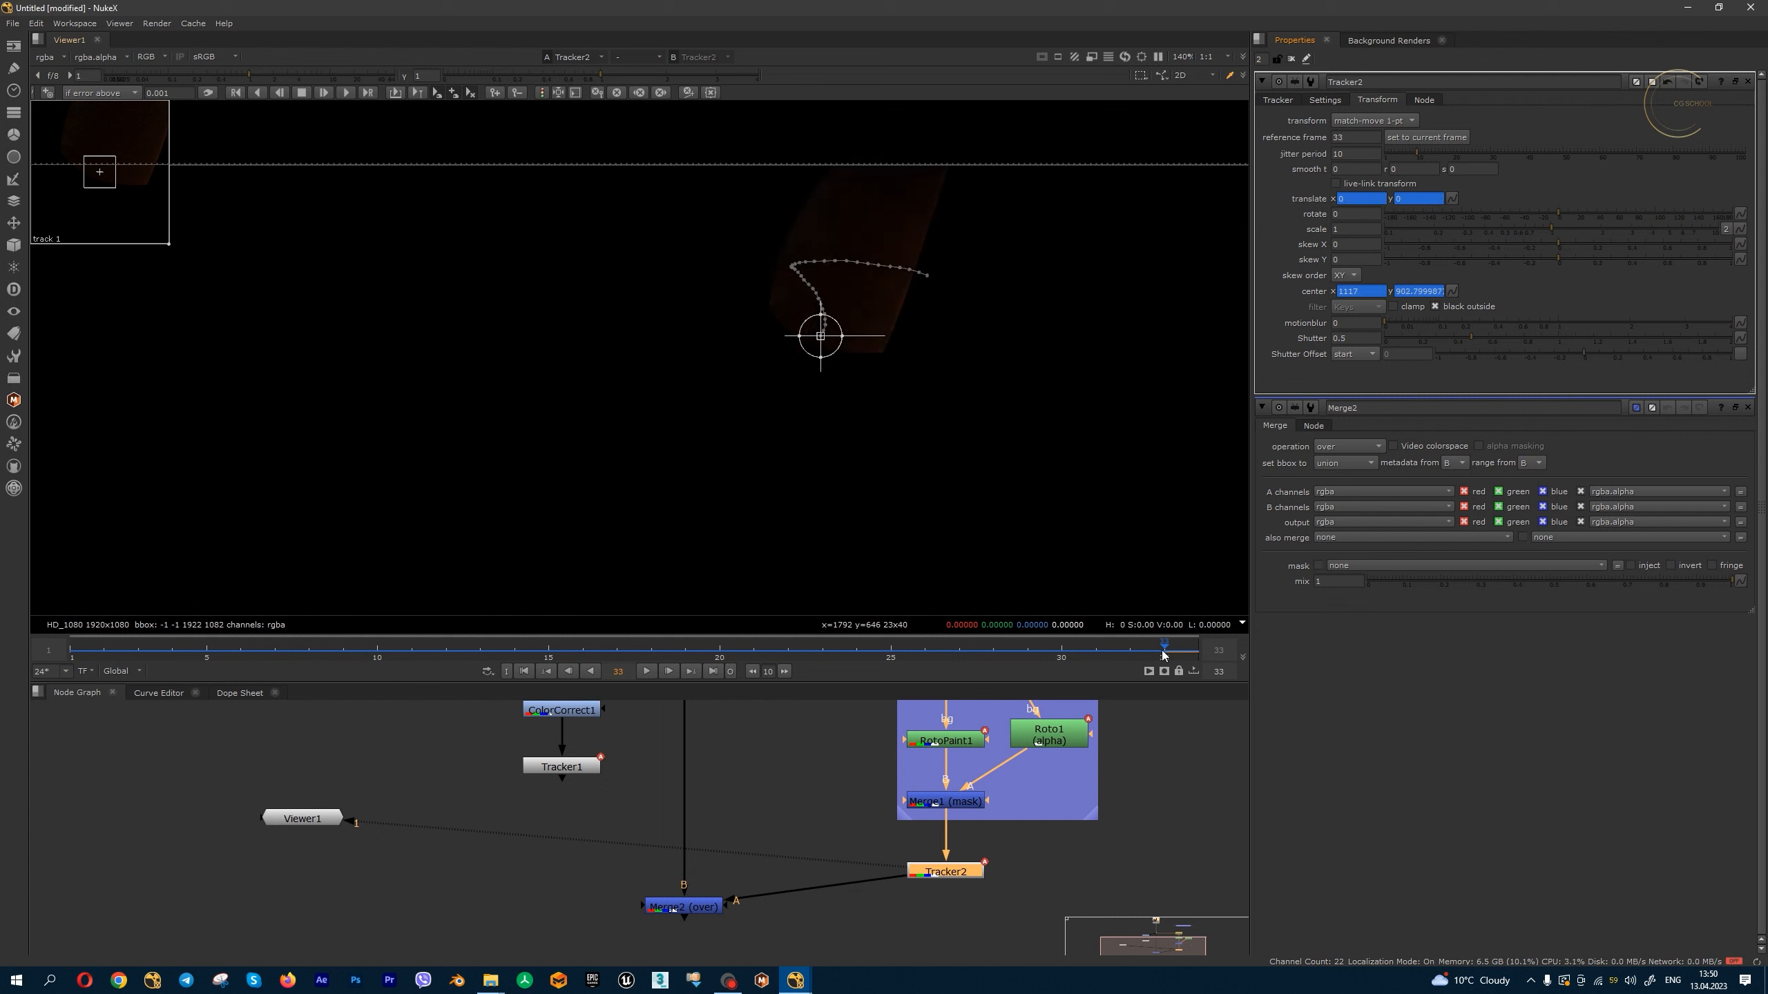
- View the cleanplate branch from FrameHold1 through Tracker2 to Merge2, and scrub the merged patch from frame 33 back to 27
key("1")
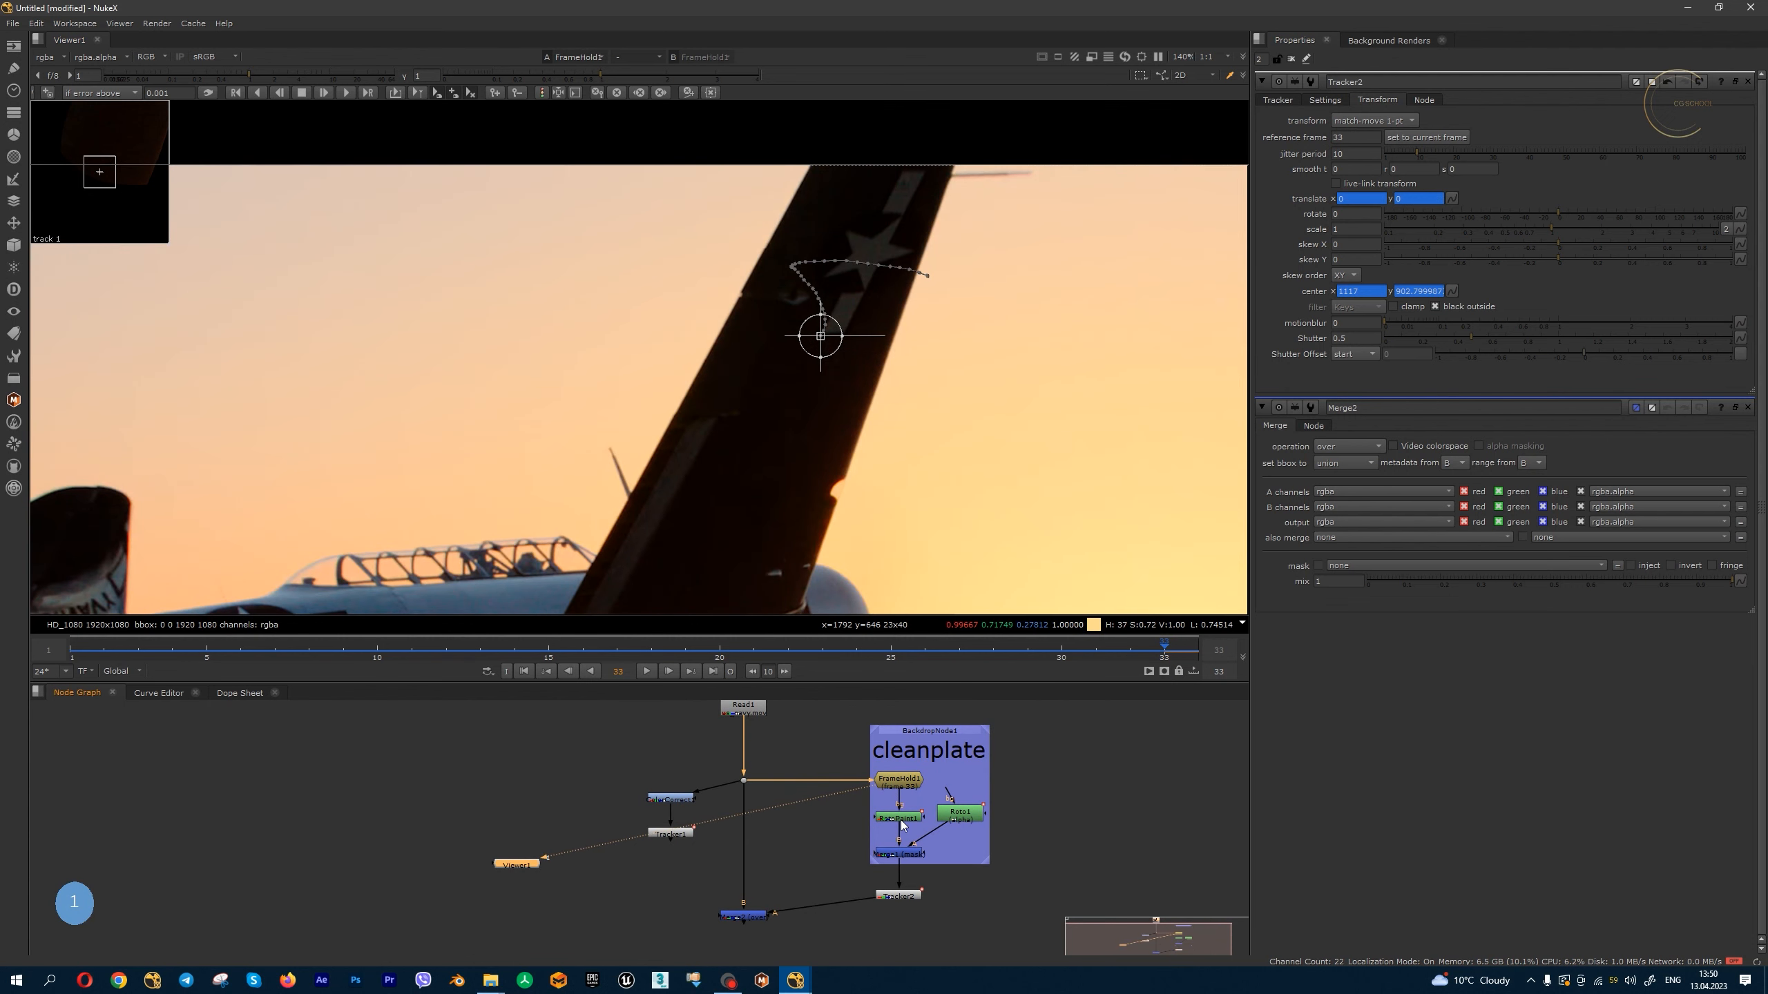
key("1")
left_click(898, 897)
key("1")
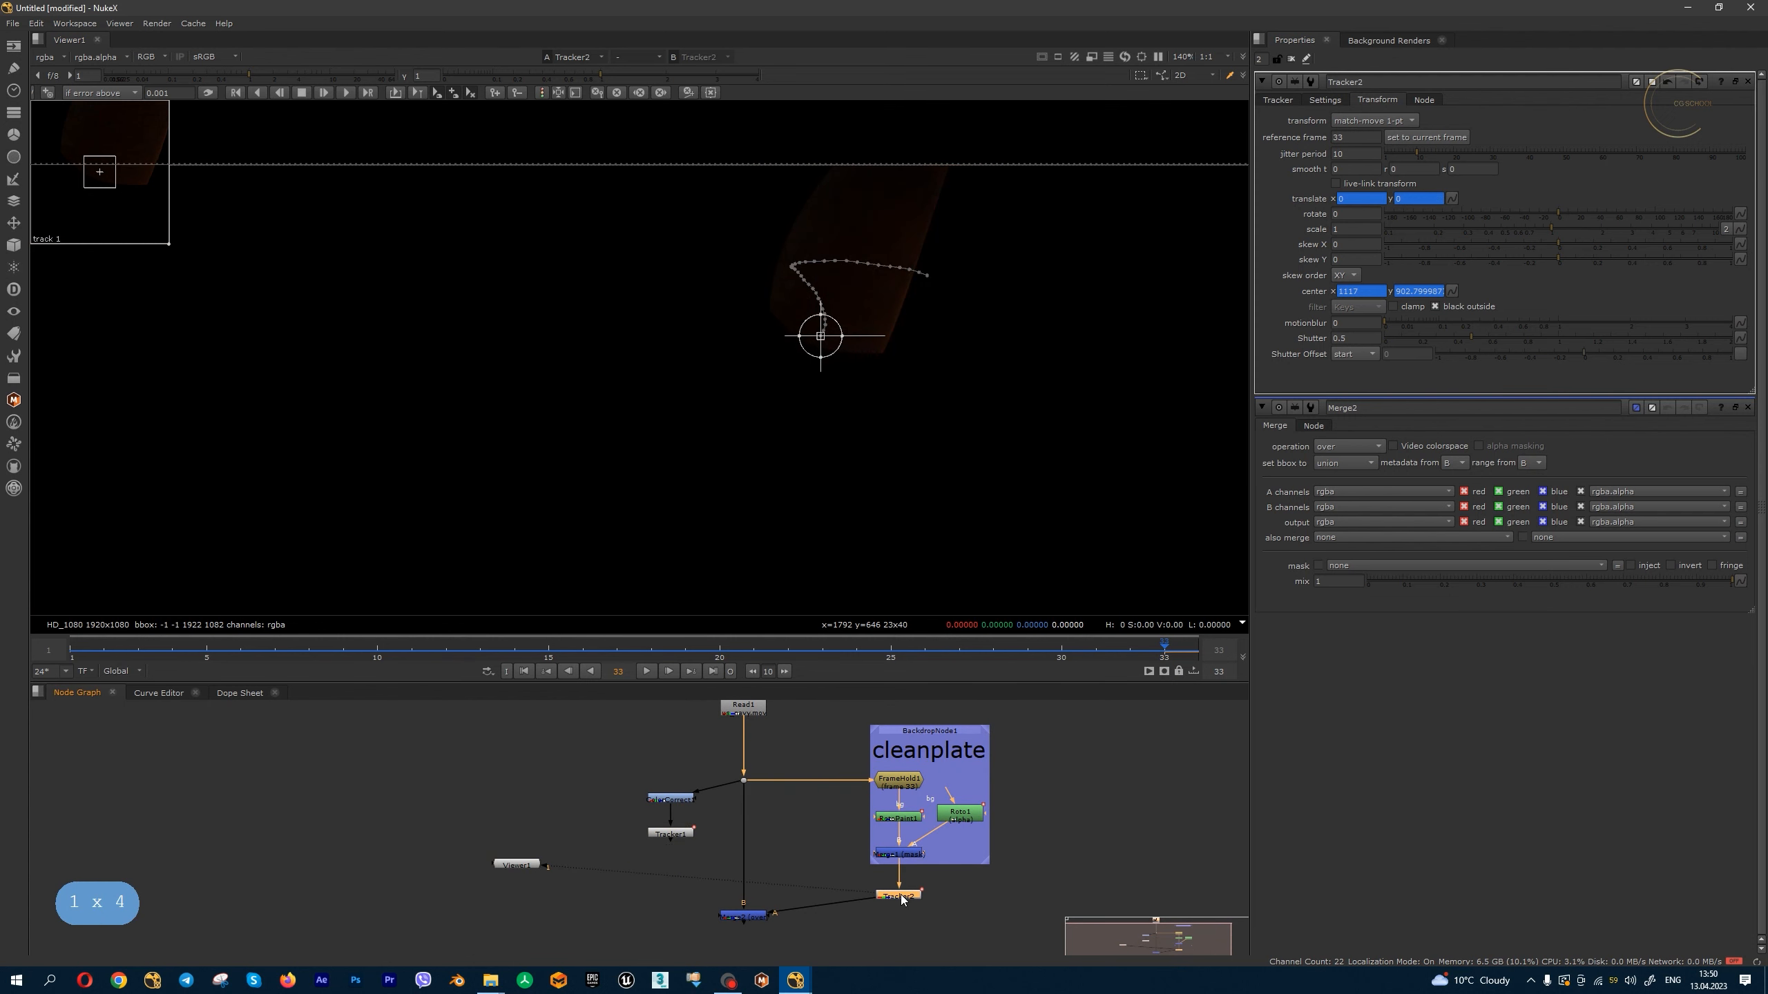
left_click(743, 917)
key("1")
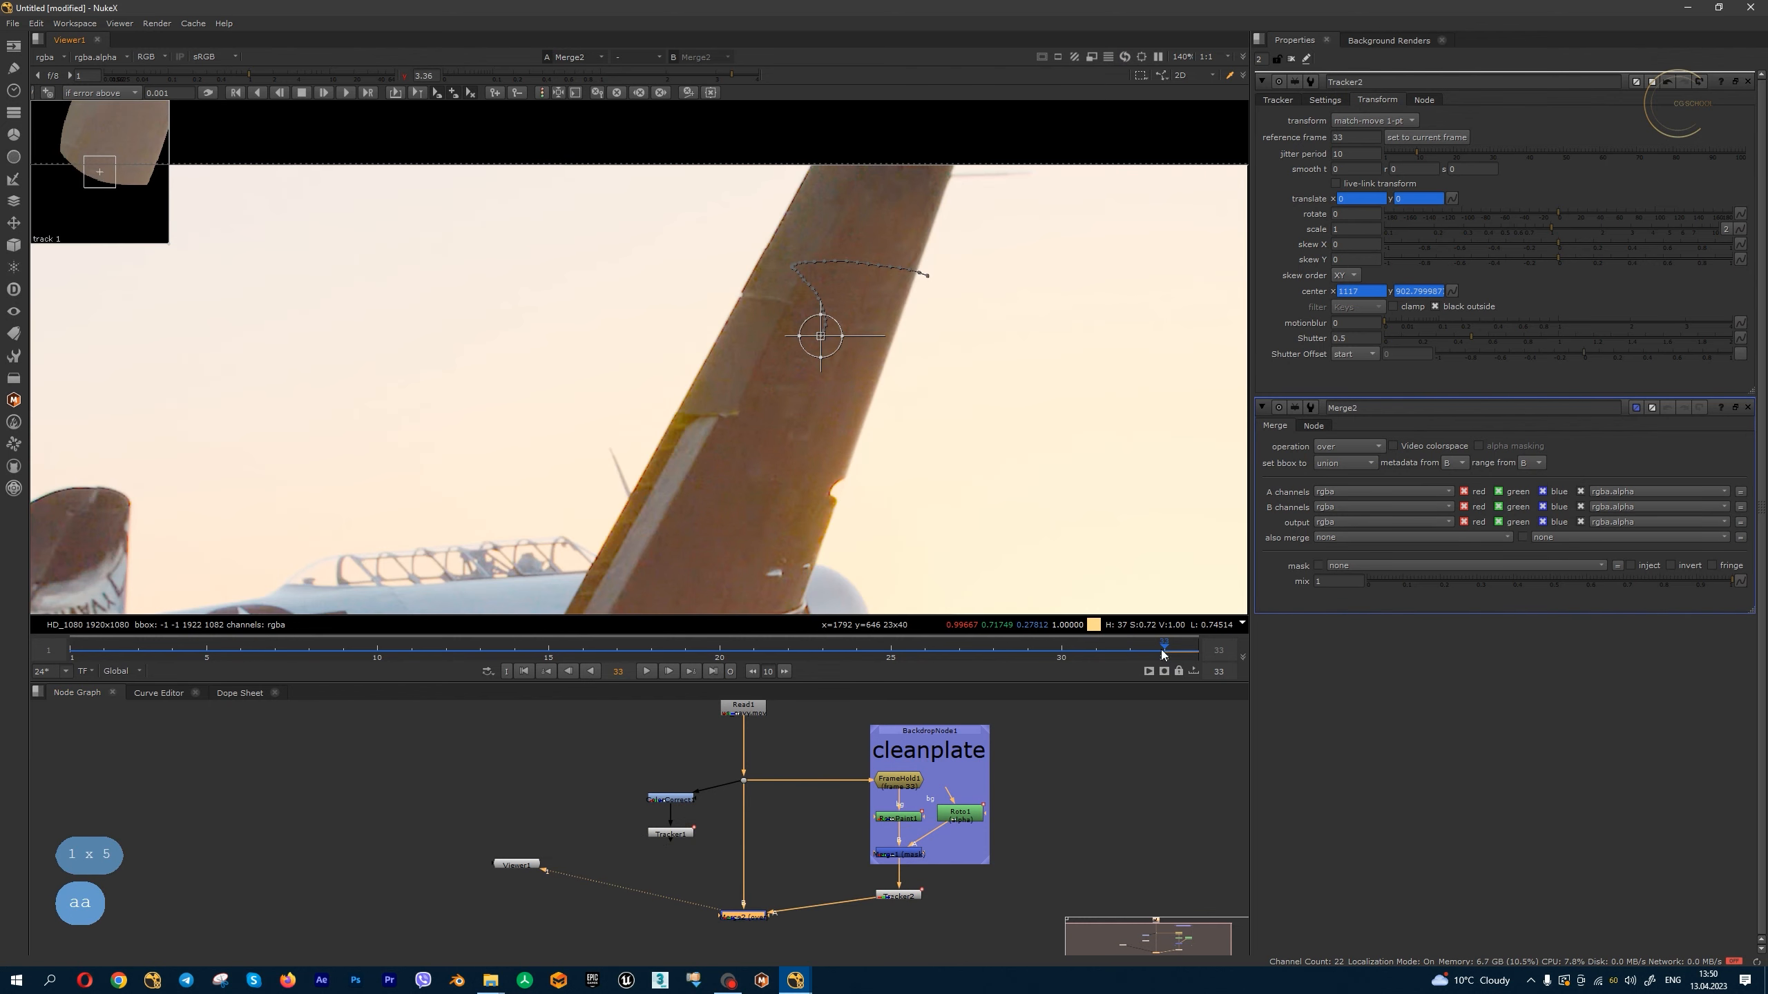
left_click_drag(1162, 653, 959, 651)
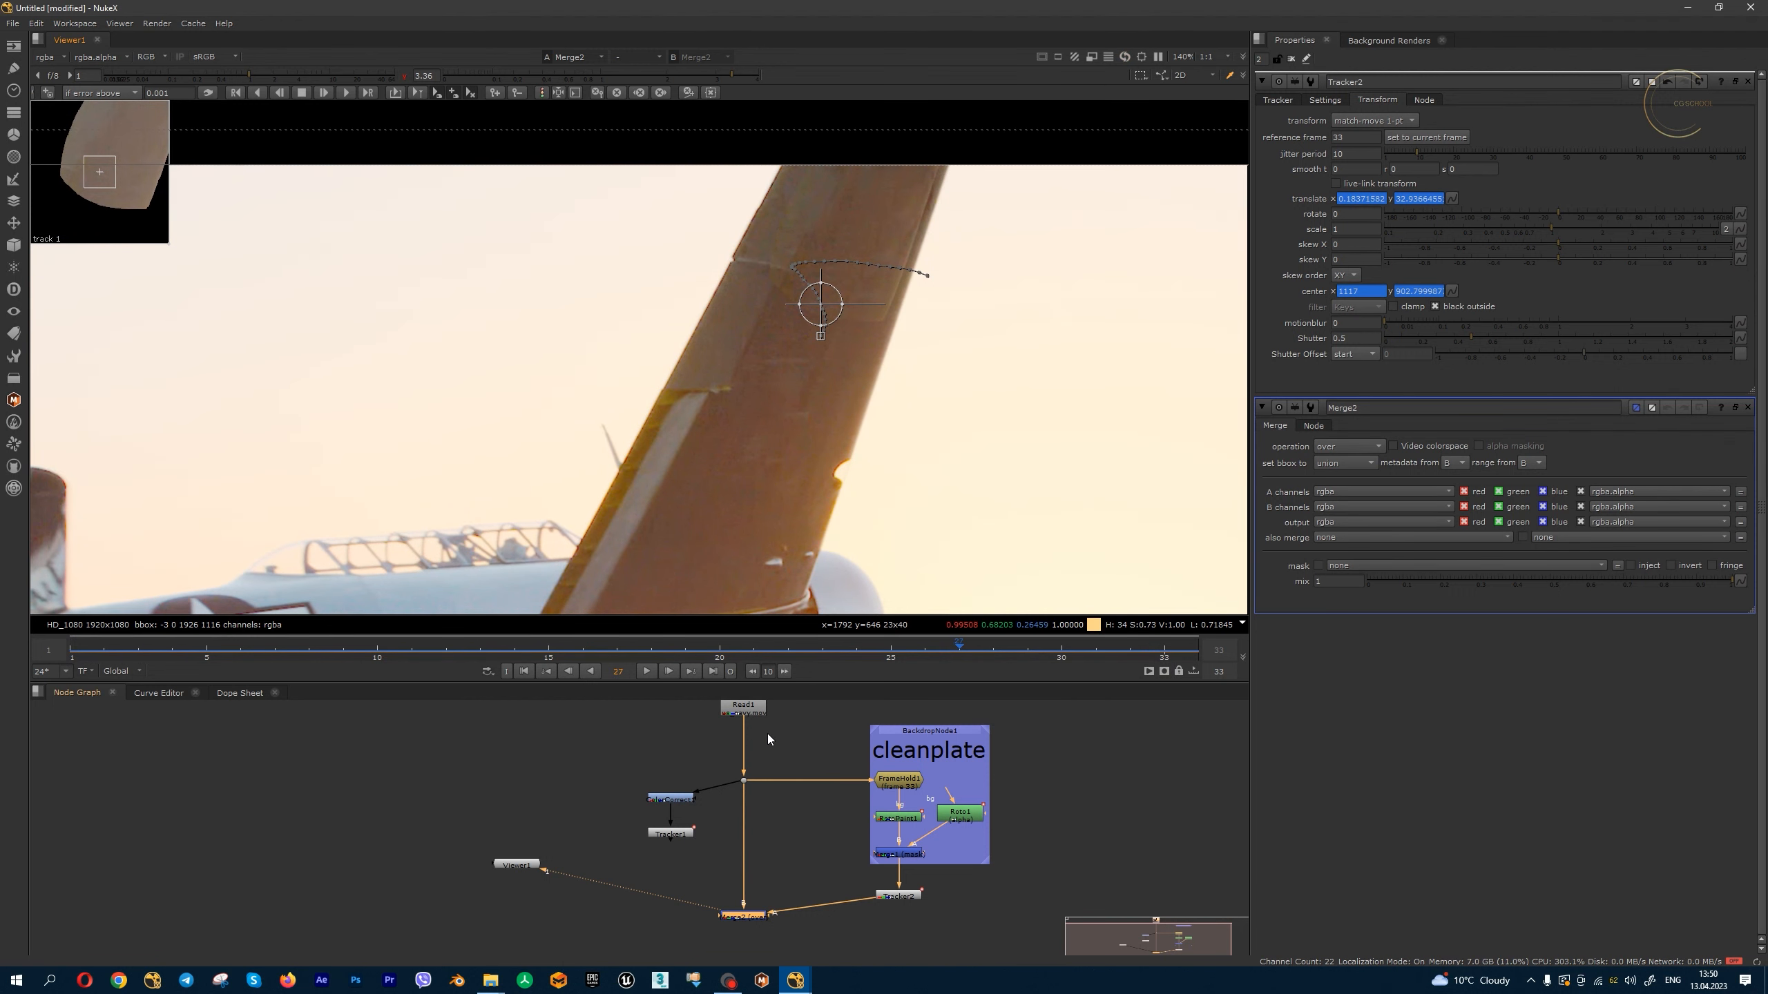
- Compare the insignia's motion in ColorCorrect1 and Tracker1 with the Merge2 result, and inspect the star closely at the last frame
left_click(682, 799)
key("1")
left_click_drag(956, 653, 1164, 657)
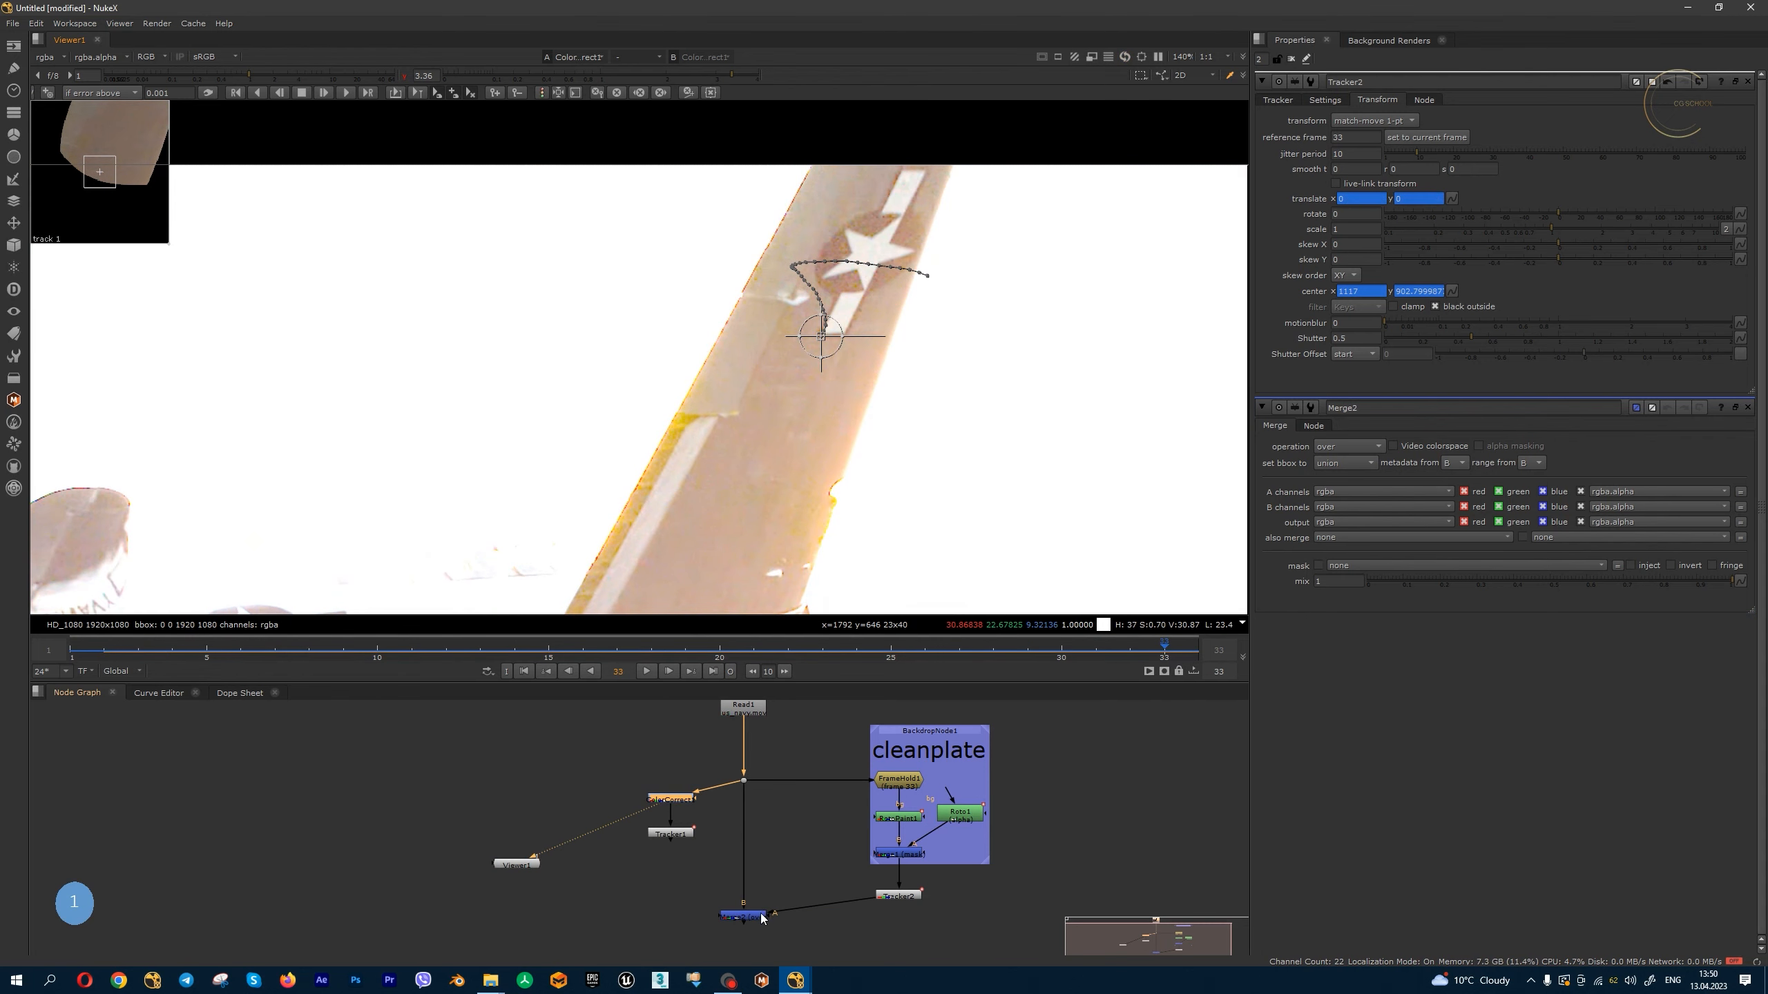
key("1")
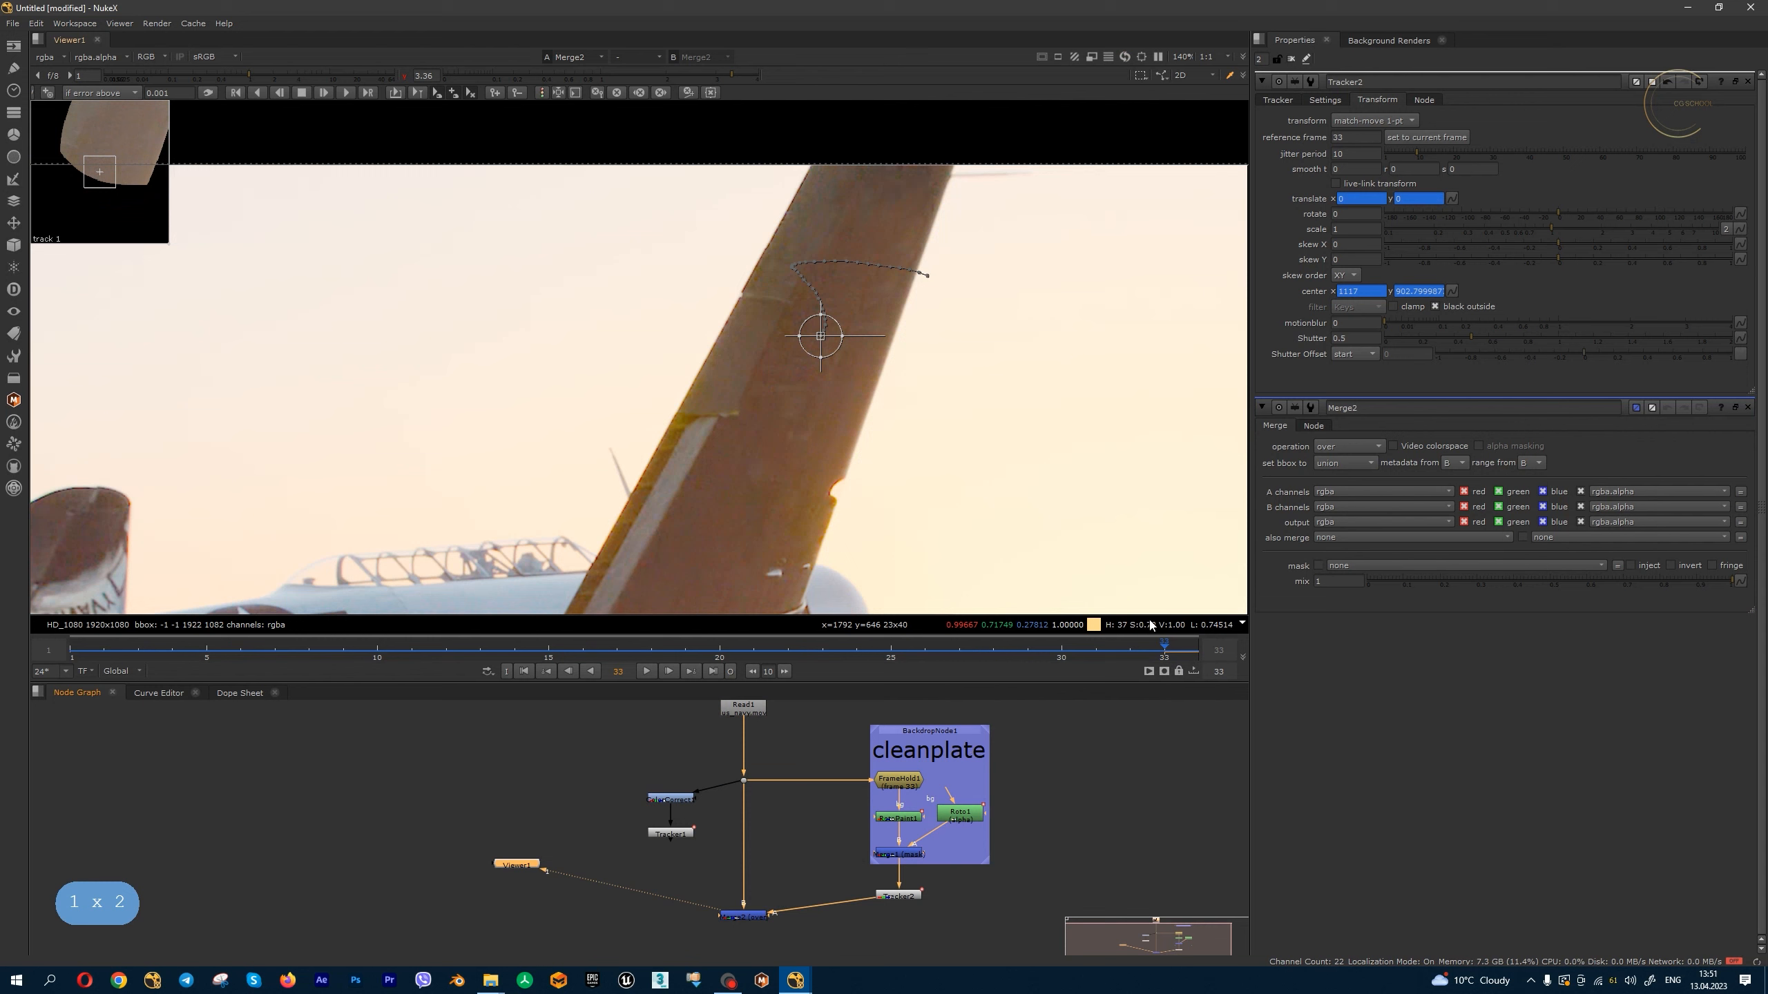
left_click(672, 834)
key("1")
mouse_move(1145, 654)
left_mouse_down()
mouse_move(73, 658)
mouse_move(1116, 667)
left_mouse_up()
left_click(712, 672)
scroll(844, 251, "up", 5)
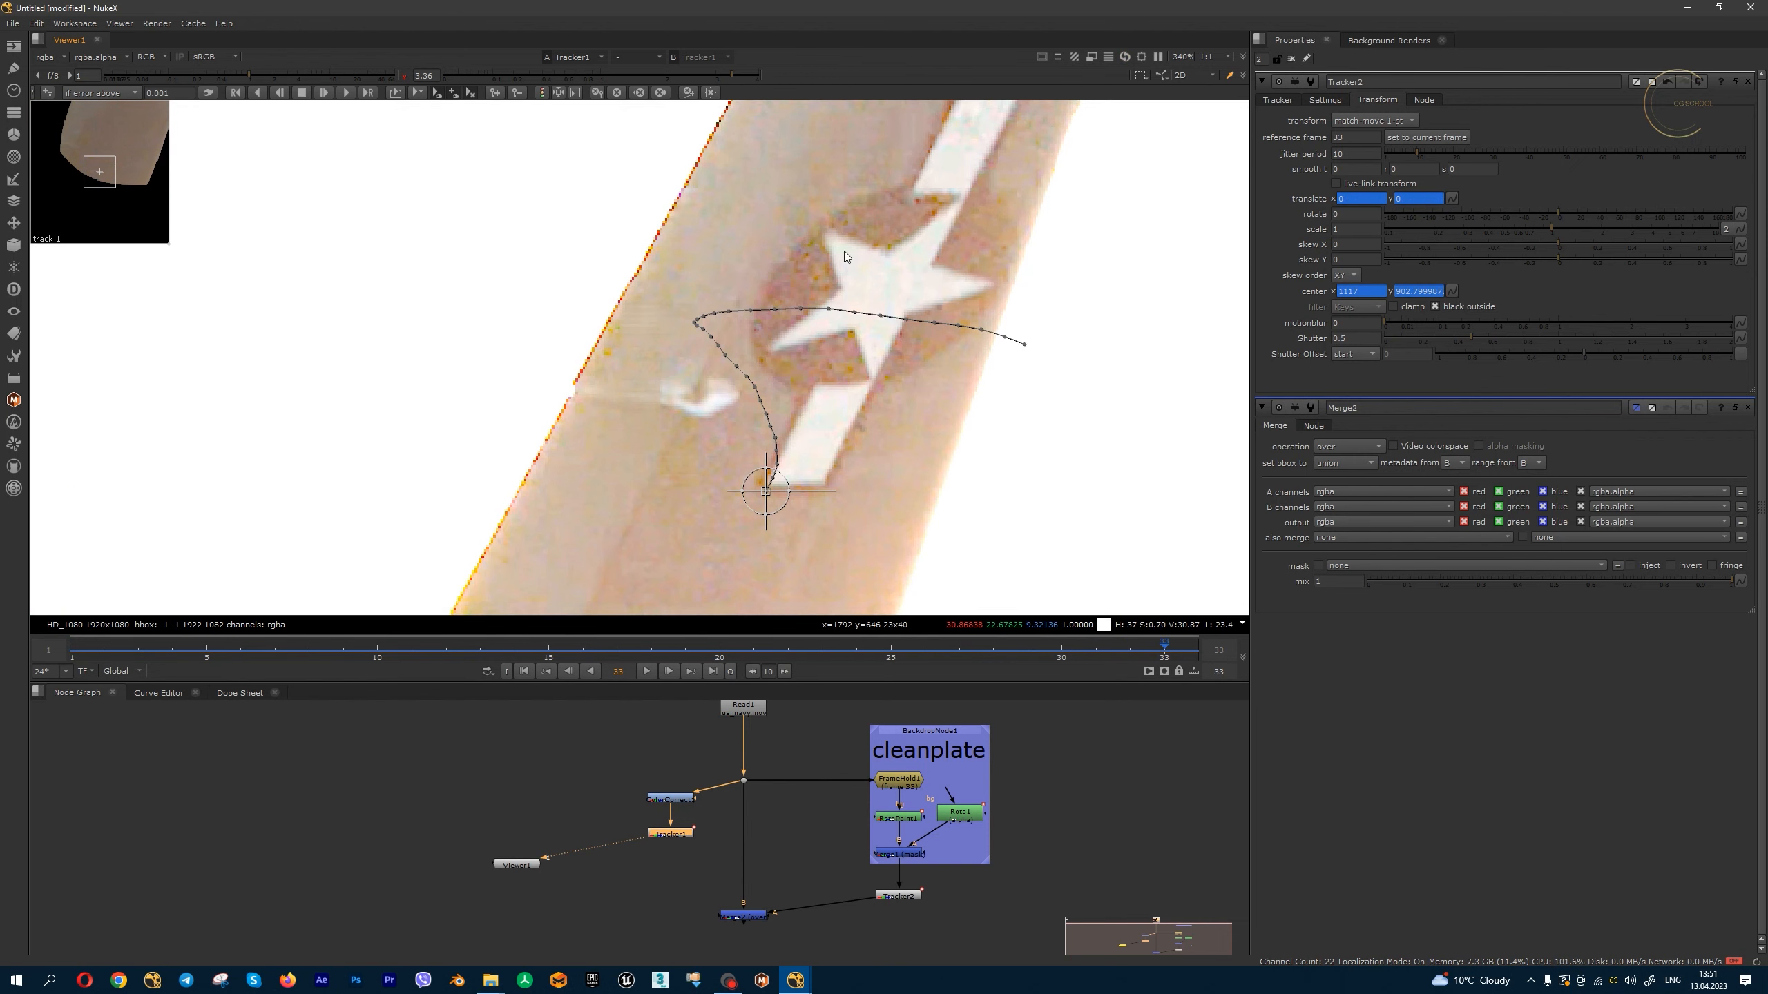
- Close the Merge2 and Tracker2 properties to clear the tracking overlays from the wing
left_click(1747, 407)
left_click(1747, 82)
scroll(977, 212, "down", 3)
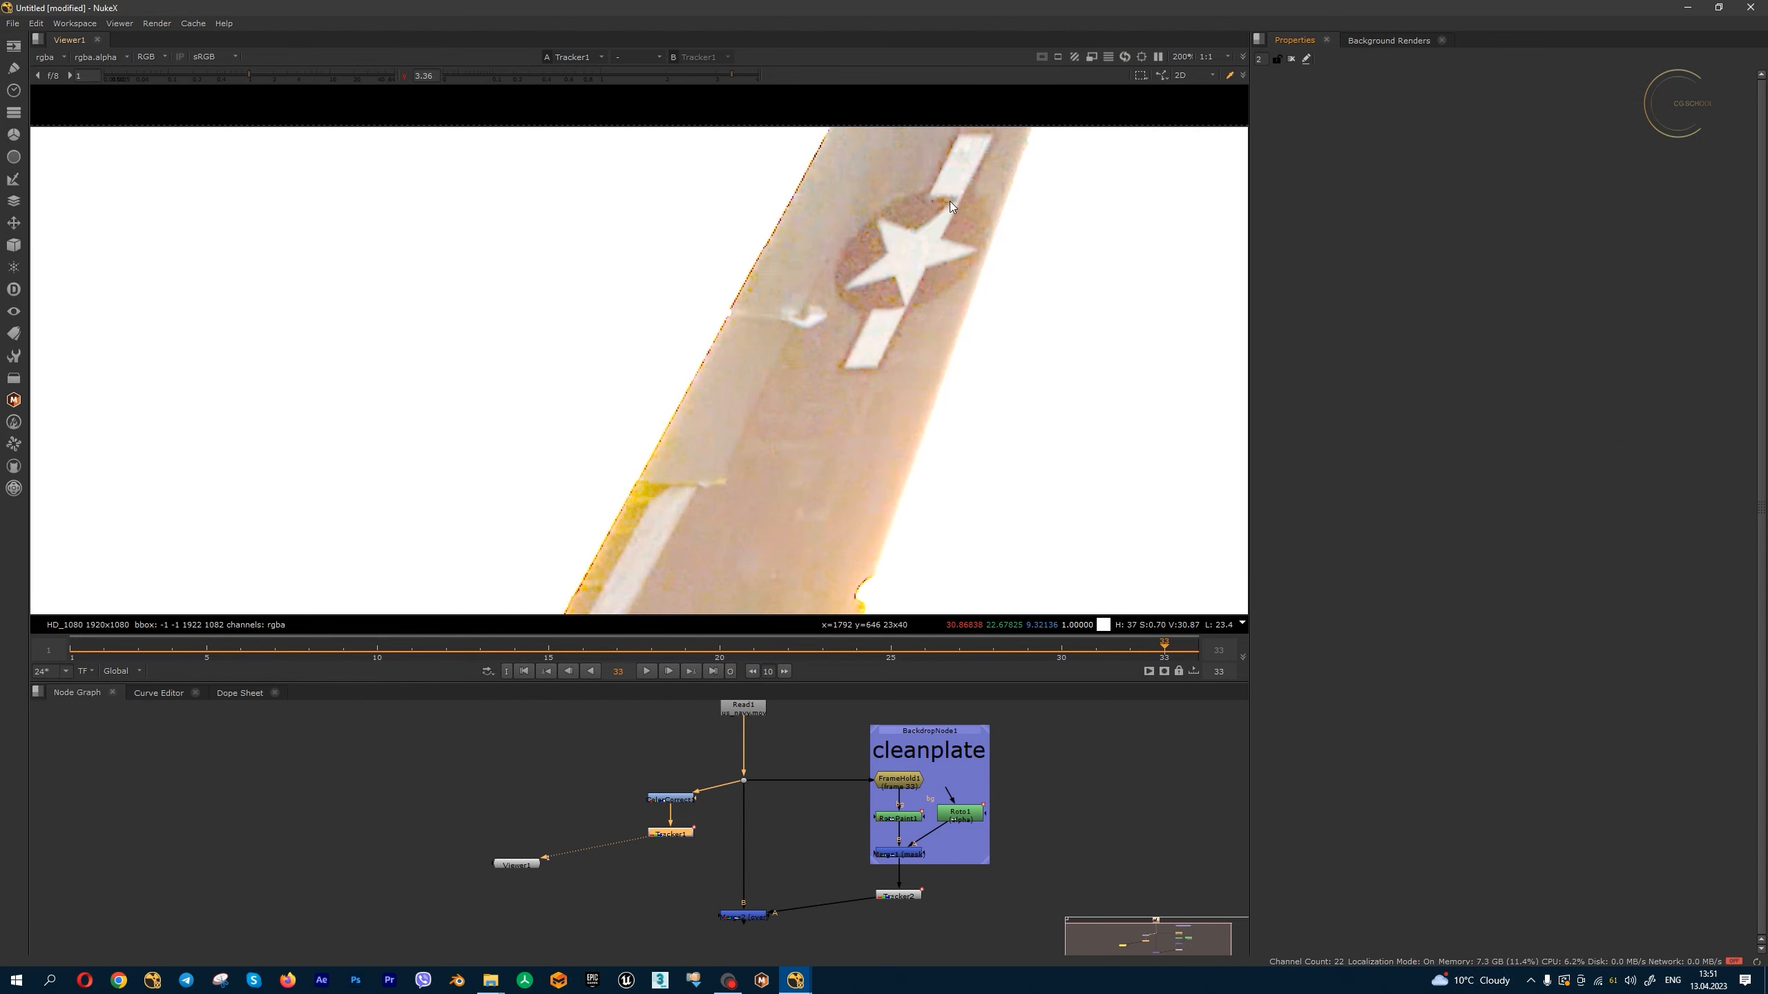
- Examine the star insignia's shape and corners closely while scrubbing Tracker1's output between frames 33 and 27
left_click_drag(1126, 658, 952, 652)
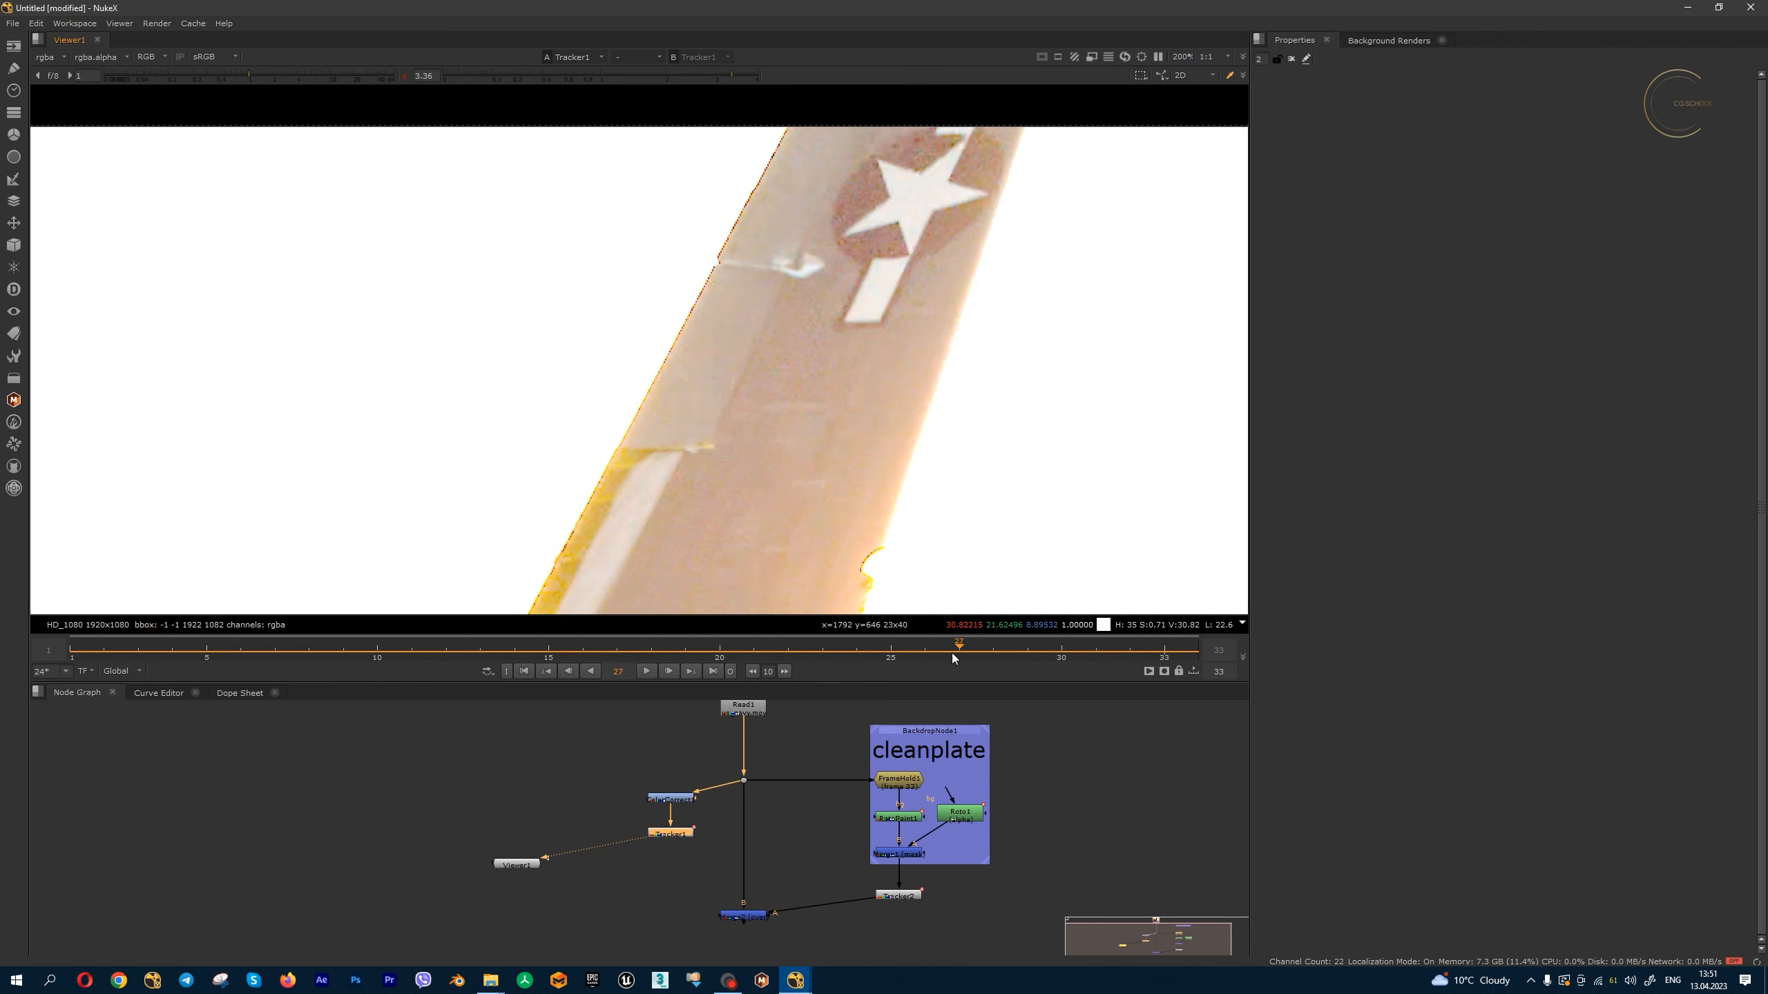
scroll(984, 298, "down", 3)
scroll(980, 212, "up", 4)
key("End")
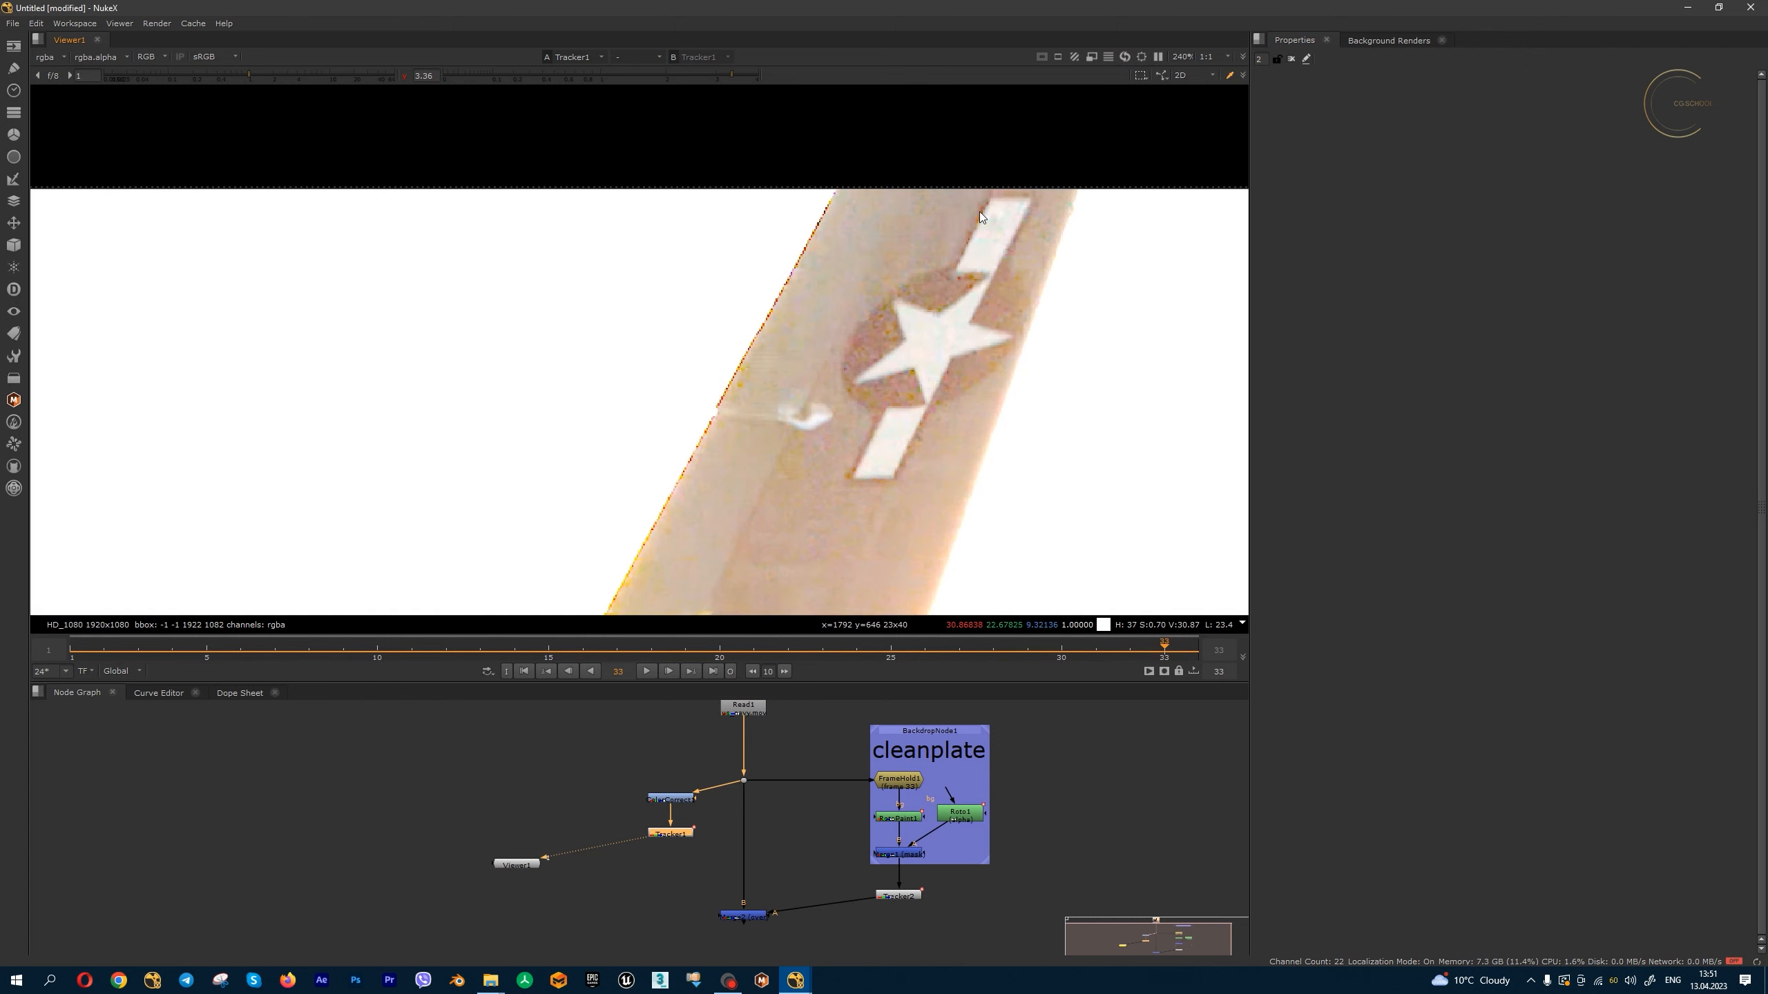
scroll(974, 220, "up", 2)
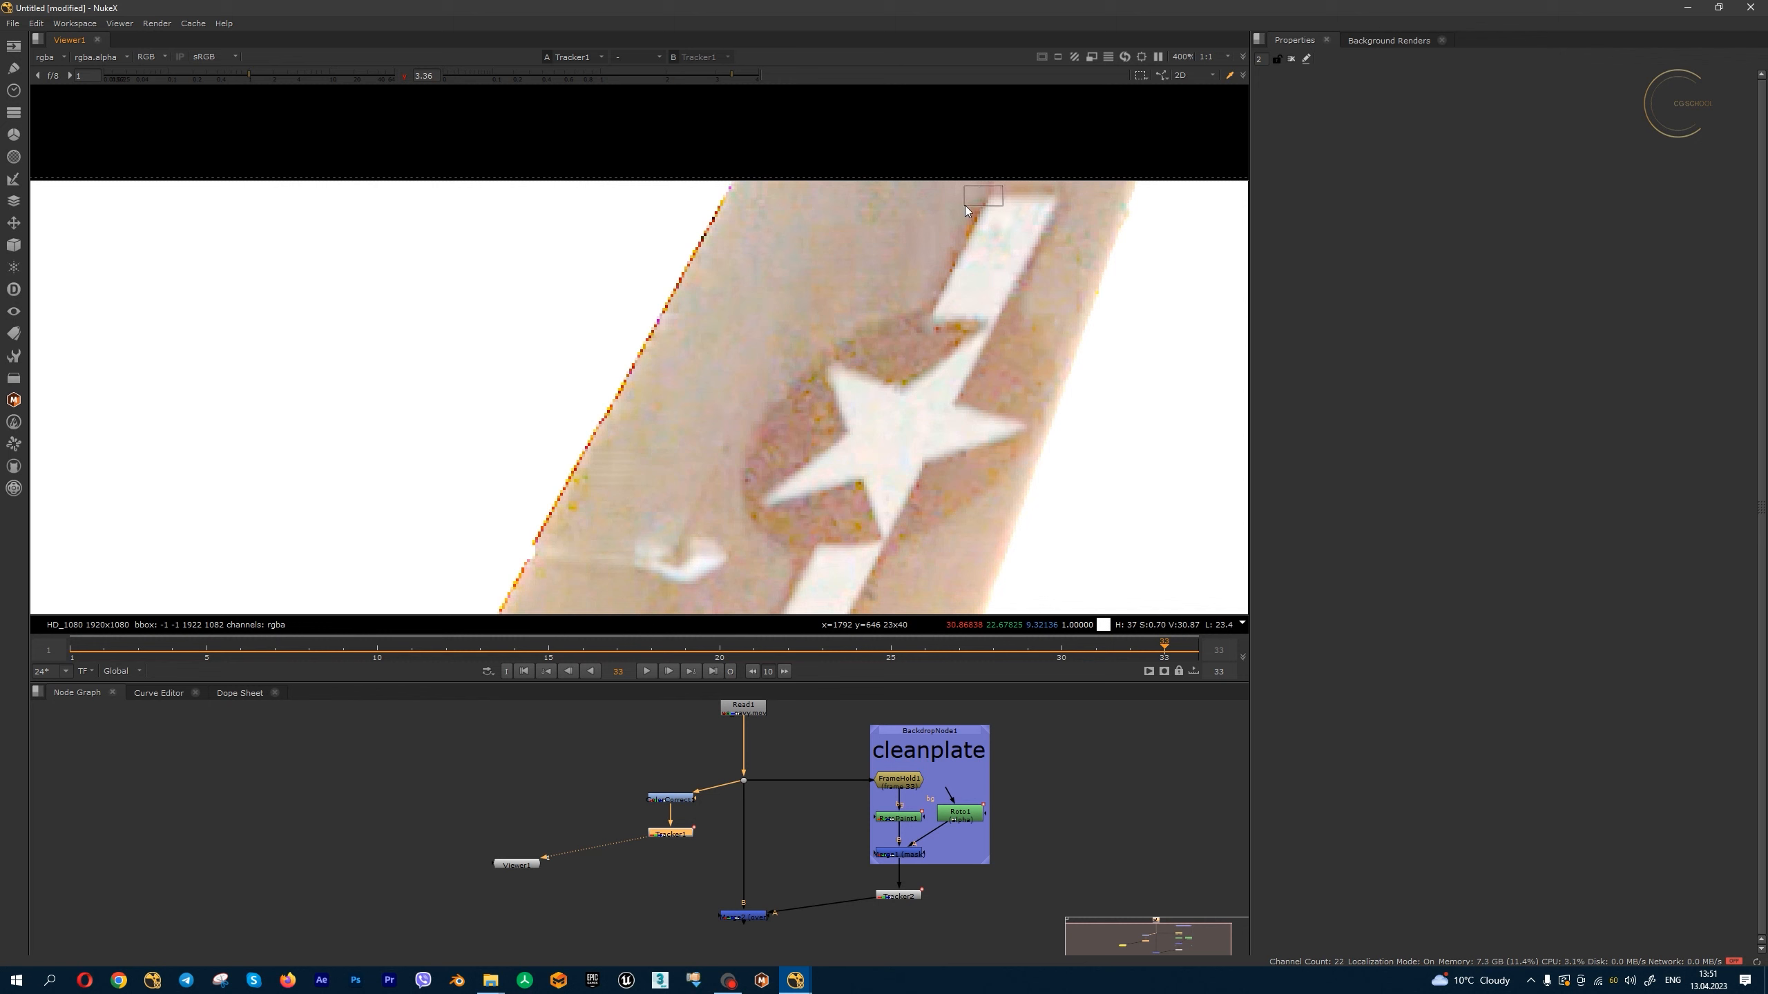
scroll(967, 209, "down", 4)
left_click_drag(1161, 658, 1061, 669)
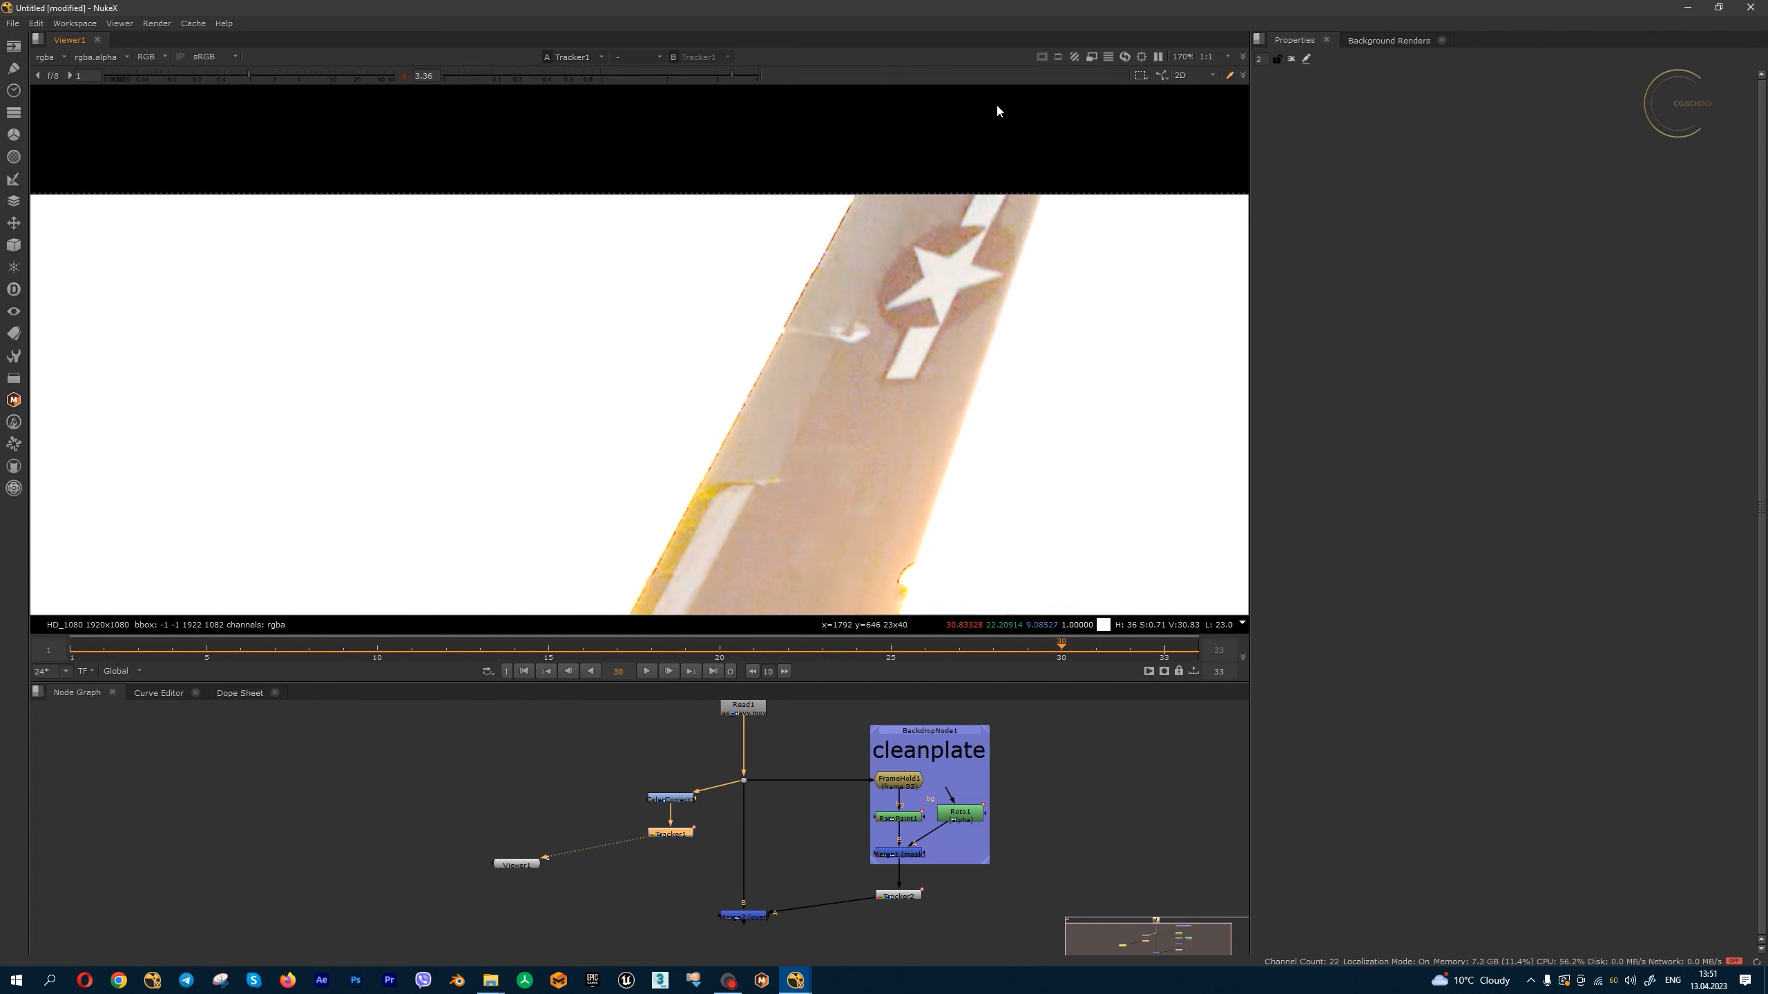
scroll(964, 178, "down", 5)
scroll(895, 211, "up", 5)
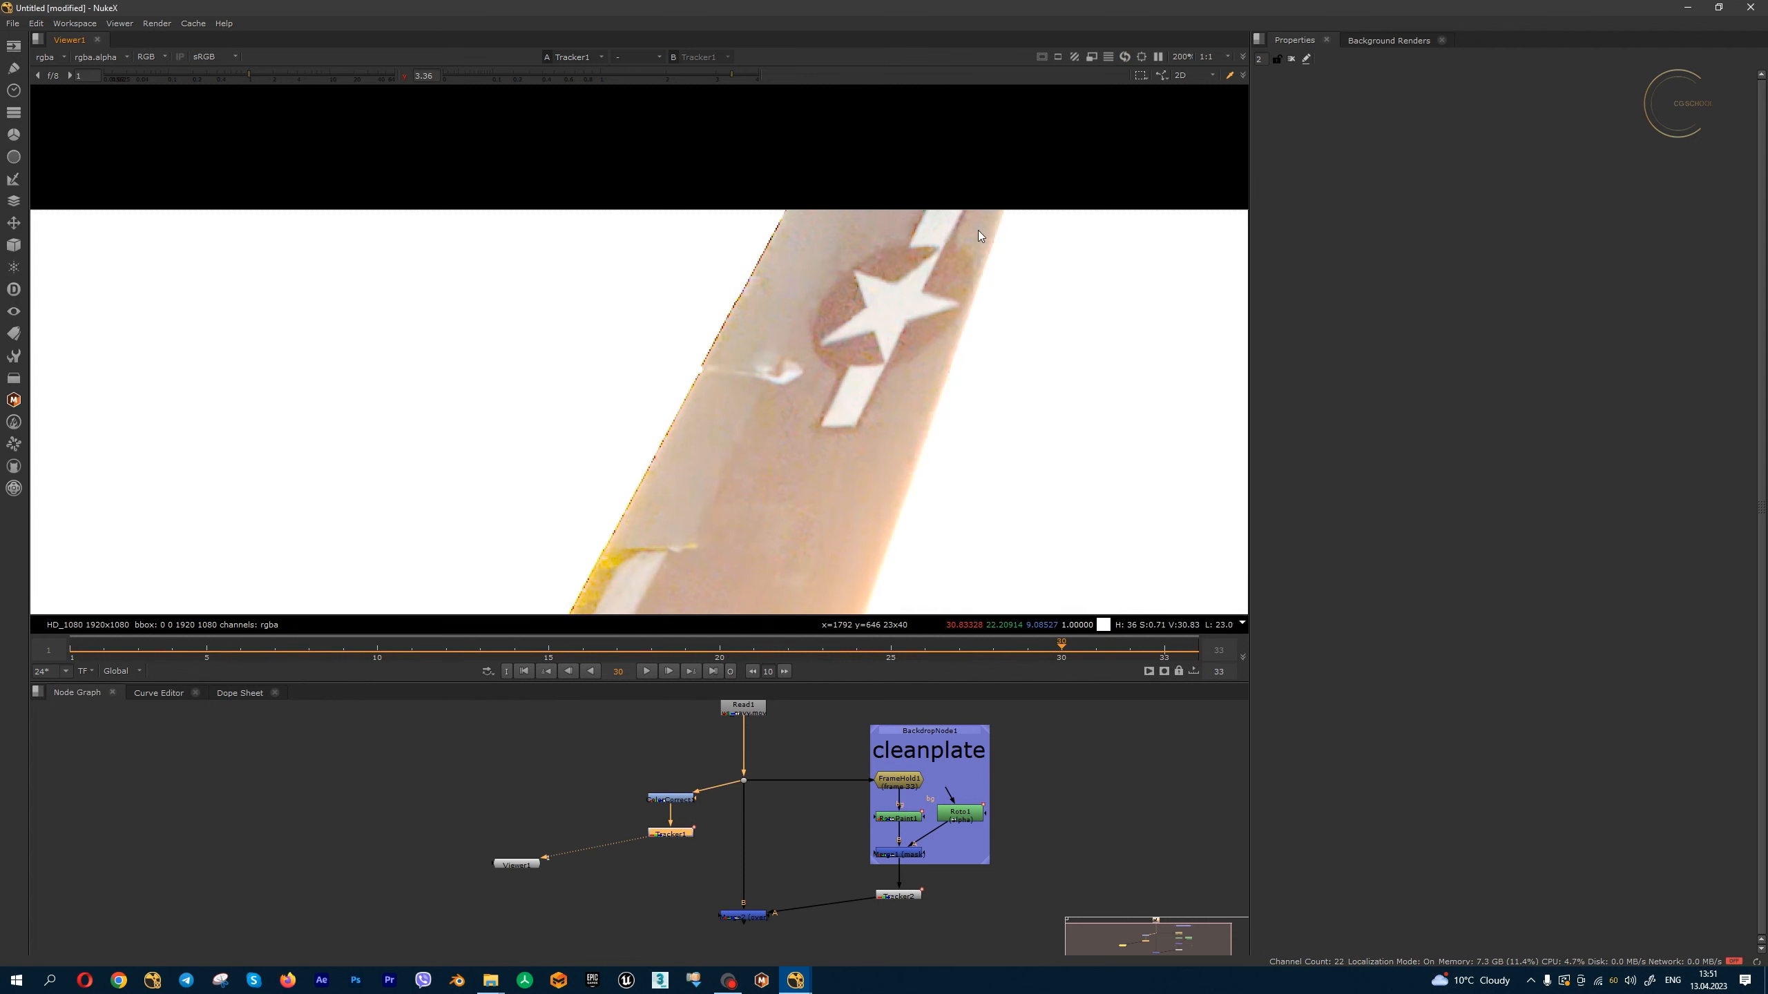
left_click_drag(1057, 659, 1166, 661)
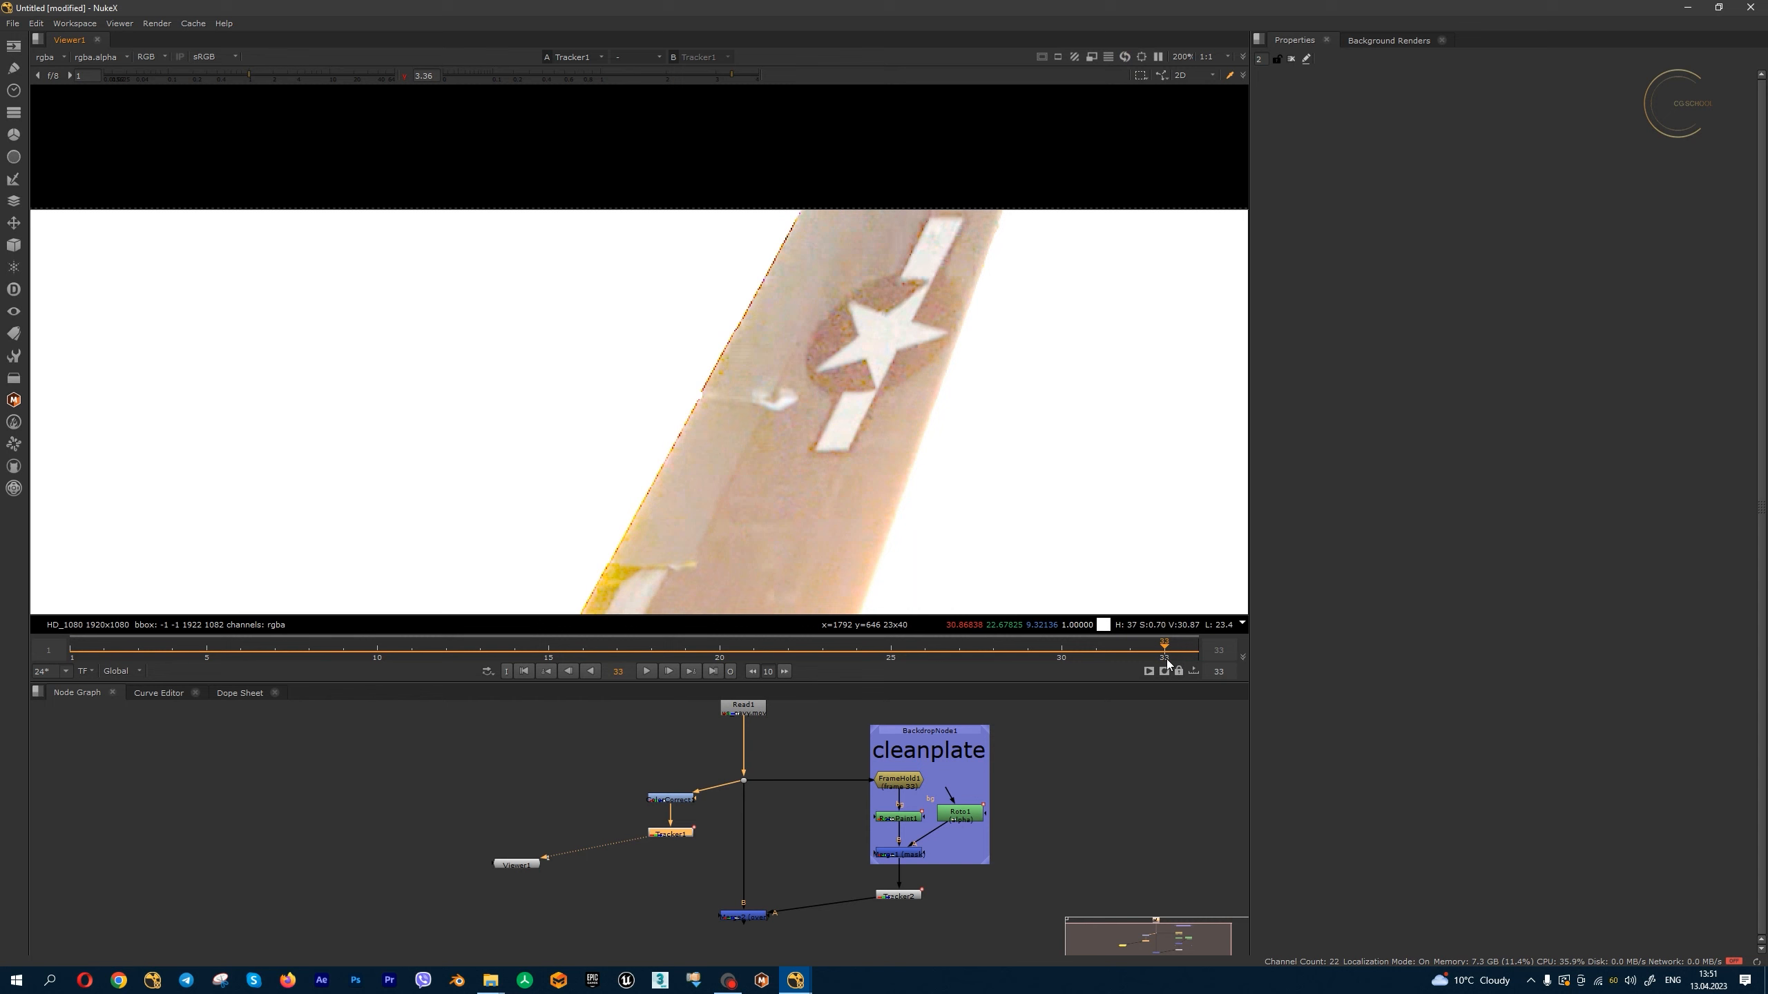
scroll(831, 370, "up", 3)
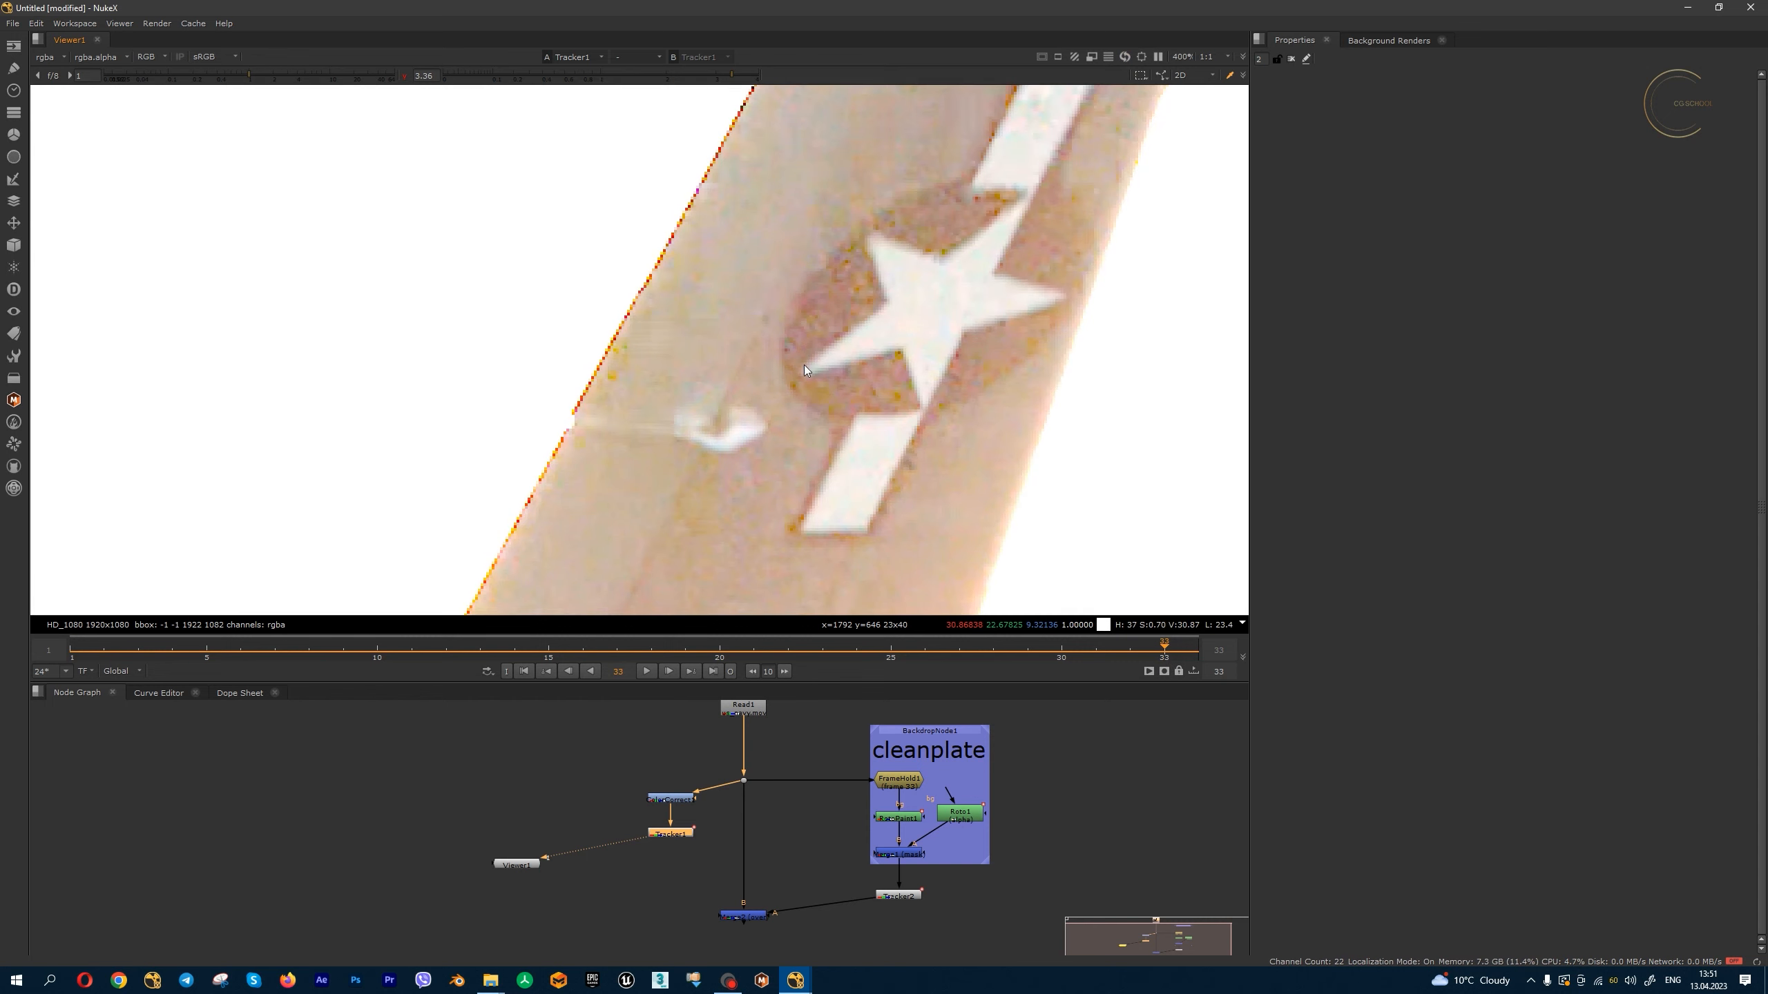
scroll(839, 404, "down", 2)
left_click_drag(1154, 658, 1070, 670)
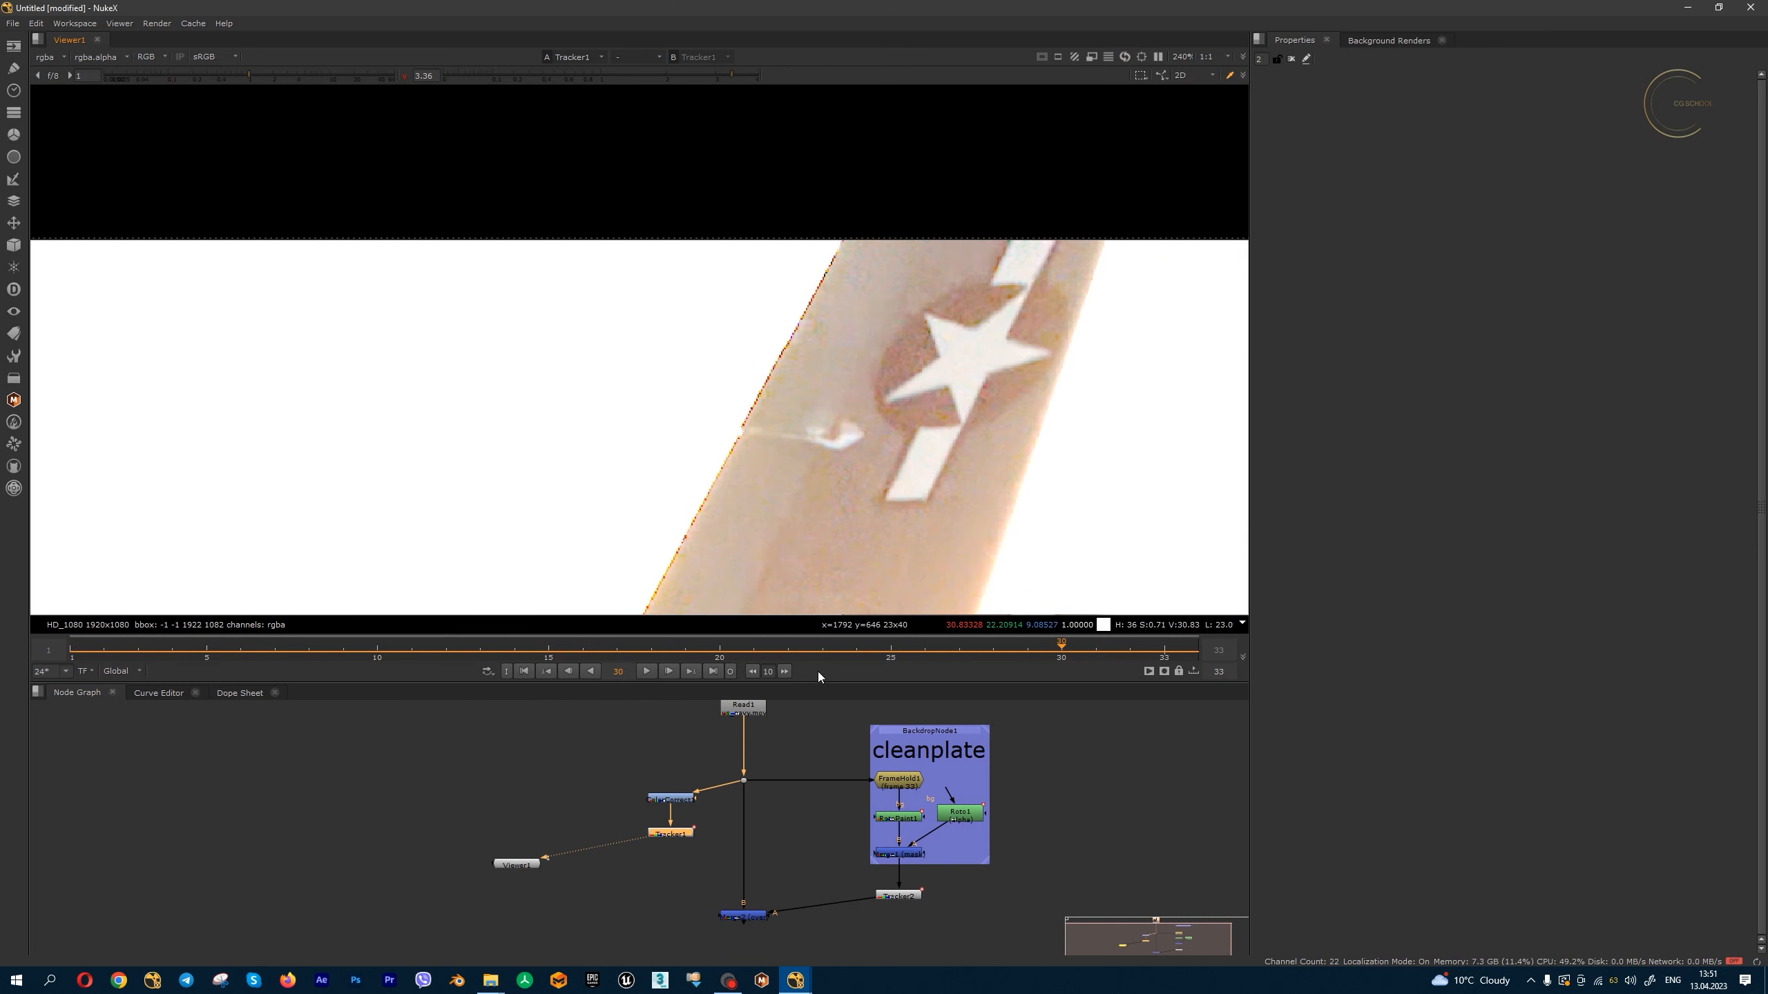
- At frame 33, add a second track to Tracker1 on the star point nearest the wing's leading-edge fitting
left_click(714, 670)
double_click(673, 834)
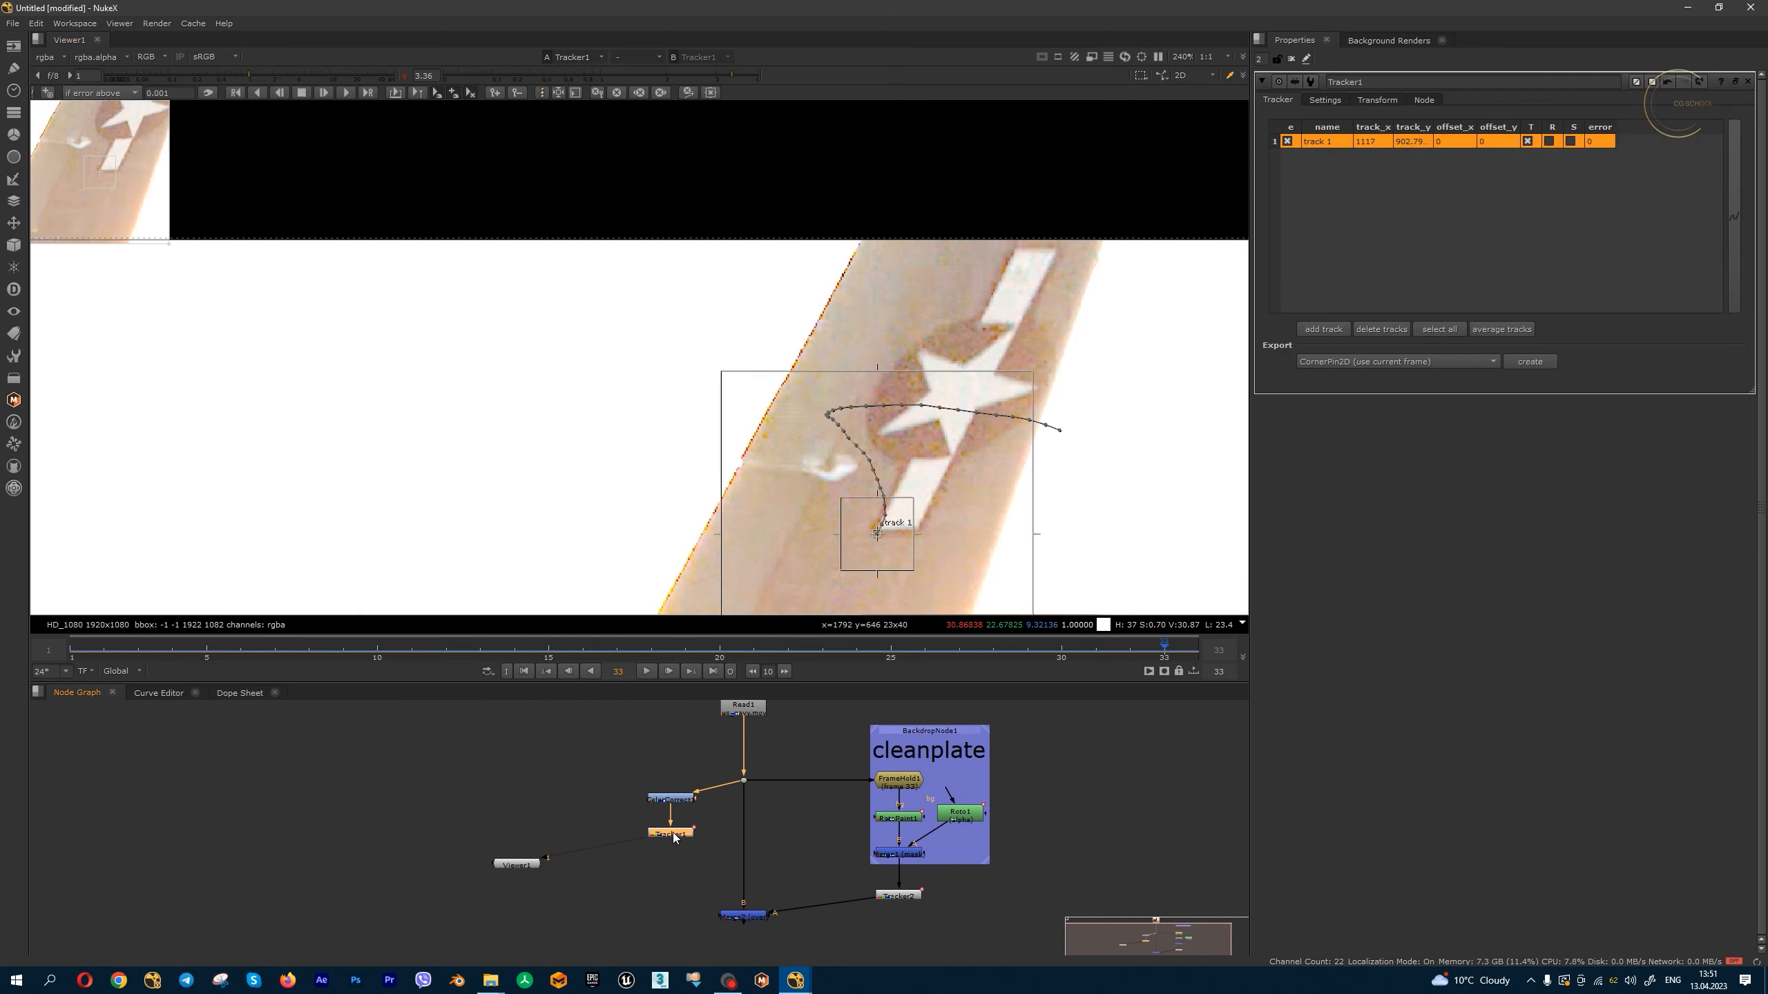
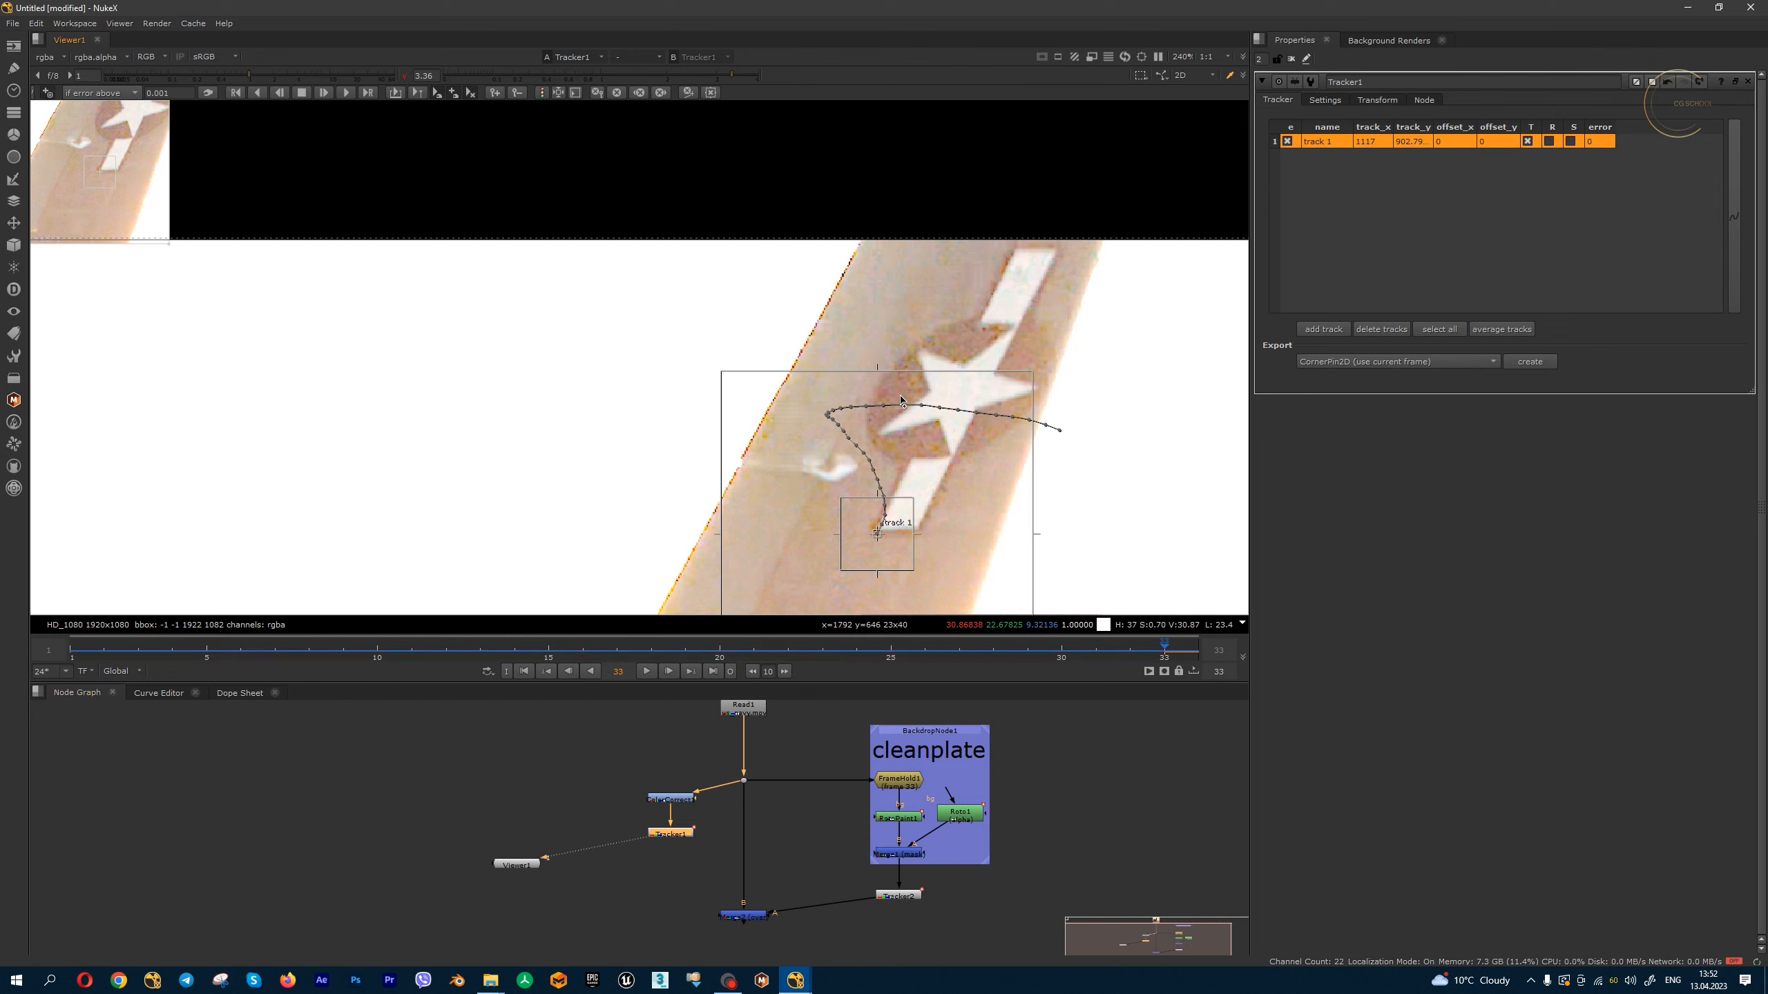
left_click(883, 436, "ctrl+alt")
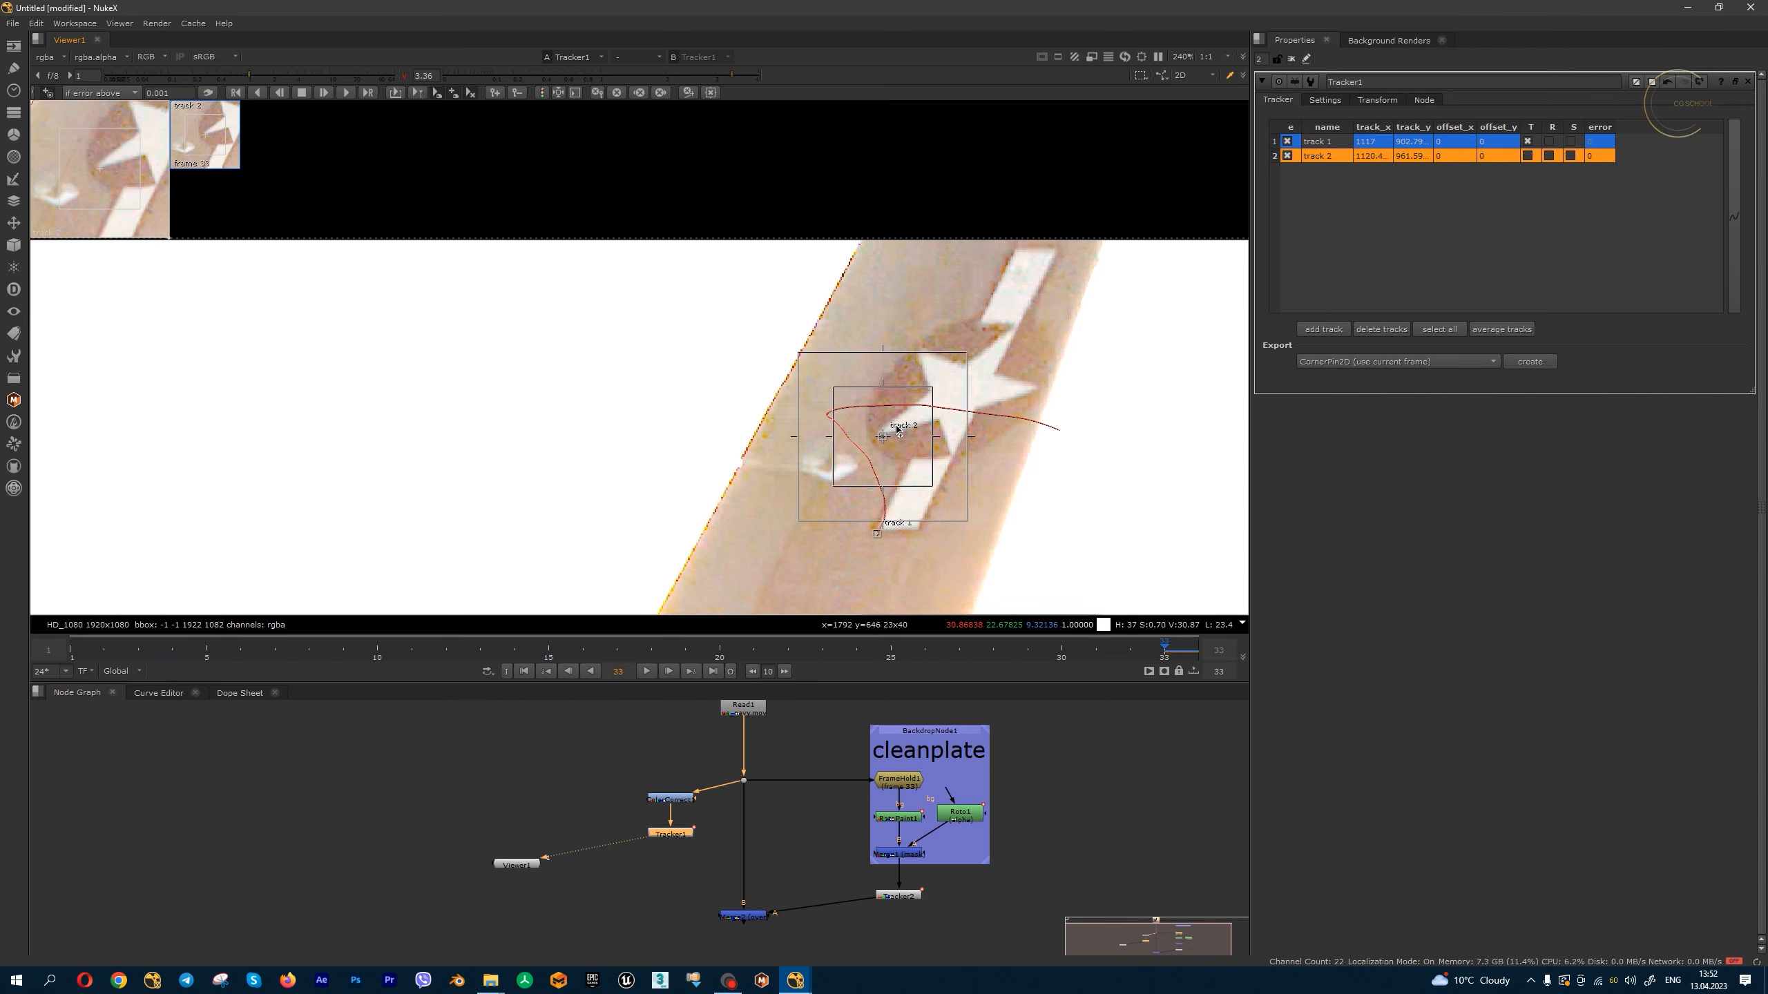
scroll(891, 429, "up", 5)
left_click_drag(873, 446, 867, 441)
left_click_drag(984, 441, 955, 440)
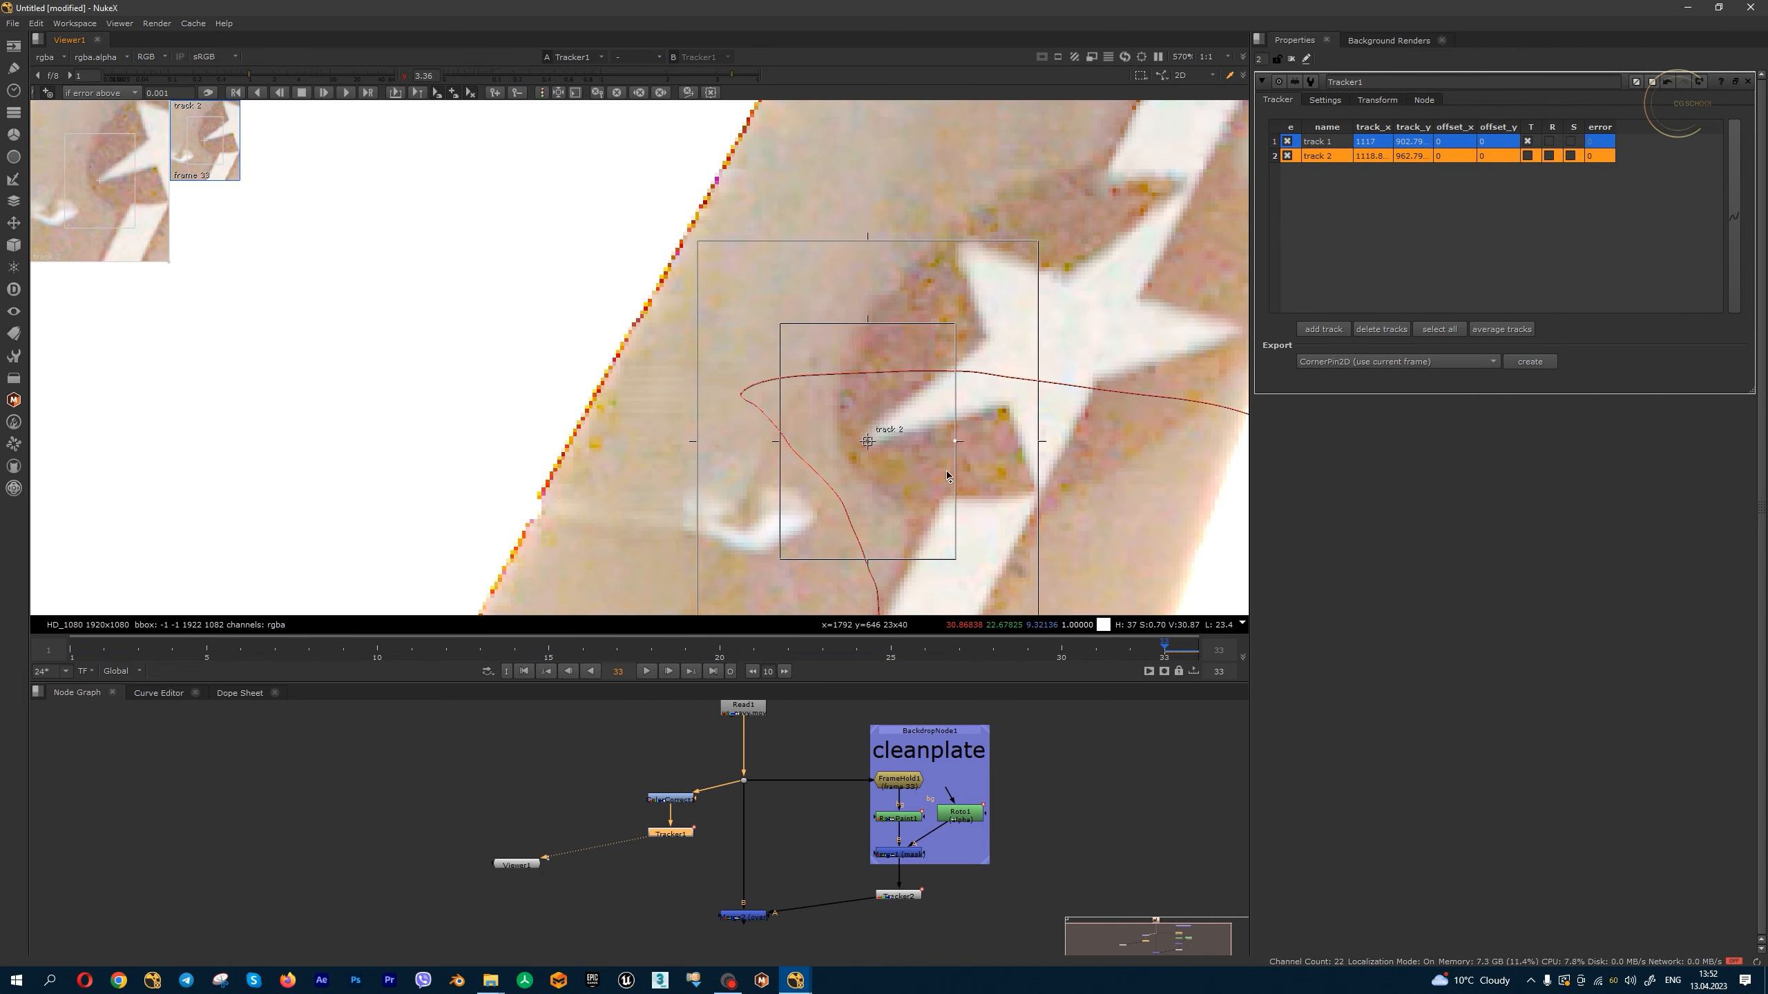
- With the viewer gamma reset to 1, fit track 2's pattern and search boxes tightly to the star tip and track it backward
left_click(404, 75)
left_click_drag(870, 562, 870, 494)
left_click_drag(957, 449, 922, 445)
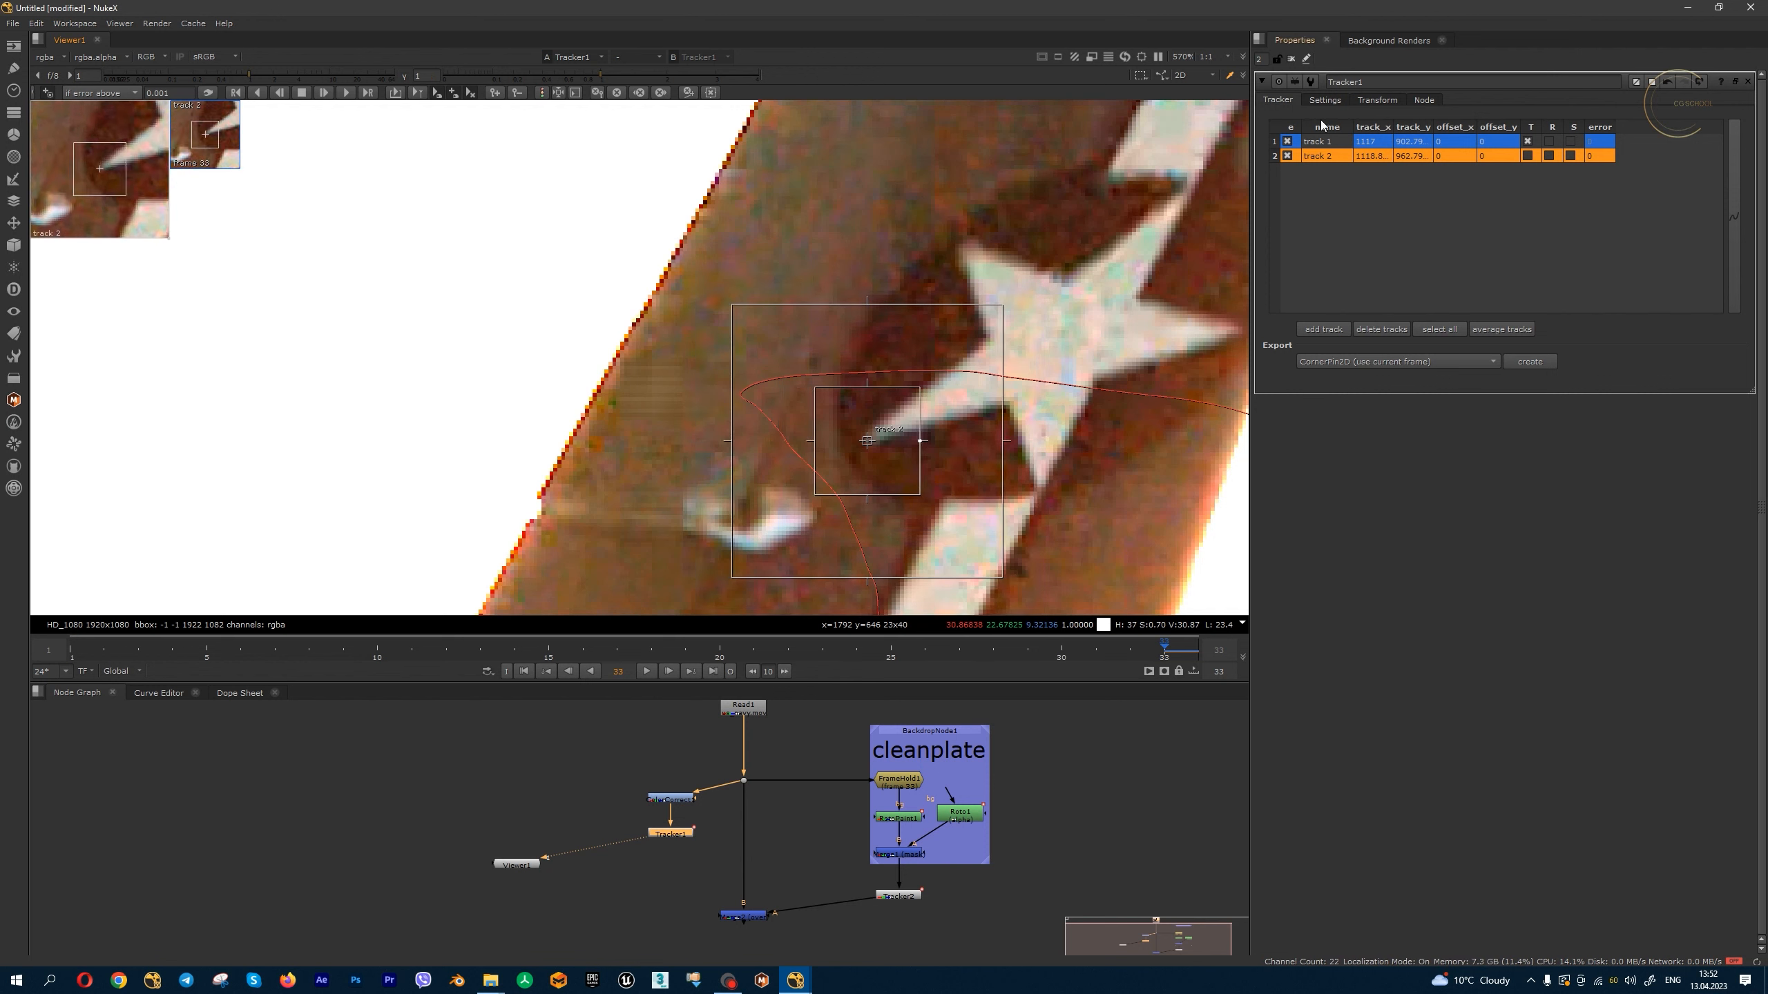
left_click_drag(868, 384, 875, 440)
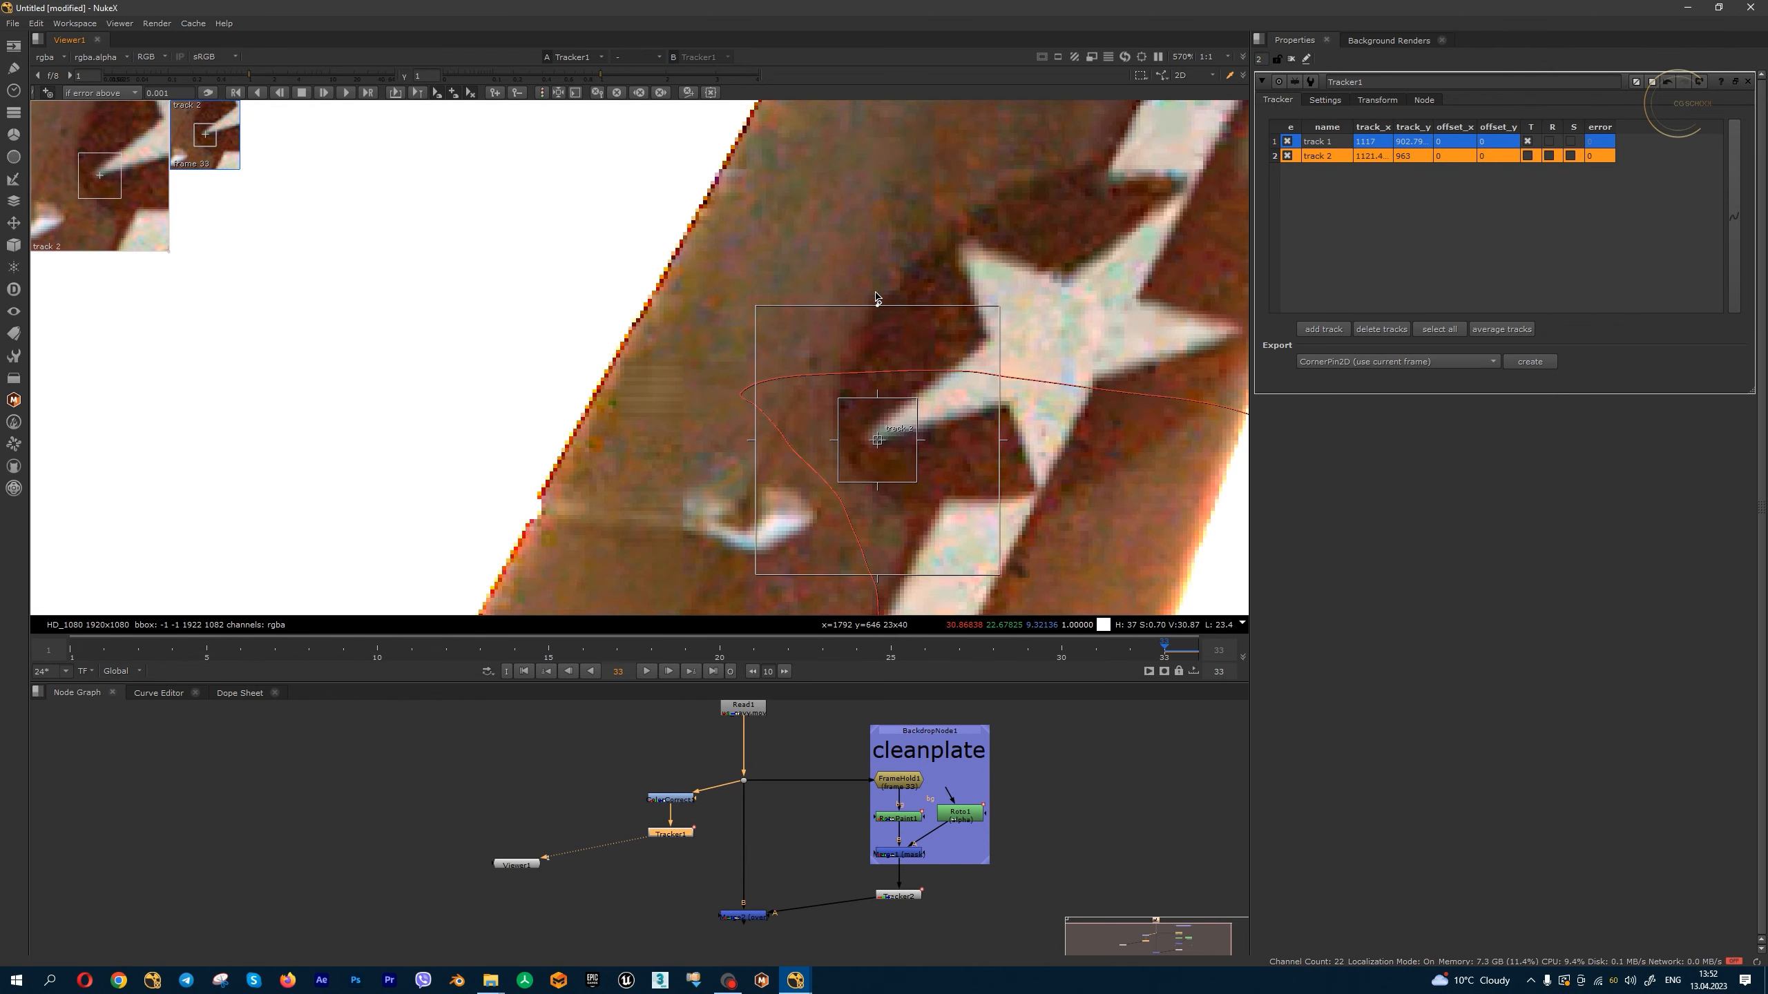
scroll(974, 355, "down", 4)
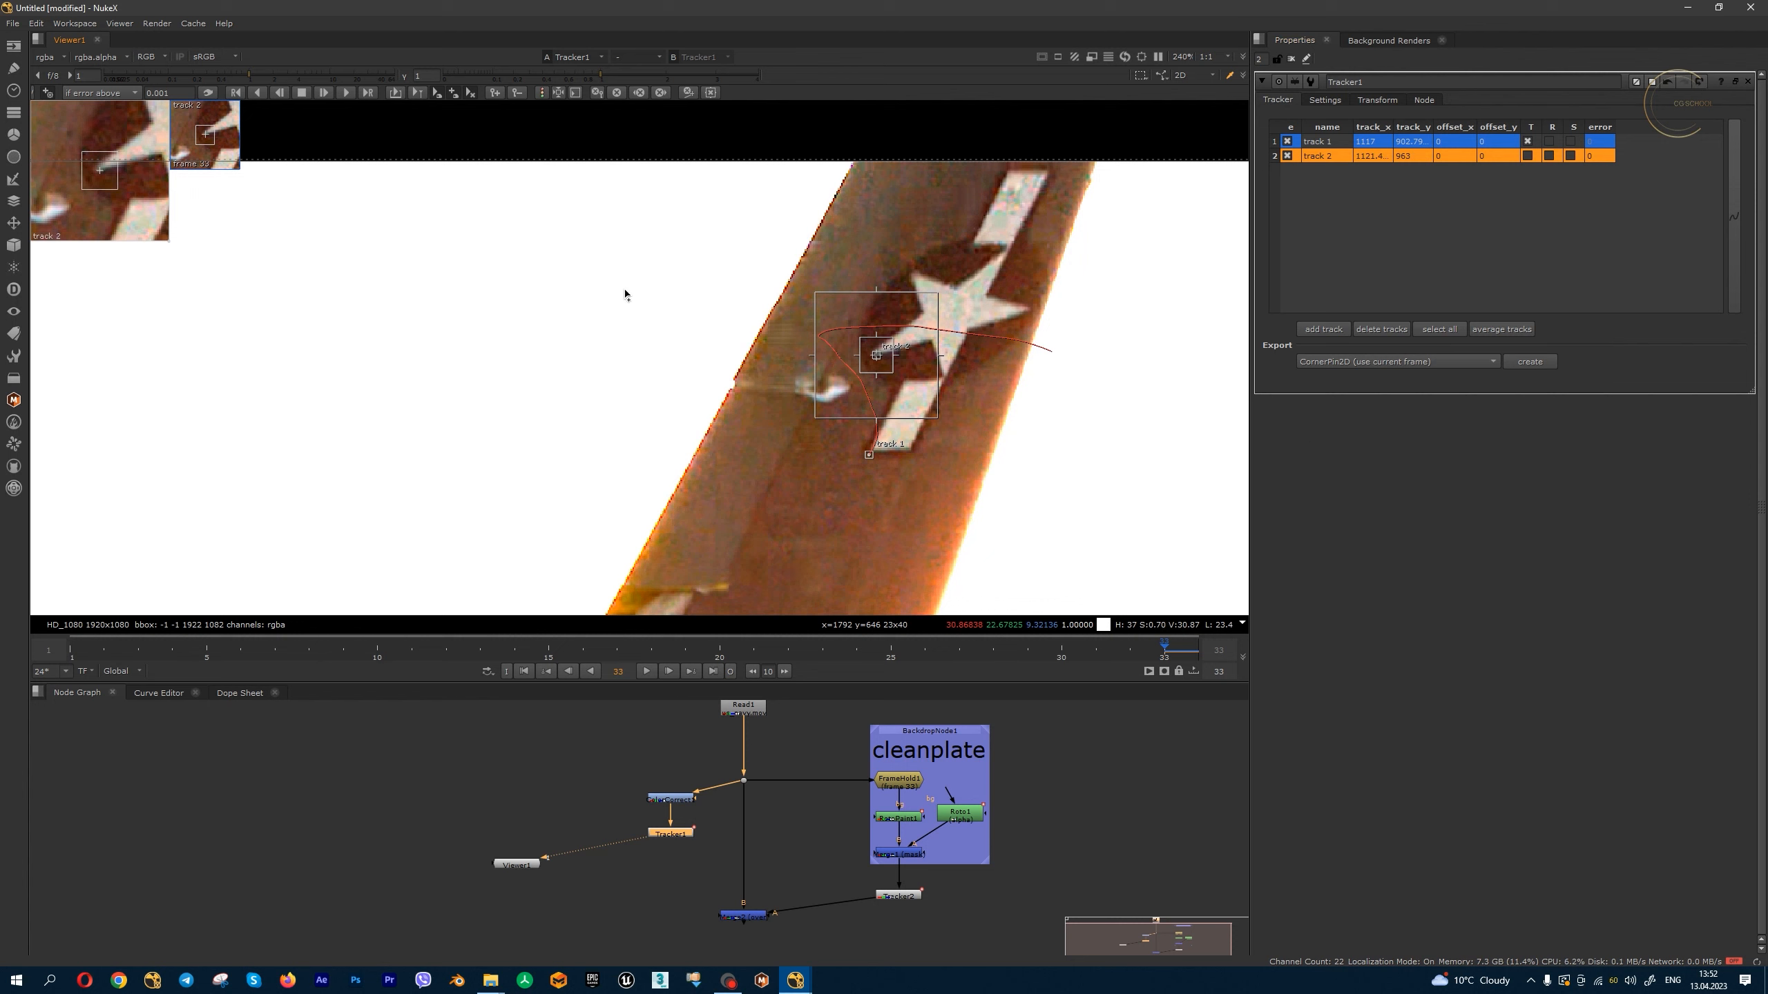
left_click(262, 92)
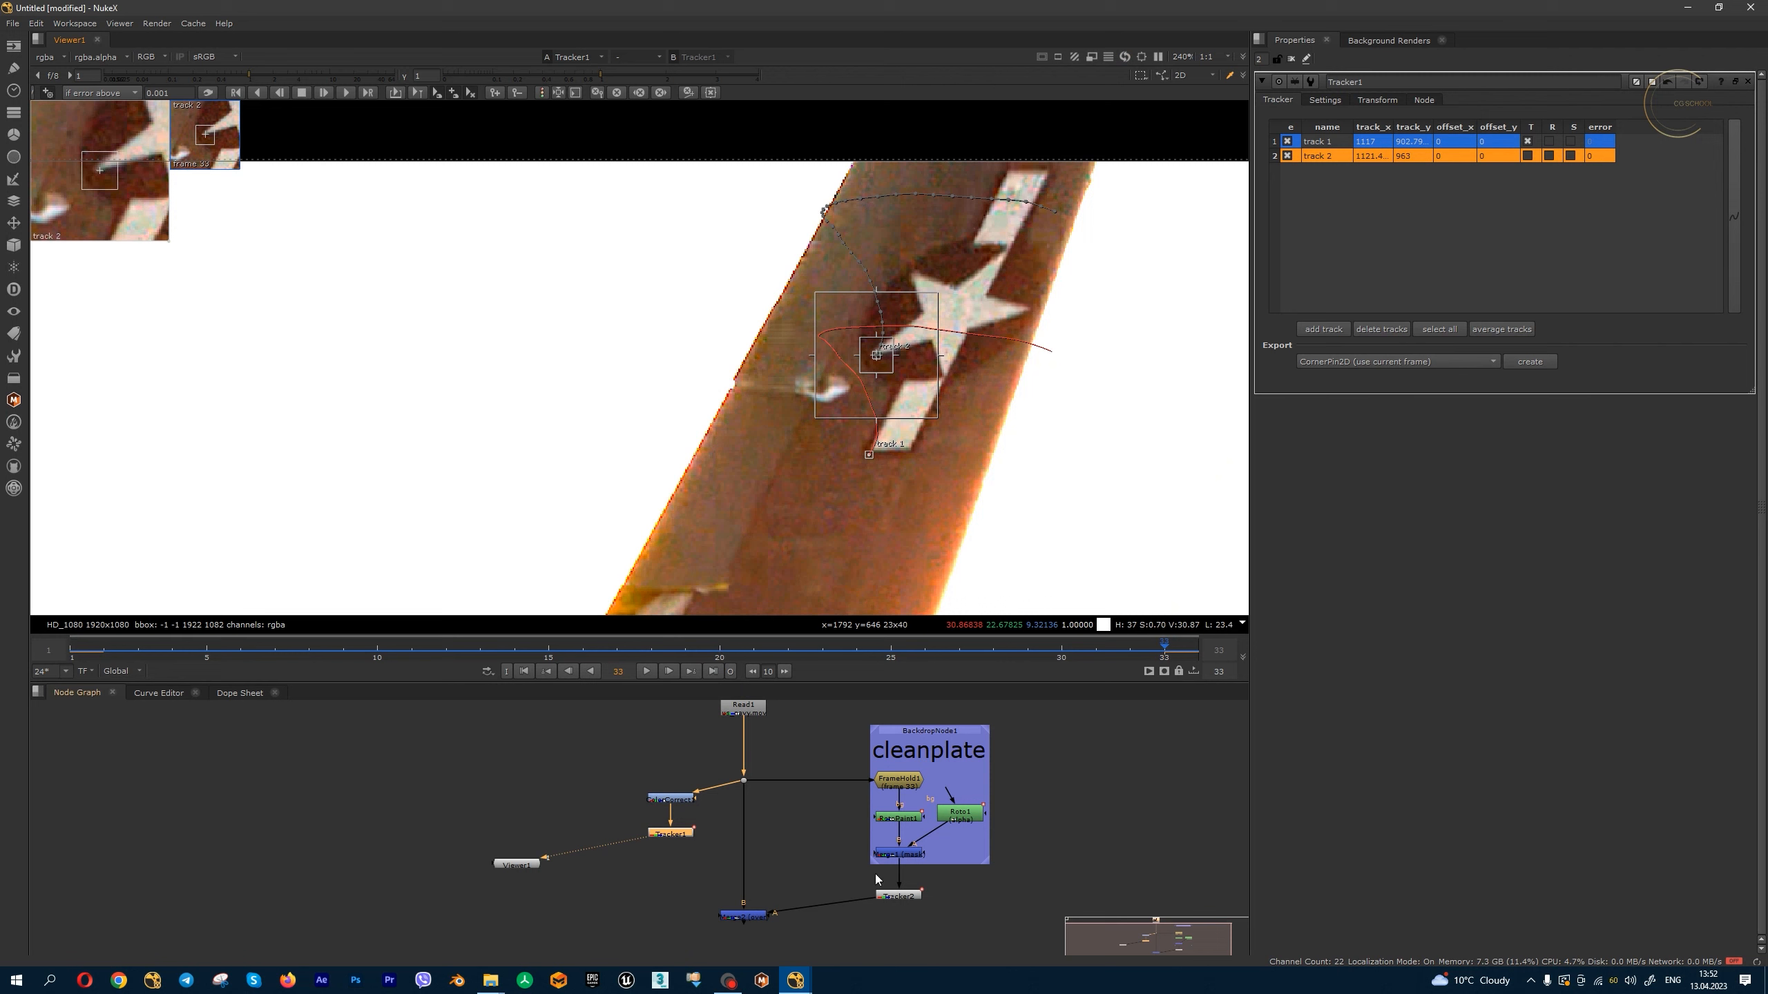
- Replace Tracker2 with a pasted copy of the detached Tracker1, connected between Merge1 and Merge2
middle_click_drag(953, 944, 920, 899)
left_click_drag(915, 896, 820, 839)
key("Delete")
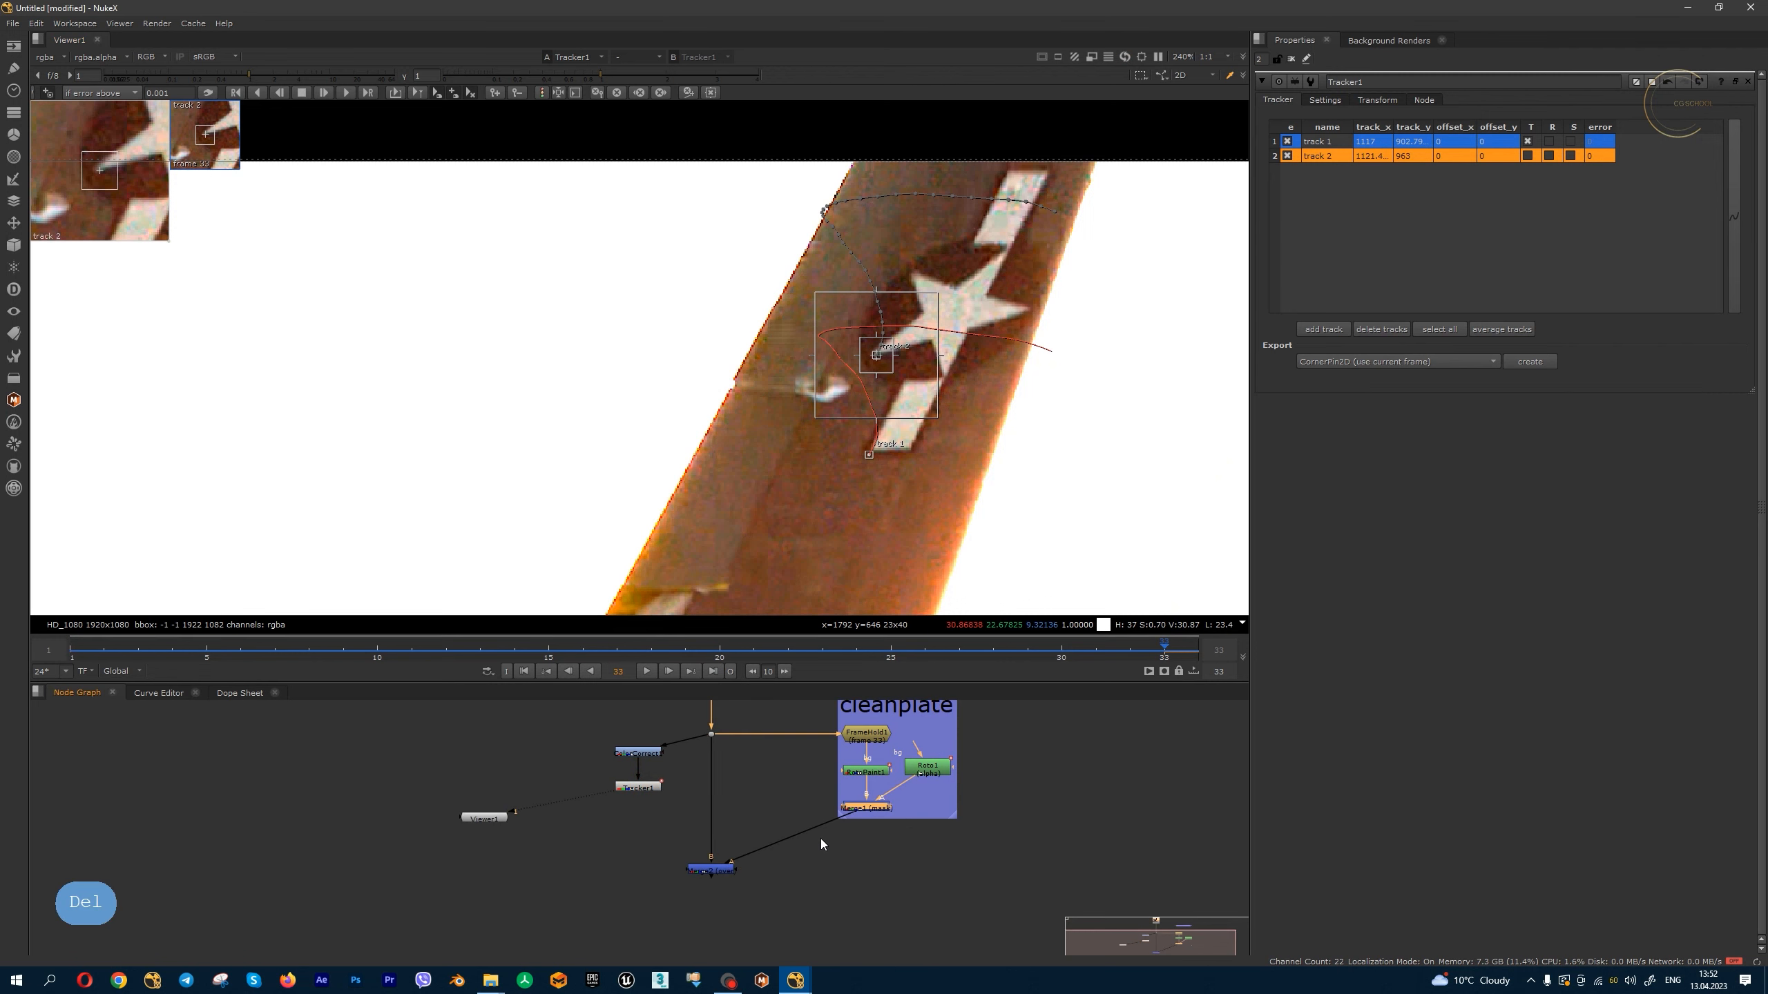
left_click_drag(636, 788, 645, 803)
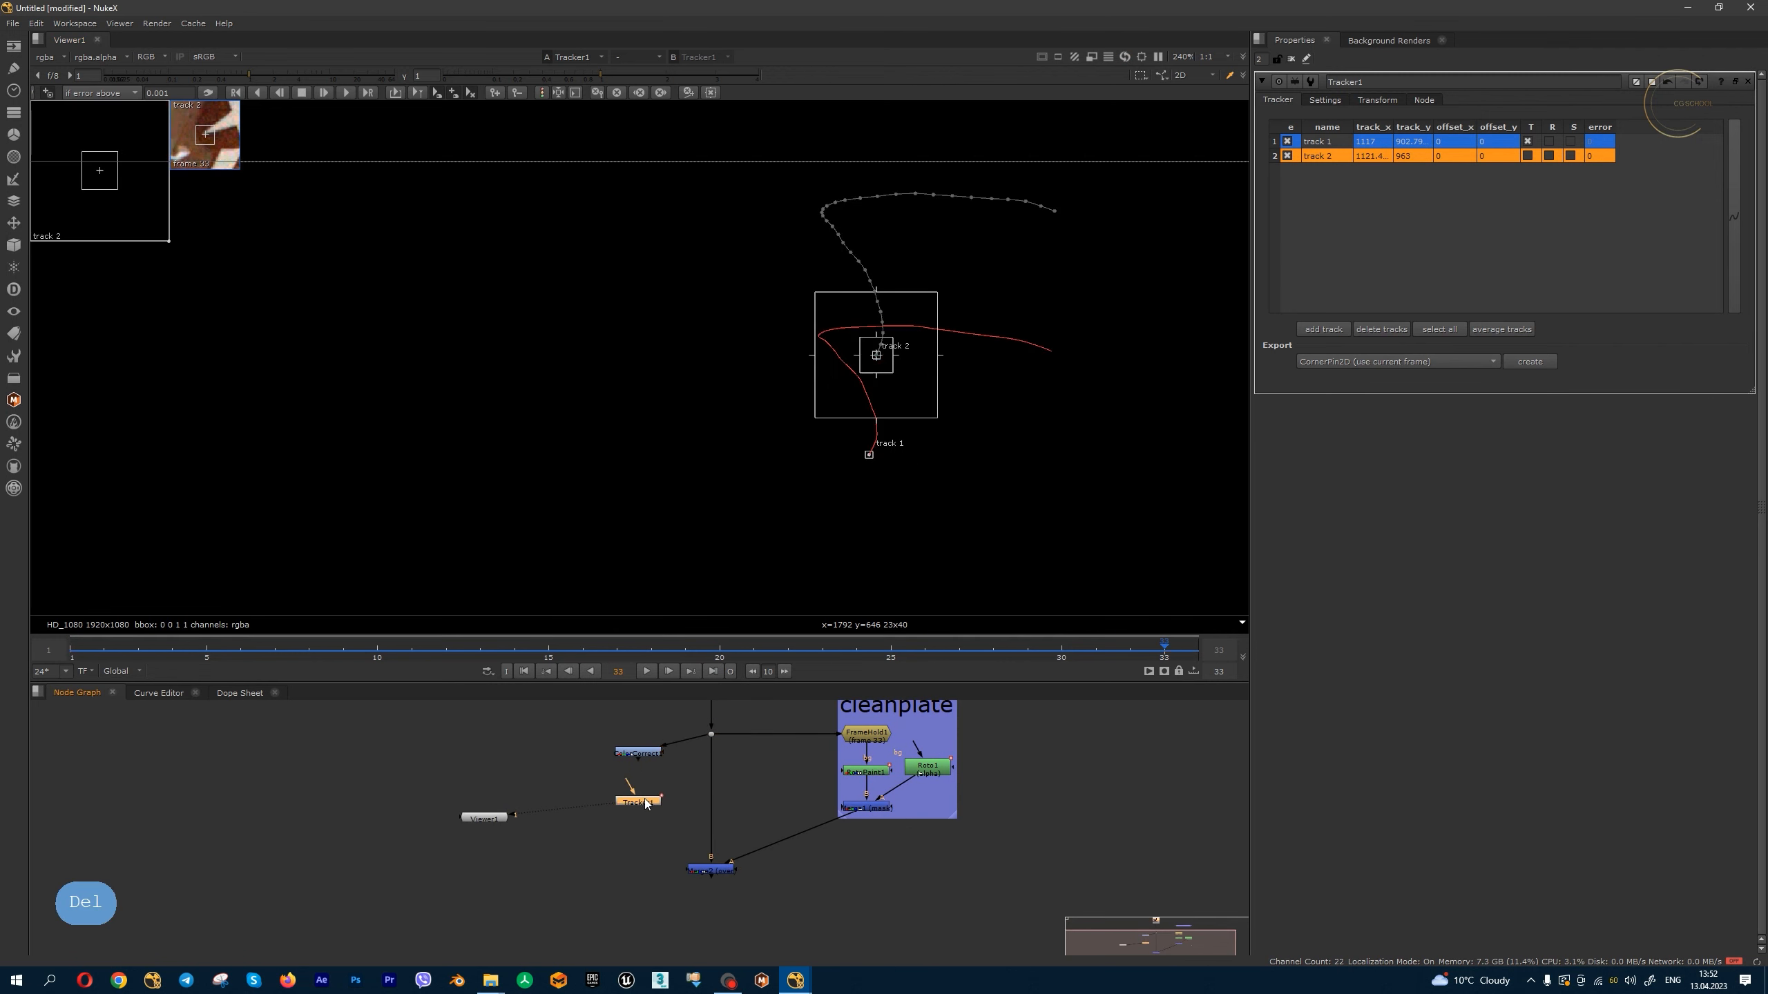
key("ctrl+c")
left_click(848, 874)
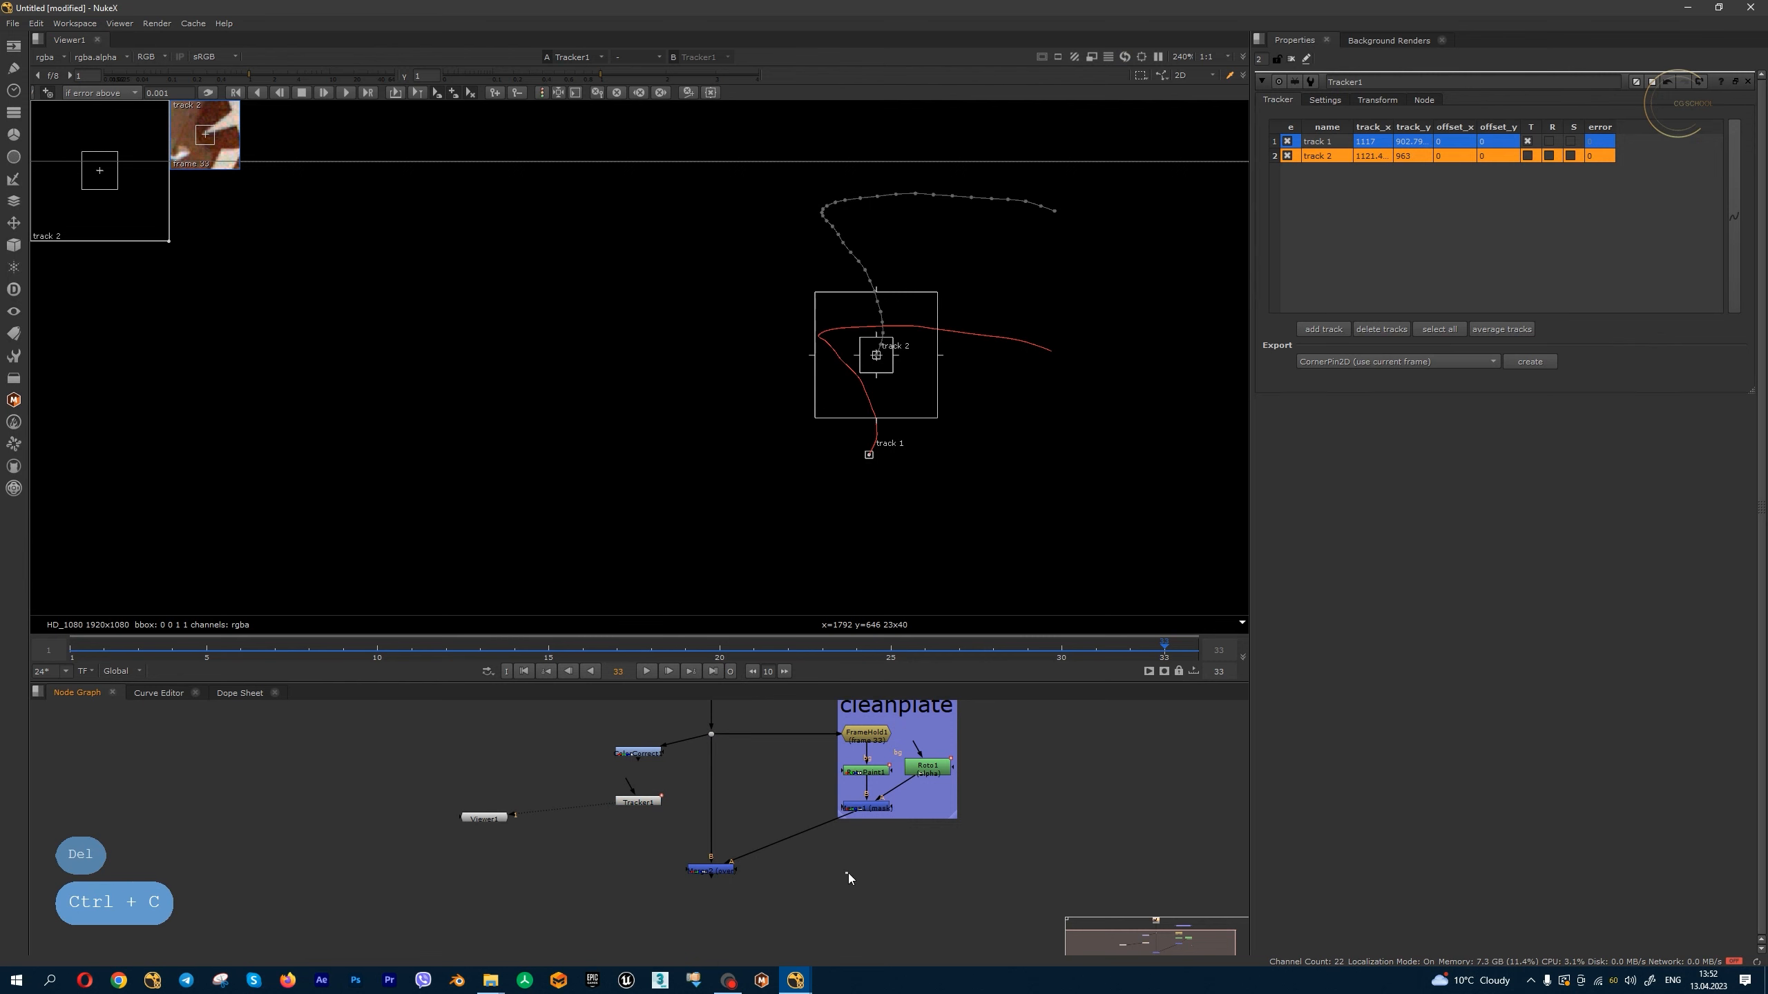
key("ctrl+v")
left_click_drag(828, 851, 870, 859)
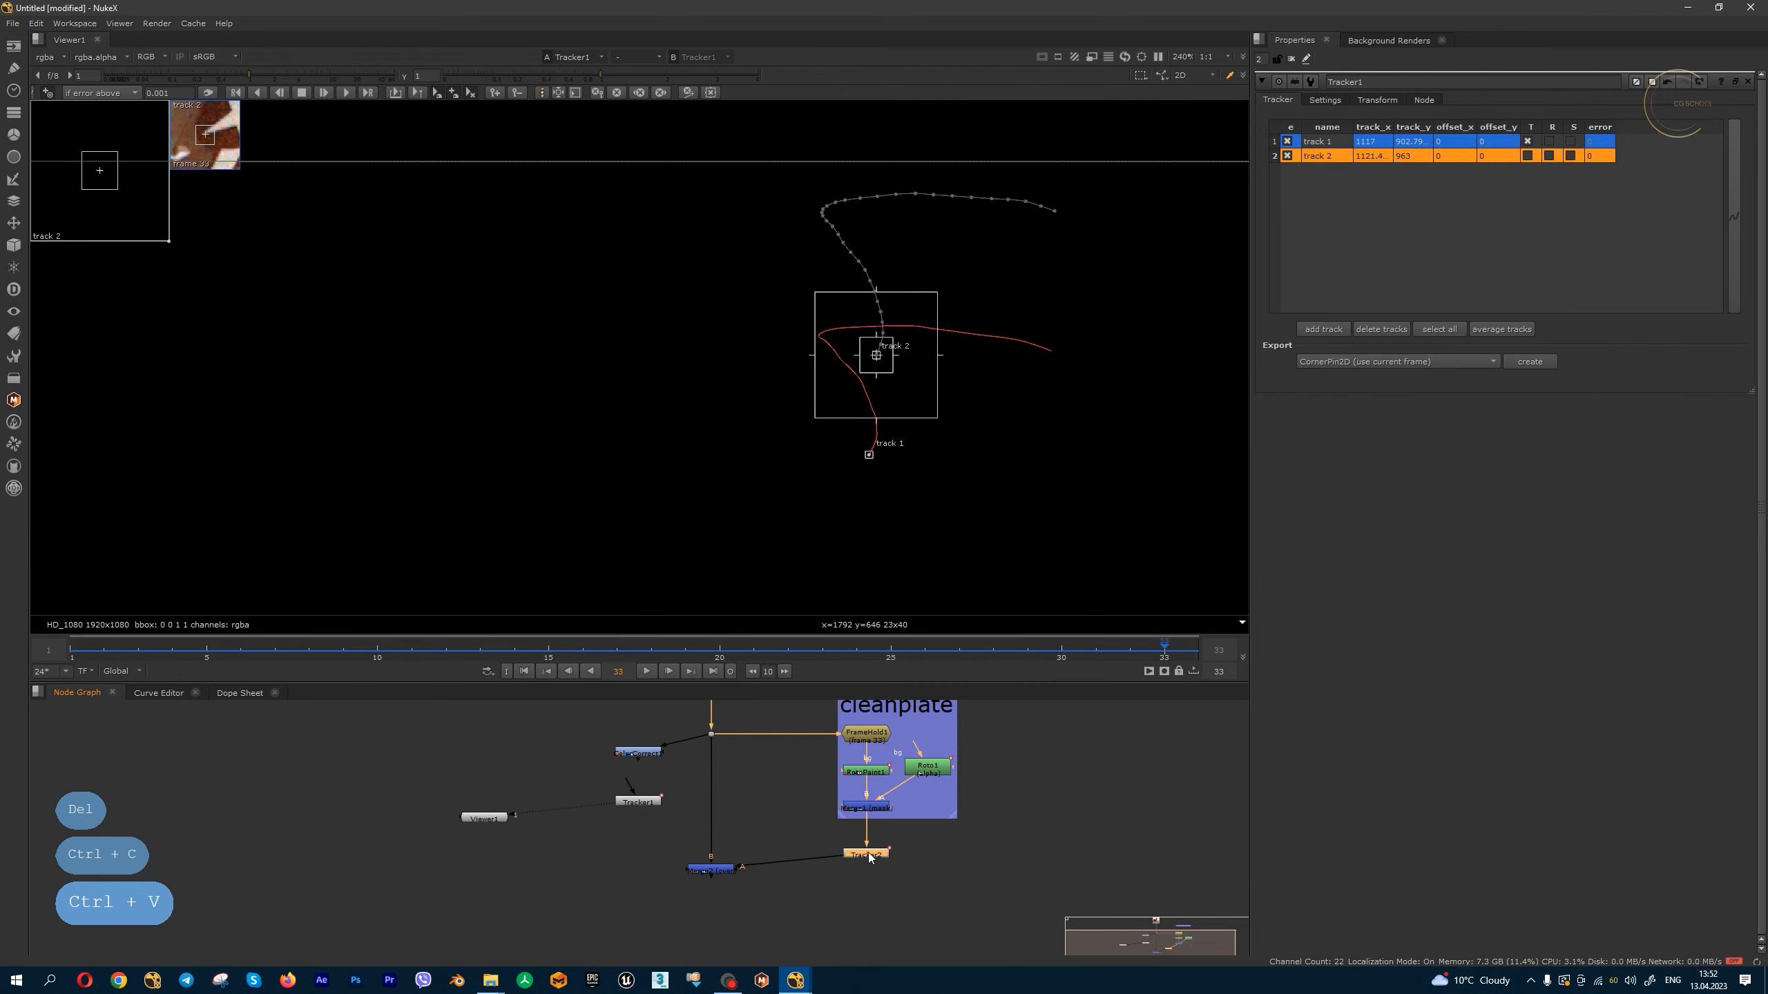
- View the Merge2 result and raise the viewer gamma to brighten the wing
double_click(729, 876)
key("1")
left_click_drag(605, 77, 716, 77)
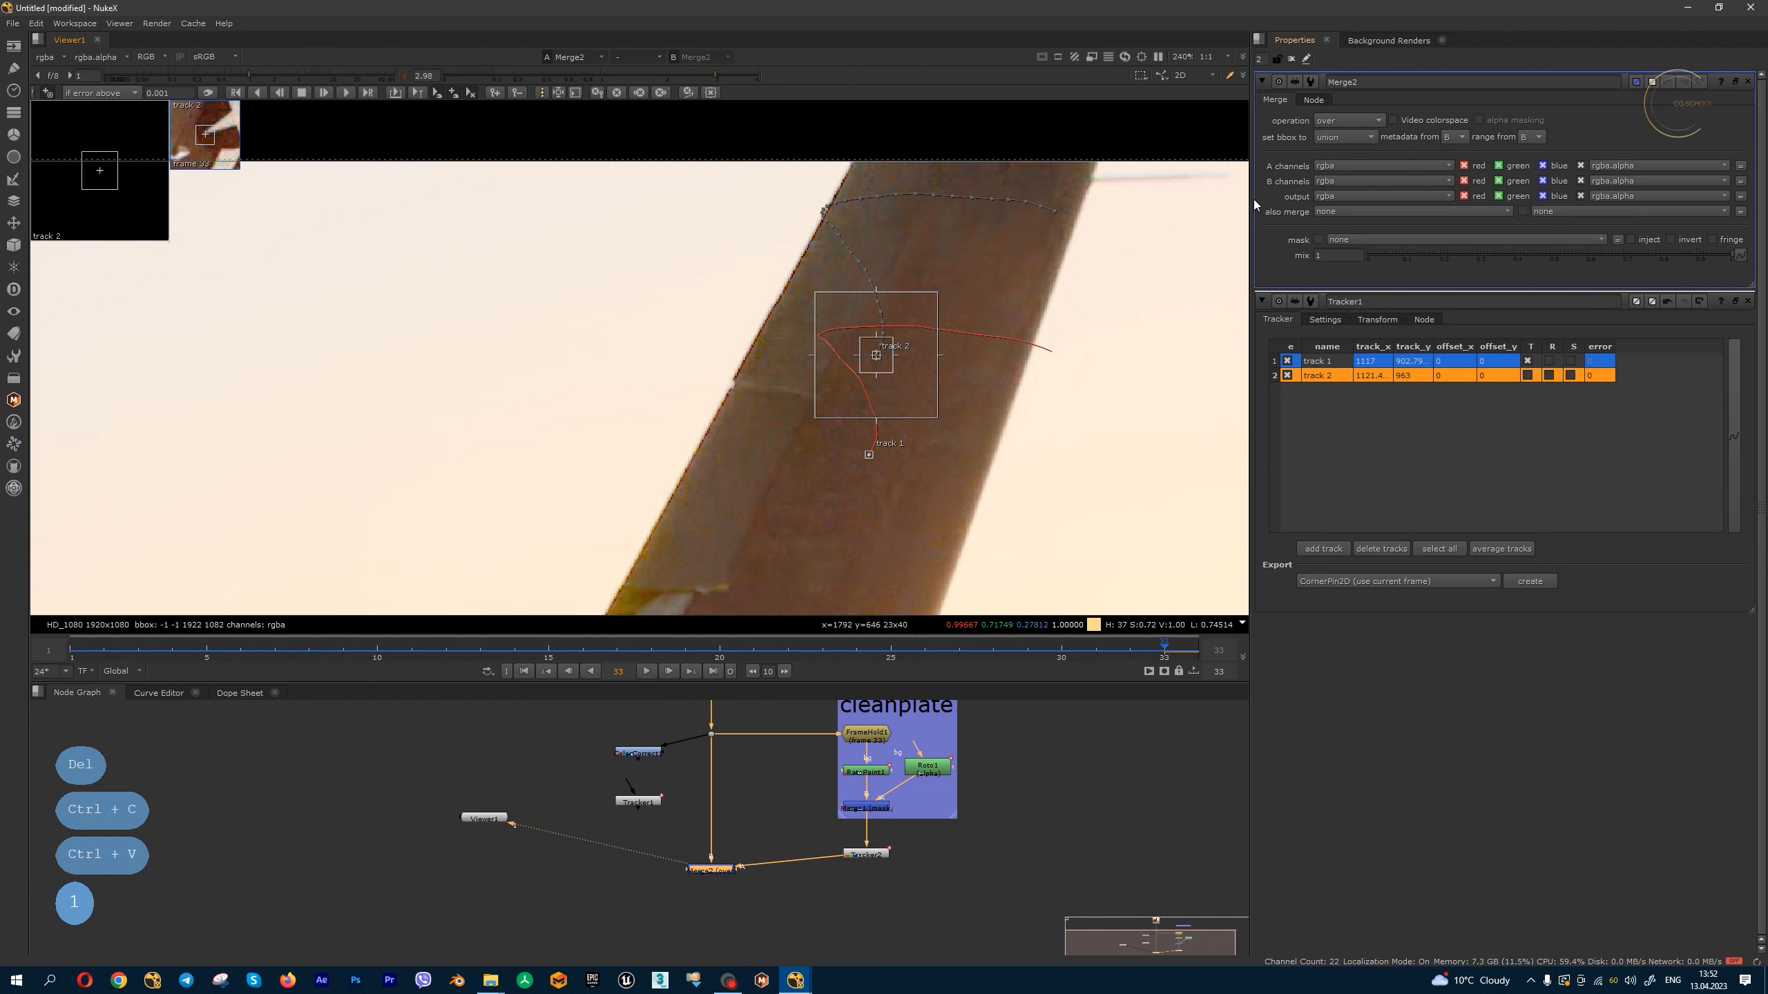
- Enable translate, rotate and scale for both tracks in Tracker1
left_click(1528, 376)
left_click(1550, 360)
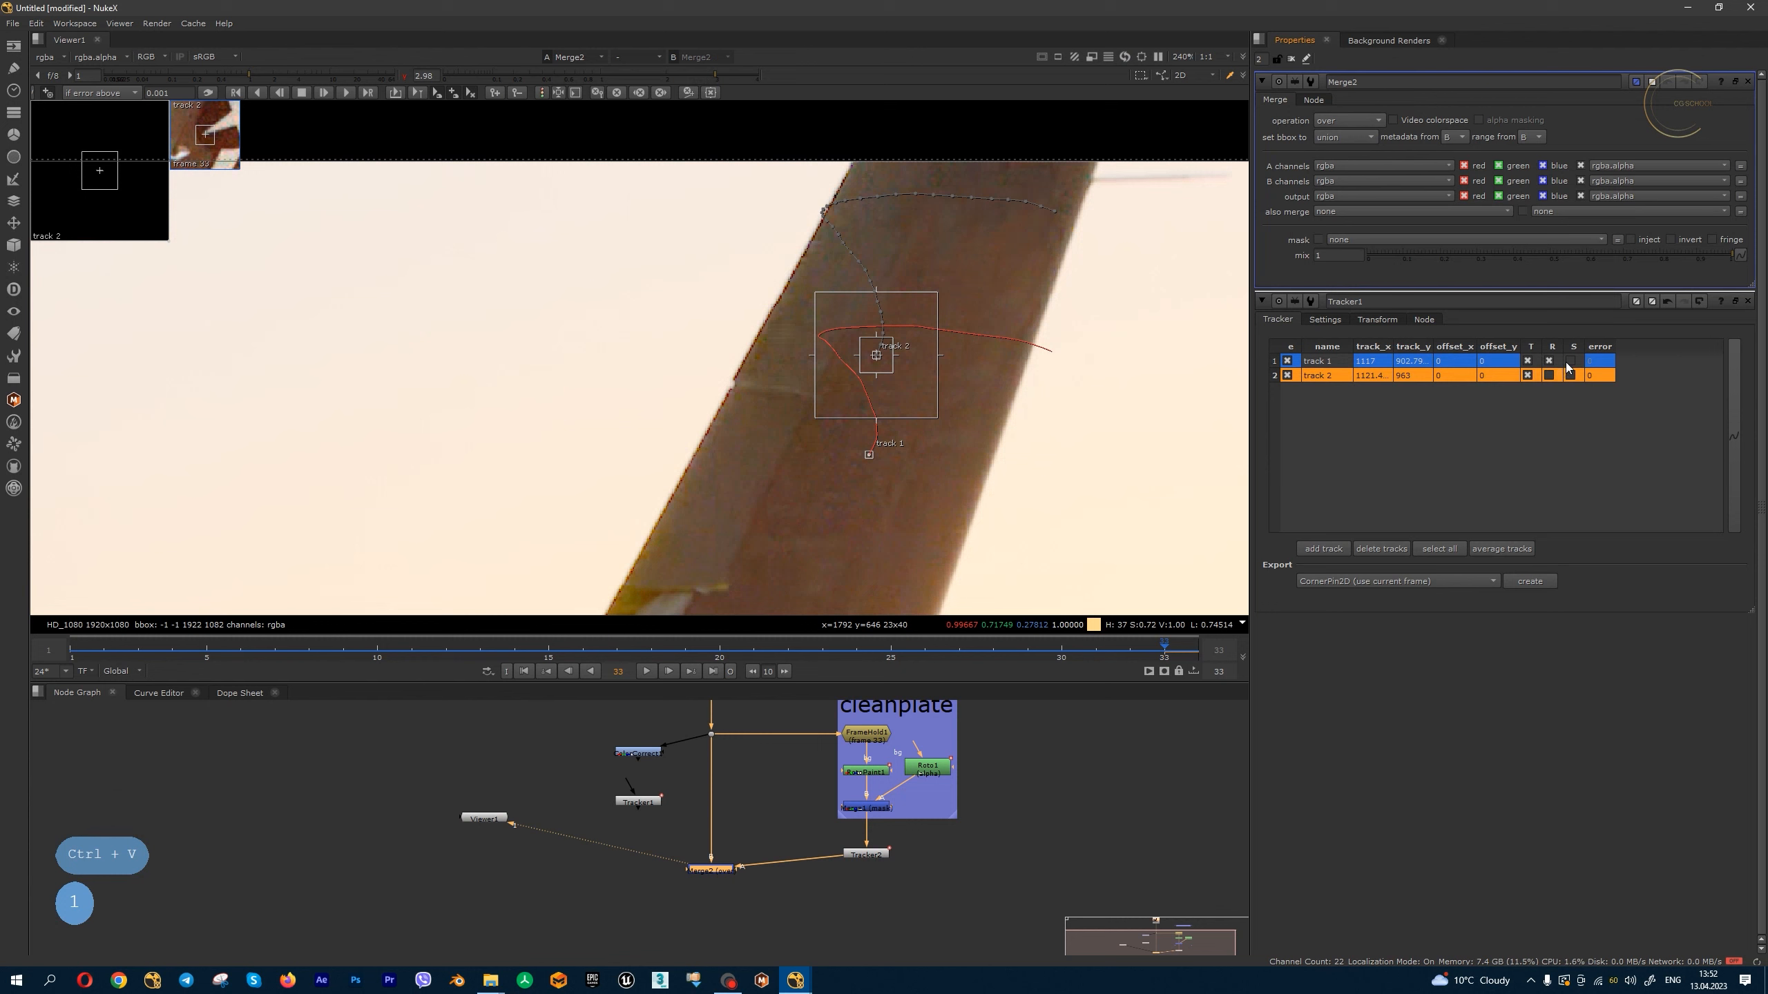
left_click(1570, 360)
left_click(1550, 376)
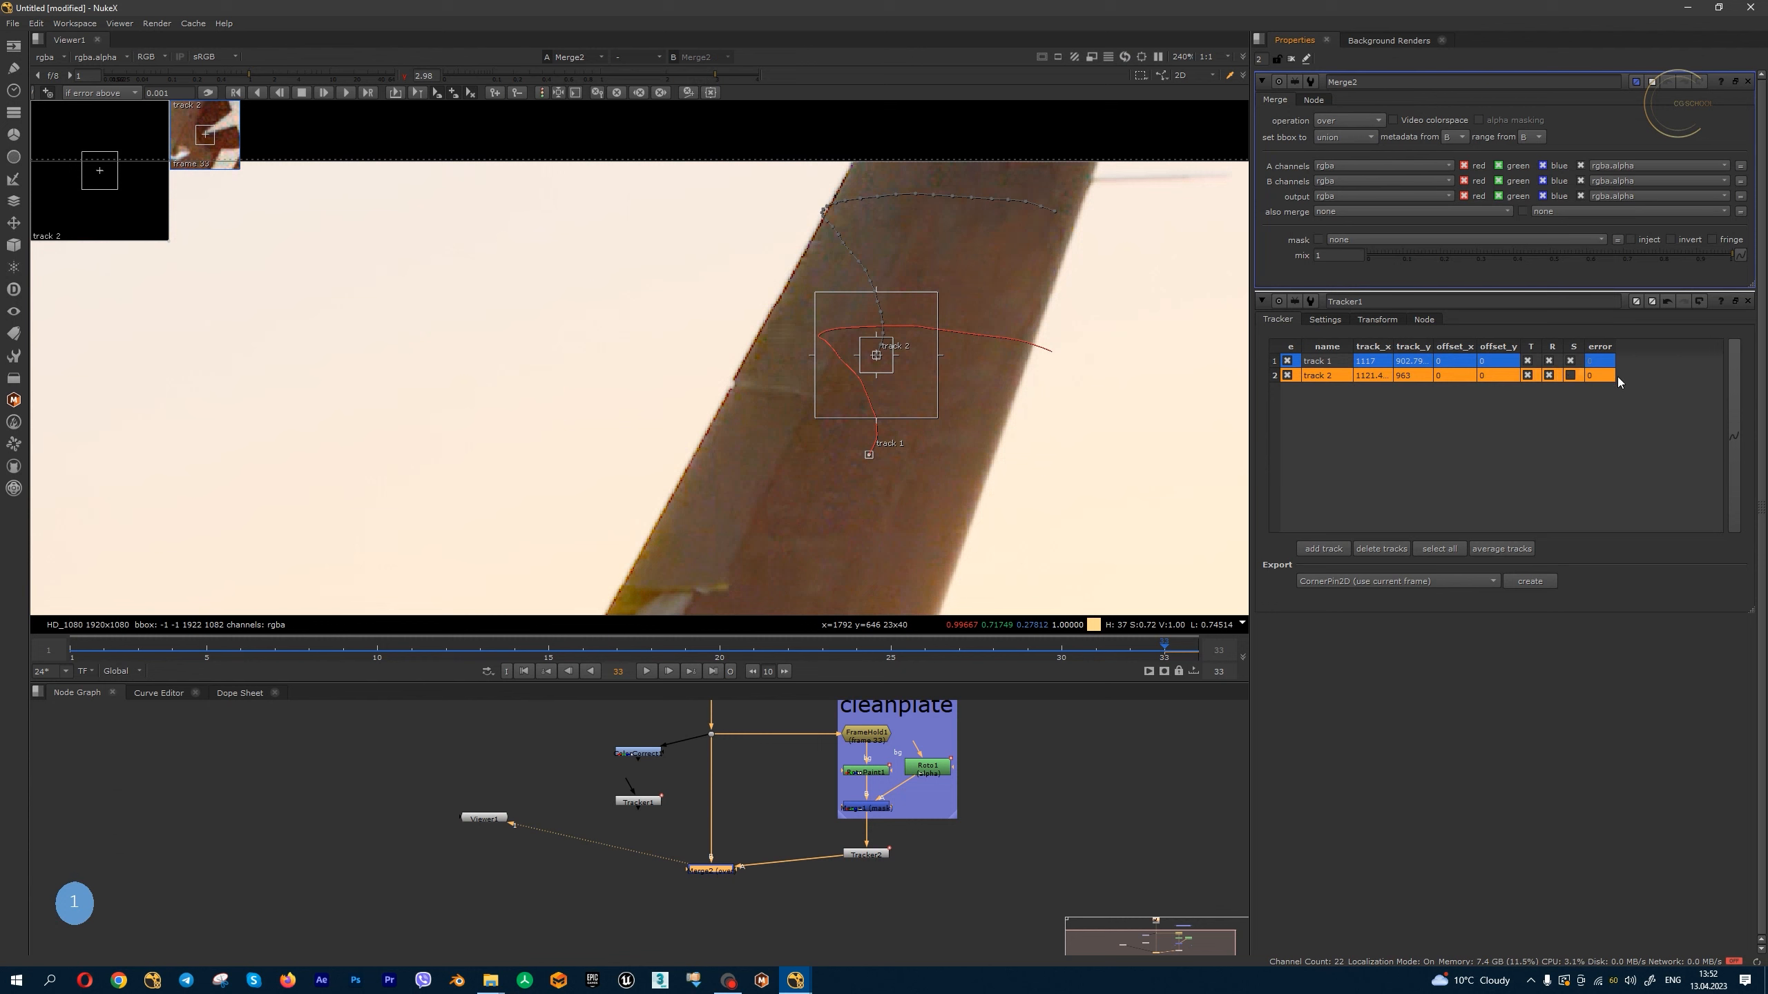
left_click(1570, 376)
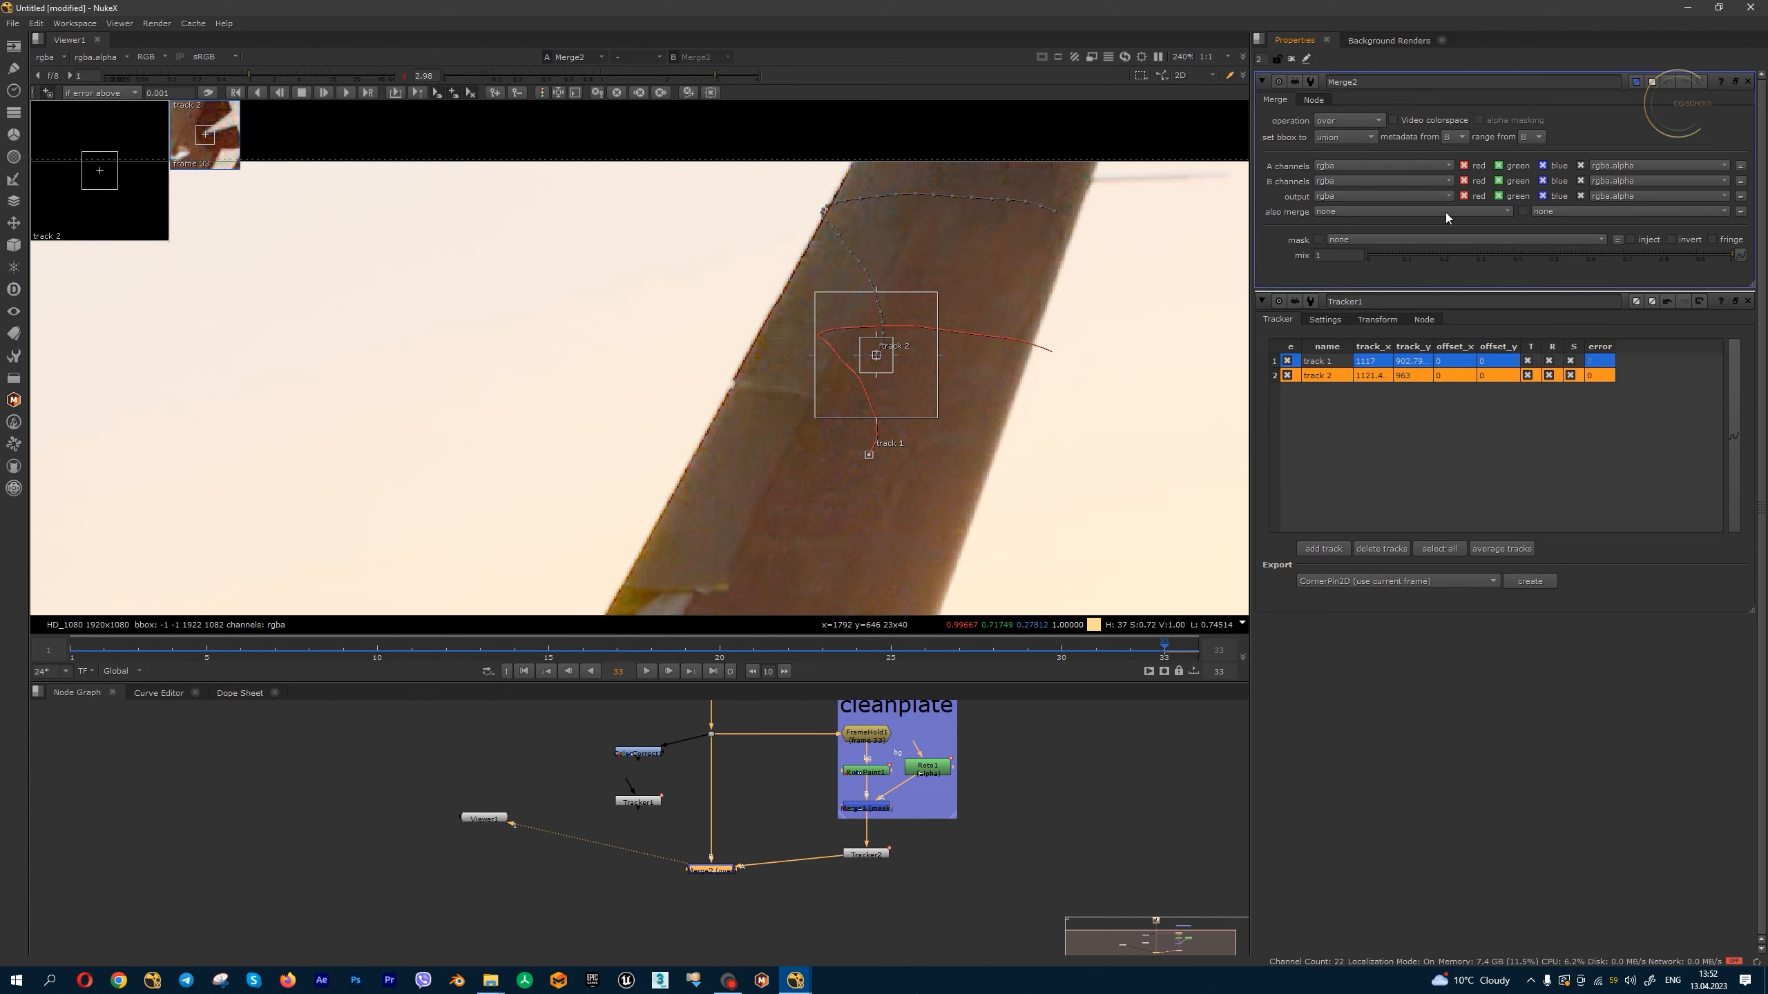
- Set Tracker1's transform to match-move with the current frame, 33, as the reference frame, and close the open properties
left_click(1380, 320)
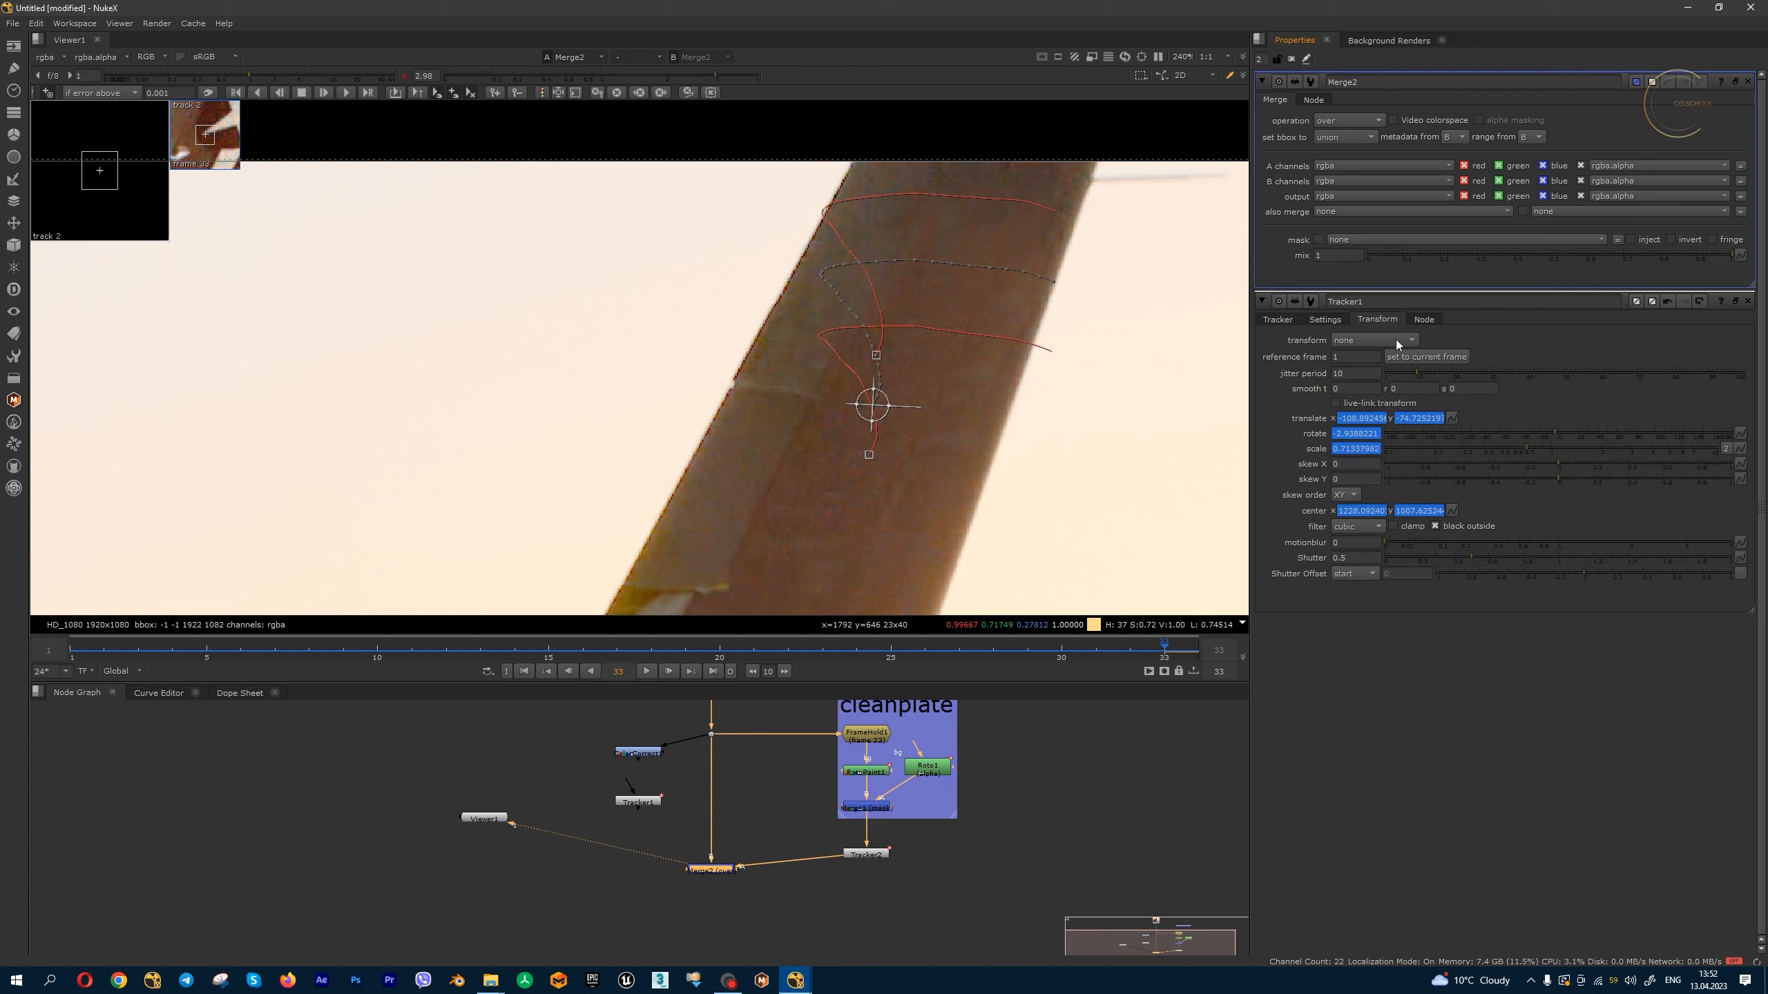
left_click(1395, 340)
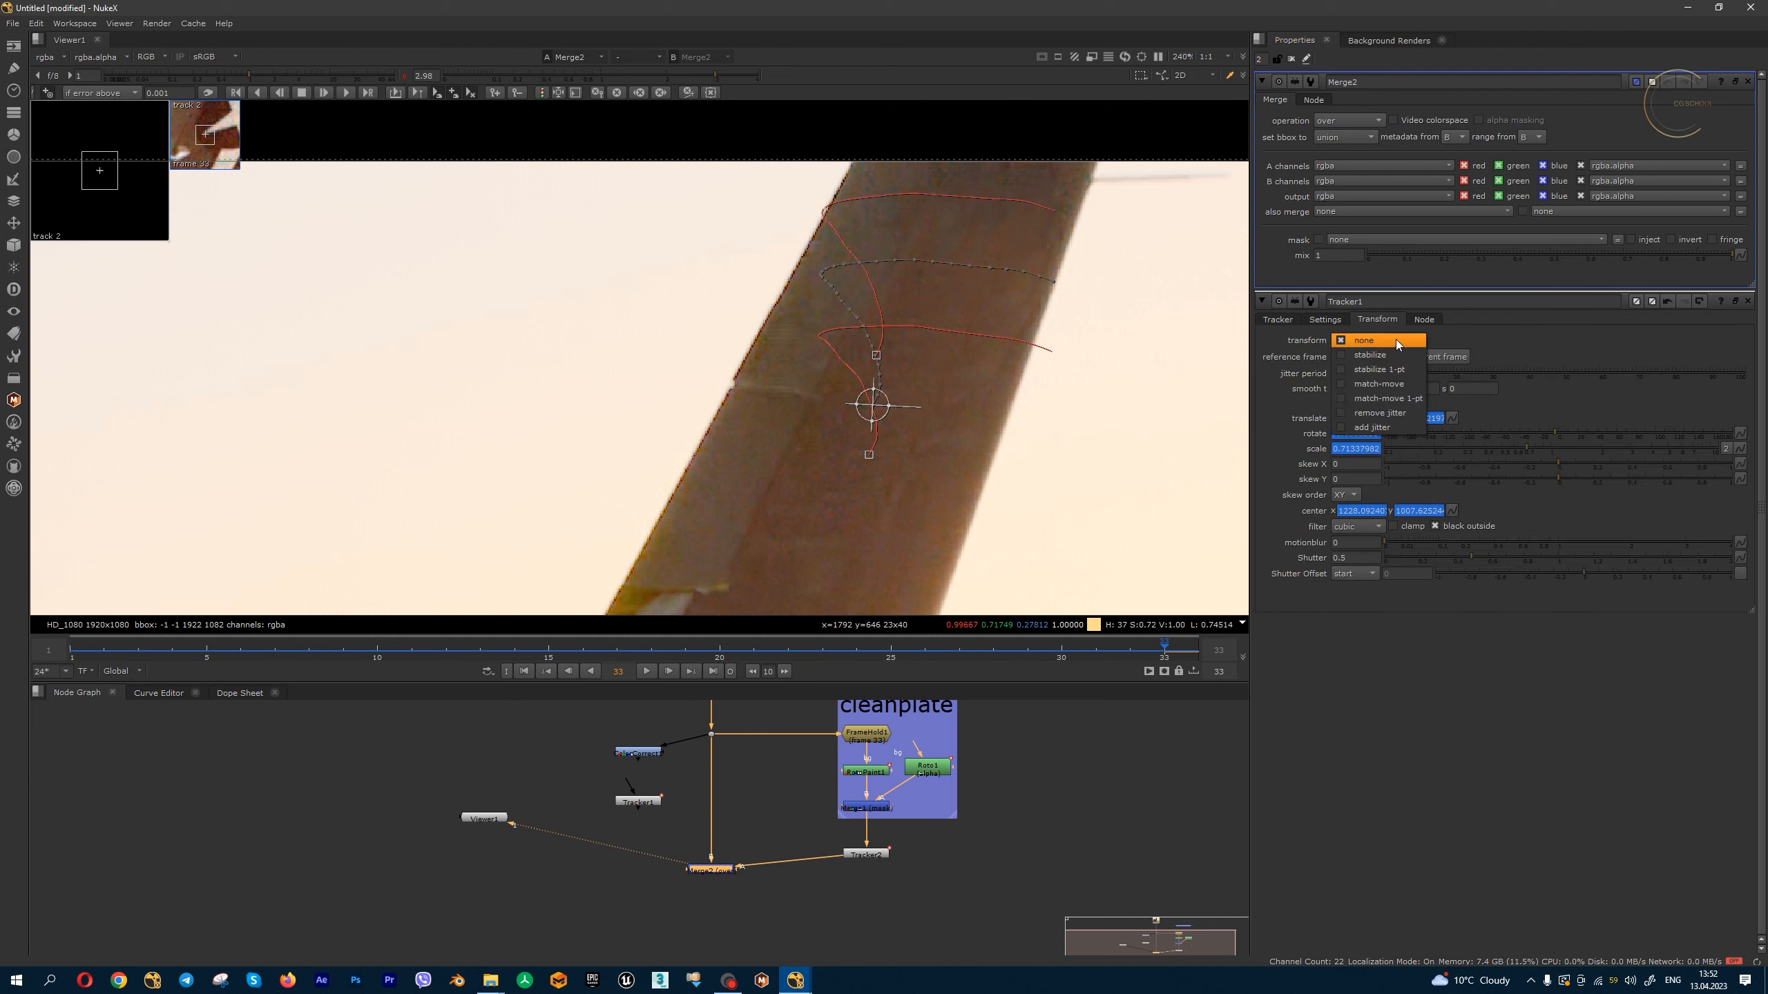
left_click(1392, 384)
left_click(1430, 357)
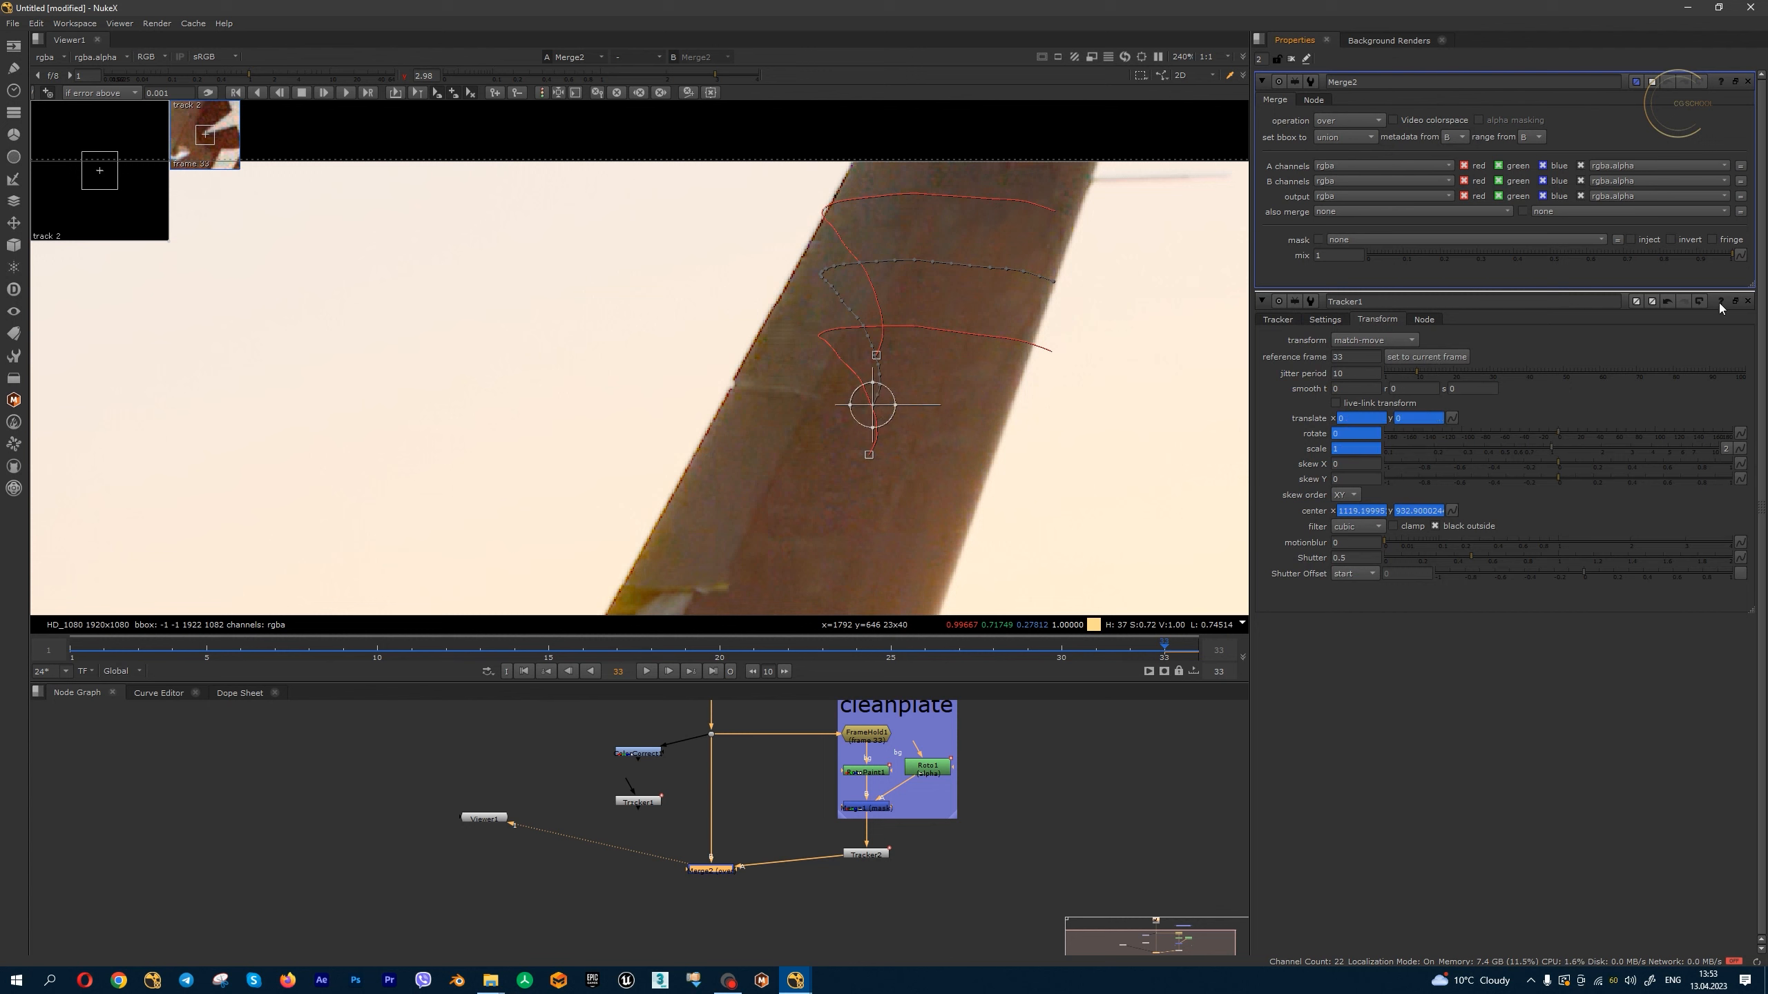
left_click(1747, 82)
left_click(1748, 82)
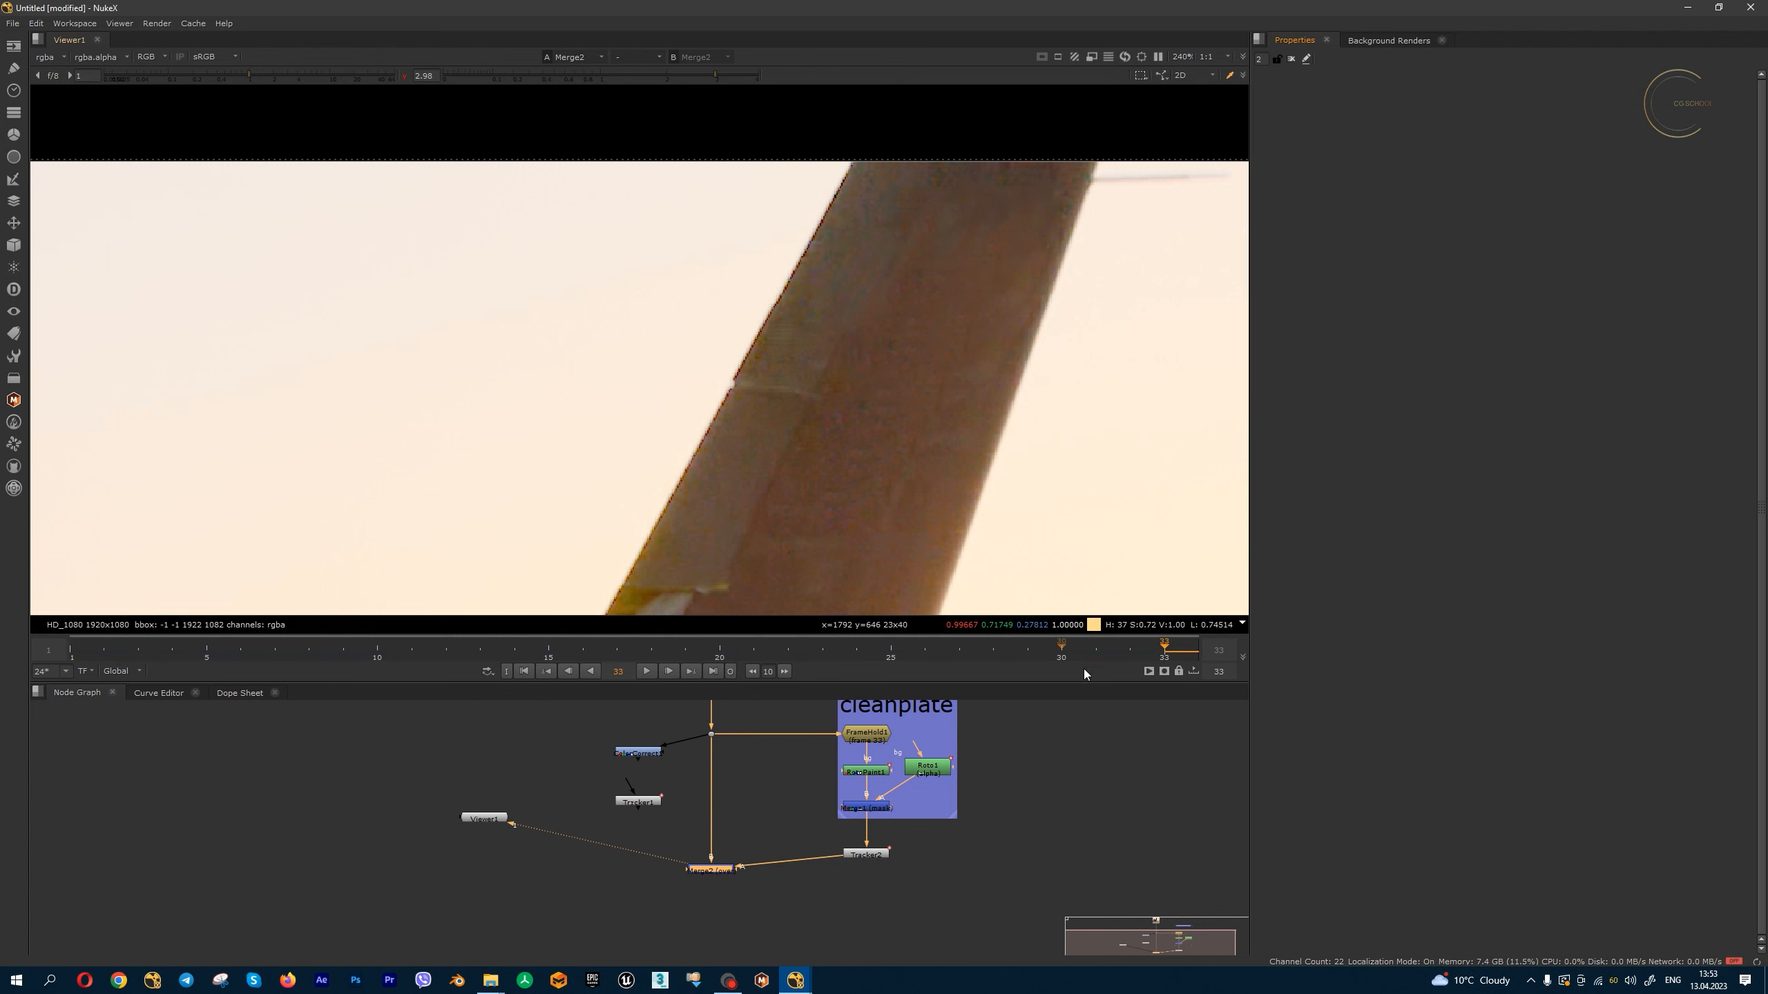
- Compare the track settings of Tracker2 with Tracker1's transform settings, leaving only the Tracker1 properties open
mouse_move(1149, 654)
left_mouse_down()
mouse_move(1037, 656)
mouse_move(1159, 654)
left_mouse_up()
double_click(859, 855)
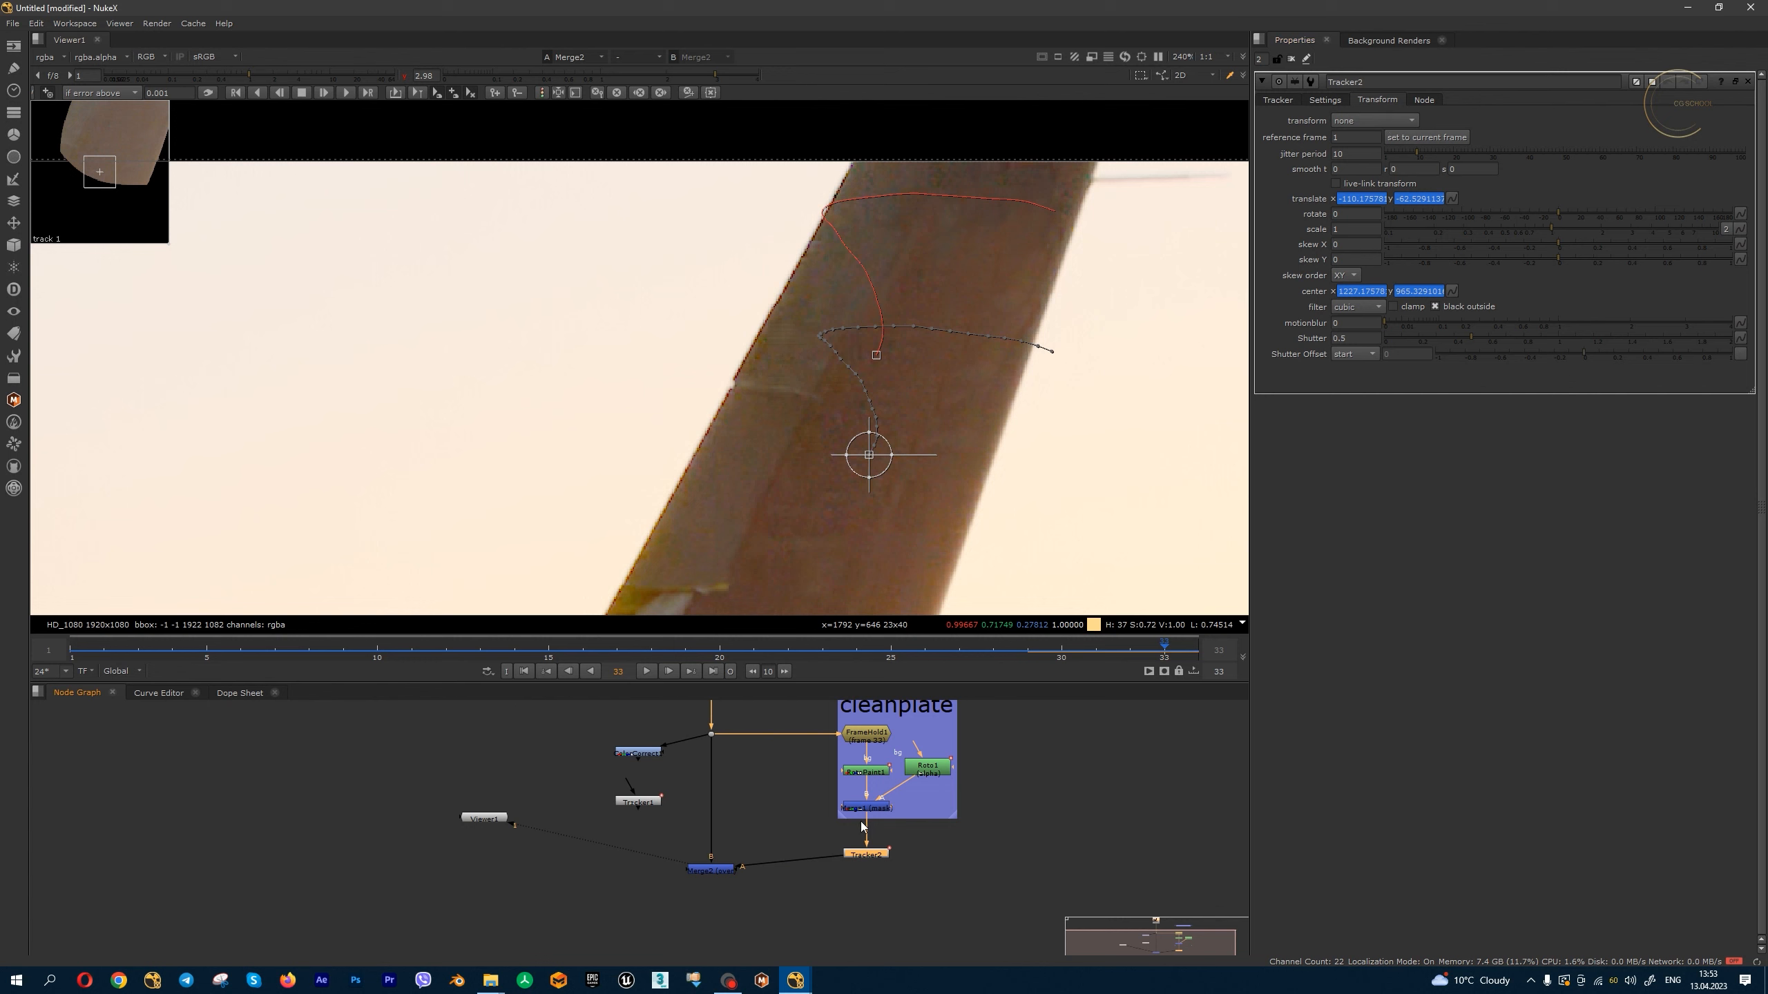
left_click(1277, 99)
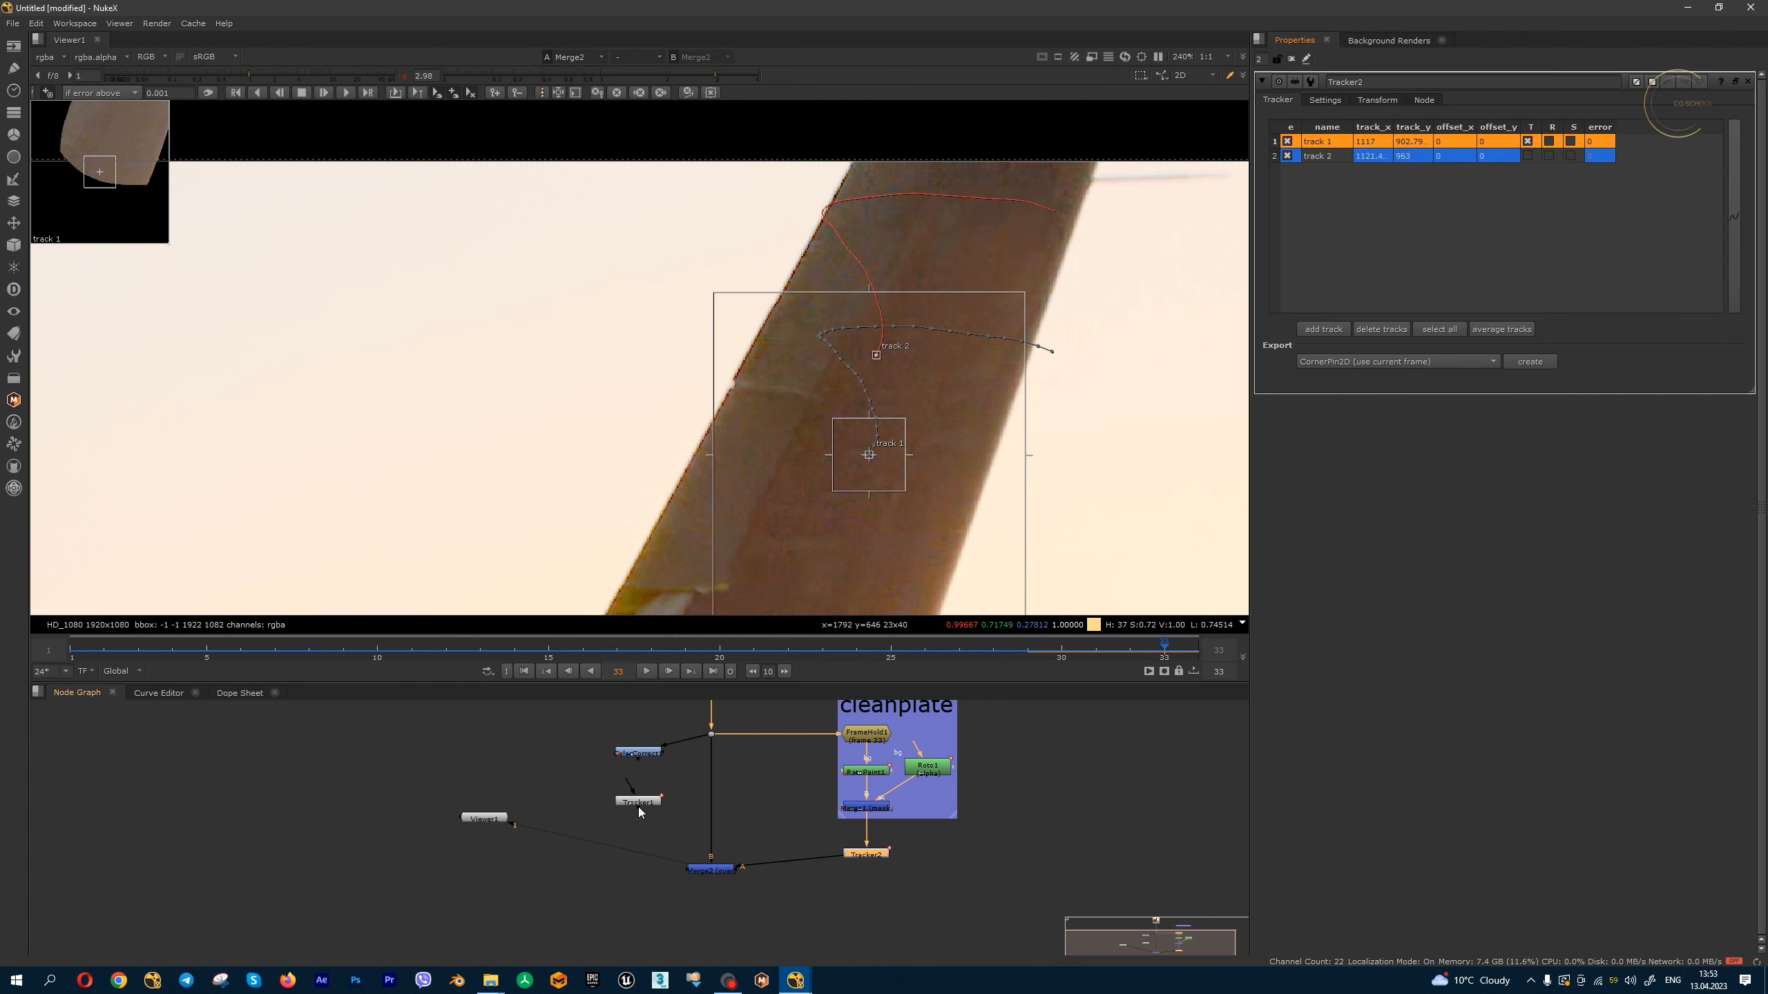
double_click(638, 802)
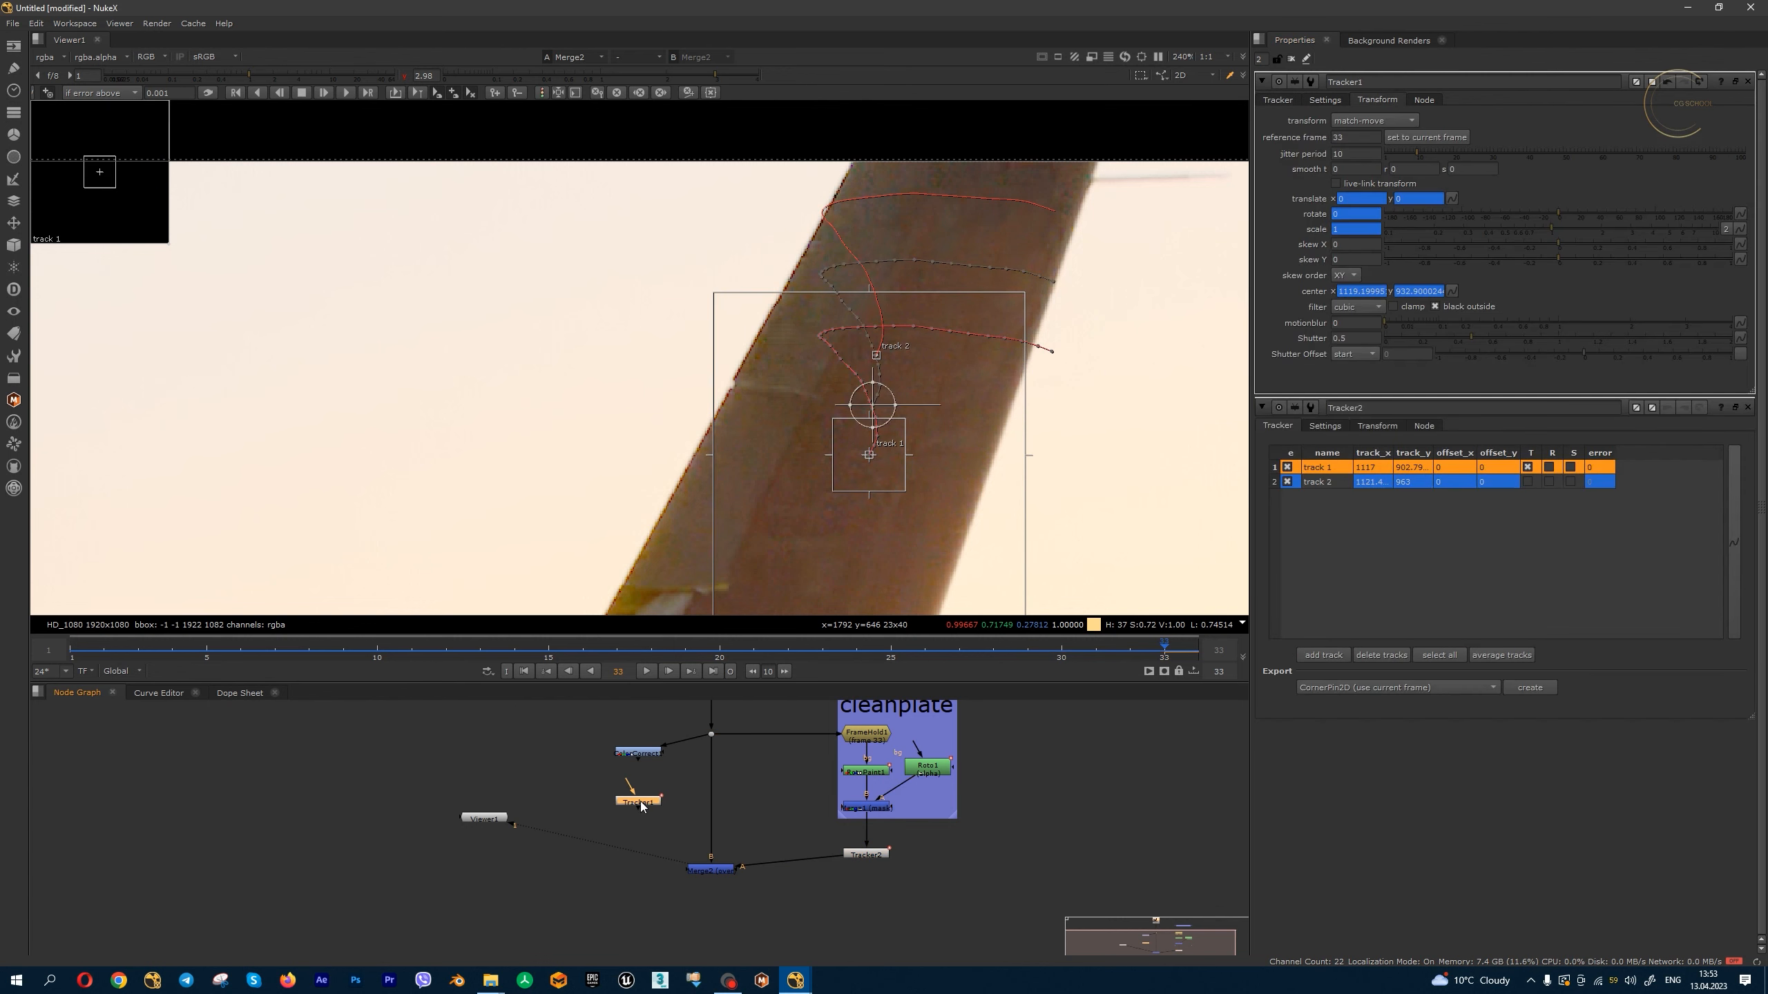
left_click(1747, 407)
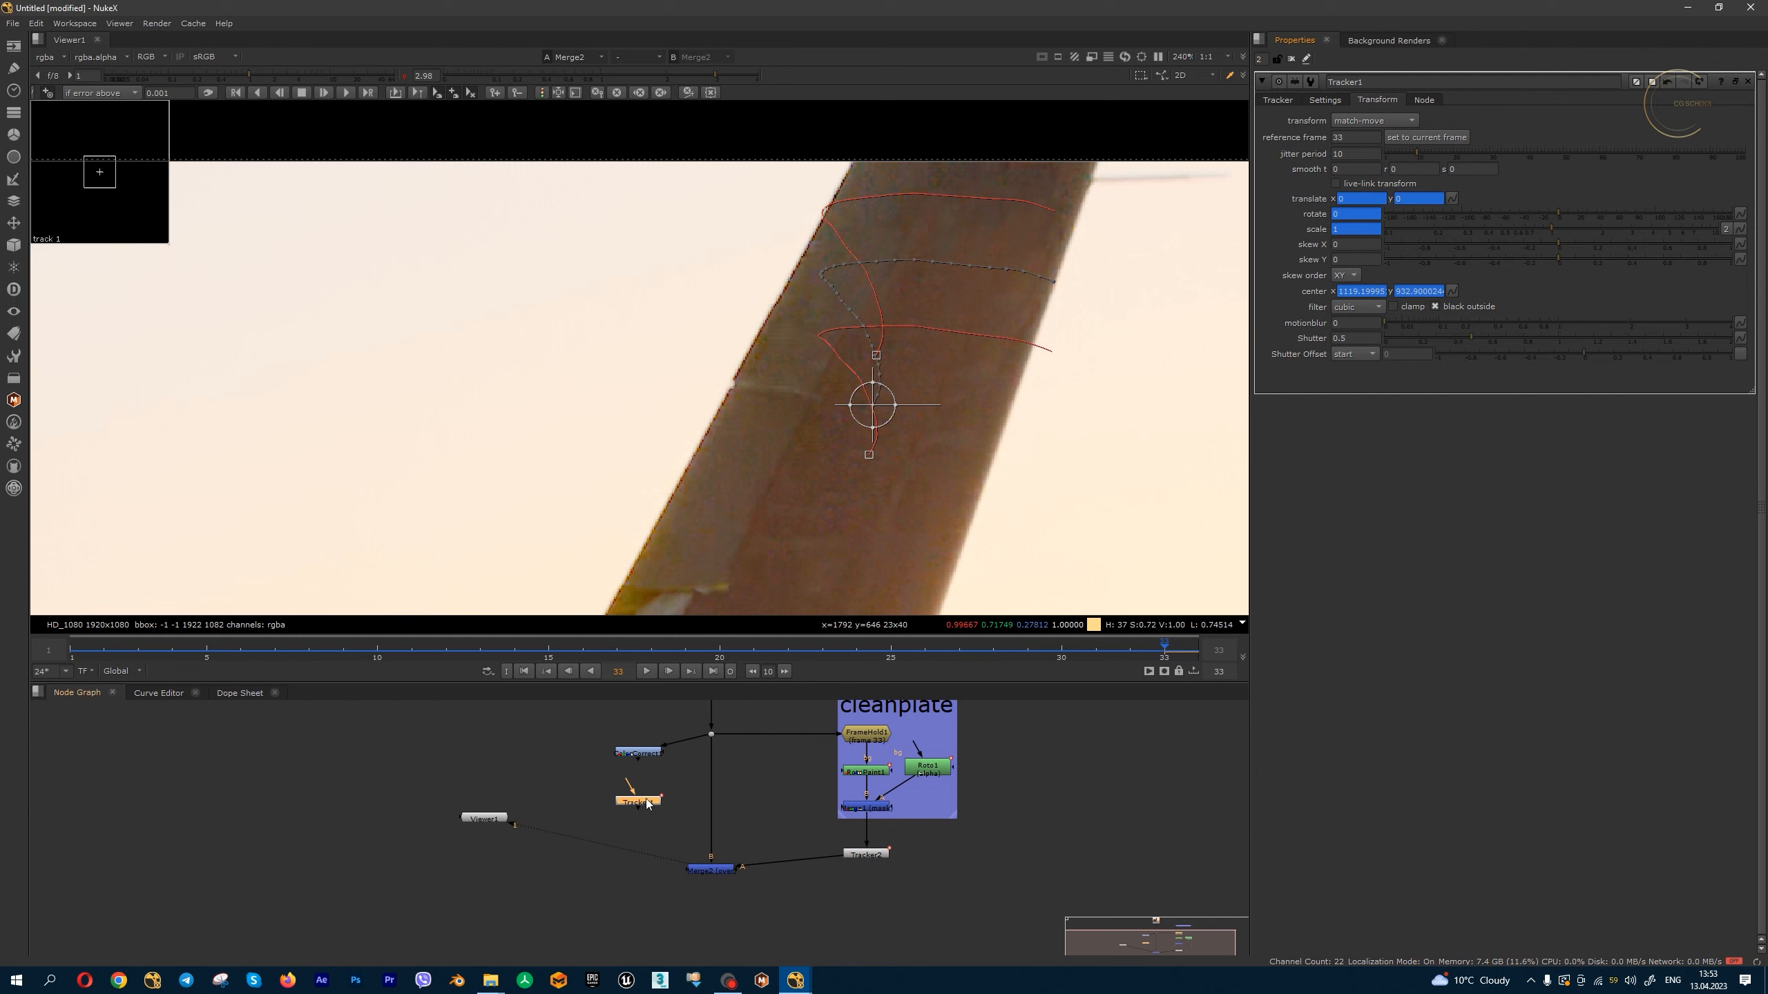
- Move Tracker1 beneath Tracker2, below the cleanplate backdrop
left_click_drag(650, 804, 865, 861)
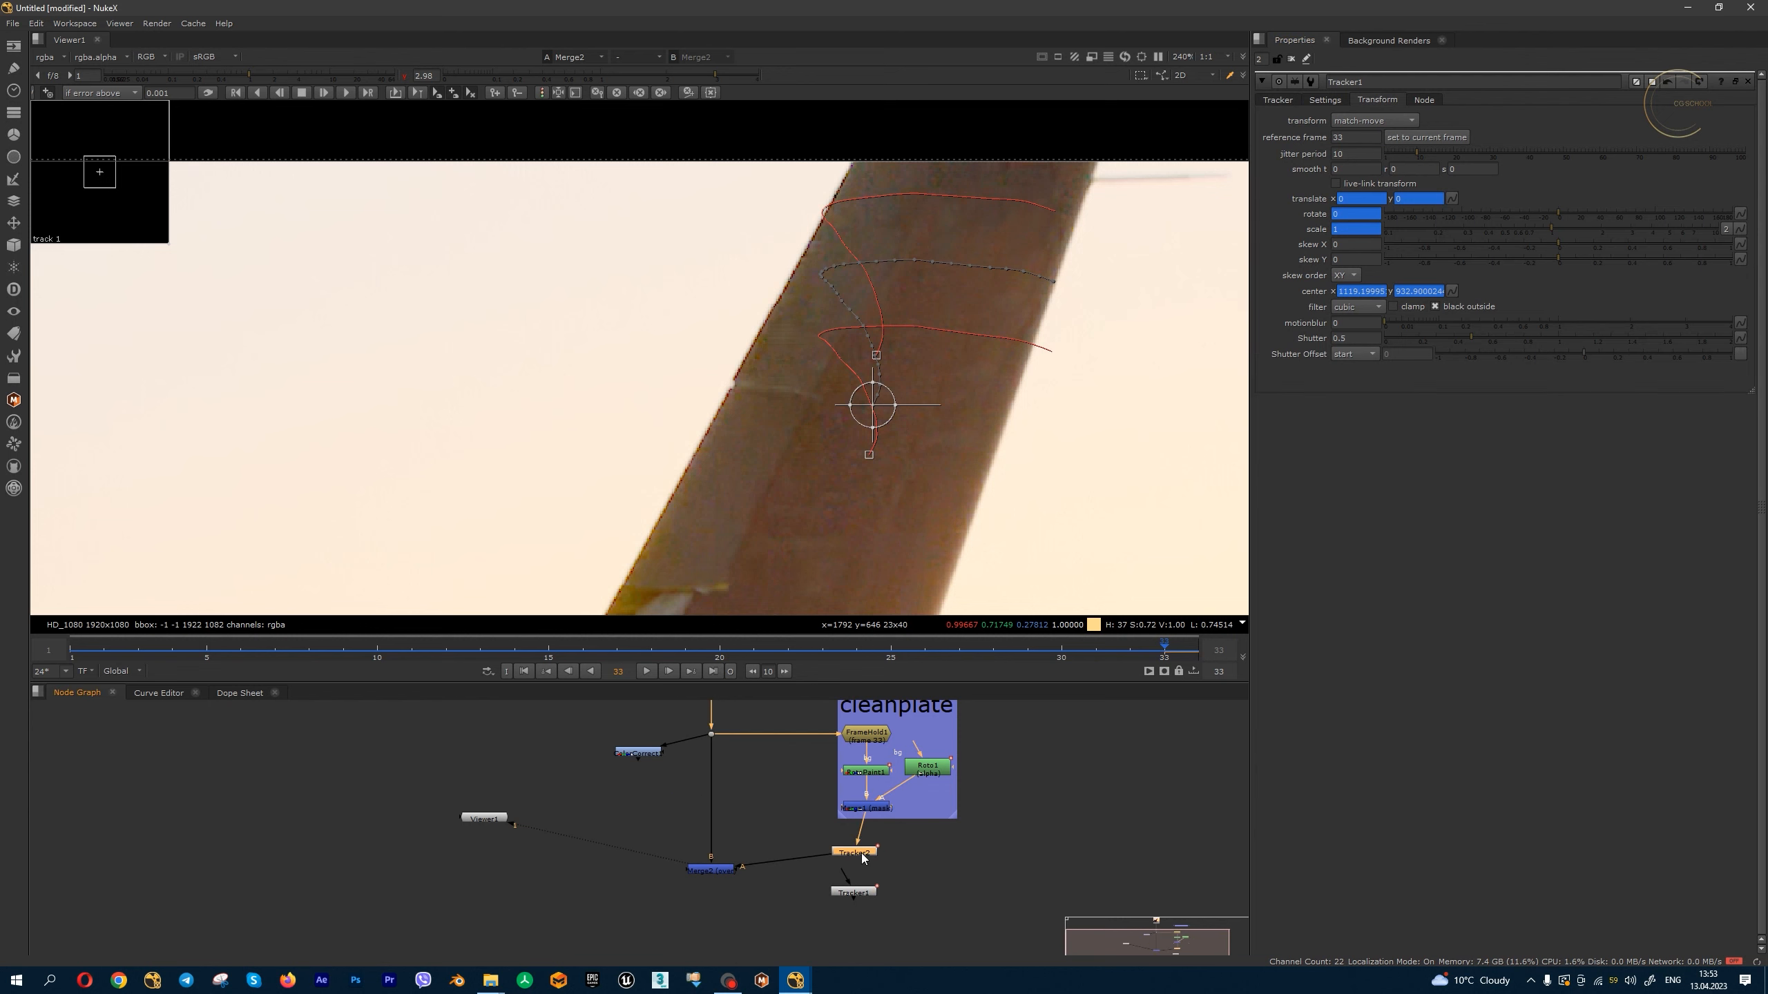
scroll(873, 845, "up", 3)
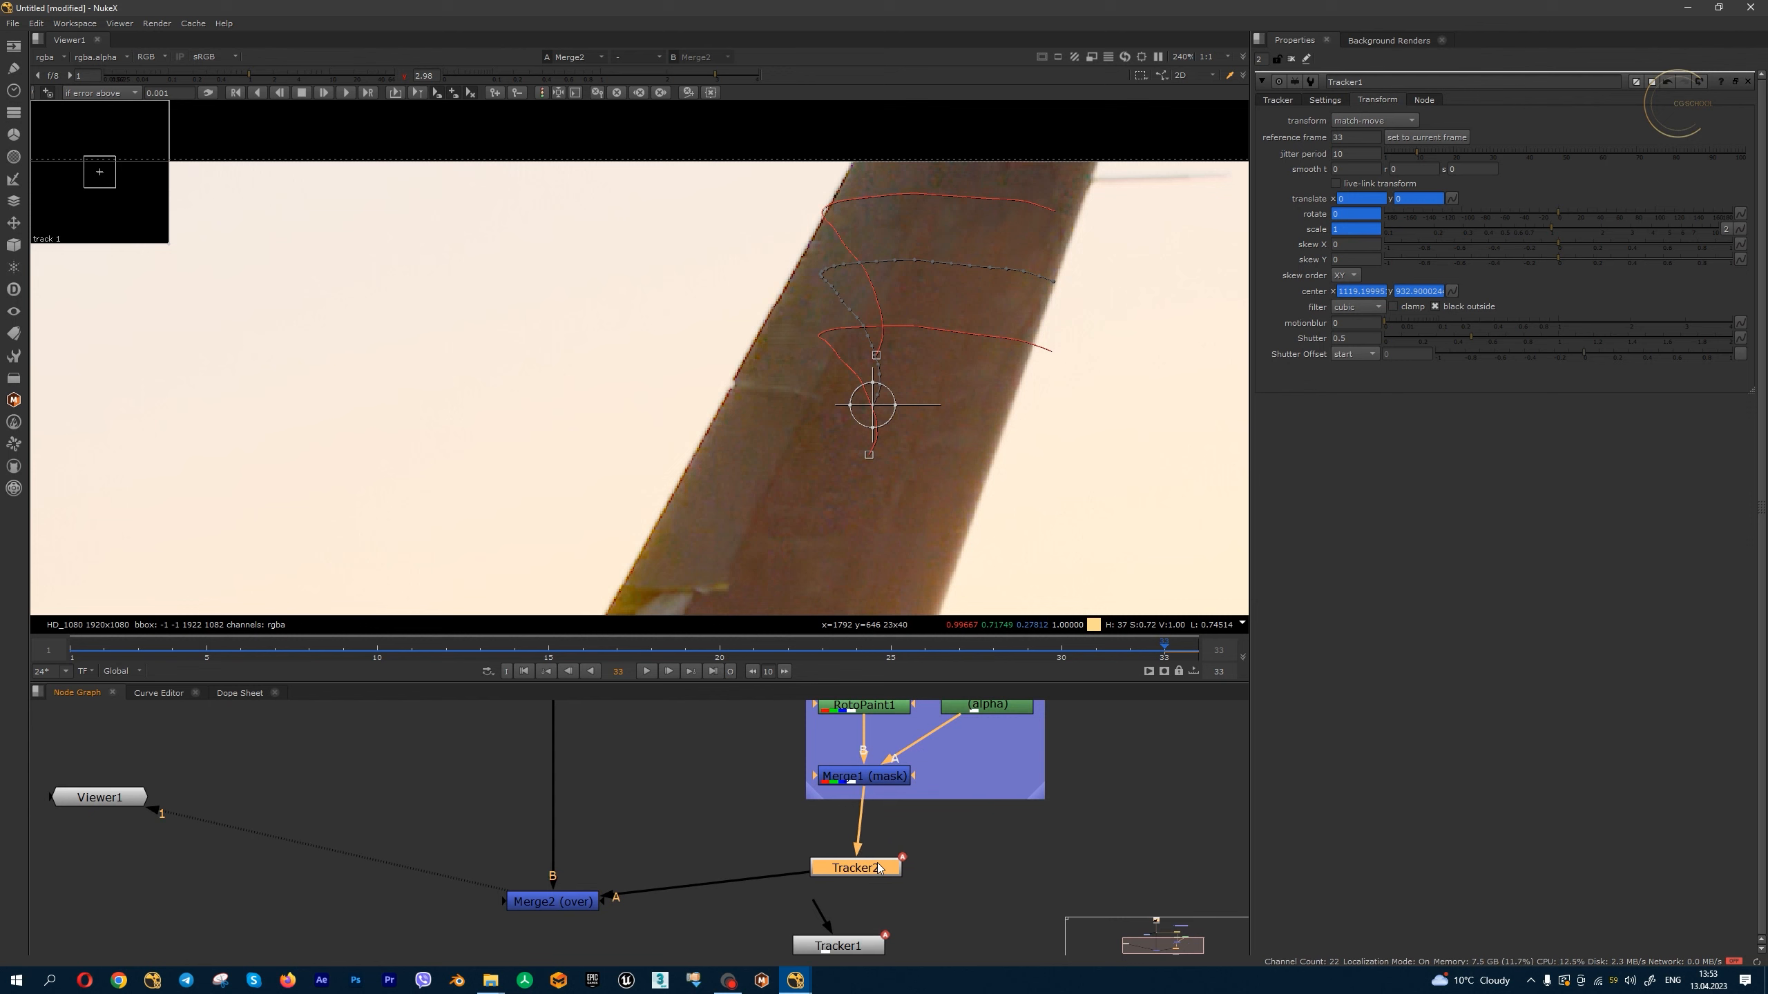
scroll(856, 822, "down", 3)
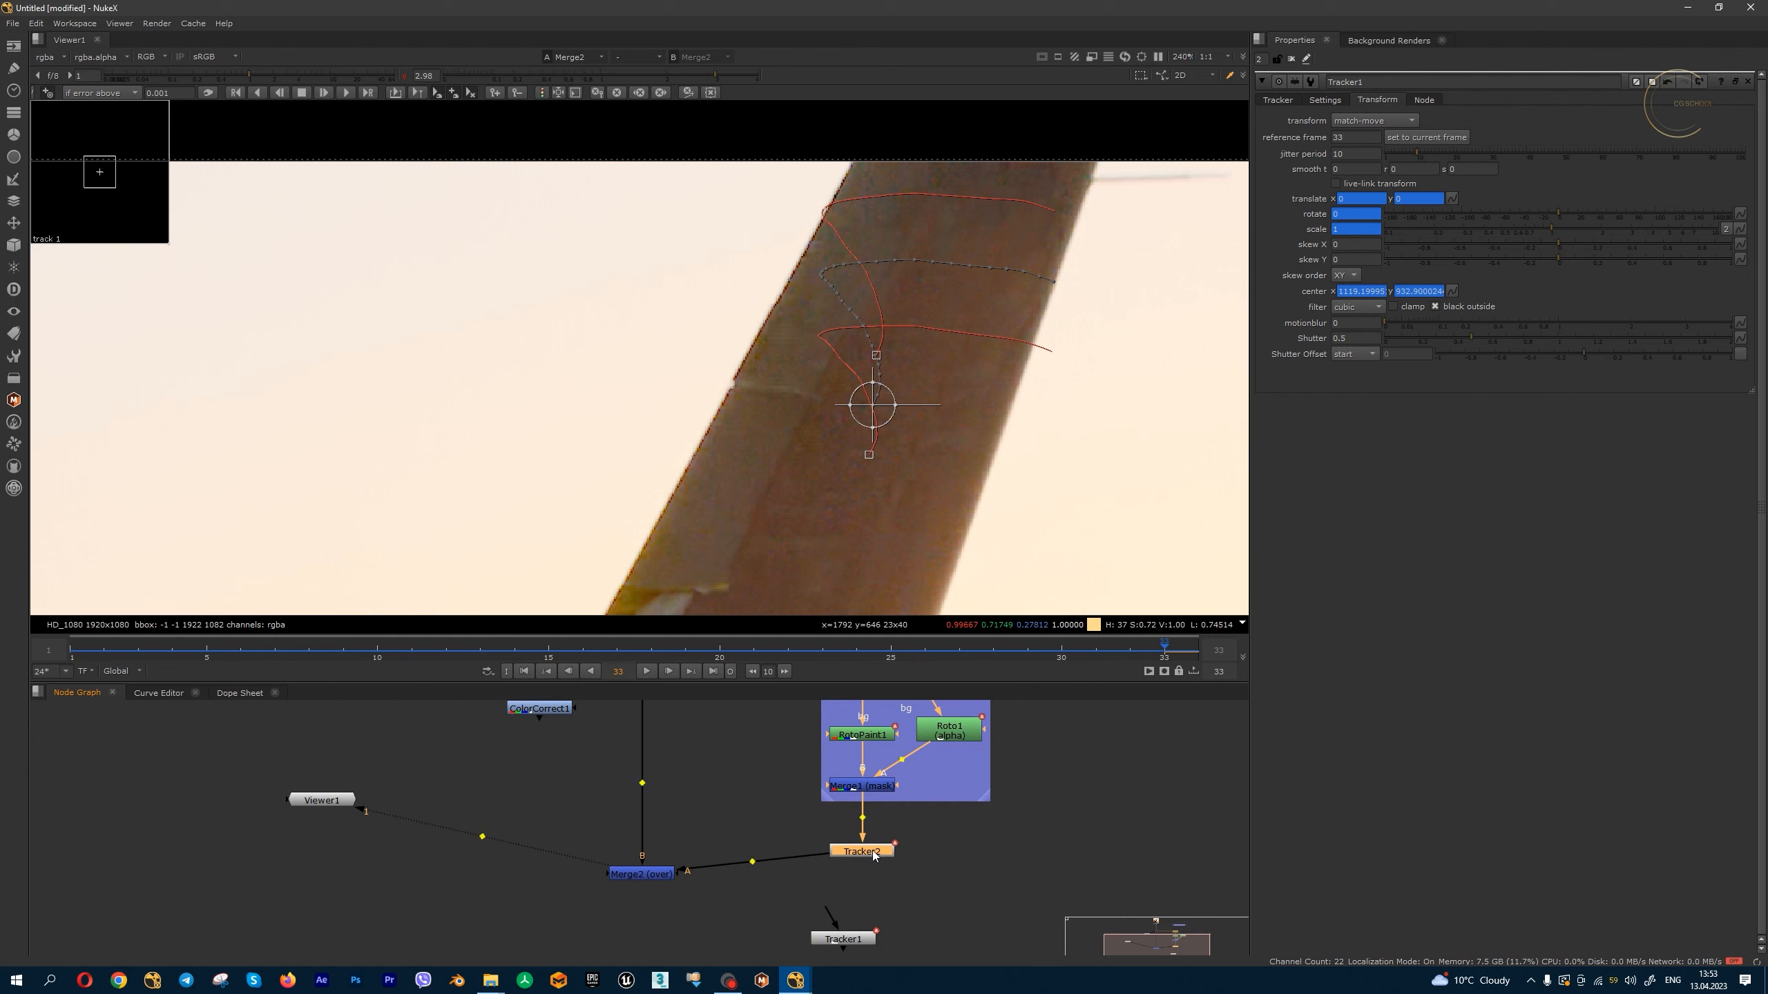
- Extract Tracker2 from the patch branch and insert Tracker1 in its place between Merge1 (mask) and Merge2
key("ctrl+shift+x")
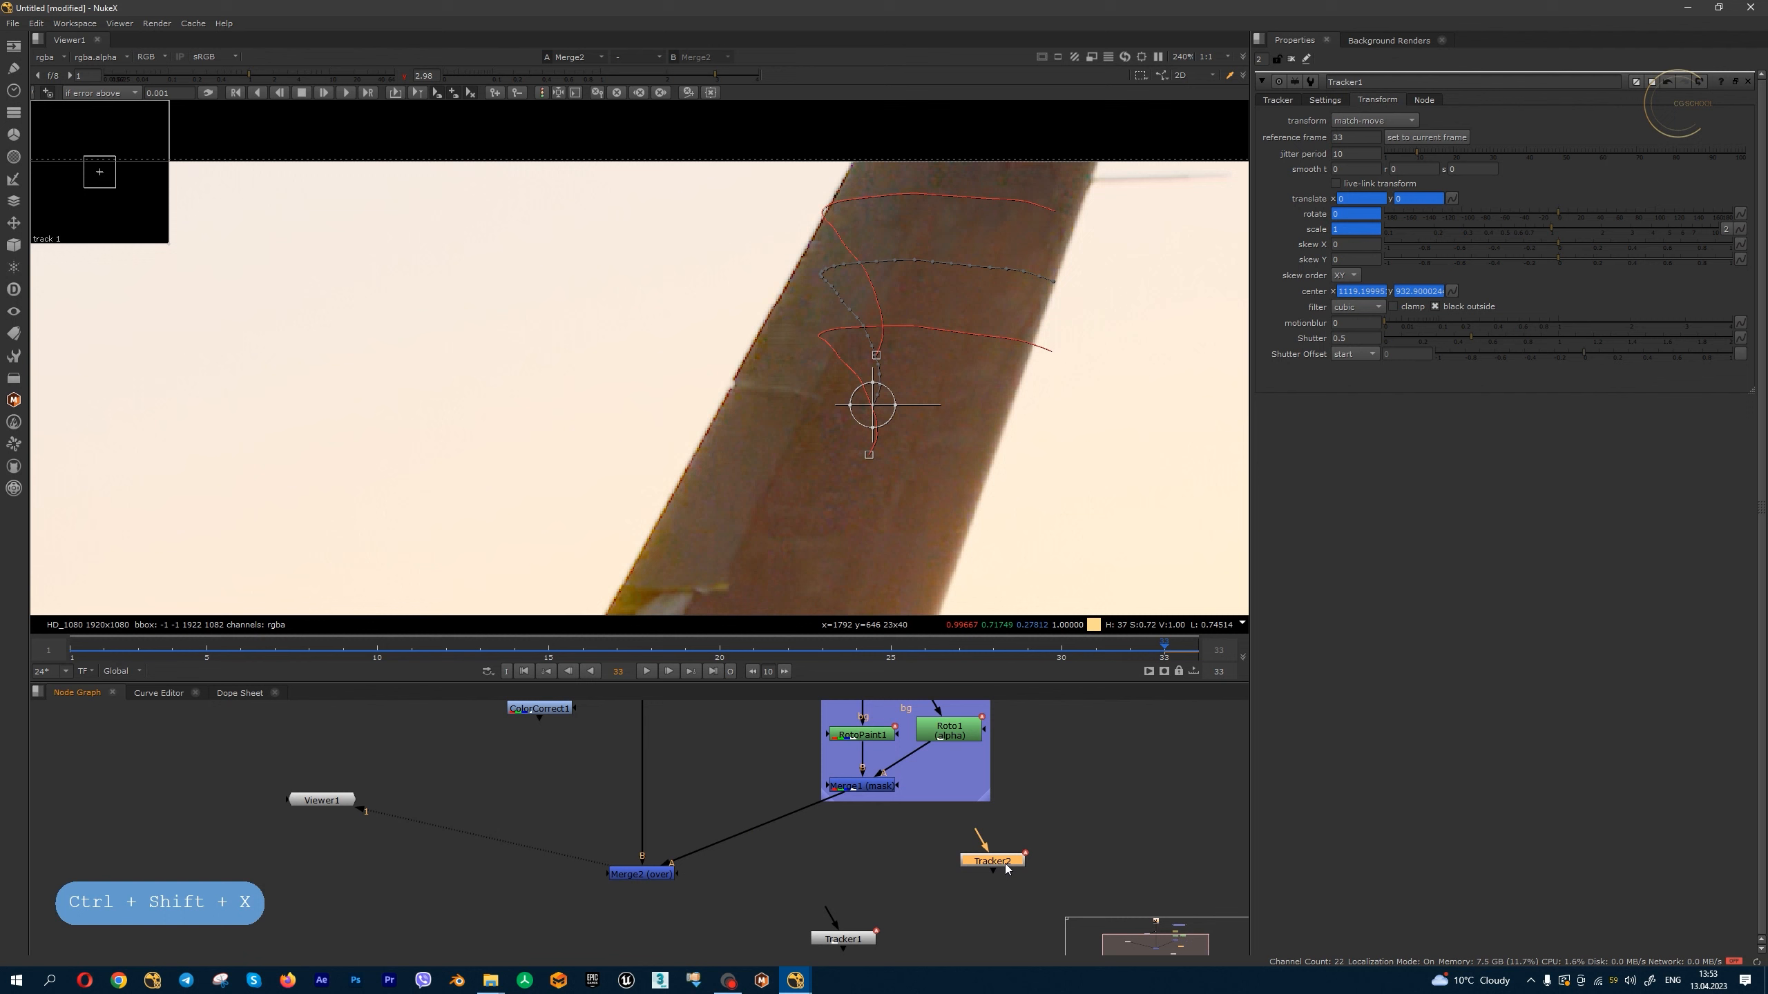
left_click_drag(844, 937, 860, 862)
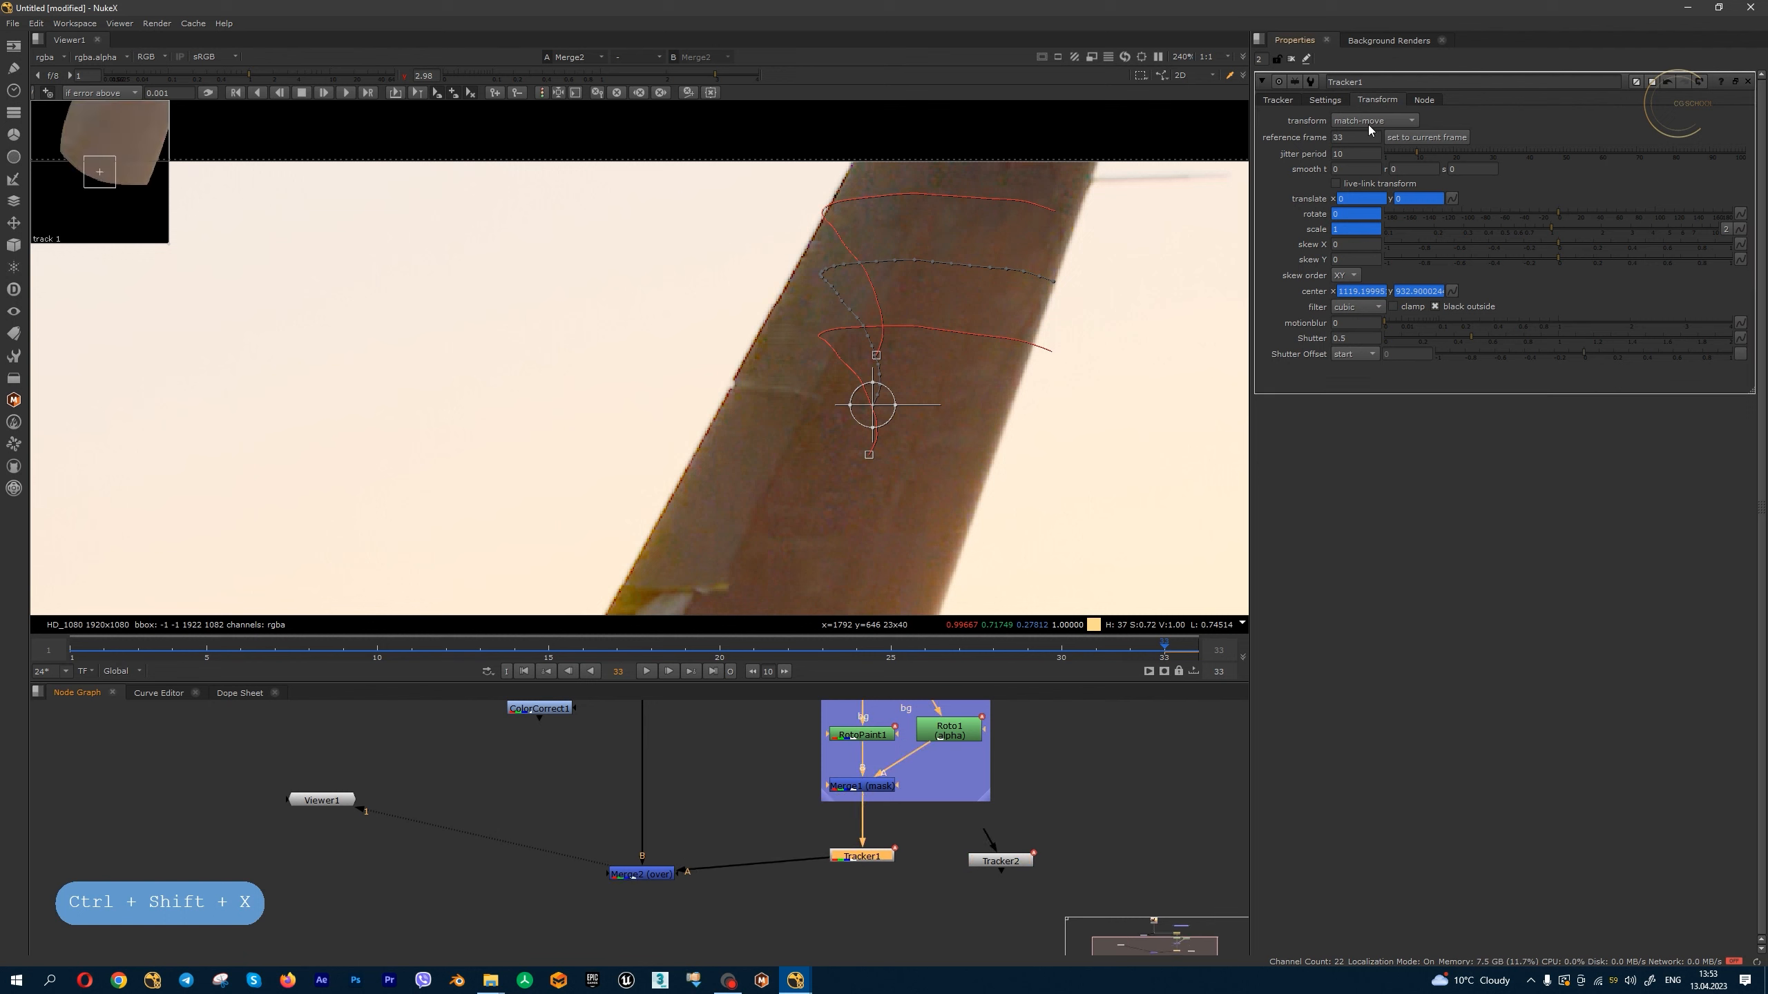
- Close the Tracker1 properties and scrub through the shot to check how the match-moved patch follows the wing, returning to frame 33
left_click(1277, 100)
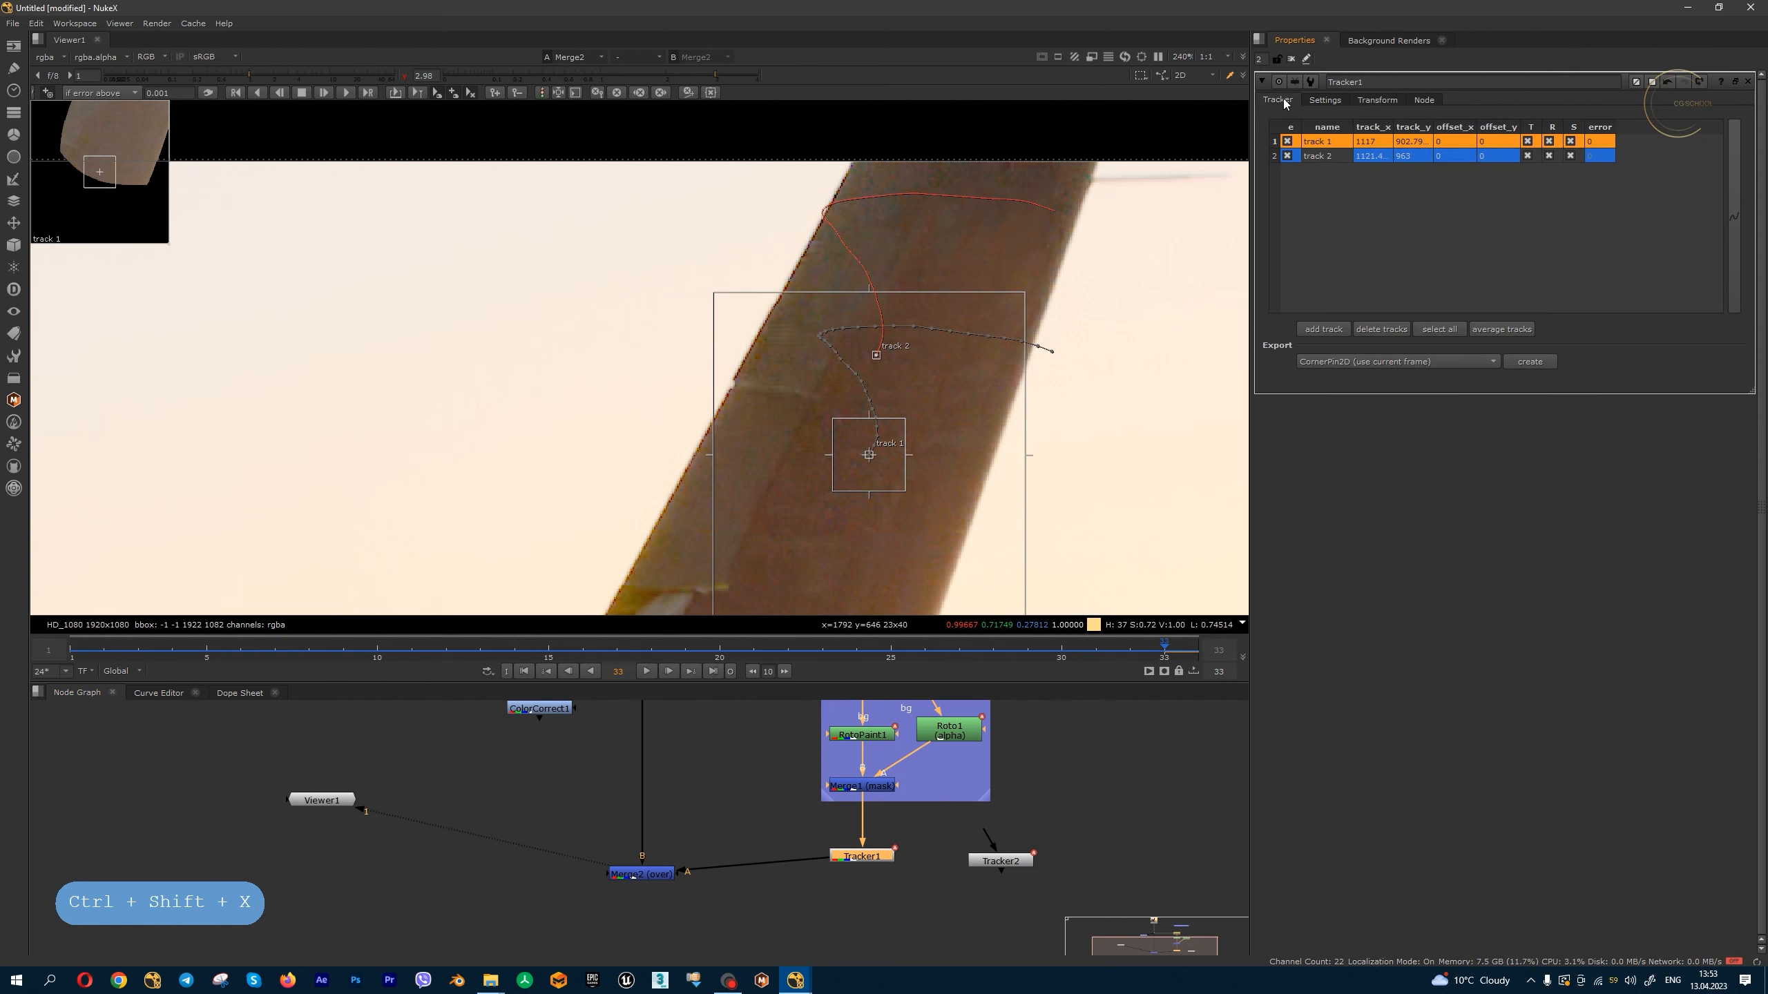
scroll(1075, 441, "down", 2)
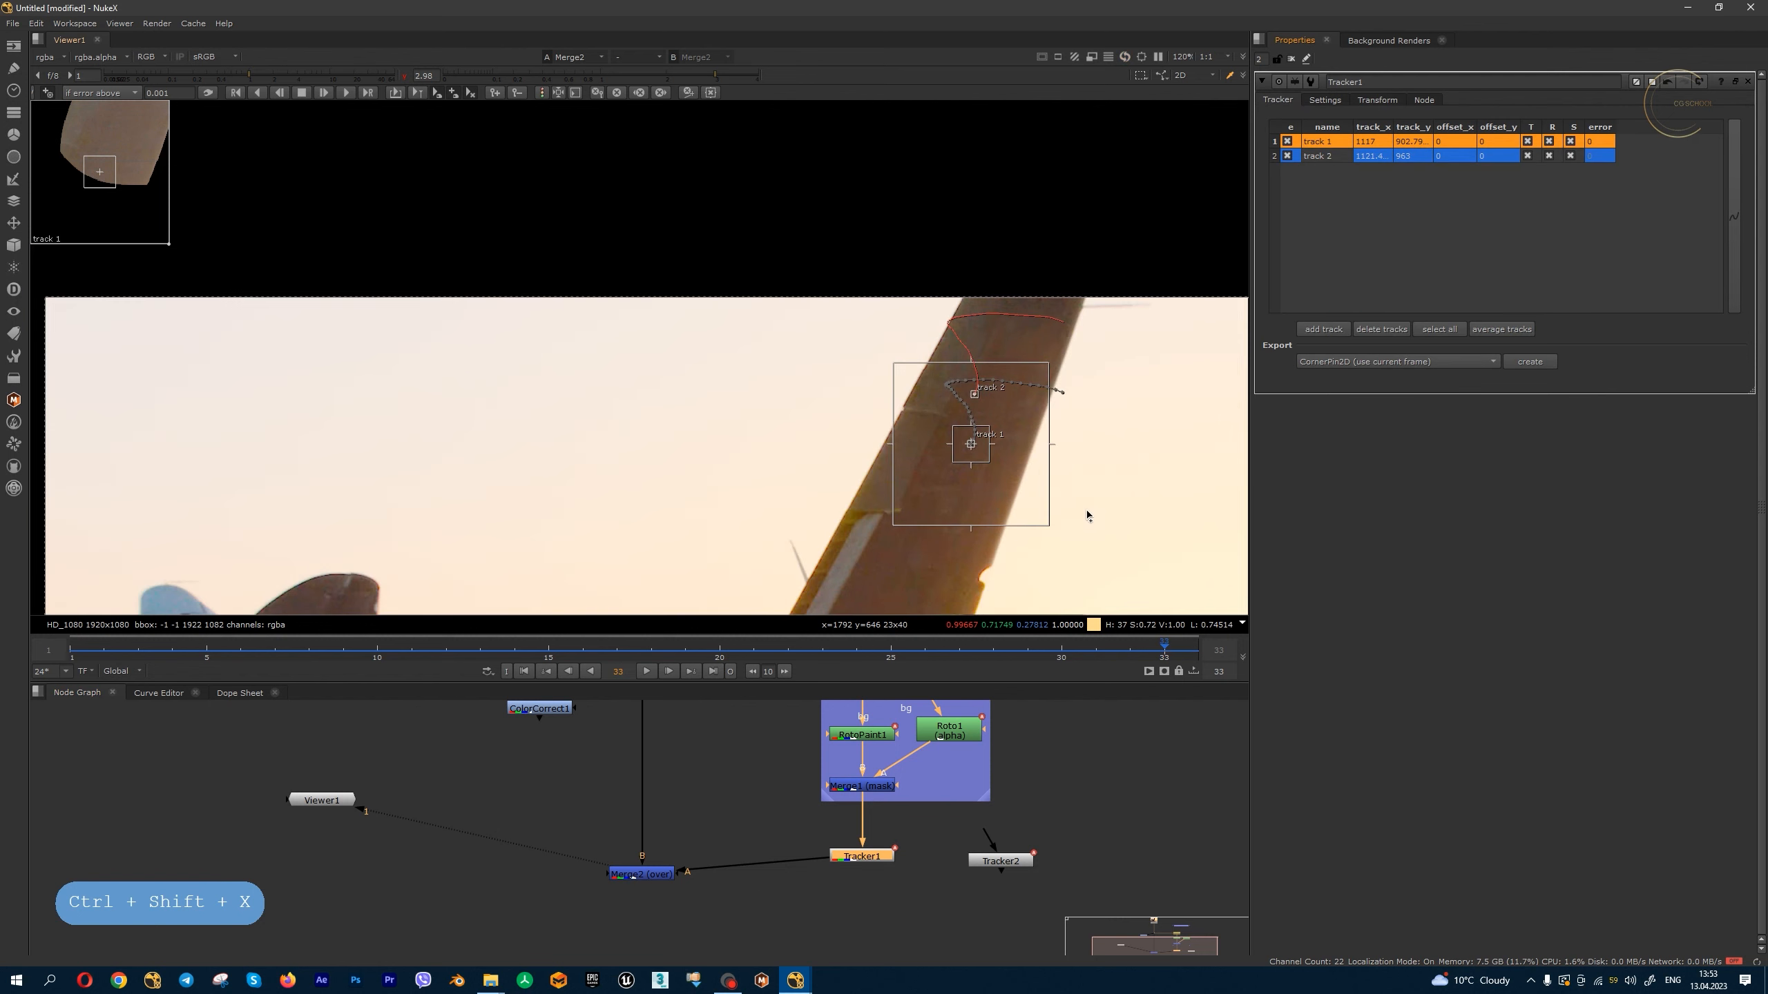
left_click_drag(1164, 655, 754, 656)
left_click(1747, 81)
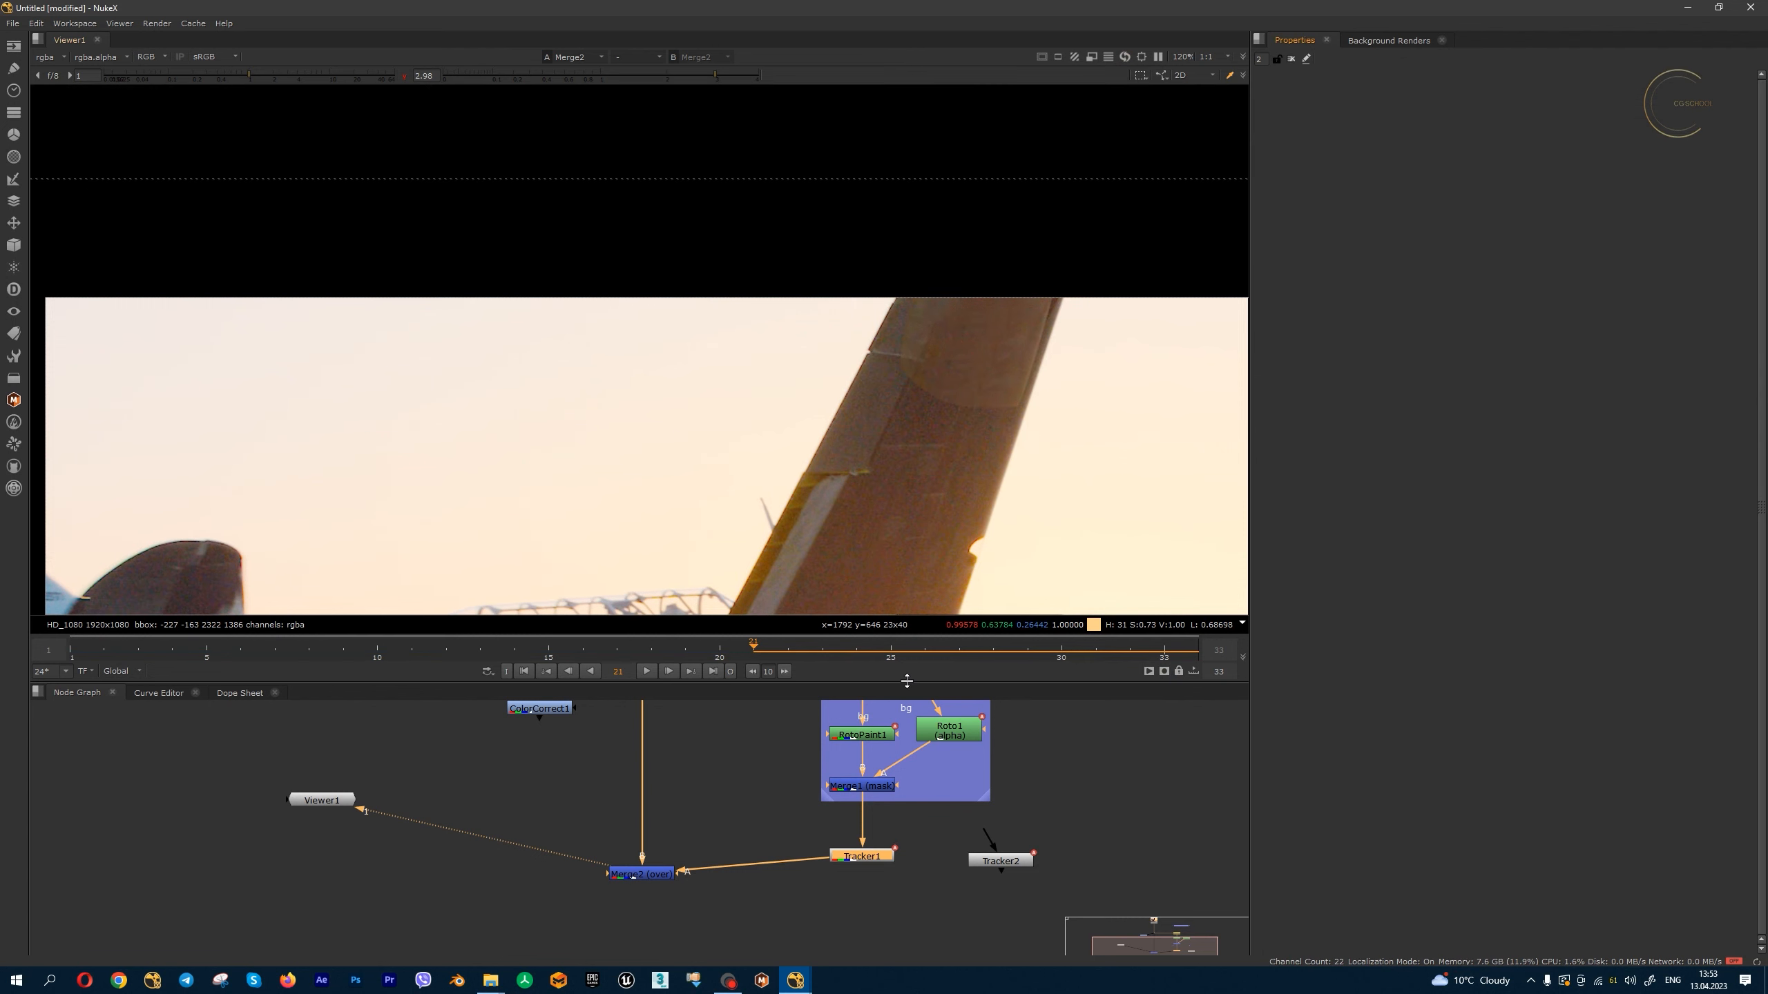
left_click(613, 650)
left_click_drag(613, 650, 315, 681)
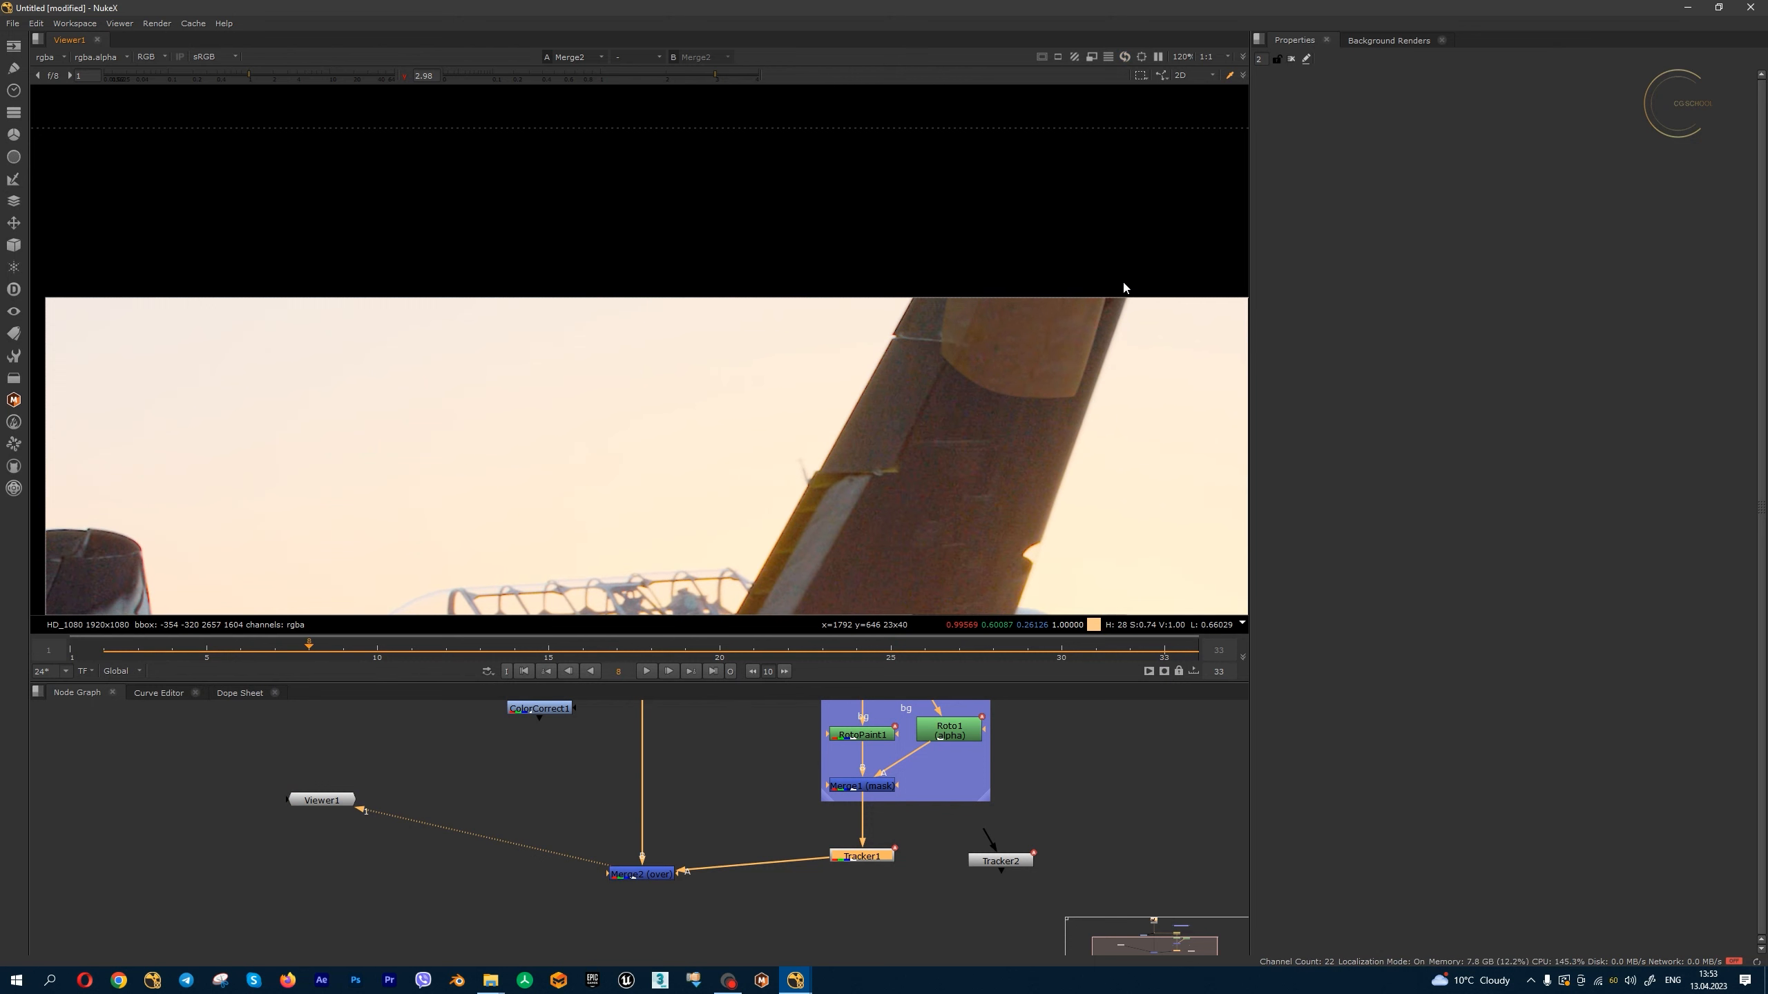
left_click(104, 646)
middle_click_drag(1016, 380, 872, 394)
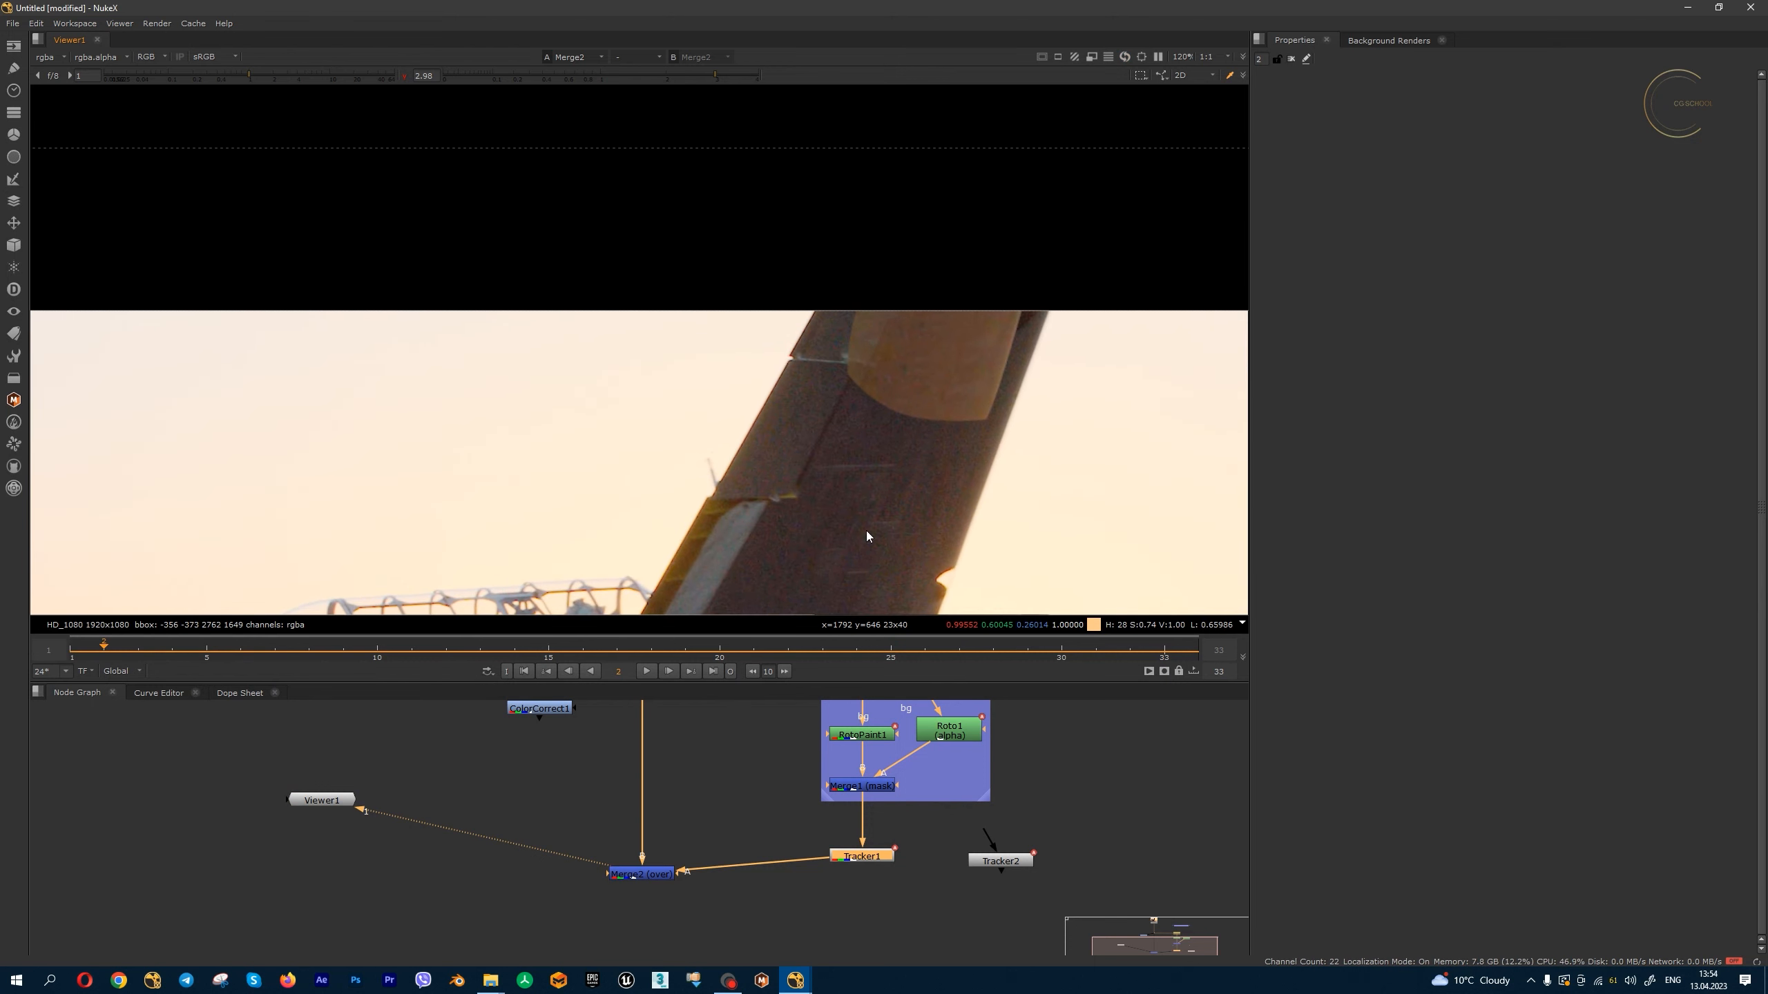
left_click(665, 875)
scroll(679, 863, "down", 5)
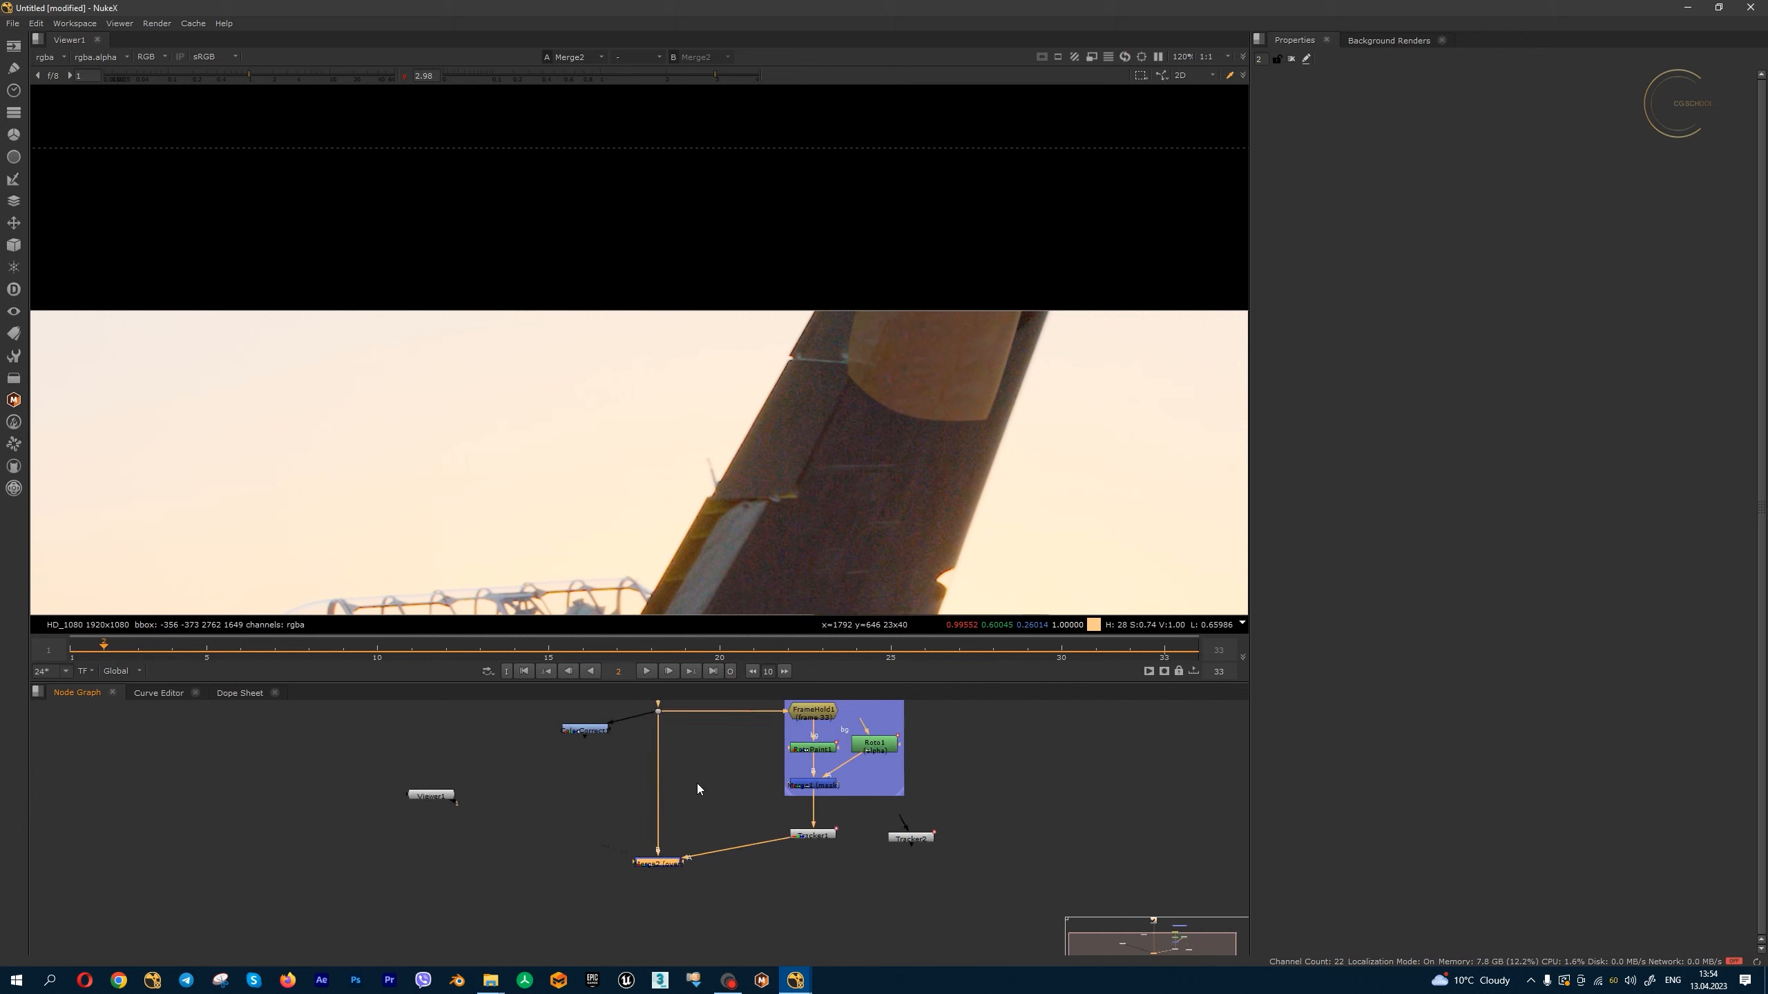
left_click_drag(620, 648, 854, 640)
left_click(712, 672)
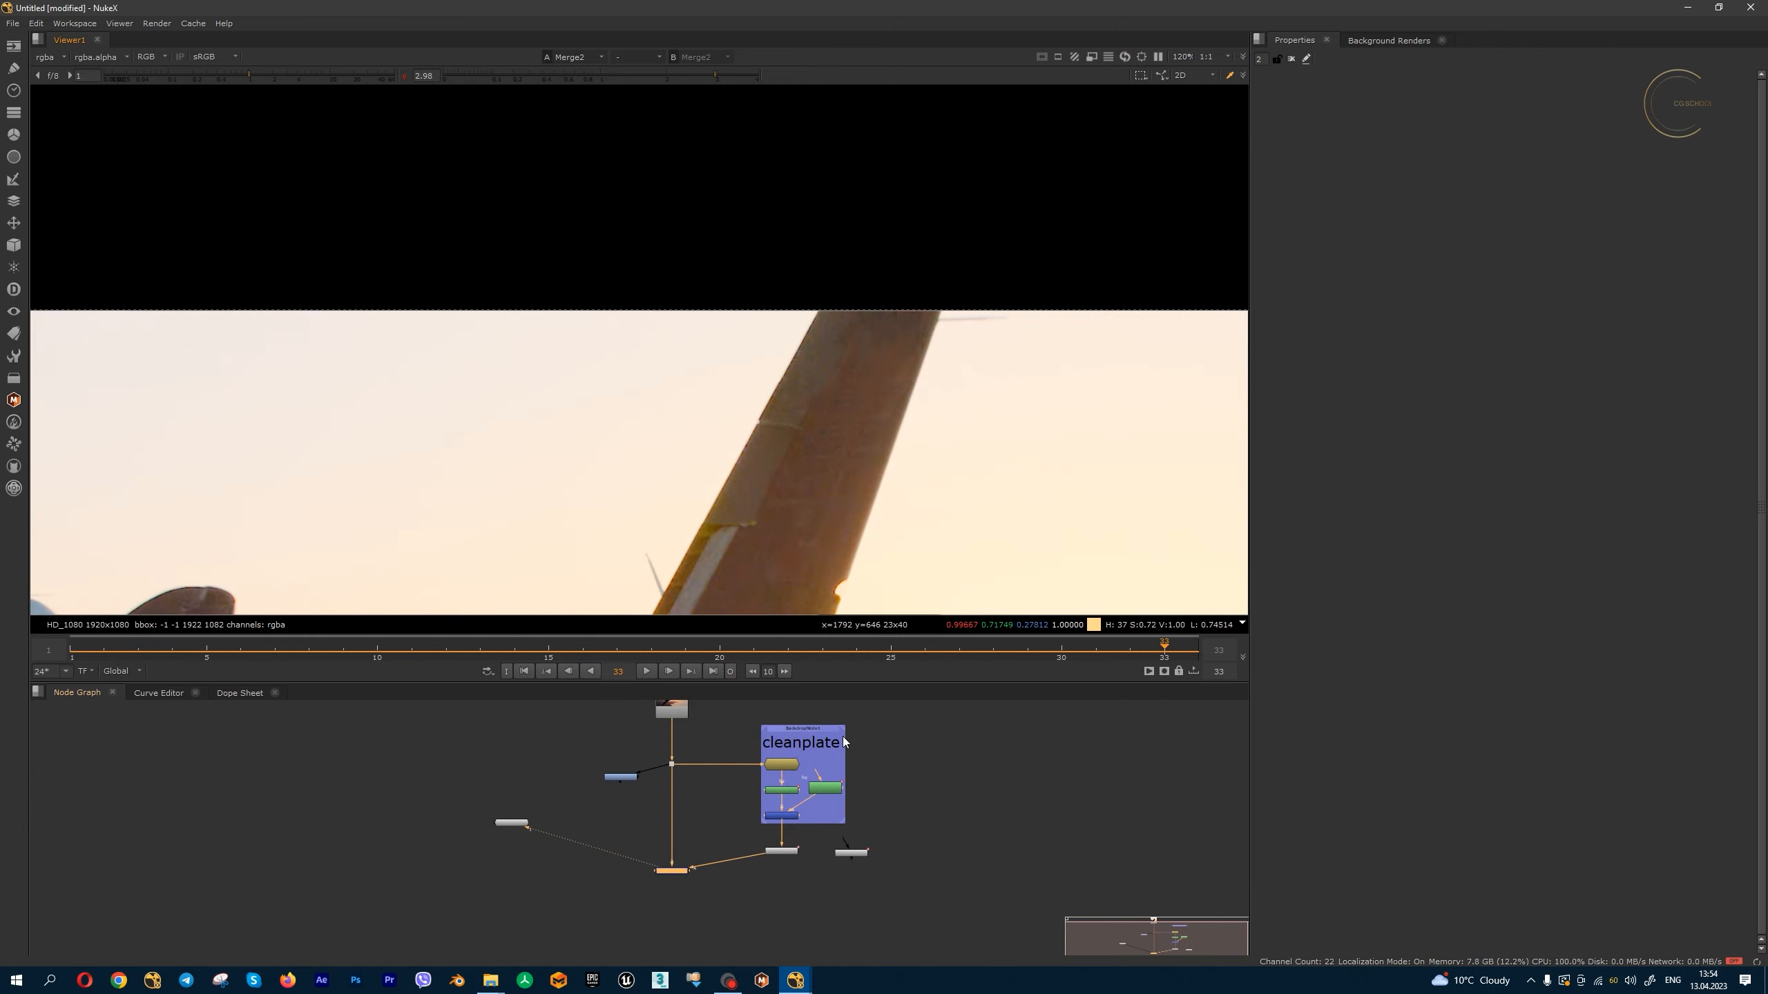
- Extract Tracker1 from the patch branch, set both trackers aside, and view the ColorCorrect1 output
left_click_drag(853, 852, 933, 847)
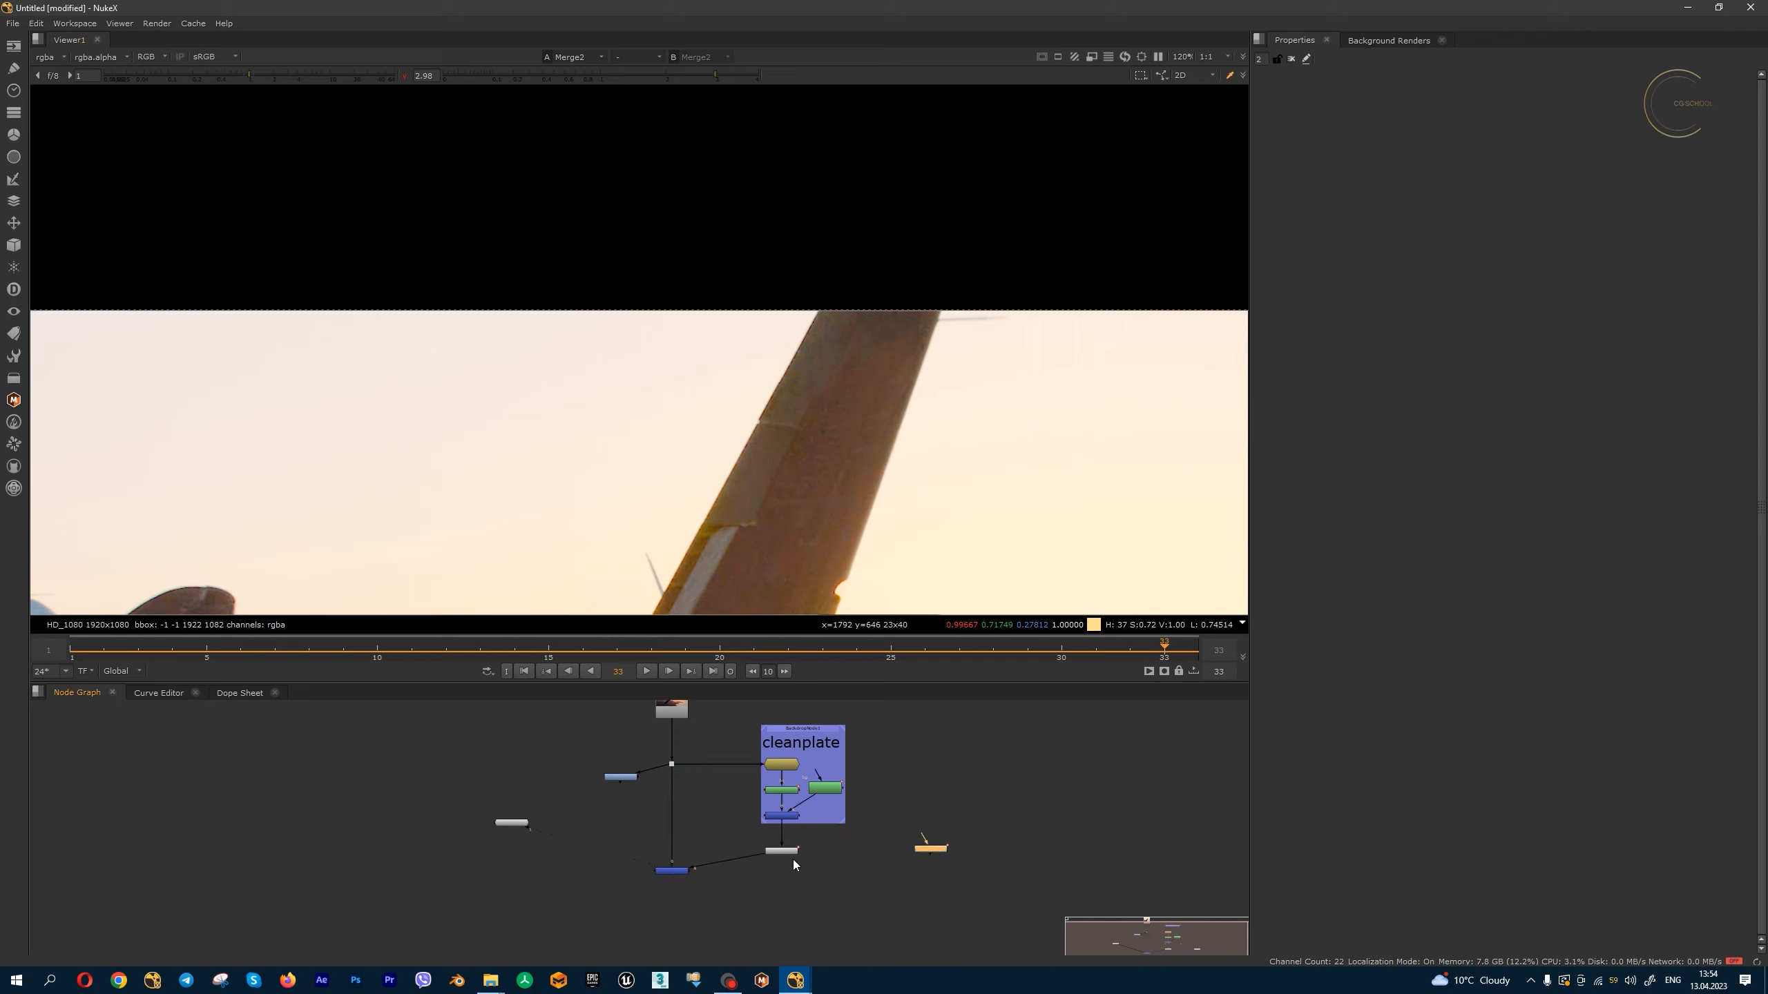
left_click_drag(853, 654, 602, 660)
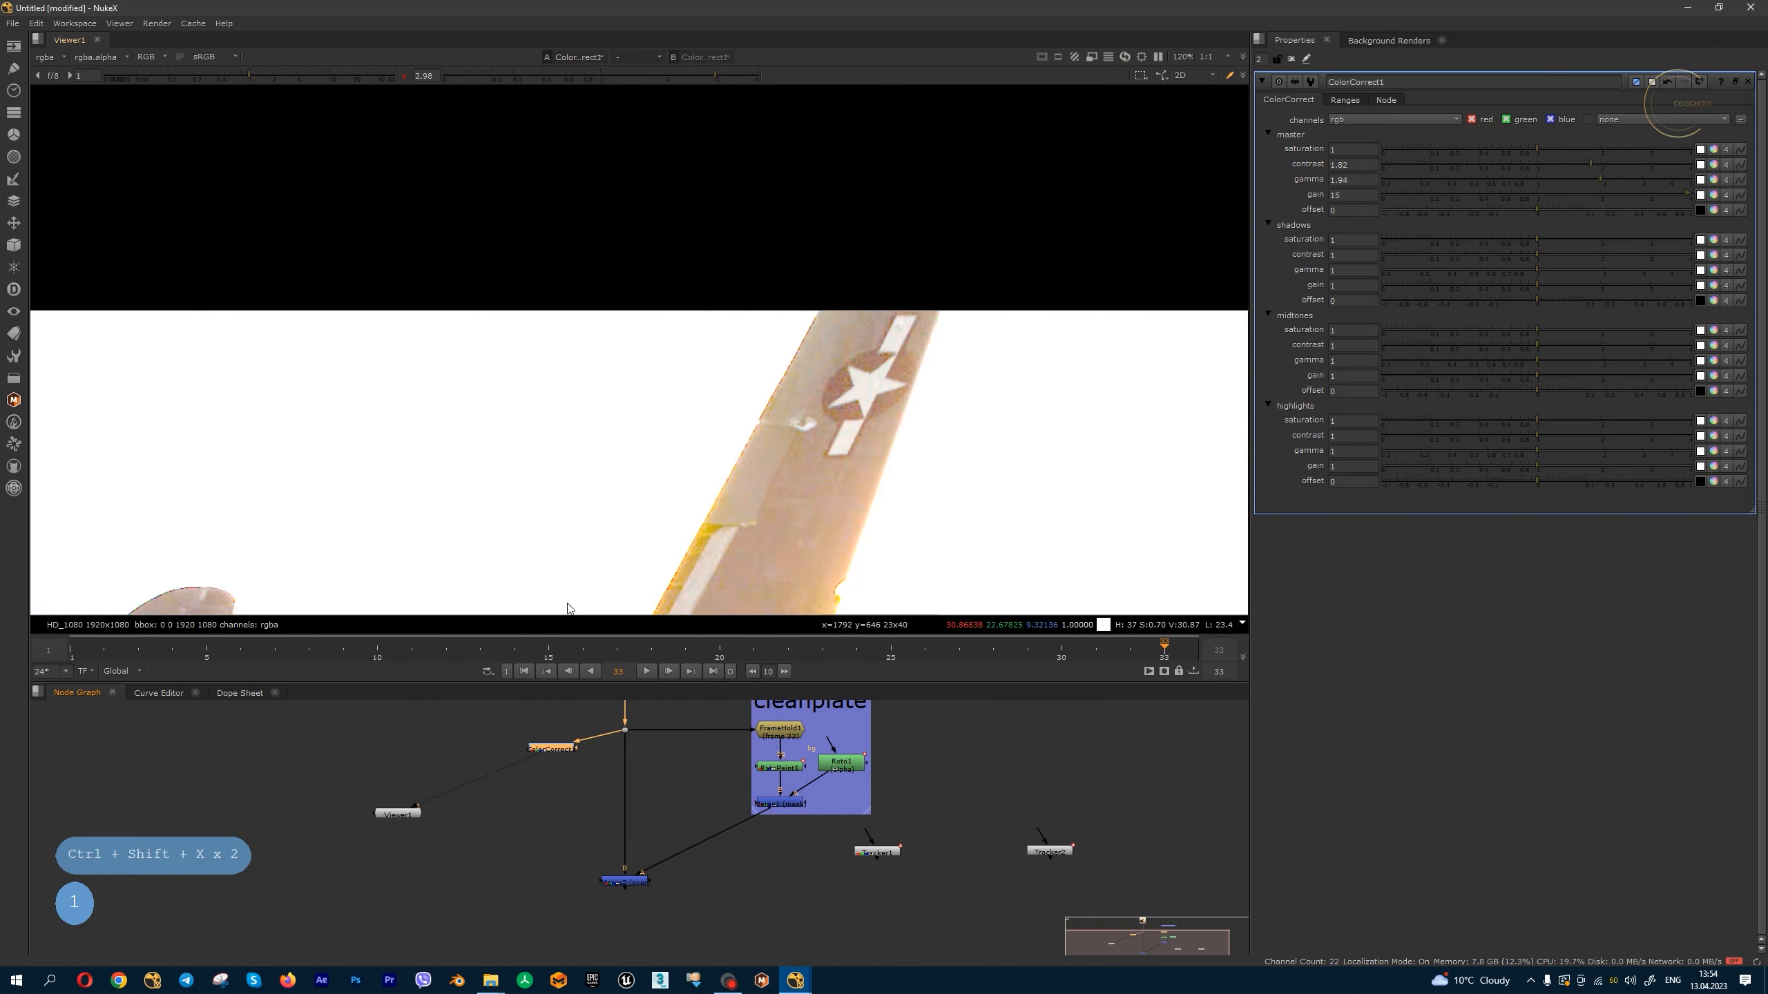
- Add a PlanarTracker node below ColorCorrect1
key("Tab")
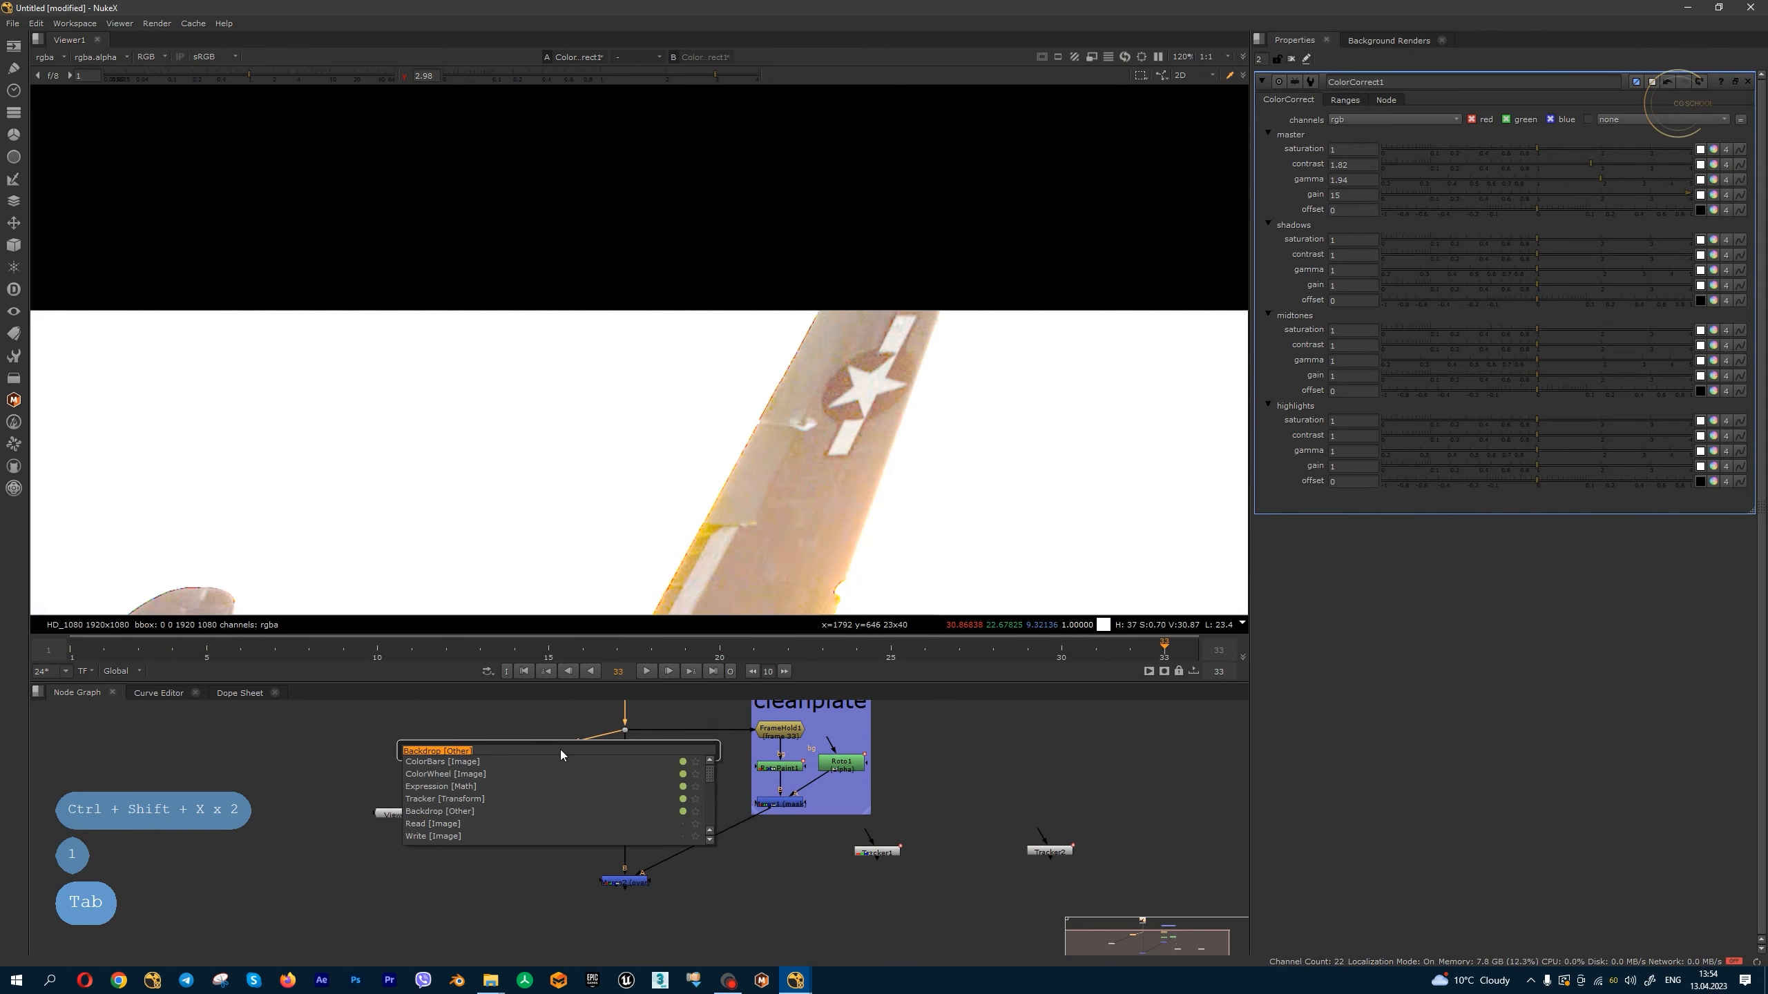
key("Escape")
scroll(545, 752, "up", 3)
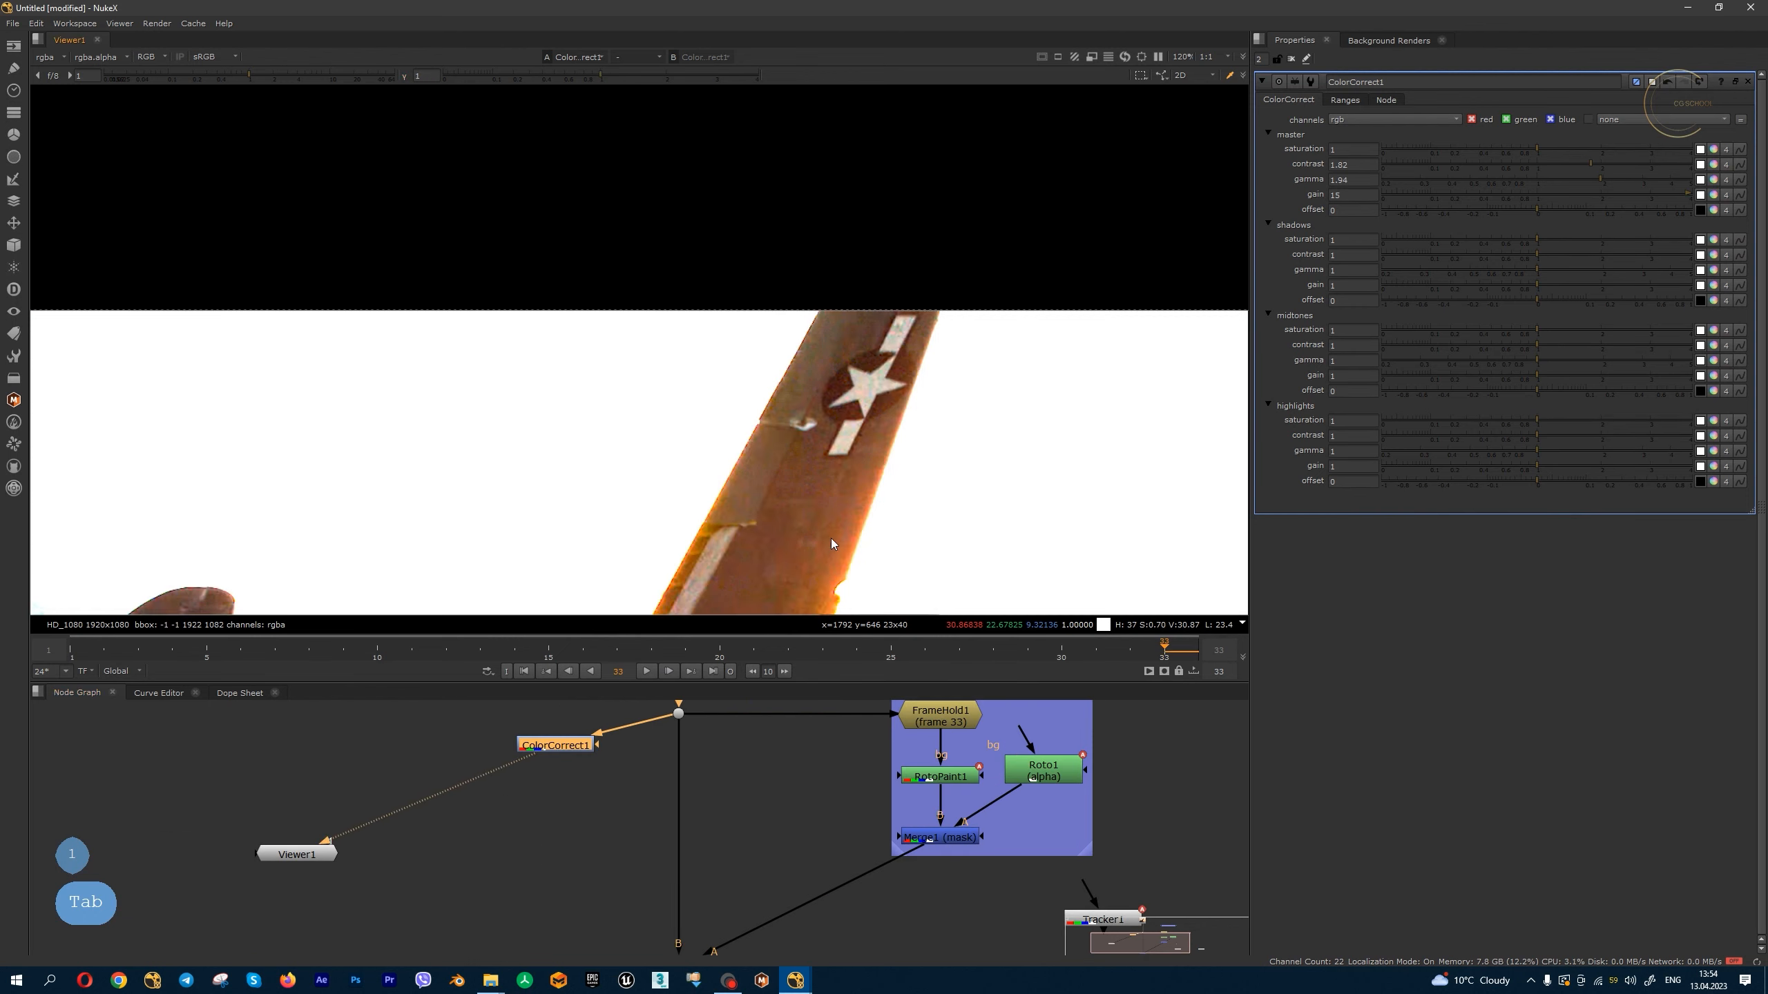
key("Tab")
type("pl")
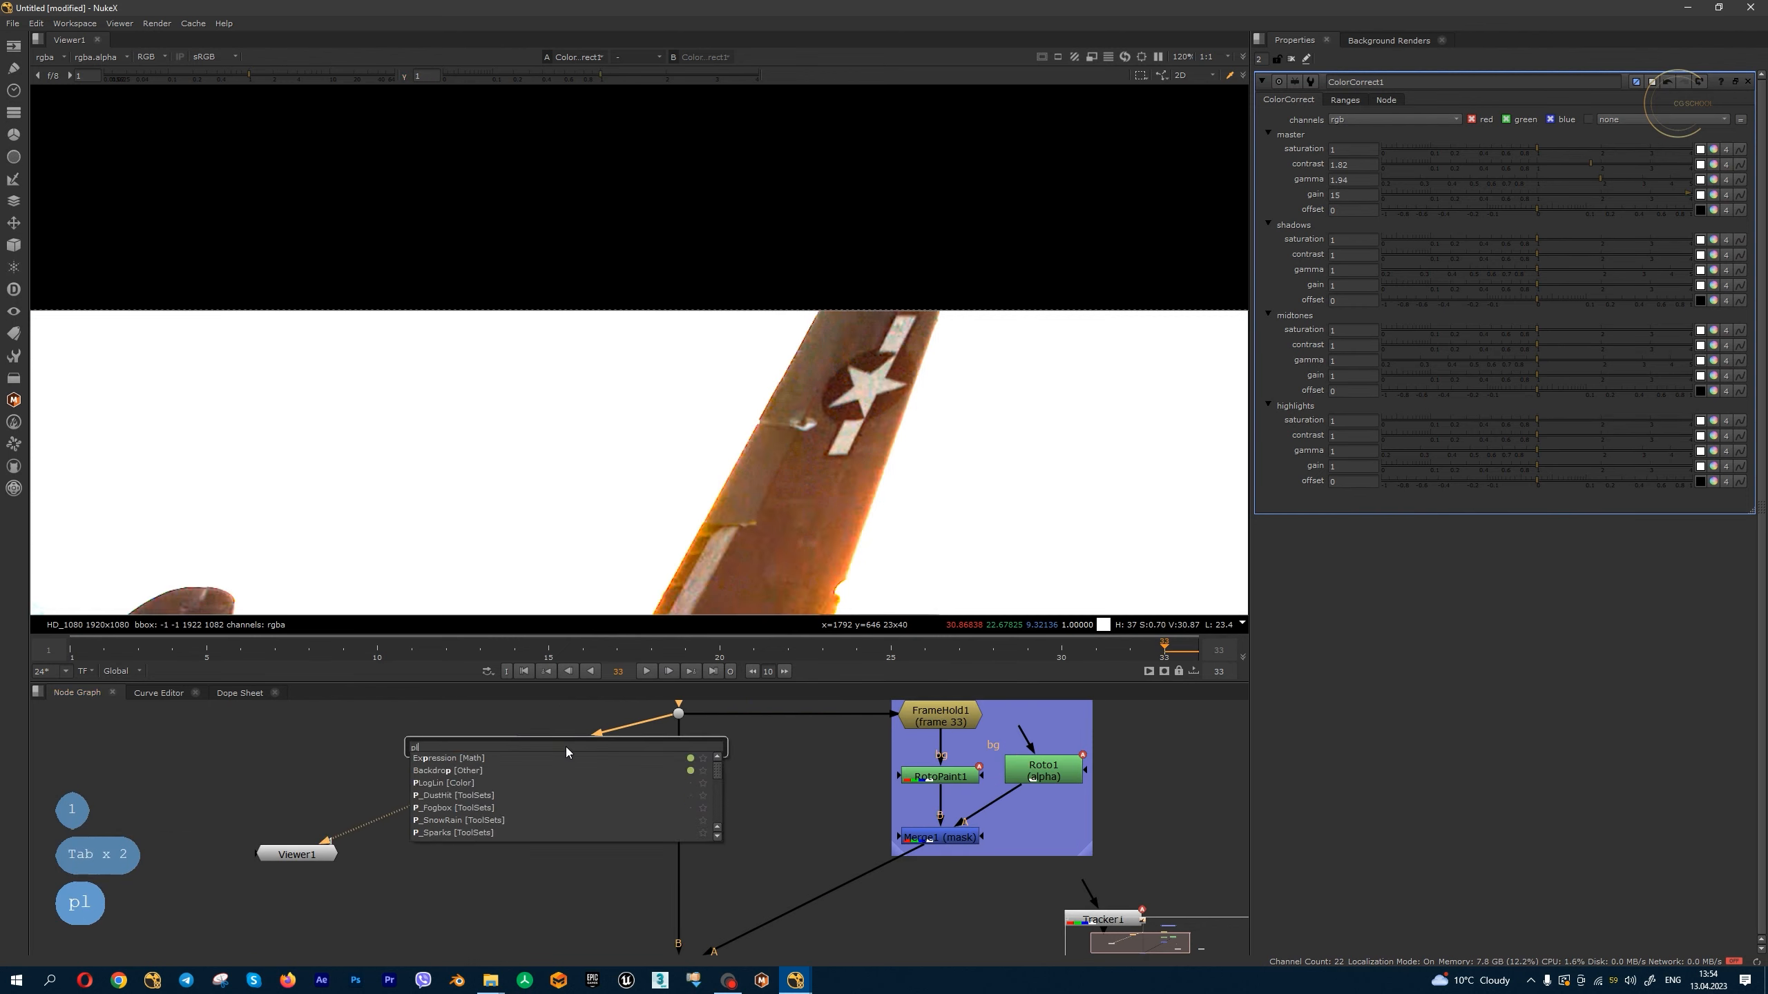
type("ana")
key("Down")
key("Return")
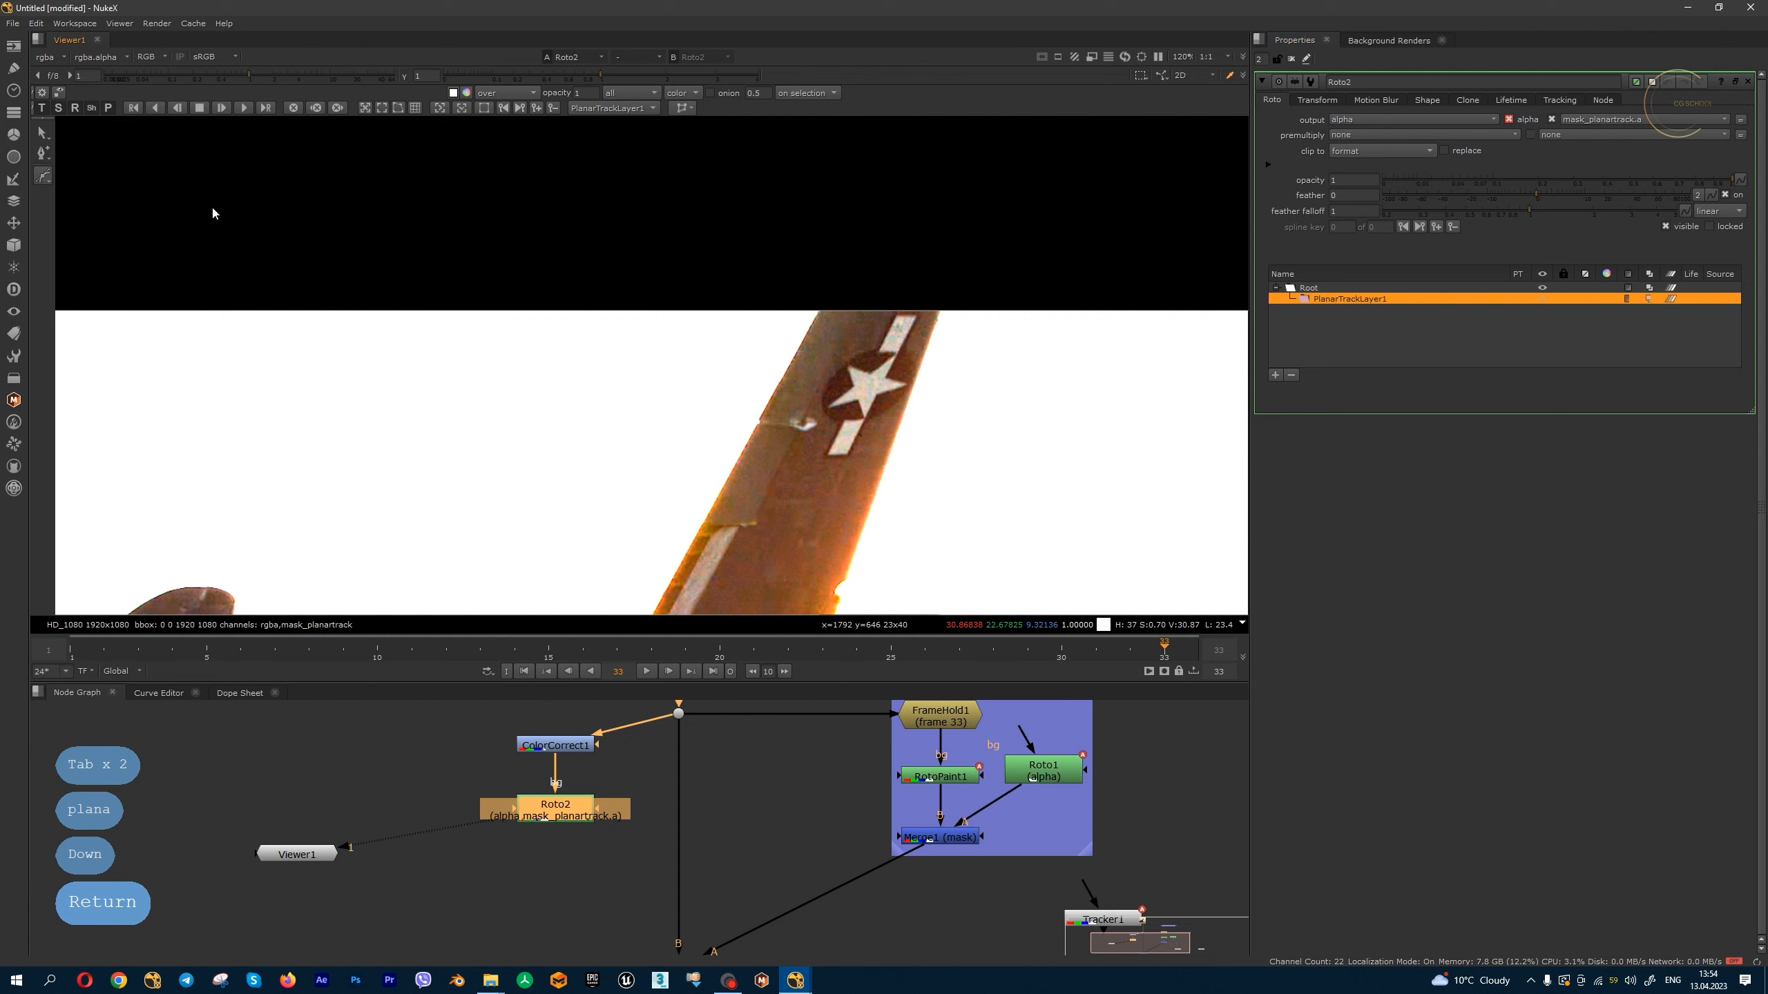
- Draw a closed four-corner planar tracking shape around the star section of the wing on frame 33
left_click(929, 313)
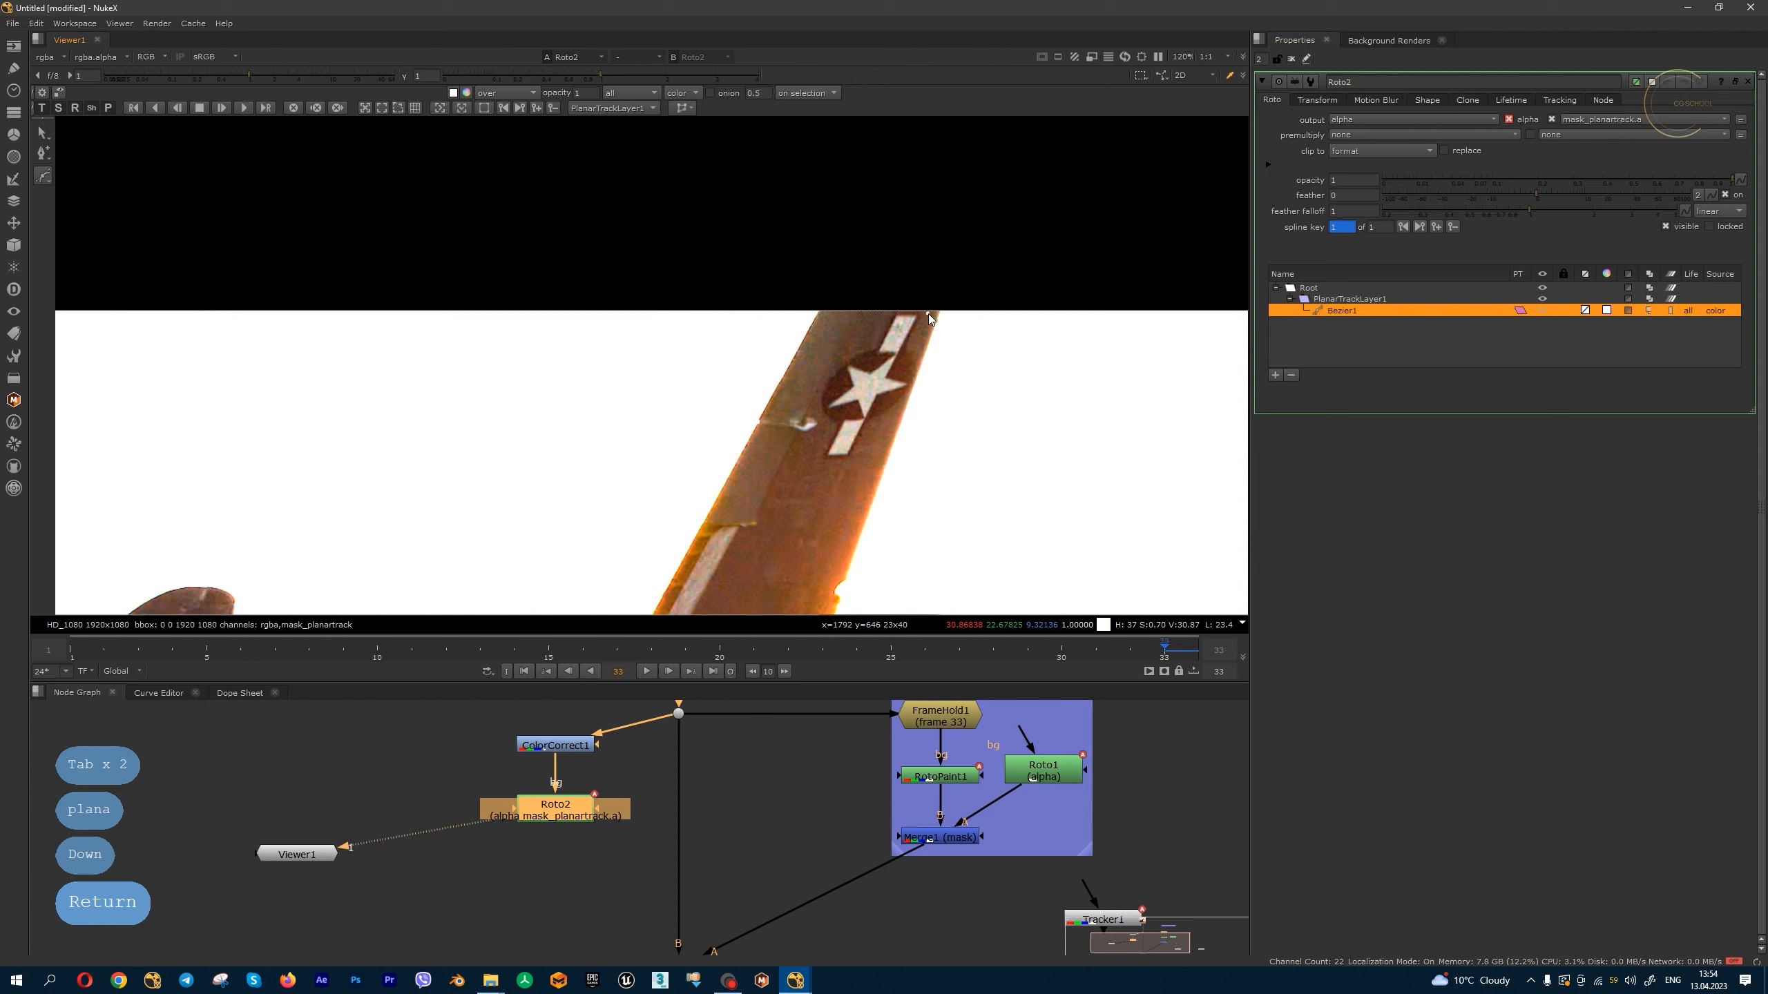
left_click(879, 476)
left_click(848, 313)
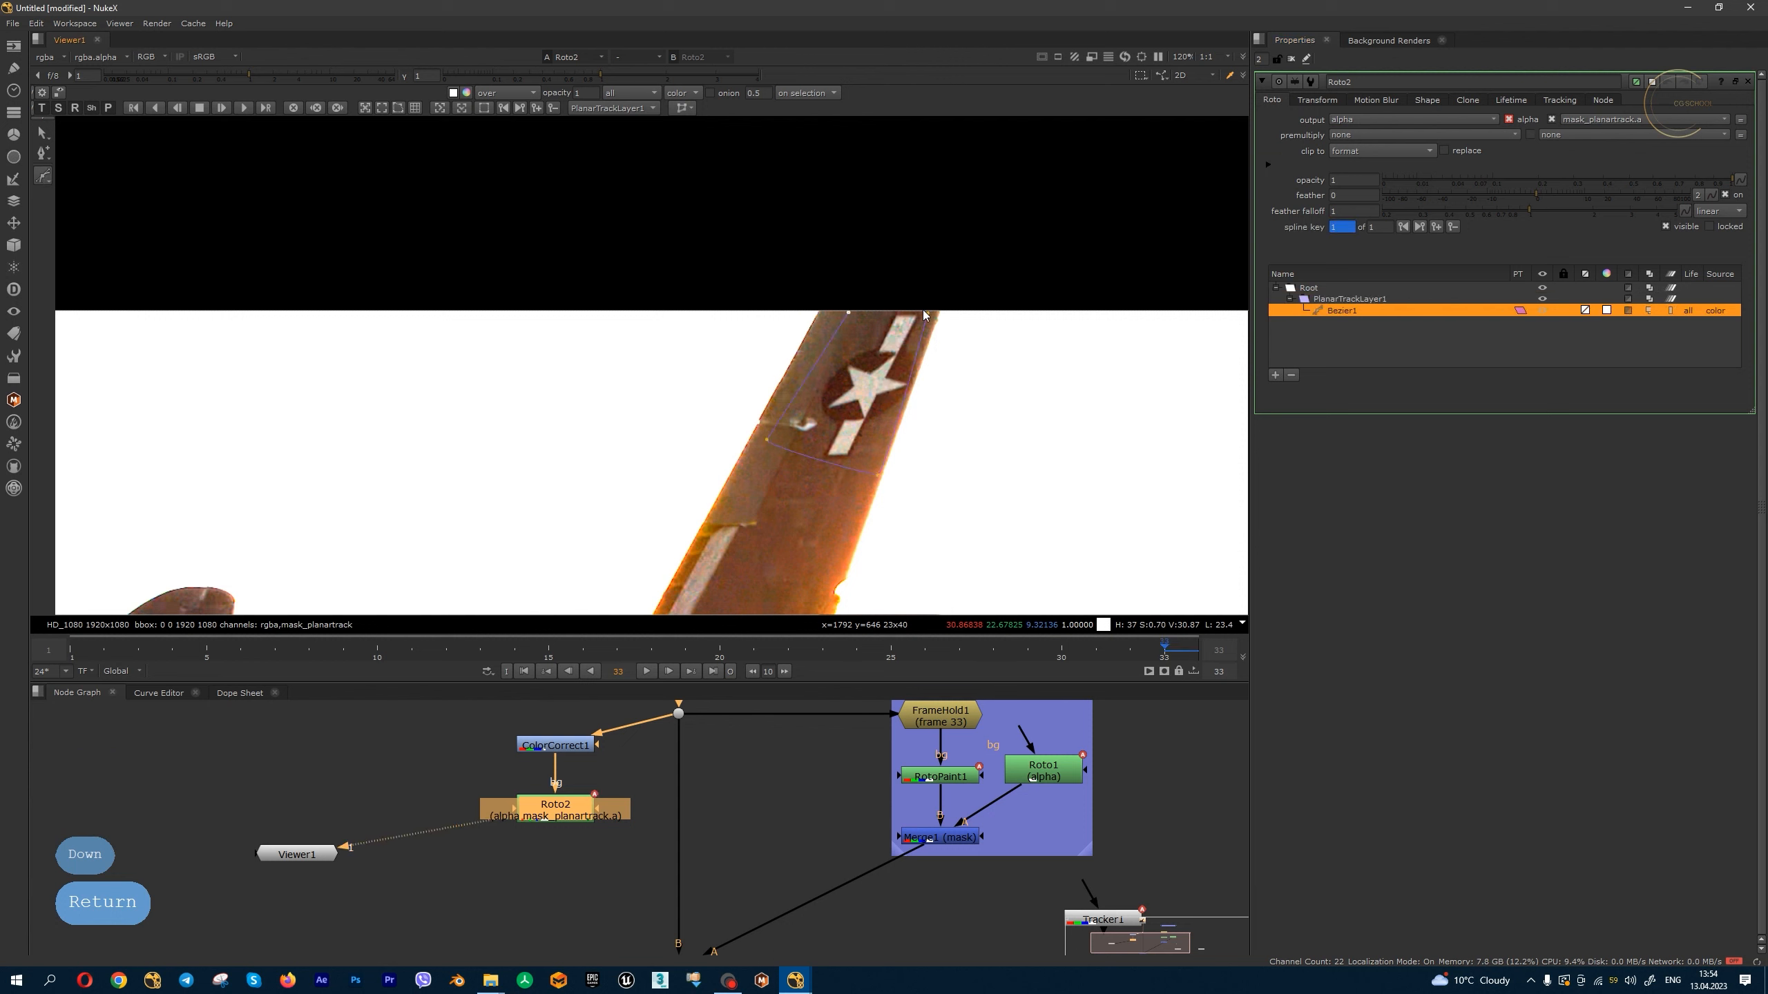
left_click(928, 314)
left_click(875, 477)
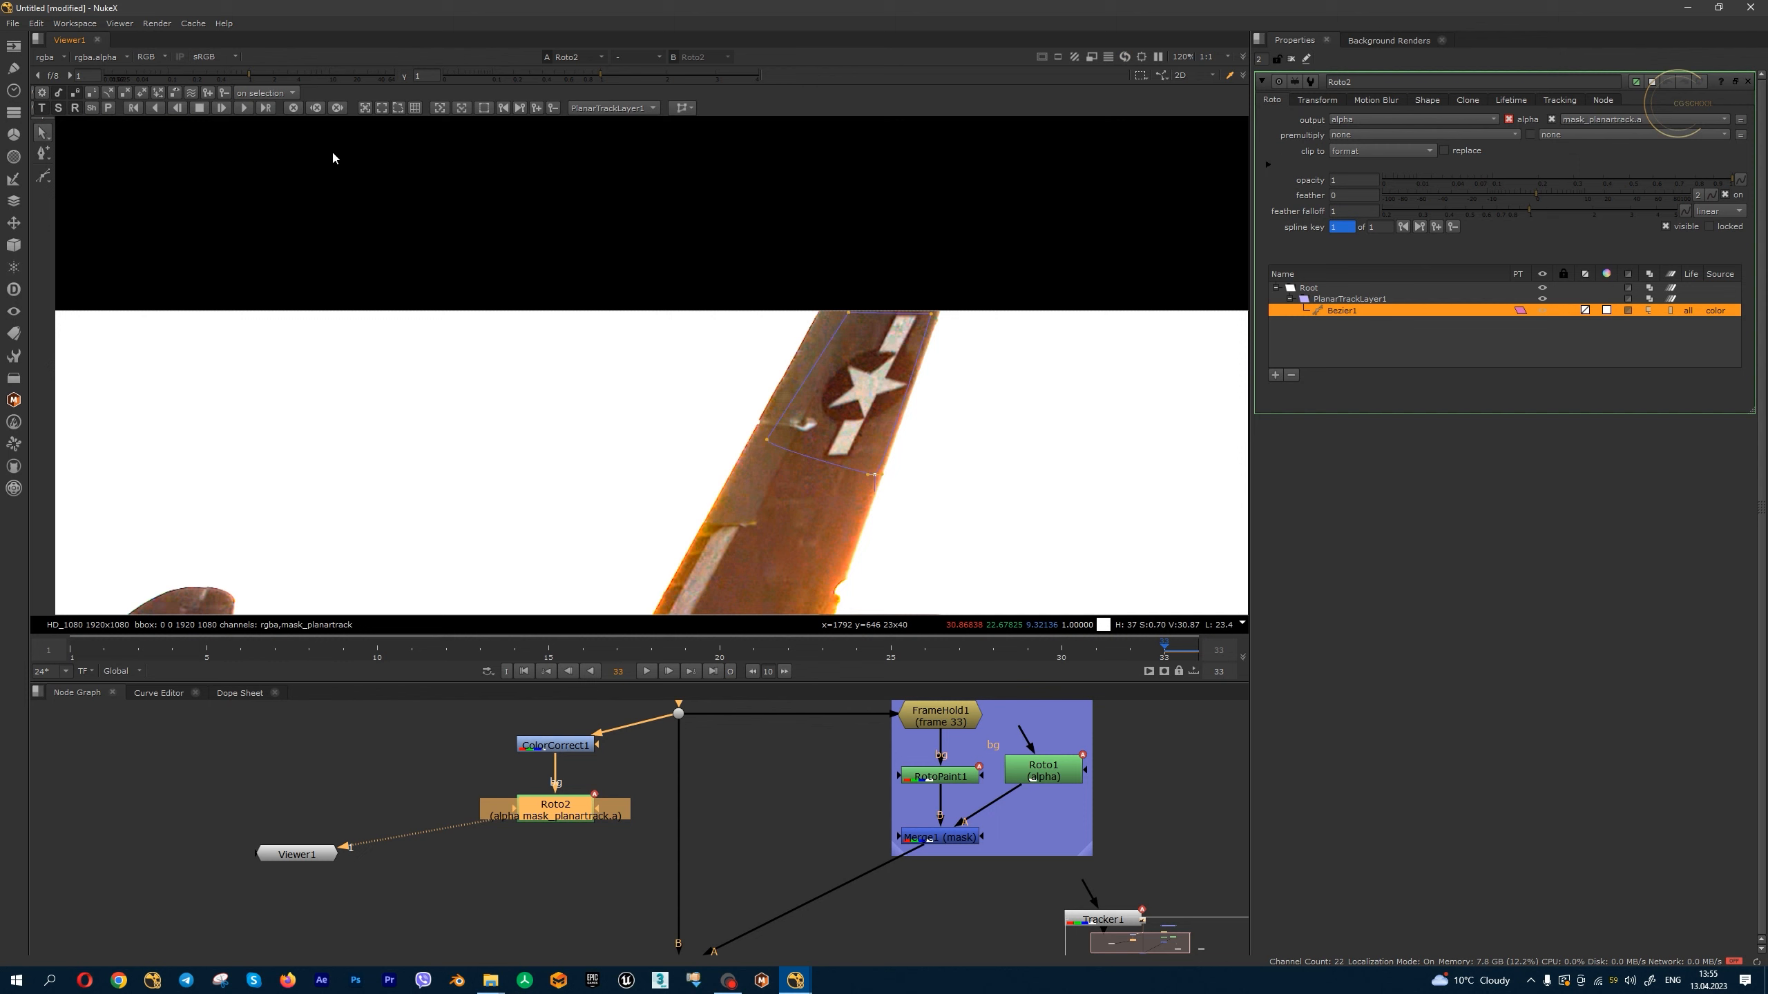
scroll(1038, 390, "down", 3)
scroll(987, 394, "up", 4)
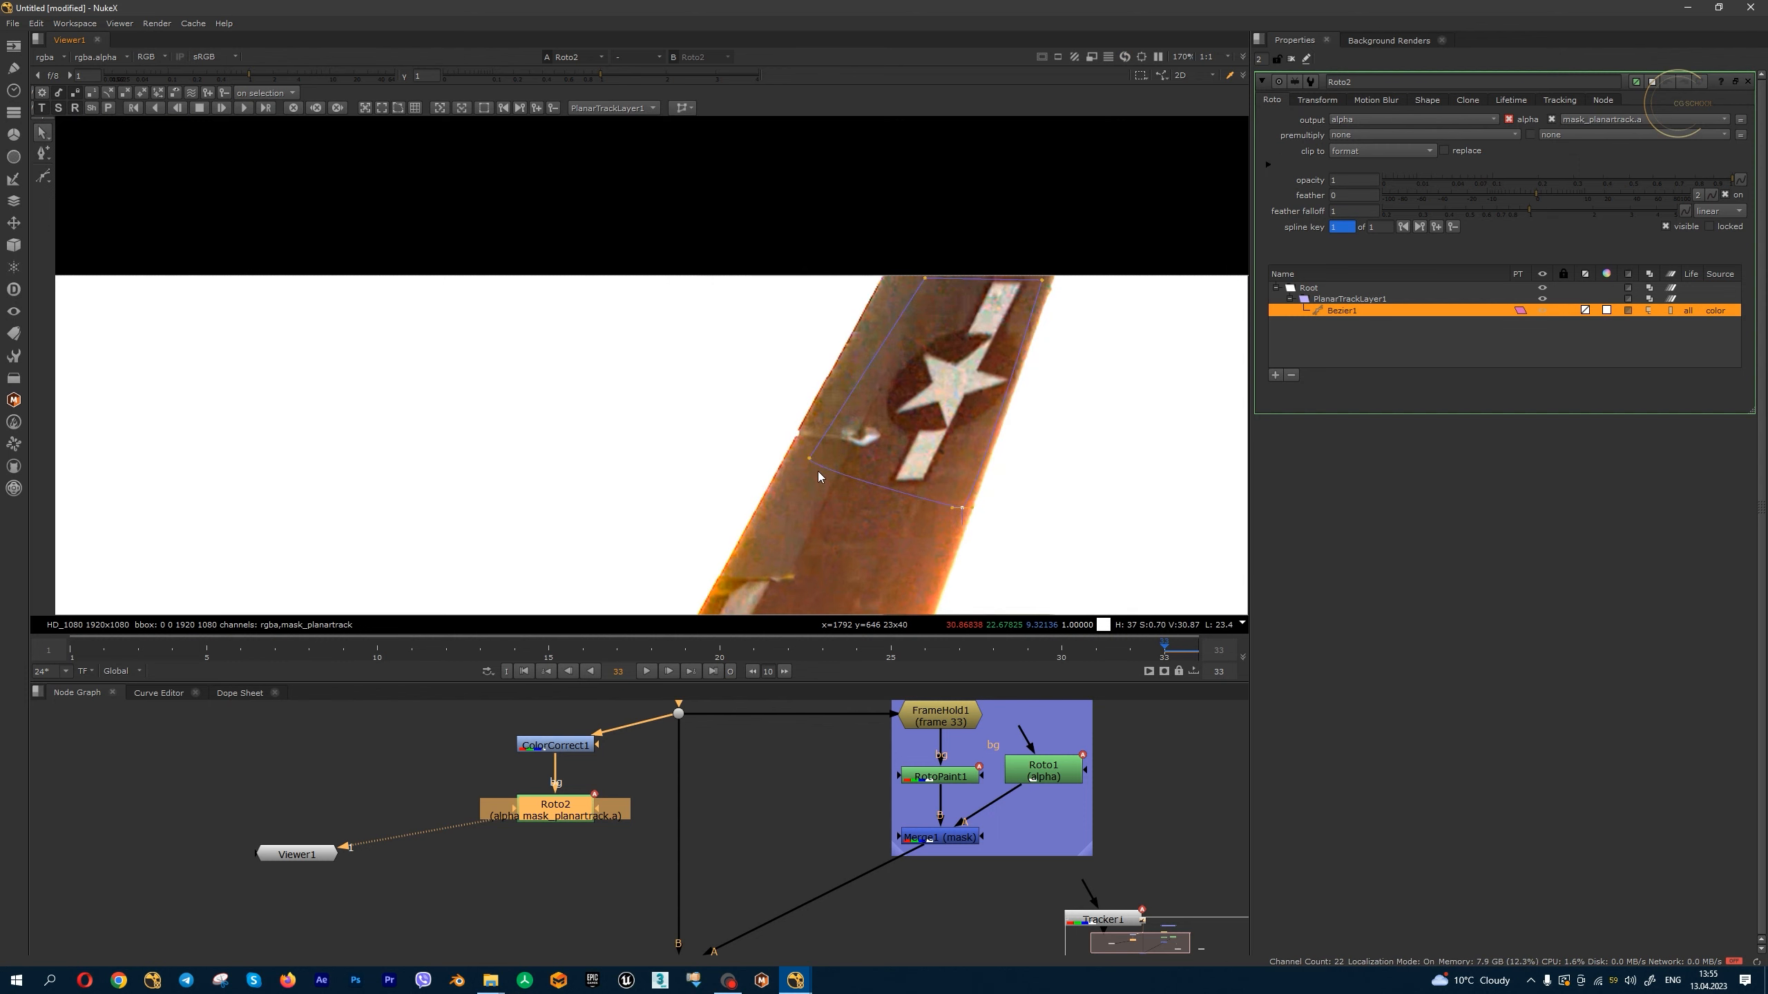
left_click_drag(771, 497, 730, 542)
key("ctrl+z")
scroll(857, 346, "down", 4)
scroll(881, 365, "up", 2)
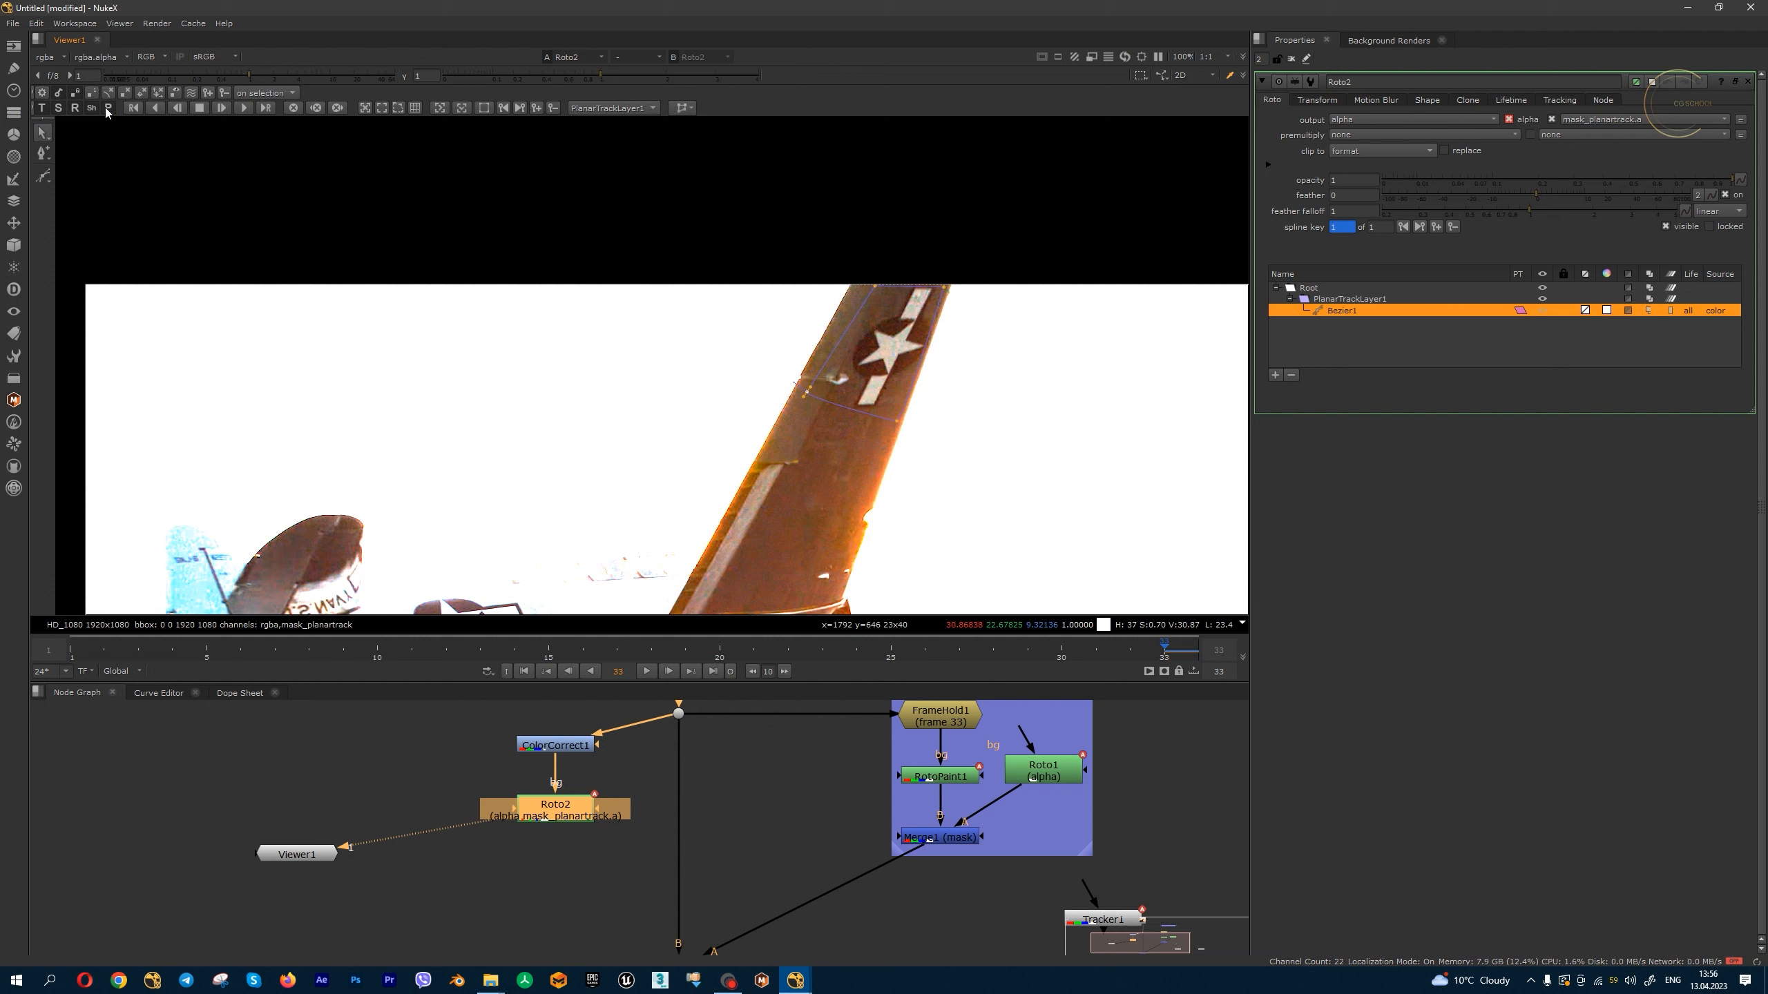
- Track the planar shape backward from frame 33 and scrub the timeline to check the track
left_click(156, 109)
left_click_drag(411, 634, 1165, 643)
left_click(156, 107)
mouse_move(617, 653)
left_mouse_down()
mouse_move(983, 671)
mouse_move(588, 658)
left_mouse_up()
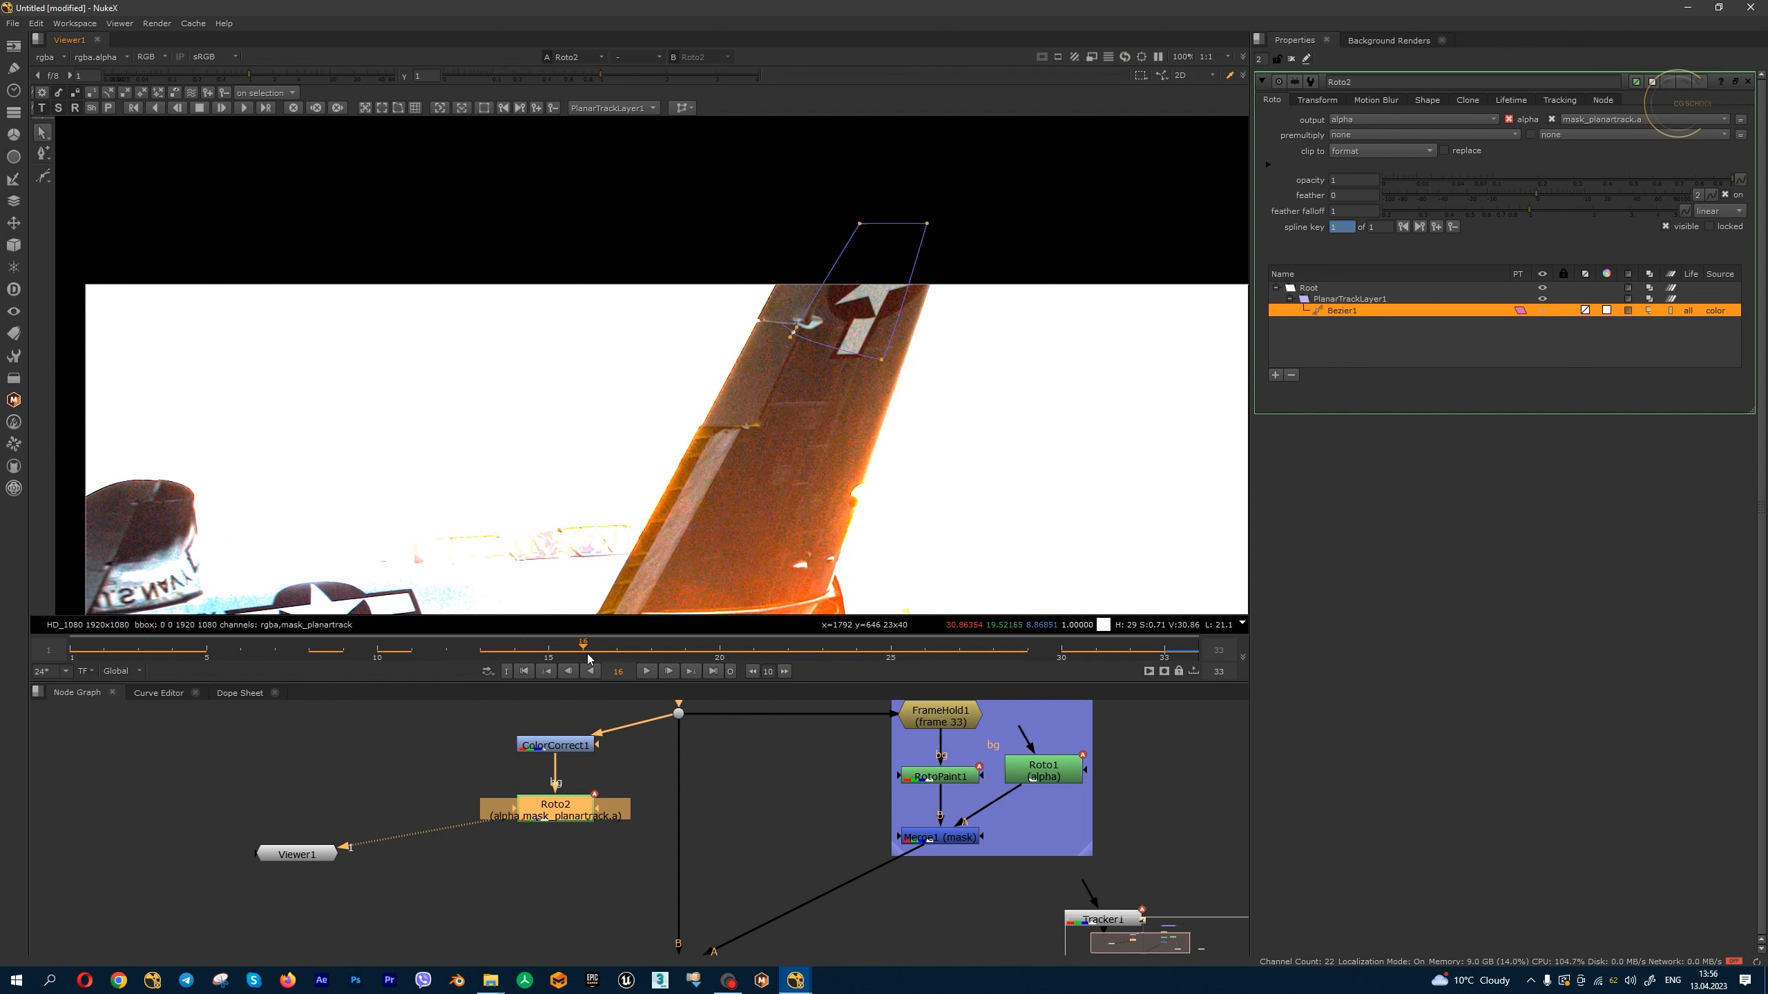
key("End")
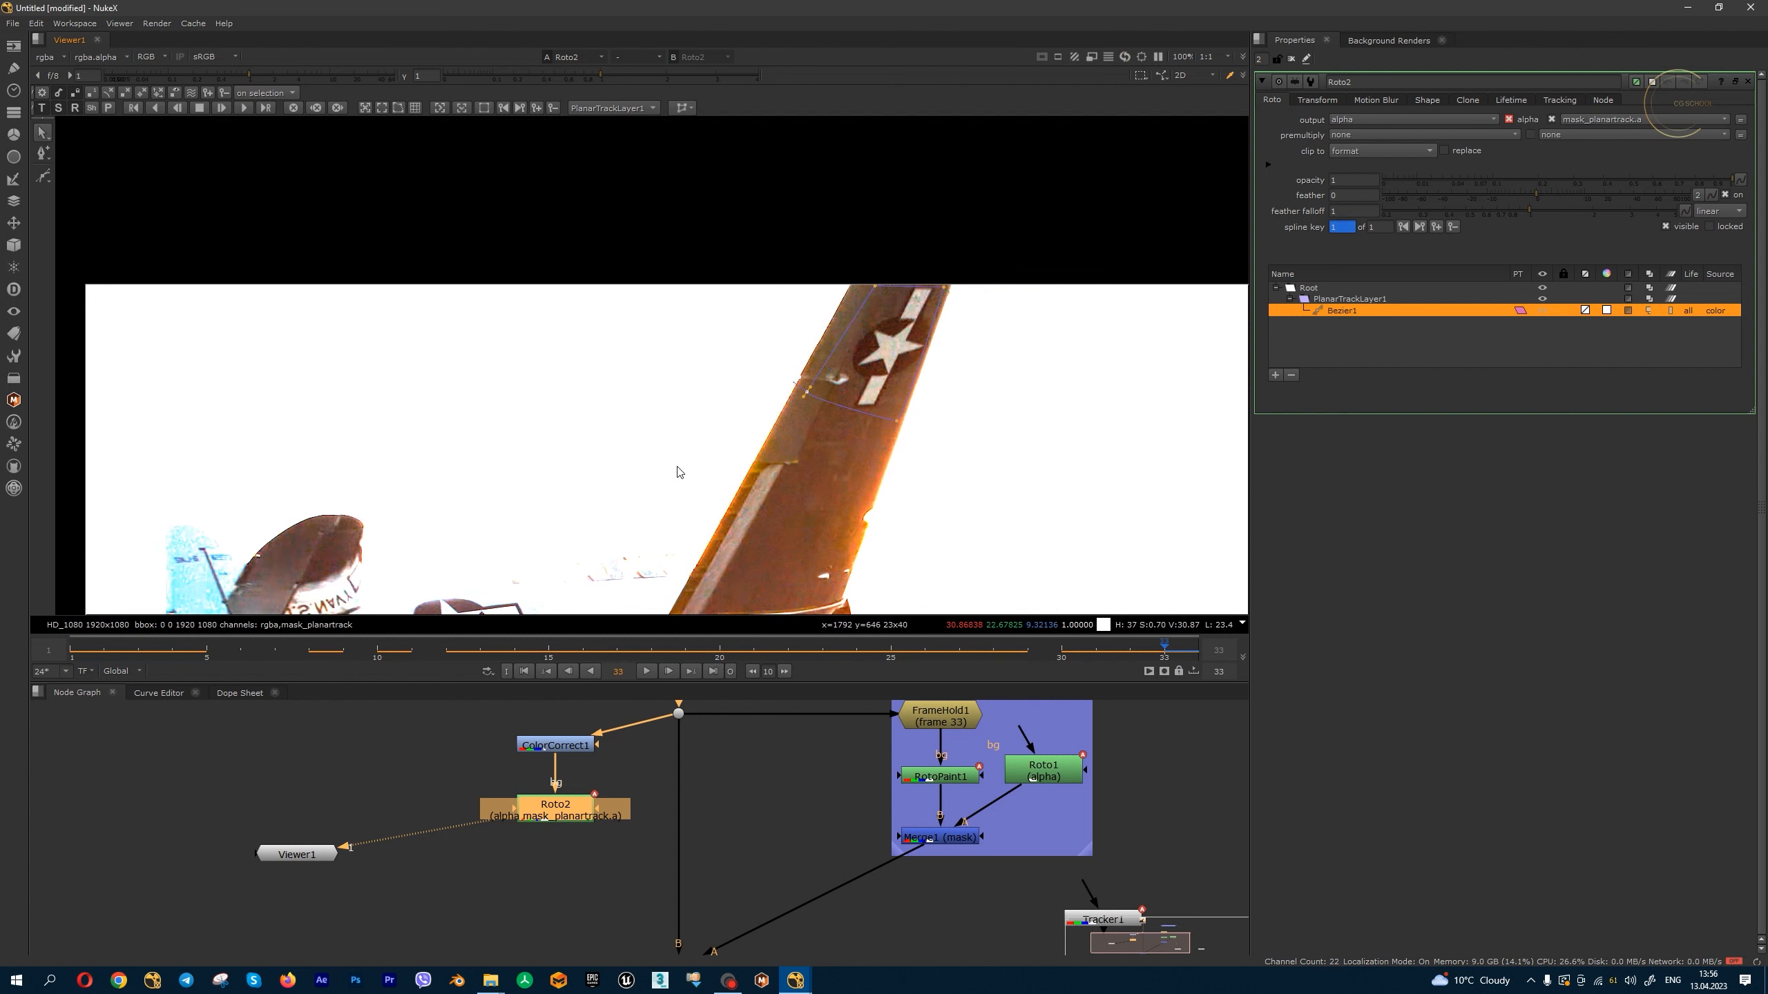
- Shrink the planar tracking shape on frame 33 by moving its upper corners down across the star and nudging the lower corner inward
left_click(75, 108)
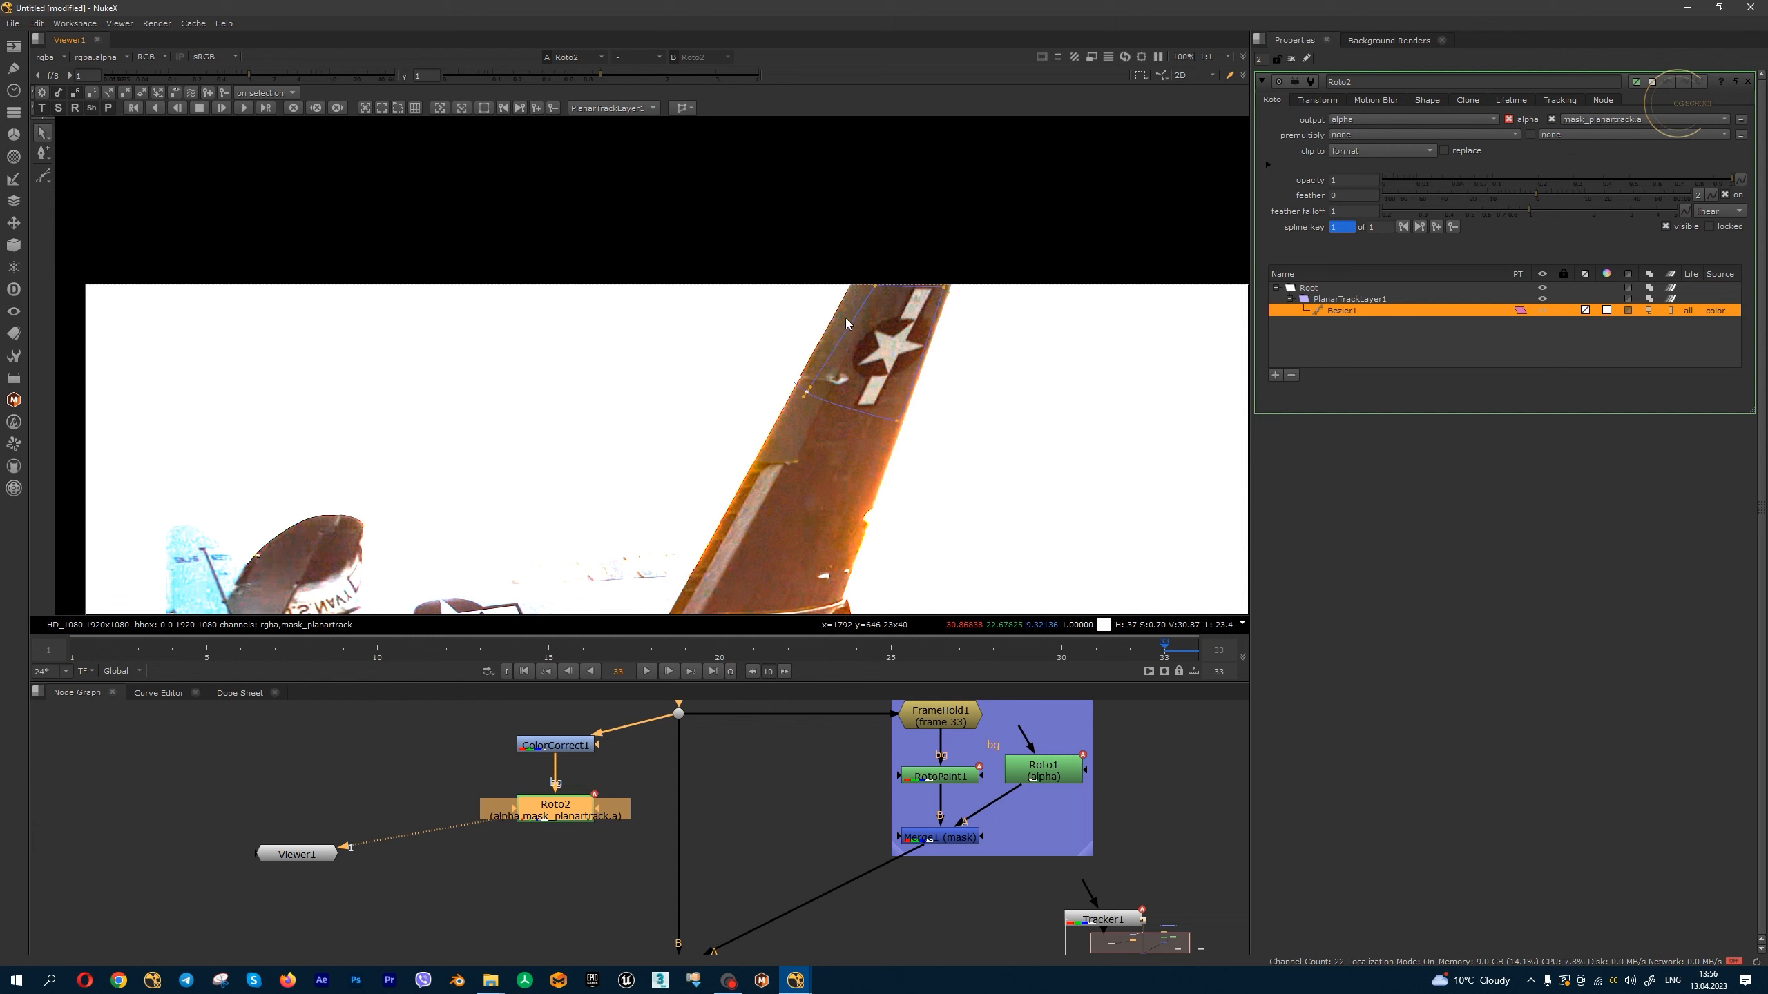
left_click_drag(944, 291, 927, 351)
left_click_drag(817, 396, 823, 399)
left_click_drag(926, 347, 921, 358)
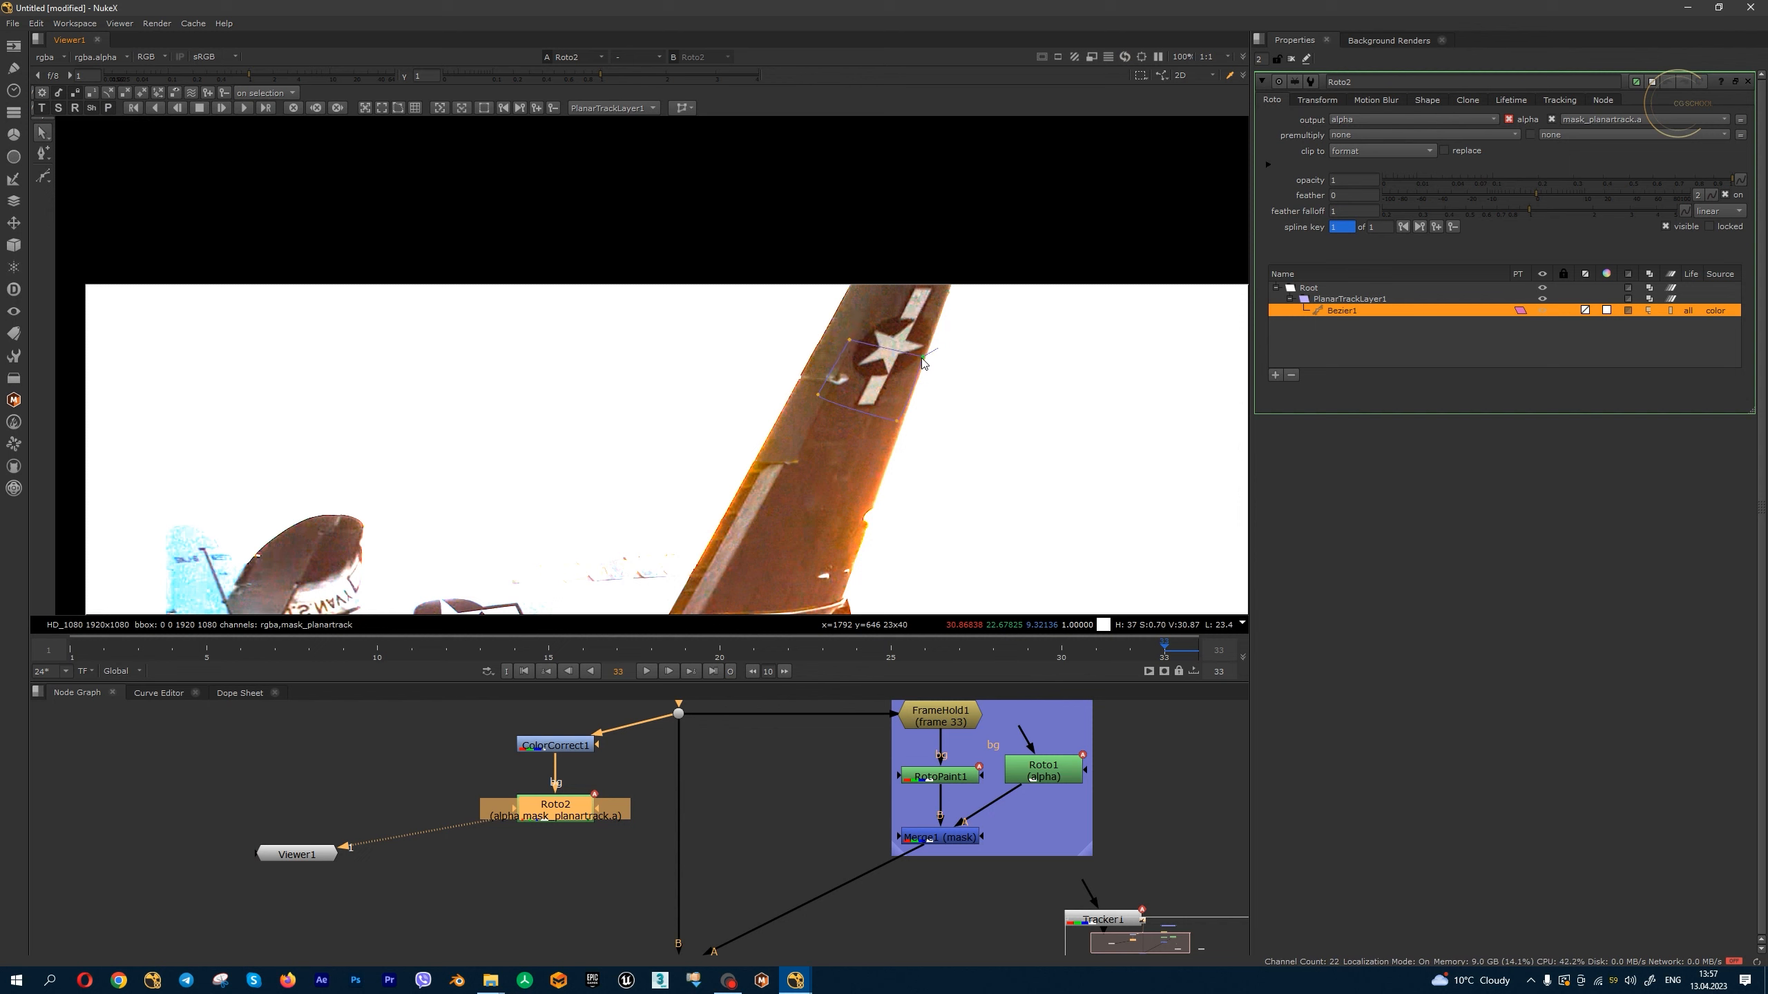
- Track the reshaped planar area backward from frame 33 to frame 1, and return to frame 33
left_click(158, 107)
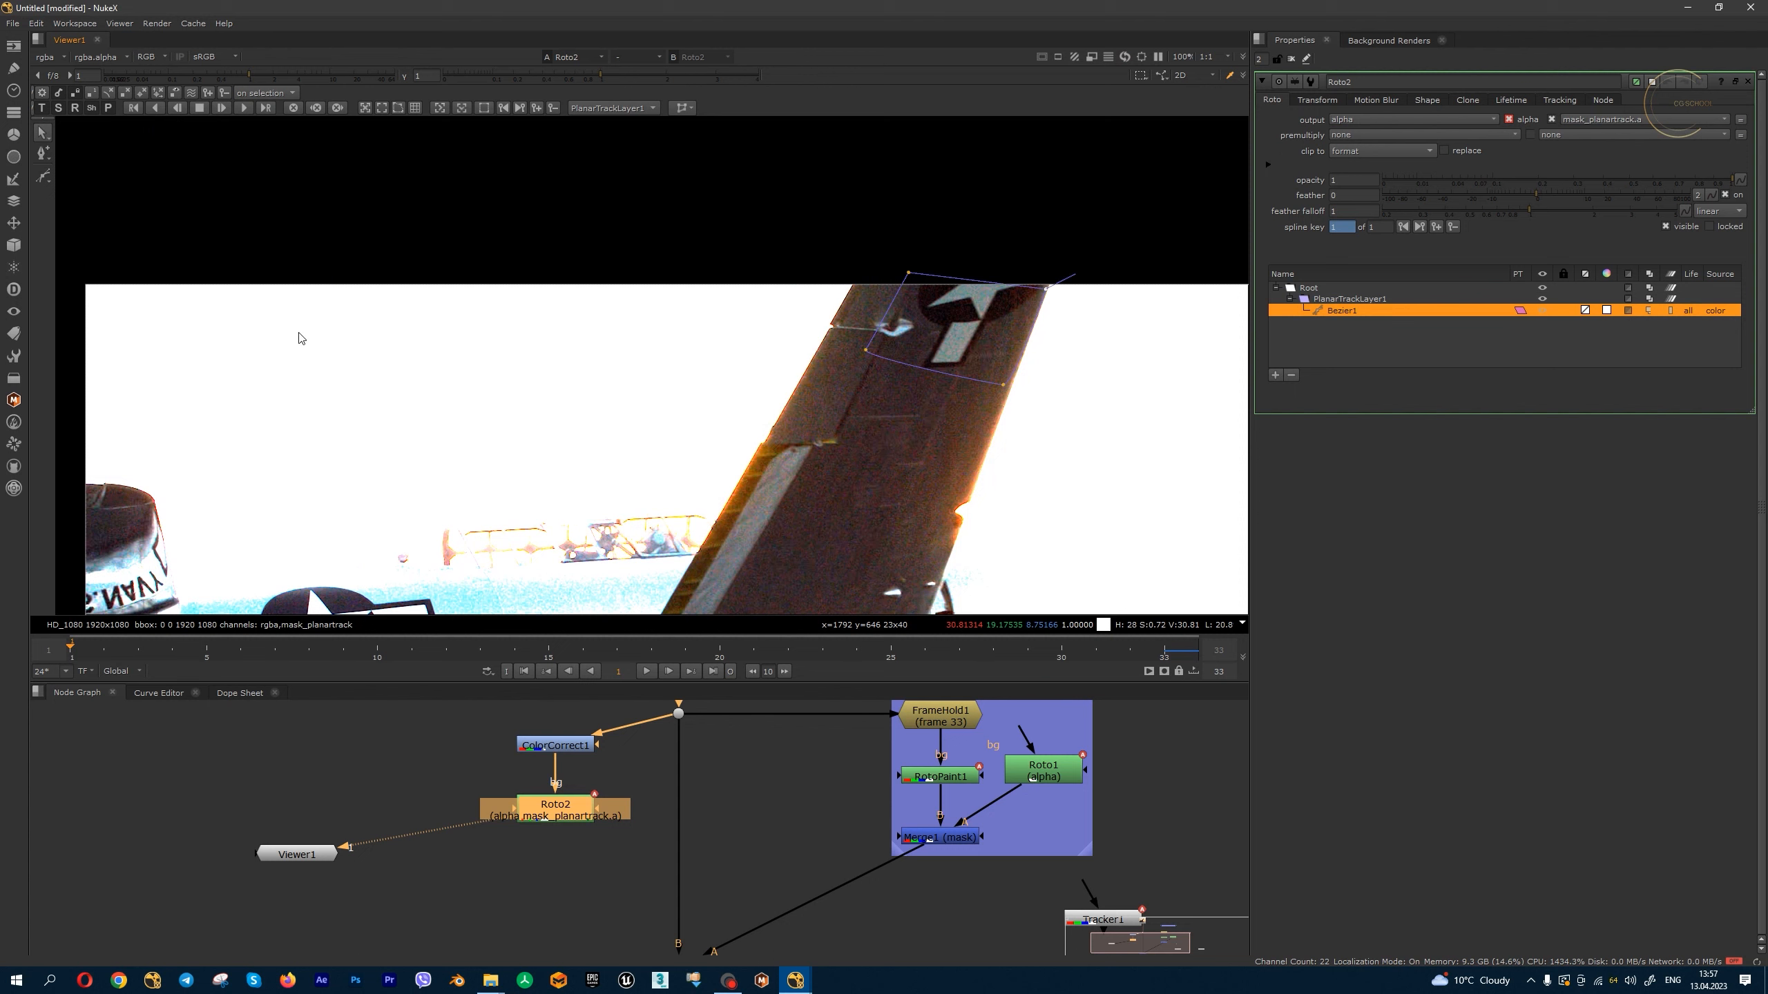
left_click(714, 673)
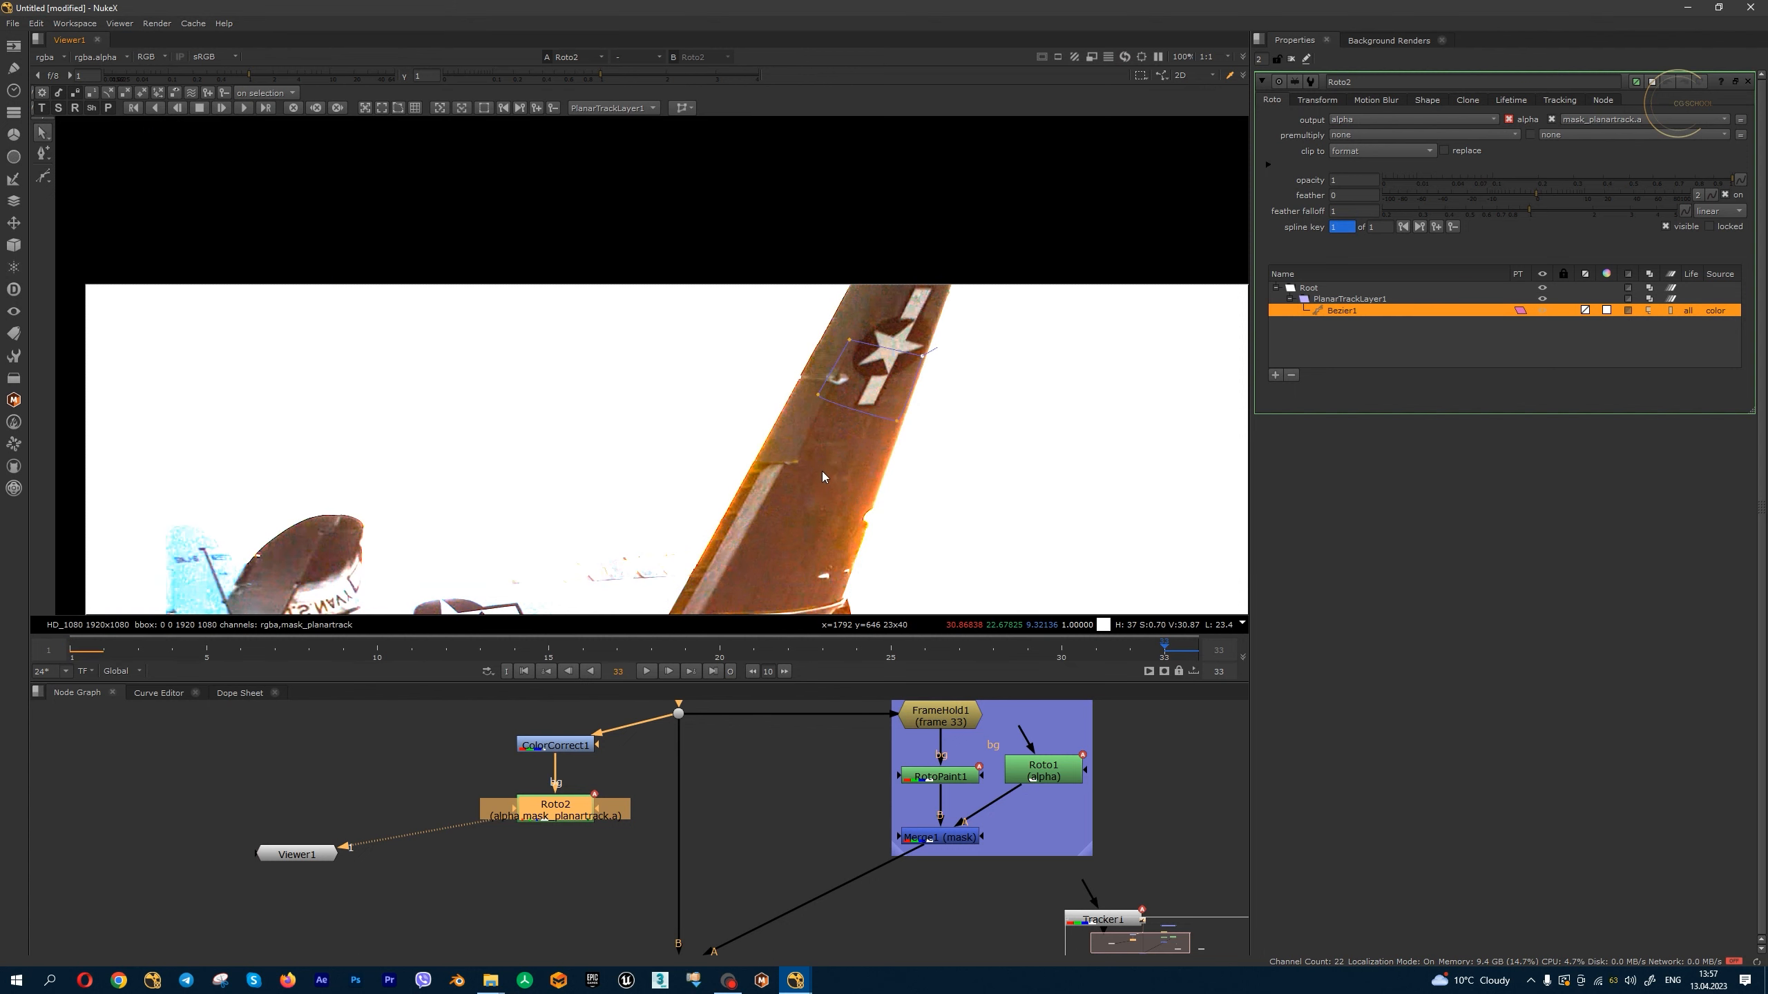
middle_click_drag(641, 866, 638, 802)
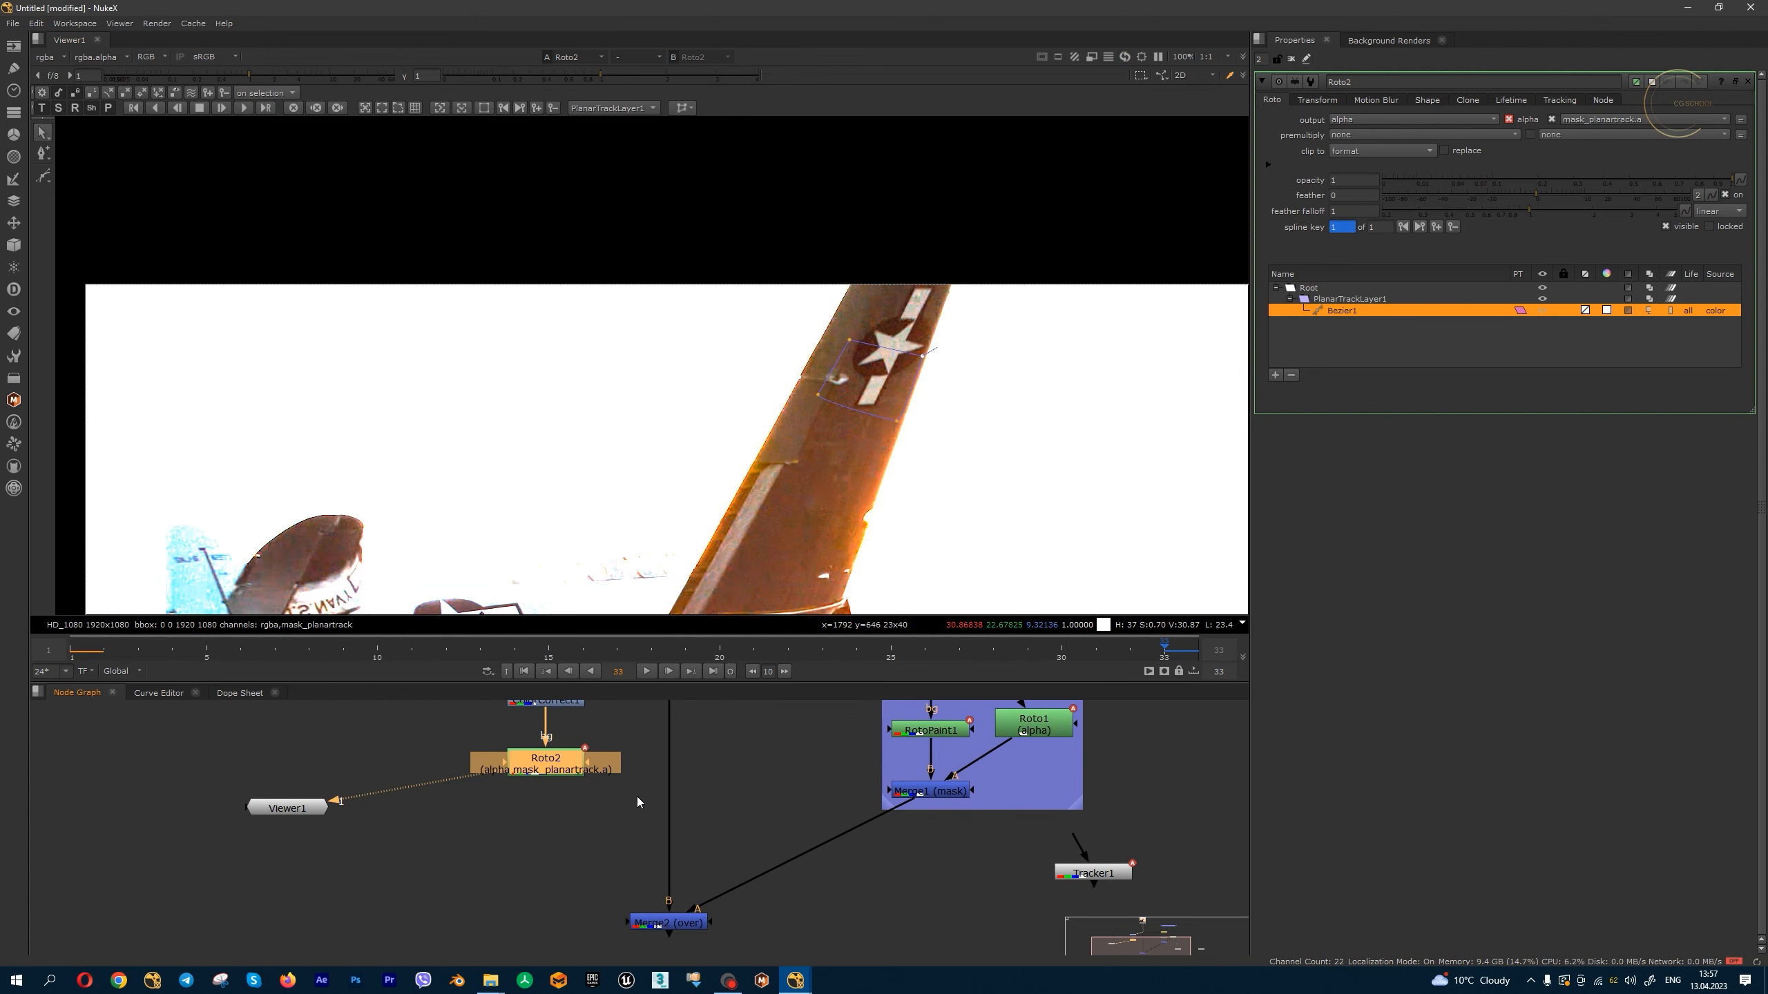
scroll(605, 798, "down", 2)
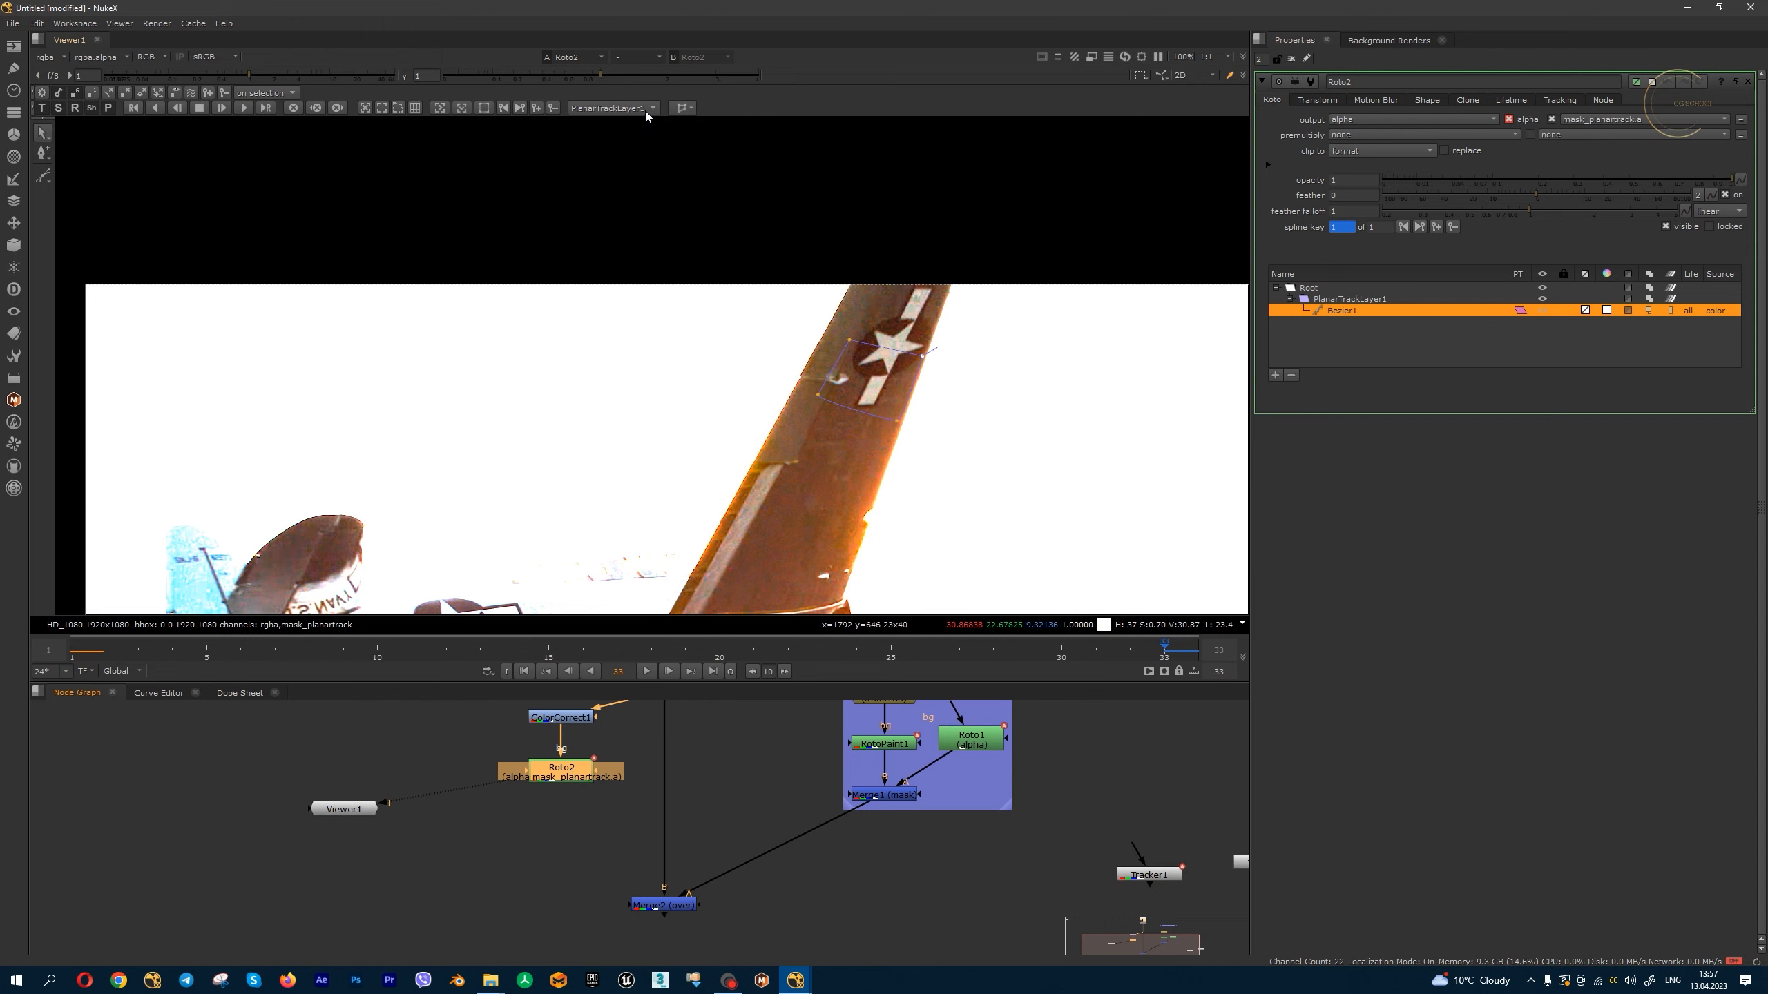
- Fit the planar surface rectangle of PlanarTrackLayer1 to the full image frame
scroll(842, 333, "down", 6)
middle_click_drag(857, 367, 819, 302)
scroll(754, 308, "up", 1)
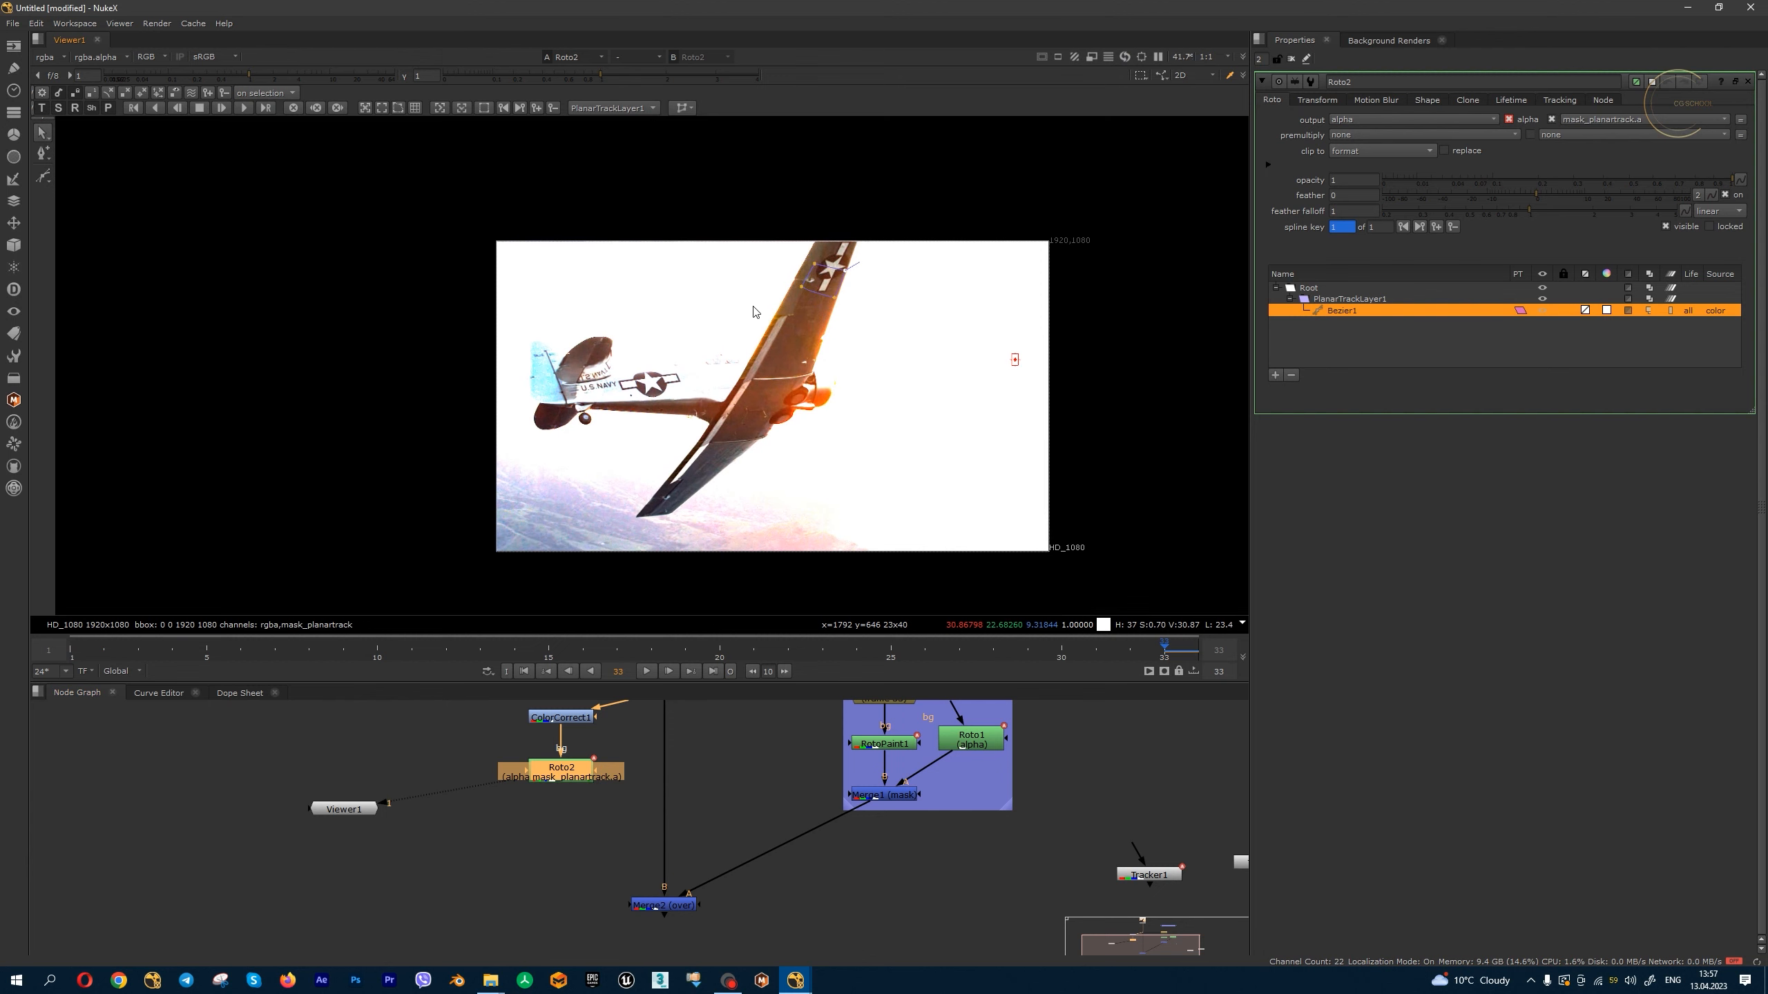
left_click(382, 109)
left_click(382, 108)
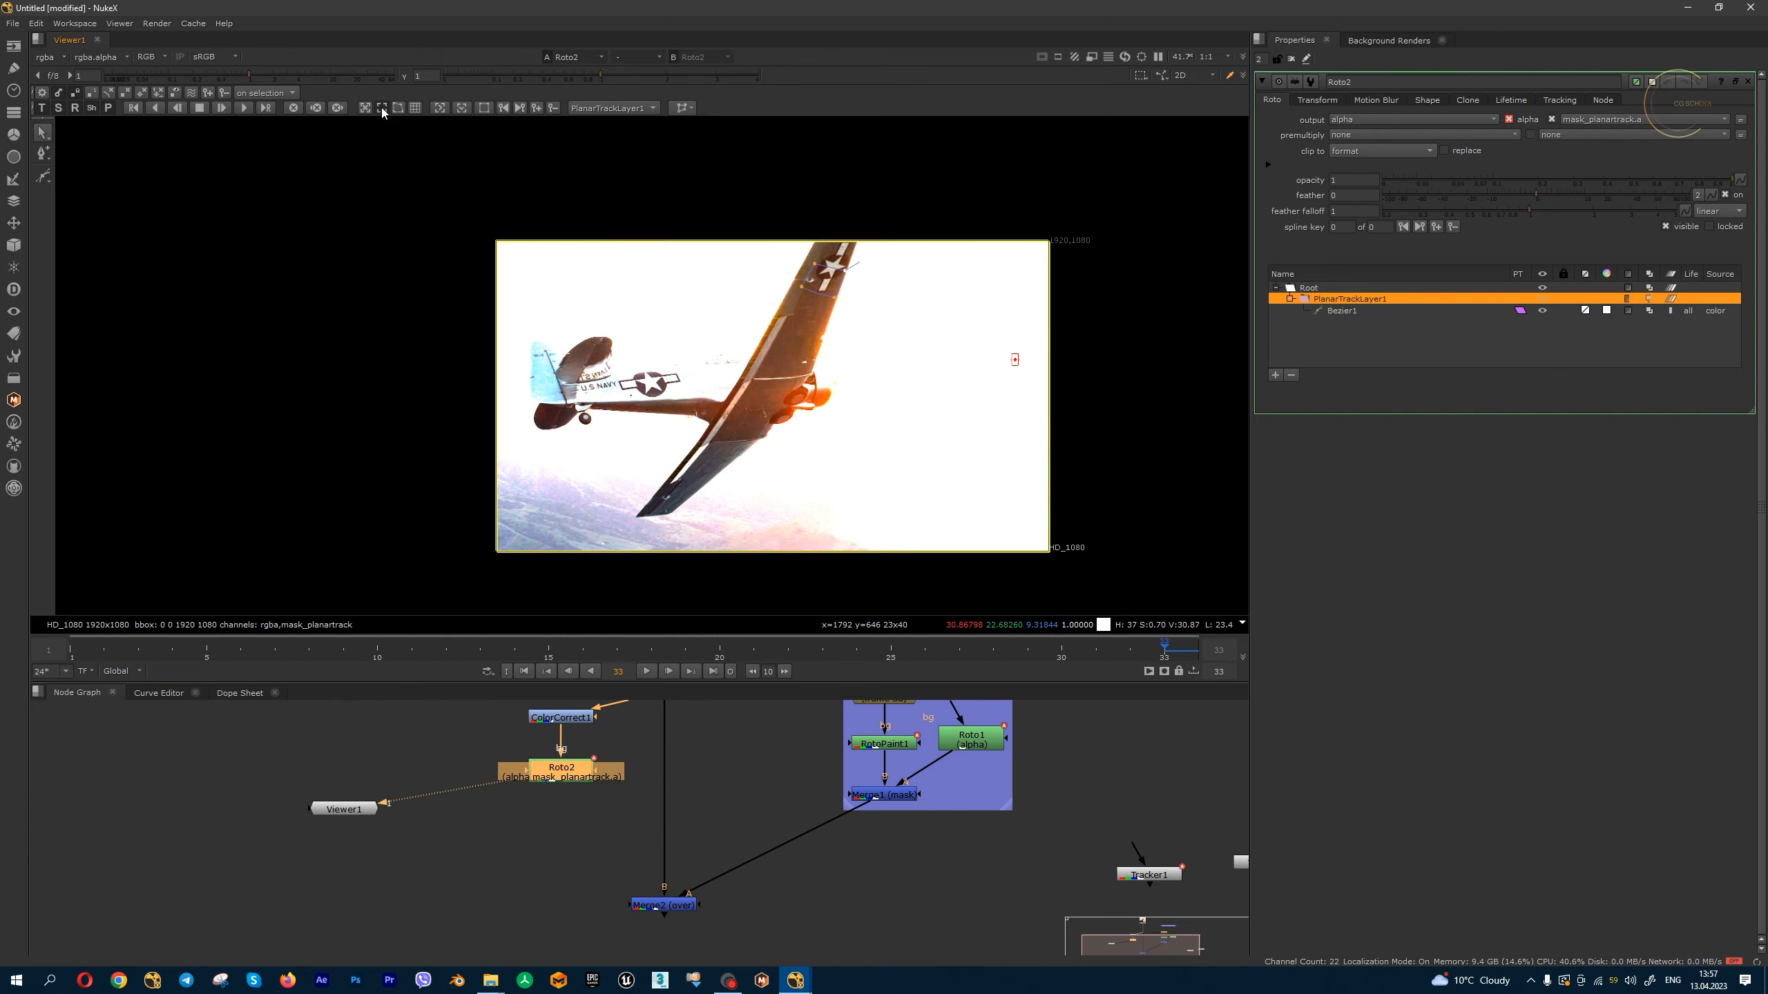
left_click(484, 109)
- Export the planar track as CornerPin2D (relative) and insert that node between Merge1 (mask) and Merge2
left_click(681, 108)
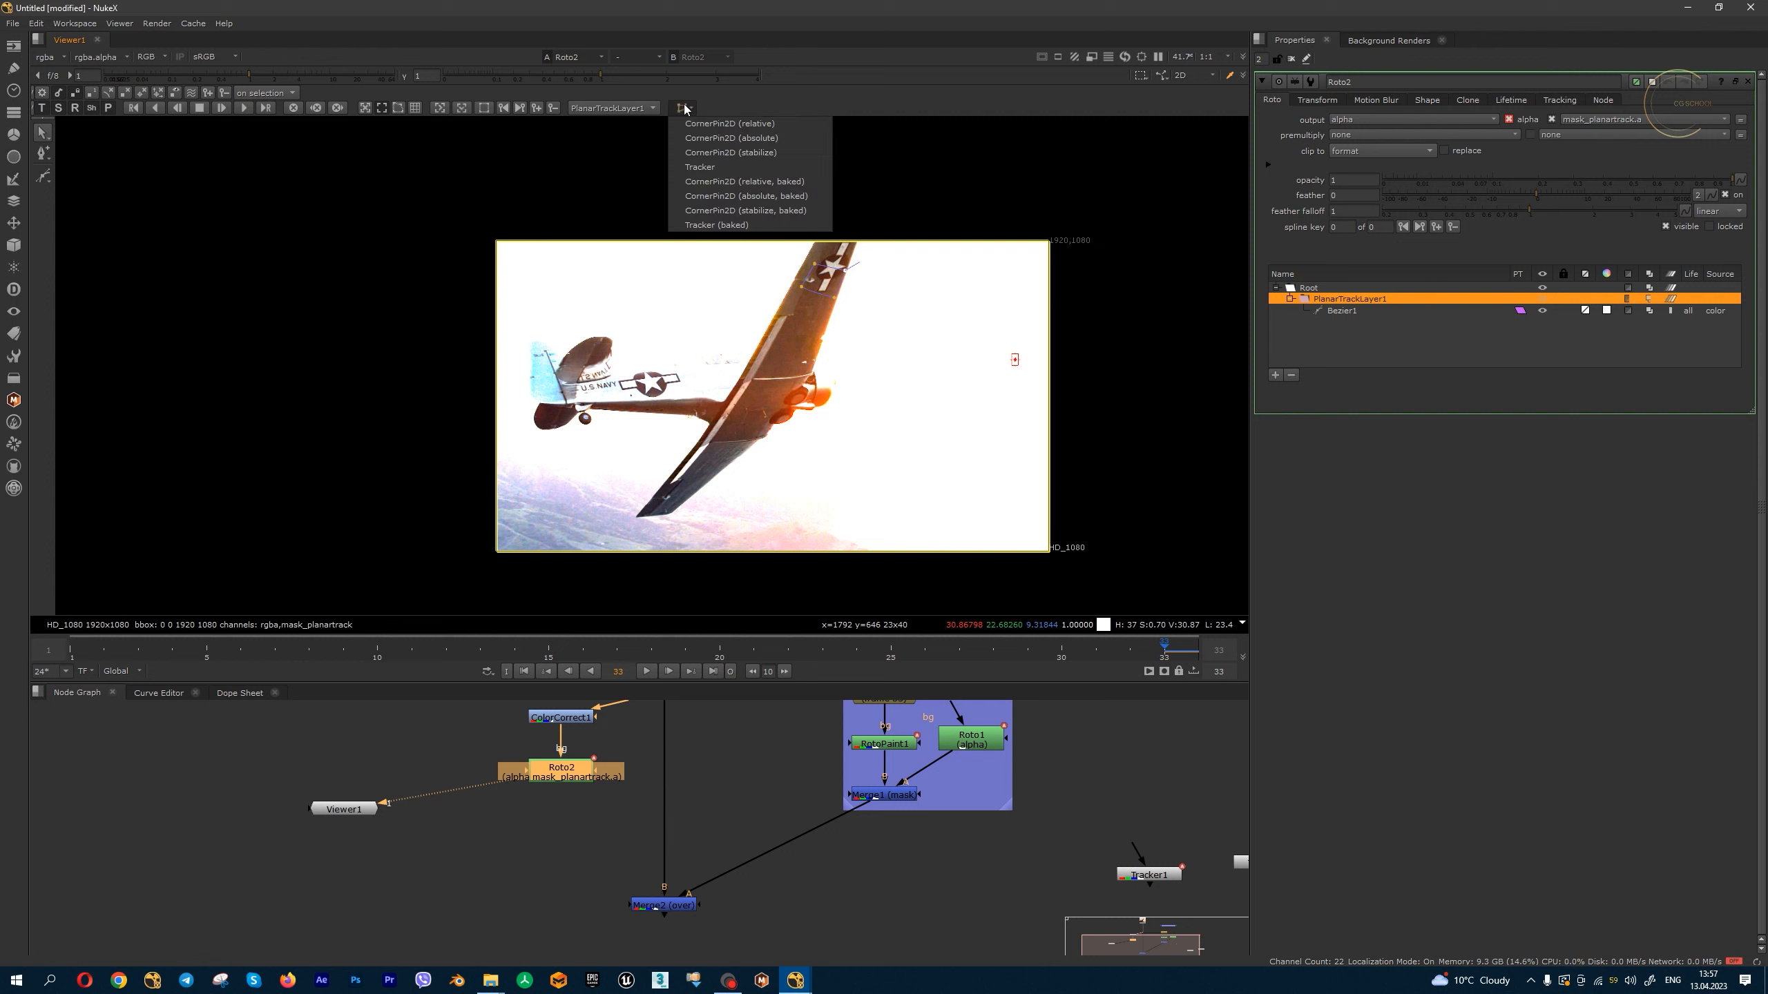
left_click(783, 125)
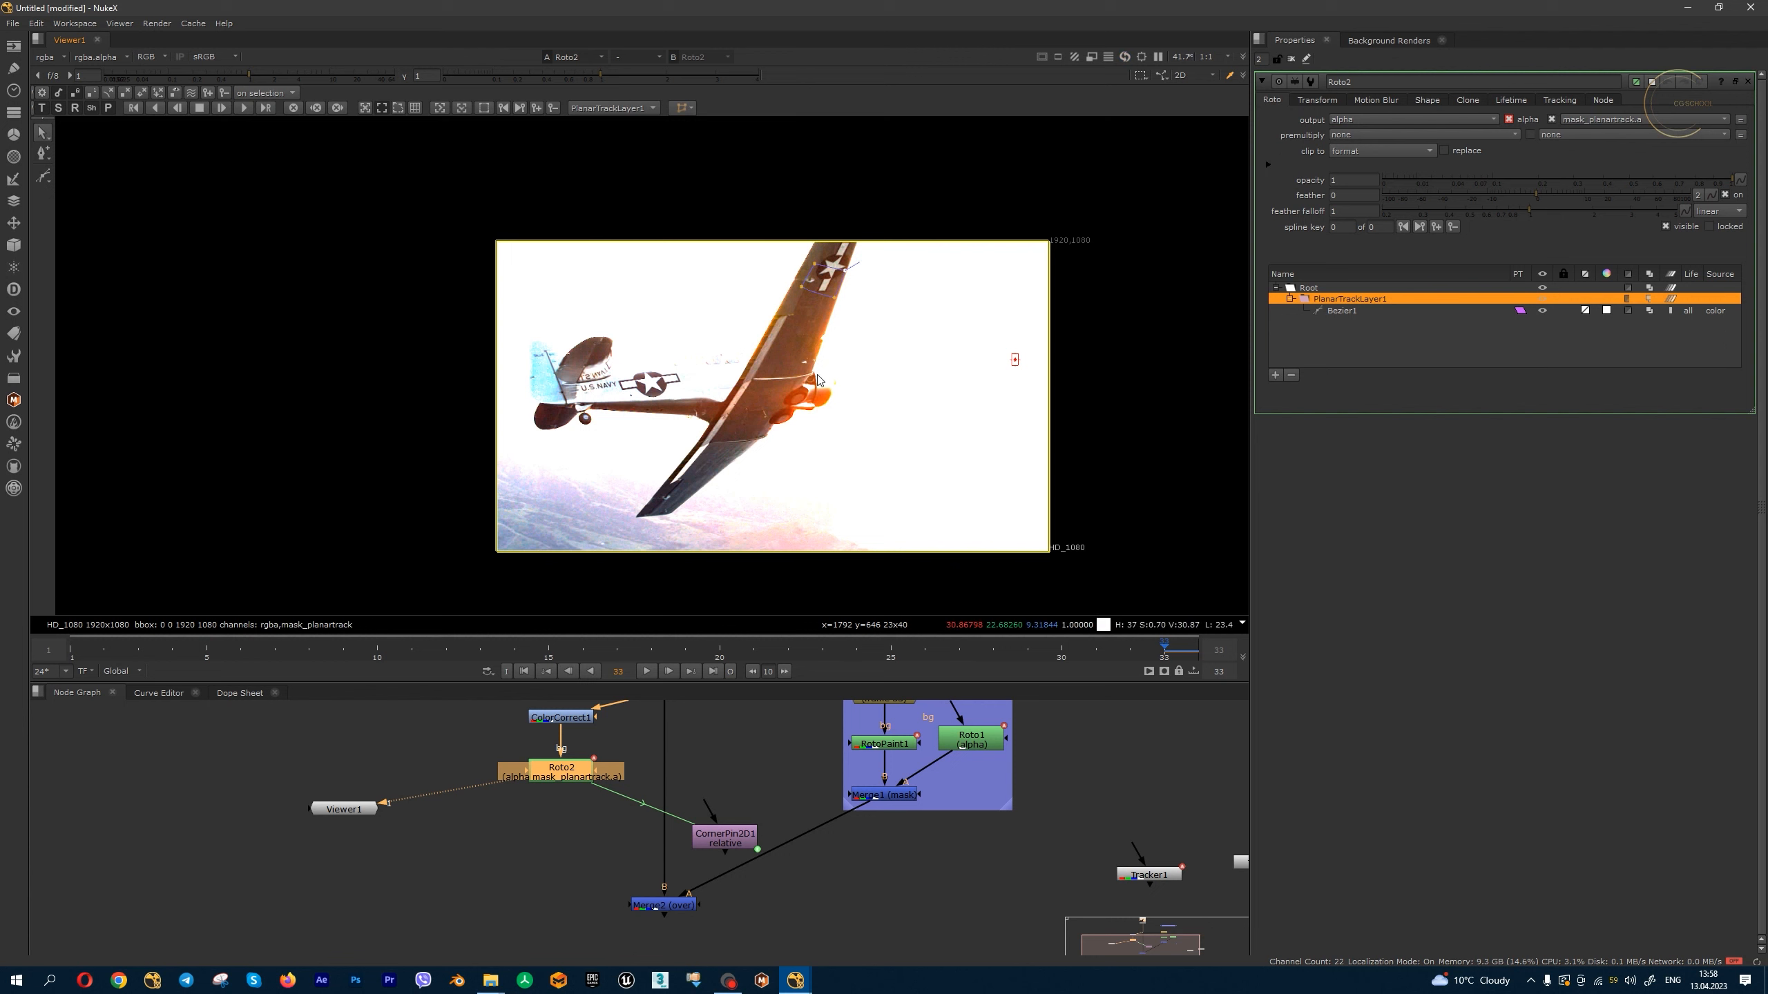
left_click_drag(732, 840, 801, 843)
left_click_drag(856, 850, 895, 852)
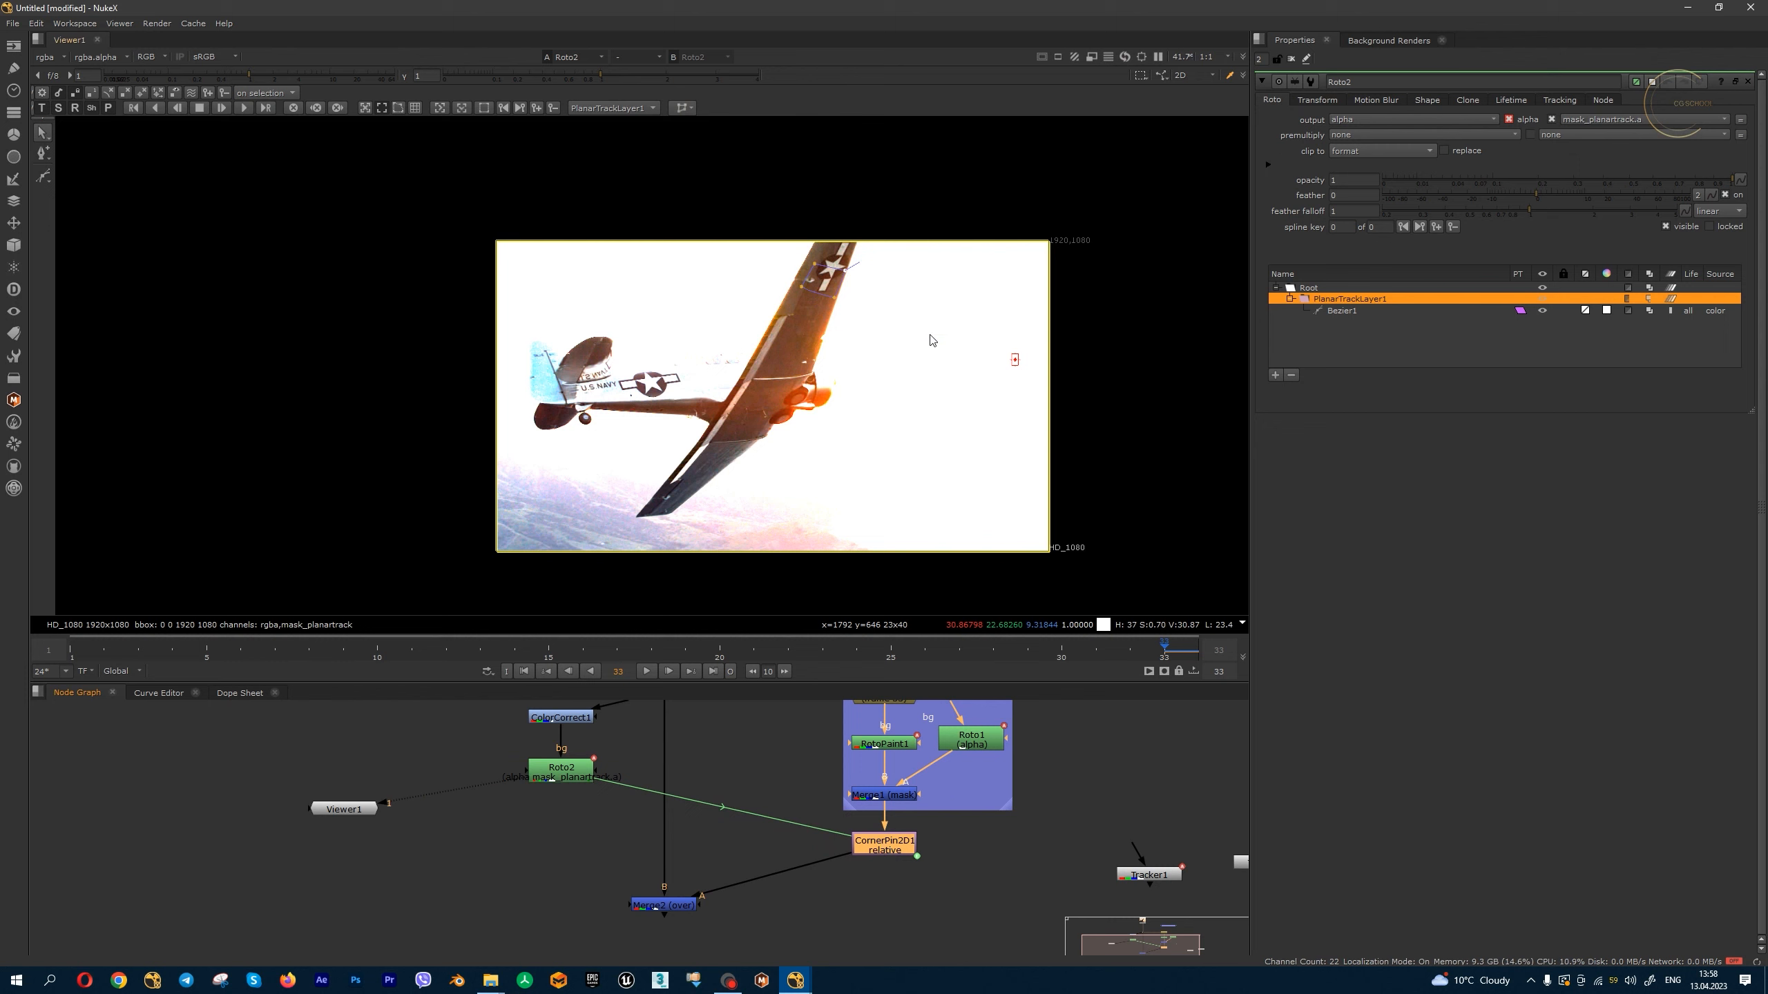
left_click(959, 655)
left_click_drag(921, 657, 1151, 663)
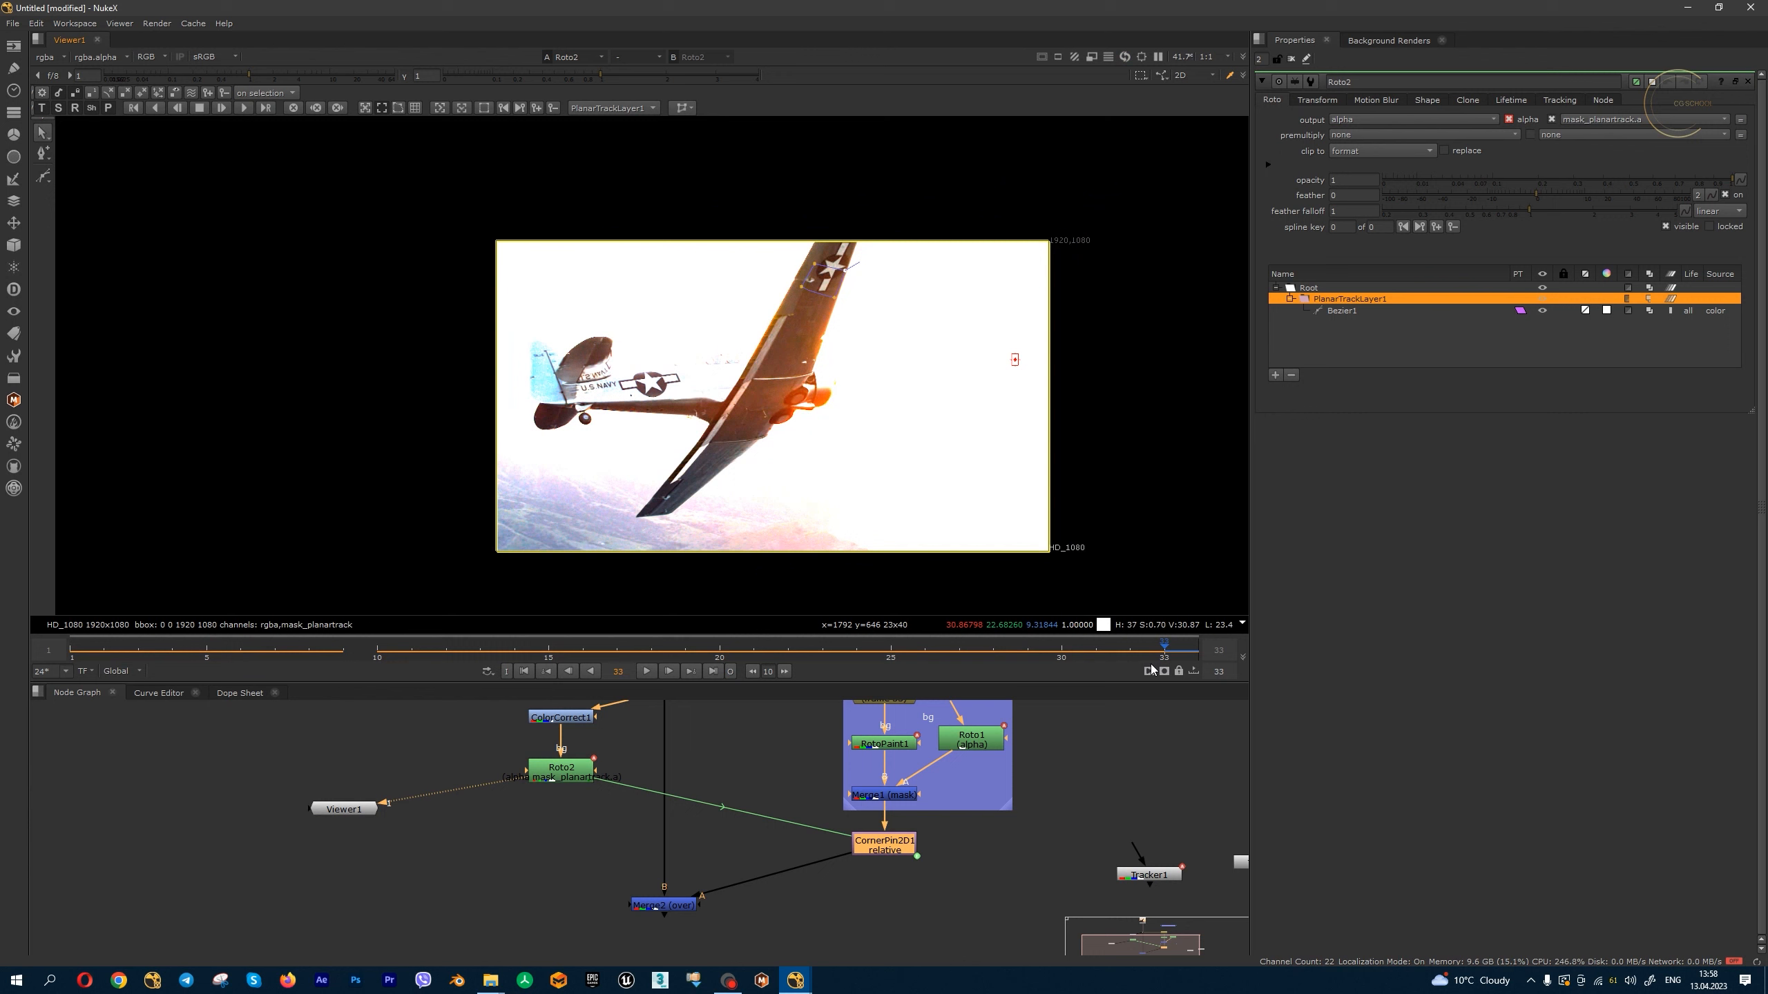
- Add a new CornerPin2D node and branch it from the output of Merge1 (mask), beside the relative corner pin
left_click(963, 869)
key("Tab")
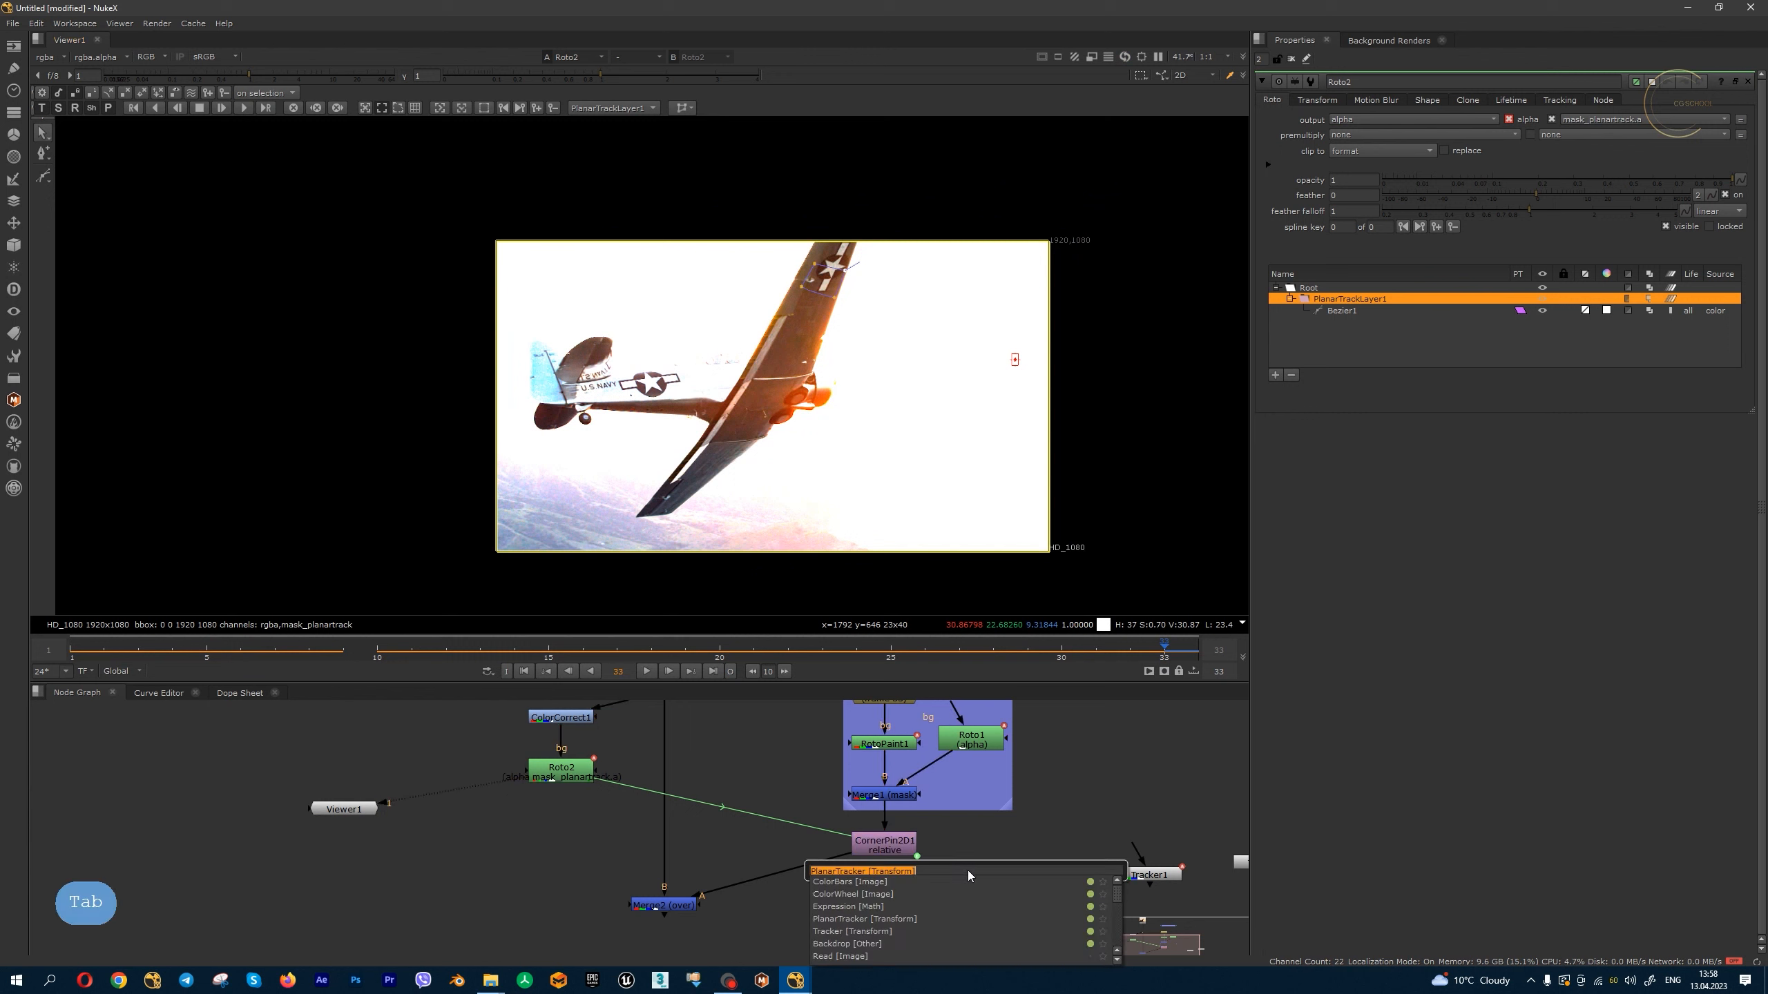
type("cor")
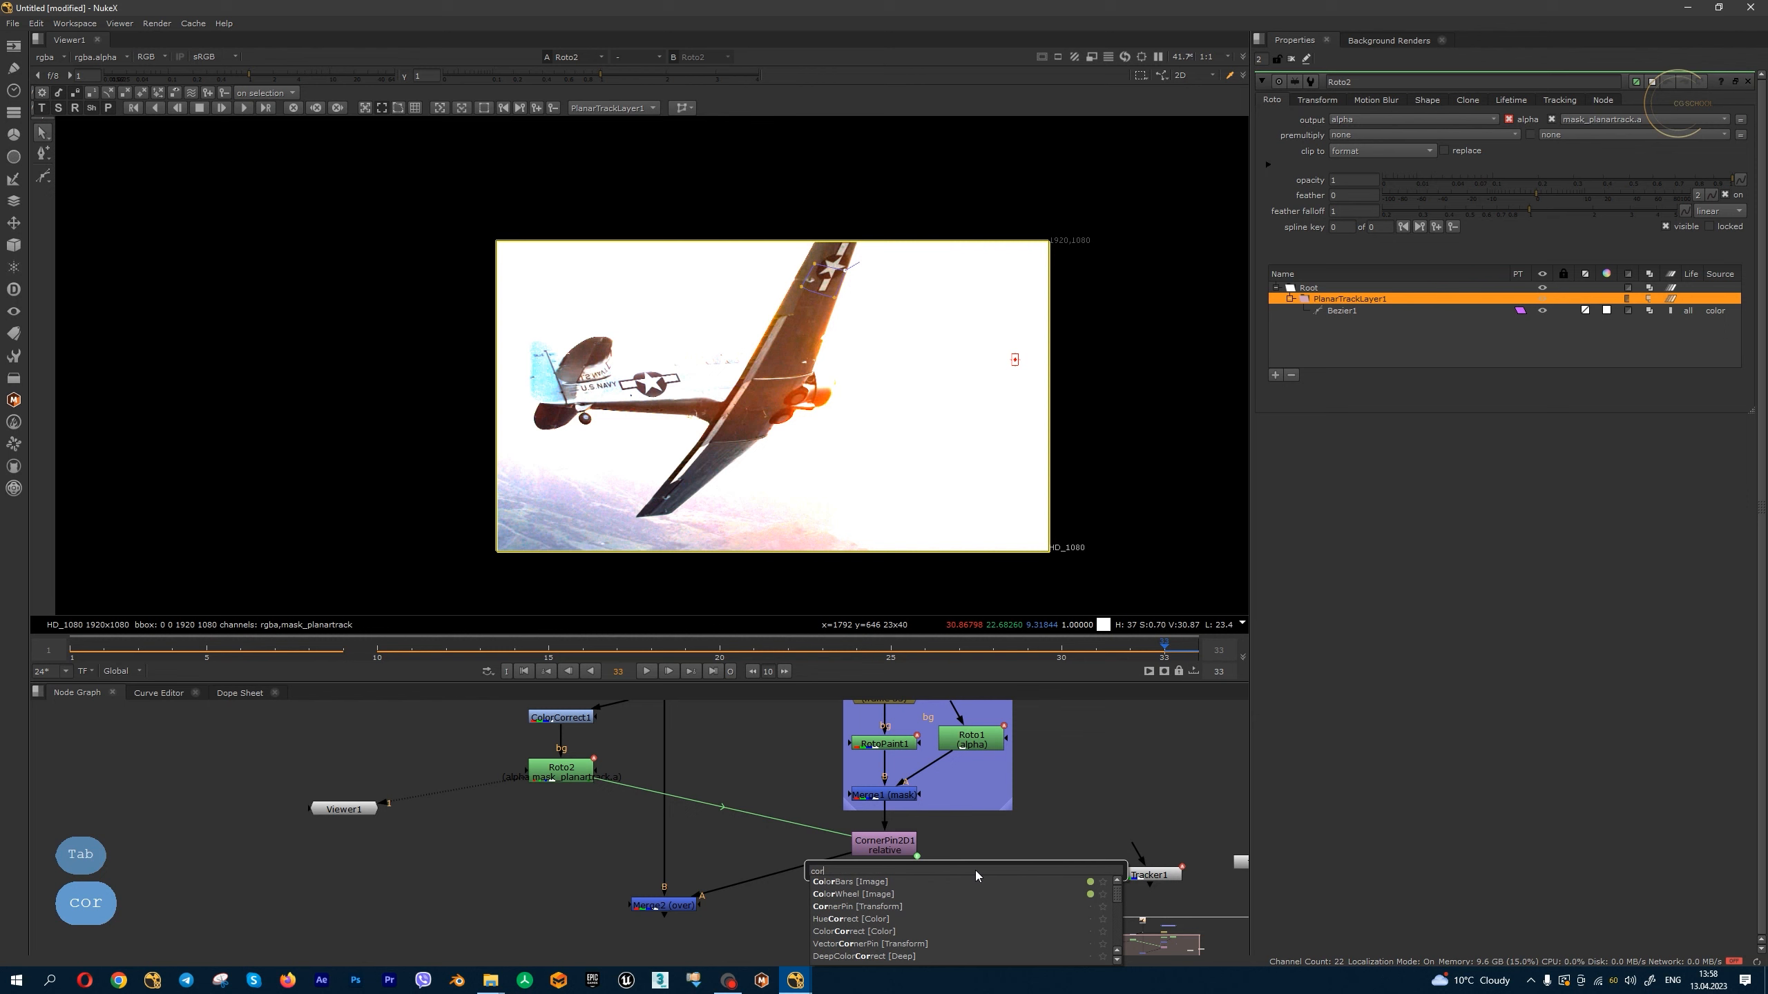
key("Down")
key("Down")
key("Down")
key("Return")
left_click_drag(961, 850, 884, 798)
- View the new CornerPin2D2 node's output, close the Roto2 properties and place the node slightly farther from CornerPin2D1
key("1")
key("a")
key("a")
left_click(734, 75)
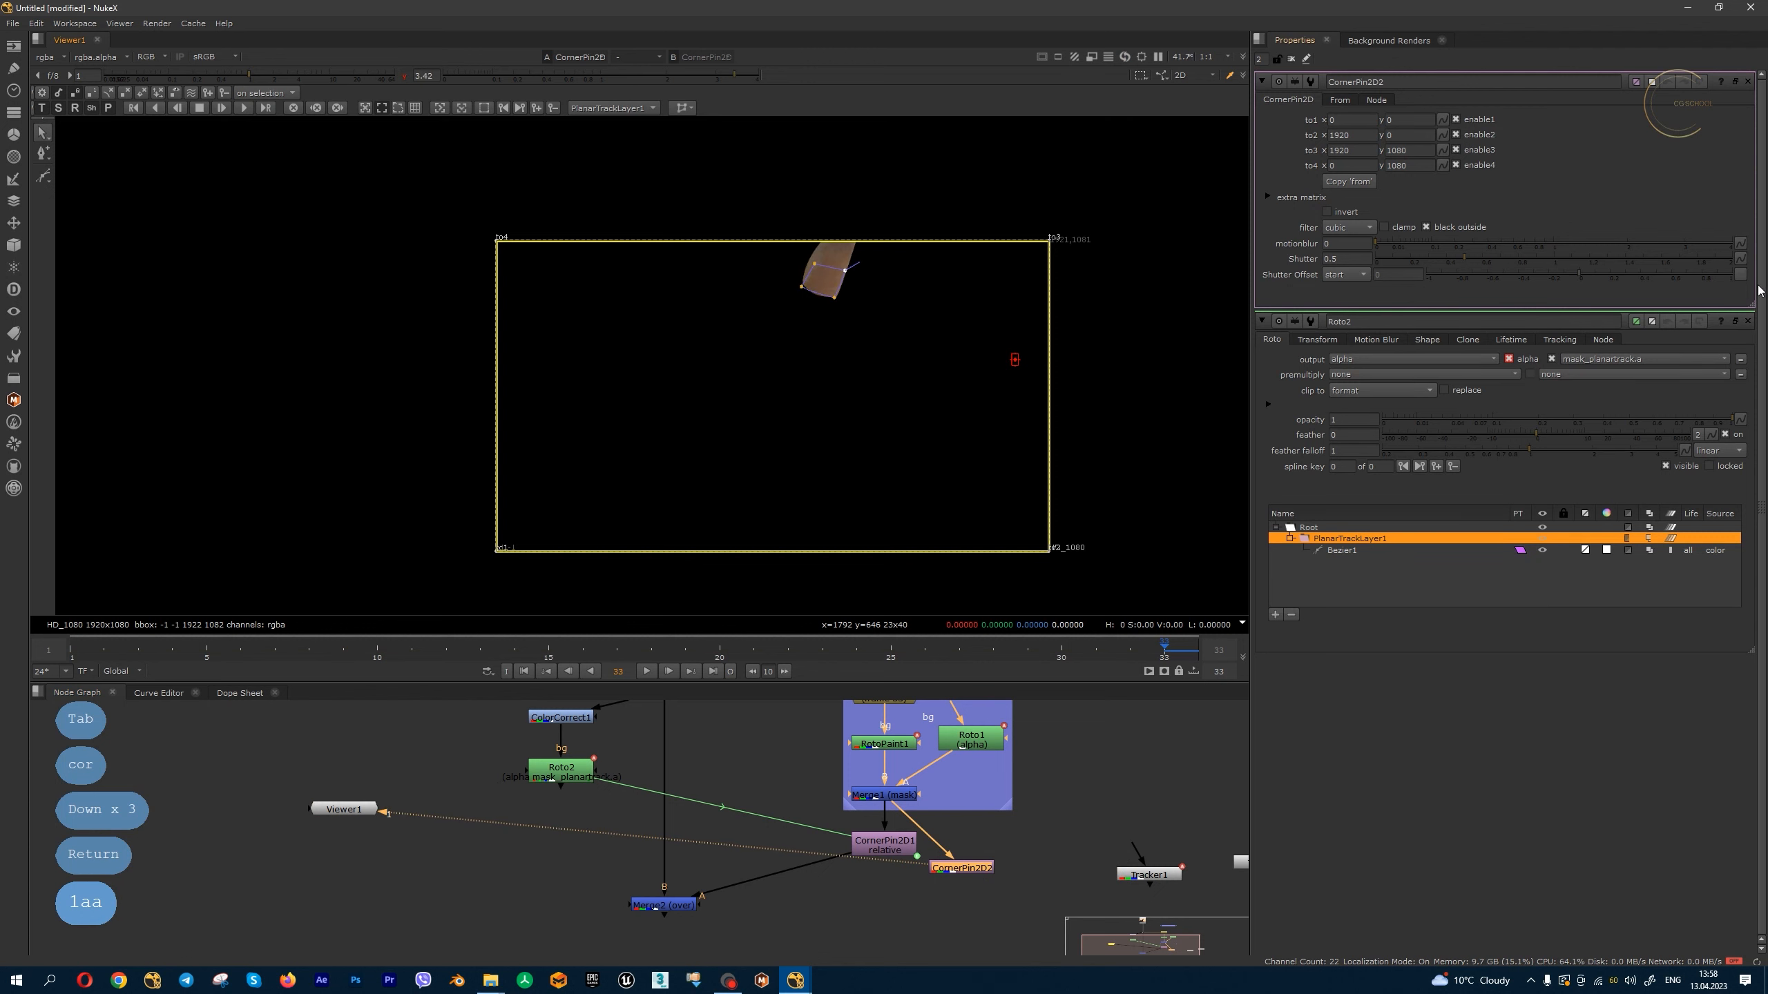
left_click(1748, 322)
left_click_drag(969, 874, 992, 875)
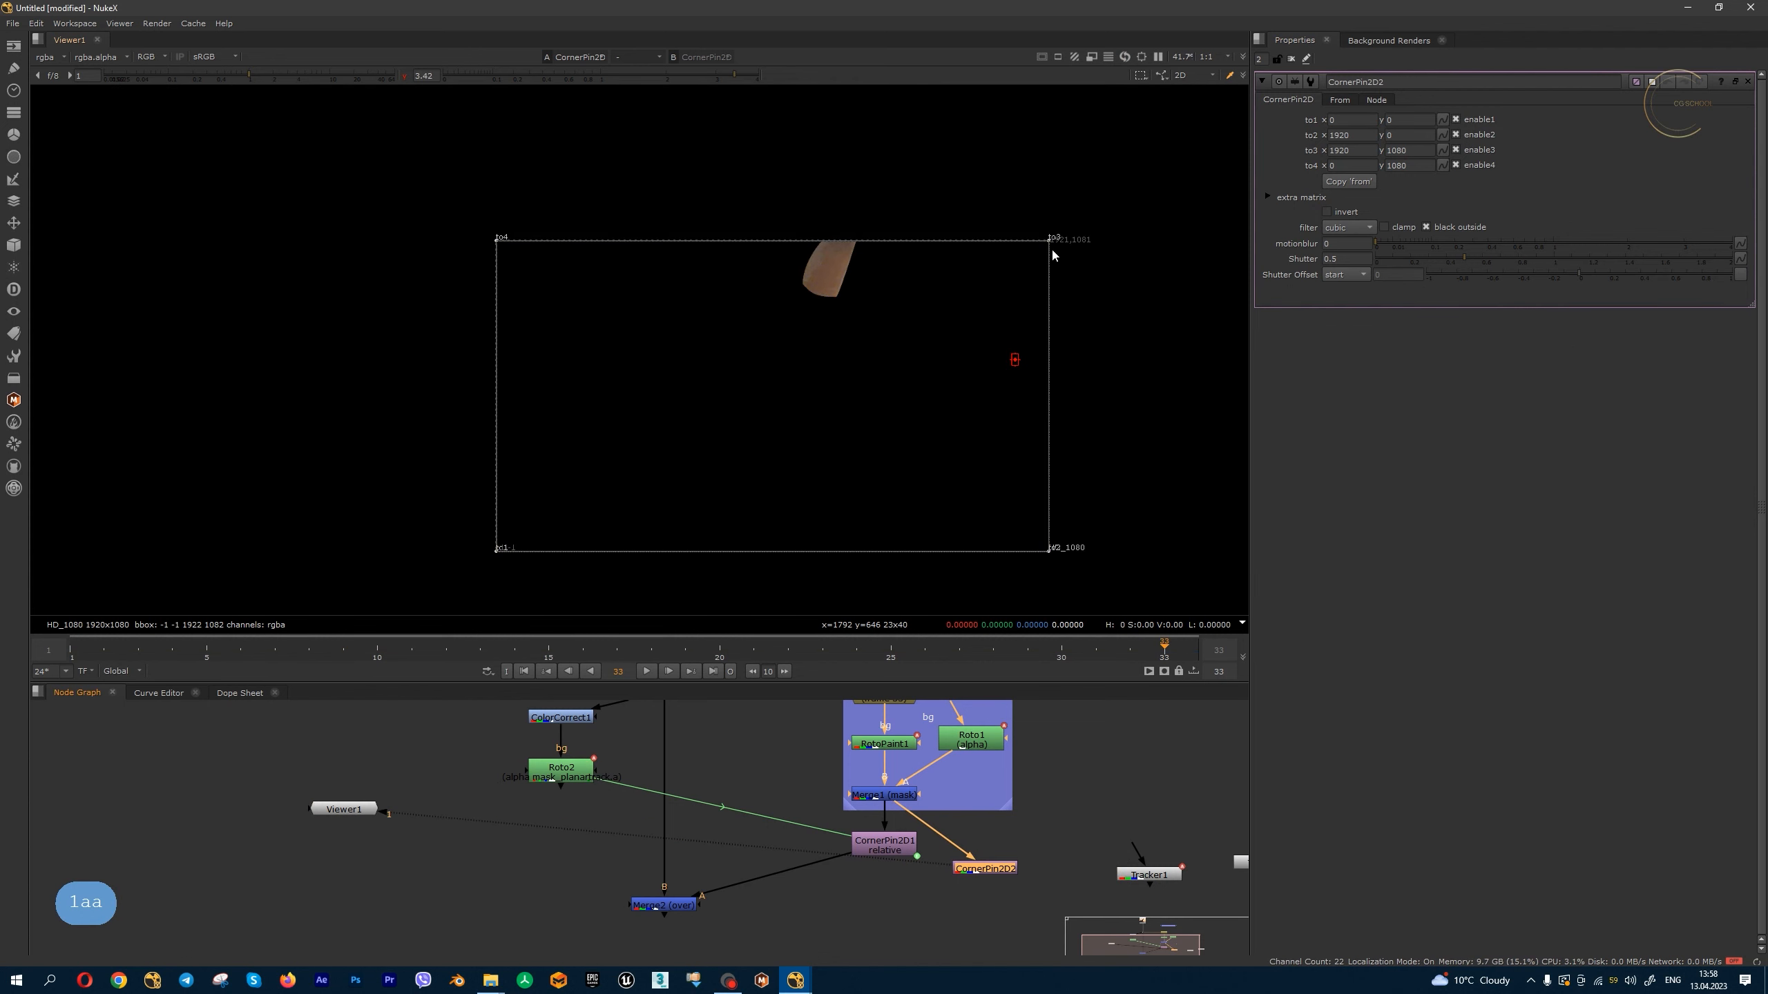
- Try to pull CornerPin2D2's to3 corner down at the upper corner of the frame, and undo the change
scroll(1051, 243, "up", 3)
scroll(1051, 244, "down", 2)
middle_click_drag(512, 560, 525, 469)
middle_click_drag(1055, 132, 1064, 183)
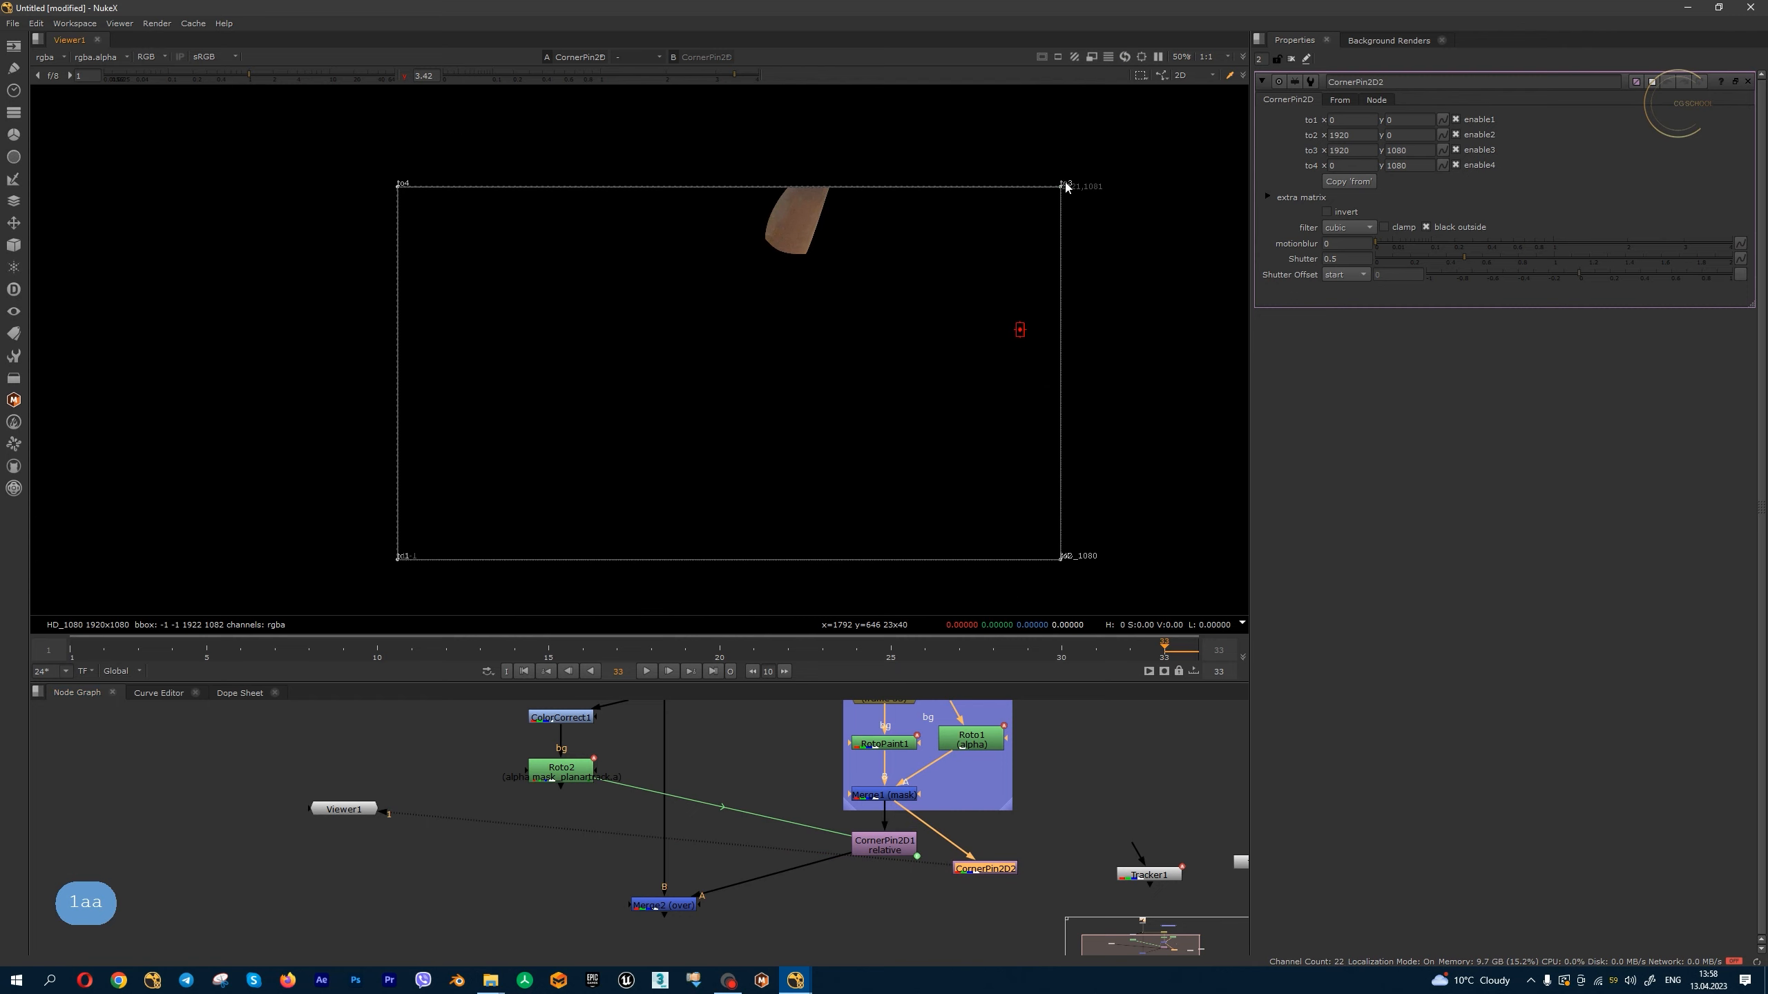
left_click_drag(1061, 185, 1065, 228)
key("ctrl+z")
key("ctrl+z")
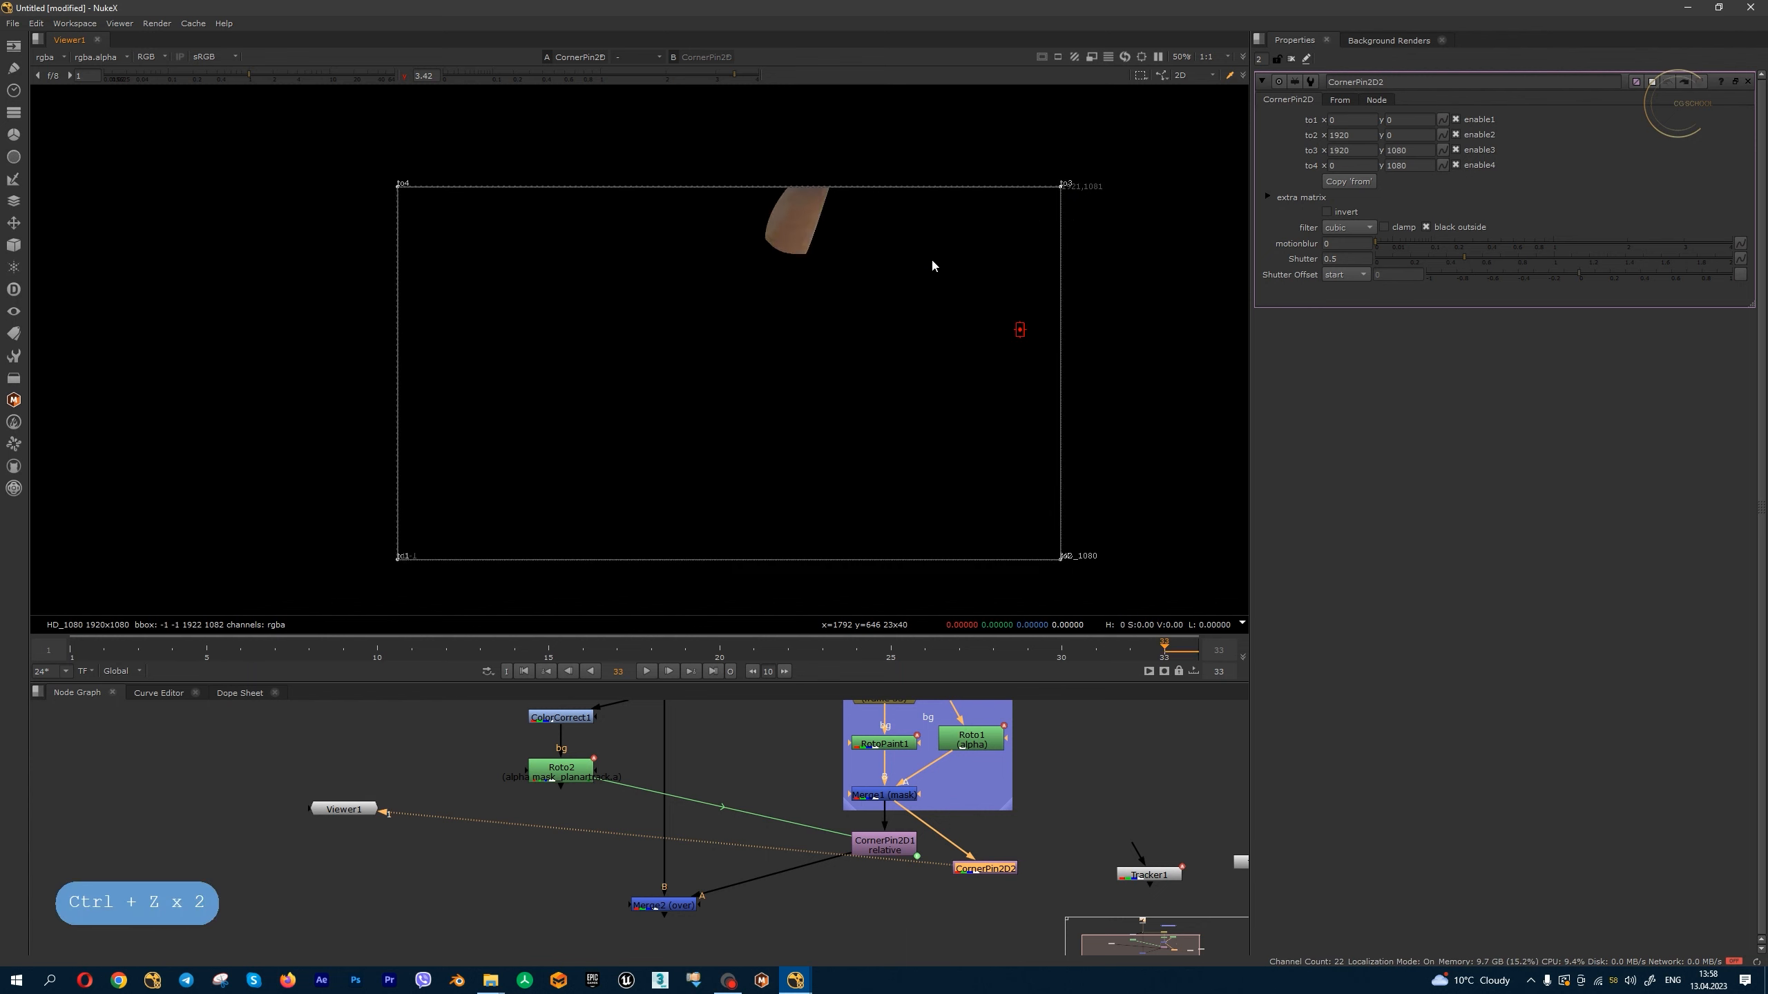
key("ctrl+z")
- Disable CornerPin2D2 and place its four from points on the corners of the masked wing patch
left_click(1341, 102)
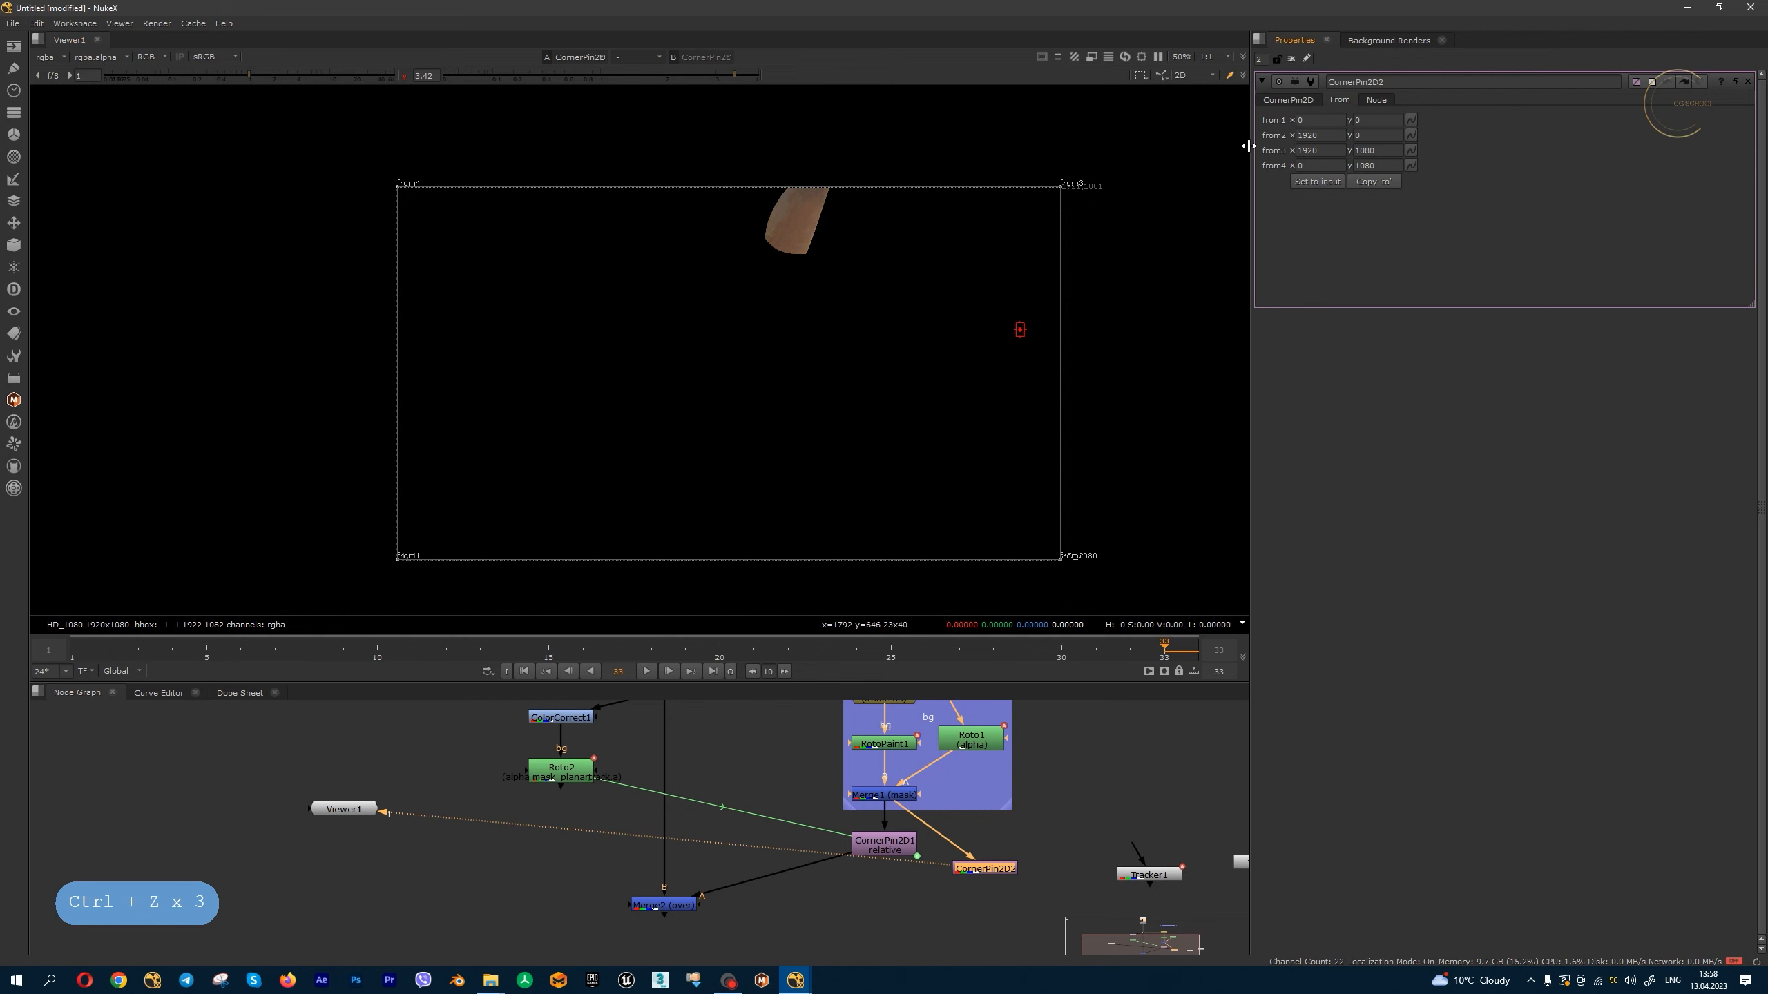
scroll(835, 189, "up", 5)
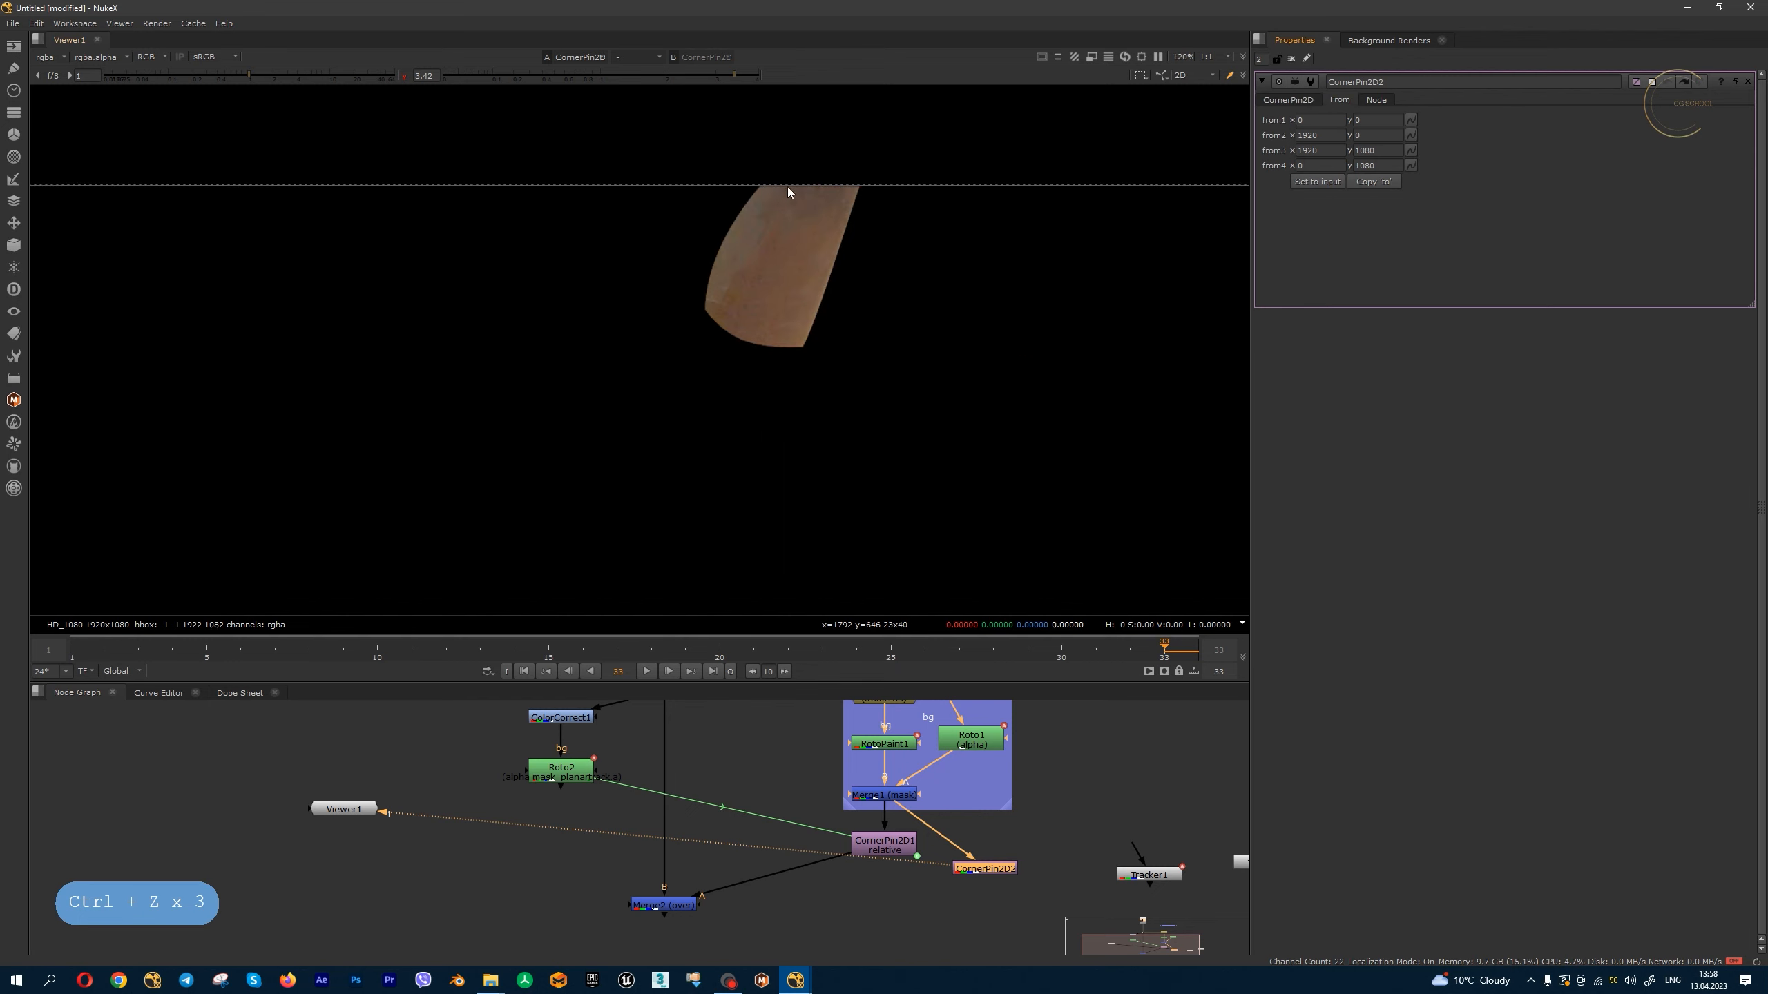
scroll(789, 189, "up", 2)
scroll(976, 208, "down", 3)
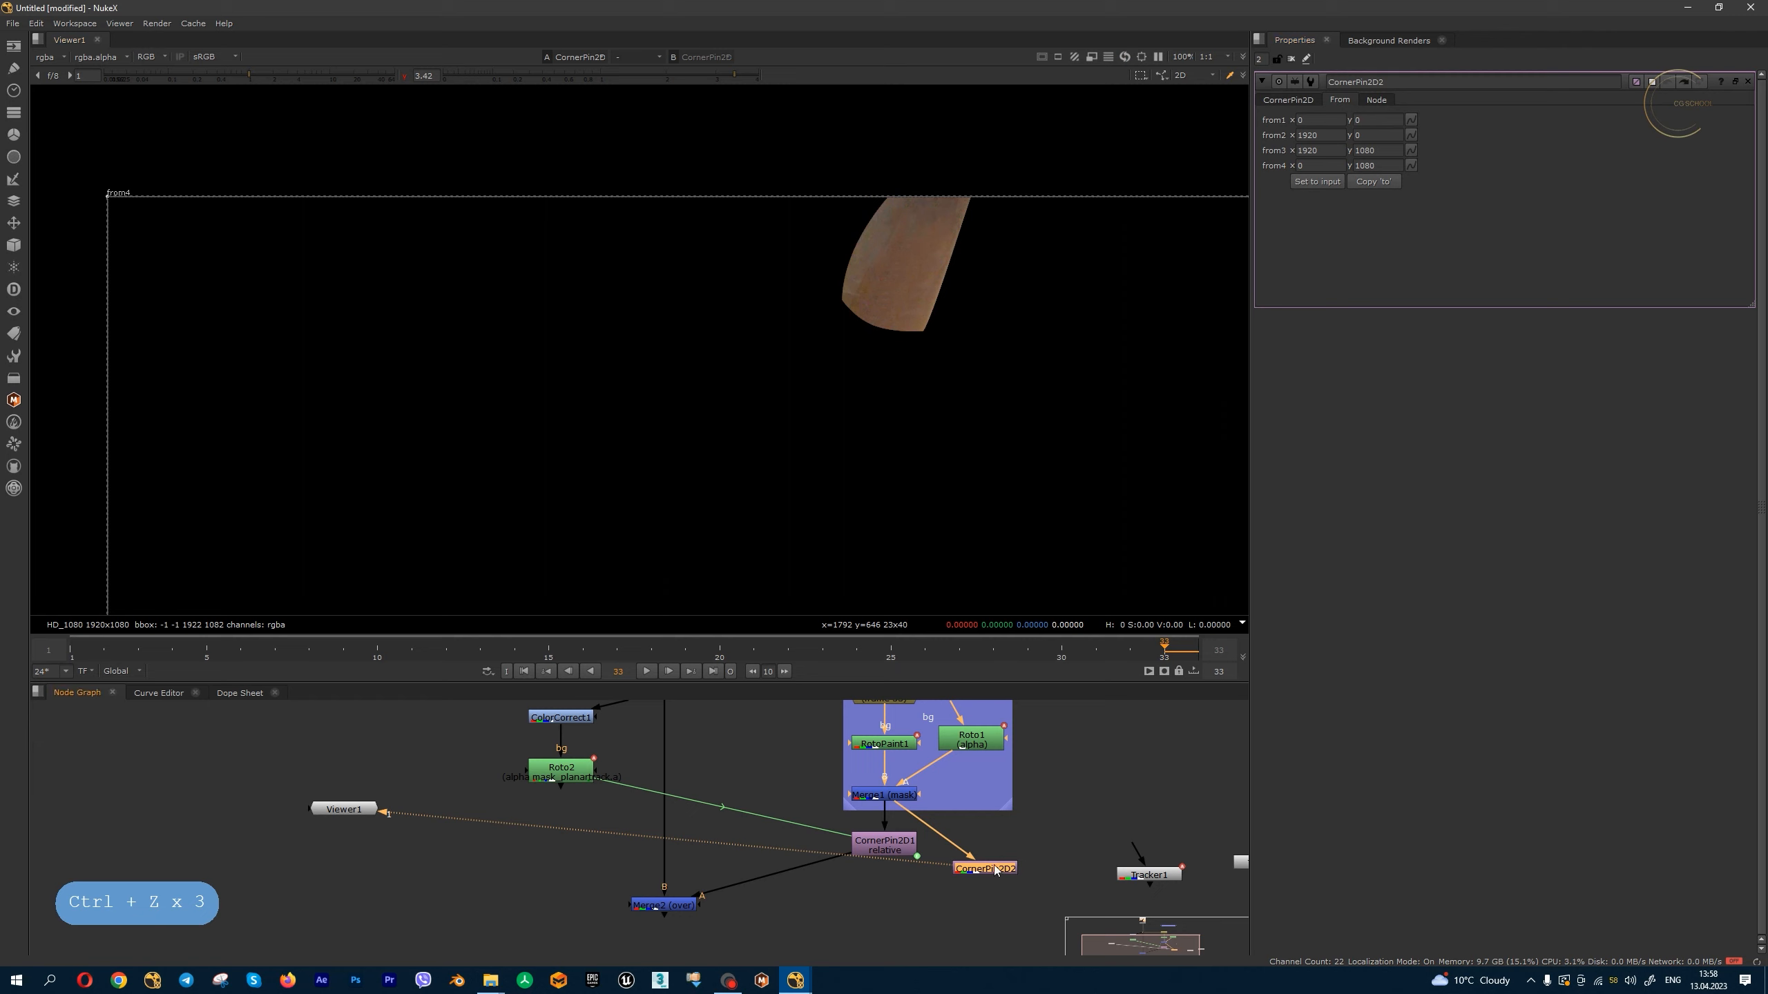
key("d")
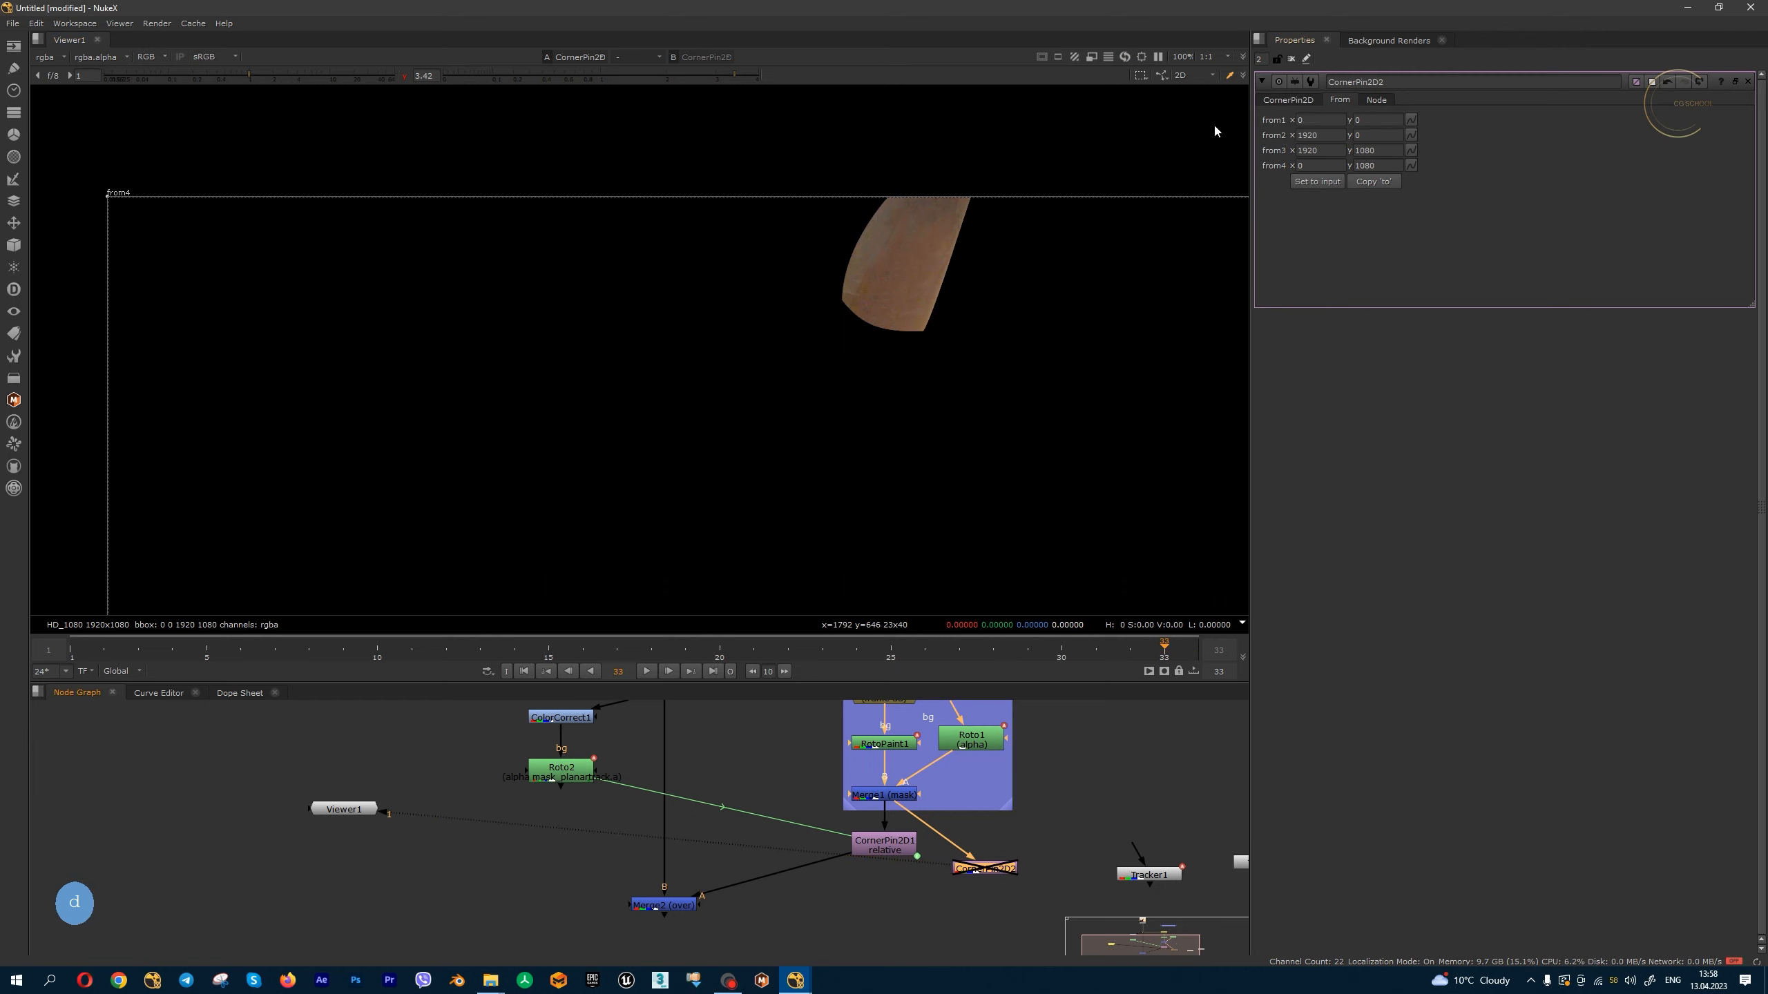
scroll(1111, 248, "down", 4)
middle_click_drag(1246, 225, 1076, 233)
scroll(1098, 236, "up", 3)
left_click_drag(1095, 230, 708, 228)
scroll(828, 348, "down", 5)
left_click_drag(920, 529, 775, 350)
scroll(767, 325, "up", 11)
- Copy the from coordinates of CornerPin2D2 into its to points, compare both sets, and re-enable the node
left_click(1287, 99)
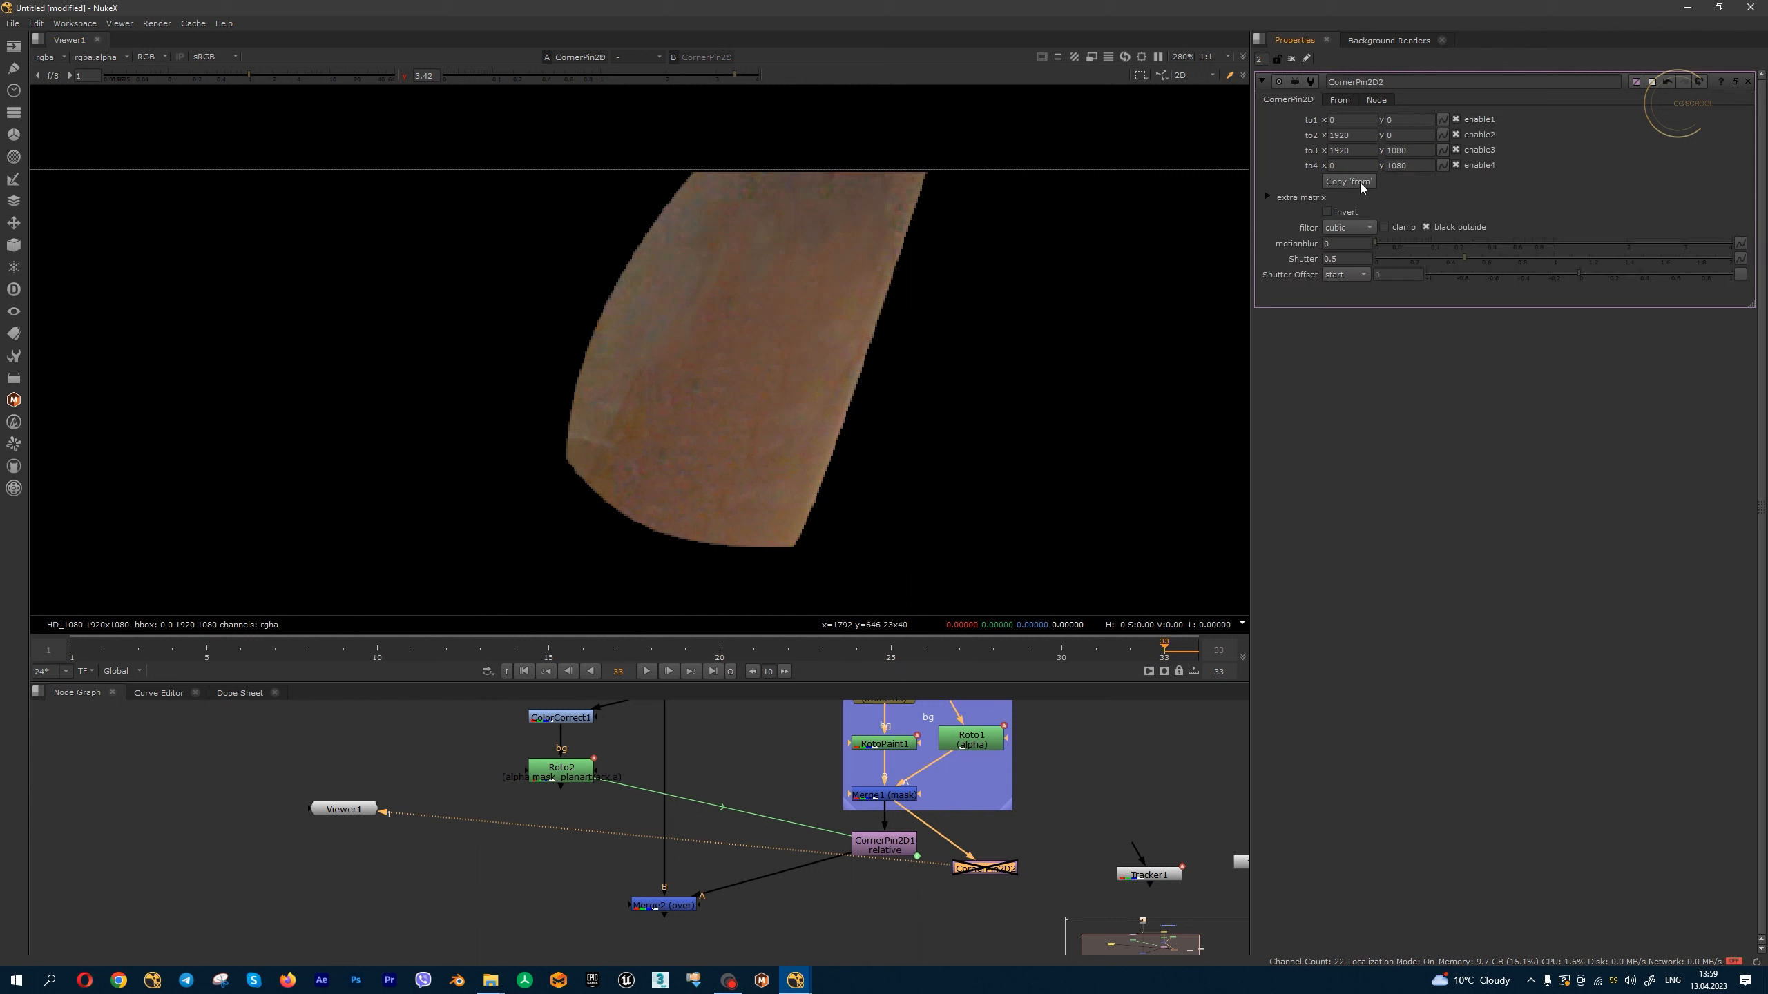
left_click(1357, 182)
left_click(1339, 100)
left_click(1287, 100)
left_click(1339, 99)
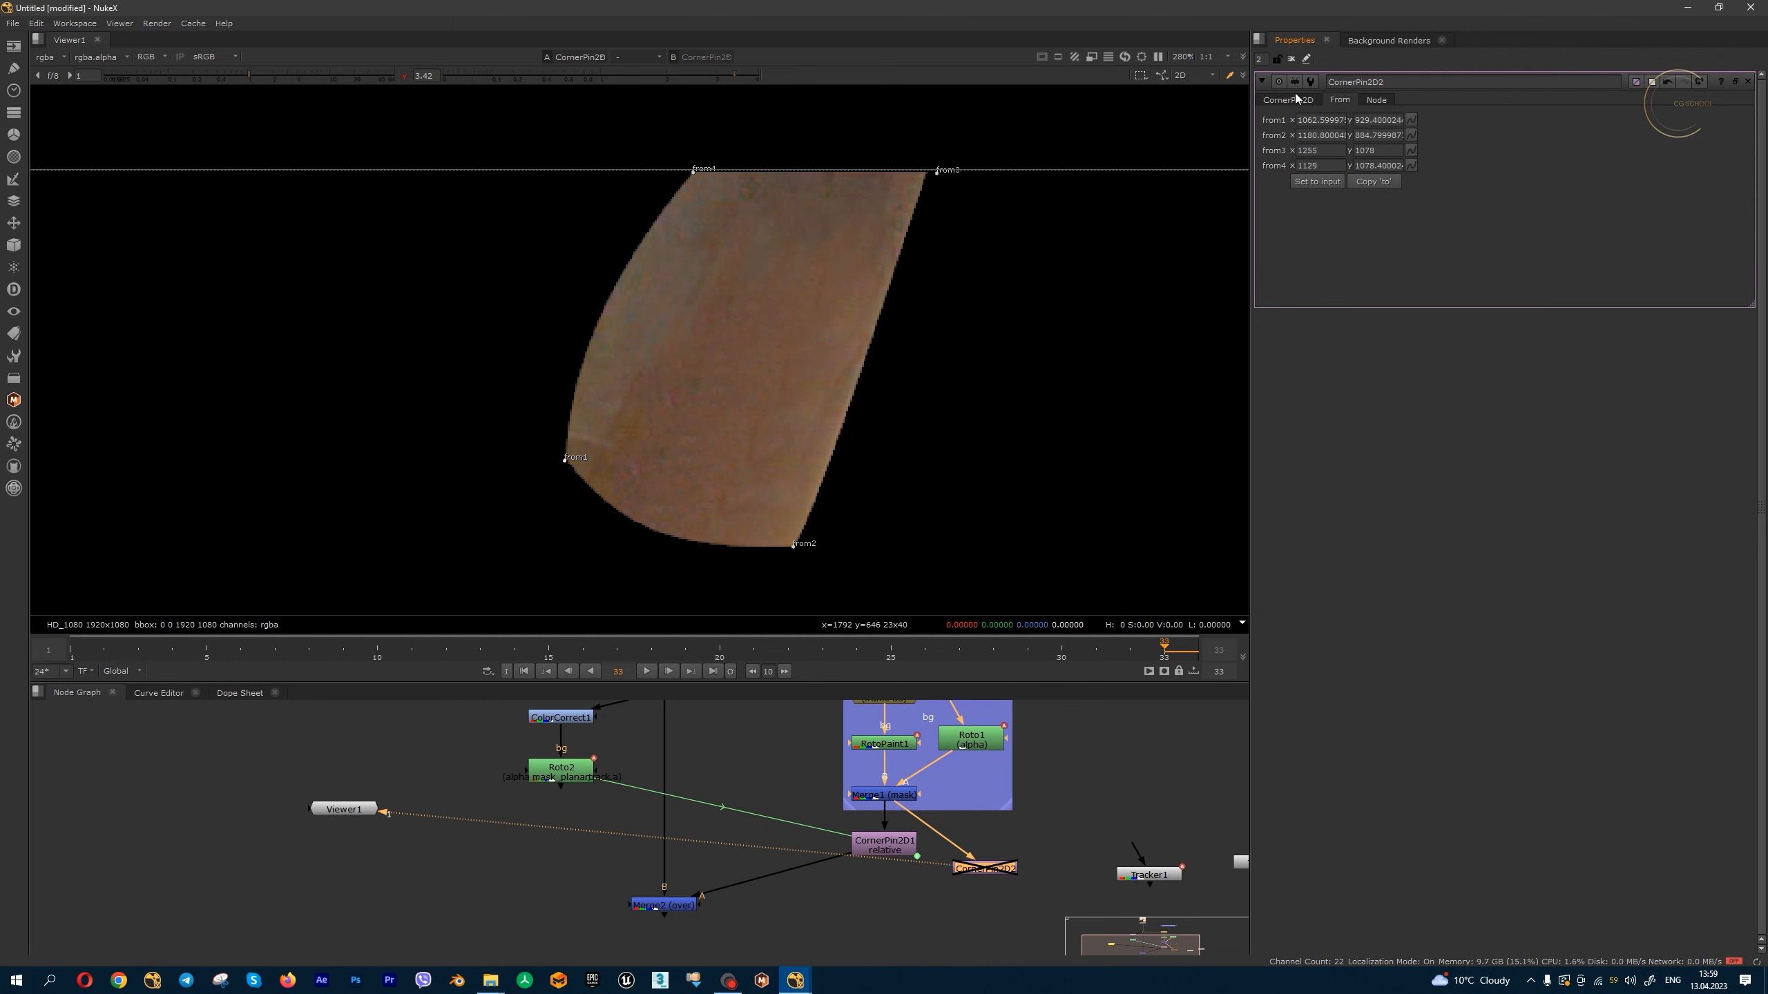
left_click(1288, 100)
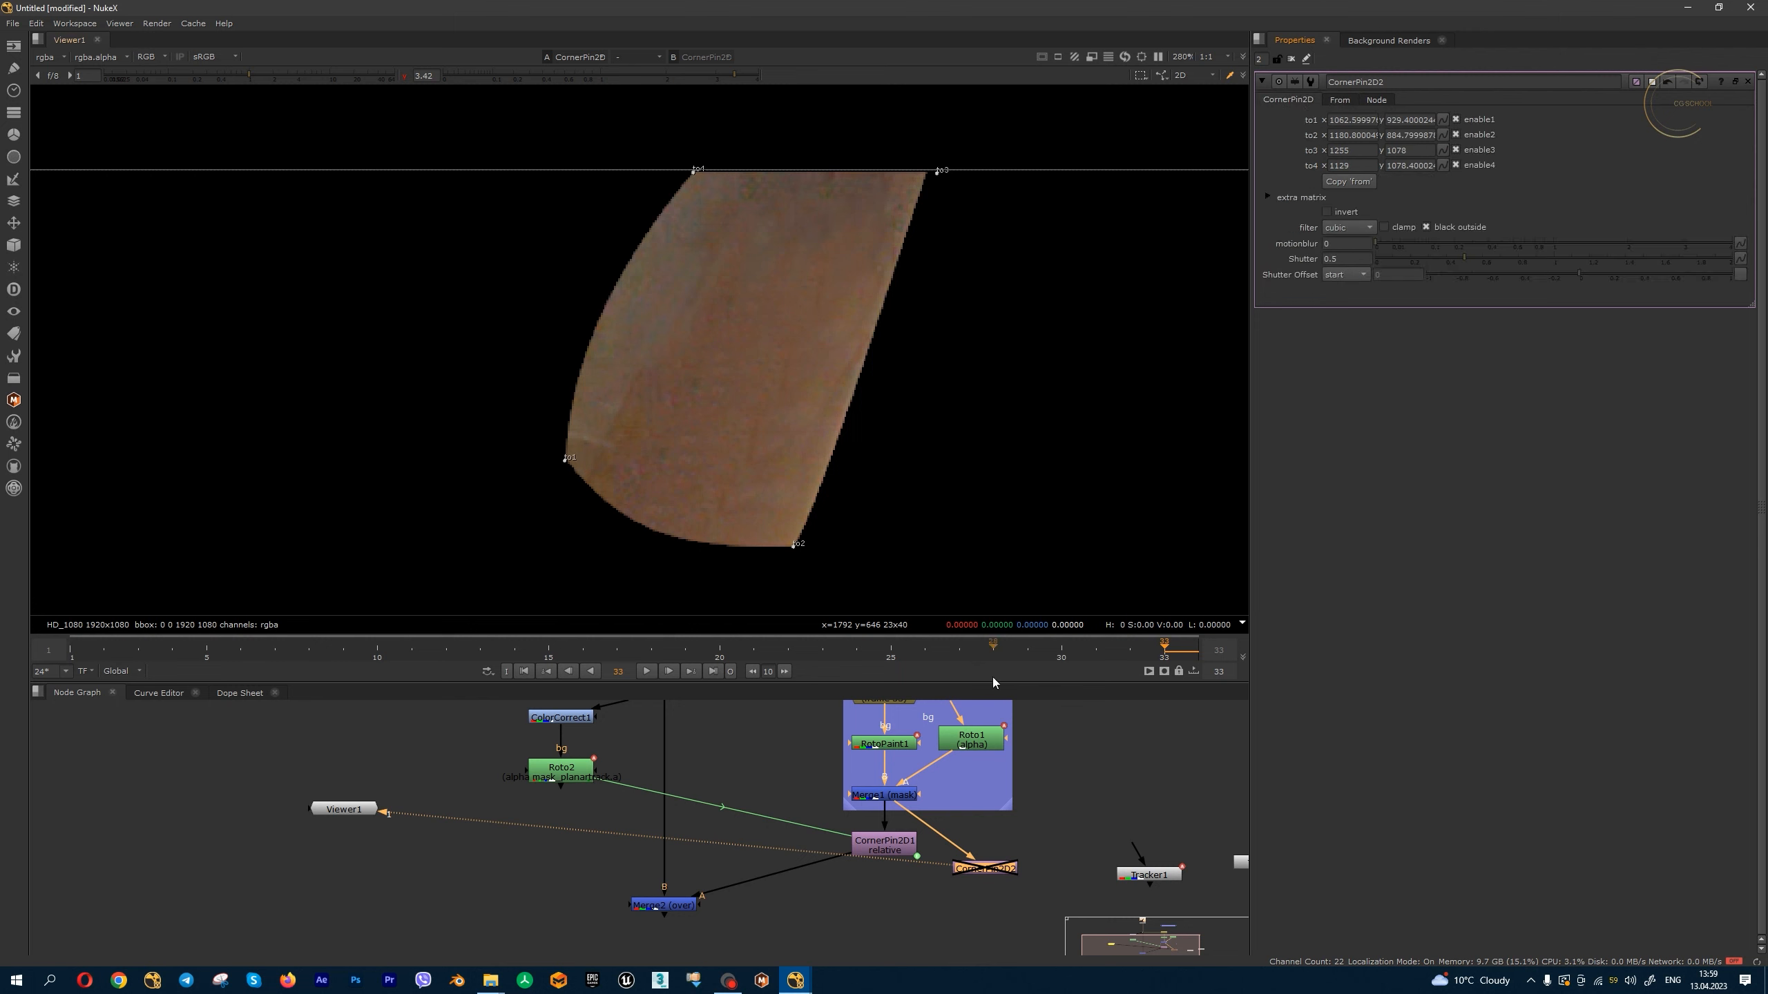
key("d")
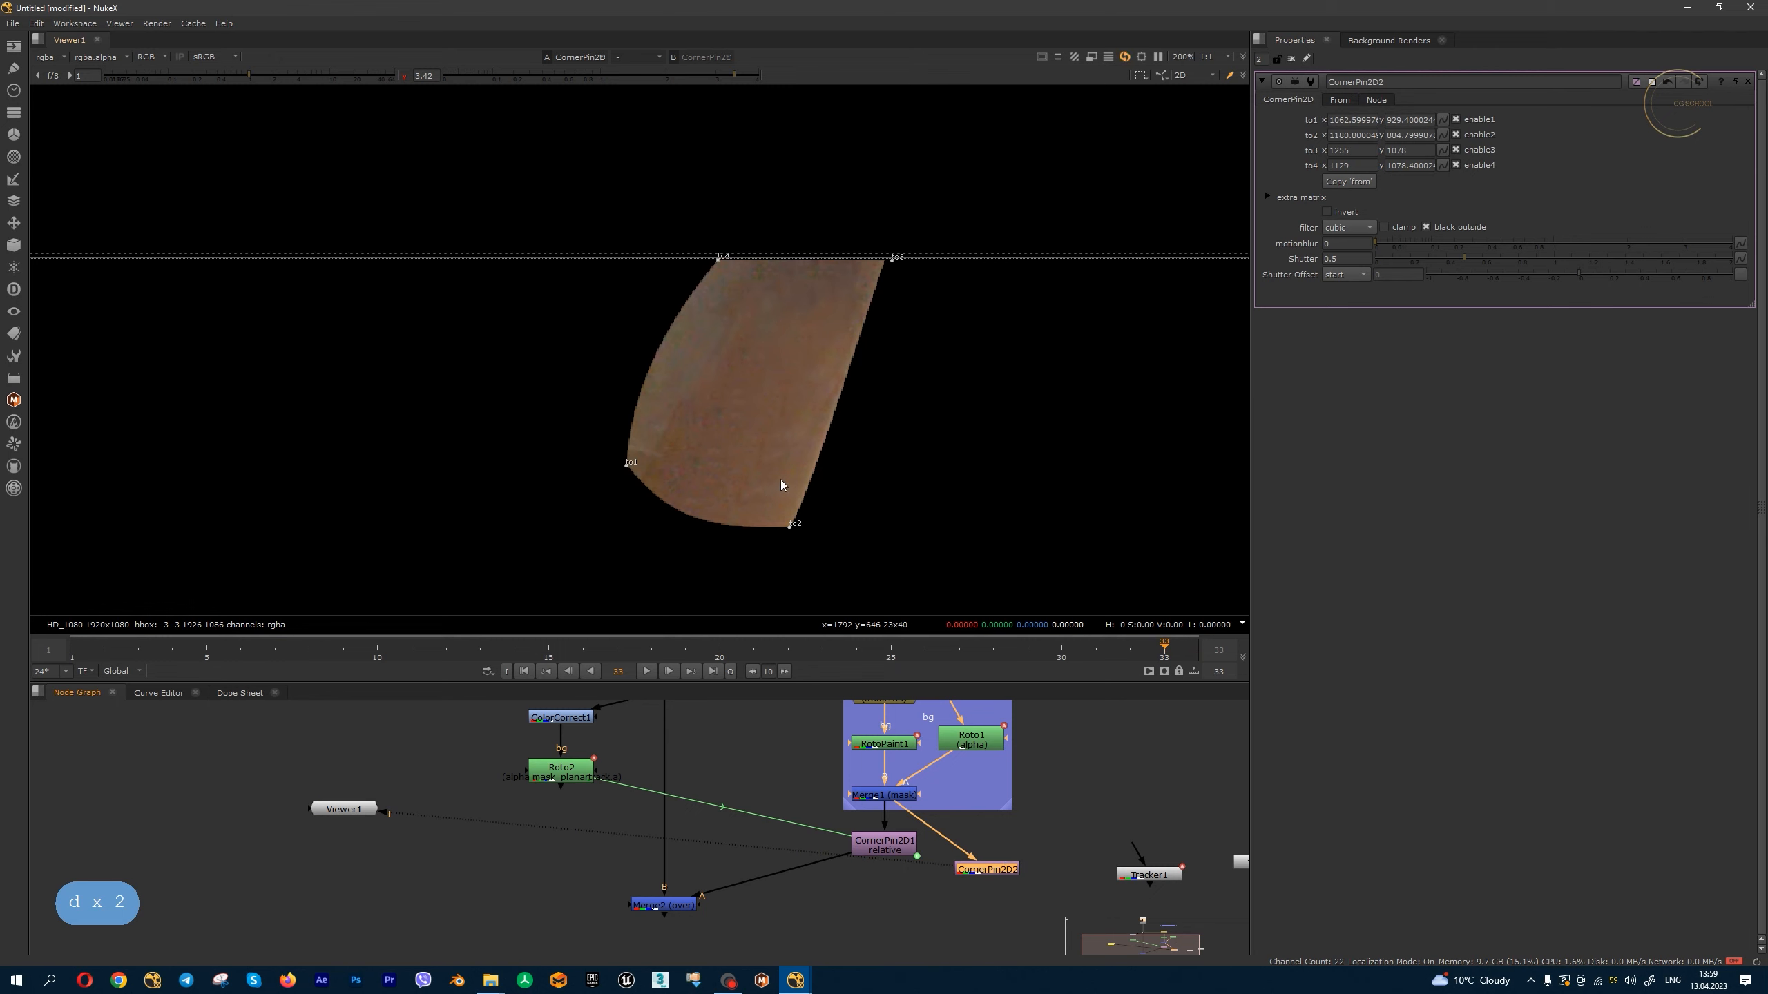
- Stretch the patch by moving to2 to about 1230, 843 and to1 to about 1018, 879, and delete CornerPin2D2
left_click_drag(790, 528, 828, 543)
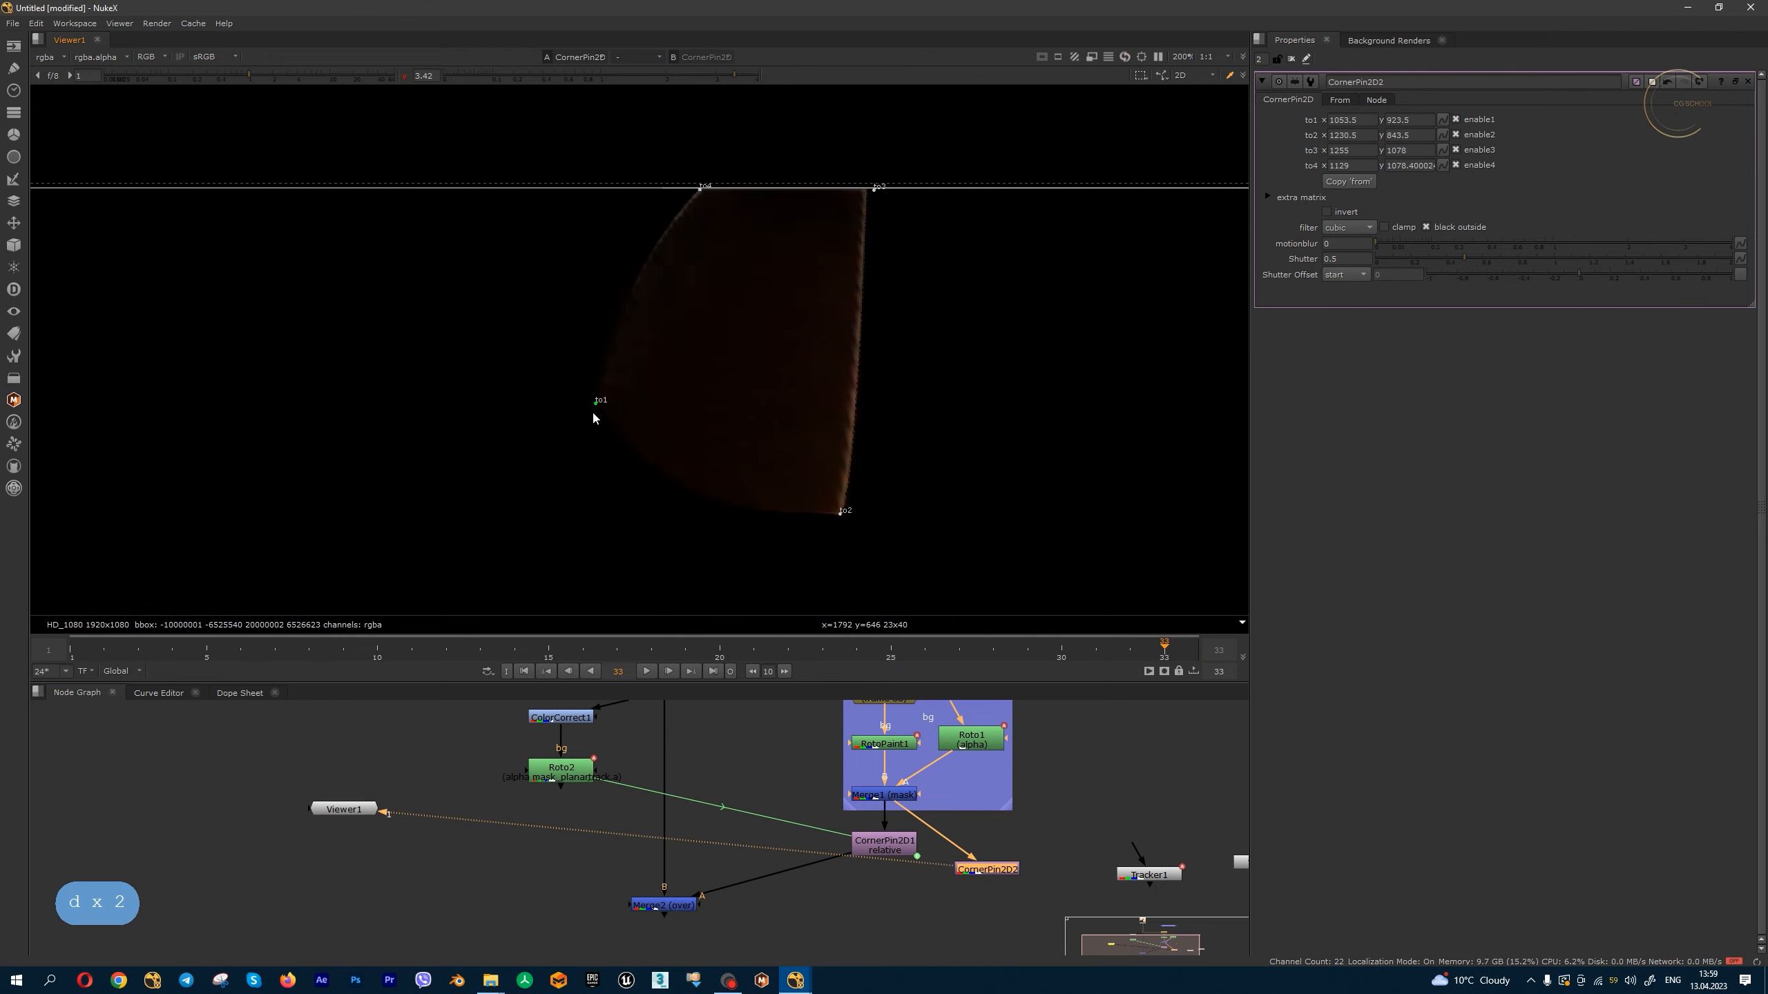
left_click_drag(592, 412, 560, 462)
scroll(585, 438, "down", 2)
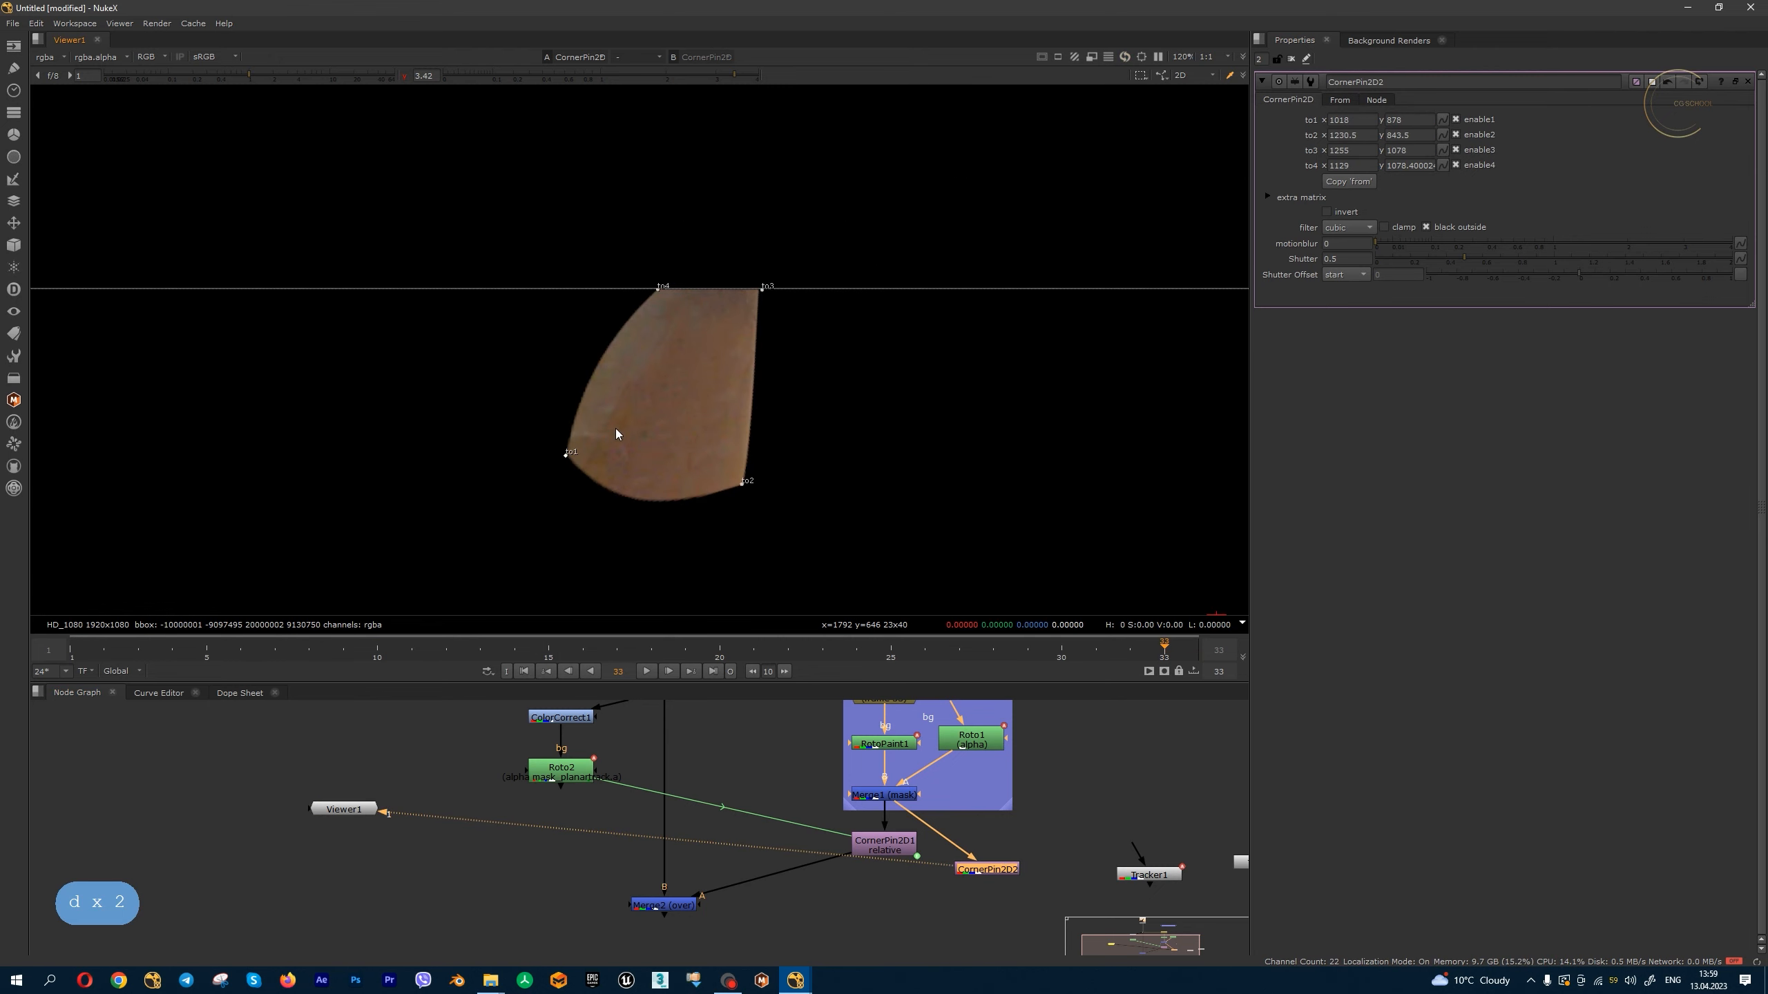
key("Delete")
- Open the Roto2 properties and view the output of CornerPin2D1, followed by the composite from Merge2 (over)
double_click(579, 774)
scroll(579, 774, "up", 3)
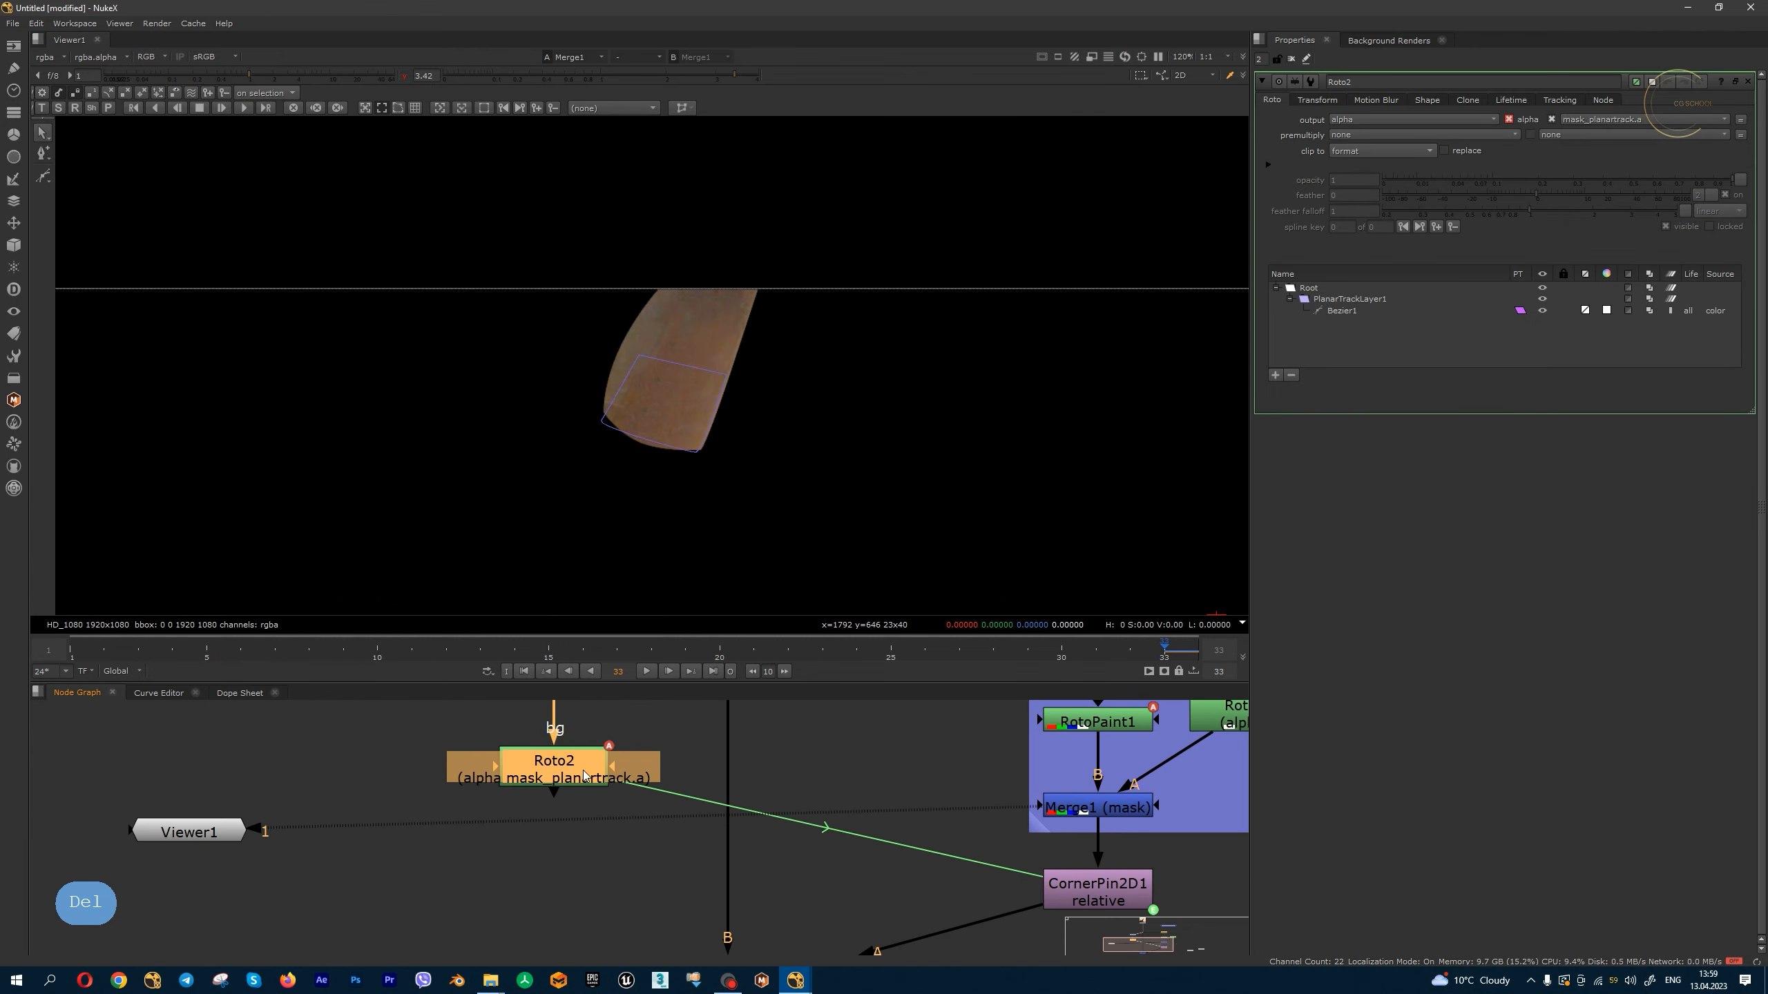
middle_click_drag(835, 822, 754, 764)
left_click(1013, 834)
key("1")
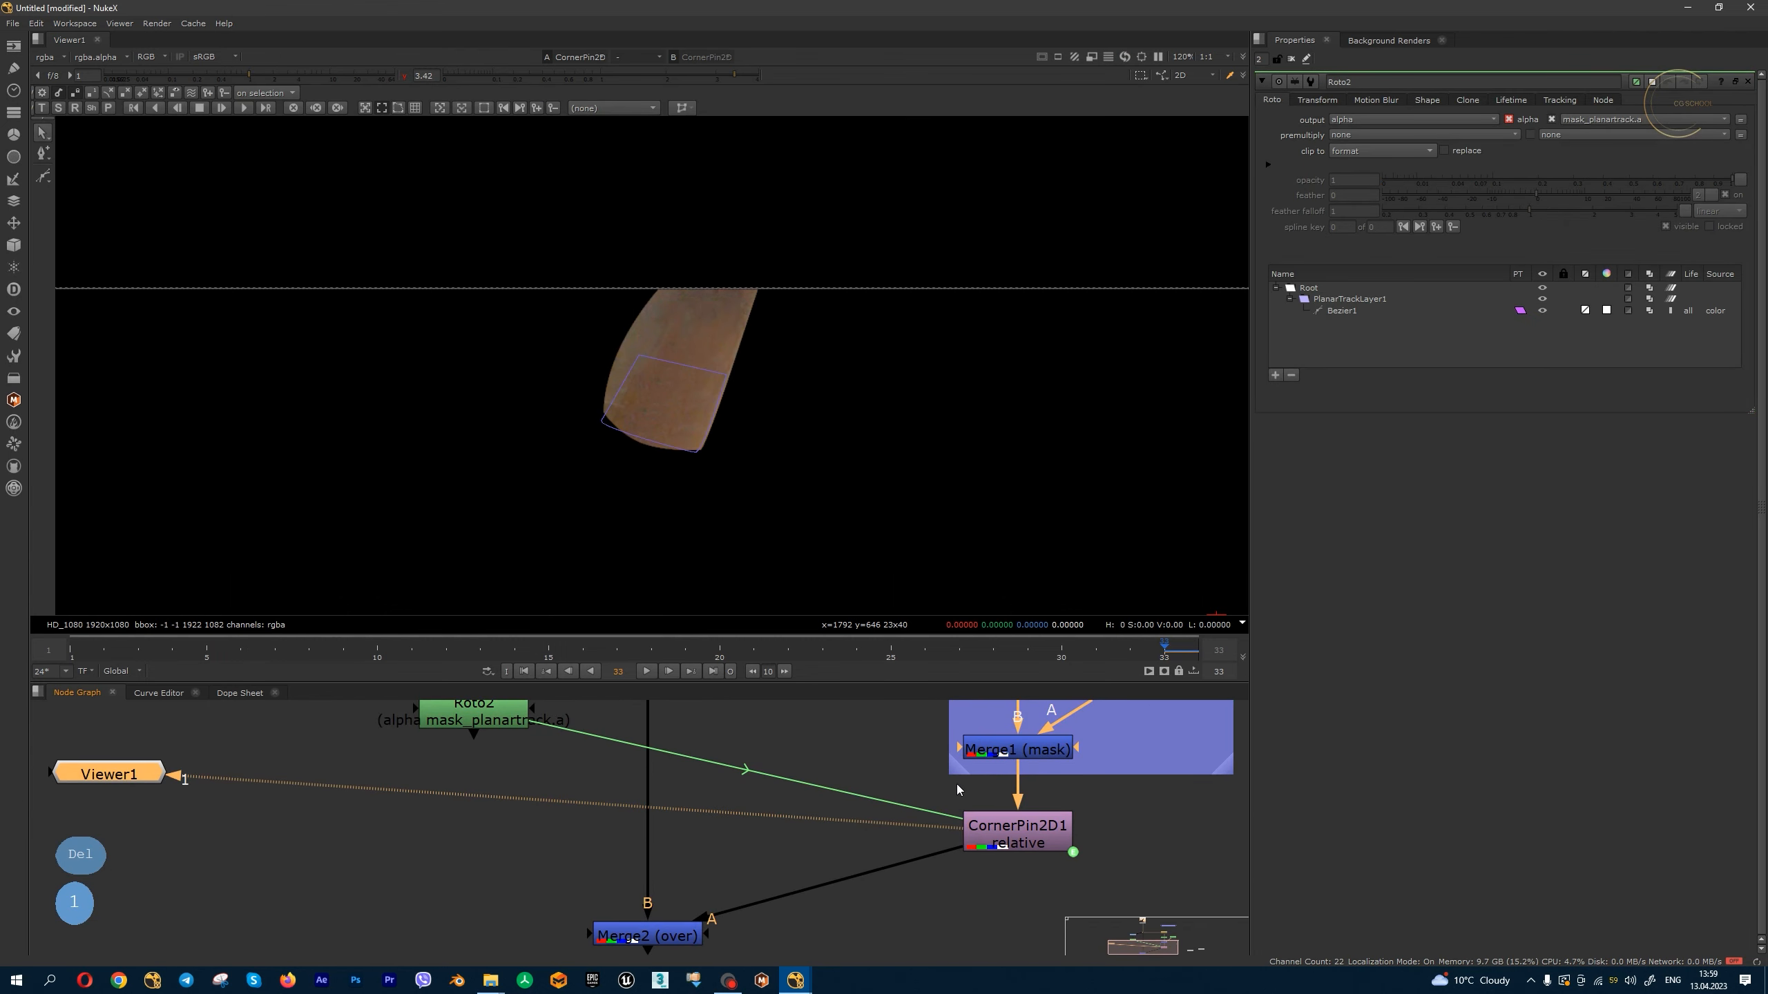
scroll(660, 923, "down", 3)
left_click(657, 927)
key("1")
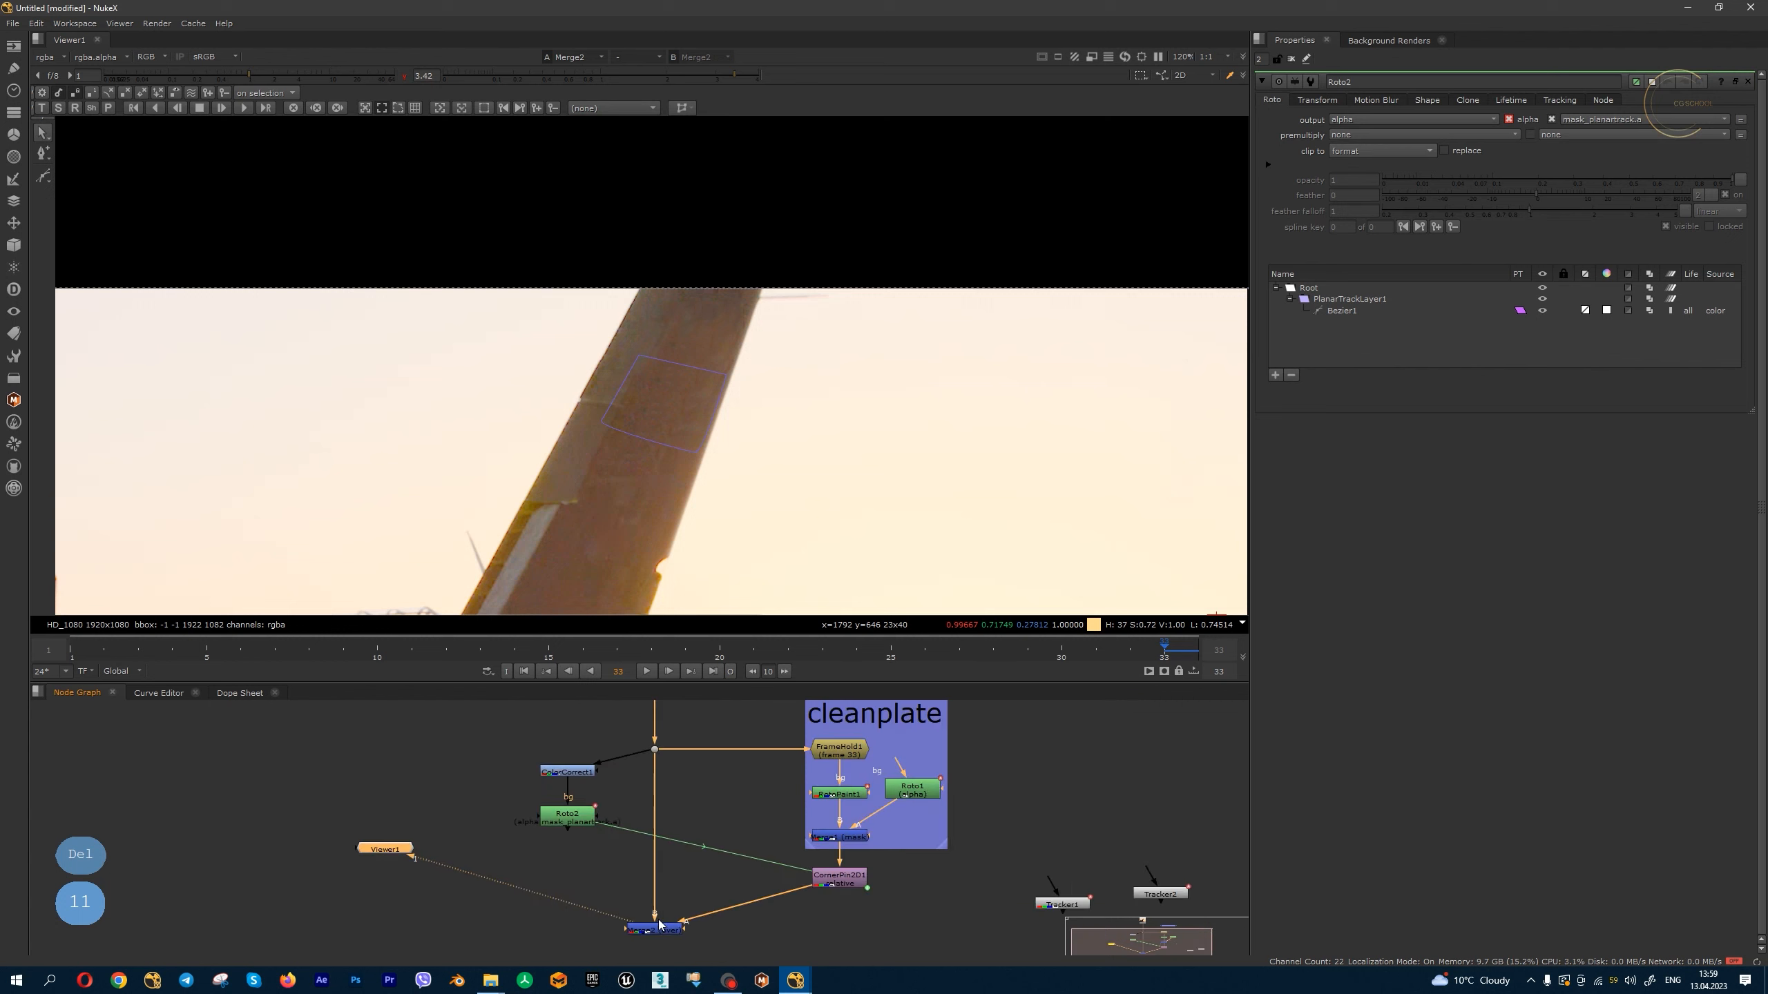
- Open the CornerPin2D1 properties, scrub the shot to check how the patch follows the wing, and return to frame 33
double_click(842, 888)
left_click(1095, 650)
left_click_drag(1071, 655, 652, 647)
key("q")
key("q")
scroll(702, 473, "down", 4)
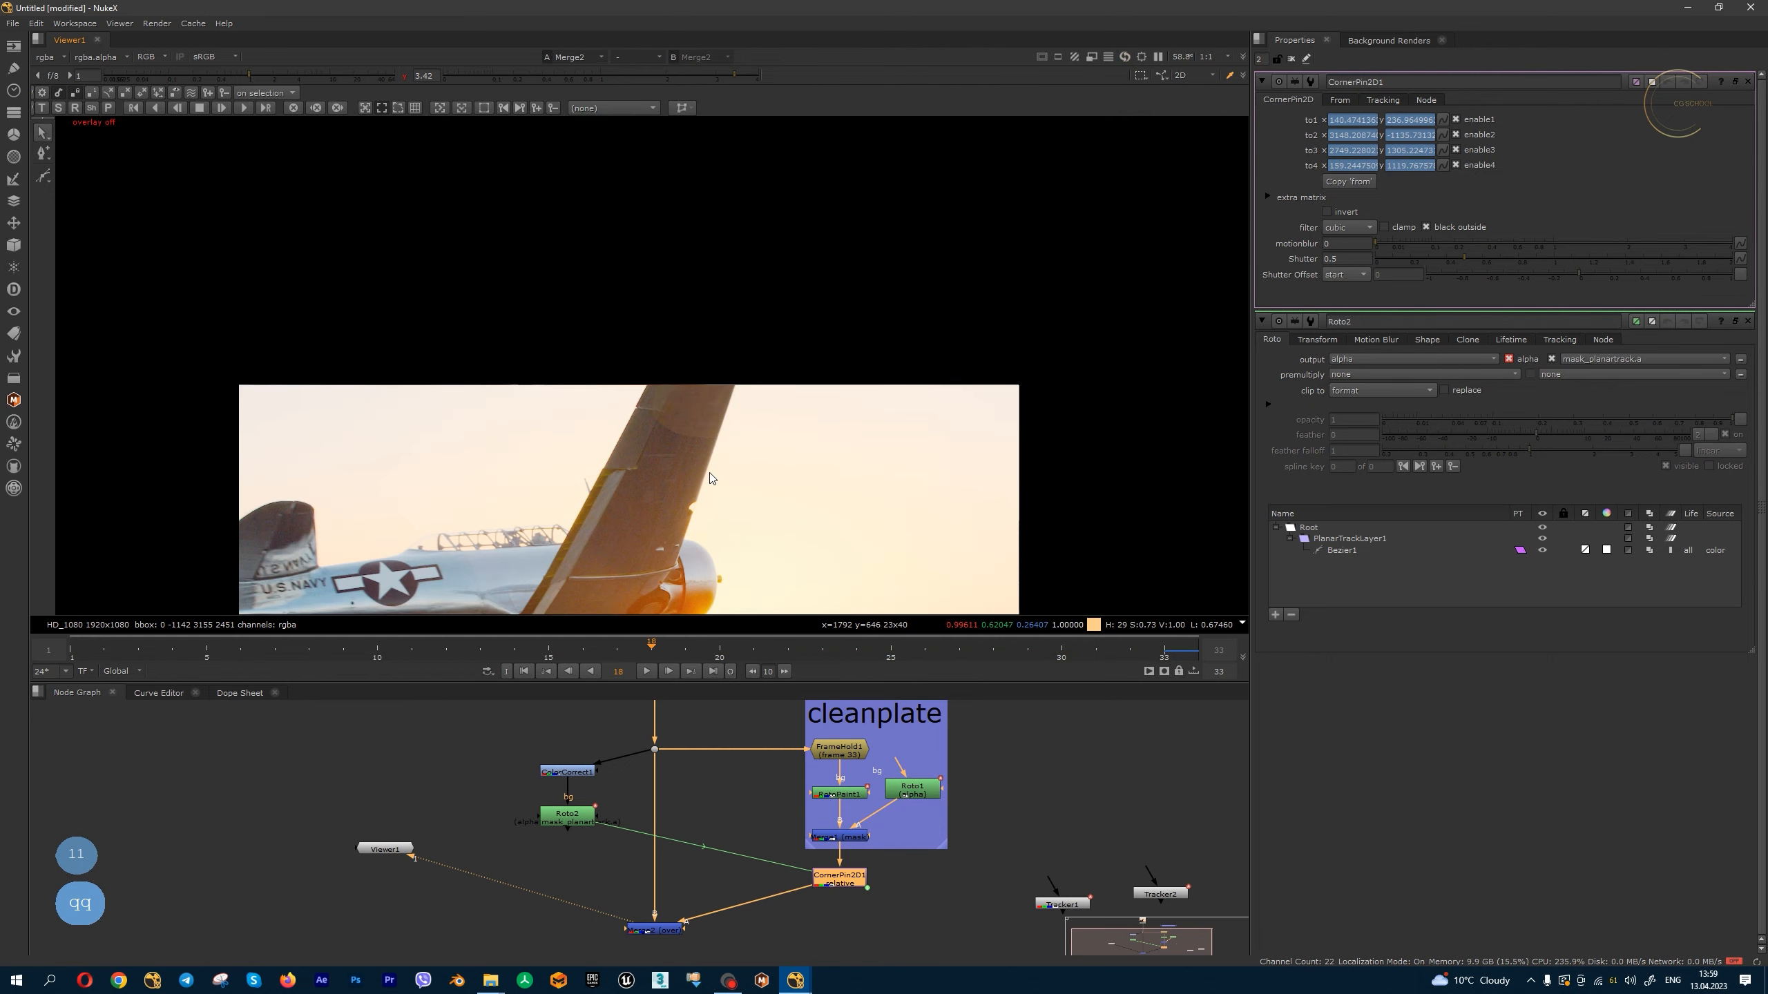
middle_click_drag(743, 467, 838, 452)
mouse_move(641, 658)
left_mouse_down()
mouse_move(384, 645)
mouse_move(765, 653)
mouse_move(616, 651)
left_mouse_up()
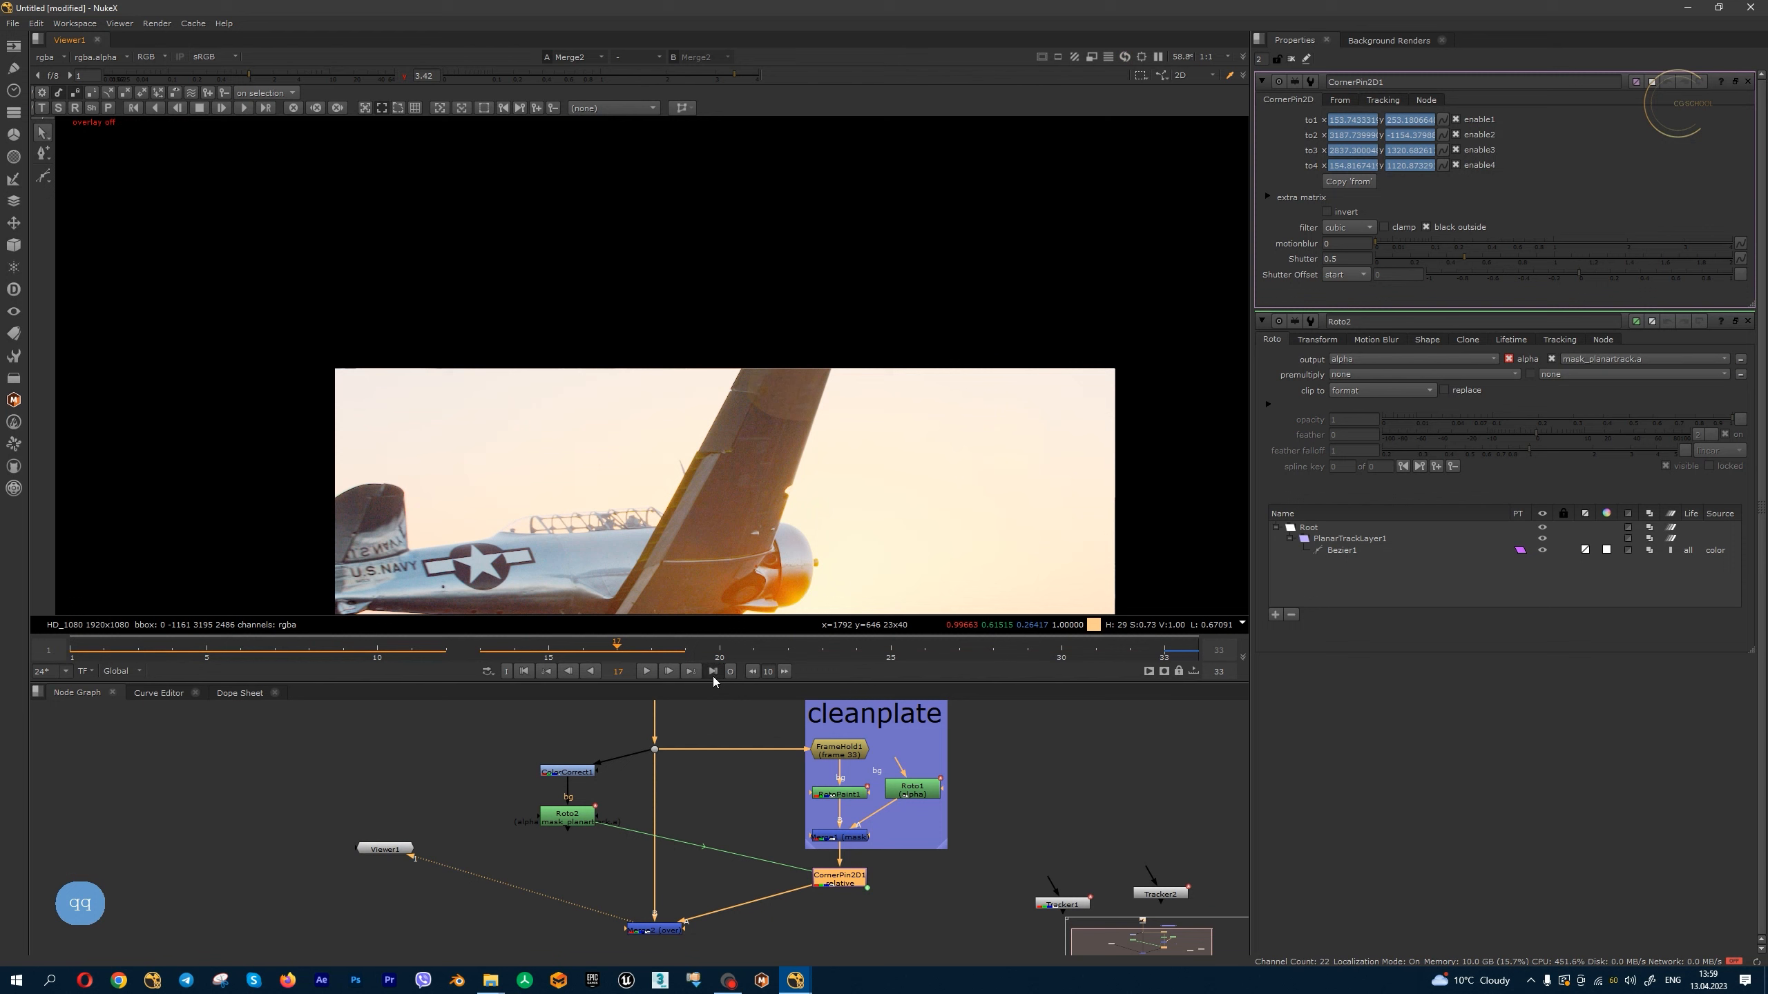
left_click(713, 674)
left_click_drag(1030, 650, 399, 653)
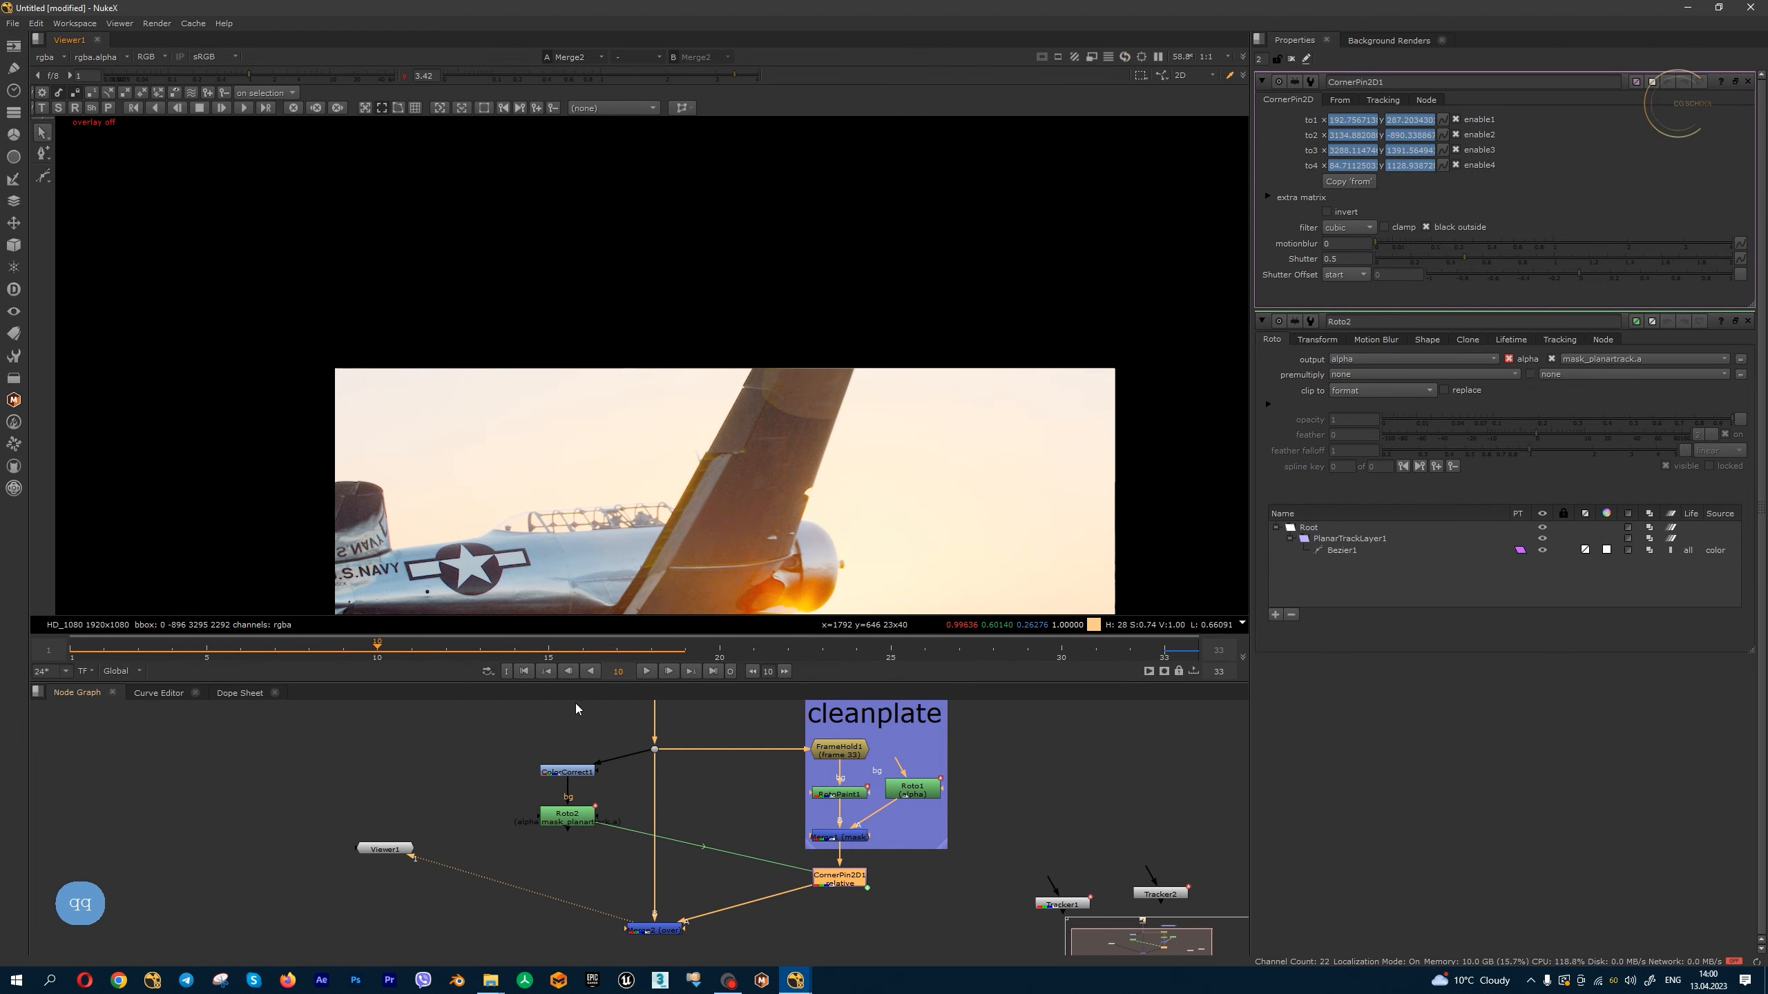
left_click_drag(696, 655, 1164, 653)
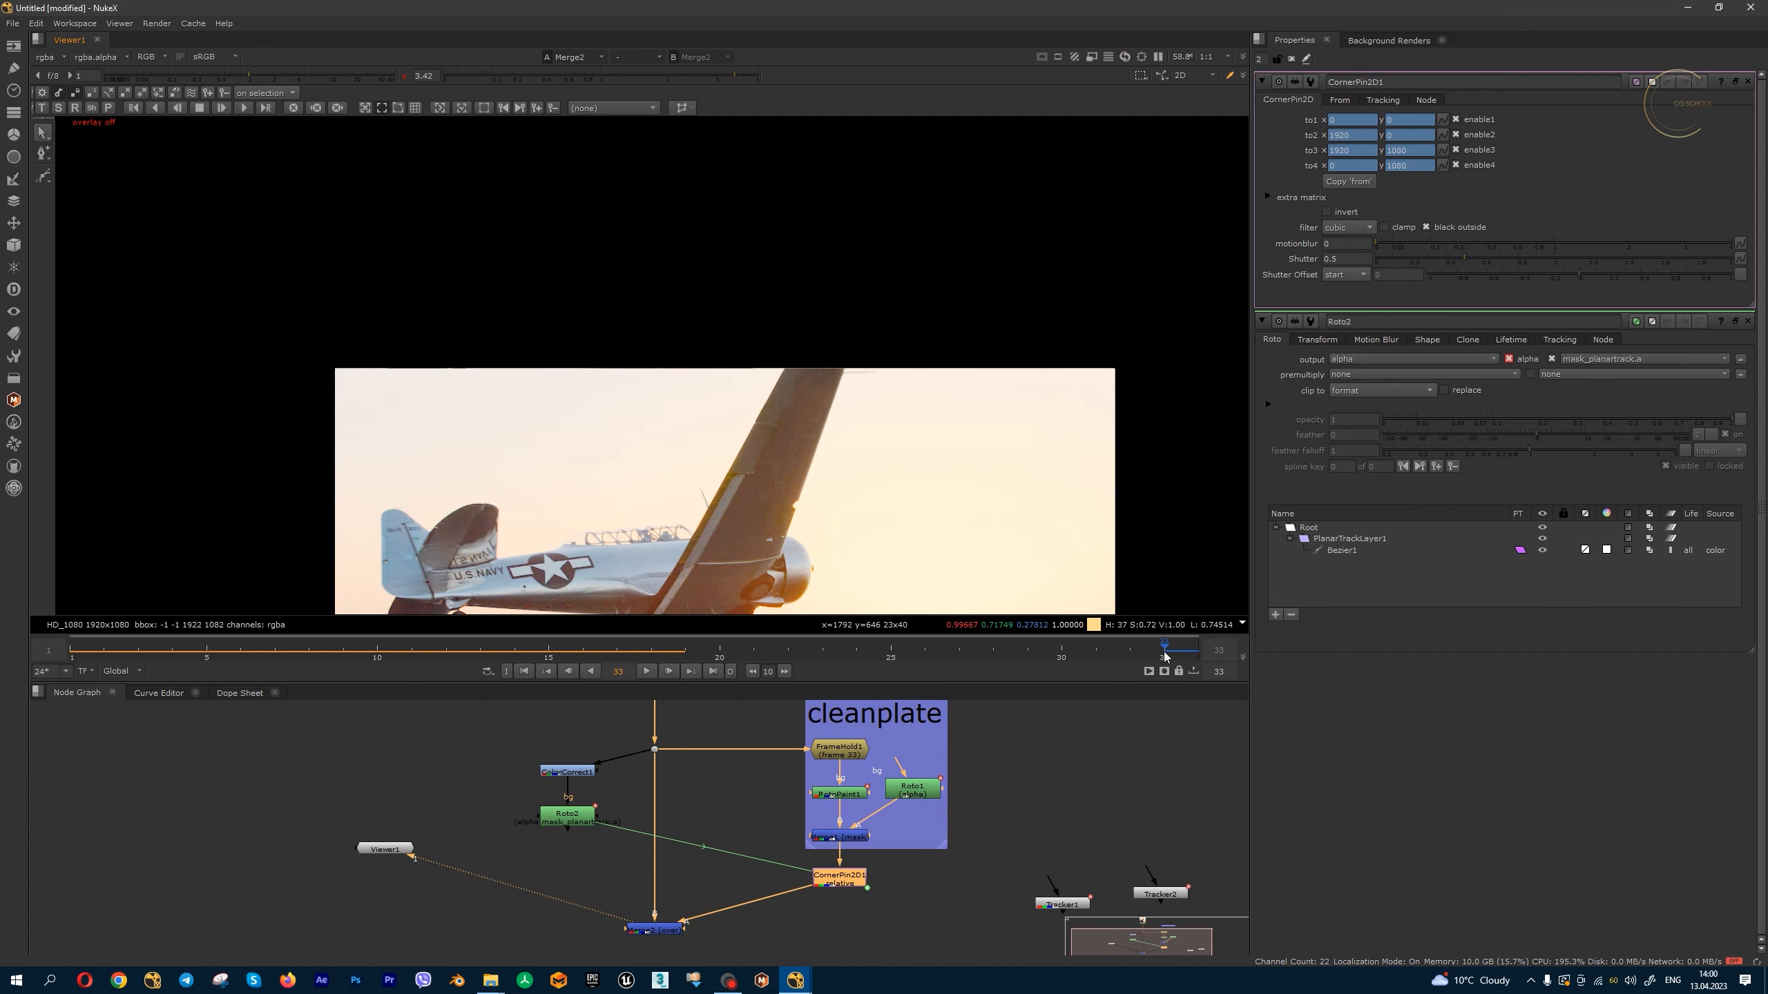
- Move the two unused Tracker nodes together farther away from the corner pin branch in the node graph
scroll(904, 745, "down", 4)
scroll(1051, 818, "up", 3)
left_click(1051, 832)
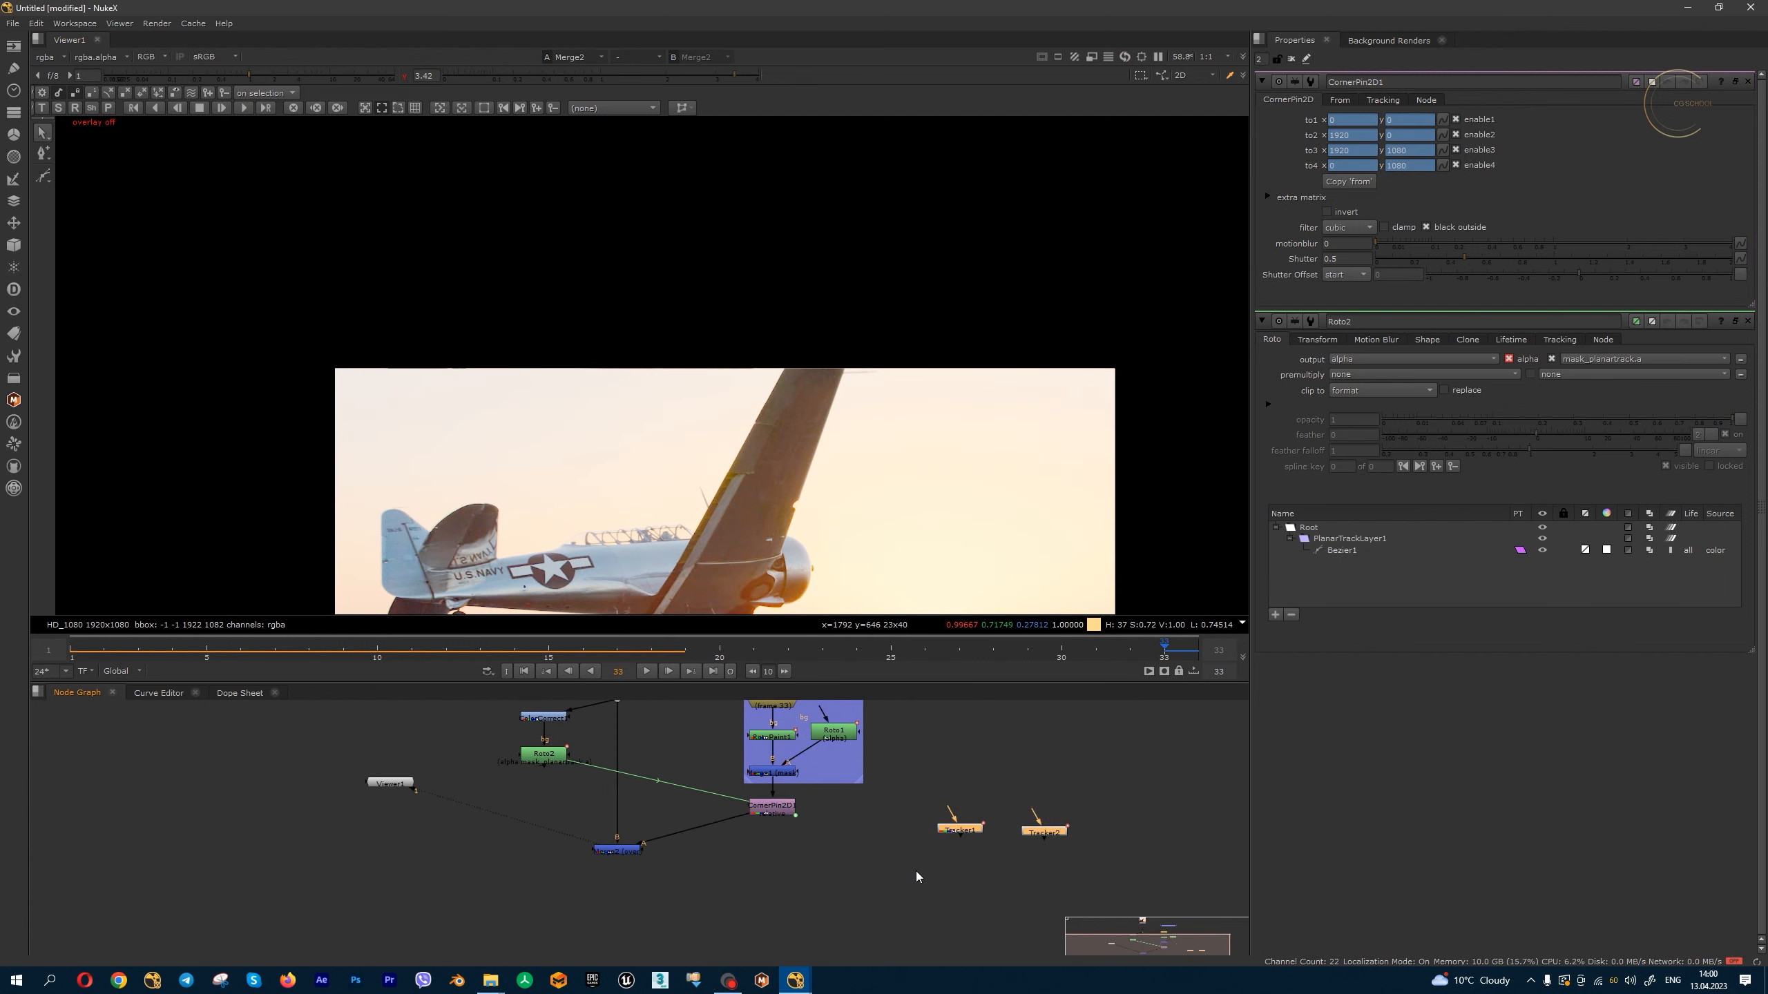
left_click_drag(960, 830, 1031, 835)
left_click(950, 841)
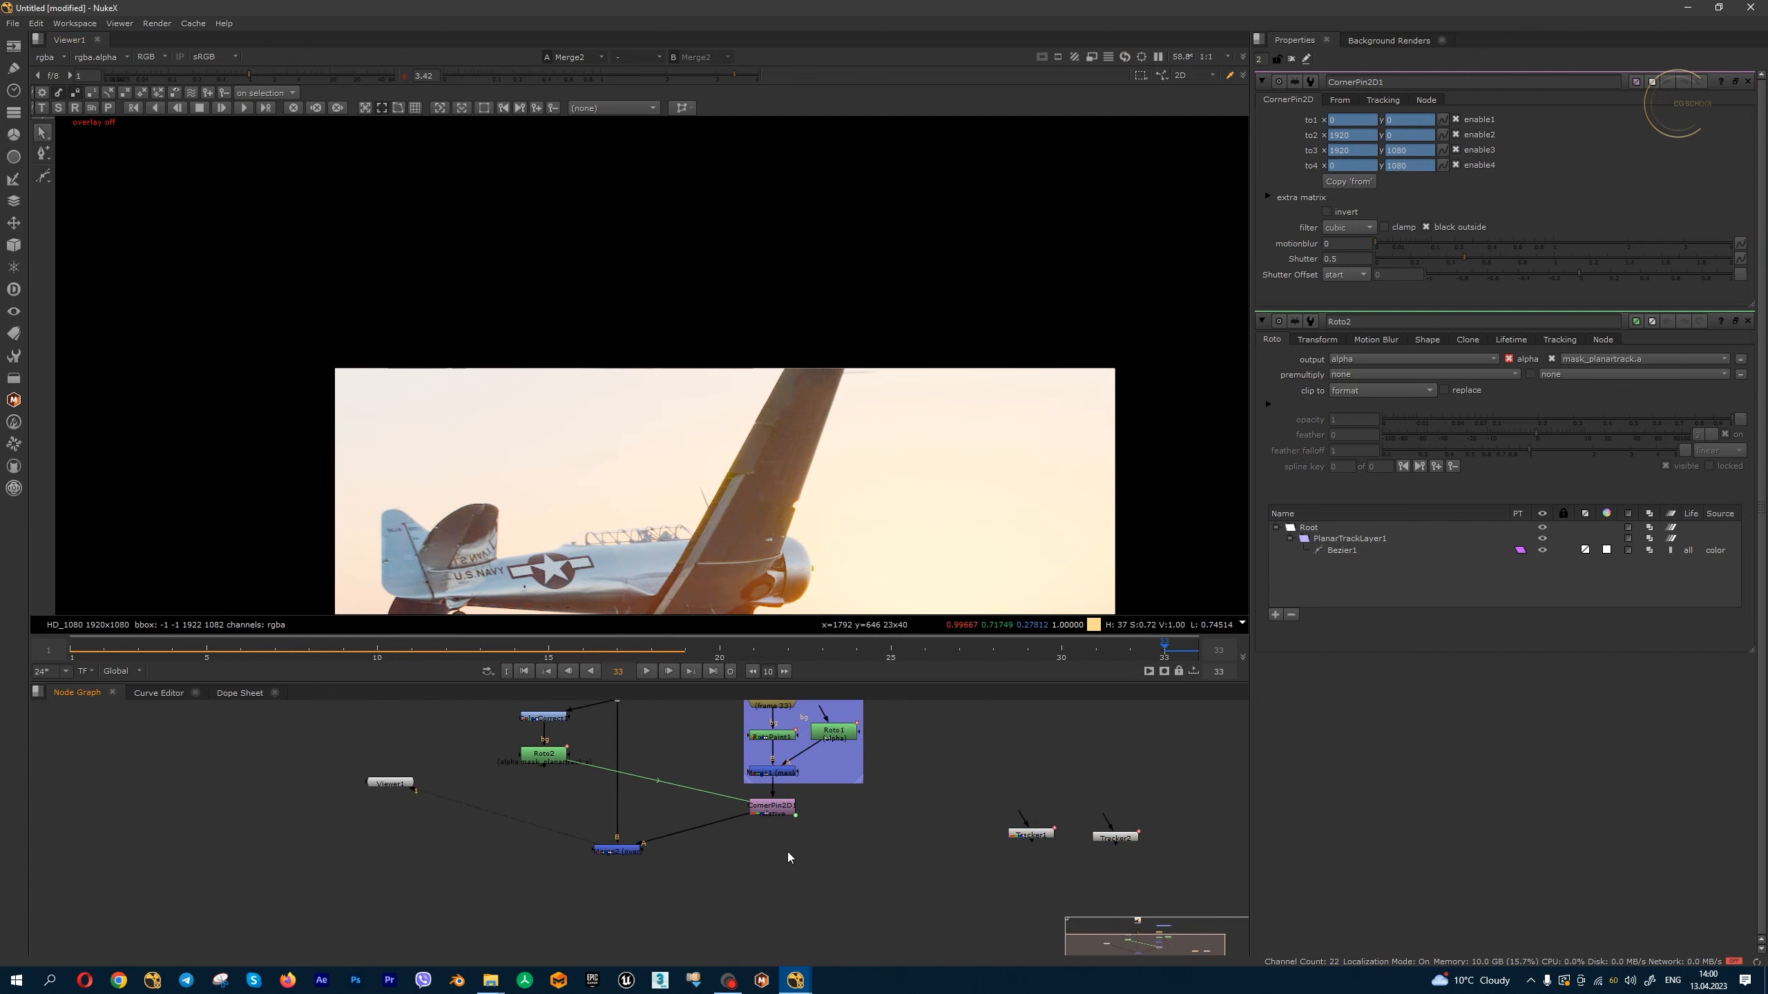
middle_click_drag(399, 708, 408, 732)
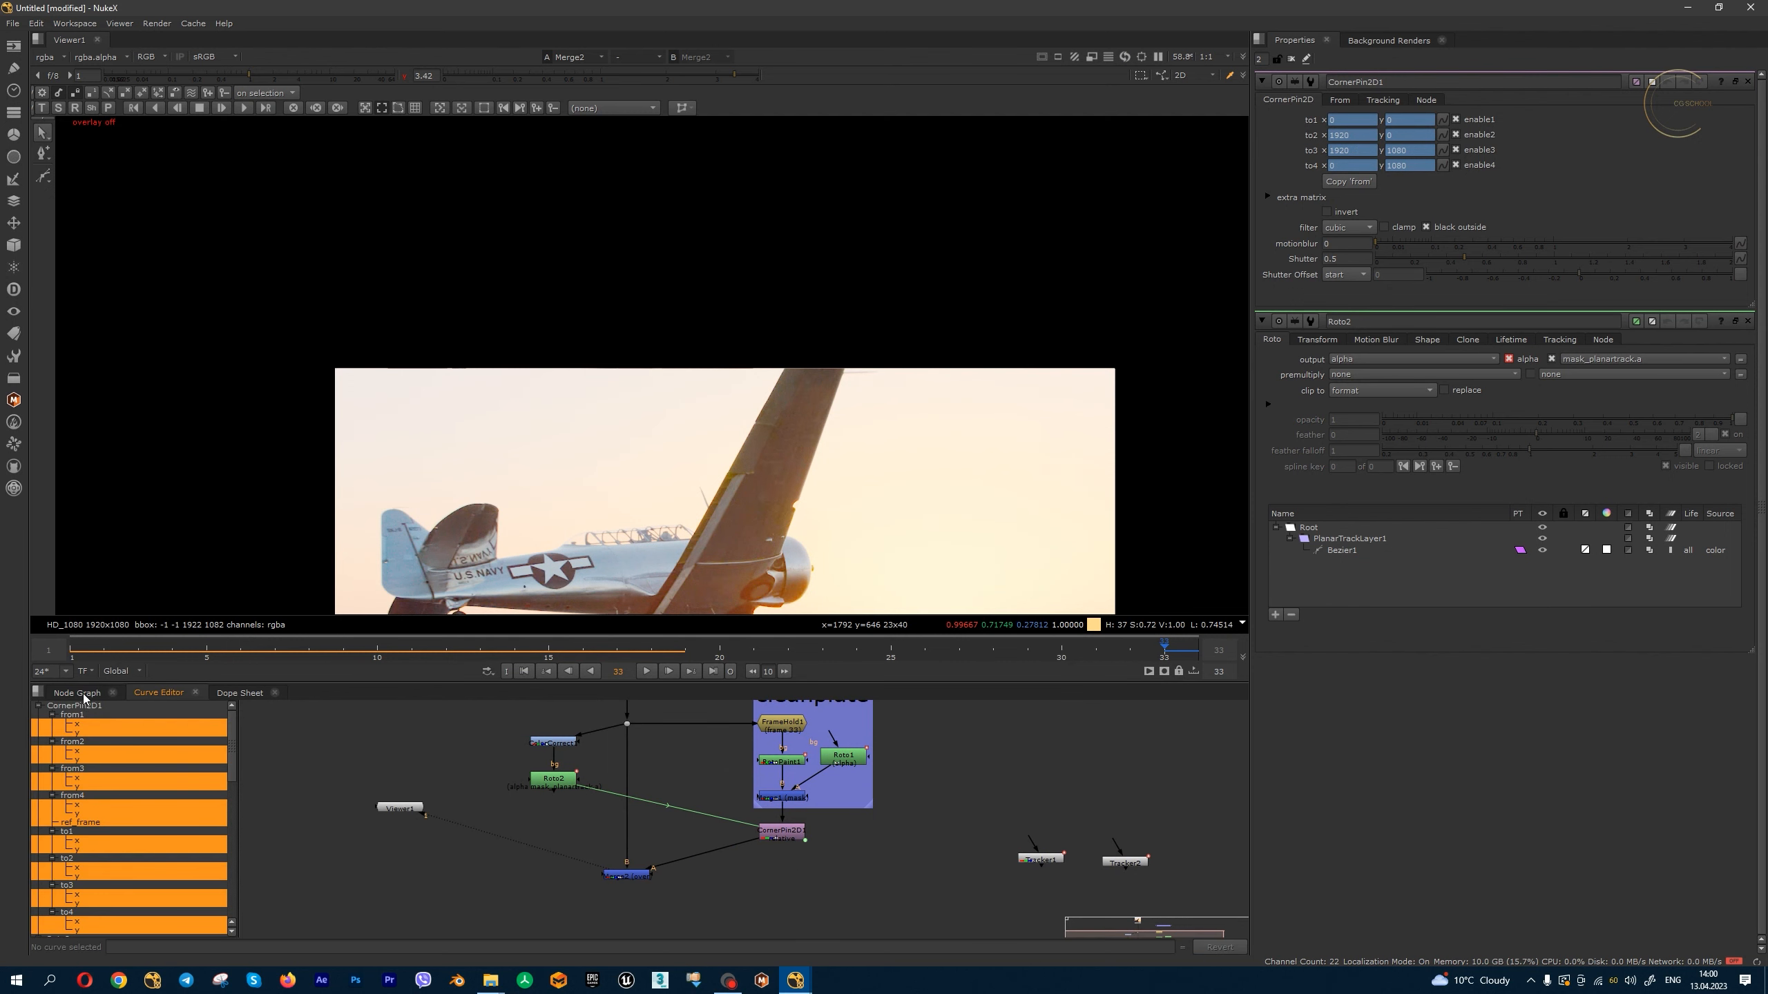
- Insert a Transform node between Merge1 (mask) and CornerPin2D1, view it with overlays on, and close the CornerPin2D1 properties
scroll(754, 809, "up", 2)
left_click(799, 912)
left_click(839, 856)
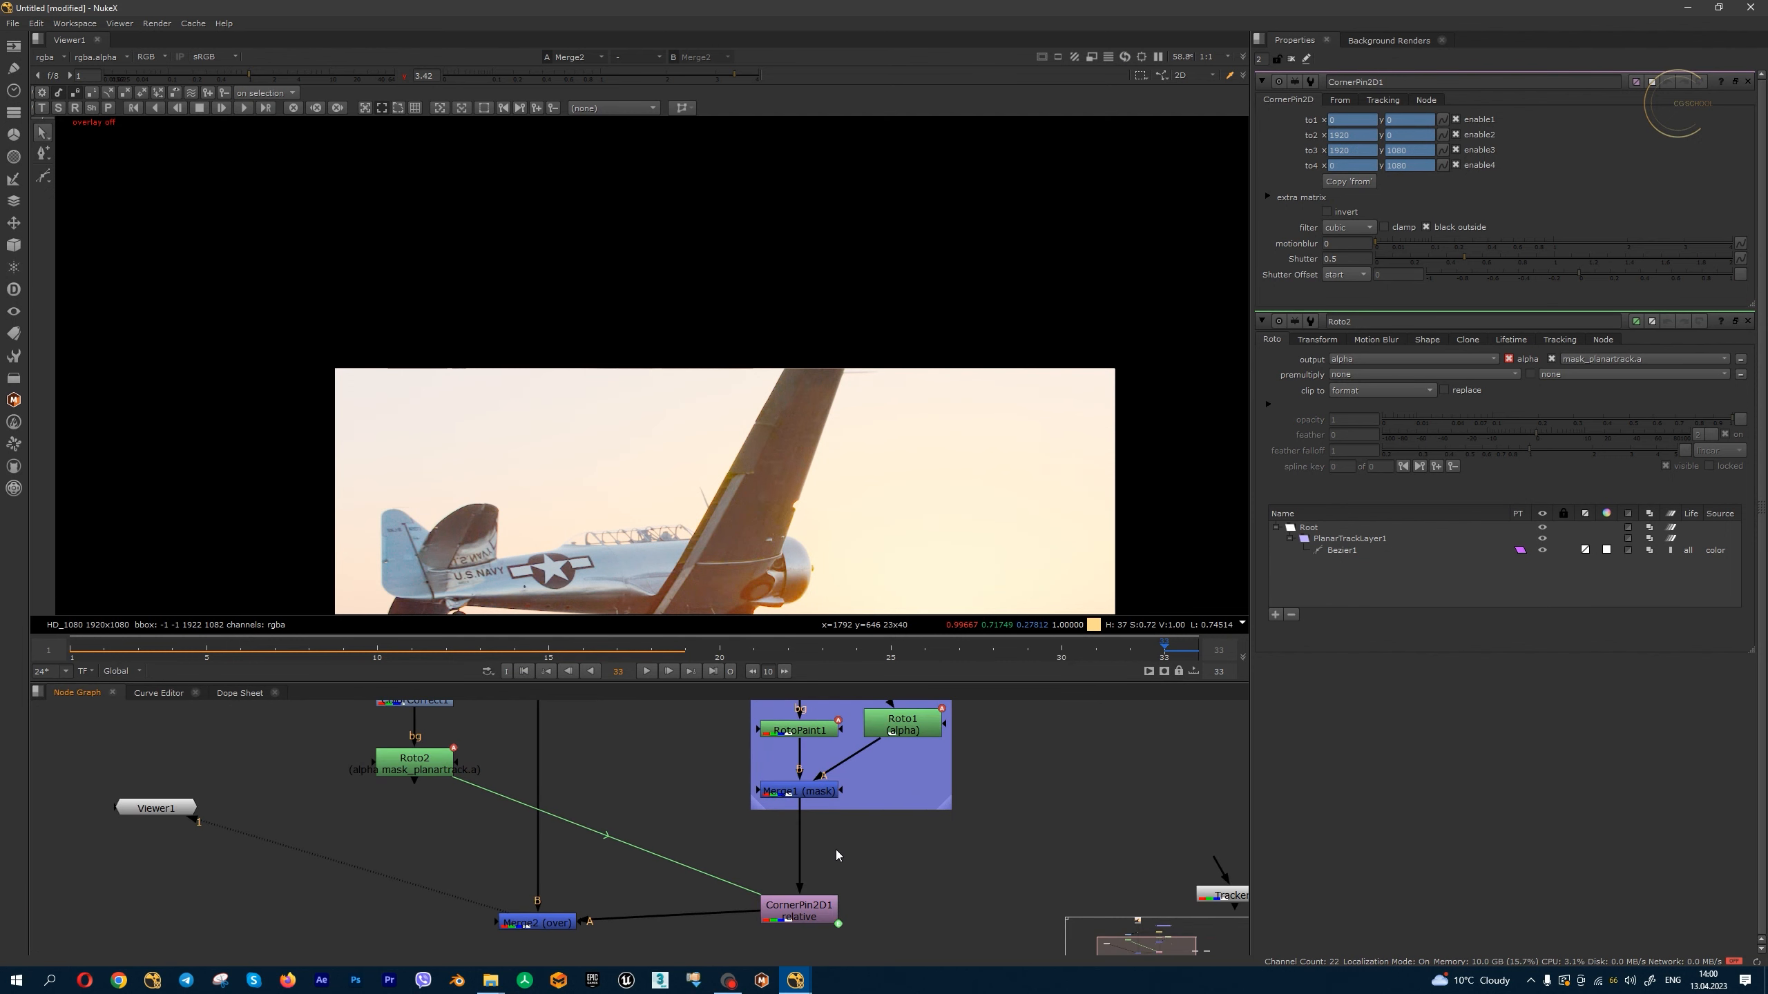
key("t")
key("1")
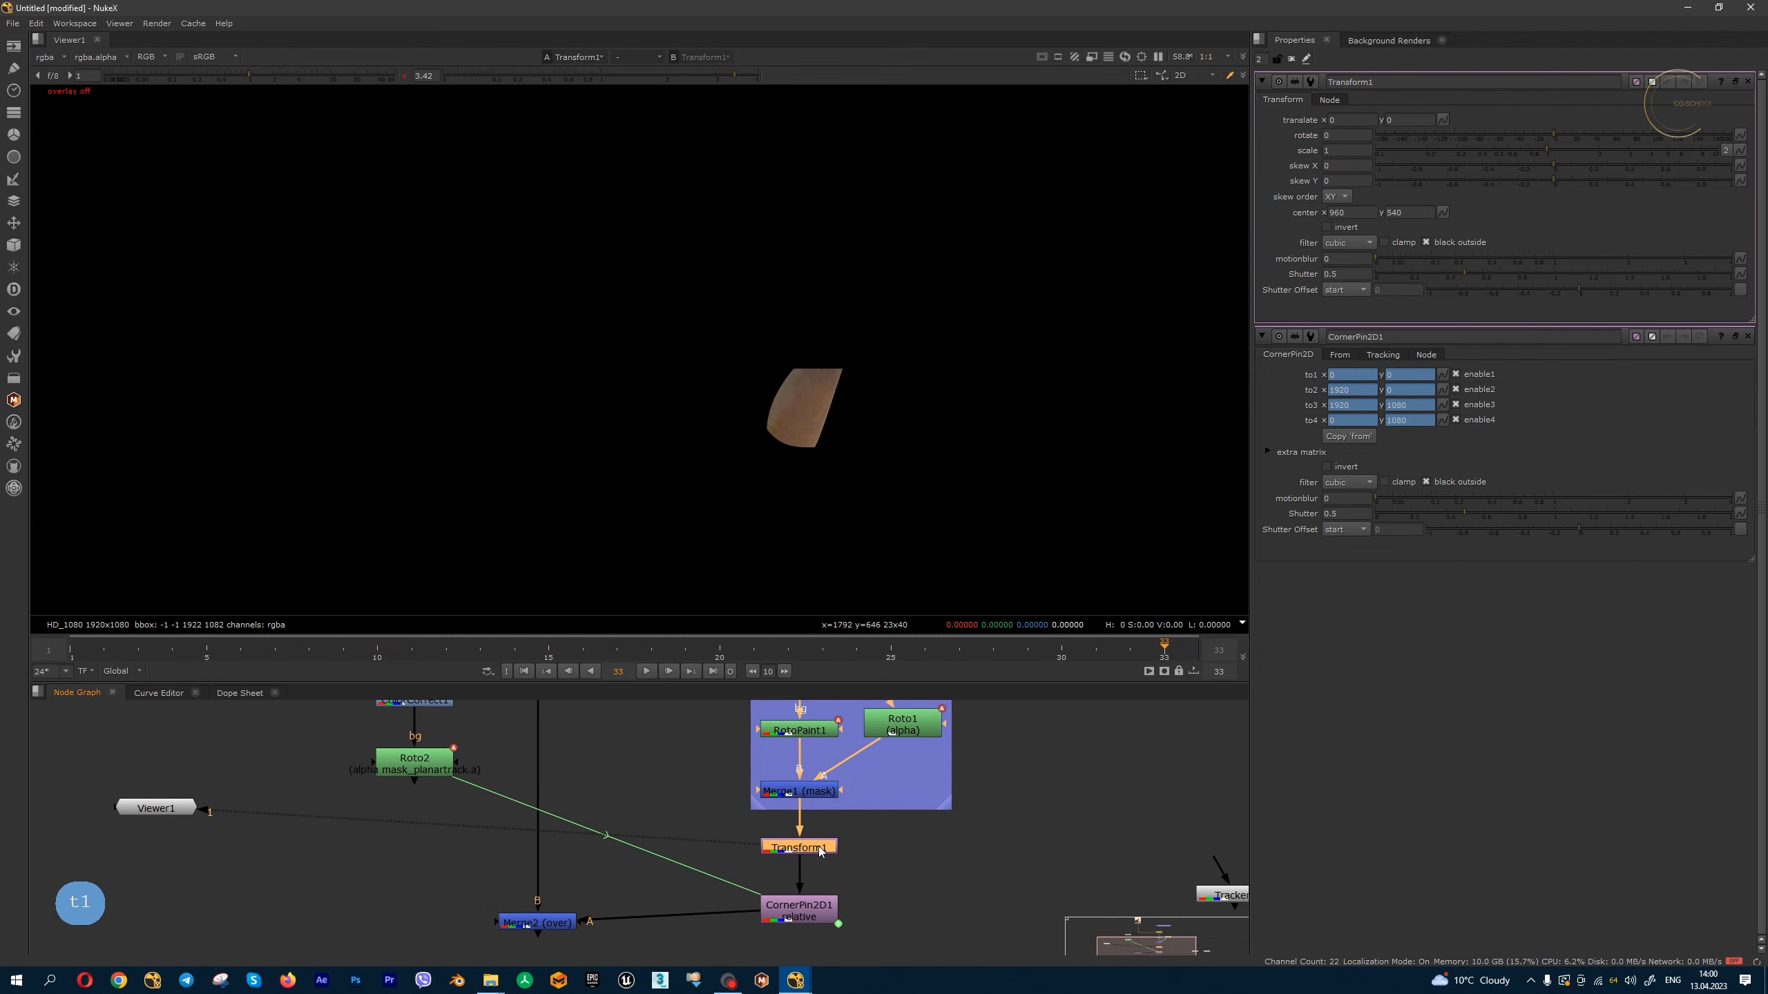
key("q")
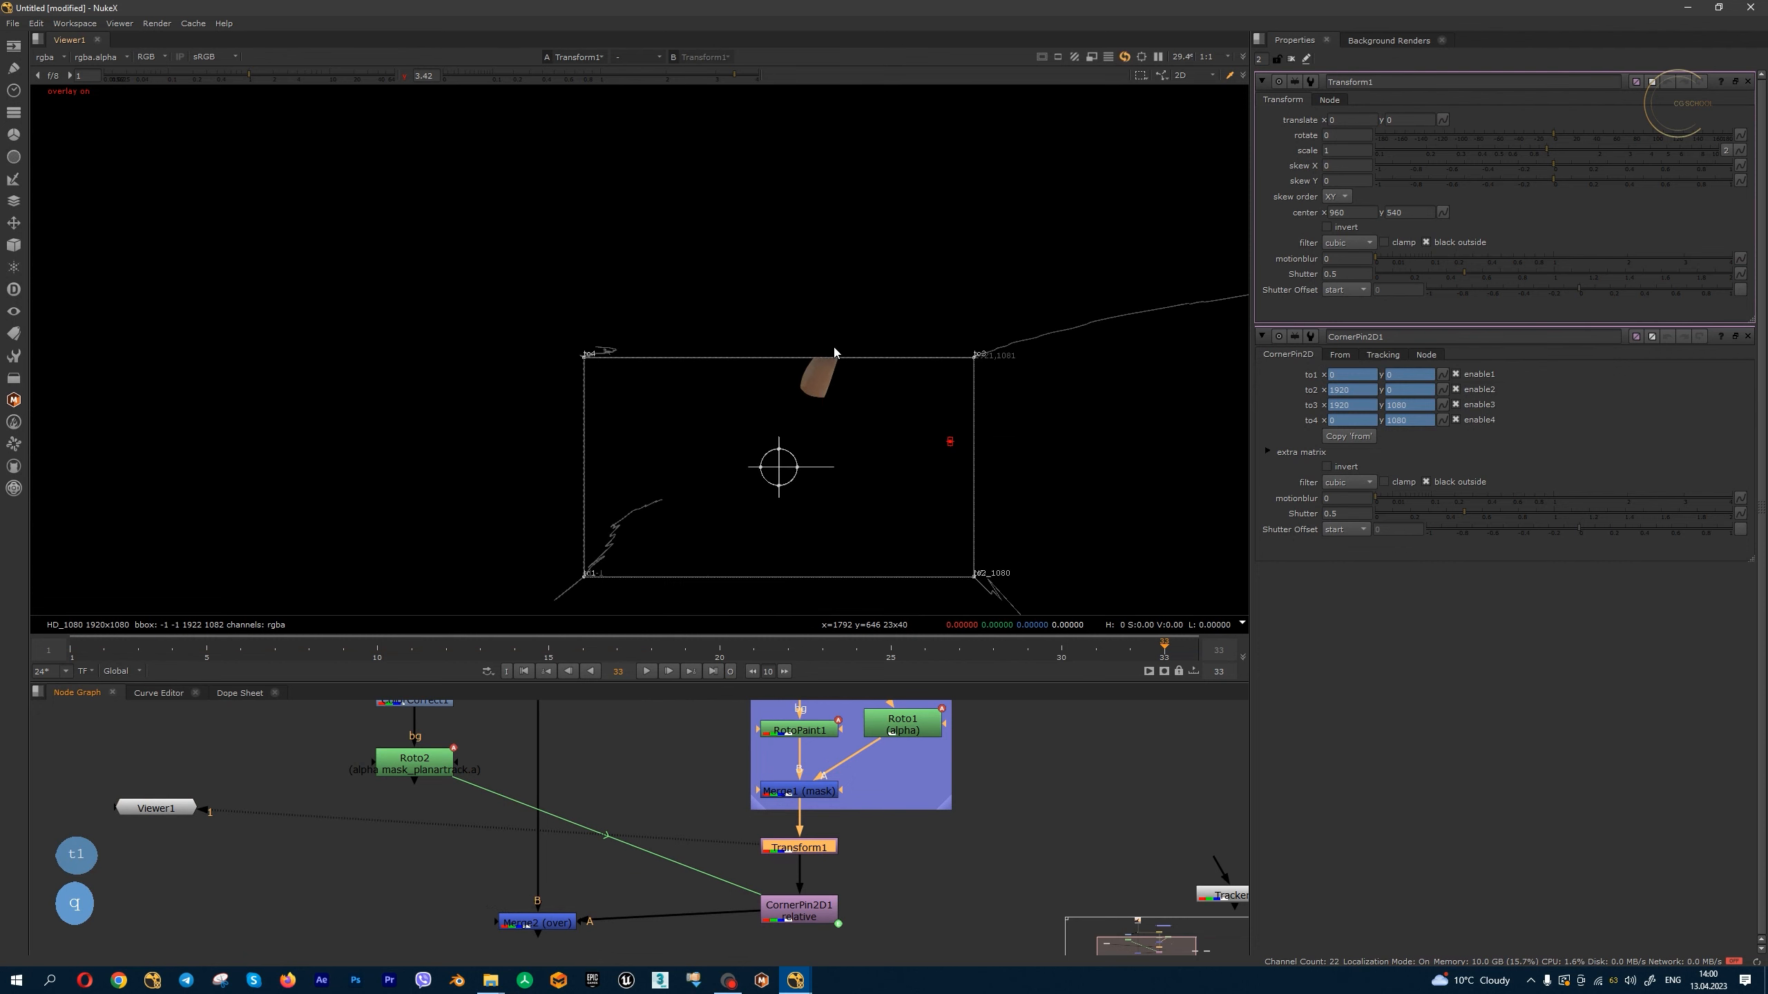
left_click(1748, 337)
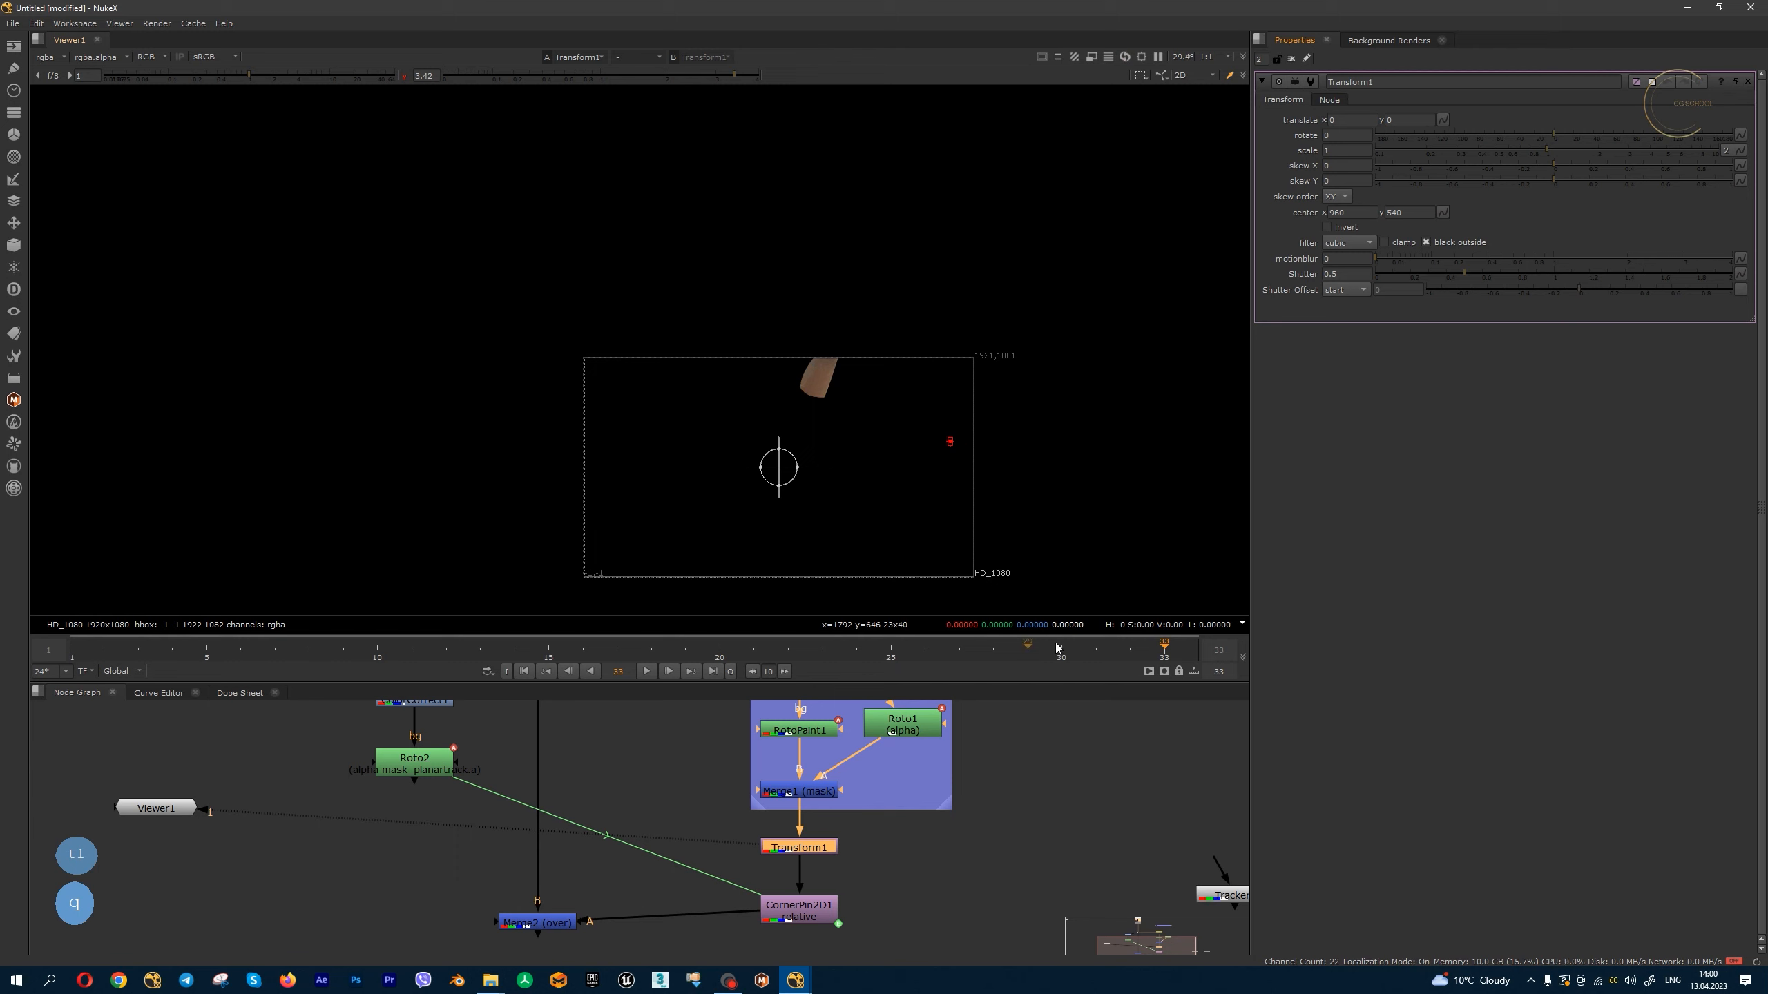
- Set a keyframe on Transform1's rotate at frame 33 and go to frame 16
right_click(1345, 136)
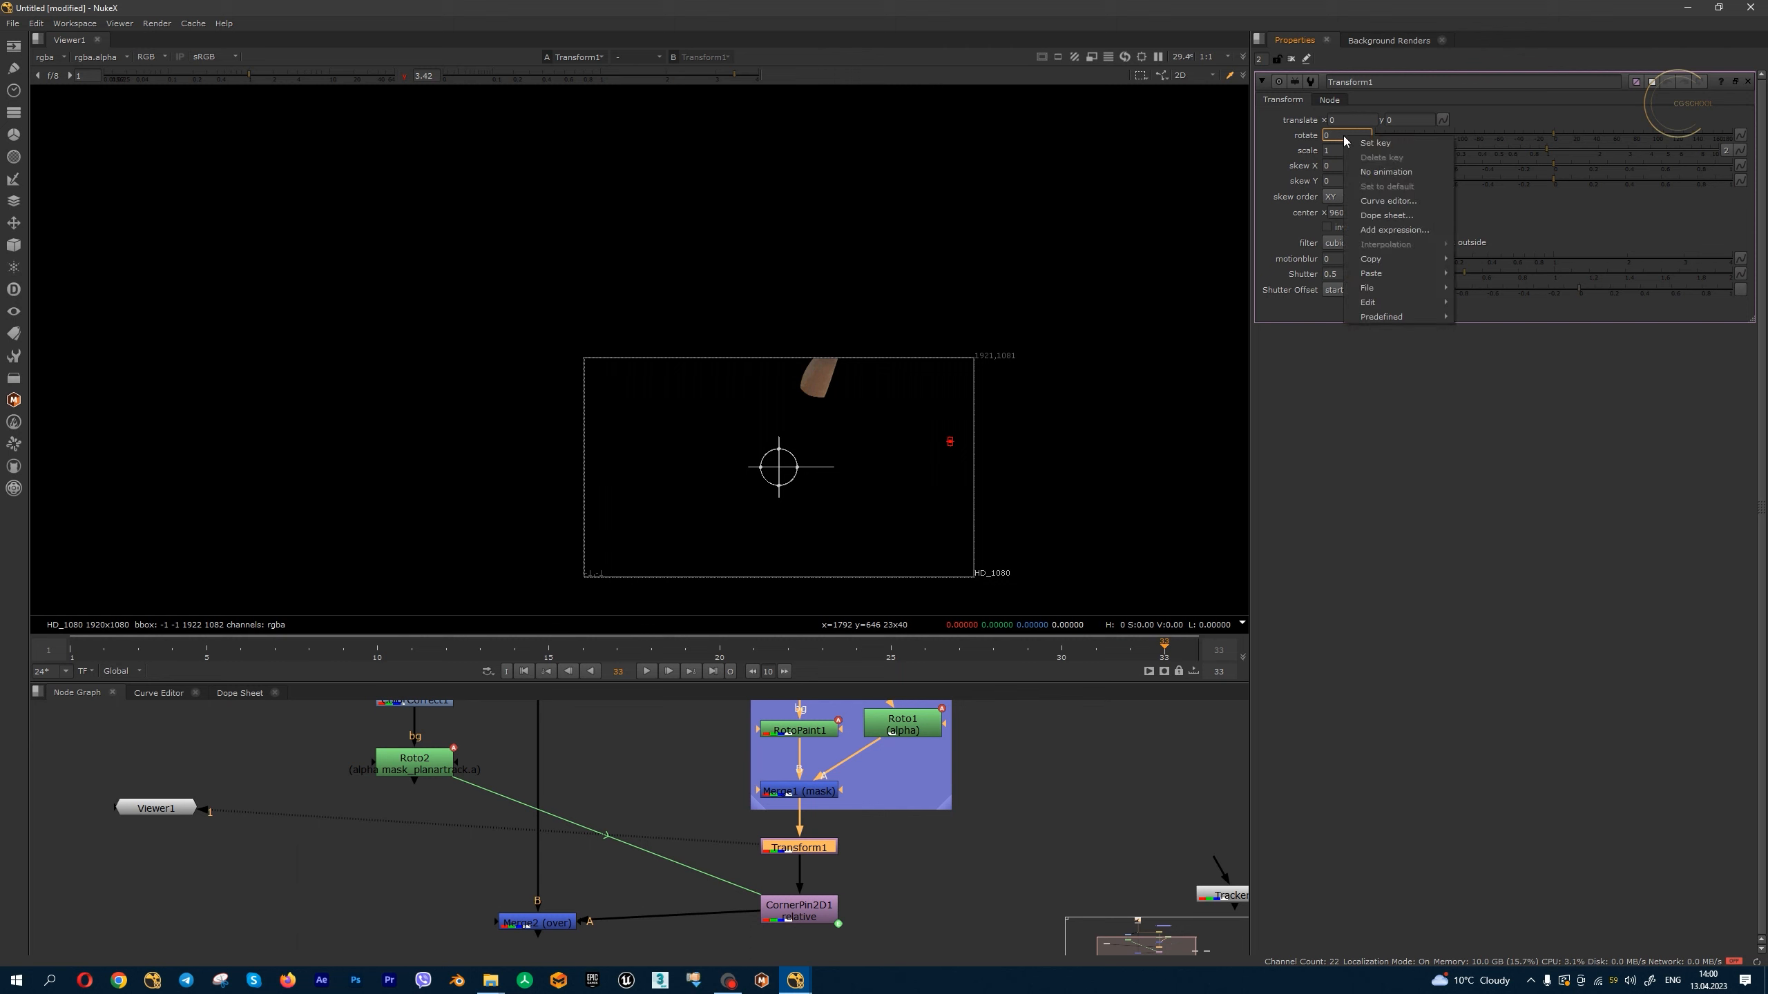
left_click(1396, 144)
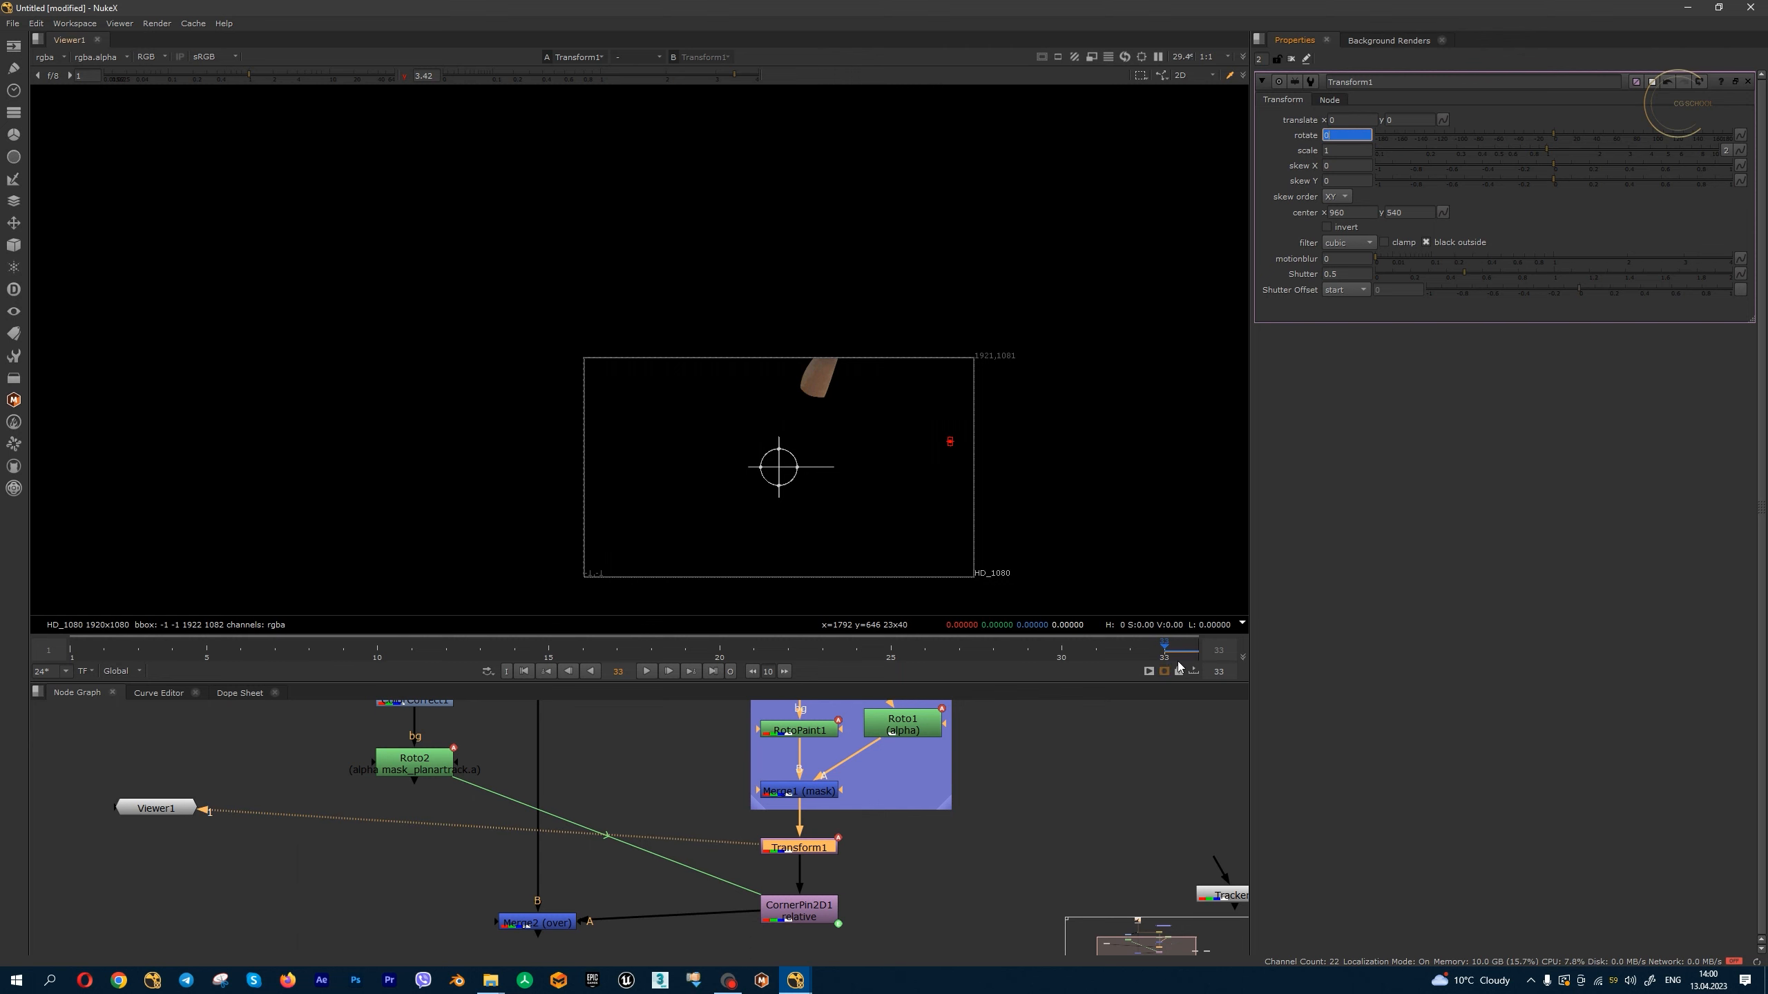
scroll(1050, 452, "up", 2)
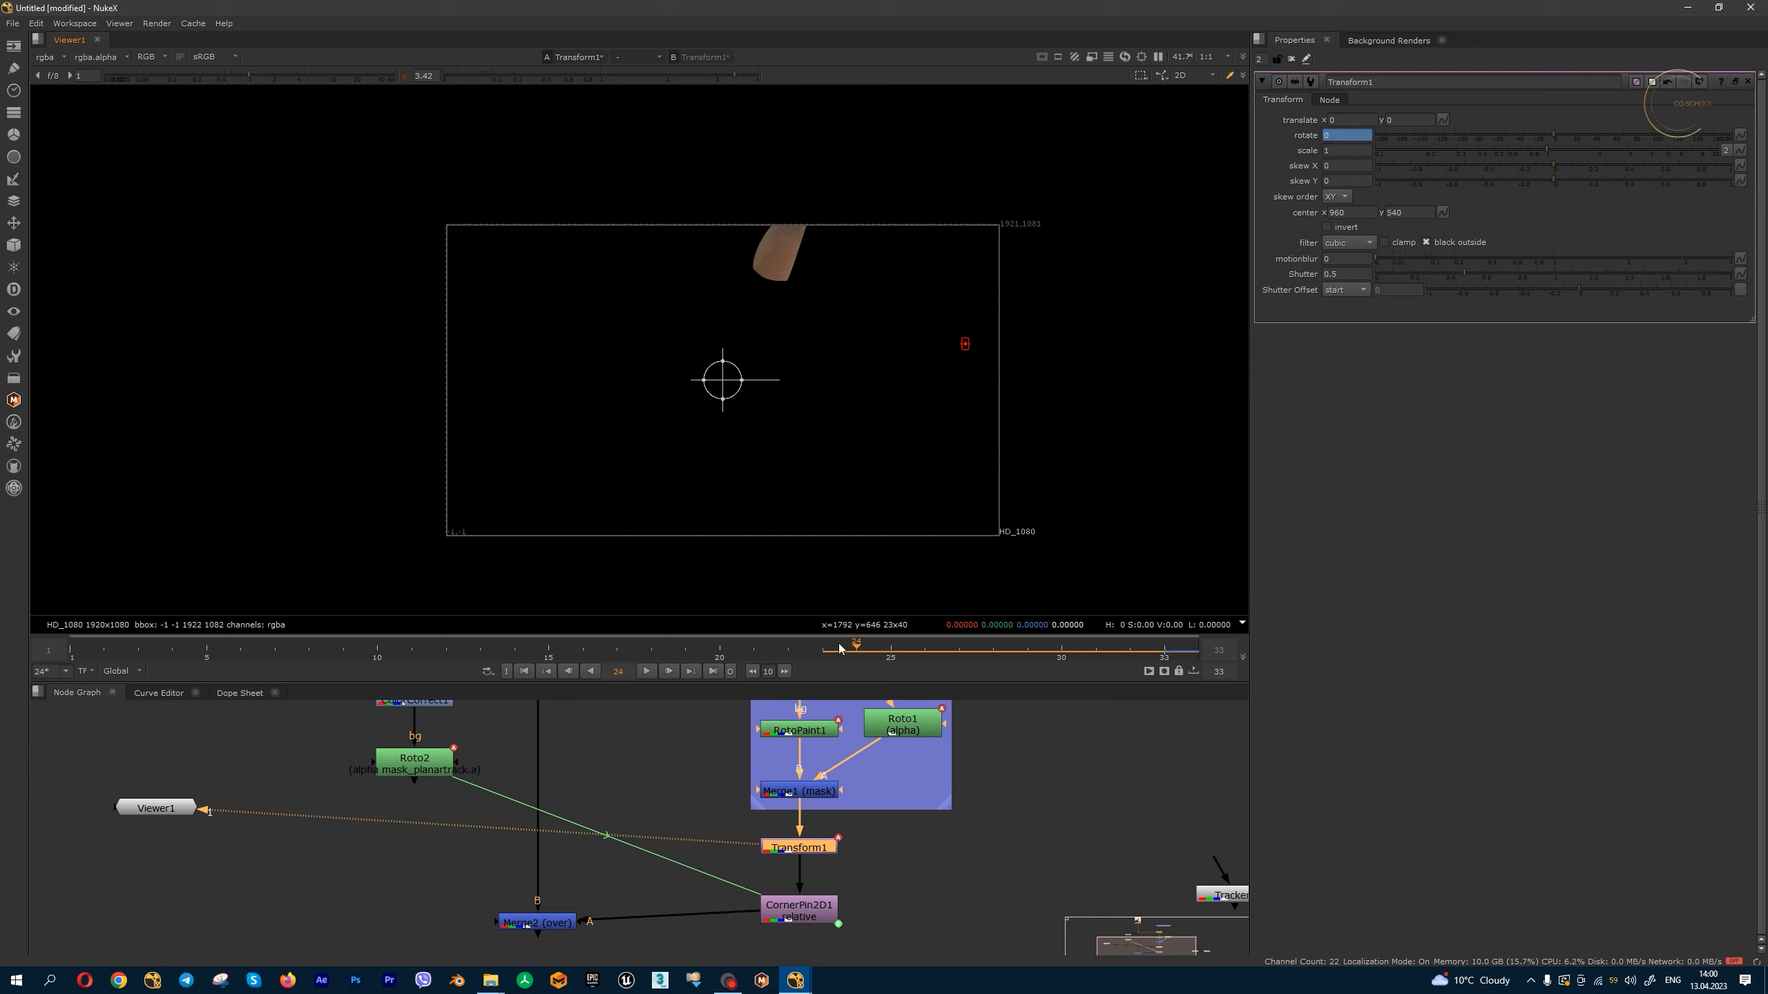
left_click(437, 652)
left_click_drag(436, 649, 594, 662)
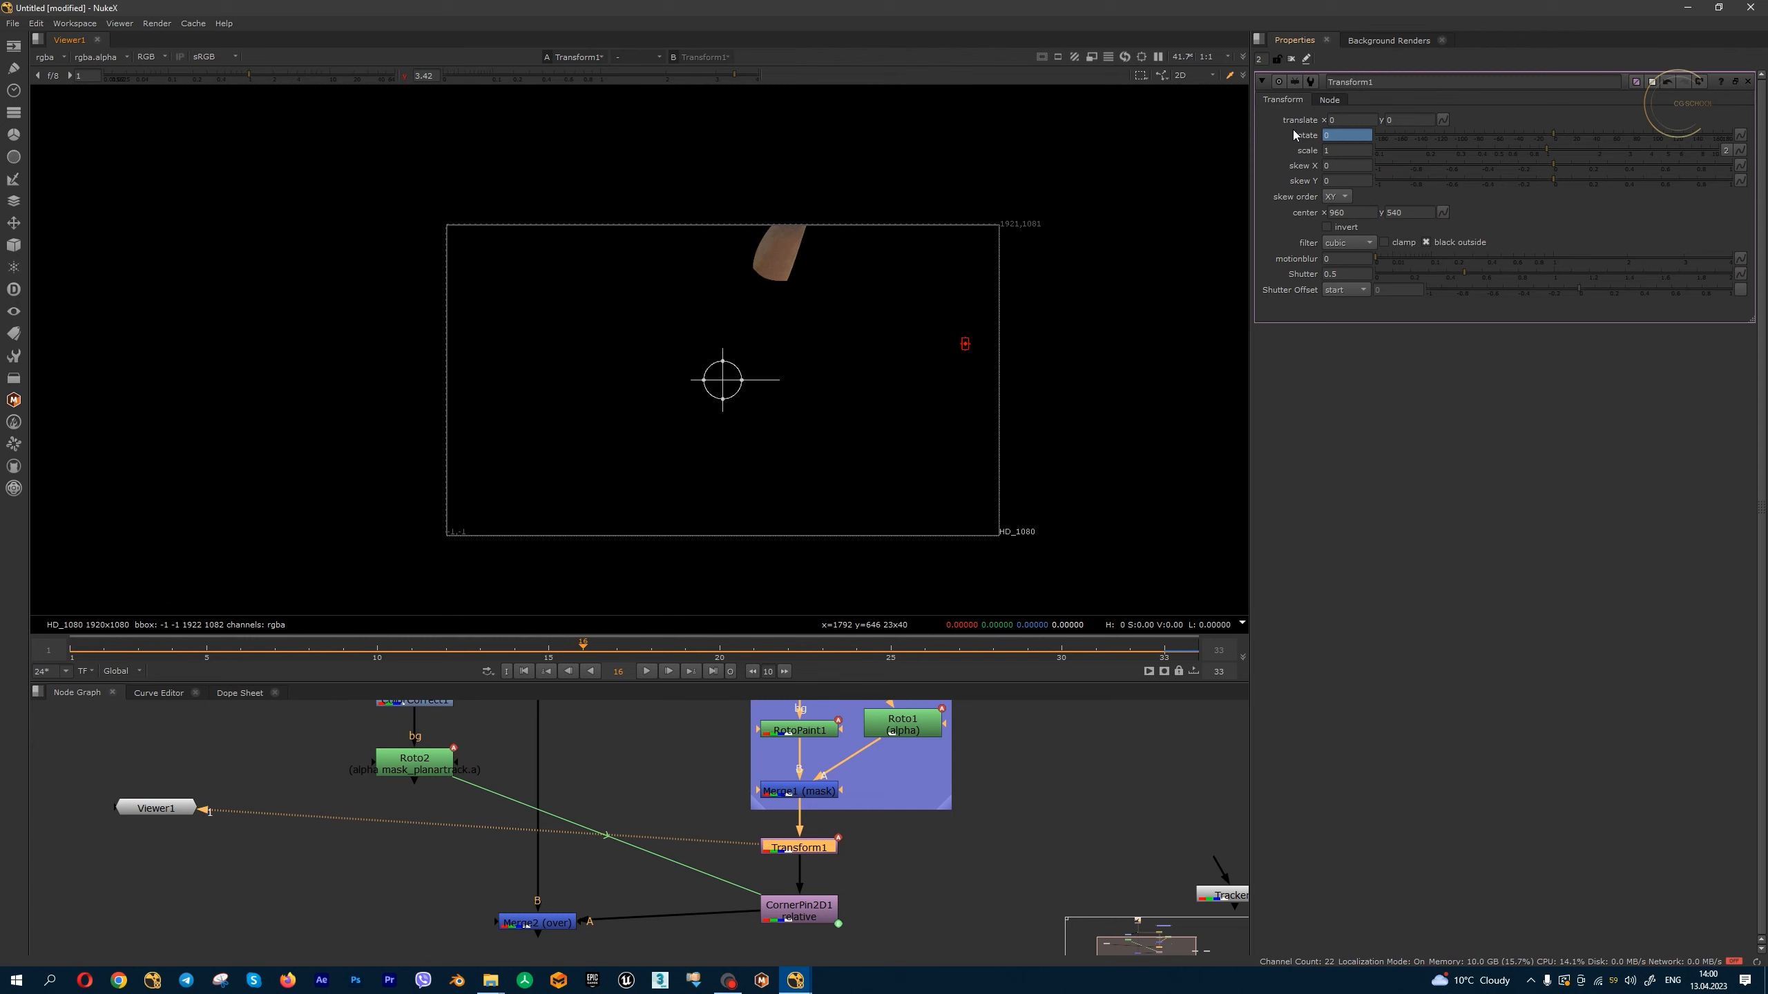
scroll(920, 359, "up", 2)
middle_click_drag(1013, 329, 1069, 295)
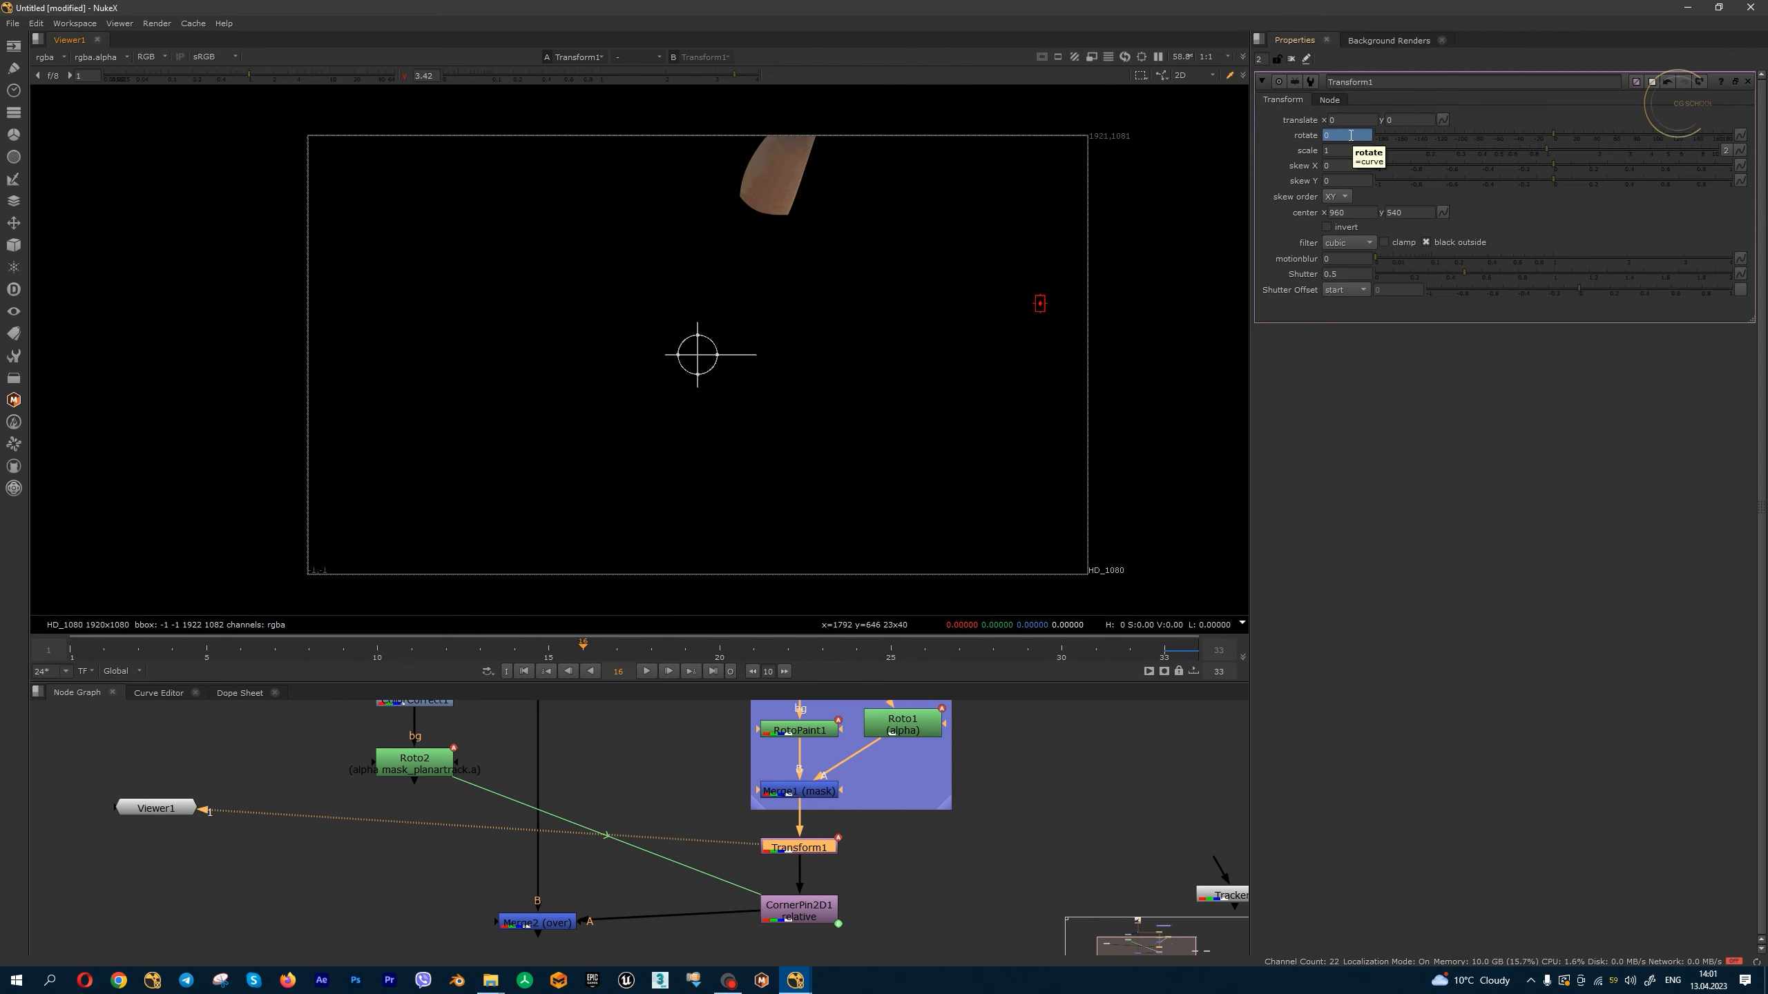
- Go to frame 1, rotate Transform1 to about -84 degrees and scrub the first frames to see the animation
scroll(832, 840, "up", 3)
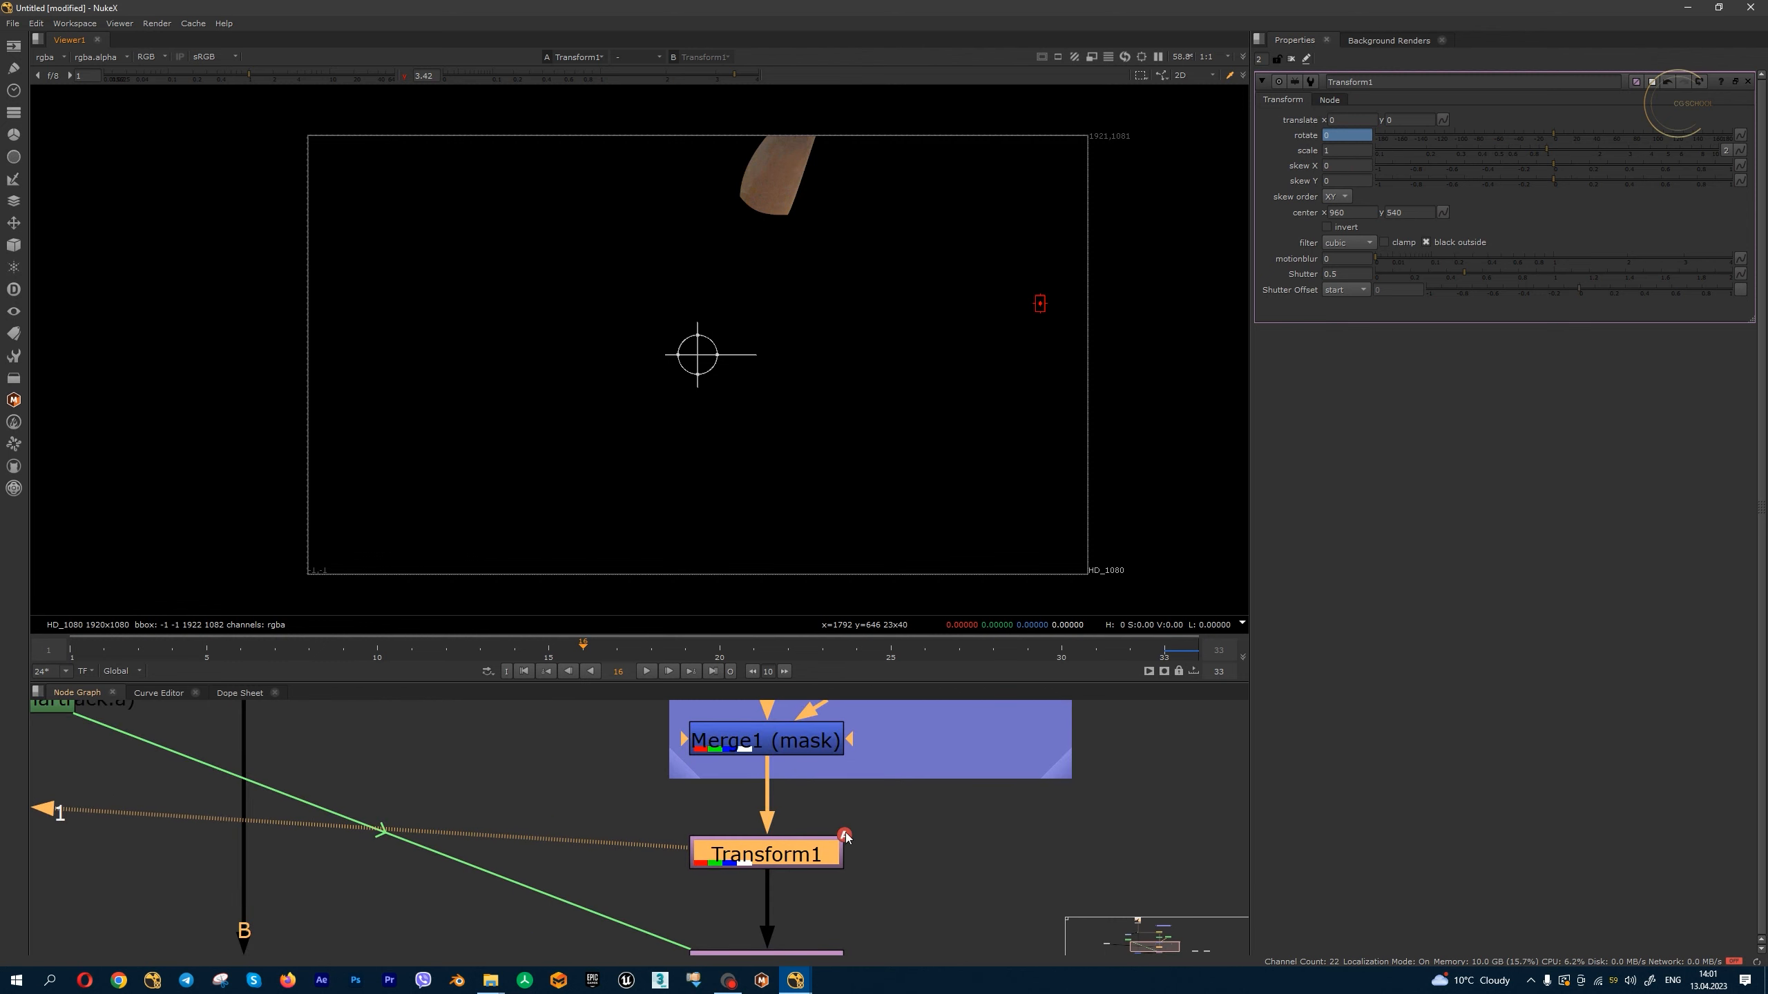
scroll(852, 838, "up", 3)
scroll(760, 865, "down", 2)
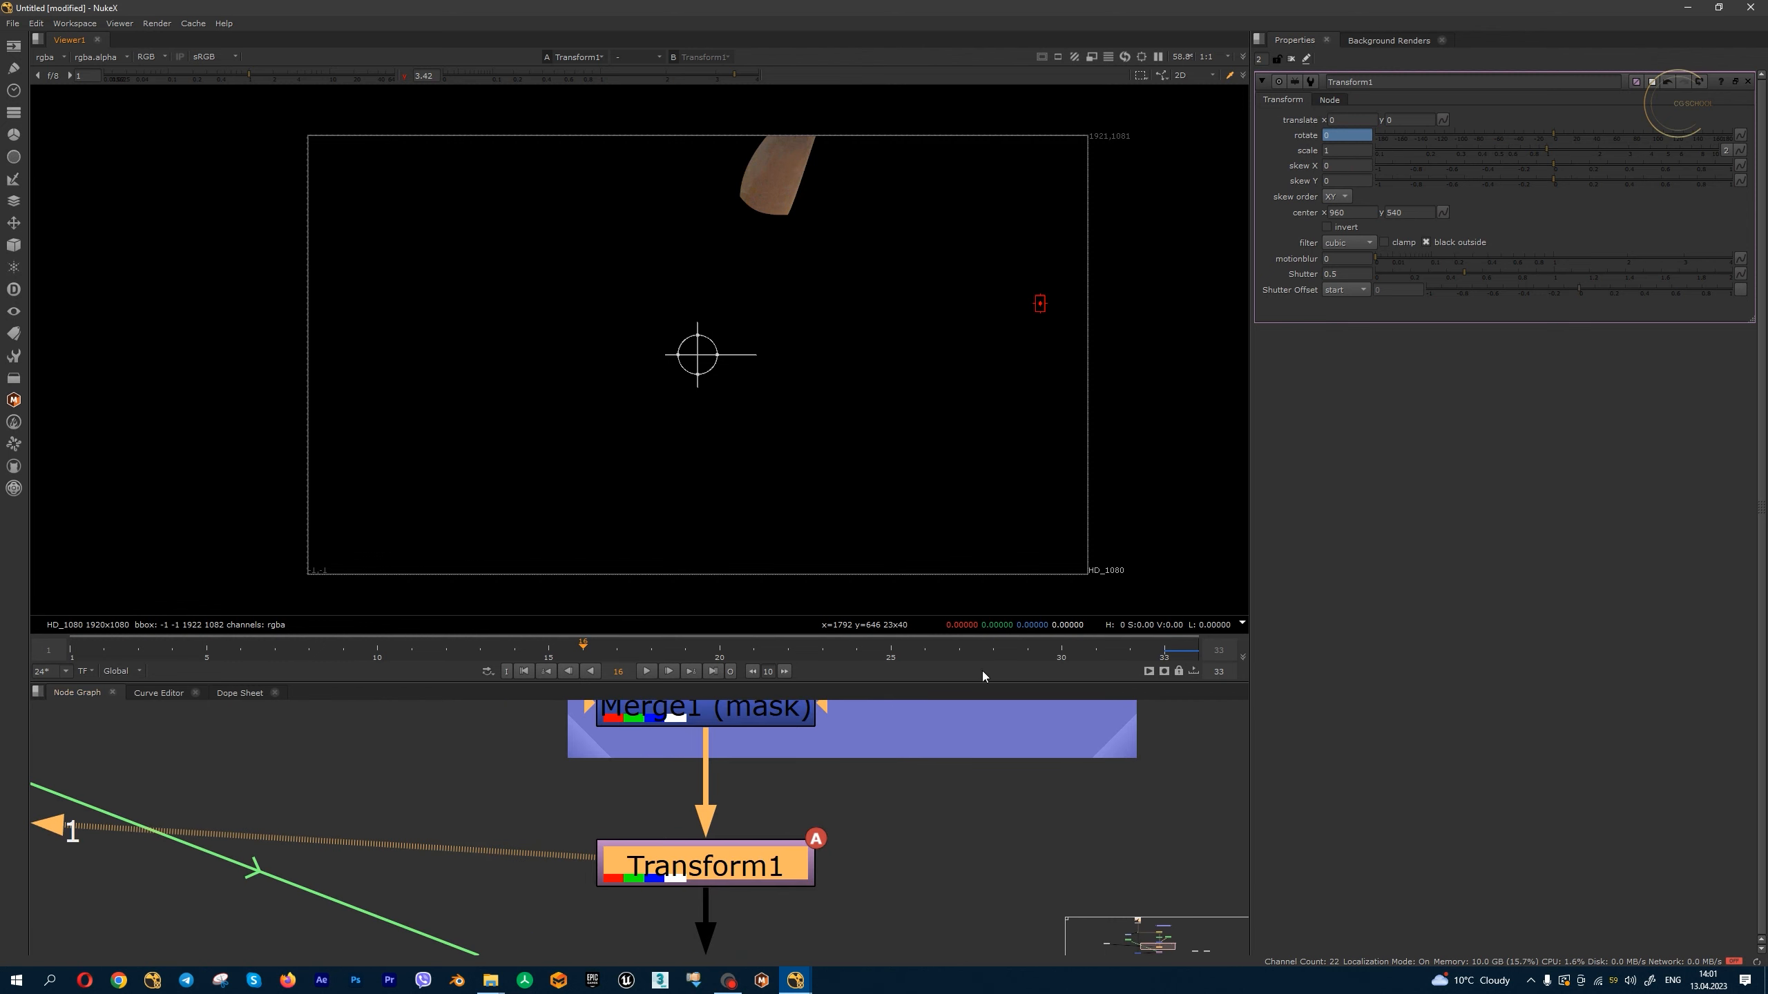
scroll(850, 848, "down", 3)
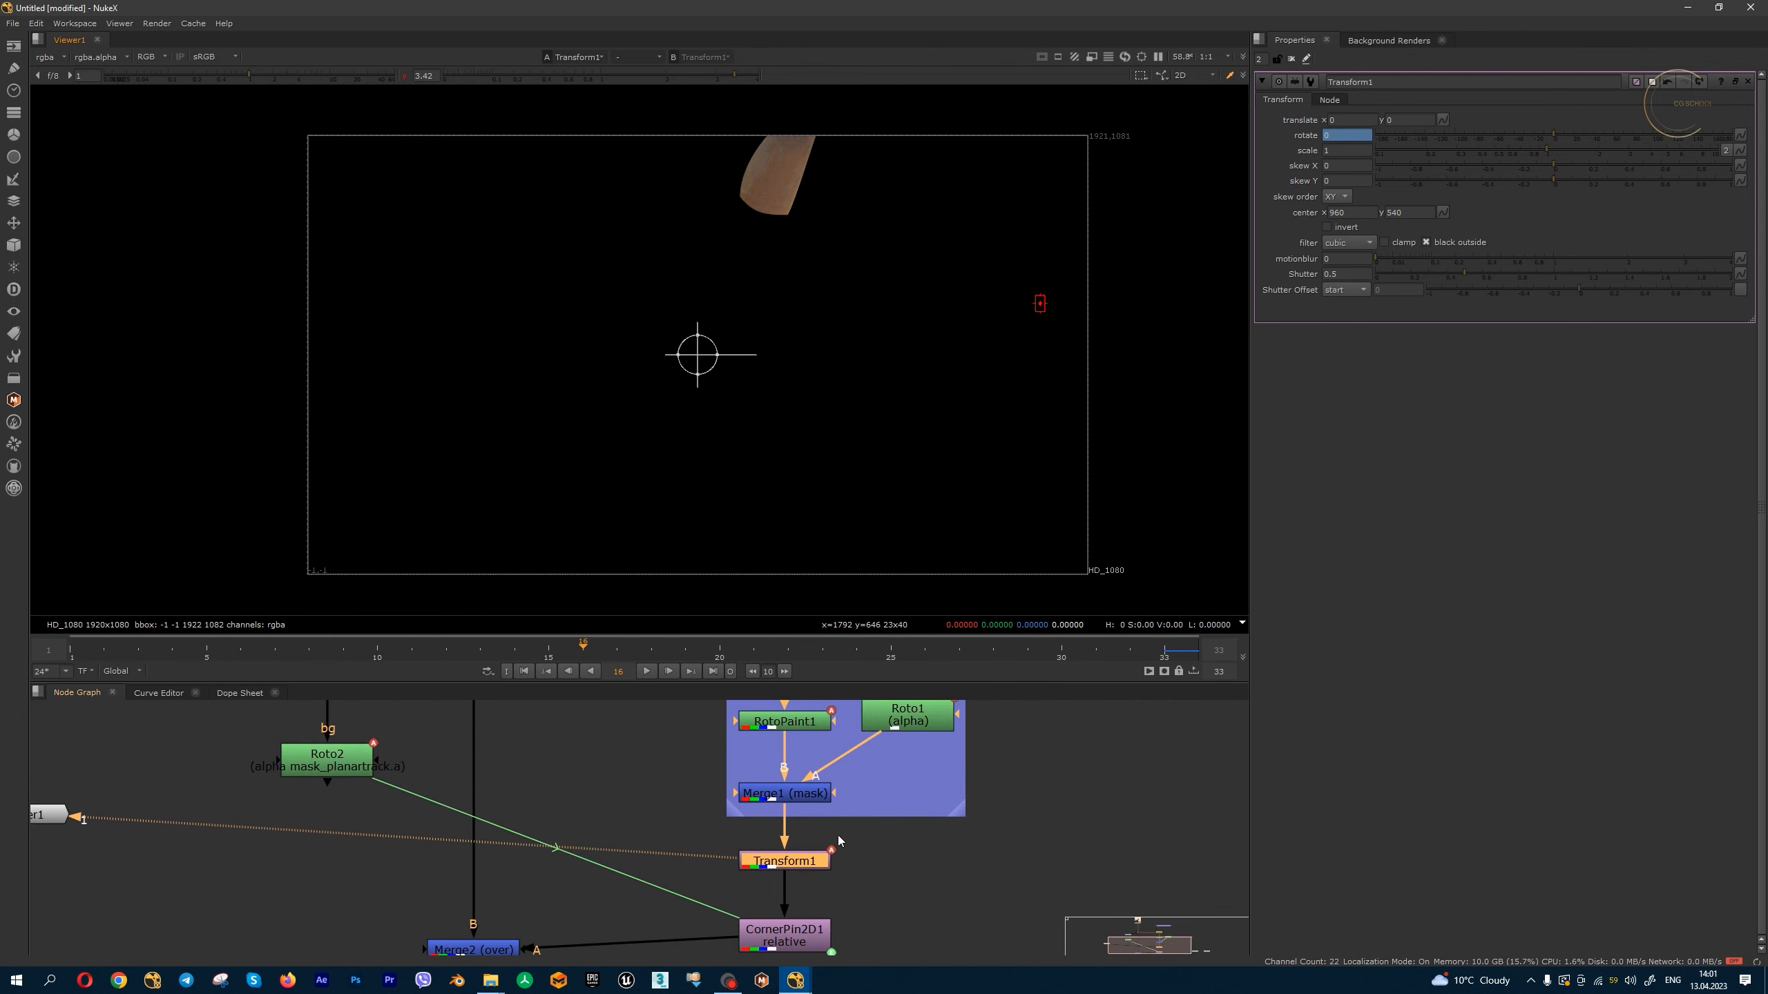
middle_click_drag(837, 835, 846, 788)
scroll(846, 788, "up", 1)
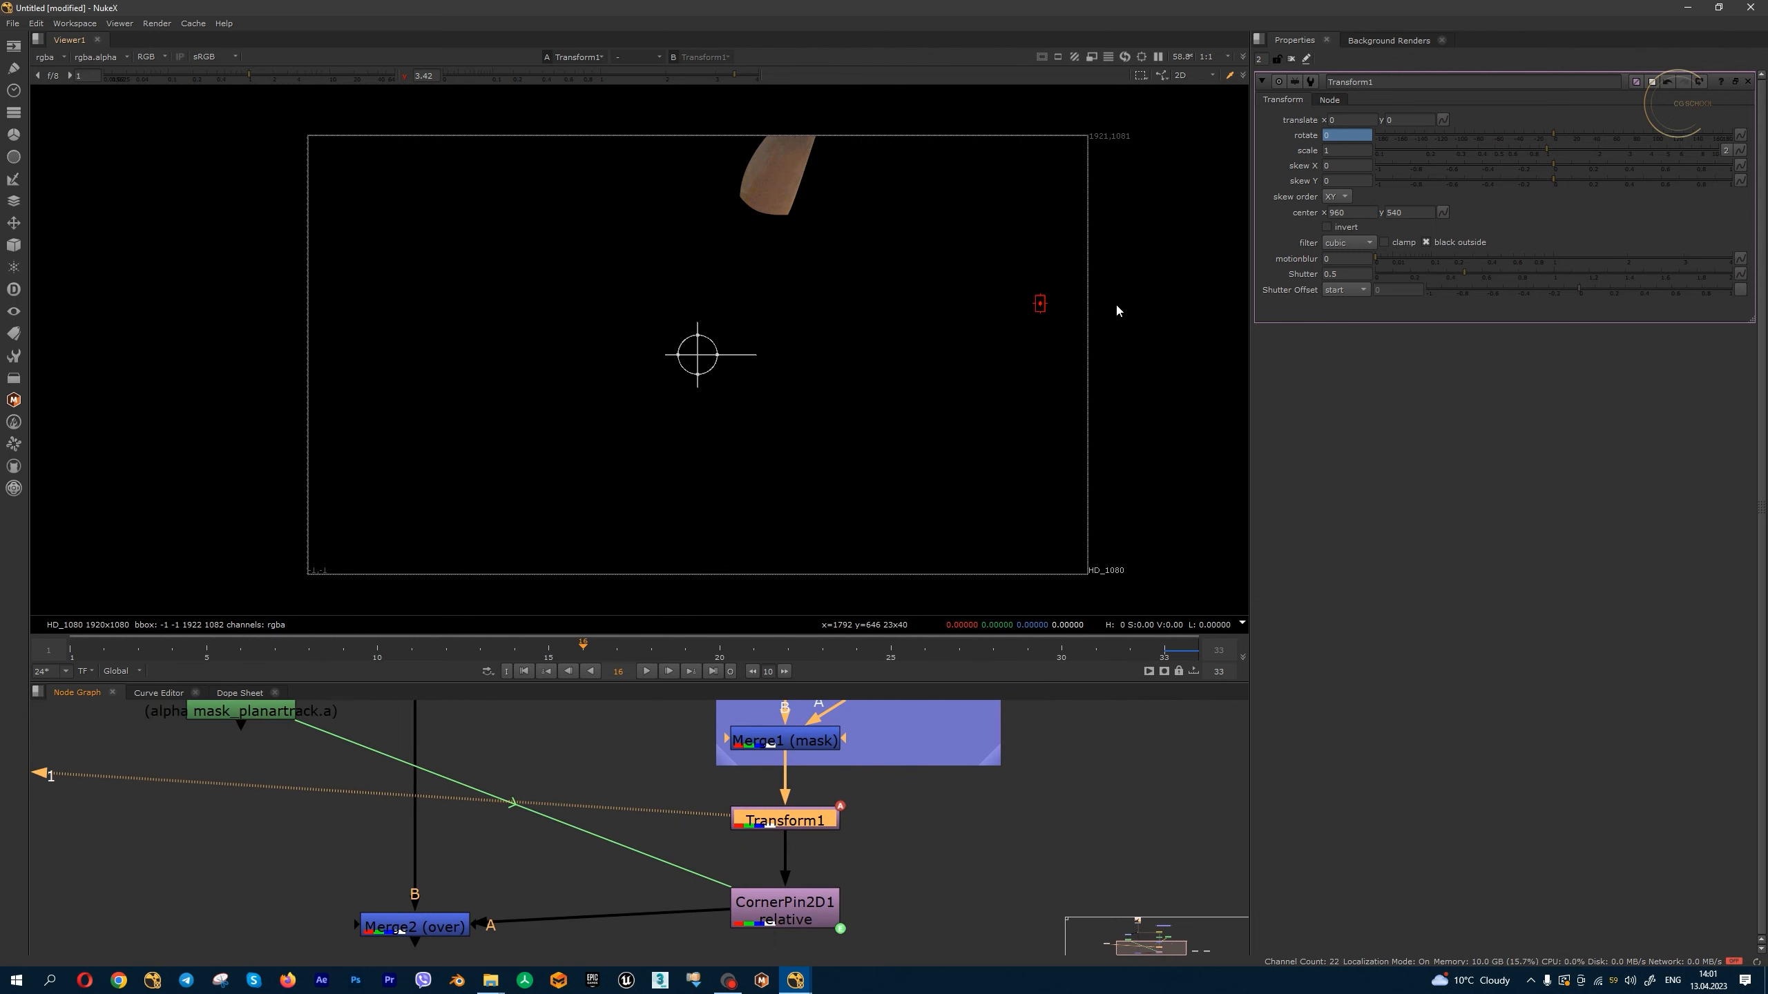
left_click(524, 671)
left_click_drag(769, 352, 709, 450)
left_click_drag(138, 658, 257, 691)
- Display Transform1's rotate animation curve, make both keys' tangents horizontal and frame the whole curve
left_click(163, 694)
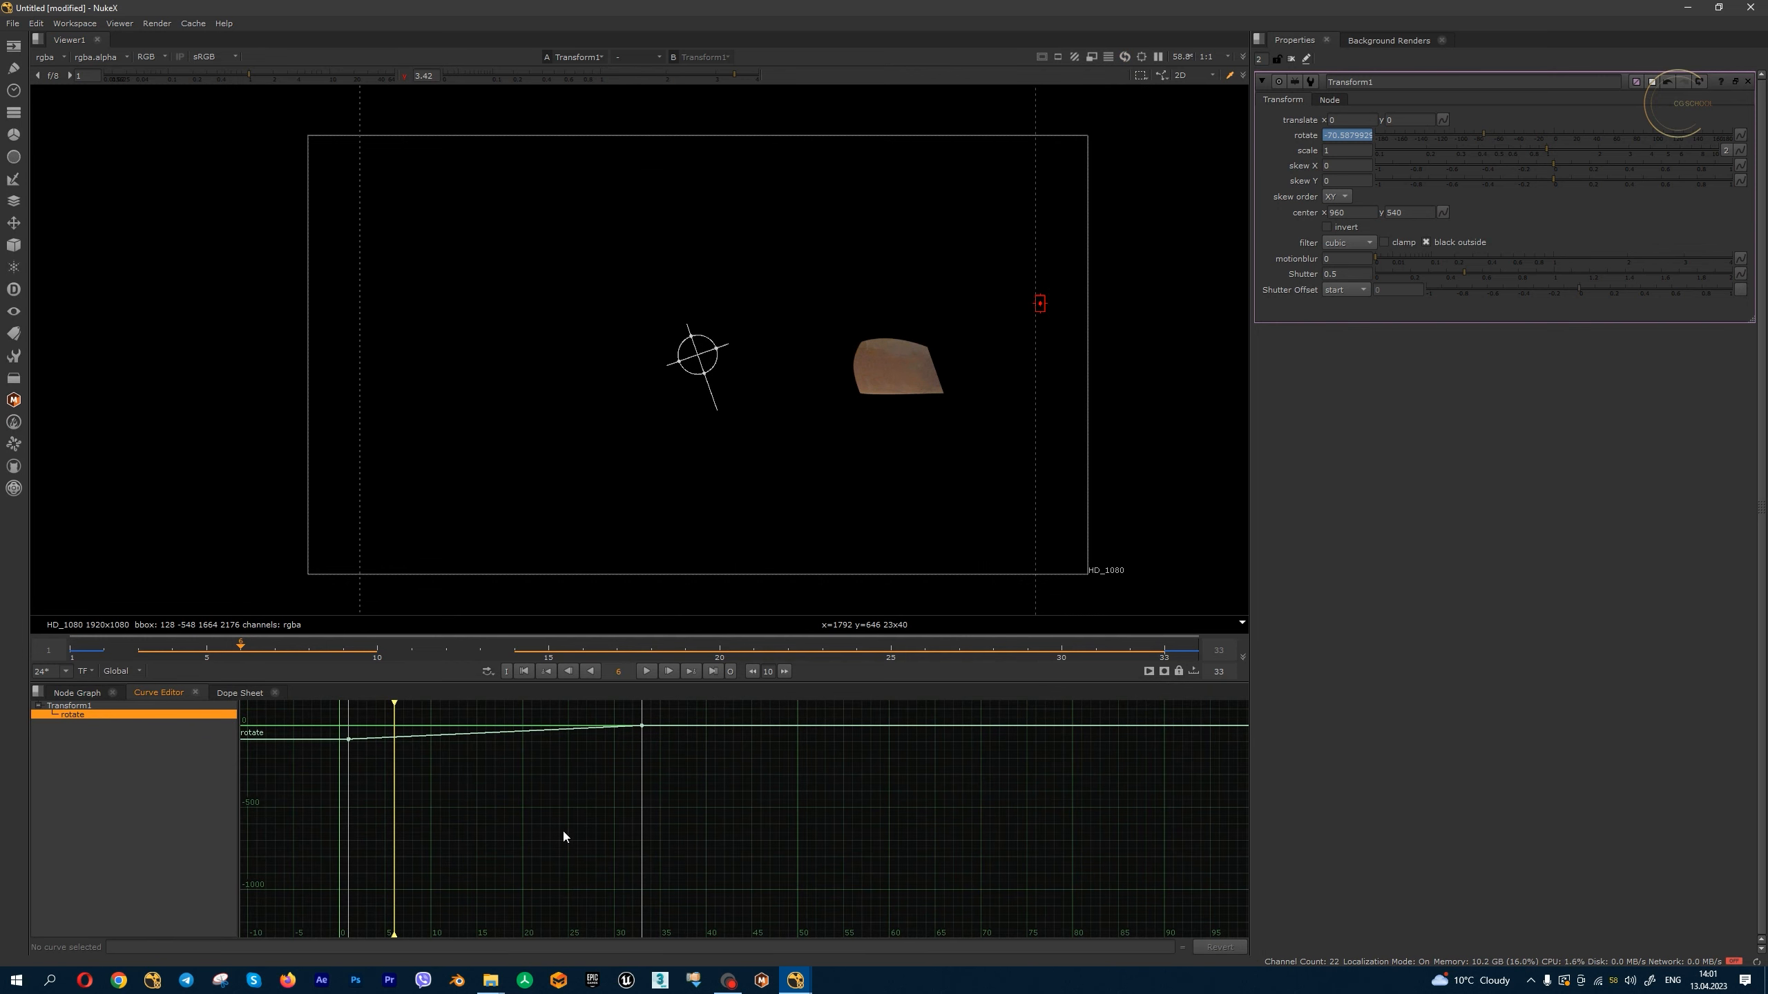
key("h")
left_click(945, 505)
left_click_drag(685, 825, 309, 705)
key("h")
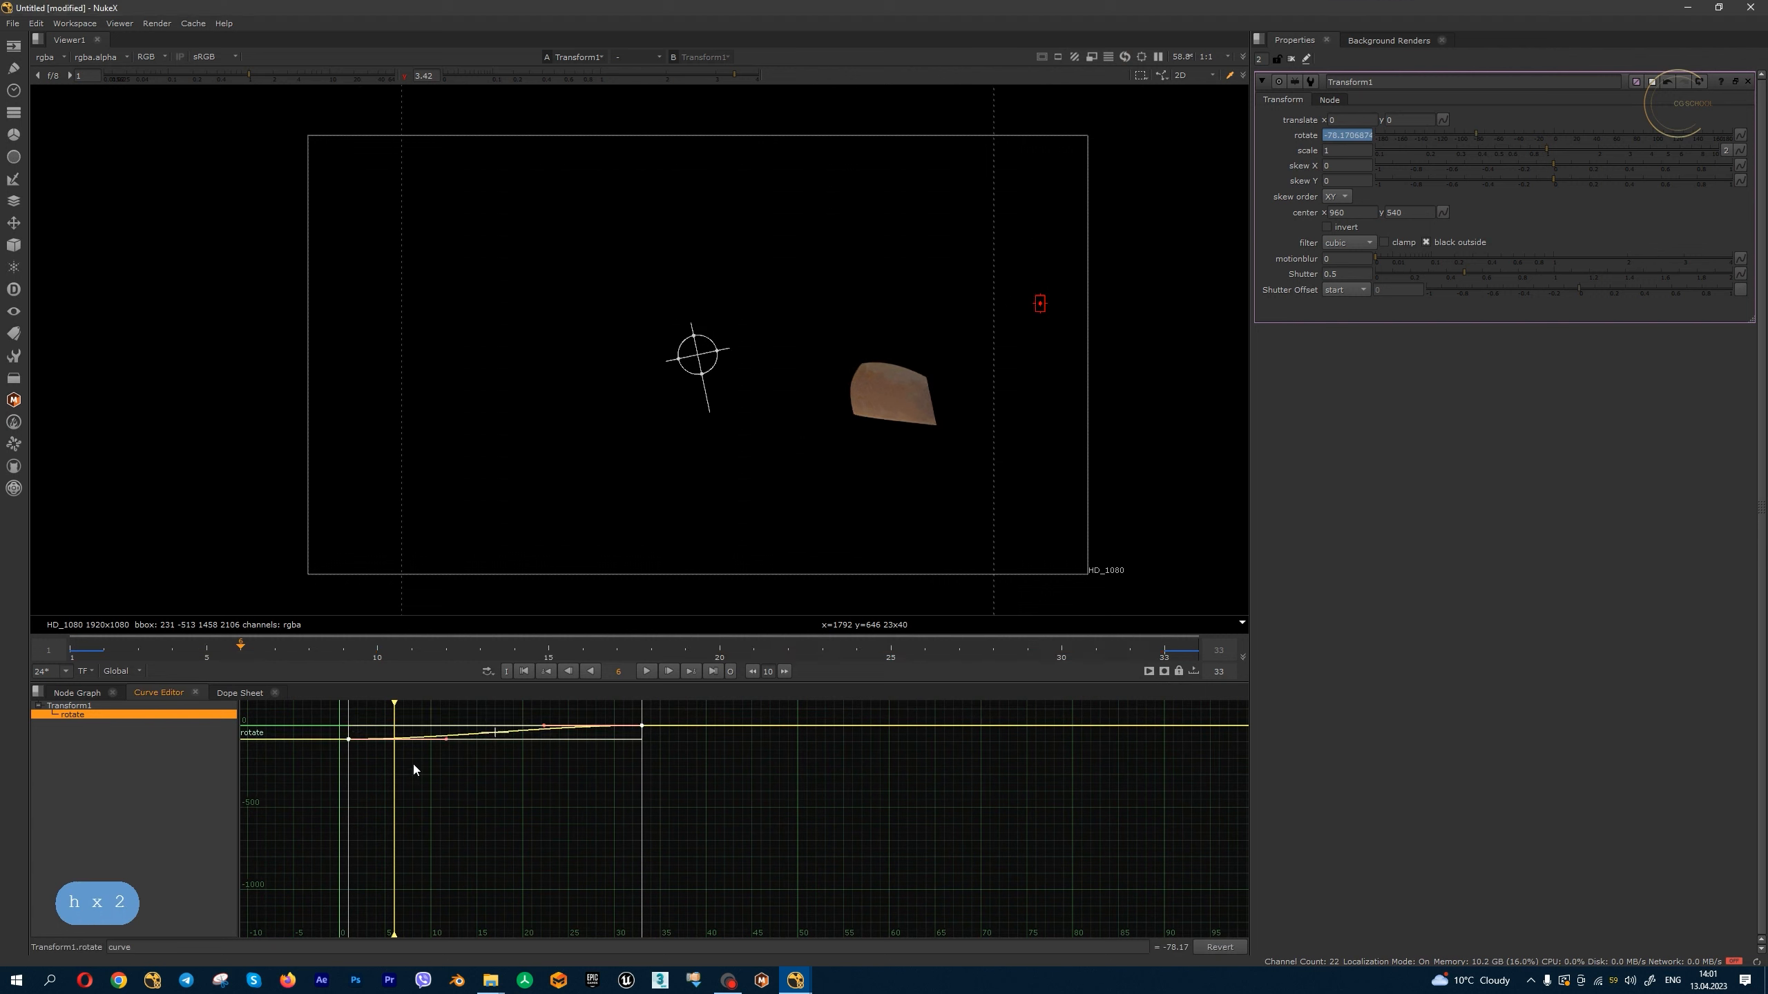
key("f")
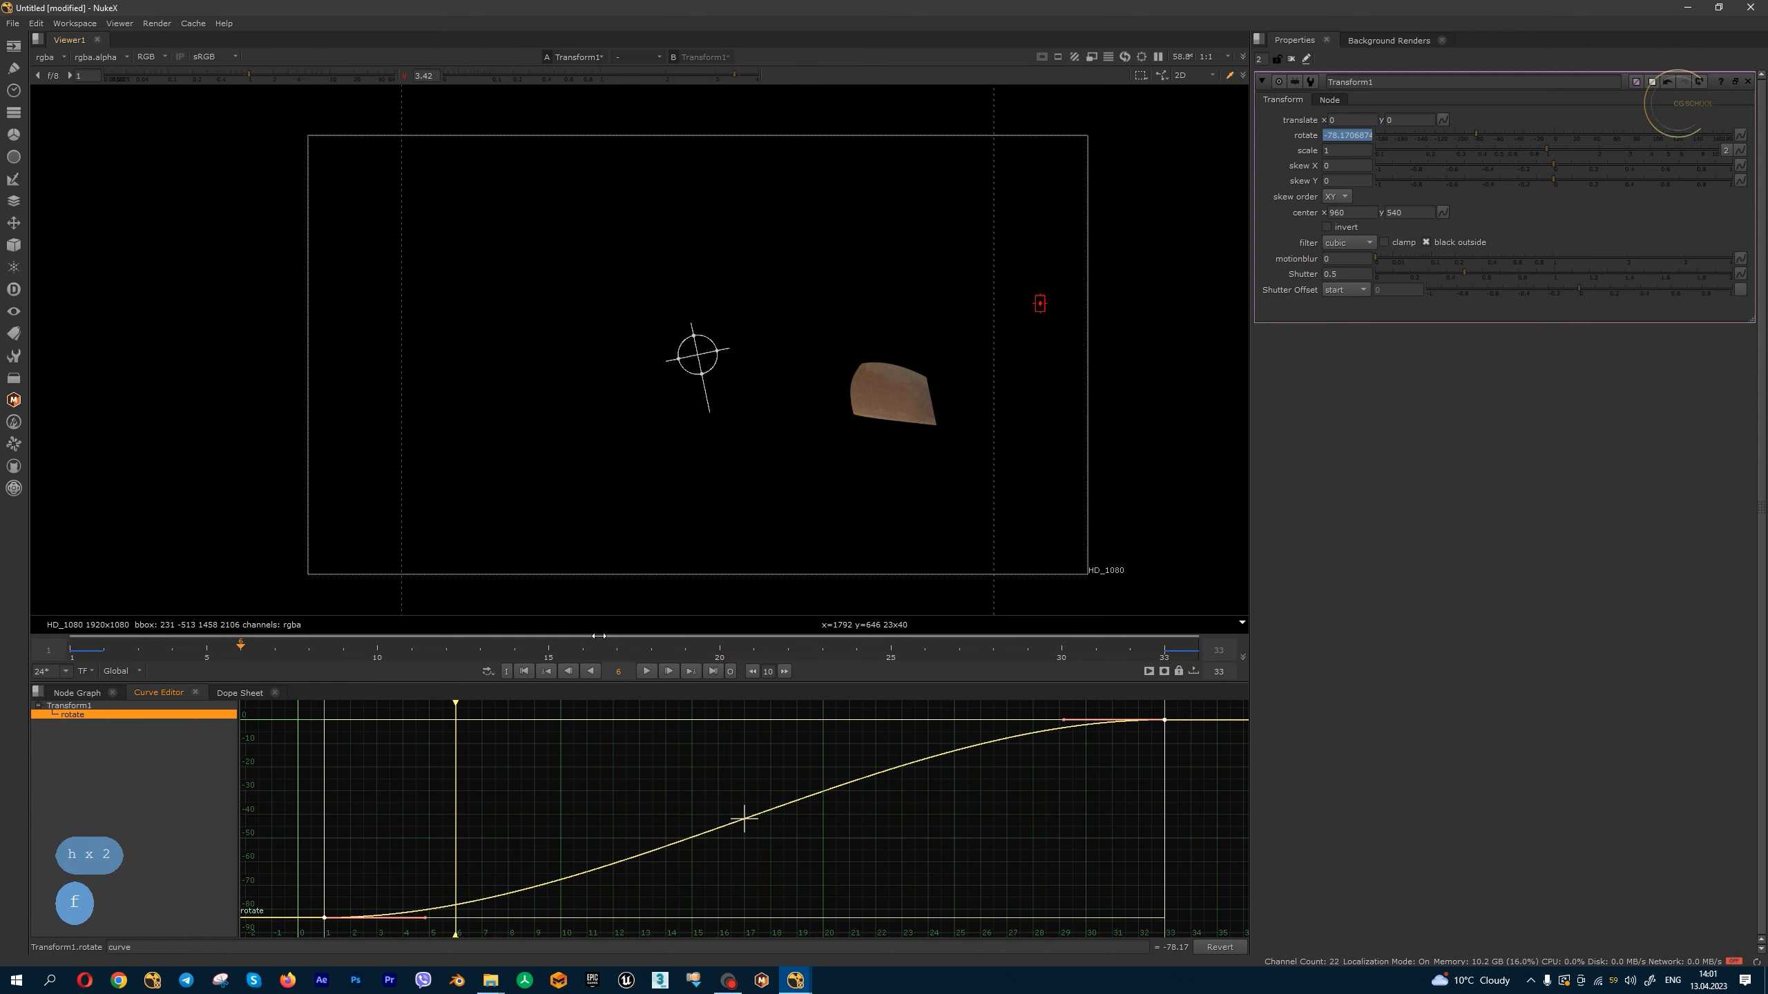
- Try the tangent handles of the end keys, add a key to the rotate curve at about frame 18 and flatten its tangents
left_click_drag(1207, 775, 1126, 696)
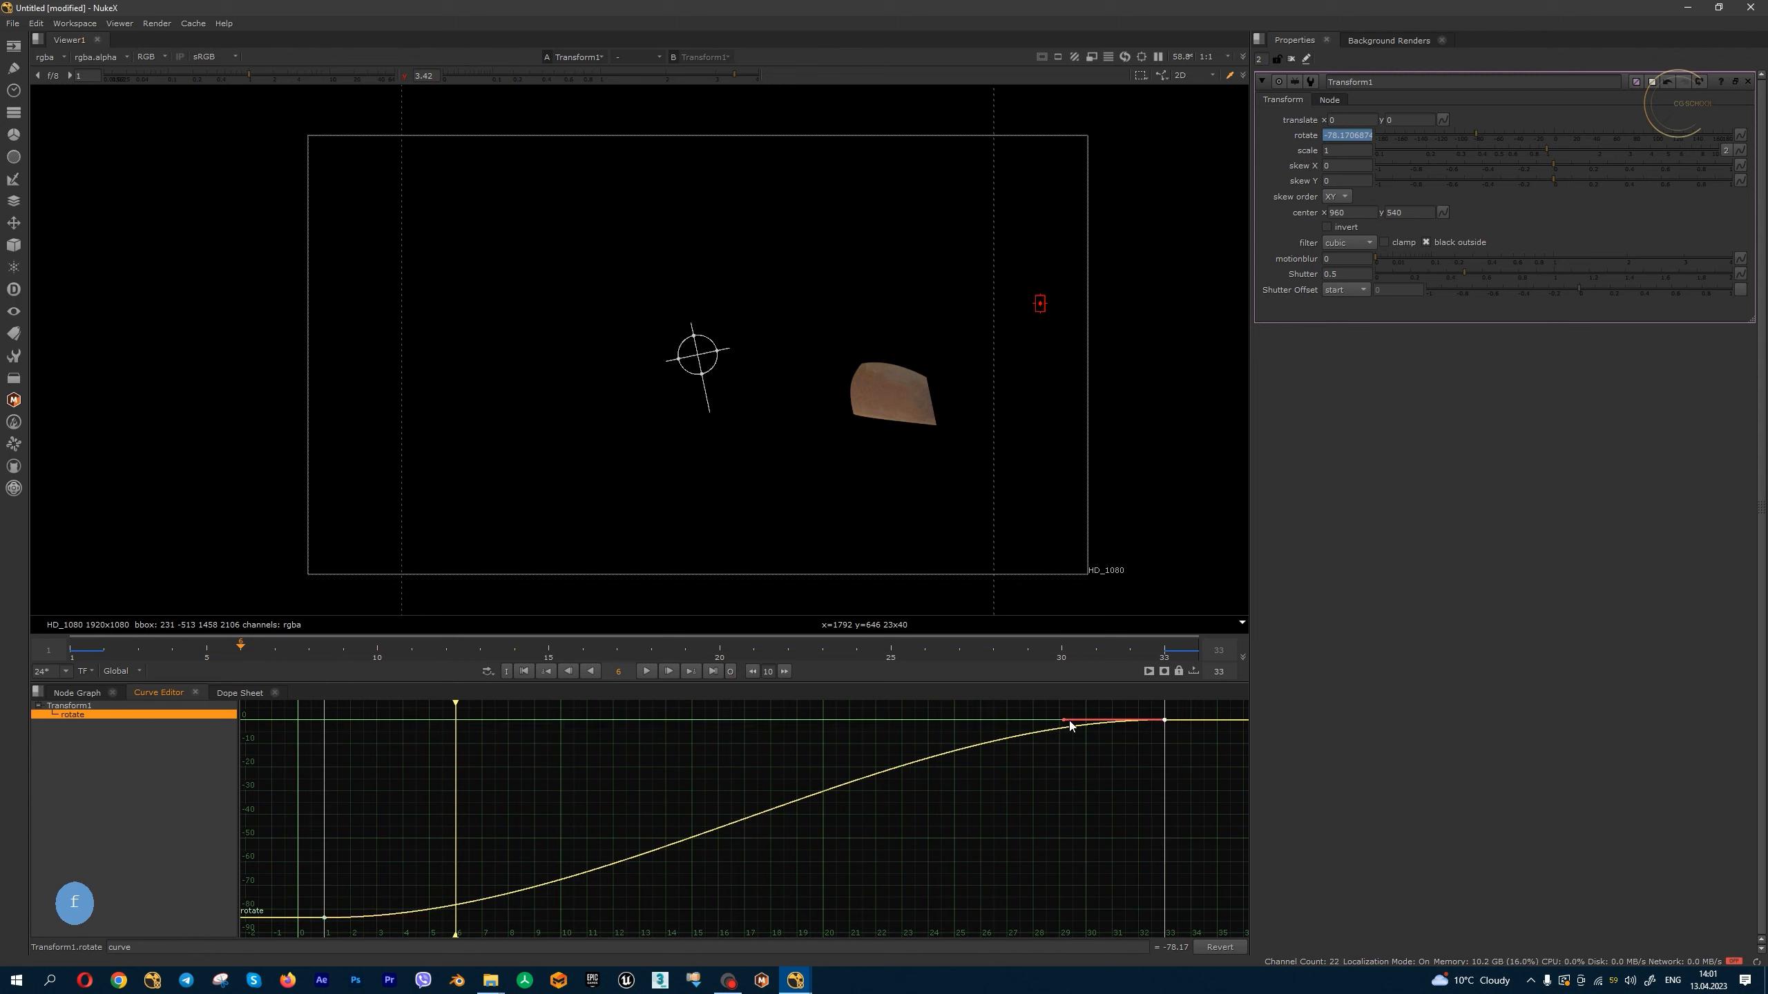
mouse_move(1065, 721)
left_mouse_down()
mouse_move(1071, 785)
mouse_move(1060, 720)
left_mouse_up()
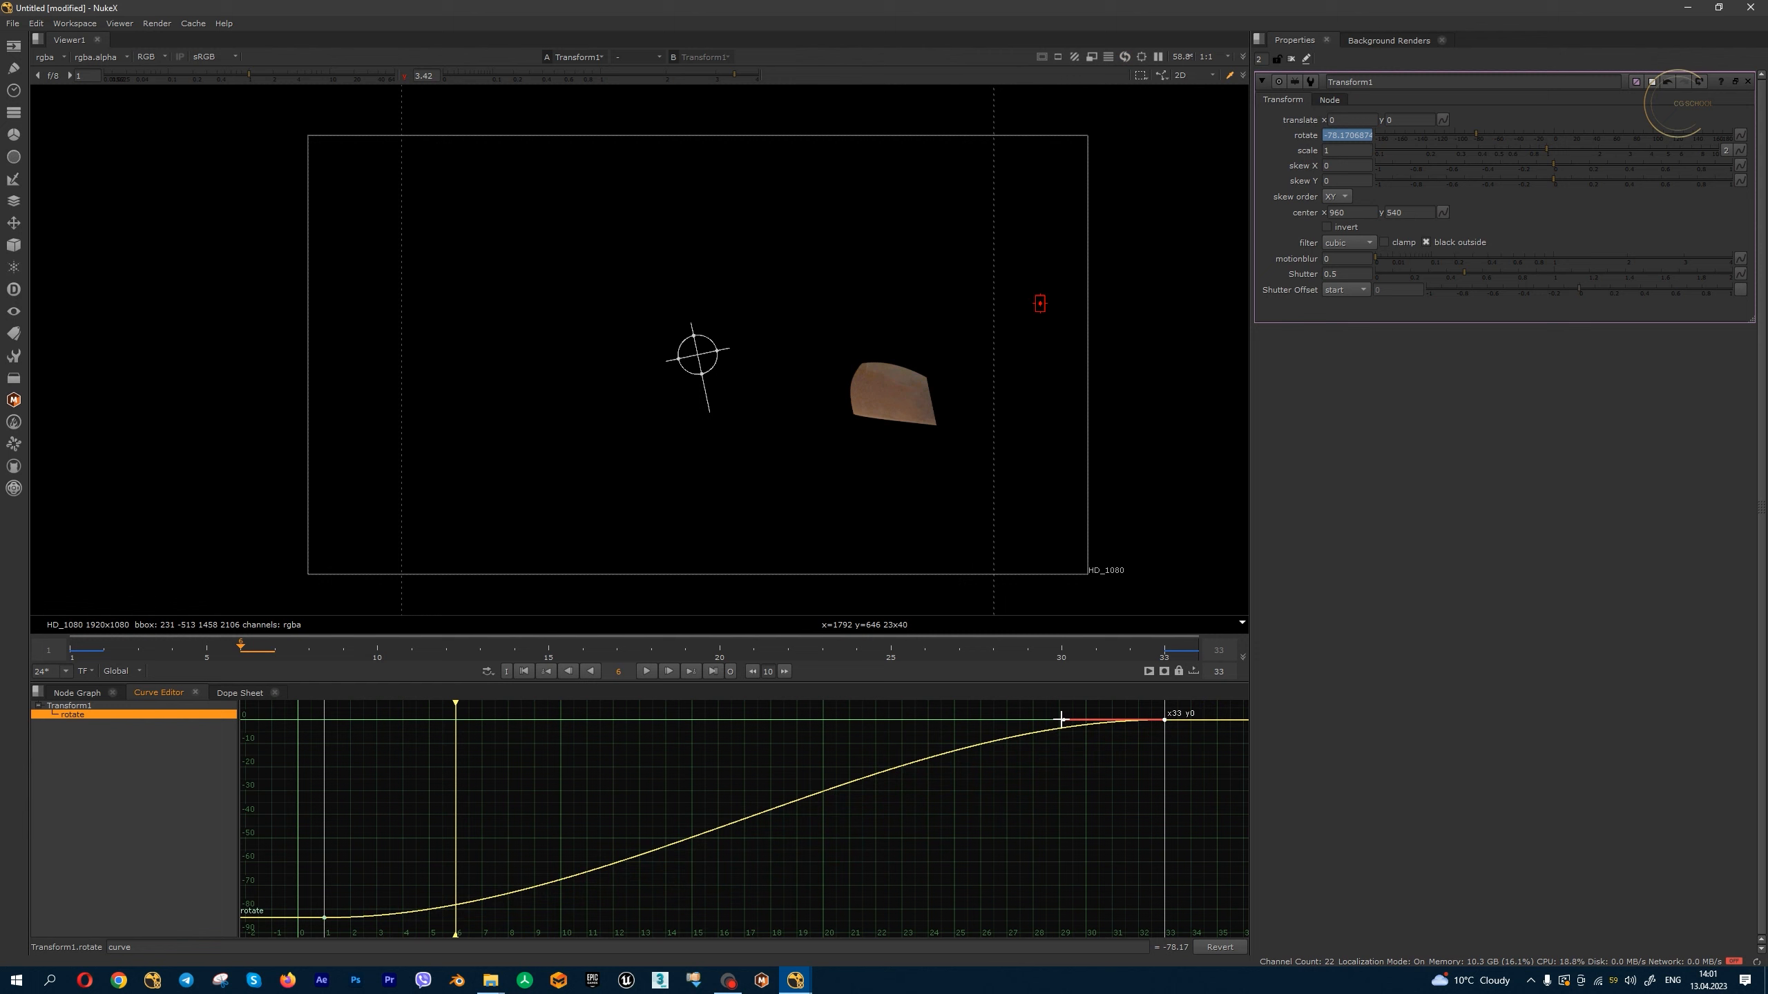
left_click(325, 918)
mouse_move(424, 919)
left_mouse_down()
mouse_move(435, 860)
mouse_move(444, 937)
mouse_move(452, 917)
left_mouse_up()
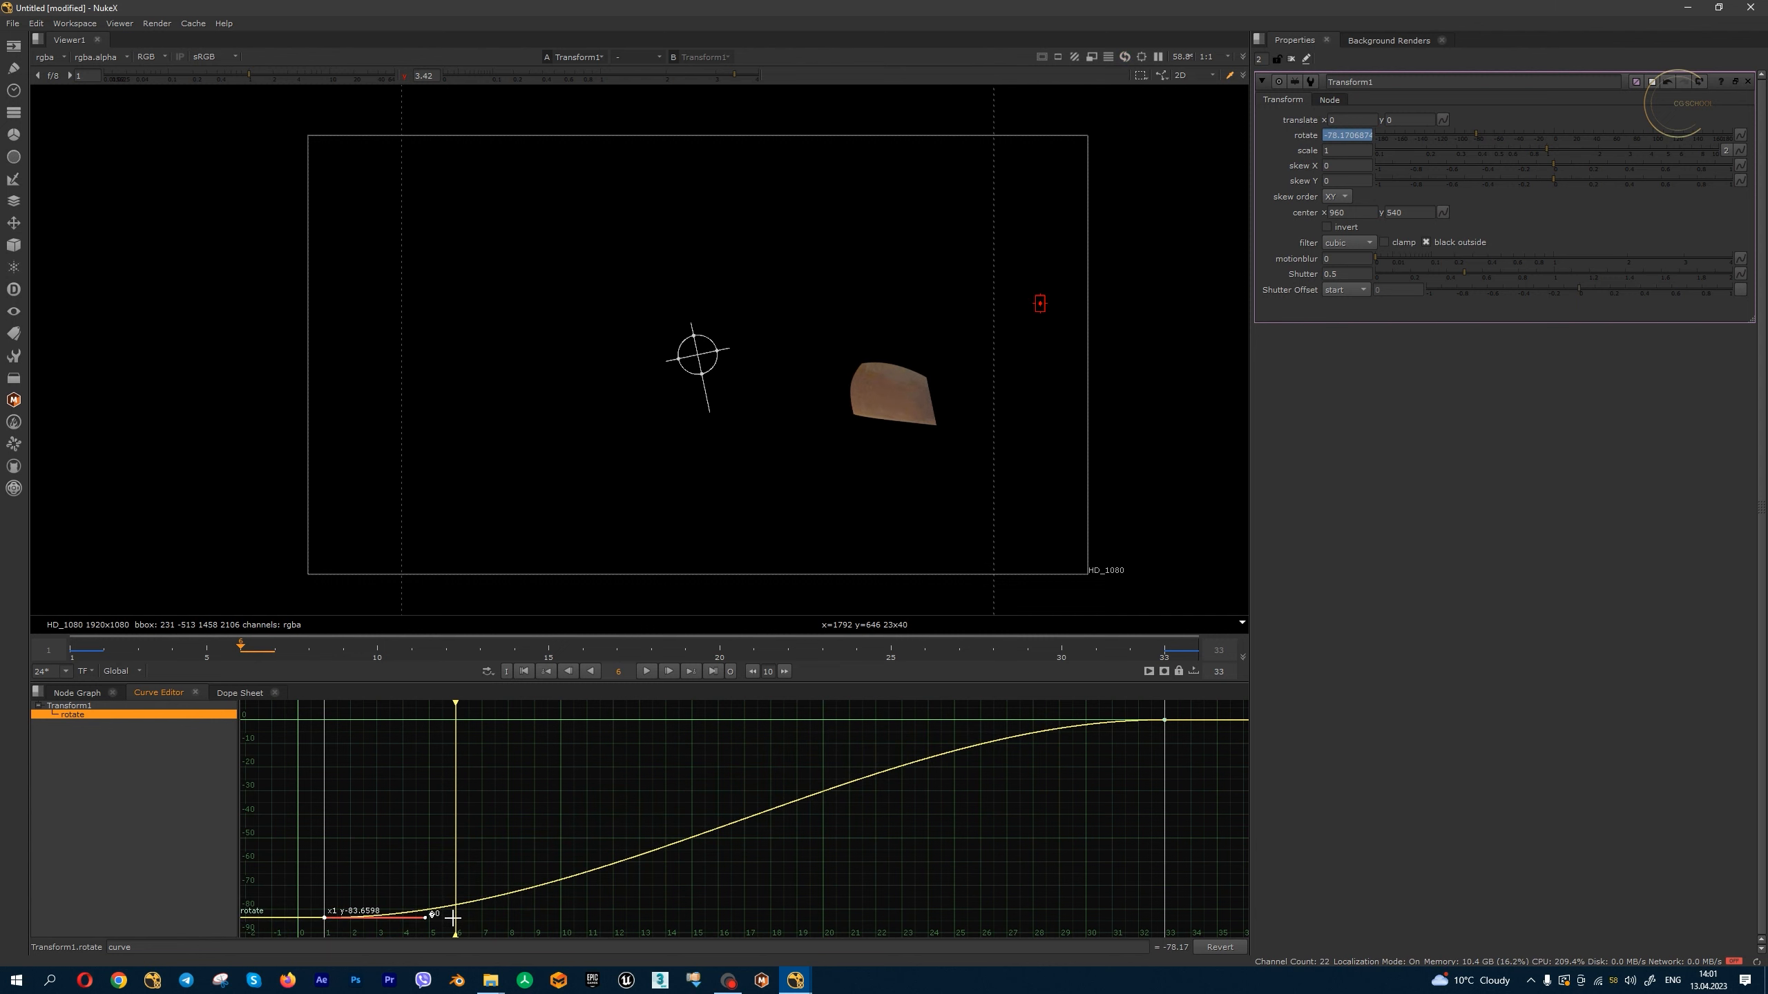
left_click(772, 810, "ctrl+alt")
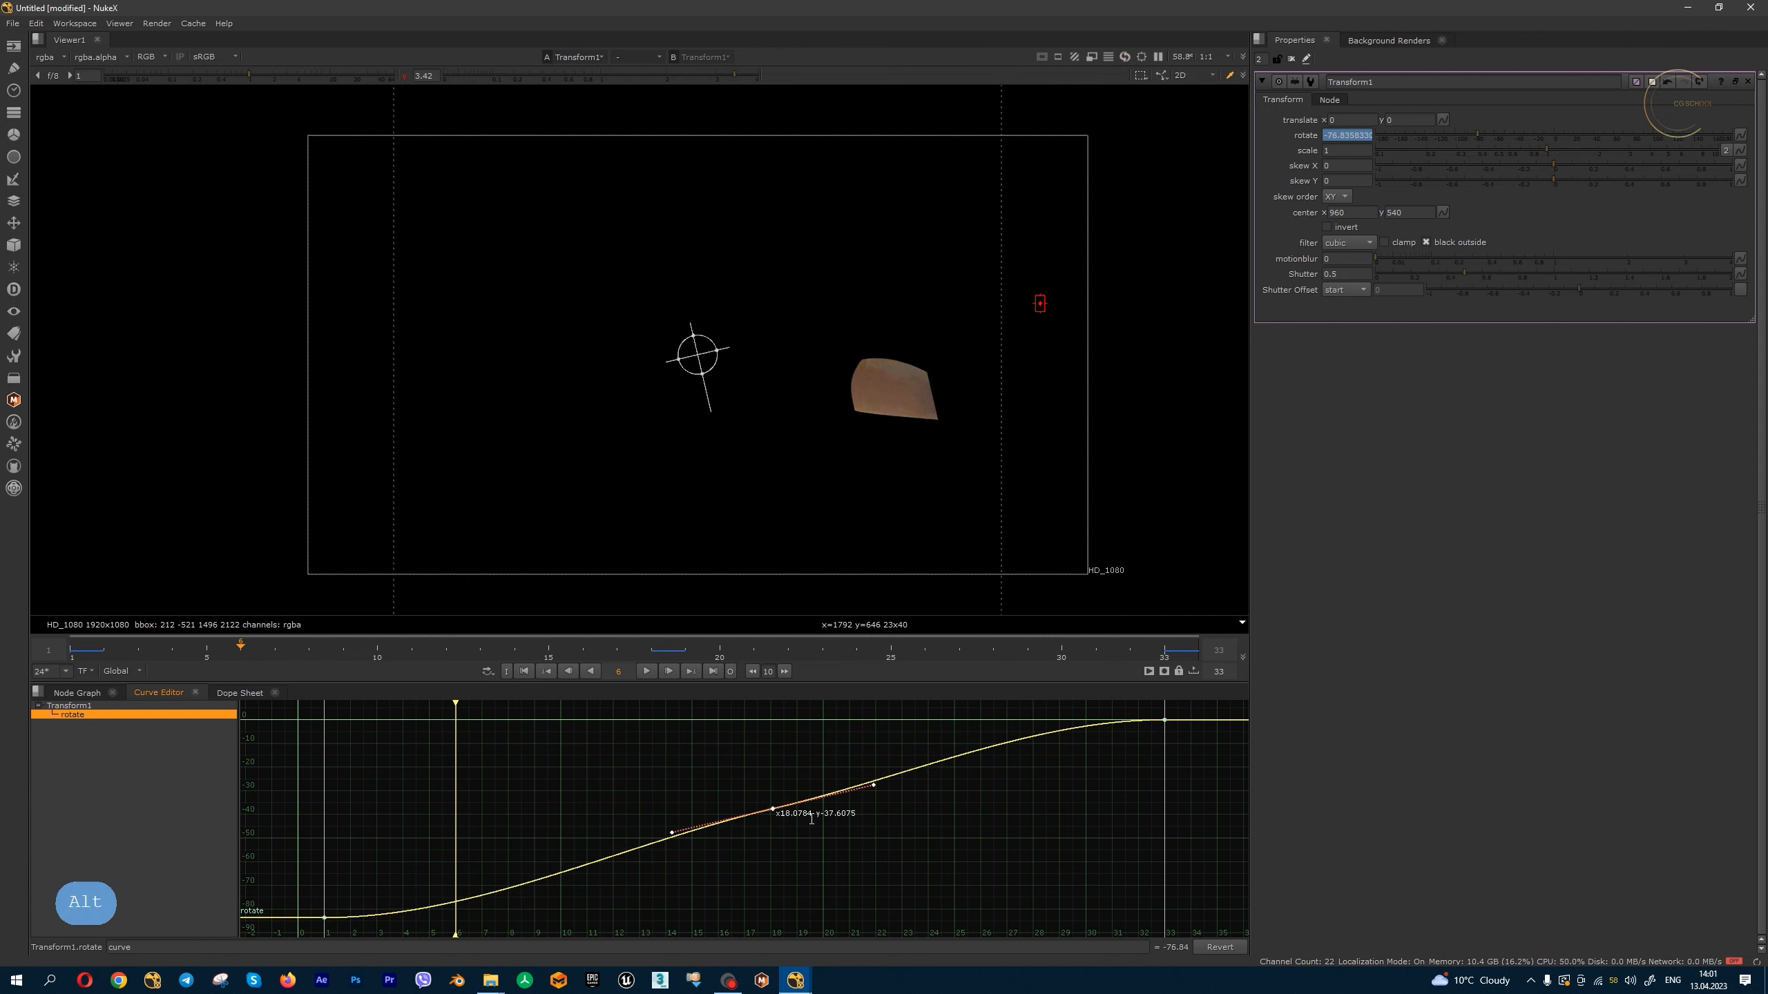
left_click_drag(872, 784, 876, 810)
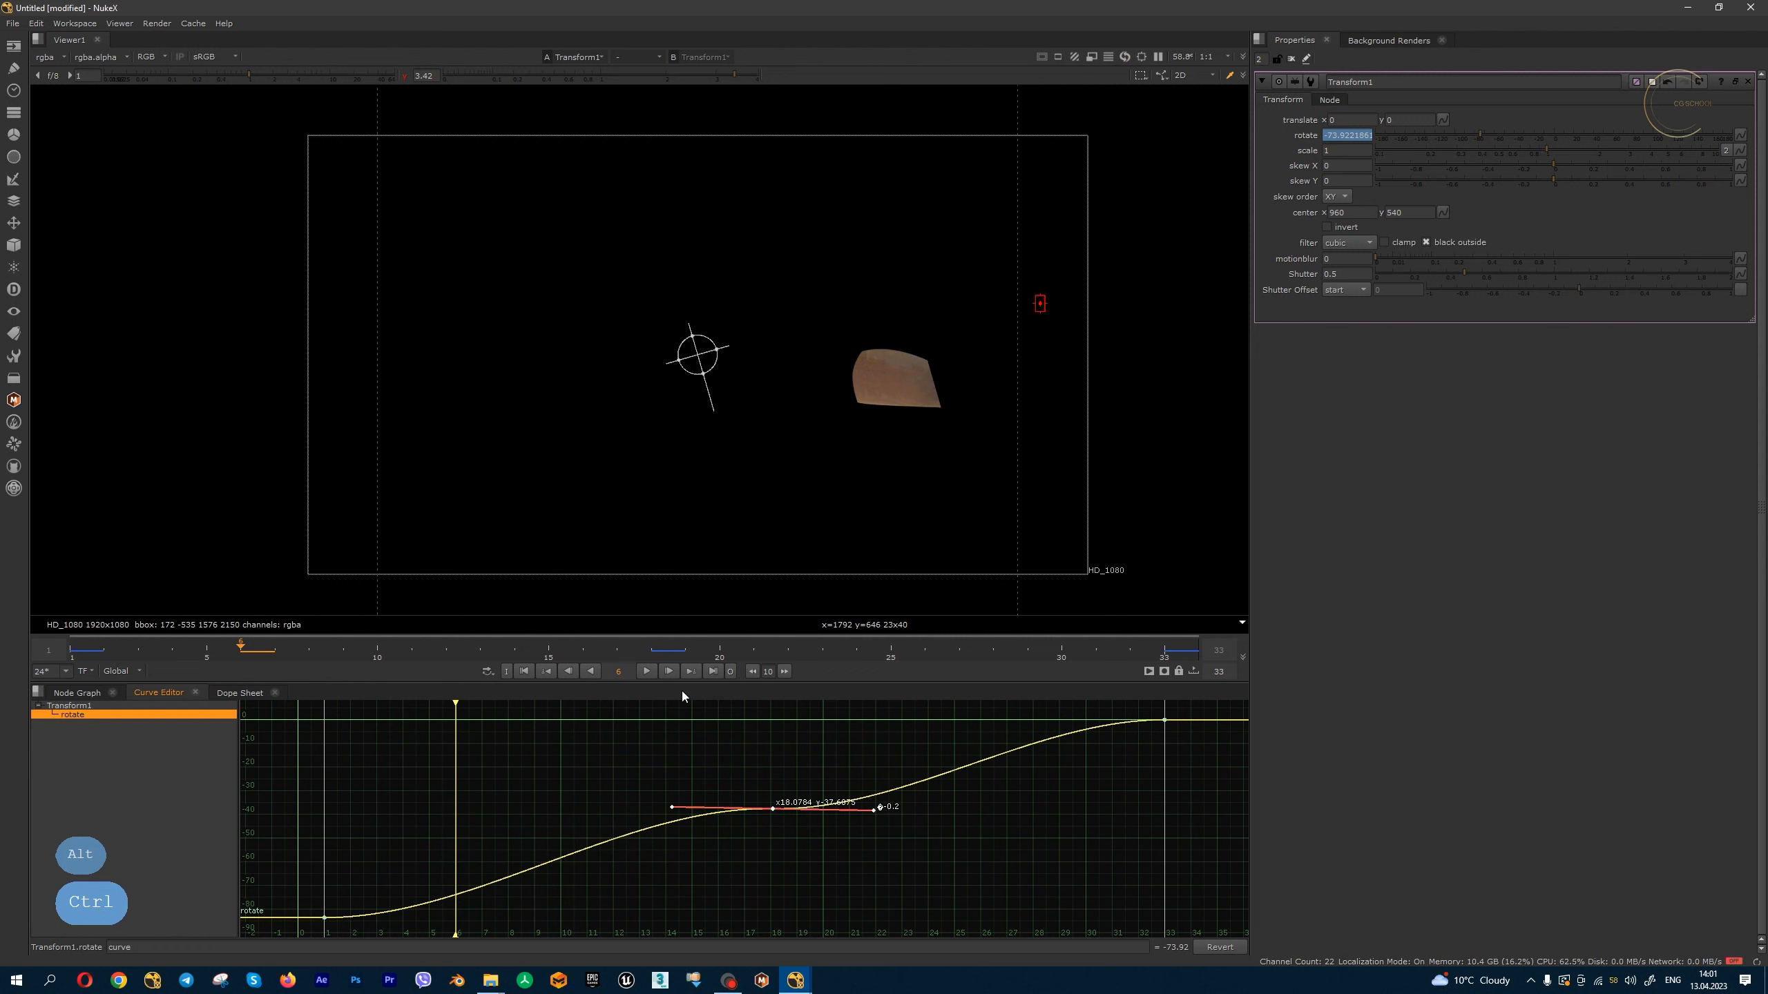
- Adjust Transform1's rotation at frame 25, rotate it to about -9 degrees at frame 10, and scrub through to frame 33
left_click(652, 653)
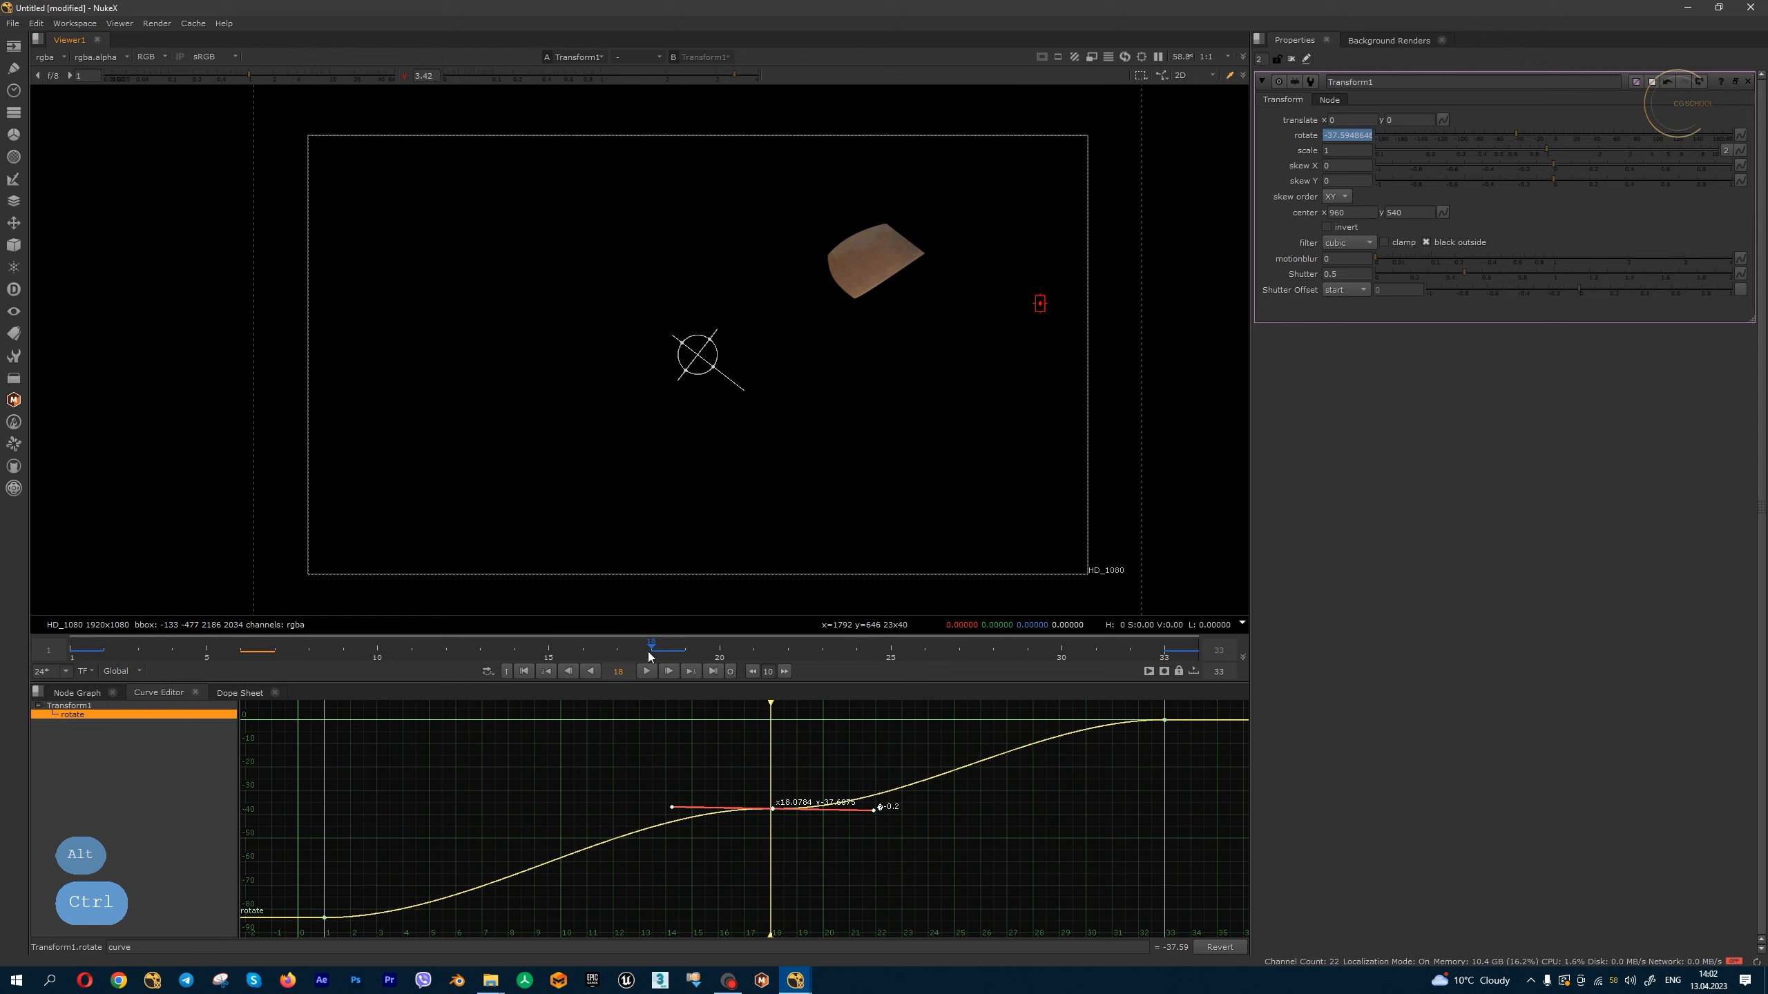
left_click(86, 694)
left_click_drag(825, 649, 895, 651)
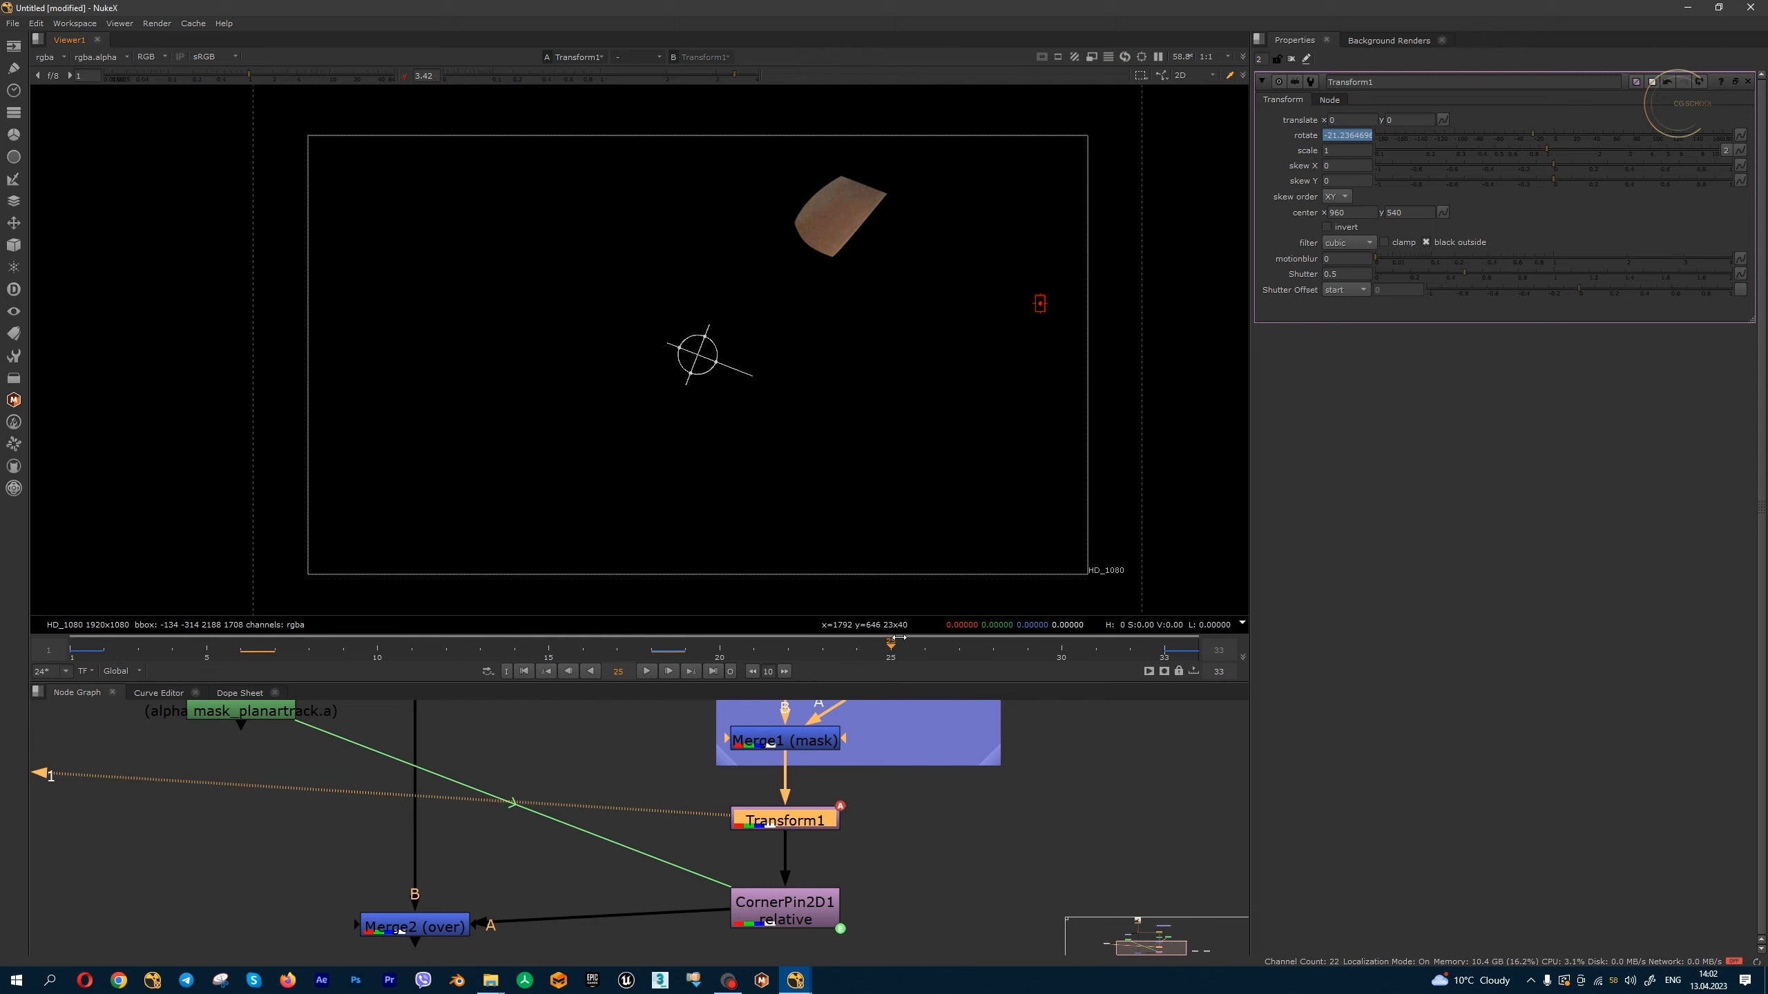
left_click_drag(746, 376, 744, 392)
left_click_drag(885, 653, 377, 649)
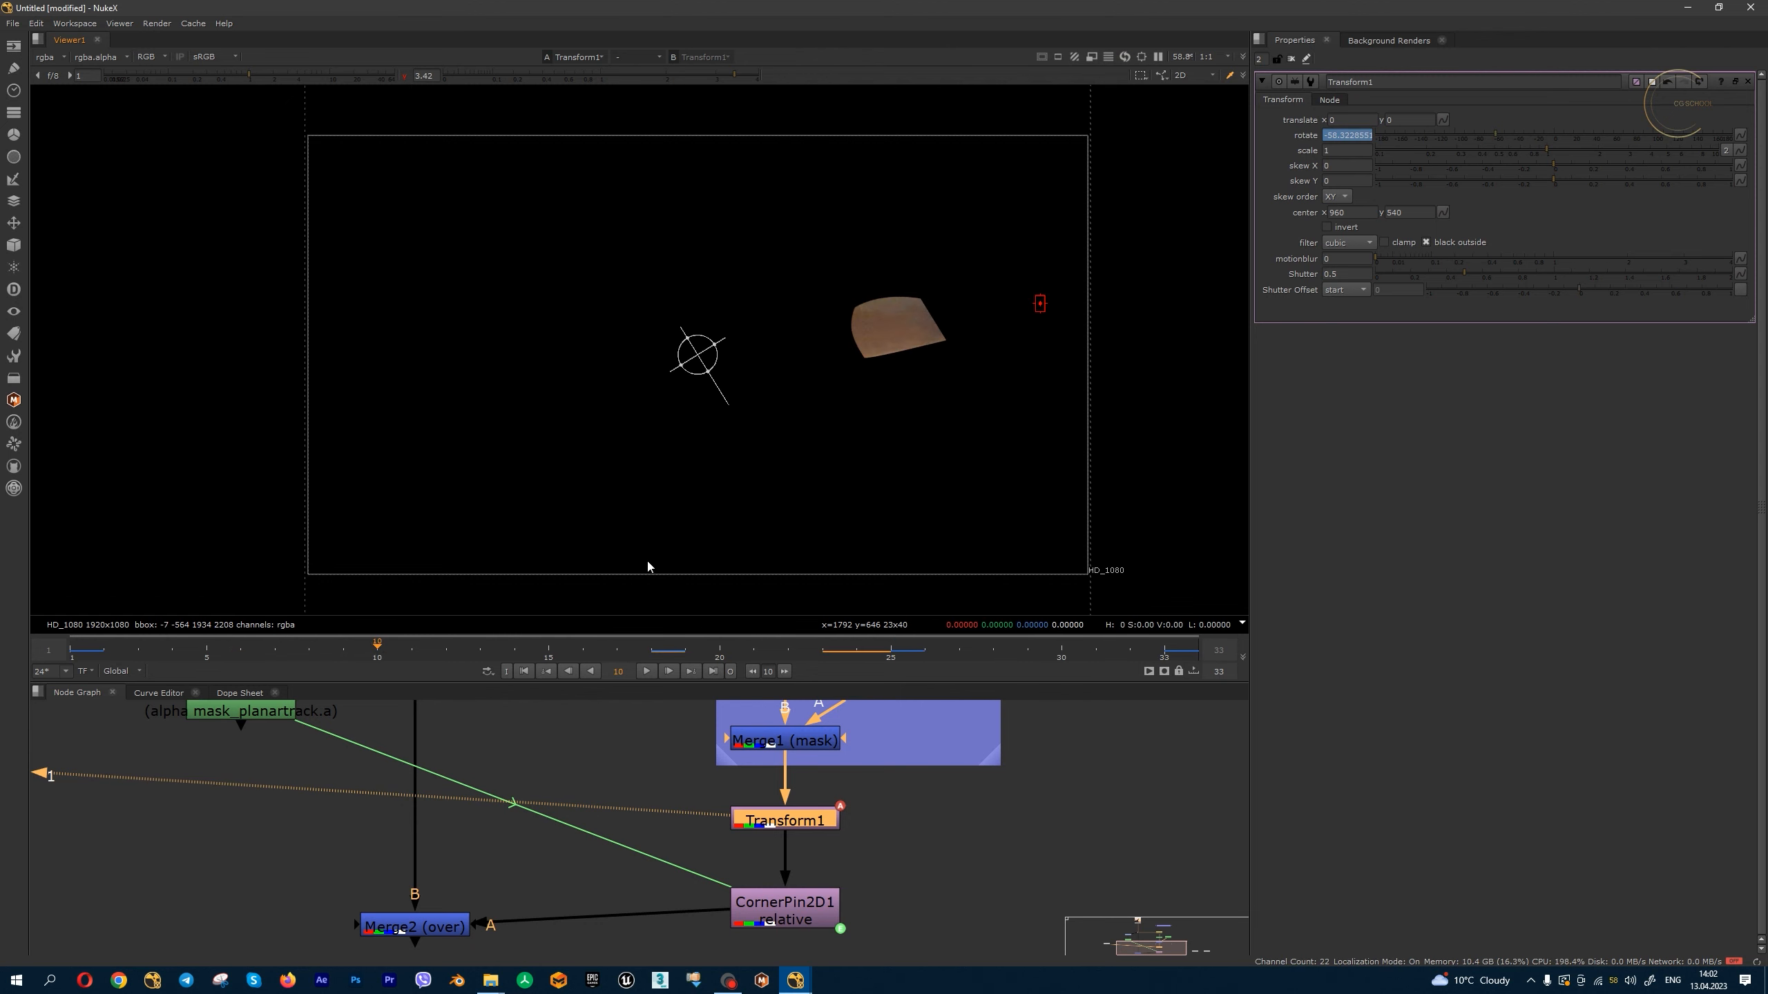
left_click_drag(727, 406, 770, 399)
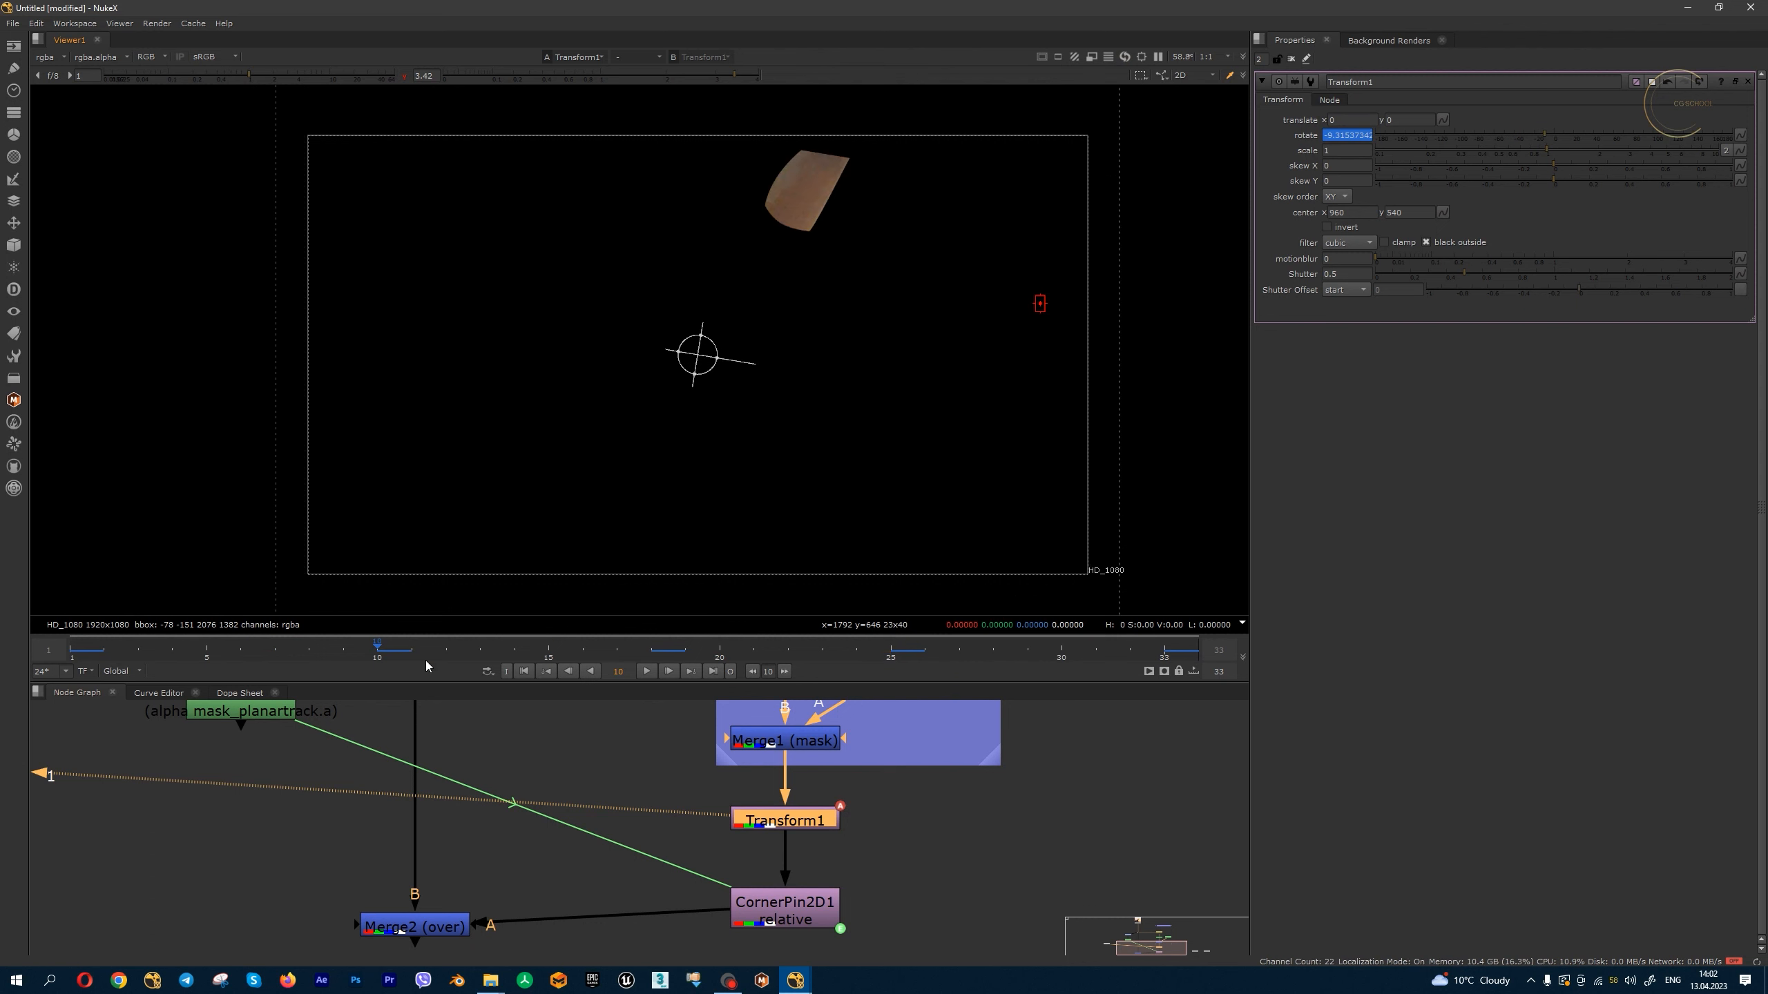
left_click(207, 652)
left_click_drag(207, 651, 1169, 655)
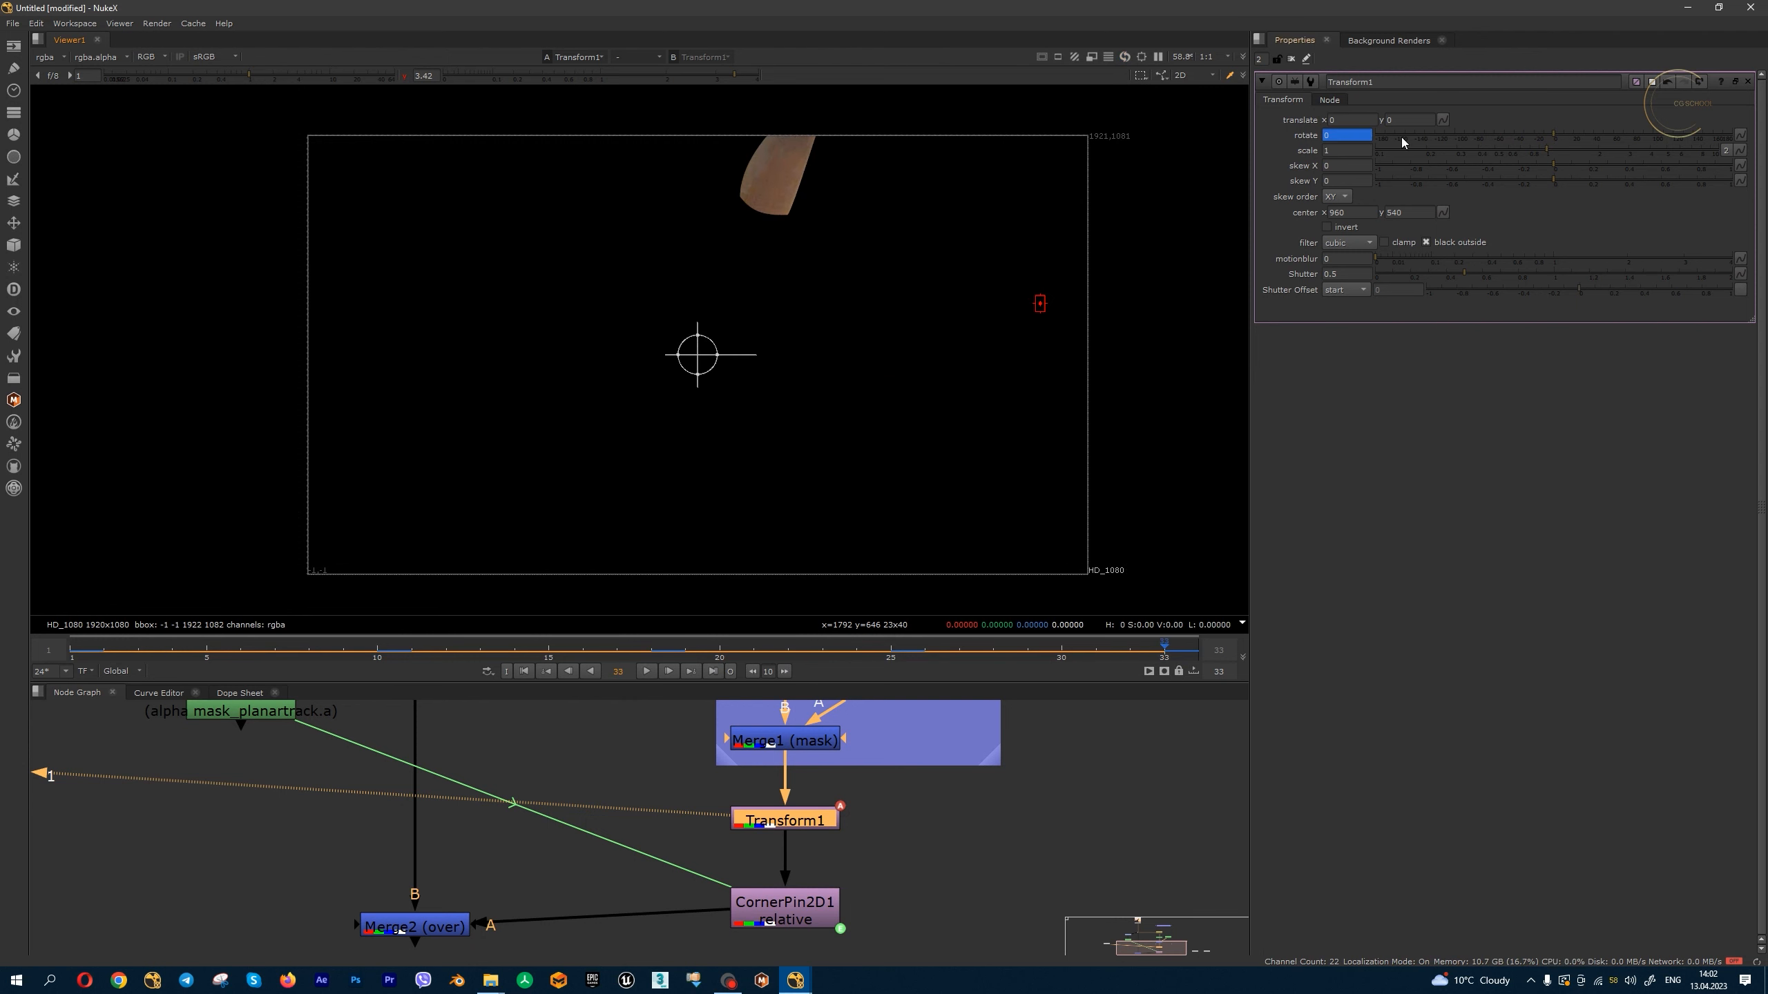
- Delete all animation from Transform1's rotate parameter
left_click(1740, 136)
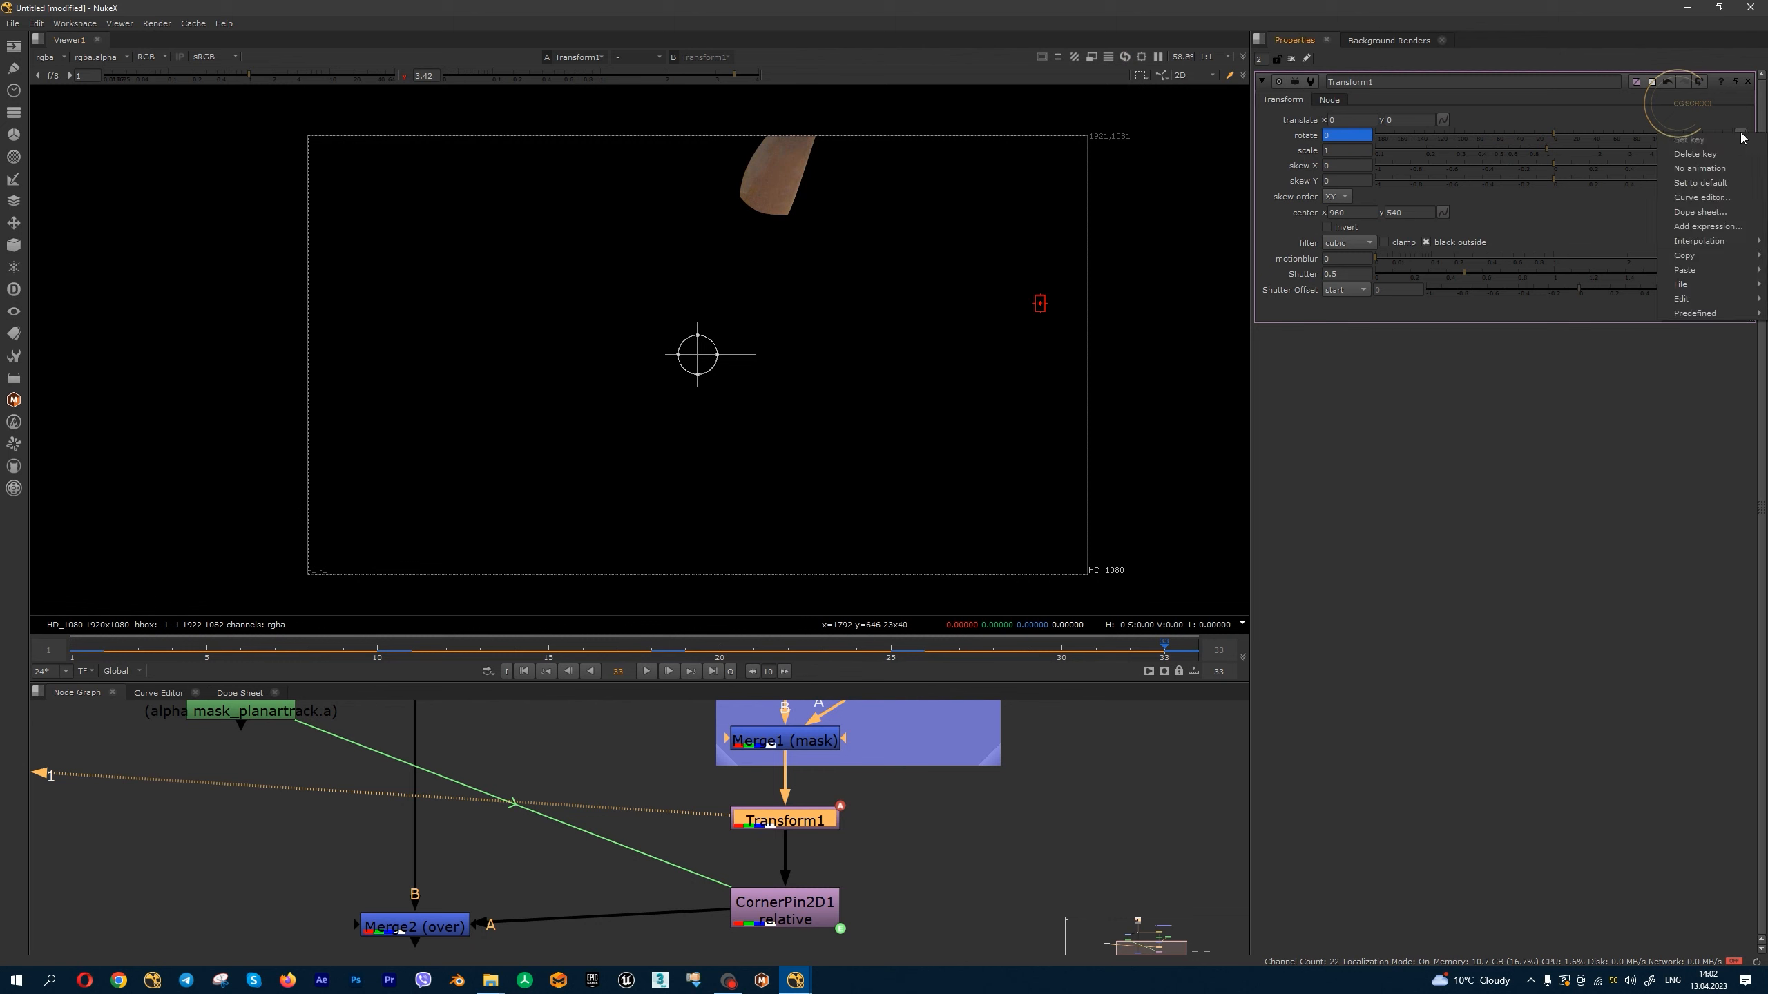
left_click(1702, 168)
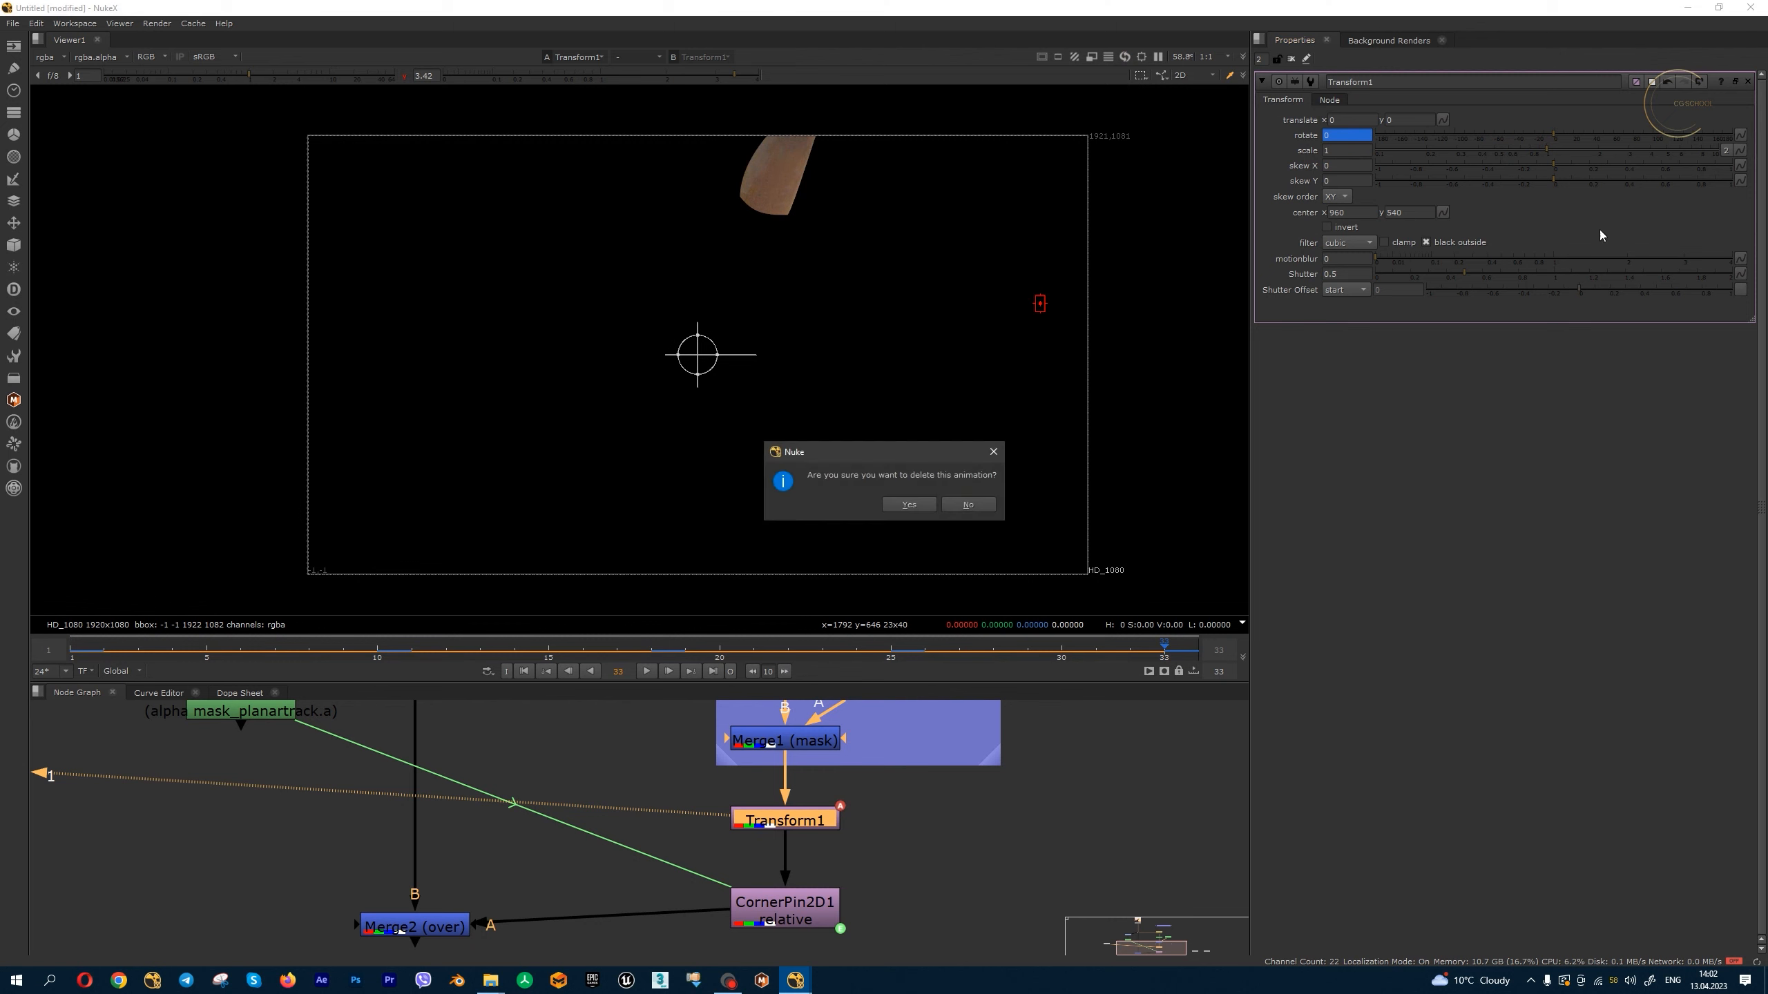
left_click(911, 506)
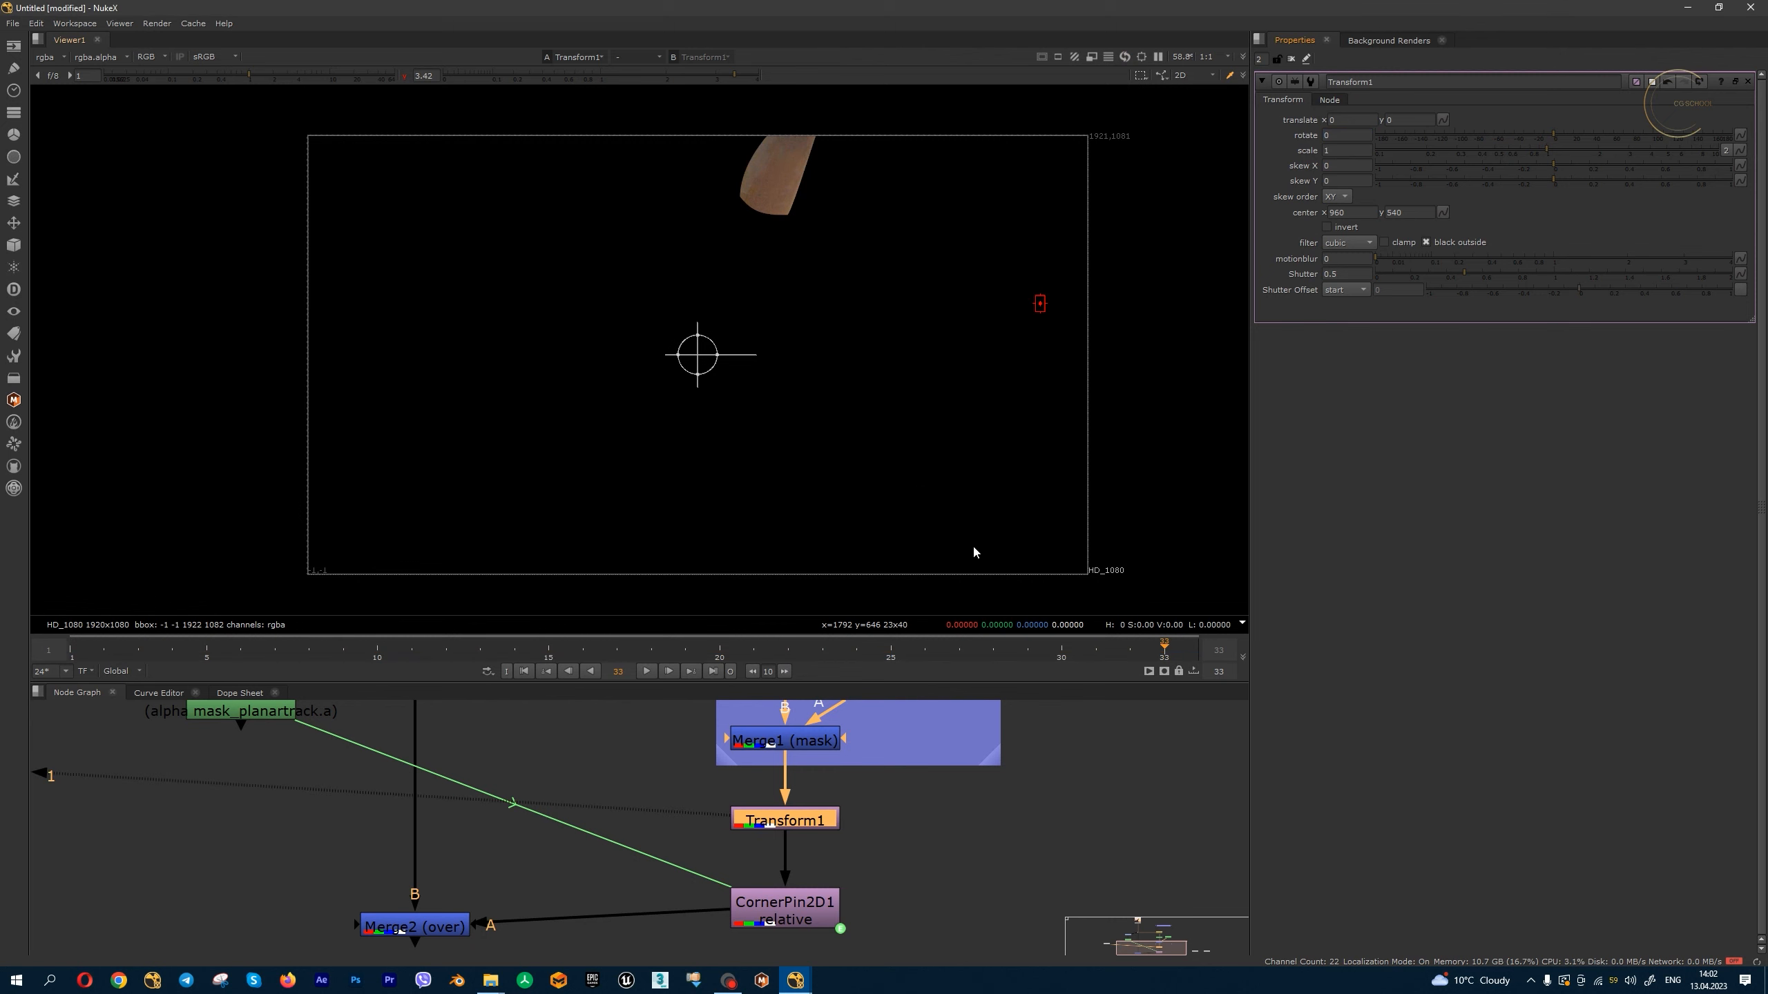
- Add a Roto node, connect its bg input to FrameHold1, place it beside the cleanplate group and view it
scroll(895, 810, "down", 5)
scroll(1011, 797, "up", 2)
left_click(1007, 794)
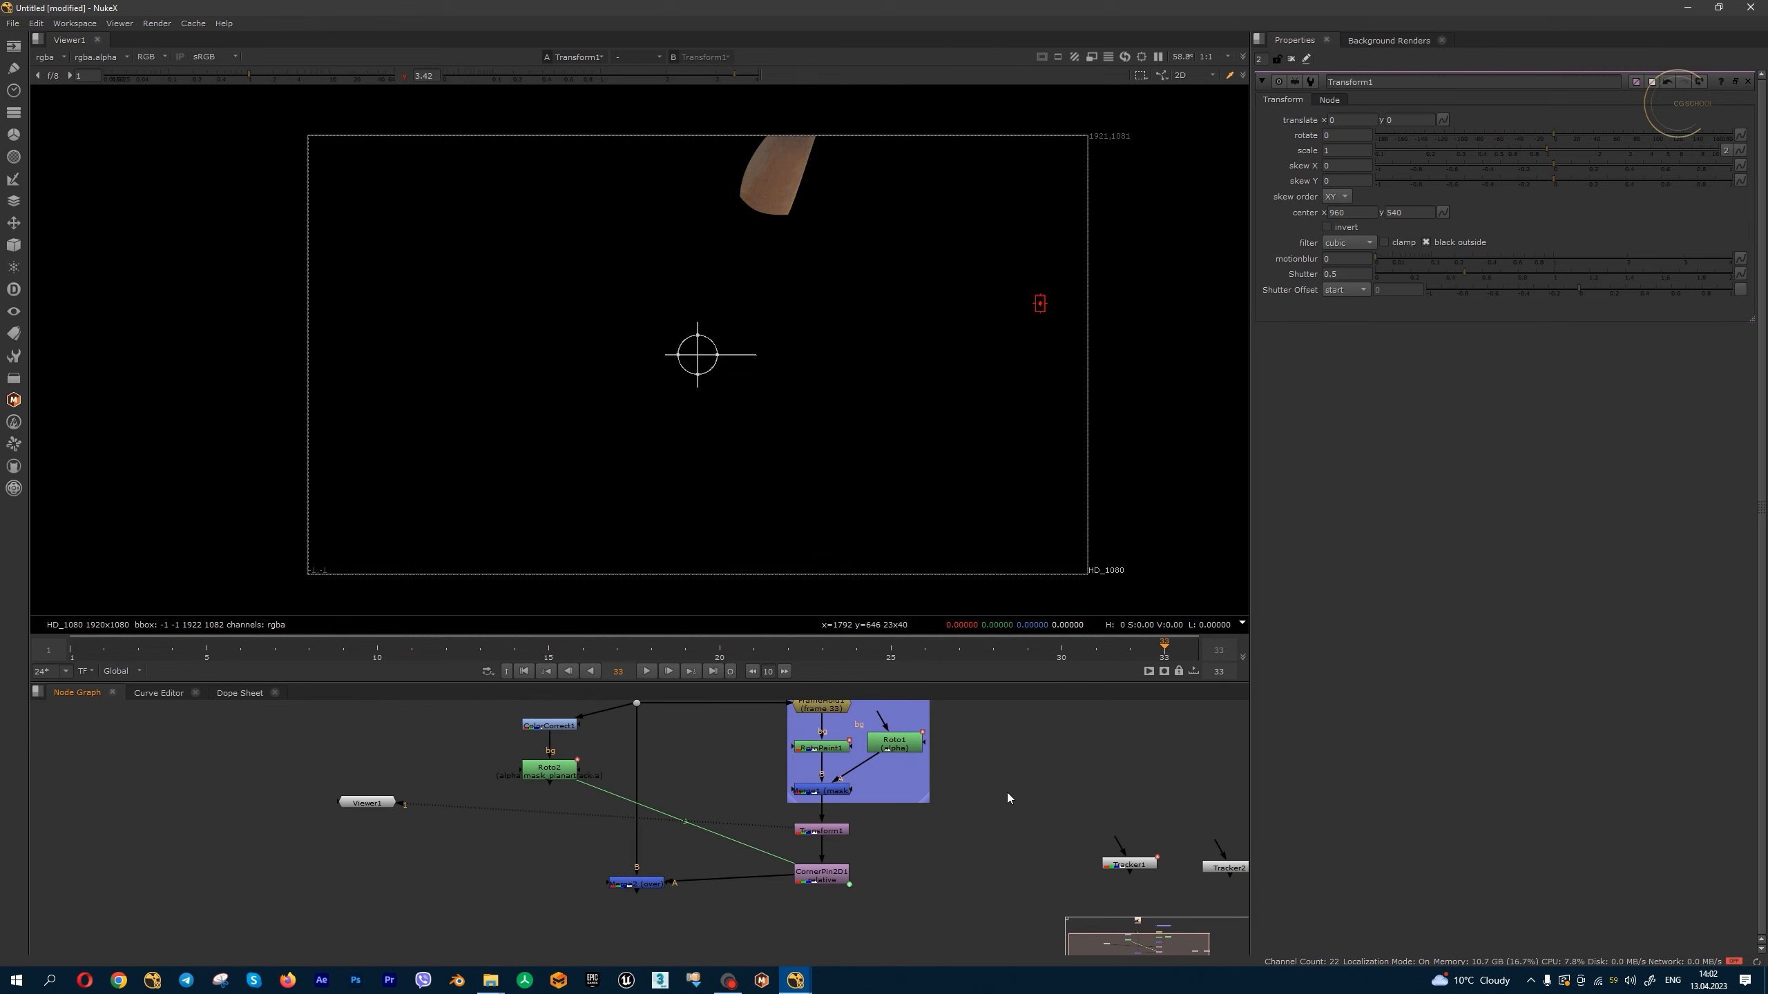
key("o")
middle_click_drag(1007, 801, 1002, 852)
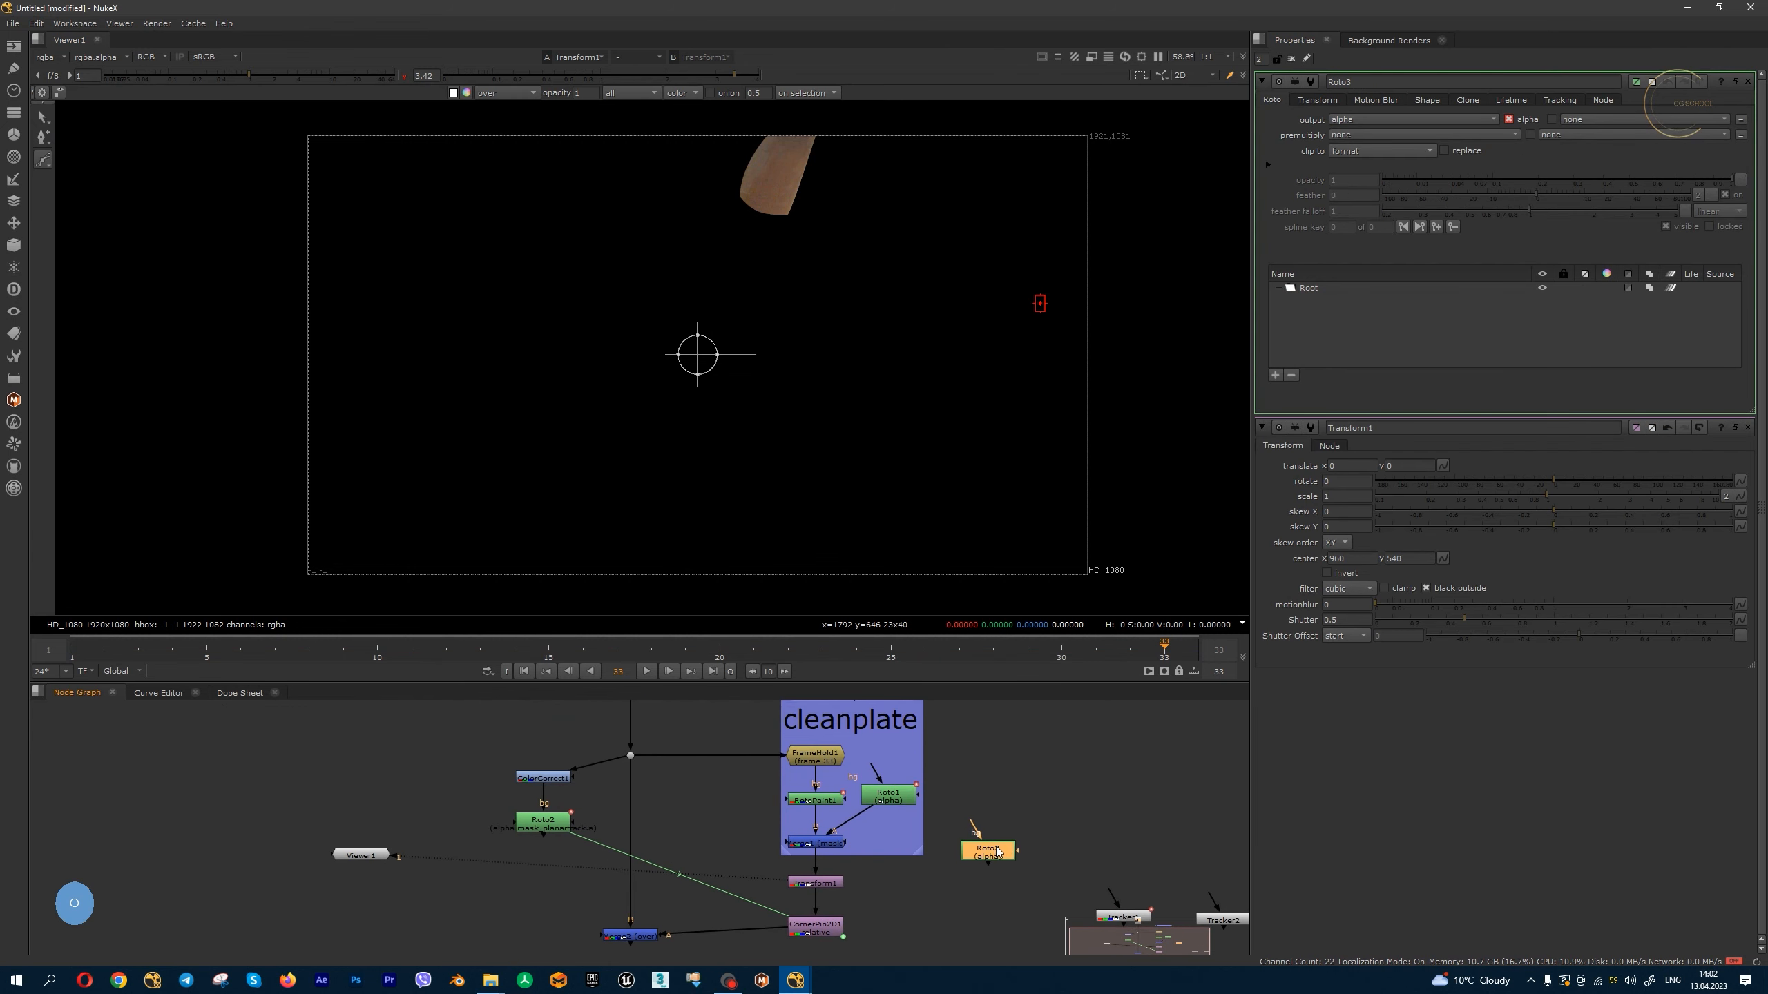
left_click_drag(970, 822, 814, 758)
left_click_drag(1000, 859, 1051, 763)
key("1")
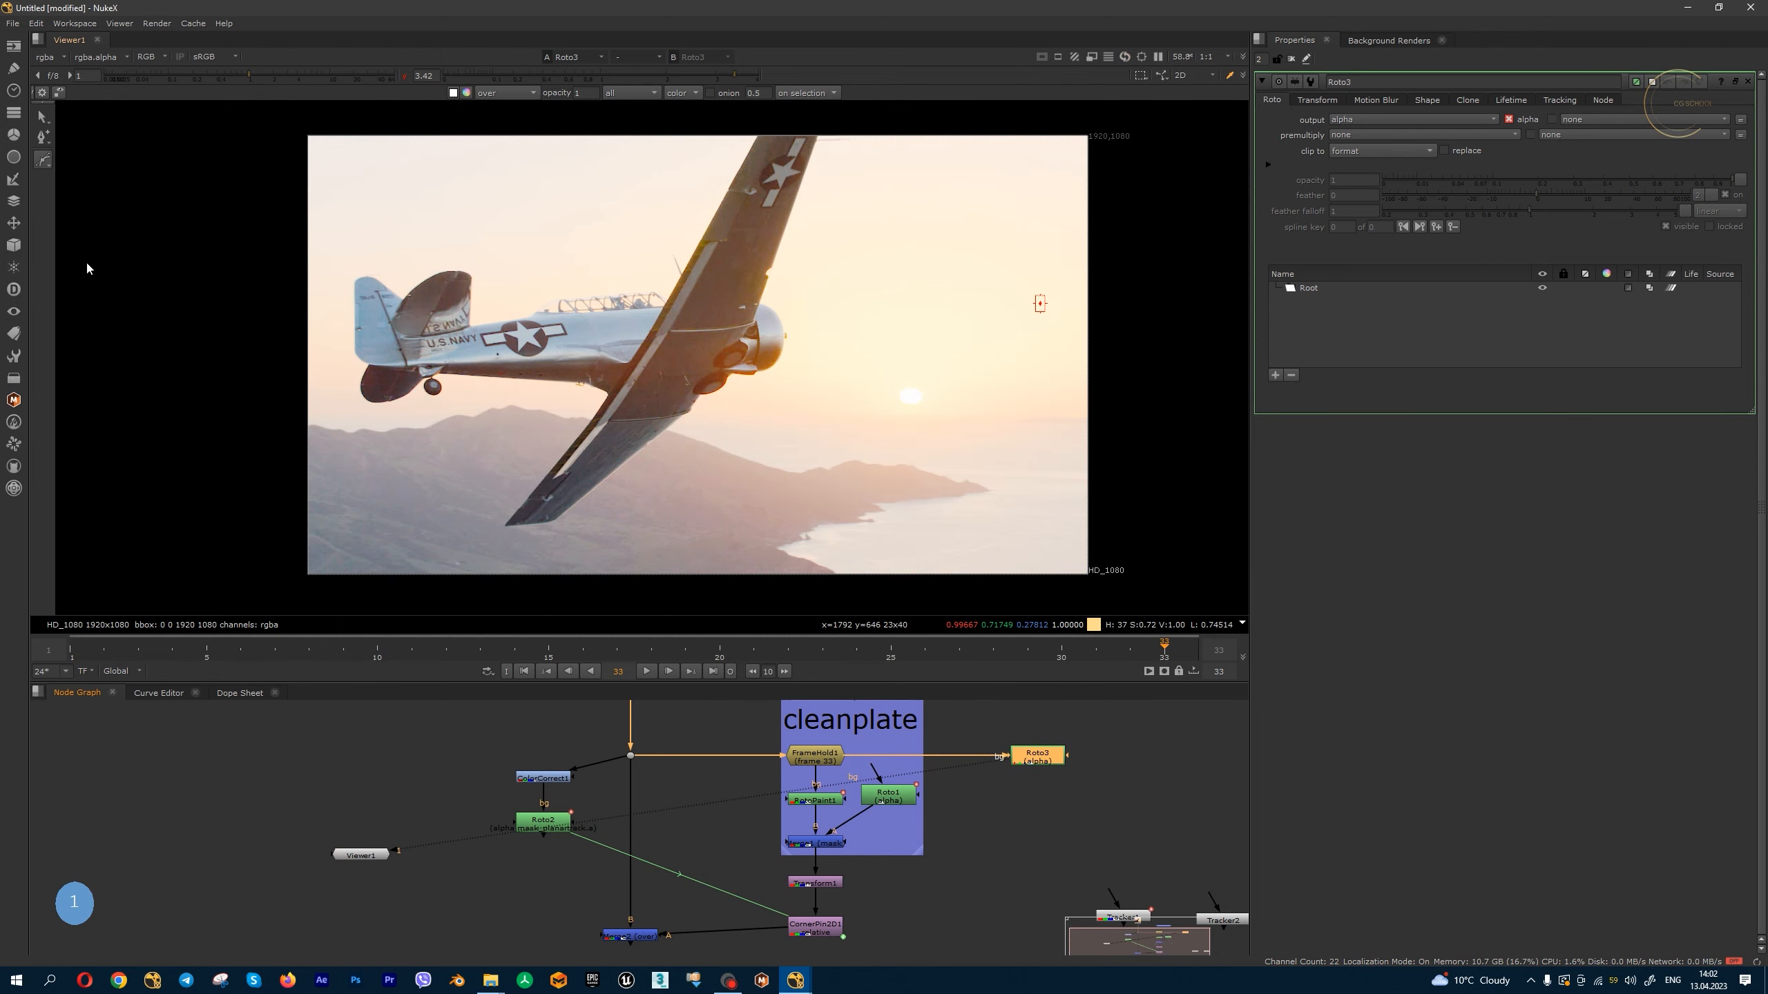
- Draw a closed Bezier shape in Roto3 on the wing between the star insignia and the engine at frame 33
left_click(45, 160)
left_click(114, 161)
left_click(791, 227)
left_click(752, 335)
left_click(723, 370)
left_click(675, 339)
left_click(719, 230)
left_click(783, 189)
left_click(790, 227)
- Smooth all points of the Bezier shape and adjust its points near the wing's engine-side edge at frame 33
scroll(786, 230, "up", 2)
left_click_drag(847, 140, 580, 490)
key("z")
key("z")
key("z")
left_click(849, 257)
left_click_drag(792, 226, 776, 225)
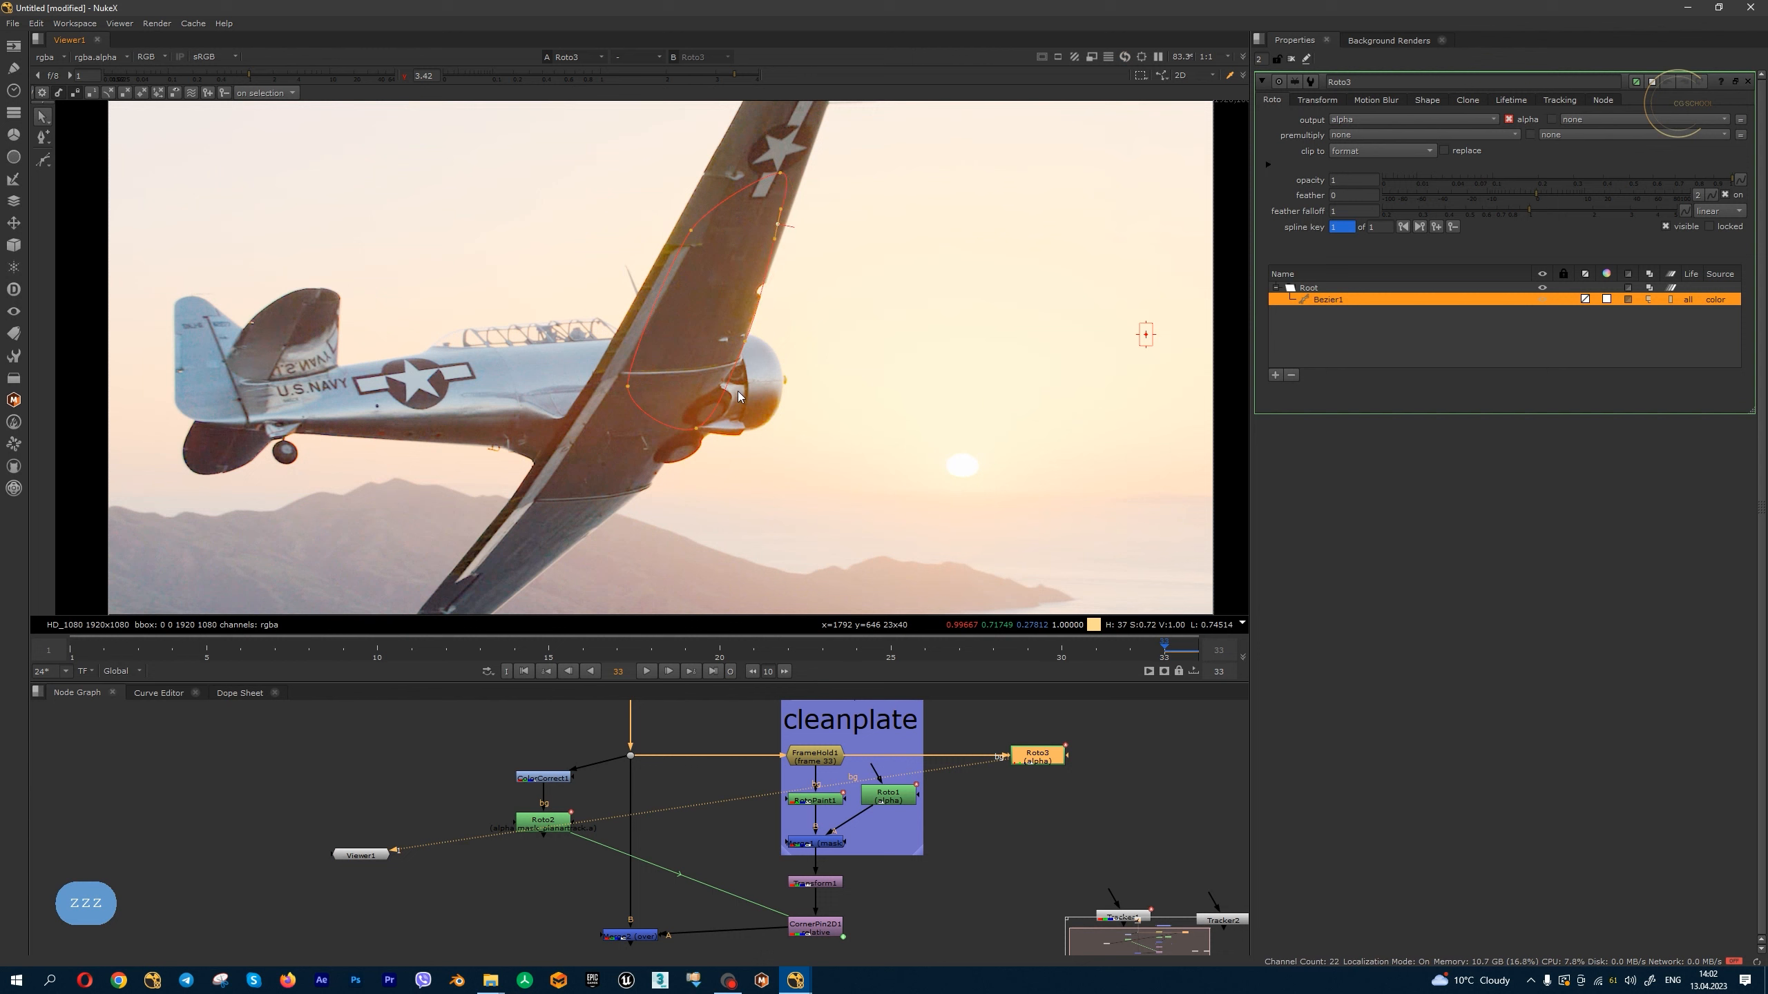
left_click_drag(745, 342, 735, 340)
- Key a changed Bezier shape at frame 22, moving its lower points down the wing and its upper point toward the star
left_click_drag(1157, 654, 1058, 658)
left_click_drag(682, 431, 657, 481)
left_click_drag(628, 386, 595, 443)
left_click_drag(690, 231, 795, 153)
- Set more shape keys for the Bezier at frames 15 and 1, moving its points along the wing and smoothing them
left_click_drag(792, 656, 550, 658)
left_click_drag(595, 446, 630, 484)
mouse_move(736, 341)
left_mouse_down()
mouse_move(703, 396)
mouse_move(731, 348)
left_mouse_up()
key("z")
key("z")
key("z")
key("z")
key("z")
left_click(567, 492)
left_click(524, 671)
- Delete the Bezier's shape keys at frames 22 and 15, using Roto3's dope sheet for the frame 15 key
left_click(787, 646)
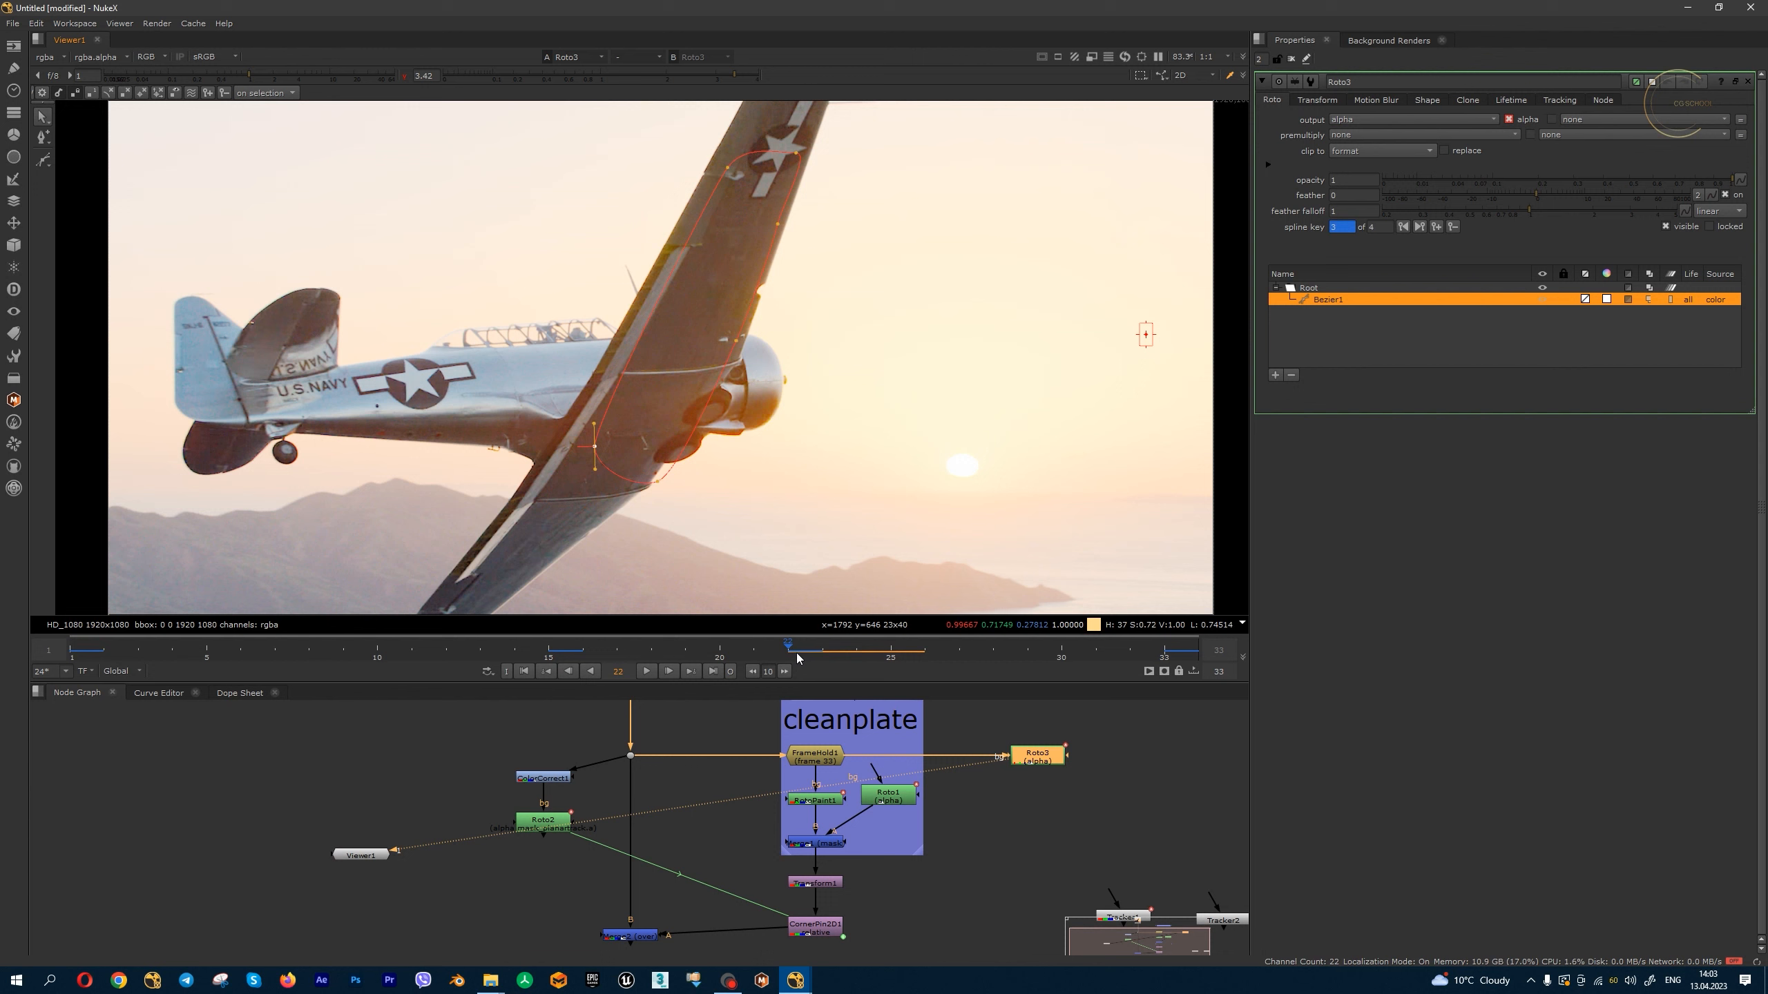
left_click(226, 96)
left_click_drag(584, 662, 556, 657)
left_click(240, 694)
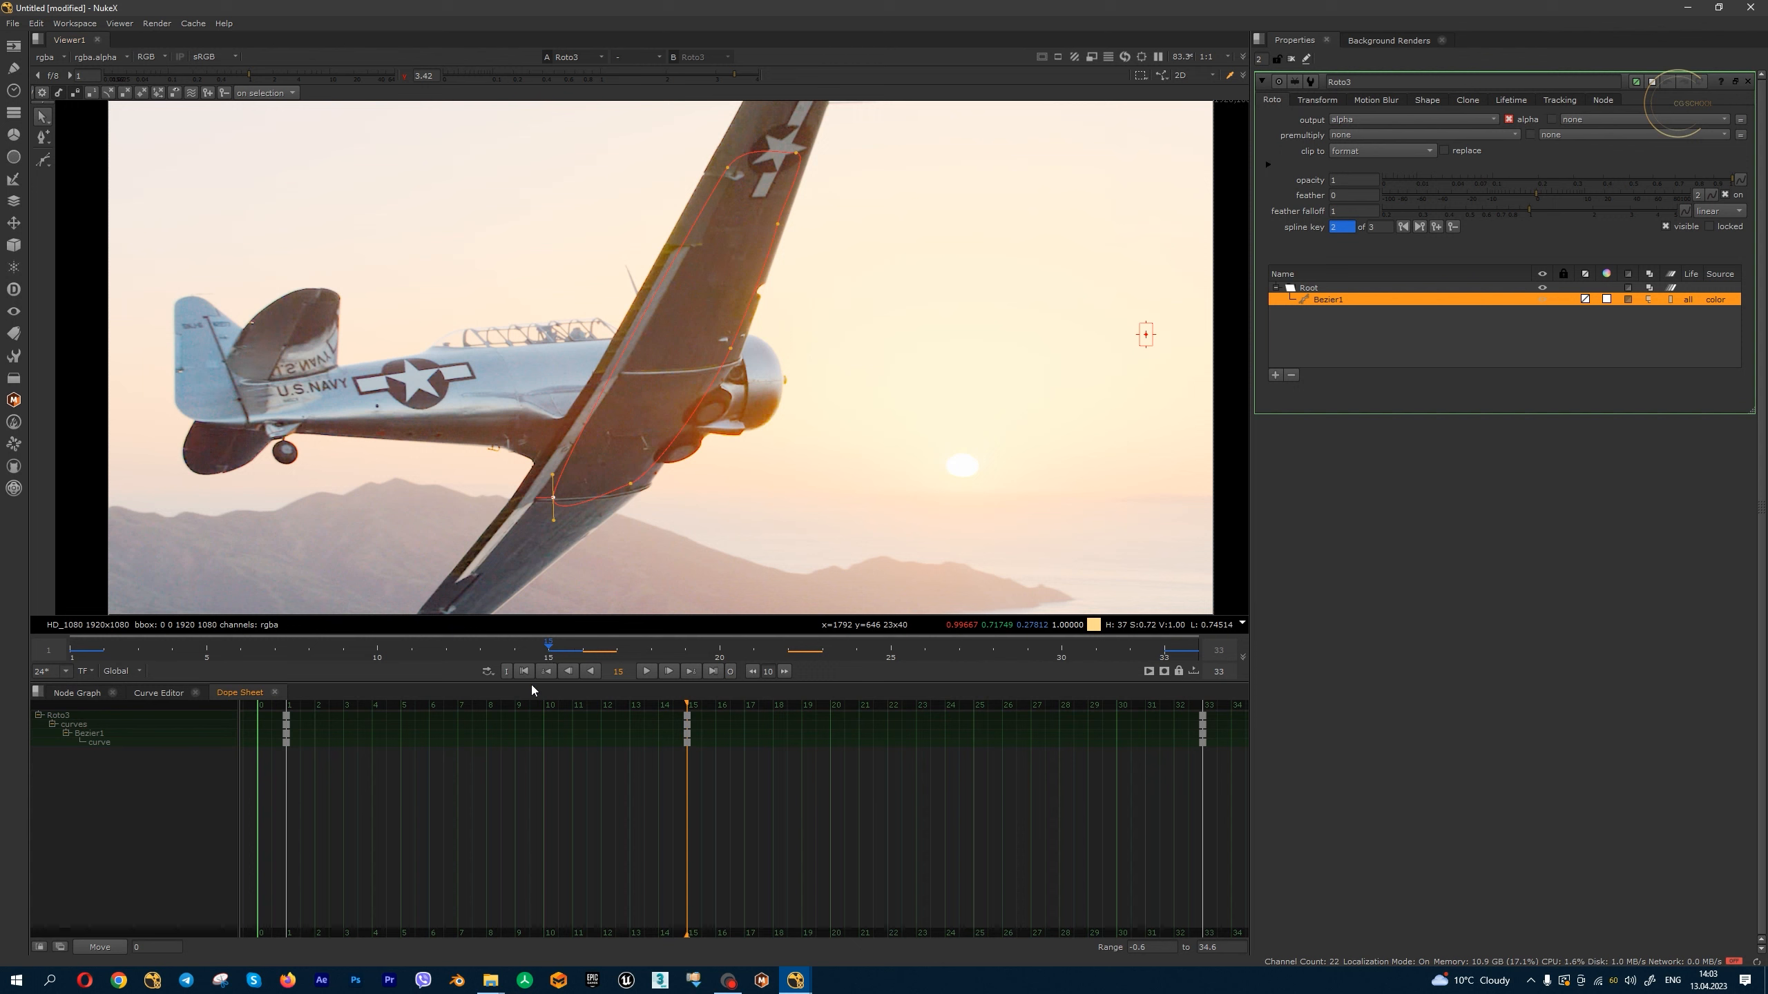
left_click(685, 730)
key("Delete")
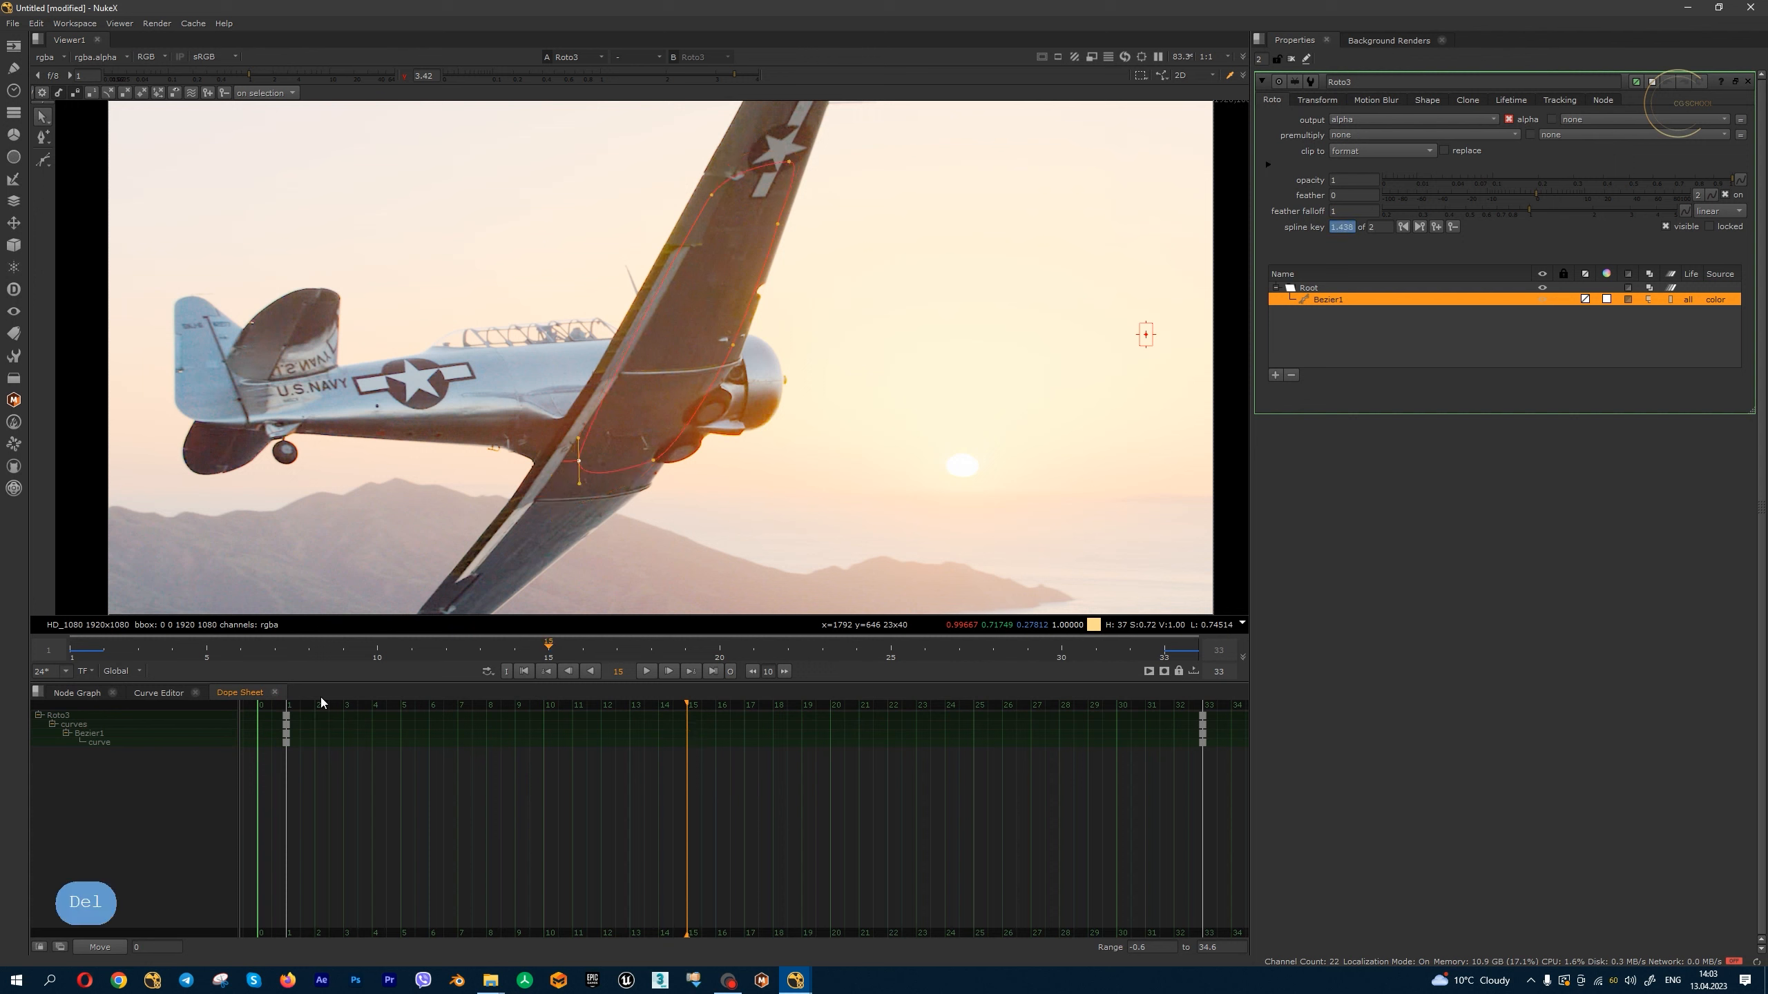
- Keyframe Bezier1 at frame 20 by shifting its lower point, and look over the Curve Editor and the Roto3 motion blur settings
left_click_drag(548, 647, 715, 657)
left_click_drag(592, 444, 606, 428)
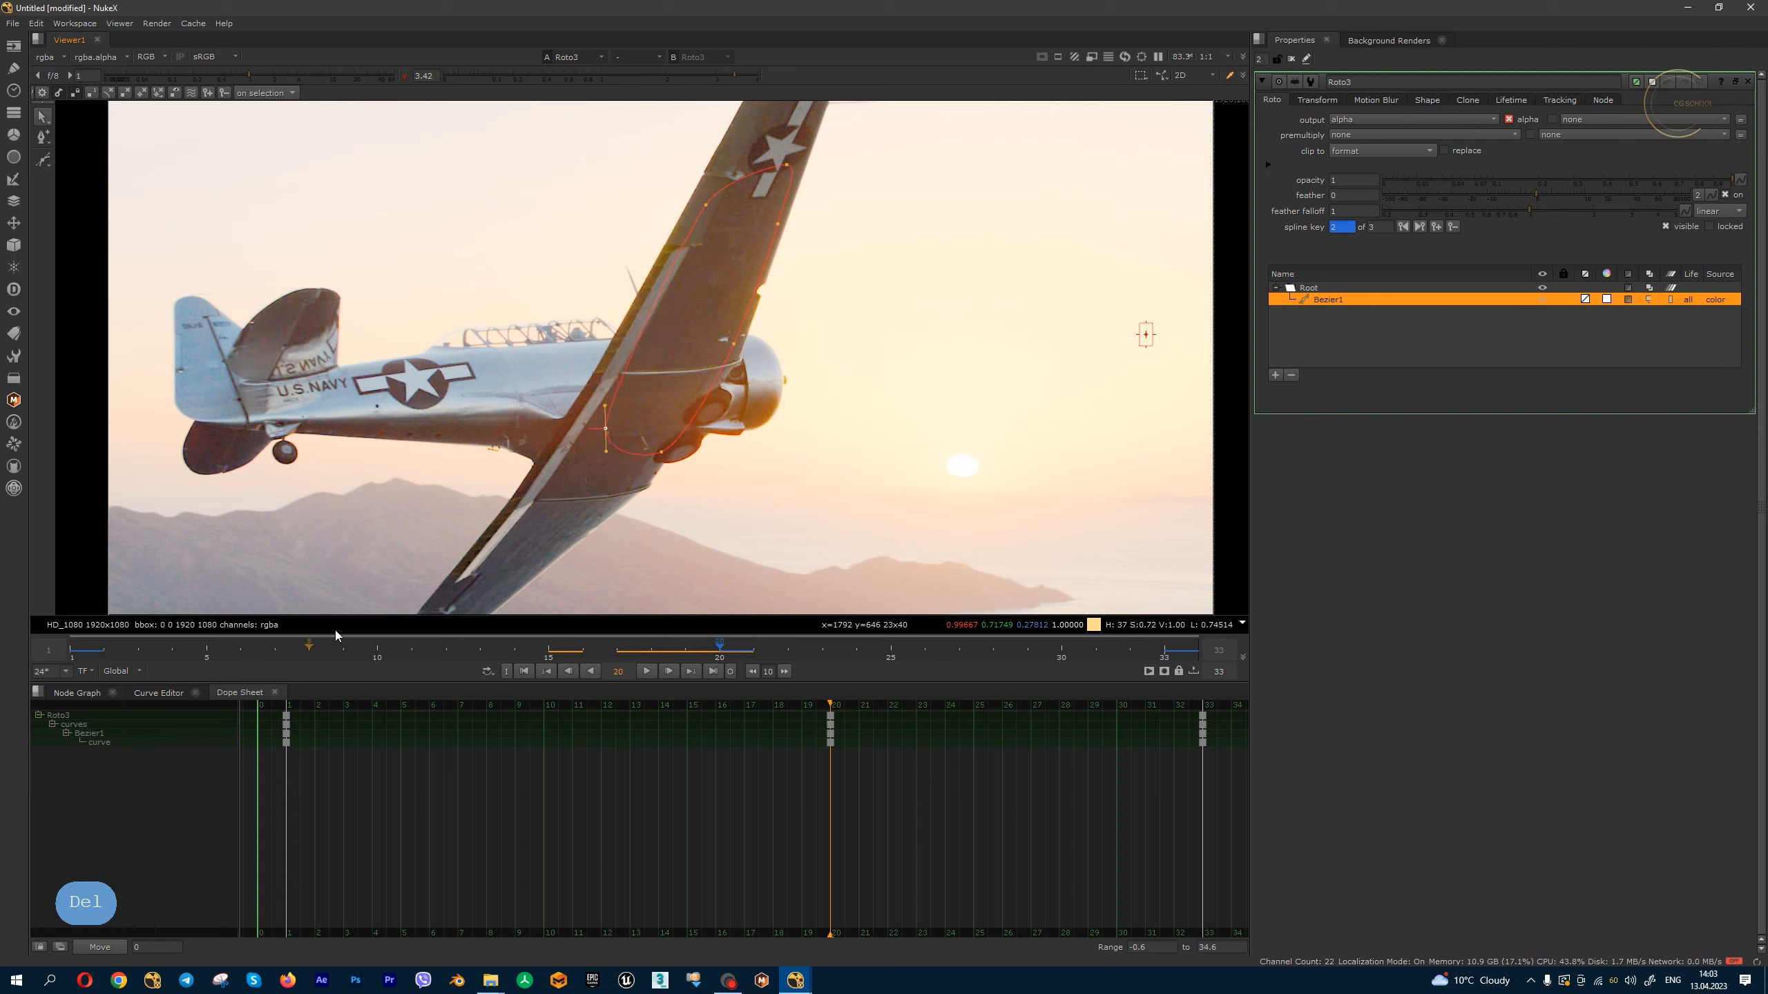
left_click(159, 693)
left_click(76, 692)
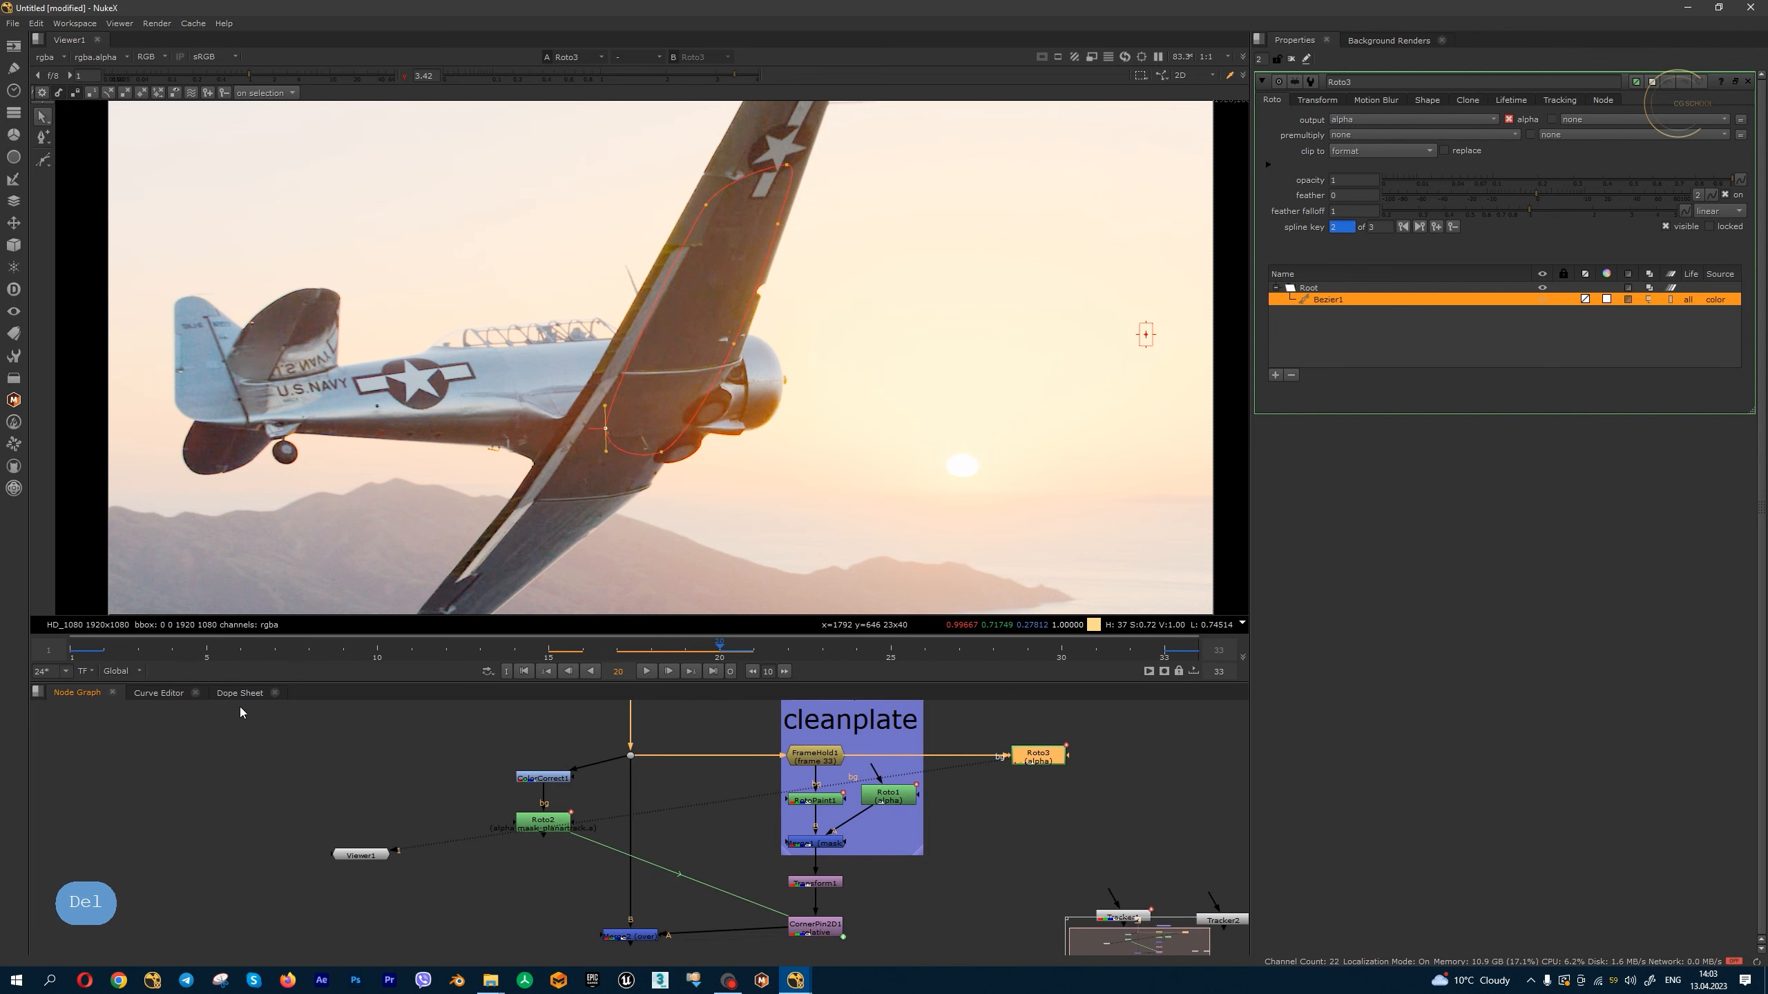
left_click(158, 693)
scroll(775, 752, "down", 3)
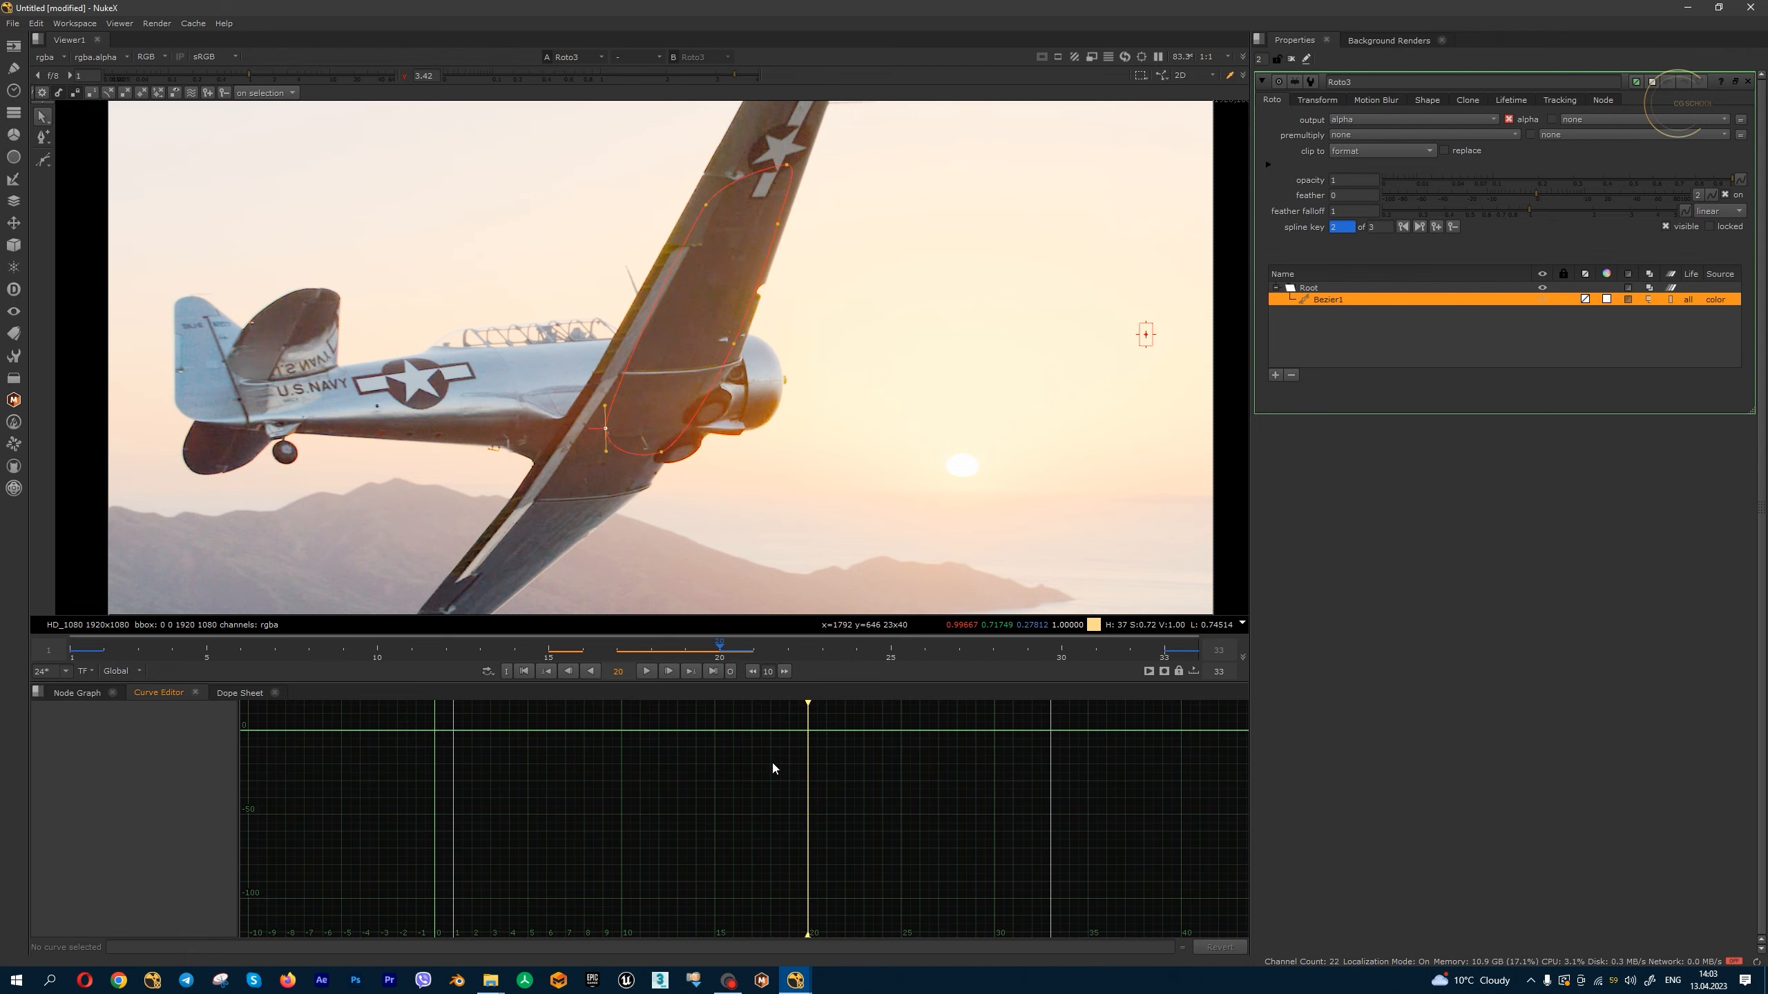
left_click(1376, 100)
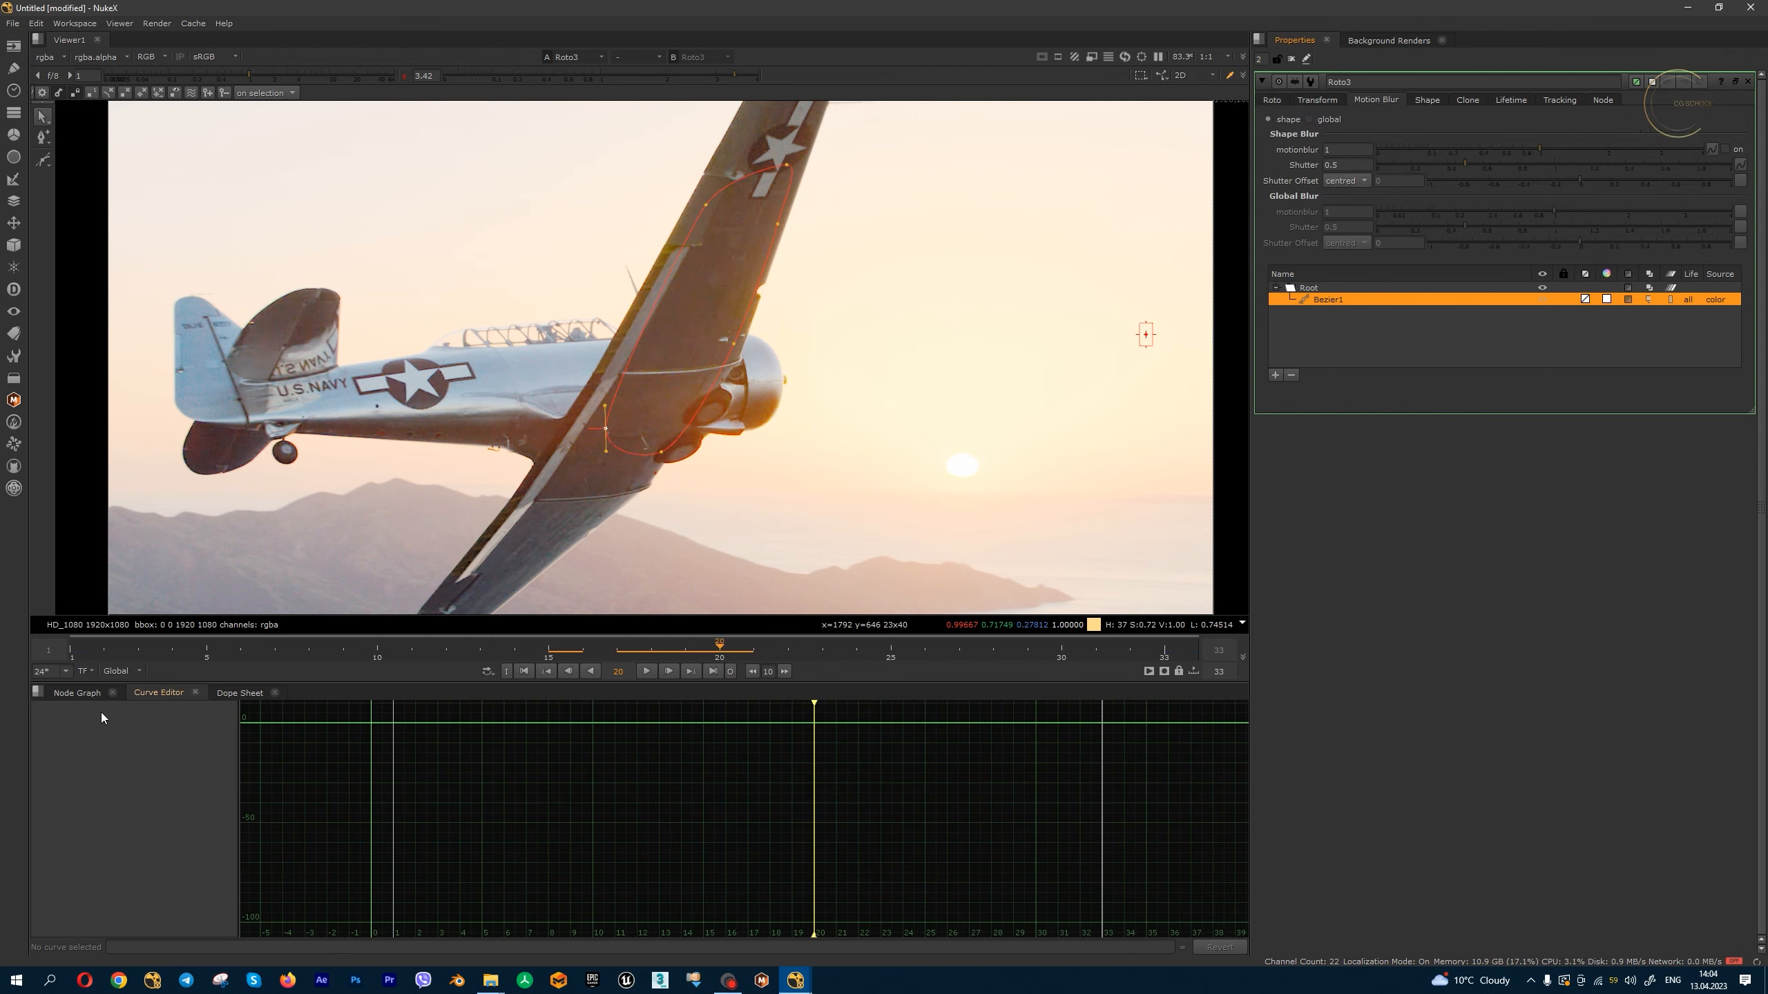
- Delete Bezier1's keyframe at frame 20 in the Dope Sheet, and delete the Roto3 node
left_click(83, 692)
left_click(220, 692)
left_click_drag(865, 812, 778, 752)
key("Delete")
key("Delete")
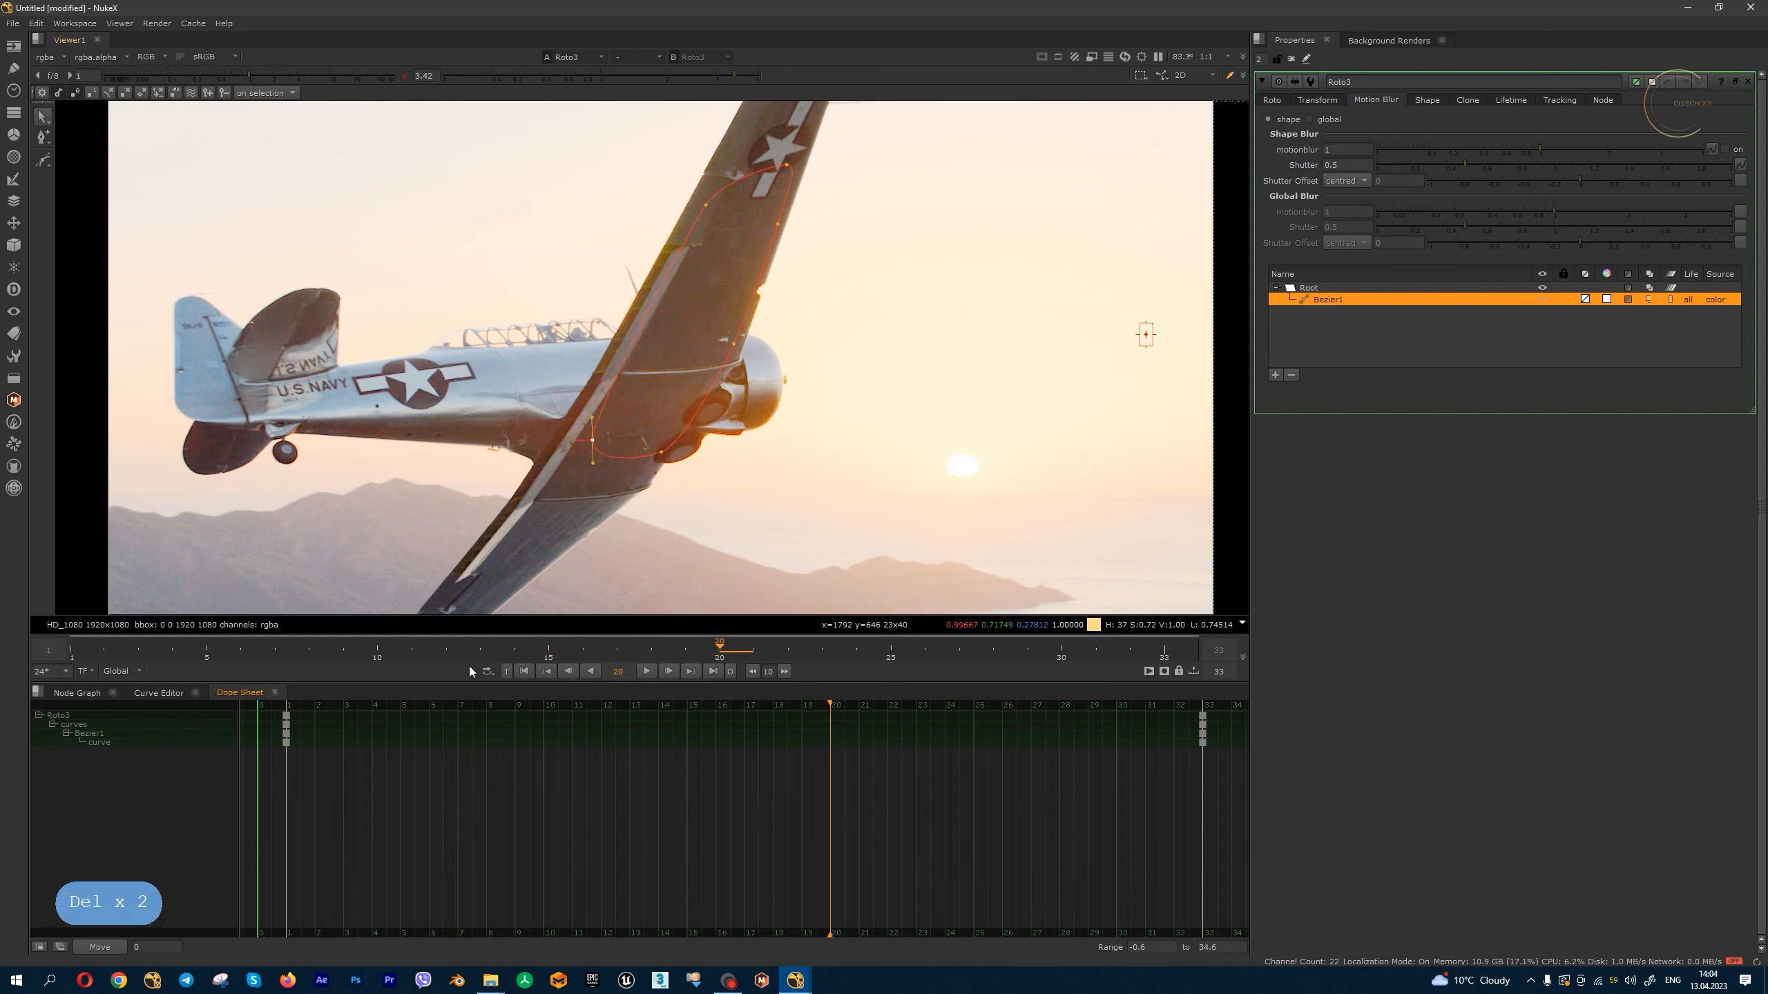
left_click(78, 693)
key("Delete")
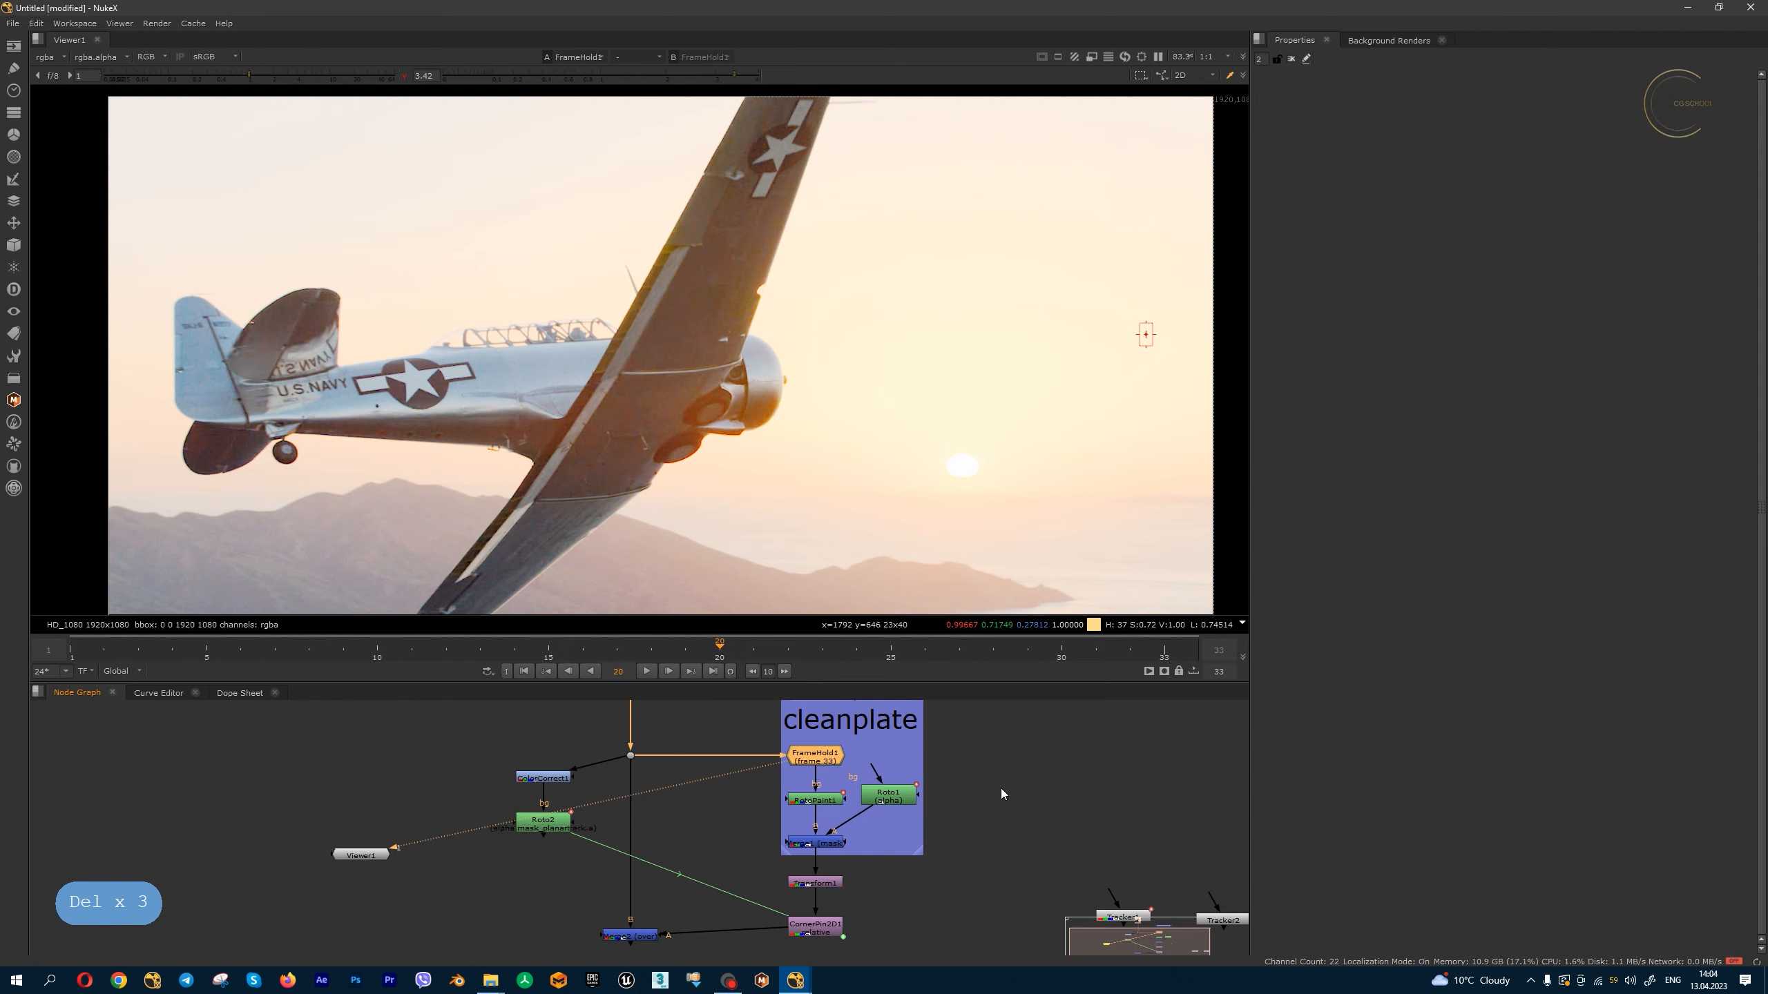
- Make room around the cleanplate group's nodes and insert a ColorCorrect node directly after its merge
left_click_drag(888, 805, 887, 821)
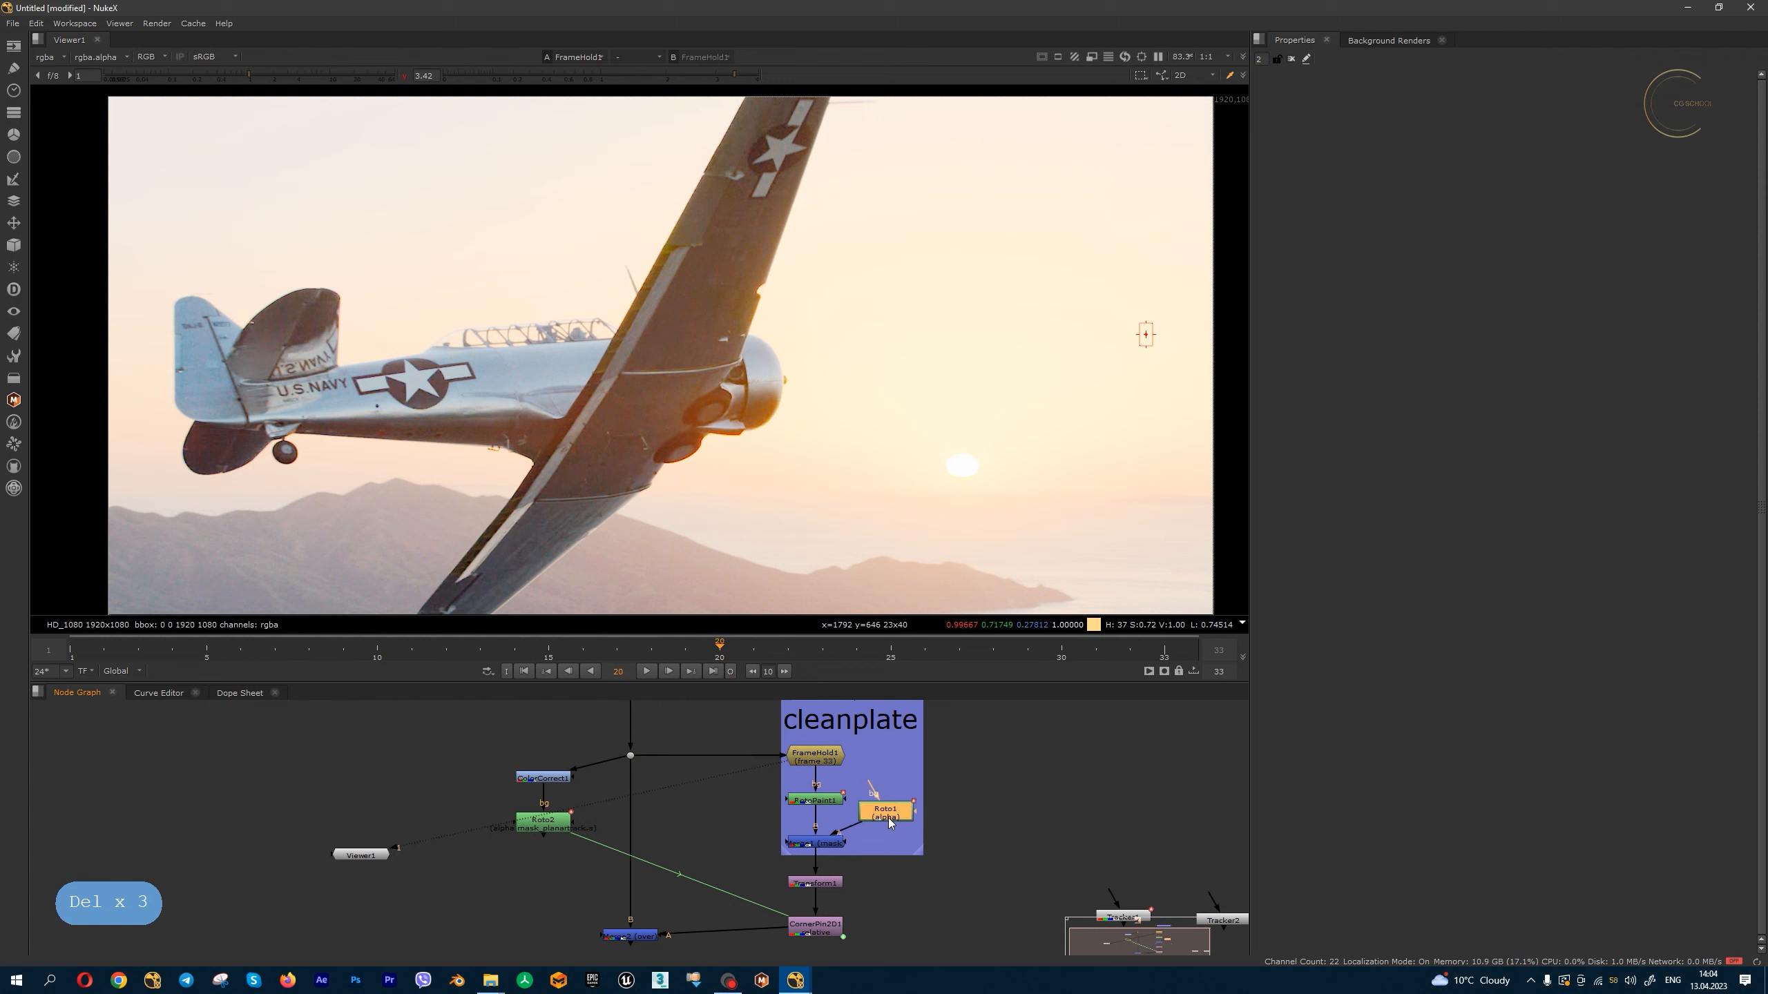
left_click_drag(829, 889, 829, 837)
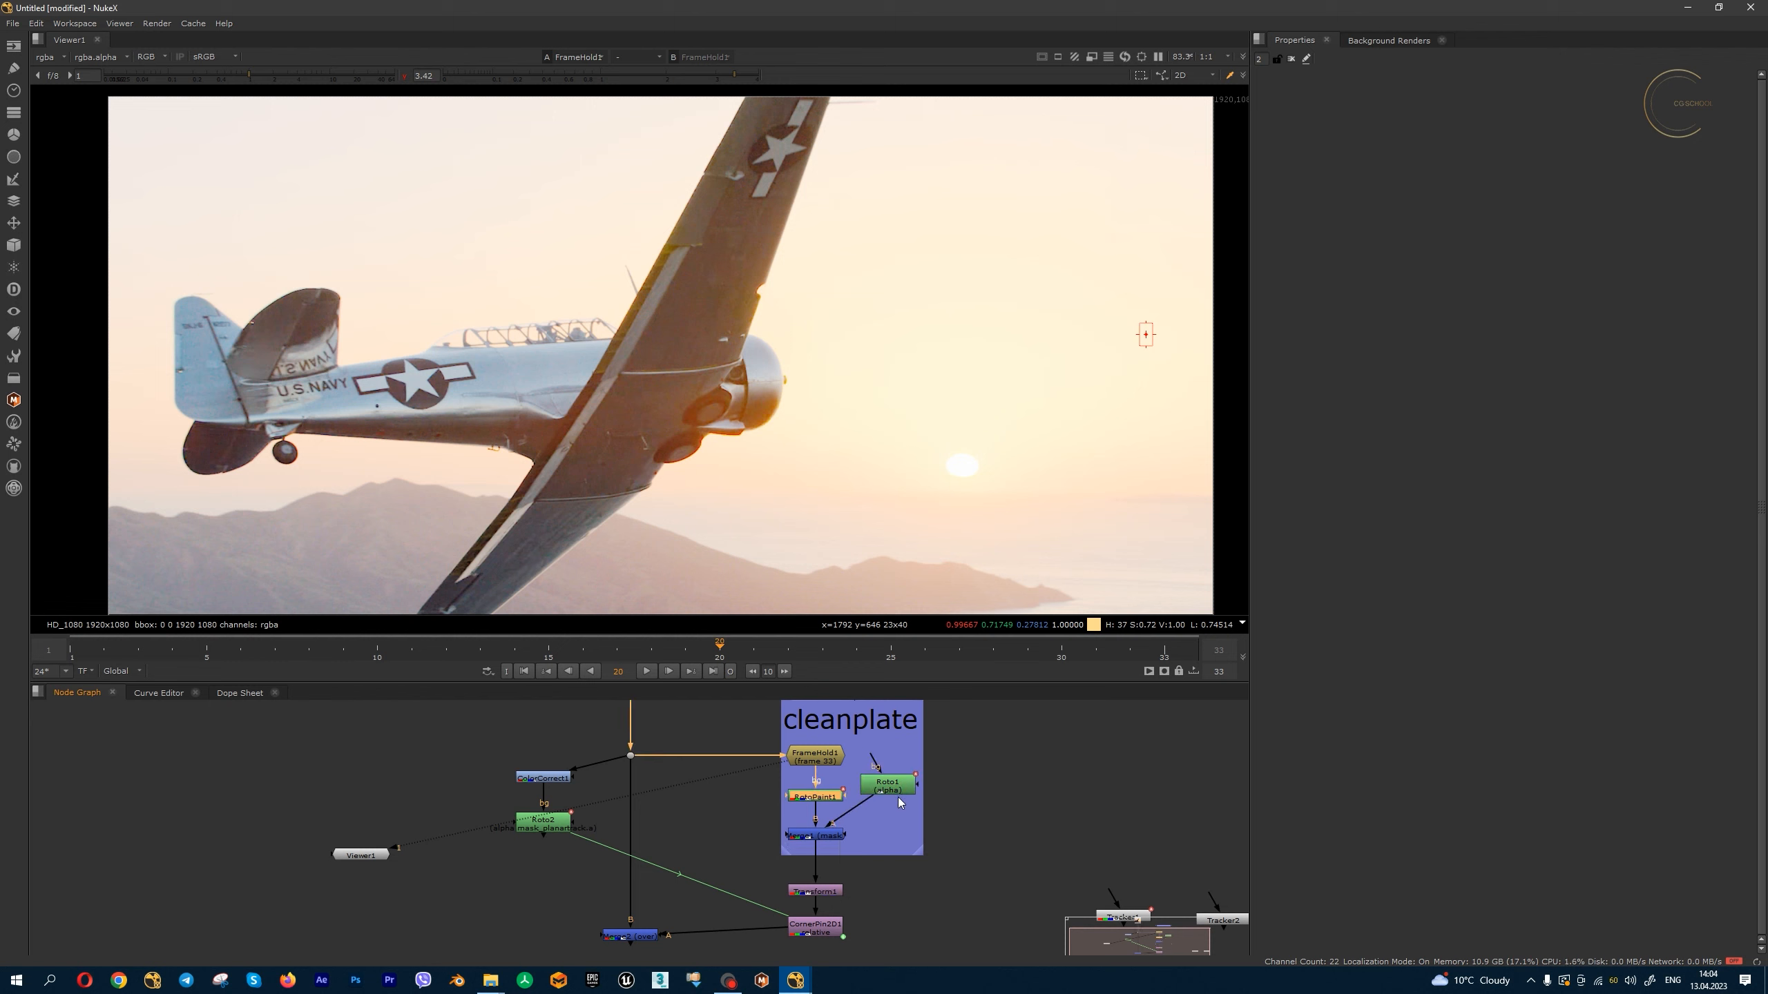
left_click_drag(833, 940, 835, 903)
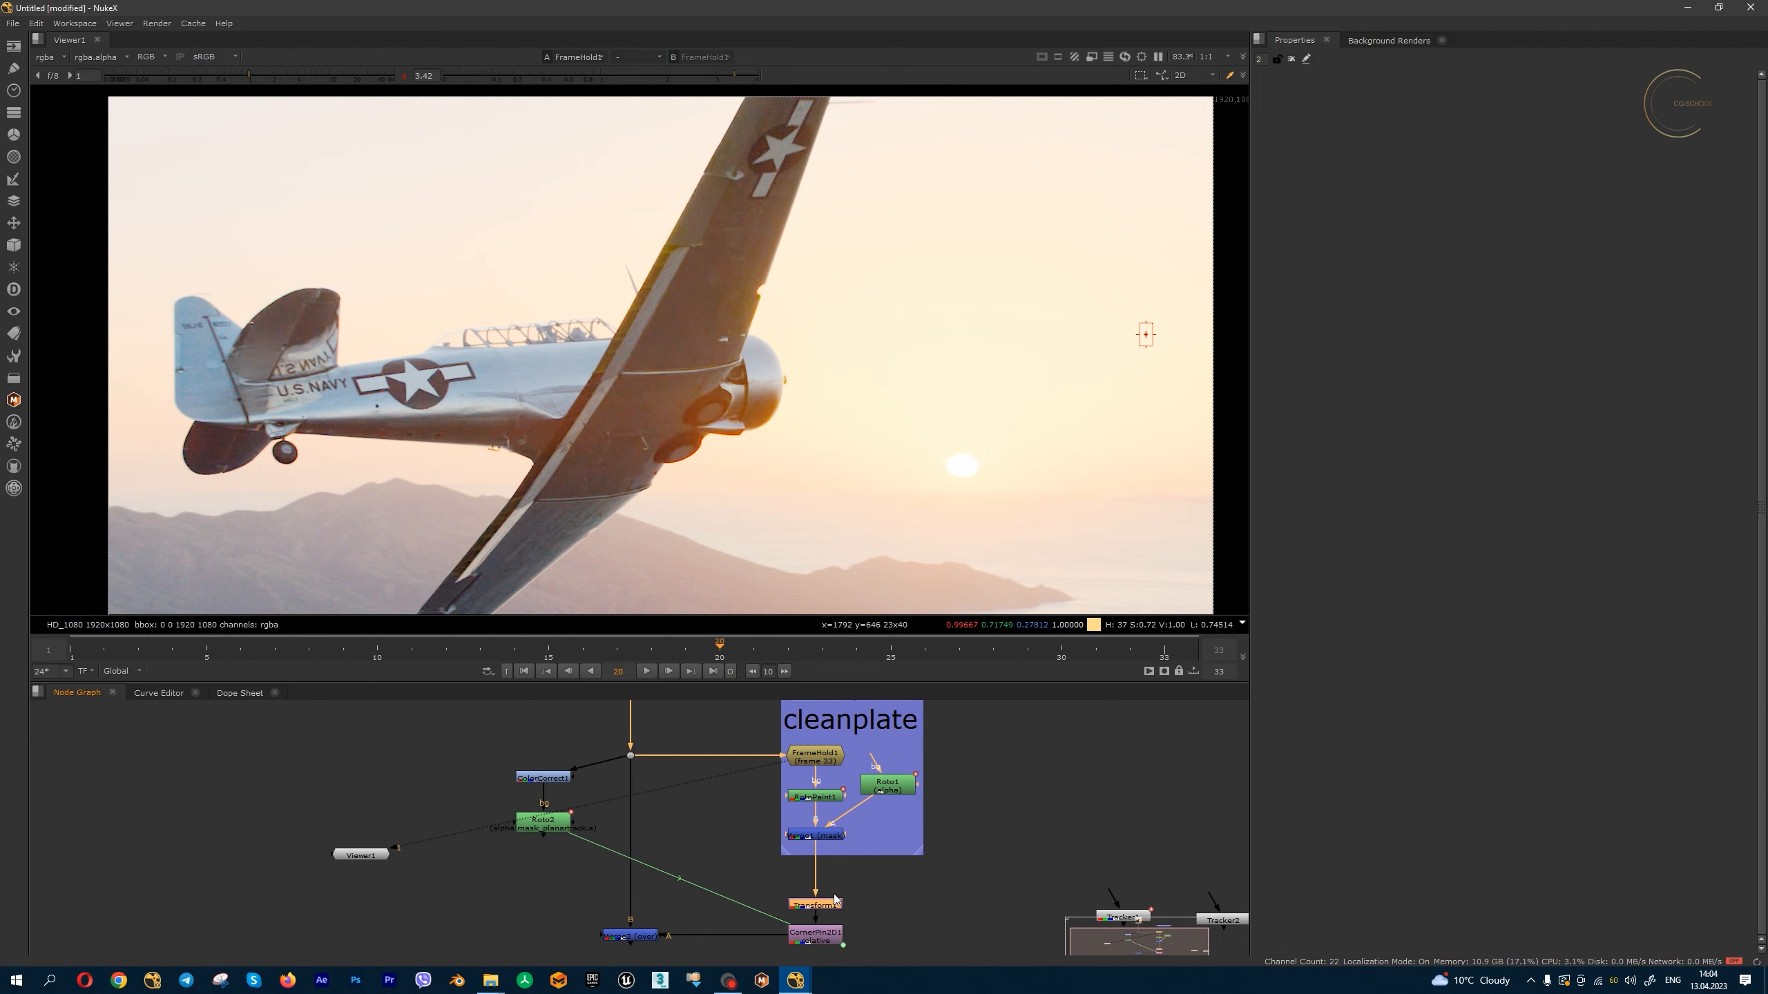
key("c")
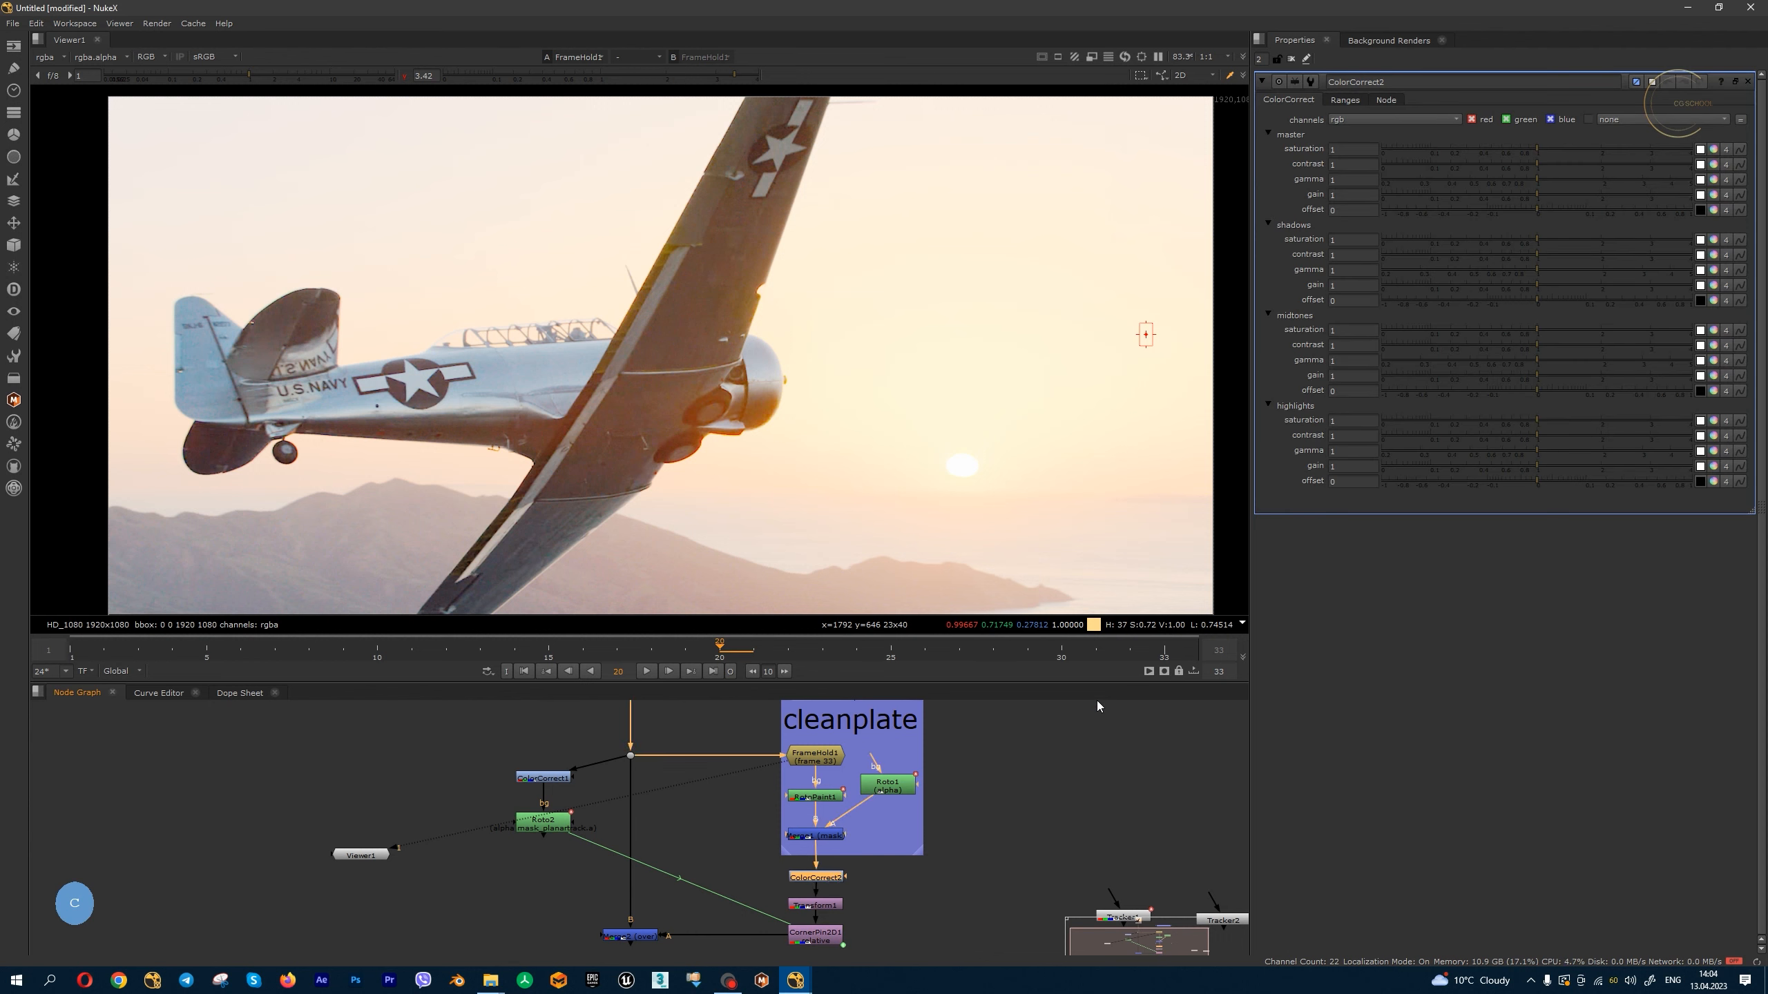
- View the CornerPin2D output and the Merge2 result, and check the patch on the wing near the clip's start
left_click(816, 937)
key("1")
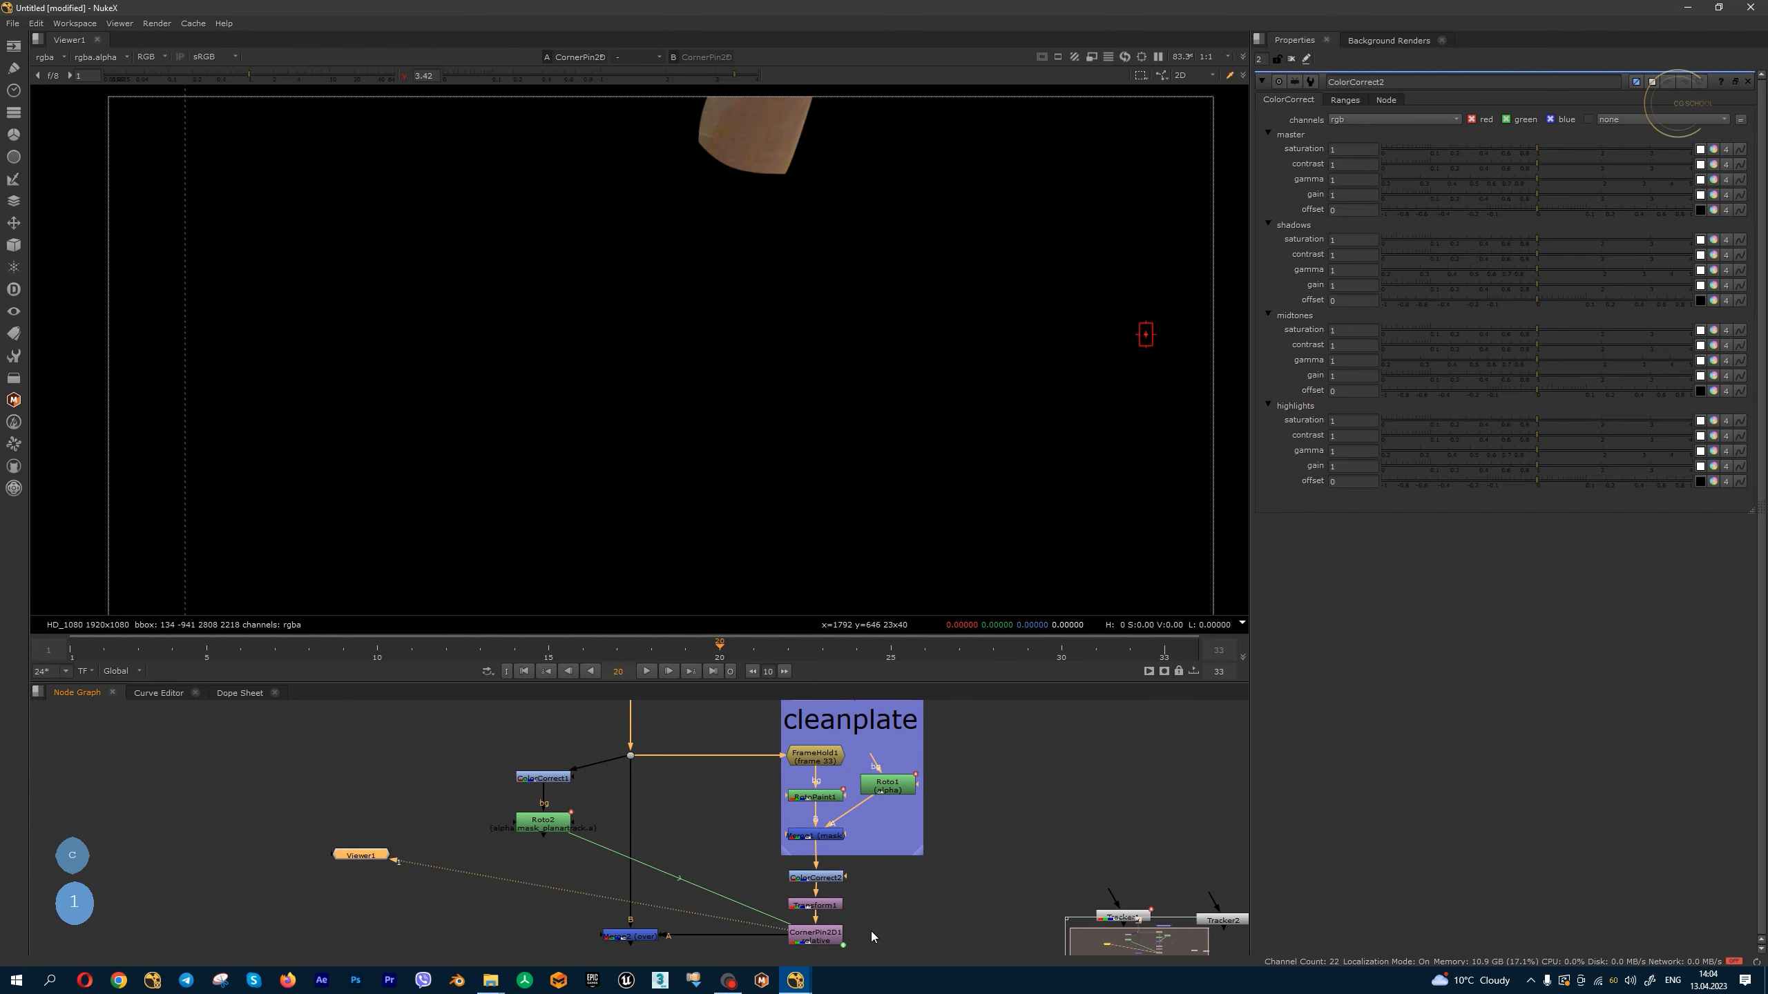
left_click(630, 935)
key("1")
left_click_drag(348, 655, 98, 654)
middle_click_drag(832, 193, 835, 213)
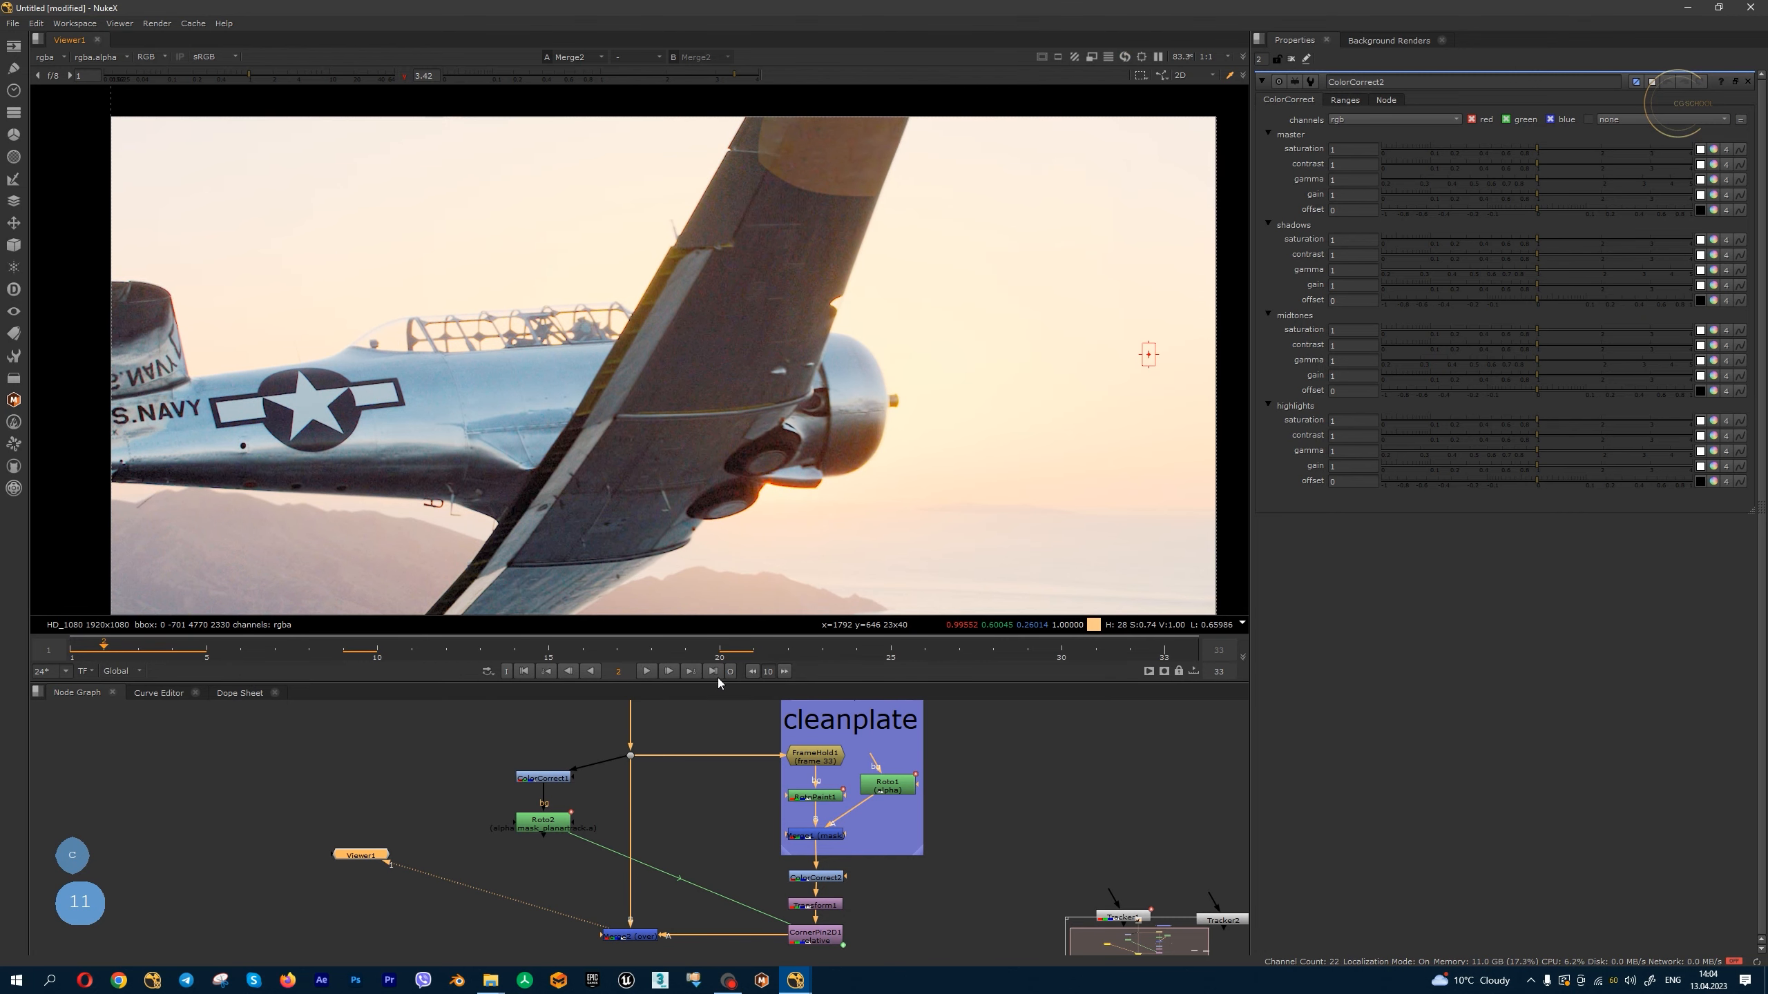
- At the last frame, 33, set keyframes on ColorCorrect2's master saturation, contrast, gamma and gain
left_click(717, 672)
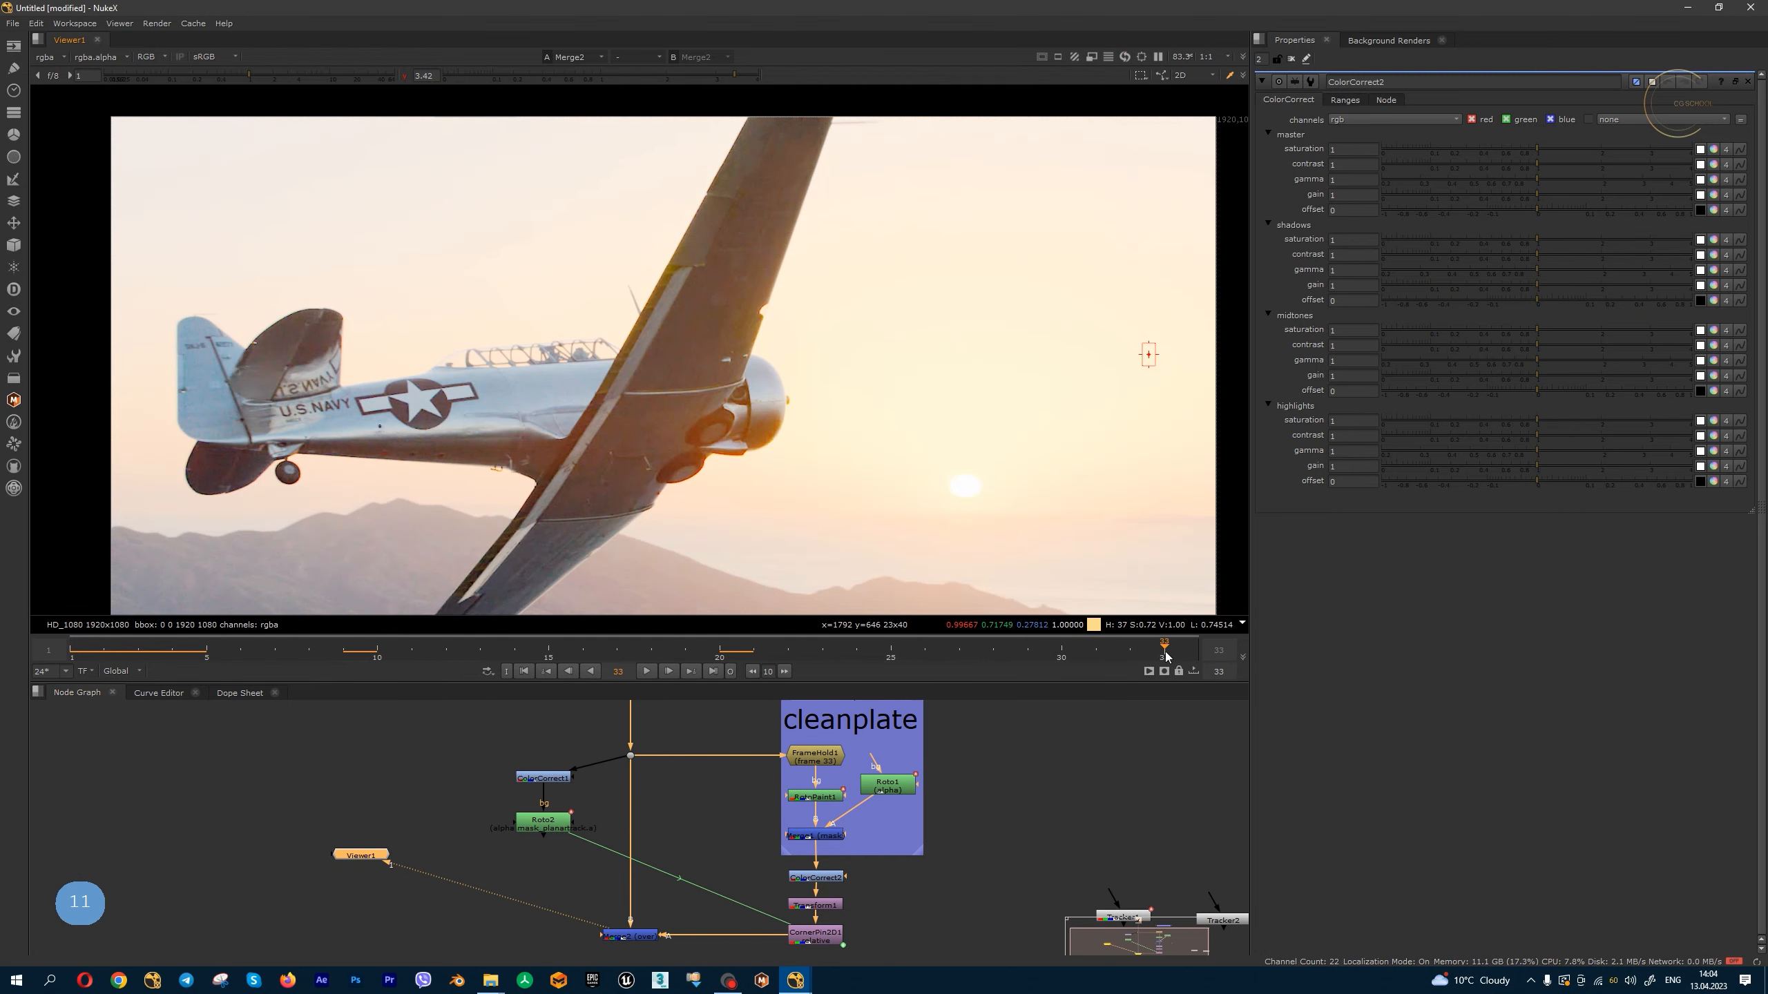
right_click(1360, 194)
left_click(1377, 202)
right_click(1360, 179)
left_click(1378, 187)
right_click(1356, 164)
left_click(1375, 171)
right_click(1361, 150)
left_click(1381, 156)
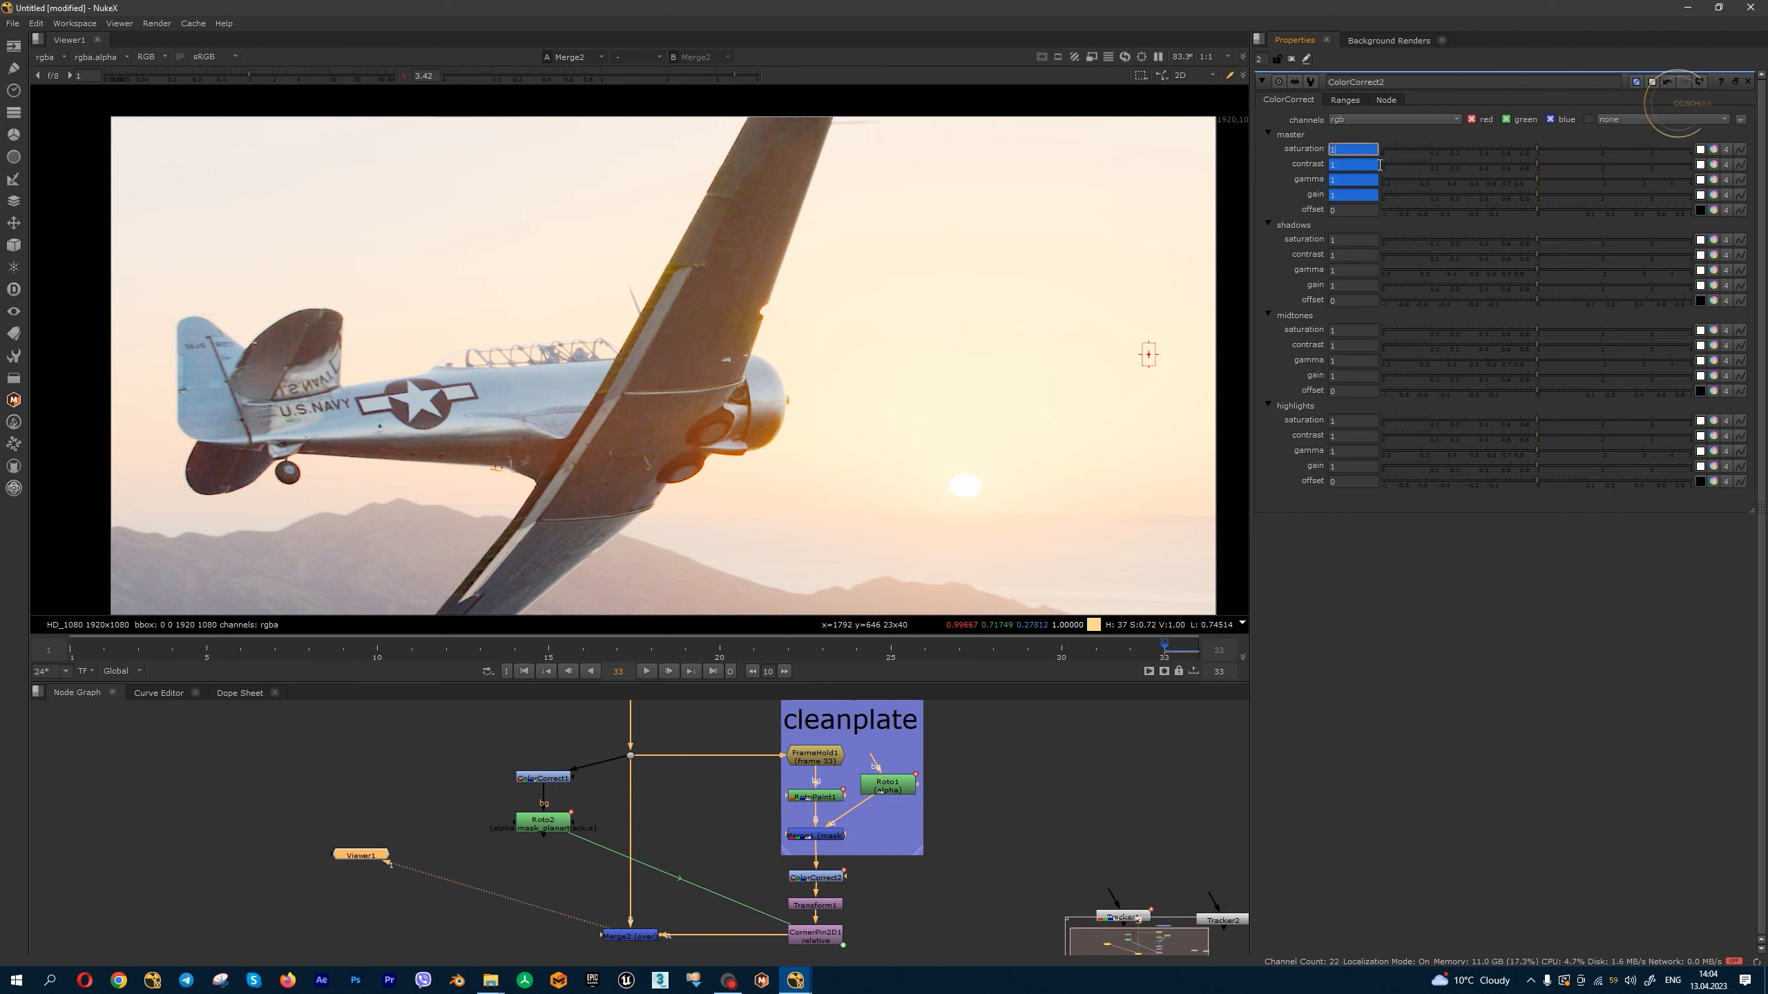
- At frame 1, set the master saturation to 0.72, gamma to 0.84 and gain to 0.73
left_click_drag(1189, 639, 505, 663)
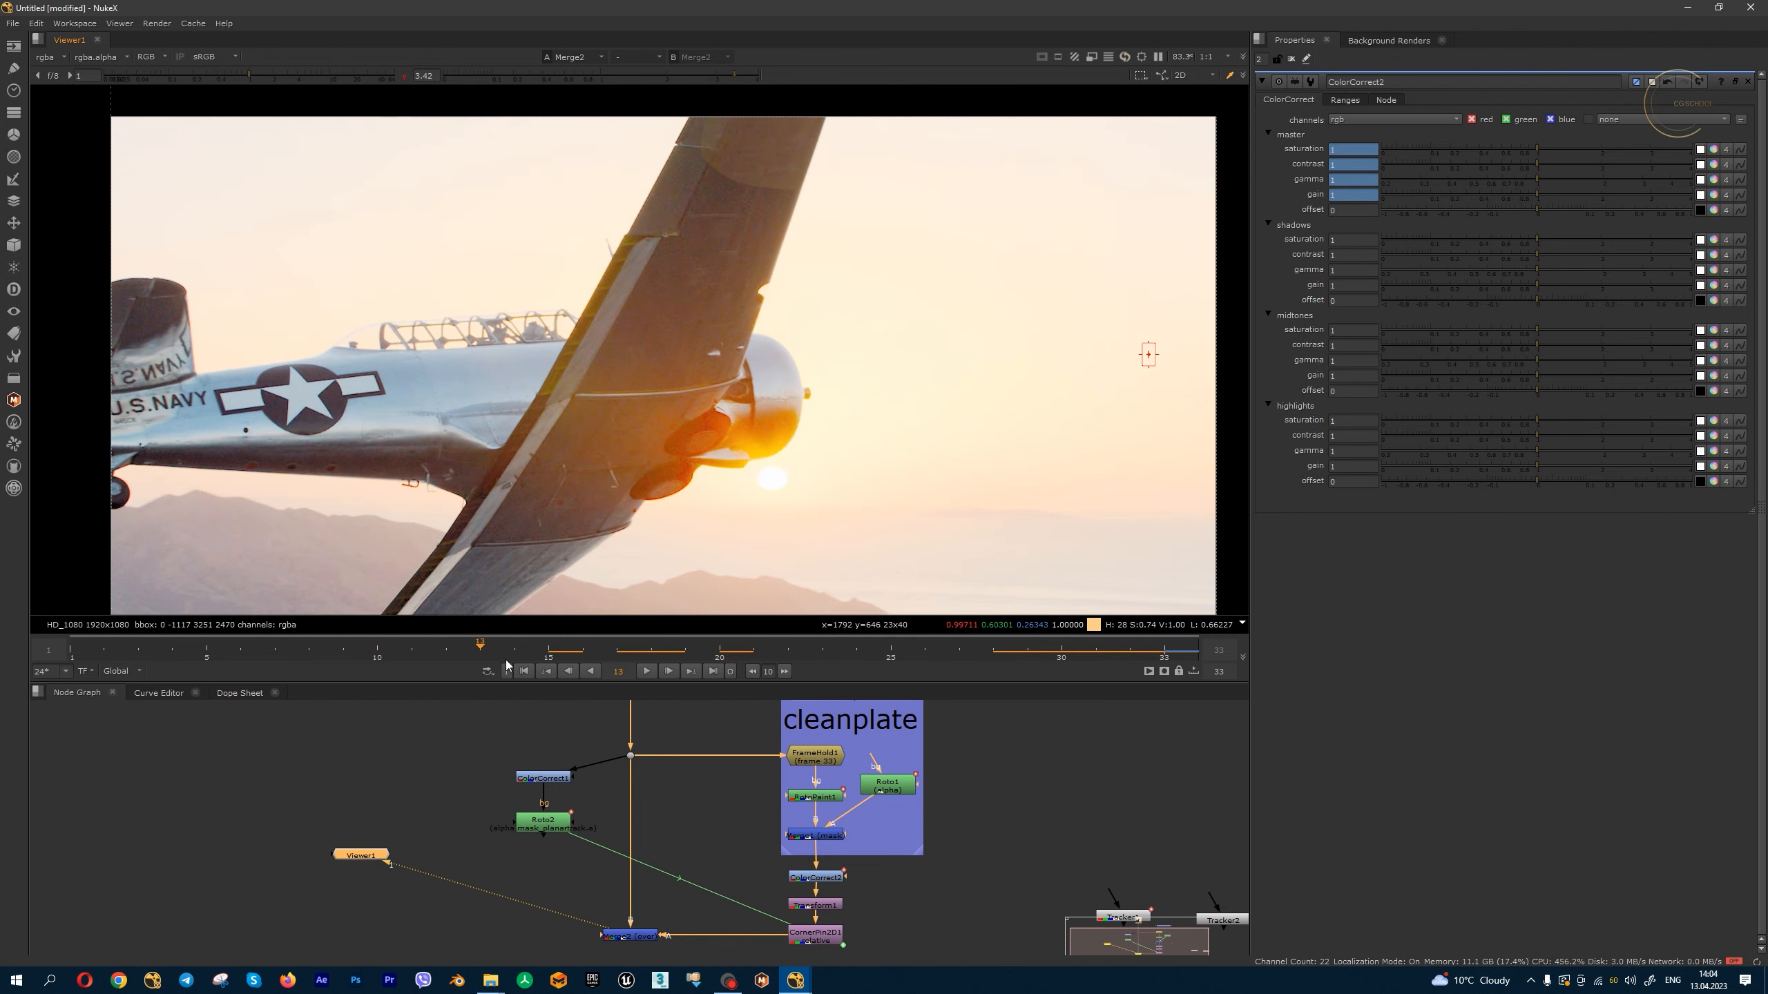
left_click(525, 671)
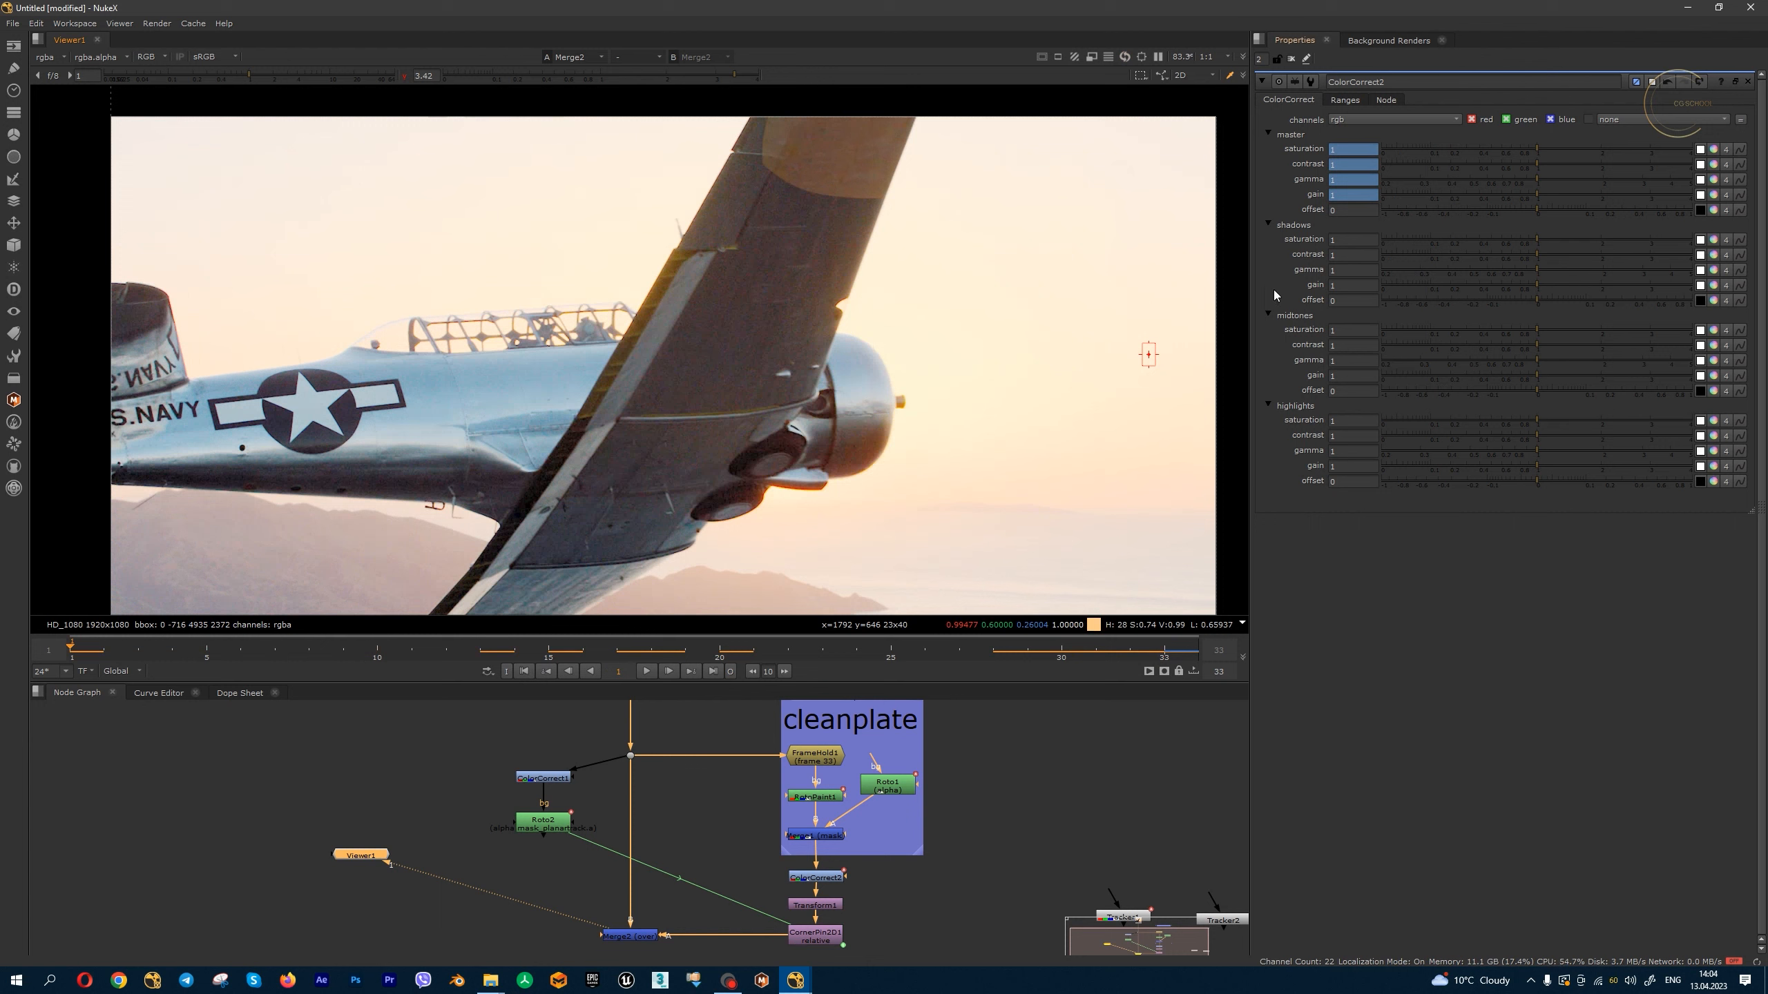
left_click_drag(1534, 149, 1514, 152)
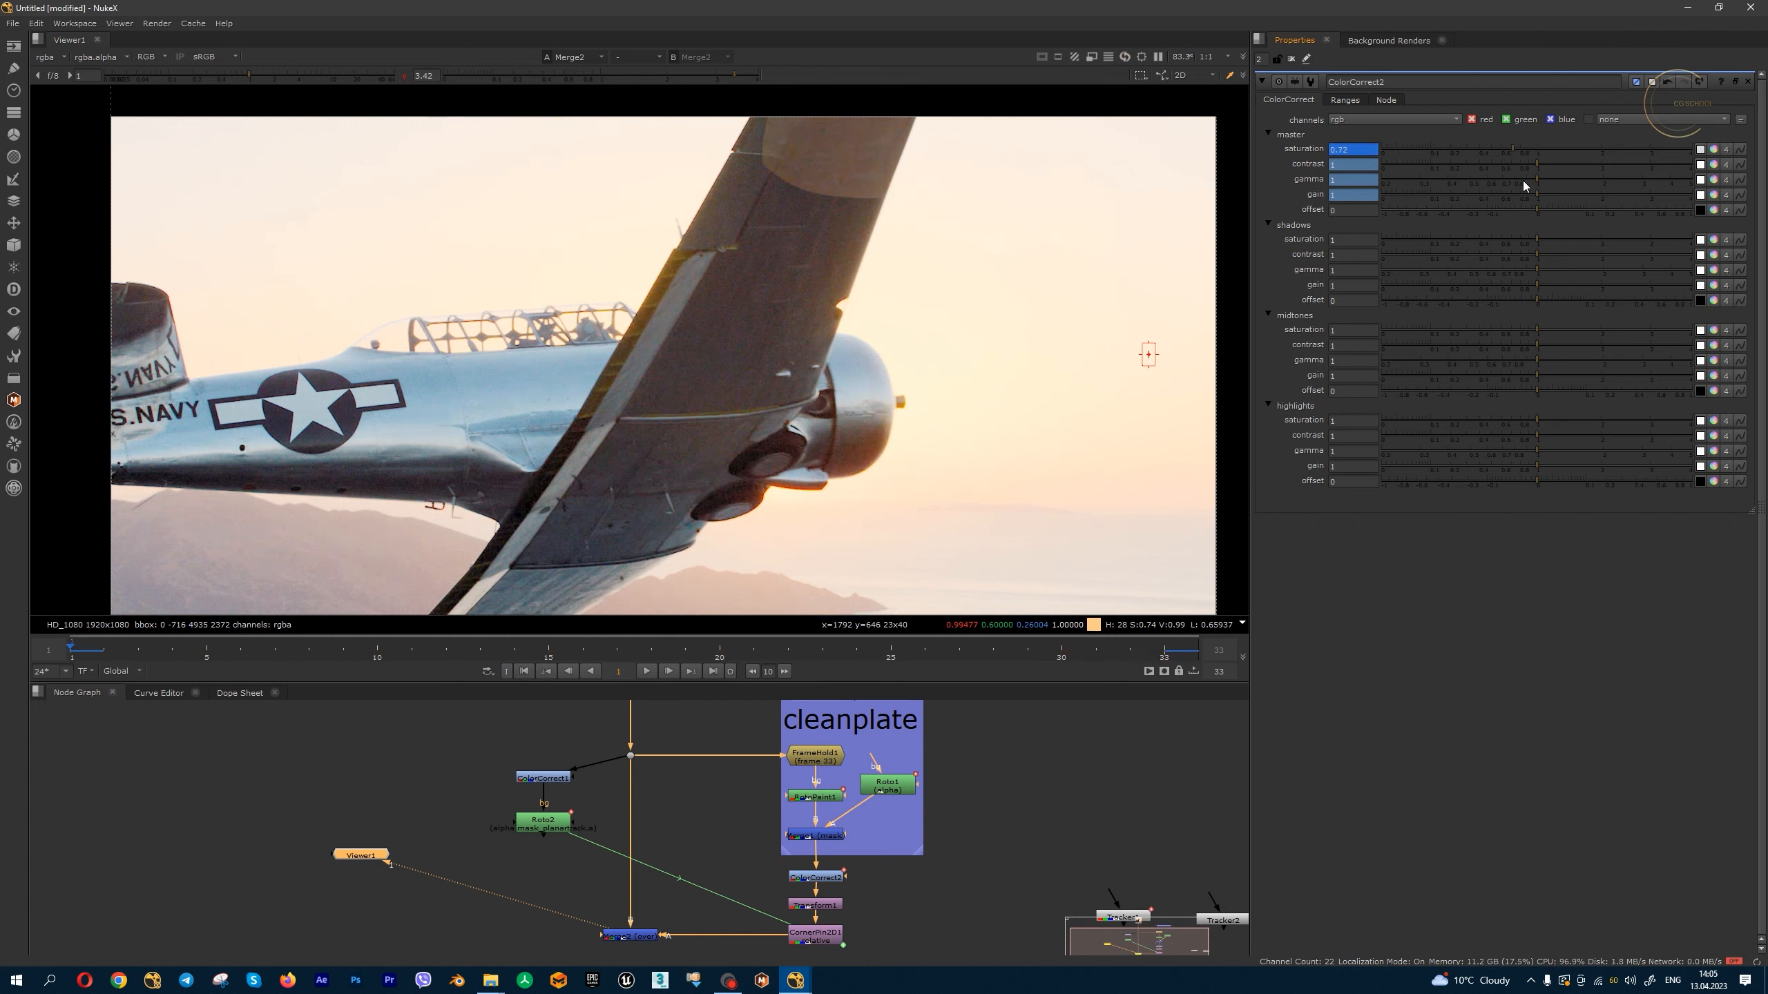
left_click_drag(1535, 180, 1517, 180)
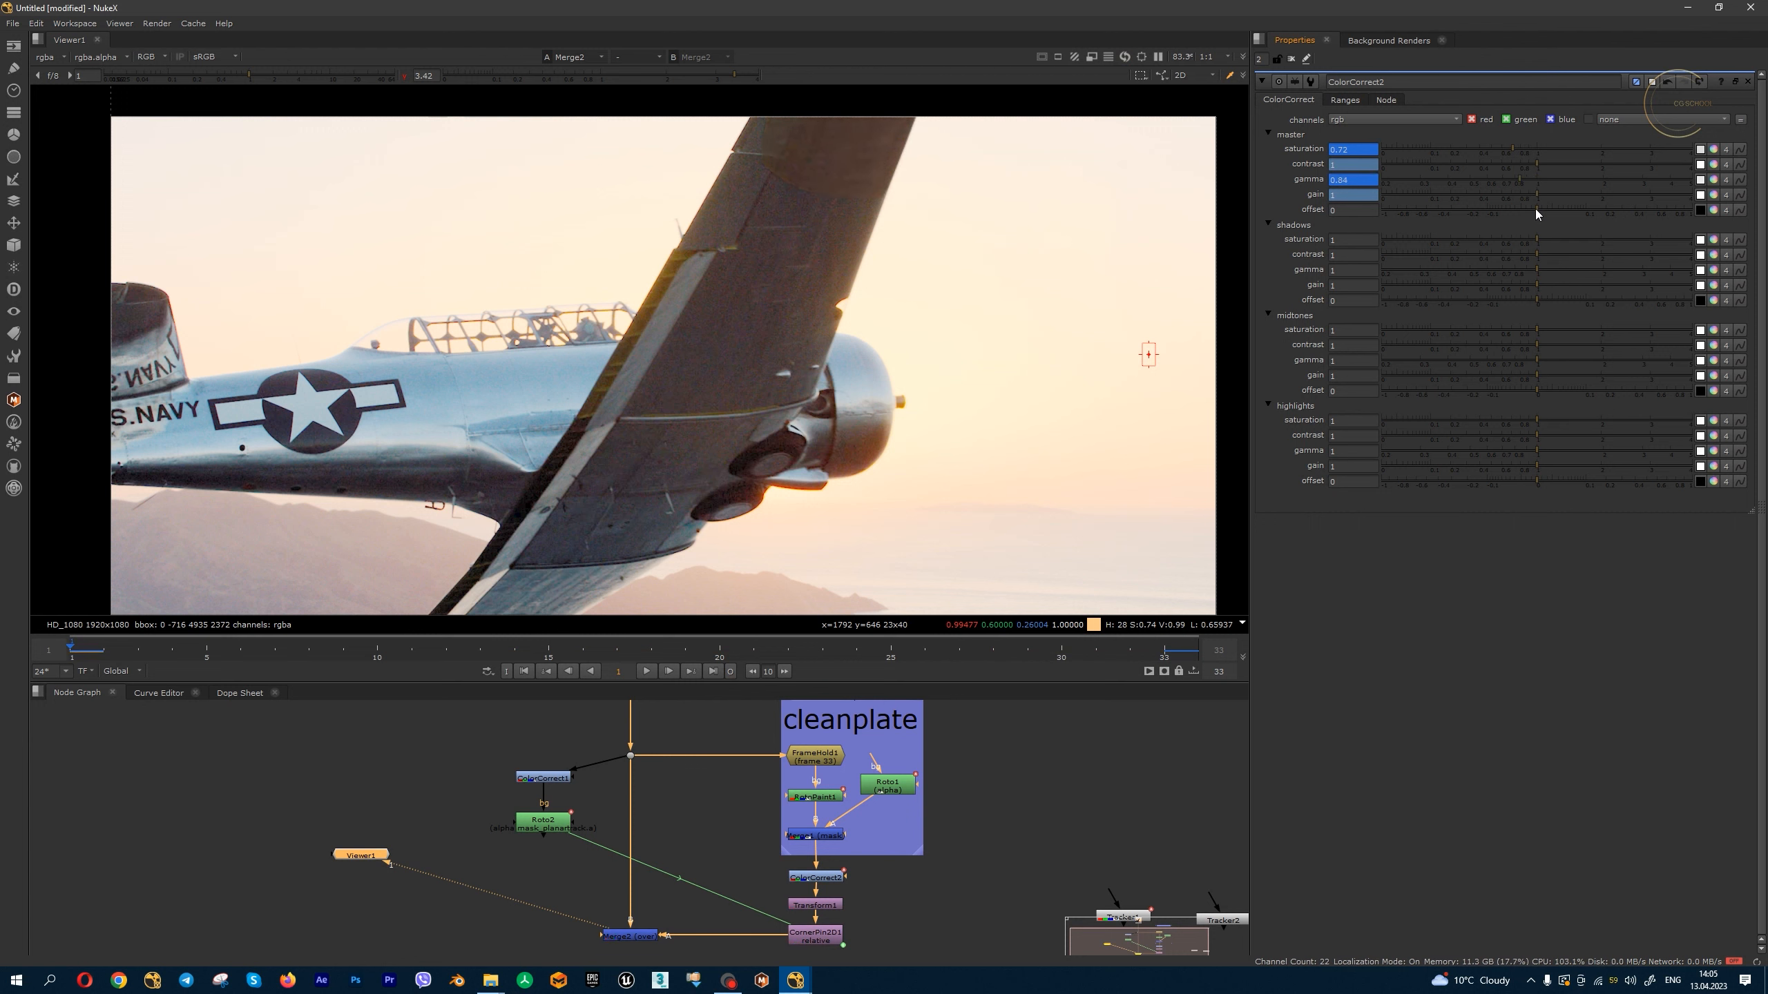
left_click_drag(1534, 196, 1511, 197)
scroll(832, 138, "up", 2)
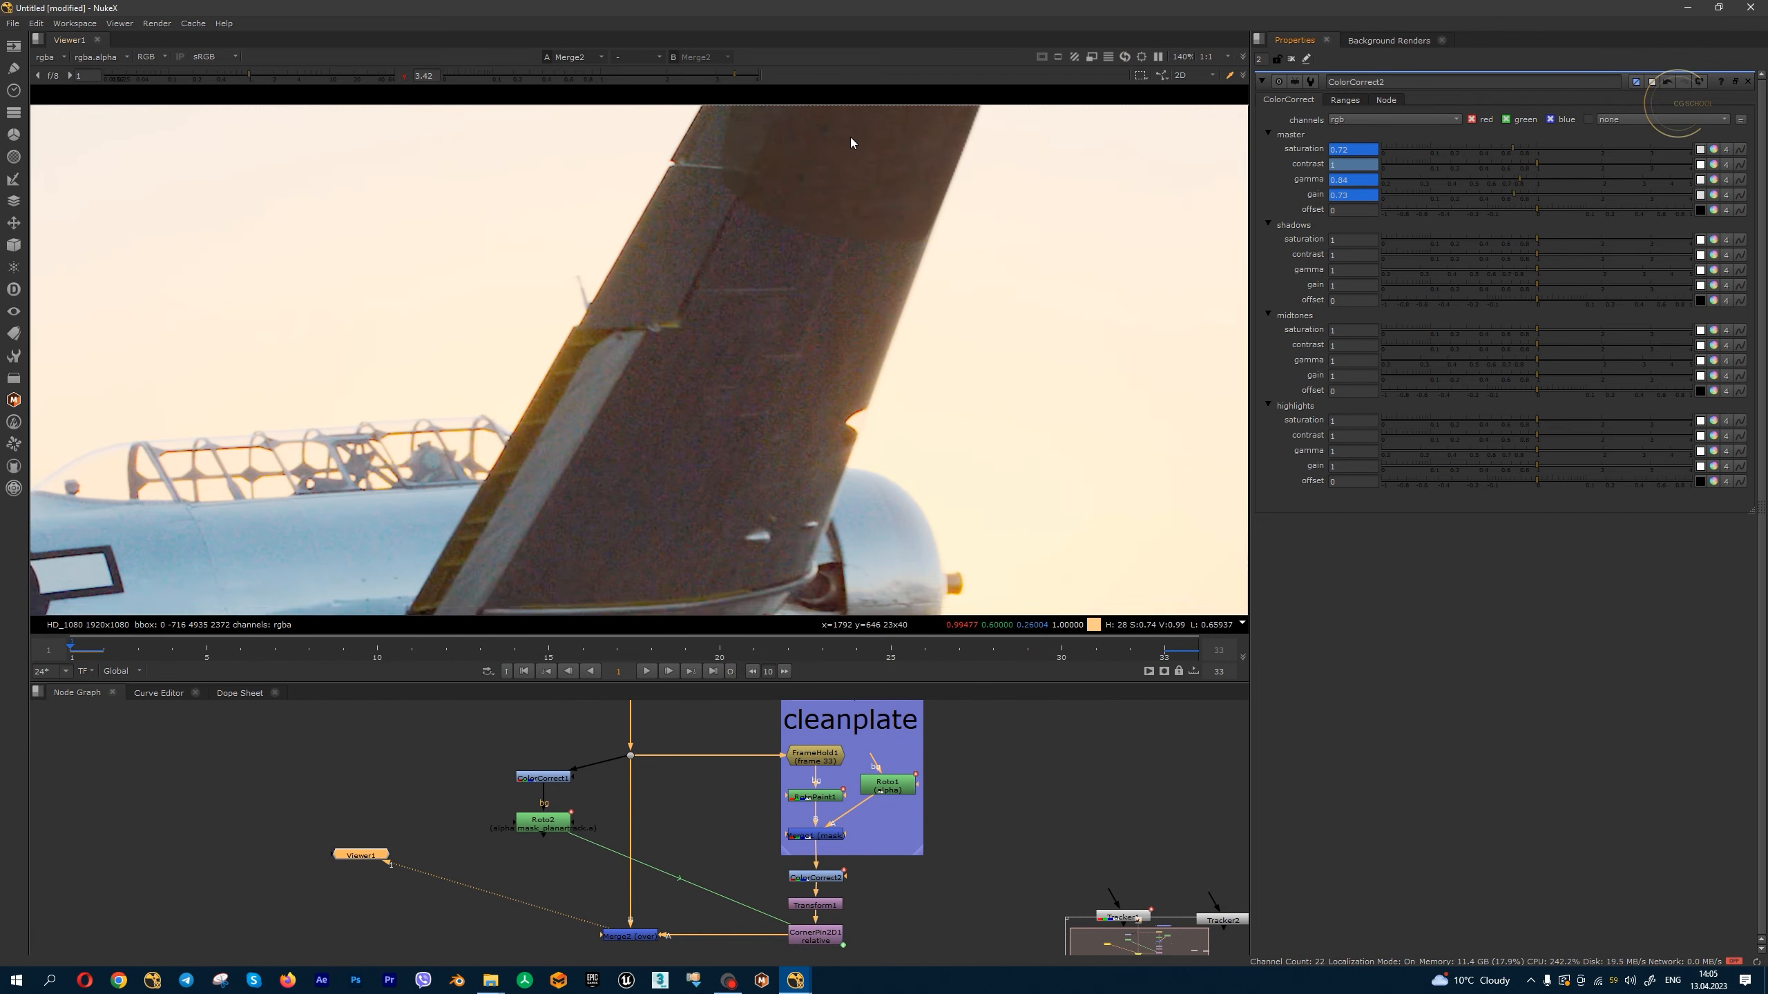
middle_click_drag(851, 137, 844, 180)
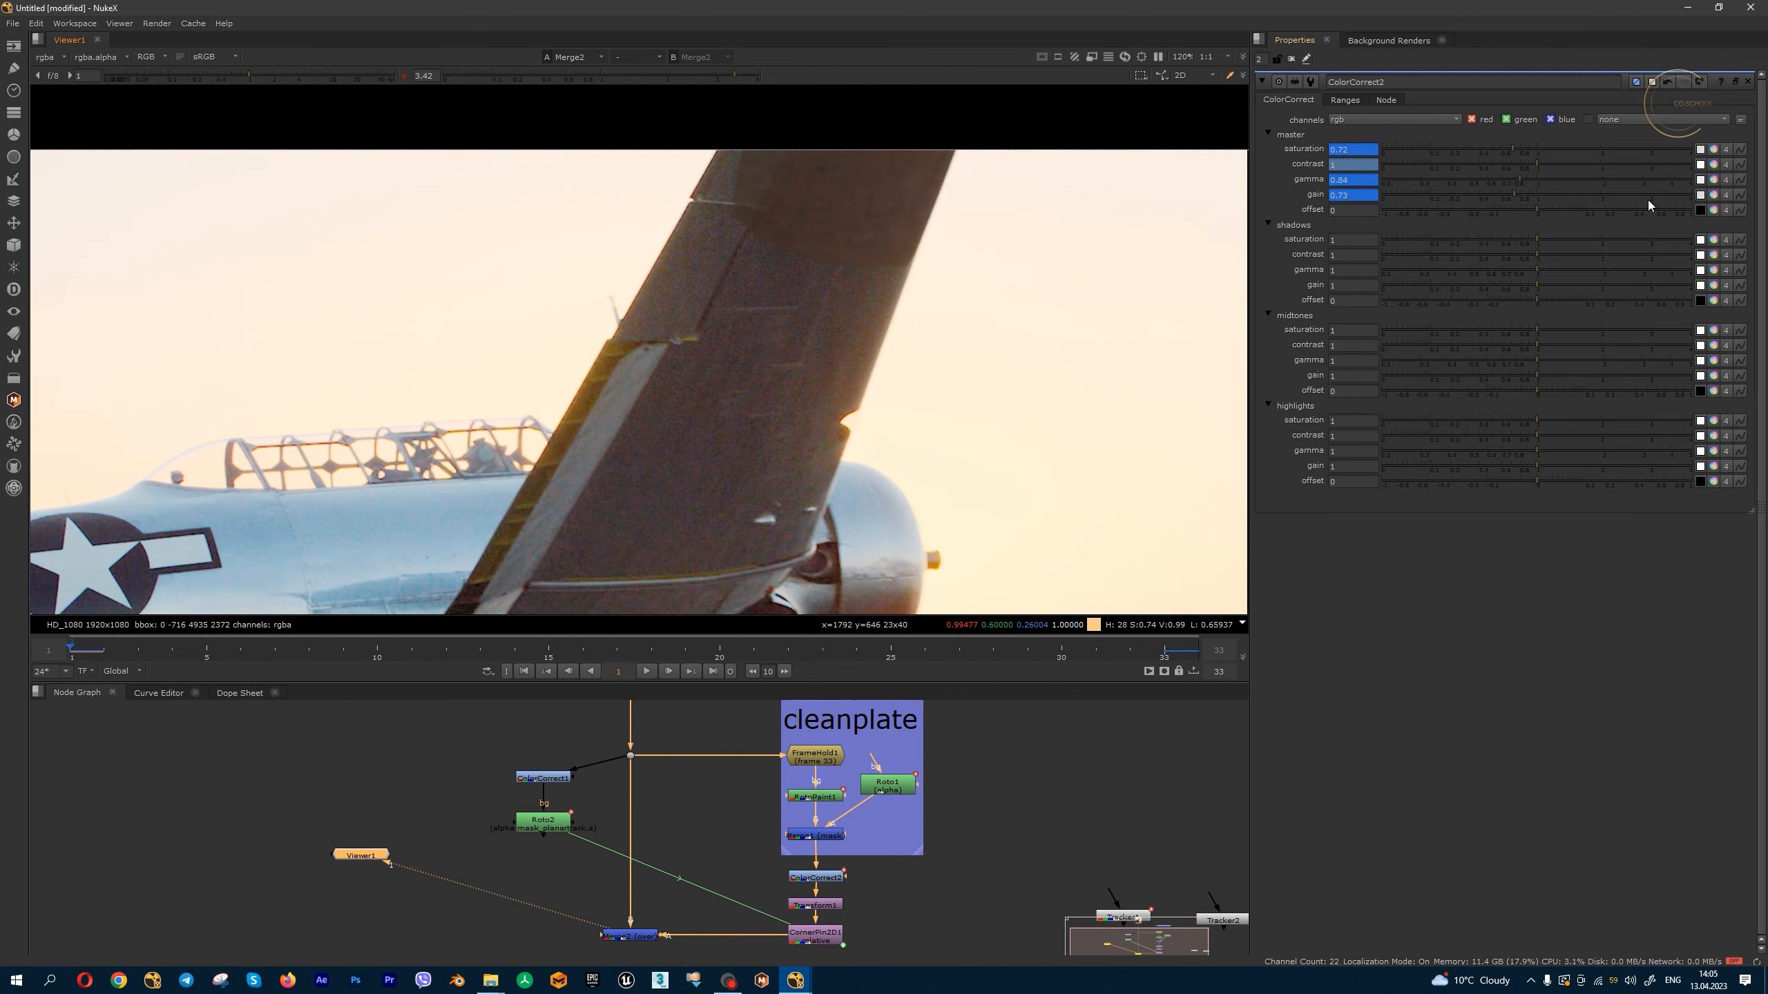
- Tint the master gamma at frame 1 to about RGB 0.86, 0.92, 0.99 and the gain to about 0.753, 0.653, 0.483
left_click(1712, 181, "ctrl")
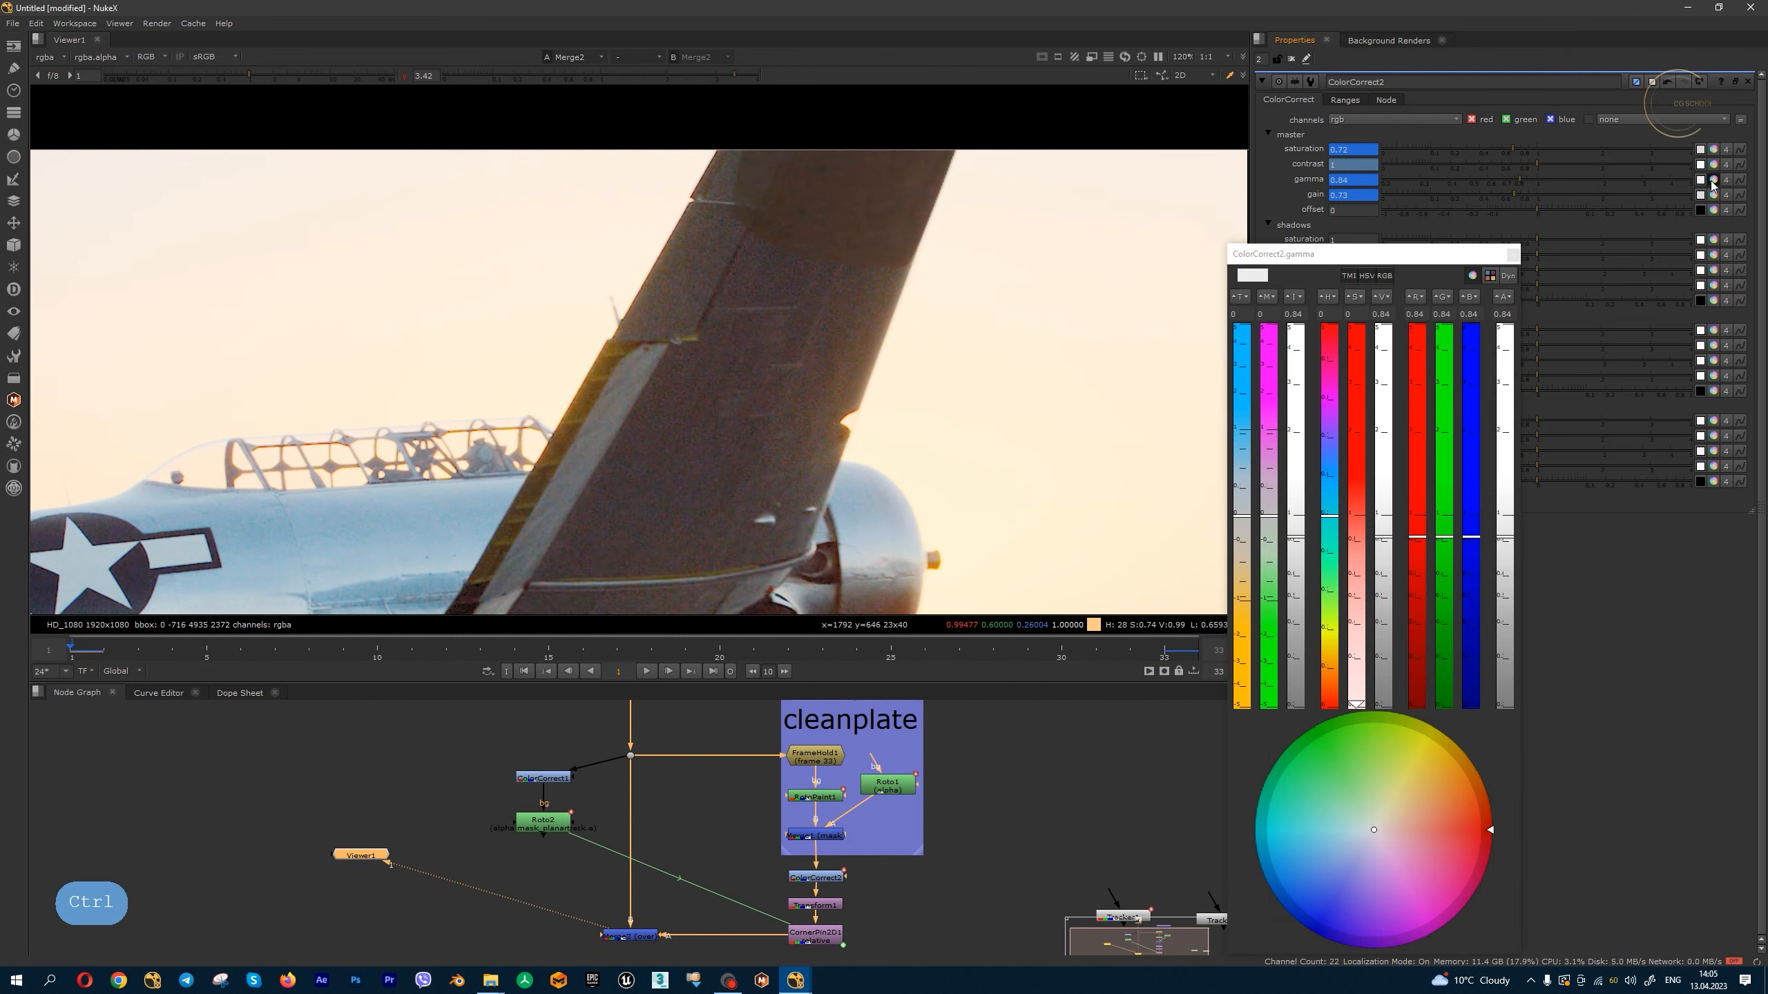
left_click(1513, 254)
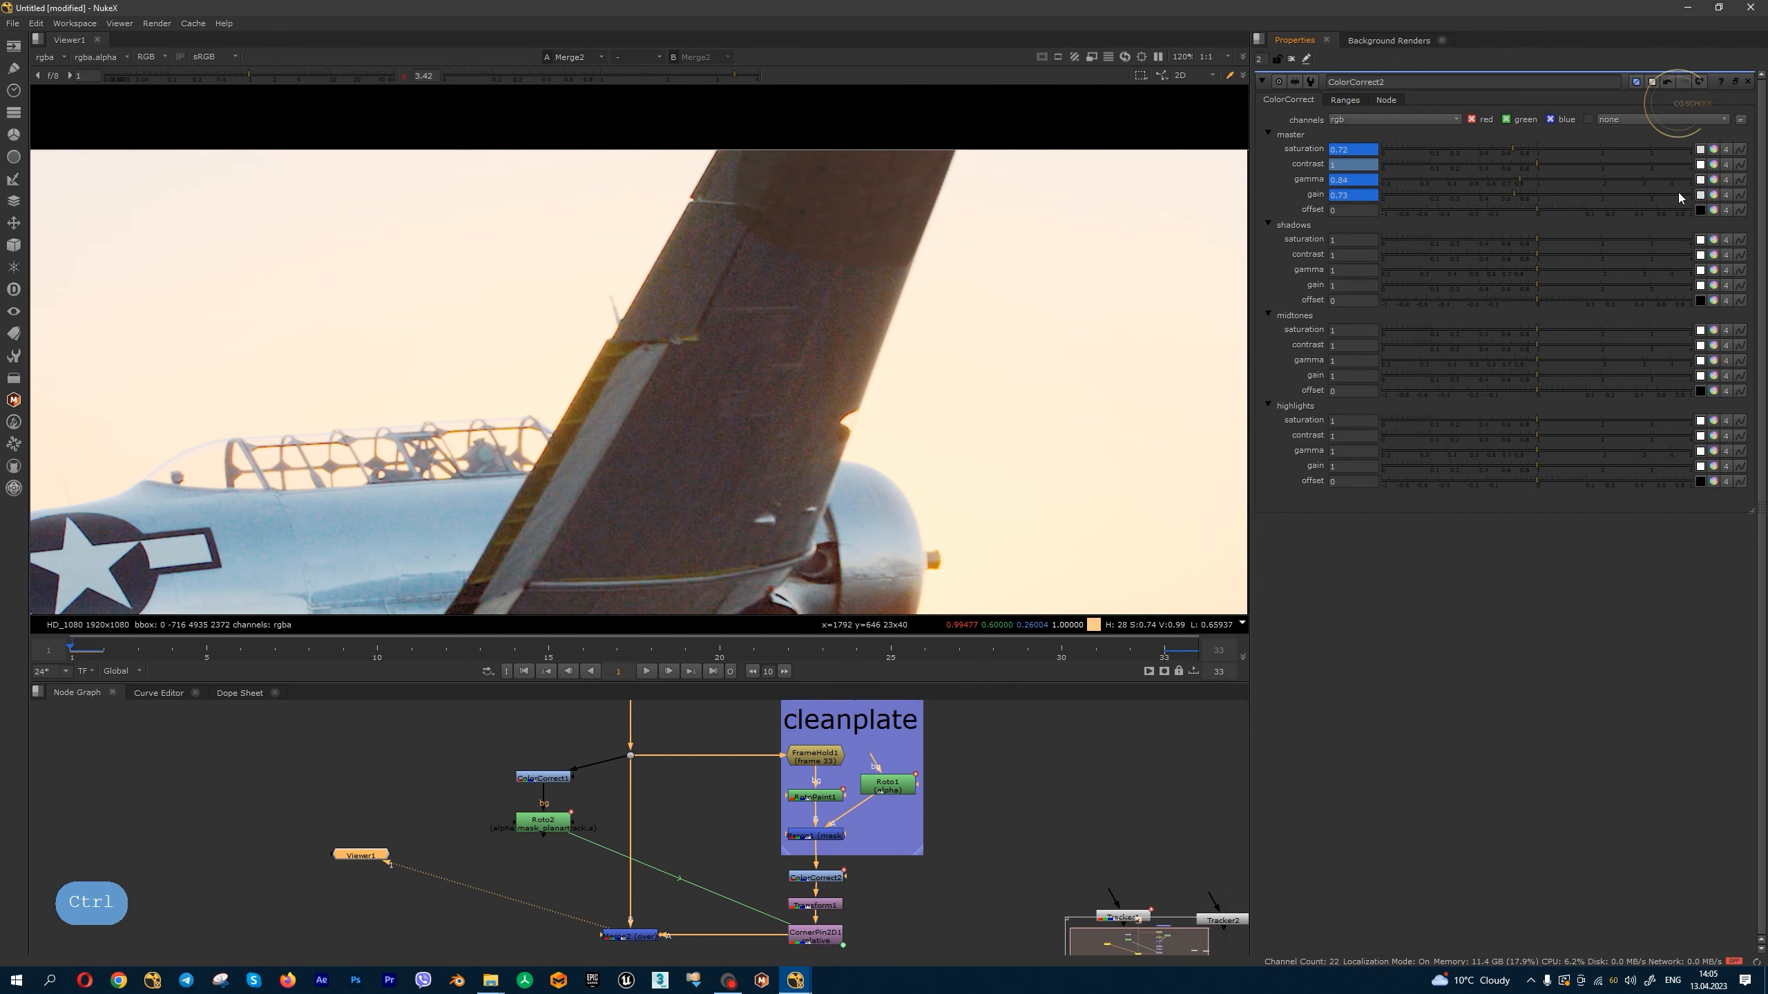
left_click(1713, 179)
left_click(1712, 179)
left_click(1713, 180, "ctrl")
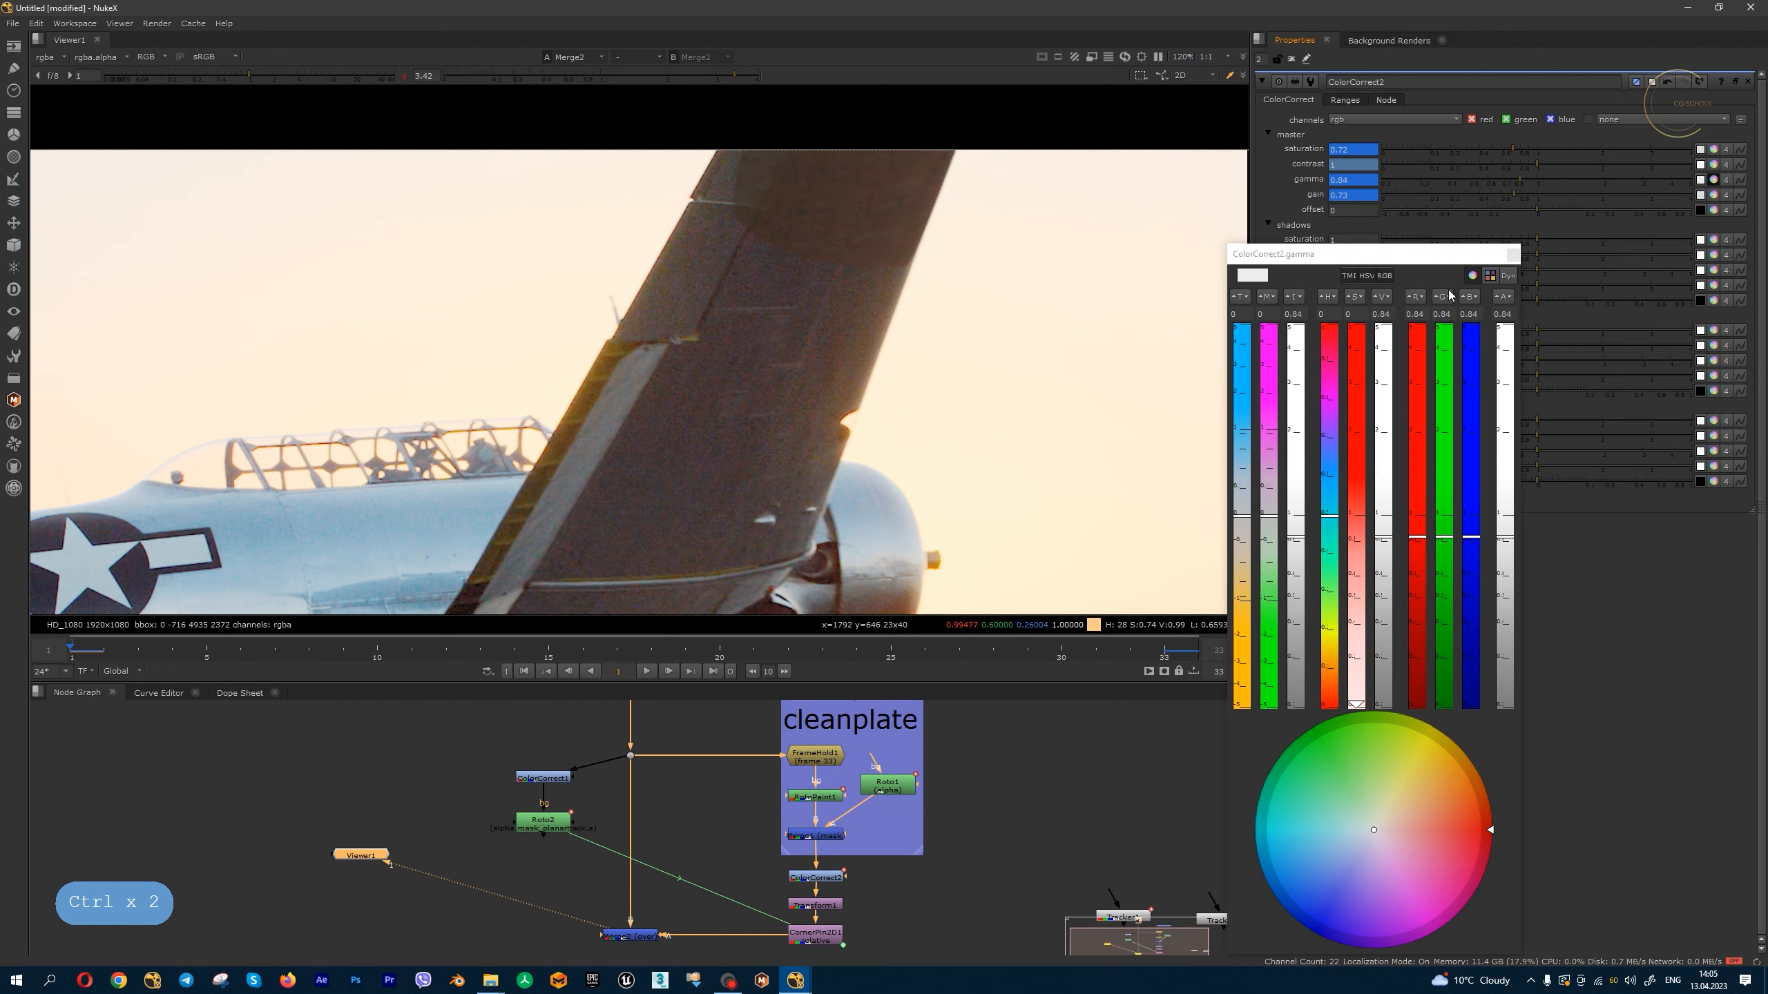
left_click_drag(1369, 261, 1203, 126)
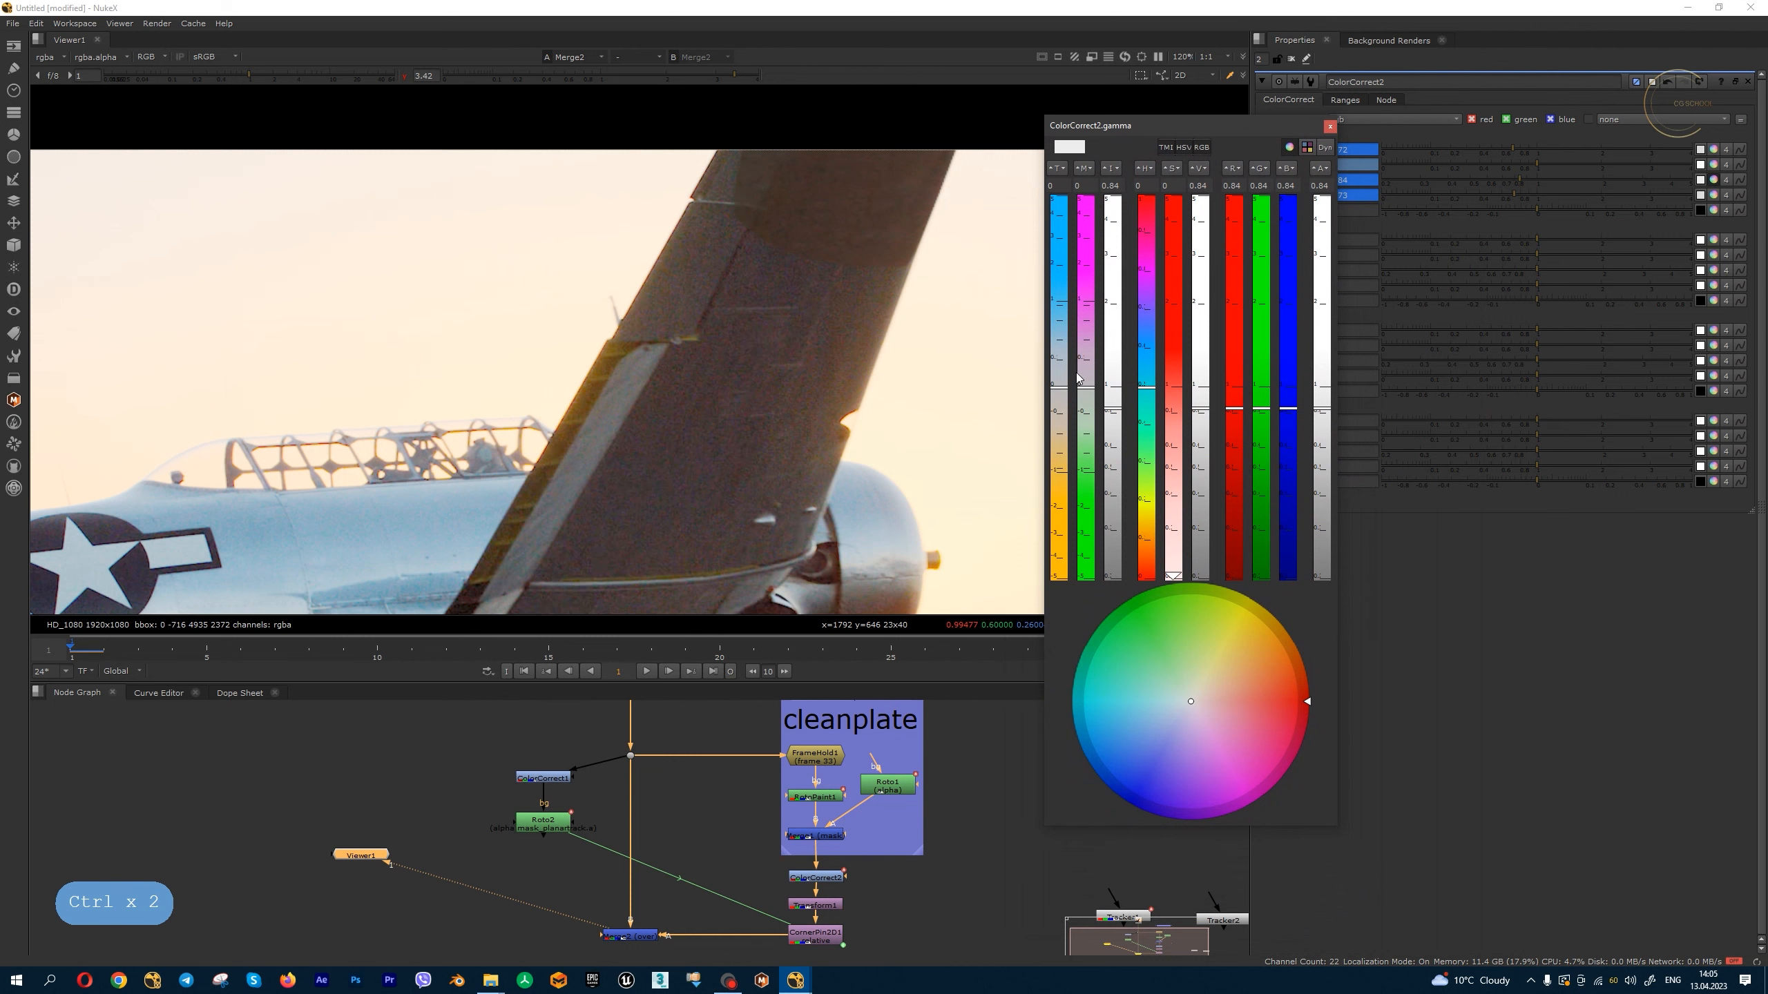
left_click_drag(1083, 389, 1062, 364)
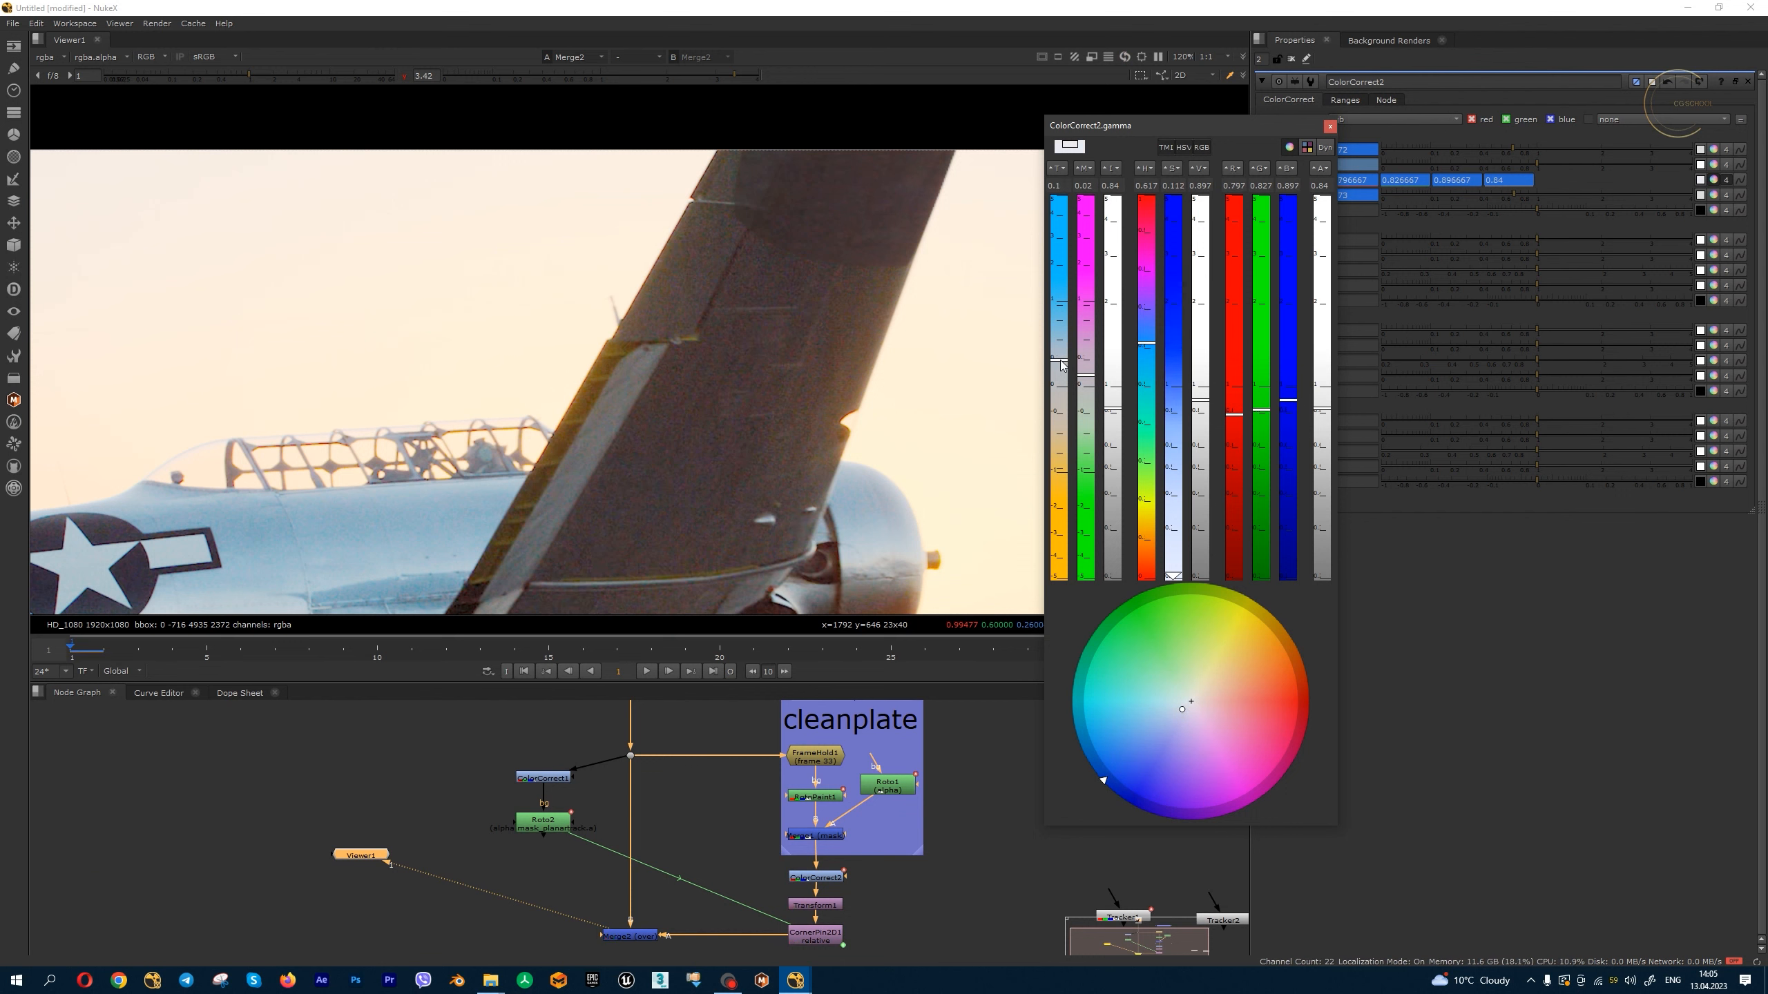
left_click_drag(1060, 359, 1061, 359)
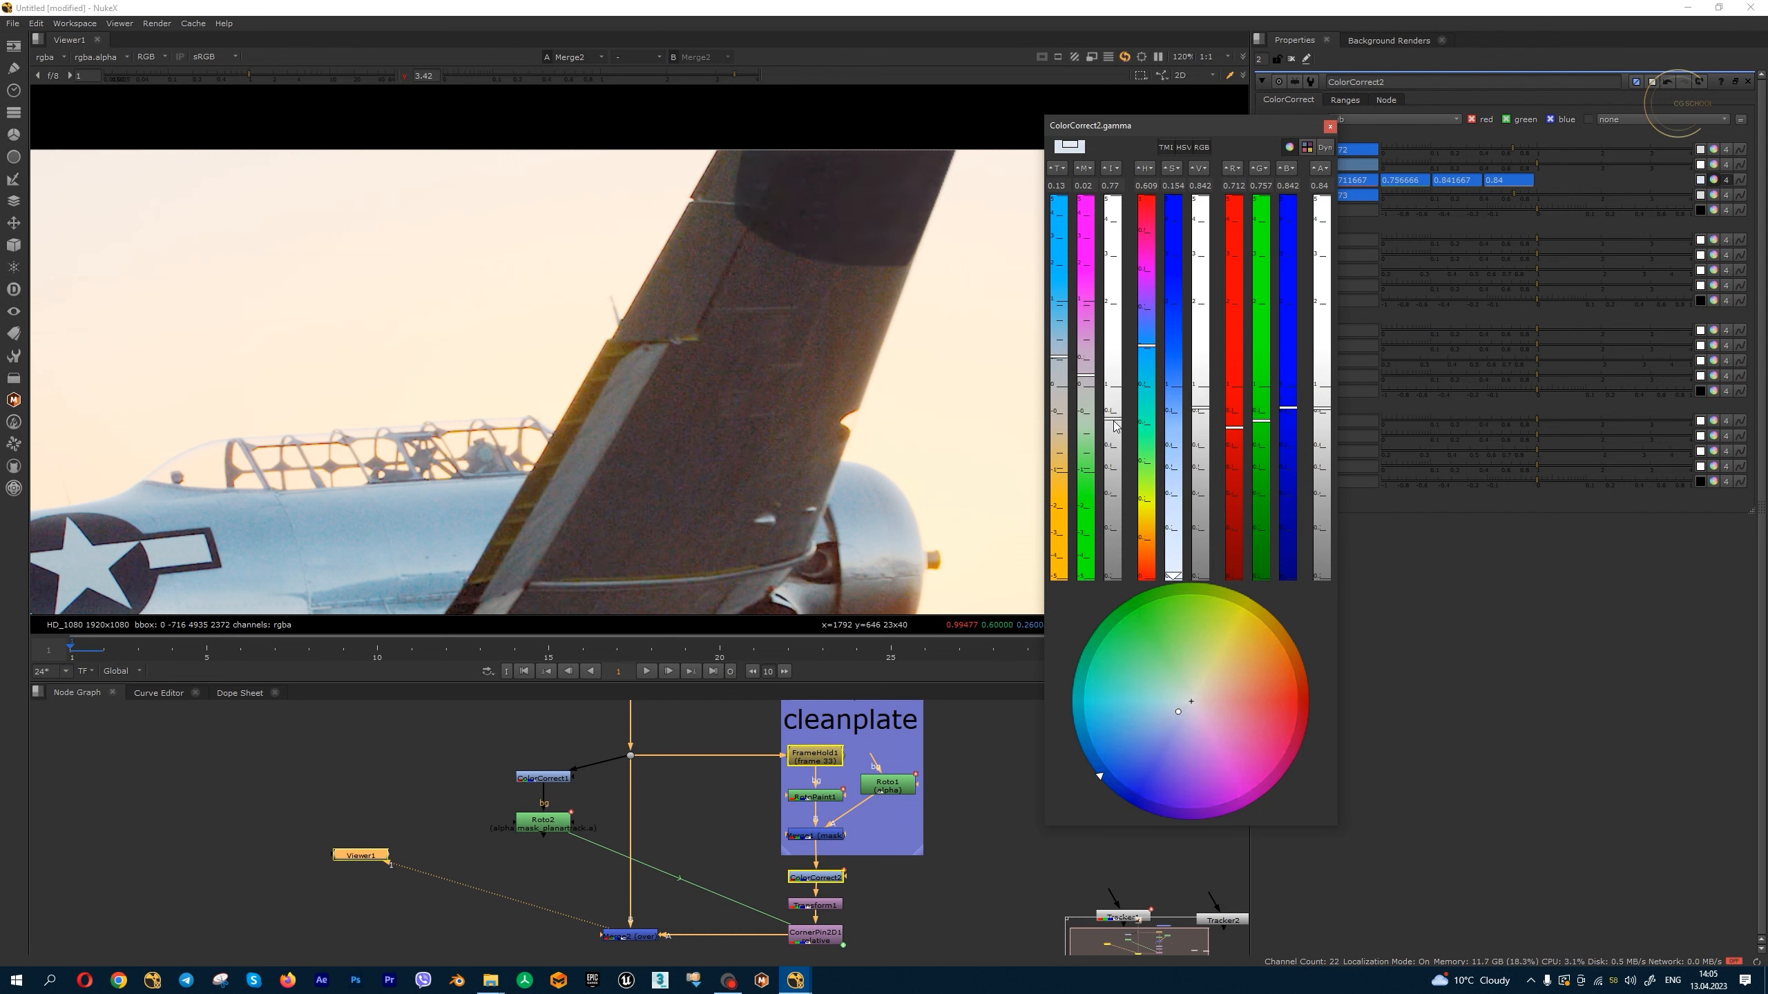
left_click_drag(1116, 413, 1119, 403)
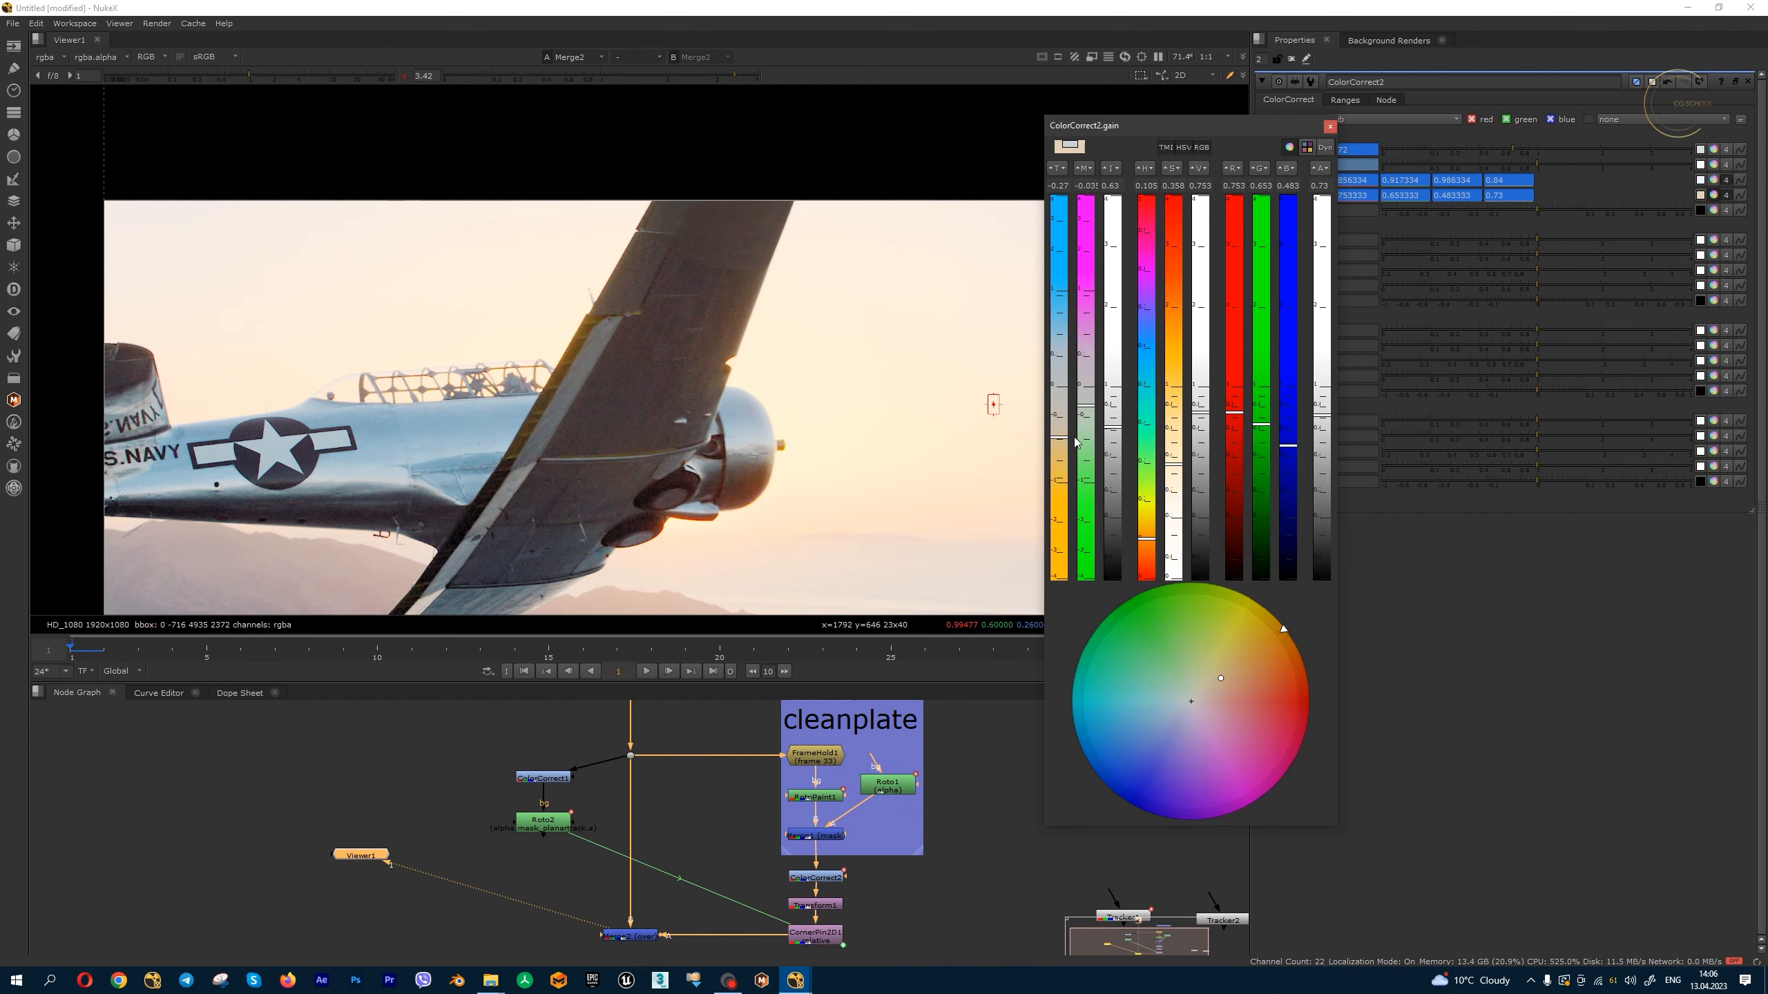
left_click(1330, 127)
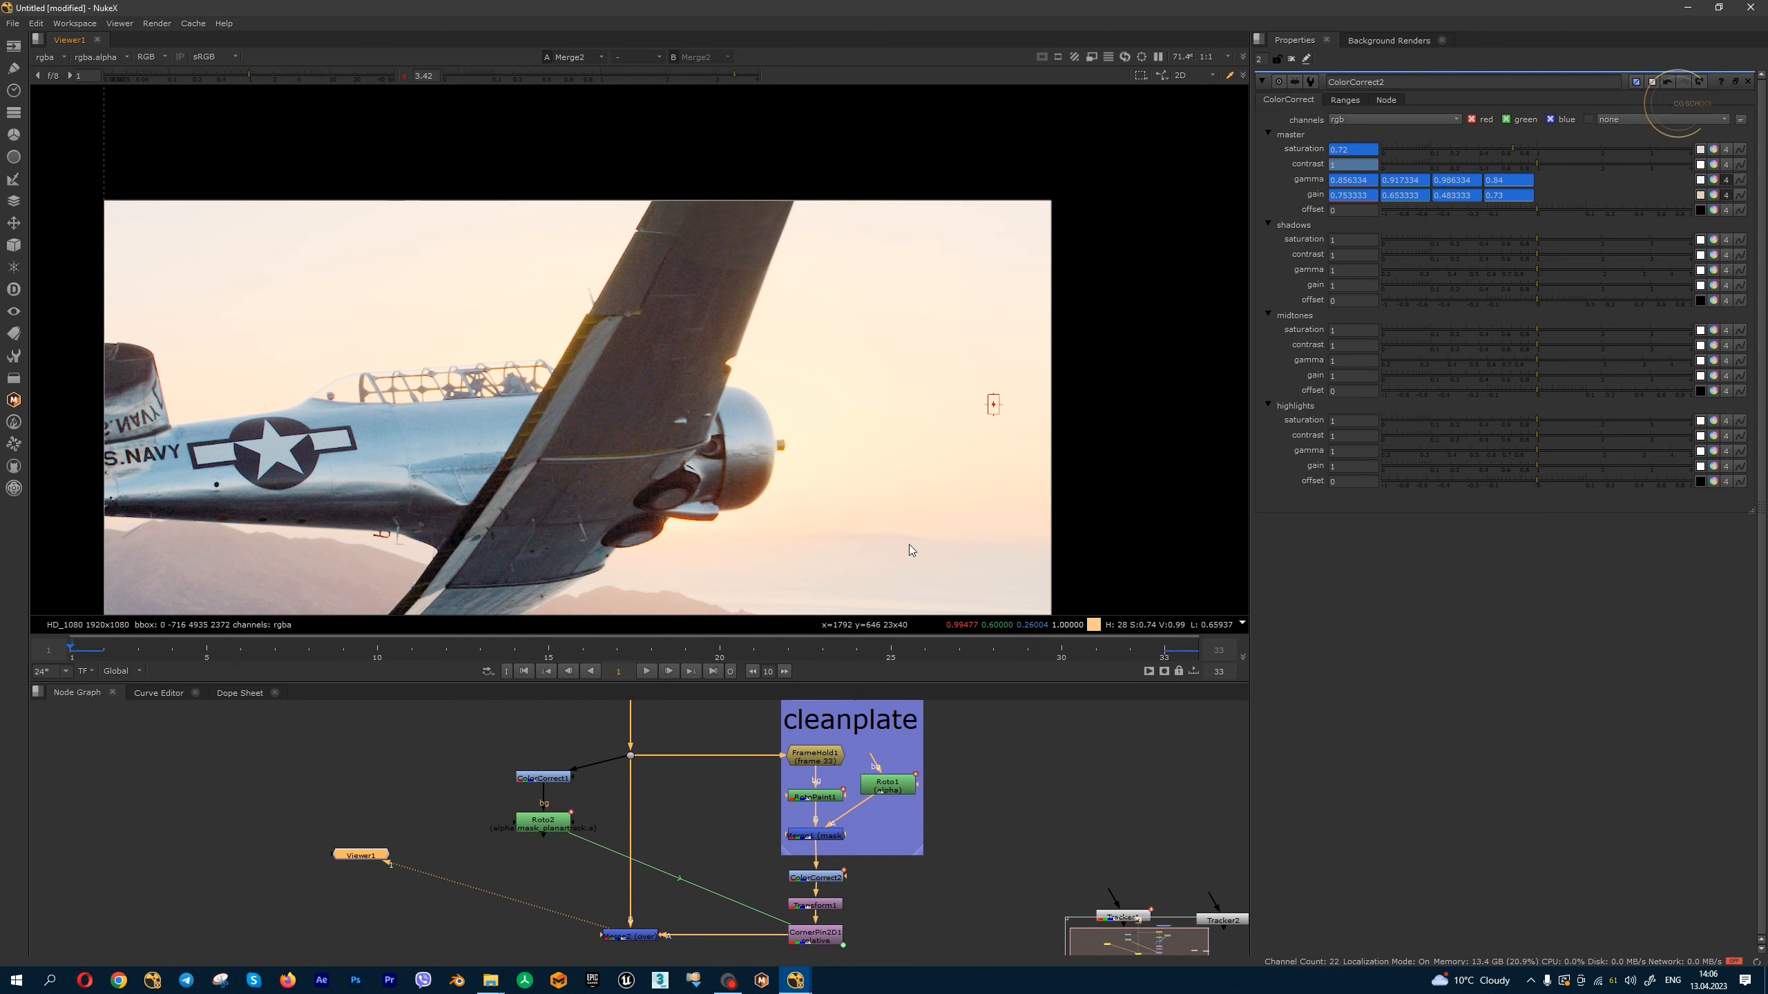
- At frame 14, warm and brighten the master gain to about RGB 1.063, 0.834, 0.563
left_click_drag(243, 639, 517, 654)
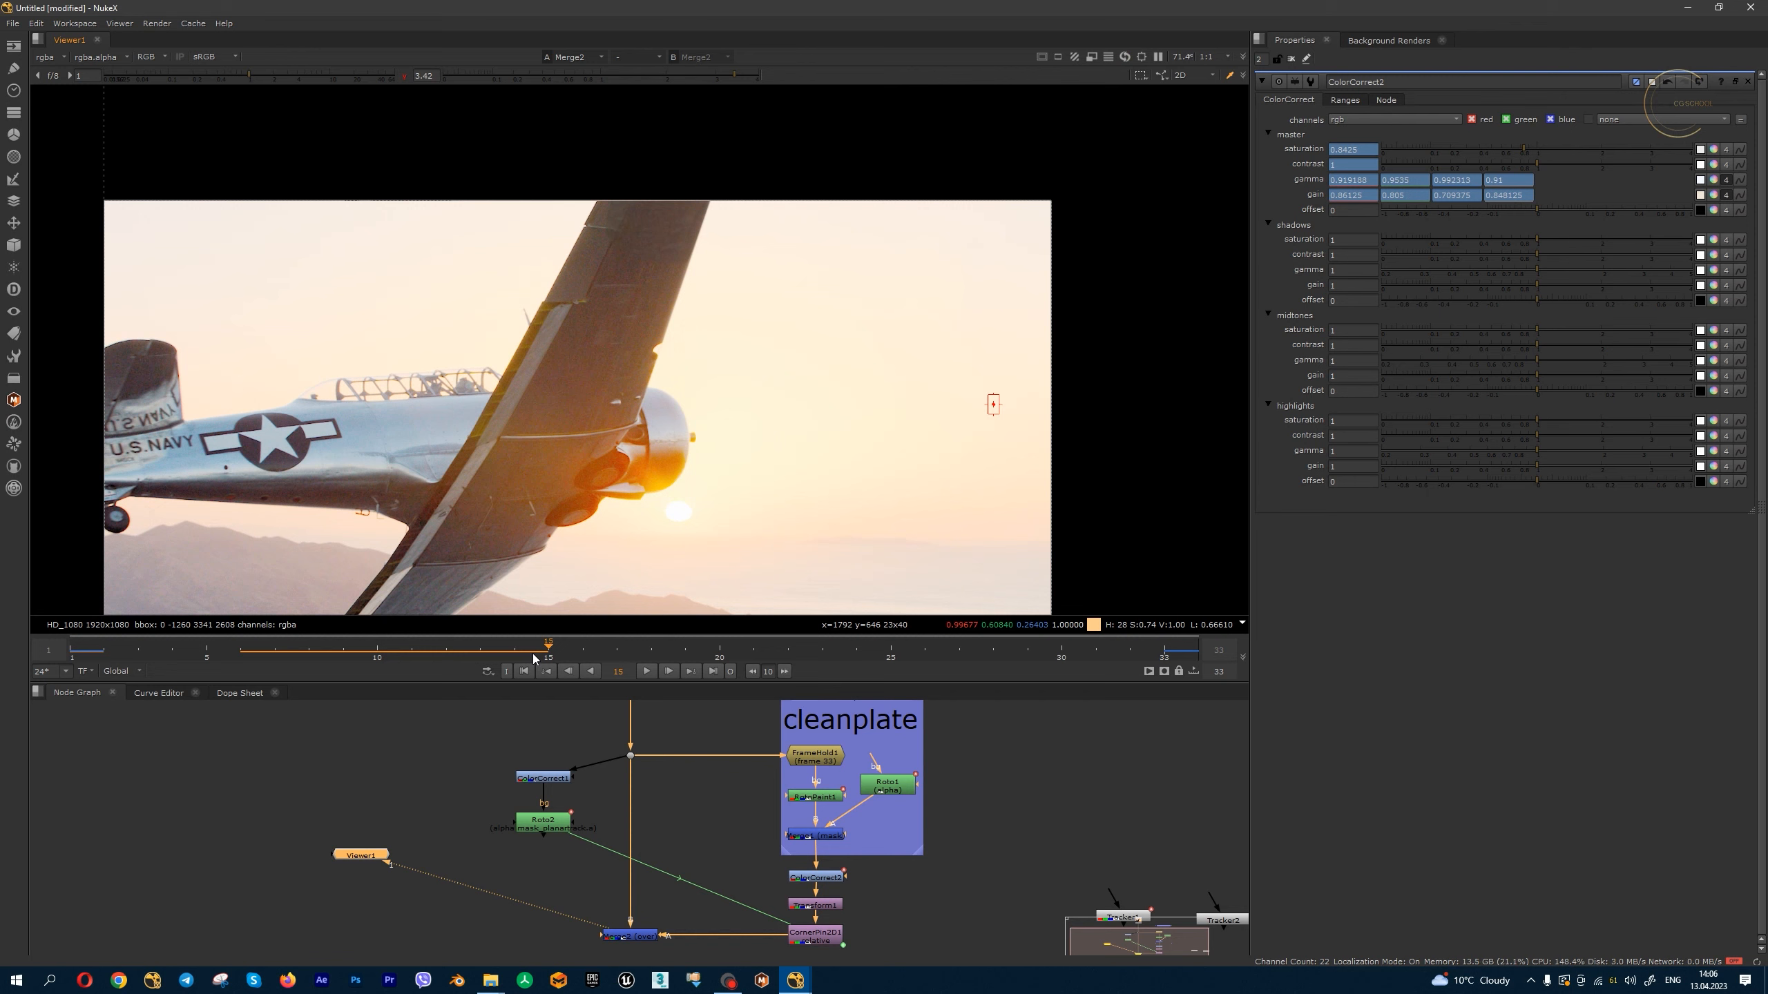
scroll(663, 260, "up", 4)
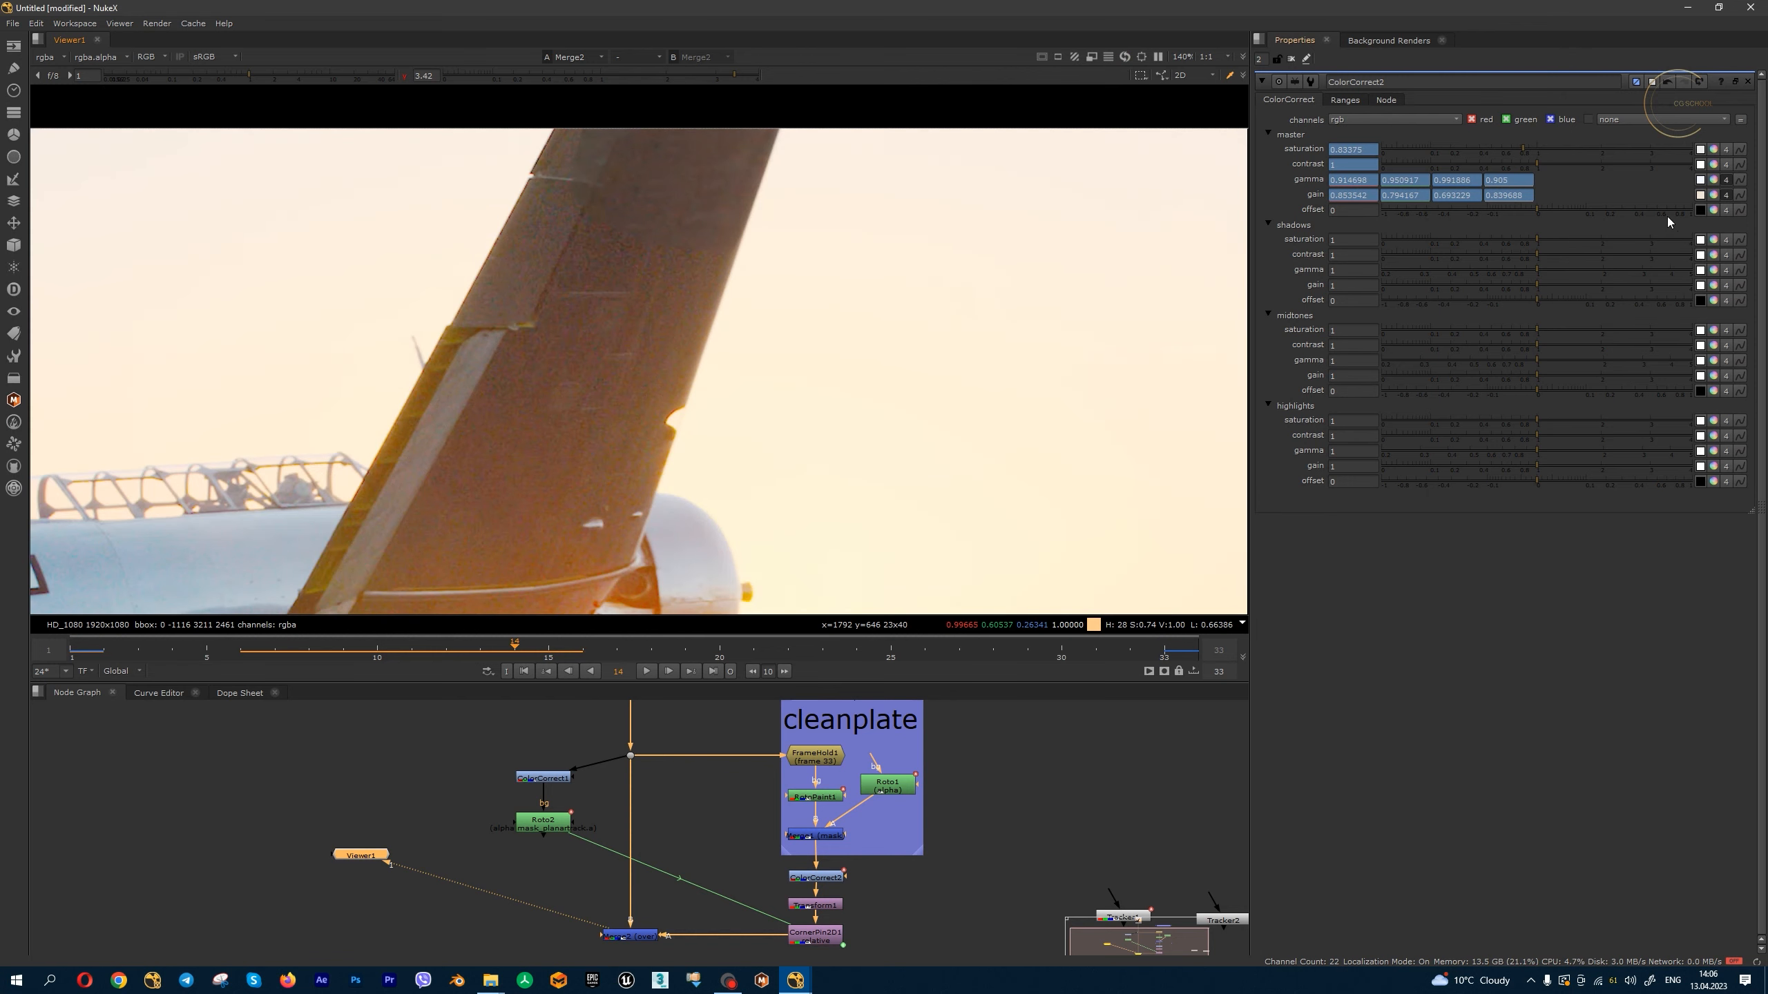
left_click(1713, 195, "ctrl")
left_click_drag(1059, 429, 1057, 463)
left_click_drag(1116, 412, 1116, 406)
scroll(730, 298, "down", 5)
scroll(732, 300, "up", 2)
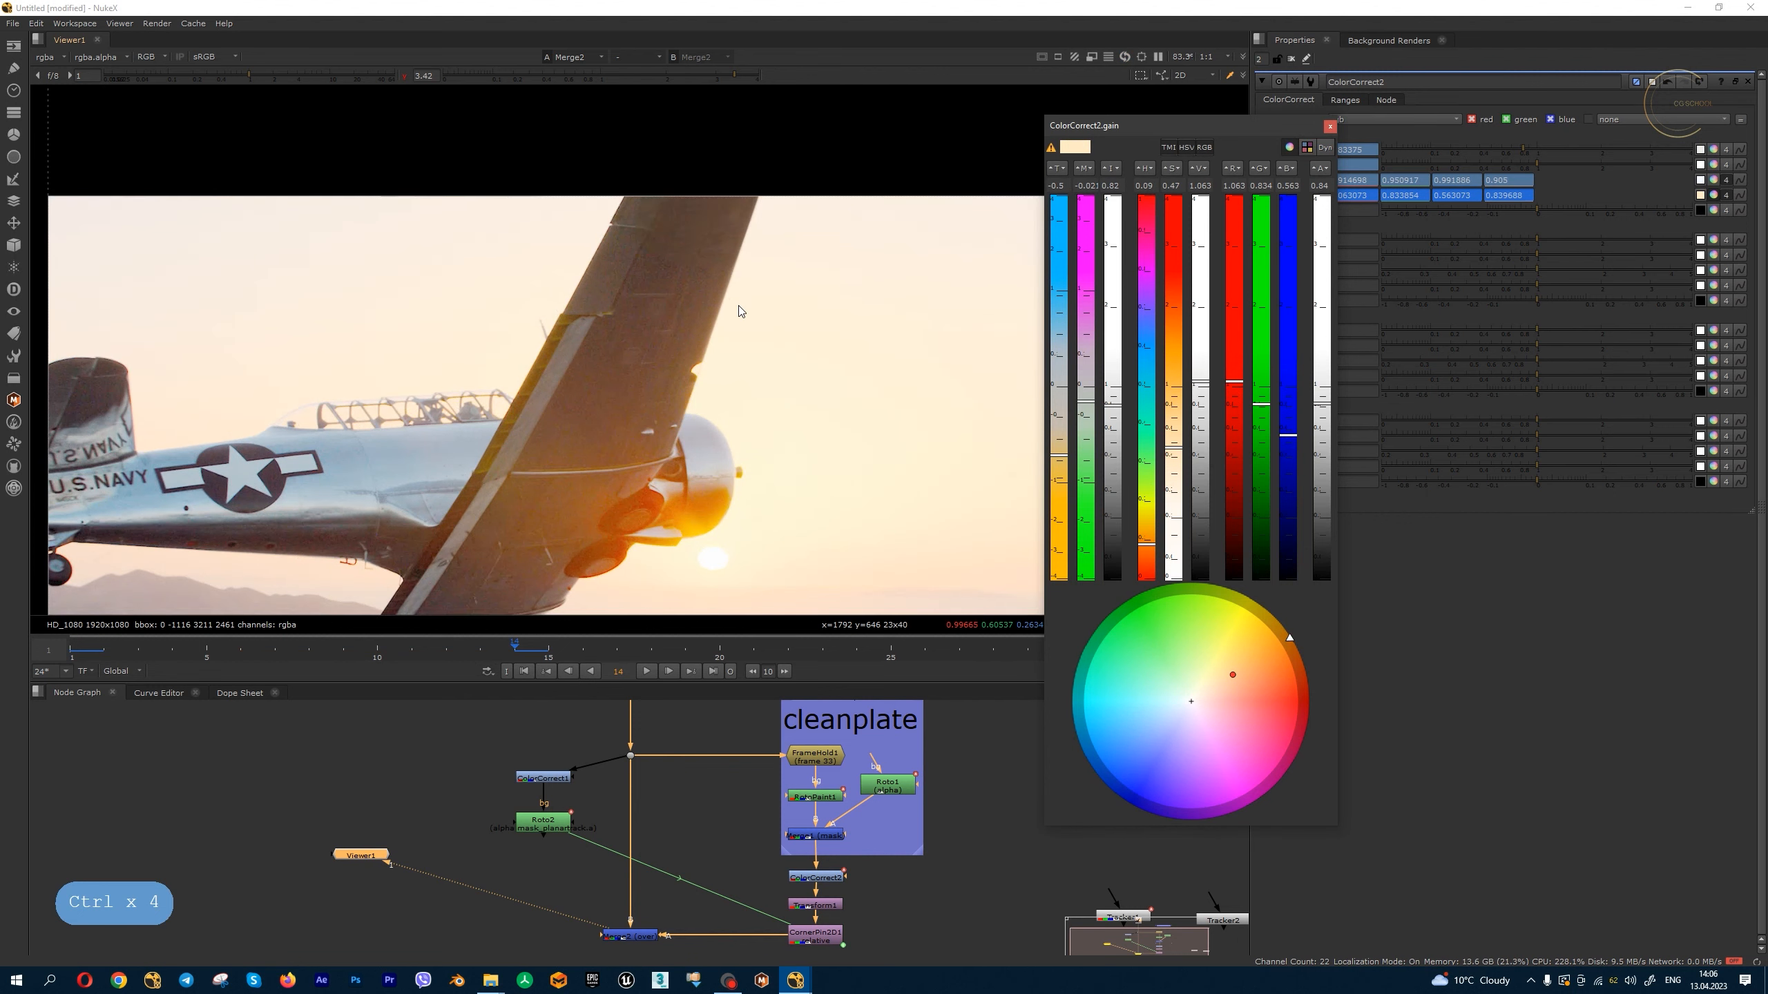
left_click(1330, 129)
- Shift the master gamma at frame 14 toward magenta, raising its magenta component to about 0.025
left_click(1713, 180)
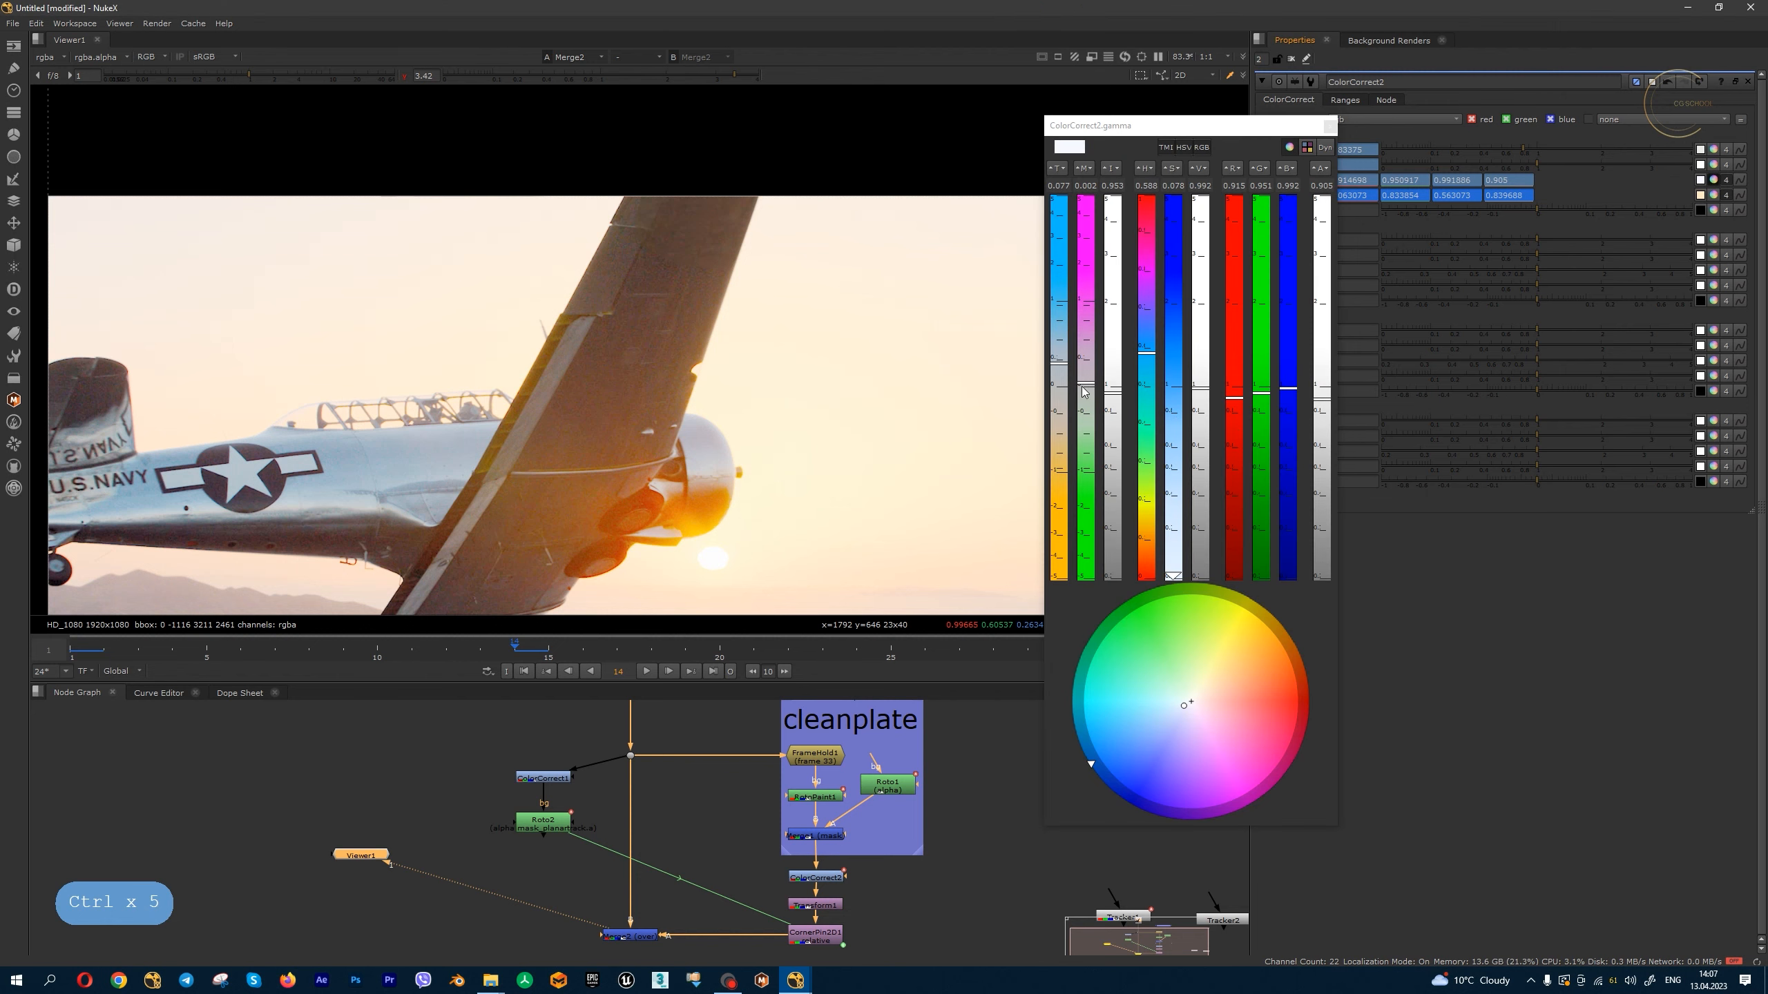
left_click_drag(1083, 383, 1083, 374)
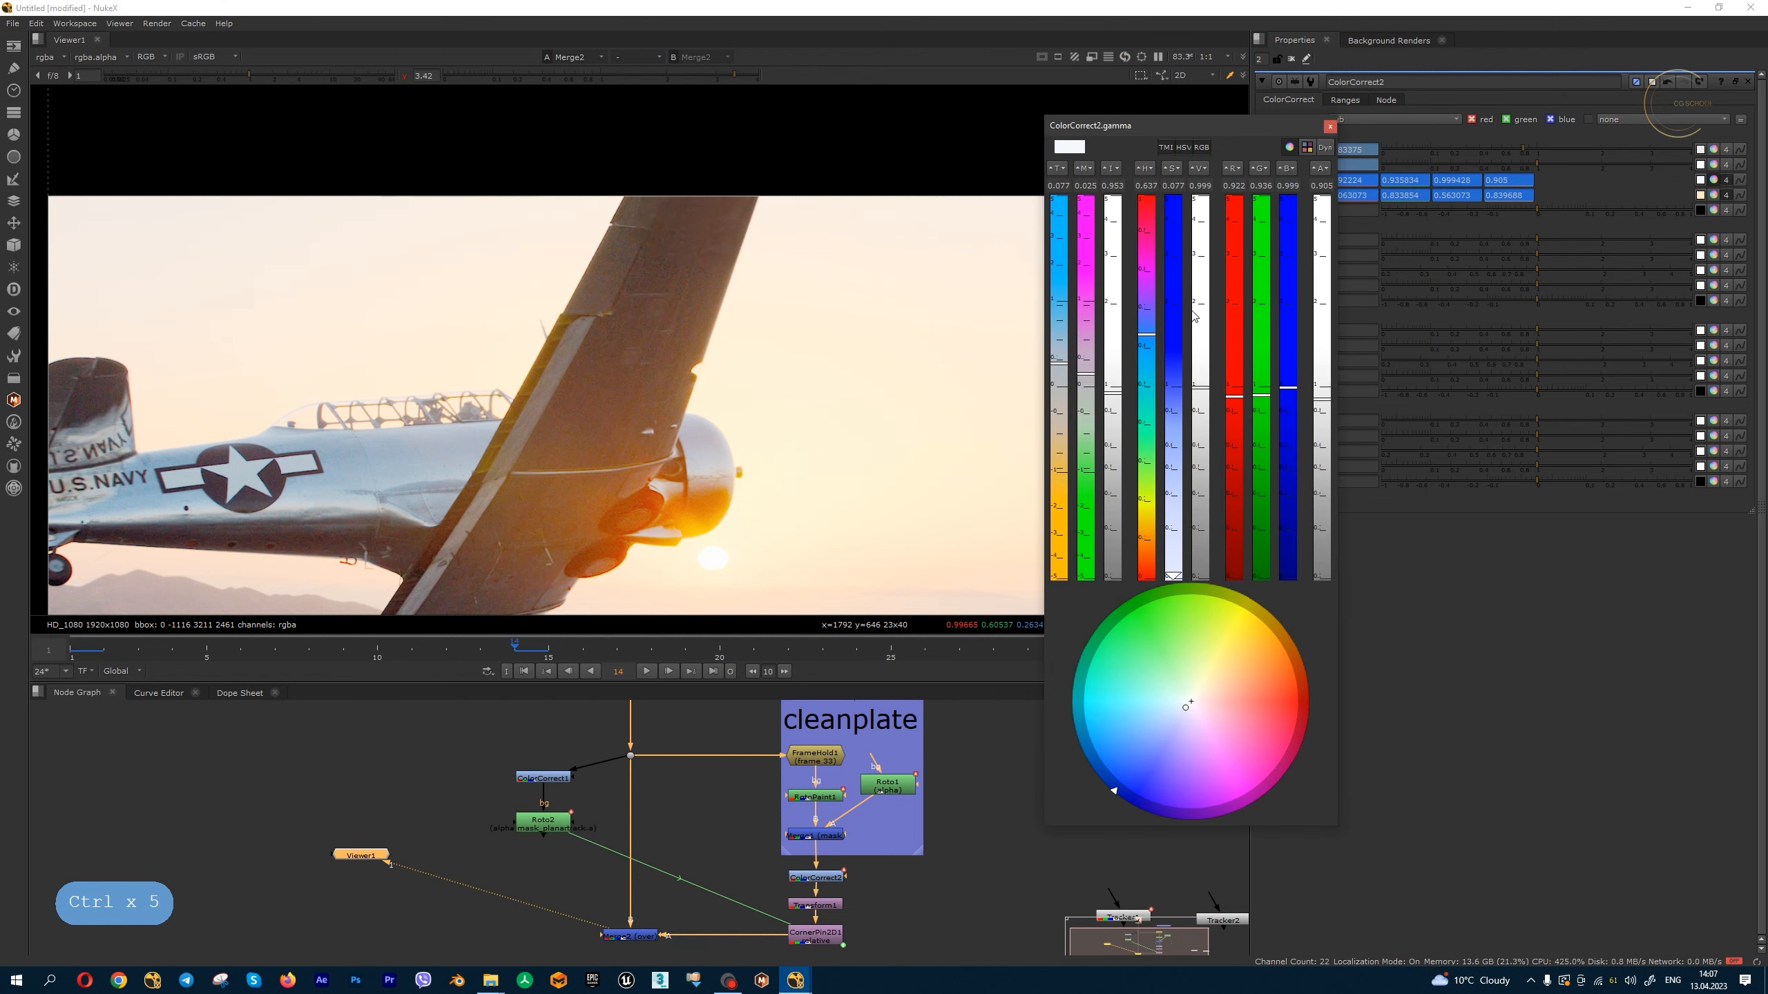
left_click(1330, 126)
- At frame 5, neutralize the ColorCorrect2 master gain to about RGB 0.704, 0.701, 0.692
left_click_drag(548, 649, 210, 656)
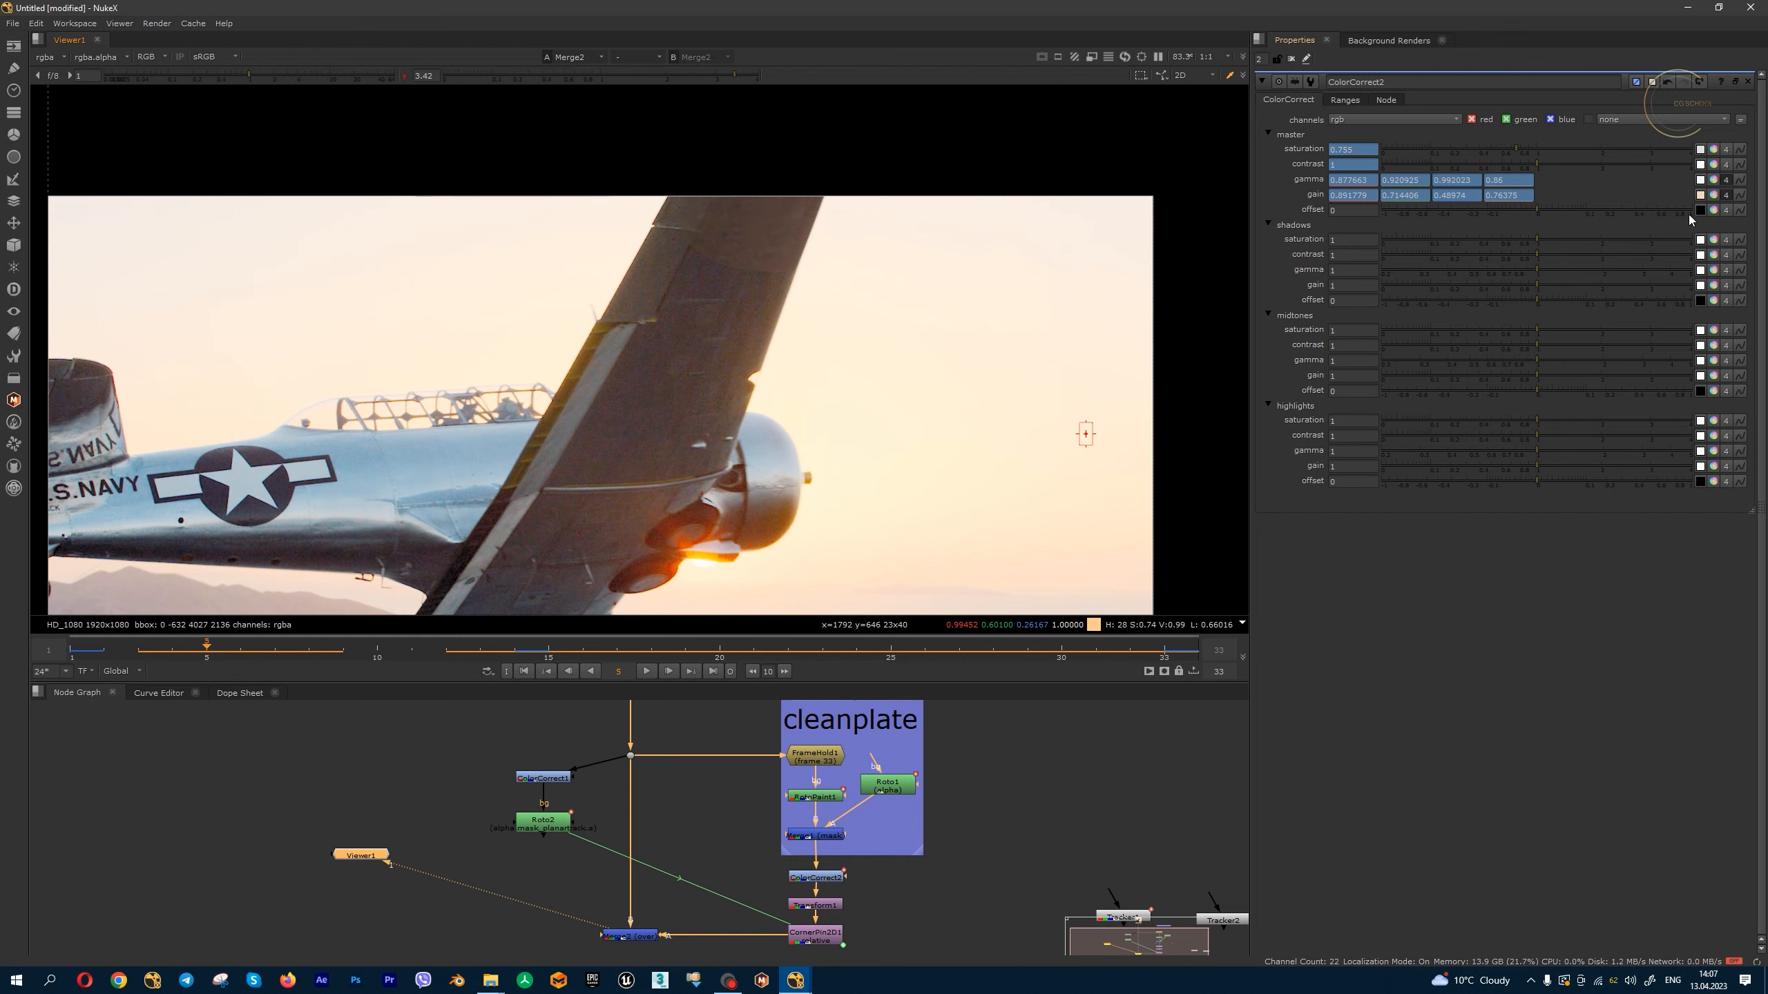
left_click(1710, 197, "ctrl")
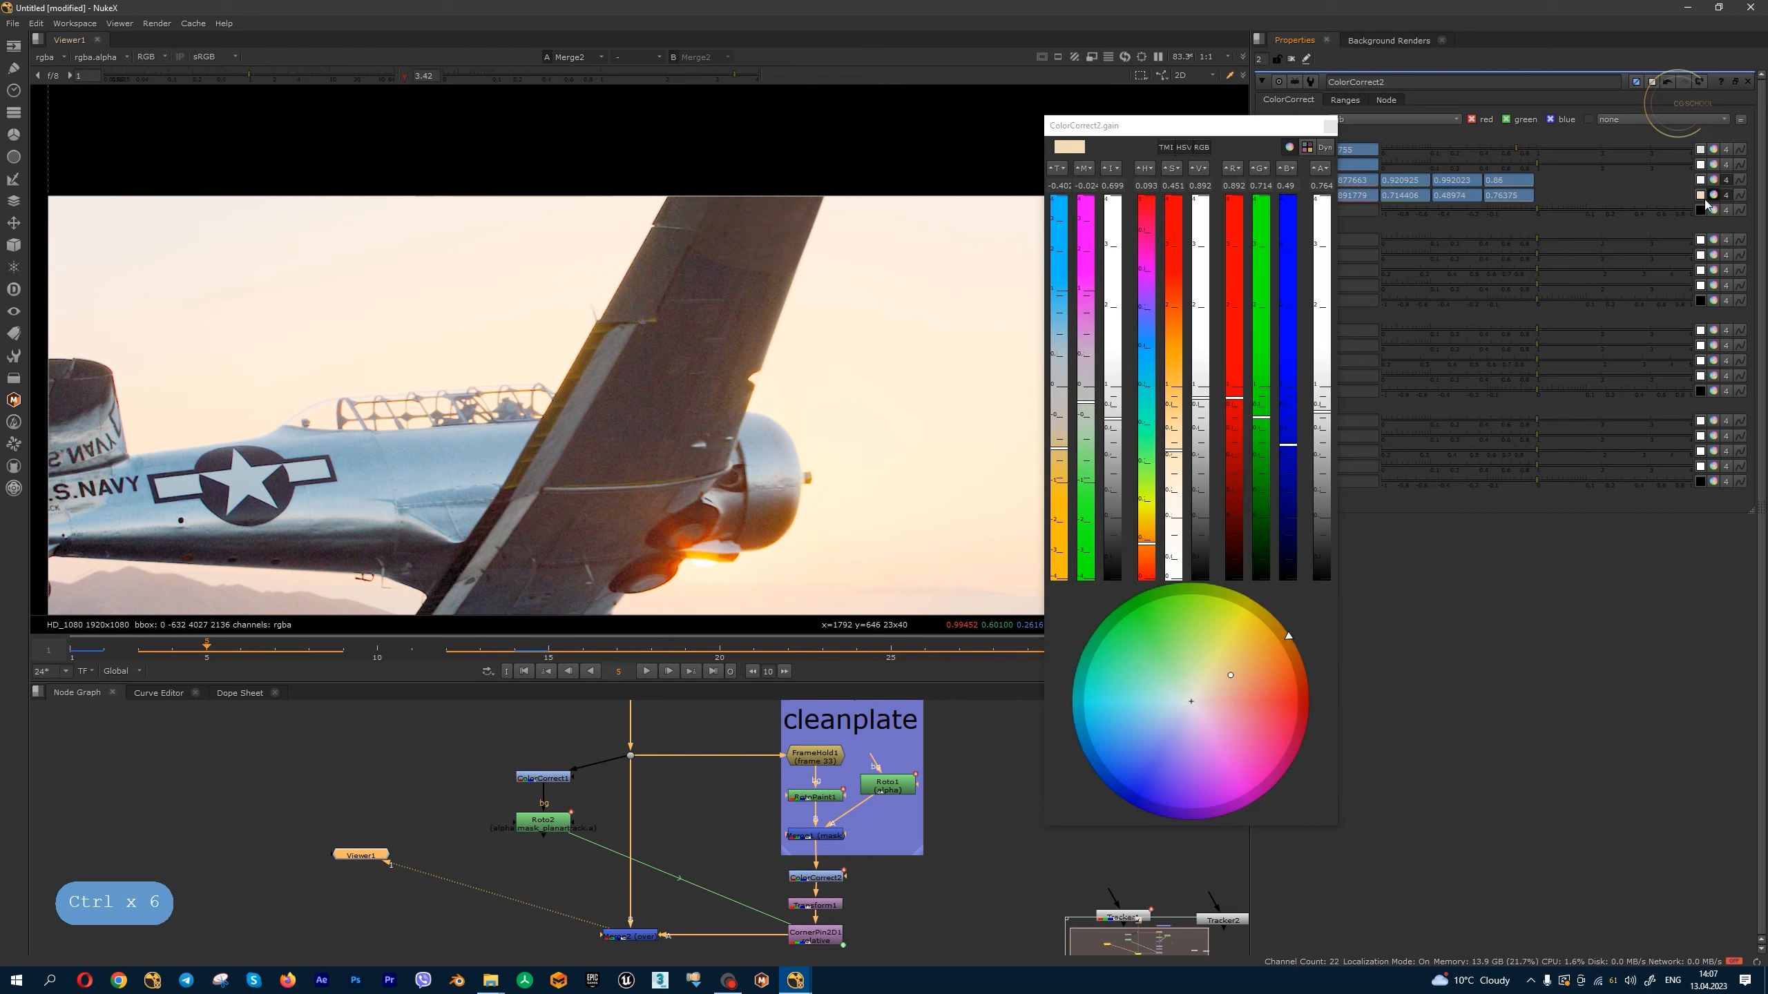
mouse_move(1063, 451)
left_mouse_down()
mouse_move(1063, 418)
mouse_move(1094, 392)
mouse_move(1062, 427)
mouse_move(1063, 374)
mouse_move(1063, 400)
left_mouse_up()
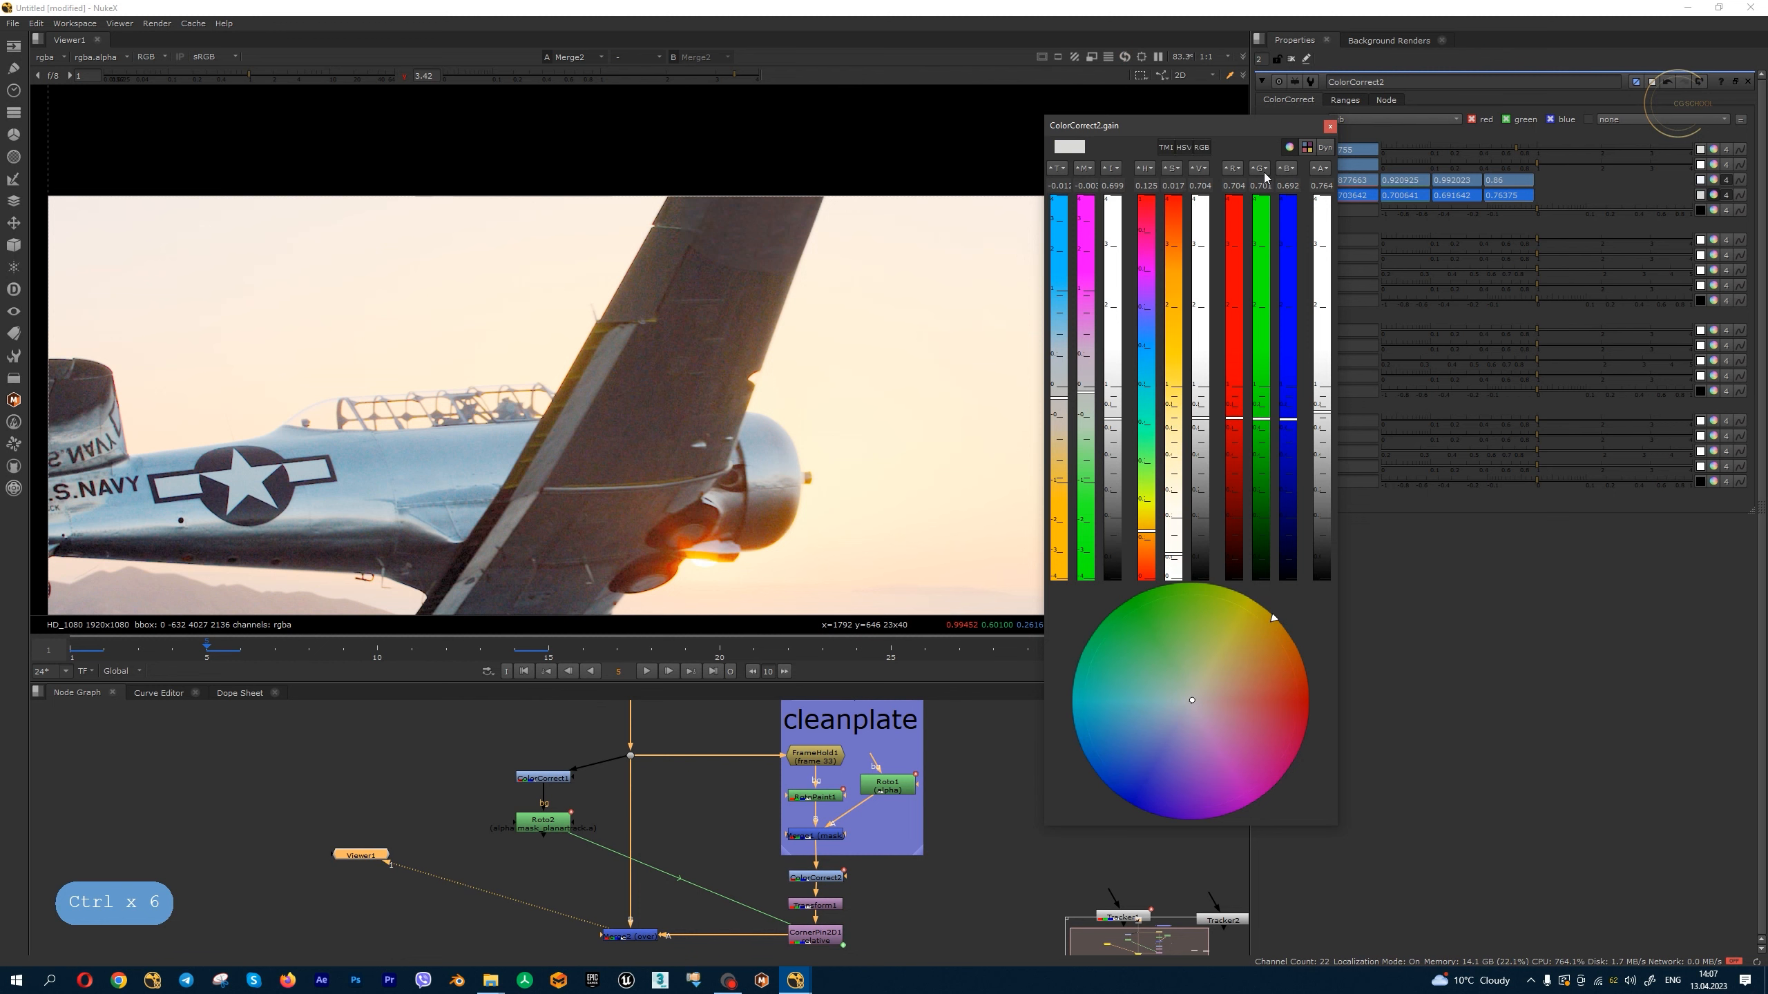
left_click(1328, 129)
scroll(696, 244, "up", 4)
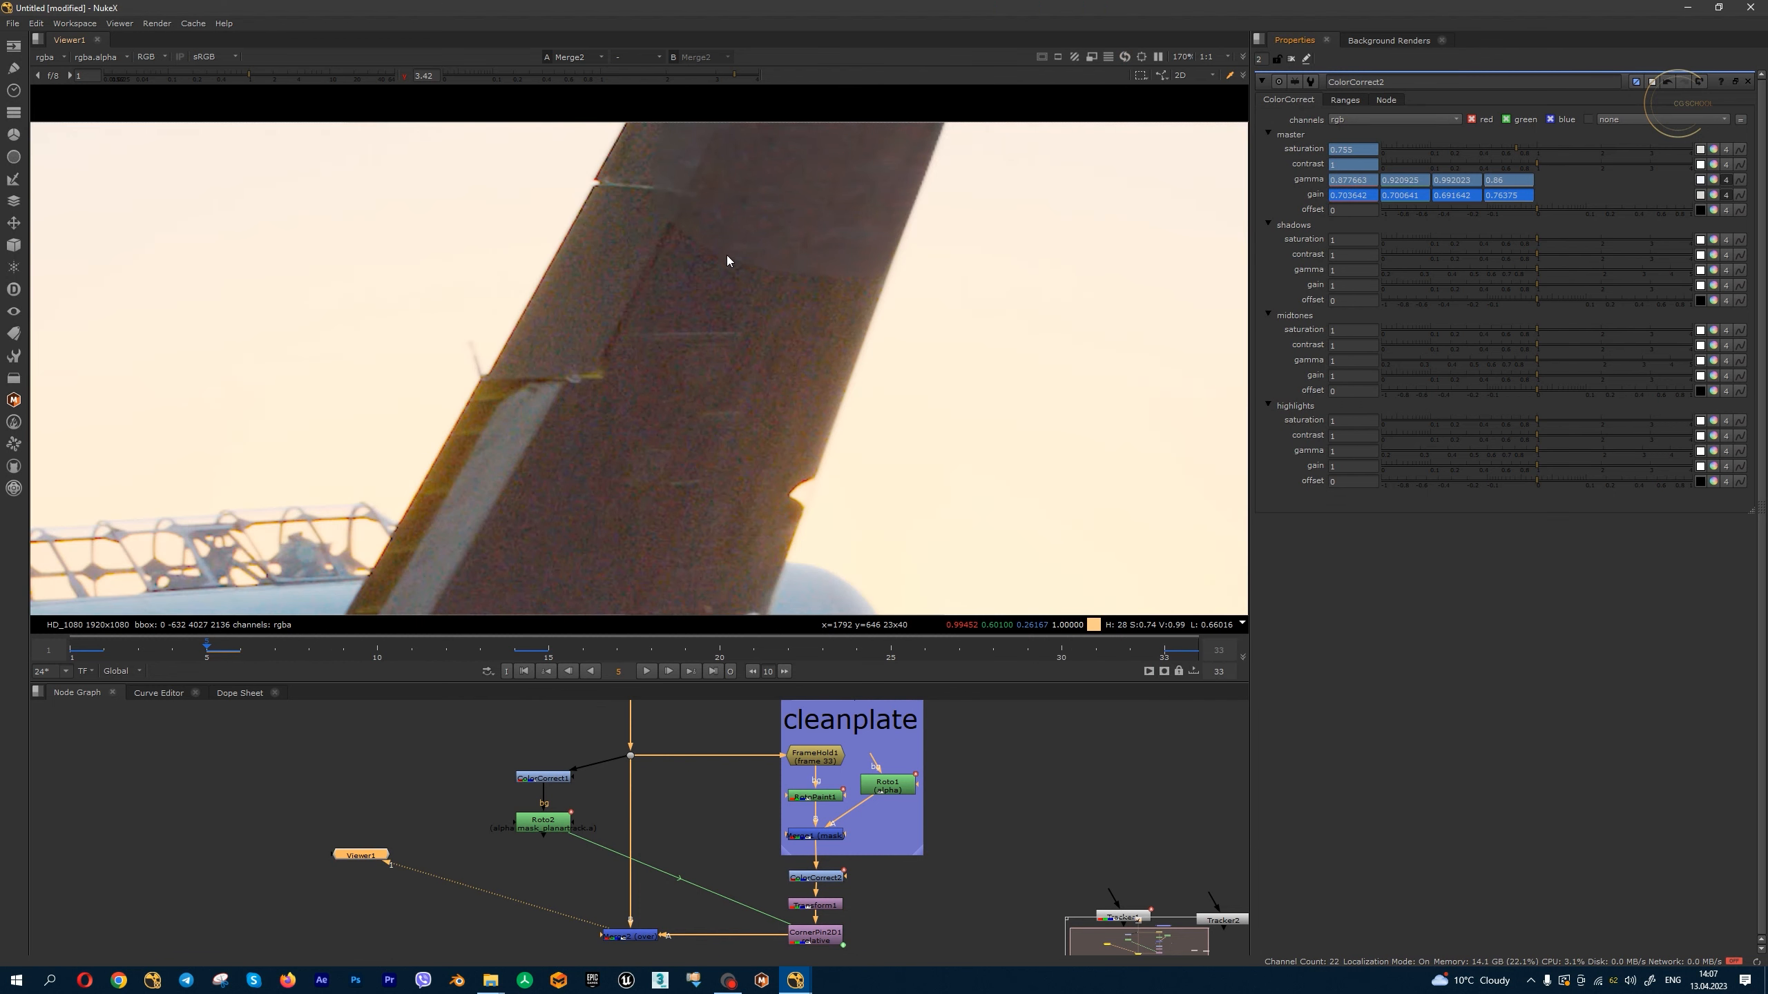
- At frame 33, pull the feather points of the Roto1 cleanplate mask inward along its lower edge on the wing
double_click(885, 790)
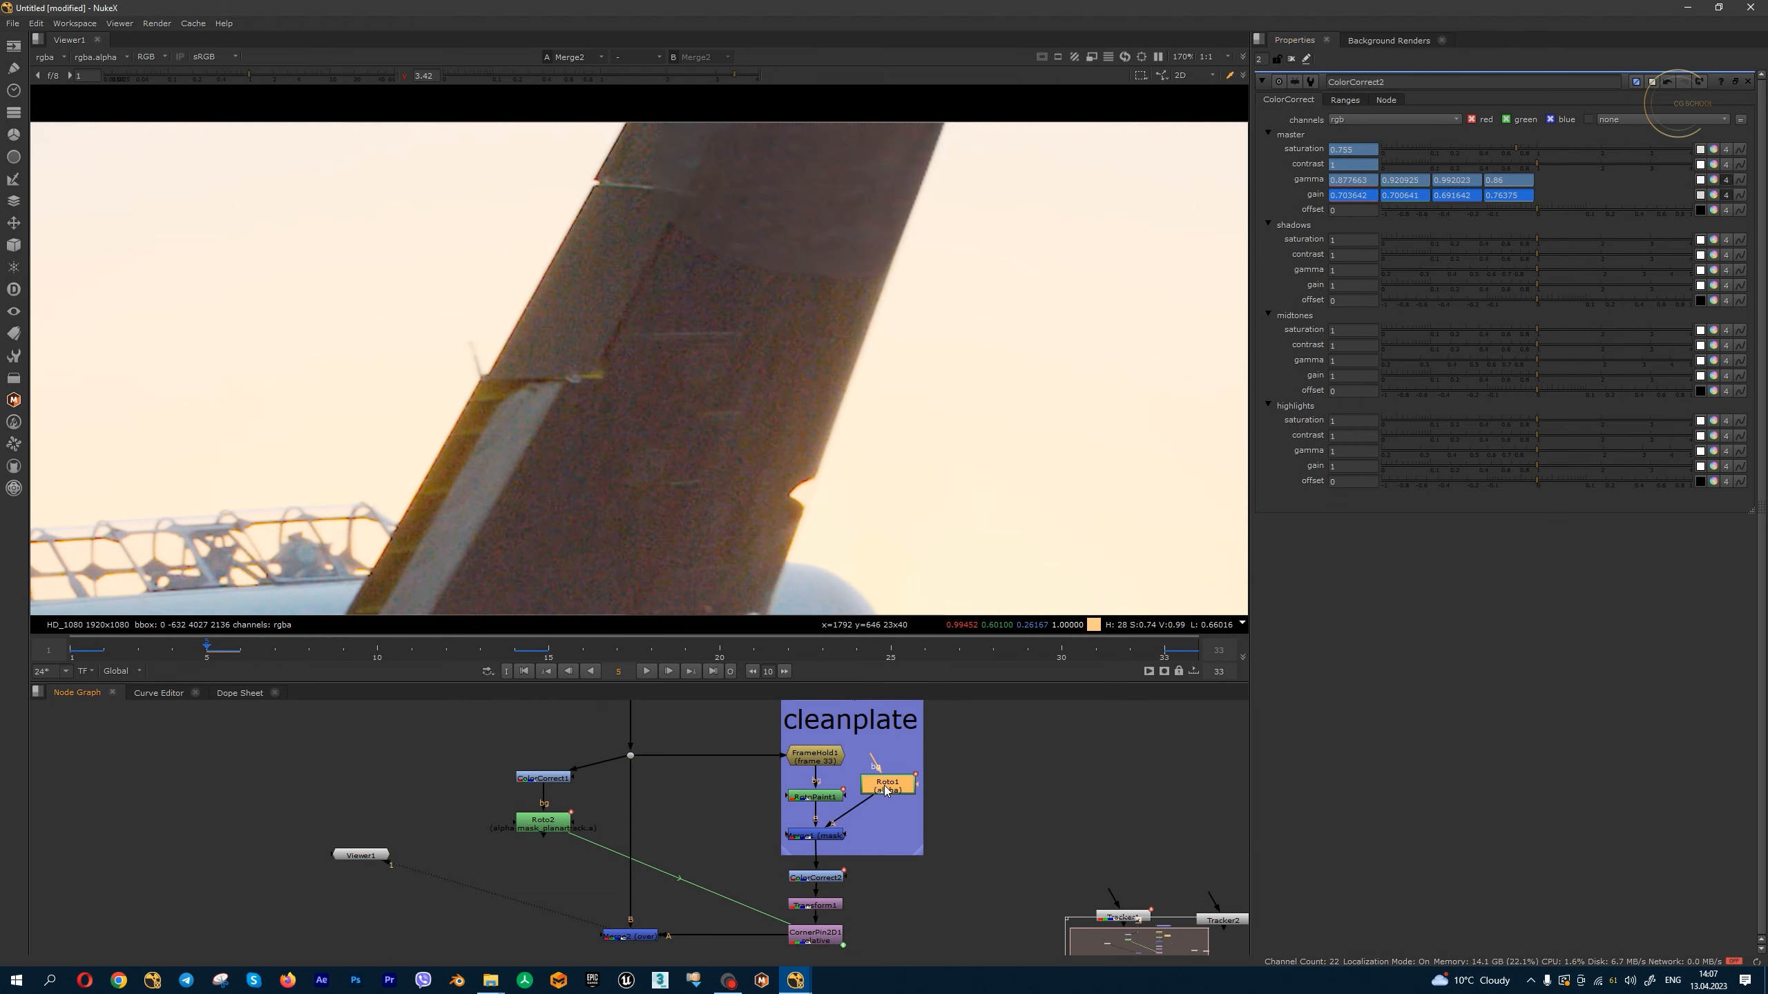
left_click(1747, 427)
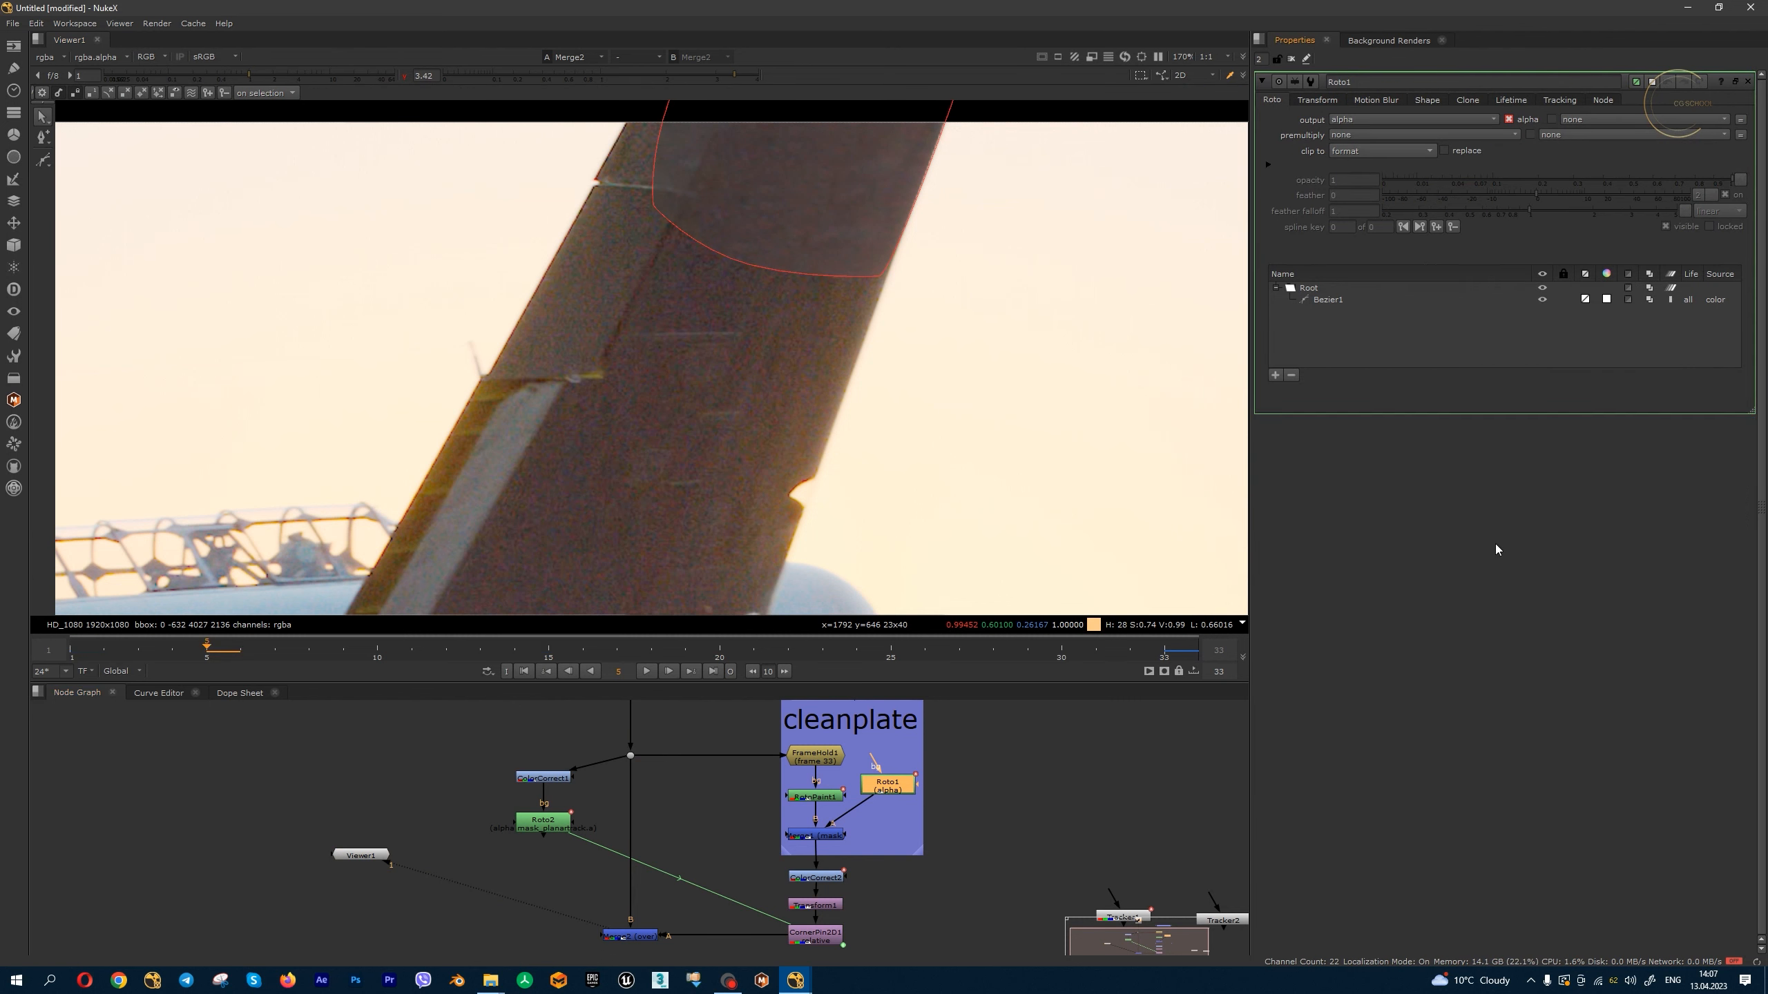
left_click(712, 670)
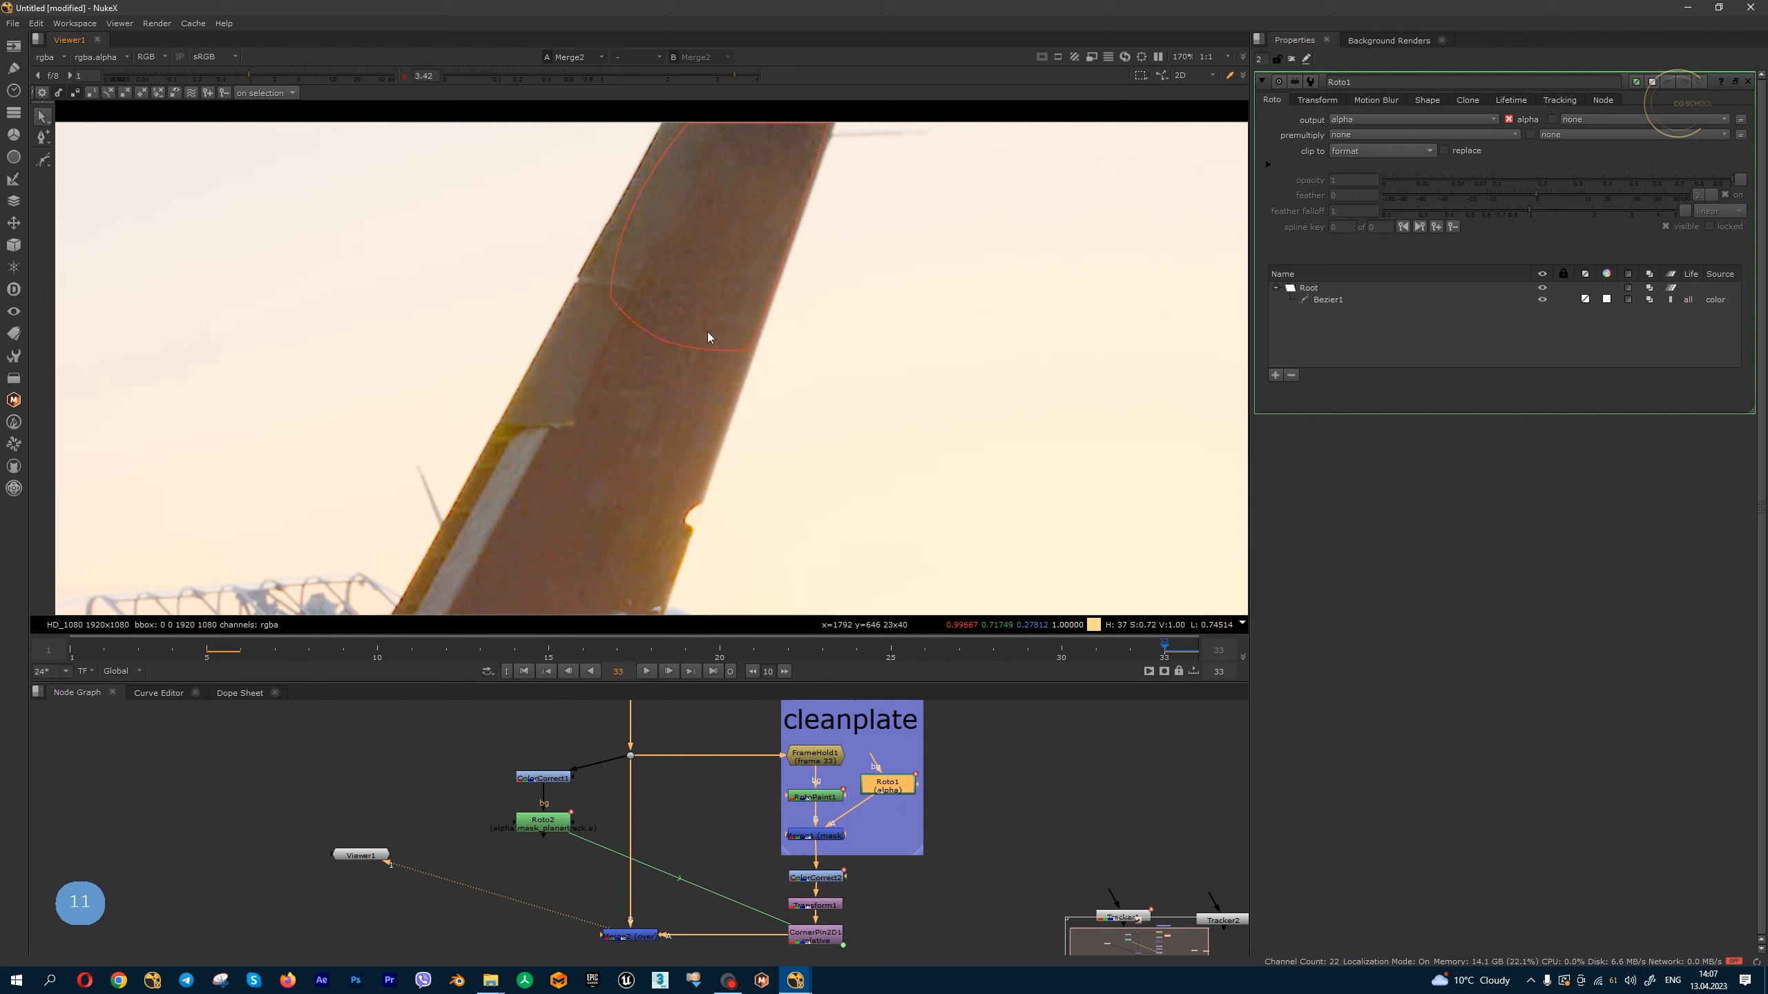
left_click(671, 342)
scroll(677, 329, "up", 3)
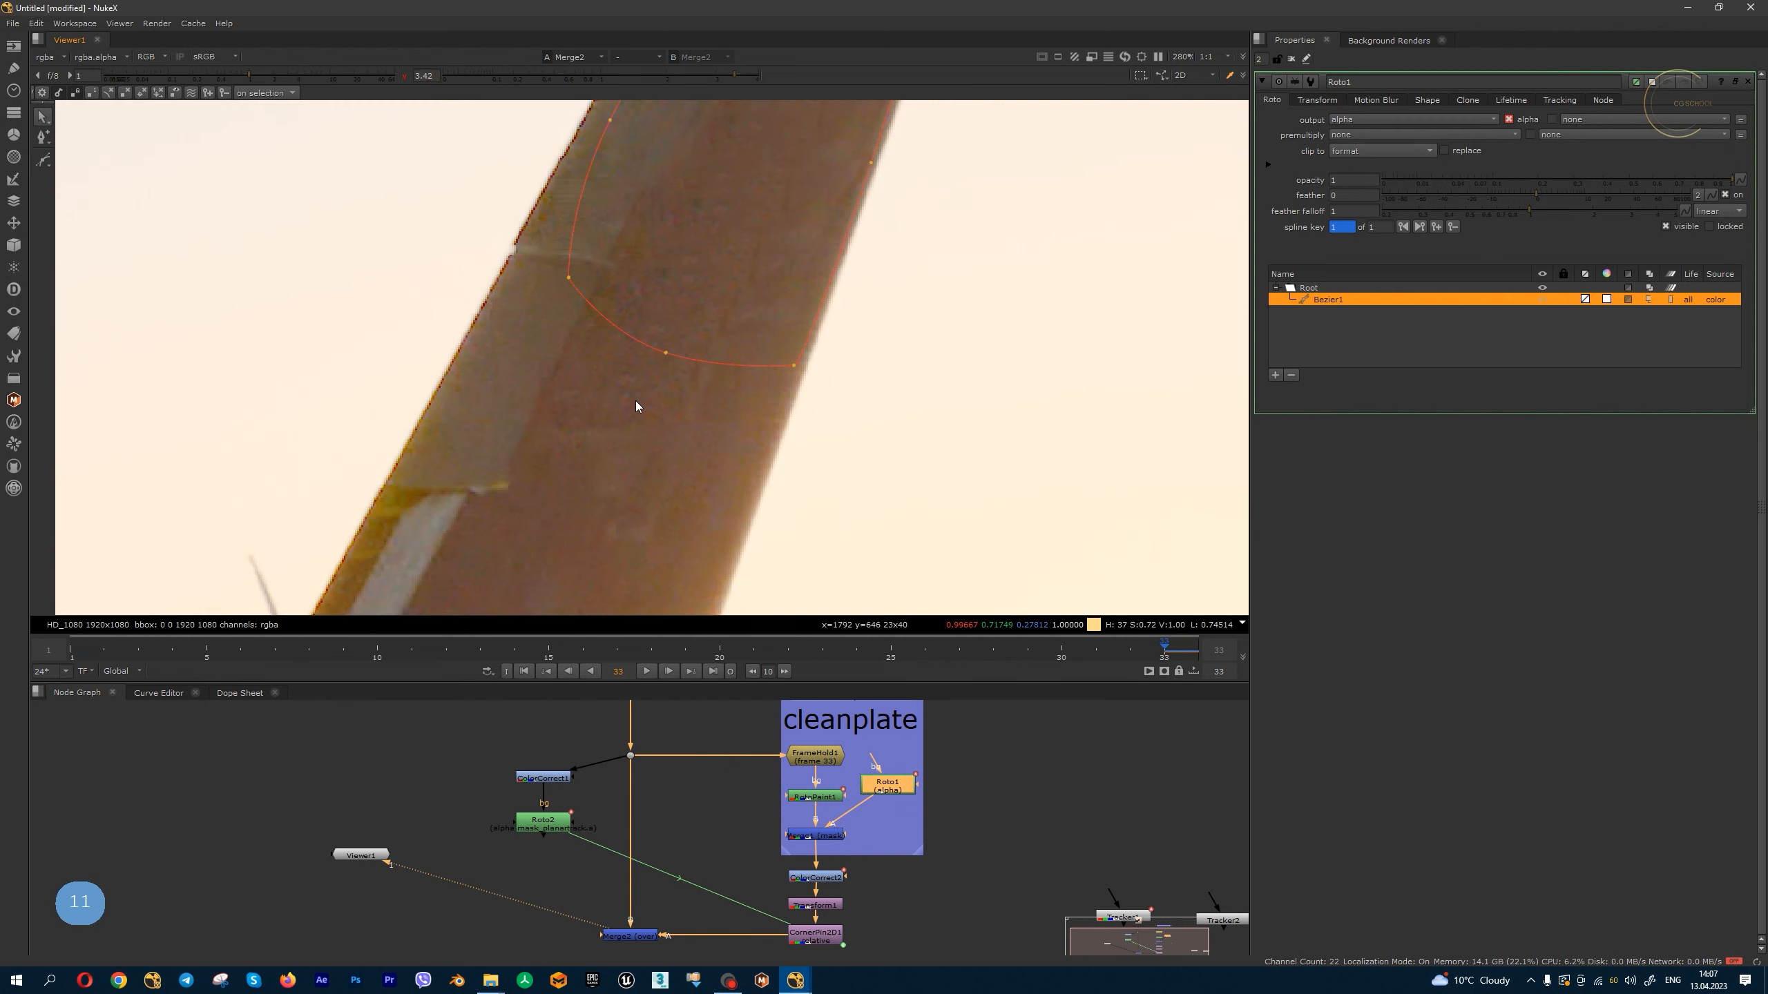
scroll(651, 360, "up", 2)
left_click_drag(674, 354, 685, 305)
left_click(531, 243)
mouse_move(548, 241)
left_mouse_down()
mouse_move(577, 237)
mouse_move(555, 228)
left_mouse_up()
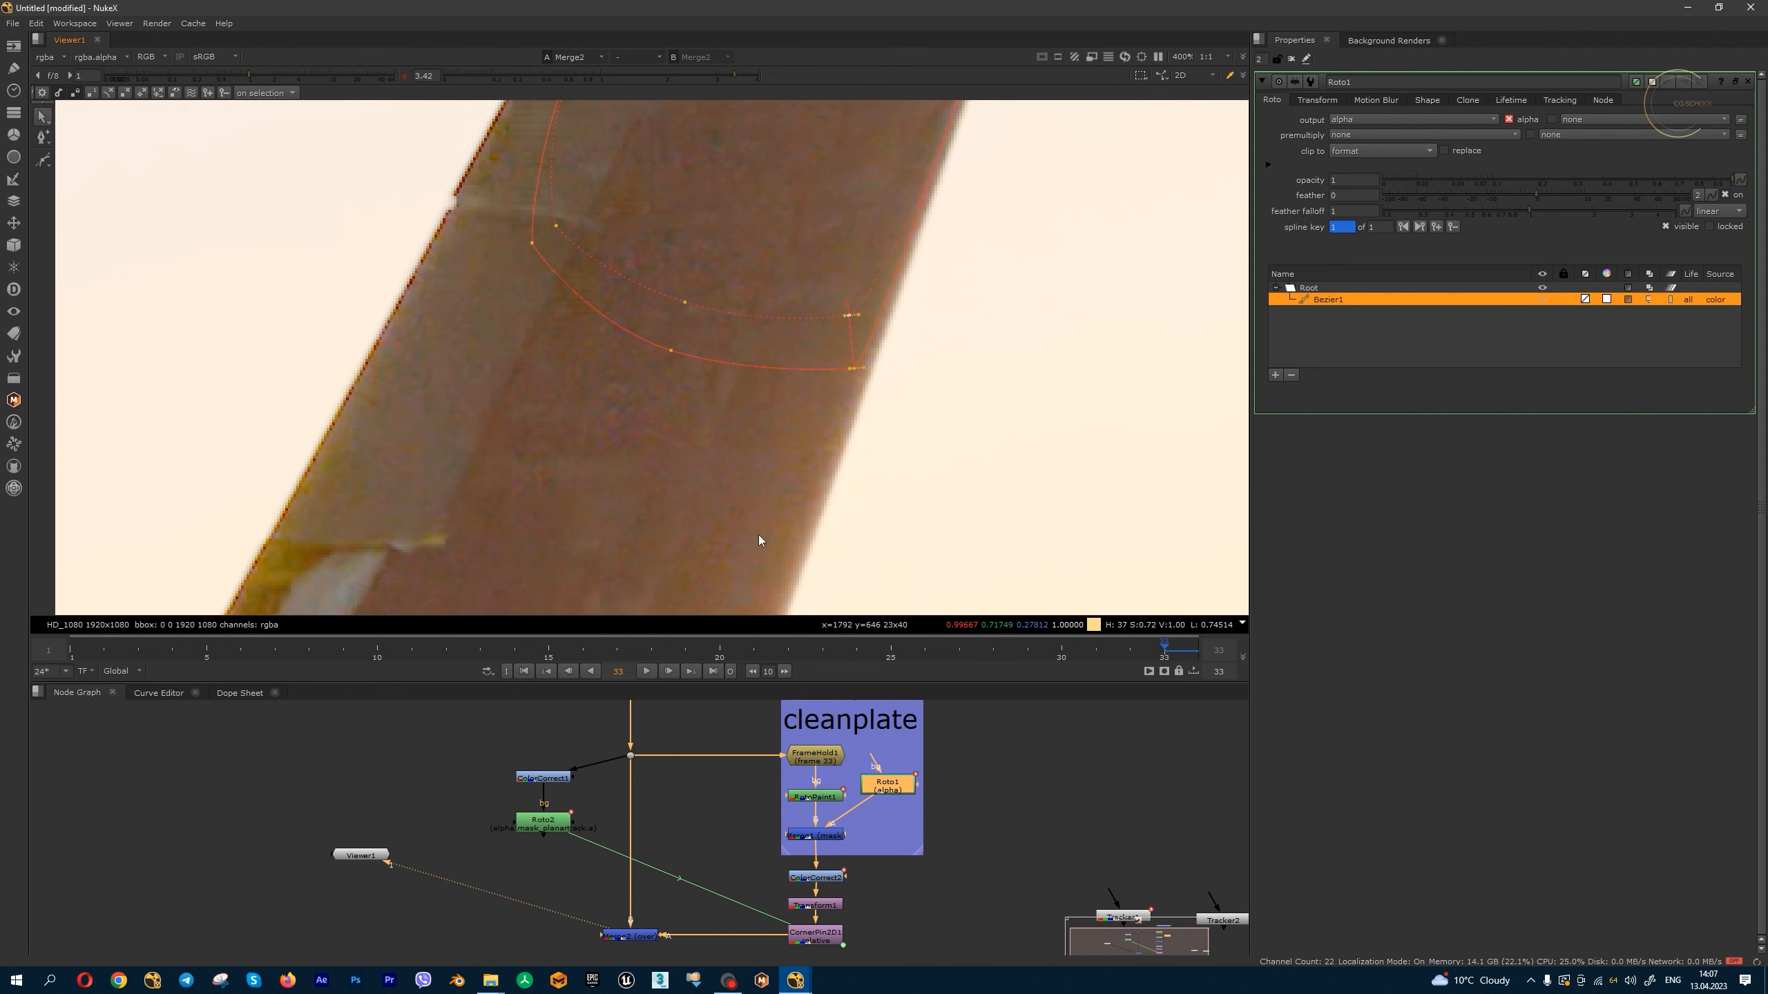
scroll(702, 312, "up", 3)
scroll(652, 320, "down", 3)
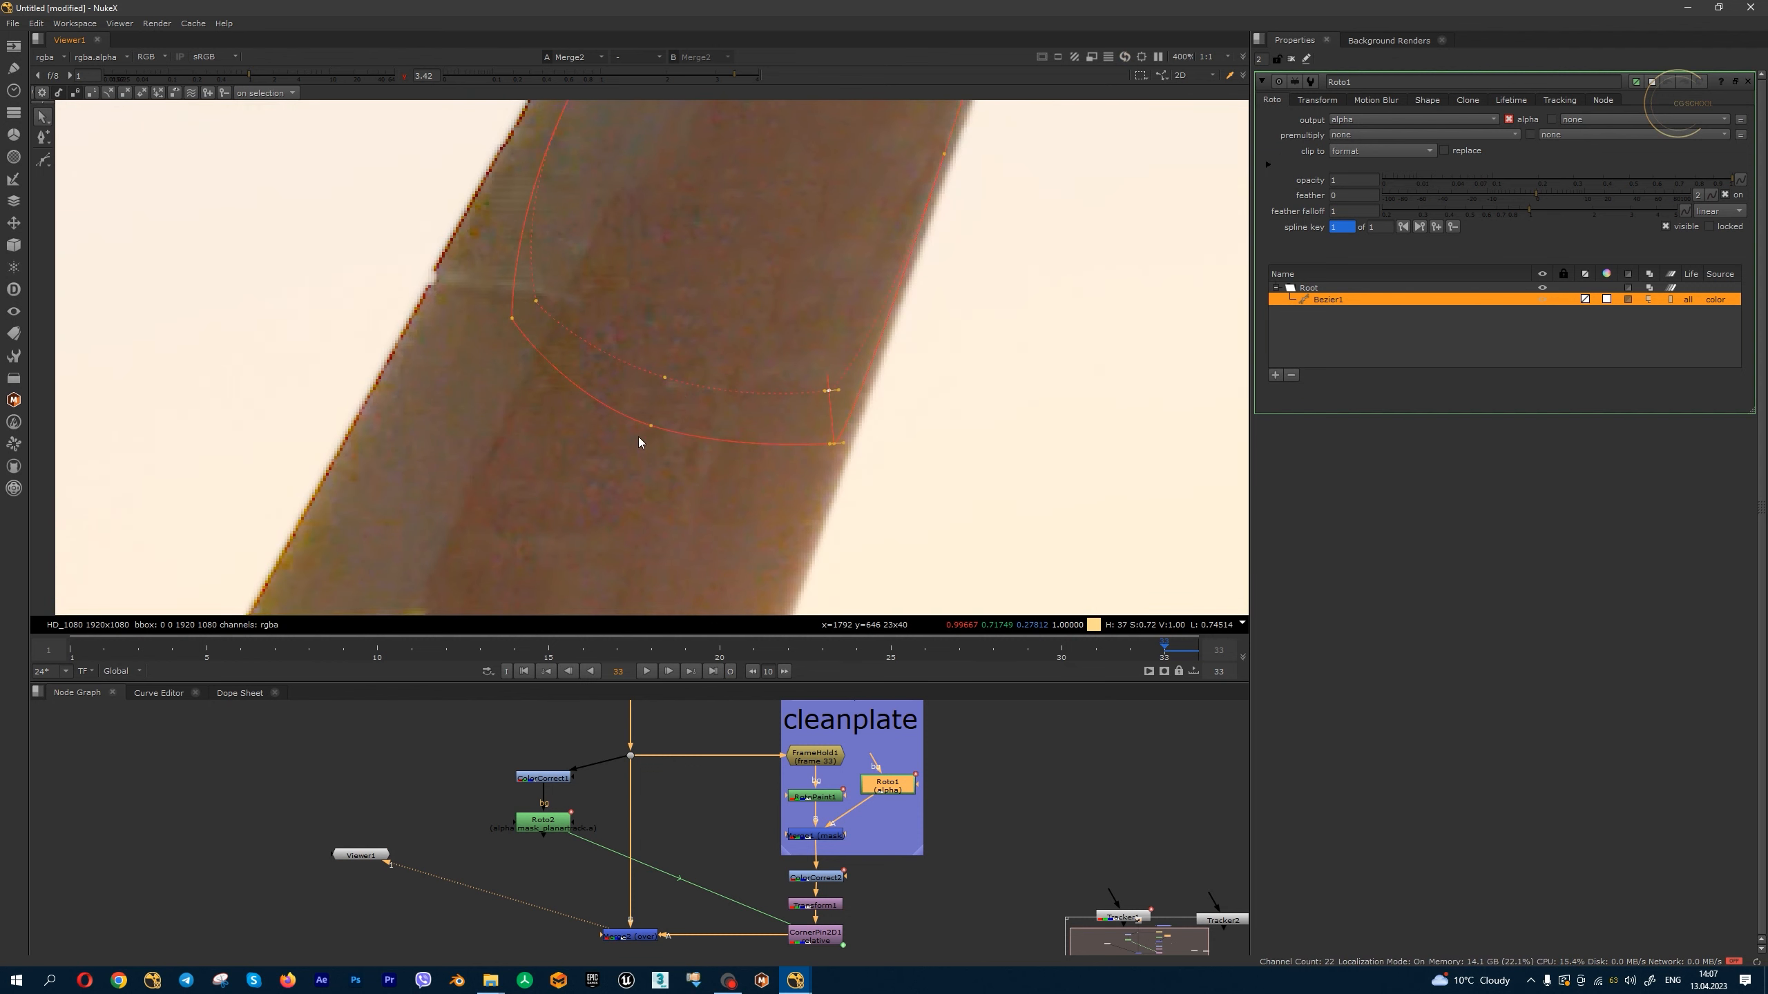
- View the alpha of Roto1 to inspect the feathered lower edge, repositioning the Roto1 and Viewer nodes in the graph
key("1")
left_click(938, 802)
key("a")
left_click_drag(878, 786, 875, 814)
left_click_drag(371, 857, 914, 901)
scroll(742, 311, "down", 1)
middle_click_drag(828, 355, 815, 462)
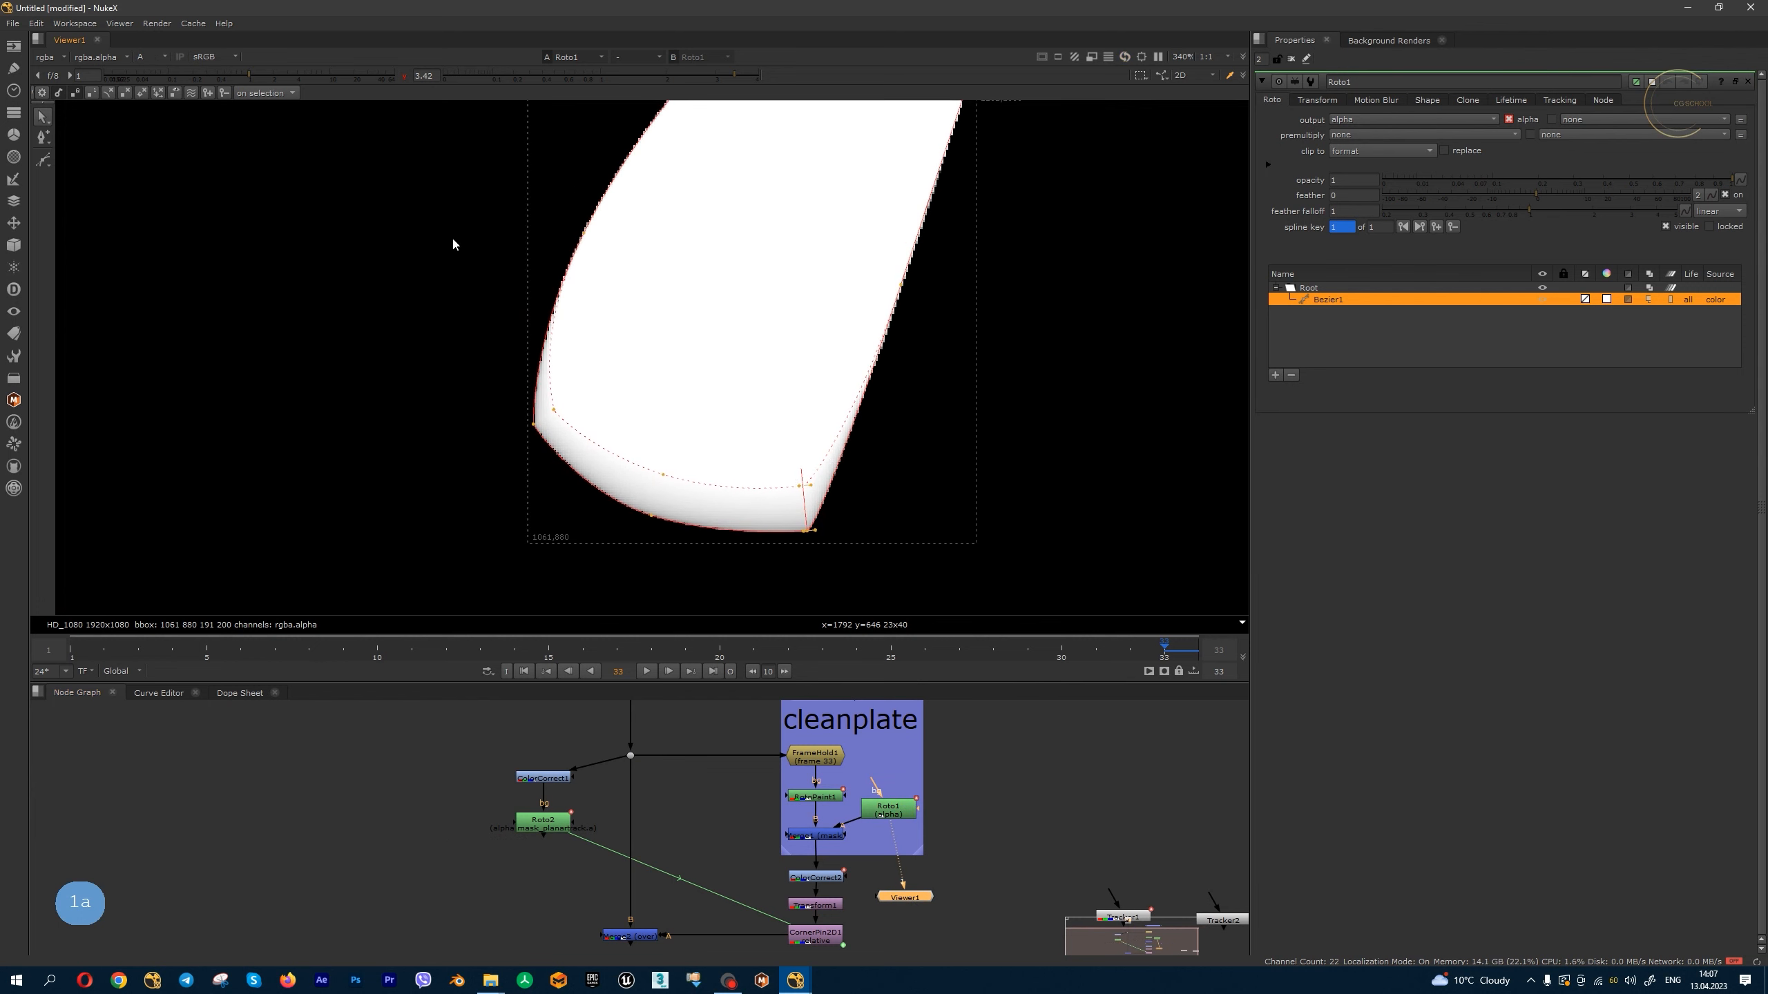
- Return the viewer to the Merge2 result in colour with the viewer gamma at 3.42
left_click(163, 58)
left_click(163, 128)
scroll(646, 420, "up", 2)
middle_click_drag(792, 844, 795, 778)
left_click(645, 872)
key("1")
key("a")
scroll(786, 390, "down", 2)
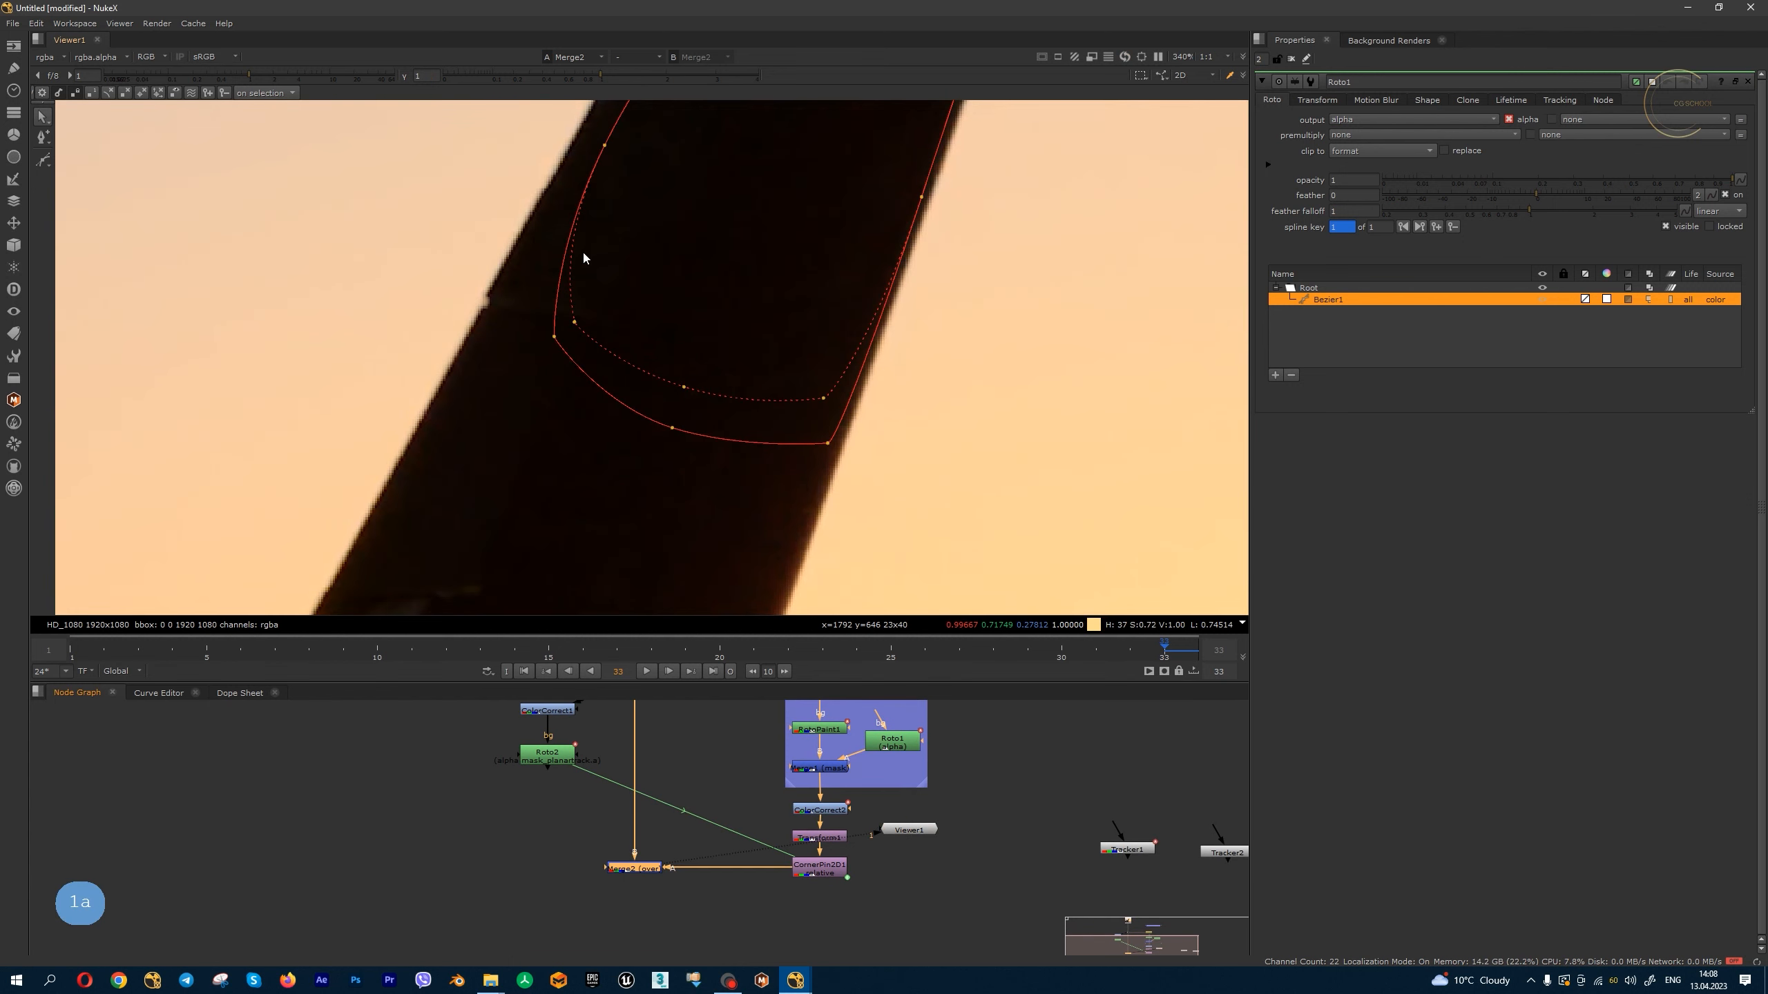
left_click(406, 74)
scroll(732, 370, "down", 1)
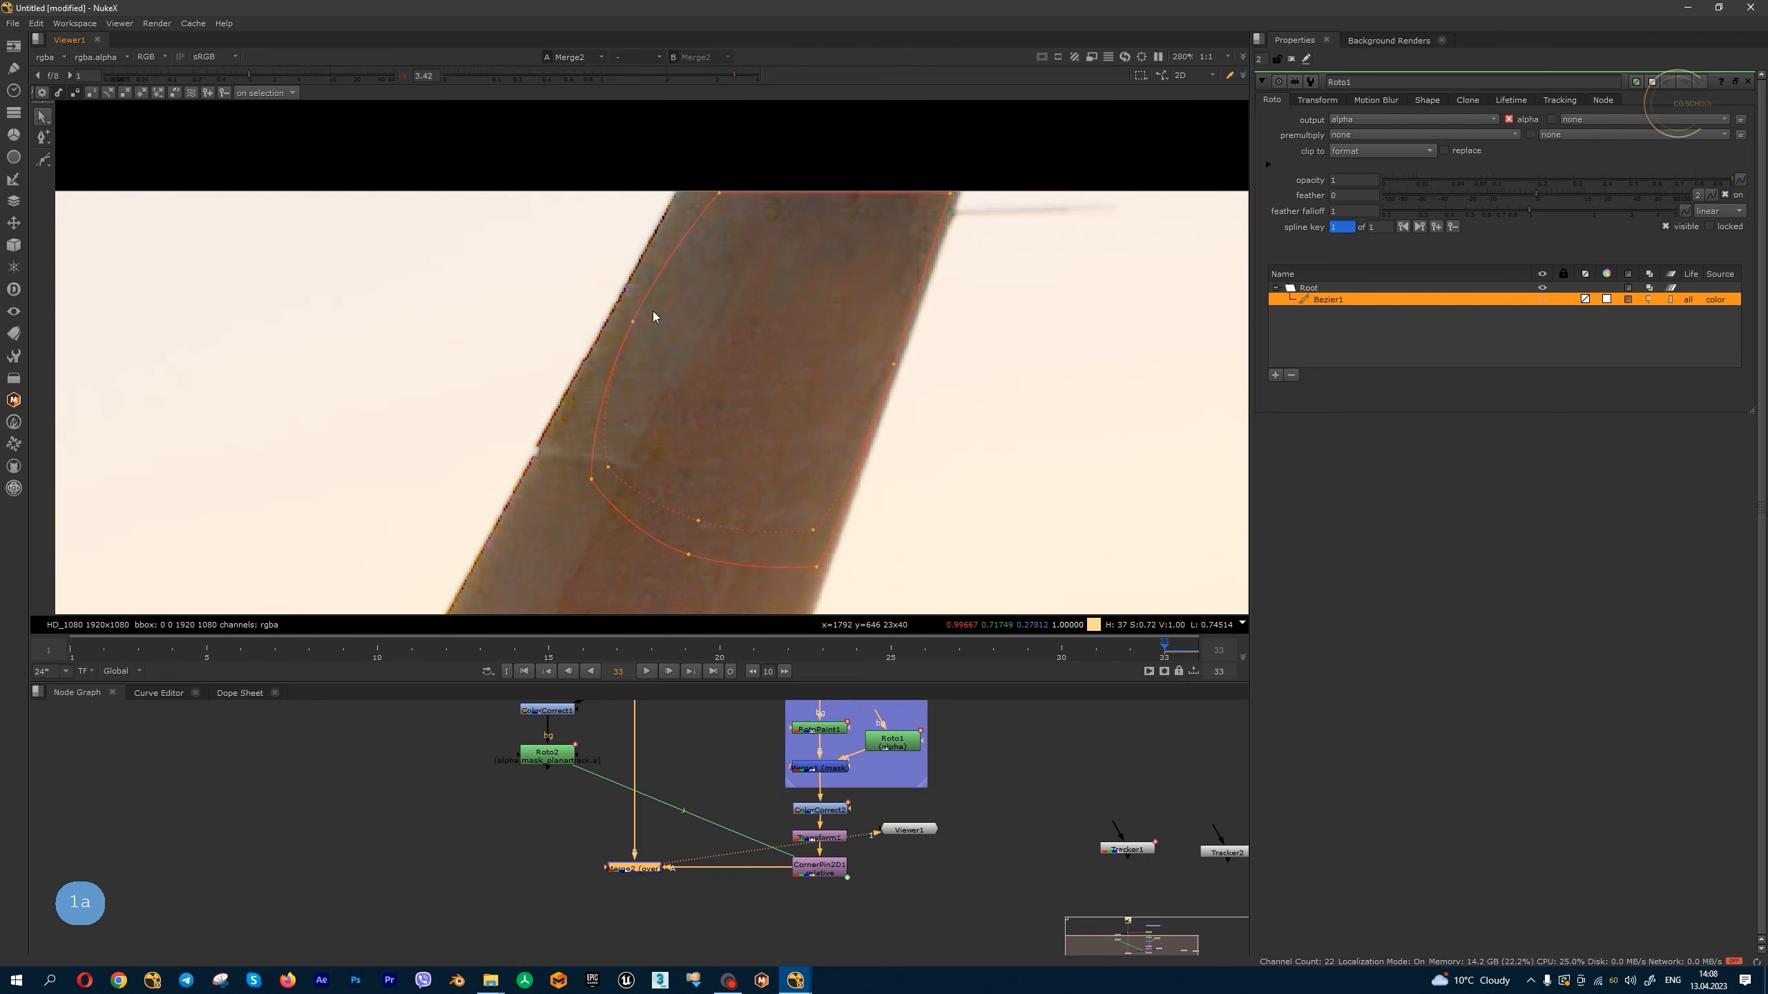
- Pull the Roto1 mask's feather points inward along its left side and upper edge on the wing
mouse_move(640, 326)
left_mouse_down()
mouse_move(690, 348)
mouse_move(654, 335)
left_mouse_up()
left_click(719, 193)
scroll(961, 190, "up", 2)
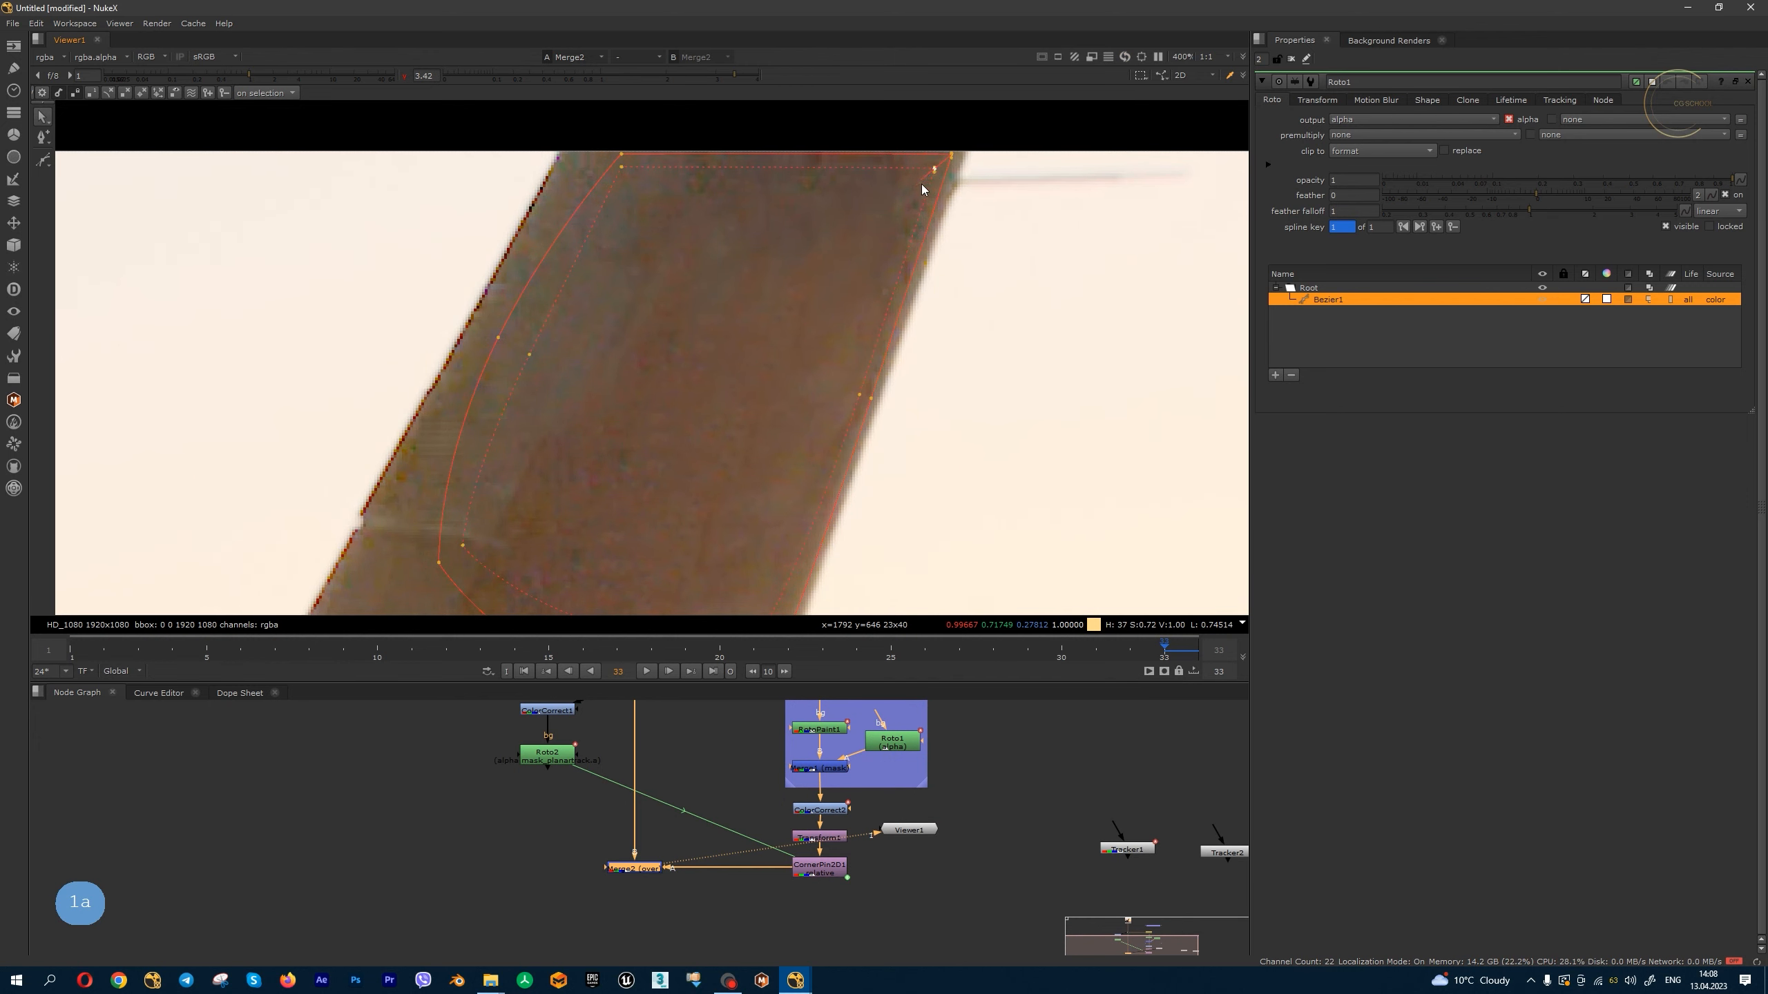
scroll(904, 230, "down", 5)
- Hide the viewer overlay and scrub back to frame 1 to check the softened patch edges
key("q")
left_click_drag(1134, 651, 119, 663)
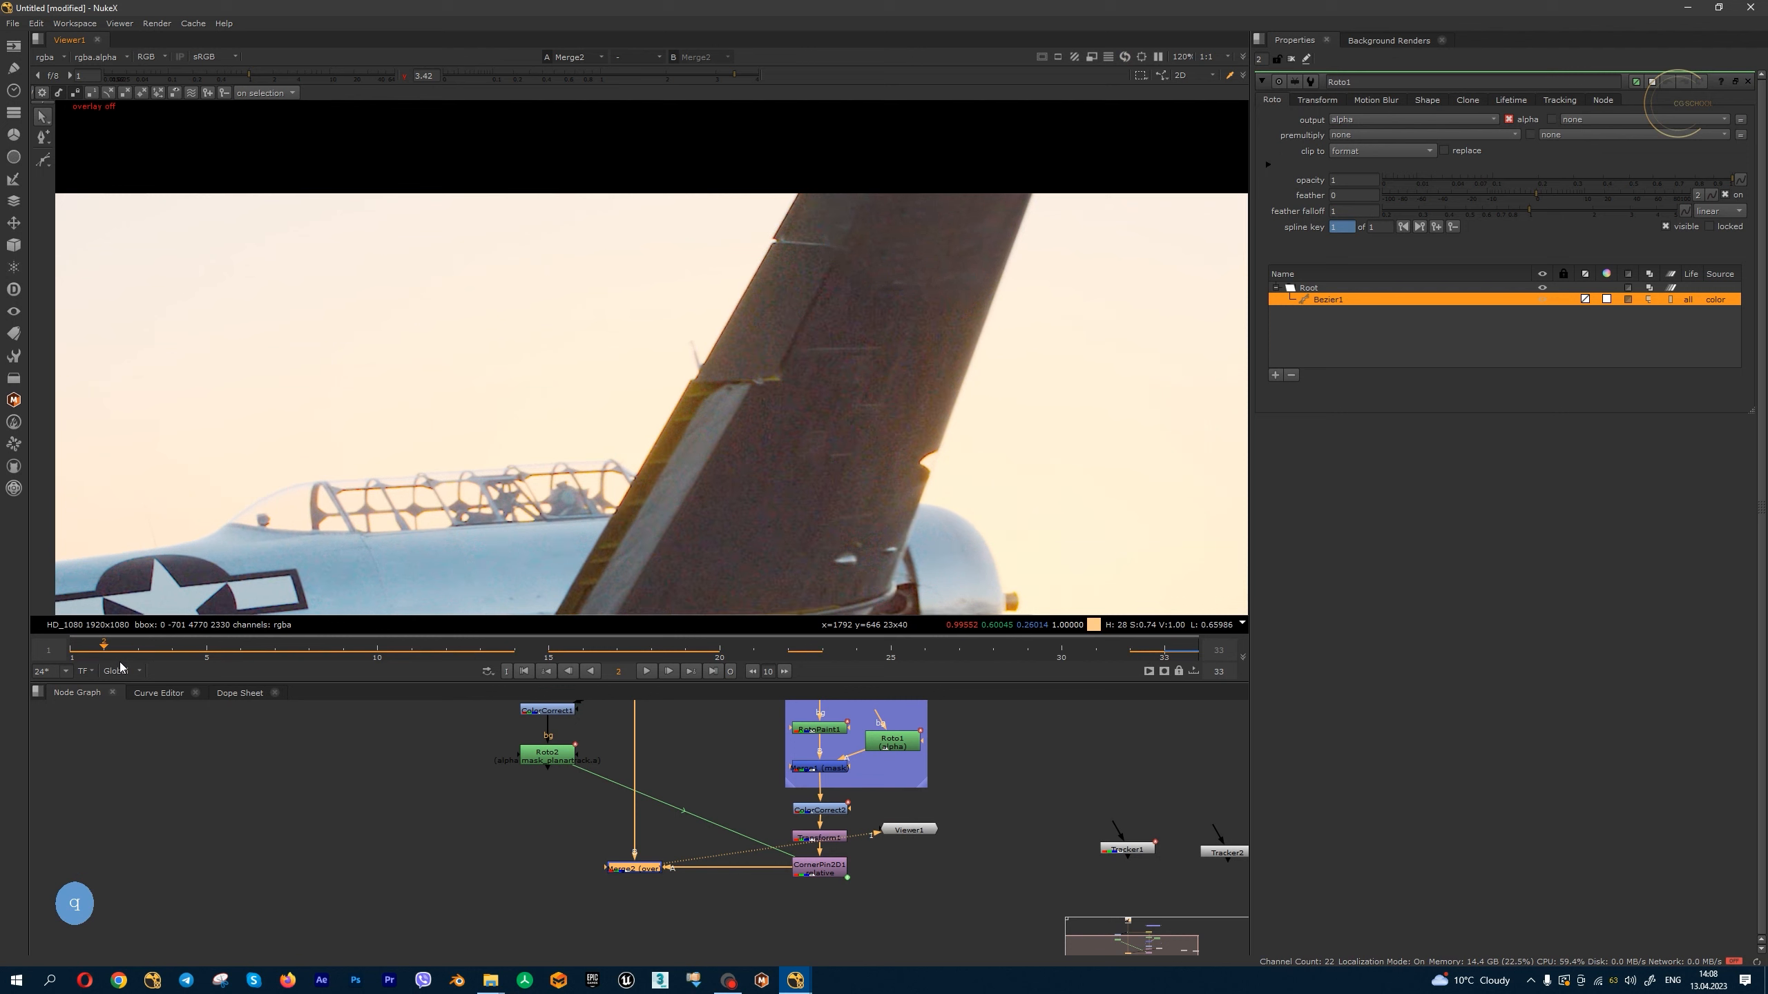
left_click(522, 673)
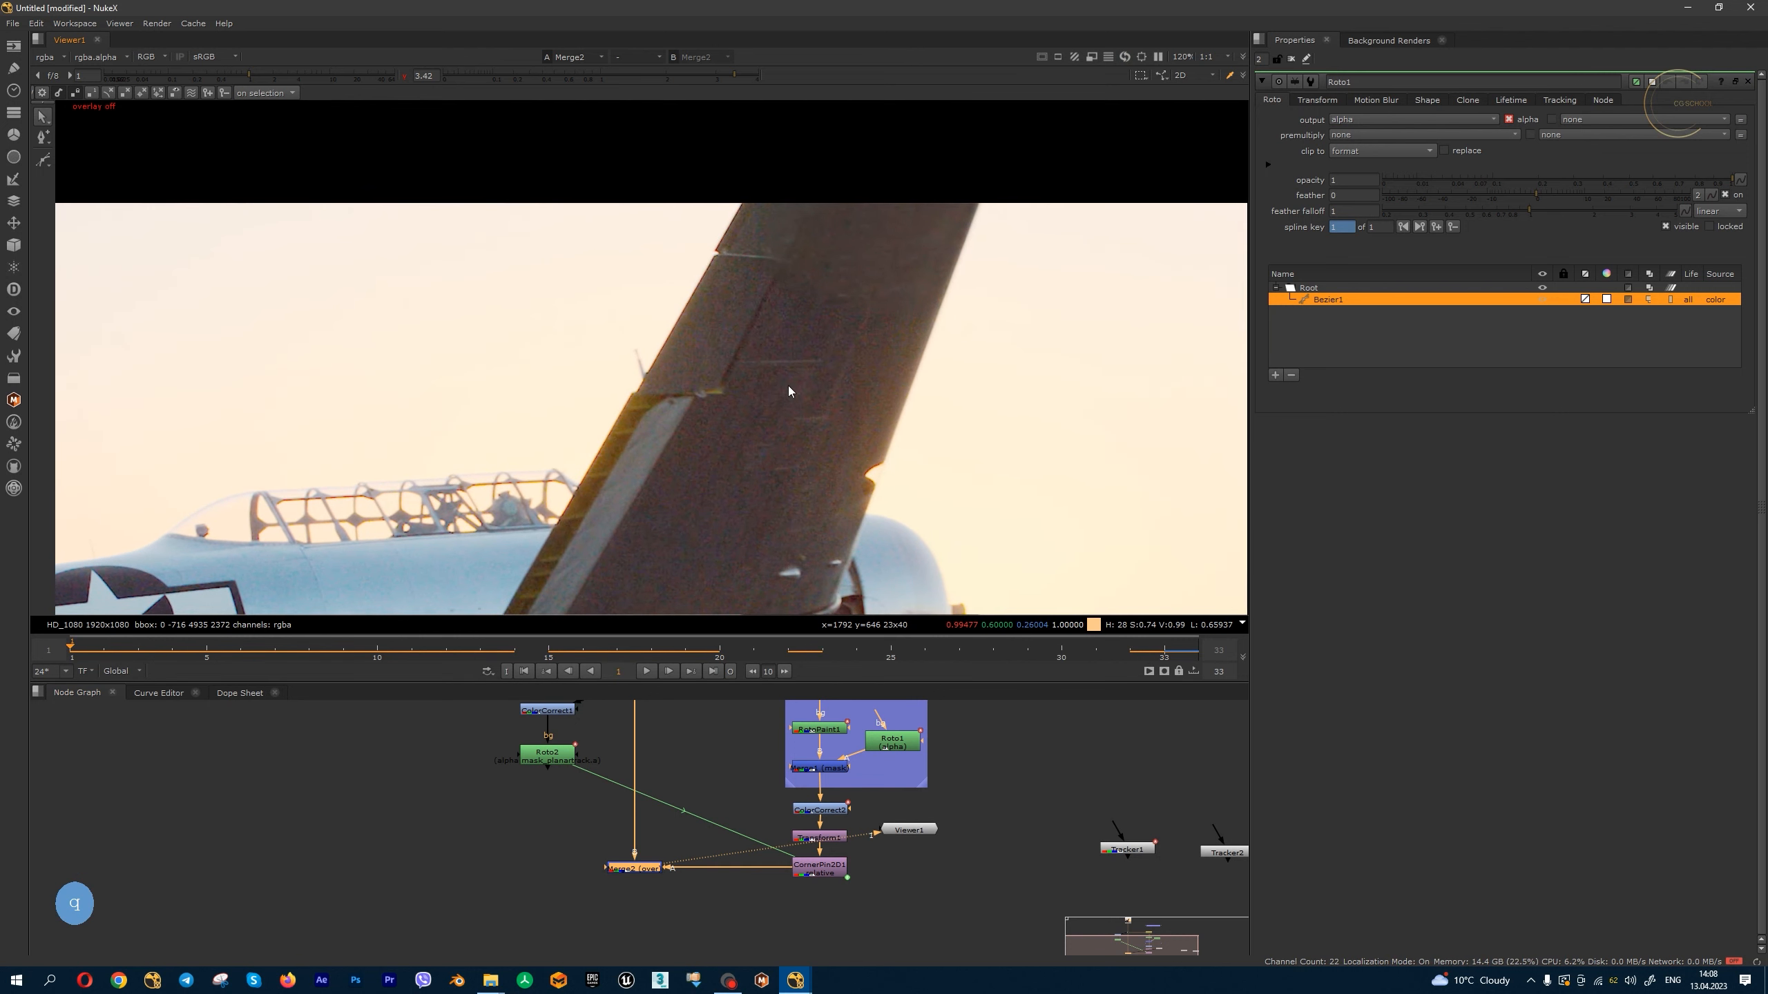
- Insert a Grain2 node between CornerPin2D1 and Merge2, making room by moving the Merge2 and Viewer nodes down
left_click_drag(647, 870, 649, 919)
left_click_drag(916, 838, 636, 942)
left_click(757, 907)
key("Tab")
type("gra")
left_click(744, 874)
left_click_drag(745, 873, 828, 885)
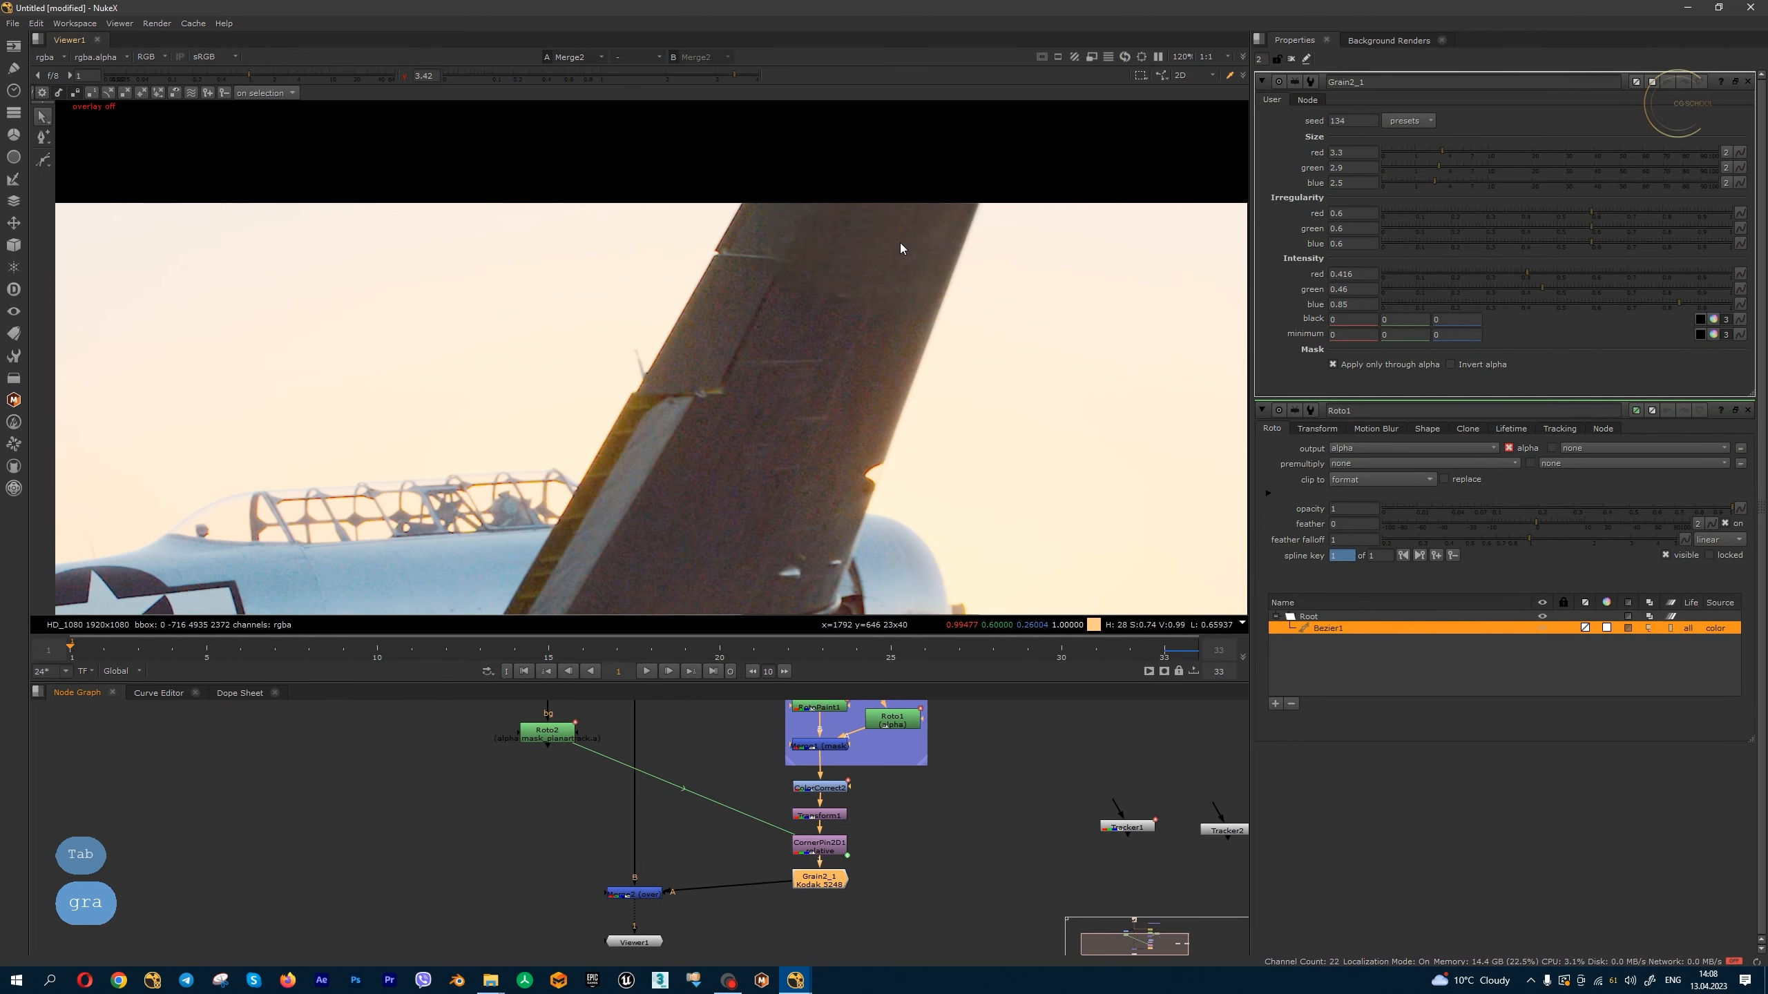
- Examine the grain on the Grain2 output alone and in the Merge2 composite, scrubbing to frame 17
scroll(901, 245, "up", 4)
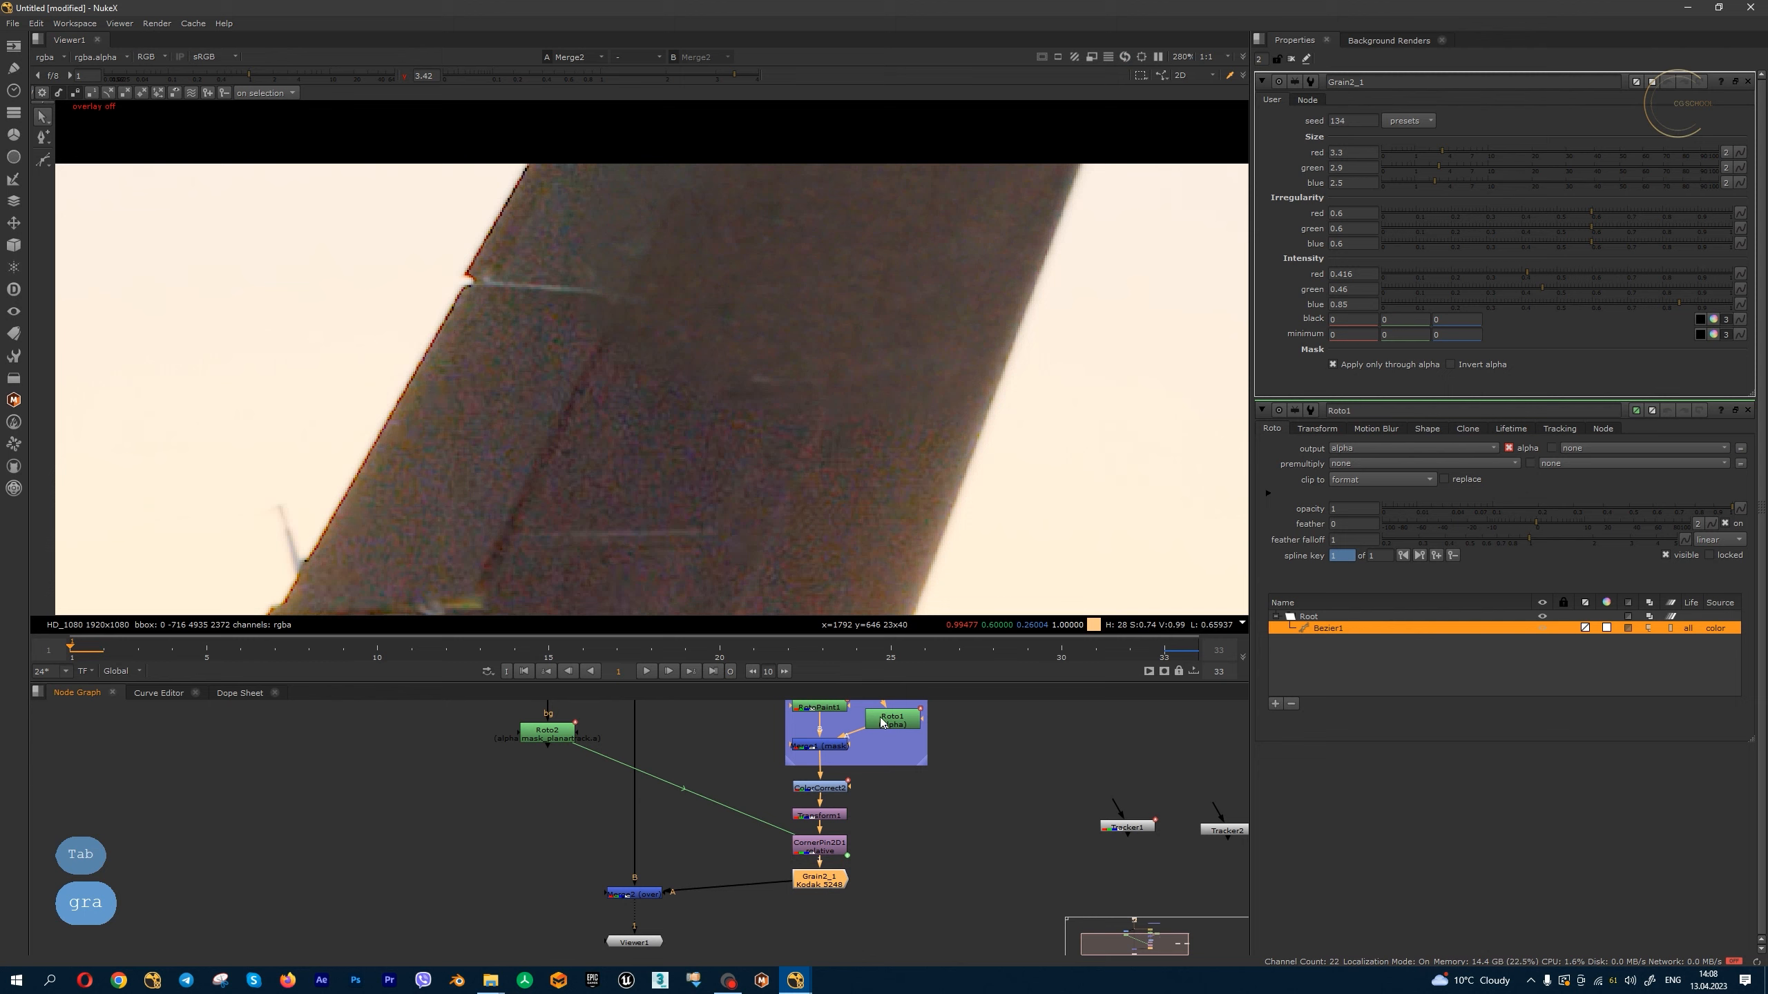
key("1")
left_click_drag(961, 655, 823, 651)
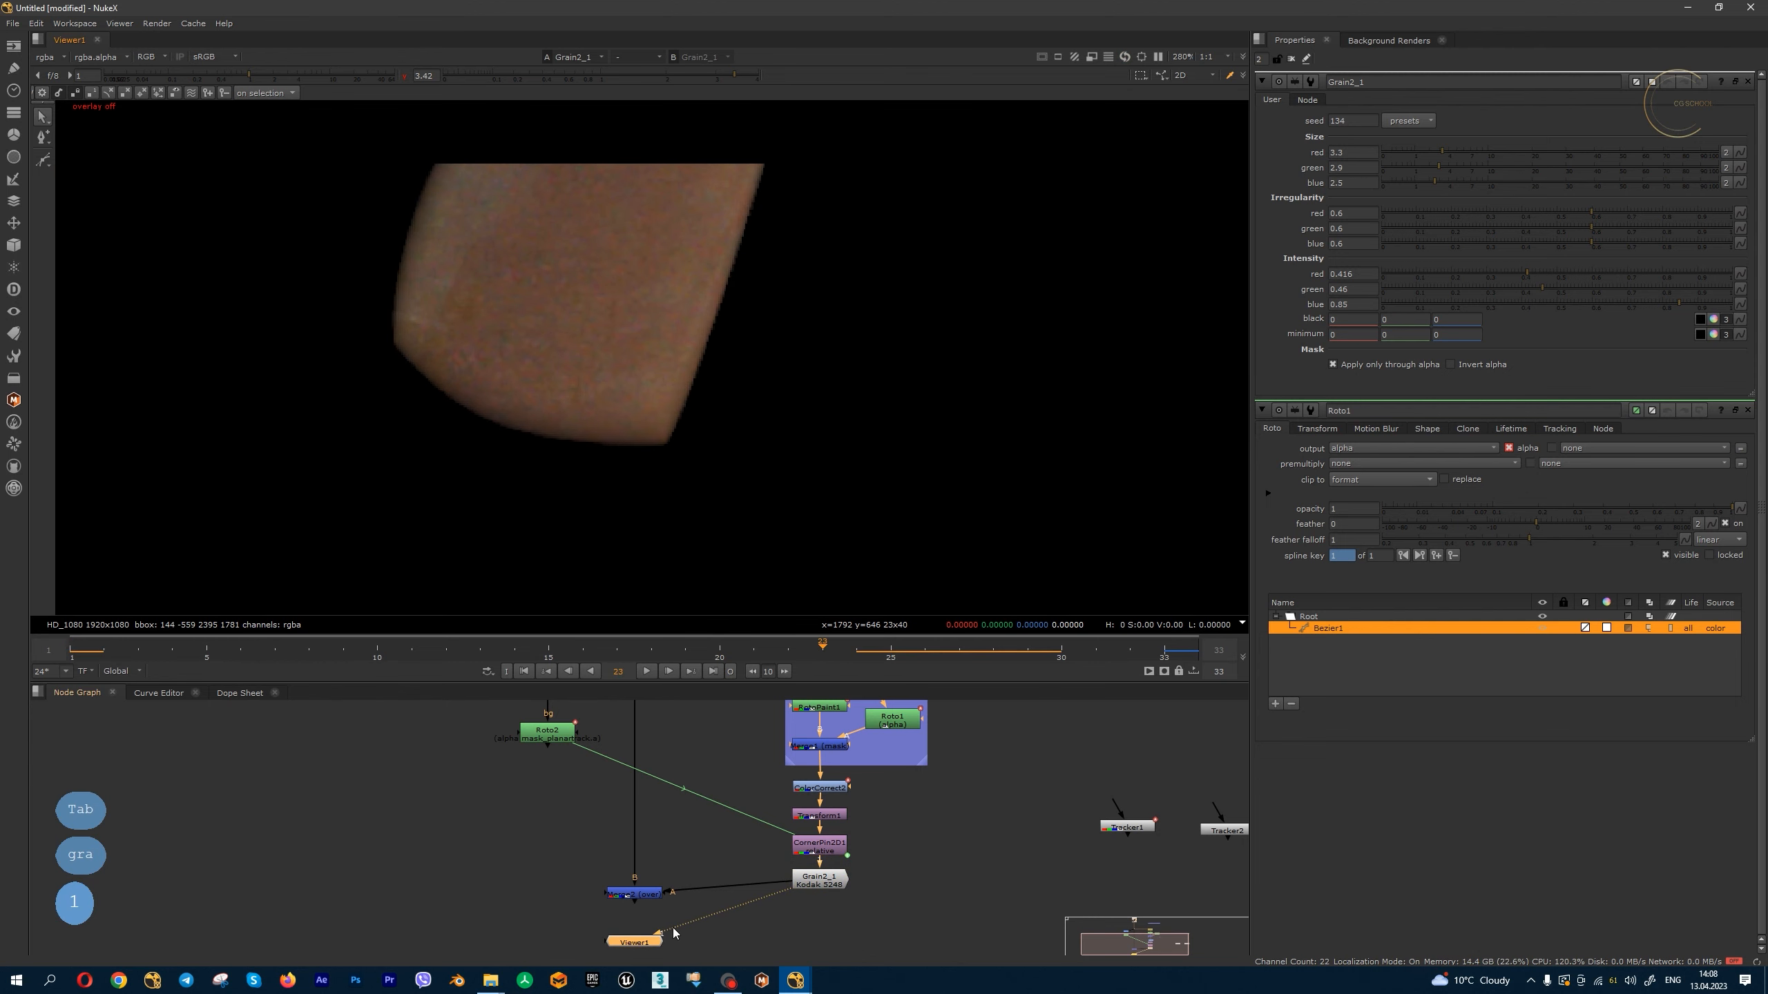
left_click(649, 896)
key("1")
scroll(674, 319, "down", 2)
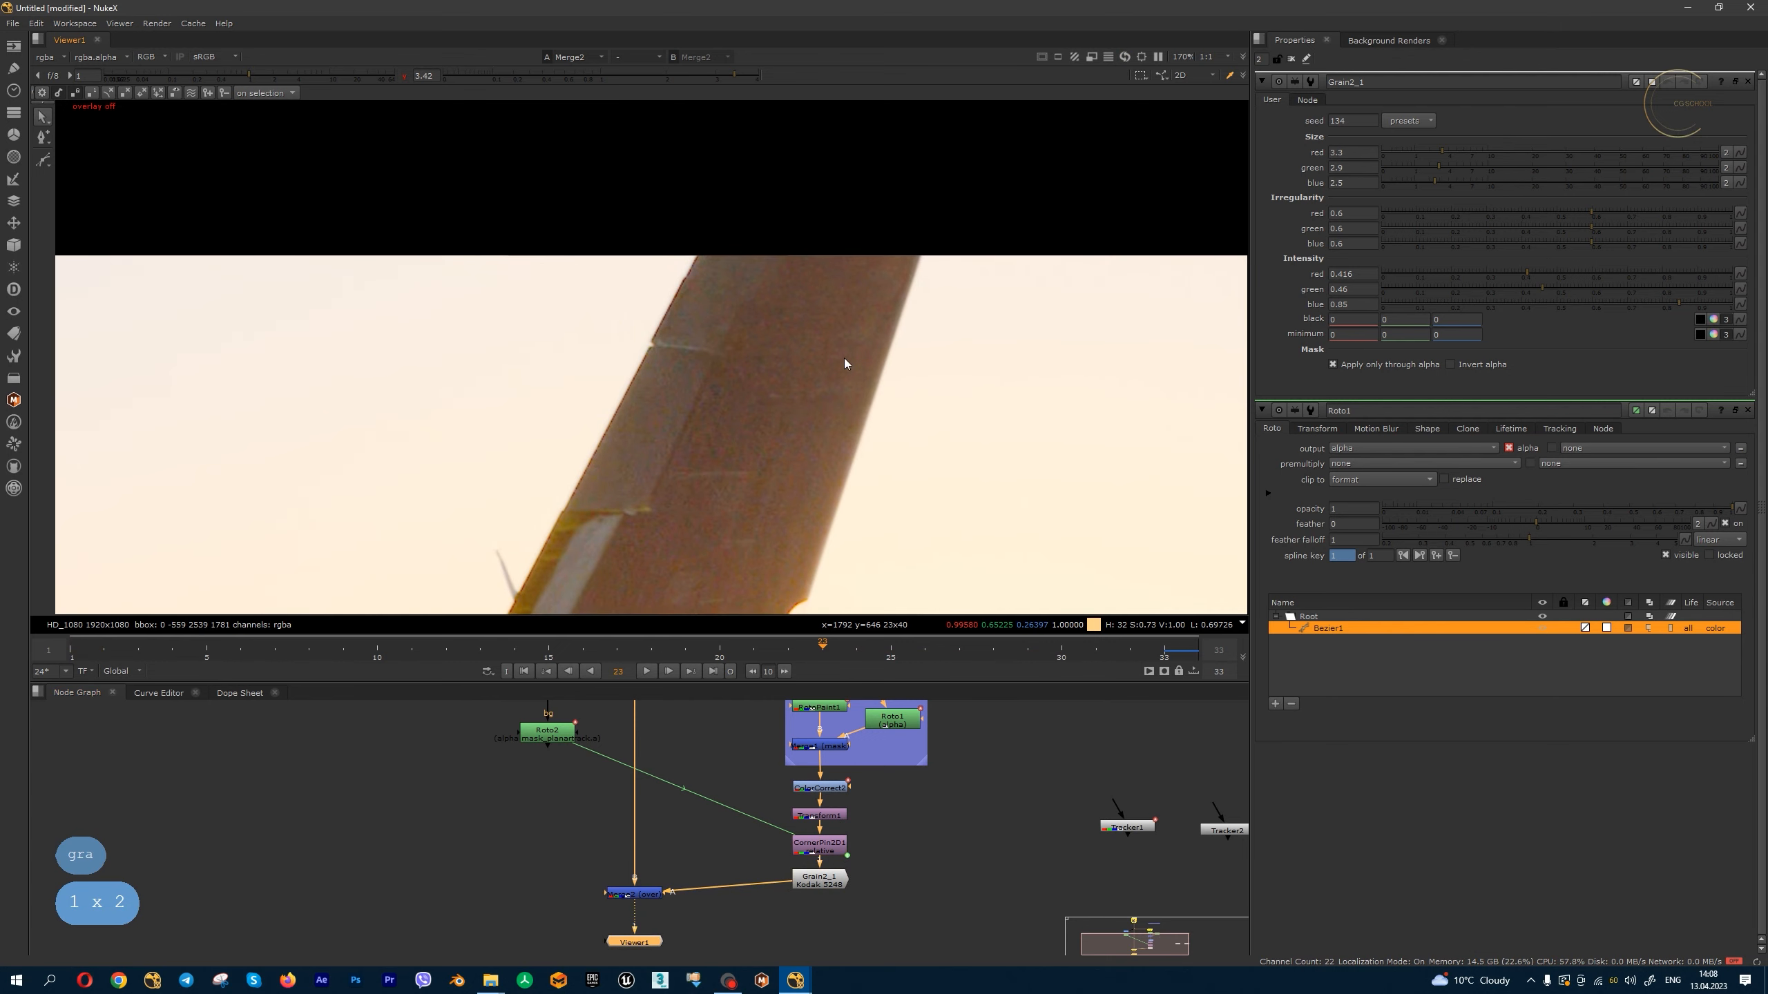
left_click_drag(813, 652, 617, 650)
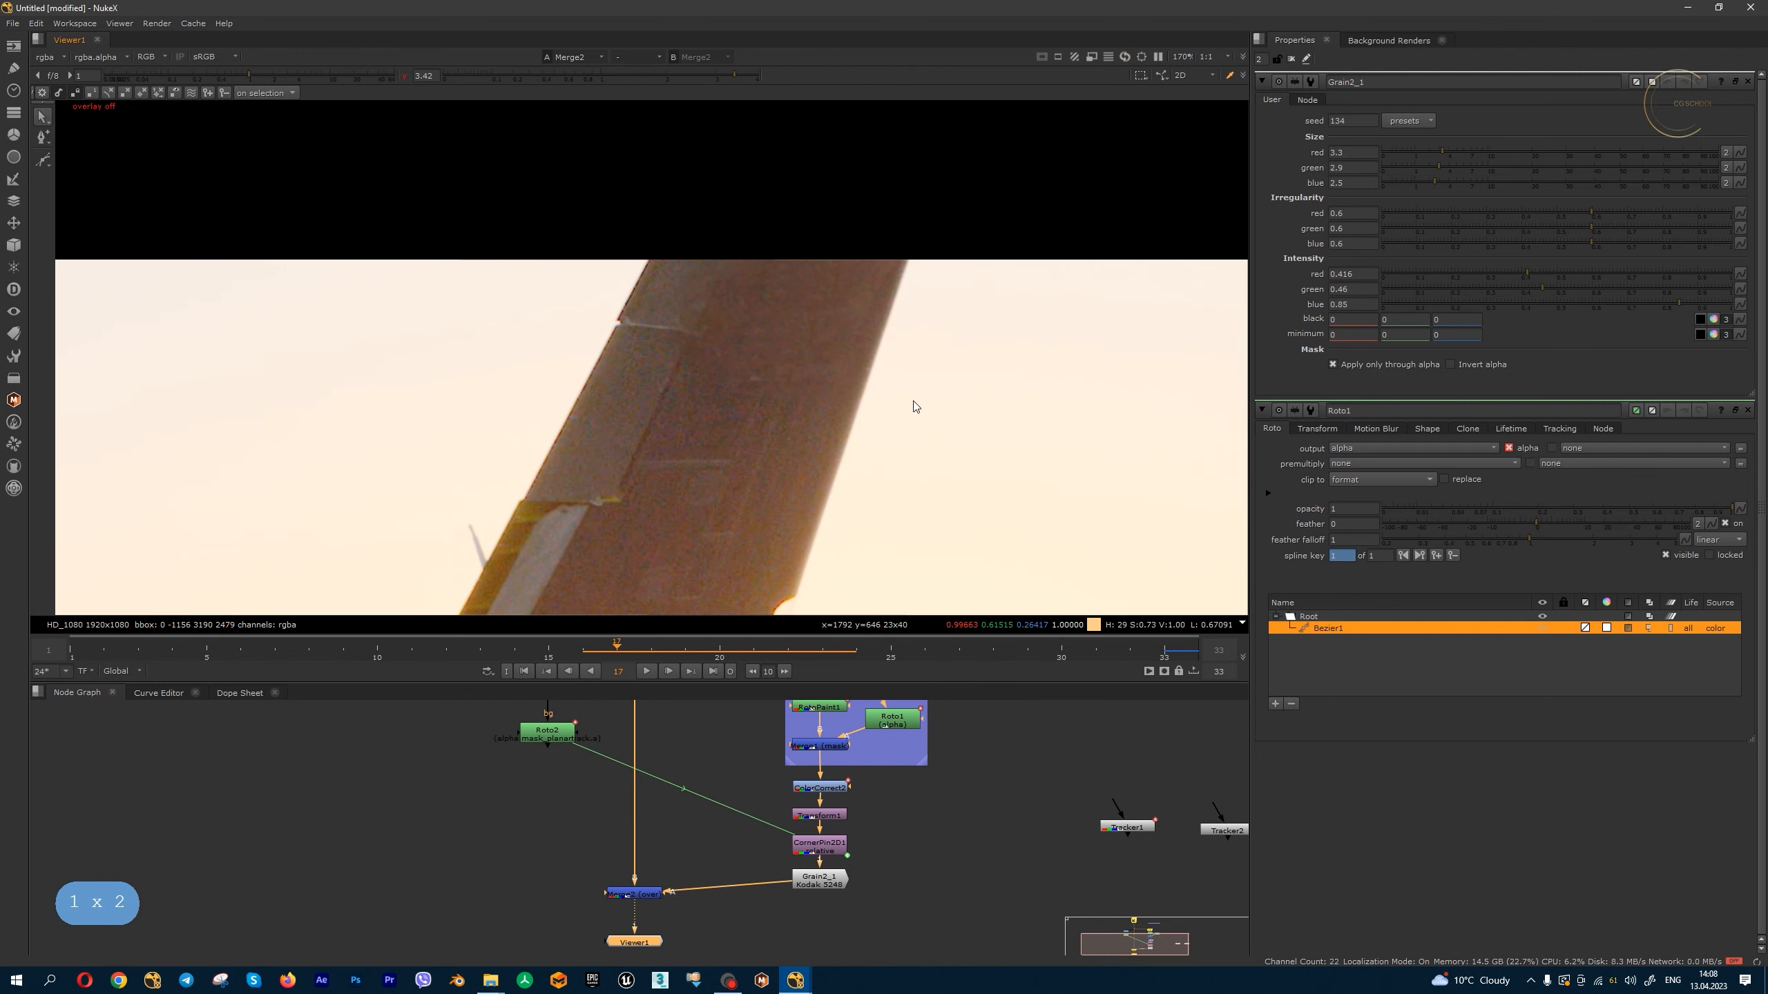
- While viewing the blue channel, set the Grain2 blue size to 5.7, blue irregularity to 0.972 and blue intensity to 1
key("b")
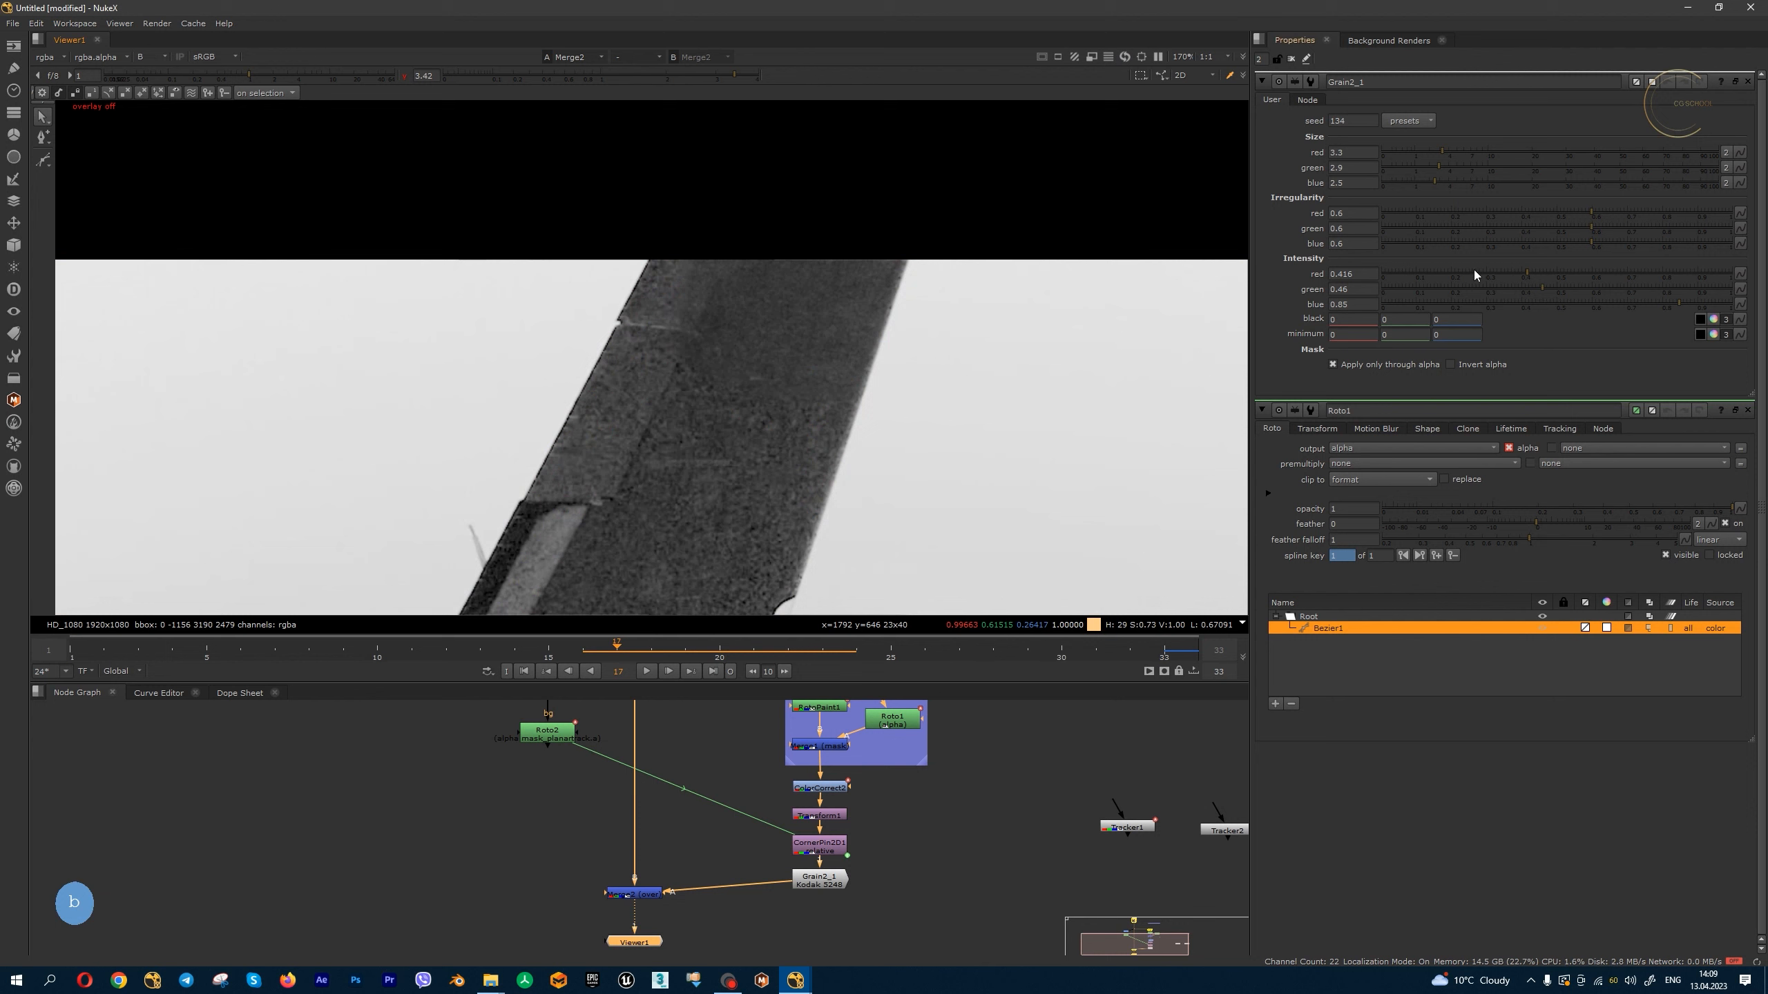
middle_click_drag(875, 305, 919, 285)
key("b")
key("b")
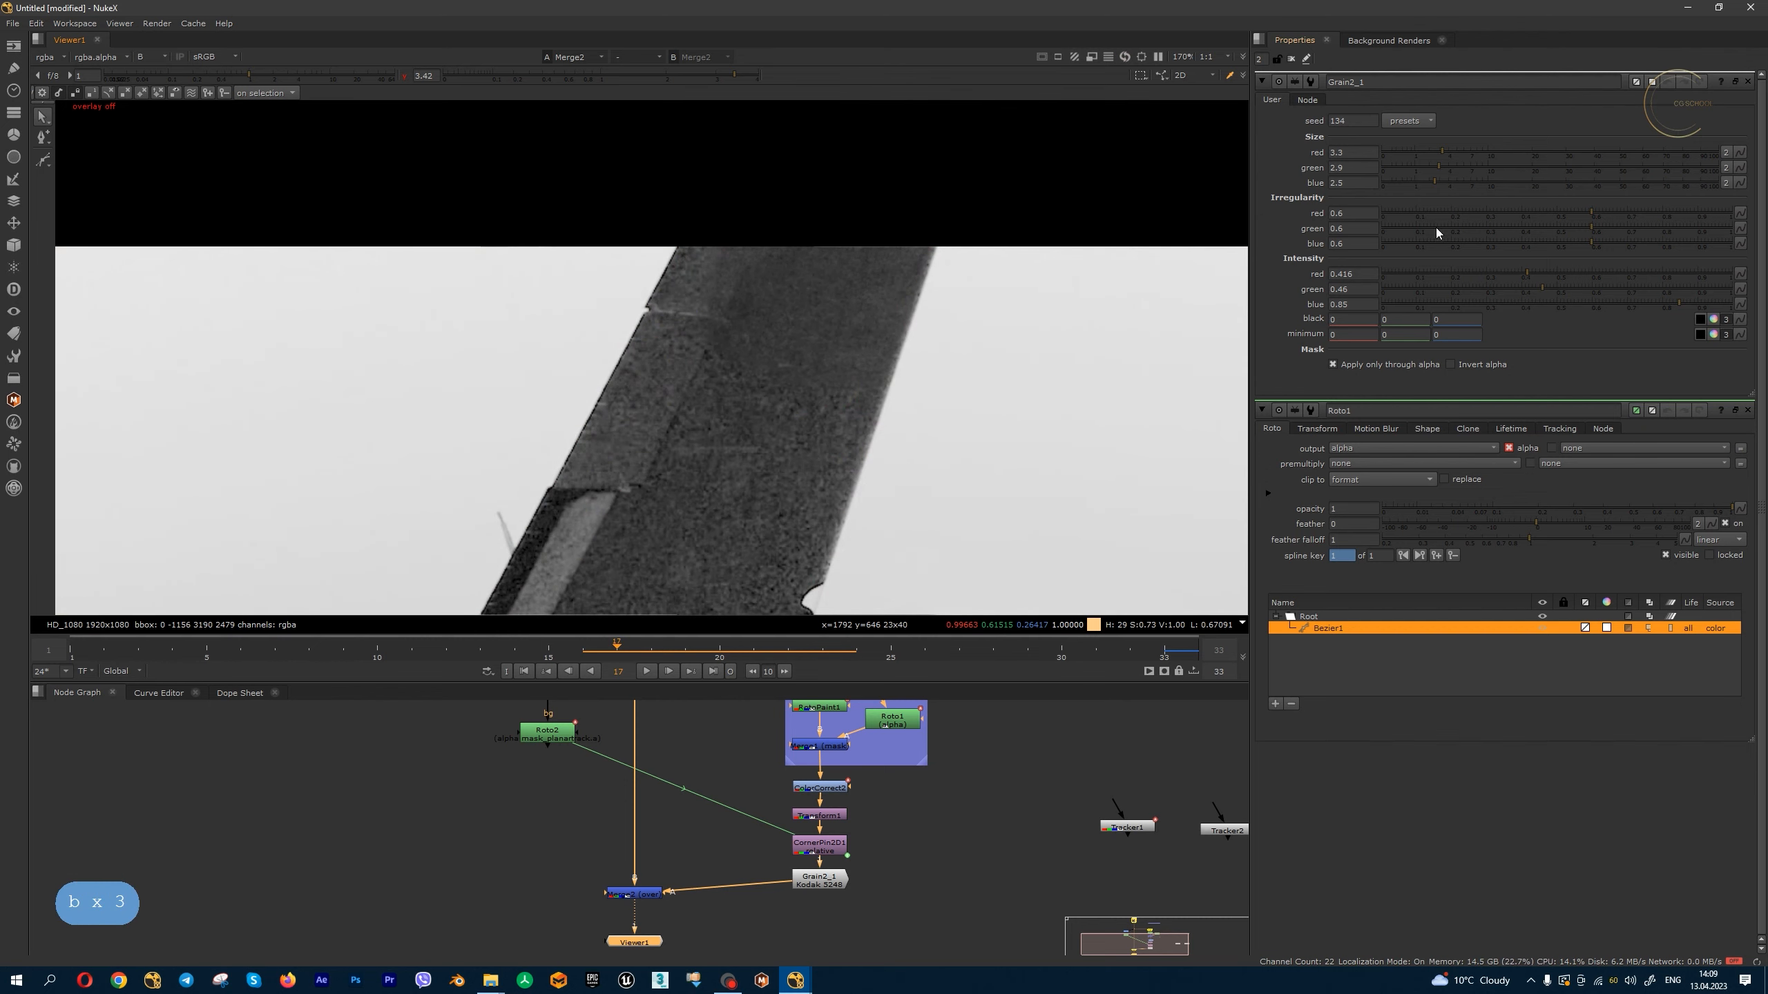
left_click_drag(1439, 185, 1469, 180)
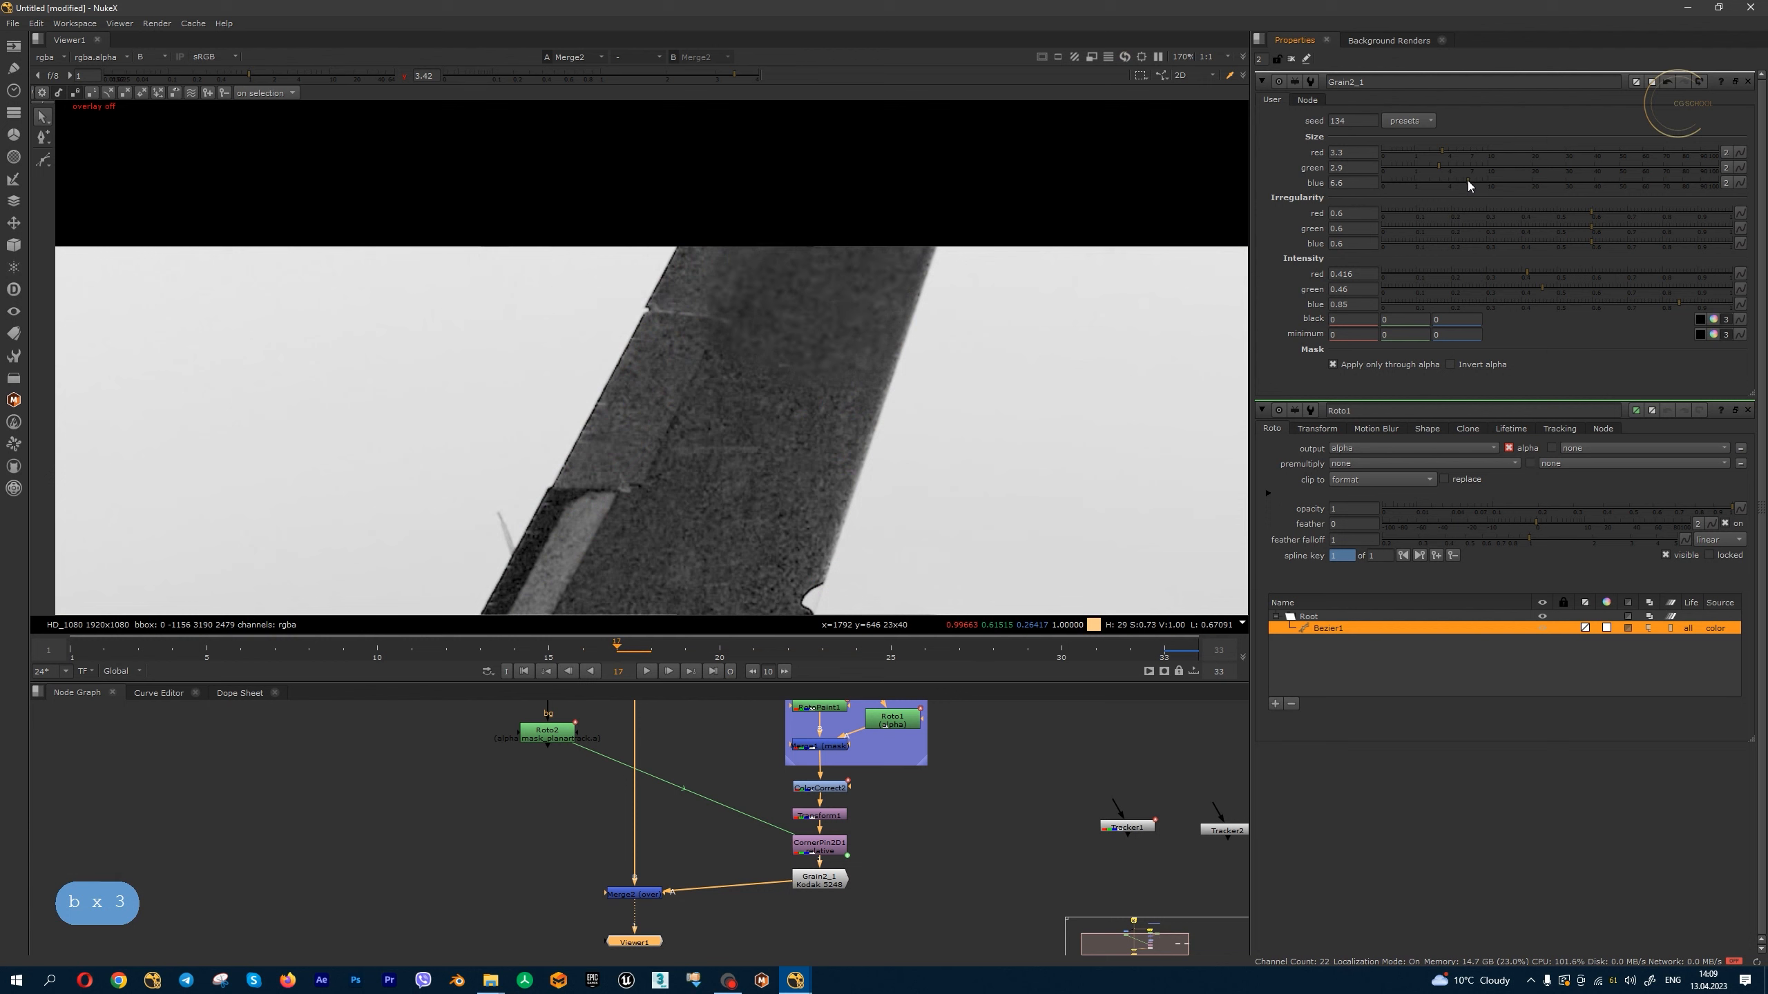
left_click_drag(1676, 304, 1734, 305)
left_click_drag(1466, 182, 1462, 180)
left_click_drag(1591, 242, 1722, 242)
middle_click_drag(984, 374, 978, 414)
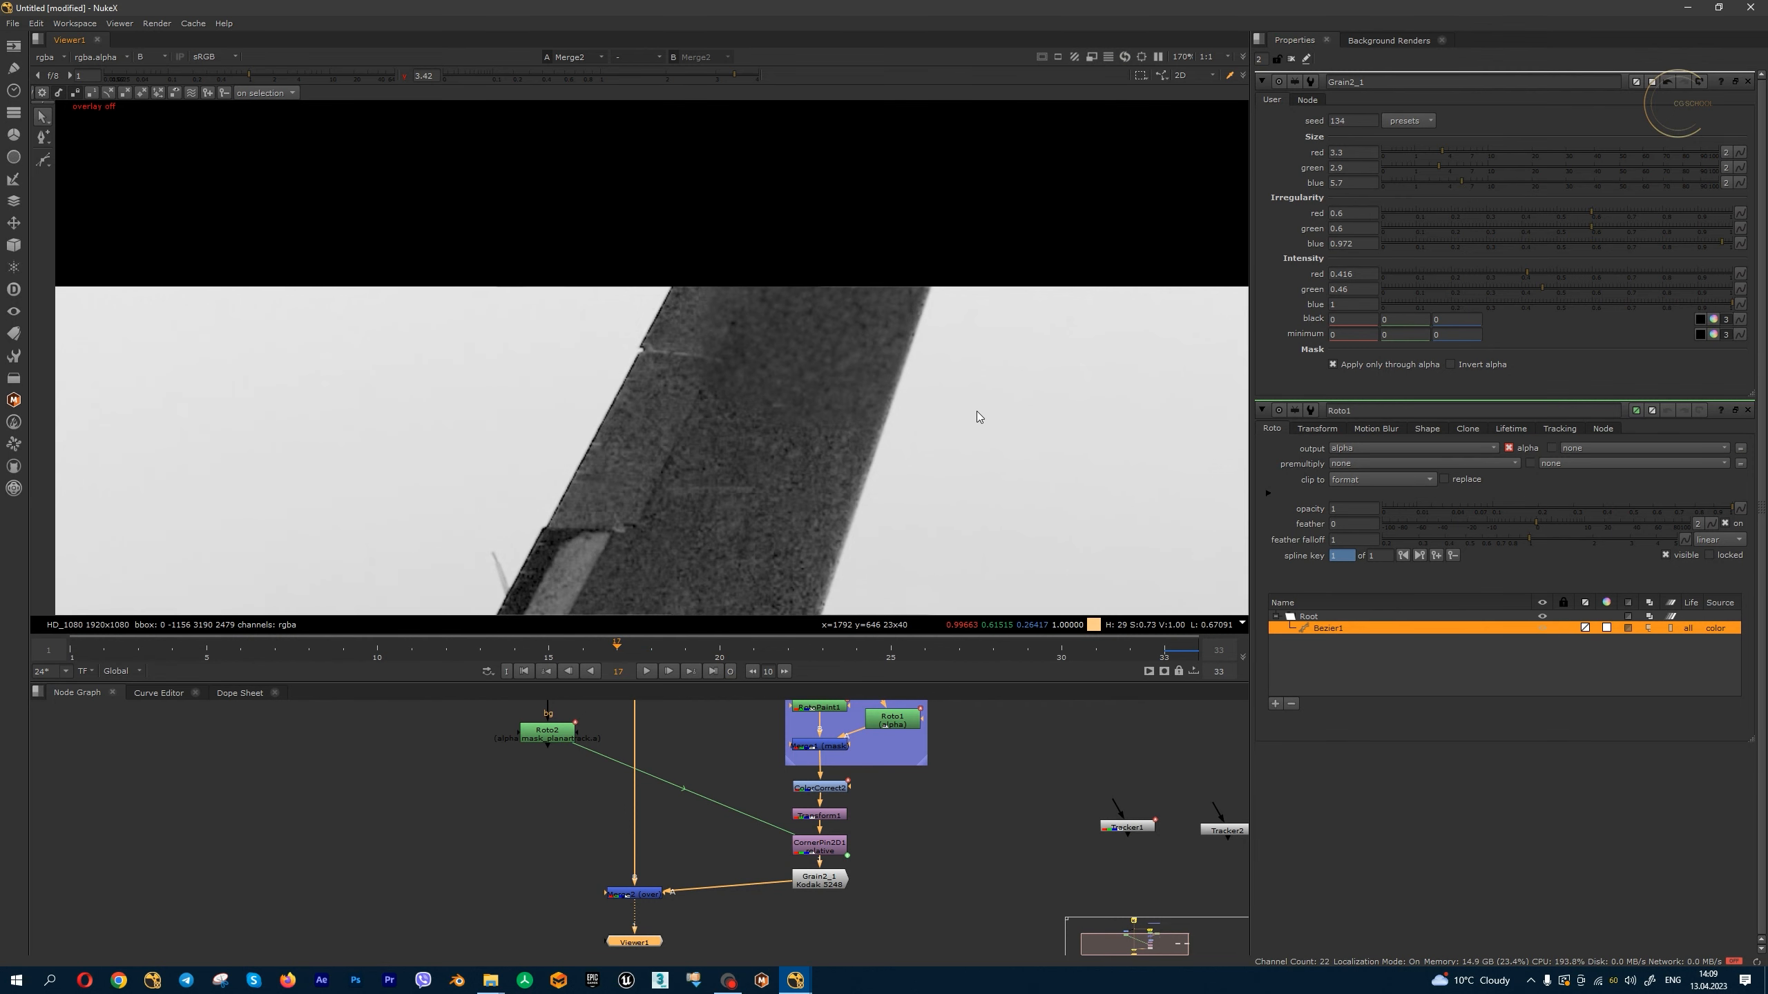
- Judging each channel separately, set Grain2's green intensity to 0.79 and red intensity to 0.89, and disable Apply only through alpha
key("g")
scroll(857, 395, "up", 1)
left_click_drag(1565, 290, 1659, 286)
middle_click_drag(889, 390, 891, 418)
key("r")
left_click_drag(1621, 271, 1693, 270)
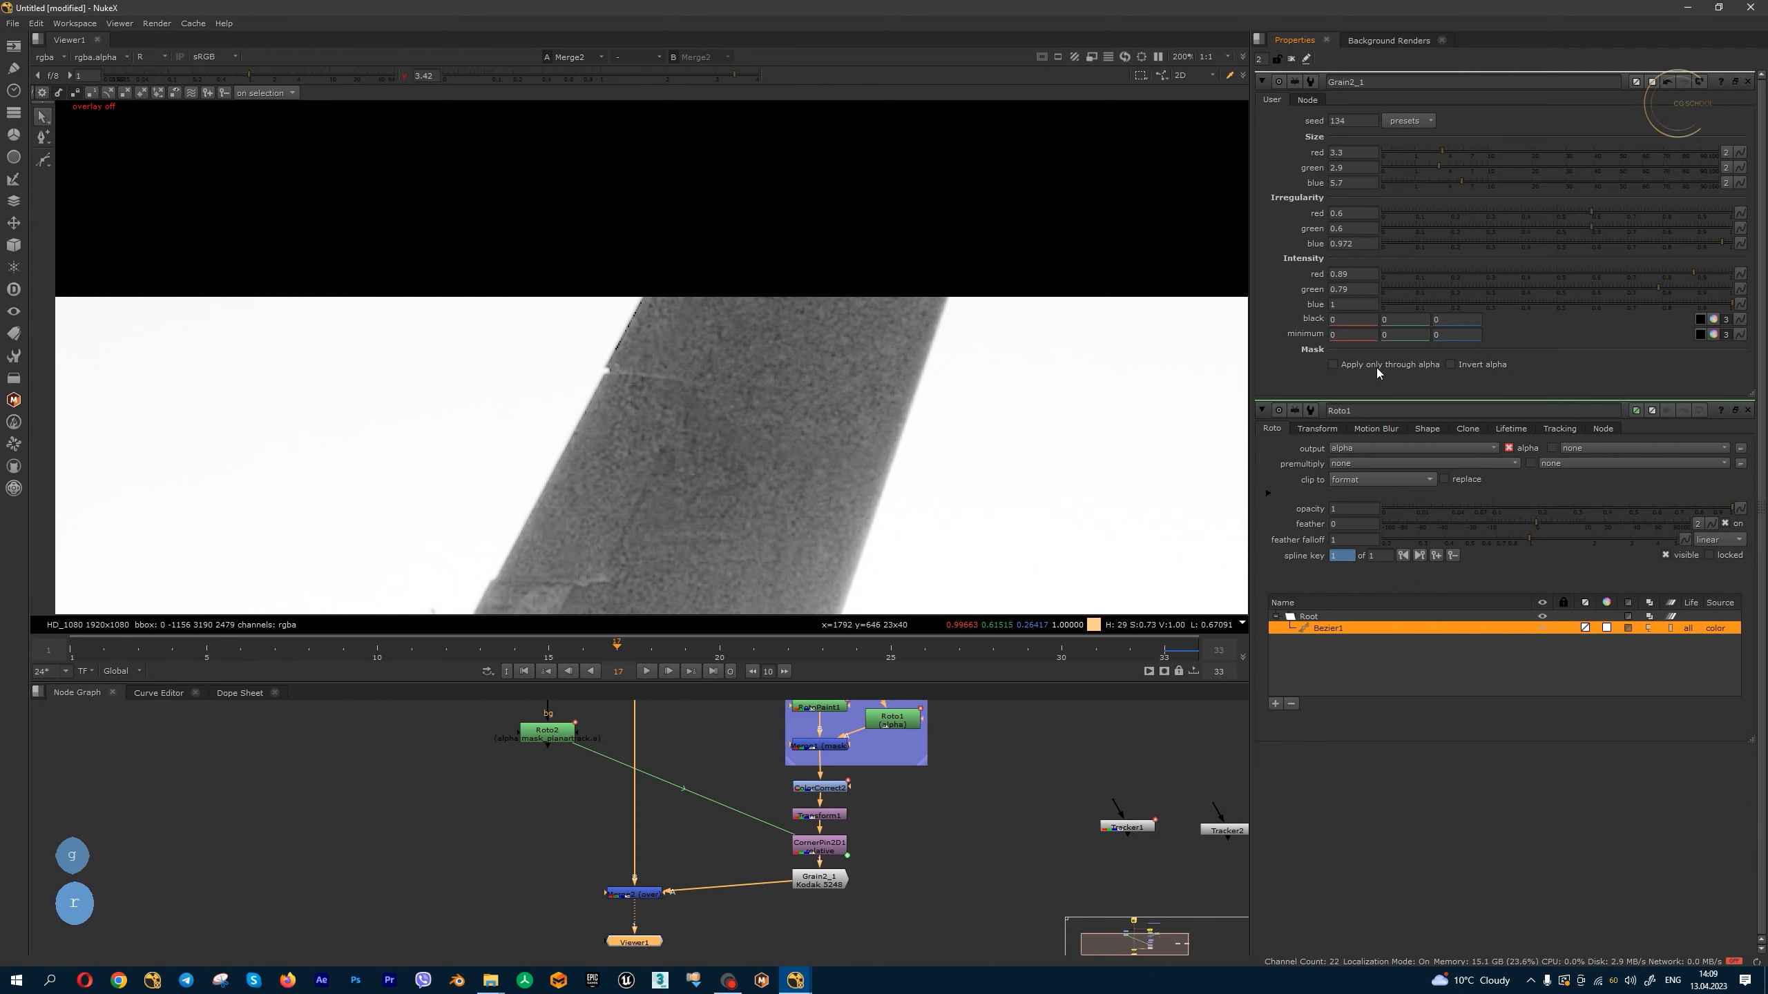
left_click(1333, 364)
- View the alpha of Roto1 at viewer gamma 1 and examine the feather falloff along its lower edge
left_click(896, 723)
key("1")
key("a")
scroll(848, 418, "up", 4)
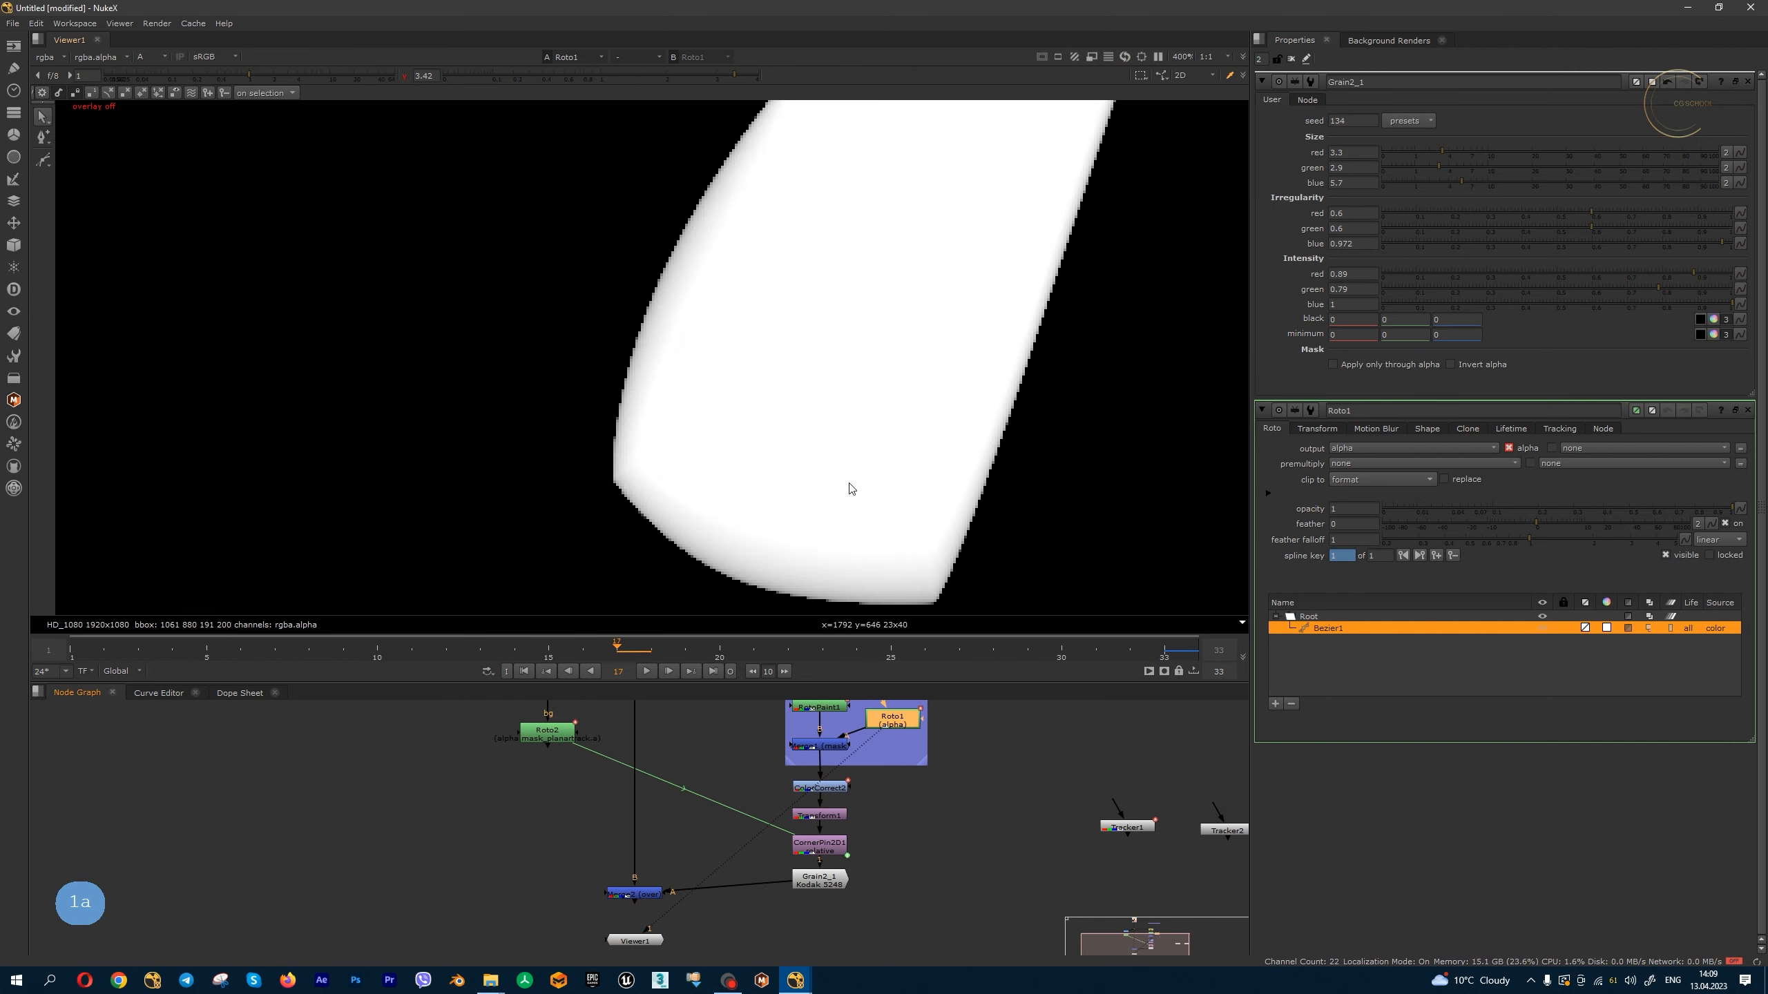
left_click(405, 76)
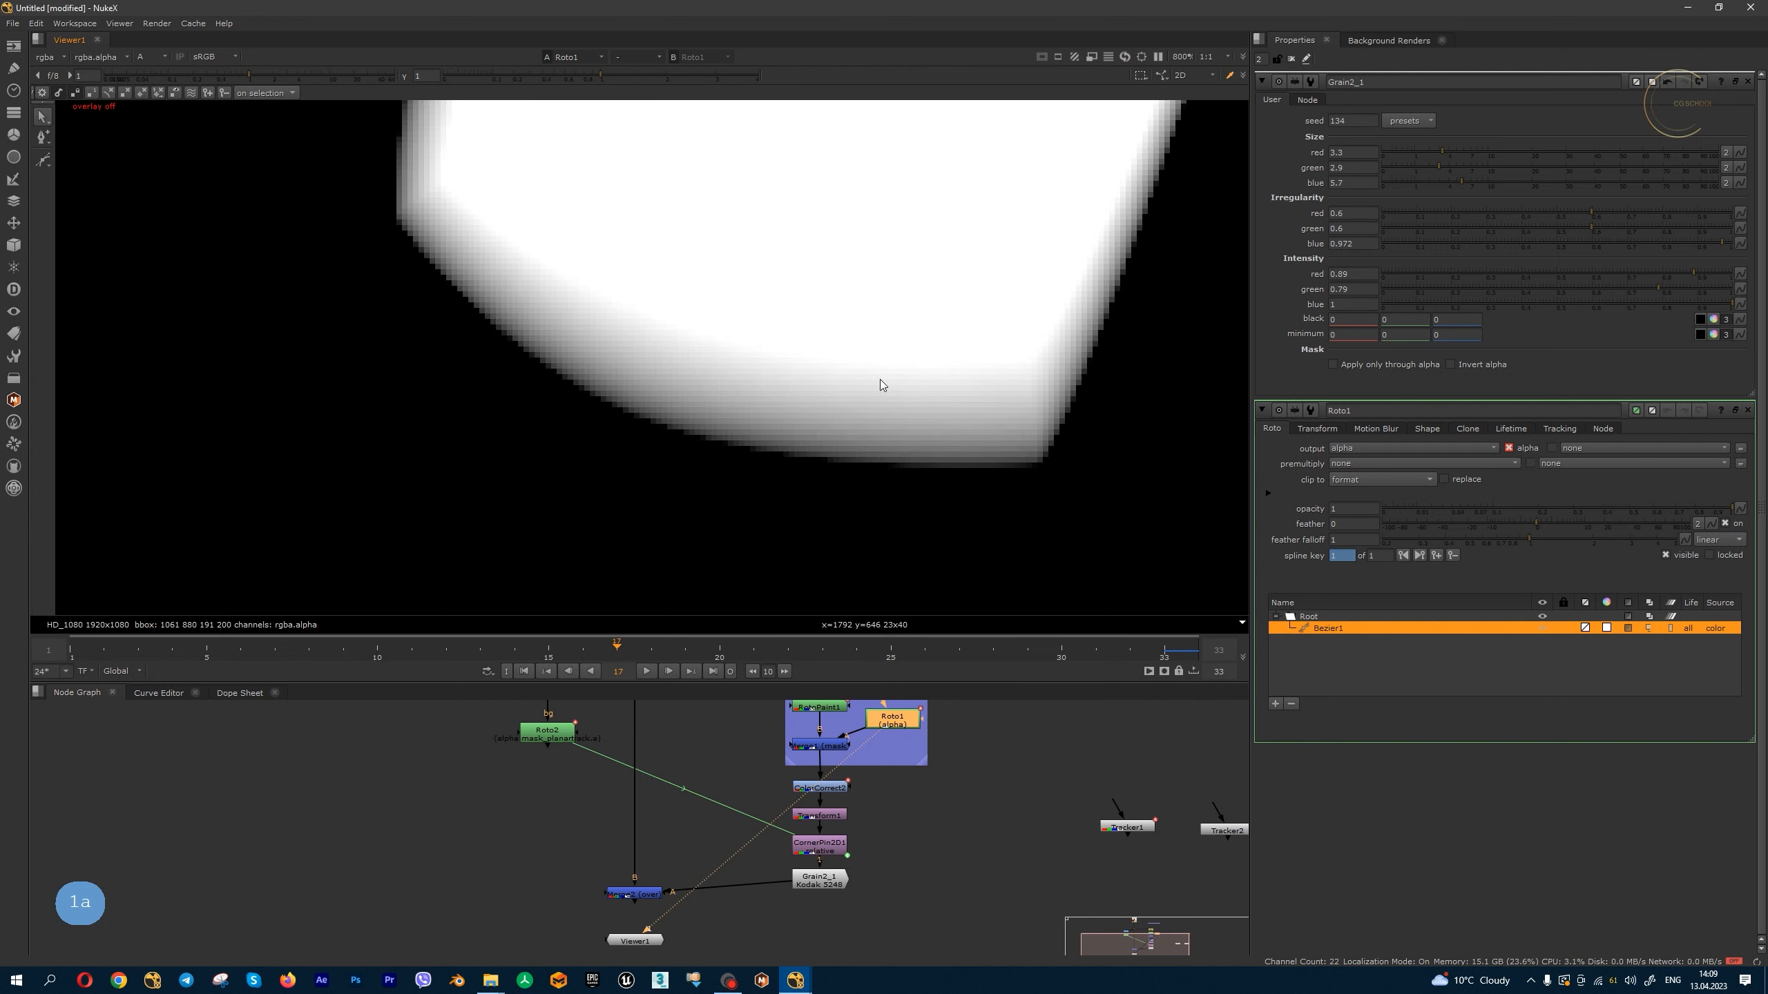
scroll(881, 382, "up", 2)
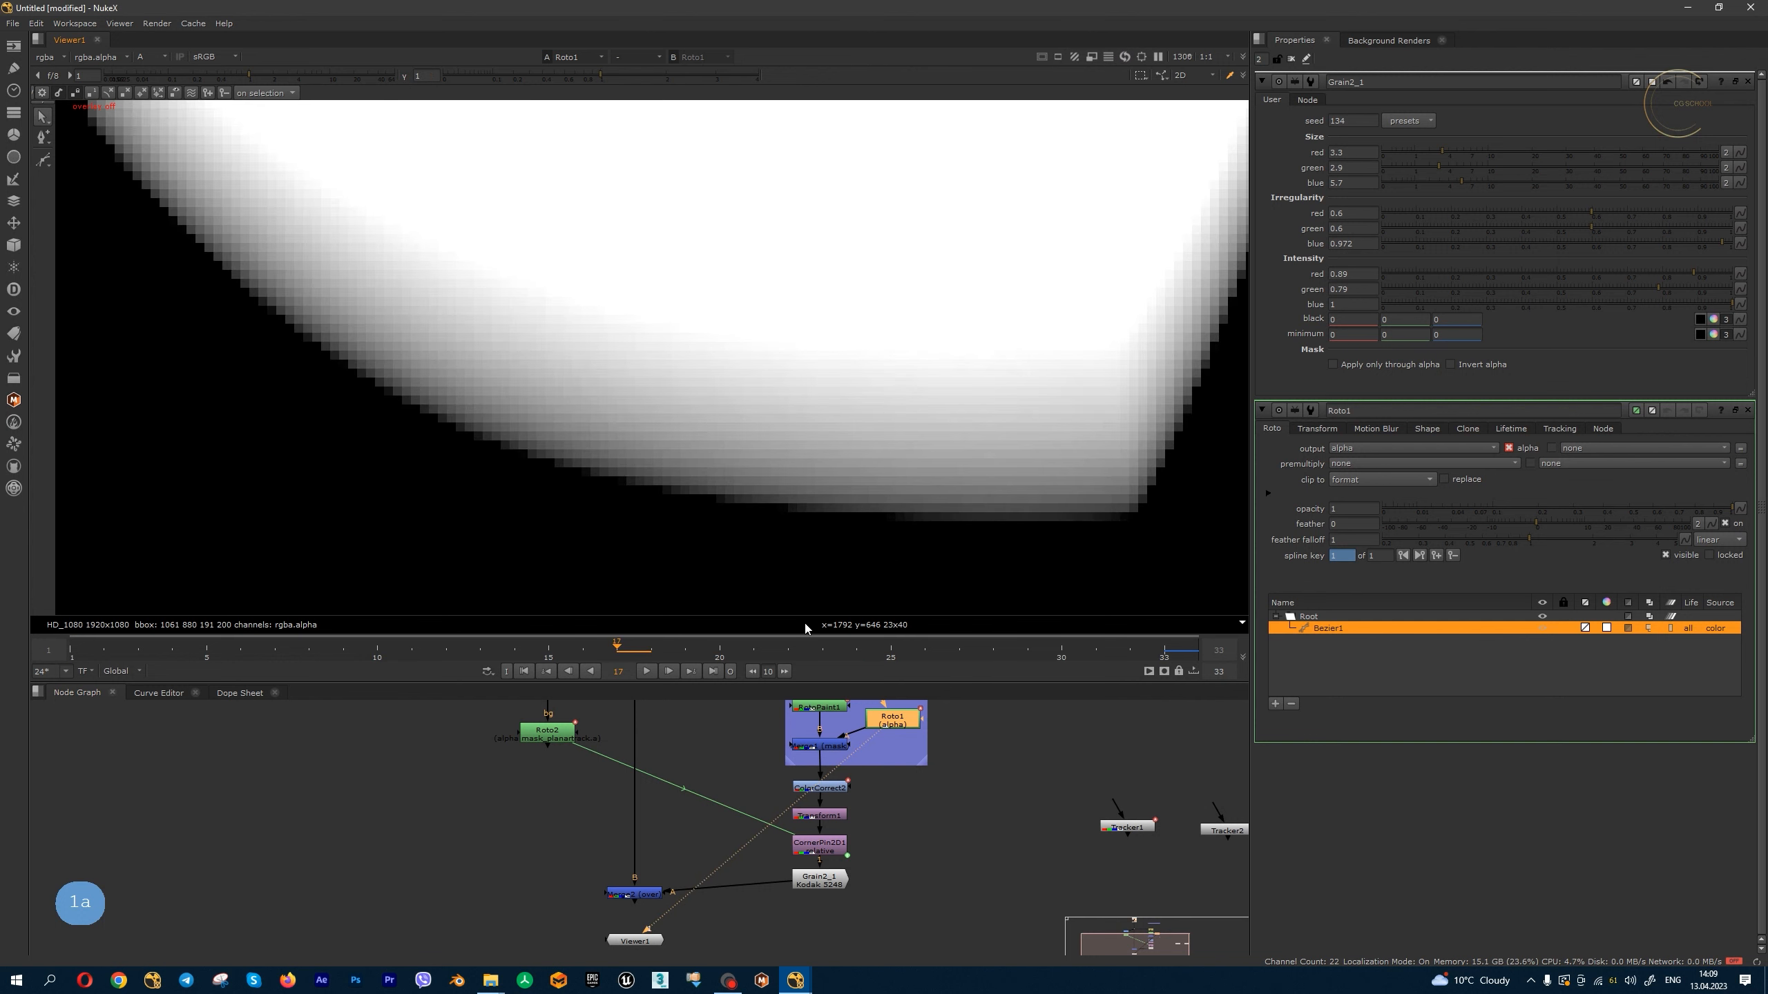
- Show the Merge2 composite in colour again and scrub to frame 19 to review the patched wing
key("1")
key("a")
scroll(848, 398, "down", 10)
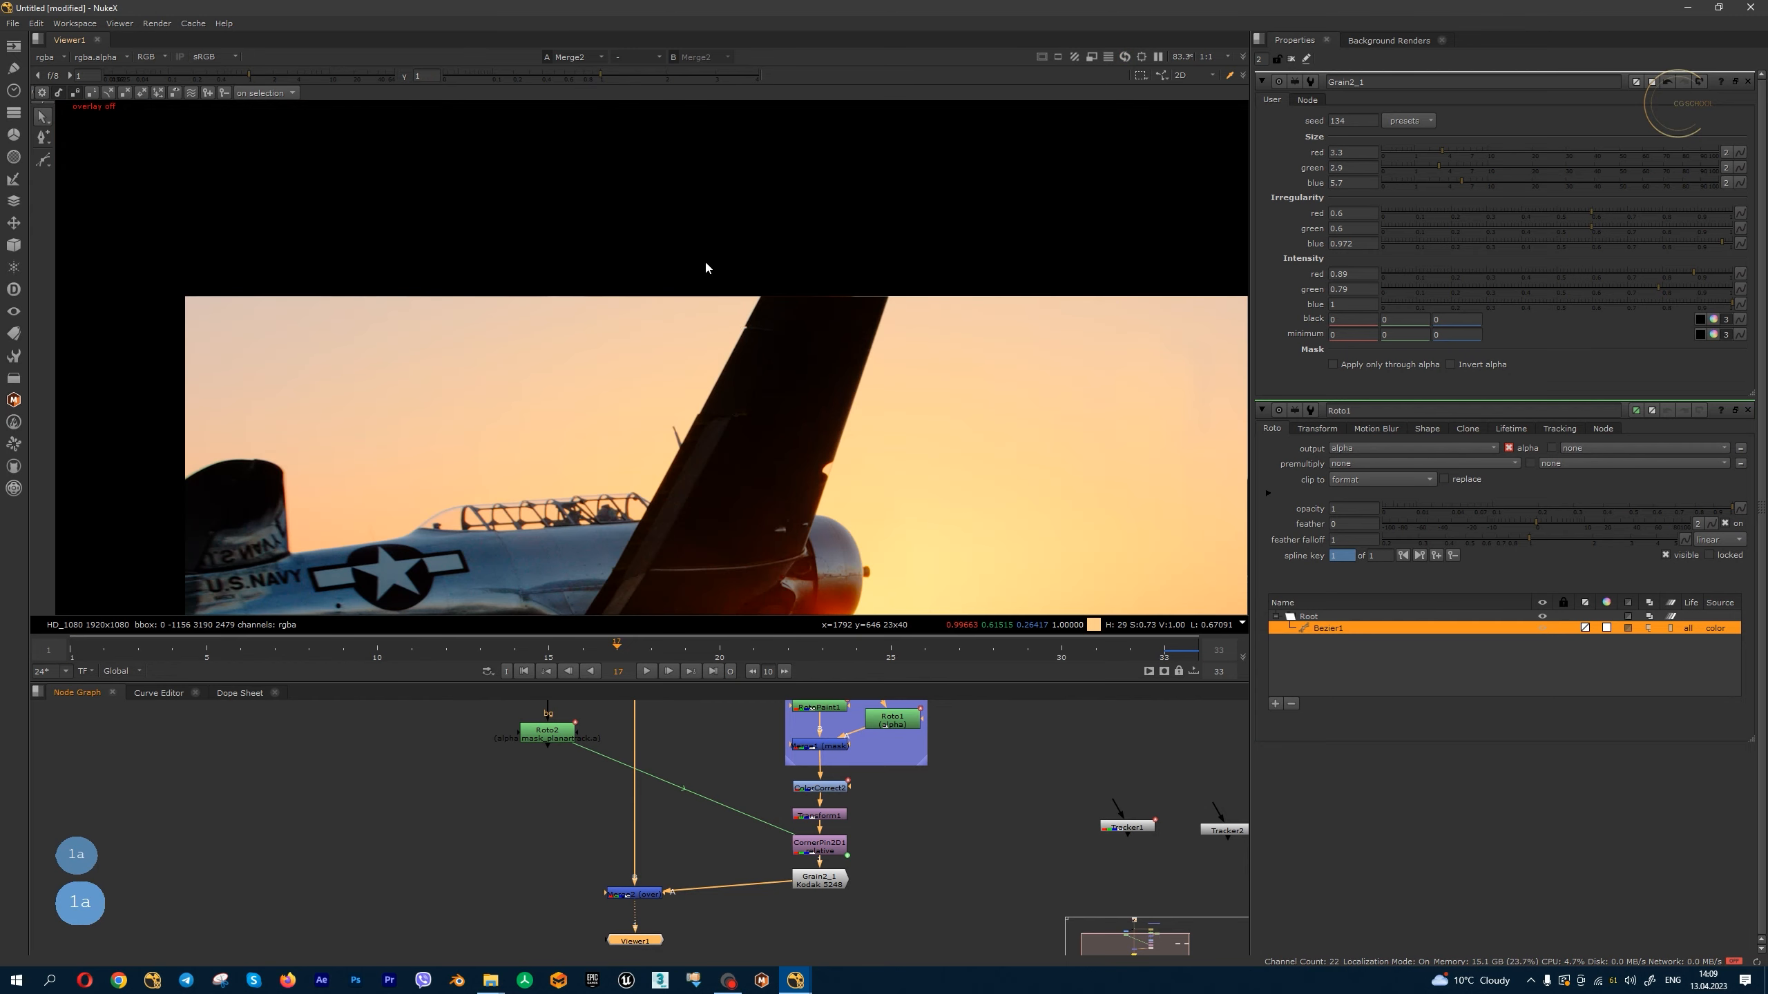
left_click_drag(399, 655, 685, 651)
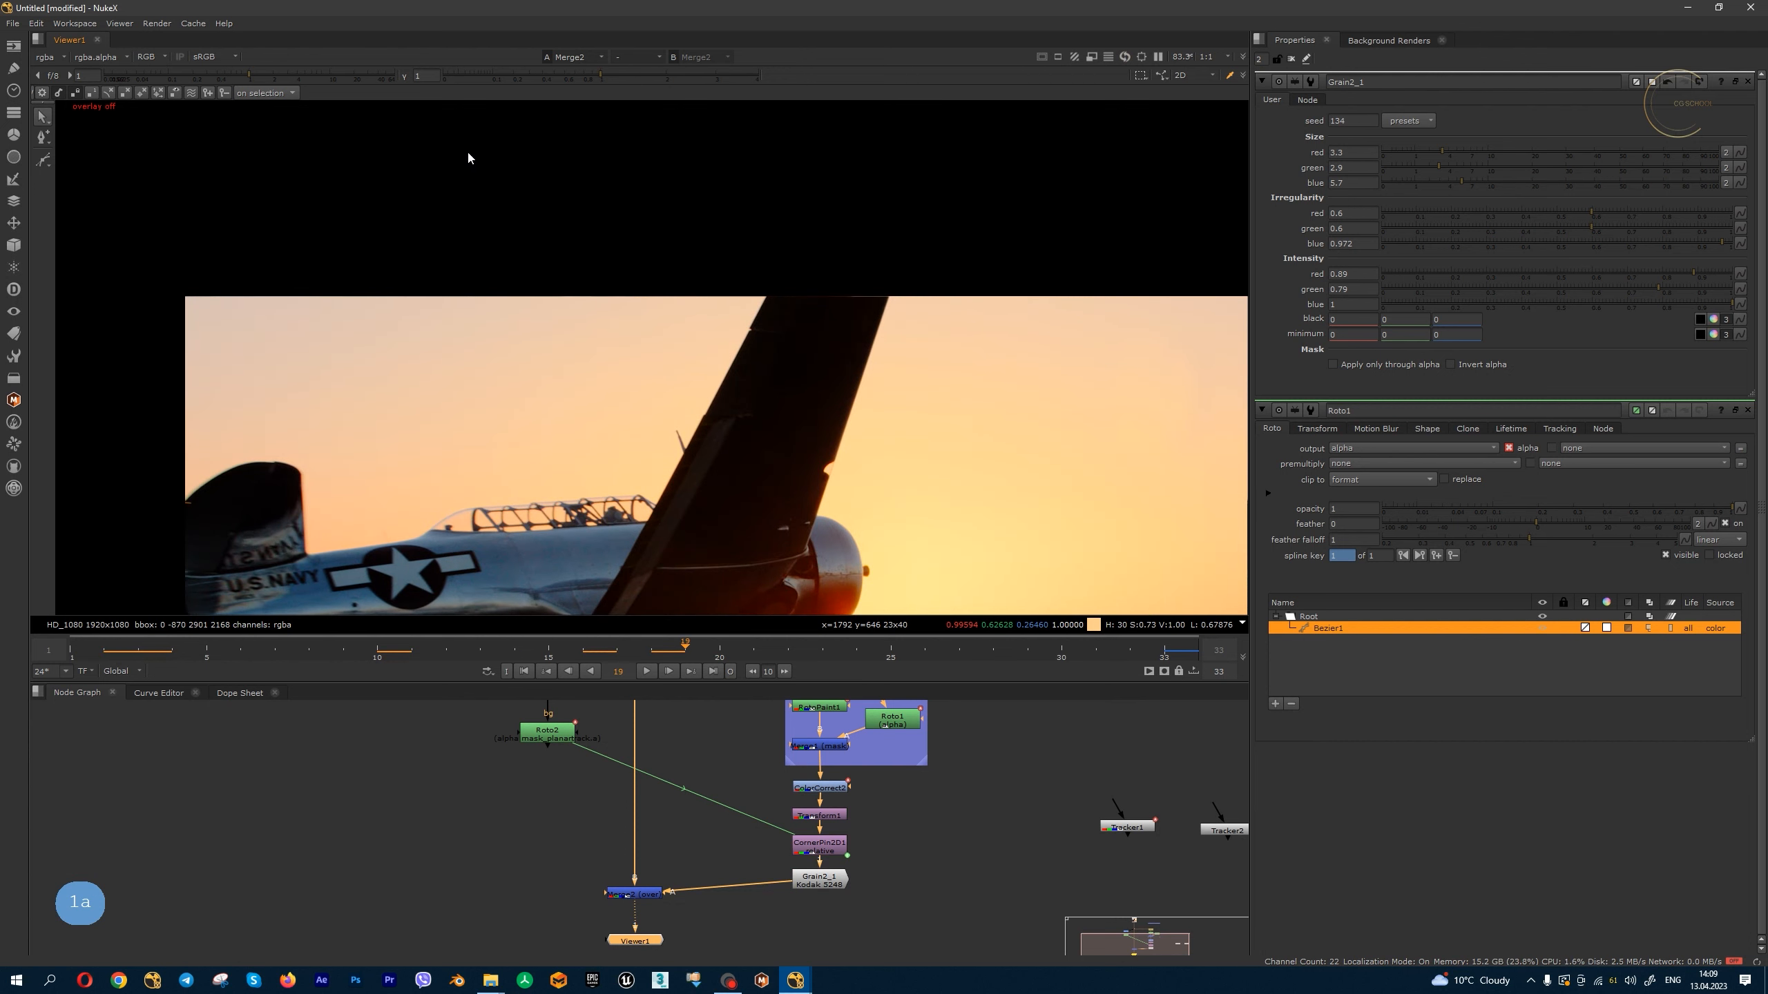
- Raise the viewer gamma to 4 and scrub to frame 33 to check how the patch's grain blends with the wing
left_click_drag(529, 76, 765, 77)
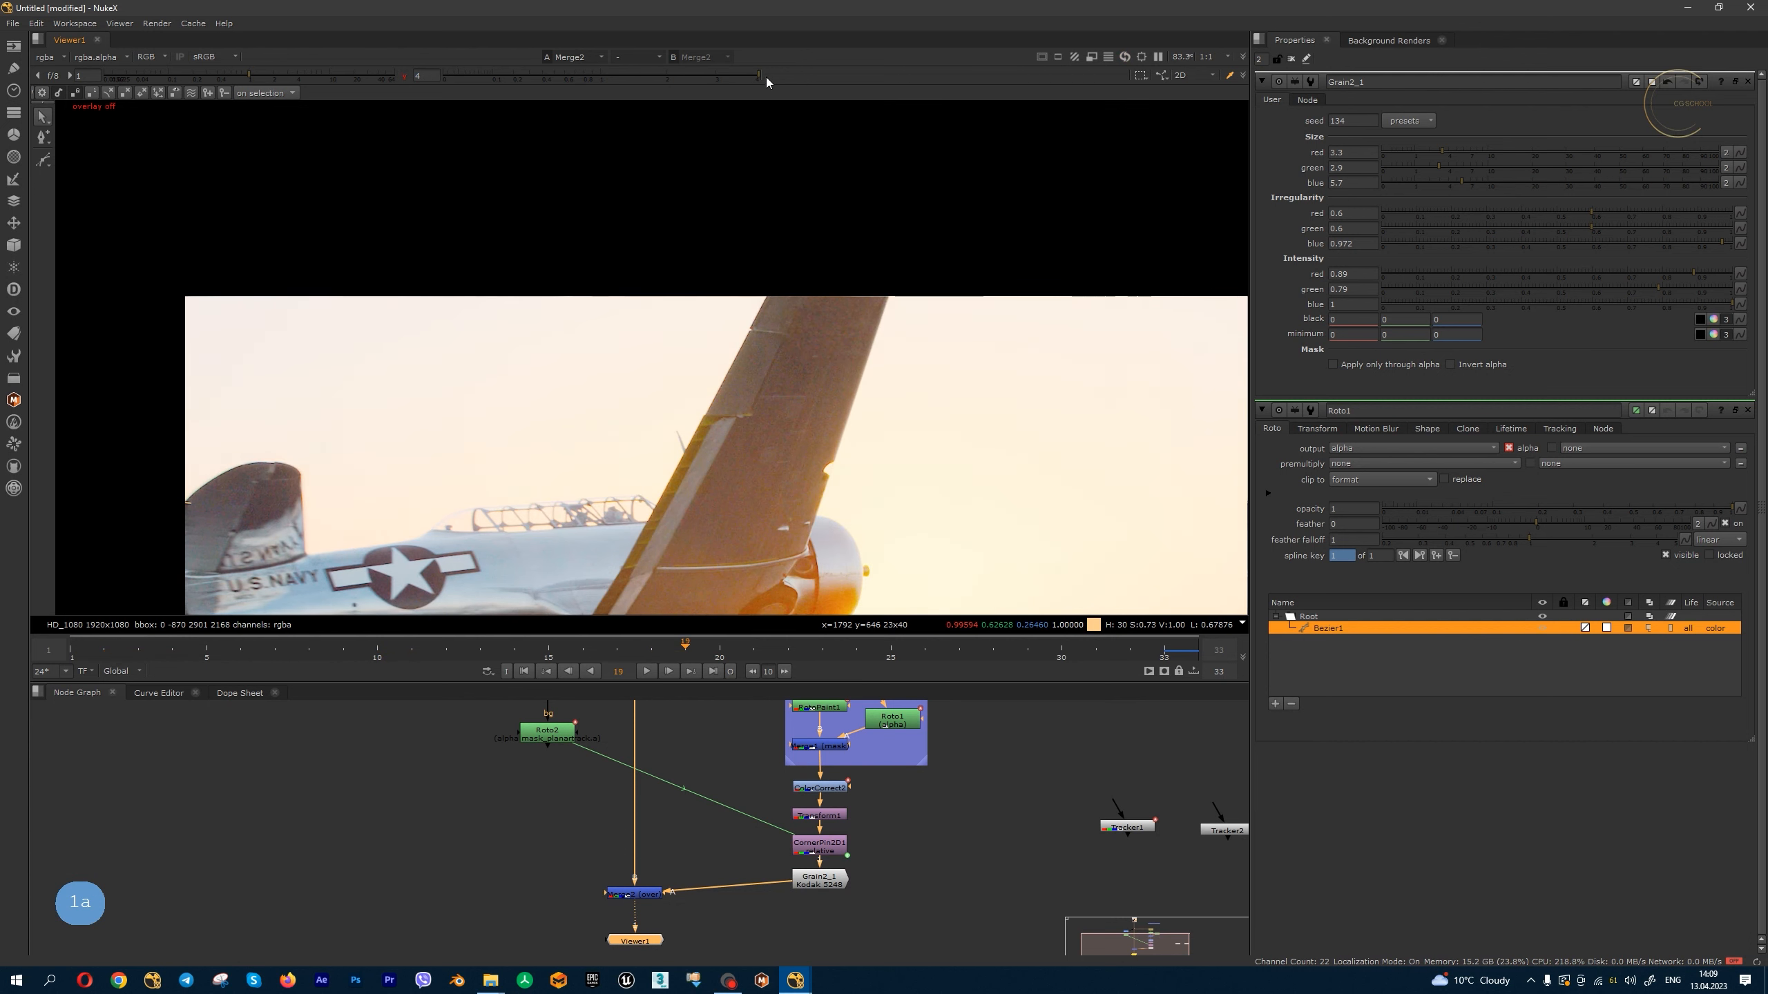
scroll(846, 387, "up", 4)
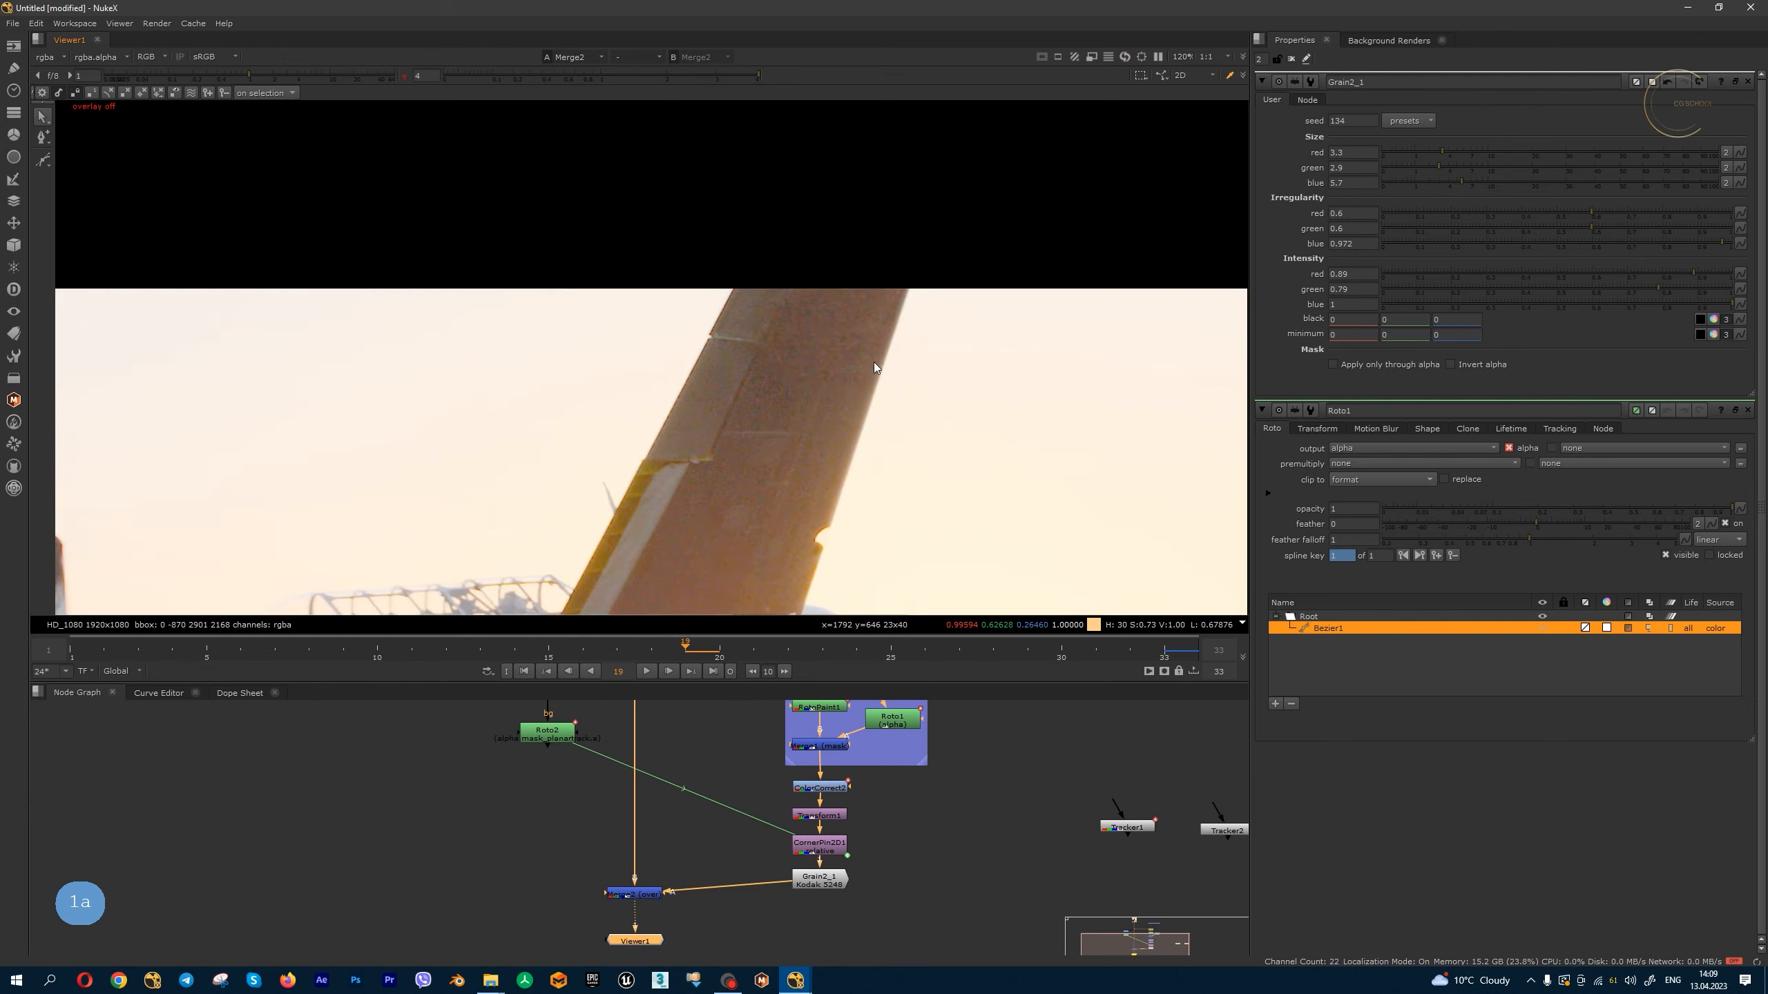
left_click_drag(691, 661, 1161, 673)
scroll(848, 402, "up", 4)
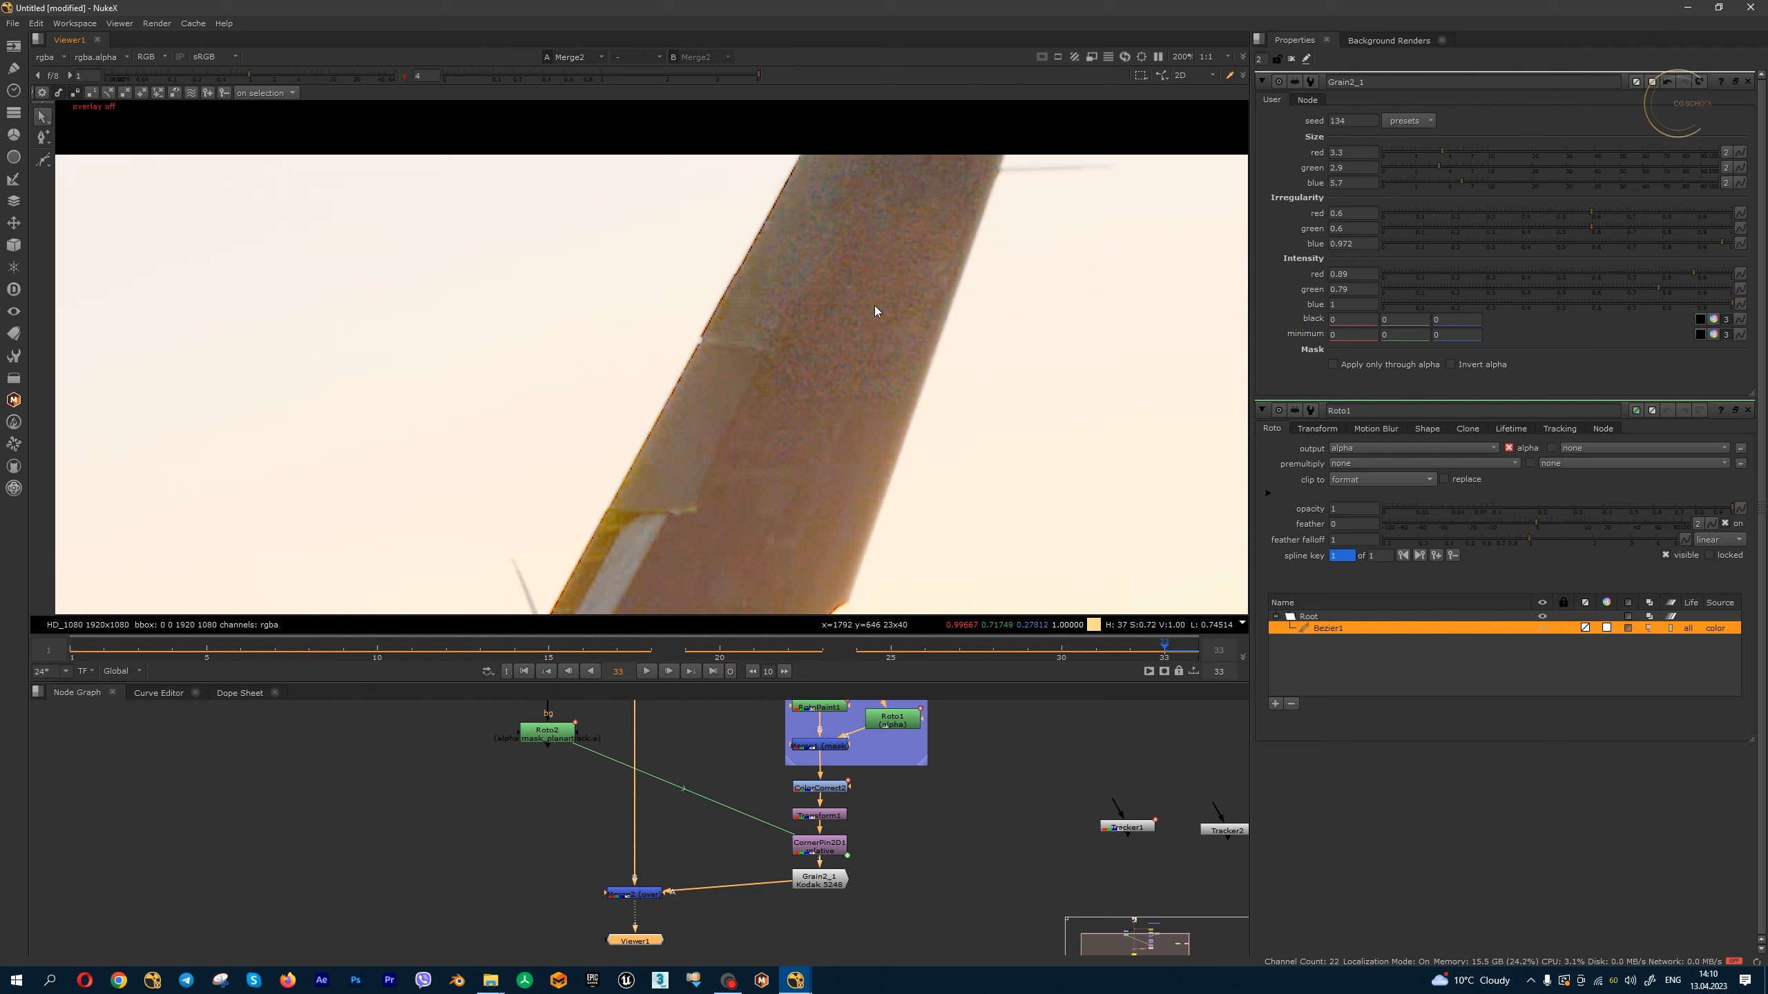
scroll(876, 308, "down", 3)
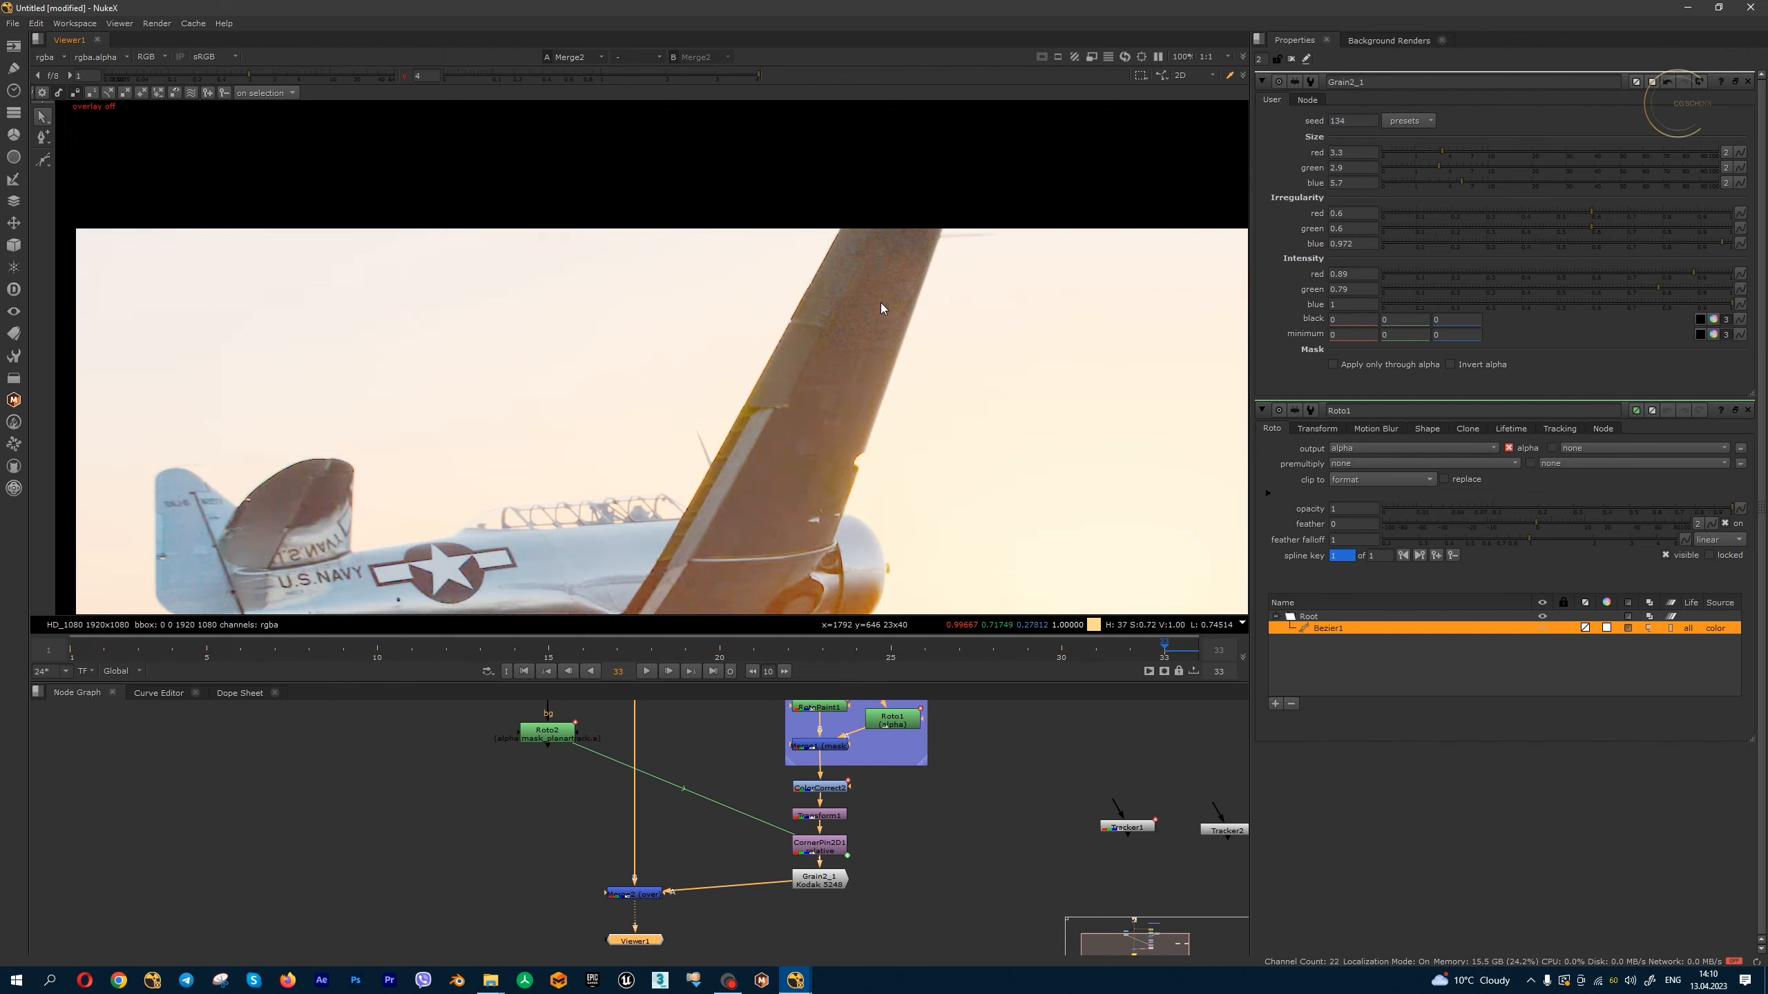
- At frame 33, set keyframes on the red, green and blue intensity of Grain2_1
mouse_move(1165, 661)
left_mouse_down()
mouse_move(71, 671)
mouse_move(1162, 680)
left_mouse_up()
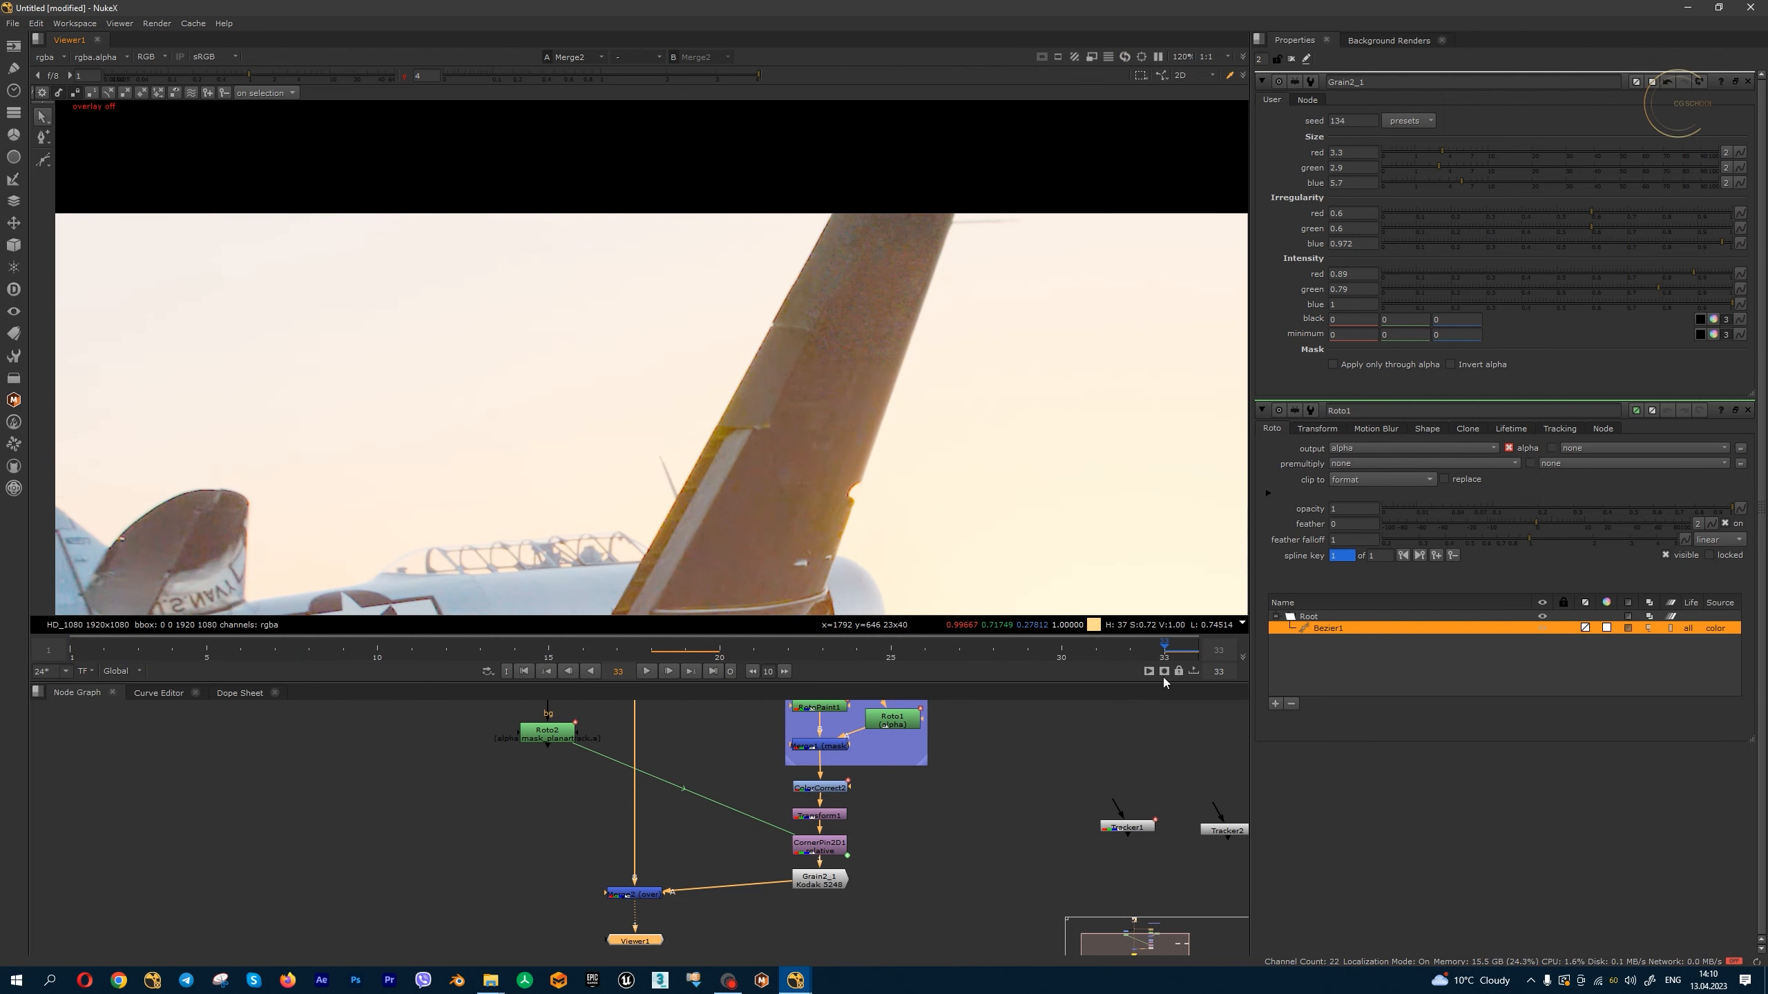
right_click(1370, 272)
left_click(1404, 281)
right_click(1362, 288)
left_click(1391, 298)
right_click(1368, 307)
left_click(1389, 314)
- Review the earlier frames, then set keyframes on Grain2_1's red, green and blue intensity at frame 15
left_click_drag(616, 643, 333, 660)
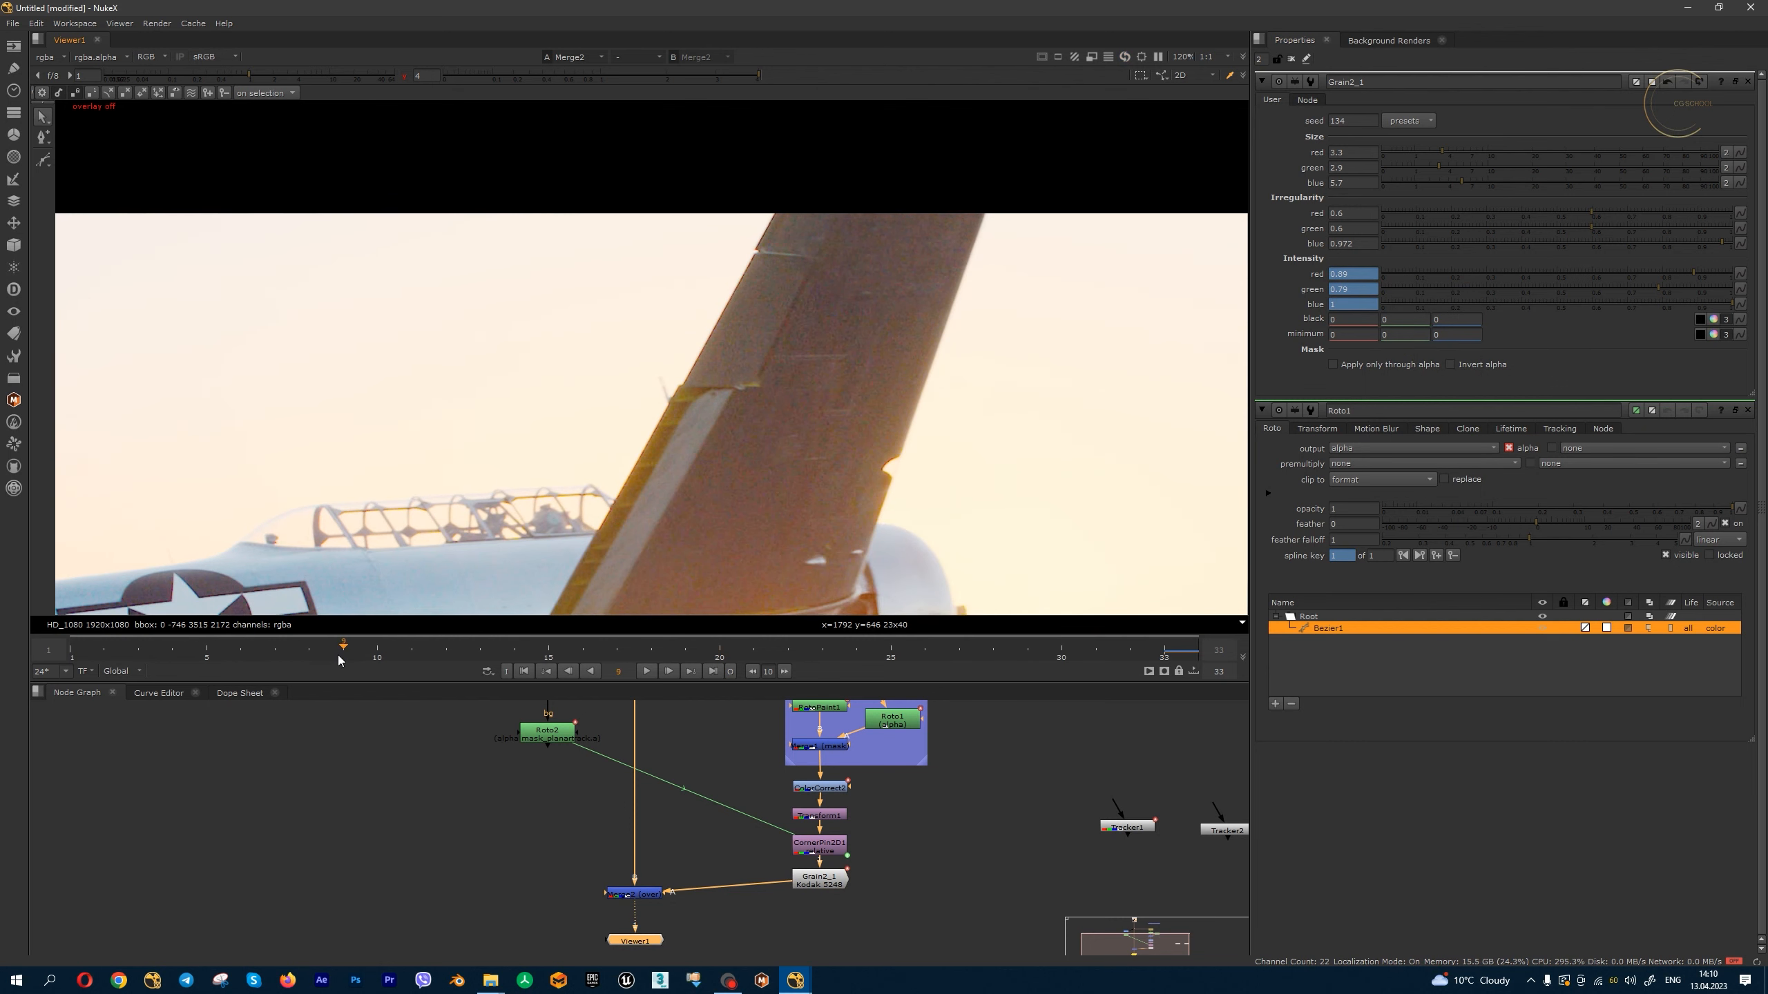
left_click(521, 671)
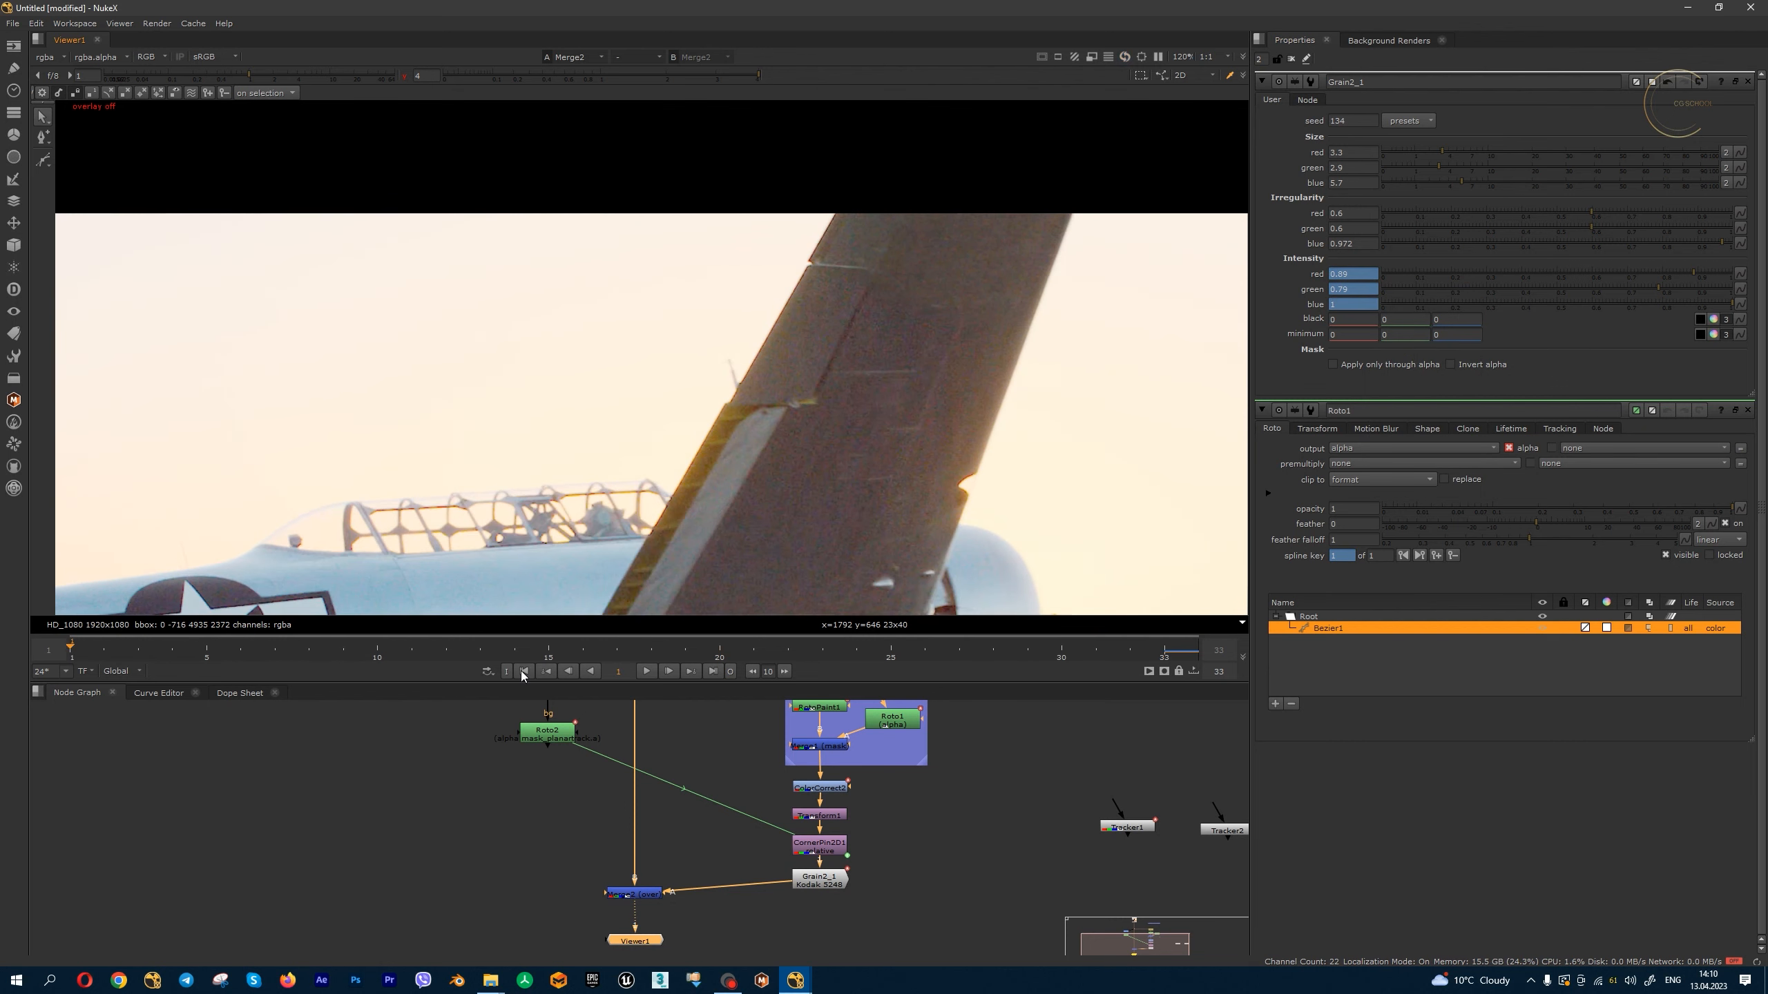
left_click(553, 648)
right_click(1365, 274)
left_click(1410, 279)
right_click(1365, 288)
left_click(1410, 294)
right_click(1356, 304)
left_click(1402, 310)
- At frame 33, lower Grain2_1's intensity to blue 0.446, green 0.32 and red 0.076, checking the grain in each colour channel
left_click(601, 653)
left_click(712, 672)
left_click_drag(1721, 305, 1536, 305)
left_click(1486, 290)
key("b")
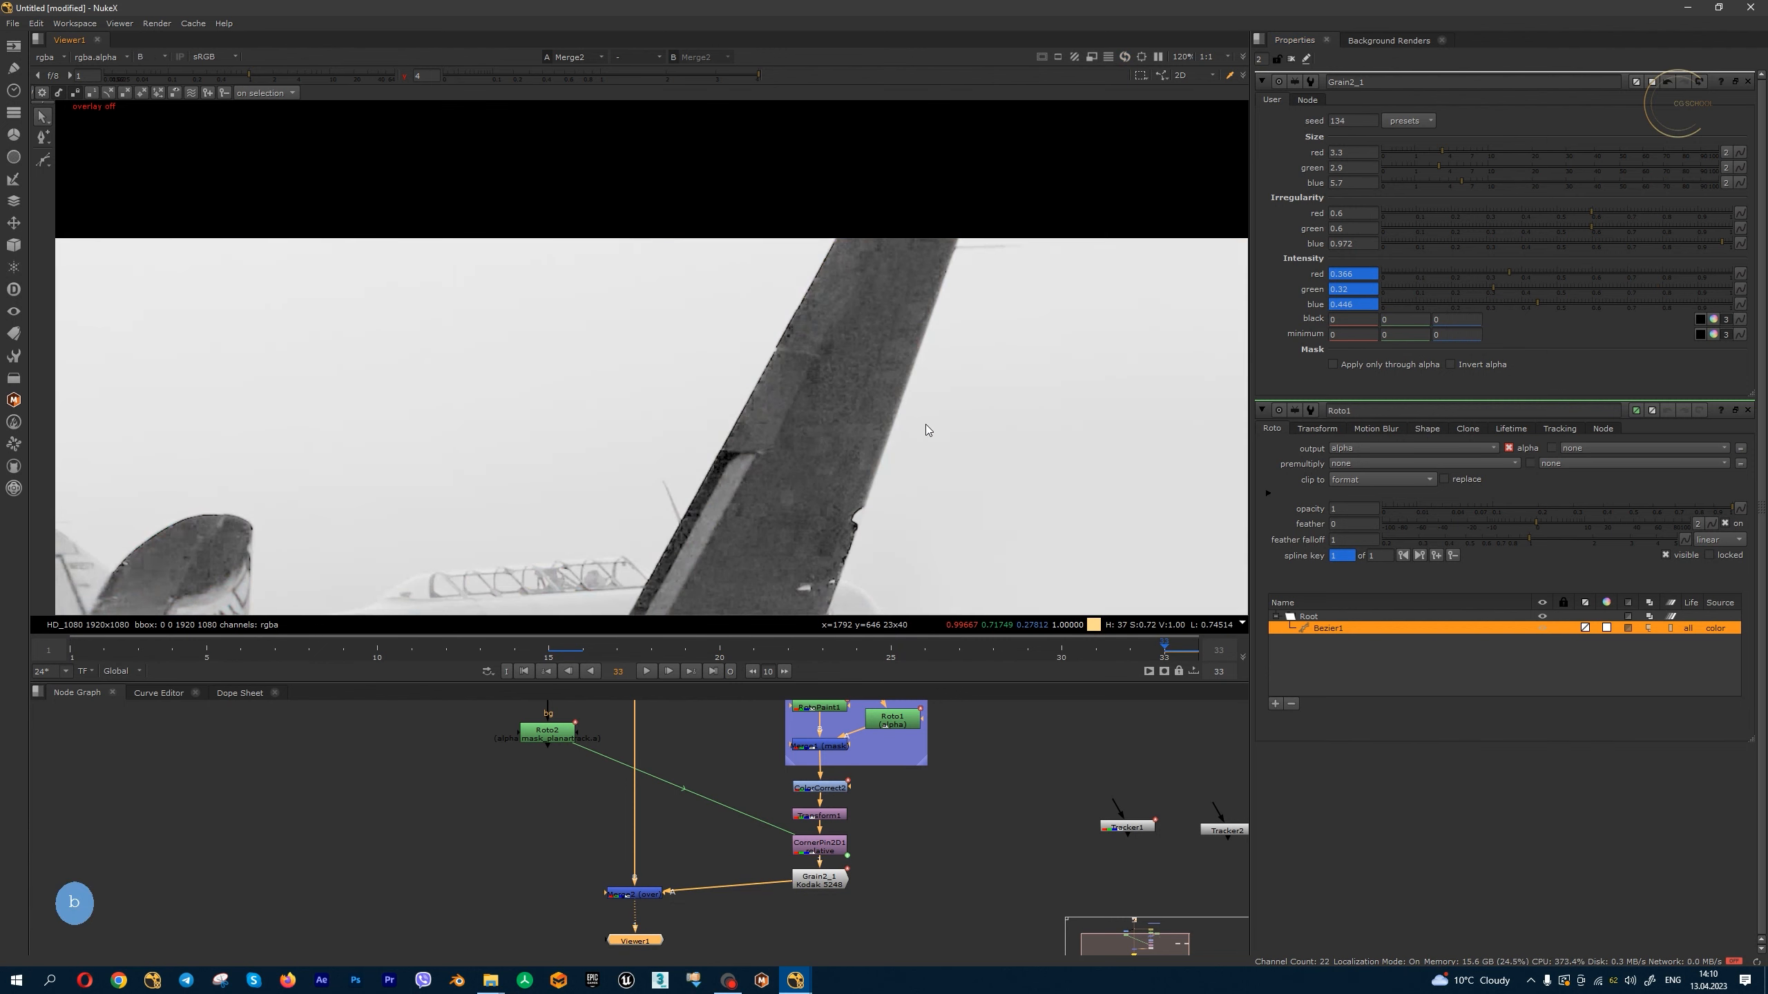
key("g")
key("r")
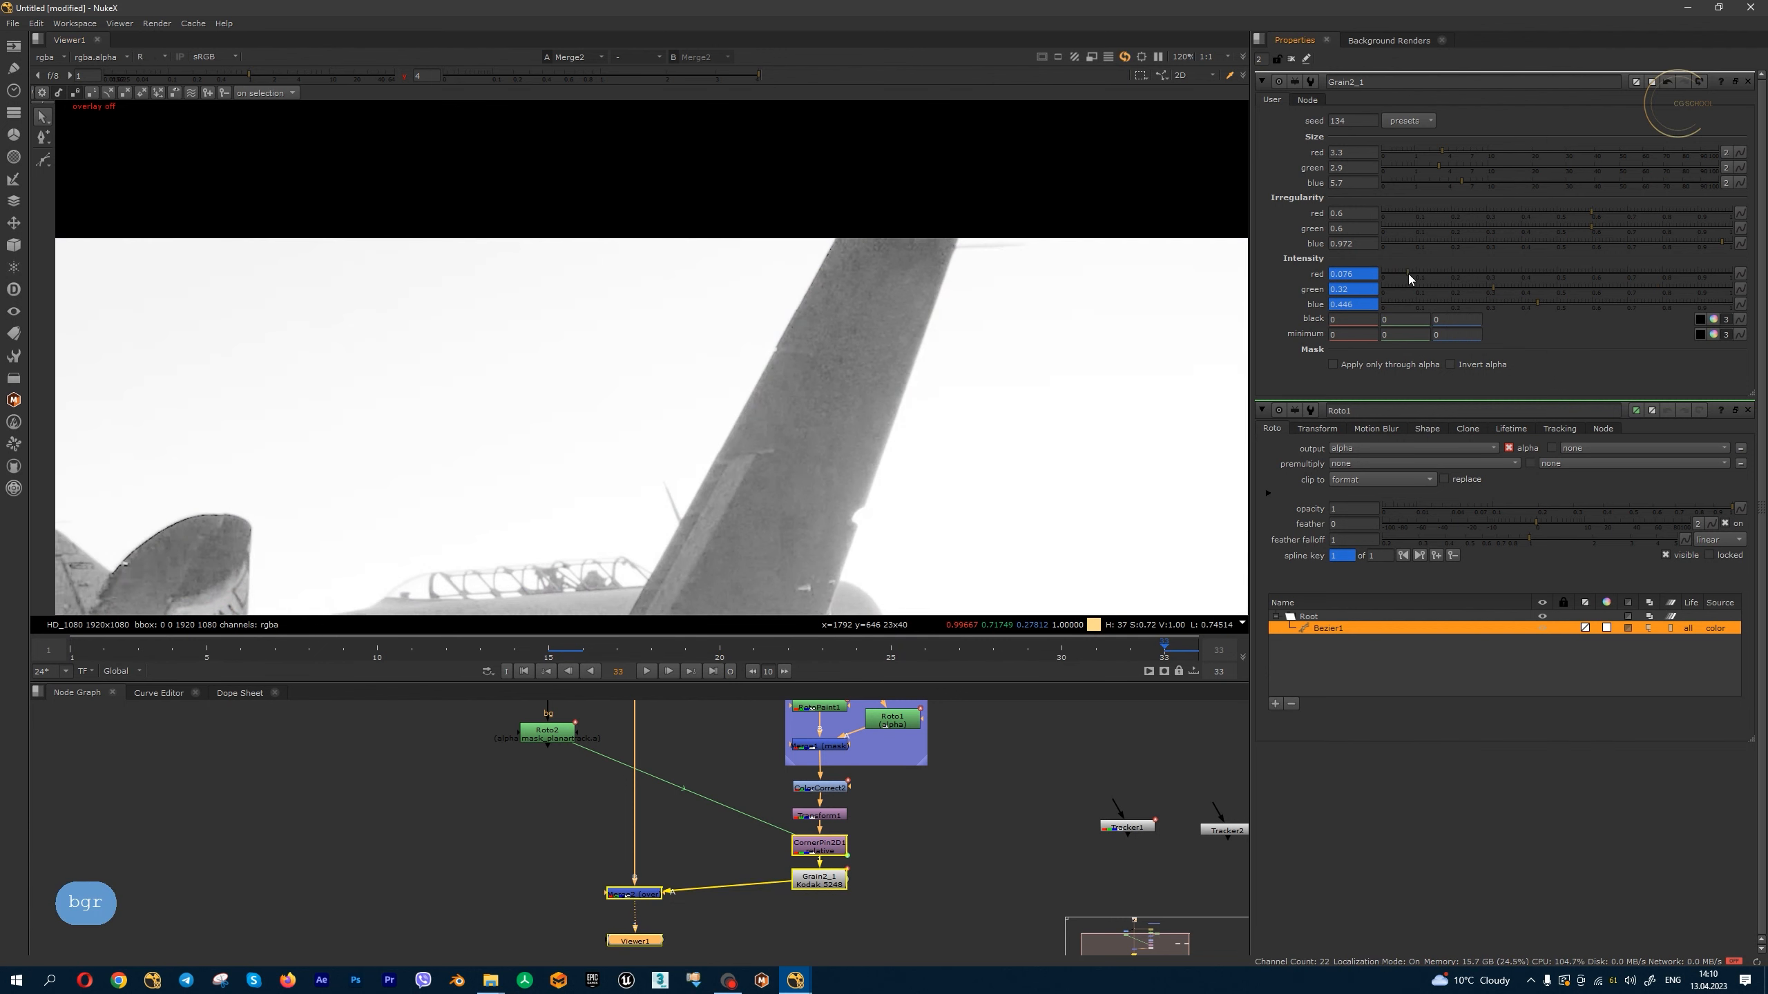
key("r")
- Maximize the viewer and play the Merge2 composite in colour to review the patched wing
key("space")
scroll(901, 404, "up", 4)
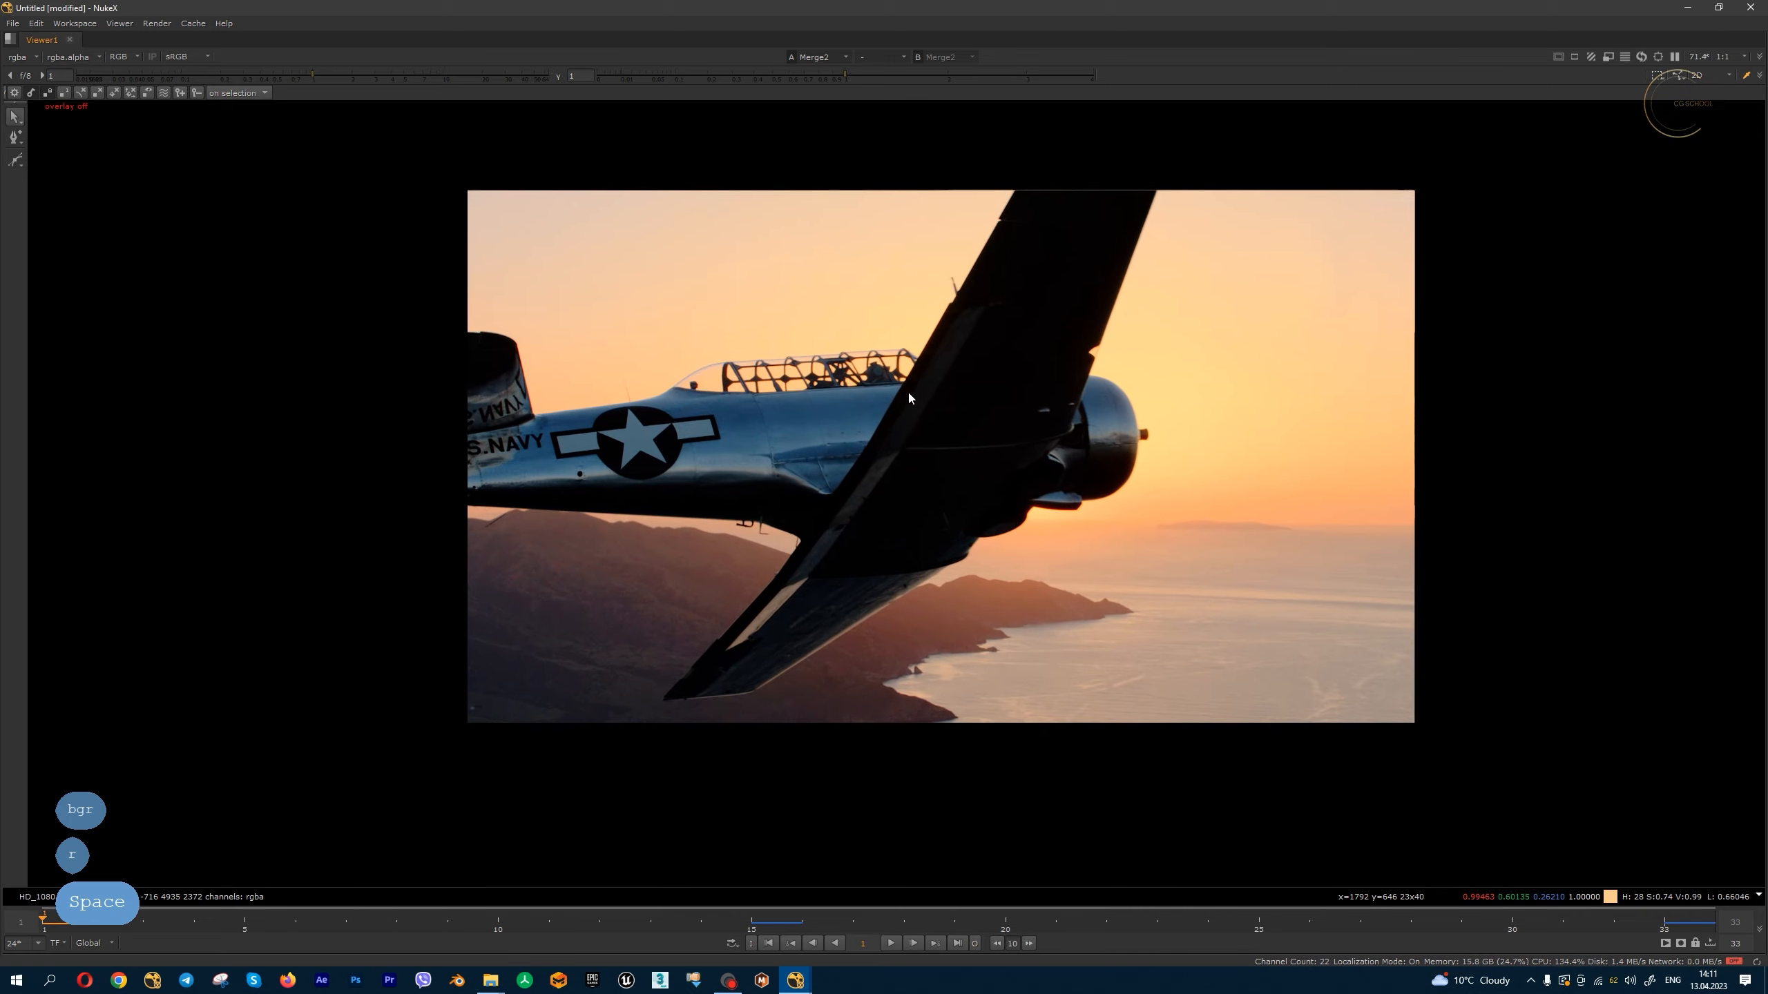
left_click(894, 944)
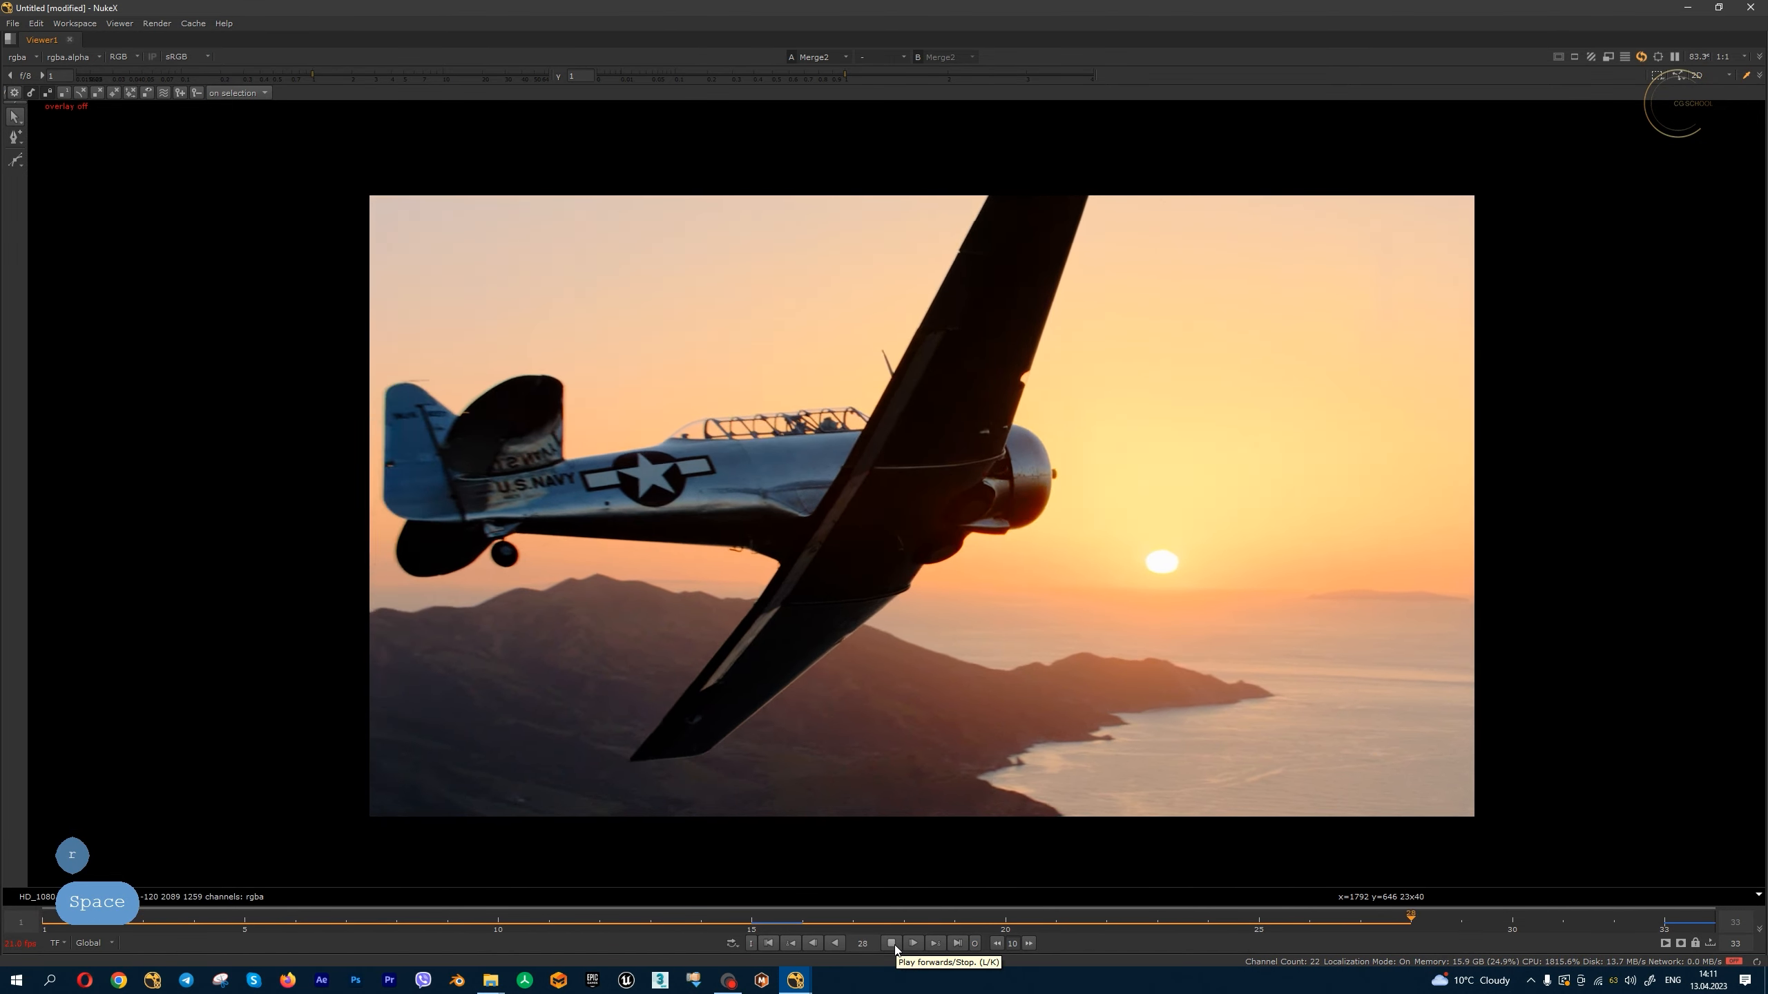
left_click(892, 944)
- Replay the composite with viewer gamma 2.85 and gain 2.55 to inspect the patch, and reset both to 1
left_click_drag(810, 77, 1015, 78)
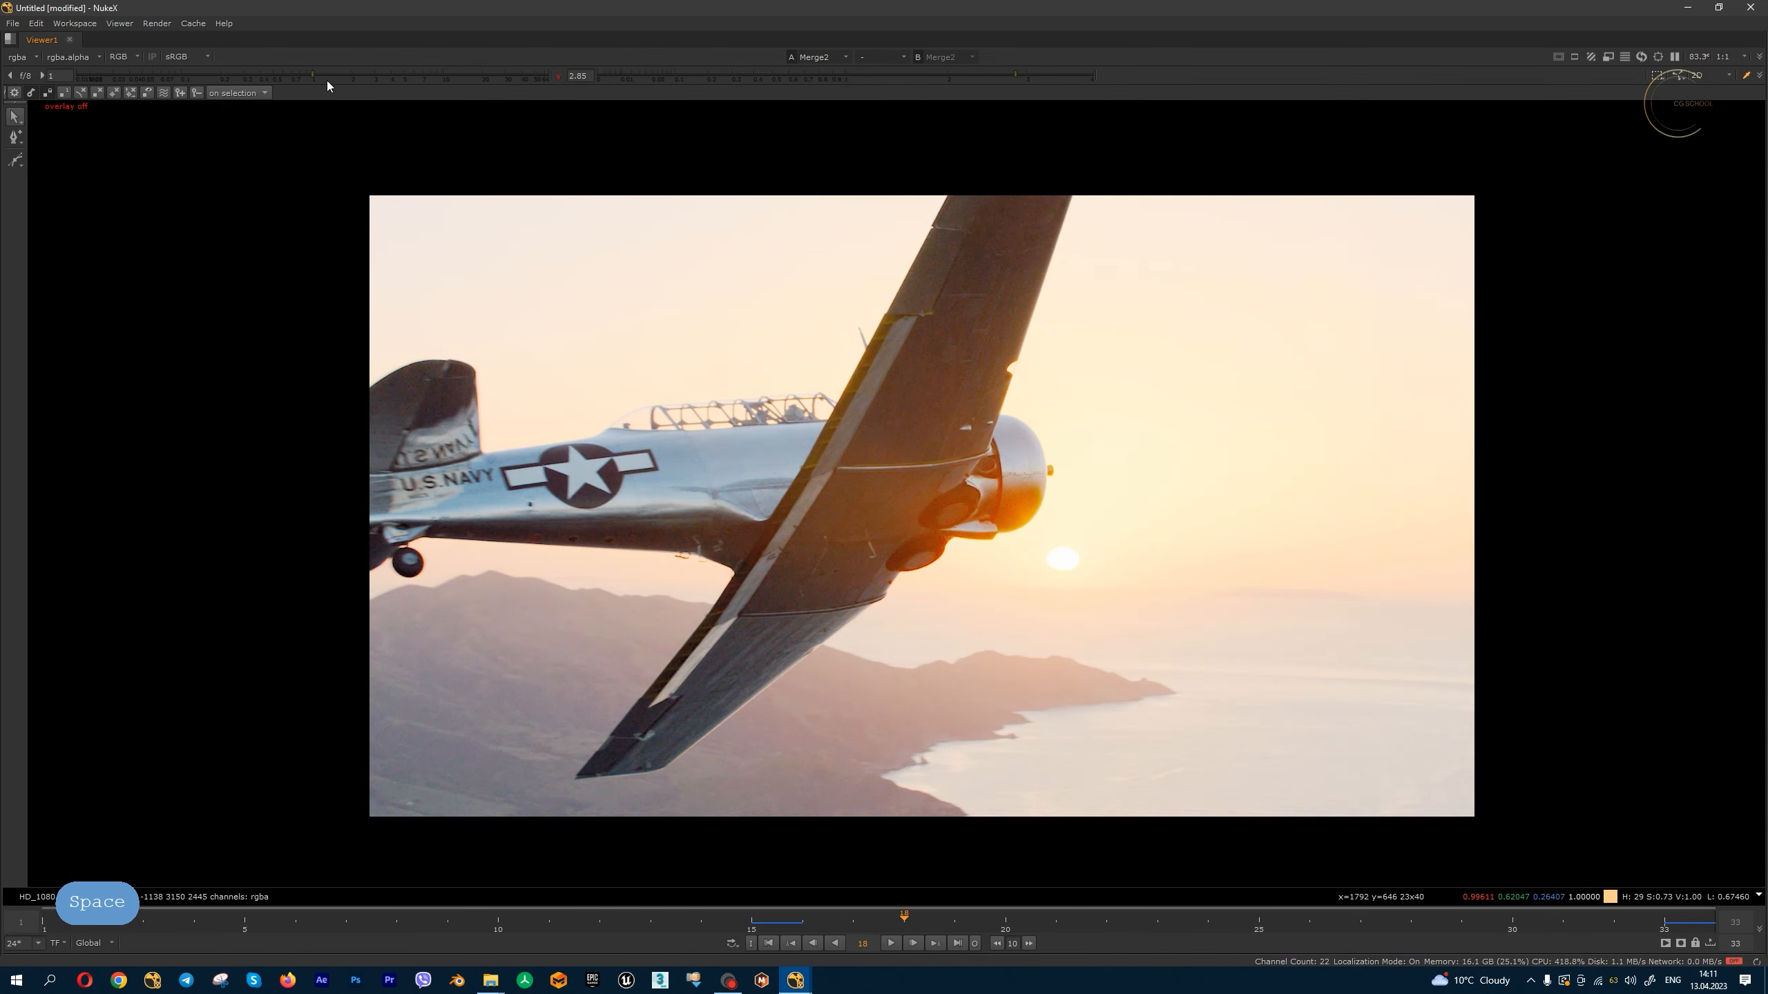
left_click_drag(326, 80, 368, 75)
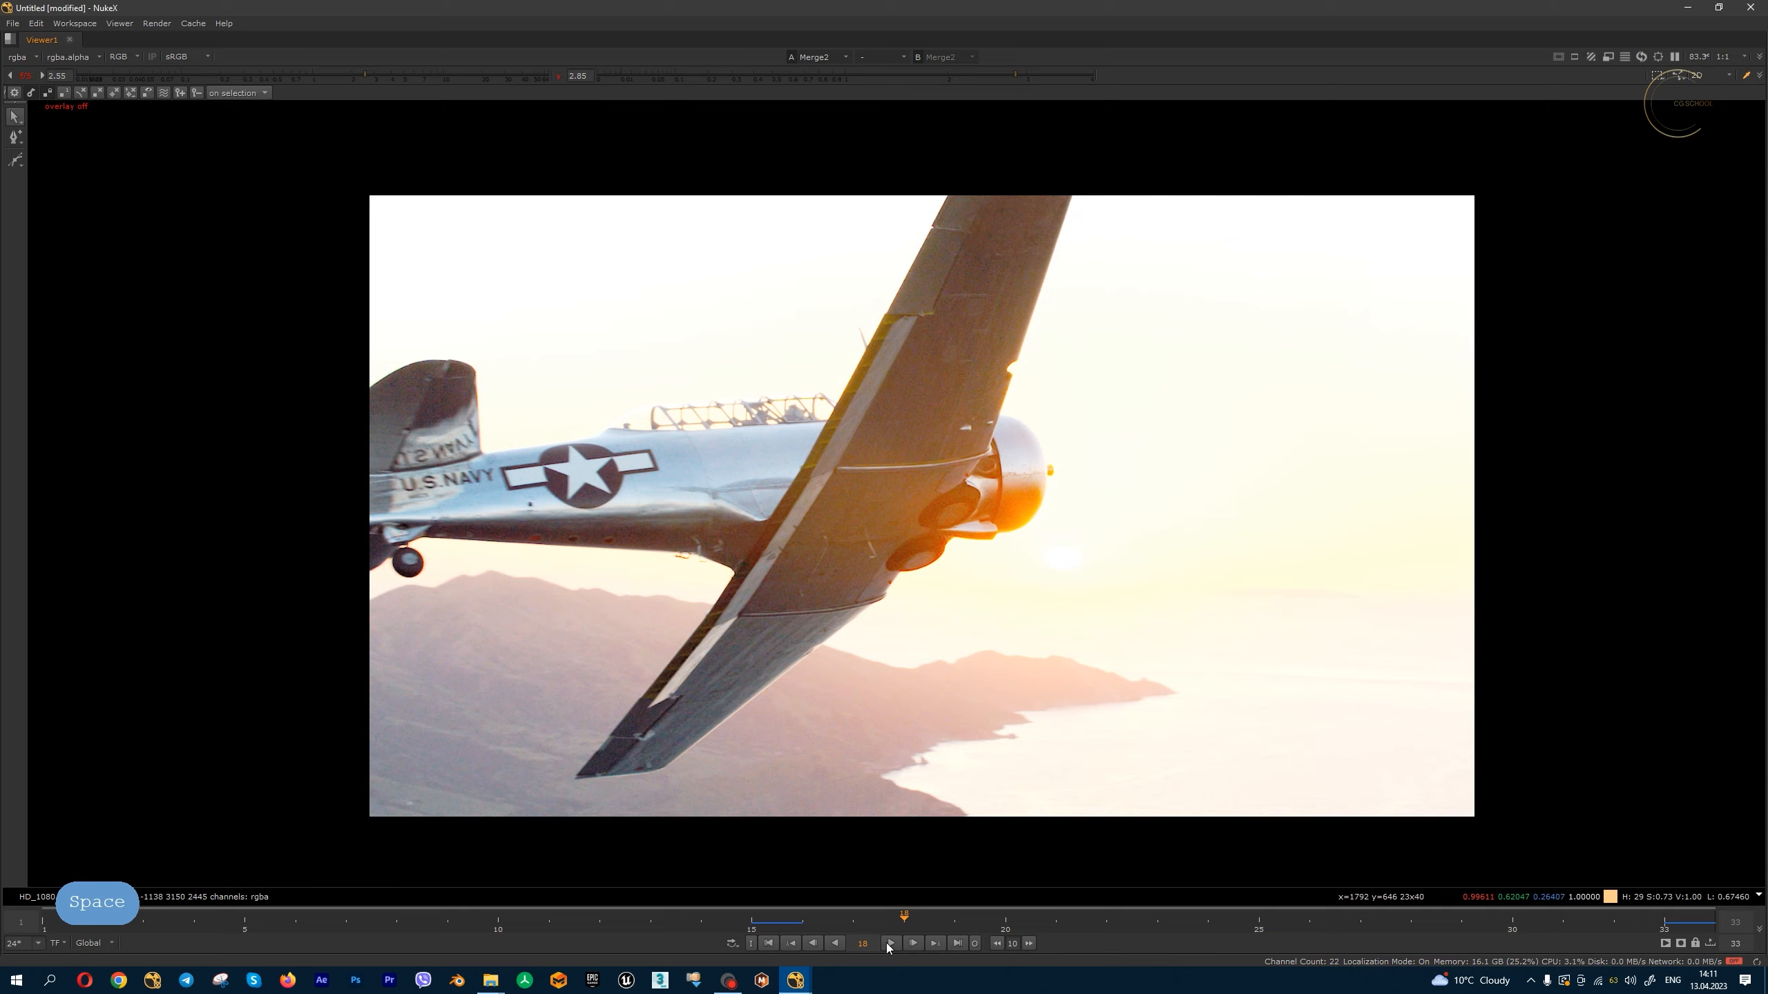
left_click(887, 942)
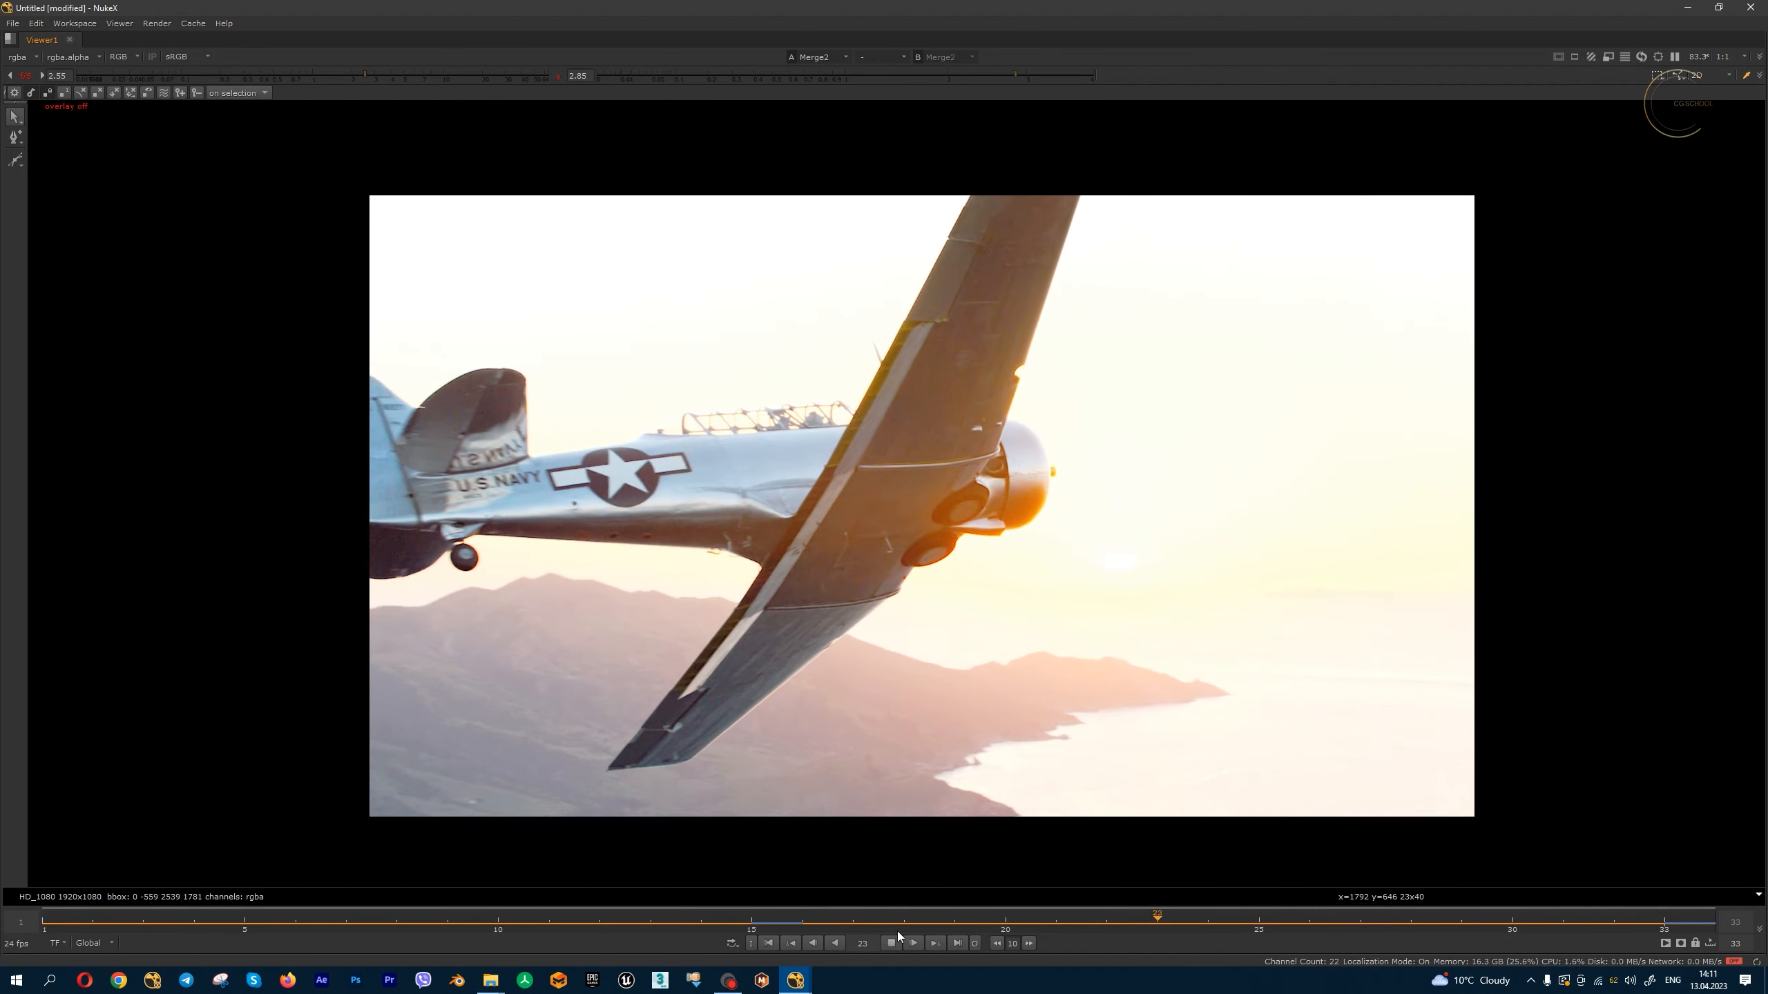
left_click(893, 942)
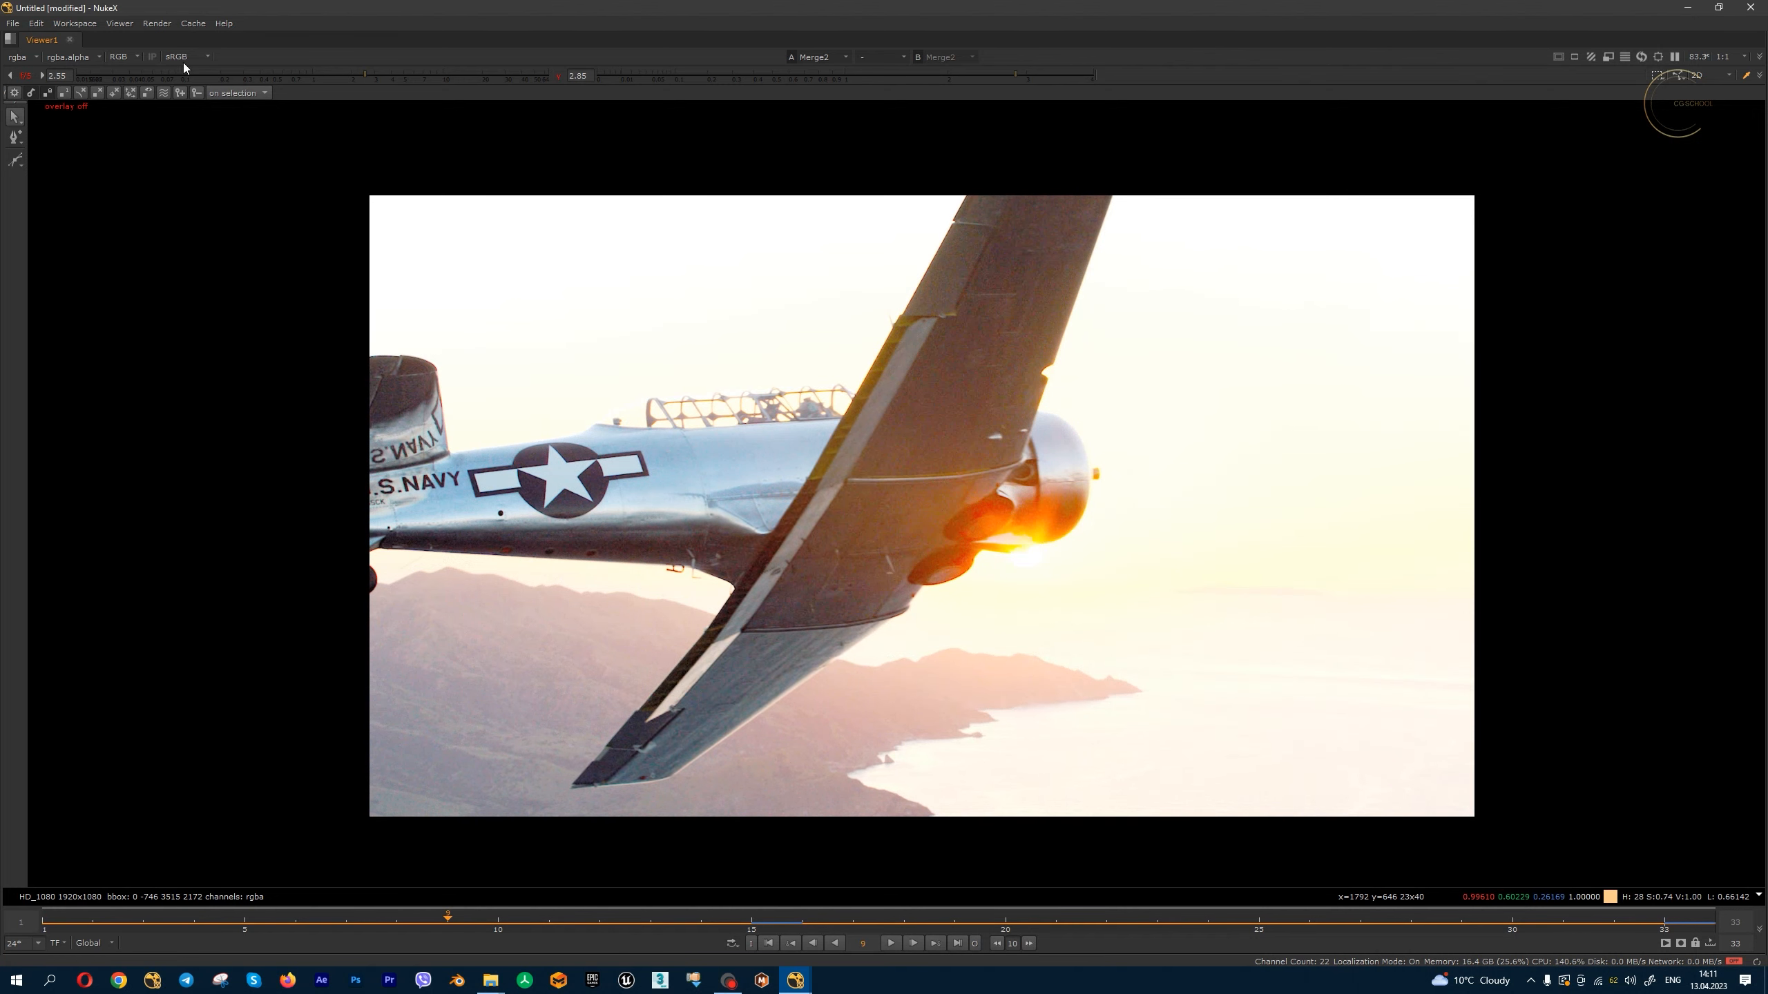
left_click(24, 76)
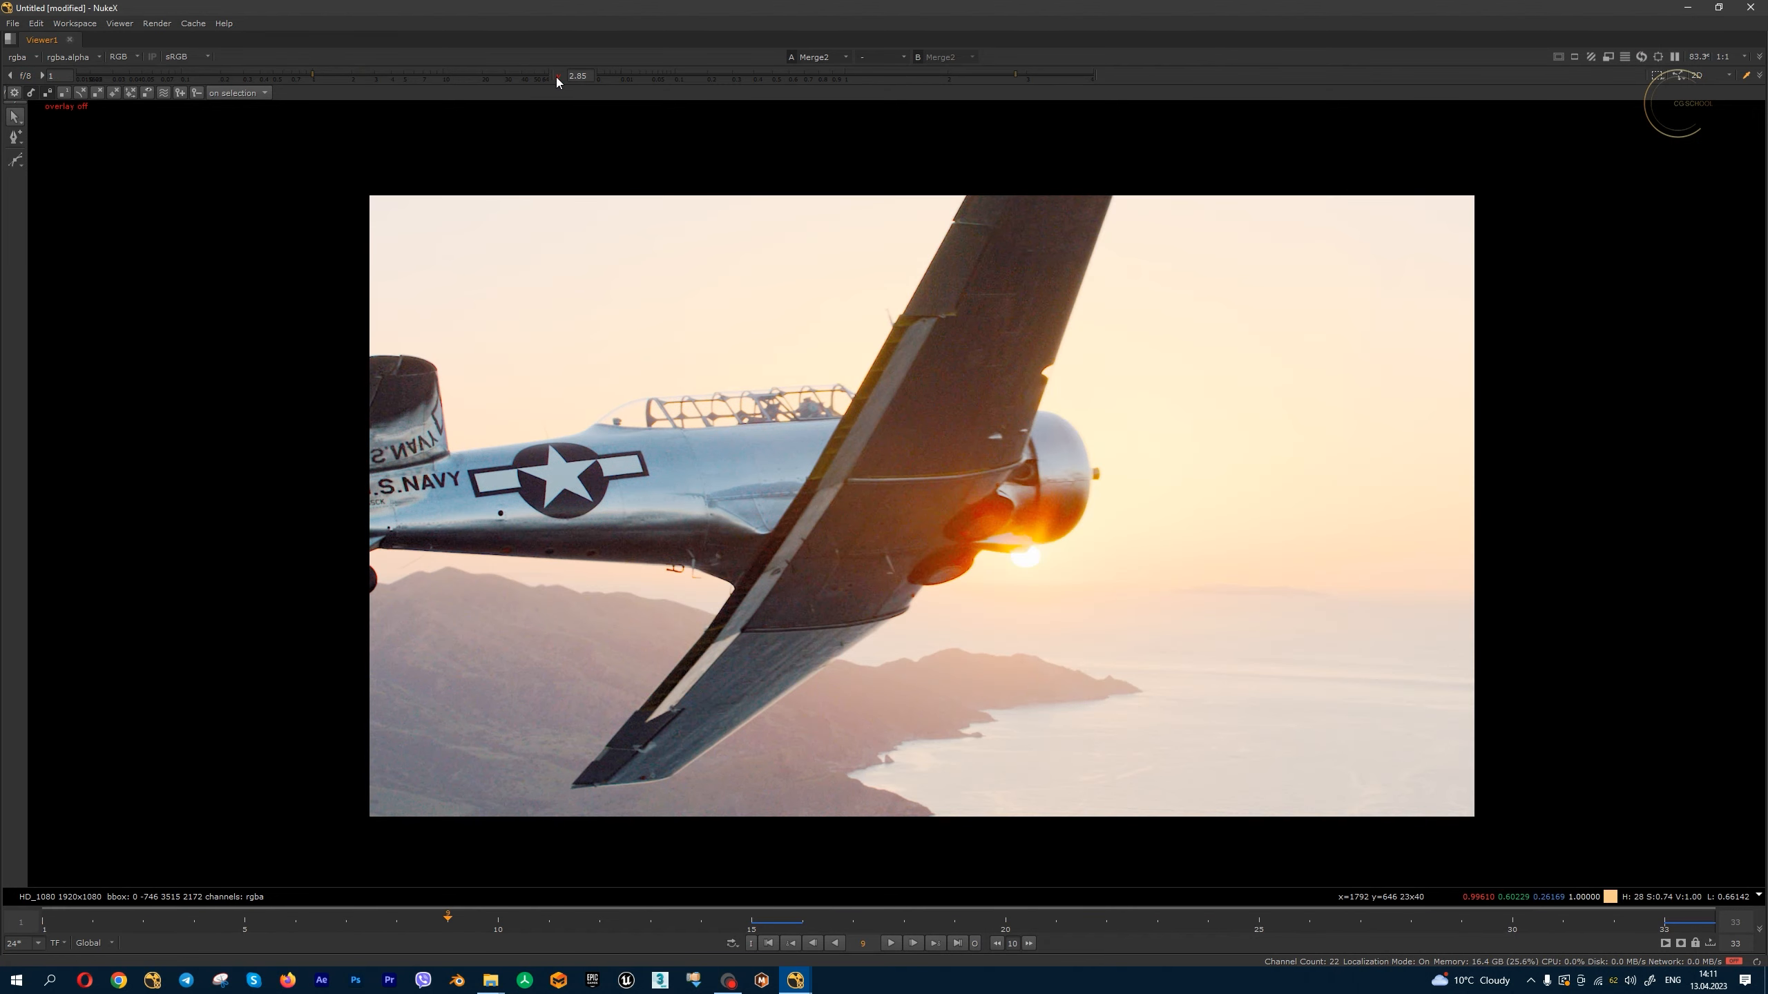
left_click(558, 76)
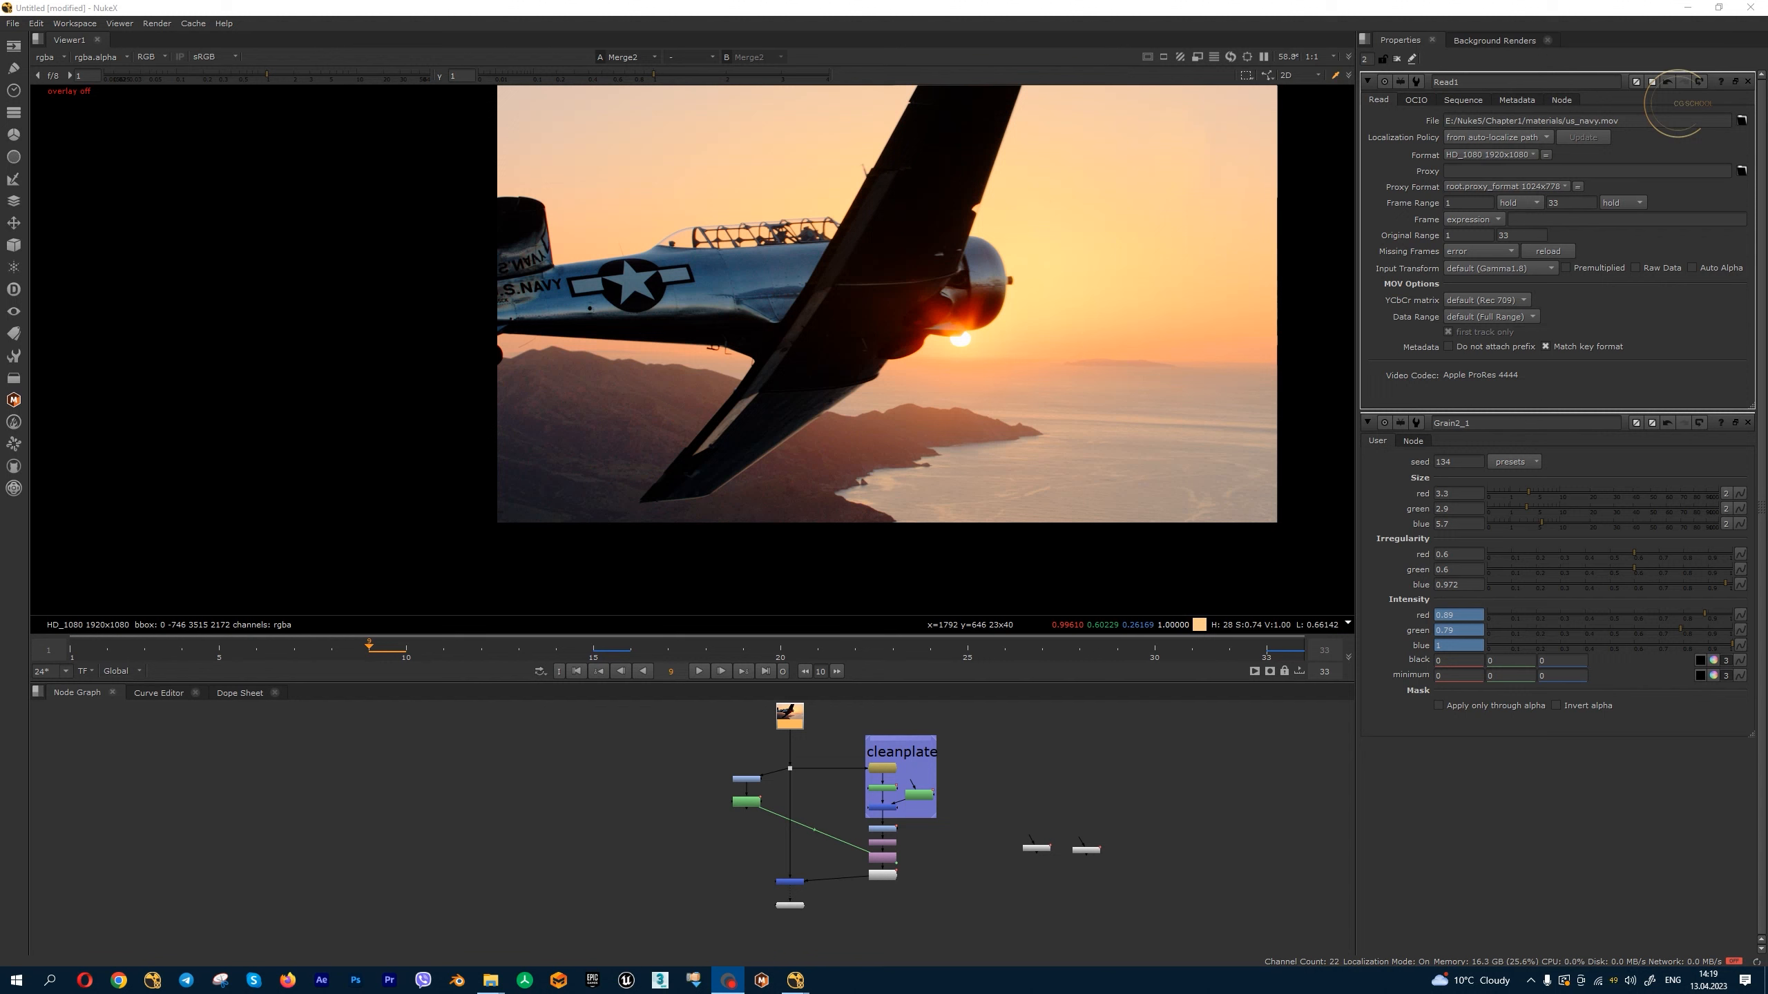
- Add a Write node between Merge2 and Viewer1 at the end of the node tree
left_click_drag(702, 837, 831, 819)
scroll(800, 917, "up", 3)
left_click(790, 919)
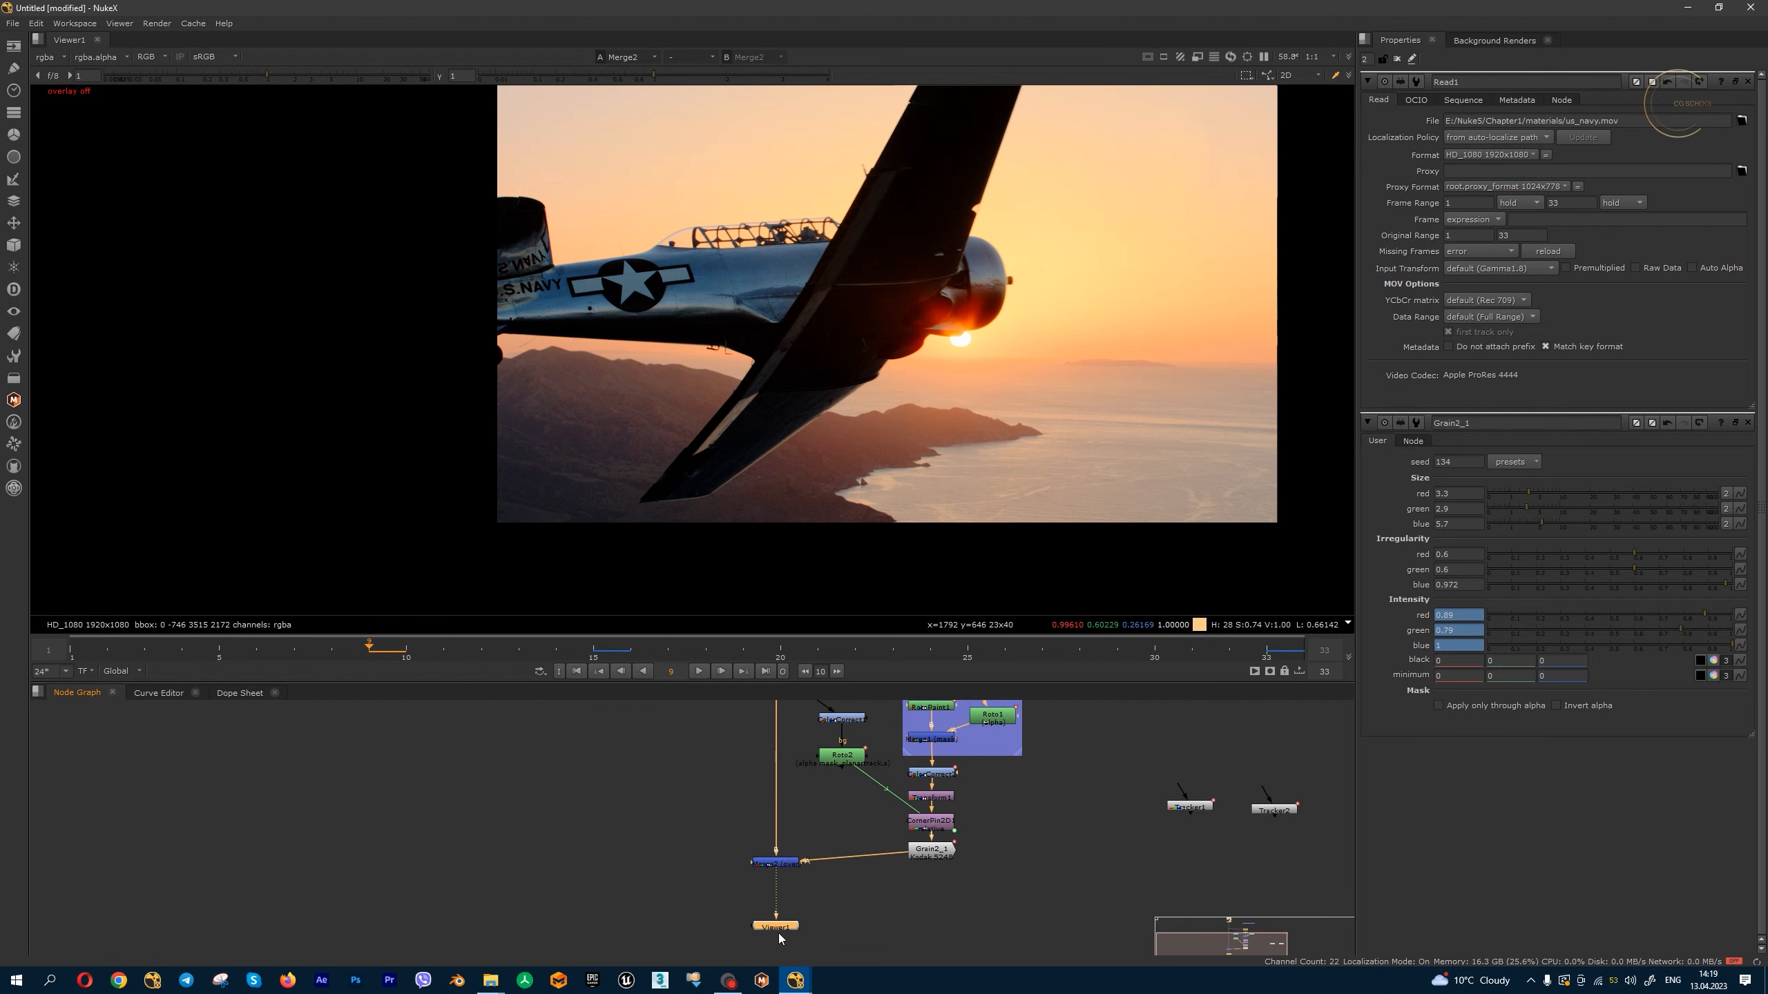
key("w")
left_click_drag(810, 928, 784, 922)
scroll(784, 923, "up", 3)
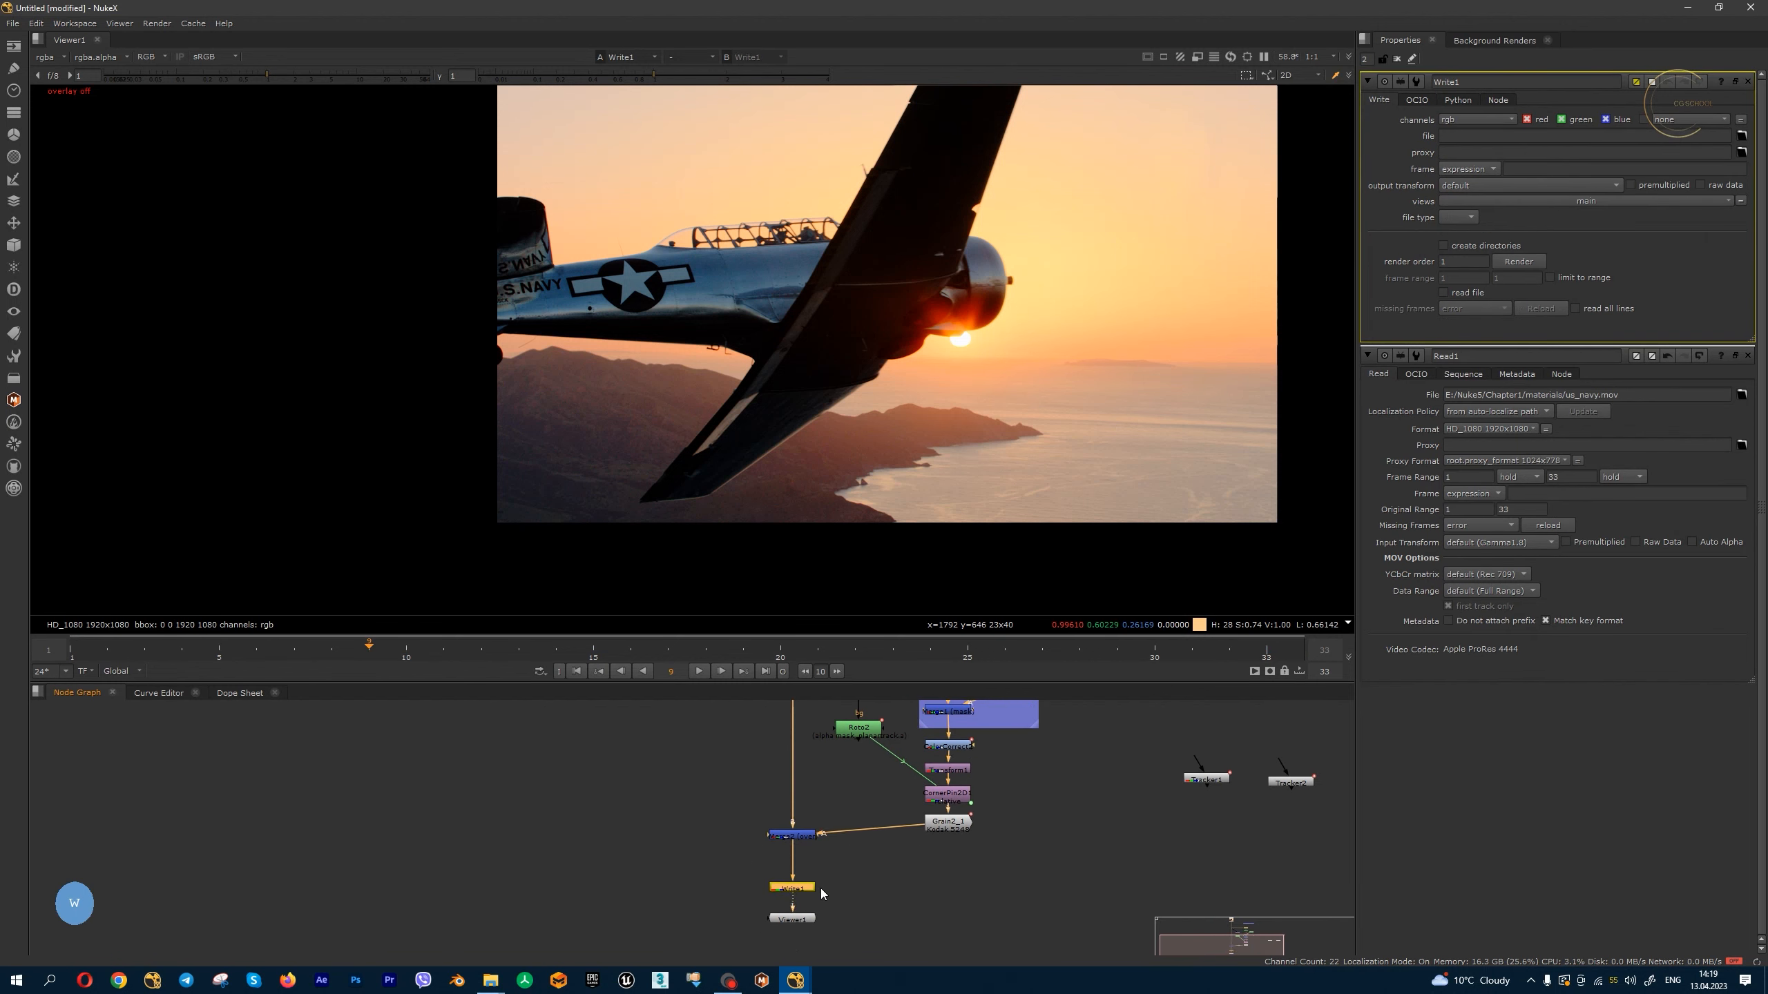
- Open Read1's properties and review the source clip's file extension, frame range and input transform options
scroll(795, 895, "down", 5)
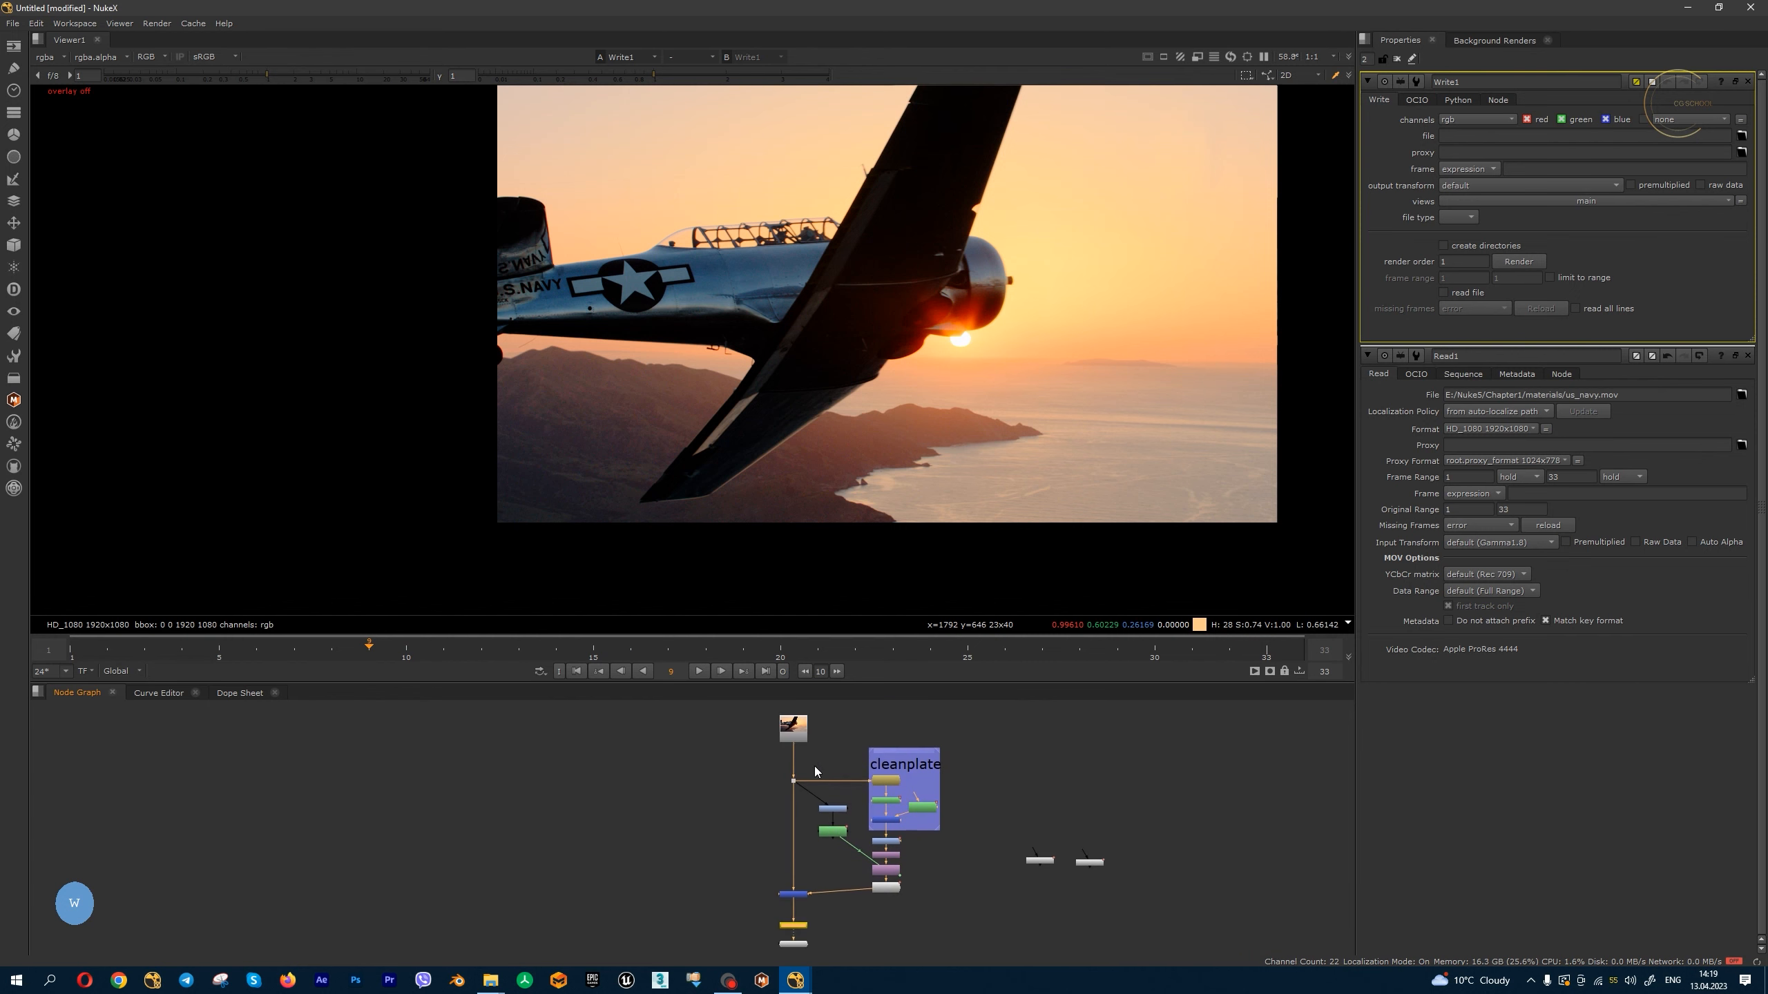
scroll(800, 745, "up", 6)
left_click(787, 760)
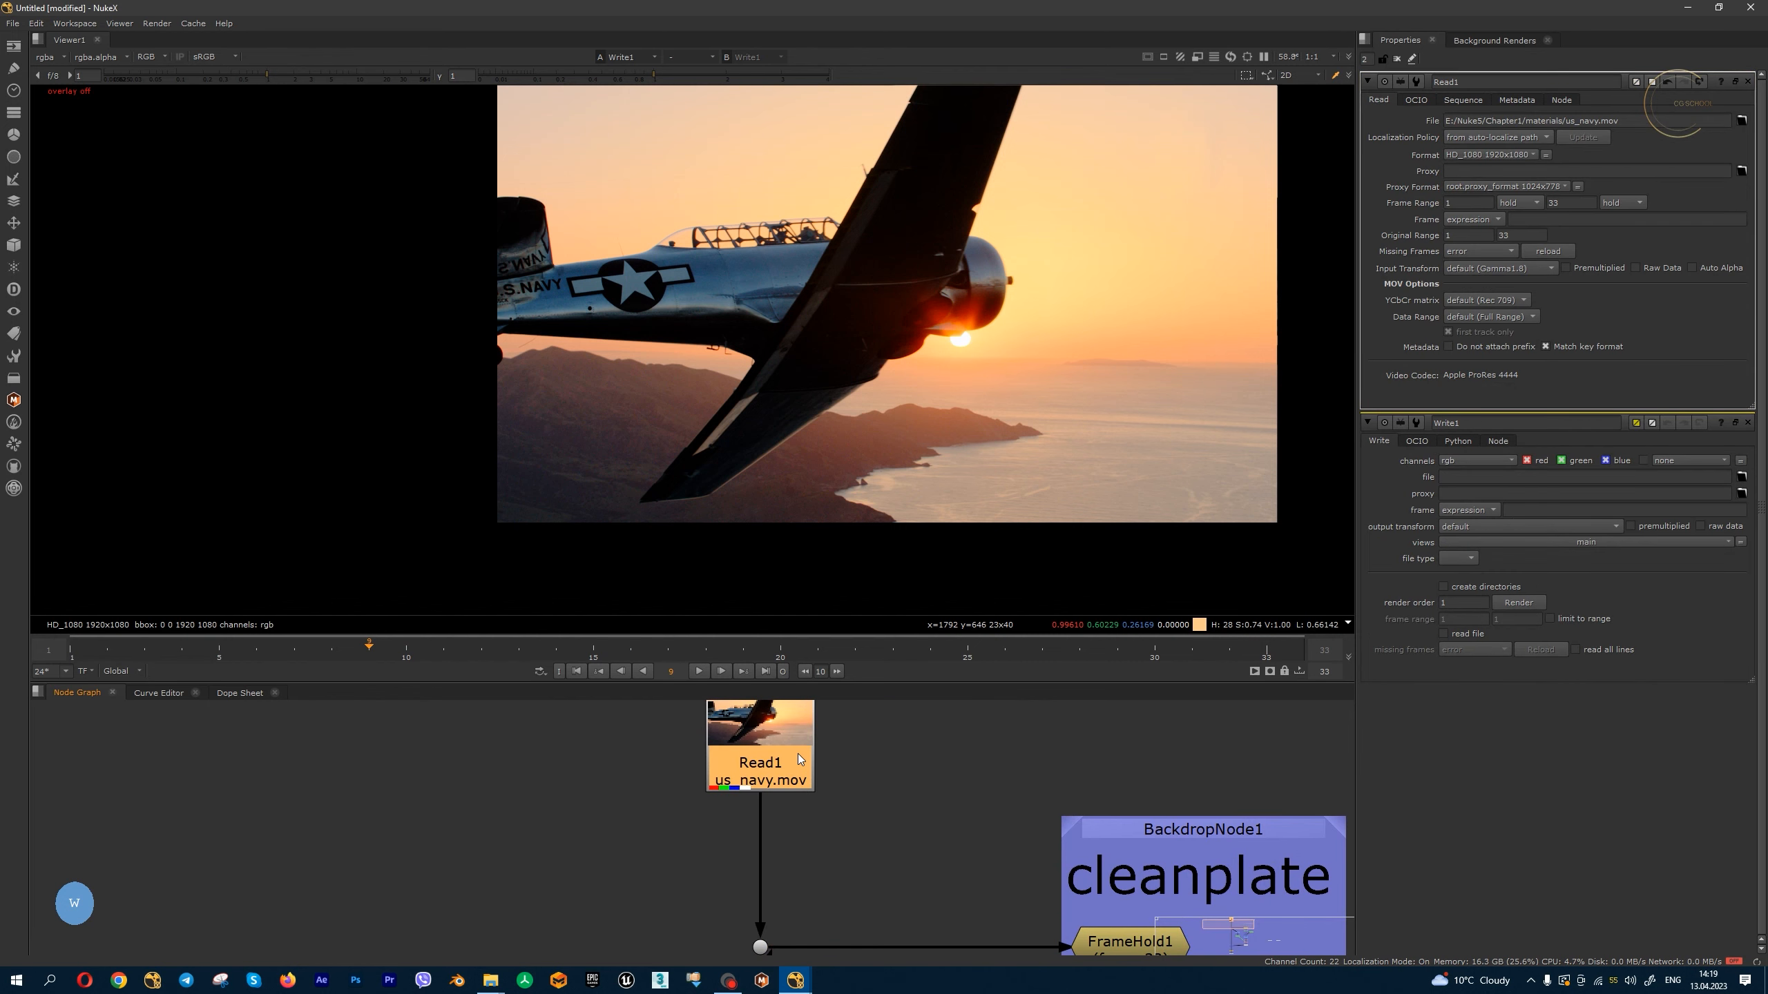
double_click(1669, 123)
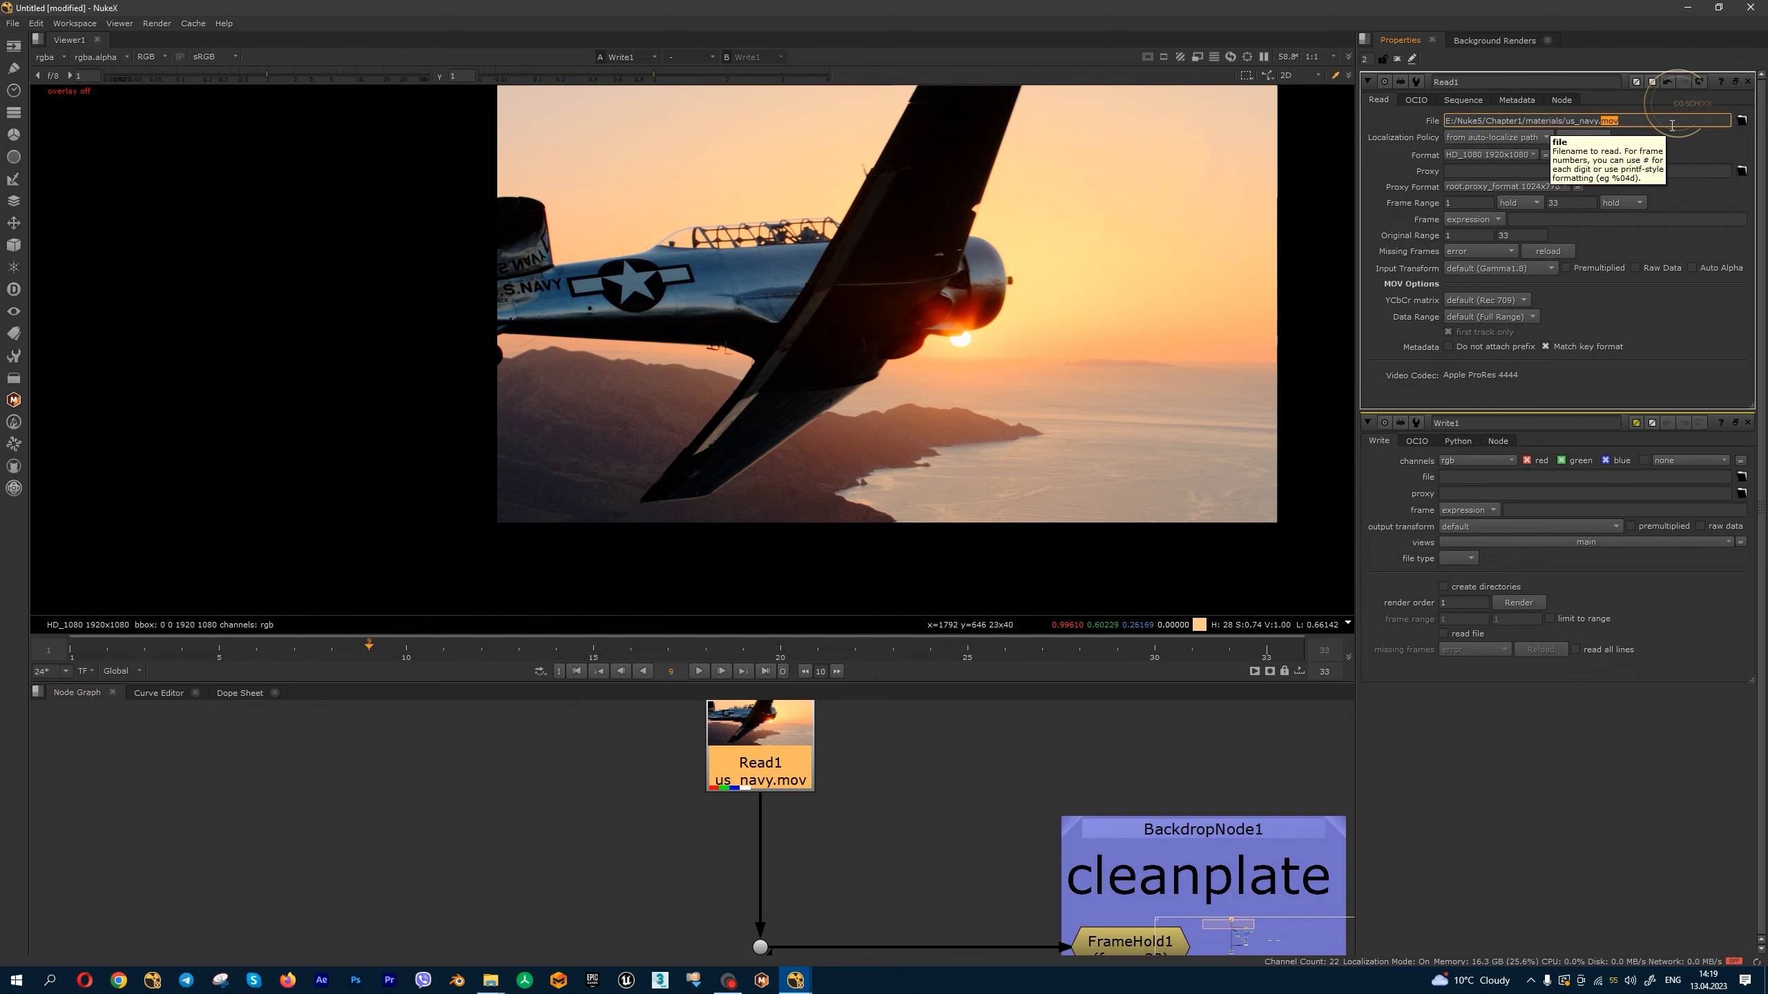
scroll(936, 842, "down", 6)
mouse_move(937, 841)
middle_mouse_down()
mouse_move(968, 707)
mouse_move(910, 854)
middle_mouse_up()
scroll(884, 805, "up", 5)
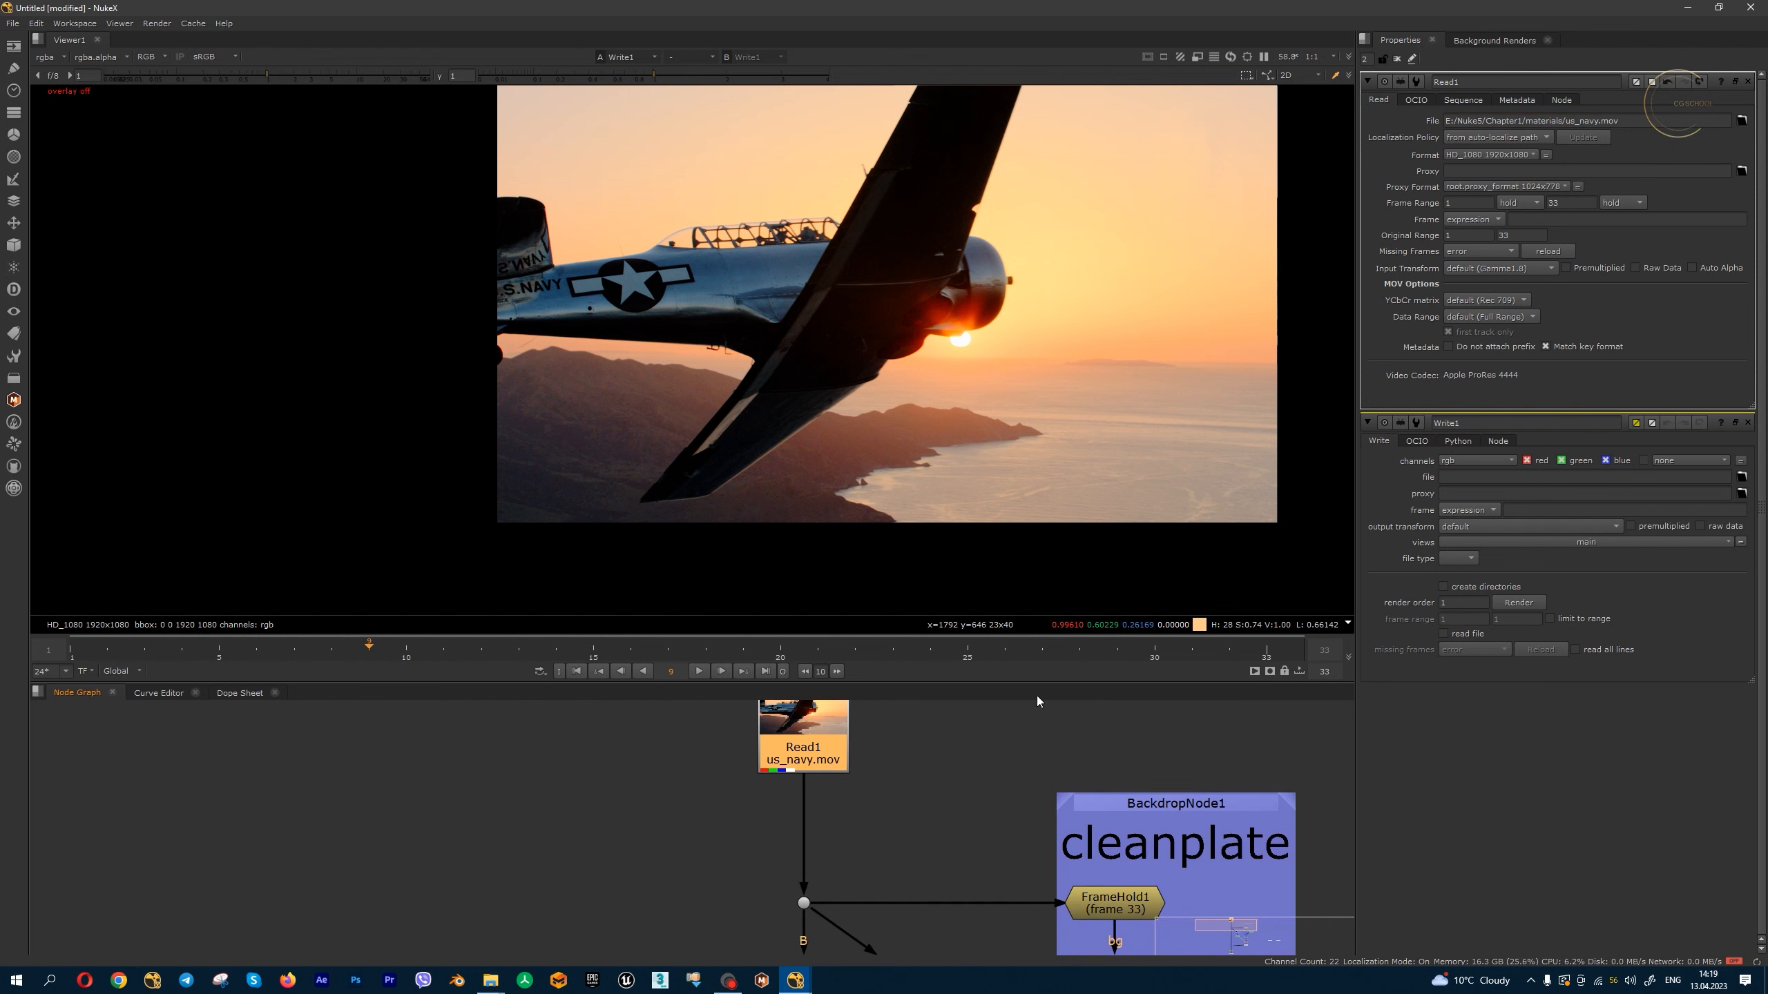
left_click(1466, 203)
left_click(1539, 272)
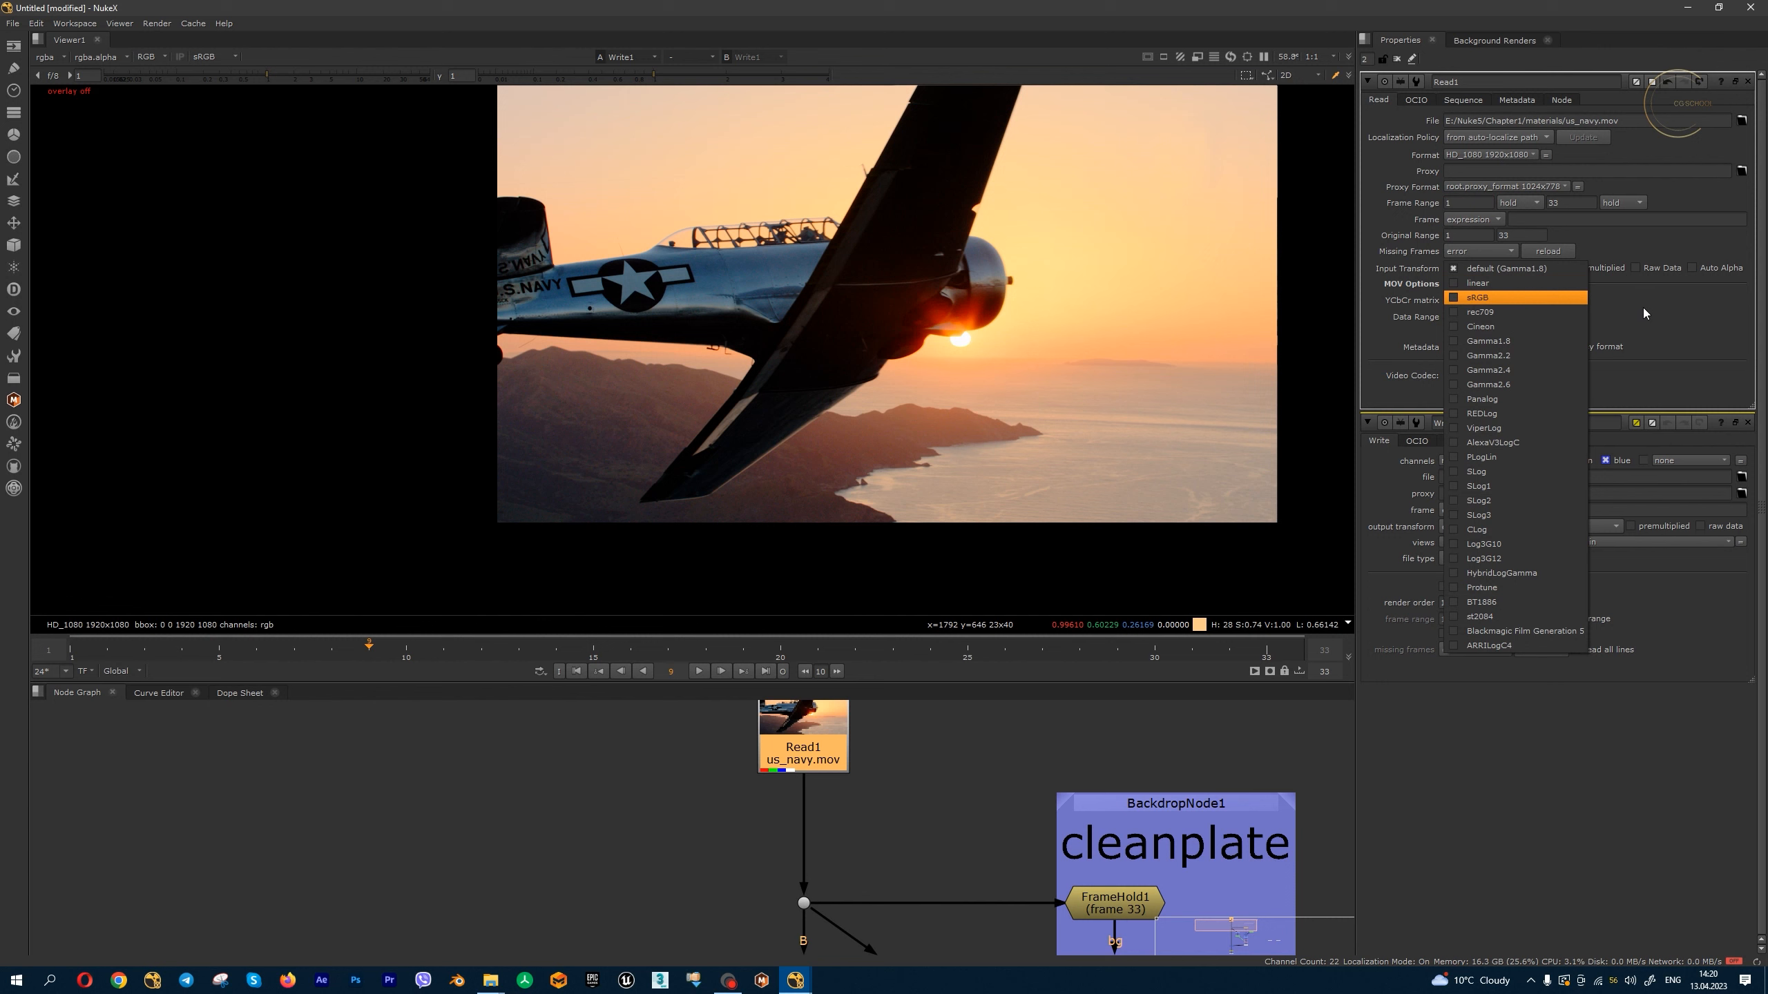
left_click(1533, 270)
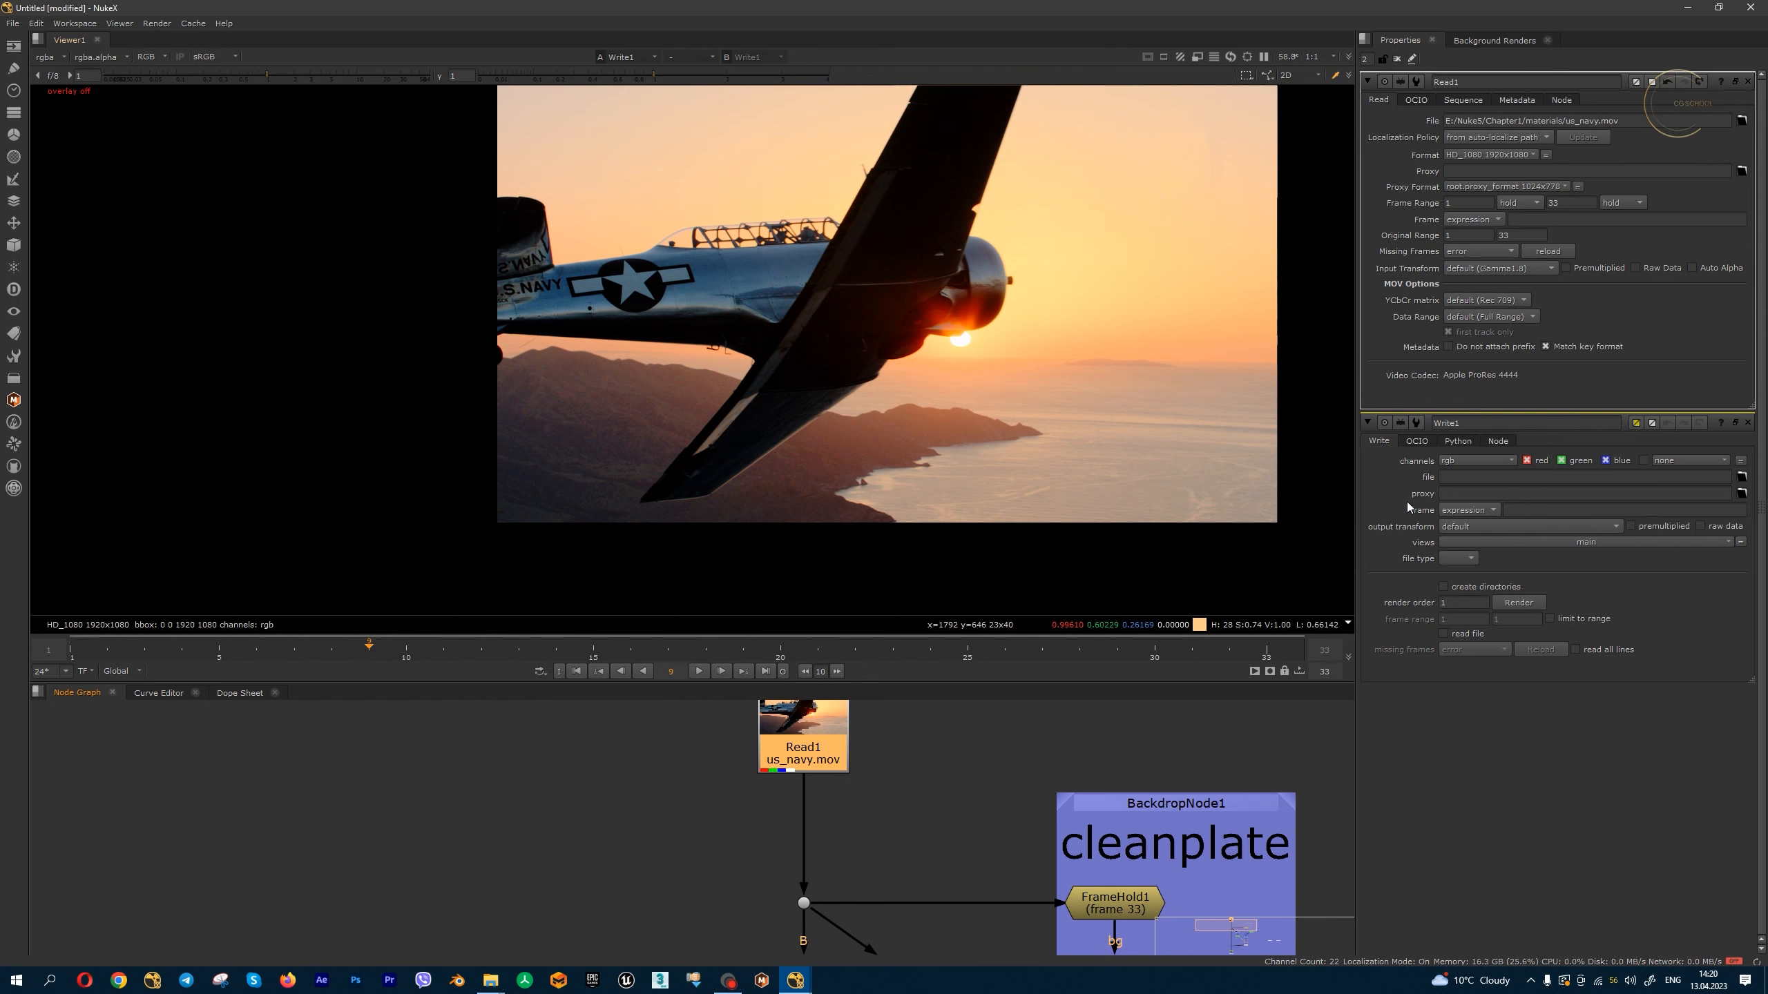
- Set Read1's input transform to sRGB and compare the Merge2 and Read1 outputs in the viewer
left_click(1544, 270)
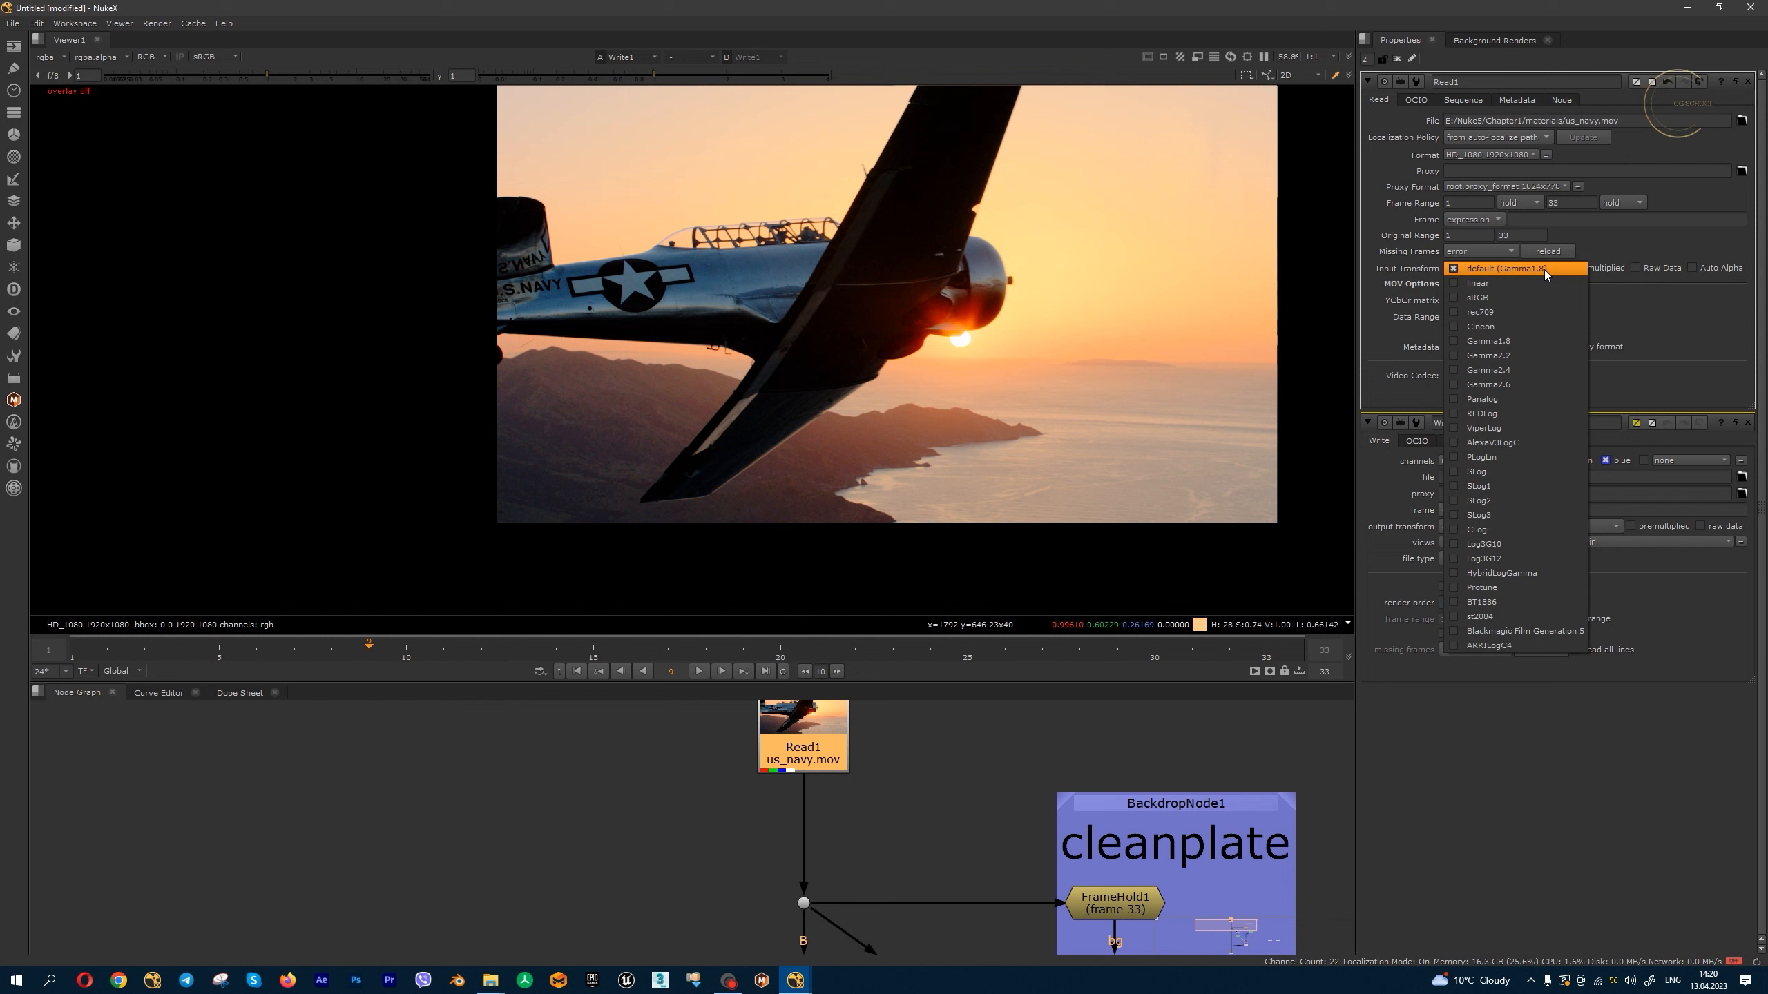
left_click(1515, 295)
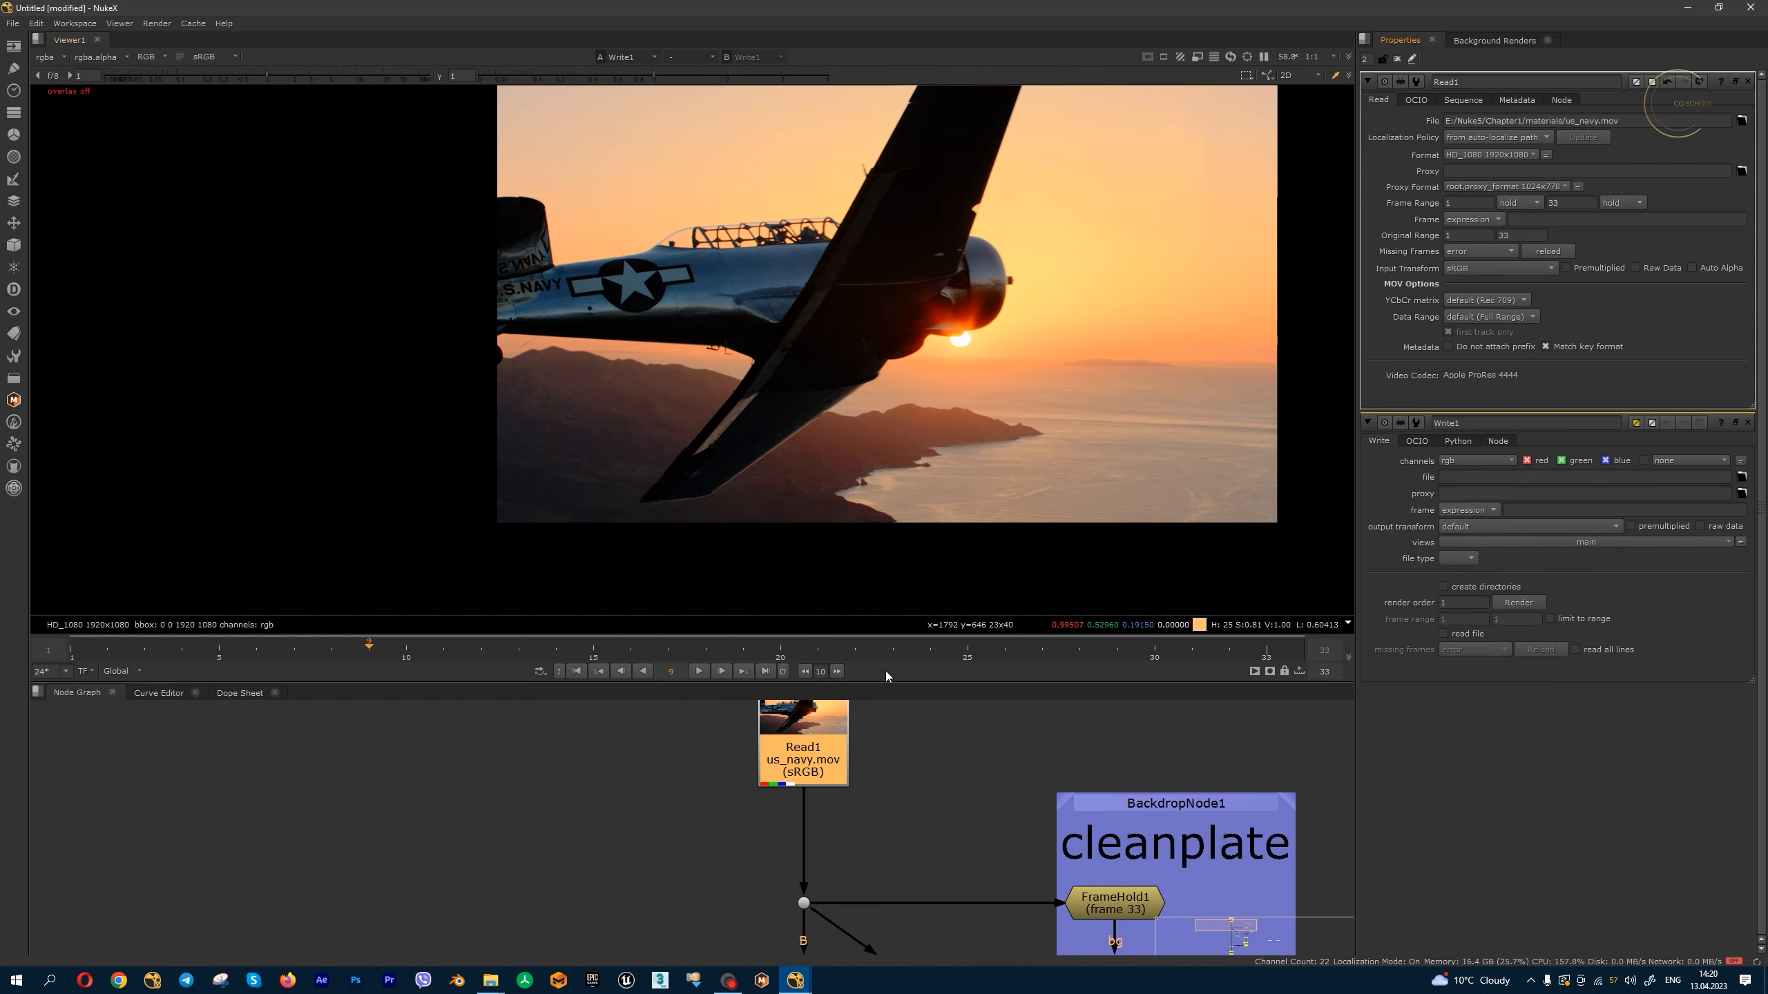
scroll(1012, 848, "down", 5)
scroll(918, 947, "up", 5)
left_click(924, 905)
key("1")
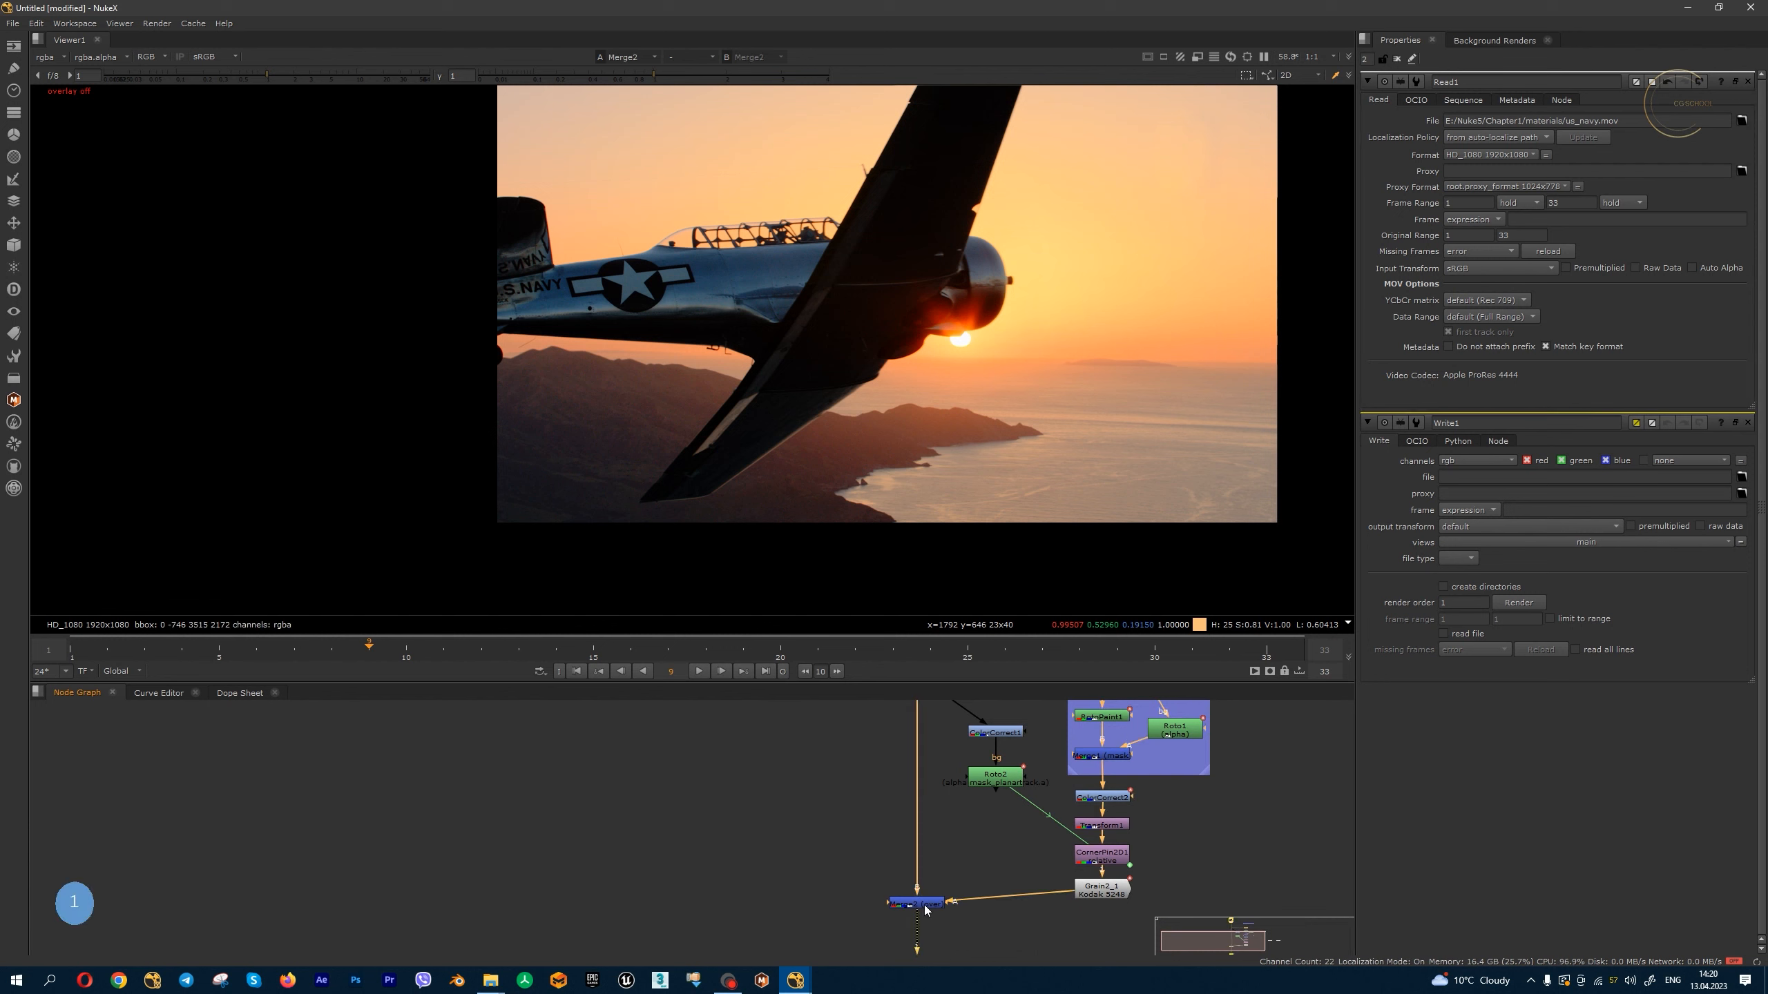
scroll(953, 853, "down", 4)
scroll(936, 731, "up", 4)
left_click(938, 735)
key("1")
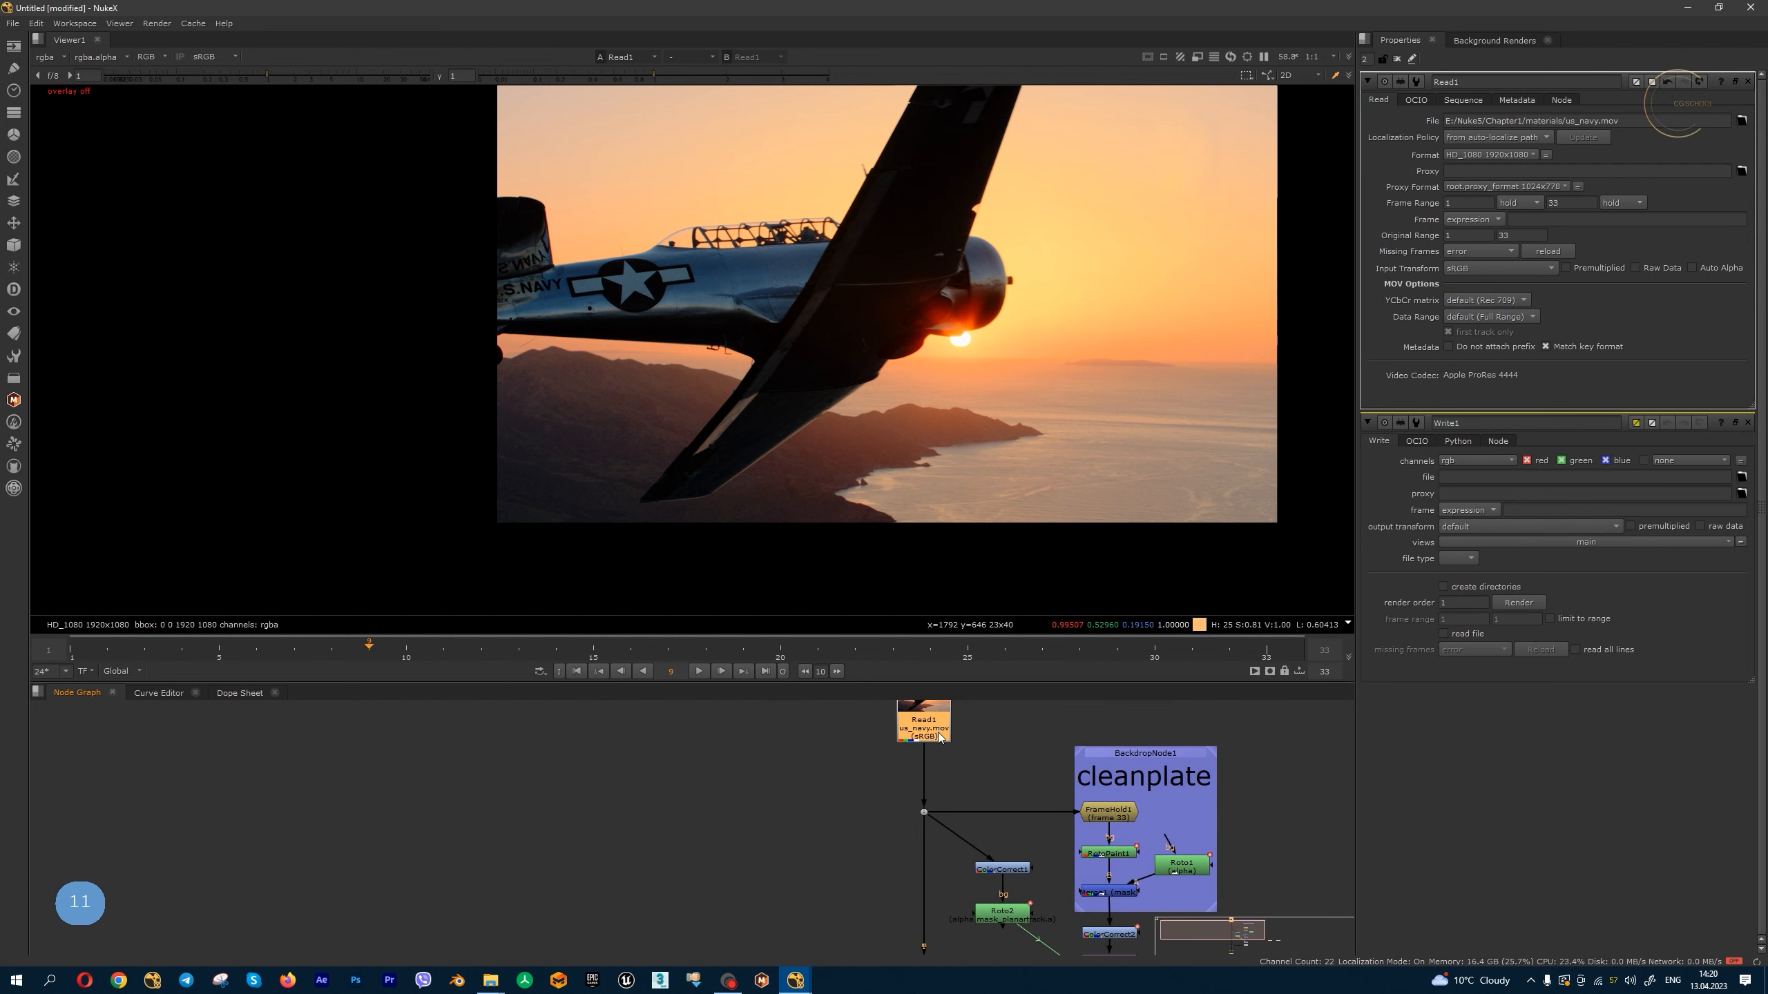
- Restore Read1's input transform to default (Gamma1.8)
scroll(938, 737, "down", 4)
scroll(913, 768, "up", 4)
middle_click_drag(913, 768, 925, 888)
left_click(897, 766)
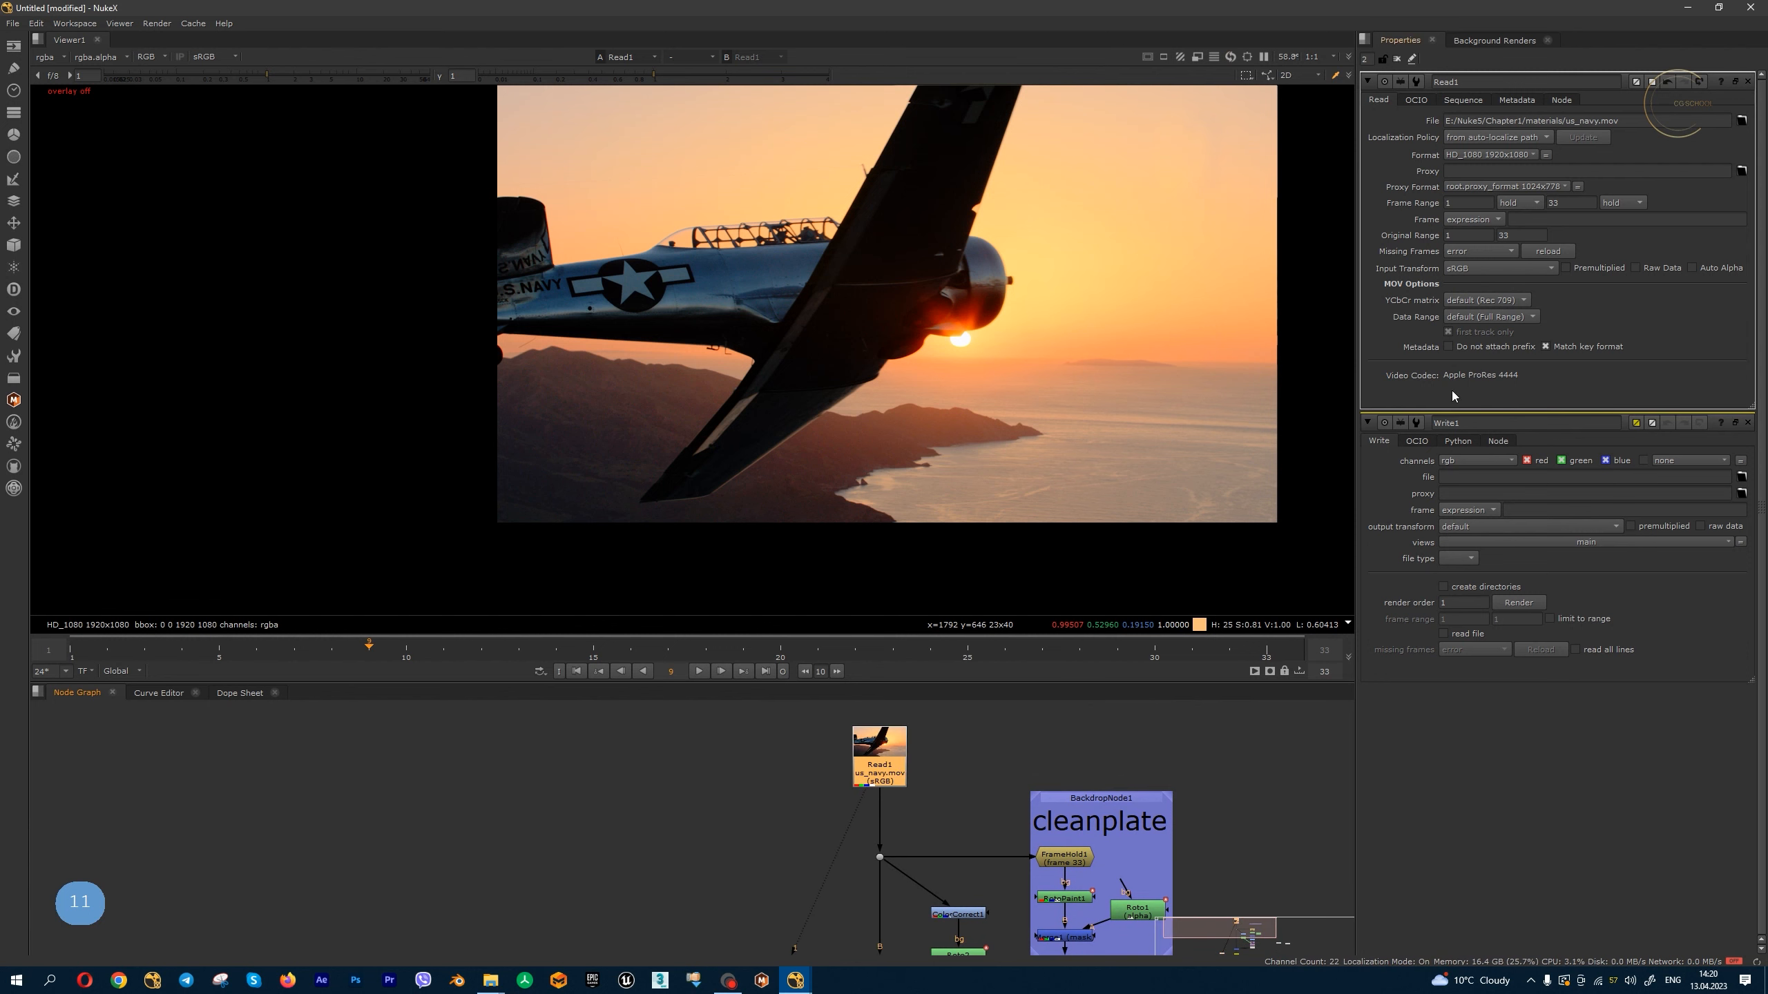
left_click(1511, 267)
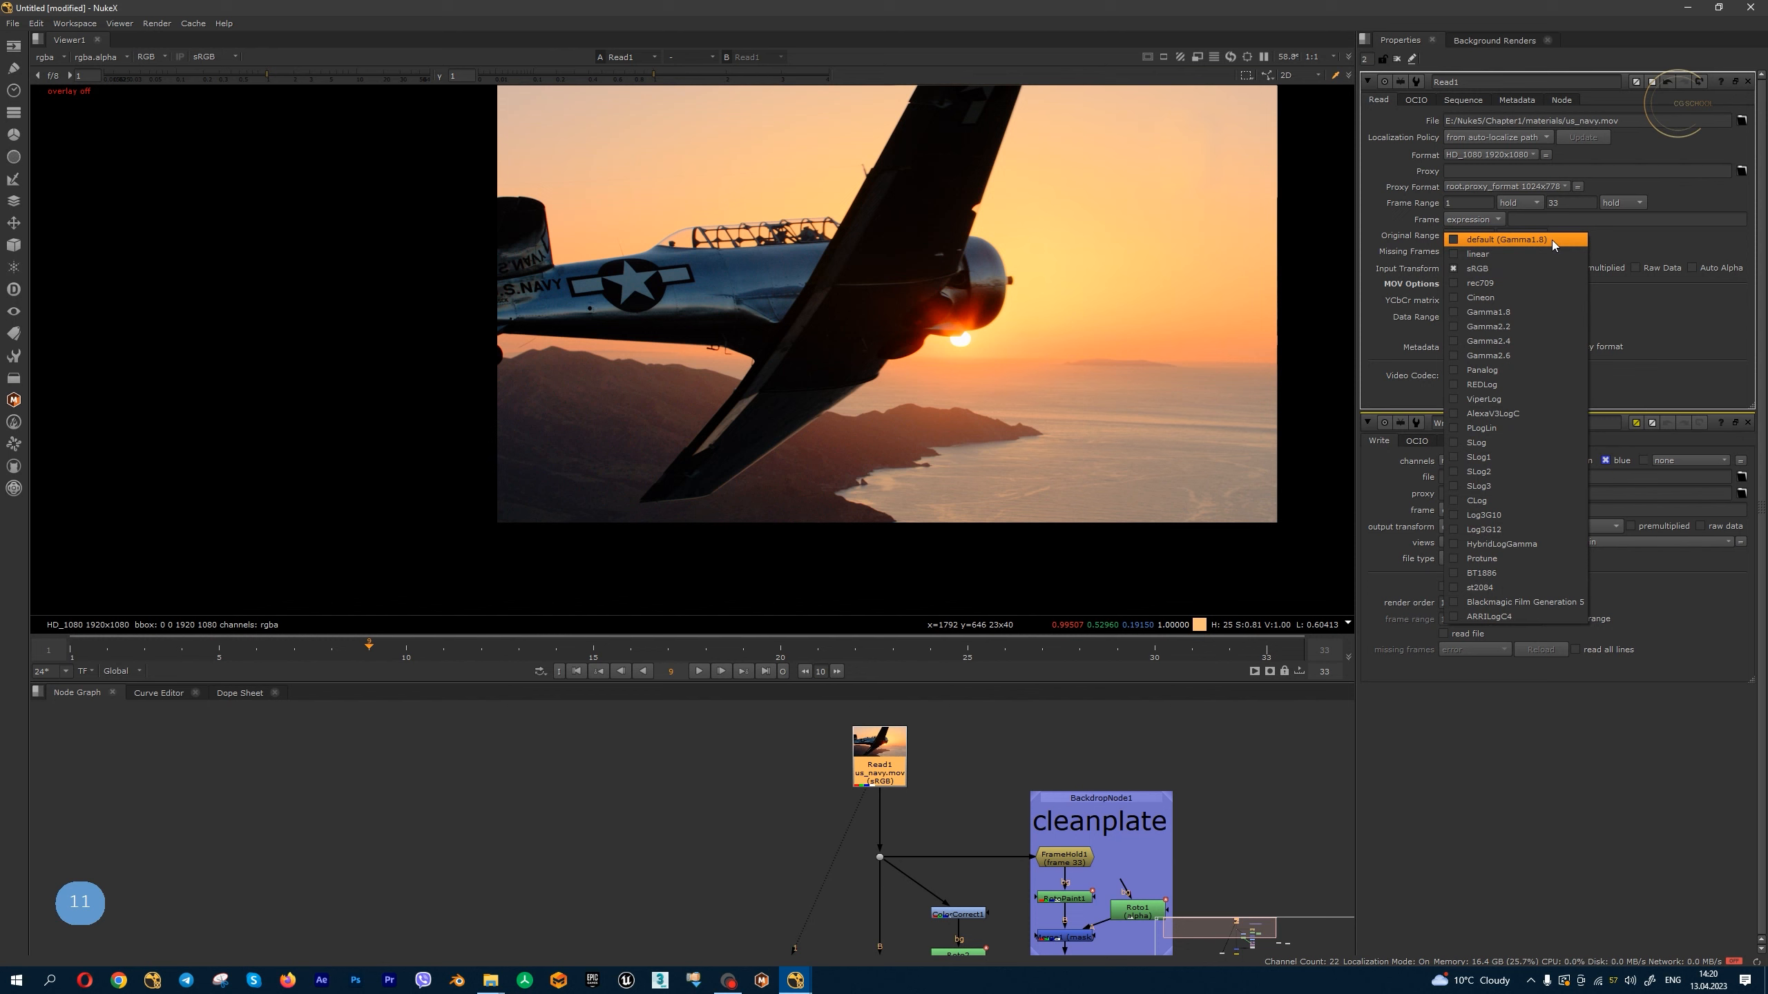
left_click(1552, 240)
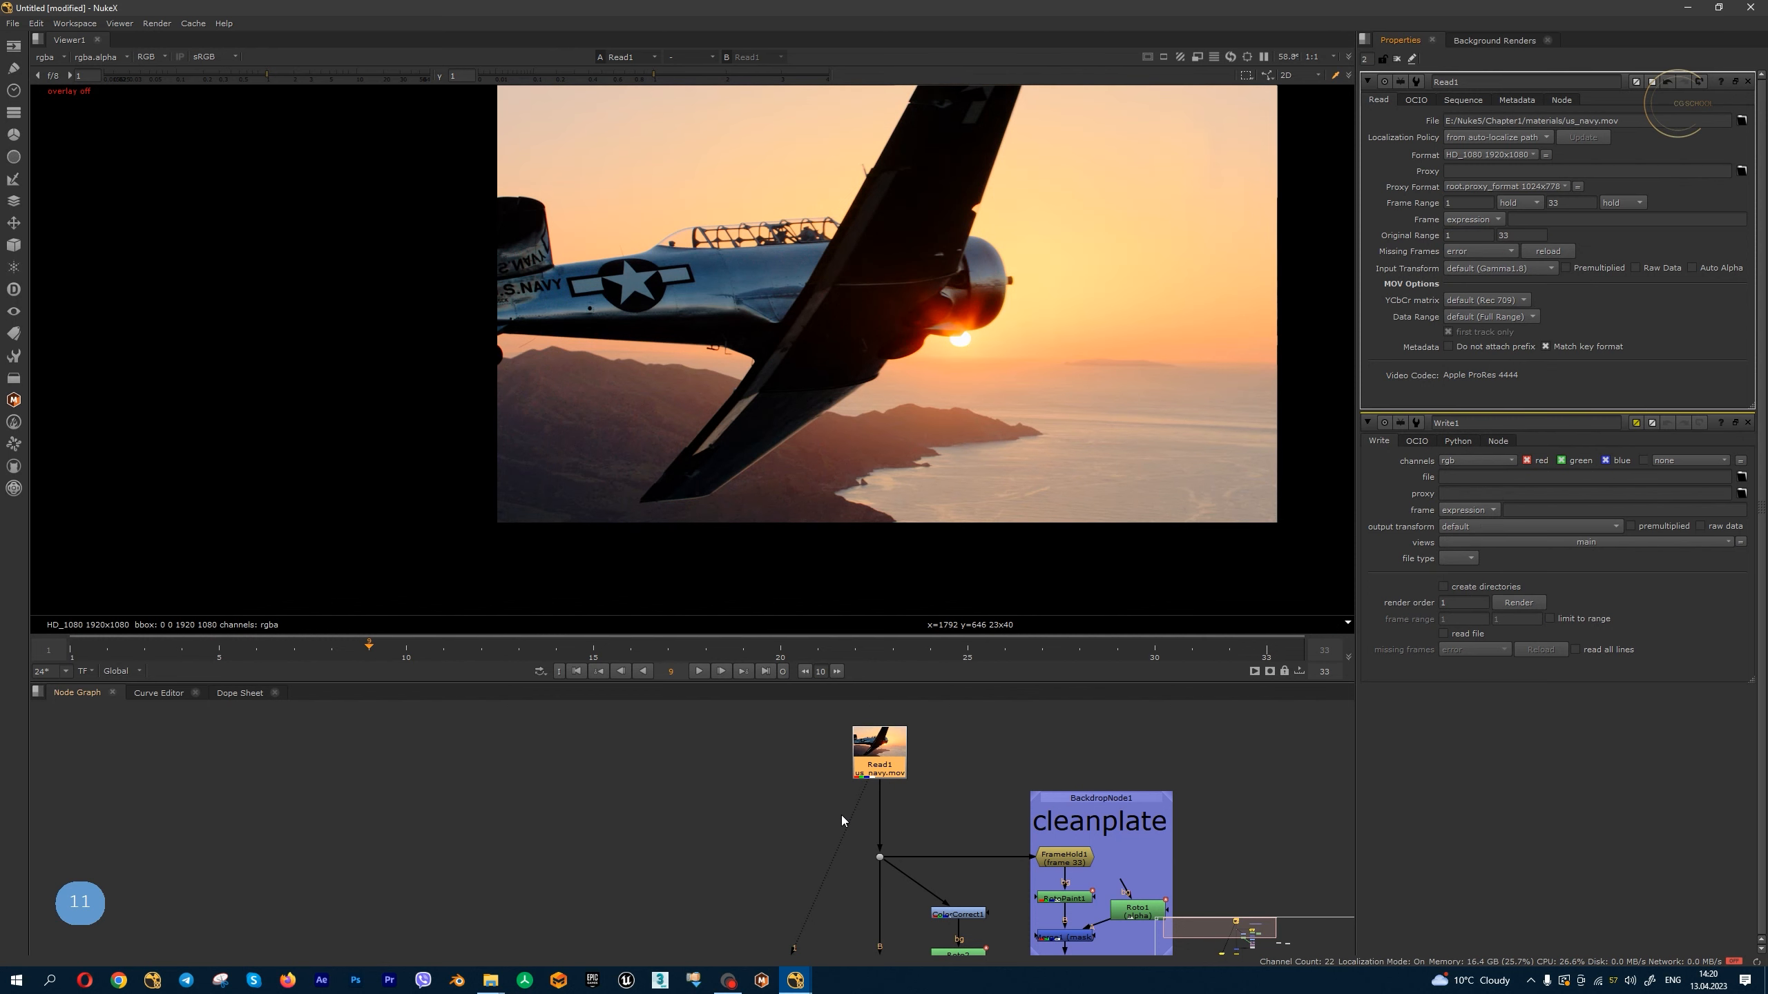
- Copy the full file path of the source clip from Read1's properties
scroll(885, 870, "down", 3)
scroll(885, 914, "up", 4)
left_click(881, 910)
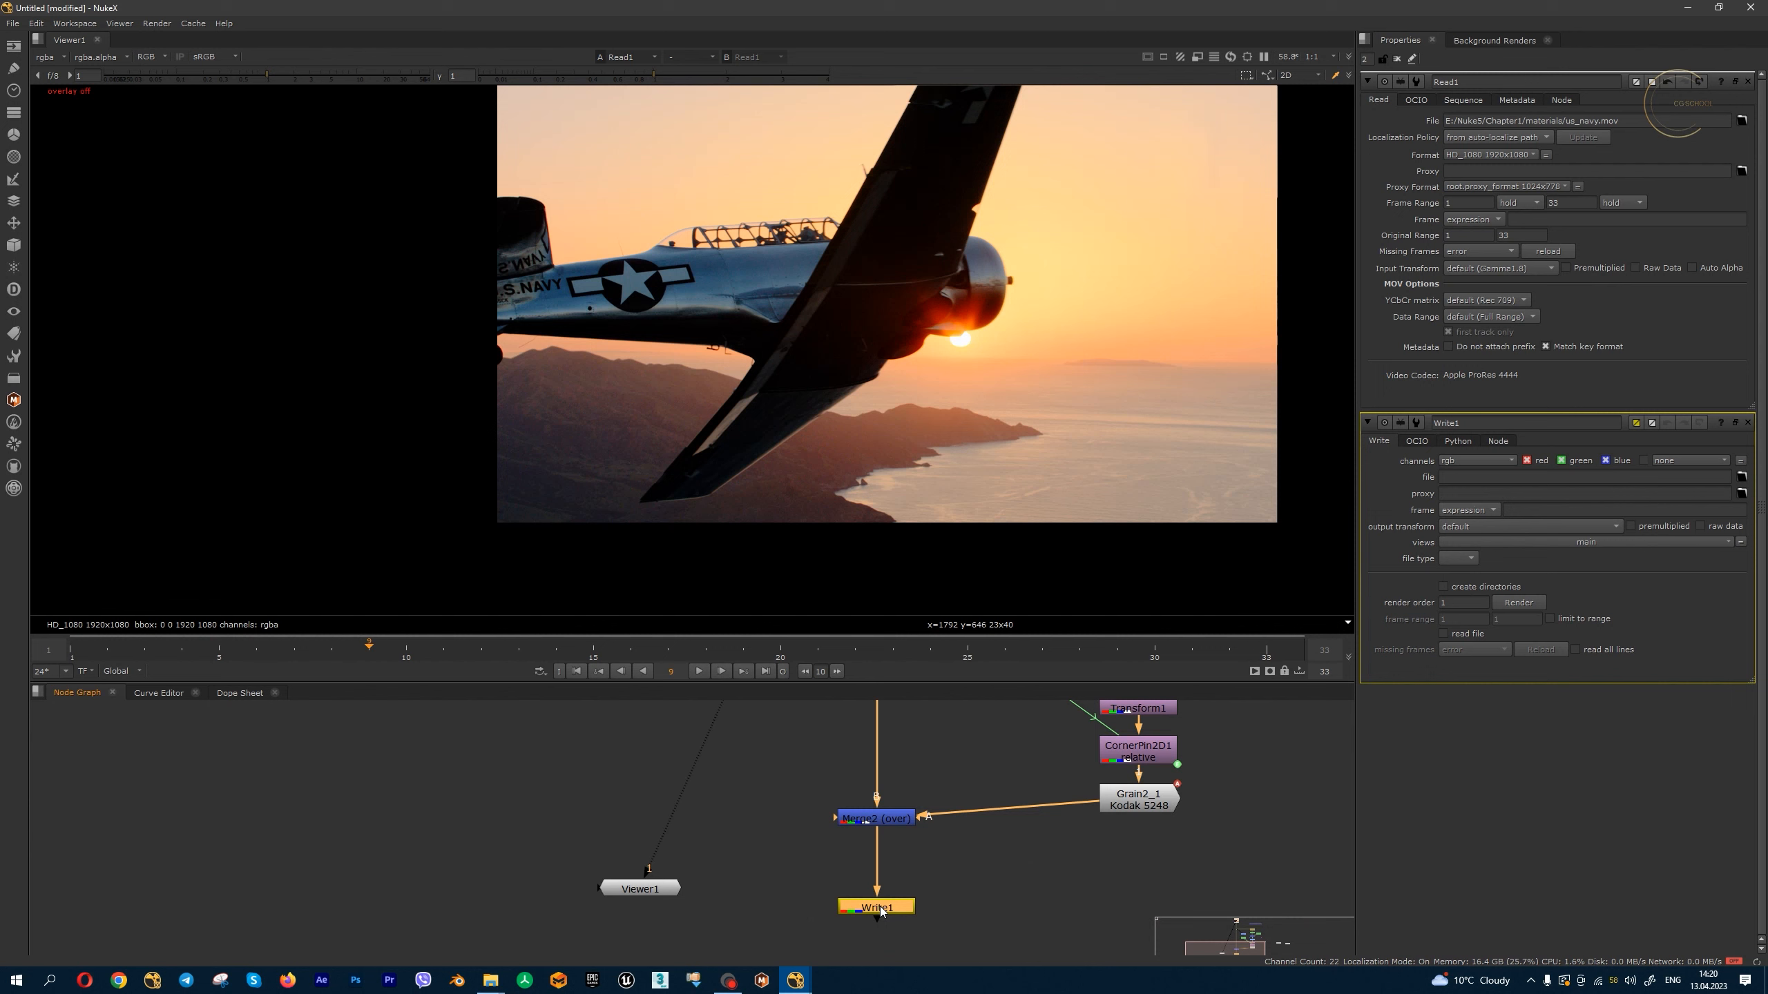
scroll(881, 911, "down", 5)
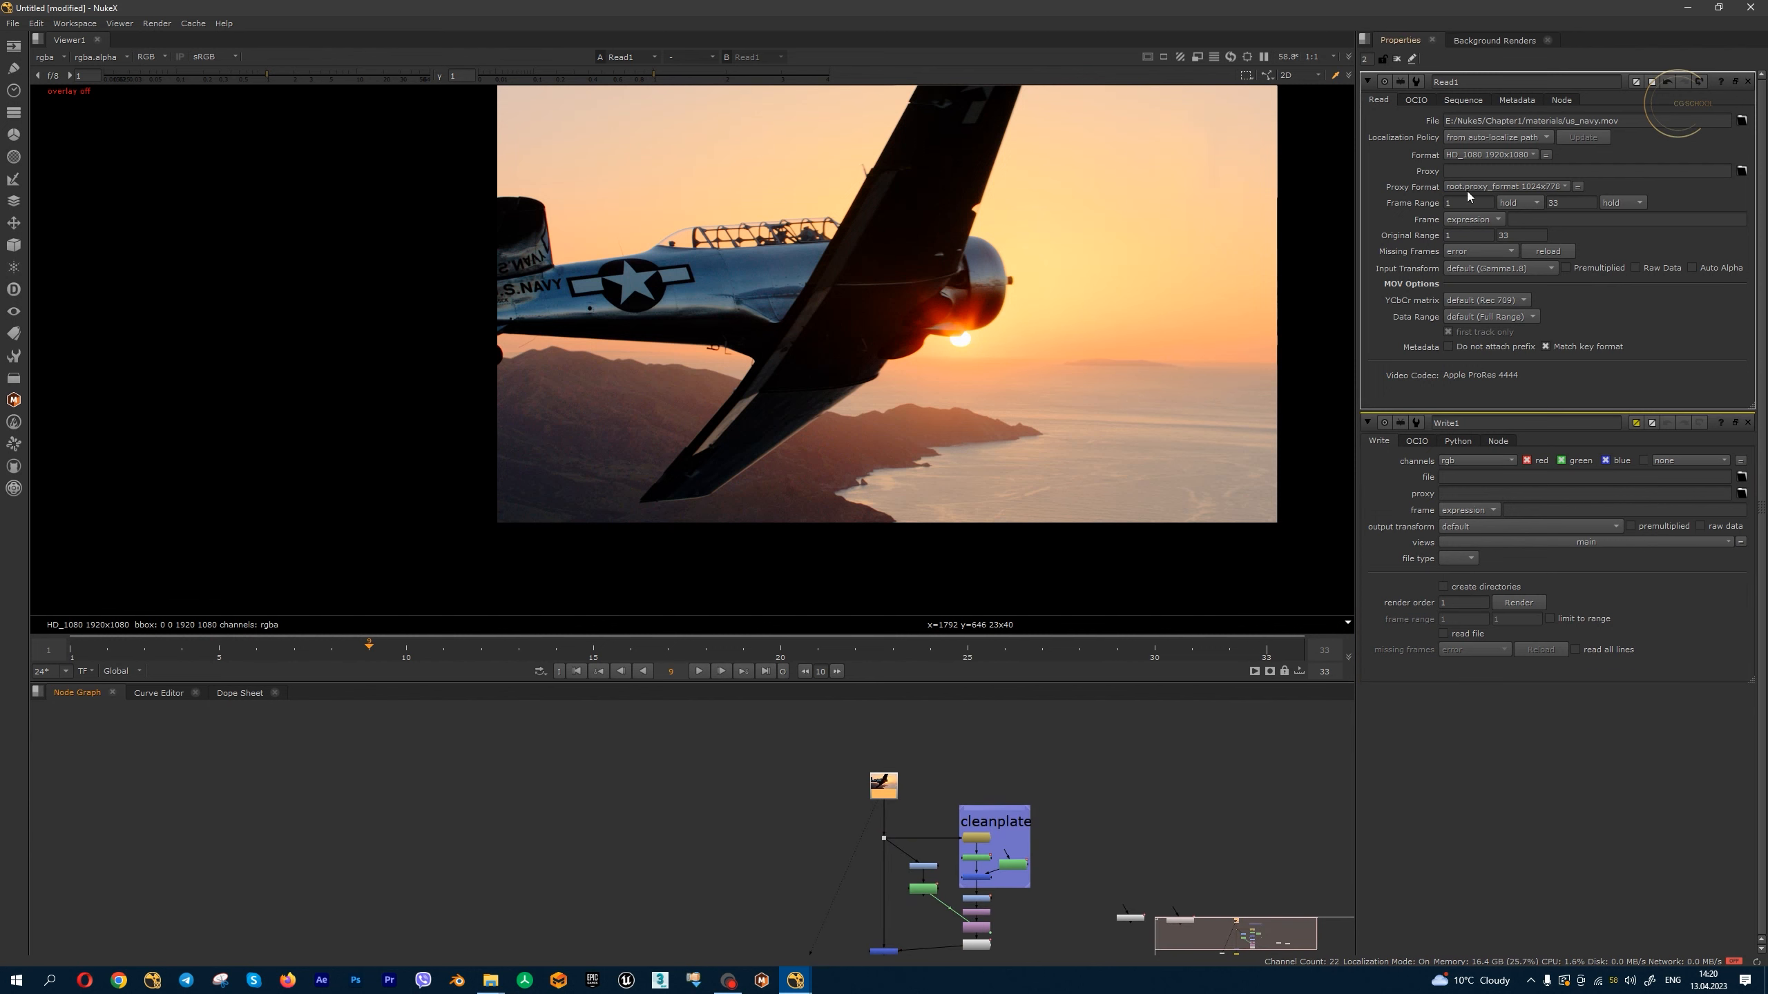
left_click_drag(1566, 121, 1303, 137)
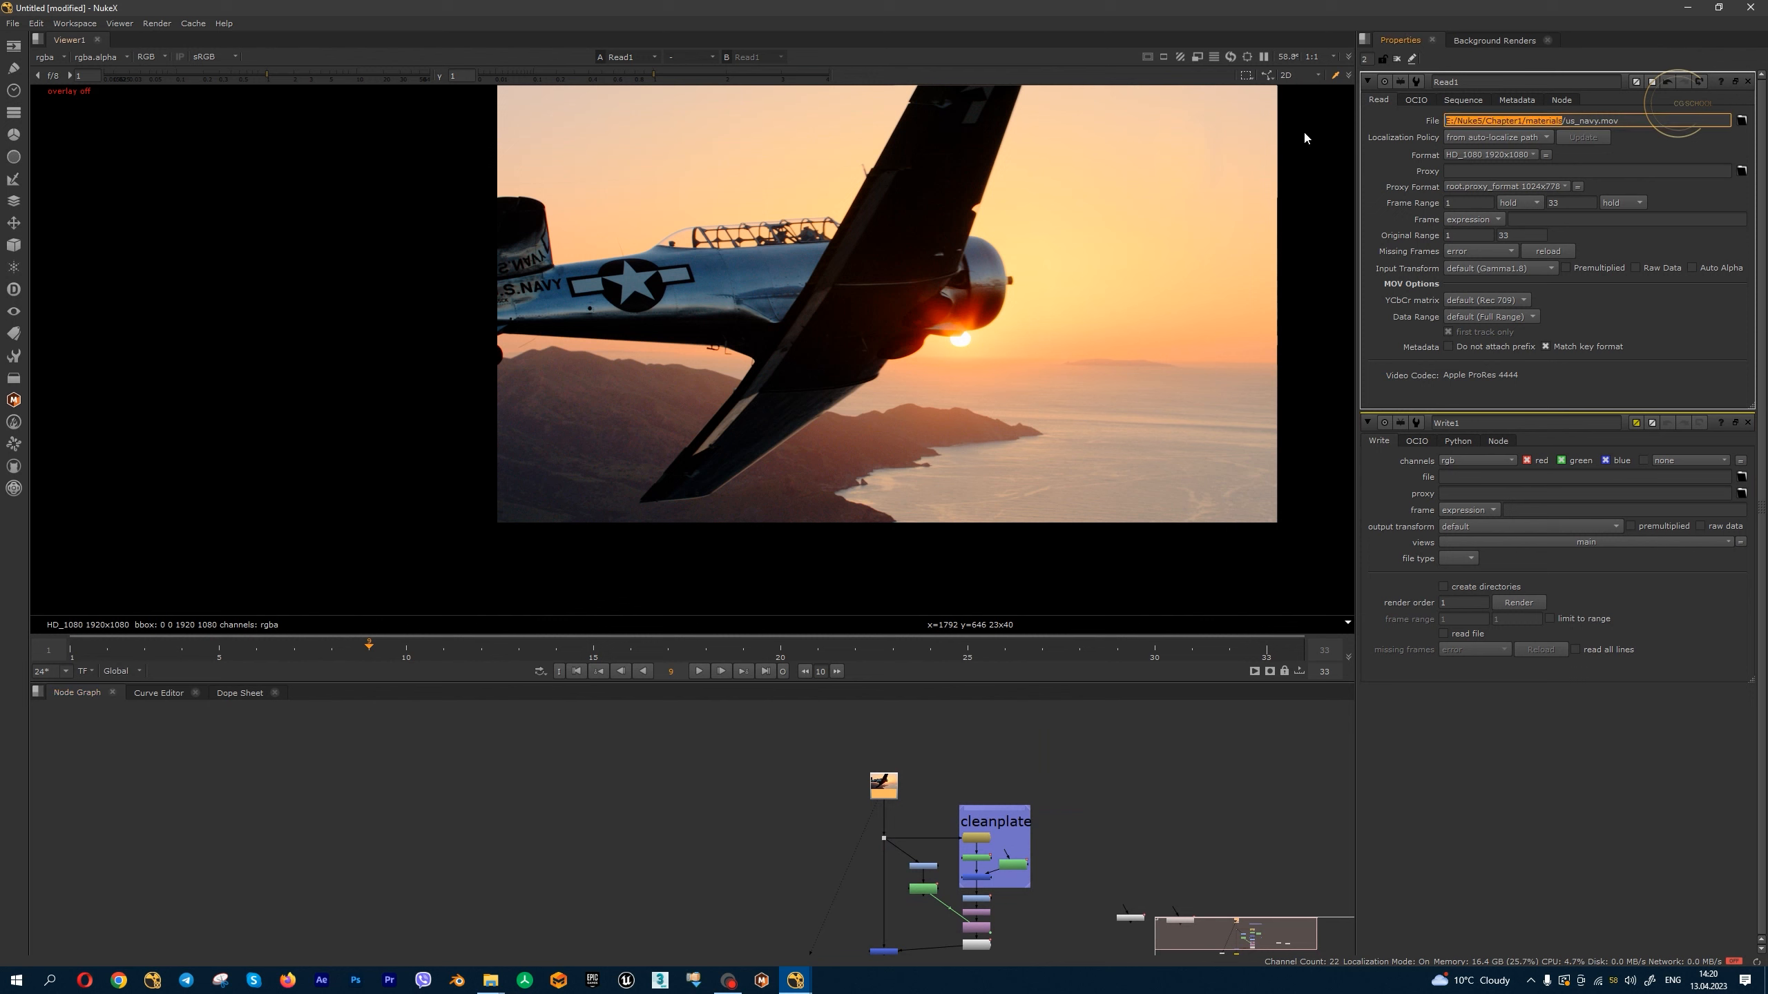
left_click_drag(1627, 120, 1202, 129)
key("ctrl+c")
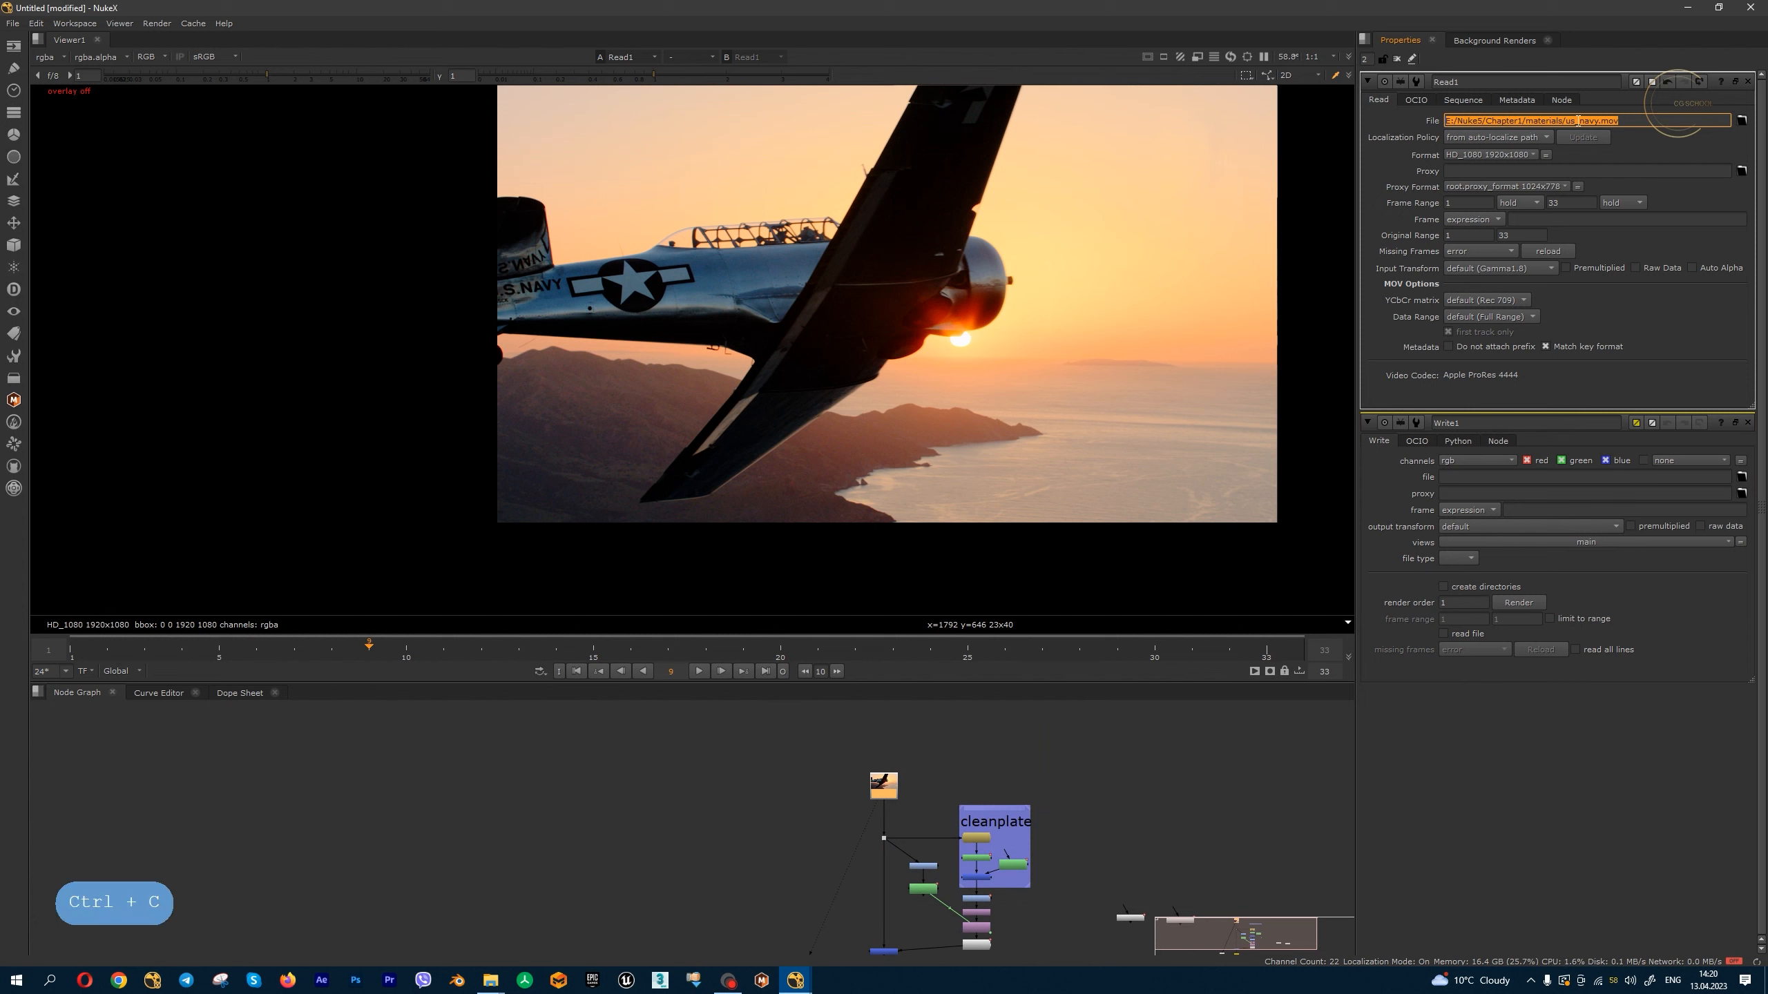
- View Write1 and paste the copied path E:/NukeS/Chapter1/materials/us_navy.mov as its output file
middle_click_drag(912, 955, 922, 835)
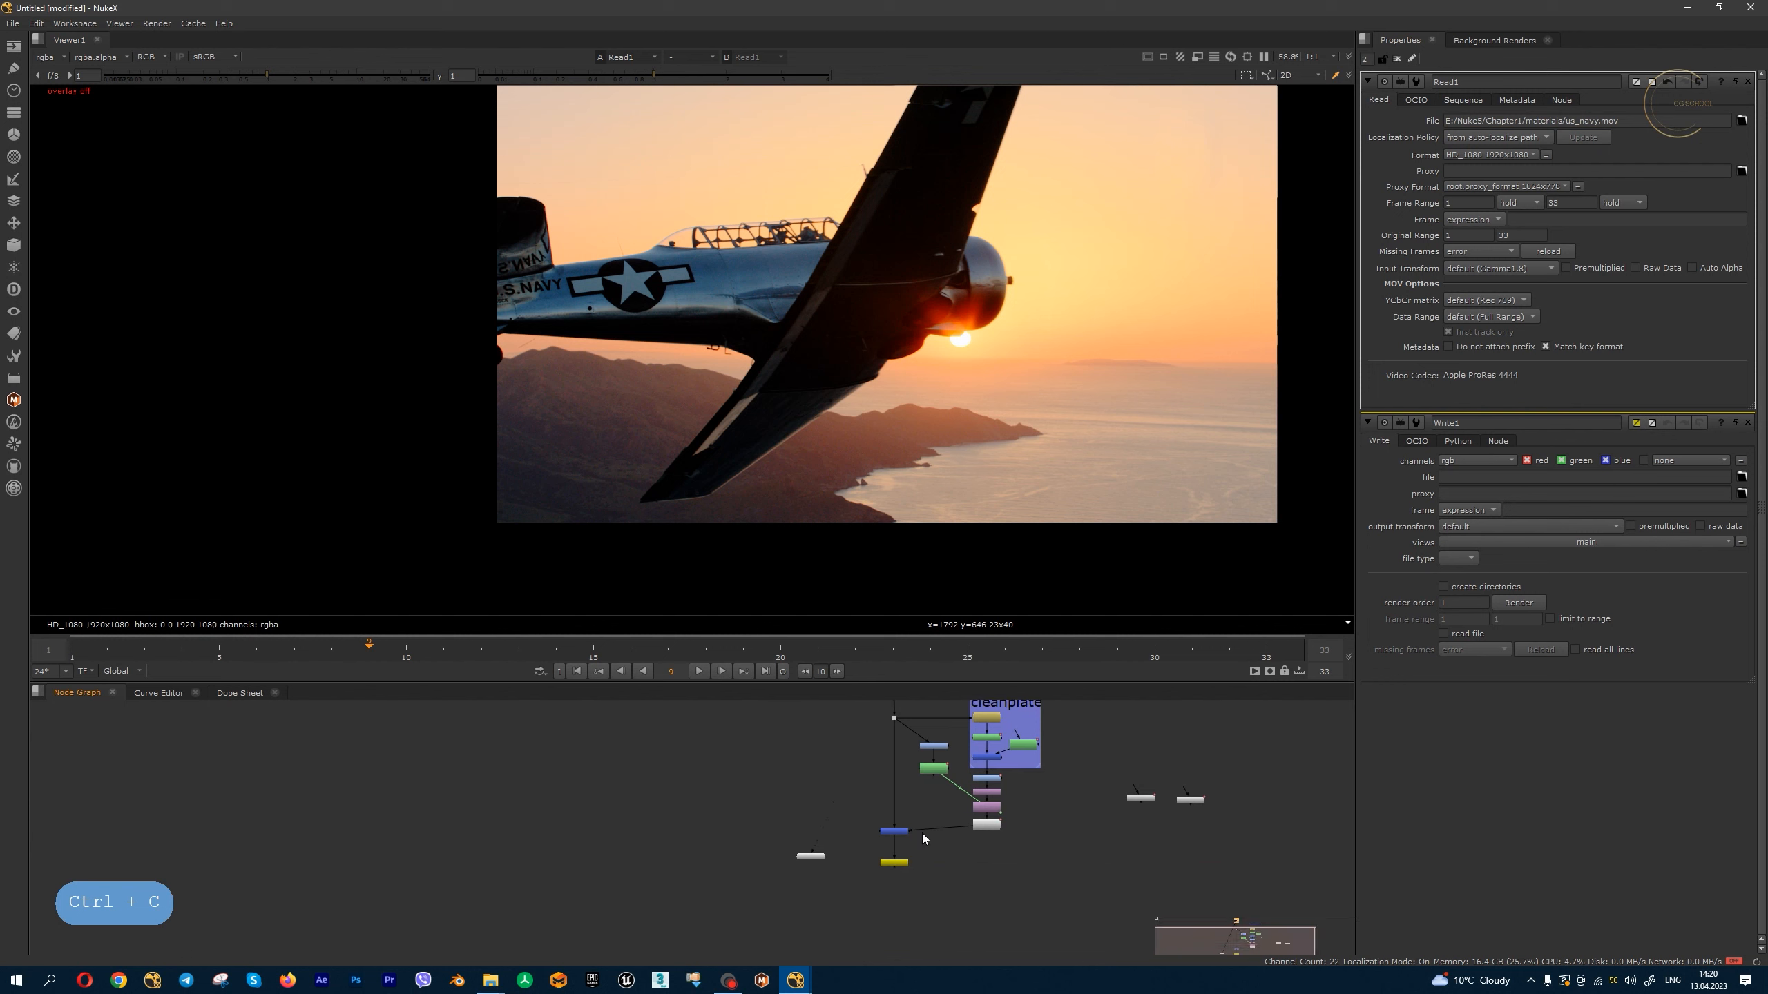
scroll(895, 860, "up", 5)
double_click(894, 862)
key("1")
left_click(1480, 134)
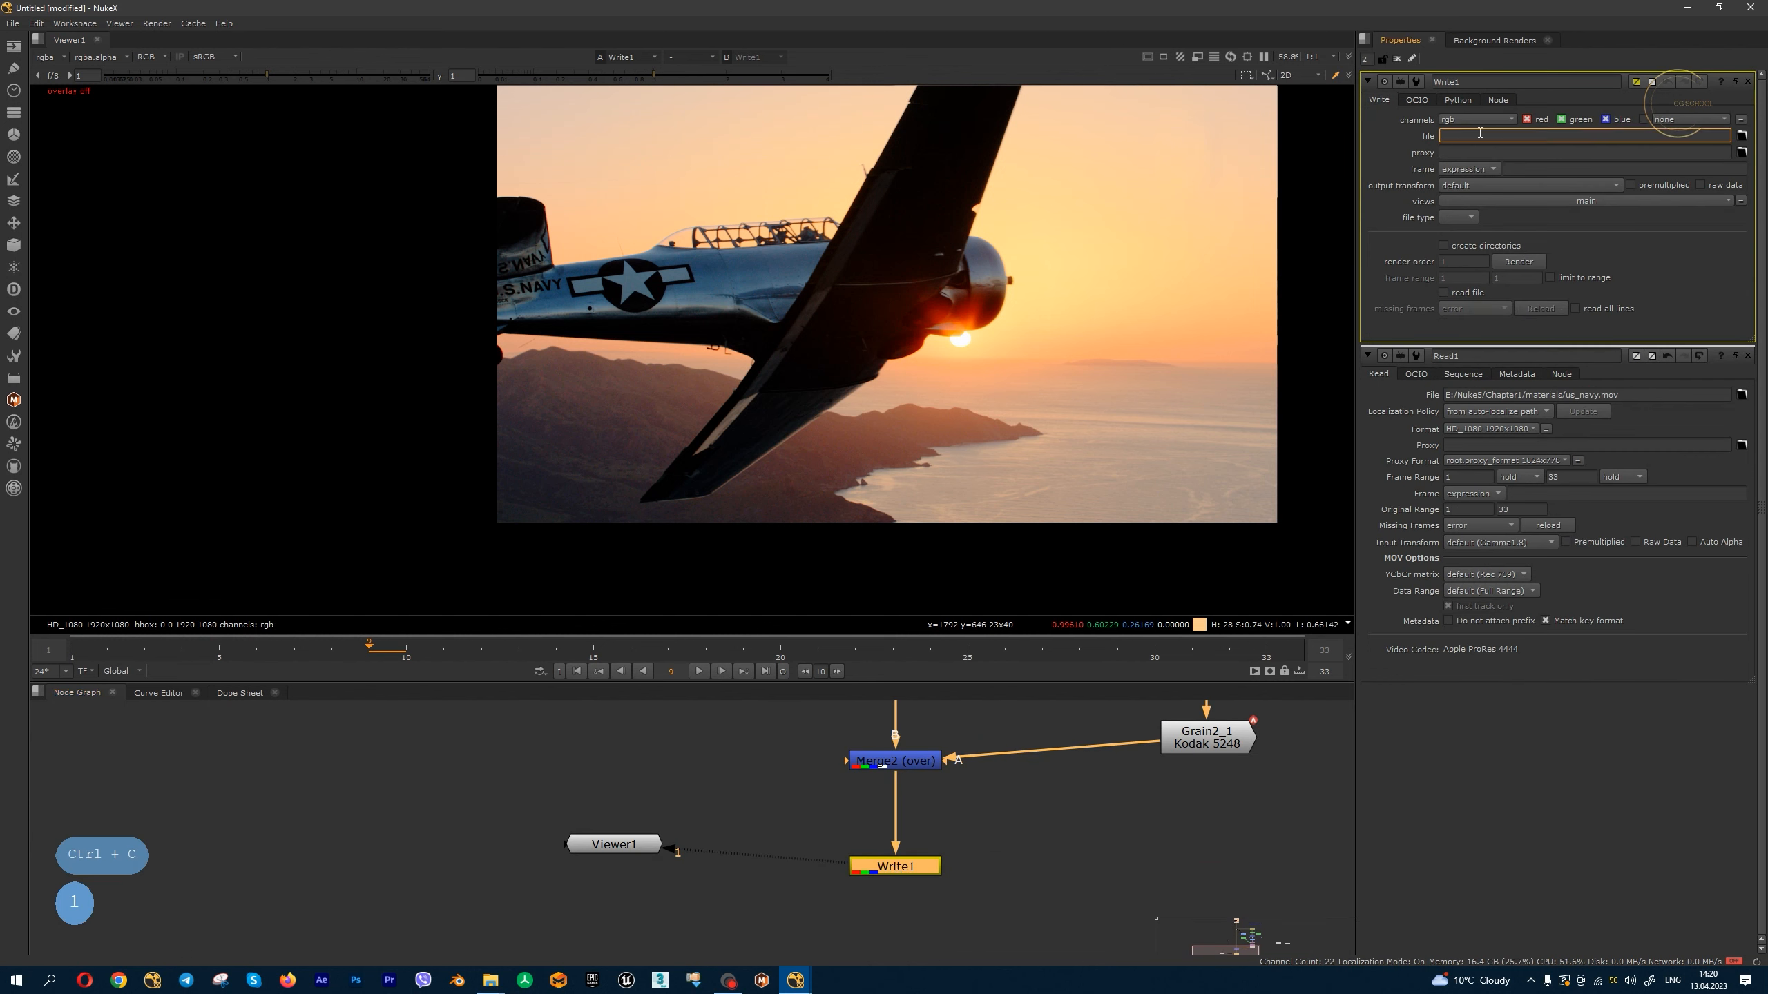
key("ctrl+v")
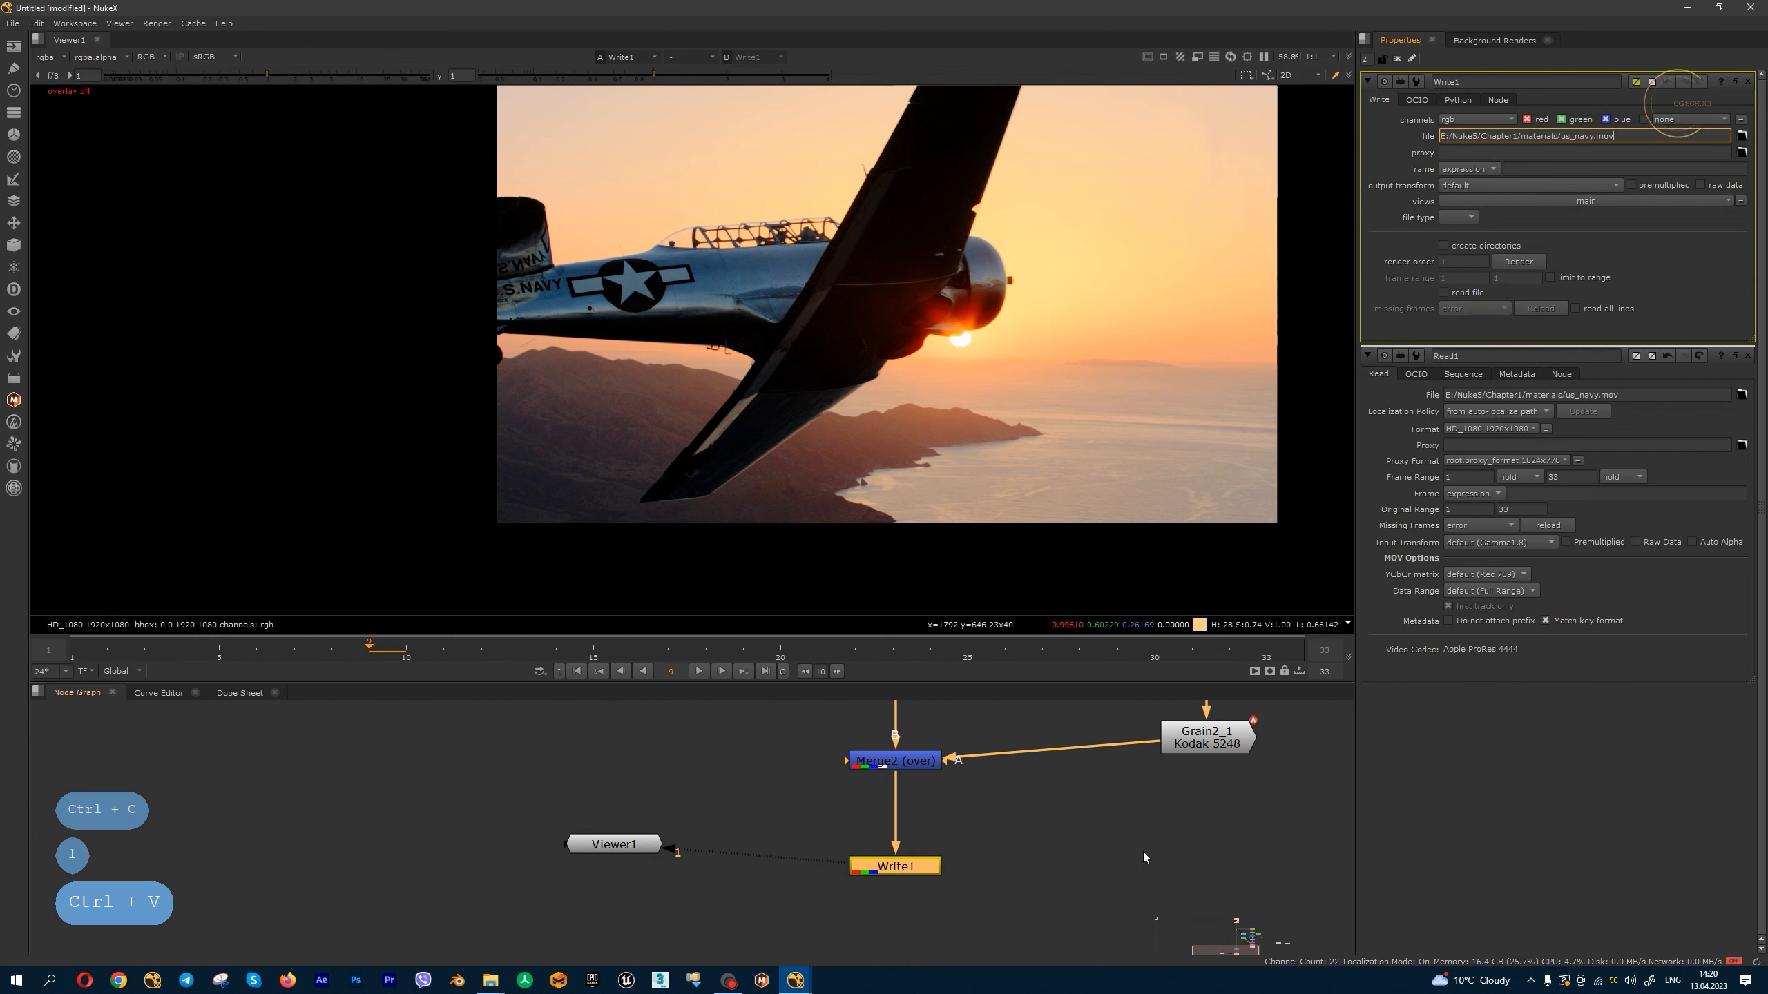
- Confirm the output file path and set Write1's output transform to Gamma1.8
key("Return")
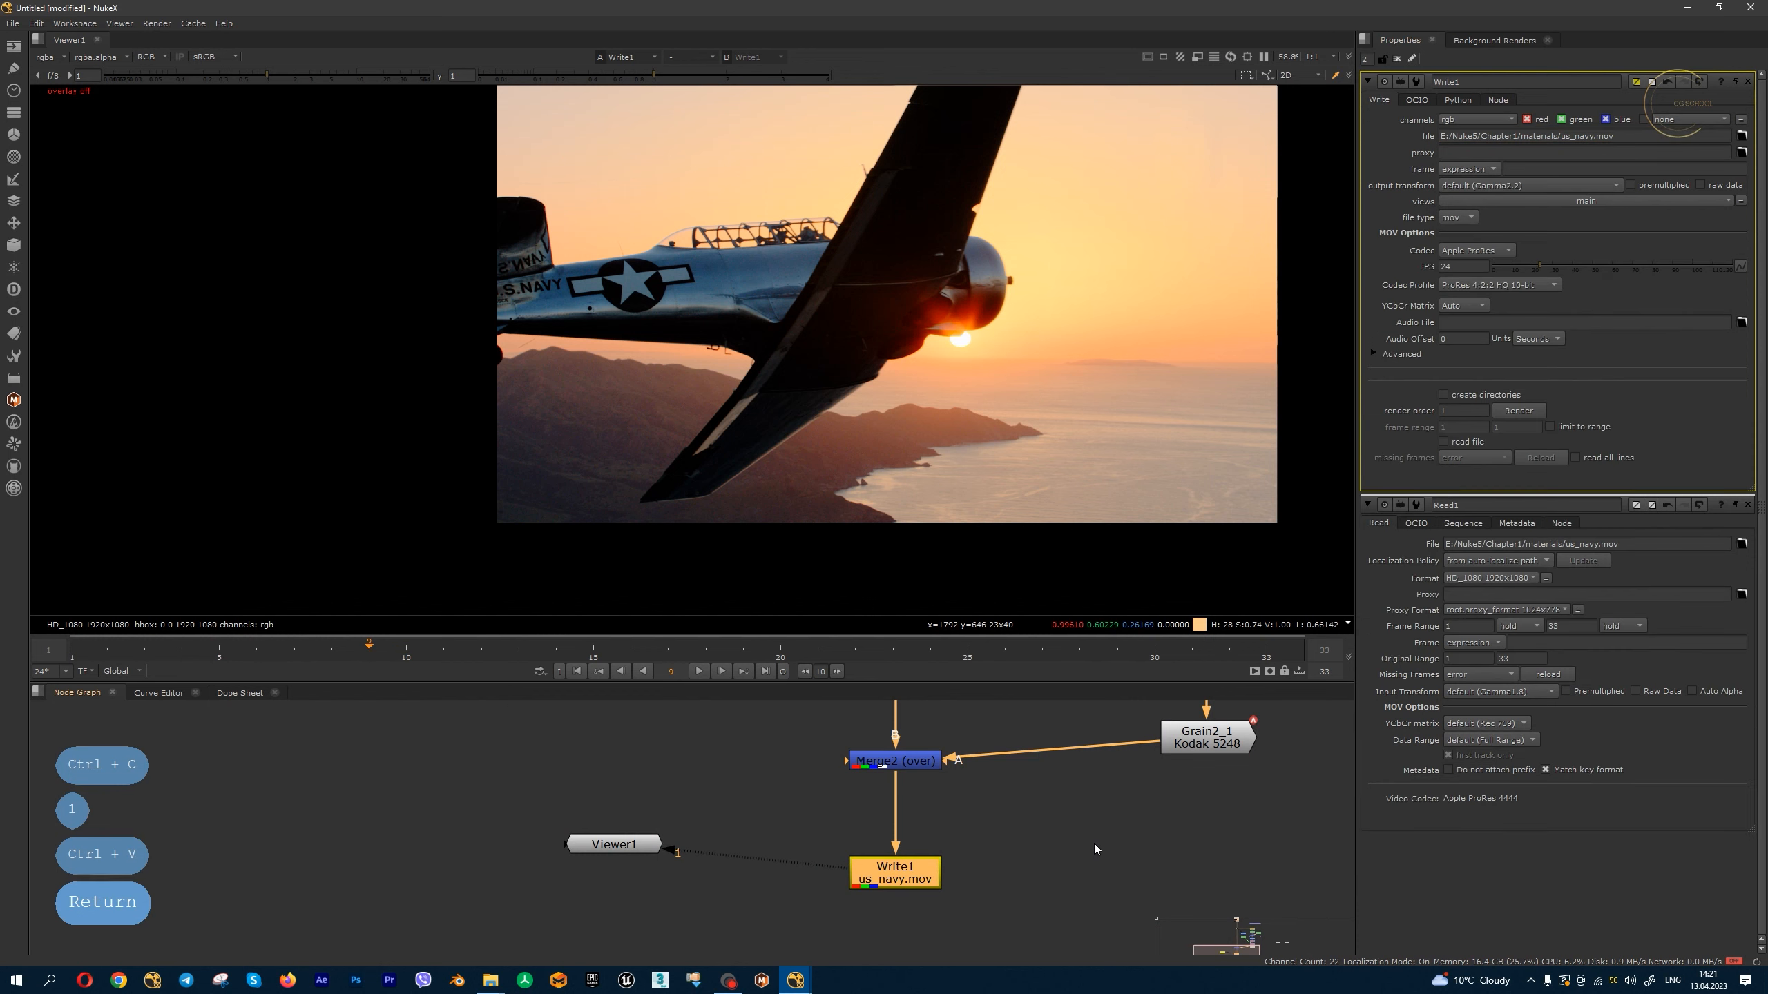
scroll(1053, 801, "down", 4)
scroll(1016, 841, "up", 3)
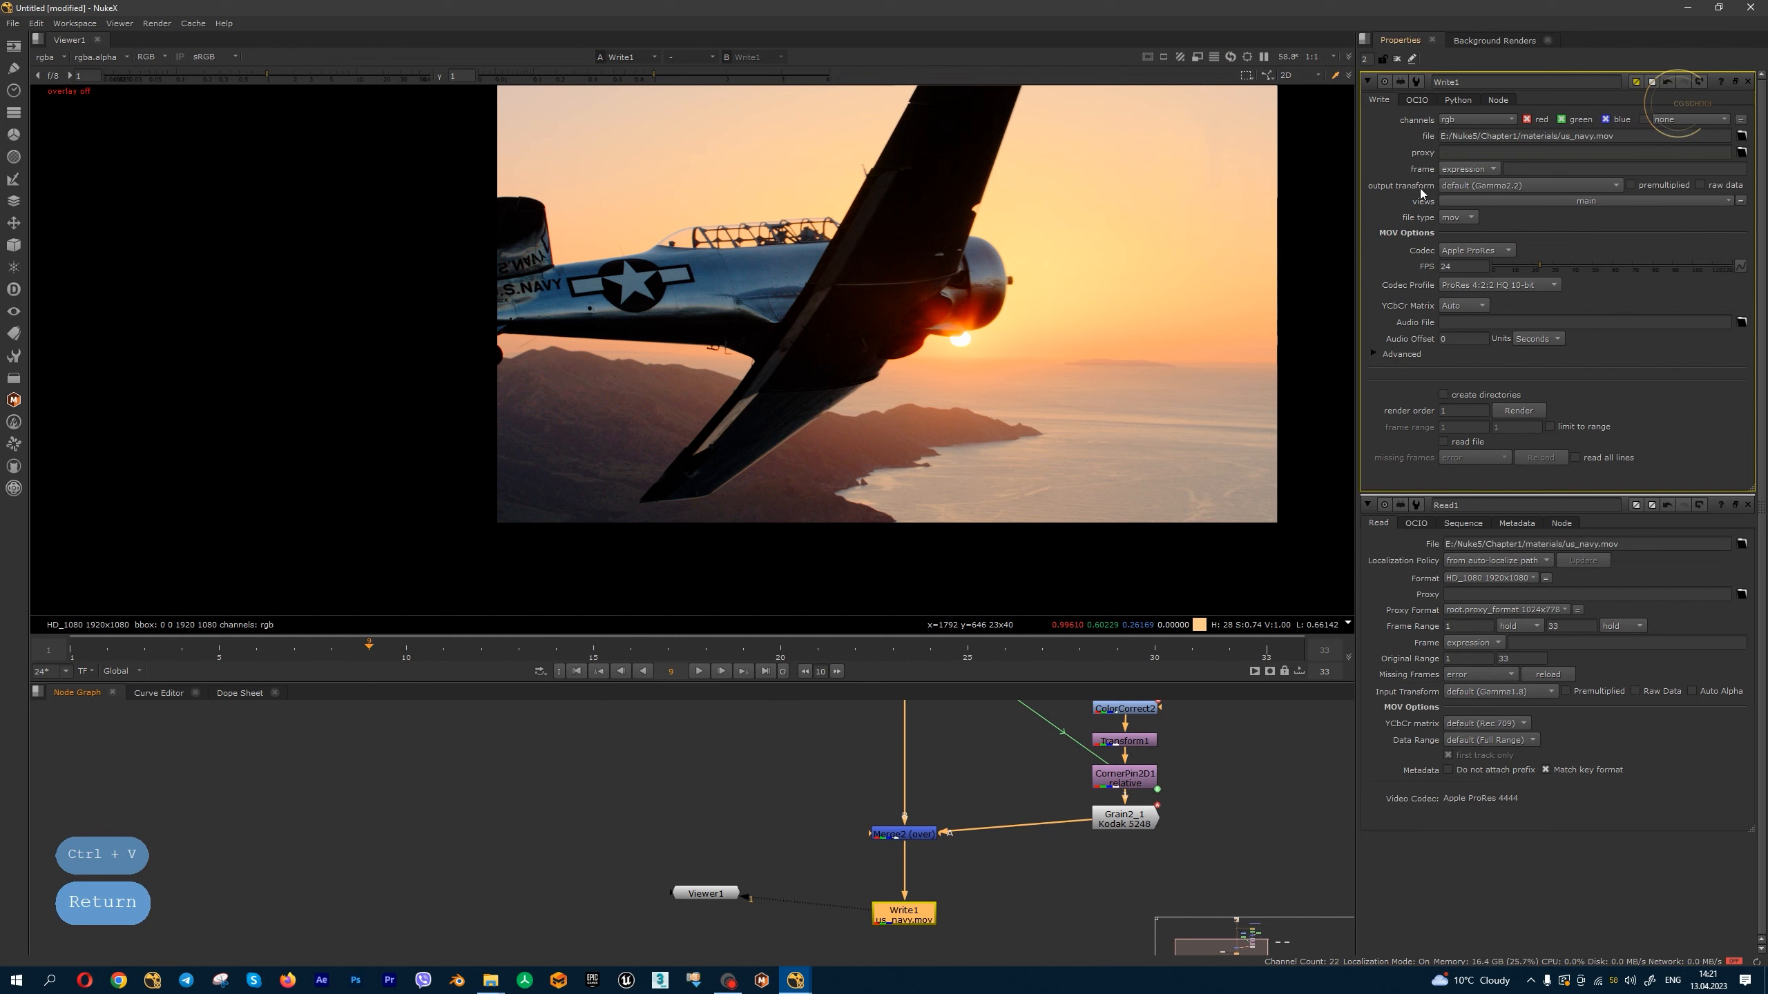
left_click(1492, 186)
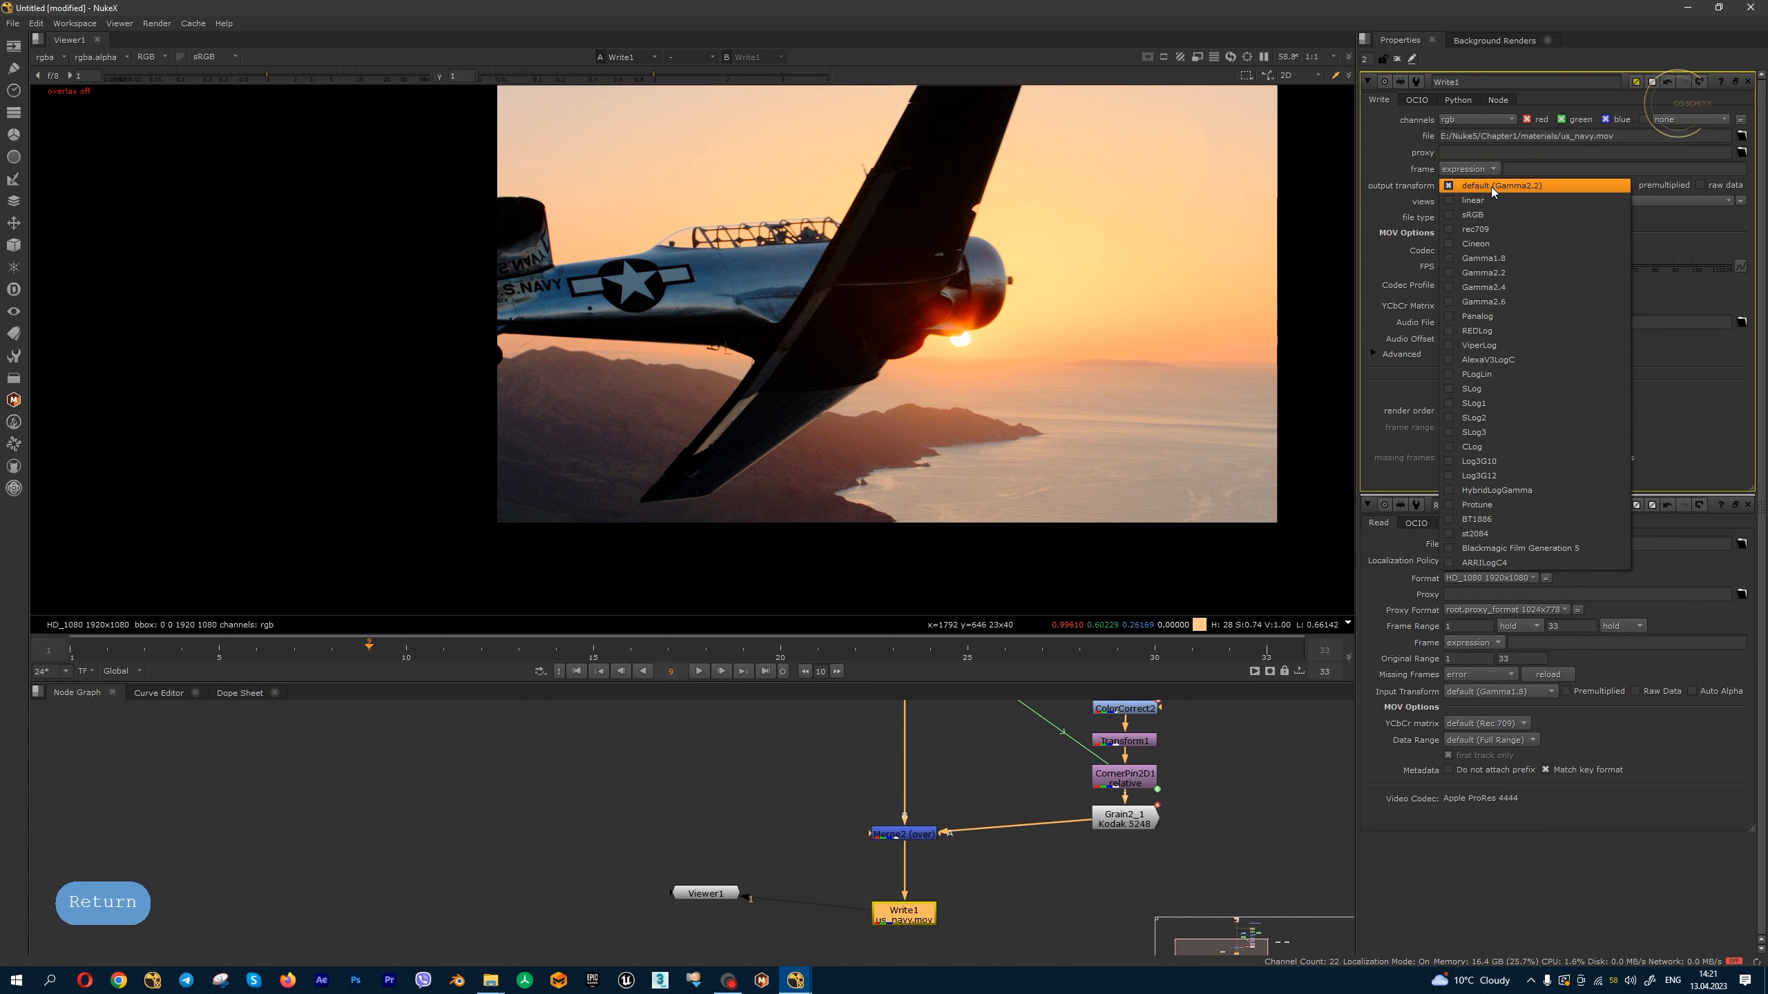
left_click(1518, 259)
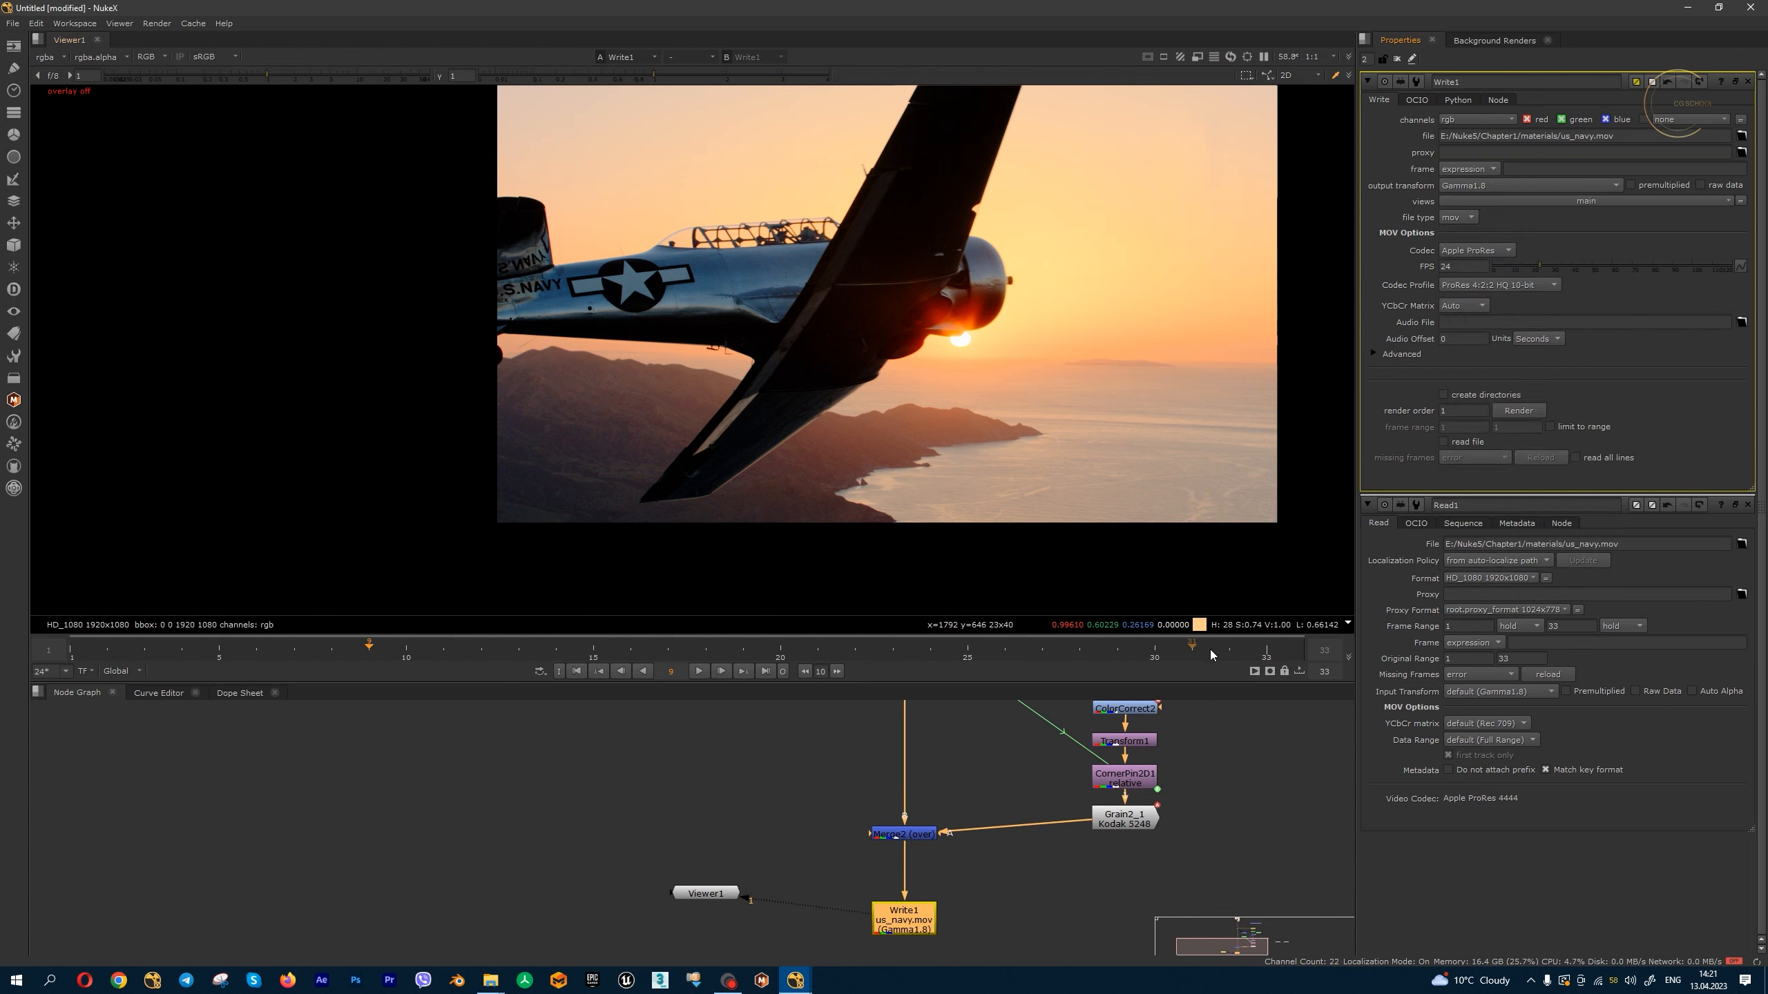
- Check Read1's source settings against Write1's, and review the available codecs and ProRes codec profiles without changing them
scroll(1109, 852, "down", 5)
middle_click_drag(1076, 730, 1053, 785)
scroll(1033, 774, "up", 4)
double_click(1002, 773)
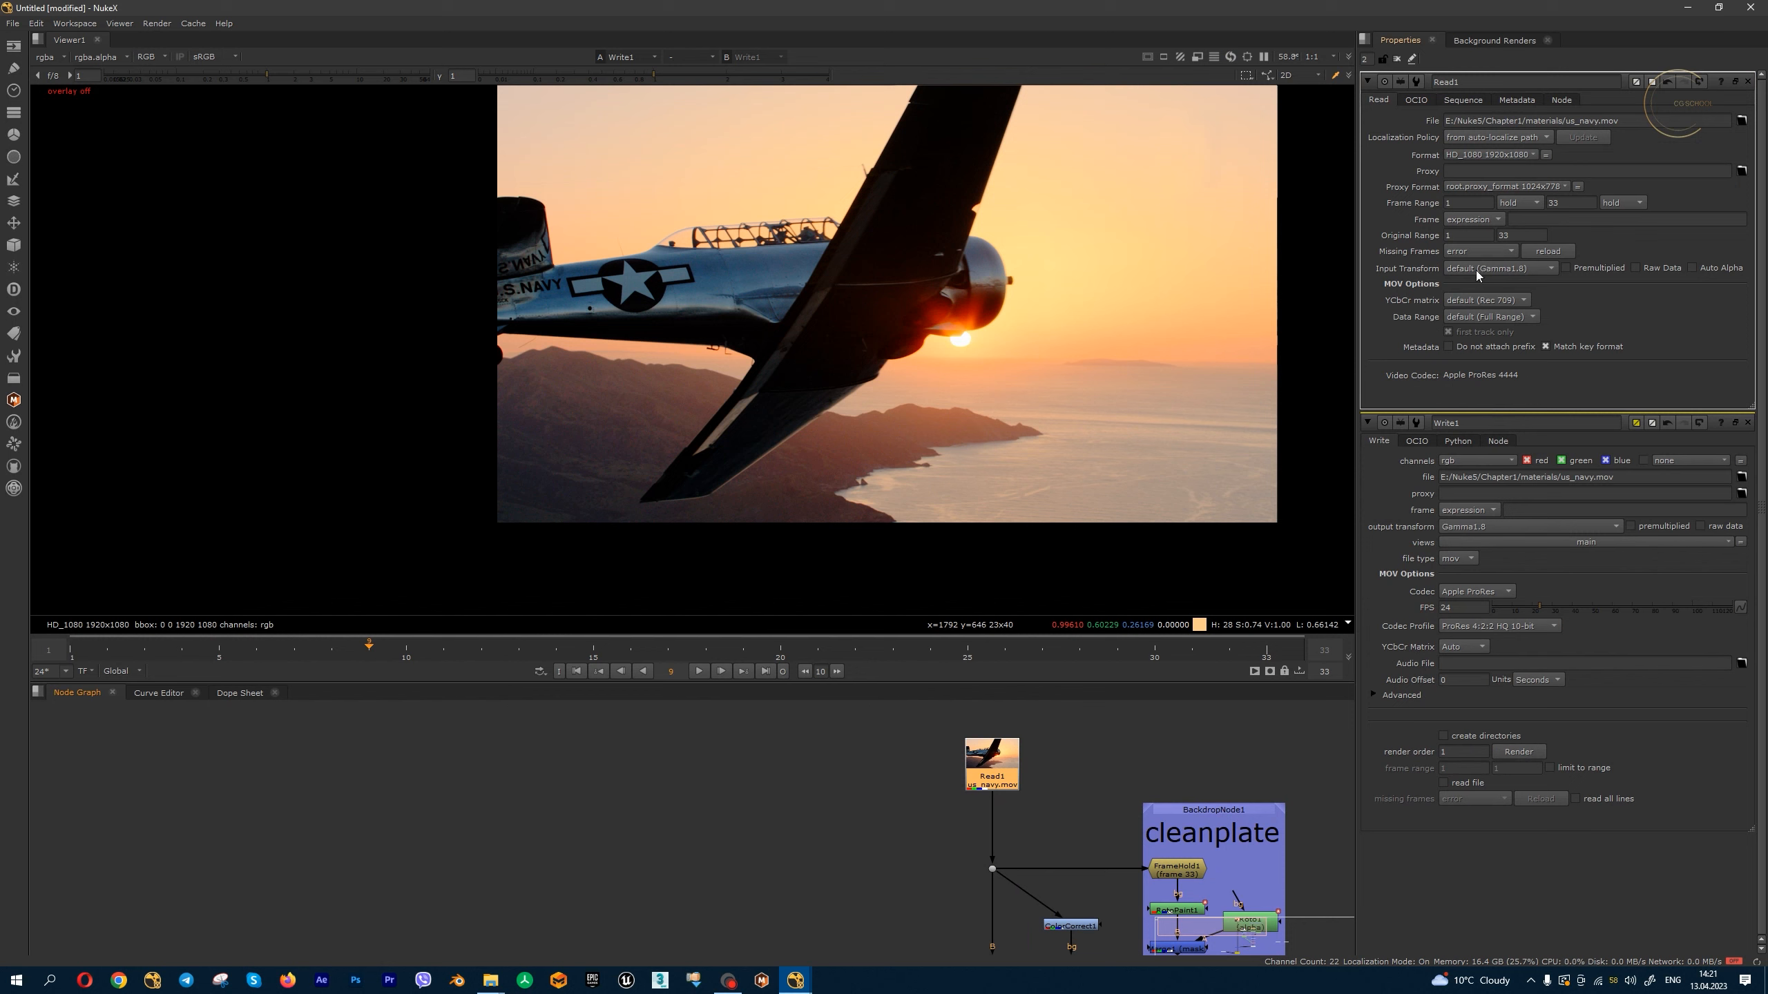
mouse_move(1475, 270)
left_click(1489, 591)
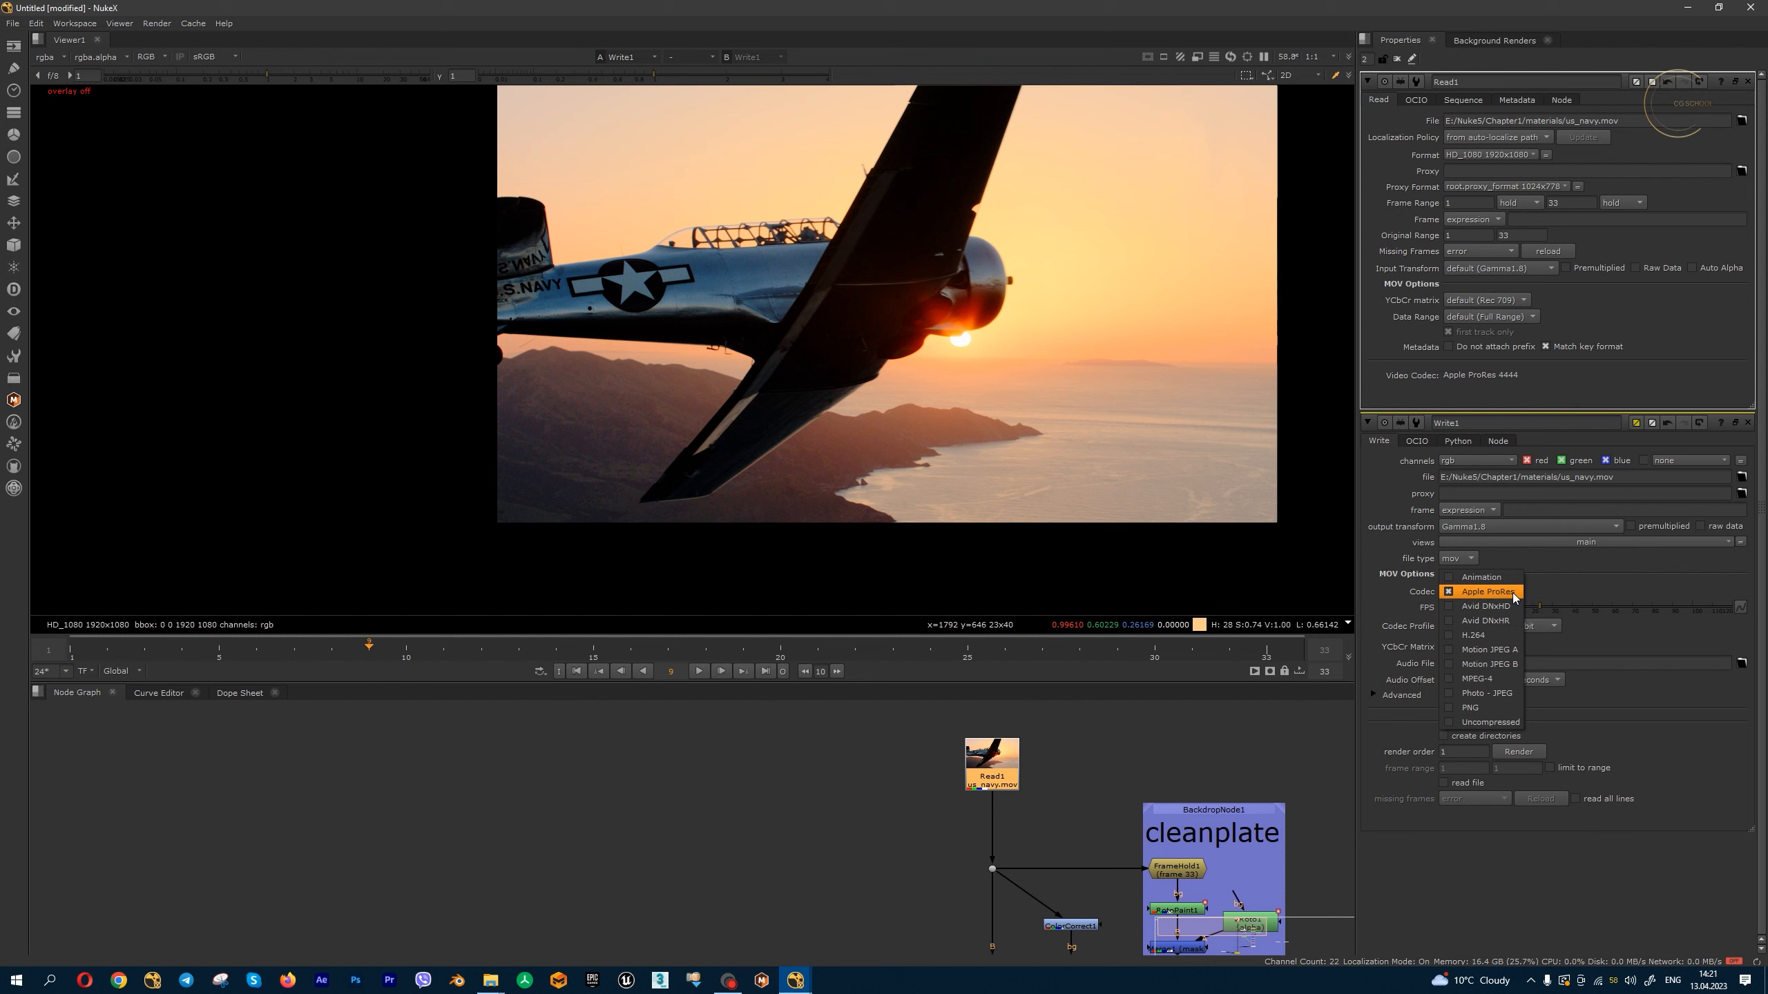
left_click(1558, 572)
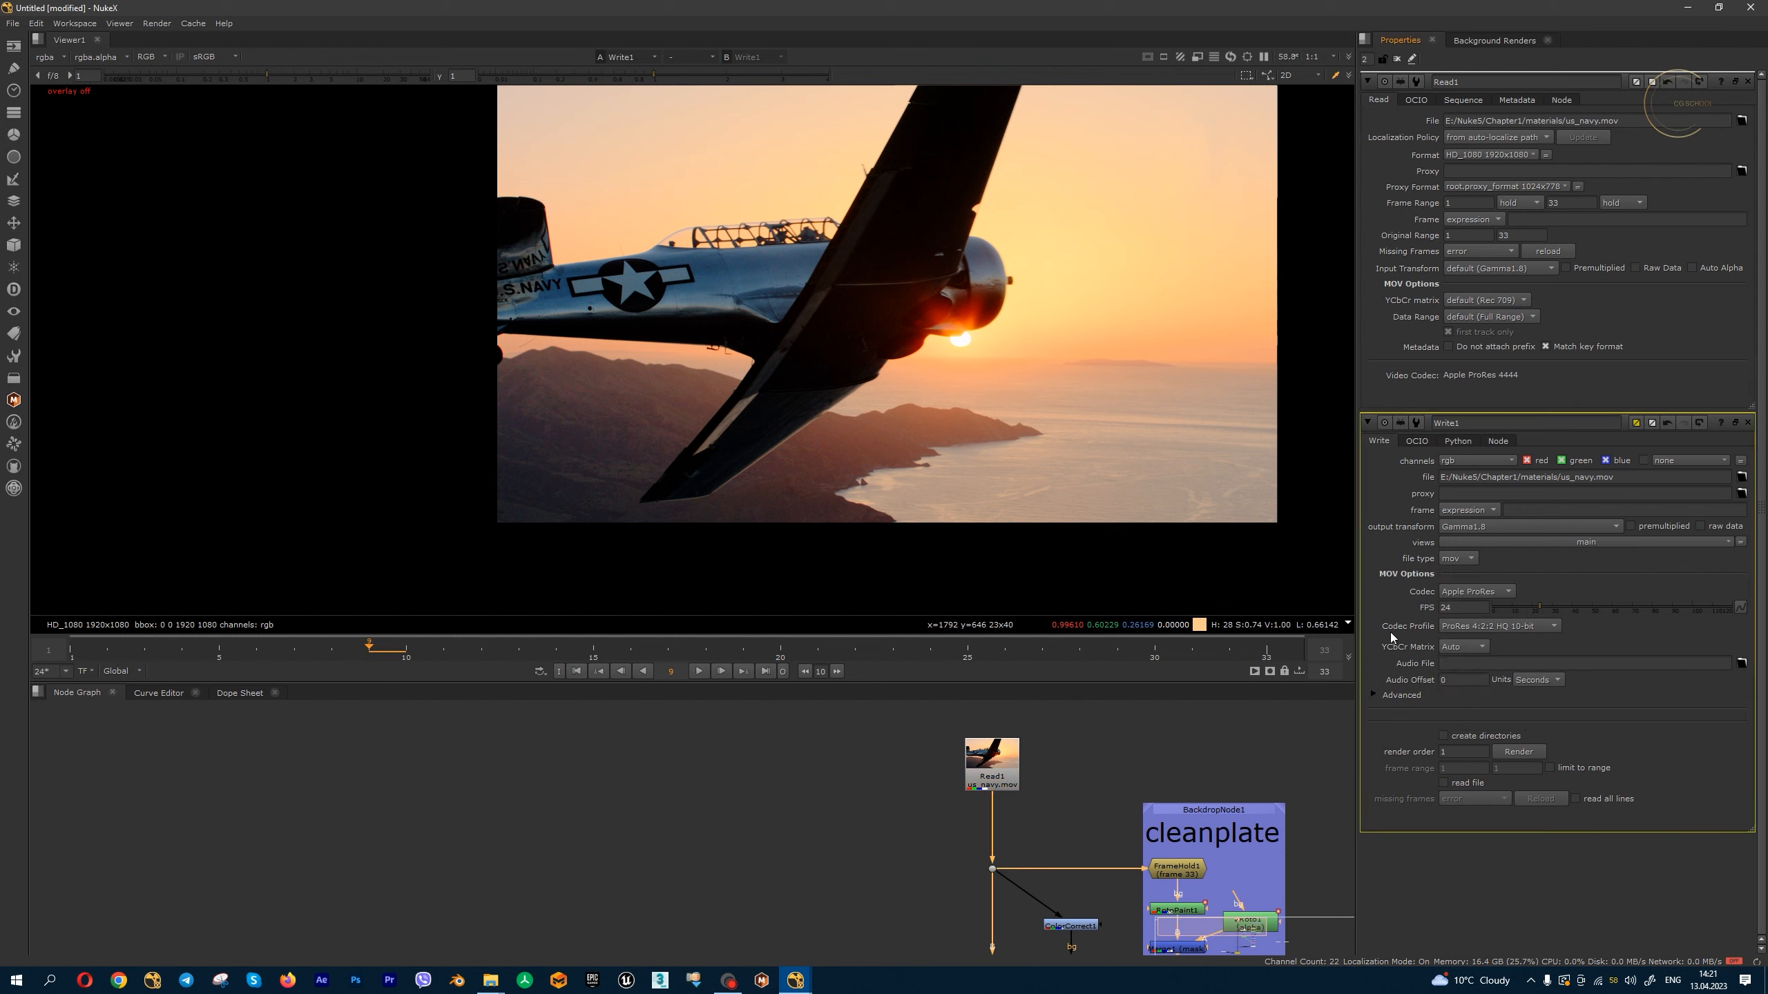
left_click(1539, 627)
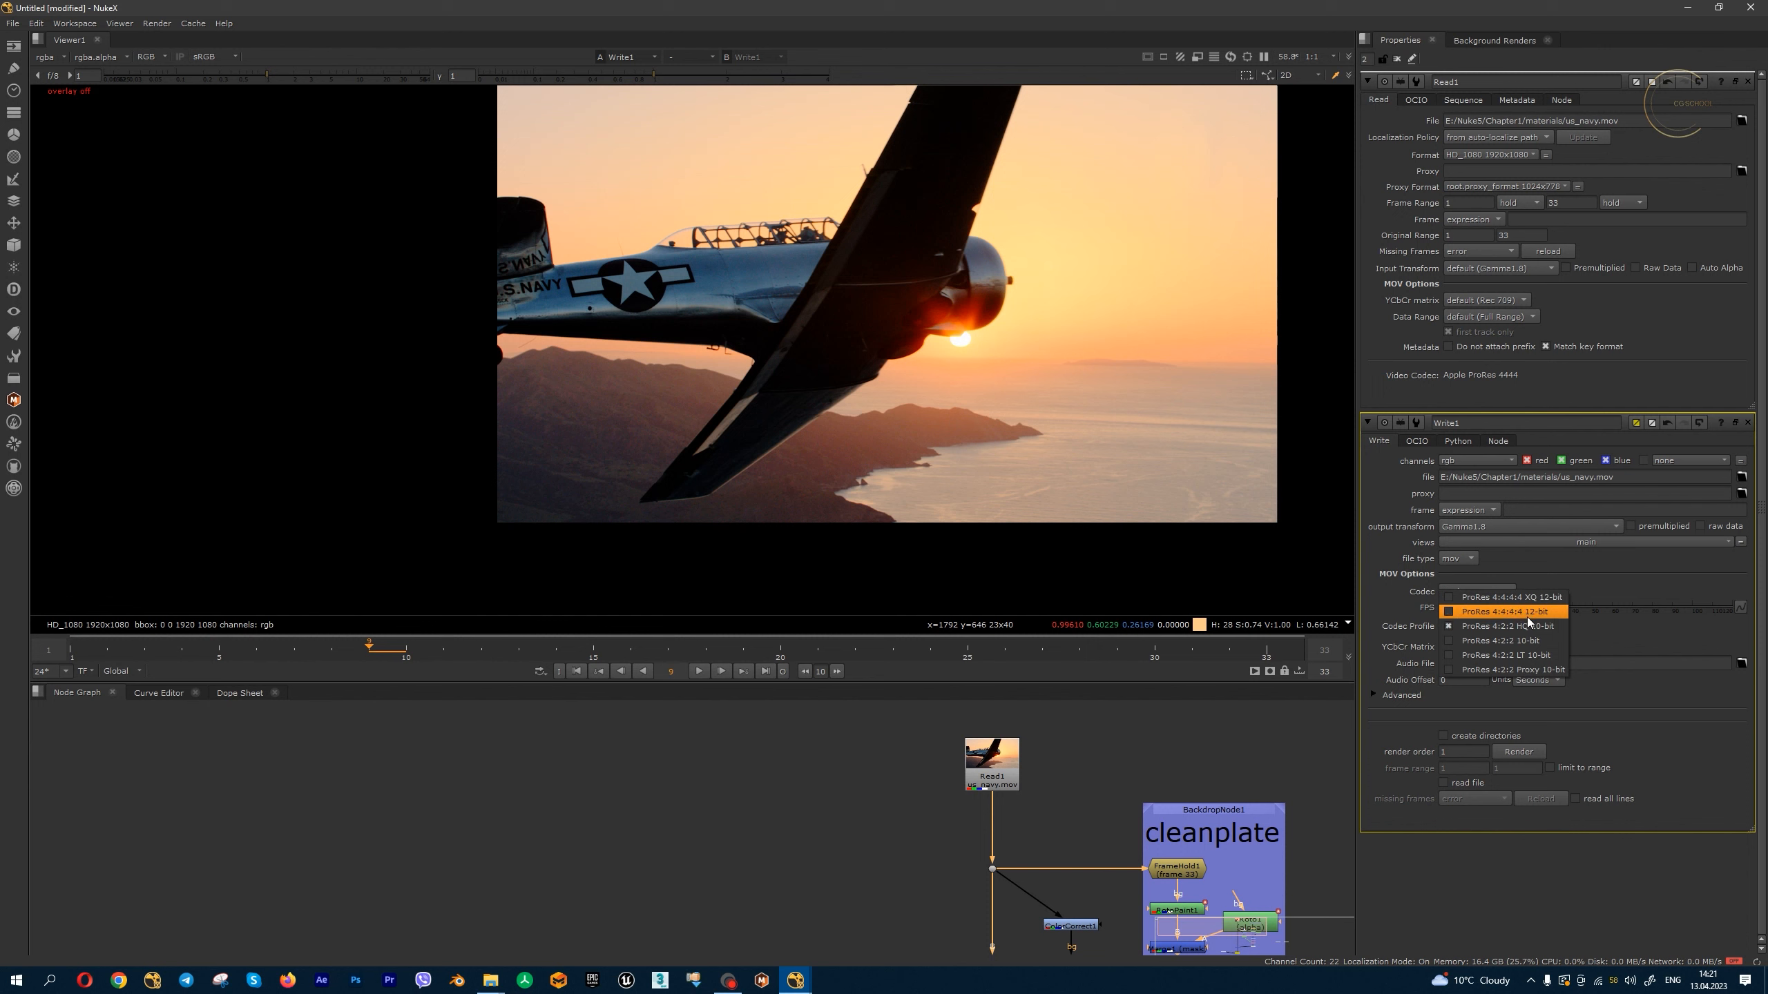
left_click(1567, 627)
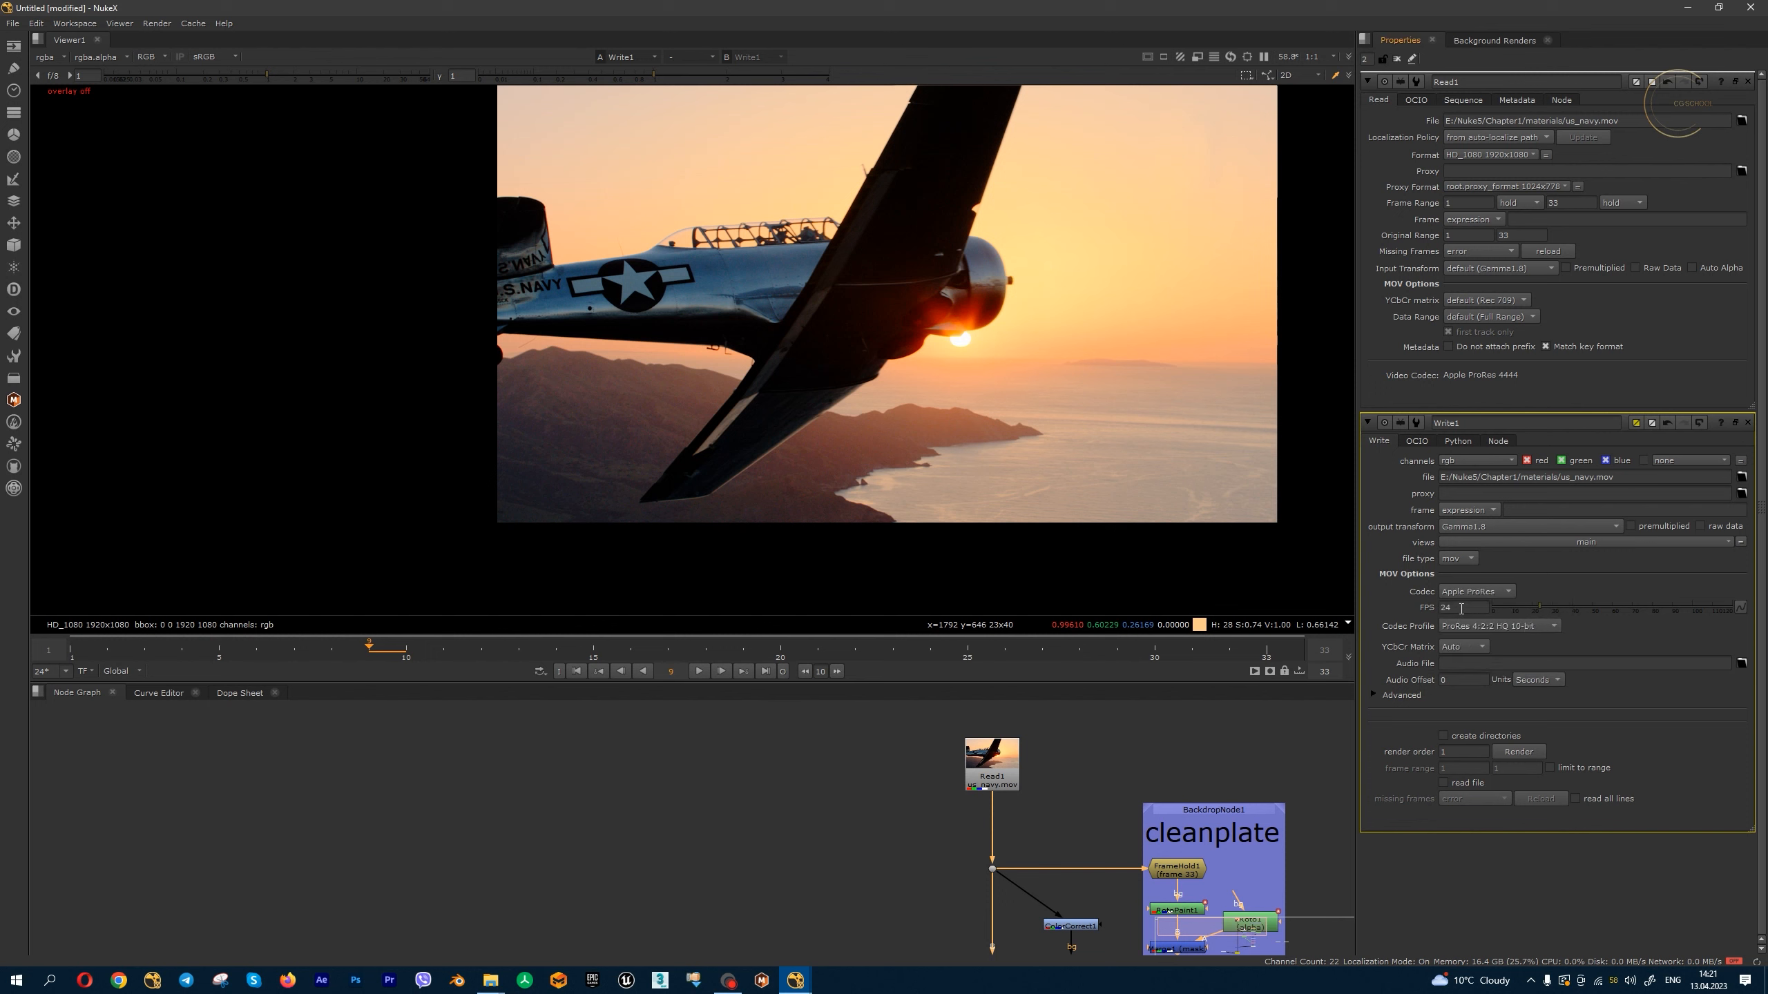
- View Read1, check Write1's FPS value, and return the viewer and properties to Write1
left_click(1003, 775)
key("1")
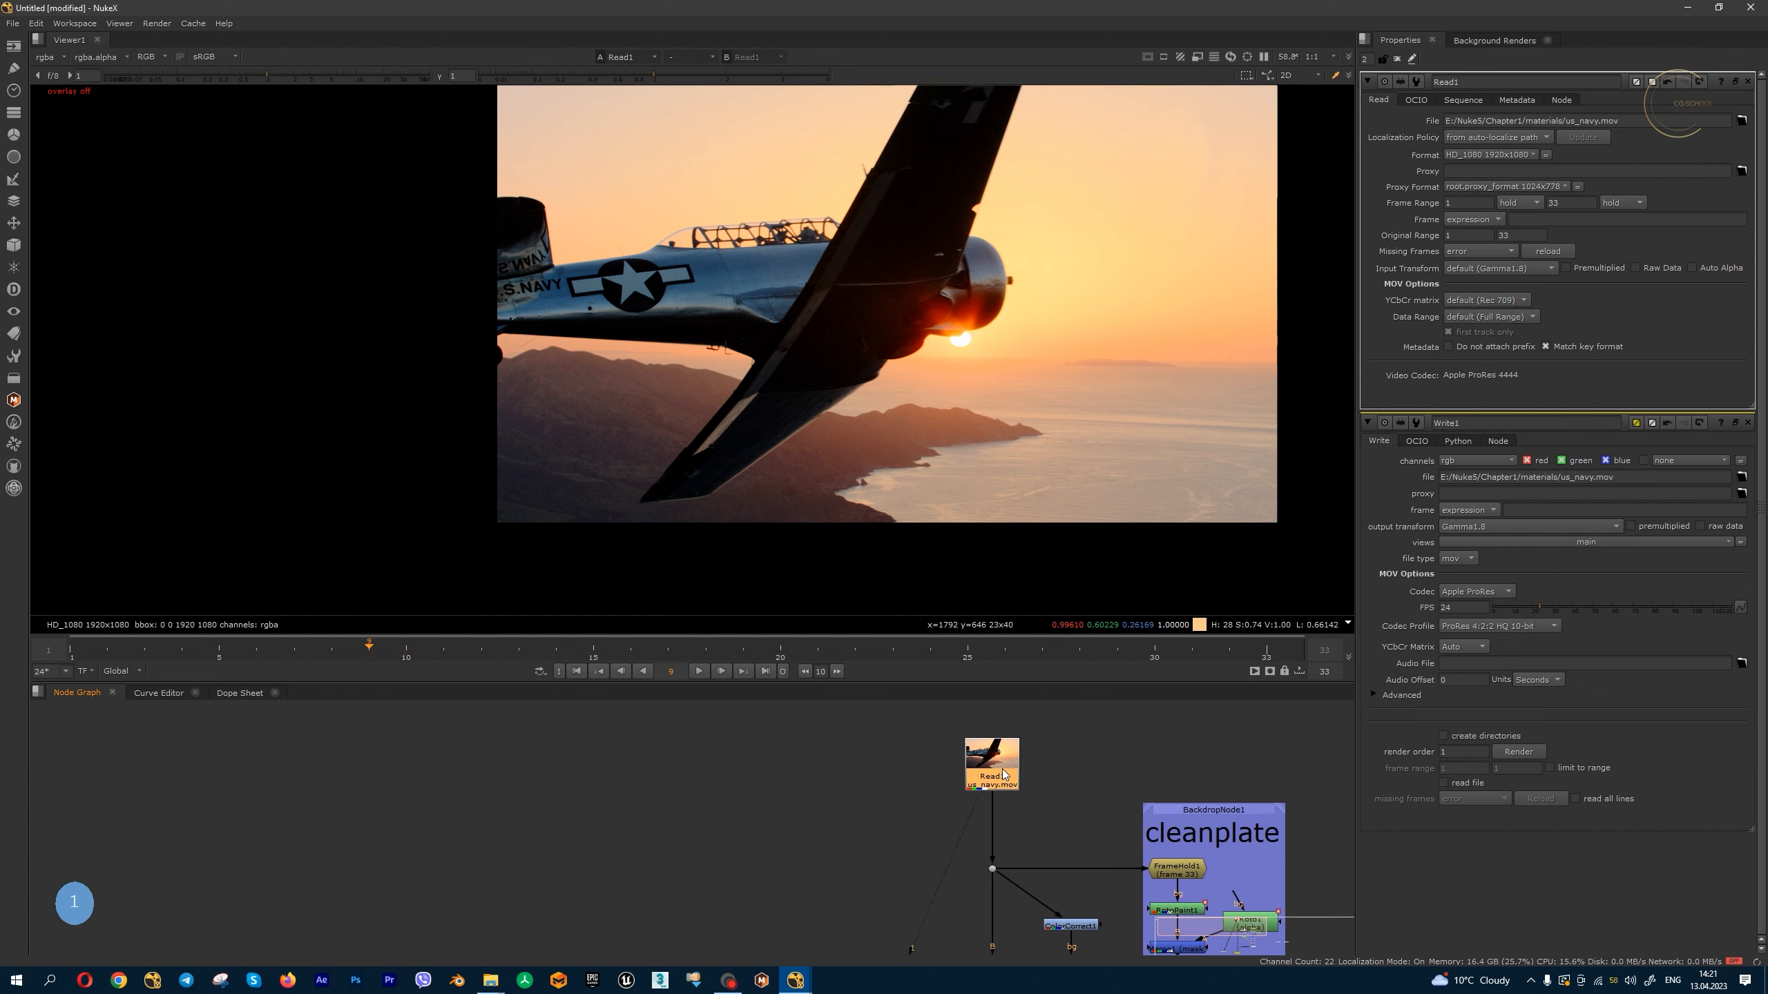
double_click(1451, 607)
middle_click_drag(1049, 914, 1056, 681)
scroll(1043, 852, "down", 1)
double_click(1015, 846)
key("1")
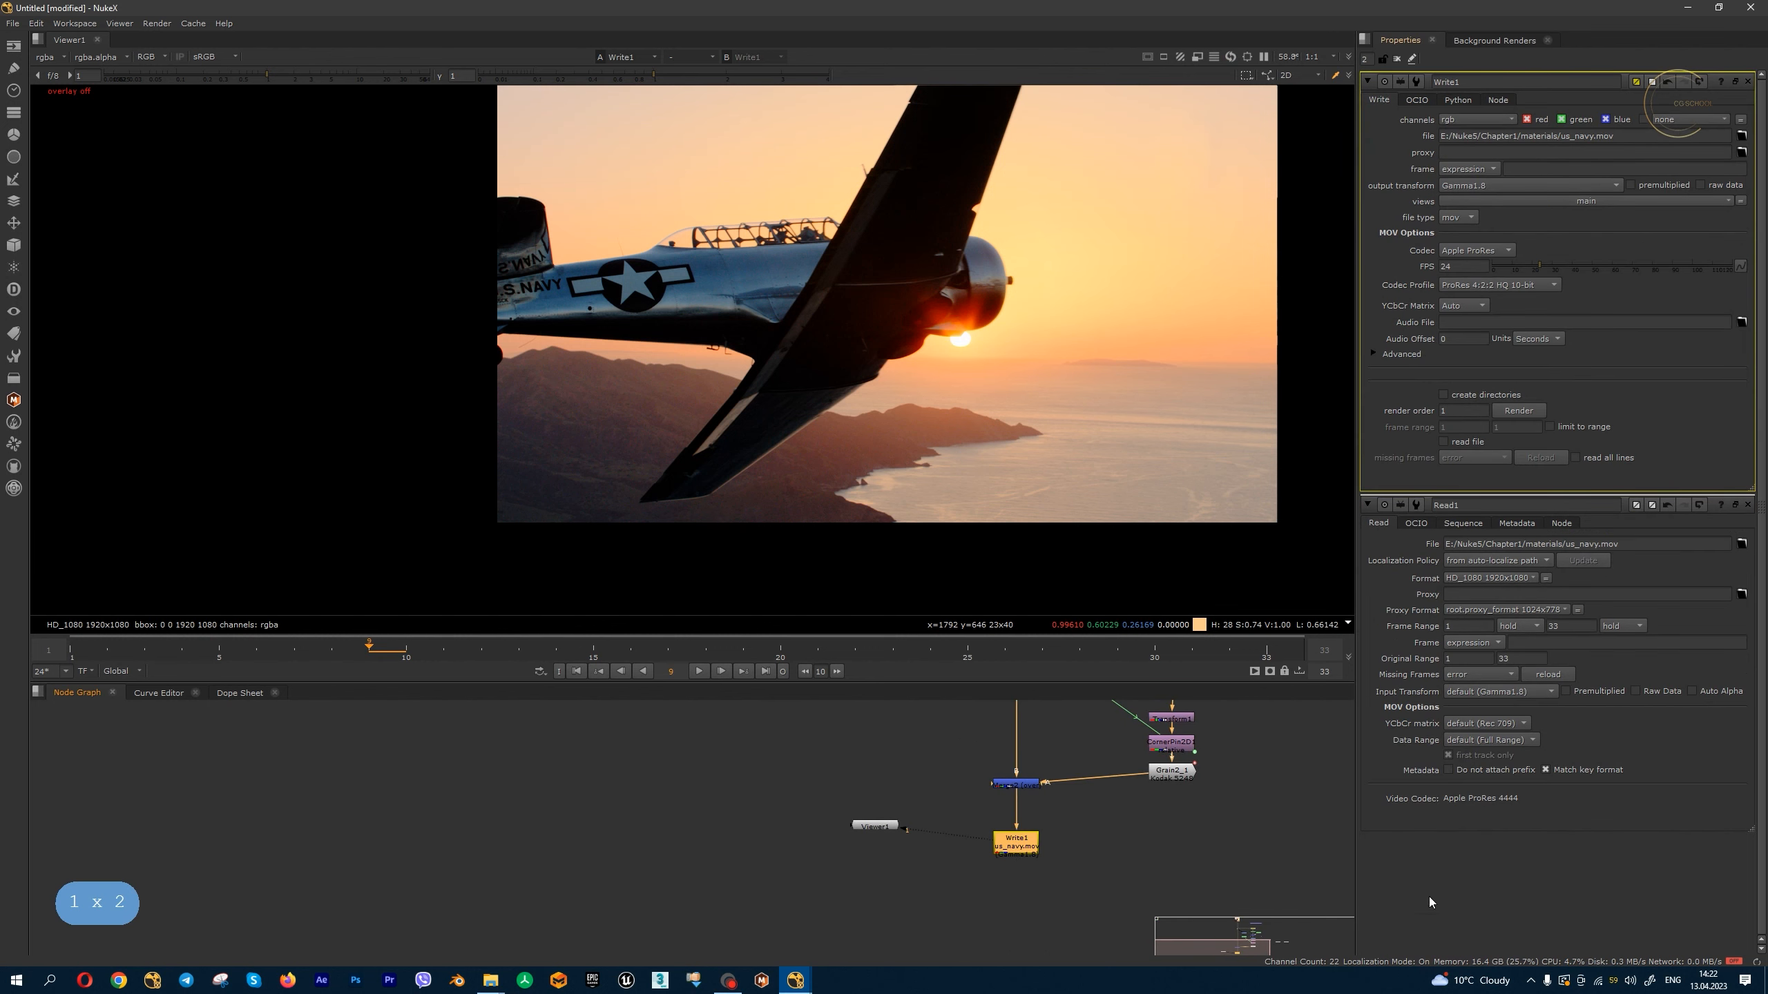
- Check the frame range in the project settings and close them
key("s")
double_click(1518, 493)
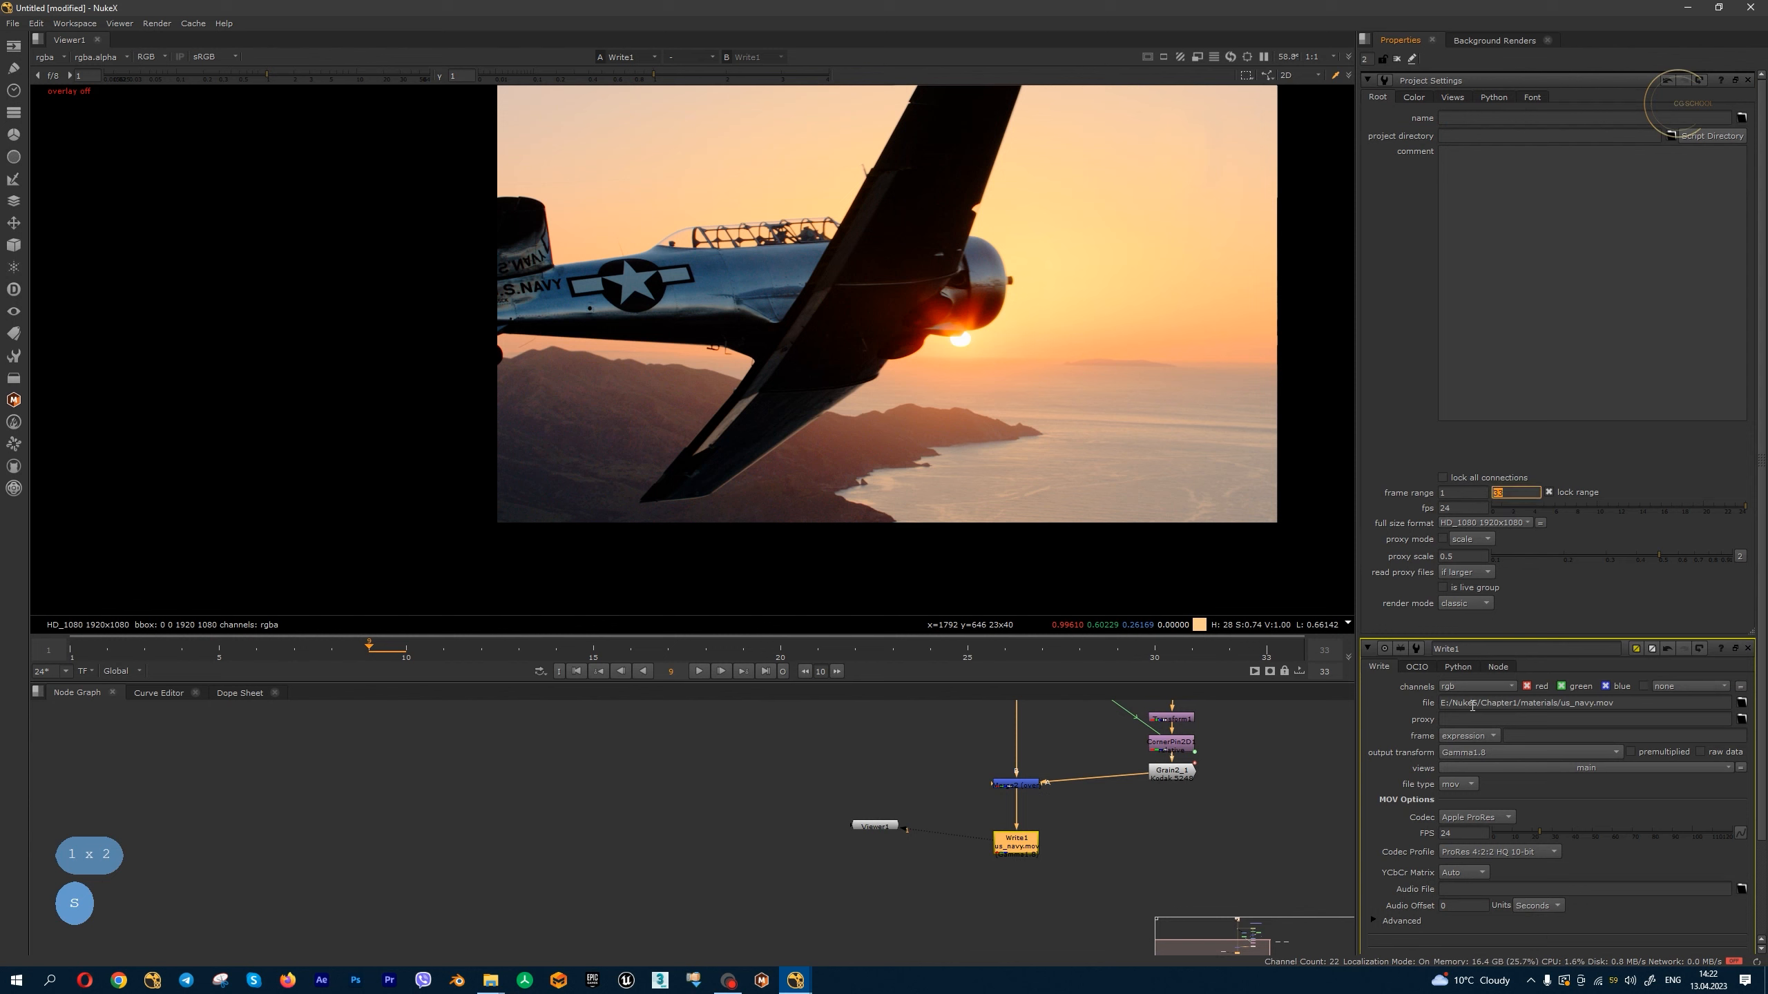
left_click(1748, 80)
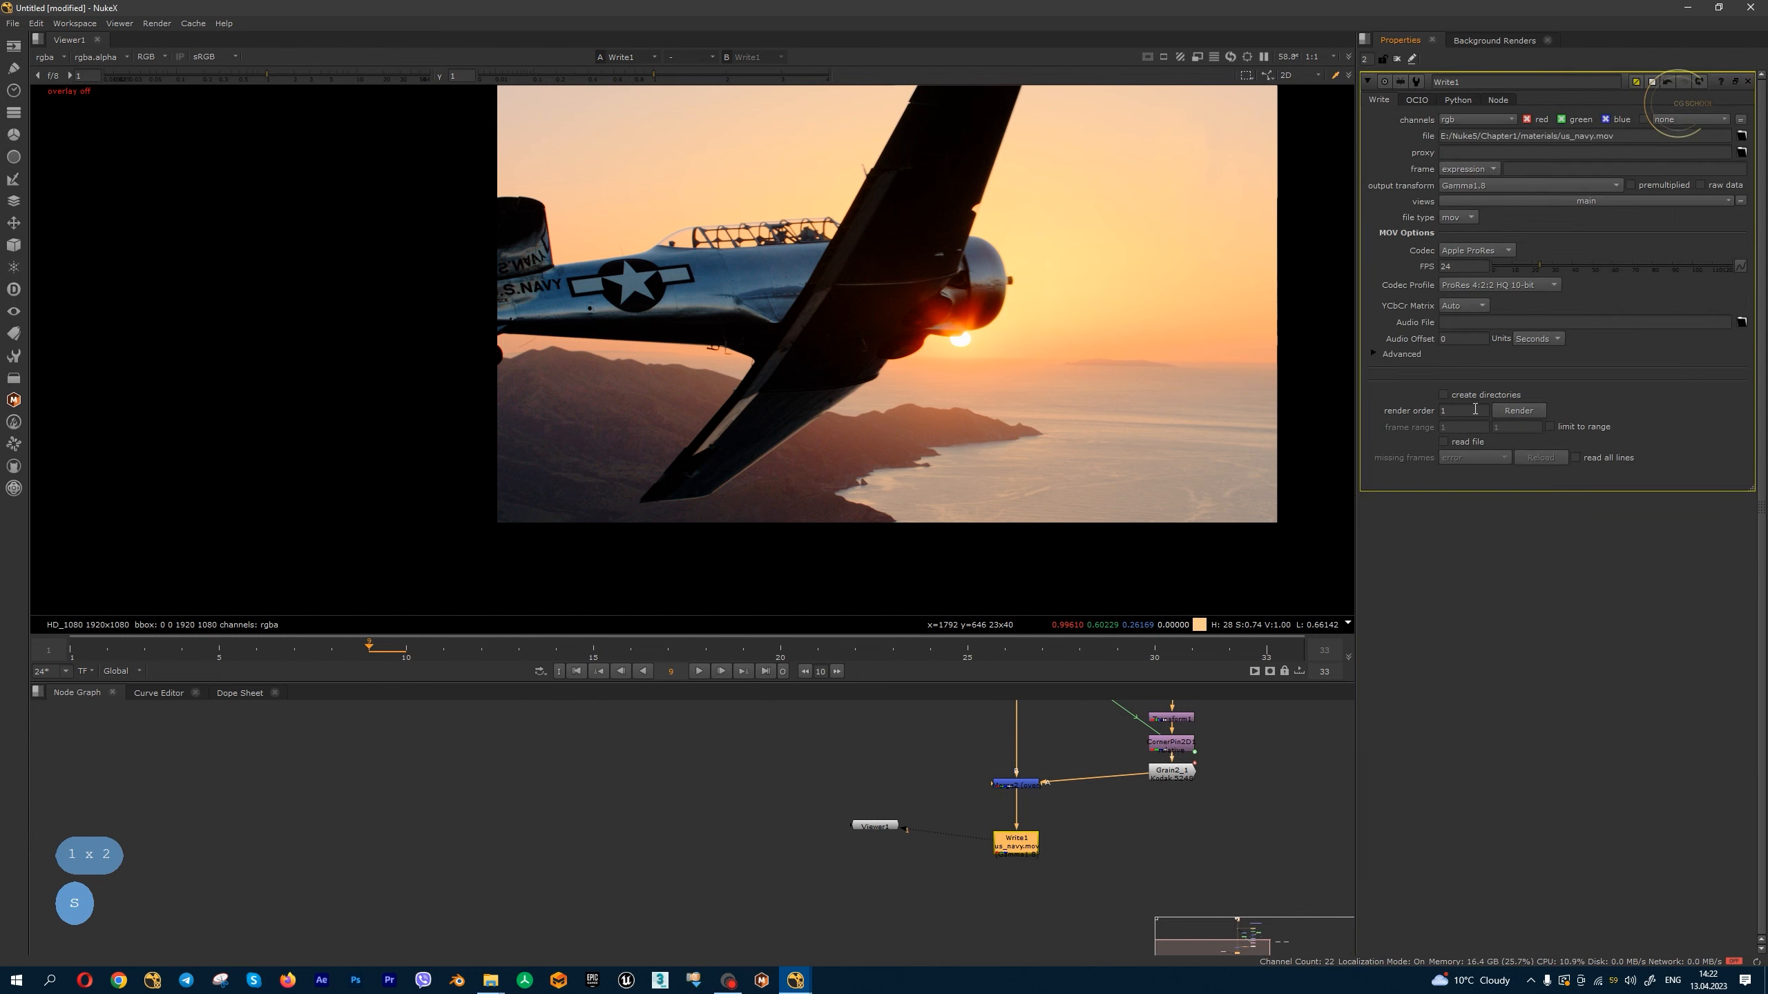
- Add the suffix _out to Write1's output file name so the path ends in us_navy_out.mov
middle_click_drag(1107, 831, 1099, 840)
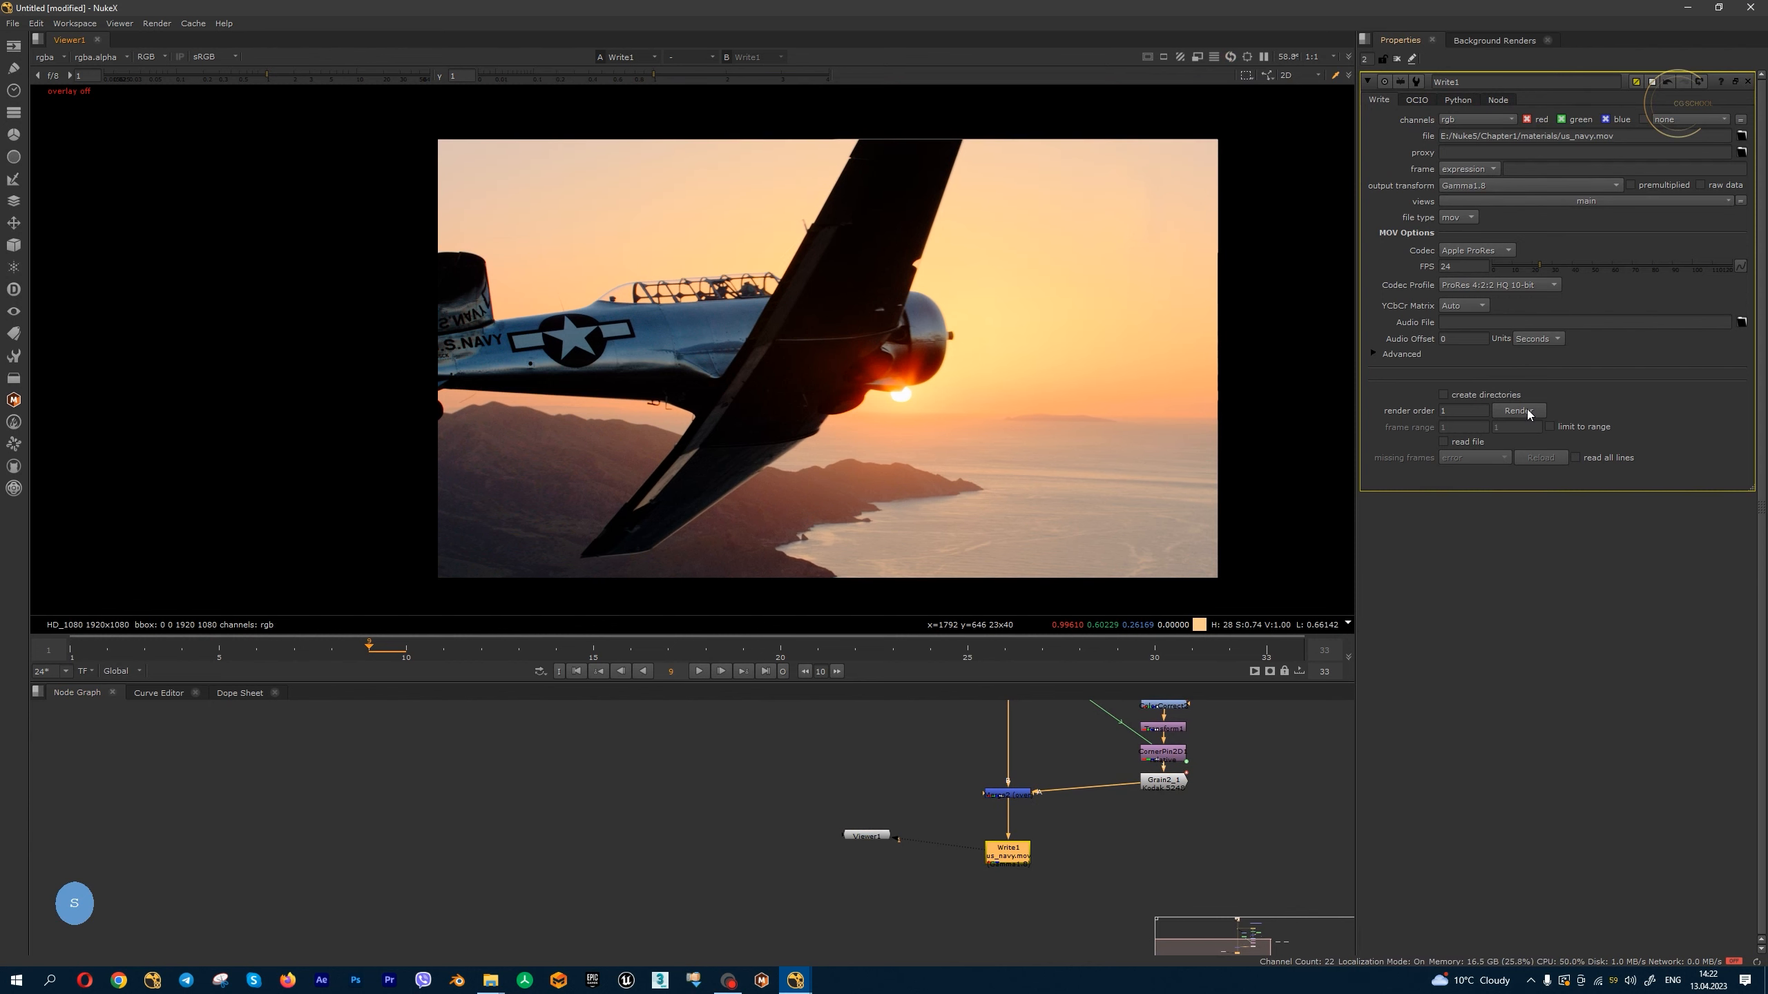
left_click(1592, 136)
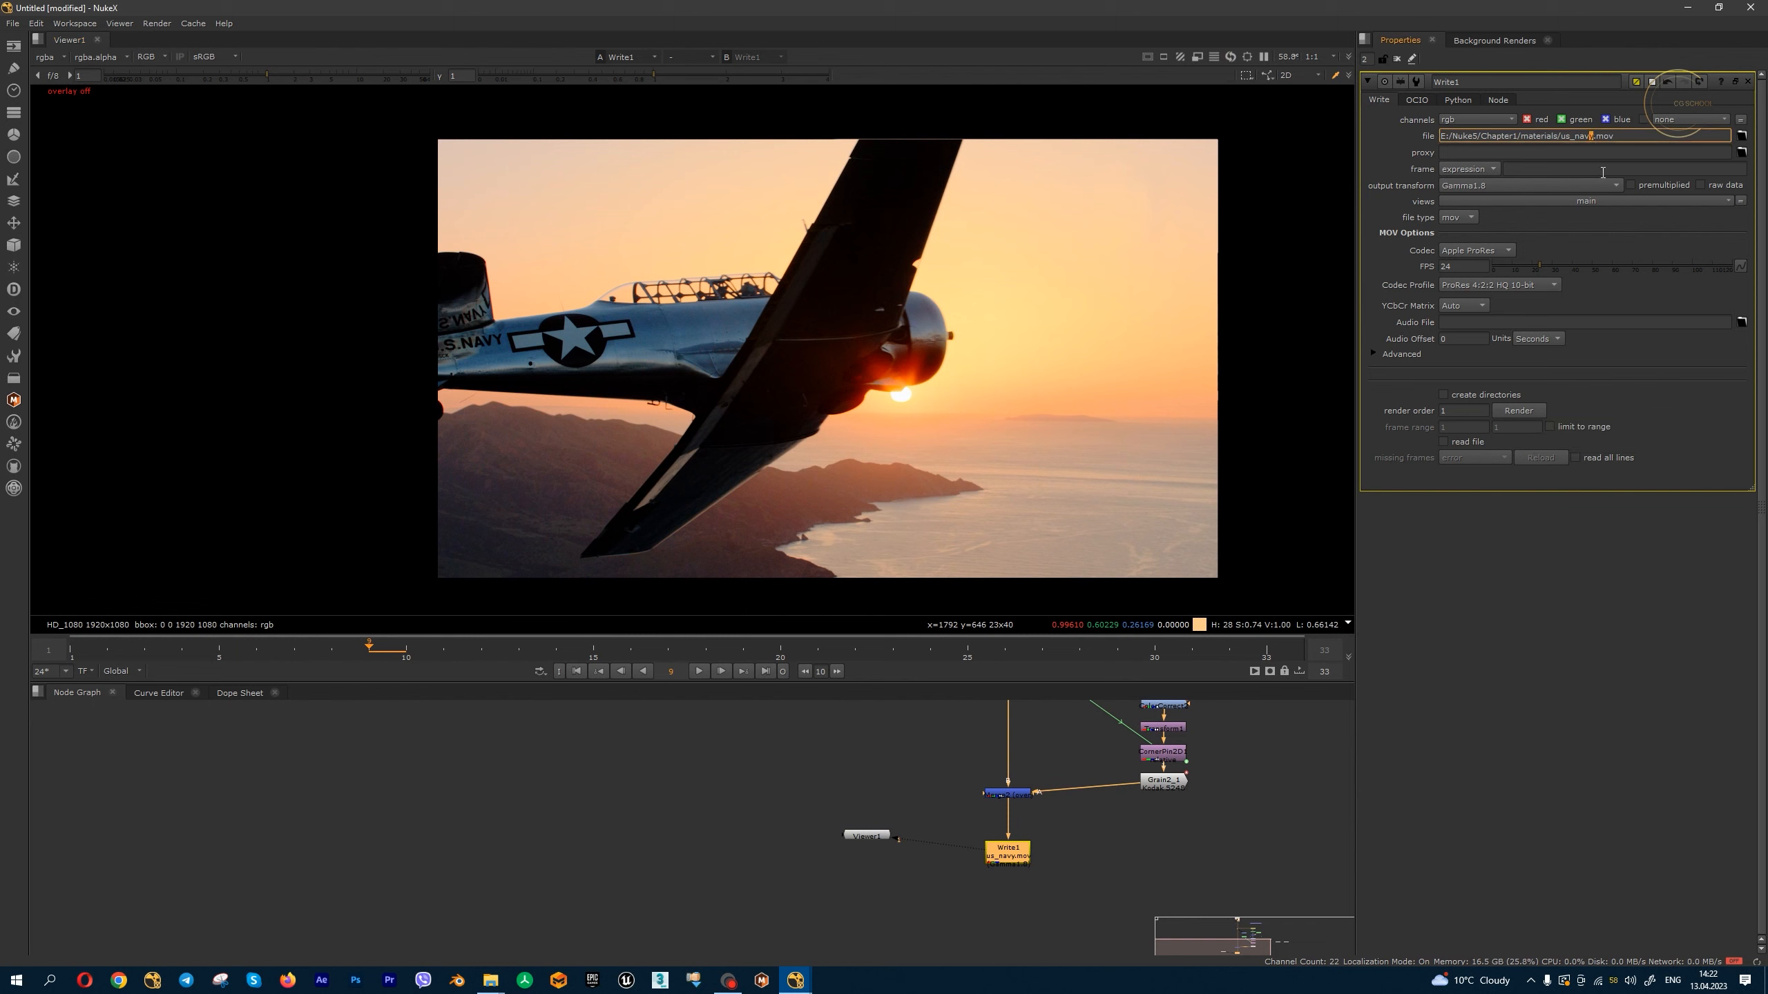
key("Right")
key("Left")
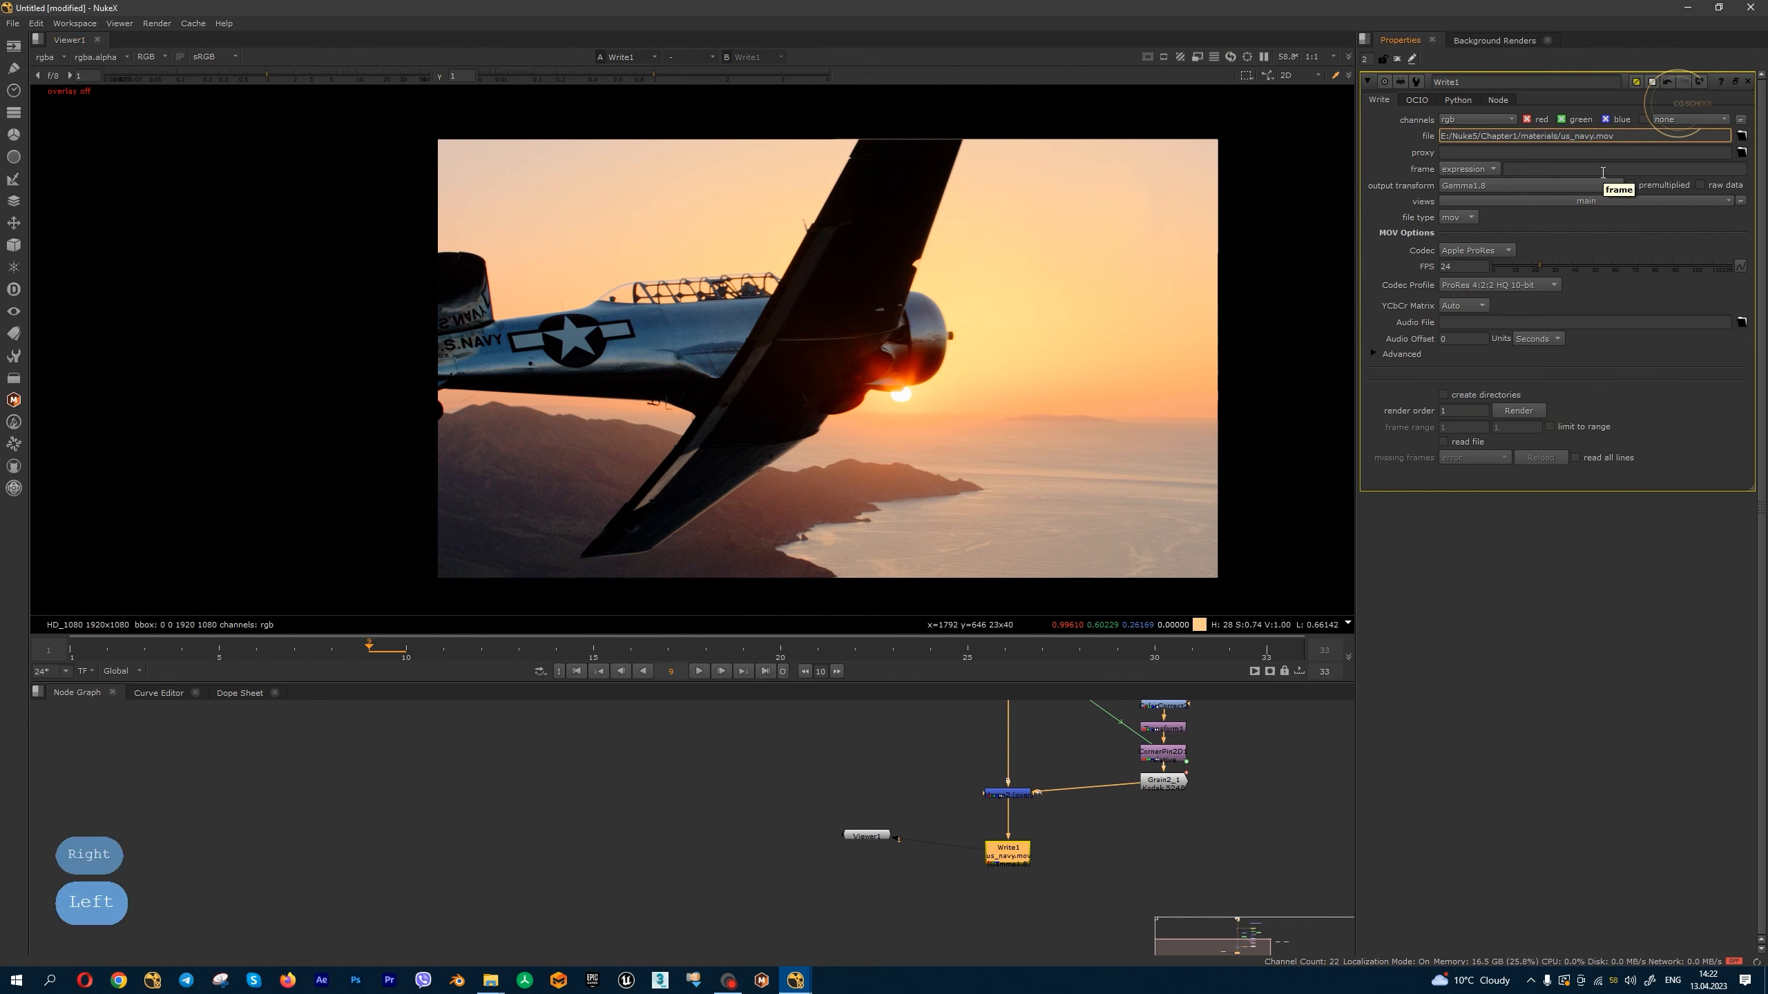
type("_out")
middle_click_drag(1032, 429, 1005, 428)
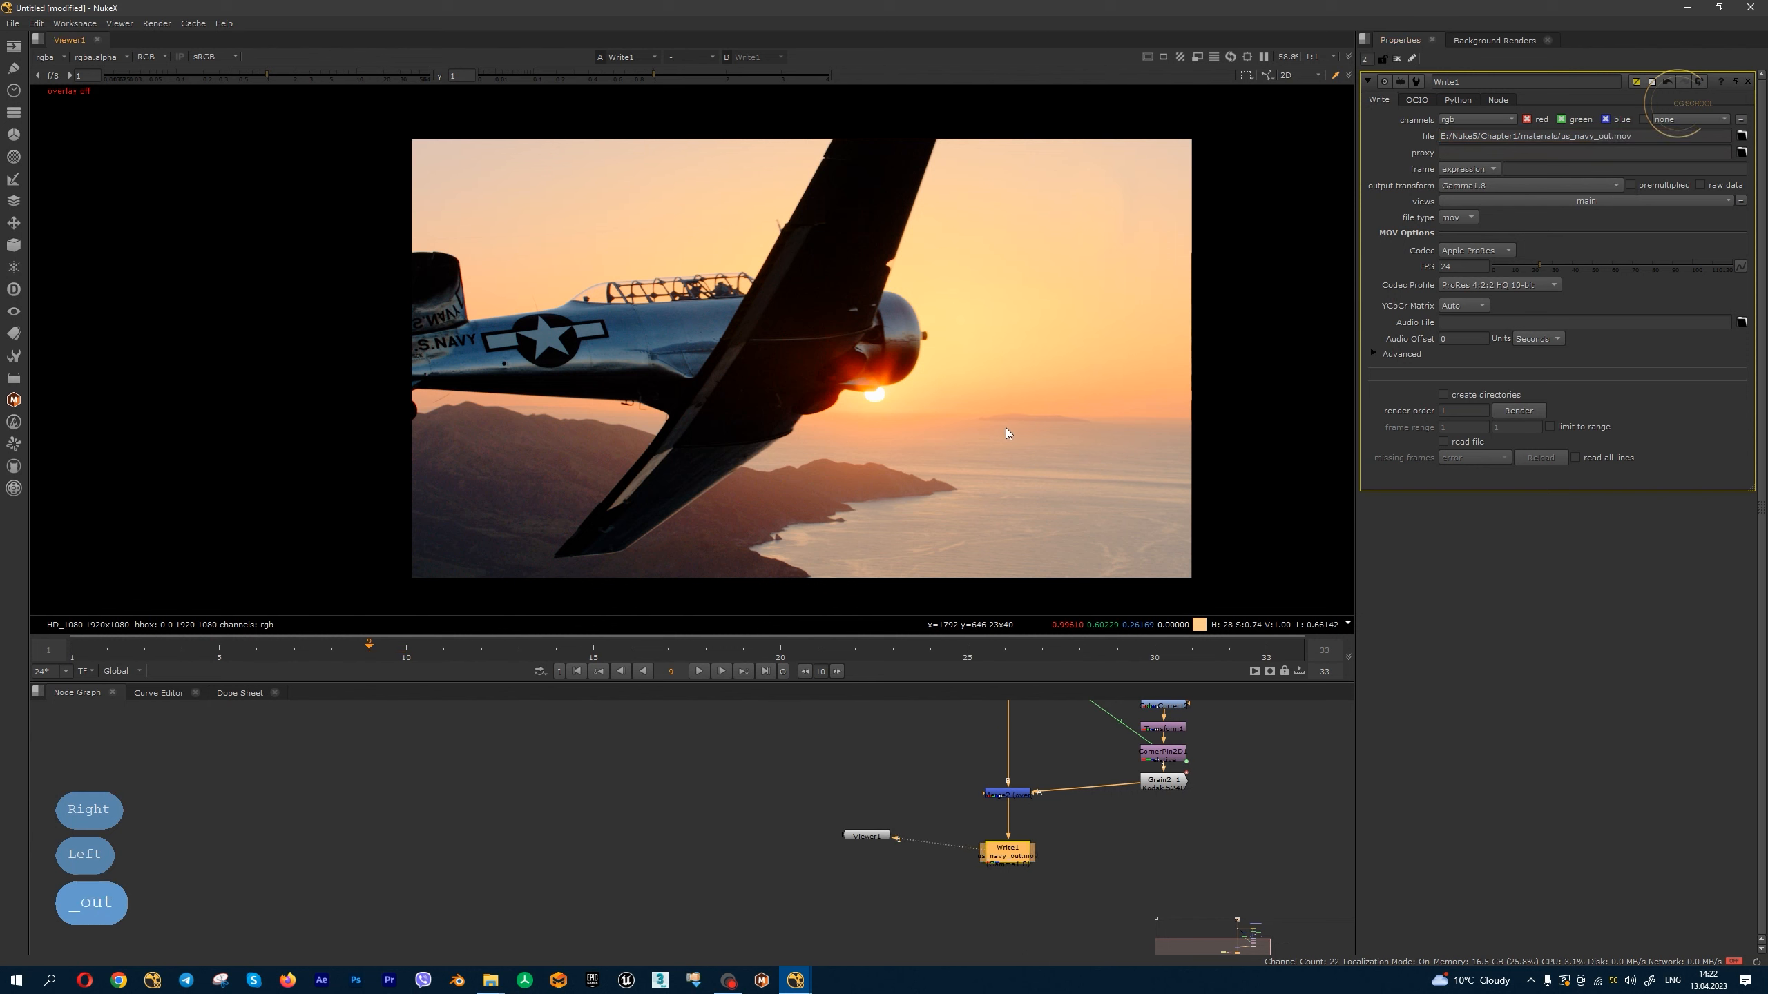
- Render Write1 with the global frame range 1-33 after reviewing the other frame range options
left_click(1516, 410)
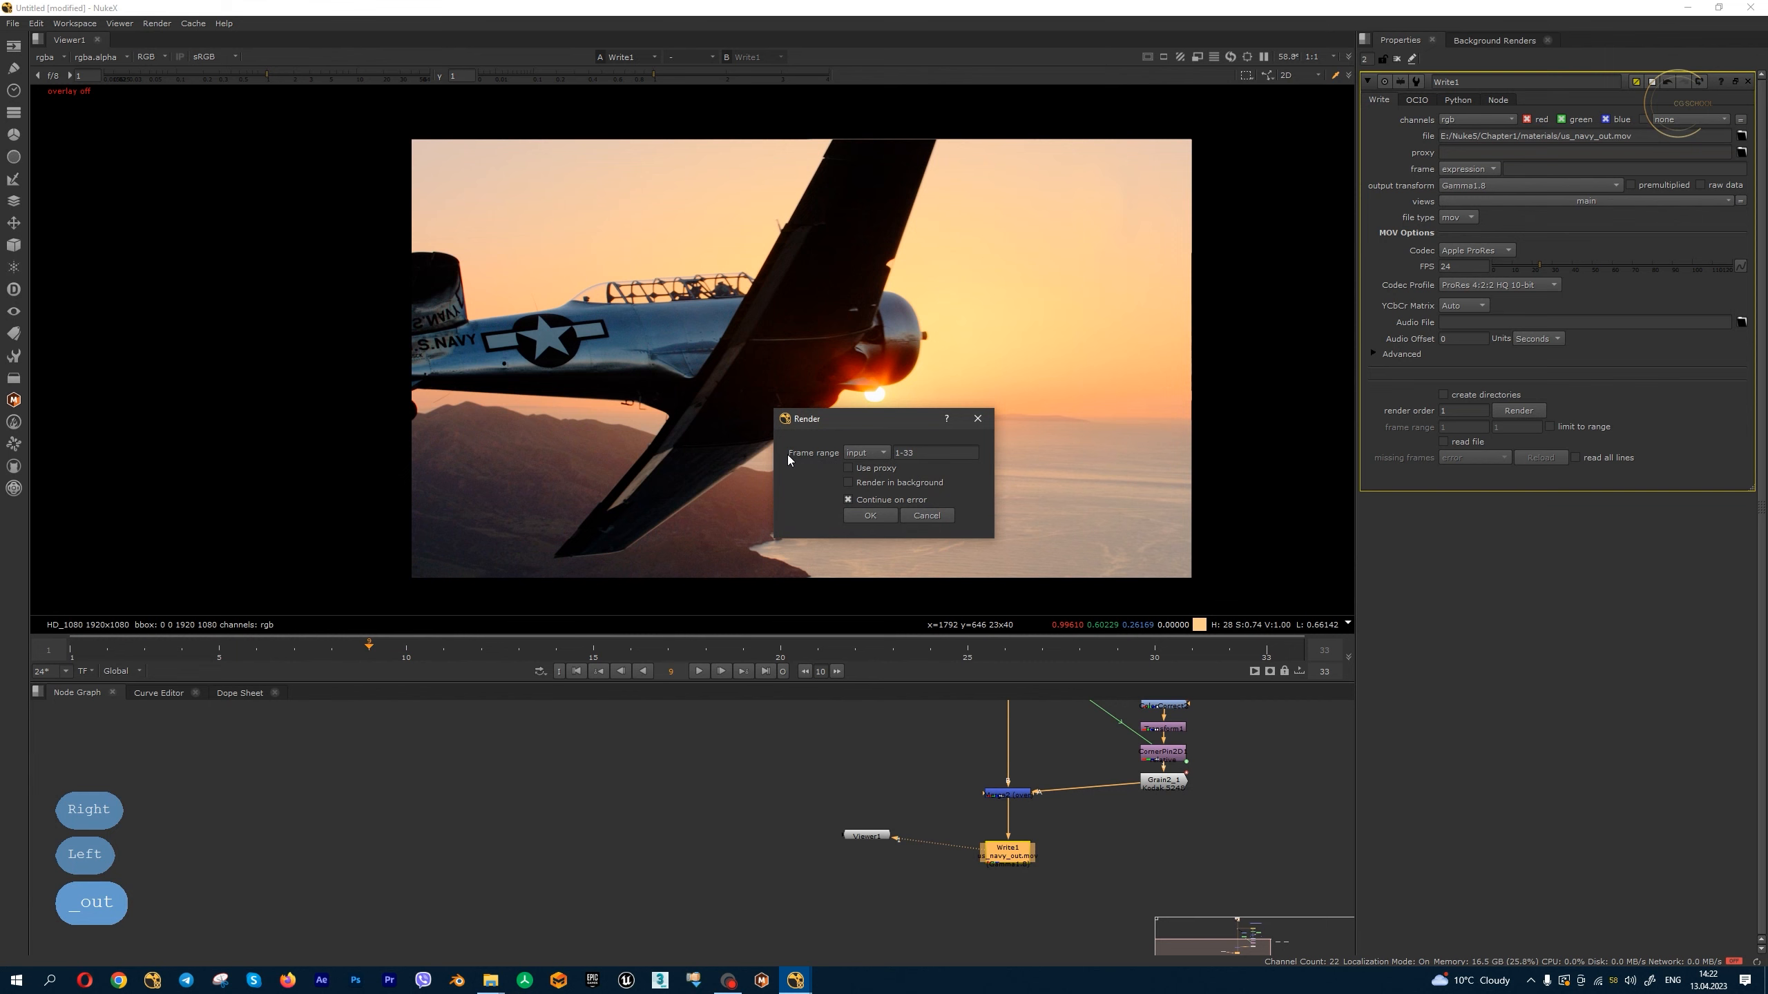
left_click(876, 451)
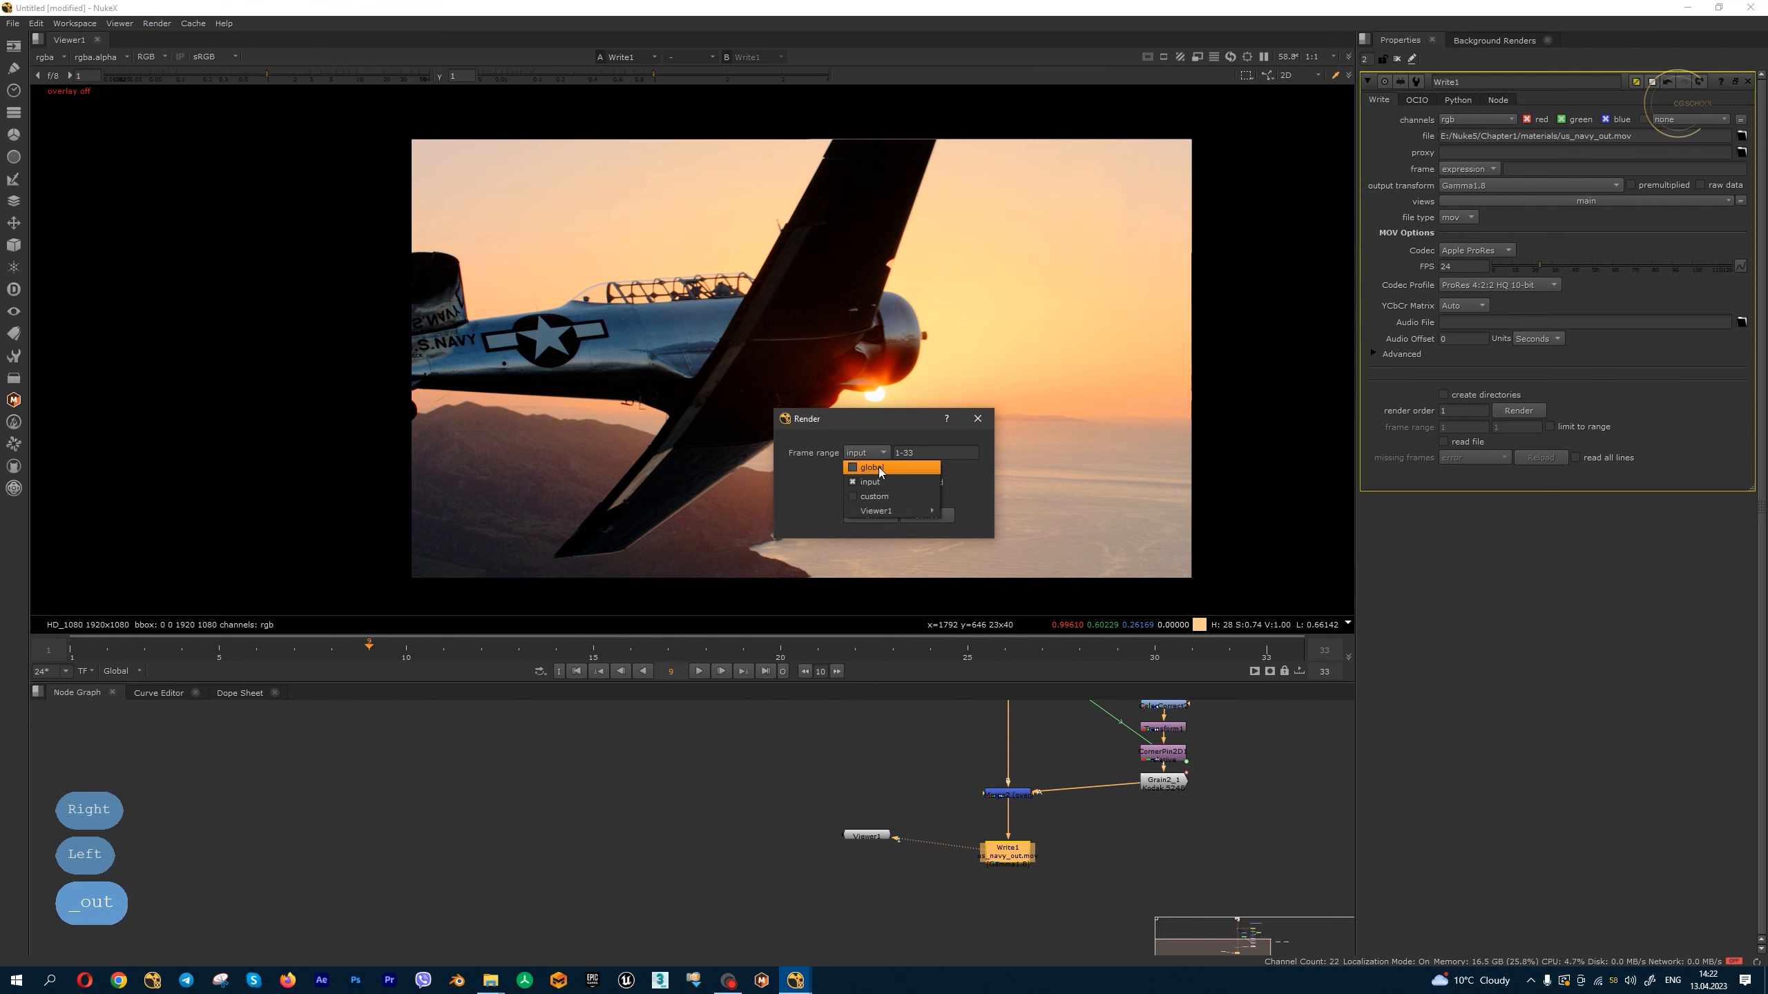
left_click(879, 467)
left_click(878, 453)
left_click(884, 495)
left_click(885, 453)
mouse_move(883, 508)
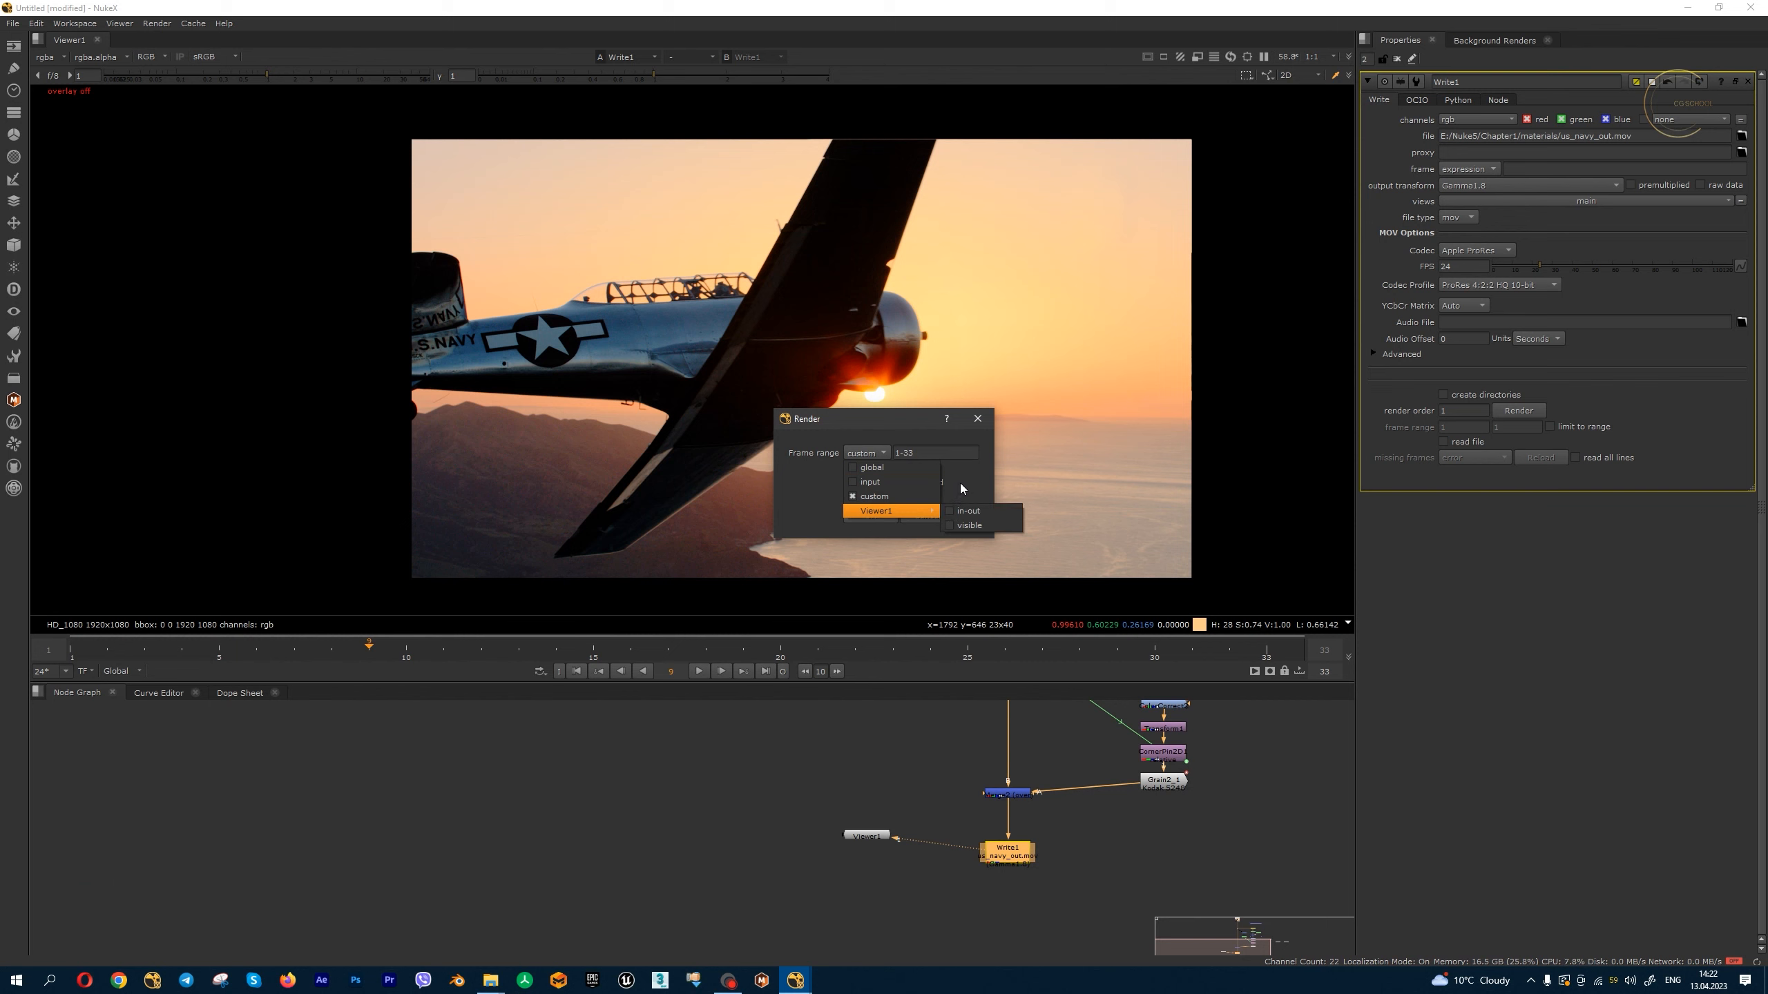
left_click(876, 466)
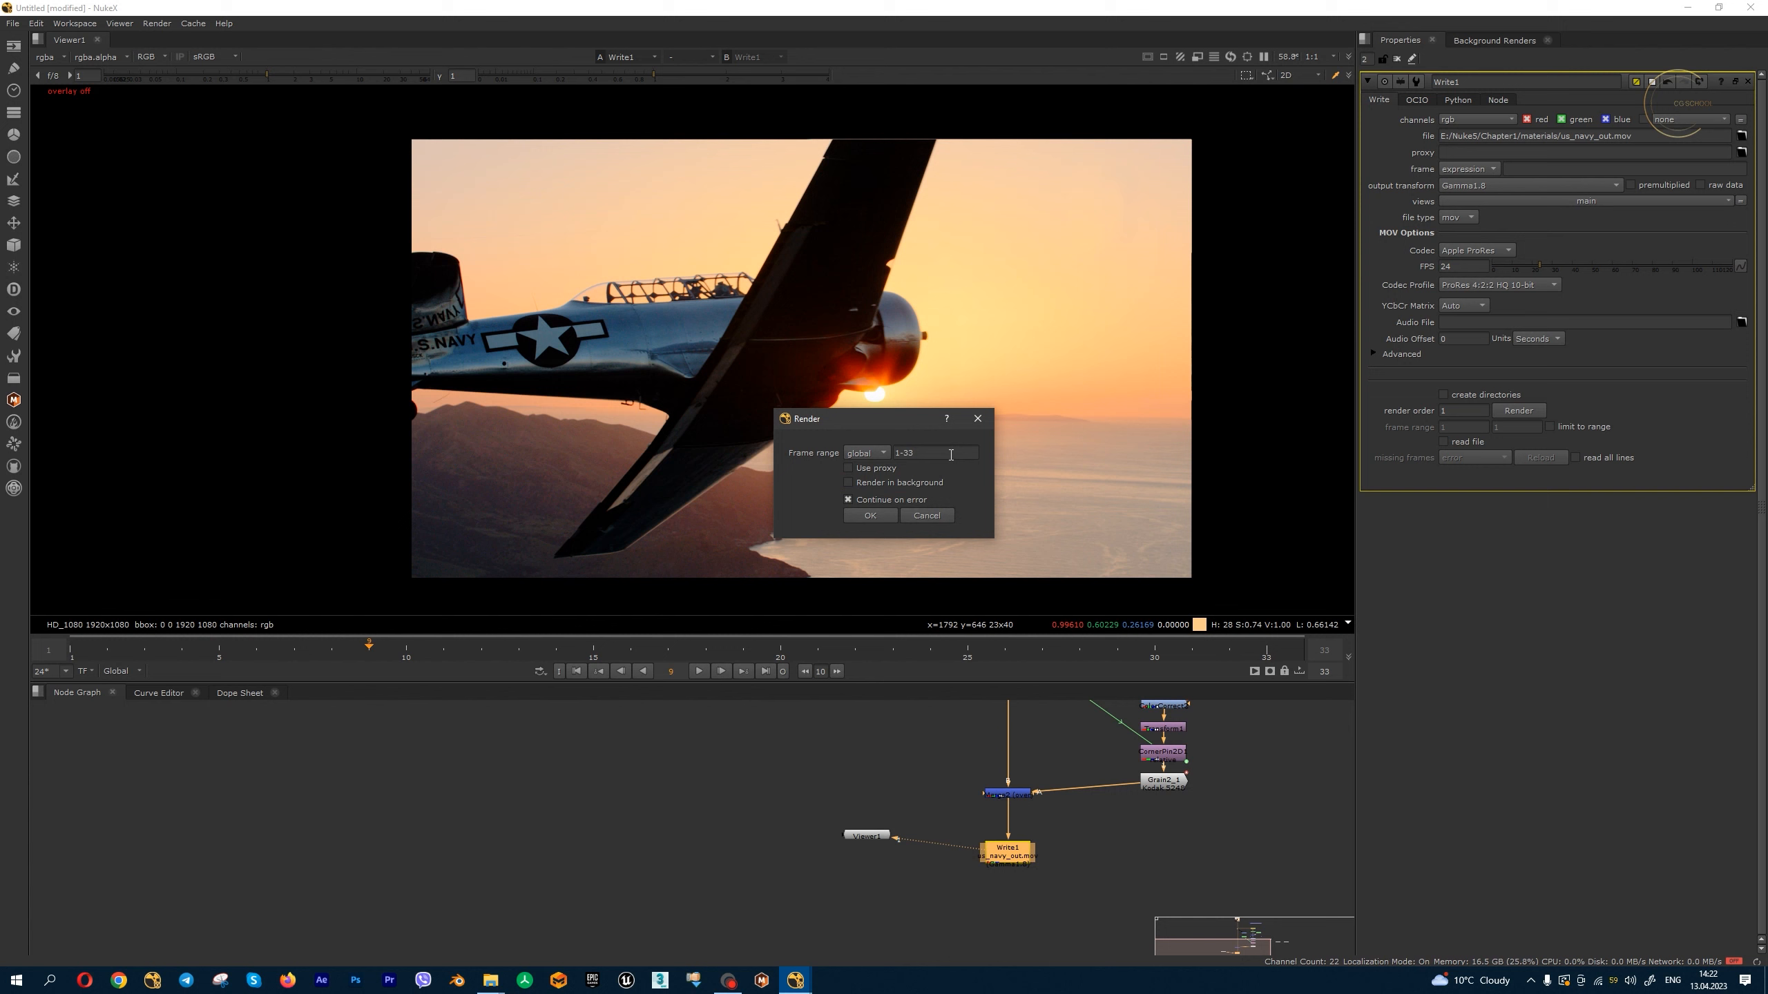
left_click(872, 519)
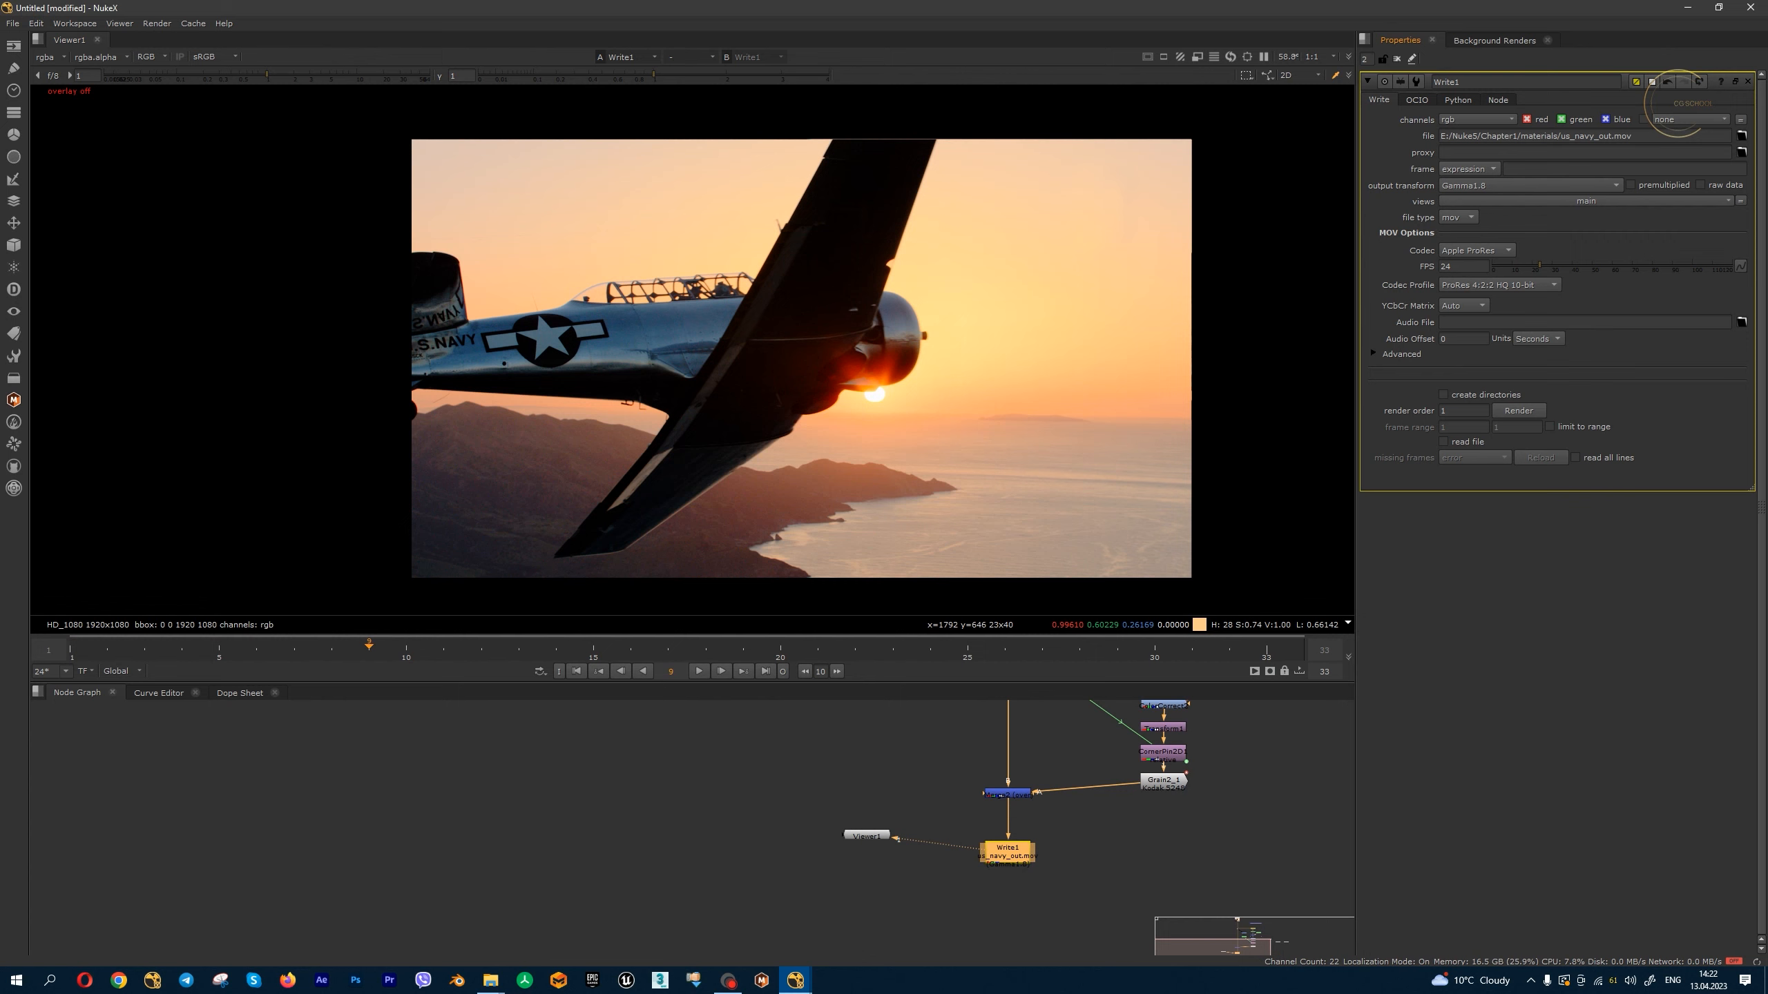
- Switch to File Explorer, scrub through the rendered us_navy_out.mov in QuickTime Player, and return to Nuke
key("alt+Tab")
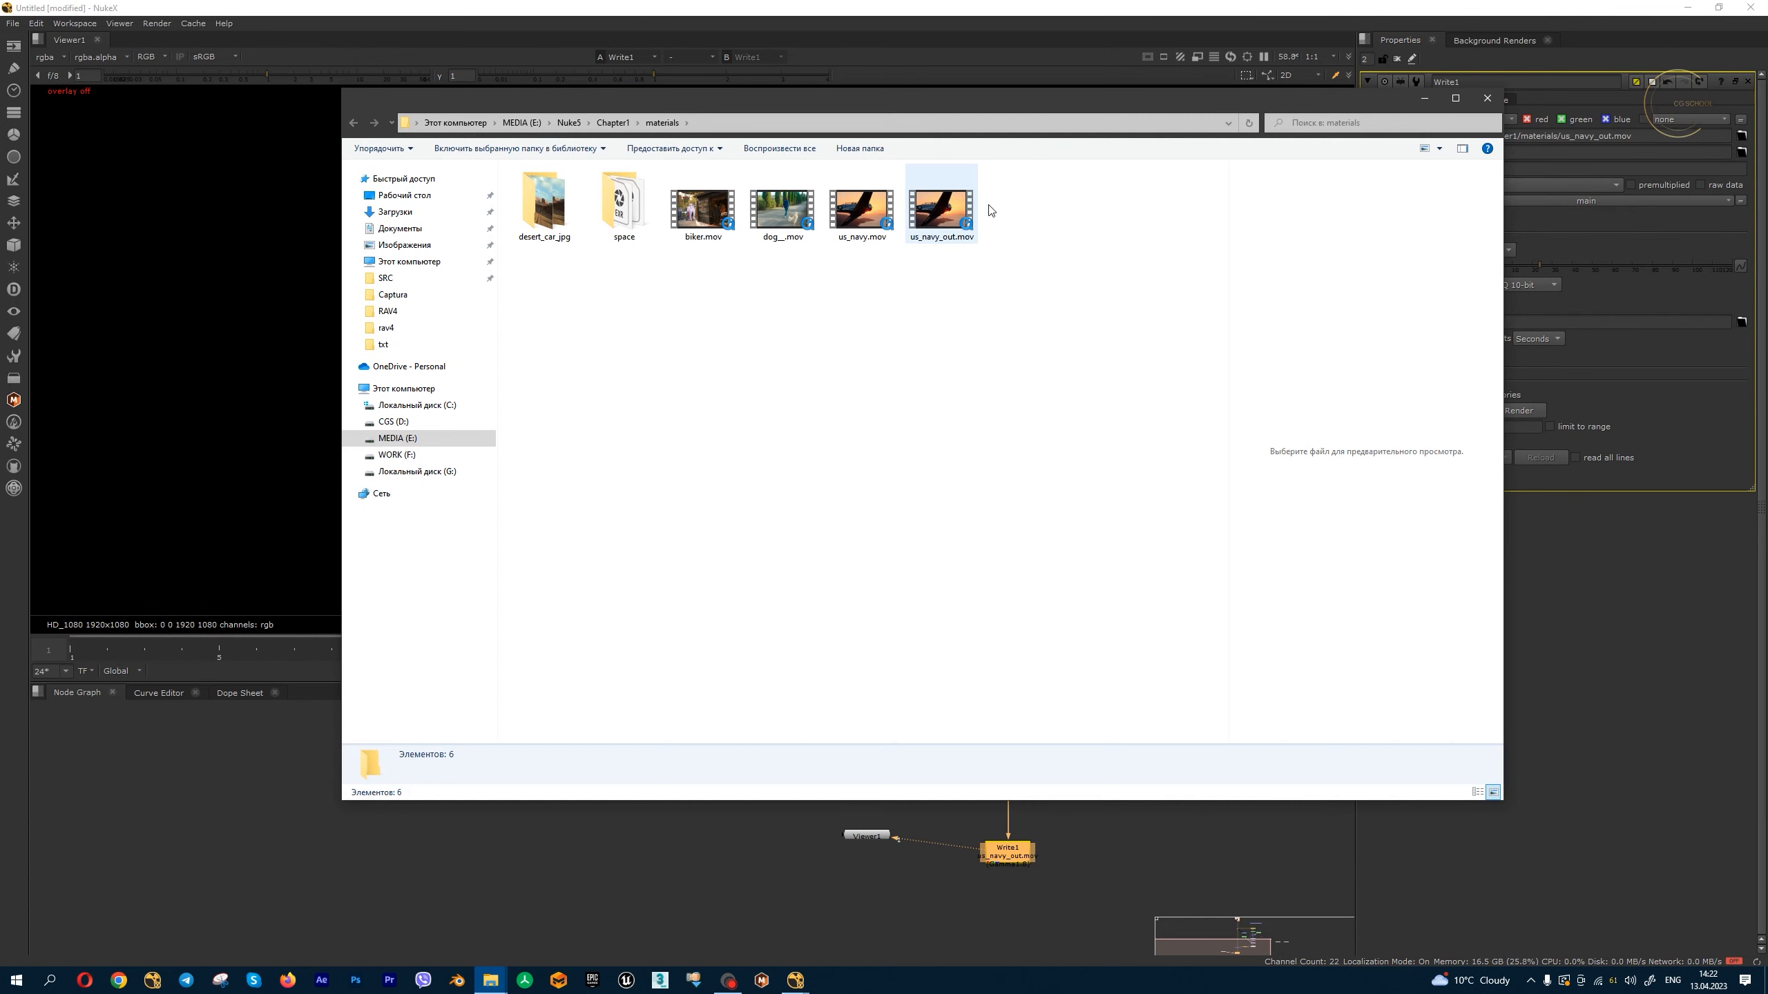
double_click(943, 209)
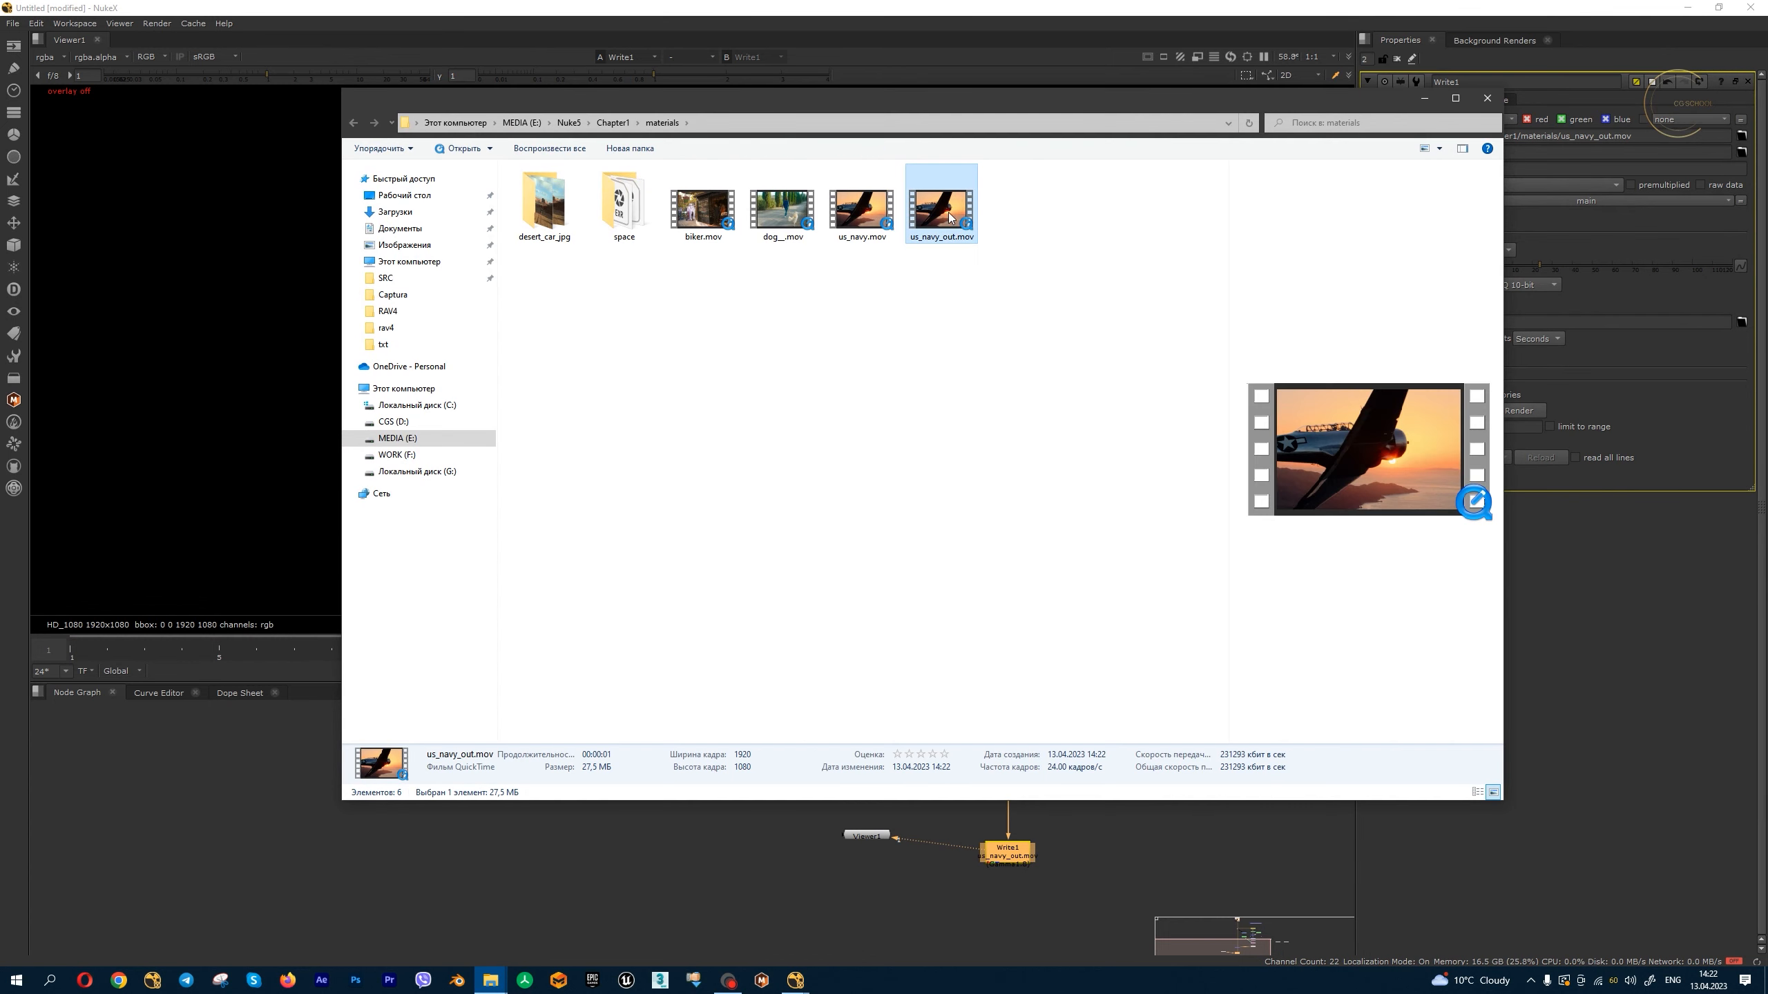
left_click_drag(131, 852, 1540, 819)
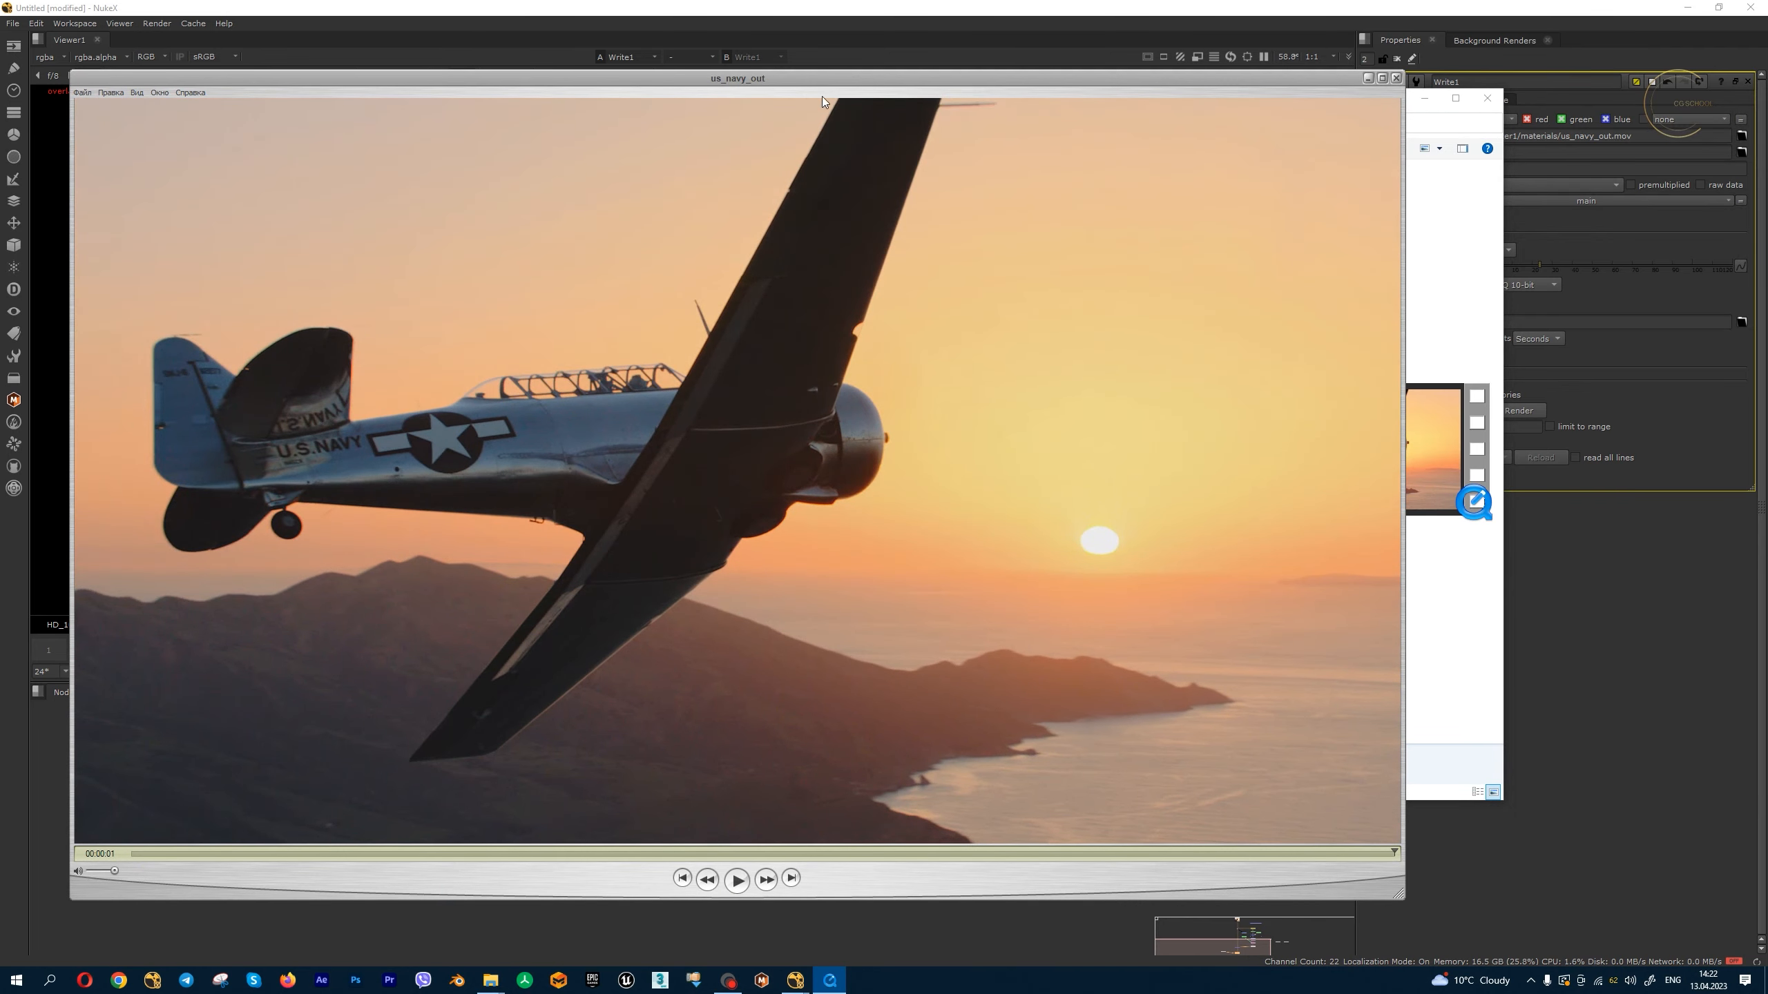
left_click(1396, 78)
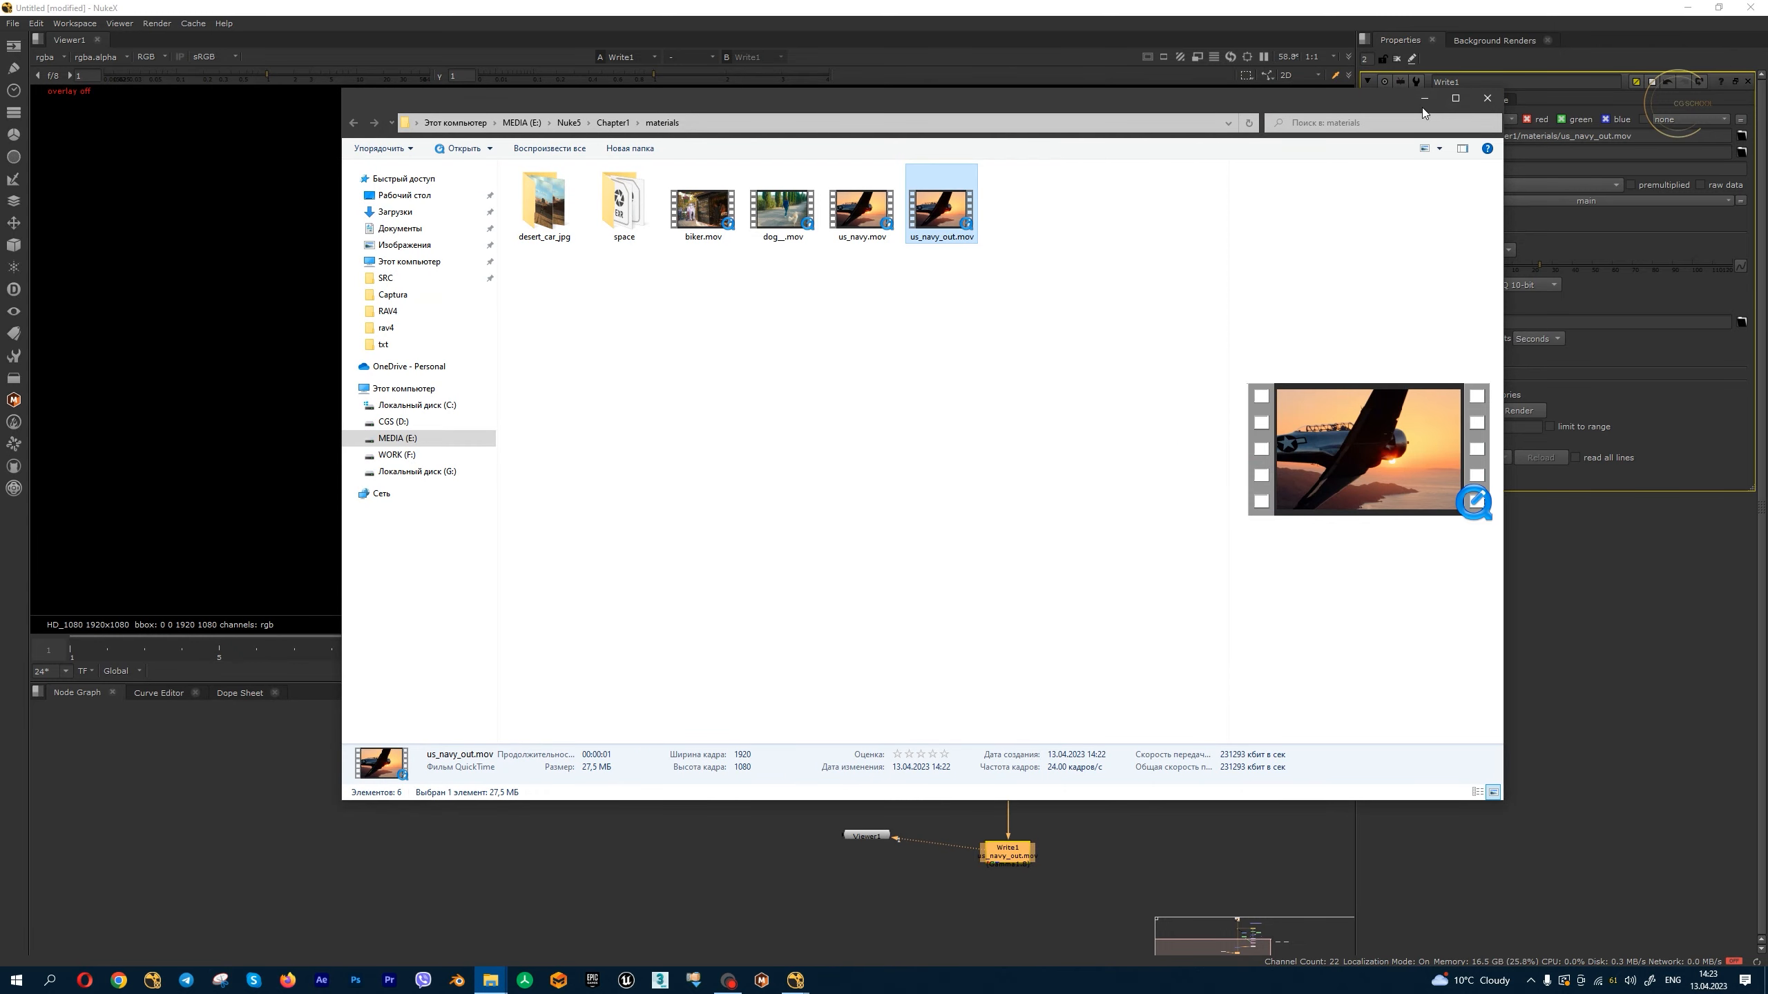
left_click(1423, 99)
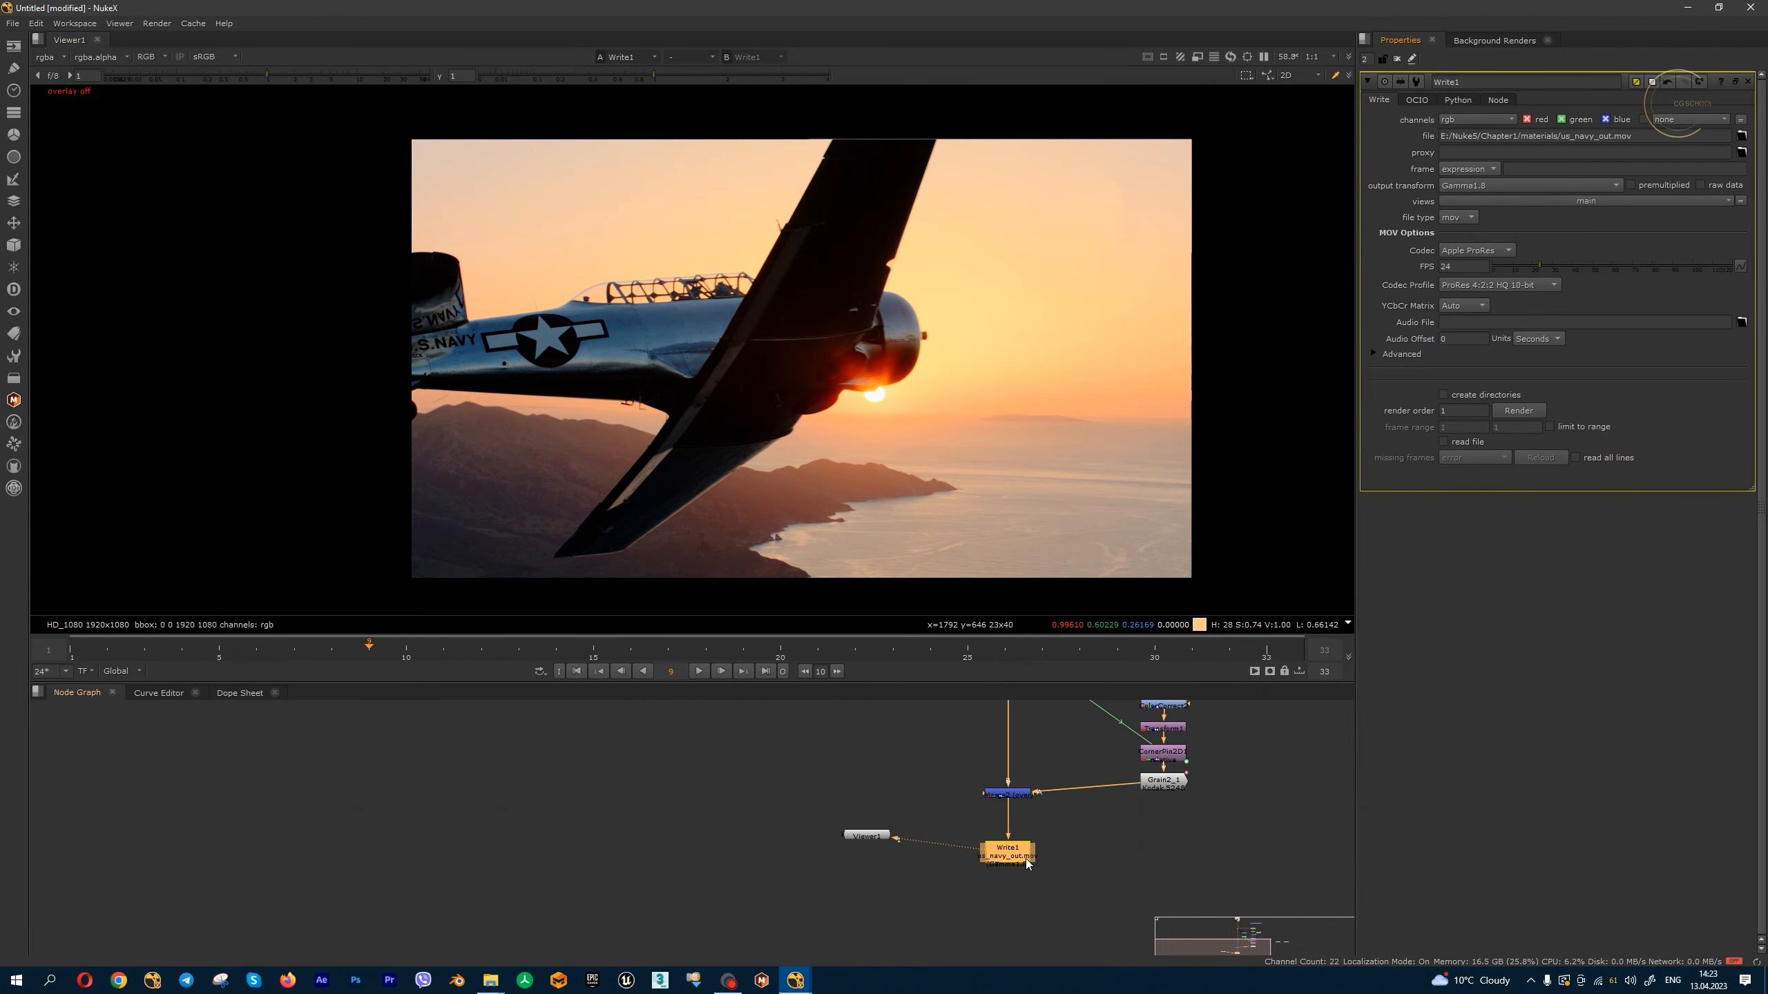
- Insert a dot between Merge2 and Write1, and spread Write1 and Viewer1 out to either side below it
scroll(1025, 859, "up", 5)
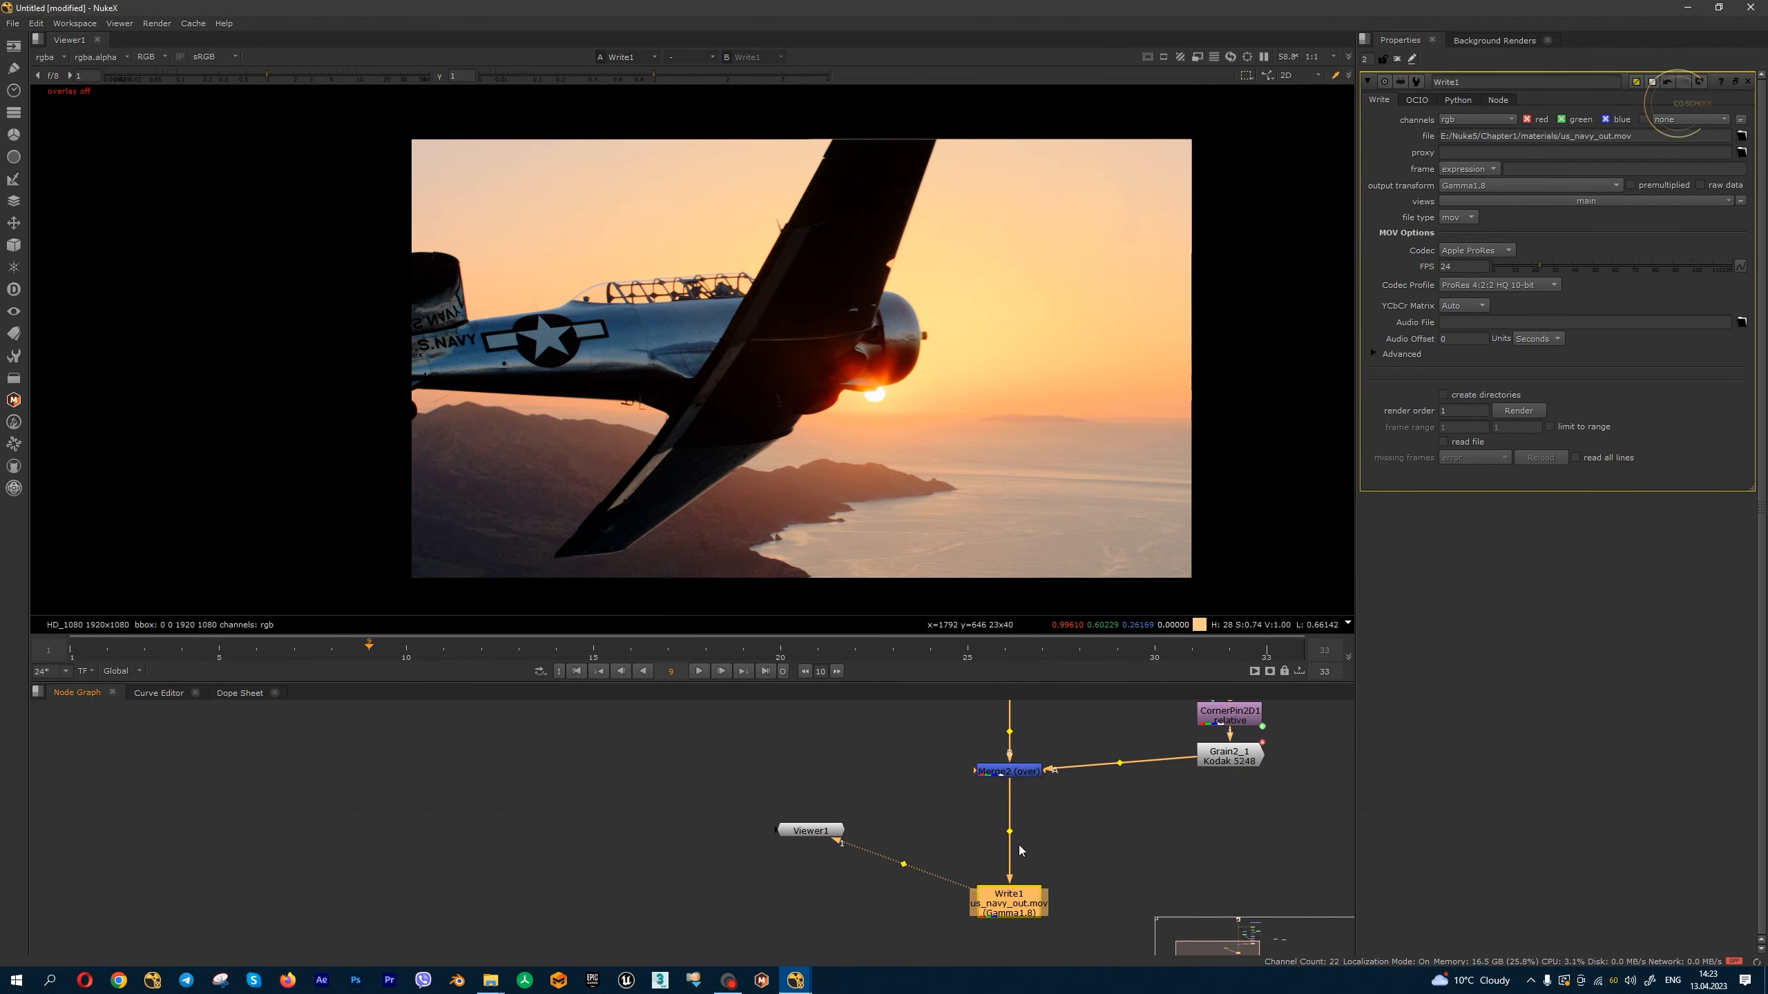
left_click(1010, 828, "ctrl")
left_click_drag(1009, 827, 1010, 822)
left_click_drag(1008, 902, 927, 900)
middle_click_drag(1052, 849, 895, 783)
left_click_drag(653, 763, 993, 888)
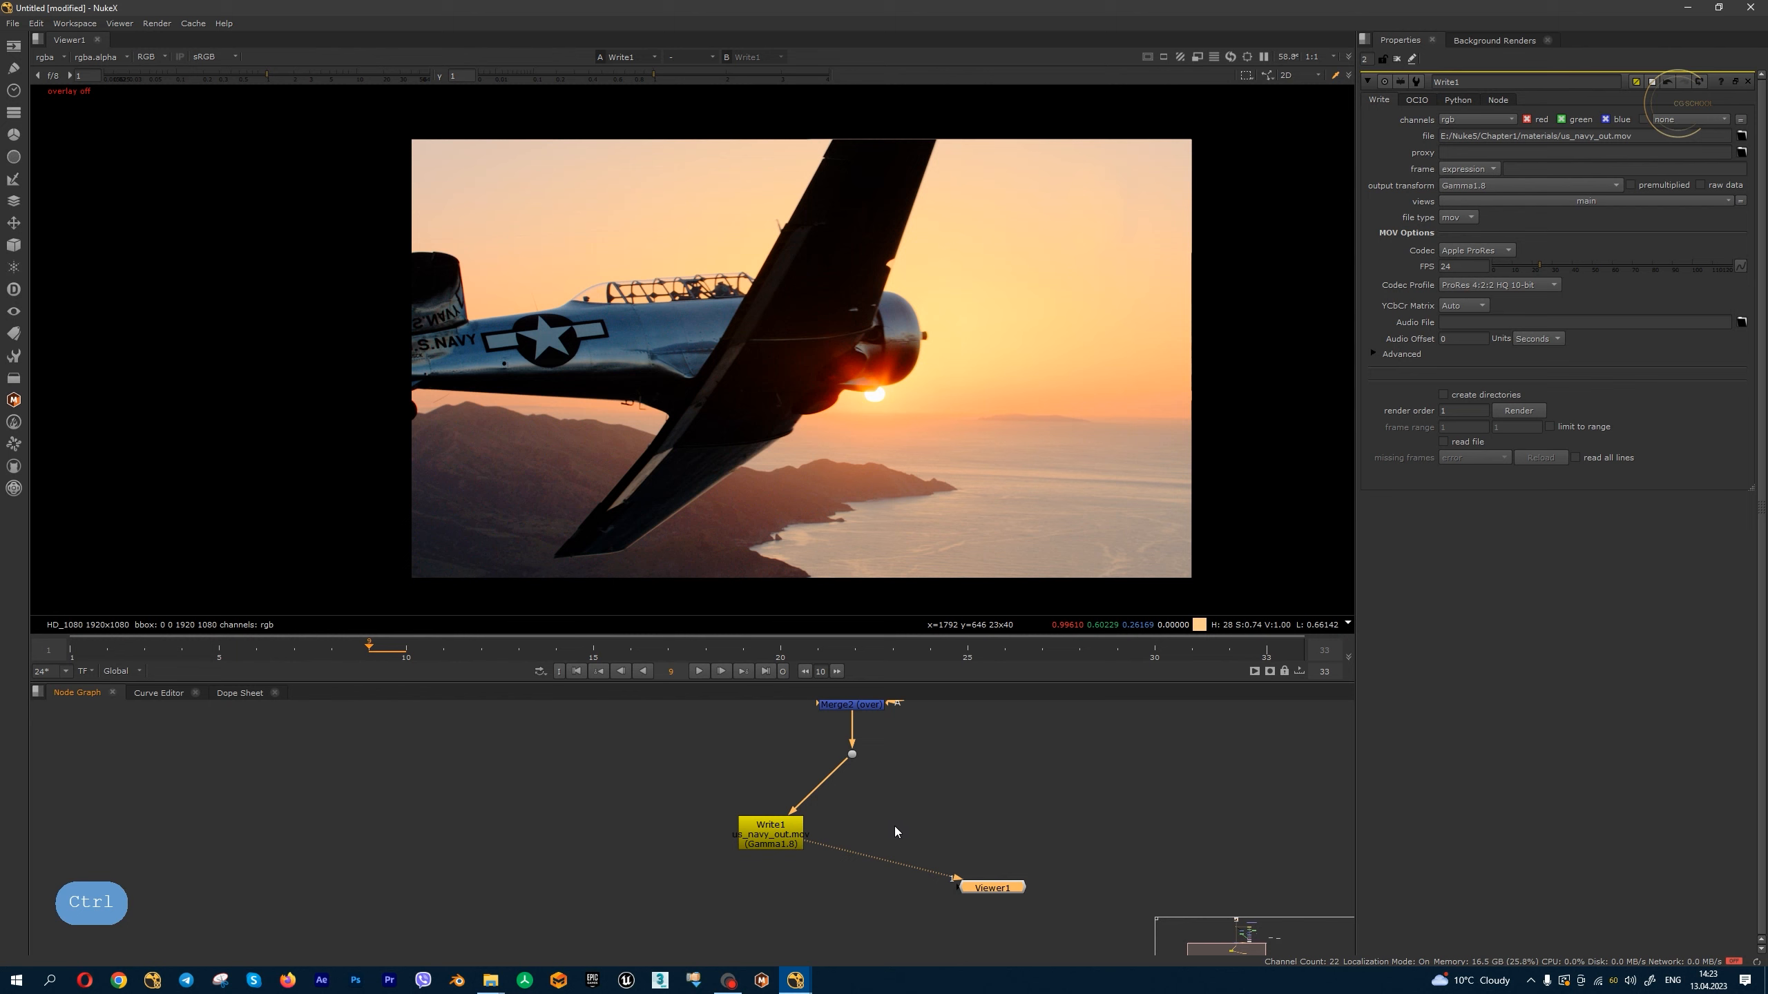
- Create a second Write node, branch it from the dot below Merge2, and view it
left_click(895, 827)
key("w")
left_click_drag(849, 757, 846, 754)
left_click_drag(989, 891, 1002, 926)
left_click_drag(909, 826, 959, 842)
key("1")
- Open the properties of the source node Read1
scroll(967, 828, "down", 3)
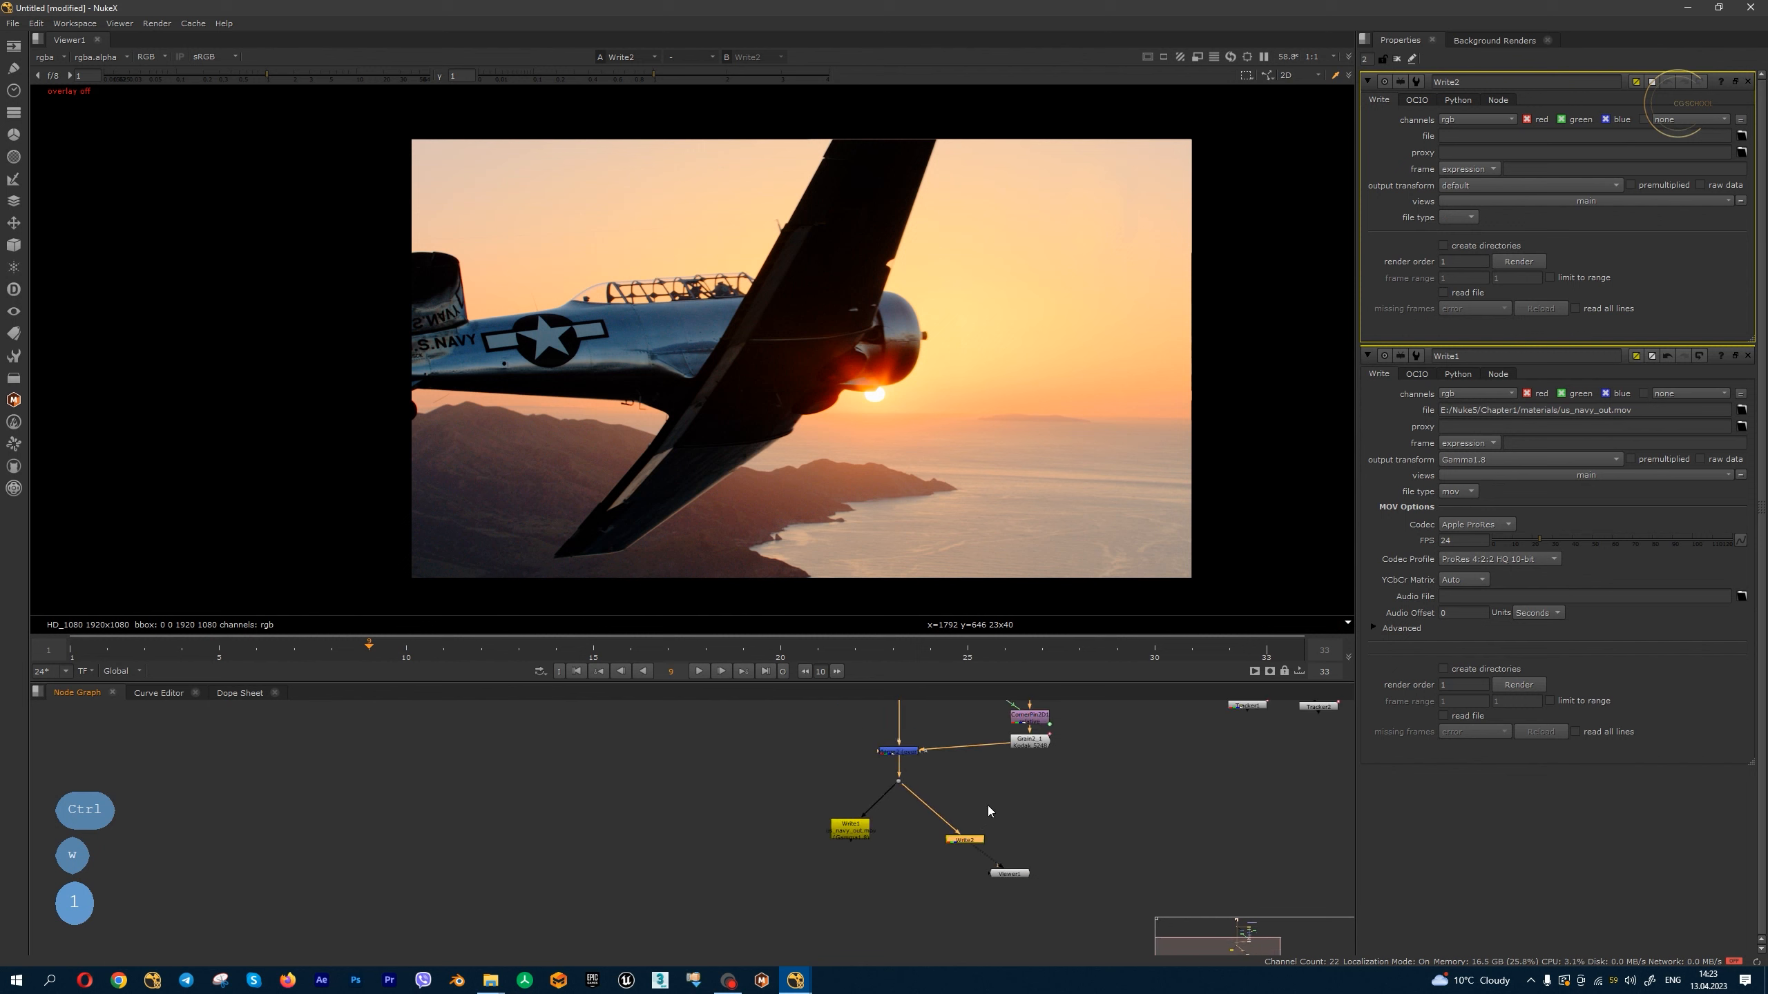
middle_click_drag(987, 806, 982, 837)
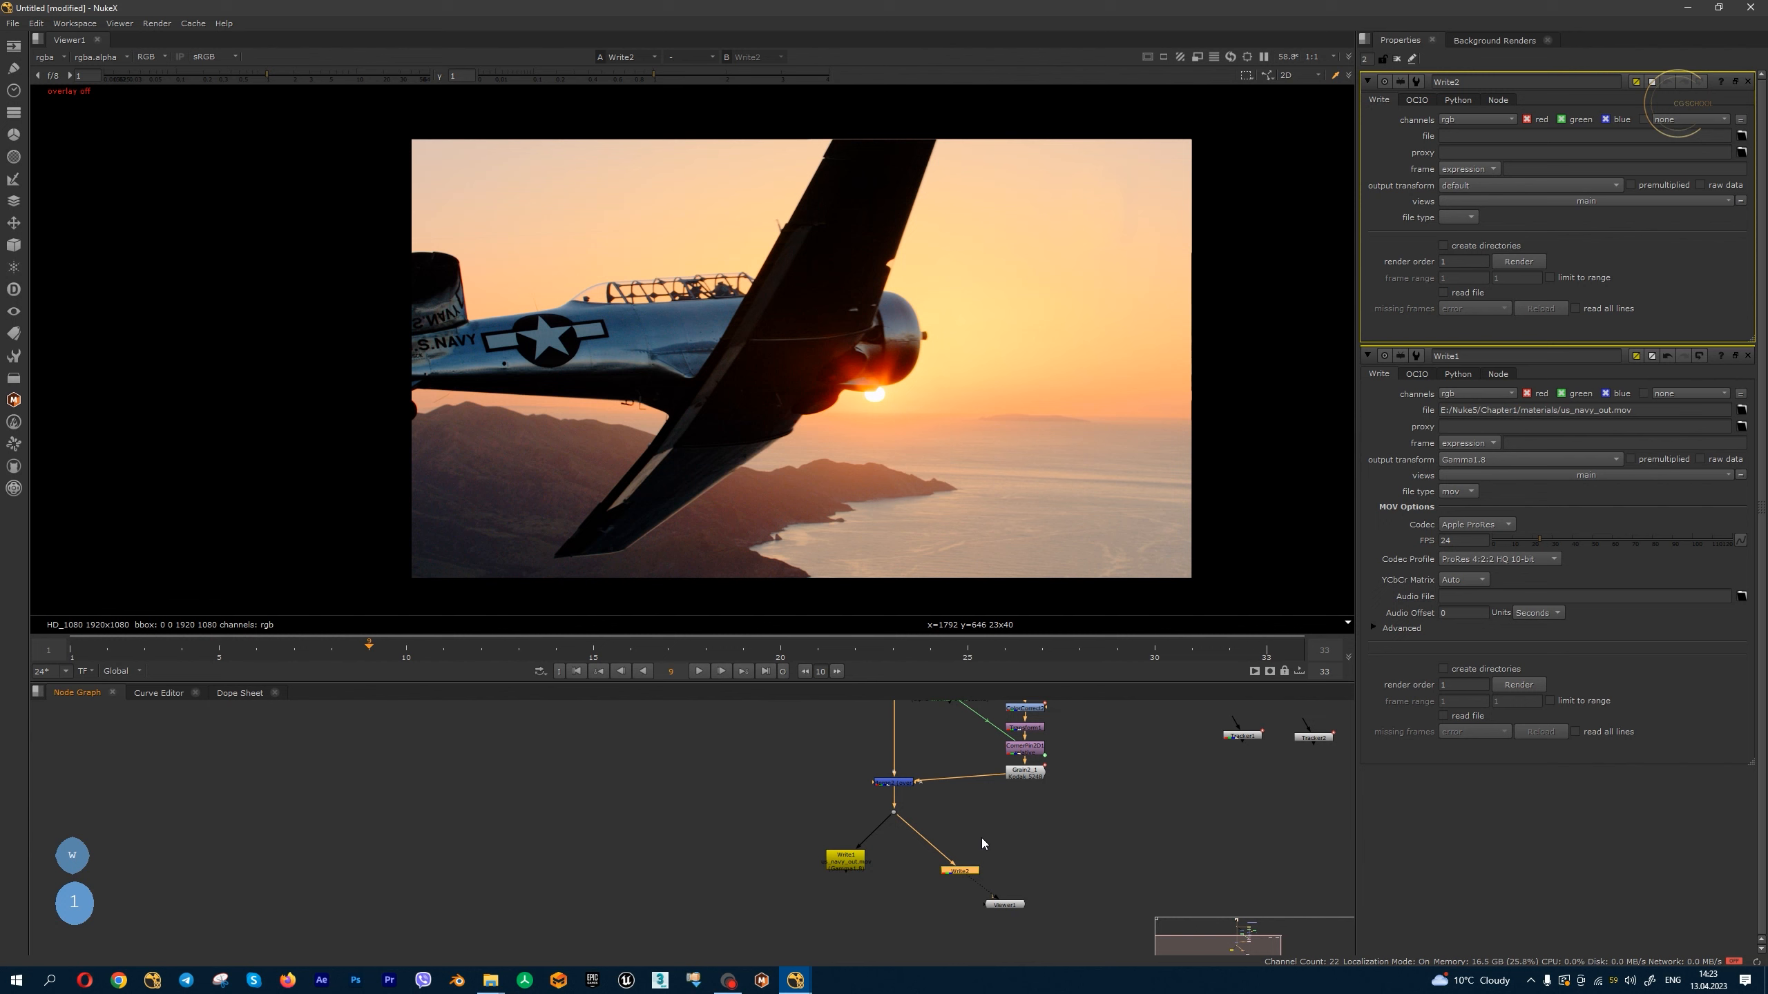
scroll(980, 837, "up", 6)
middle_click_drag(914, 757, 913, 773)
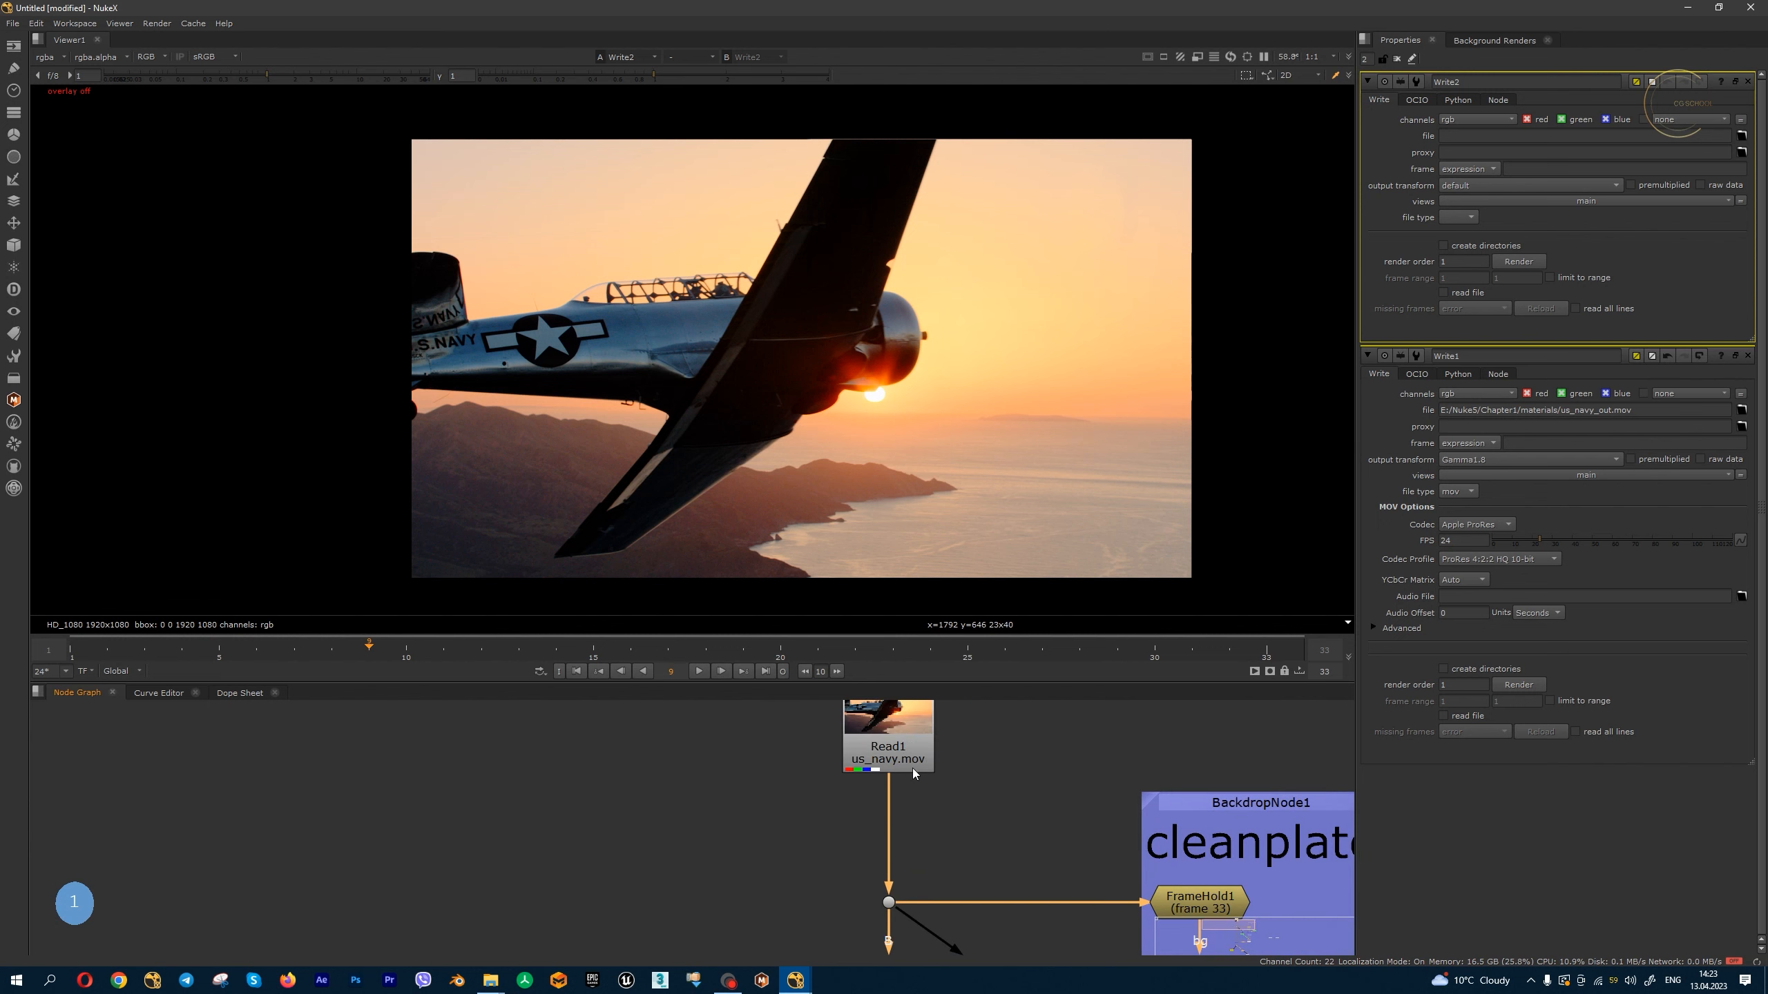
double_click(903, 740)
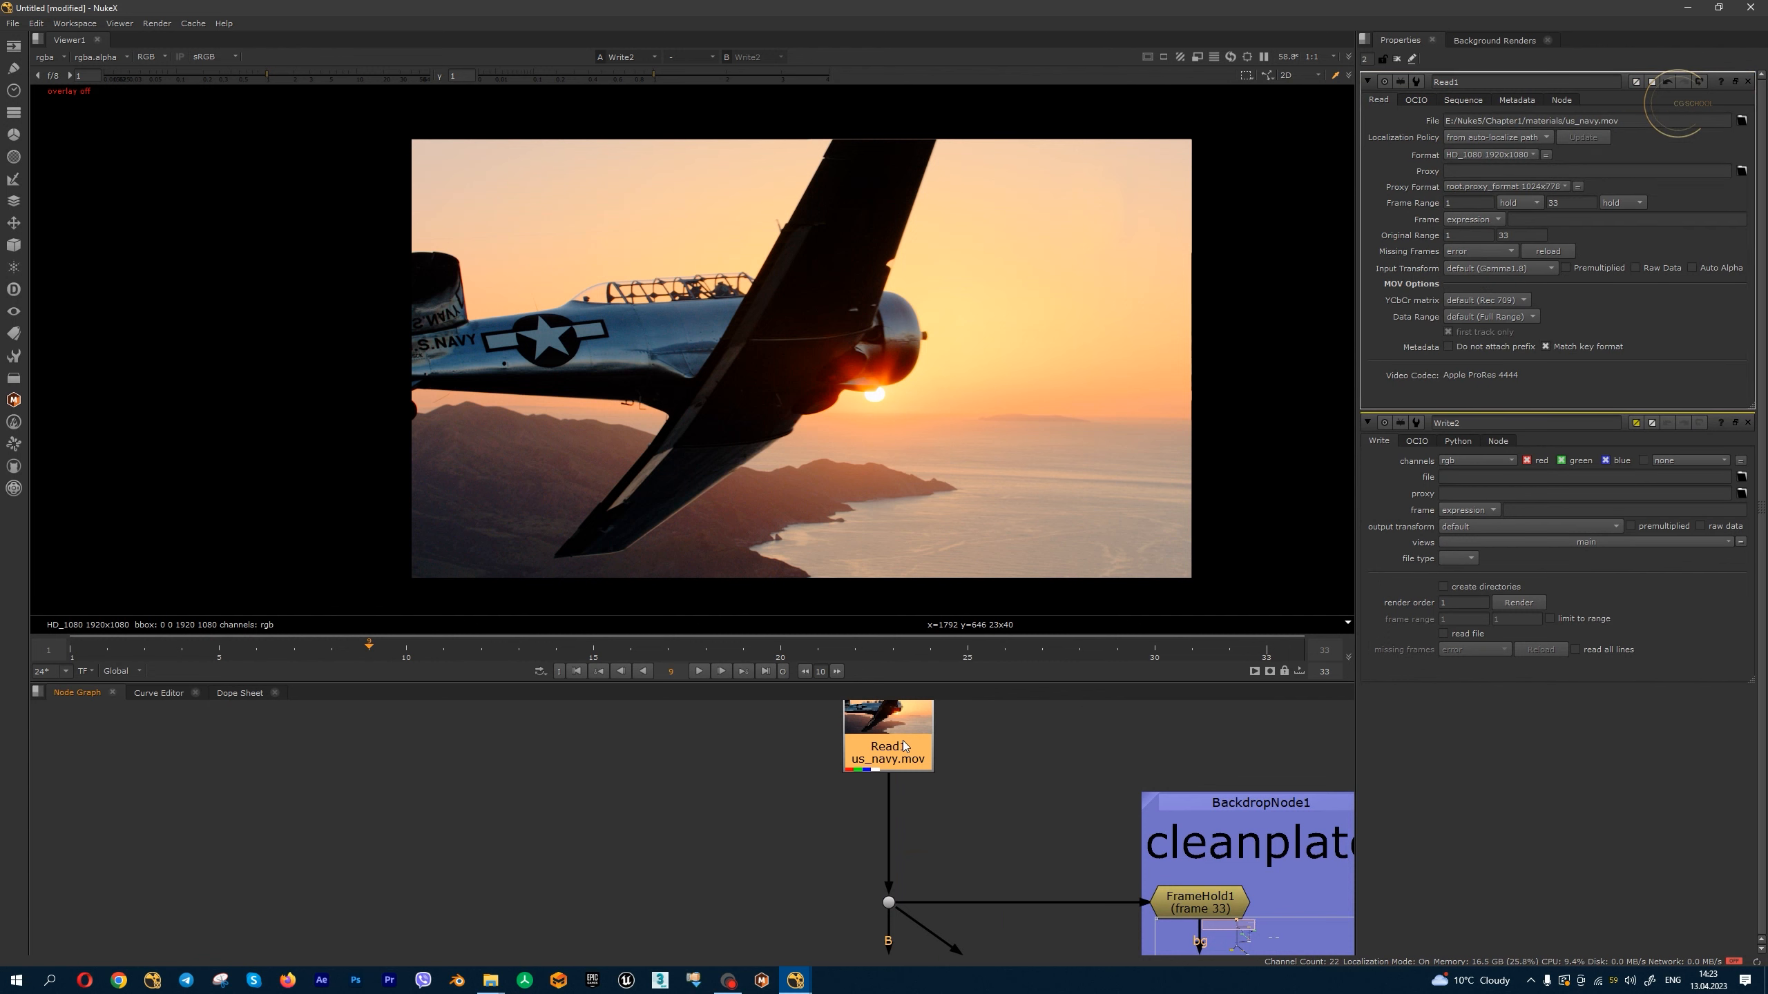
- Insert a Reformat node between the dot below Merge2 and Write2
scroll(903, 745, "down", 5)
middle_click_drag(965, 945, 967, 824)
scroll(952, 863, "up", 4)
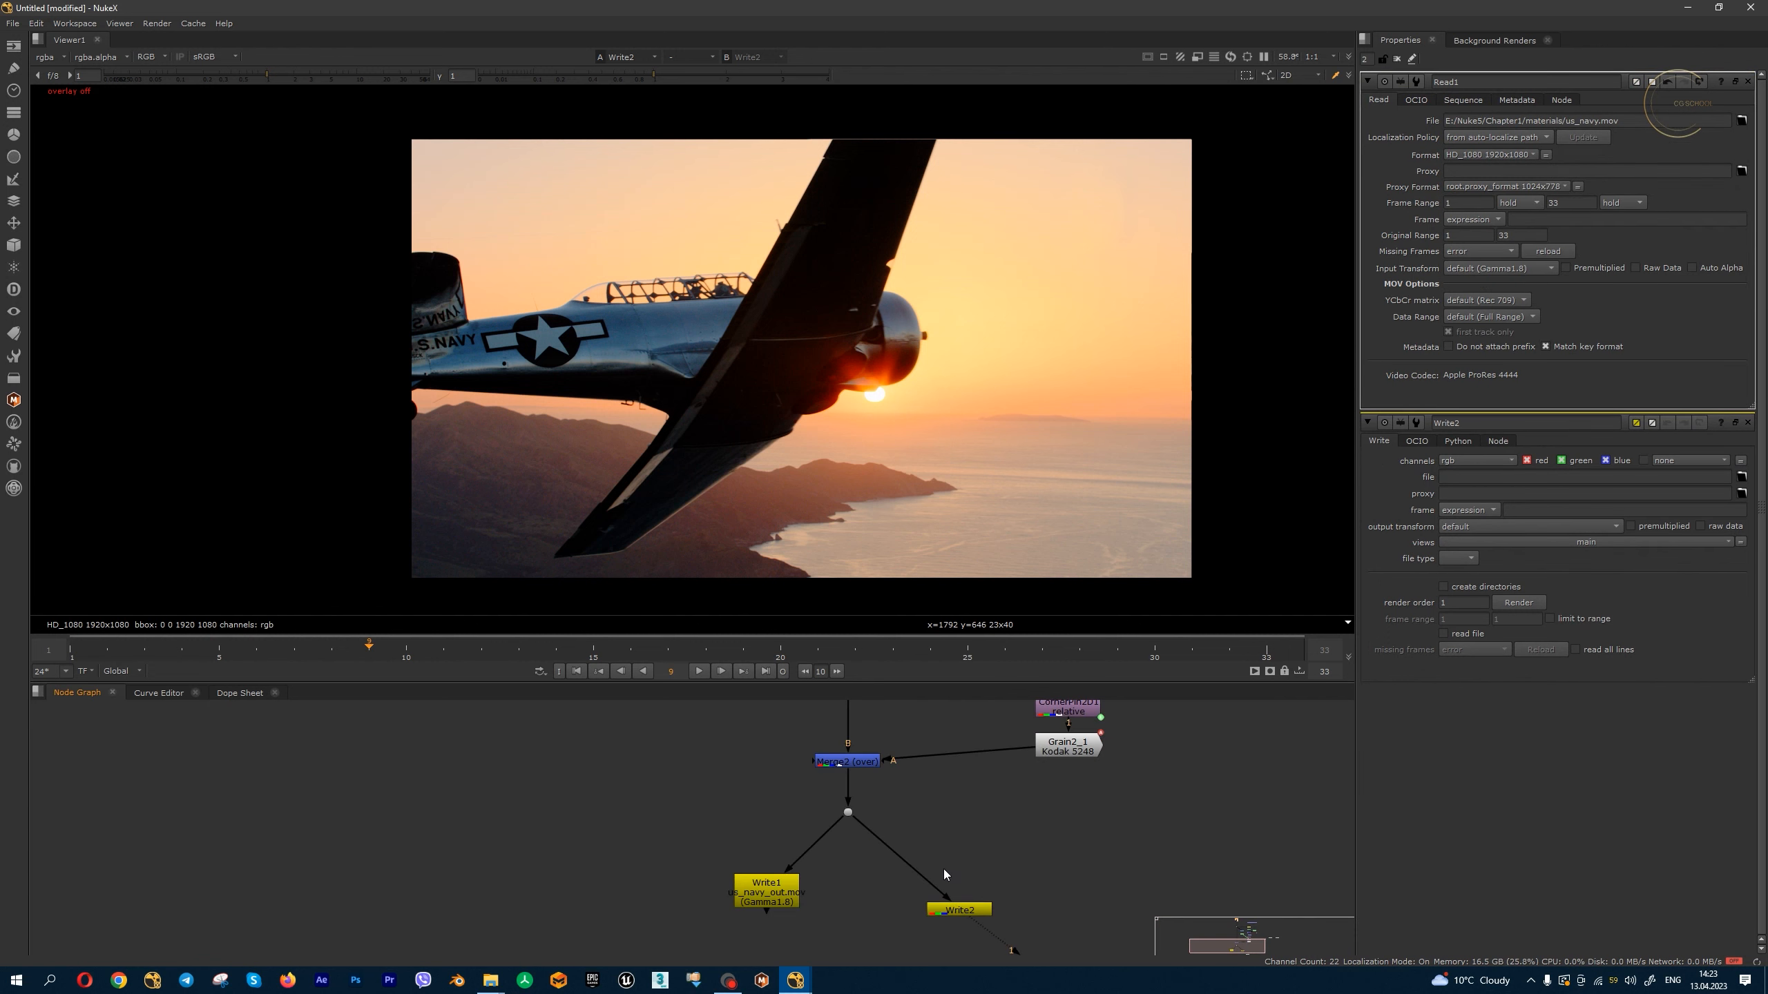
key("Tab")
type("re")
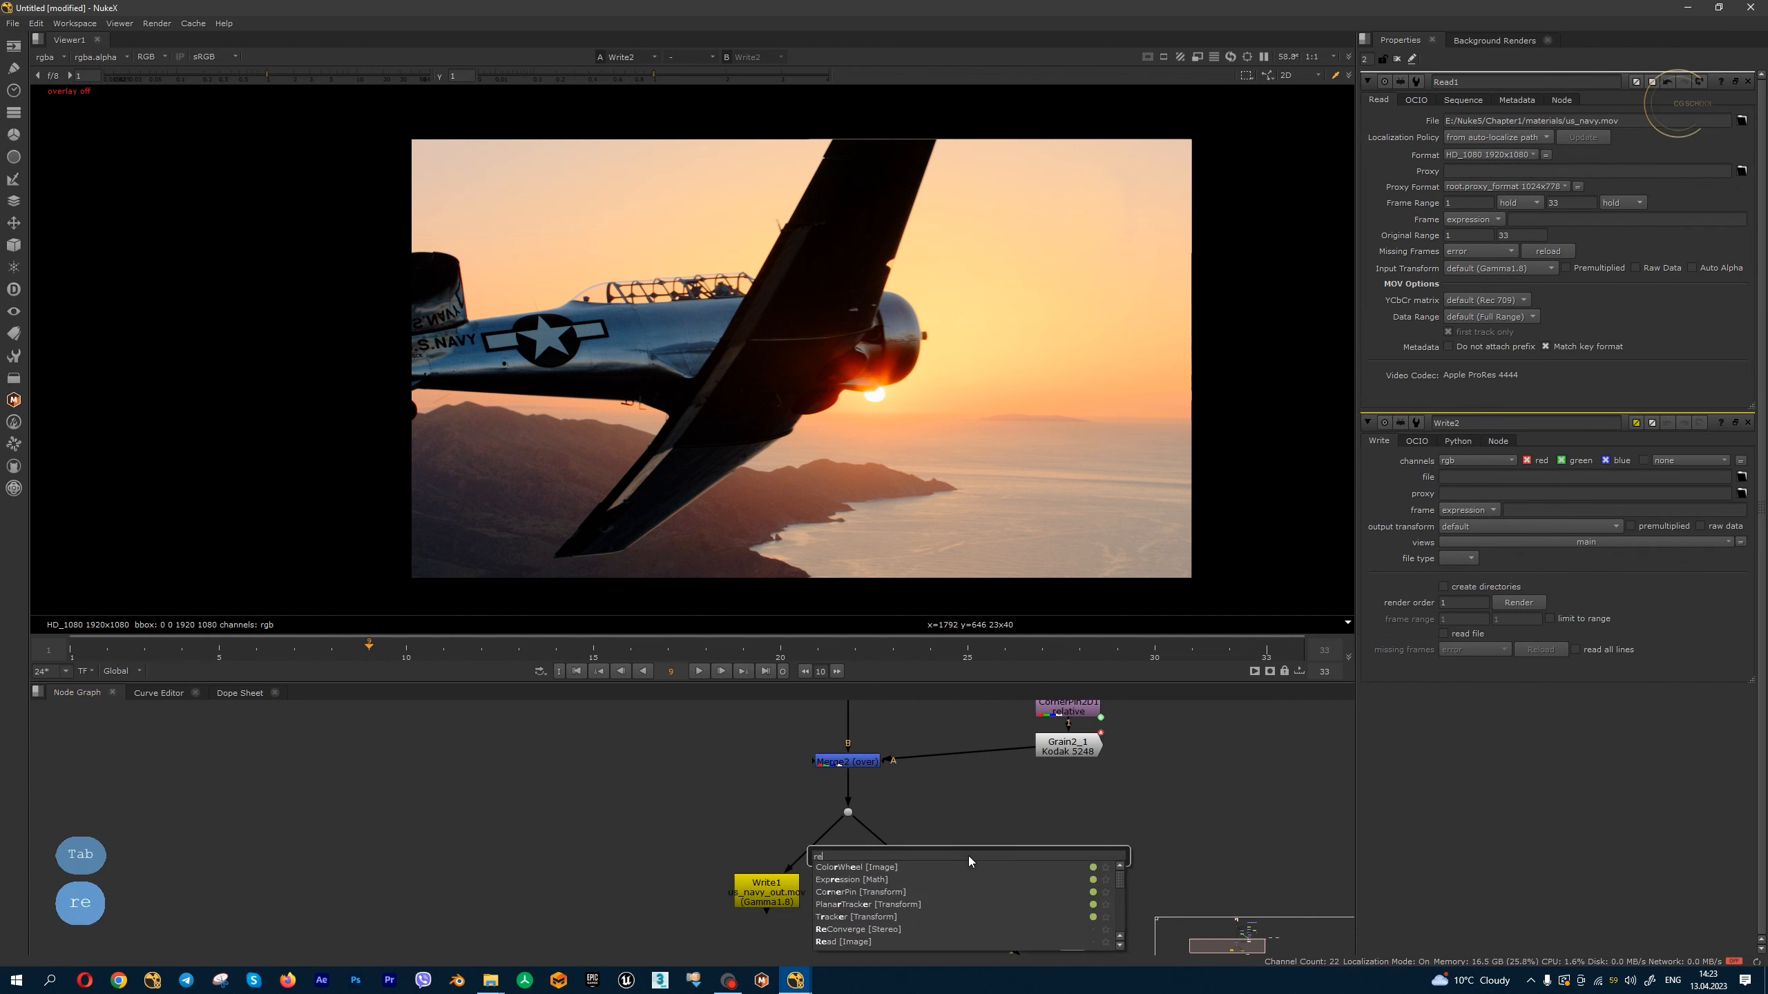
type("for")
key("Down")
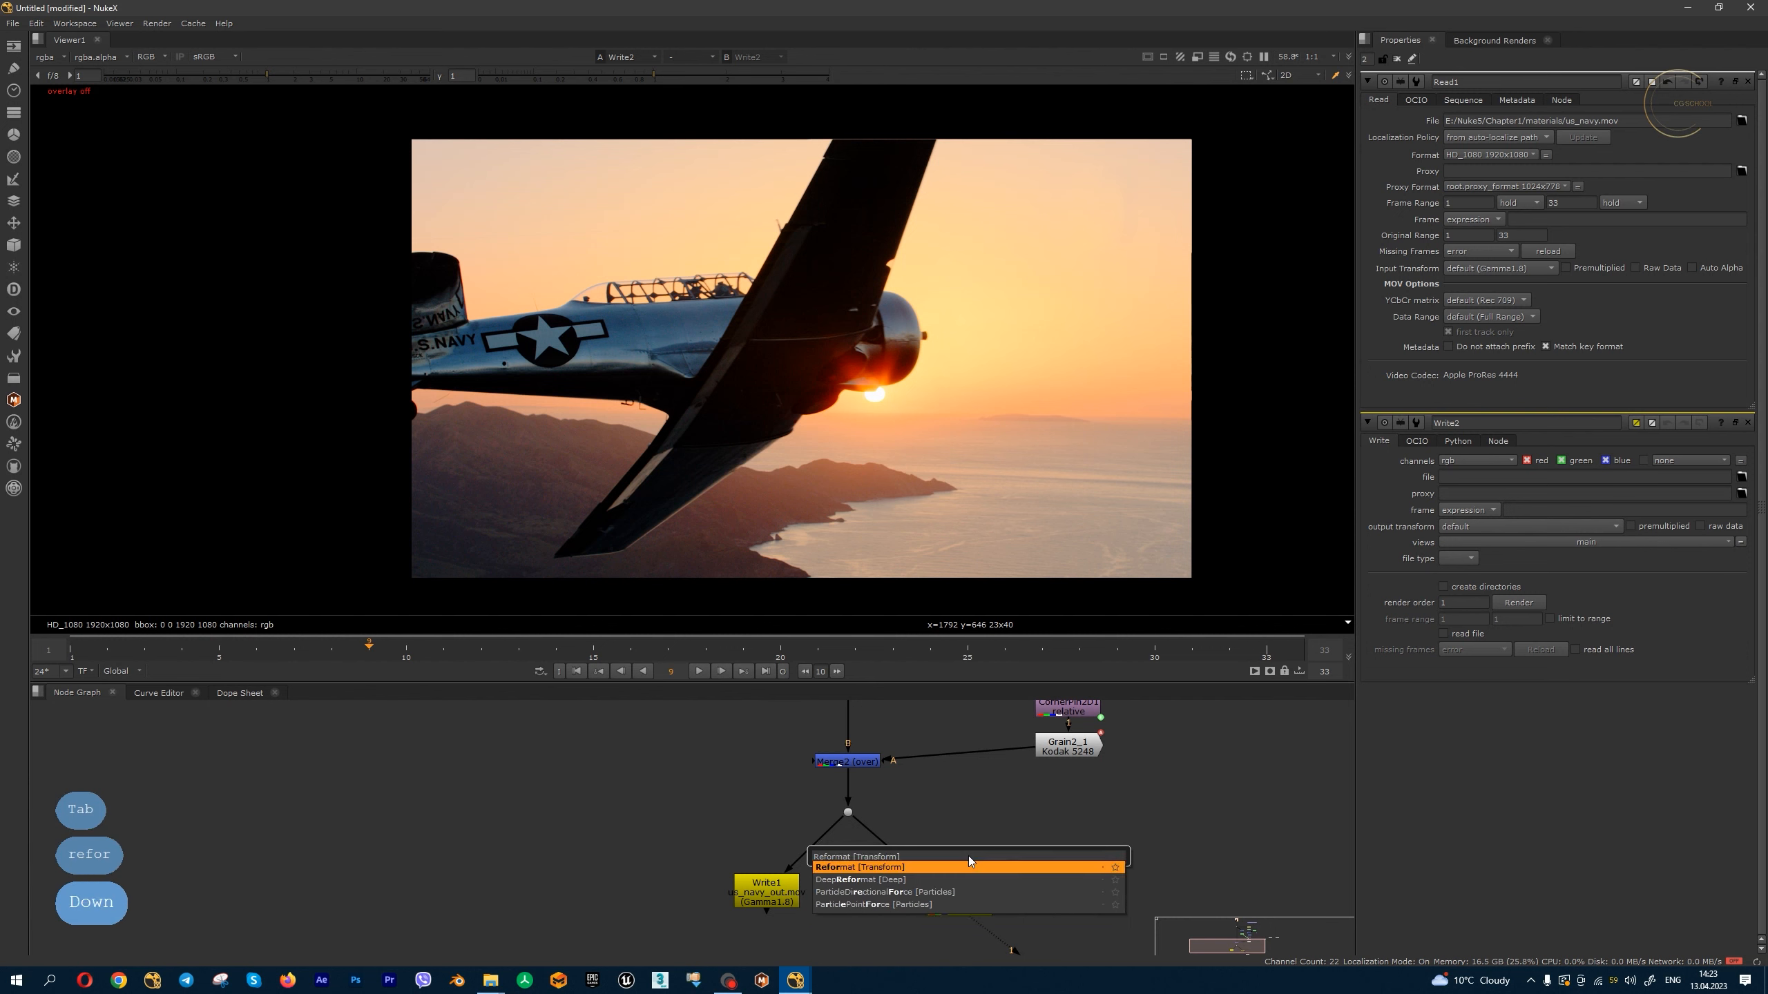
key("Return")
mouse_move(968, 856)
left_mouse_down()
mouse_move(900, 854)
mouse_move(988, 853)
mouse_move(966, 847)
left_mouse_up()
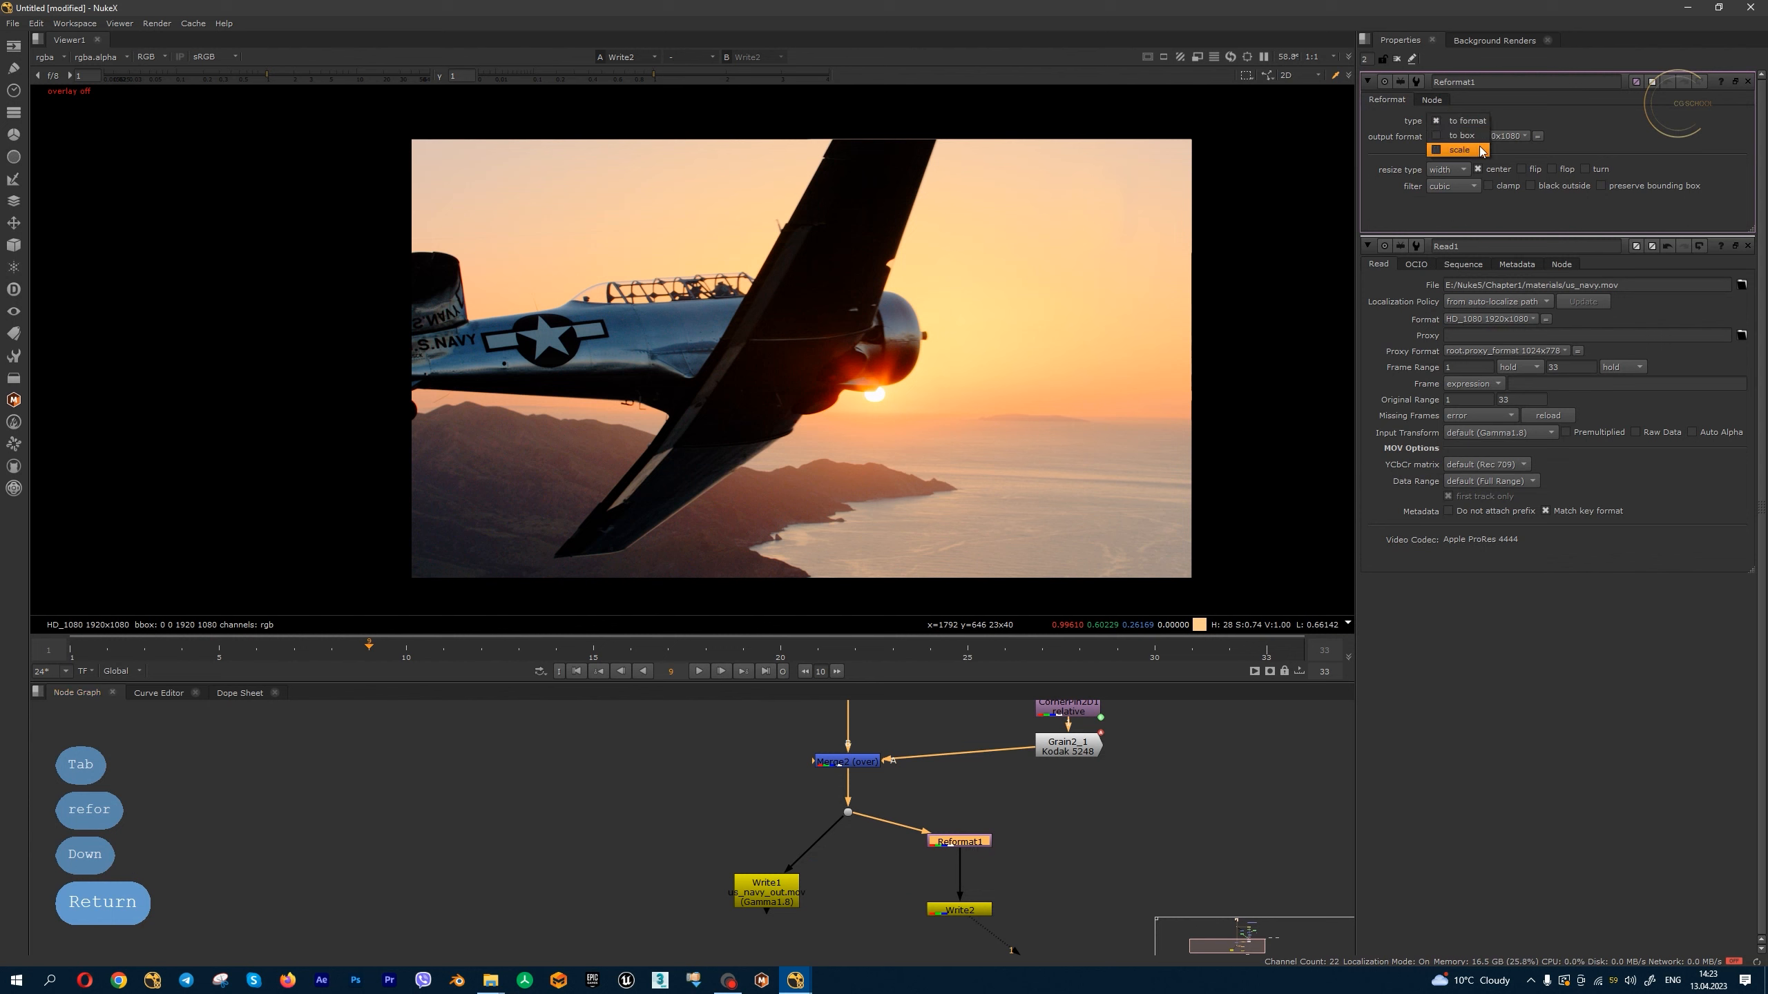
- Set the Reformat type to scale with a scale of 0.5, and turn on the viewer overlay
left_click(1461, 151)
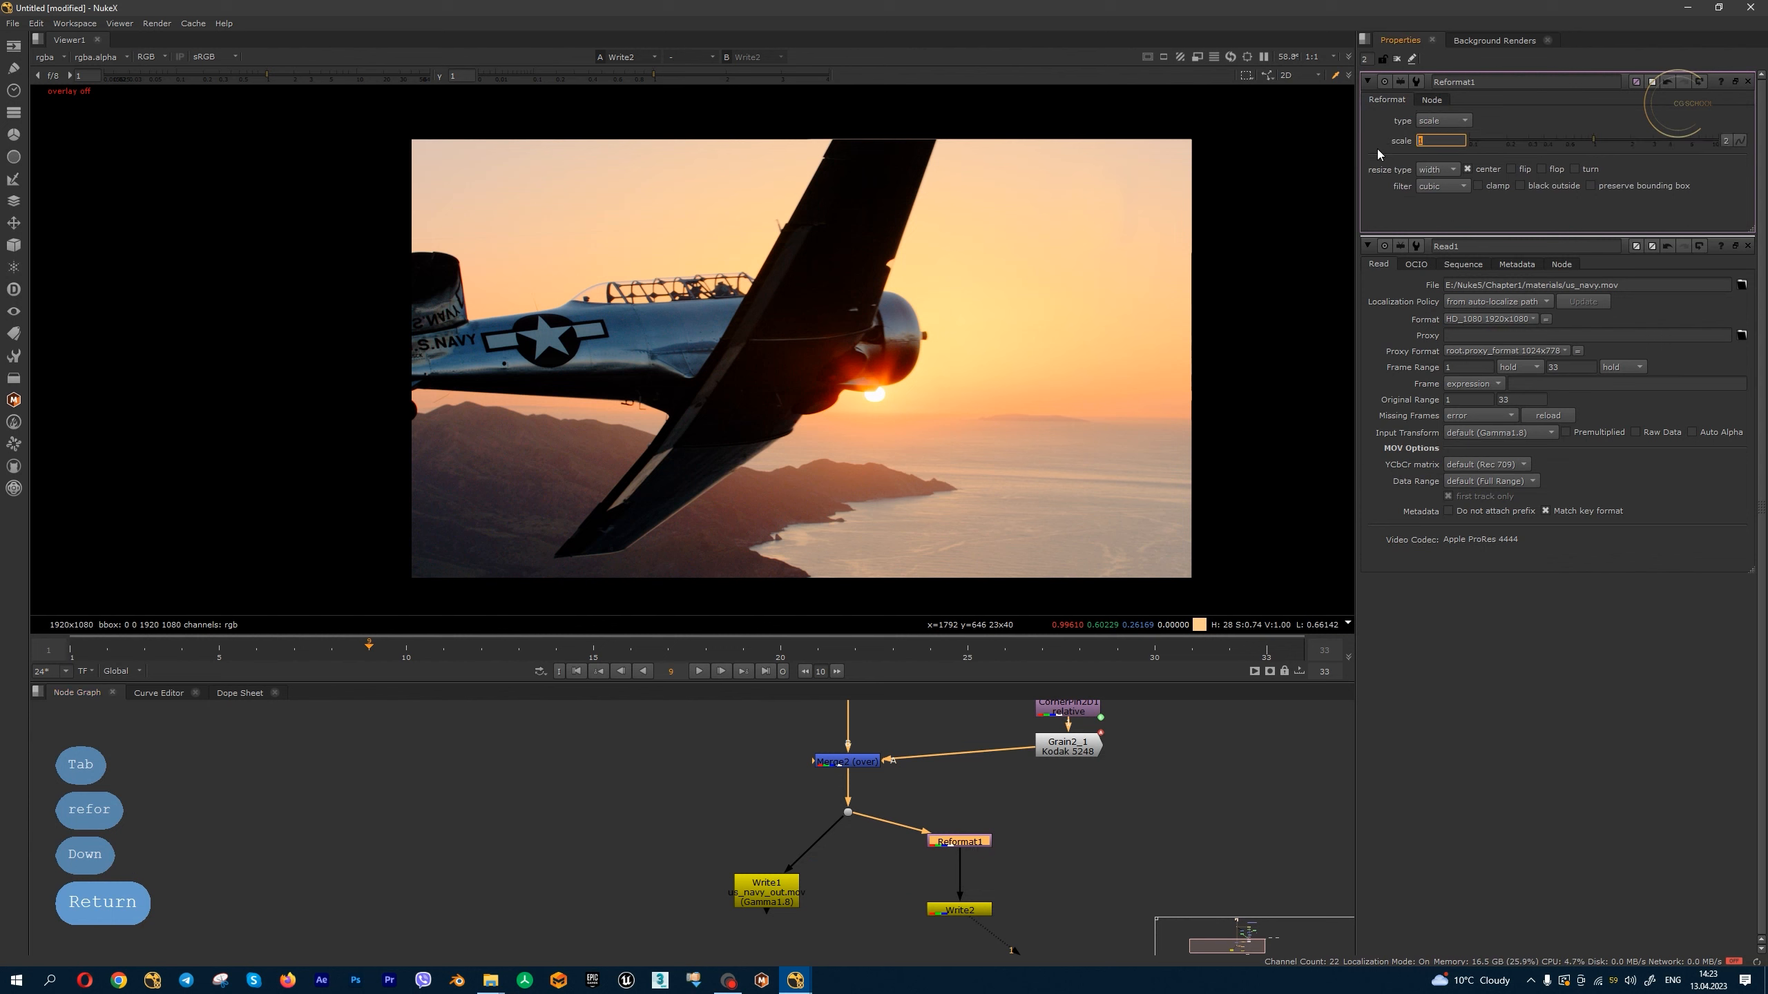
type(".5")
key("Return")
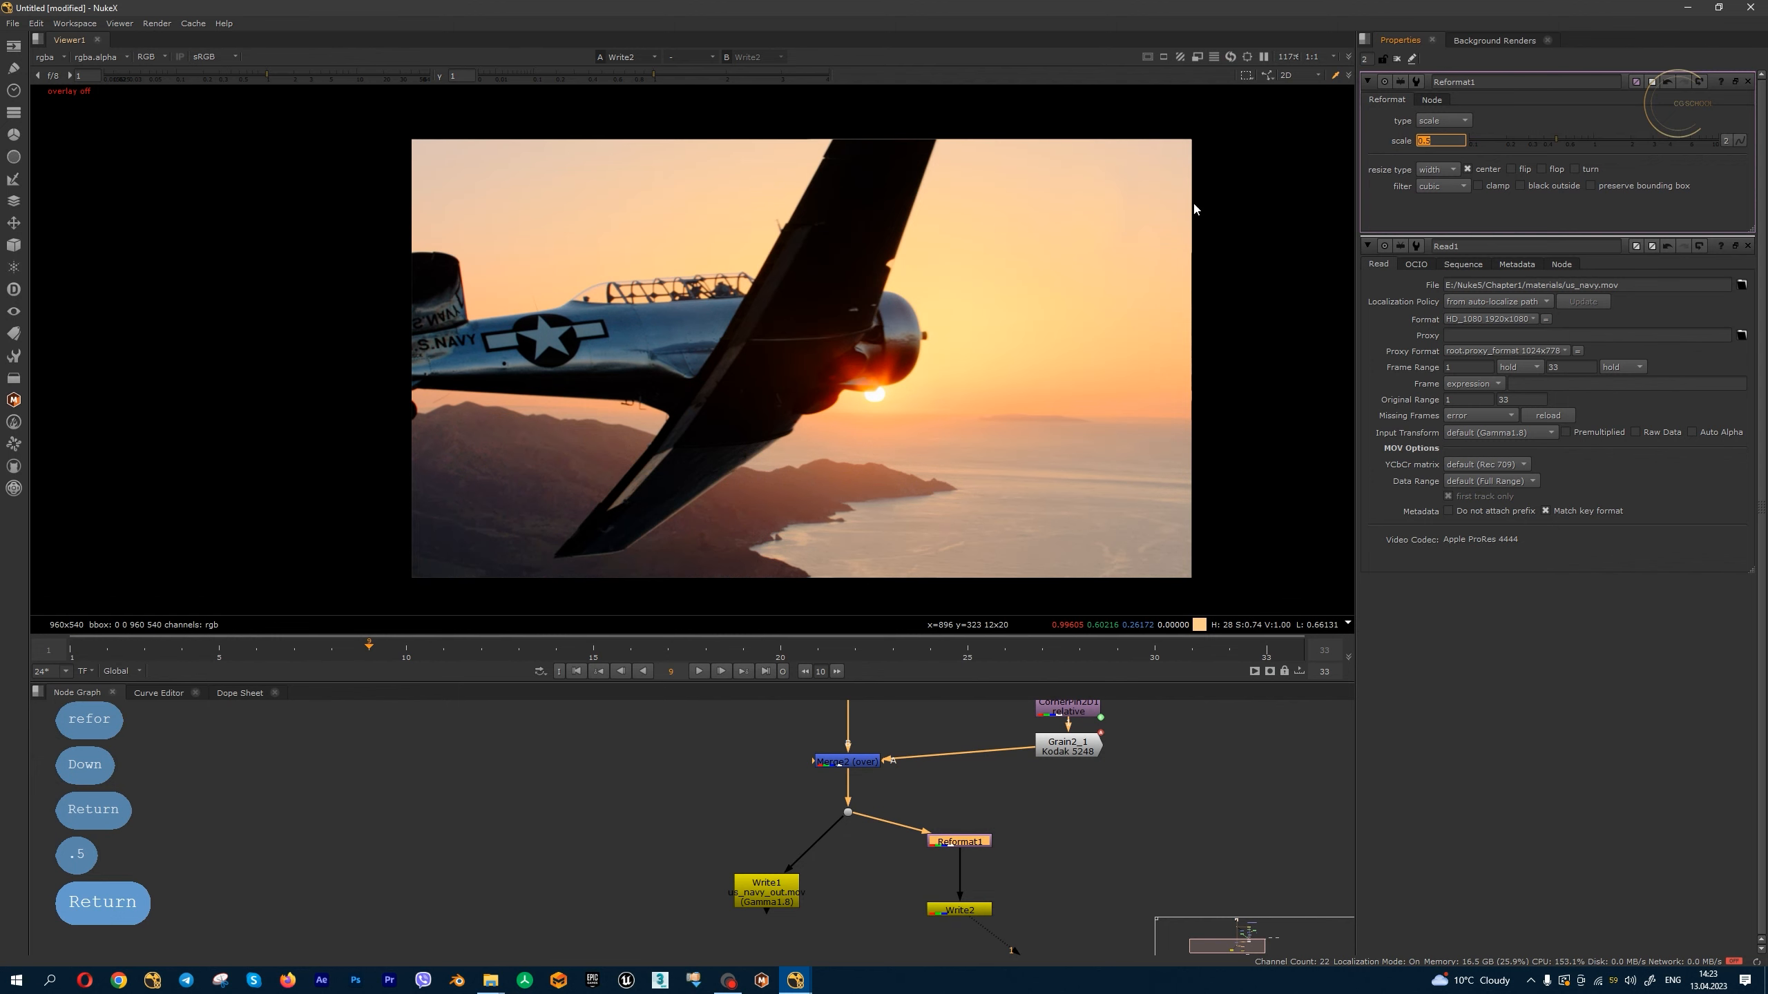
key("q")
scroll(1203, 162, "up", 2)
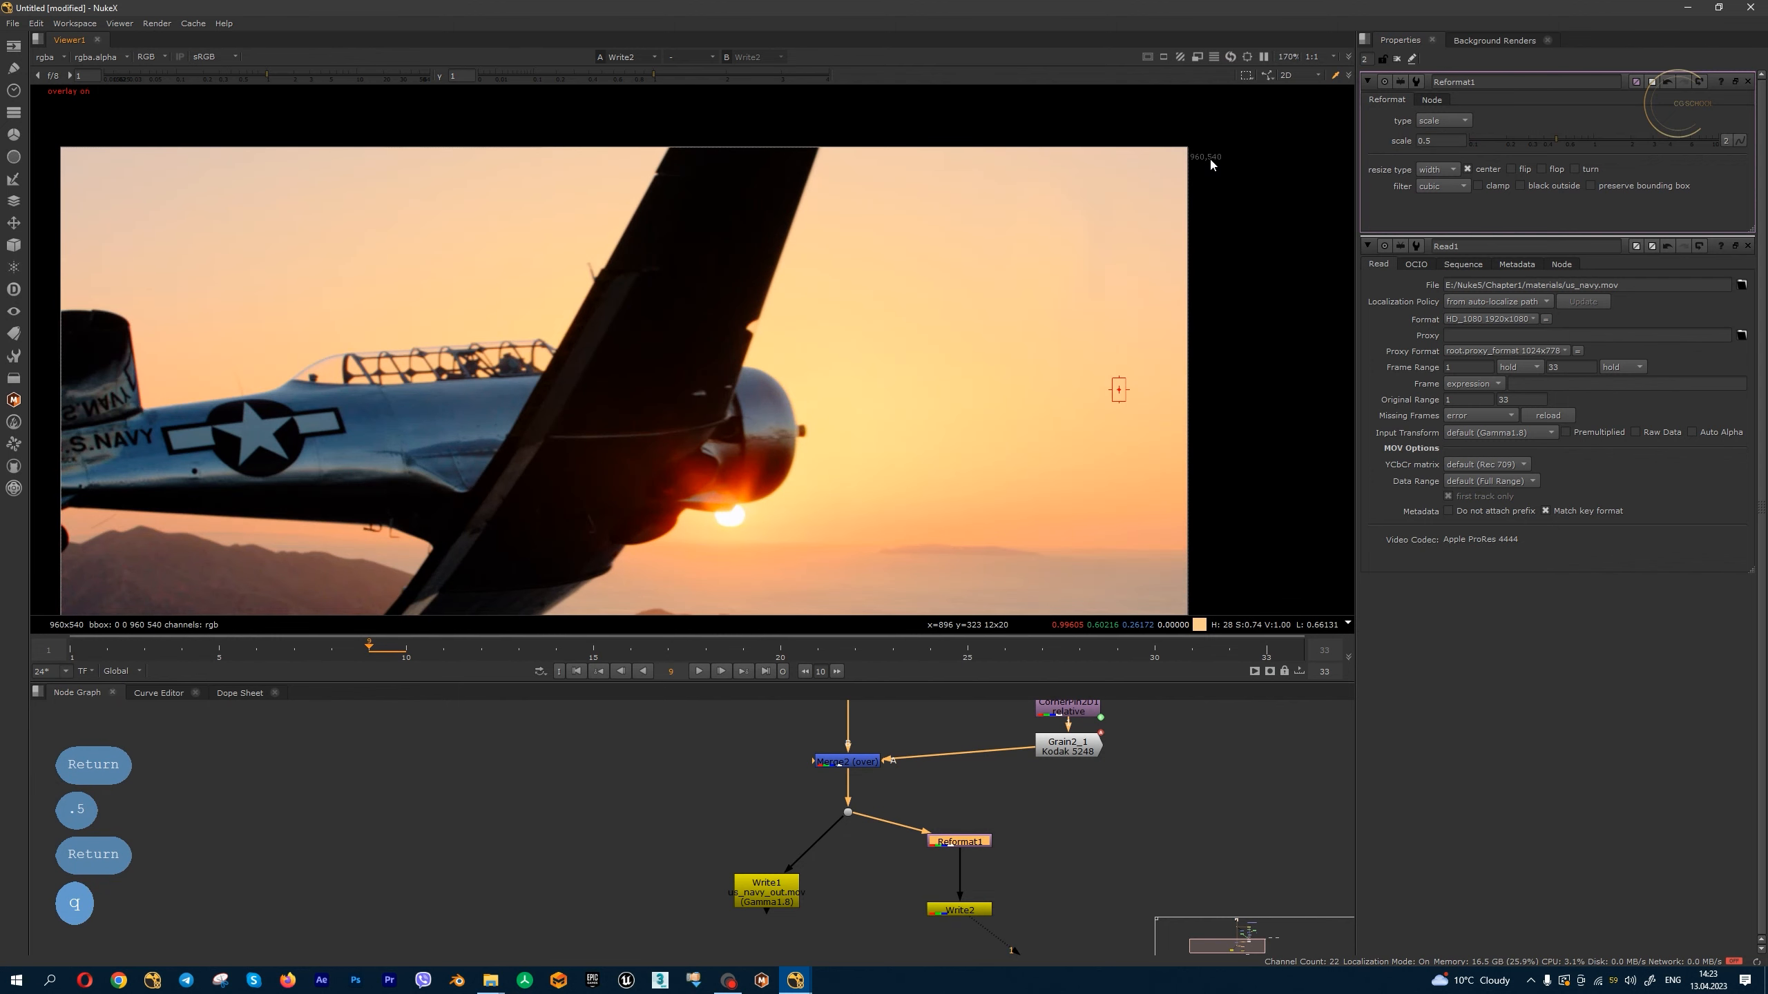
scroll(1209, 162, "down", 3)
- Set Write2's output file to E:/Nuke5/Chapter1/materials/us_navy.mp4
double_click(959, 909)
left_click(1657, 135)
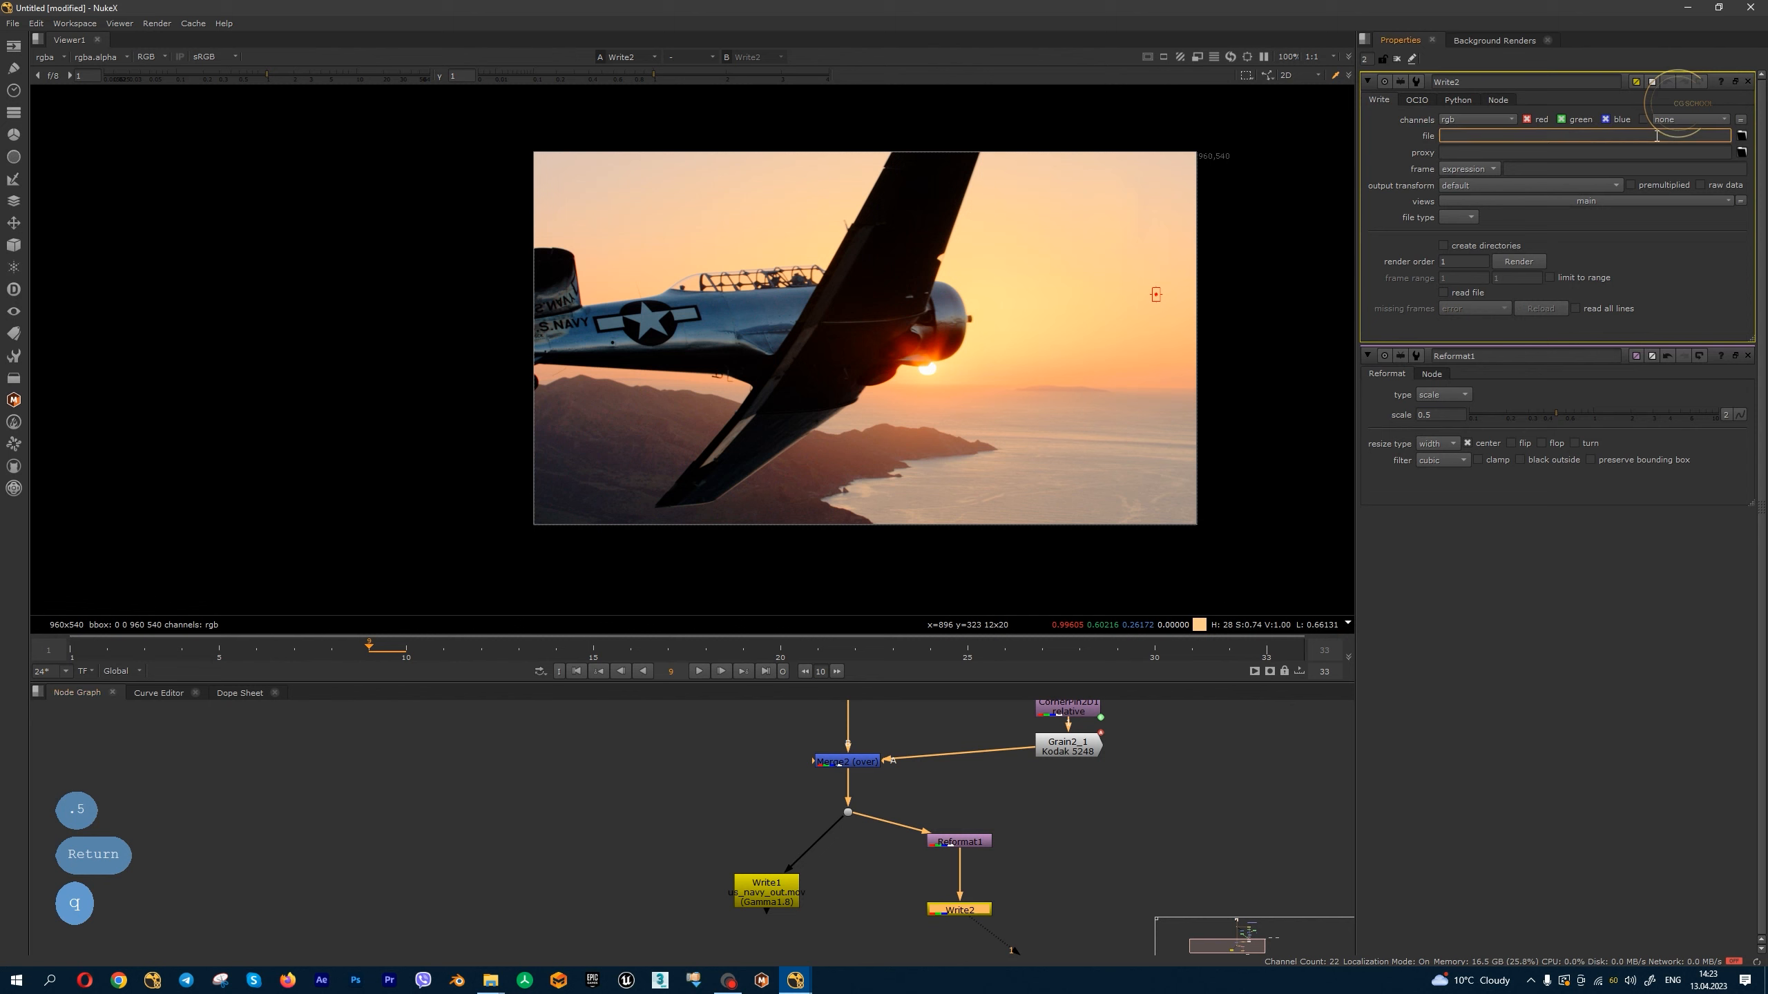
type("E:/Nuke5/Chapter1/materials/us_navy.mov")
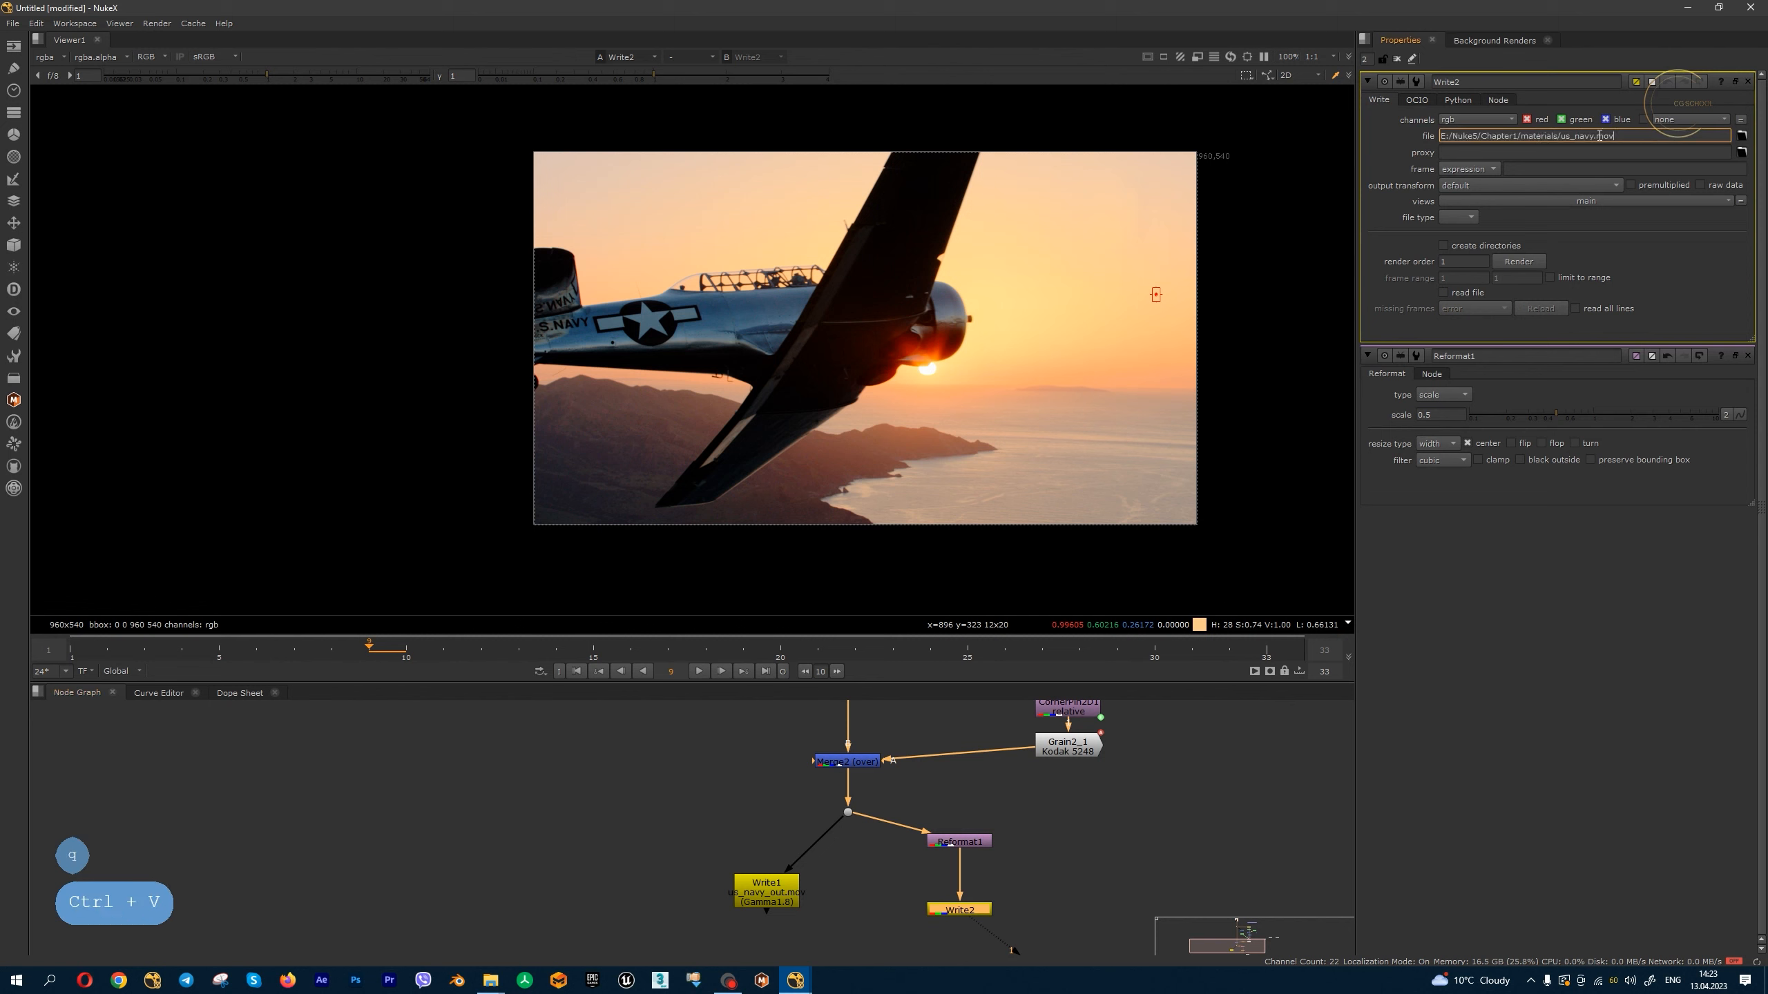
left_click_drag(1439, 135, 1656, 139)
type("mp4")
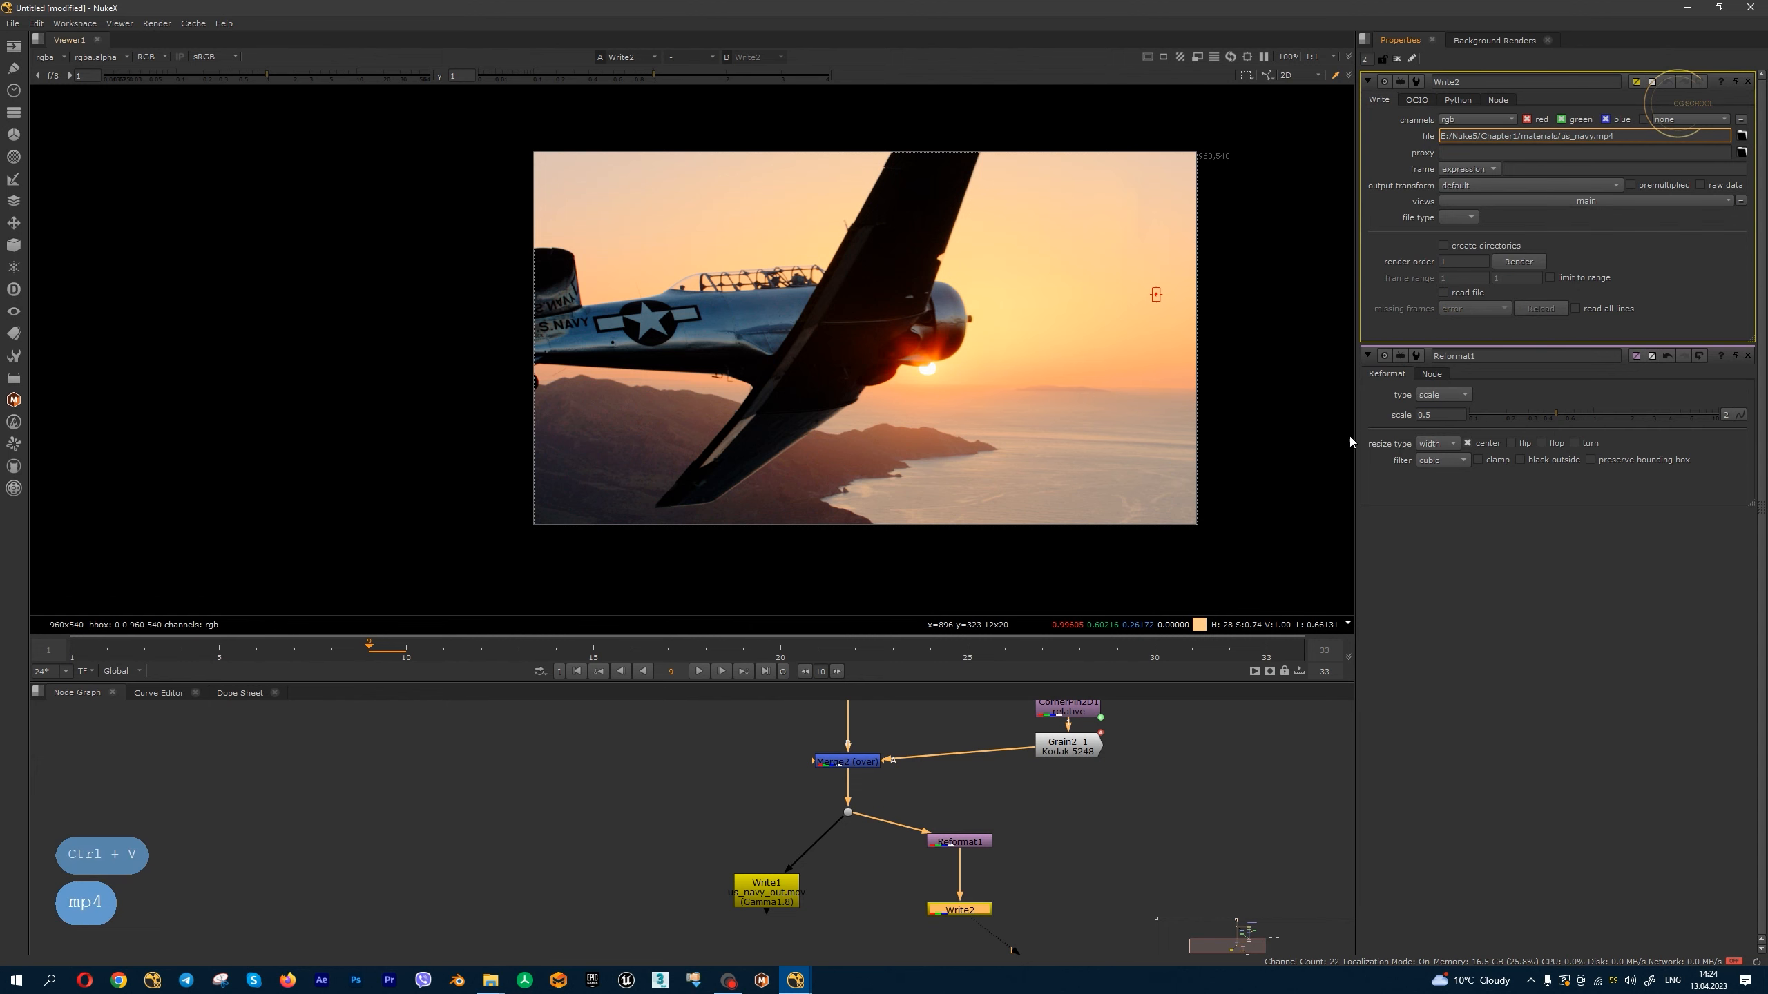
left_click(1124, 437)
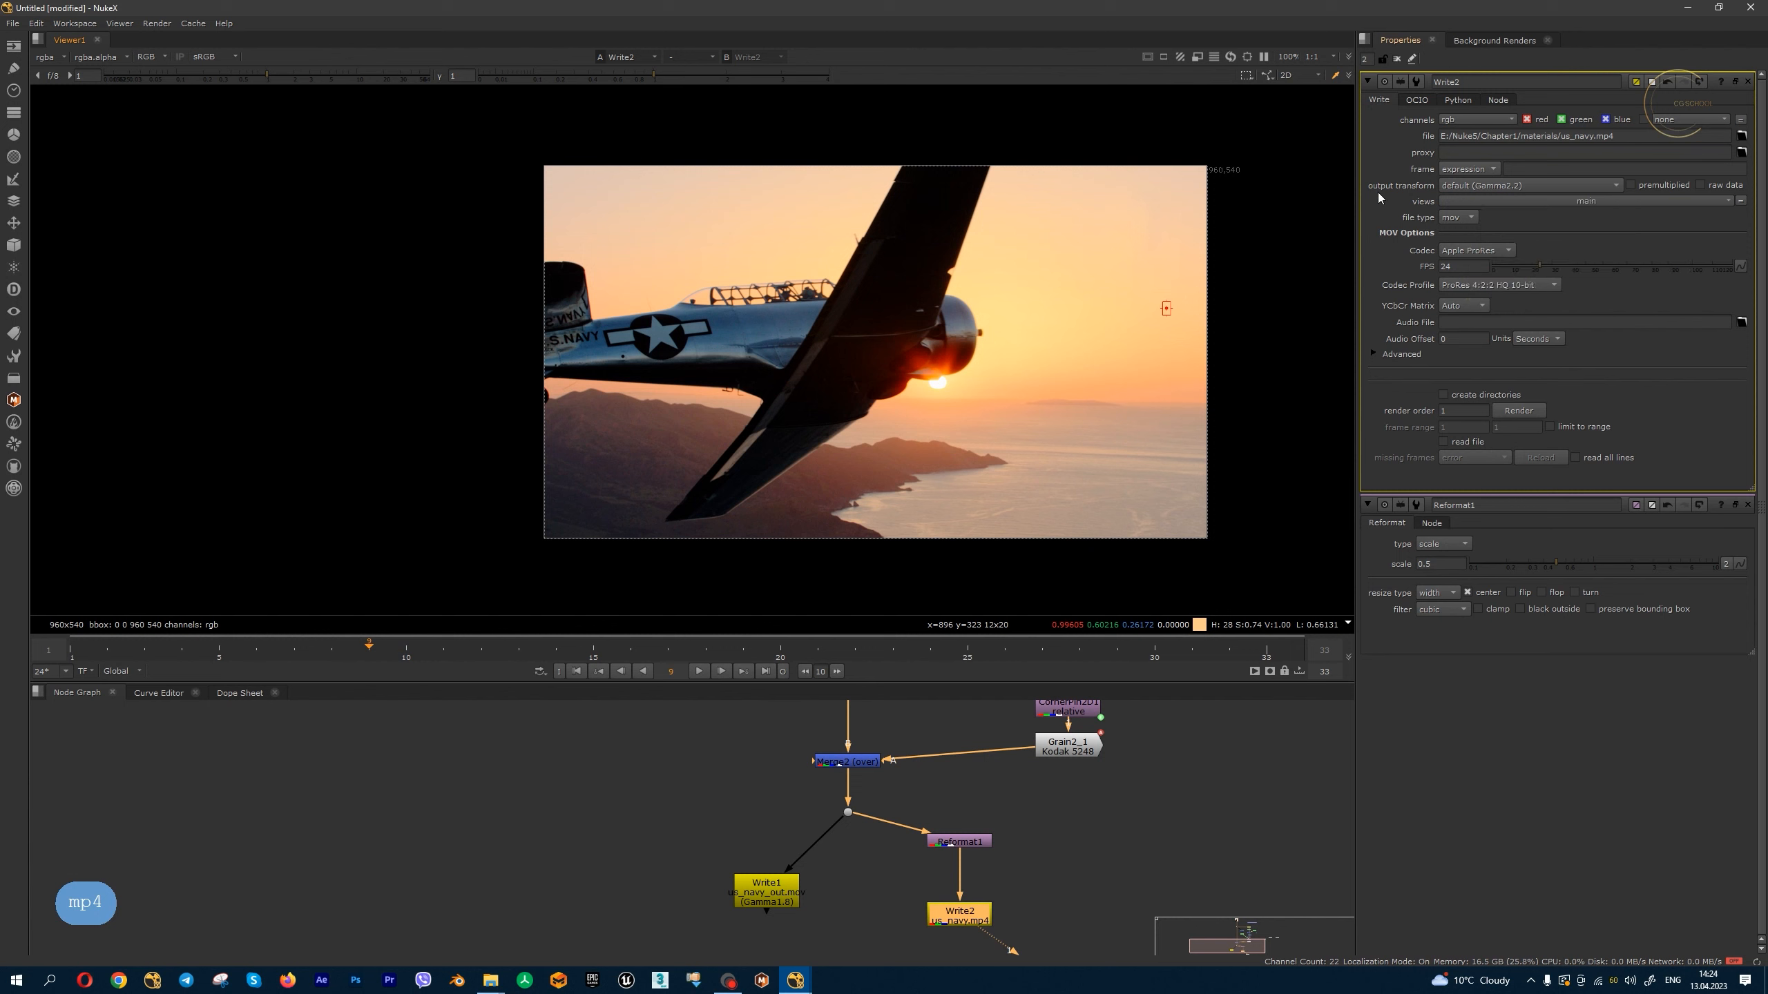
- Set Write2's codec to H.264 with the High 4:2:0 8-bit profile and Medium quality
left_click(1495, 250)
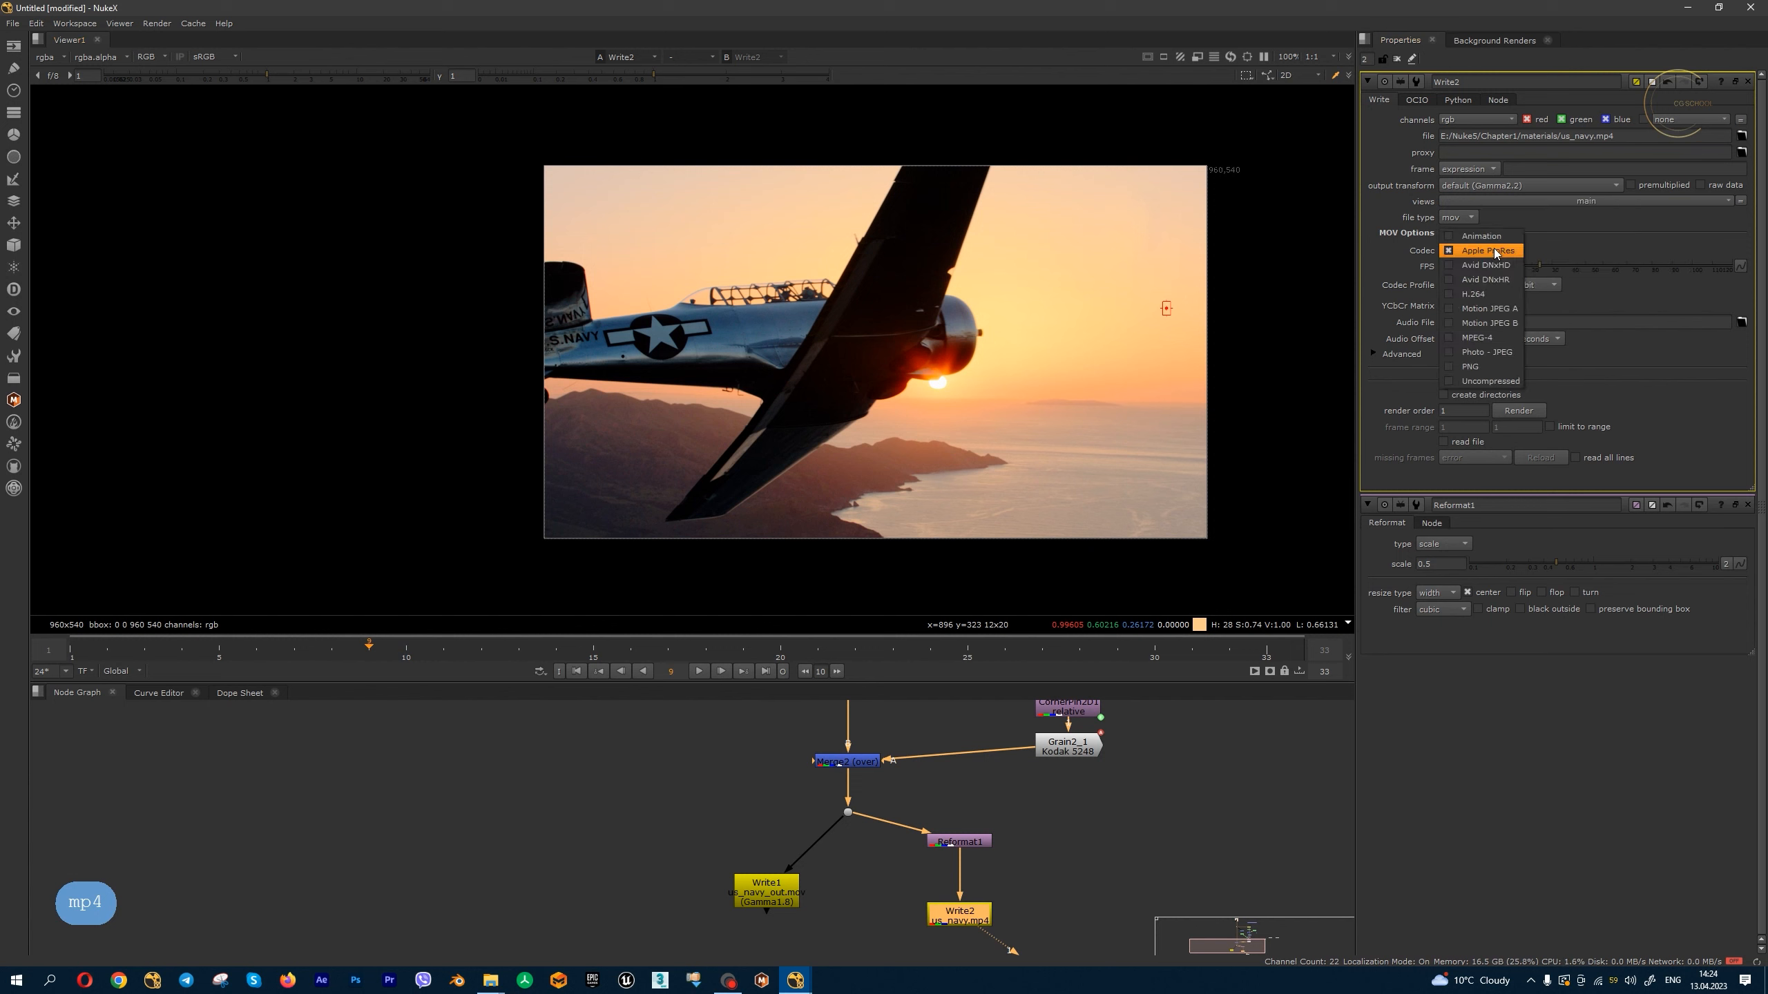
left_click(1502, 295)
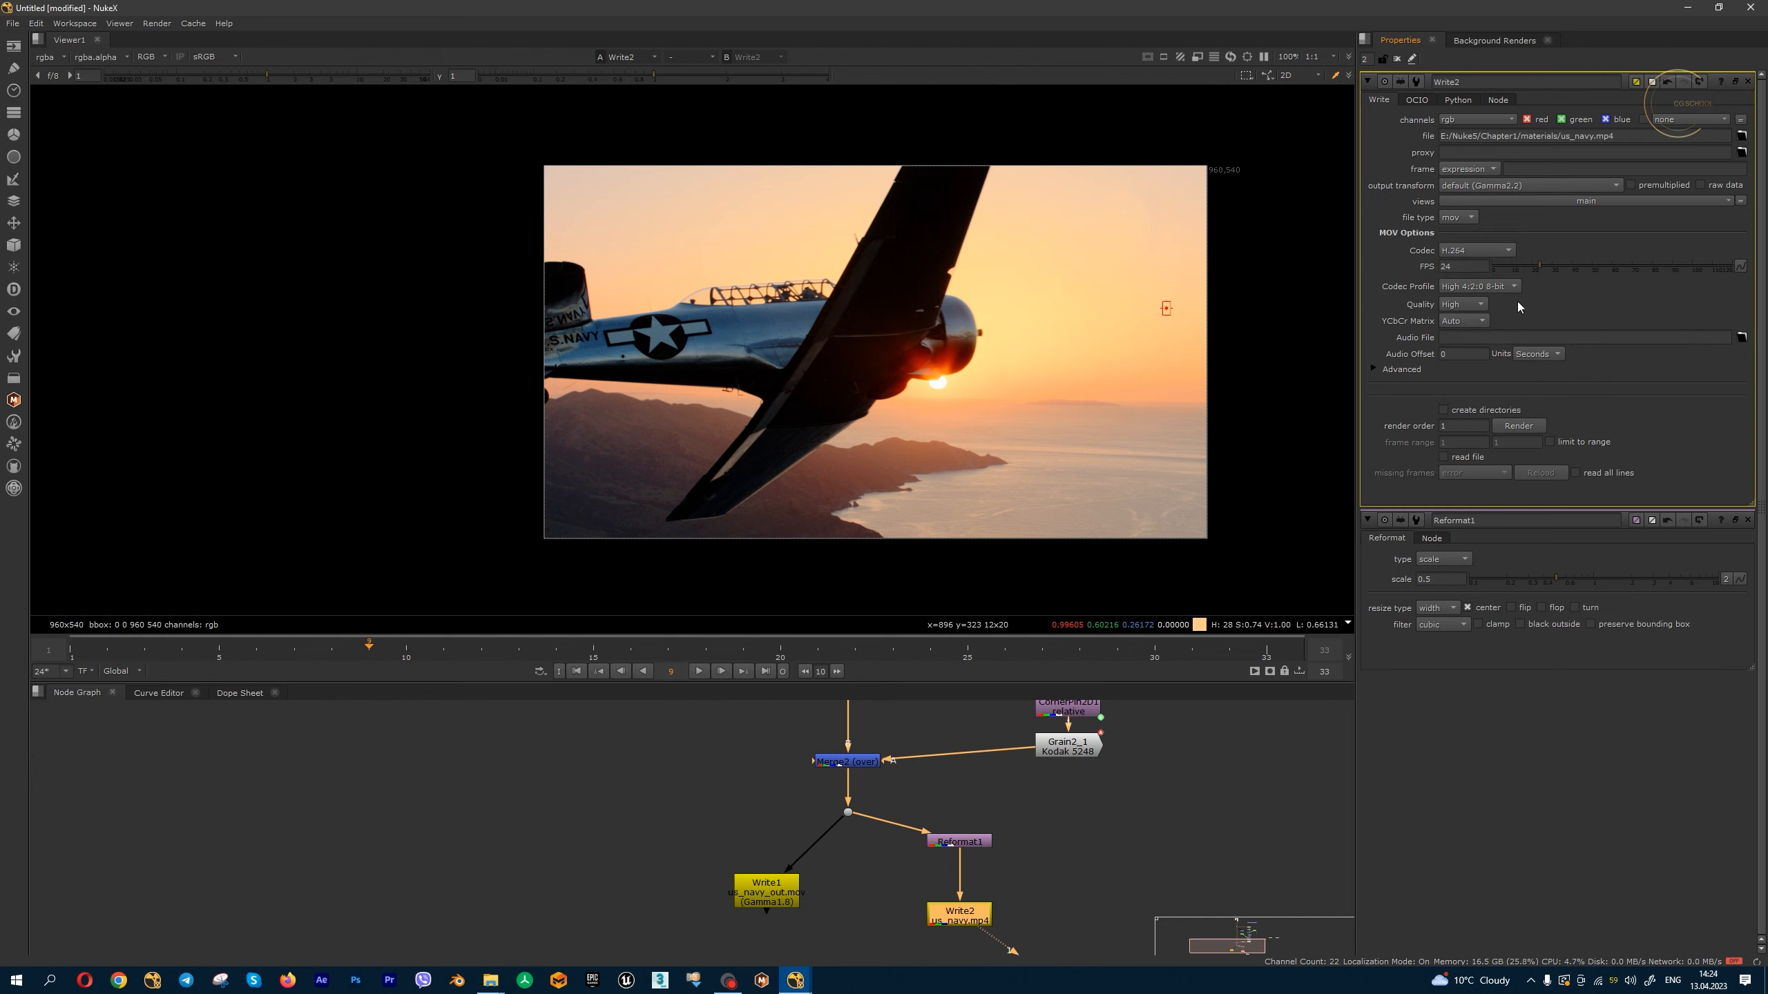
left_click(1509, 287)
left_click(1591, 299)
left_click(1479, 307)
left_click(1475, 319)
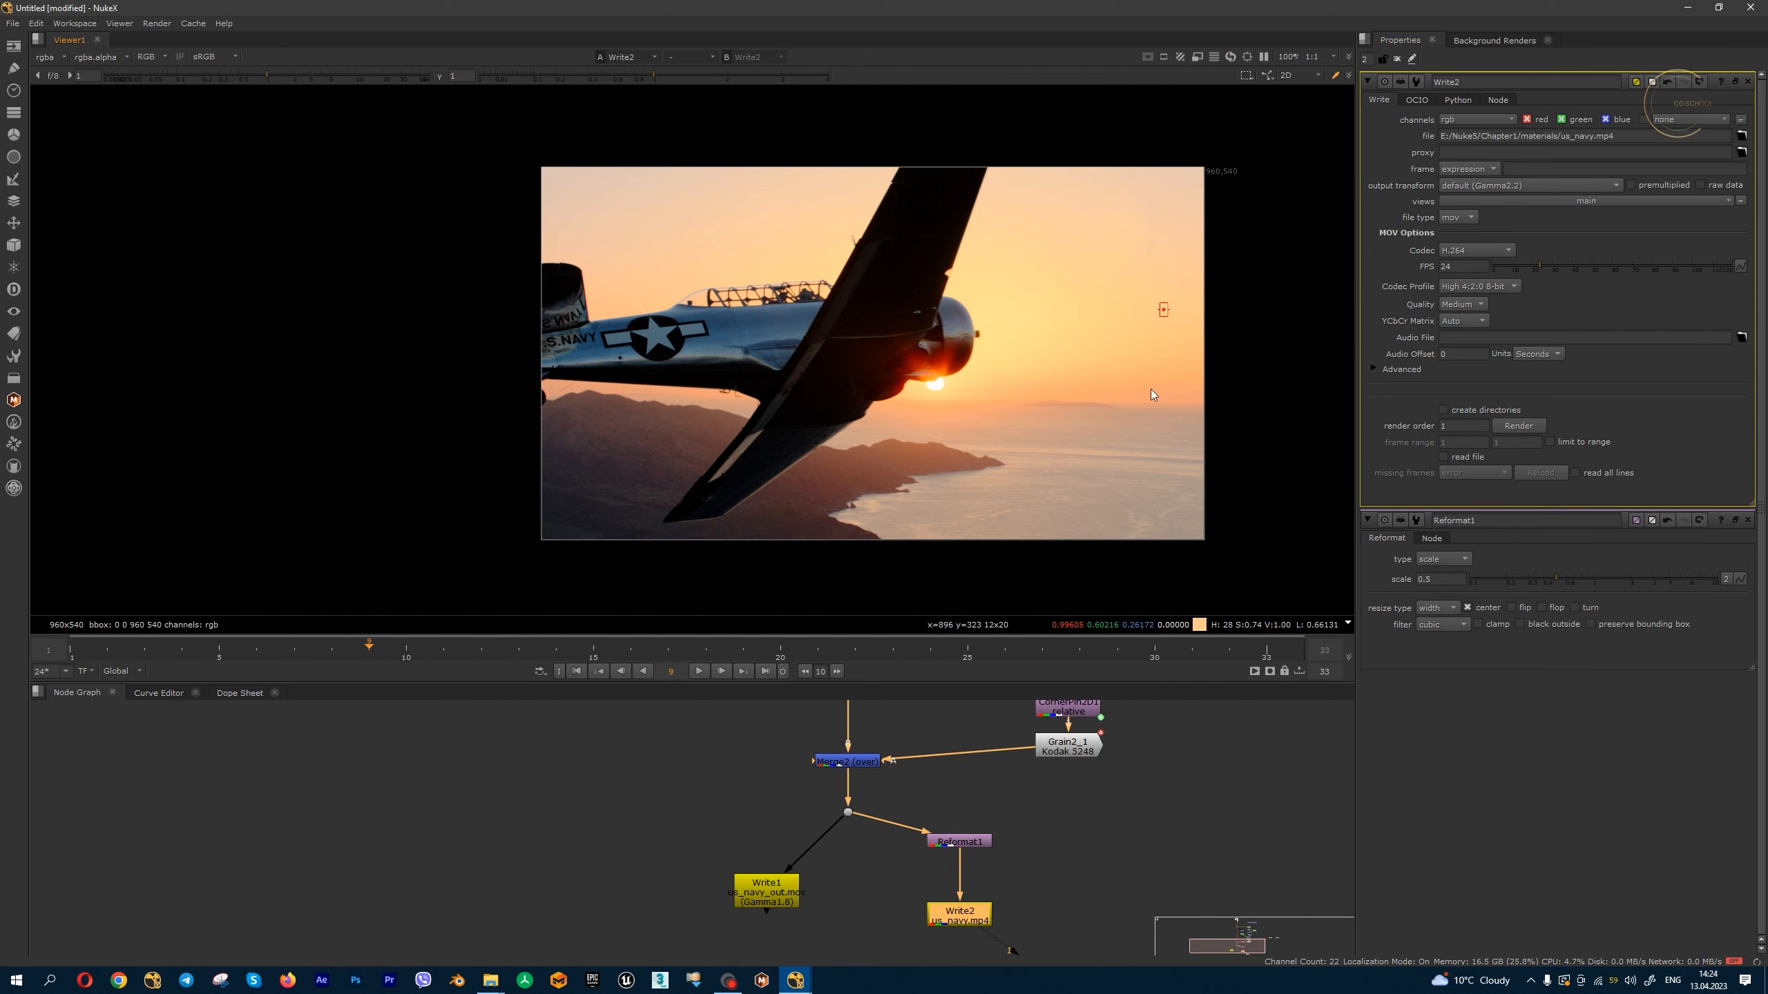
- Render the half-size composite through Write2
middle_click_drag(1151, 390, 1126, 406)
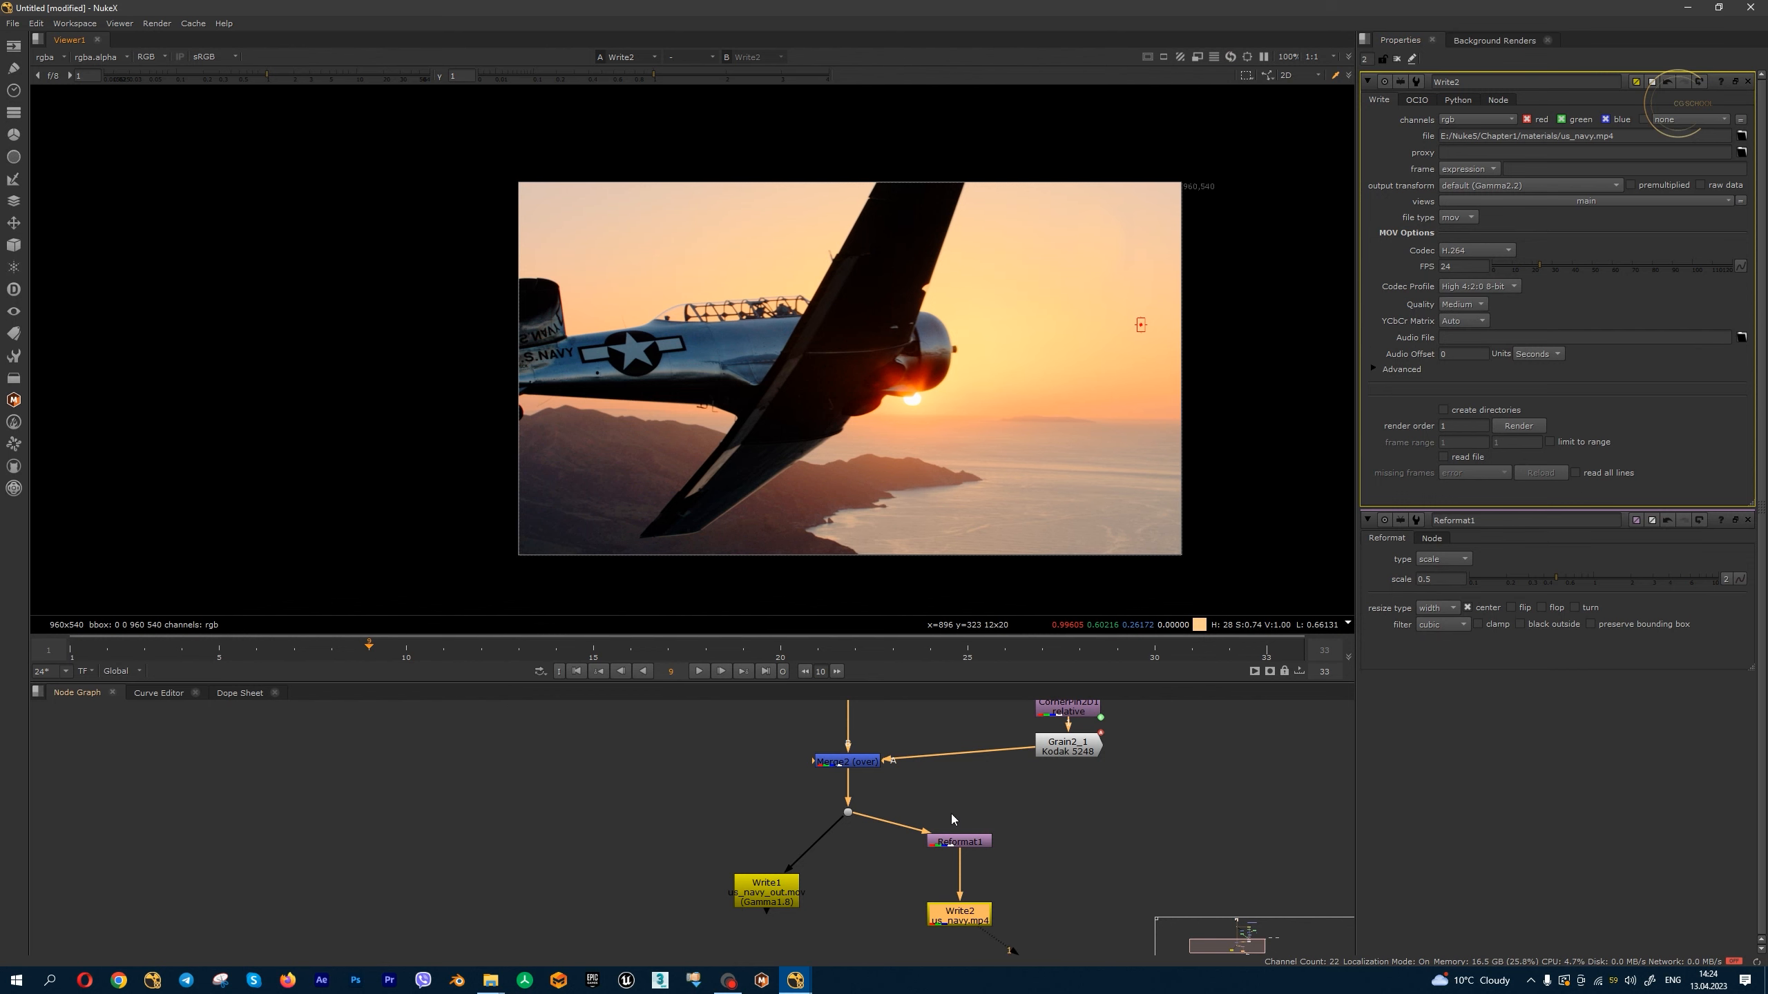
left_click(1515, 427)
left_click(864, 508)
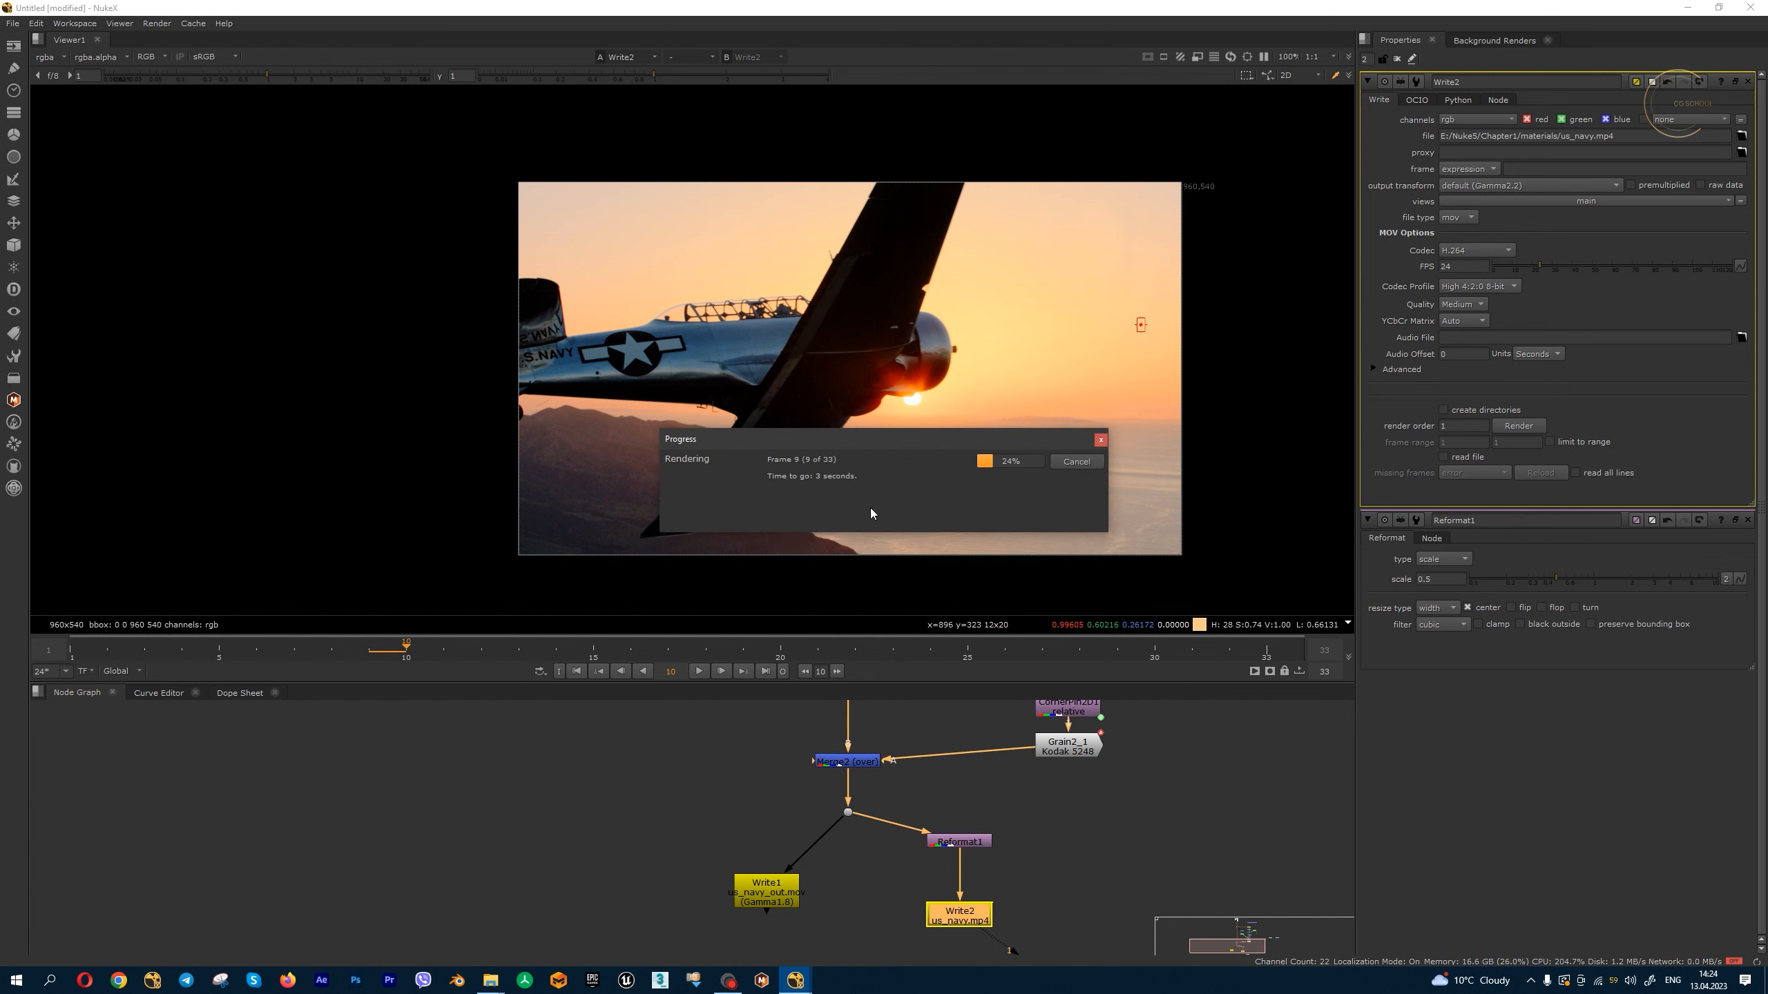
- Switch to File Explorer, play the rendered us_navy.mp4 in VLC, and close the player
left_click(490, 980)
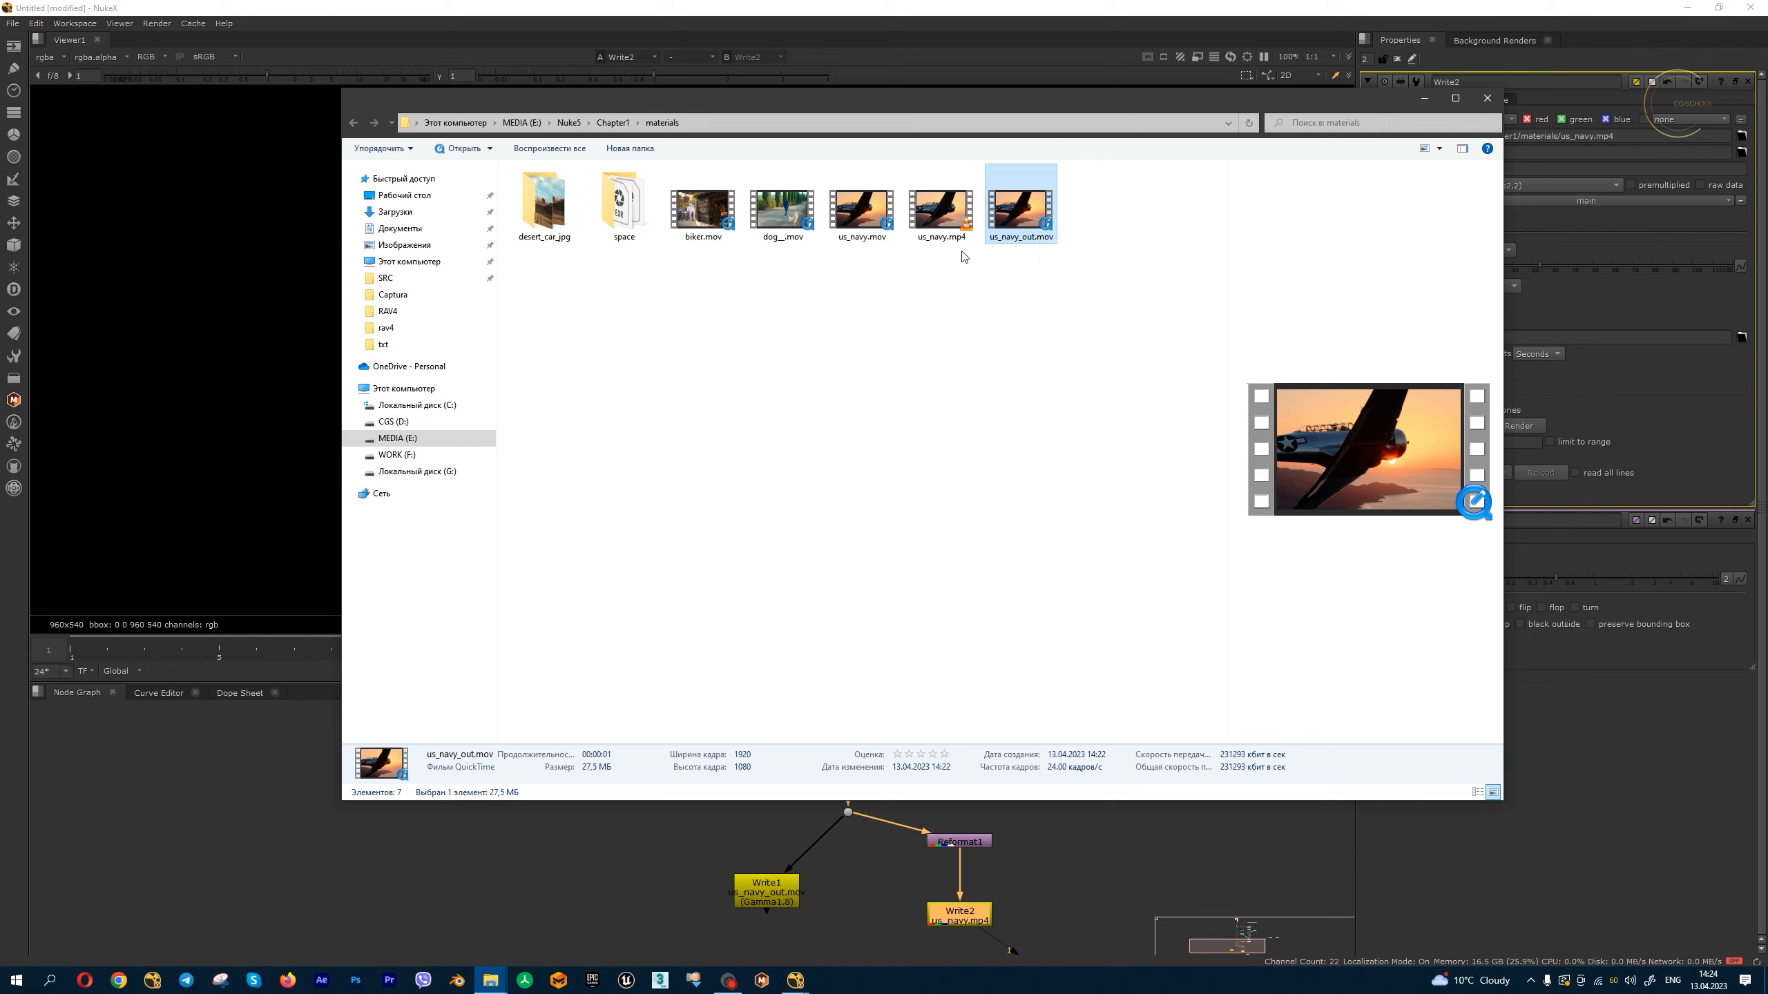
left_click(958, 215)
double_click(958, 213)
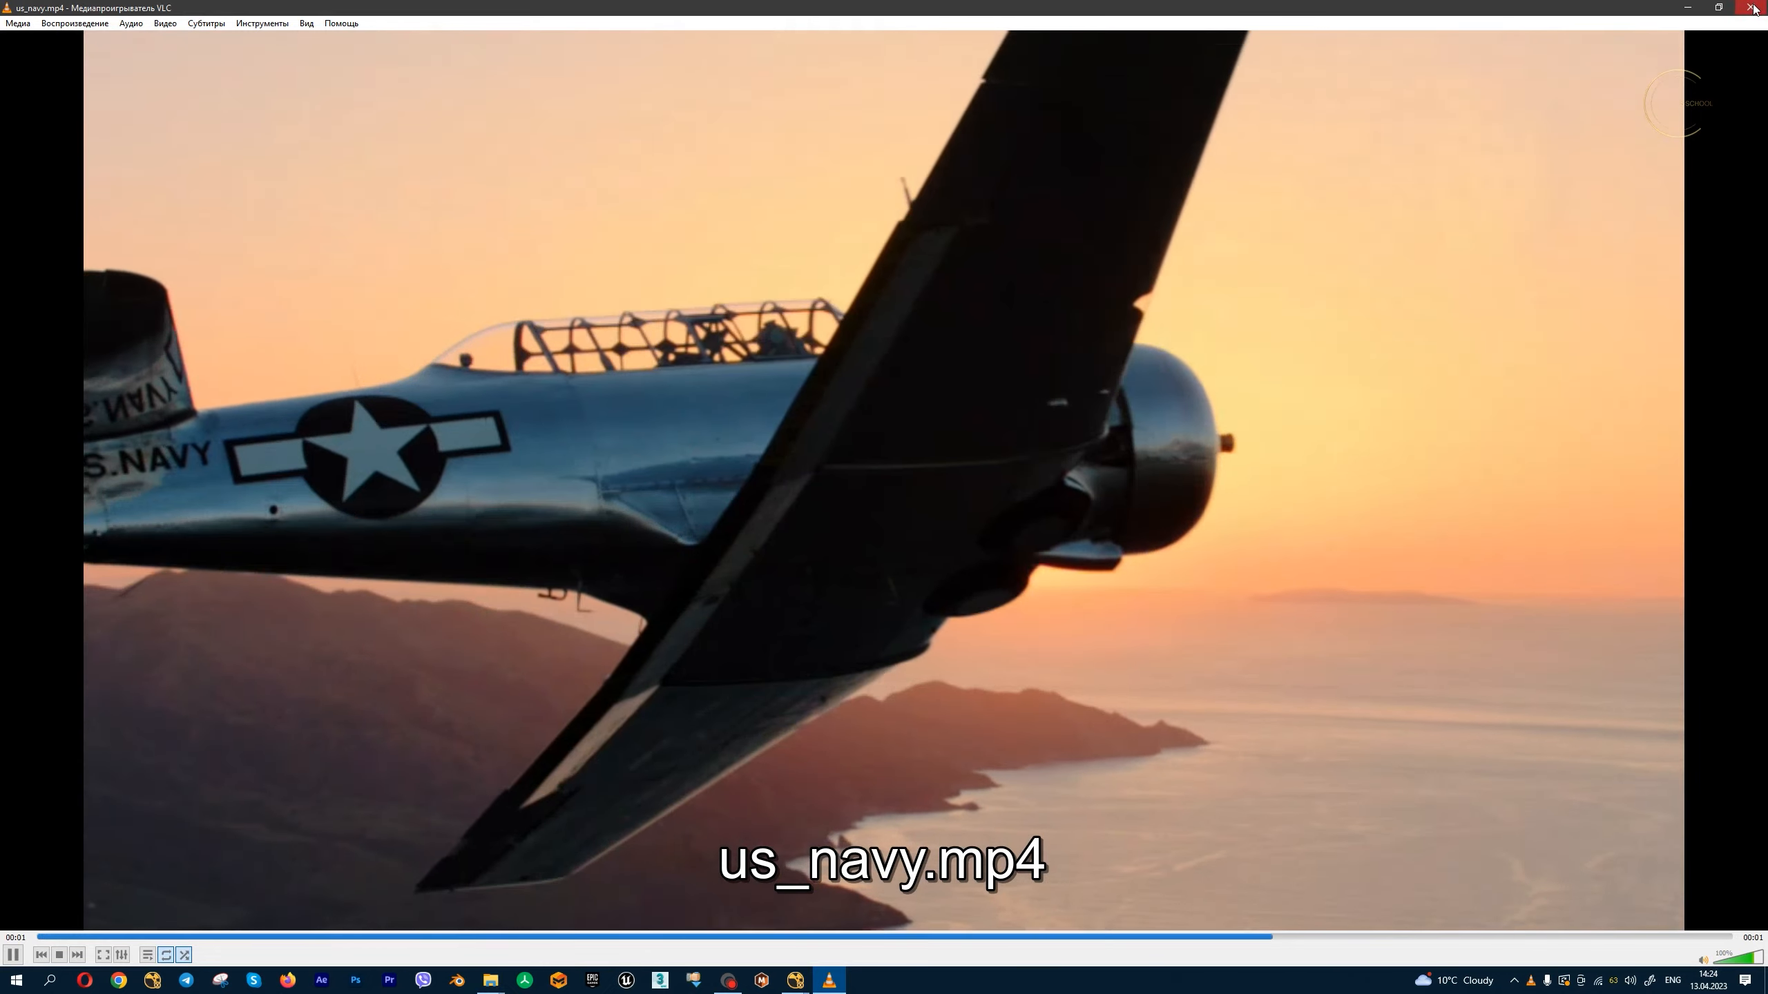
left_click(1752, 8)
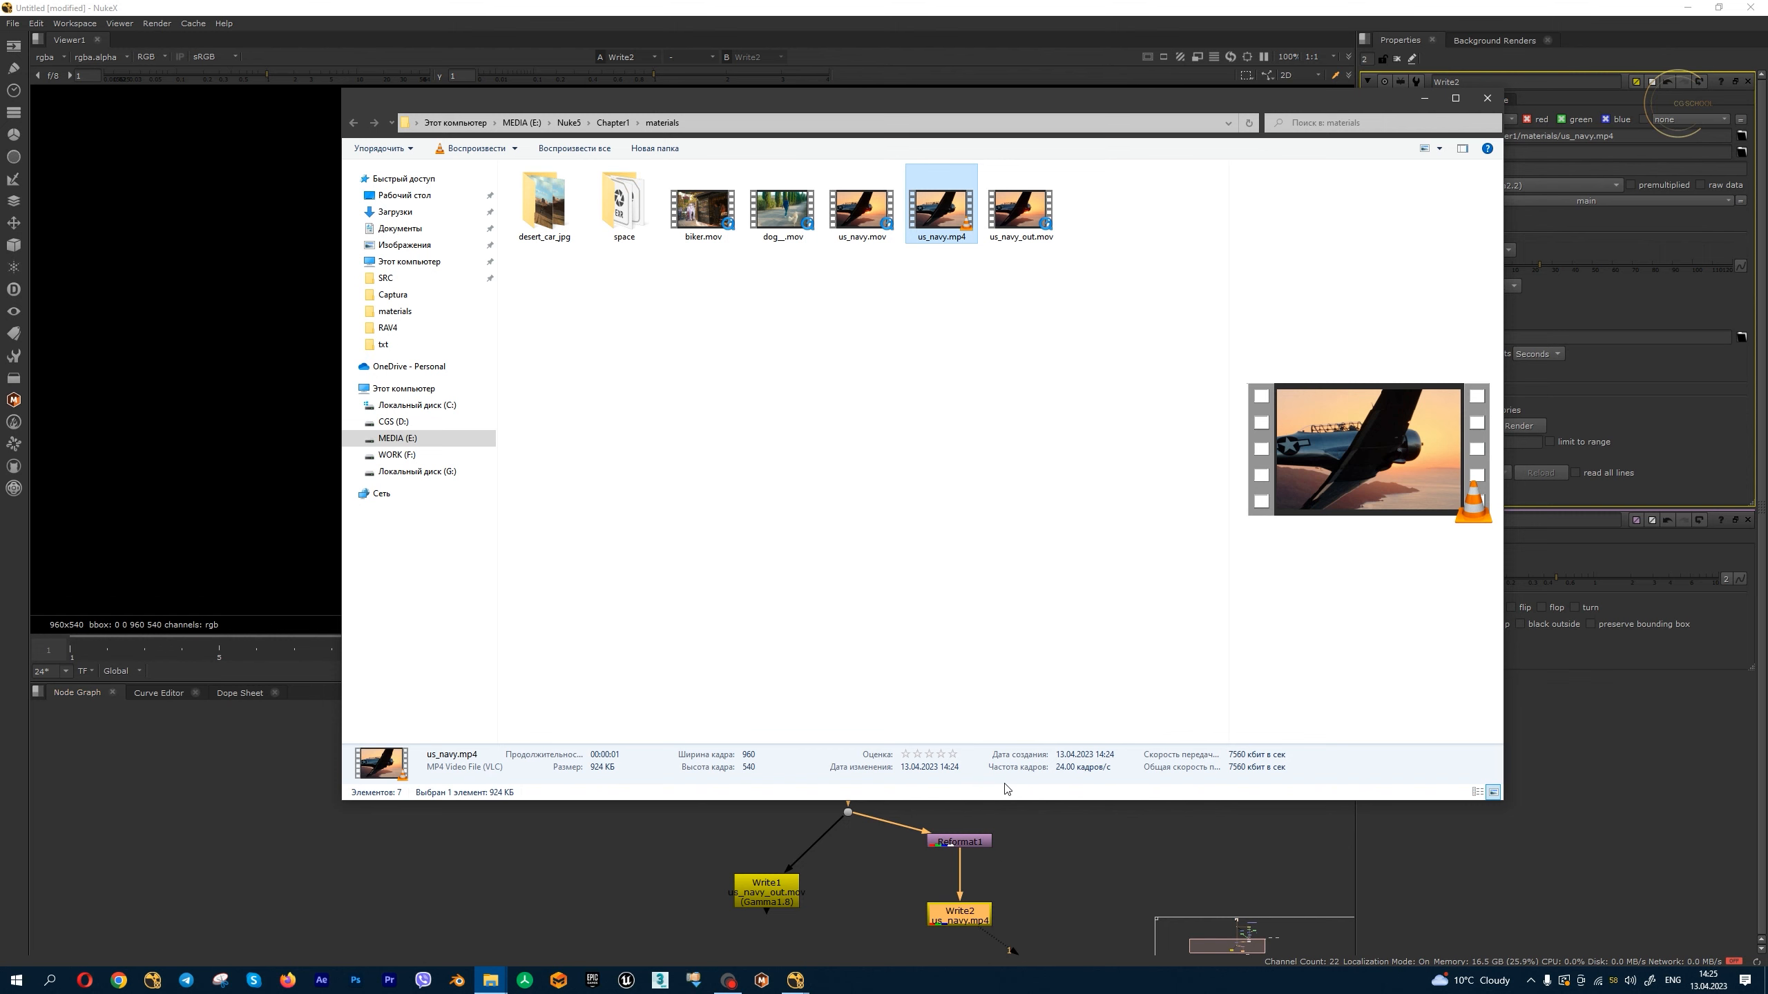
- Return to Nuke, move Reformat1 slightly closer to Write2, and show Write1 in the viewer
left_click(911, 862)
left_click_drag(966, 842, 966, 859)
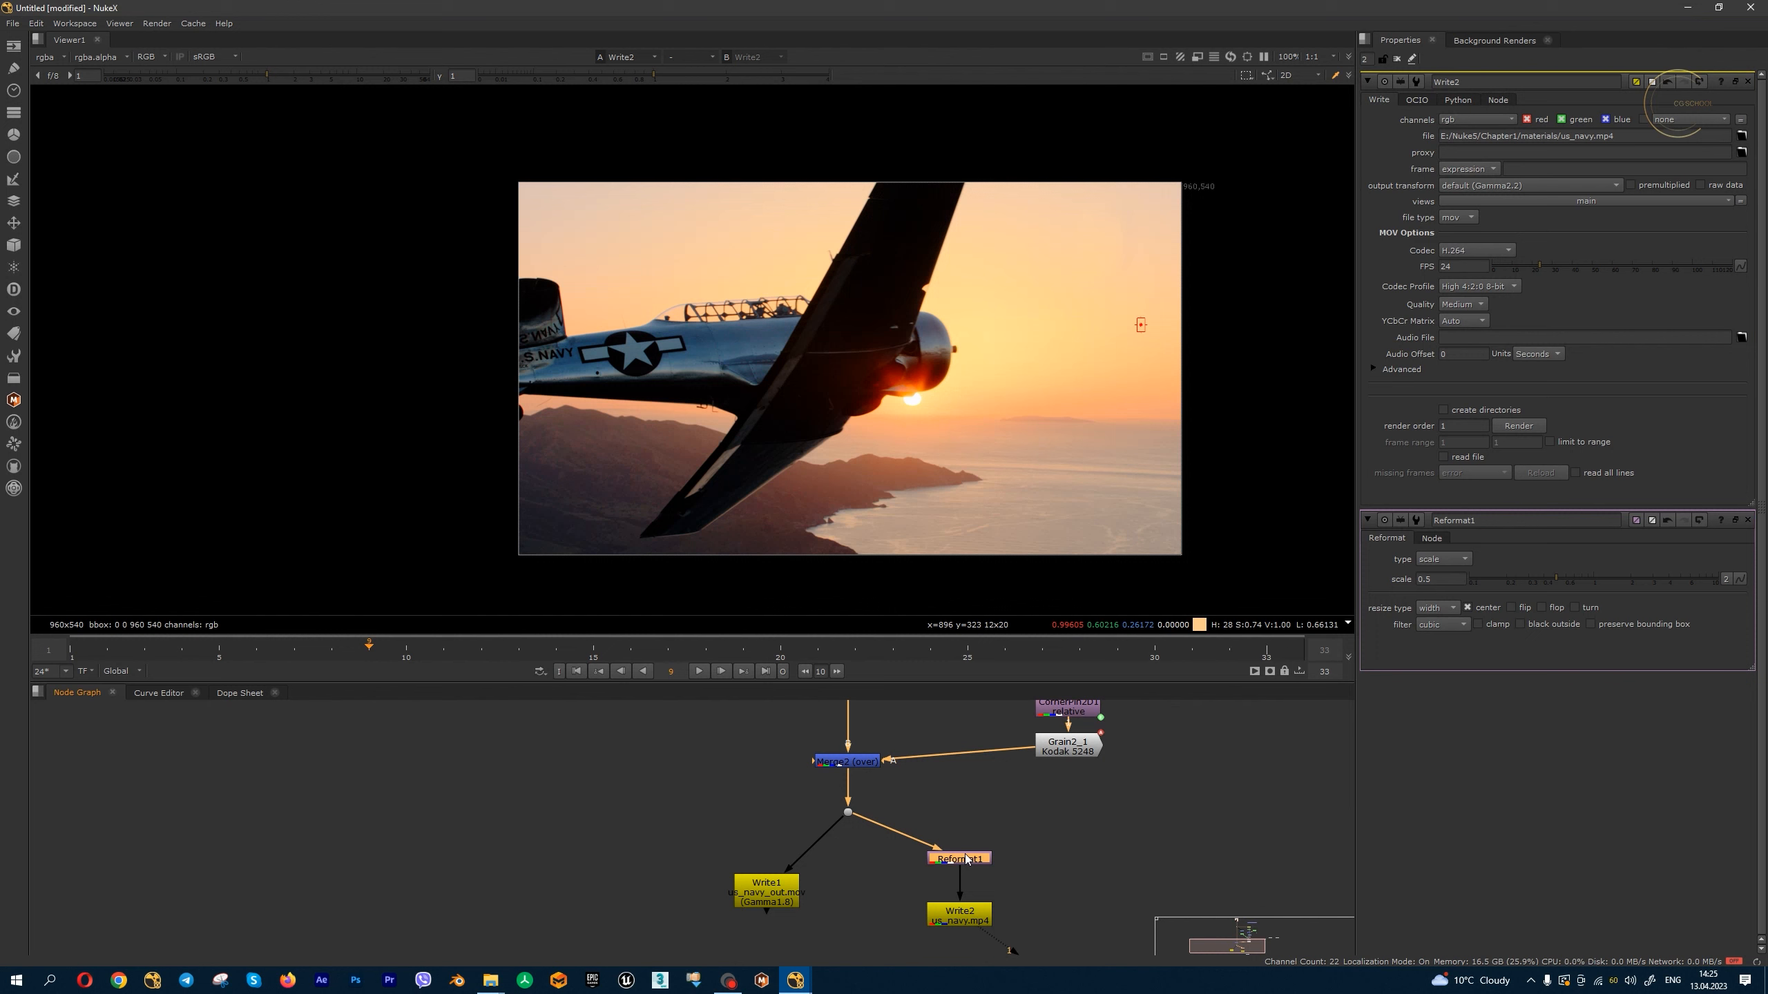
double_click(779, 898)
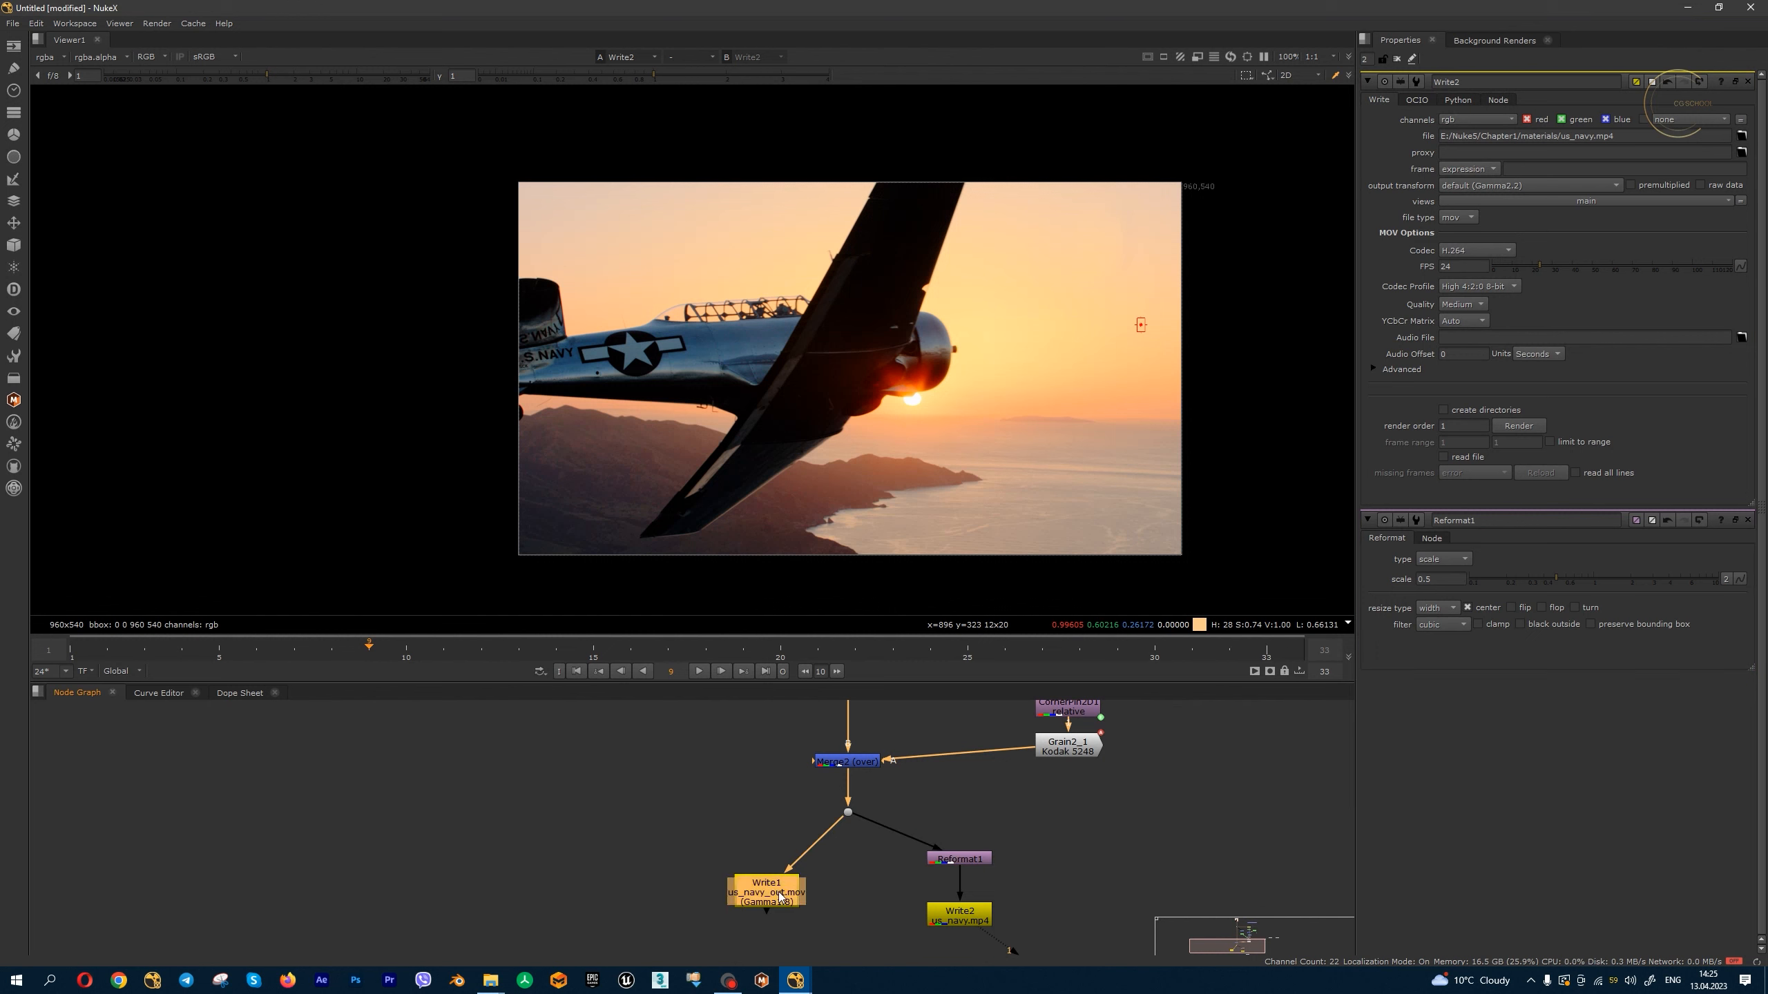
key("1")
left_click_drag(746, 904, 745, 920)
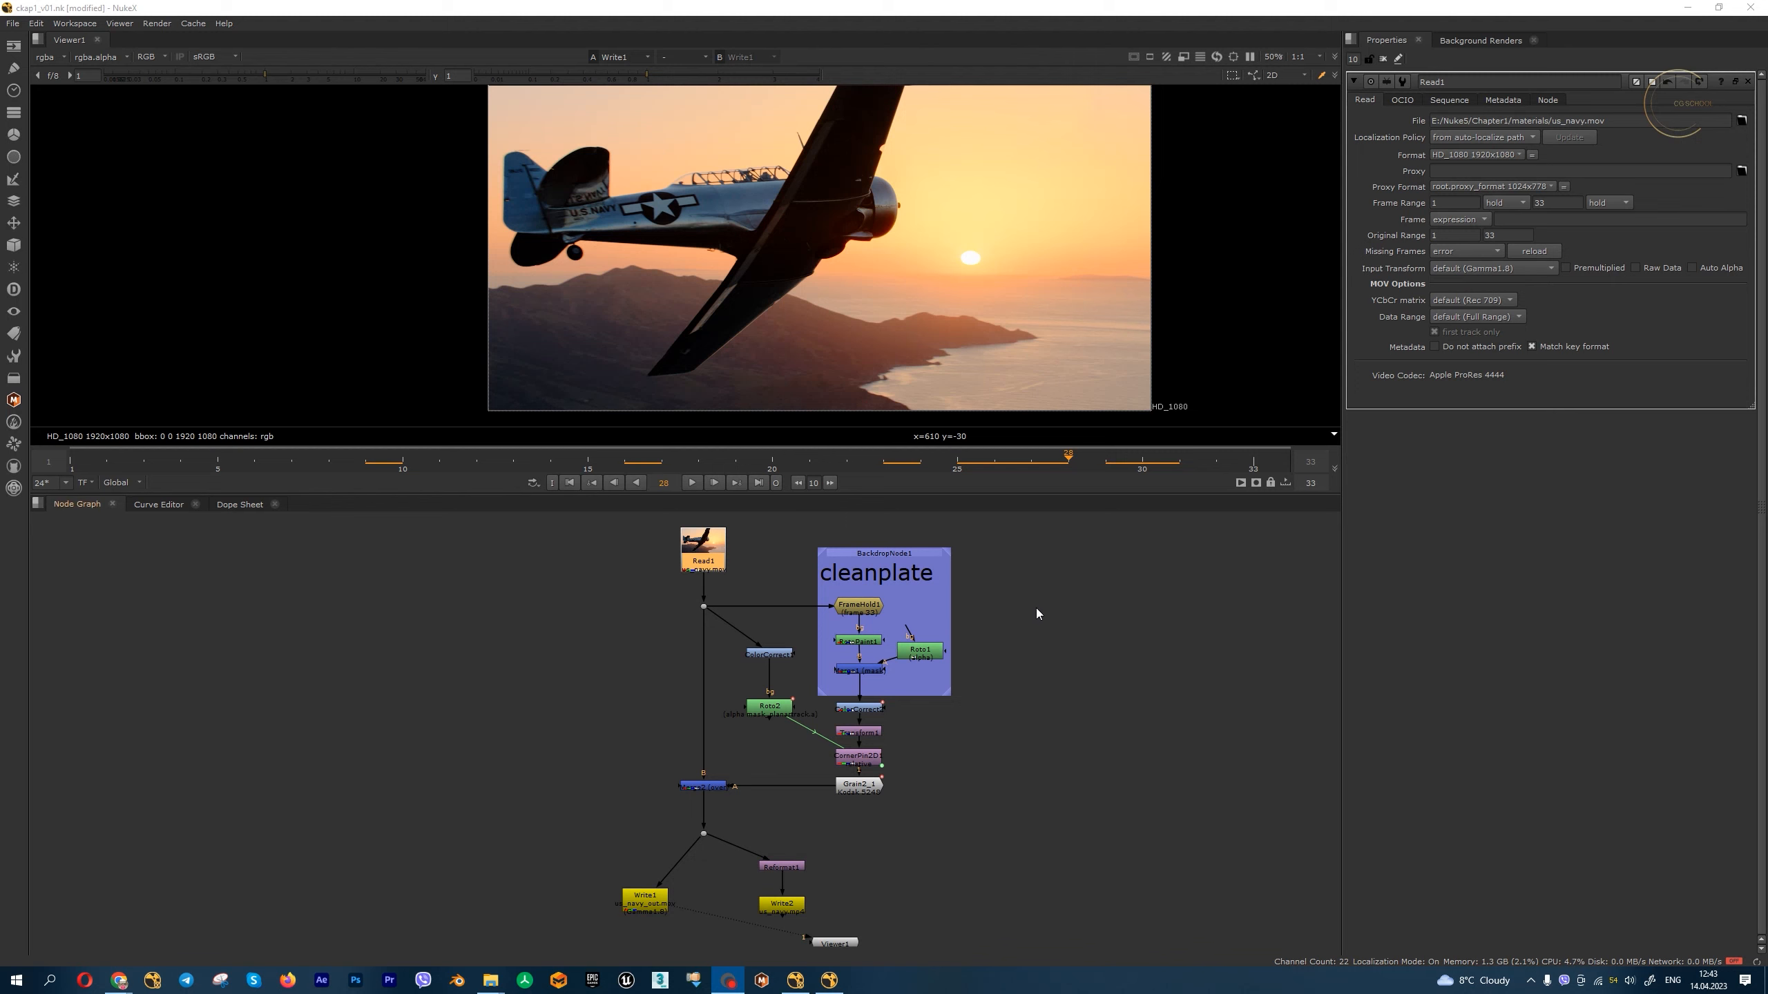
- Examine the source file path of Read1 and the output settings of Write2
middle_click_drag(1034, 613, 1044, 613)
left_click(789, 581)
left_click(724, 555)
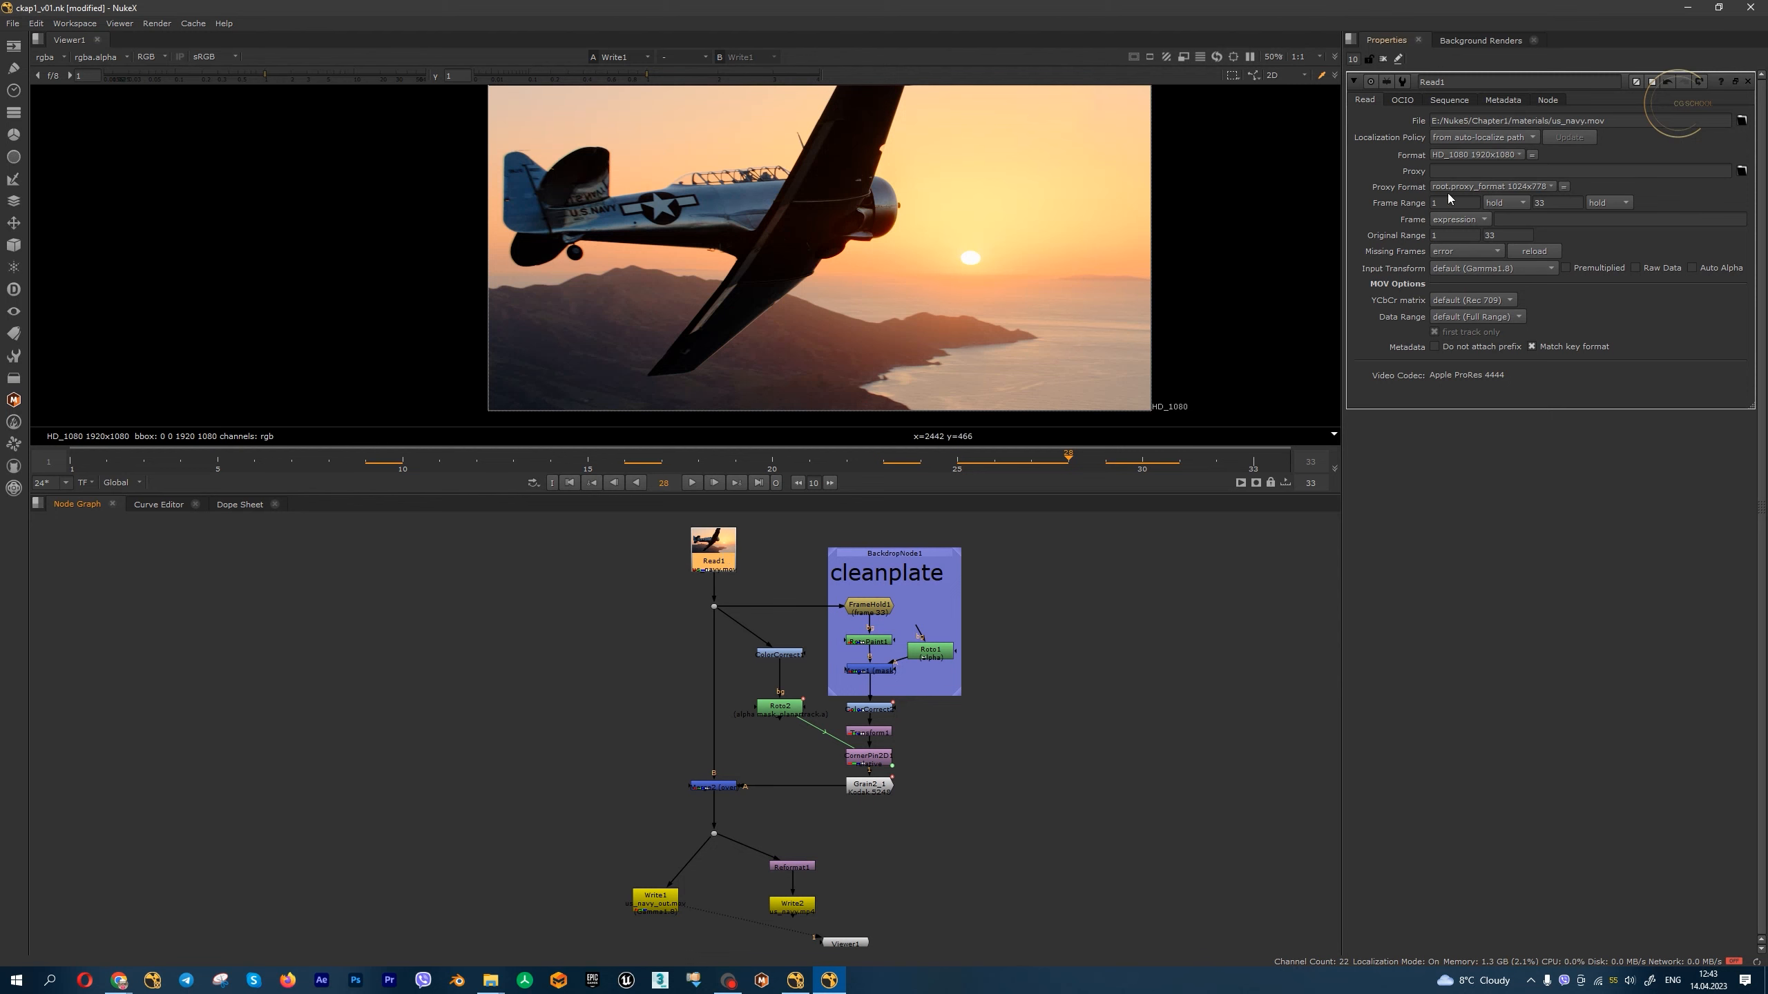
left_click(1627, 118)
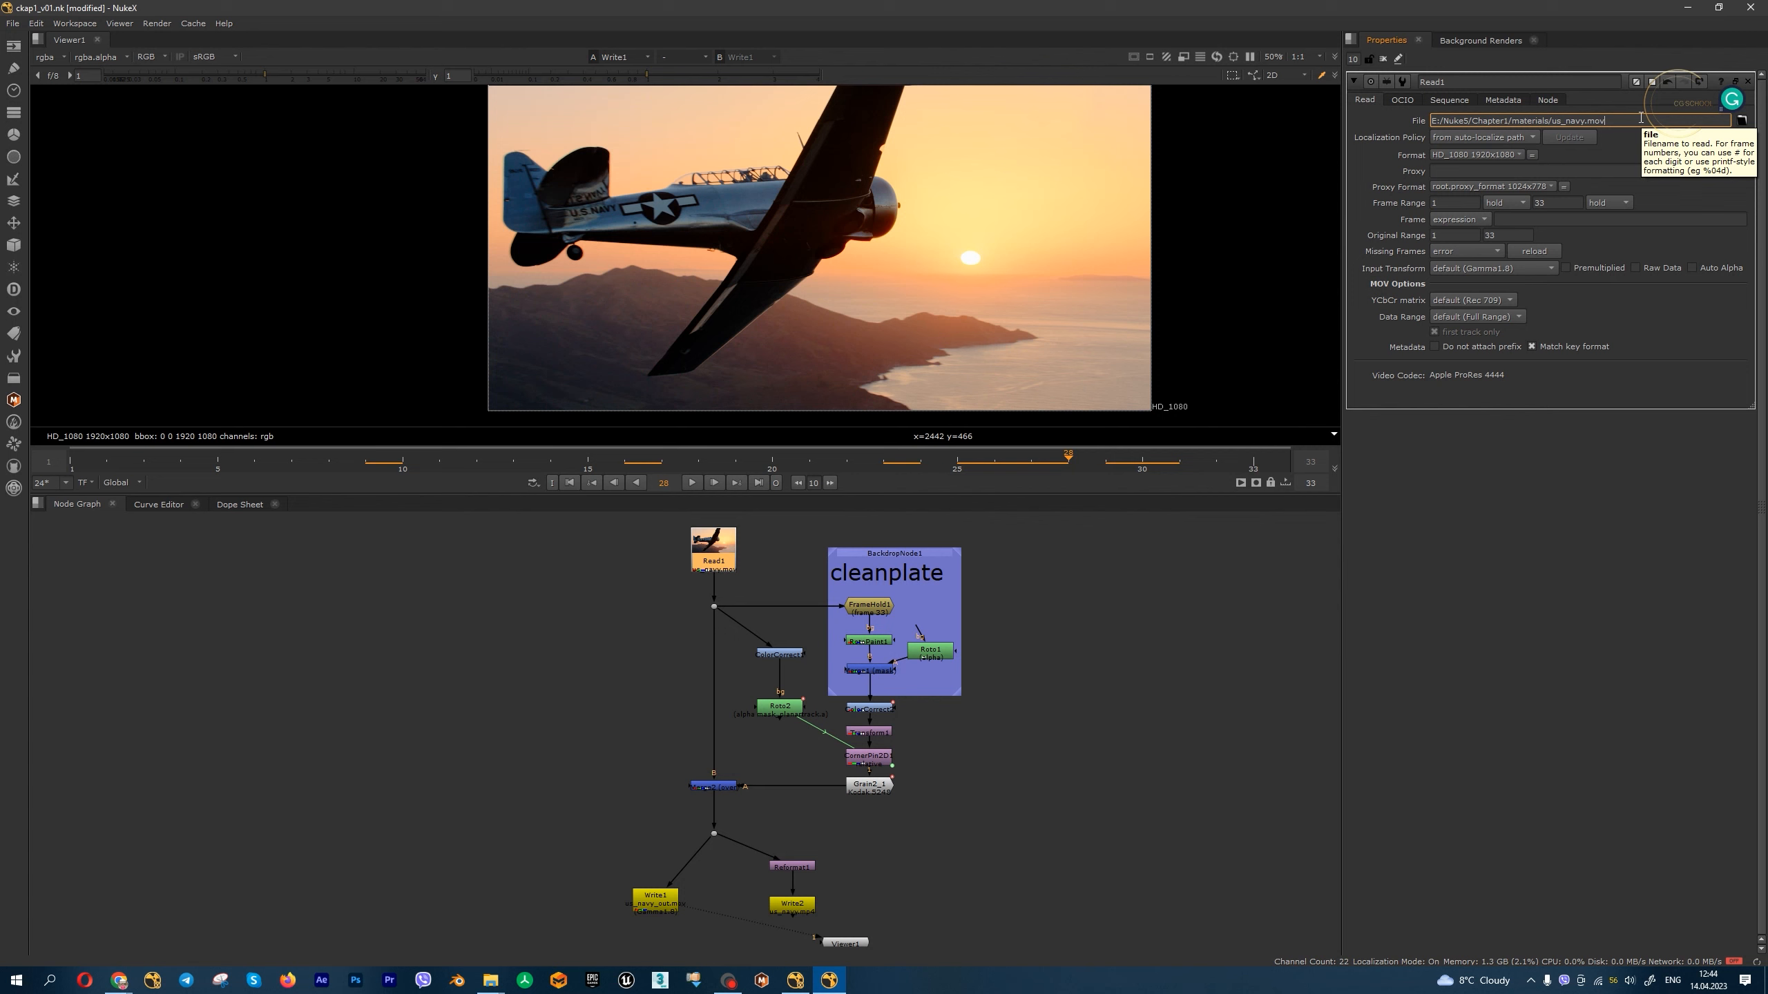
middle_click_drag(994, 836, 999, 816)
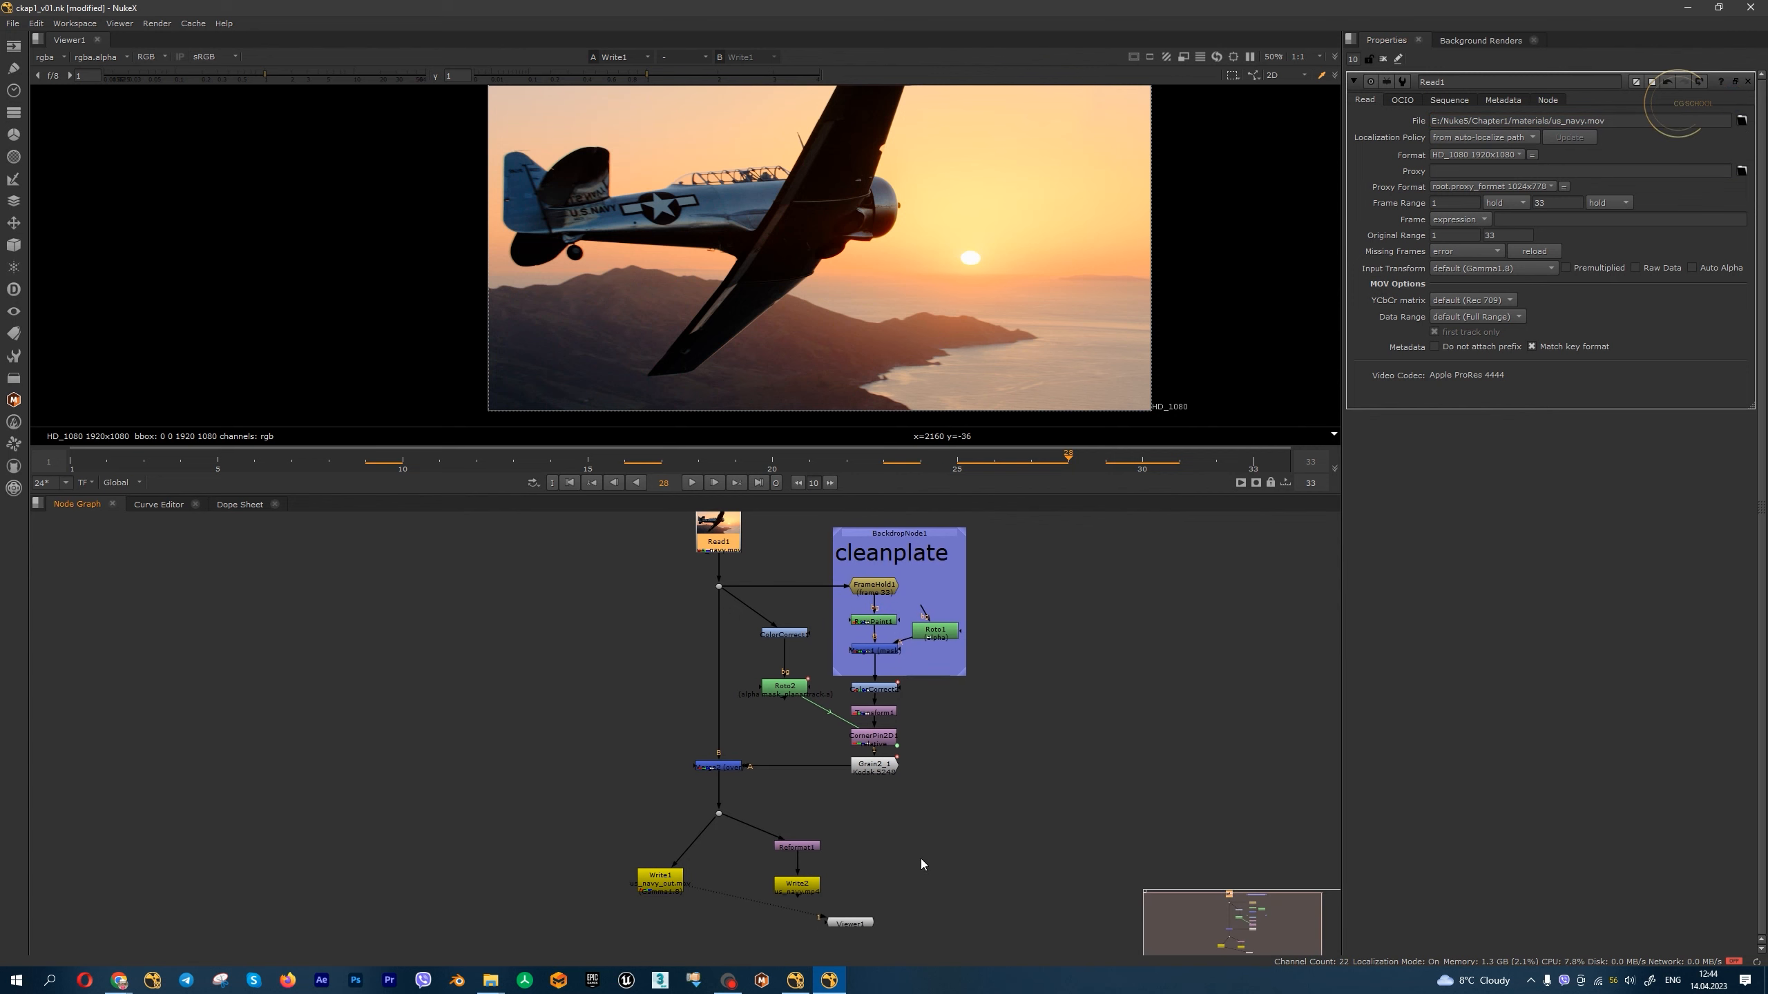
double_click(802, 890)
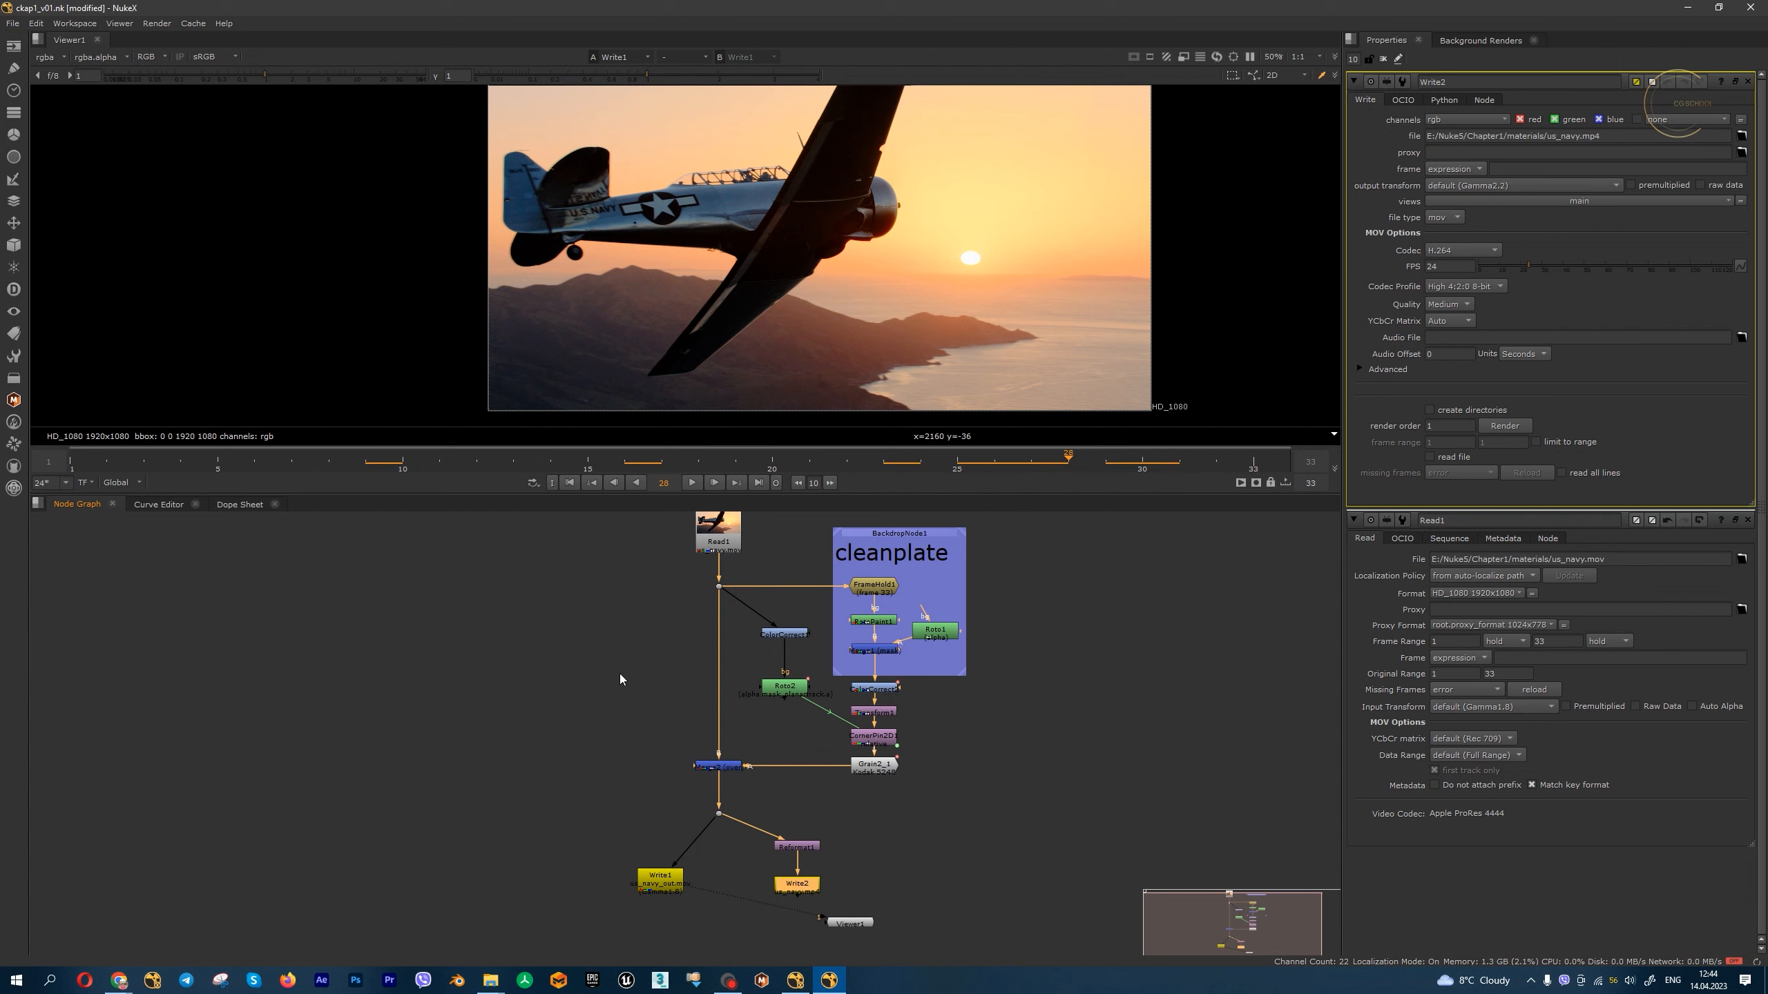
- Create Constant and CheckerBoard nodes beside the cleanplate branch and show the Constant in the viewer
left_click(1003, 718)
left_click(13, 47)
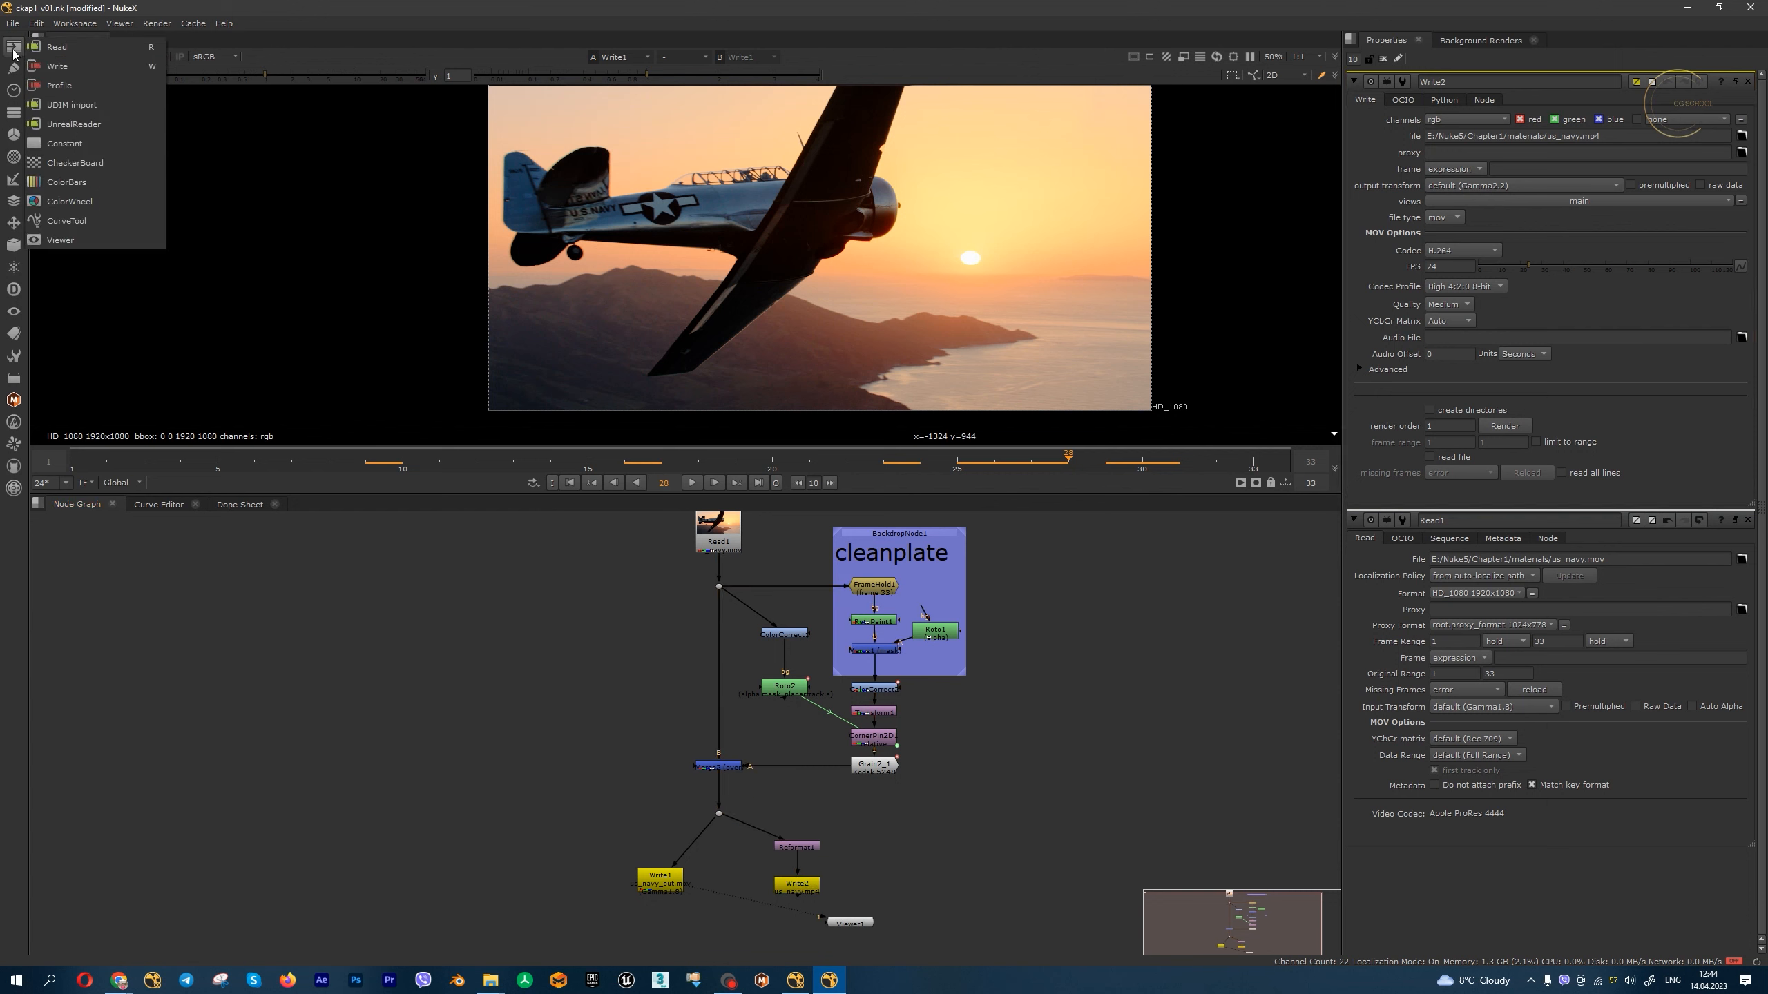
left_click(107, 138)
key("1")
scroll(880, 254, "down", 3)
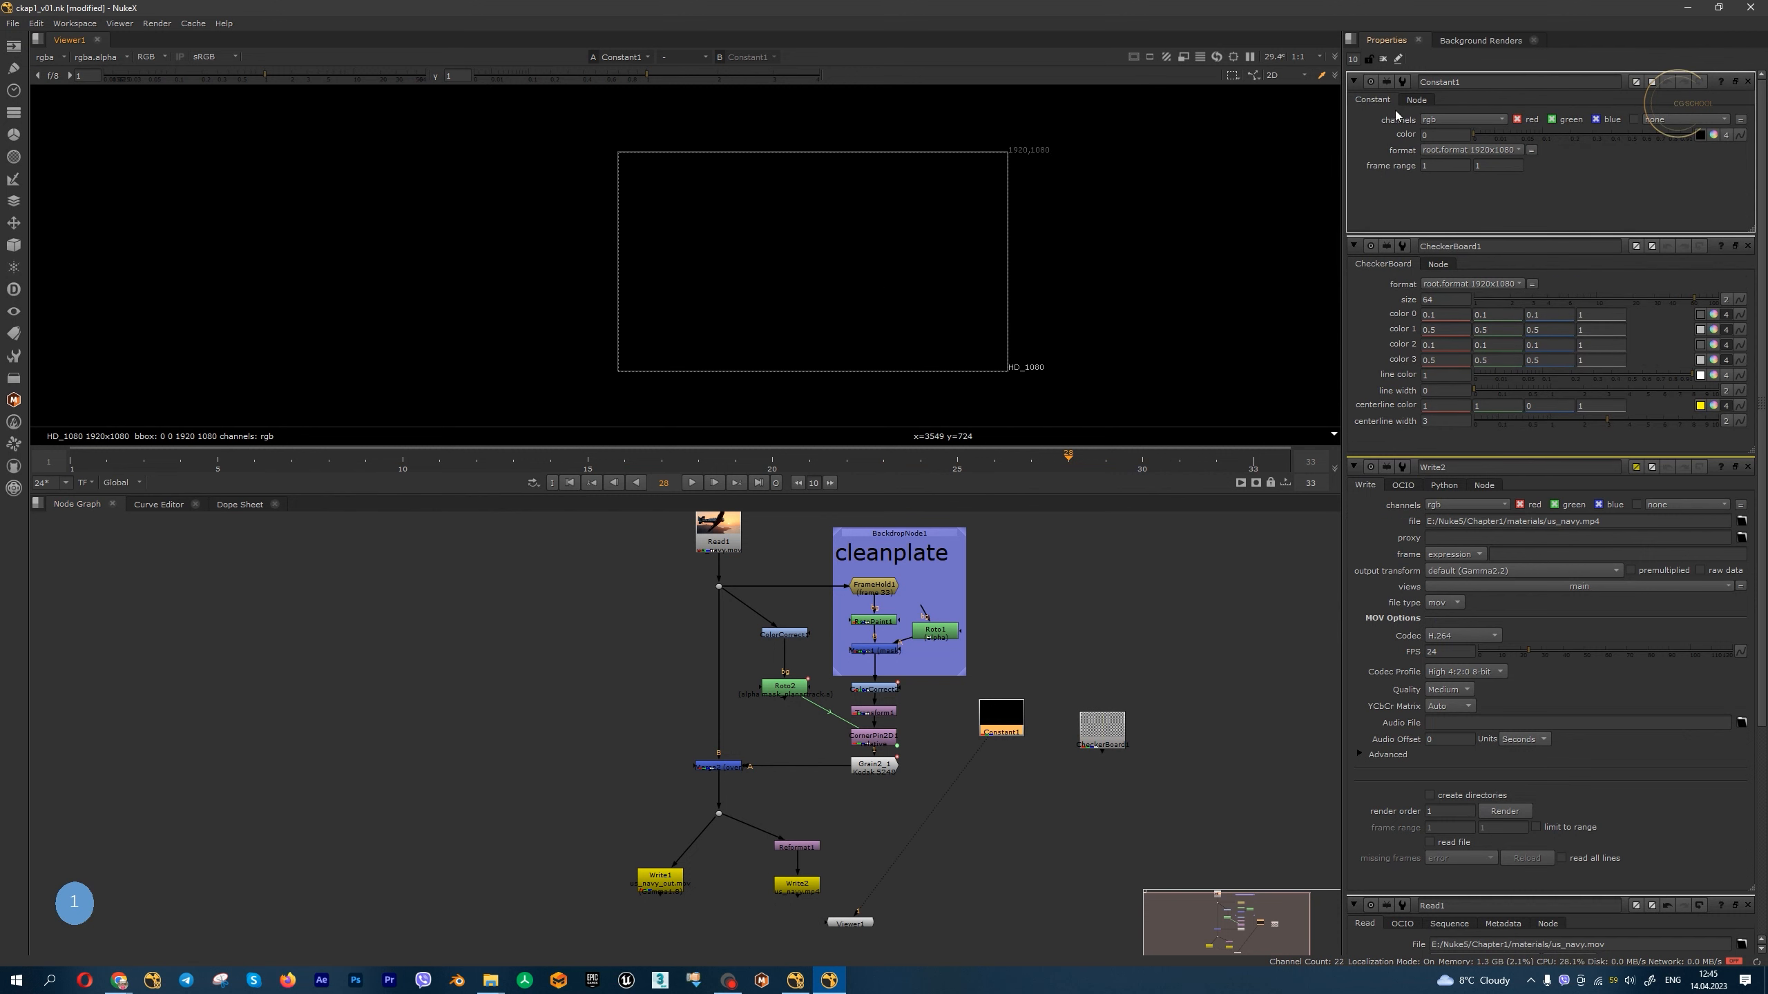
- Raise Constant1's color to 0.305 gray, then tint it salmon with the floating color wheel
left_click_drag(1541, 136, 1595, 136)
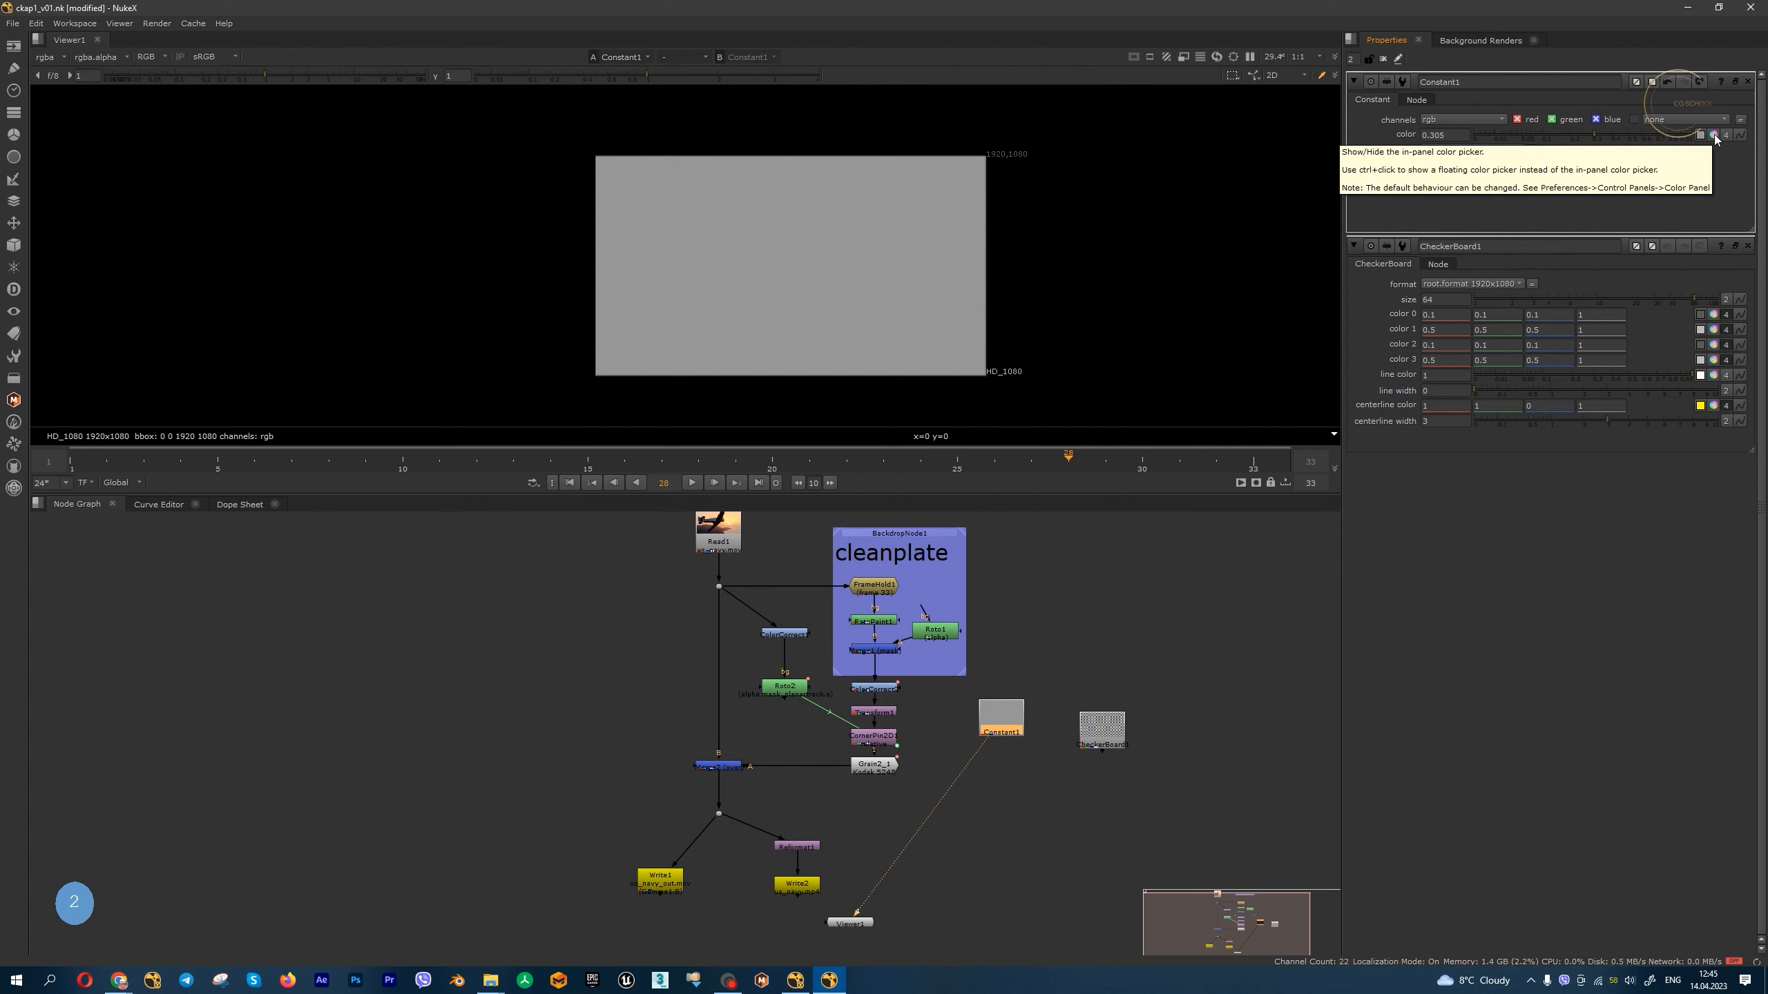
left_click(1714, 136, "ctrl")
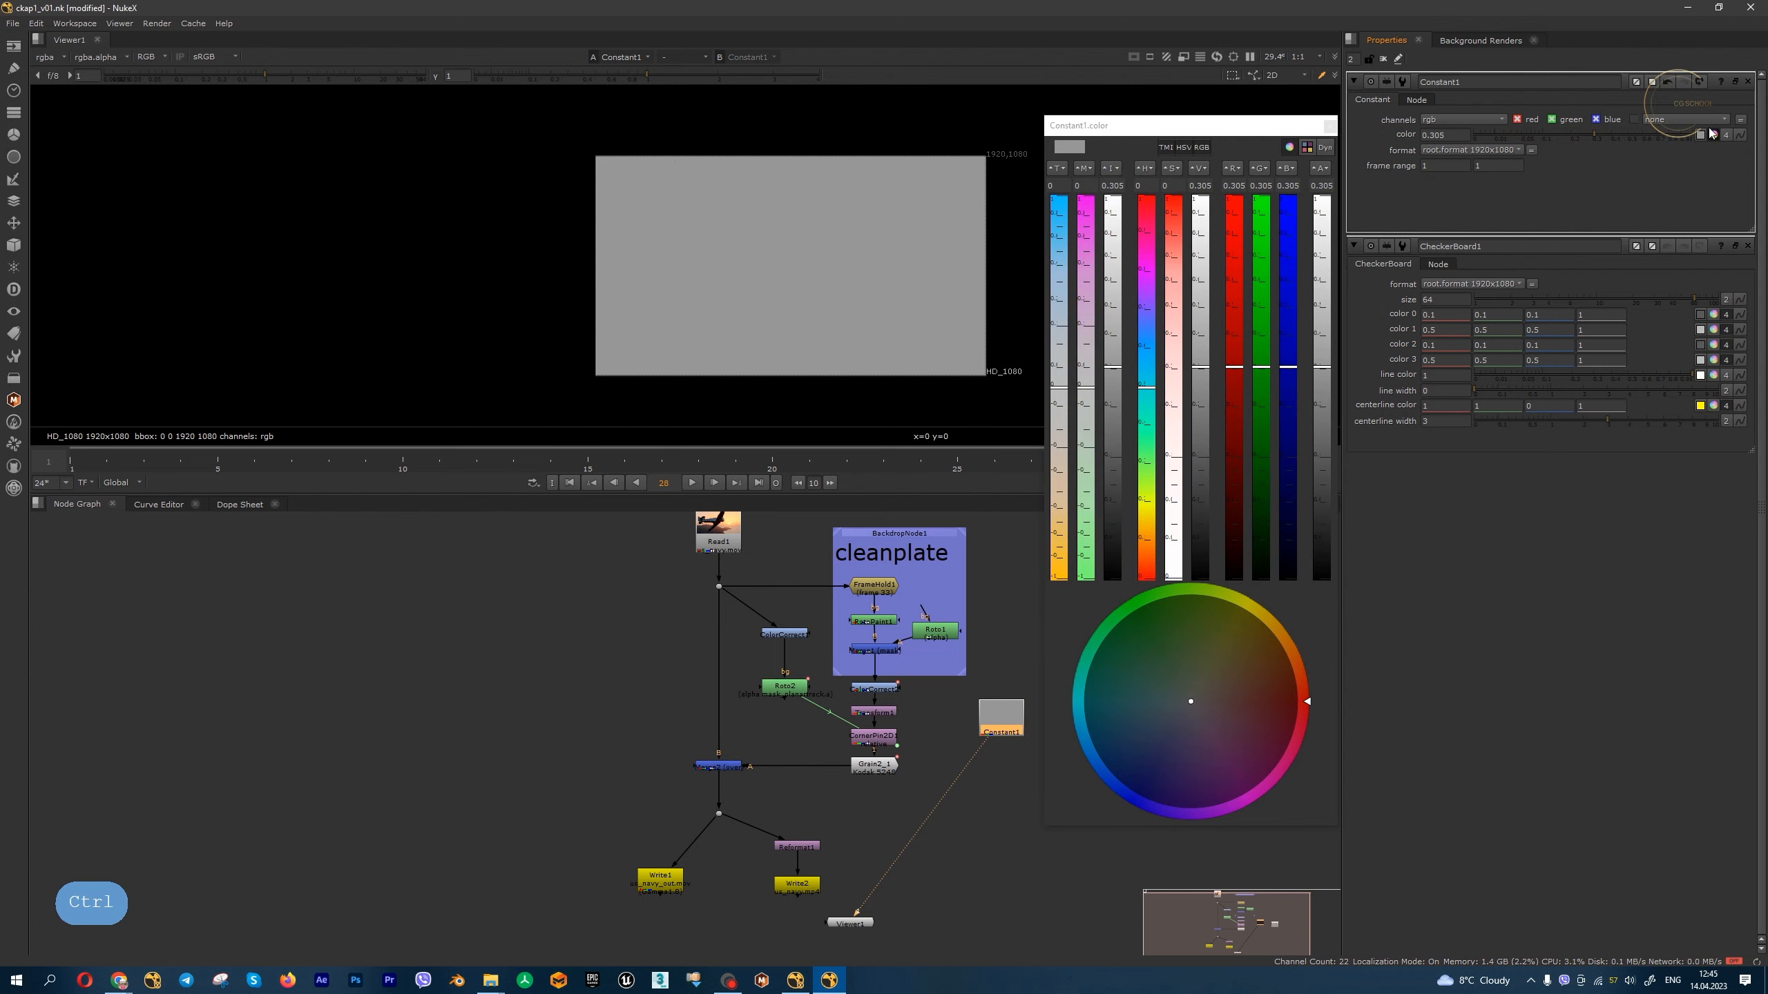
left_click_drag(1190, 701, 1270, 689)
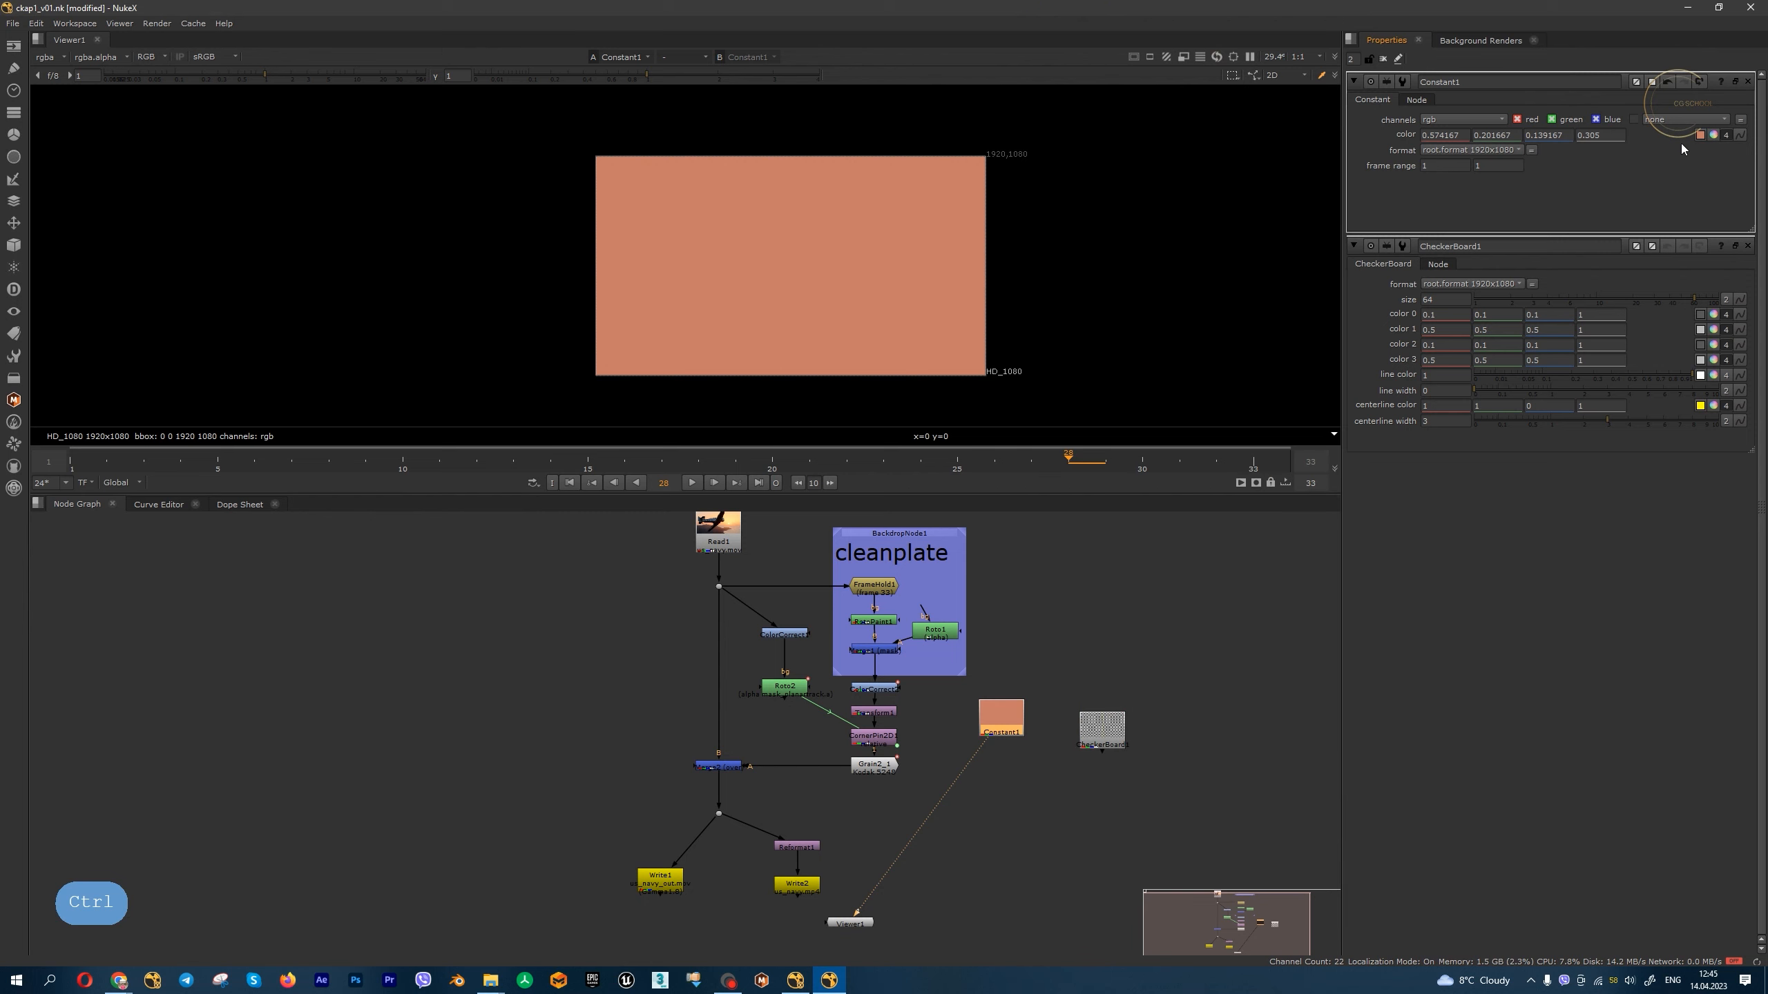
- View Read1 and sample Constant1's color from several areas of the plane footage, ending on the white sun
key("1")
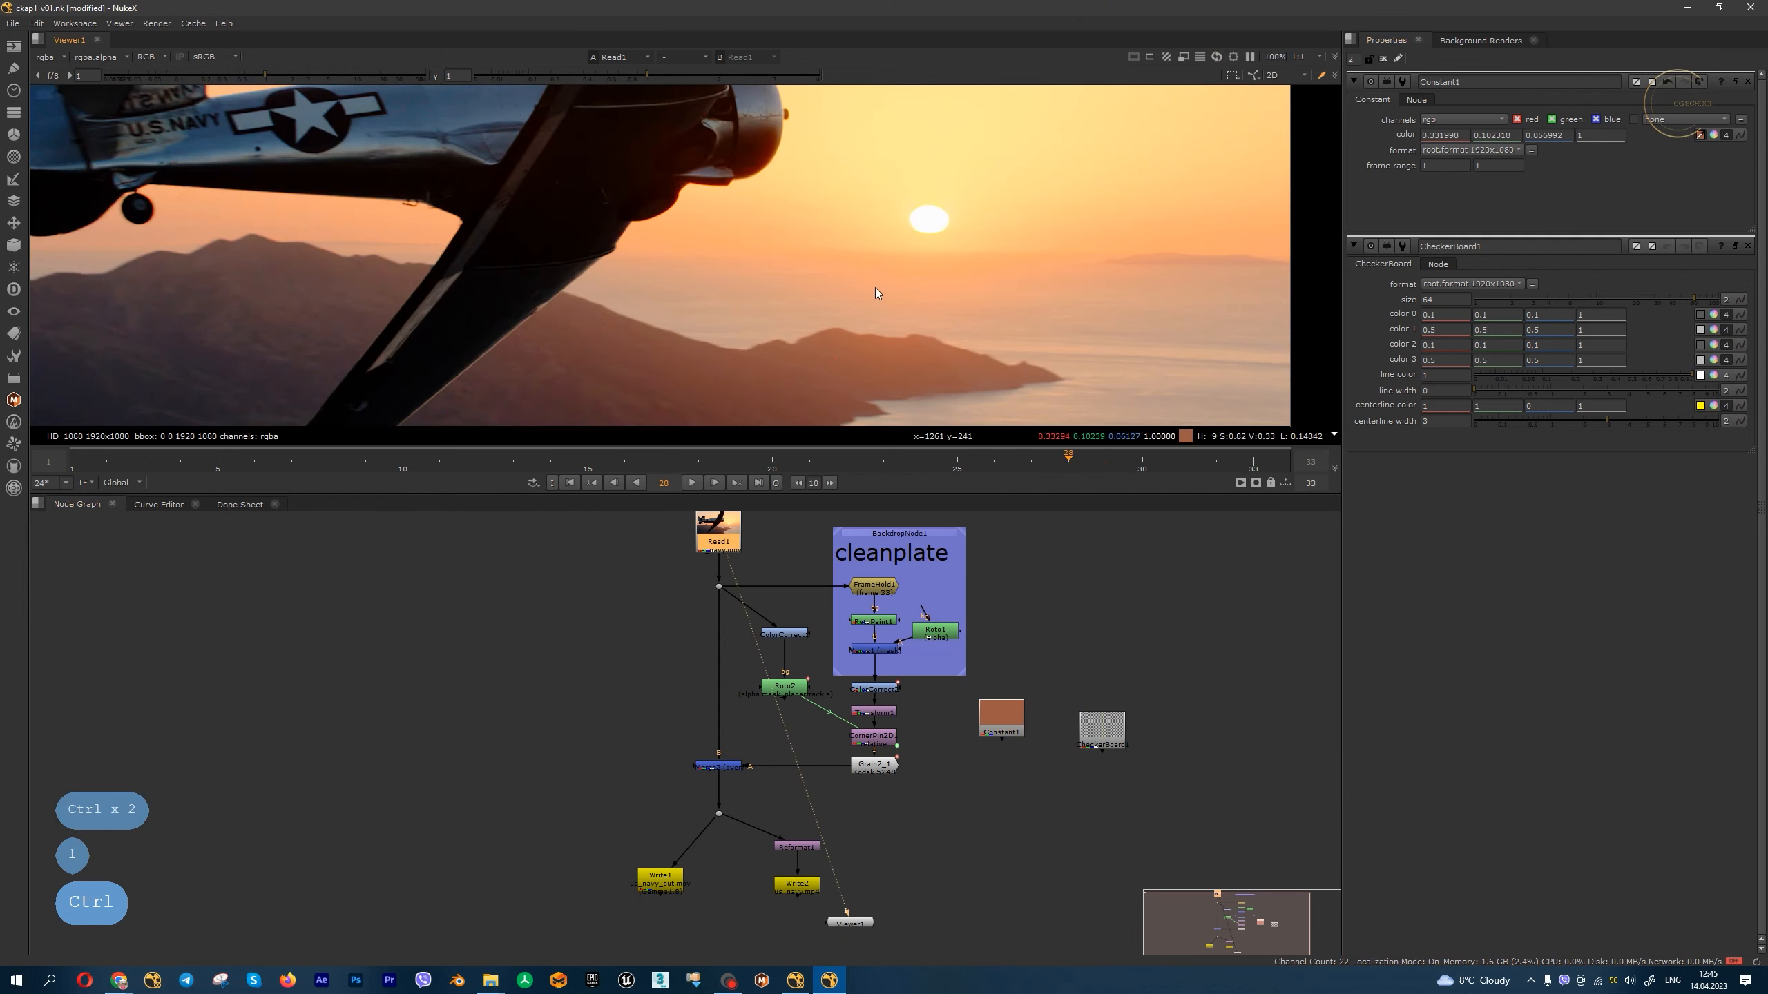
left_click(825, 293, "ctrl")
scroll(539, 203, "up", 1)
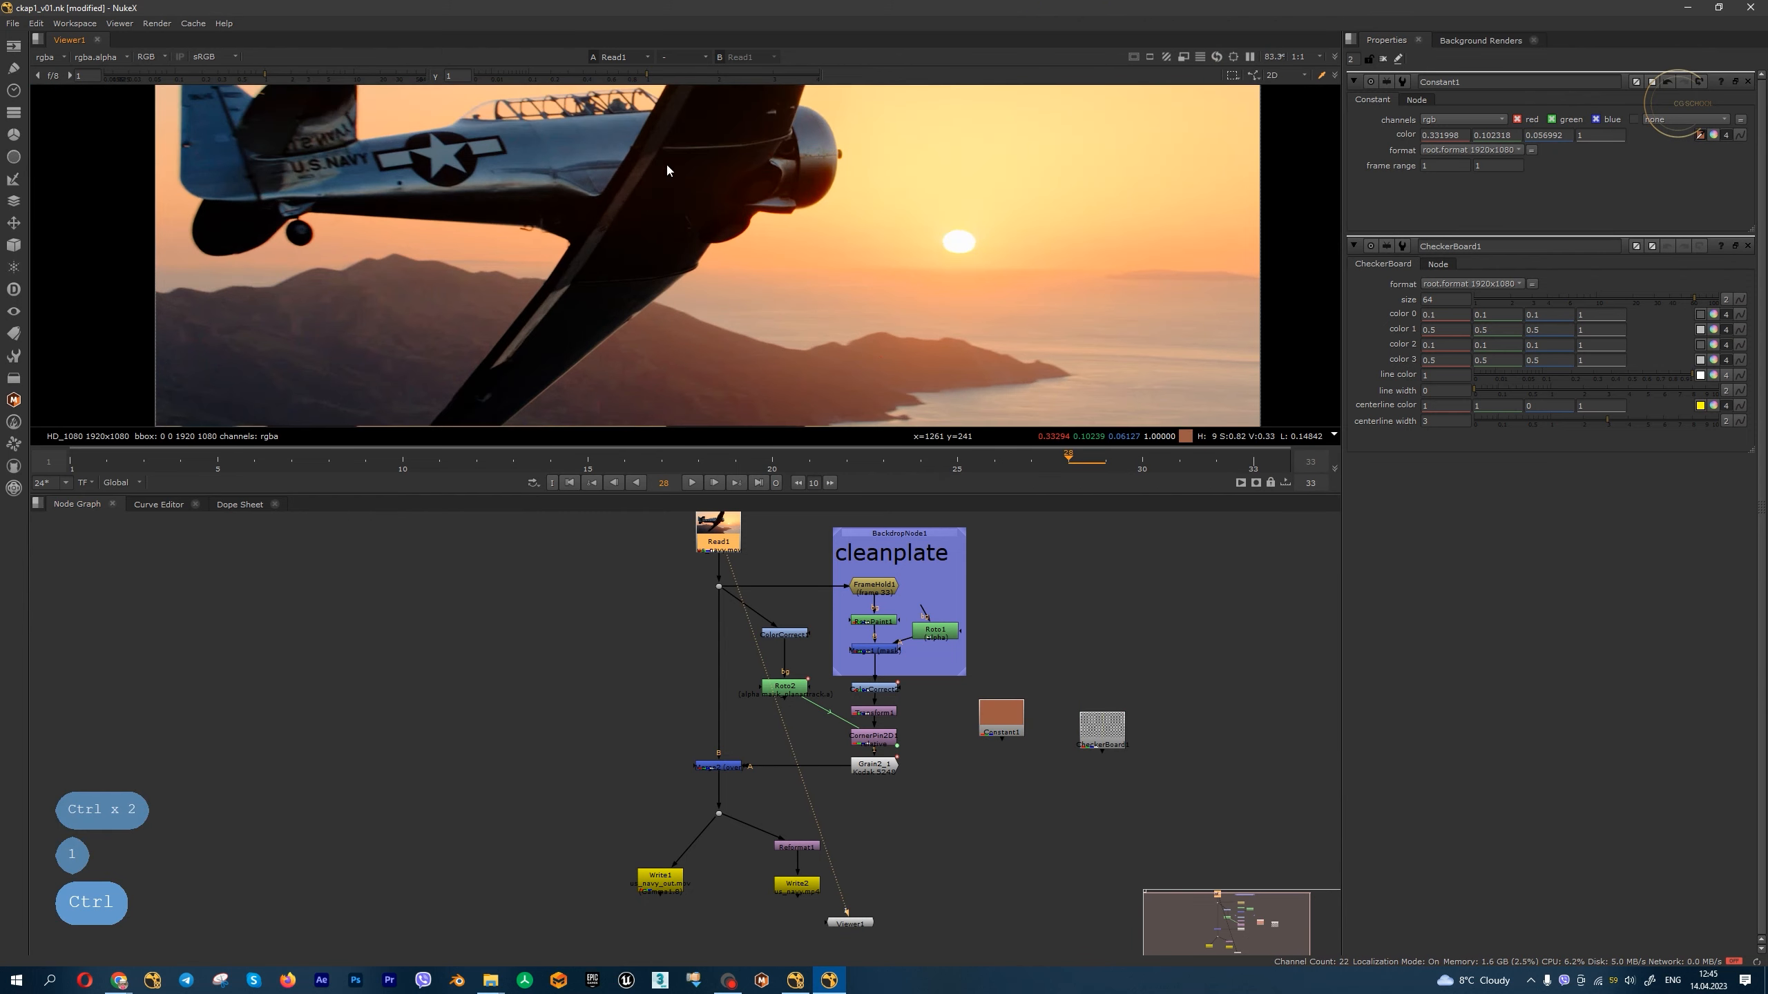
scroll(859, 237, "down", 1)
left_click(886, 238, "ctrl")
left_click(1022, 201, "ctrl")
left_click(951, 243, "ctrl")
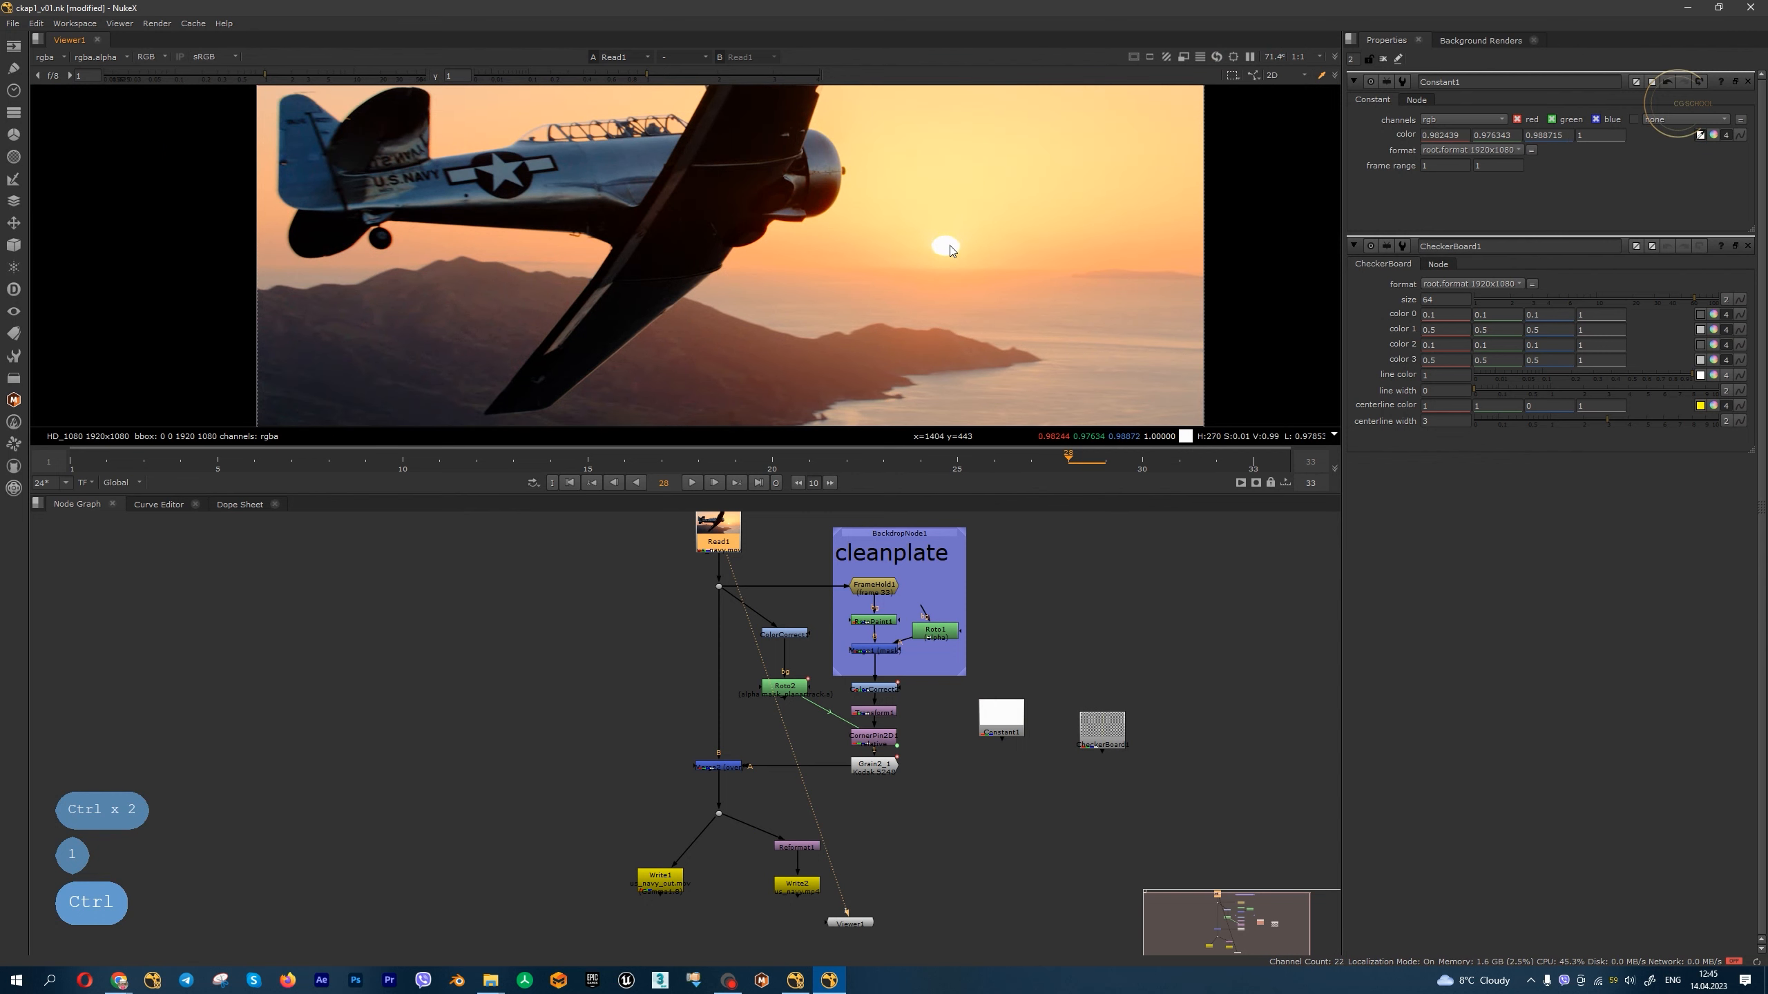
scroll(950, 246, "up", 3)
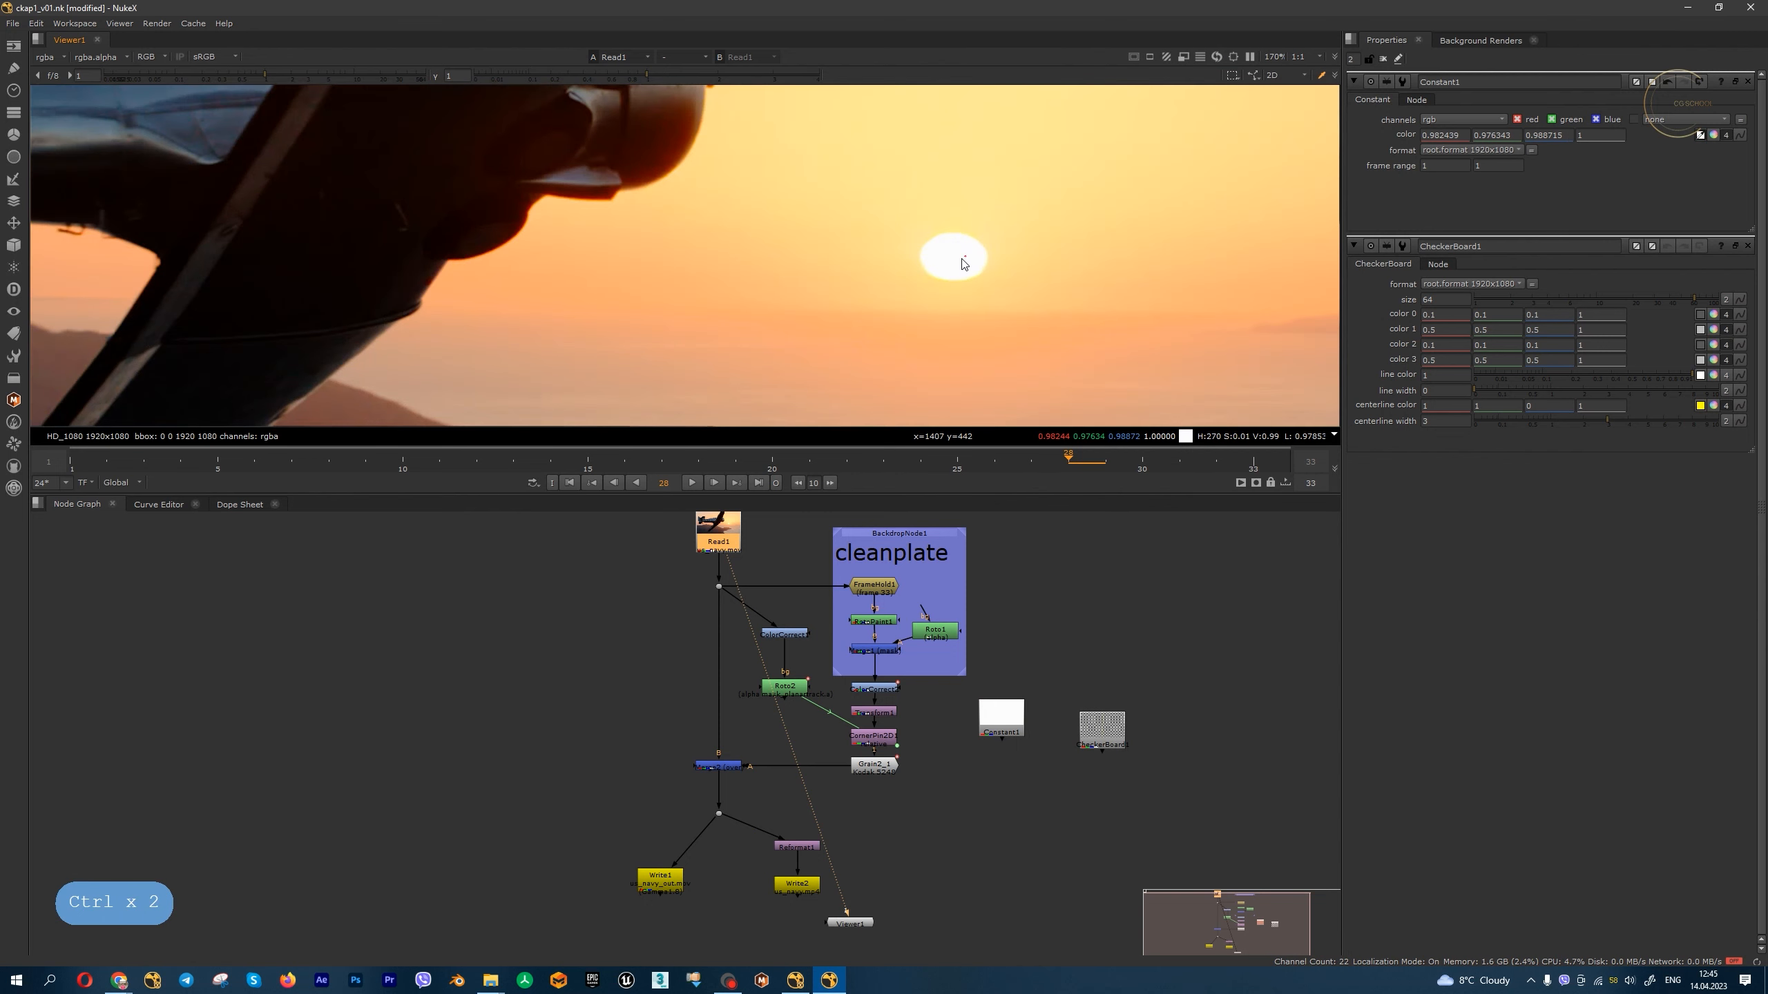
- Display Constant1 and CheckerBoard1 in turn in the viewer and enlarge the viewer area for the checker pattern
left_click(1002, 723)
key("1")
scroll(1005, 293, "down", 6)
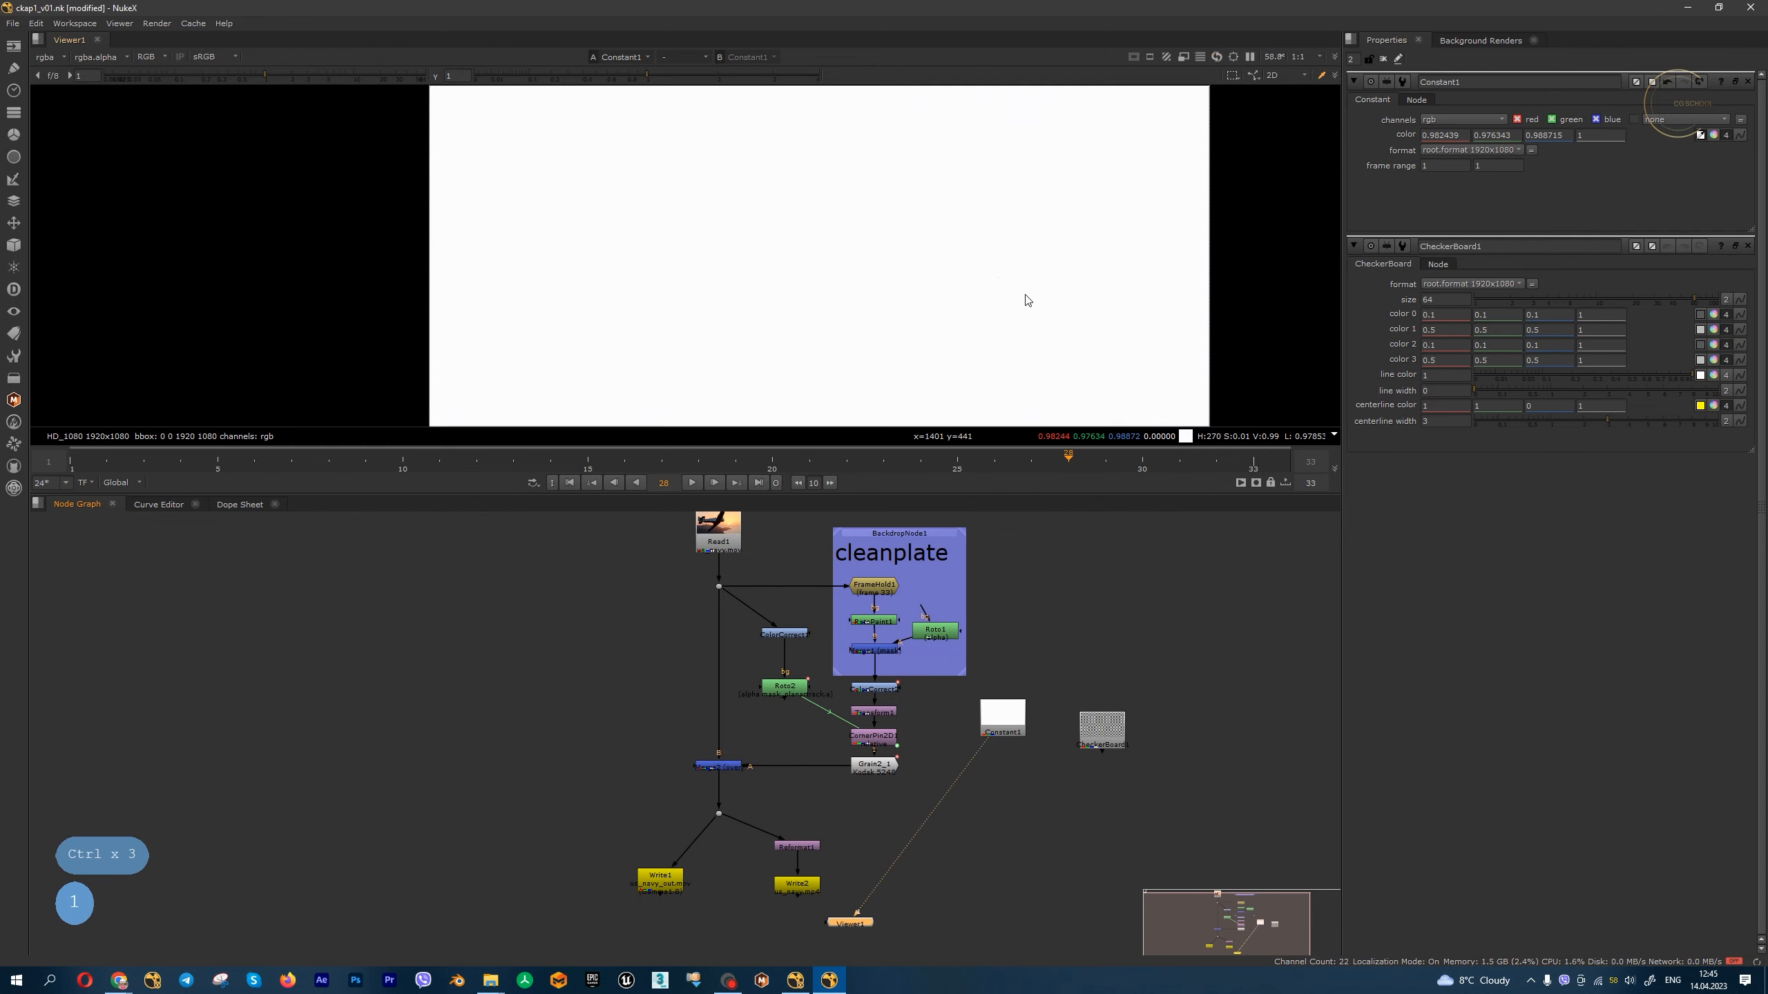
key("1")
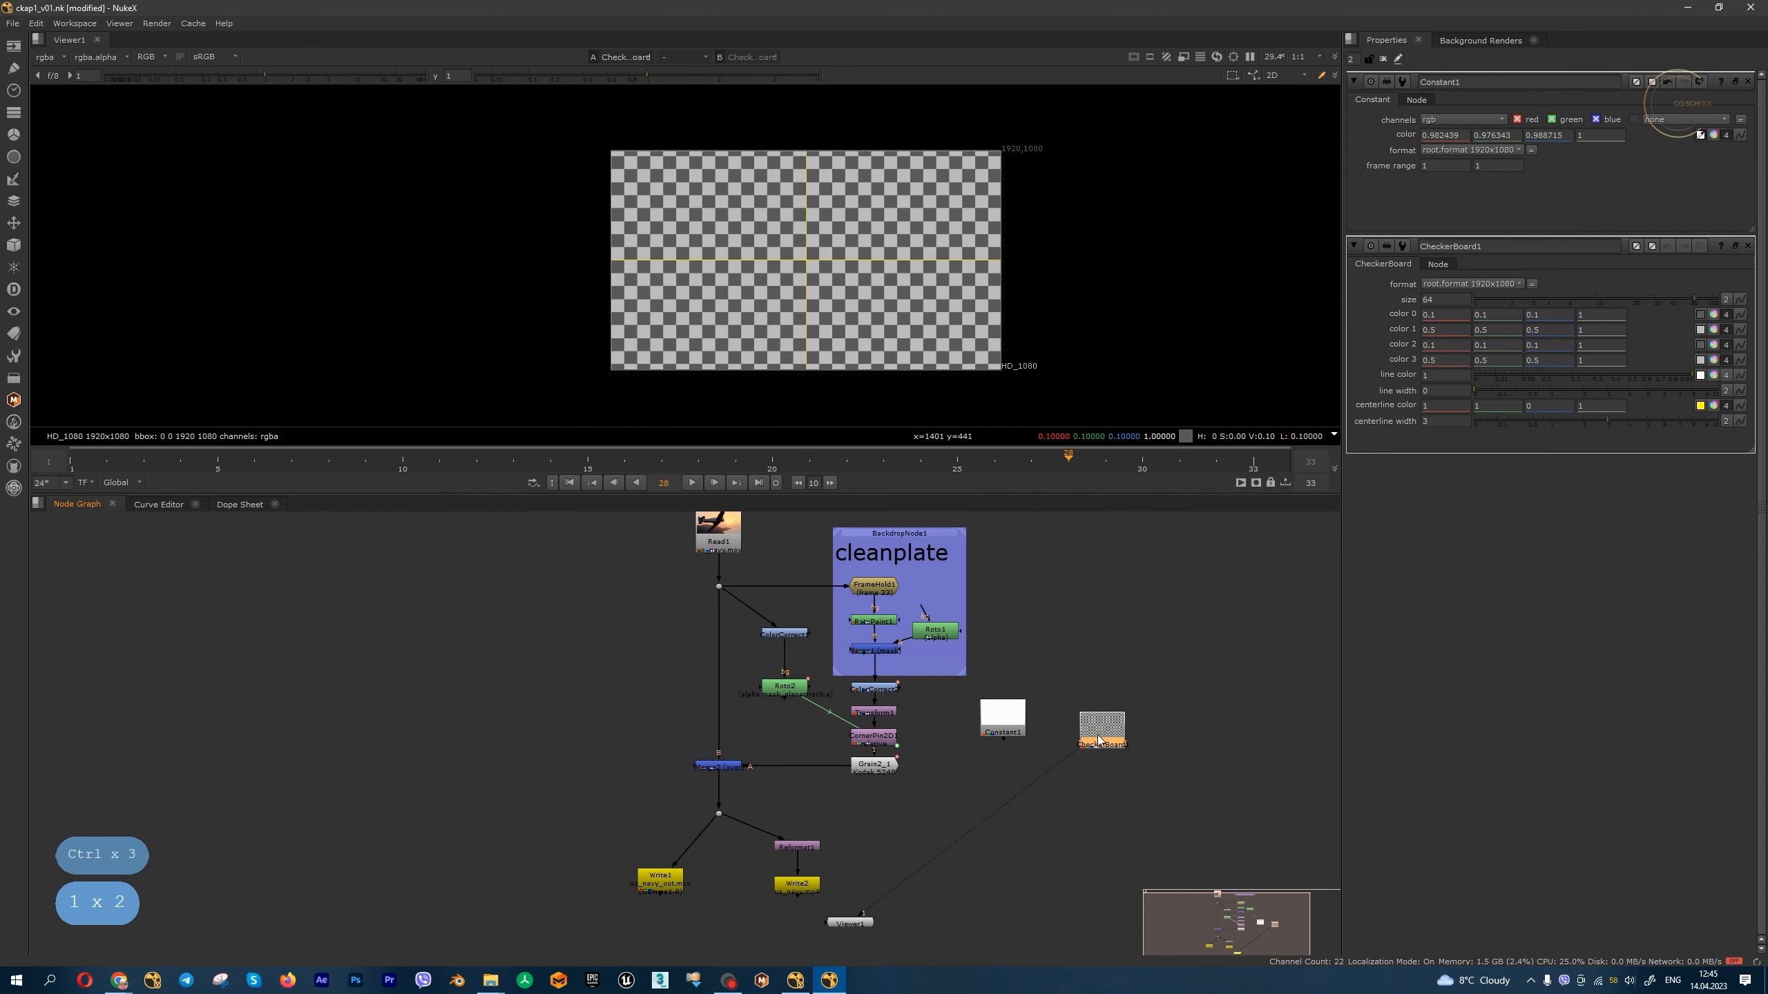
scroll(870, 254, "up", 2)
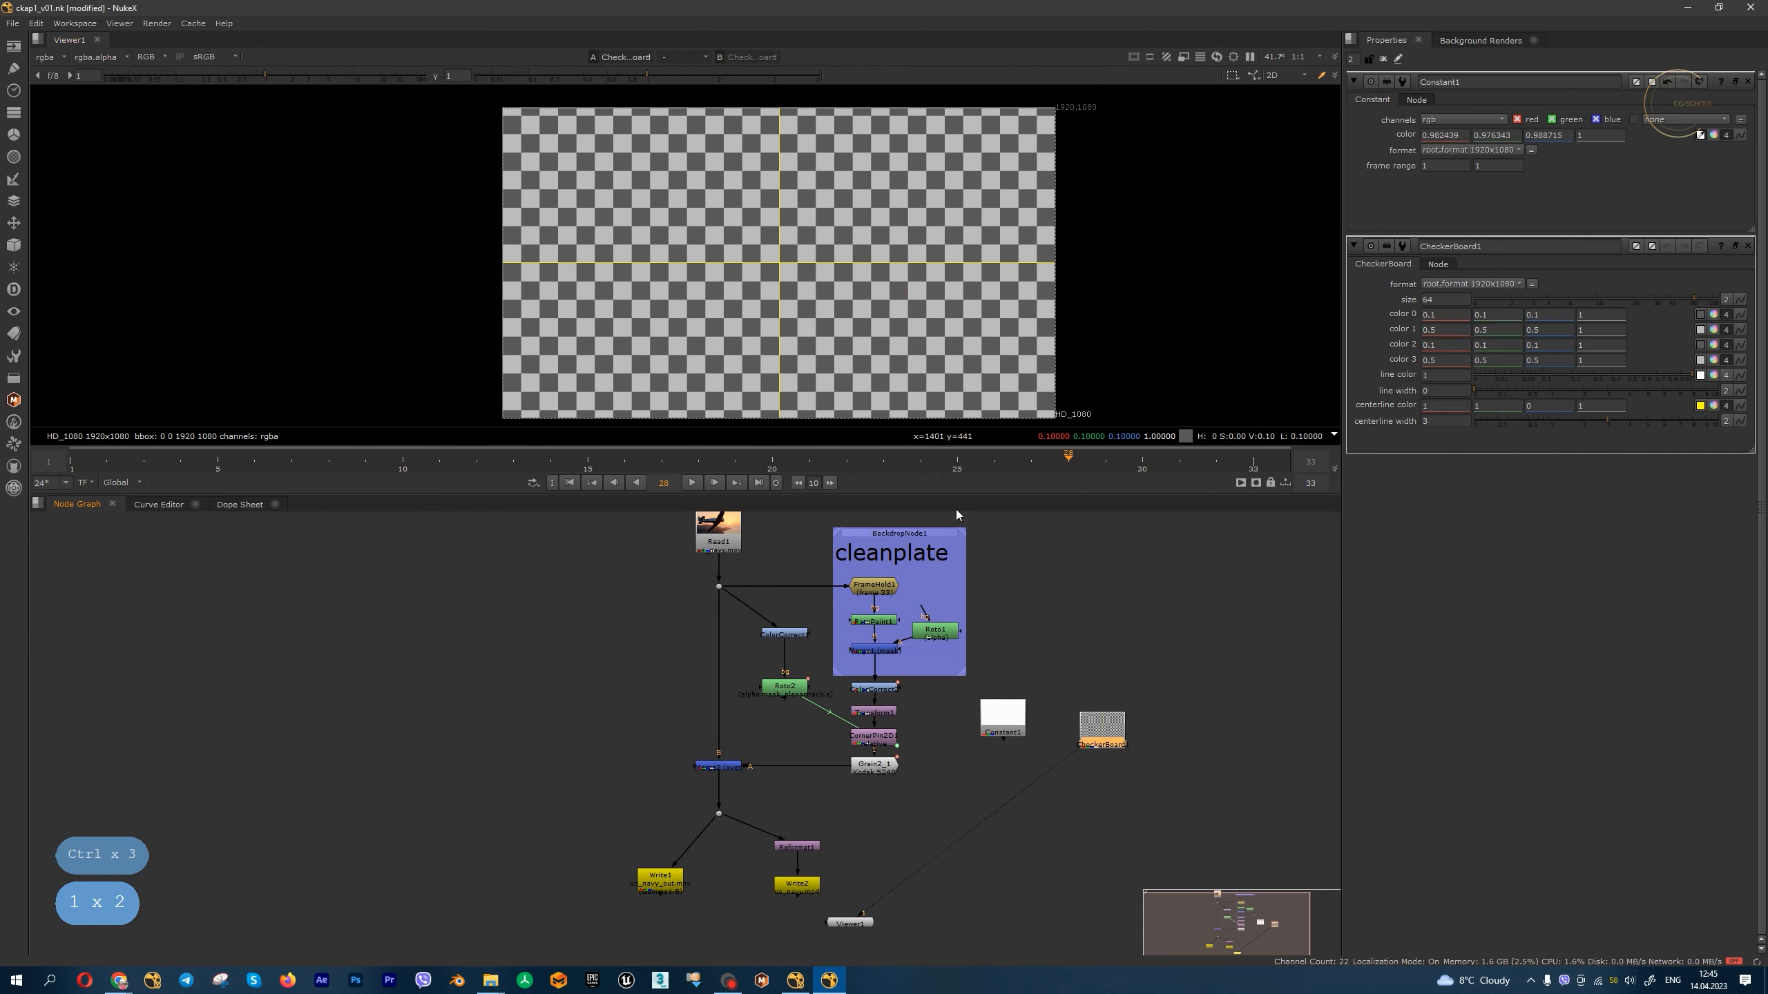
left_click_drag(962, 497, 960, 558)
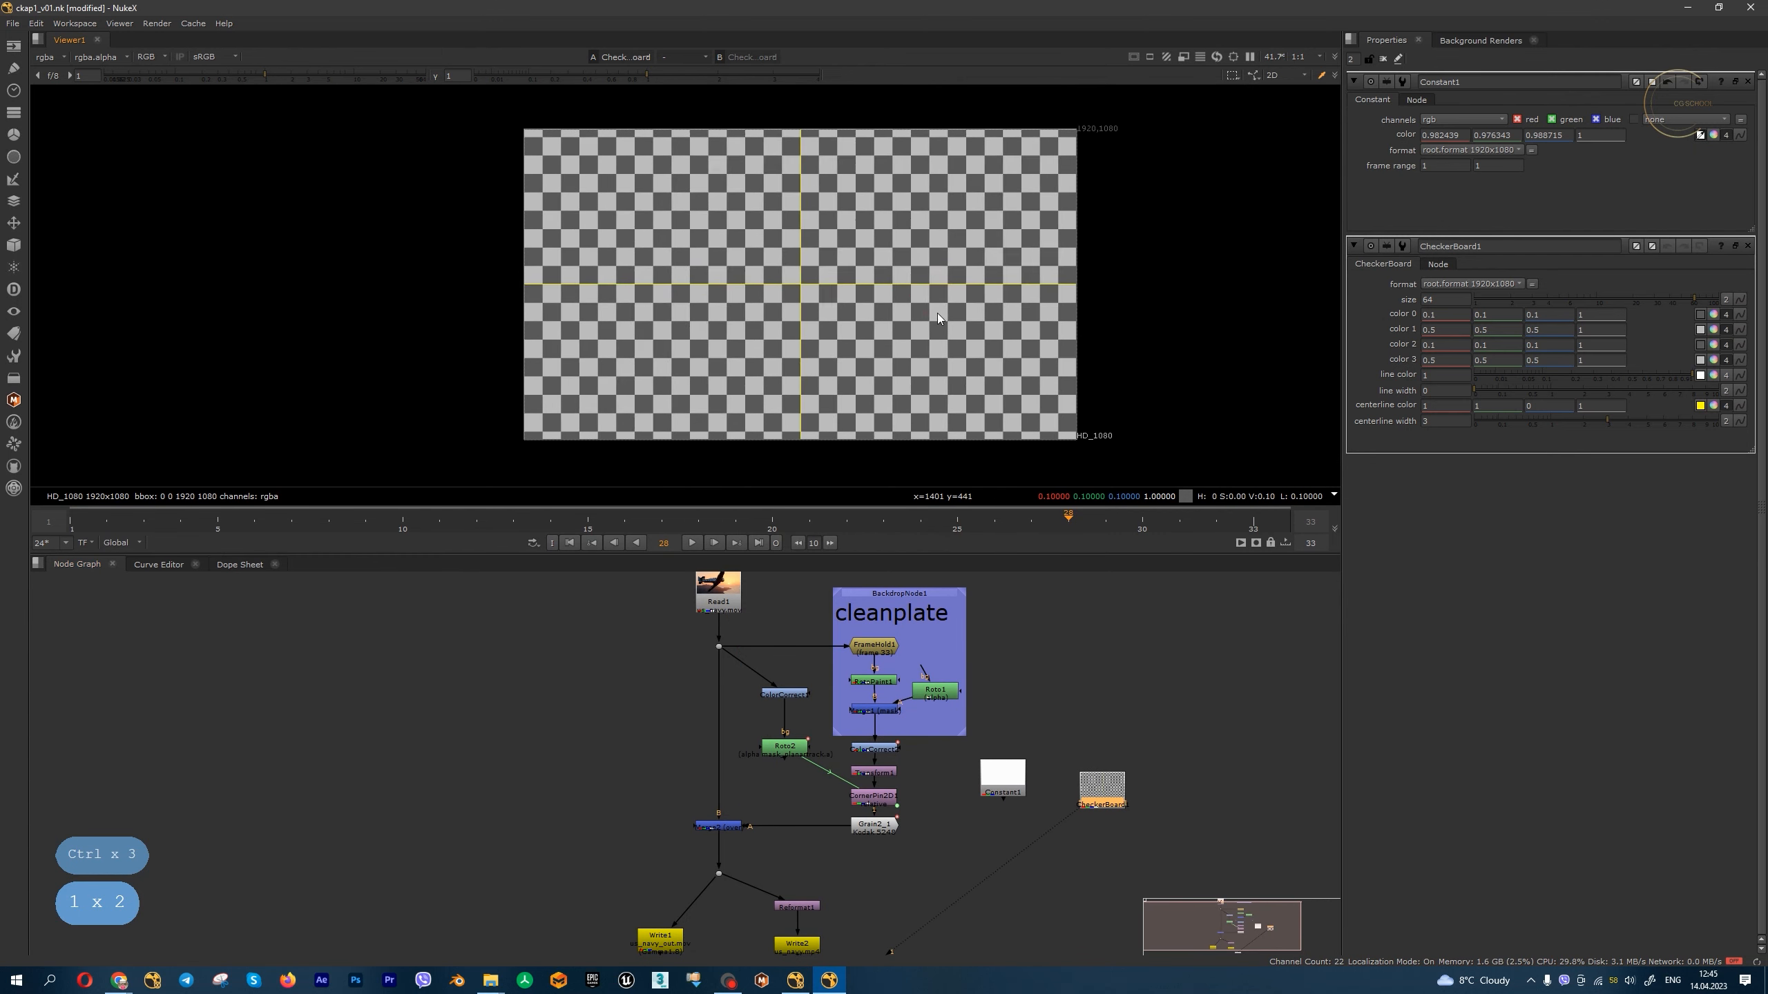
scroll(936, 318, "up", 1)
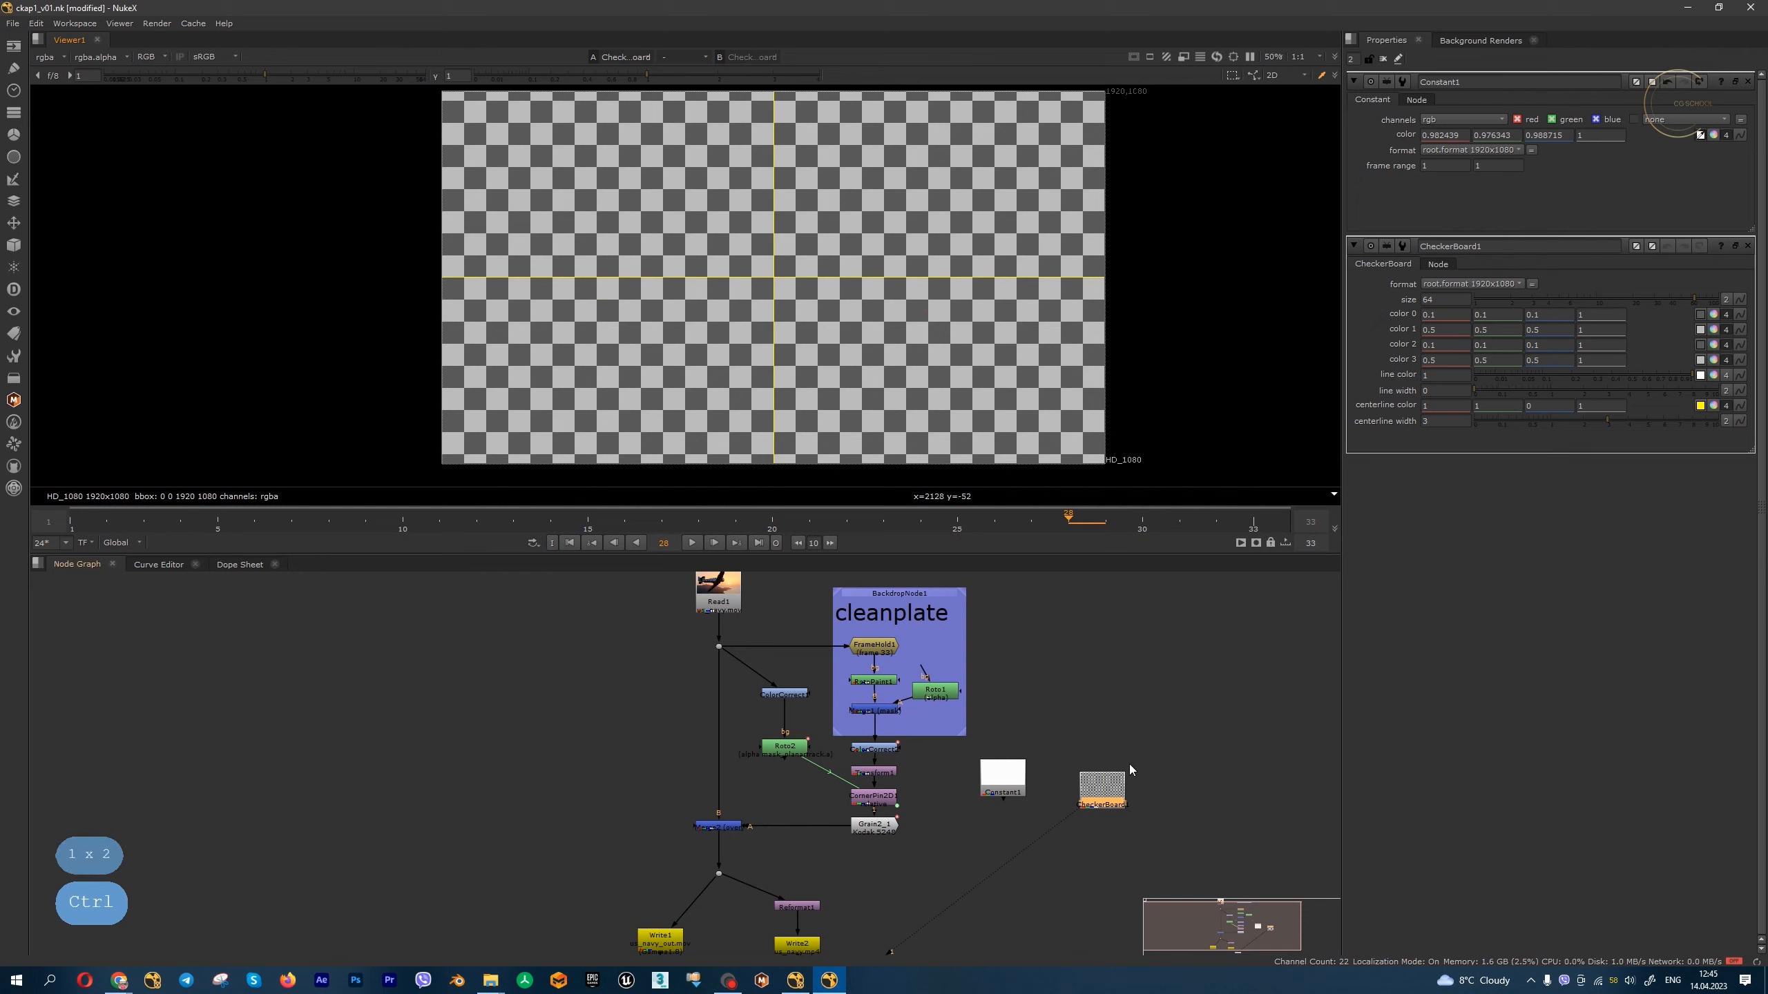
- Open CheckerBoard1's properties and set its size to 100, line color to 0 and centerline width to 0
left_click_drag(1110, 791, 1093, 783)
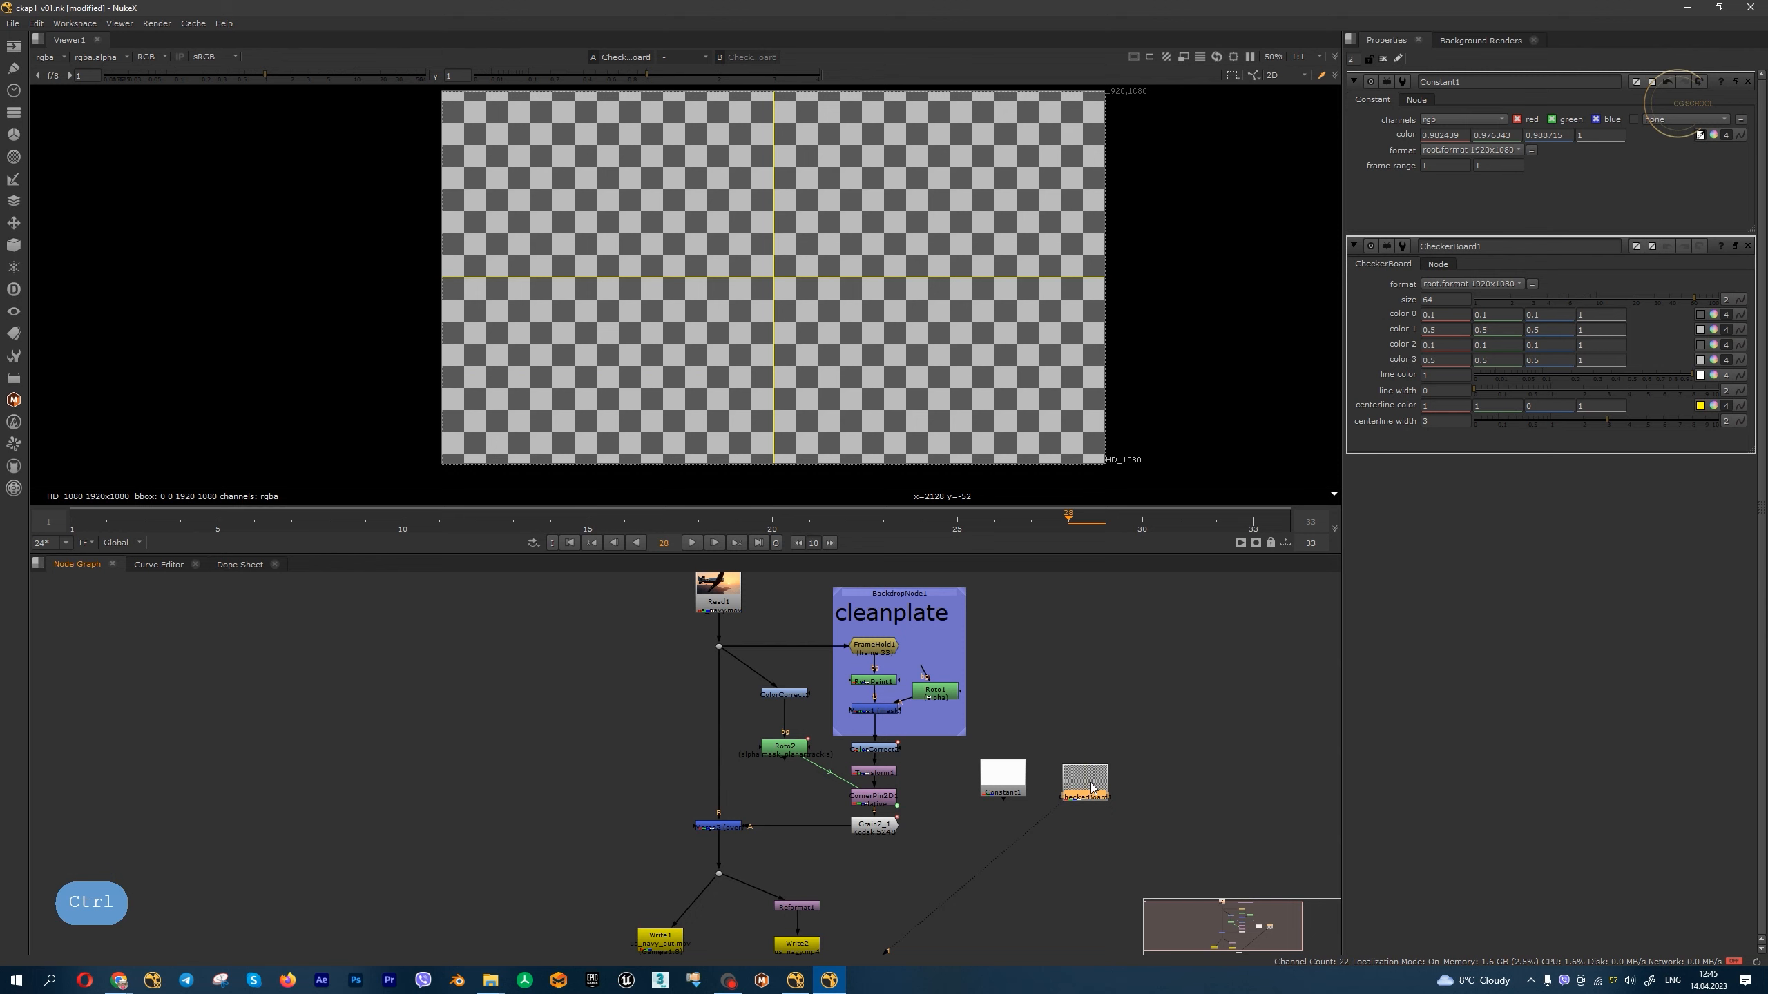
double_click(1092, 785)
left_click_drag(1686, 137, 1726, 139)
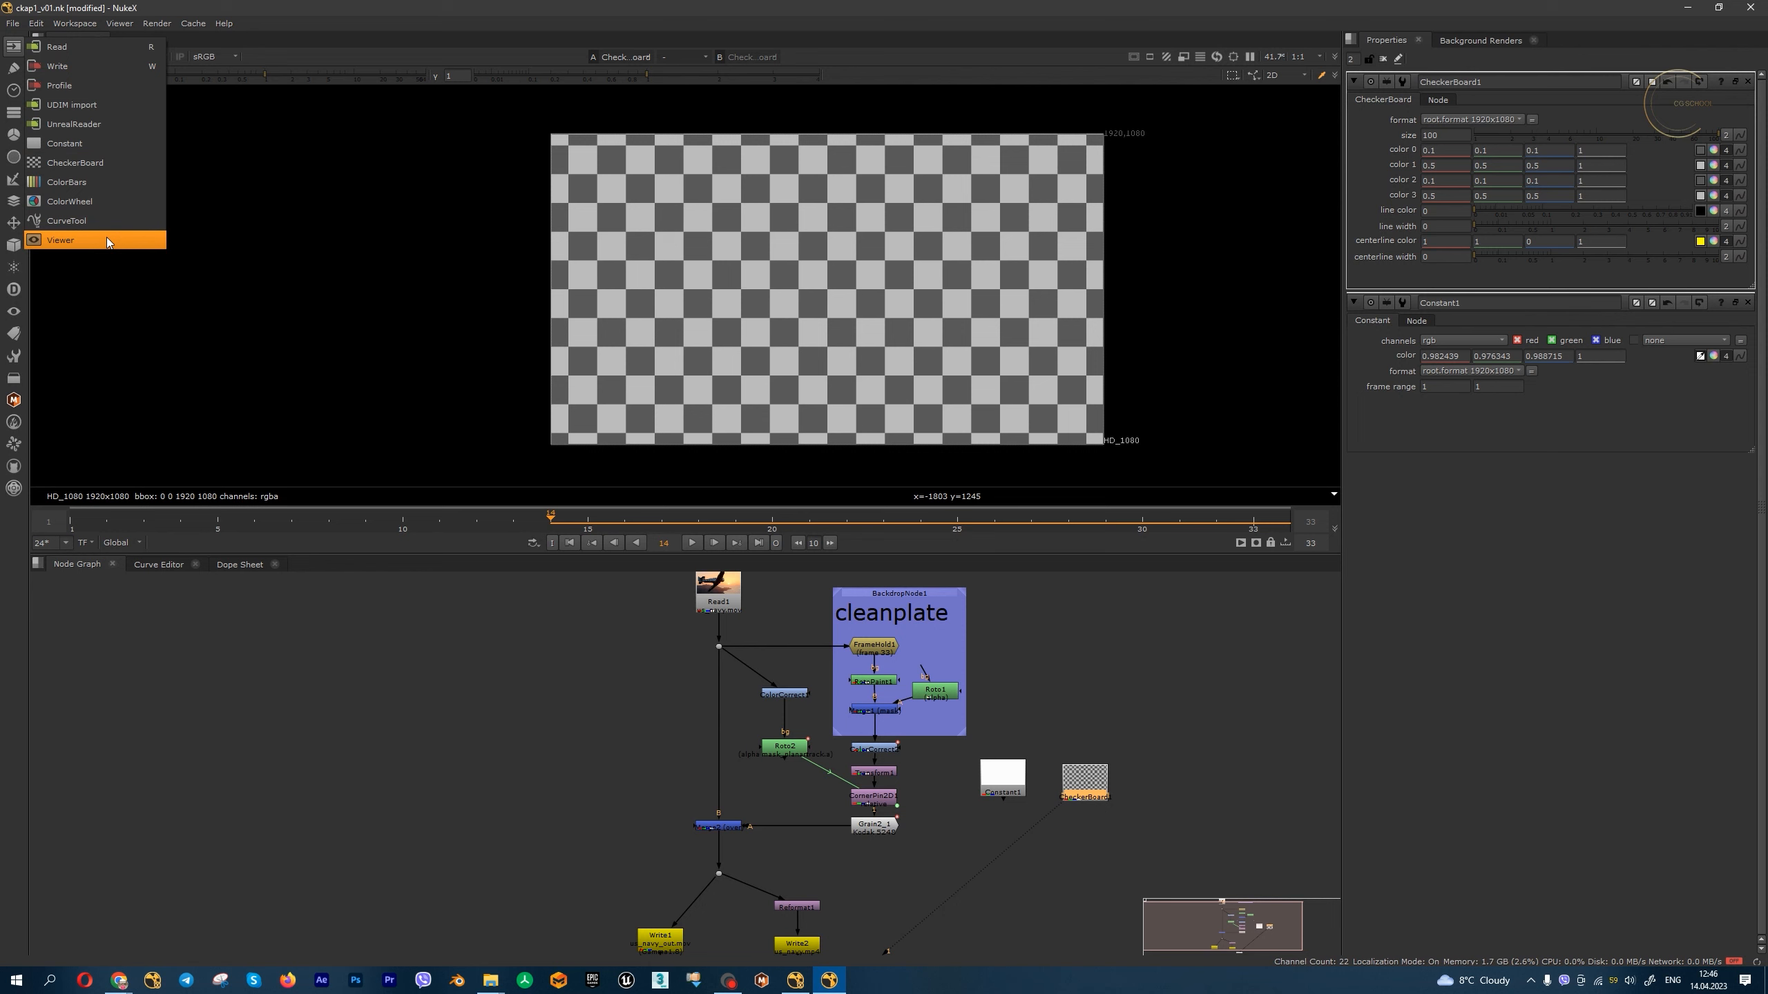
- Create a second Viewer node connected below CheckerBoard1
left_click(106, 238)
middle_click_drag(1078, 809, 965, 702)
scroll(966, 701, "up", 1)
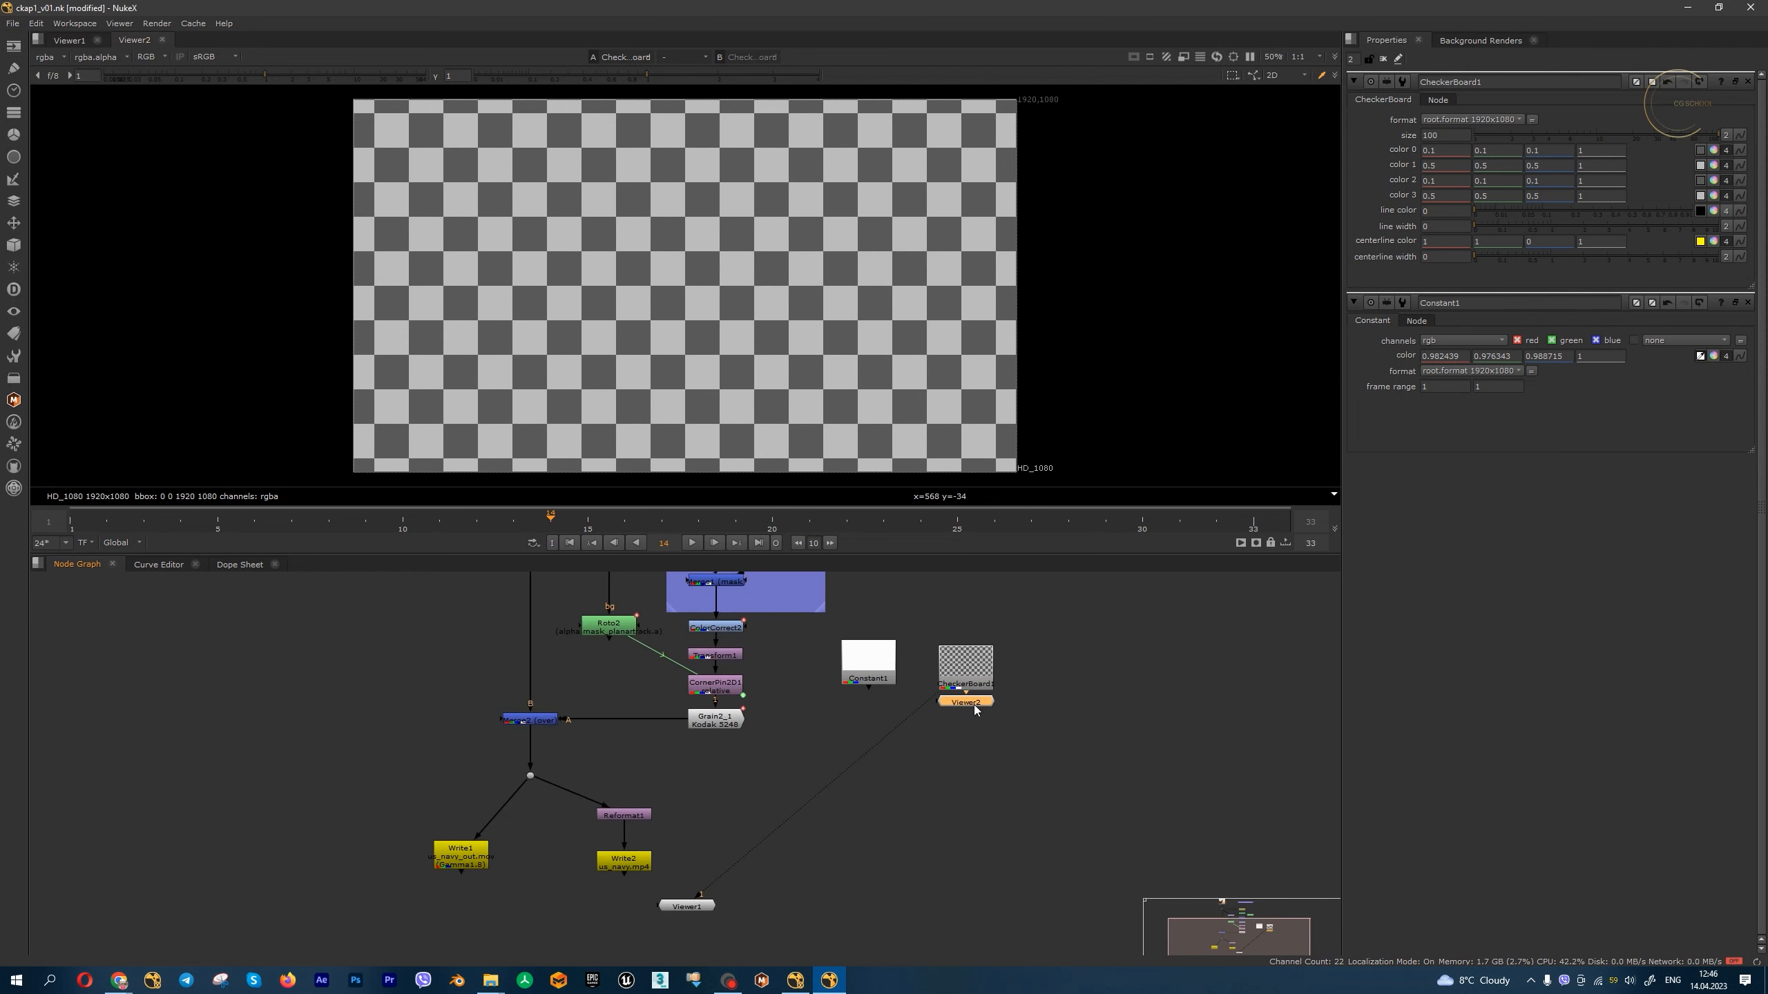
left_click(13, 46)
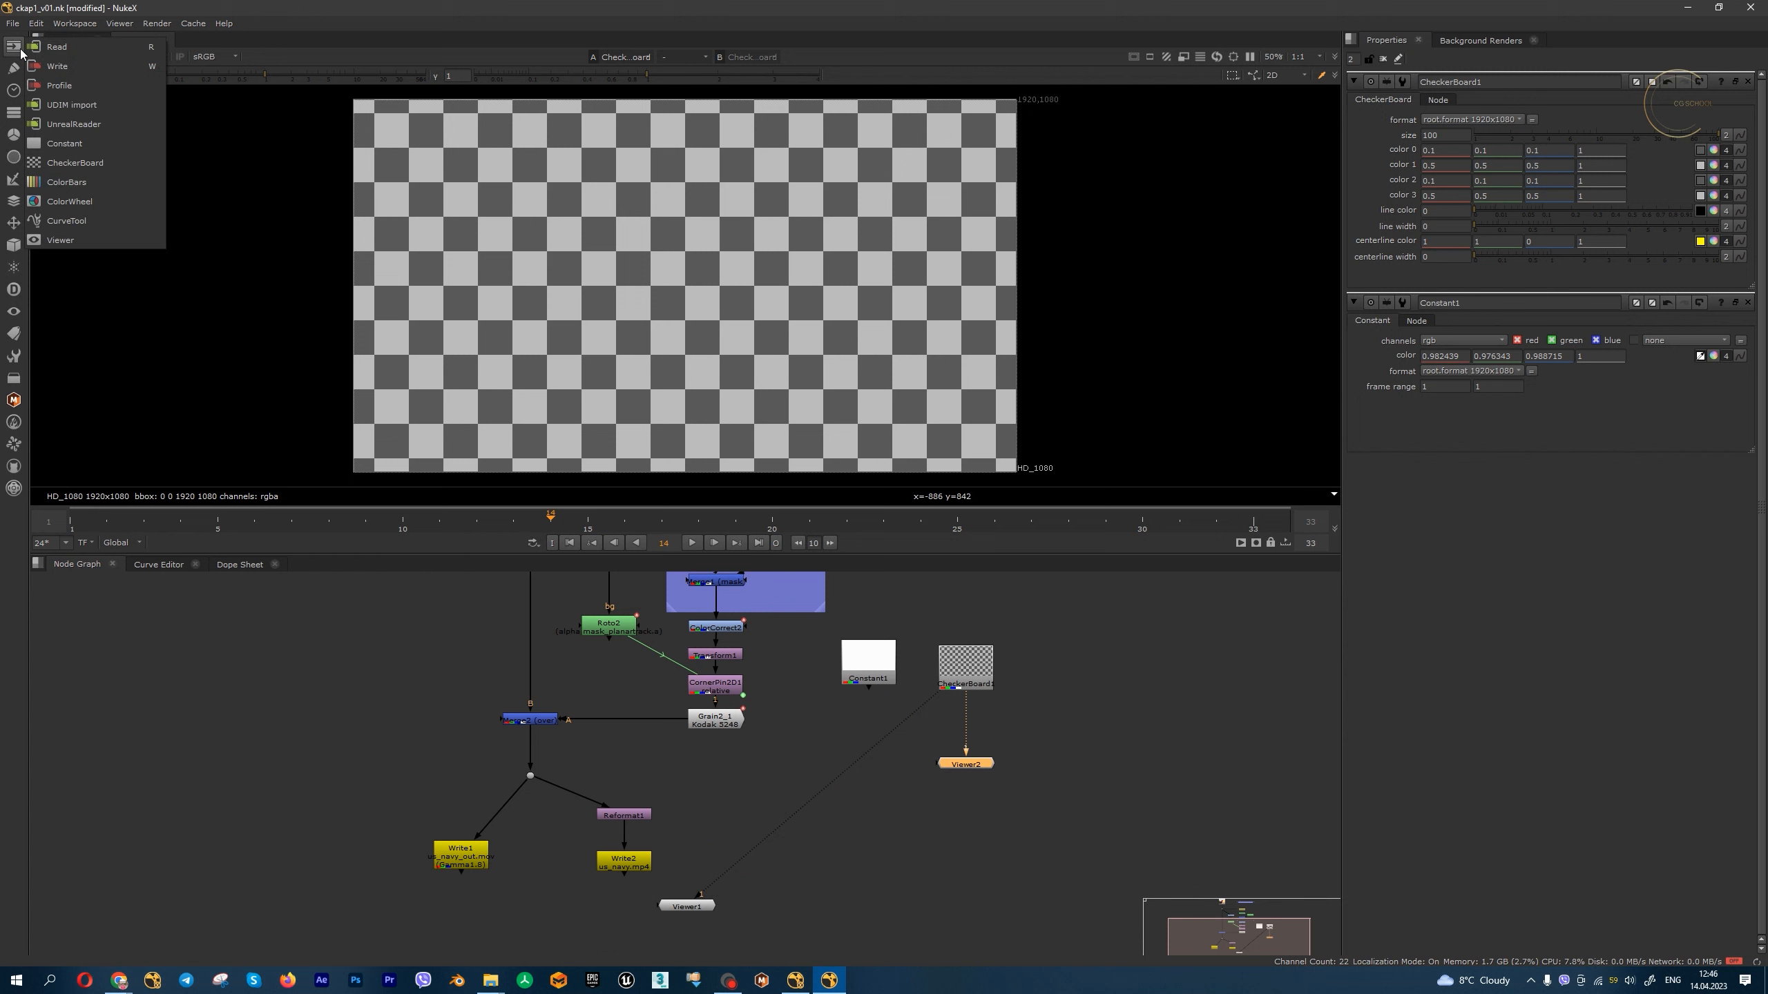
left_click(787, 920)
- Detach Viewer1, ColorCorrect2 and Transform1 from their connections, and reinsert the latter two above CornerPin2D1
left_click_drag(702, 904, 733, 905)
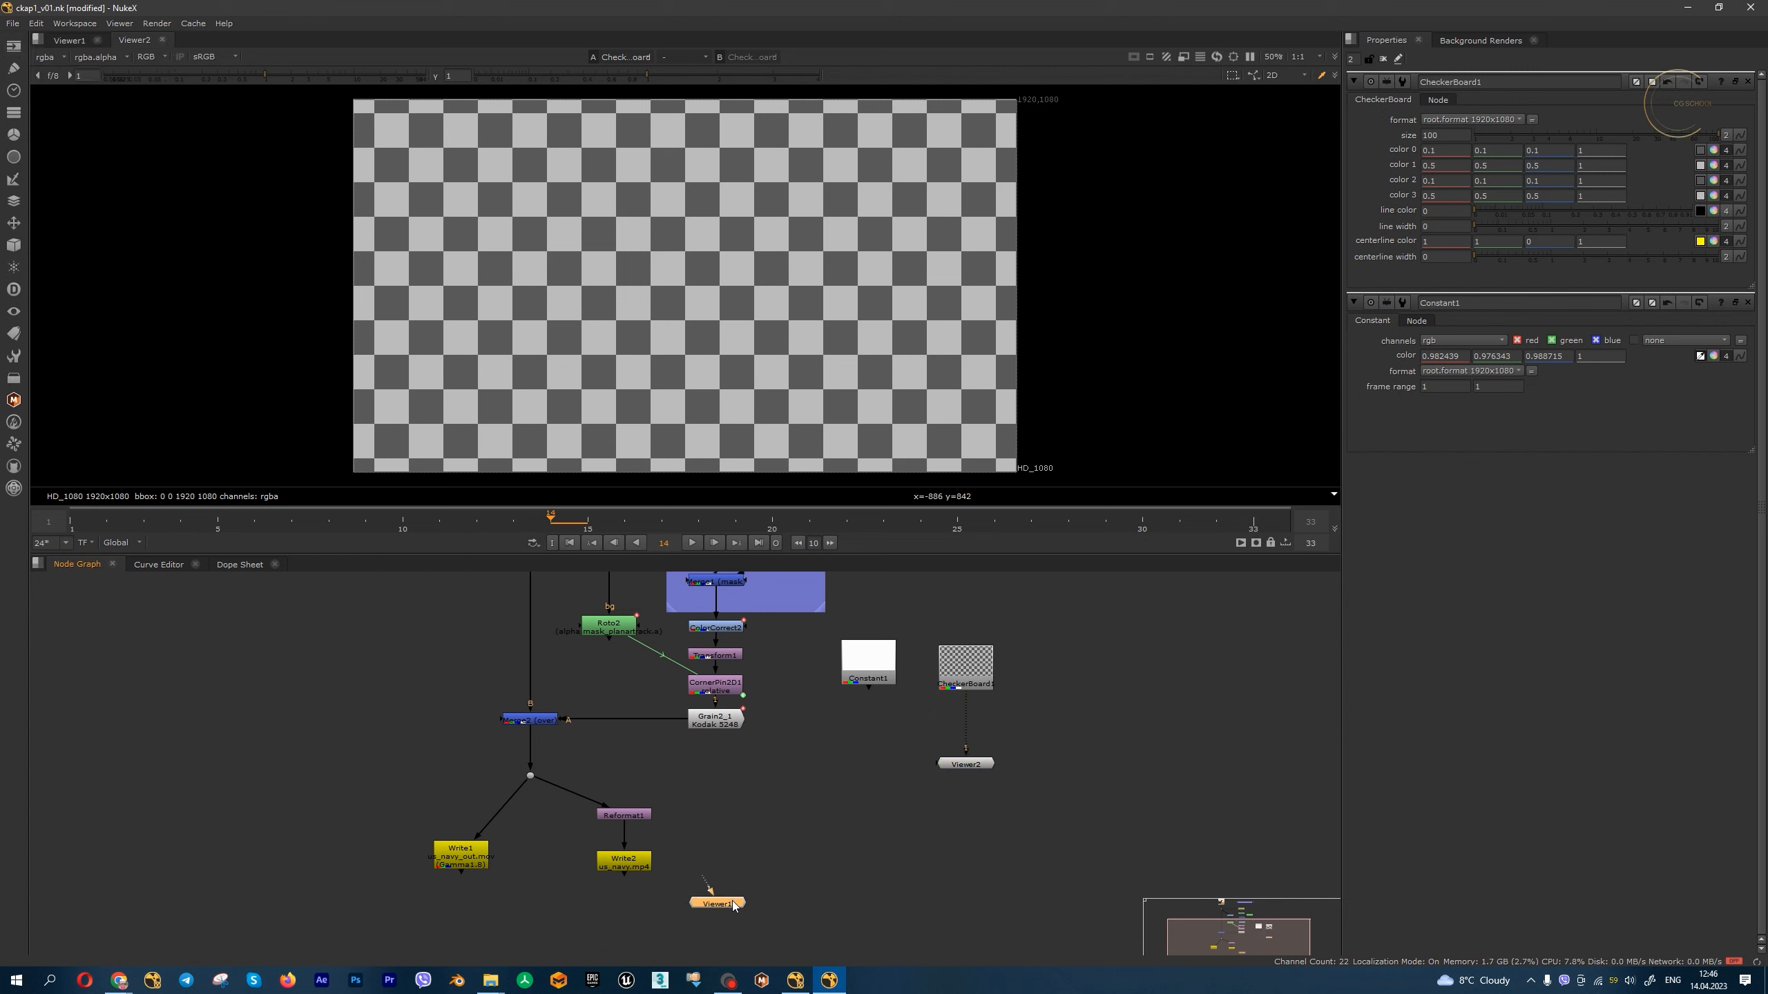
left_click_drag(978, 765, 967, 682)
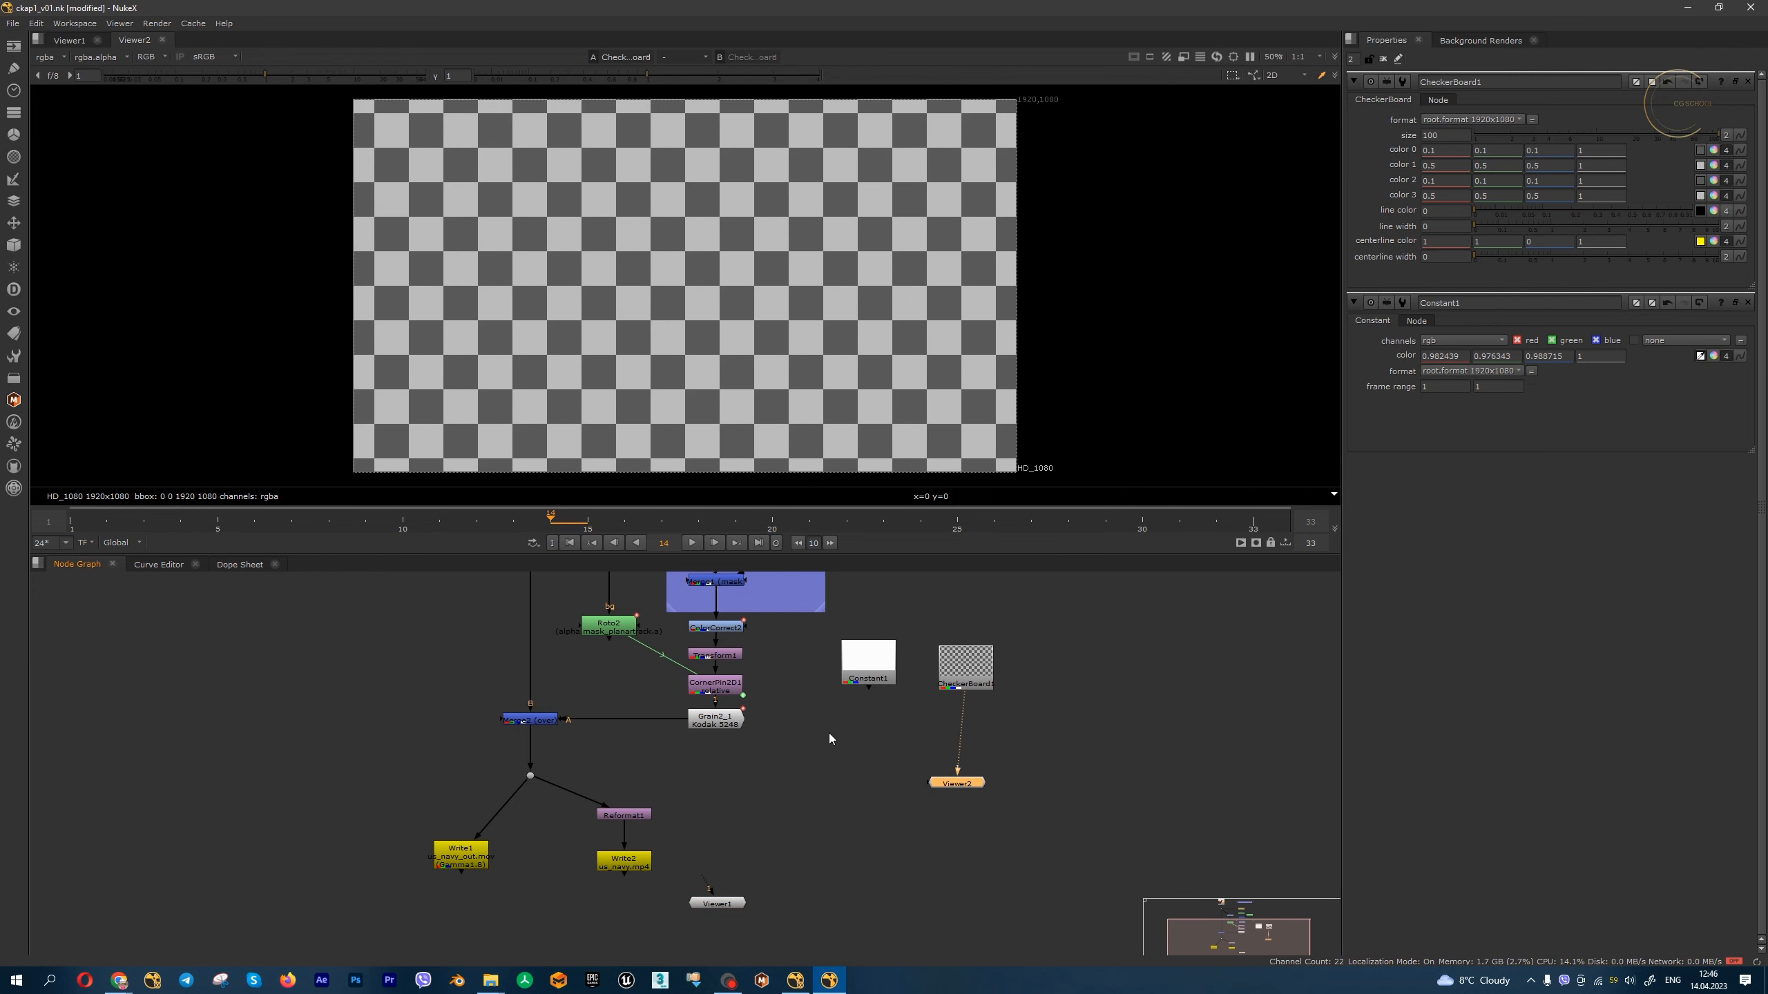
middle_click_drag(750, 726, 782, 822)
left_click_drag(753, 724, 817, 732)
left_click_drag(763, 751, 811, 760)
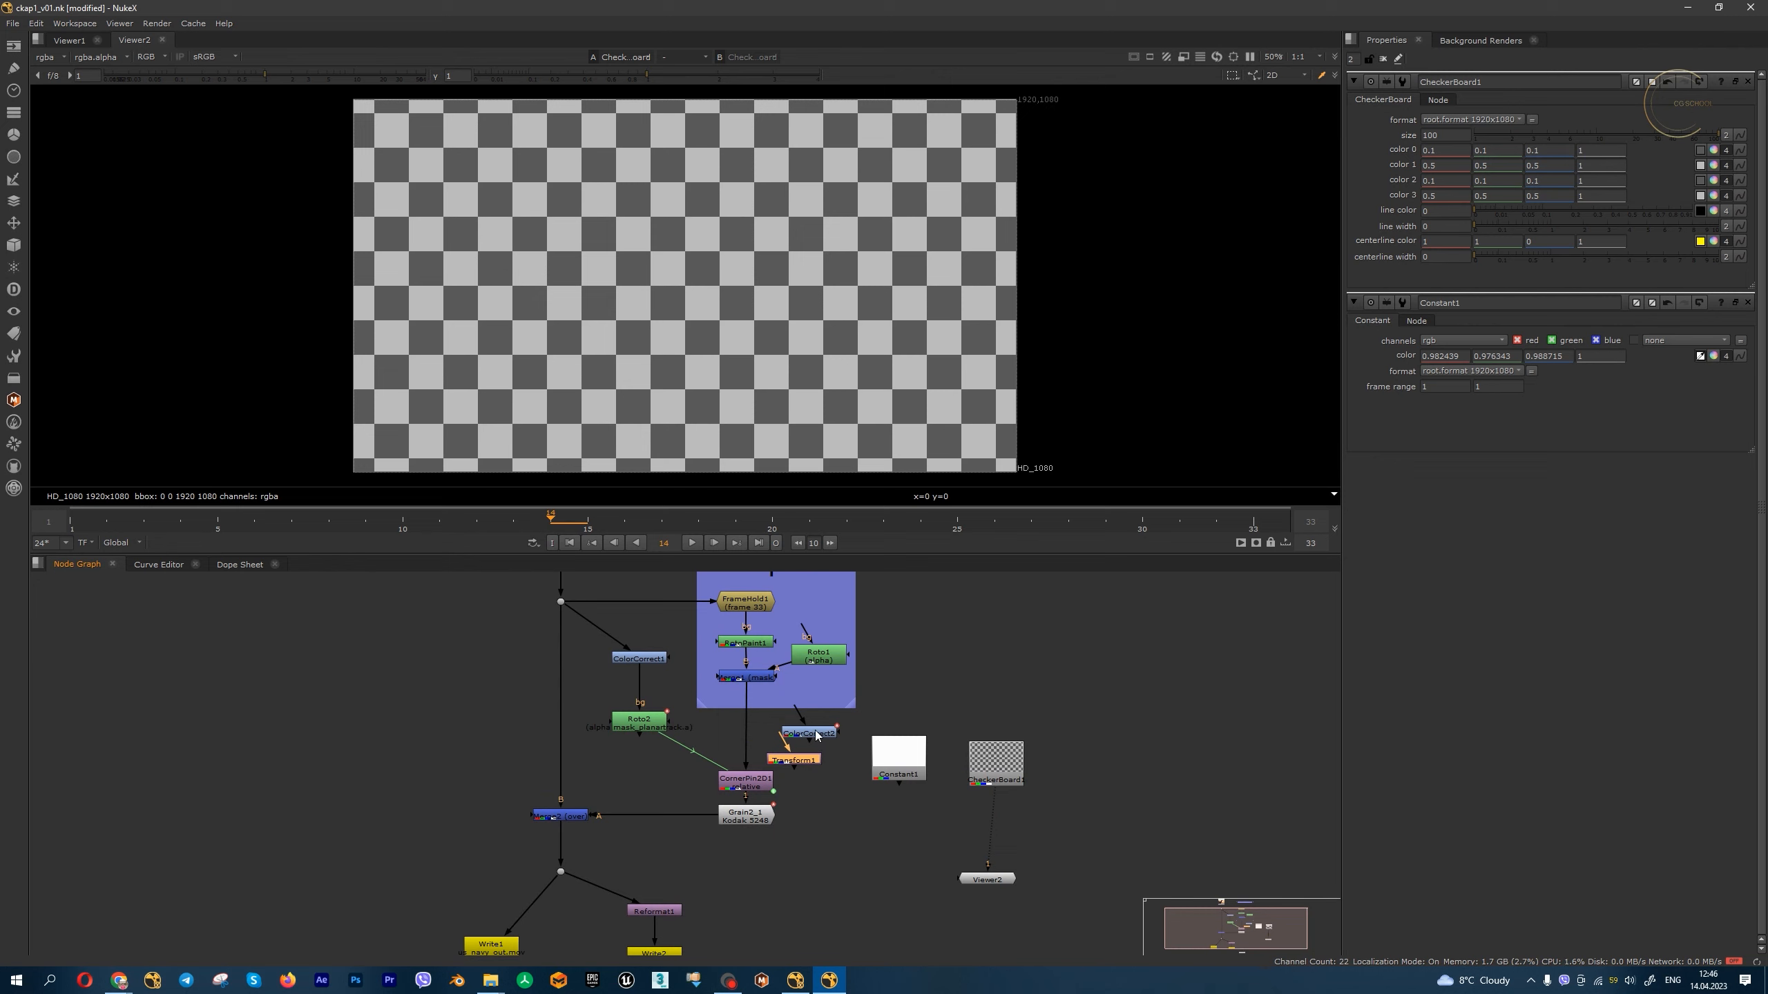
left_click_drag(816, 735, 753, 750)
- Remove Viewer2 and connect Viewer1 to Merge2 to display the plane composite
left_click(162, 40)
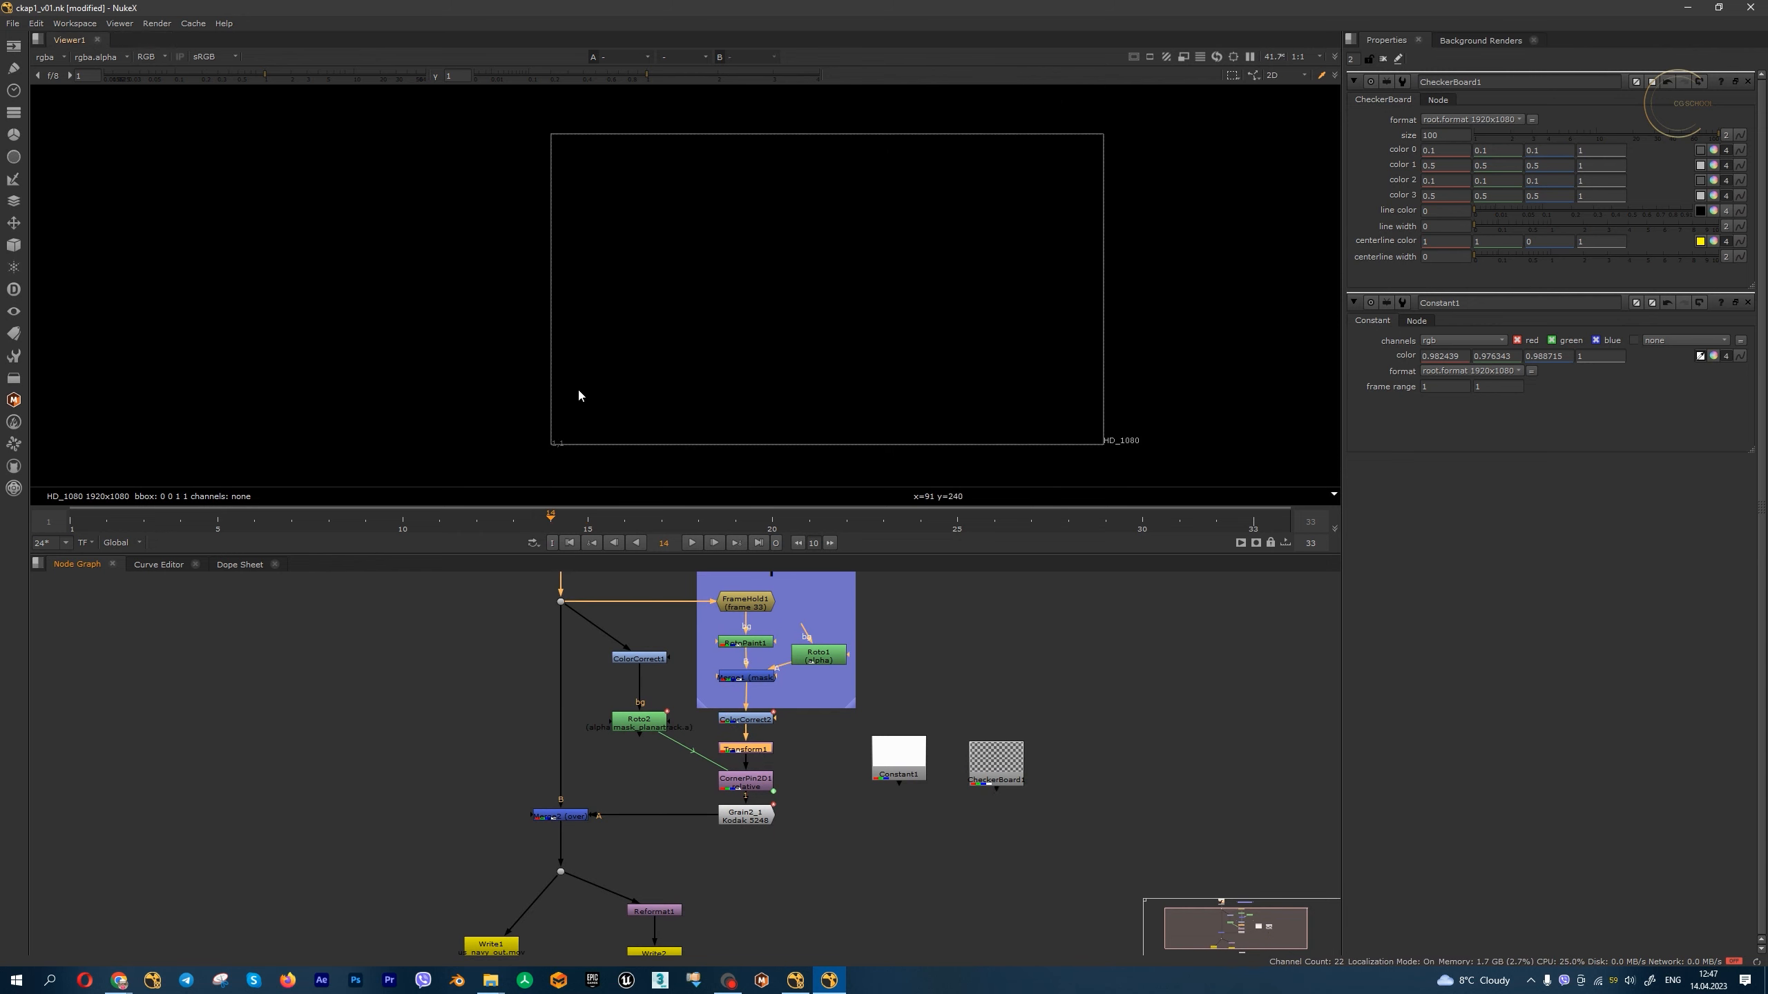
scroll(867, 827, "down", 5)
scroll(765, 786, "up", 3)
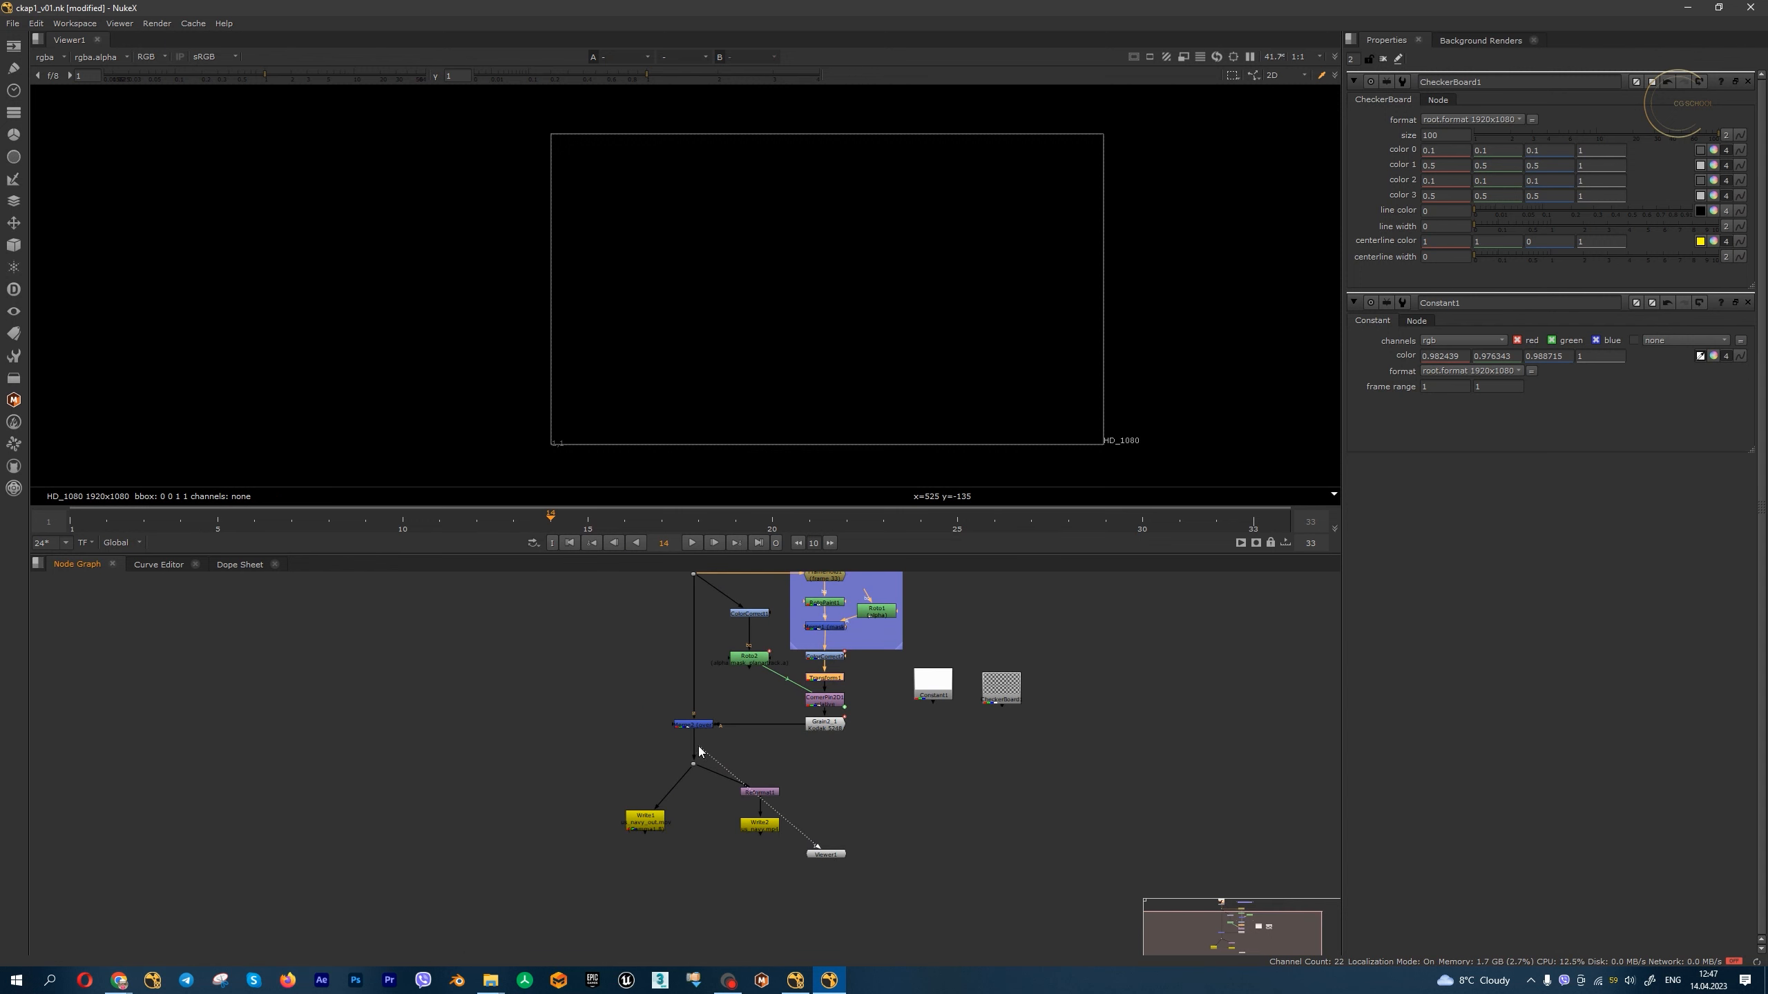
left_click_drag(699, 746, 694, 726)
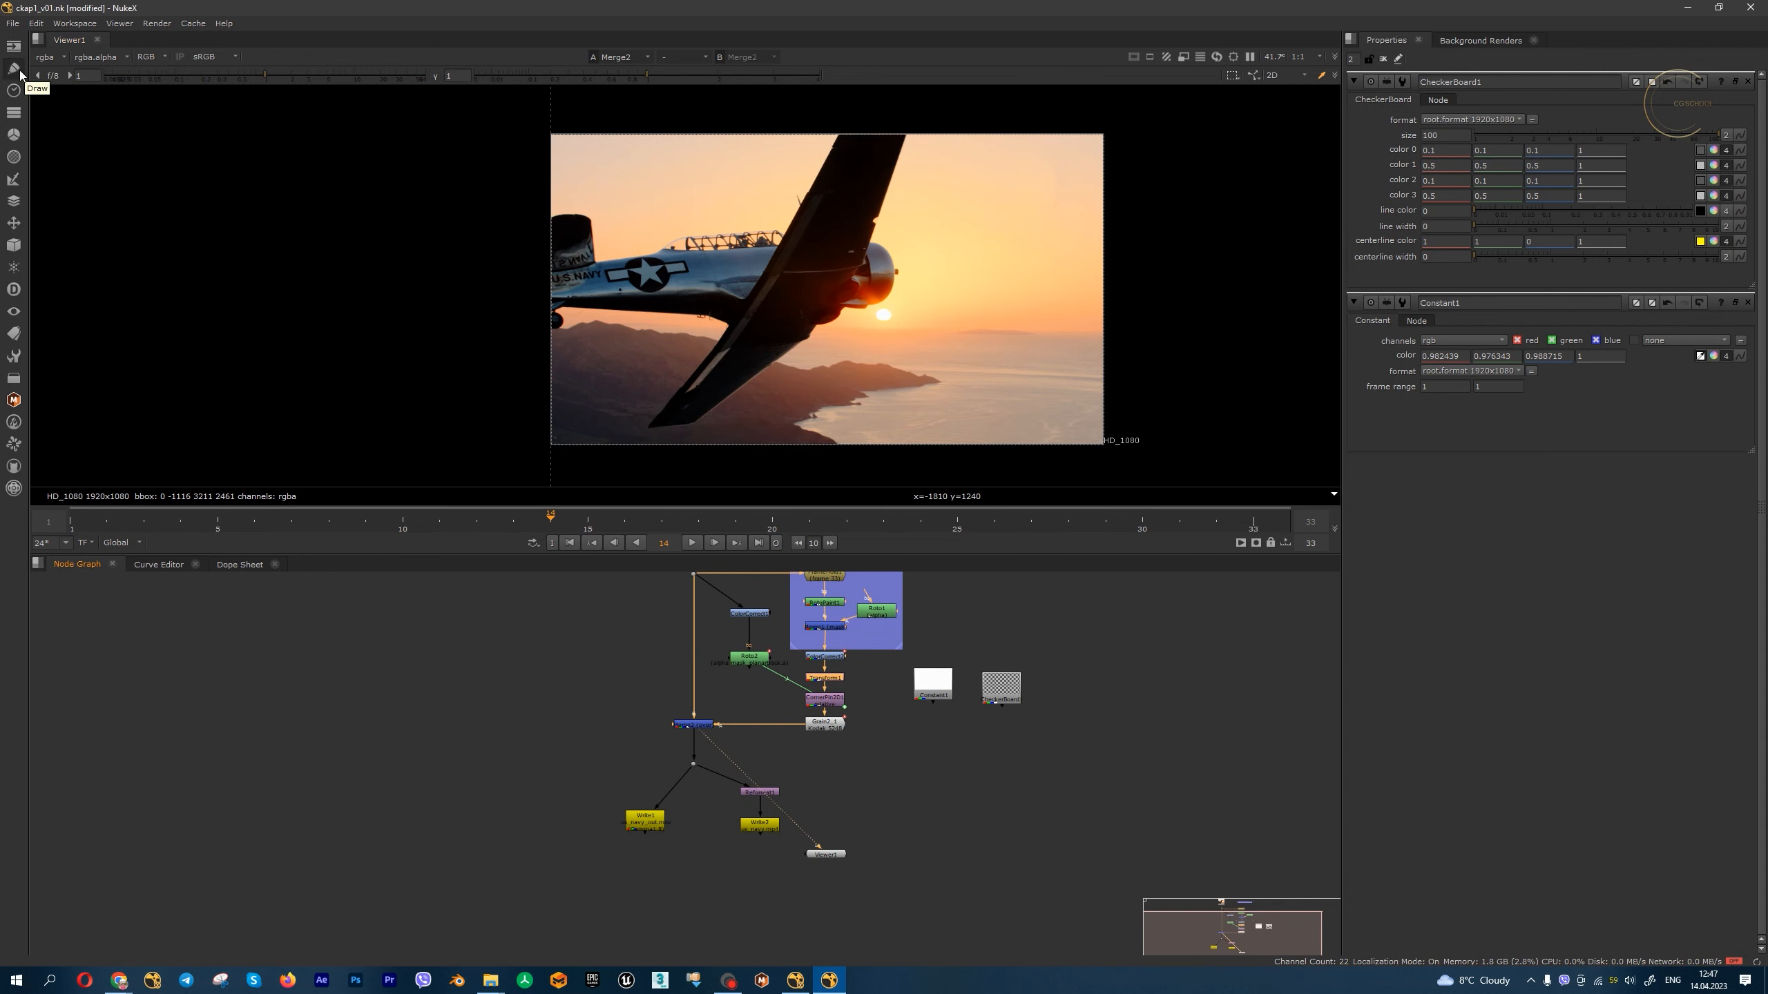
- Add a Grain node beside Grain2_1 and delete it
left_click(19, 69)
left_click(58, 145)
scroll(865, 714, "up", 5)
mouse_move(801, 658)
left_mouse_down()
mouse_move(937, 661)
mouse_move(800, 627)
left_mouse_up()
left_click_drag(906, 663, 921, 728)
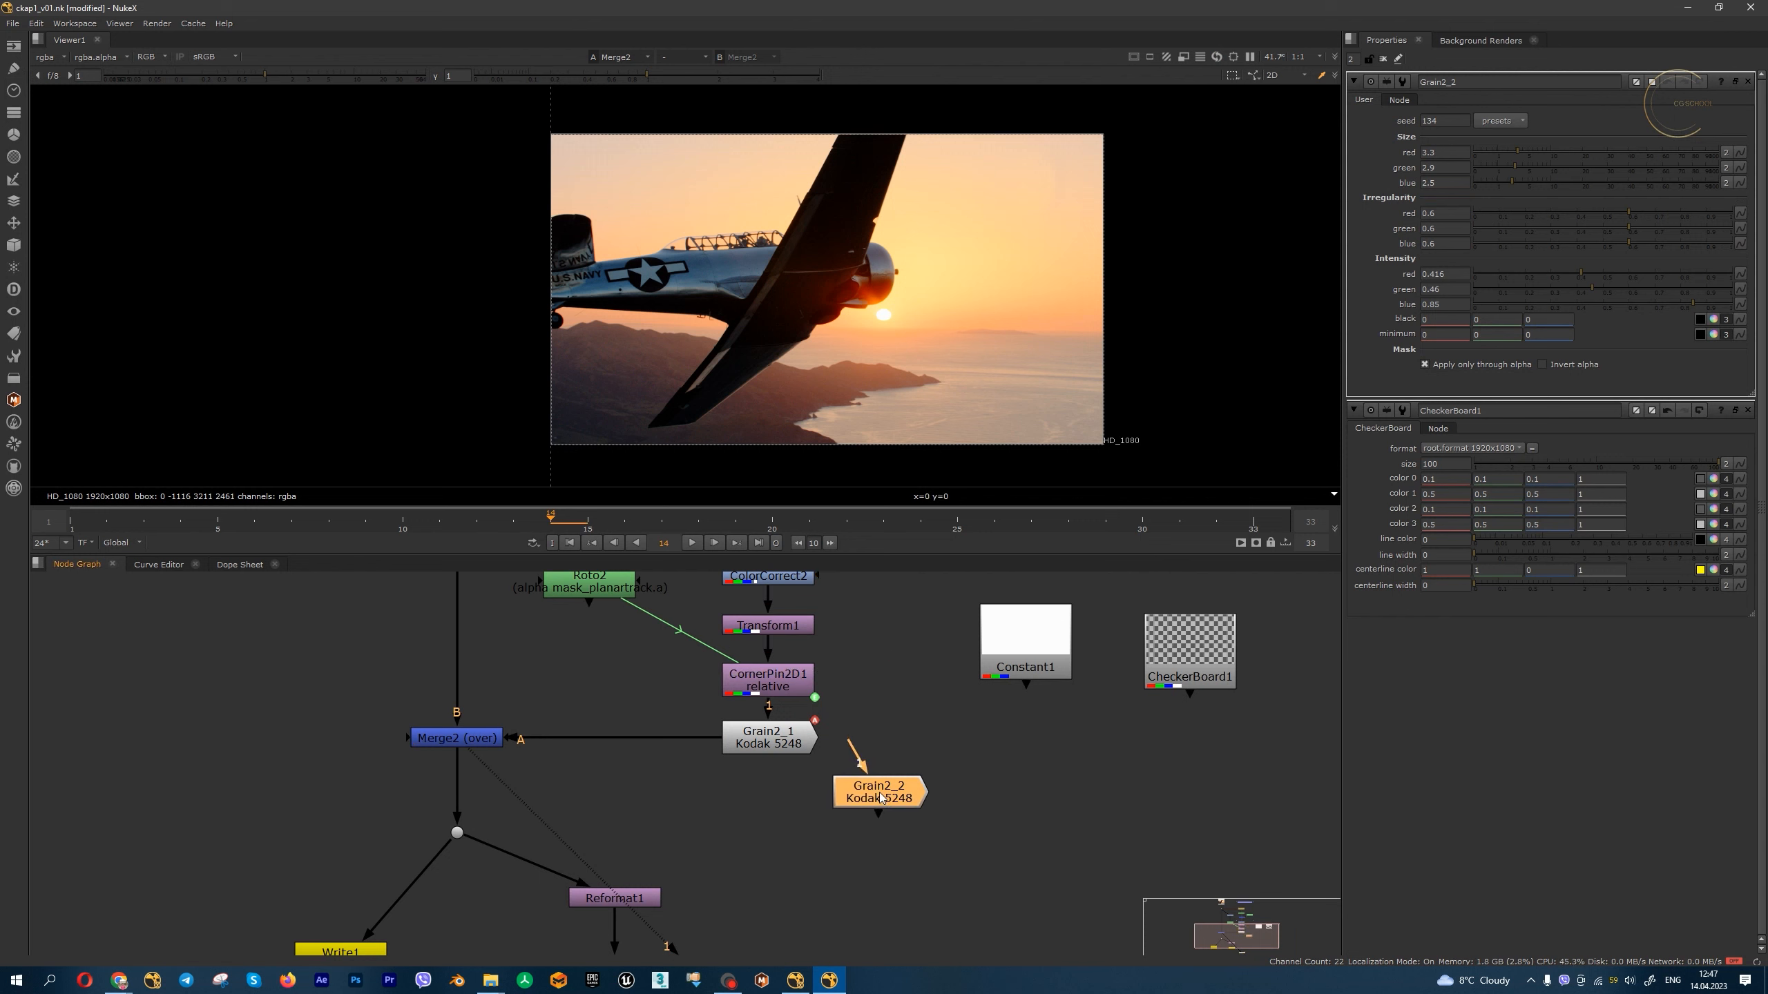
key("Delete")
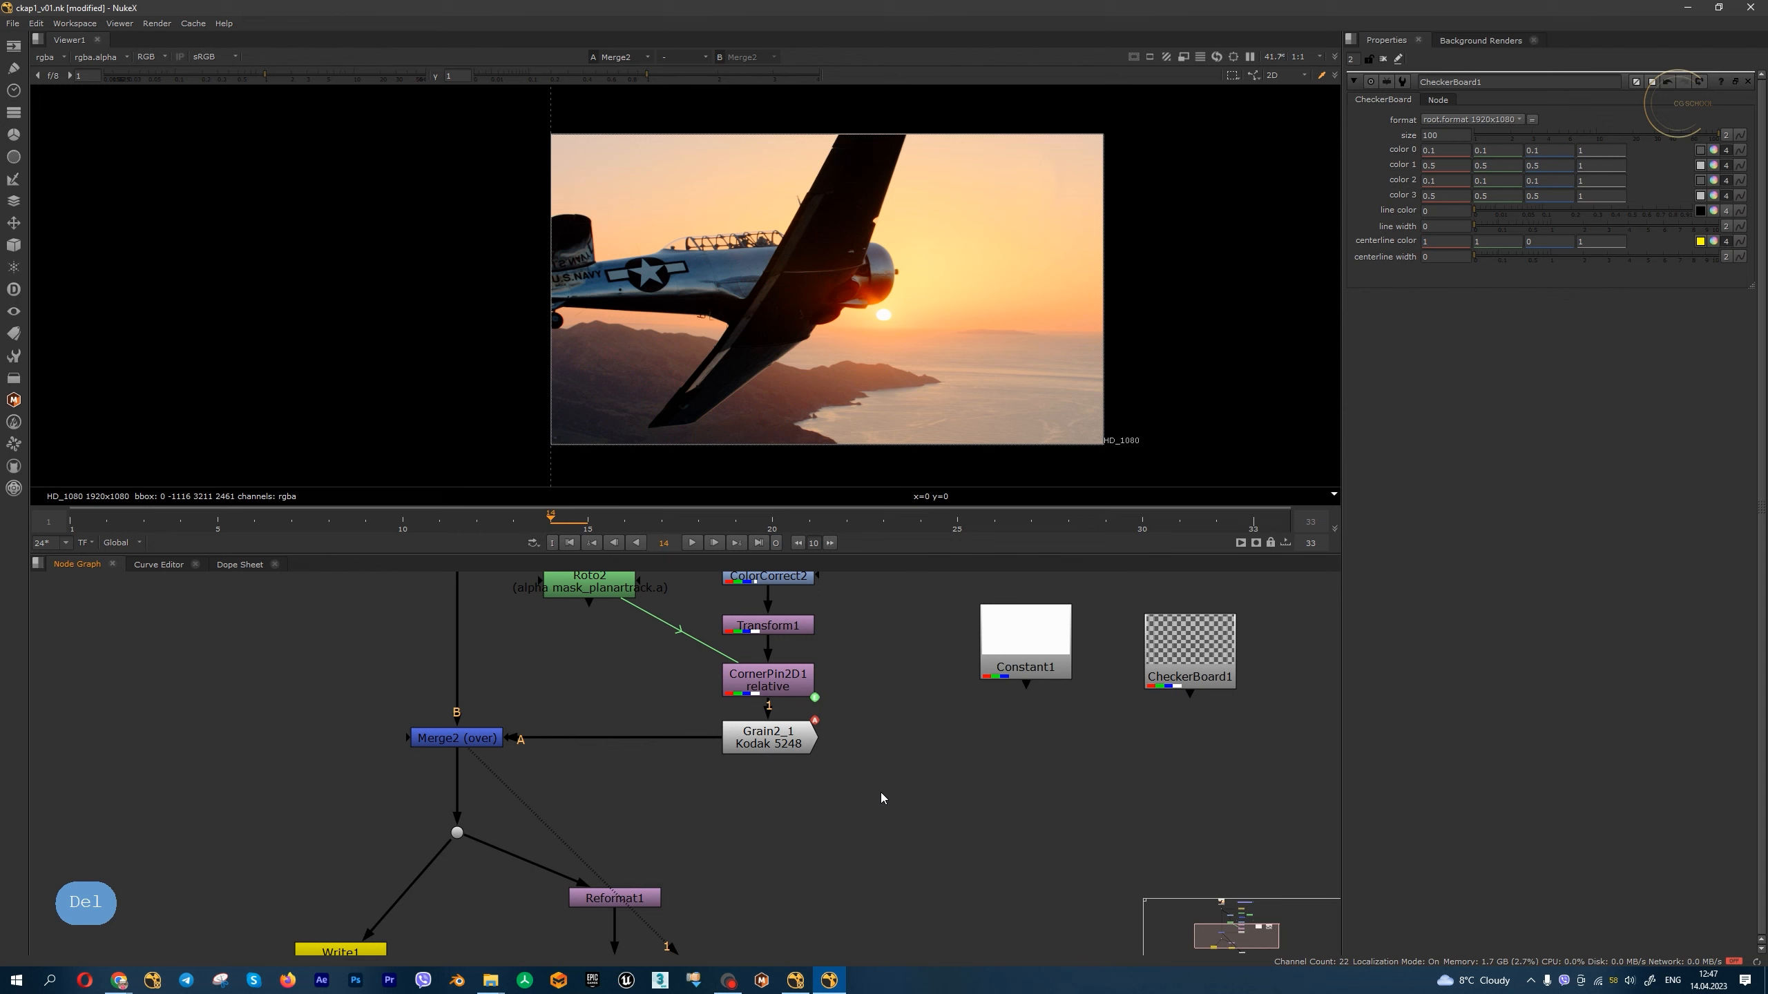
- Create a Noise node beside Grain2_1, show it in the viewer and reduce its x/ysize to about 53
scroll(881, 796, "down", 2)
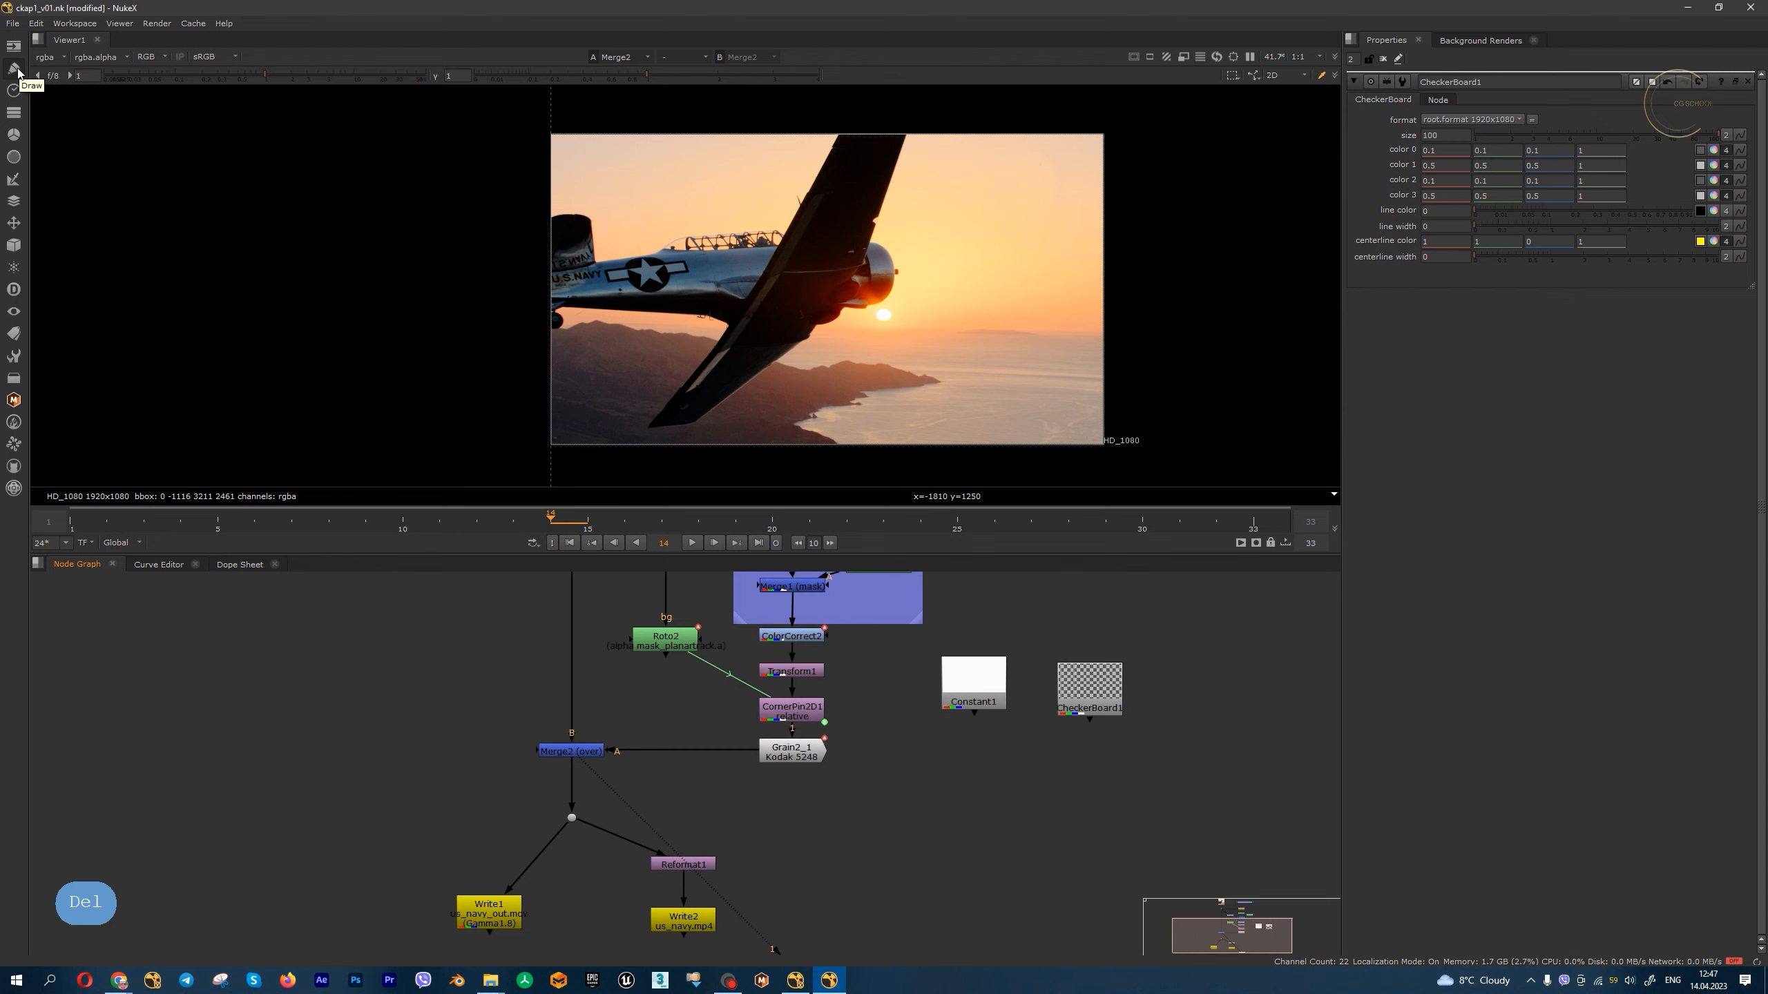
left_click(17, 69)
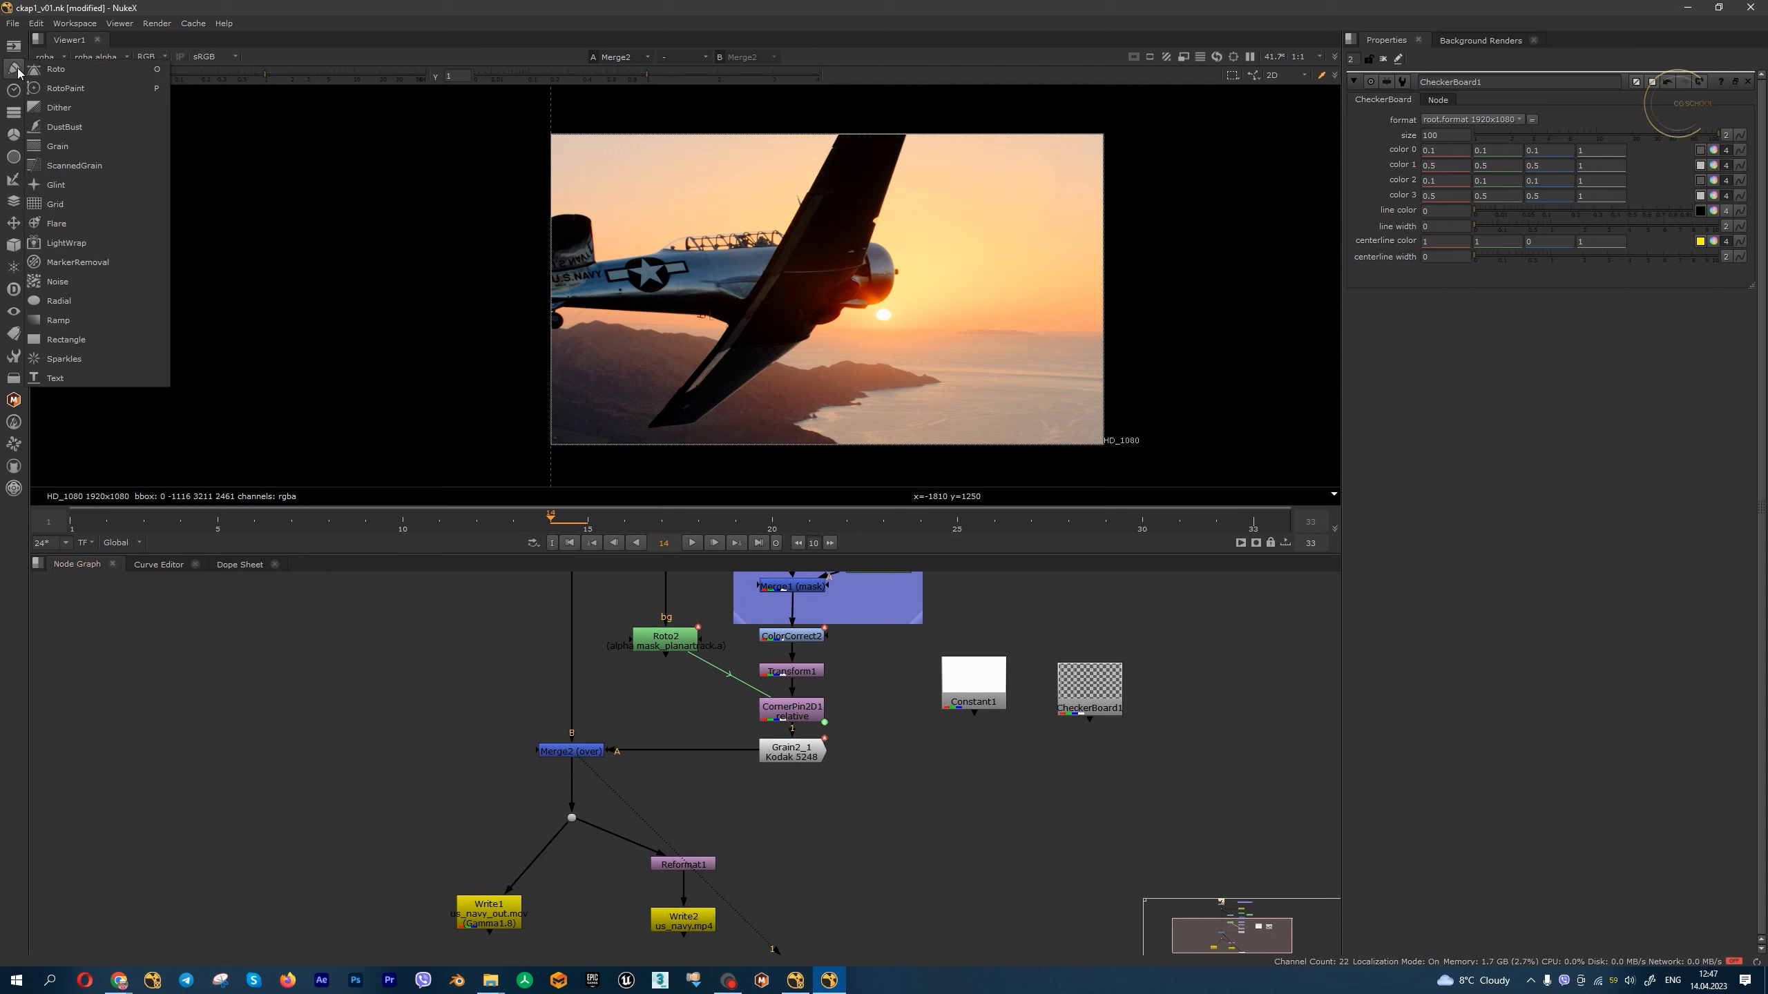
left_click(104, 281)
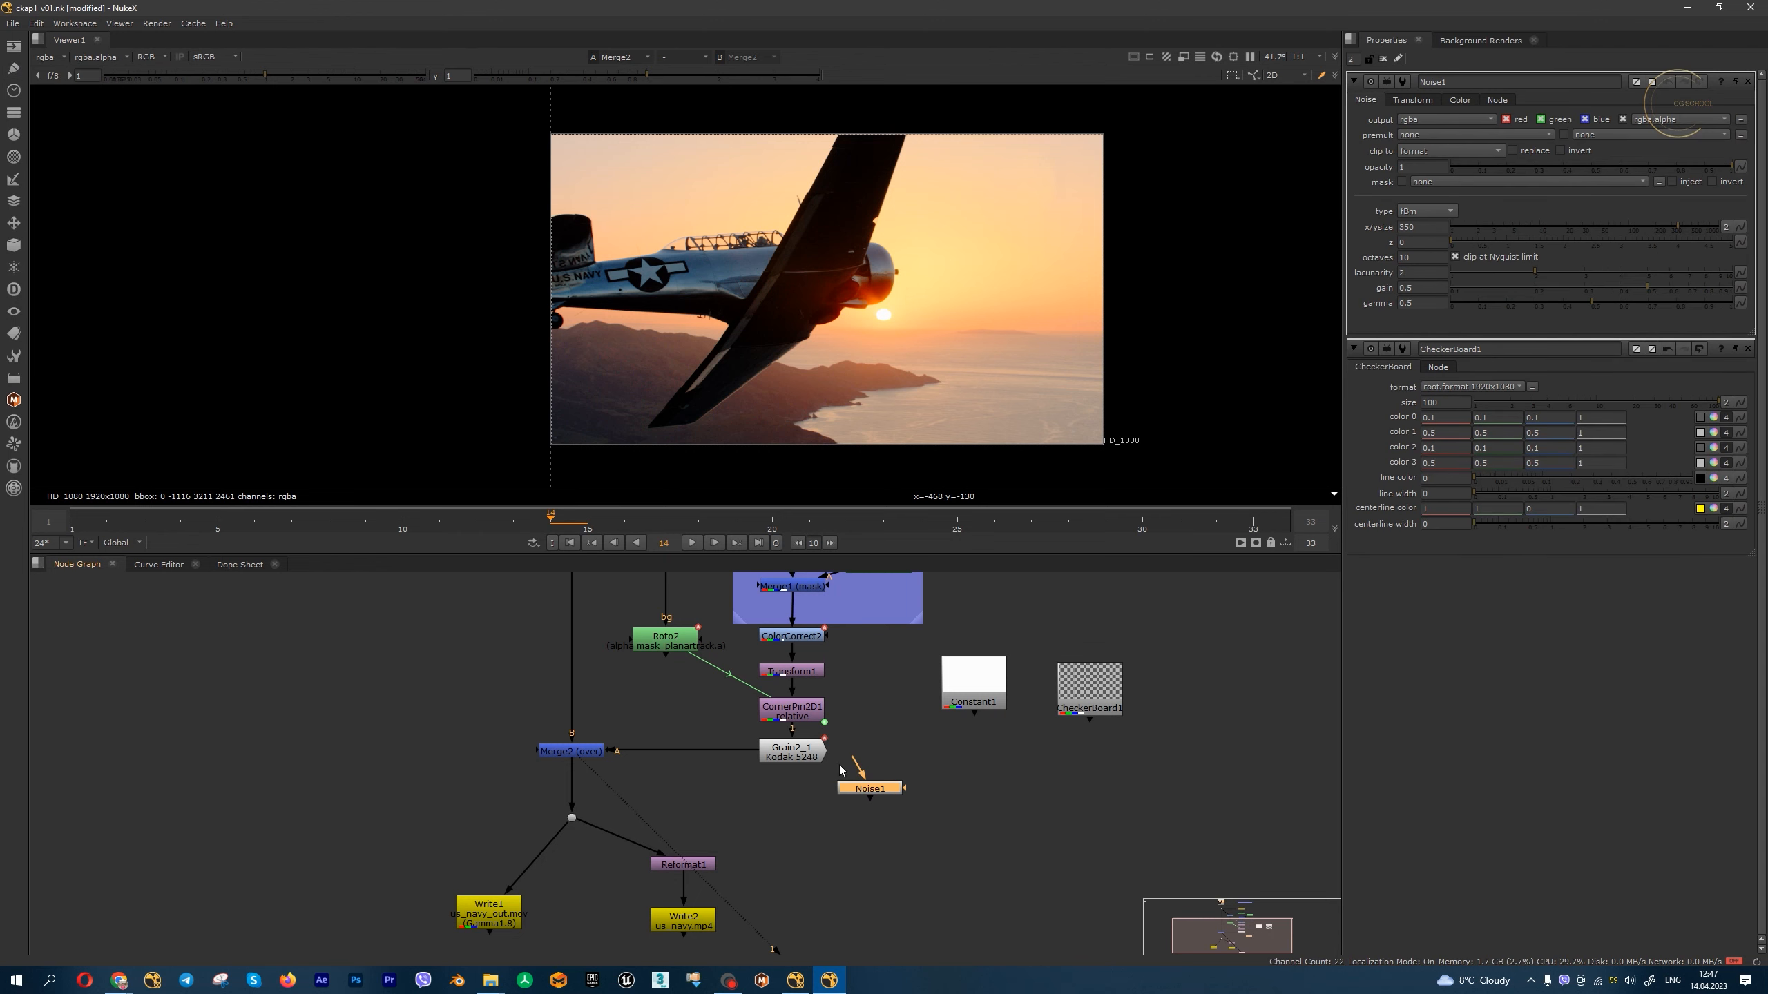
key("1")
left_click_drag(1677, 227, 1604, 230)
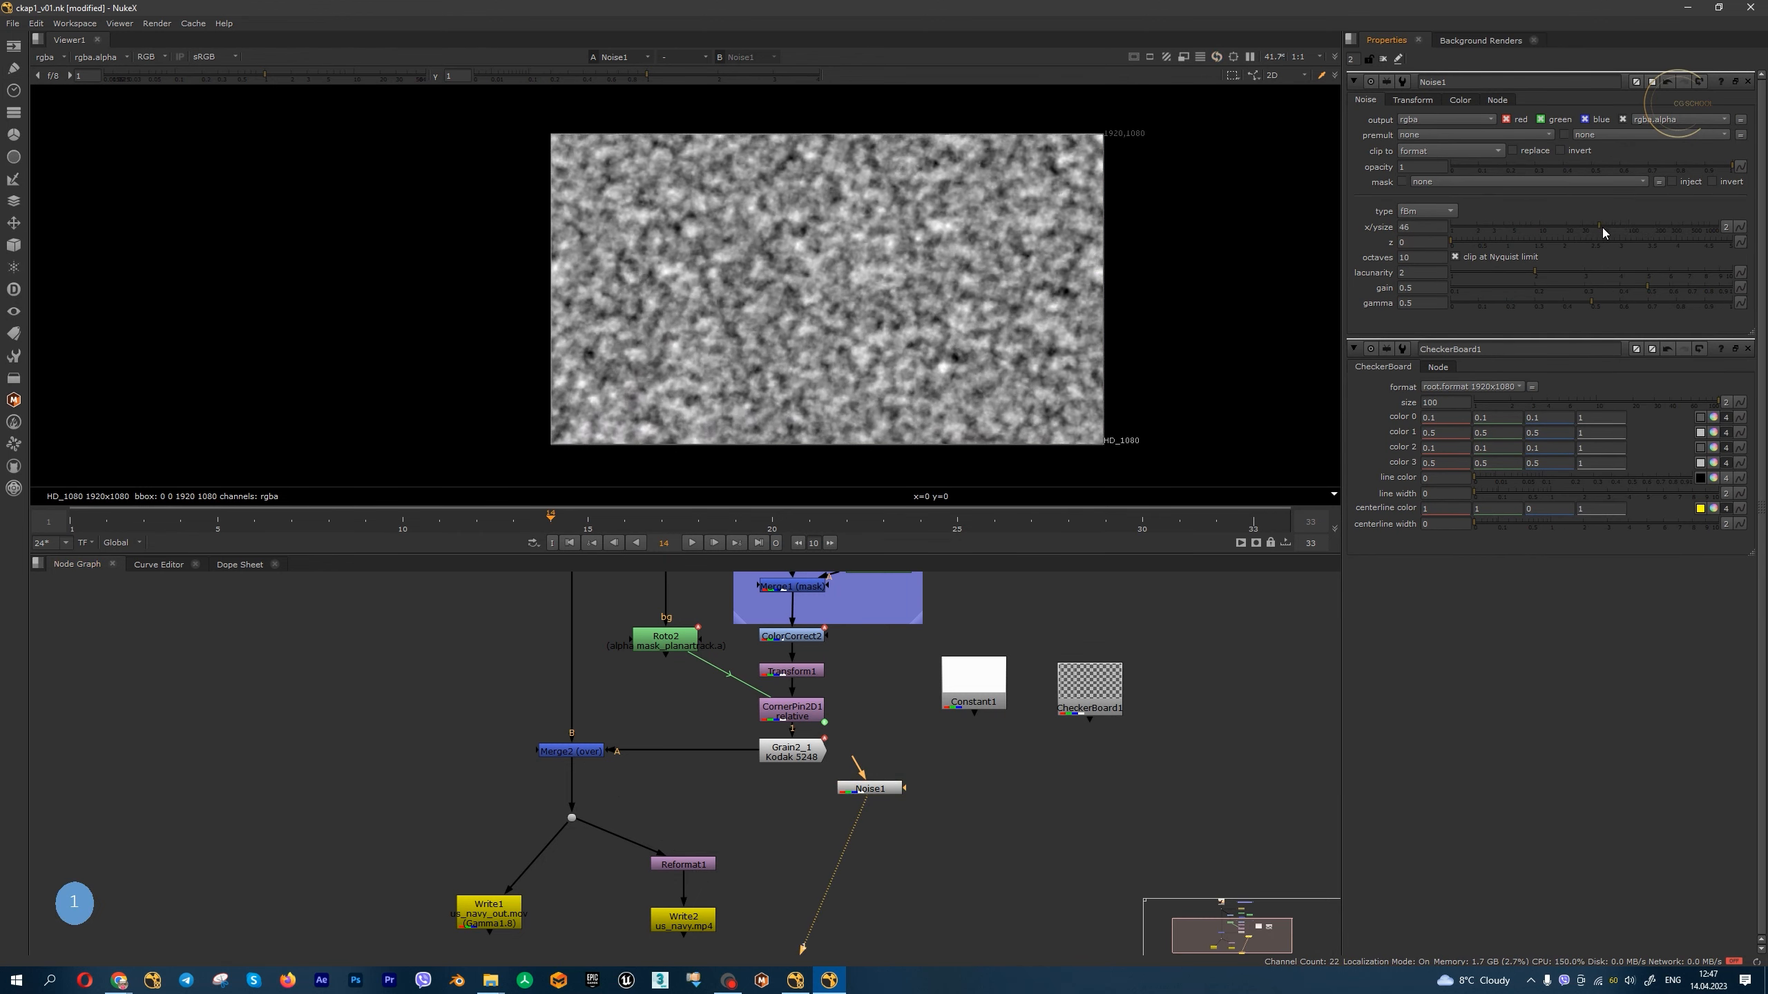
- Try the turbulence type on Noise1 and return it to fBm
left_click(1426, 211)
left_click(1450, 228)
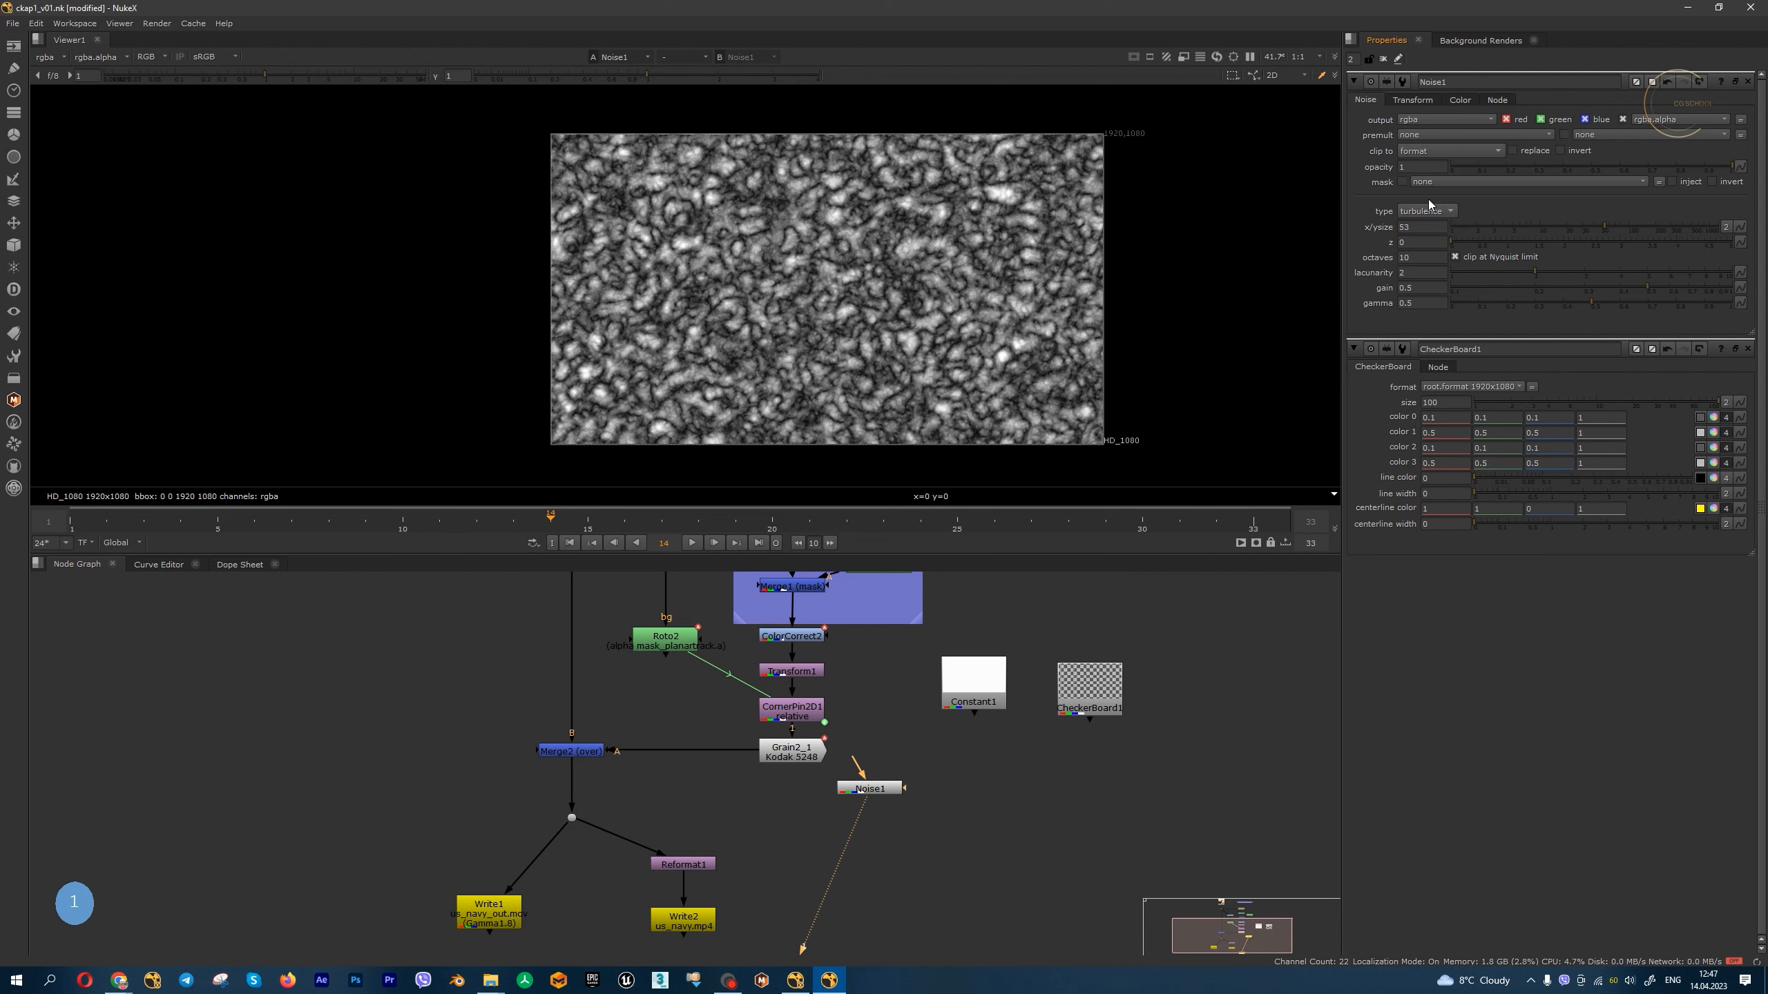
left_click(1427, 211)
left_click(1438, 201)
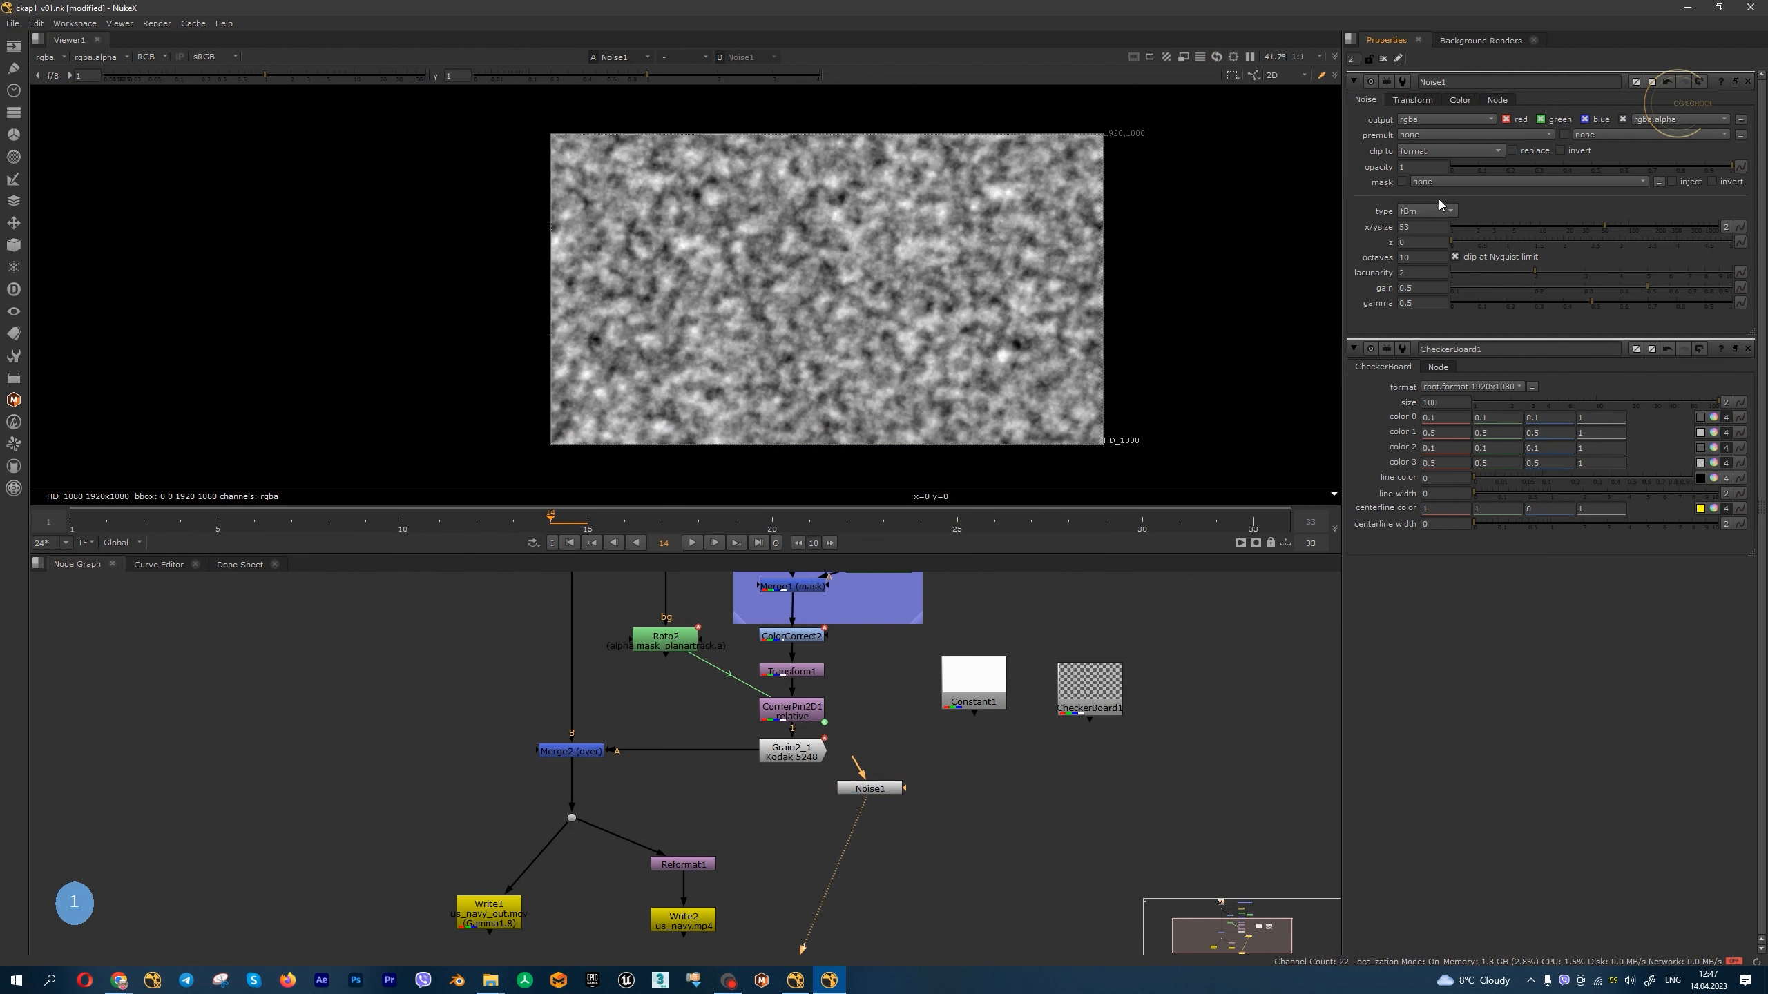
- Set Noise1's x/ysize to 200, z to 1.42, lacunarity to 2.06, gain to 0.645 and gamma to 0.36
left_click_drag(1600, 229, 1652, 225)
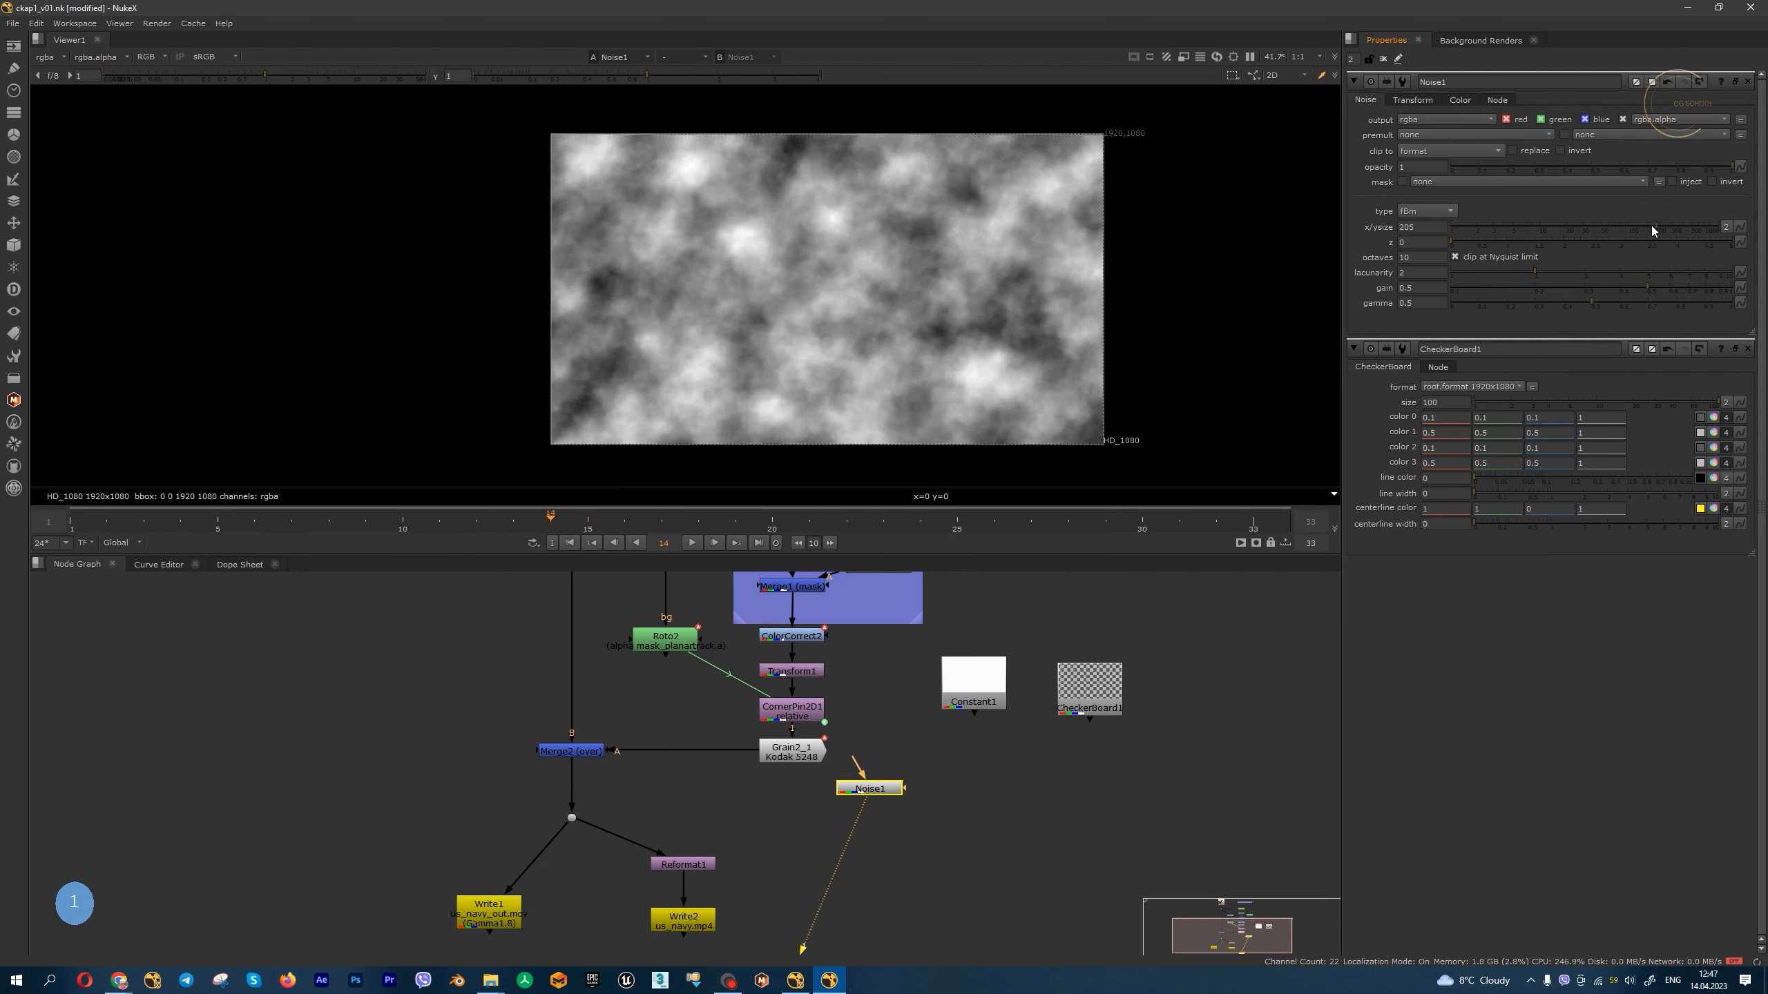
left_click(1481, 243)
left_click_drag(1483, 243, 1571, 242)
left_click_drag(1536, 272, 1541, 272)
left_click_drag(1648, 287, 1529, 243)
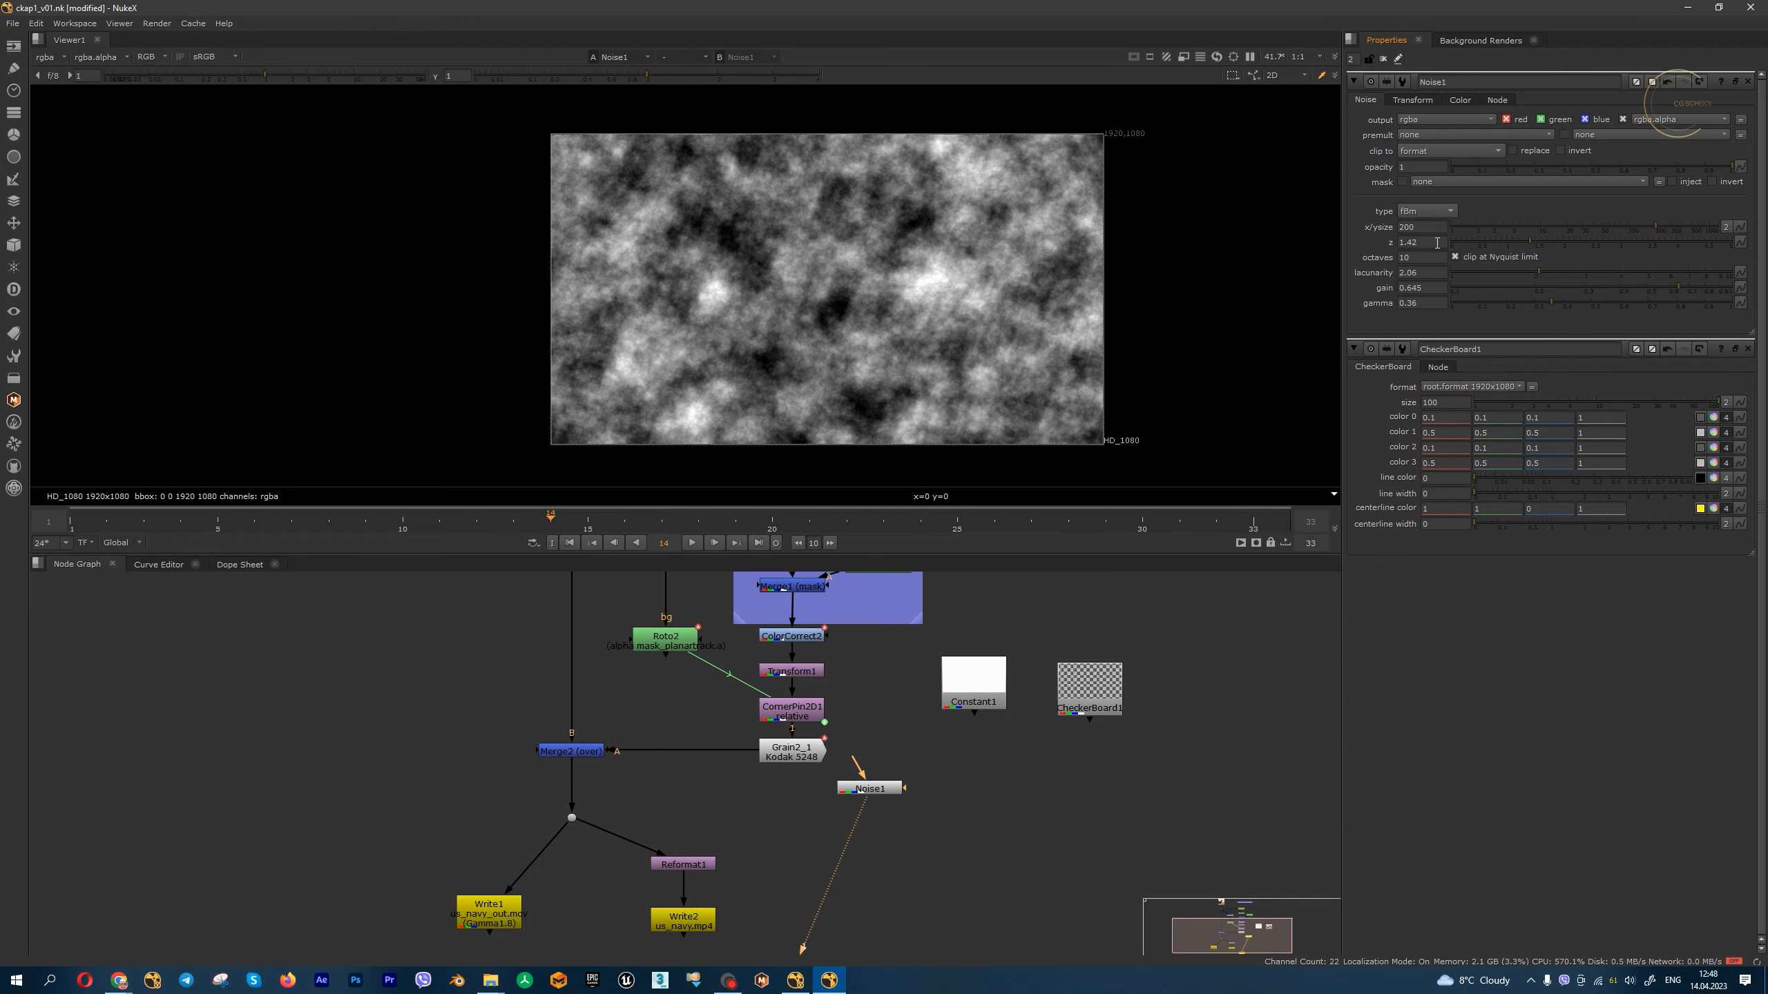
- Animate Noise1's z value with the expression frame/10 and play back the result
right_click(1435, 243)
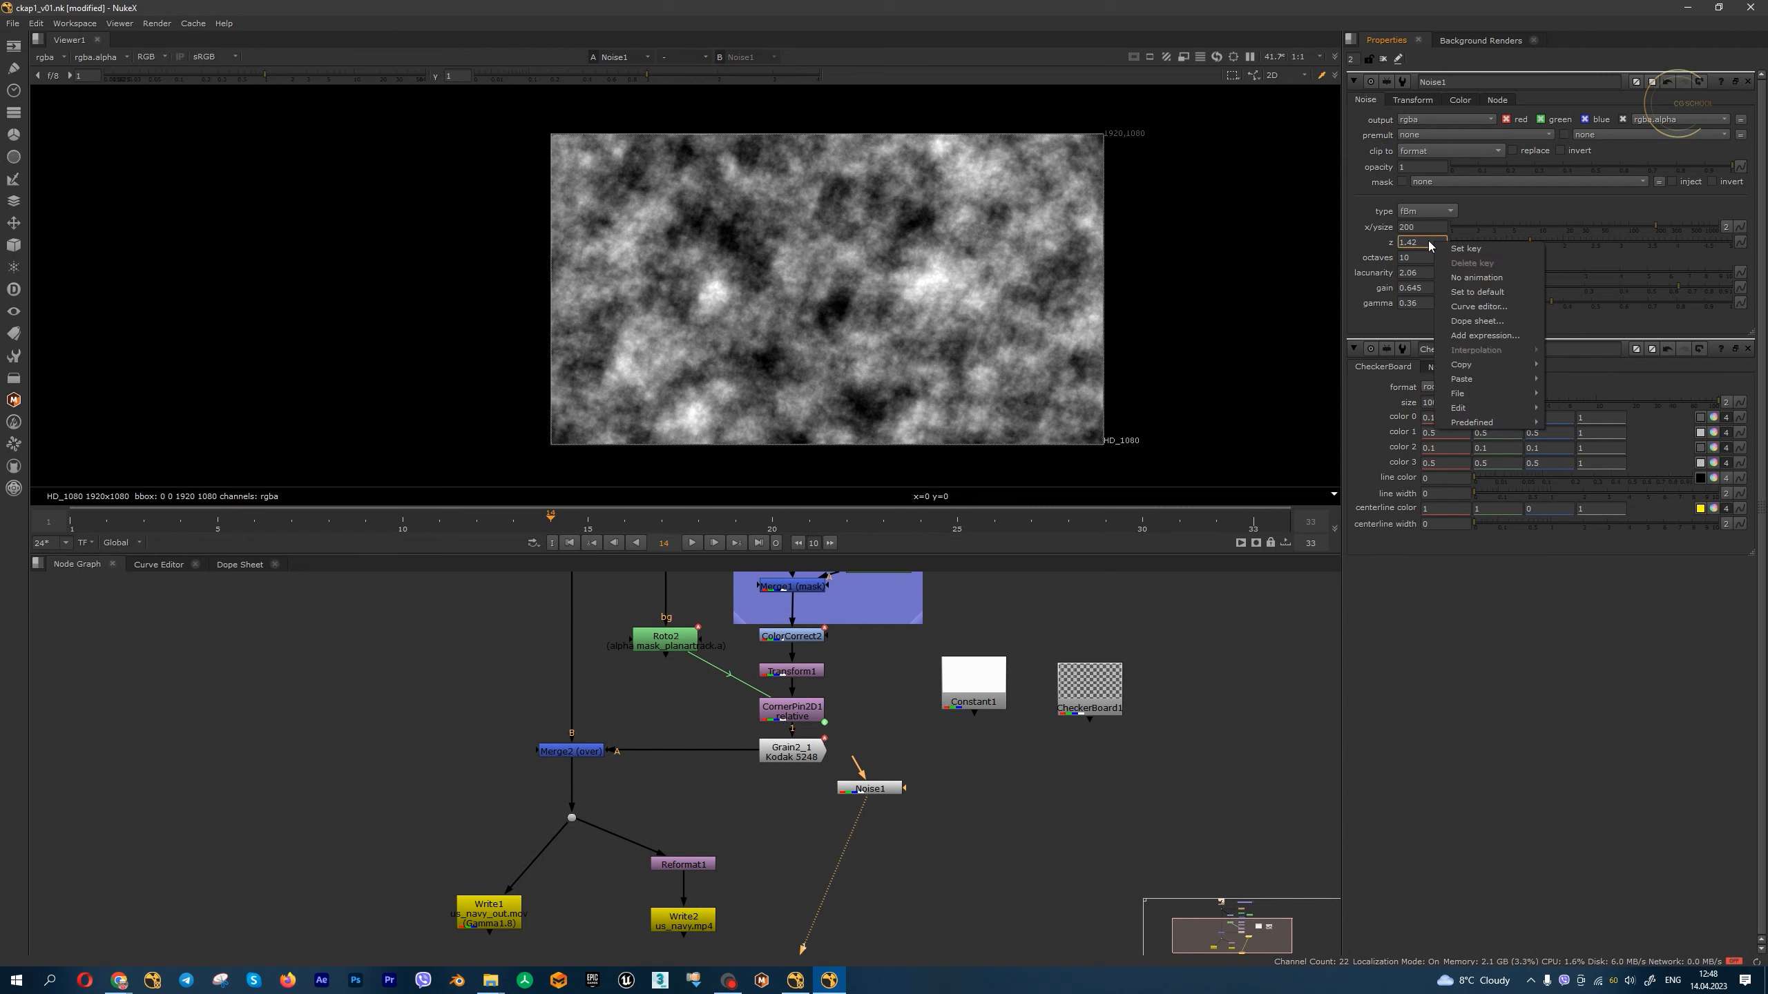
left_click(1502, 335)
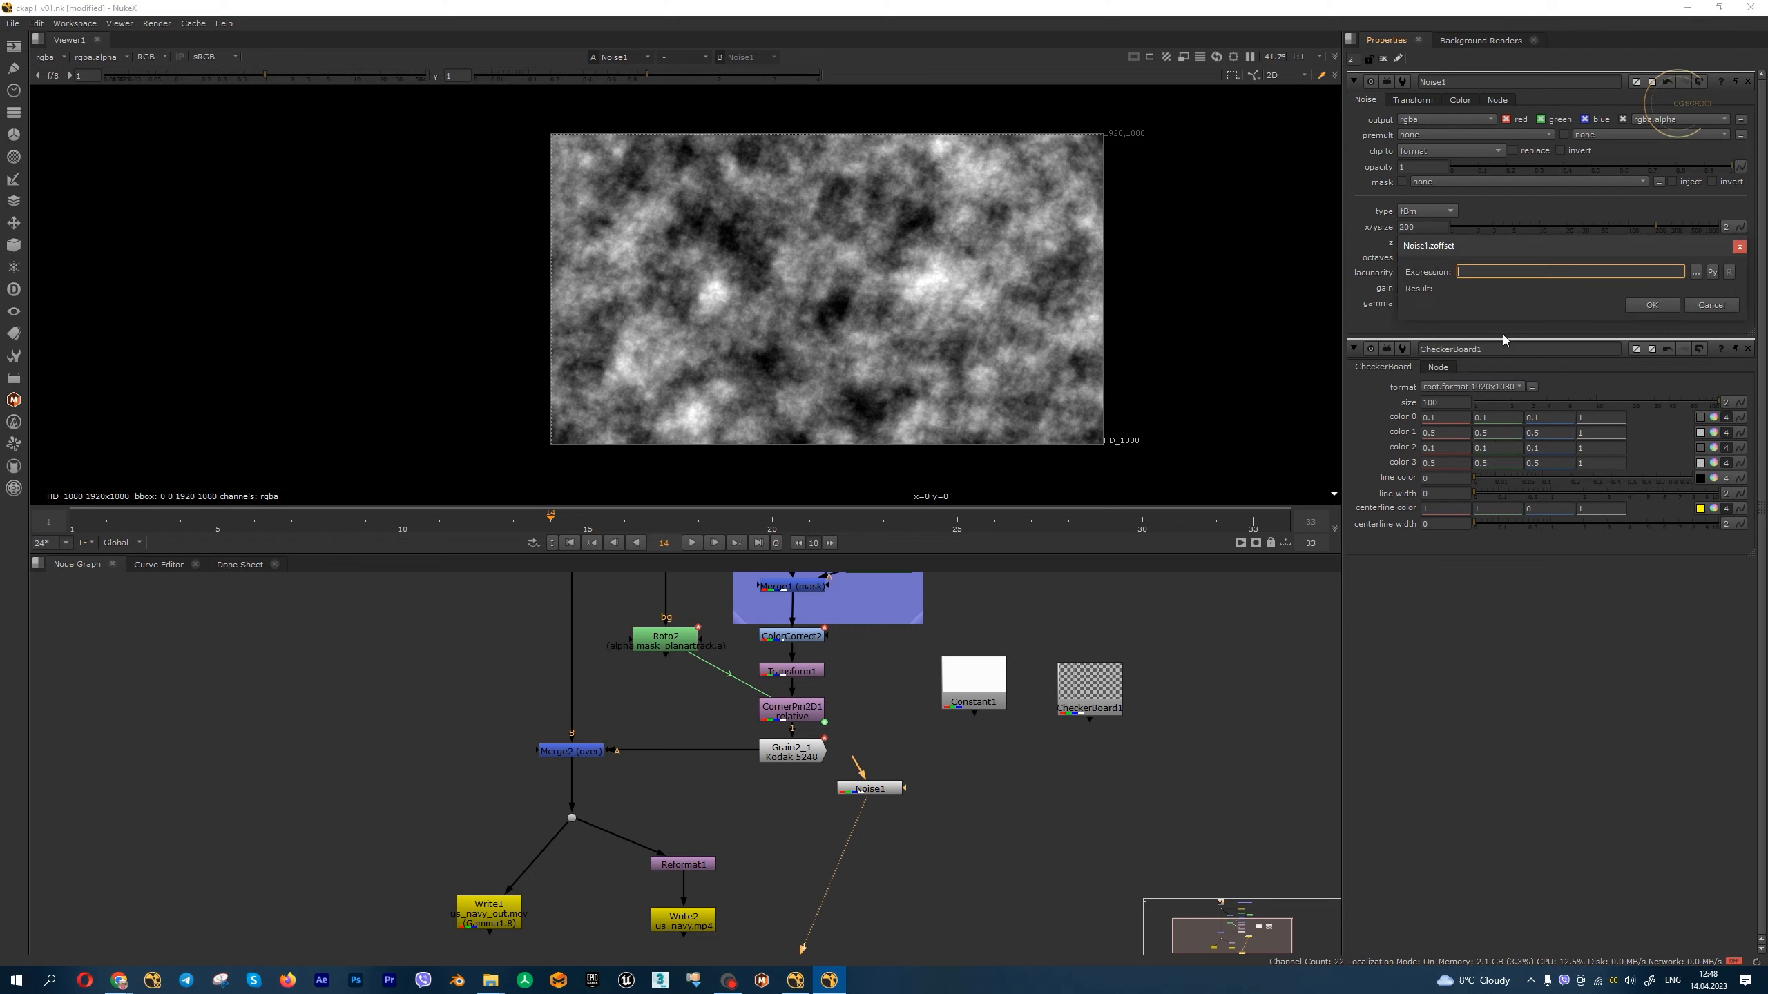
left_click_drag(1533, 245, 1042, 290)
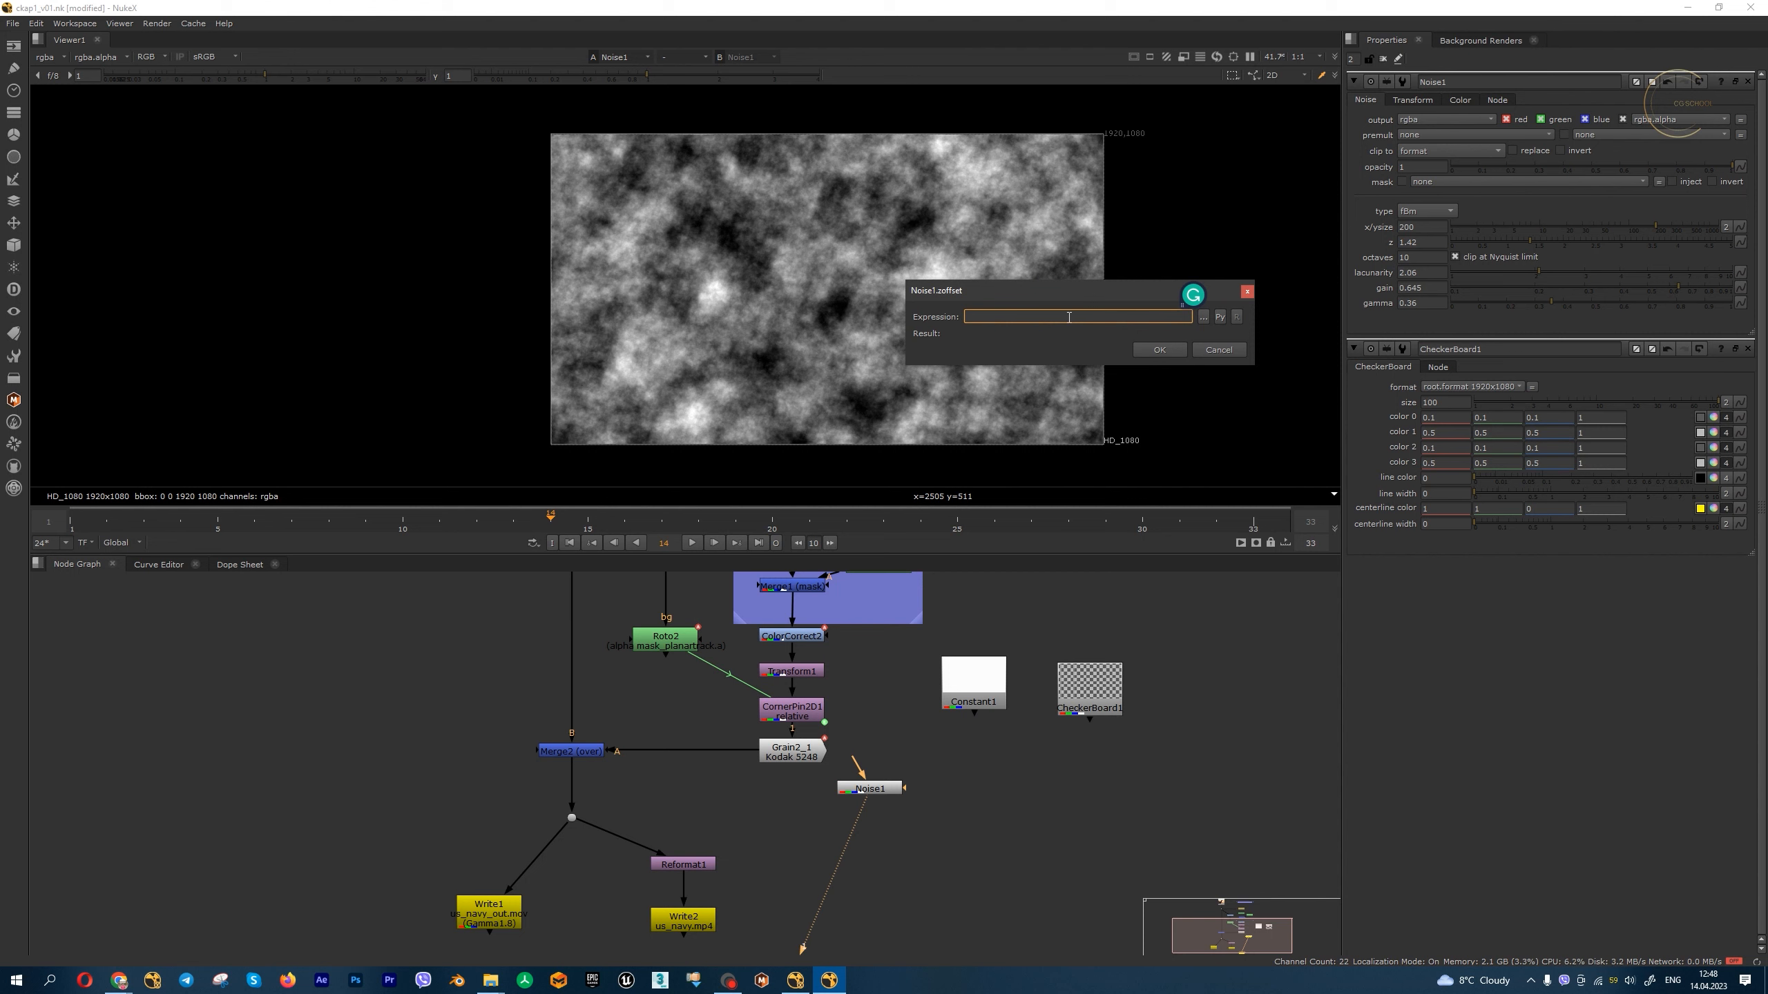
type("frame")
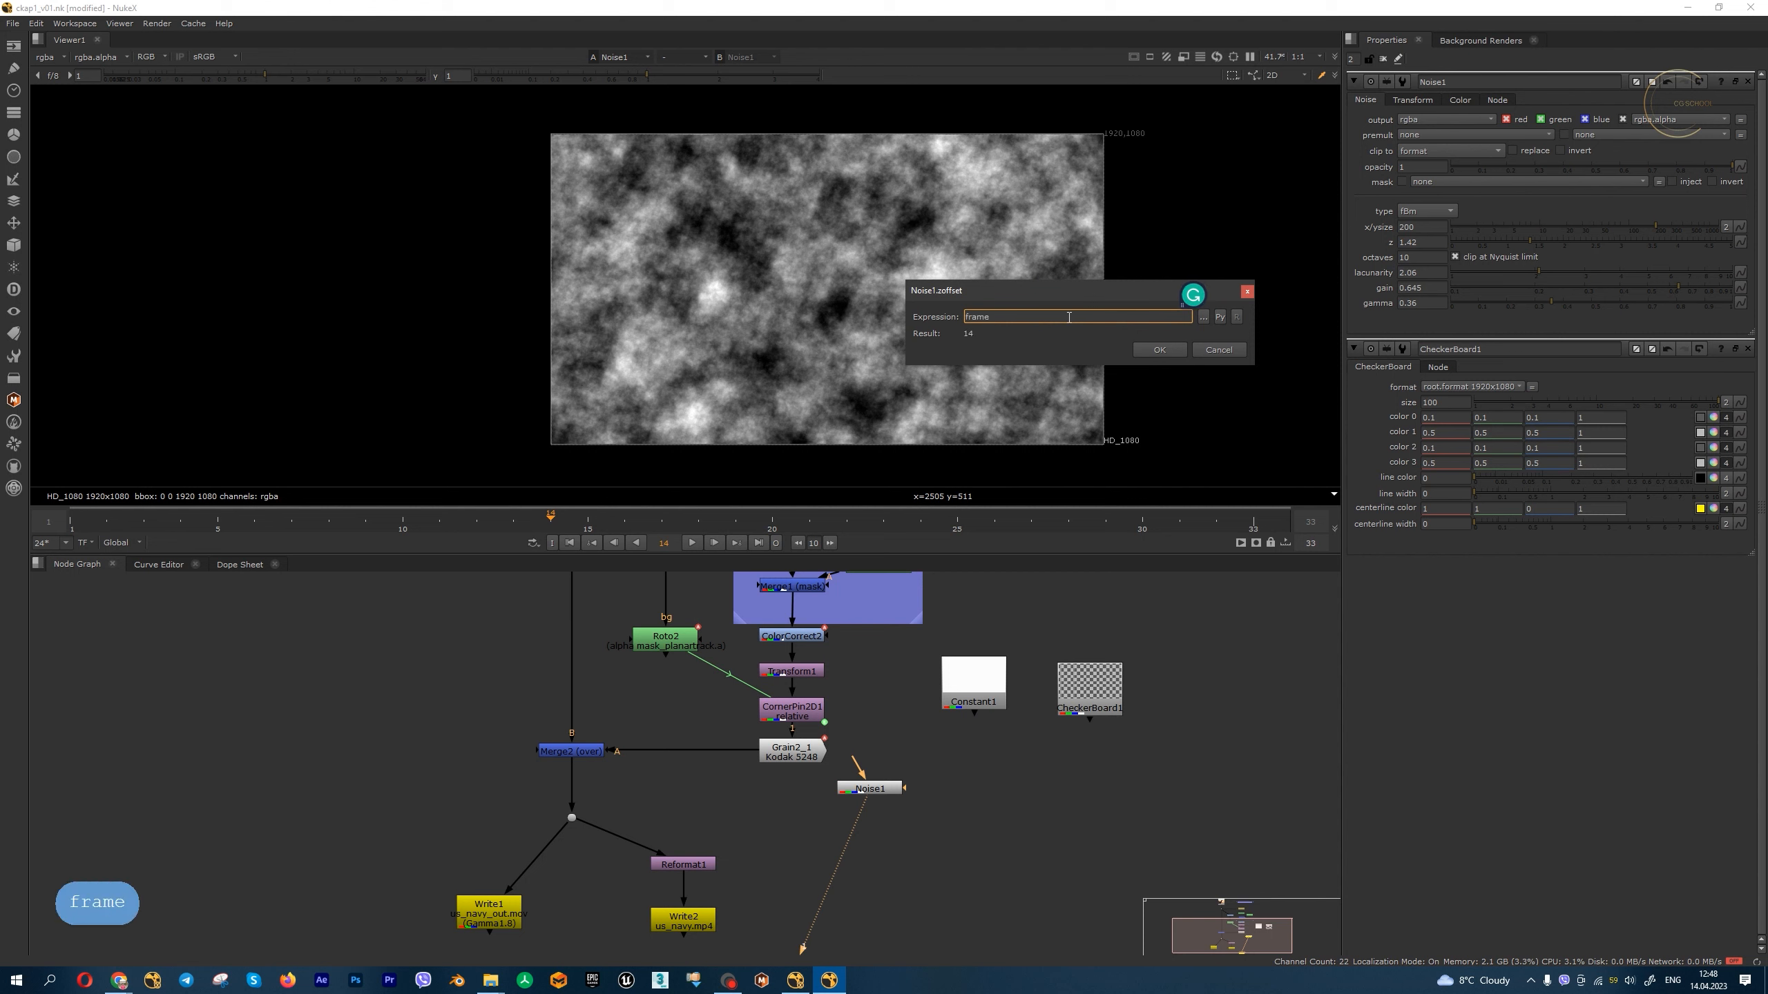
type("/10")
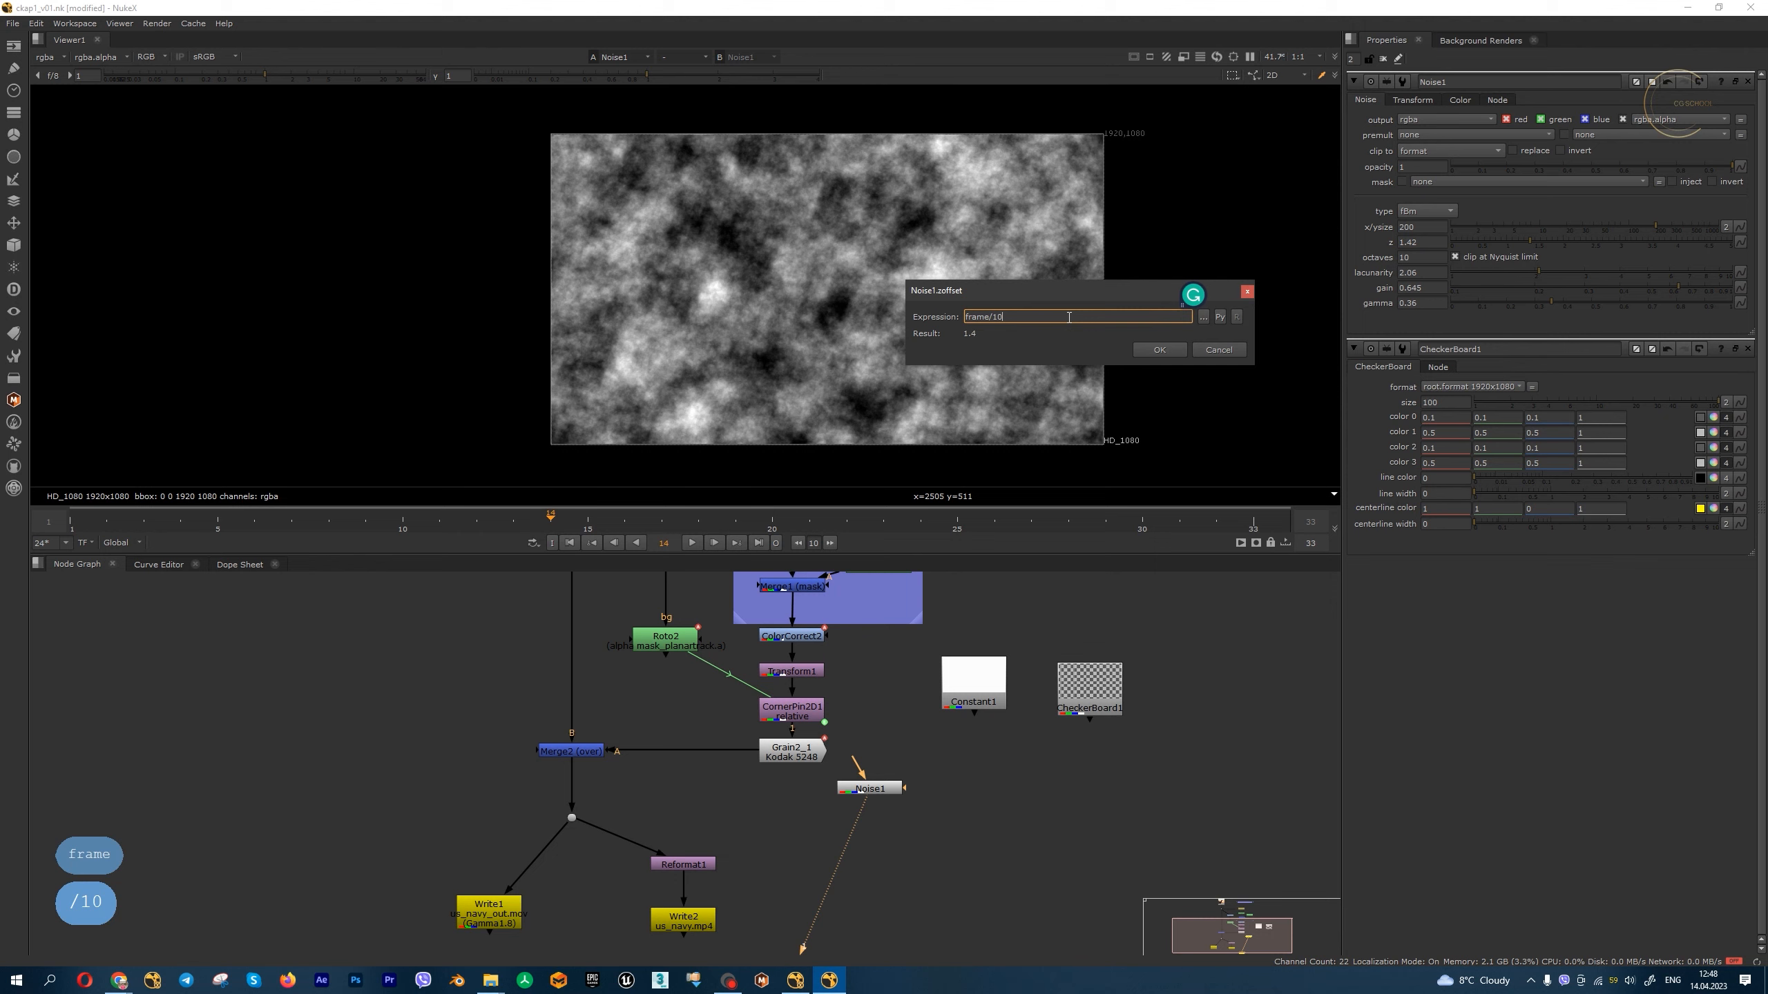
key("Return")
left_click(694, 547)
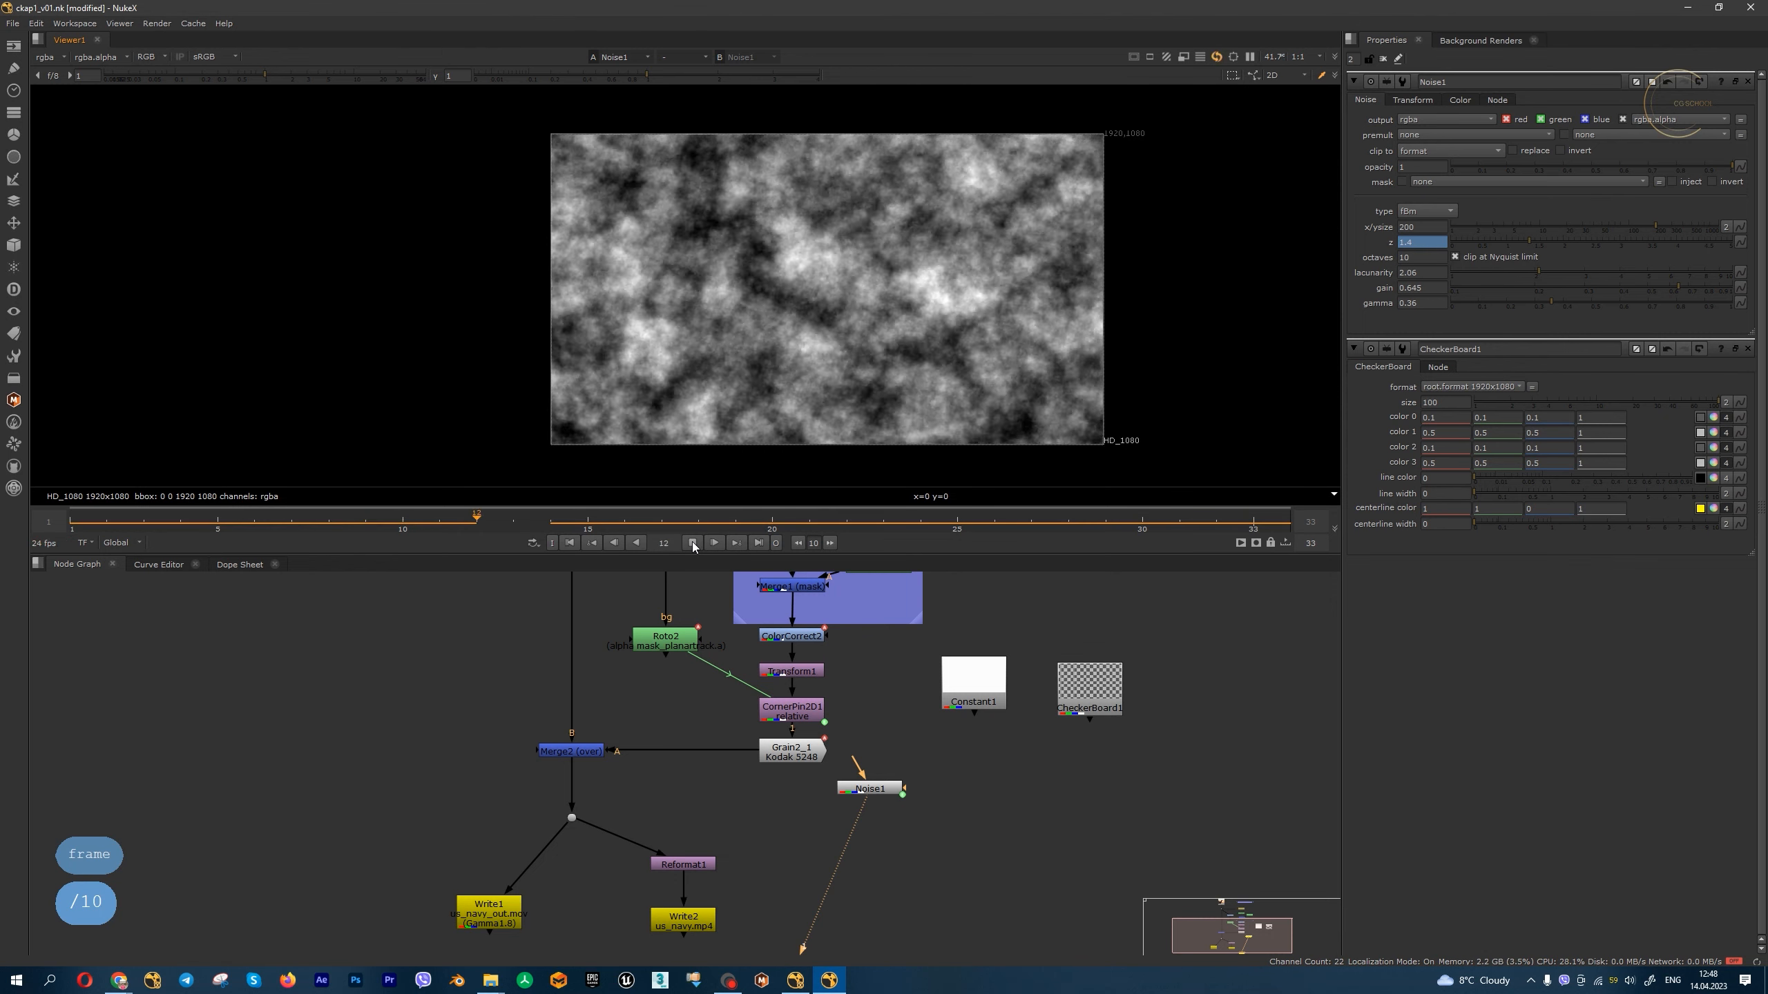
left_click(693, 543)
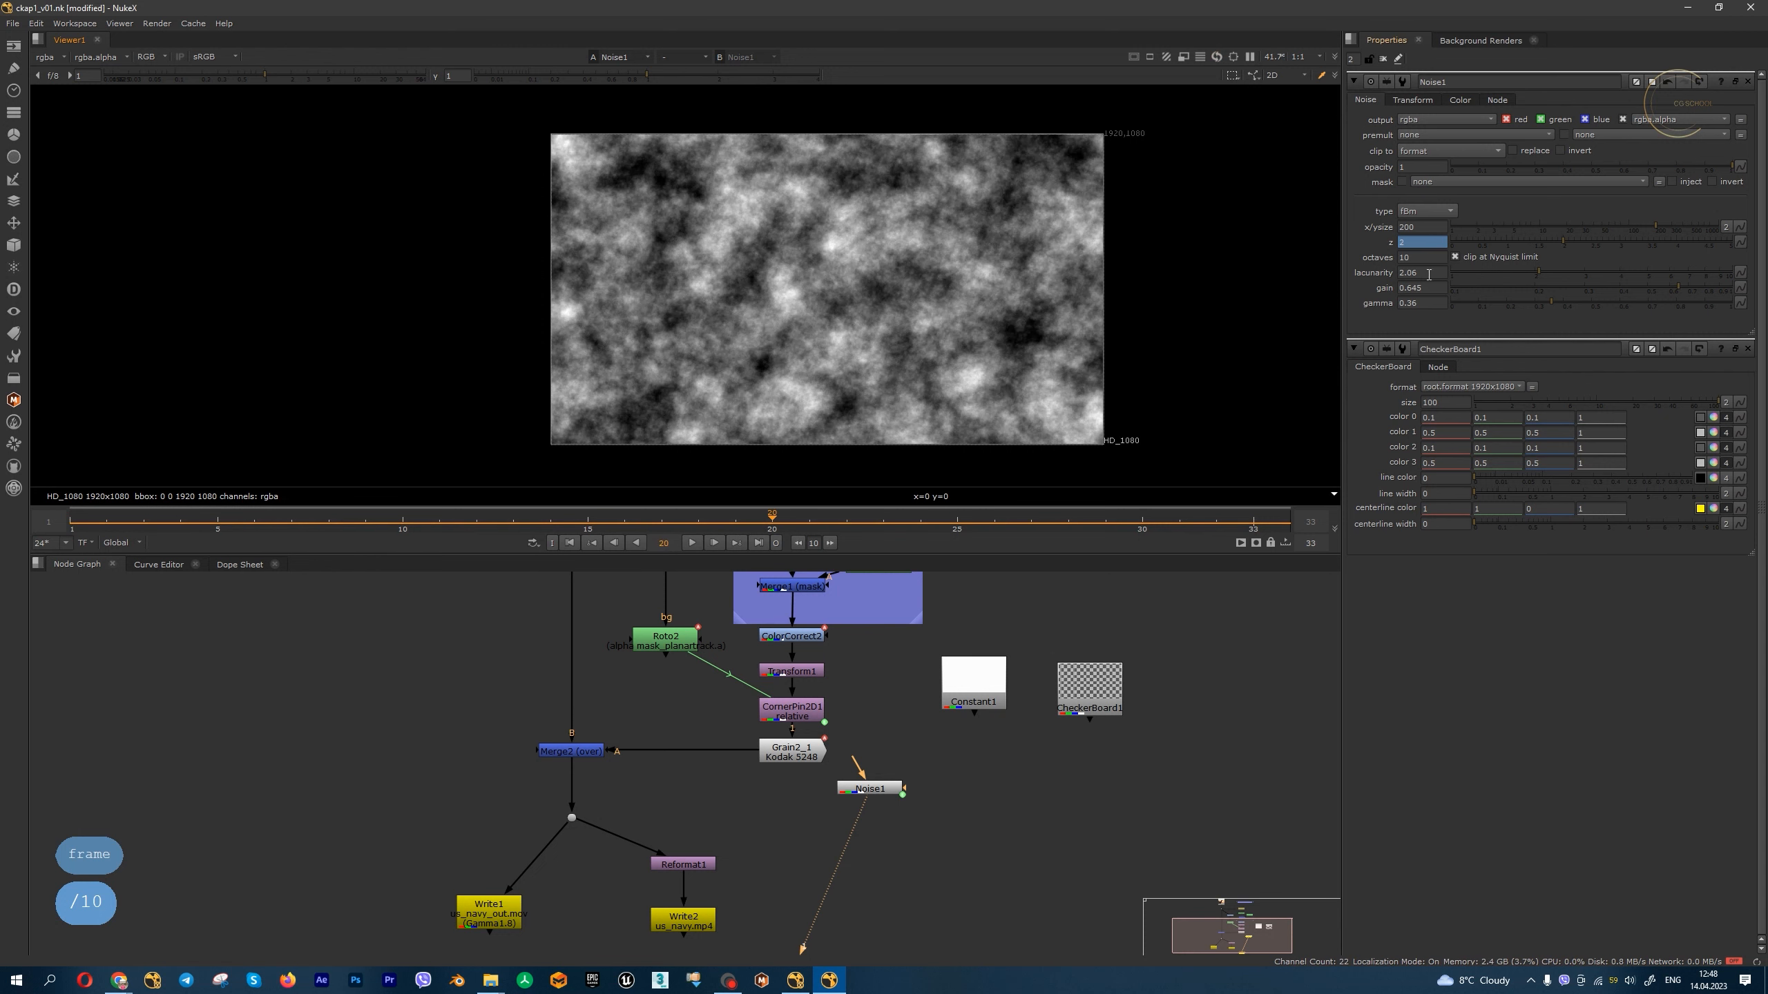
- Slow the noise animation by changing the z expression to frame/100 and play it back
right_click(1424, 243)
left_click(1501, 337)
left_click(1531, 278)
type("00")
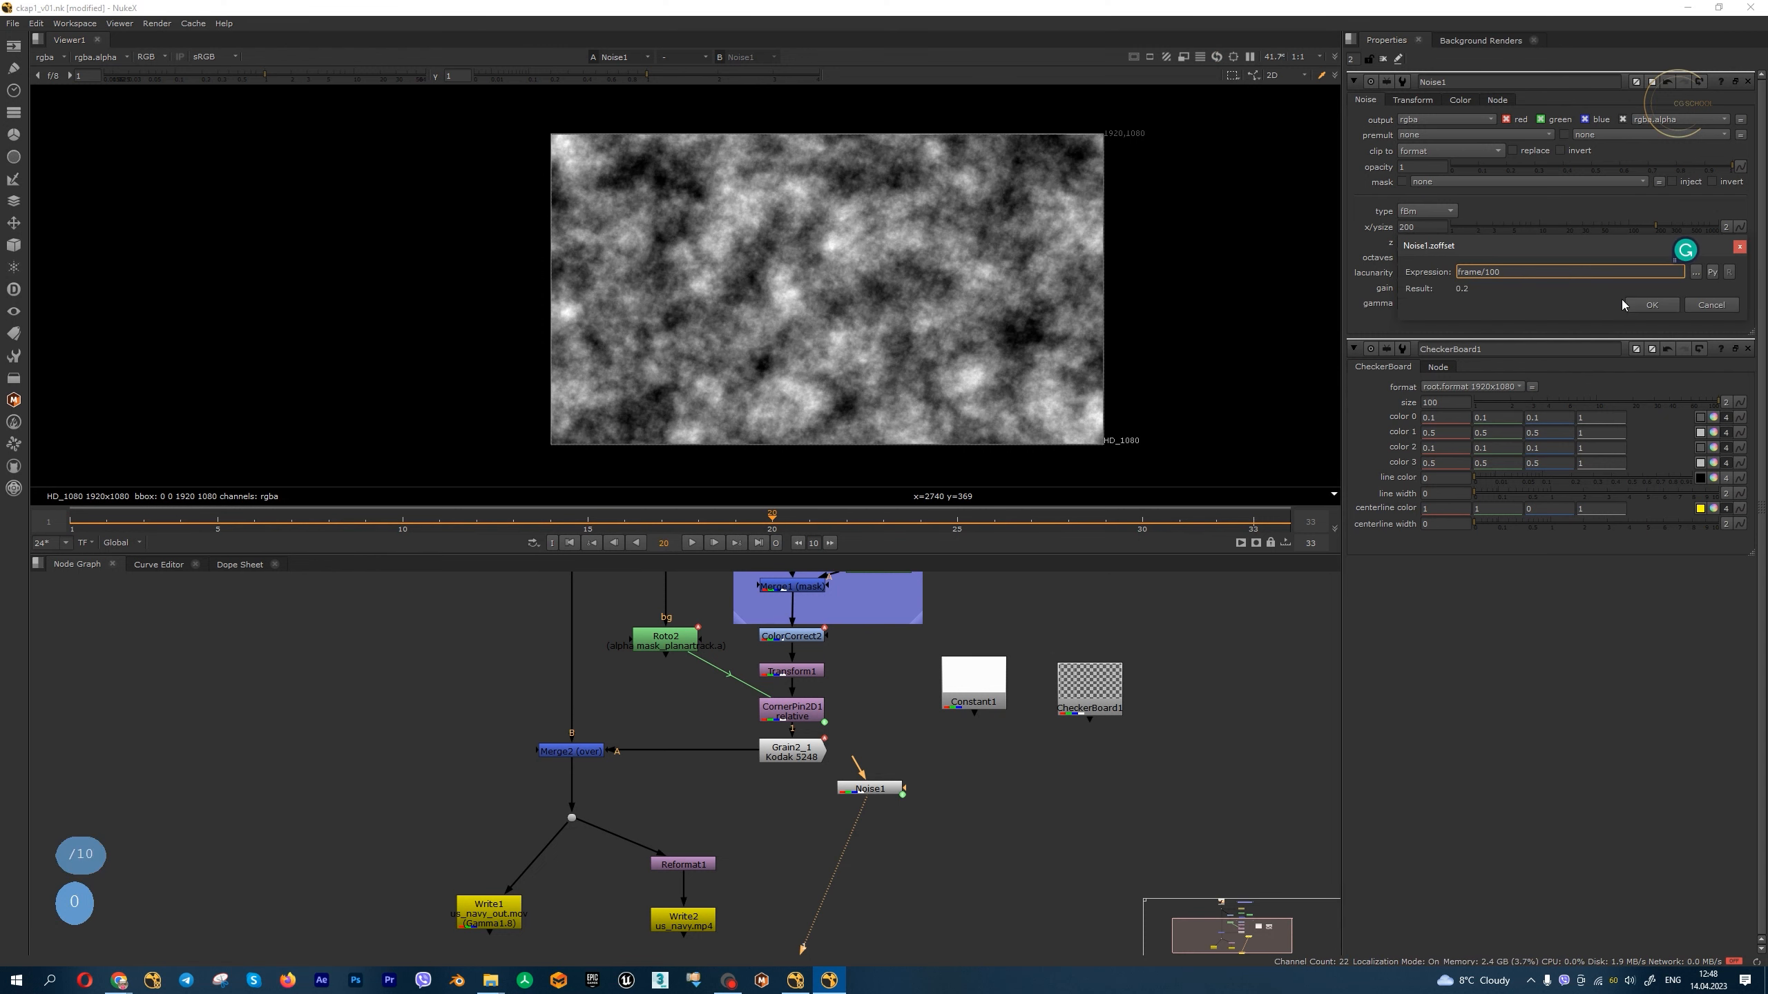
left_click(1651, 305)
left_click(693, 543)
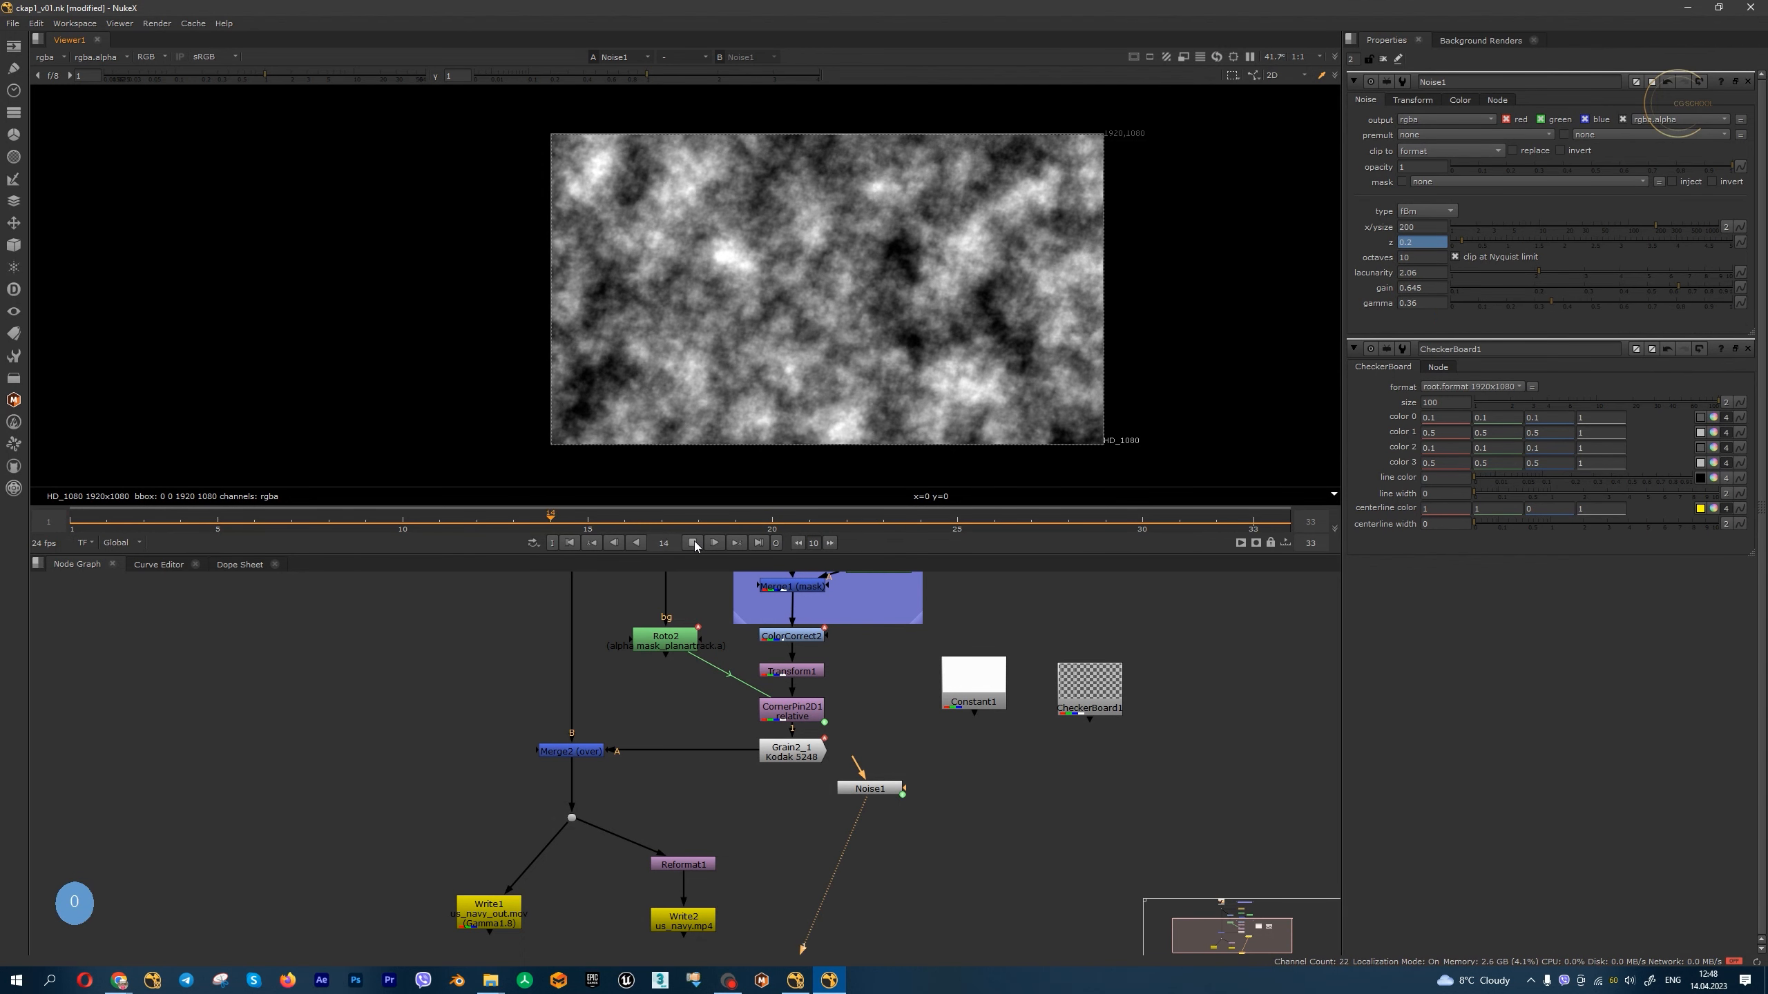
left_click(693, 543)
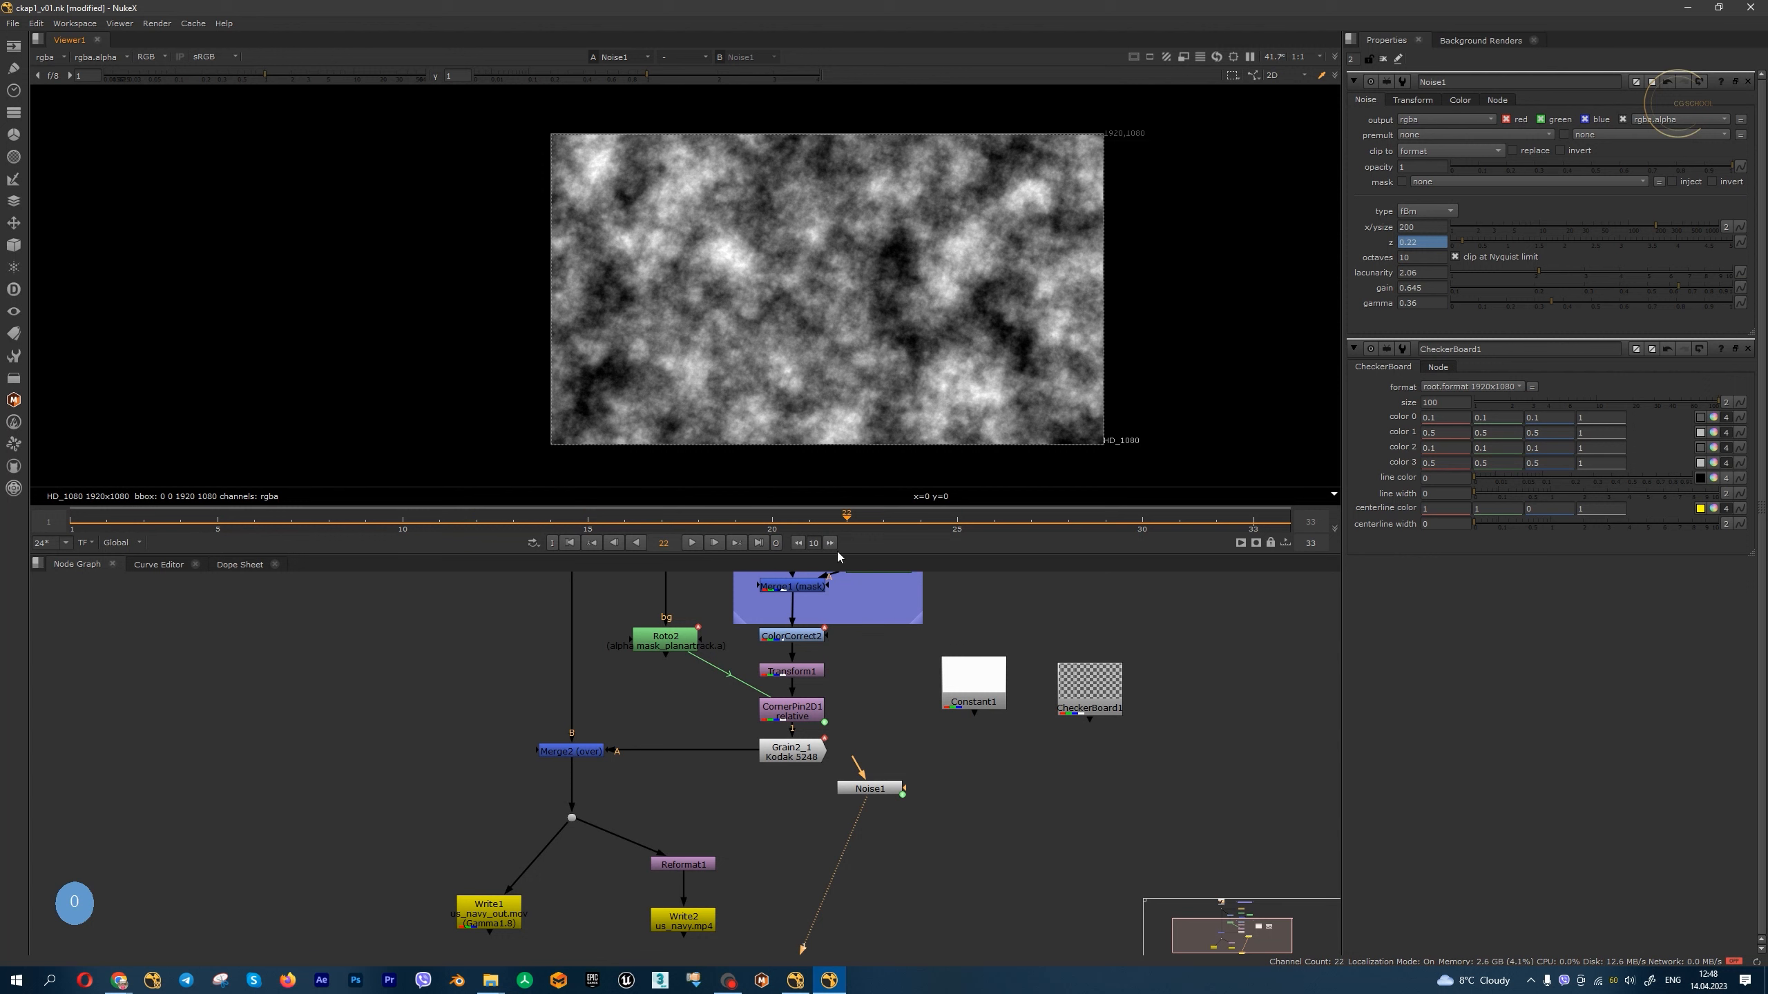
- Add a Grade node below Noise1 and split its gamma into separate channel values
mouse_move(872, 794)
left_mouse_down()
mouse_move(904, 806)
mouse_move(902, 778)
left_mouse_up()
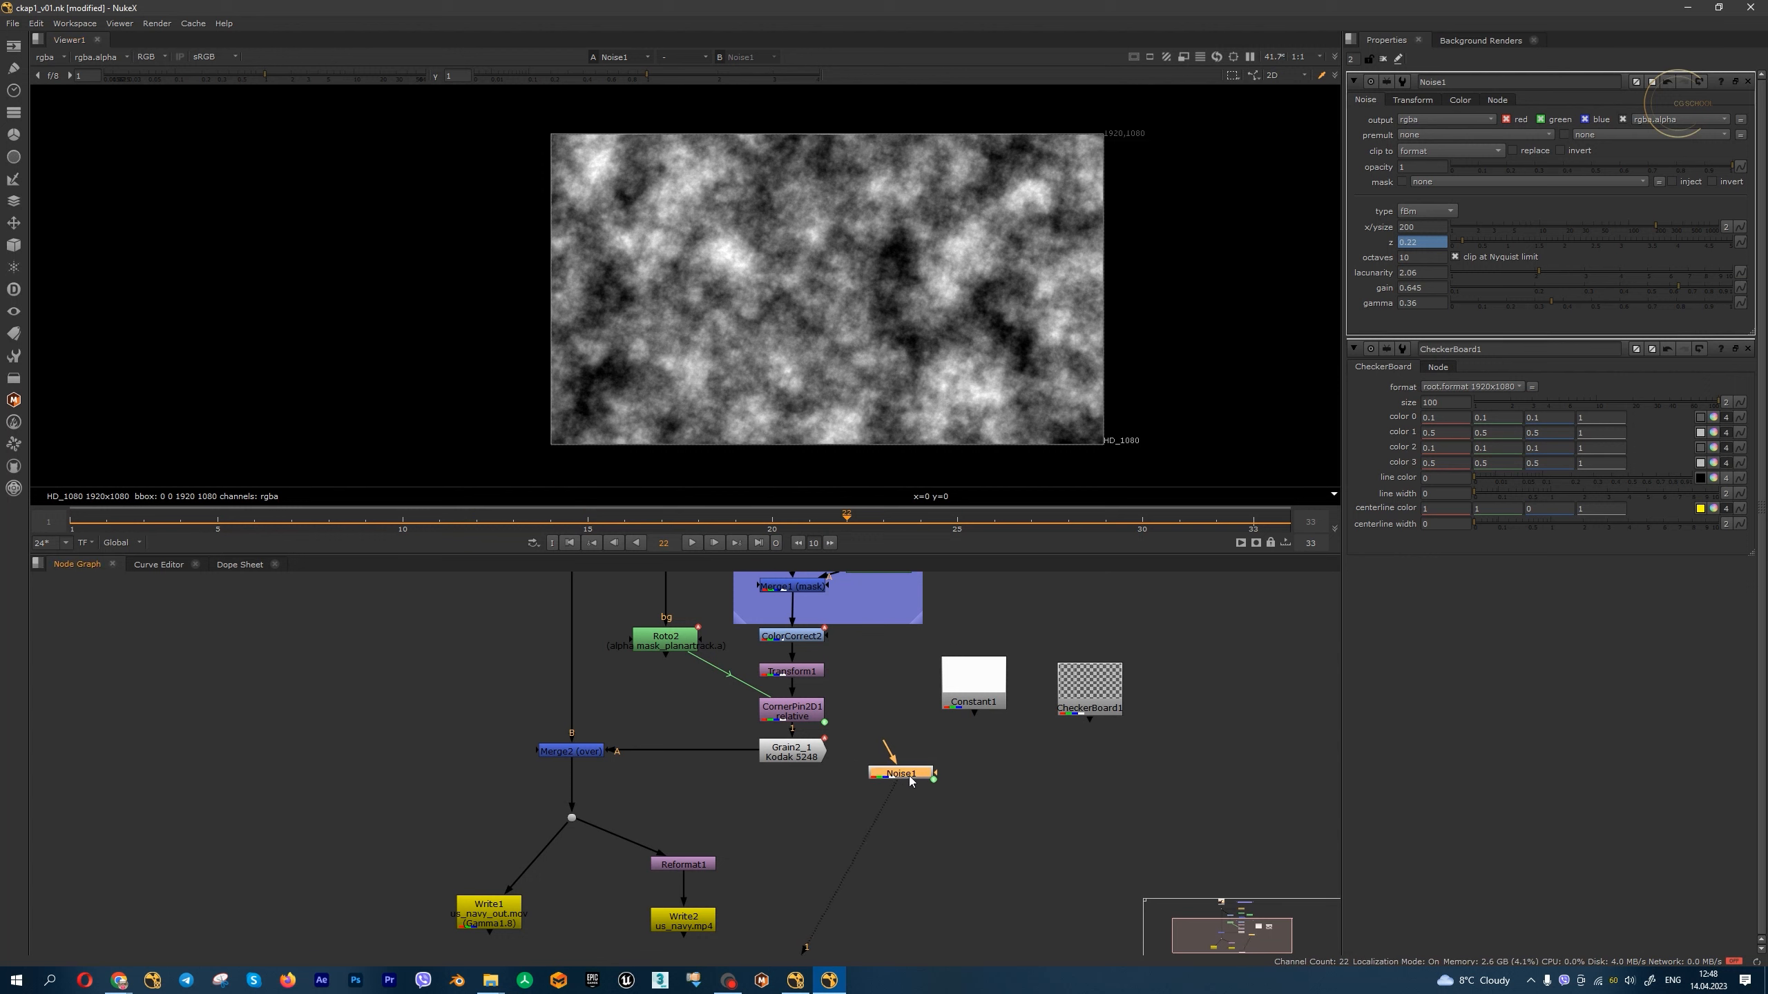
key("g")
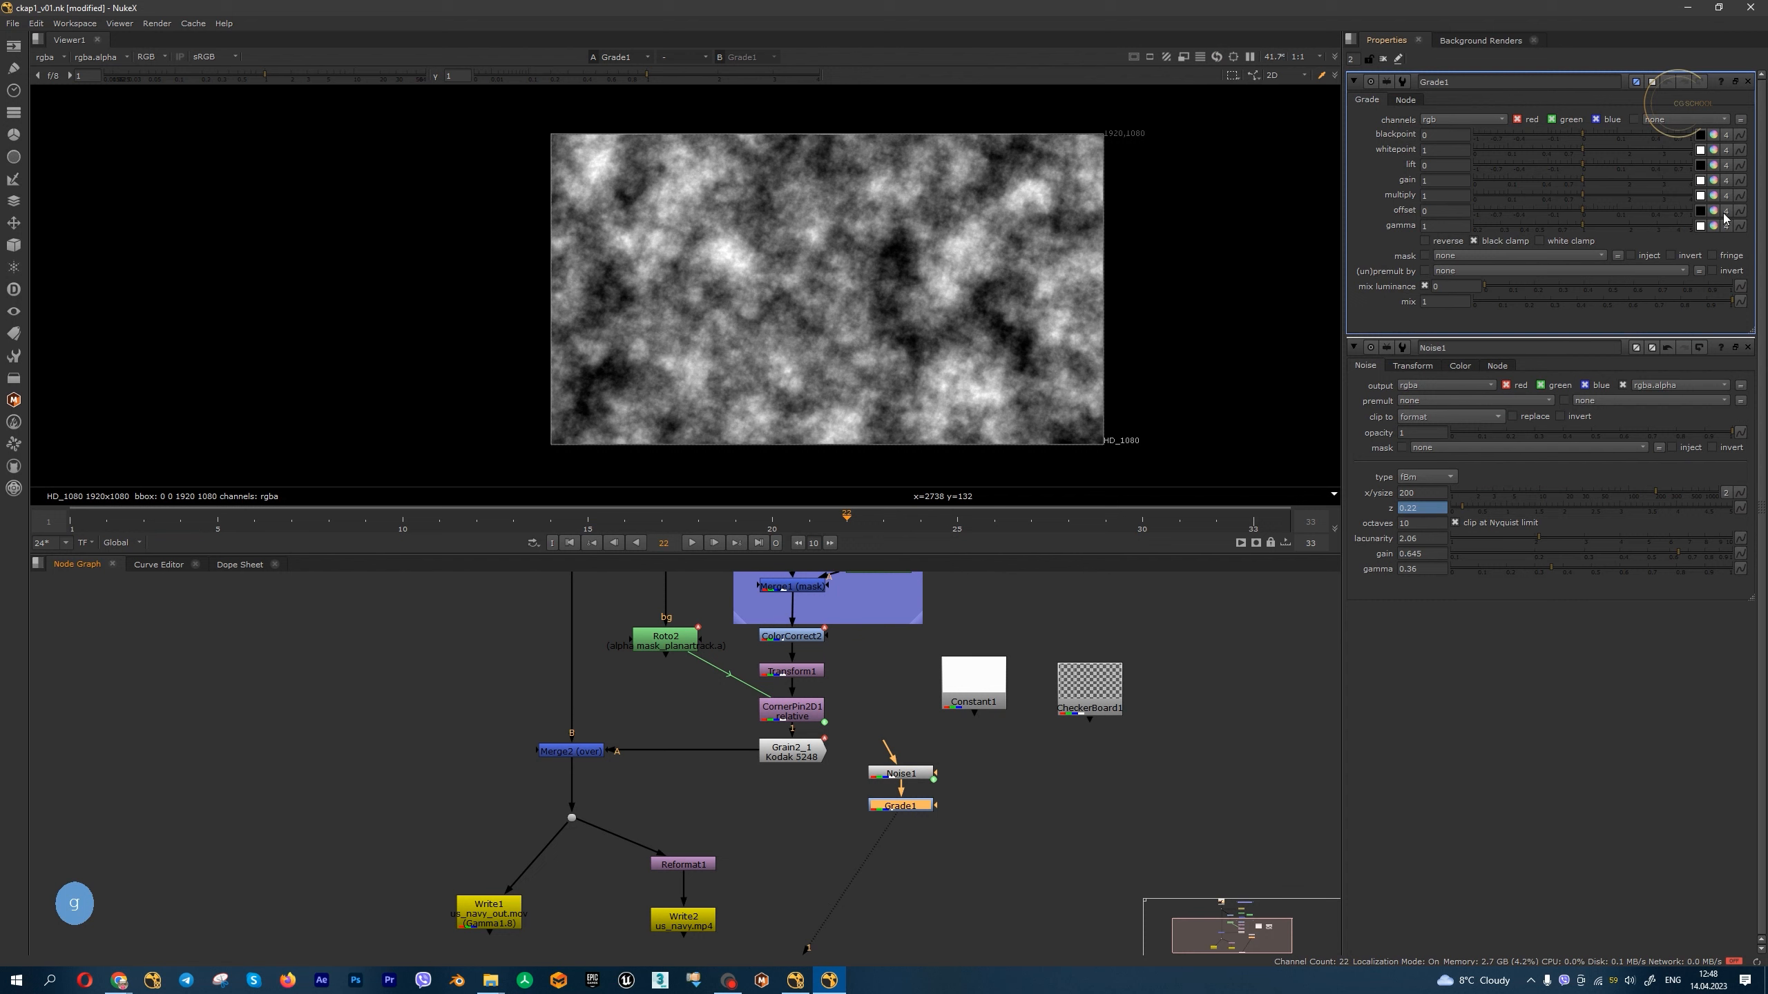
left_click(1726, 226)
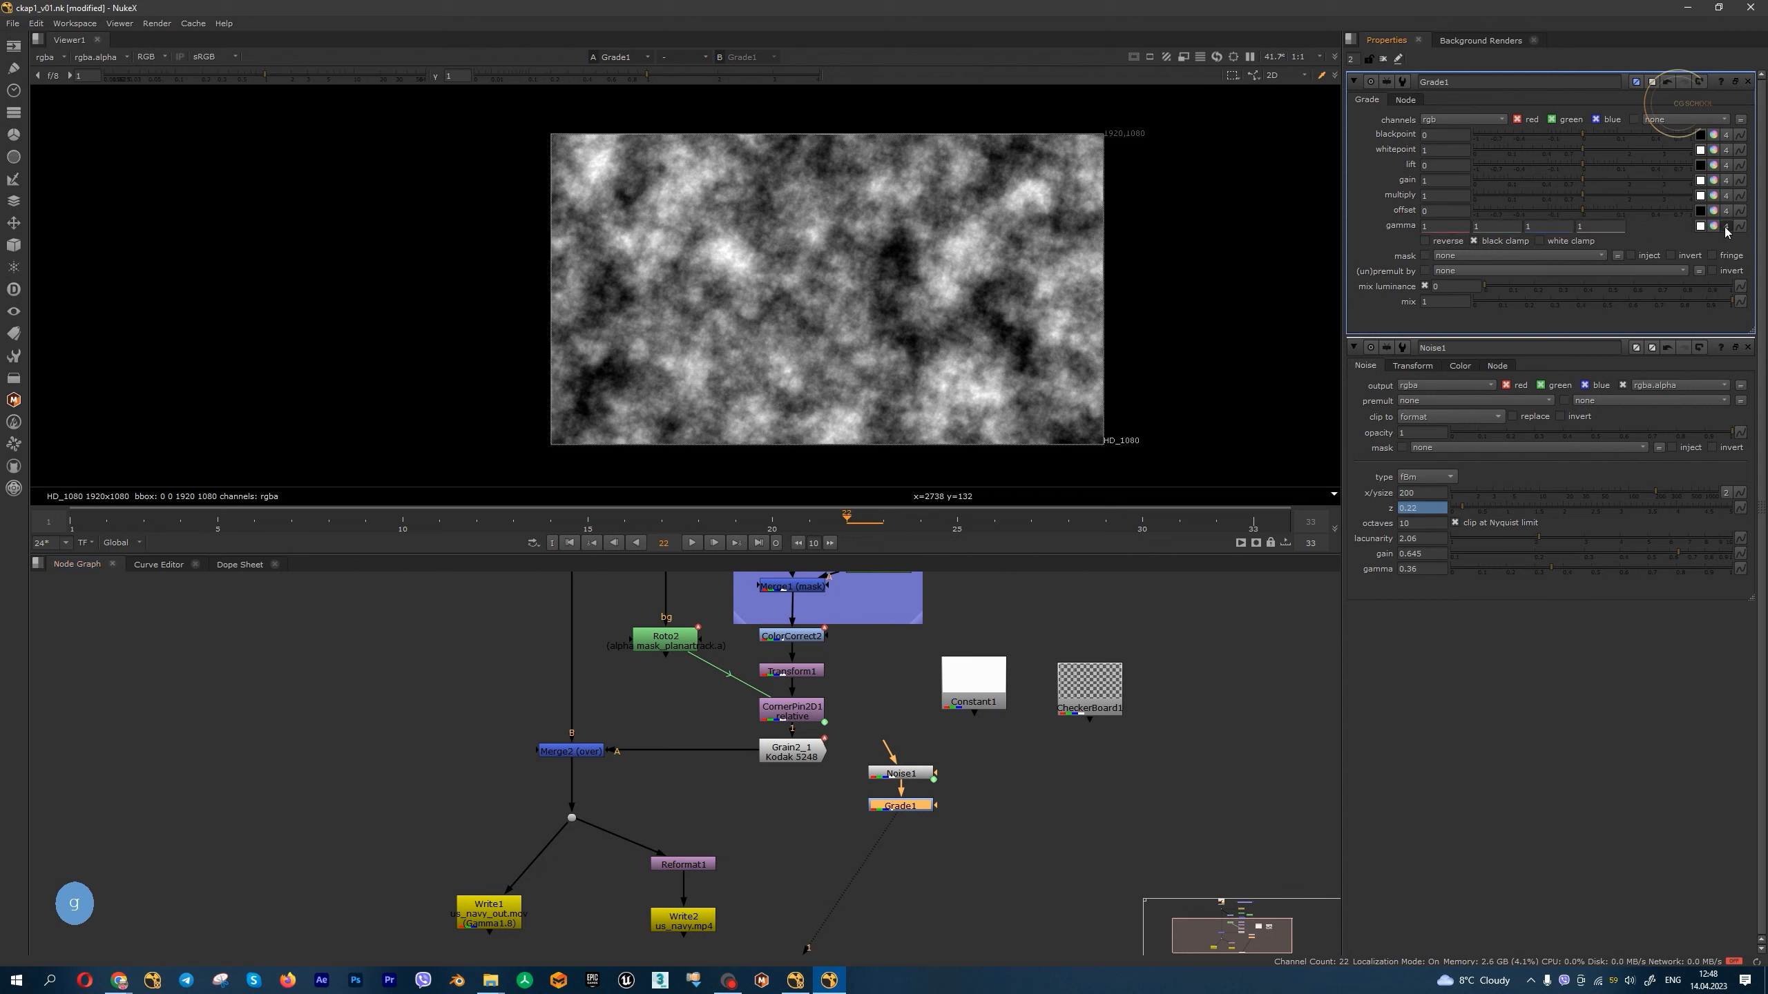
- Animate Grade1's red gamma with the expression sin(frame*0.5)+1 and play back the result
right_click(1439, 226)
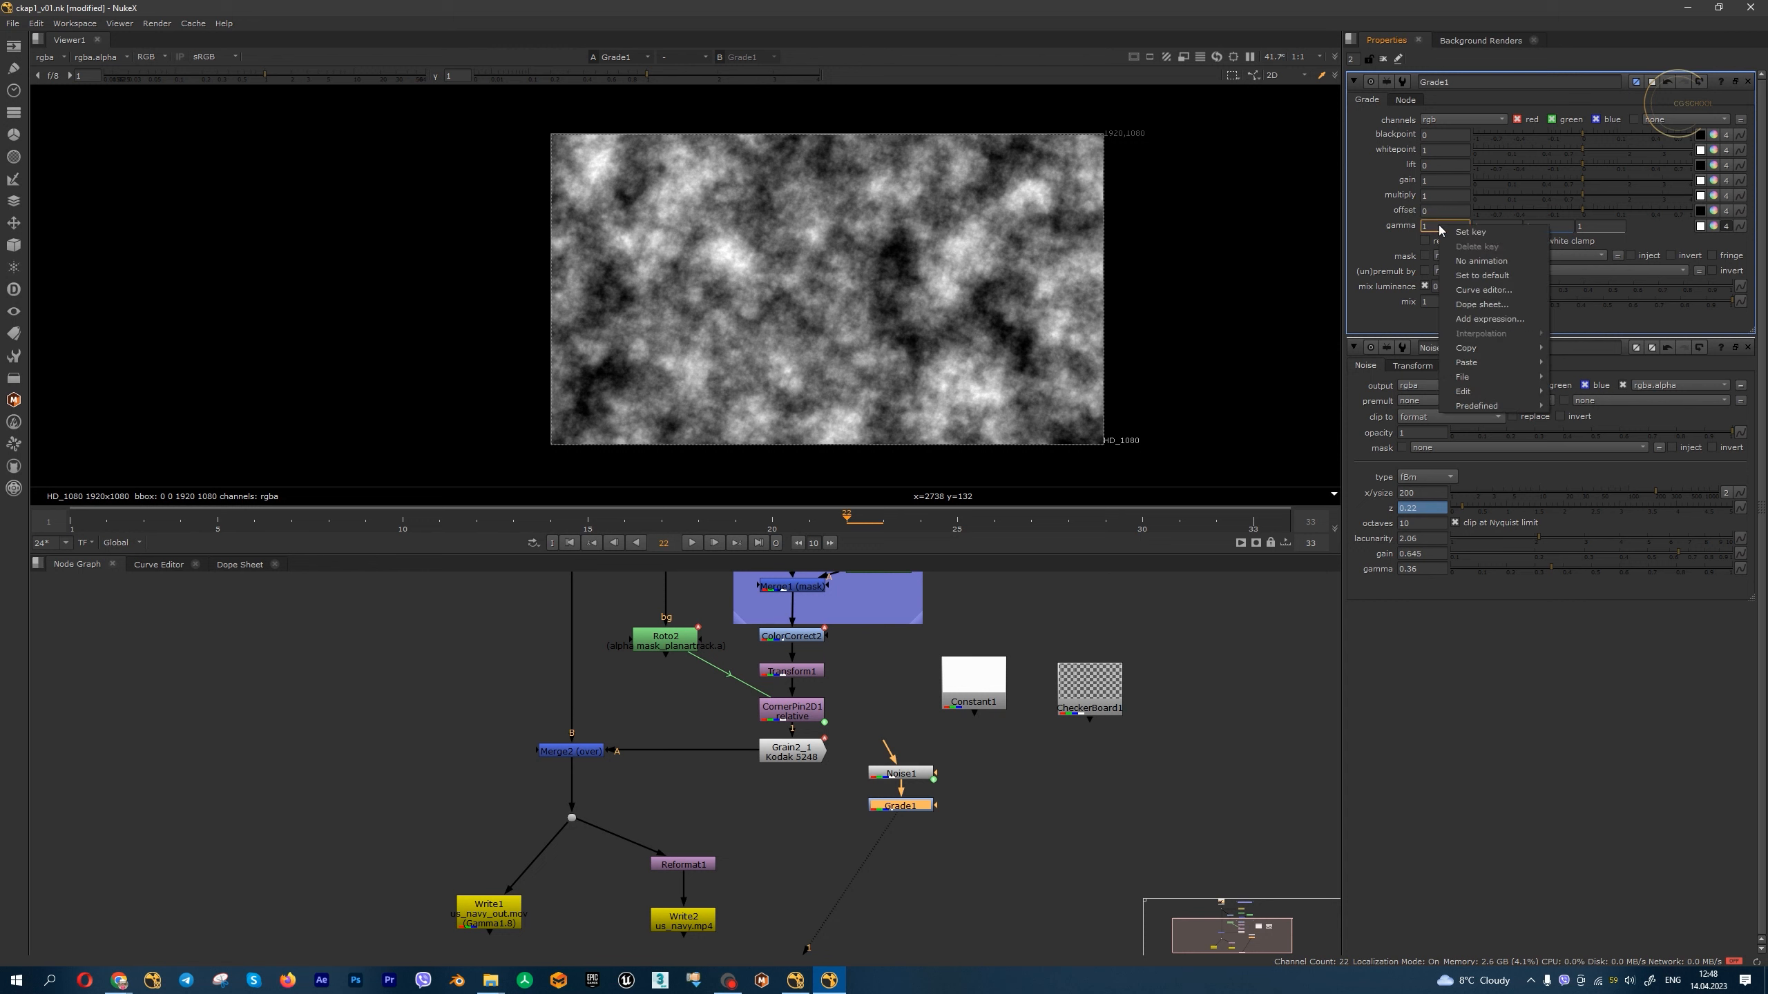
left_click(1496, 317)
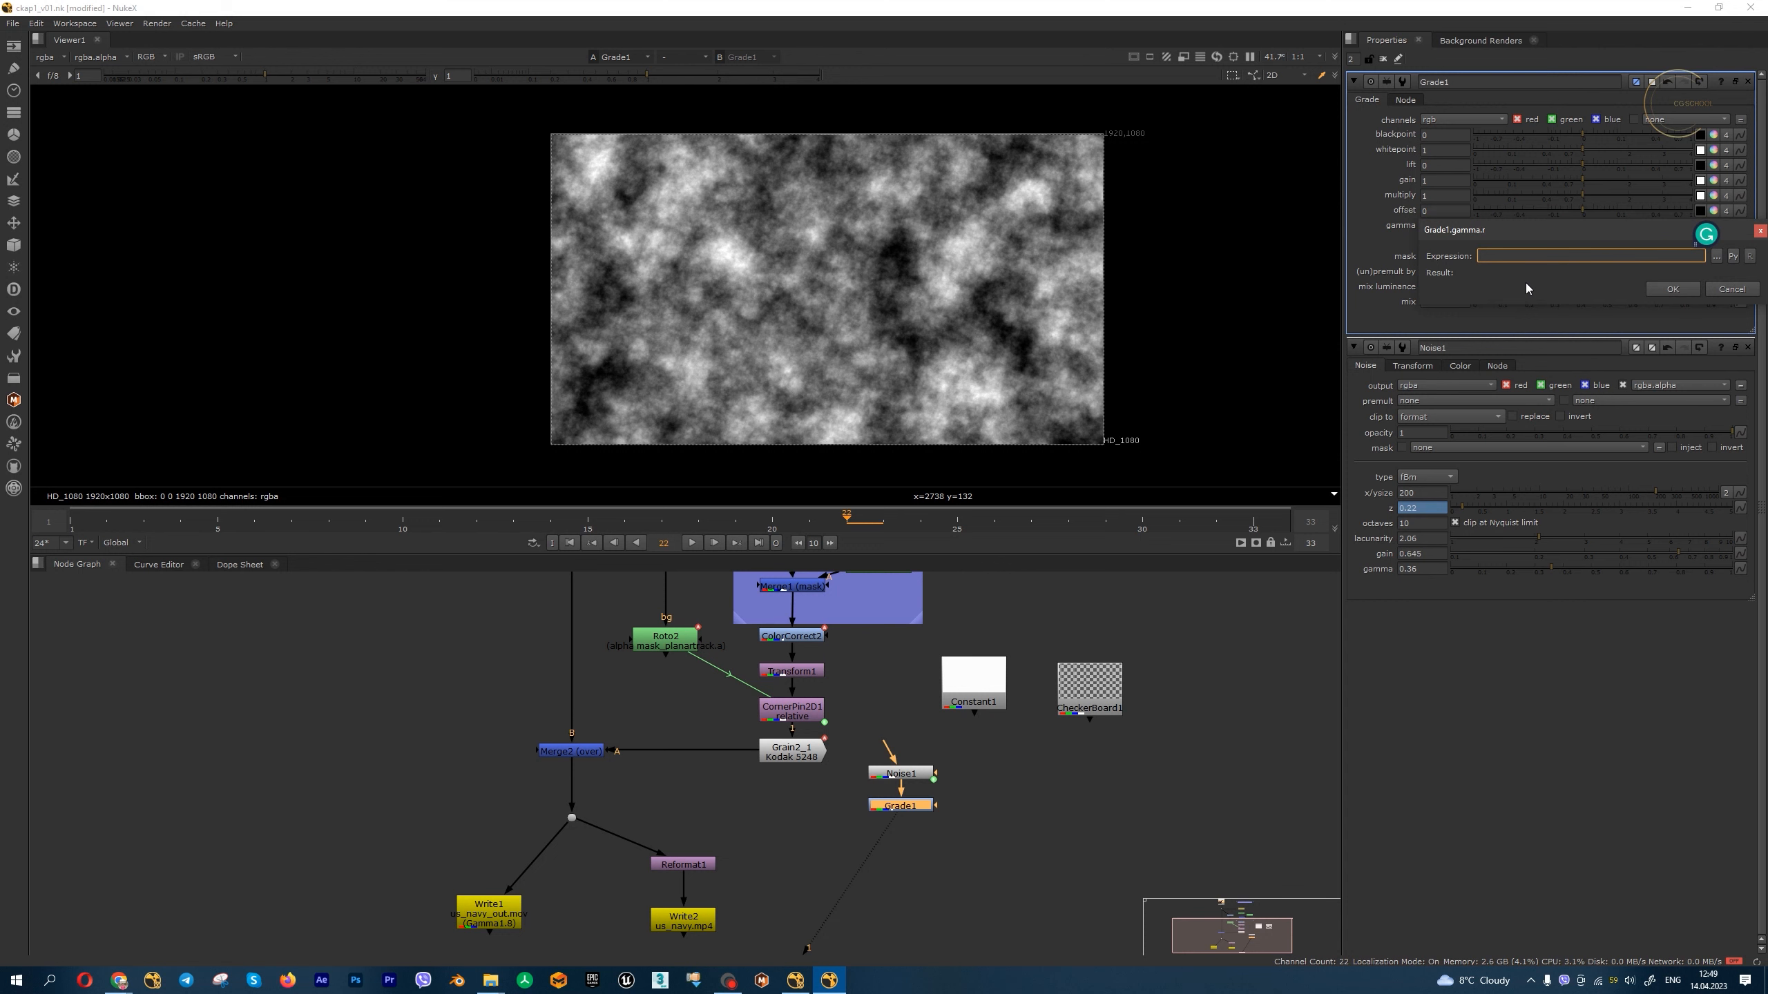
type("sin()")
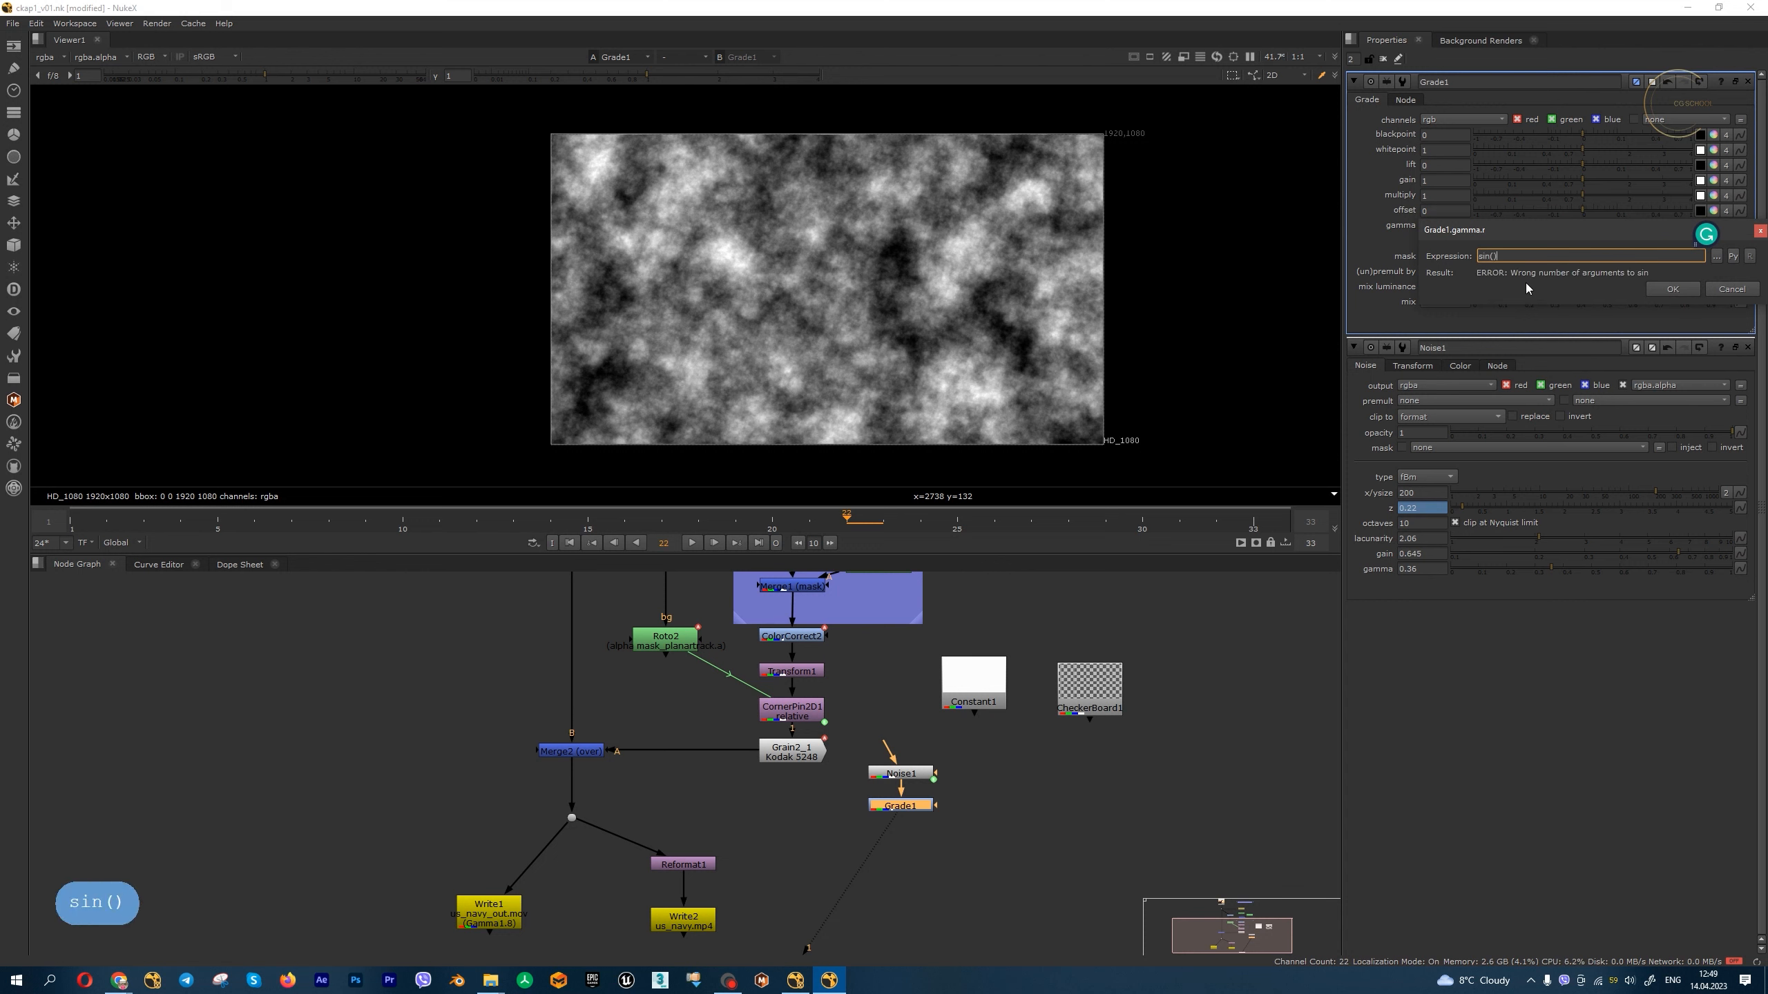
key("Left")
type("frame*0.5")
key("Right")
type("+1")
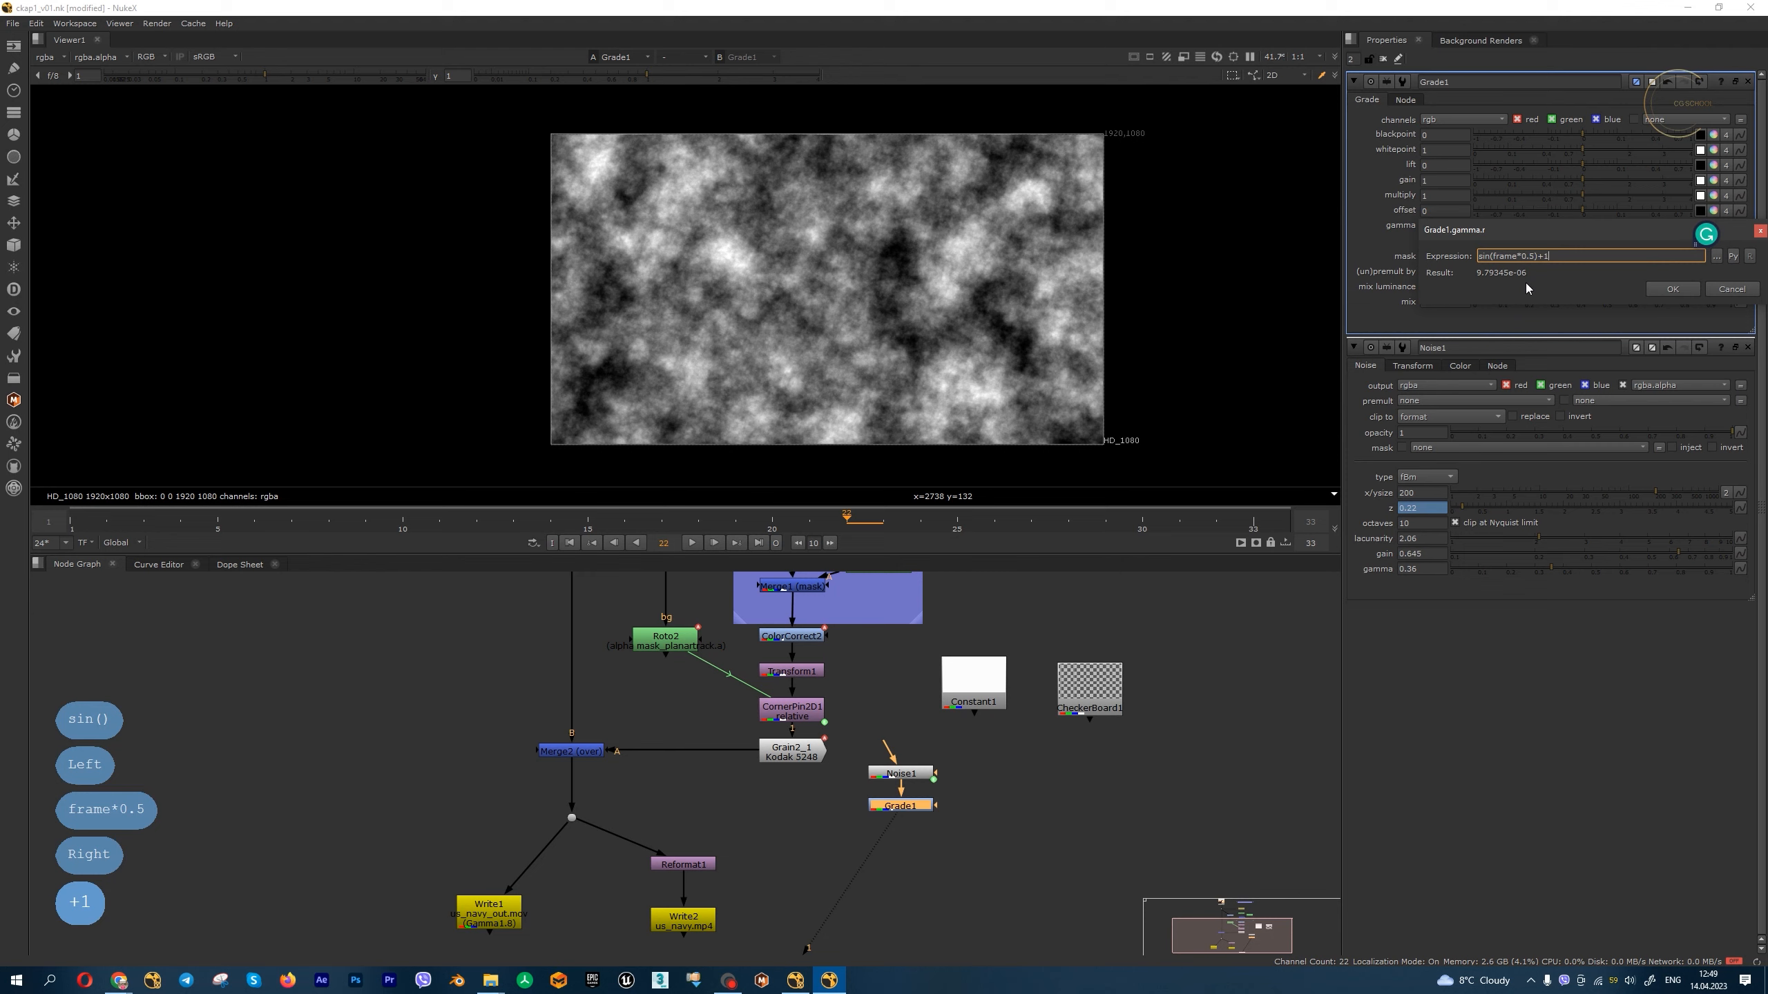
left_click(1670, 289)
left_click(692, 542)
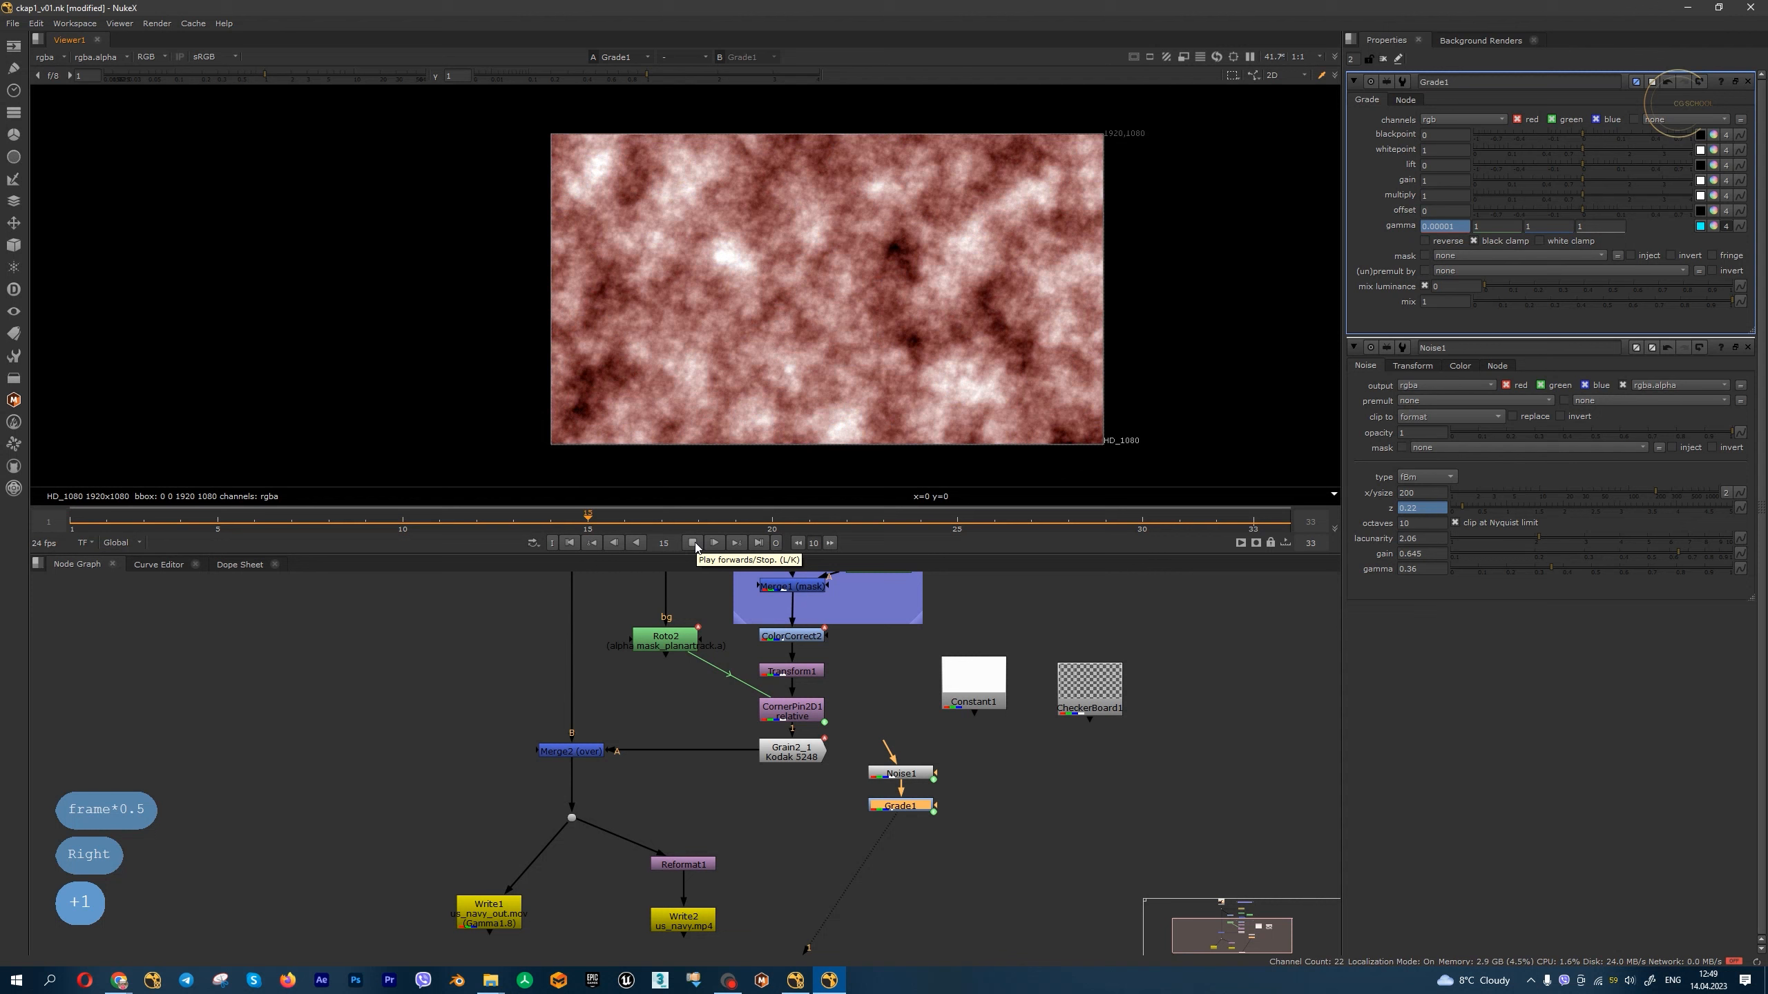
left_click(694, 544)
- Weaken the red gamma oscillation by changing its expression to sin(frame*0.5)/10+1
right_click(1455, 224)
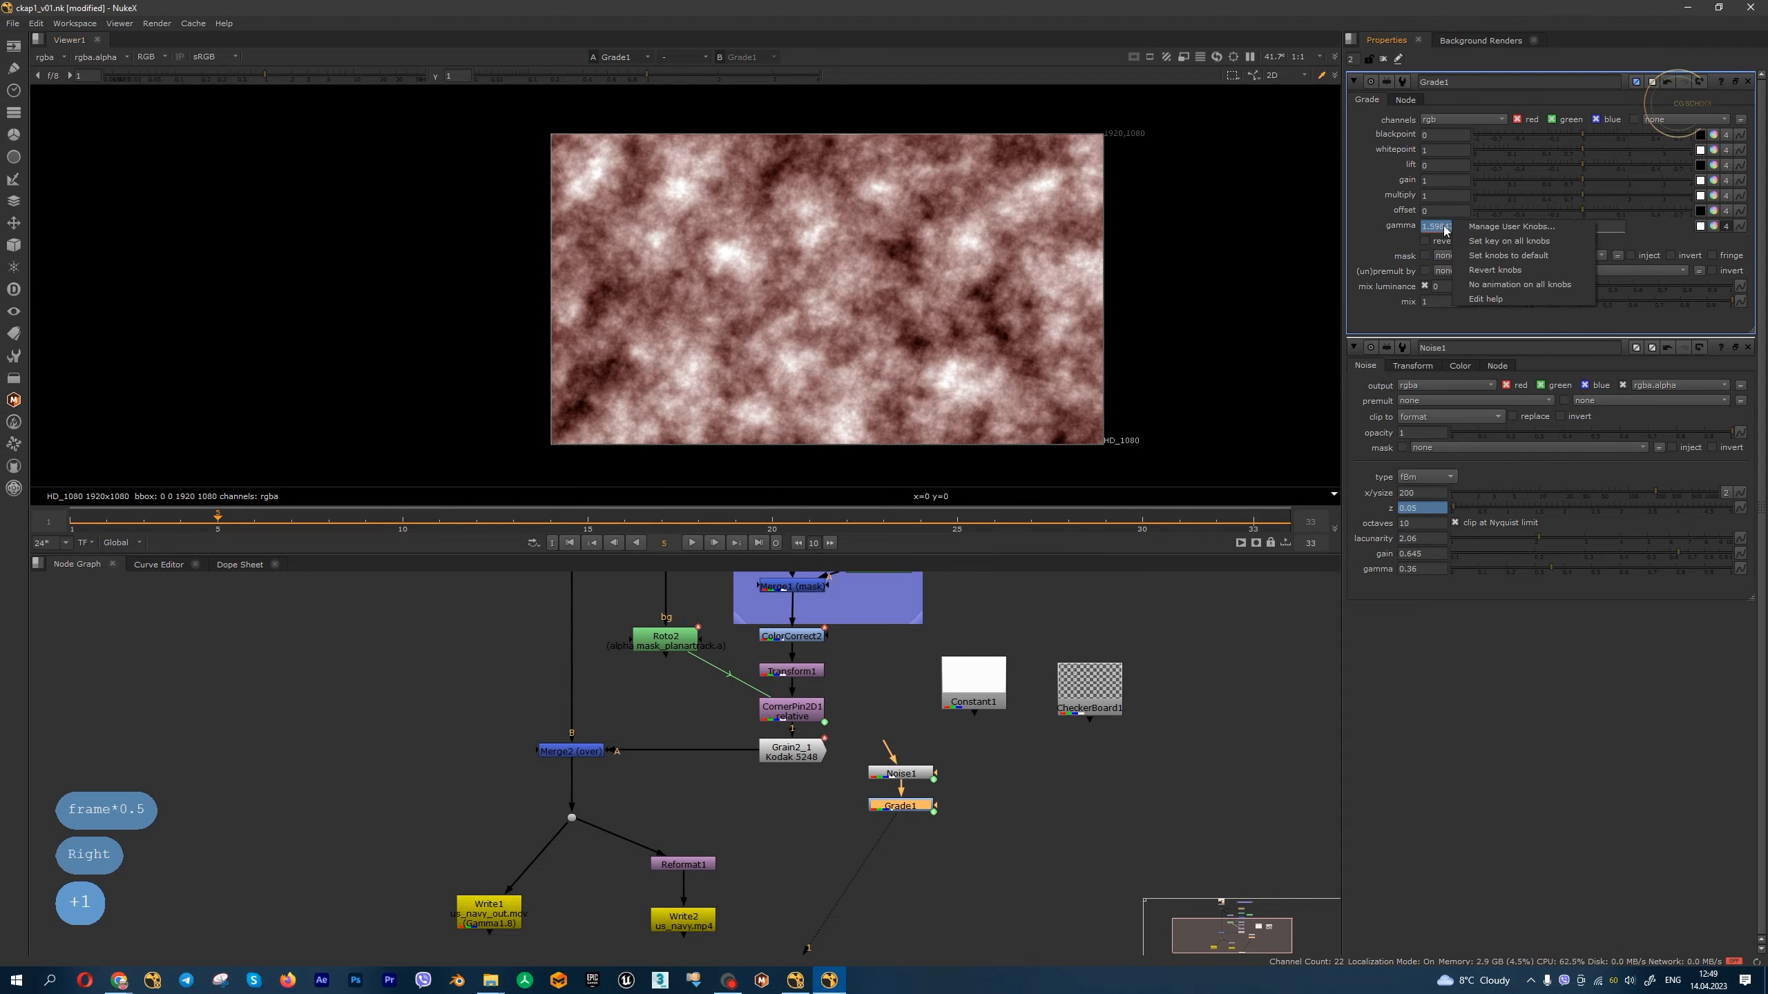
left_click(1511, 317)
left_click(1543, 257)
key("Left")
type("/10")
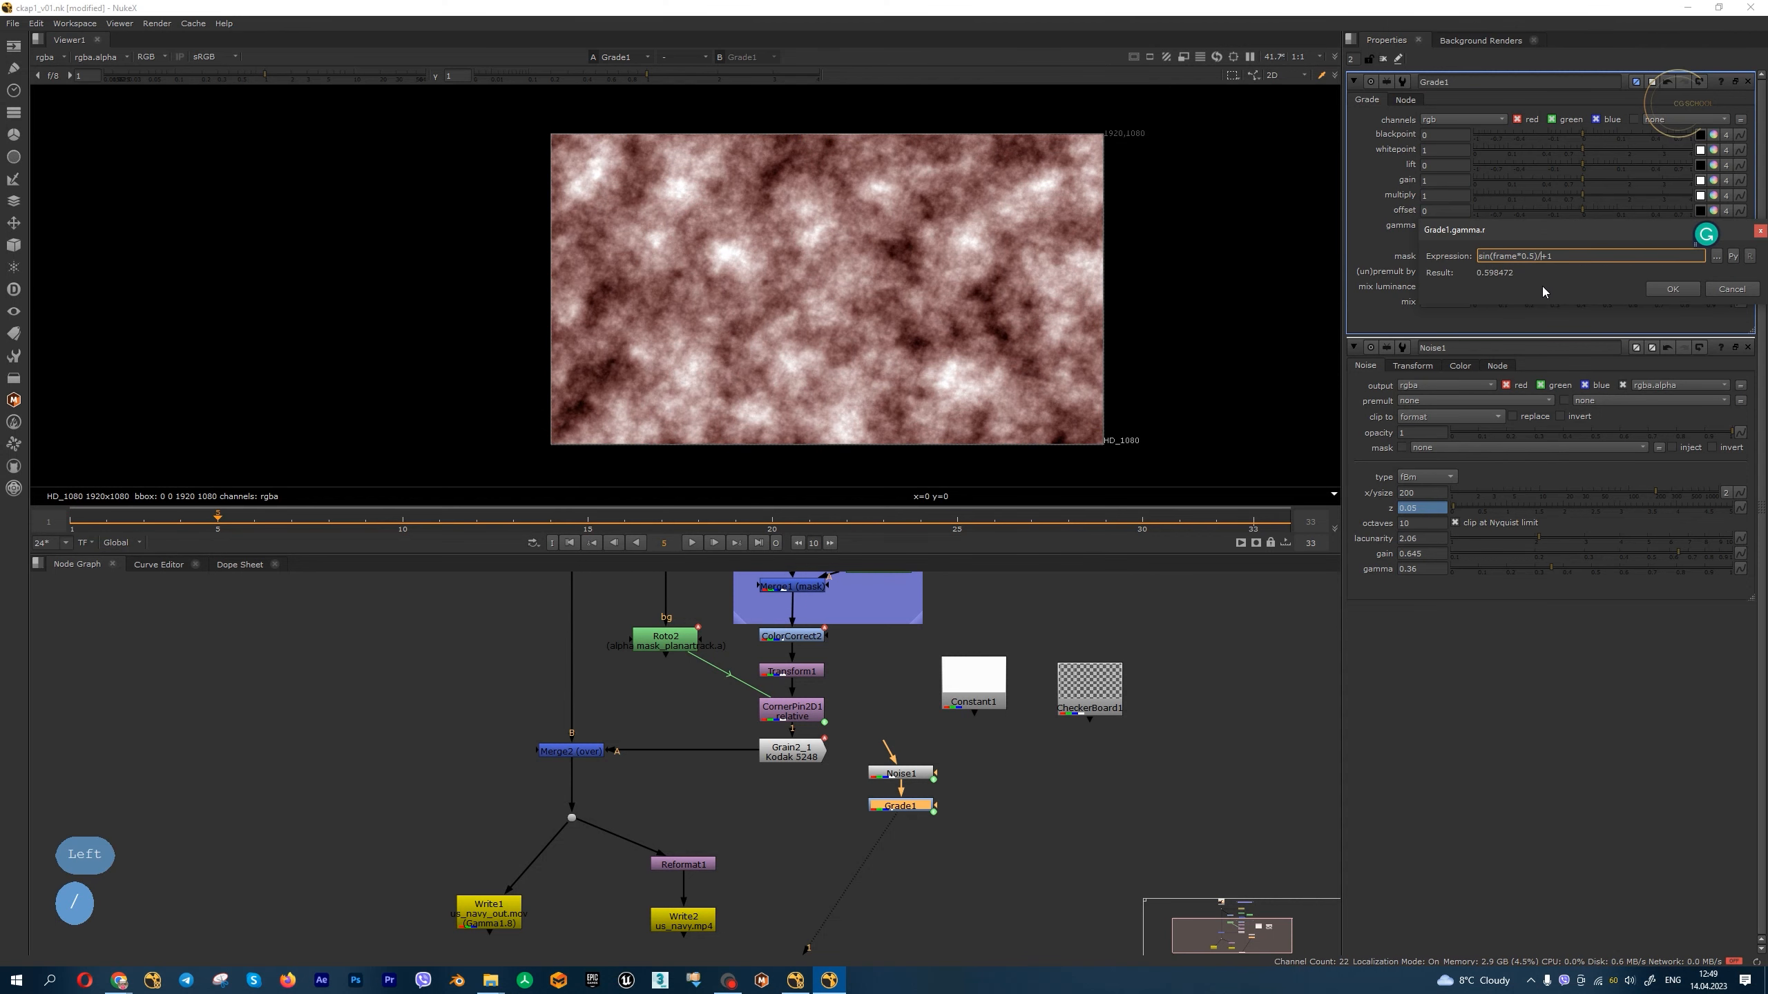
left_click(1672, 289)
- Delete the noise, grade and pattern test nodes and add an AppendClip node
key("Delete")
key("Delete")
left_click(13, 90)
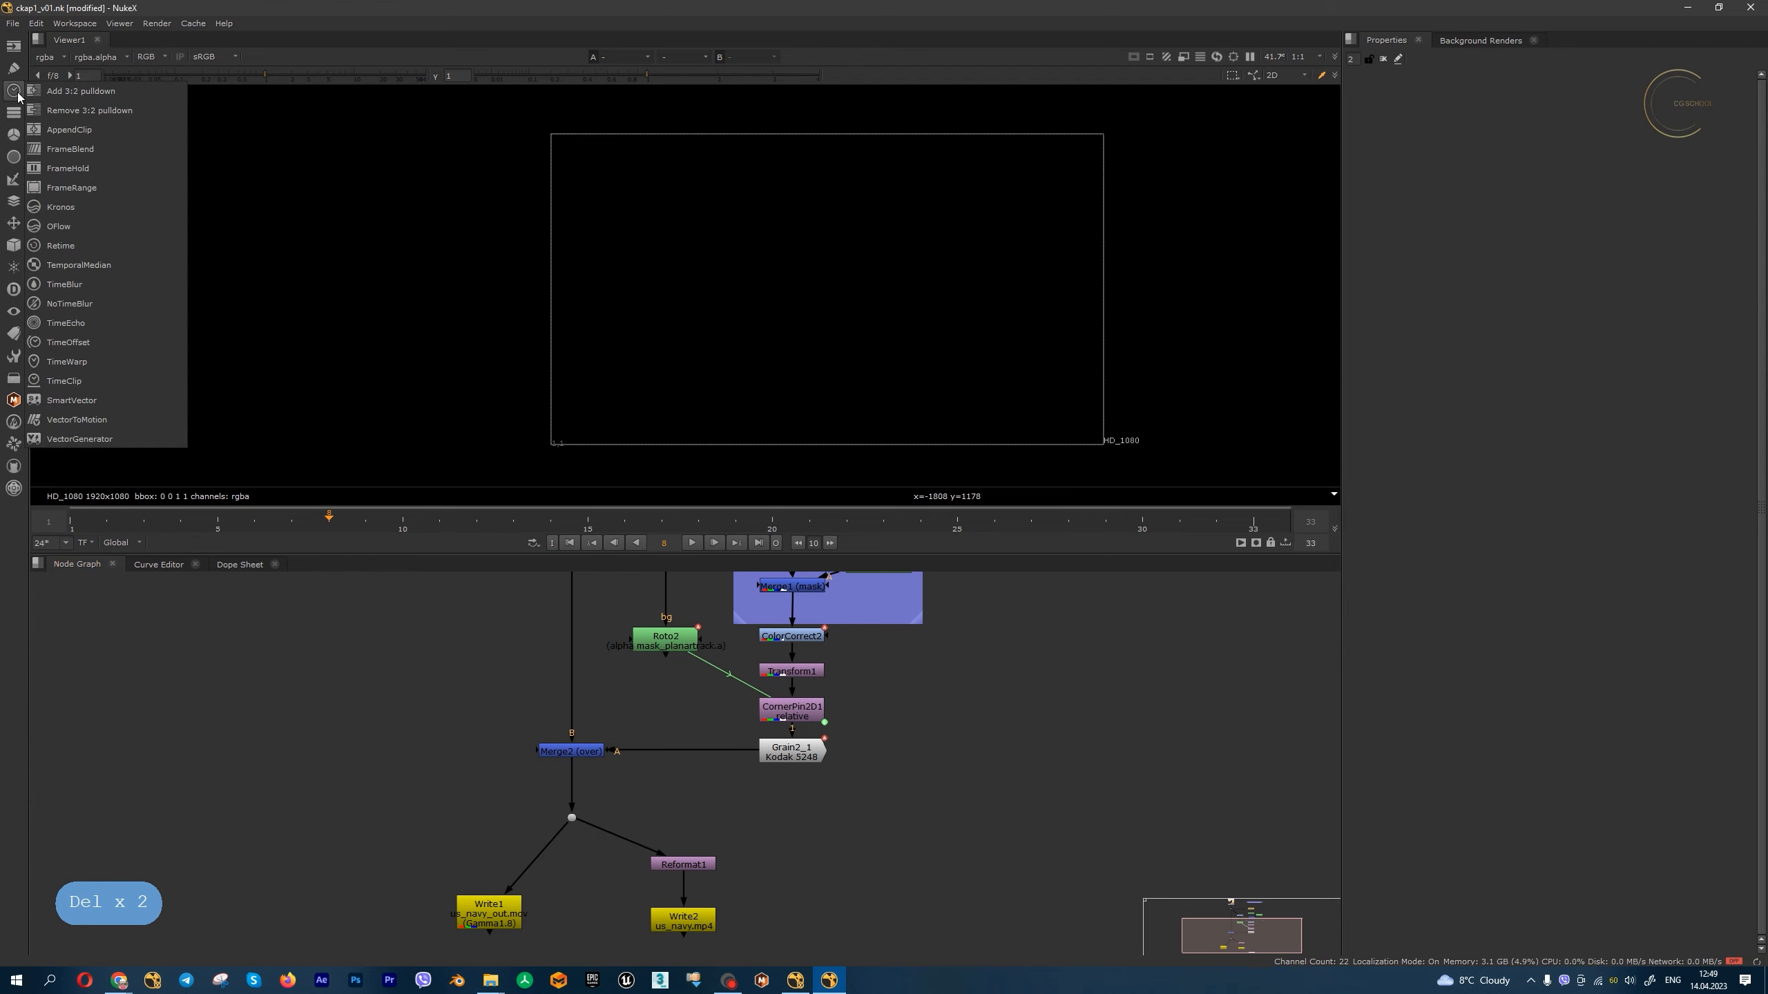
left_click(96, 133)
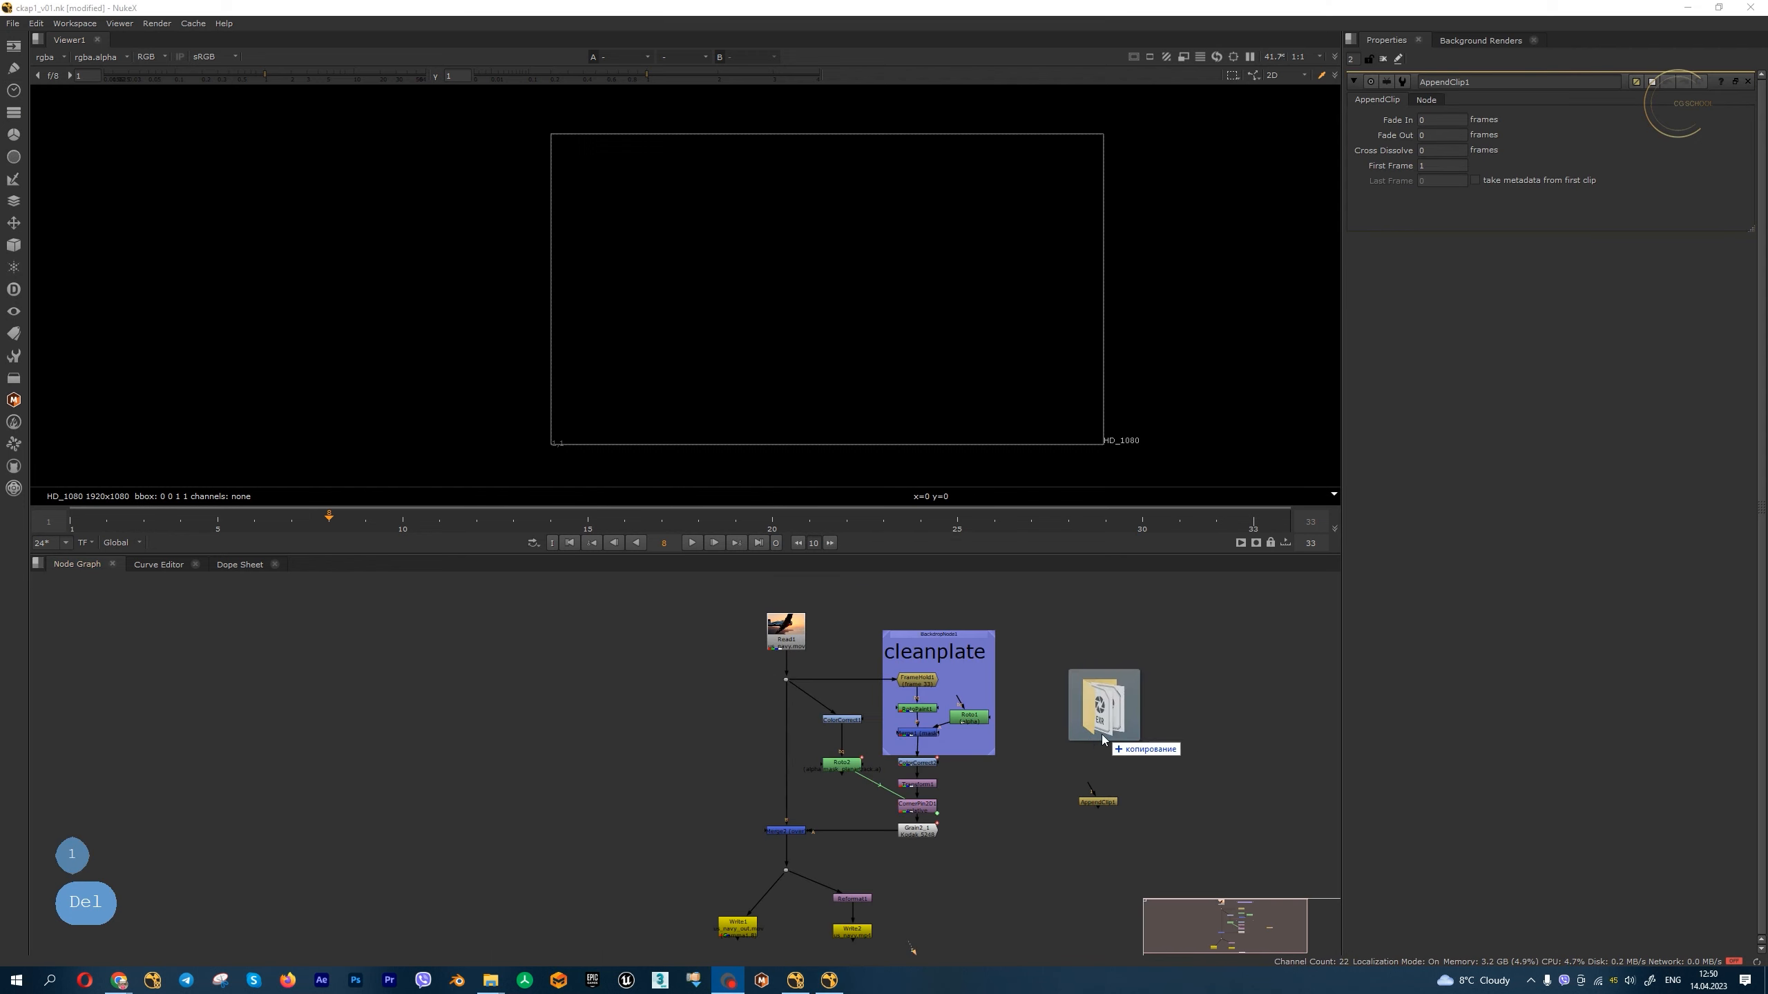
- Load the smoke EXR sequence as Read2, check its frame range and compare it with the airplane footage in the viewer
left_click_drag(1103, 740, 1103, 740)
key("1")
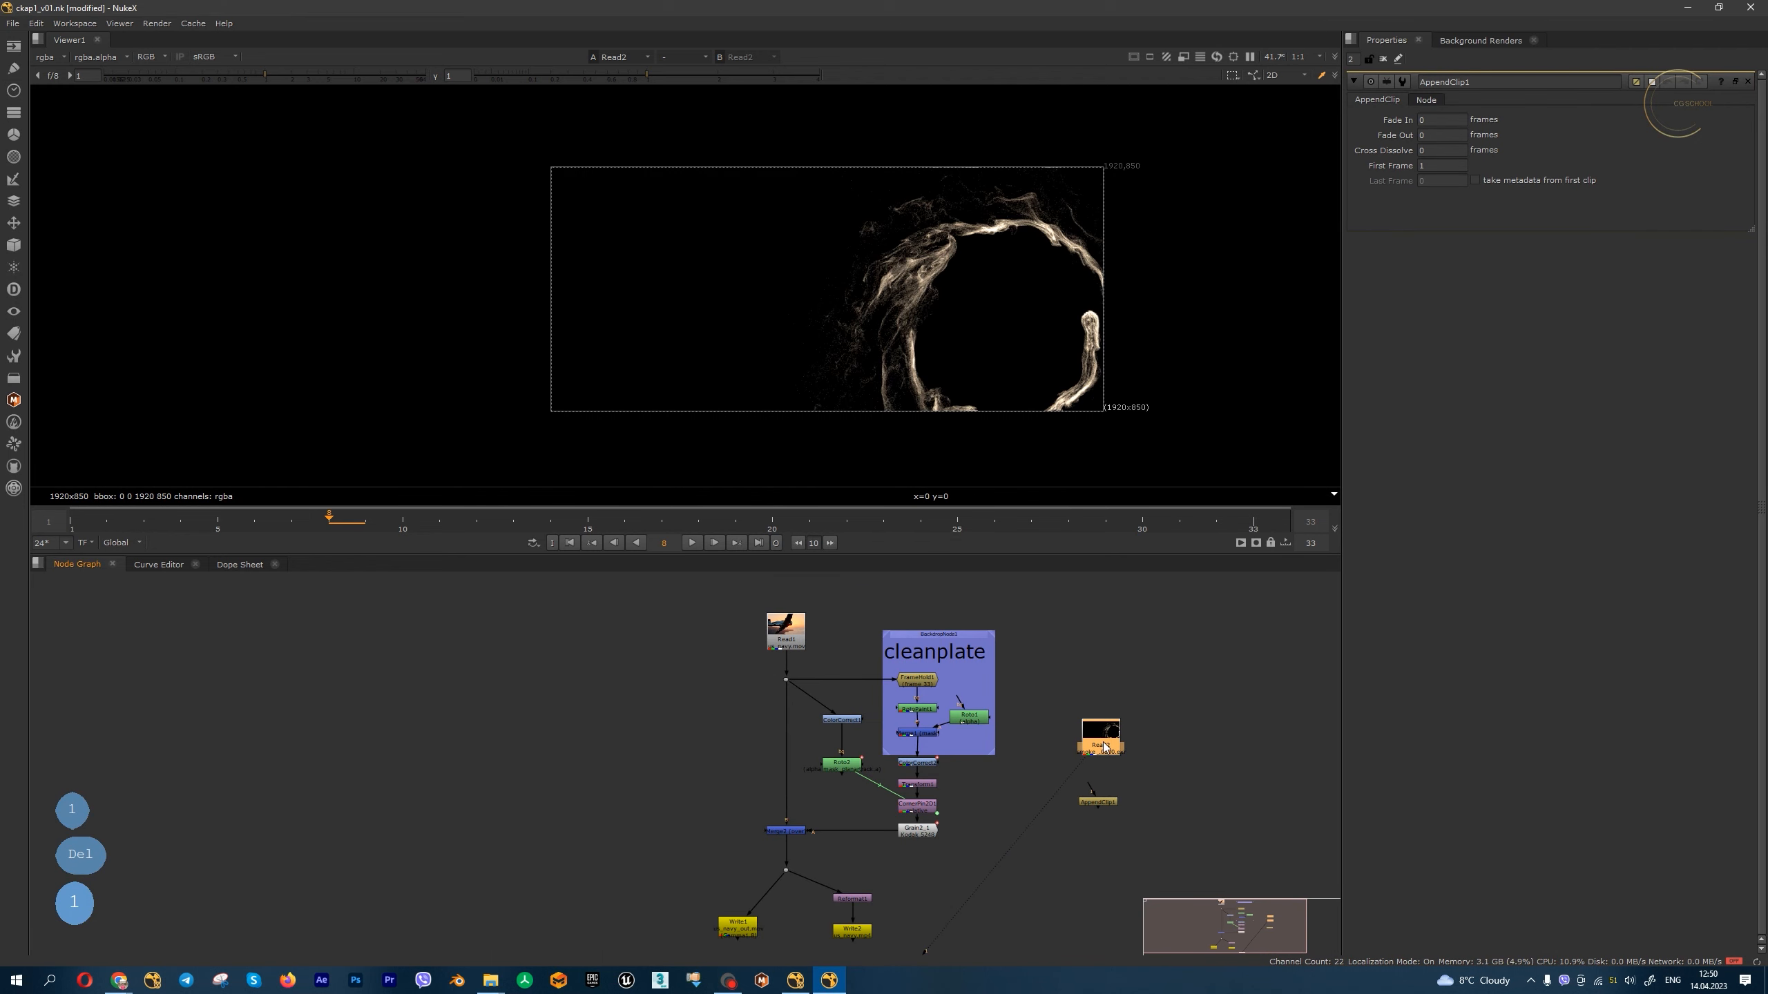
left_click(1455, 203)
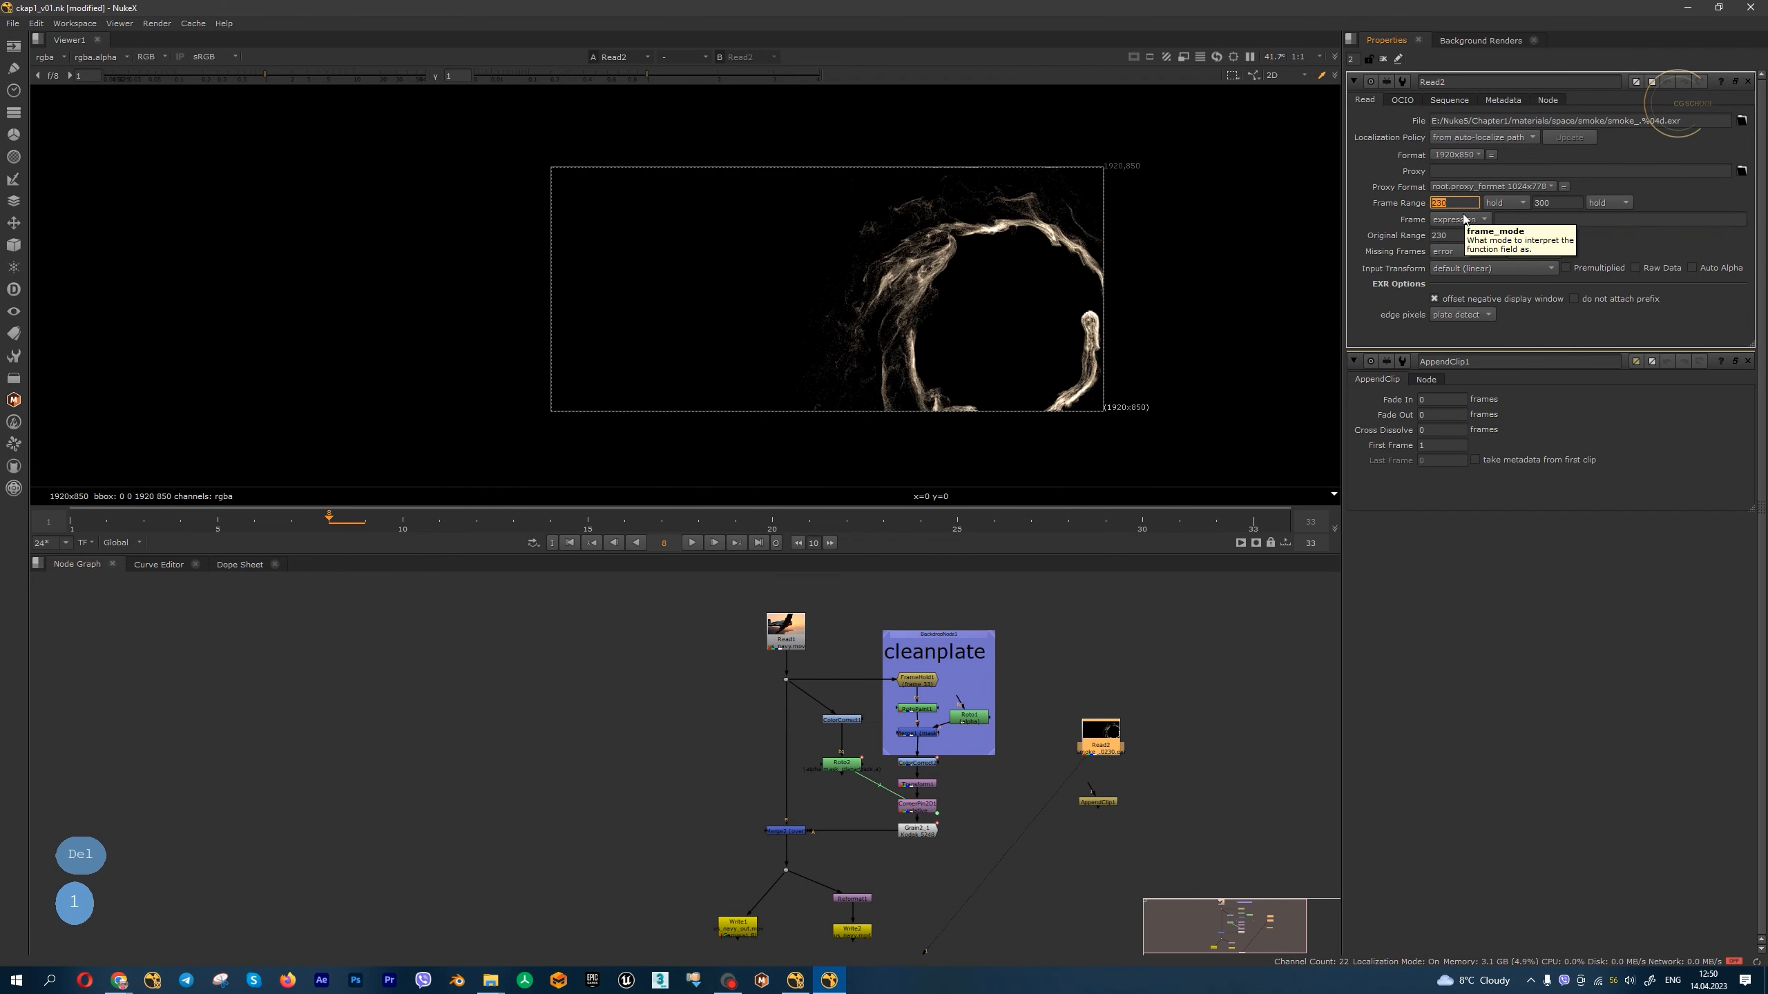
left_click(1185, 665)
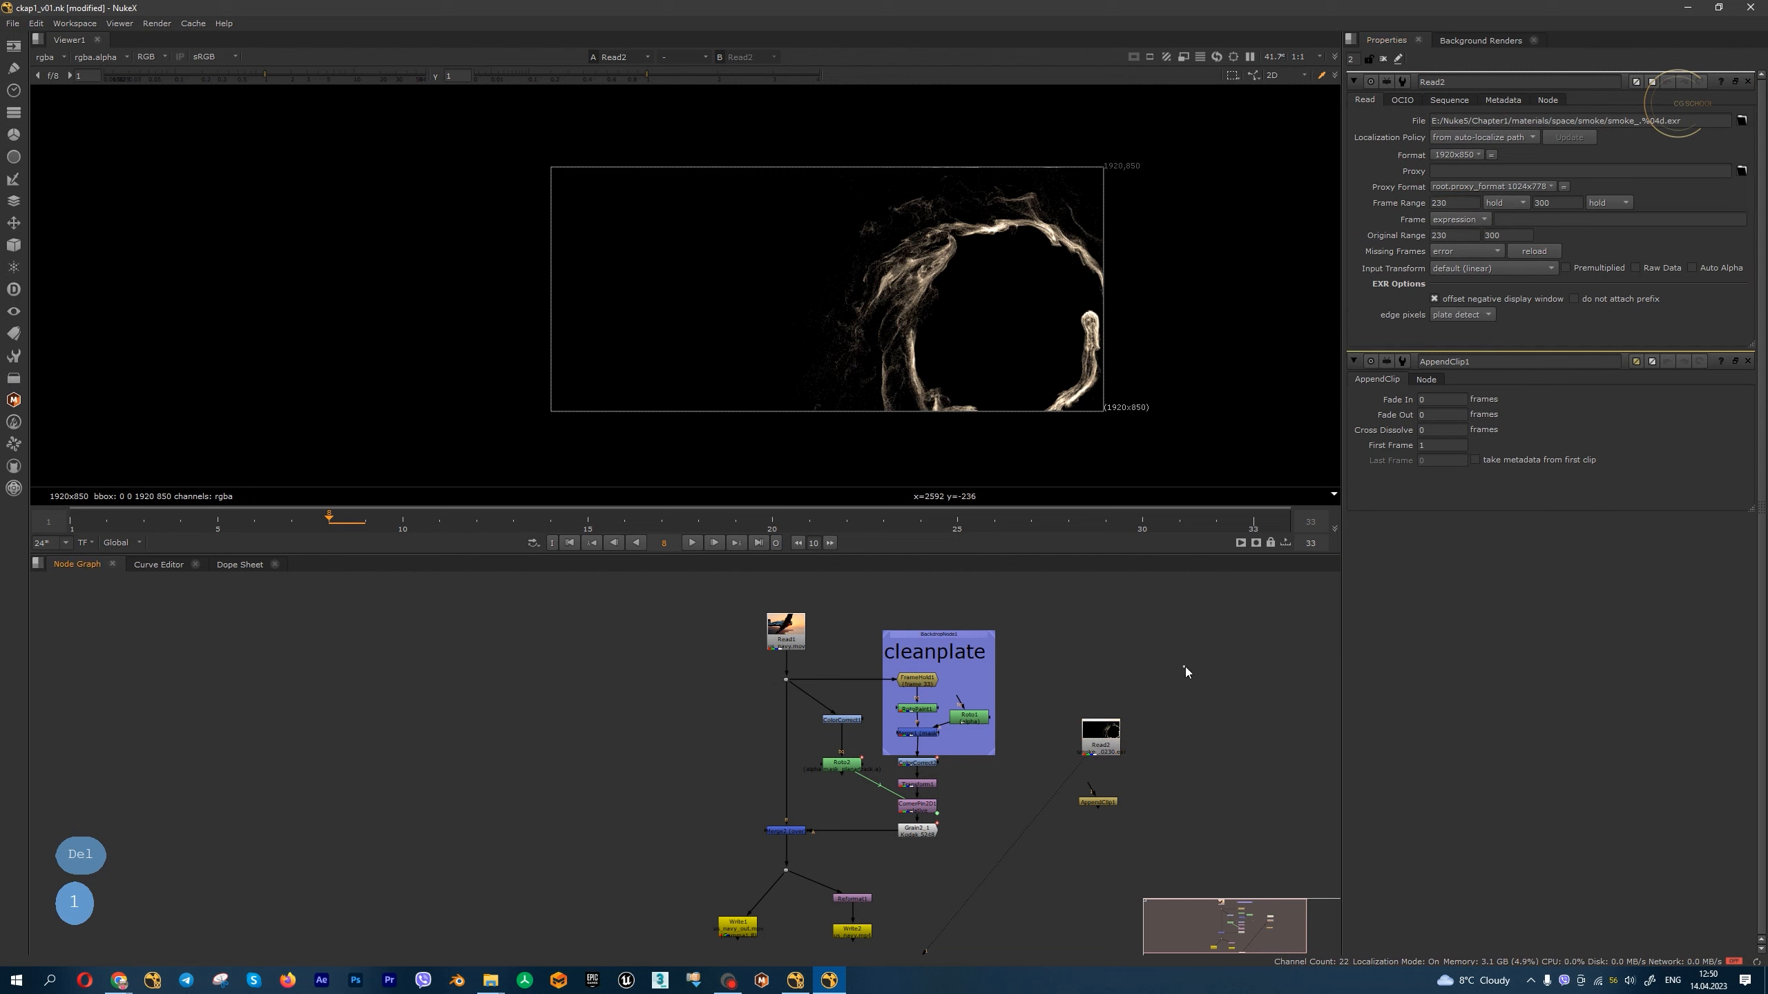
key("1")
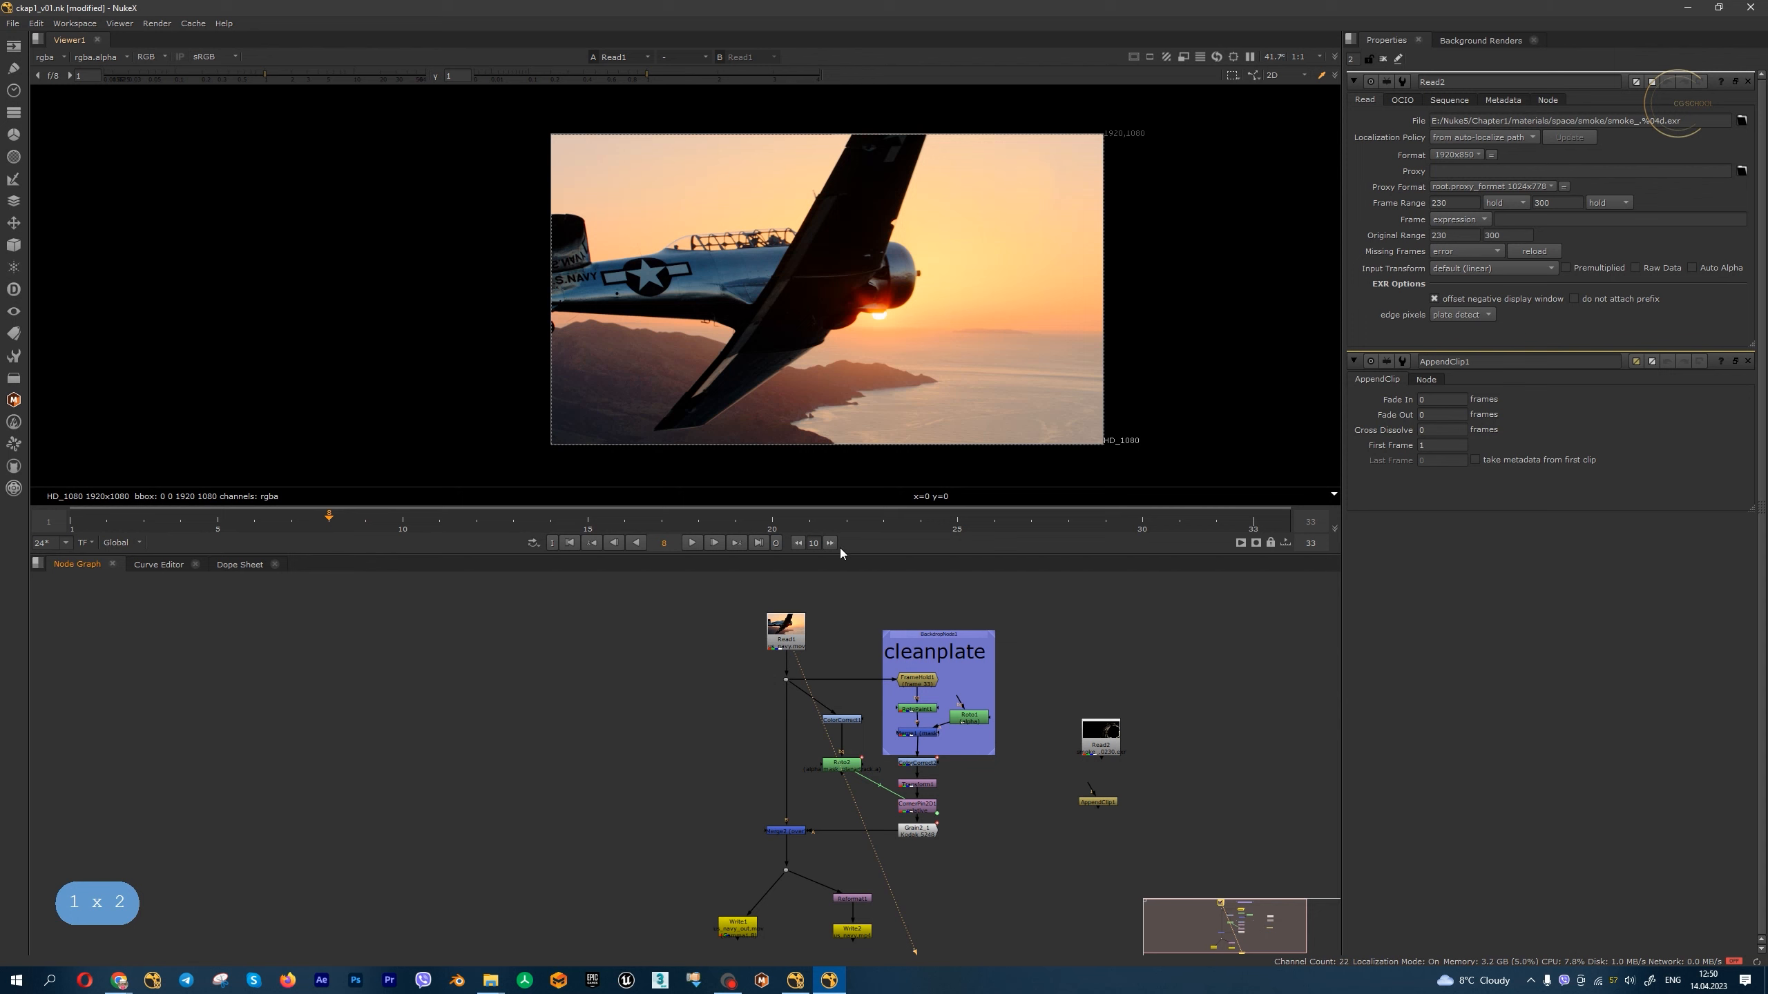
left_click(1101, 746)
key("1")
- Connect AppendClip1 below Read2, view its output and scrub through the retimed smoke
mouse_move(1101, 805)
left_mouse_down()
mouse_move(1065, 782)
mouse_move(1107, 784)
left_mouse_up()
double_click(1108, 784)
key("1")
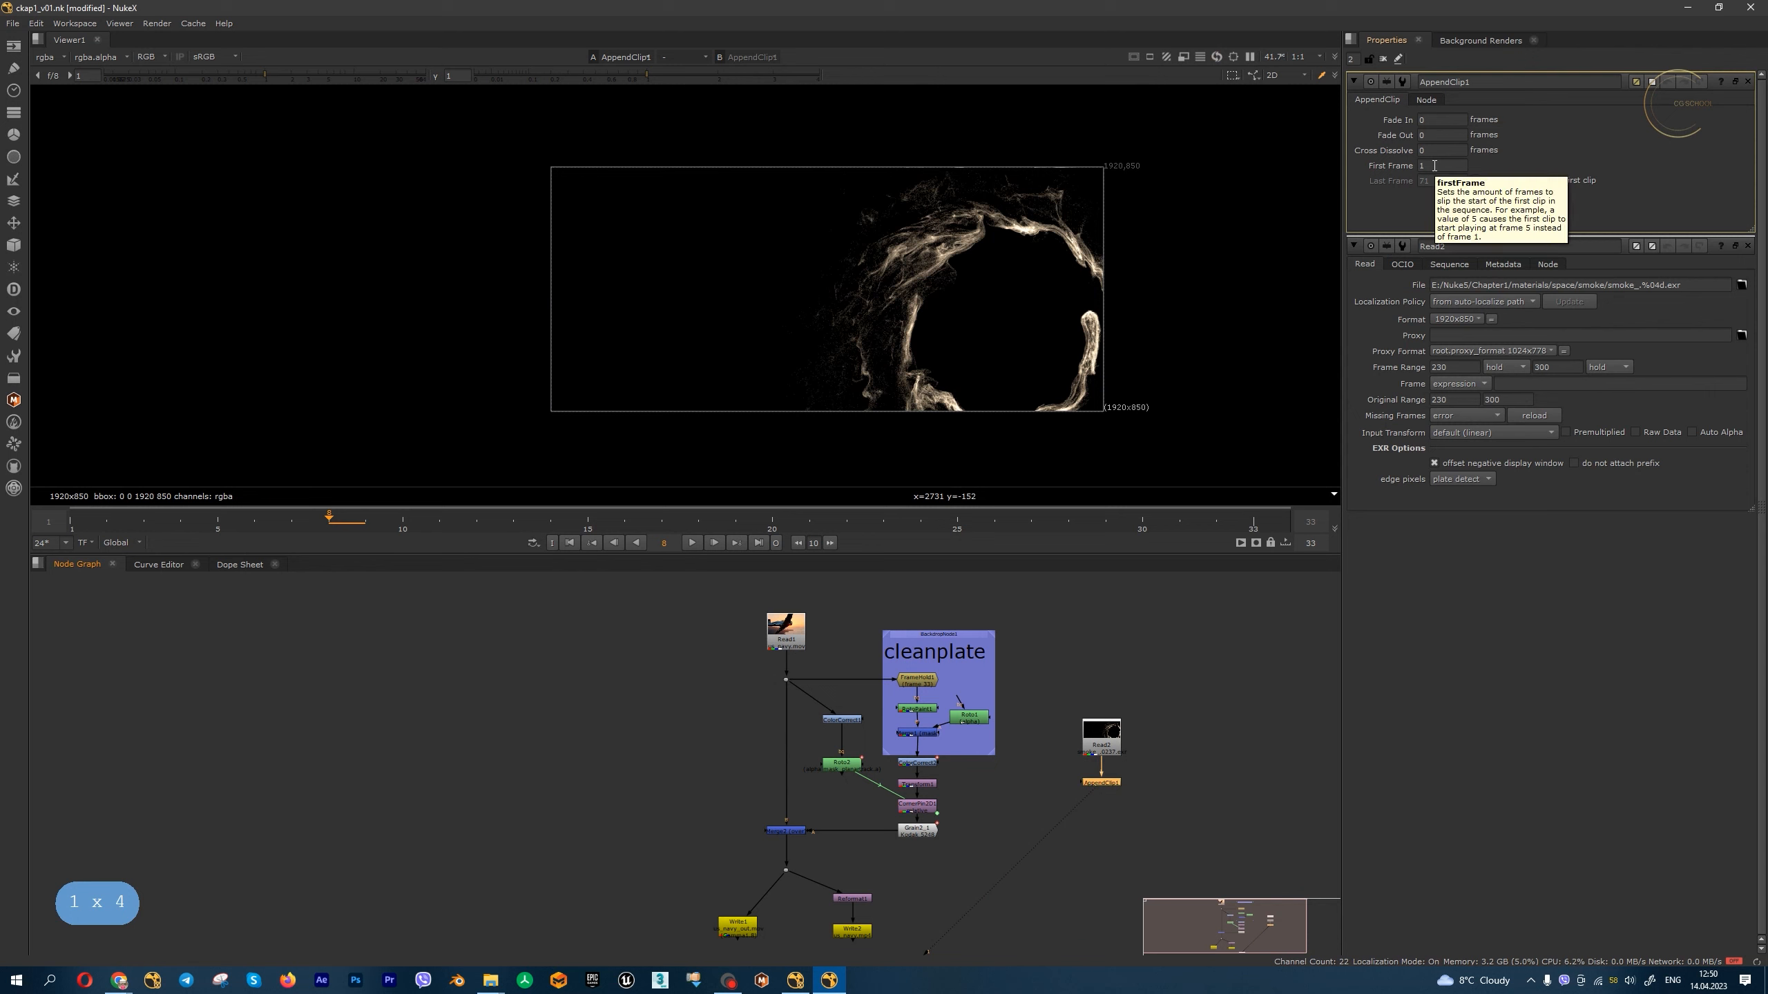
left_click_drag(1037, 814, 1039, 812)
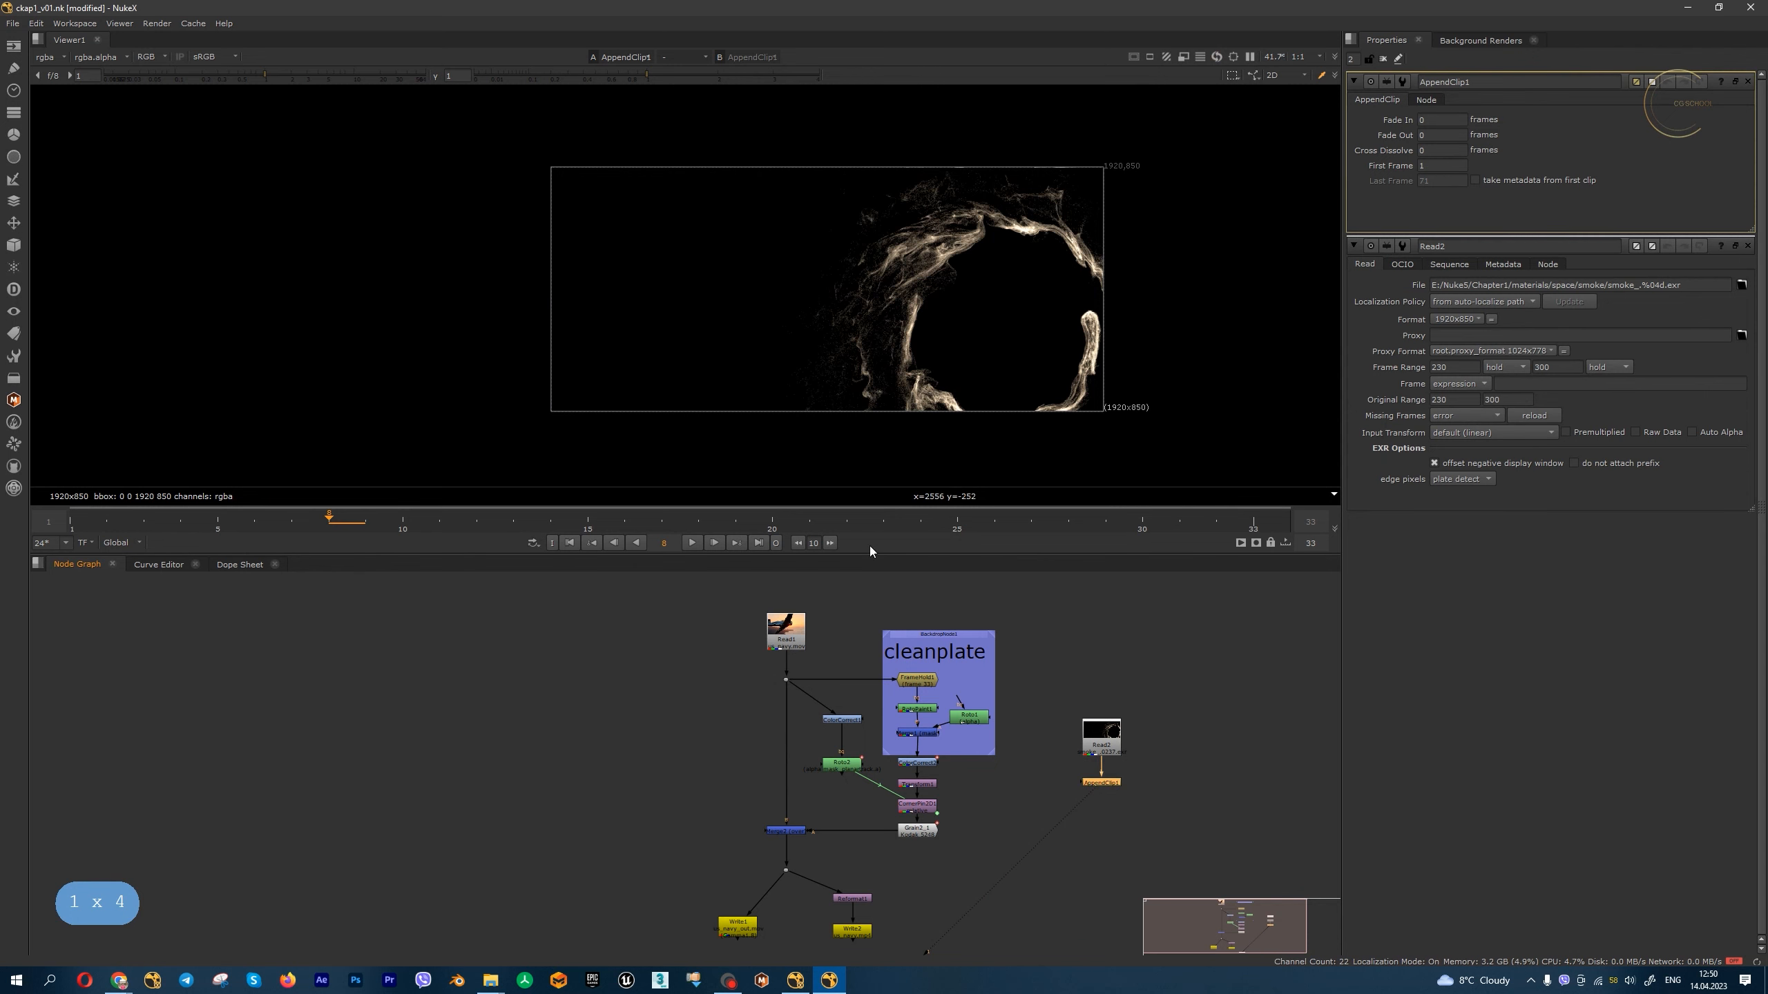
left_click_drag(348, 522, 1106, 522)
scroll(1120, 831, "up", 4)
middle_click_drag(1094, 722, 1088, 794)
left_click_drag(1087, 705, 1087, 691)
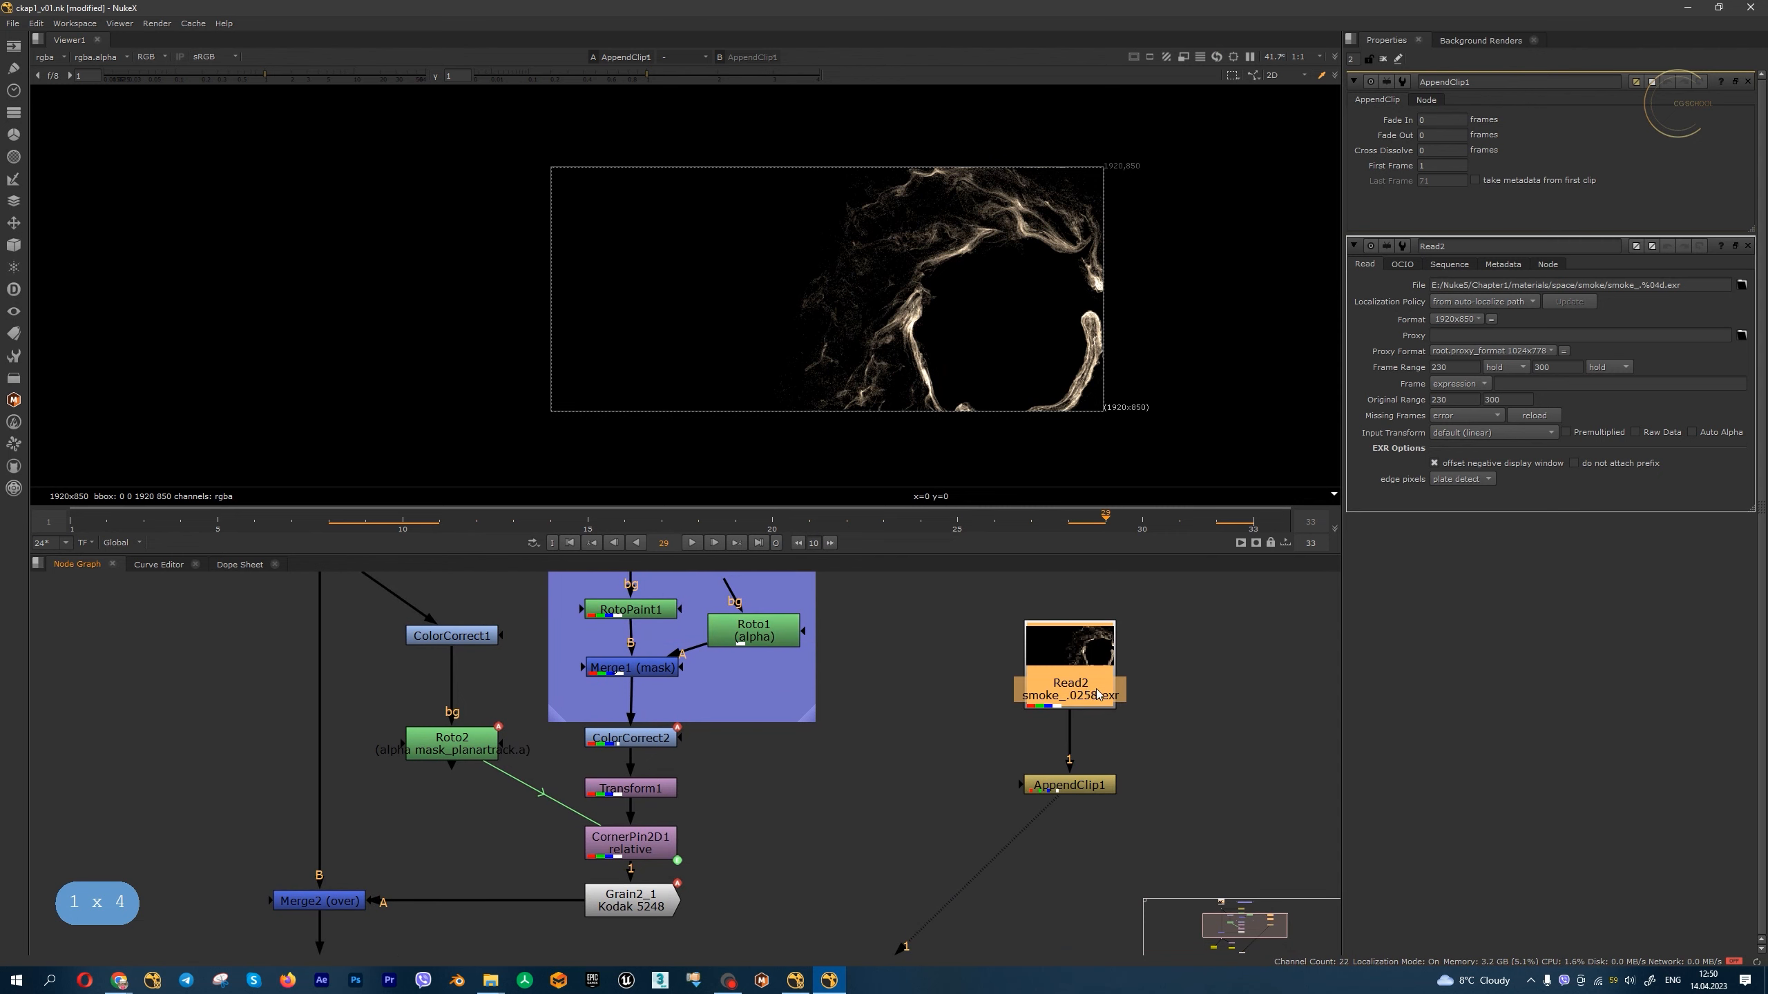
left_click_drag(1211, 516, 911, 539)
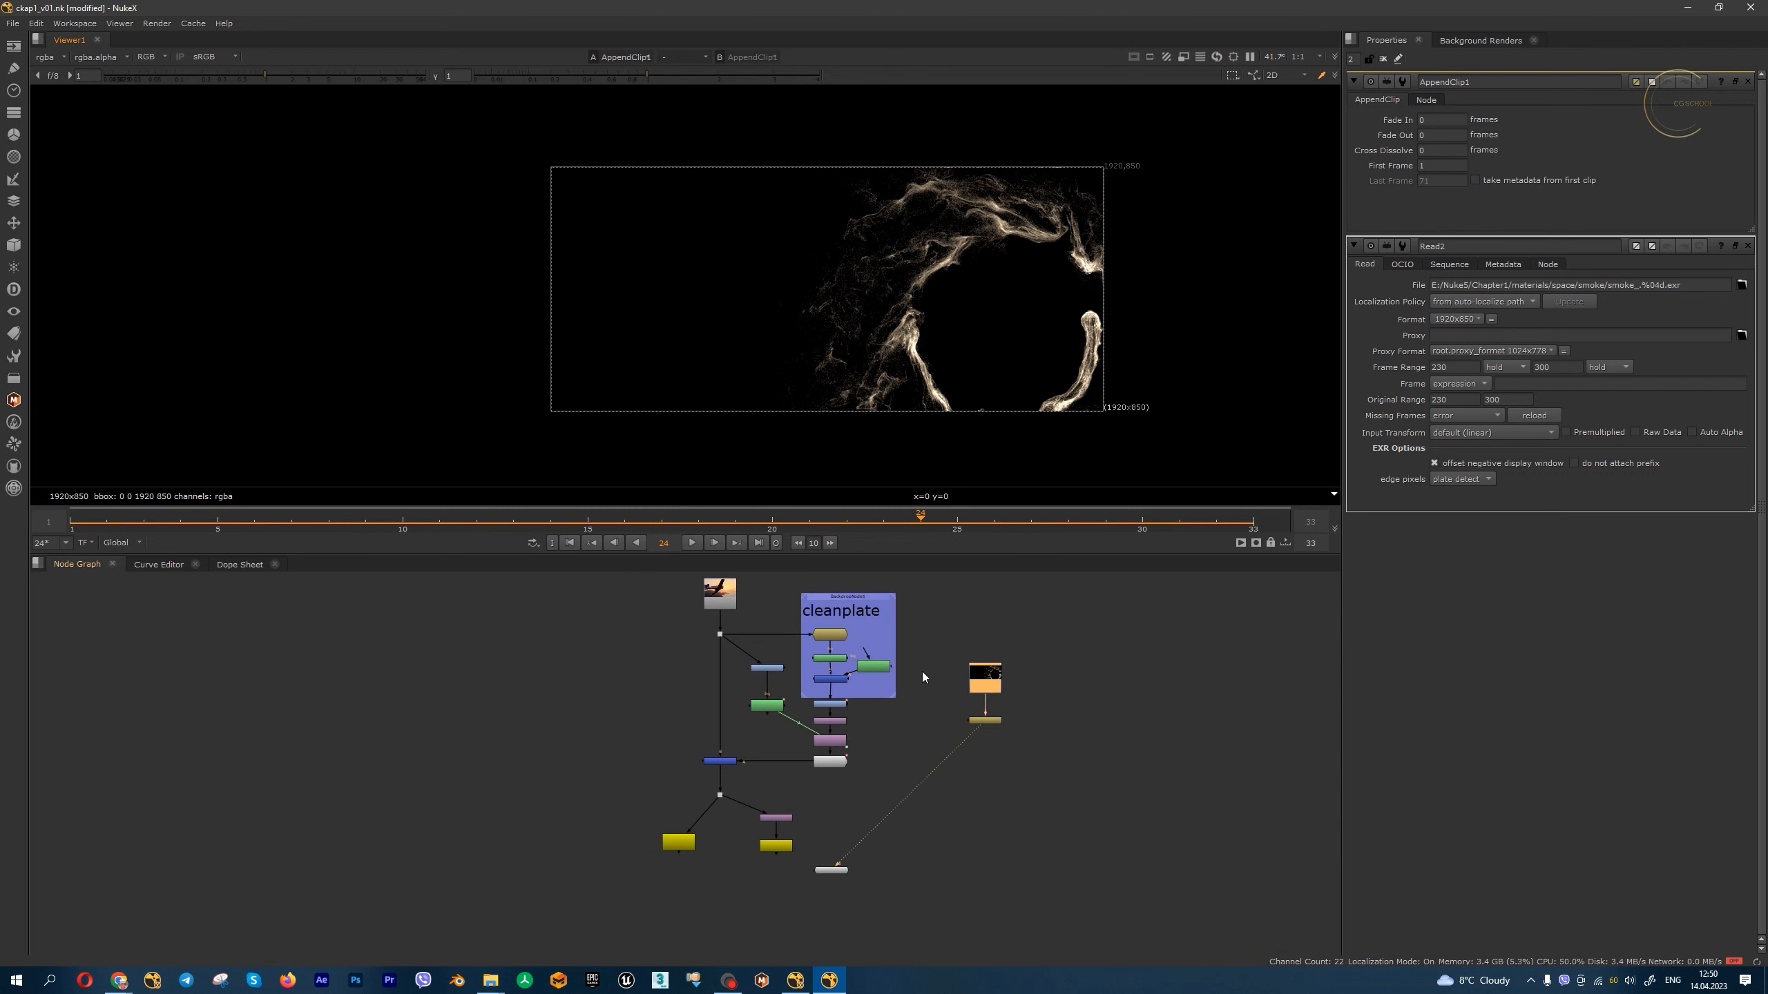
- Merge the AppendClip1 smoke over the airplane composite after Merge2, view the merge and scrub it
key("m")
key("1")
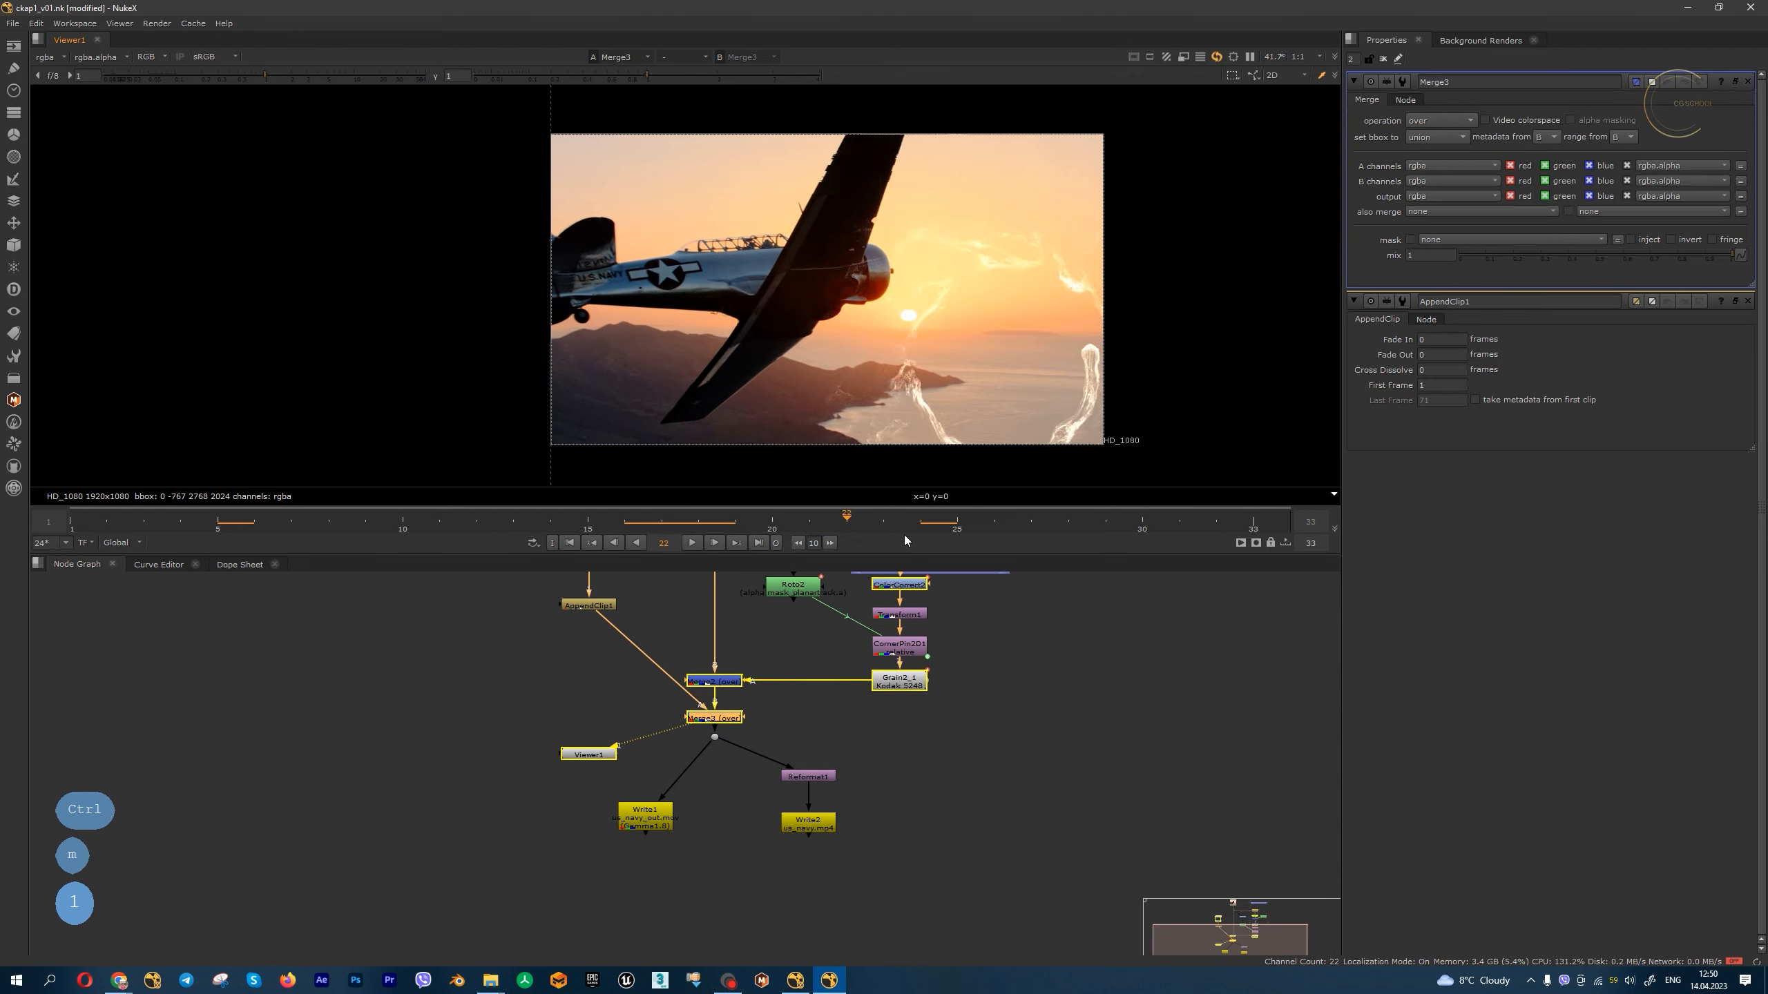
left_click_drag(905, 541, 1179, 541)
- Disable AppendClip1 and scrub the timeline to check the smoke without the clip offset
left_click(591, 656)
left_click(578, 604)
key("d")
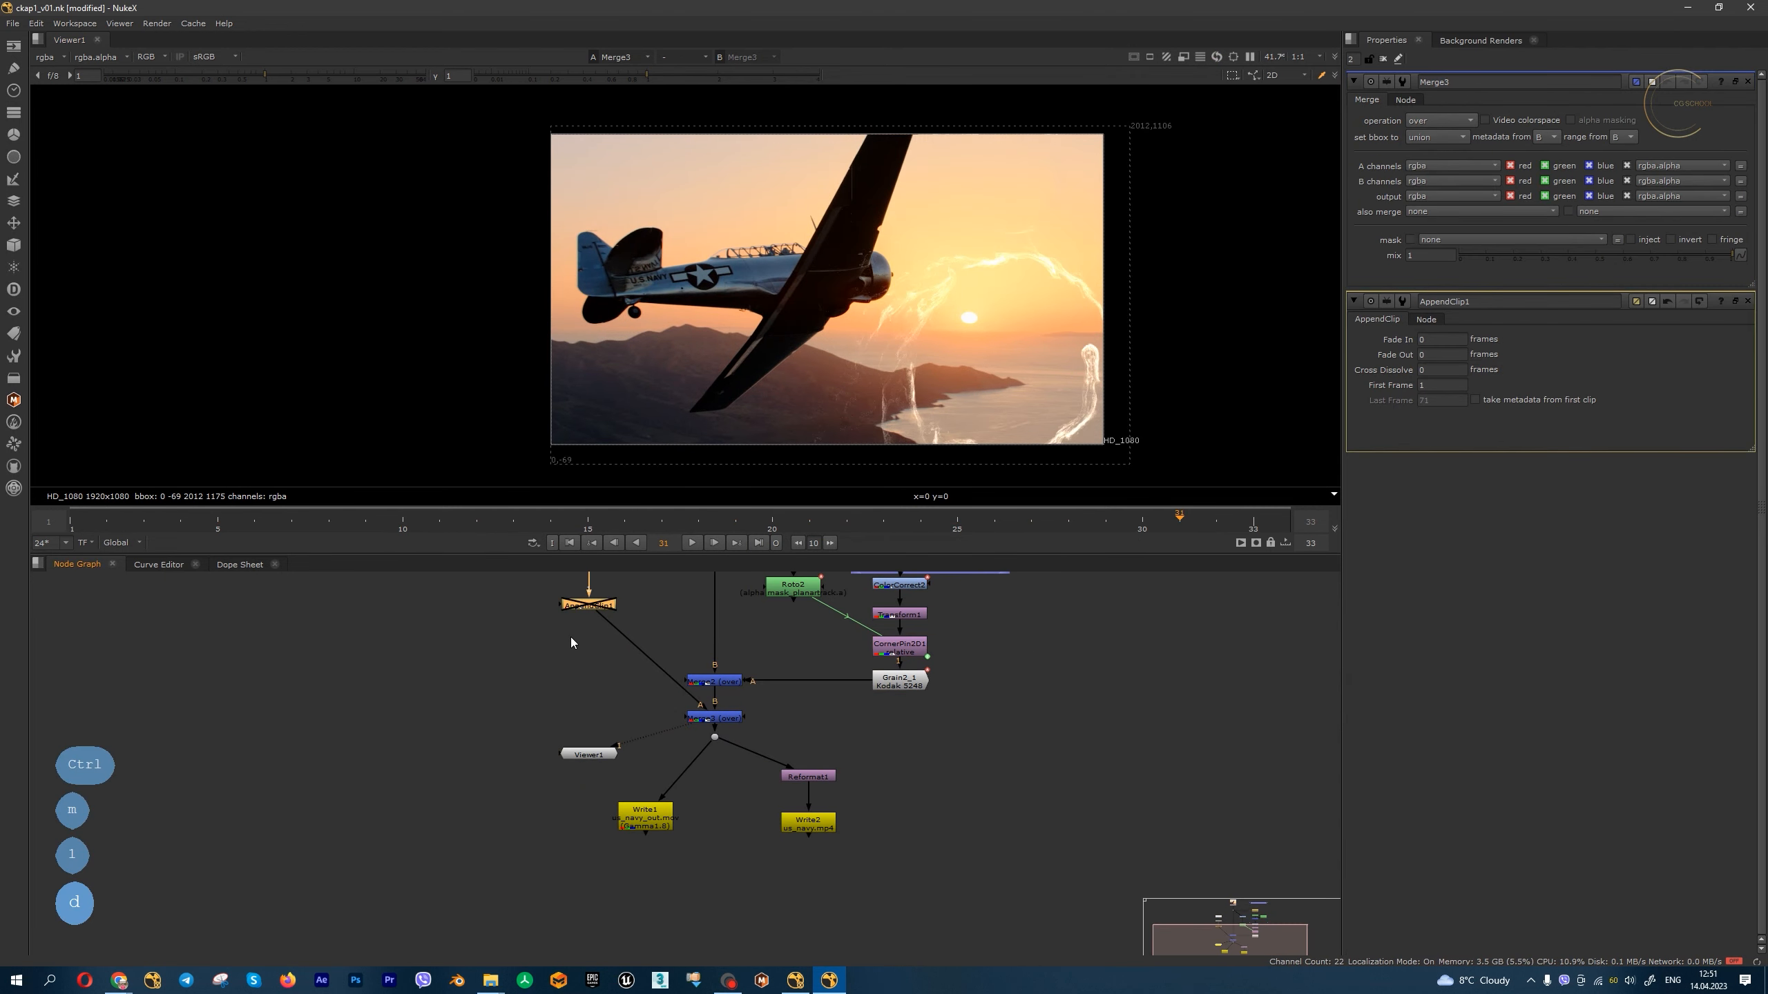
scroll(594, 674, "up", 4)
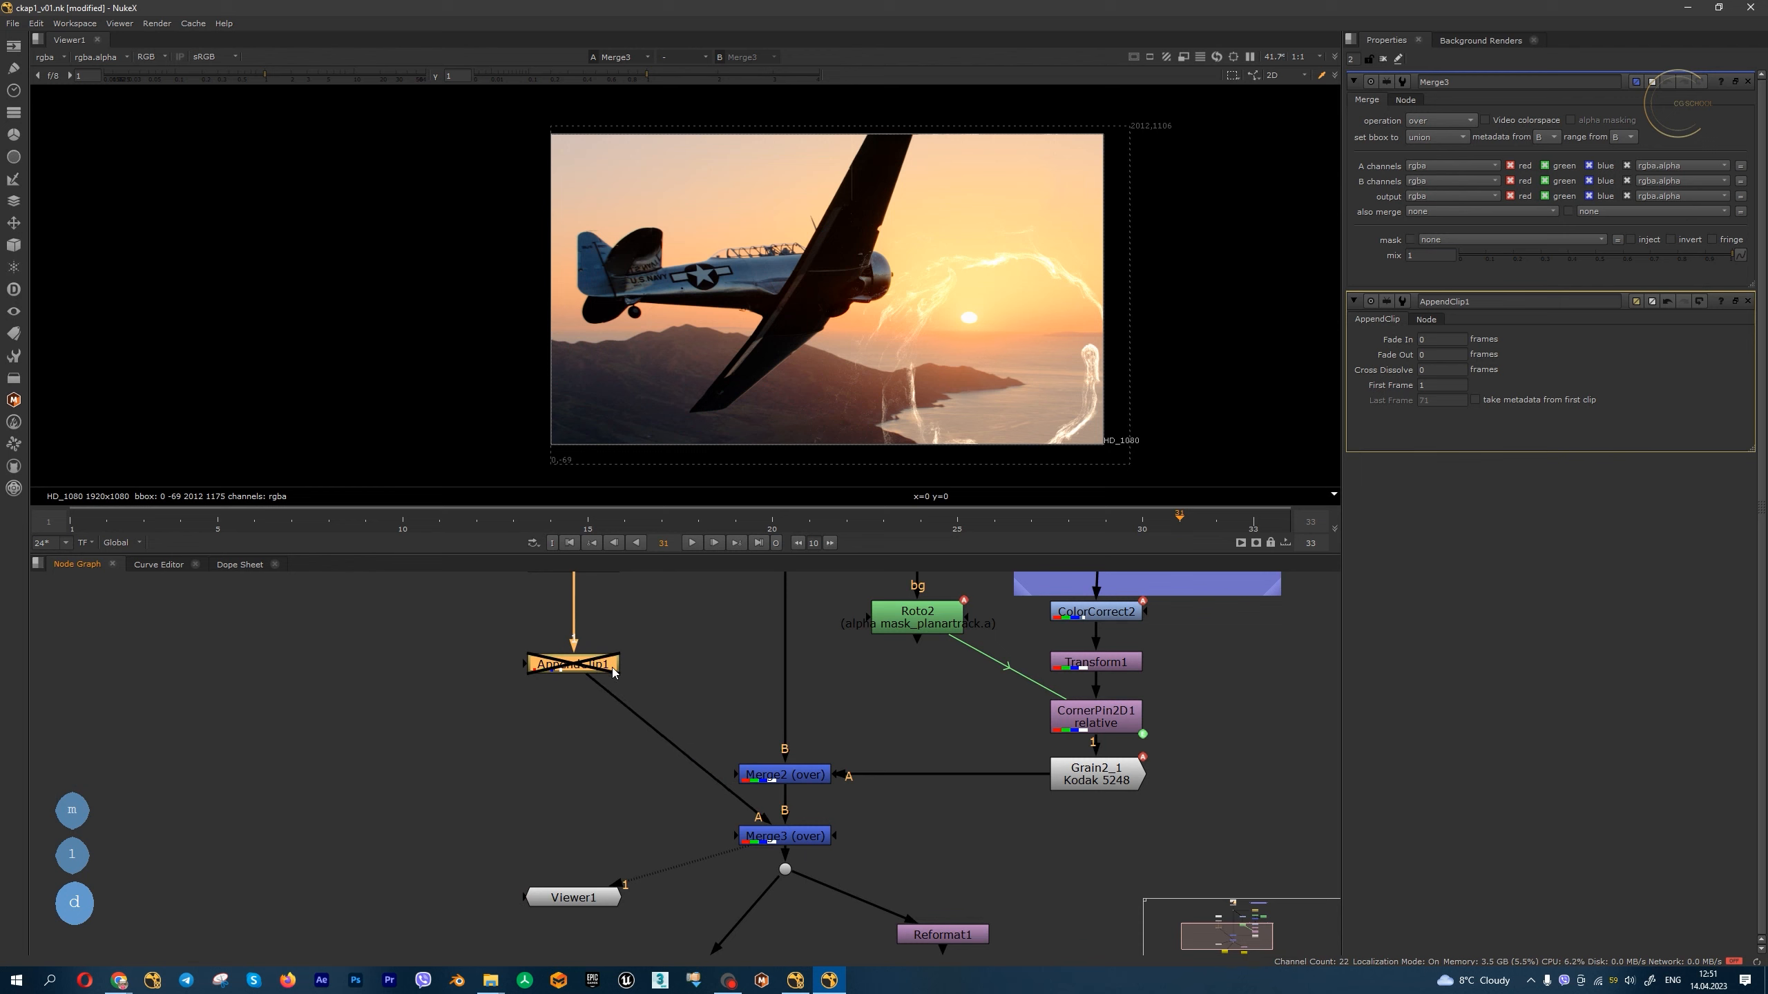
left_click(553, 526)
left_click_drag(511, 546, 809, 540)
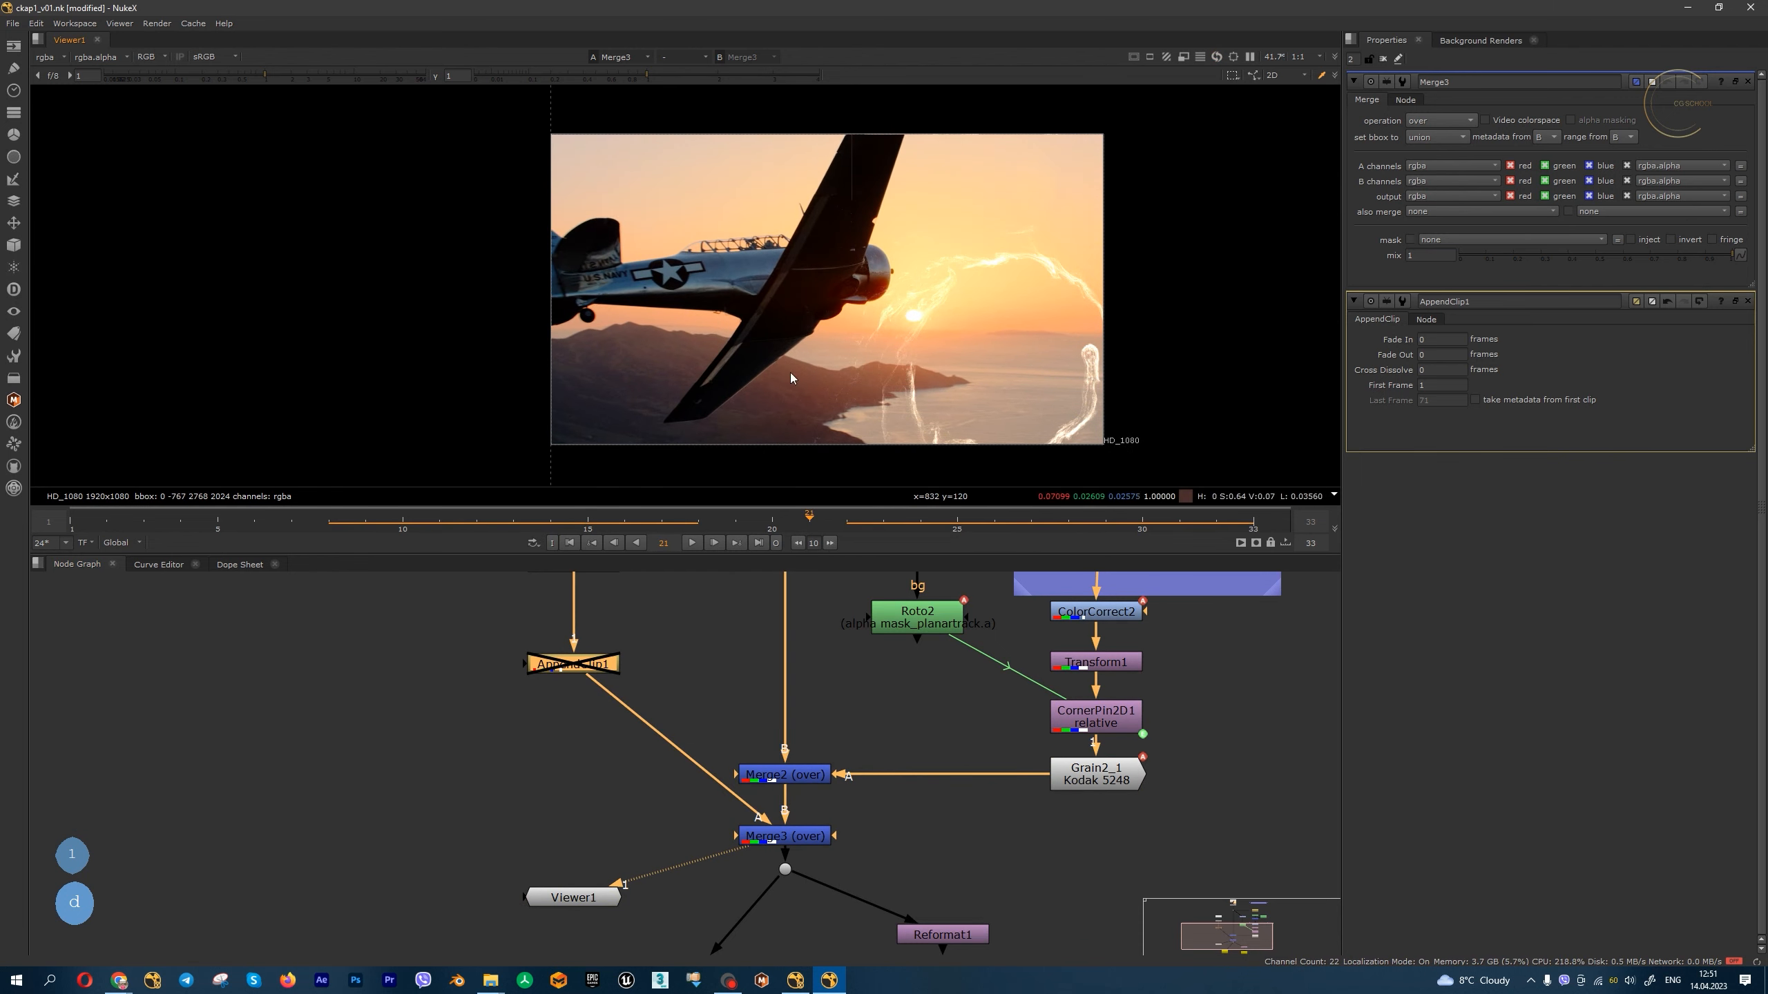
- Set Read2's behaviour before its first frame to black and check the composite at different frames
scroll(613, 699, "down", 2)
middle_click_drag(605, 629, 624, 685)
scroll(619, 681, "up", 2)
left_click(612, 636)
double_click(613, 636)
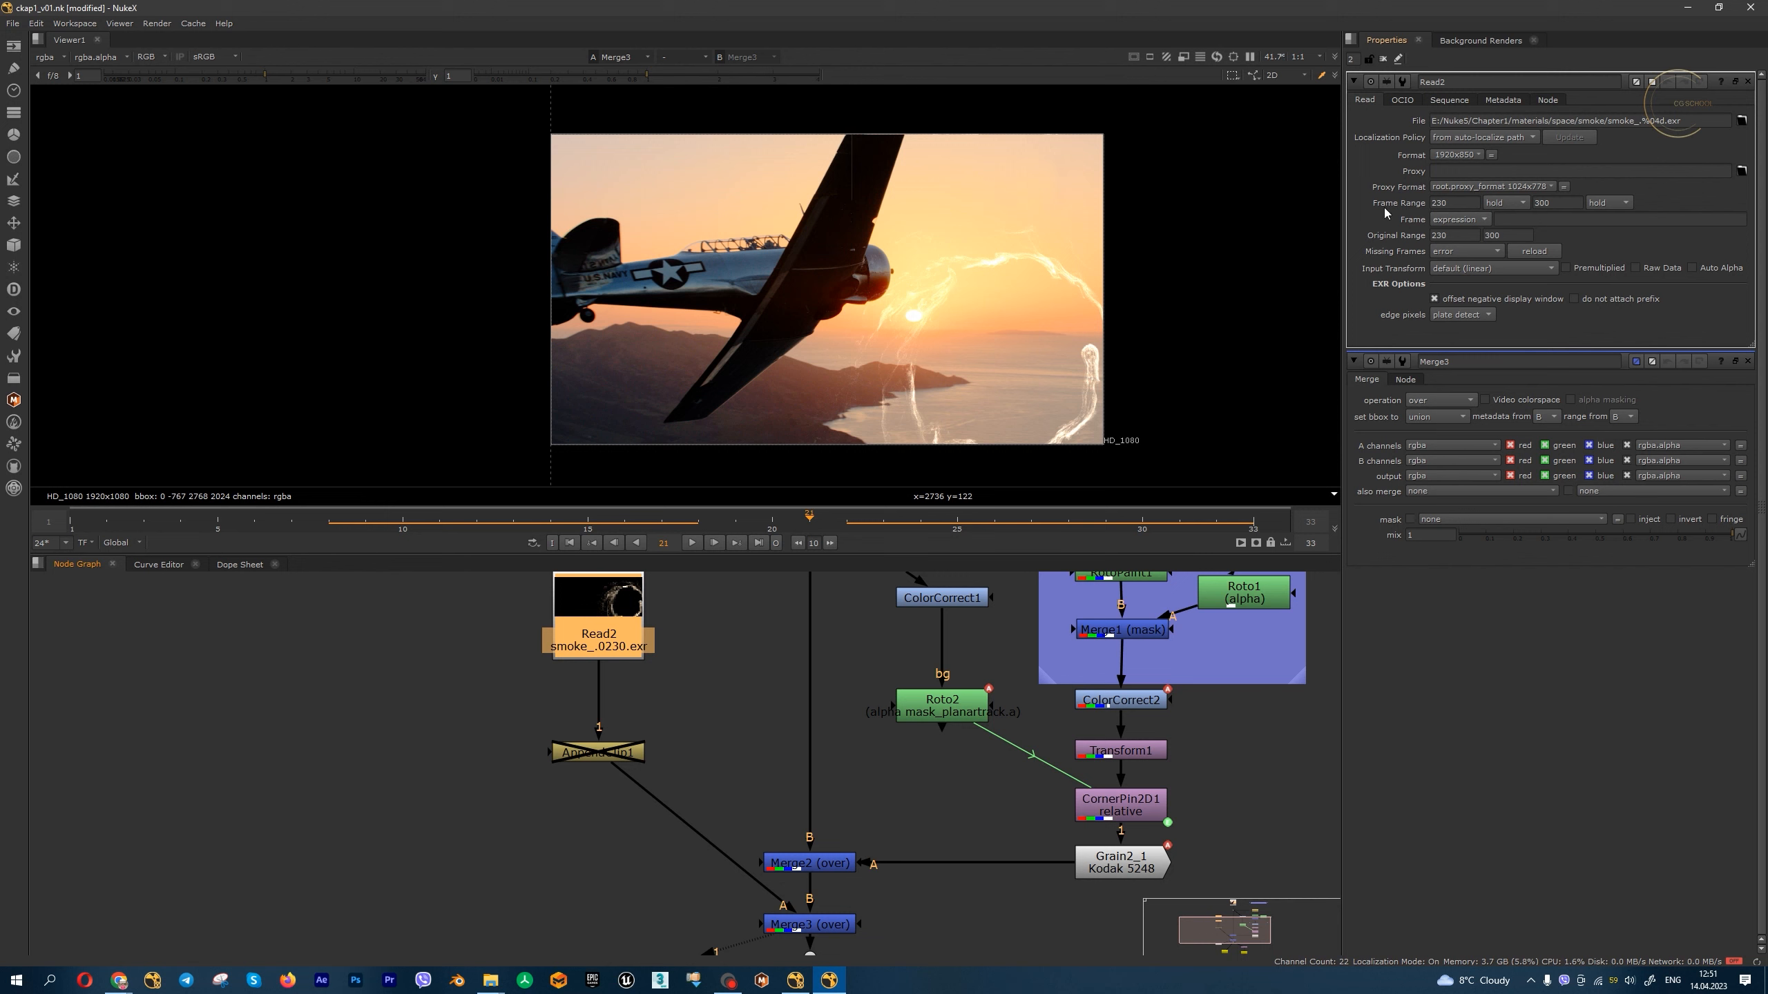
left_click(1518, 206)
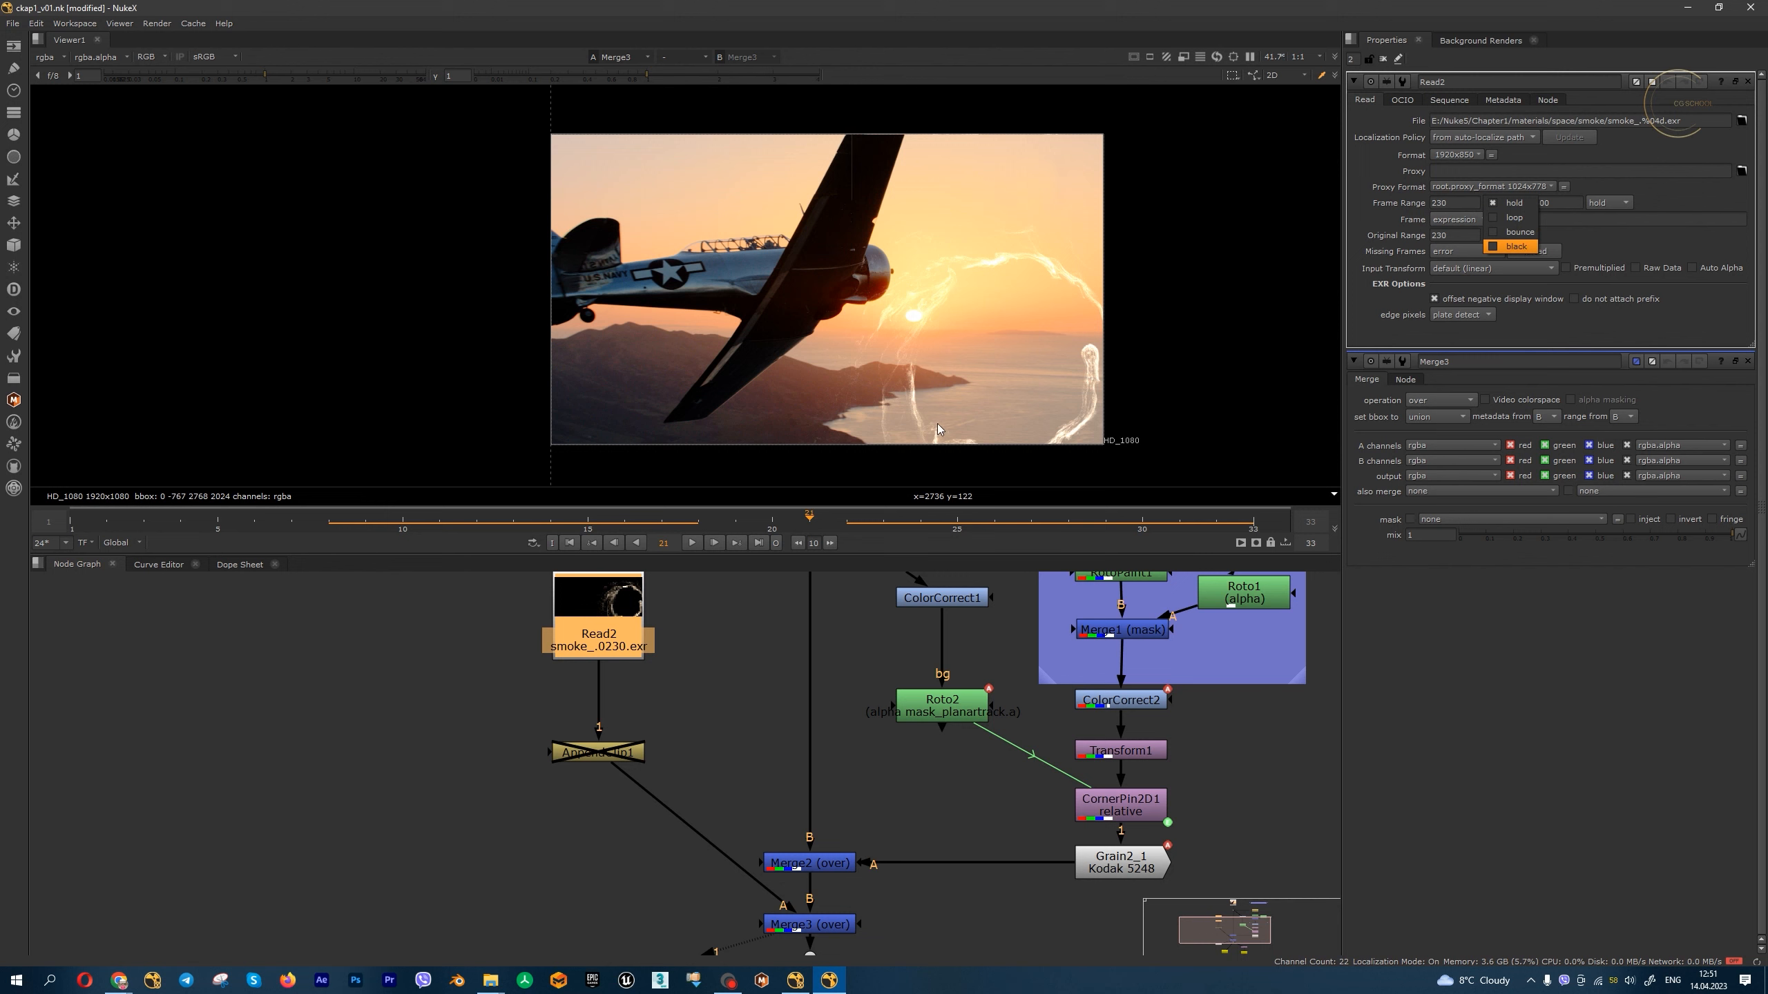
key("Return")
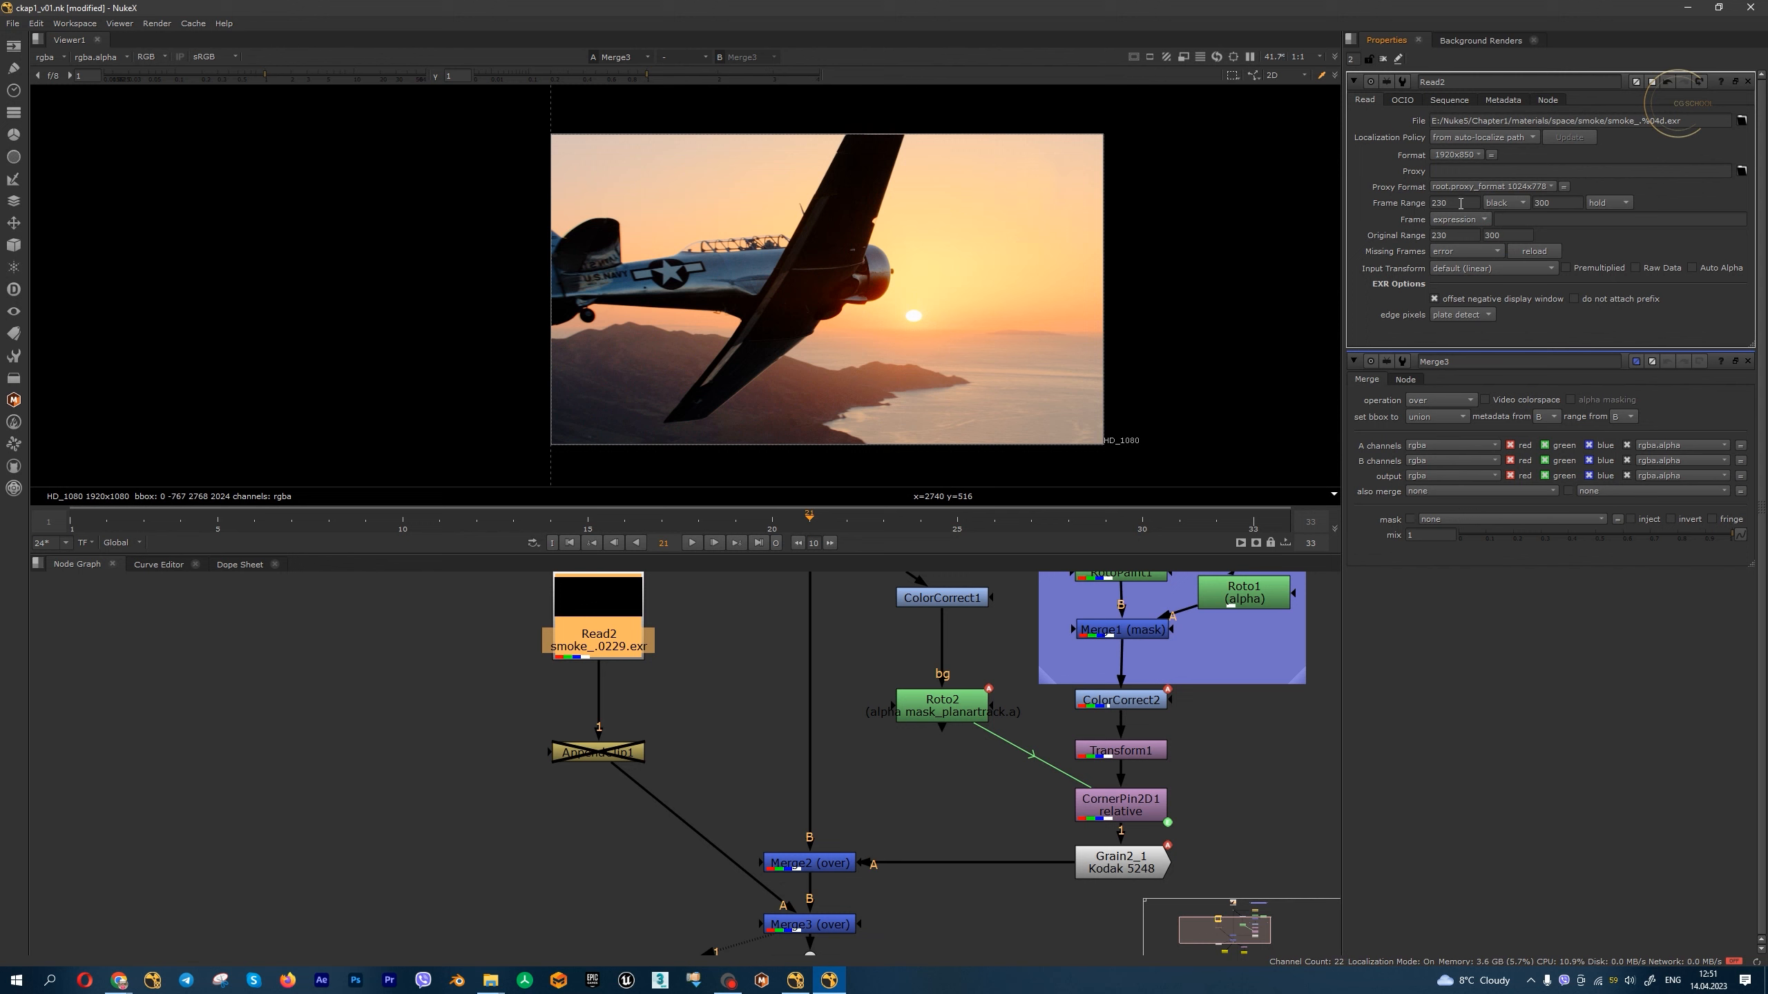
left_click_drag(1449, 203, 1392, 217)
left_click(772, 527)
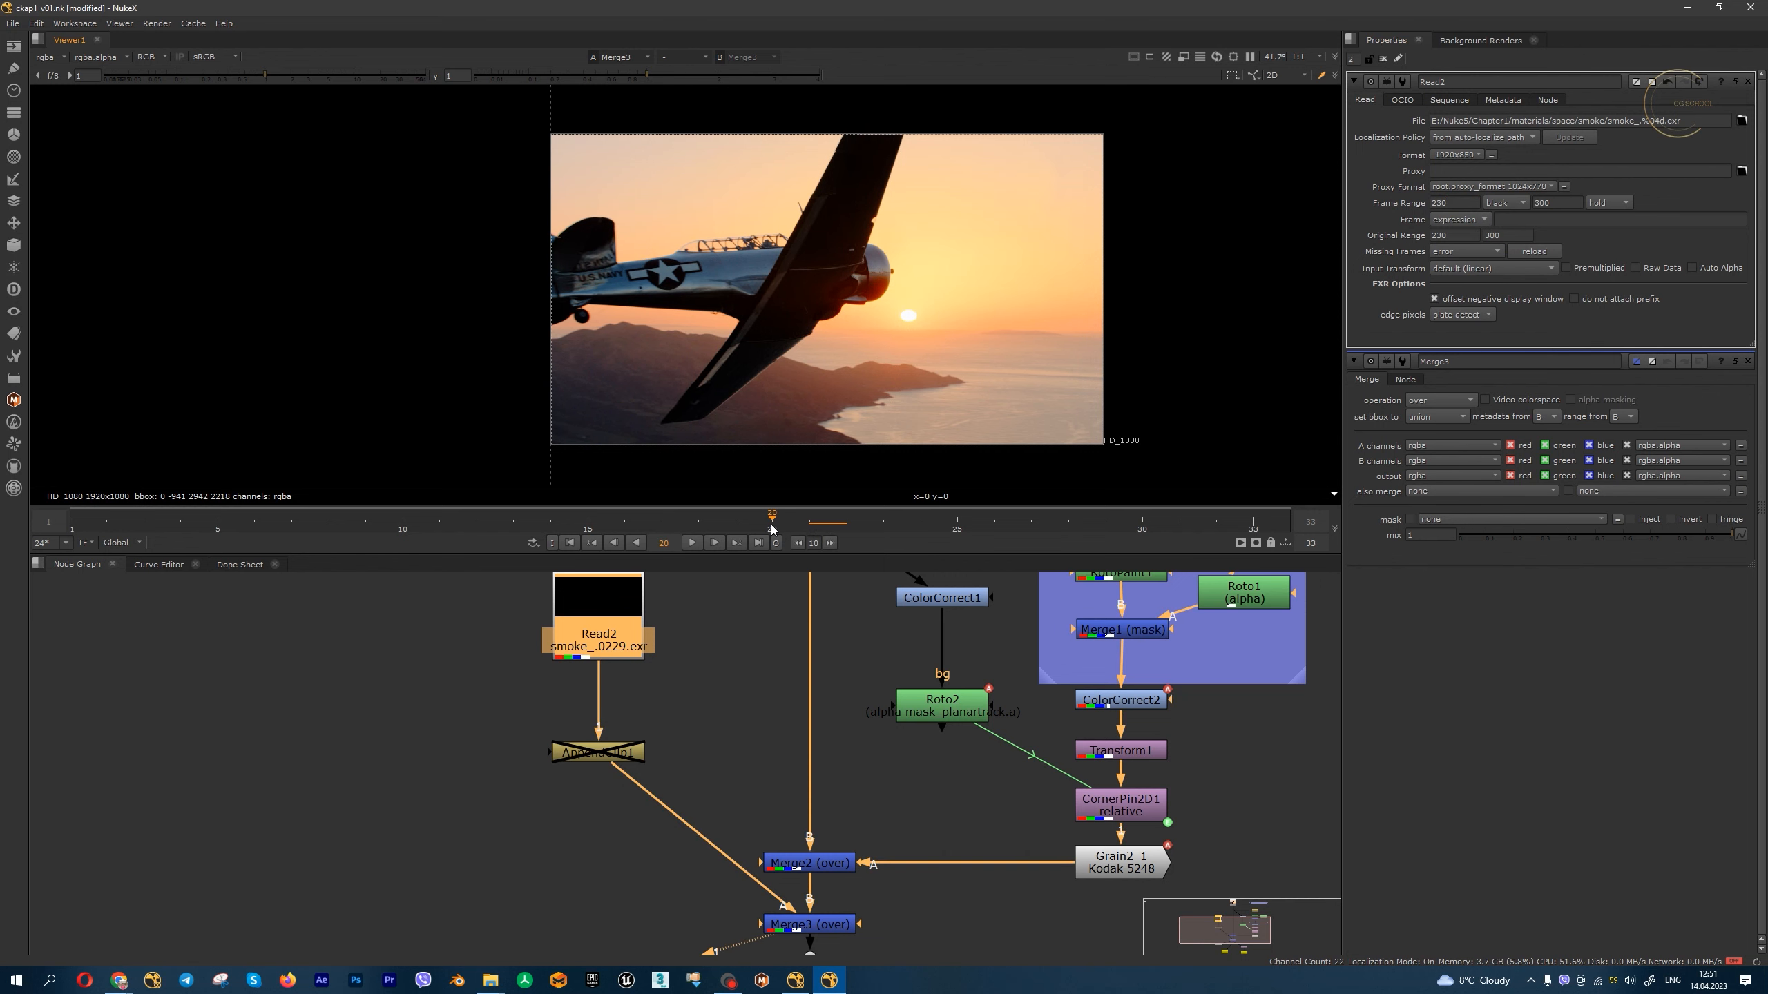
left_click(1247, 529)
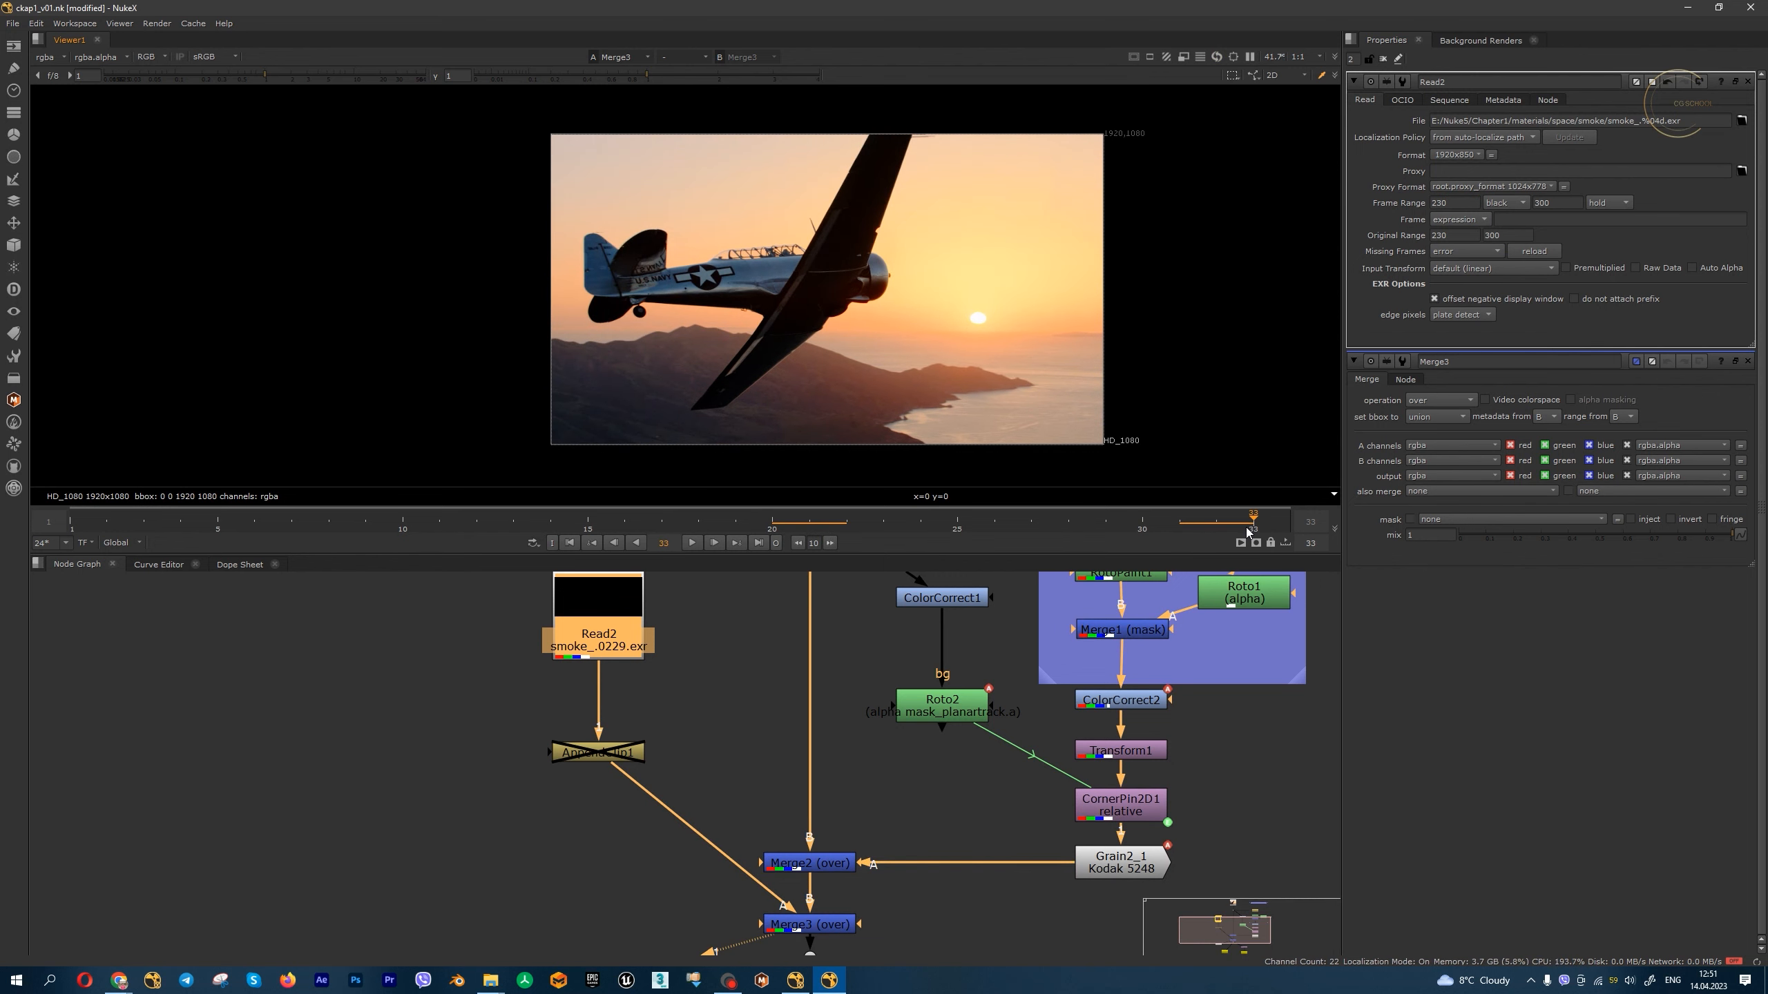
- Try hold, loop and bounce for Read2's frames before the range, return it to black and scrub the timeline
left_click(1511, 203)
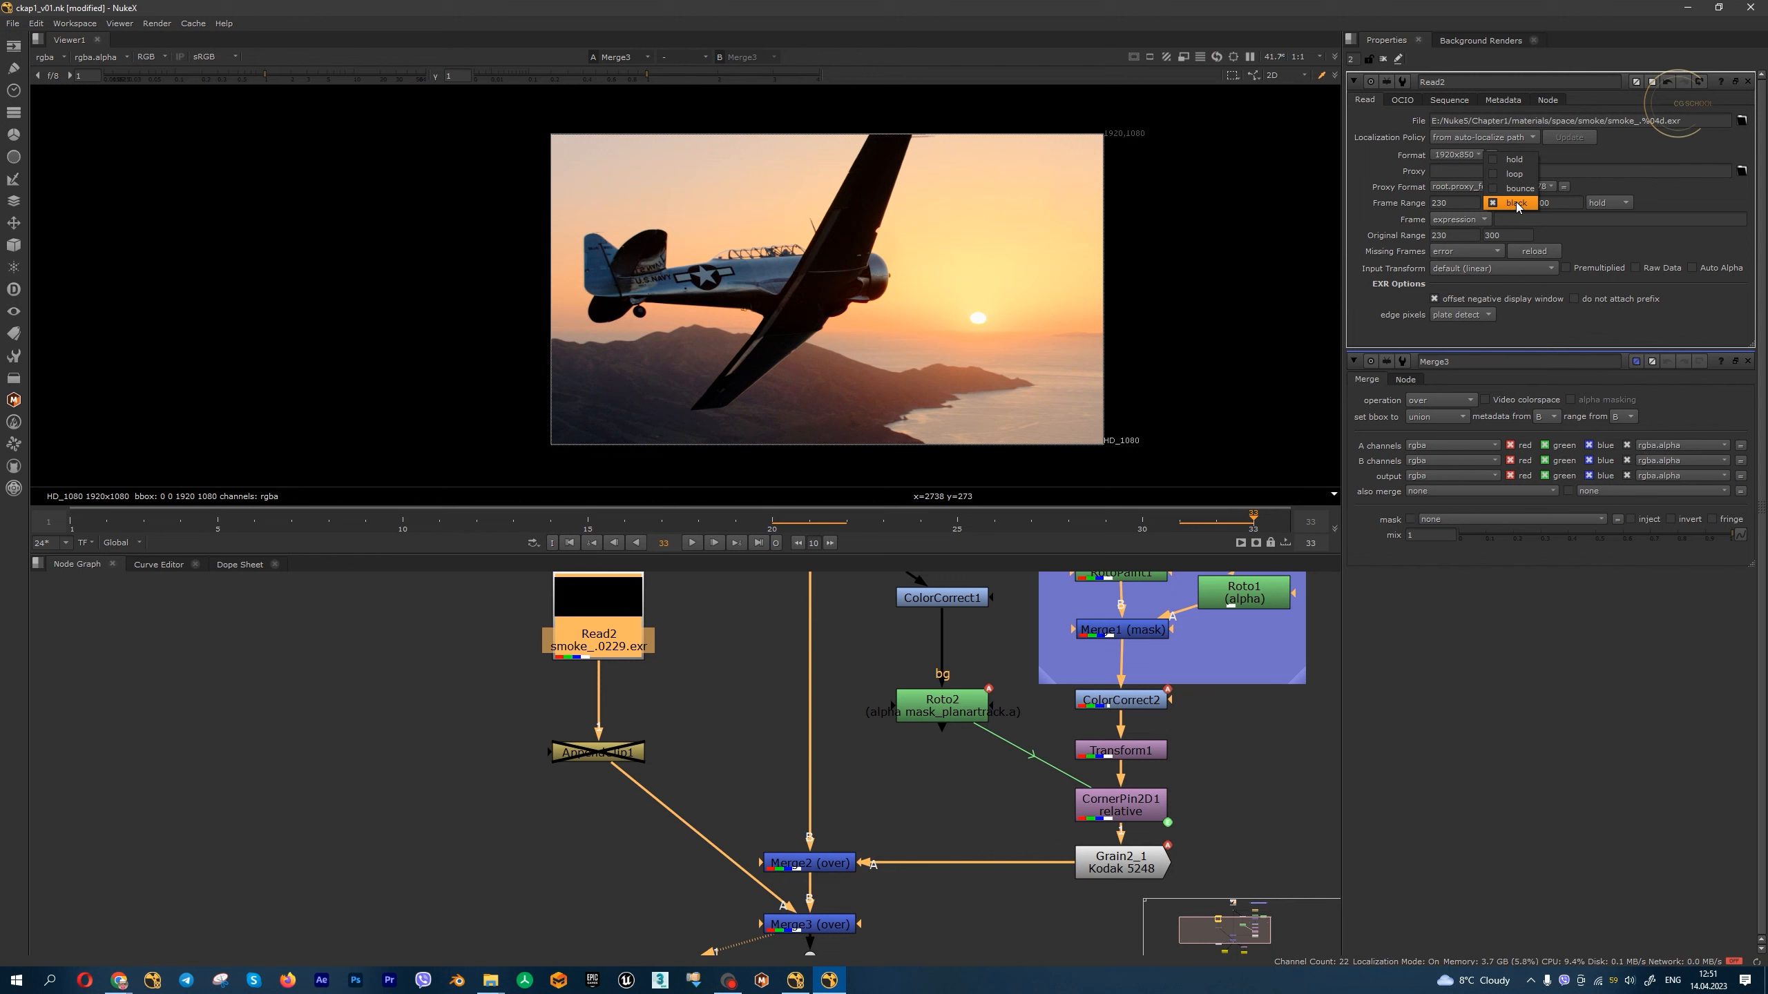
left_click(1521, 161)
left_click(1516, 203)
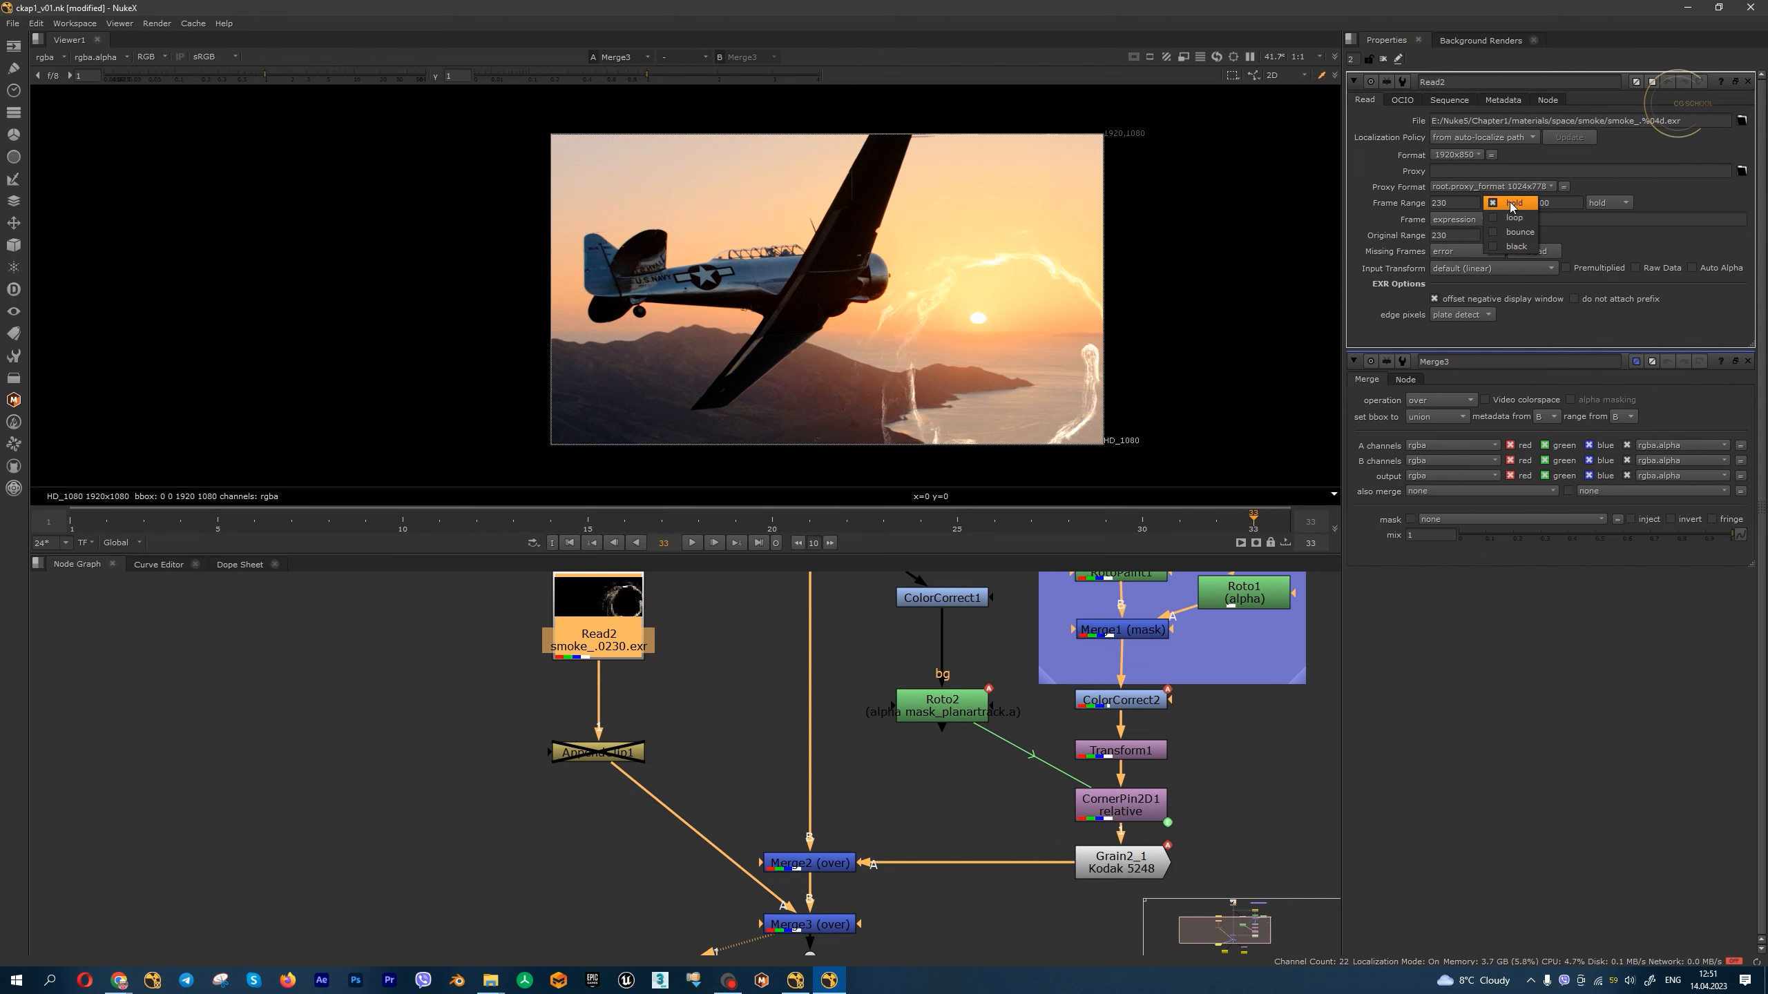
left_click(1517, 217)
left_click(1518, 203)
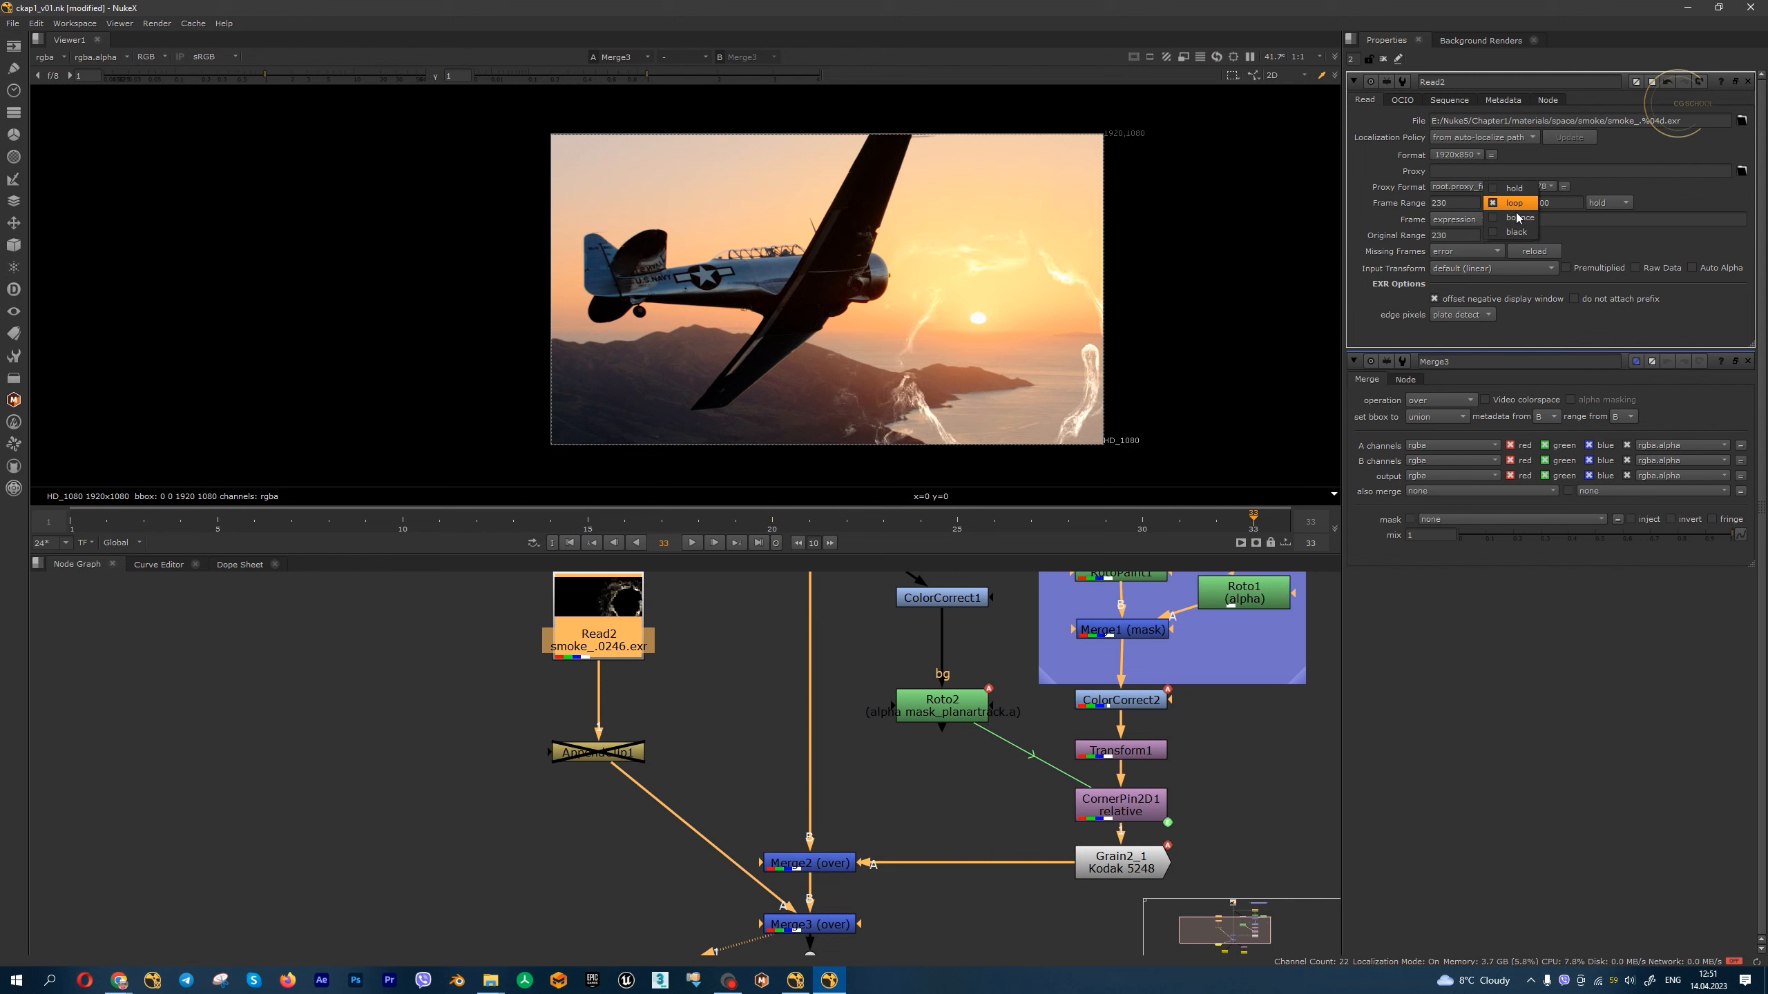
left_click(1519, 219)
left_click(1515, 205)
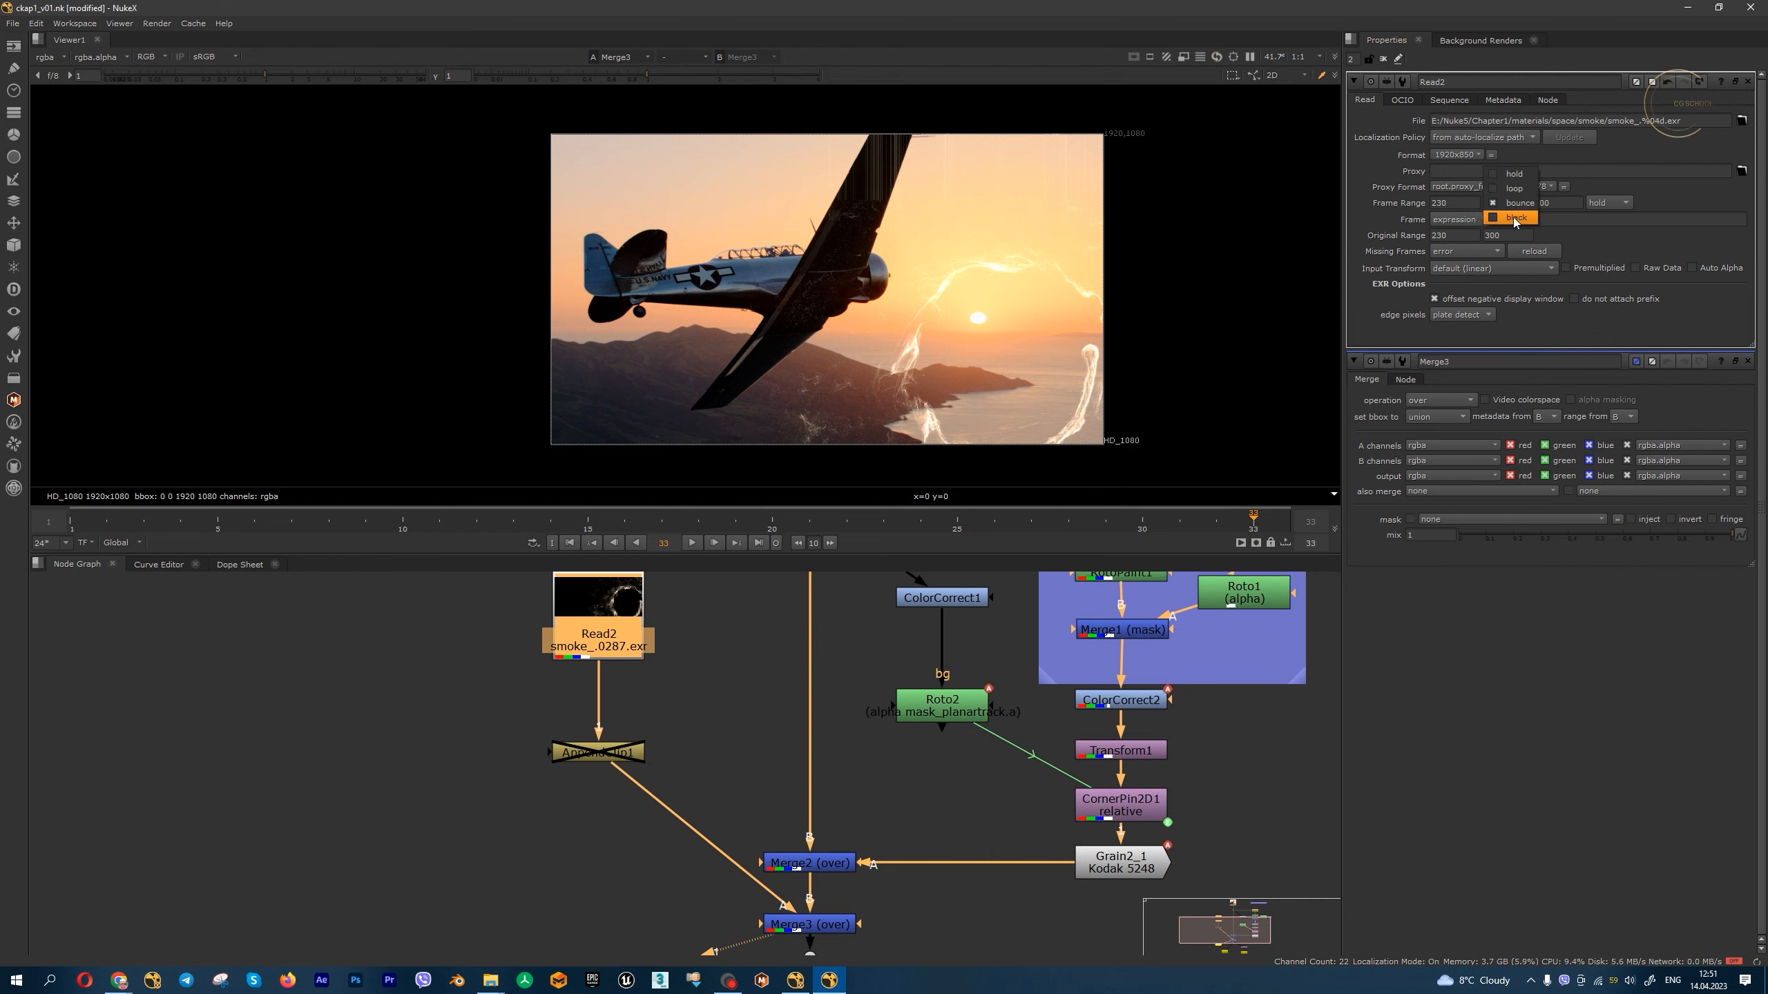
left_click(1515, 218)
left_click(1186, 530)
left_click_drag(1187, 530, 1255, 530)
- Set Read2's behaviour after its last frame to black and scrub through the composite
left_click_drag(1556, 202, 1446, 222)
left_click(1606, 202)
left_click(1605, 251)
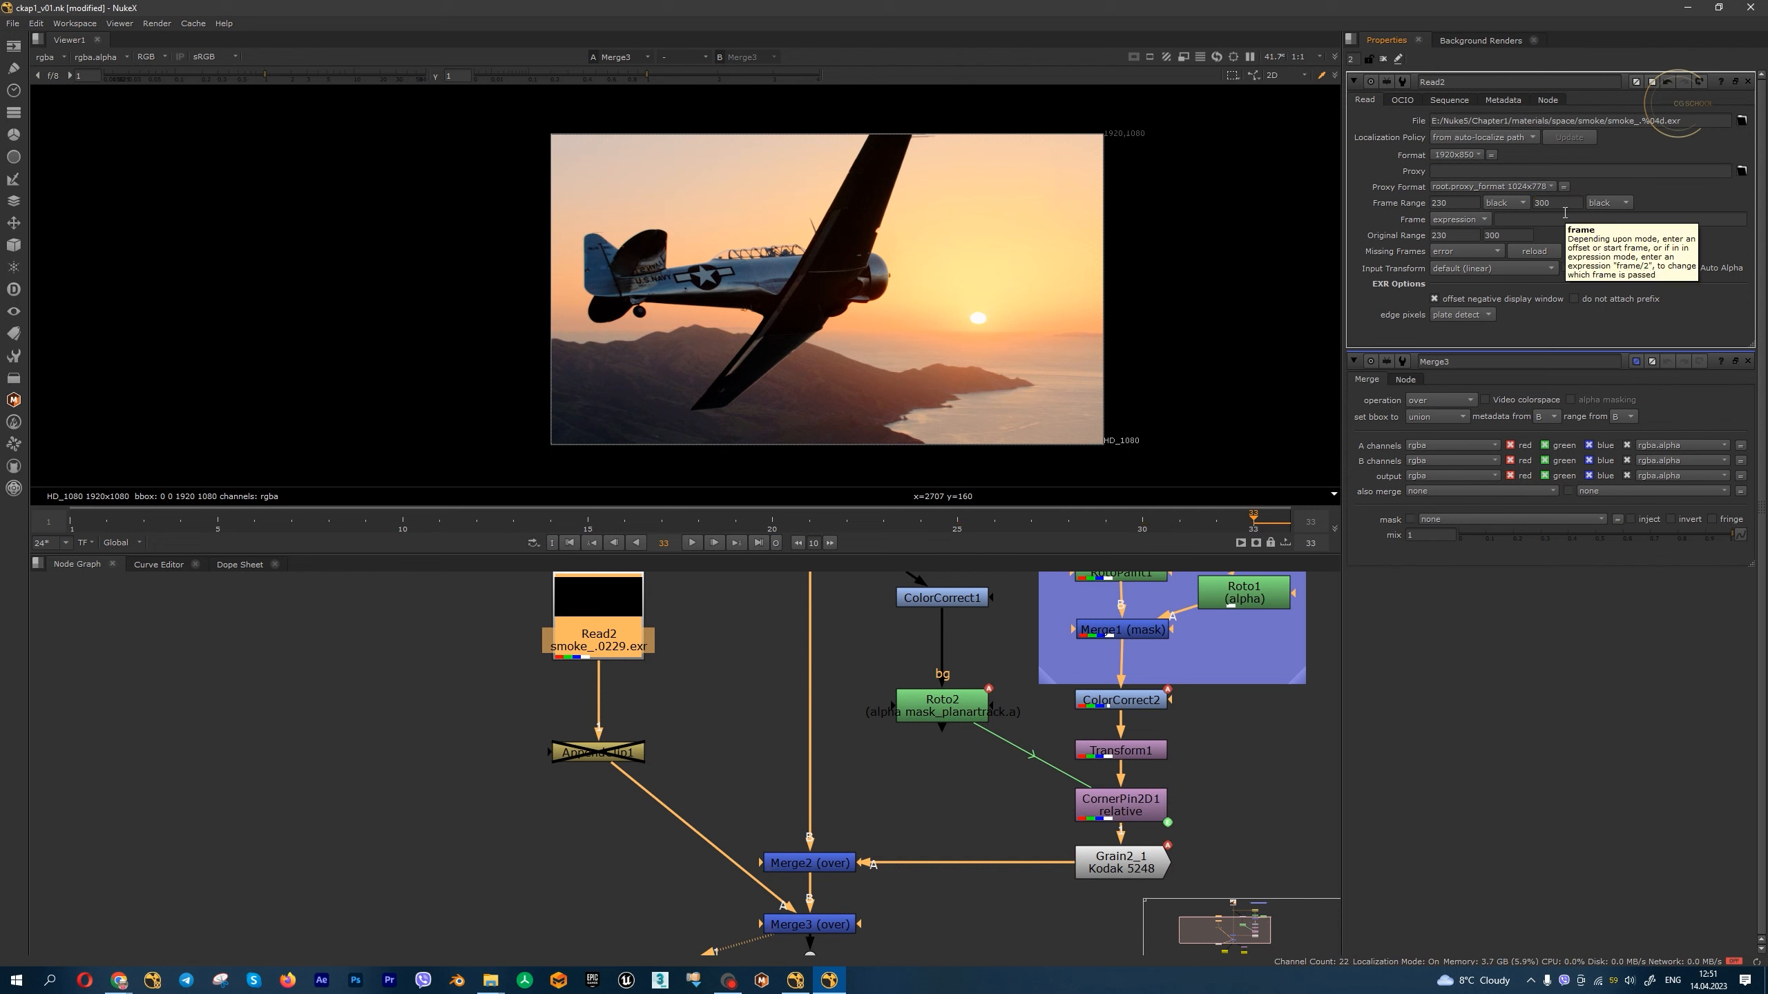
left_click(616, 533)
left_click_drag(617, 533, 948, 540)
scroll(610, 649, "down", 3)
scroll(609, 647, "up", 3)
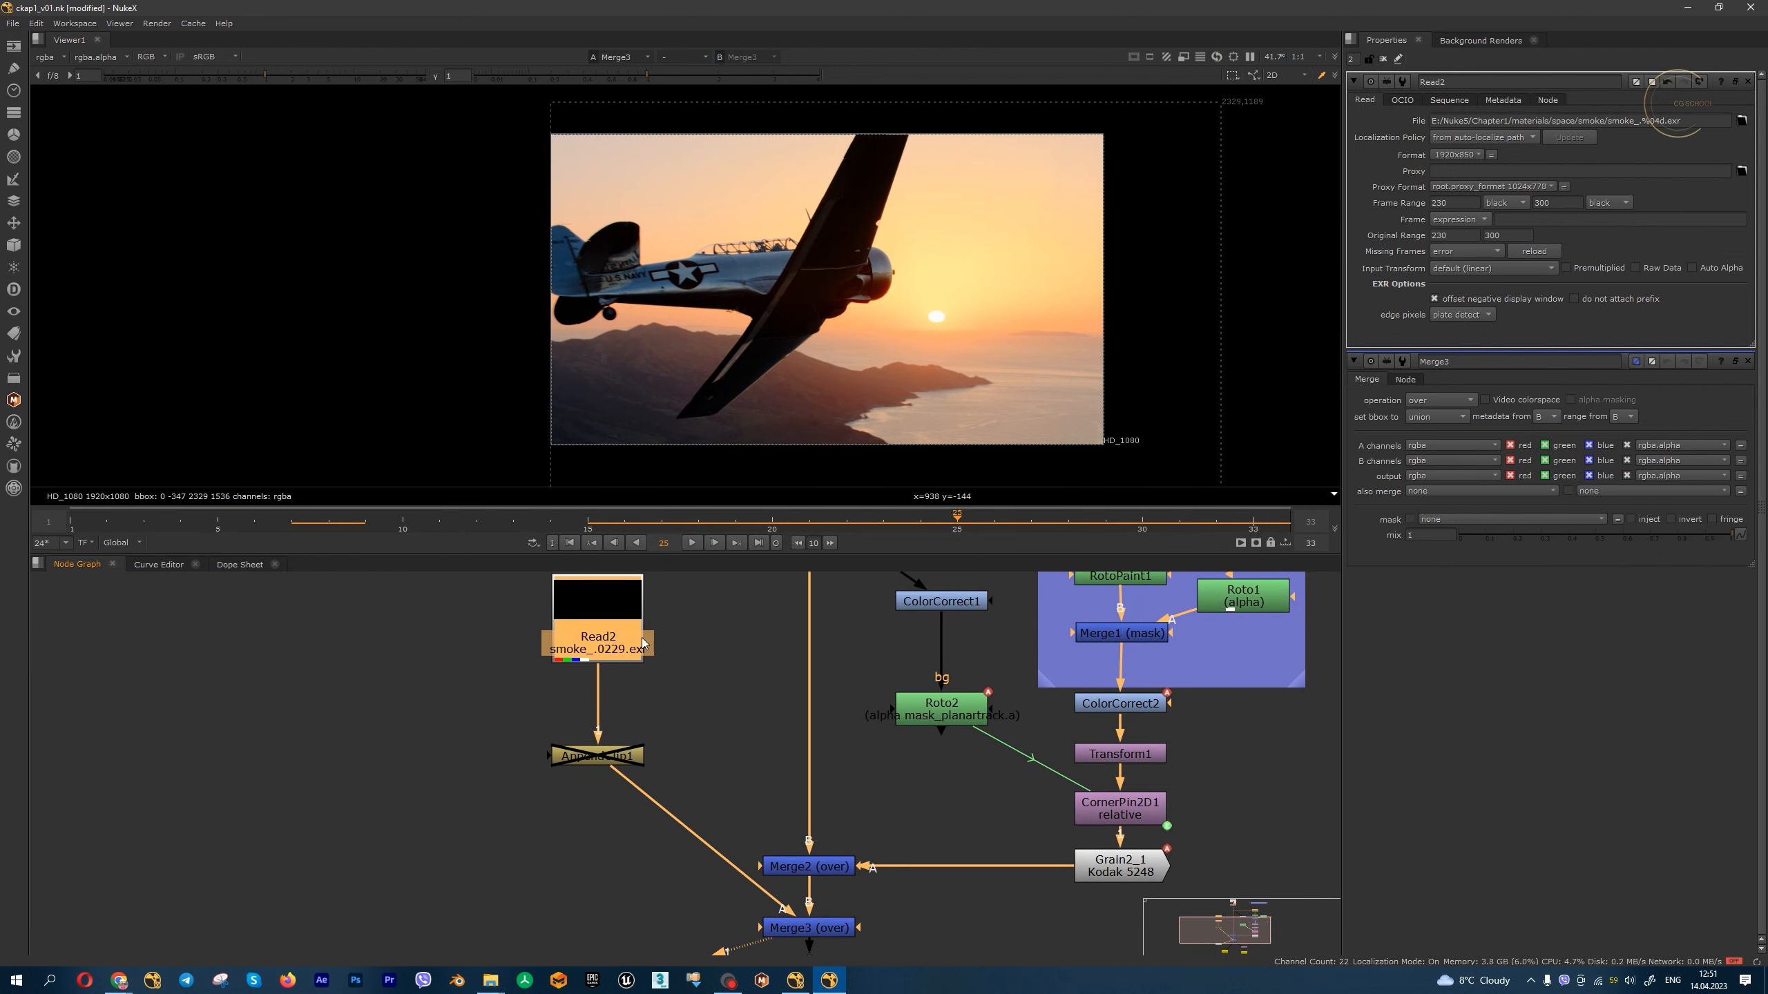
- Delete the Read2 smoke node and the disabled AppendClip1 node from the node graph
key("Delete")
key("Delete")
scroll(843, 816, "down", 3)
- Add a FrameHold node fed from the dot below Read1, view it and align it level with the dot
left_click(13, 90)
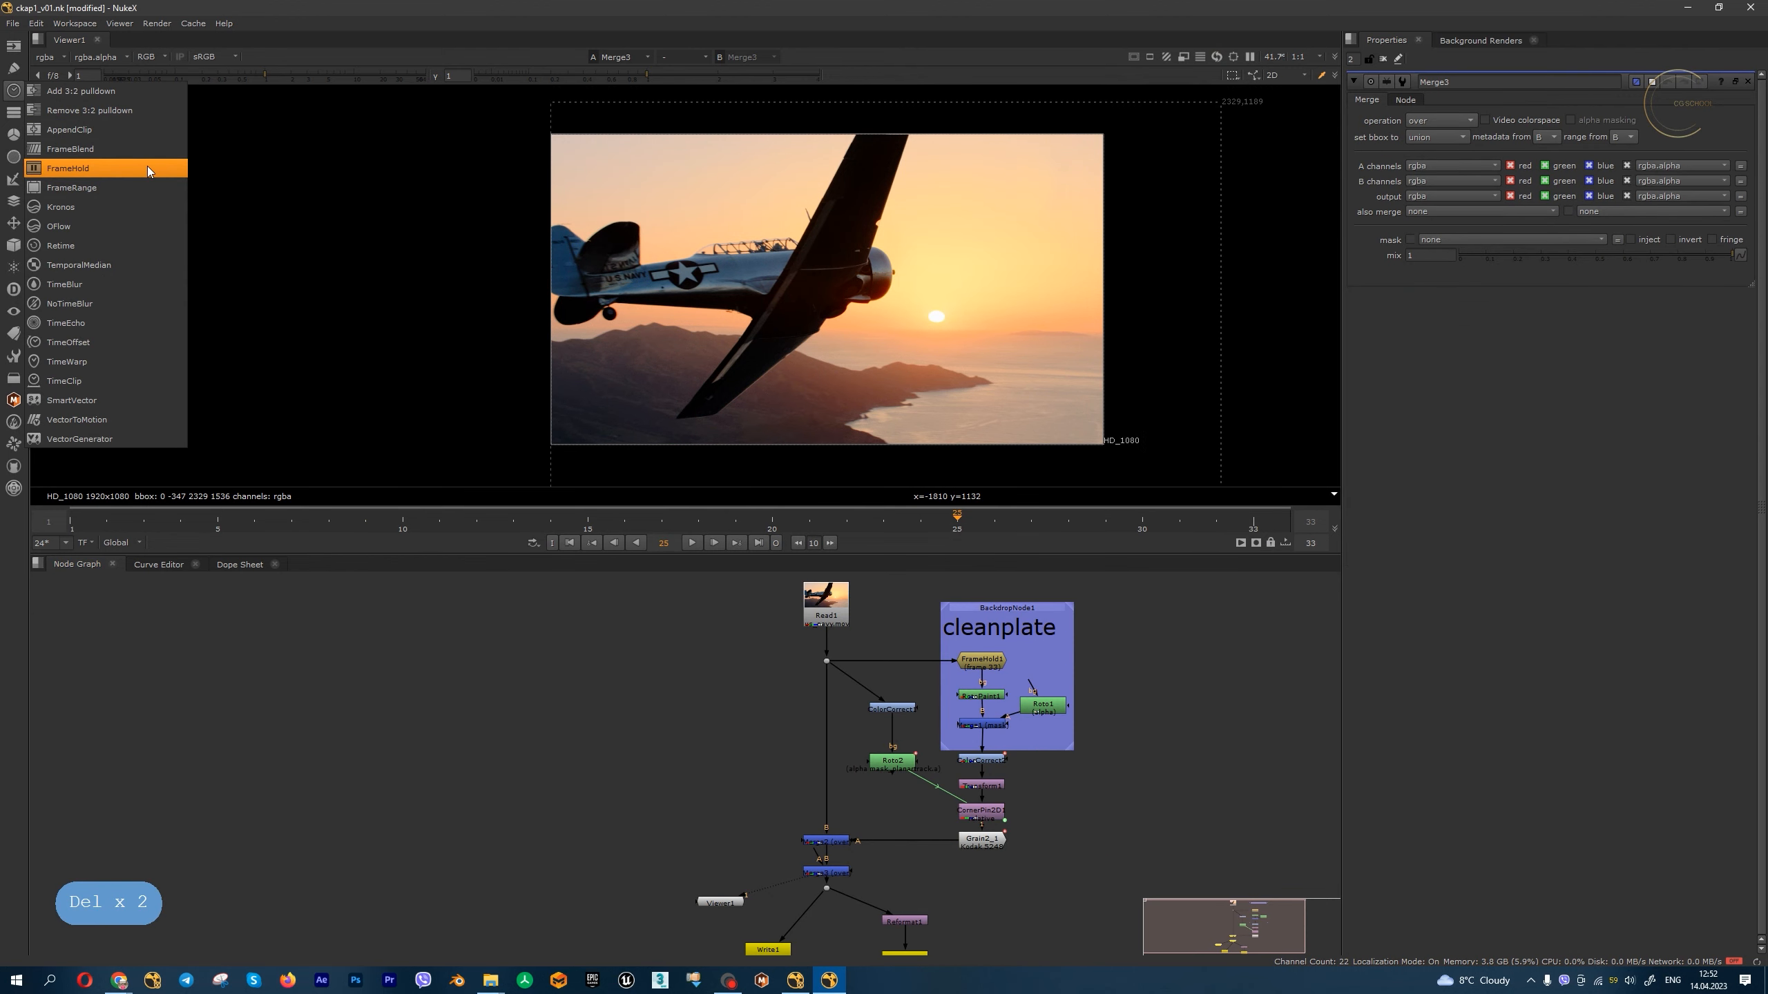
left_click(148, 170)
scroll(689, 696, "up", 3)
left_click_drag(687, 695, 891, 622)
key("1")
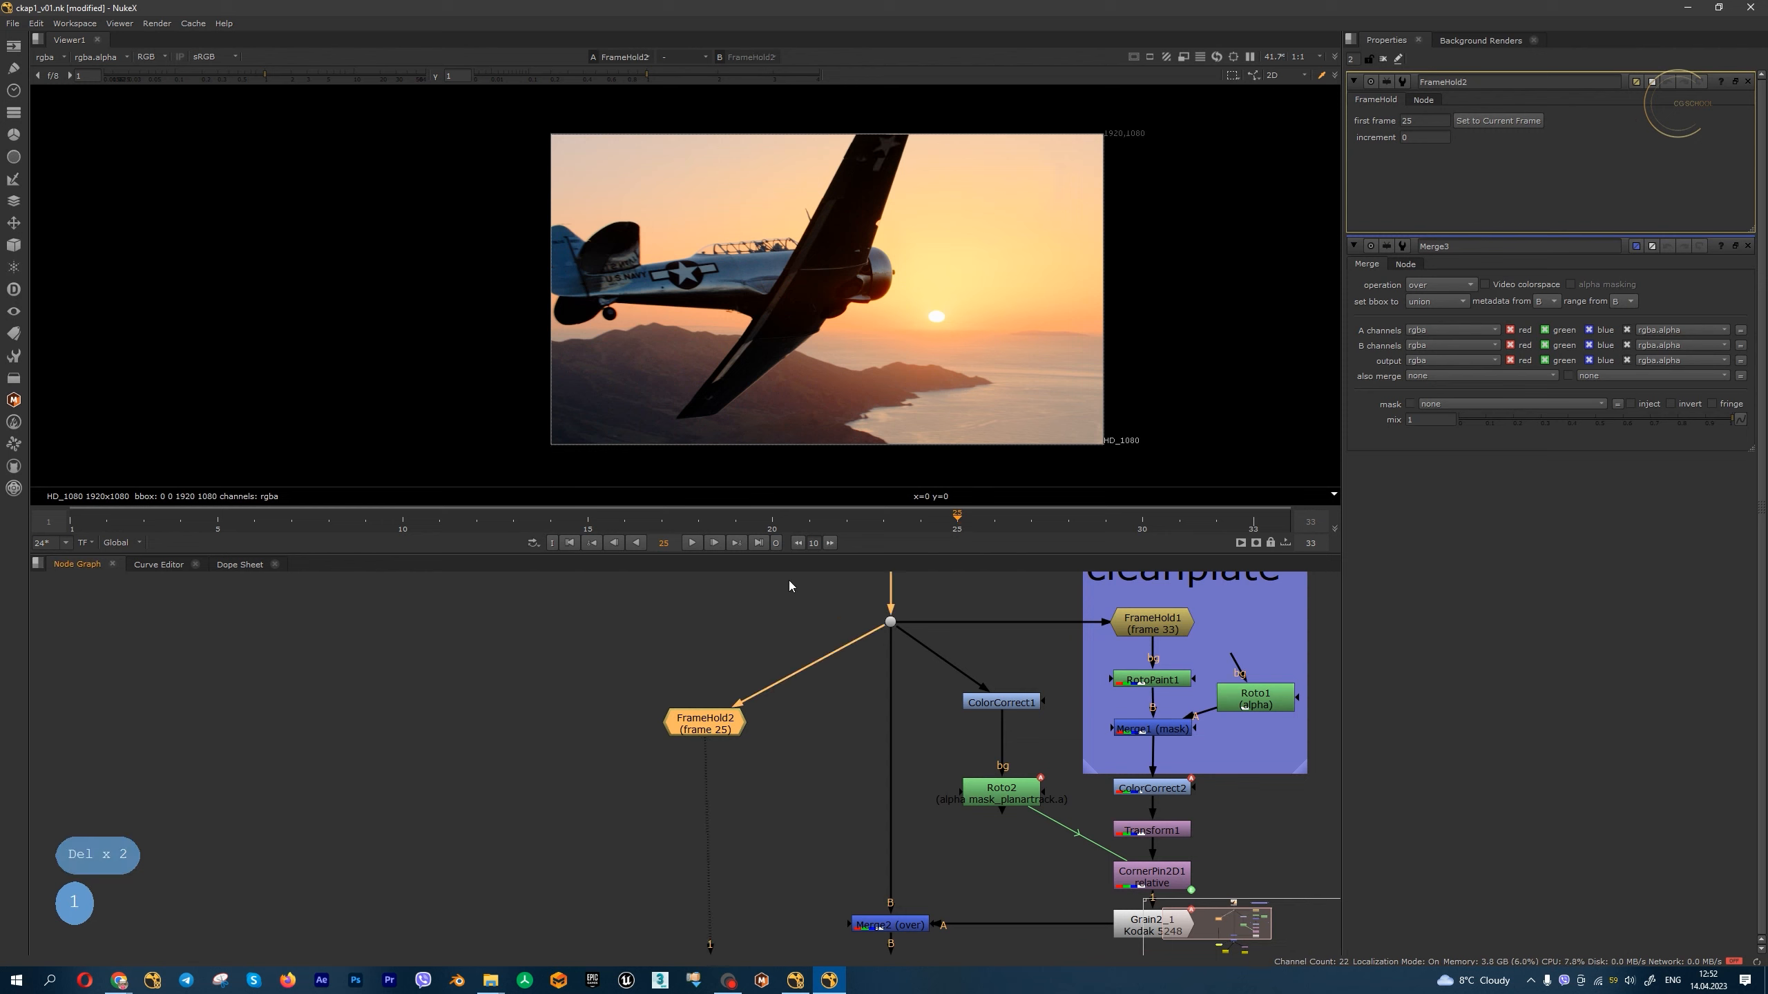
left_click_drag(711, 733, 720, 633)
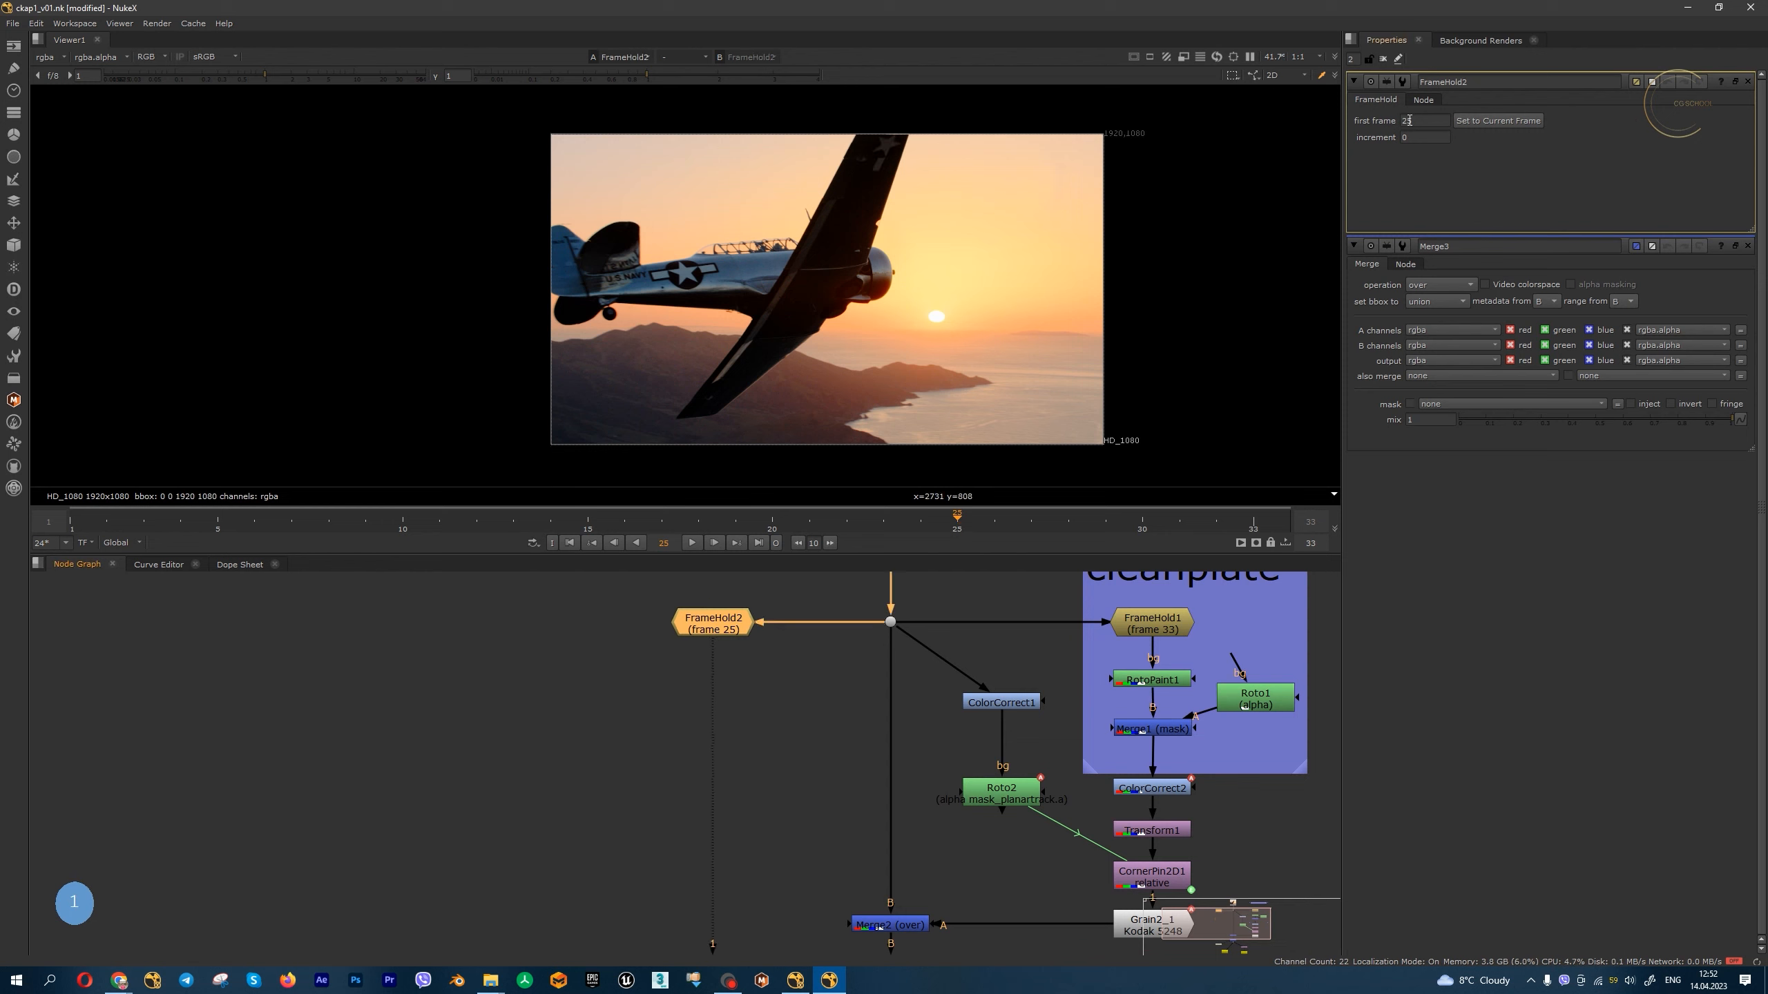
- Try 30 as FrameHold2's first frame, then set it to 1
type("30")
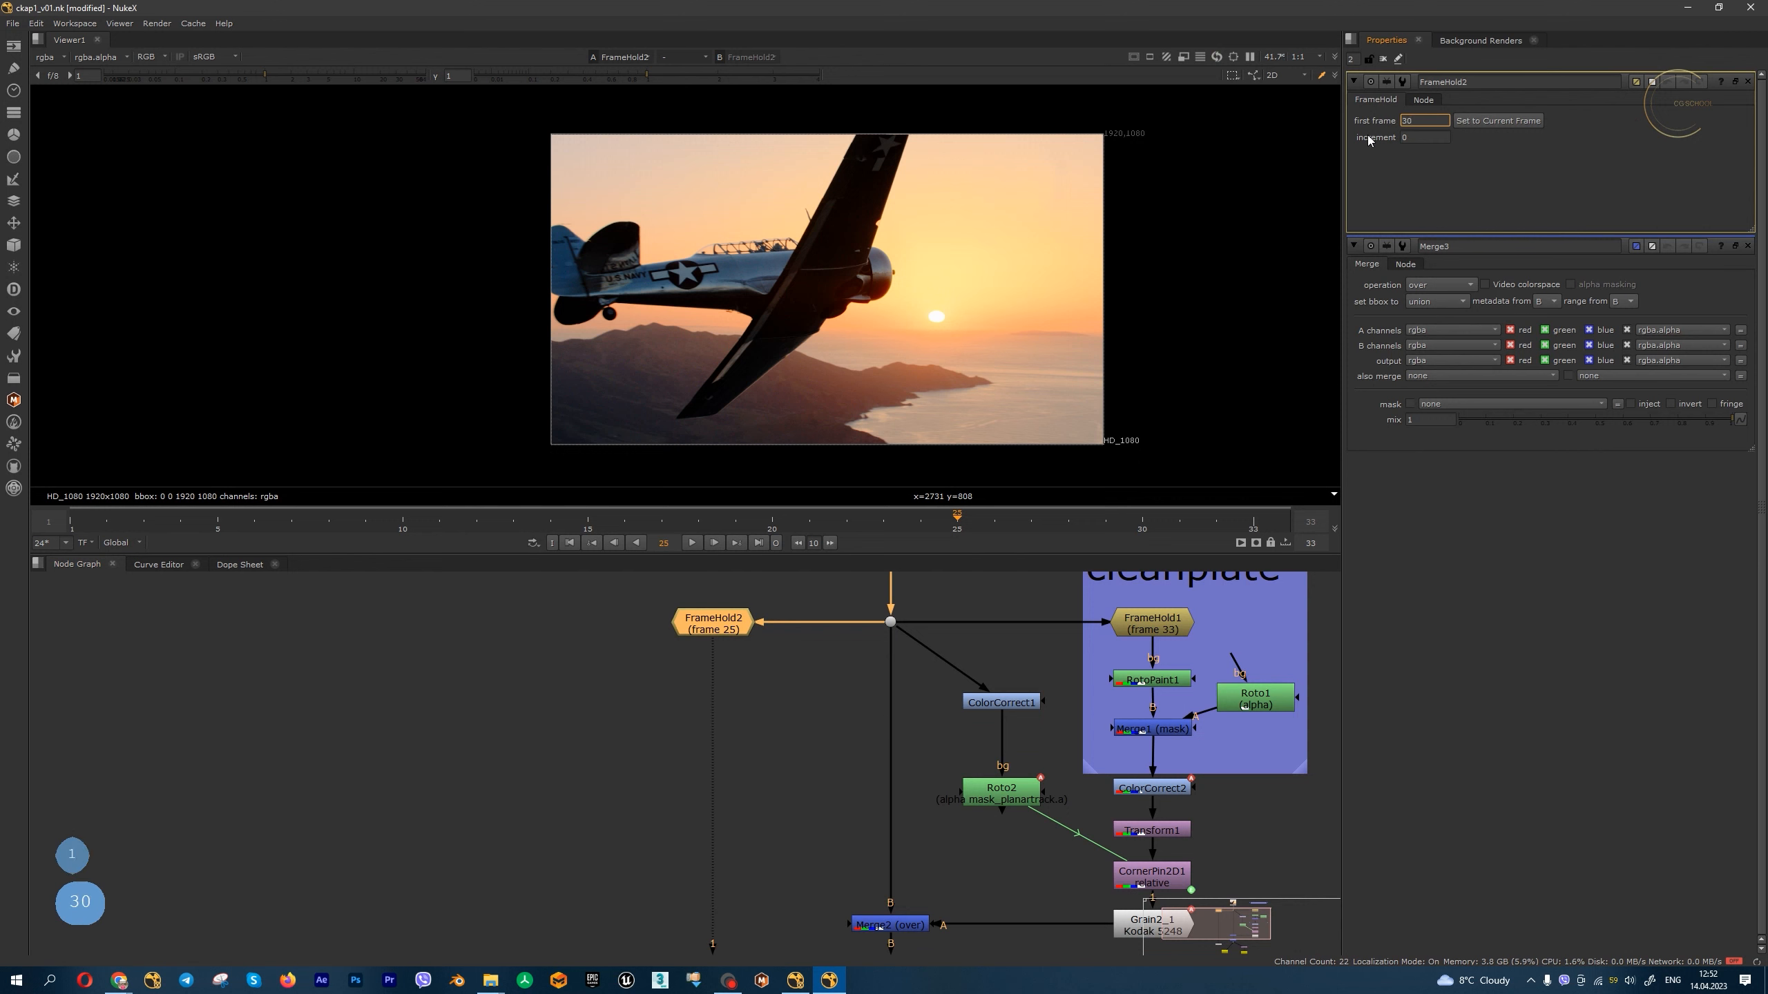
key("Return")
type("1")
key("Return")
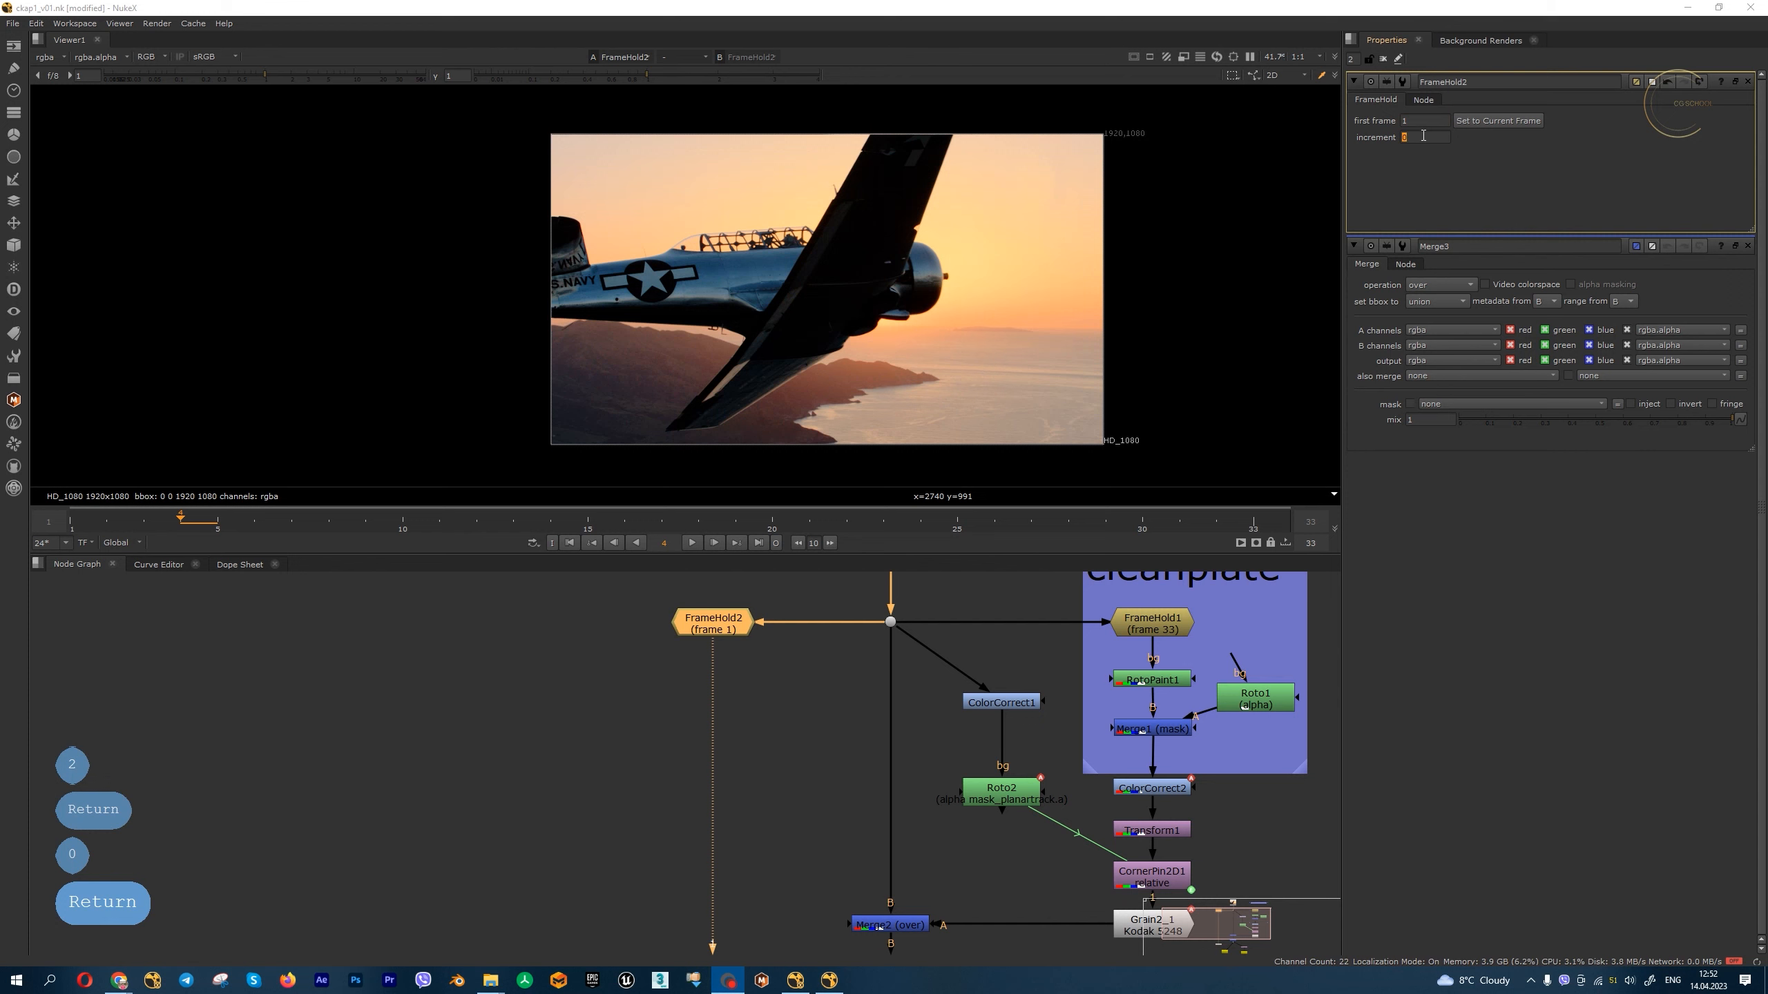
- Set FrameHold2's increment to 3 and scrub the timeline to check the stepped motion
left_click_drag(1427, 137, 1363, 158)
type("3")
key("Return")
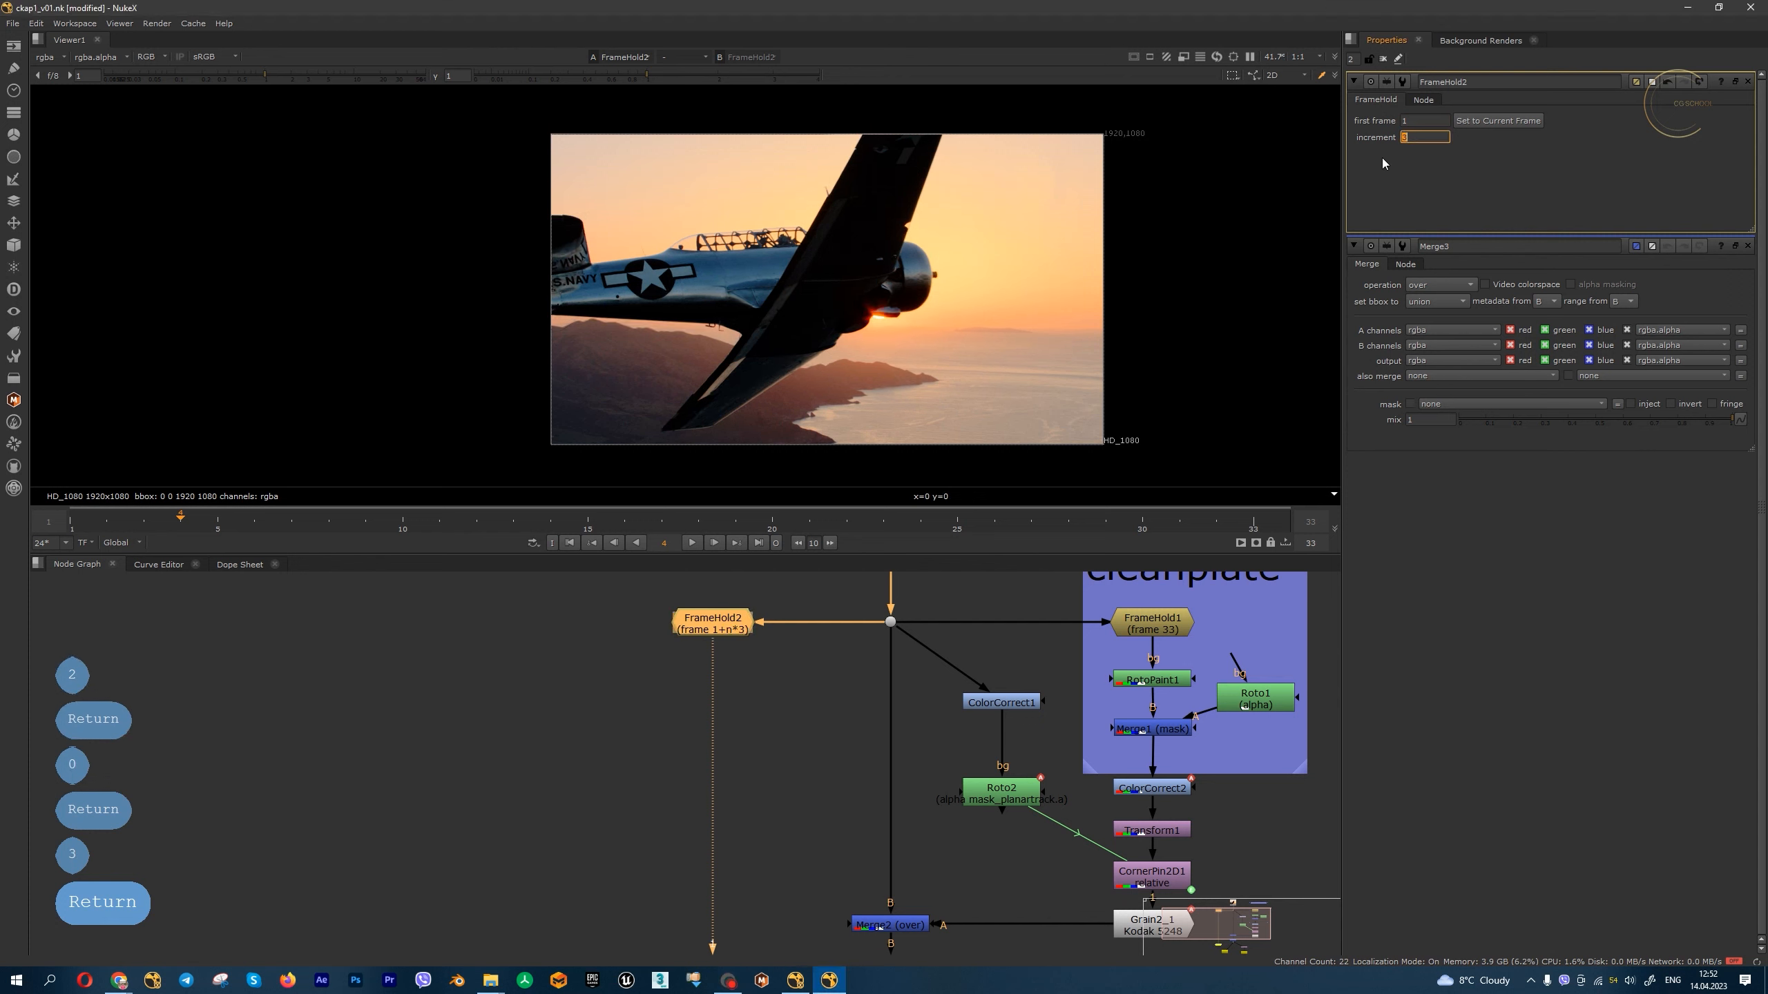
left_click_drag(201, 526, 476, 524)
left_click(856, 524)
left_click(607, 544)
- Set FrameHold2's increment to 10 and play the clip from the first frame
double_click(1415, 137)
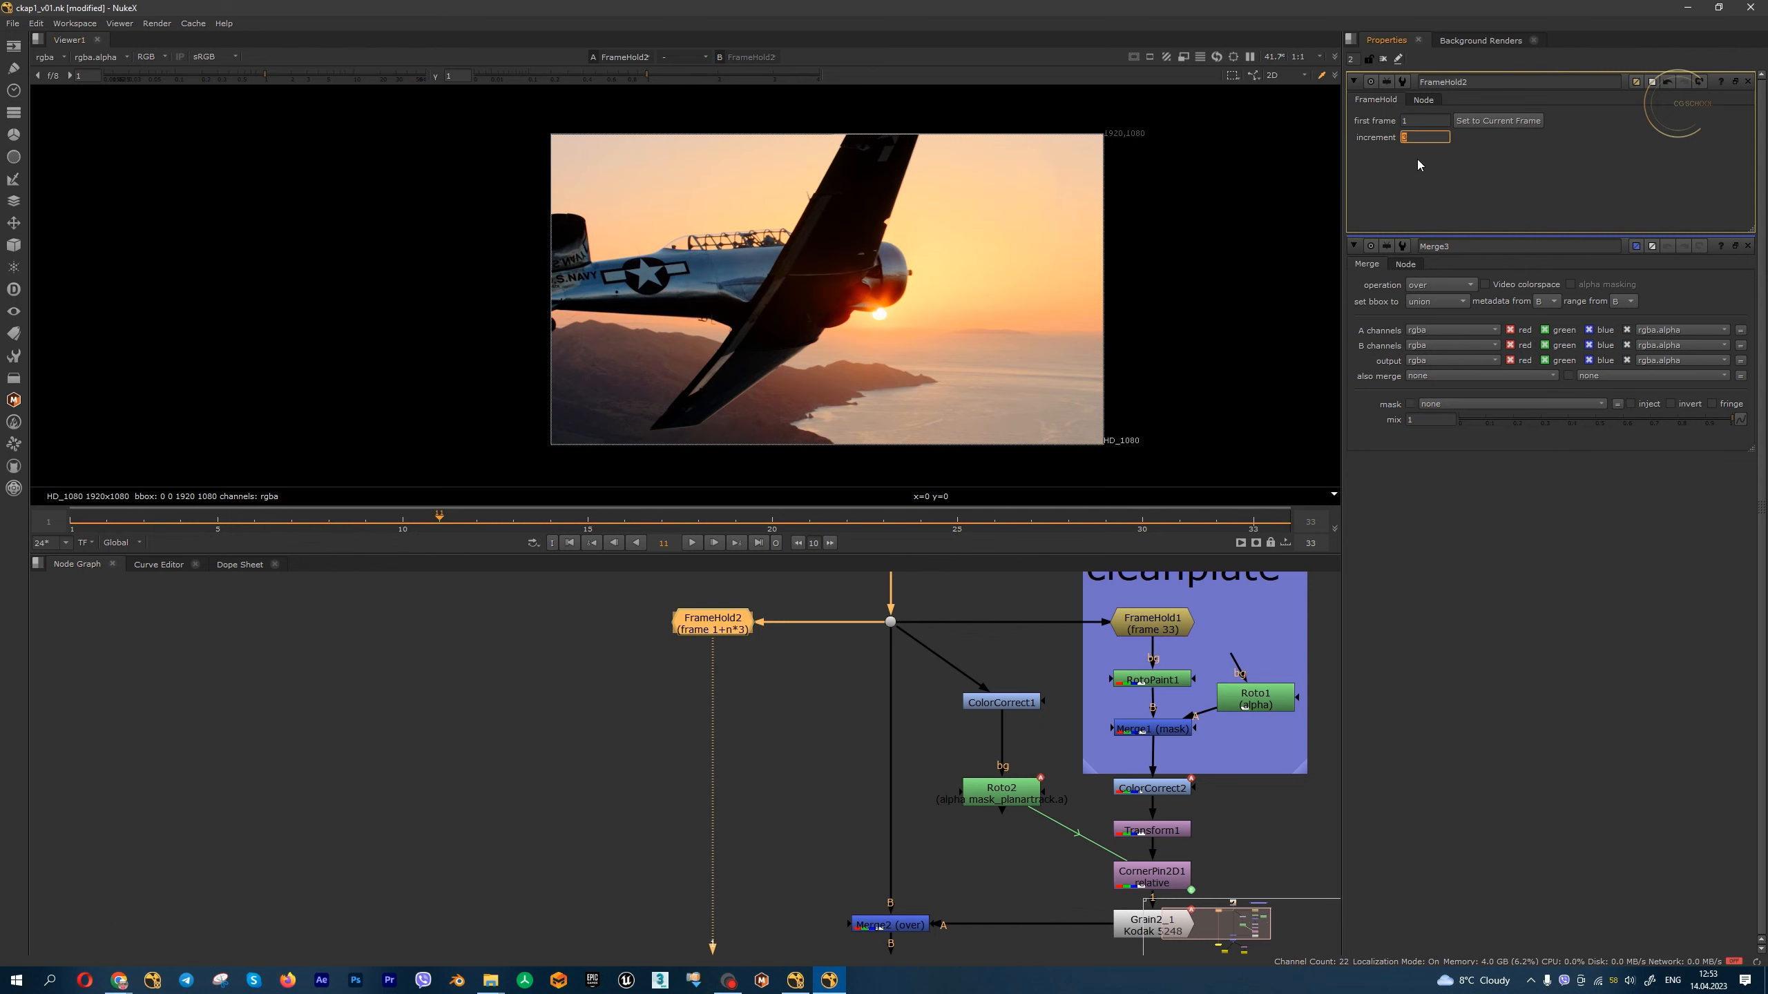
type("10")
key("Return")
left_click(568, 542)
left_click(691, 543)
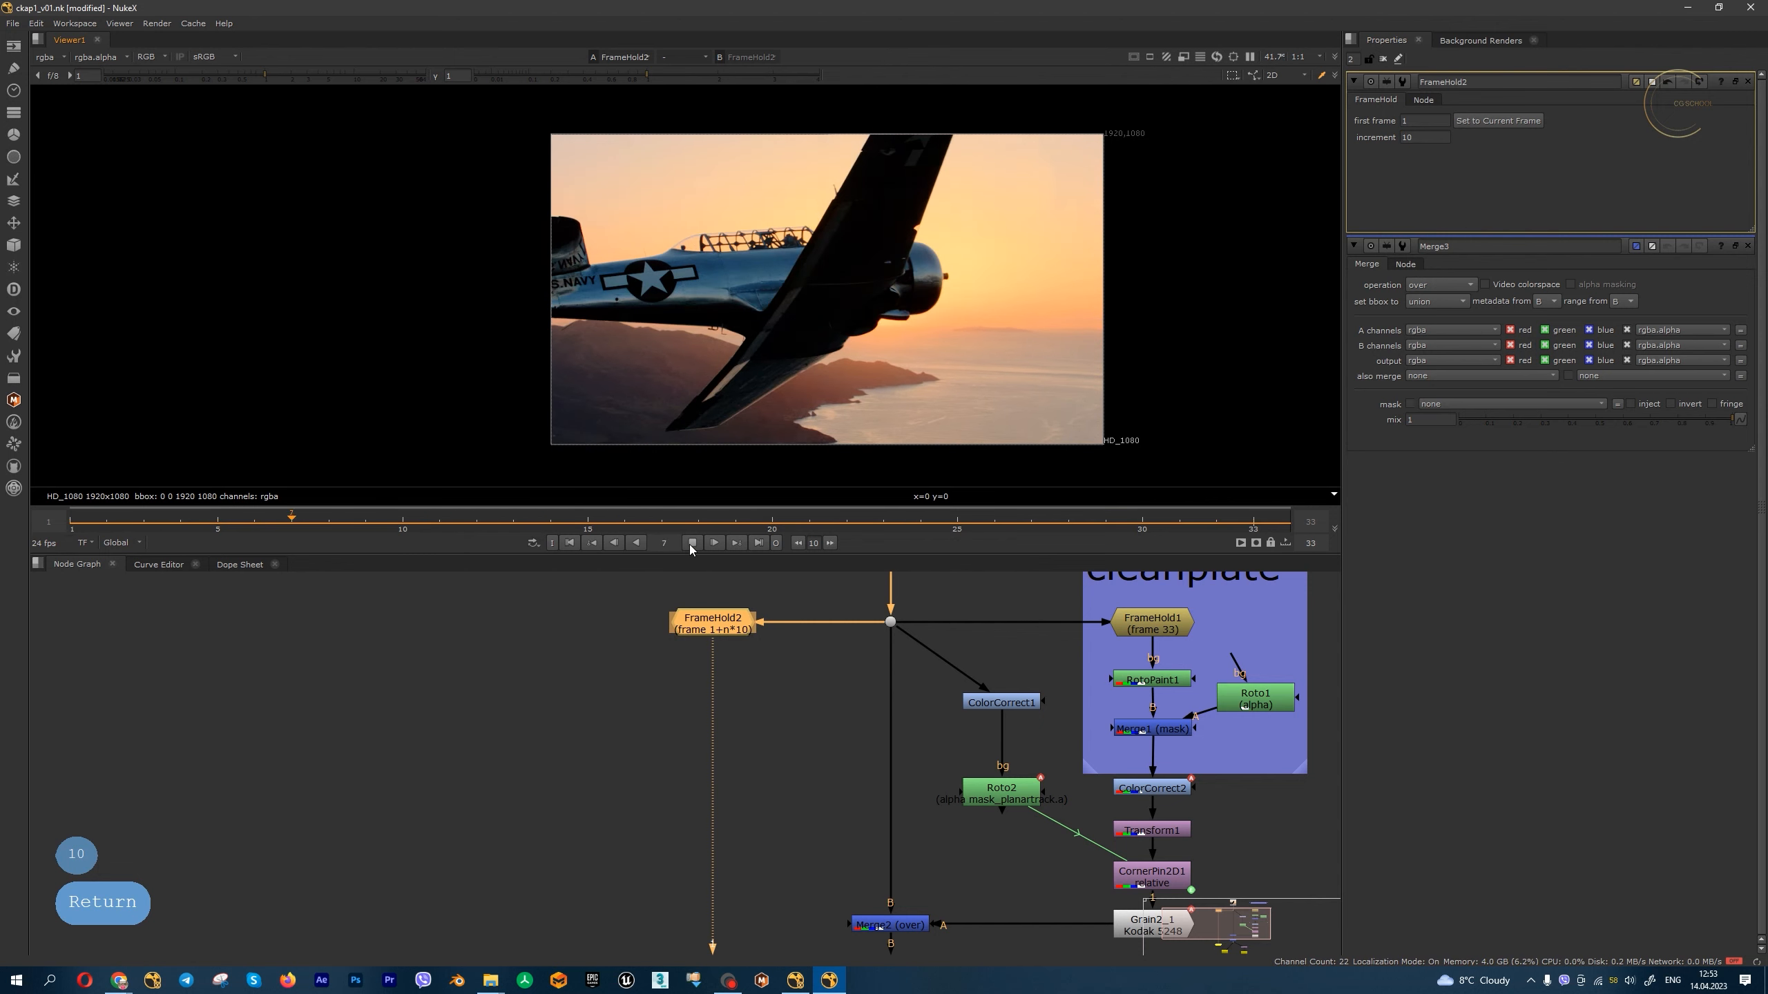
left_click(691, 542)
scroll(665, 627, "up", 5)
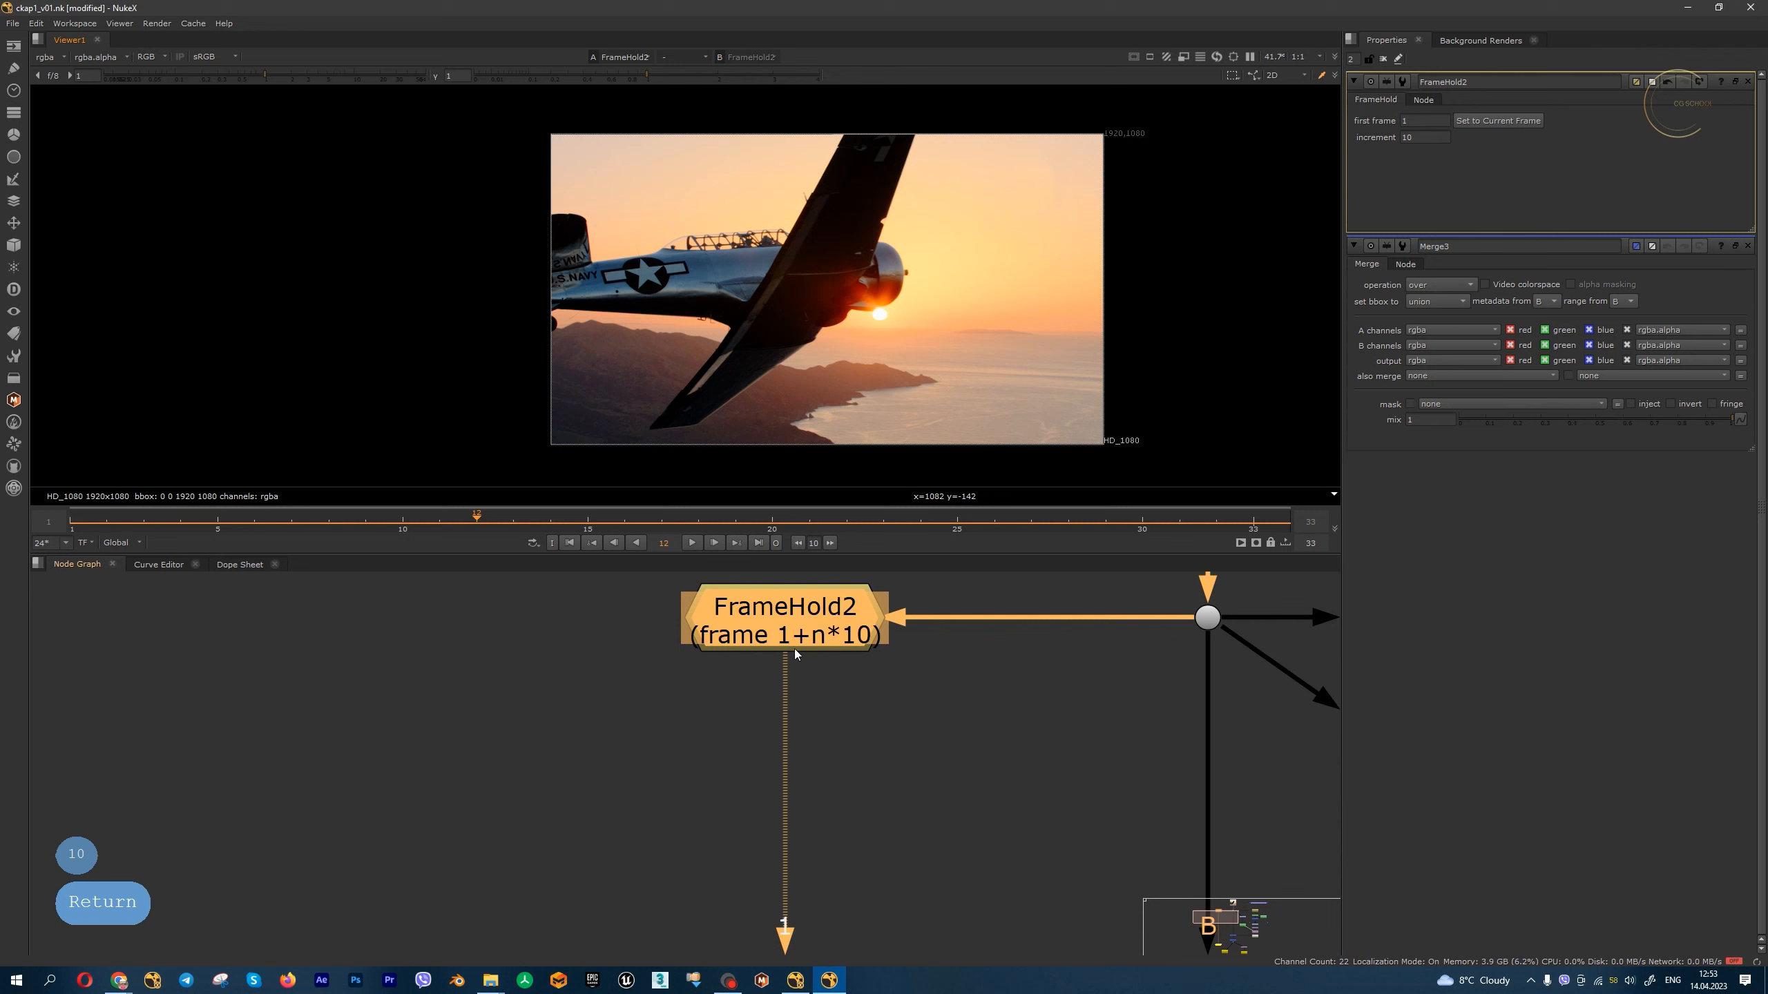
- Set FrameHold2's increment to 0
double_click(1437, 139)
type("0")
key("Return")
- Insert a Kronos node between Read1 and the dot, view it and reset its input range
left_click(13, 89)
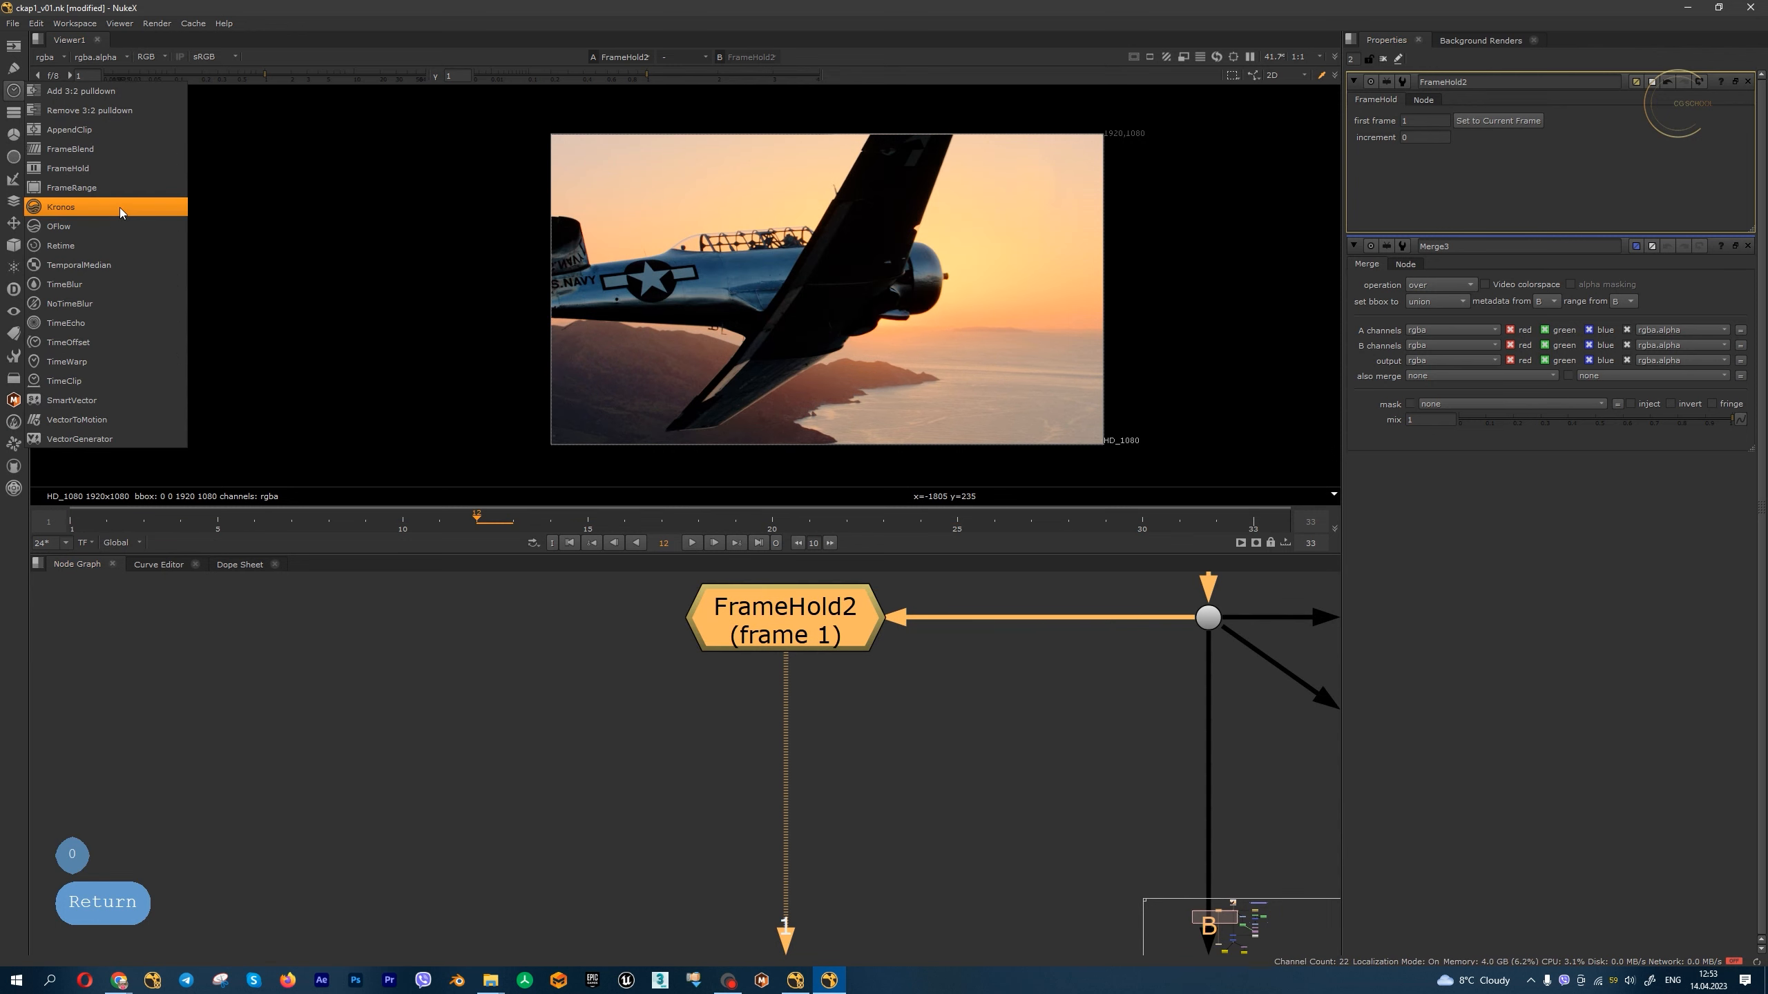
left_click(118, 209)
scroll(821, 771, "down", 5)
left_click_drag(809, 743, 960, 621)
left_click_drag(970, 733, 969, 705)
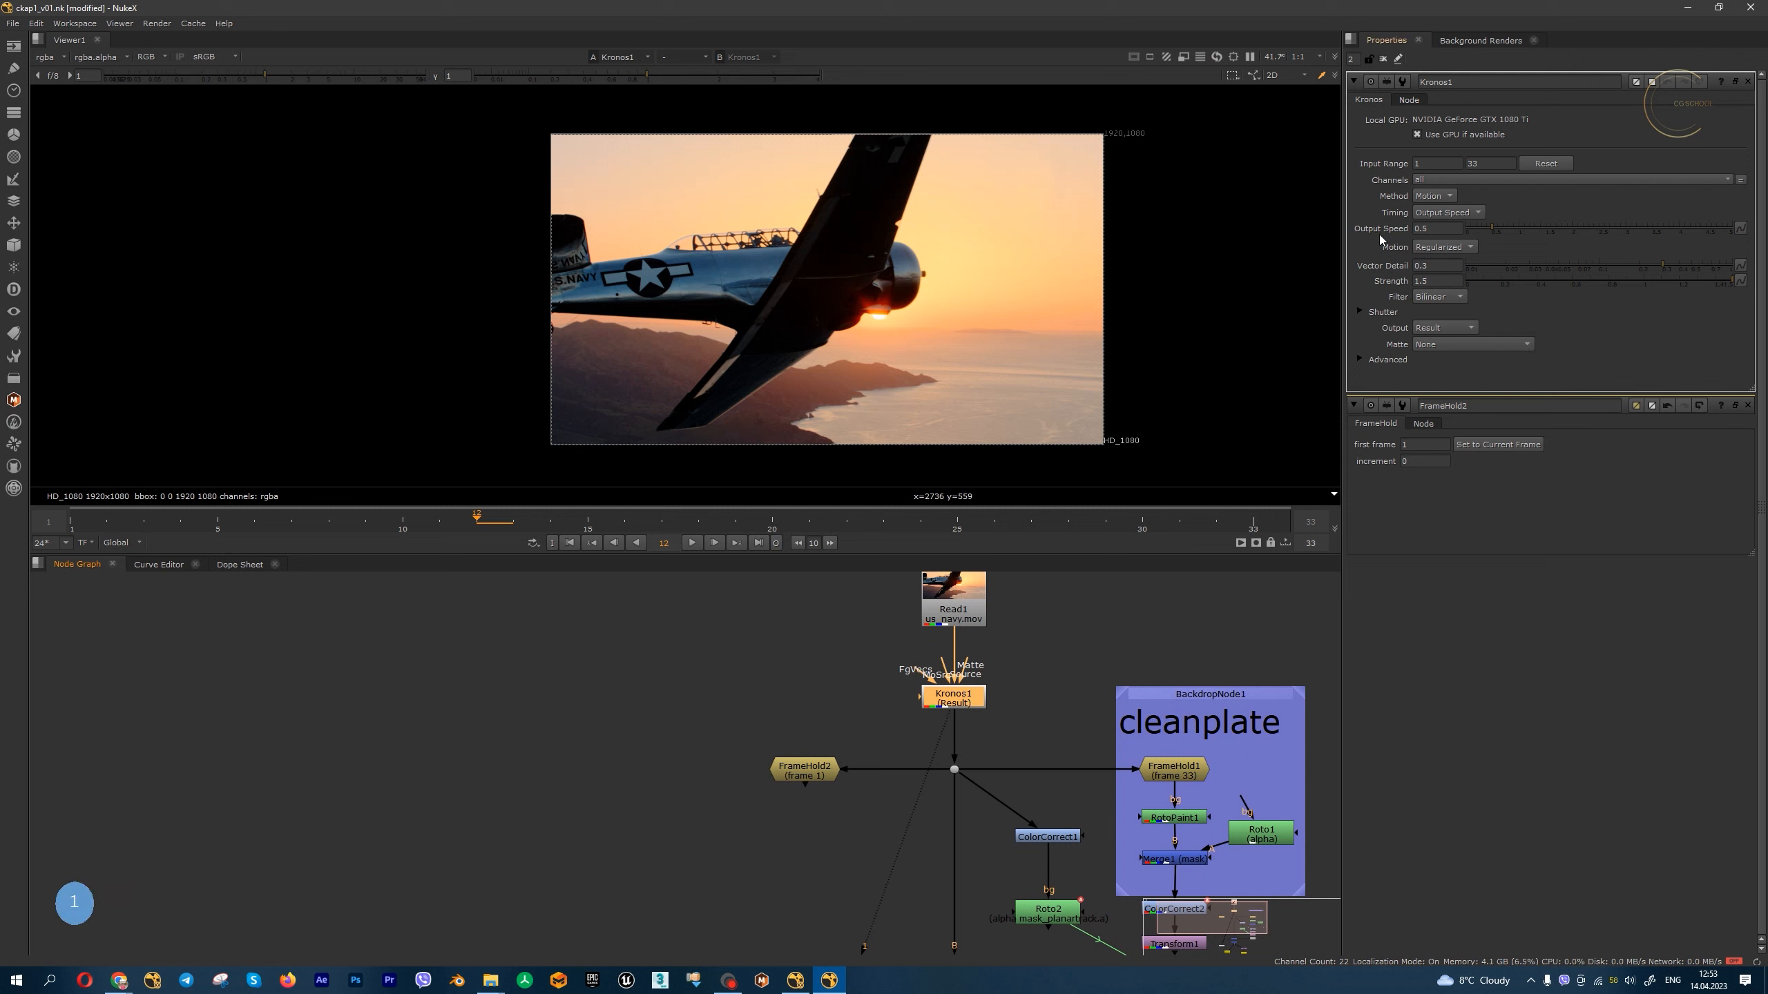
left_click(1420, 230)
left_click(1545, 163)
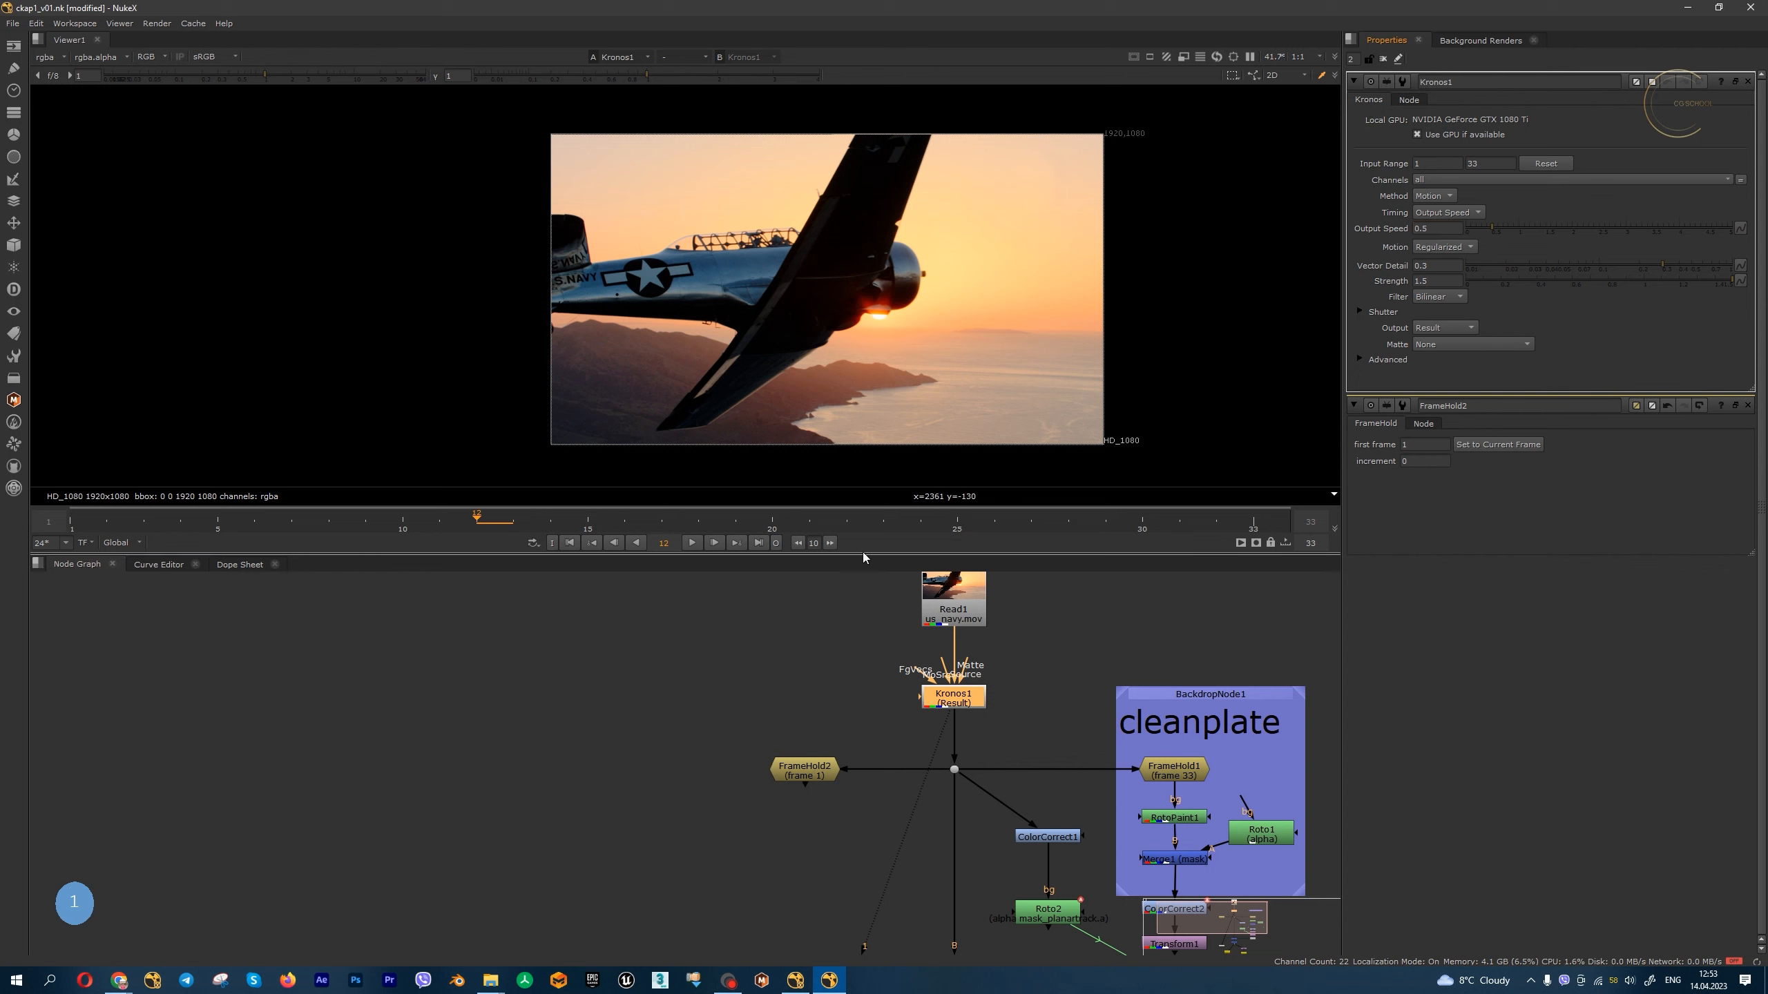
- Scrub the Kronos output and step frame by frame past frame 33 to examine the slowed plane
left_click_drag(390, 521, 1142, 521)
key("Right")
key("Right")
key("Right")
key("Right")
key("Right")
key("Right")
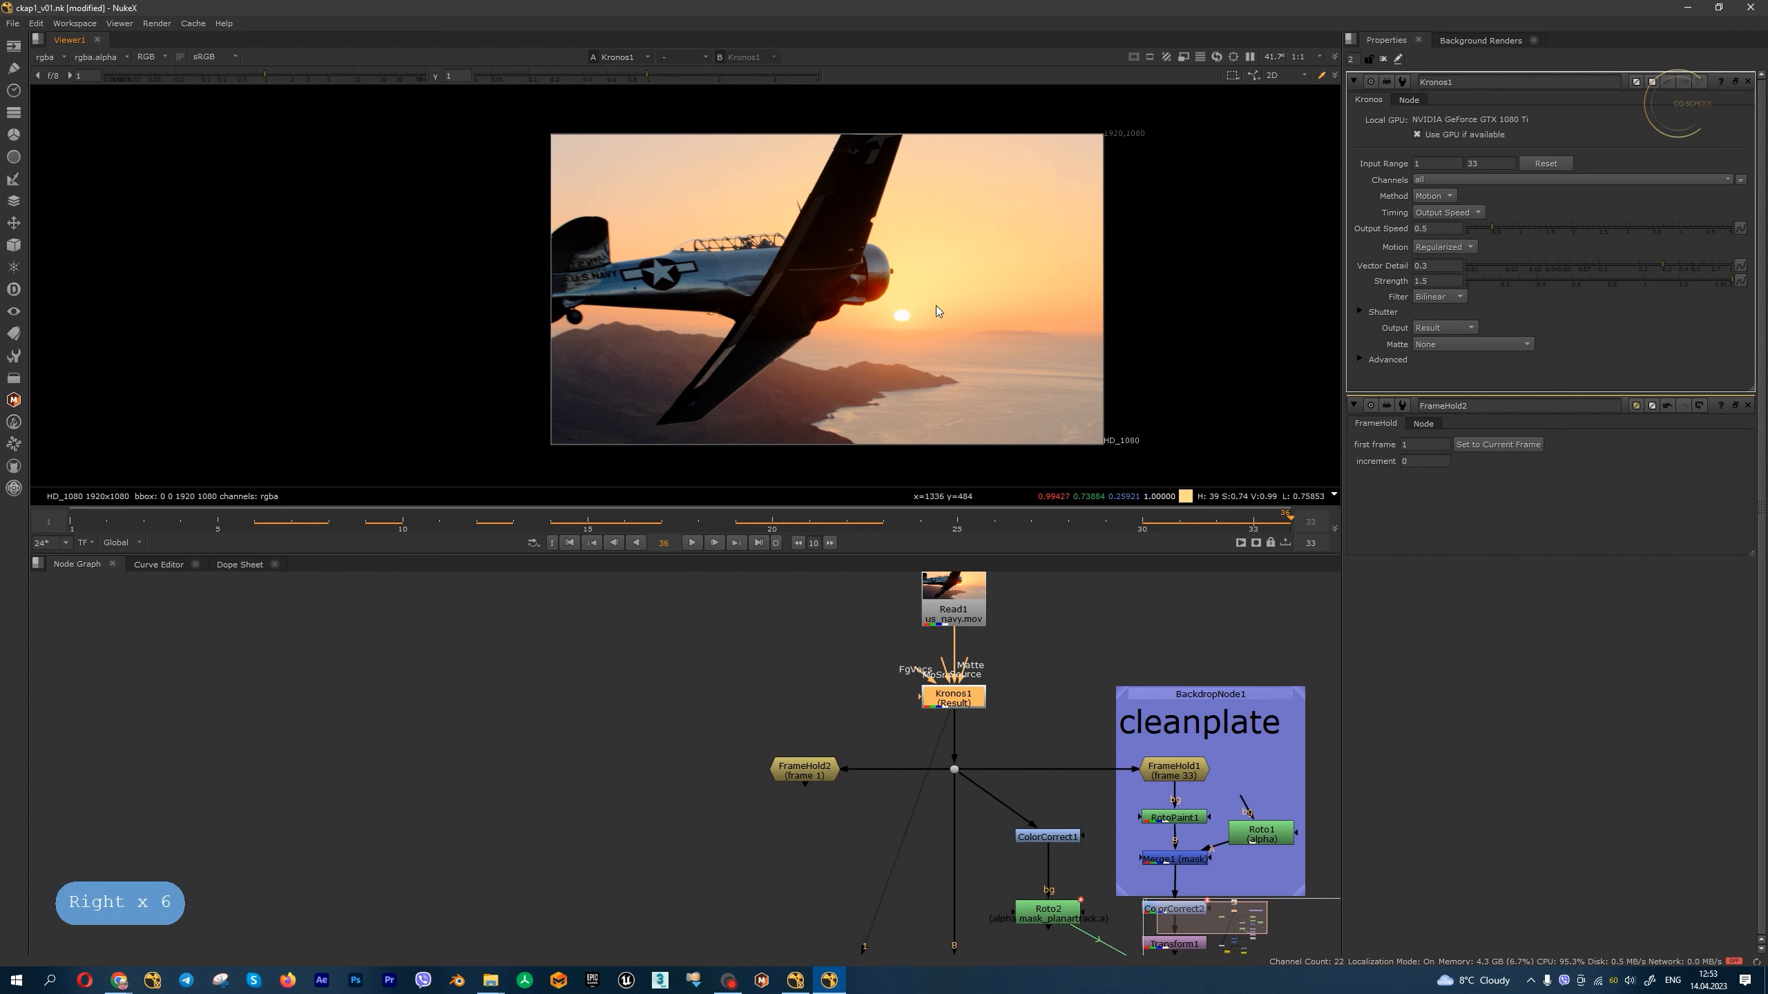
scroll(793, 259, "up", 2)
key("Right")
key("Right")
key("Right")
key("Right")
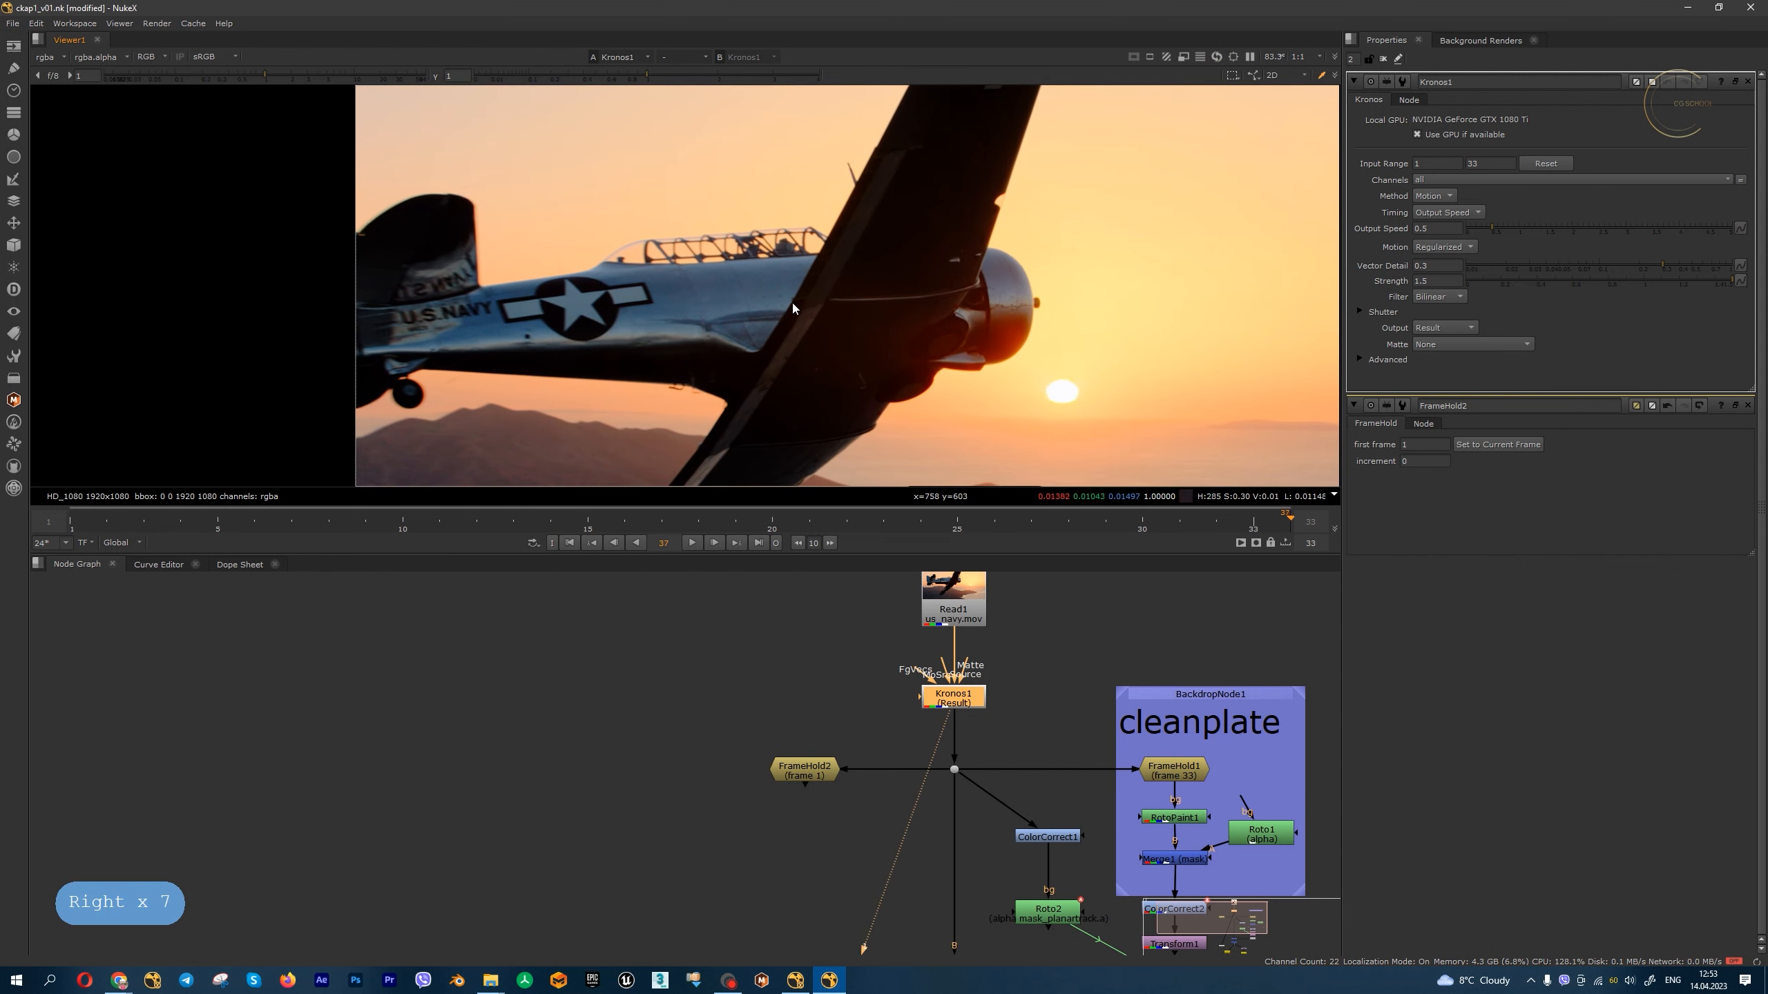
key("Right")
key("Right")
key("Right")
key("Right")
key("Right")
key("Right")
key("Right")
key("Right")
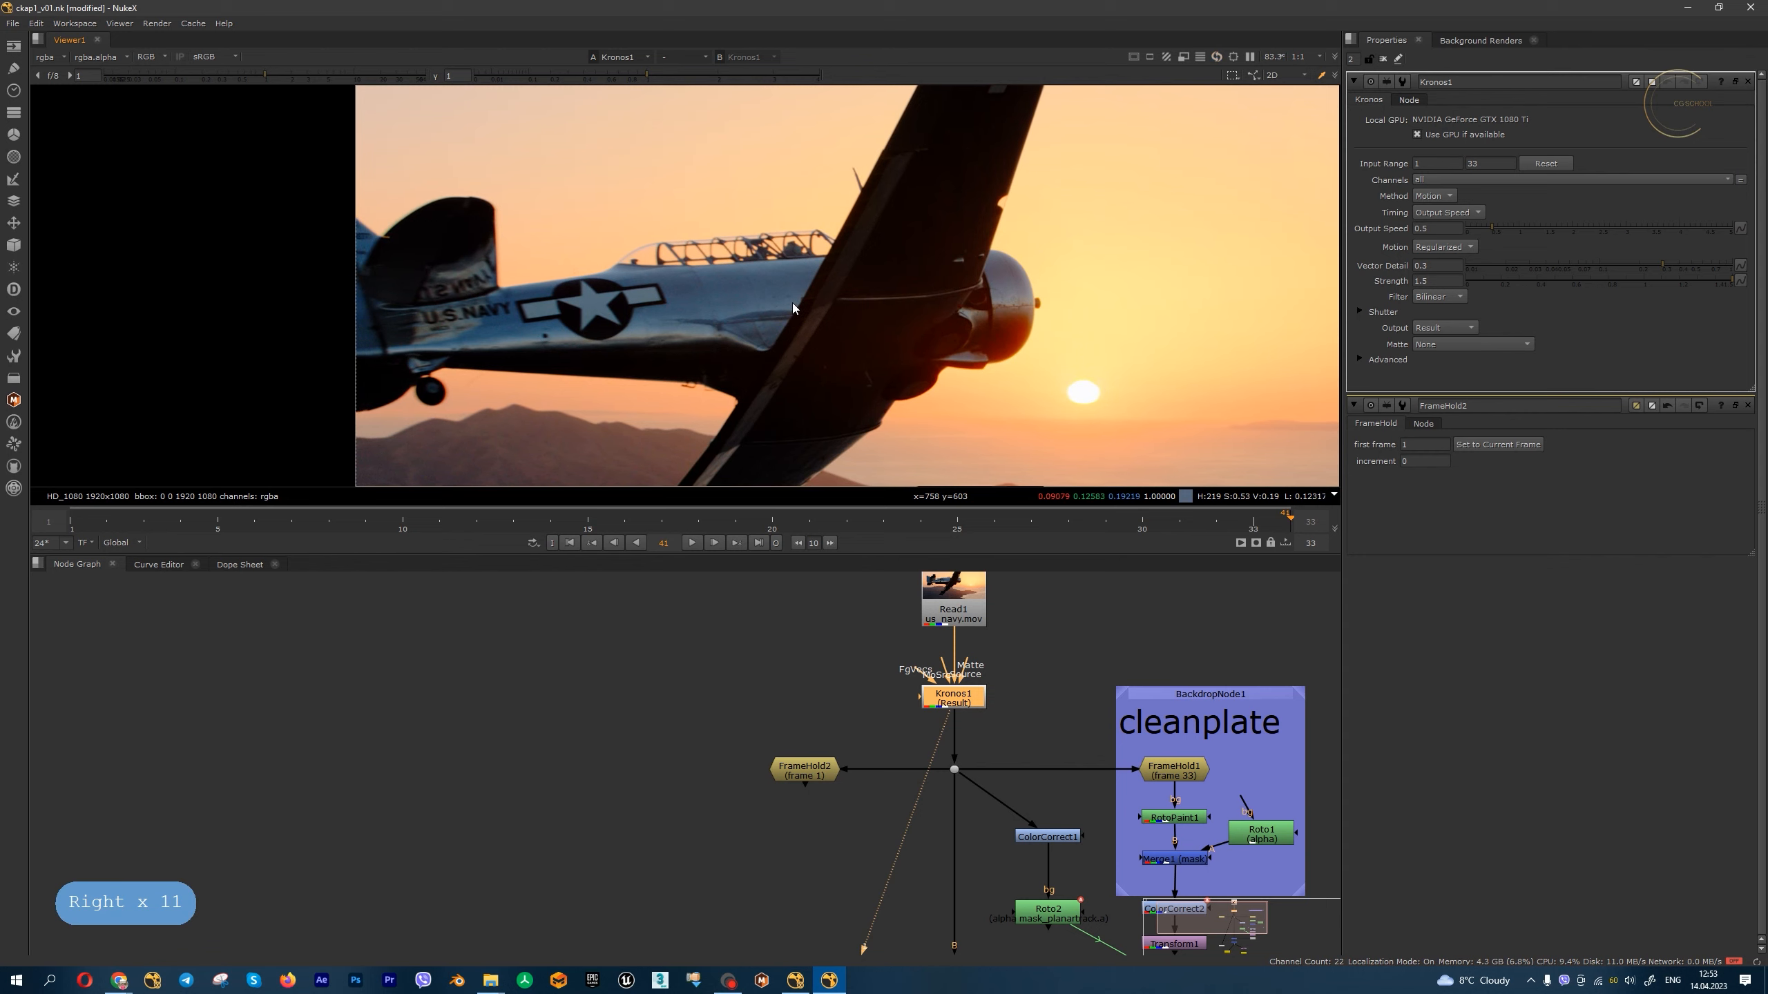
- Examine the slowed plane frame by frame in the maximized viewer, then restore the layout
key("space")
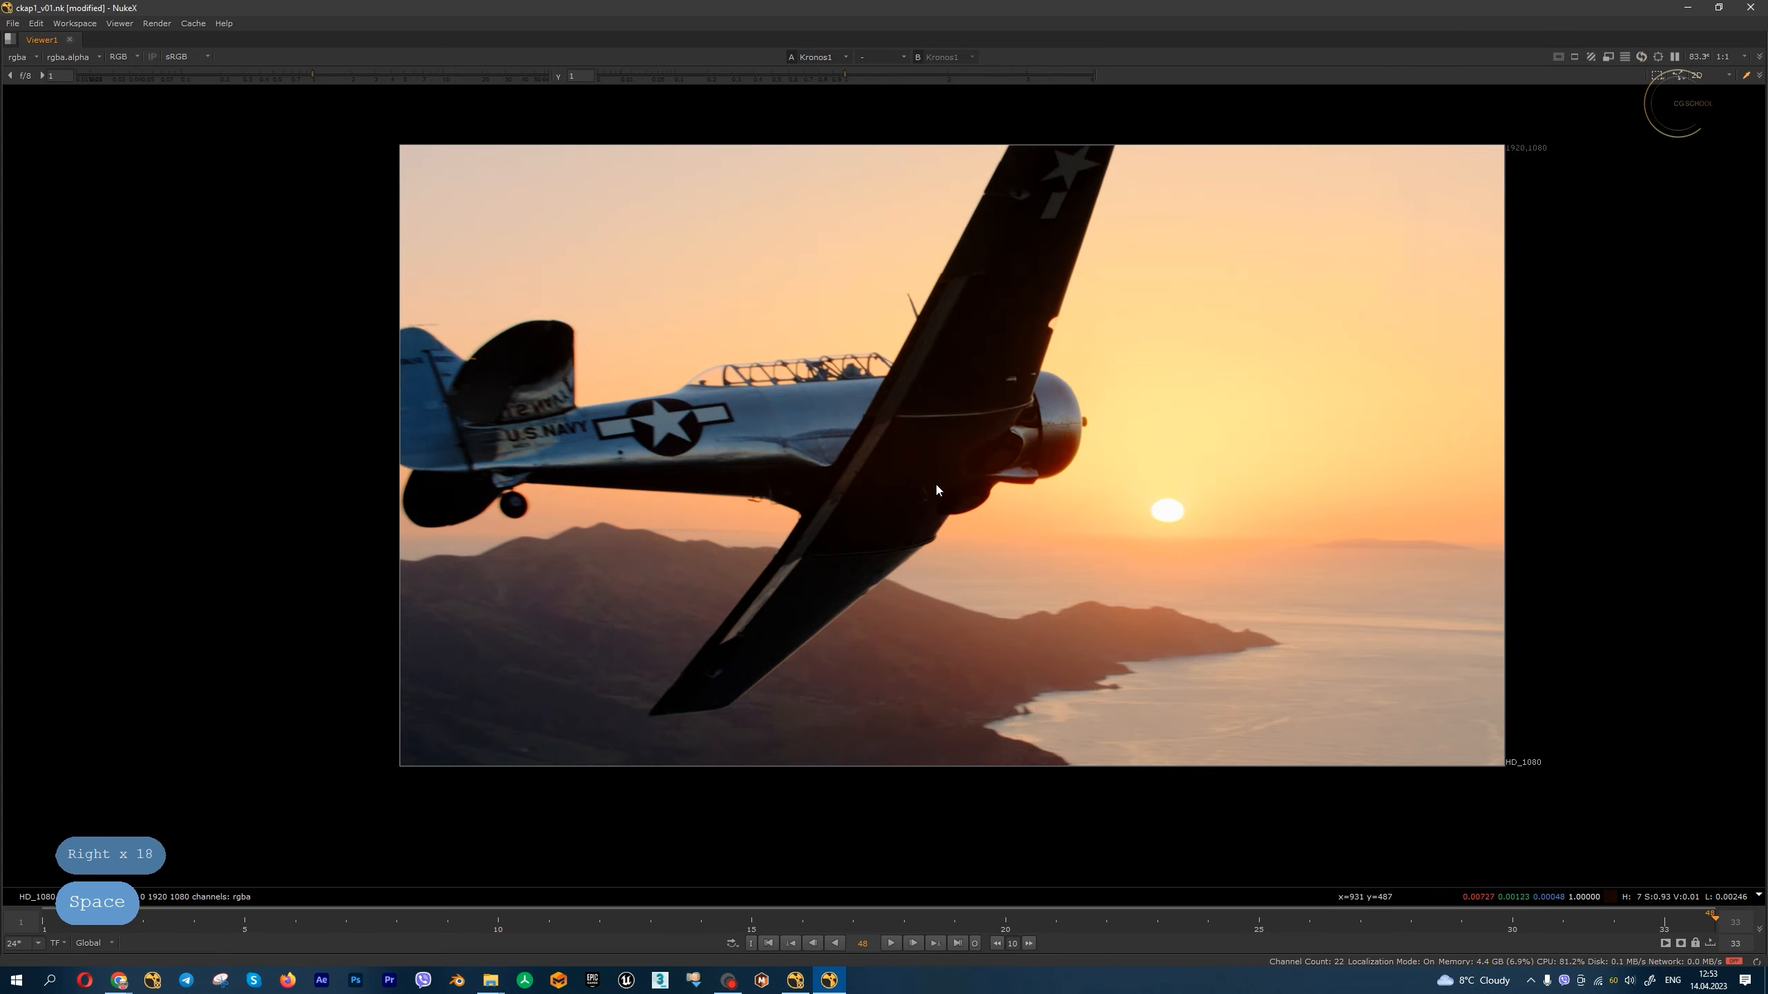
scroll(881, 508, "up", 1)
key("Right")
key("Right")
key("Right")
key("Right")
key("Right")
key("Right")
key("Right")
key("Right")
key("Right")
key("Right")
key("Right")
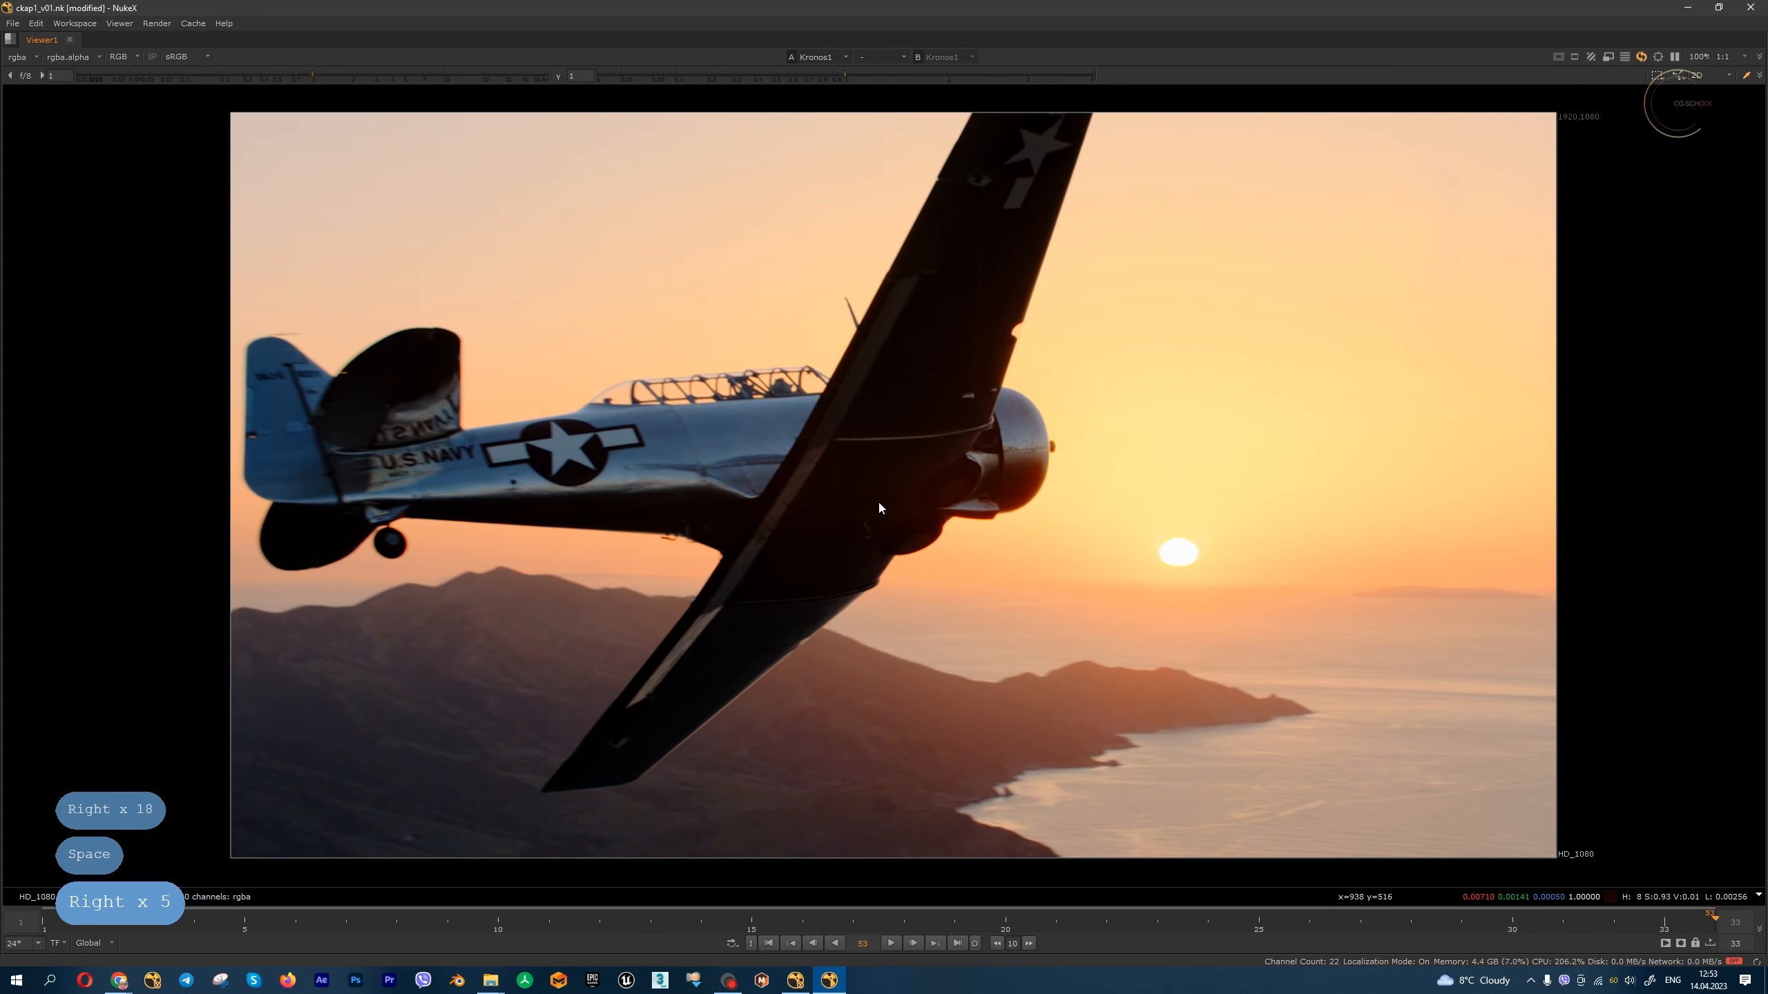
key("Right")
key("space")
- Set Kronos1's output speed to 2
left_click(1424, 229)
type("2")
key("Return")
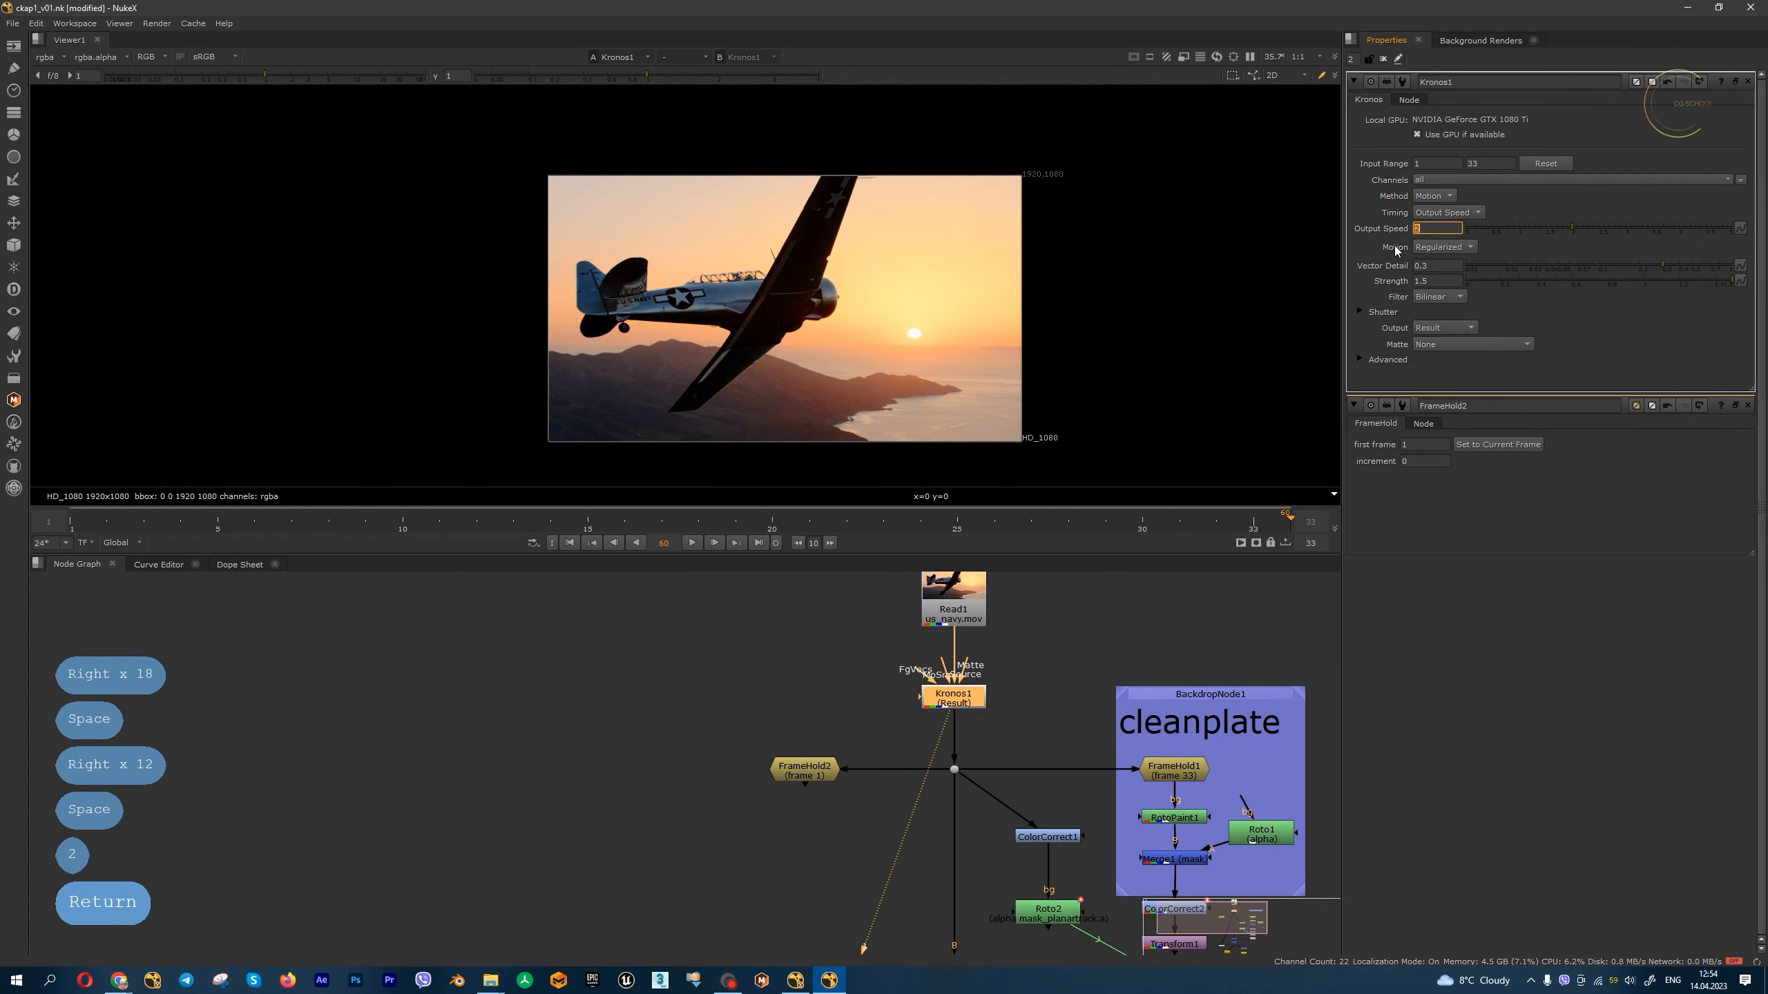
- Expand Kronos1's shutter and advanced settings and review the available retiming methods, keeping Motion
left_click(1359, 311)
left_click(1362, 404)
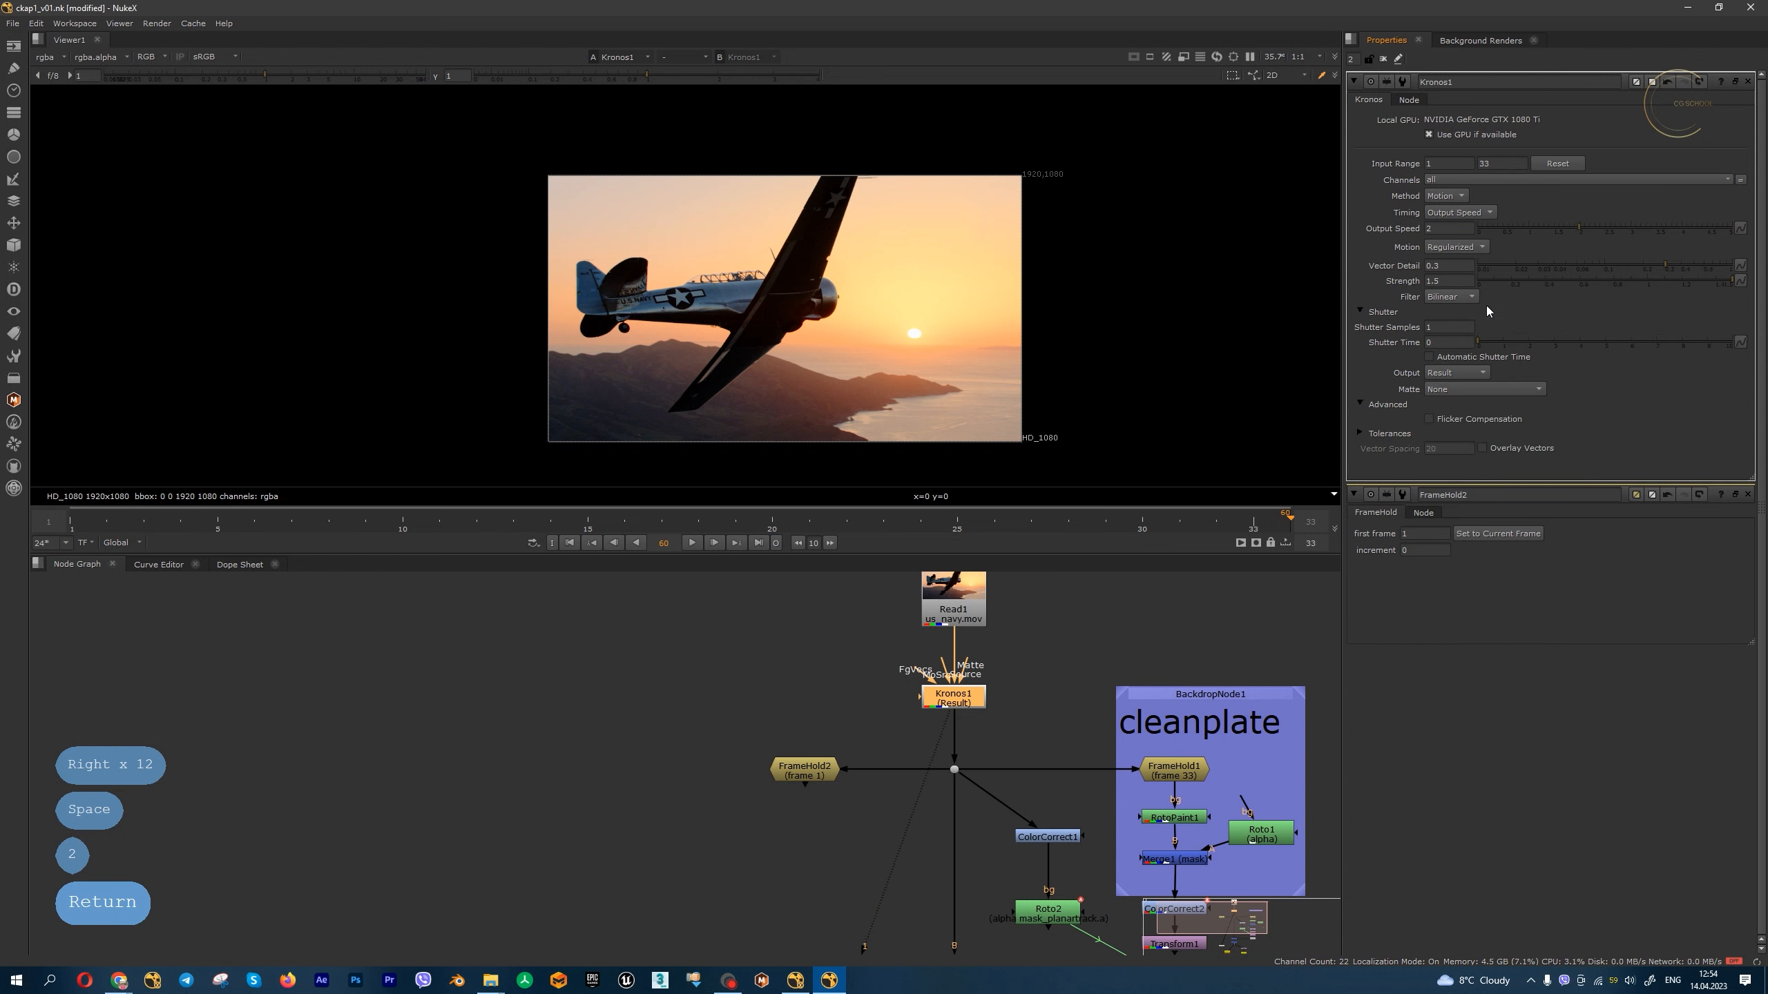
left_click(1457, 196)
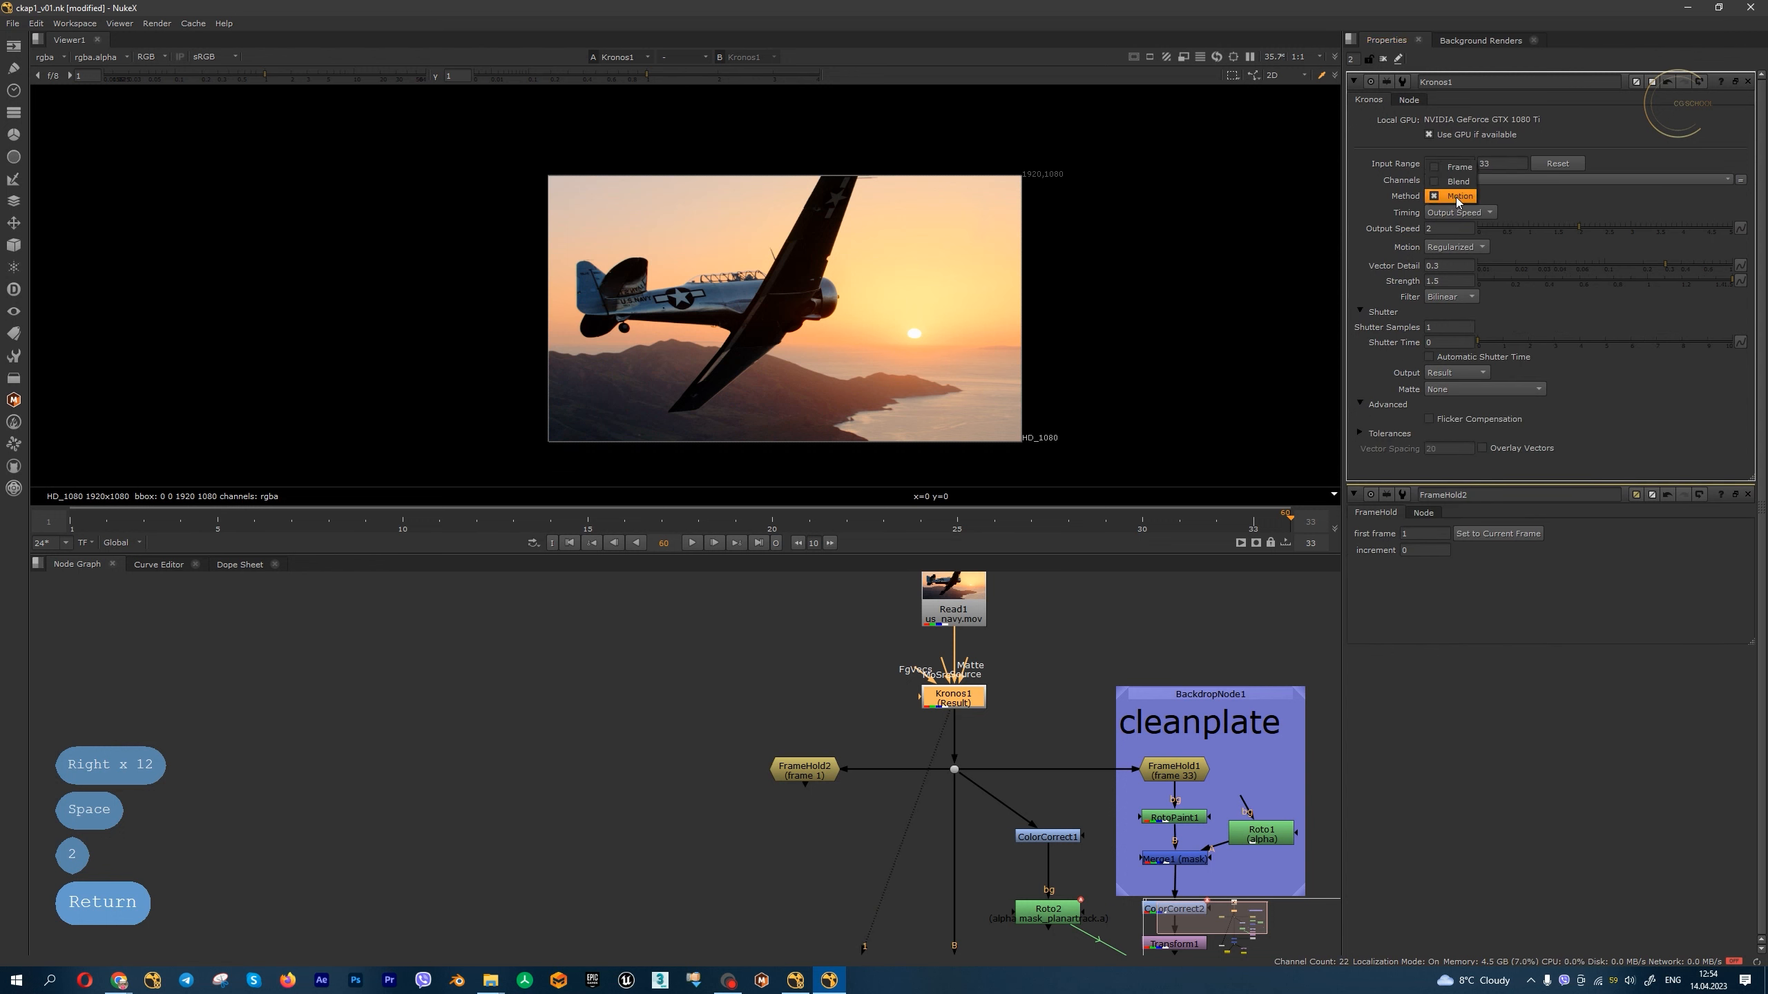
left_click(1456, 180)
left_click(1456, 196)
left_click(1456, 180)
left_click(1456, 196)
left_click(1459, 227)
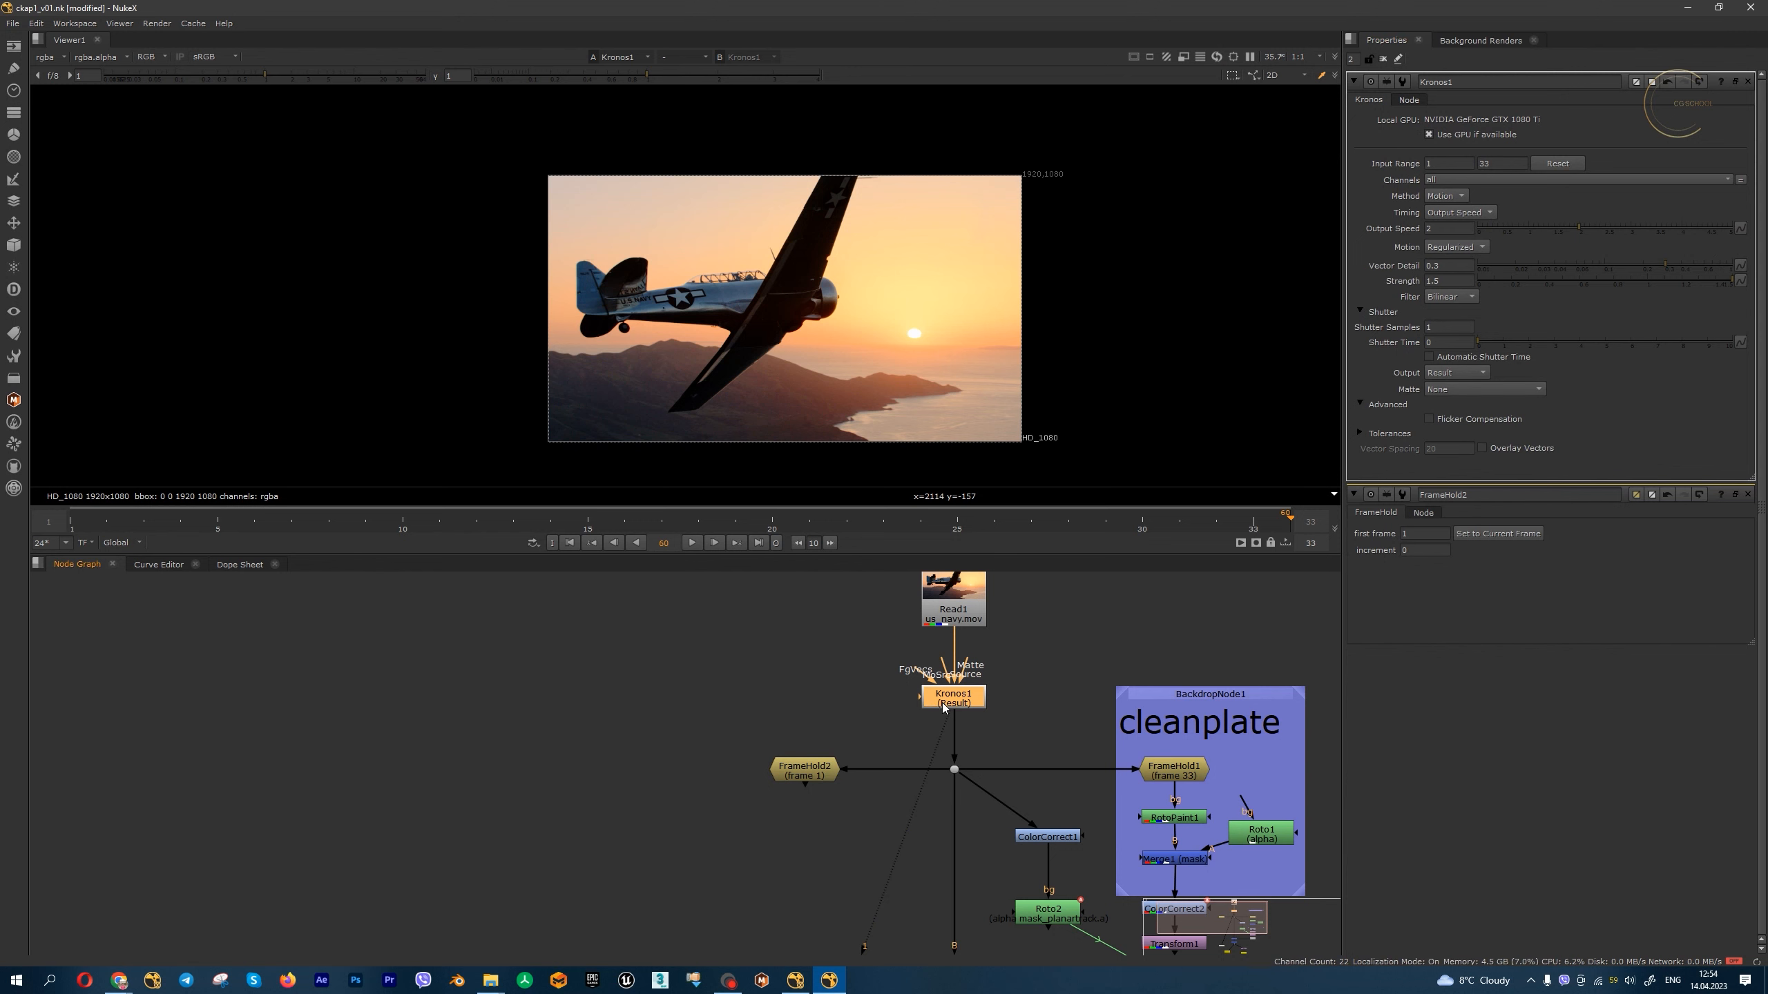
- Replace Kronos1 with a TimeOffset node below Read1
key("Delete")
left_click(14, 90)
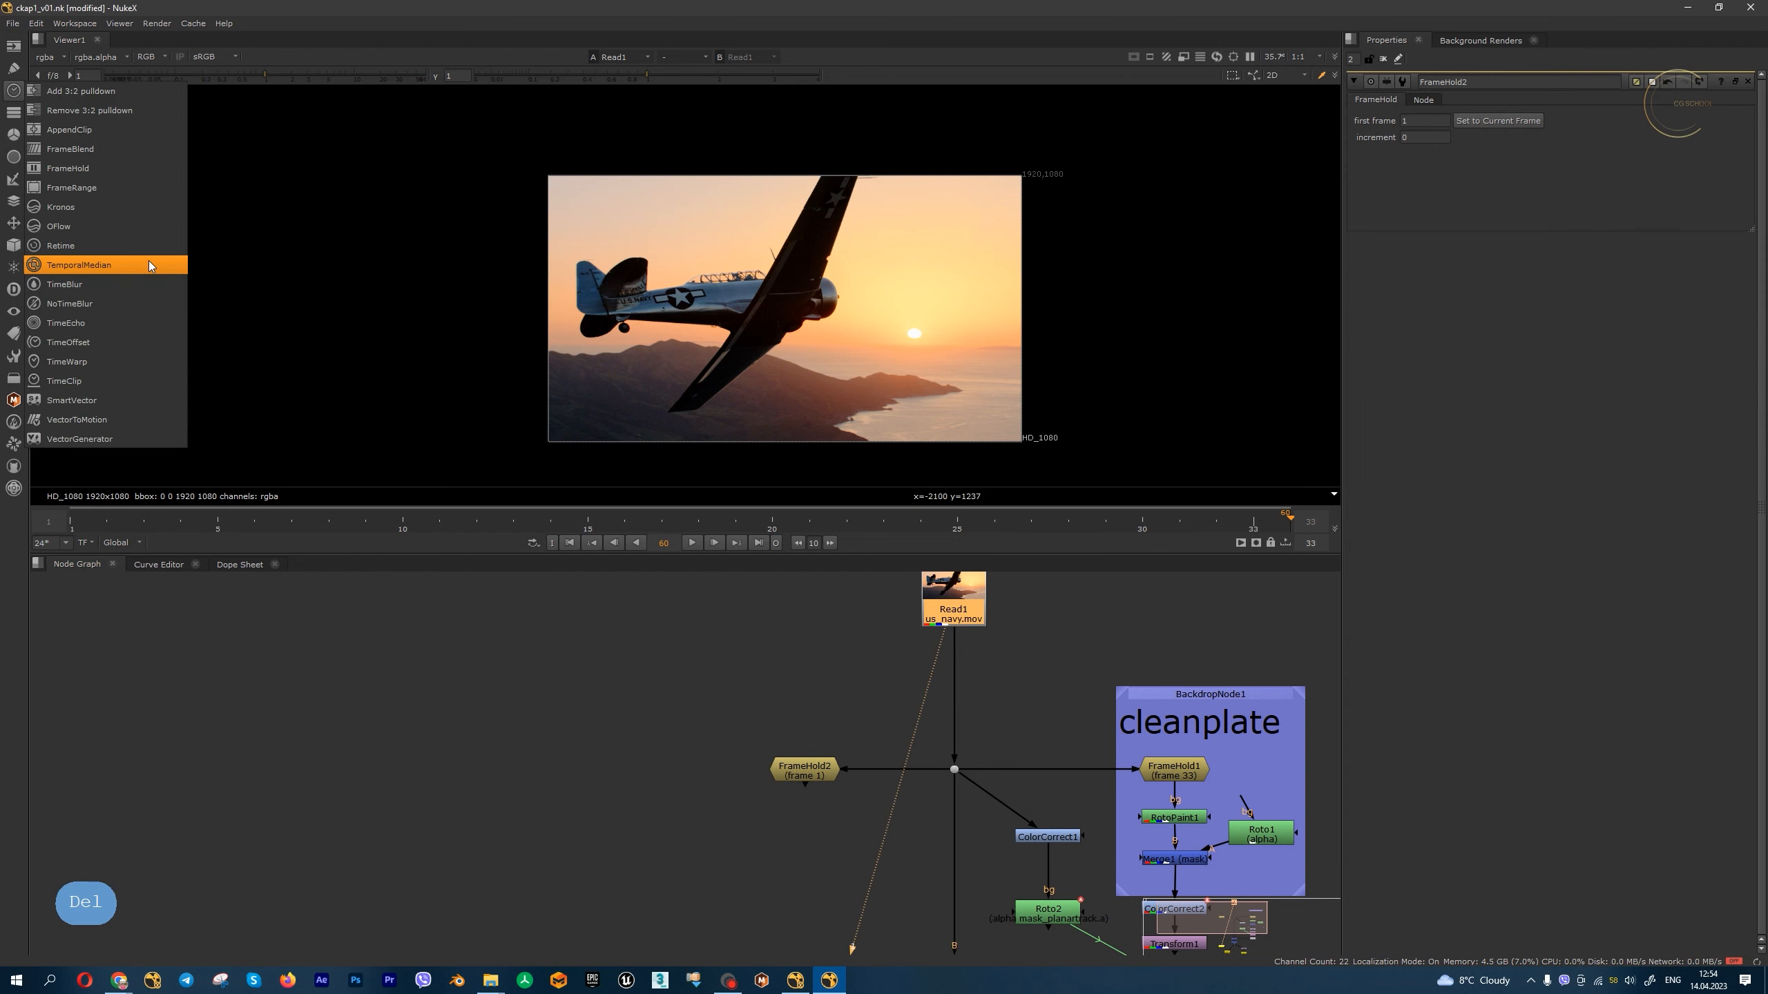
left_click(141, 337)
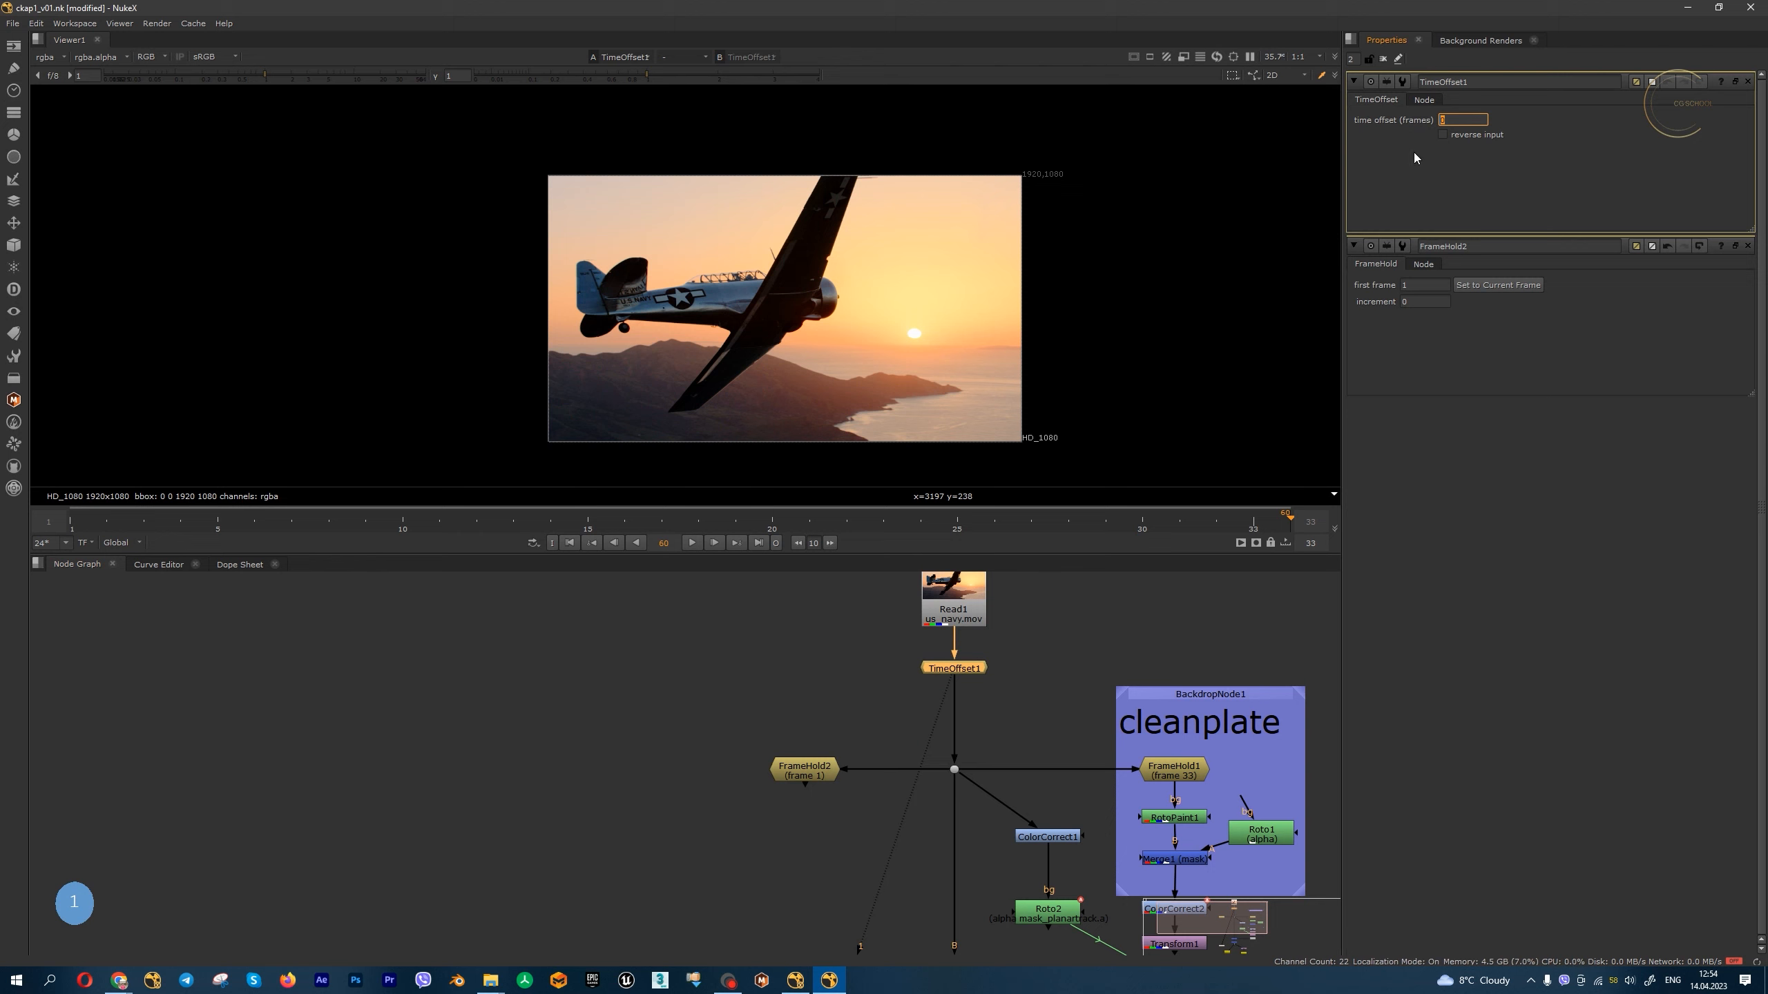
- Set TimeOffset1's offset to 10 frames and scrub the beginning of the timeline
type("10")
key("Return")
left_click(73, 523)
left_click_drag(84, 524, 403, 525)
left_click_drag(403, 517, 232, 530)
left_click(421, 524)
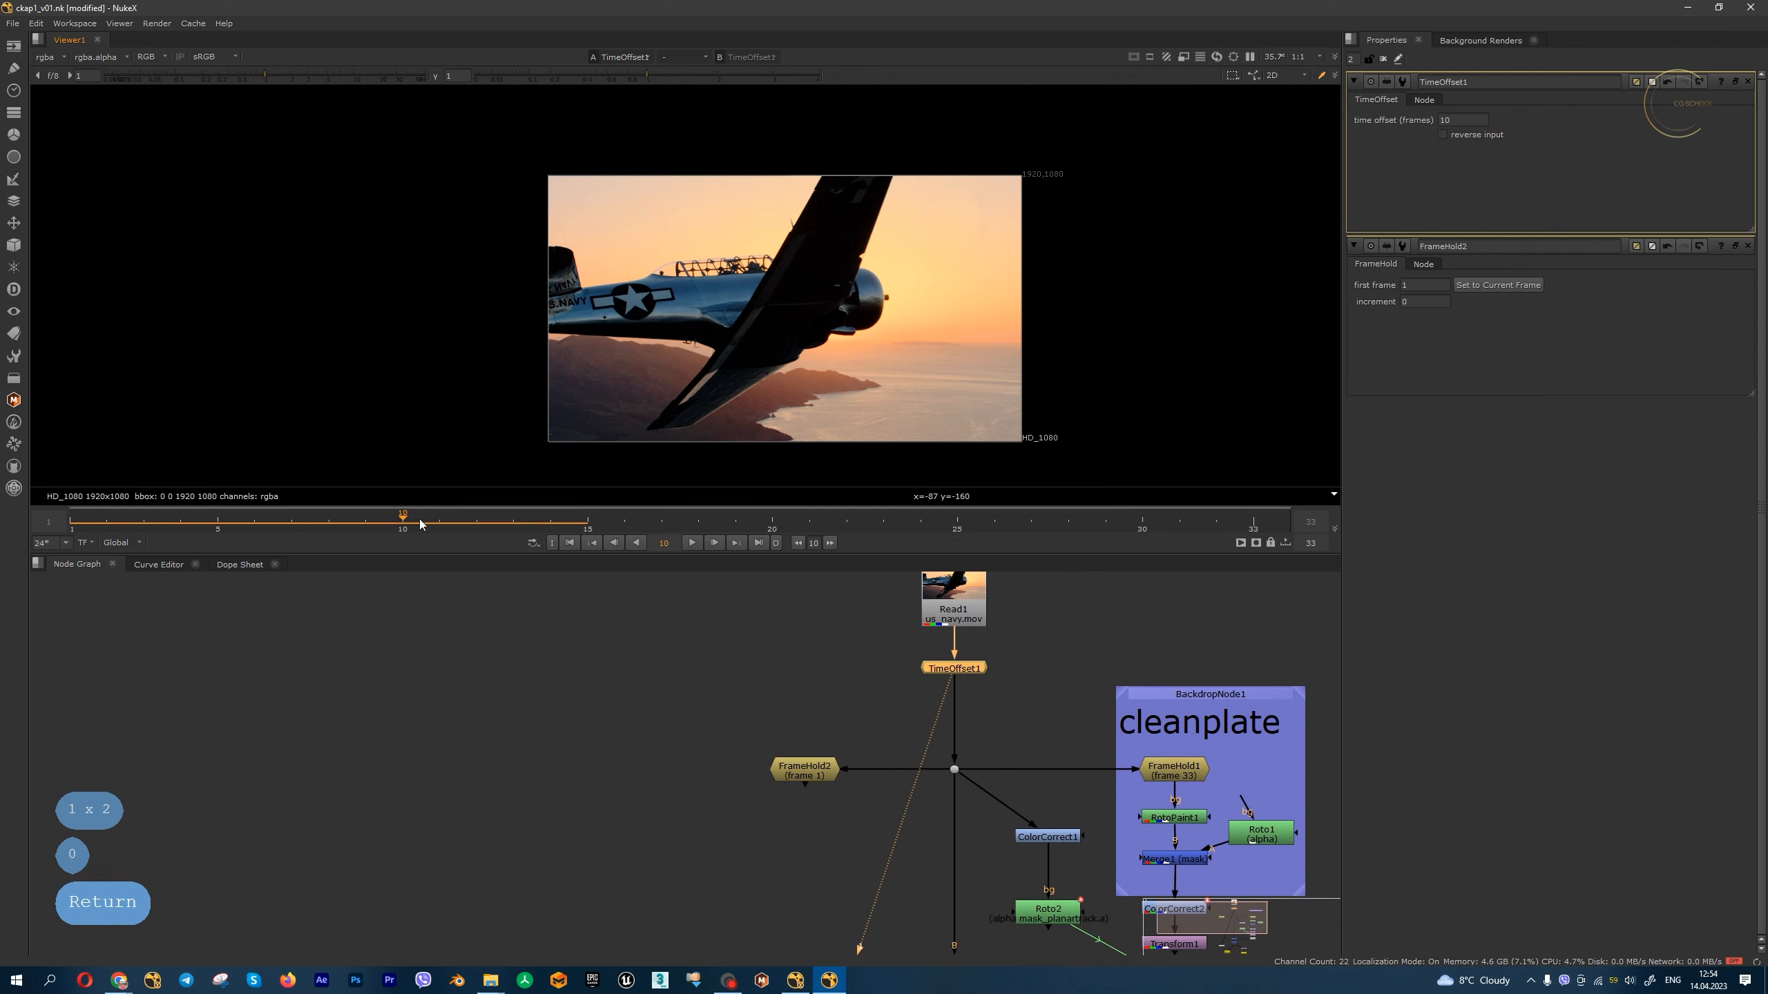
- Set Read1's behaviour before its first frame to black and check the frames around the clip's delayed start
double_click(937, 601)
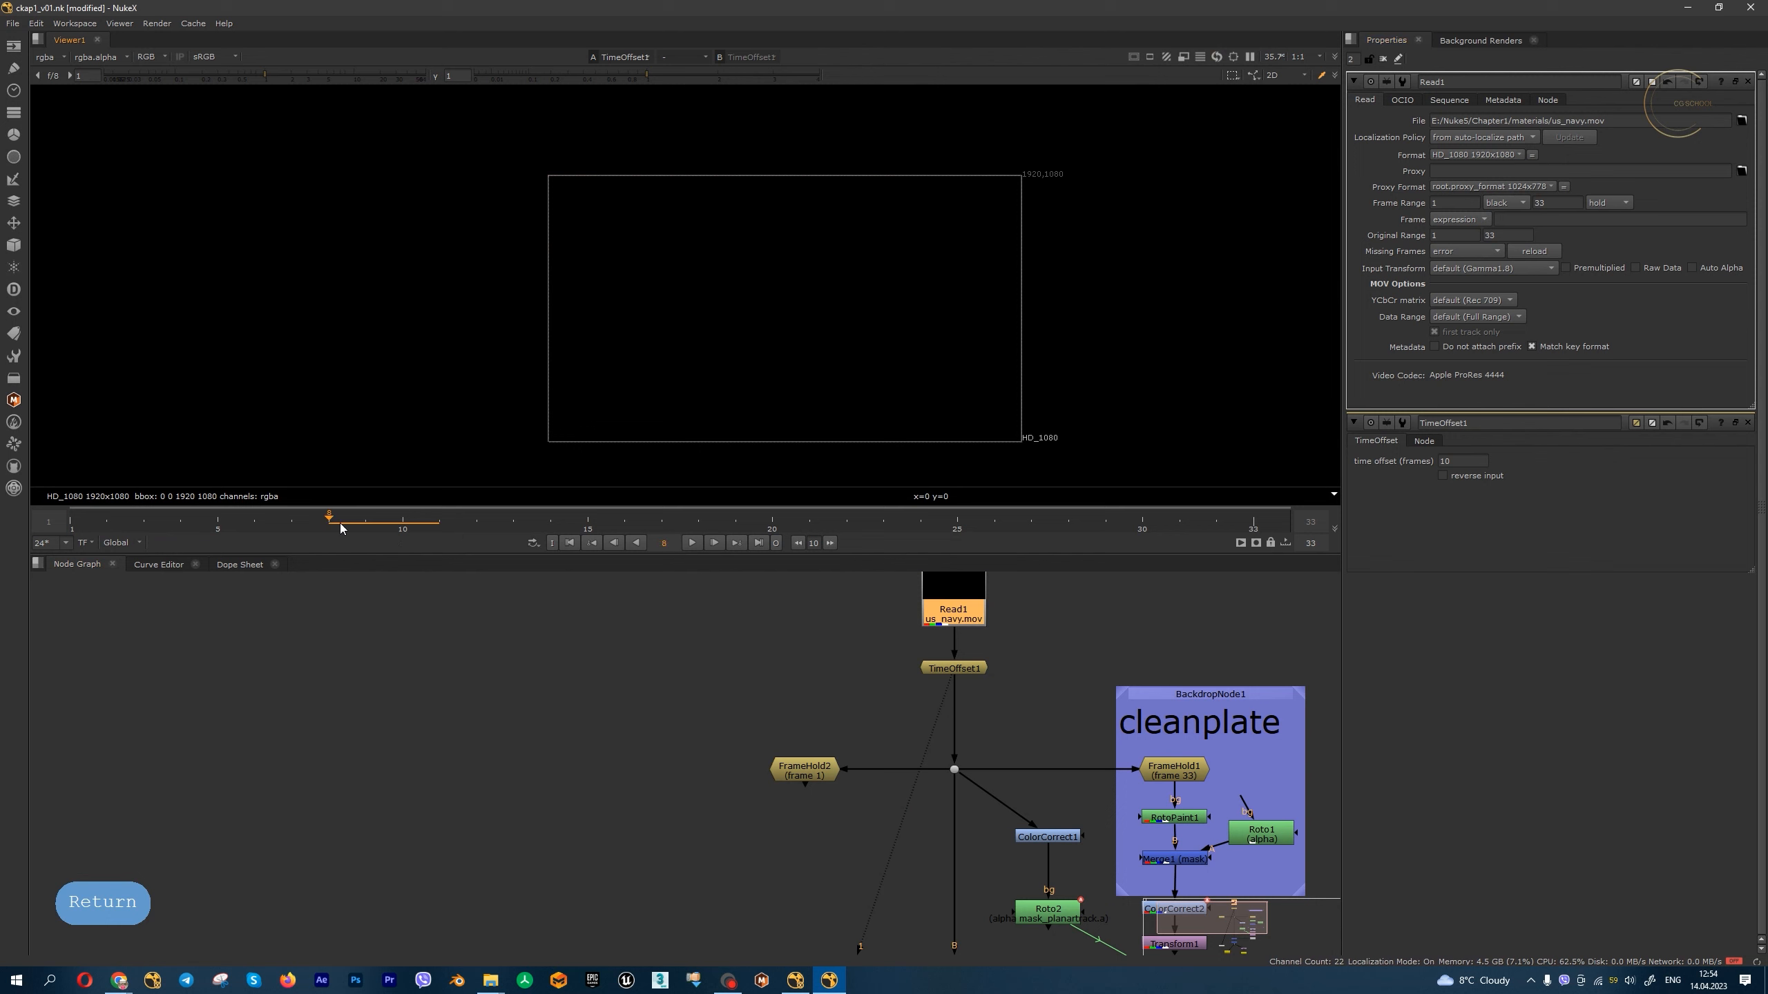
left_click(433, 529)
left_click(521, 528)
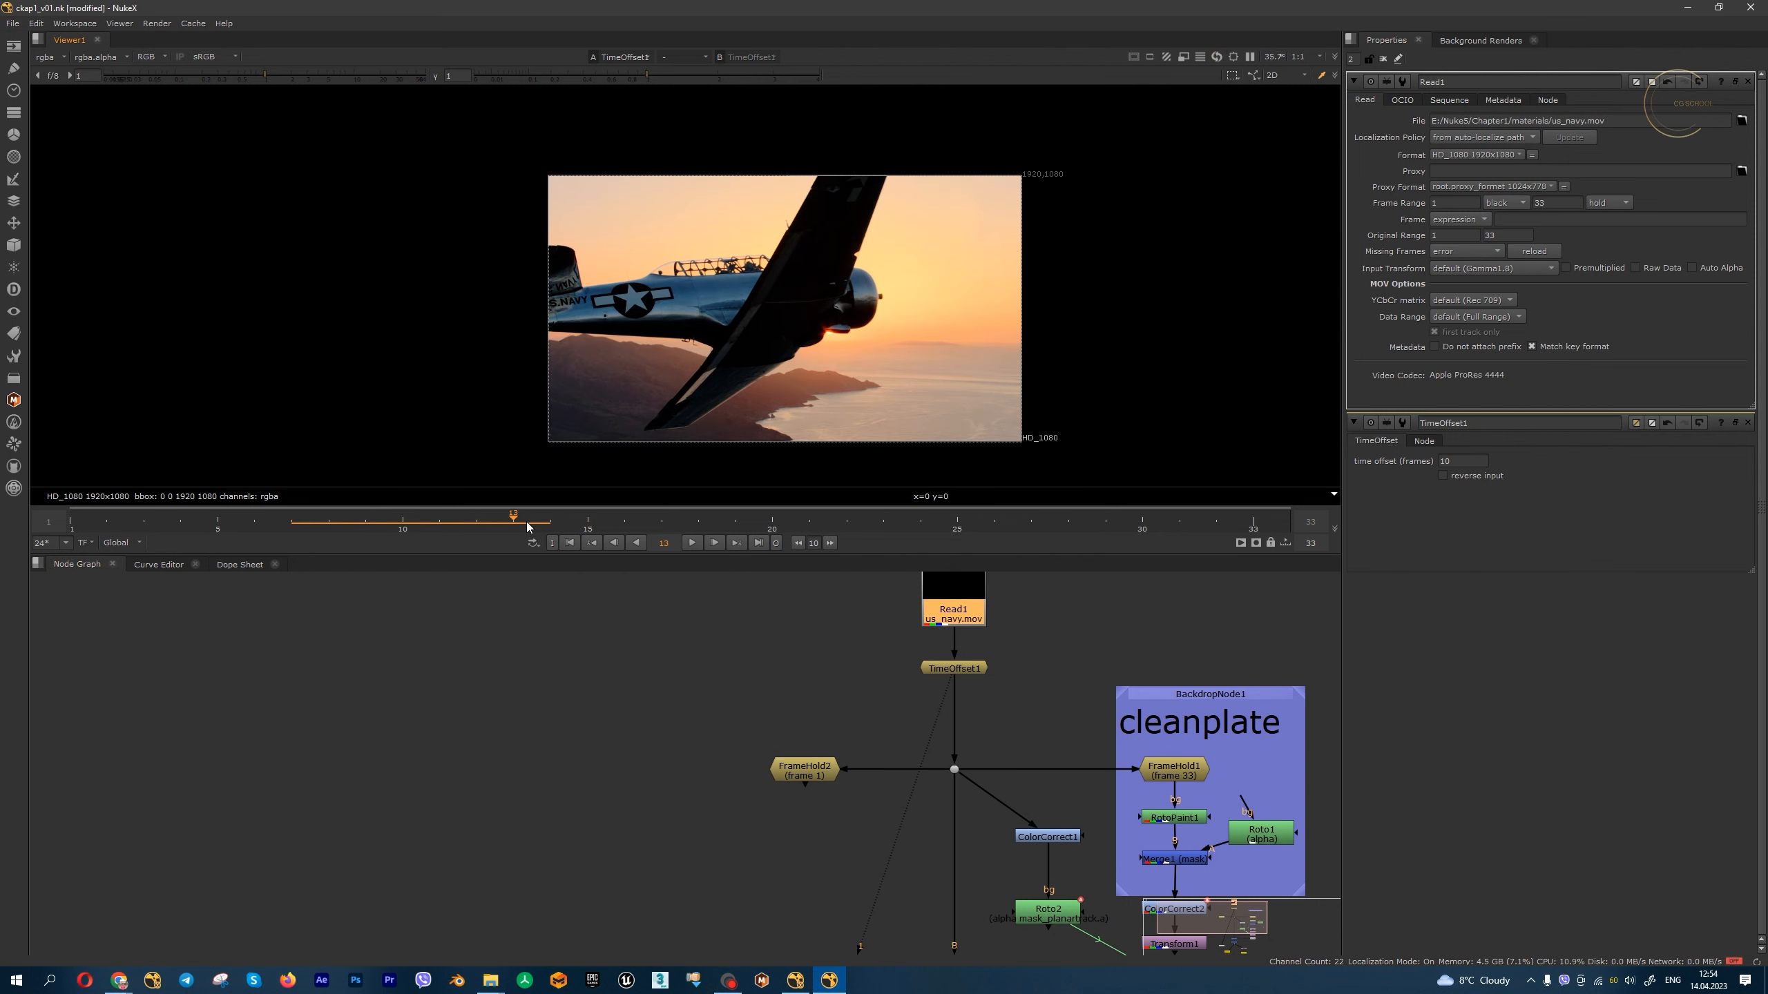
- Set TimeOffset1's offset to -5 frames and scrub back to frame 1
double_click(967, 668)
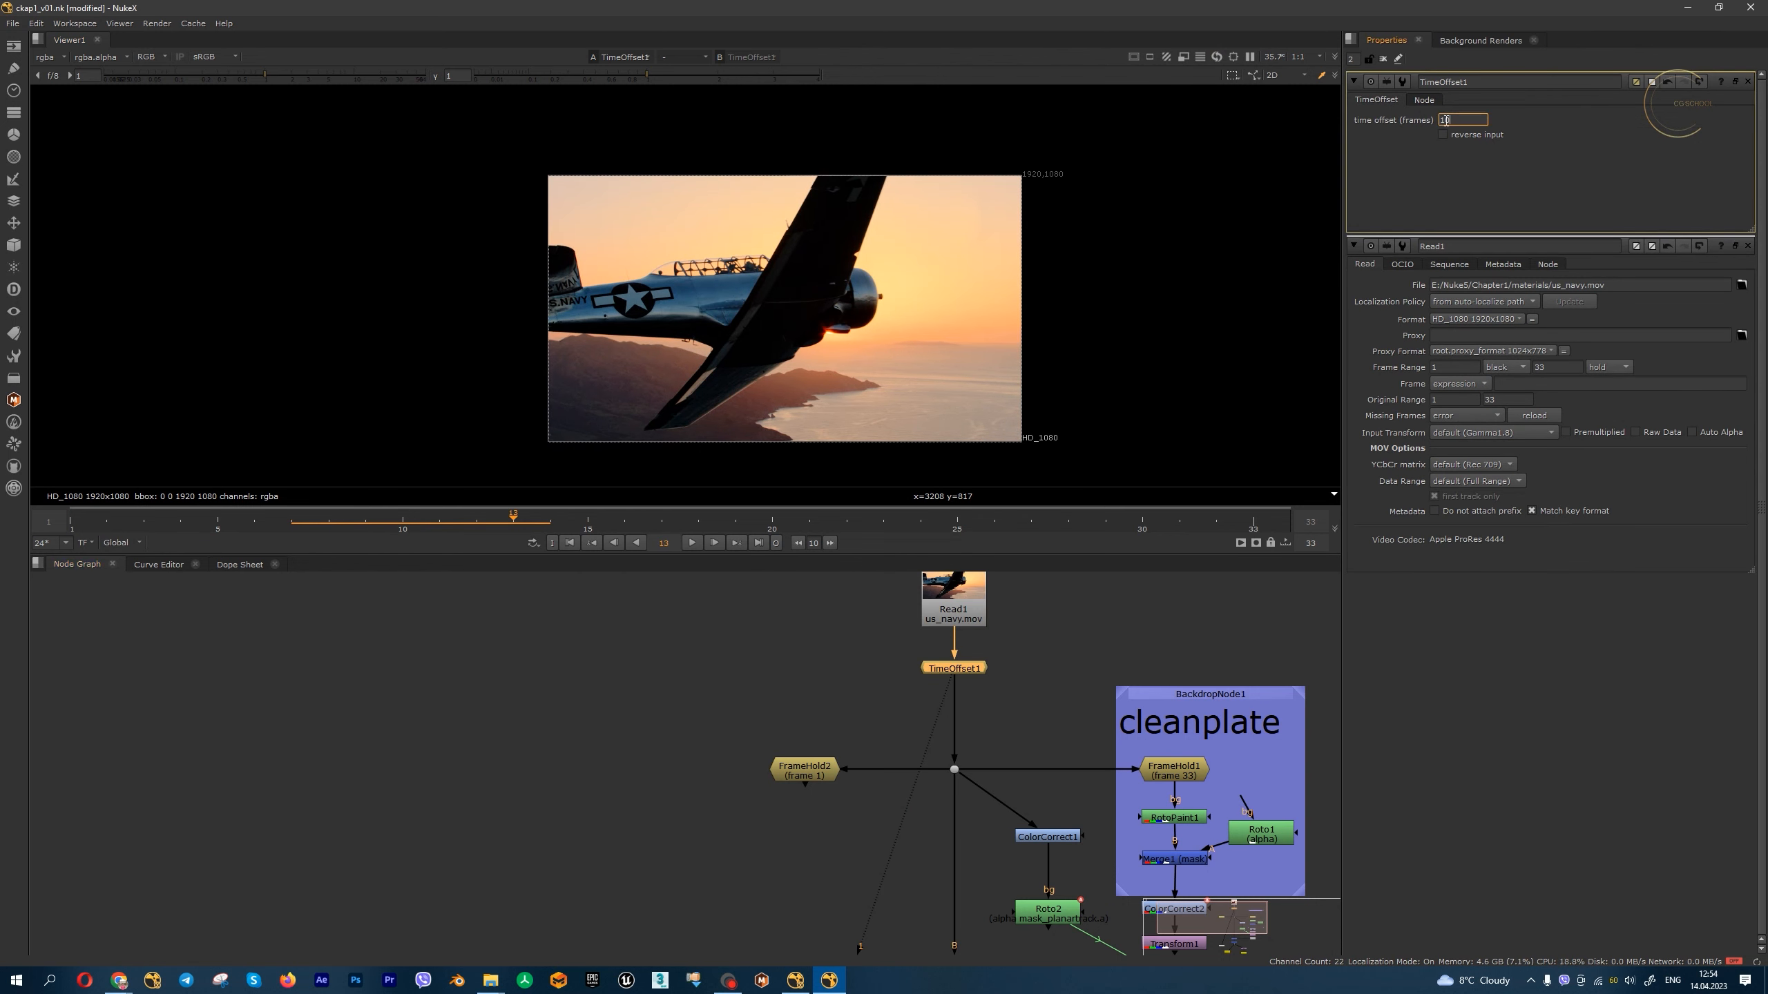
type("-5")
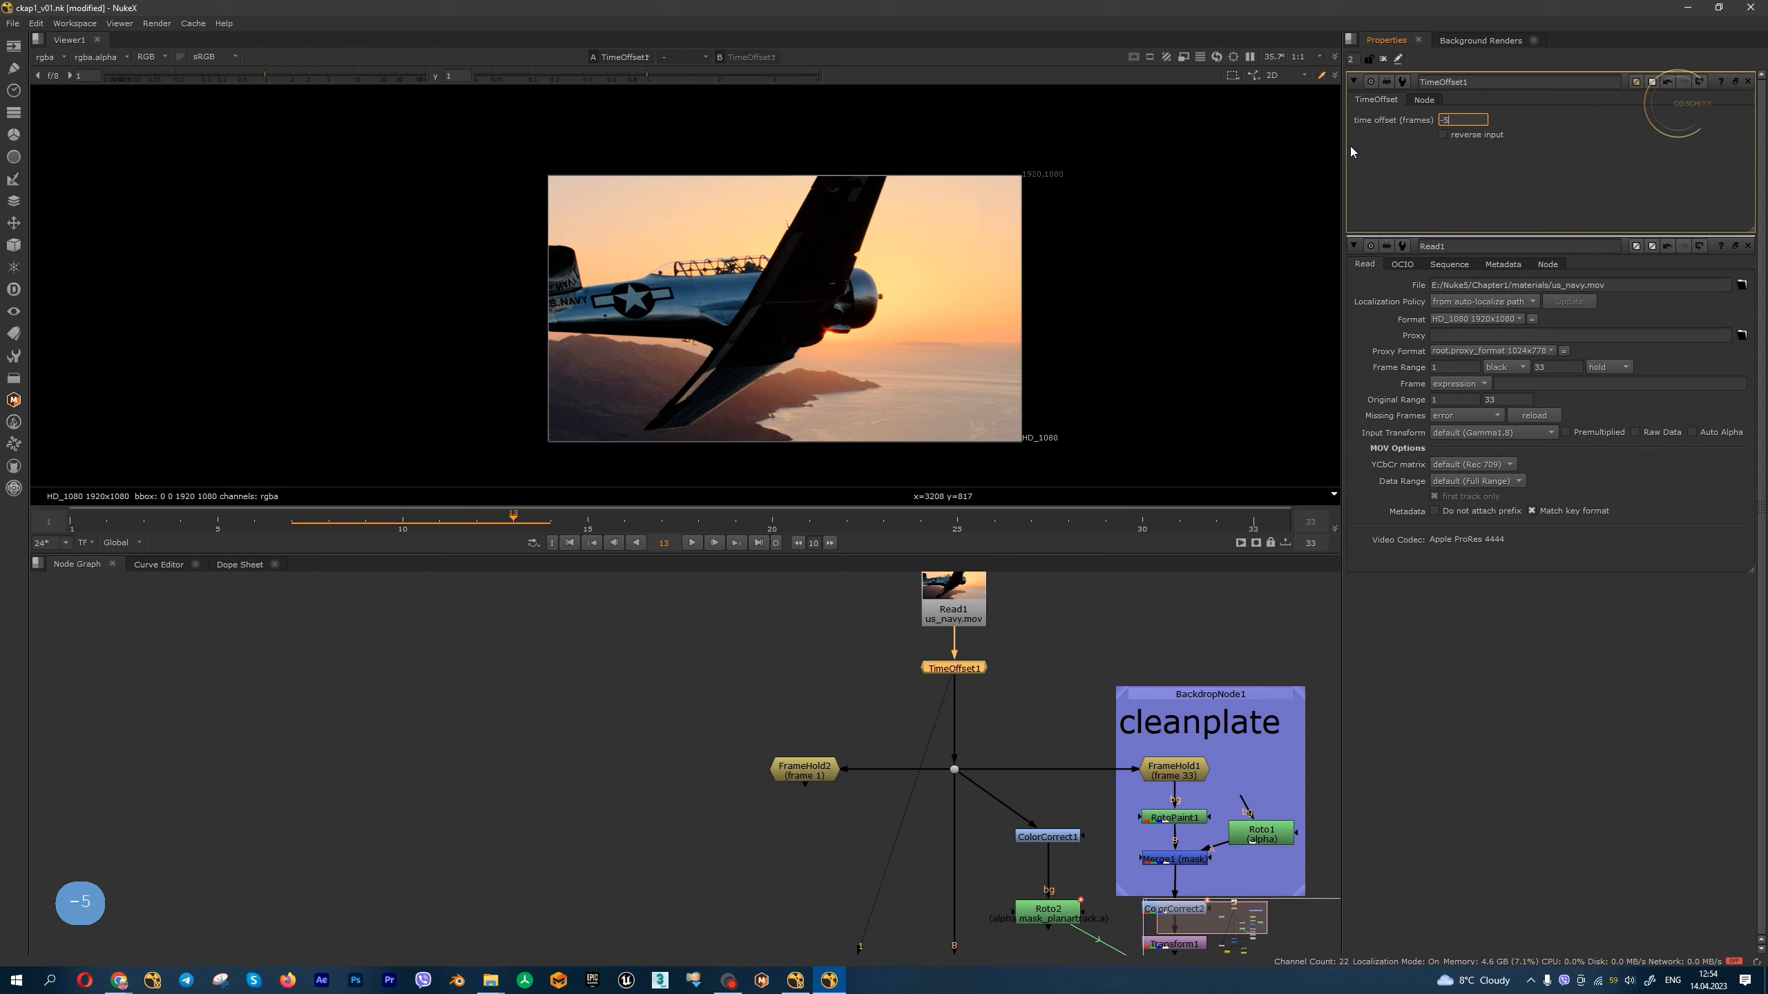
key("Return")
left_click_drag(292, 525, 82, 530)
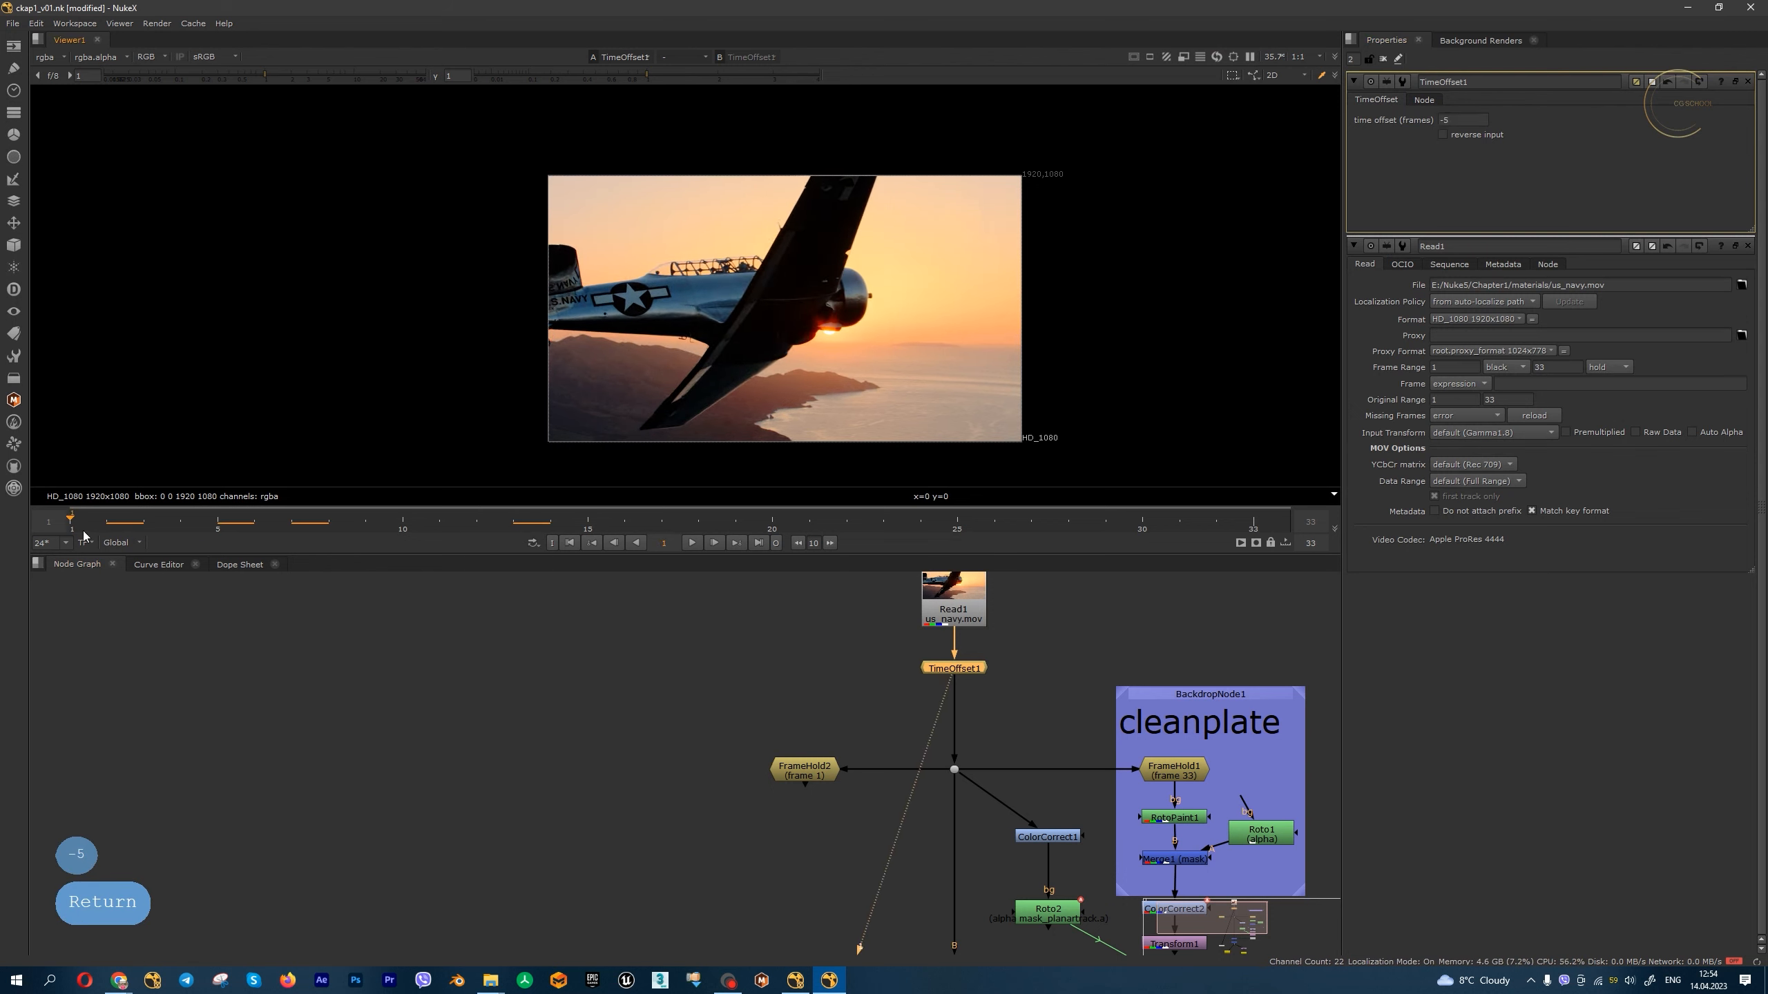
- Step through the frames around the timeline's start and scrub to frame 25 to examine the negative offset
key("Left")
key("Left")
key("Left")
key("Left")
key("Left")
key("Left")
key("Left")
key("Right")
key("Right")
key("Right")
key("Right")
key("Right")
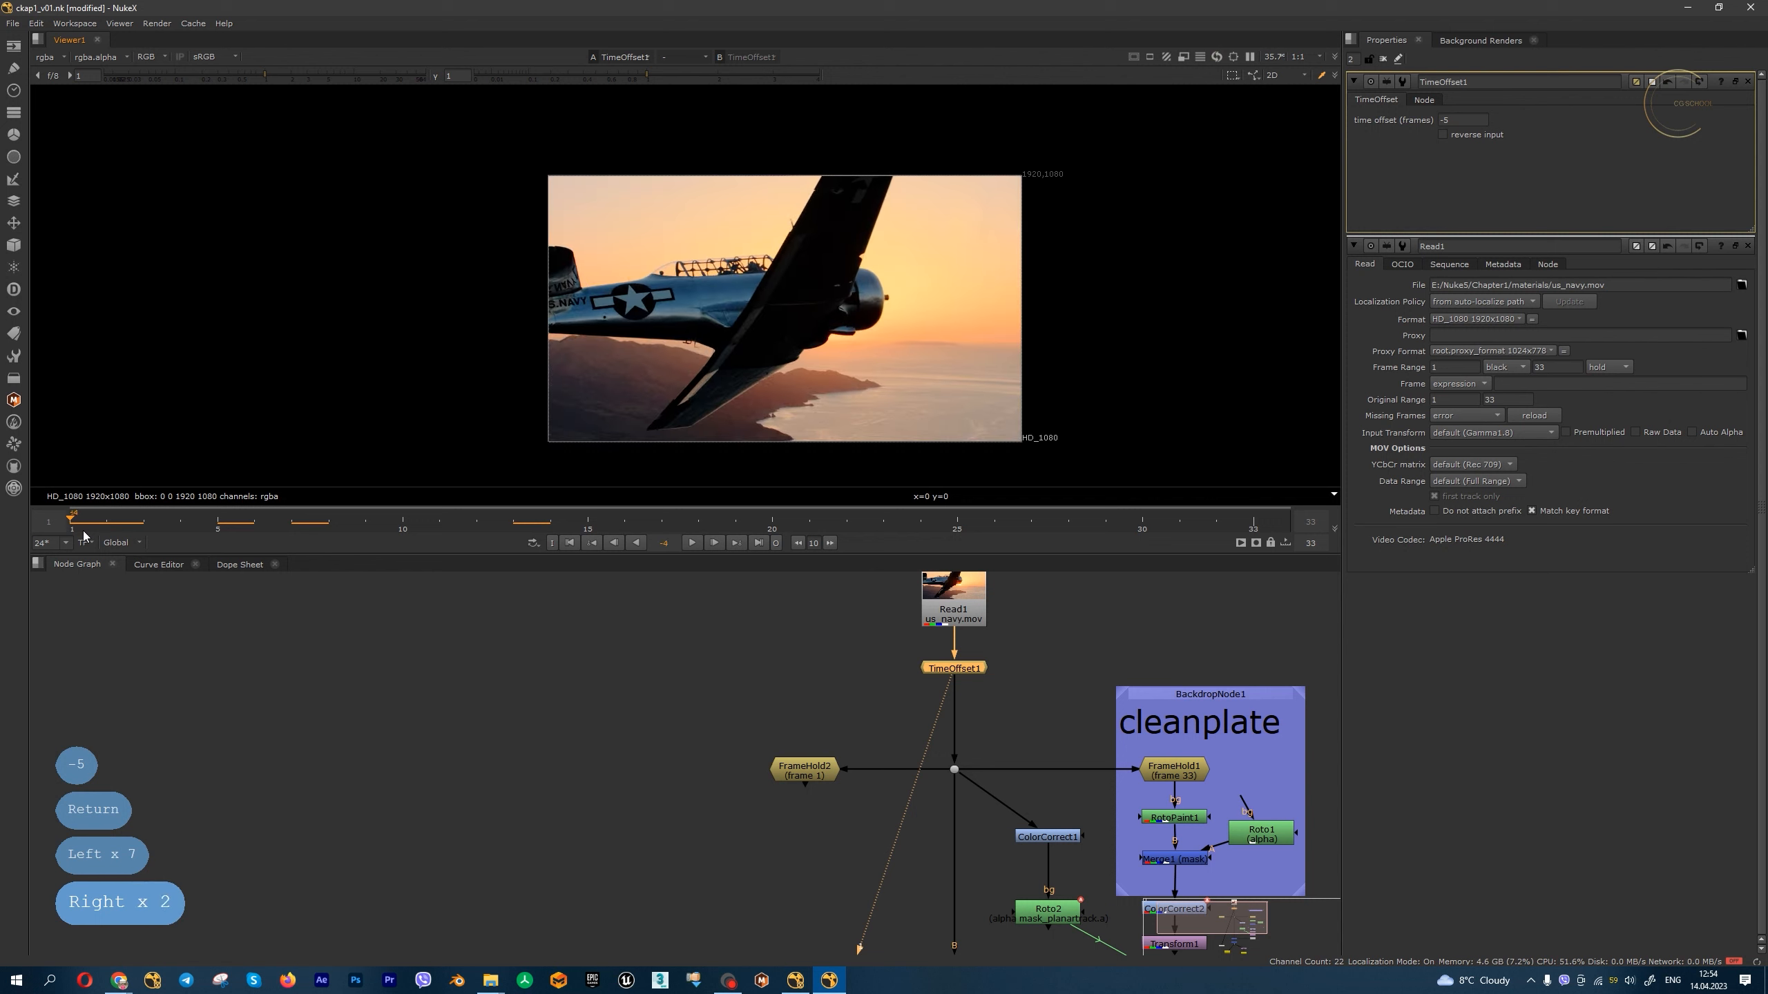
key("Right")
key("Right")
key("Right")
key("Right")
key("Left")
key("Left")
key("Left")
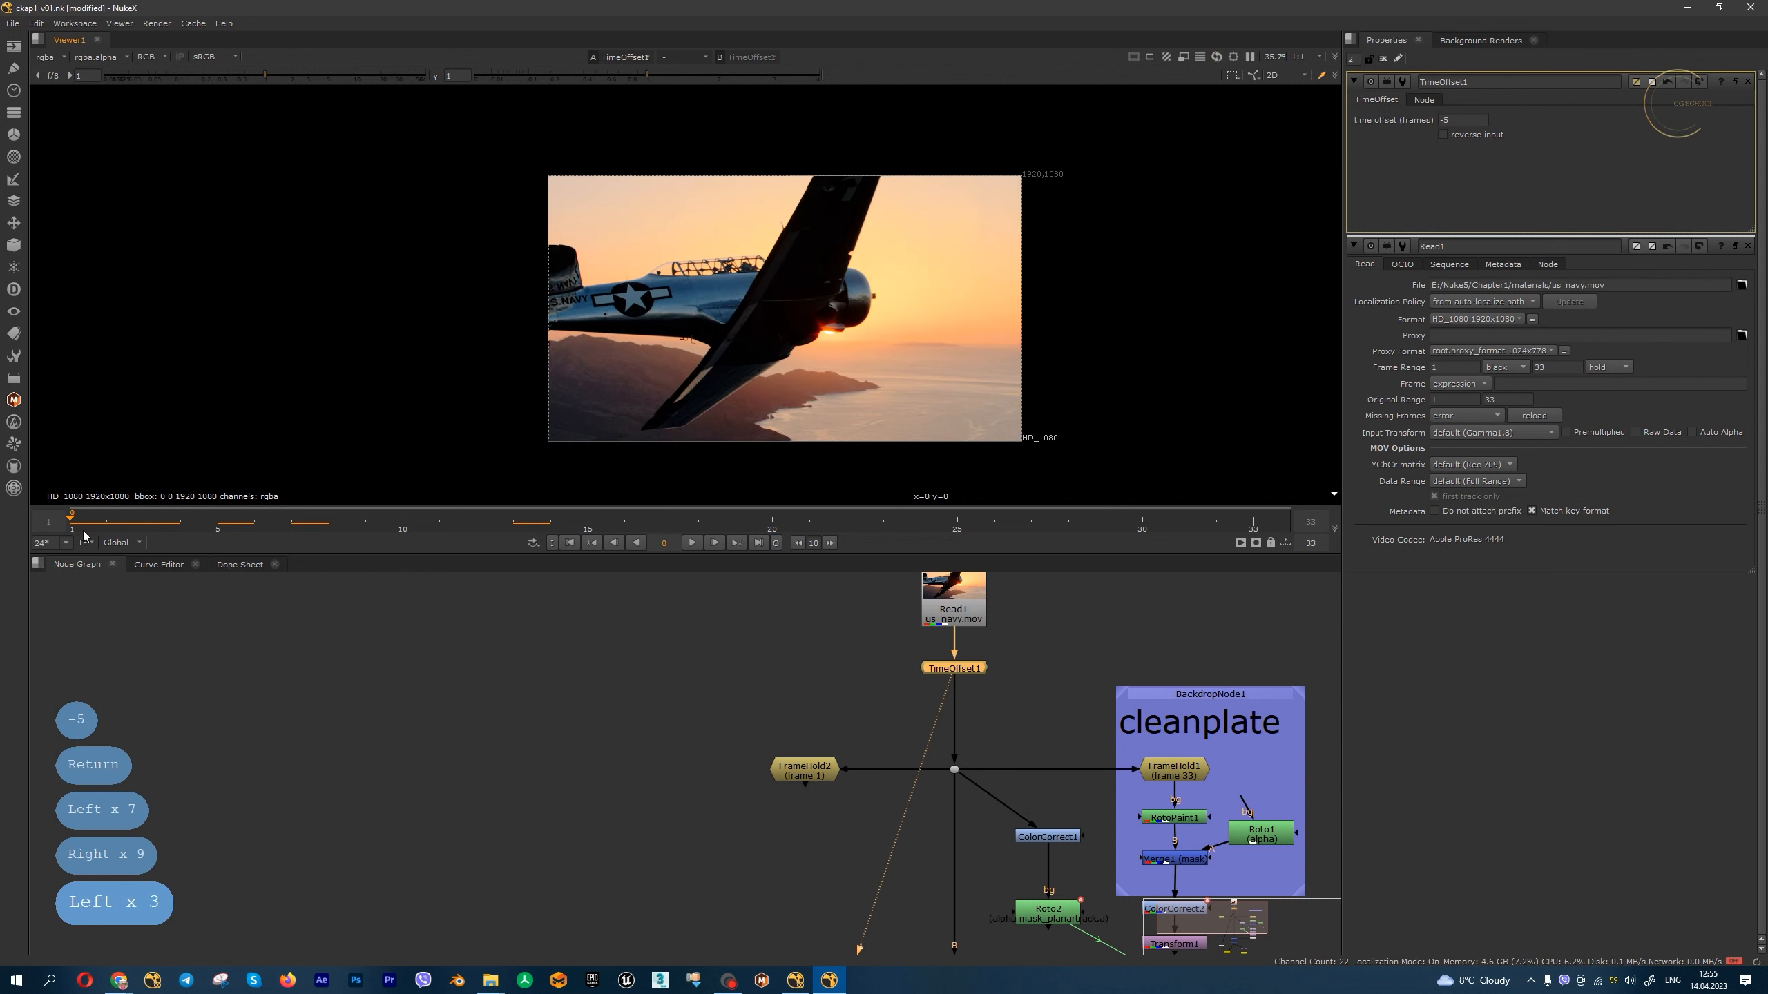
left_click_drag(884, 523, 972, 526)
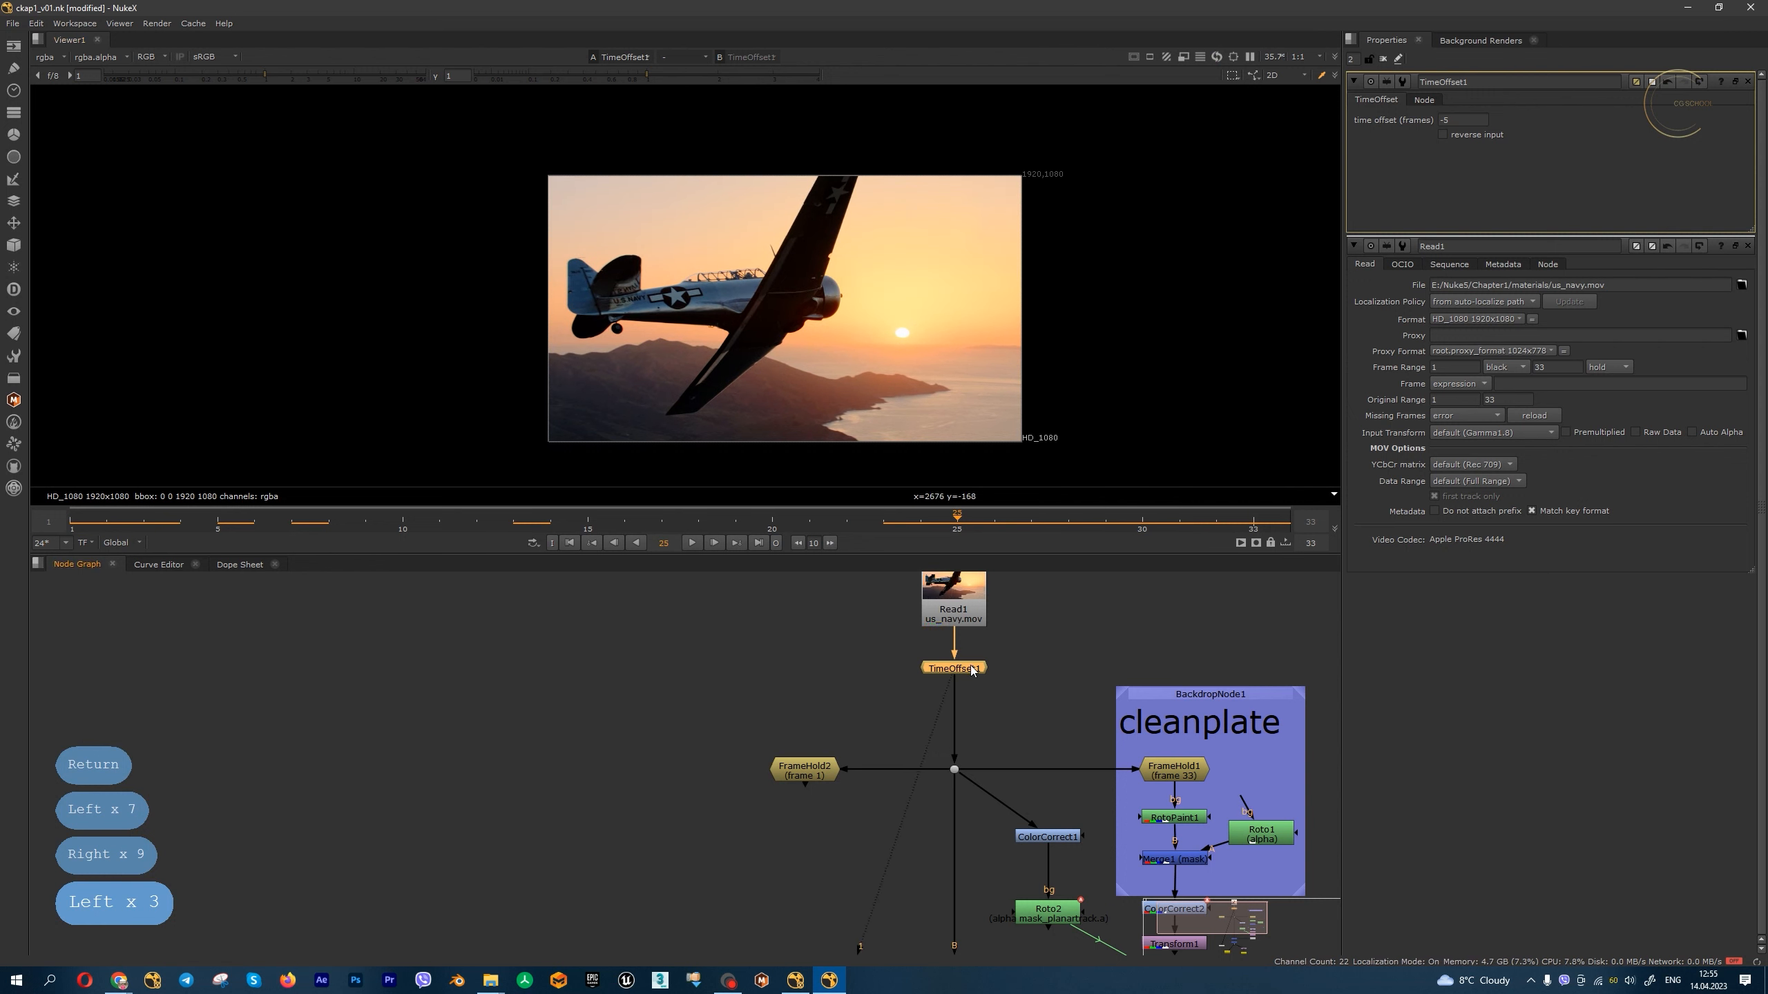
- Delete the TimeOffset1 and FrameHold2 nodes
key("Delete")
key("Delete")
- Add a Shuffle node from the channel nodes, branch it off the dot beneath Read1 and view it
left_click(17, 114)
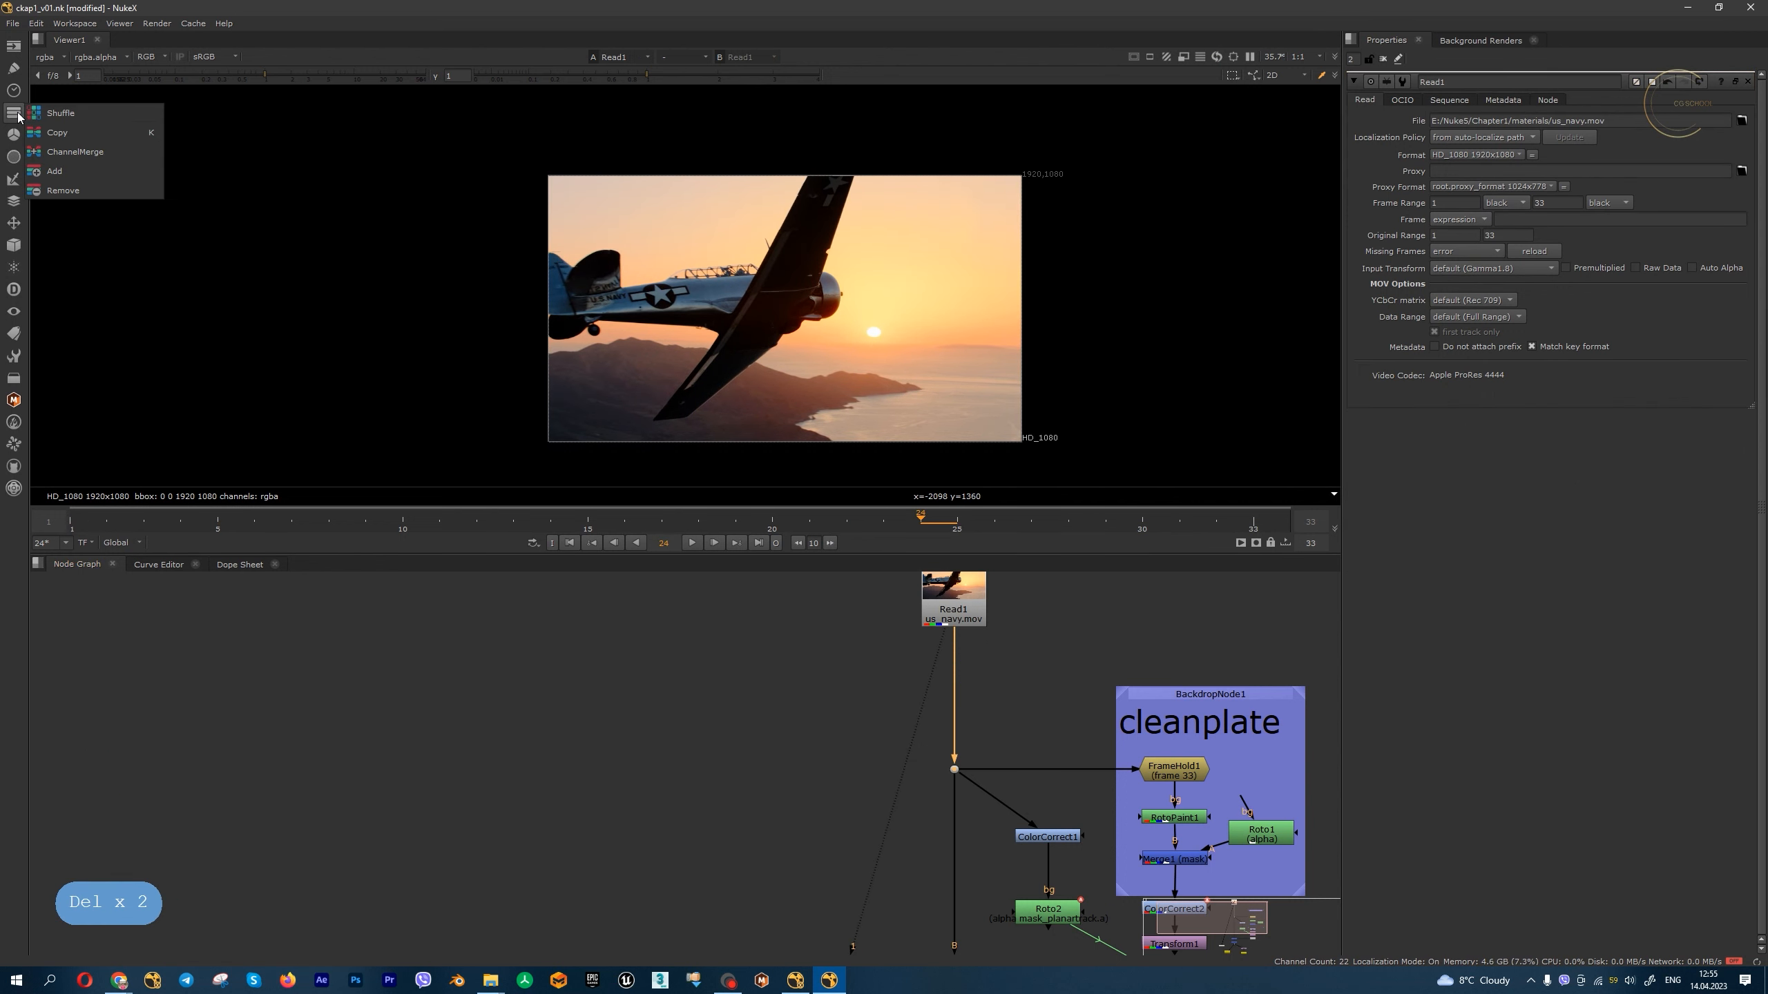
left_click(209, 122)
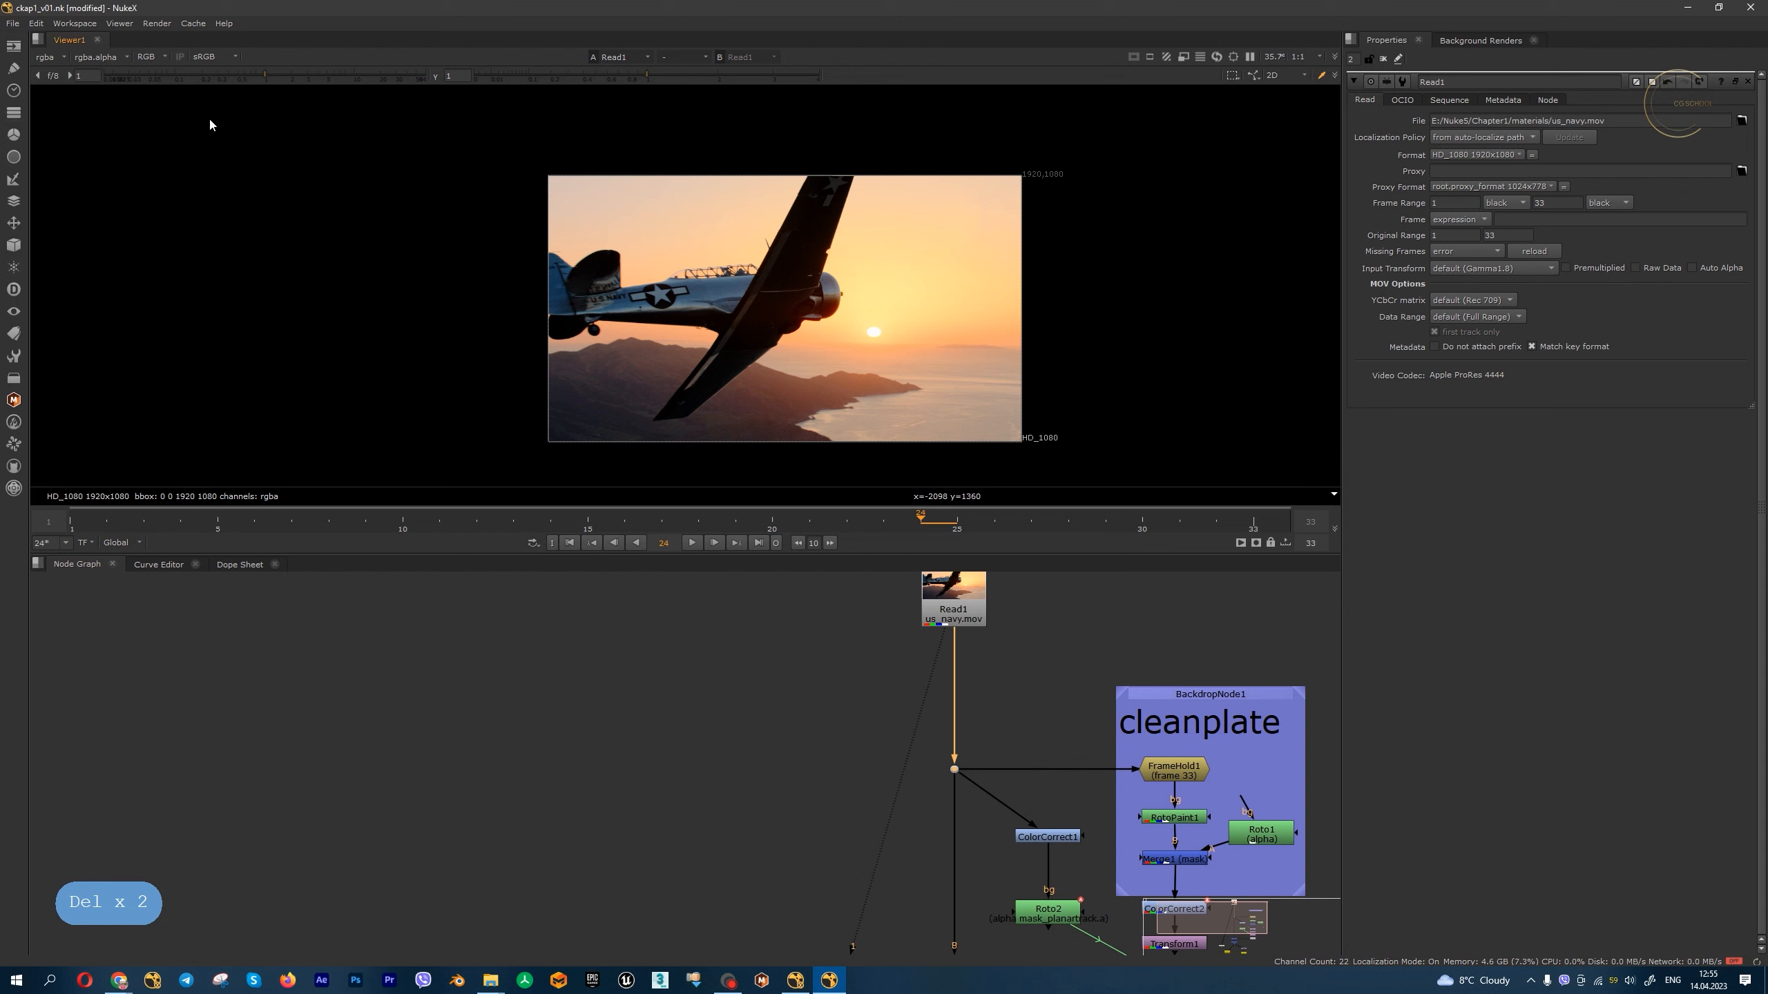
left_click(12, 115)
left_click(95, 112)
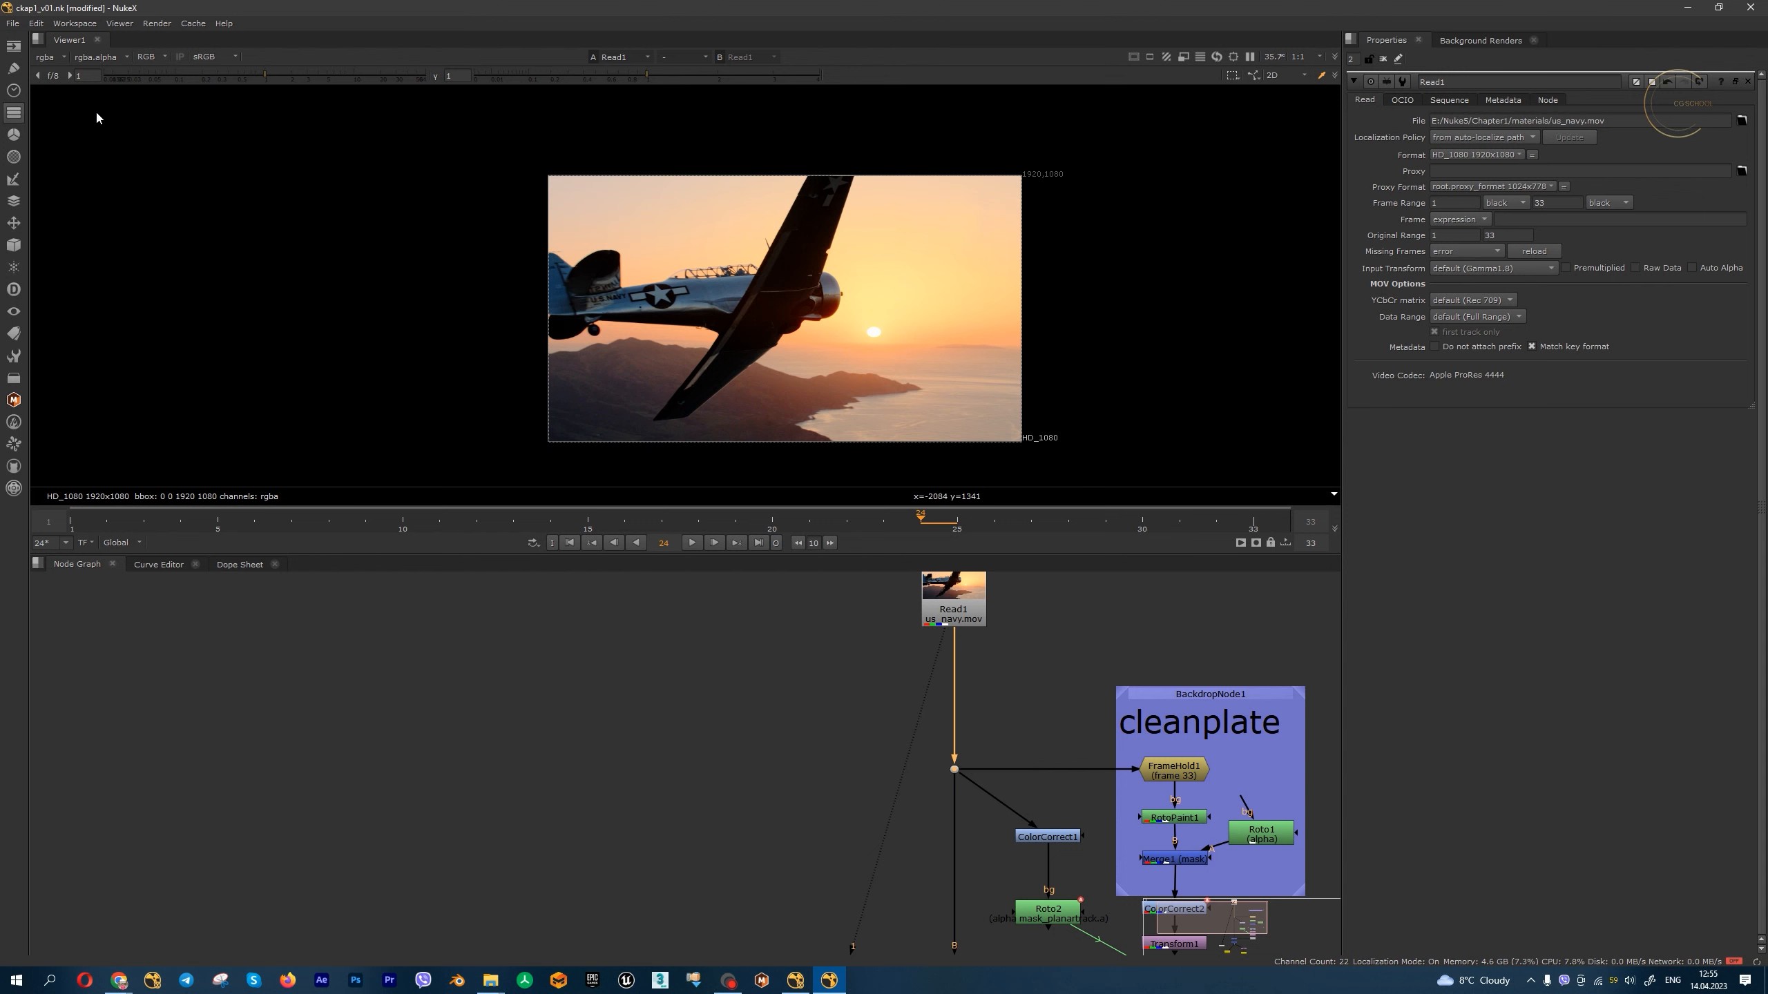
left_click(14, 114)
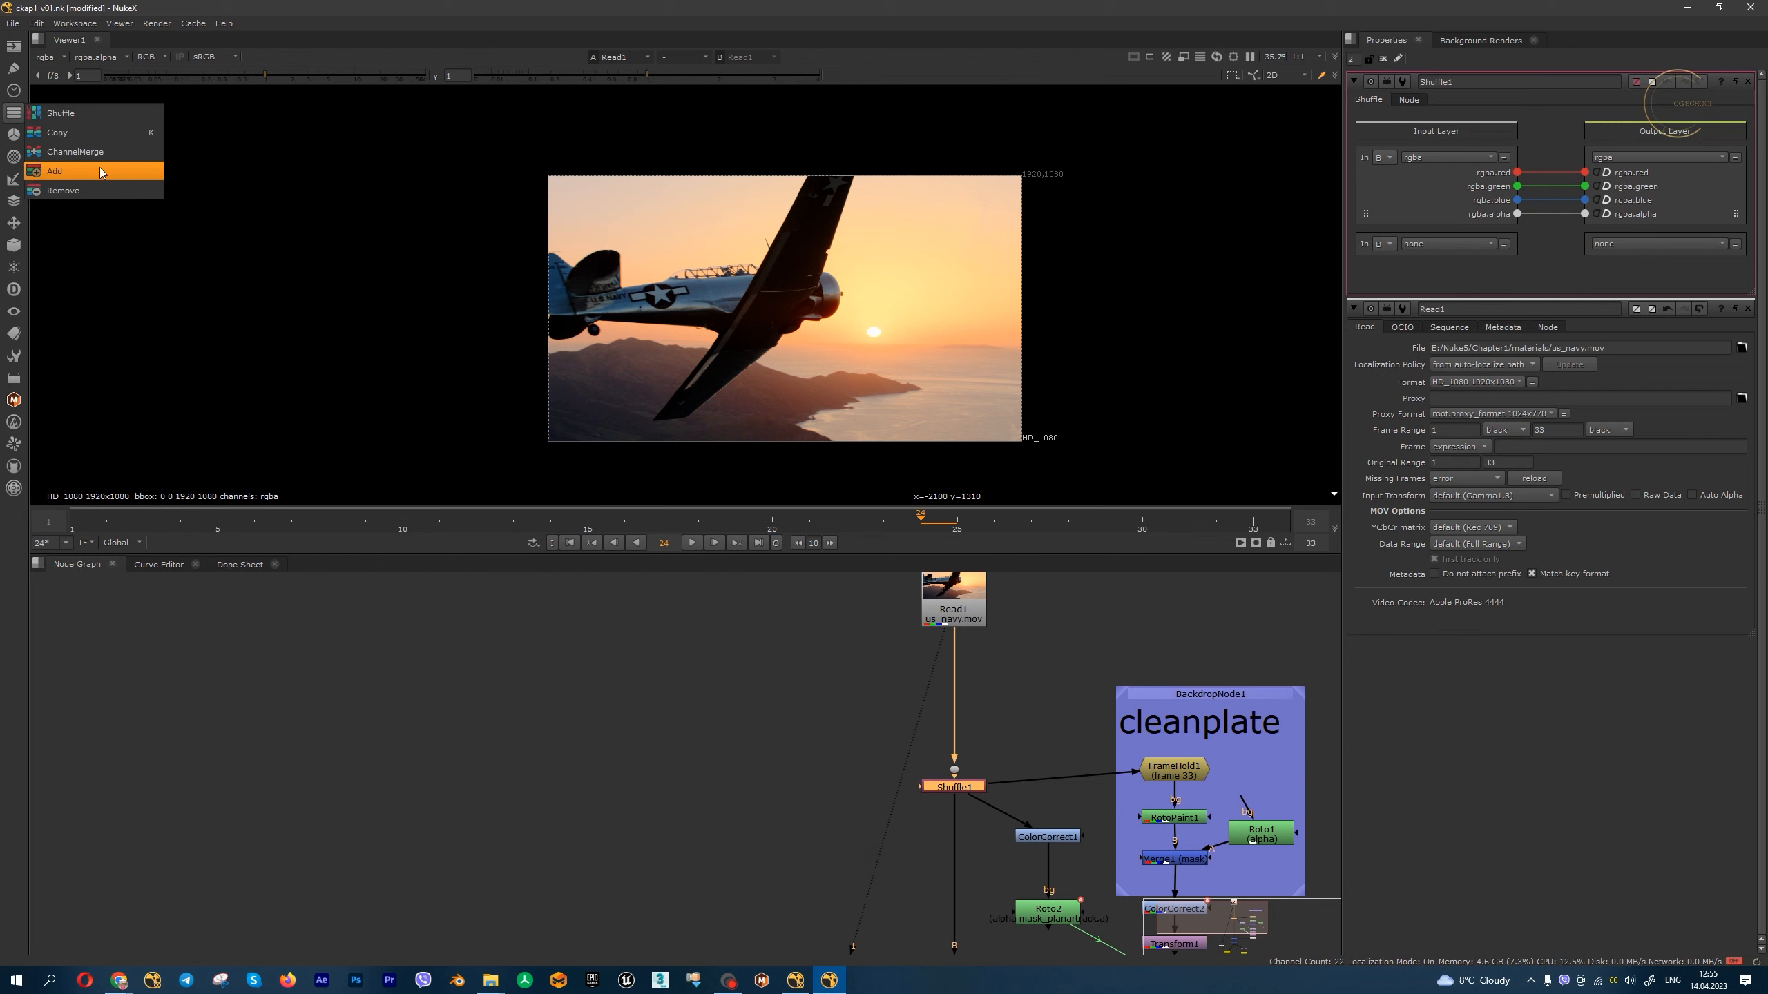
left_click(923, 788)
left_click_drag(922, 788, 826, 773)
key("1")
key("1")
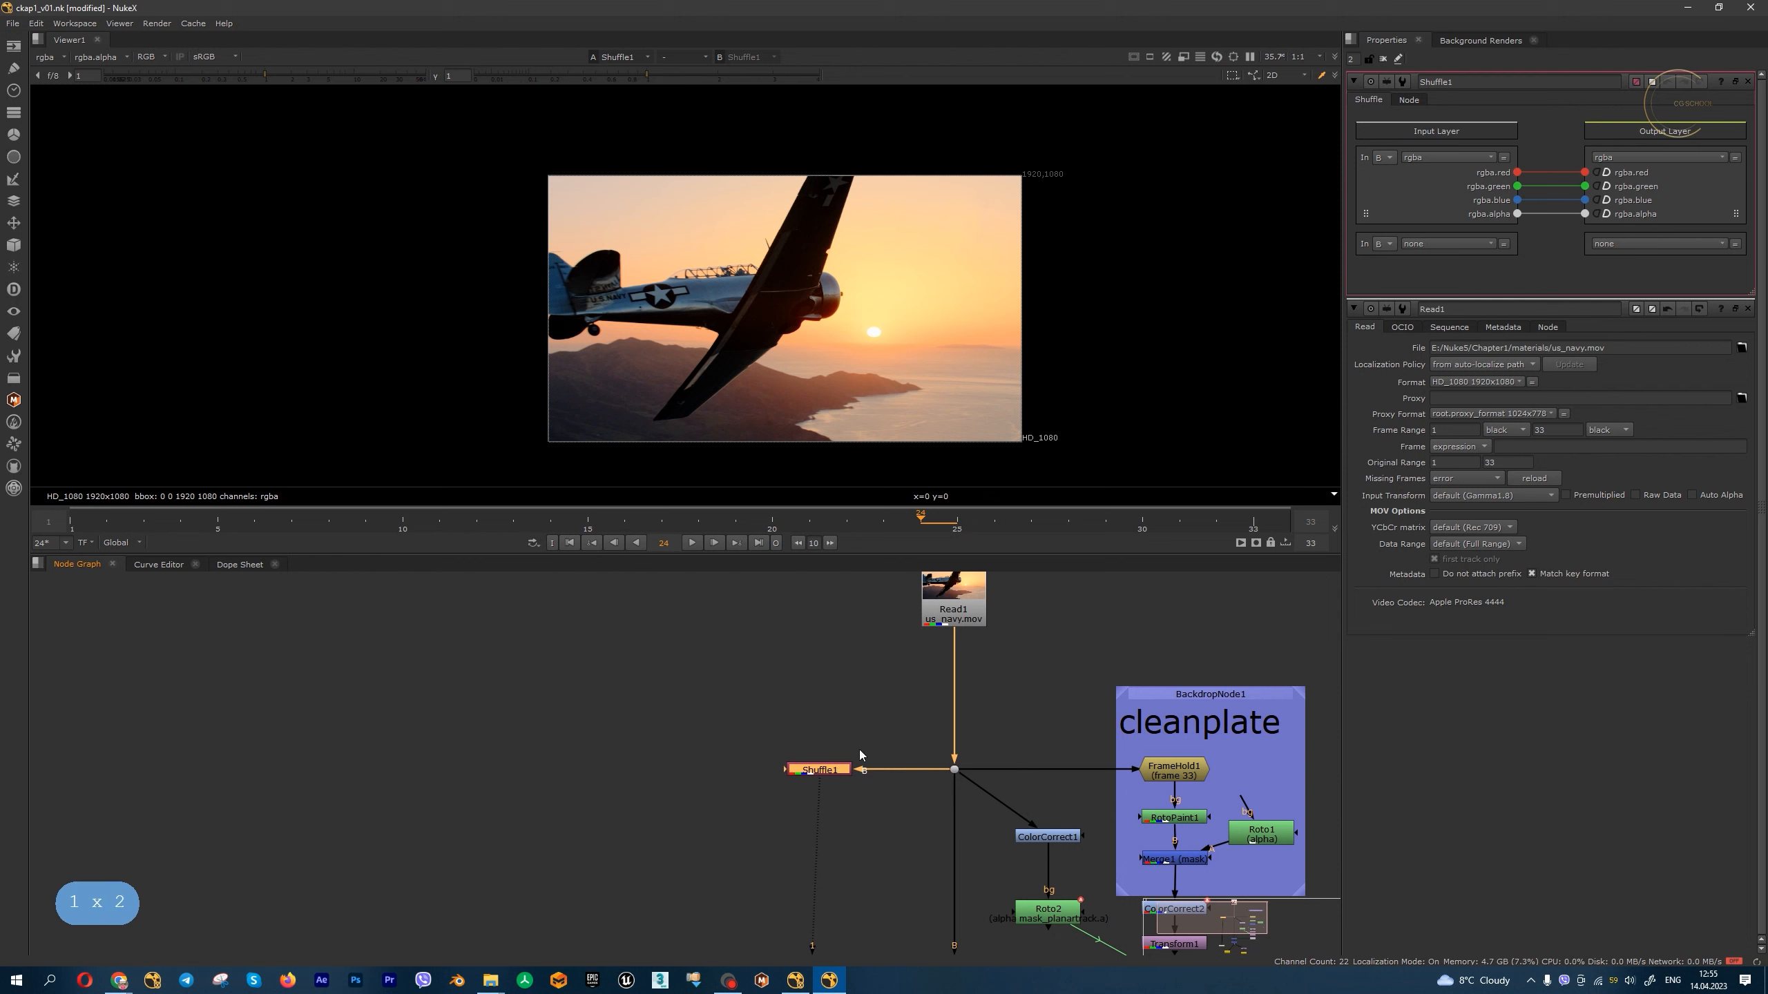
- Delete the Shuffle1 node and add a Clamp node from the color nodes below the dot
left_click_drag(818, 772, 848, 799)
key("Delete")
left_click(14, 134)
mouse_move(138, 135)
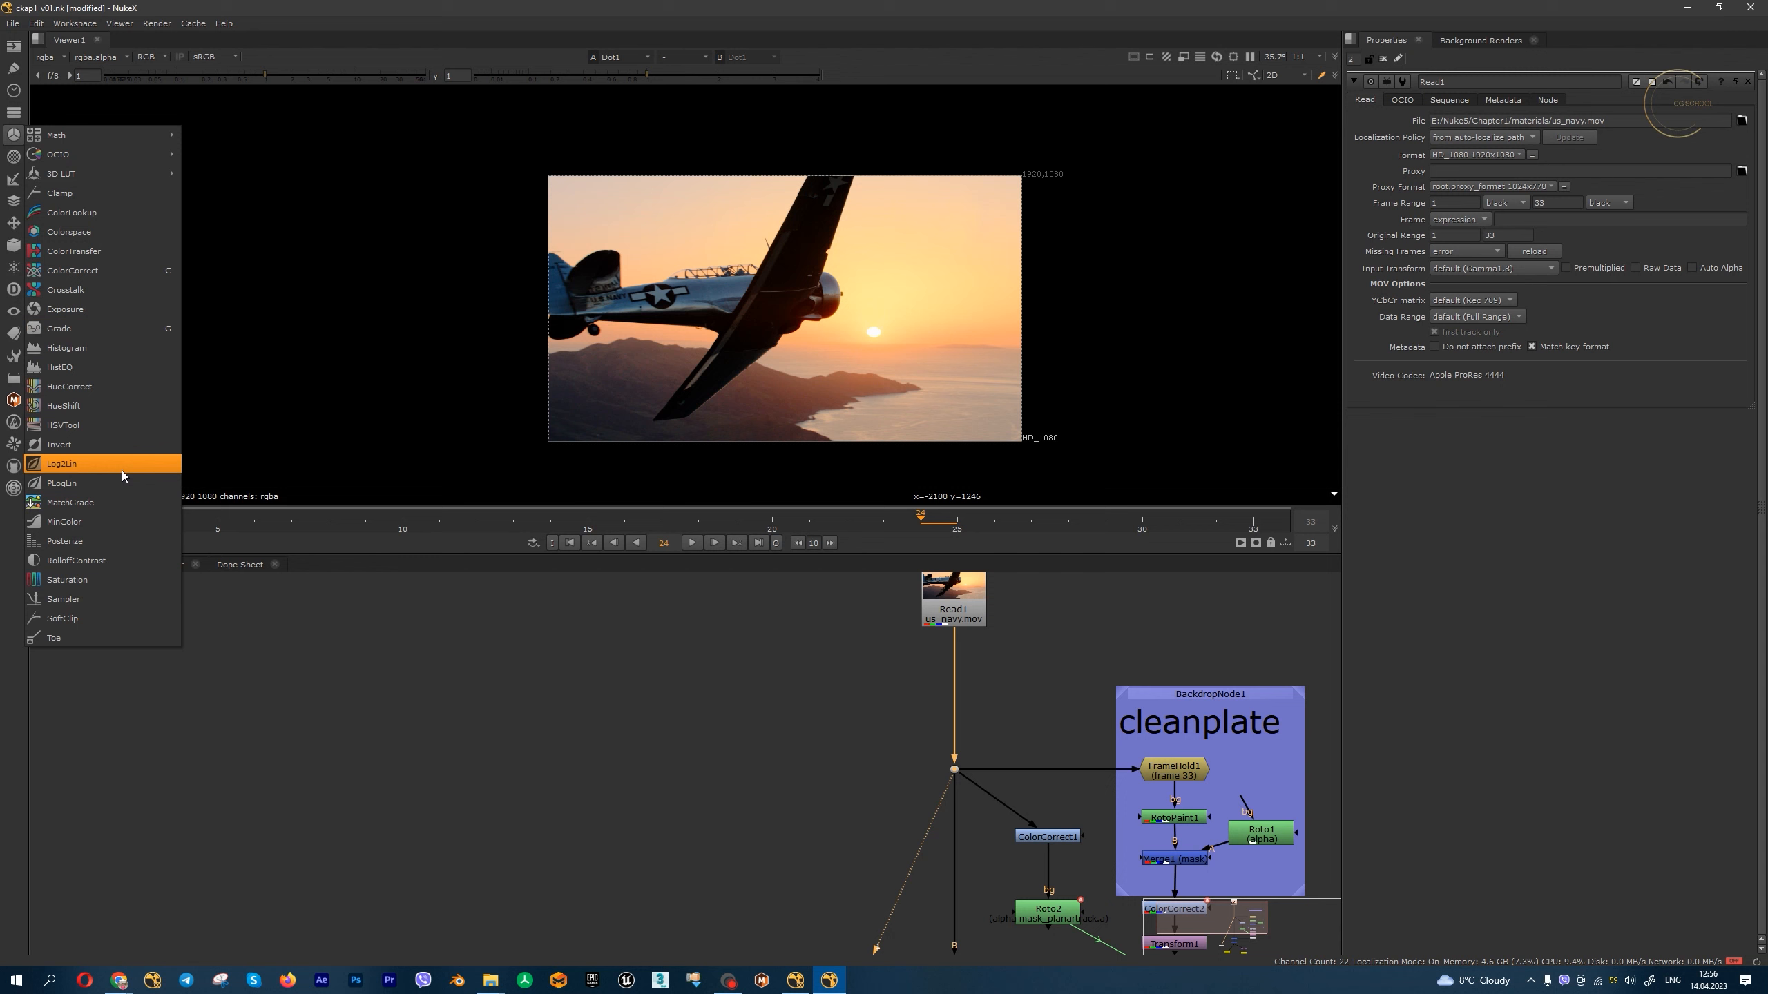
left_click(114, 194)
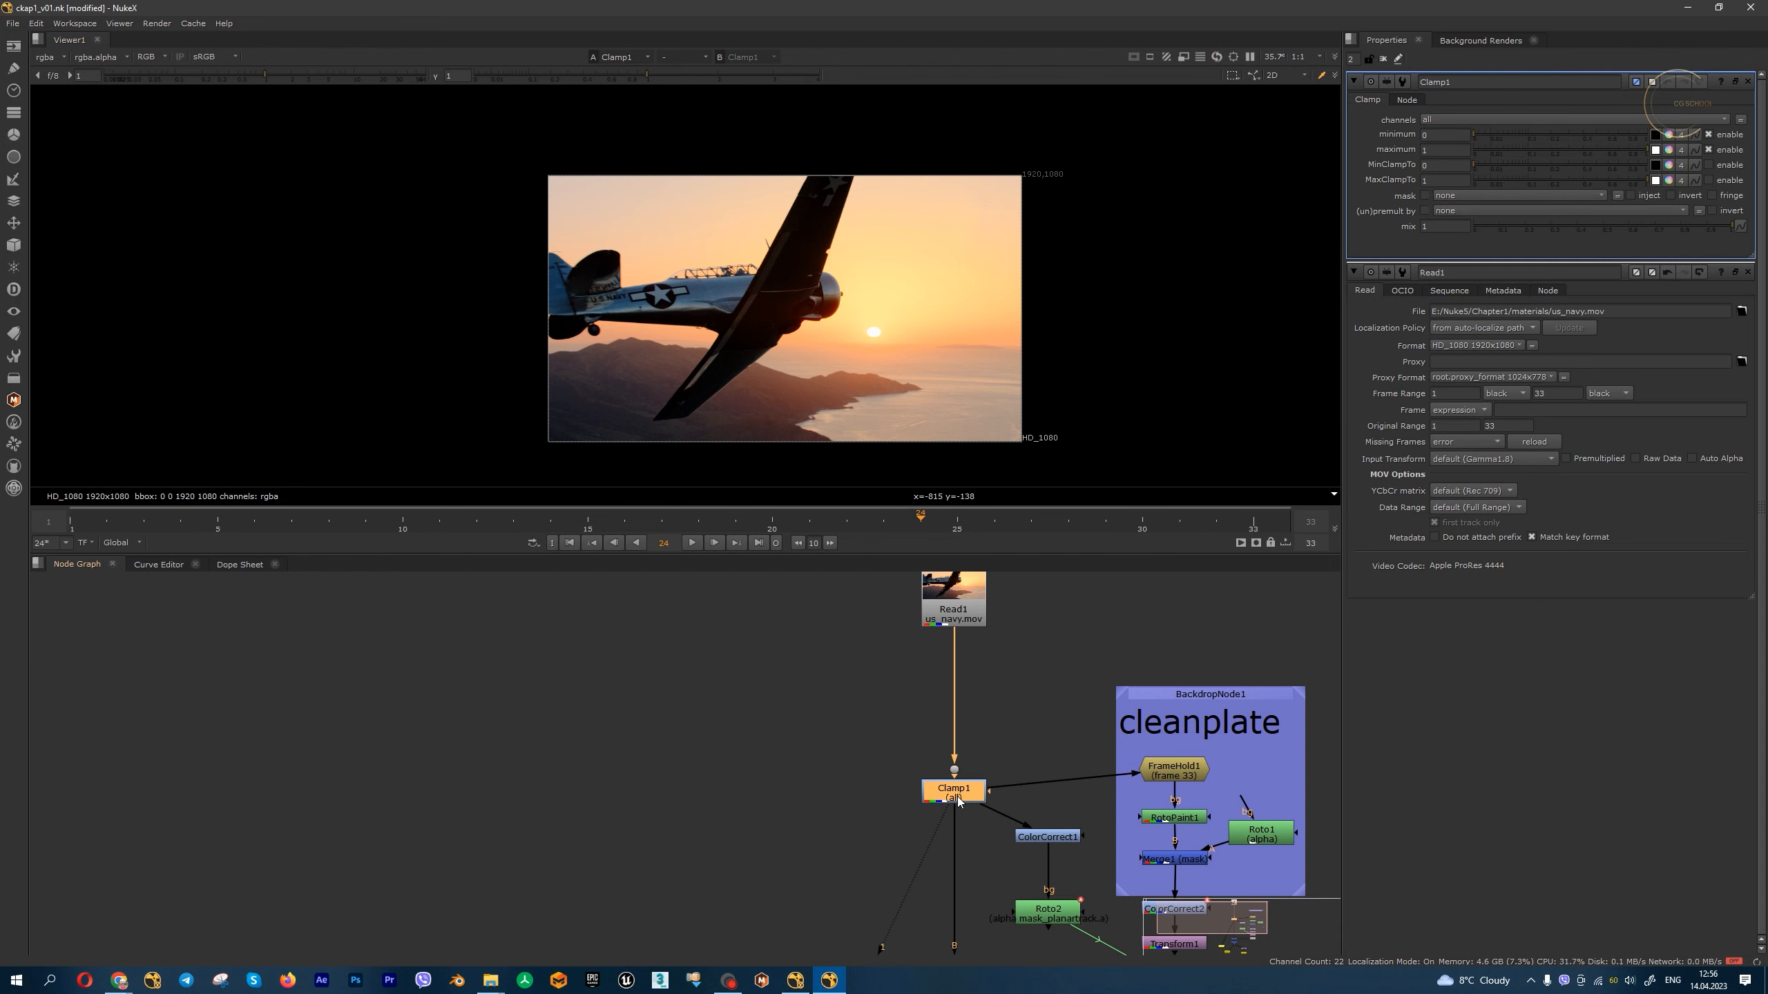
- Inspect Clamp1's minimum and maximum values and sample the sun's pixel color in the airplane footage
double_click(1452, 135)
double_click(1452, 150)
key("ctrl")
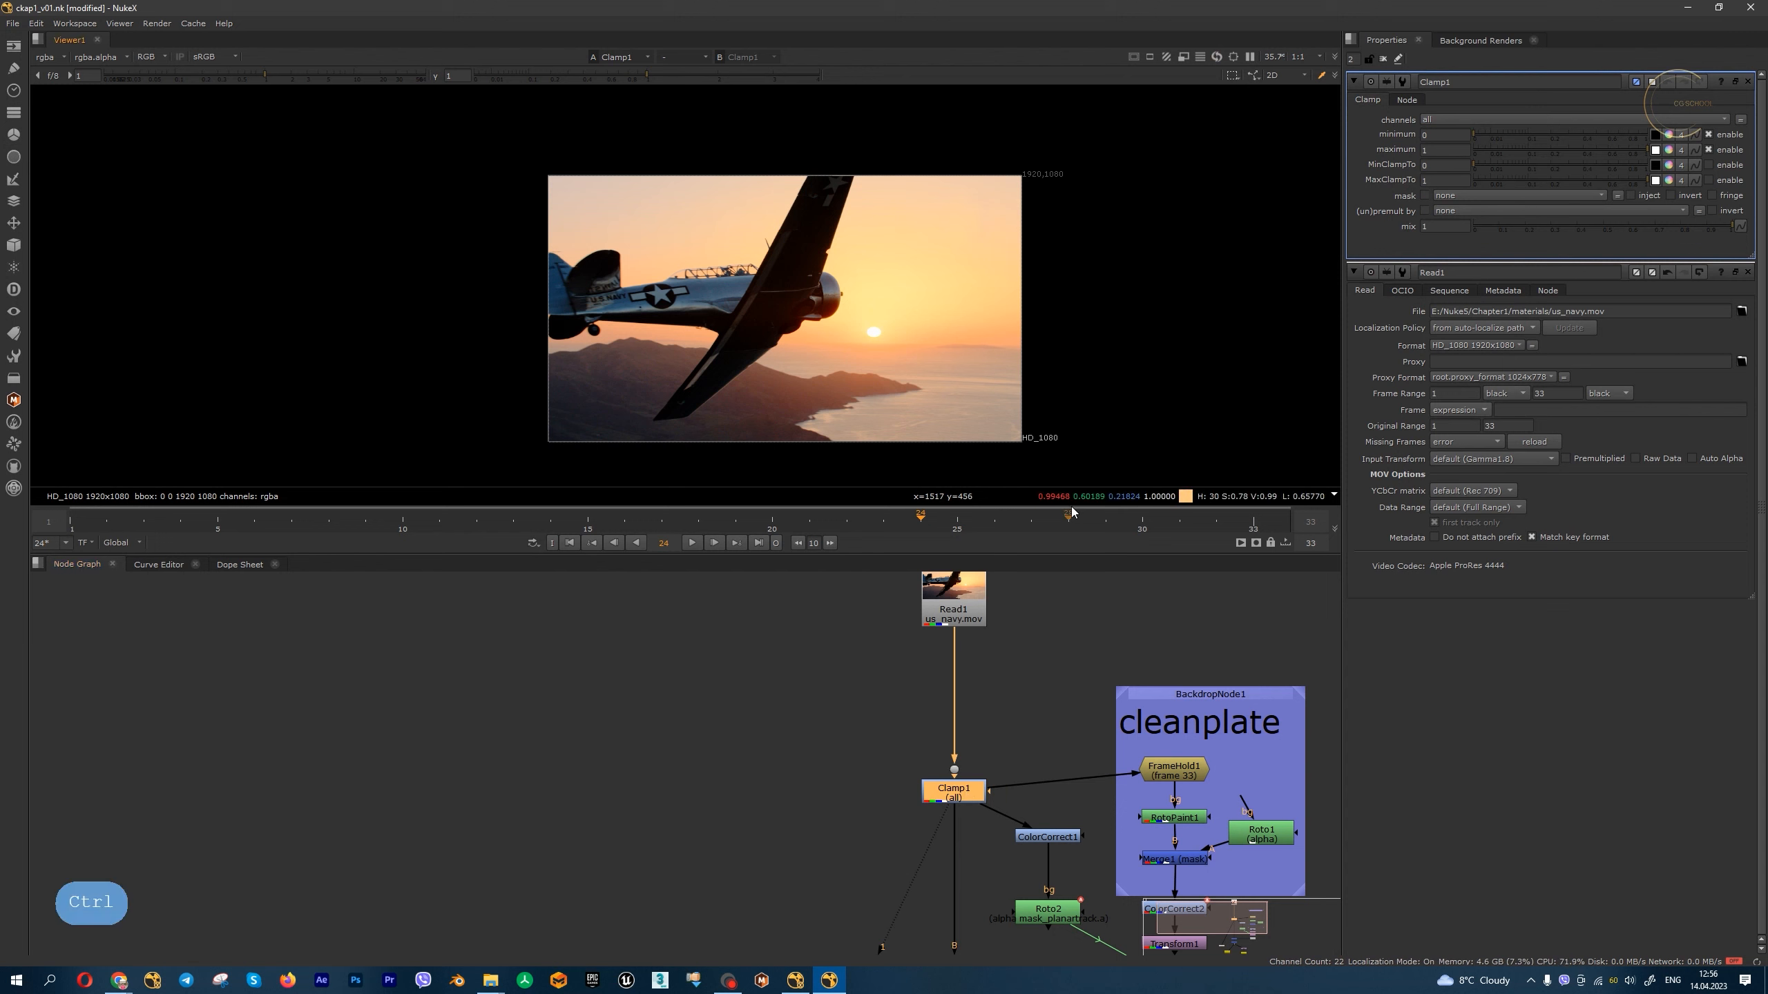
left_click(875, 334, "ctrl")
- Delete the Clamp1 node and look through the available keying nodes
left_click(13, 134)
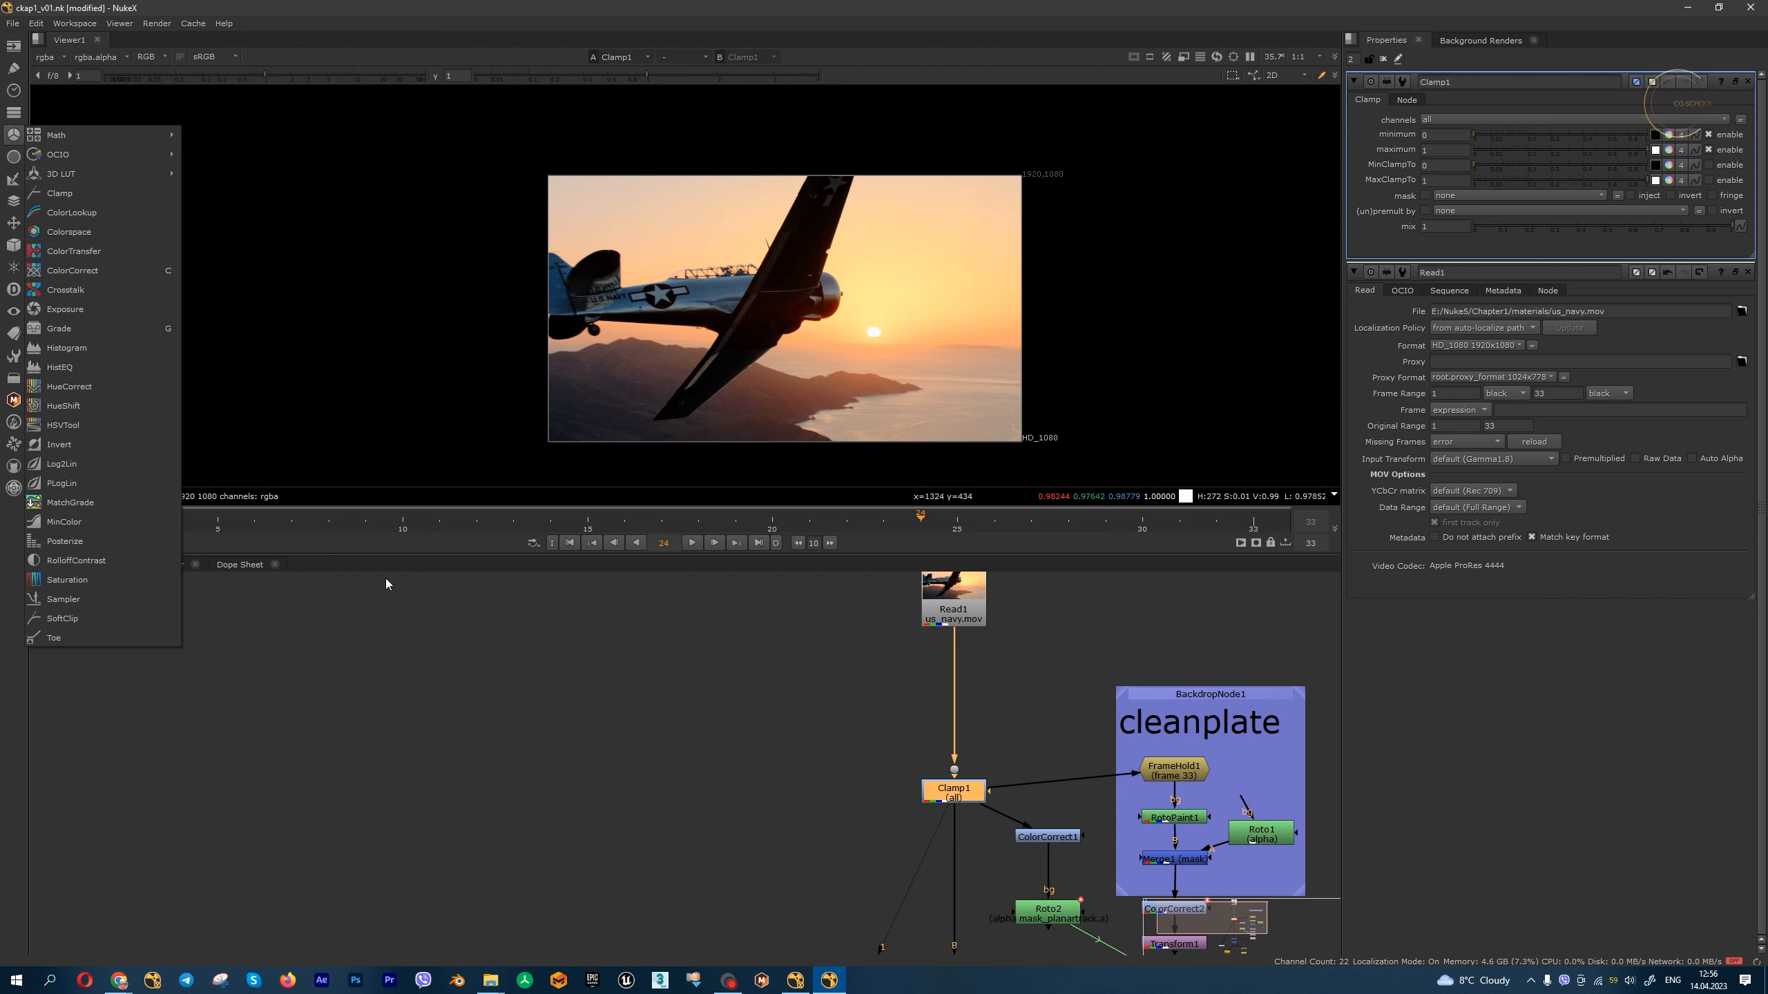
left_click_drag(879, 765, 996, 816)
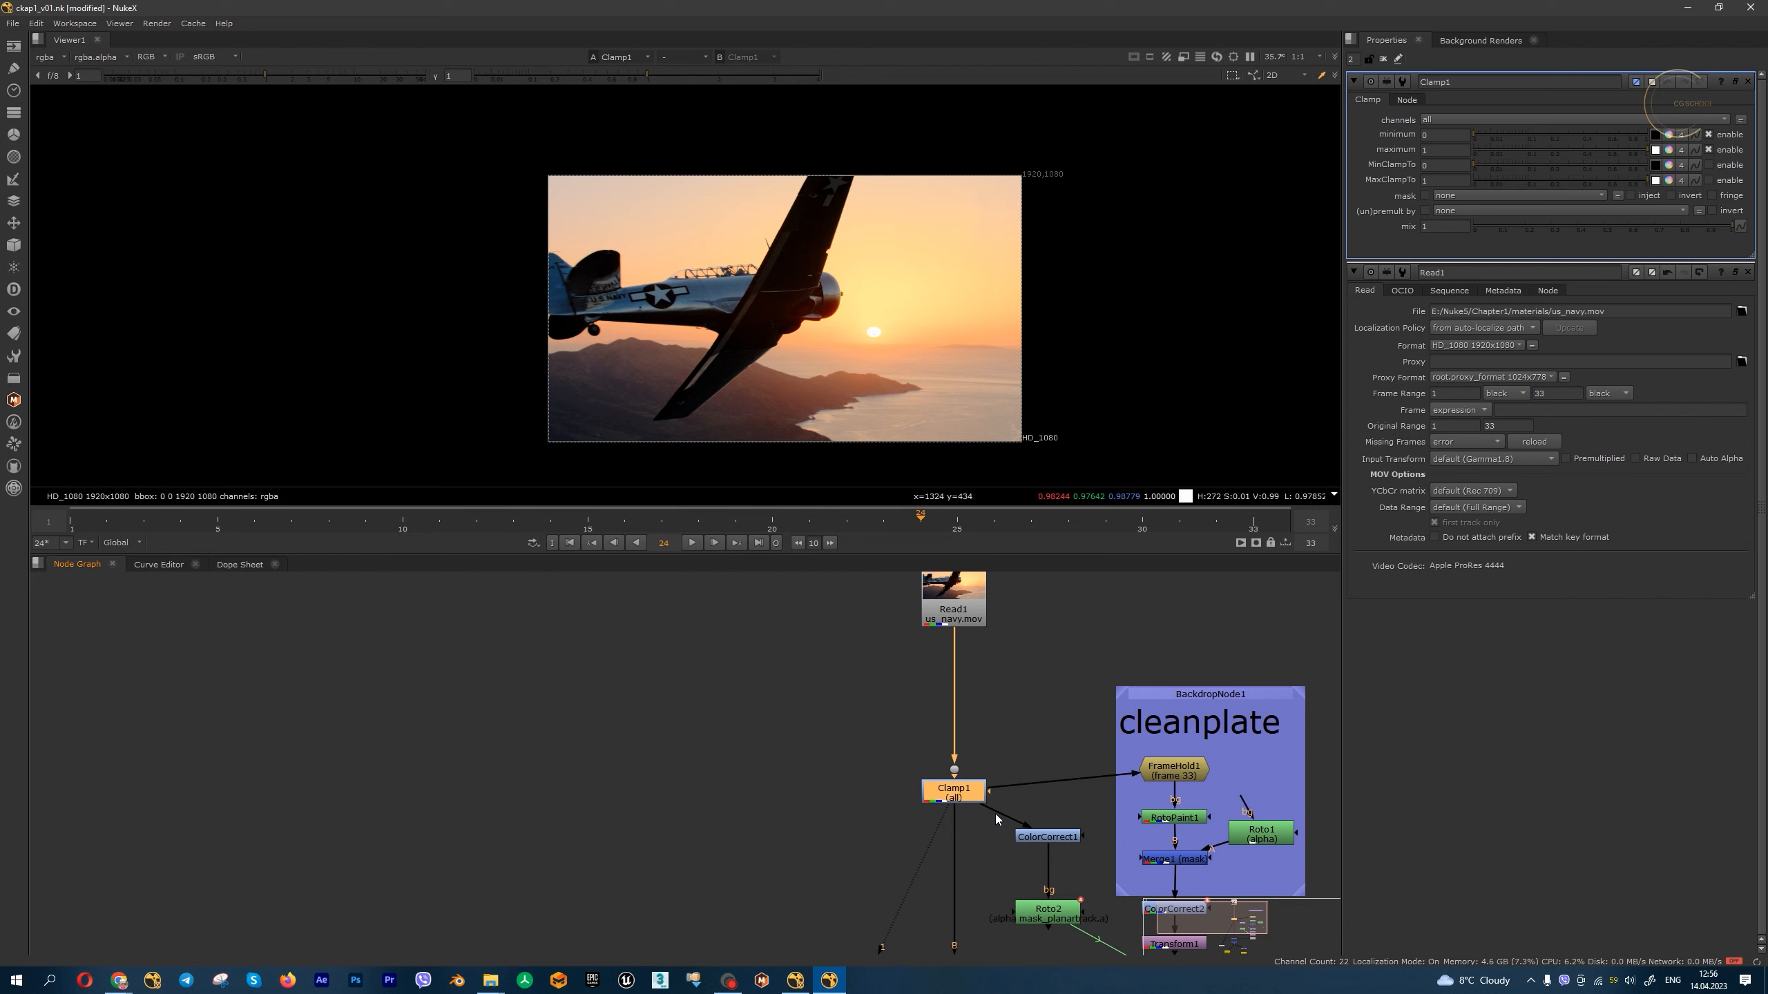
key("Delete")
left_click(15, 179)
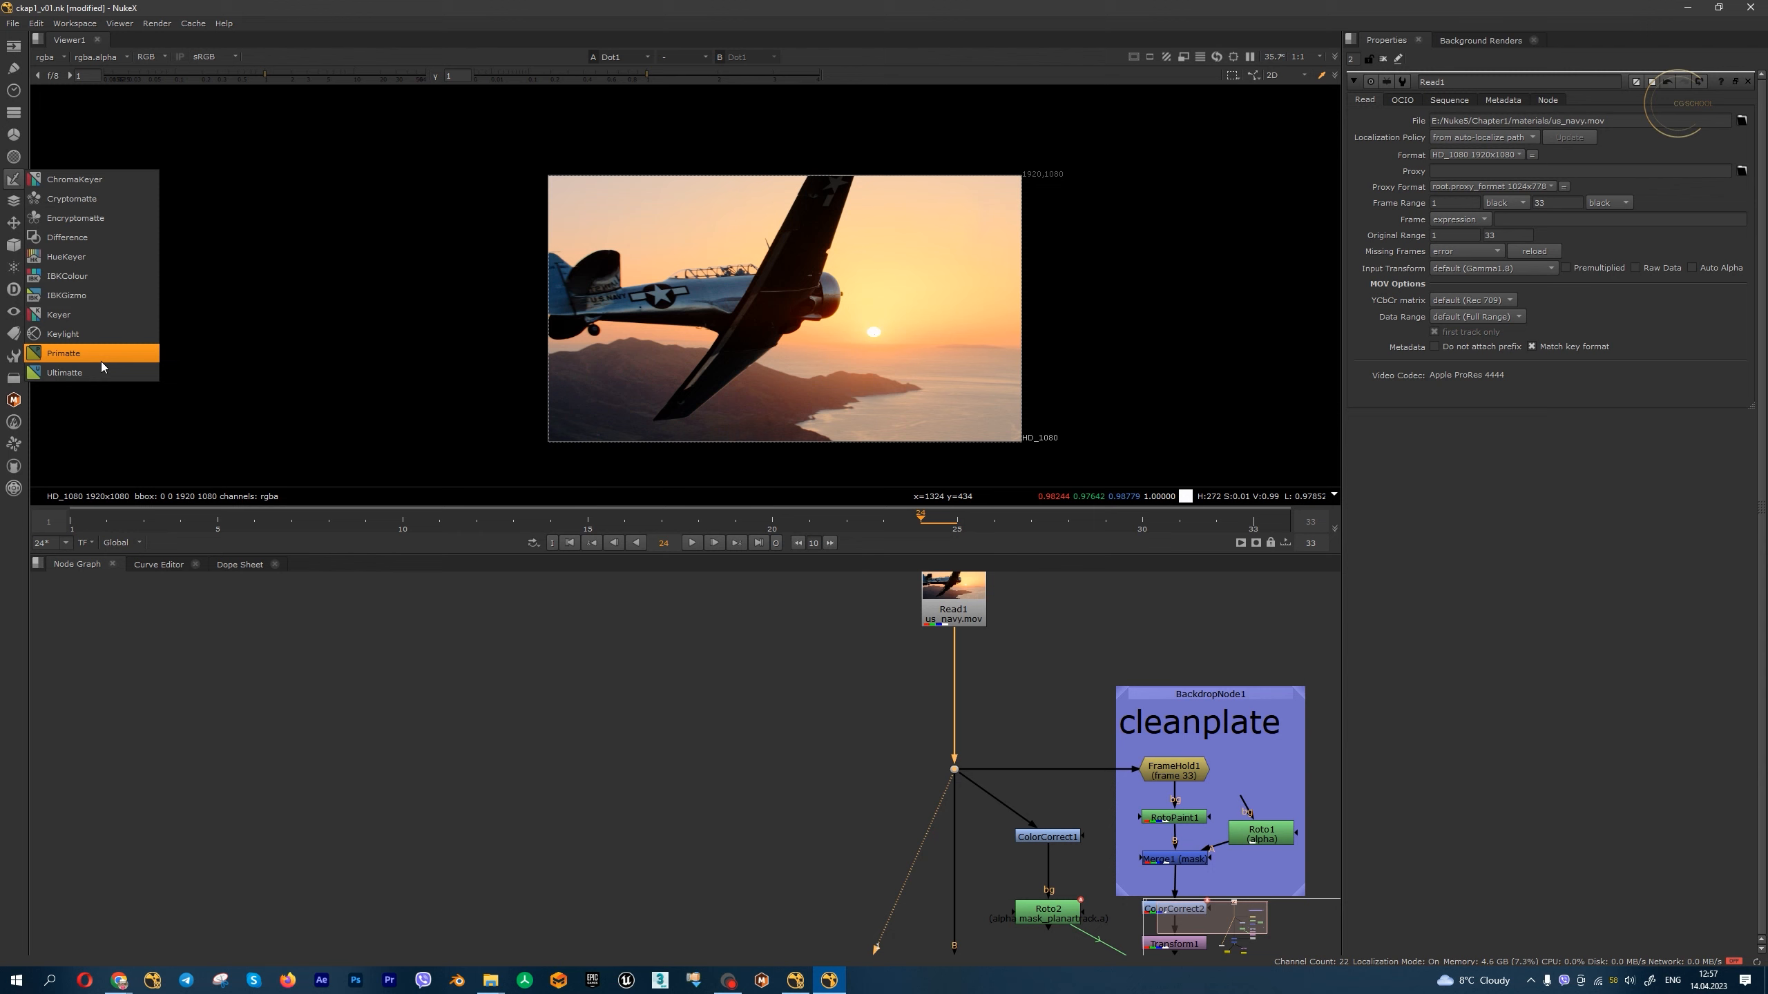
key("Escape")
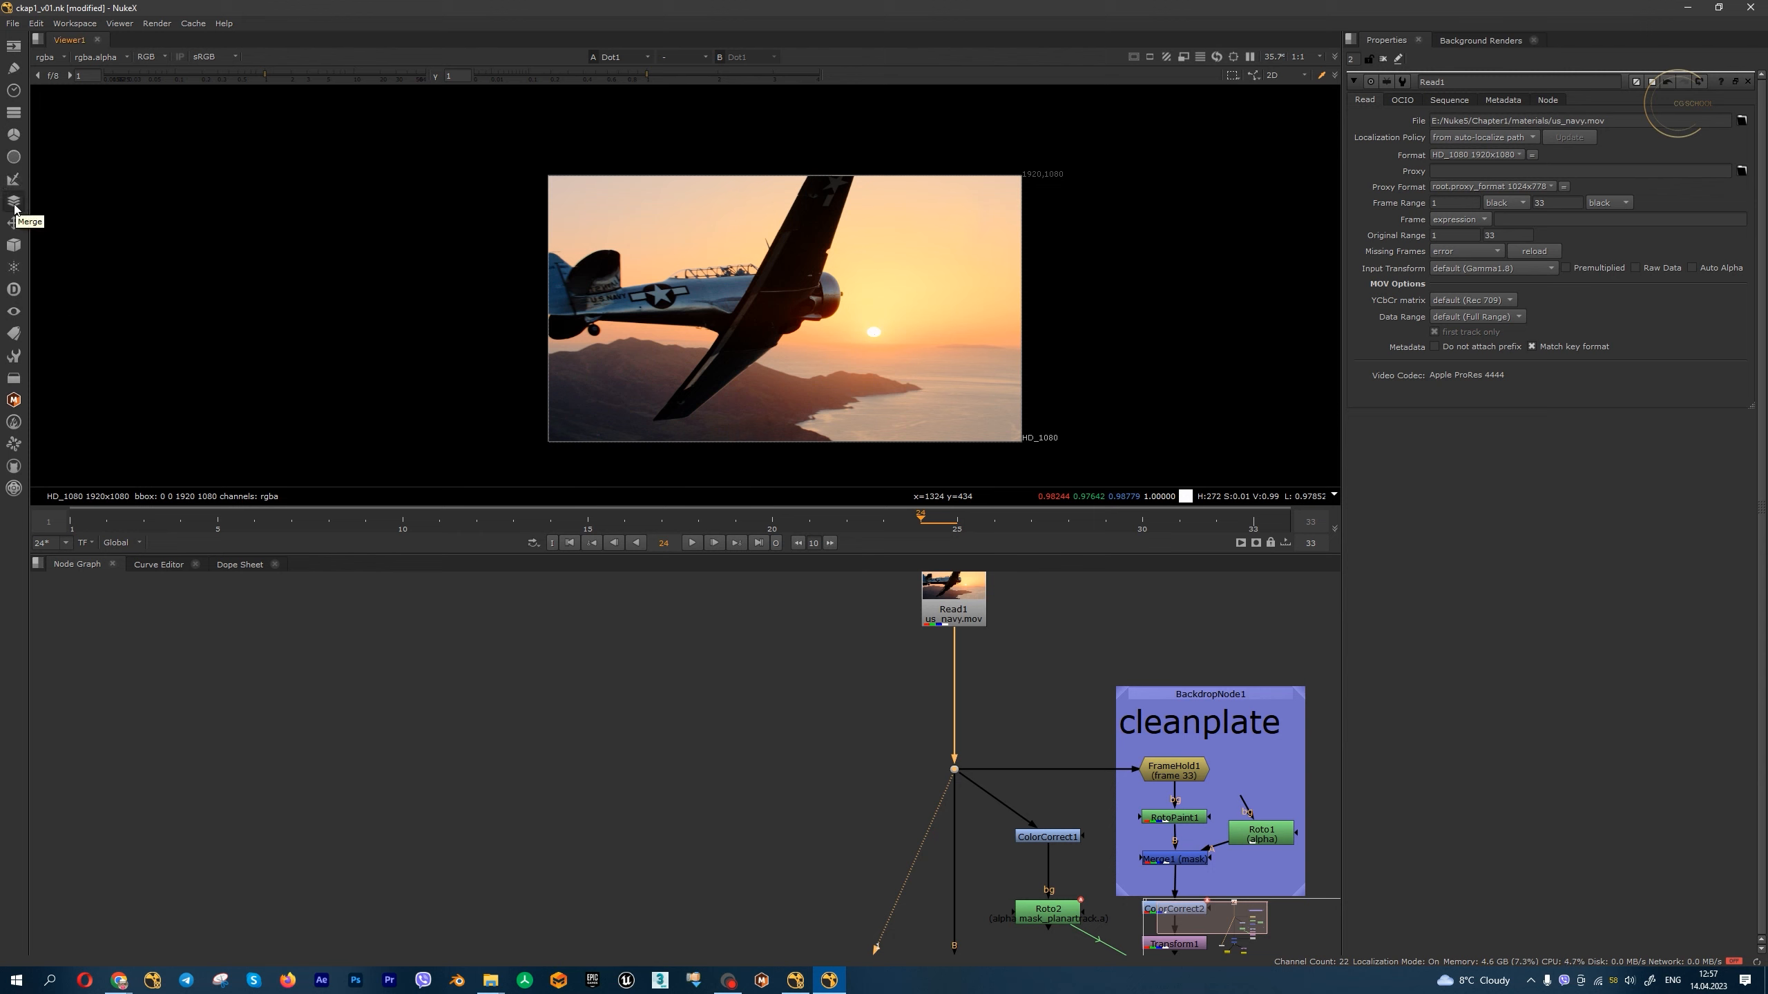
- Add a Switch node and place it unconnected beside the main pipe
left_click(14, 203)
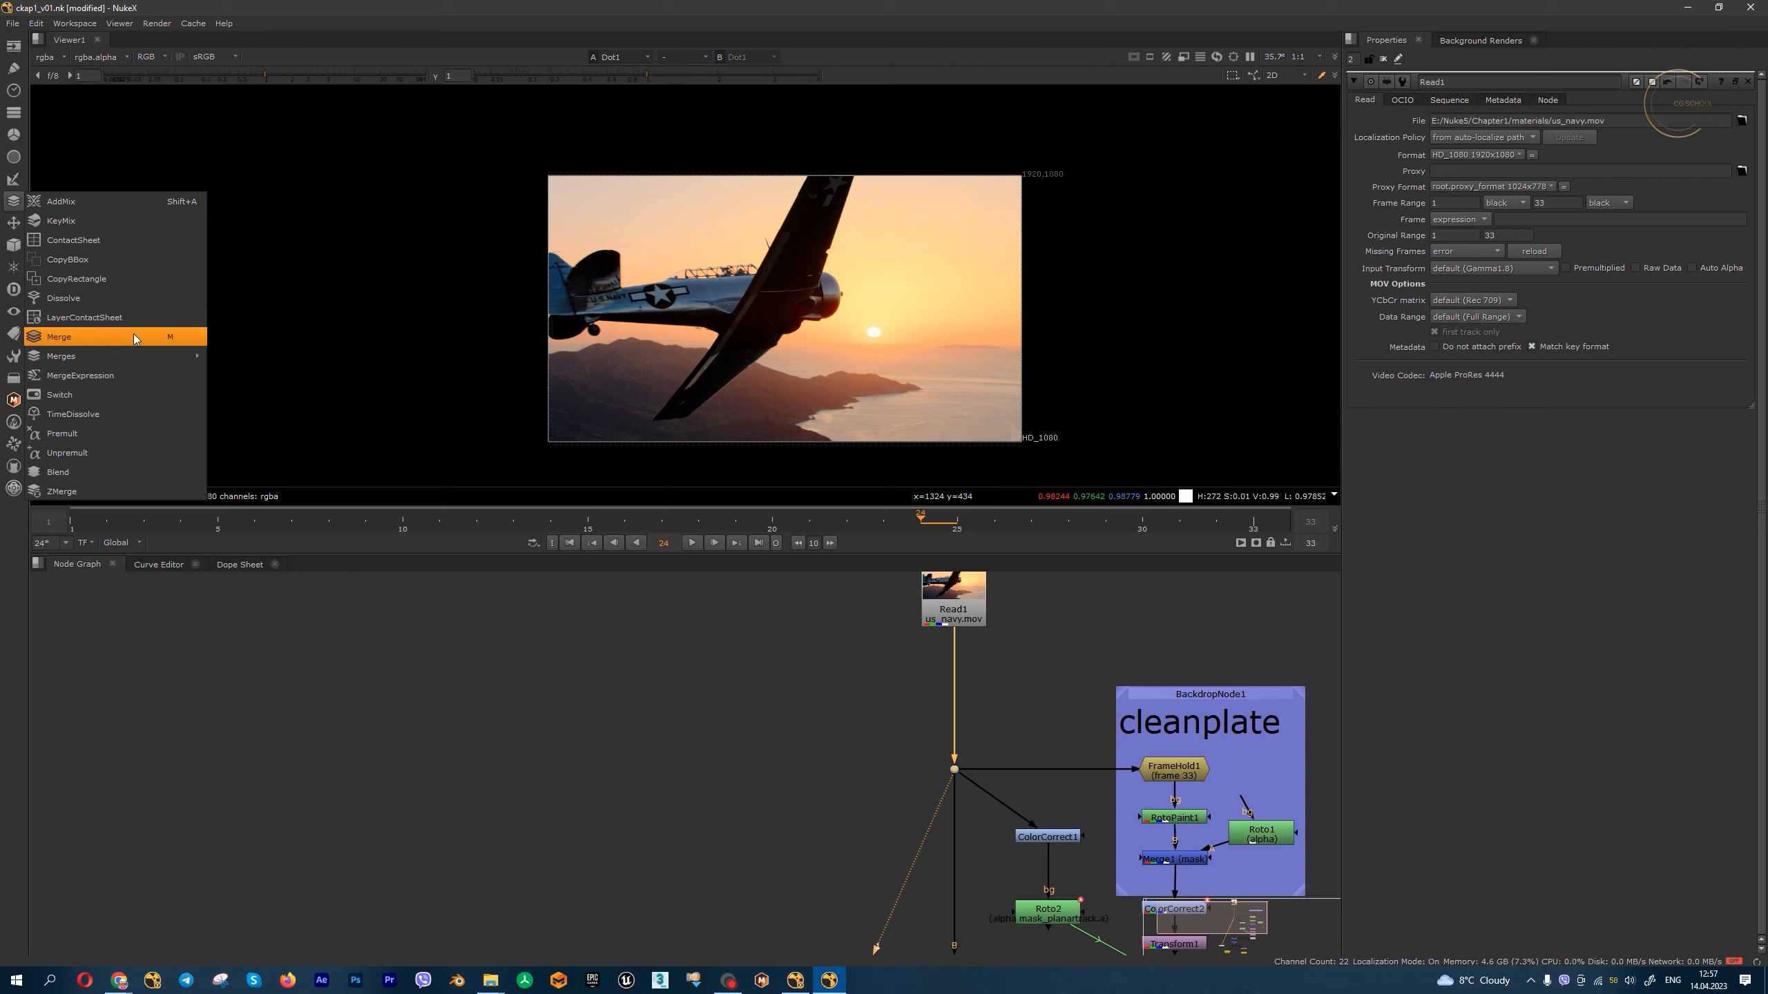
left_click(119, 390)
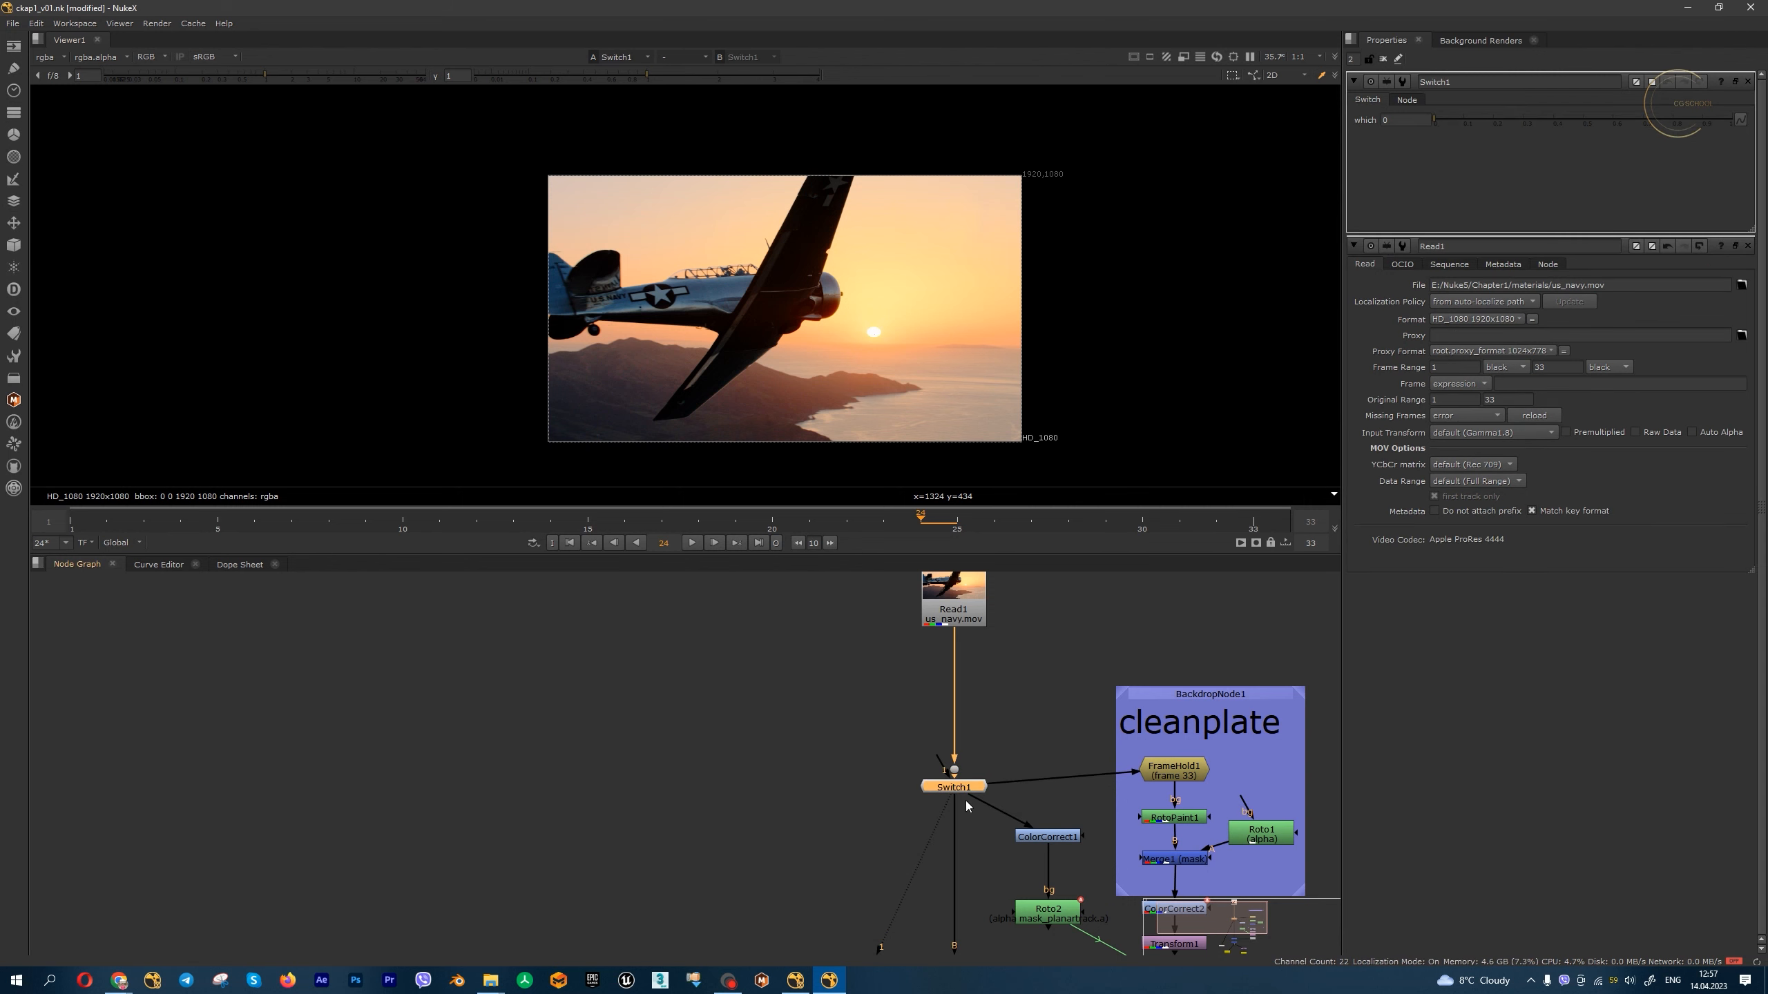
left_click_drag(965, 801, 883, 801)
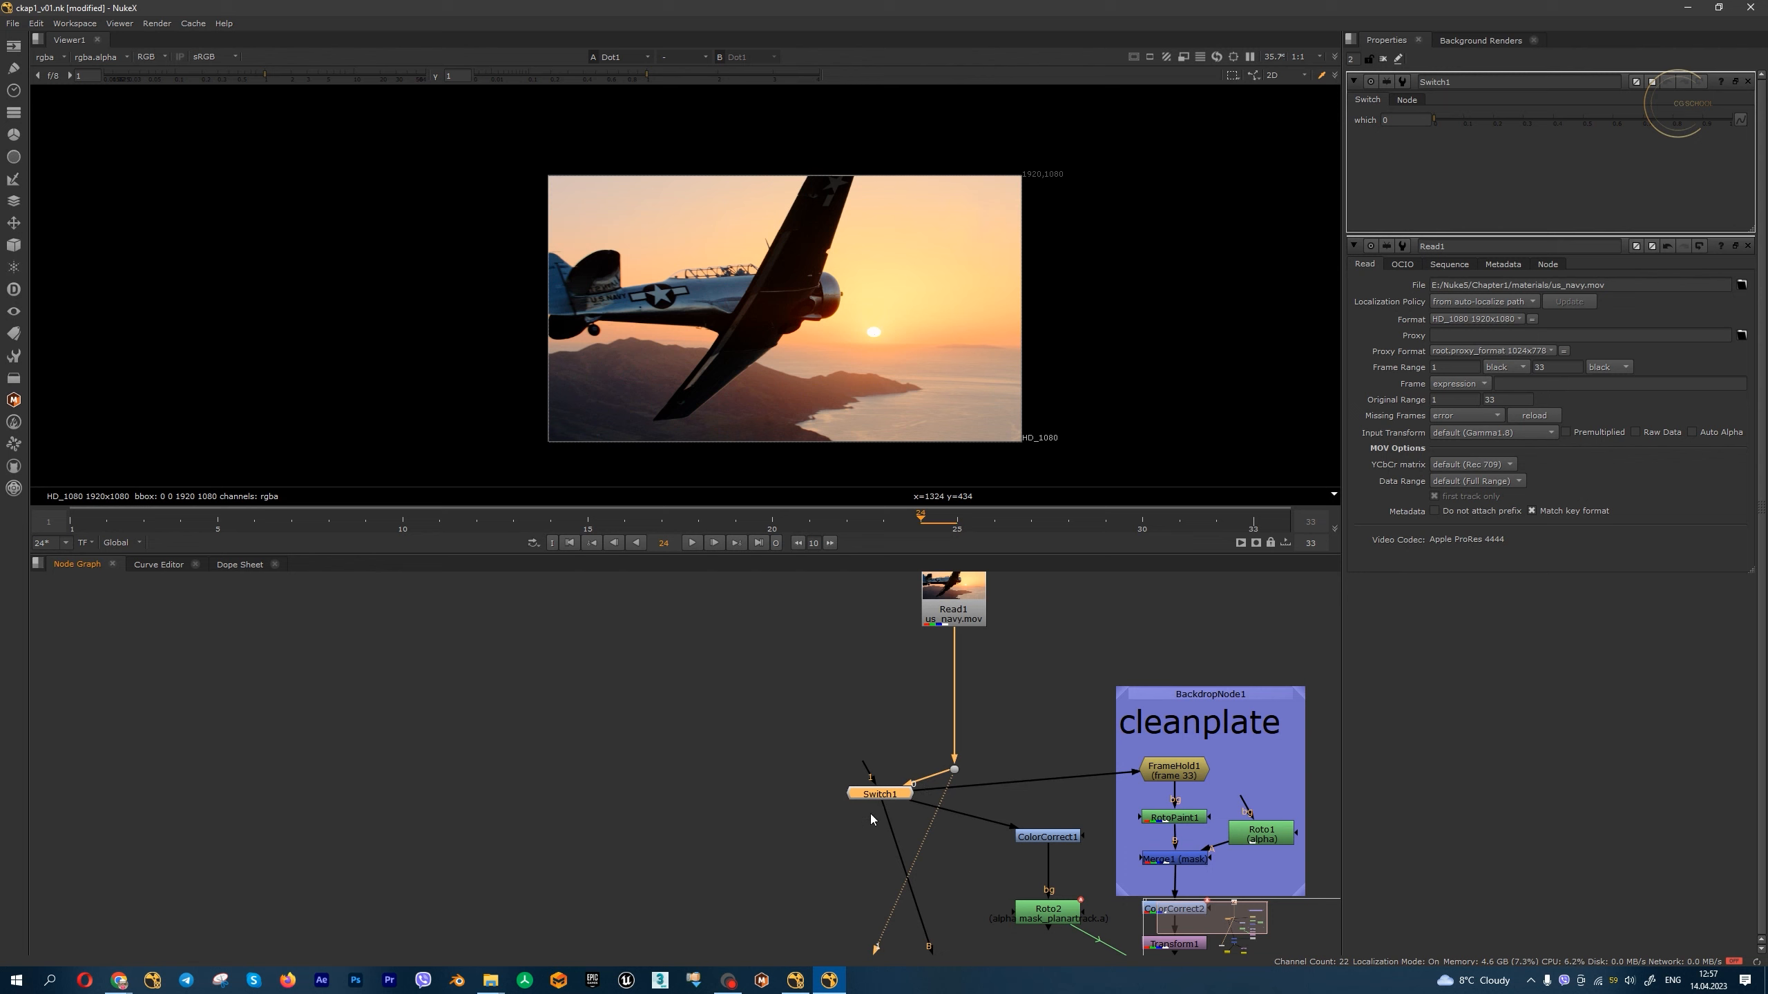
key("ctrl+z")
key("ctrl+z")
left_click_drag(796, 675, 858, 660)
- Add a ColorBars node and a ColorWheel node above the Switch node
key("Tab")
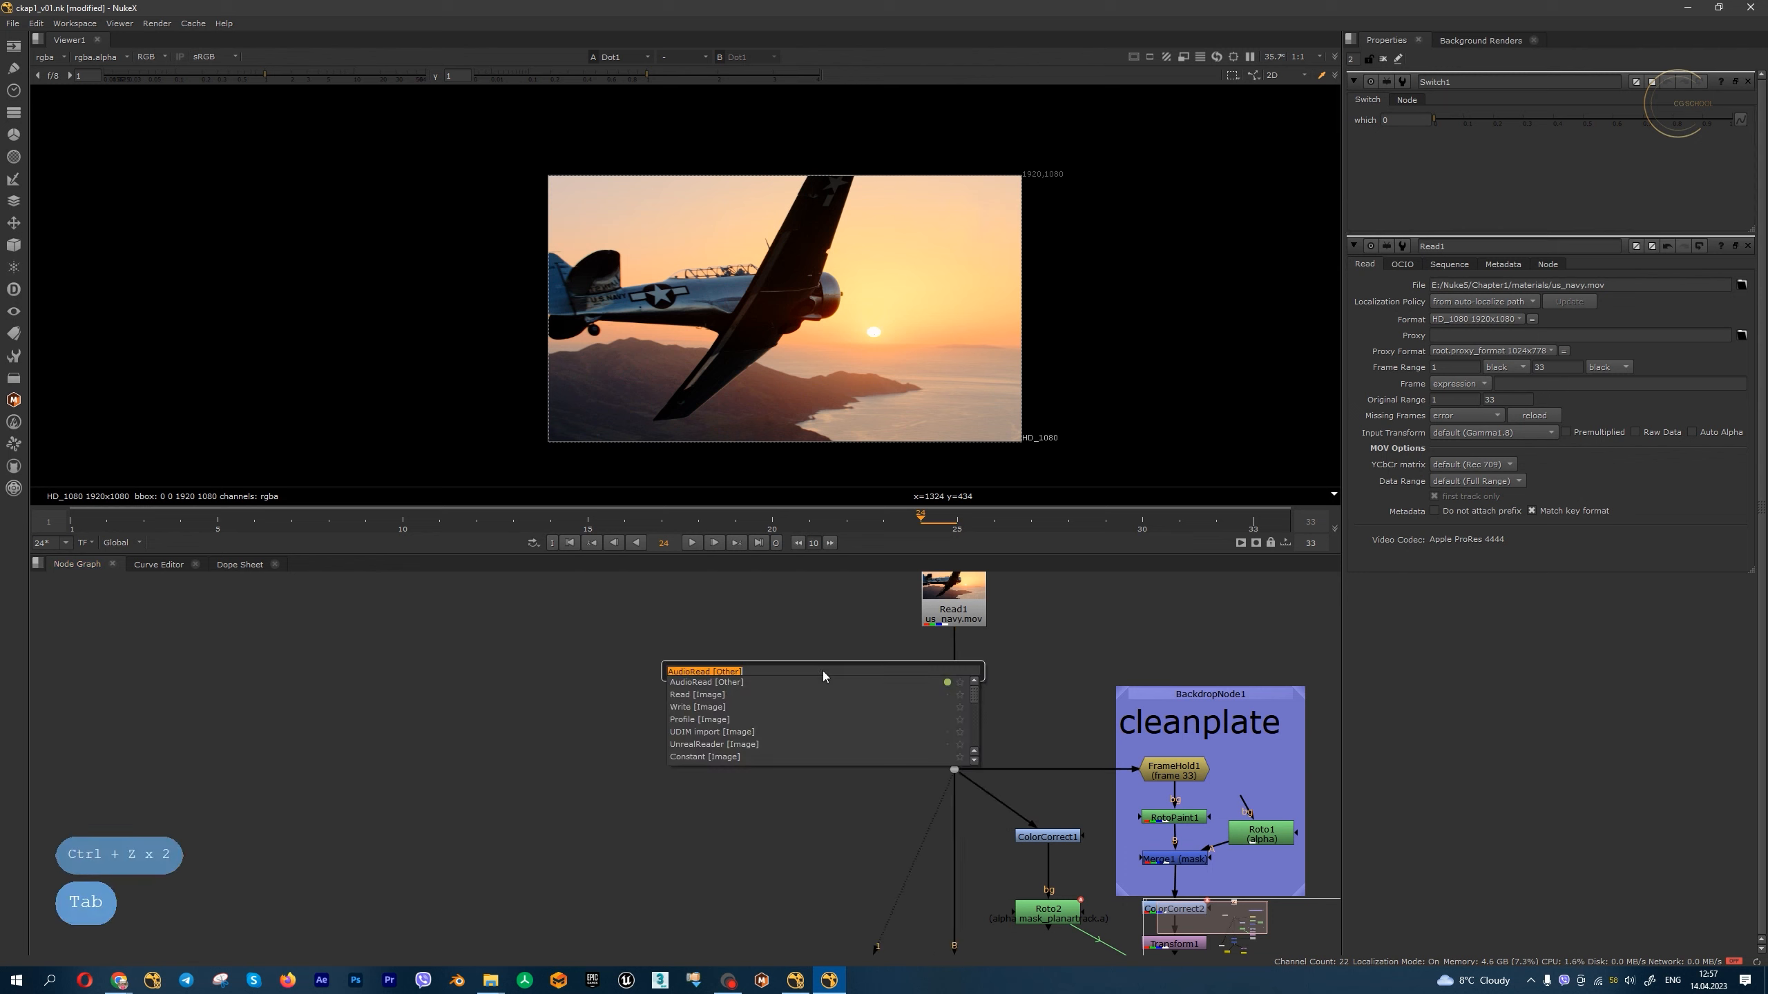
type("color")
key("Down")
key("Return")
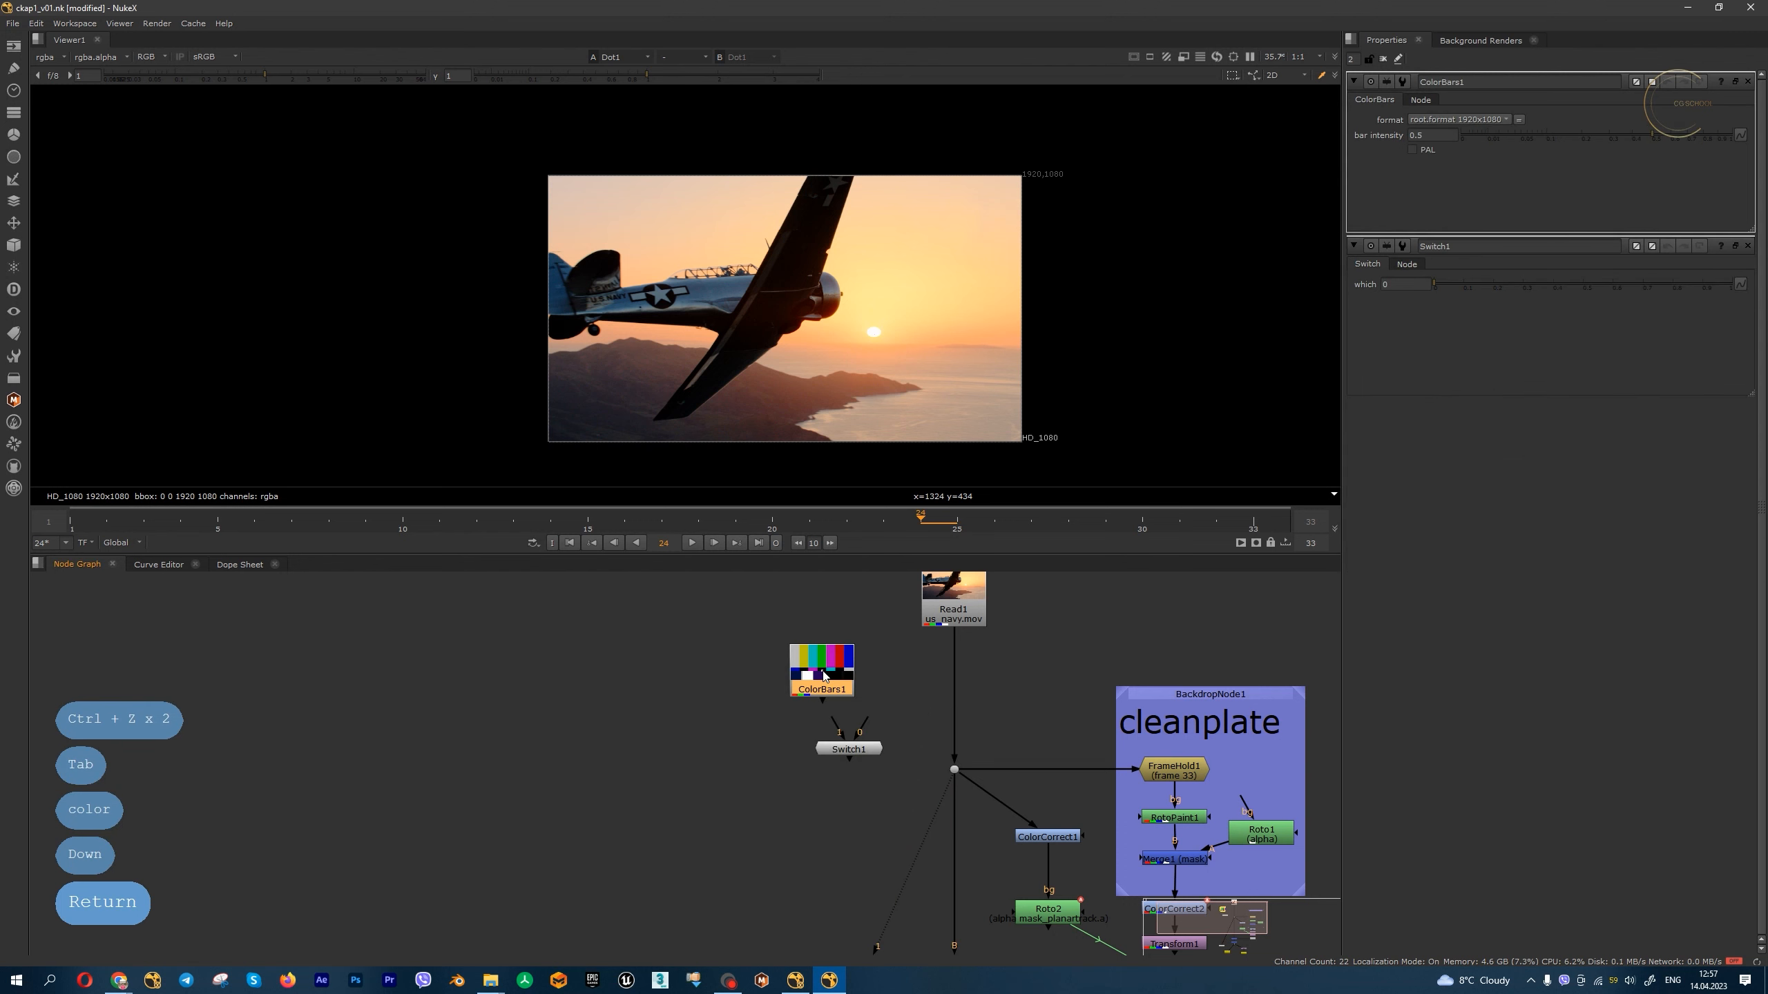
key("Tab")
type("color")
key("Down")
key("Down")
key("Down")
key("Down")
key("Down")
key("Down")
key("Return")
- Connect ColorBars1 and ColorWheel1 to Switch1 and view the Switch output
left_click(781, 749)
key("1")
left_click_drag(783, 750, 825, 747)
- Set Switch1's which value to 1 and back to 0 to compare its two inputs
double_click(831, 749)
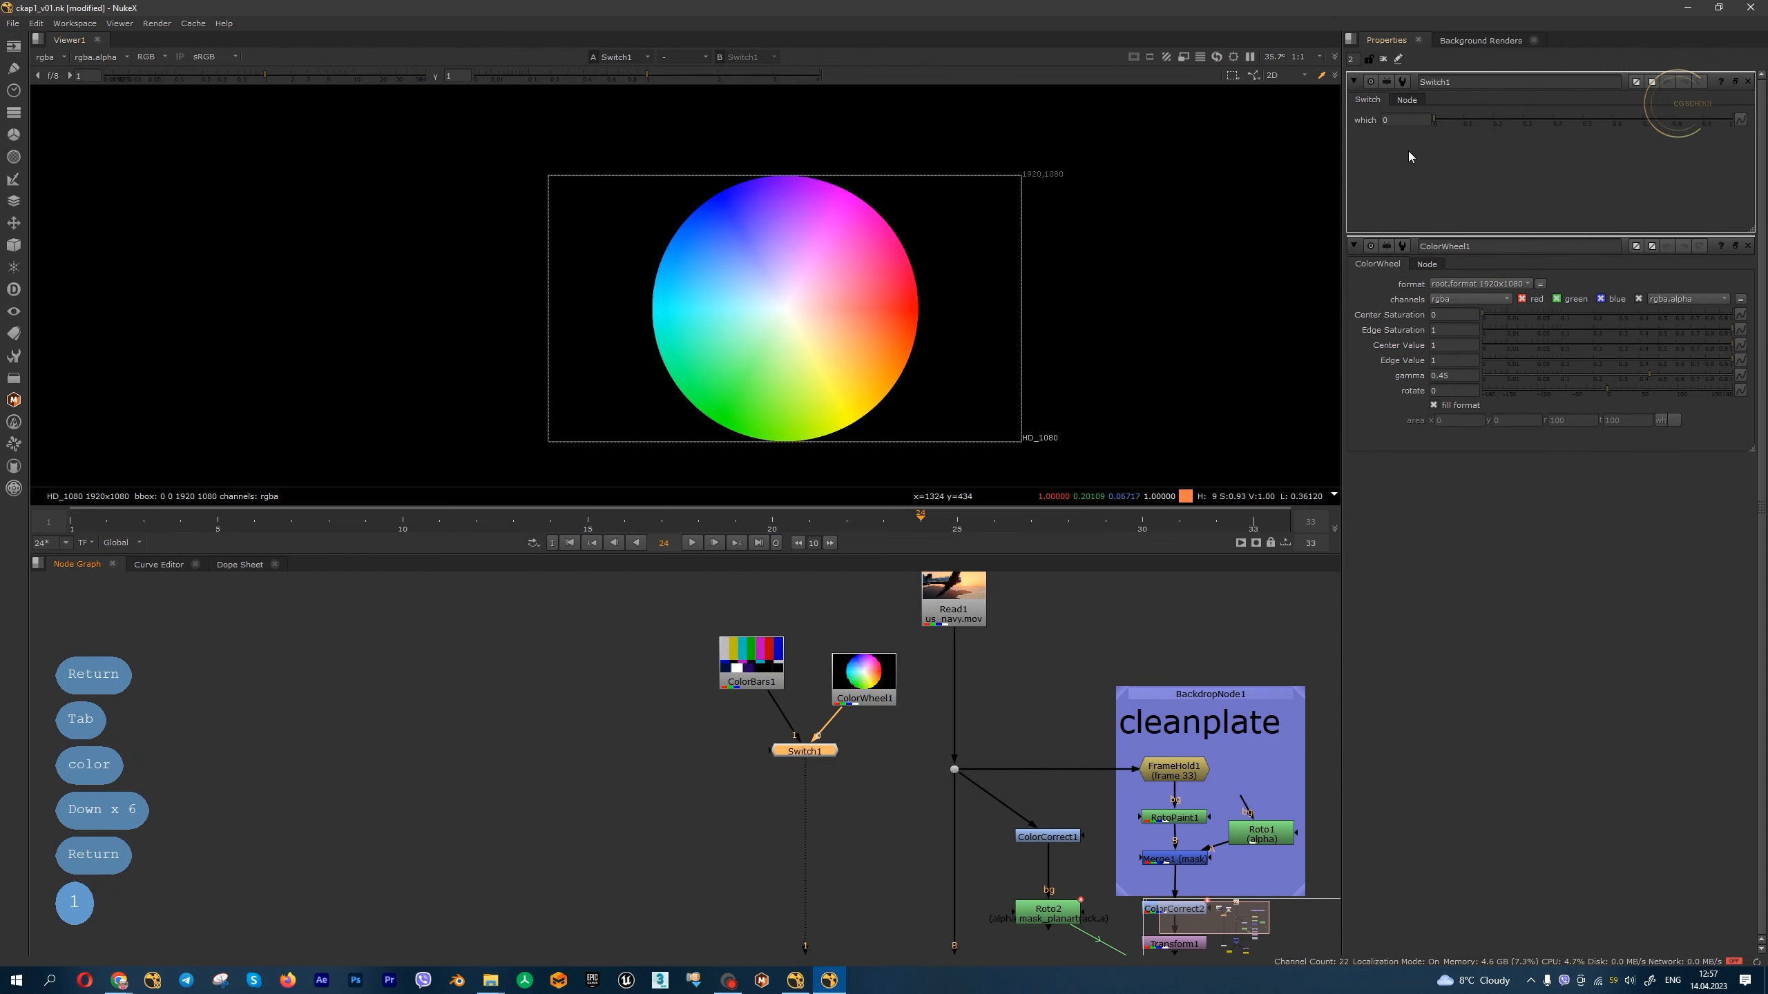
type("1")
key("Return")
type("0")
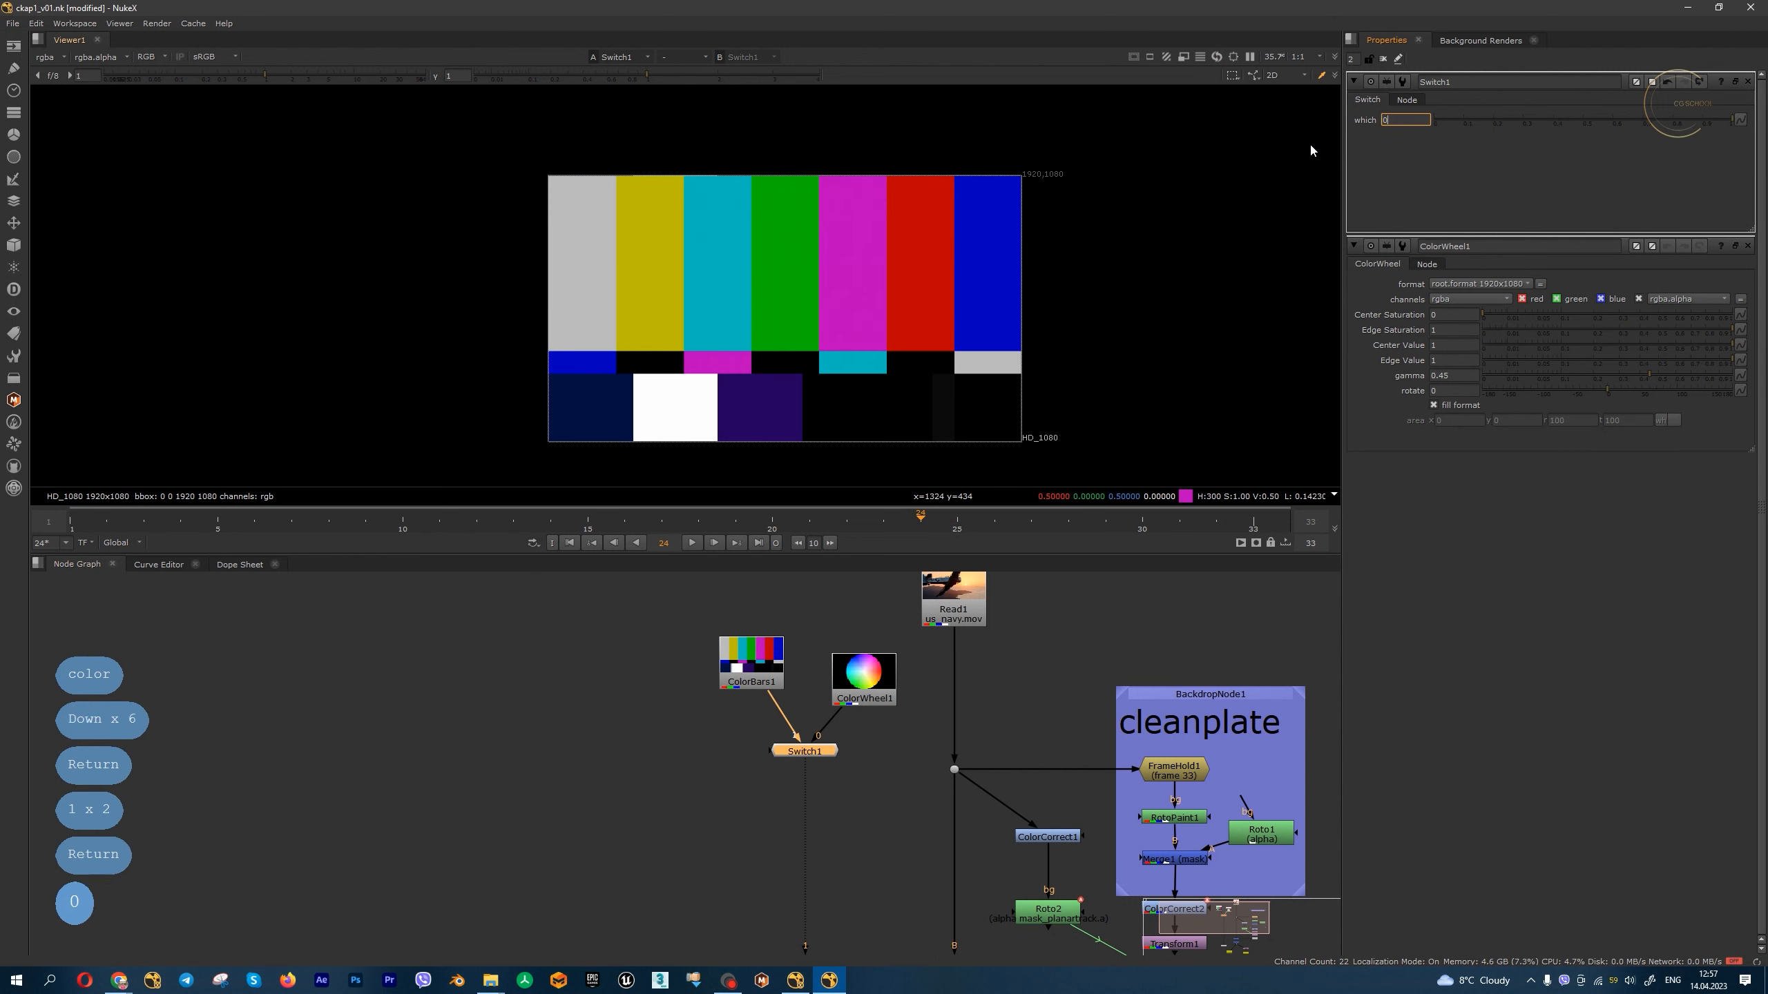
key("Return")
- Connect Read1 as Switch1's third input and cycle the which value through 1, 2, 3 and 0
left_click_drag(769, 750, 940, 609)
mouse_move(835, 674)
left_mouse_down()
mouse_move(817, 653)
mouse_move(703, 652)
mouse_move(817, 649)
left_mouse_up()
left_click(814, 752)
type("1")
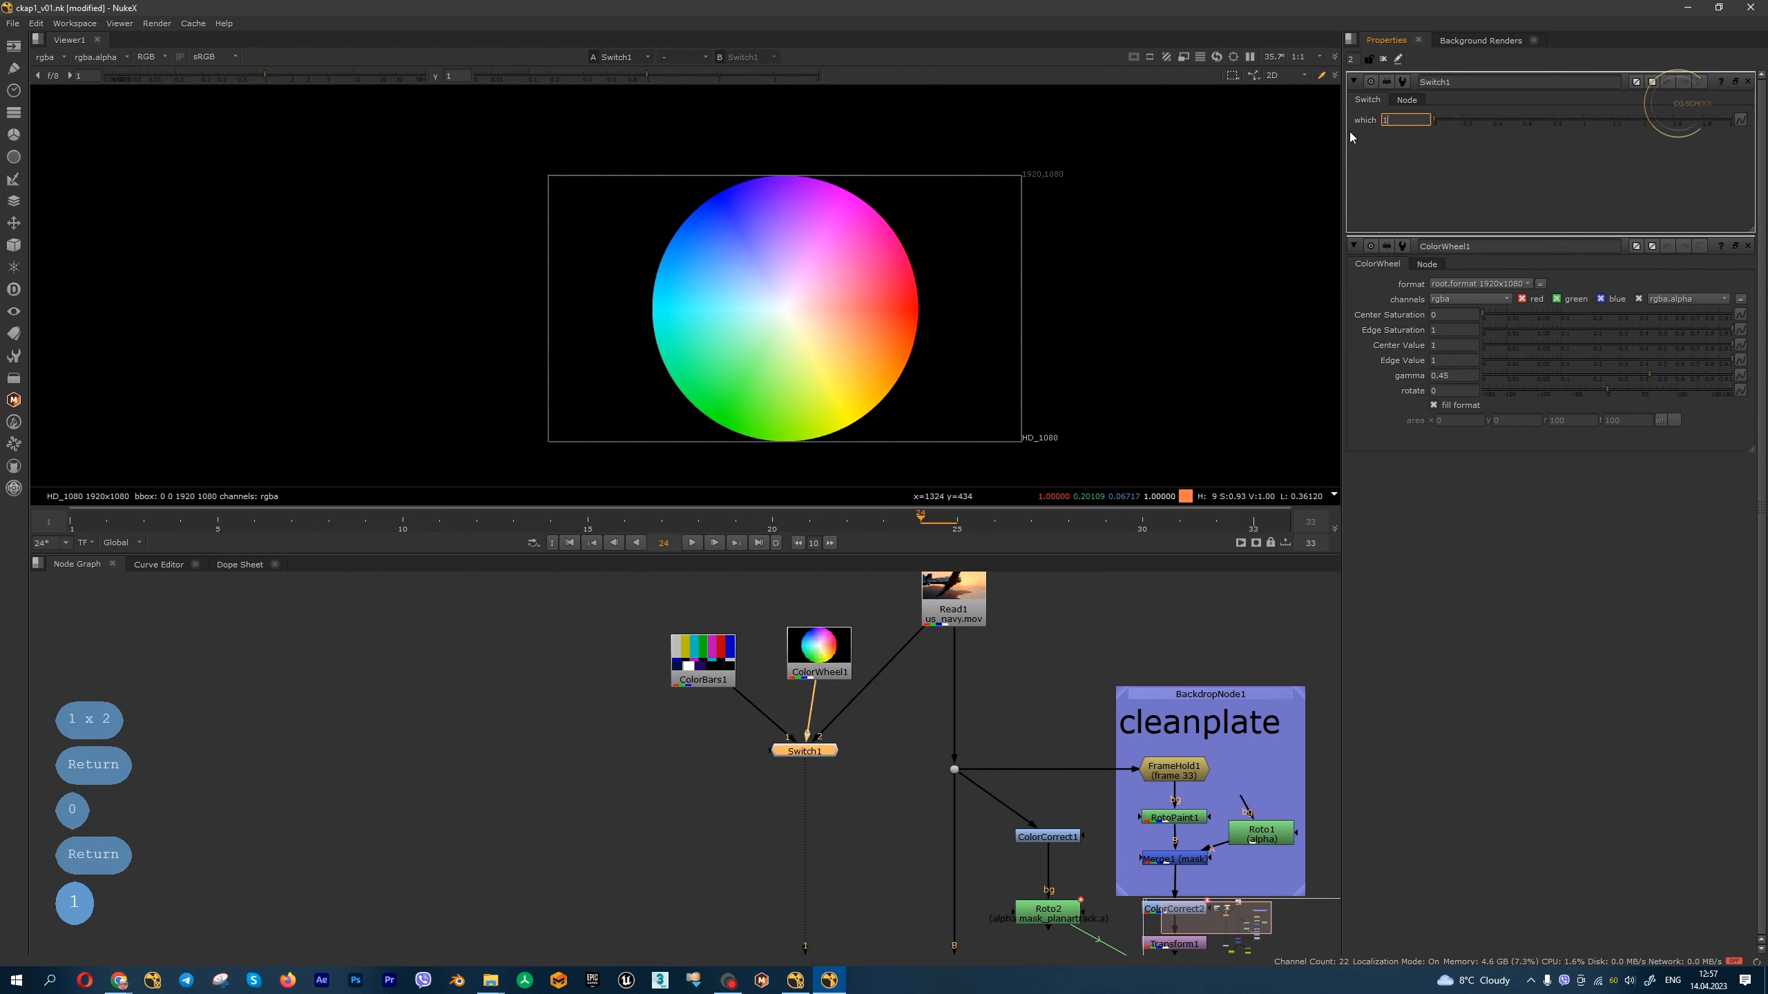
key("Return")
type("2")
key("Return")
type("3")
key("Return")
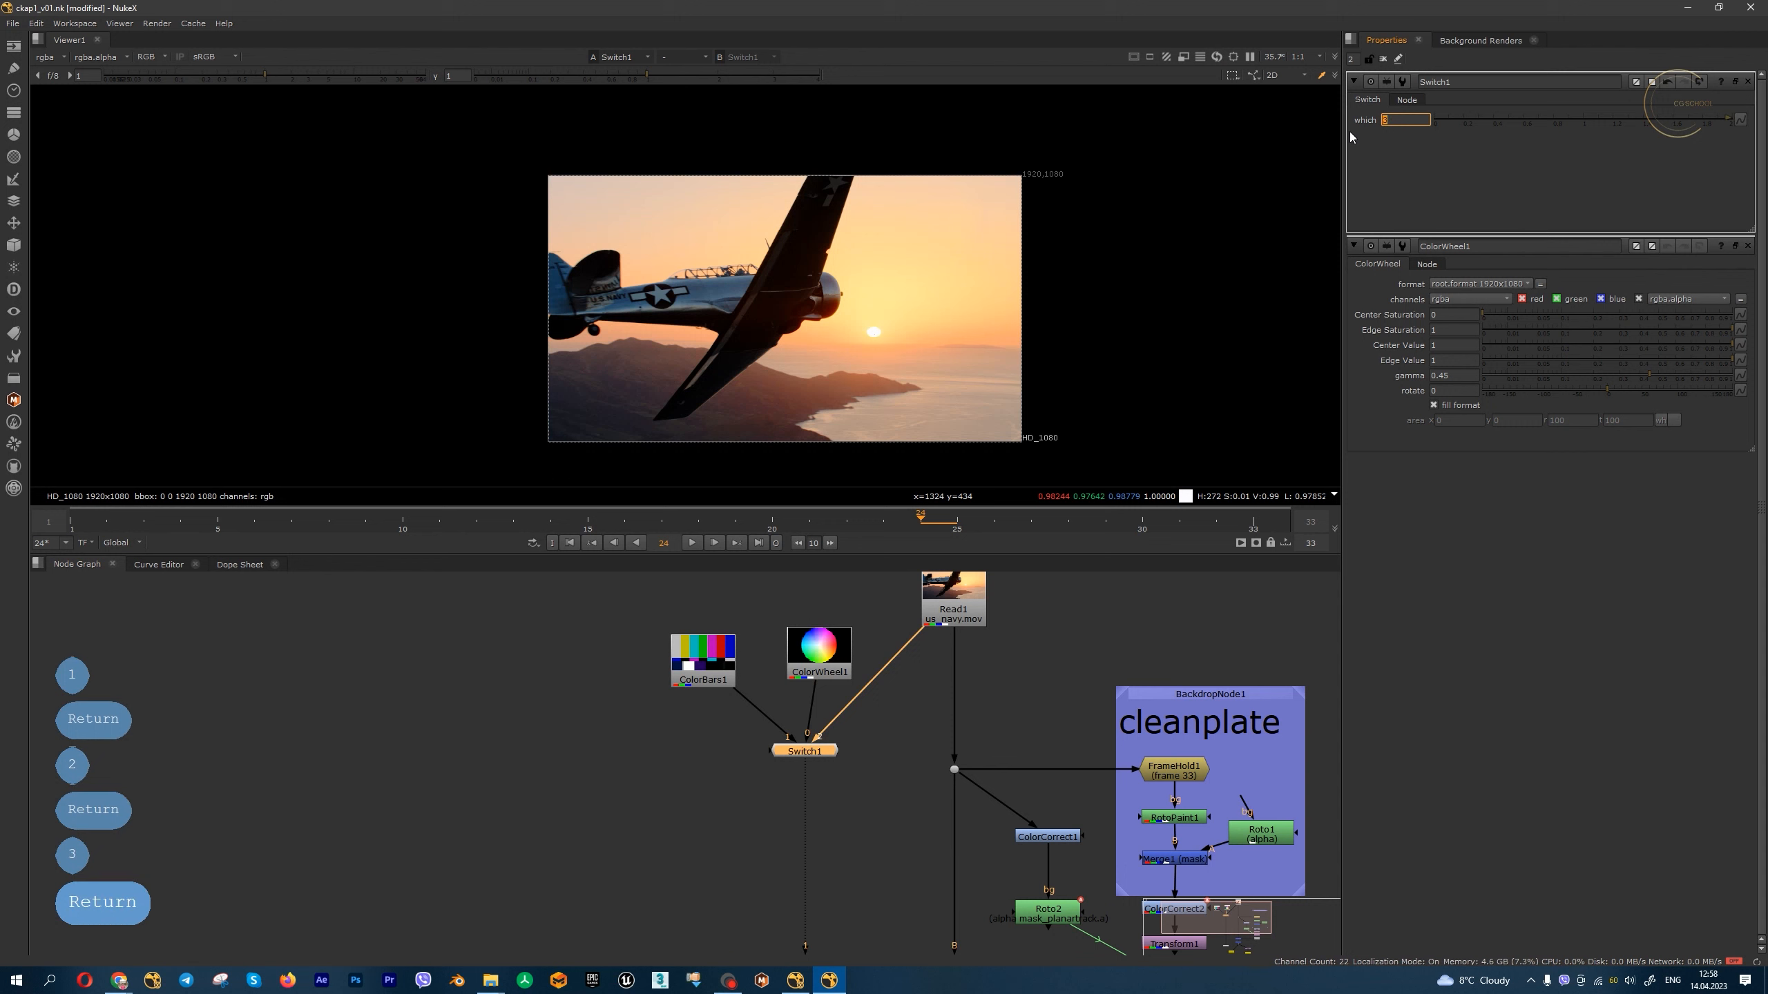
type("0")
key("Return")
- Delete the Switch1 node and add a Premult node from the merge nodes
key("Delete")
left_click(14, 201)
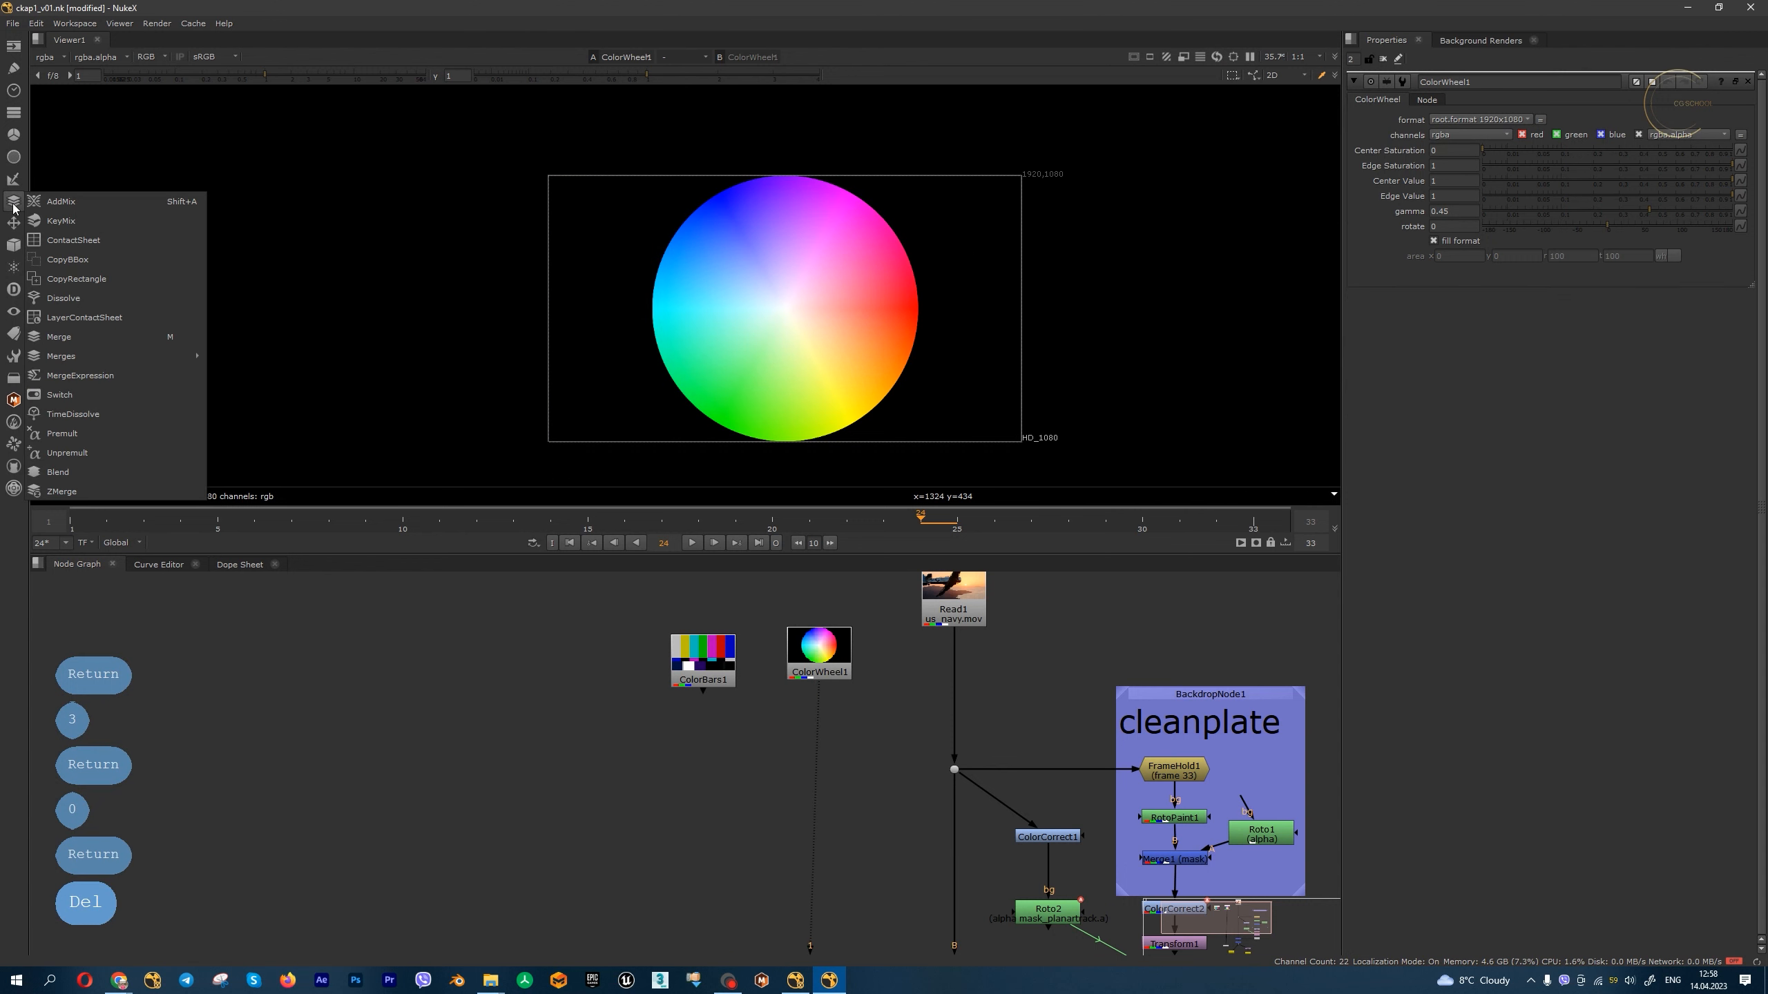
left_click(130, 433)
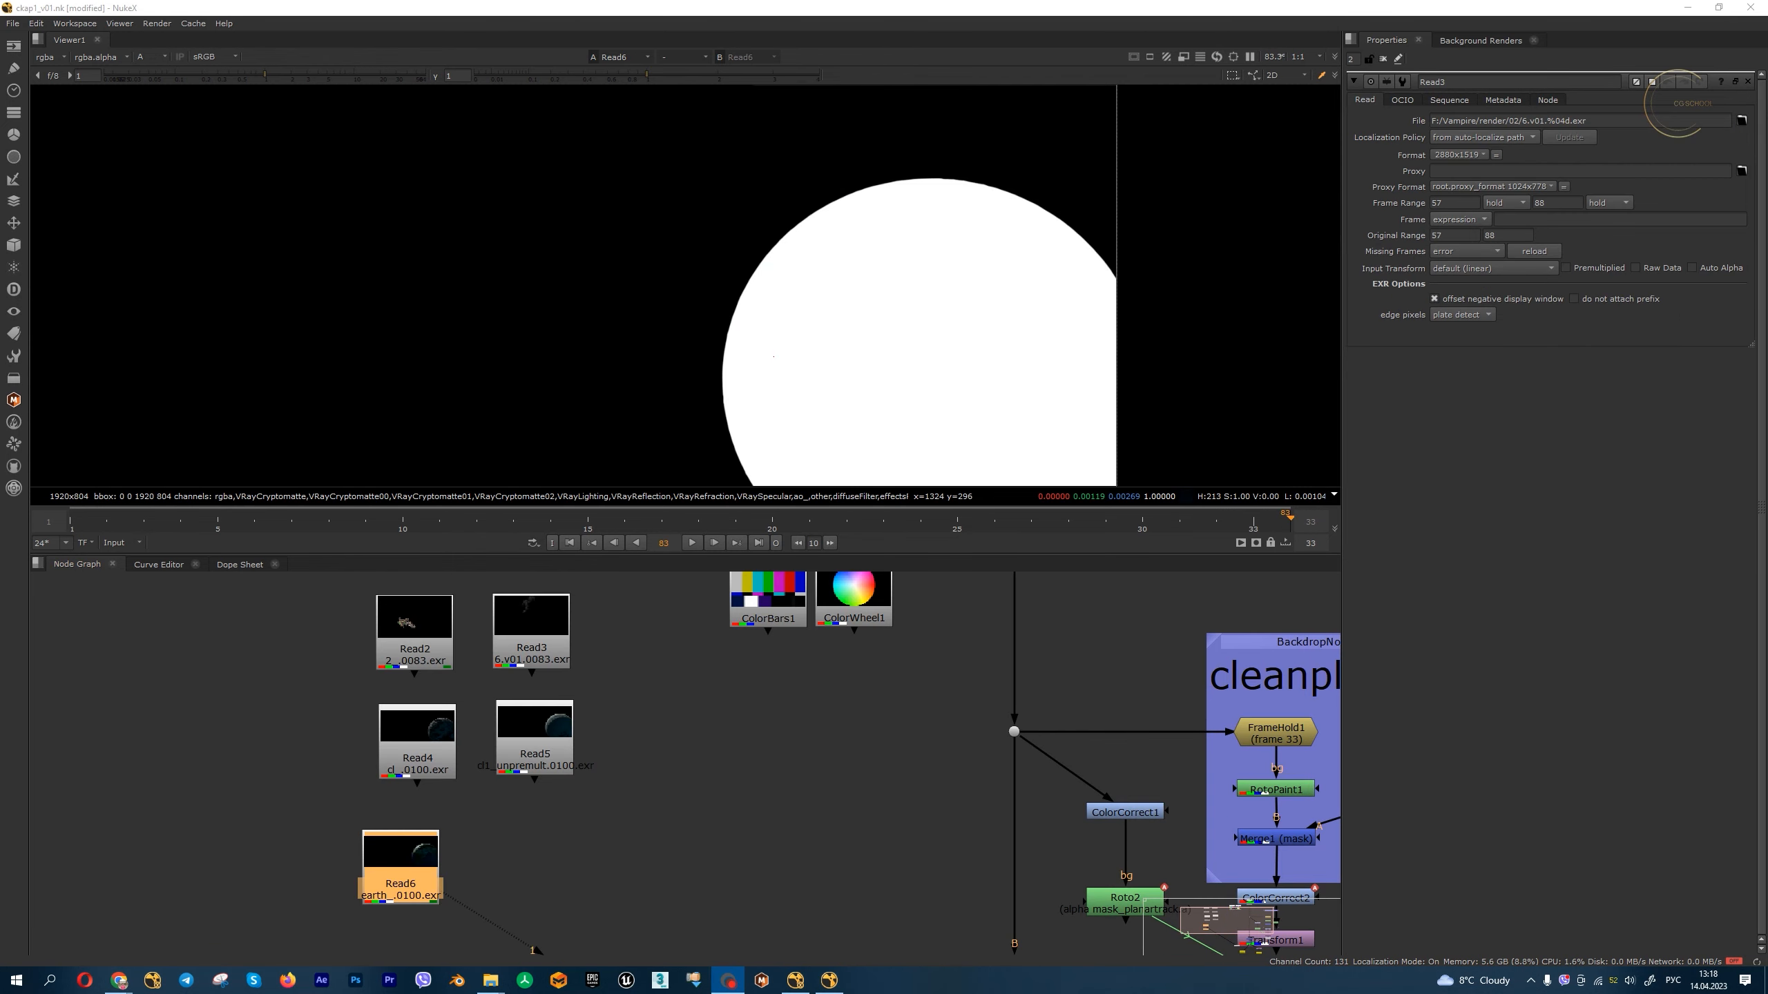
- View Read2 and change the viewer from the alpha channel to full color
left_click(690, 685)
key("1")
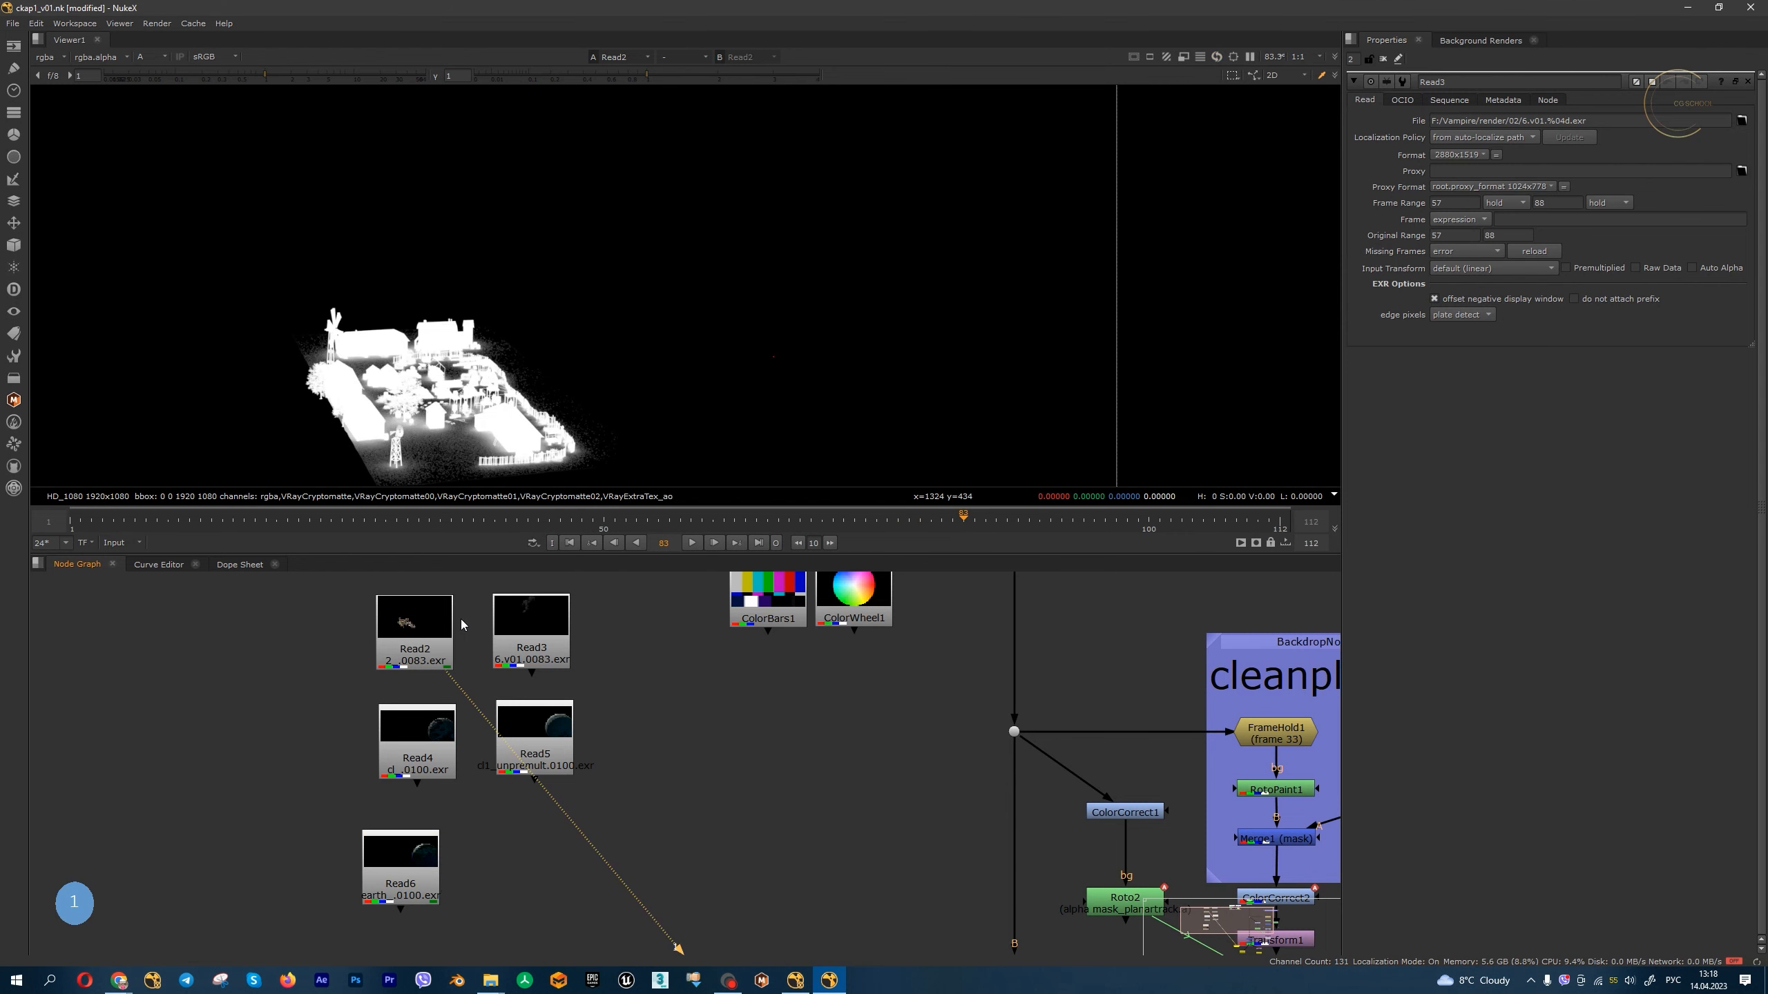
key("a")
scroll(521, 323, "up", 3)
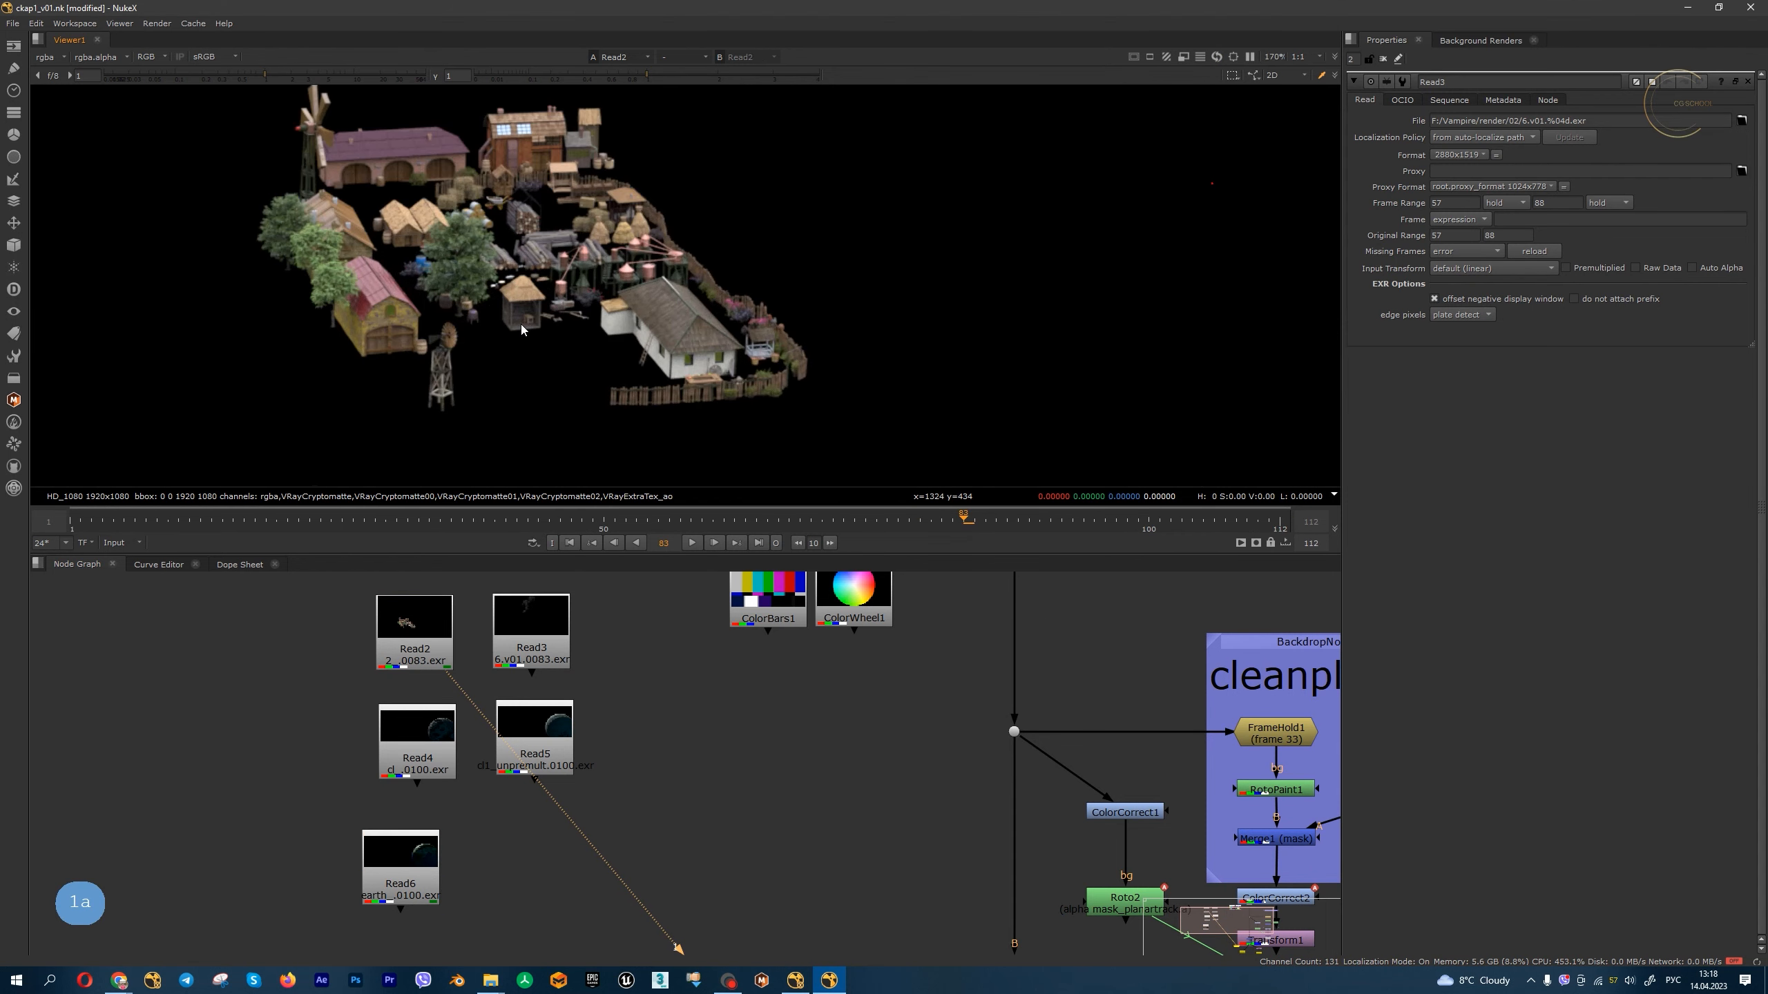
scroll(597, 350, "down", 1)
- Open Read2's properties, compare the village render's alpha with its color image, and enlarge the viewer area
double_click(443, 655)
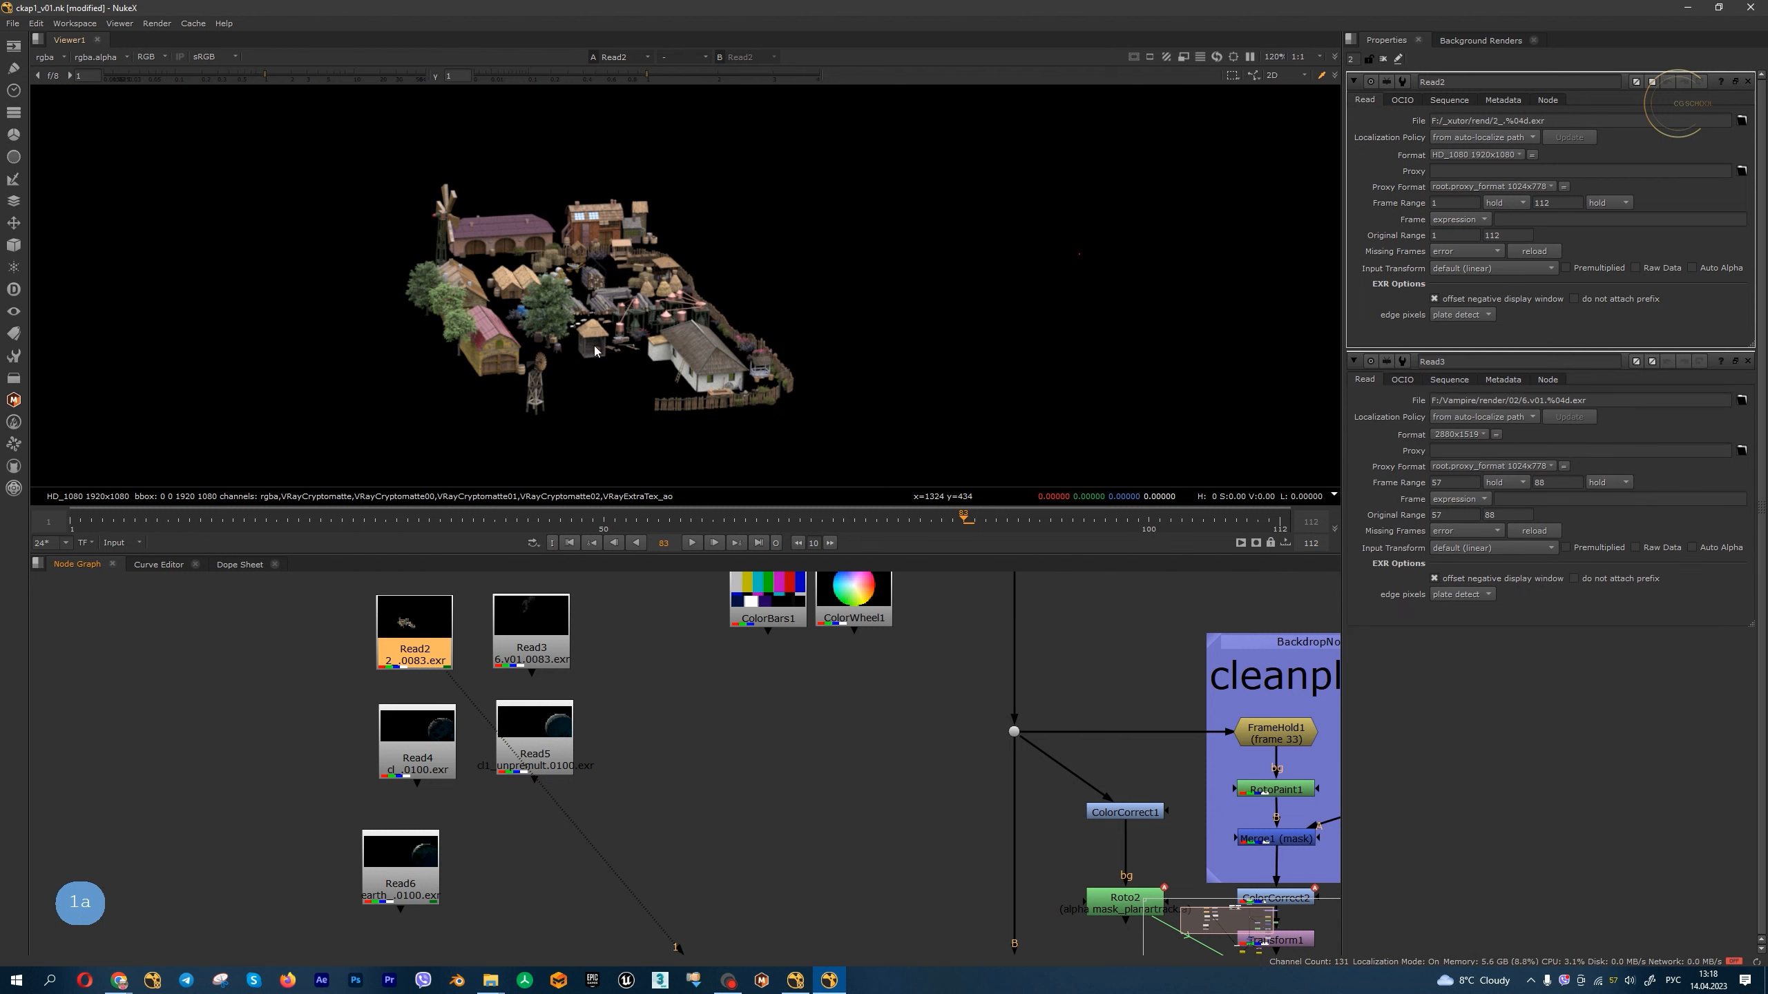
key("a")
key("a")
key("a")
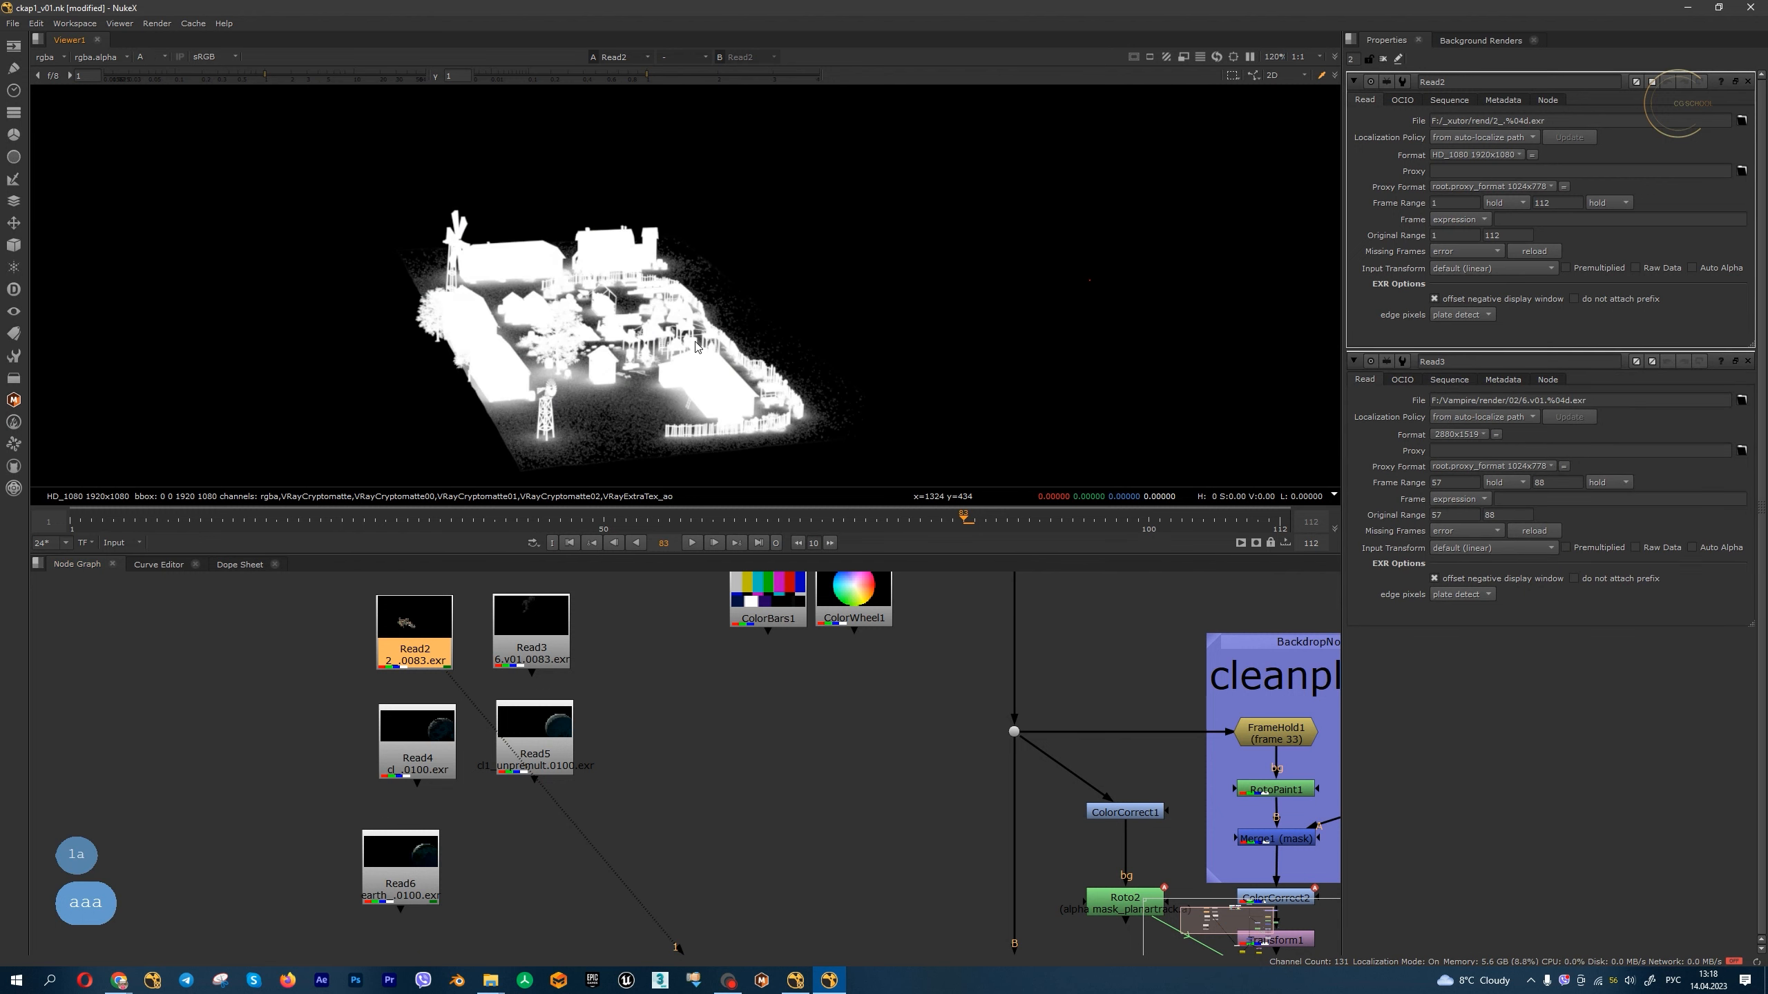
key("a")
middle_click_drag(690, 349, 686, 312)
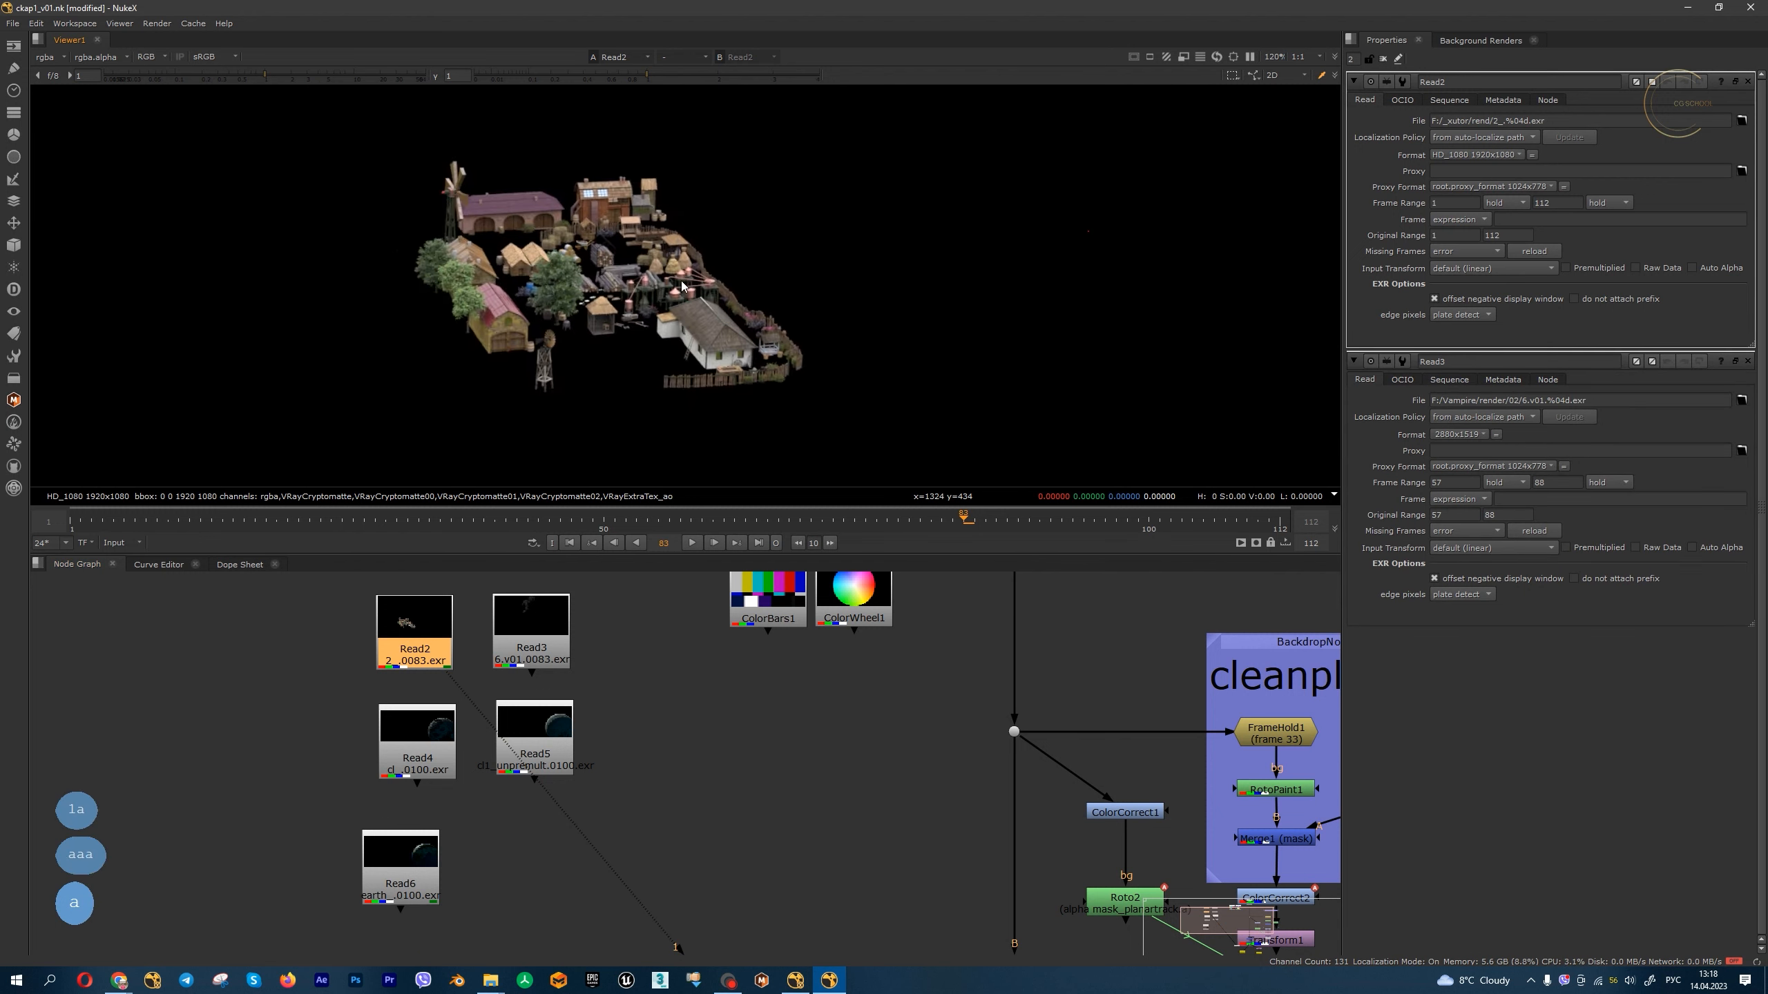
left_click_drag(691, 557, 690, 652)
scroll(701, 393, "up", 3)
scroll(732, 364, "up", 1)
scroll(727, 370, "down", 1)
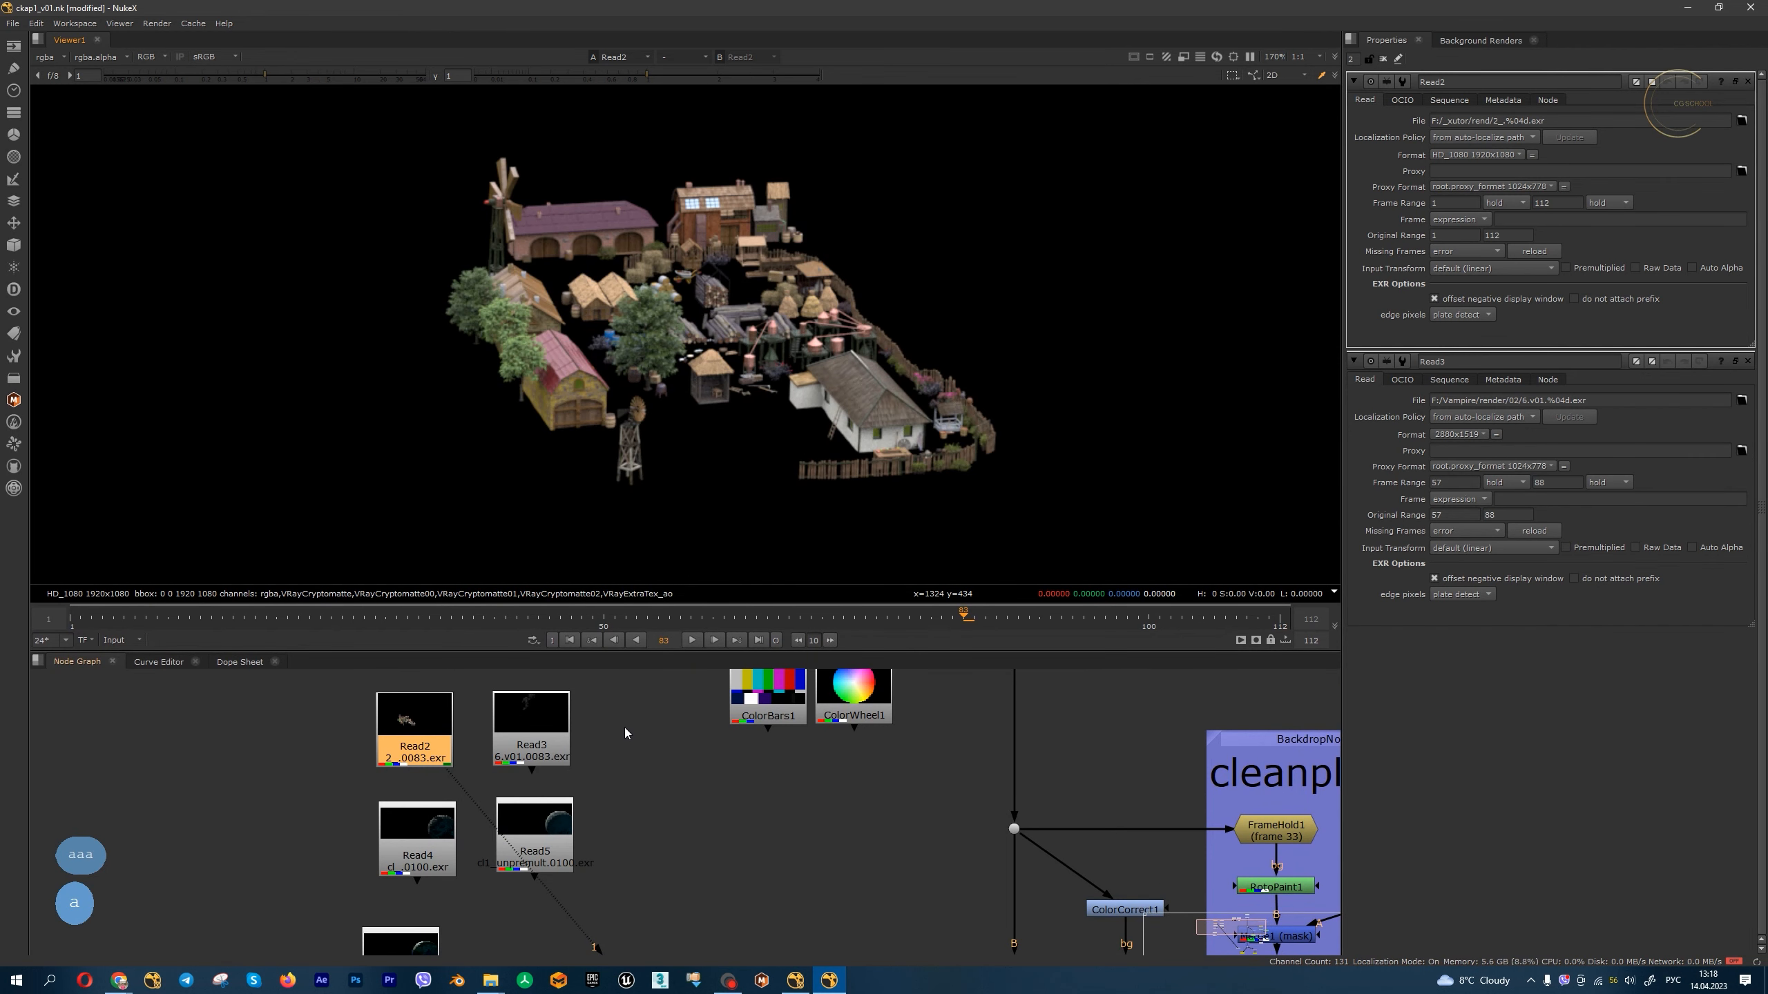
- Add a Constant node near the Read nodes and set its color to 0.77
left_click(671, 741)
key("Delete")
key("Tab")
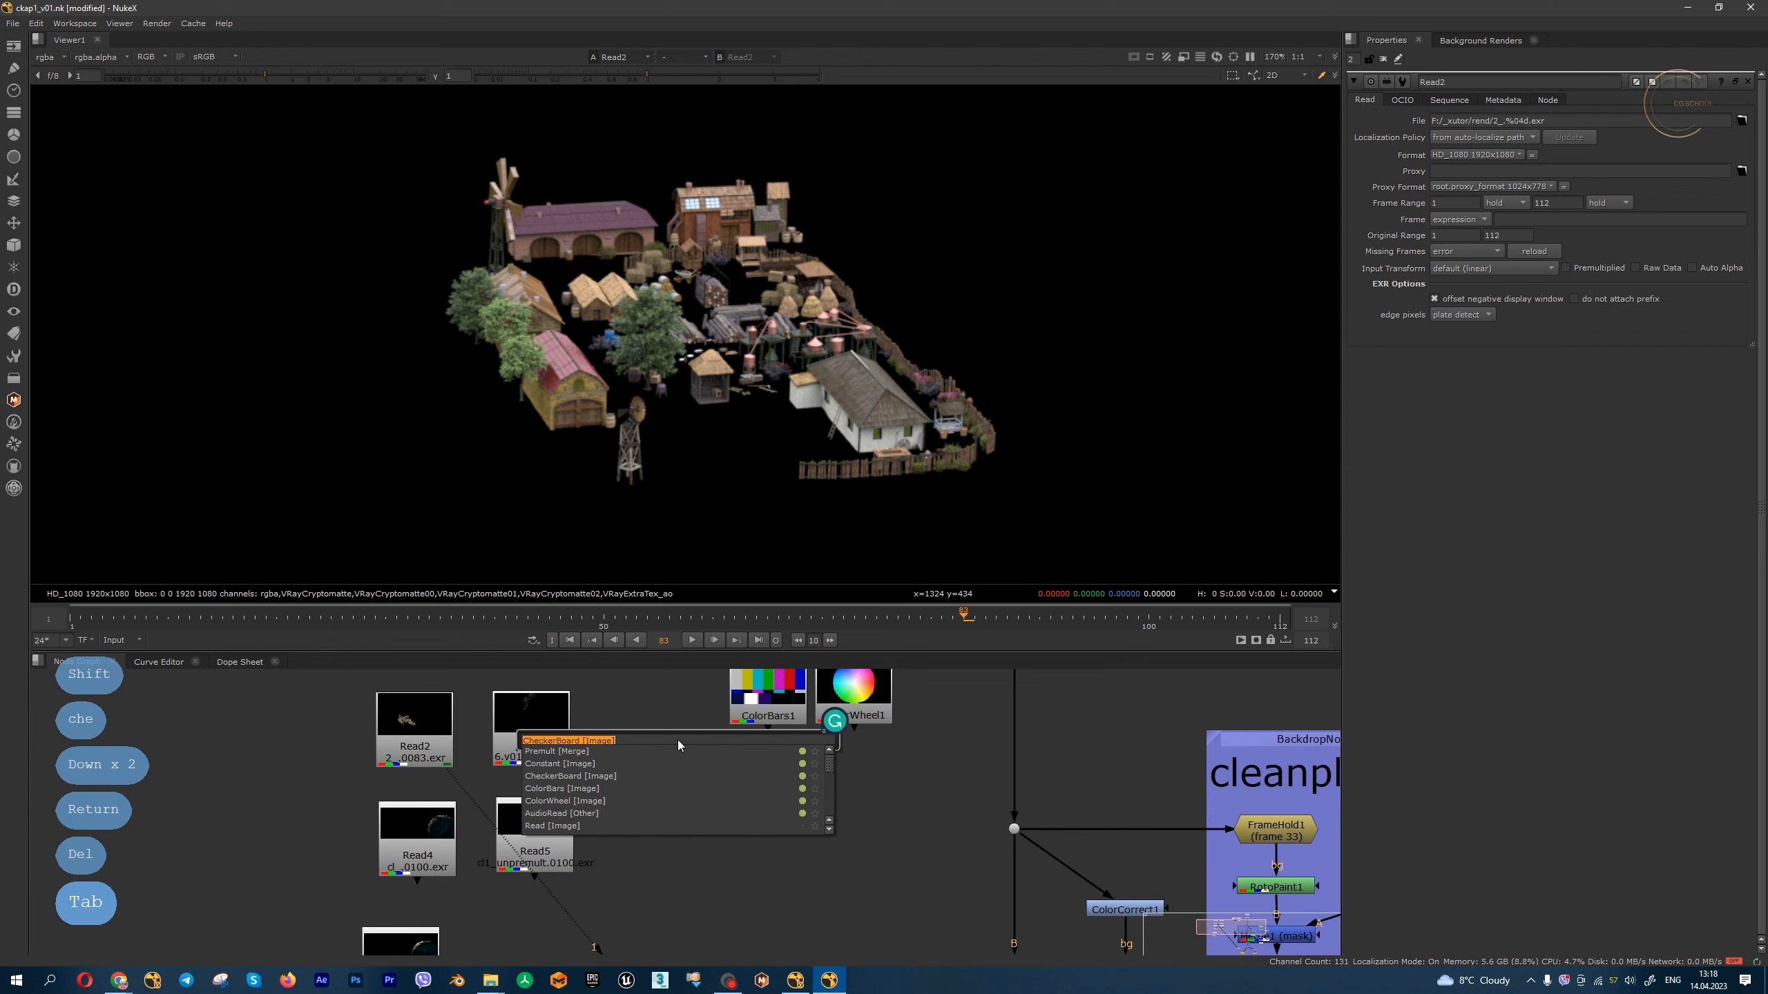
type("cons")
key("Down")
key("Return")
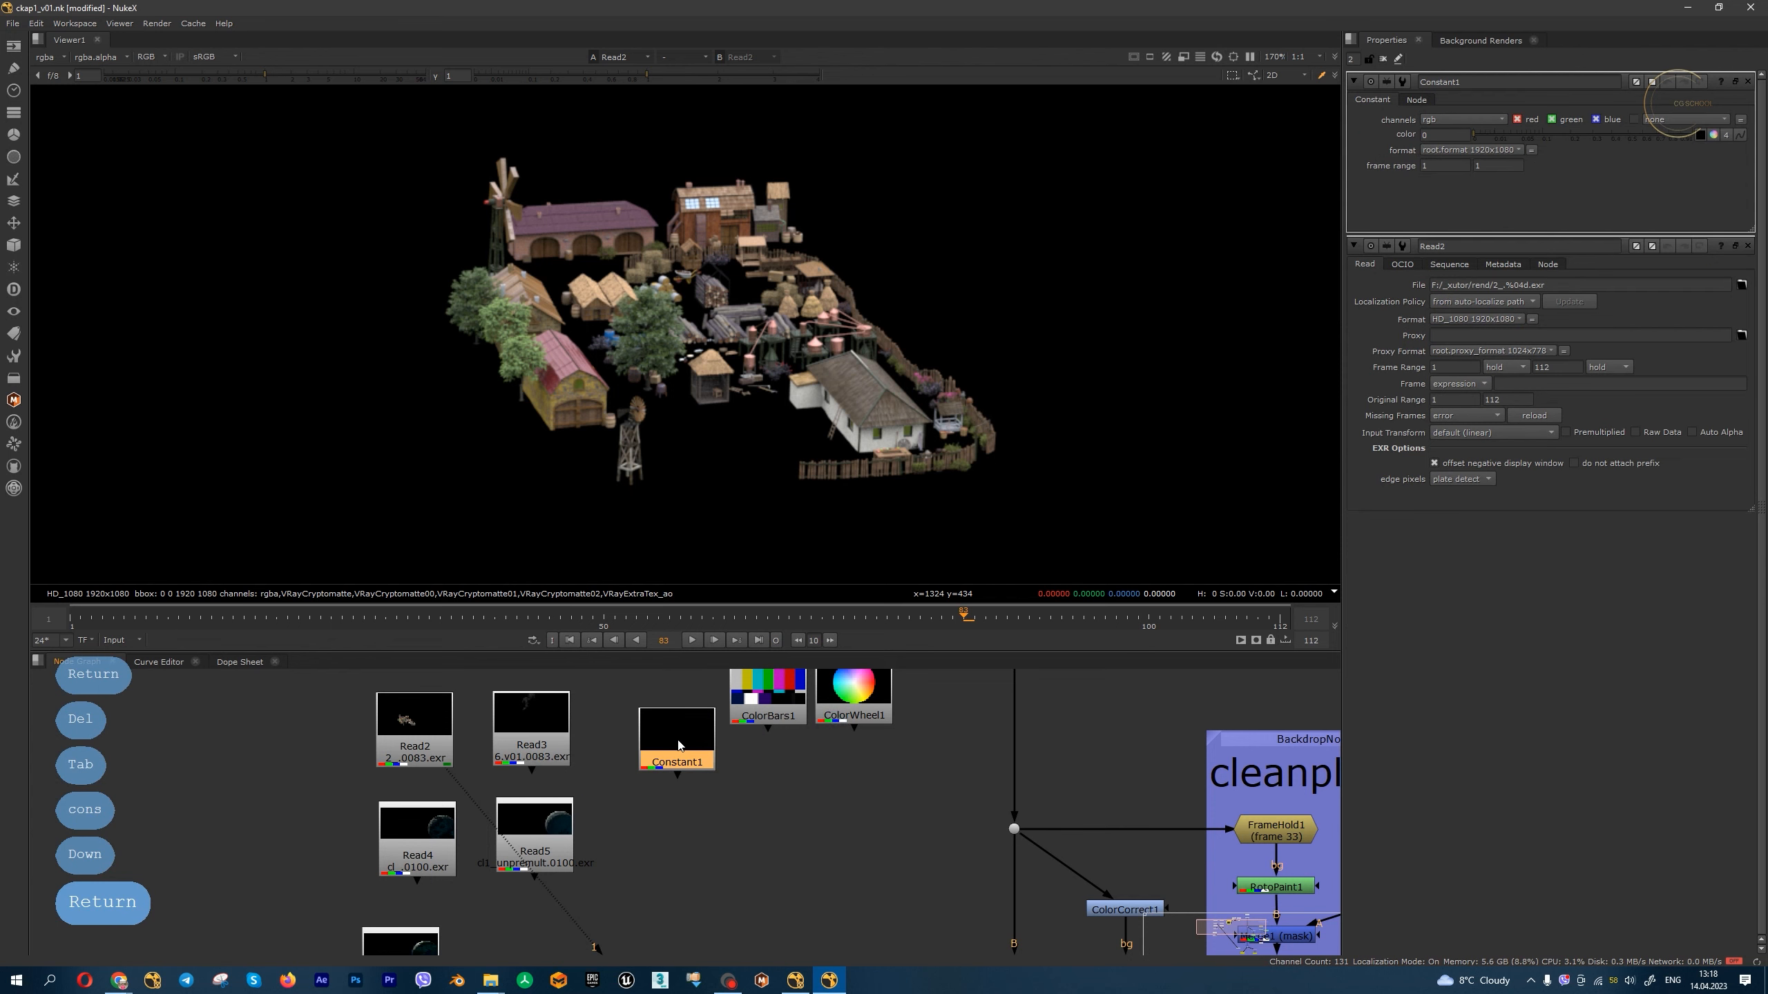
left_click(1665, 136)
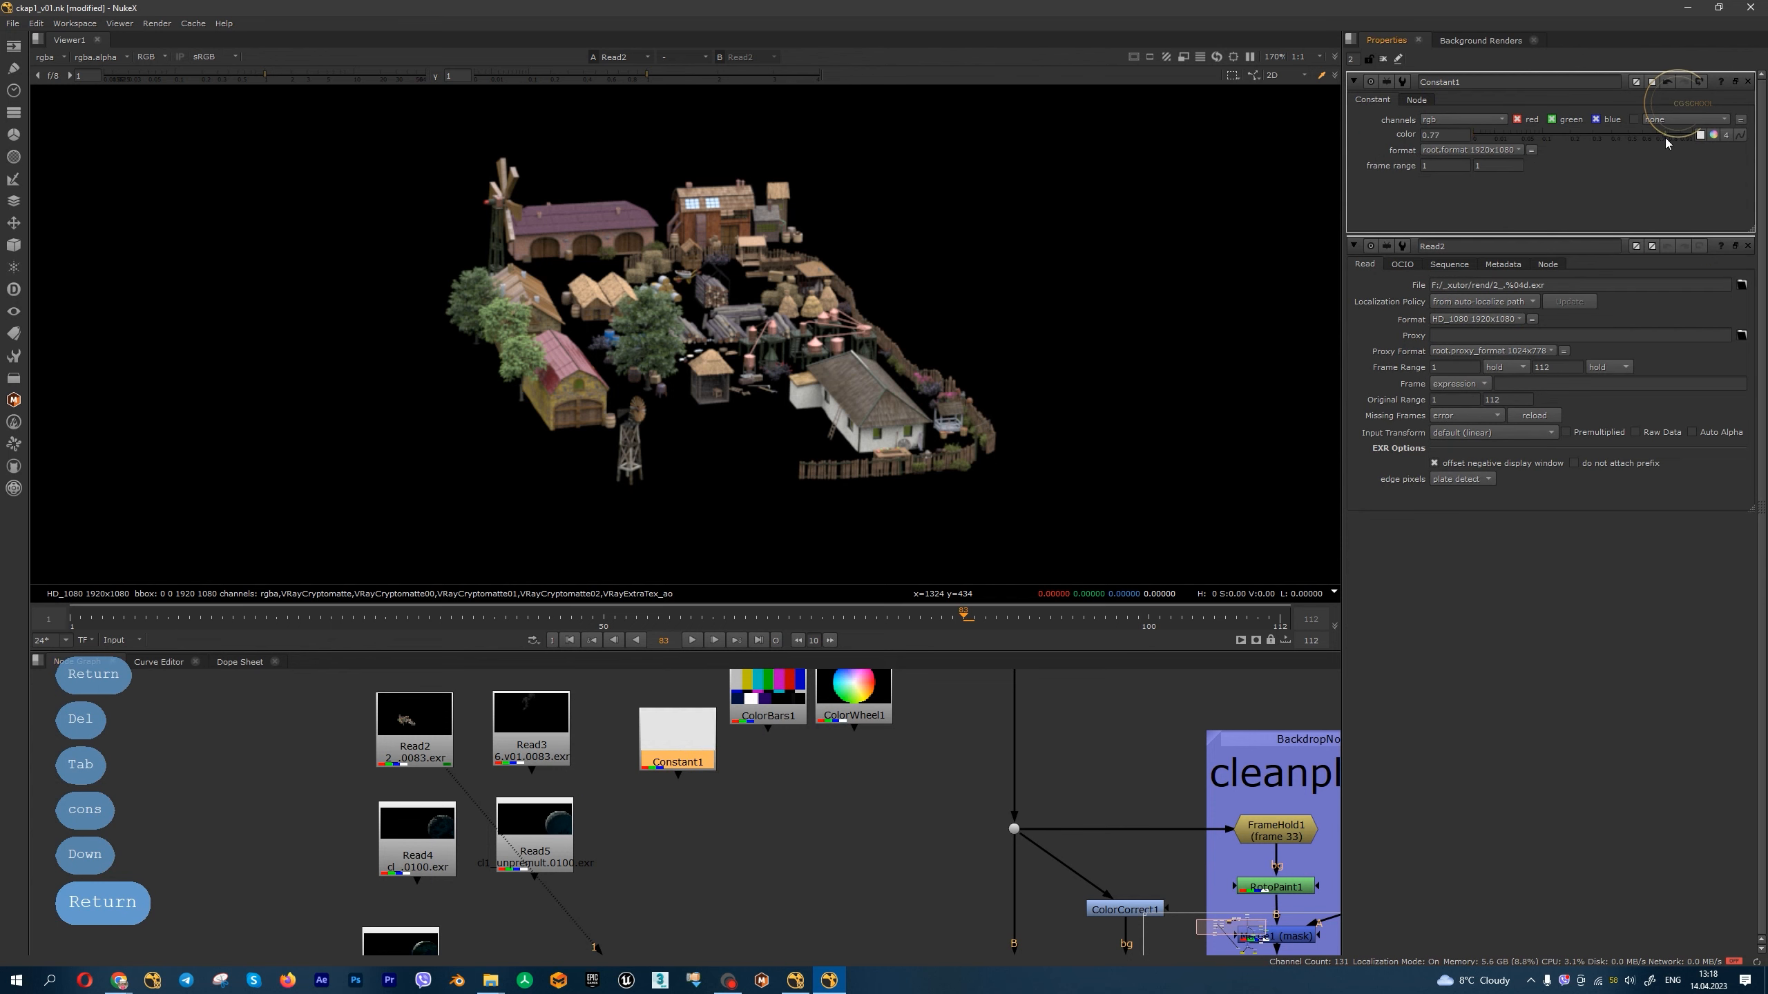
- Place Constant1 beside Read2, merge the two nodes, and swap the Merge inputs so Read2 lies over the constant
left_click_drag(689, 737, 285, 713)
left_click_drag(408, 741, 402, 728)
scroll(279, 720, "down", 3)
key("m")
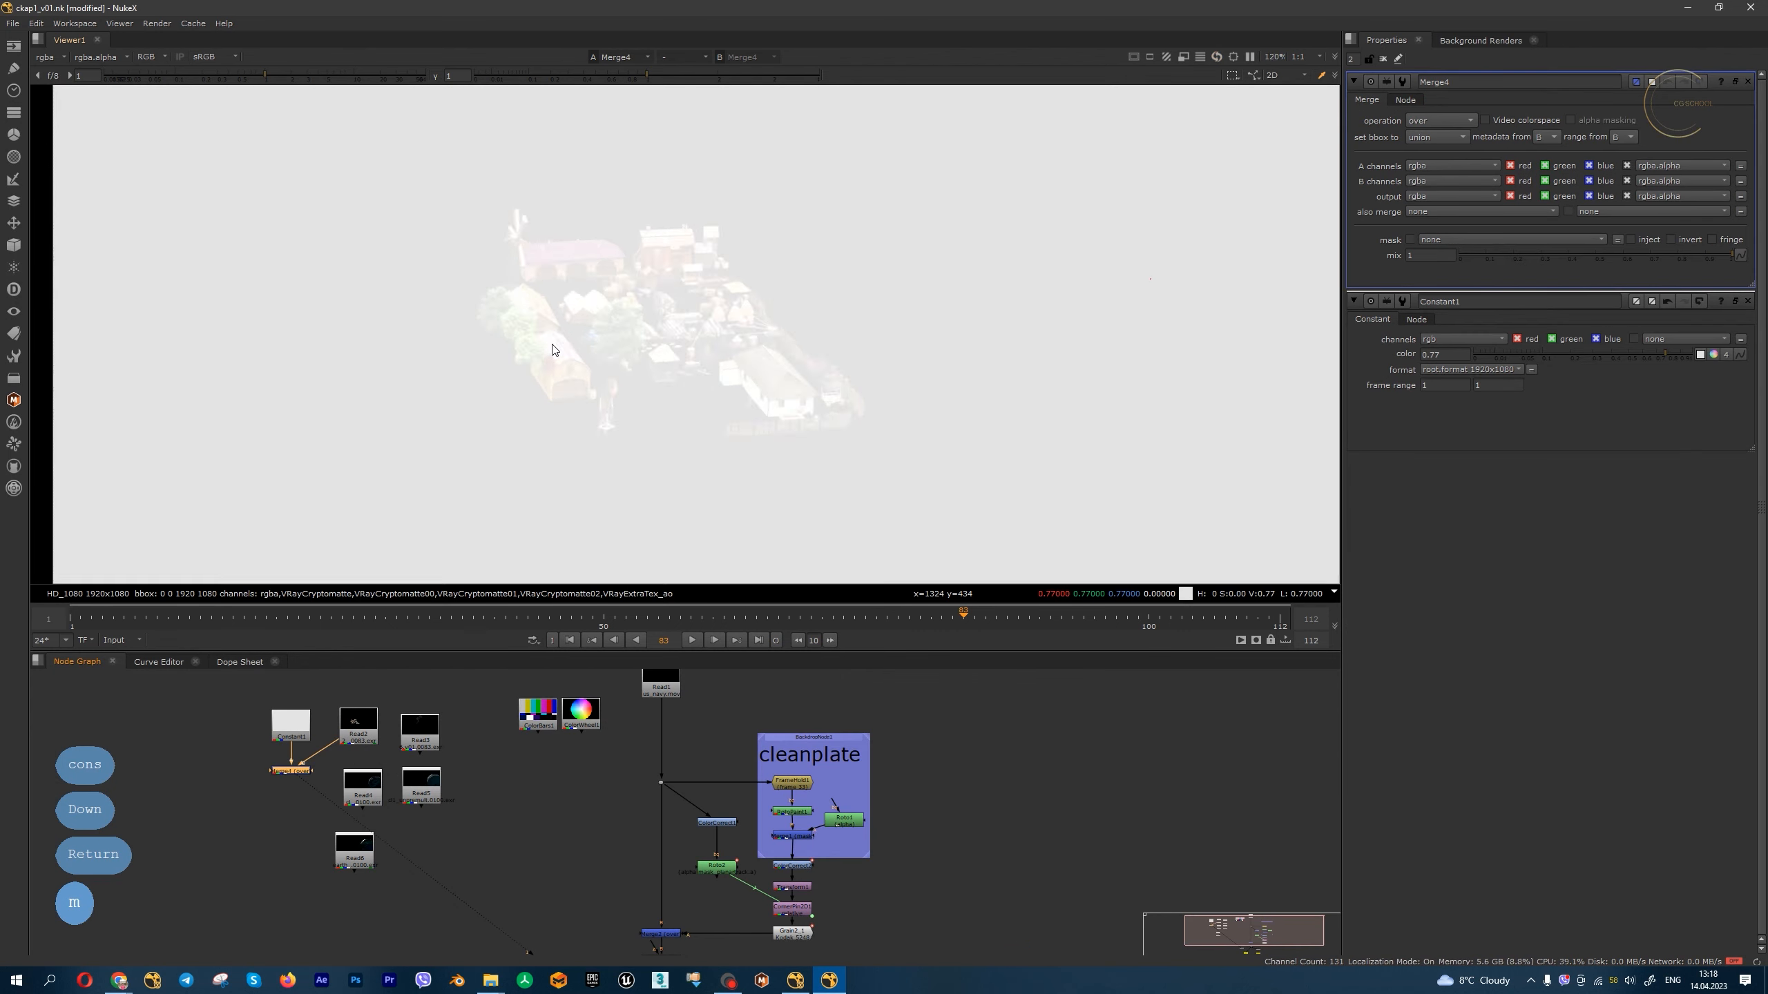
key("shift+x")
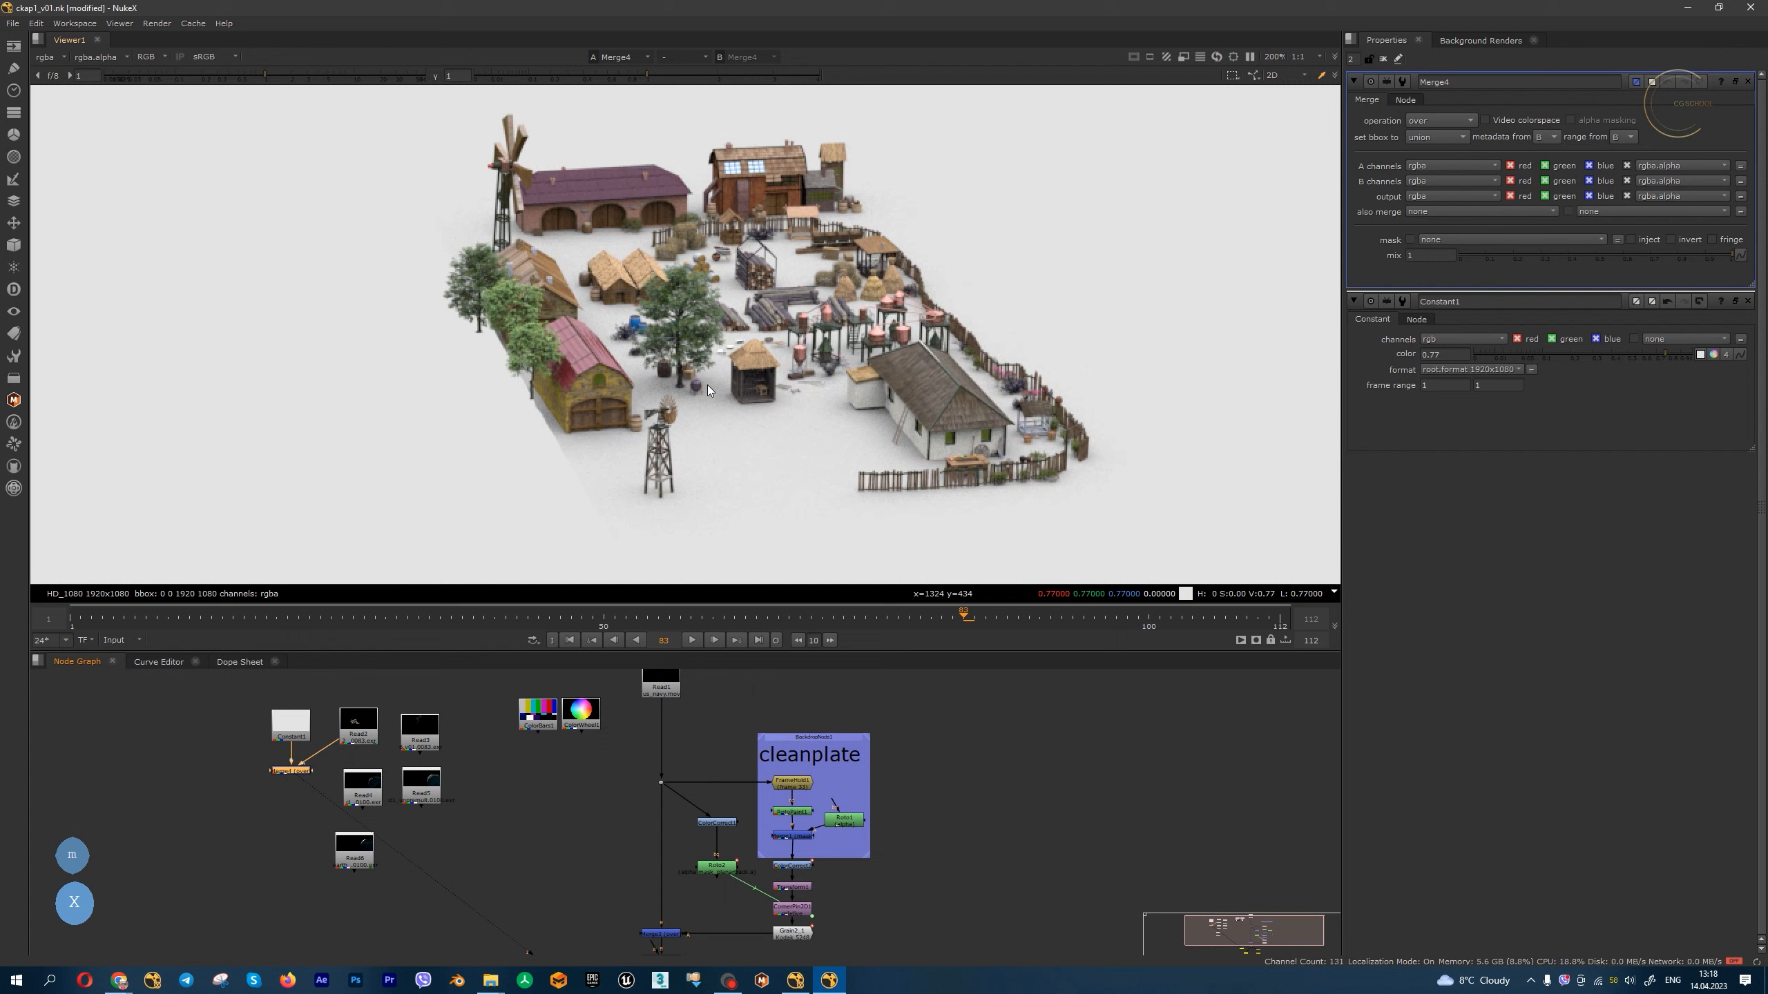
scroll(933, 406, "down", 1)
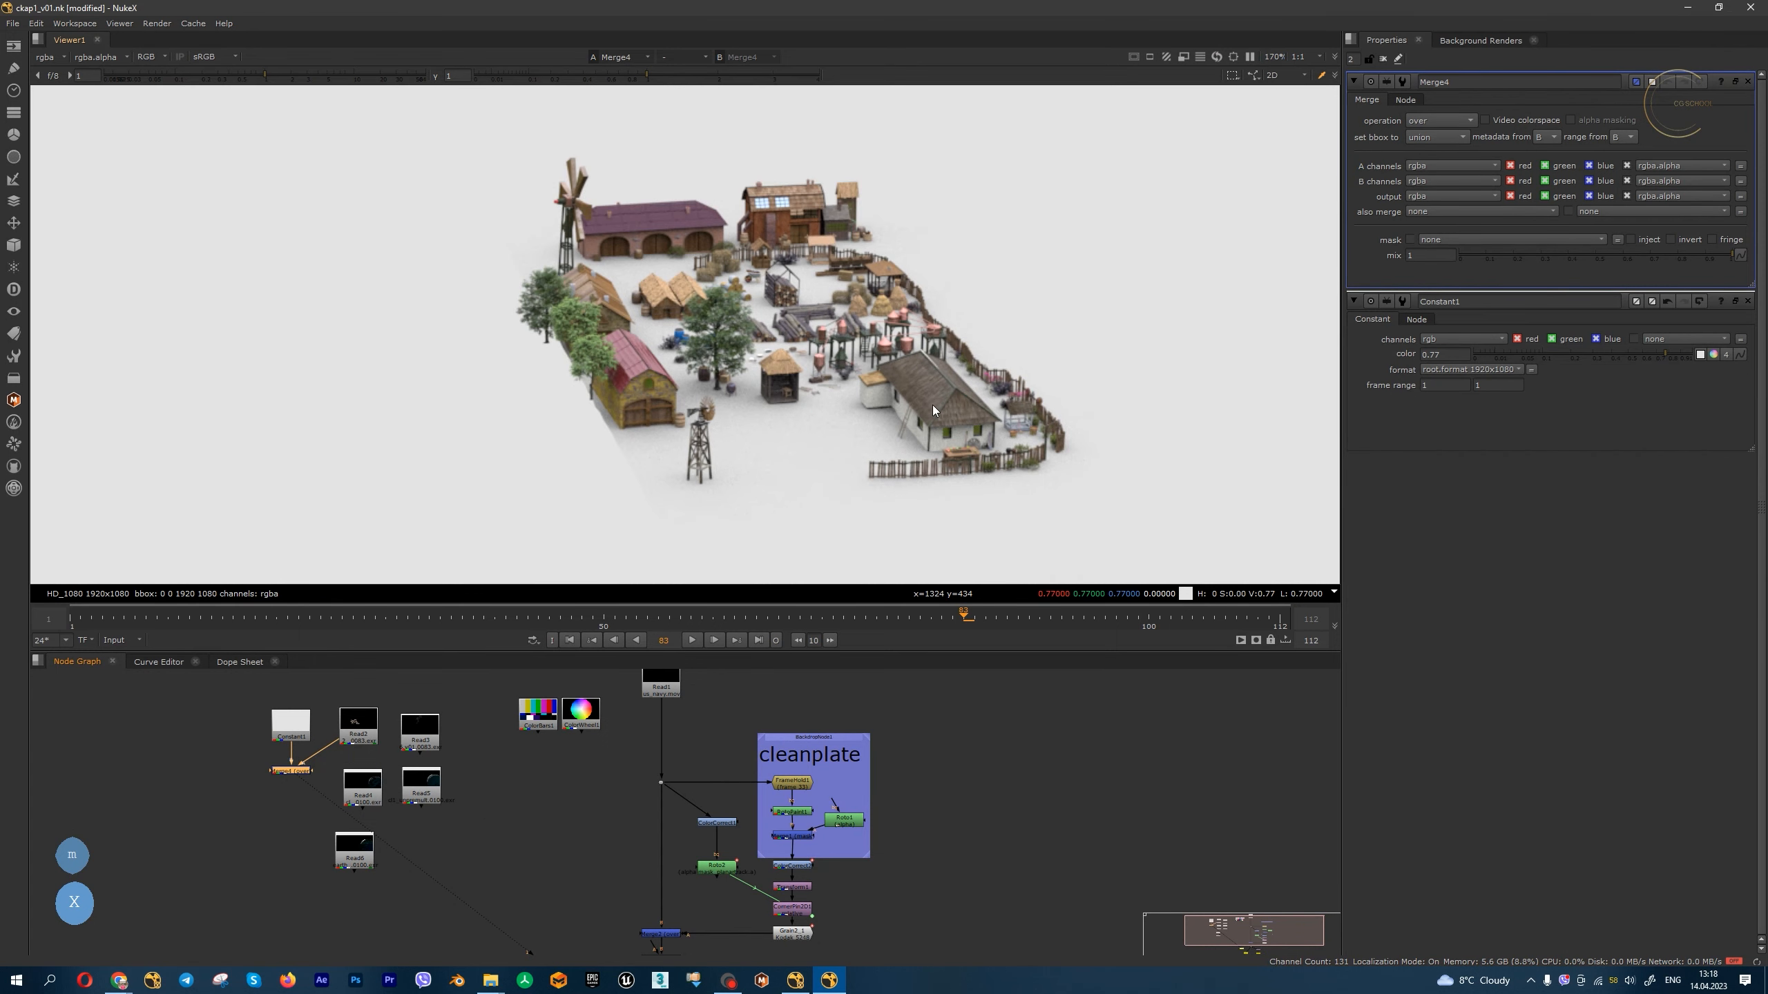
- Compare Read2's alpha with its color image, then examine the Merge4 composite over the constant background
left_click(358, 724)
key("1")
scroll(886, 375, "up", 2)
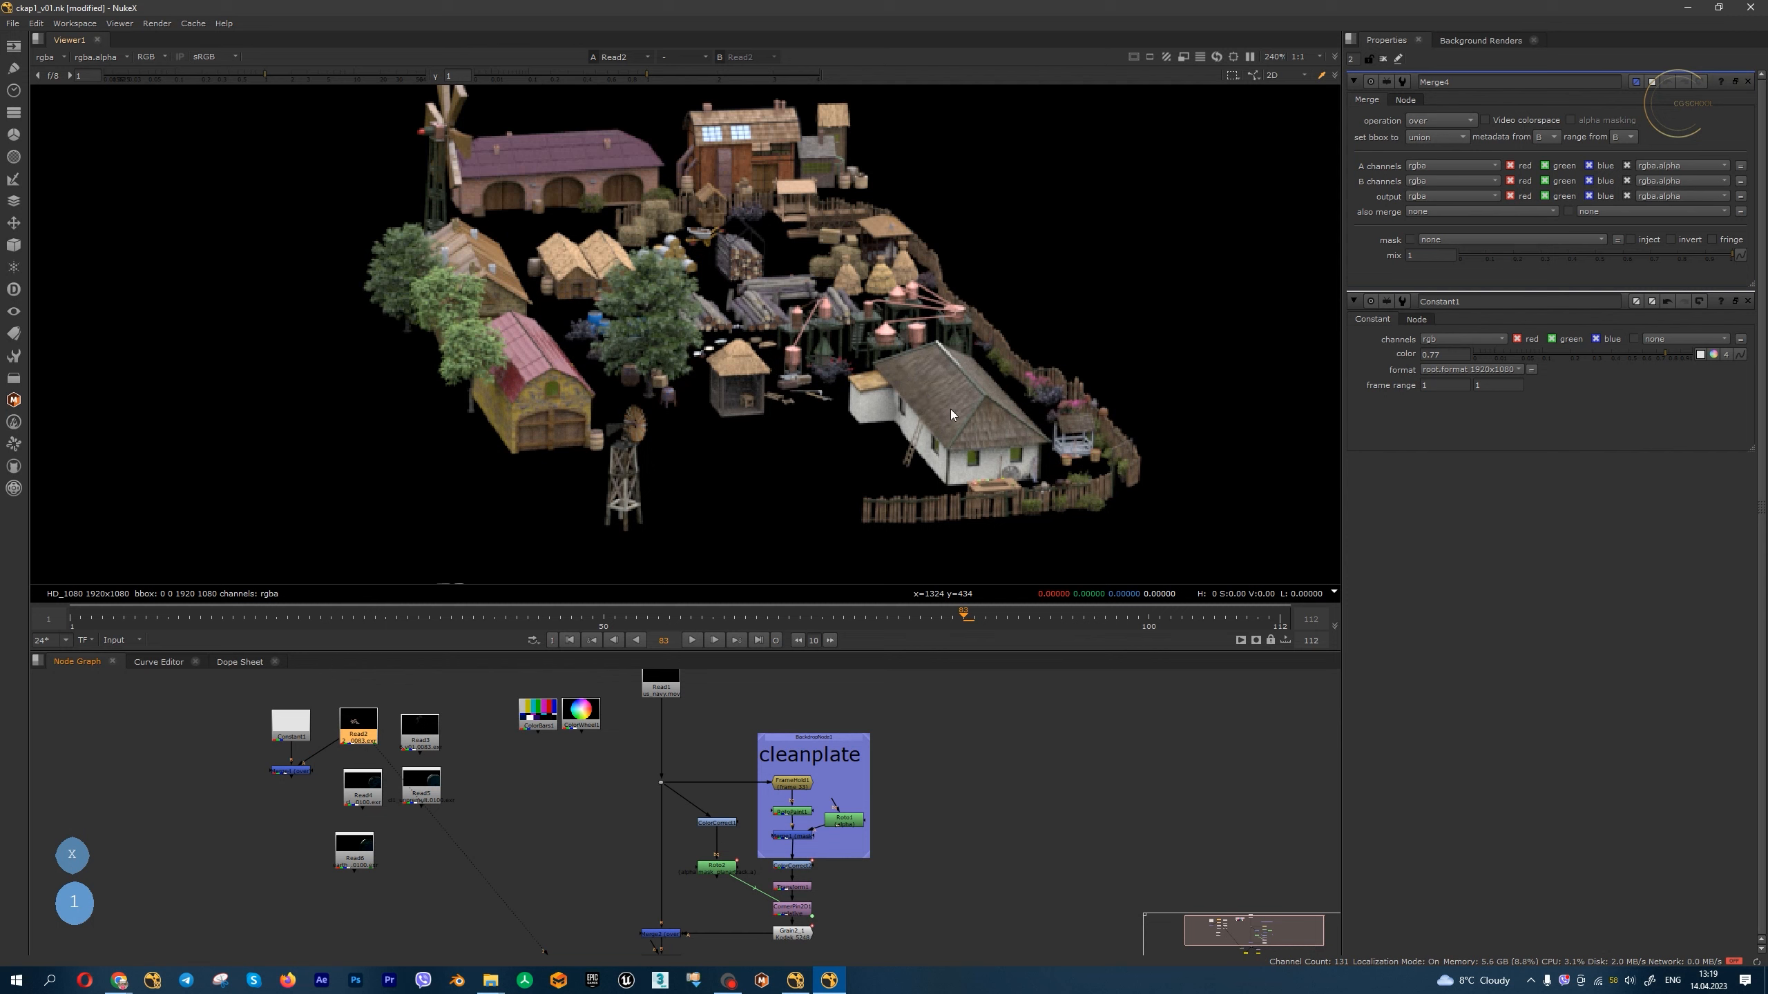
key("a")
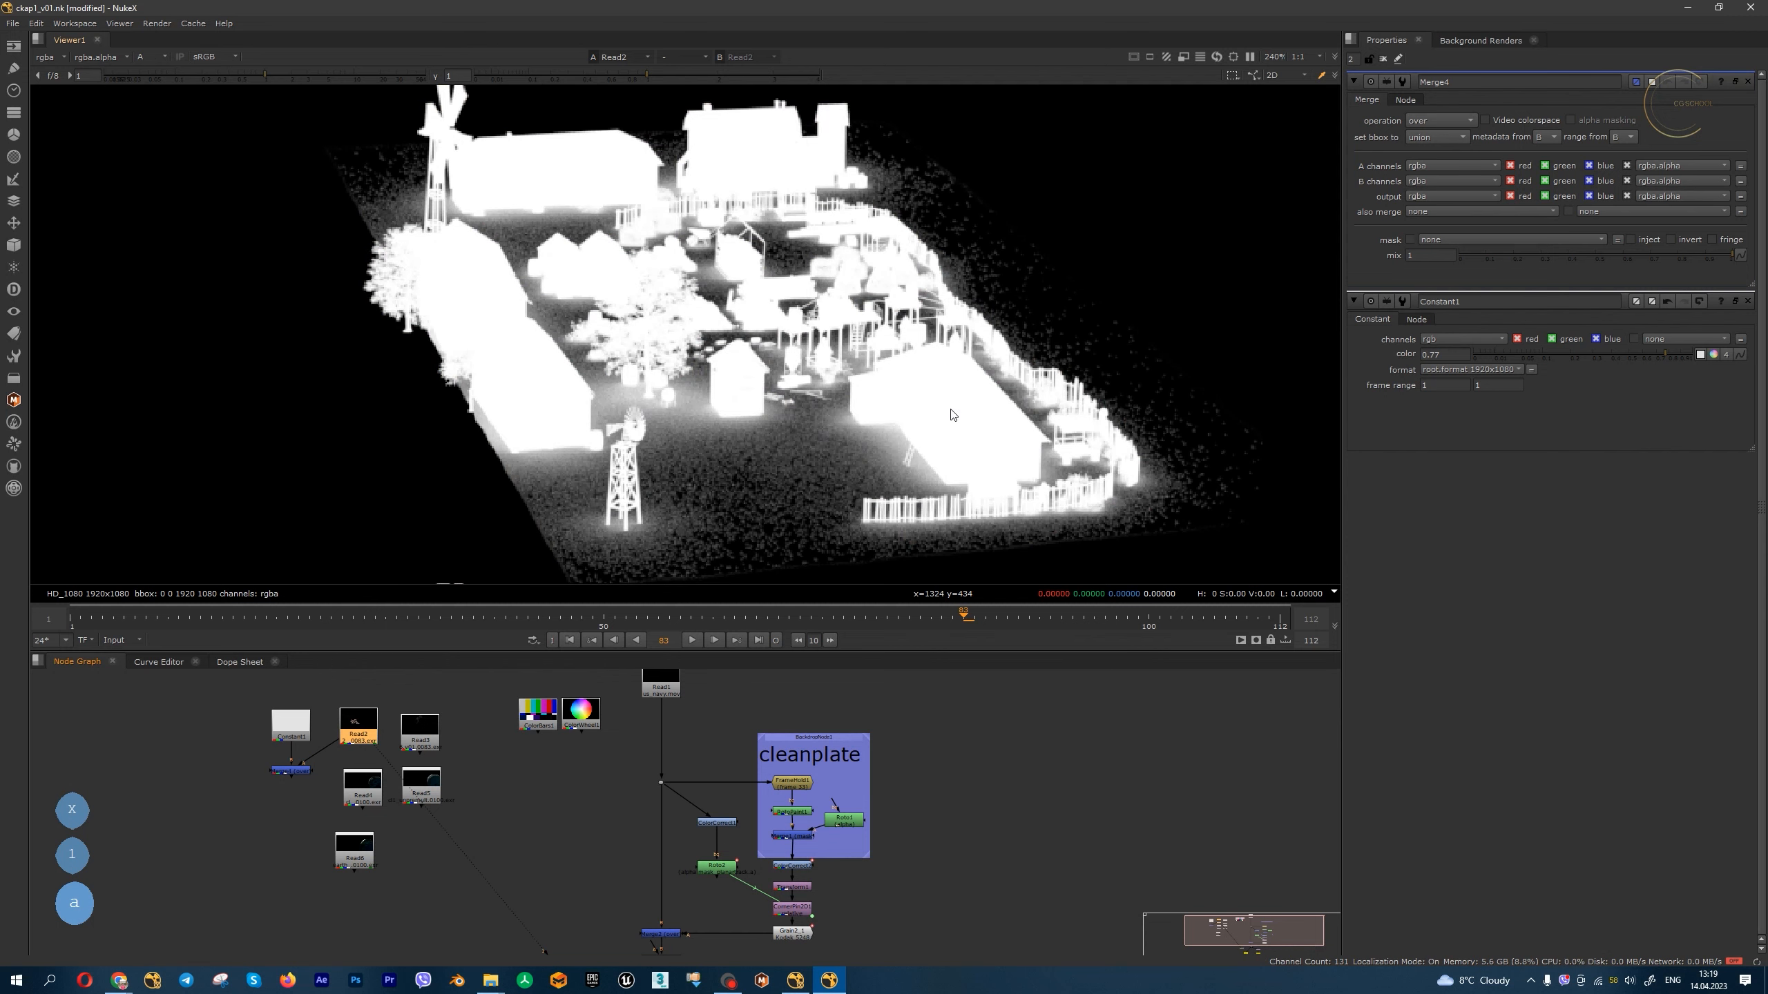
key("a")
left_click(292, 771)
key("1")
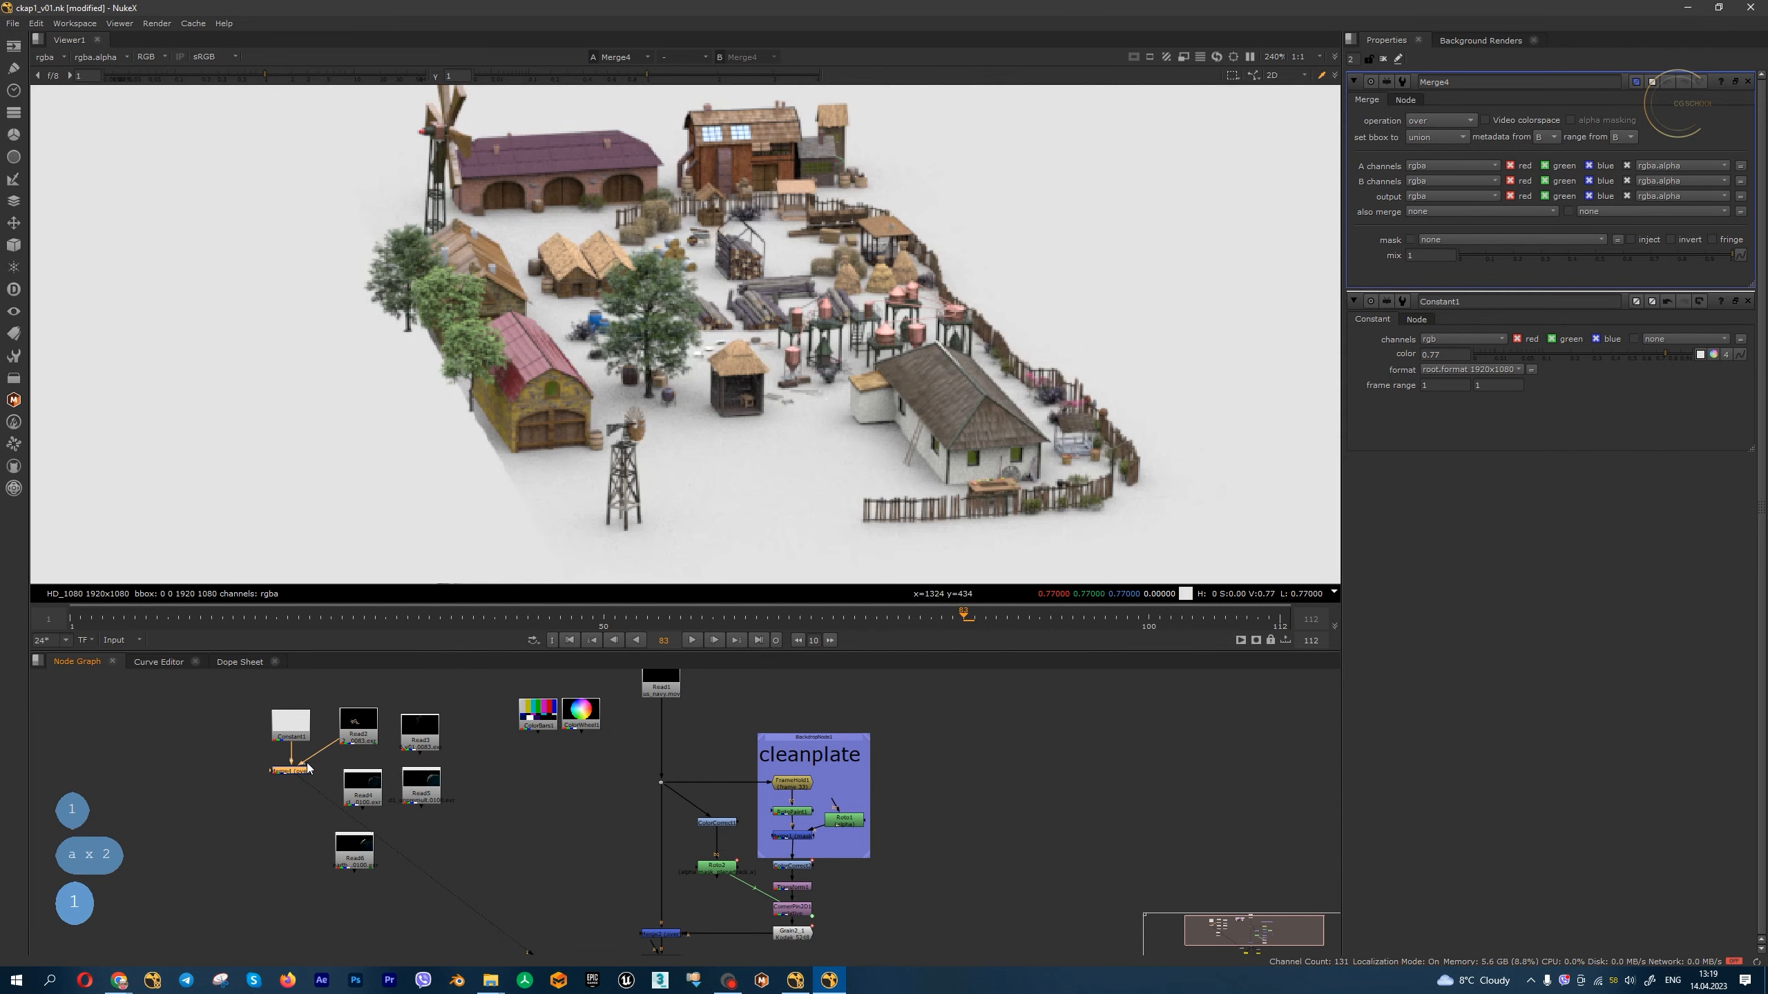
scroll(671, 348, "down", 2)
scroll(743, 402, "down", 2)
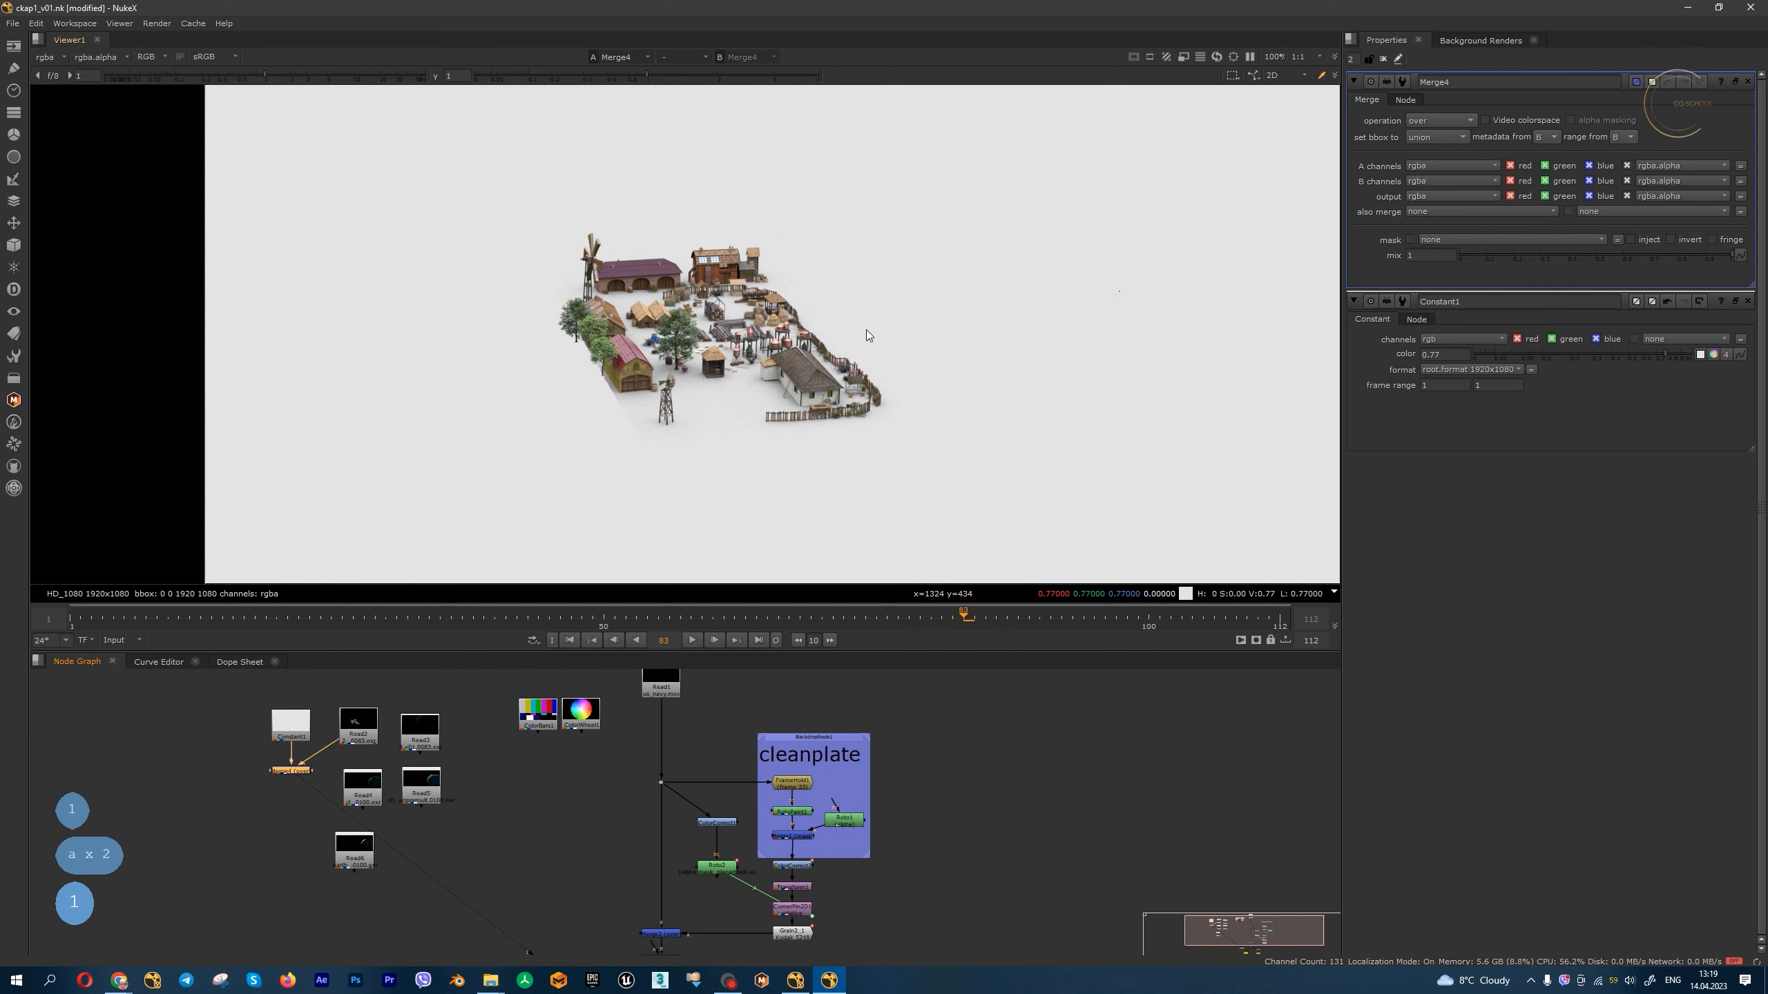
scroll(640, 354, "up", 3)
scroll(435, 804, "up", 4)
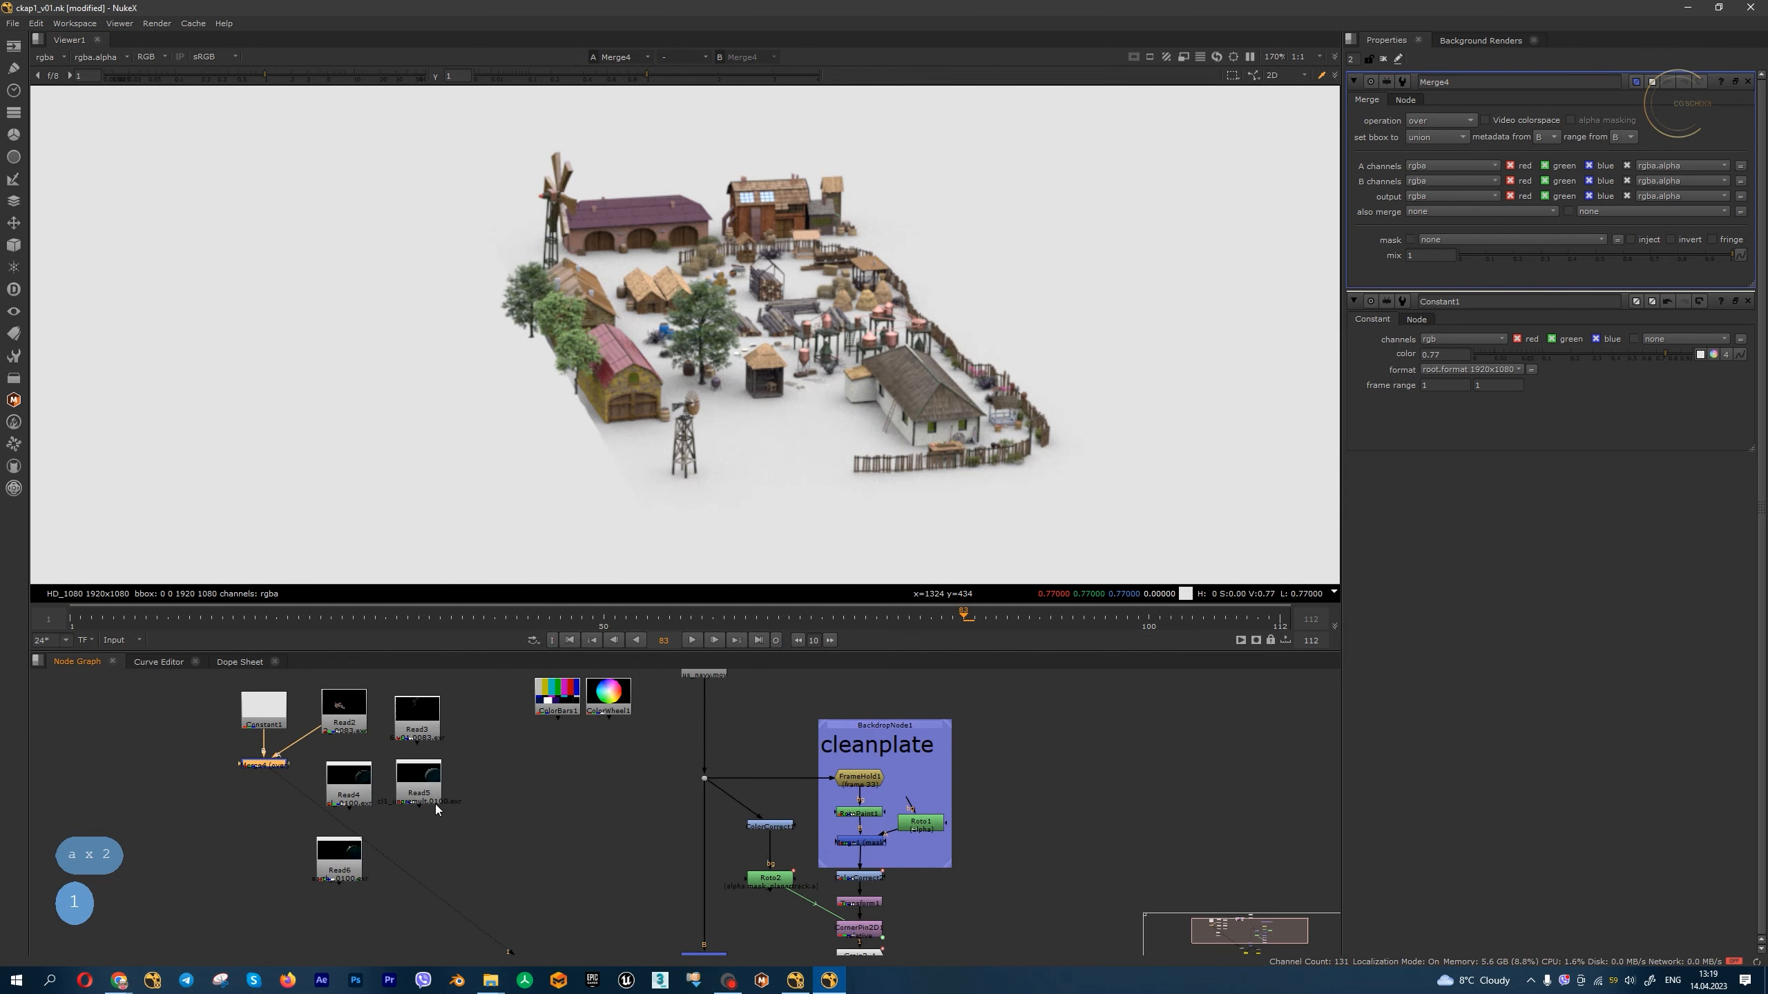
- Display Read4's planet render and raise the viewer gamma to 2.1
left_click(306, 783)
key("1")
scroll(778, 303, "down", 3)
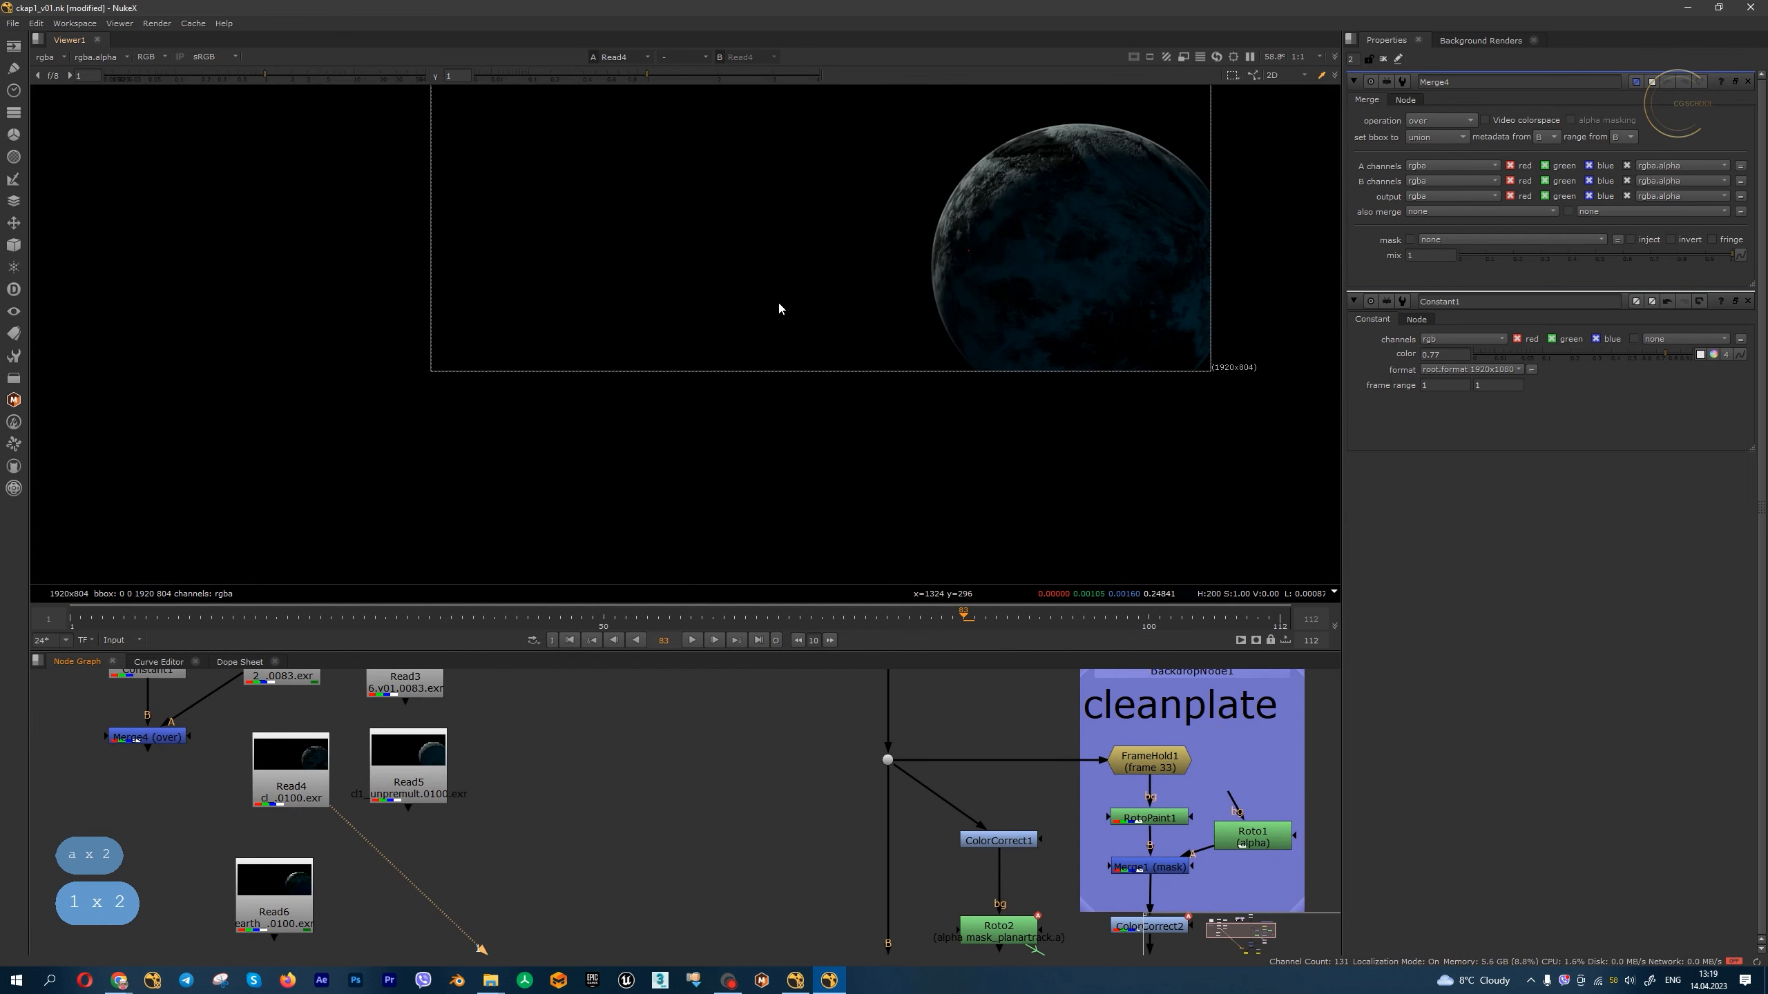
scroll(842, 322, "up", 4)
left_click_drag(643, 77, 722, 77)
- Connect Read5 as the viewer's second input and alternate between it and Read4 to compare the images
left_click(443, 764, "ctrl")
key("2")
key("1")
key("2")
key("1")
key("1")
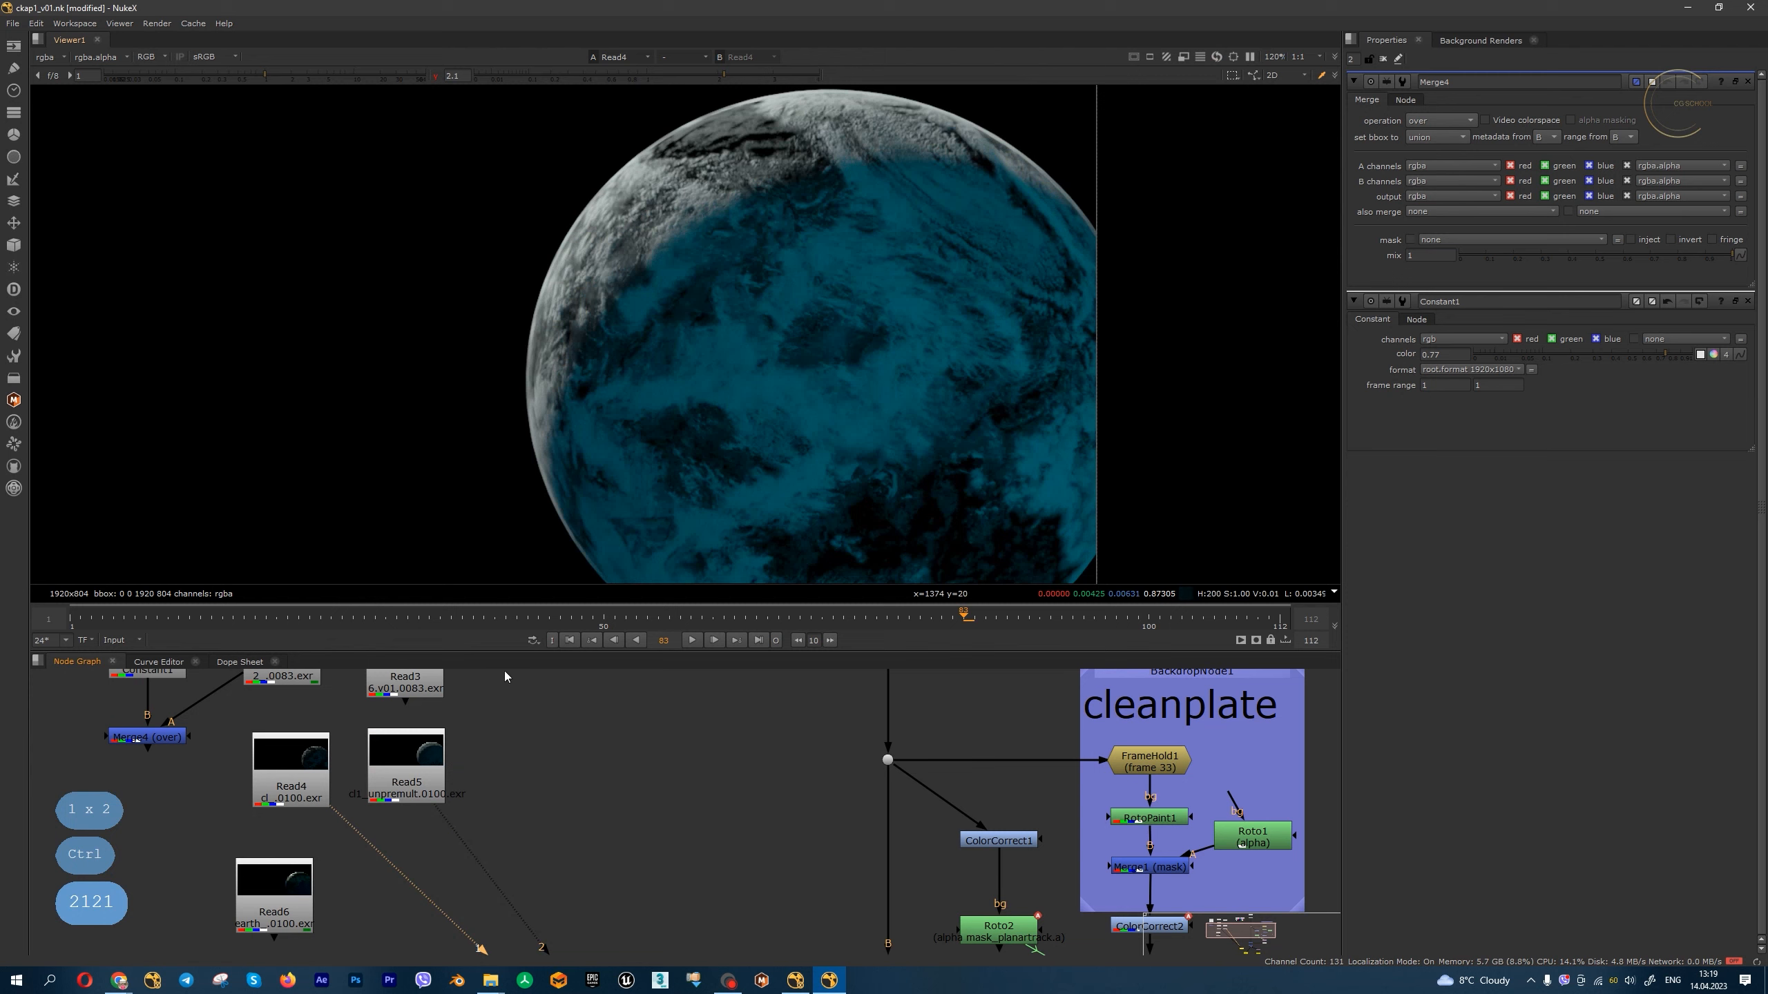
- Compare Read4's alpha channel with its color image, examining the dark areas near the planet's upper edge
key("a")
key("a")
key("a")
scroll(752, 154, "up", 4)
scroll(753, 155, "down", 3)
scroll(753, 155, "up", 3)
key("a")
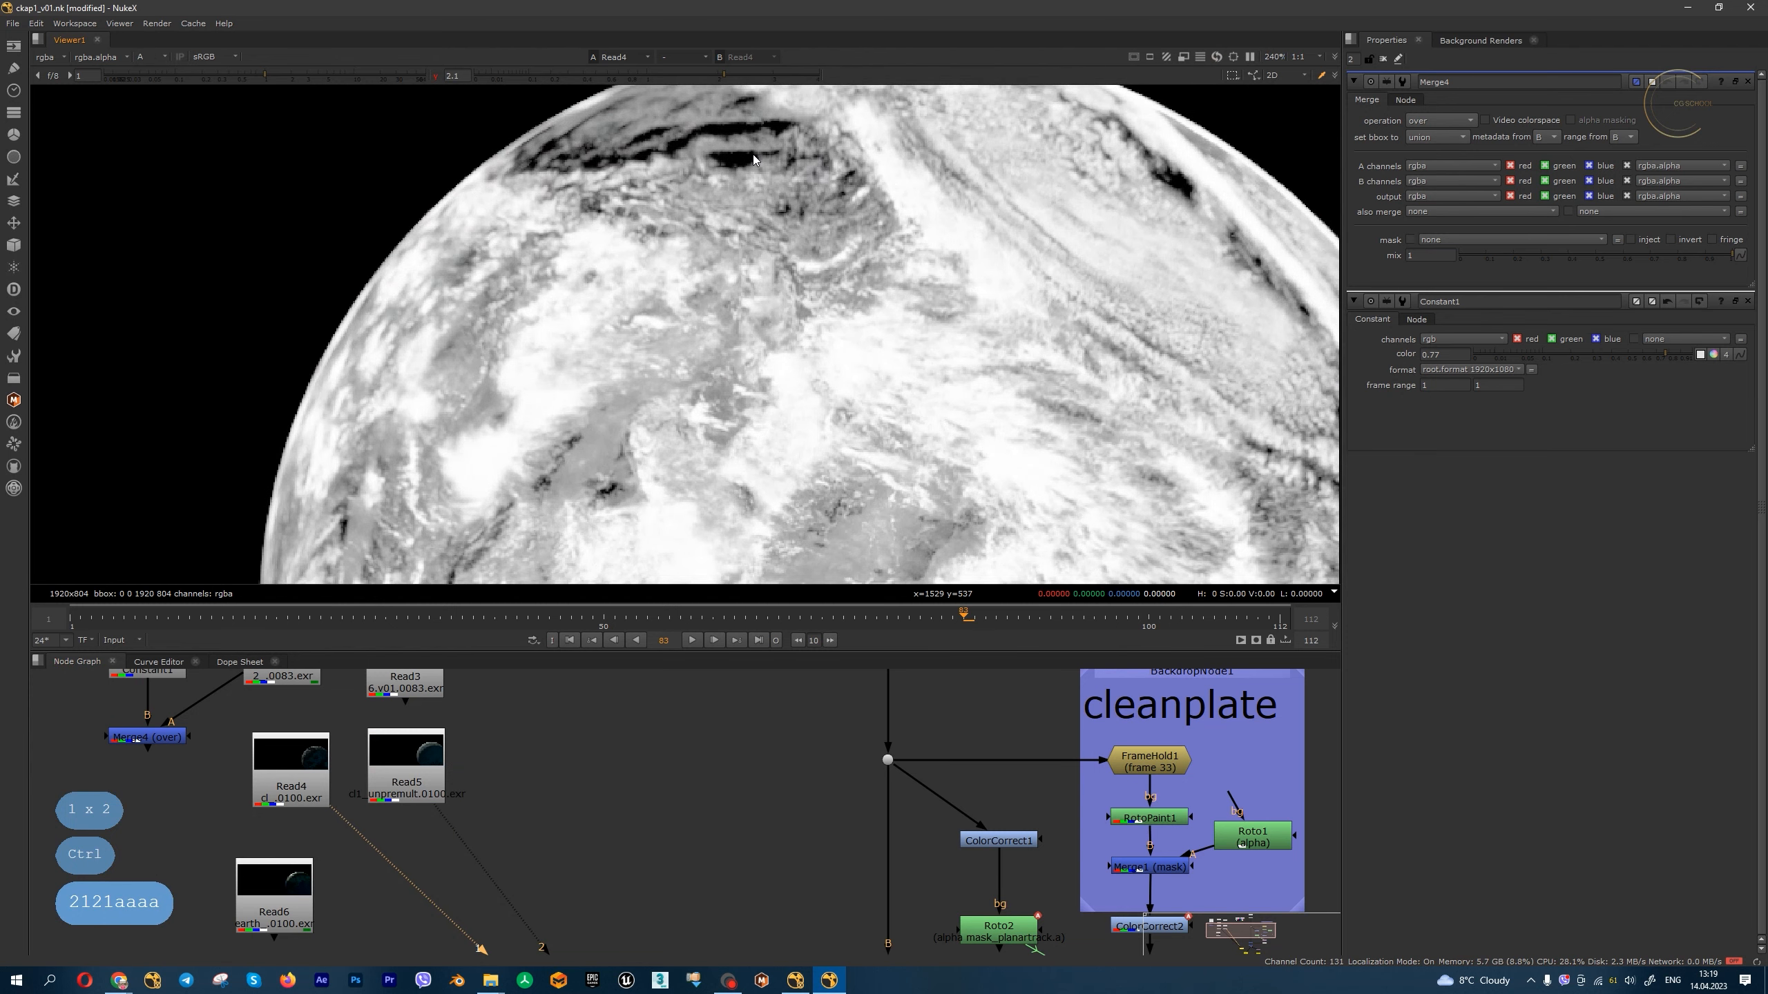
scroll(753, 154, "down", 5)
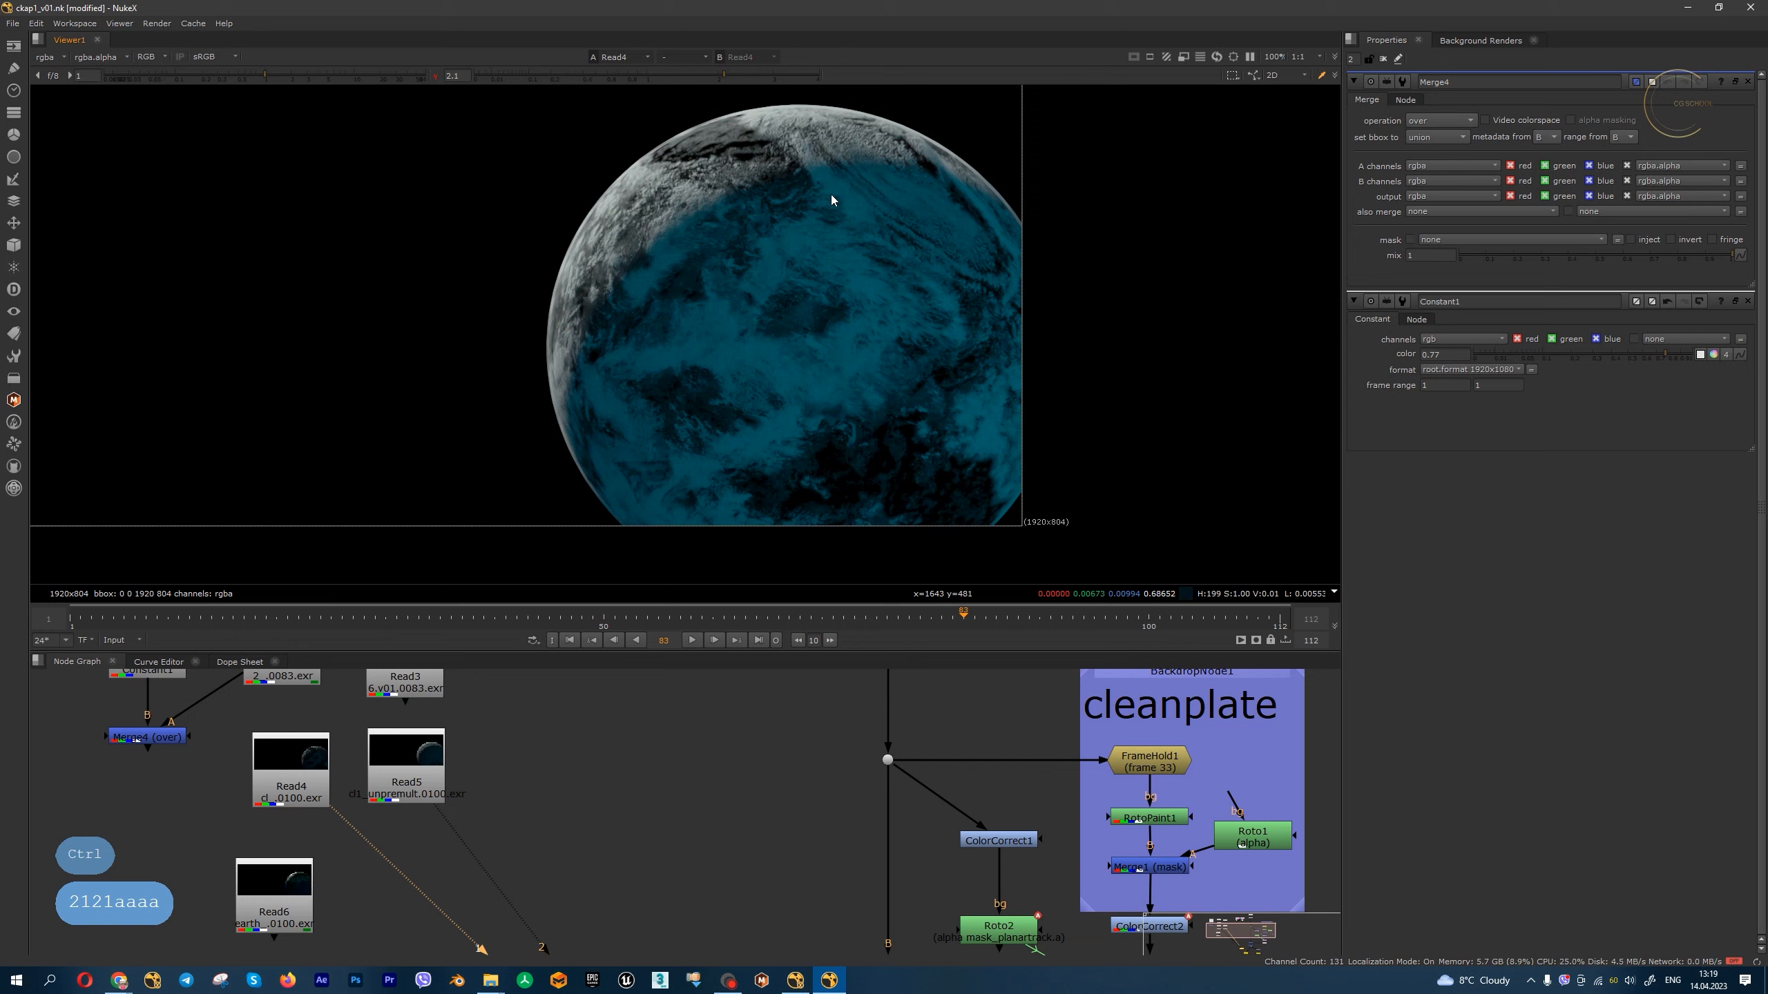
- Open the viewer's settings, display Read5 and compare its alpha channel with its color image
key("s")
key("2")
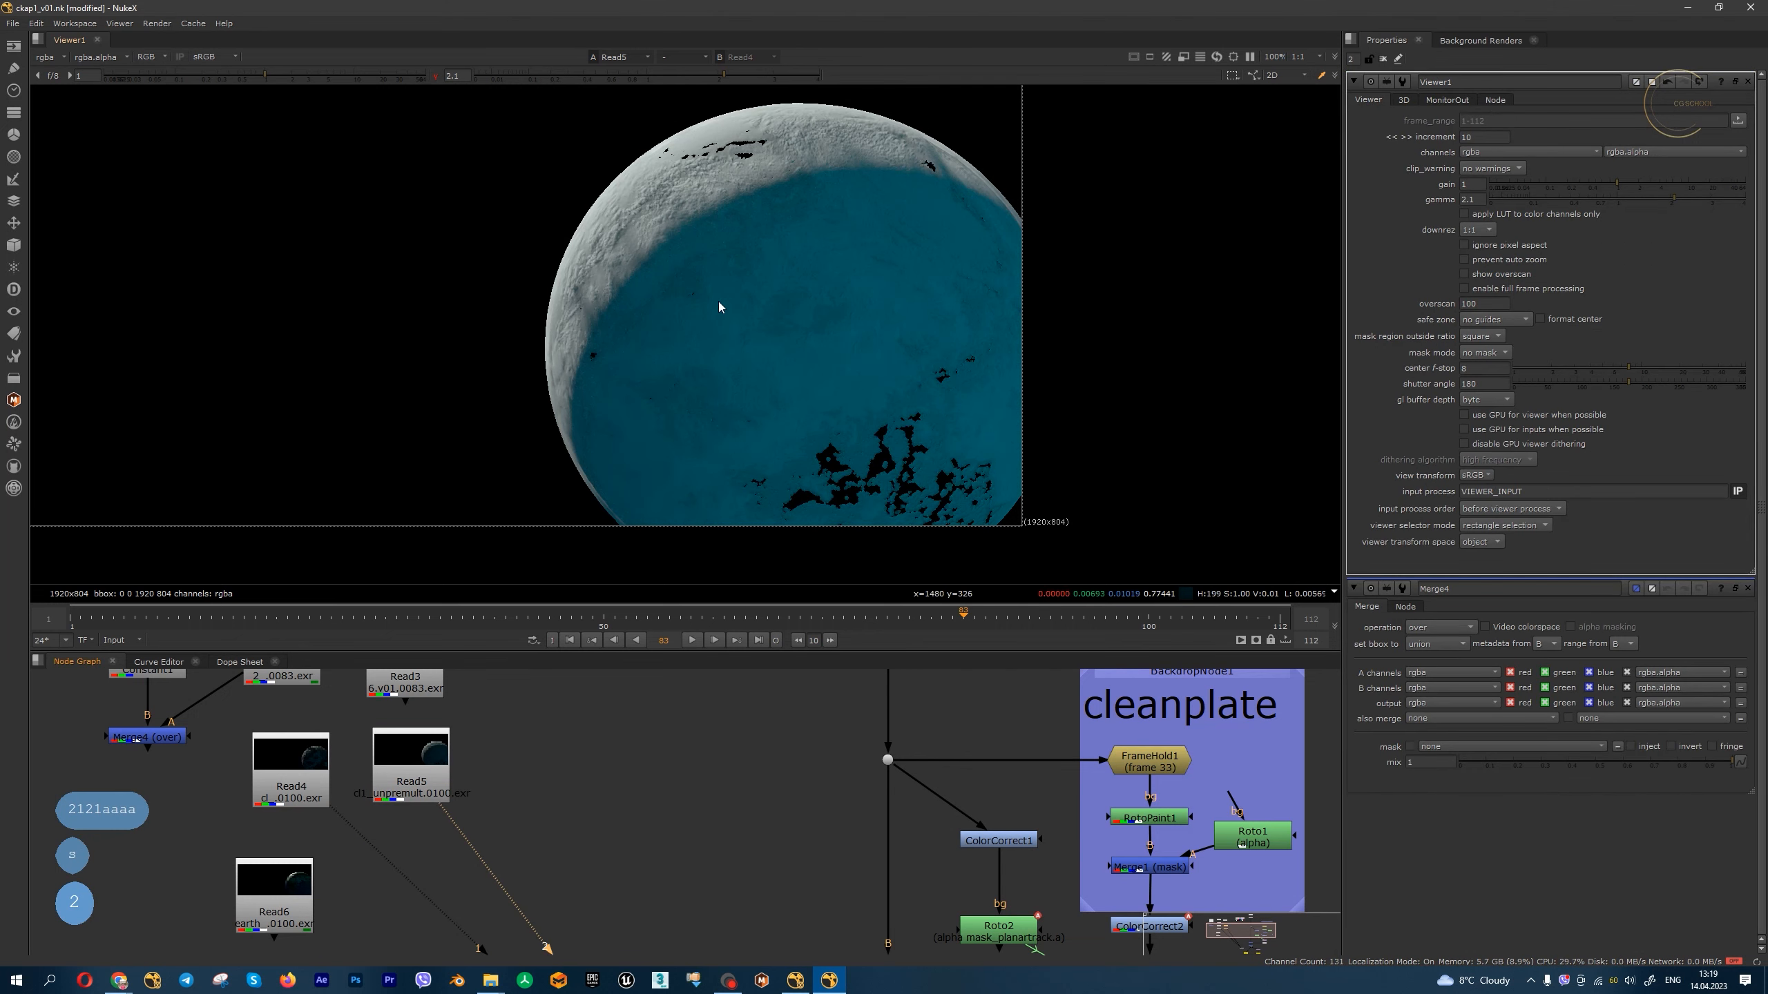
scroll(803, 152, "up", 2)
key("a")
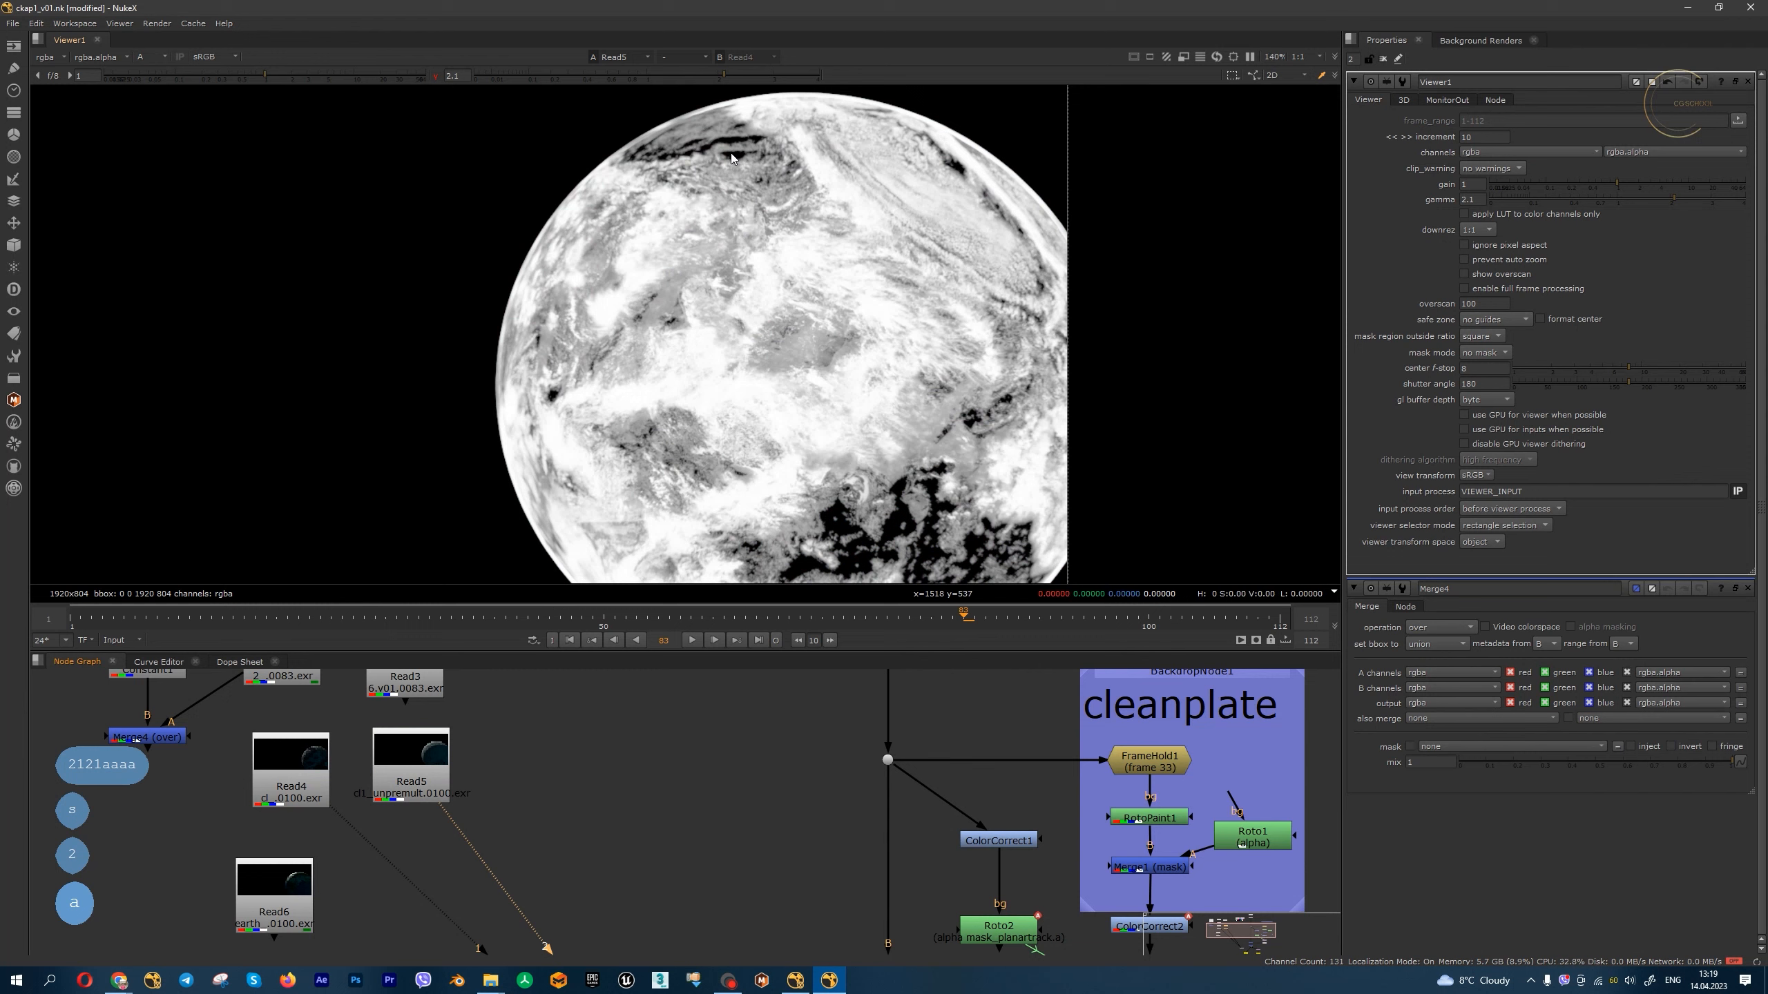
scroll(723, 162, "down", 1)
key("a")
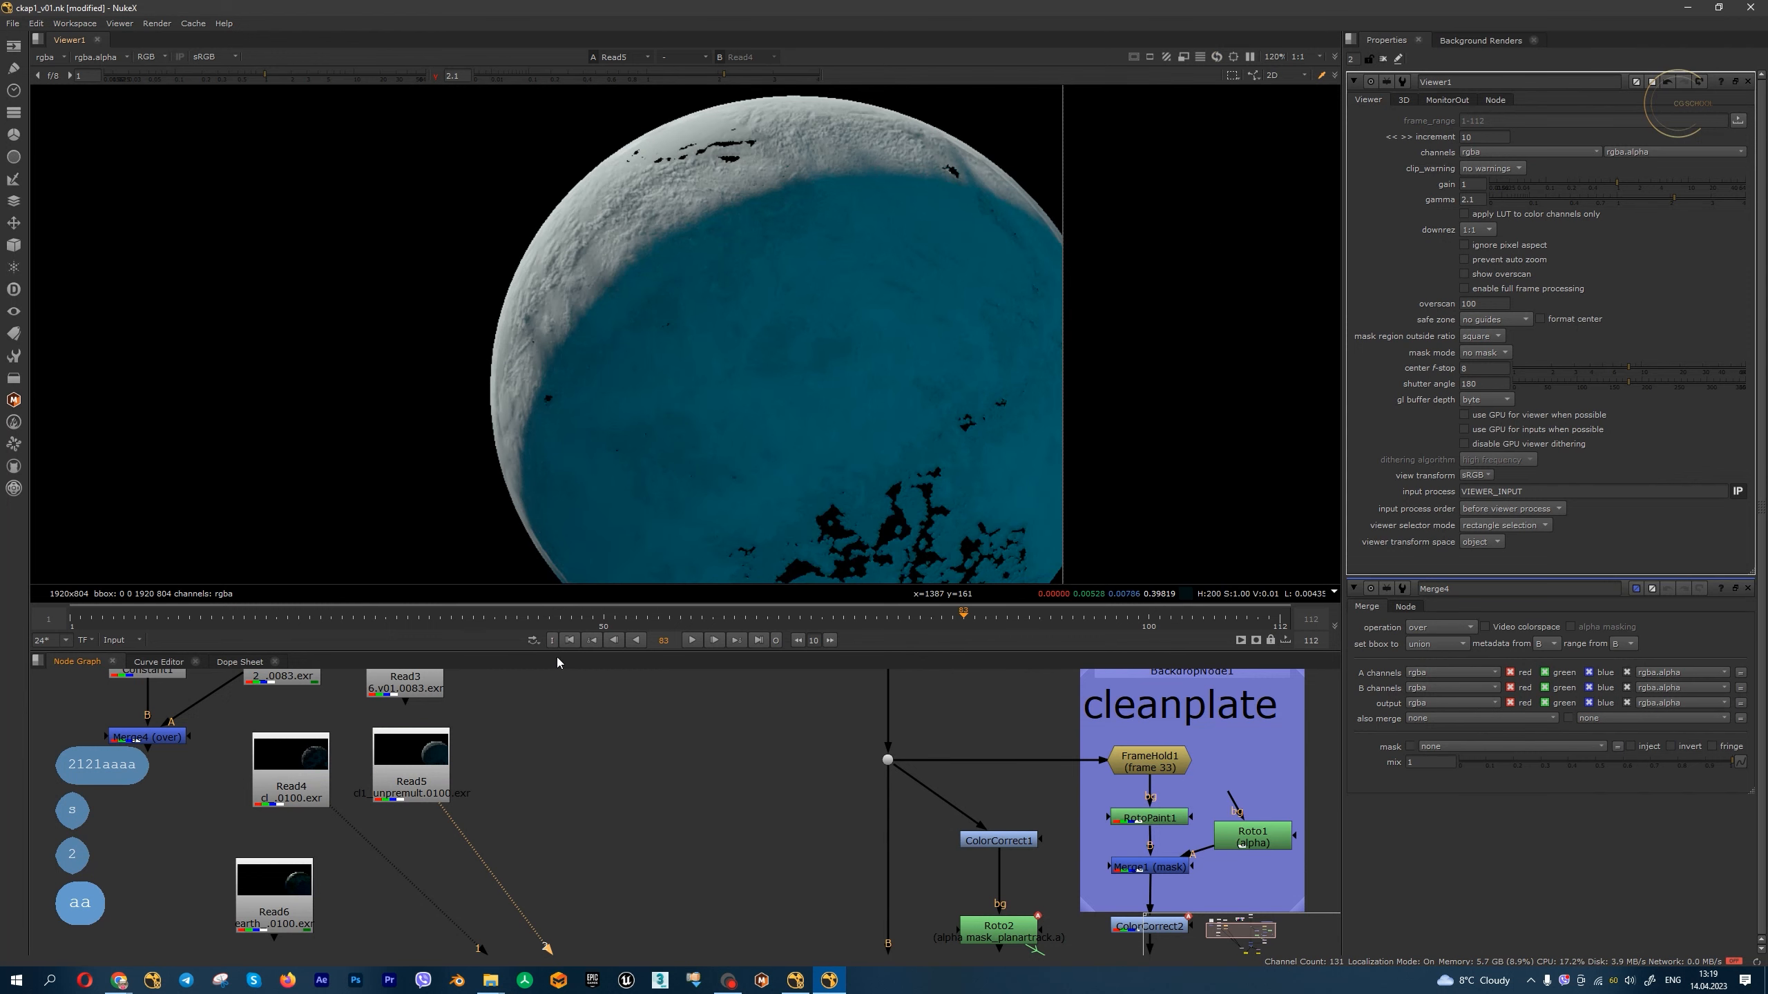
- Display the earth render in Read6, then return the viewer to Read4's cloud render
left_click(297, 922)
key("1")
scroll(602, 363, "down", 2)
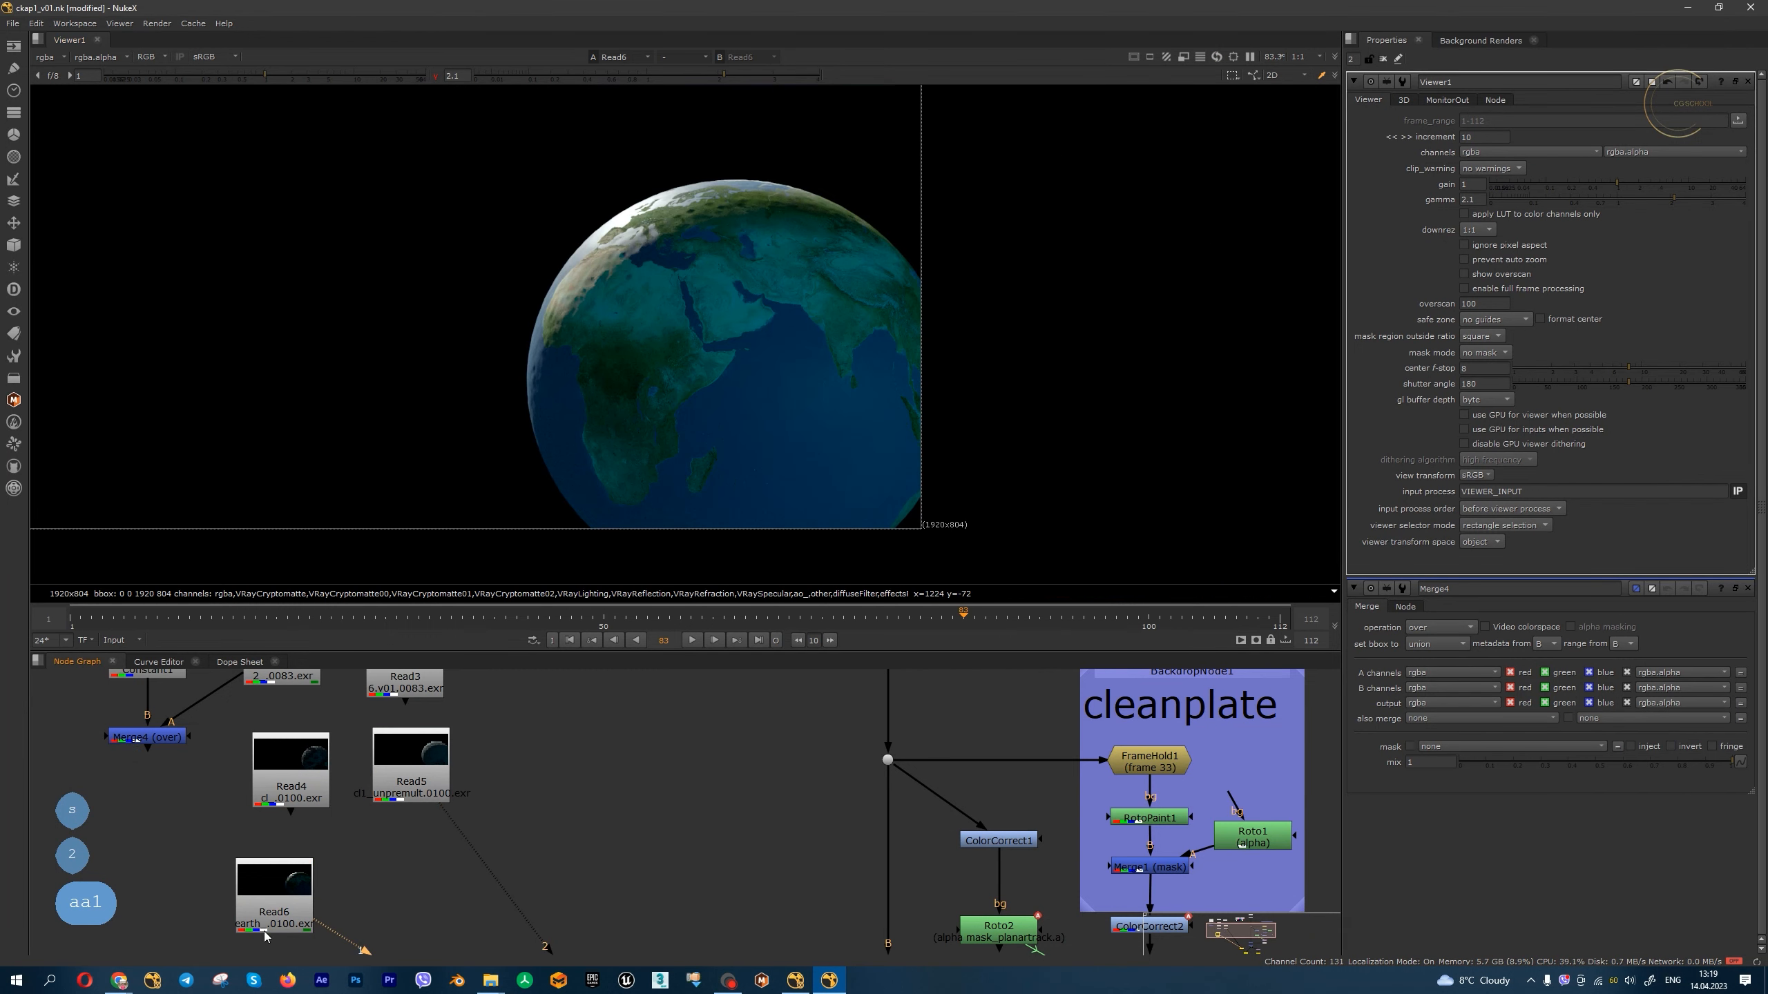
left_click(317, 768)
key("1")
- Merge Read4 and Read6, set the inputs so that Read4's clouds lie over the earth, and view the result
left_click_drag(287, 917, 215, 885)
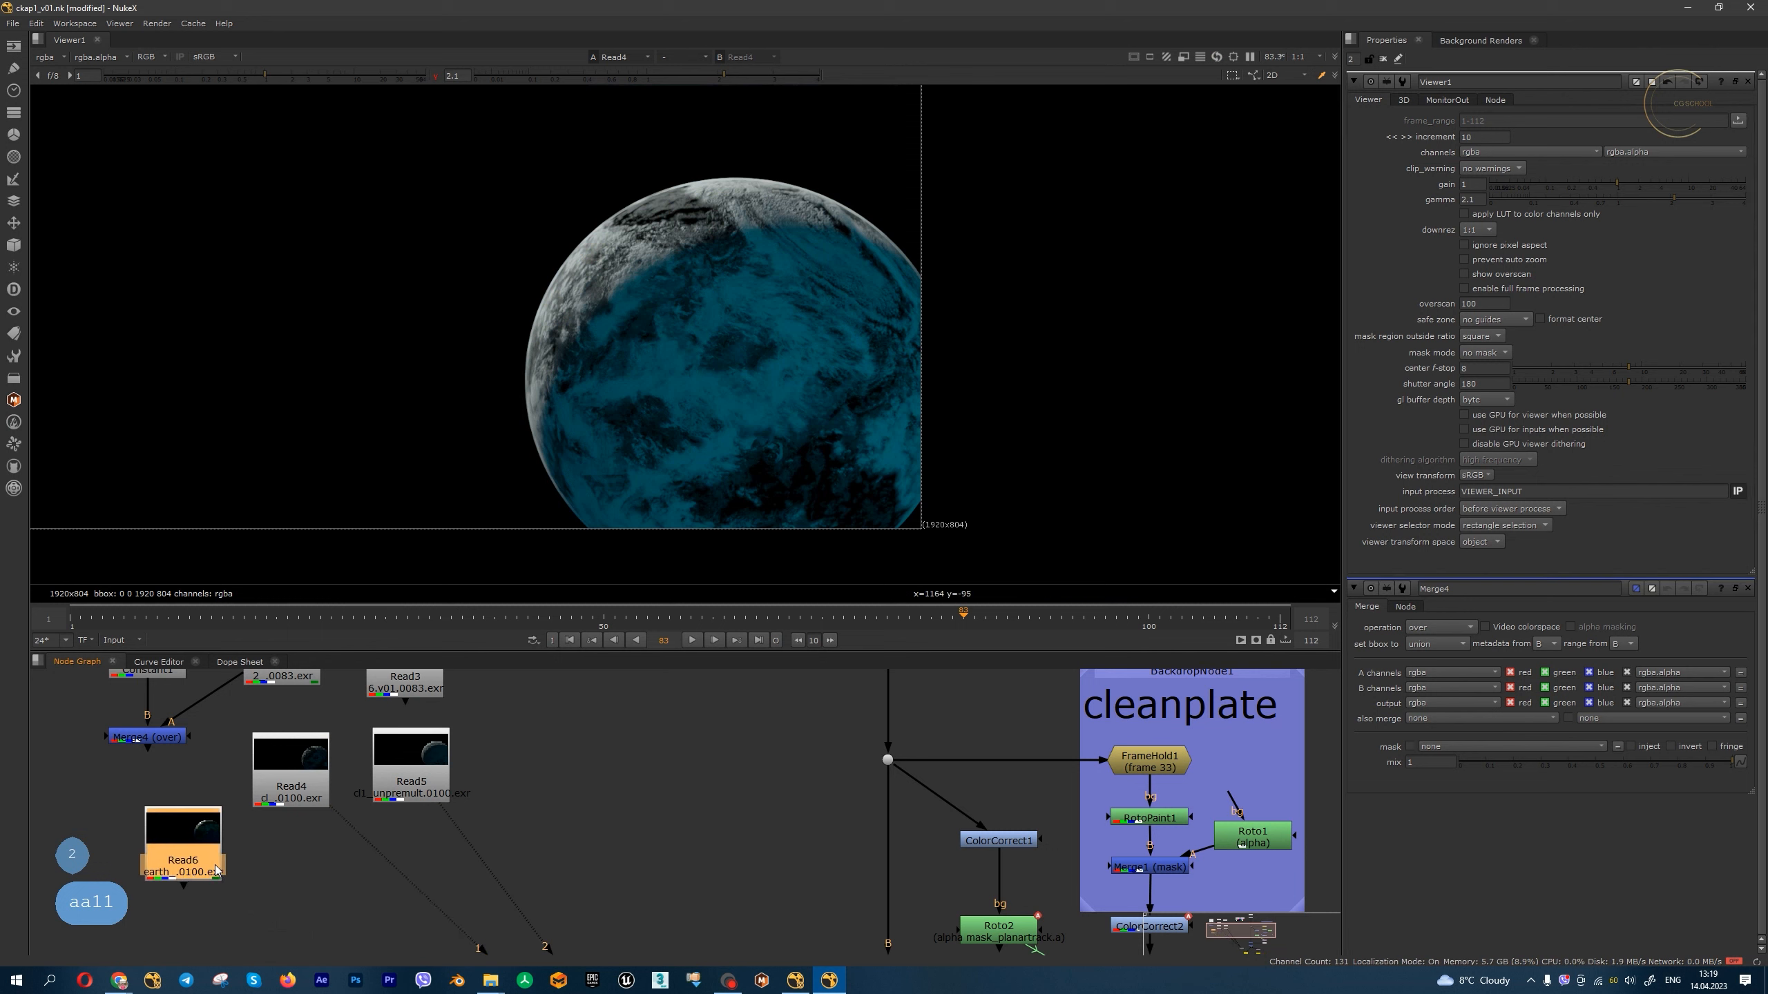
key("m")
left_click_drag(299, 836, 299, 942)
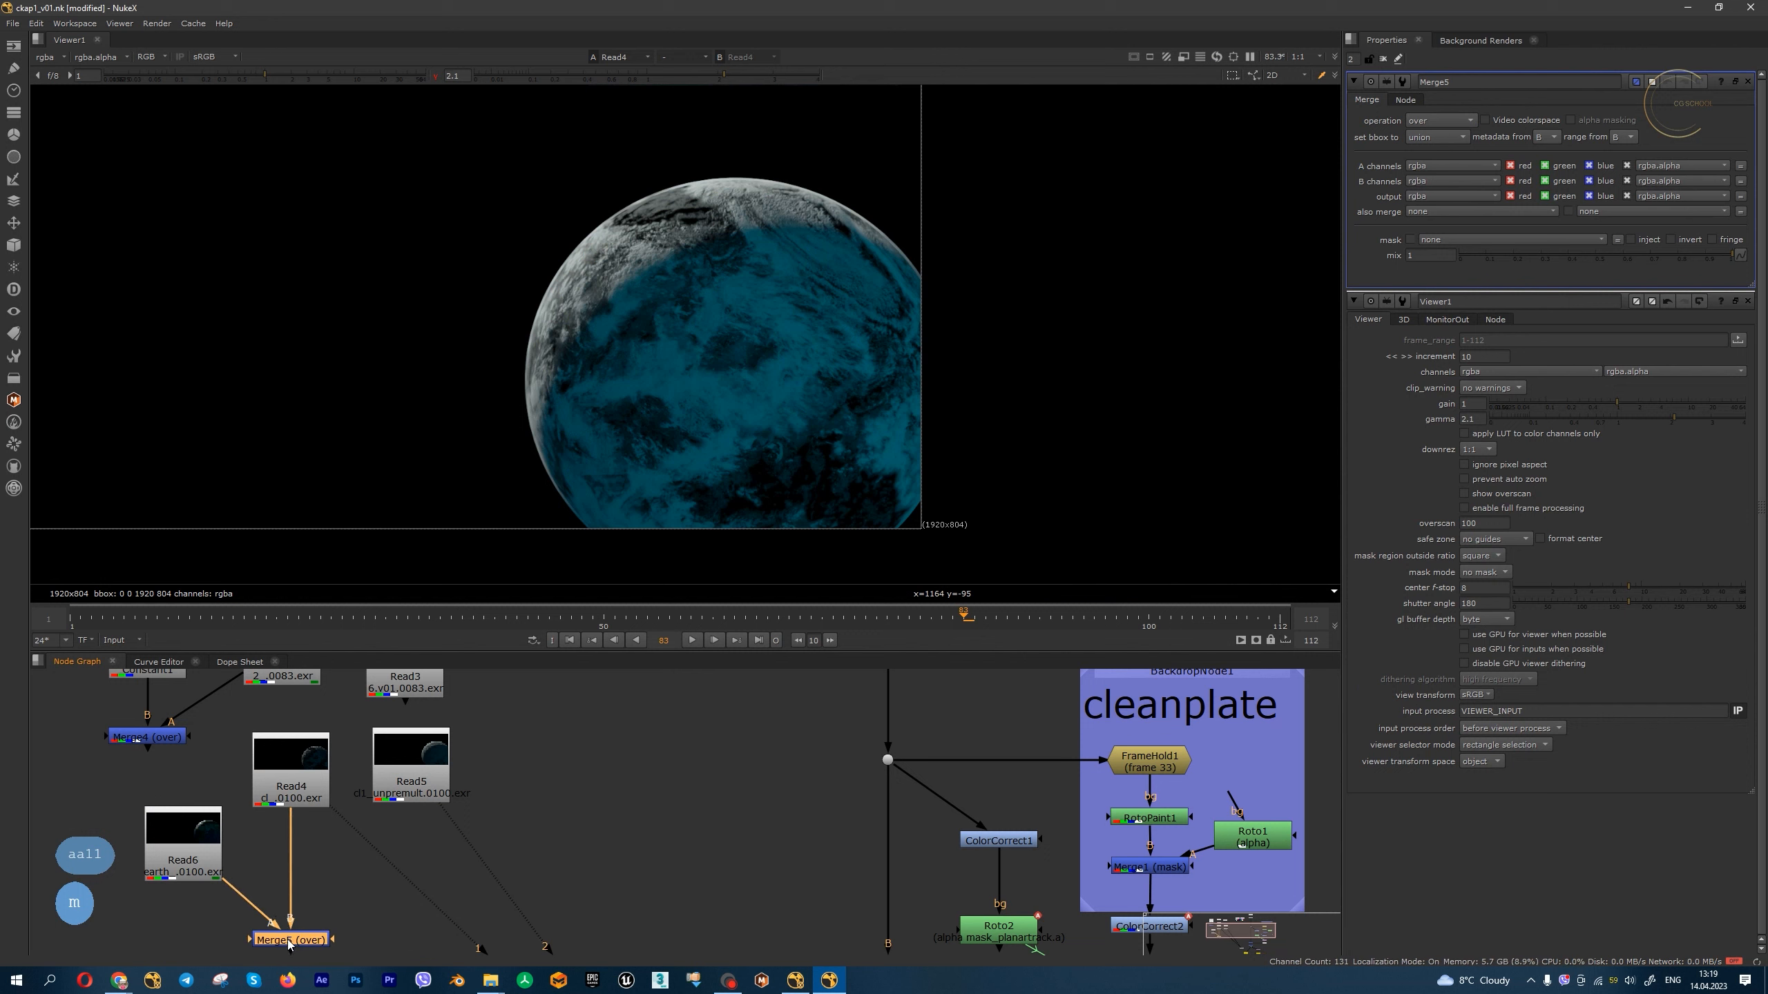
key("shift+x")
left_click_drag(292, 785, 296, 788)
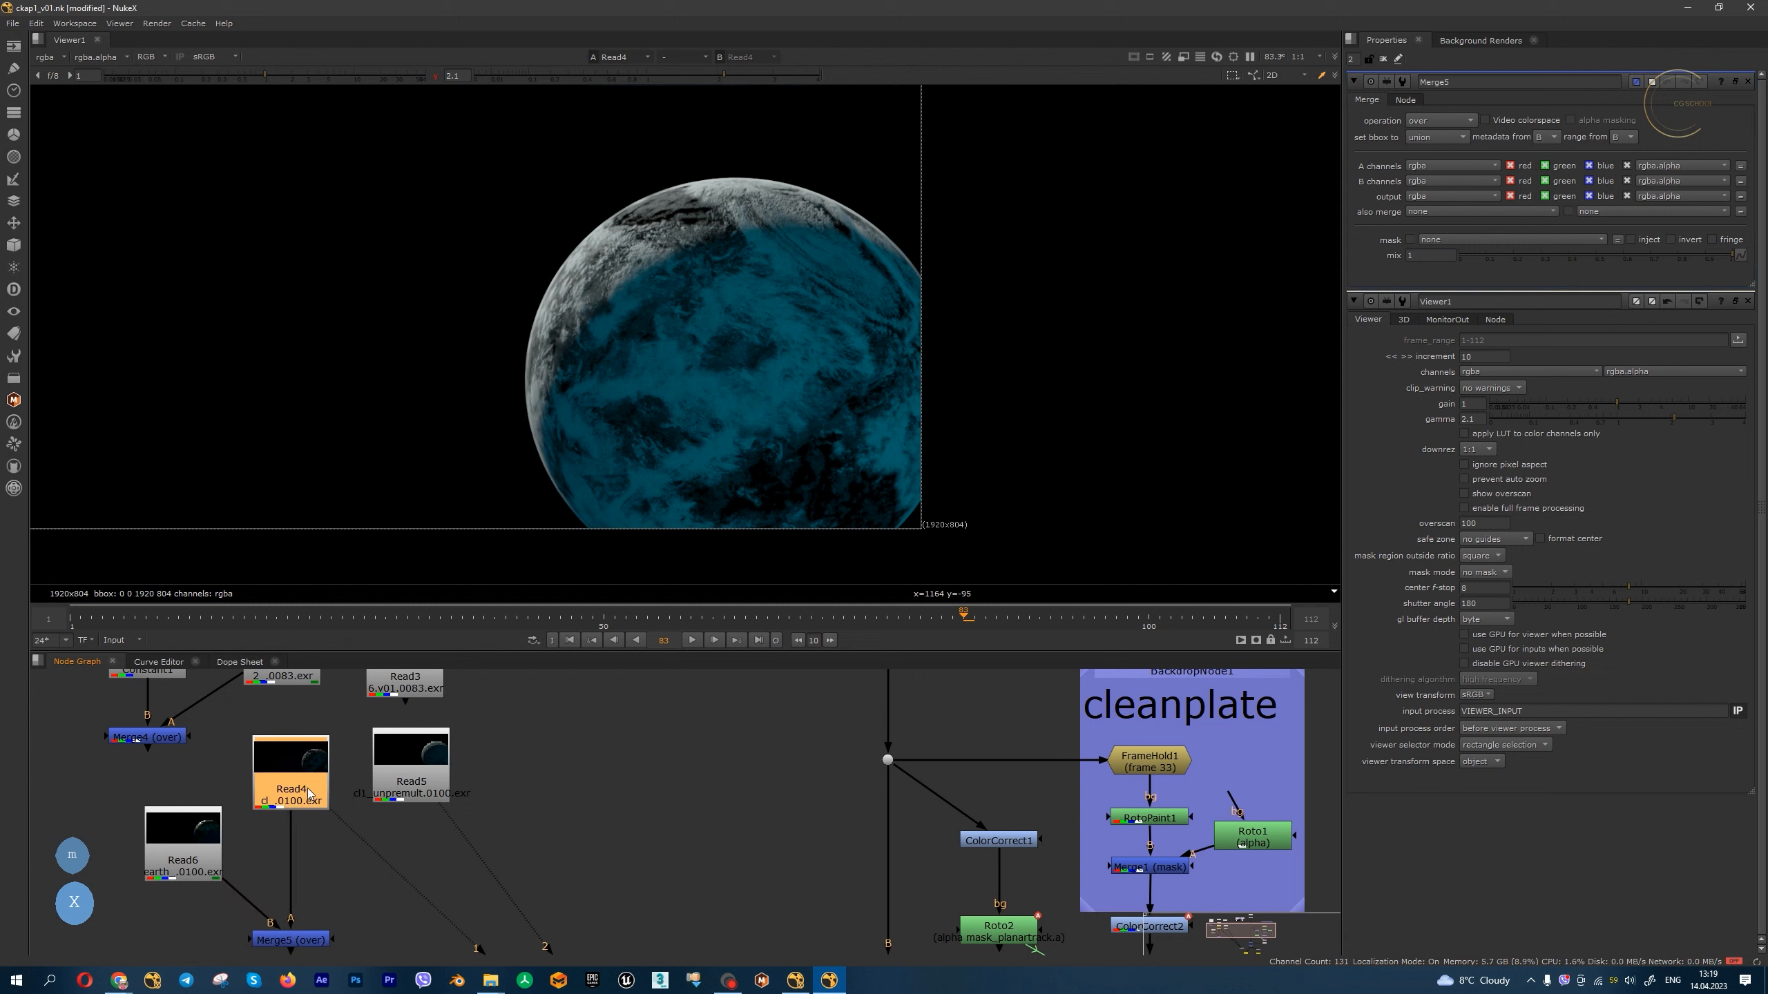
left_click(313, 941)
key("1")
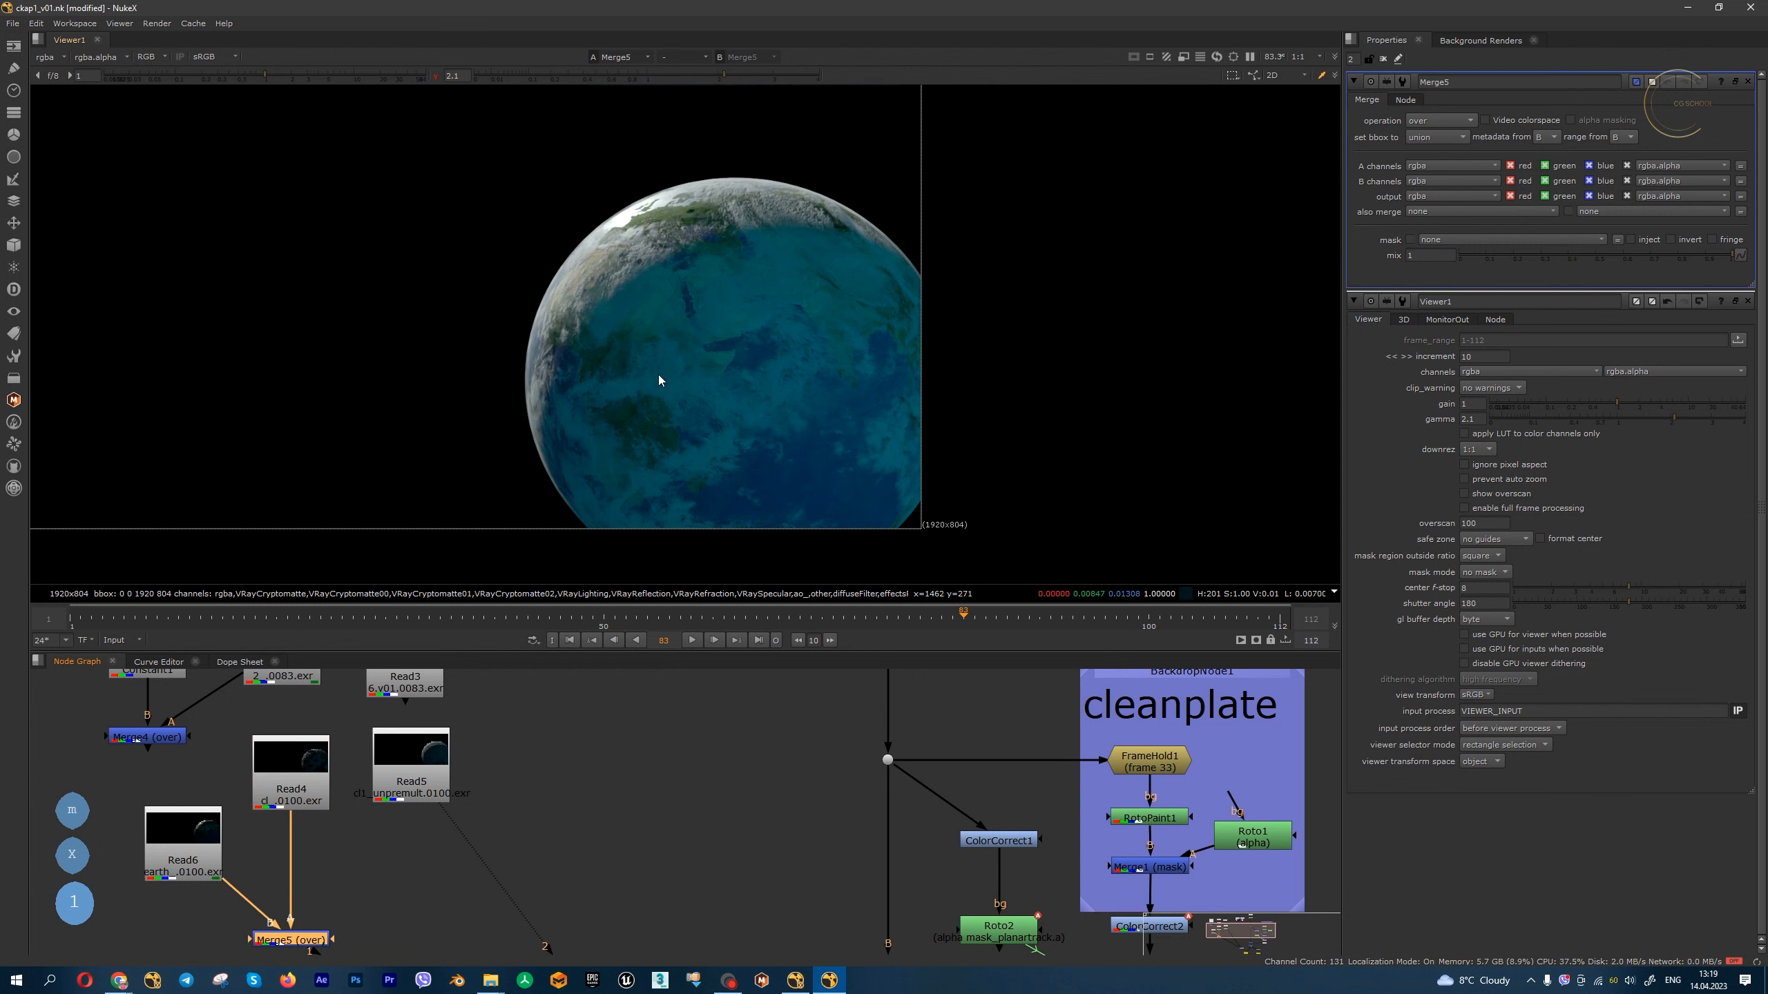
- Reconnect Merge5's A input from Read4 to Read5, set Read4 aside and place Read5 above the merge
left_click_drag(295, 825, 395, 782)
left_click_drag(305, 783, 562, 764)
left_click_drag(390, 783, 354, 782)
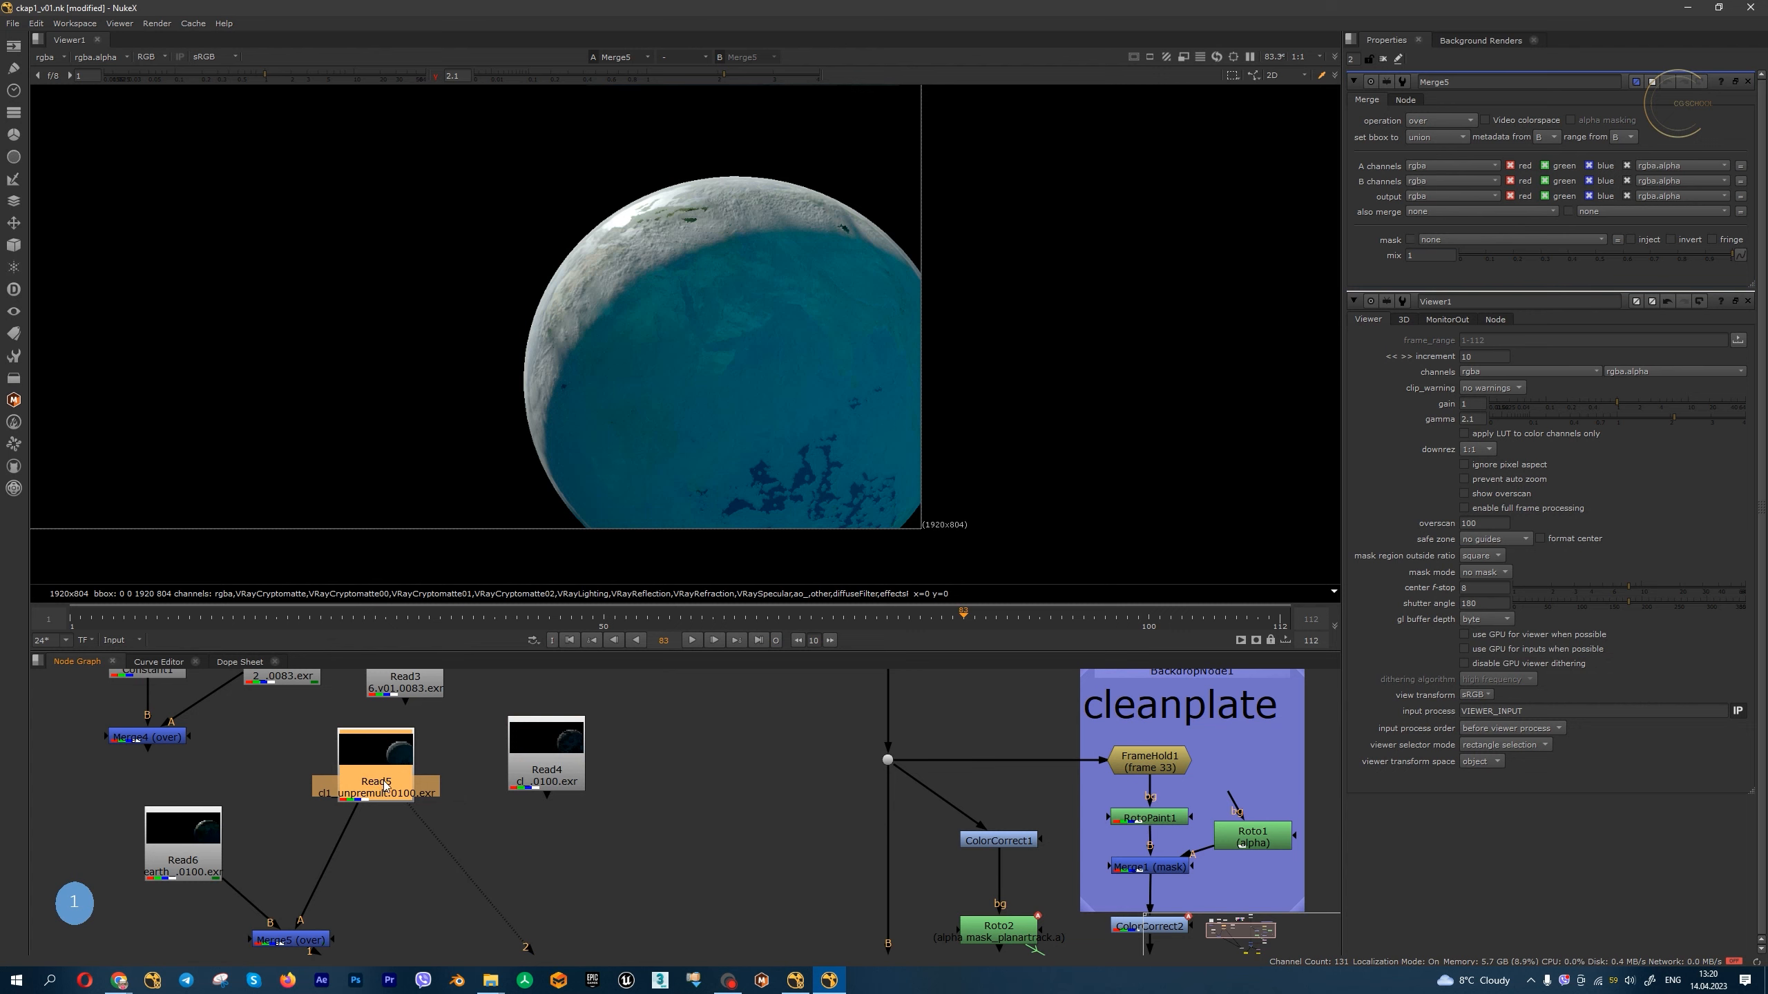
- Compare Read5's alpha and color with Read4, then examine the Merge5 result
key("1")
key("a")
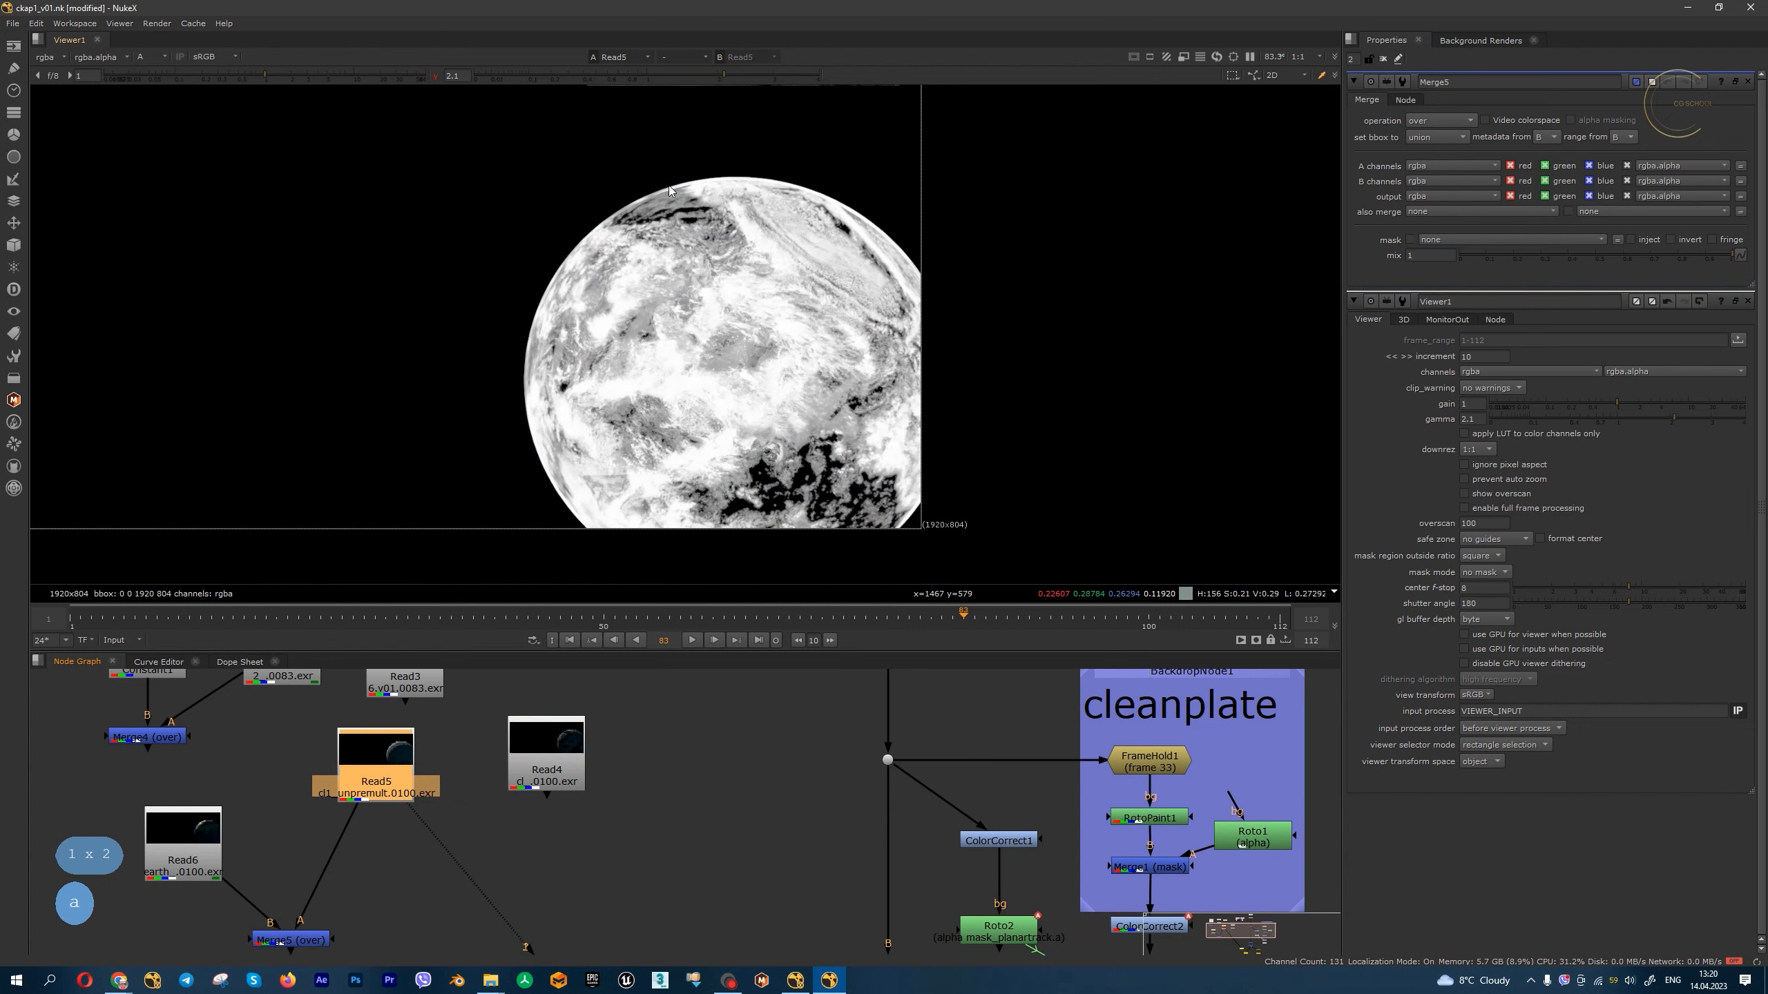
scroll(709, 248, "up", 3)
key("2")
key("a")
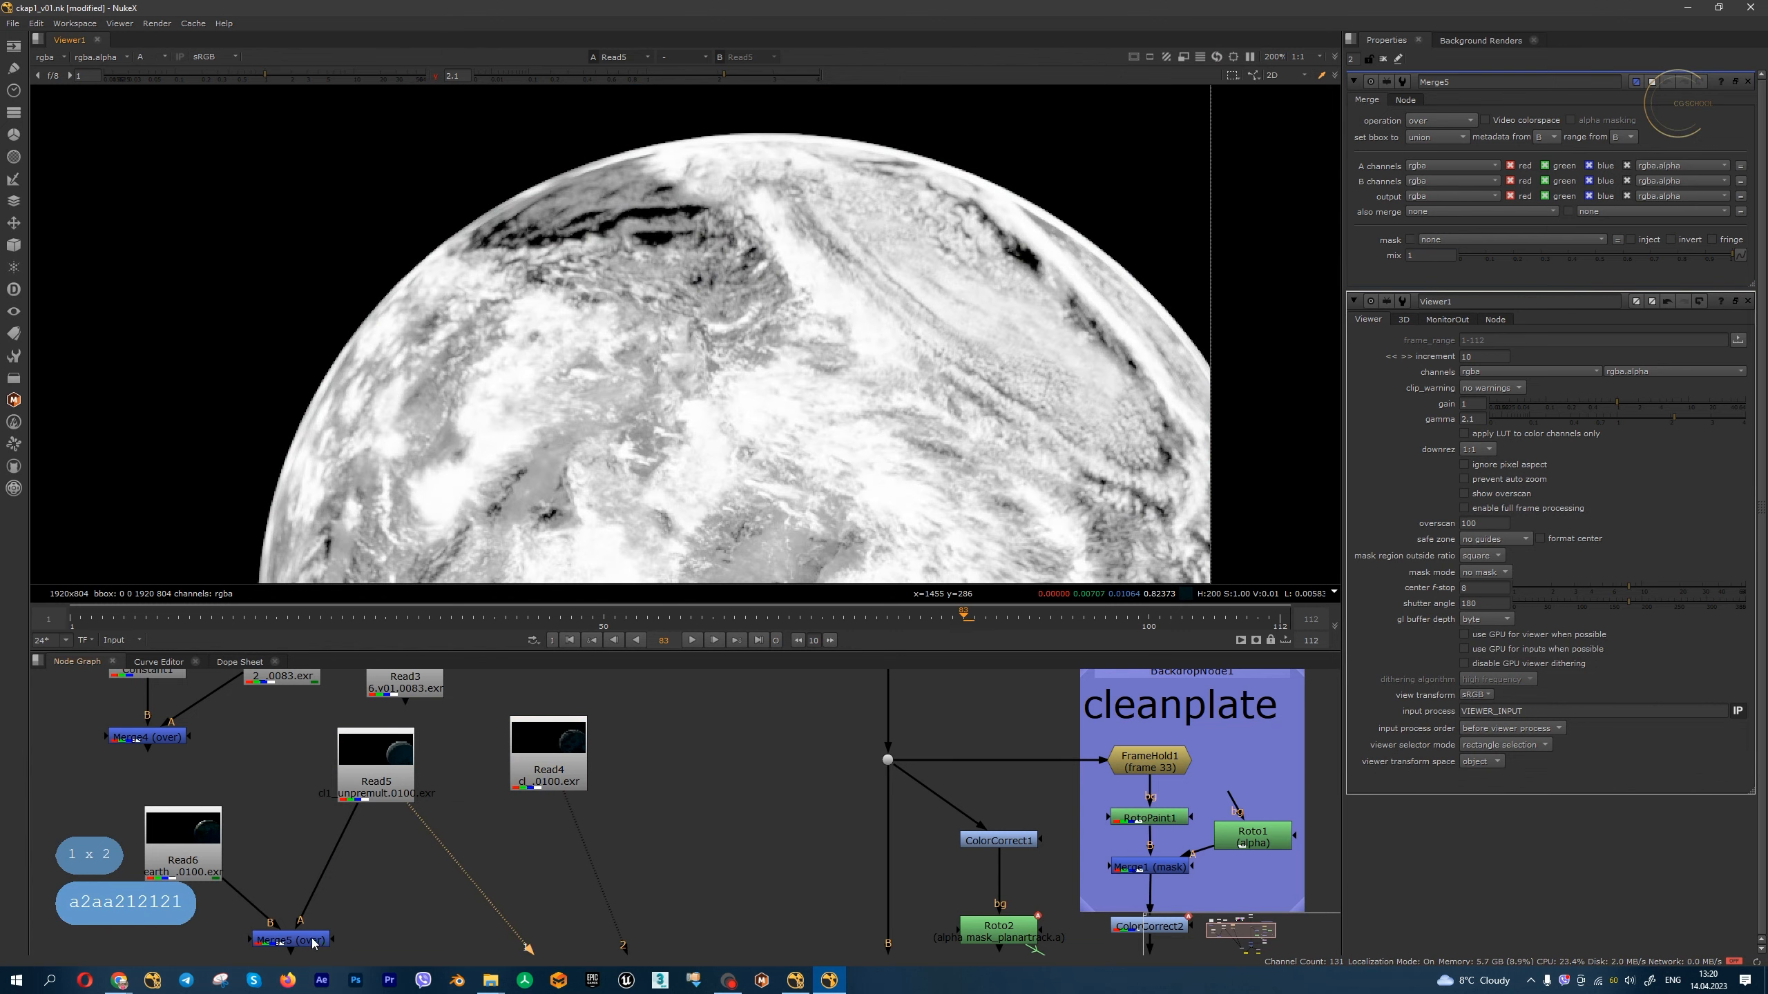
left_click(312, 939)
key("1")
key("a")
scroll(683, 307, "down", 3)
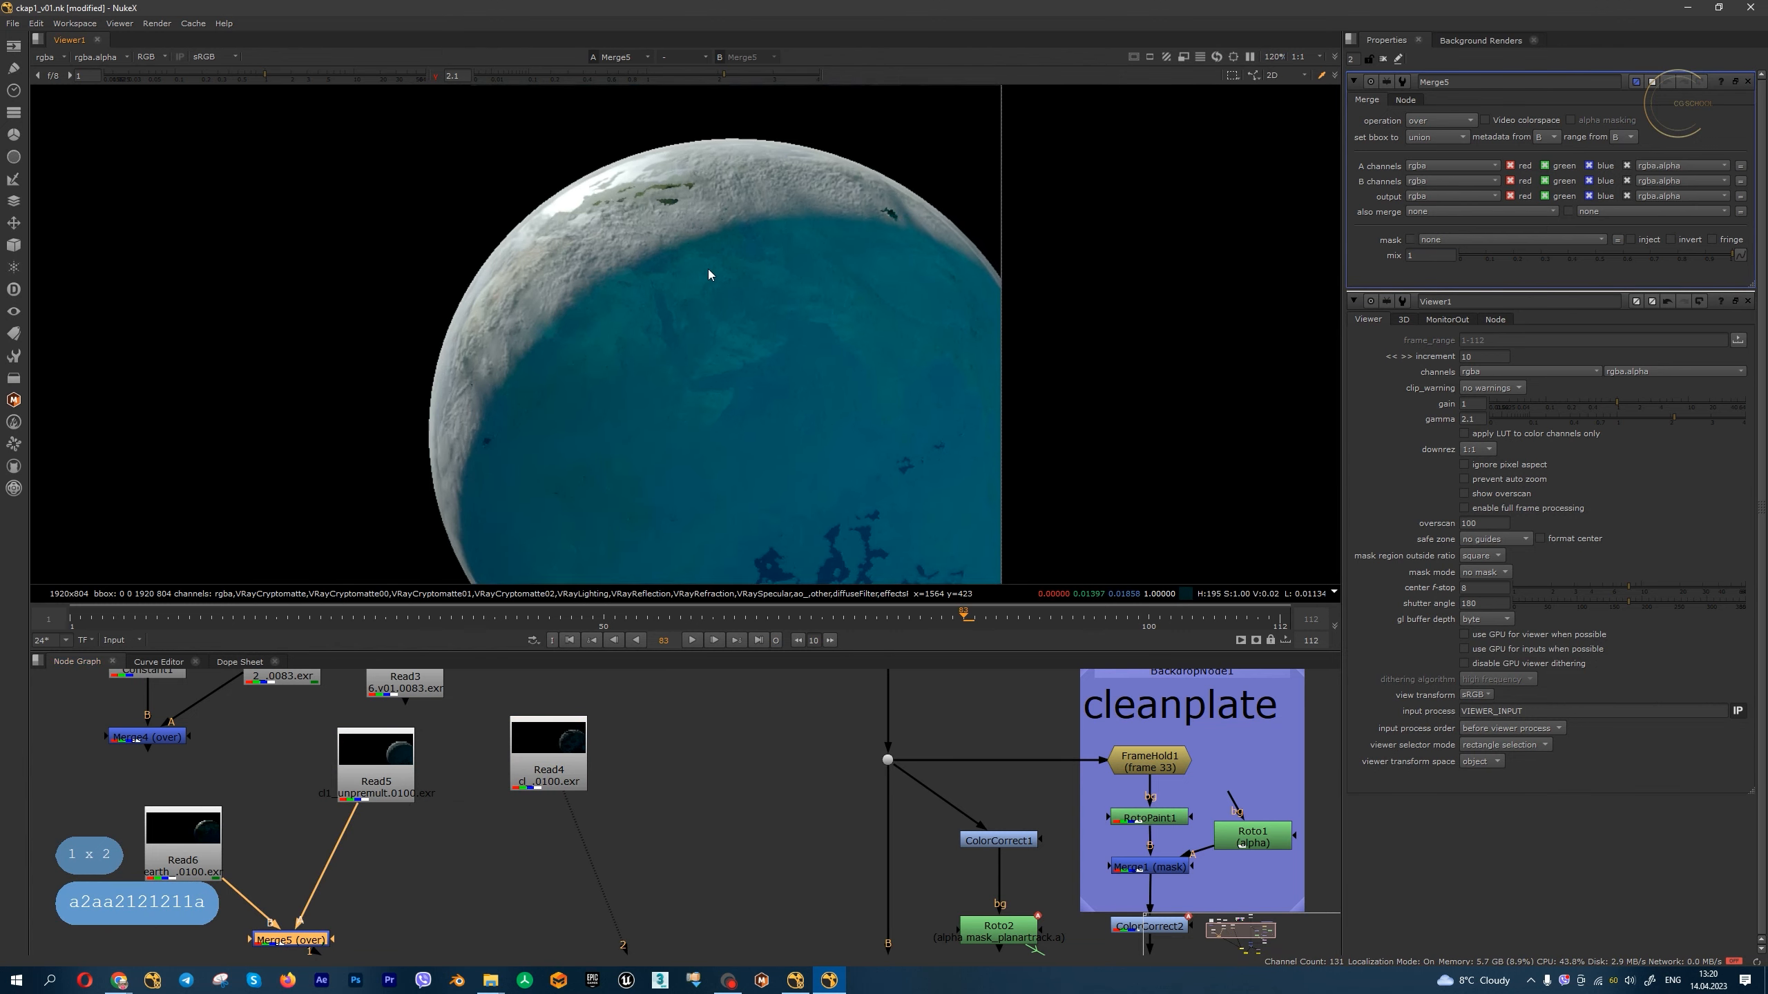
- Insert a Premult node between Read5 and Merge5, with Merge5 directly below it, and lower the viewer gamma to 1.84
left_click(390, 769)
key("Tab")
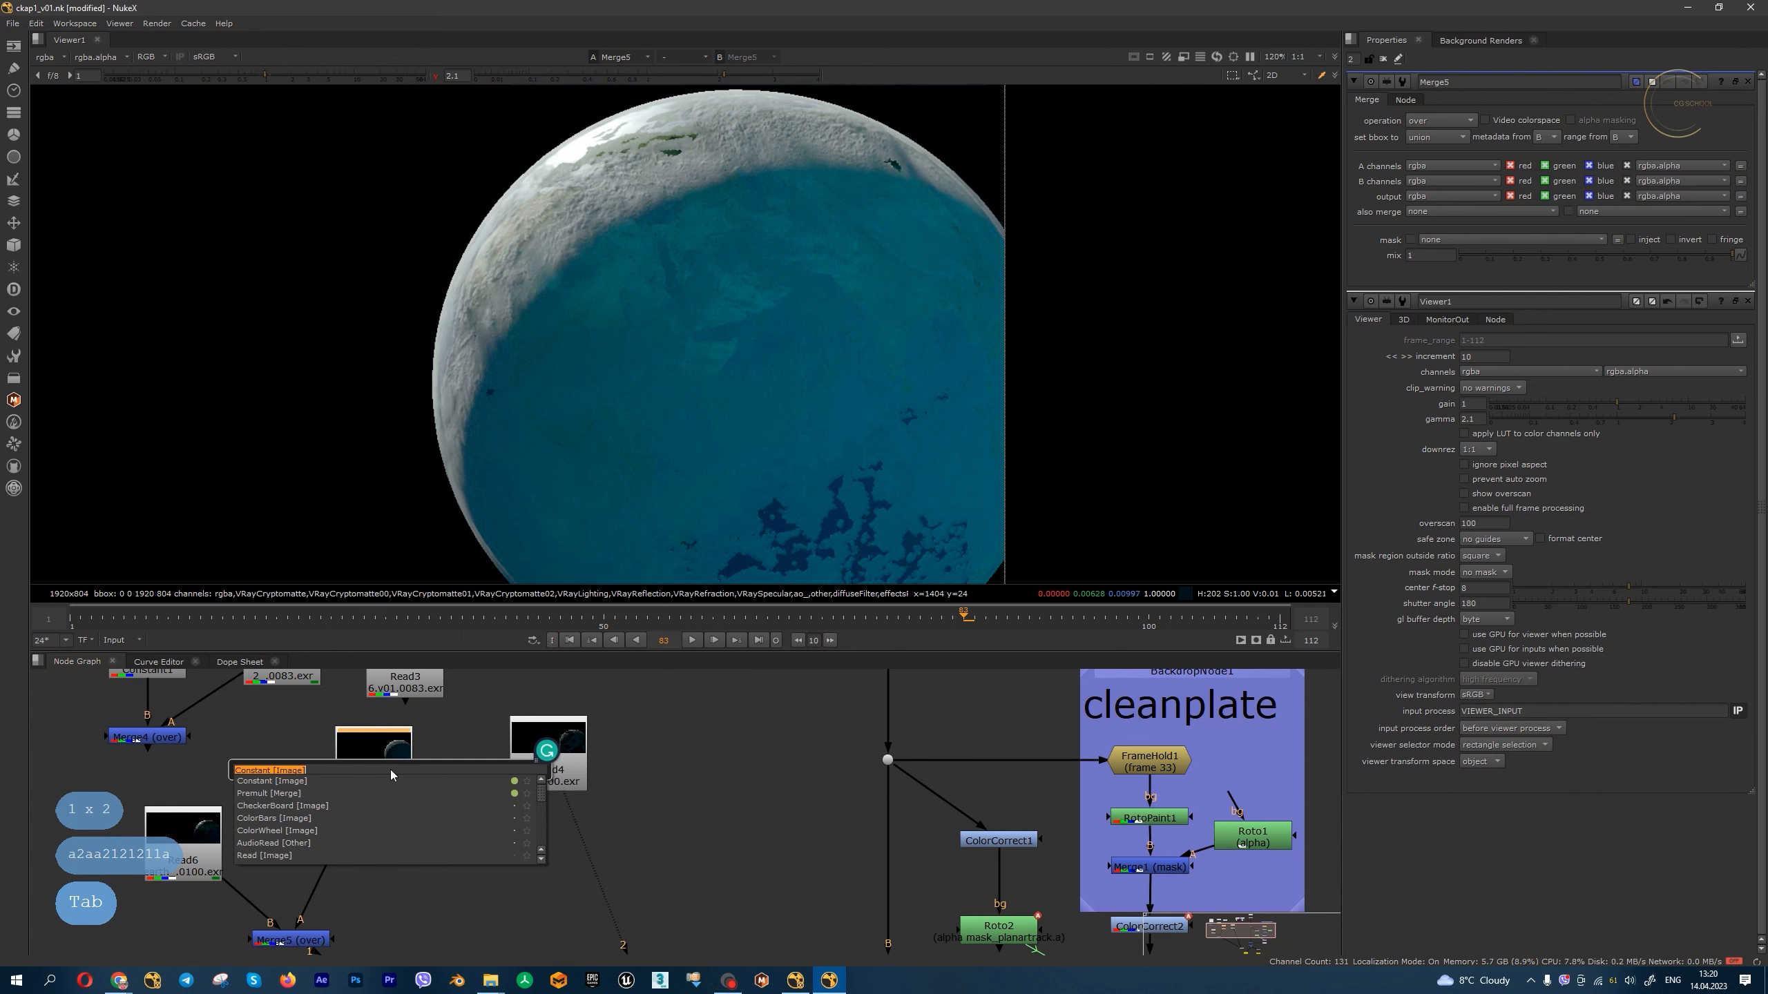
type("pre")
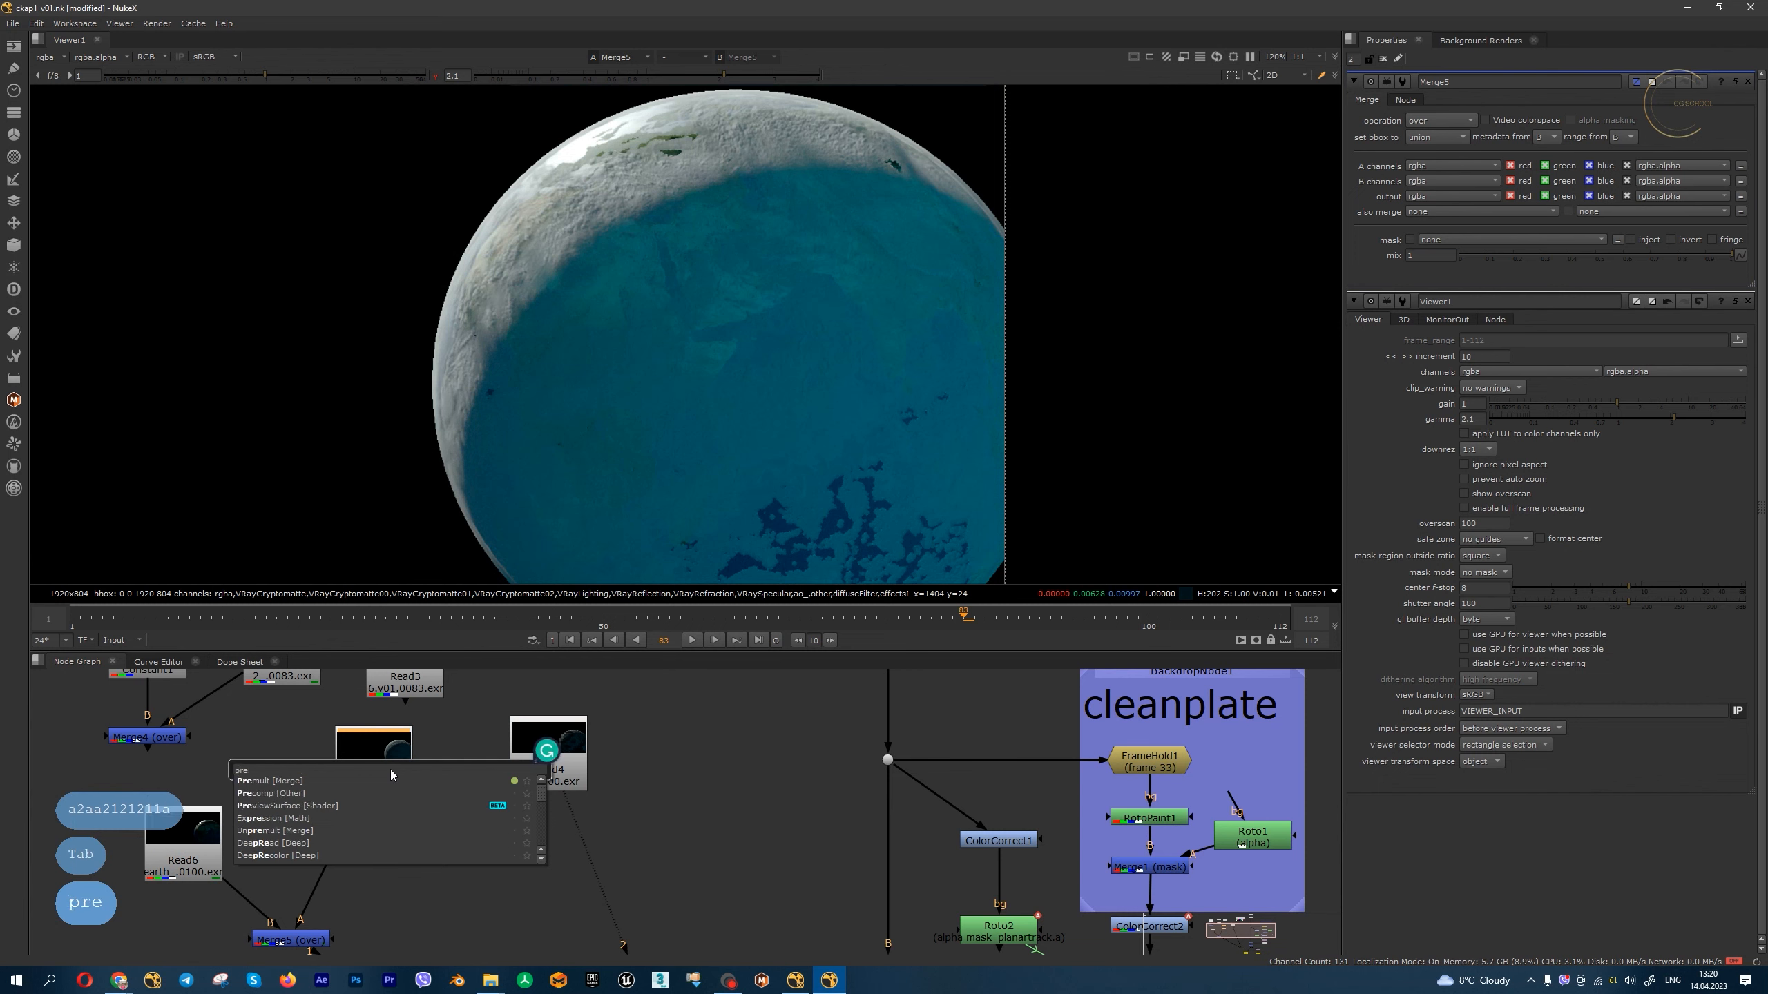
key("Return")
left_click_drag(395, 818, 395, 826)
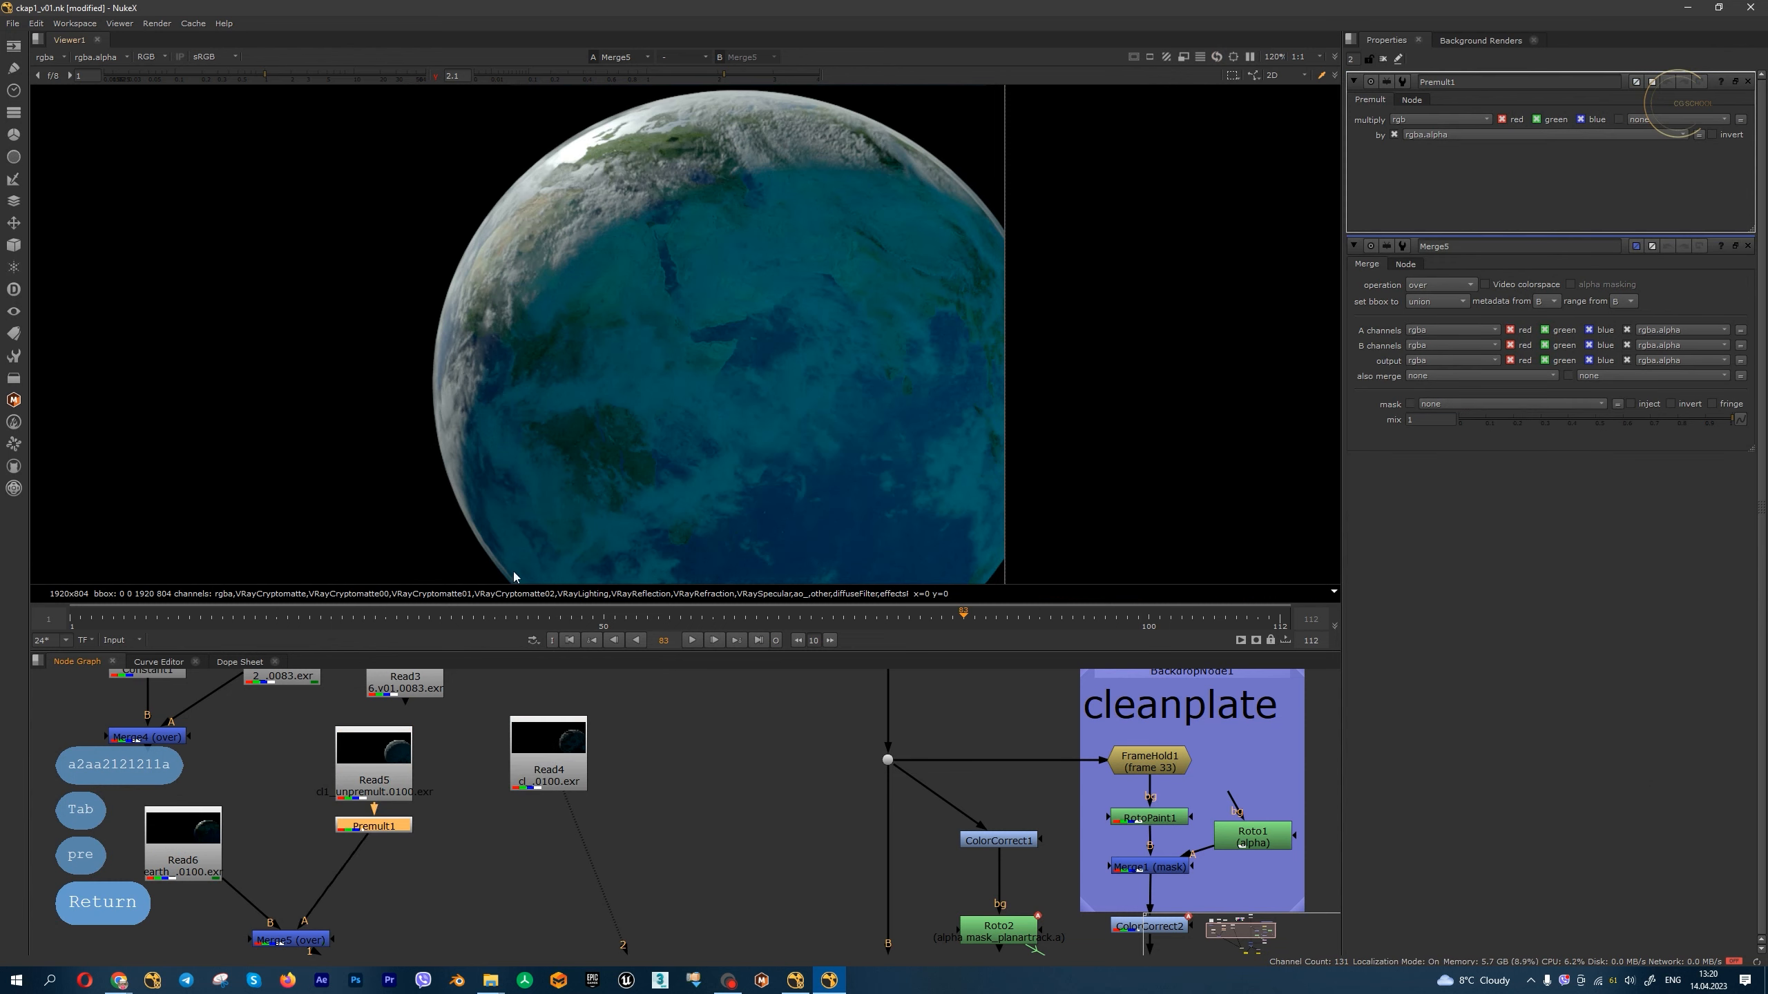
scroll(693, 280, "down", 2)
left_click_drag(290, 940, 373, 911)
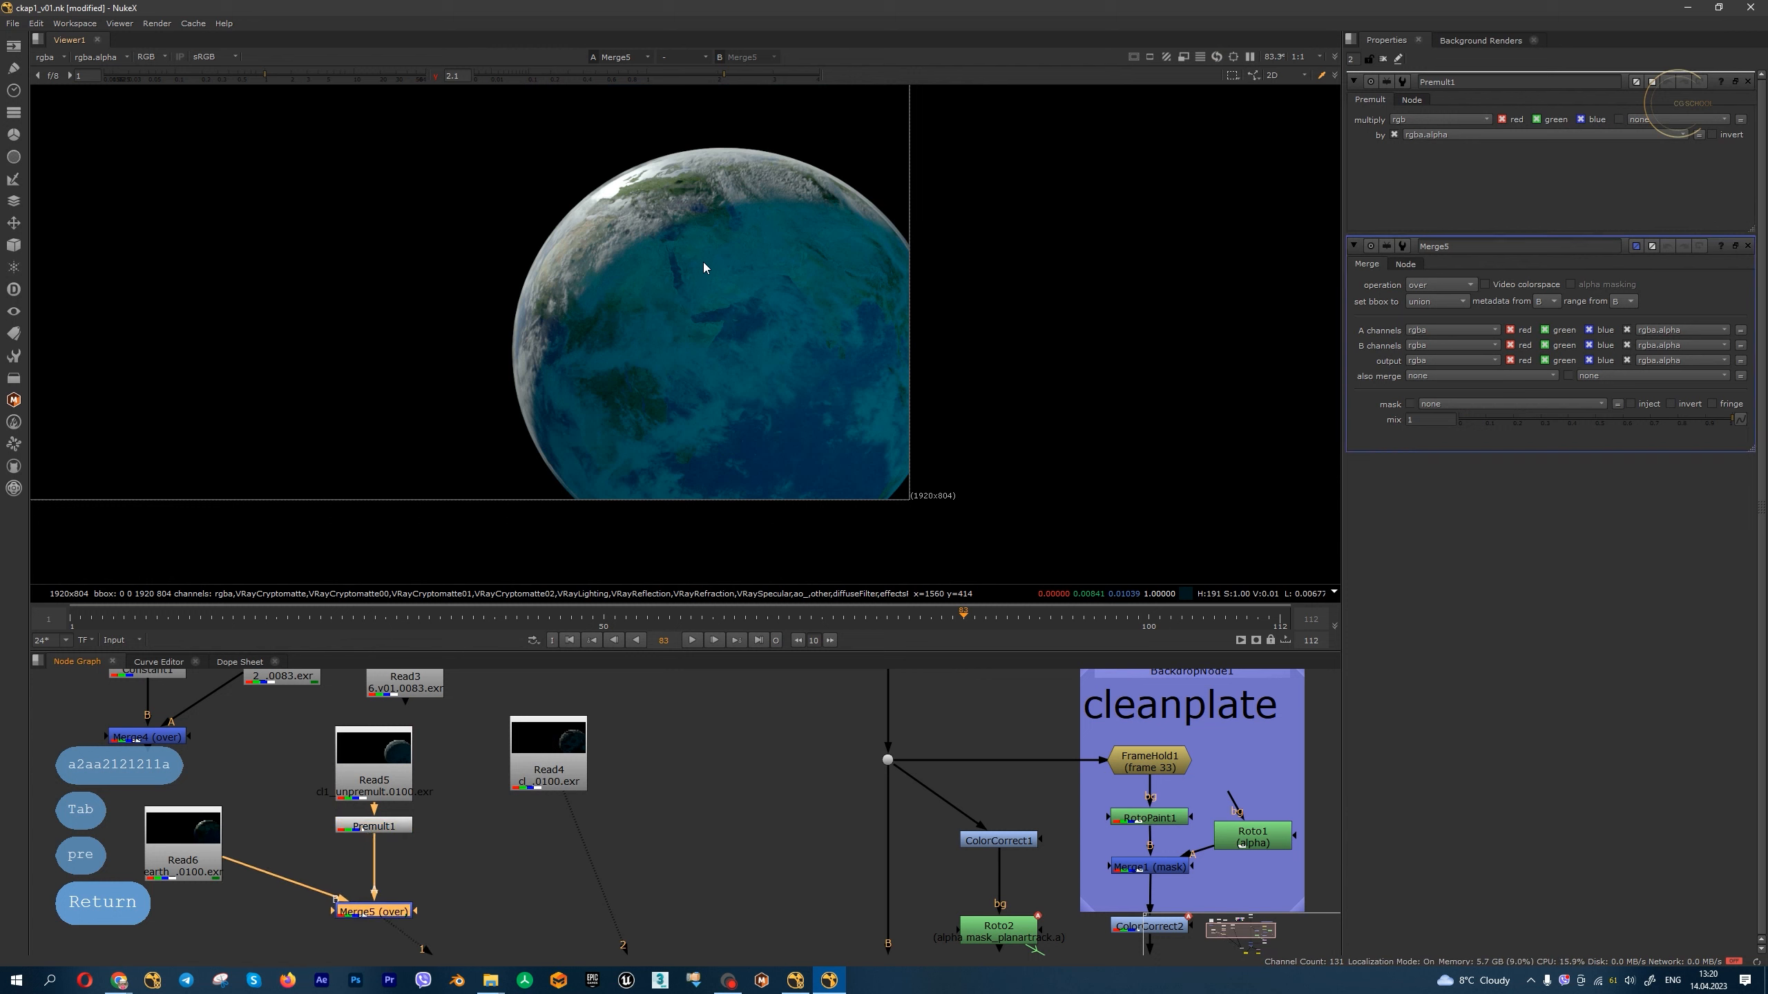
left_click(437, 74)
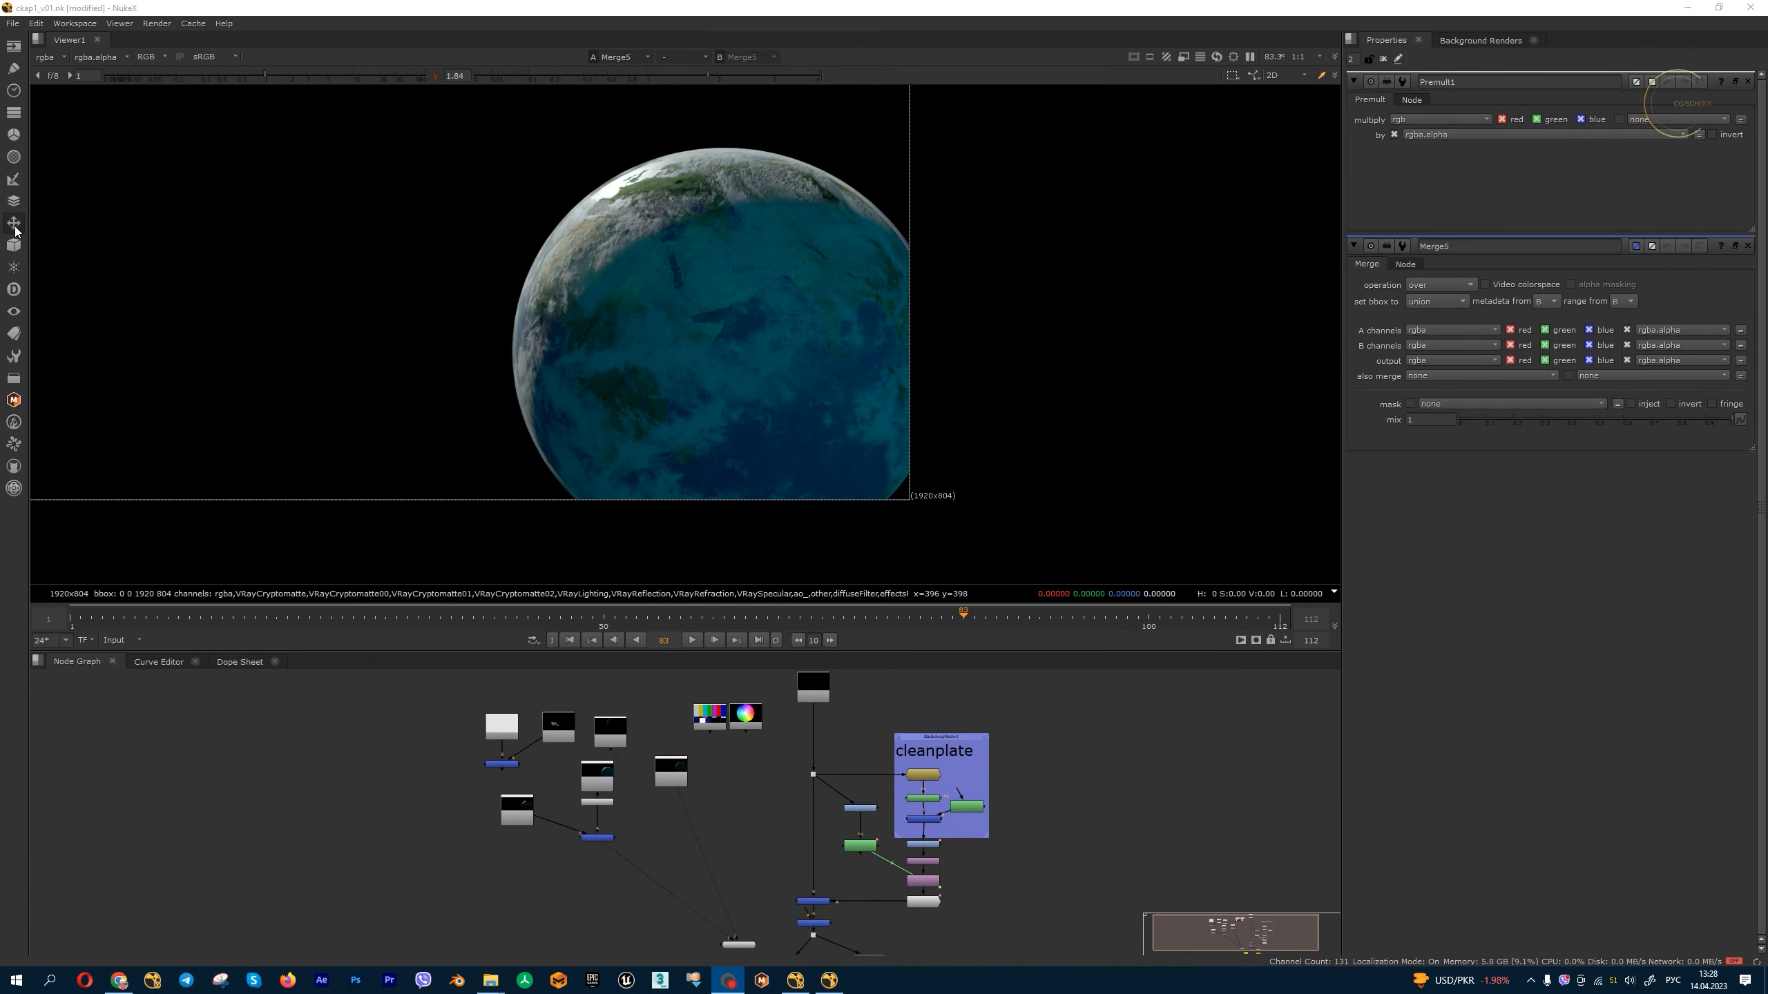
- Insert a Crop node directly beneath the airplane Read node and view it at frame 23
left_click(15, 227)
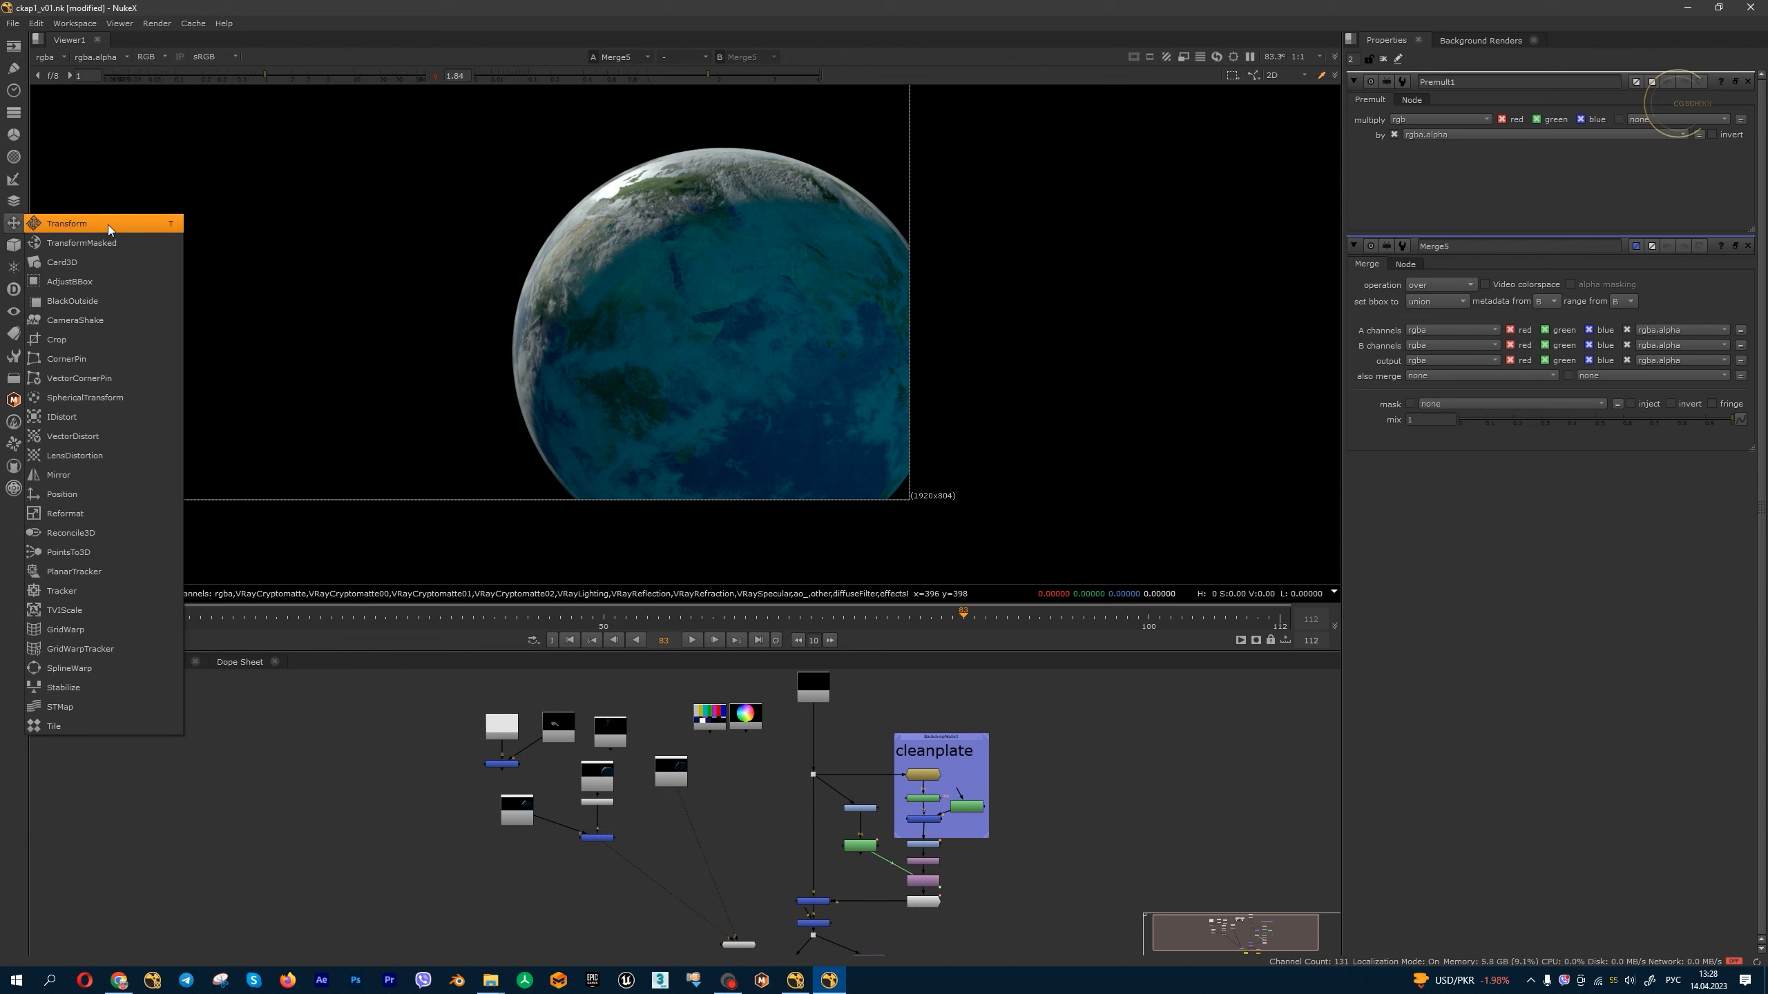
left_click(125, 340)
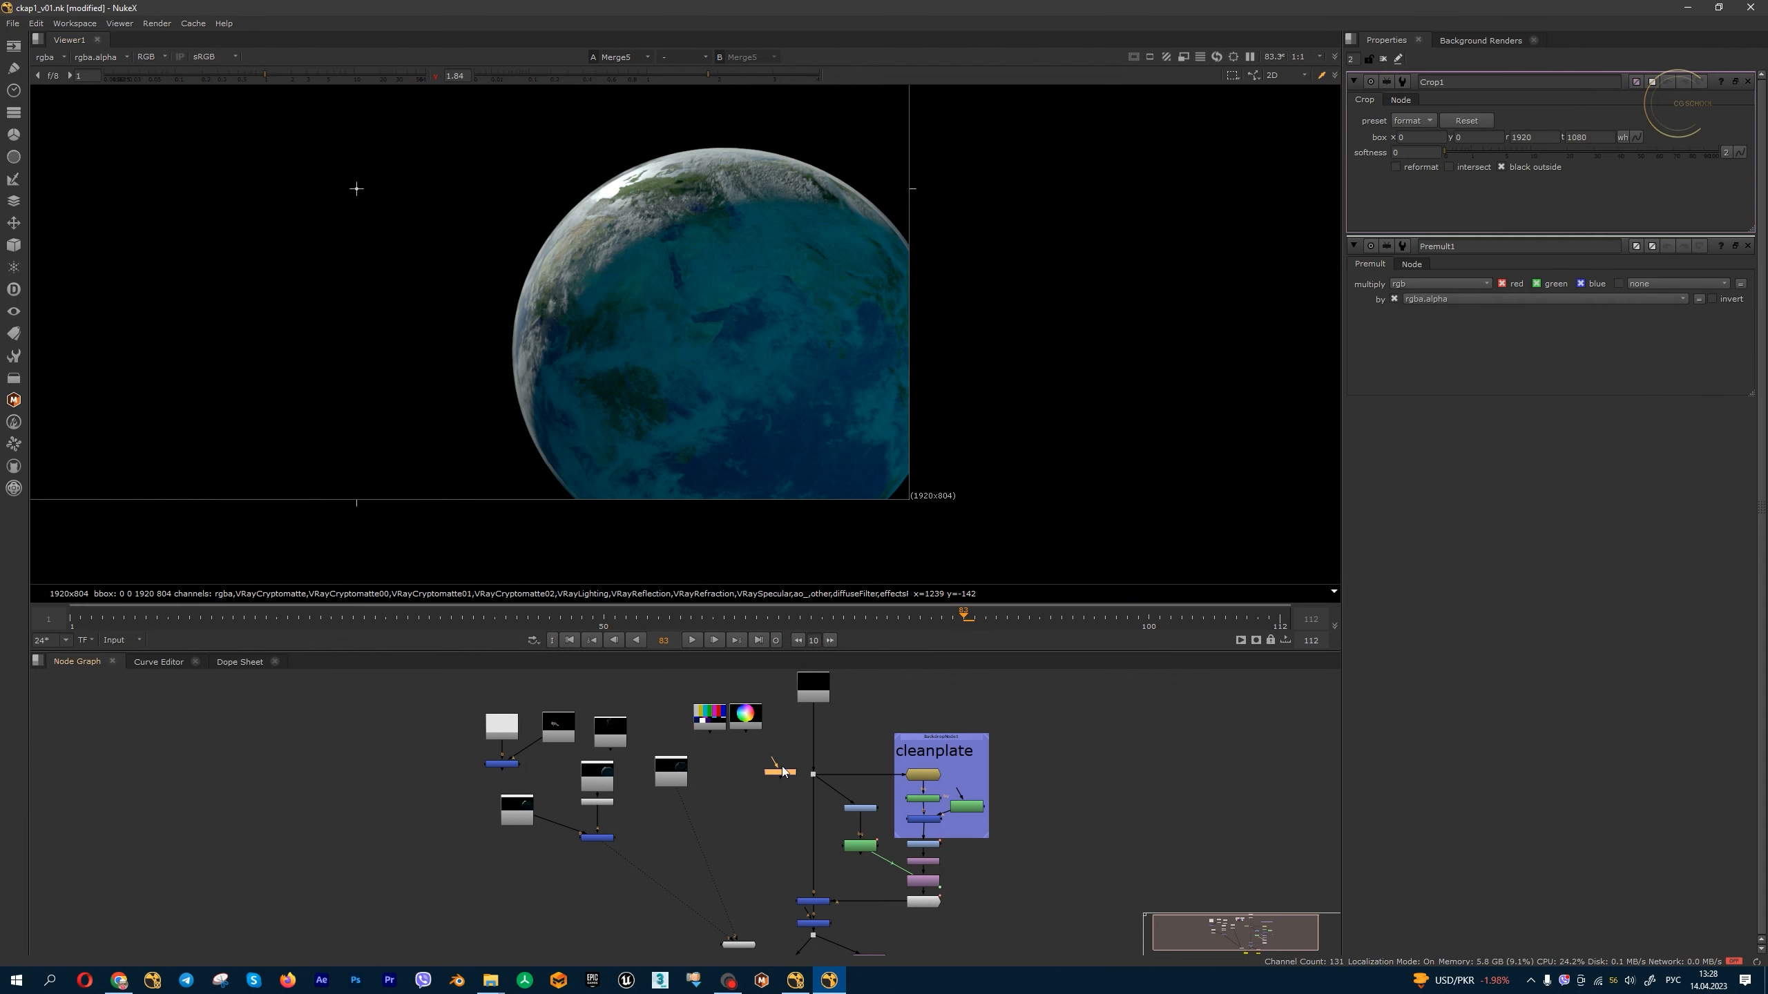
left_click(818, 734)
key("1")
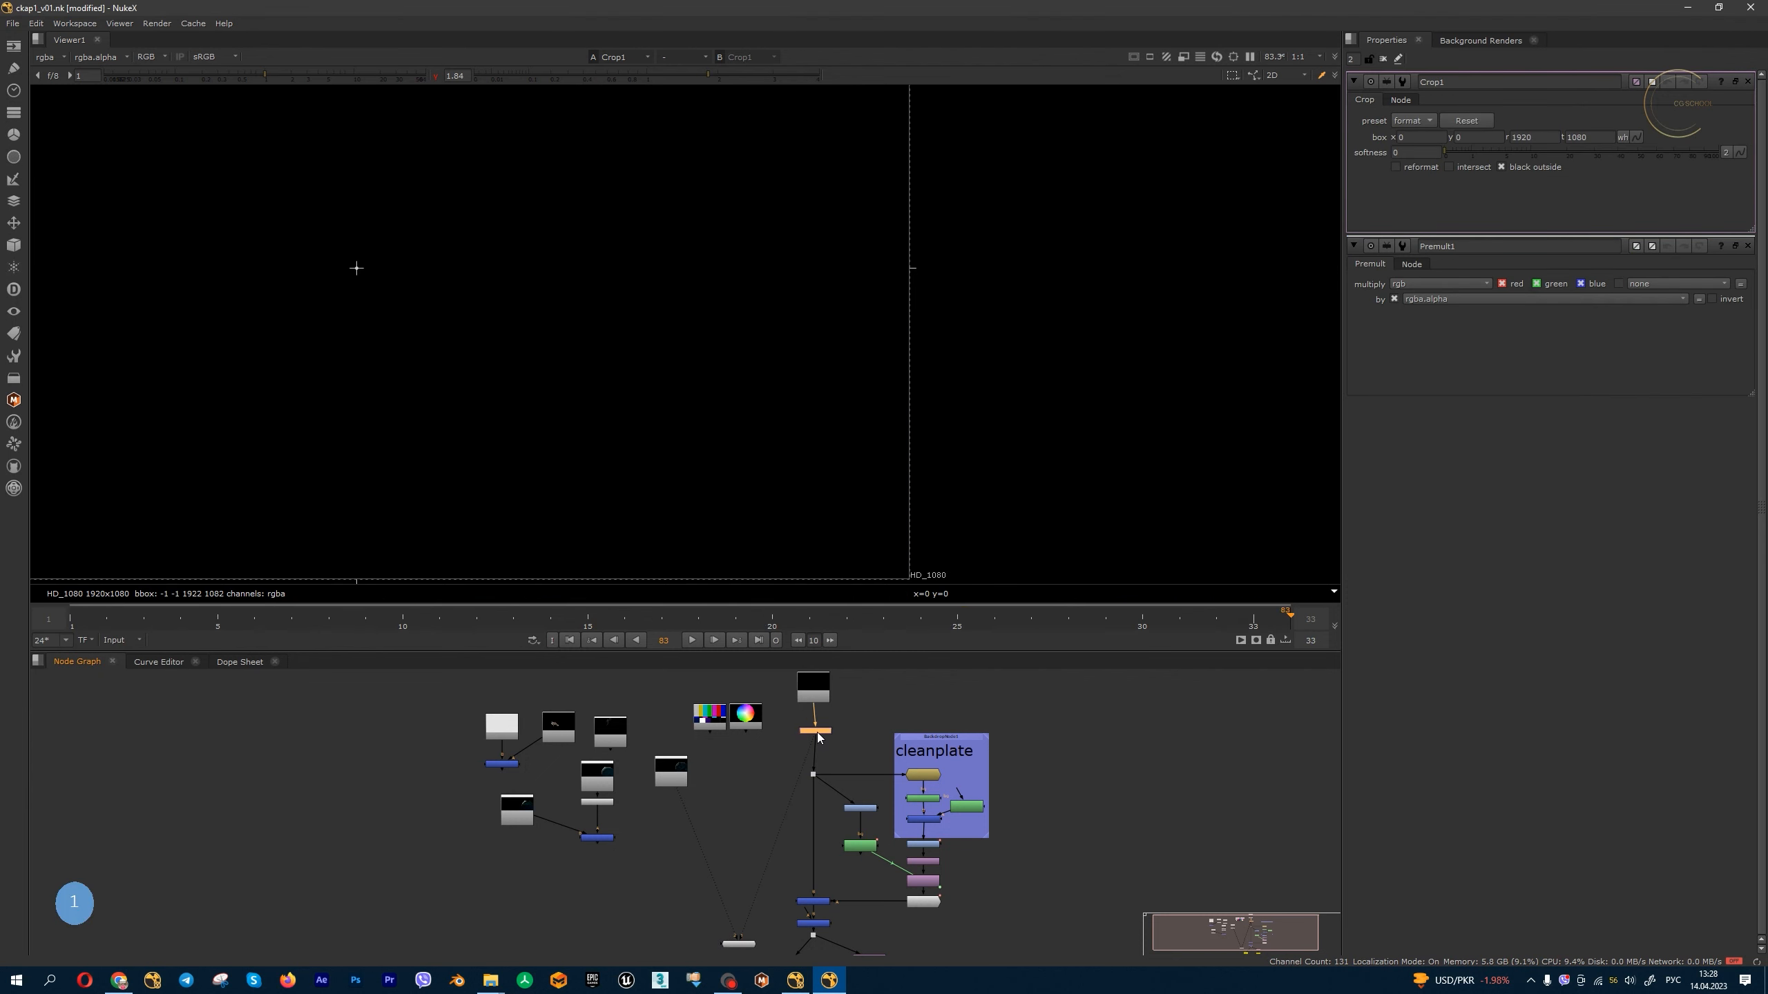
left_click(871, 627)
scroll(765, 468, "down", 3)
middle_click_drag(662, 463, 763, 473)
scroll(763, 473, "up", 2)
scroll(634, 509, "down", 1)
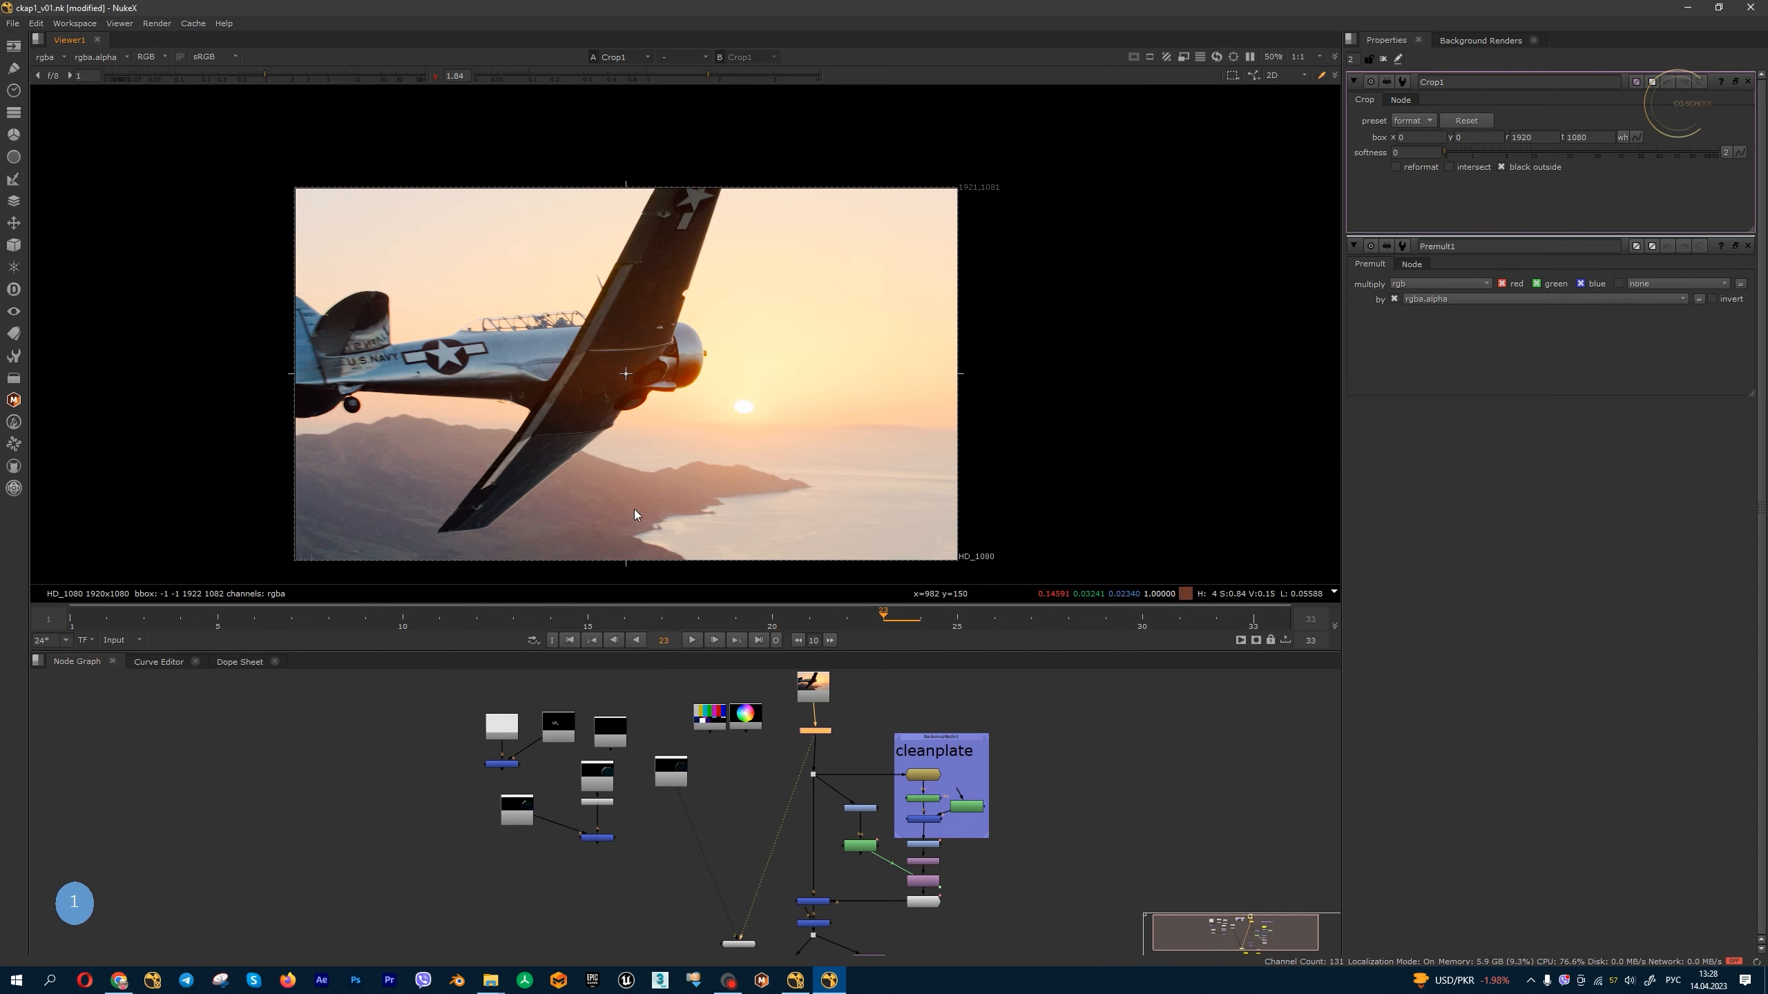
- Crop the airplane image on all four sides to a box of x 224, y 188, r 1716 and t 814
left_click_drag(630, 563, 635, 495)
left_click_drag(634, 192, 648, 282)
left_click_drag(958, 387, 888, 387)
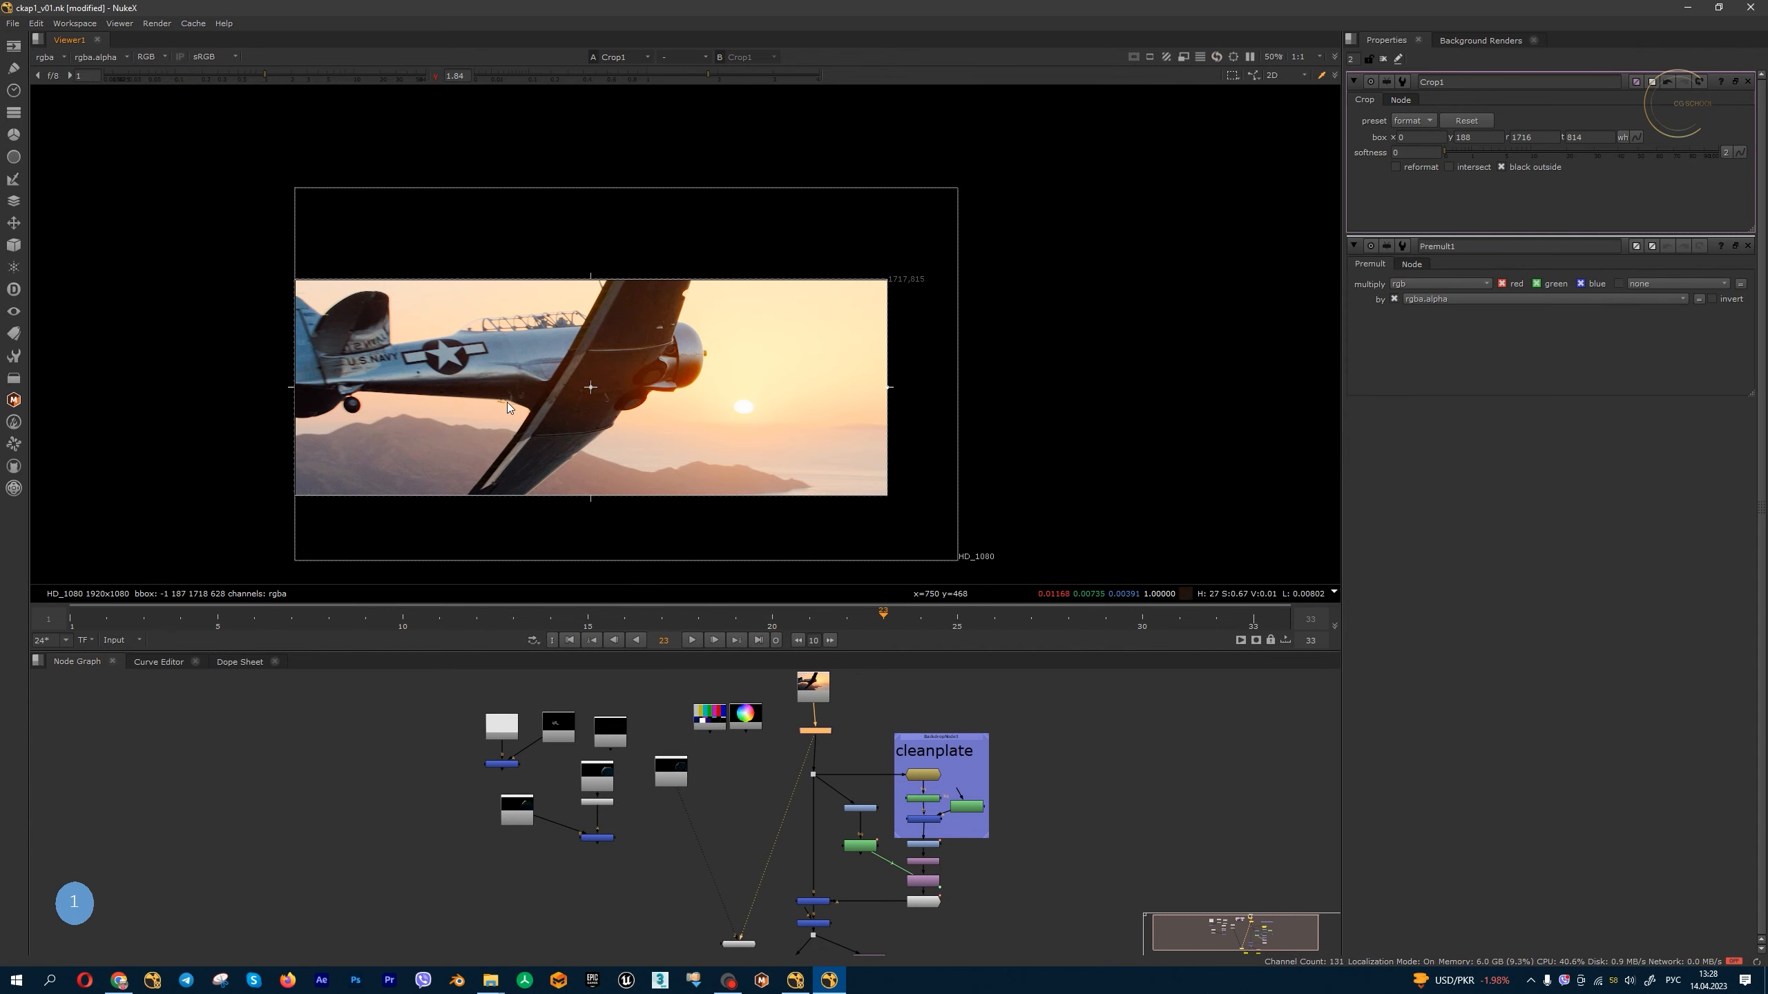
left_click_drag(295, 388, 372, 387)
key("a")
key("a")
- Add a Mirror node between the final Merge and the Write branches, and view its output
left_click(14, 223)
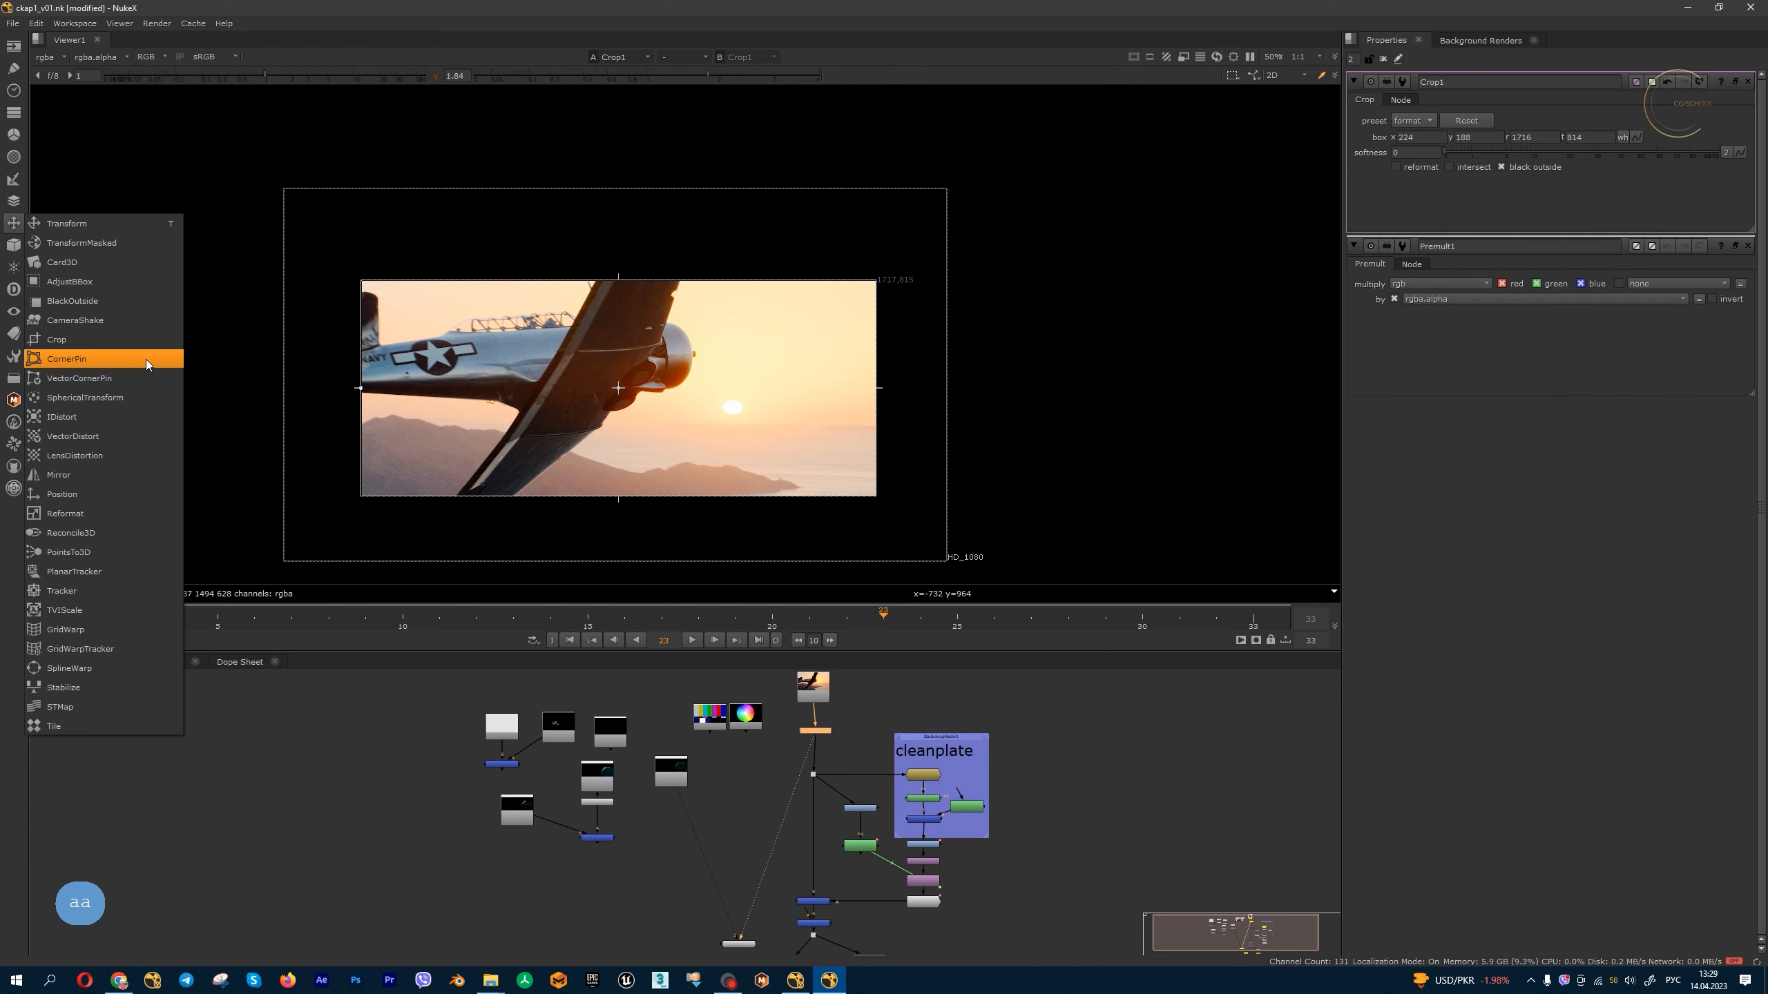
left_click(143, 473)
left_click_drag(812, 743, 823, 822)
key("ctrl+shift+x")
scroll(821, 880, "up", 4)
left_click(828, 829)
key("Delete")
left_click(832, 823)
key("1")
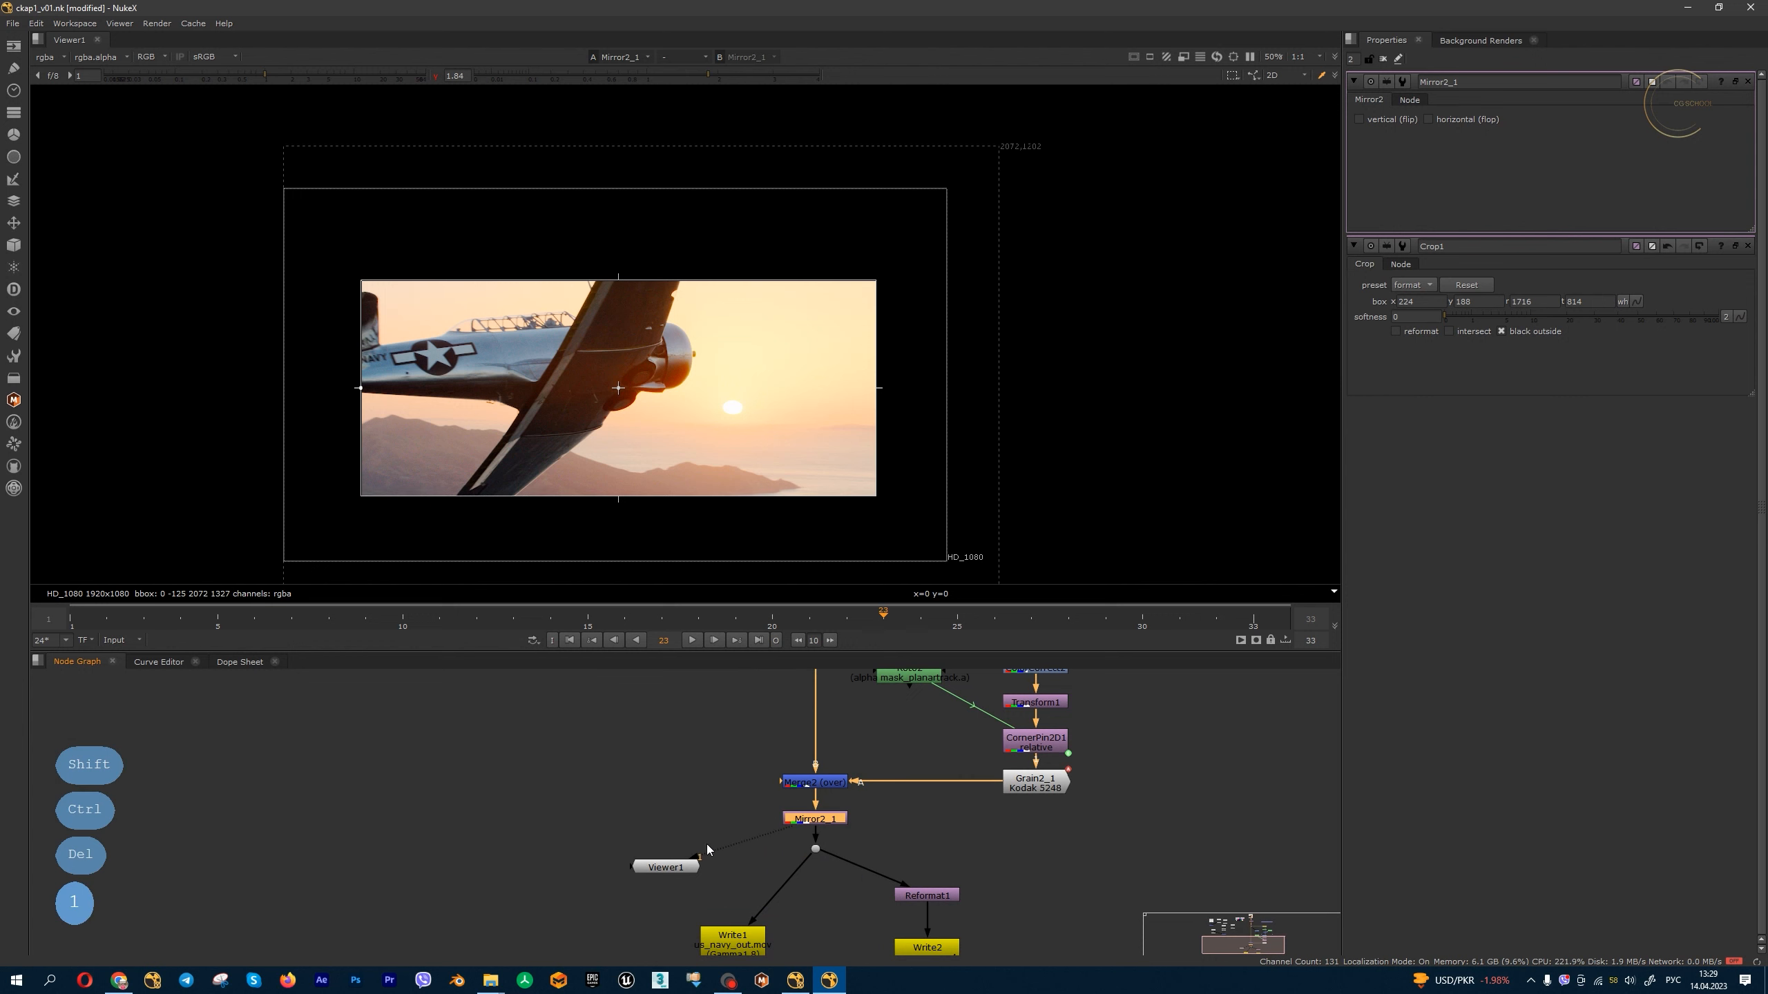
key("1")
left_click(667, 866)
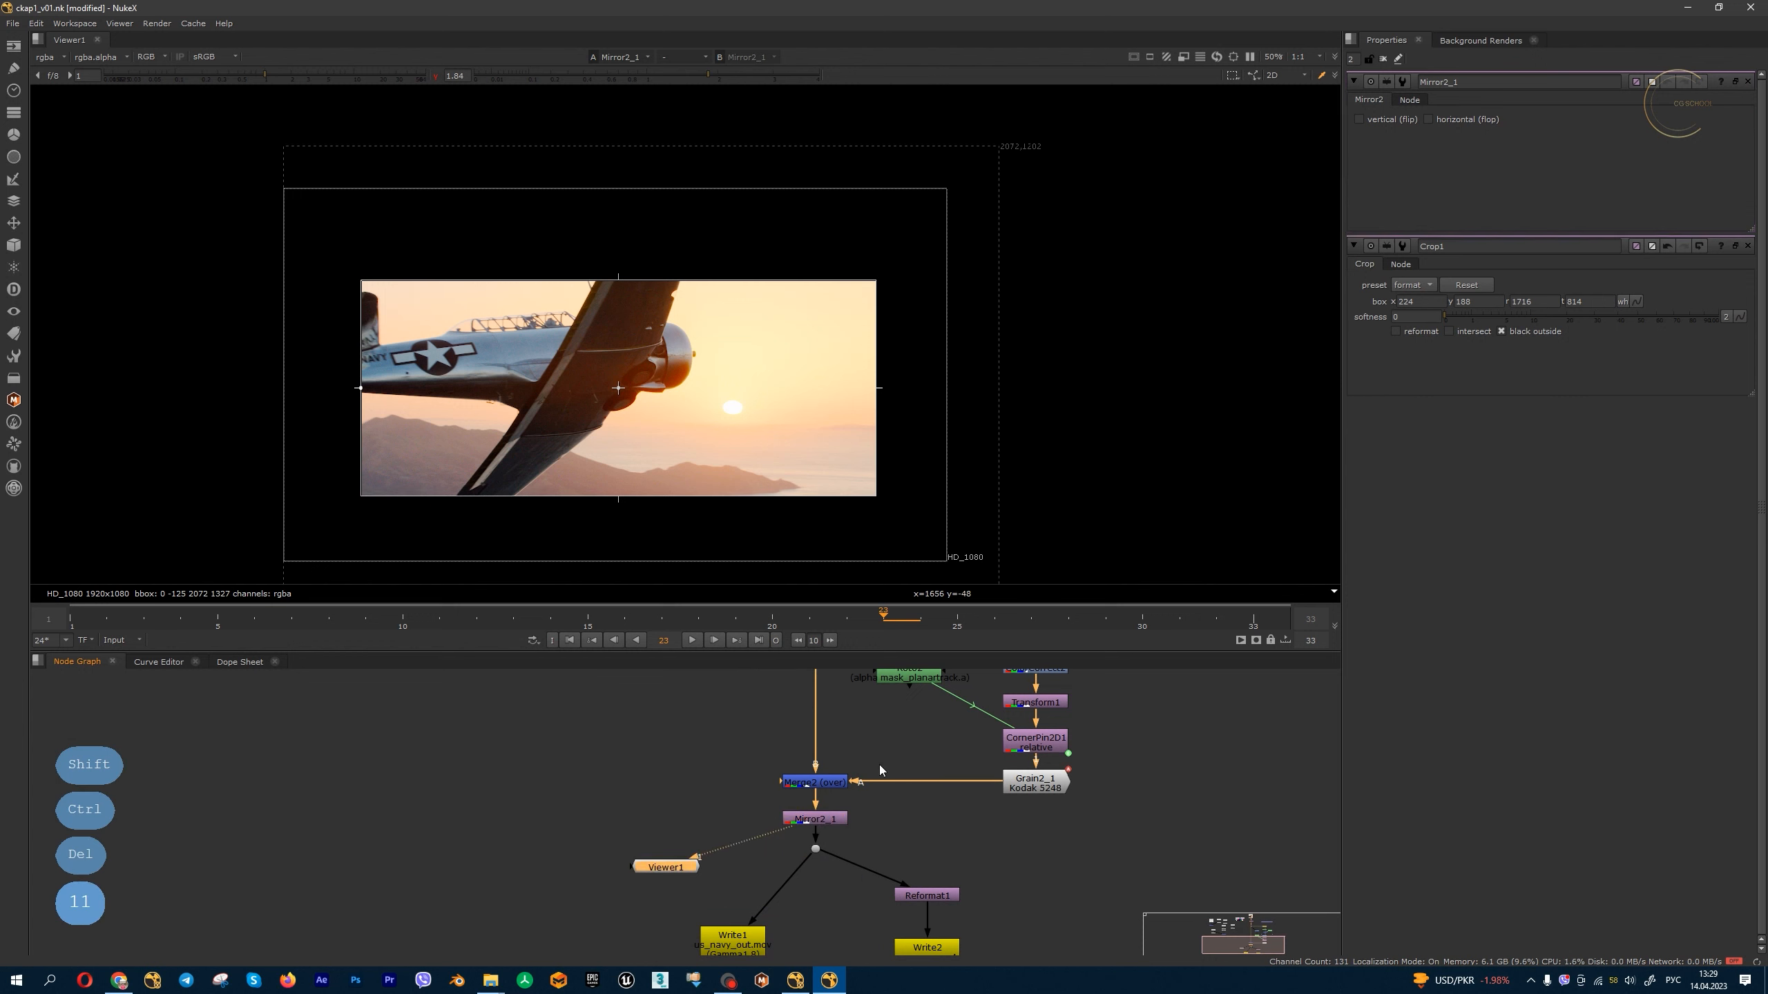
- Delete the Crop node beneath the airplane Read node
scroll(880, 769, "down", 5)
scroll(856, 766, "up", 2)
left_click(857, 763)
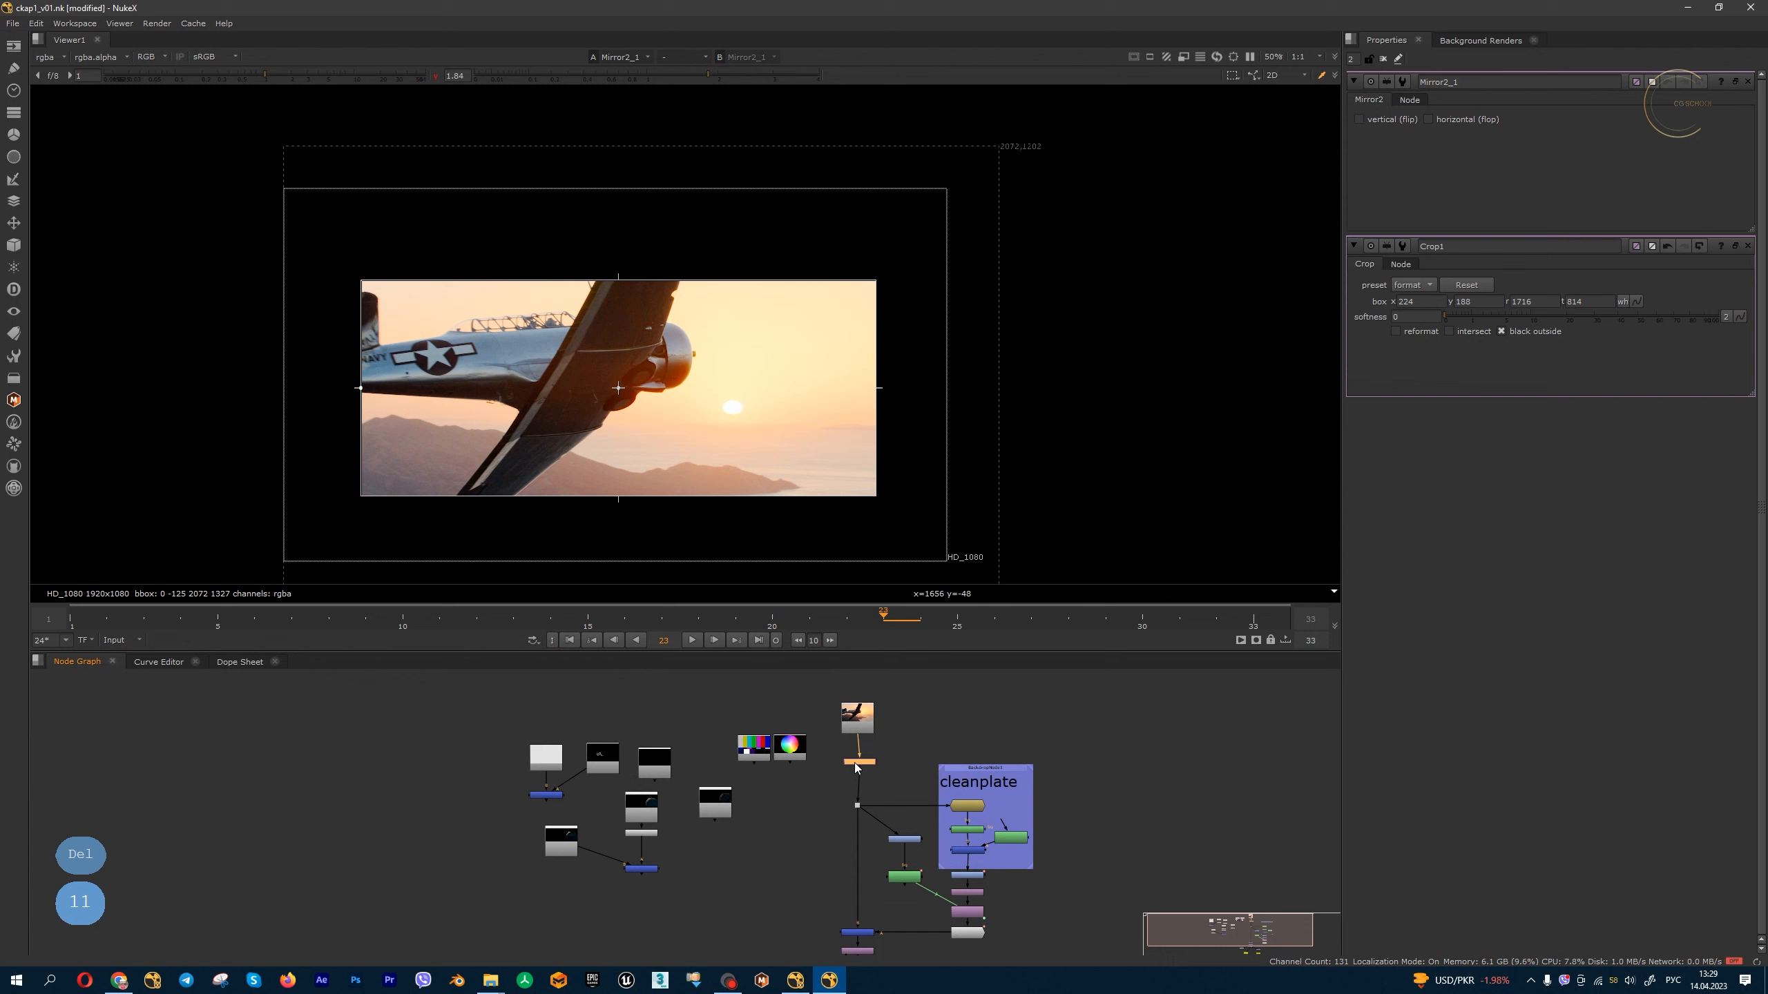
key("Delete")
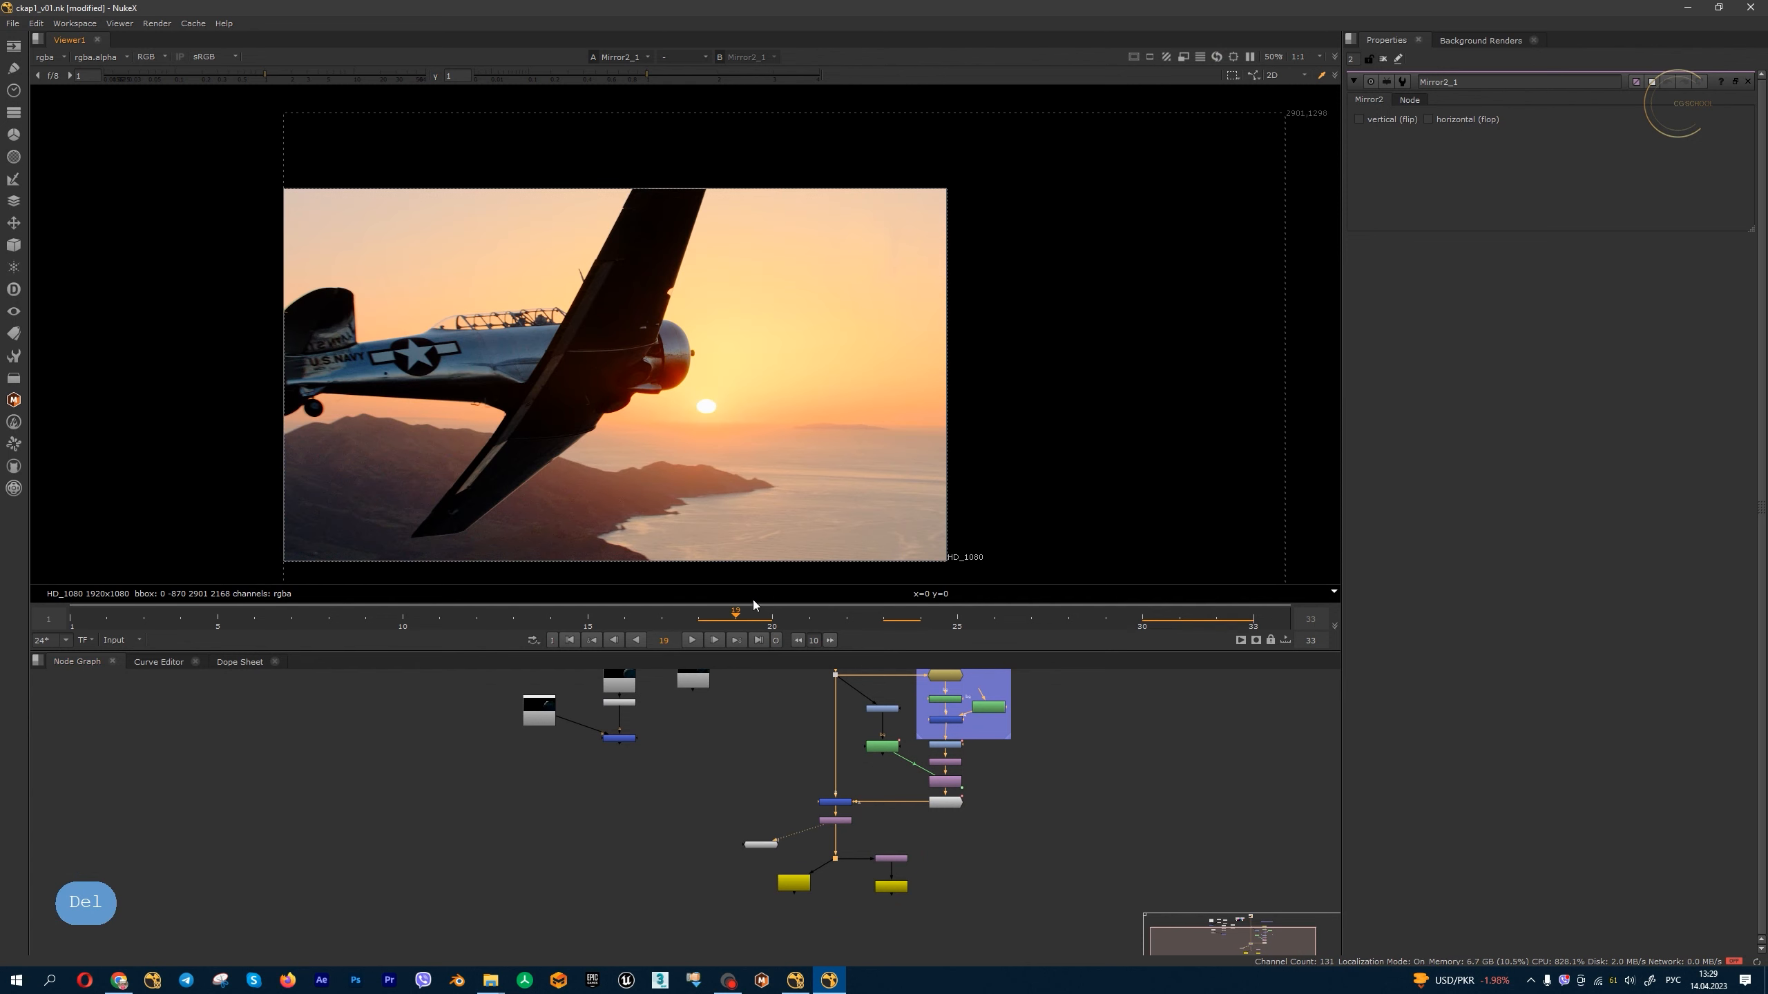
- Mirror the final composite horizontally with the Mirror node's horizontal (flop) option
scroll(825, 442, "down", 2)
scroll(778, 393, "up", 1)
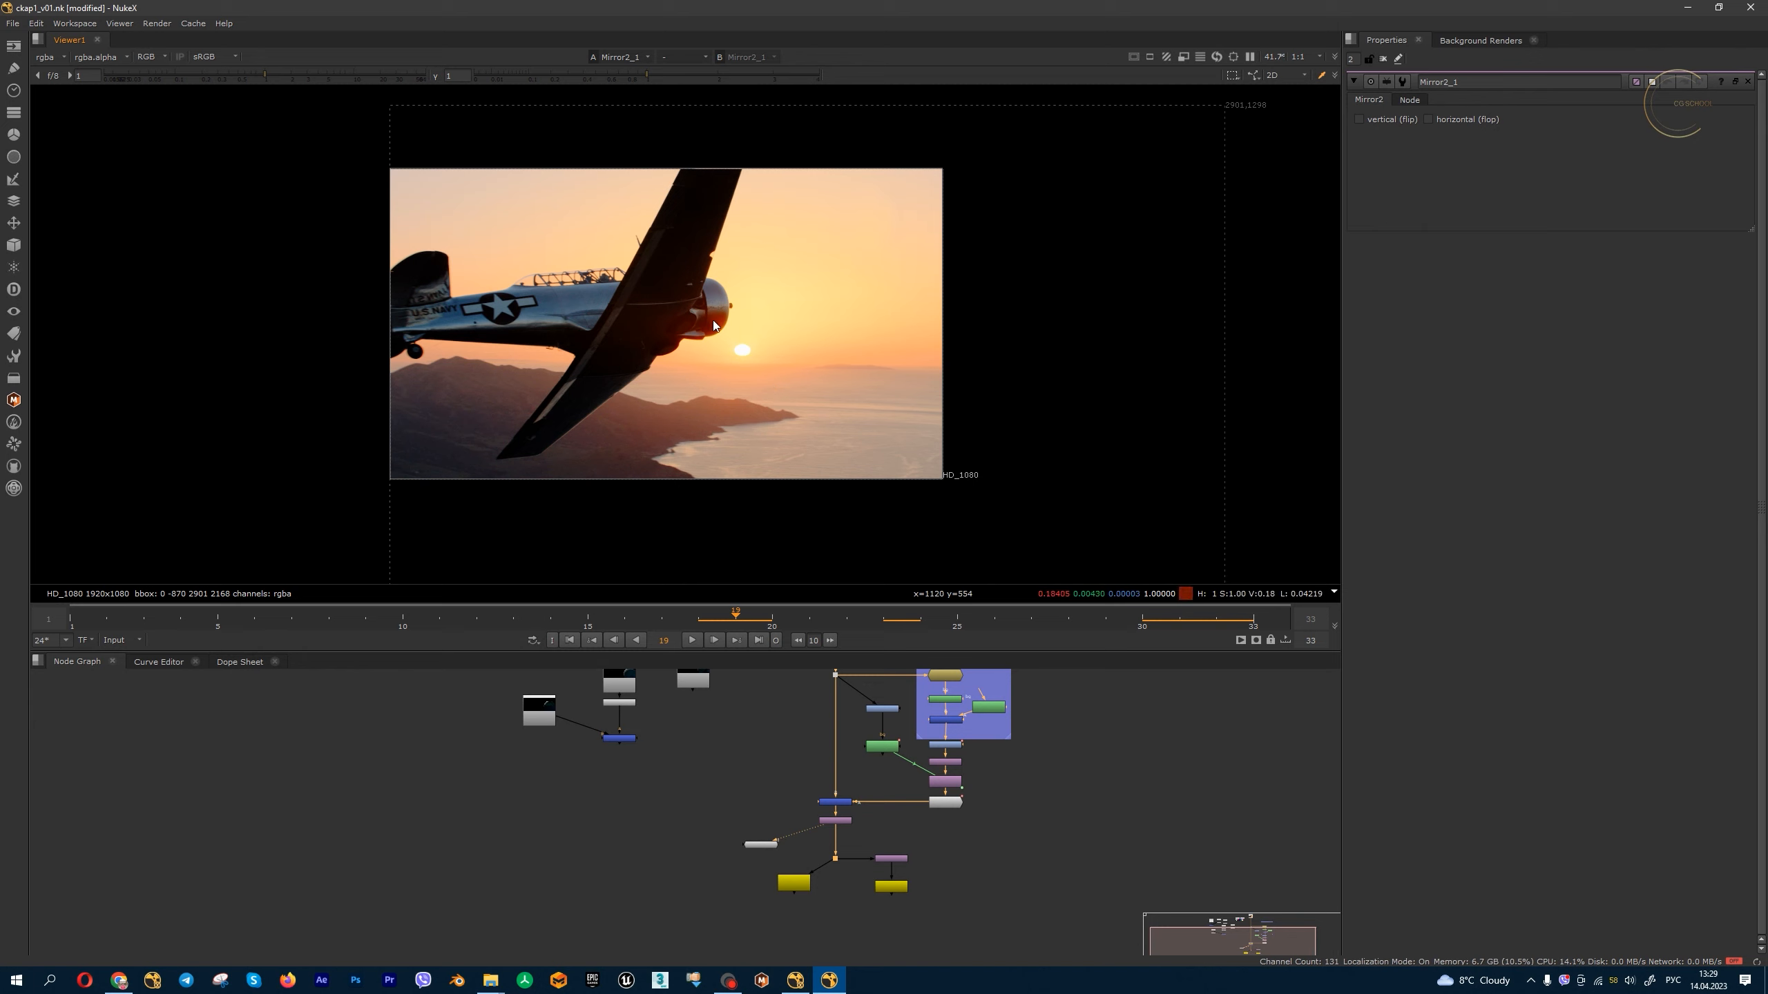
scroll(864, 816, "up", 3)
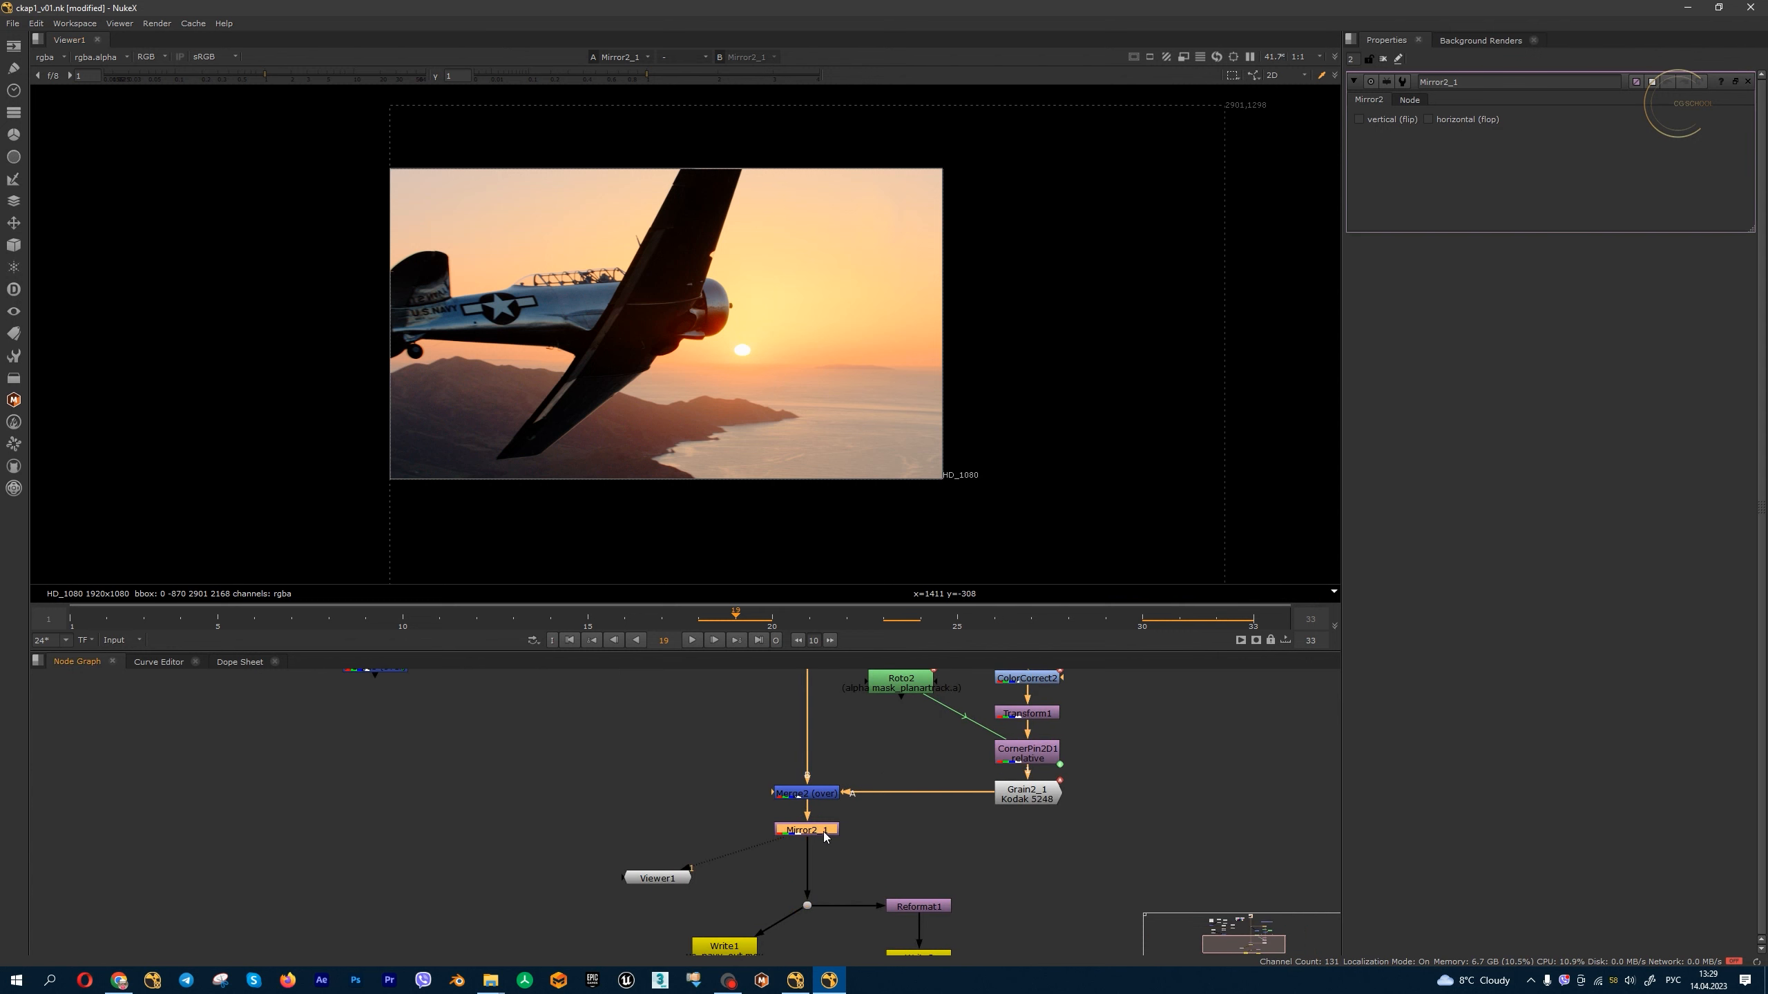
left_click(1442, 120)
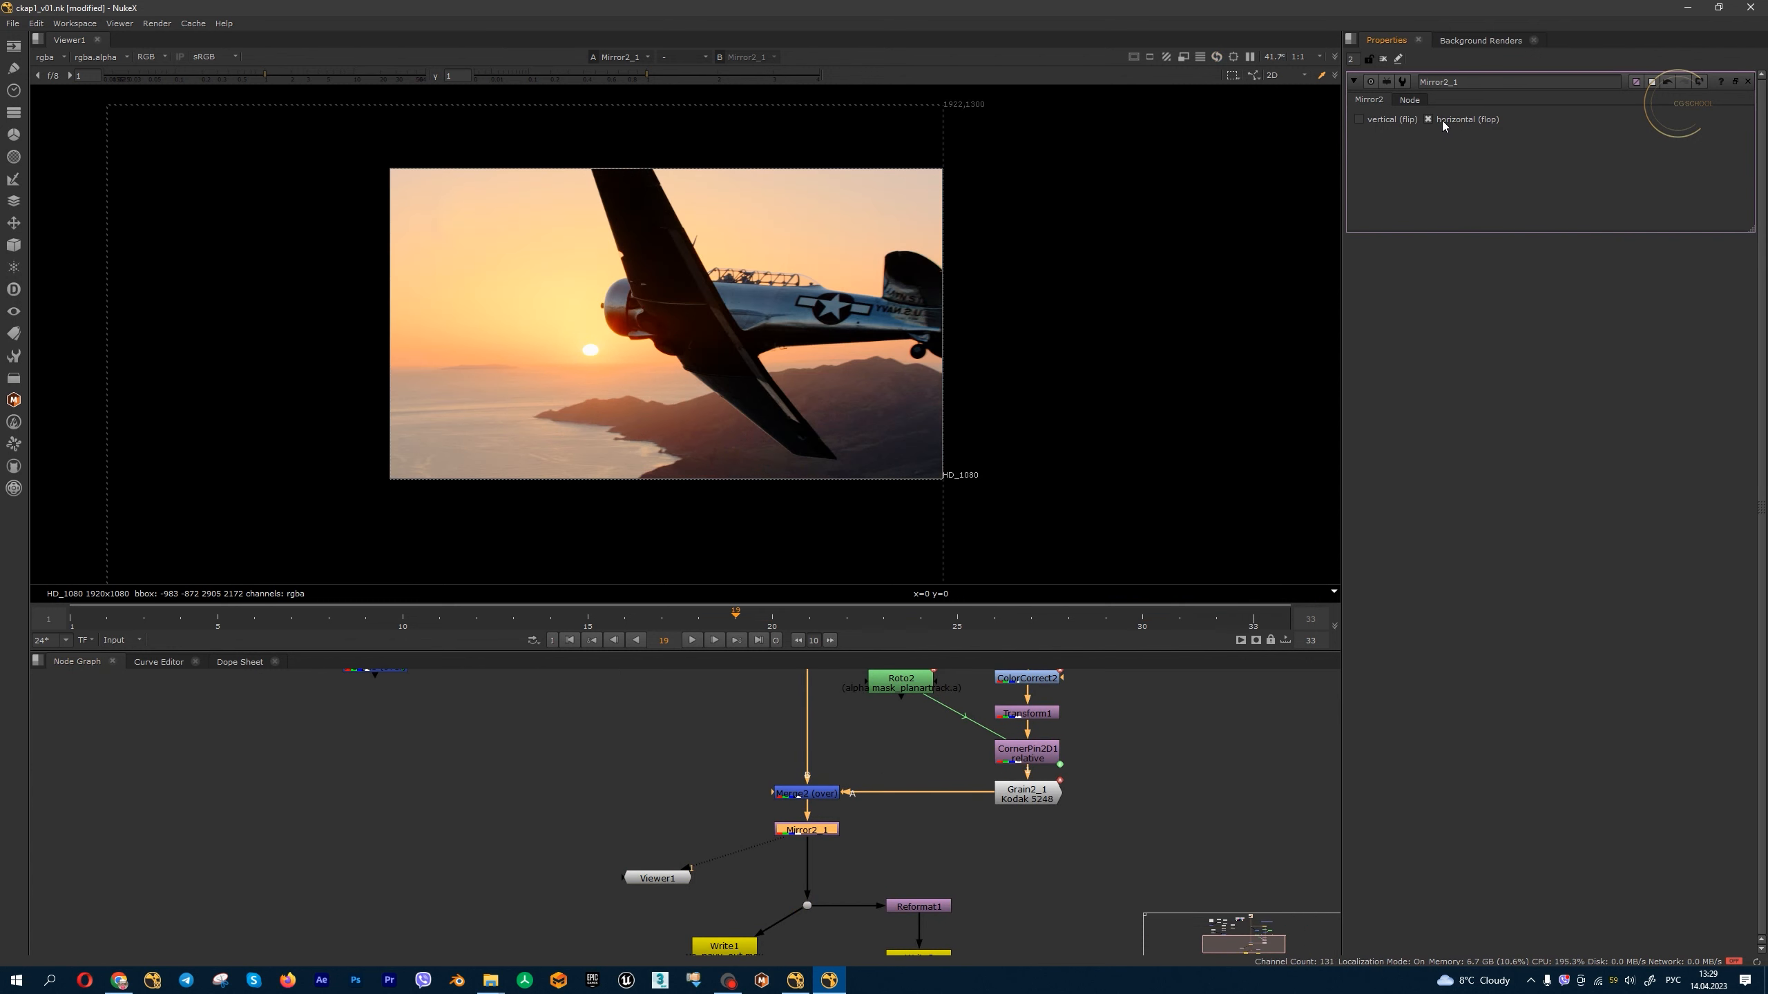
- Play back and scrub through the horizontally flipped airplane shot, stopping at frame 24
middle_click_drag(947, 285, 1027, 288)
scroll(767, 203, "up", 1)
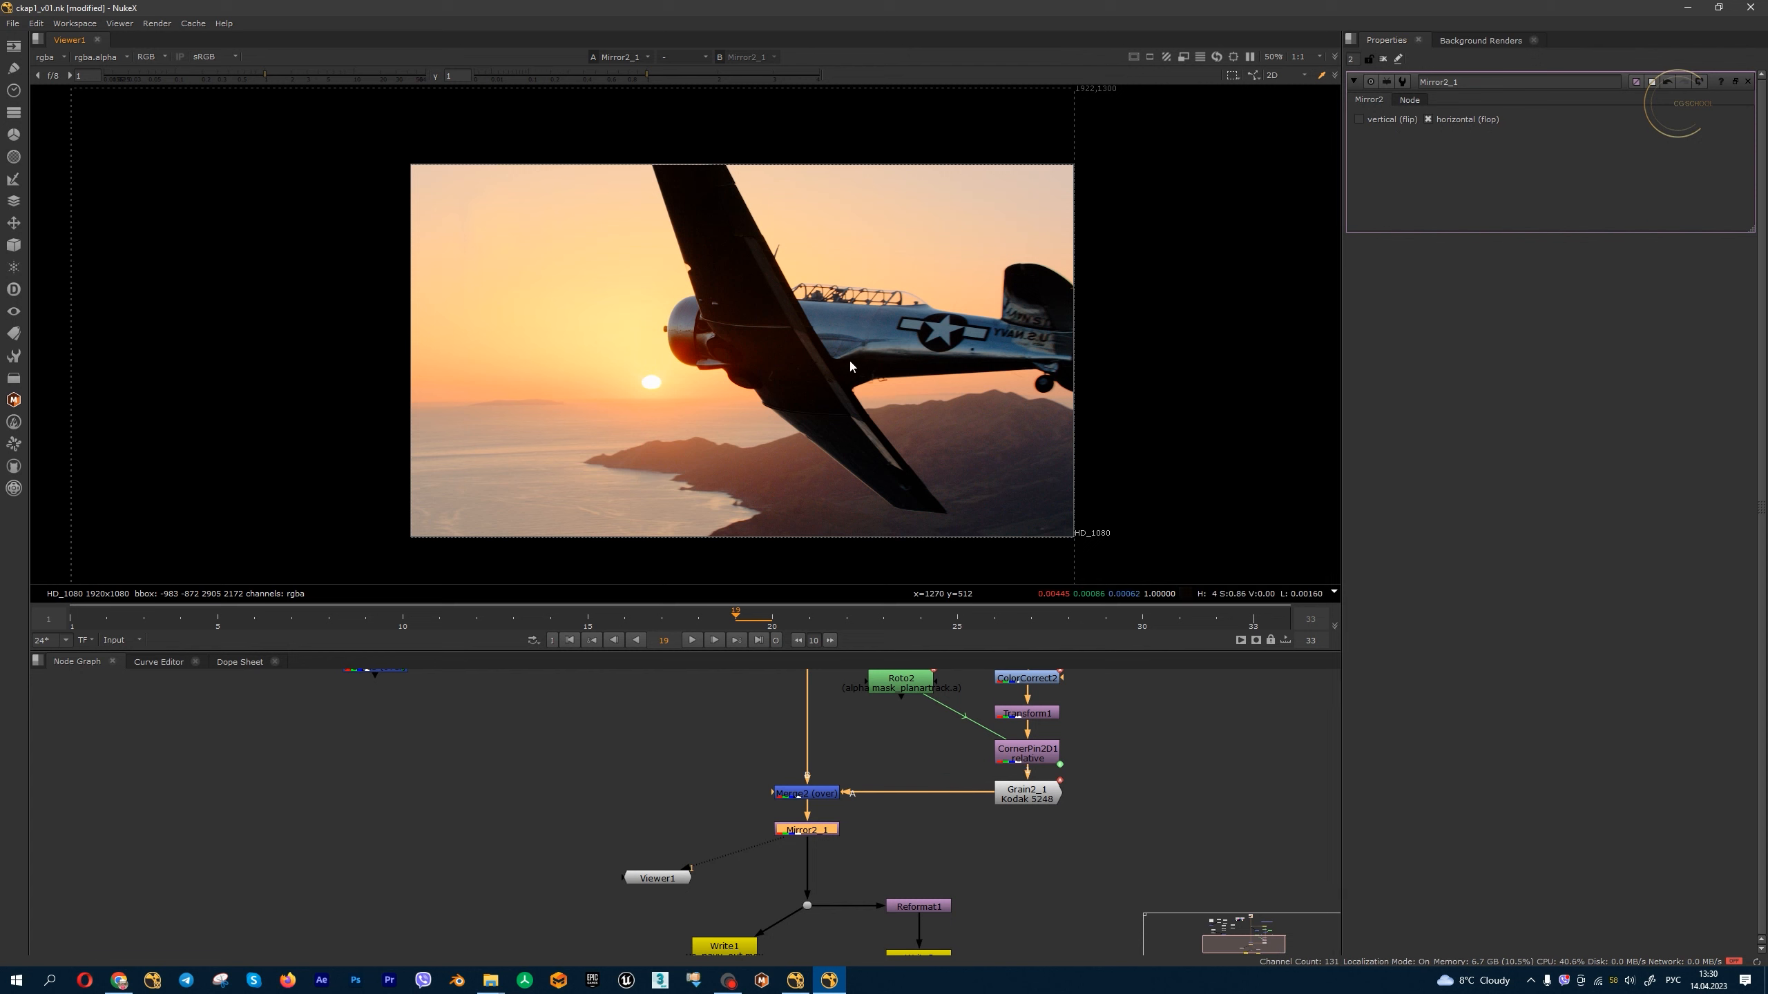
left_click_drag(742, 618, 440, 618)
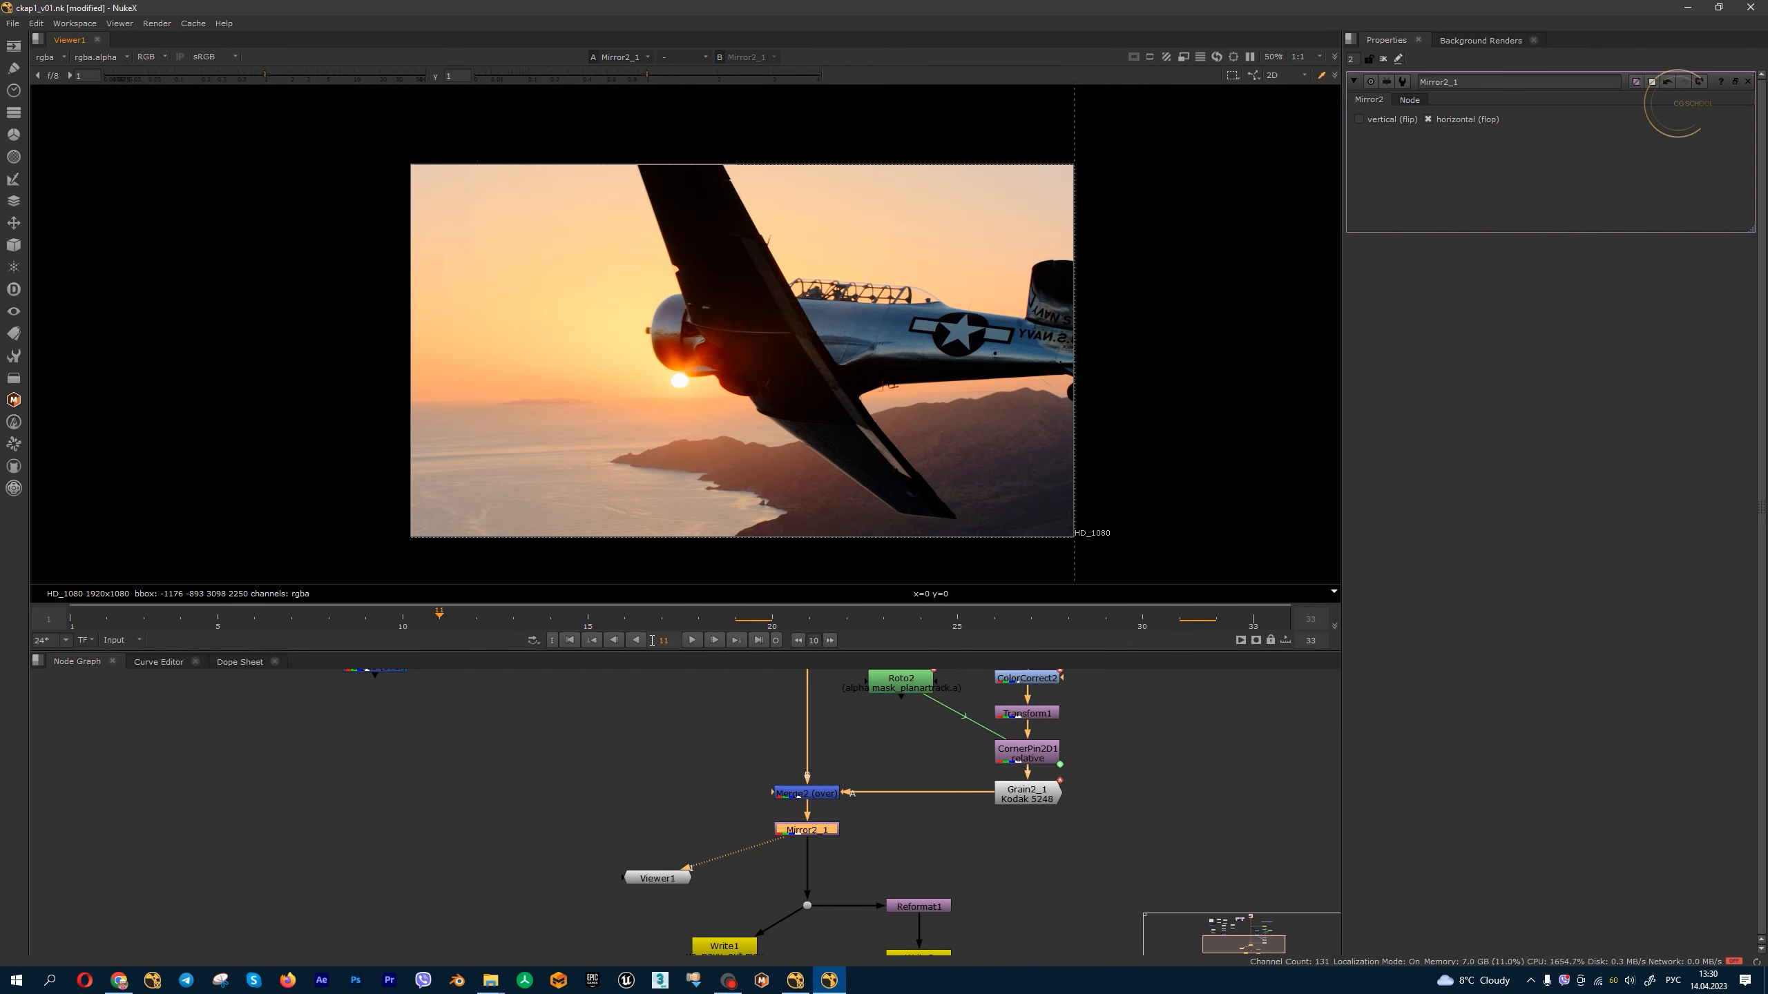
left_click(686, 640)
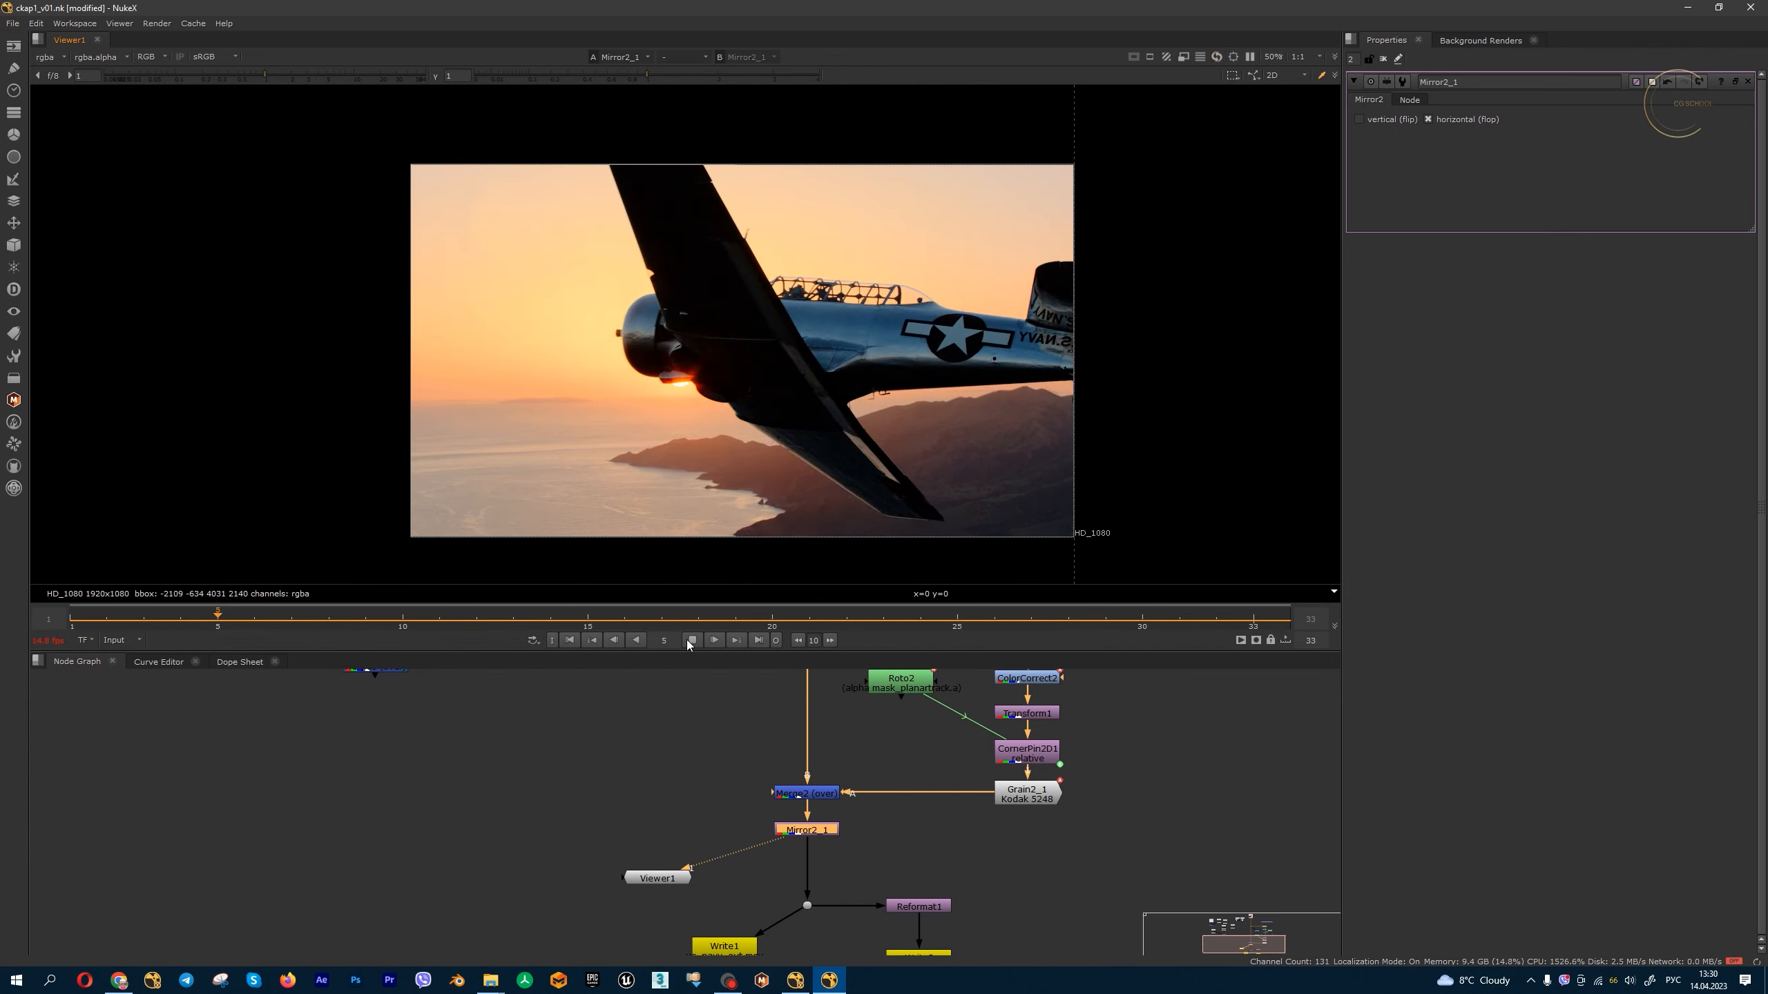
left_click(687, 640)
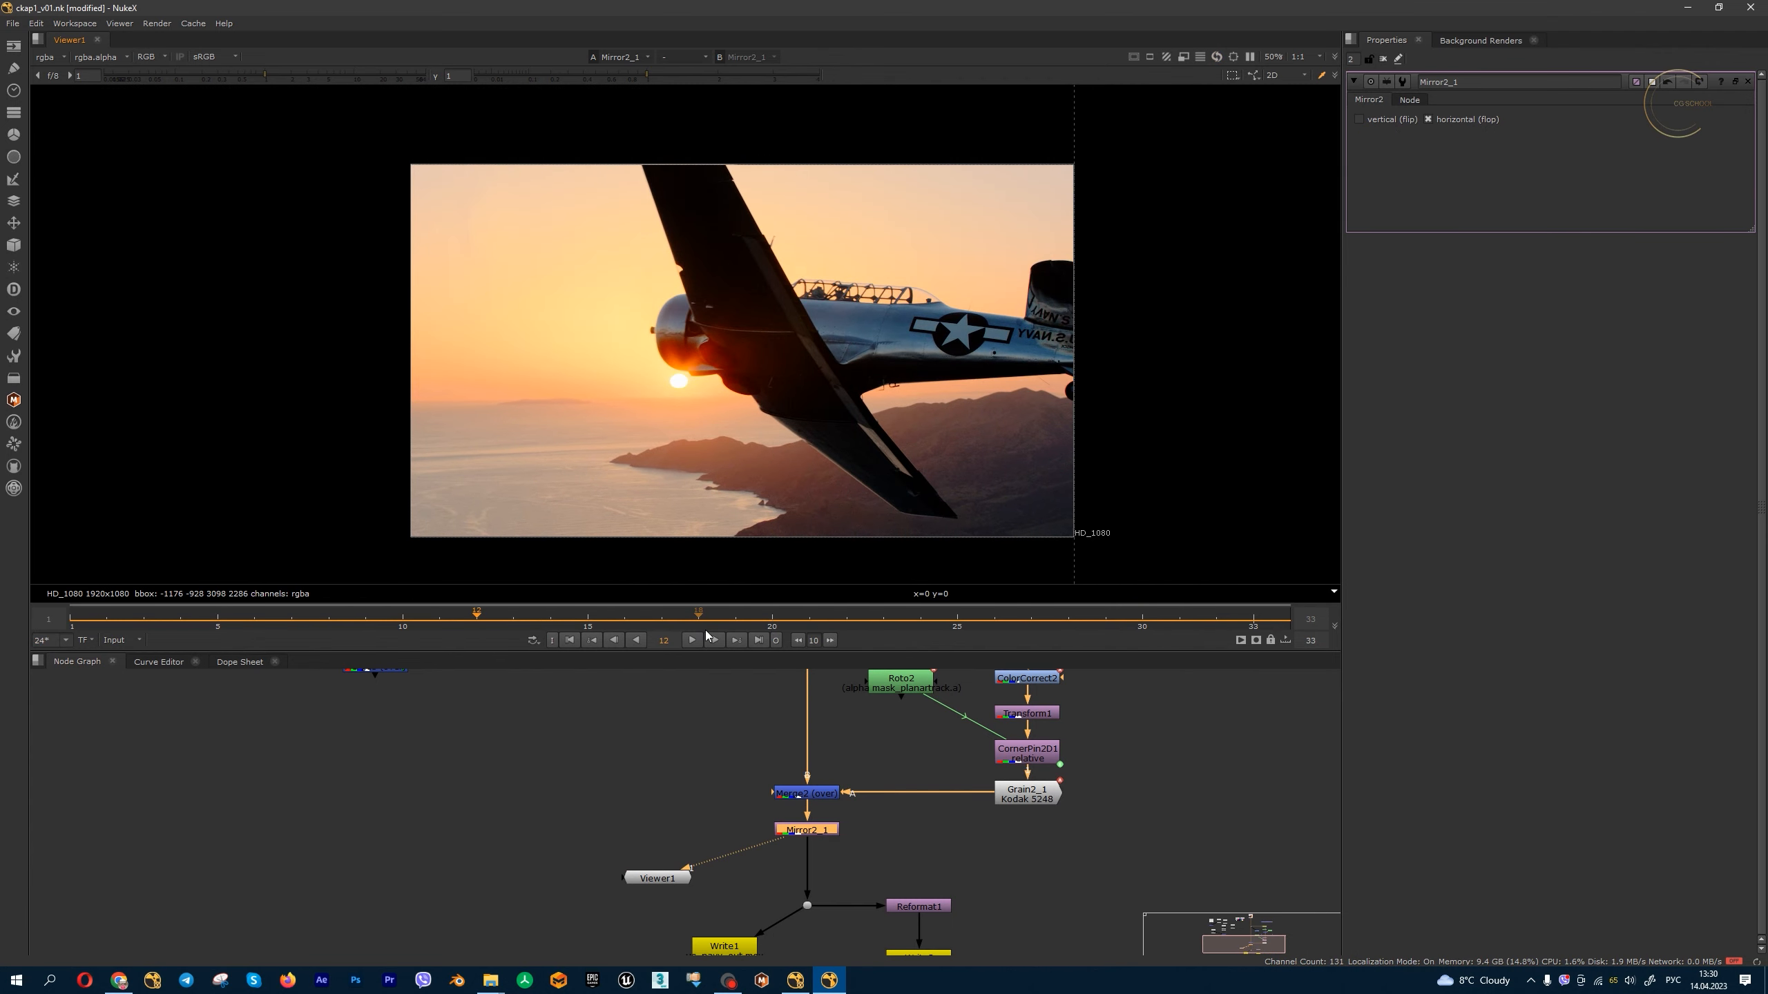
left_click_drag(684, 623, 920, 620)
scroll(727, 398, "down", 1)
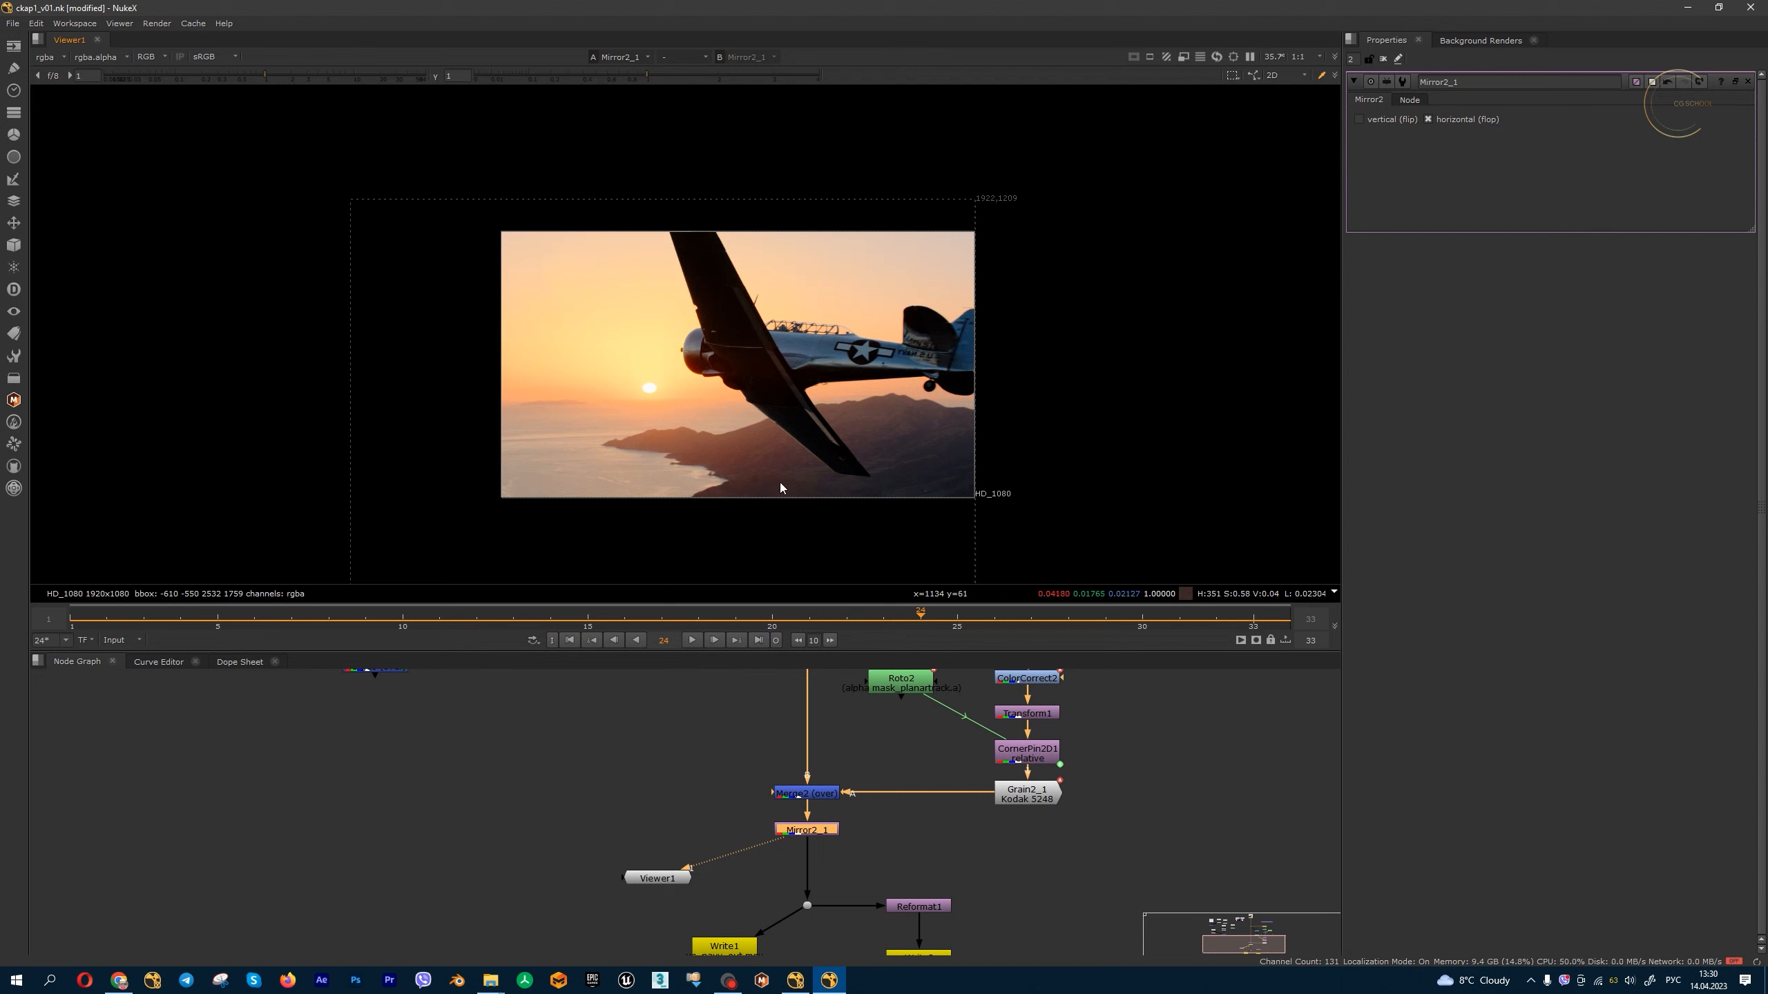
middle_click_drag(782, 485, 798, 398)
- Add a Crop node directly below the Mirror node and view the result at frame 21
left_click_drag(825, 839, 826, 851)
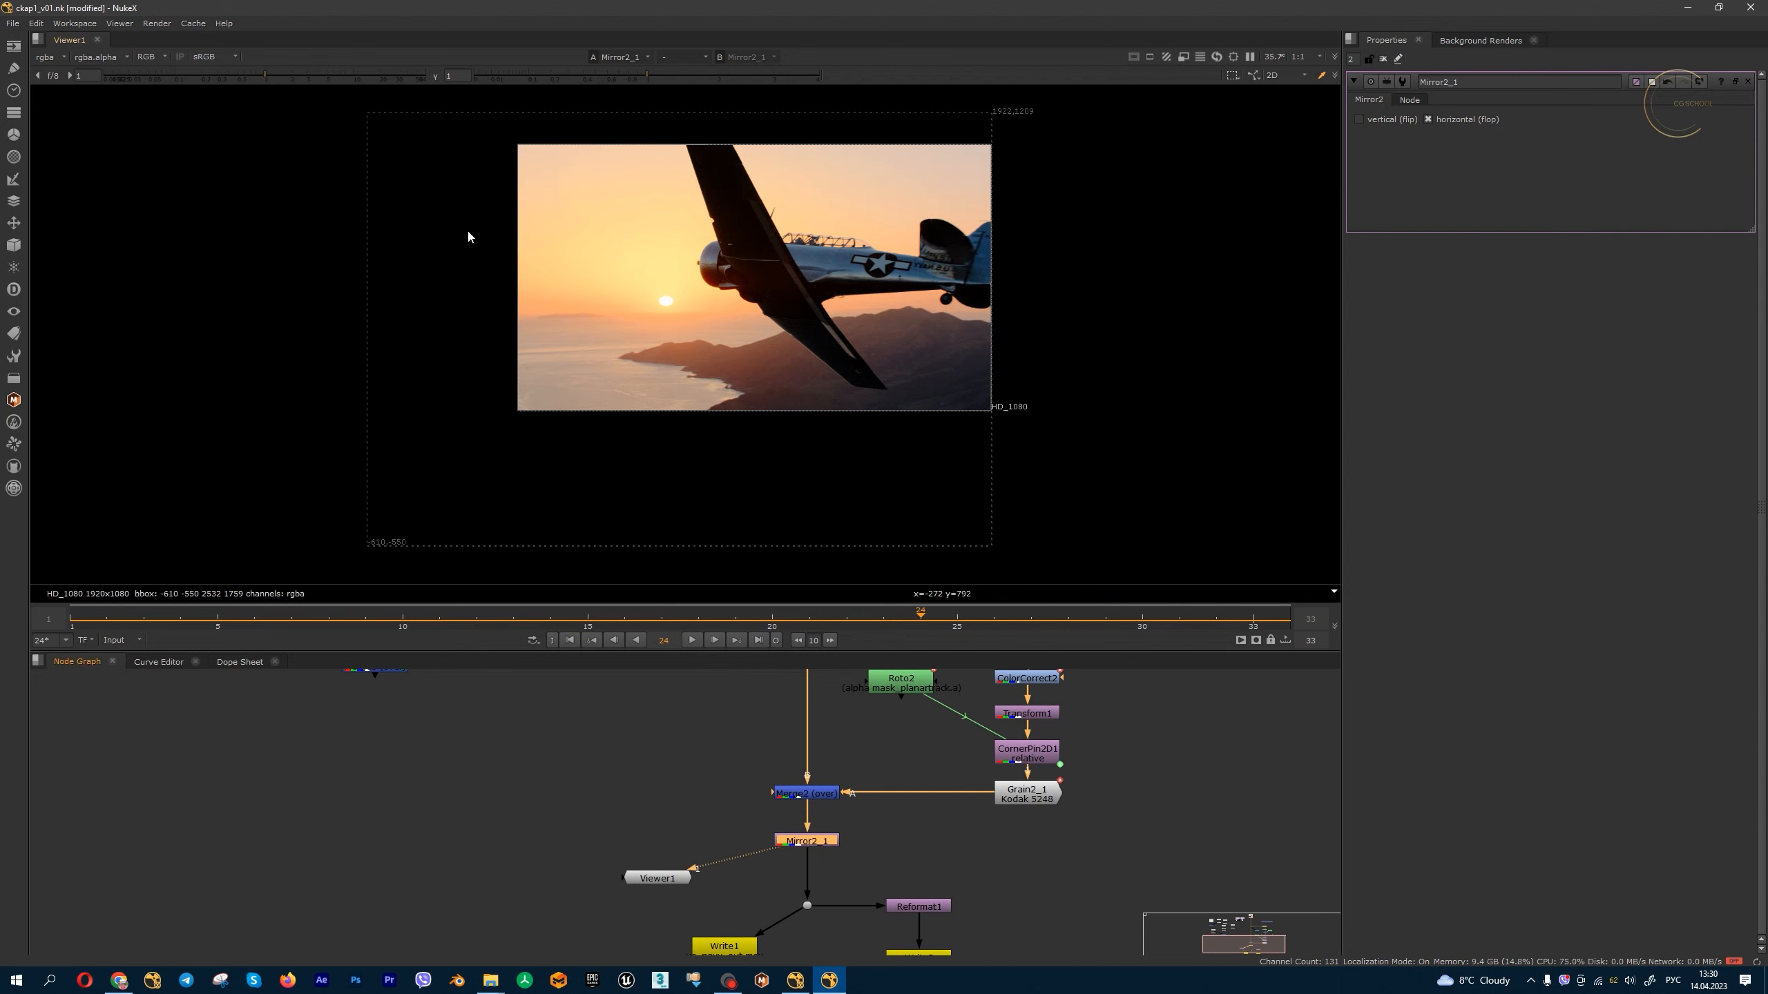
key("Tab")
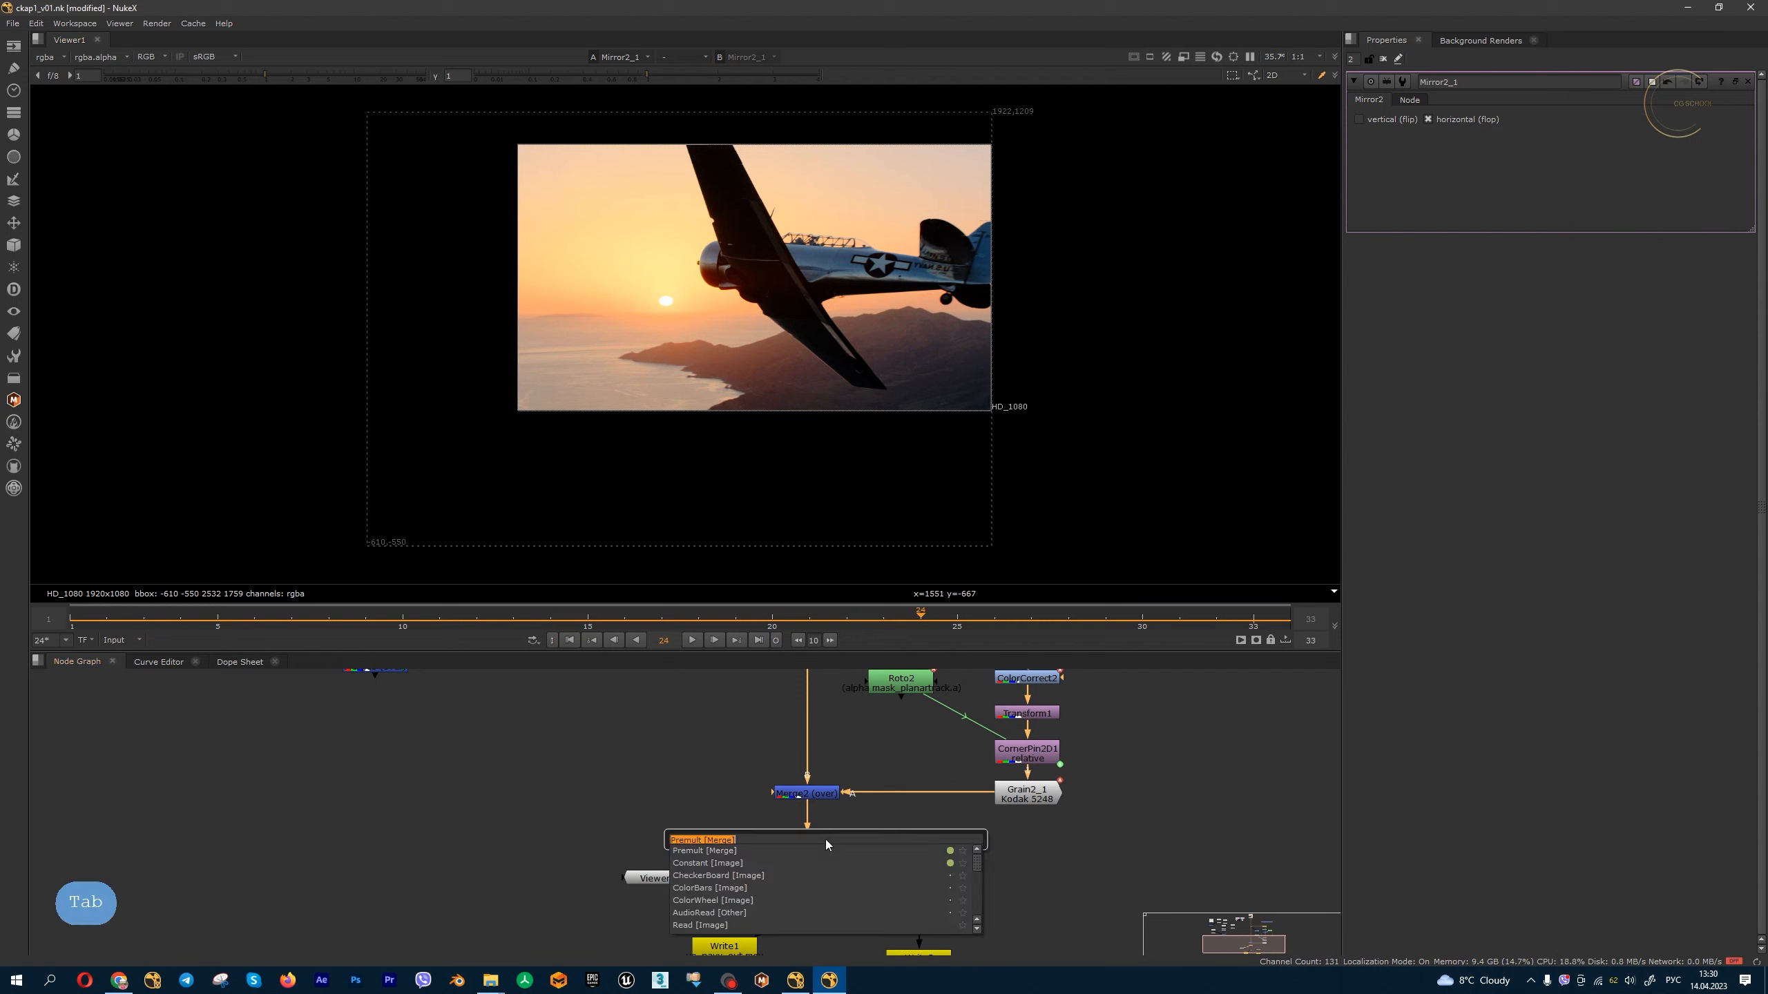
type("crop")
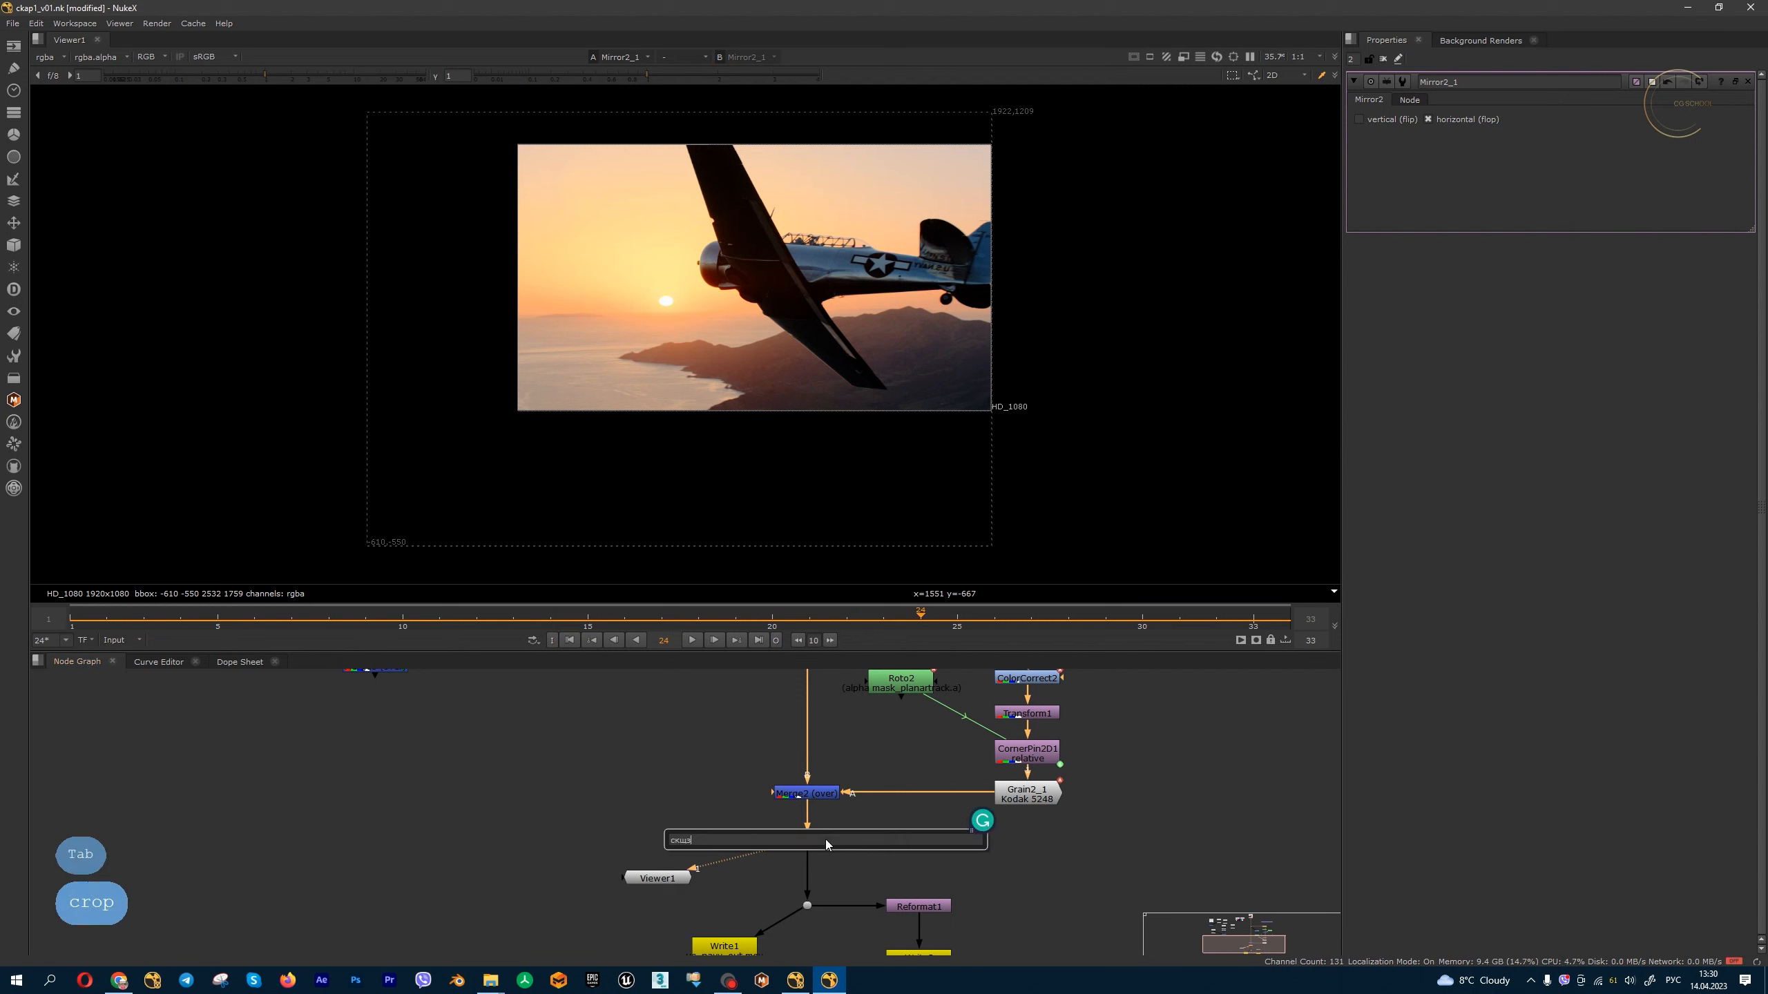
key("alt+shift")
key("Return")
left_click_drag(1179, 632, 805, 639)
- Insert a GridWarp node below the Crop and pull its inner grid points to distort the airplane's wing and fuselage
left_click(13, 223)
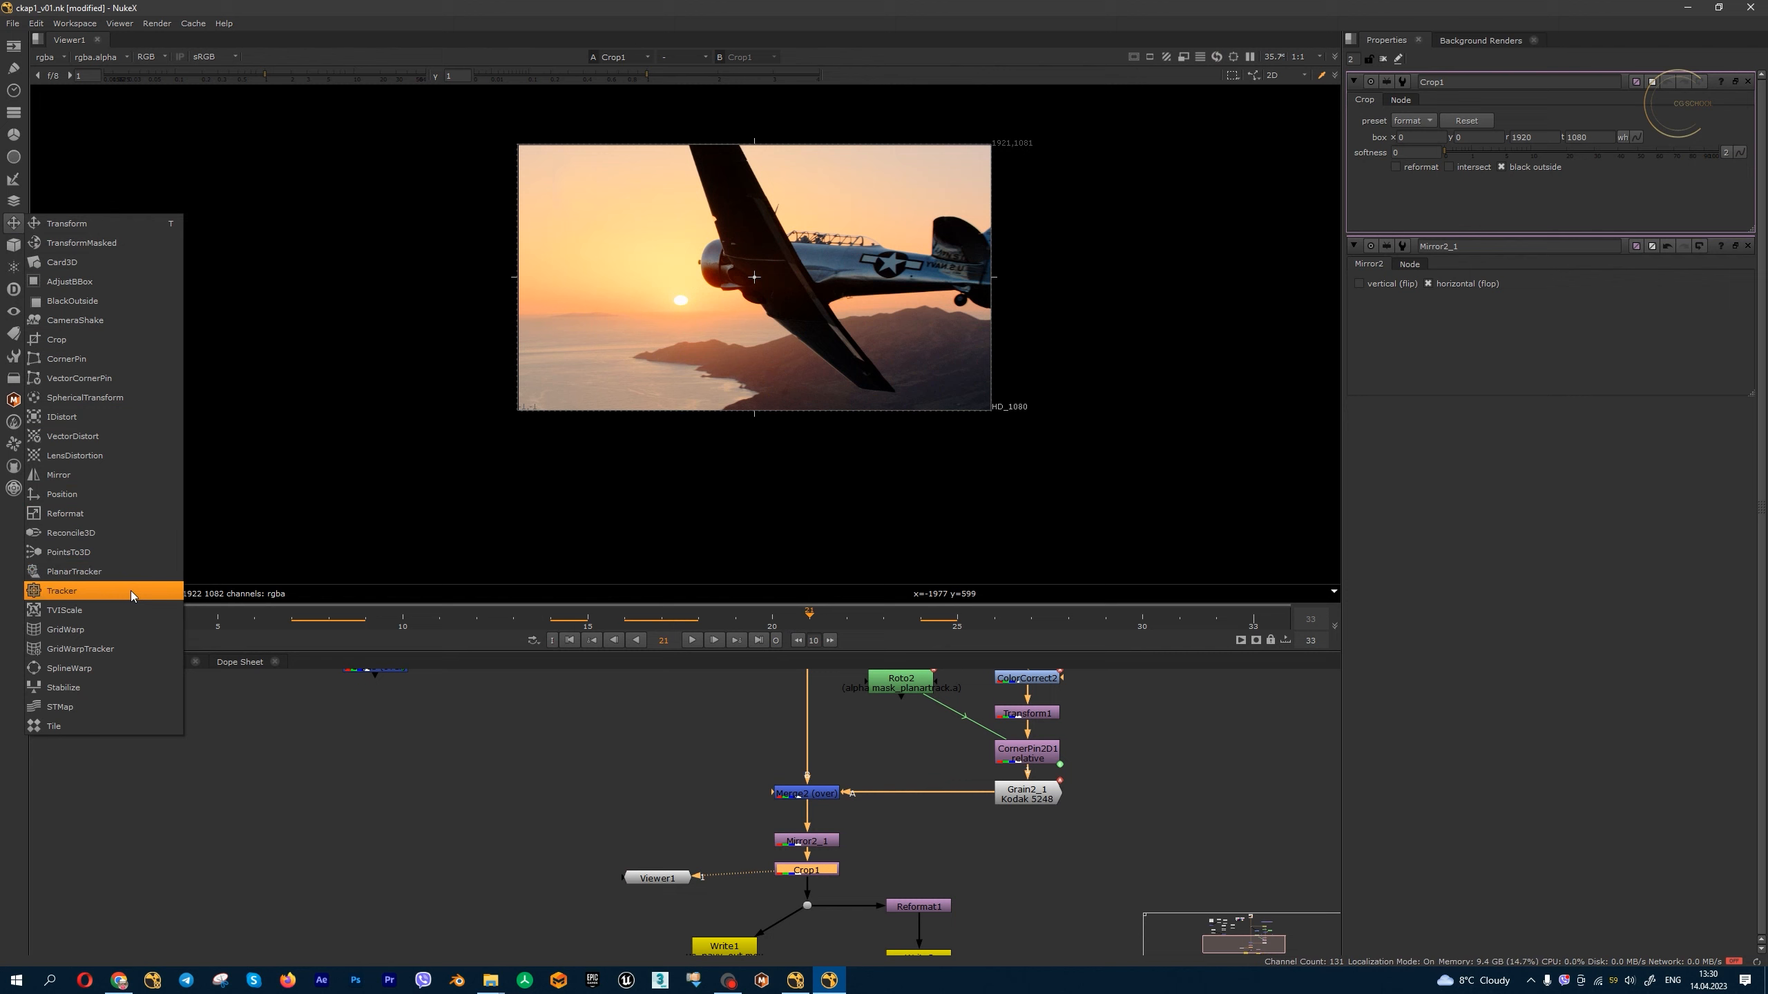
left_click(117, 630)
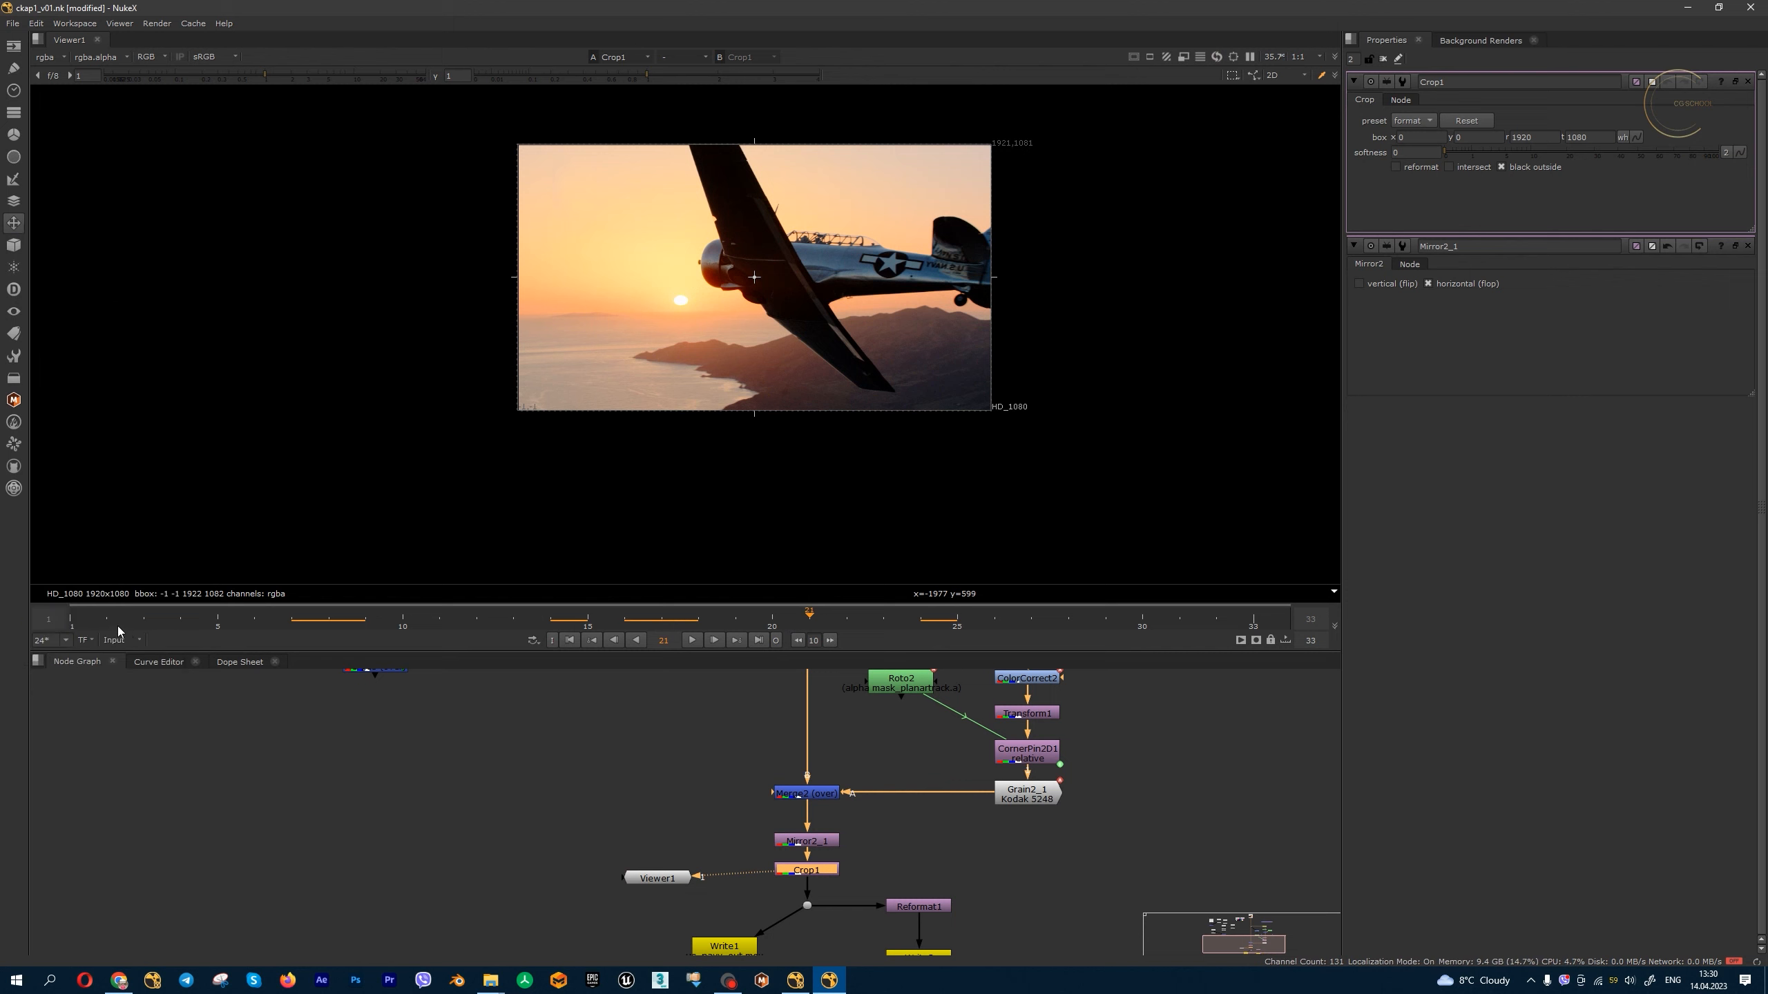
mouse_move(834, 843)
left_mouse_down()
mouse_move(832, 822)
mouse_move(827, 875)
left_mouse_up()
scroll(905, 279, "up", 1)
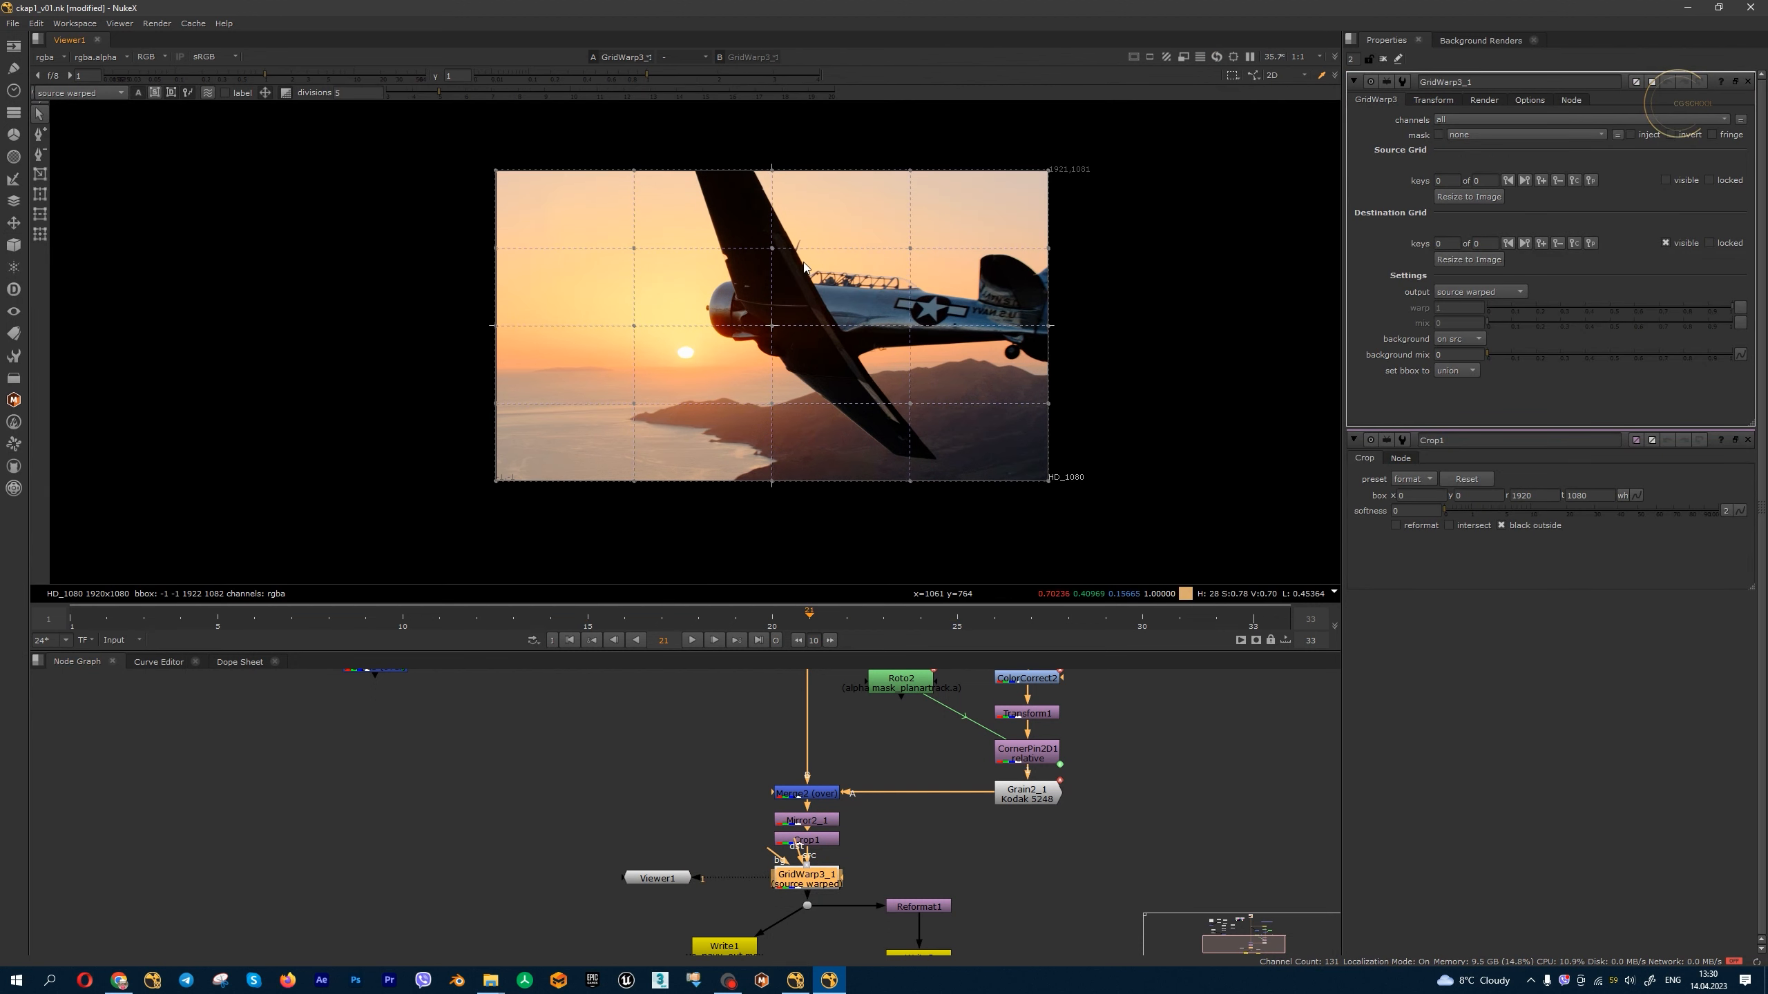
left_click_drag(911, 248, 861, 340)
left_click_drag(910, 404, 860, 407)
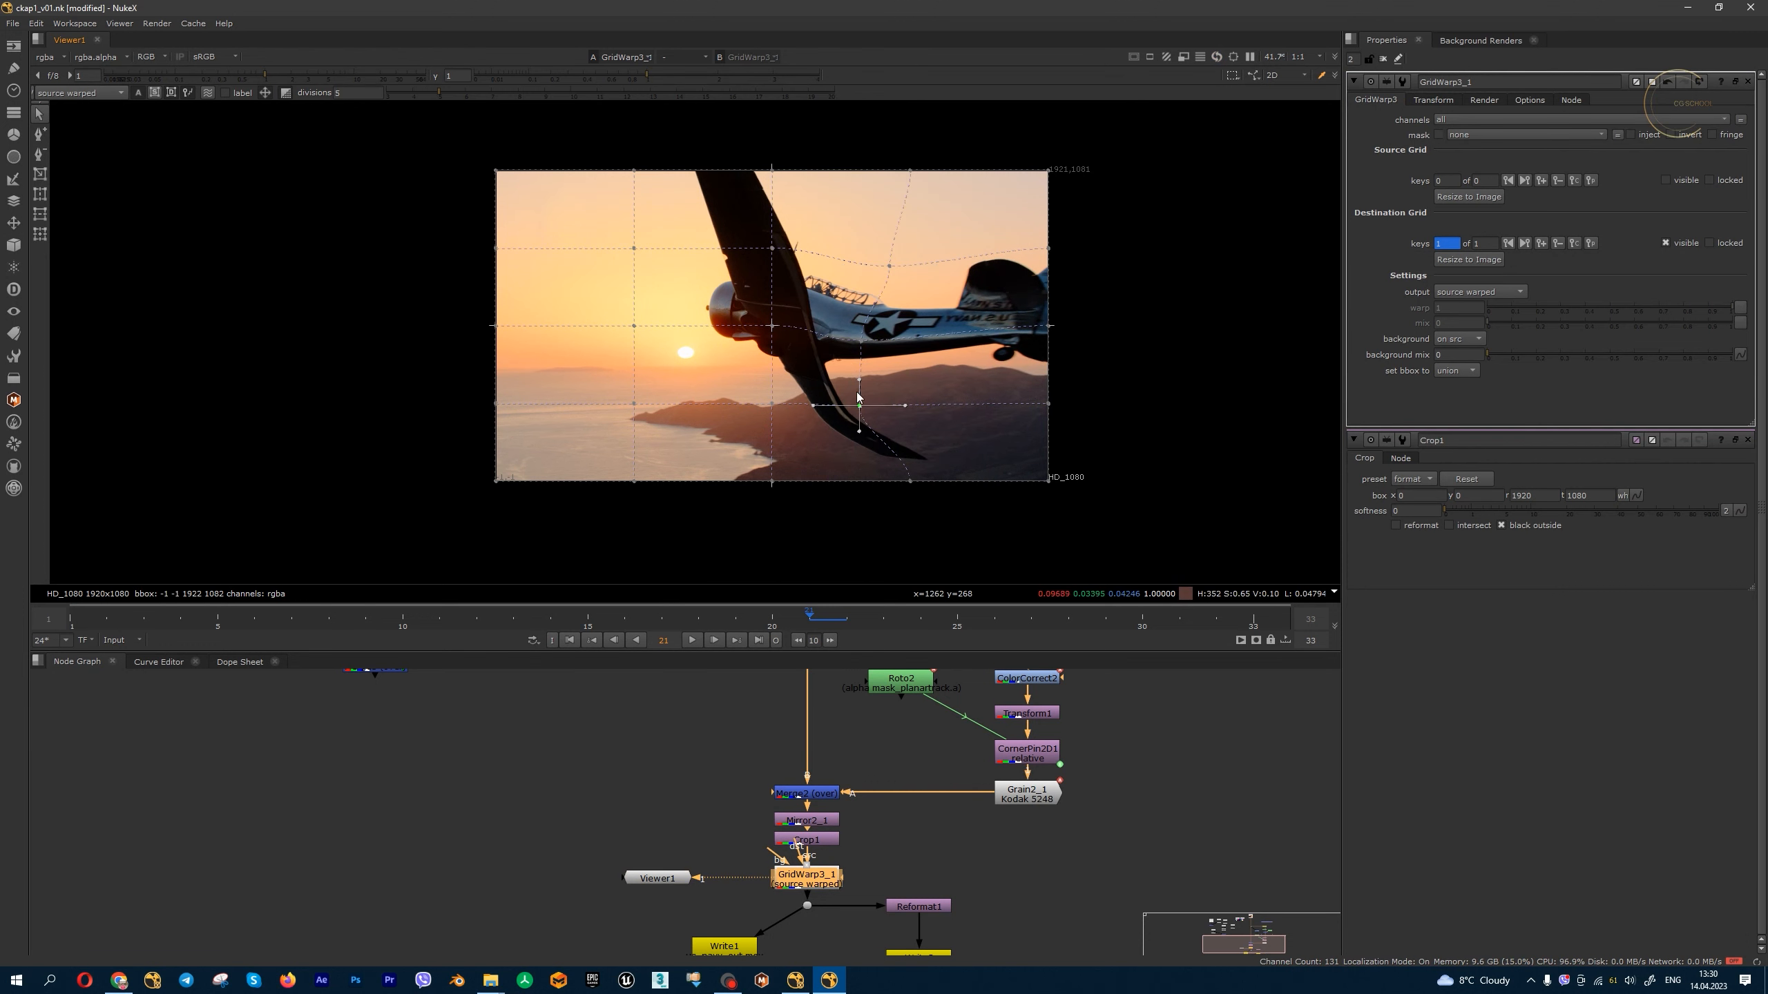
left_click_drag(772, 326, 736, 340)
- Delete the Mirror, Crop and GridWarp nodes between the final Merge and the Write branches
key("Delete")
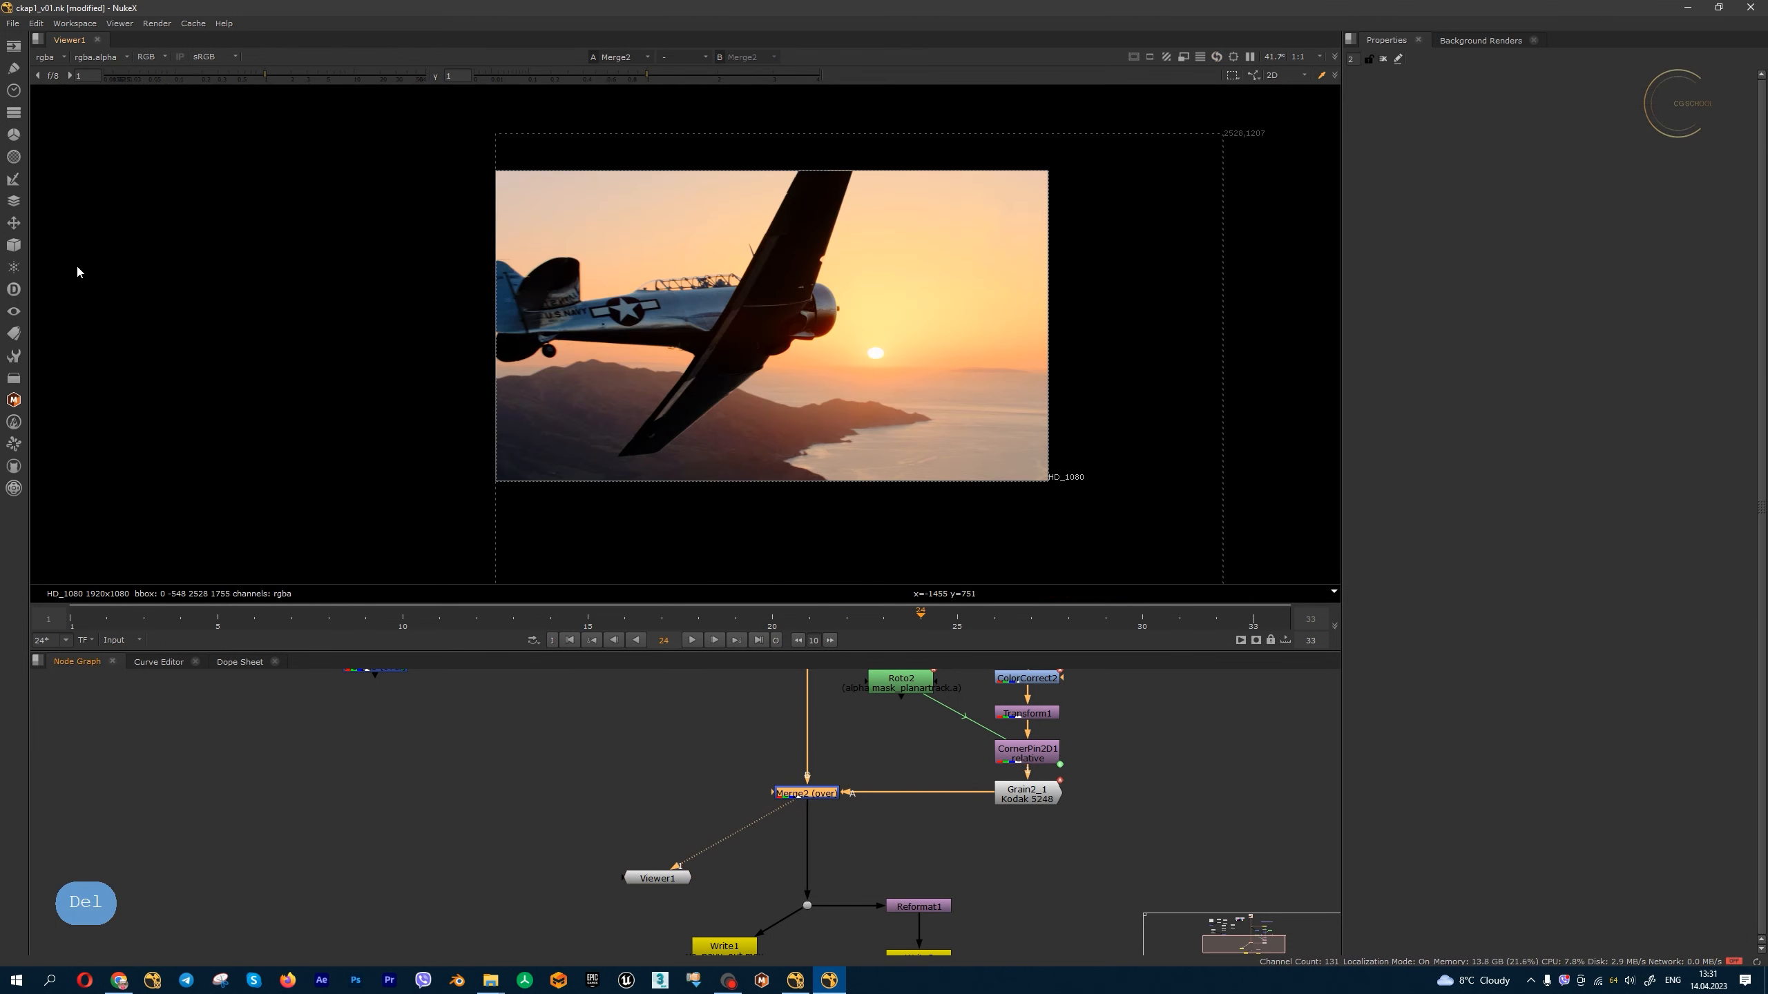
- Look through the 3D, Particles and Deep node categories and the category below them
left_click(14, 245)
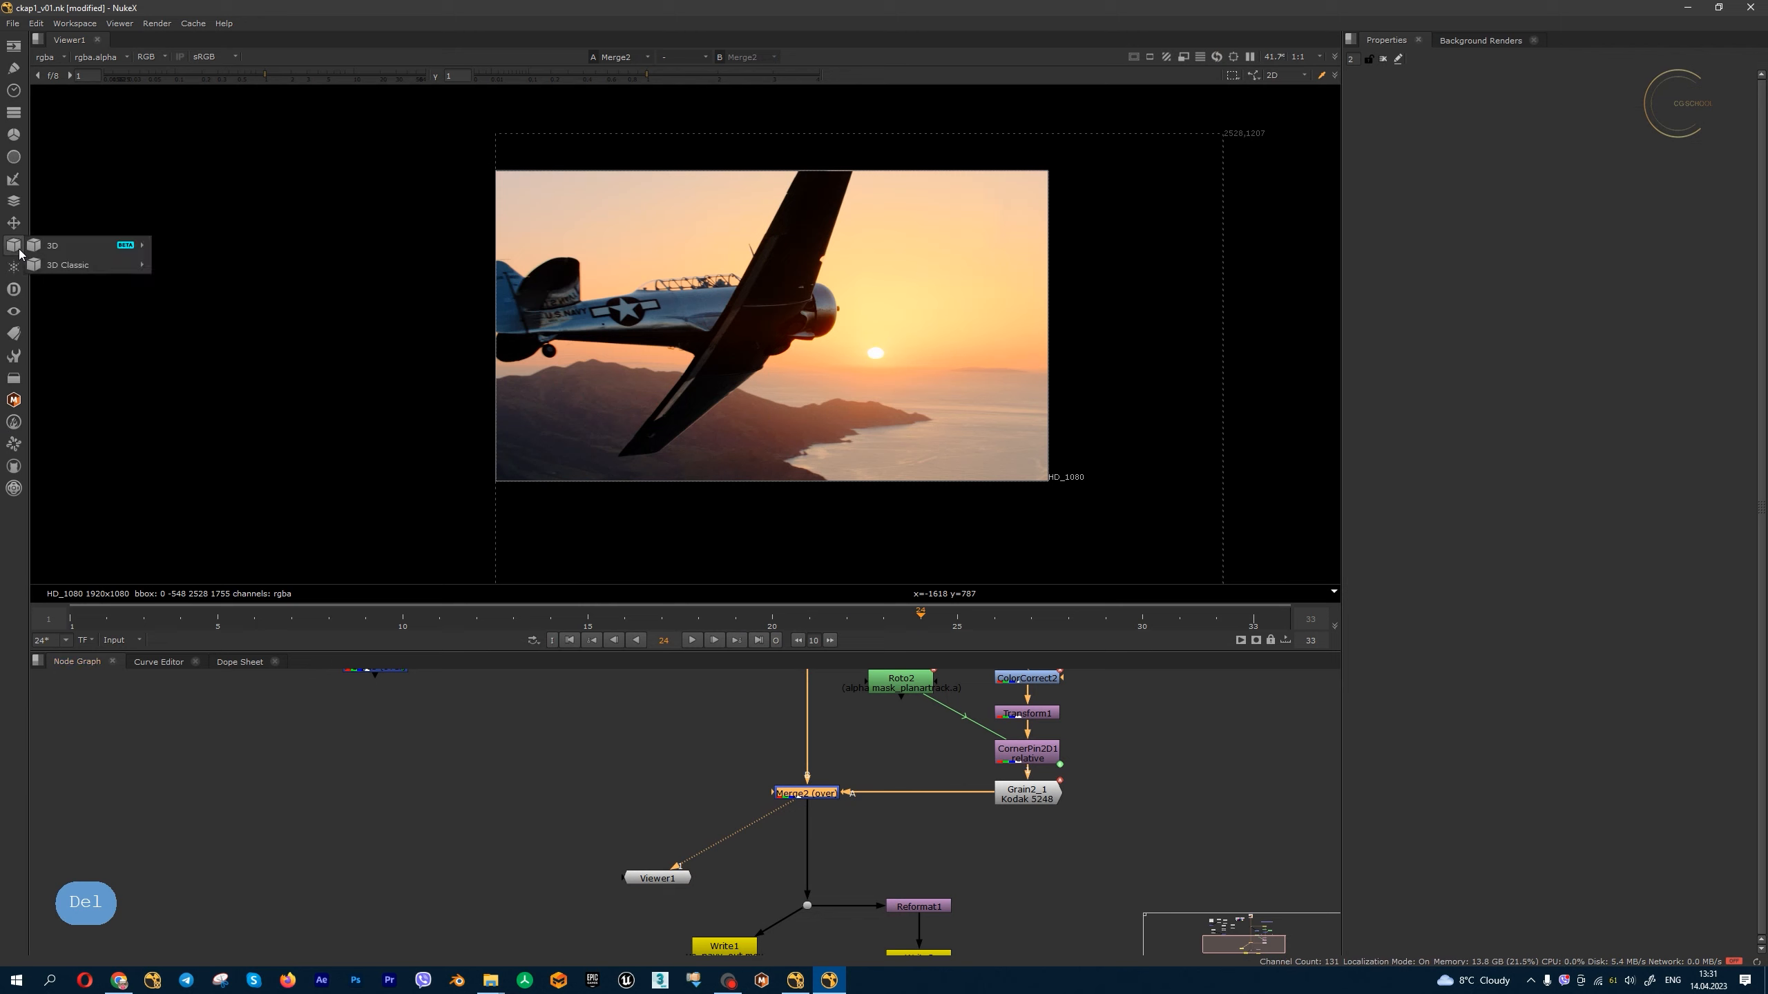
mouse_move(64, 267)
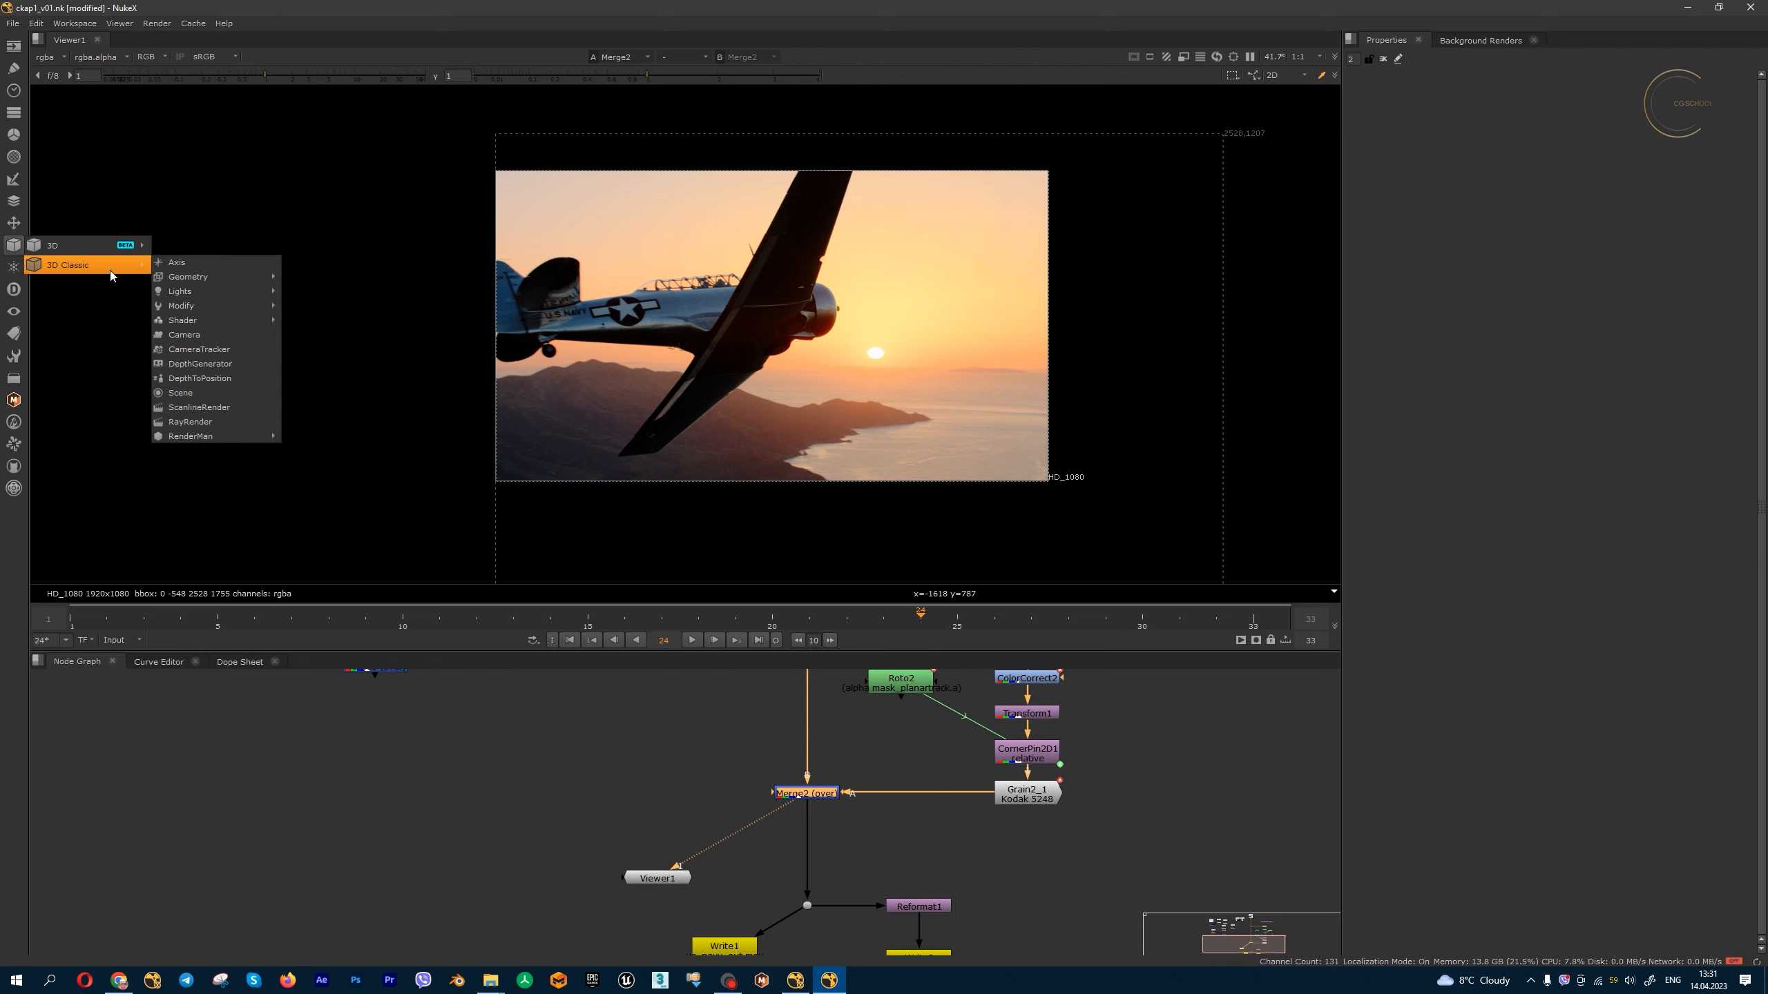
left_click(88, 318)
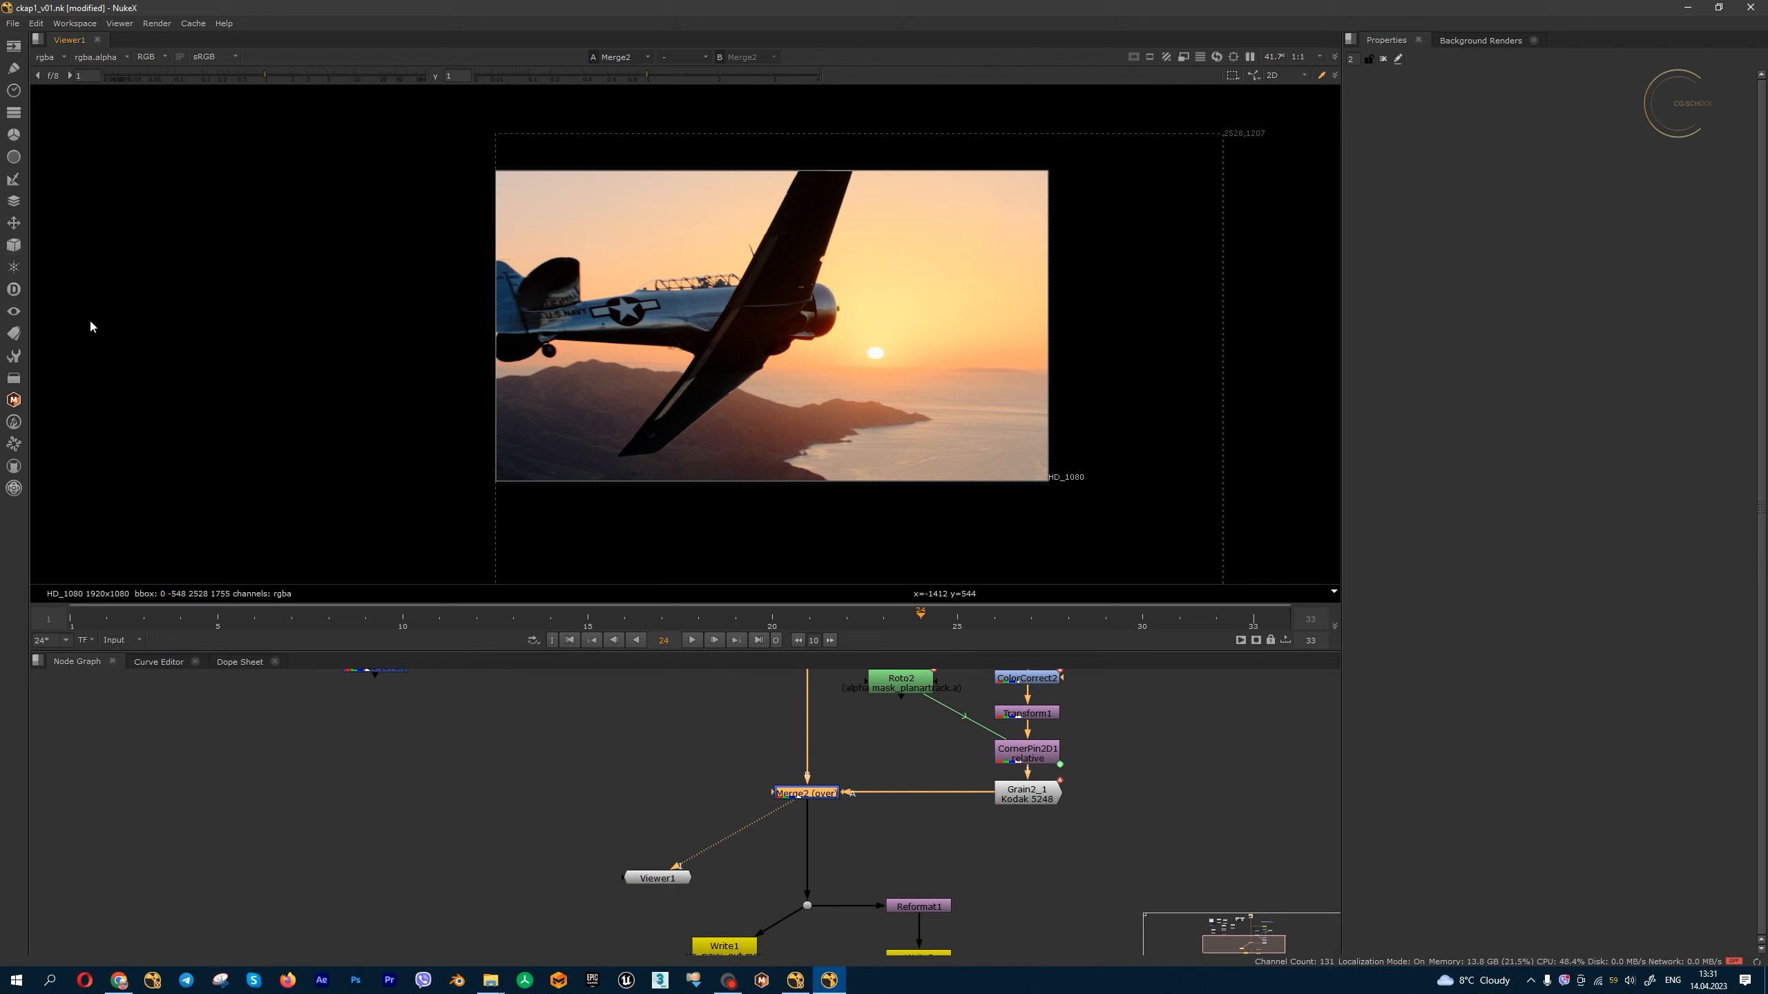
left_click(14, 268)
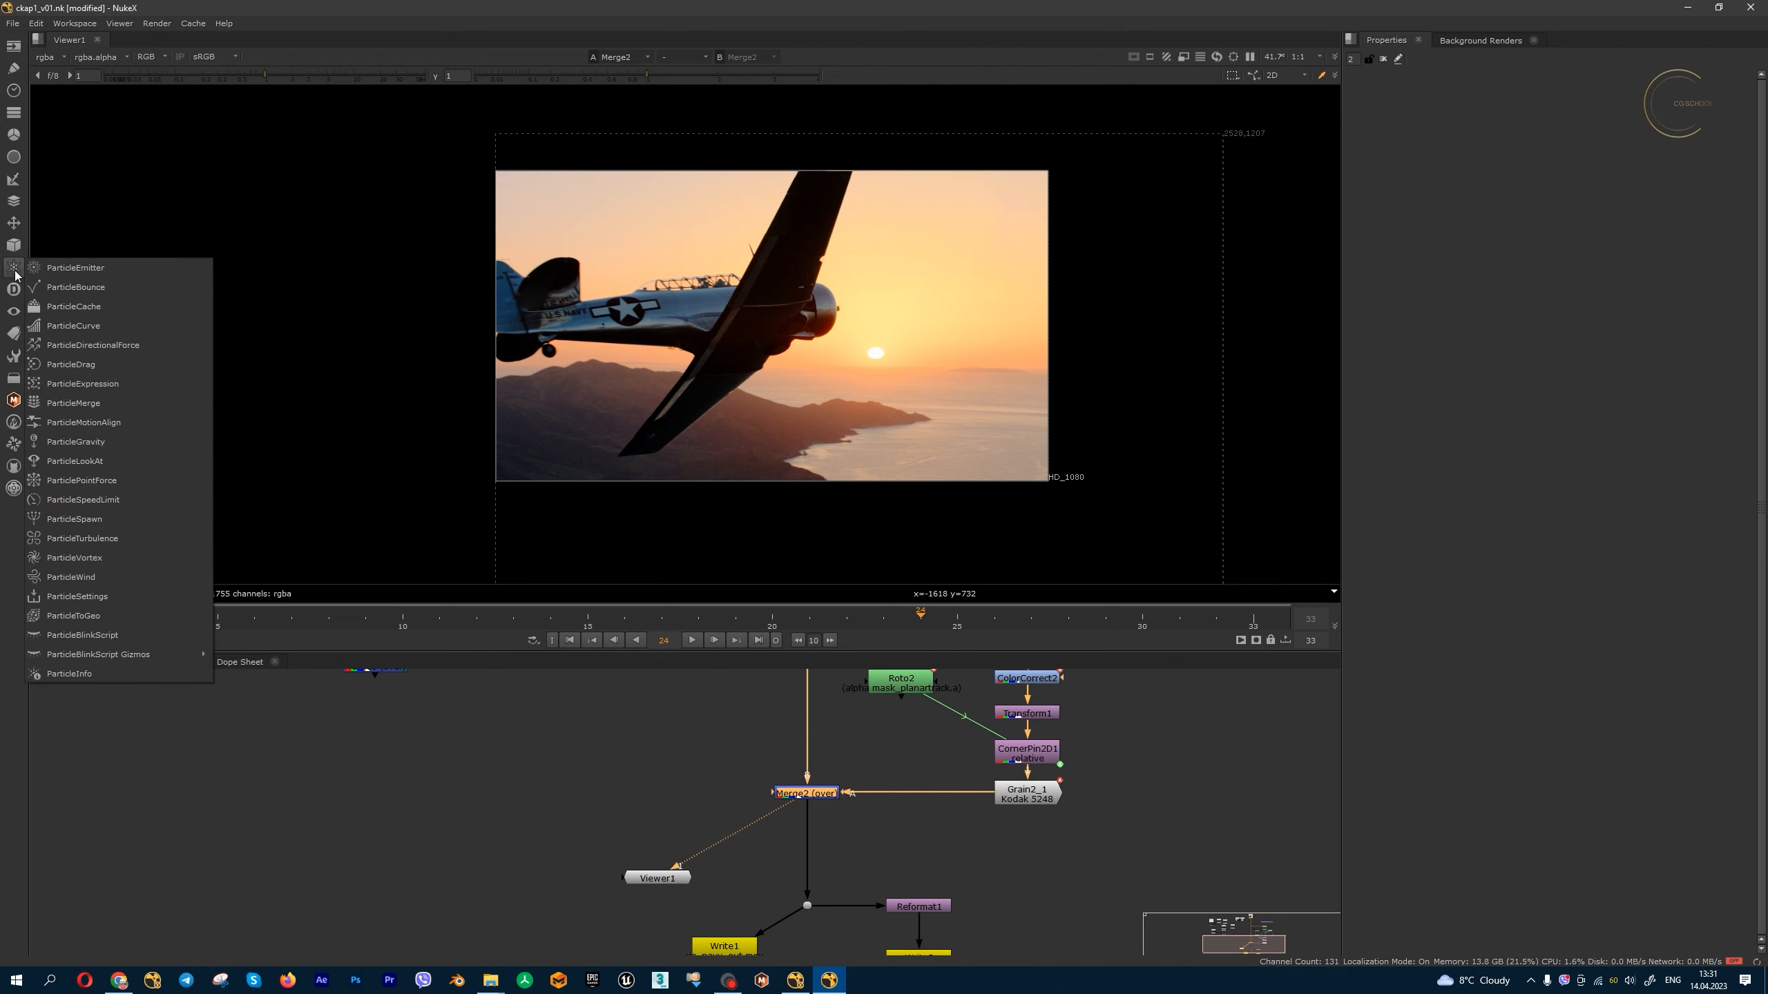
left_click(277, 267)
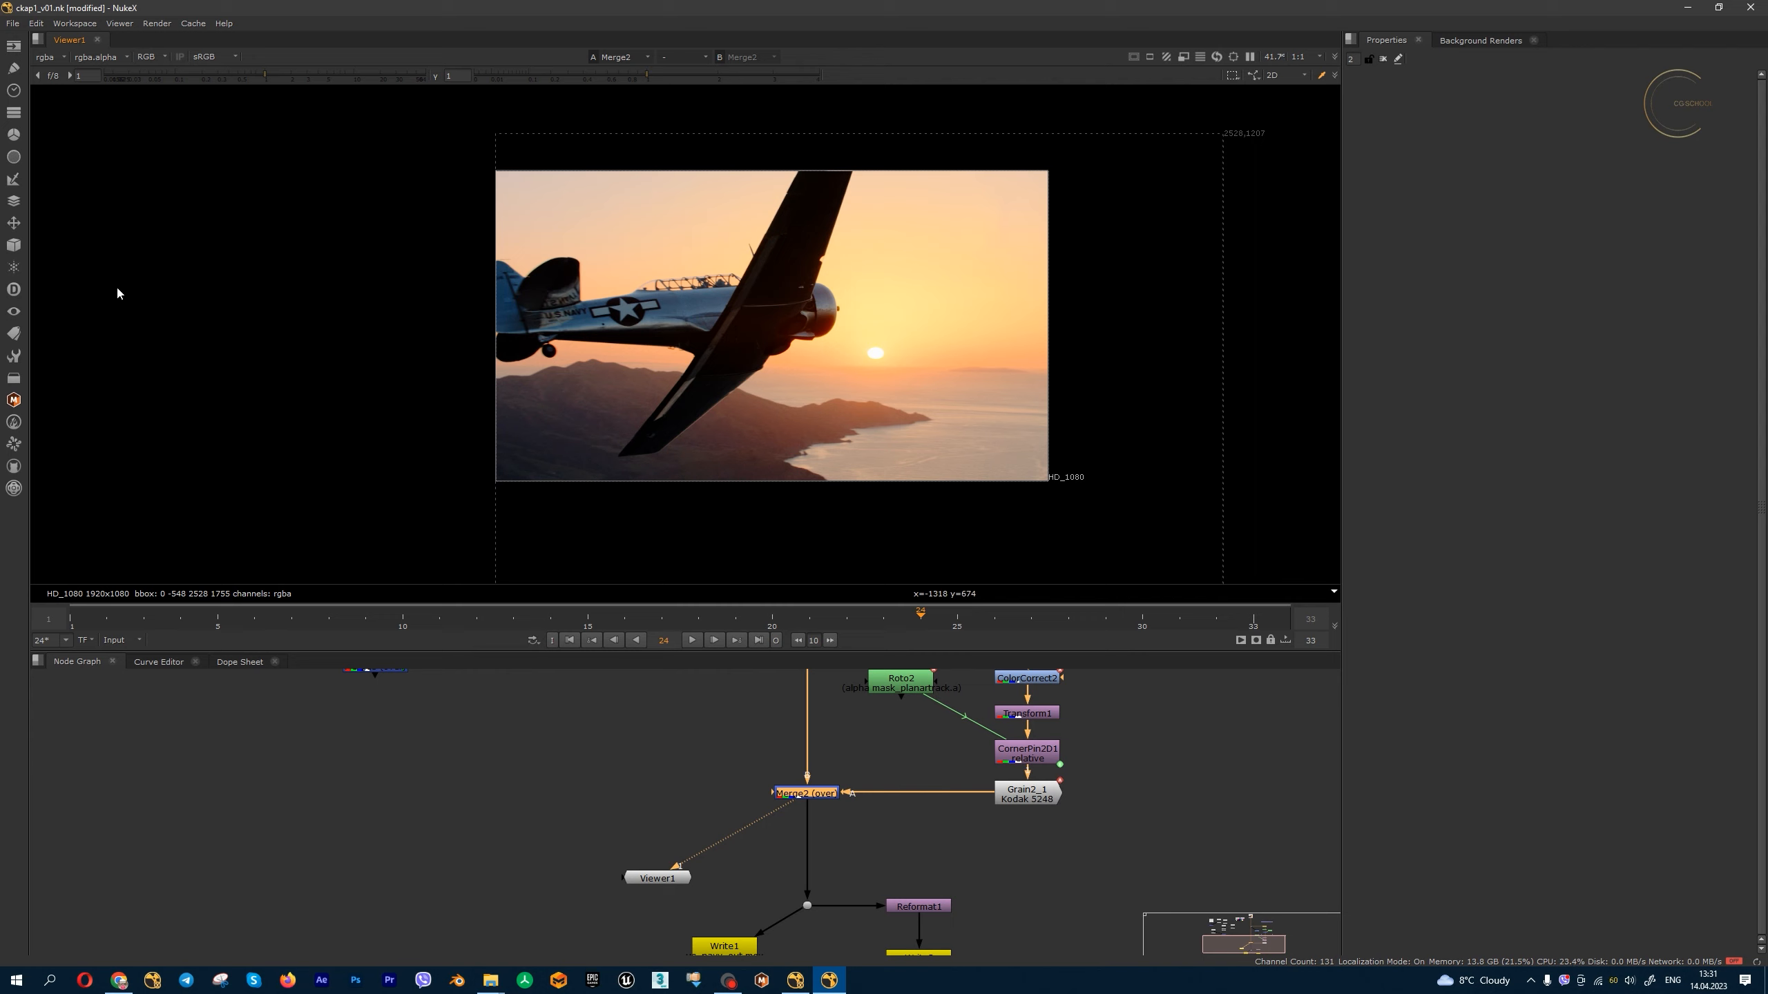
left_click(14, 288)
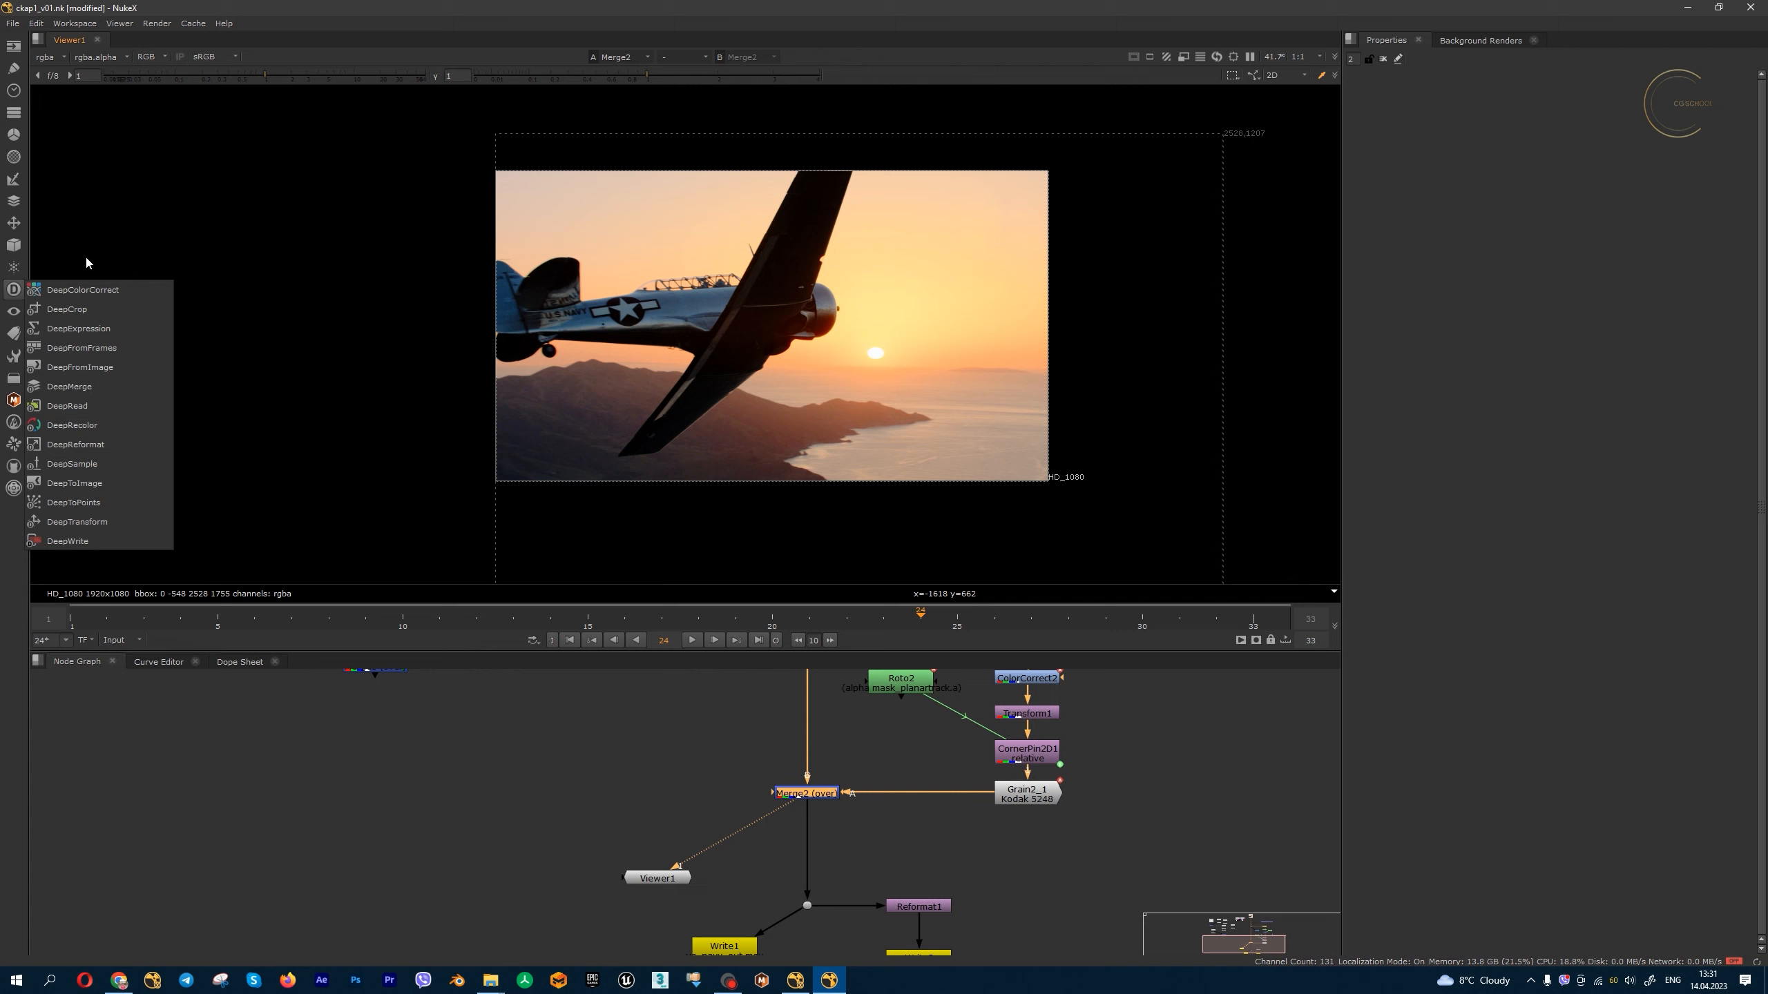
left_click(15, 312)
left_click(17, 315)
left_click(124, 262)
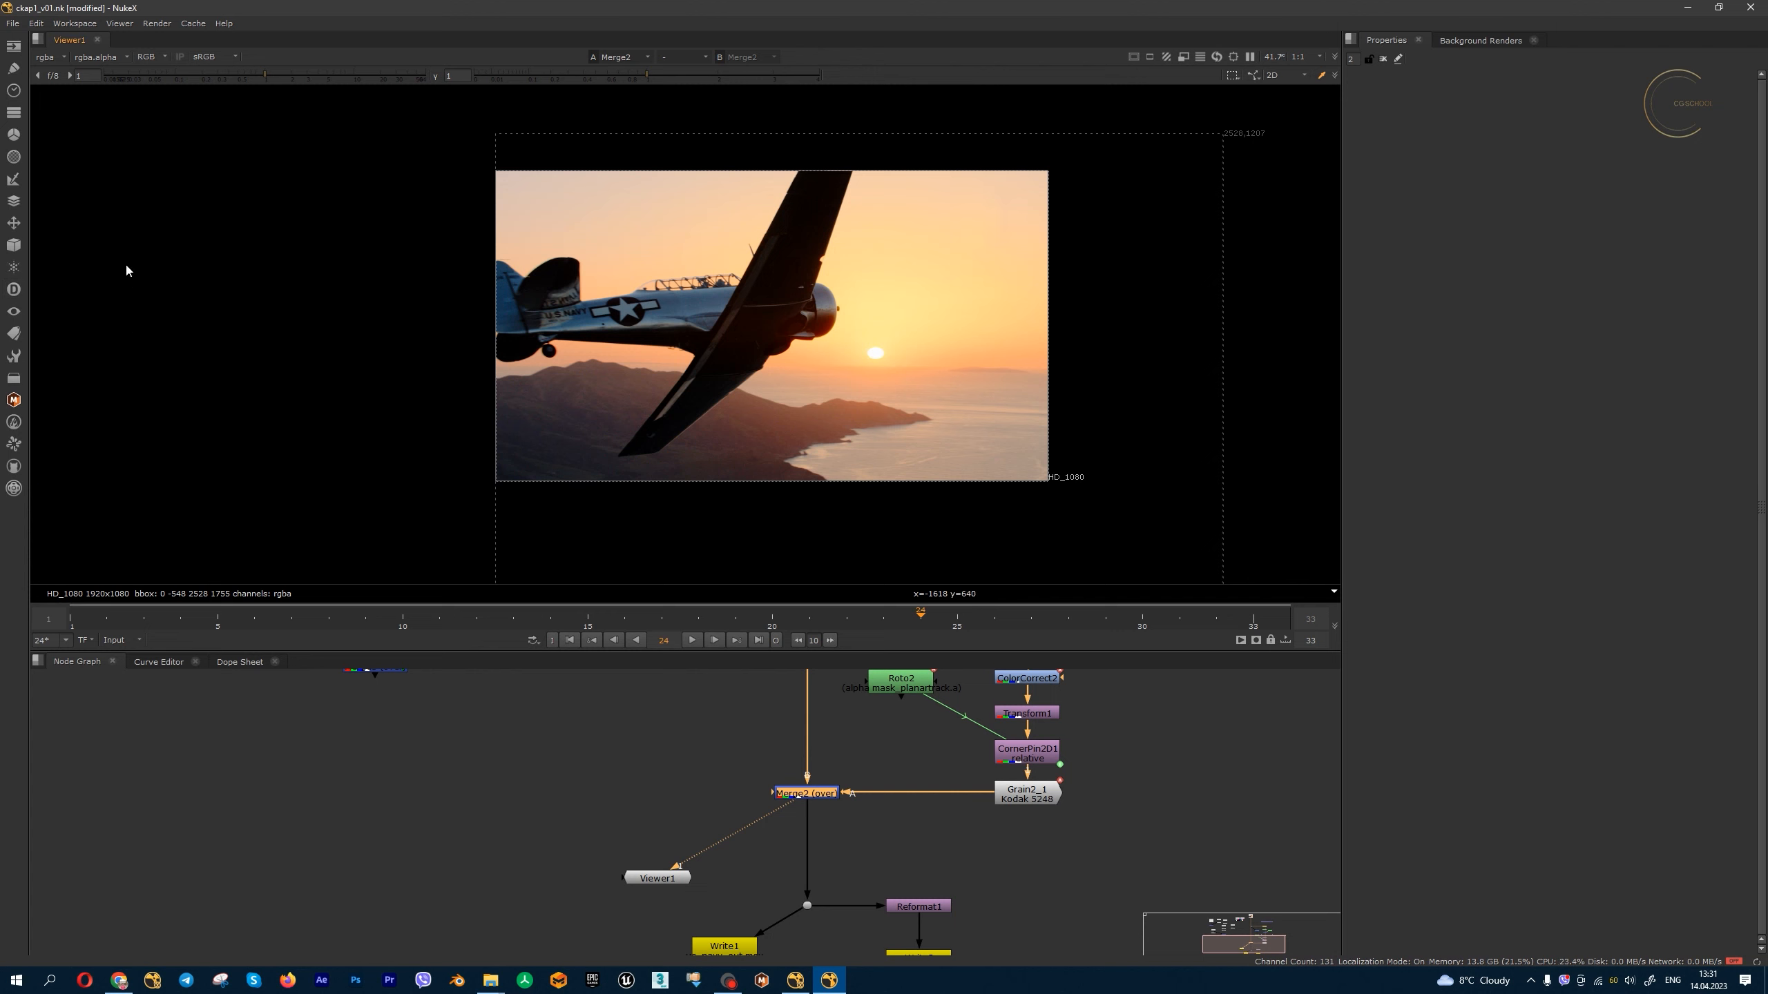
- Update the All plugins list in the node category containing Backdrop, Dot and StickyNote
left_click(13, 378)
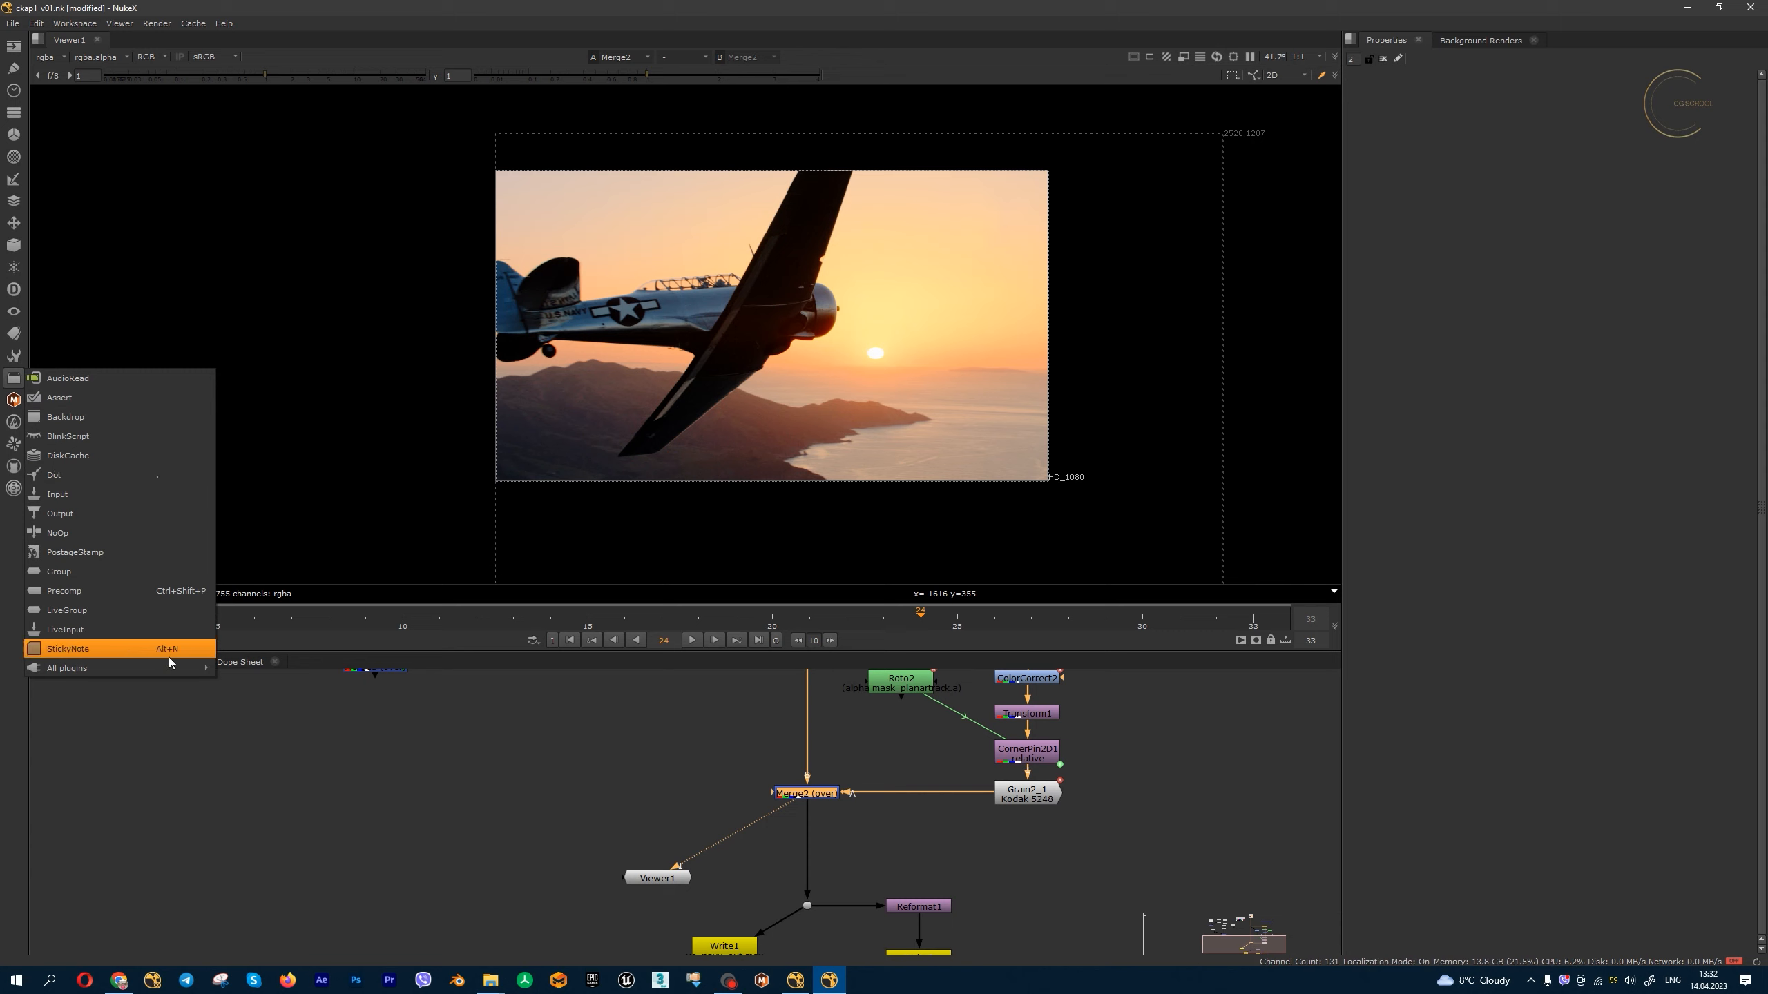
mouse_move(168, 670)
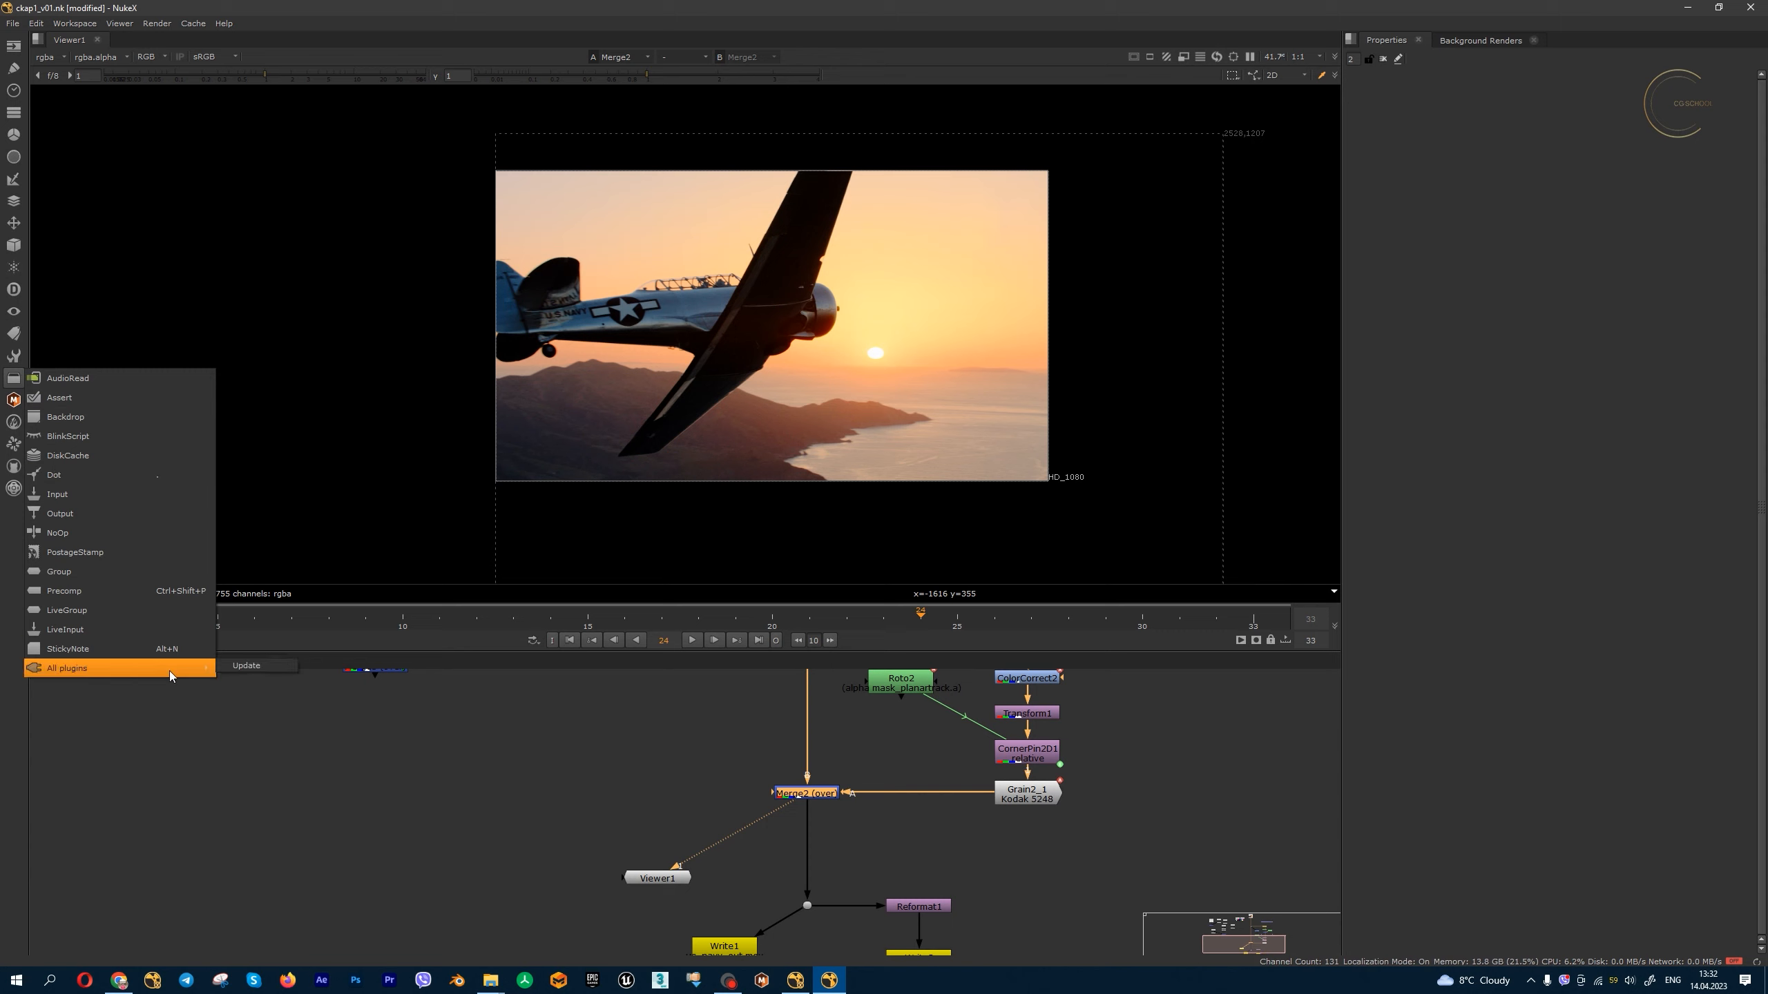
left_click(250, 667)
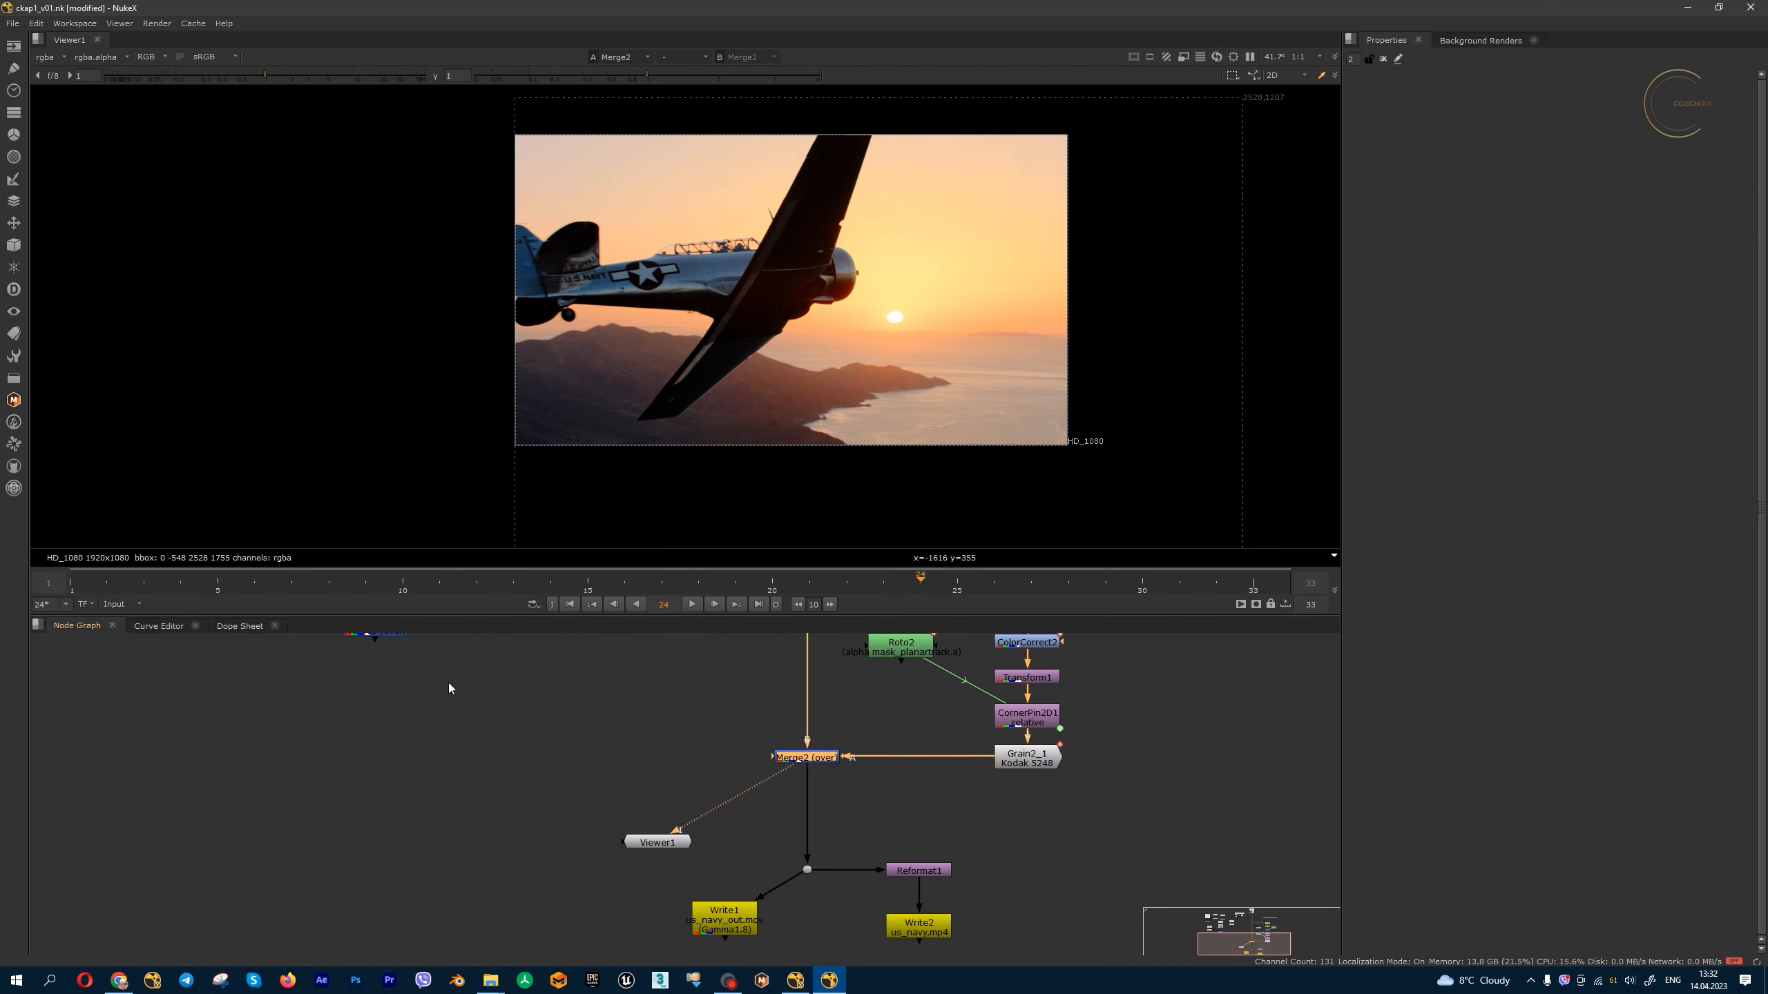
scroll(470, 710, "down", 2)
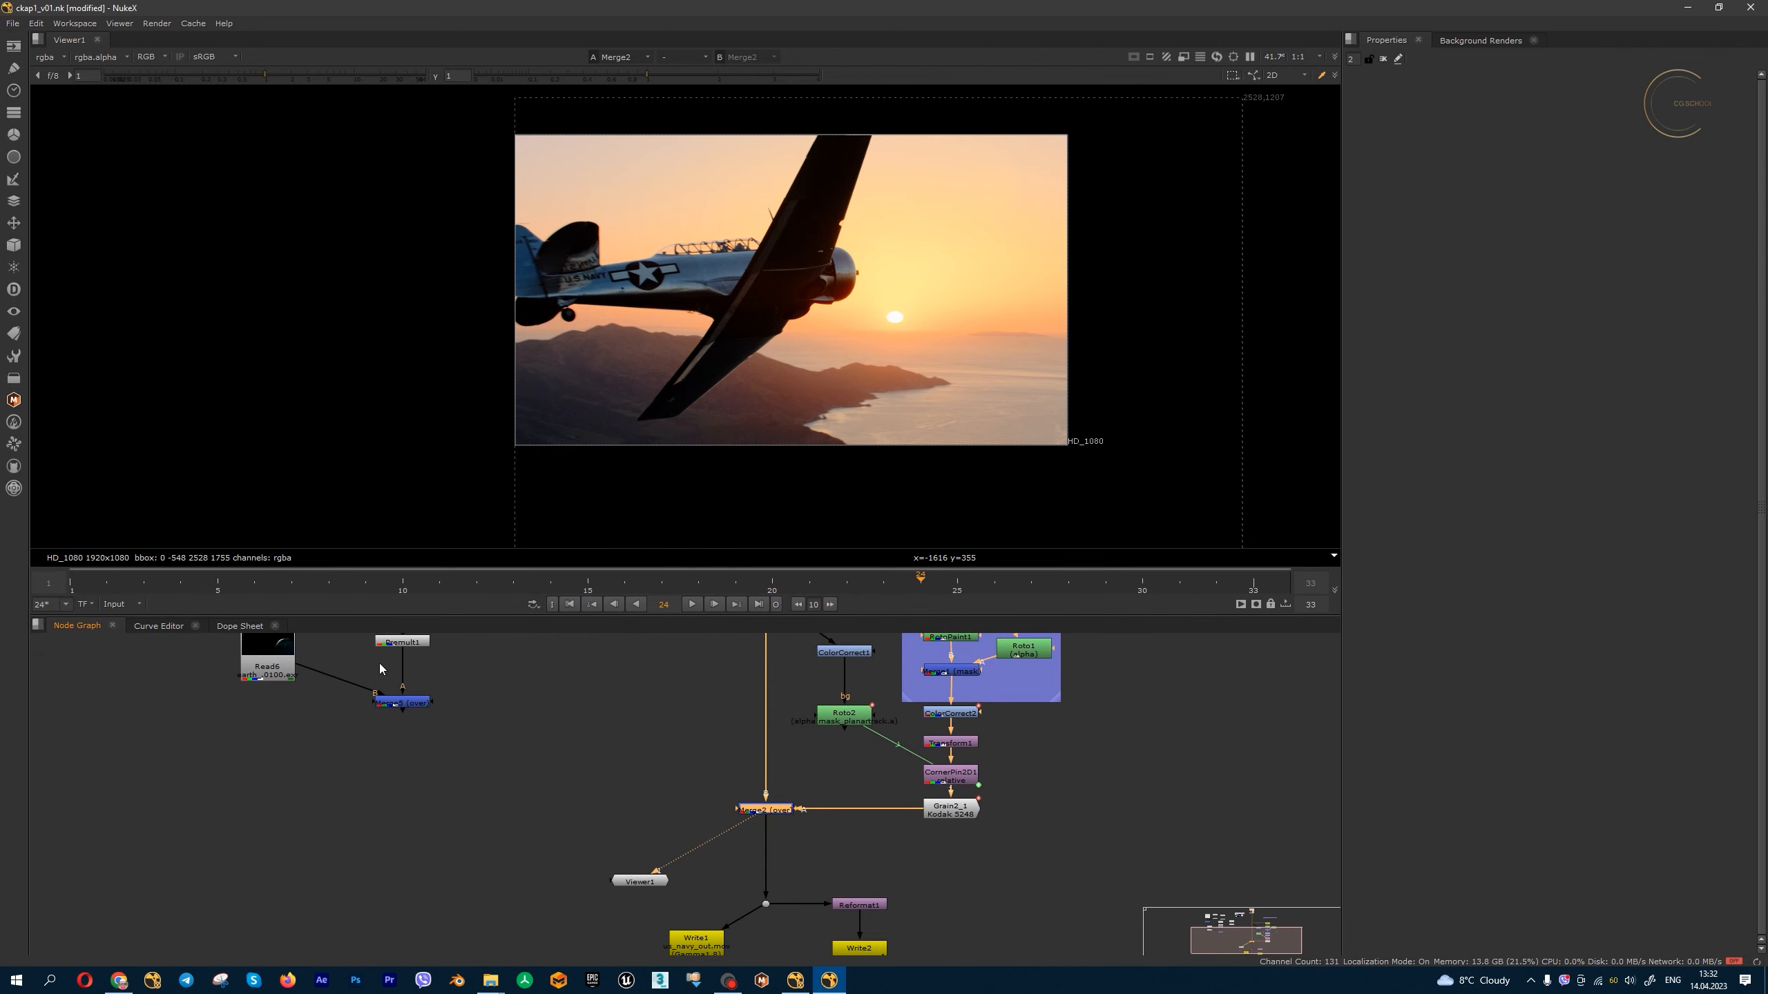
- Look through the F_ node set such as F_Align and F_WireRemoval, and the category containing CopyCat, Inference, Deblur and Upscale
left_click(15, 400)
left_click(15, 421)
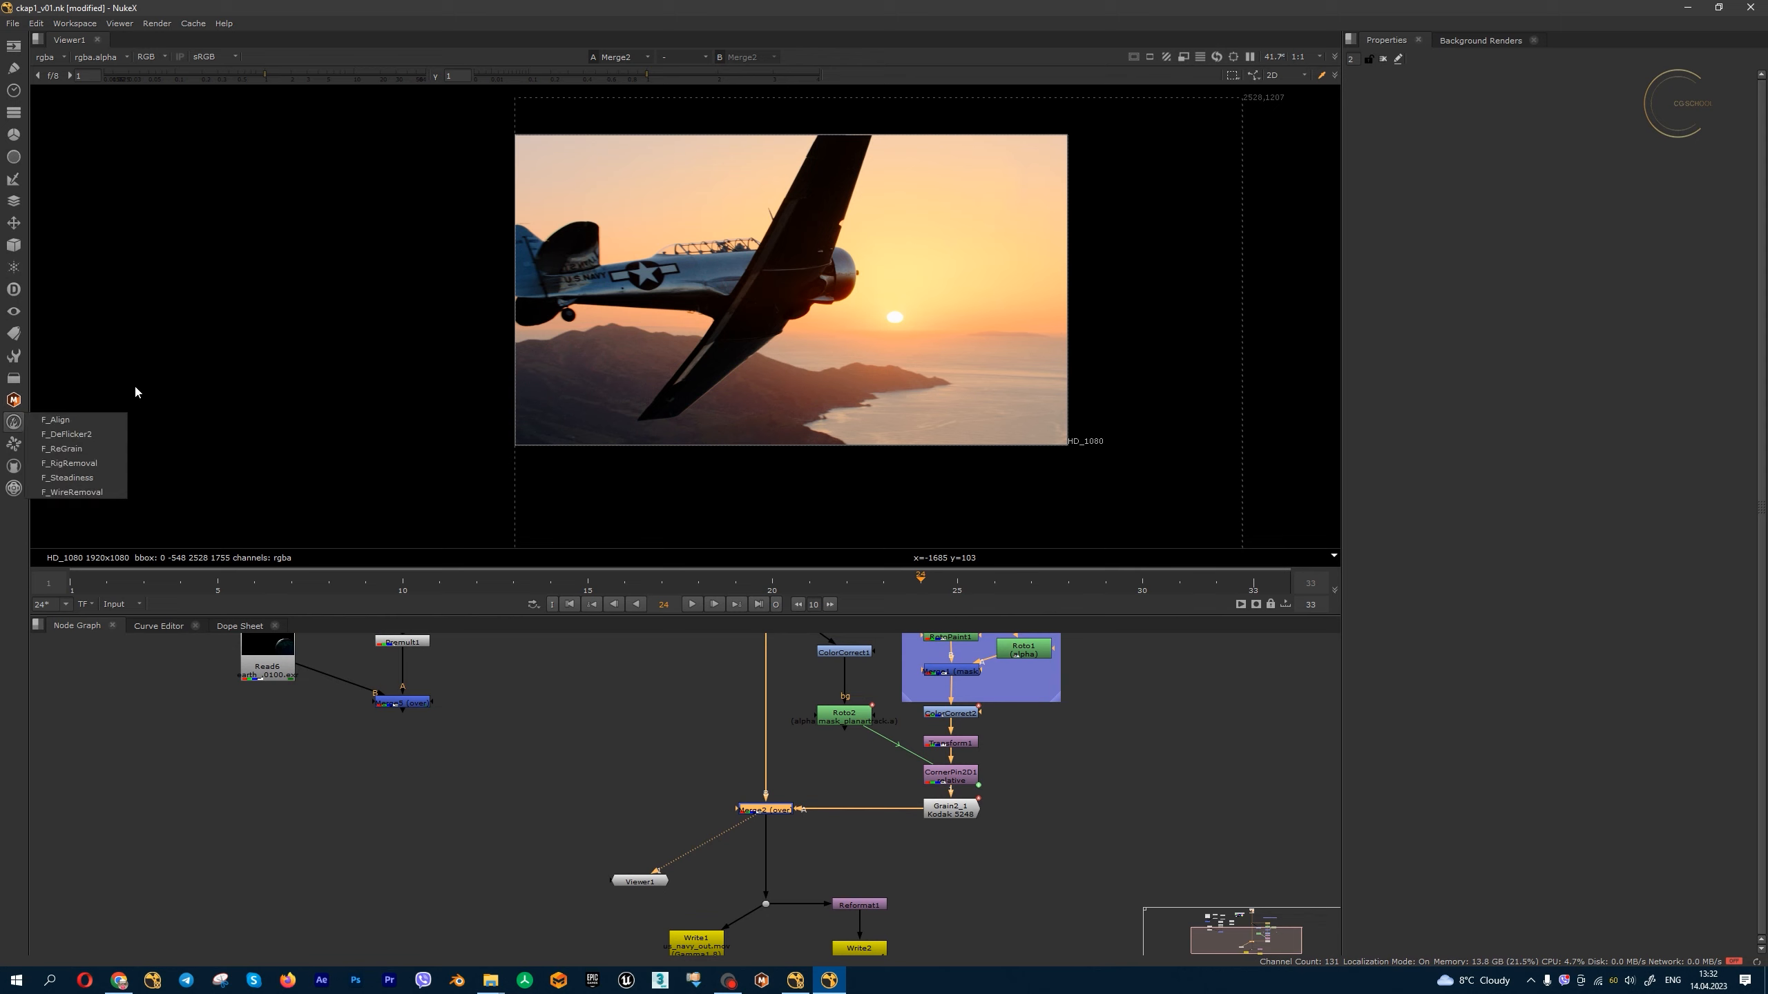
left_click(81, 403)
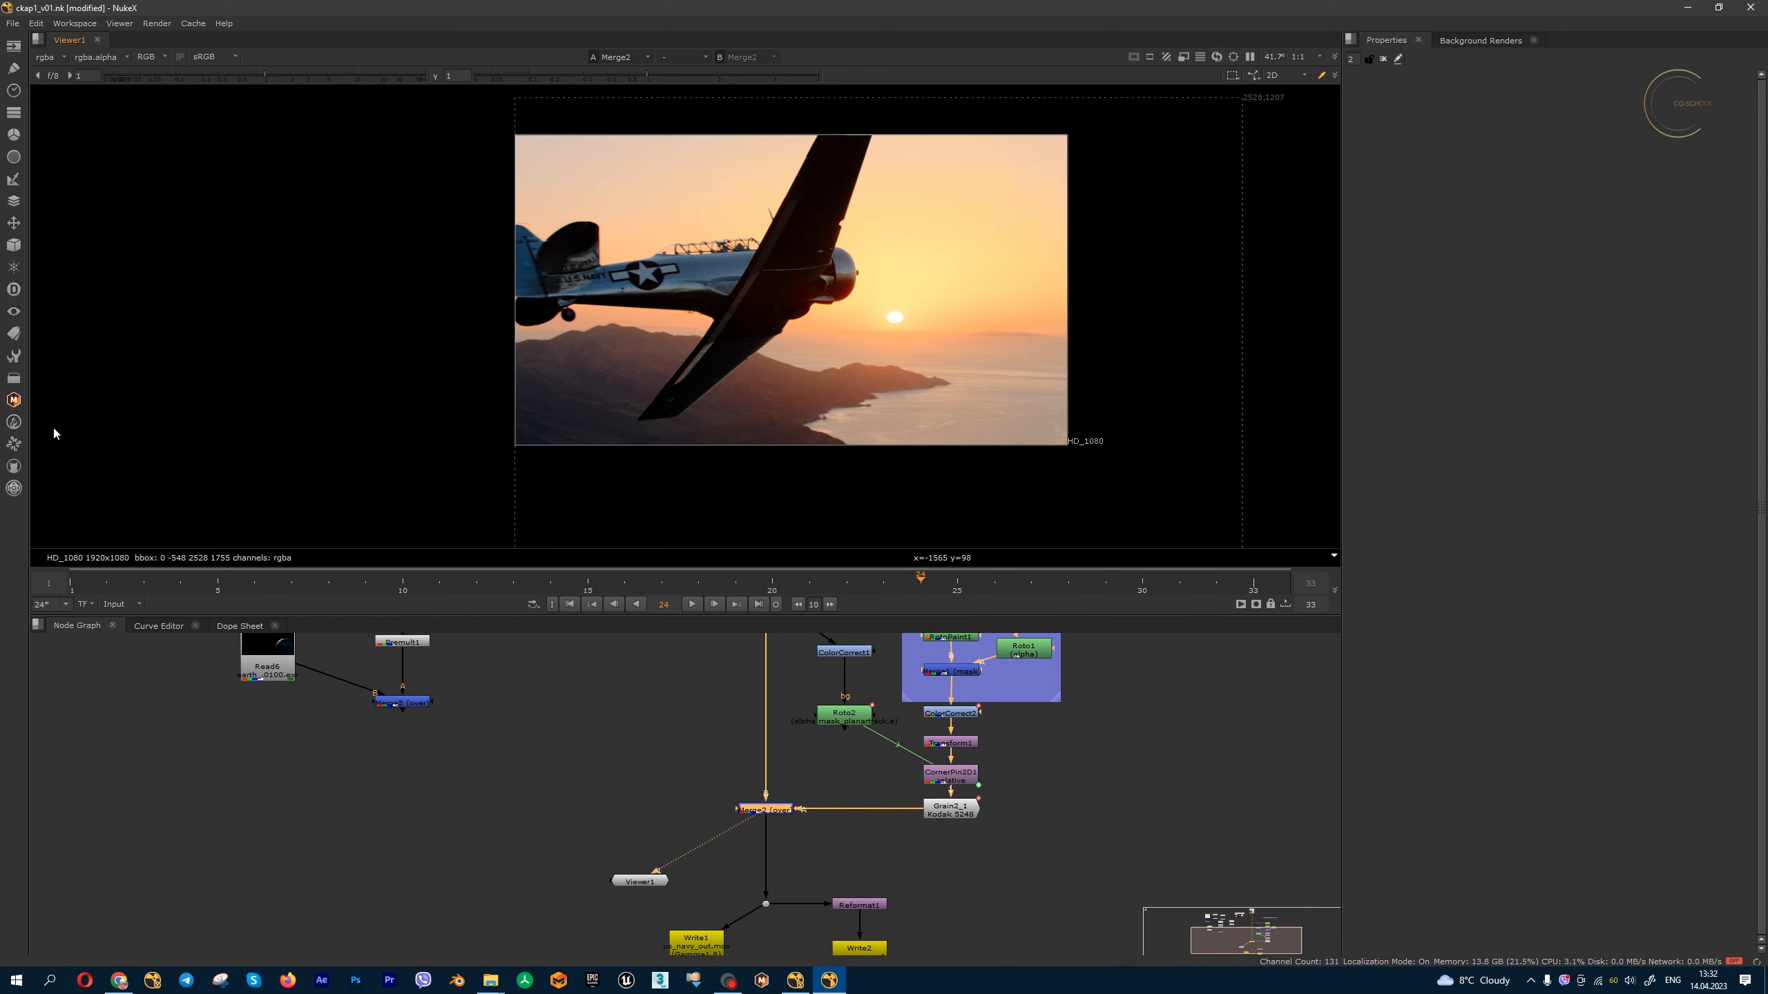
left_click(15, 444)
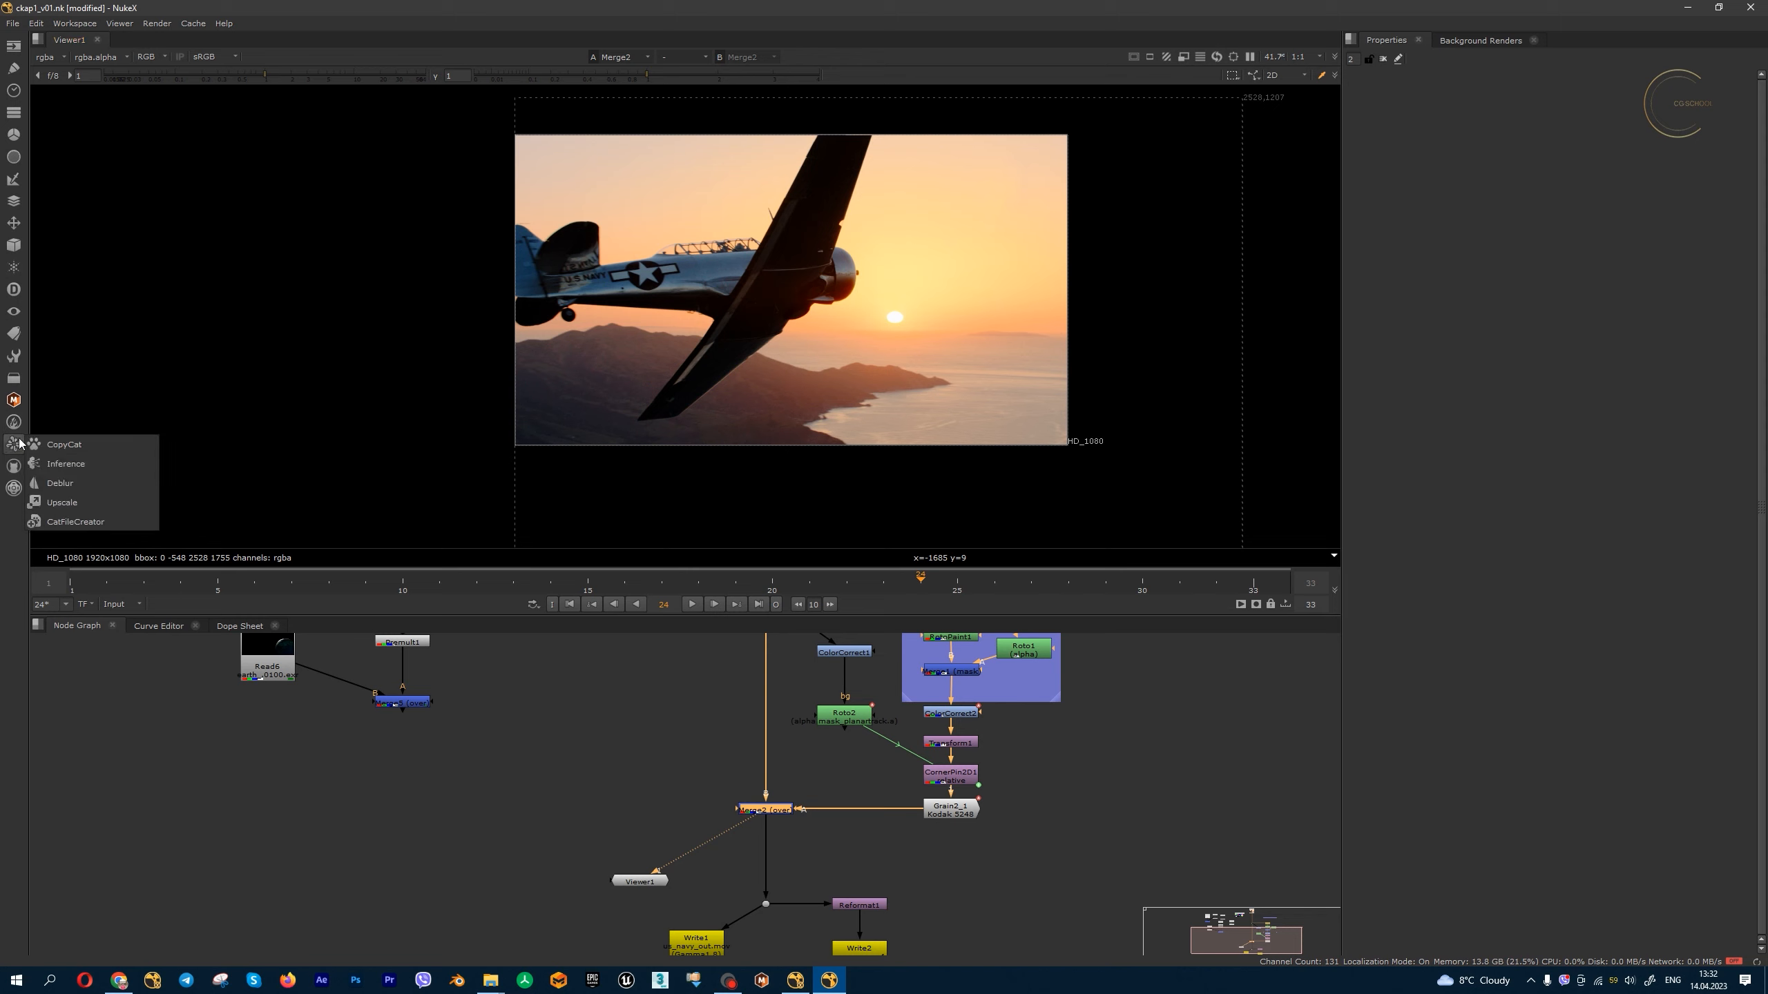
left_click(75, 405)
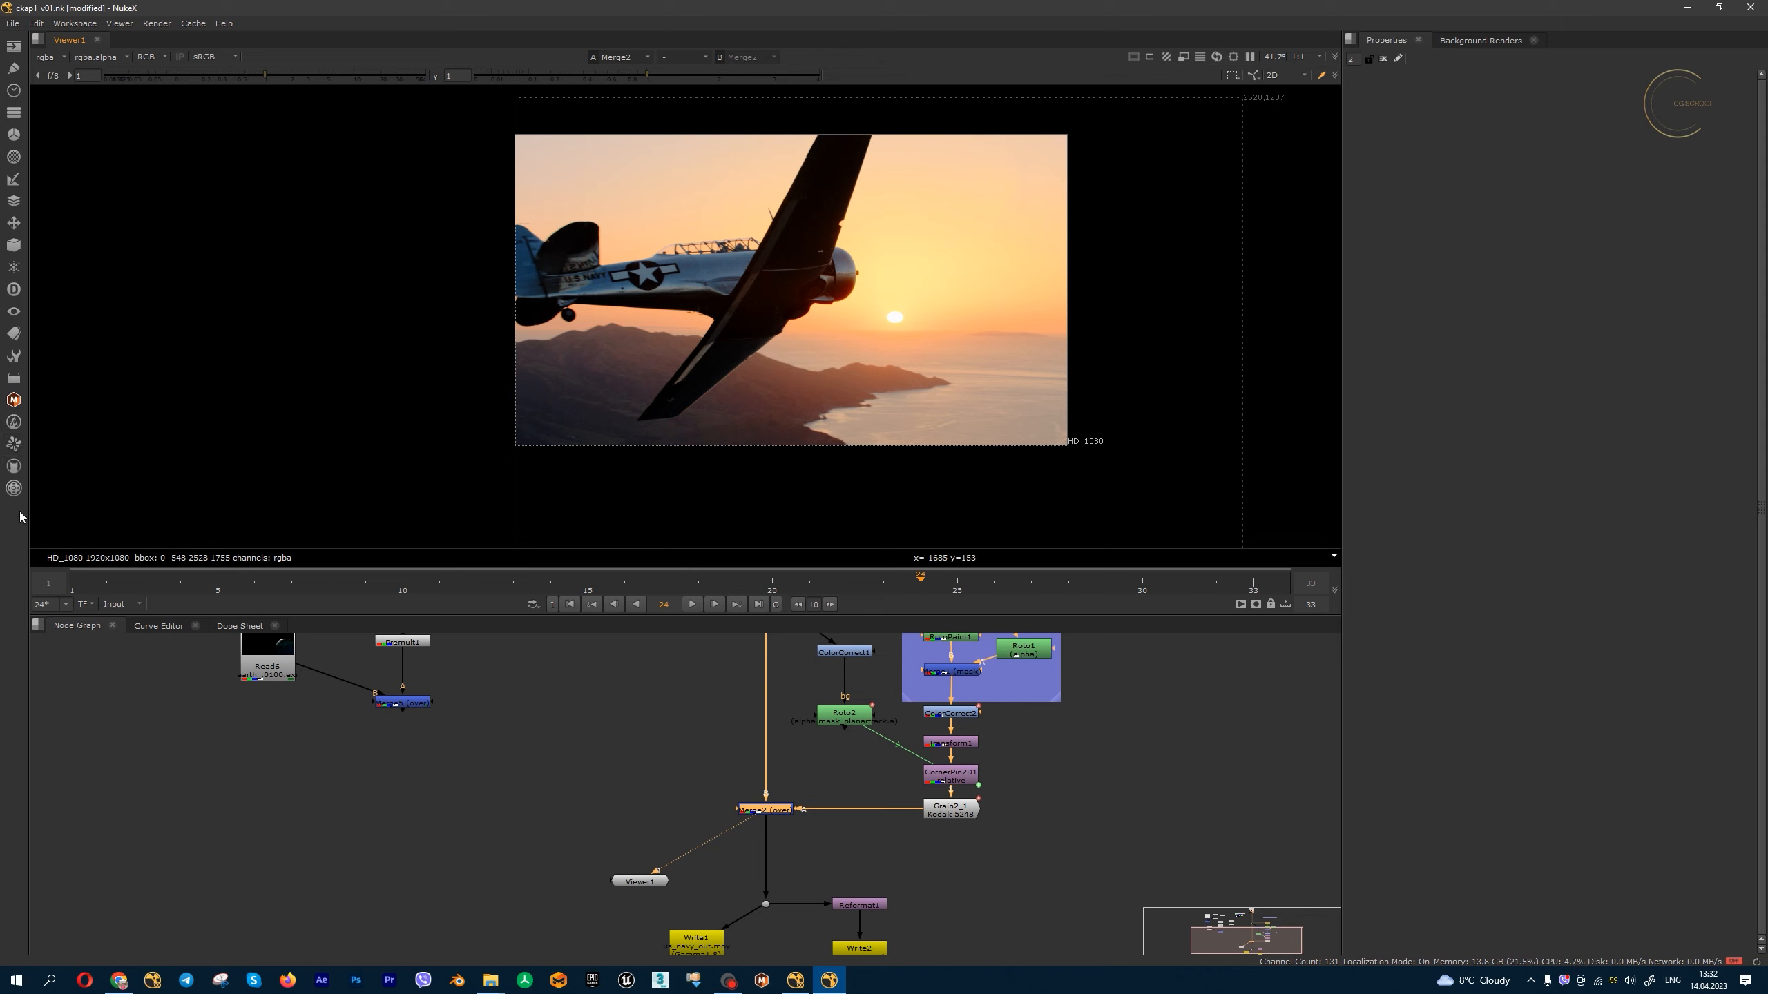